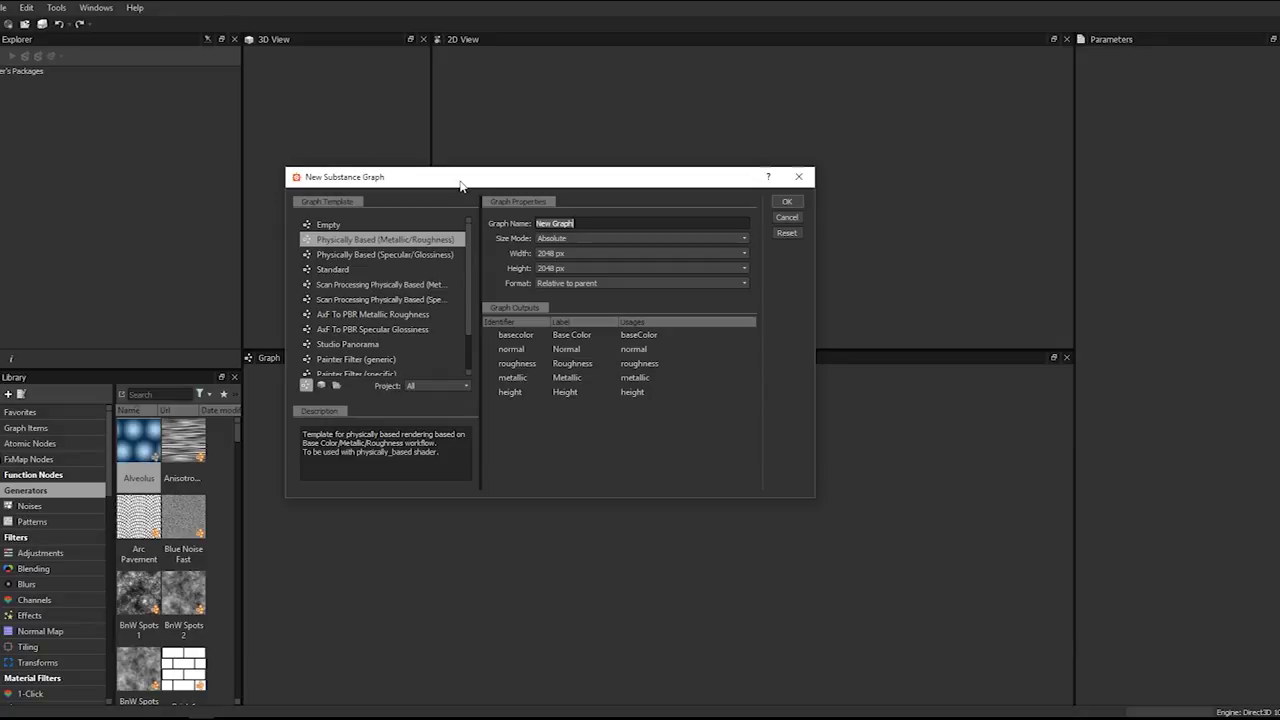
# - Choose the Physically Based (Metallic/Roughness) template for the new Substance graph, leaving its name as New Graph
pyautogui.moveTo(443, 178); pyautogui.dragTo(425, 136)
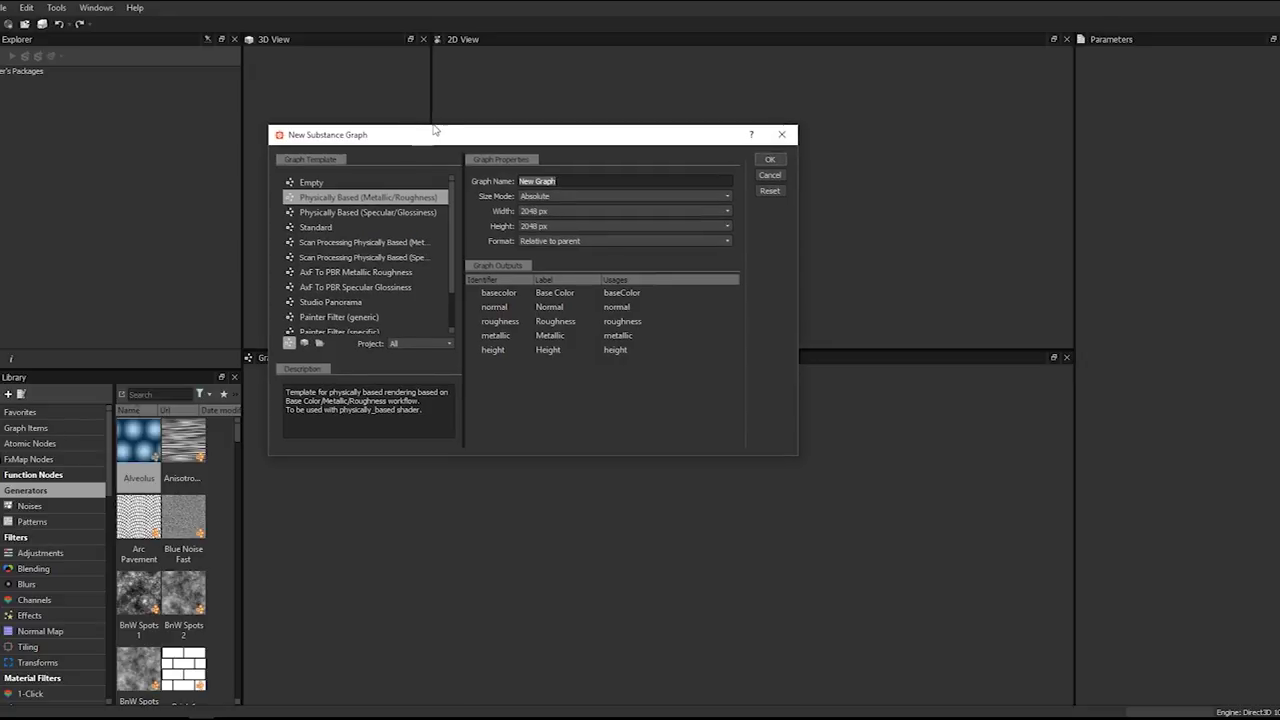
pyautogui.click(600, 182)
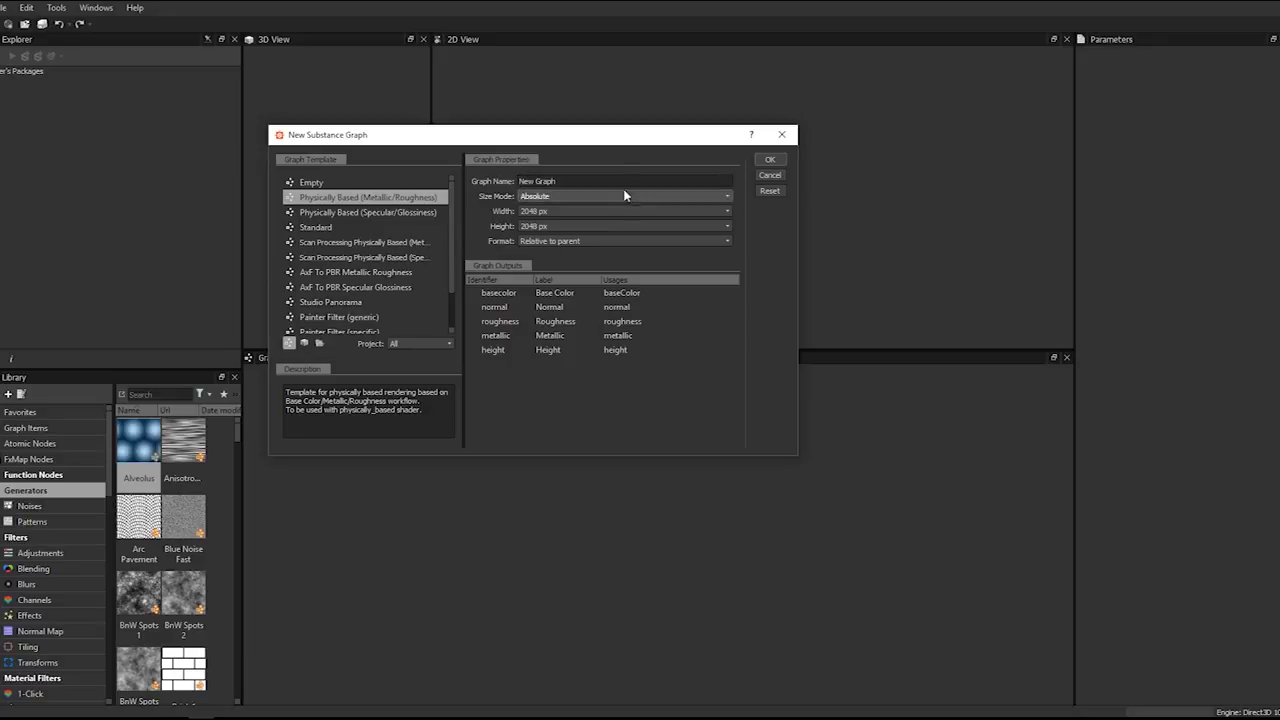
pyautogui.moveTo(586, 183); pyautogui.dragTo(515, 190)
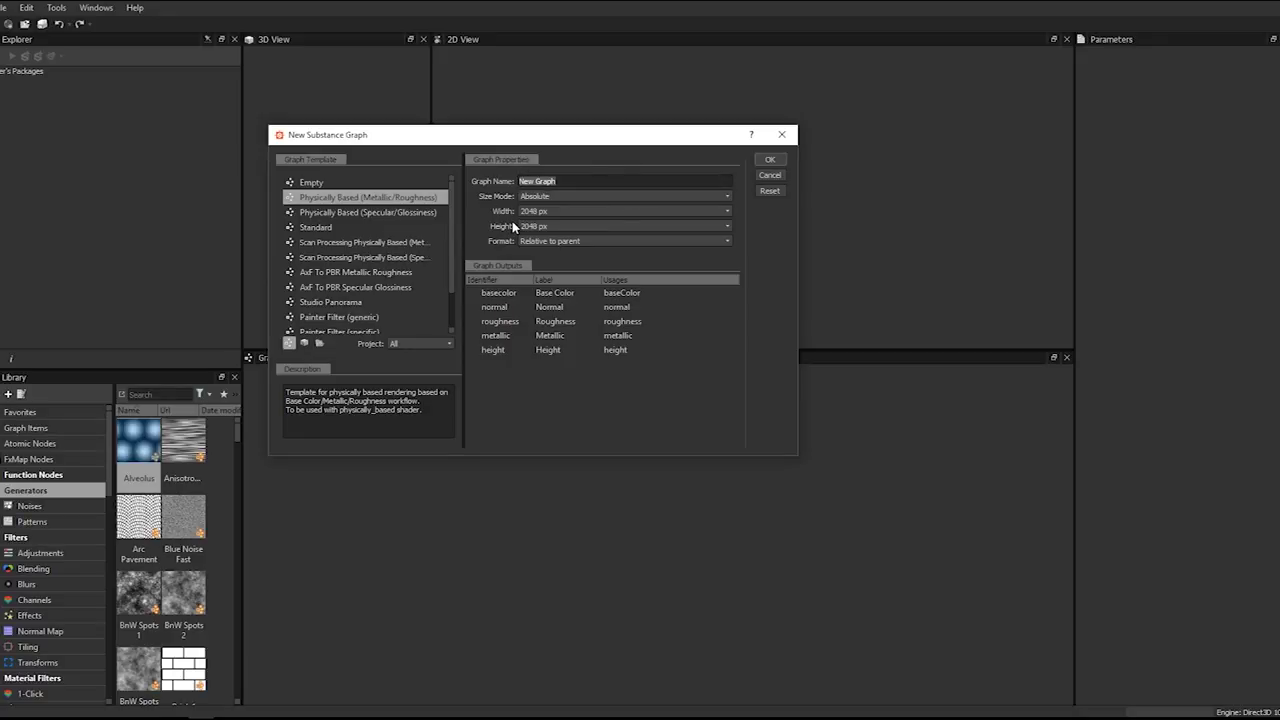
pyautogui.moveTo(343, 142); pyautogui.dragTo(353, 140)
pyautogui.click(351, 200)
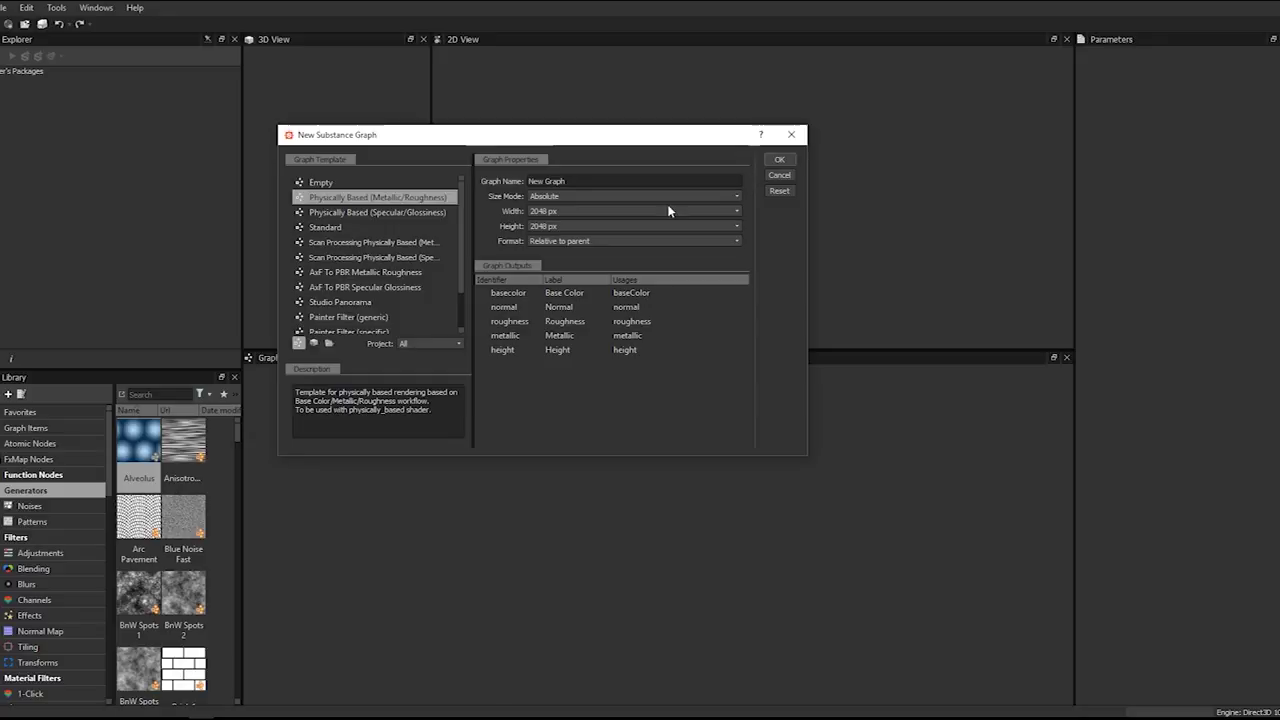
# - Create the graph with Absolute size mode, 2048 px width and height, and the format Relative to parent
pyautogui.click(549, 211)
pyautogui.click(550, 212)
pyautogui.click(550, 212)
pyautogui.click(578, 227)
pyautogui.click(573, 233)
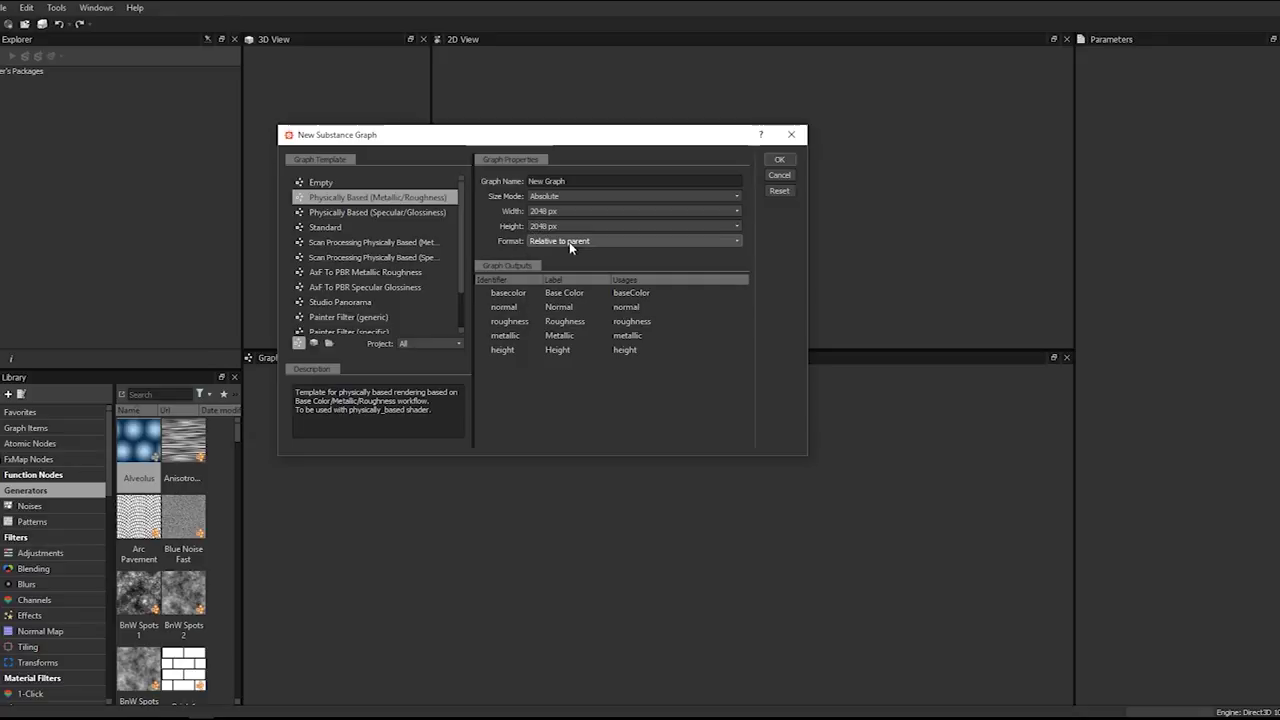
pyautogui.click(541, 245)
pyautogui.click(541, 245)
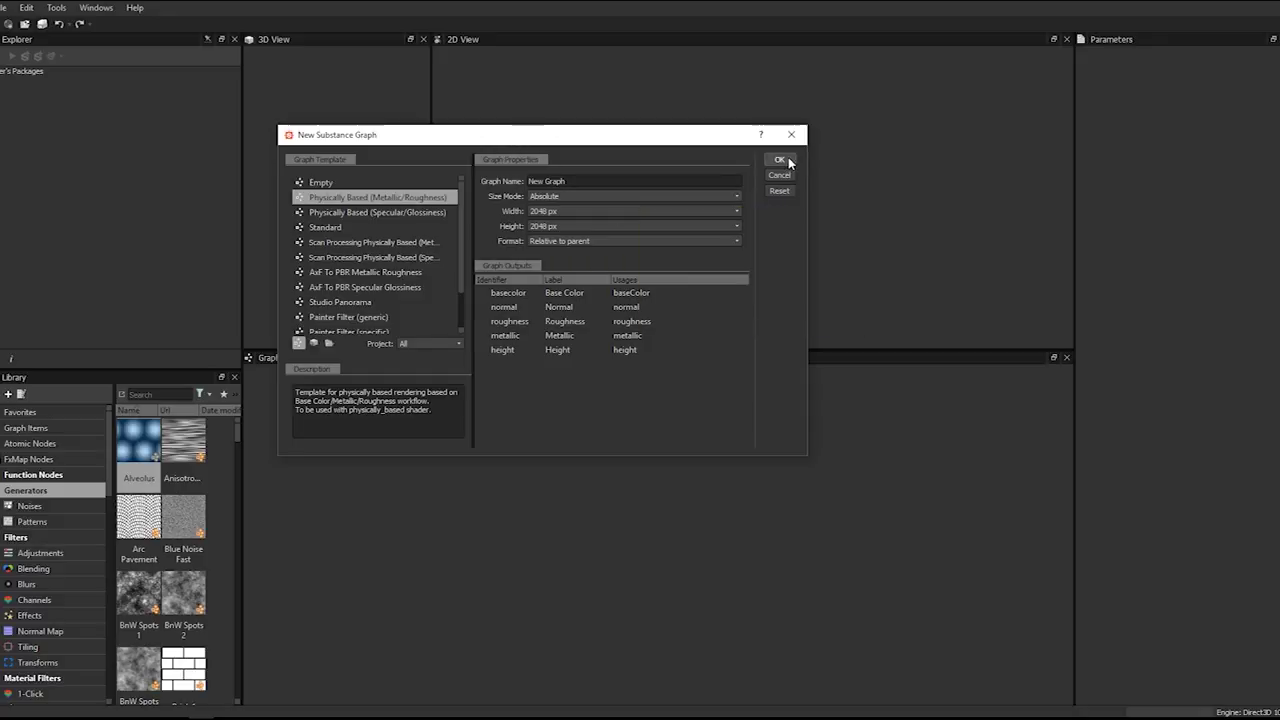
pyautogui.click(440, 346)
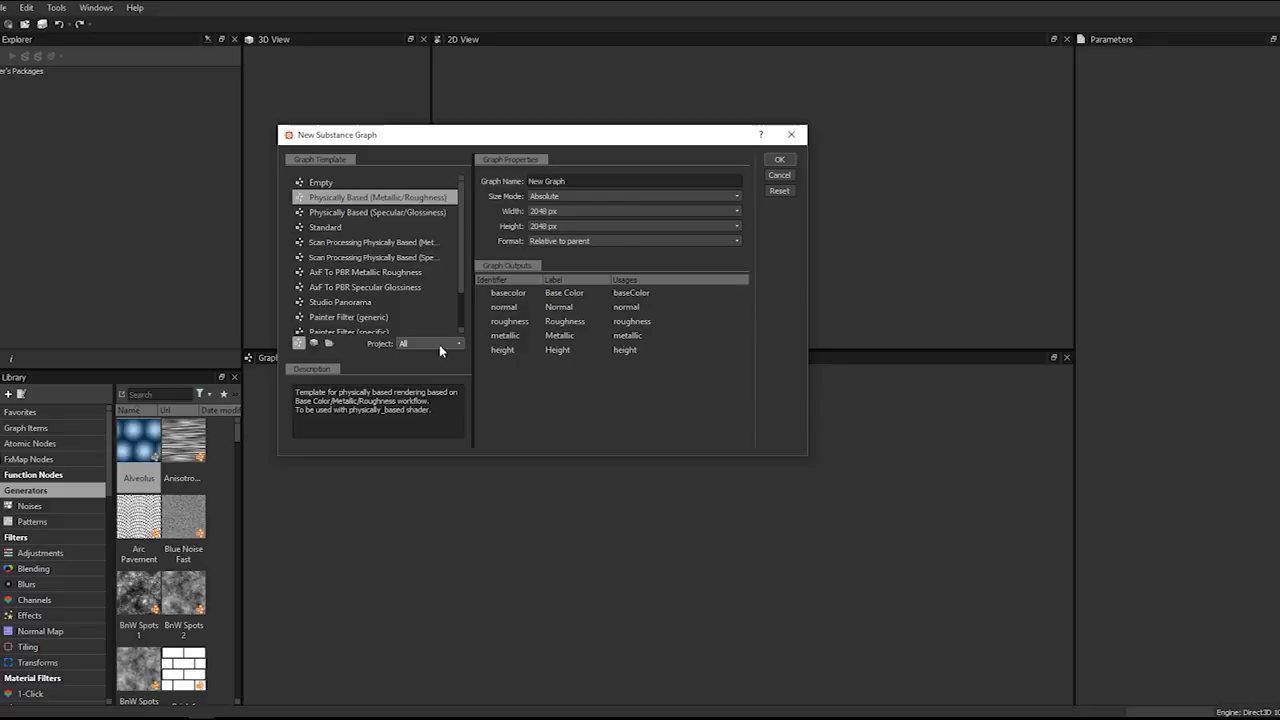
pyautogui.click(781, 160)
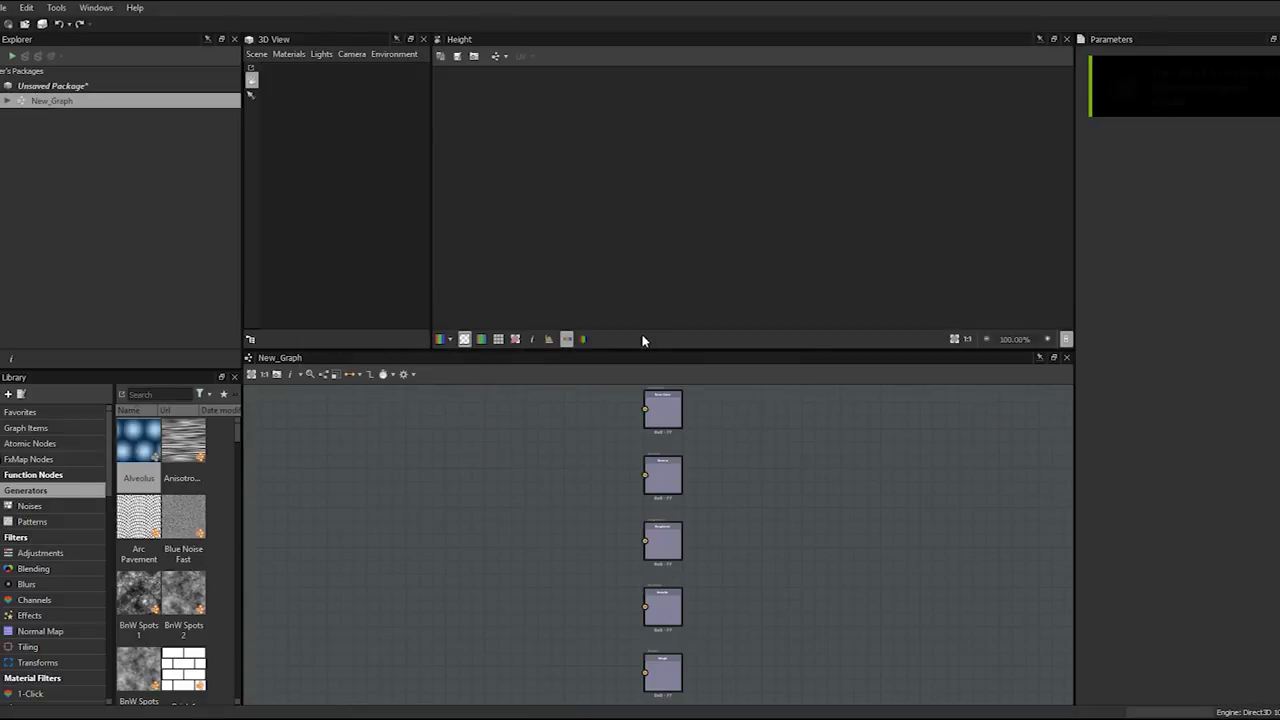
# - Enlarge the 3D and 2D views above the graph and inspect the Height output at different magnifications
pyautogui.moveTo(643, 349); pyautogui.dragTo(643, 383)
pyautogui.scroll(-3, 534, 490)
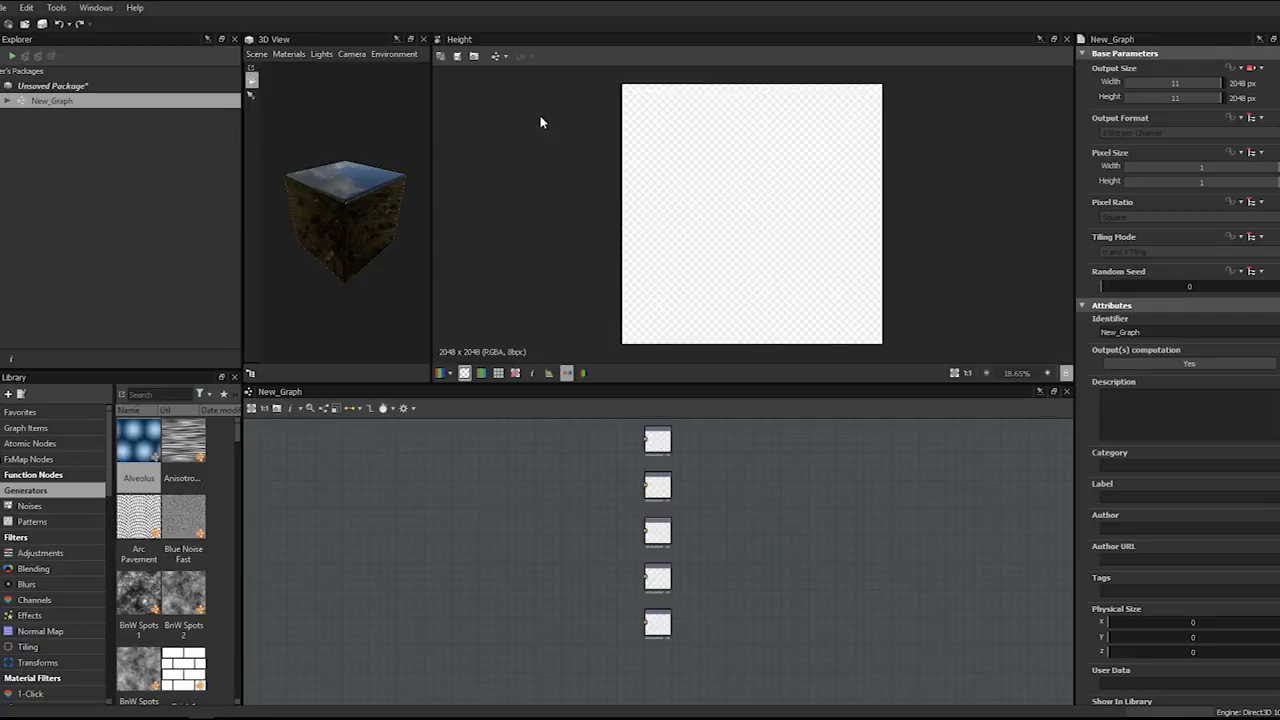
pyautogui.scroll(-1, 527, 120)
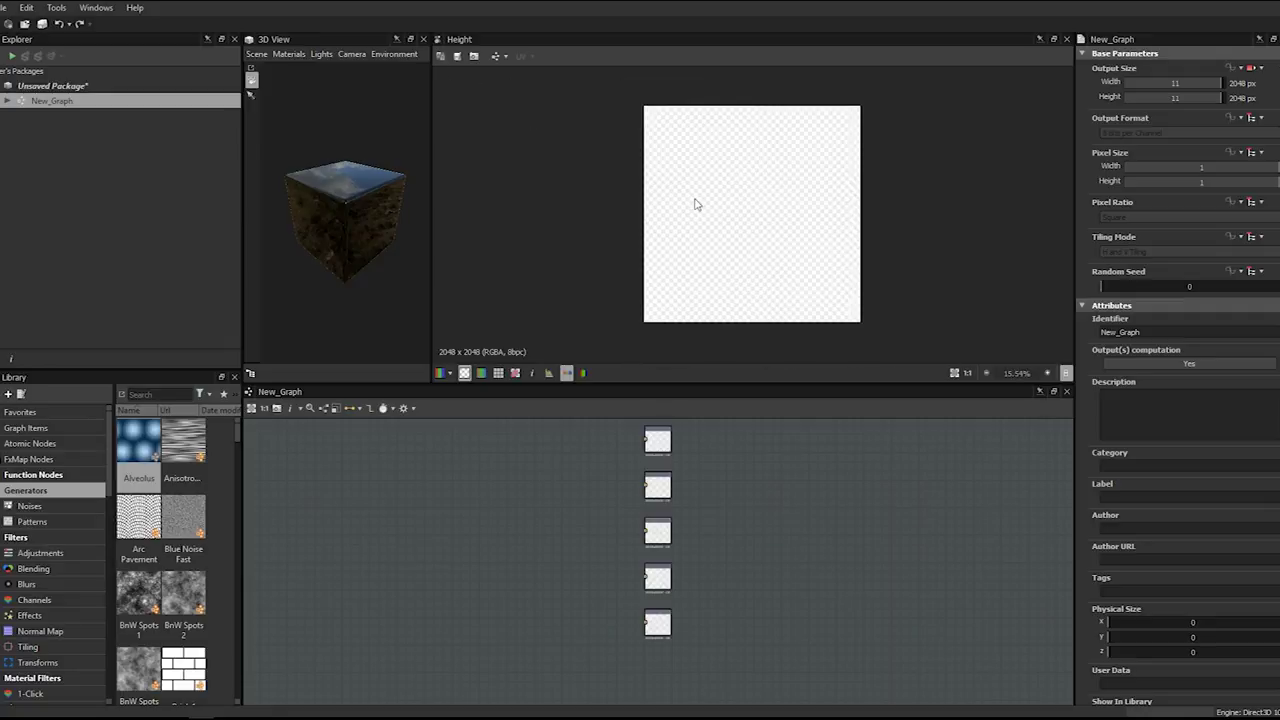
pyautogui.scroll(4, 713, 157)
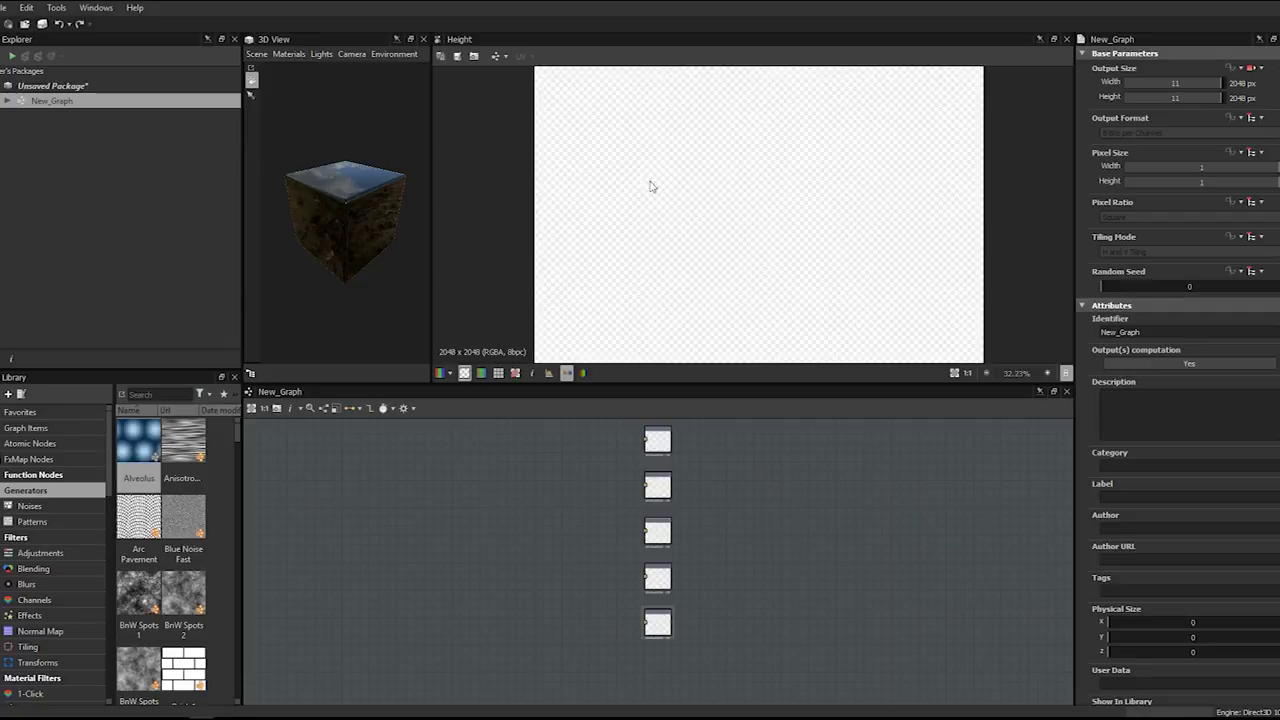
pyautogui.scroll(-1, 363, 211)
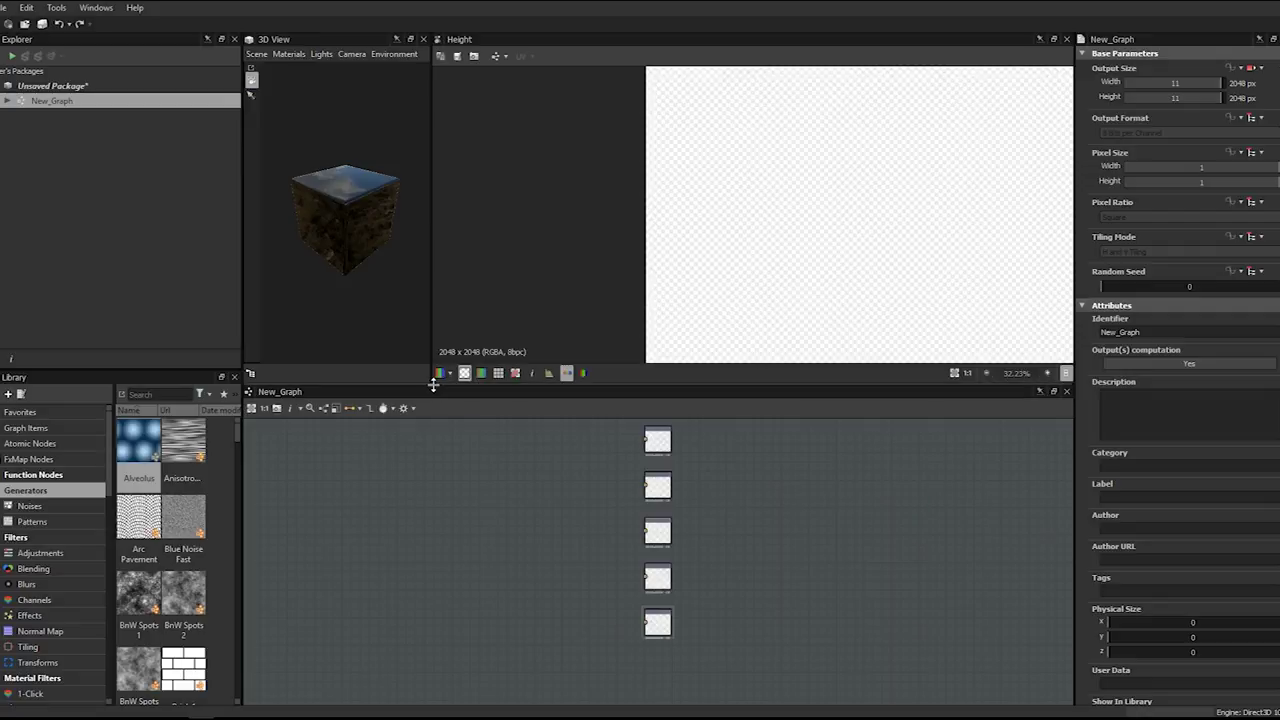
# - Enlarge the graph area by shortening the 3D and 2D views above it and narrowing the Explorer and Library
pyautogui.moveTo(435, 384); pyautogui.dragTo(436, 282)
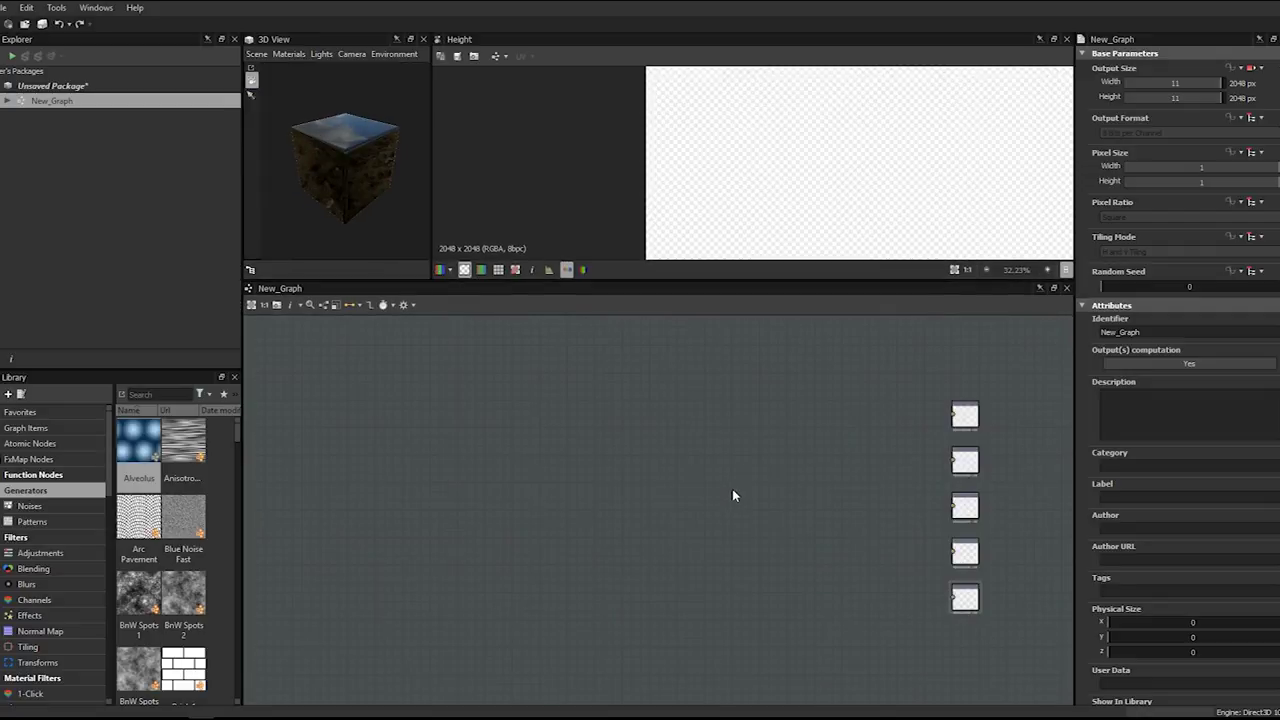
pyautogui.moveTo(484, 44); pyautogui.dragTo(945, 112)
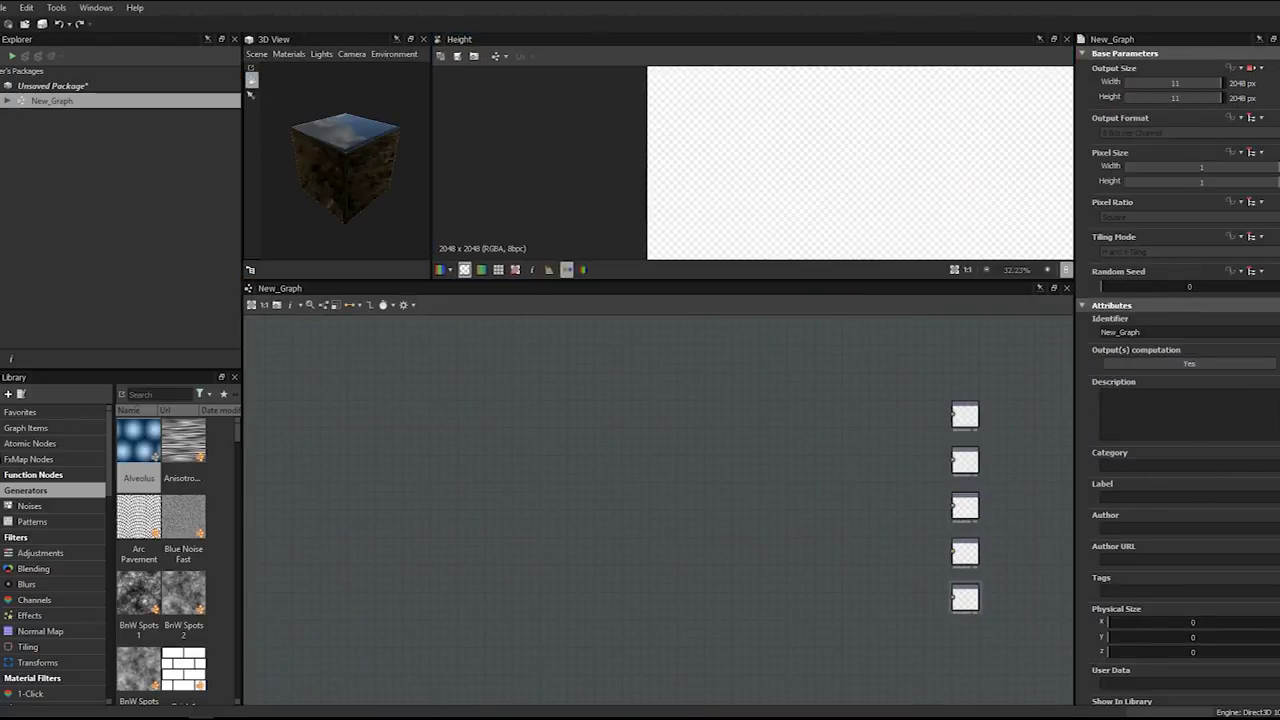
pyautogui.click(97, 8)
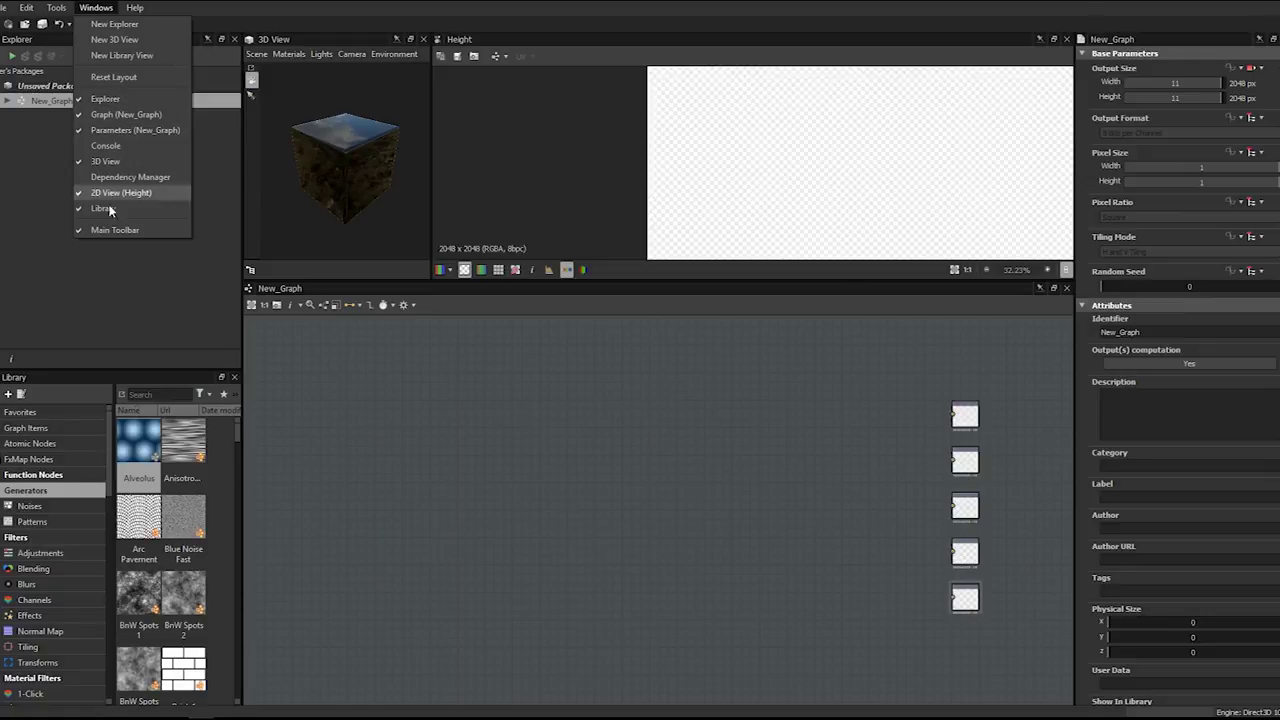
pyautogui.click(167, 214)
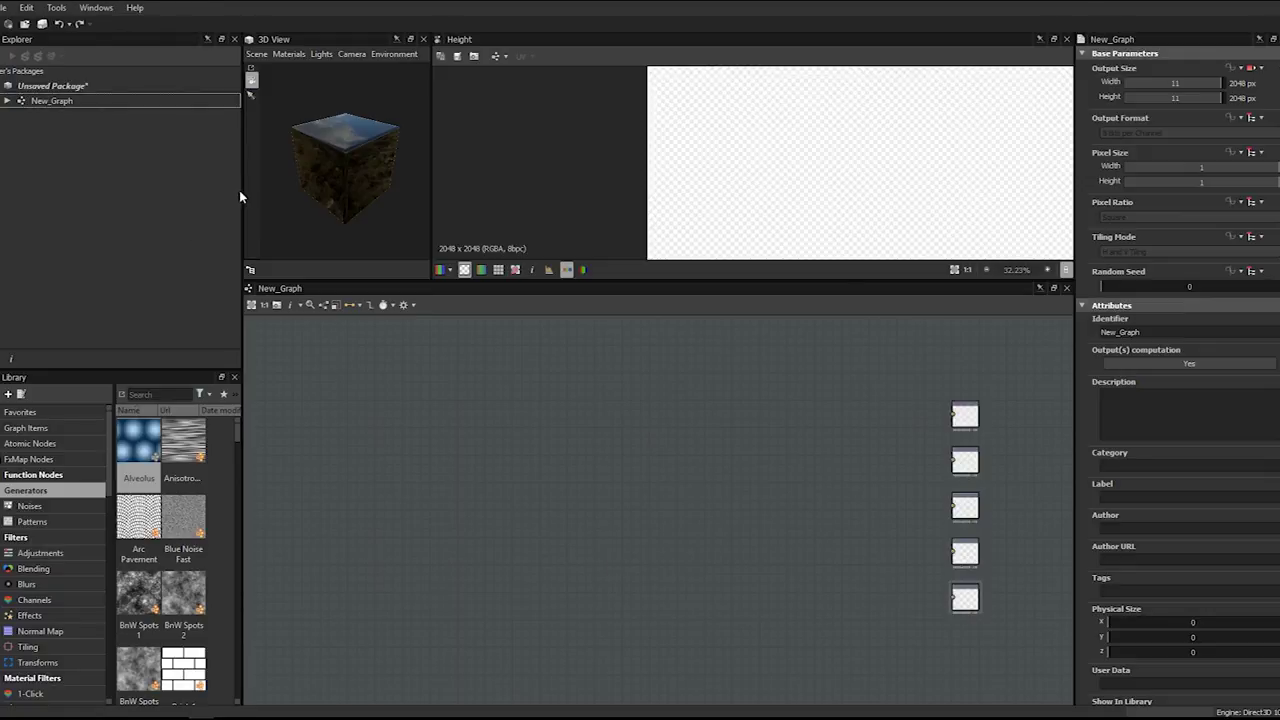
pyautogui.moveTo(240, 191); pyautogui.dragTo(188, 240)
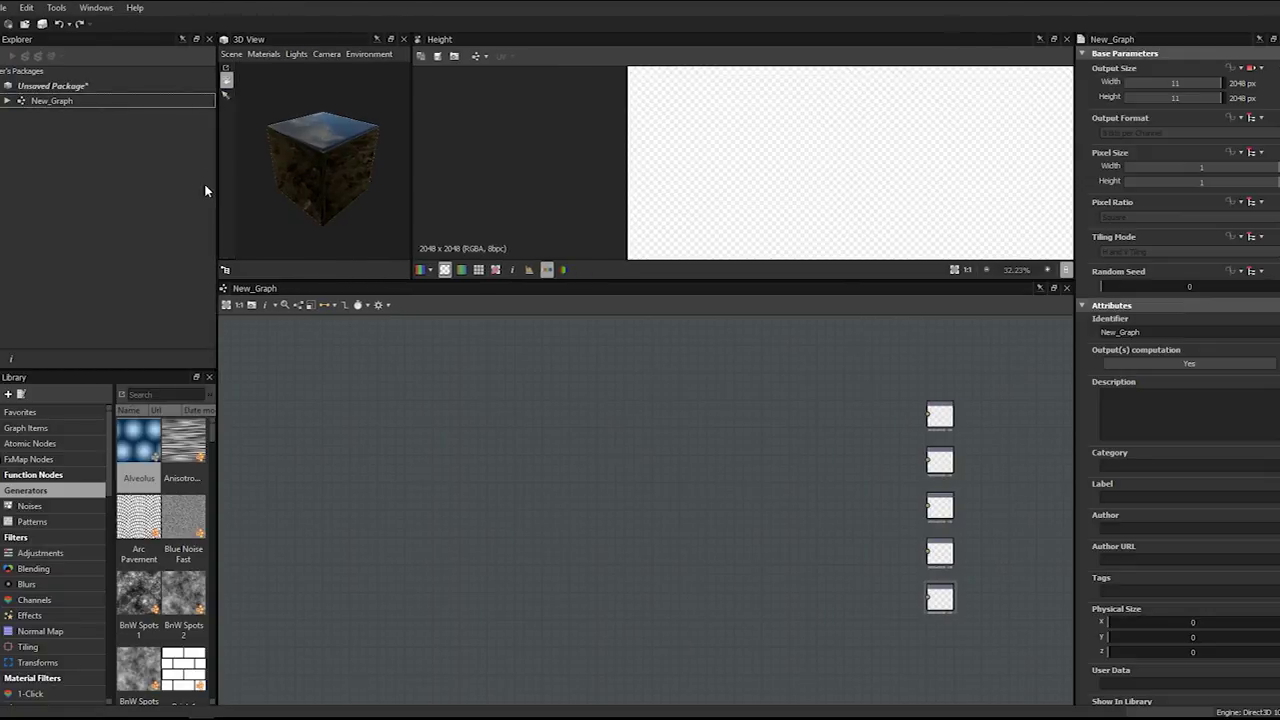
# - Add a Blend node to the empty area of the graph, apart from the output nodes
pyautogui.moveTo(540, 381); pyautogui.dragTo(580, 403, button='middle')
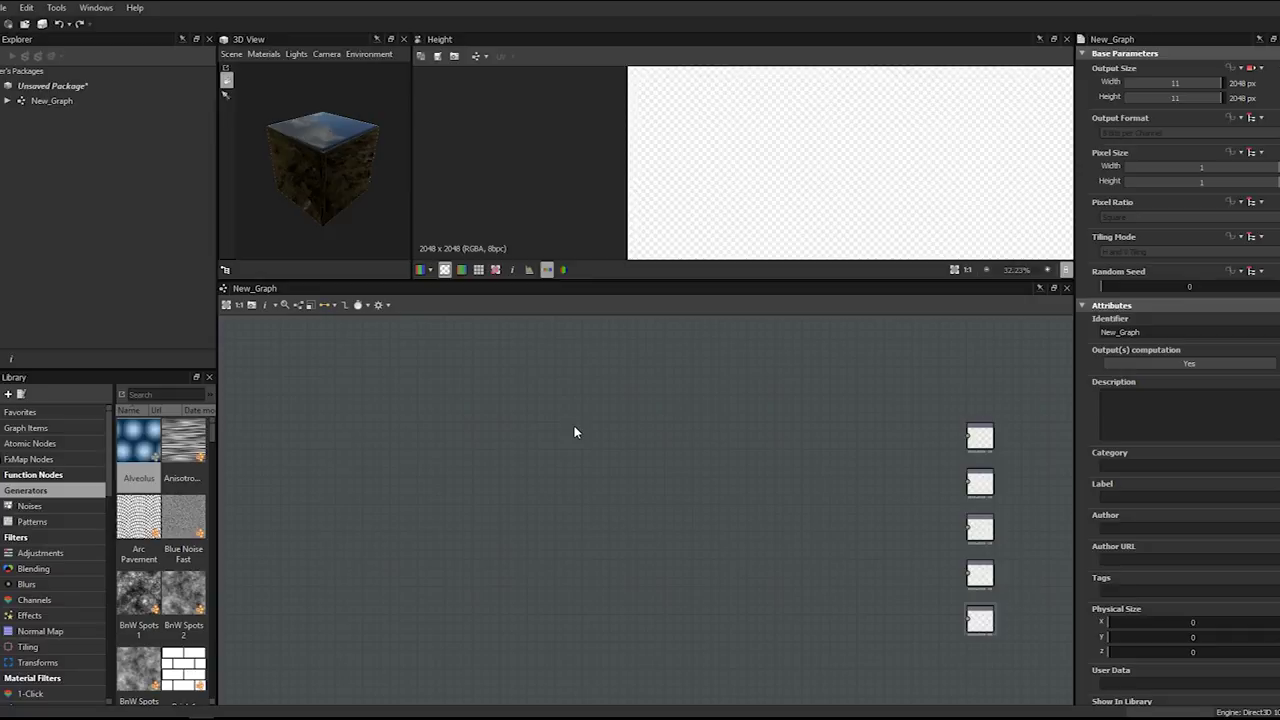
pyautogui.moveTo(558, 431); pyautogui.dragTo(566, 429, button='middle')
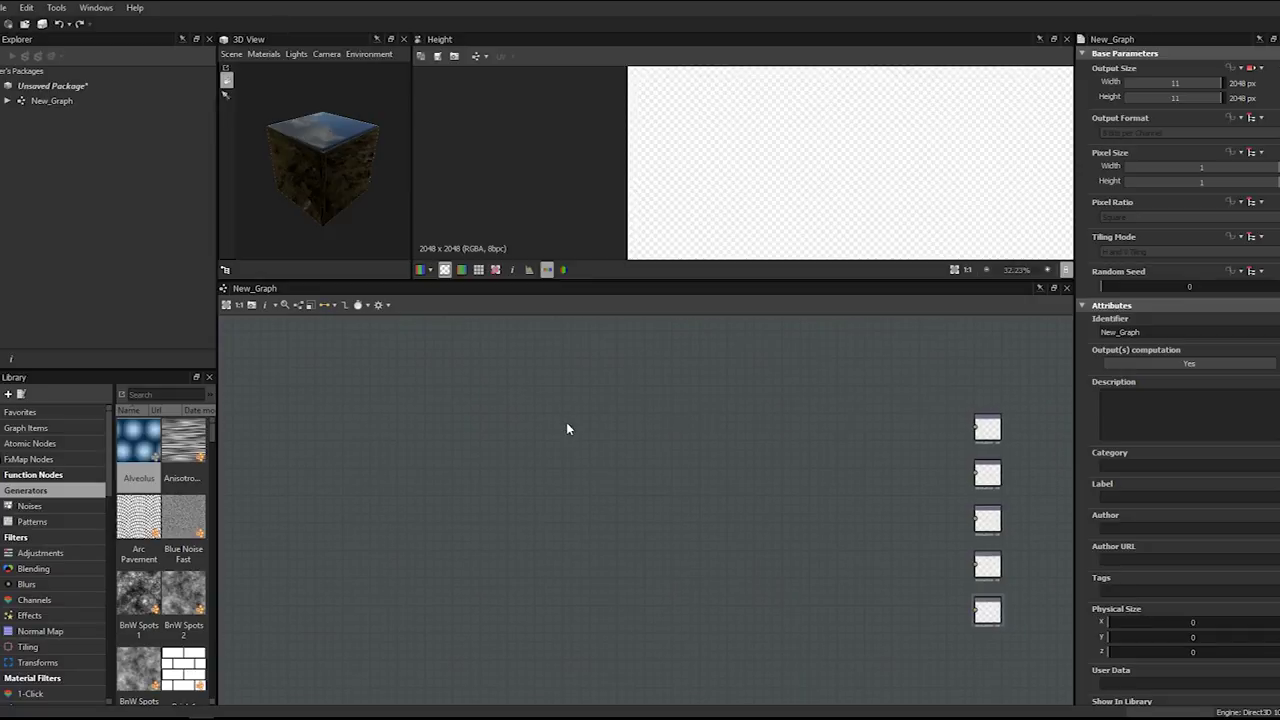
pyautogui.press('space')
pyautogui.write('blend')
pyautogui.press('Return')
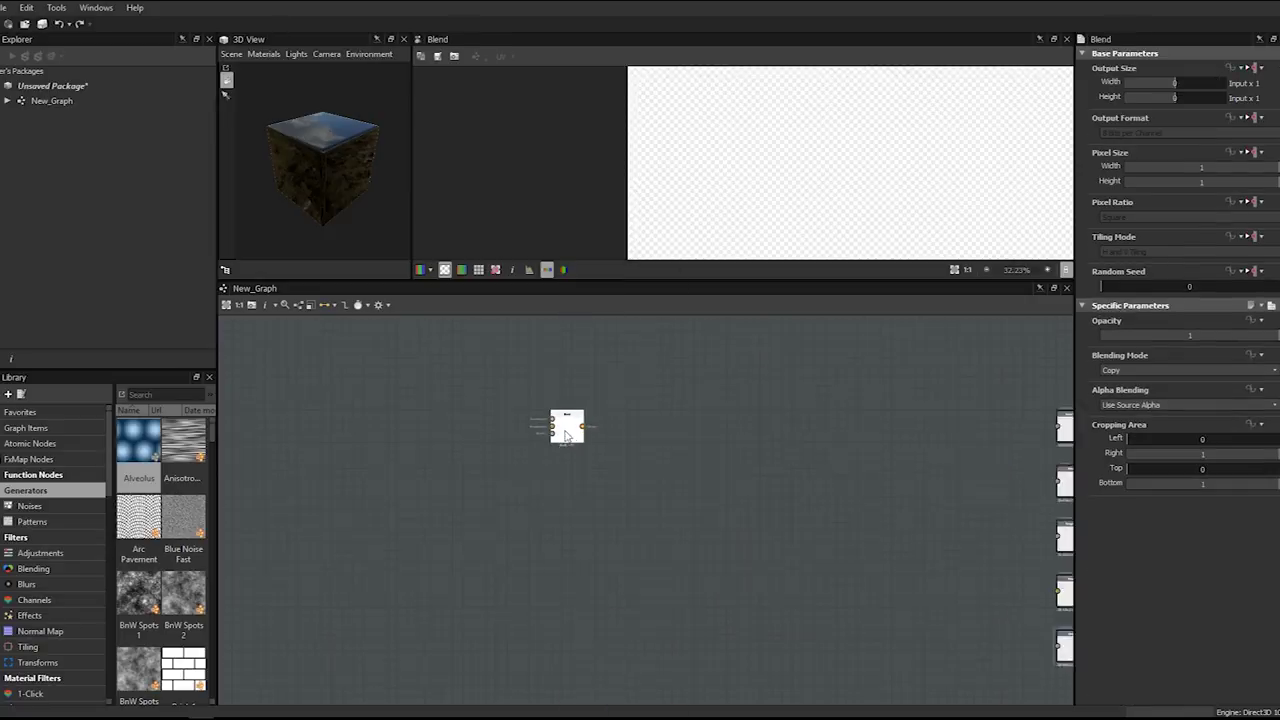
pyautogui.moveTo(604, 438); pyautogui.dragTo(644, 461)
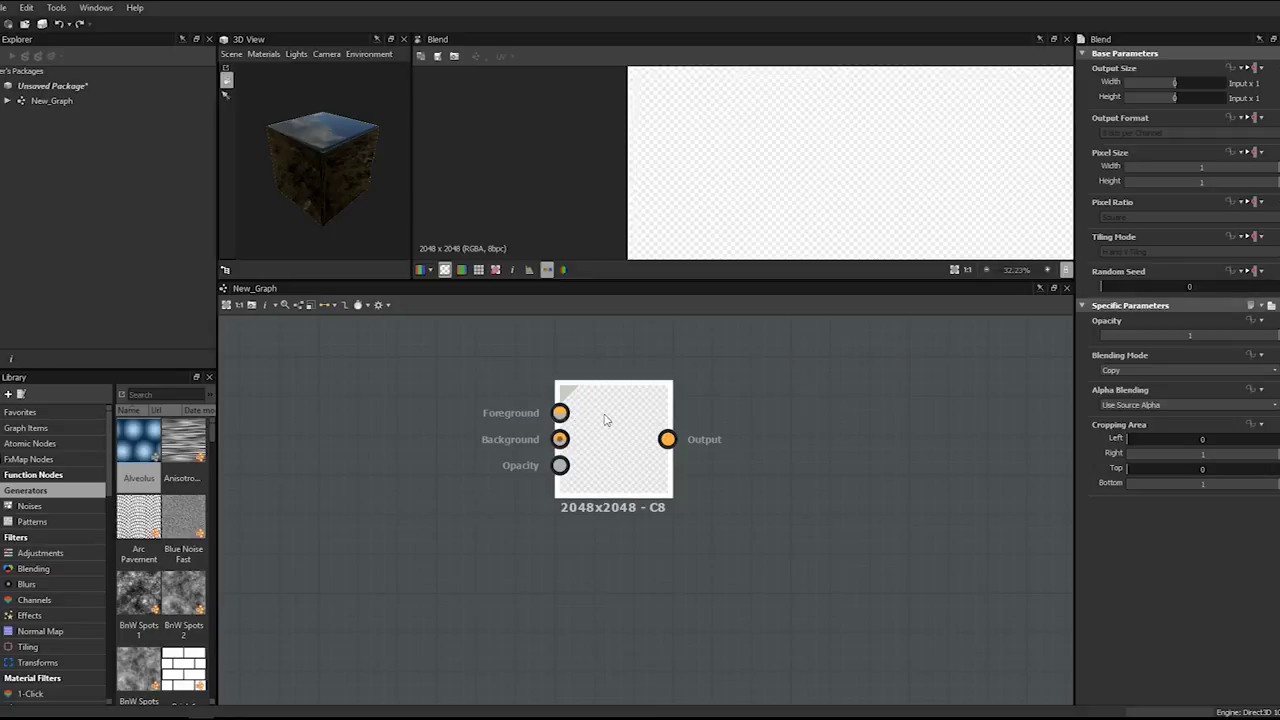
# - Try other blending modes on the Blend node, such as Subtract and Min (Darken), and return it to Copy
pyautogui.click(1135, 371)
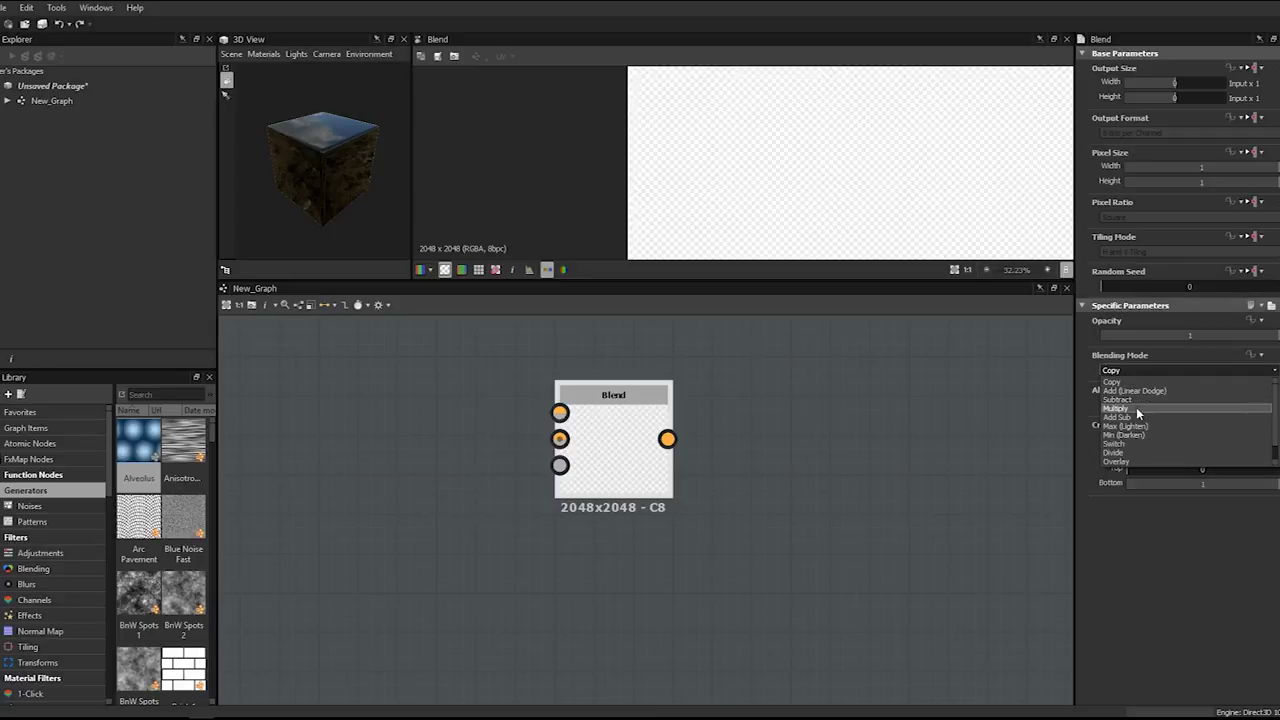
pyautogui.scroll(-1, 1162, 430)
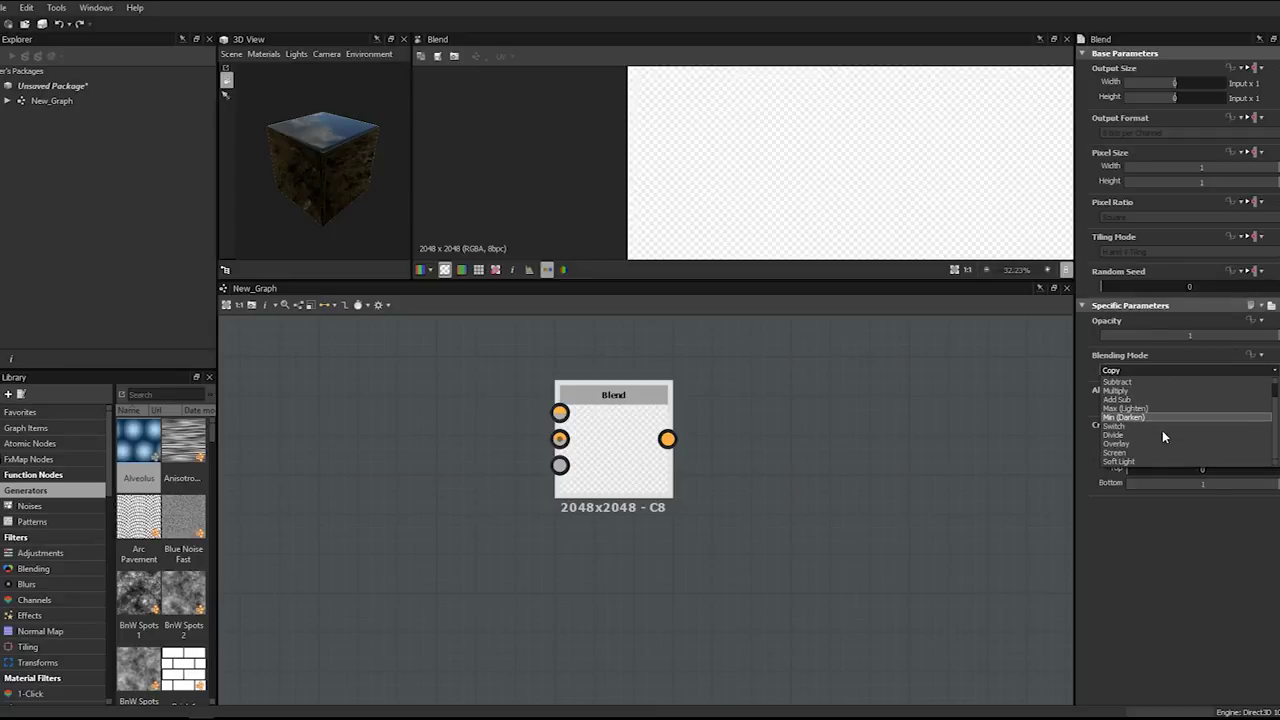
pyautogui.click(1156, 372)
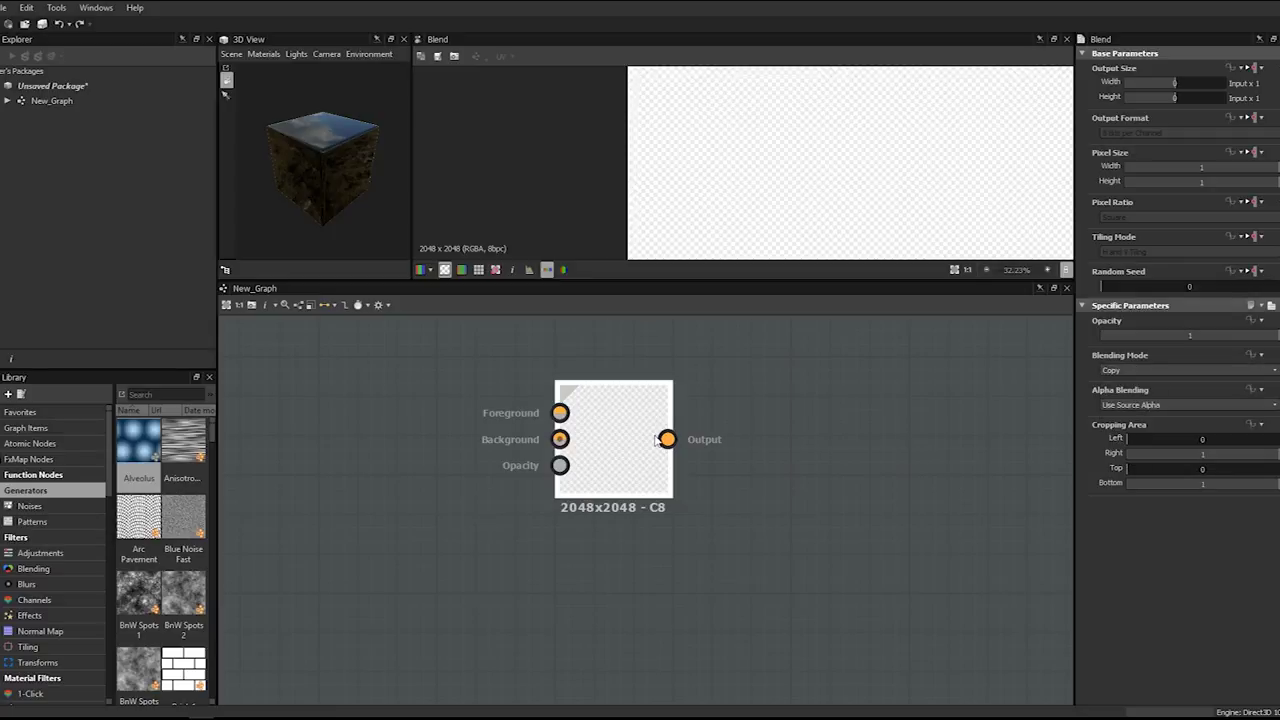
pyautogui.click(1133, 372)
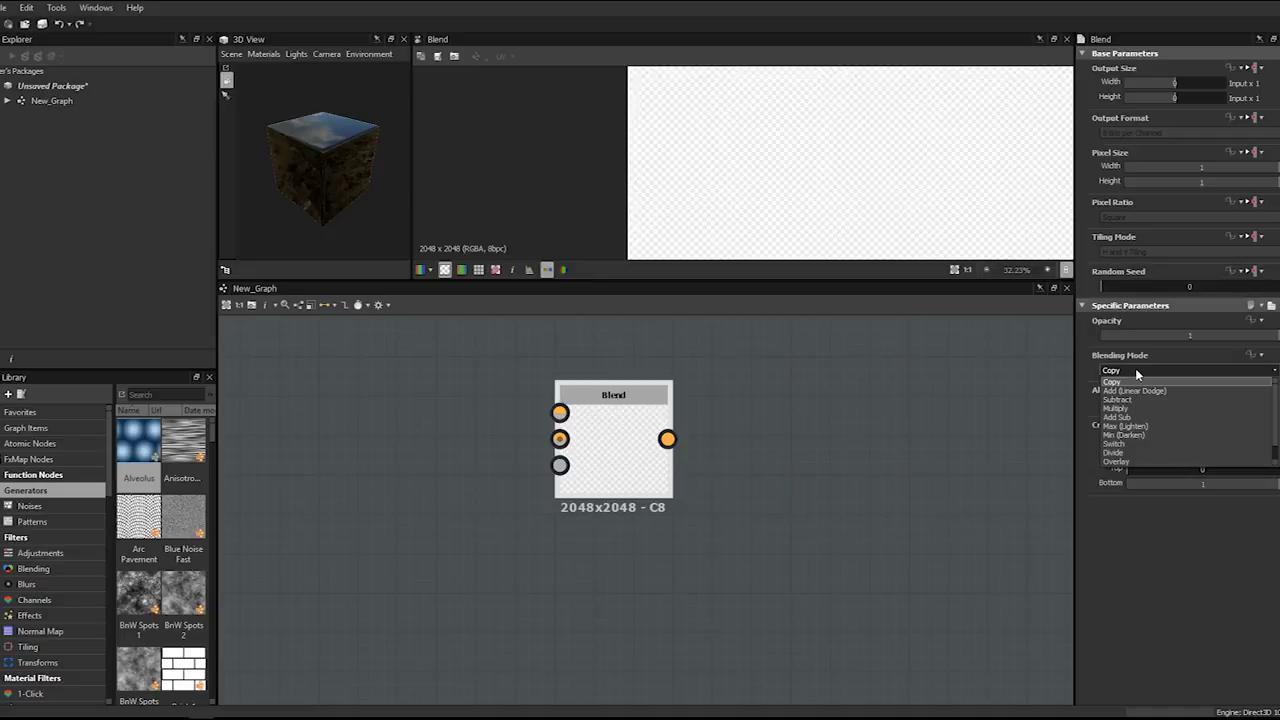
pyautogui.click(1135, 370)
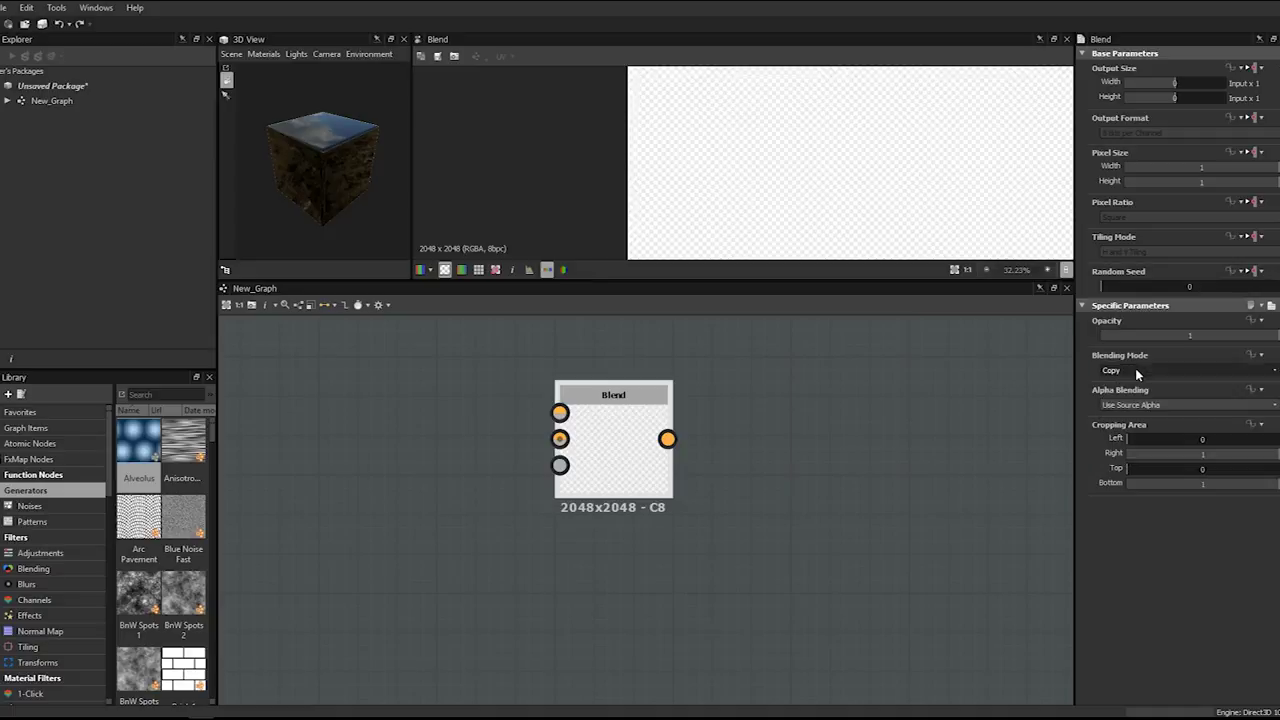
pyautogui.scroll(-1, 1136, 372)
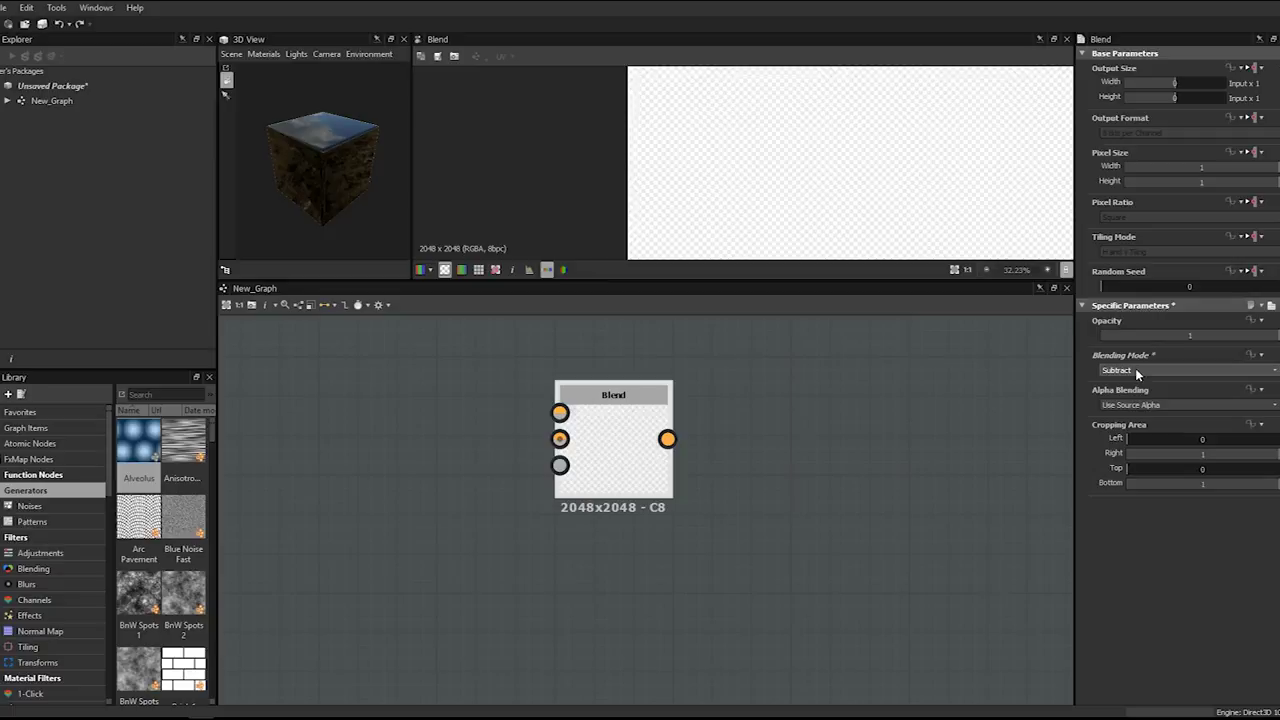
pyautogui.scroll(-4, 1135, 370)
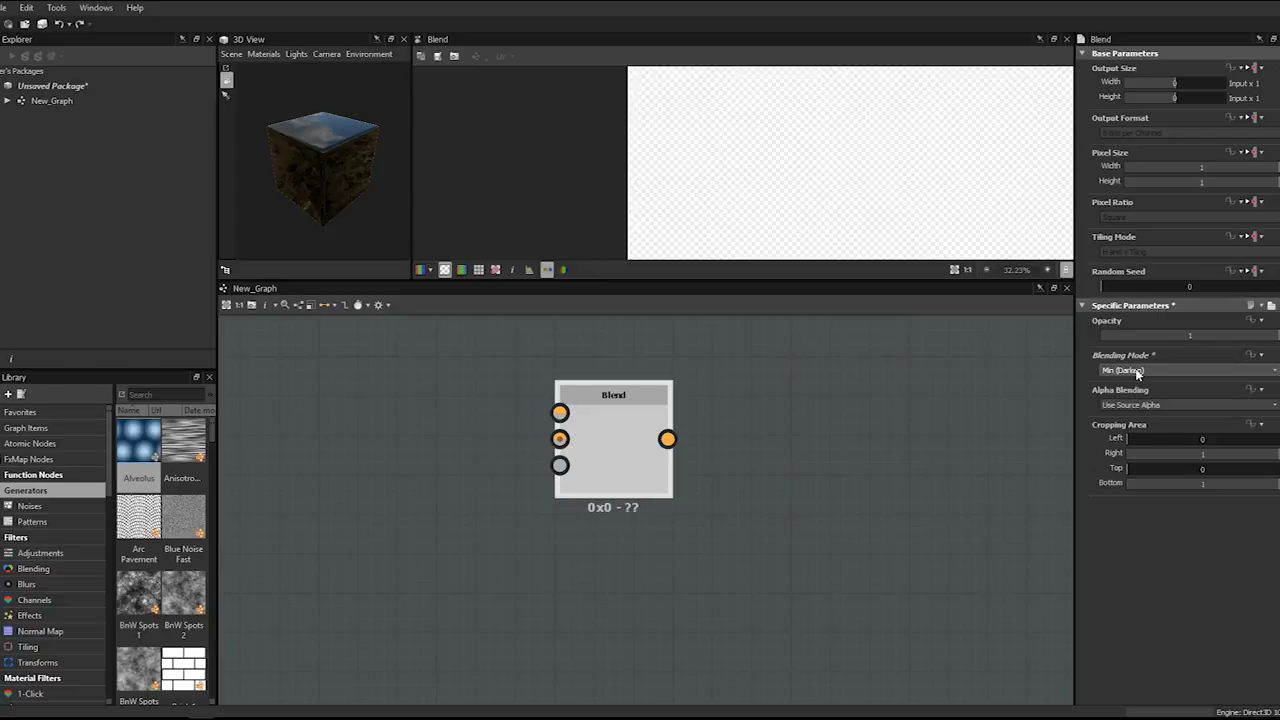
pyautogui.scroll(8, 1135, 370)
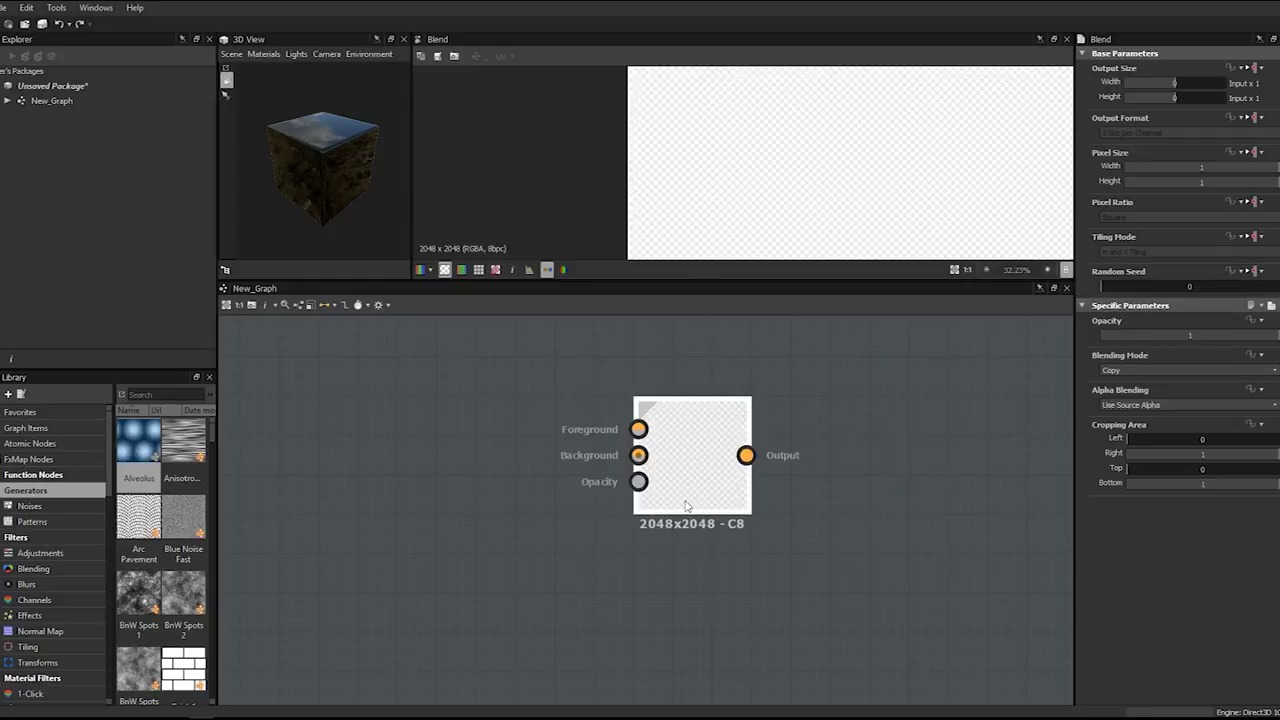
# - Delete the Blend node from the graph
pyautogui.scroll(-5, 688, 502)
pyautogui.moveTo(688, 502); pyautogui.dragTo(612, 504, button='middle')
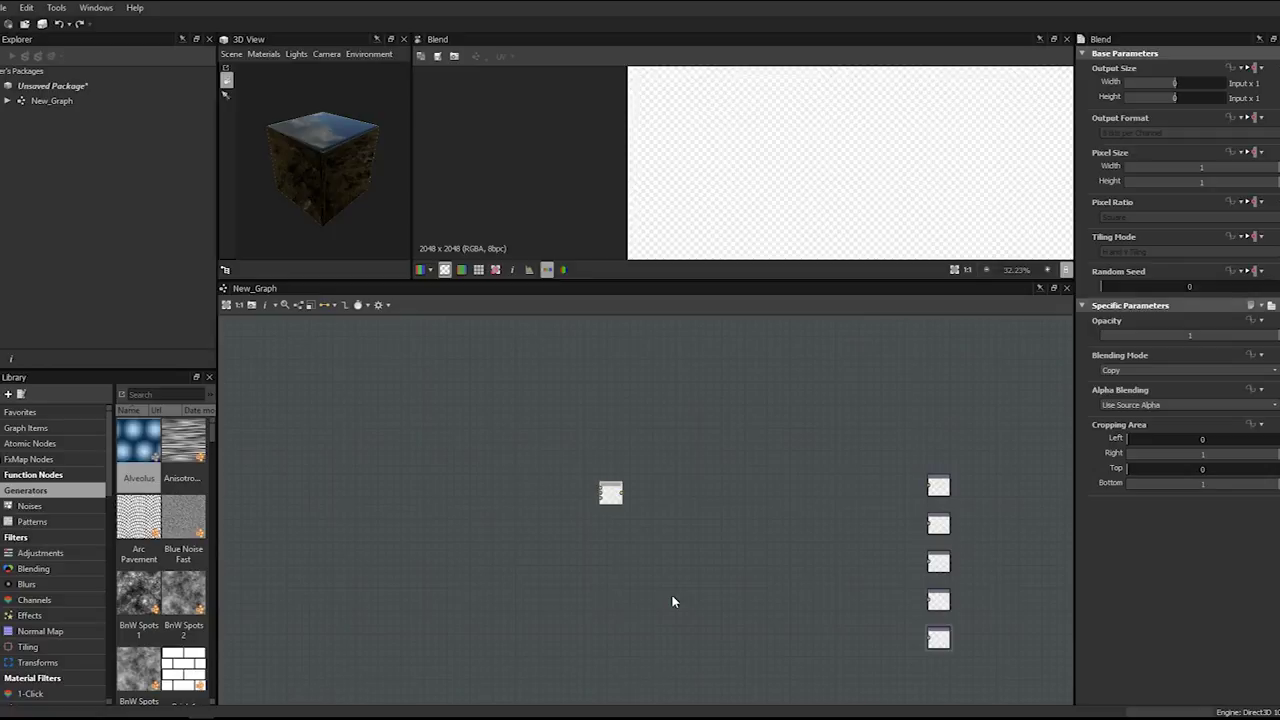
pyautogui.press('Delete')
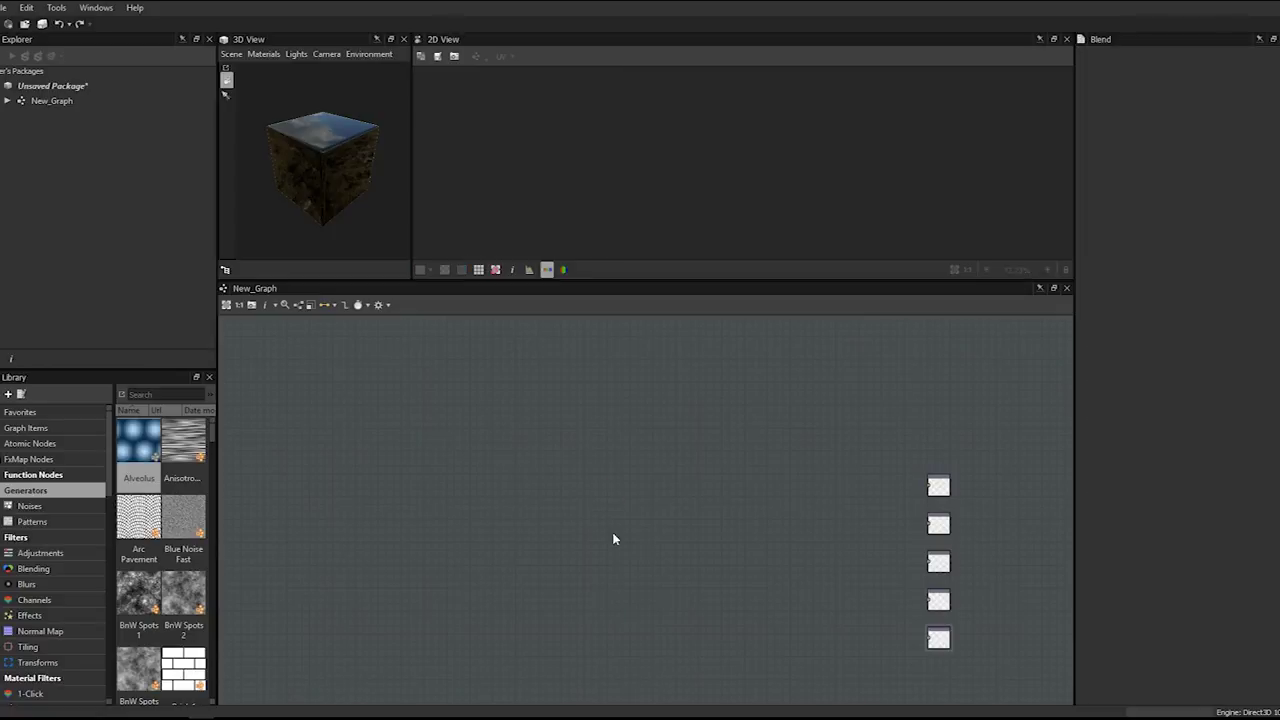
# - Browse the library's node categories, including Function Nodes and the Adjustments filters
pyautogui.scroll(-4, 43, 500)
pyautogui.scroll(4, 43, 617)
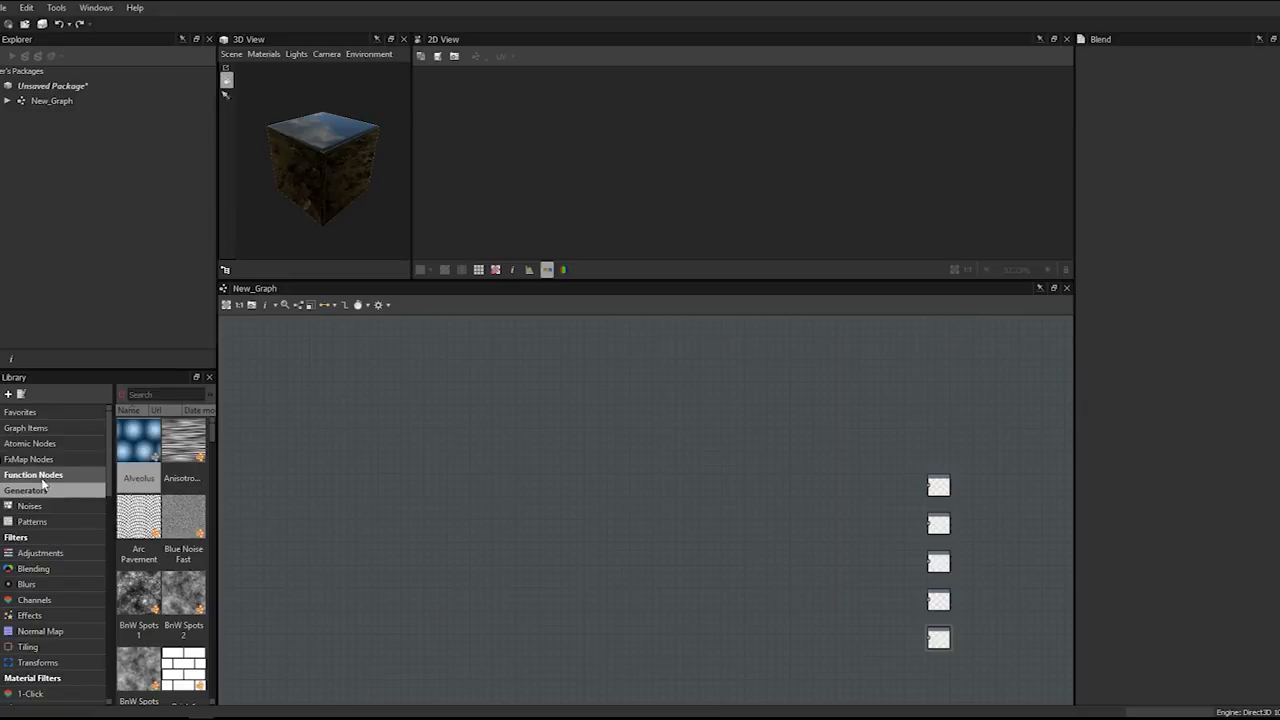
pyautogui.click(35, 476)
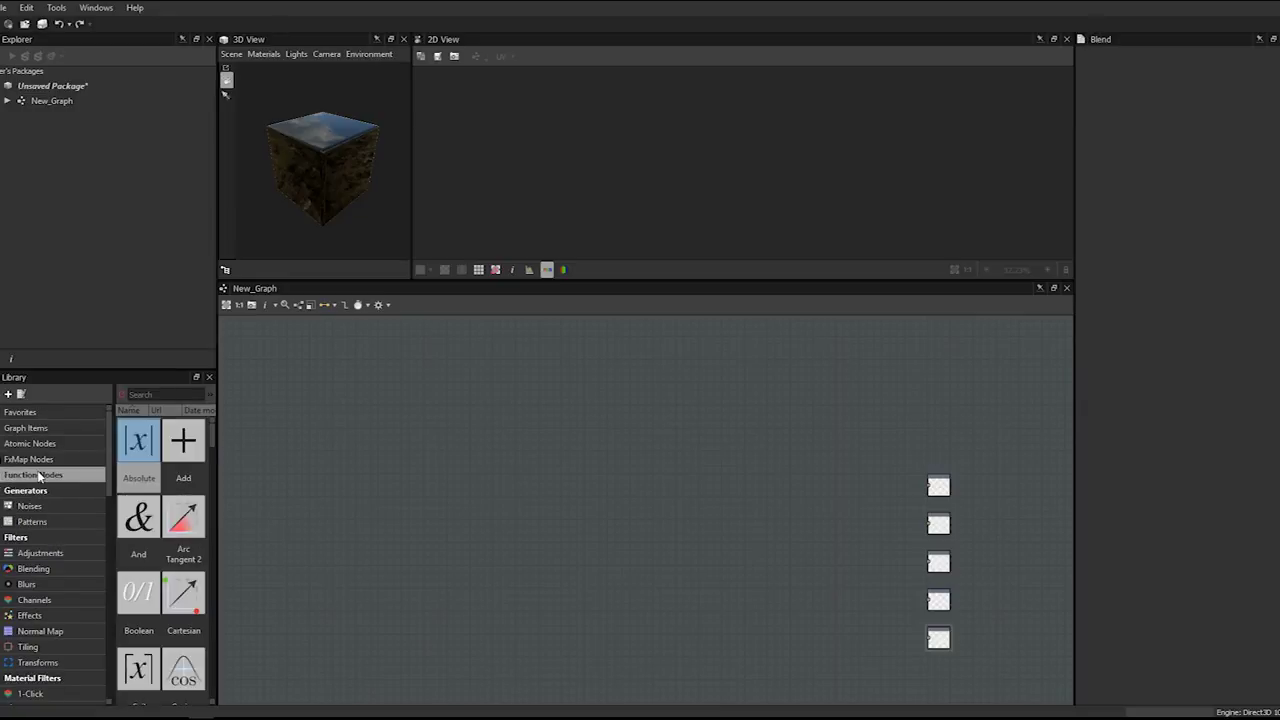
pyautogui.click(40, 551)
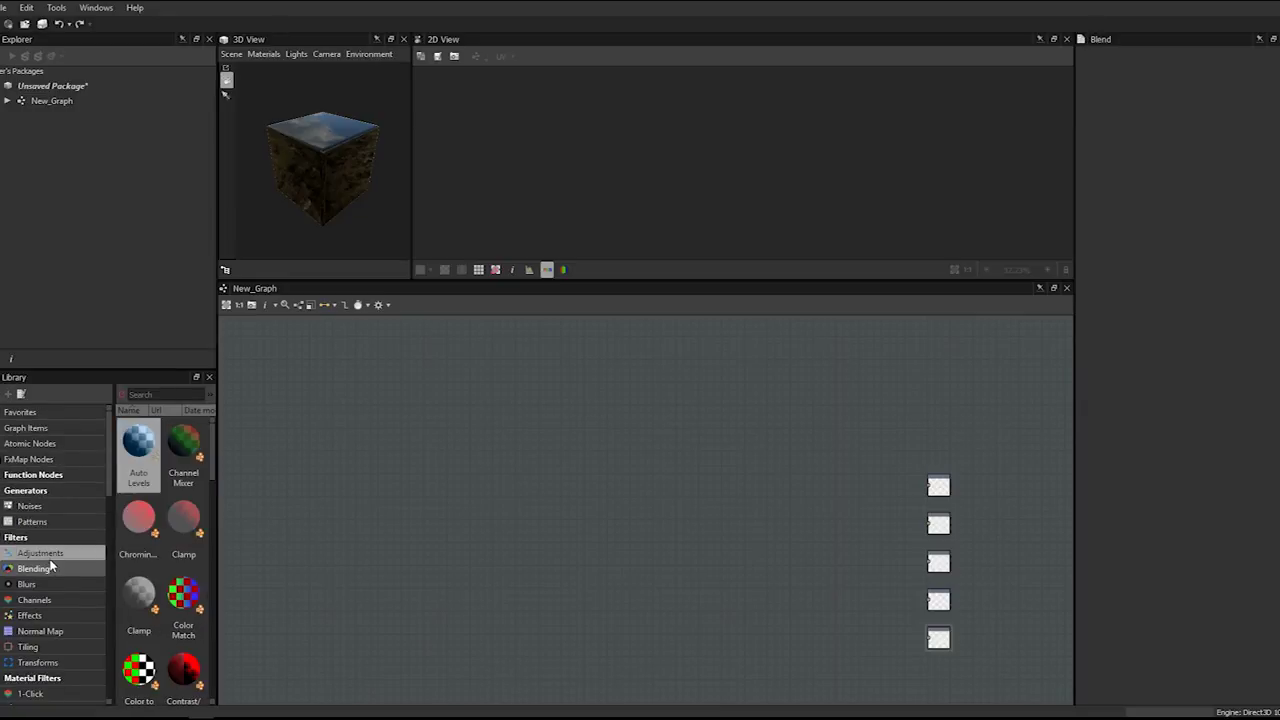
pyautogui.scroll(-4, 50, 568)
pyautogui.scroll(4, 47, 510)
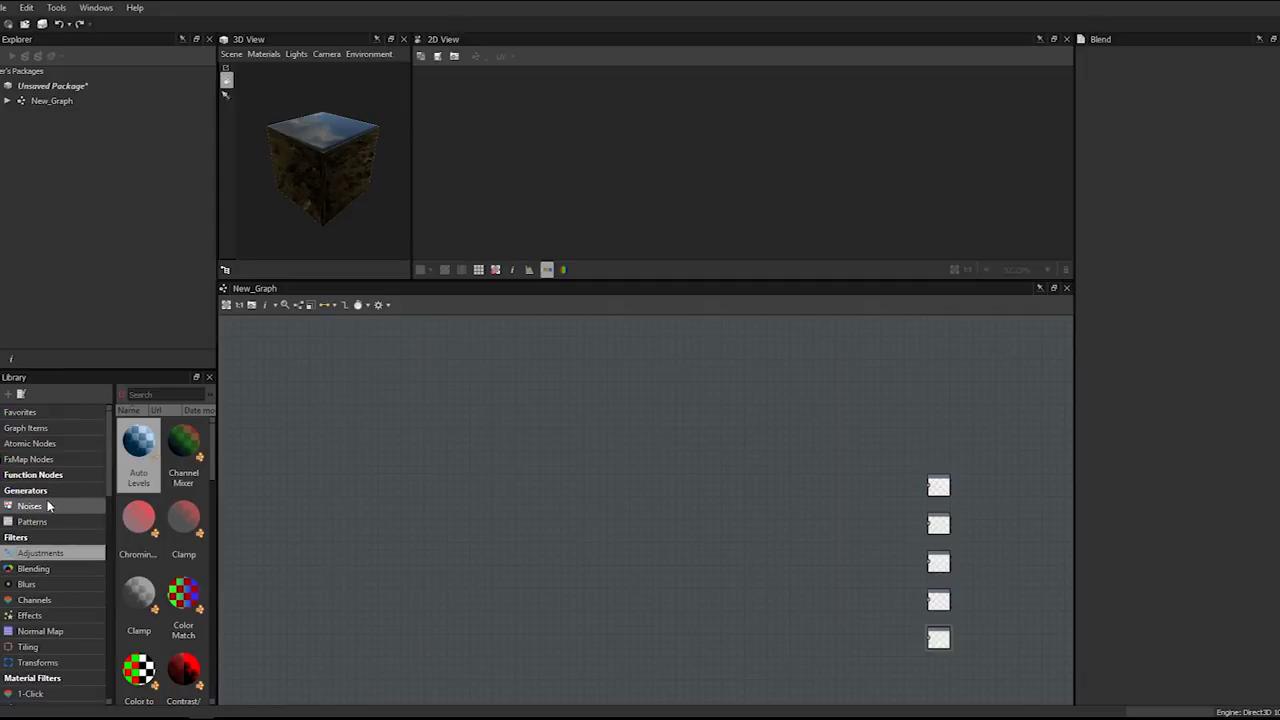
# - Try out the graph's node search with terms such as 2d, grad and graysc, without keeping any node
pyautogui.moveTo(549, 481); pyautogui.dragTo(660, 470, button='middle')
pyautogui.press('space')
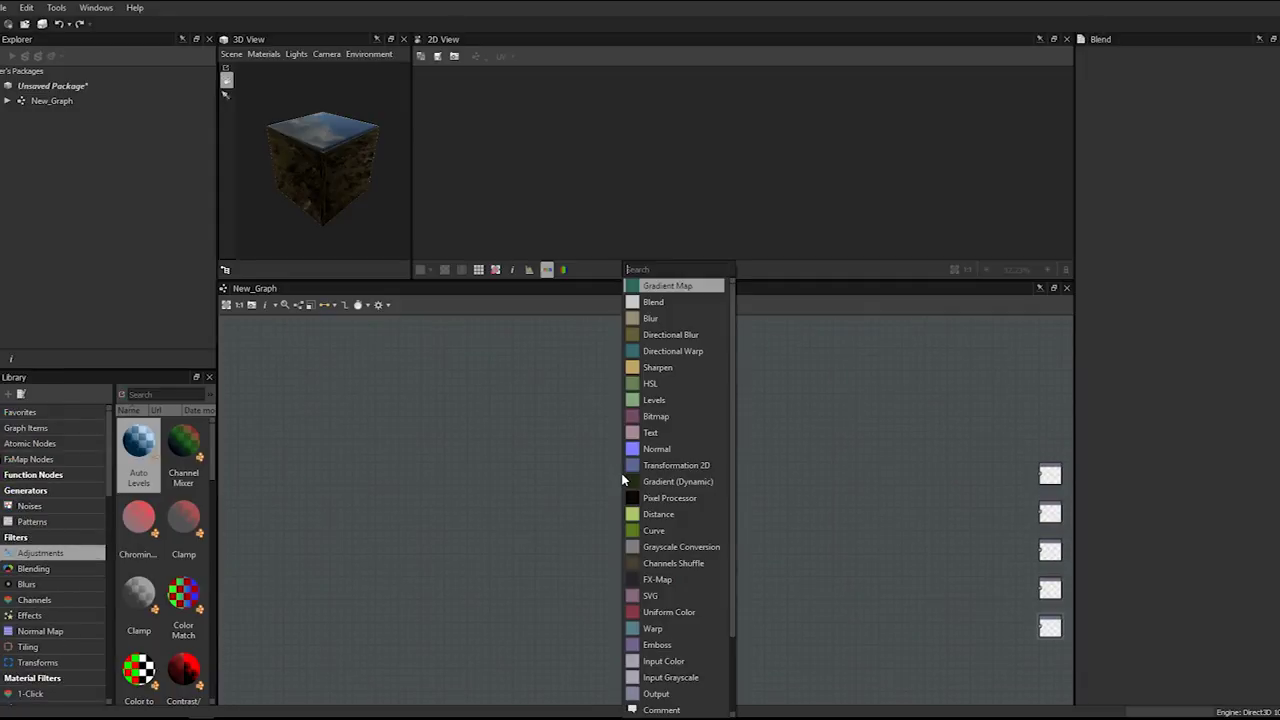
pyautogui.write('dgh+wdfkg')
pyautogui.press('Escape')
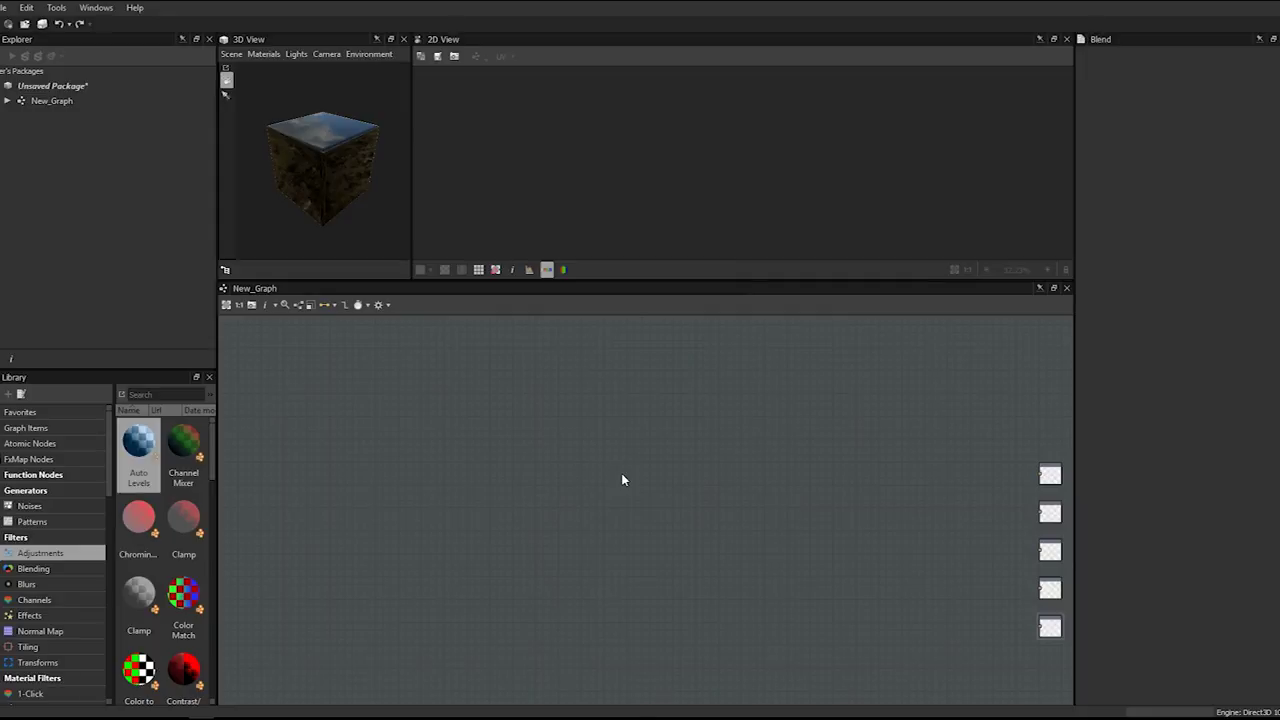
pyautogui.press('space')
pyautogui.write('2d')
pyautogui.press('Escape')
pyautogui.press('space')
pyautogui.write('grad')
pyautogui.press('Return')
pyautogui.press('space')
pyautogui.write('graysc')
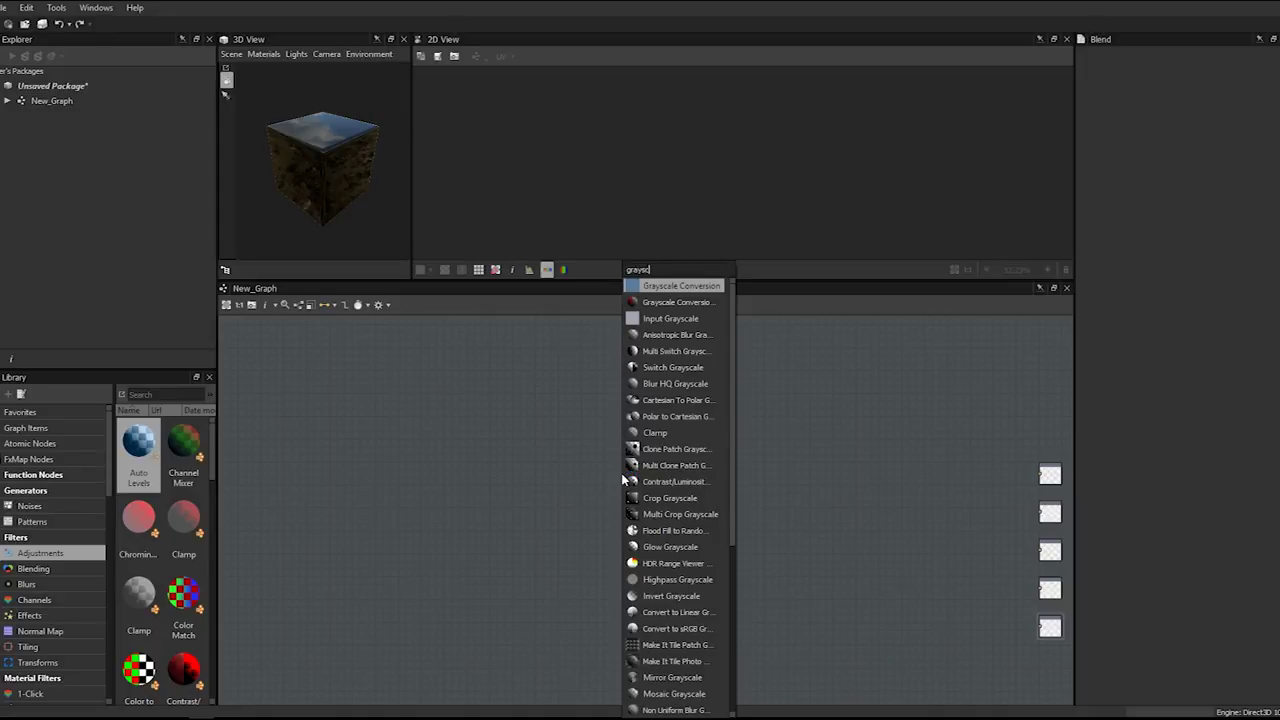
pyautogui.press('Escape')
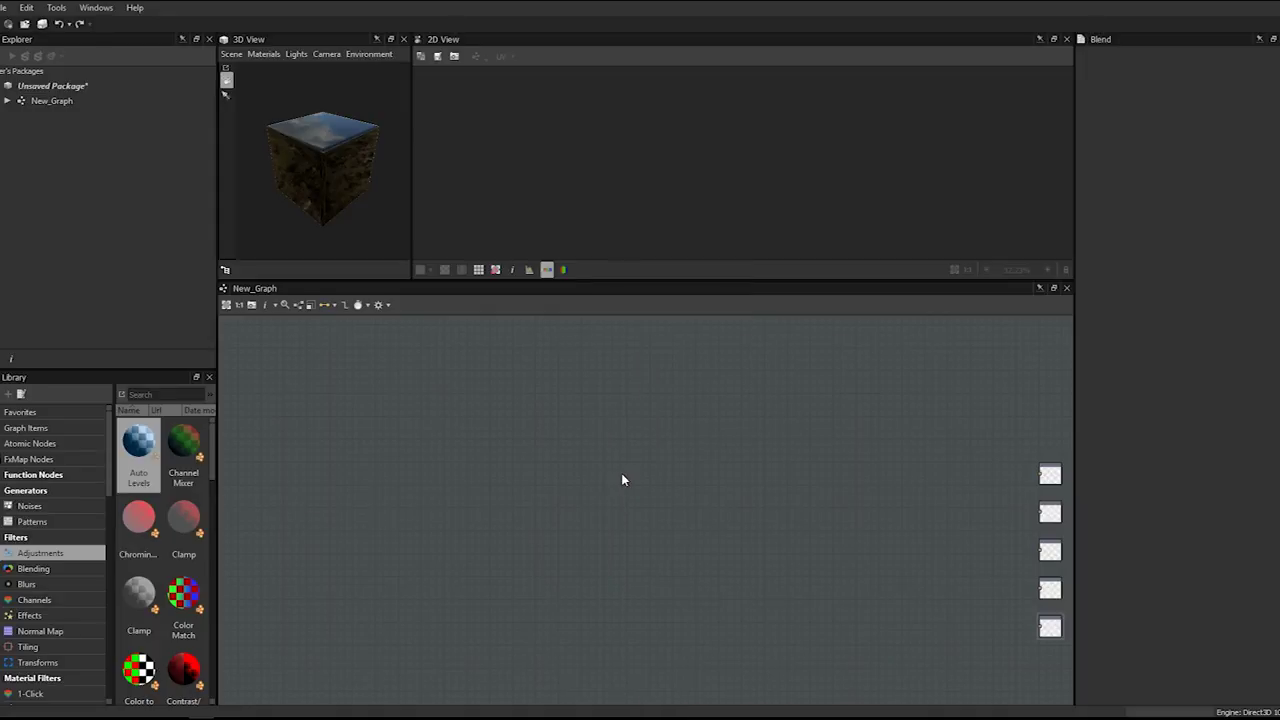
pyautogui.moveTo(750, 473); pyautogui.dragTo(650, 457, button='middle')
pyautogui.scroll(1, 650, 457)
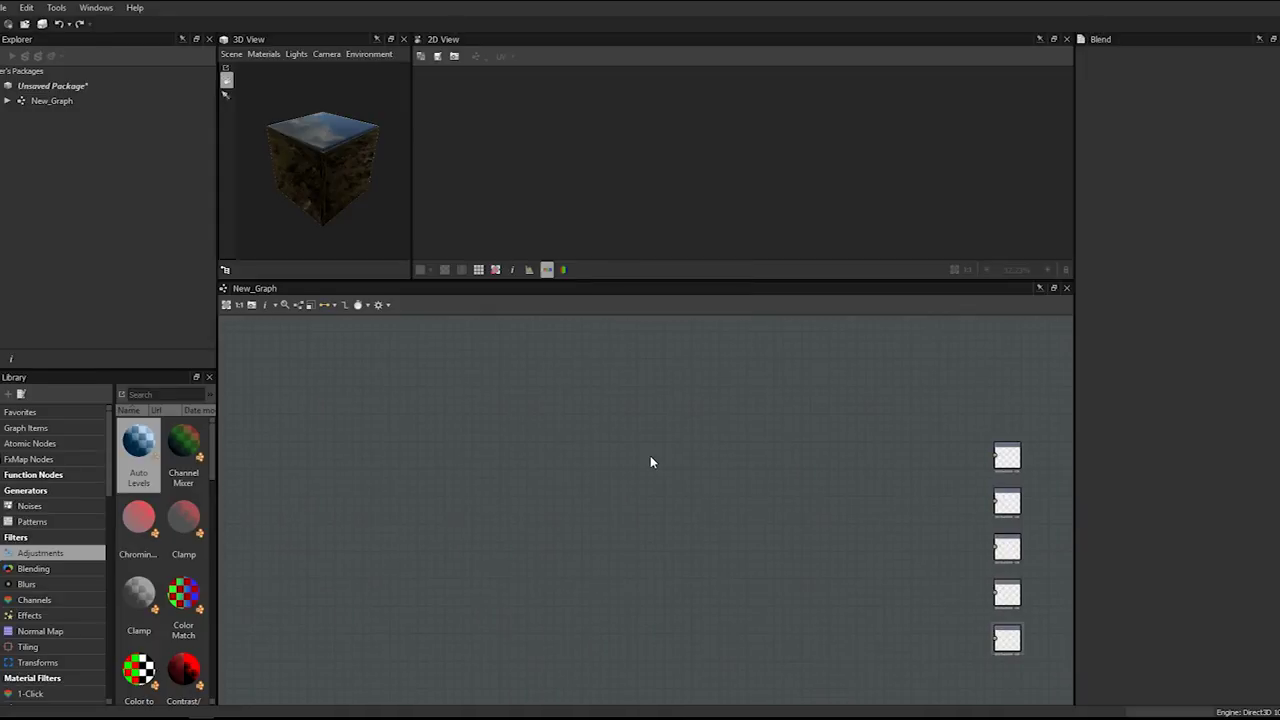
pyautogui.scroll(-1, 641, 468)
pyautogui.scroll(1, 641, 468)
pyautogui.scroll(-1, 642, 468)
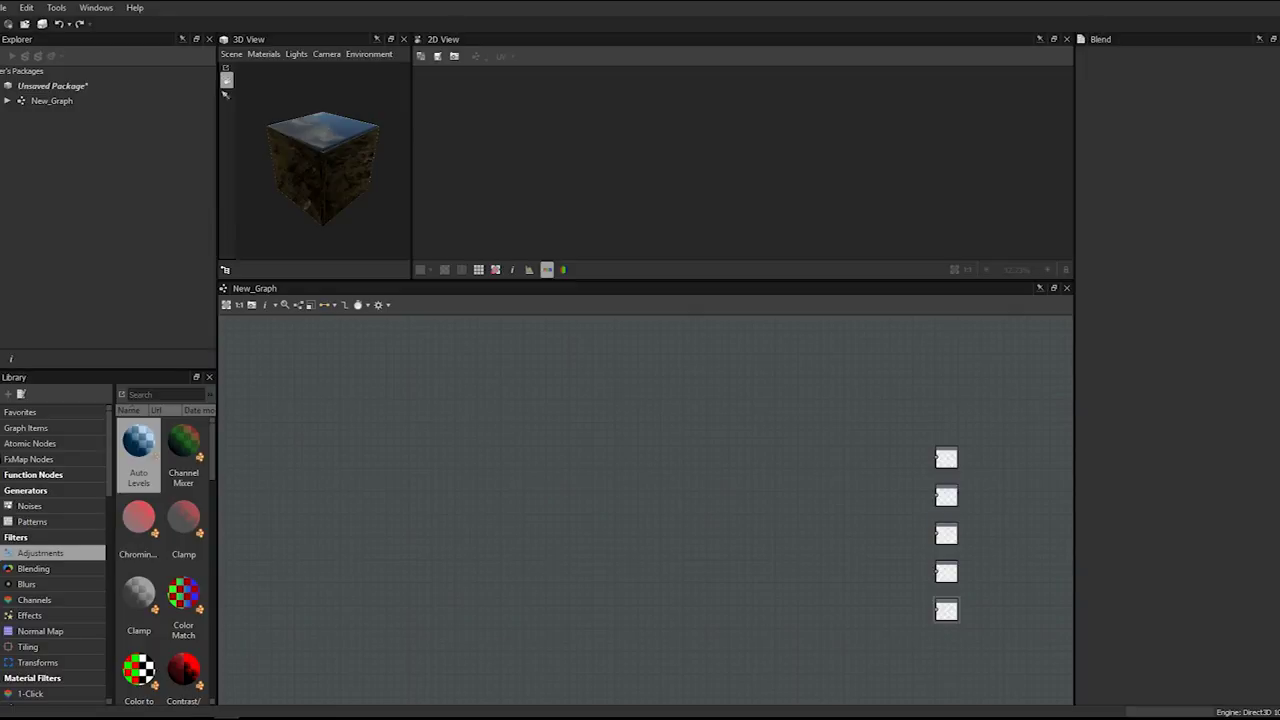
# - Switch to the reference image New_Graph_basecolor.png in Photos and examine its rings, outer pattern and surface wear up close
pyautogui.moveTo(0, 150); pyautogui.dragTo(345, 134)
pyautogui.scroll(3, 352, 265)
pyautogui.scroll(-3, 368, 262)
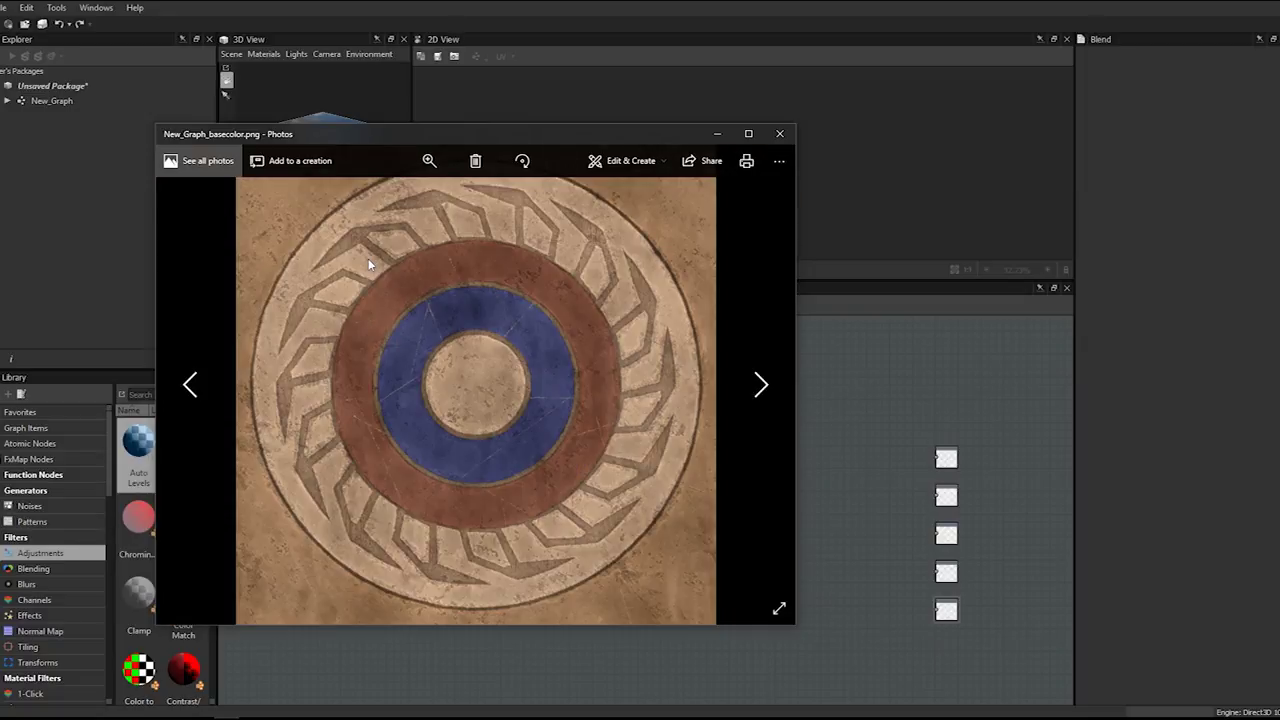
pyautogui.click(748, 133)
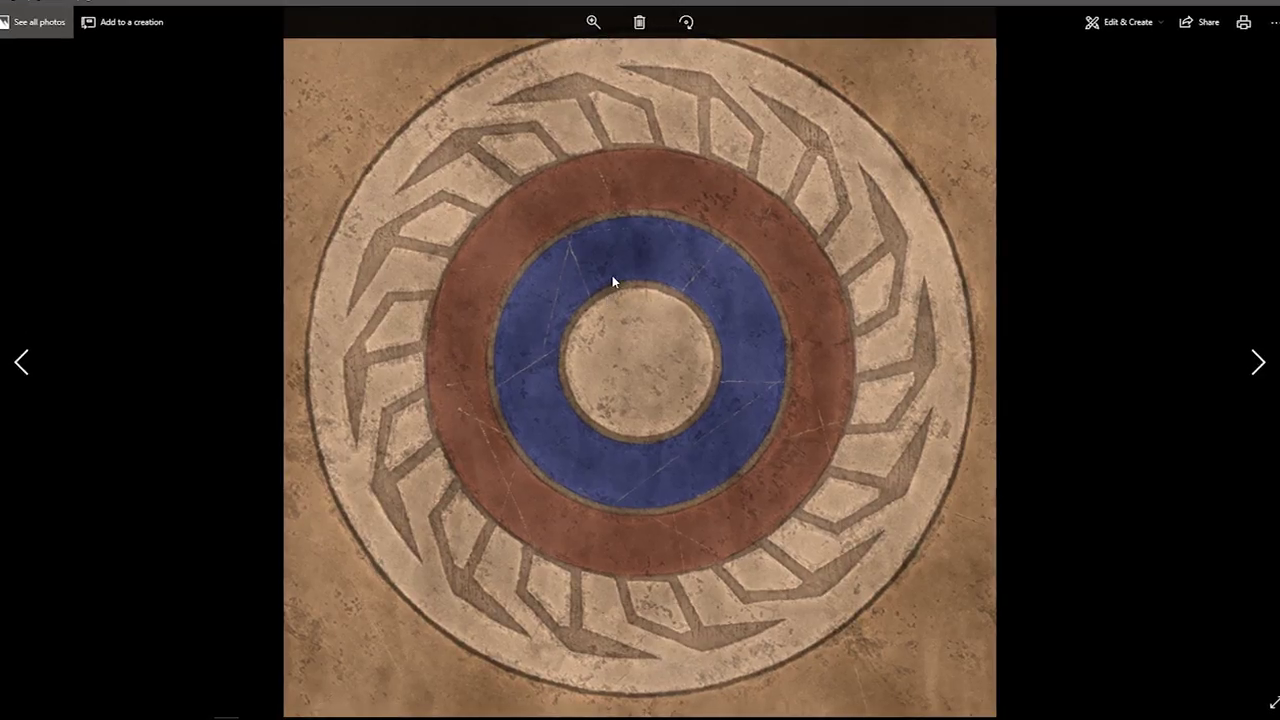
pyautogui.scroll(2, 612, 275)
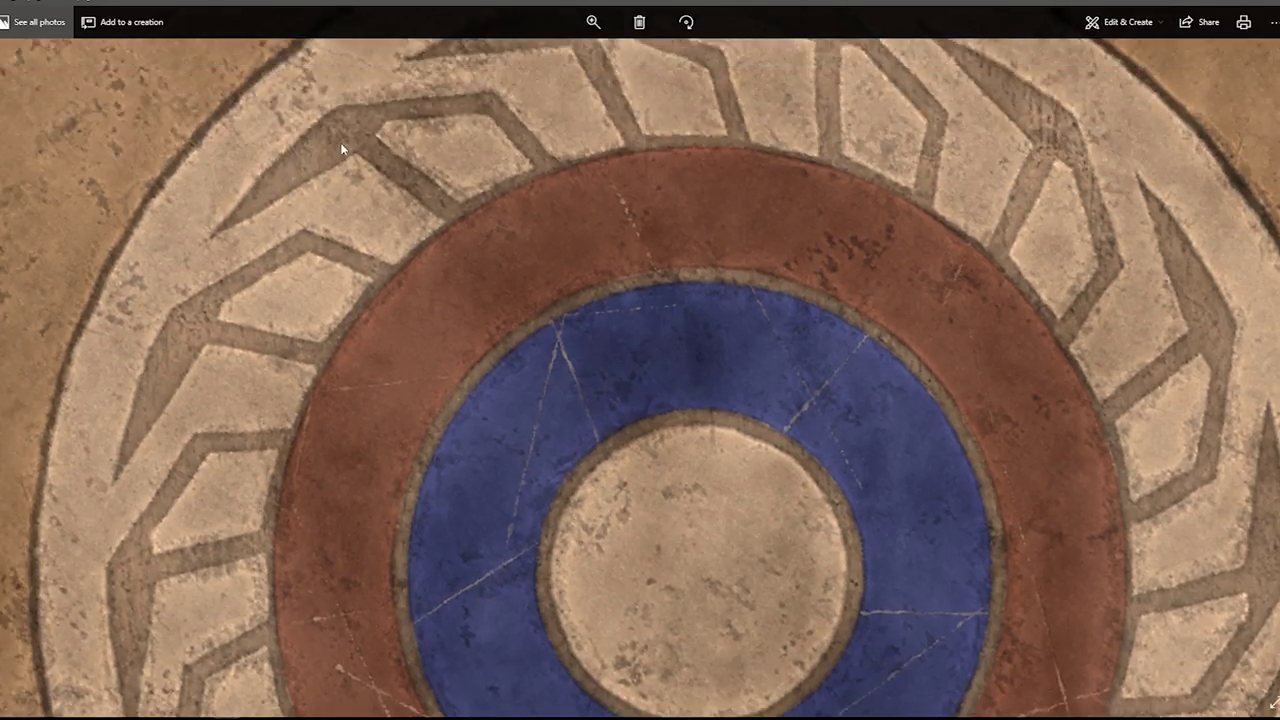
pyautogui.moveTo(334, 134); pyautogui.dragTo(333, 294)
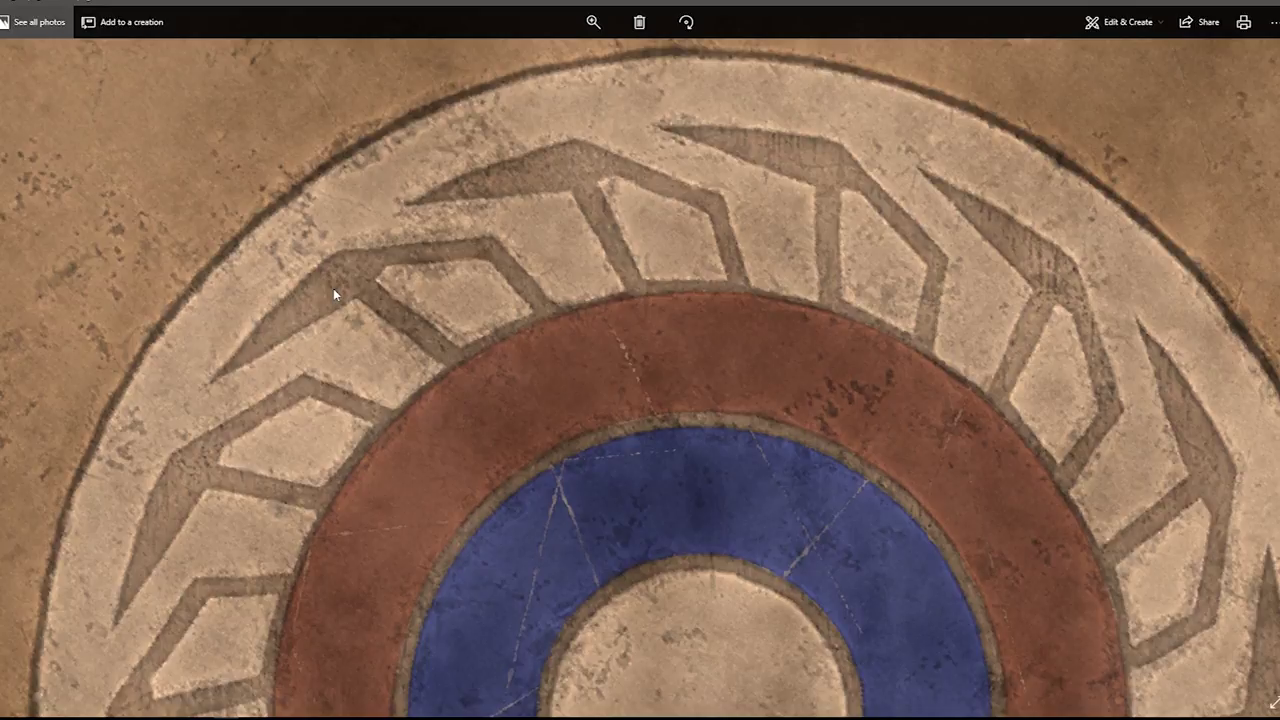
pyautogui.scroll(-2, 334, 291)
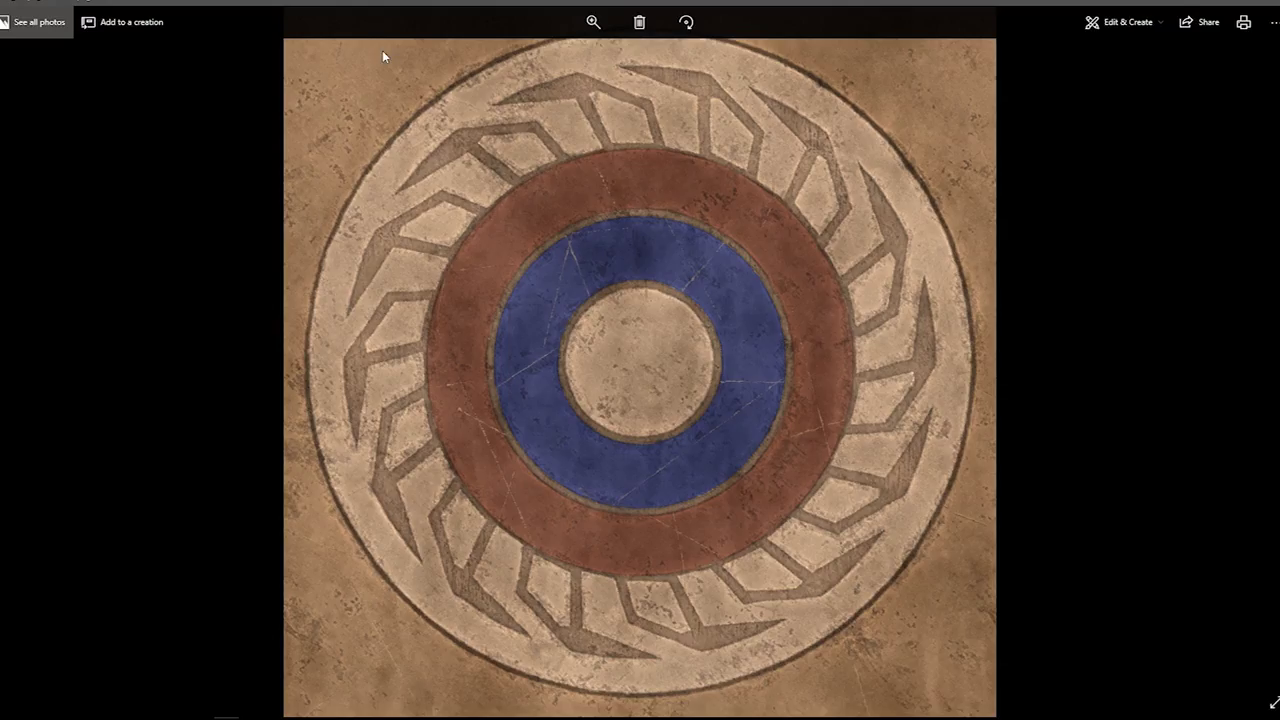
pyautogui.moveTo(382, 3); pyautogui.dragTo(0, 284)
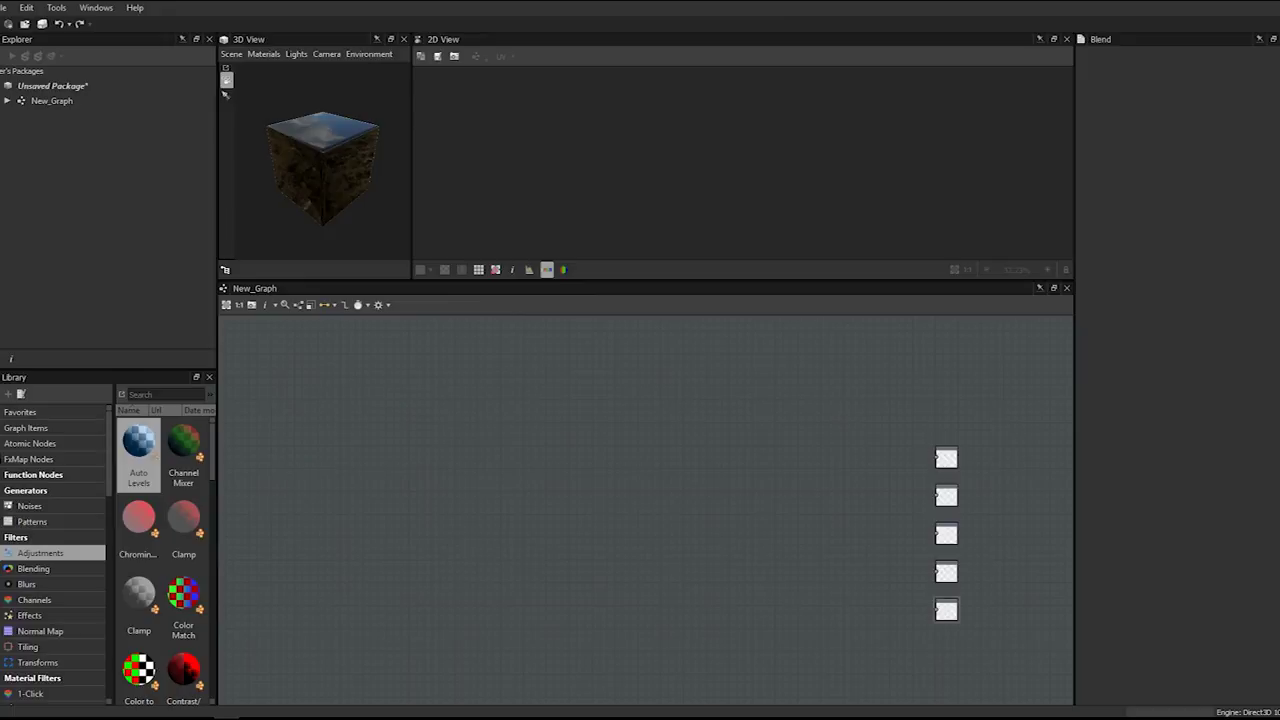
pyautogui.scroll(1, 585, 525)
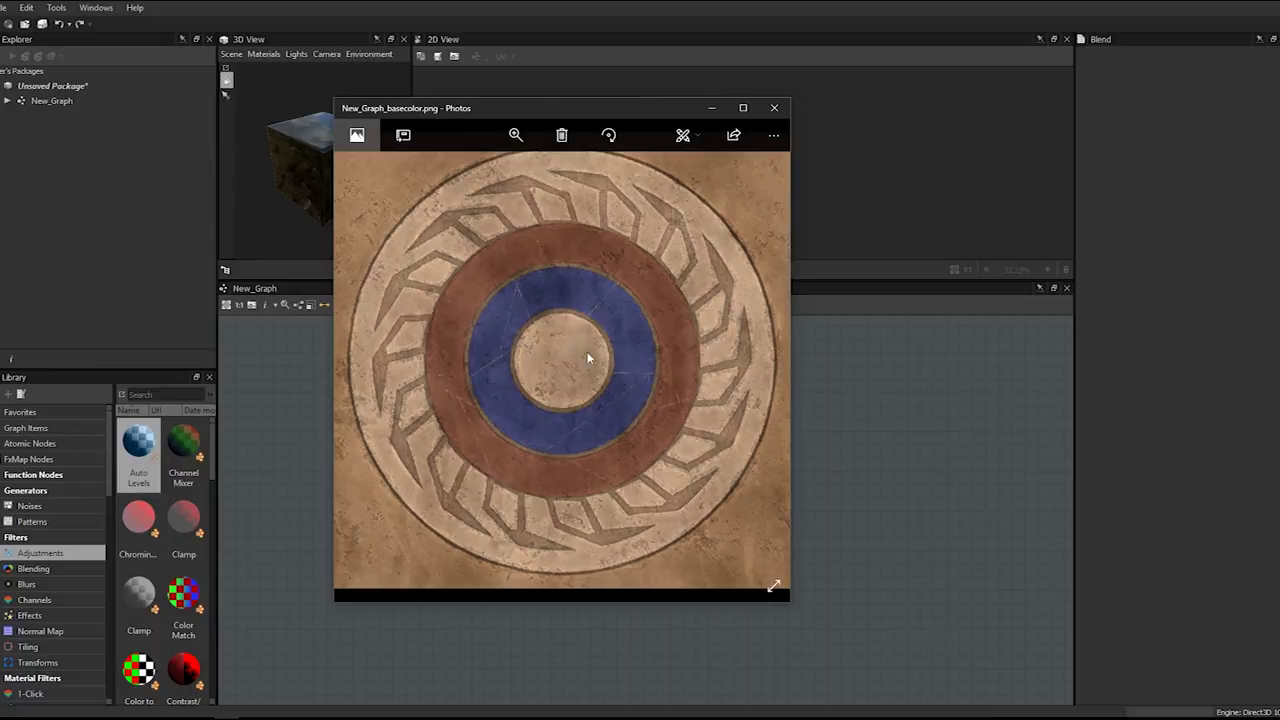
pyautogui.moveTo(620, 110); pyautogui.dragTo(0, 110)
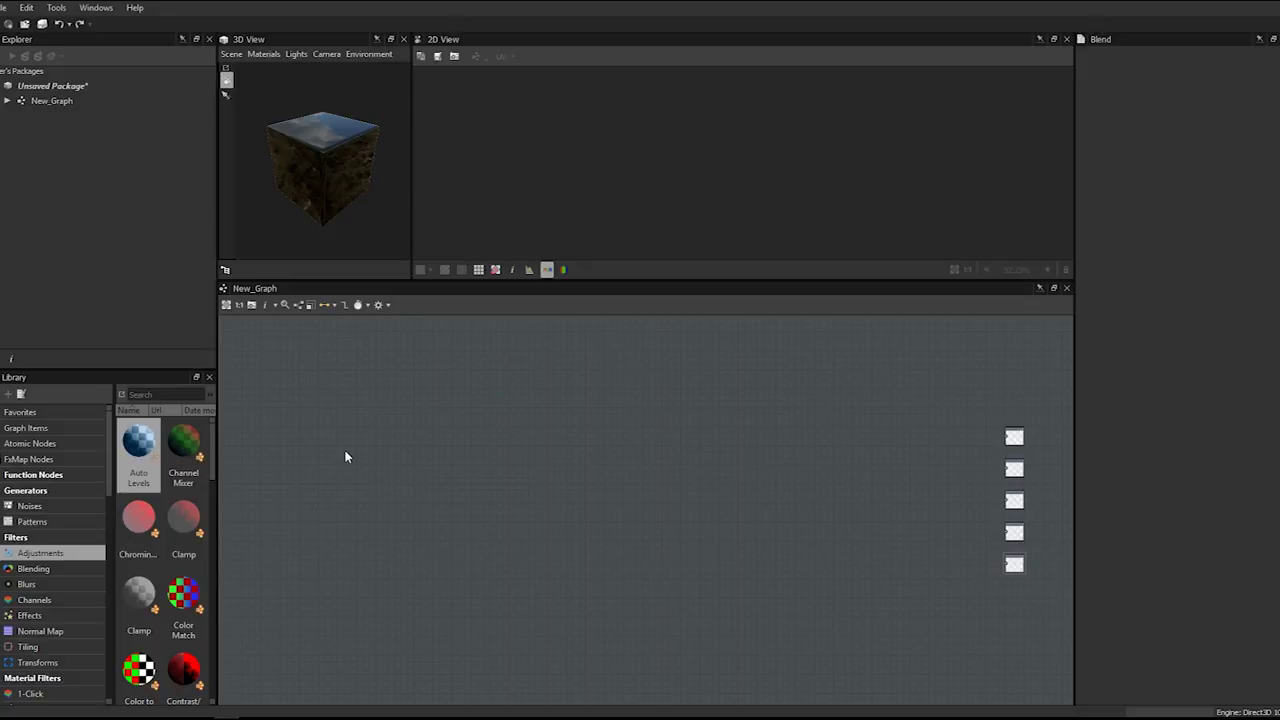
# - Add a Shape node to the empty area of the graph, well apart from the output nodes
pyautogui.scroll(1, 412, 434)
pyautogui.scroll(-3, 500, 457)
pyautogui.scroll(2, 500, 457)
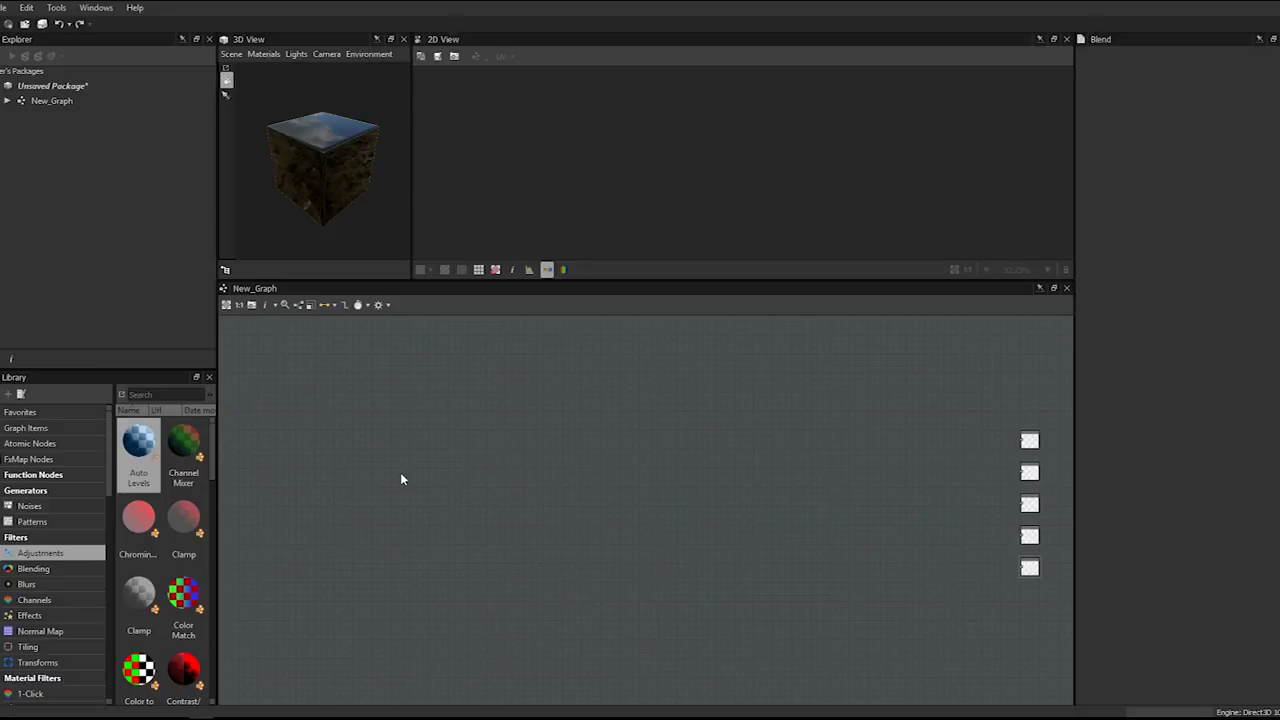
pyautogui.press('space')
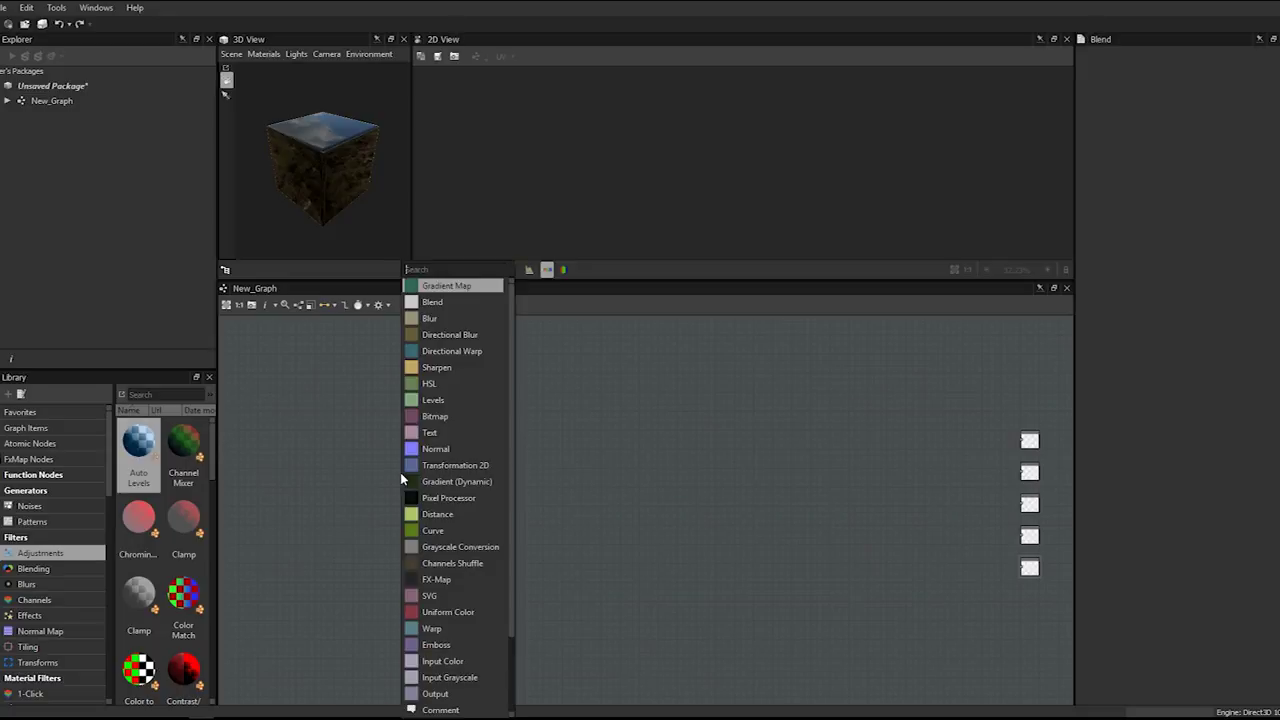
pyautogui.write('shape')
pyautogui.press('Return')
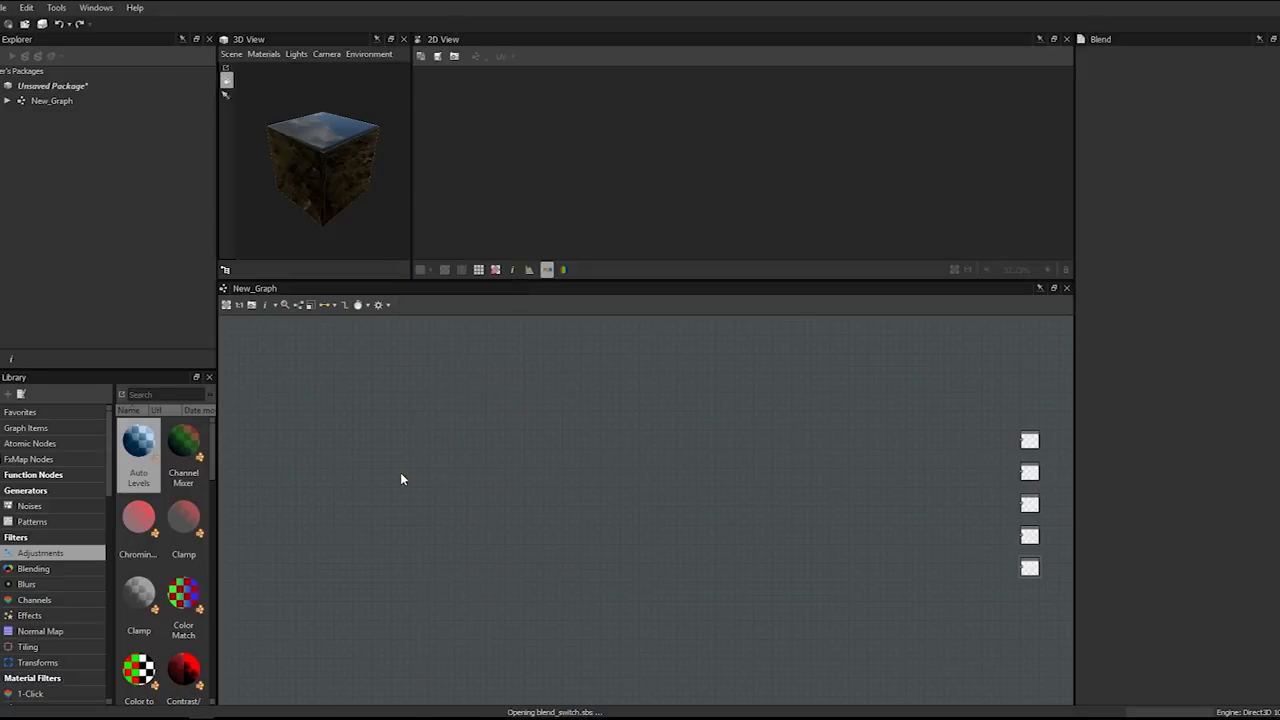
pyautogui.moveTo(400, 477); pyautogui.dragTo(331, 484)
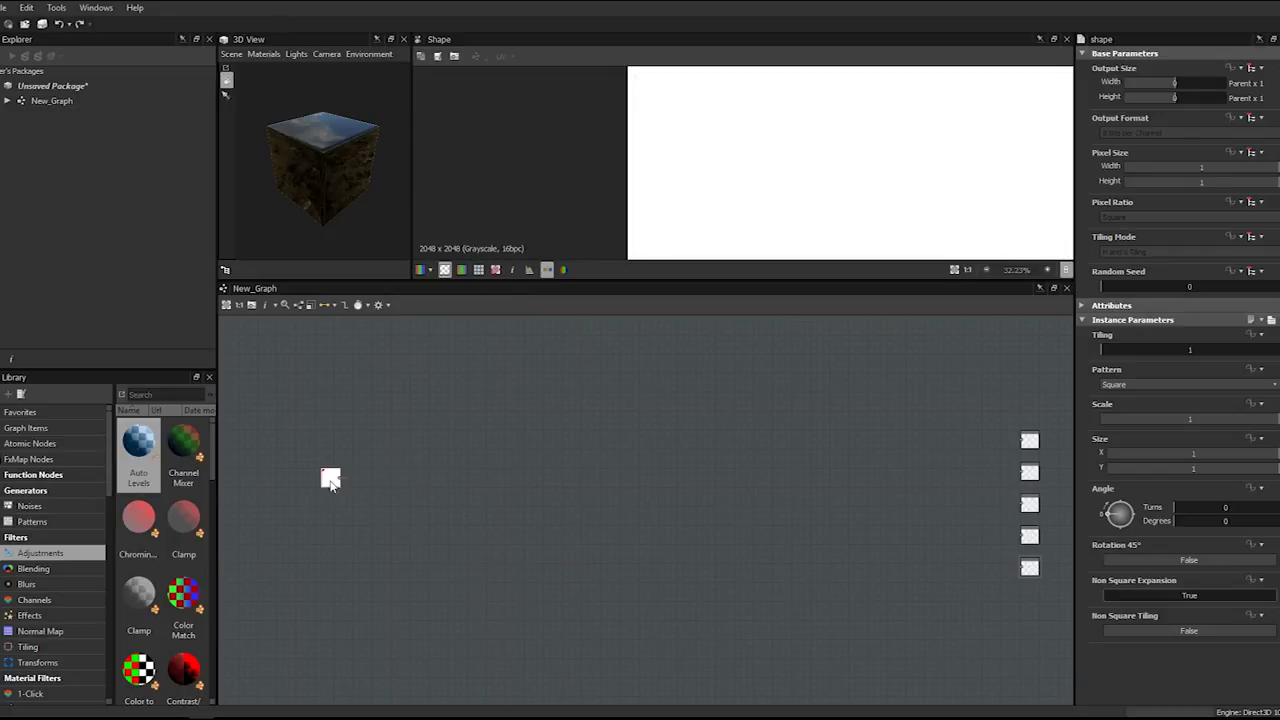
# - Set the Shape node's pattern to Disc and bring the whole disc into view in the 2D preview
pyautogui.click(1120, 388)
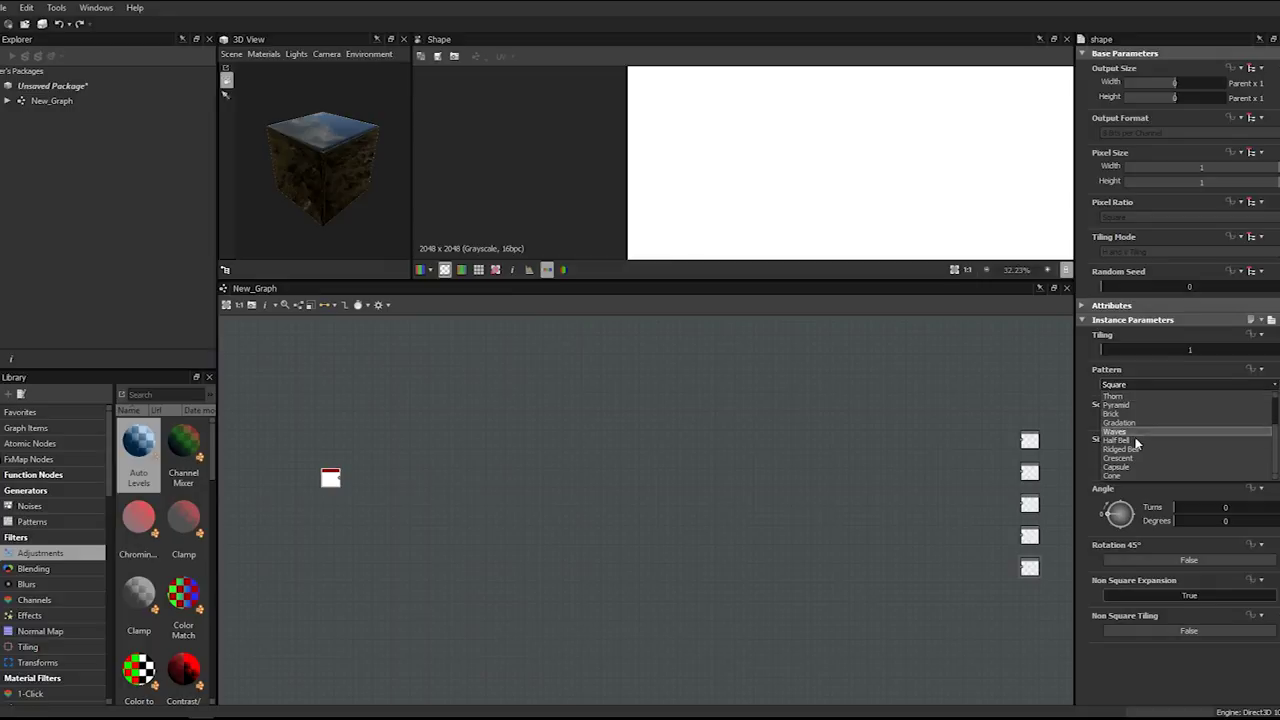
pyautogui.scroll(3, 1137, 431)
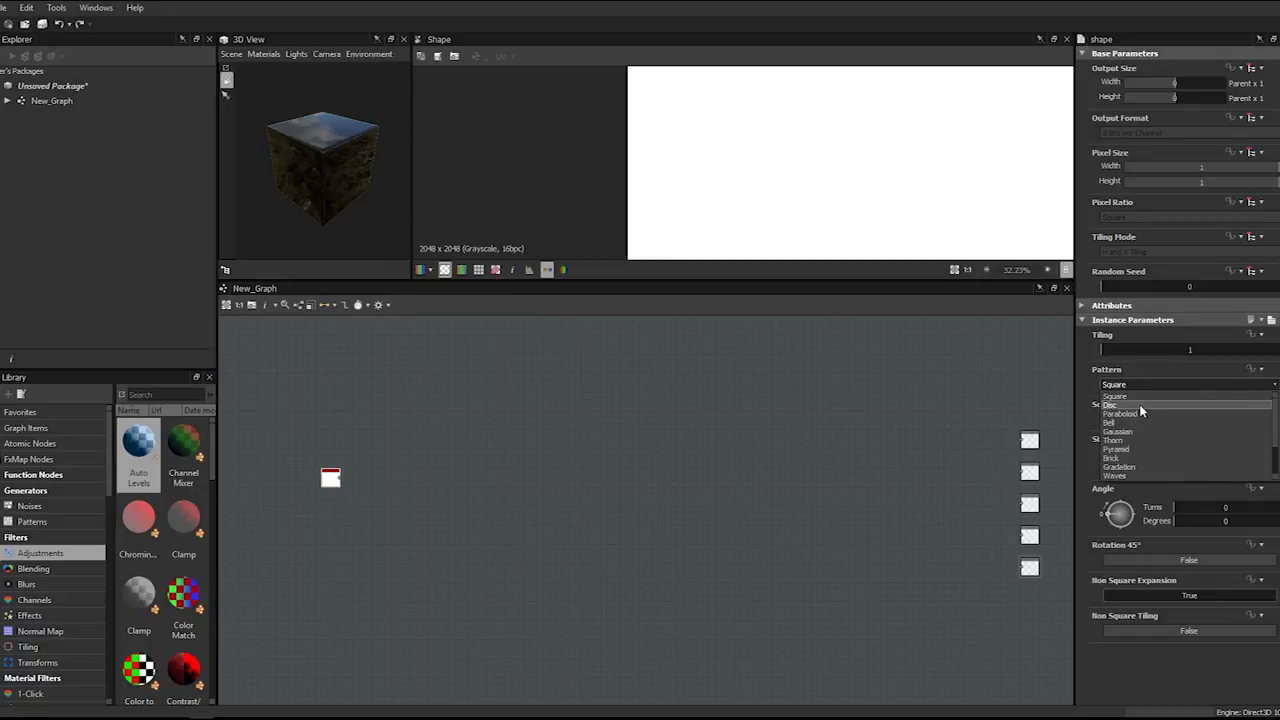
pyautogui.click(1139, 404)
pyautogui.scroll(-3, 697, 434)
pyautogui.scroll(-3, 751, 157)
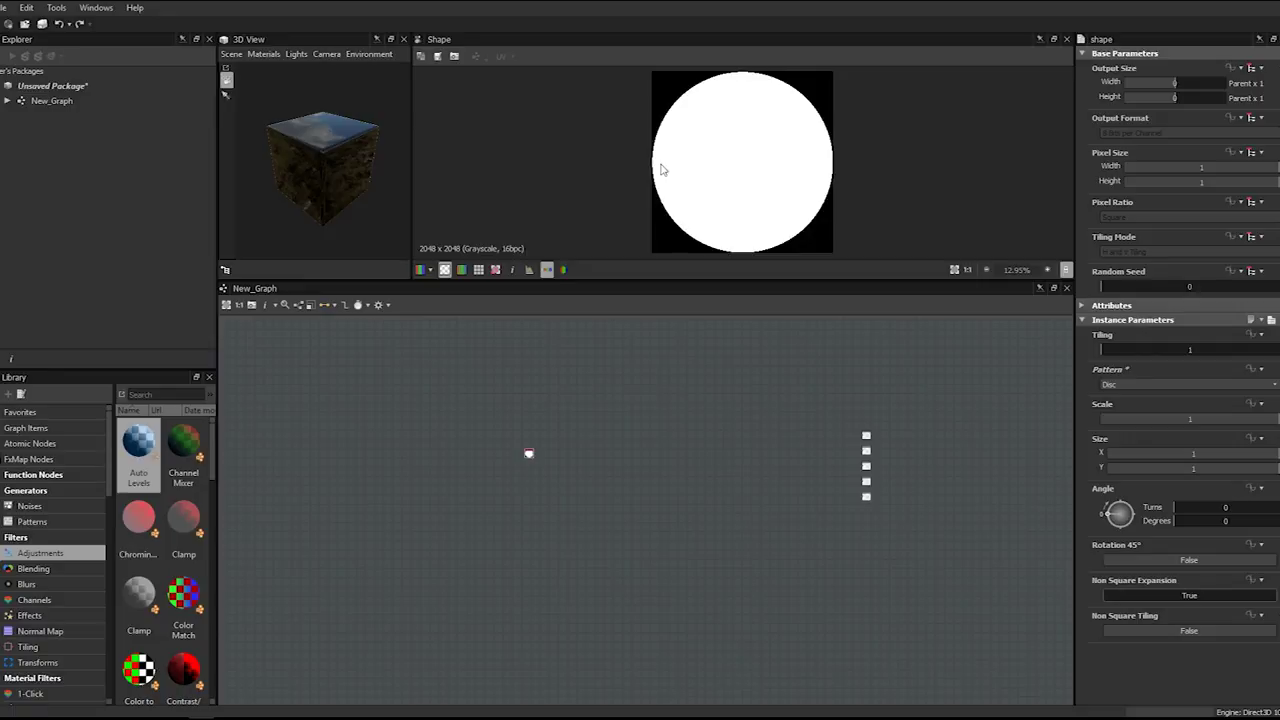
# - Set the disc Shape node's scale to 0.9
pyautogui.scroll(2, 665, 168)
pyautogui.scroll(4, 612, 378)
pyautogui.scroll(-3, 615, 391)
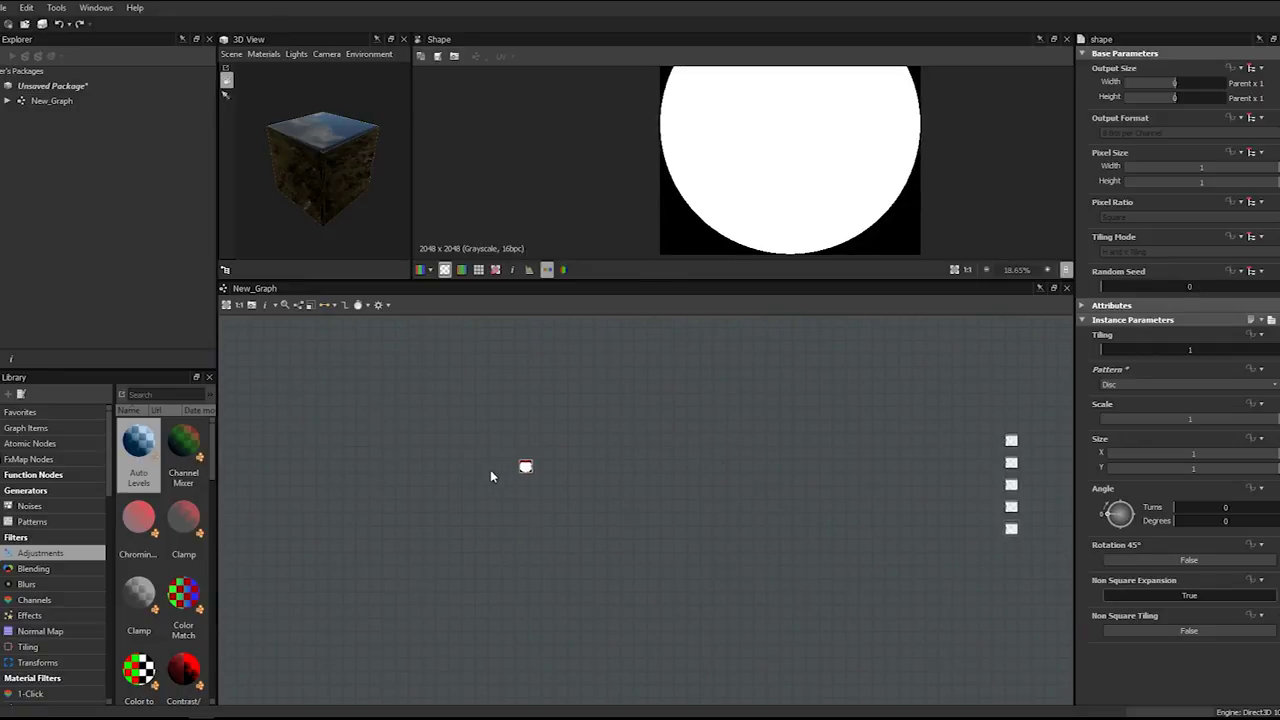
pyautogui.click(1273, 419)
pyautogui.moveTo(1272, 421); pyautogui.dragTo(1263, 421)
pyautogui.click(1198, 421)
pyautogui.write('0.9')
pyautogui.press('Return')
pyautogui.scroll(-3, 866, 147)
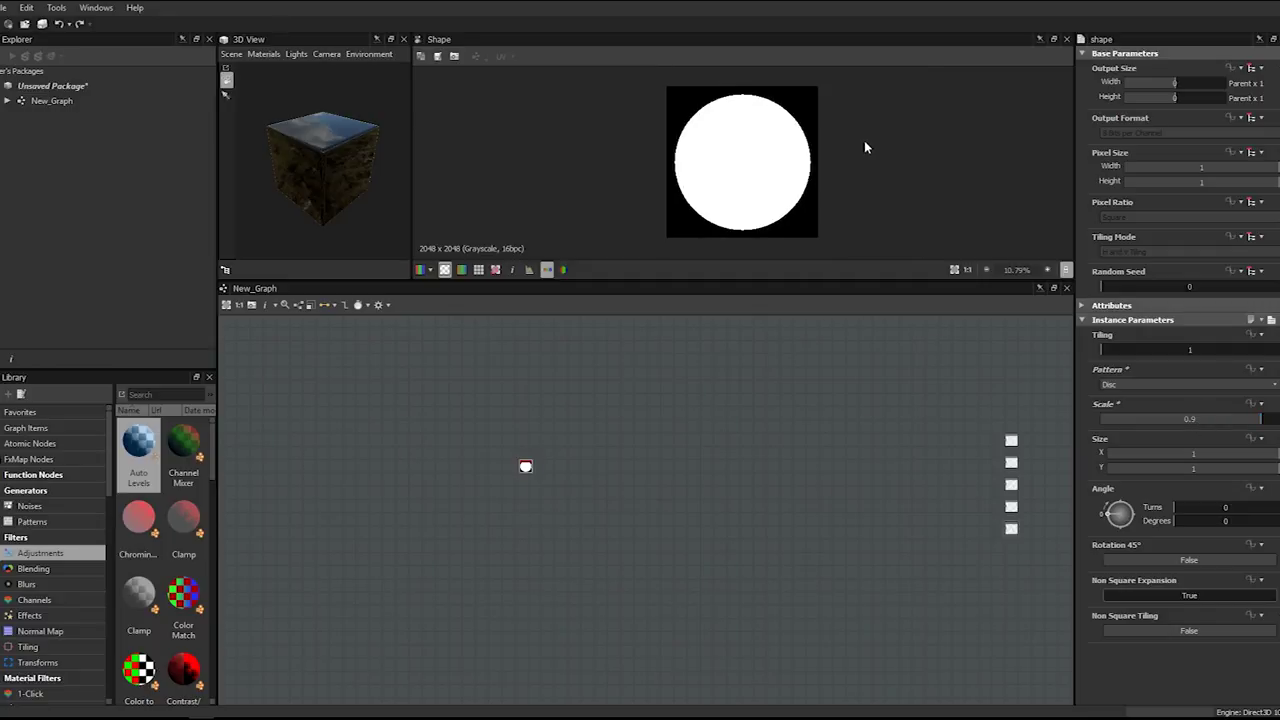
# - Move the disc Shape node farther away from the output nodes to leave room for the following nodes
pyautogui.moveTo(520, 468); pyautogui.dragTo(361, 480)
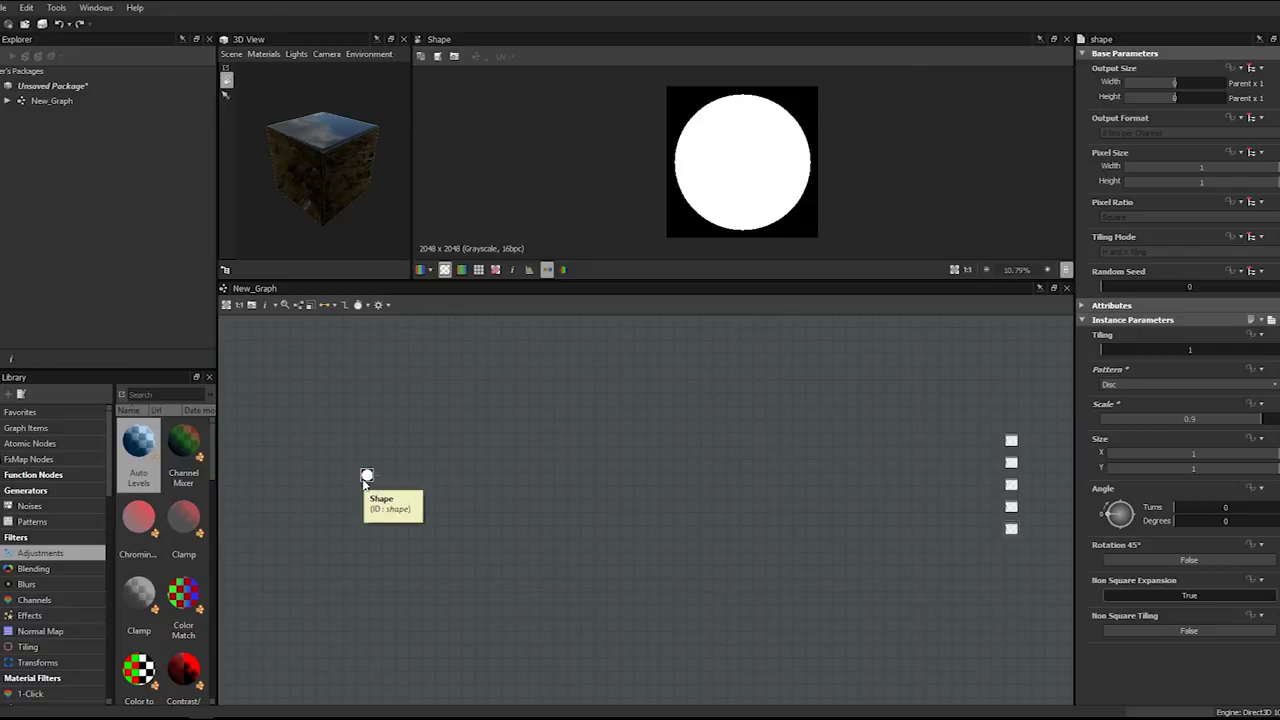
pyautogui.scroll(4, 364, 485)
pyautogui.scroll(-1, 364, 485)
pyautogui.moveTo(388, 474); pyautogui.dragTo(264, 430, button='middle')
pyautogui.moveTo(341, 450); pyautogui.dragTo(414, 460, button='middle')
pyautogui.scroll(5, 396, 456)
pyautogui.scroll(-2, 382, 443)
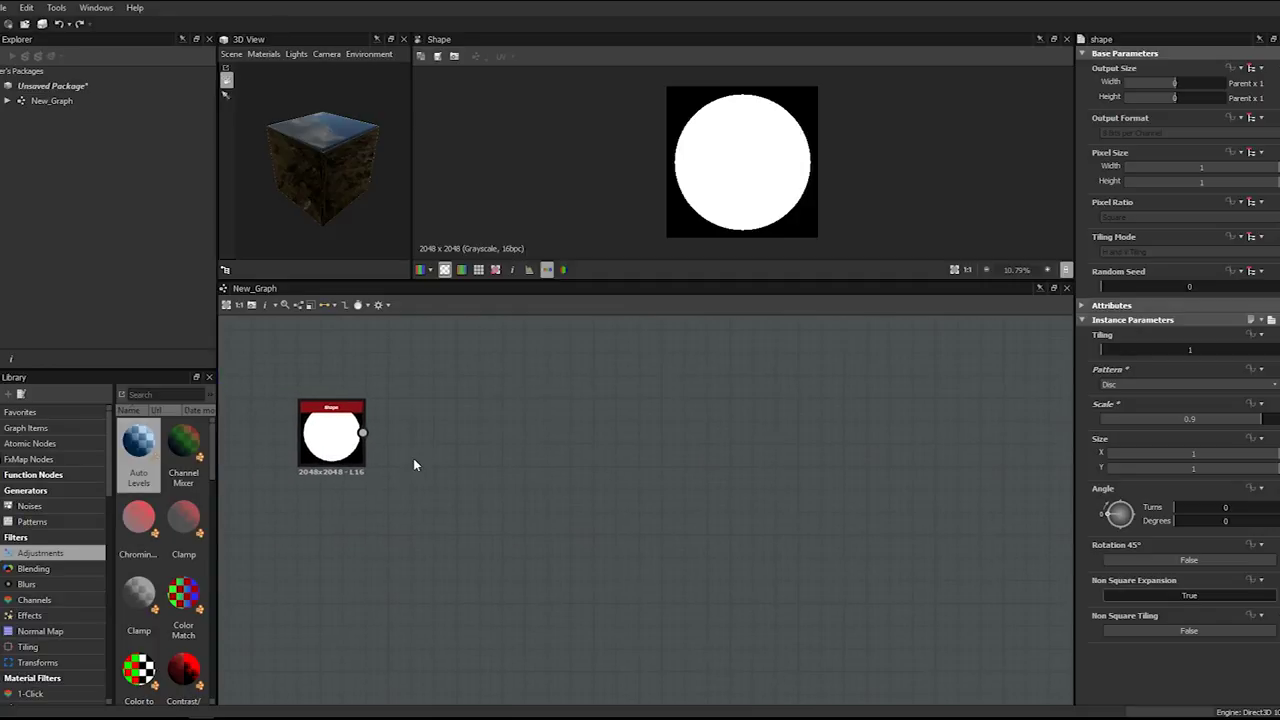
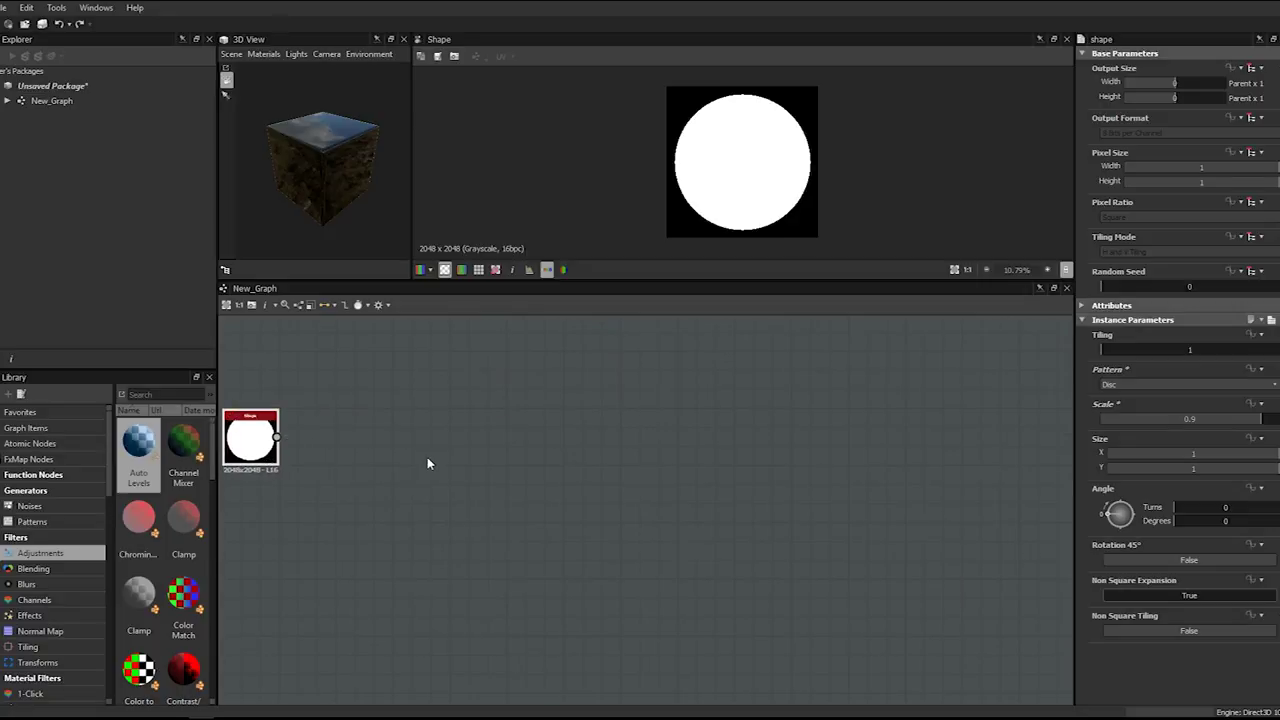
# - Add a Blend node fed by the disc Shape node and place it well apart from the disc in the same row
pyautogui.click(253, 452)
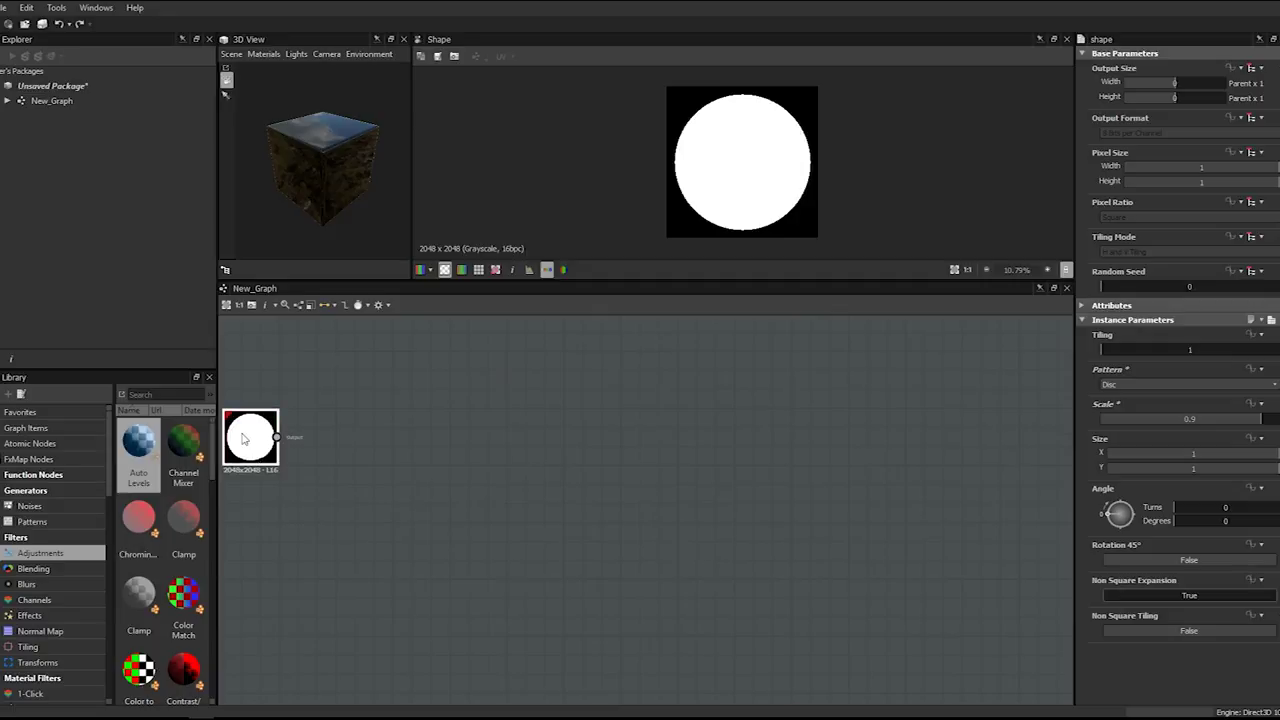
pyautogui.press('space')
pyautogui.write('blend')
pyautogui.press('Return')
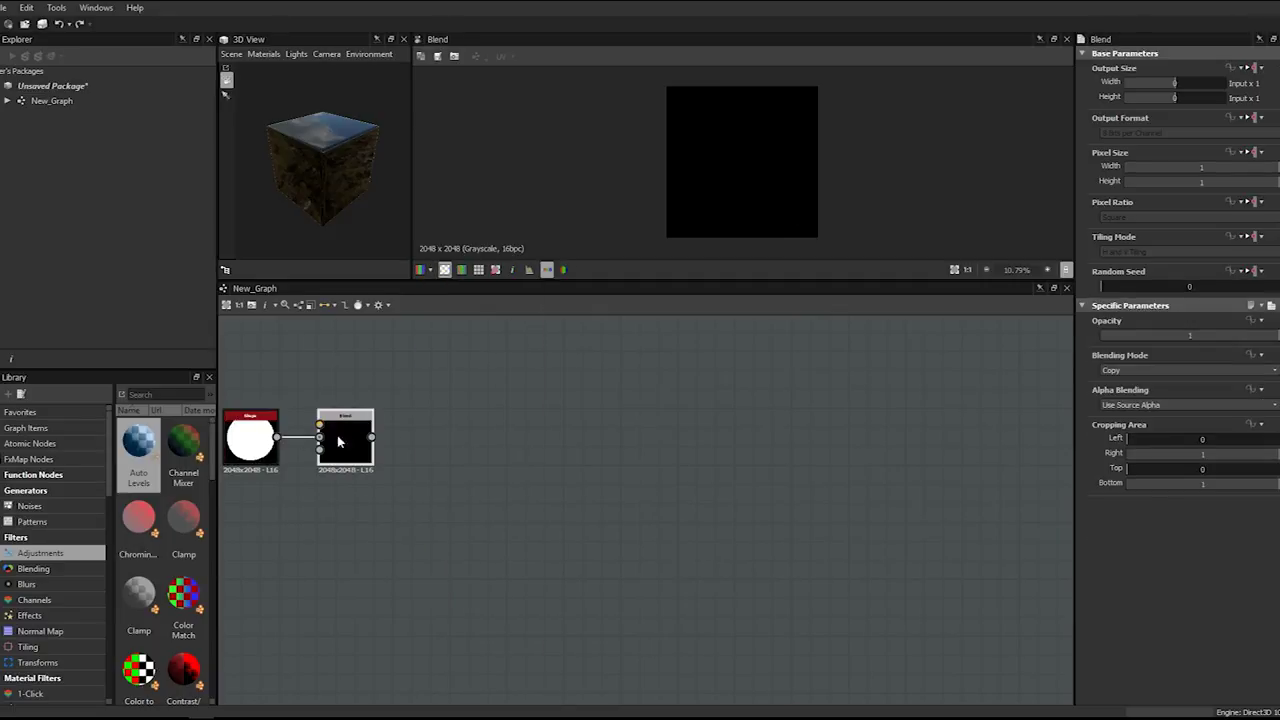
pyautogui.moveTo(320, 440); pyautogui.dragTo(663, 440)
pyautogui.press('f')
pyautogui.scroll(-2, 632, 505)
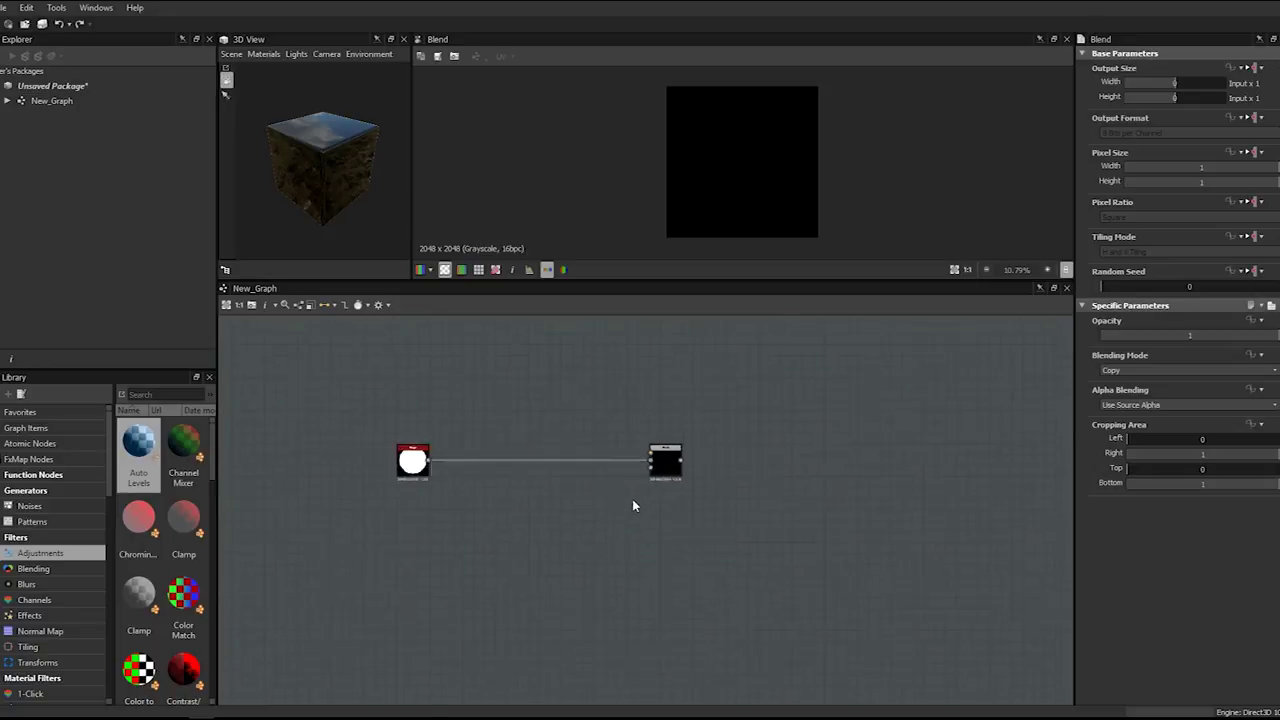
# - Duplicate the disc Shape node twice and stack both copies below the original
pyautogui.click(409, 469)
pyautogui.hotkey('ctrl', 'v')
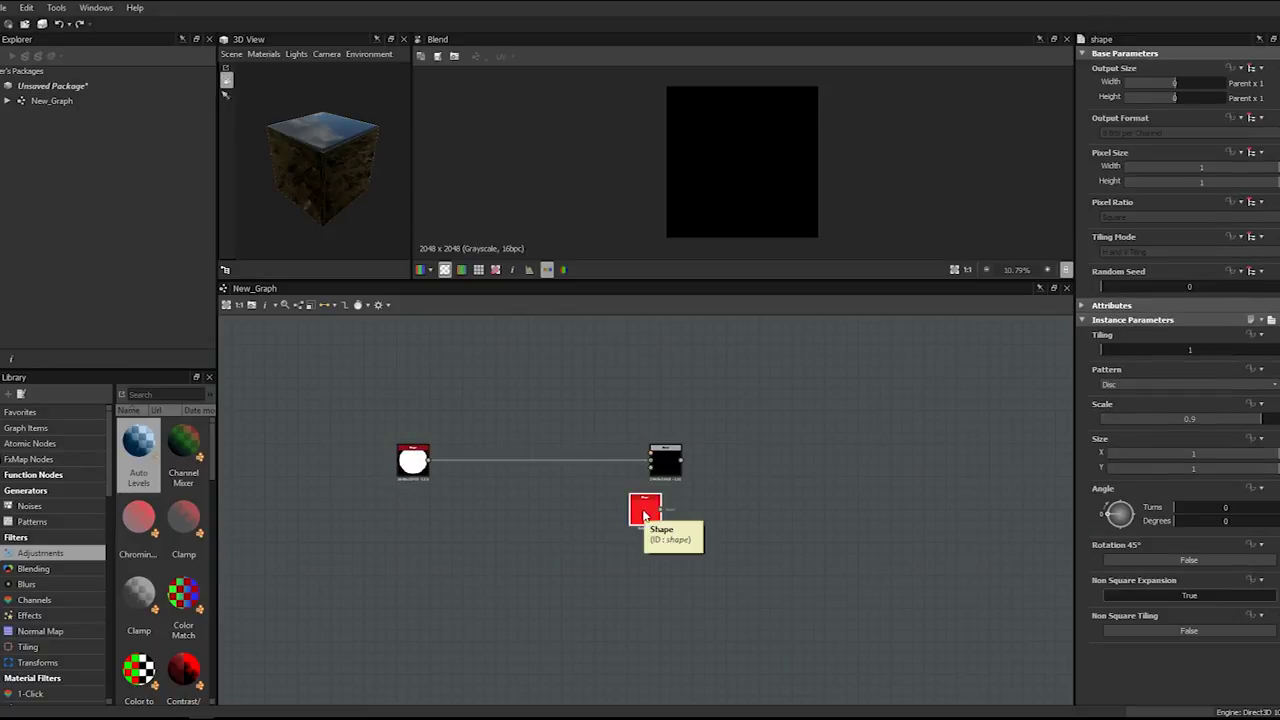
pyautogui.moveTo(645, 515); pyautogui.dragTo(512, 518)
pyautogui.hotkey('ctrl', 'v')
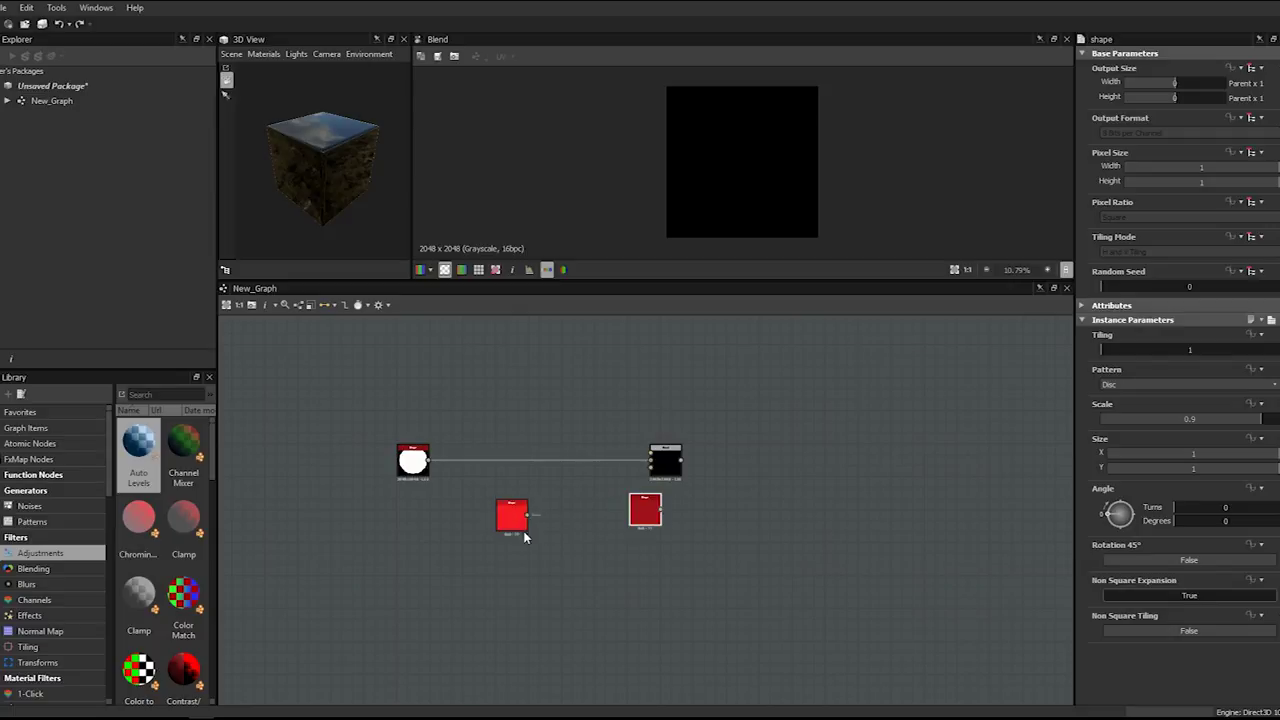
pyautogui.moveTo(645, 512); pyautogui.dragTo(523, 572)
pyautogui.moveTo(481, 612); pyautogui.dragTo(463, 506)
# - Add a second, unconnected Blend node beside the two disc copies
pyautogui.click(531, 514)
pyautogui.press('space')
pyautogui.write('blend')
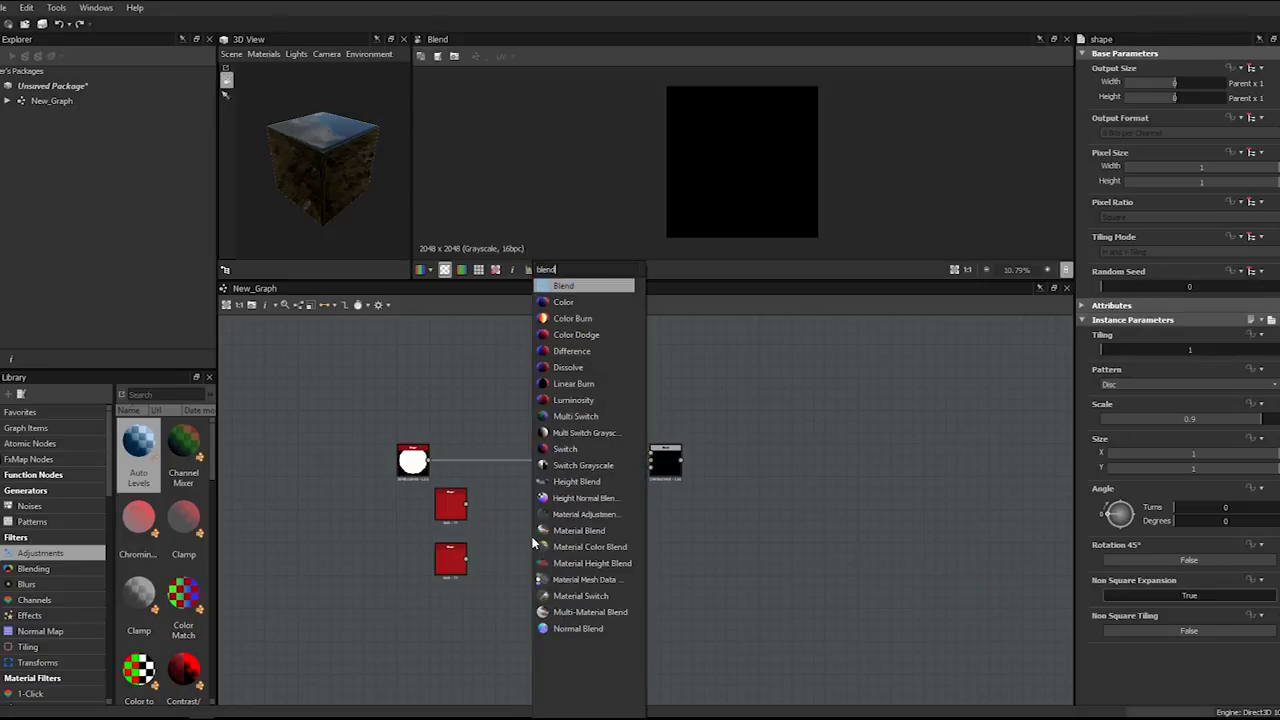
pyautogui.press('Return')
pyautogui.scroll(4, 533, 543)
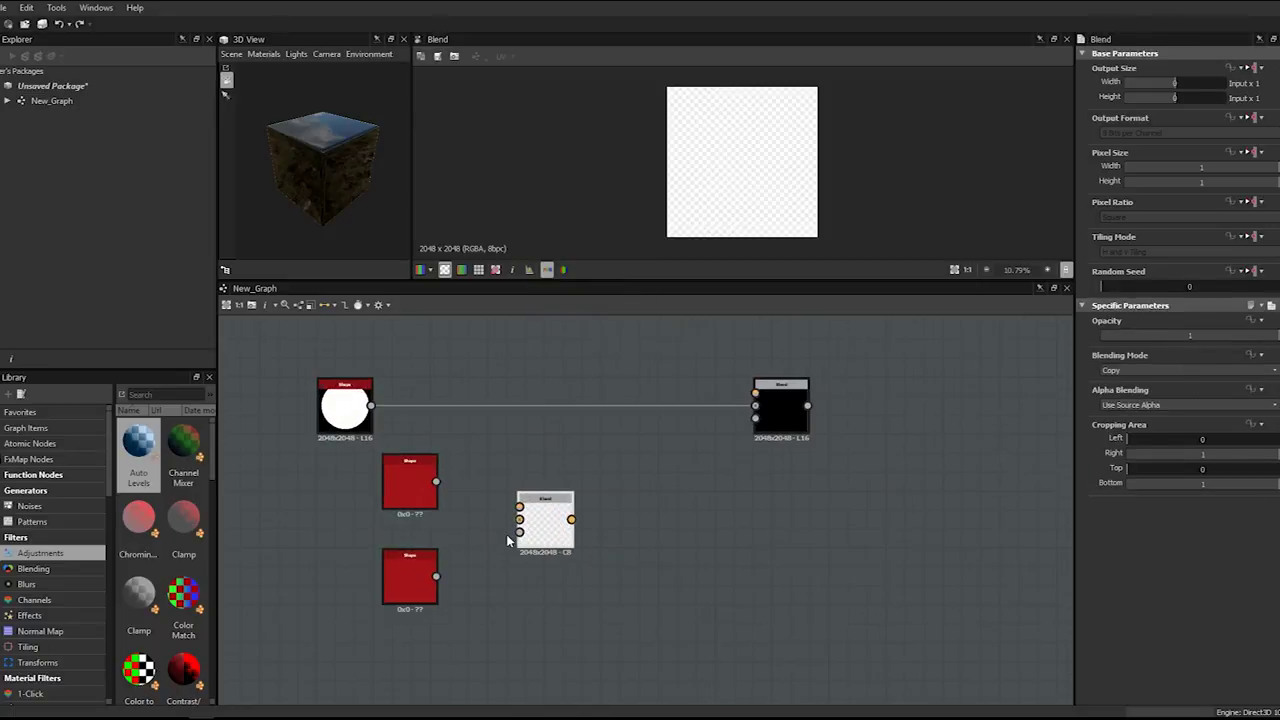
# - Select the upper disc copy and bring the reference image in Photos beside the nodes to compare its rings
pyautogui.click(386, 566)
pyautogui.click(376, 480)
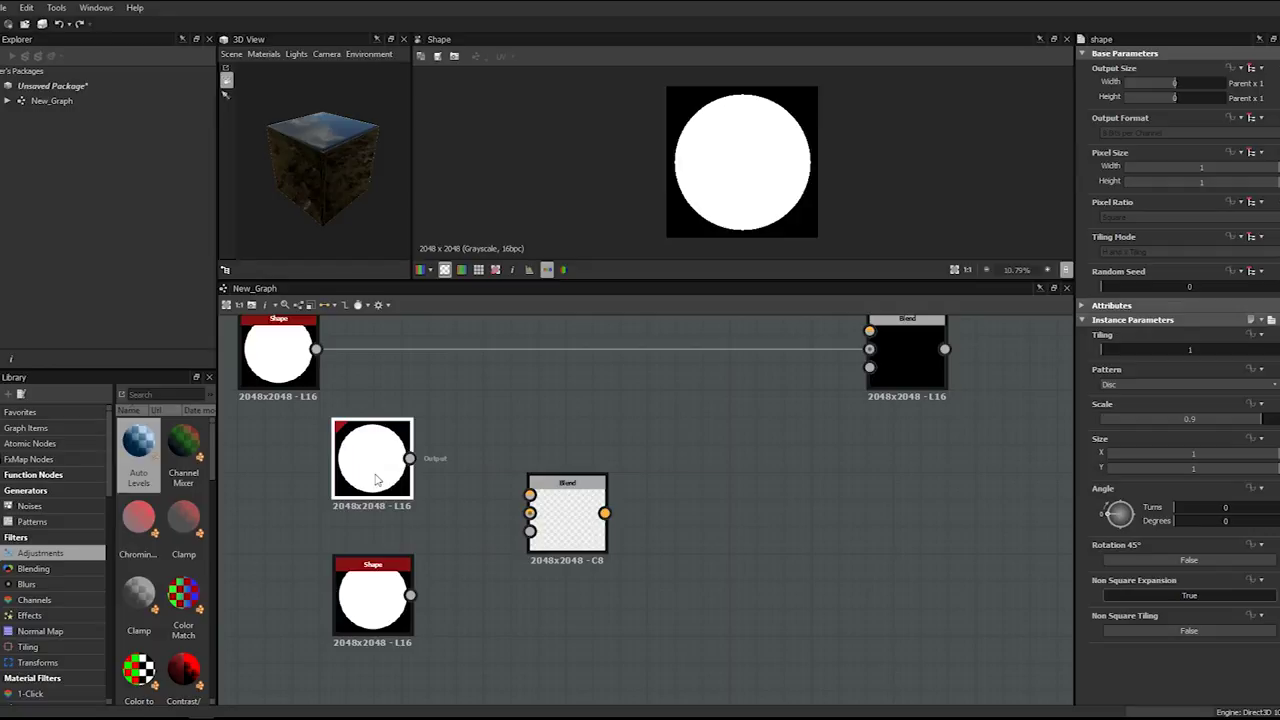
pyautogui.hotkey('alt', 'Tab')
pyautogui.moveTo(584, 187); pyautogui.dragTo(915, 133)
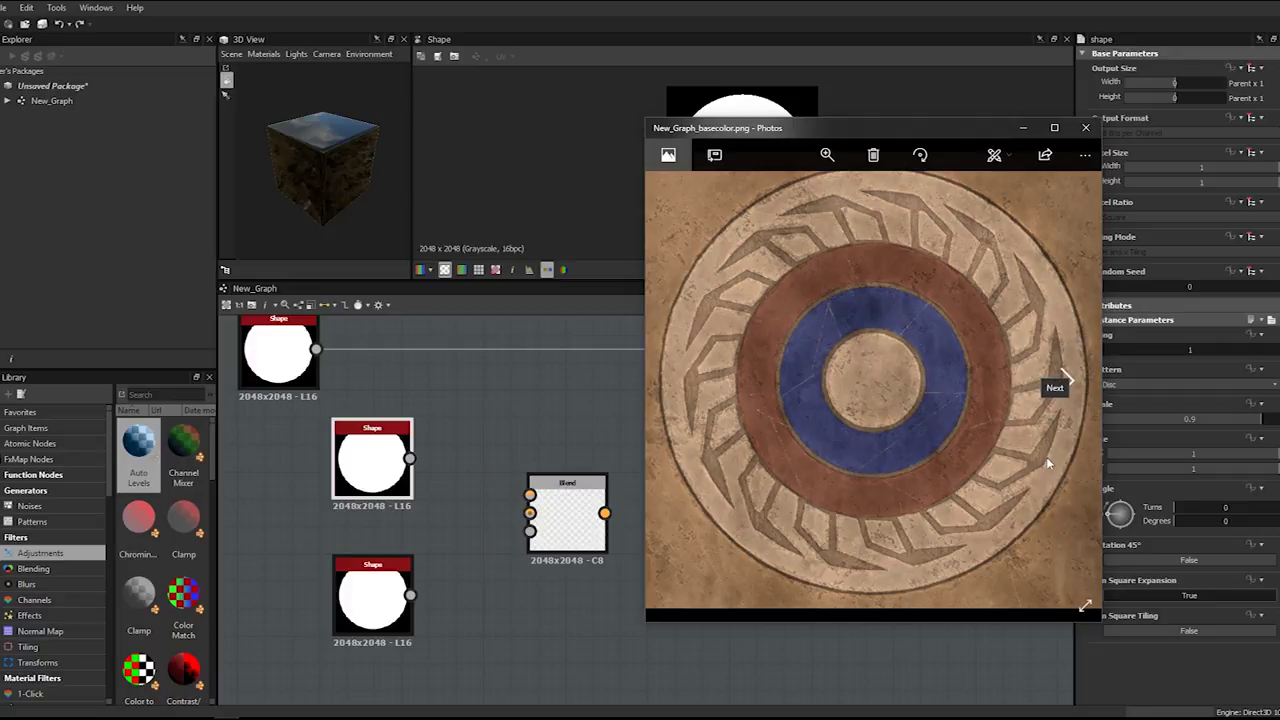
# - Put the reference image away and connect the upper disc copy to the second Blend's Background and the lower copy to its Foreground
pyautogui.moveTo(966, 134); pyautogui.dragTo(0, 160)
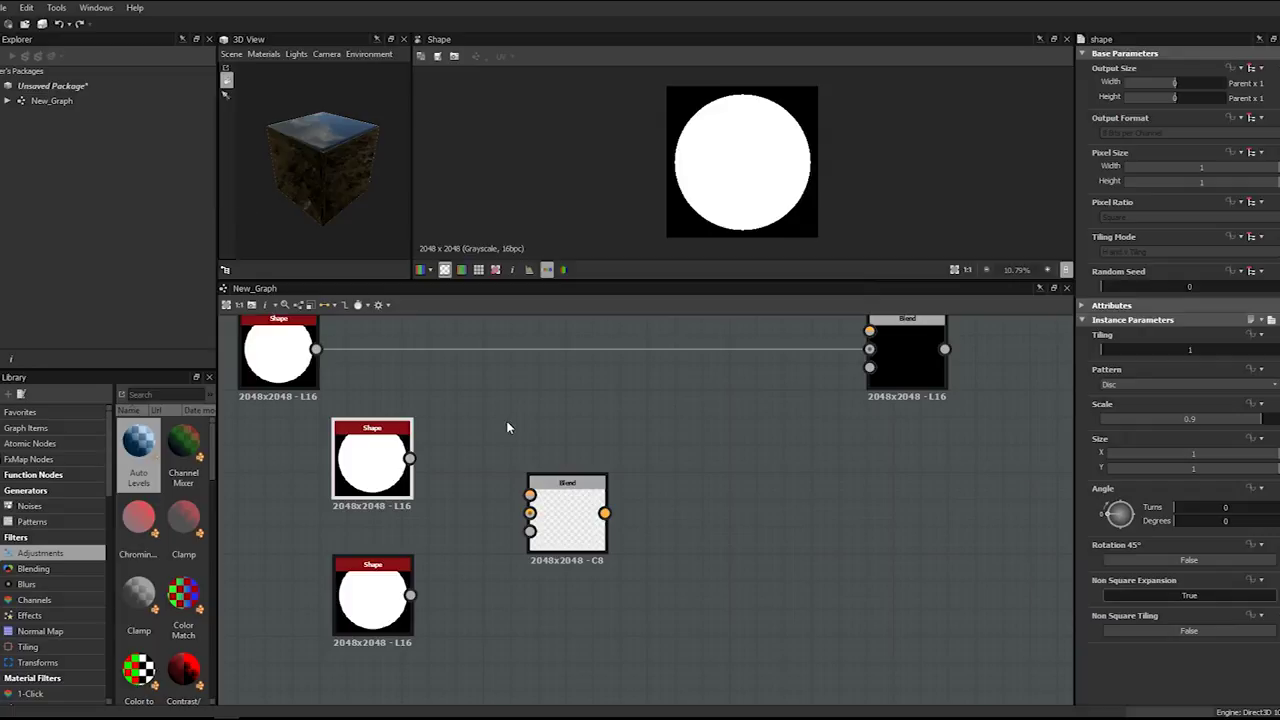
pyautogui.moveTo(420, 470); pyautogui.dragTo(530, 494)
pyautogui.moveTo(410, 595); pyautogui.dragTo(530, 514)
pyautogui.moveTo(411, 596); pyautogui.dragTo(530, 495)
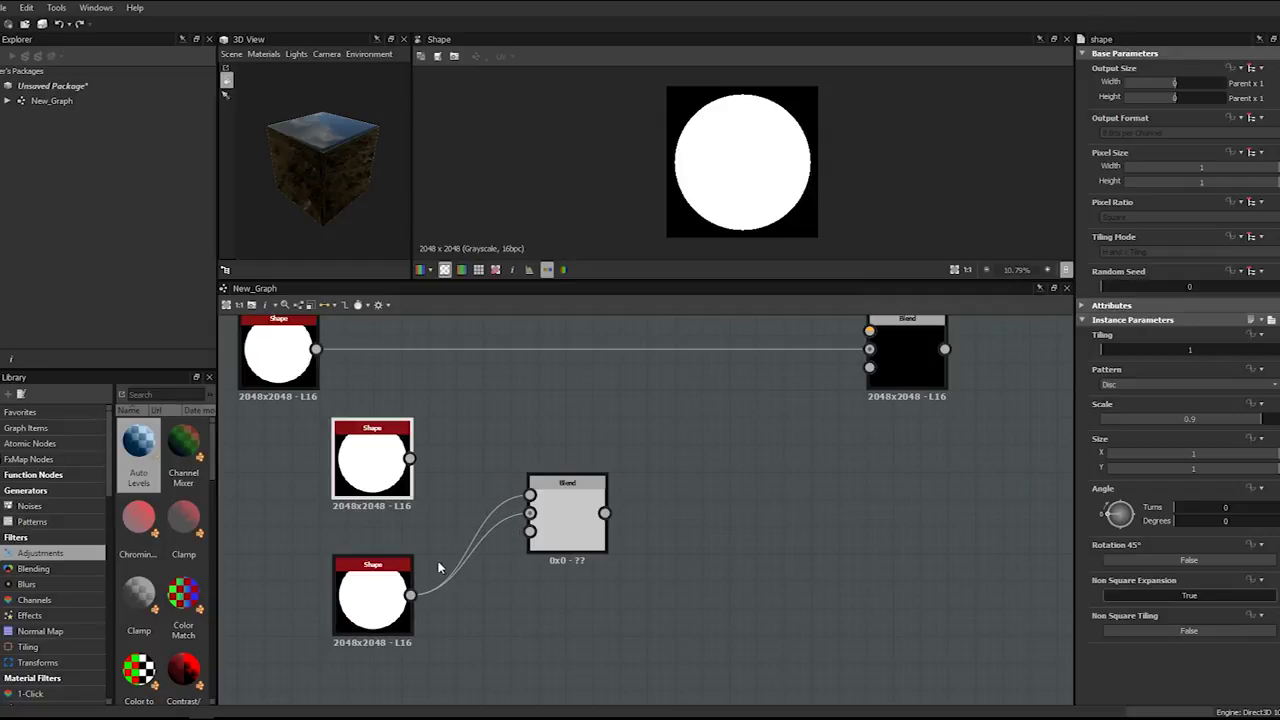
pyautogui.moveTo(409, 458); pyautogui.dragTo(520, 522)
pyautogui.click(388, 606)
pyautogui.click(379, 474)
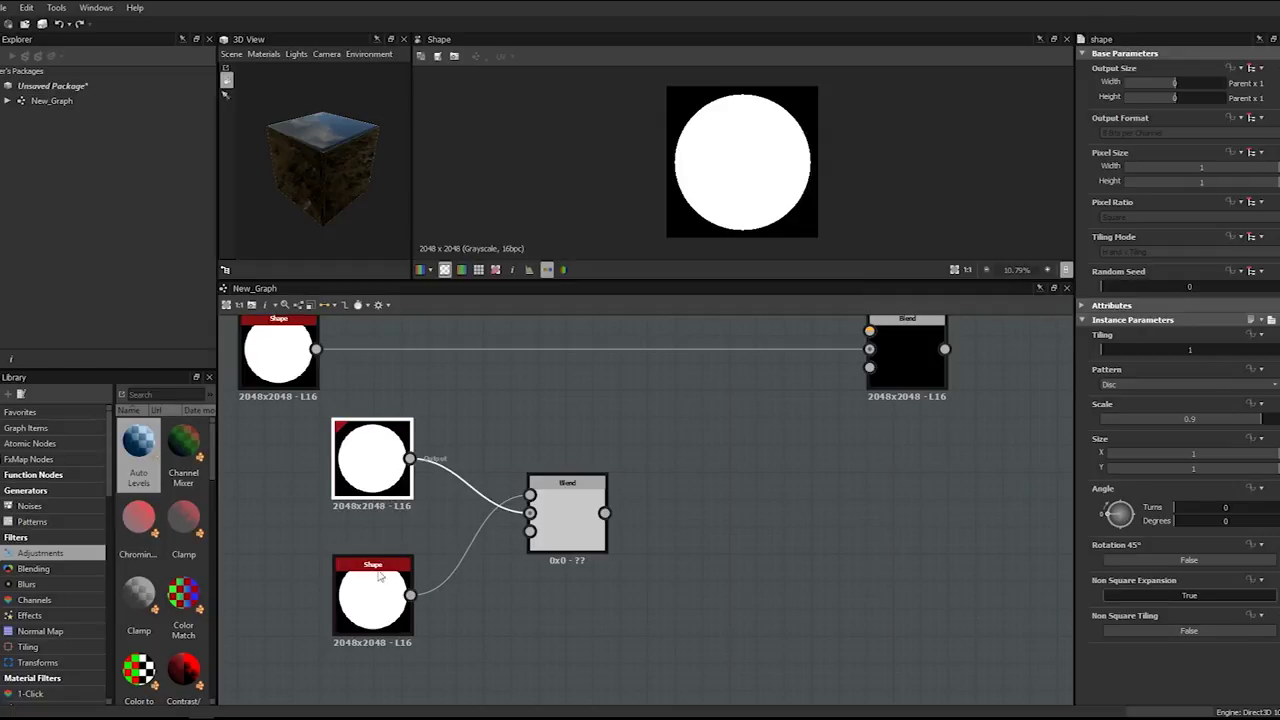
pyautogui.click(555, 520)
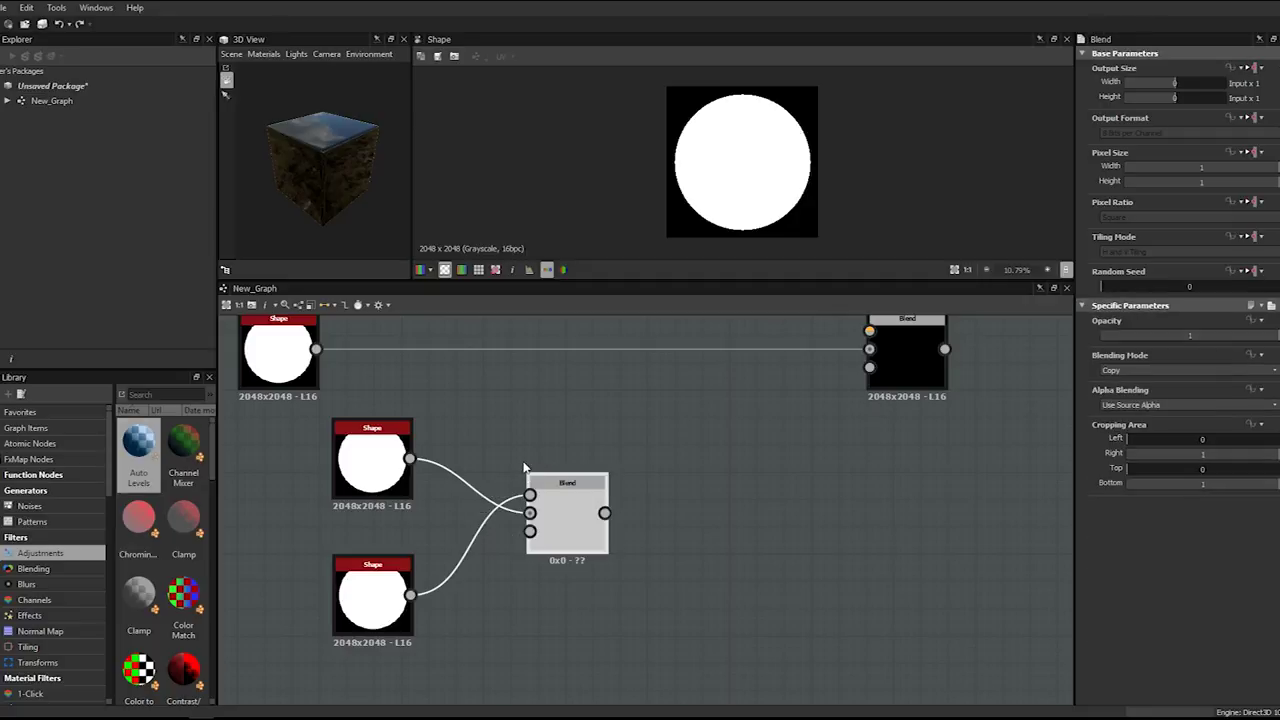
# - Arrange the two disc copies one above the other, with the second Blend node aligned to the upper copy's row
pyautogui.moveTo(375, 603); pyautogui.dragTo(377, 384)
pyautogui.moveTo(375, 462); pyautogui.dragTo(378, 572)
pyautogui.moveTo(381, 392); pyautogui.dragTo(383, 692)
pyautogui.moveTo(406, 494); pyautogui.dragTo(381, 567)
pyautogui.click(423, 519)
pyautogui.moveTo(587, 519); pyautogui.dragTo(640, 492)
pyautogui.scroll(-3, 793, 421)
# - Set the blending mode to Subtract on the first Blend node and on the second one fed by the disc copies
pyautogui.doubleClick(859, 380)
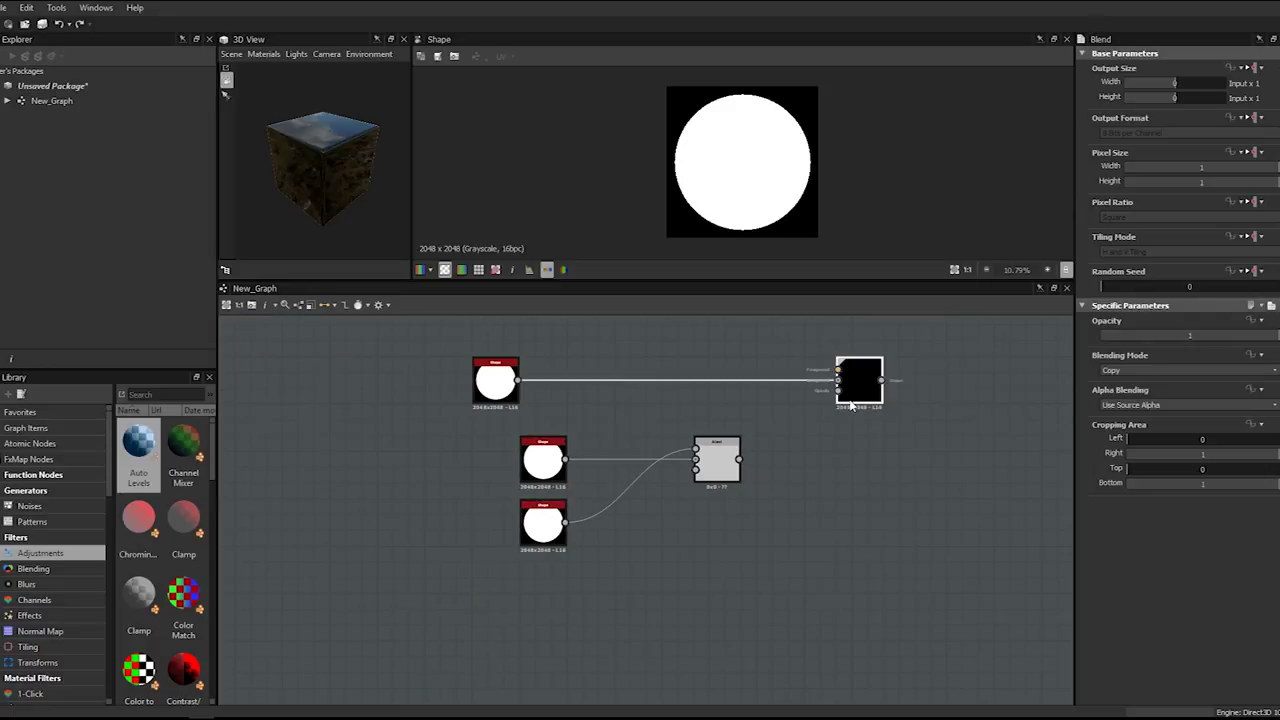
pyautogui.click(1128, 370)
pyautogui.click(1130, 388)
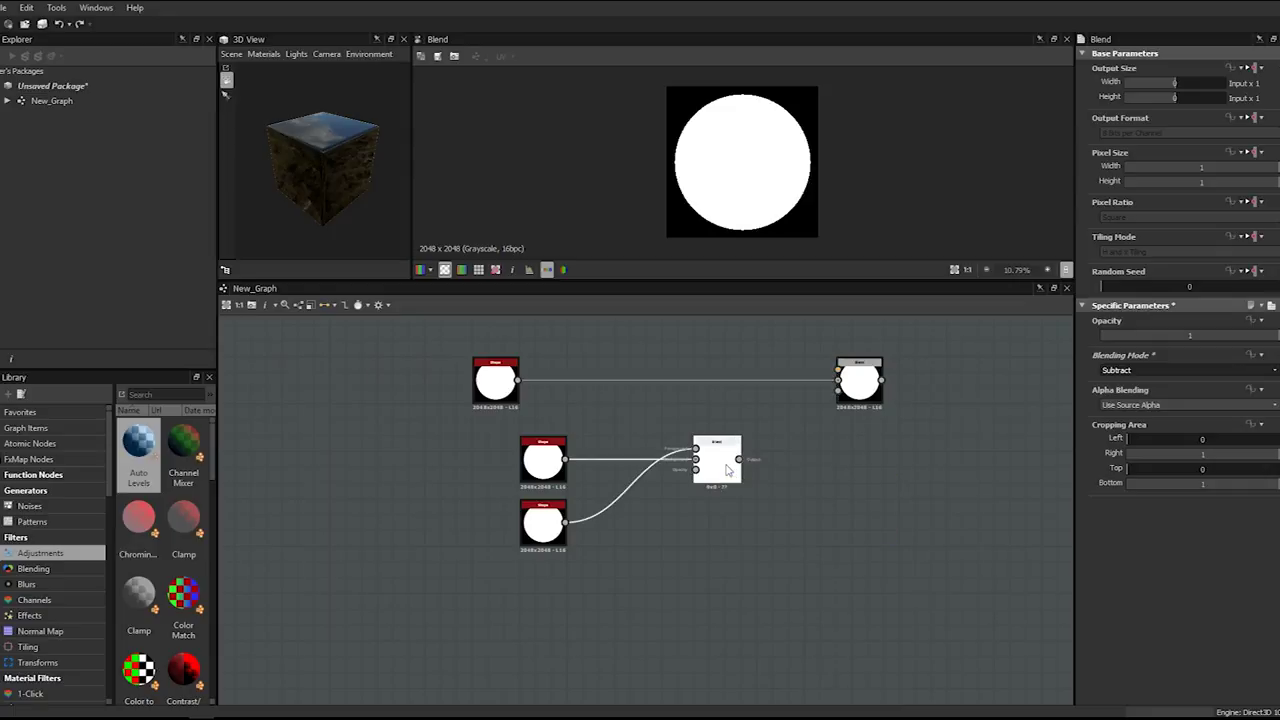
pyautogui.hotkey('ctrl', 'z')
pyautogui.click(1105, 371)
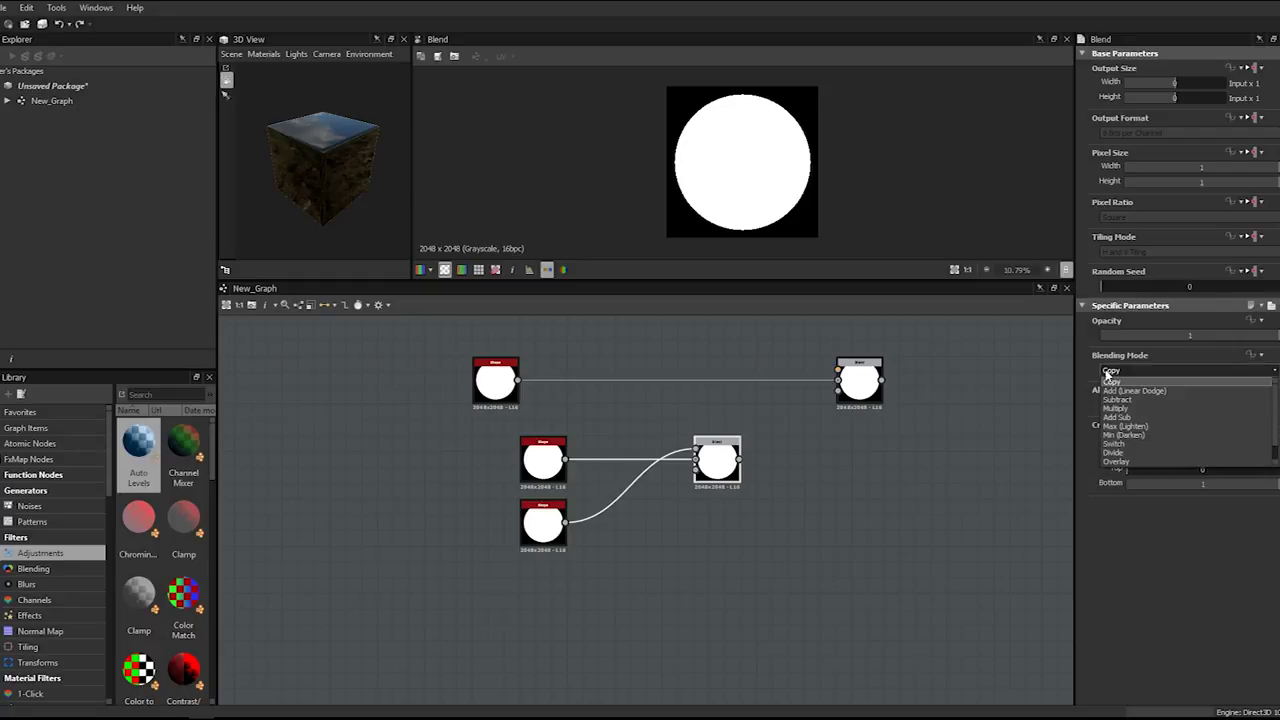
pyautogui.click(1145, 401)
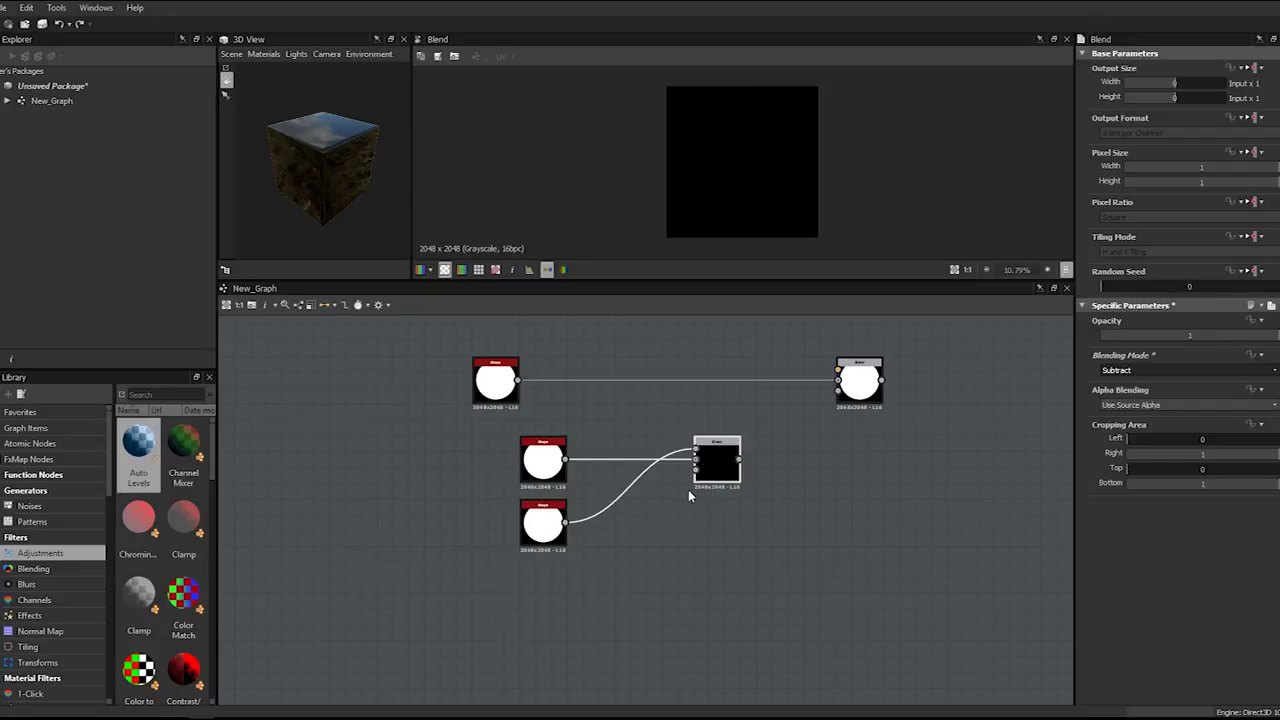
pyautogui.scroll(2, 703, 464)
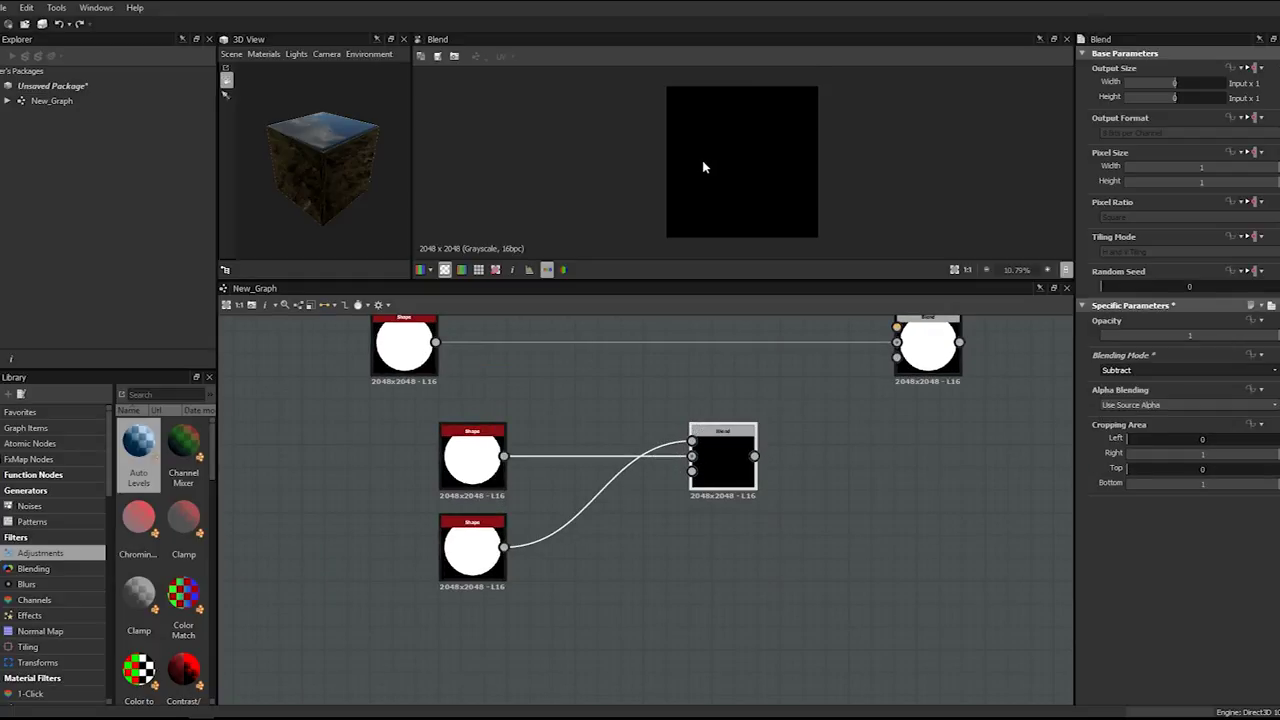
# - Check the two disc copies feeding the second Blend node against each other and preview the upper one
pyautogui.click(474, 449)
pyautogui.click(471, 540)
pyautogui.click(468, 466)
pyautogui.click(465, 529)
pyautogui.click(470, 483)
pyautogui.click(466, 530)
pyautogui.click(466, 469)
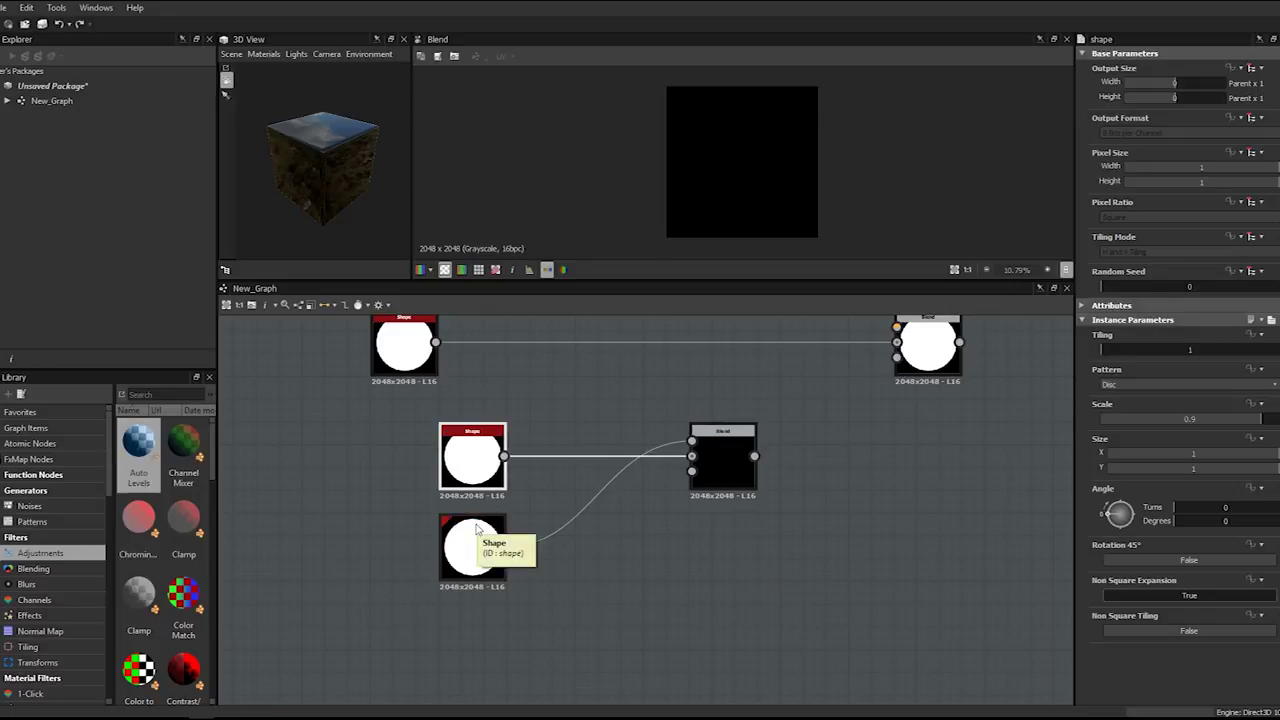
pyautogui.doubleClick(469, 467)
pyautogui.press('f')
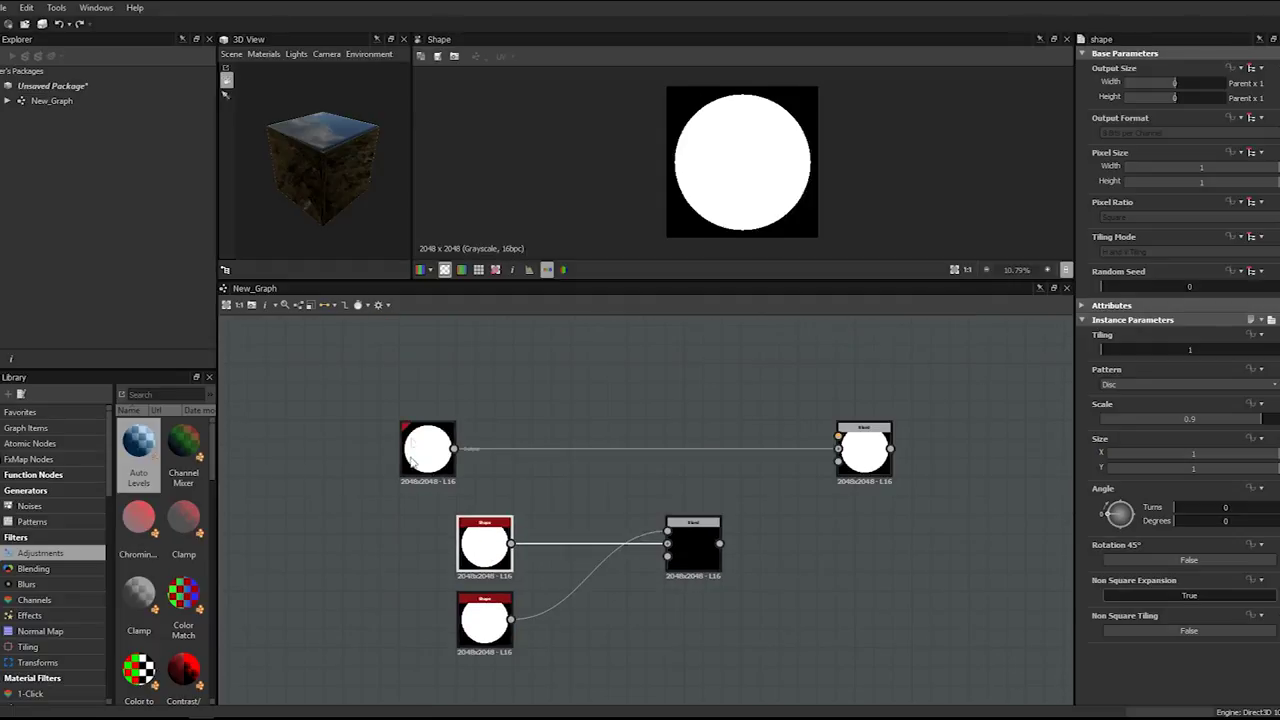
# - Bring the reference image over the graph, examine its ring outlines up close, and move it away again
pyautogui.moveTo(0, 160); pyautogui.dragTo(460, 117)
pyautogui.scroll(3, 466, 203)
pyautogui.moveTo(604, 192); pyautogui.dragTo(522, 238)
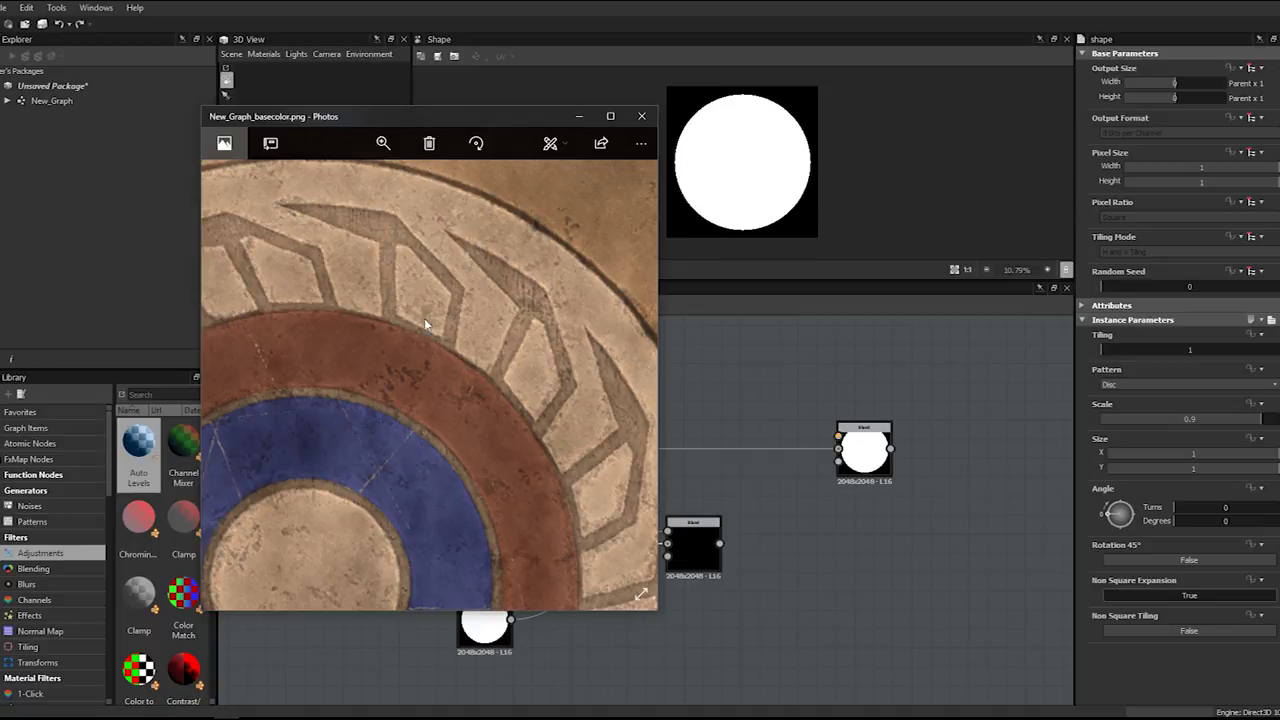
pyautogui.moveTo(387, 114); pyautogui.dragTo(0, 205)
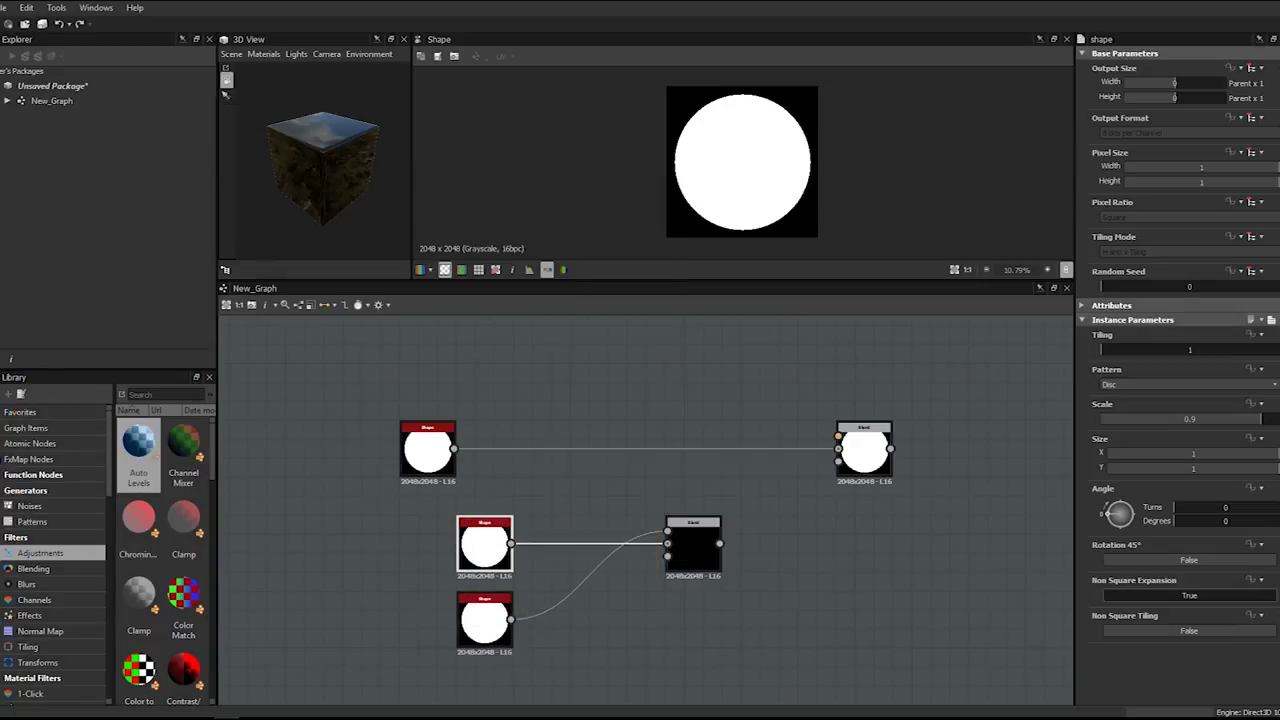
# - Set the upper disc copy's scale to 0.89
pyautogui.click(693, 540)
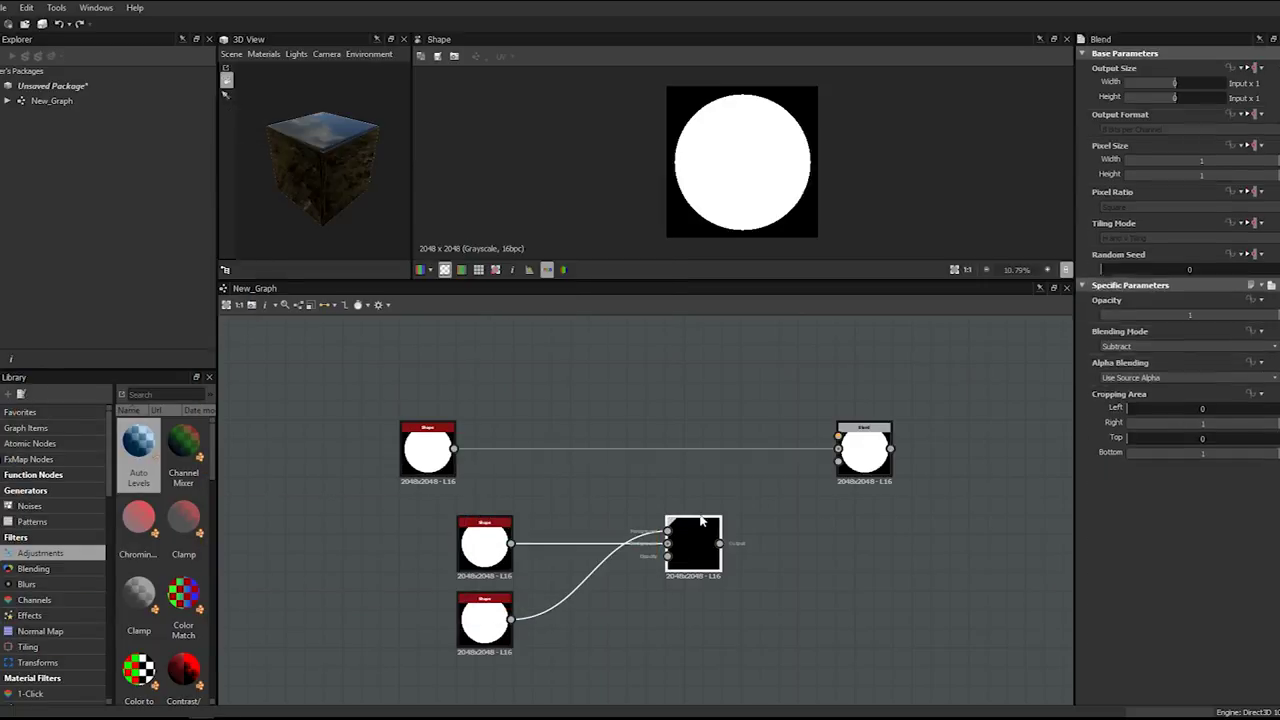
pyautogui.click(477, 550)
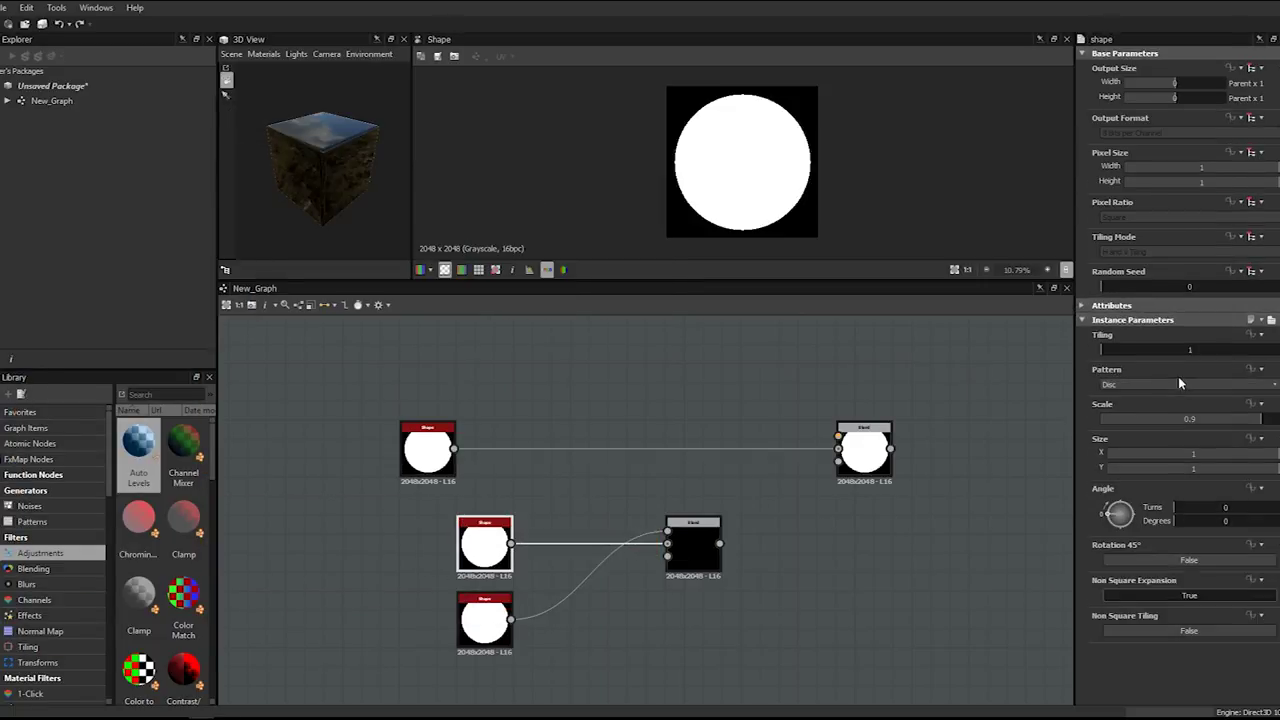
pyautogui.doubleClick(1199, 421)
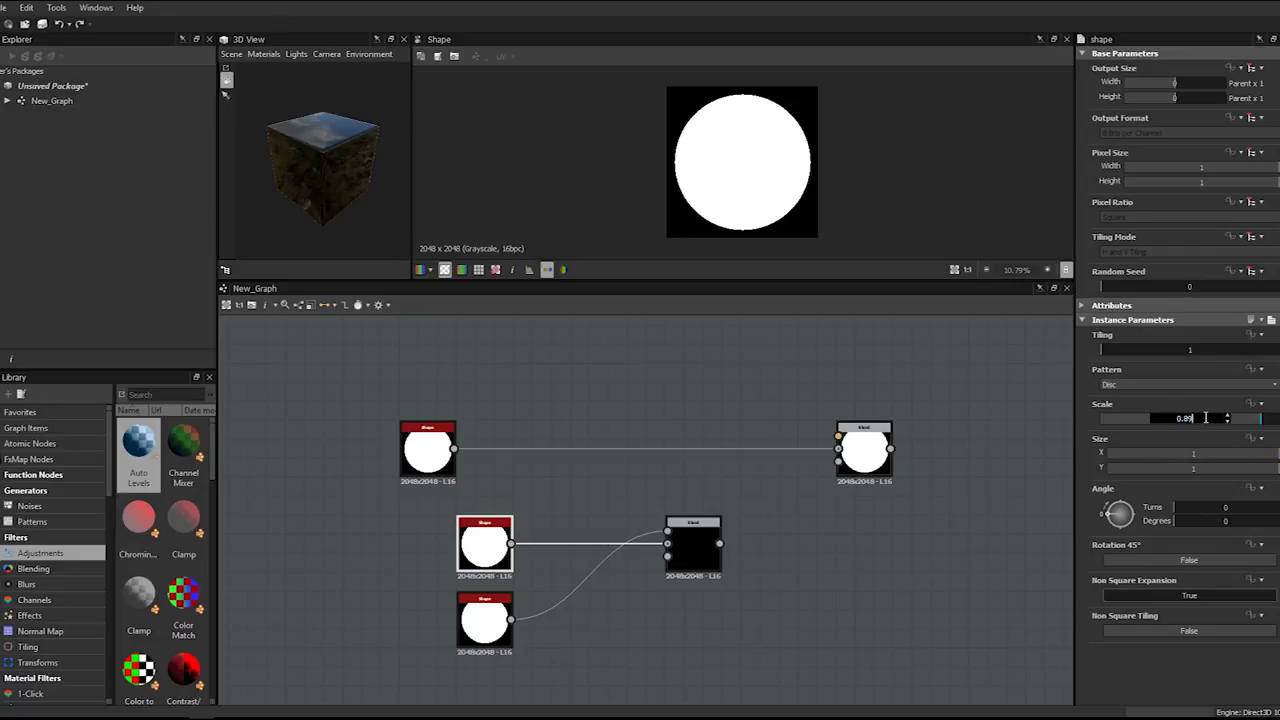
pyautogui.write('0.89')
pyautogui.press('Return')
# - Set the lower disc copy's scale to 0.8 and preview the second Blend node
pyautogui.click(484, 620)
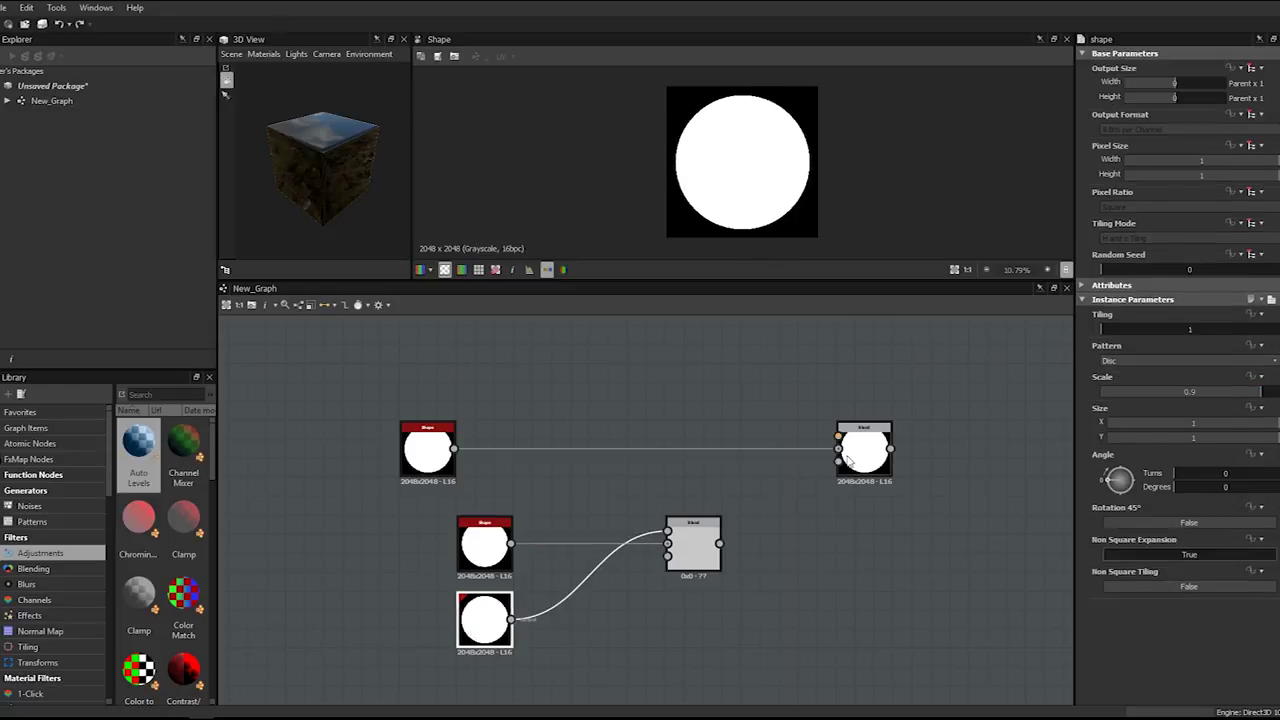
pyautogui.doubleClick(1217, 416)
pyautogui.press('Return')
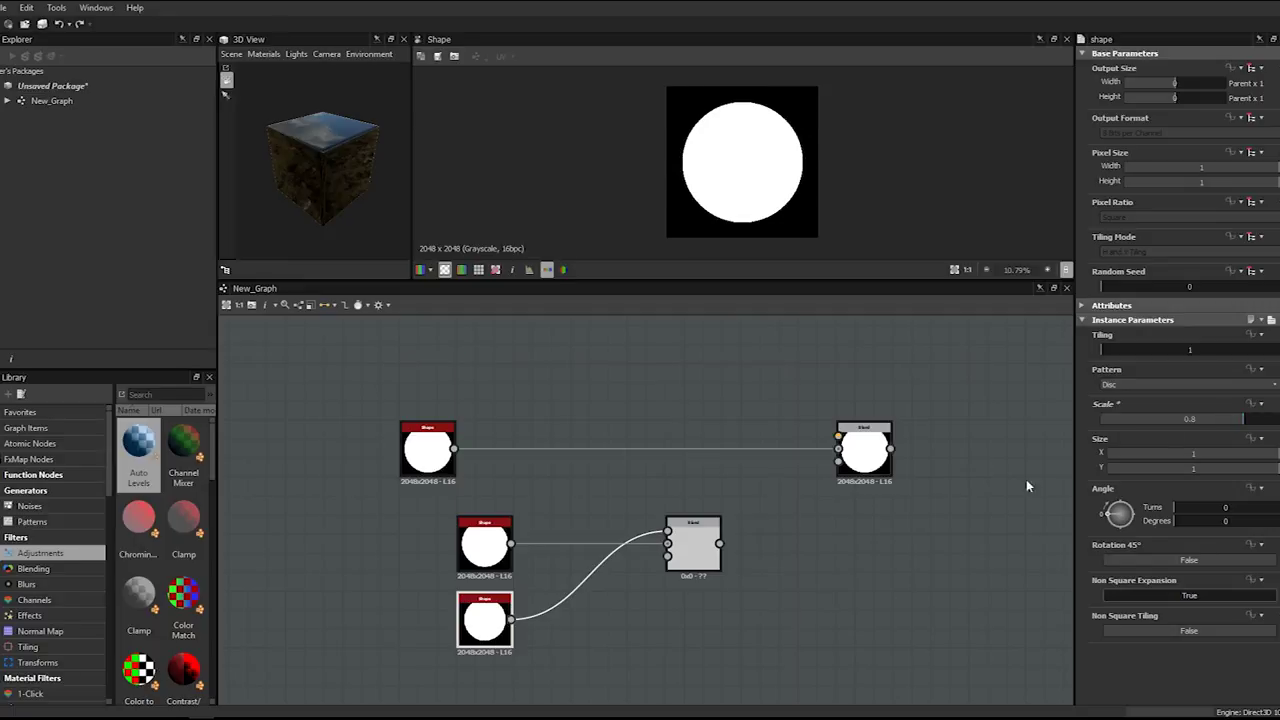
pyautogui.doubleClick(716, 547)
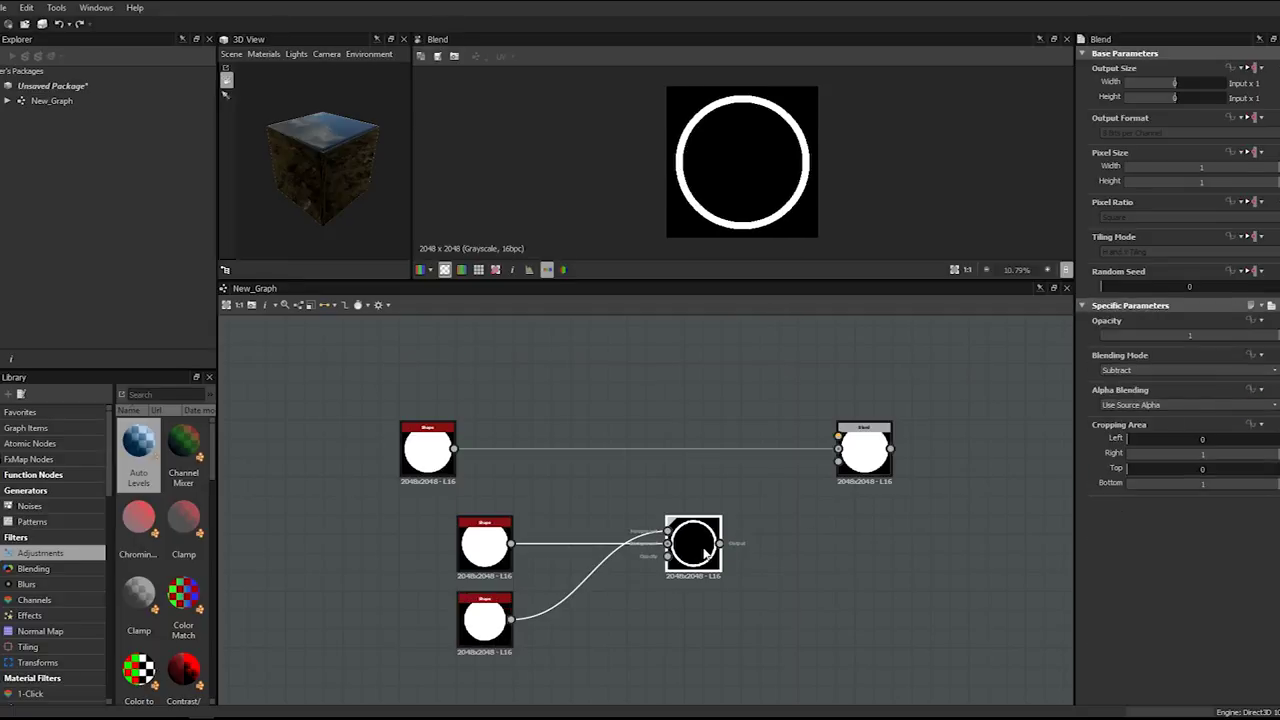
pyautogui.scroll(1, 731, 94)
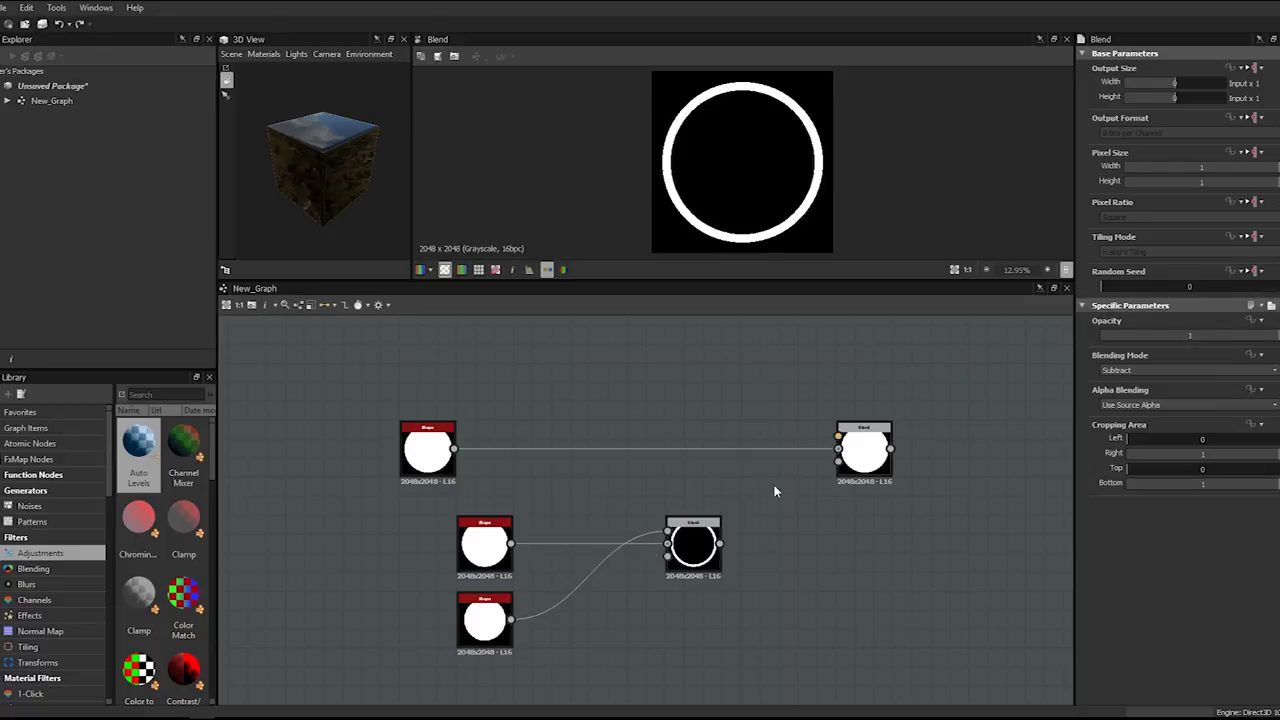
# - Preview the first Blend node and make the 2D view area taller
pyautogui.doubleClick(864, 450)
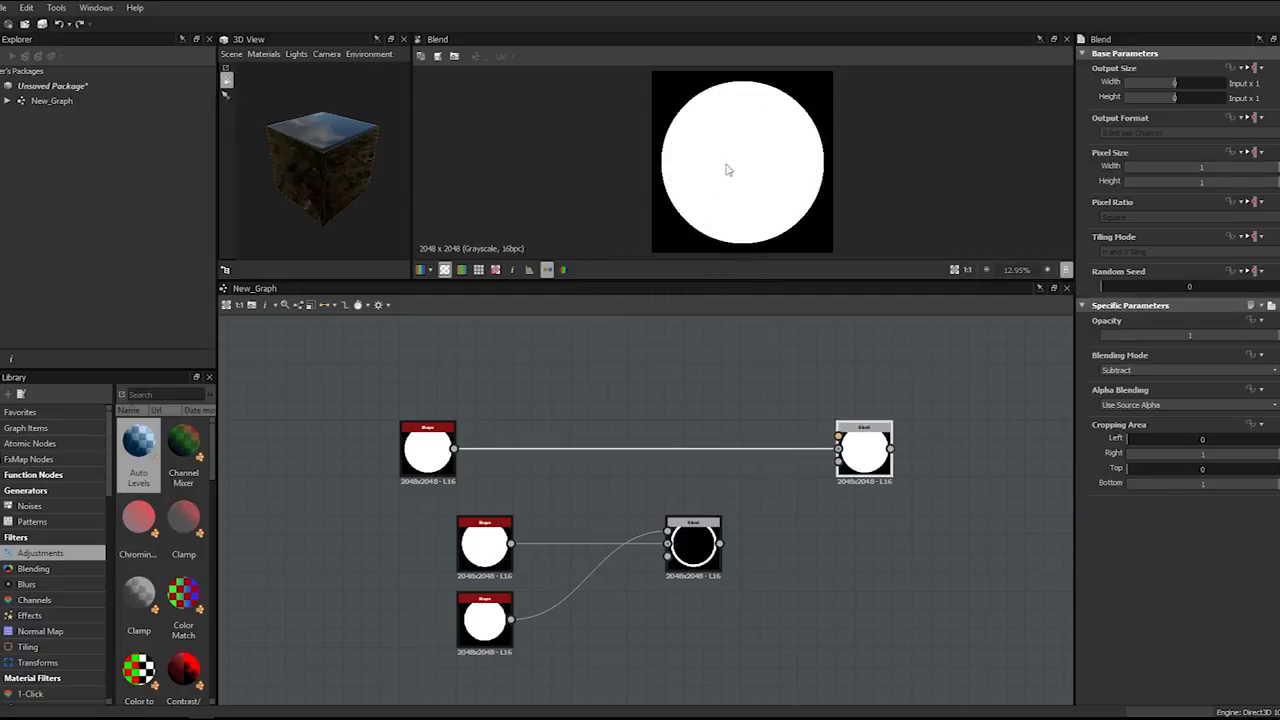
pyautogui.moveTo(480, 283); pyautogui.dragTo(495, 340)
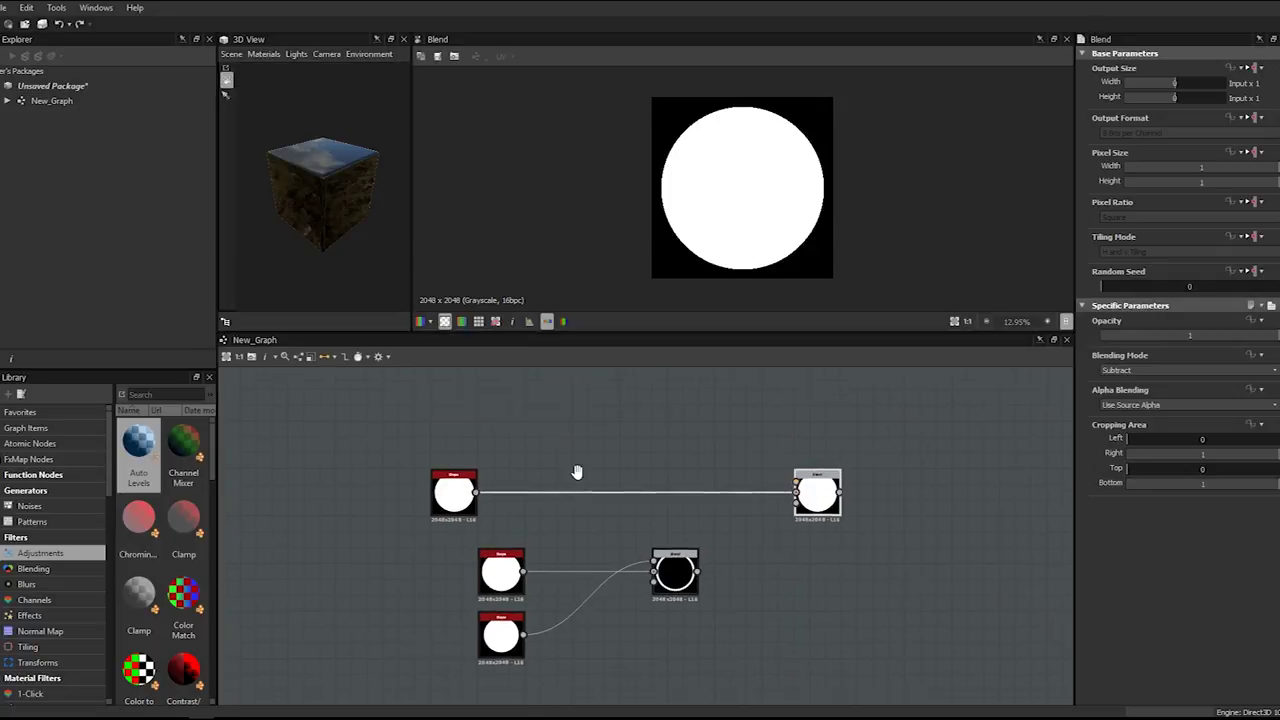
pyautogui.scroll(2, 789, 486)
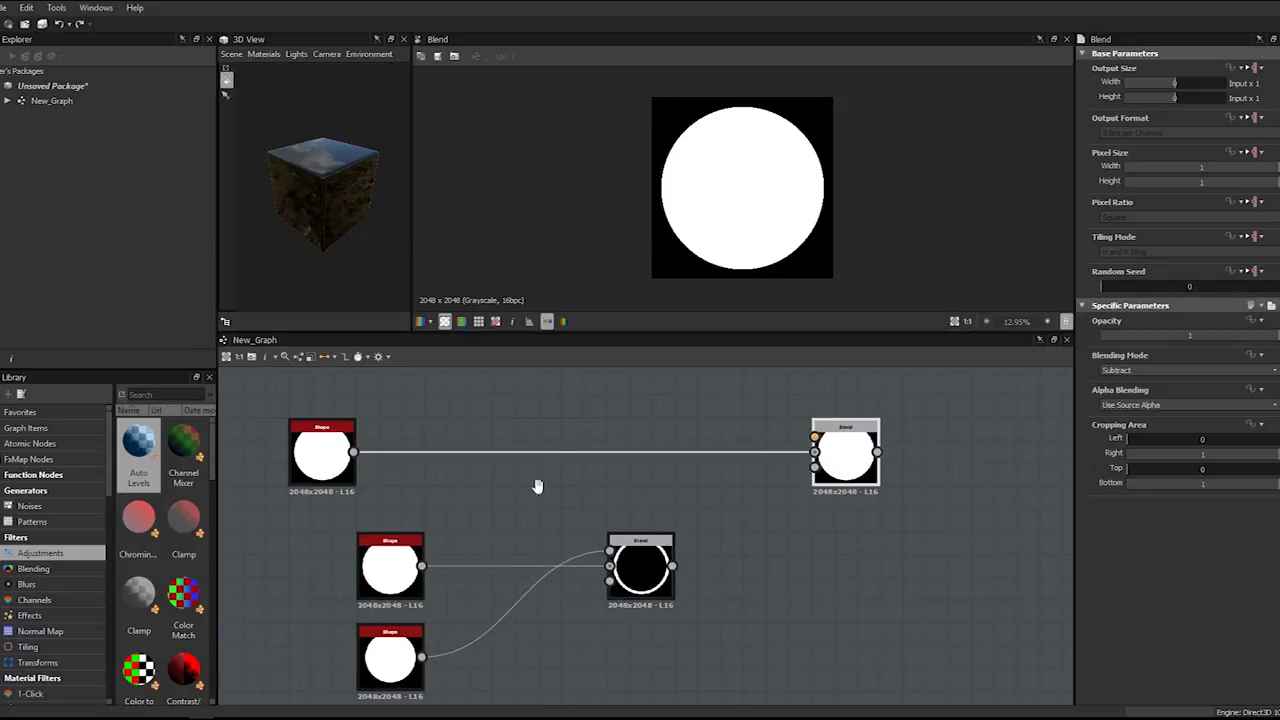
pyautogui.moveTo(522, 511); pyautogui.dragTo(583, 438, button='middle')
# - Compare the previews of the ring Blend and the full-disc Blend, ending on the full-disc one
pyautogui.click(456, 492)
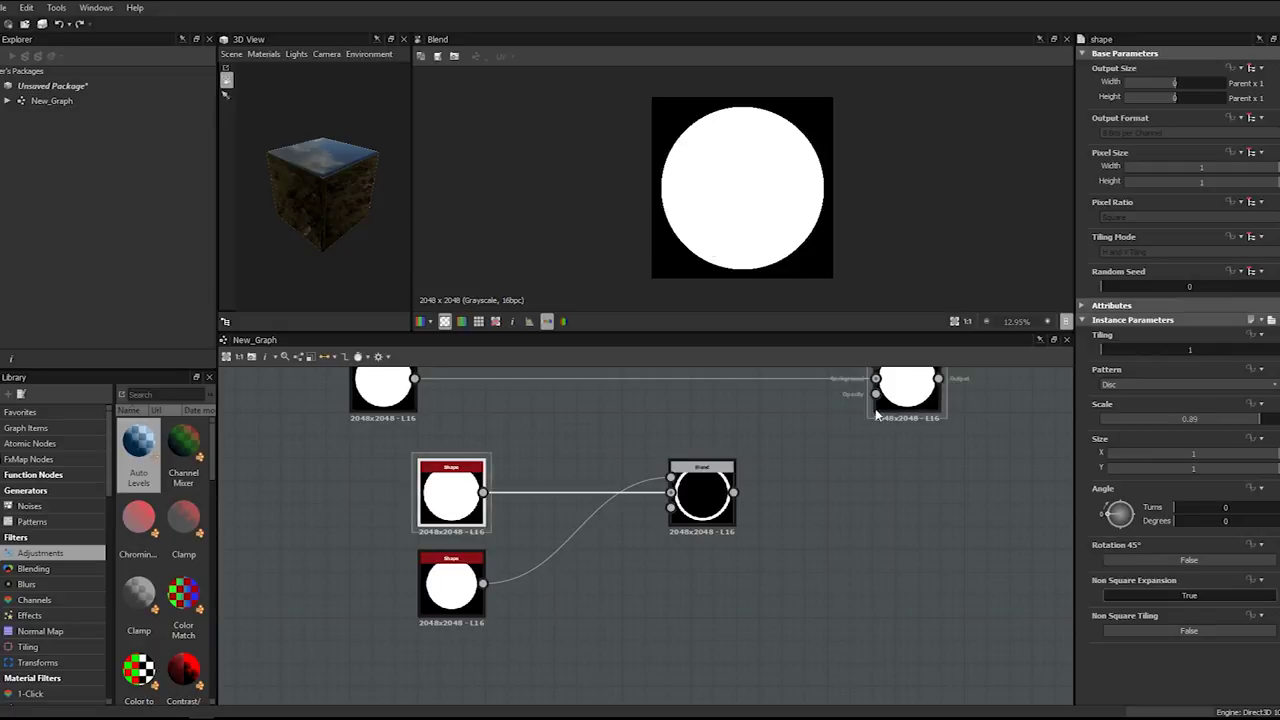
pyautogui.scroll(-1, 876, 414)
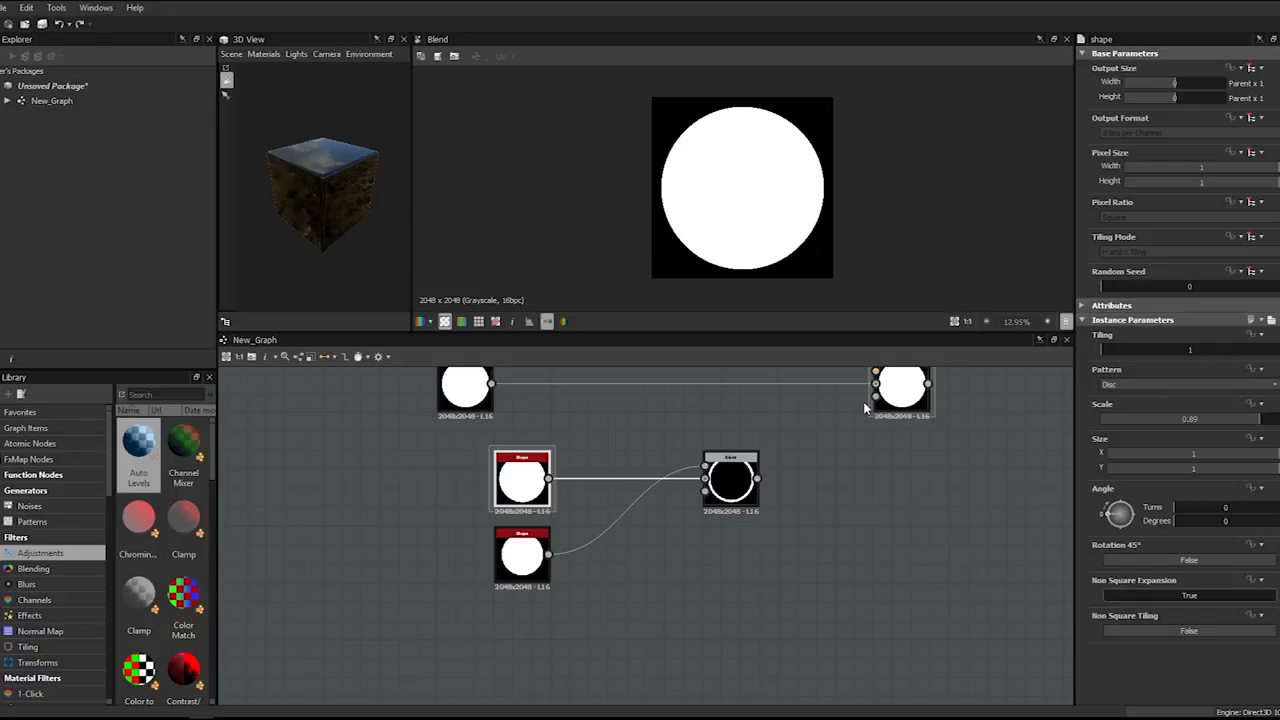
pyautogui.scroll(1, 797, 457)
pyautogui.moveTo(797, 457); pyautogui.dragTo(766, 510, button='middle')
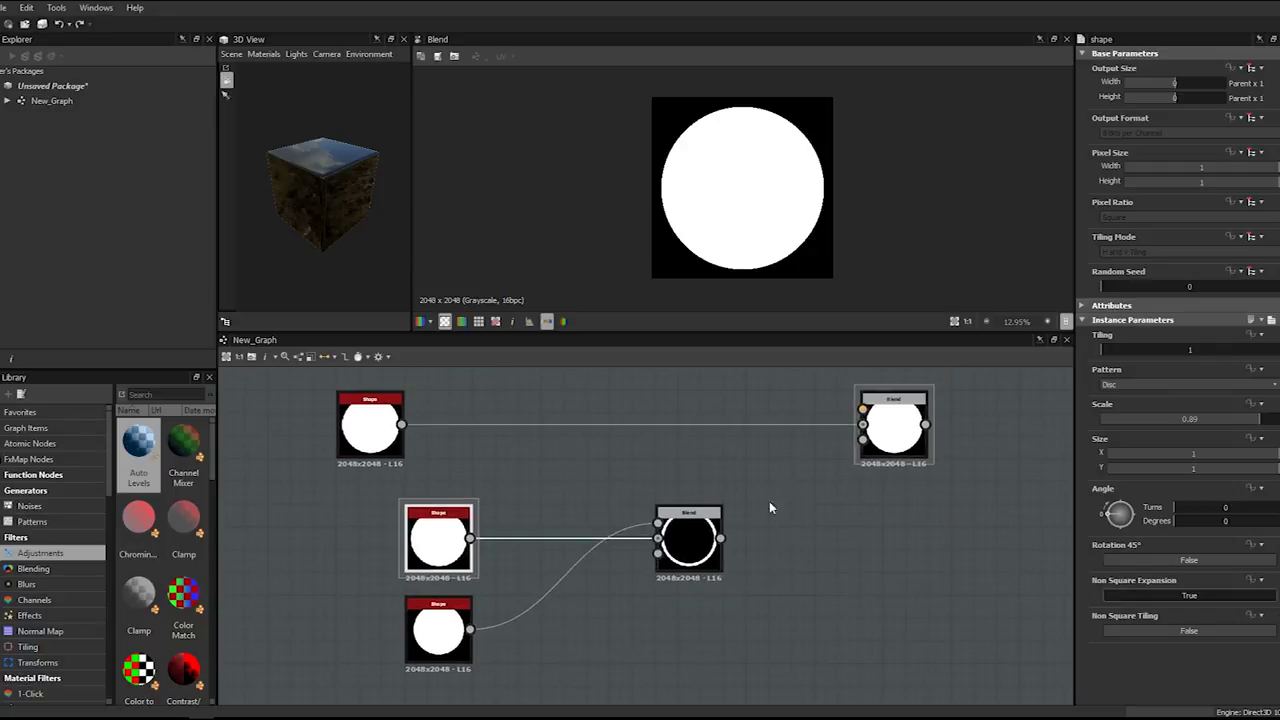
pyautogui.doubleClick(694, 547)
pyautogui.scroll(2, 686, 214)
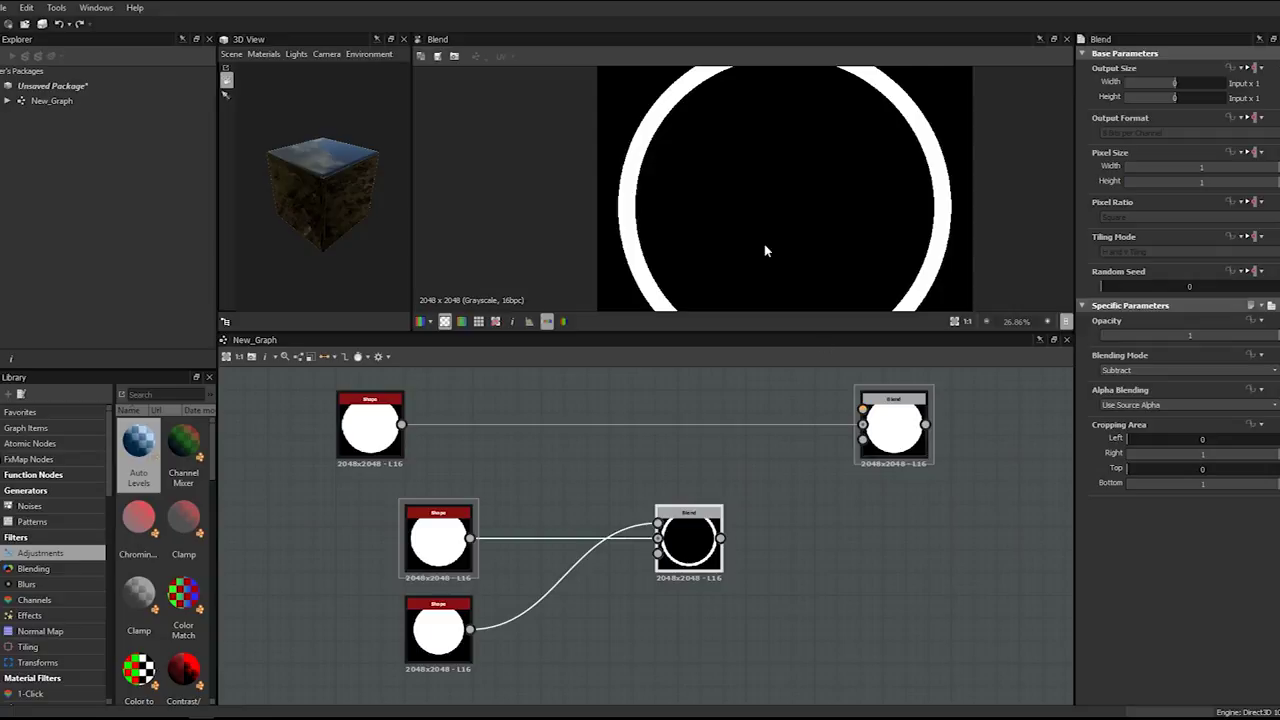
pyautogui.doubleClick(880, 413)
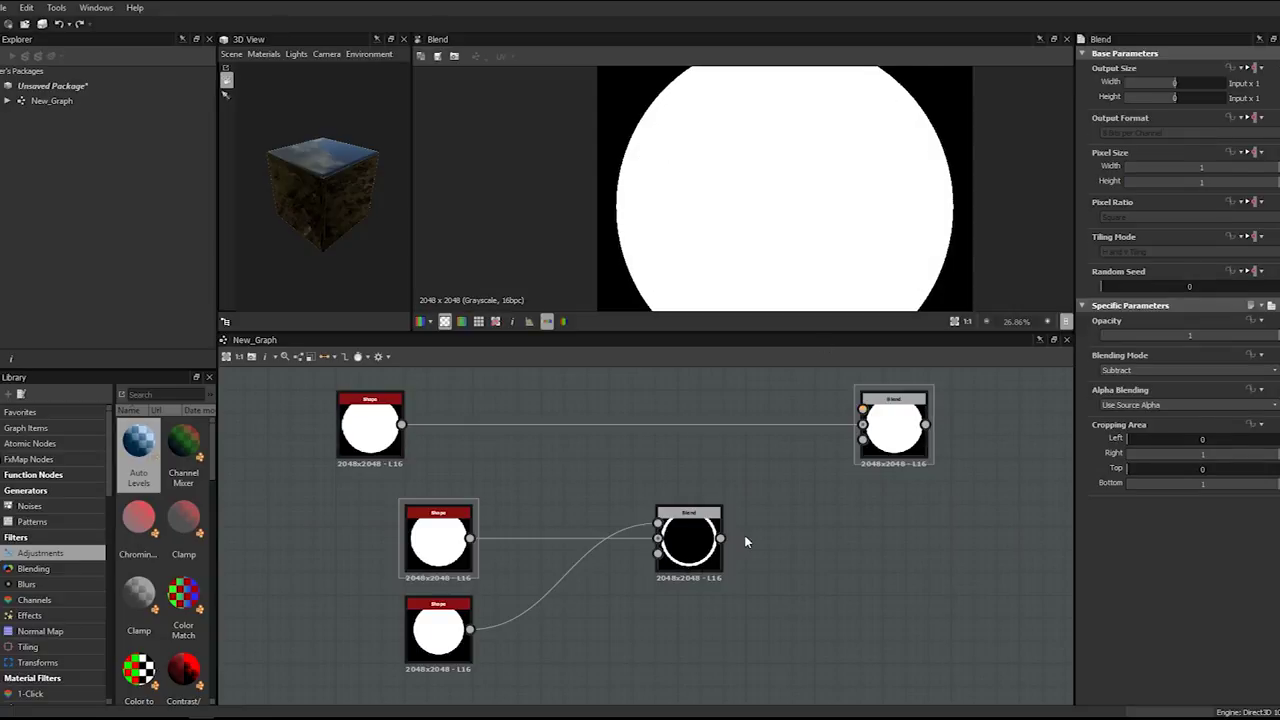
# - Connect the ring Blend's output to the first Blend's Foreground input and inspect the edges of the resulting ring up close
pyautogui.moveTo(721, 541); pyautogui.dragTo(799, 578)
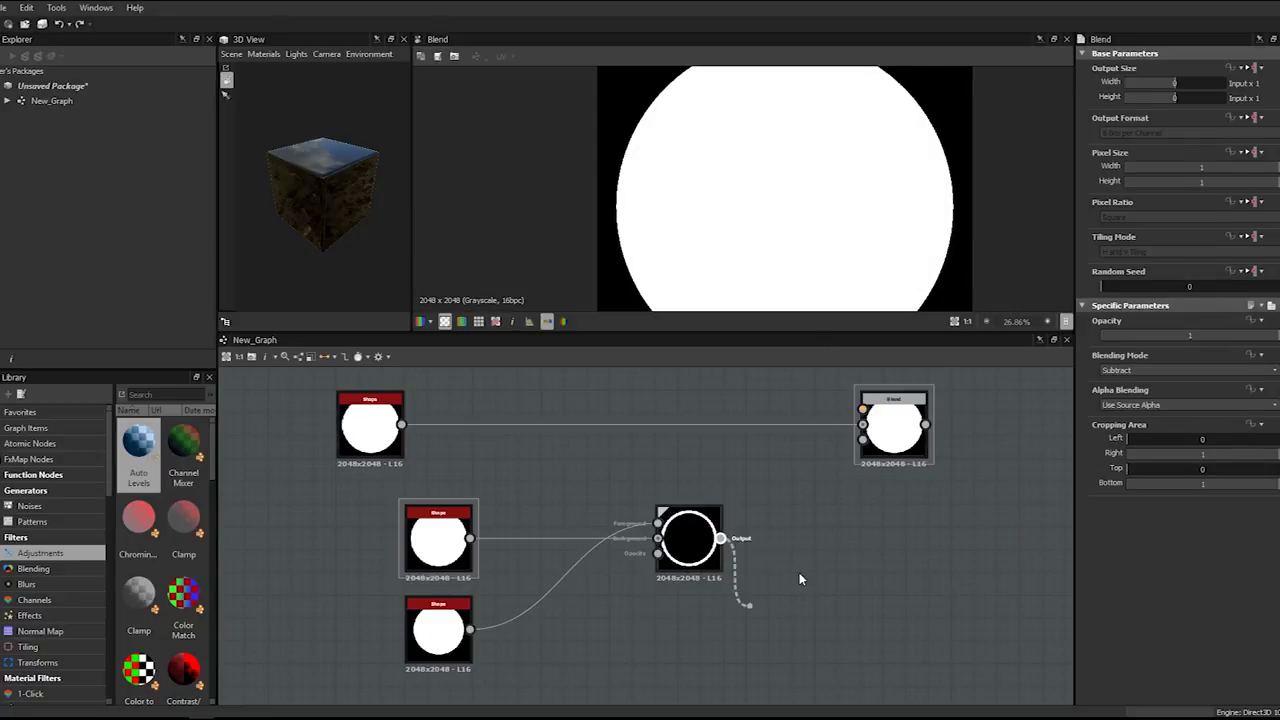
pyautogui.moveTo(769, 497); pyautogui.dragTo(859, 408)
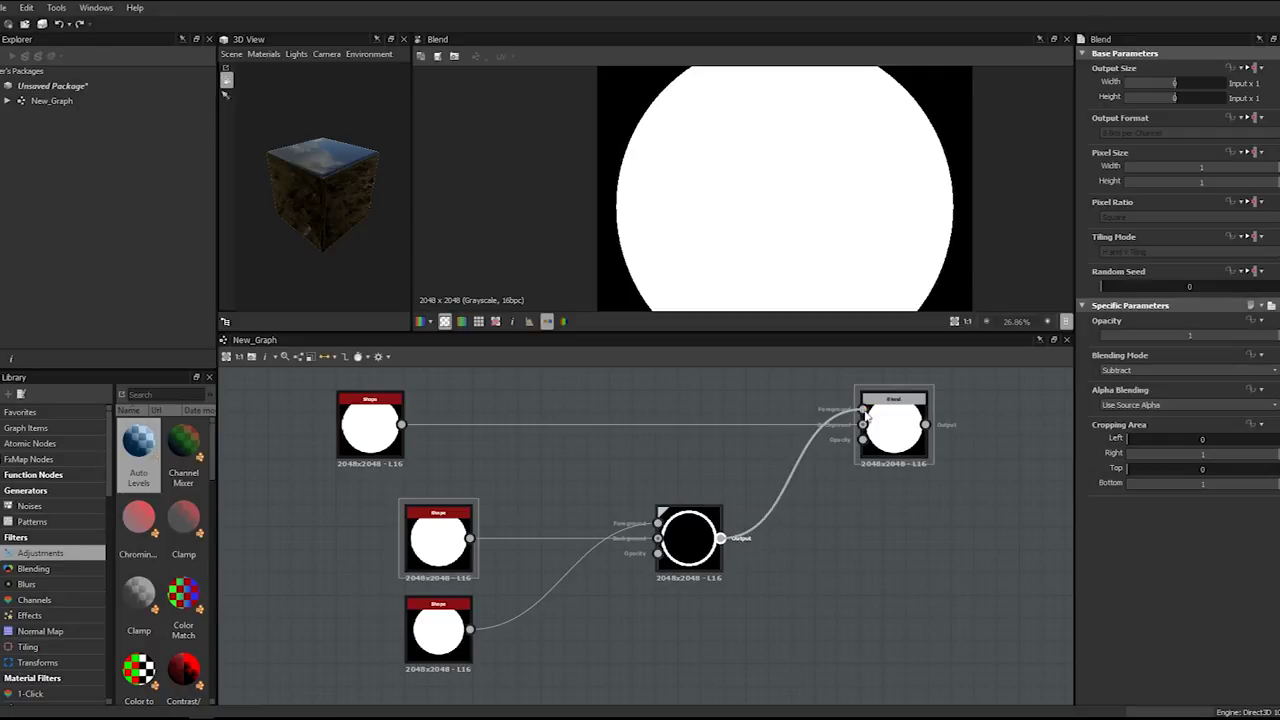
pyautogui.click(890, 425)
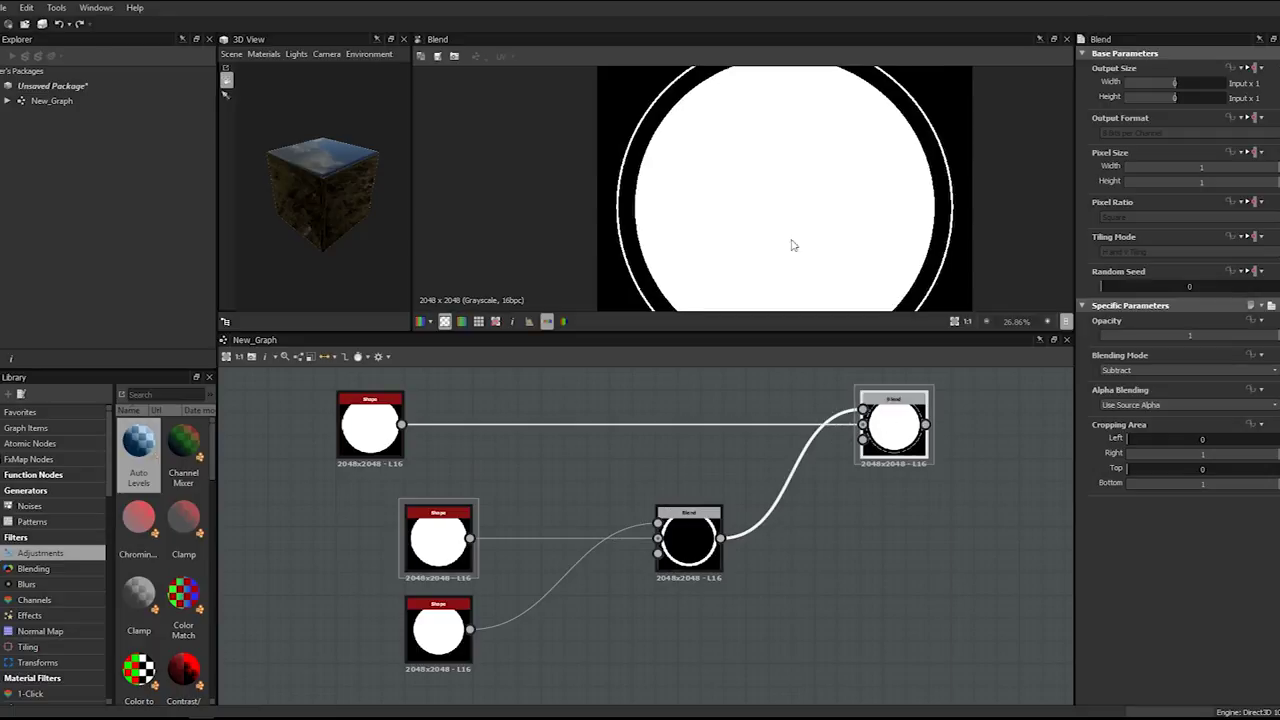
pyautogui.scroll(3, 668, 158)
pyautogui.scroll(-2, 646, 151)
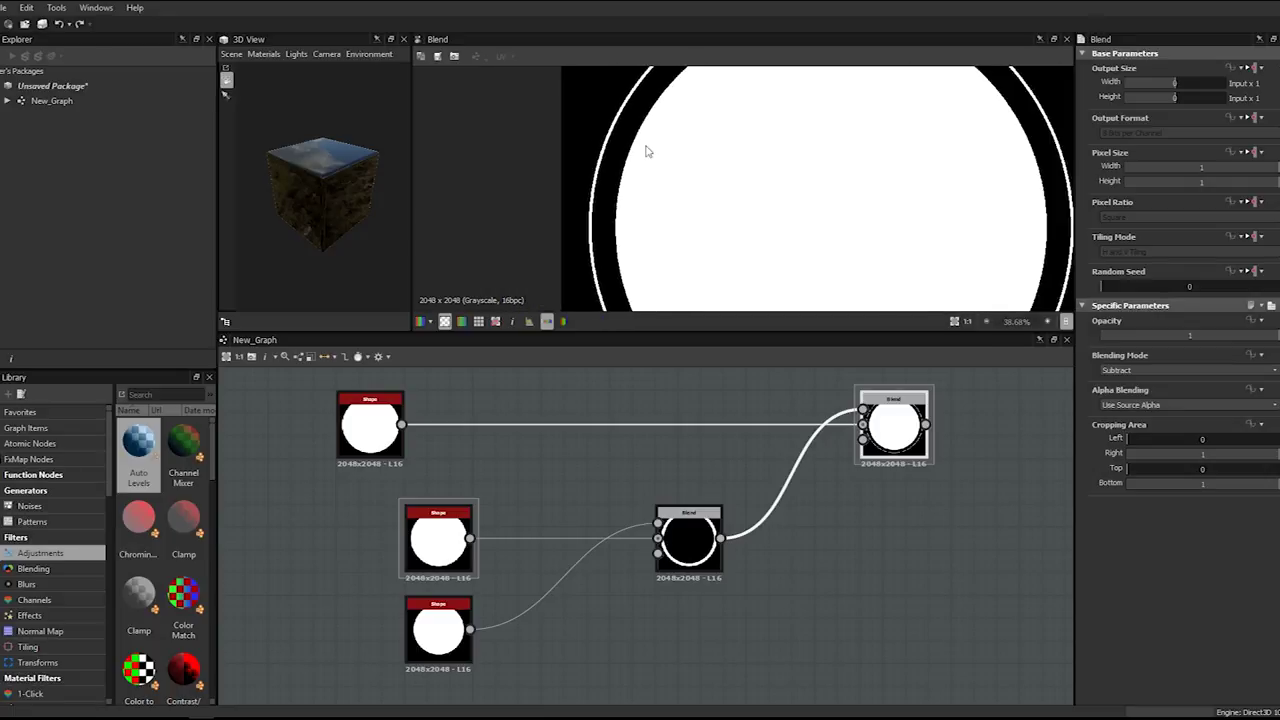
pyautogui.moveTo(646, 151); pyautogui.dragTo(623, 206, button='middle')
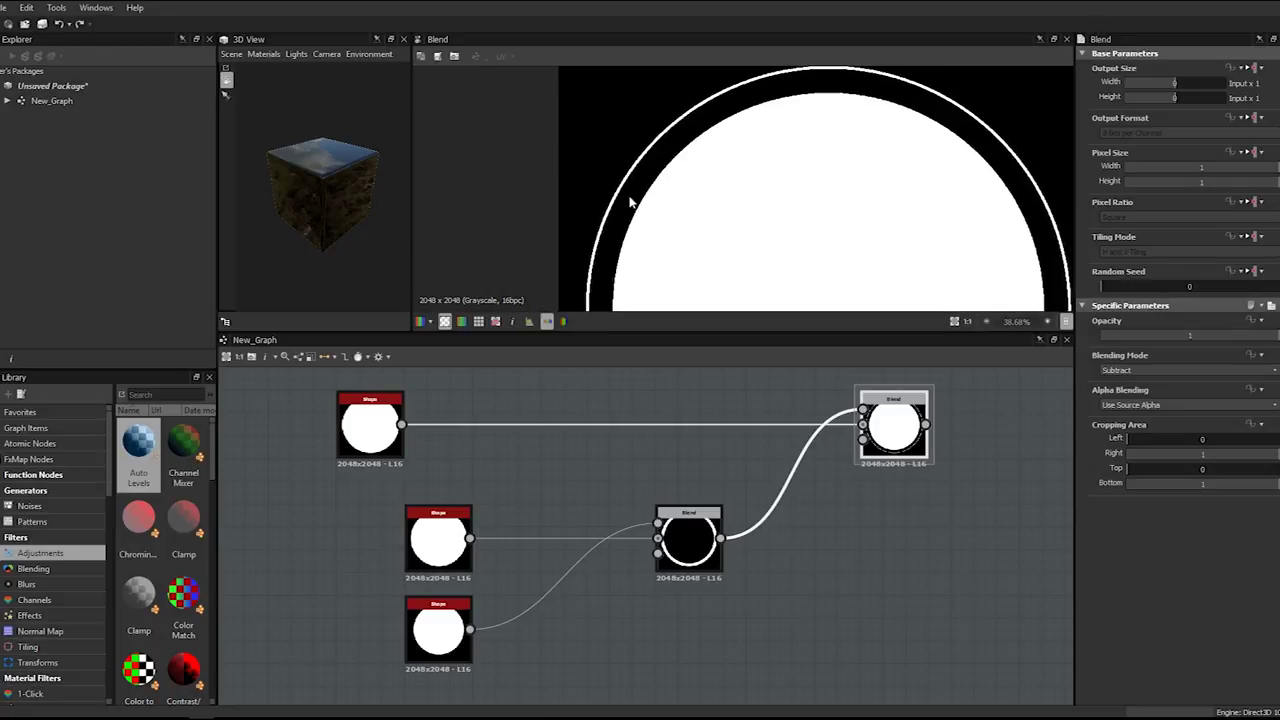
pyautogui.scroll(2, 628, 178)
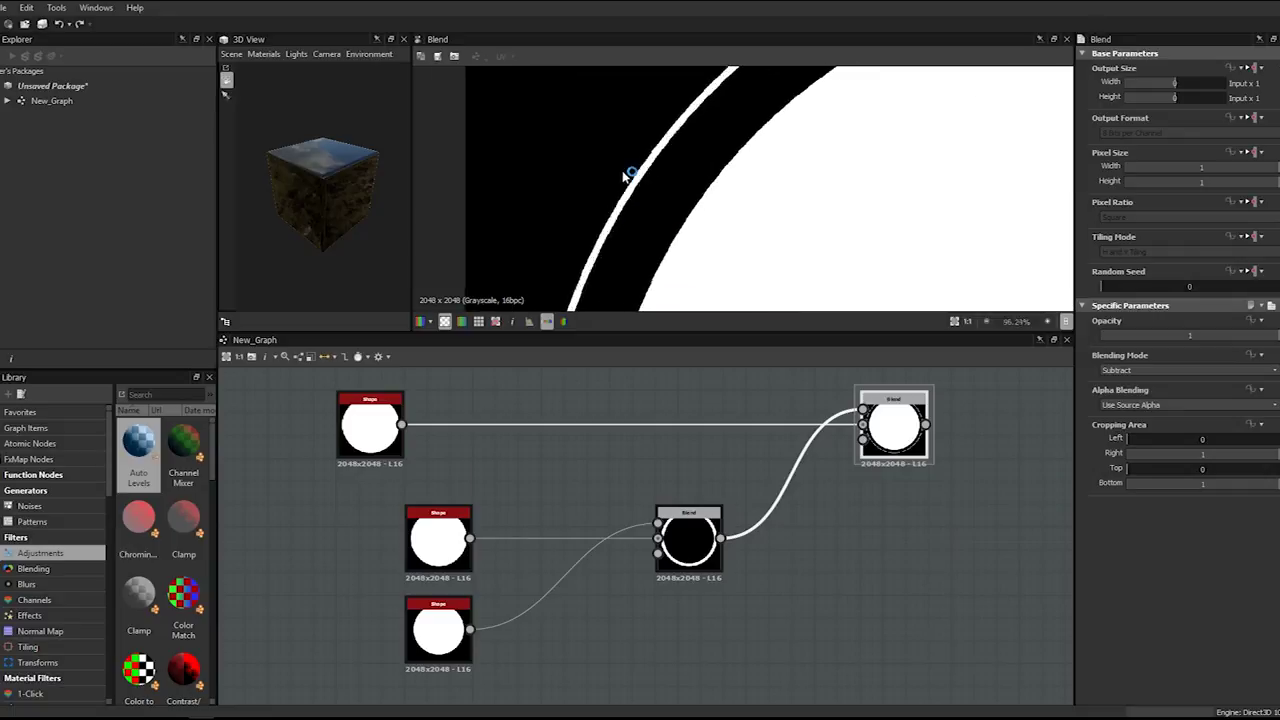
pyautogui.scroll(-4, 728, 180)
pyautogui.scroll(6, 611, 151)
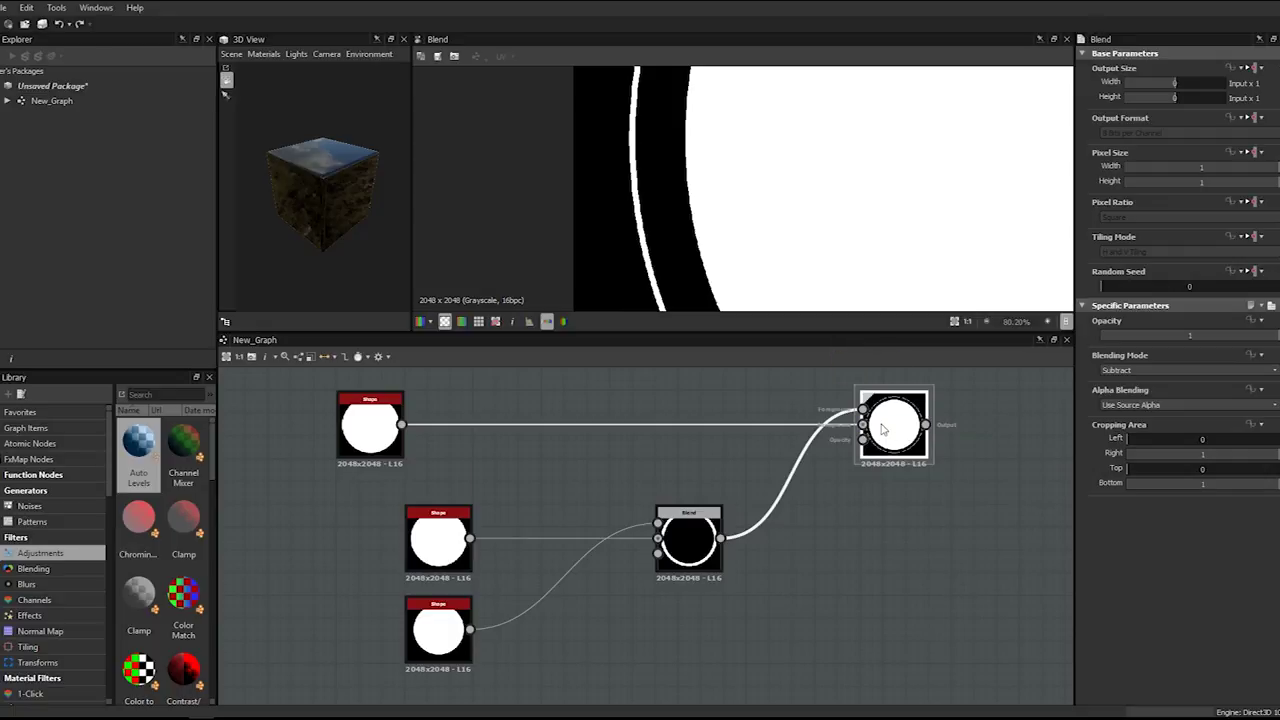
# - Set the ring's upper disc Shape scale to 0.895, preview the first Blend, and inspect the thin outer ring up close
pyautogui.doubleClick(440, 530)
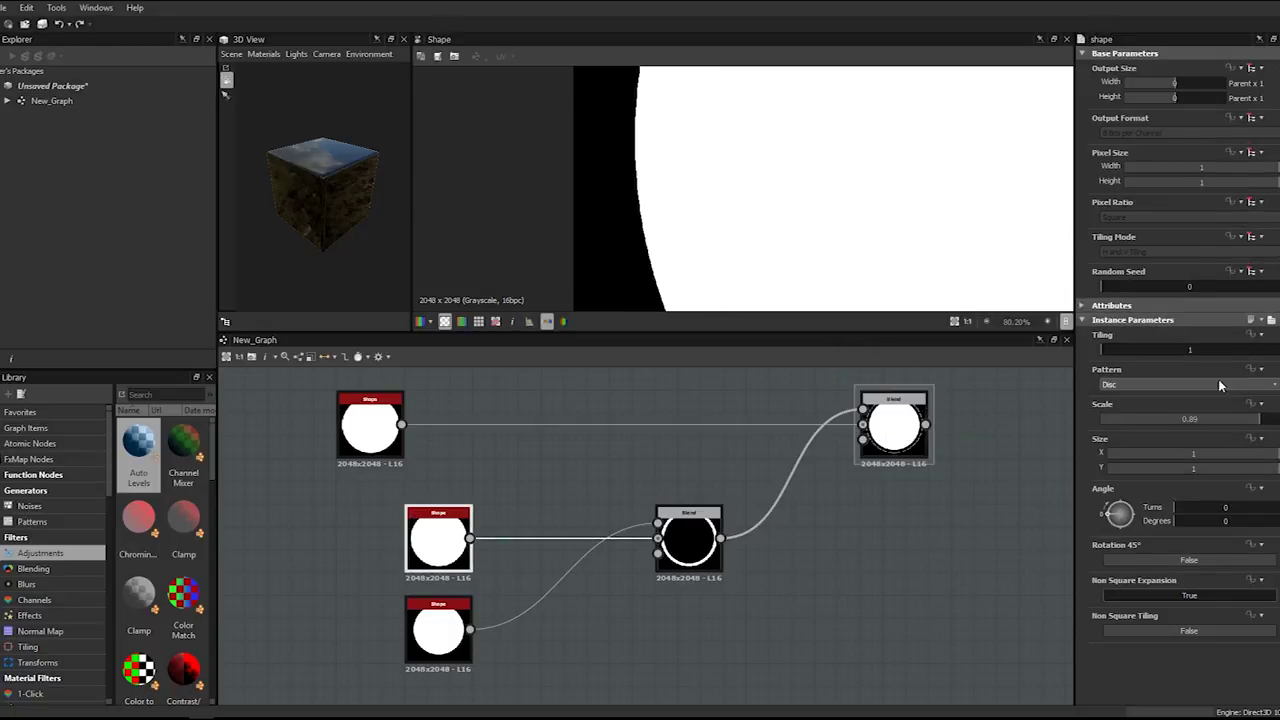
pyautogui.doubleClick(1211, 420)
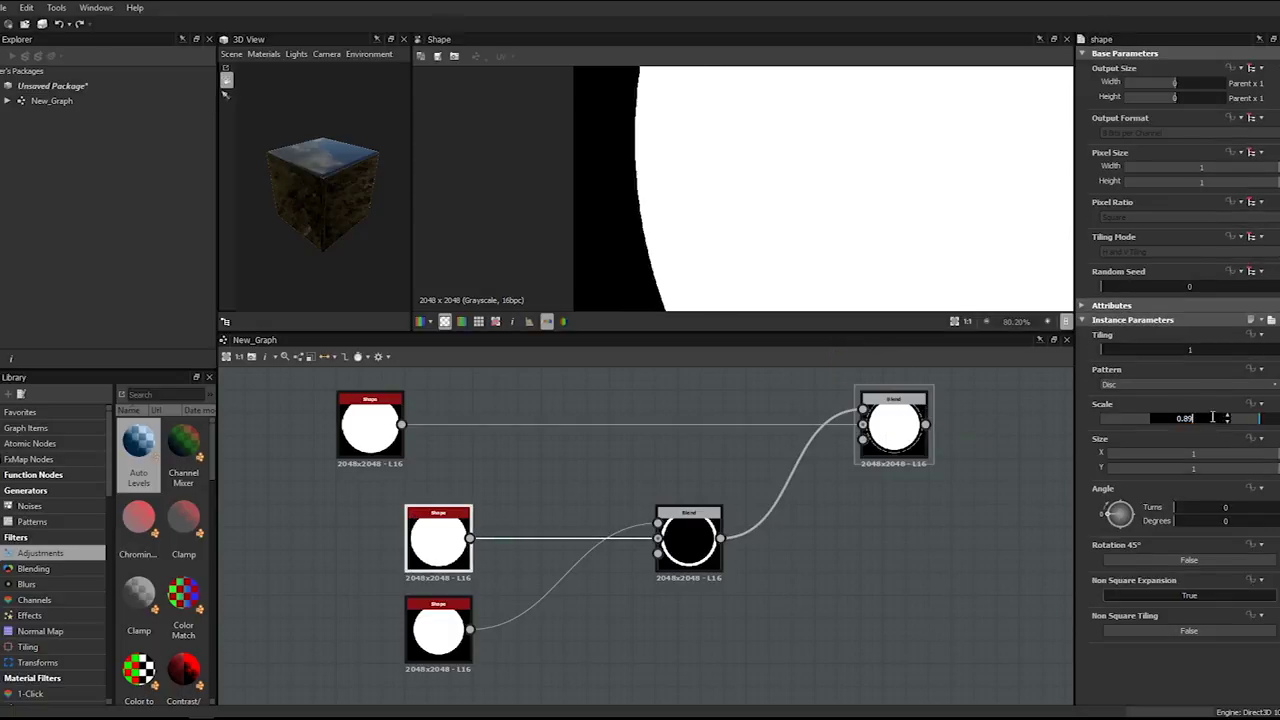
pyautogui.press('Return')
pyautogui.click(922, 445)
pyautogui.scroll(-5, 766, 120)
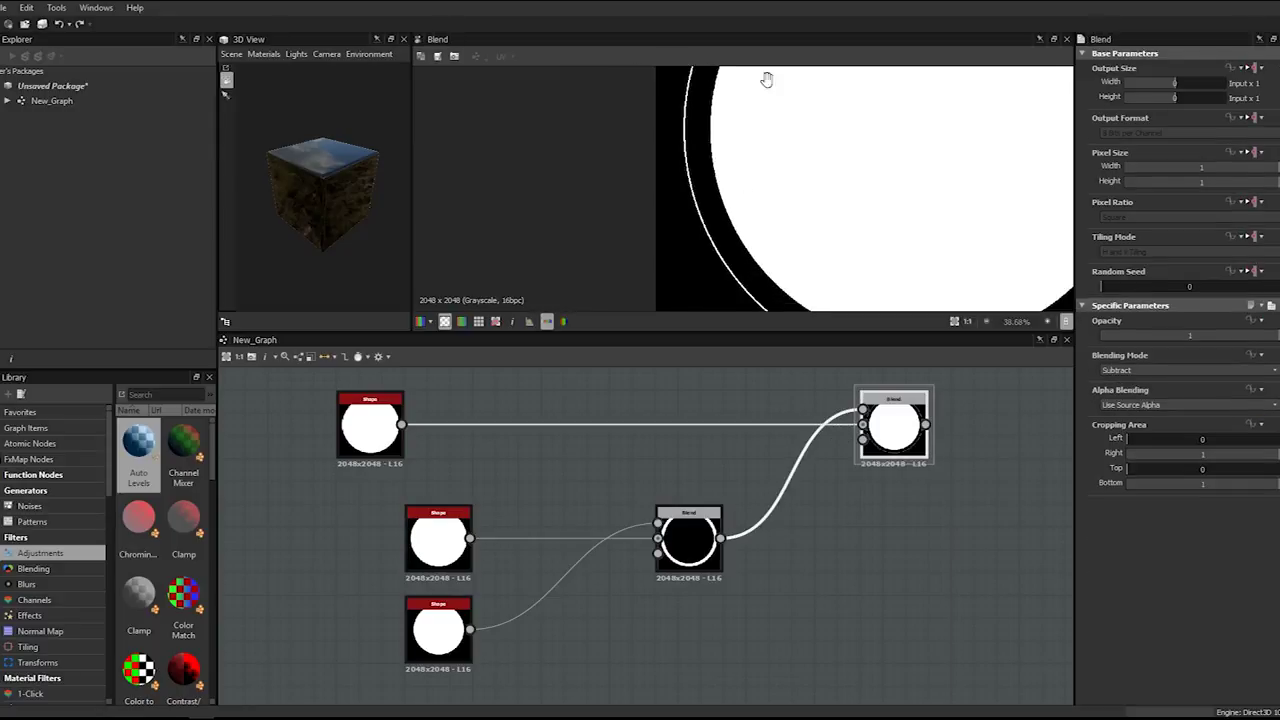
pyautogui.scroll(5, 934, 137)
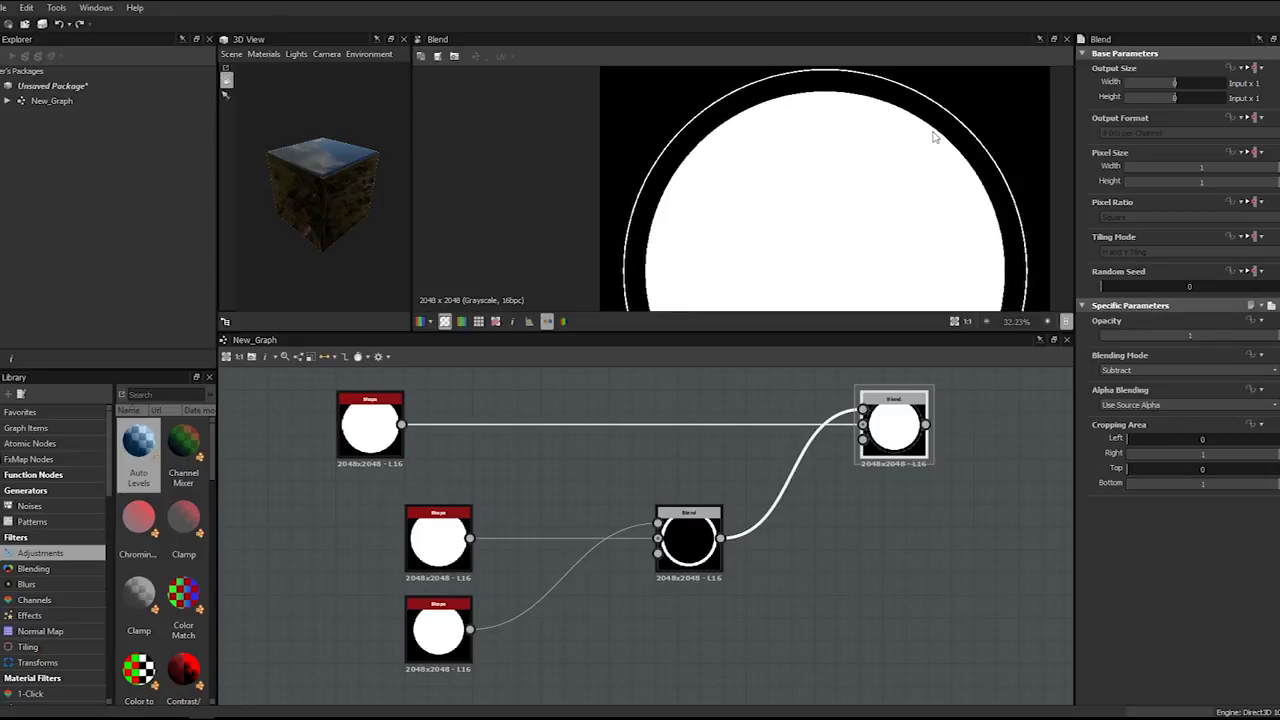
pyautogui.moveTo(539, 224); pyautogui.dragTo(715, 148, button='middle')
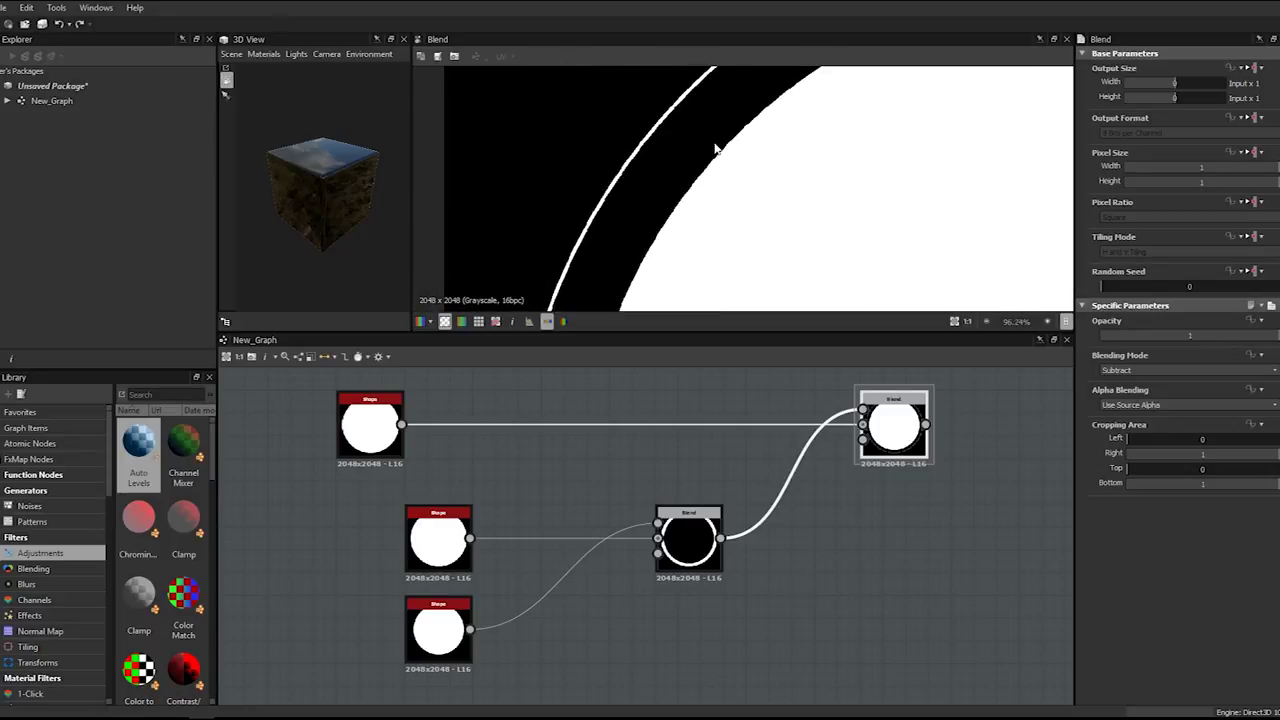
pyautogui.scroll(-5, 715, 148)
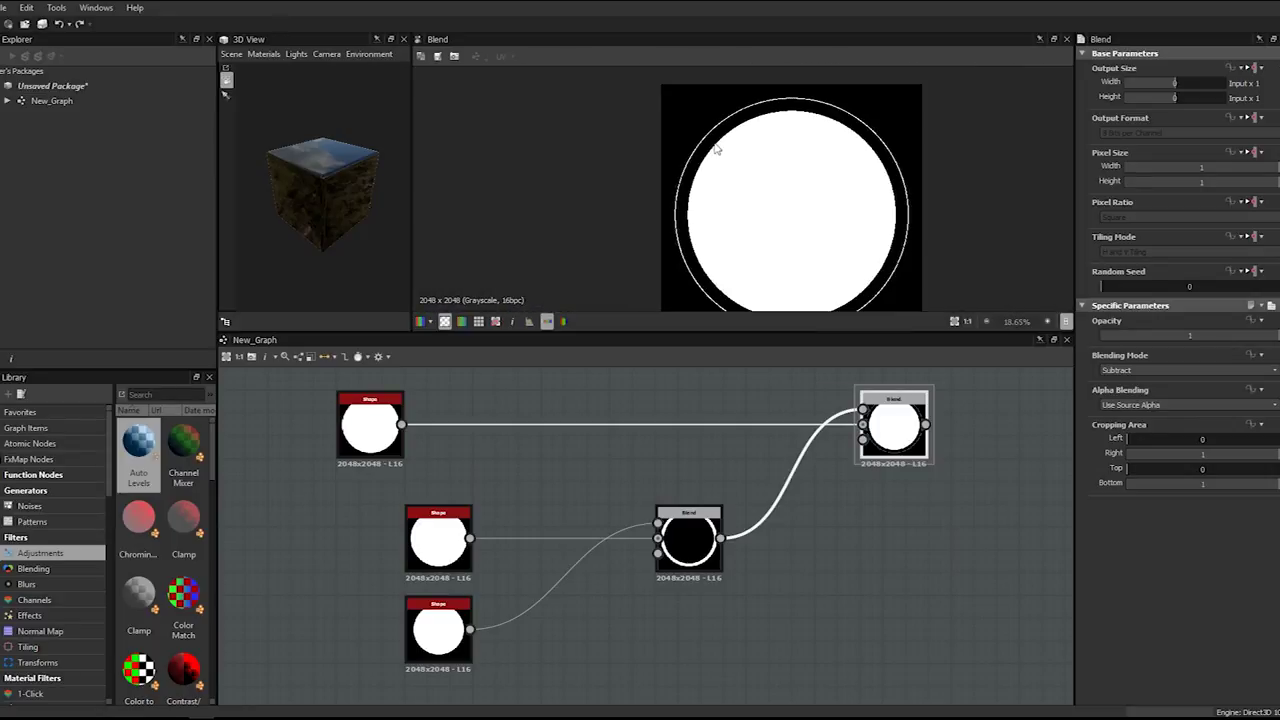
pyautogui.scroll(-1, 715, 148)
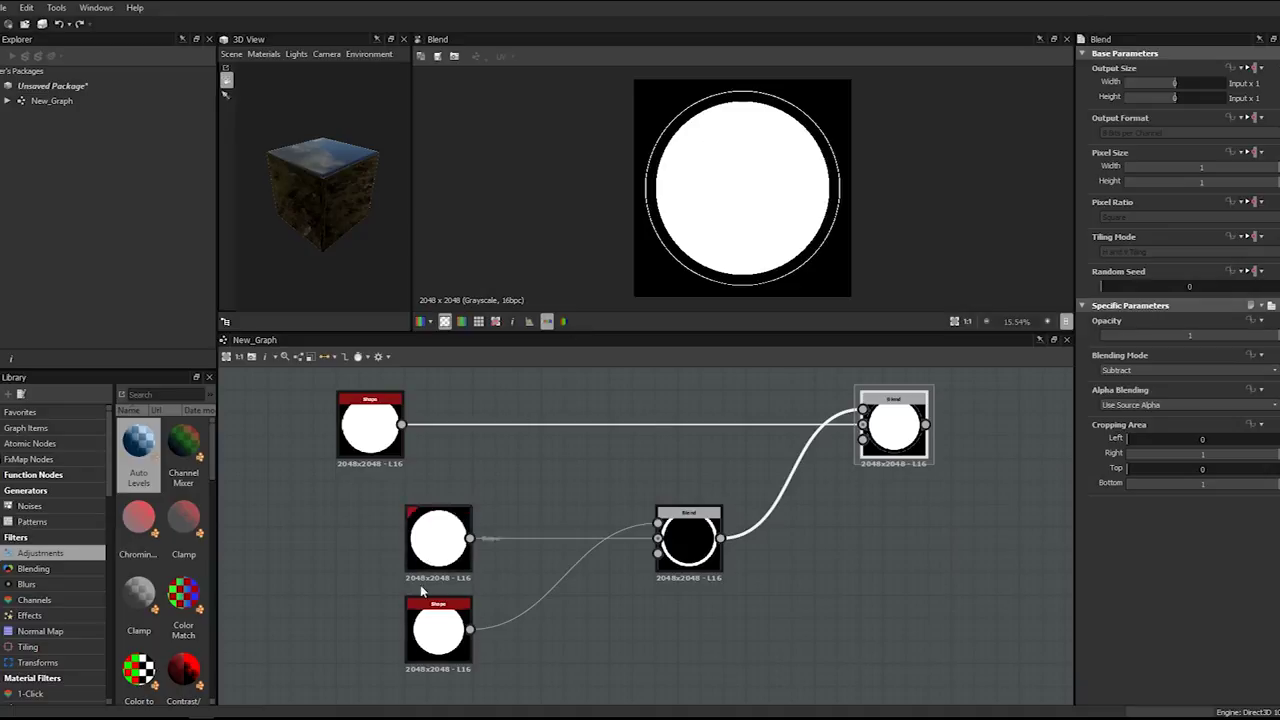
pyautogui.moveTo(0, 127); pyautogui.dragTo(0, 200)
pyautogui.scroll(-3, 495, 227)
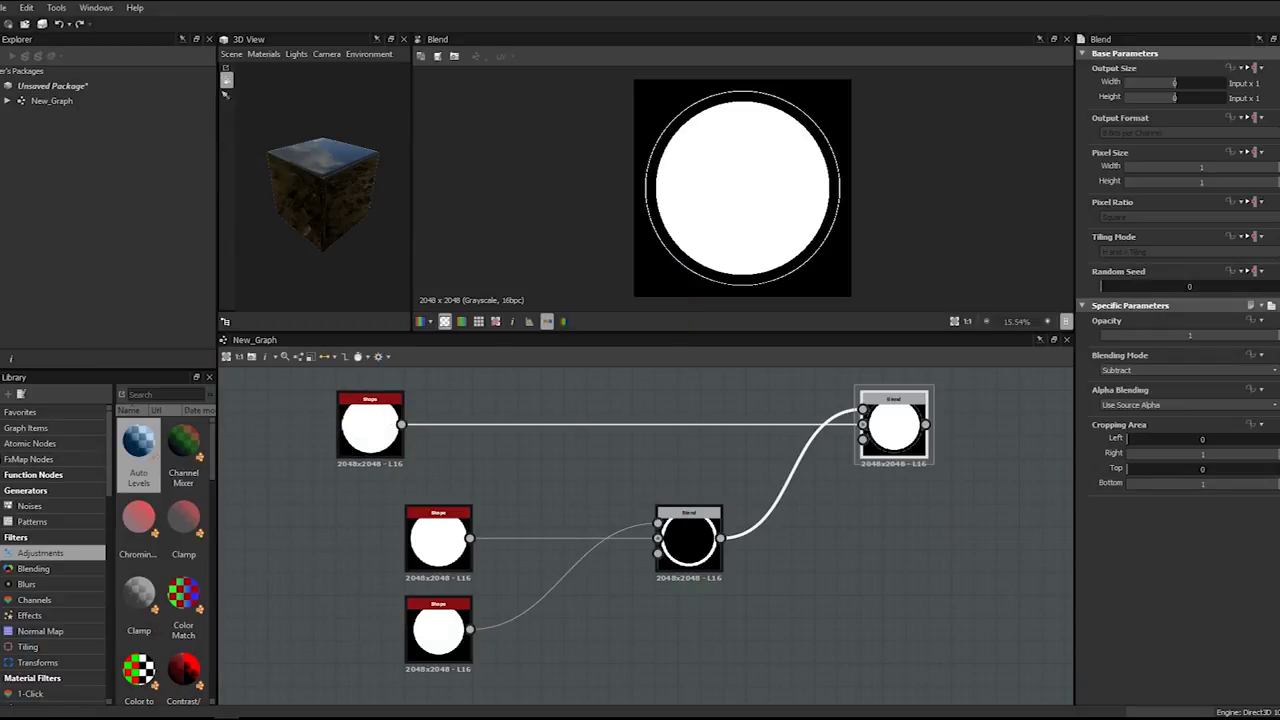
# - Set the ring's lower disc Shape scale to 0.75 and preview the first Blend node
pyautogui.moveTo(399, 658); pyautogui.dragTo(410, 649)
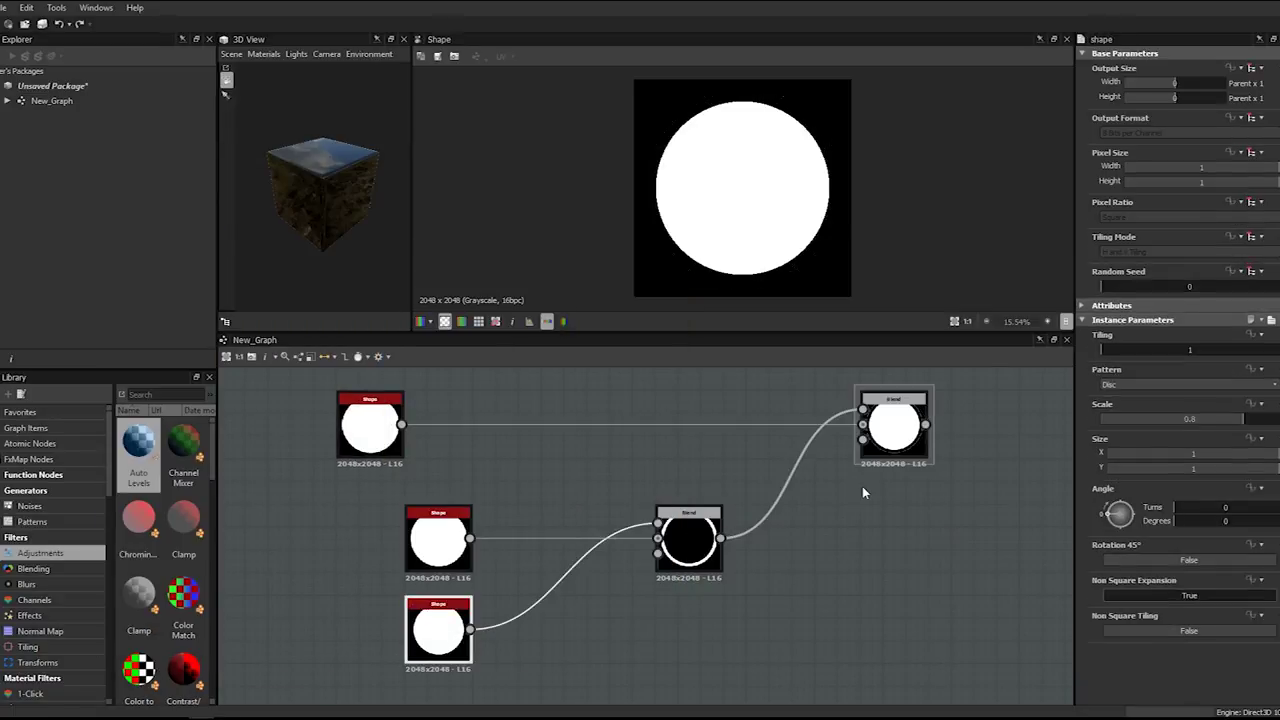
pyautogui.click(1237, 421)
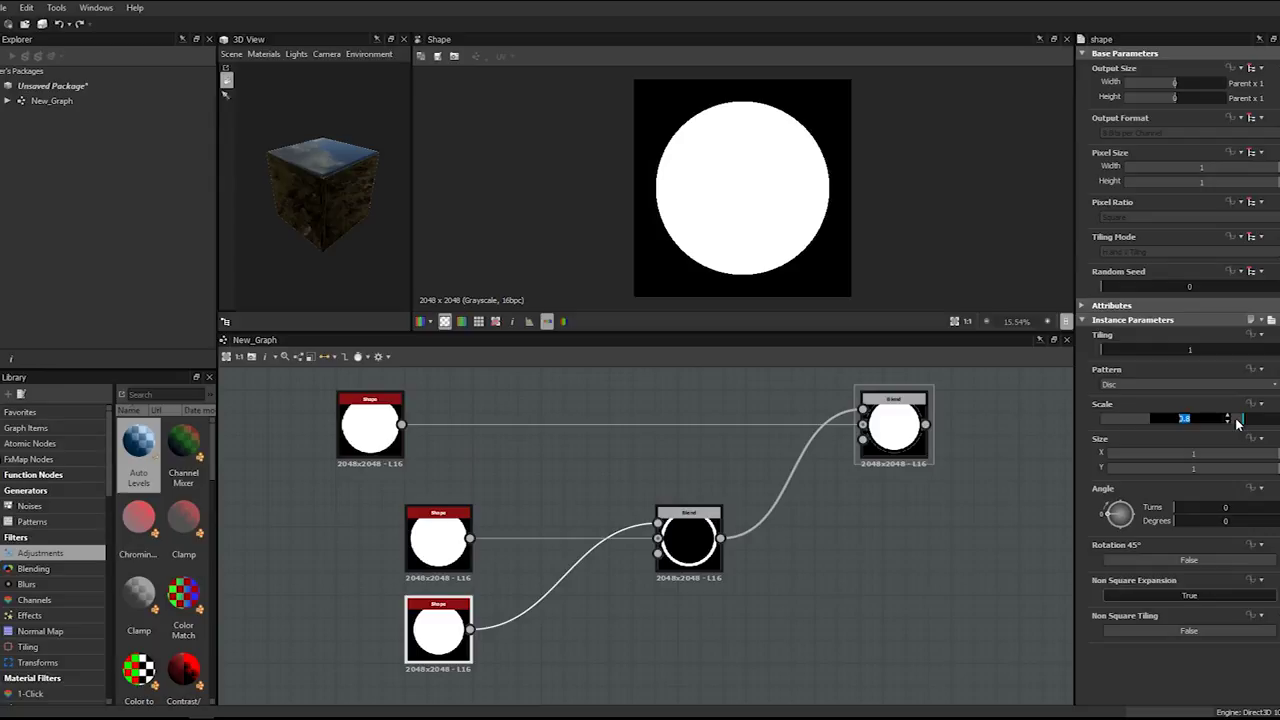
pyautogui.write('0.75')
pyautogui.press('Return')
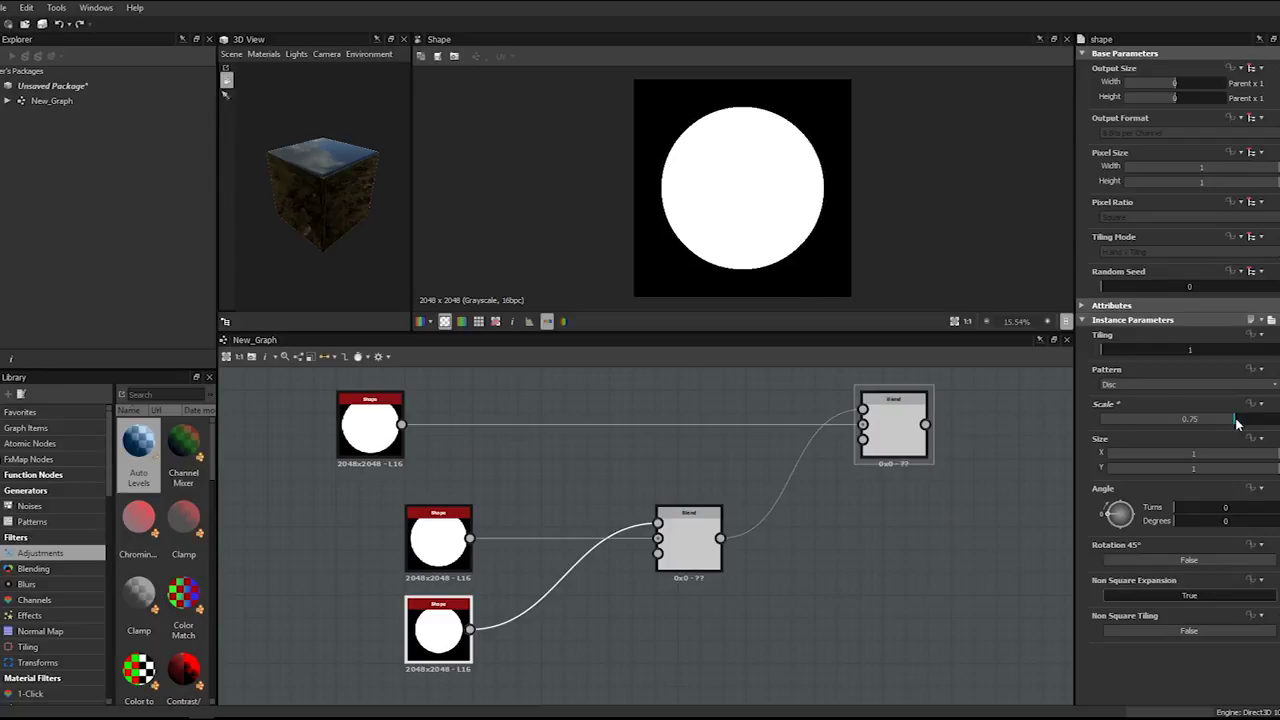
pyautogui.click(890, 408)
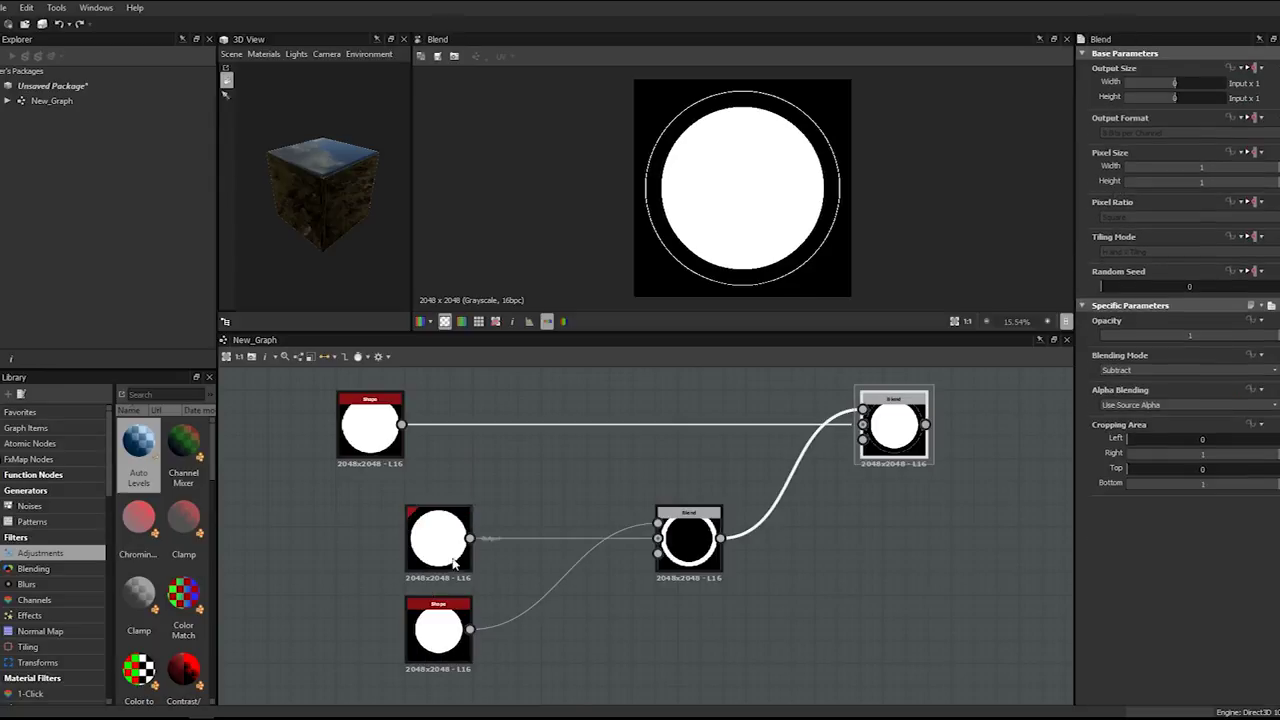
# - Try a scale of 0.78 on the ring's lower disc Shape and settle on 0.76
pyautogui.click(436, 617)
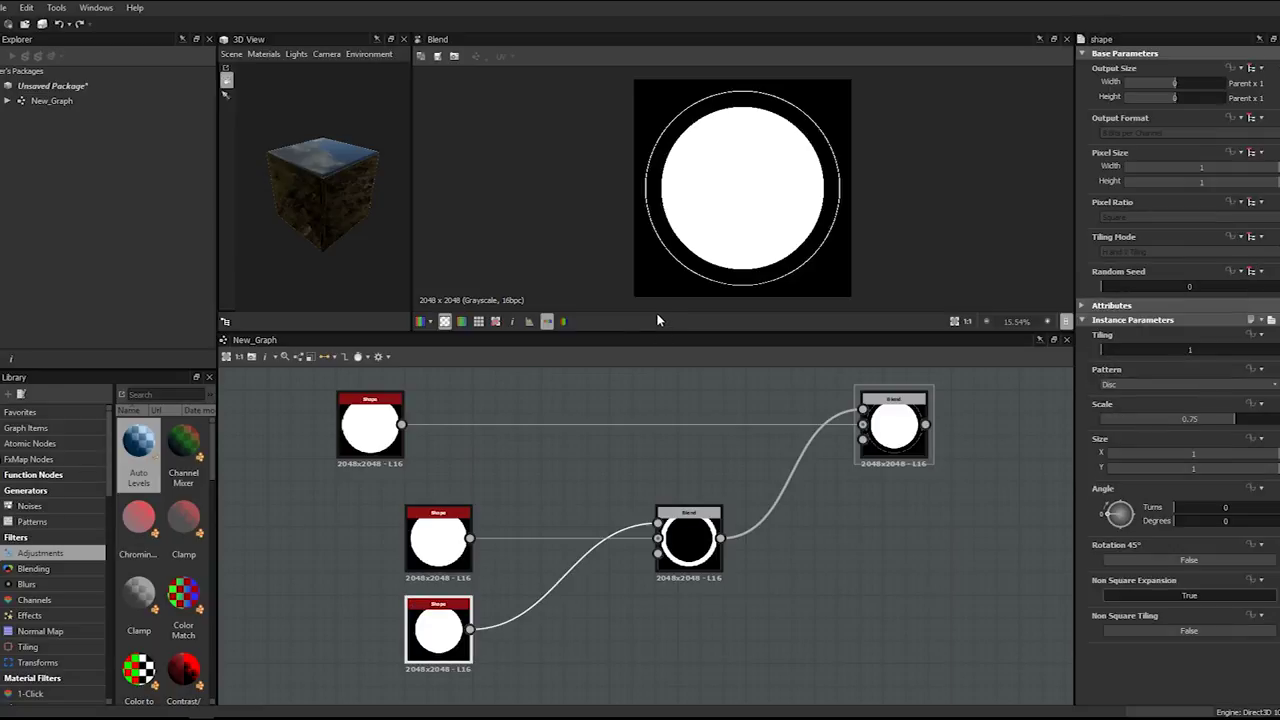
pyautogui.doubleClick(1201, 416)
pyautogui.write('0.78')
pyautogui.press('Return')
pyautogui.doubleClick(1205, 419)
pyautogui.write('0.76')
pyautogui.press('Return')
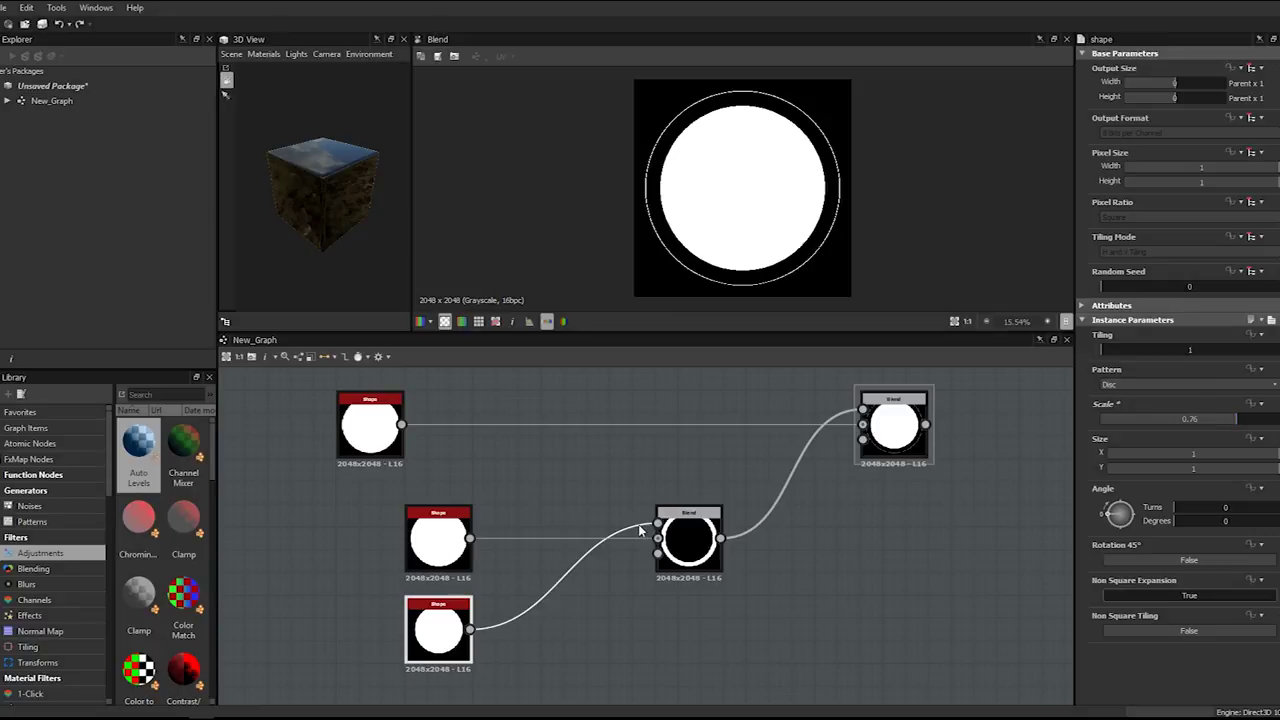
# - Duplicate the ring's two disc Shapes with their Blend beyond the first Blend, and add a new Blend node after them
pyautogui.scroll(-3, 600, 540)
pyautogui.moveTo(475, 659); pyautogui.dragTo(667, 543)
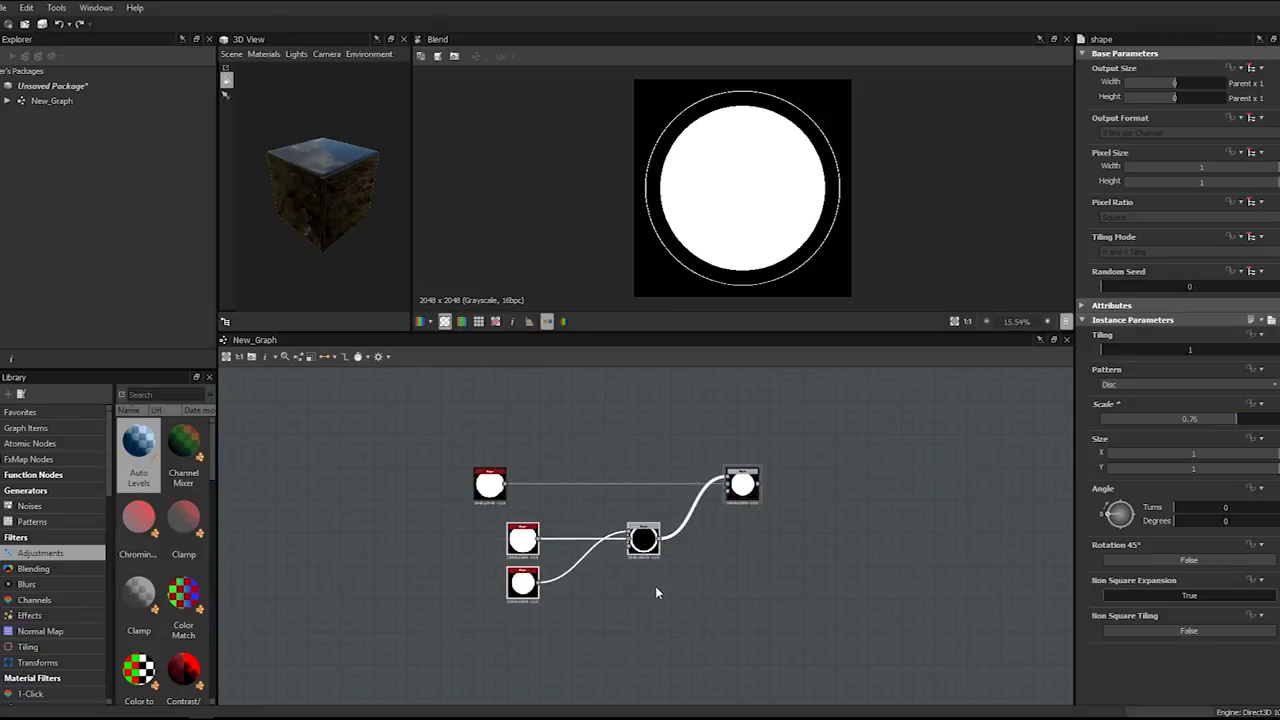
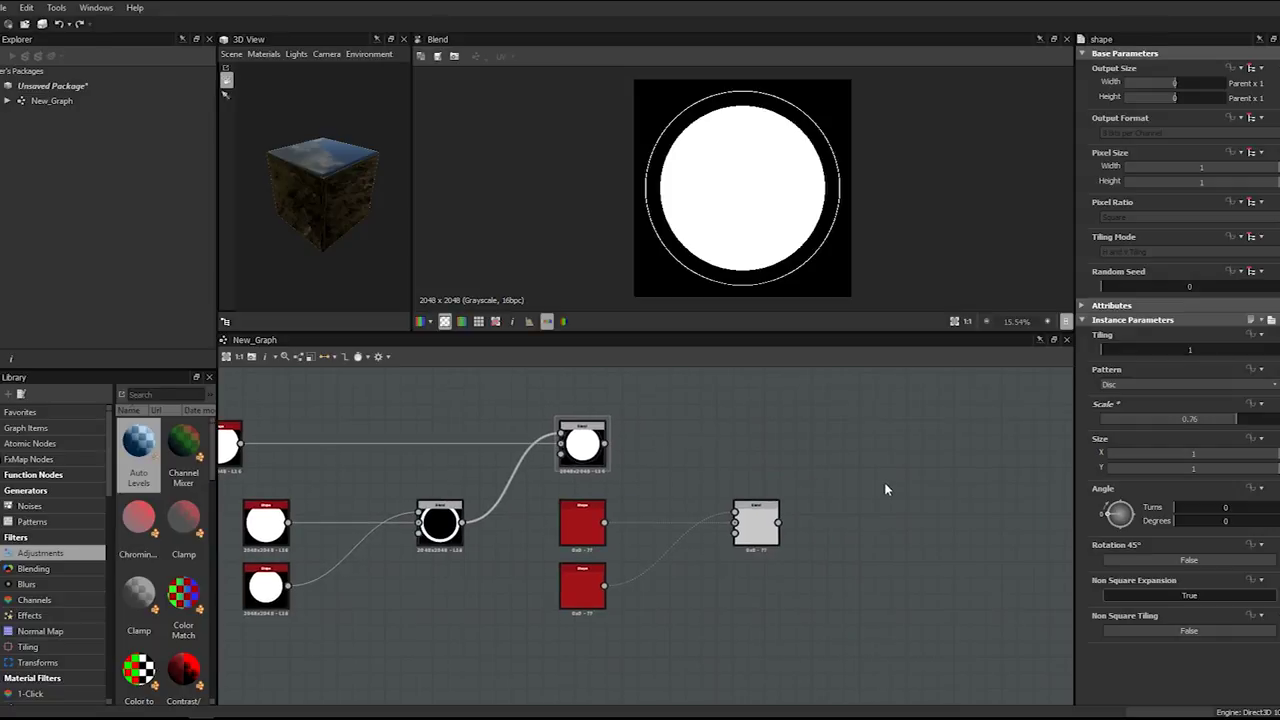
pyautogui.write('blend')
pyautogui.press('Return')
pyautogui.moveTo(888, 490); pyautogui.dragTo(900, 435)
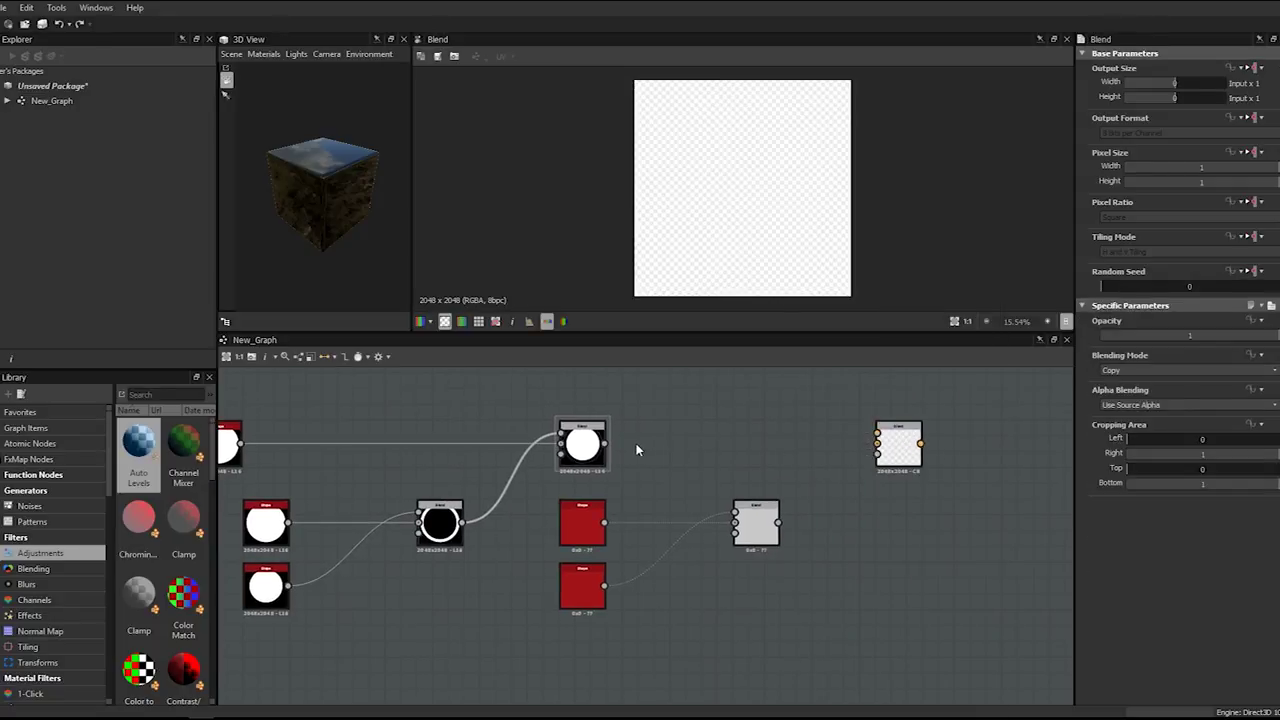
# - Connect the first Blend to the new Blend's Background input and the copied ring Blend to its Foreground input
pyautogui.moveTo(604, 443); pyautogui.dragTo(877, 443)
pyautogui.moveTo(778, 522); pyautogui.dragTo(877, 444)
pyautogui.doubleClick(582, 522)
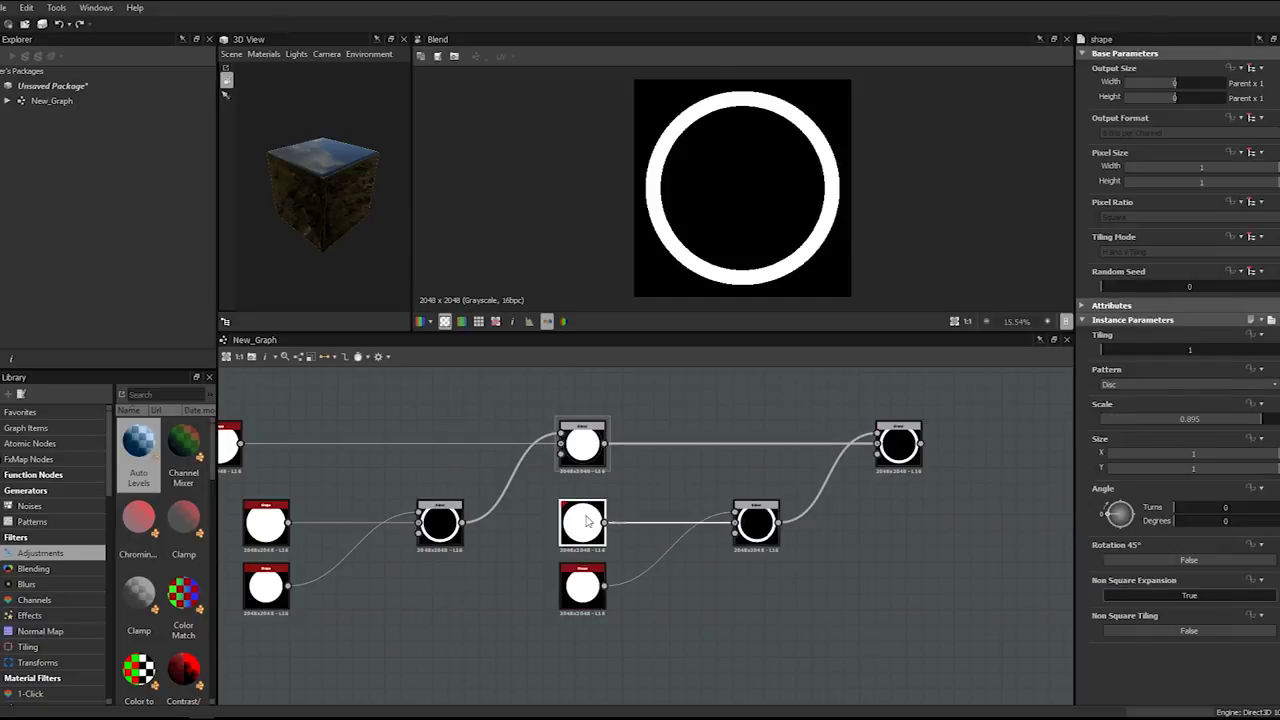
# - Set the blending mode of the new Blend and the copied ring Blend to Subtract
pyautogui.doubleClick(899, 444)
pyautogui.click(1125, 370)
pyautogui.click(1122, 404)
pyautogui.doubleClick(756, 522)
pyautogui.click(1135, 370)
pyautogui.click(1133, 401)
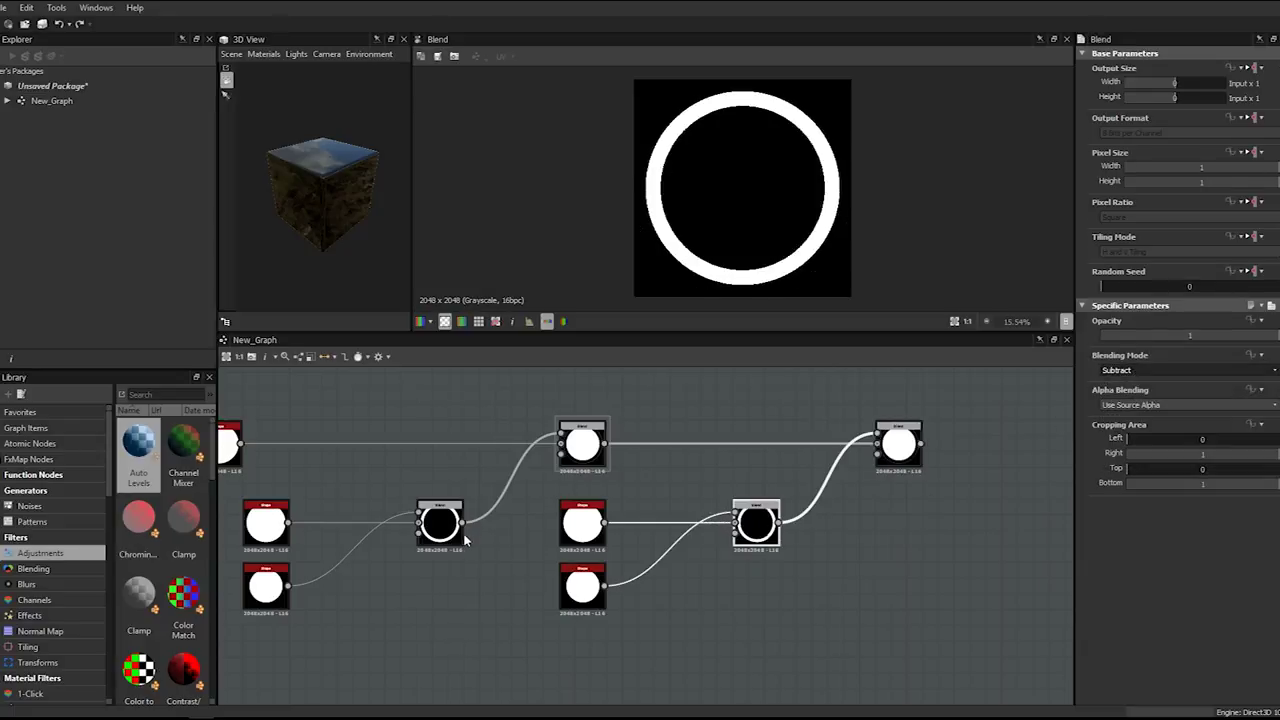
# - Reduce the copied upper disc's scale, set the copied lower disc's scale to 0.5, and preview the new Blend
pyautogui.doubleClick(580, 522)
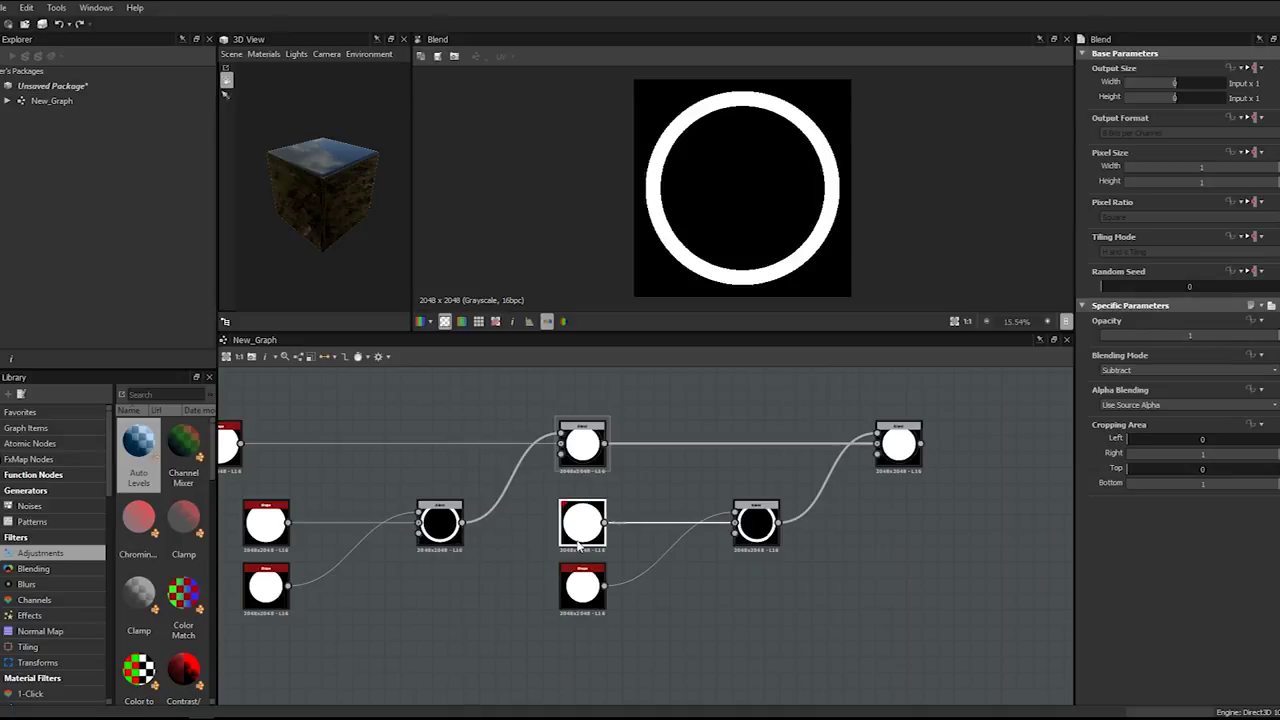
pyautogui.click(1212, 417)
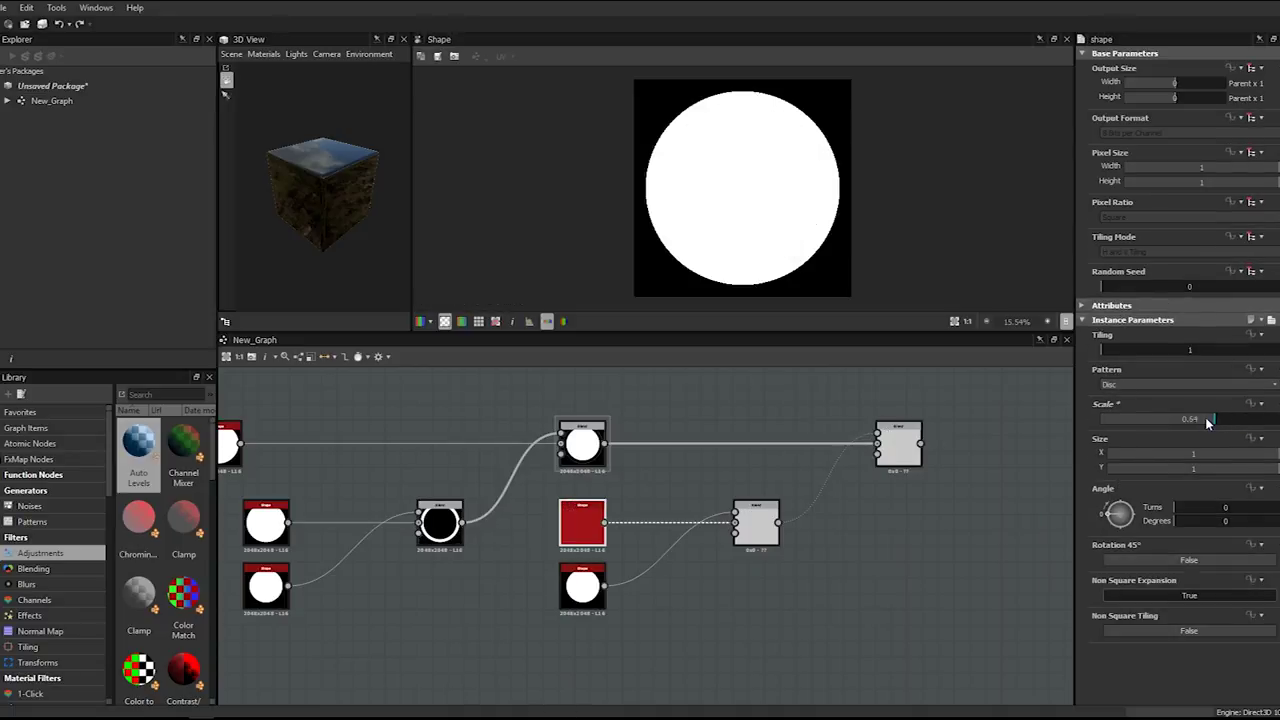
pyautogui.doubleClick(1205, 417)
pyautogui.write('0.')
pyautogui.press('Return')
pyautogui.doubleClick(582, 588)
pyautogui.doubleClick(1186, 416)
pyautogui.write('0')
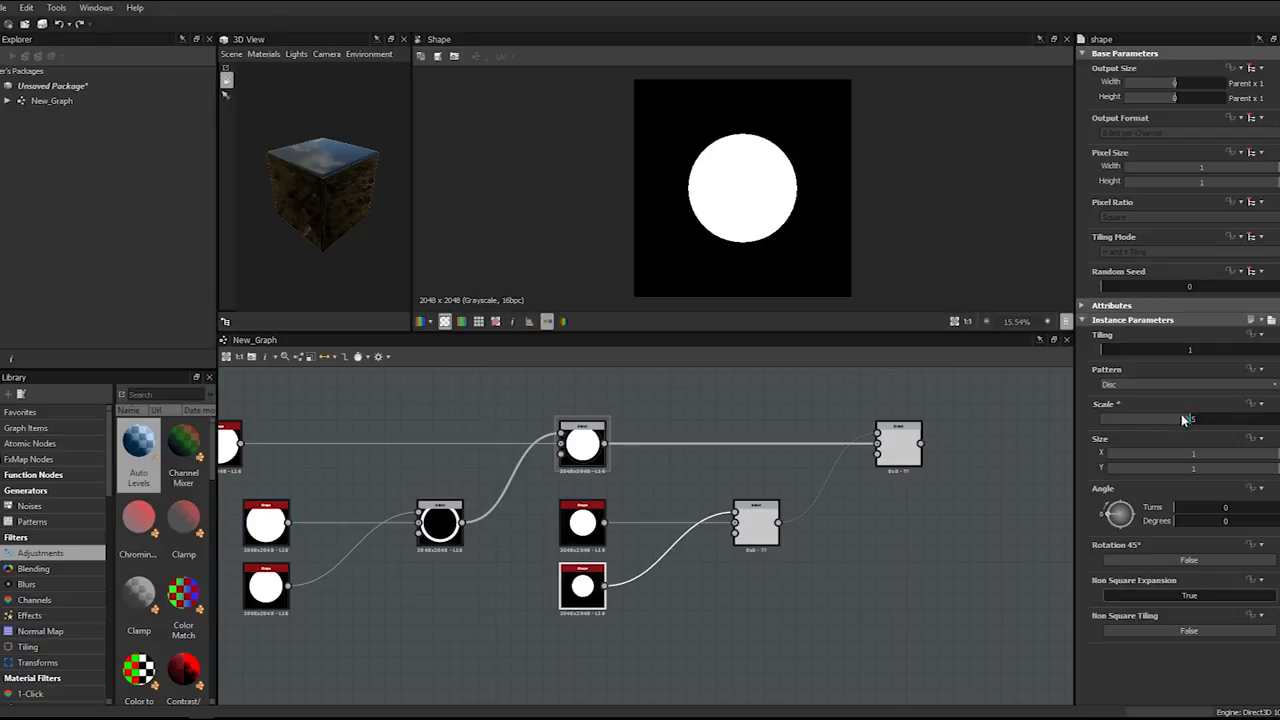
pyautogui.doubleClick(898, 445)
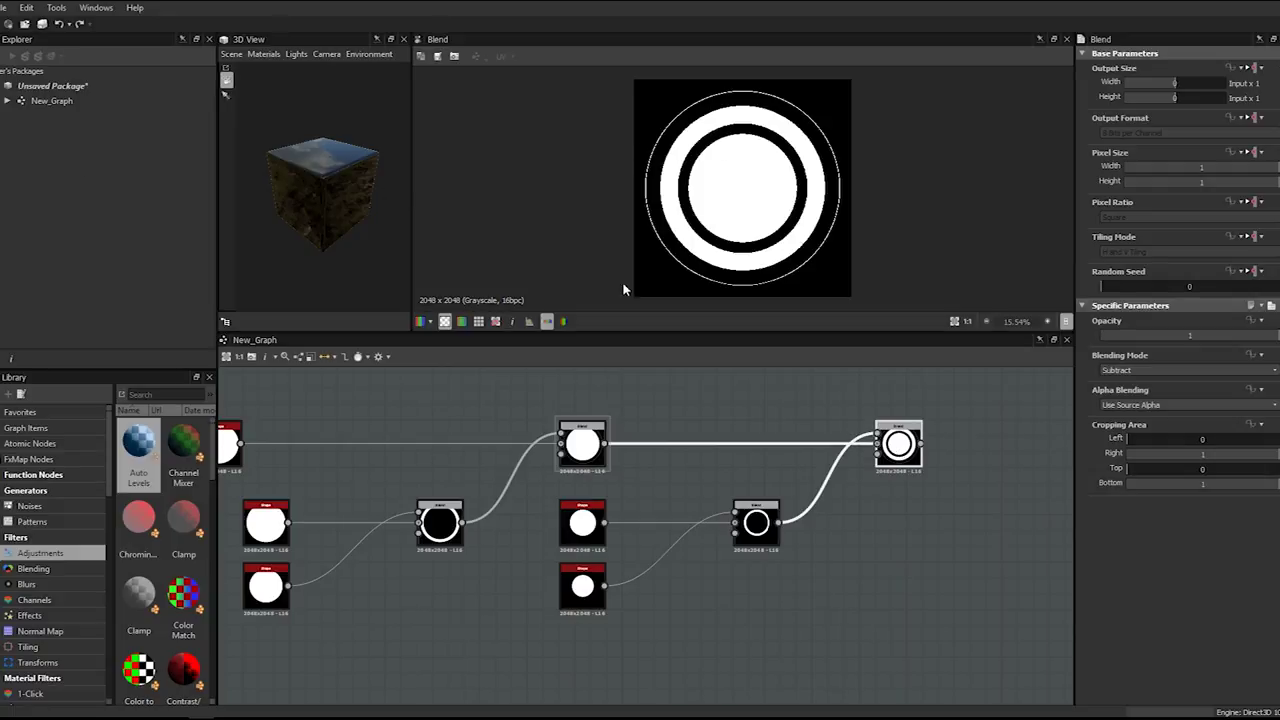
# - Set the scale of the copied upper disc to 0.5 and of the copied lower disc to 0.4
pyautogui.click(582, 522)
pyautogui.doubleClick(1213, 419)
pyautogui.write('0.5')
pyautogui.press('Return')
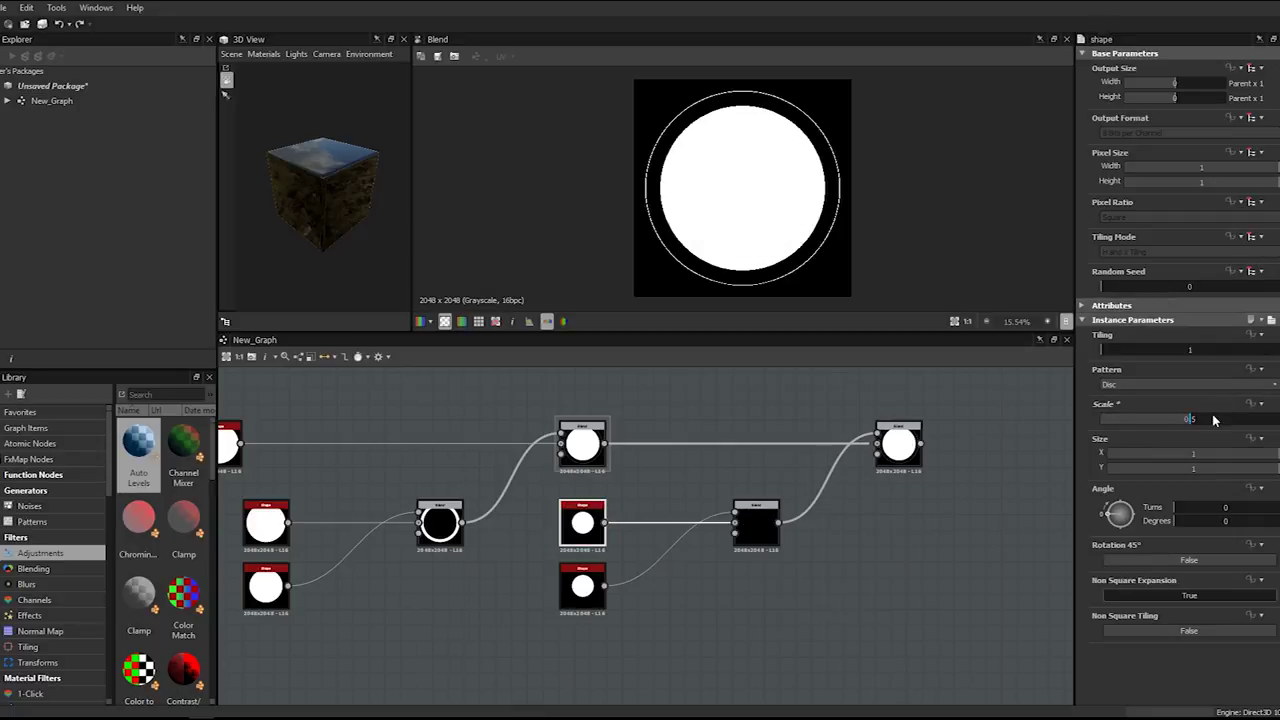
pyautogui.click(585, 592)
pyautogui.doubleClick(1184, 420)
pyautogui.write('0.4')
pyautogui.press('Return')
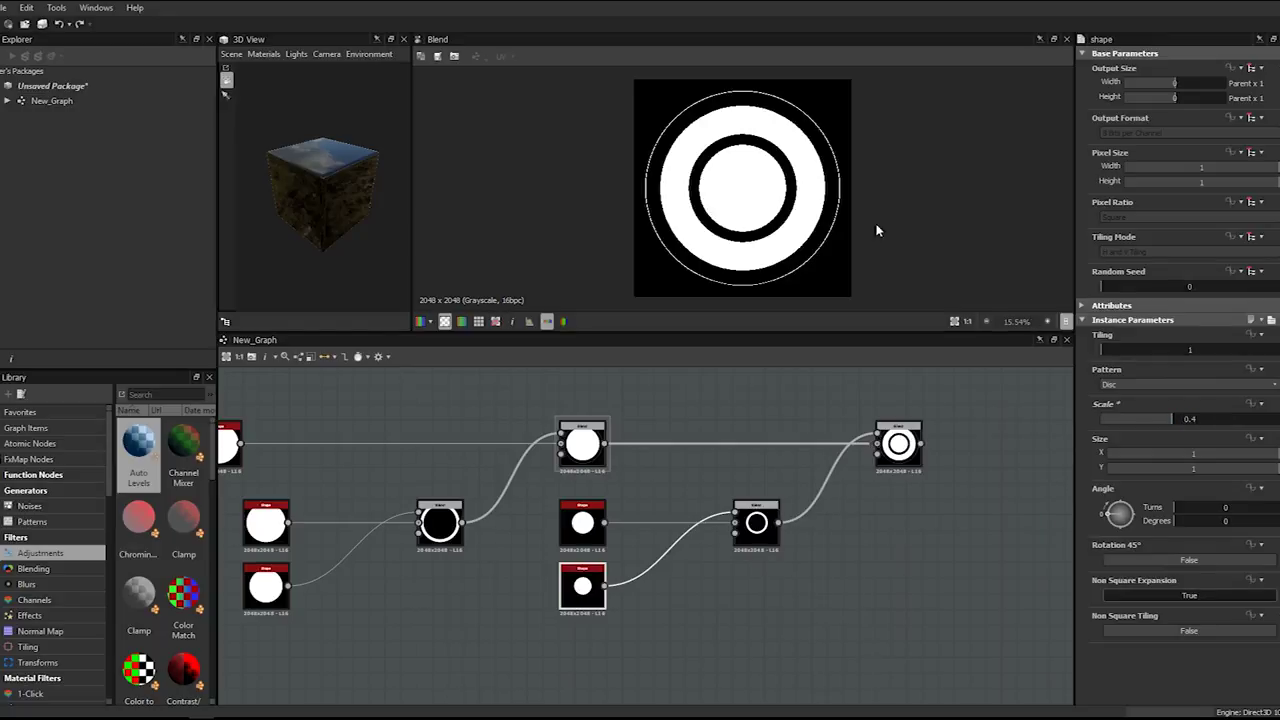
# - Fine-tune the copied upper disc's scale to 0.535
pyautogui.click(579, 527)
pyautogui.doubleClick(1188, 419)
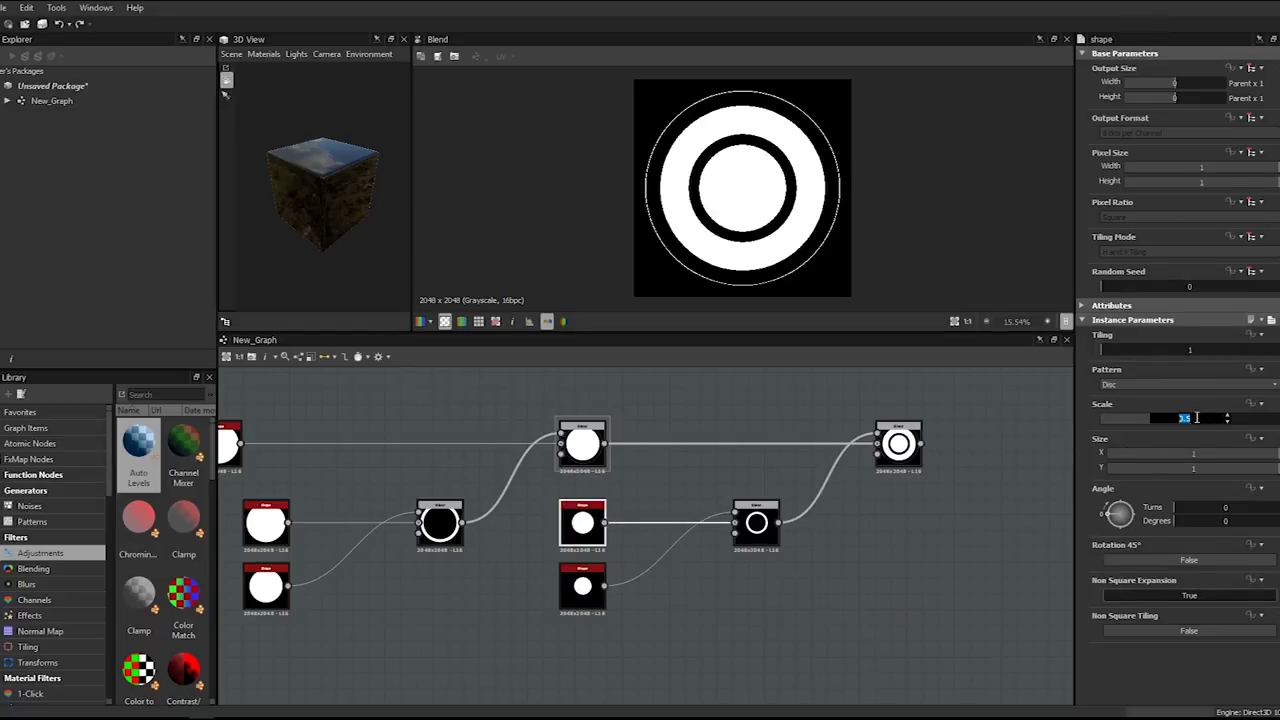
pyautogui.press('Return')
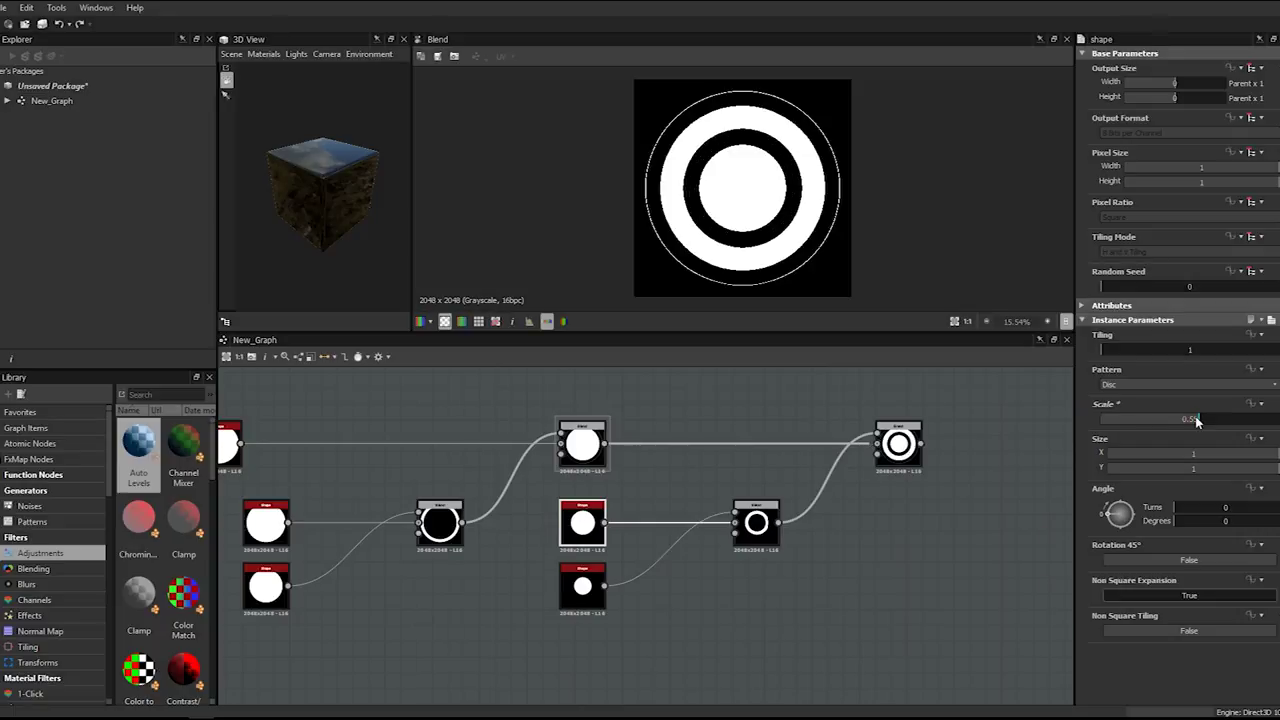
pyautogui.doubleClick(1195, 418)
pyautogui.write('0.535')
pyautogui.press('Return')
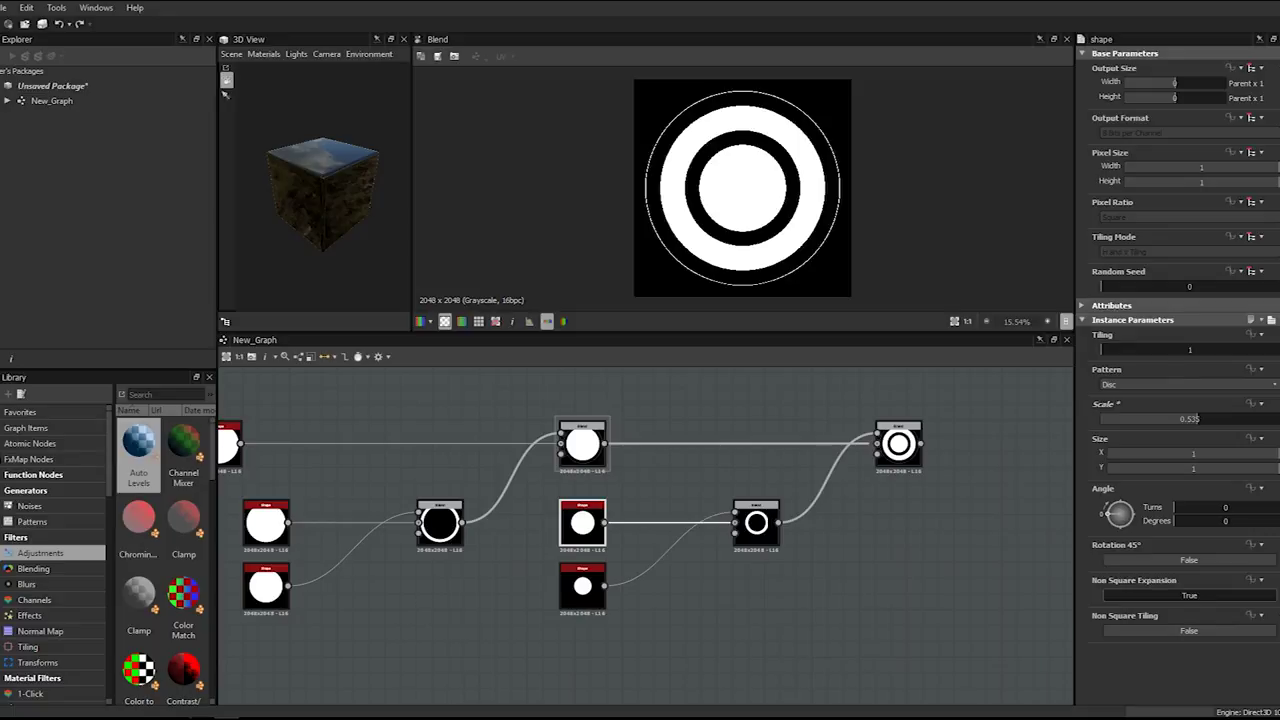
# - Check the New_Graph_basecolor.png reference, close it, and set the copied lower disc's scale to 0.35
pyautogui.moveTo(0, 178); pyautogui.dragTo(254, 152)
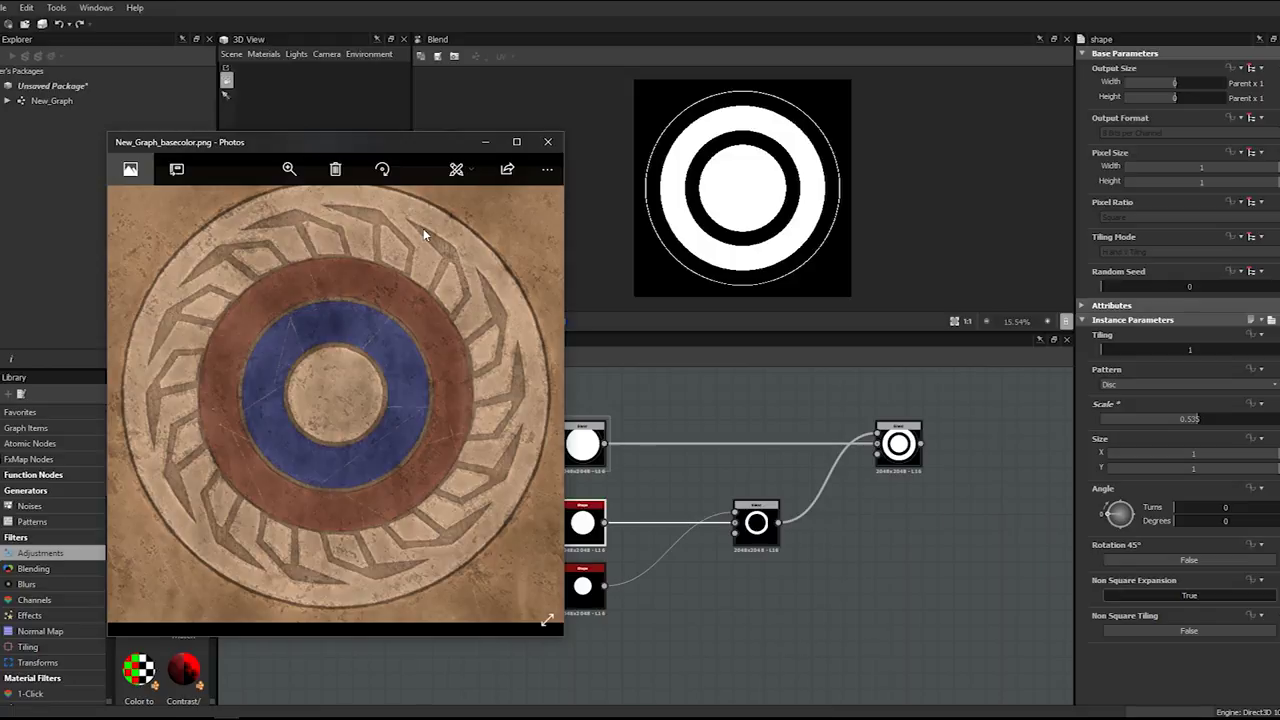
pyautogui.click(547, 141)
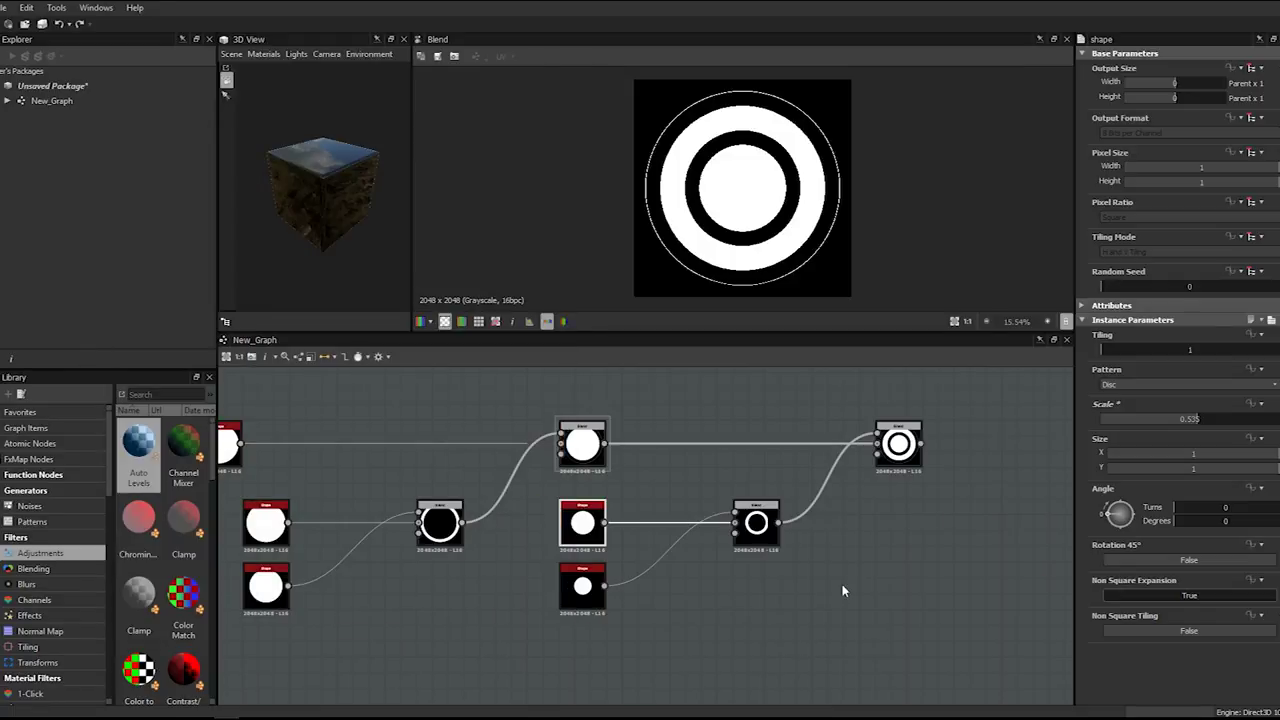
pyautogui.click(585, 588)
pyautogui.doubleClick(1170, 420)
pyautogui.write('0.35')
pyautogui.press('Return')
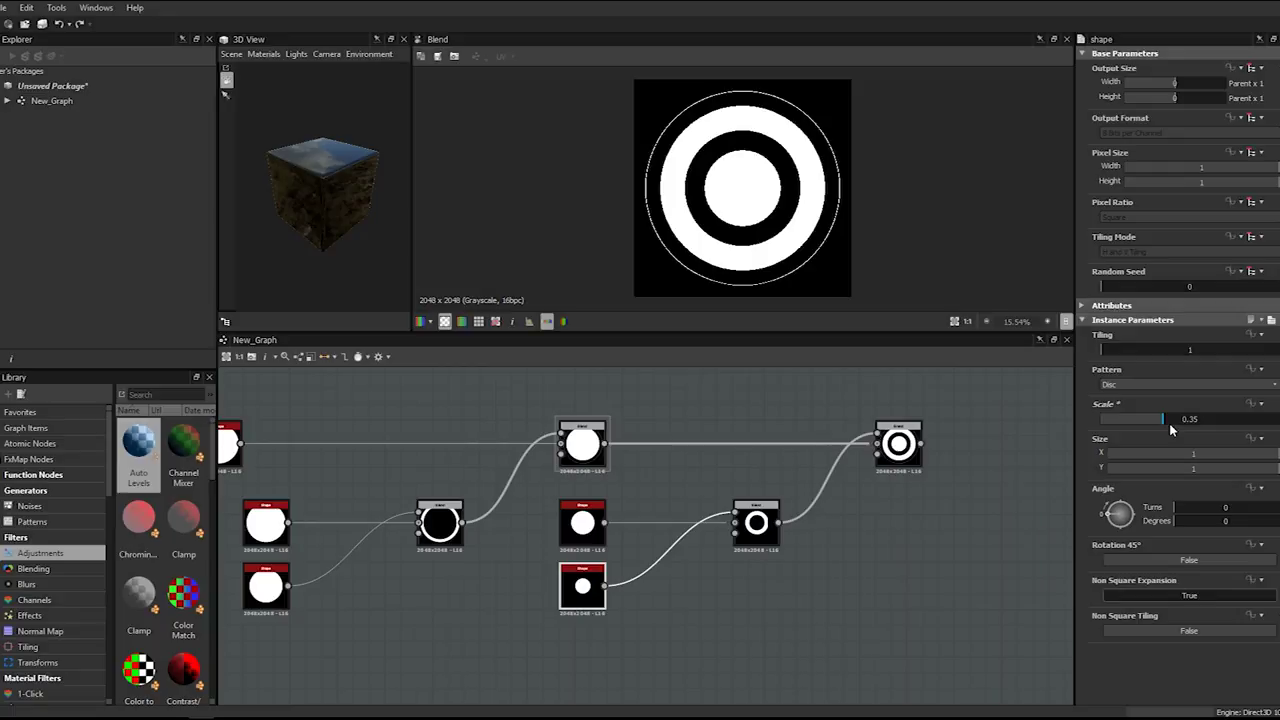
# - Duplicate the second ring's two disc Shapes with their Blend, and add another Blend node after the copies
pyautogui.moveTo(522, 659); pyautogui.dragTo(750, 525)
pyautogui.scroll(-4, 750, 525)
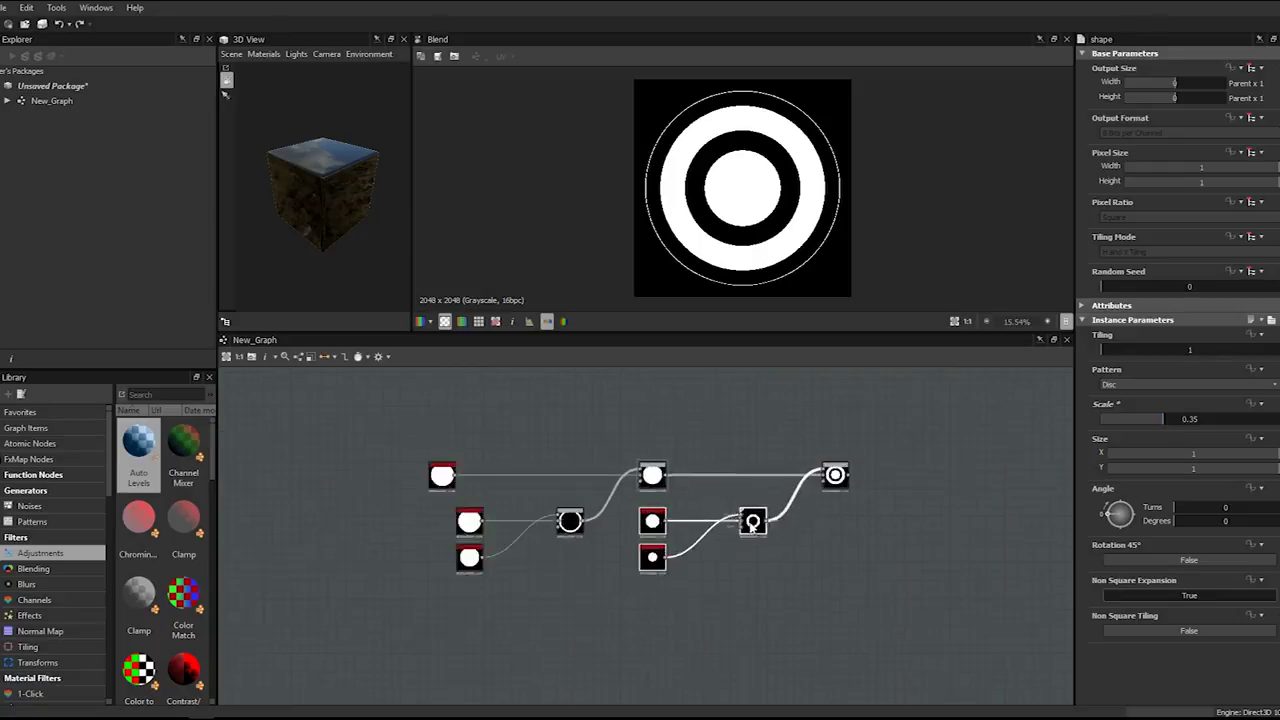
pyautogui.moveTo(750, 525); pyautogui.dragTo(520, 563, button='middle')
pyautogui.keyDown('ctrl'); pyautogui.moveTo(519, 566); pyautogui.dragTo(684, 560); pyautogui.keyUp('ctrl')
pyautogui.press('space')
pyautogui.write('blend')
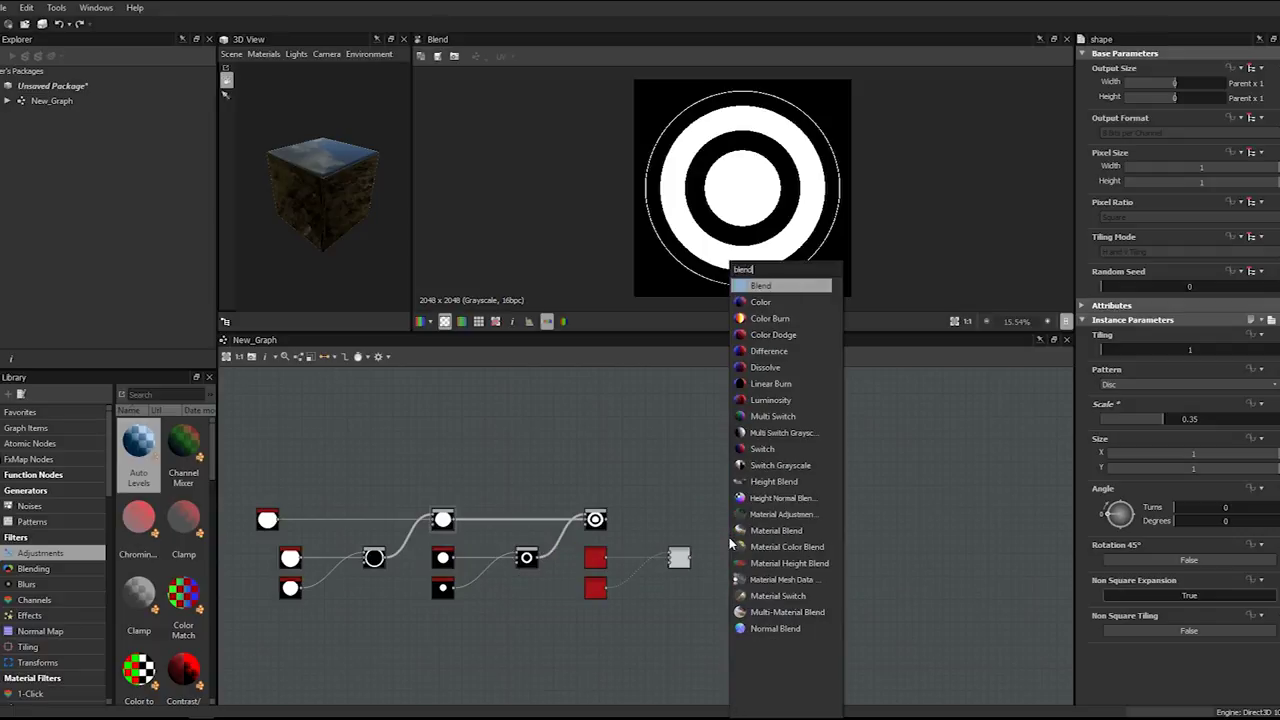
pyautogui.press('Return')
pyautogui.scroll(4, 729, 538)
pyautogui.moveTo(730, 543); pyautogui.dragTo(762, 489)
# - Connect the previous result and the newest ring Blend to the added Blend, and set its blending mode to Subtract
pyautogui.moveTo(477, 499); pyautogui.dragTo(762, 499)
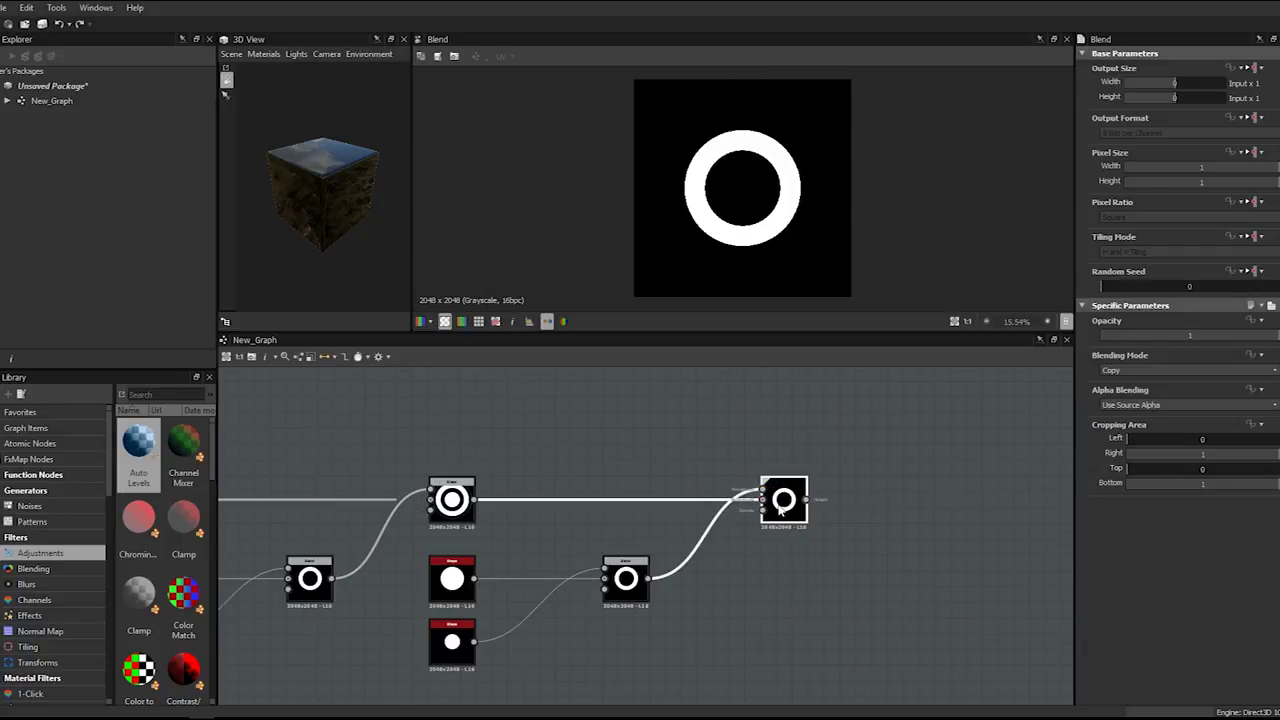
pyautogui.click(1185, 370)
pyautogui.click(1133, 398)
# - Set the newest ring's upper disc Shape to a scale of 0.3
pyautogui.scroll(1, 726, 541)
pyautogui.moveTo(726, 541); pyautogui.dragTo(847, 470, button='middle')
pyautogui.scroll(-1, 847, 470)
pyautogui.doubleClick(582, 503)
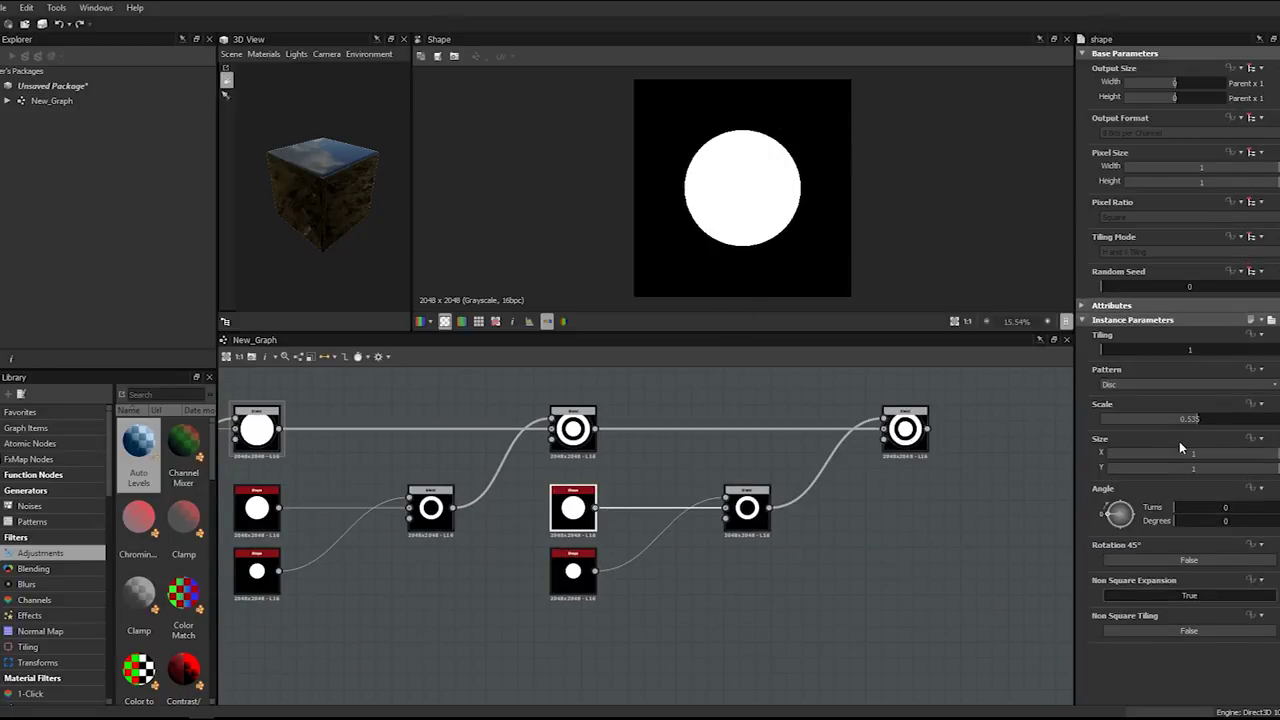
pyautogui.doubleClick(1193, 419)
pyautogui.write('0.3')
pyautogui.press('Return')
# - Set the newest ring's lower disc scale to 0.25 and select the final Subtract Blend to check the combined pattern
pyautogui.click(582, 561)
pyautogui.doubleClick(1202, 419)
pyautogui.write('0')
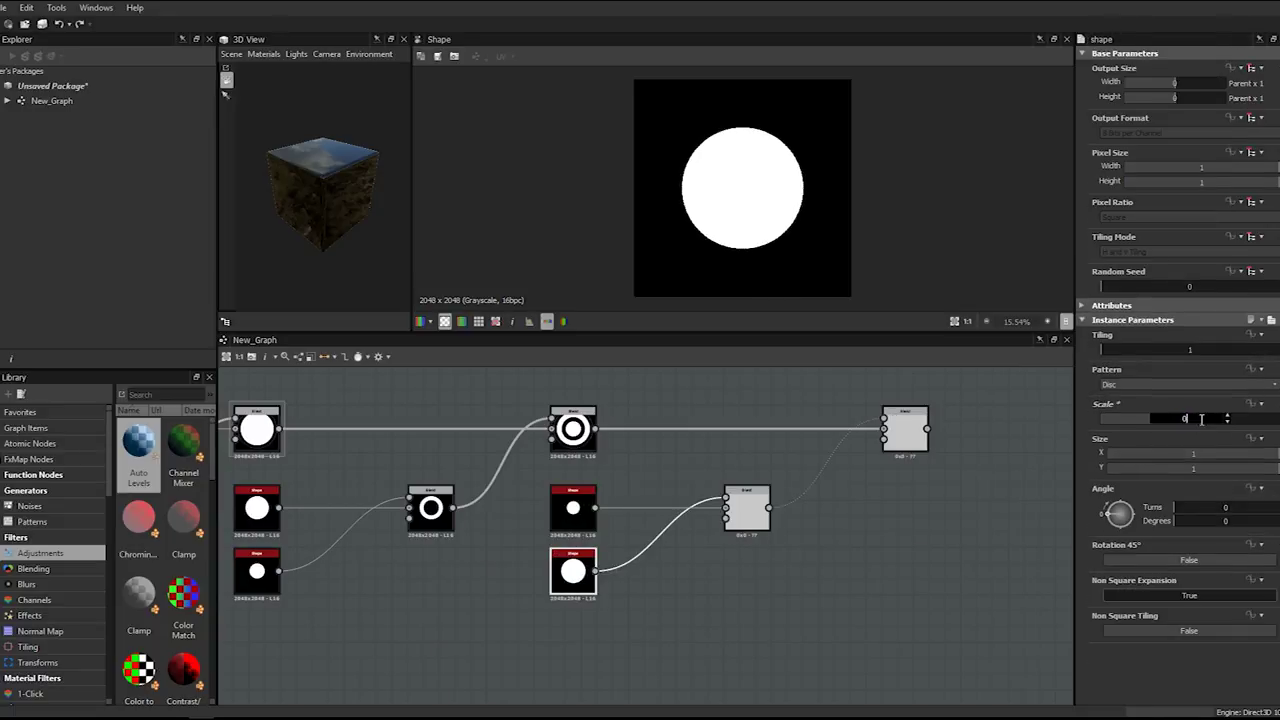
pyautogui.write('0.25')
pyautogui.press('Return')
pyautogui.click(908, 430)
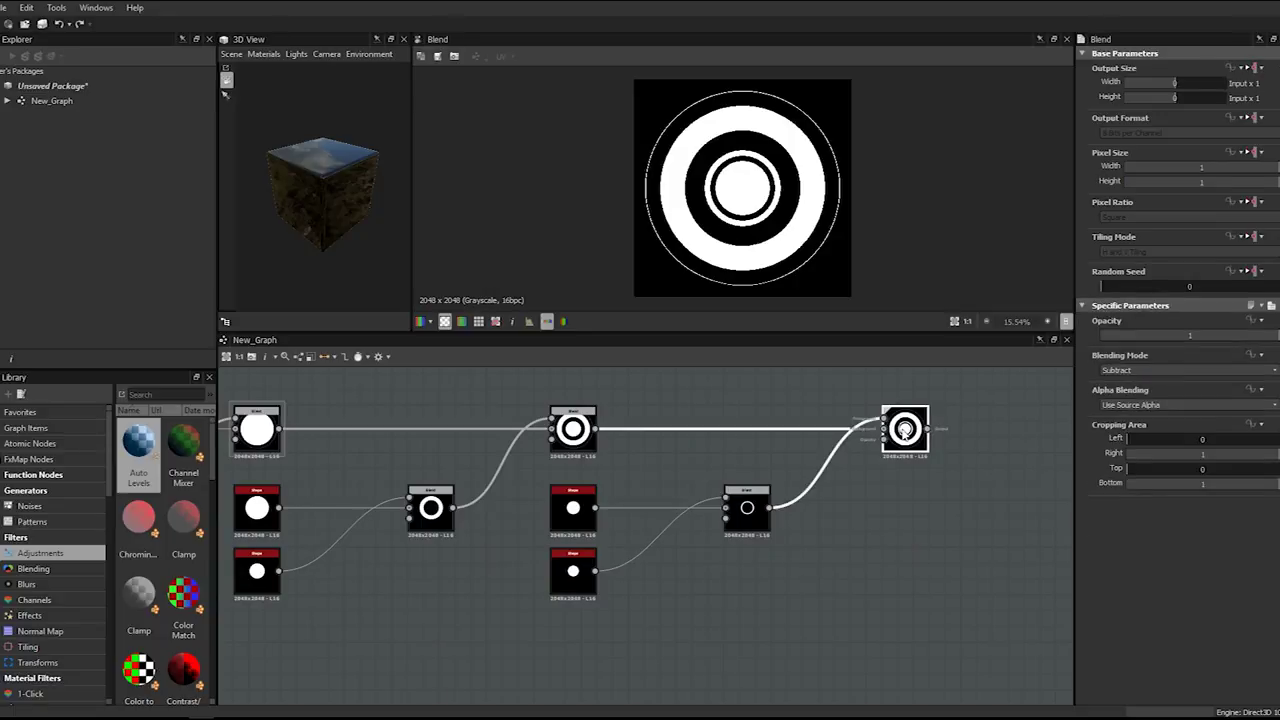
# - Raise the newest ring's upper disc scale to 0.34 and inspect the thin white ring it leaves
pyautogui.scroll(4, 737, 177)
pyautogui.click(573, 507)
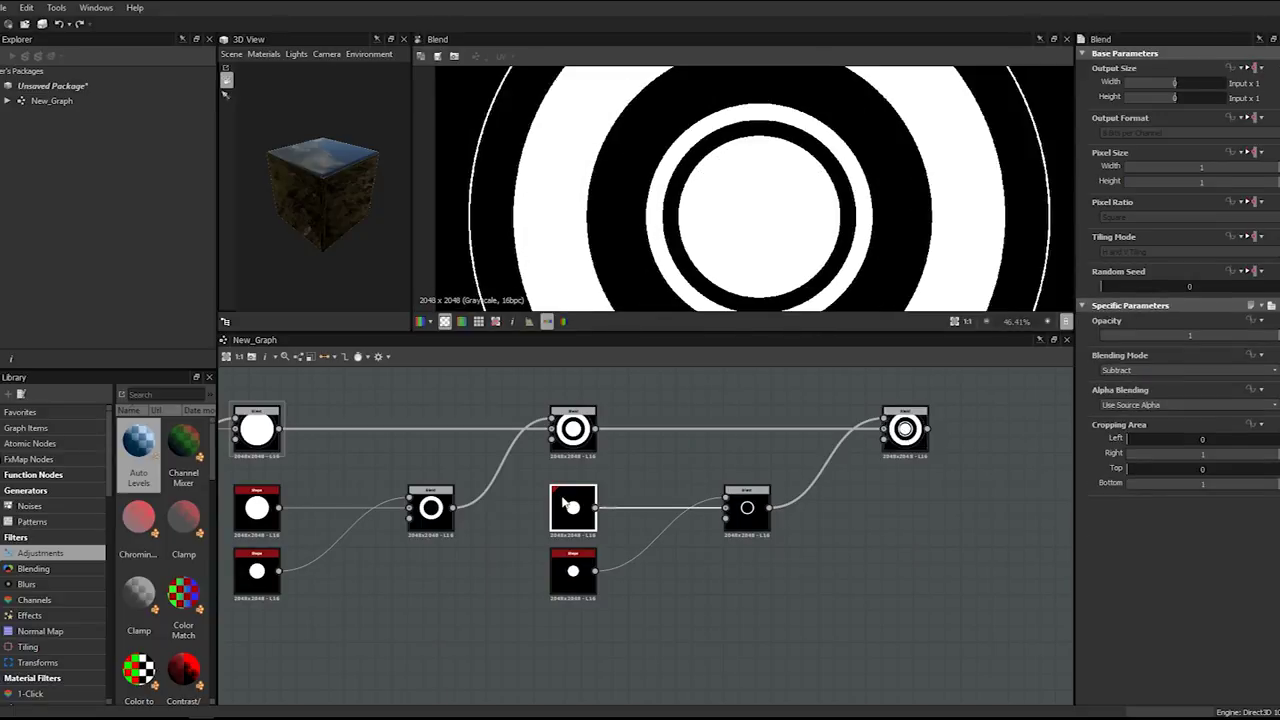
pyautogui.moveTo(1152, 424)
pyautogui.mouseDown()
pyautogui.moveTo(1173, 424)
pyautogui.moveTo(1162, 424)
pyautogui.mouseUp()
pyautogui.scroll(-5, 834, 224)
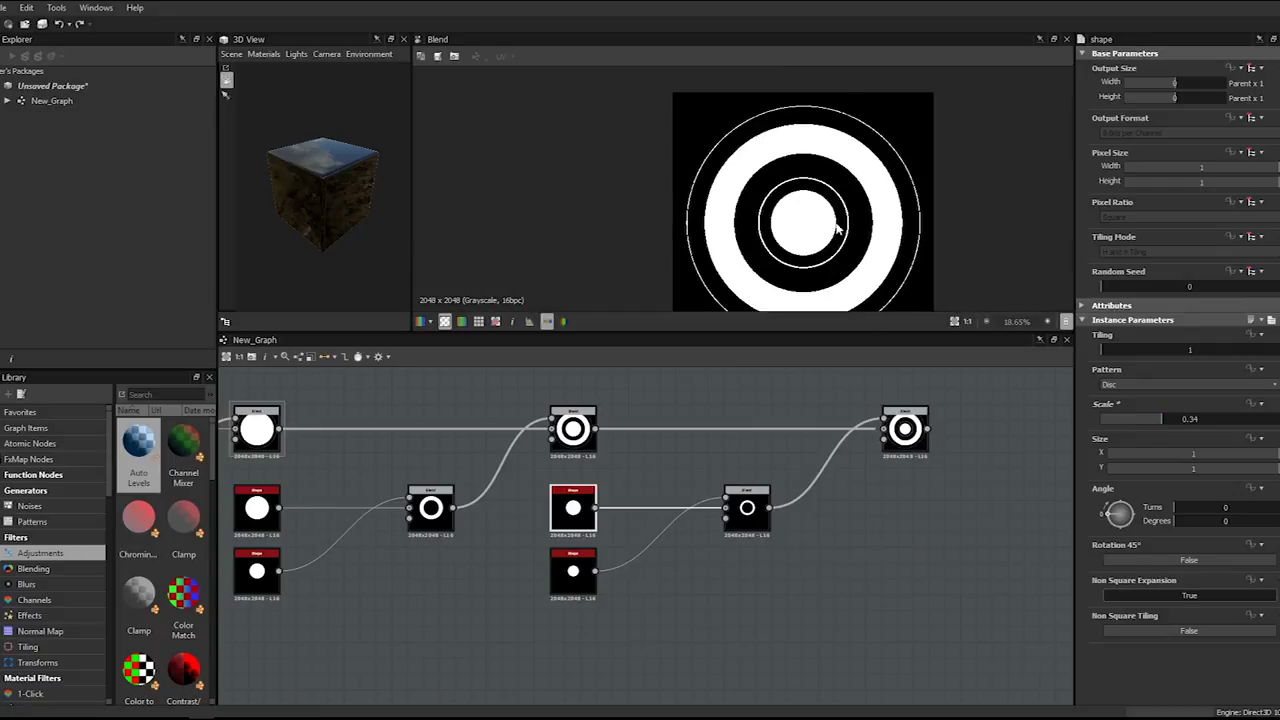
pyautogui.scroll(8, 808, 180)
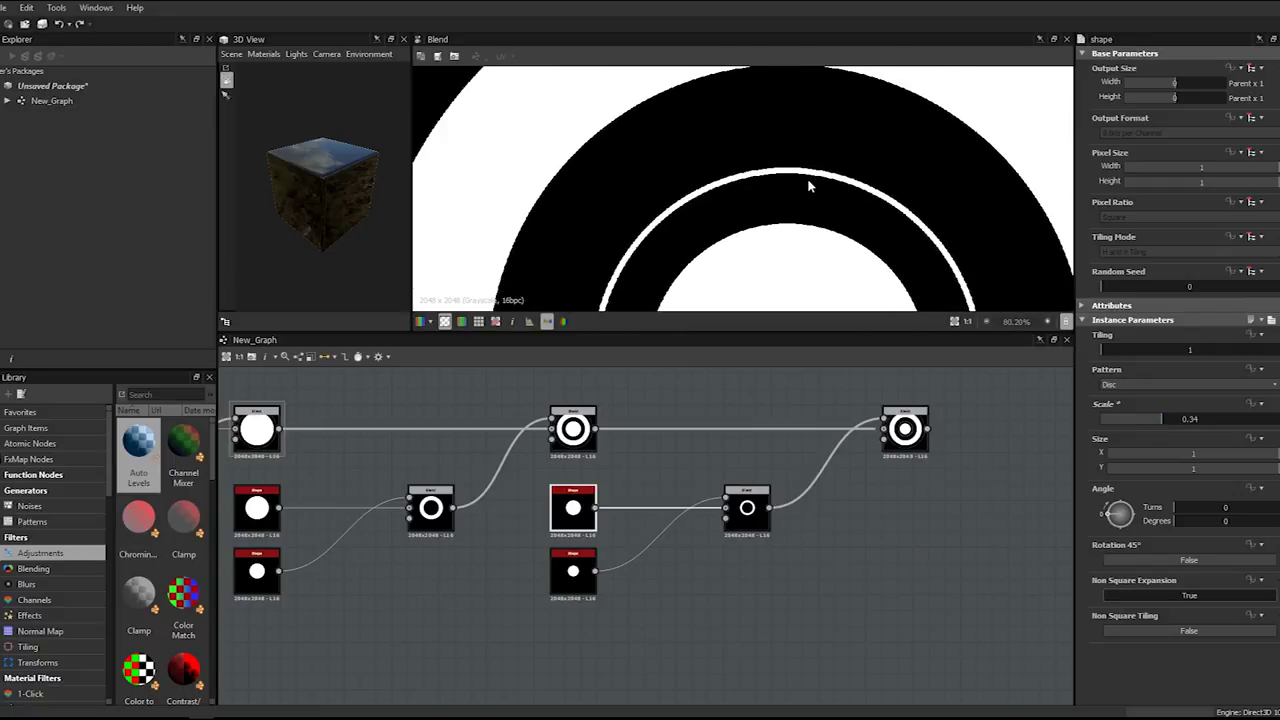
pyautogui.scroll(-3, 806, 186)
# - Reduce the newest ring's lower disc scale to 0.18 and inspect the resulting centre disc in the combined pattern
pyautogui.click(578, 572)
pyautogui.moveTo(1147, 427); pyautogui.dragTo(1135, 417)
pyautogui.scroll(-6, 900, 300)
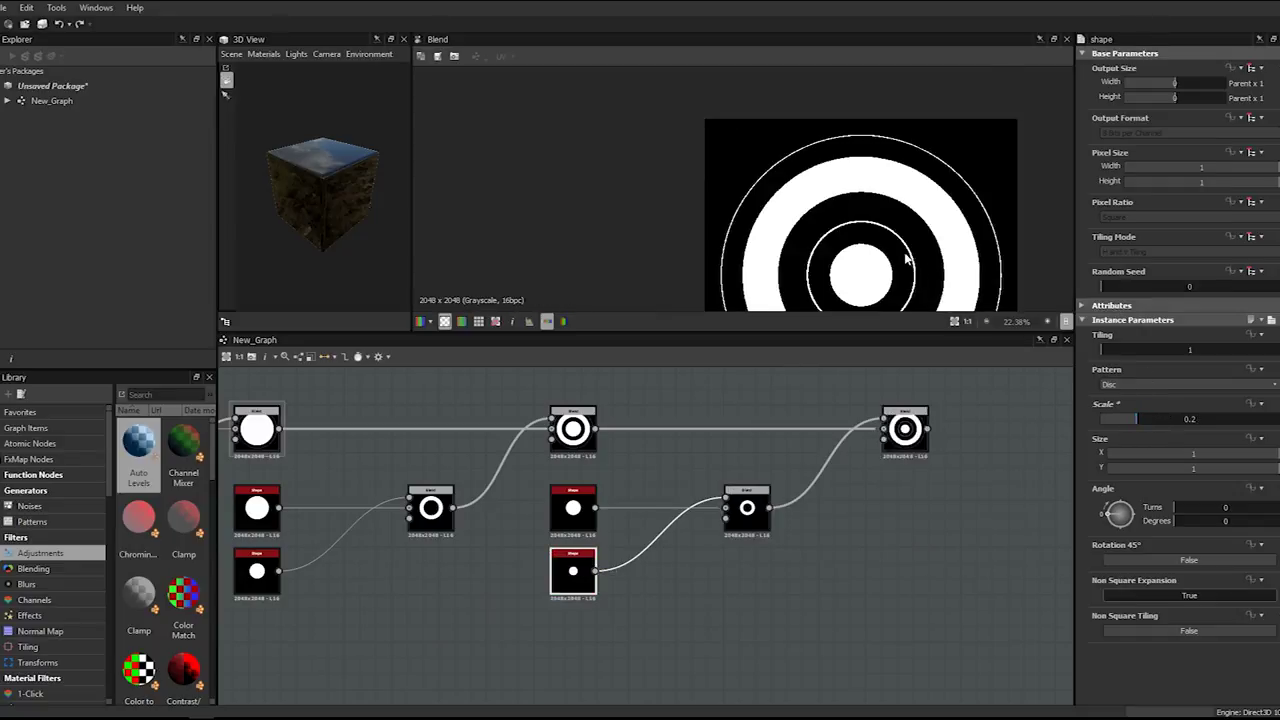
pyautogui.scroll(4, 749, 180)
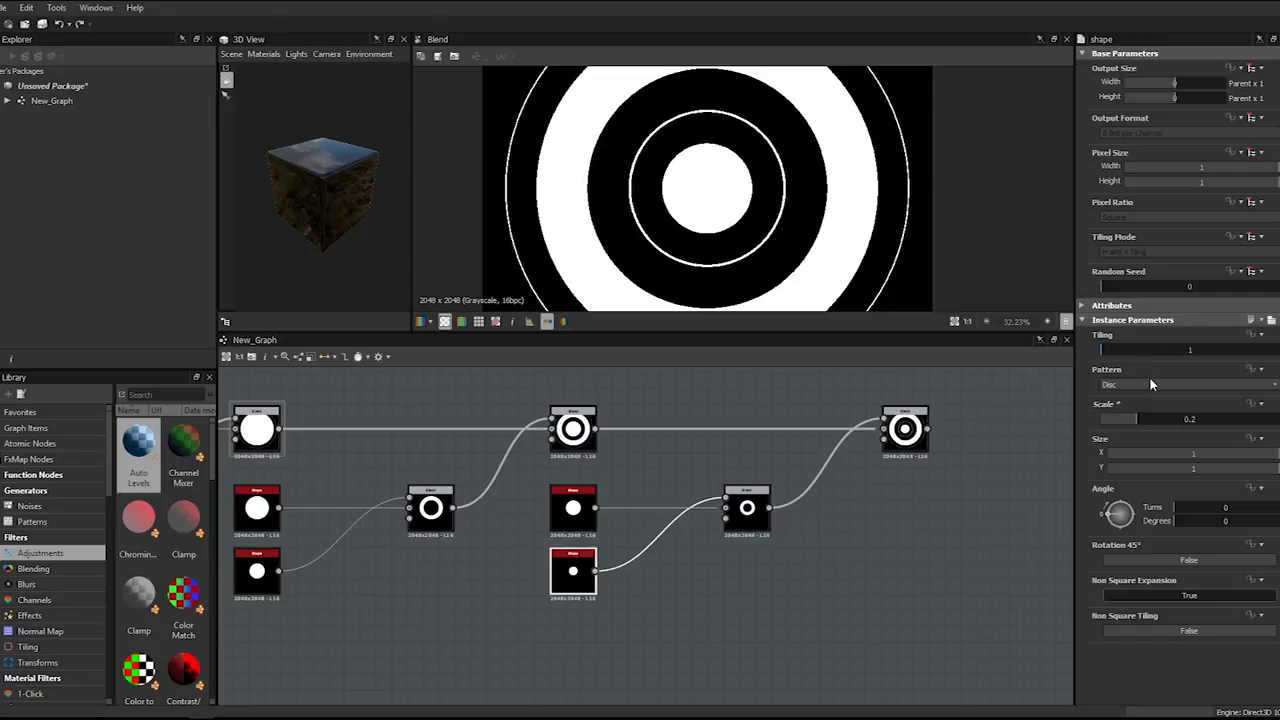
pyautogui.moveTo(1138, 418); pyautogui.dragTo(1132, 420)
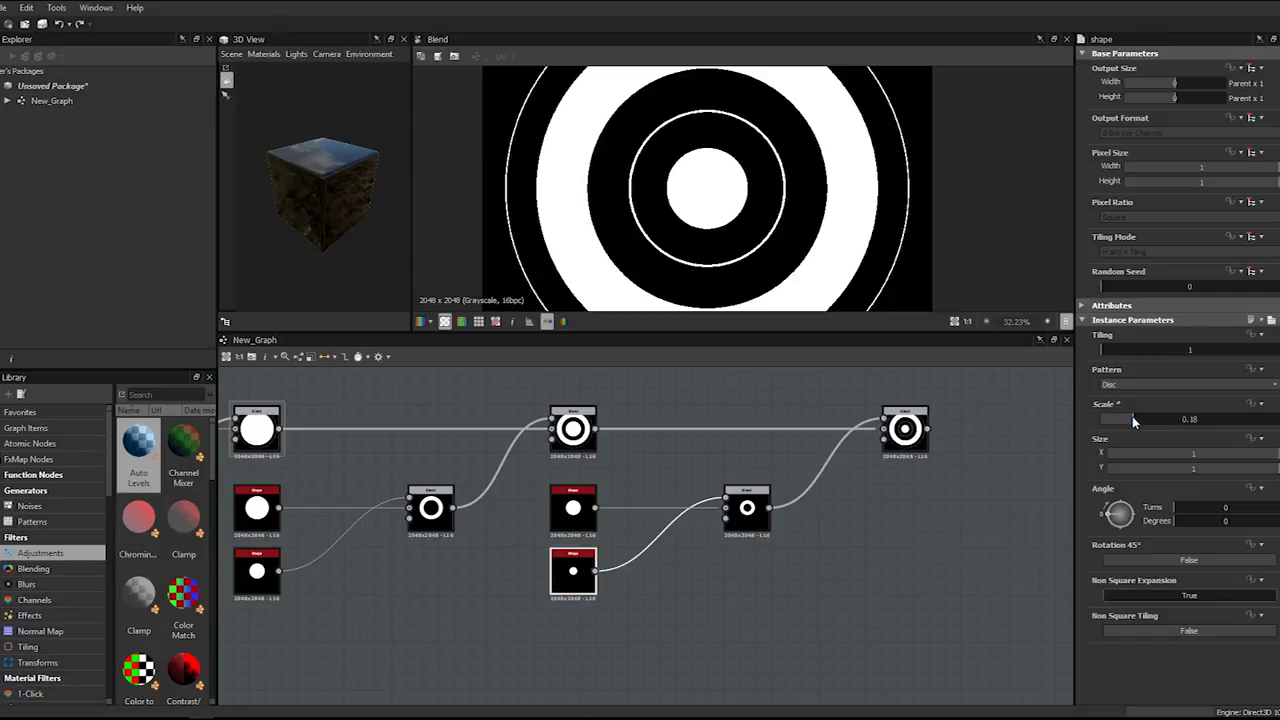
pyautogui.scroll(-3, 780, 195)
pyautogui.scroll(-1, 781, 188)
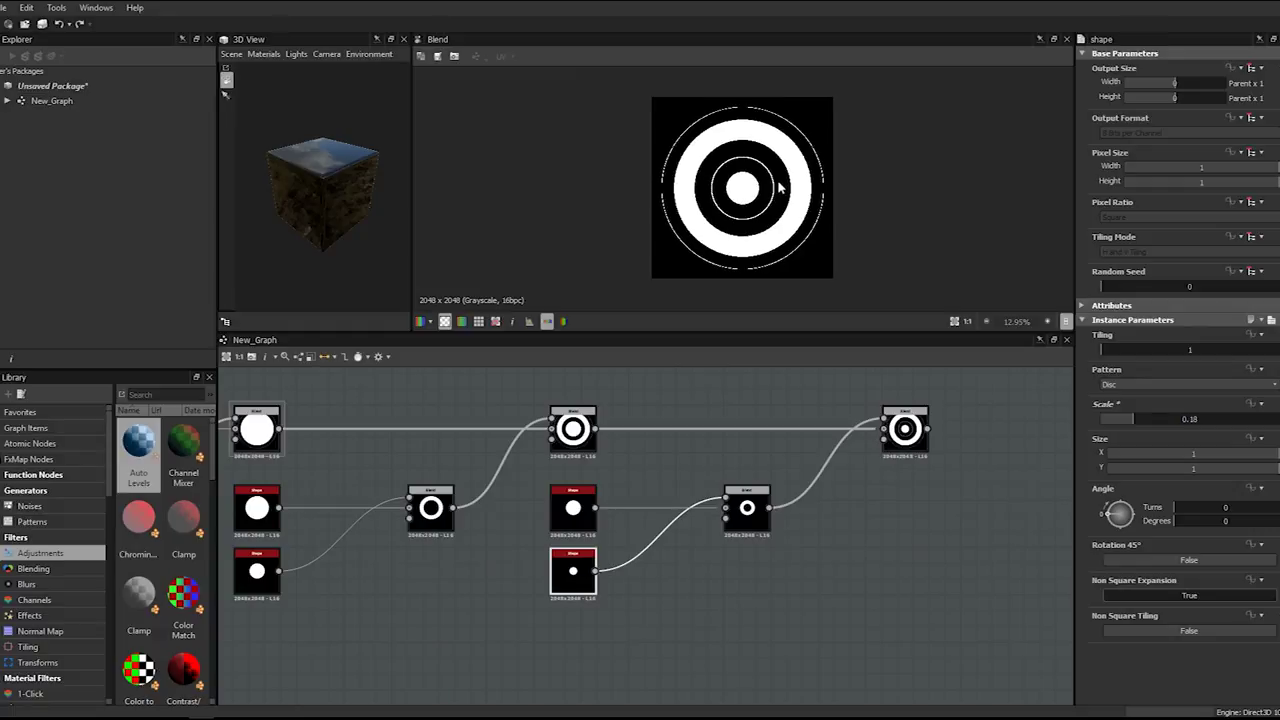
pyautogui.scroll(6, 770, 190)
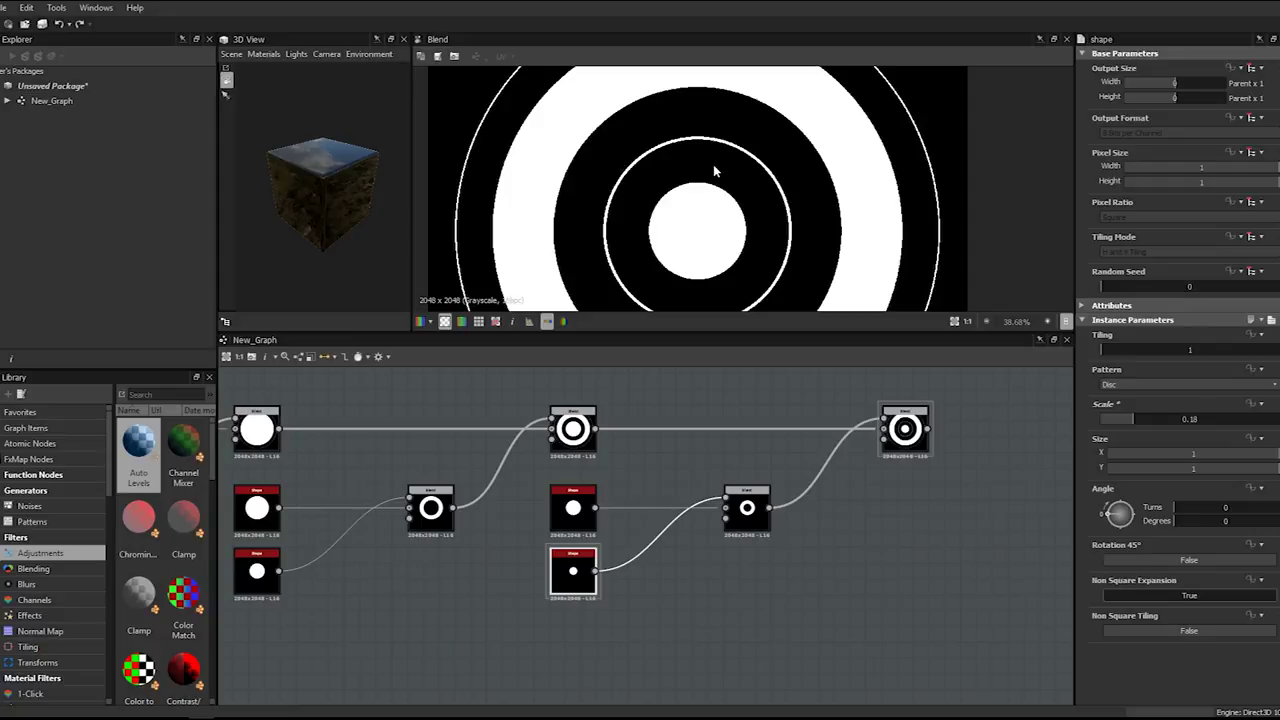
pyautogui.scroll(-3, 717, 137)
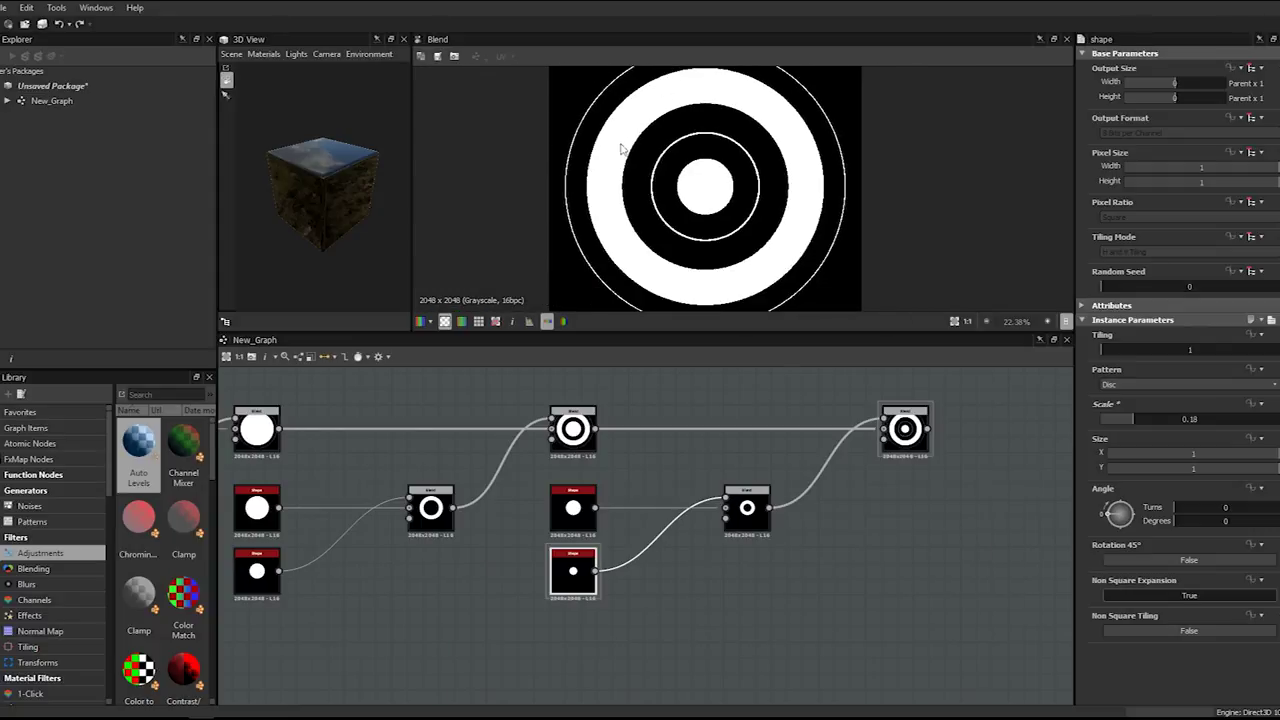
# - Set the second ring's upper disc scale to 0.52 and inspect the wide white band in the preview
pyautogui.moveTo(737, 409); pyautogui.dragTo(1022, 404, button='middle')
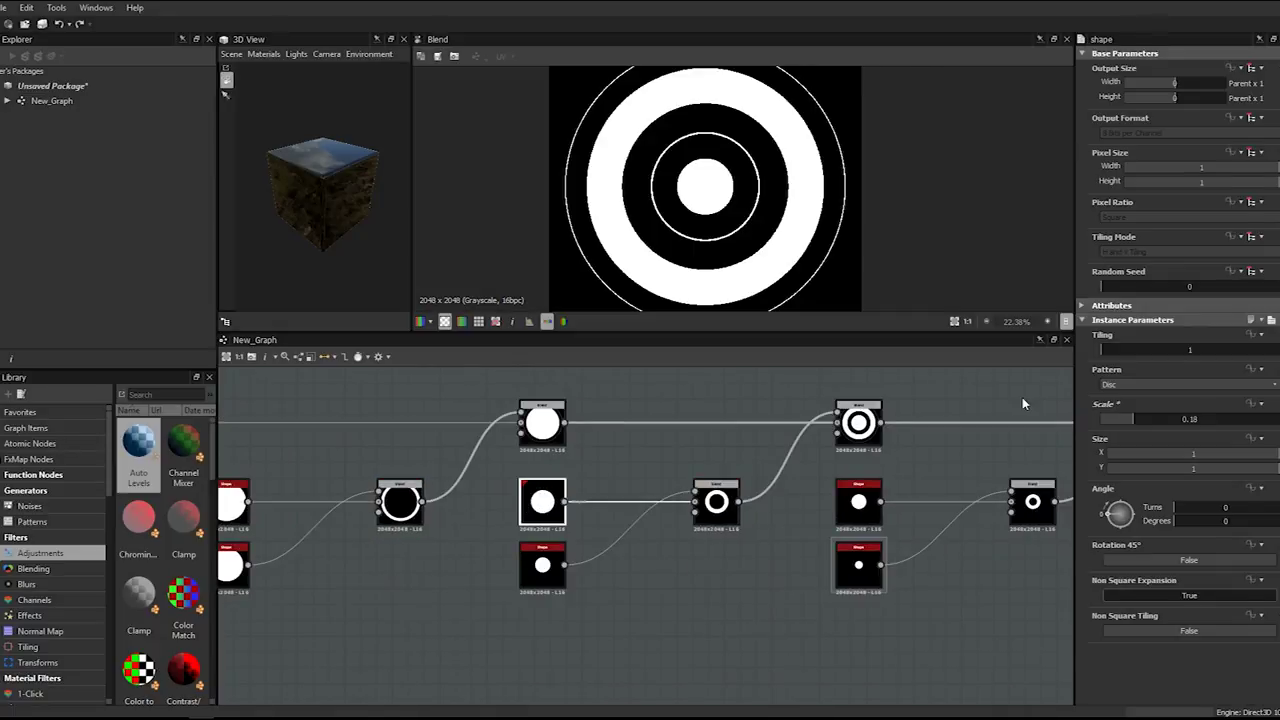
pyautogui.hotkey('ctrl', 'z')
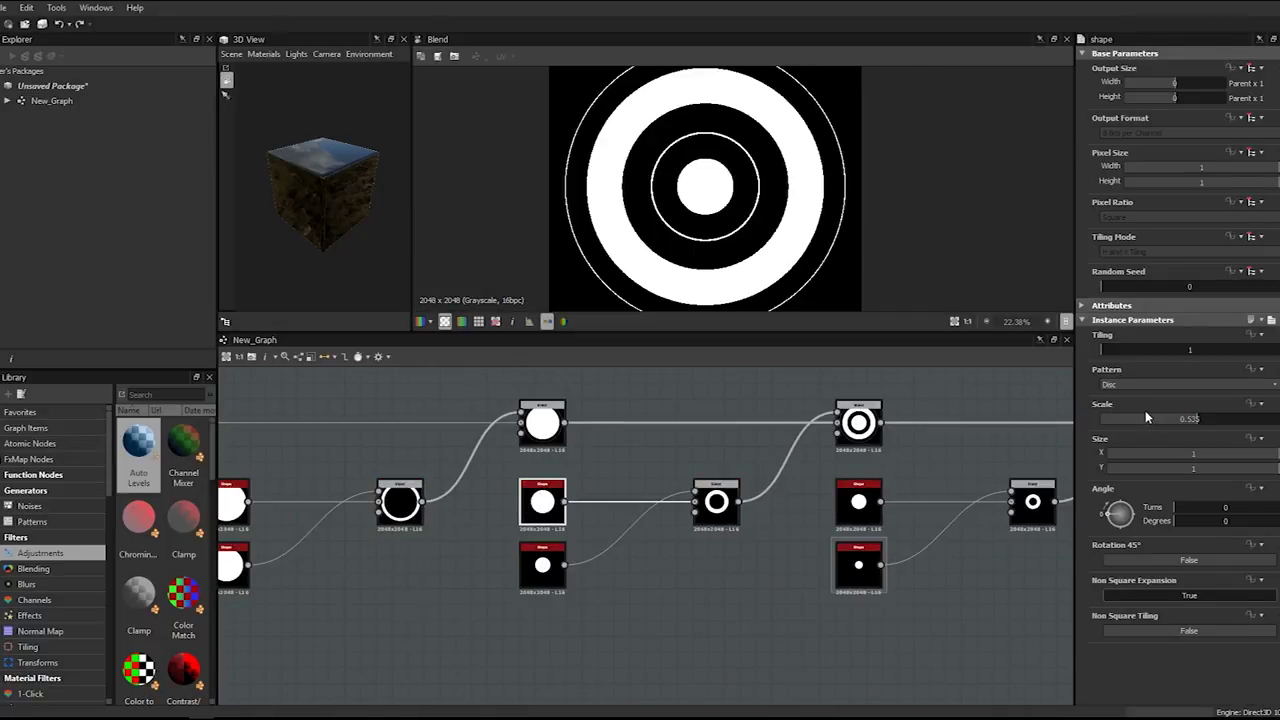
pyautogui.doubleClick(1198, 418)
pyautogui.press('BackSpace')
pyautogui.press('Return')
pyautogui.doubleClick(1202, 418)
pyautogui.press('Return')
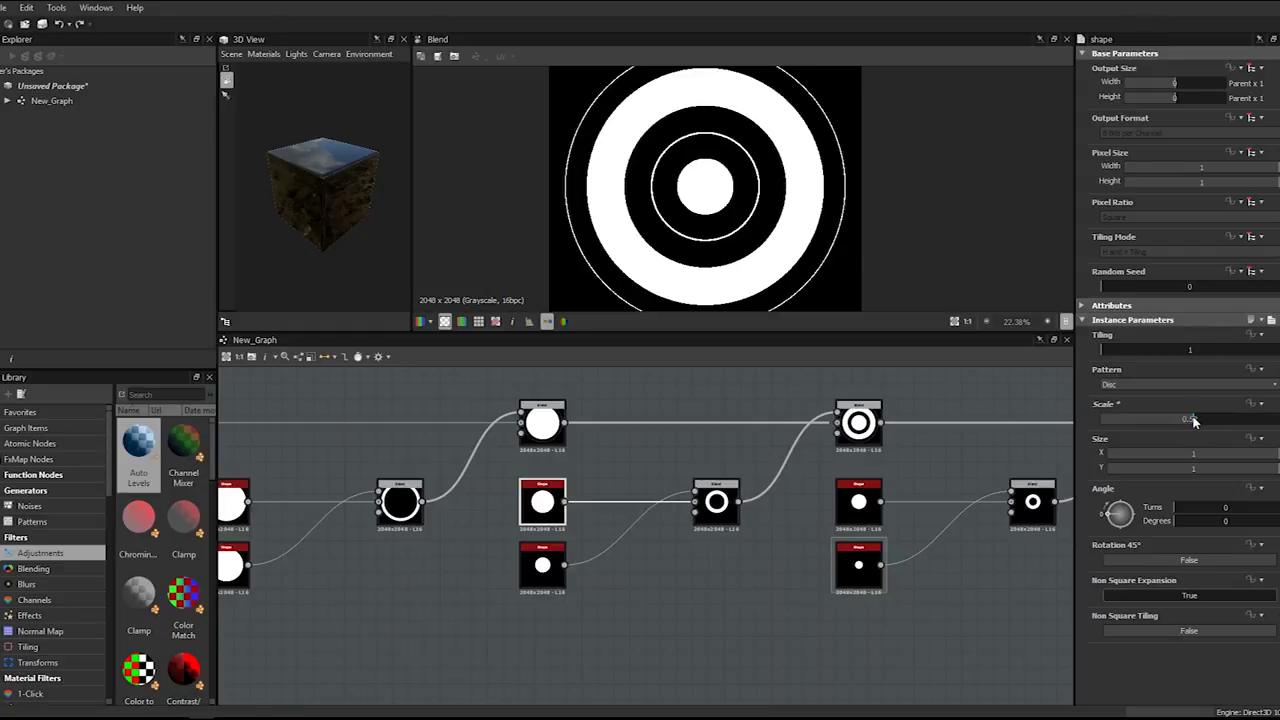
pyautogui.scroll(-1, 758, 130)
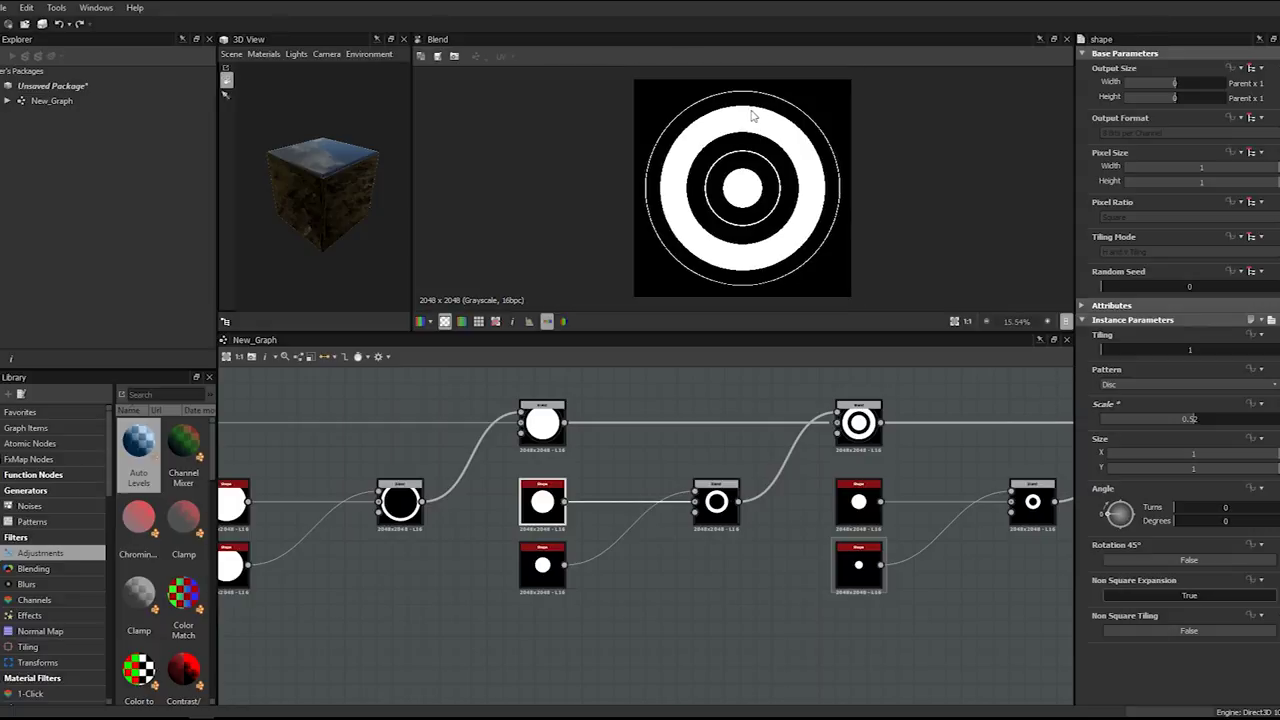
pyautogui.scroll(3, 753, 116)
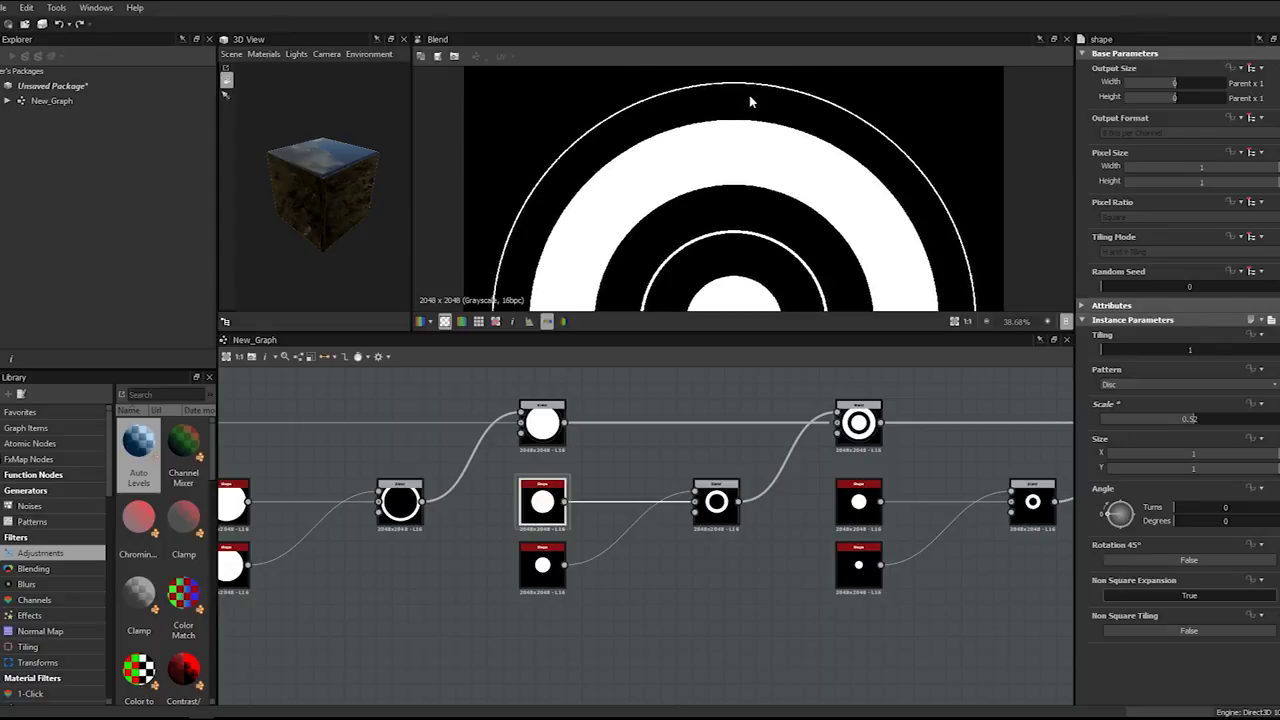
# - Try a scale of 0.69 on the first ring's upper disc and preview that Shape
pyautogui.scroll(-2, 306, 527)
pyautogui.moveTo(306, 527); pyautogui.dragTo(482, 535, button='middle')
pyautogui.click(546, 528)
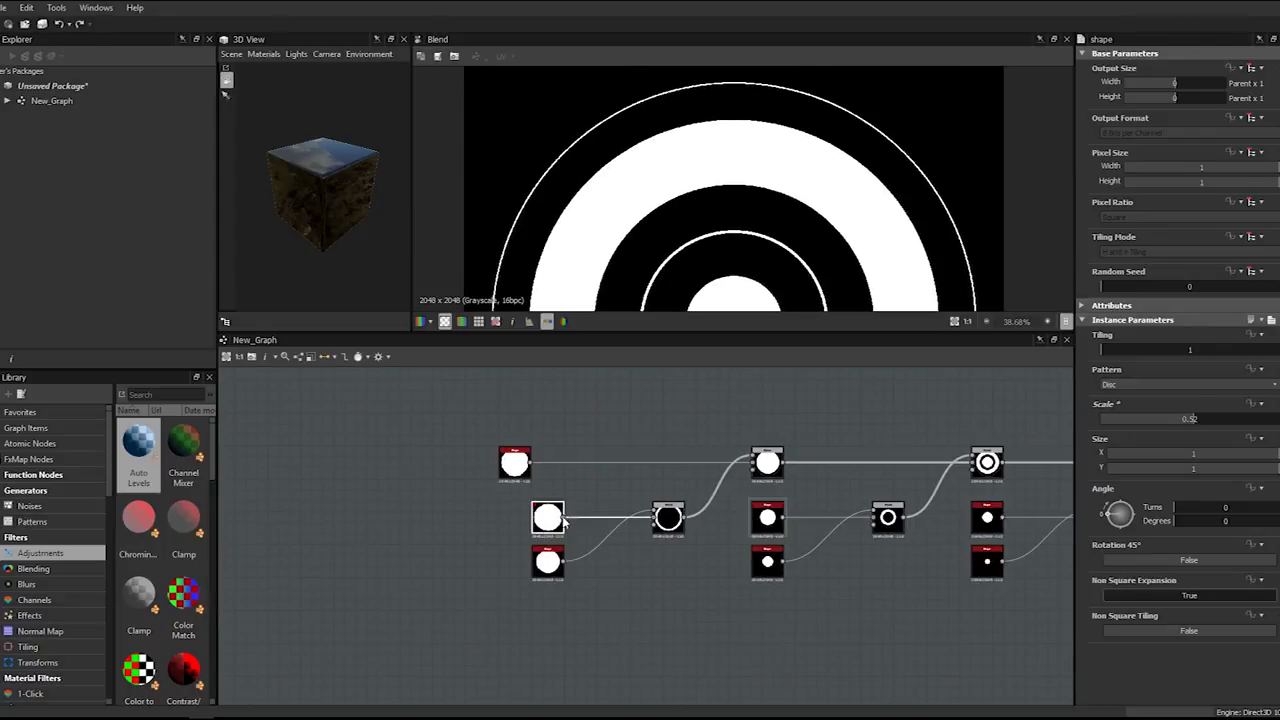
pyautogui.scroll(3, 560, 515)
pyautogui.doubleClick(1185, 419)
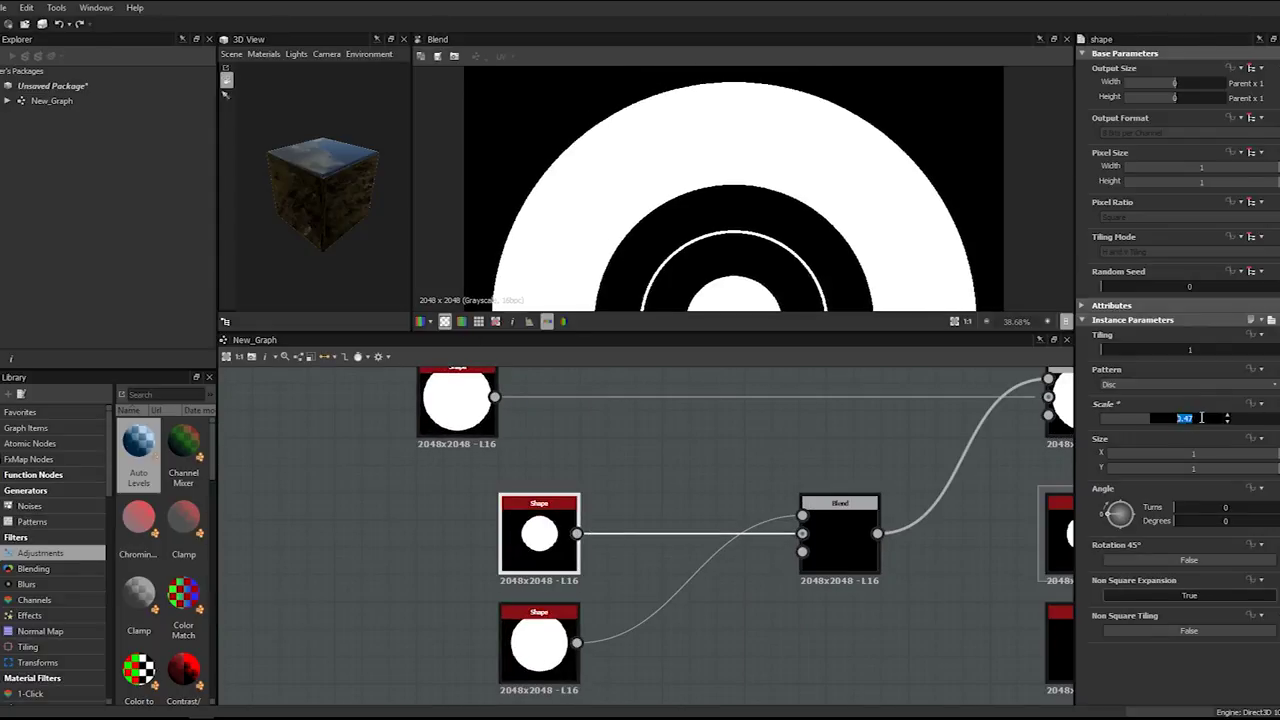
pyautogui.moveTo(1187, 415); pyautogui.dragTo(1223, 421)
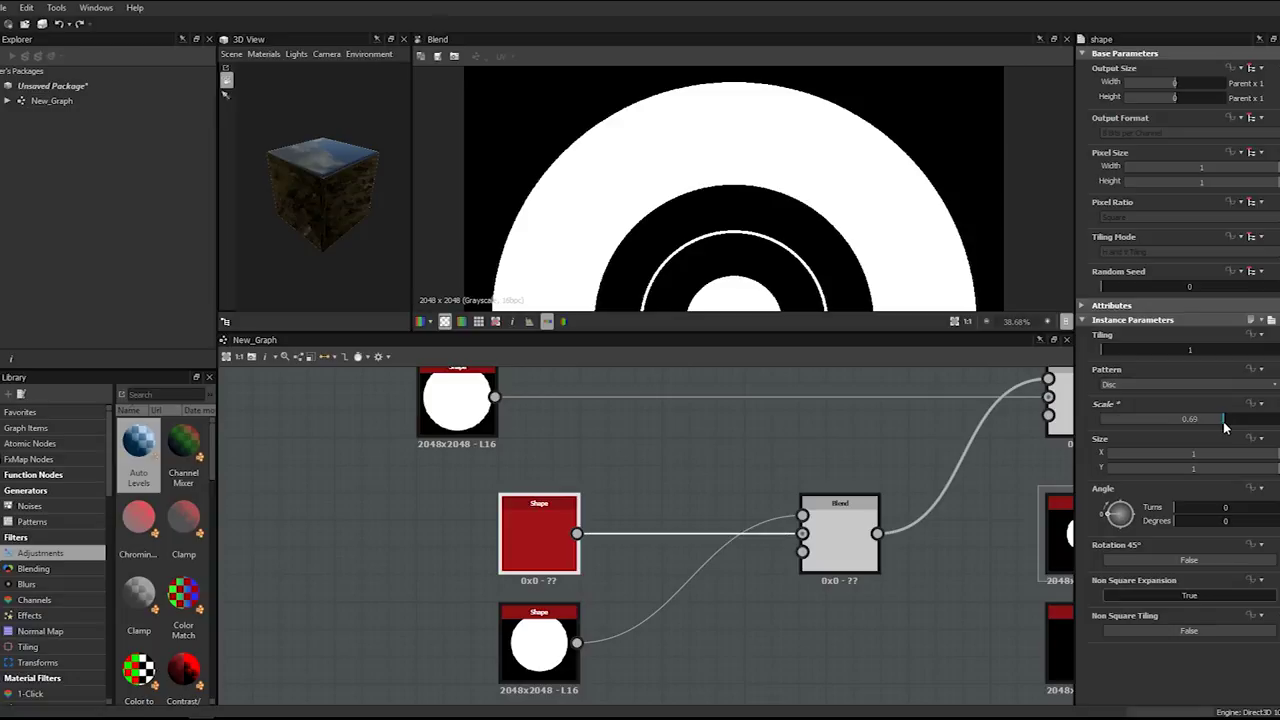
pyautogui.doubleClick(515, 535)
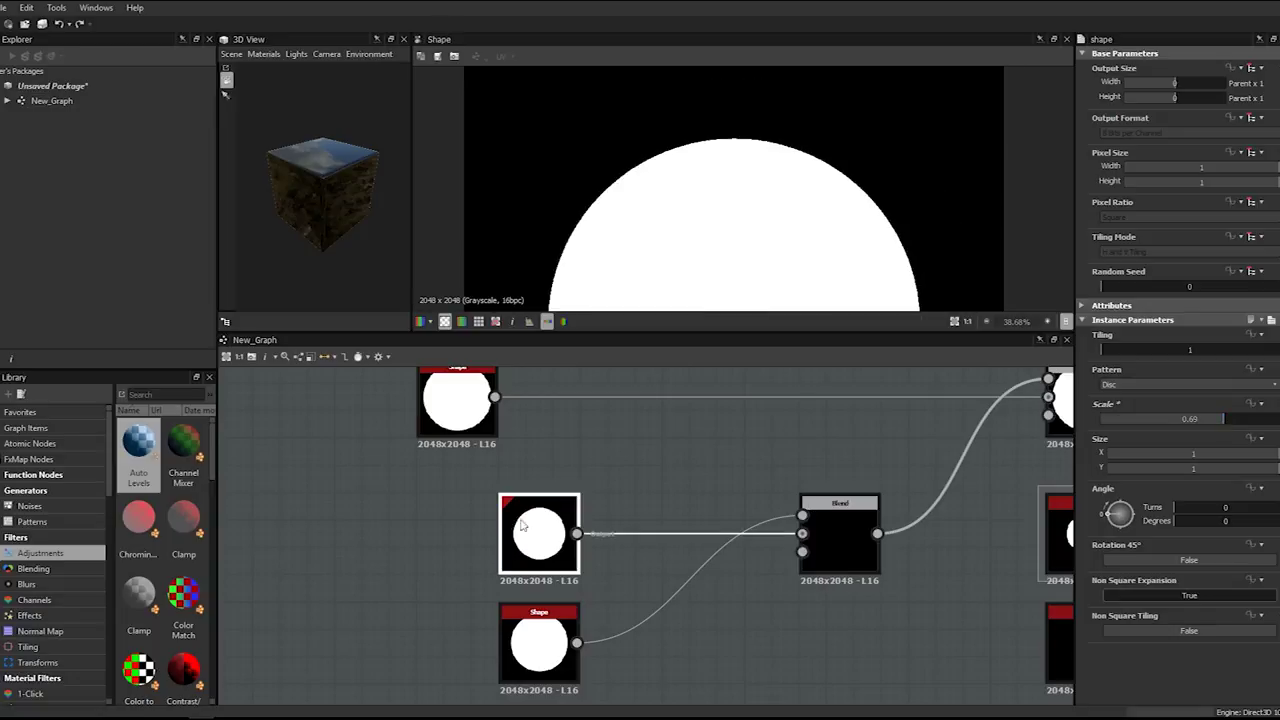
# - Set the first ring's upper disc scale to 0.8 and display the final Blend's combined pattern
pyautogui.scroll(-3, 581, 492)
pyautogui.doubleClick(559, 564)
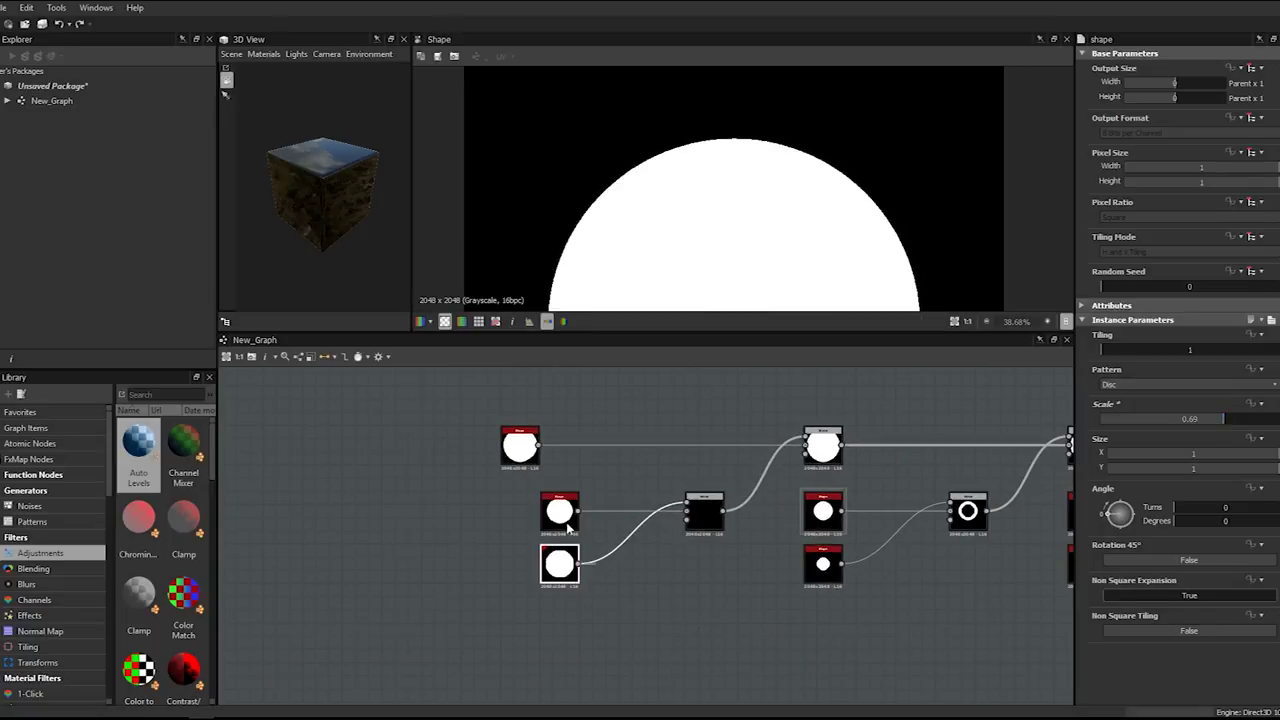
pyautogui.doubleClick(559, 512)
pyautogui.doubleClick(1183, 418)
pyautogui.write('0.')
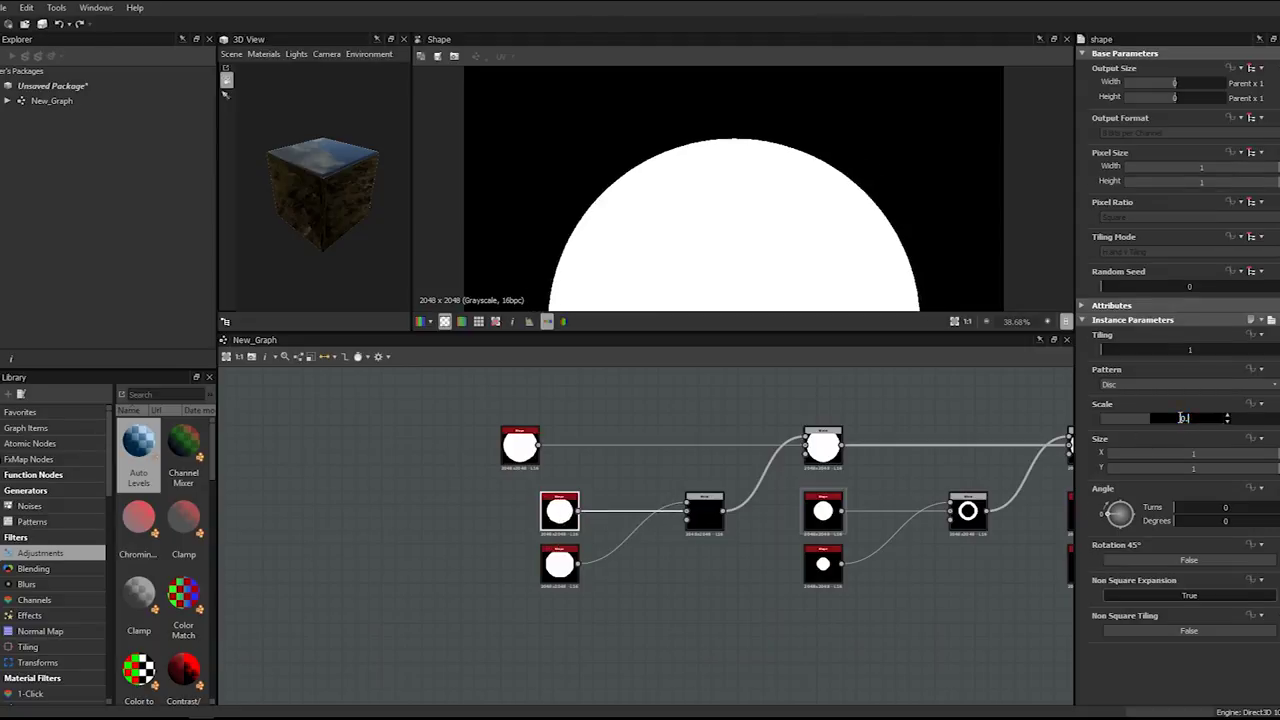
pyautogui.write('8')
pyautogui.press('Return')
pyautogui.scroll(-9, 888, 231)
pyautogui.moveTo(945, 425); pyautogui.dragTo(425, 449, button='middle')
pyautogui.scroll(-2, 745, 475)
pyautogui.doubleClick(816, 469)
pyautogui.scroll(3, 372, 486)
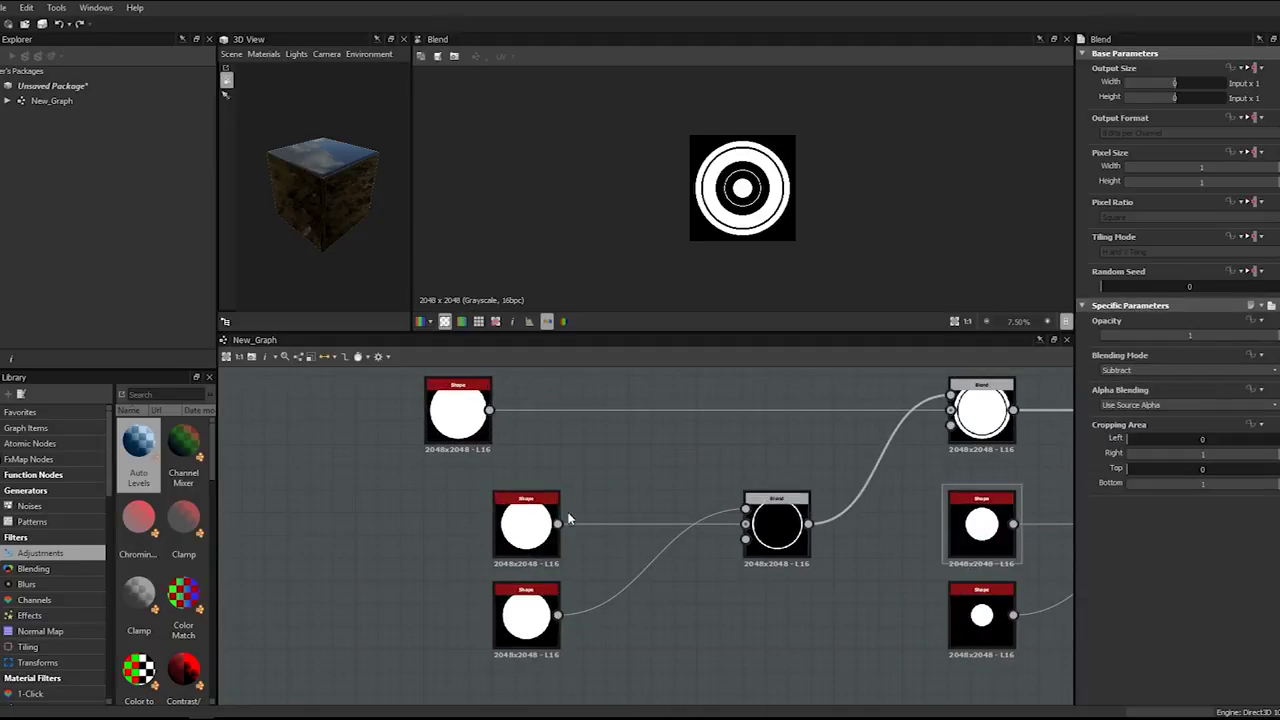
# - Raise the first ring's upper disc scale to 0.89
pyautogui.click(540, 518)
pyautogui.scroll(5, 706, 175)
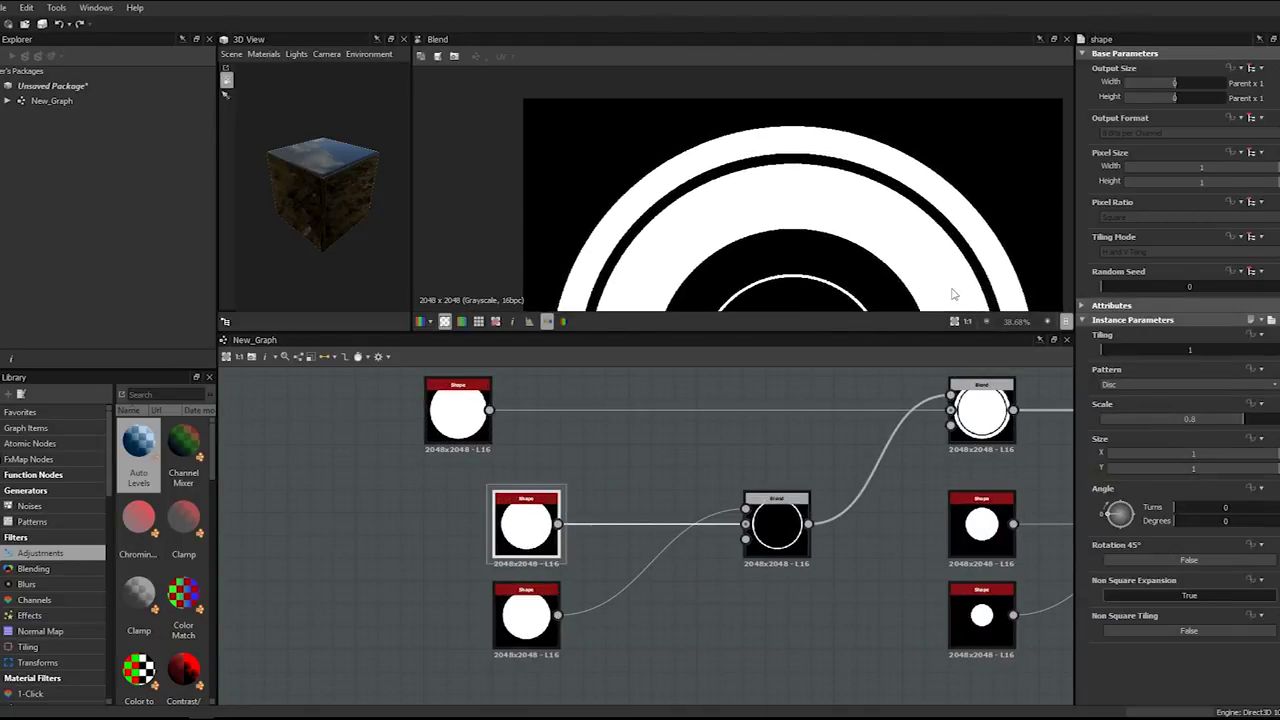
pyautogui.moveTo(1250, 424); pyautogui.dragTo(1260, 424)
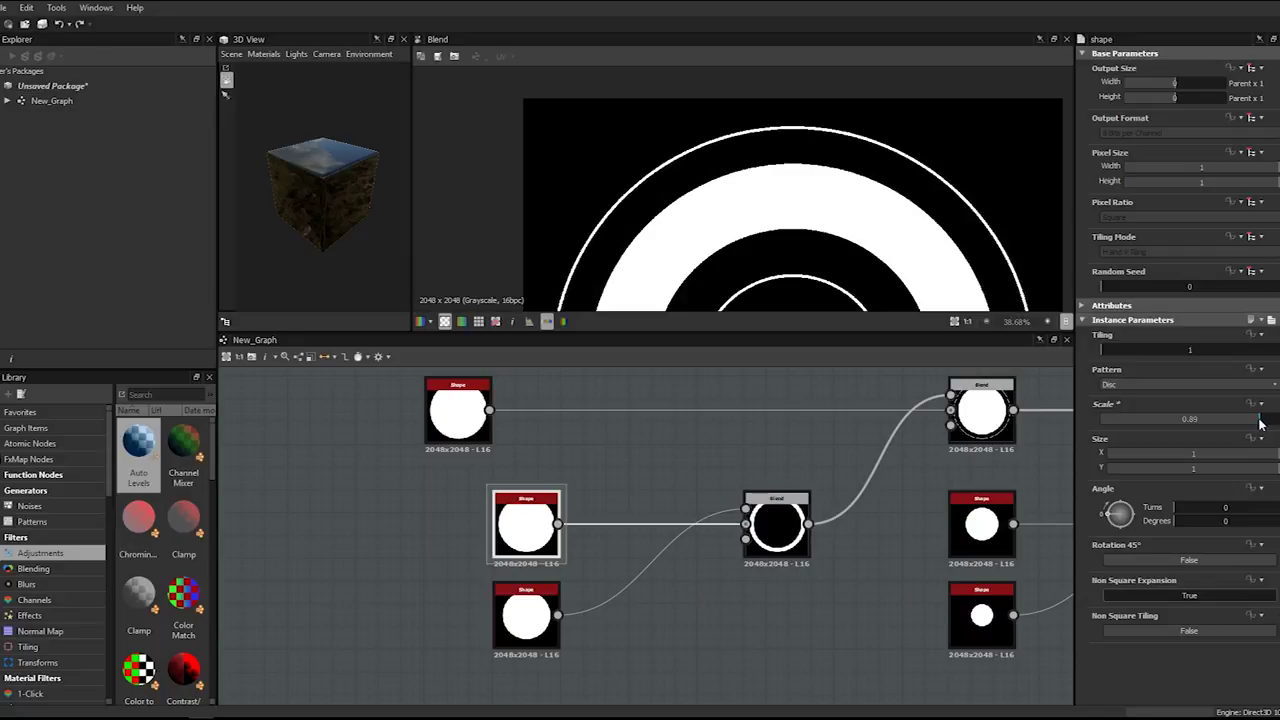
# - Try a slightly smaller scale of 0.86 on the first ring's upper disc
pyautogui.click(1228, 421)
pyautogui.write('0.88')
pyautogui.click(1226, 416)
pyautogui.click(1226, 416)
pyautogui.click(1226, 416)
pyautogui.click(1227, 421)
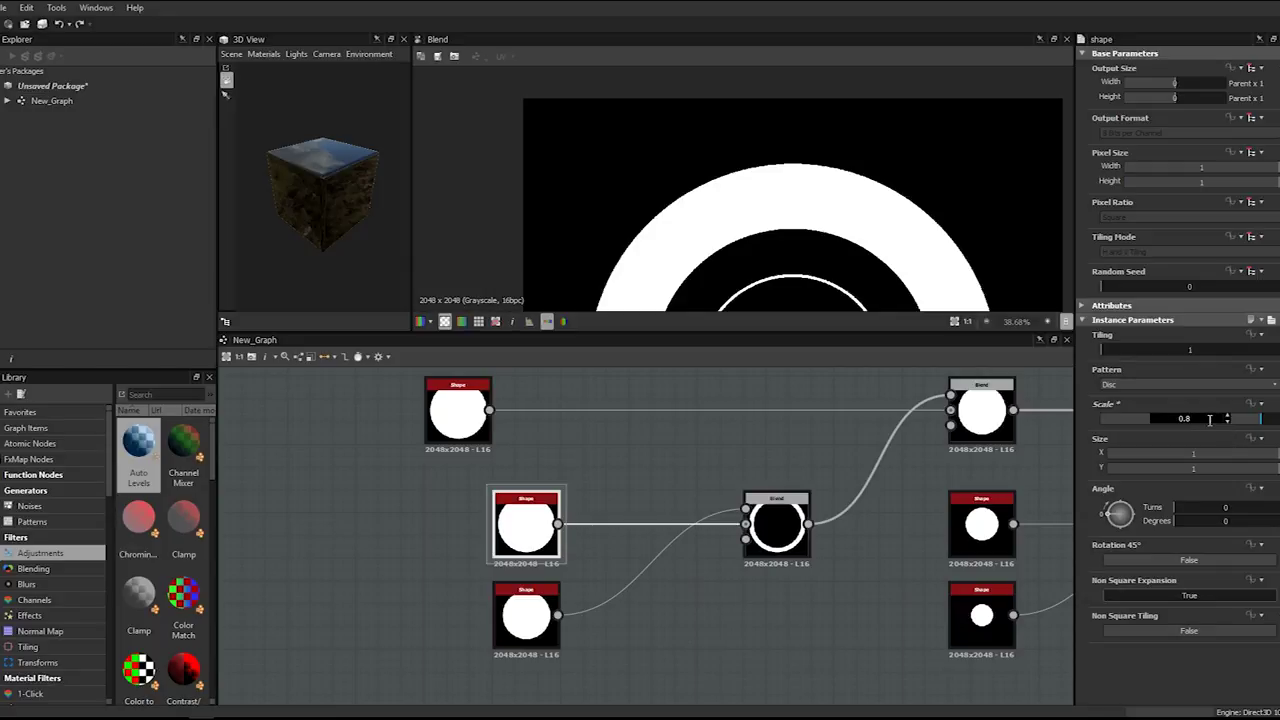
pyautogui.write('6')
pyautogui.press('Return')
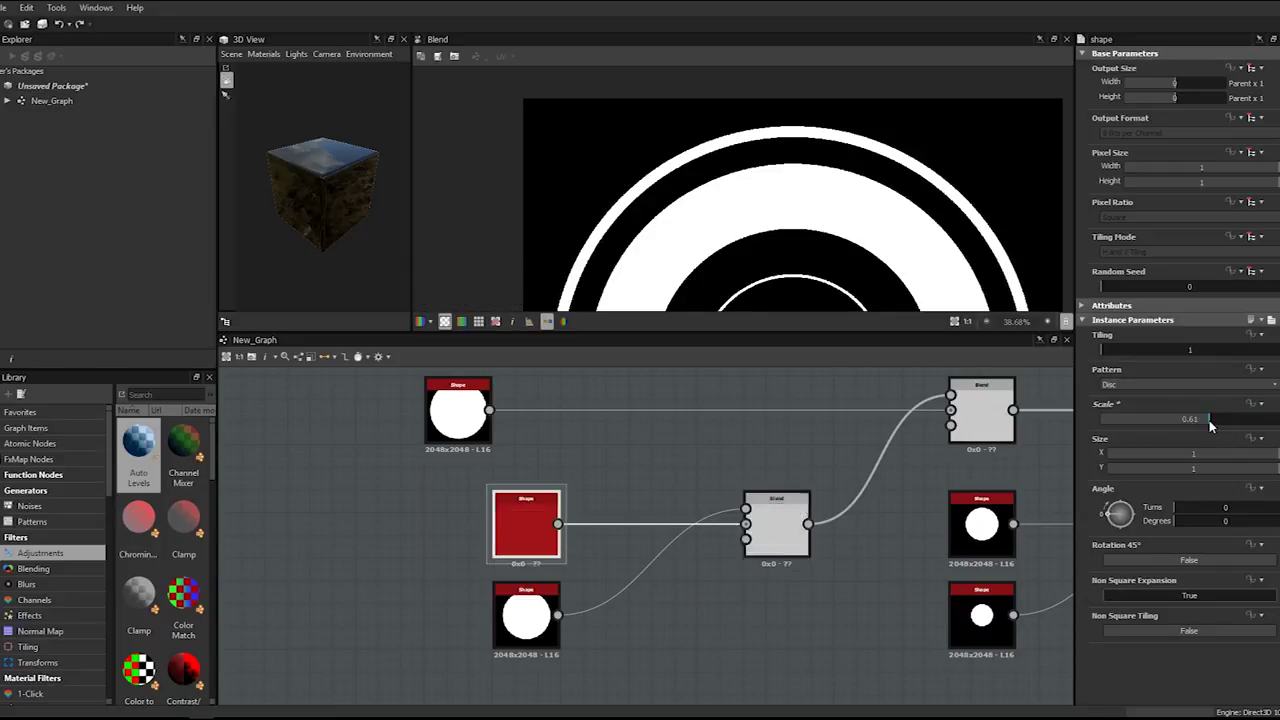
# - Try a scale of 0.95 on the first ring's upper disc and inspect the outer edge of the pattern
pyautogui.doubleClick(1209, 419)
pyautogui.write('0.95')
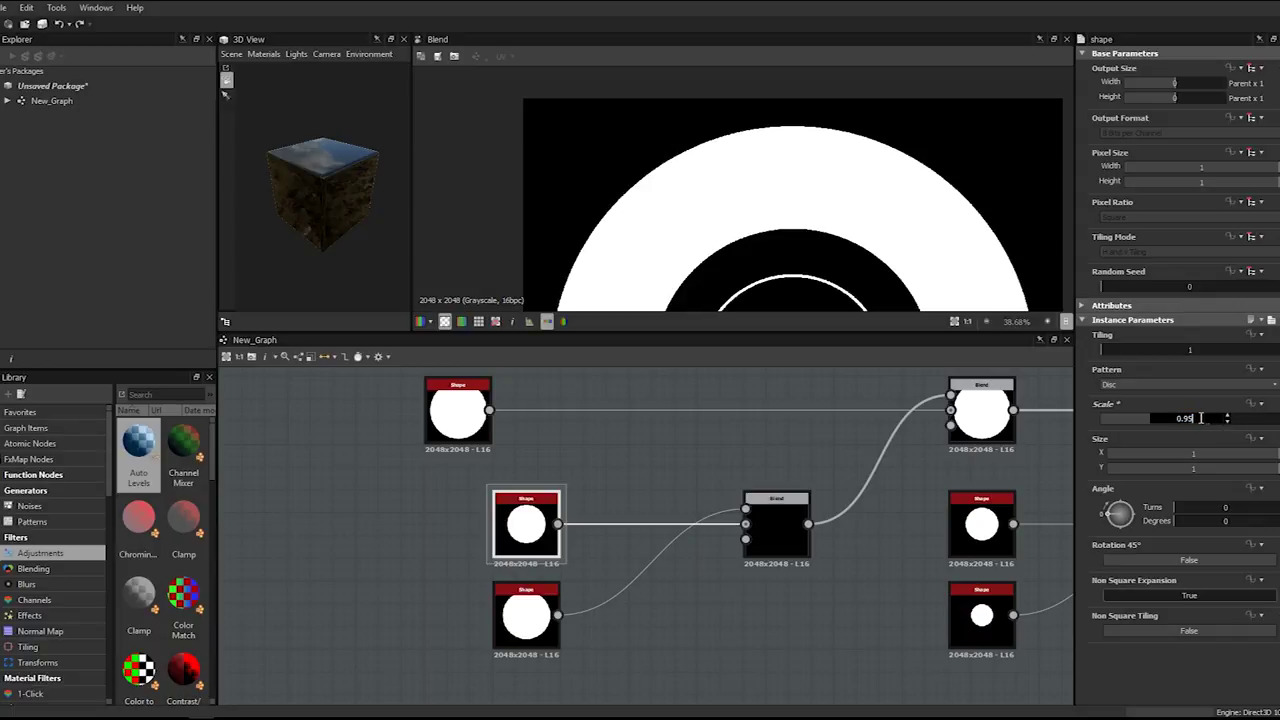
pyautogui.press('Return')
pyautogui.scroll(-3, 782, 470)
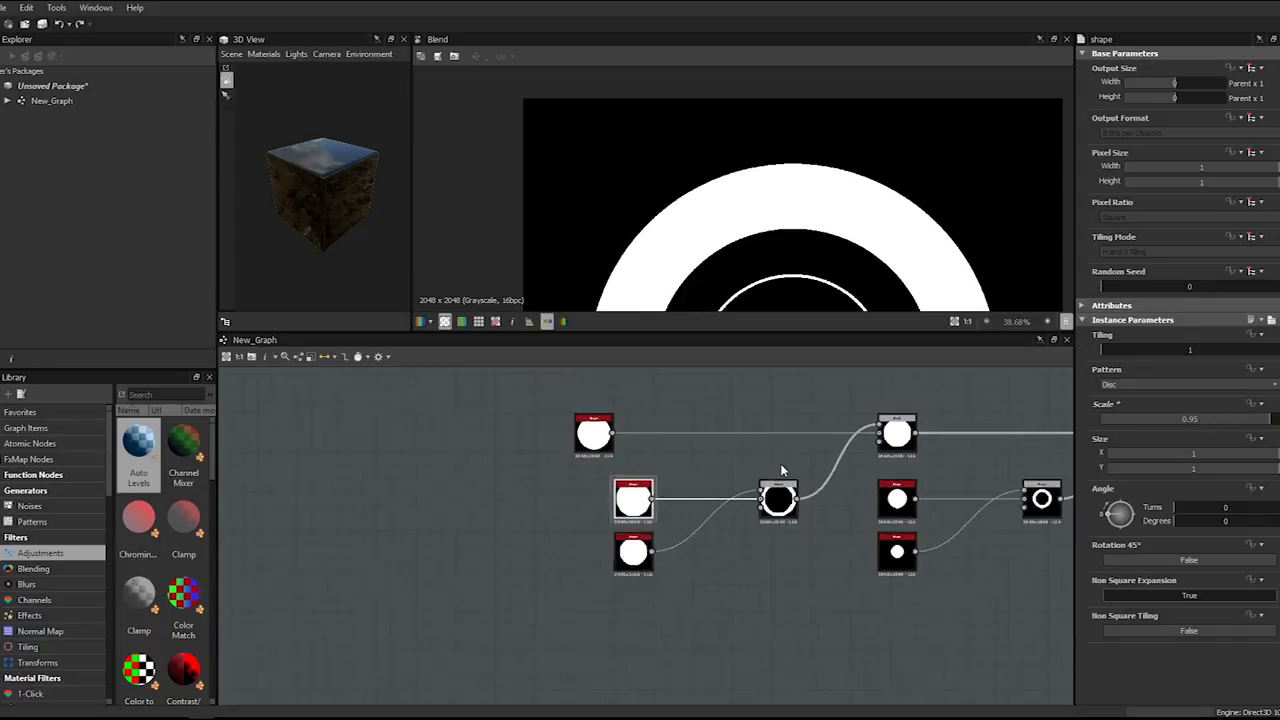
pyautogui.scroll(-3, 769, 290)
pyautogui.moveTo(772, 291)
pyautogui.mouseDown(button='middle')
pyautogui.moveTo(745, 164)
pyautogui.moveTo(763, 289)
pyautogui.mouseUp(button='middle')
pyautogui.scroll(2, 745, 165)
pyautogui.scroll(-1, 765, 288)
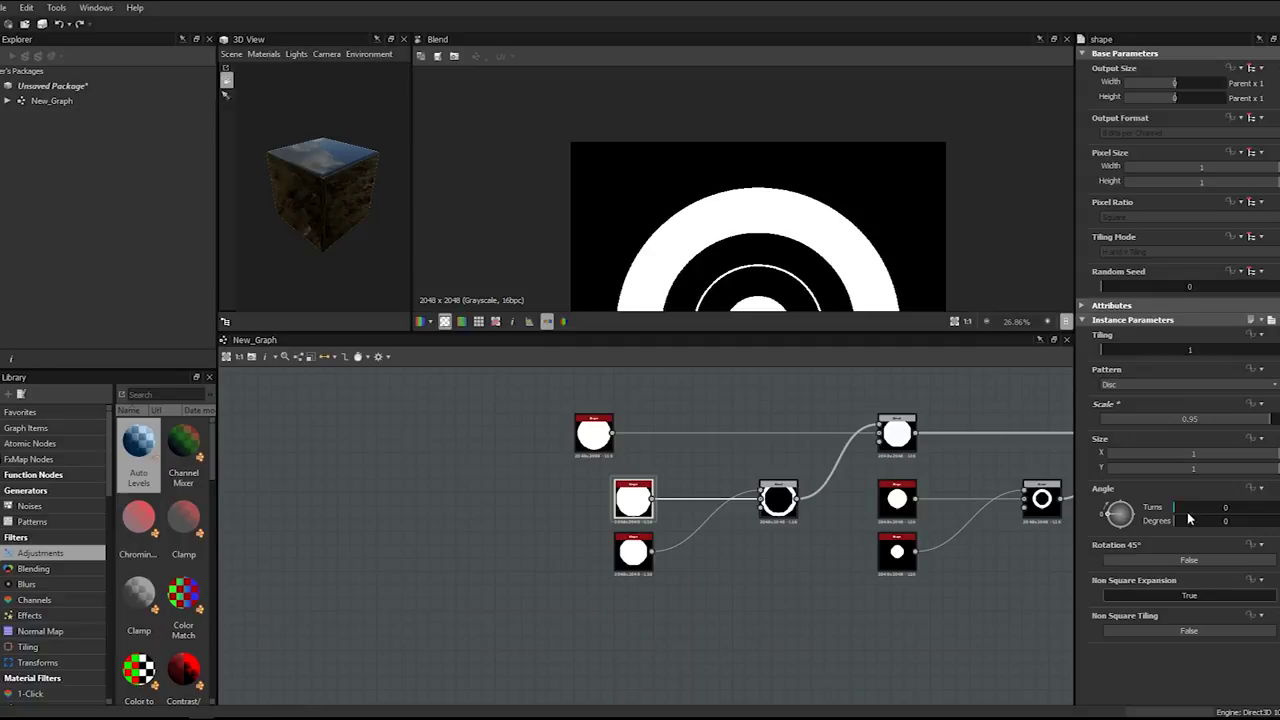
# - Bring the first ring's upper disc scale back to 0.89, then refine it to 0.895
pyautogui.moveTo(1260, 420); pyautogui.dragTo(1259, 428)
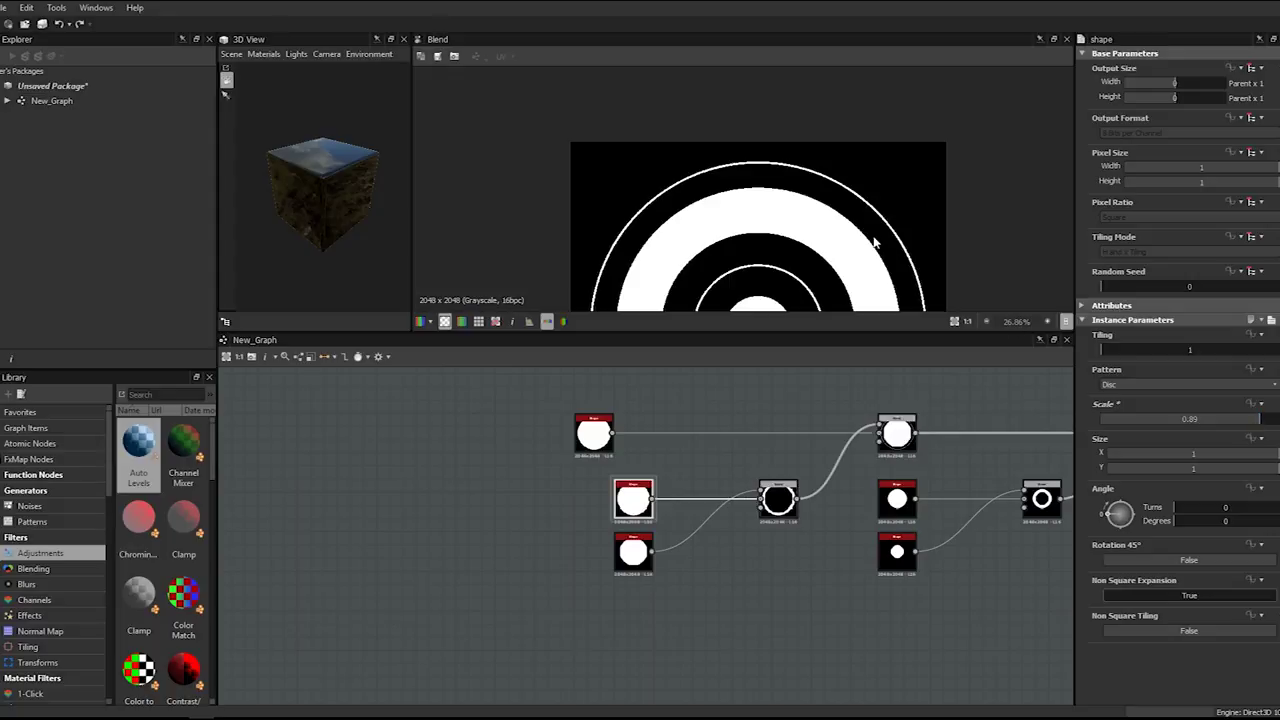
pyautogui.scroll(3, 826, 170)
pyautogui.scroll(2, 826, 170)
pyautogui.doubleClick(1199, 419)
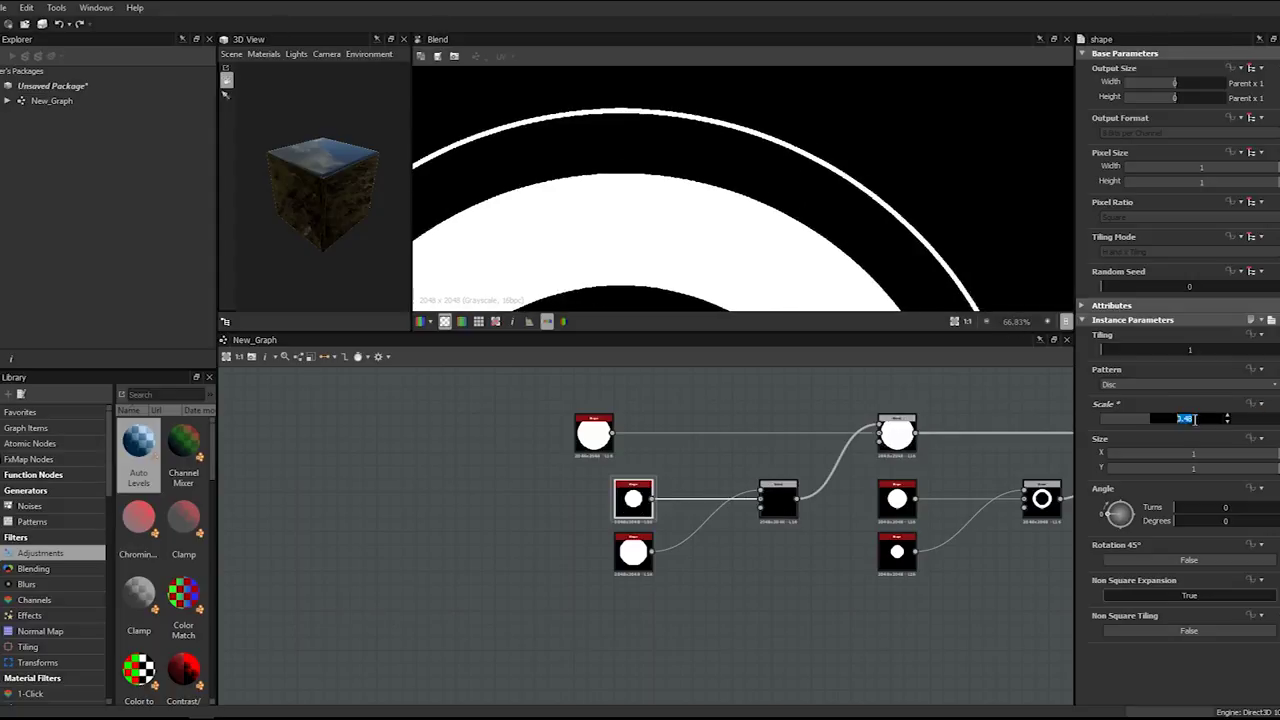
pyautogui.write('0.89')
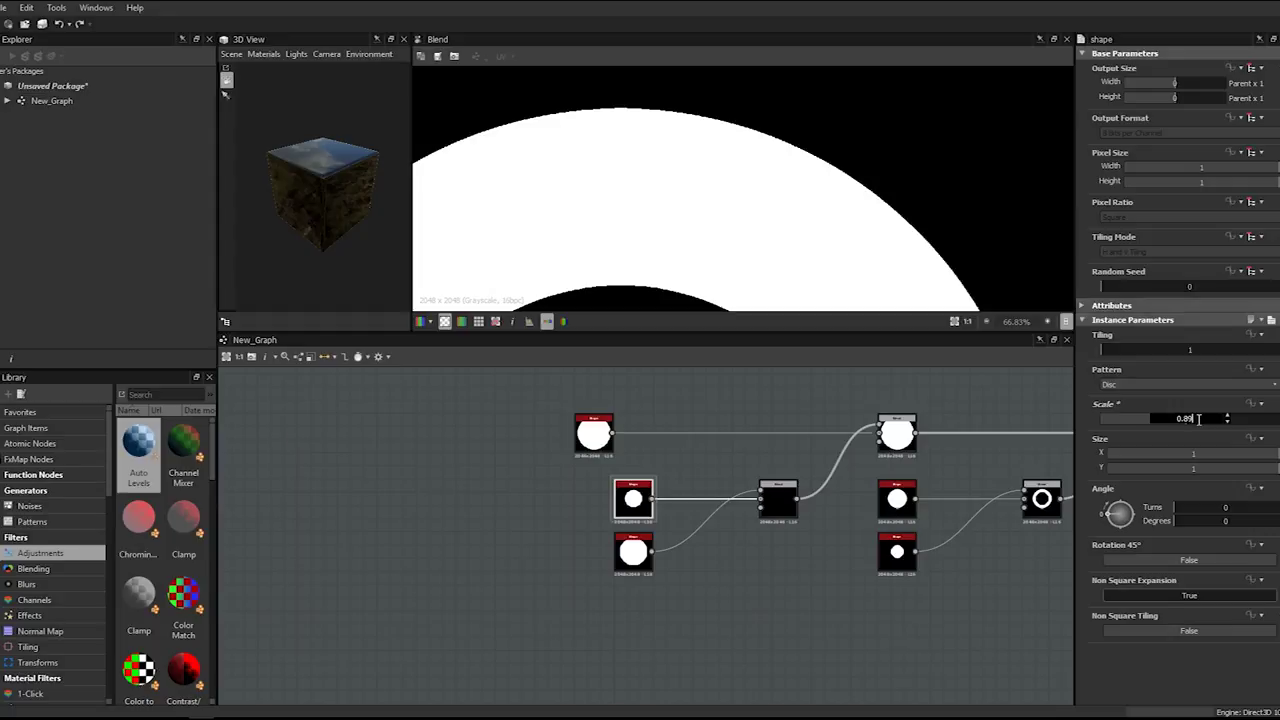
pyautogui.write('5')
pyautogui.press('Return')
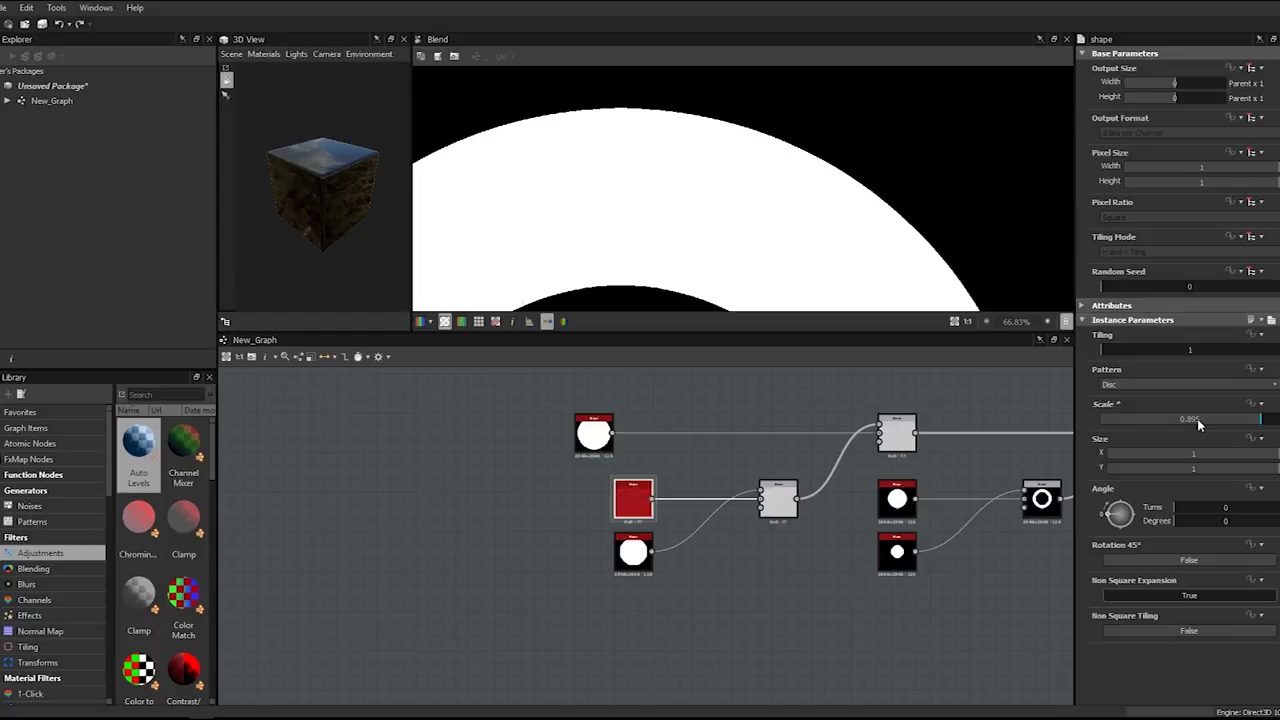
# - Examine the outer thin ring, the wide band and the inner rings of the pattern up close
pyautogui.scroll(-4, 806, 230)
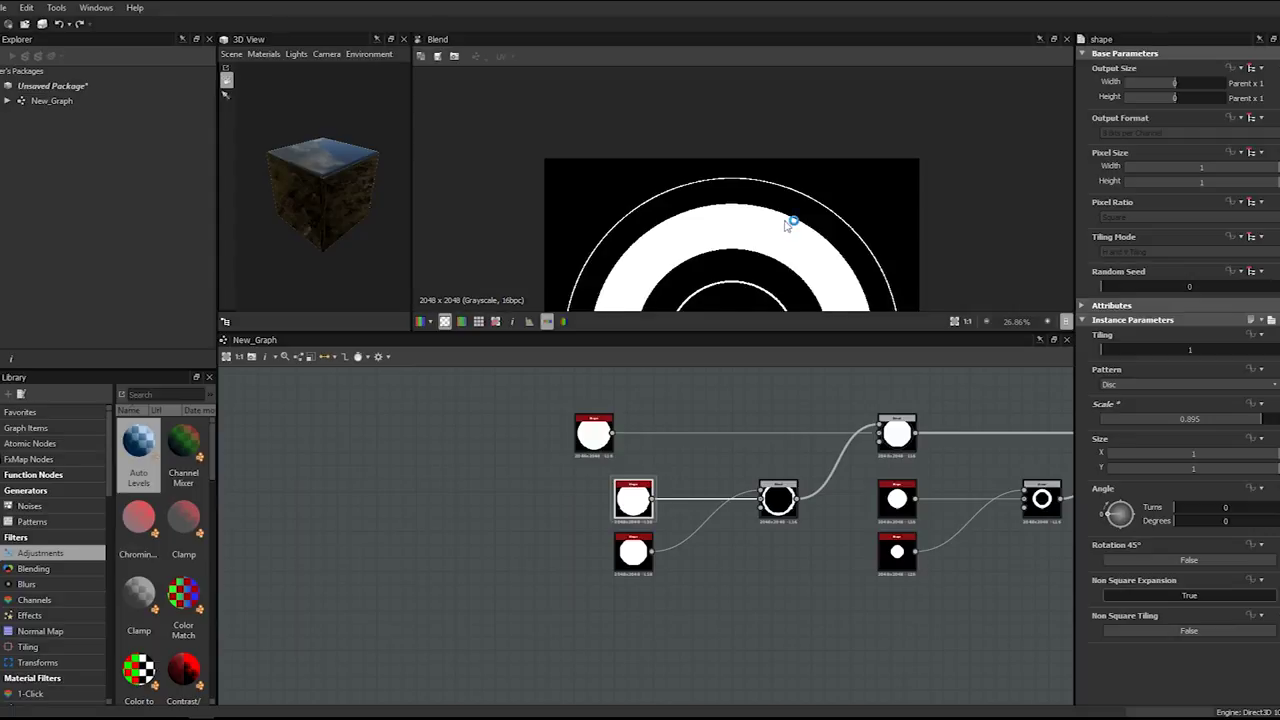
pyautogui.scroll(-2, 786, 220)
pyautogui.moveTo(782, 222); pyautogui.dragTo(768, 102, button='middle')
pyautogui.scroll(5, 690, 205)
pyautogui.moveTo(697, 138); pyautogui.dragTo(700, 268, button='middle')
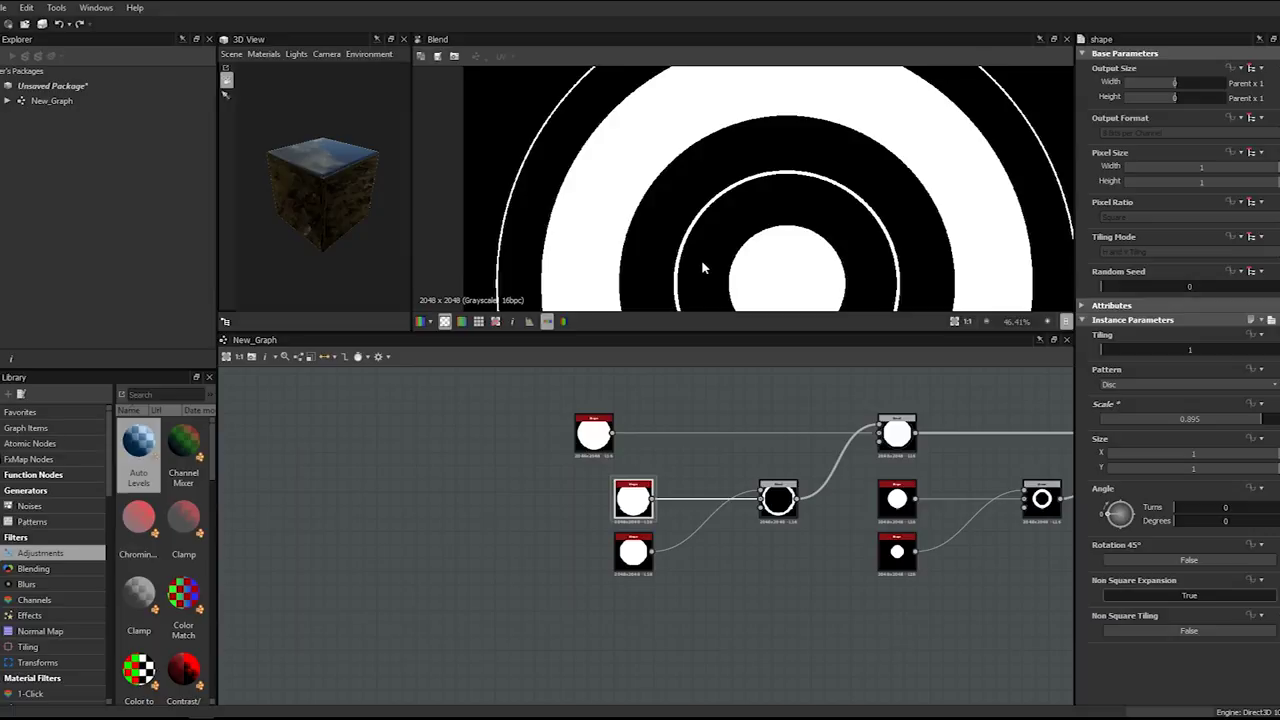
pyautogui.scroll(-2, 702, 268)
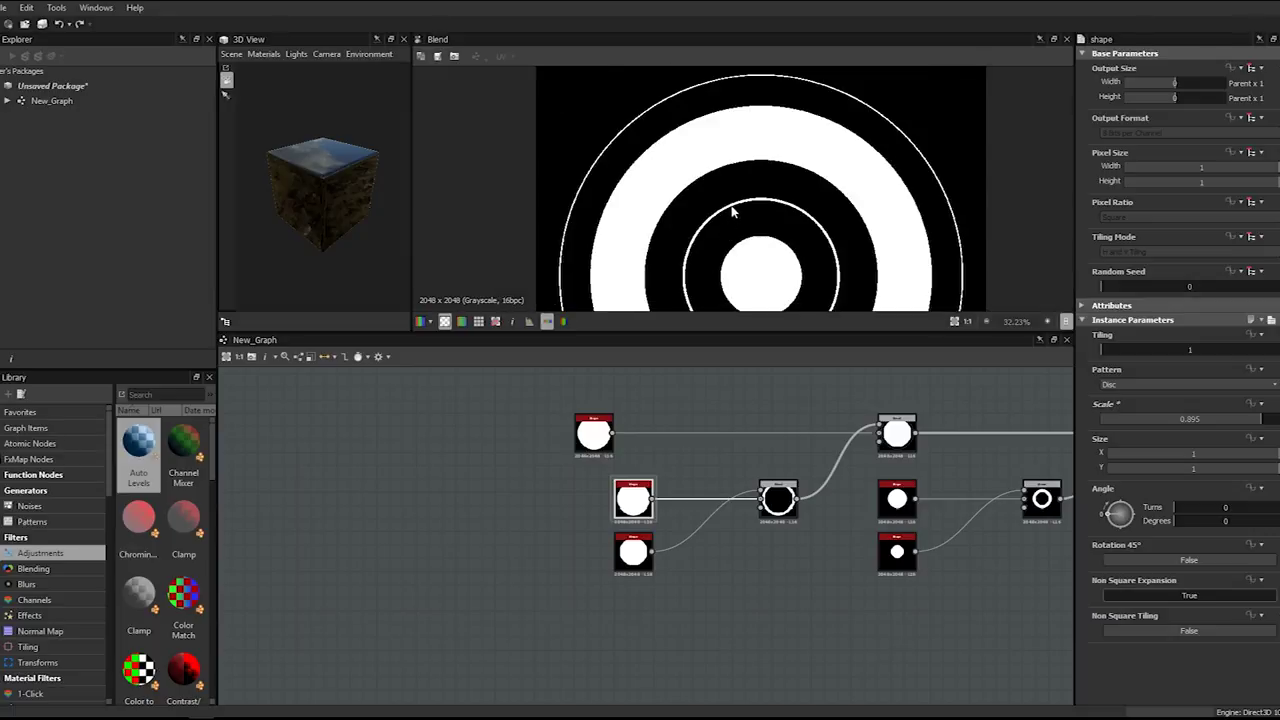
# - Set the scale of the third ring's upper disc to 0.335, trying 0.33 first
pyautogui.moveTo(982, 447); pyautogui.dragTo(618, 453, button='middle')
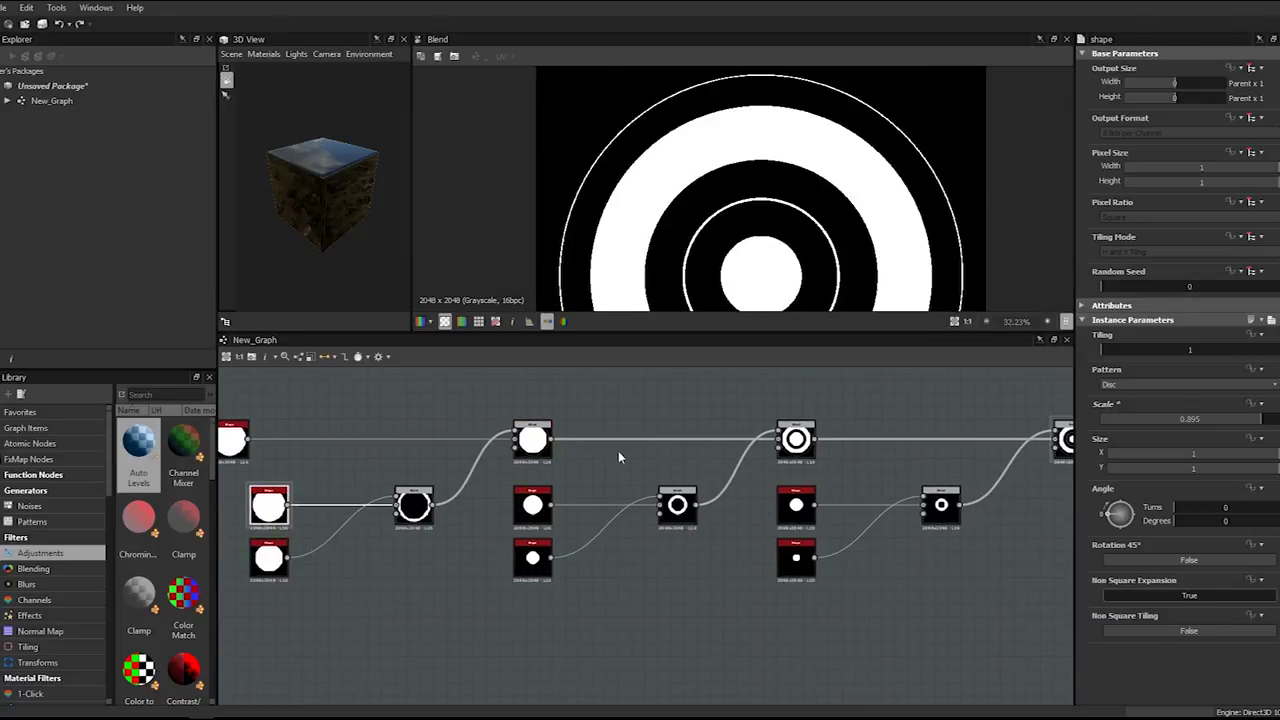
pyautogui.click(803, 515)
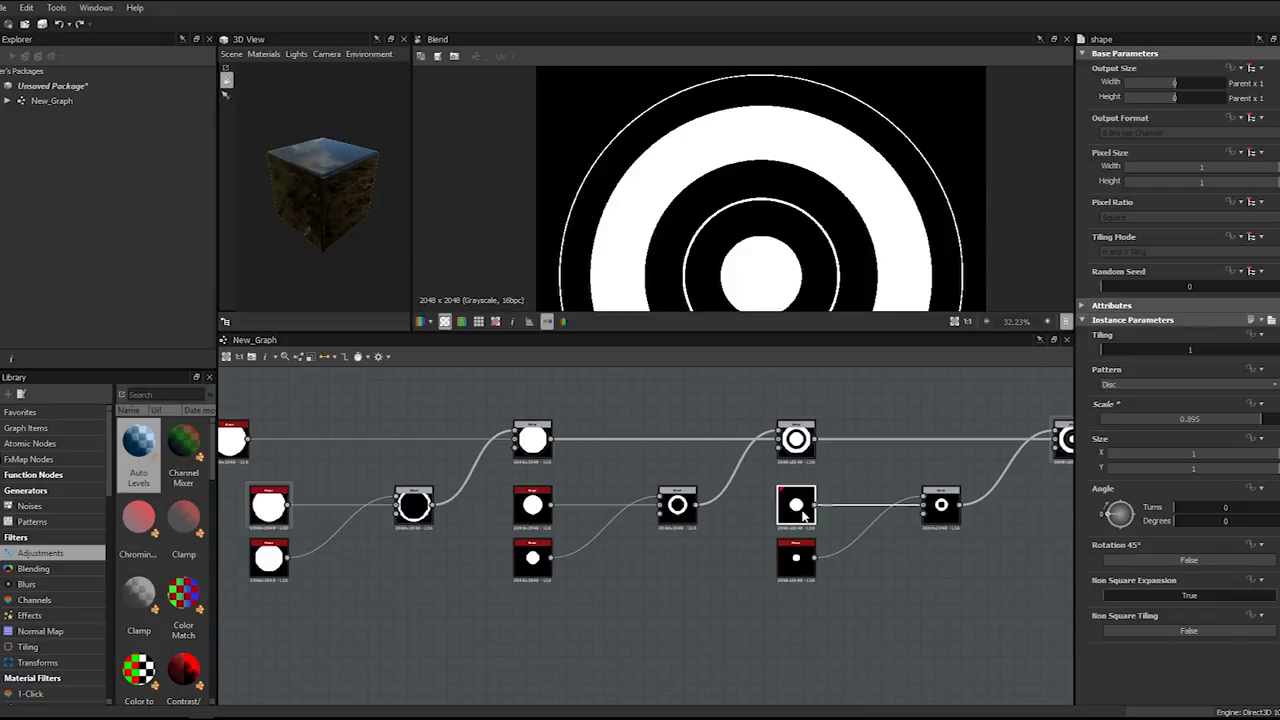
pyautogui.scroll(2, 757, 220)
pyautogui.doubleClick(1185, 418)
pyautogui.write('0.33')
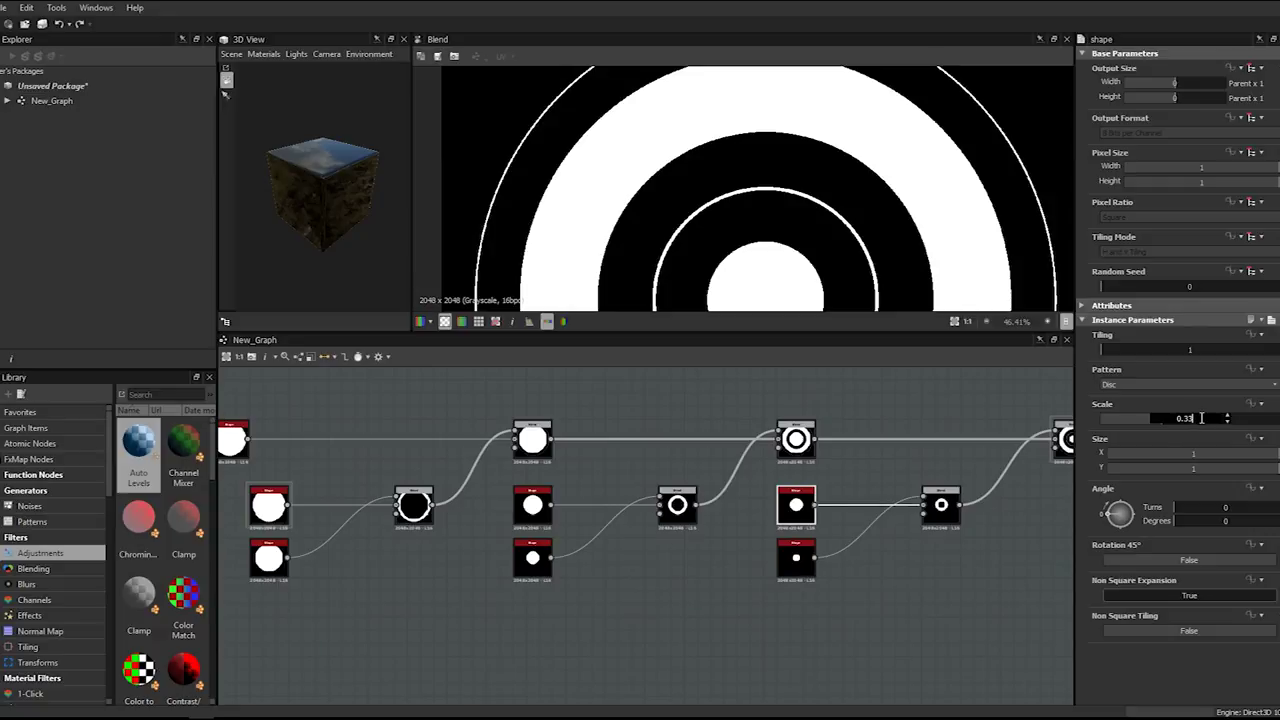
pyautogui.press('Return')
pyautogui.doubleClick(1185, 418)
pyautogui.write('0.335')
pyautogui.press('Return')
pyautogui.scroll(-2, 831, 218)
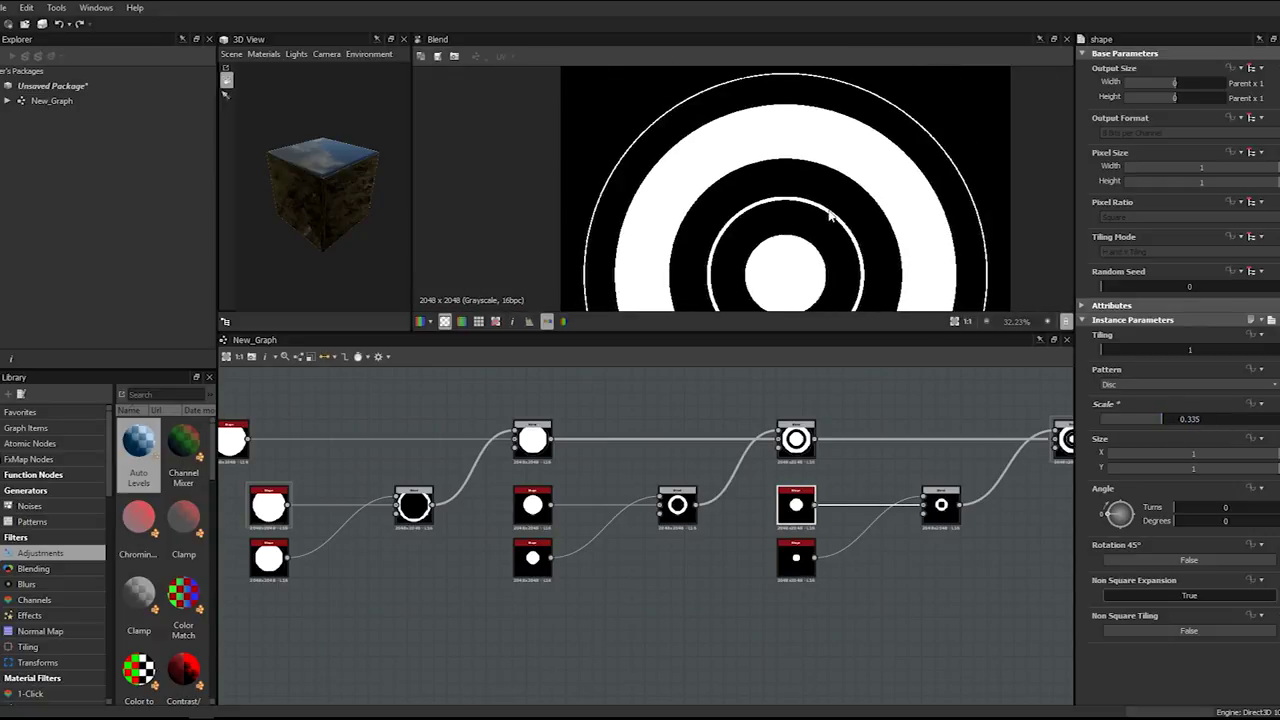
# - Duplicate the third ring's two disc Shapes with their Blend and place the copy beneath the last Blend of the chain
pyautogui.scroll(-4, 831, 217)
pyautogui.scroll(1, 791, 206)
pyautogui.scroll(-1, 791, 206)
pyautogui.scroll(-3, 893, 503)
pyautogui.moveTo(893, 503); pyautogui.dragTo(403, 543, button='middle')
pyautogui.moveTo(298, 610); pyautogui.dragTo(465, 567, button='middle')
pyautogui.scroll(3, 465, 566)
pyautogui.moveTo(532, 535); pyautogui.dragTo(487, 587, button='middle')
pyautogui.moveTo(485, 616); pyautogui.dragTo(935, 524)
pyautogui.hotkey('ctrl', 'd')
# - Delete the copied lower disc and the copied Blend, keeping only the copied upper disc Shape
pyautogui.click(840, 528)
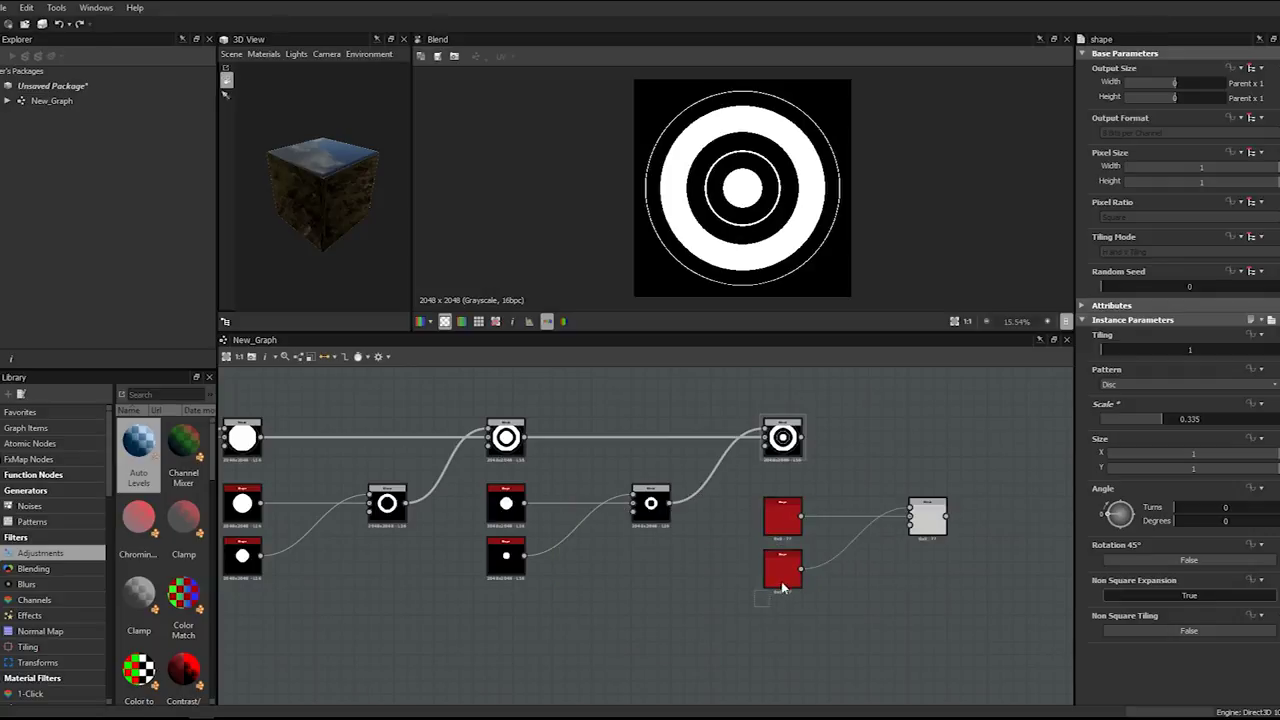
pyautogui.press('Delete')
pyautogui.click(927, 516)
pyautogui.press('Delete')
# - Add a Blend node in Subtract mode, with the chain's last Blend as background and the single copied disc as foreground
pyautogui.press('space')
pyautogui.write('blend')
pyautogui.press('Return')
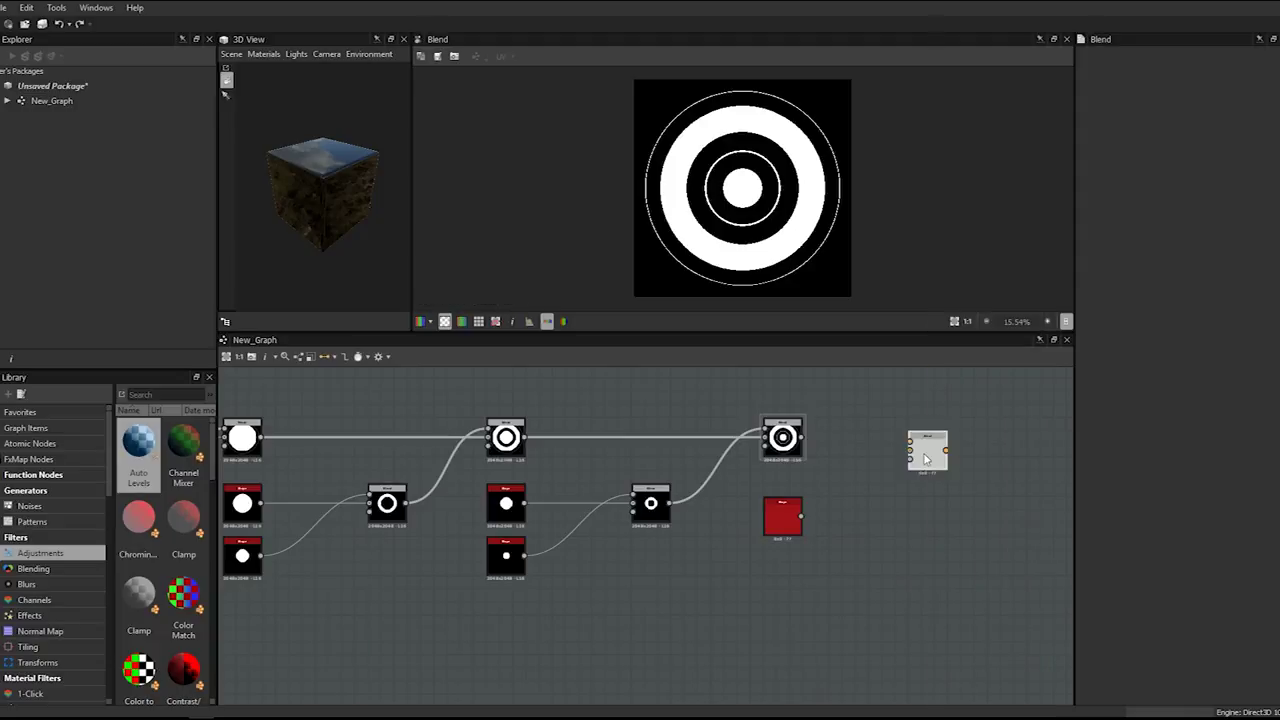
pyautogui.moveTo(931, 457); pyautogui.dragTo(984, 444)
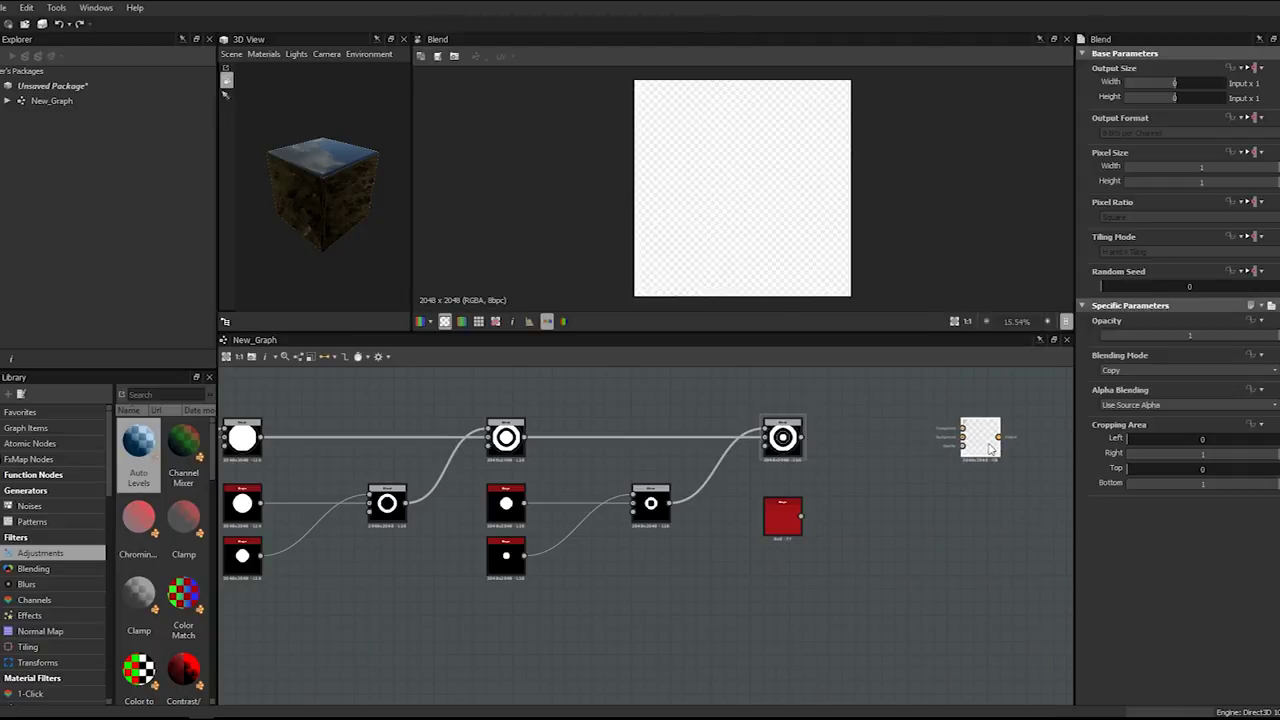
pyautogui.click(1106, 371)
pyautogui.click(1136, 400)
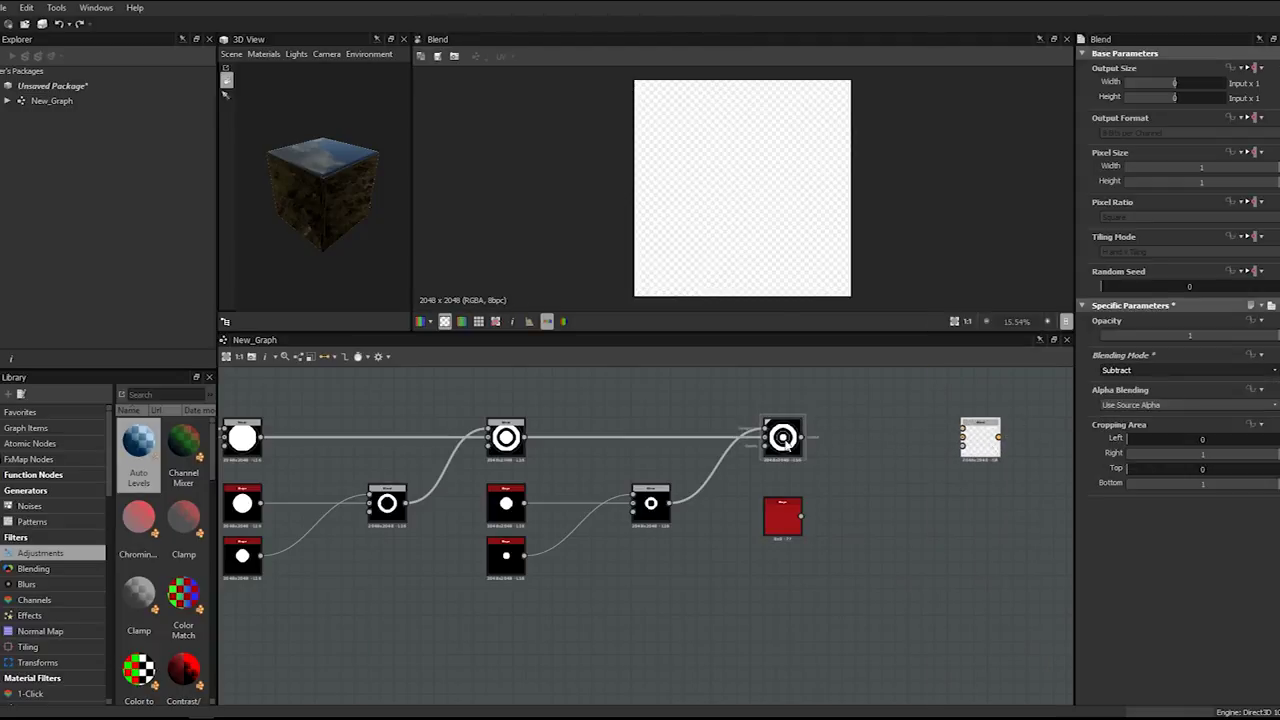
pyautogui.moveTo(803, 437); pyautogui.dragTo(963, 437)
pyautogui.moveTo(798, 517); pyautogui.dragTo(980, 438)
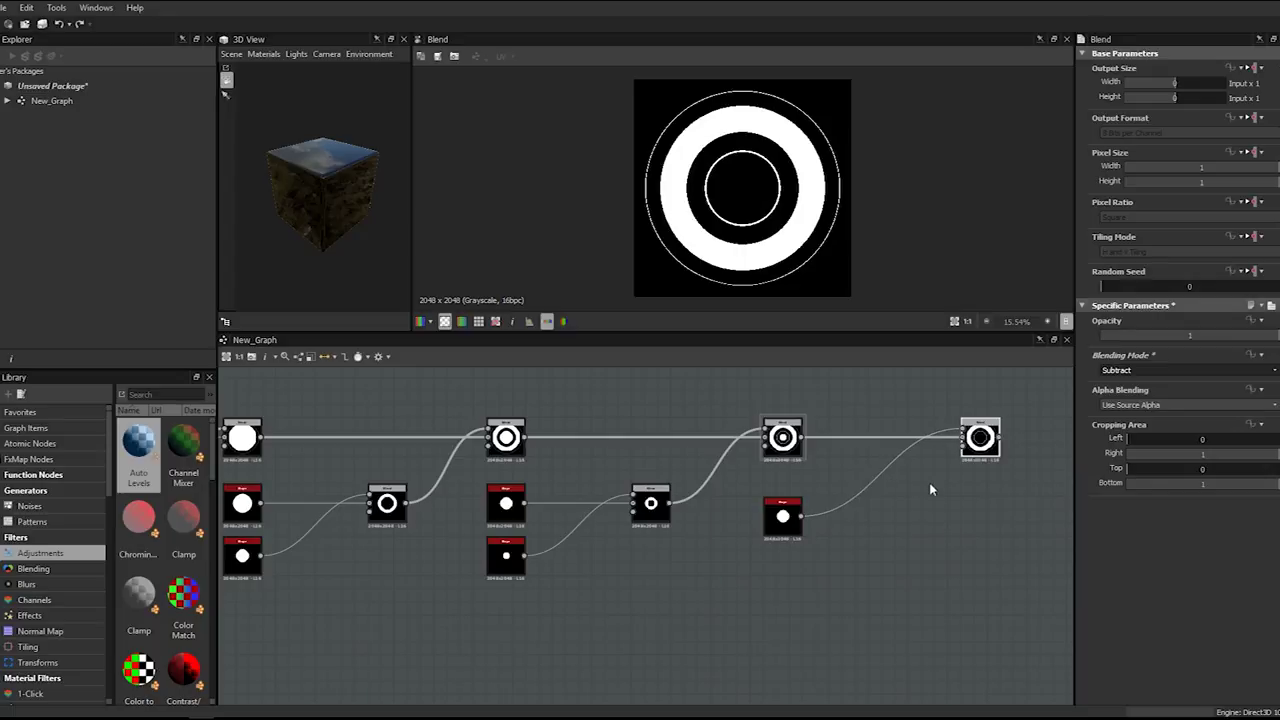
# - Reduce the scale of the newly connected centre disc to 0.16
pyautogui.click(783, 516)
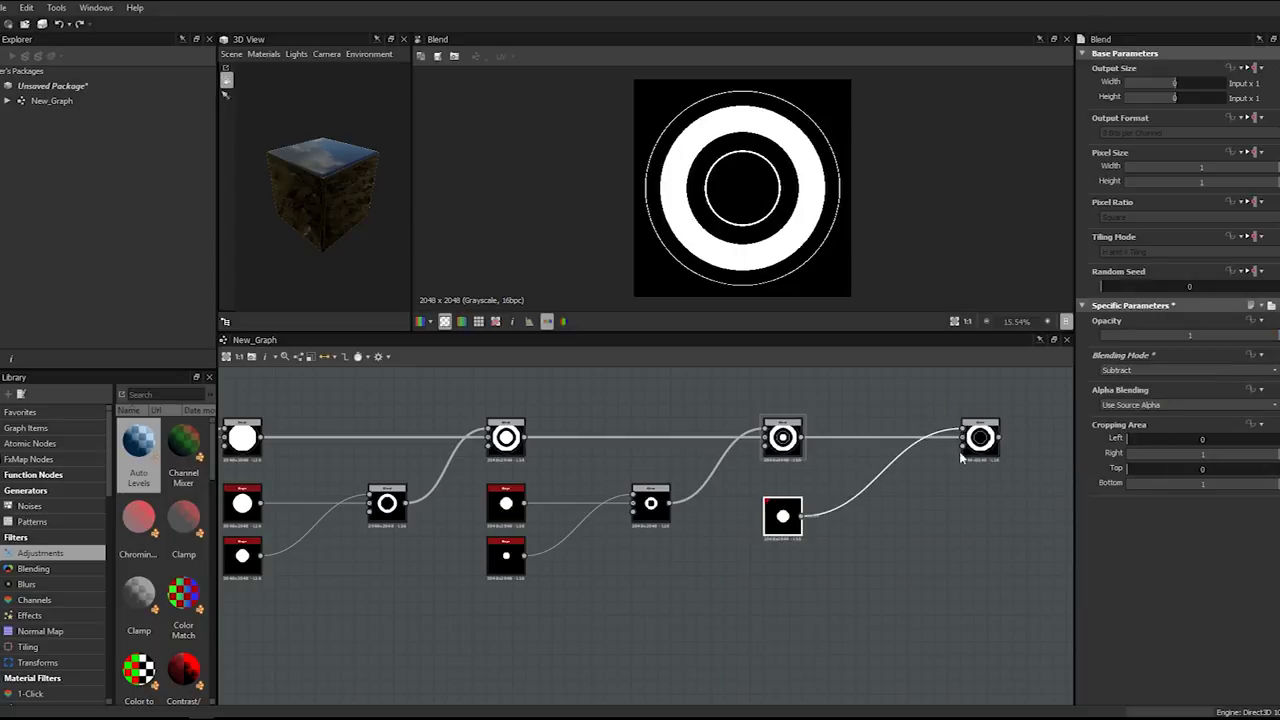
pyautogui.moveTo(1155, 416); pyautogui.dragTo(1144, 418)
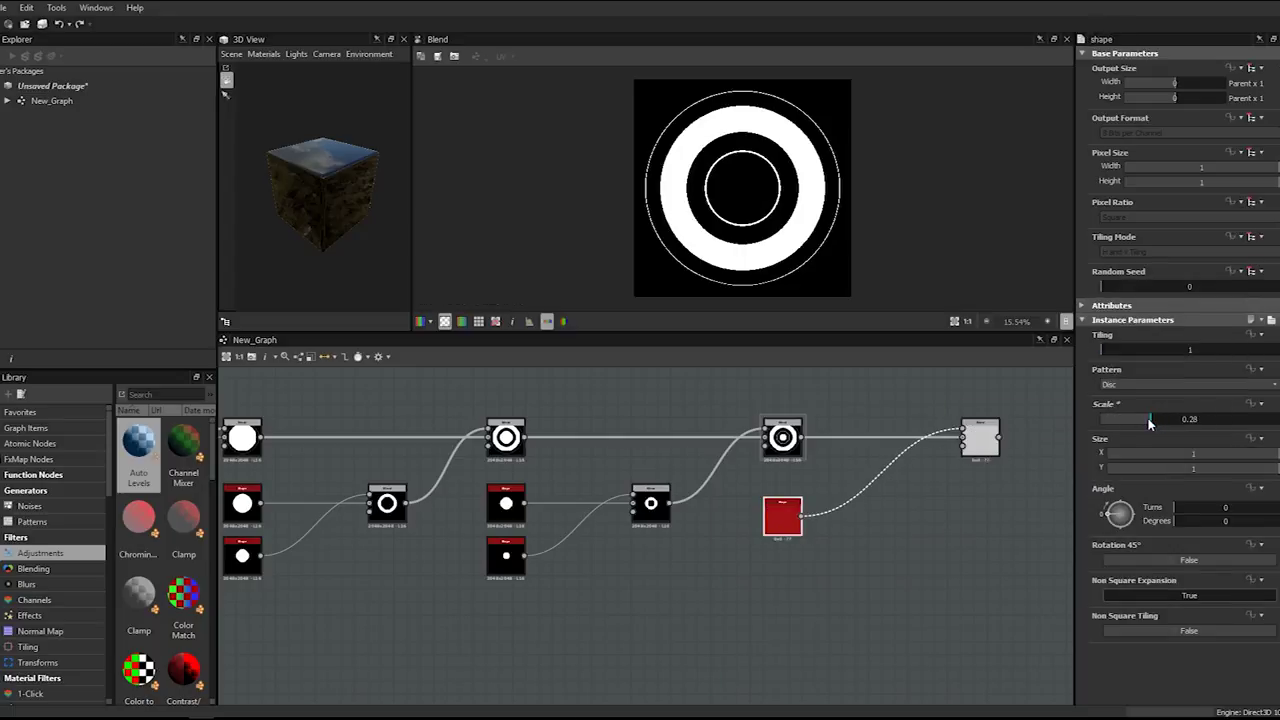
pyautogui.scroll(5, 743, 171)
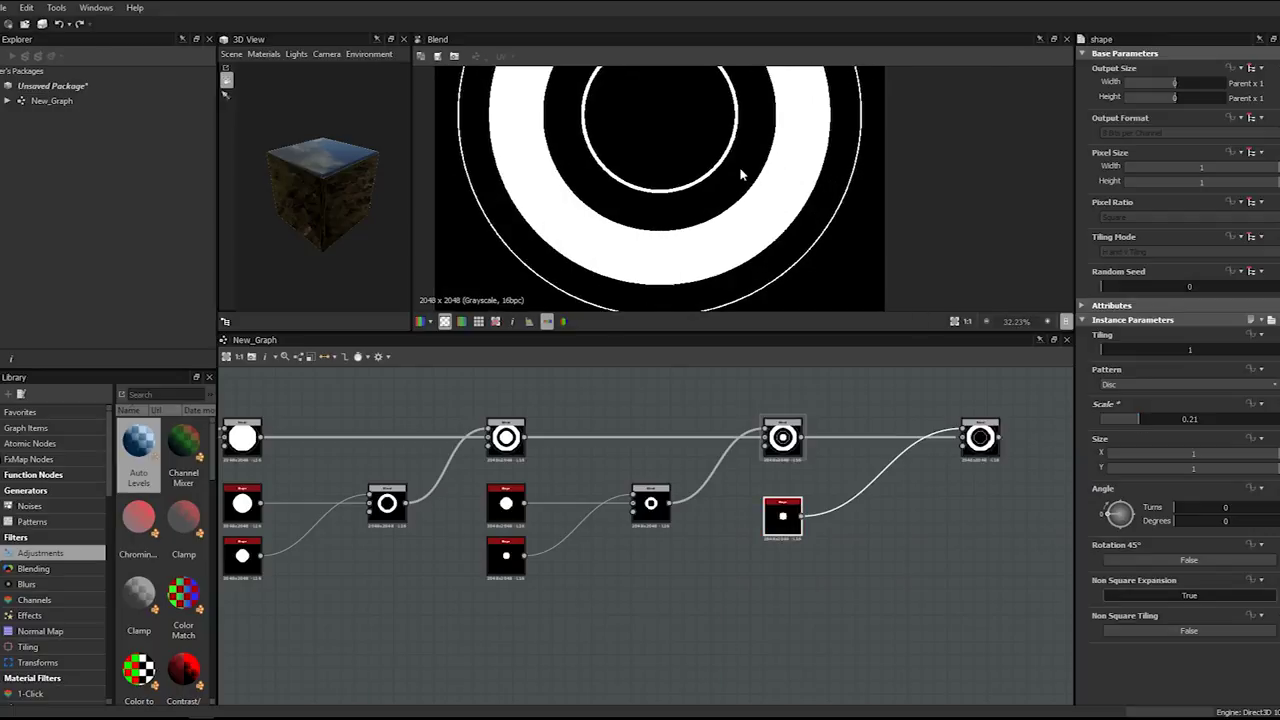
pyautogui.moveTo(1130, 421); pyautogui.dragTo(1123, 416)
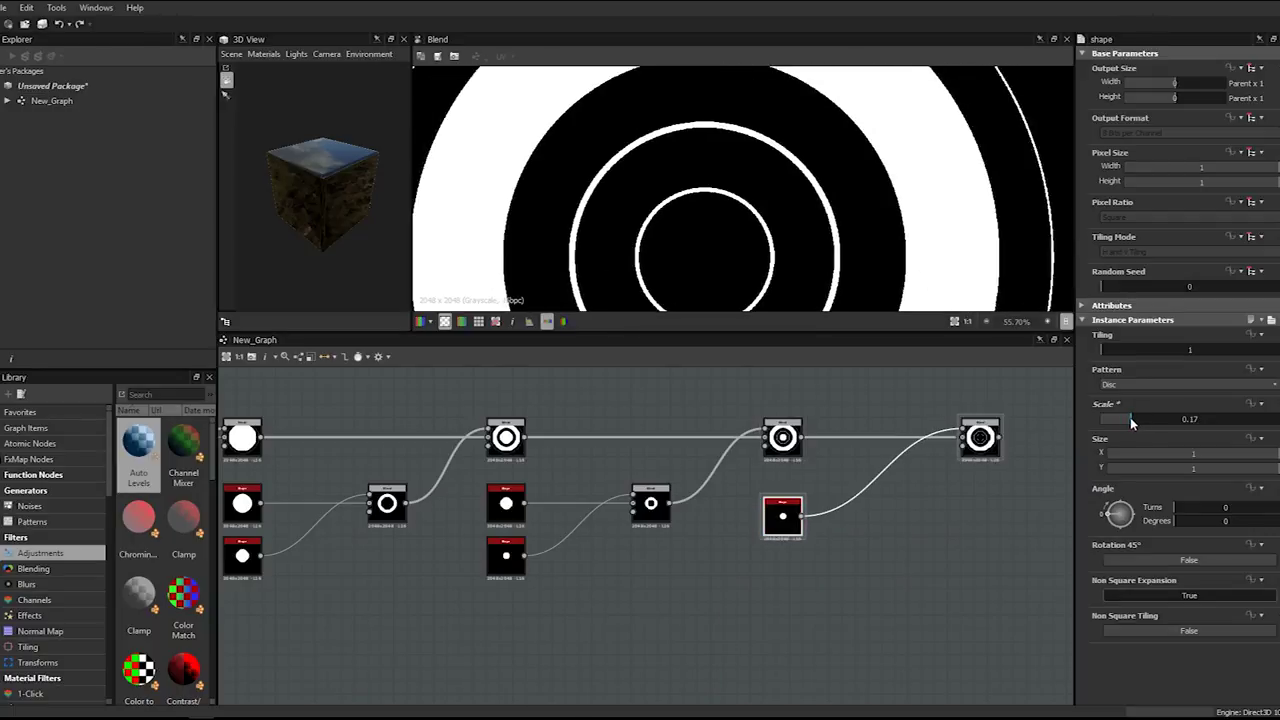
pyautogui.scroll(-4, 794, 192)
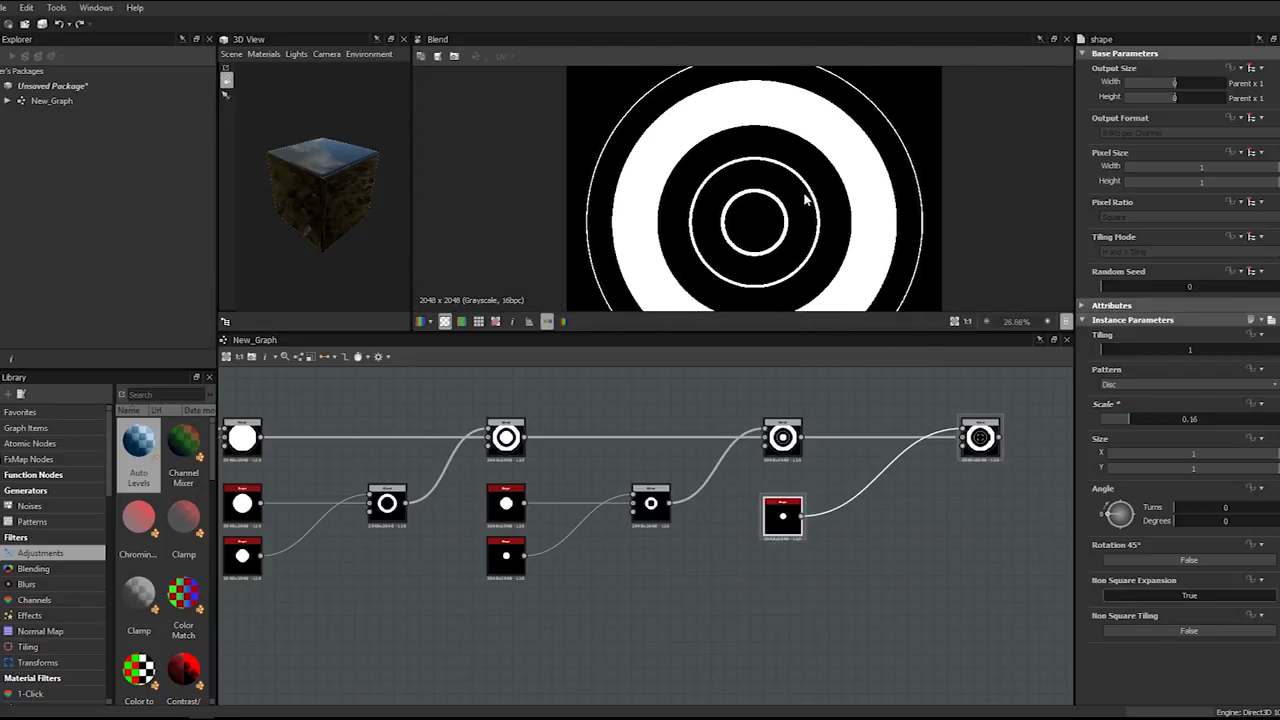
# - Try scales of 0.165 and 0.1655 on the centre disc to thin the innermost ring
pyautogui.scroll(5, 812, 204)
pyautogui.click(1190, 419)
pyautogui.click(1193, 419)
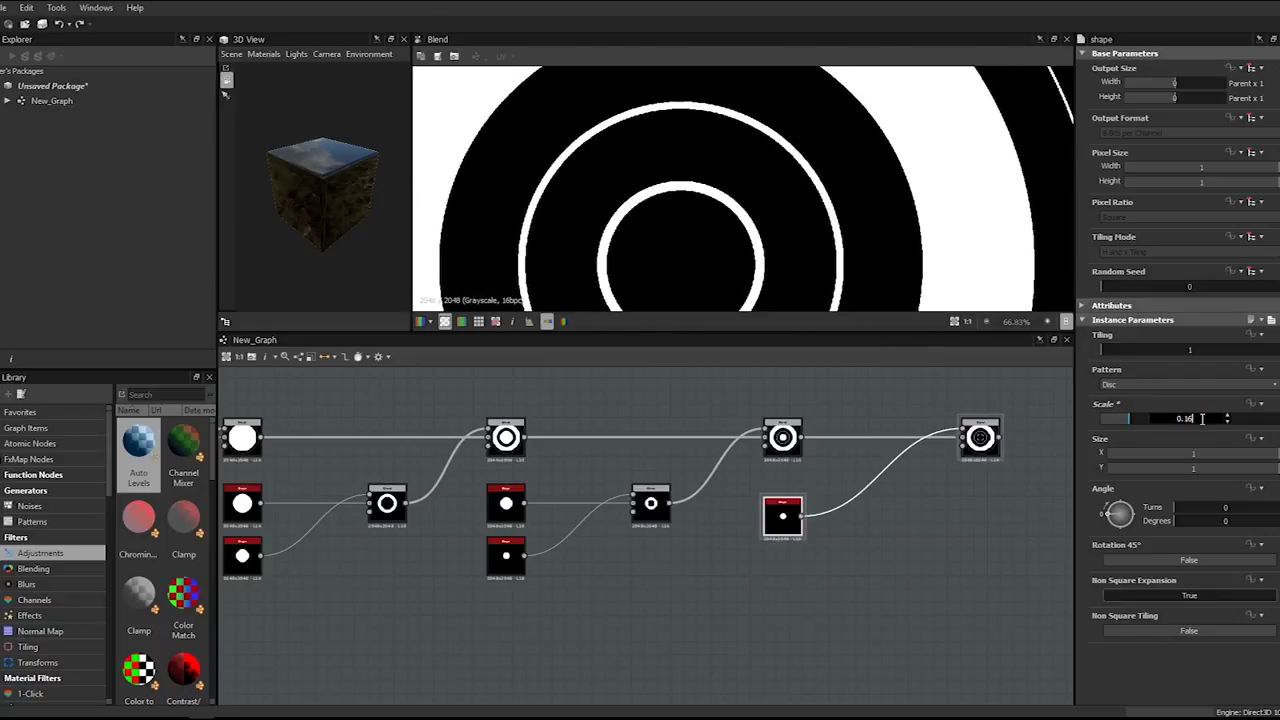
pyautogui.write('5')
pyautogui.press('Return')
pyautogui.click(1203, 418)
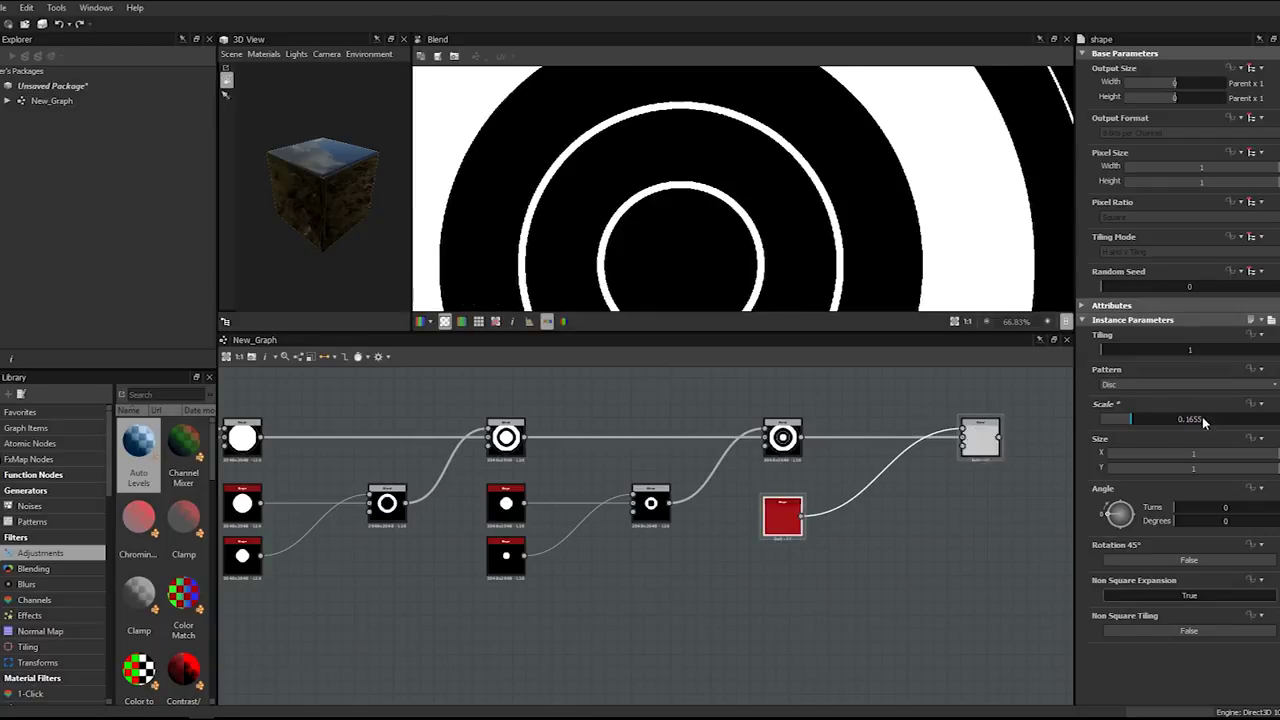
pyautogui.write('5')
# - Set the centre disc's scale to 0.167 and check the complete pattern
pyautogui.press('BackSpace')
pyautogui.press('BackSpace')
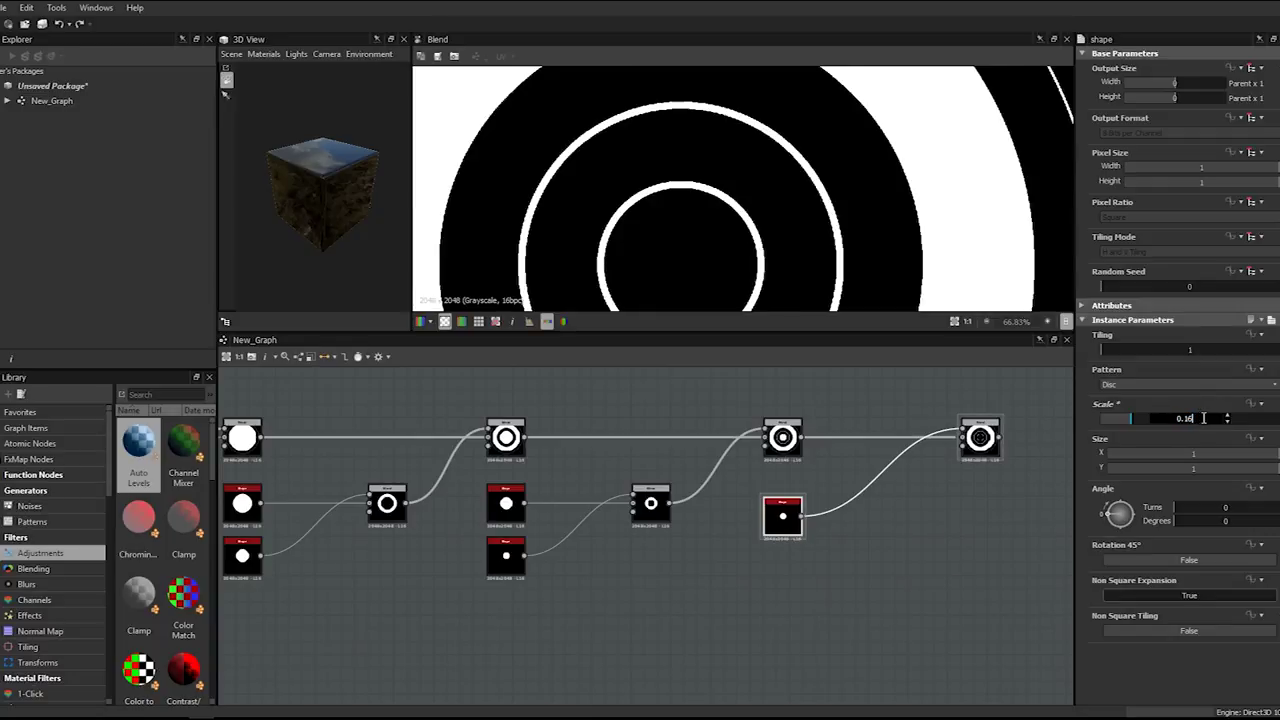
pyautogui.write('7')
pyautogui.press('Return')
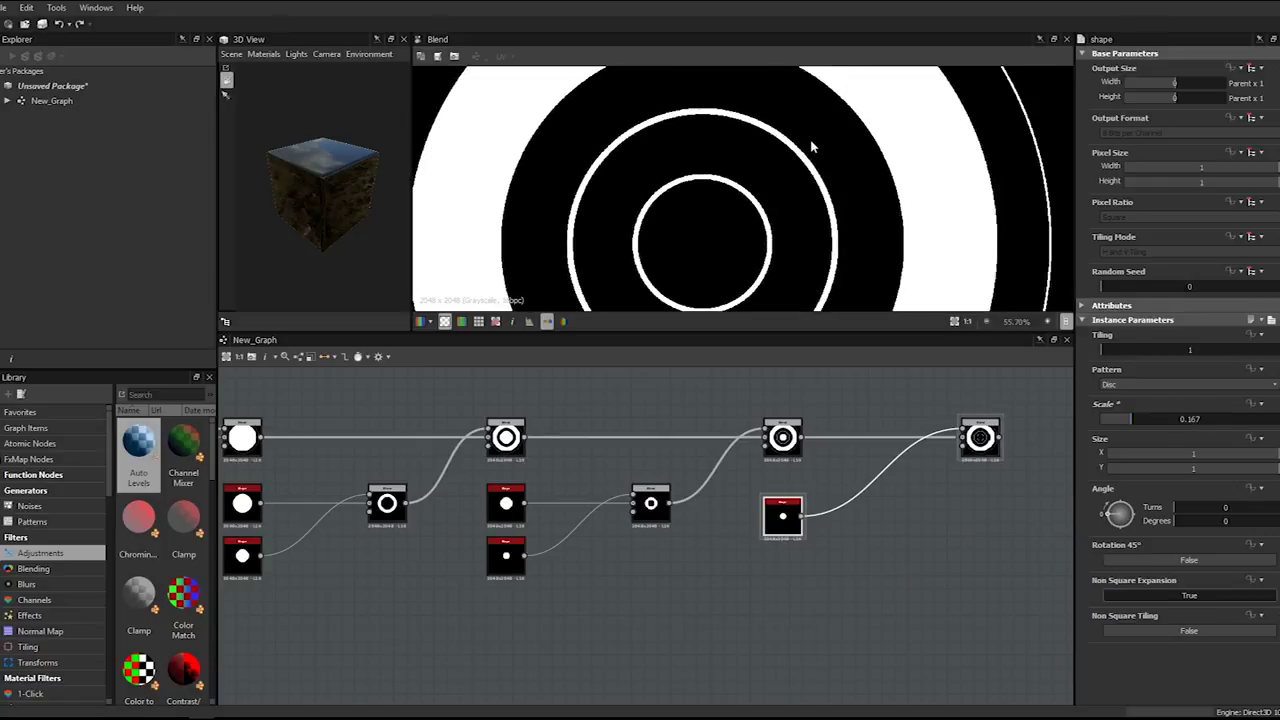
pyautogui.scroll(-3, 811, 147)
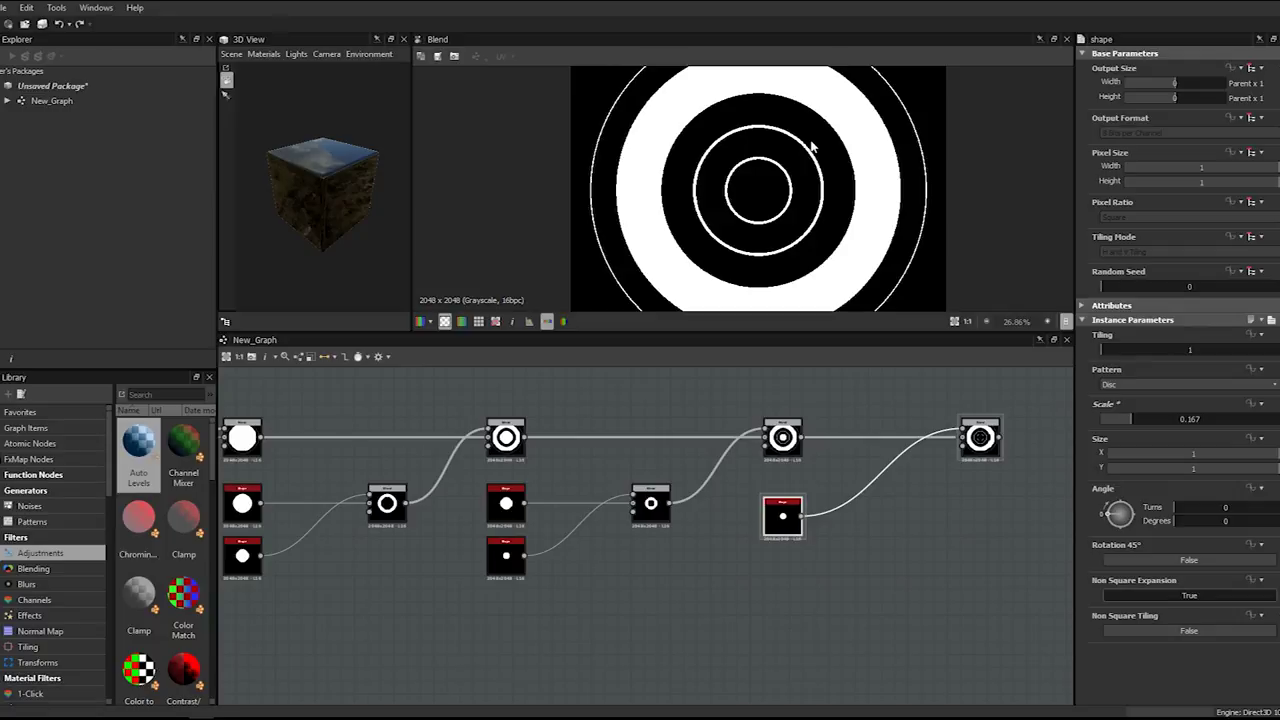
pyautogui.scroll(-3, 811, 147)
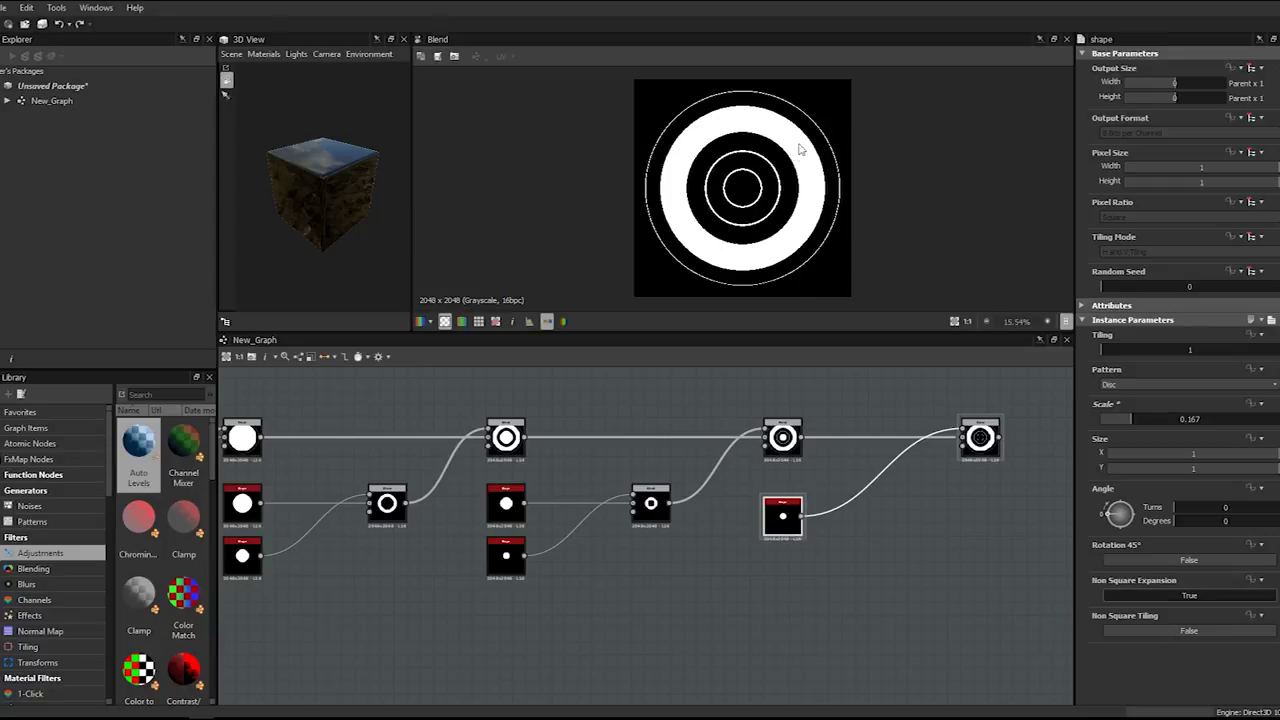
# - Adjust the scale of the second ring's upper disc to 0.56 to narrow the wide white band
pyautogui.moveTo(262, 521); pyautogui.dragTo(400, 506, button='middle')
pyautogui.scroll(1, 400, 506)
pyautogui.click(400, 506)
pyautogui.moveTo(1191, 420); pyautogui.dragTo(1201, 425)
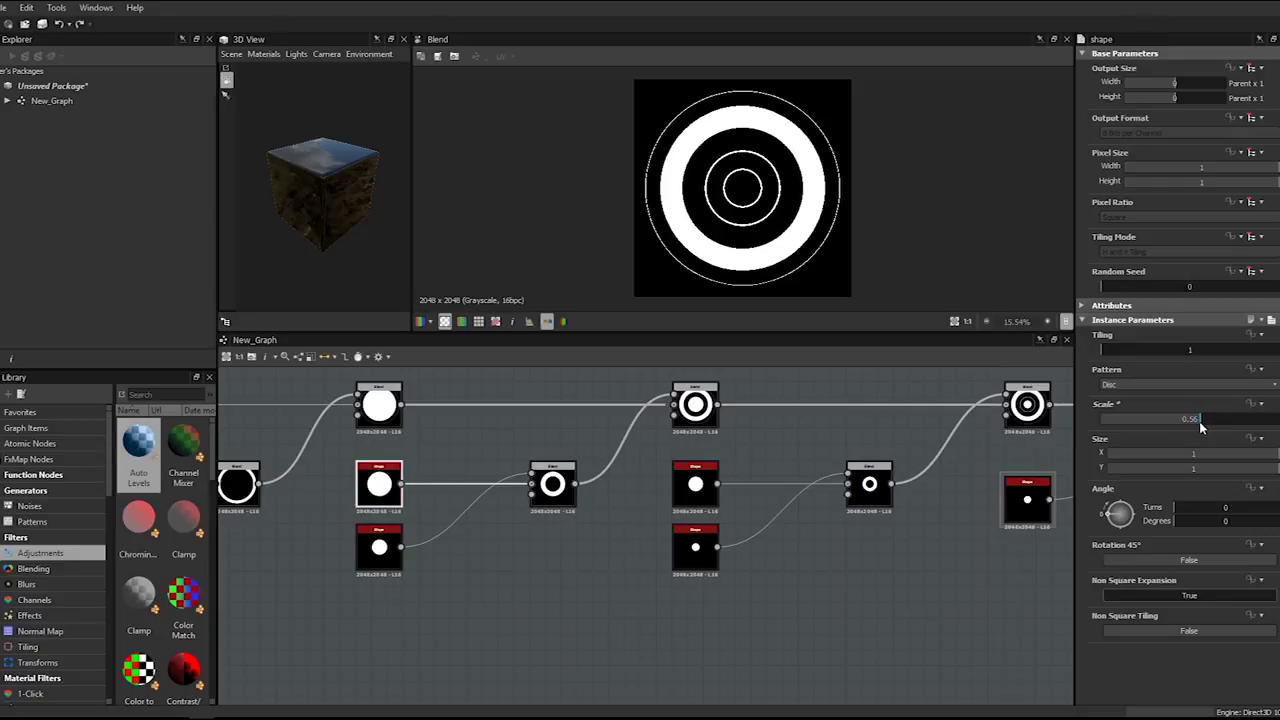
# - Raise the scale of the second ring's lower disc to 0.38
pyautogui.click(379, 547)
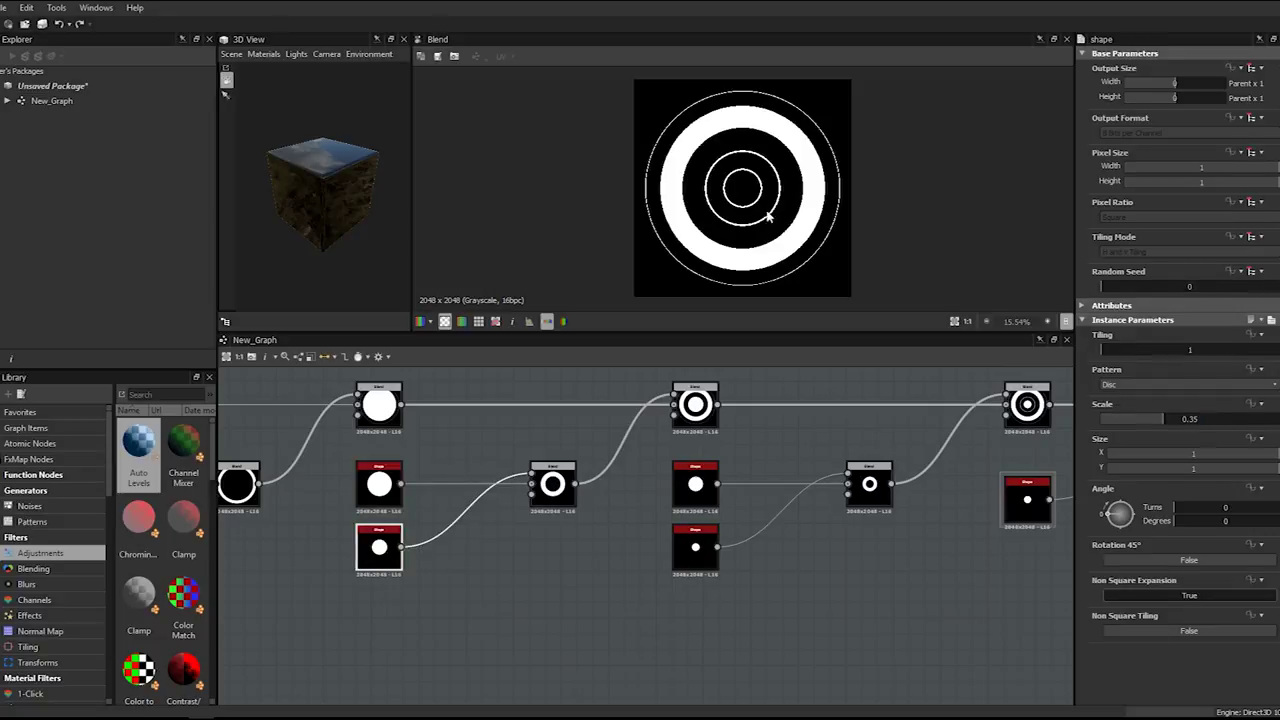
pyautogui.scroll(4, 752, 183)
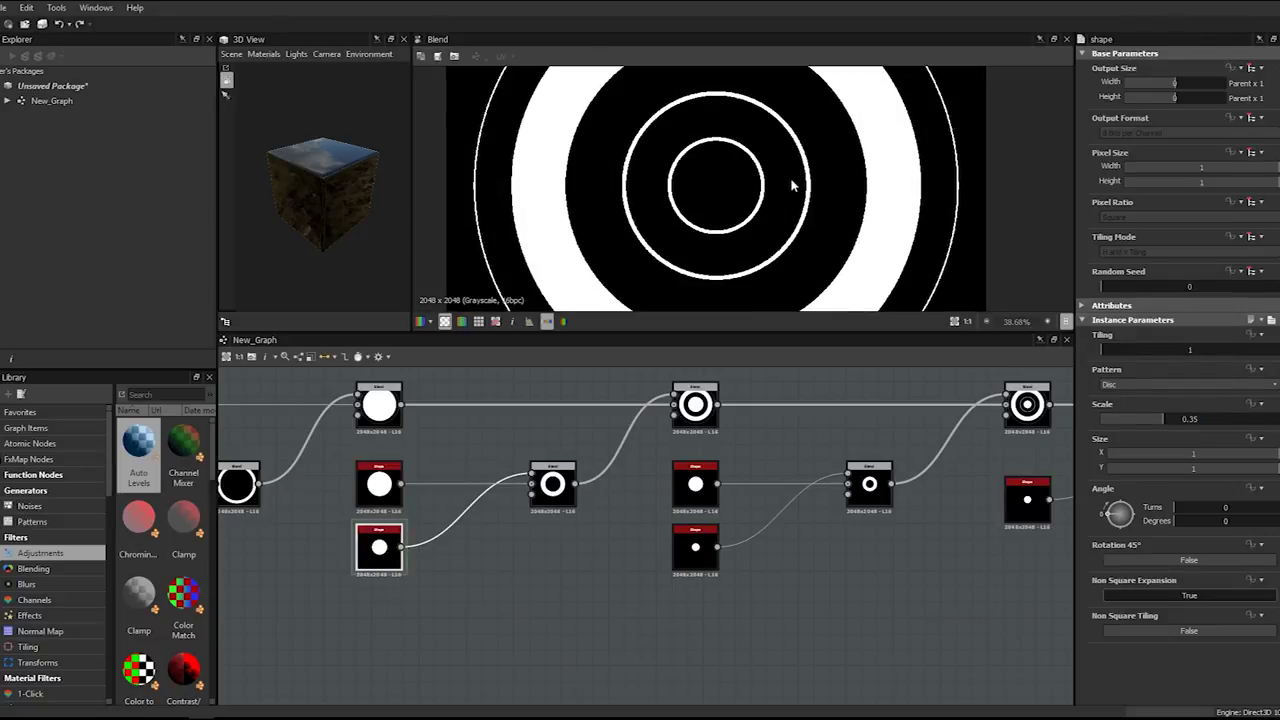
pyautogui.scroll(-1, 642, 446)
pyautogui.scroll(-1, 642, 446)
pyautogui.moveTo(642, 446); pyautogui.dragTo(749, 452, button='middle')
pyautogui.moveTo(1165, 422); pyautogui.dragTo(1168, 421)
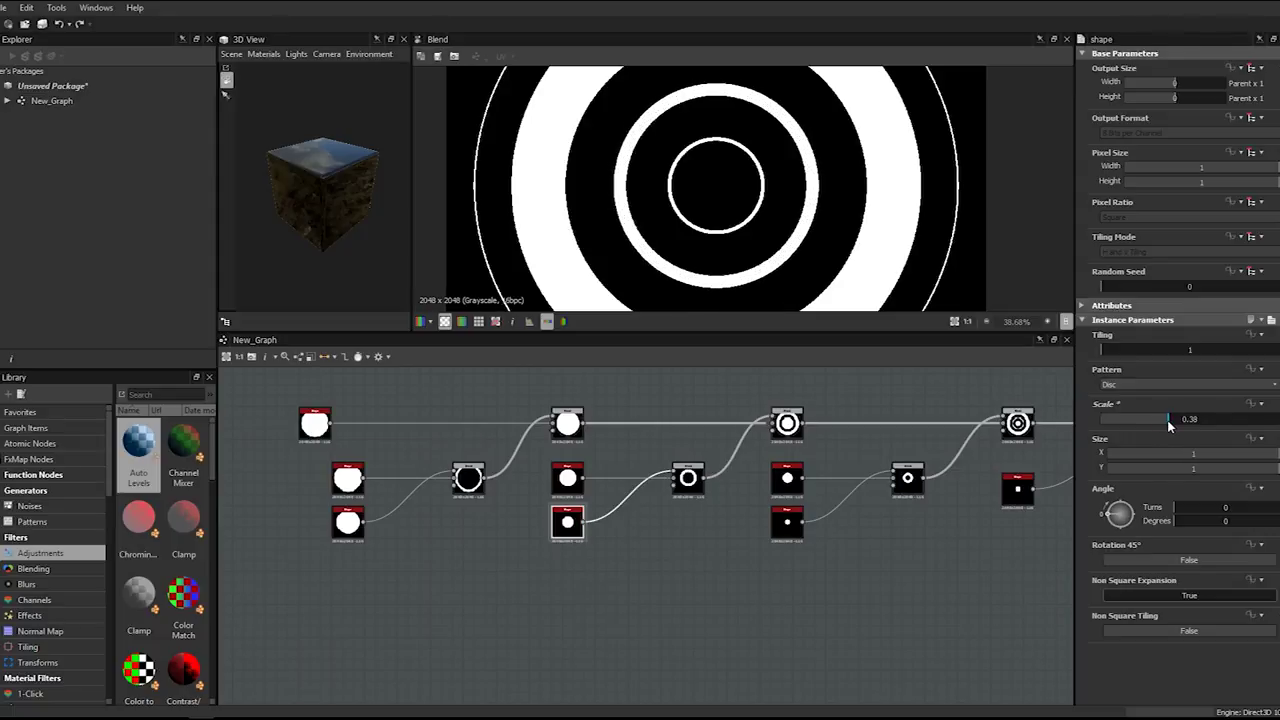
# - Adjust the scale of the third ring's upper disc to 0.37 to thin the middle white ring
pyautogui.scroll(-1, 934, 467)
pyautogui.moveTo(934, 467); pyautogui.dragTo(692, 480, button='middle')
pyautogui.click(568, 489)
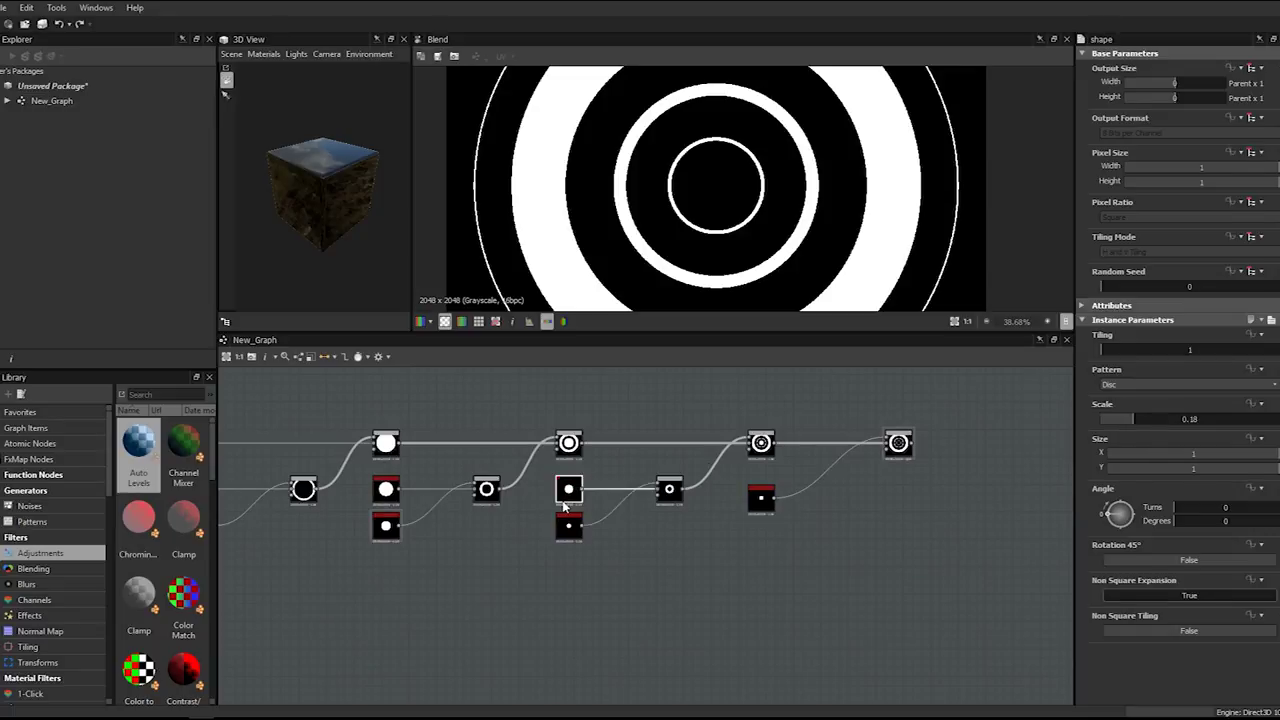
pyautogui.moveTo(1170, 423); pyautogui.dragTo(1163, 426)
pyautogui.scroll(-2, 865, 229)
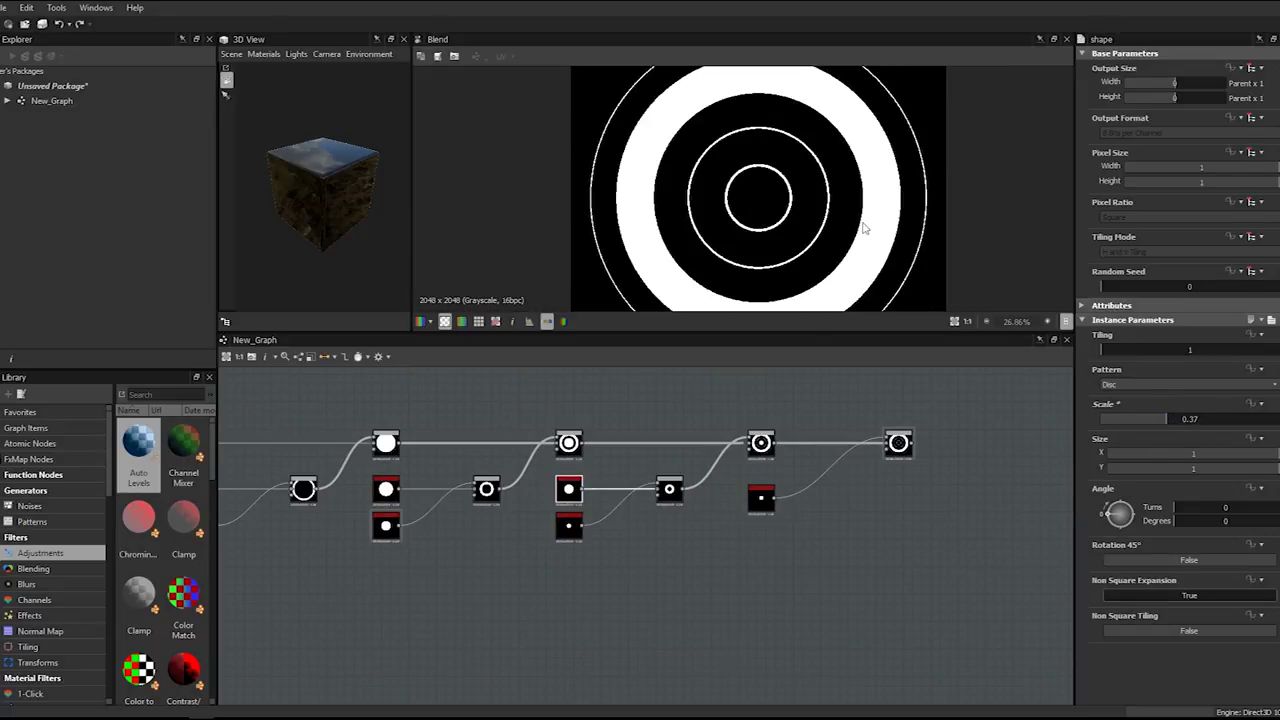
# - Examine the widths and spacing of the thin inner rings and review the whole node chain
pyautogui.scroll(3, 771, 193)
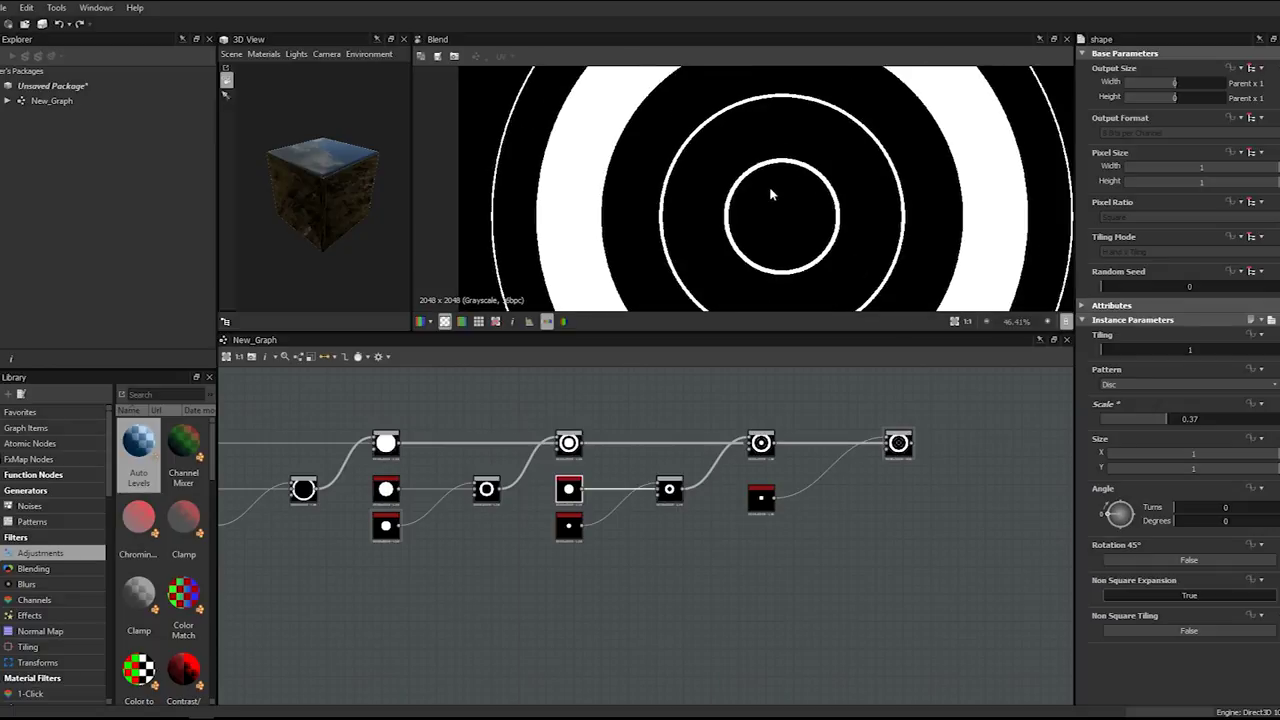
pyautogui.scroll(2, 770, 194)
pyautogui.scroll(-3, 770, 194)
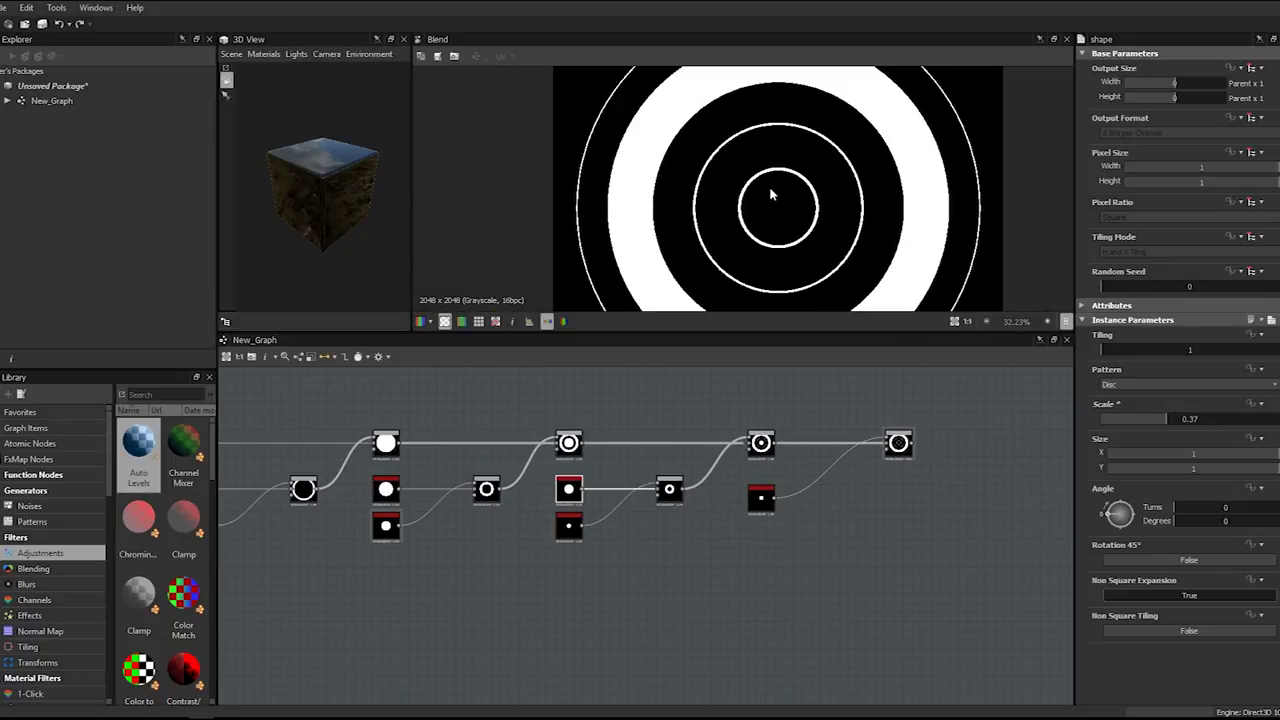
pyautogui.scroll(3, 741, 209)
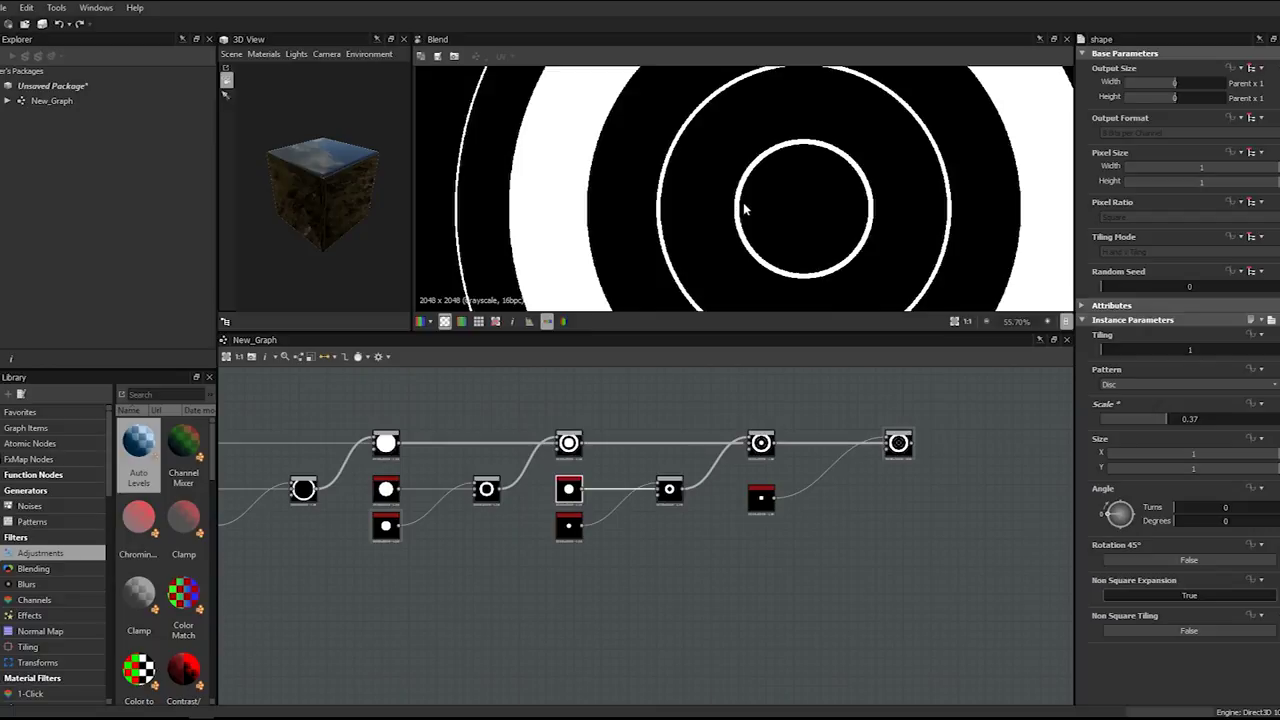
pyautogui.scroll(-5, 588, 540)
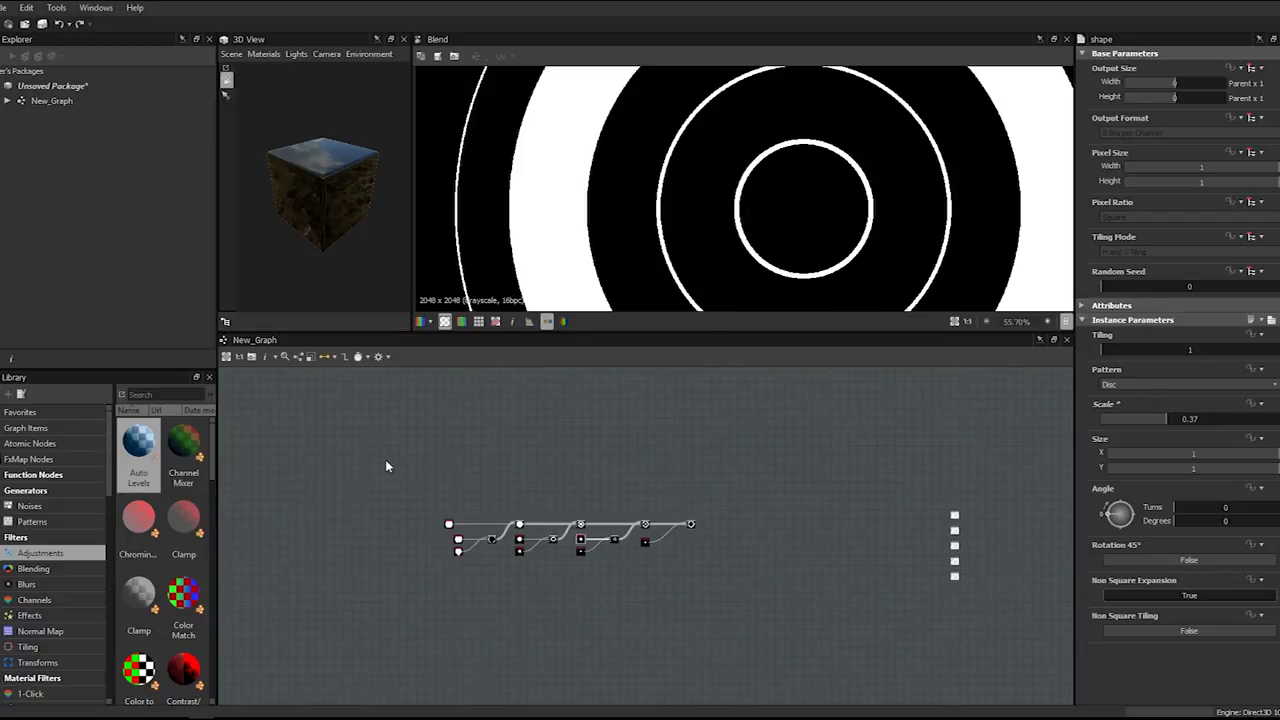
pyautogui.moveTo(690, 526); pyautogui.dragTo(580, 522, button='middle')
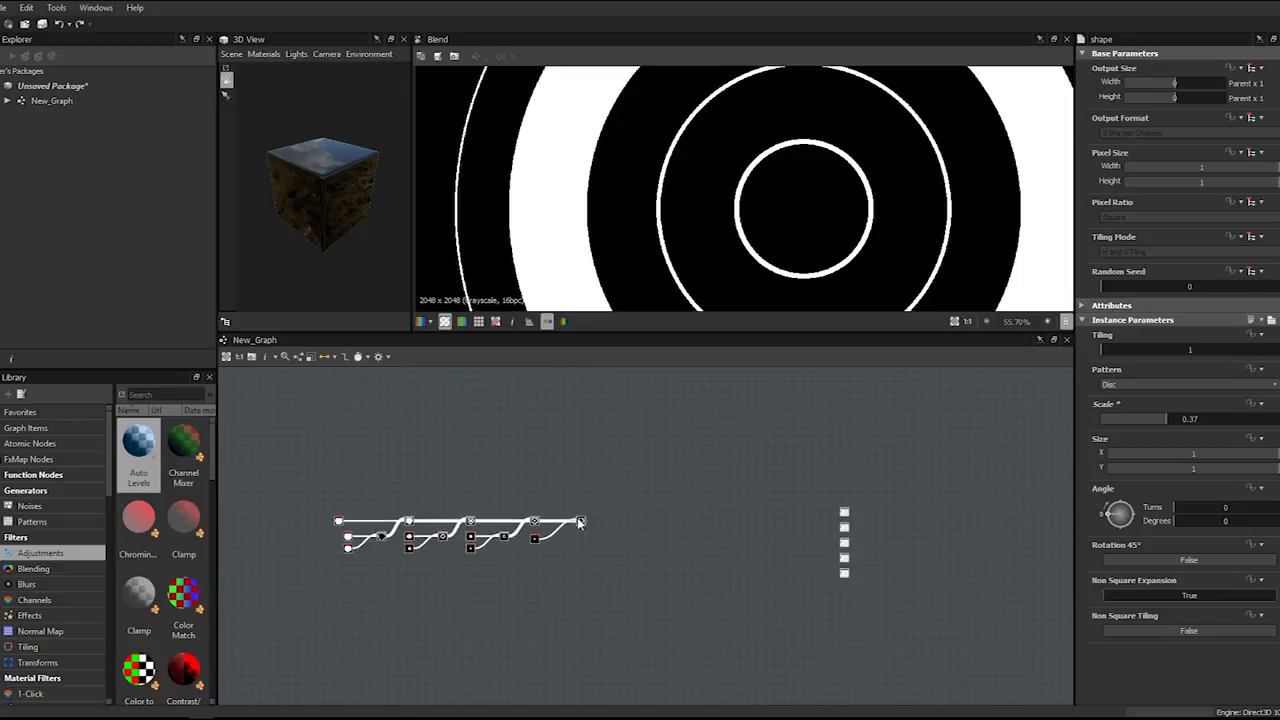
pyautogui.moveTo(454, 488); pyautogui.dragTo(560, 466, button='middle')
pyautogui.moveTo(377, 449); pyautogui.dragTo(757, 620)
pyautogui.click(797, 633)
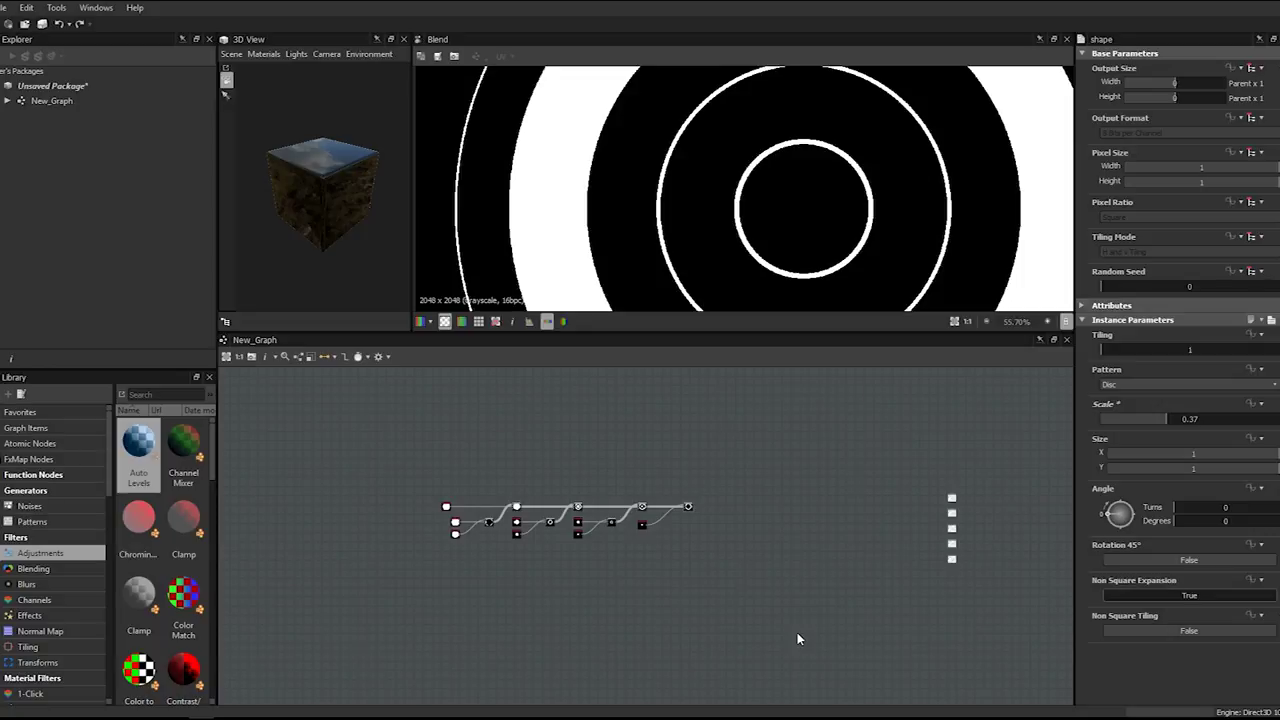
# - Move the first disc Shape farther to the left of the rest of the node chain
pyautogui.scroll(4, 576, 542)
pyautogui.scroll(-1, 576, 542)
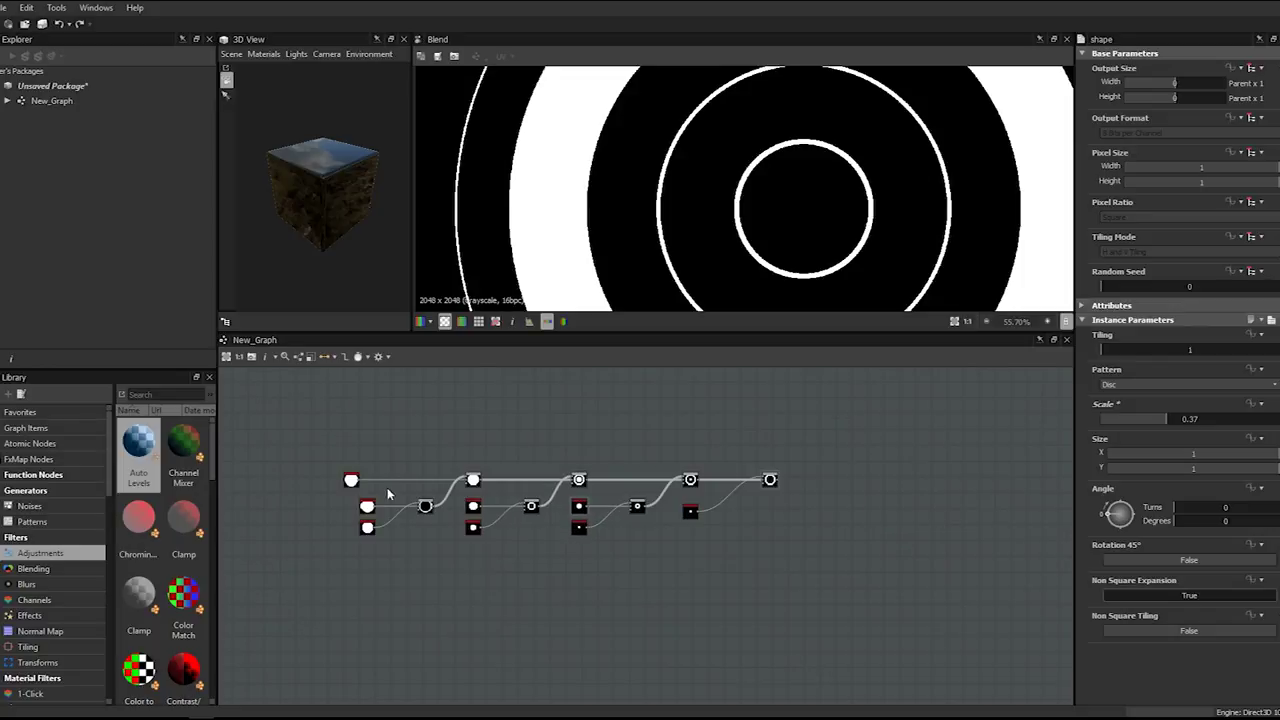
pyautogui.moveTo(348, 481); pyautogui.dragTo(310, 484)
pyautogui.scroll(-2, 756, 589)
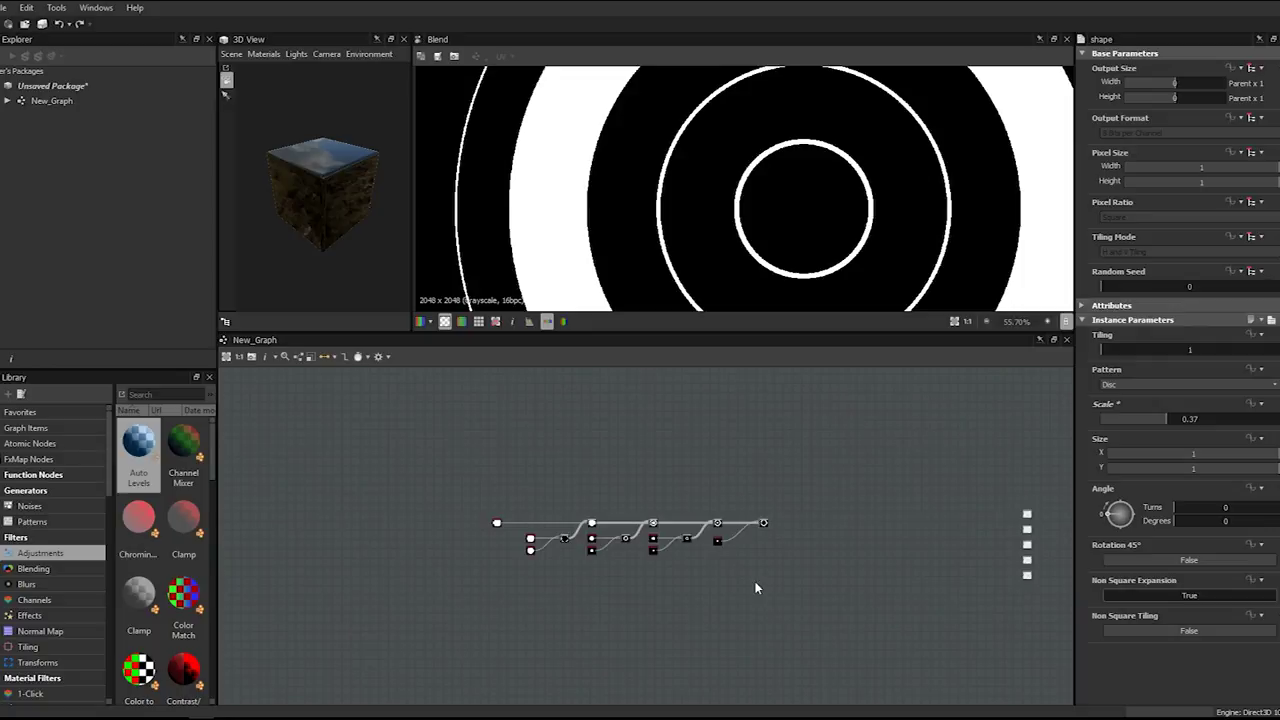
# - Select the whole ring node chain and enclose it in a Frame
pyautogui.moveTo(437, 456); pyautogui.dragTo(874, 652)
pyautogui.click(365, 398)
pyautogui.moveTo(365, 398); pyautogui.dragTo(821, 563)
pyautogui.press('space')
pyautogui.write('frame')
pyautogui.press('Return')
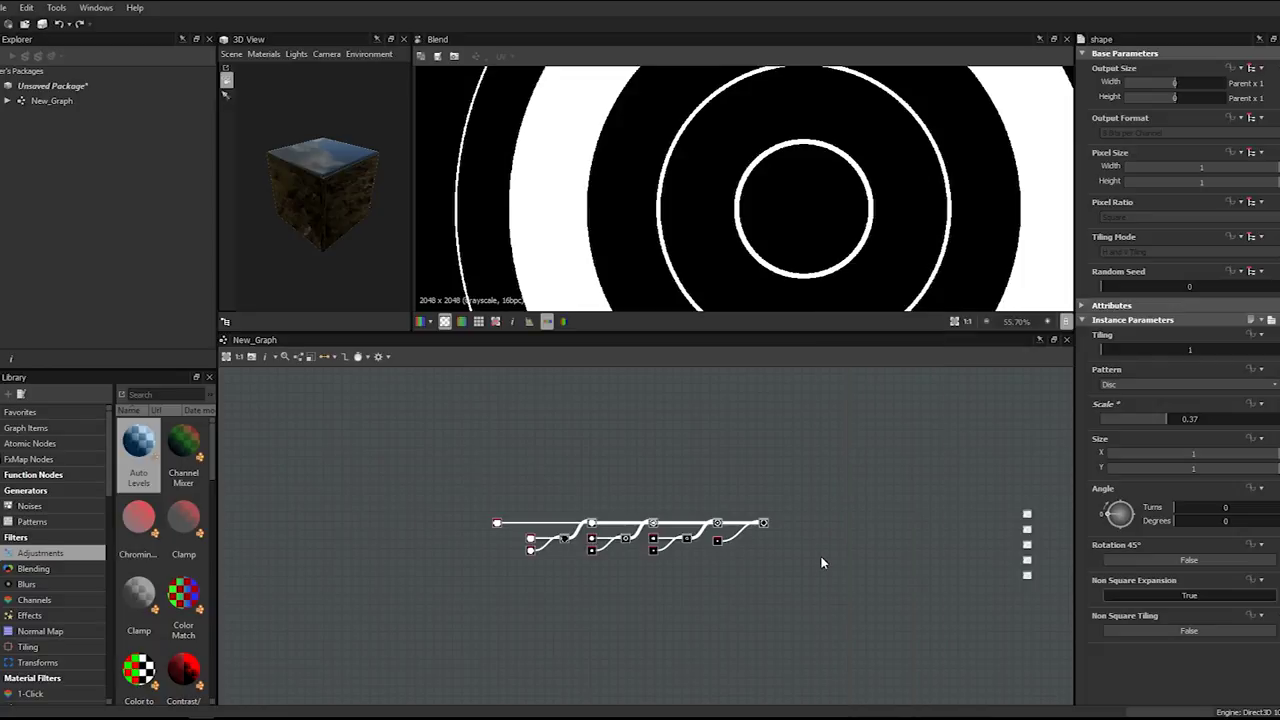
# - Extend the frame downward and to the right of the nodes, and move it with its contents up and left
pyautogui.scroll(1, 821, 563)
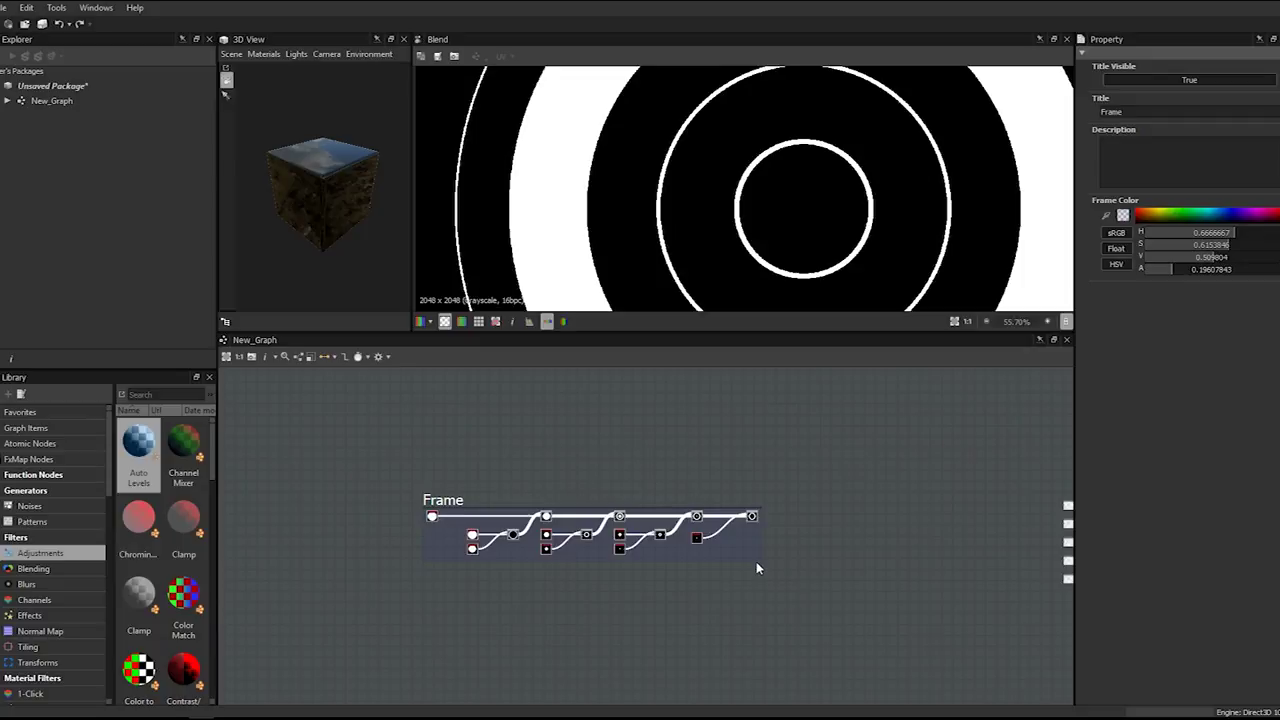
pyautogui.moveTo(754, 560); pyautogui.dragTo(764, 660)
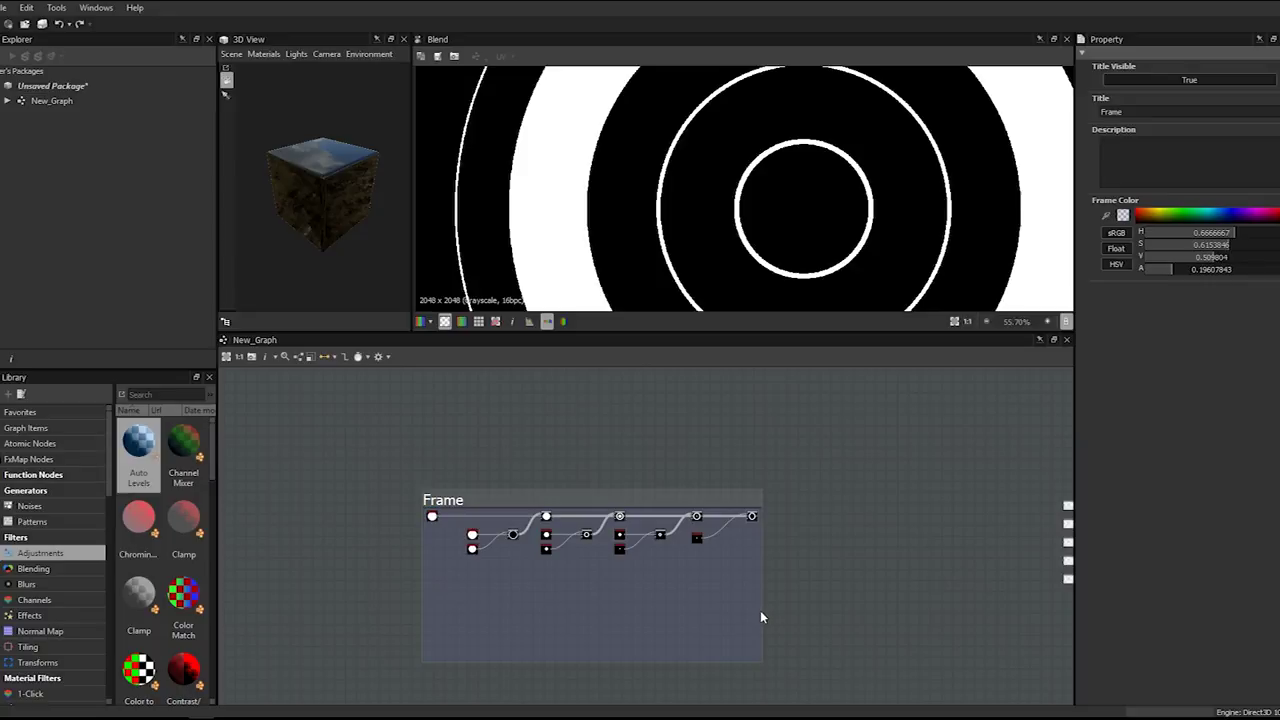
pyautogui.moveTo(757, 610); pyautogui.dragTo(842, 612)
pyautogui.moveTo(471, 499); pyautogui.dragTo(346, 443)
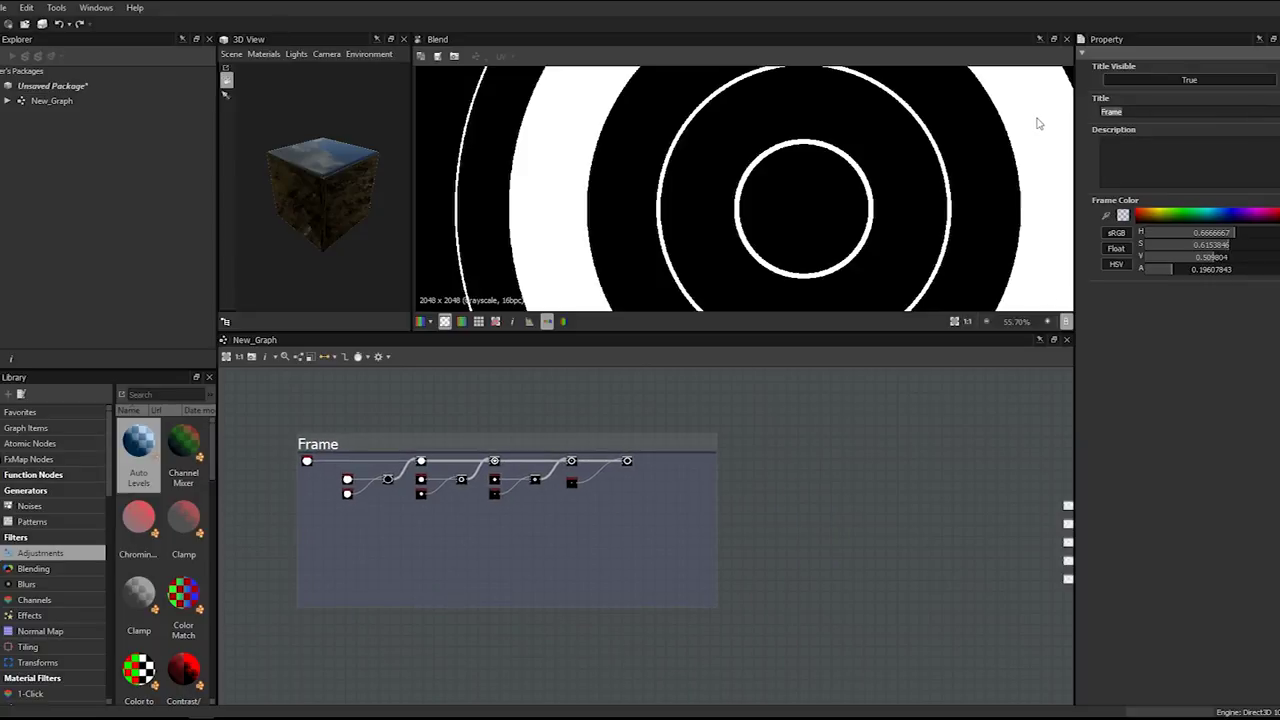
# - Title the frame Pattern and shift it with its nodes slightly up and left in the graph
pyautogui.write('Pattern')
pyautogui.moveTo(332, 443); pyautogui.dragTo(275, 429)
pyautogui.scroll(1, 341, 484)
pyautogui.moveTo(381, 520); pyautogui.dragTo(422, 491, button='middle')
pyautogui.scroll(-2, 421, 490)
pyautogui.scroll(1, 421, 490)
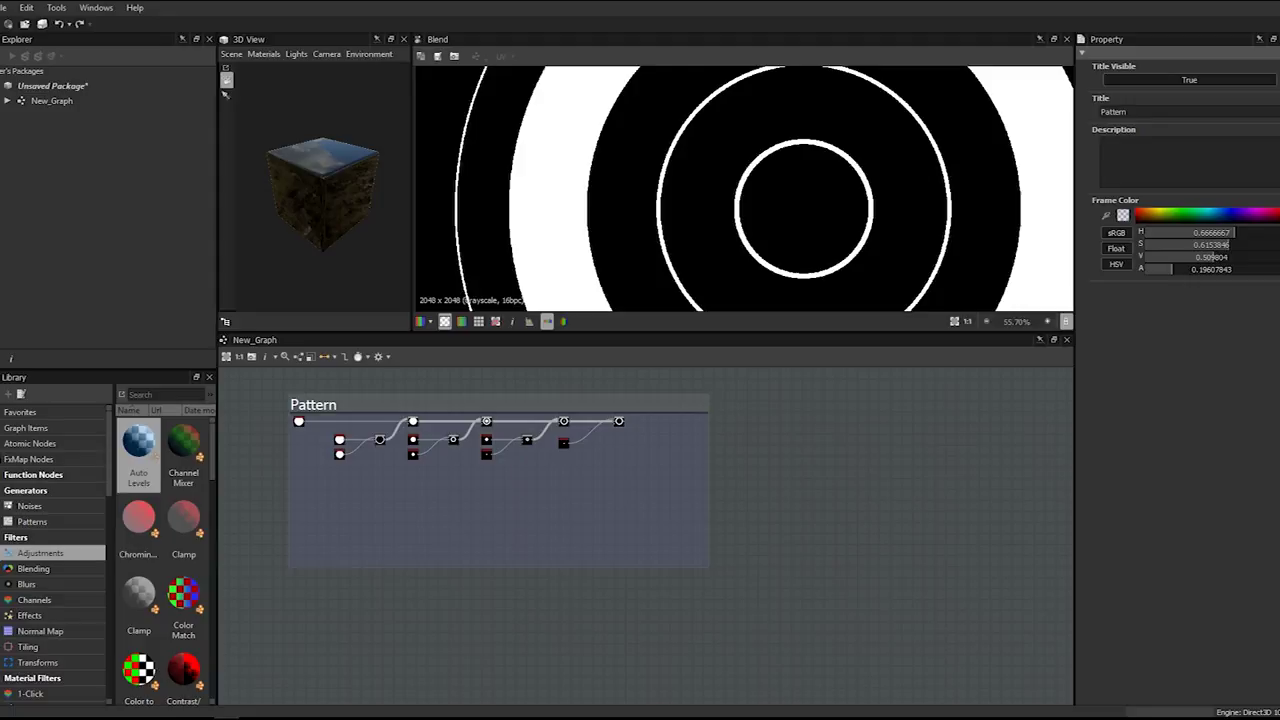
# - Inspect the New_Graph_basecolor reference, comparing the full ornament with a close view of the angular motifs in its outer band
pyautogui.scroll(2, 633, 267)
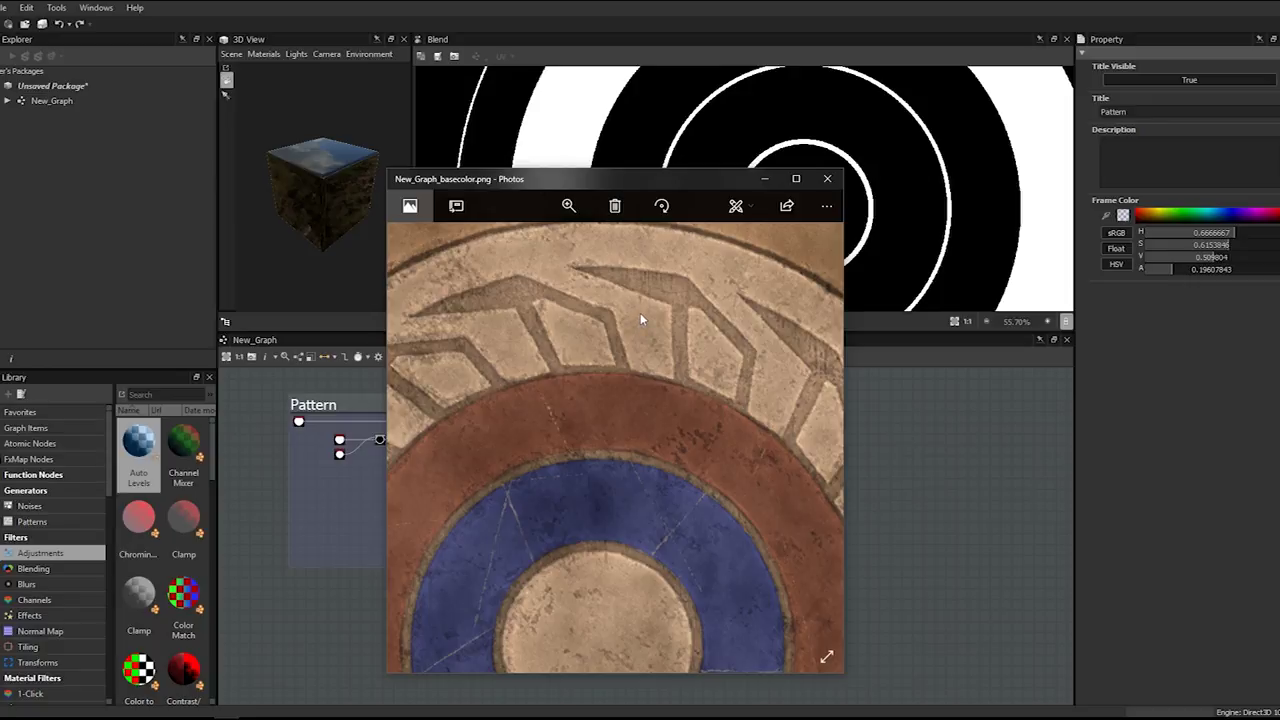
pyautogui.doubleClick(638, 312)
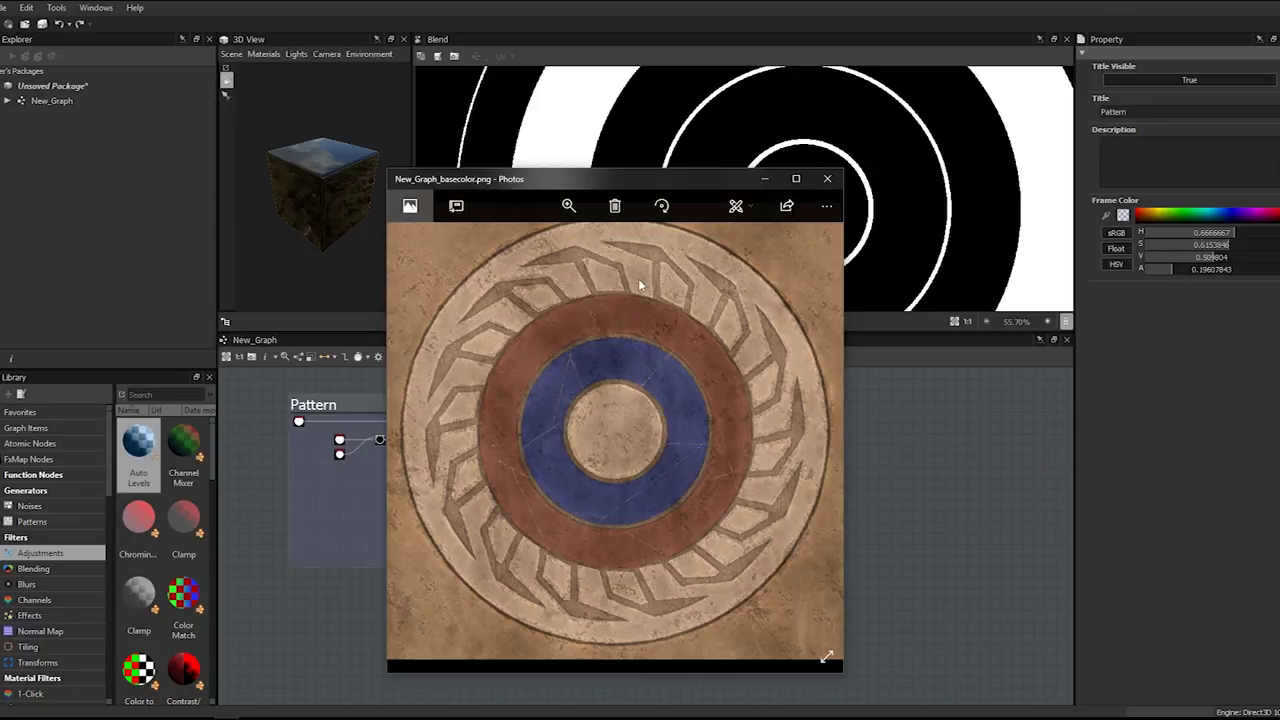
pyautogui.doubleClick(638, 278)
pyautogui.moveTo(638, 278); pyautogui.dragTo(640, 351)
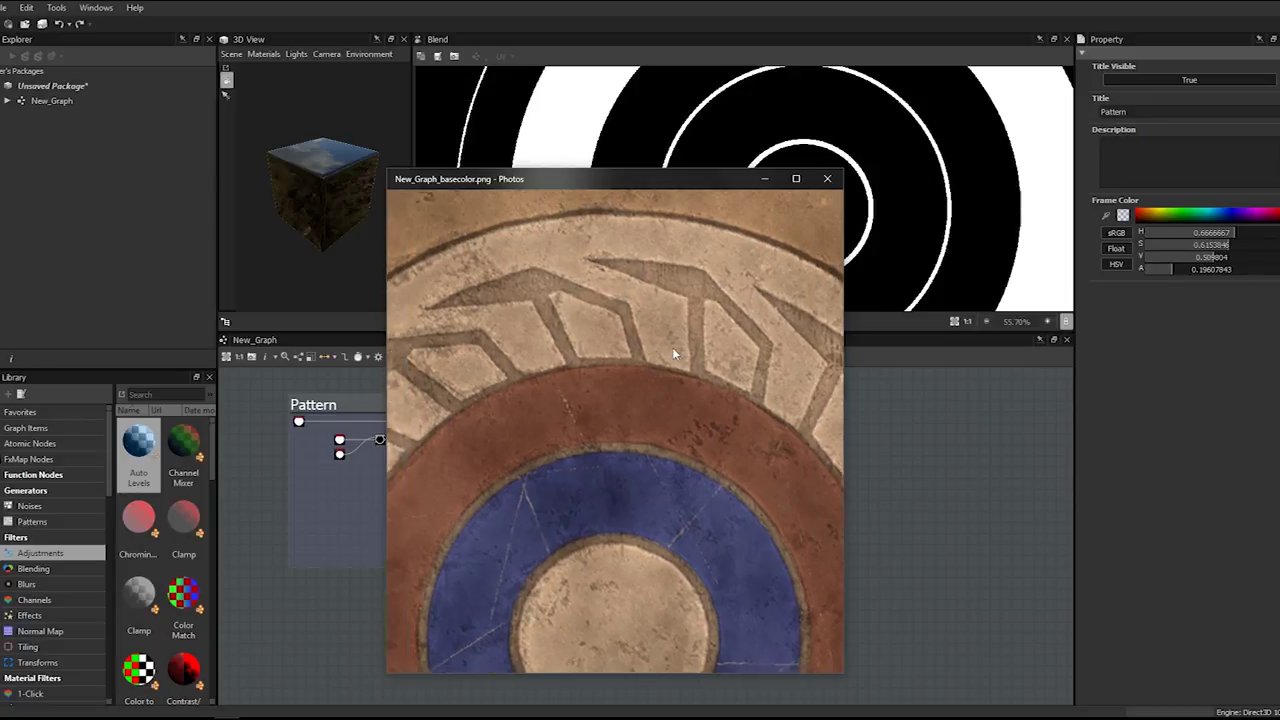
pyautogui.moveTo(620, 180); pyautogui.dragTo(591, 185)
pyautogui.click(798, 185)
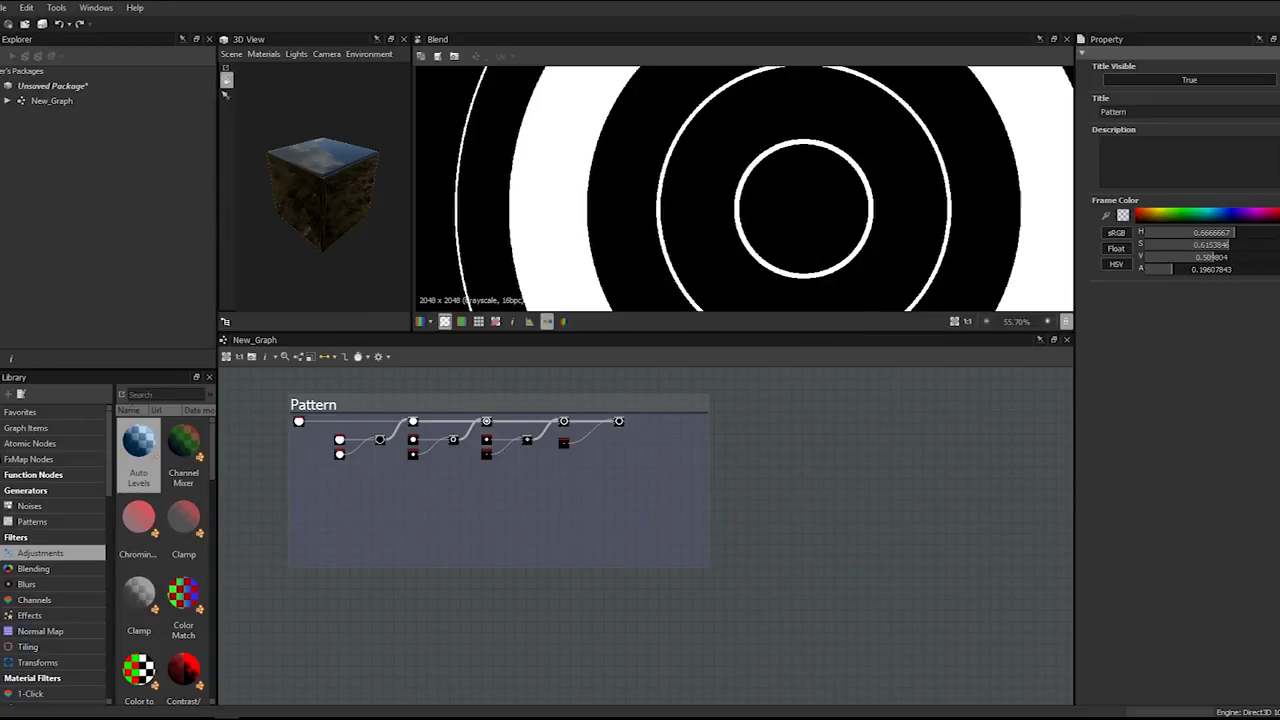
# - Add a Blend node in the free area of the Pattern frame and connect the last Subtract Blend's output to it
pyautogui.scroll(3, 481, 477)
pyautogui.scroll(-1, 481, 484)
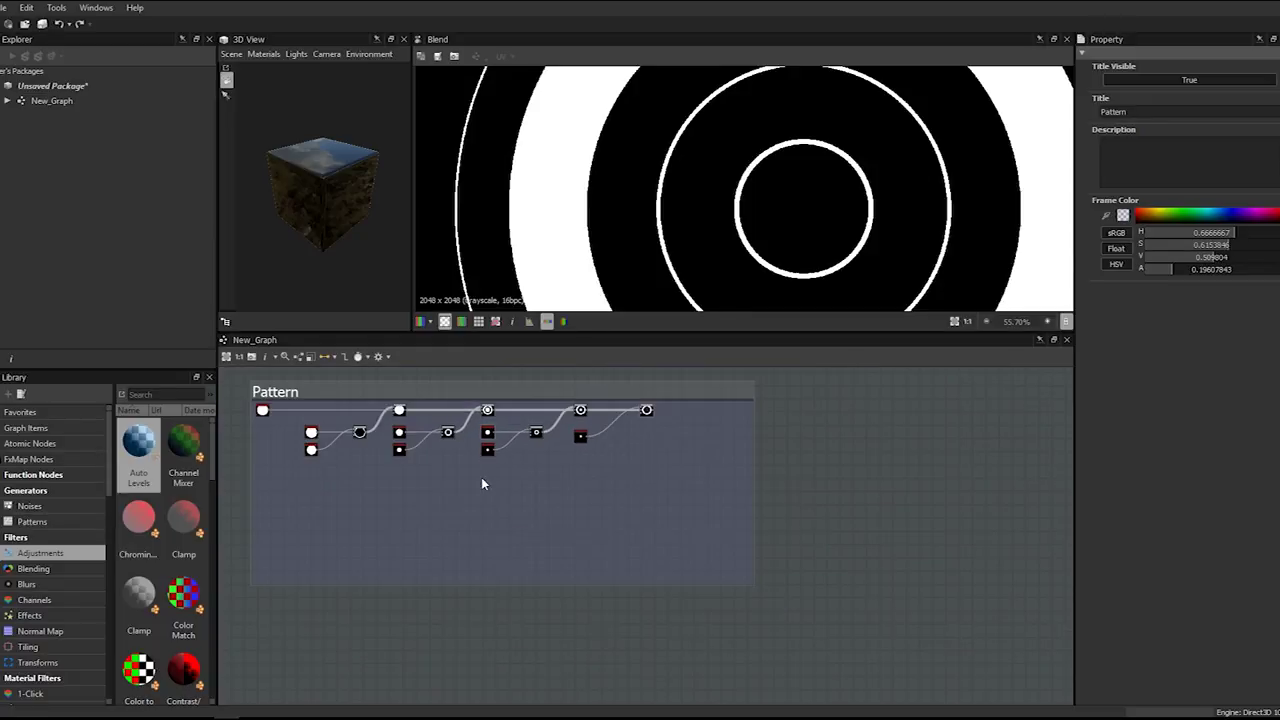
pyautogui.scroll(-2, 726, 268)
pyautogui.scroll(-2, 748, 212)
pyautogui.scroll(-1, 713, 155)
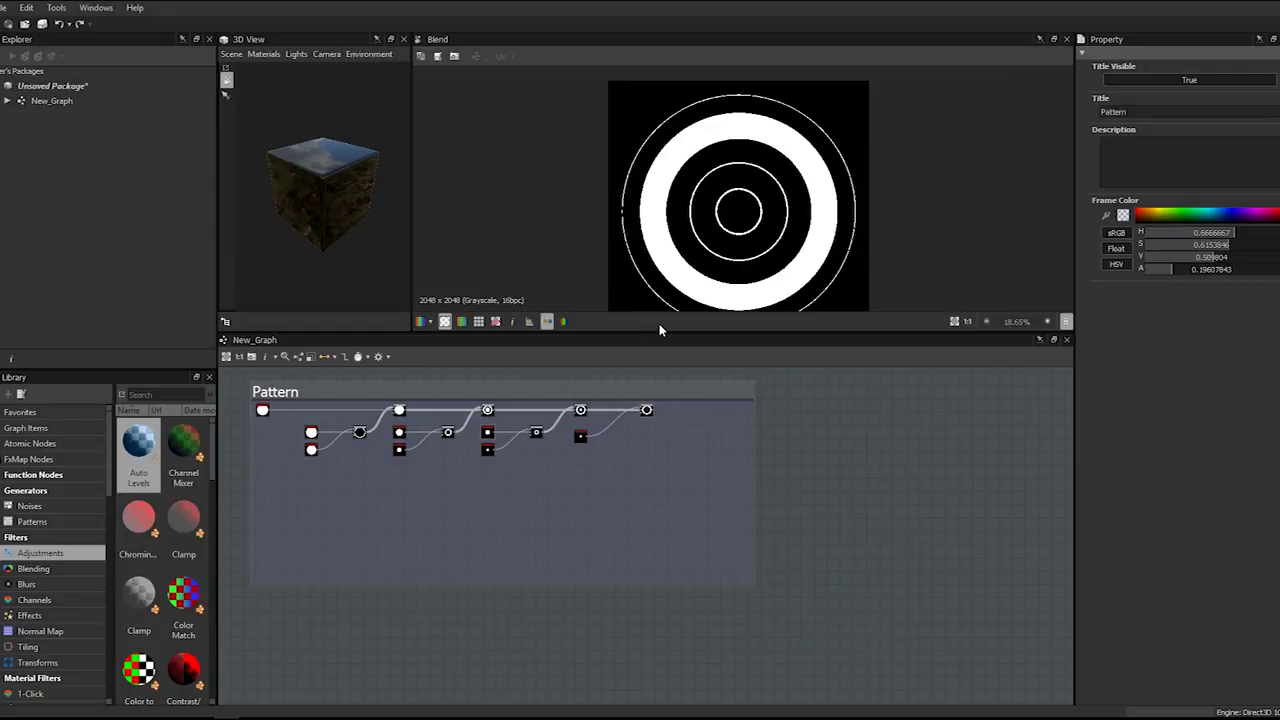
pyautogui.press('space')
pyautogui.write('bl')
pyautogui.press('Return')
pyautogui.doubleClick(688, 496)
pyautogui.moveTo(688, 496); pyautogui.dragTo(726, 499)
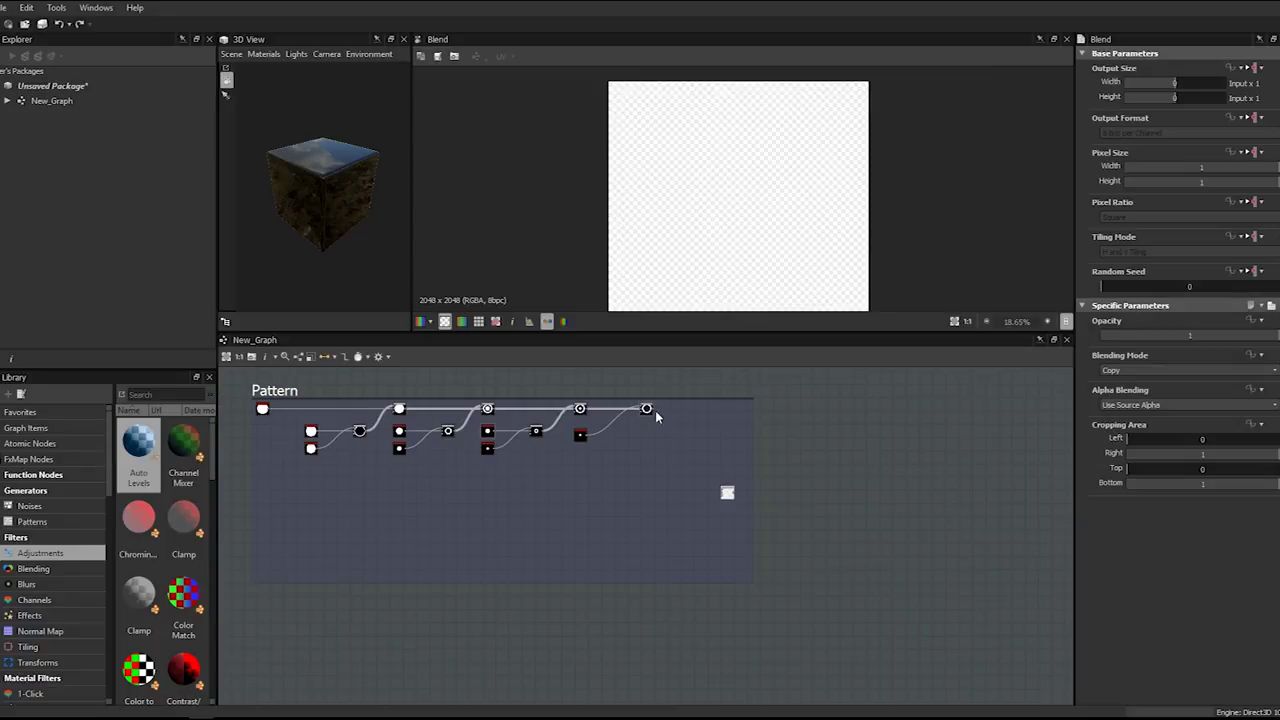
pyautogui.moveTo(654, 409); pyautogui.dragTo(916, 461)
pyautogui.scroll(7, 678, 500)
pyautogui.scroll(-4, 914, 461)
pyautogui.scroll(-4, 620, 486)
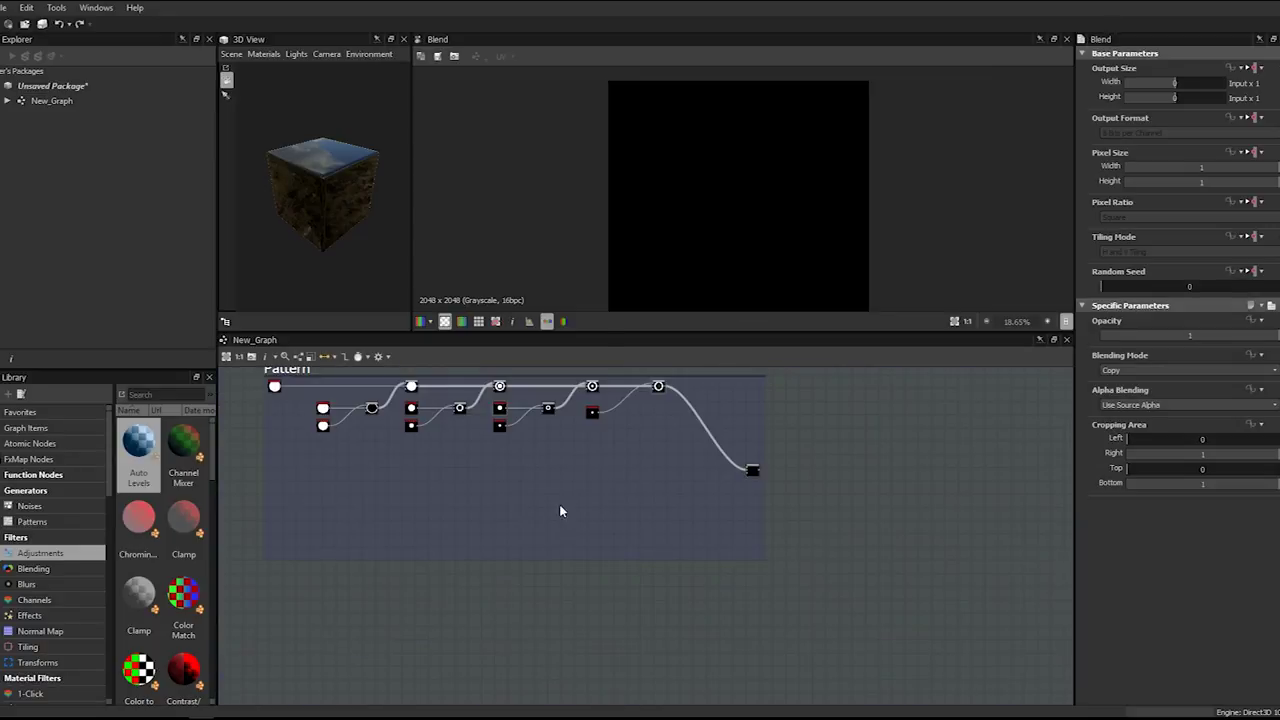
# - Preview the last Subtract Blend, add another Blend level with it at the chain's end, and connect and preview the ring pattern there
pyautogui.scroll(2, 560, 505)
pyautogui.scroll(-2, 605, 497)
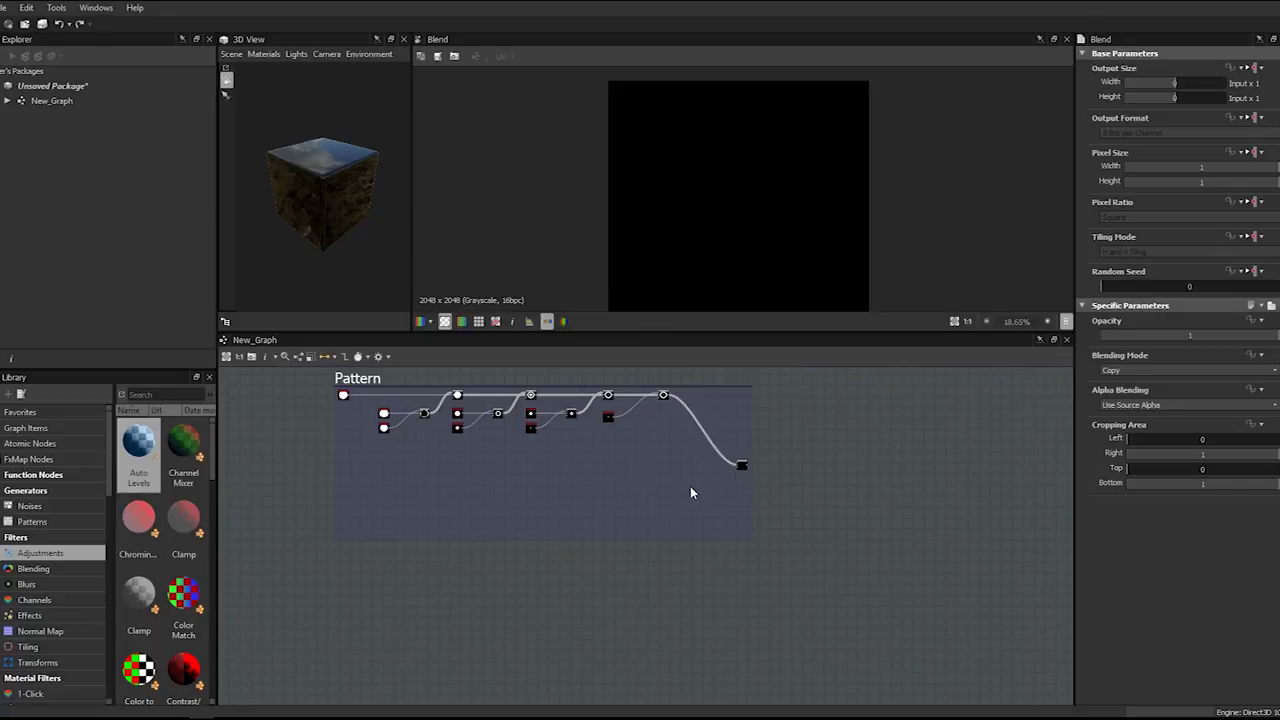
pyautogui.scroll(5, 690, 492)
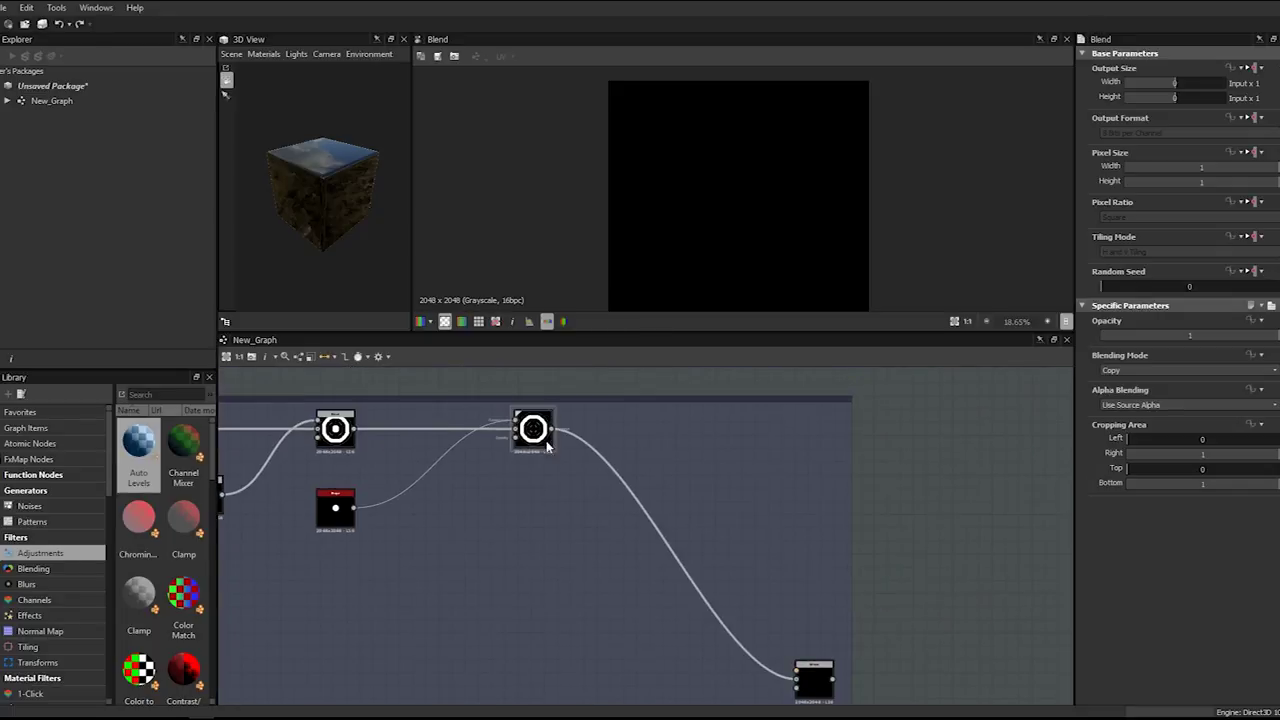
pyautogui.doubleClick(545, 445)
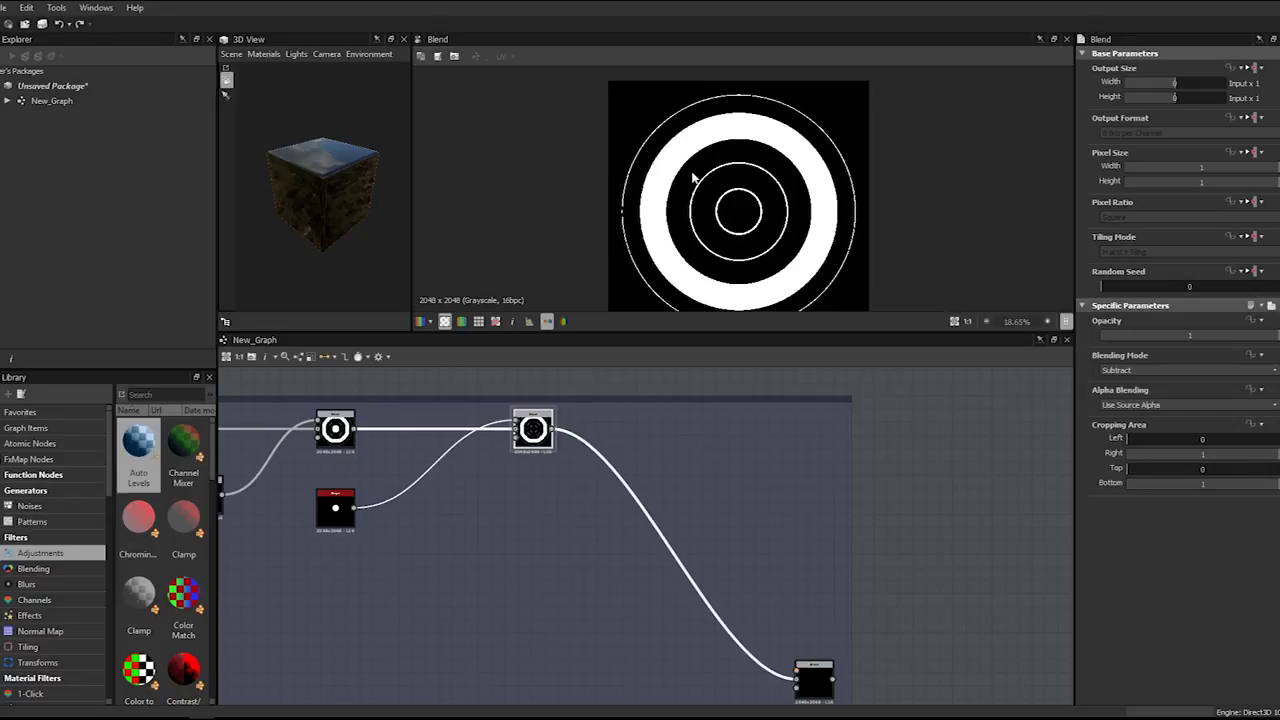
pyautogui.click(665, 440)
pyautogui.press('space')
pyautogui.write('bl')
pyautogui.press('Return')
pyautogui.moveTo(667, 444); pyautogui.dragTo(825, 429)
pyautogui.moveTo(553, 430); pyautogui.dragTo(811, 429)
pyautogui.moveTo(553, 430); pyautogui.dragTo(811, 421)
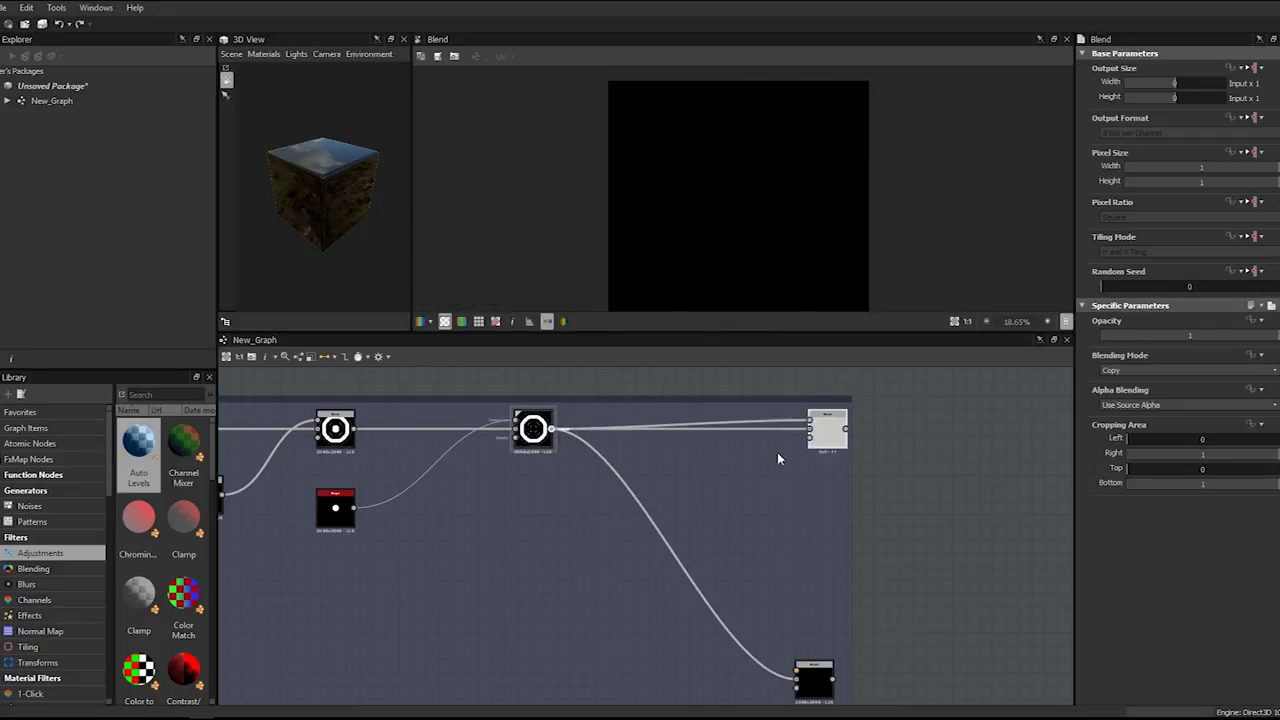
pyautogui.click(830, 438)
pyautogui.moveTo(831, 442); pyautogui.dragTo(831, 444)
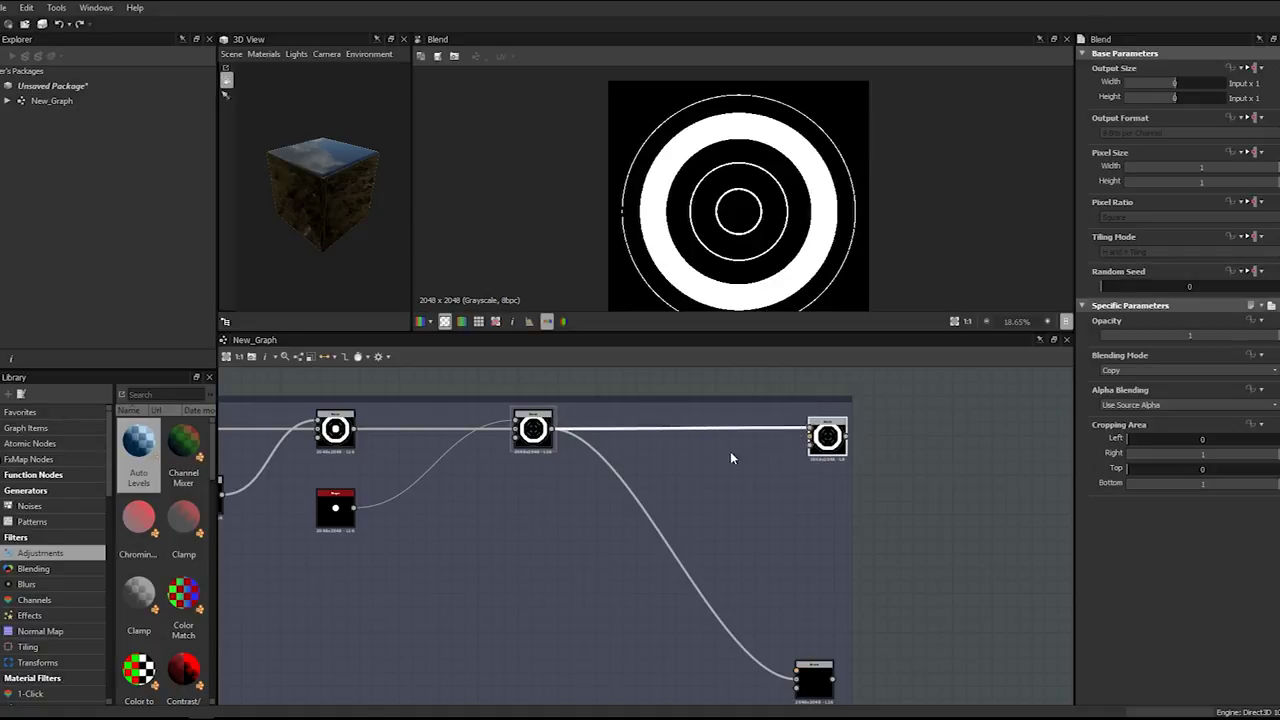
pyautogui.scroll(-3, 782, 439)
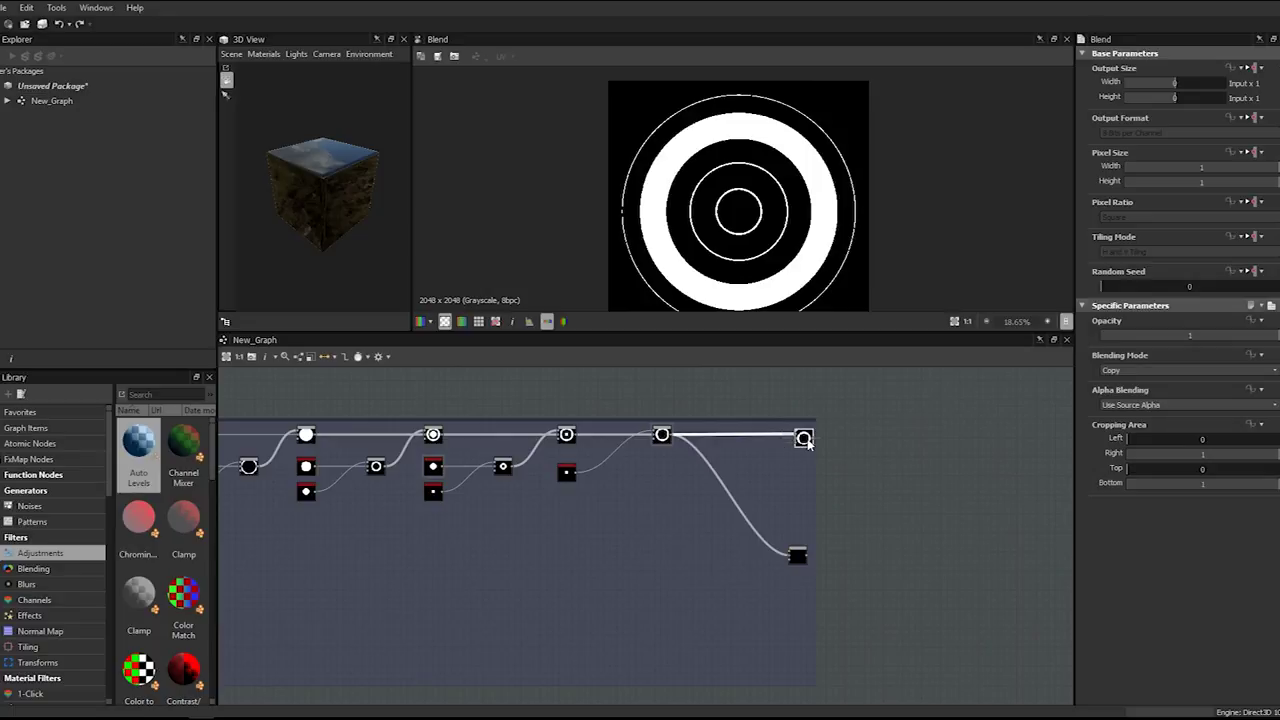
pyautogui.click(655, 438)
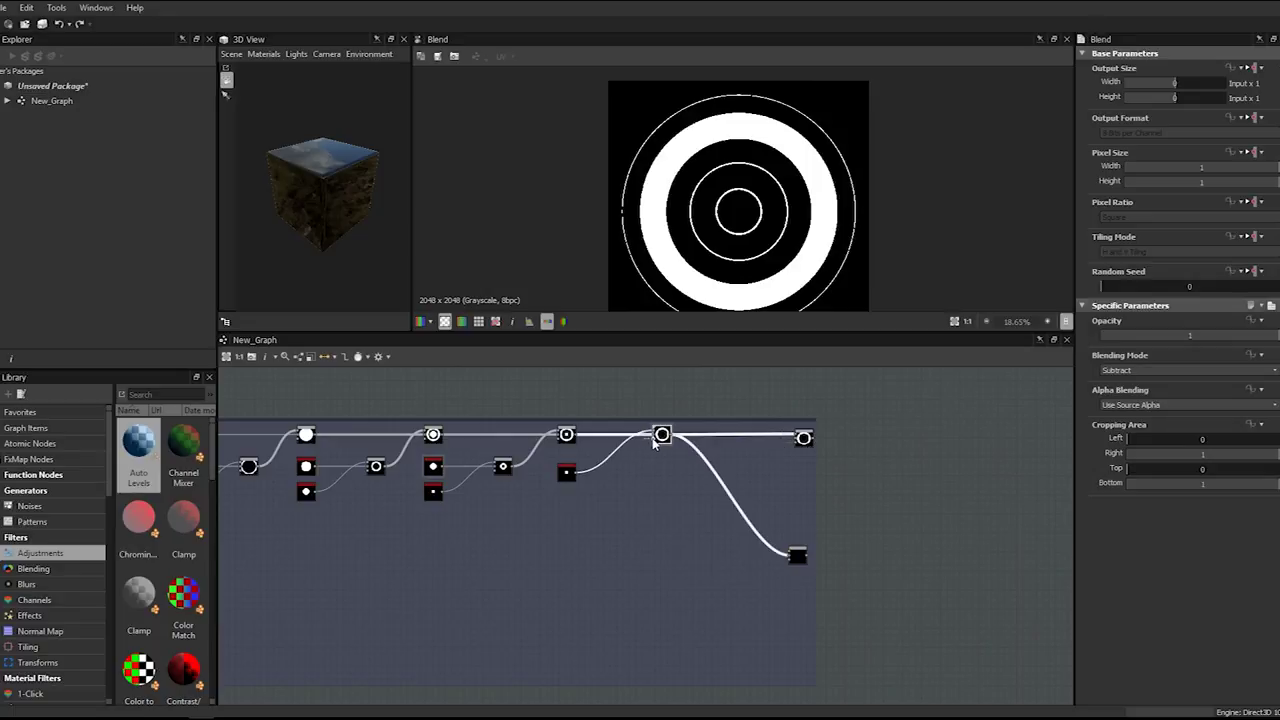
pyautogui.click(803, 441)
pyautogui.press('Up')
pyautogui.press('Up')
pyautogui.scroll(-3, 808, 443)
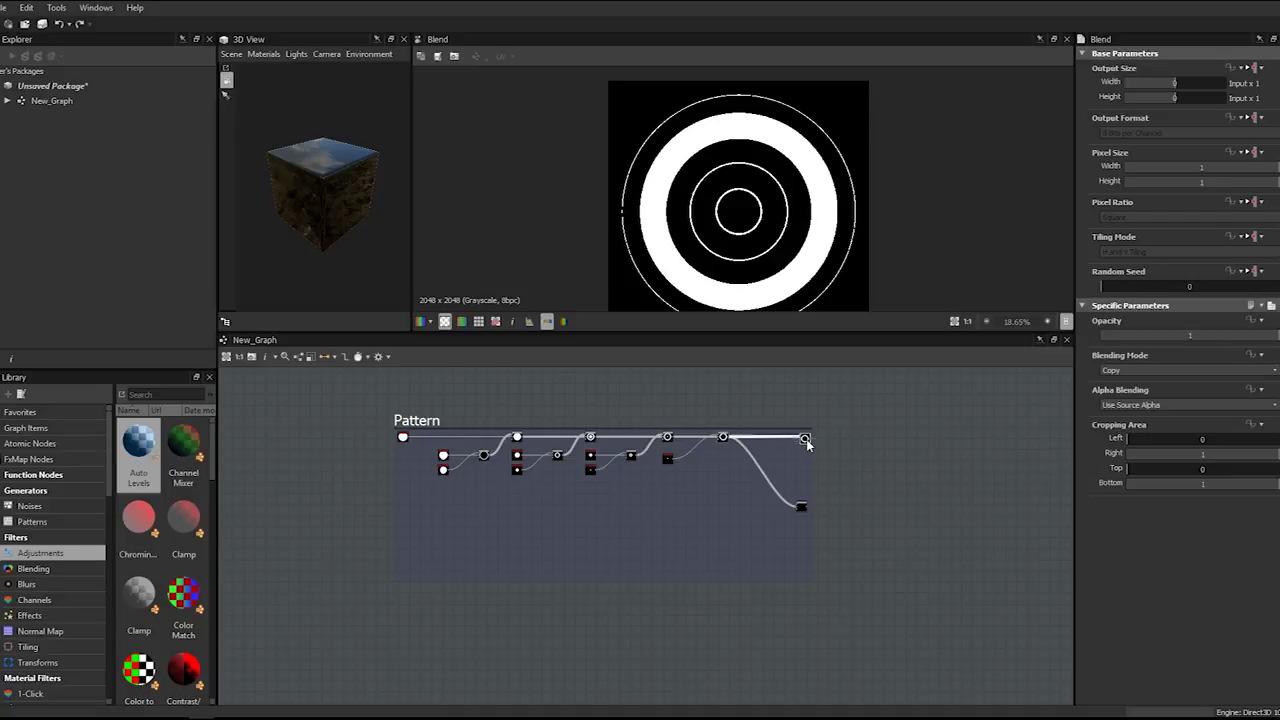
# - Bring the New_Graph_basecolor reference over the graph to study how the motif repeats around the circle, and move it away again
pyautogui.scroll(4, 808, 443)
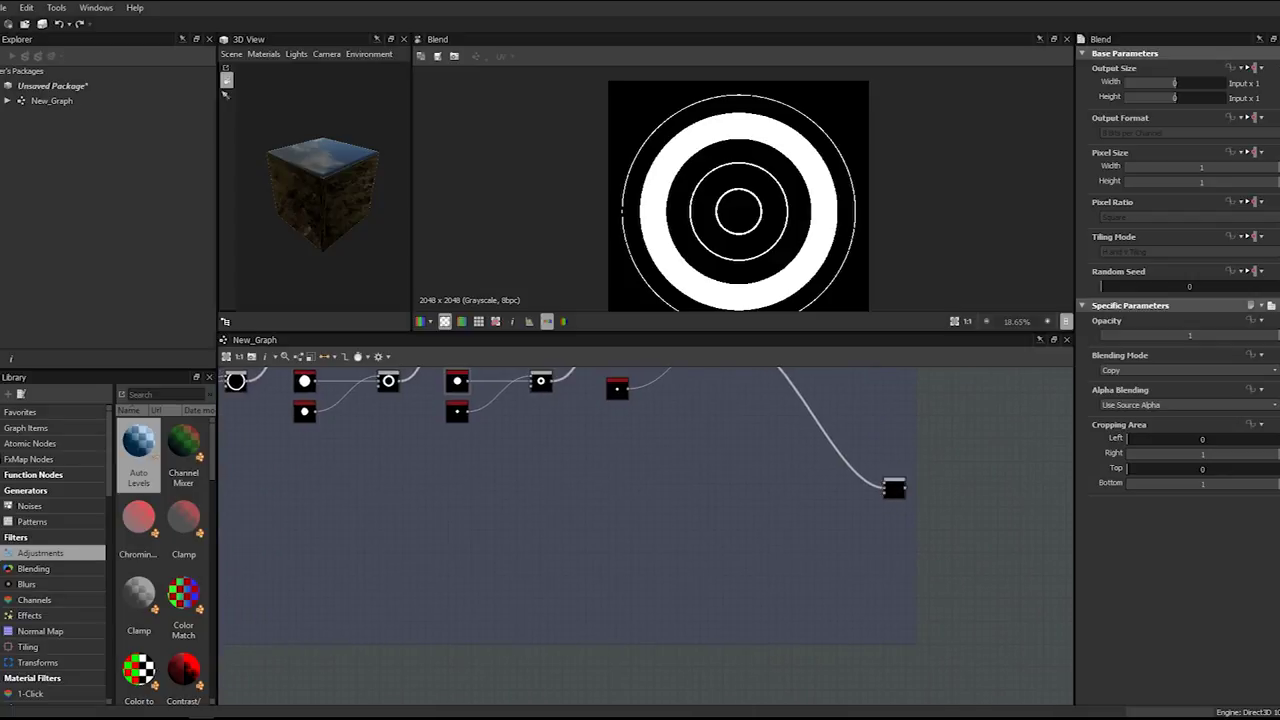
pyautogui.moveTo(0, 156); pyautogui.dragTo(424, 128)
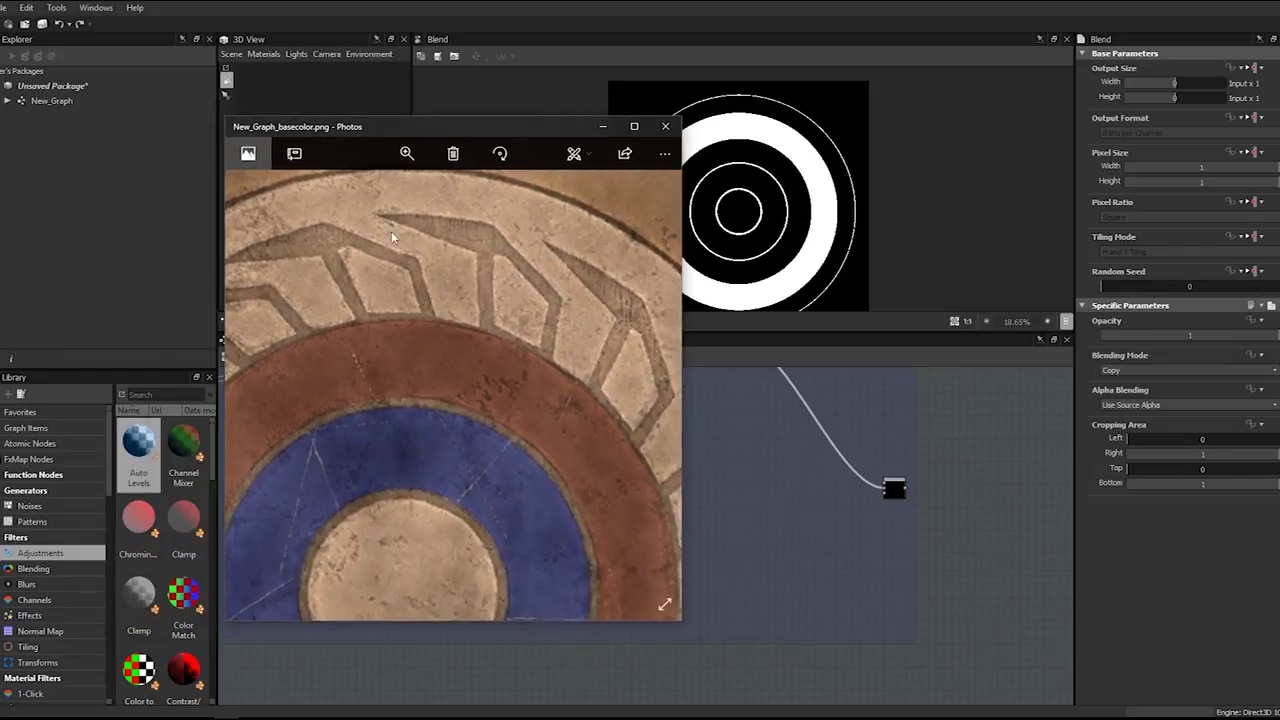
pyautogui.scroll(-3, 394, 238)
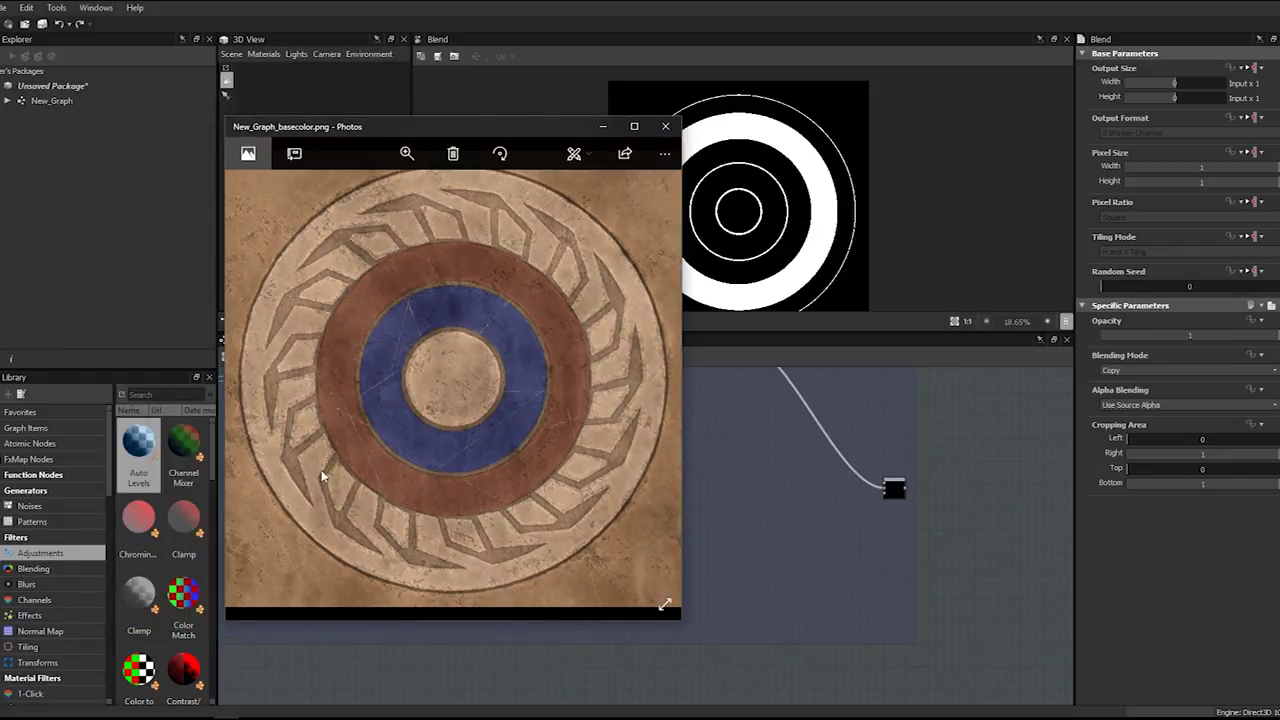
pyautogui.moveTo(500, 128); pyautogui.dragTo(0, 140)
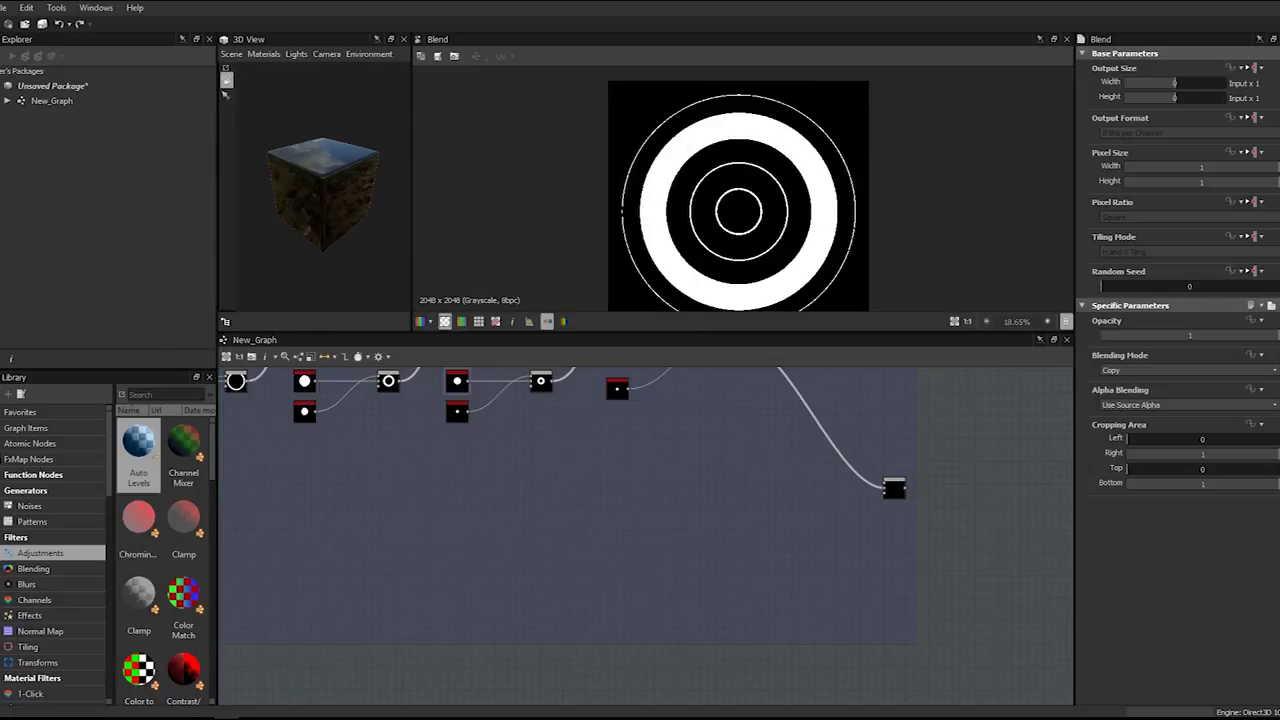
# - Search the node list for splatter and add a Splatter Circular node to the graph
pyautogui.press('space')
pyautogui.write('splatter')
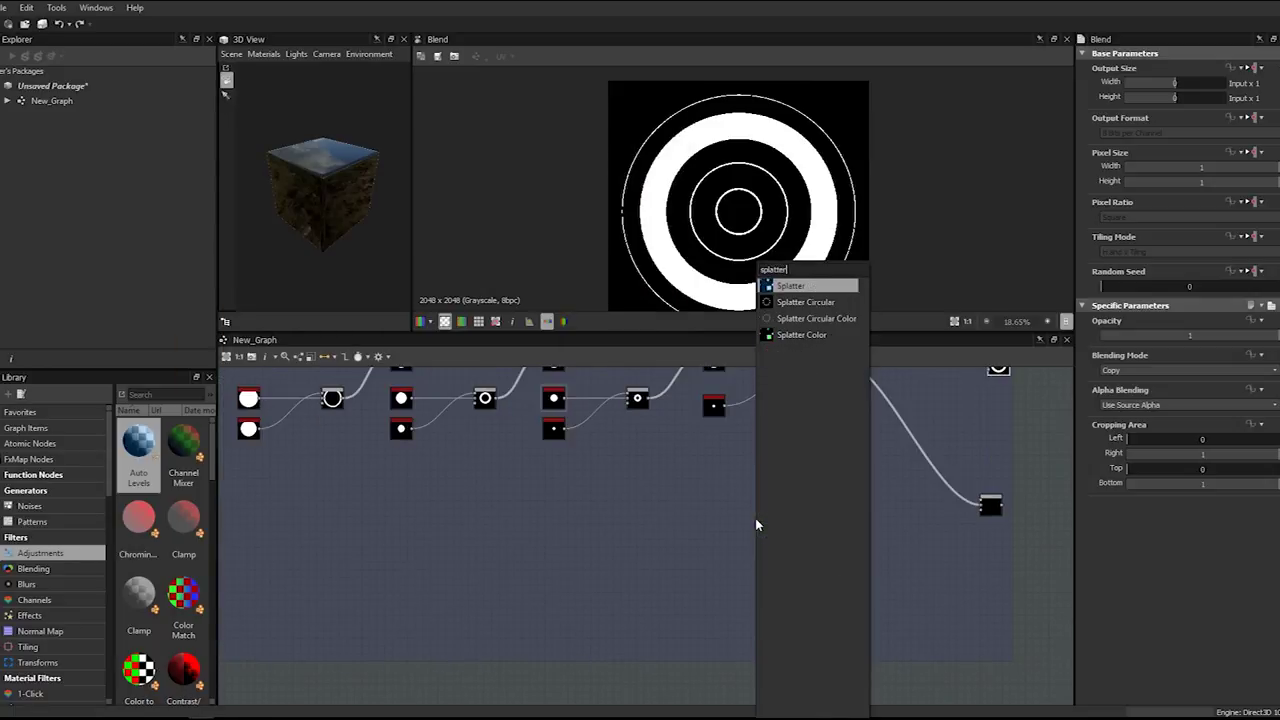
pyautogui.press('Down')
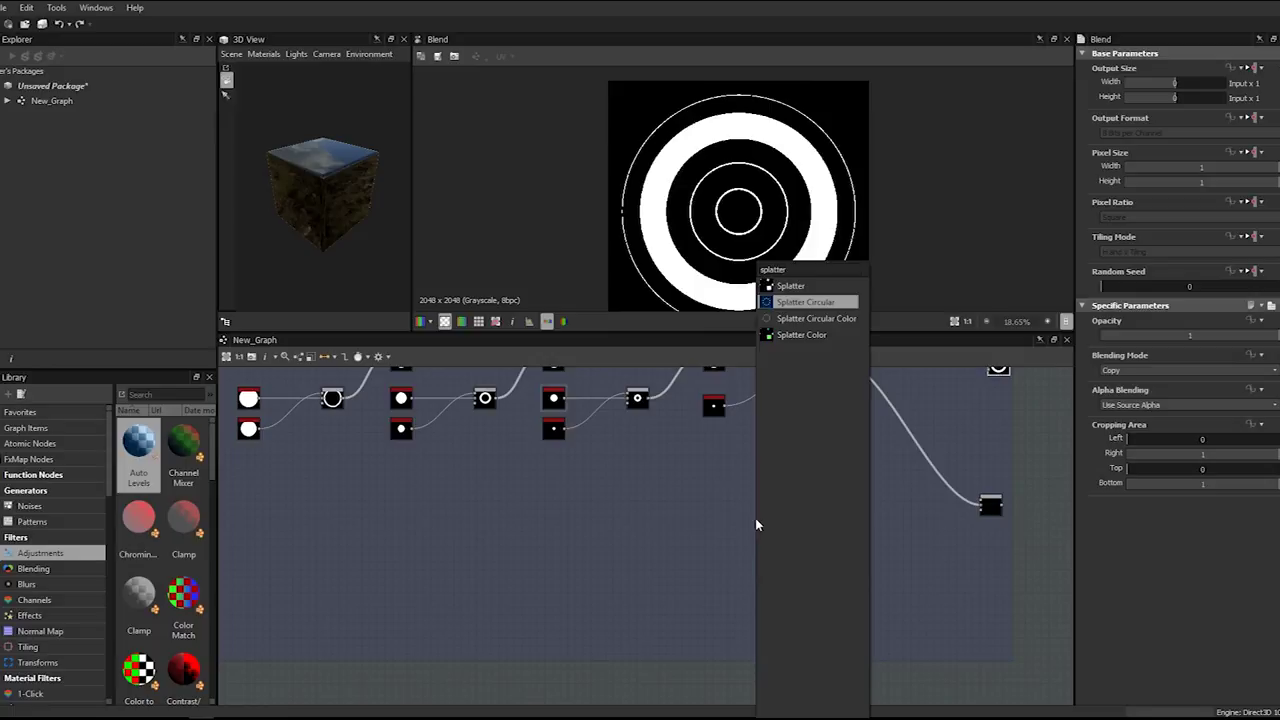
pyautogui.press('Down')
pyautogui.press('Up')
pyautogui.press('Down')
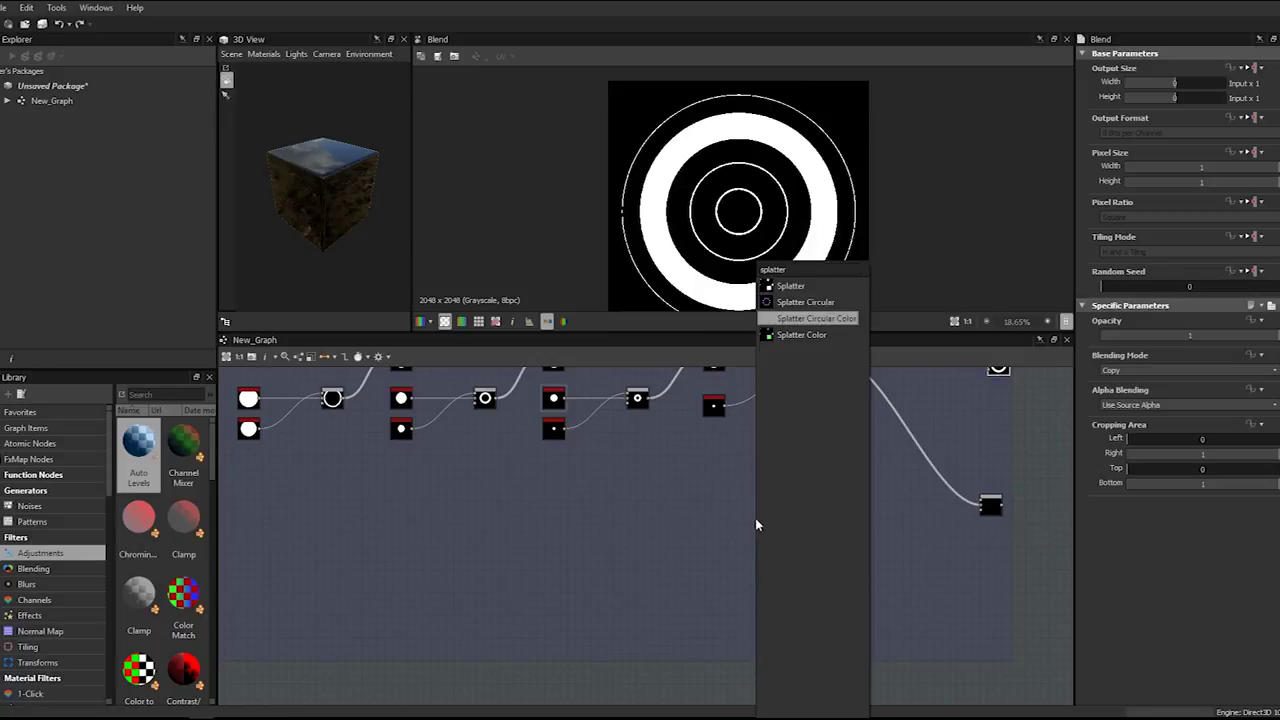
pyautogui.press('Down')
pyautogui.press('Up')
pyautogui.press('Up')
pyautogui.press('Return')
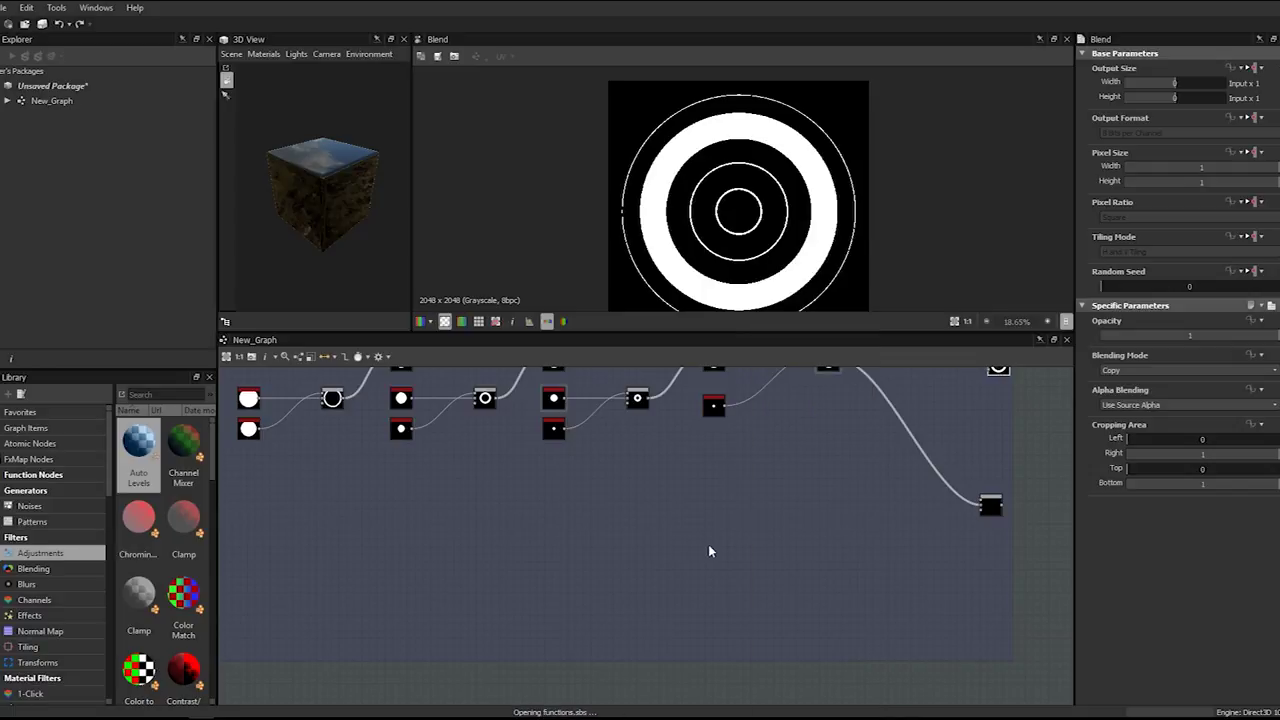
pyautogui.scroll(-5, 707, 543)
pyautogui.scroll(5, 808, 462)
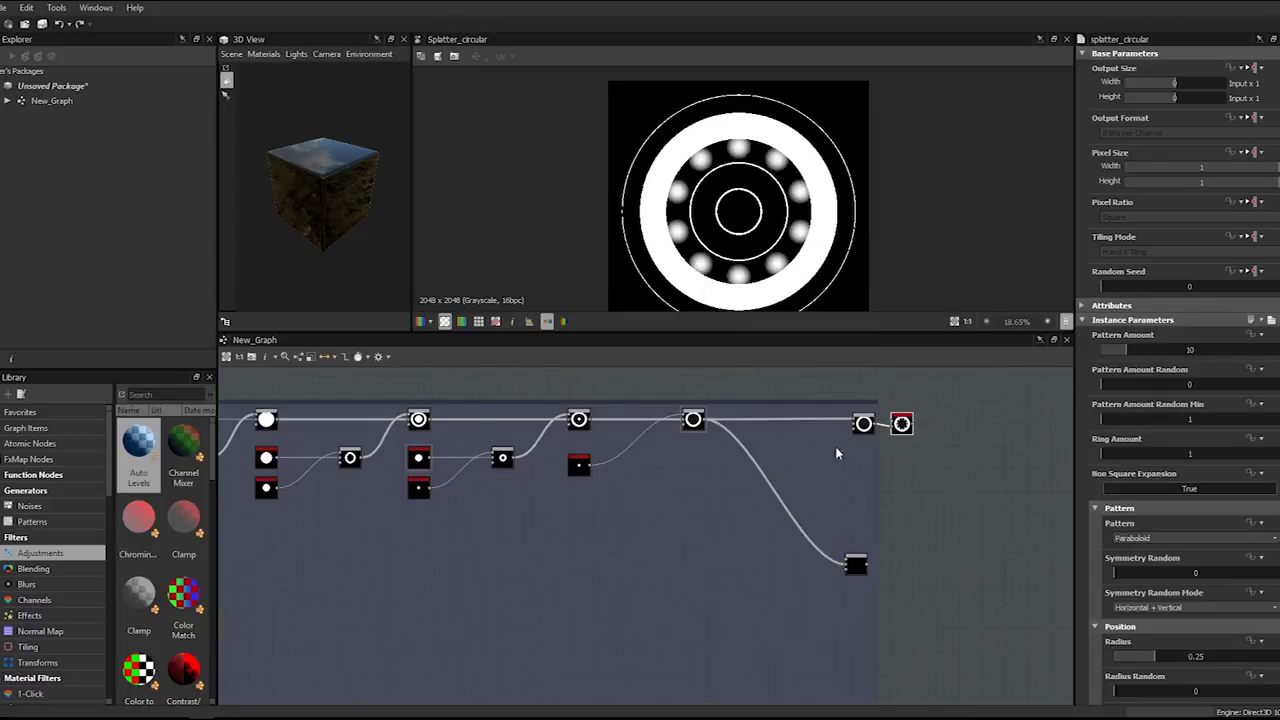
# - Move the Splatter Circular node below the ring chain and detach it from the upper Blend's output
pyautogui.scroll(2, 816, 460)
pyautogui.moveTo(931, 416); pyautogui.dragTo(600, 646)
pyautogui.click(884, 412)
pyautogui.click(815, 477)
pyautogui.press('Delete')
pyautogui.moveTo(647, 596); pyautogui.dragTo(706, 440, button='middle')
pyautogui.scroll(5, 706, 440)
pyautogui.scroll(-6, 700, 444)
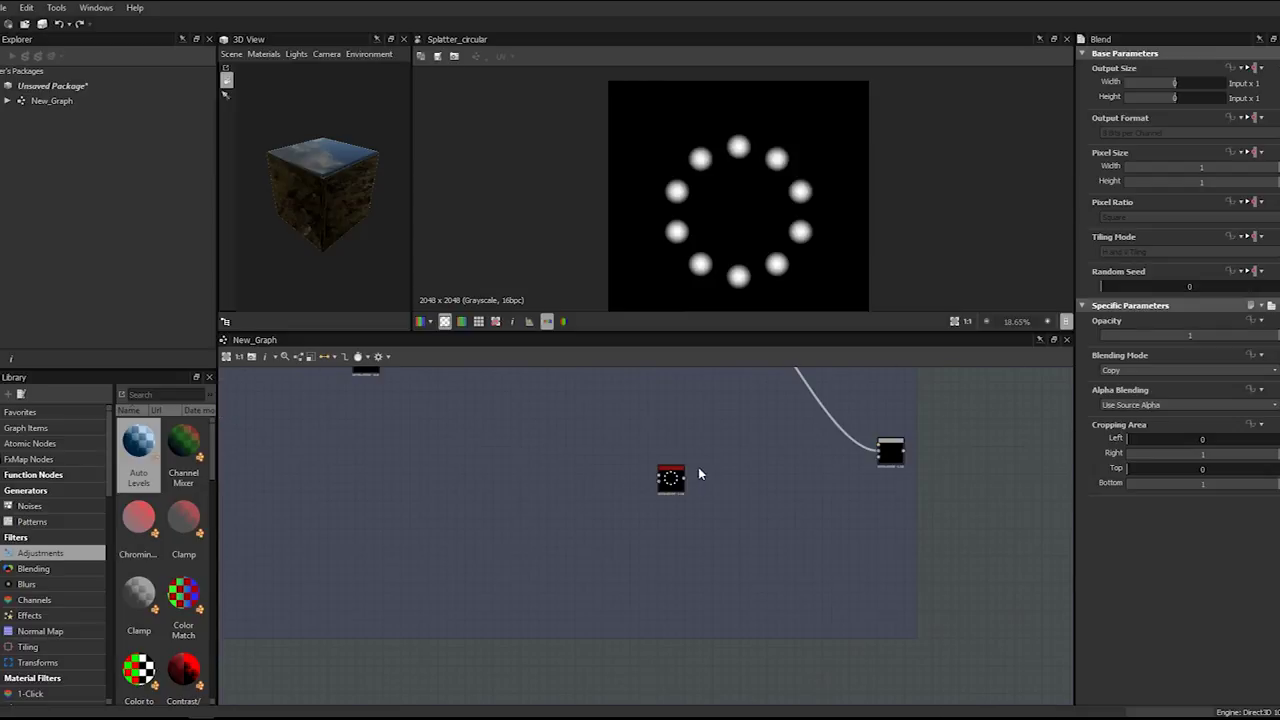
# - Connect the Splatter Circular output to the lower Blend's foreground input and select that Blend
pyautogui.moveTo(677, 482); pyautogui.dragTo(897, 449)
pyautogui.click(896, 451)
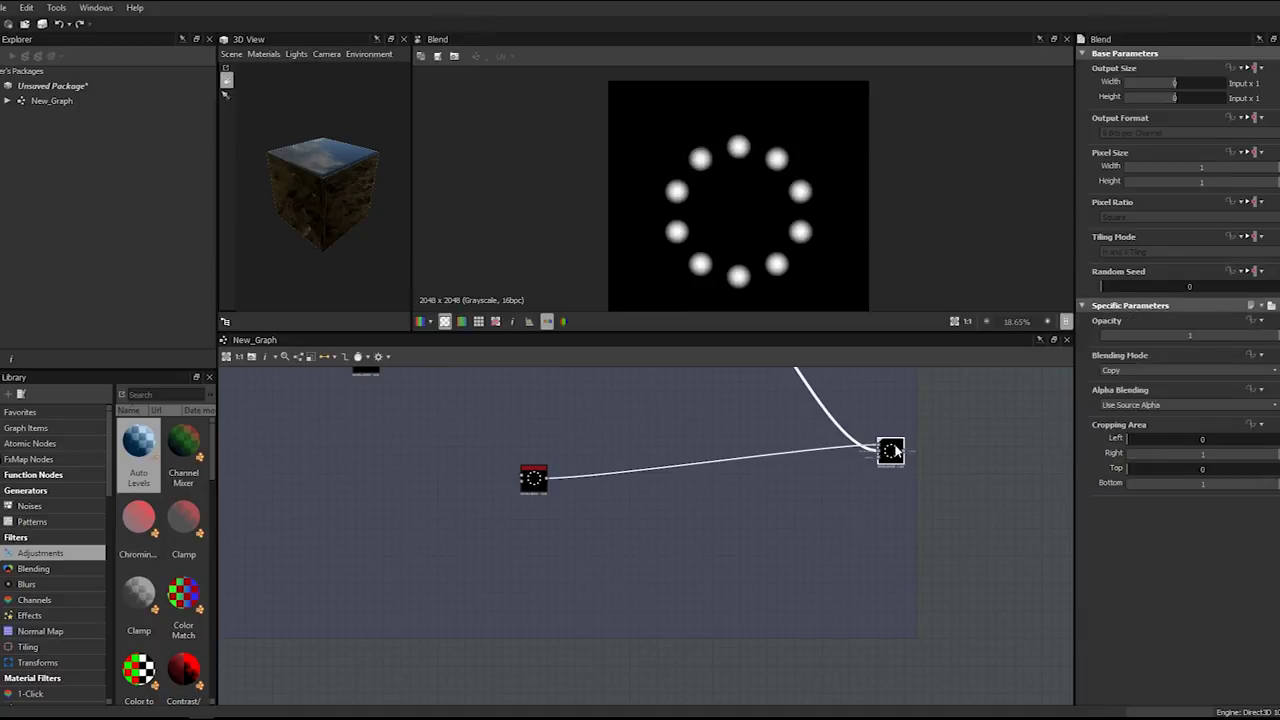
pyautogui.scroll(2, 896, 451)
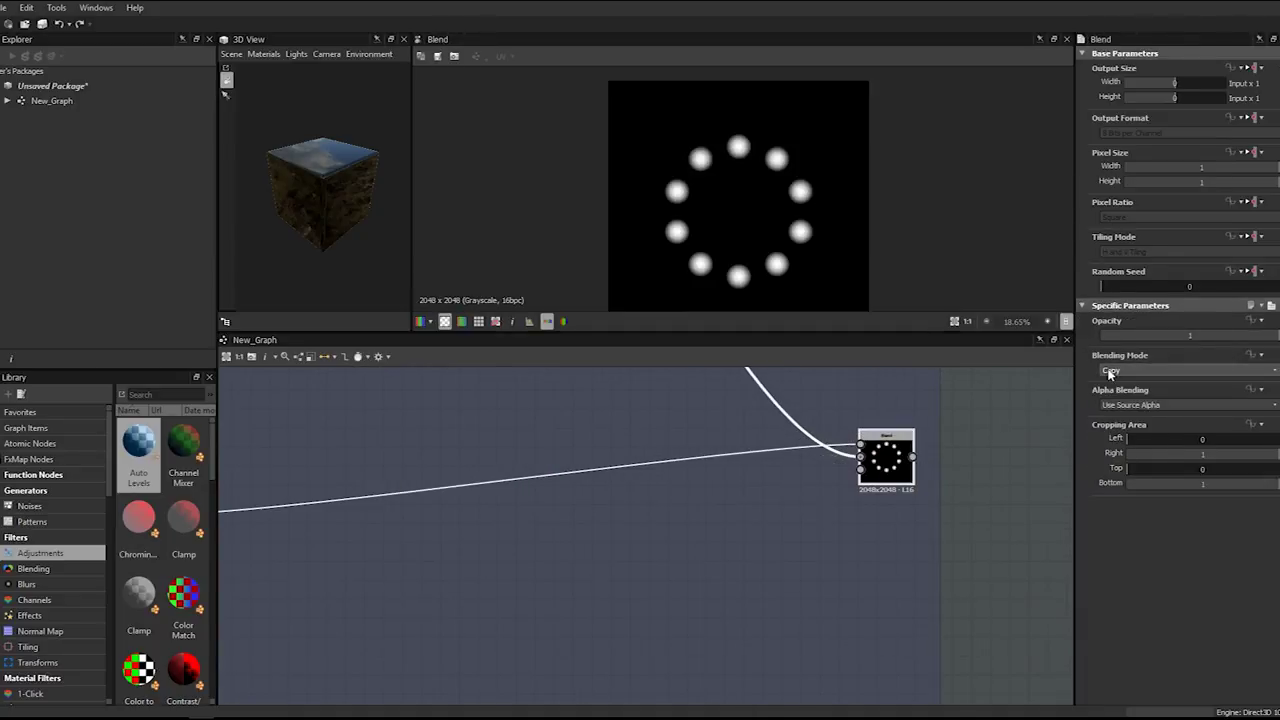
# - Preview the last Blend of the ring chain and examine the wide white band up close
pyautogui.scroll(-7, 726, 440)
pyautogui.moveTo(598, 398); pyautogui.dragTo(766, 540, button='middle')
pyautogui.click(823, 488)
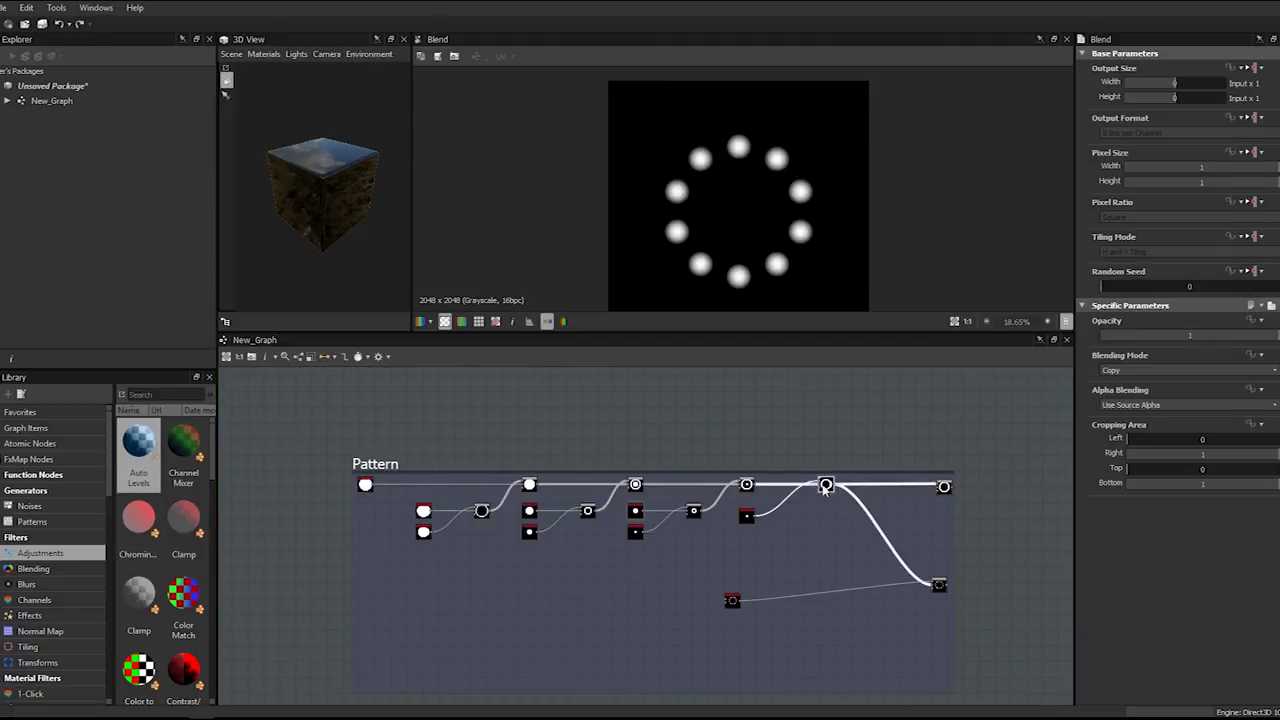
pyautogui.doubleClick(826, 488)
pyautogui.scroll(5, 737, 149)
pyautogui.moveTo(645, 98); pyautogui.dragTo(678, 157, button='middle')
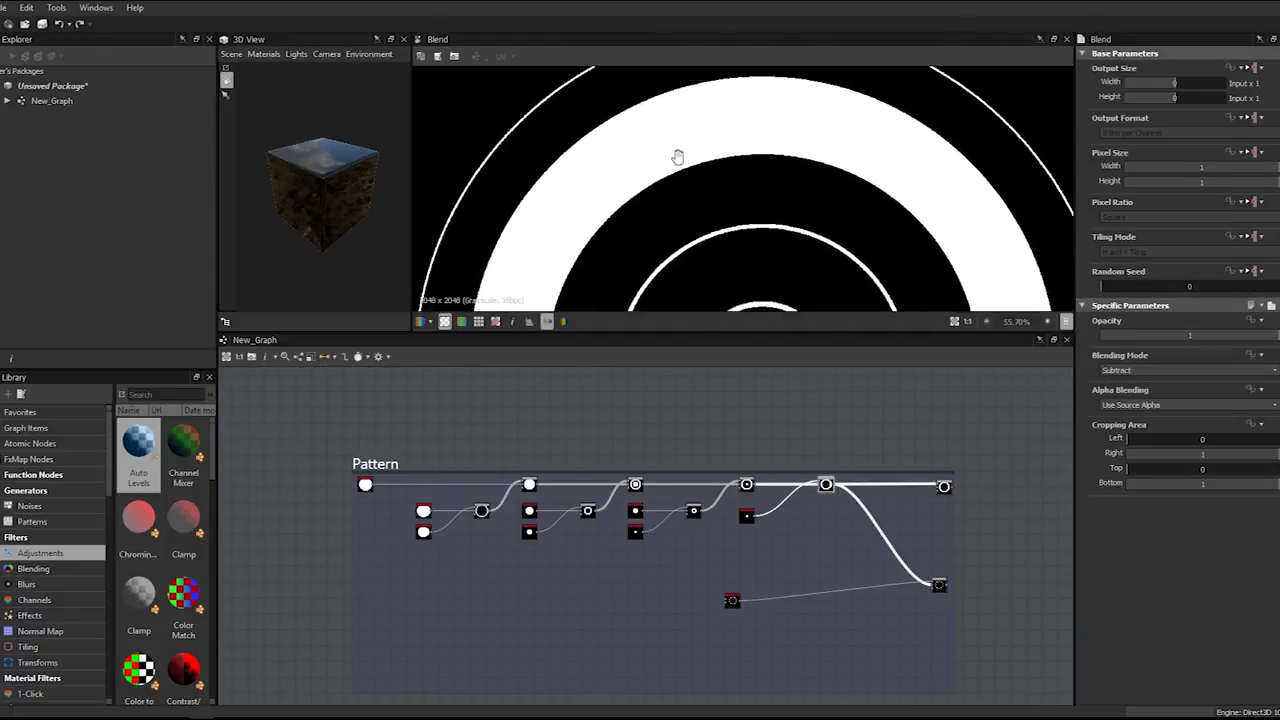
pyautogui.scroll(-1, 678, 157)
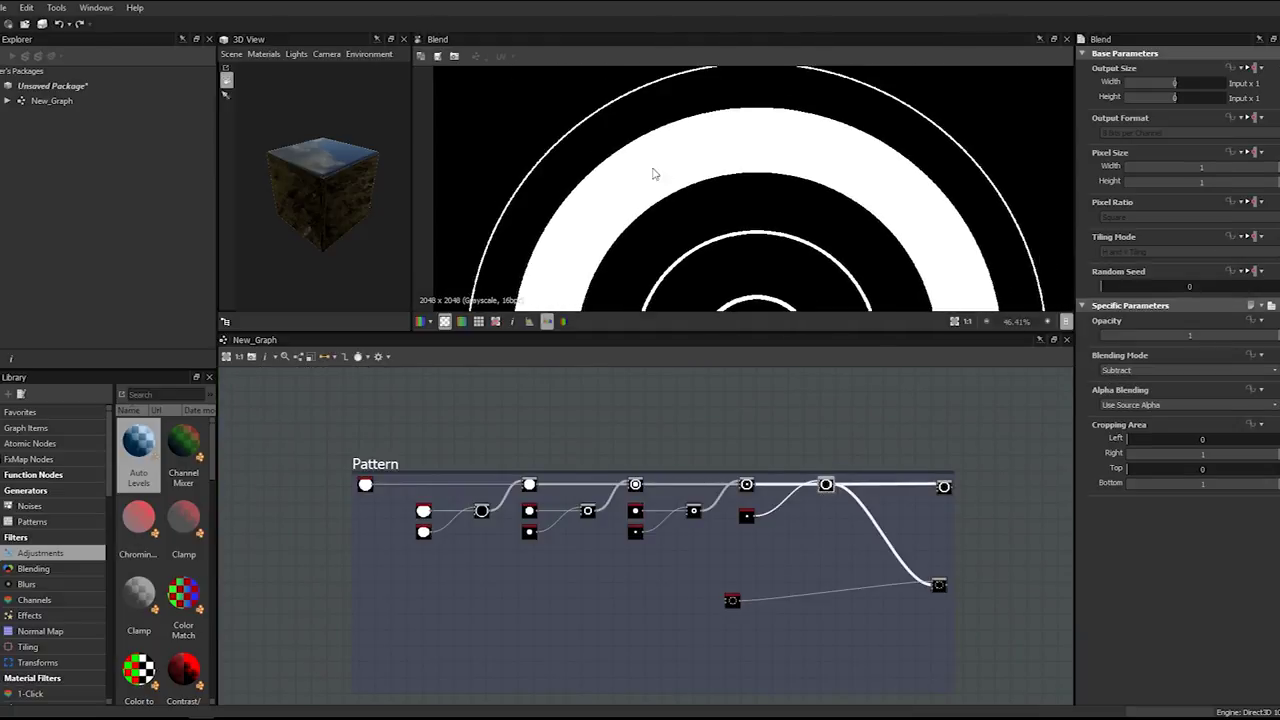
# - Set the lower Blend's blending mode to Add (Linear Dodge)
pyautogui.click(939, 585)
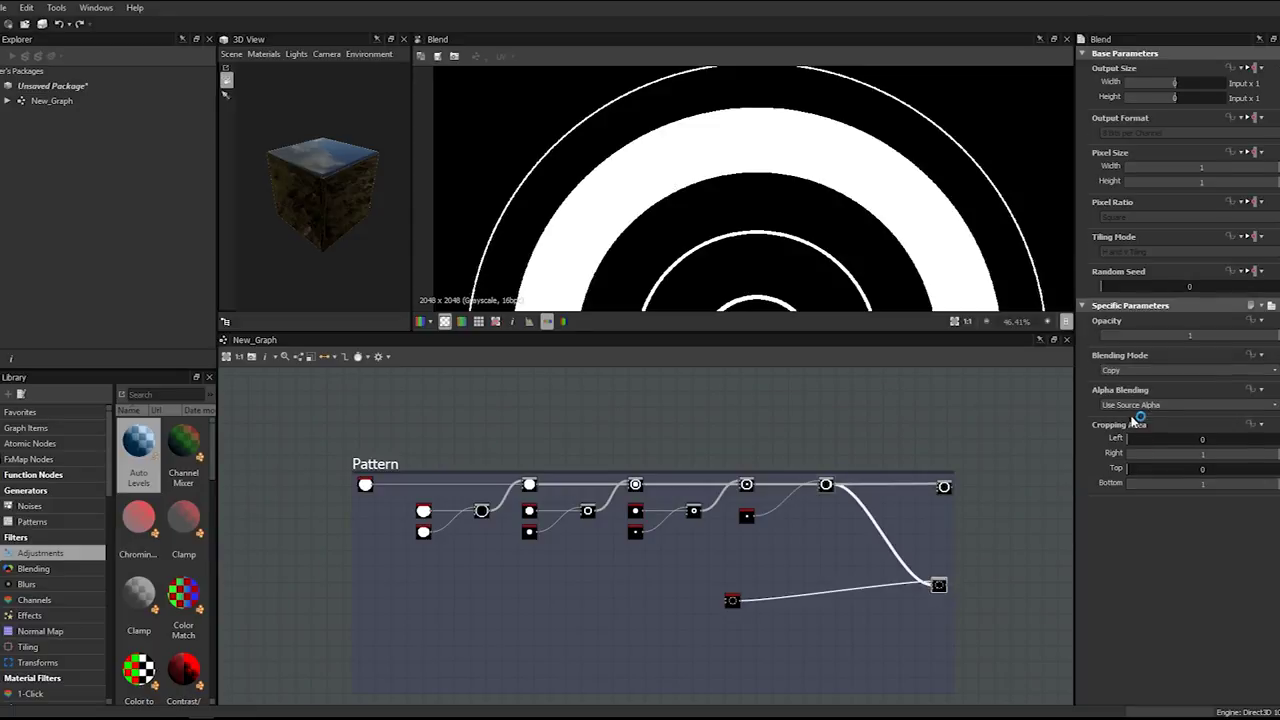
pyautogui.click(1145, 372)
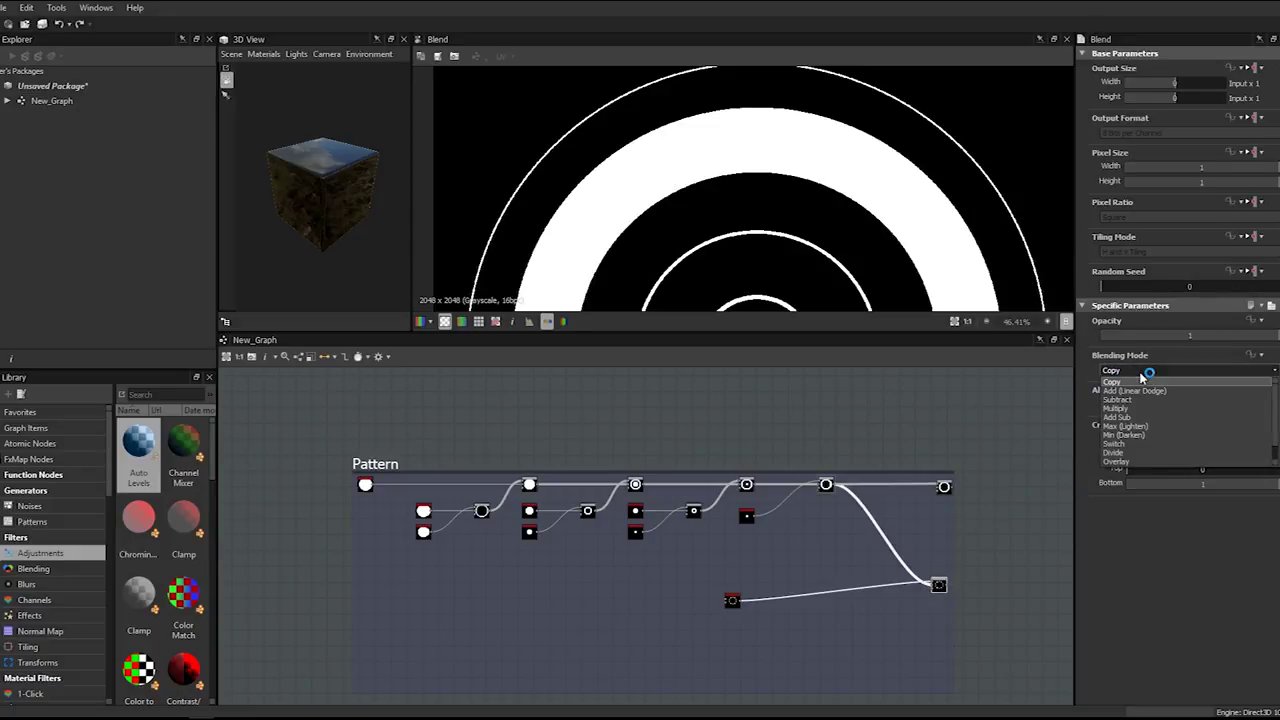
pyautogui.click(1135, 390)
# - Move the Splatter Circular node closer to the lower Blend and slightly down within the Pattern frame
pyautogui.scroll(-2, 797, 581)
pyautogui.scroll(5, 784, 562)
pyautogui.scroll(-3, 799, 452)
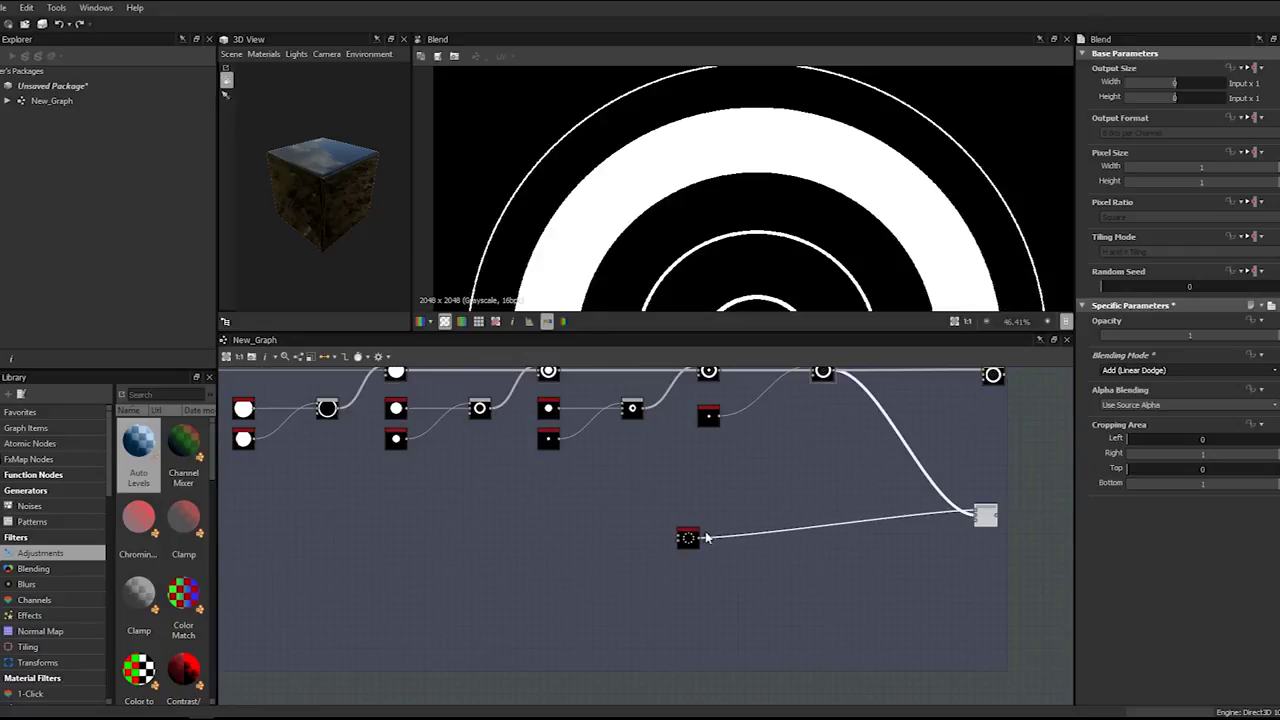
pyautogui.moveTo(690, 538); pyautogui.dragTo(796, 572)
pyautogui.click(864, 567)
# - Add a Shape node and place it at the start of the Pattern frame, below the ring chain
pyautogui.scroll(-1, 571, 580)
pyautogui.moveTo(590, 578); pyautogui.dragTo(765, 558, button='middle')
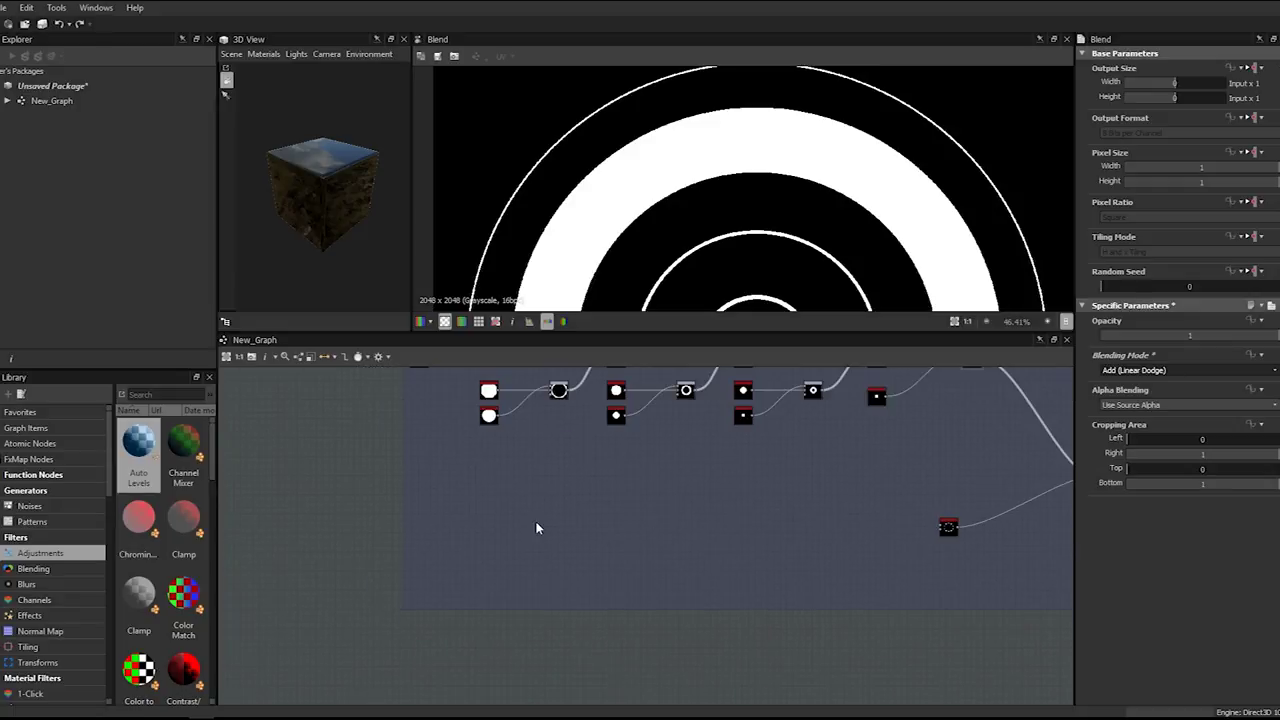
pyautogui.press('space')
pyautogui.write('shap')
pyautogui.press('Return')
pyautogui.moveTo(535, 523); pyautogui.dragTo(428, 523)
pyautogui.moveTo(428, 523); pyautogui.dragTo(435, 596, button='middle')
pyautogui.moveTo(437, 597)
pyautogui.mouseDown()
pyautogui.moveTo(428, 460)
pyautogui.moveTo(432, 636)
pyautogui.moveTo(432, 584)
pyautogui.mouseUp()
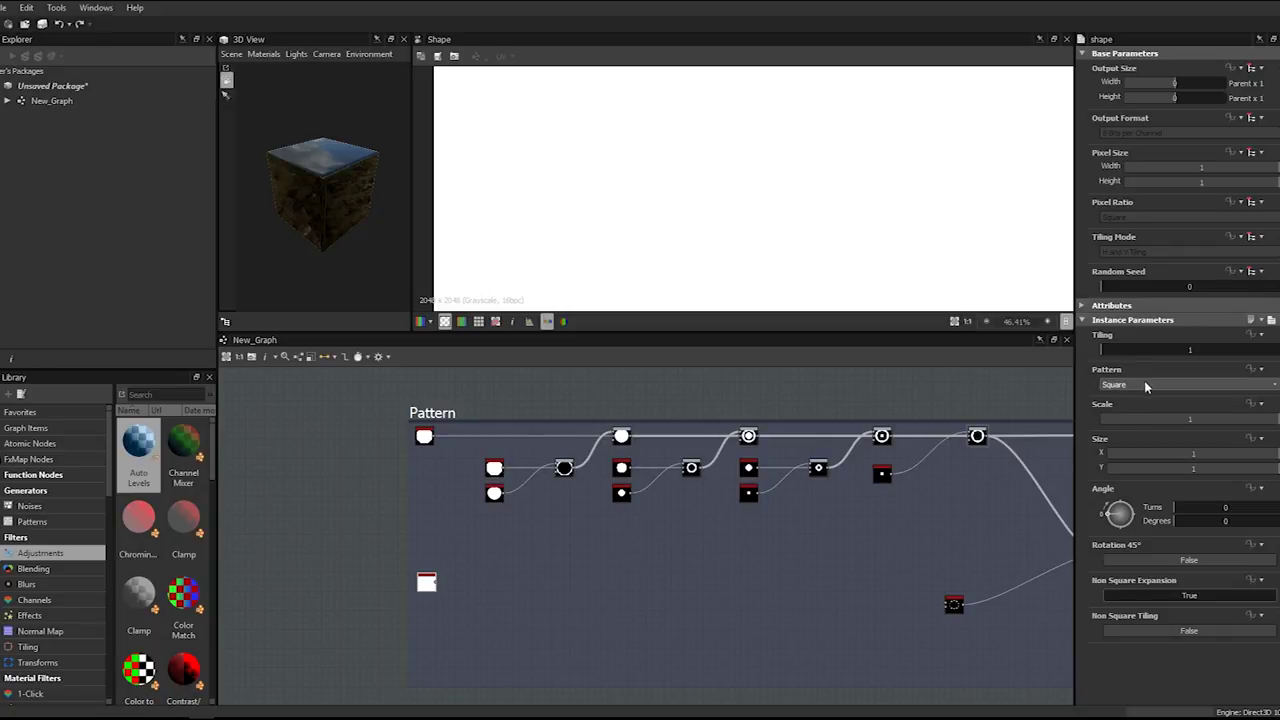
# - Set the new square Shape's Scale to 0.2
pyautogui.click(1155, 416)
pyautogui.write('20')
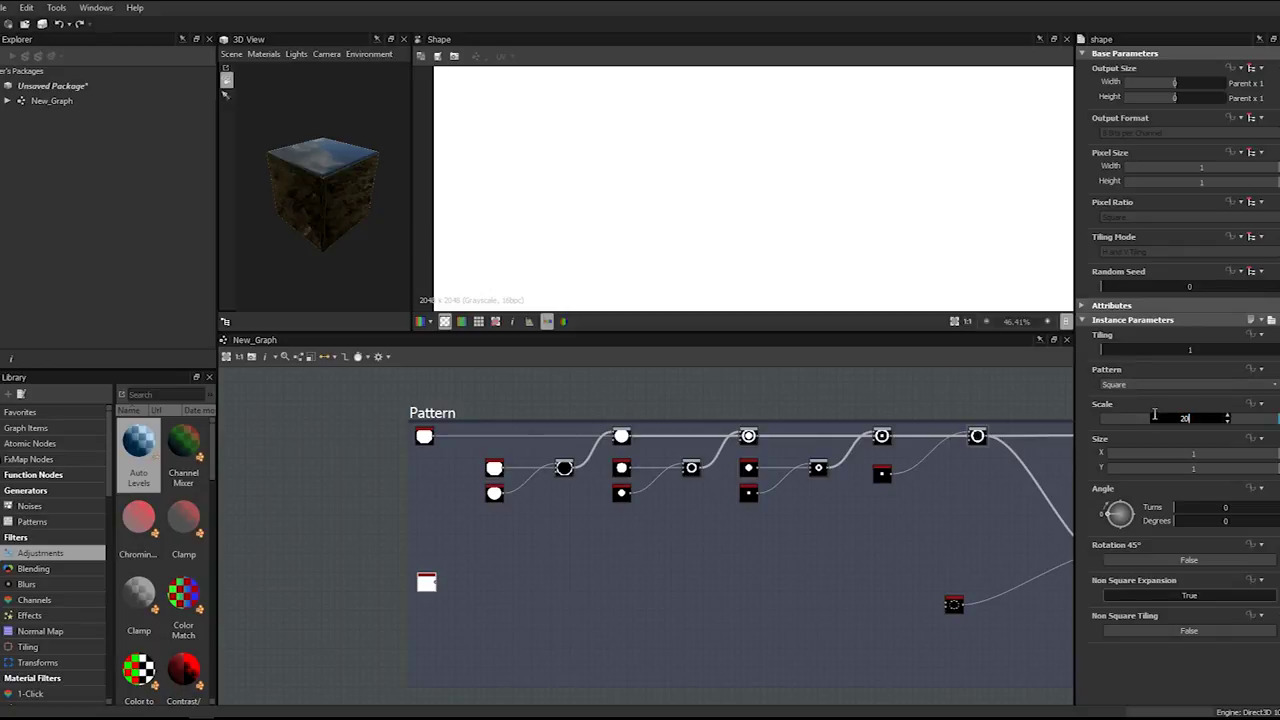
pyautogui.write('0.25')
pyautogui.press('Return')
pyautogui.scroll(-8, 814, 222)
pyautogui.scroll(4, 772, 204)
pyautogui.click(1206, 418)
pyautogui.write('0.2')
pyautogui.press('Return')
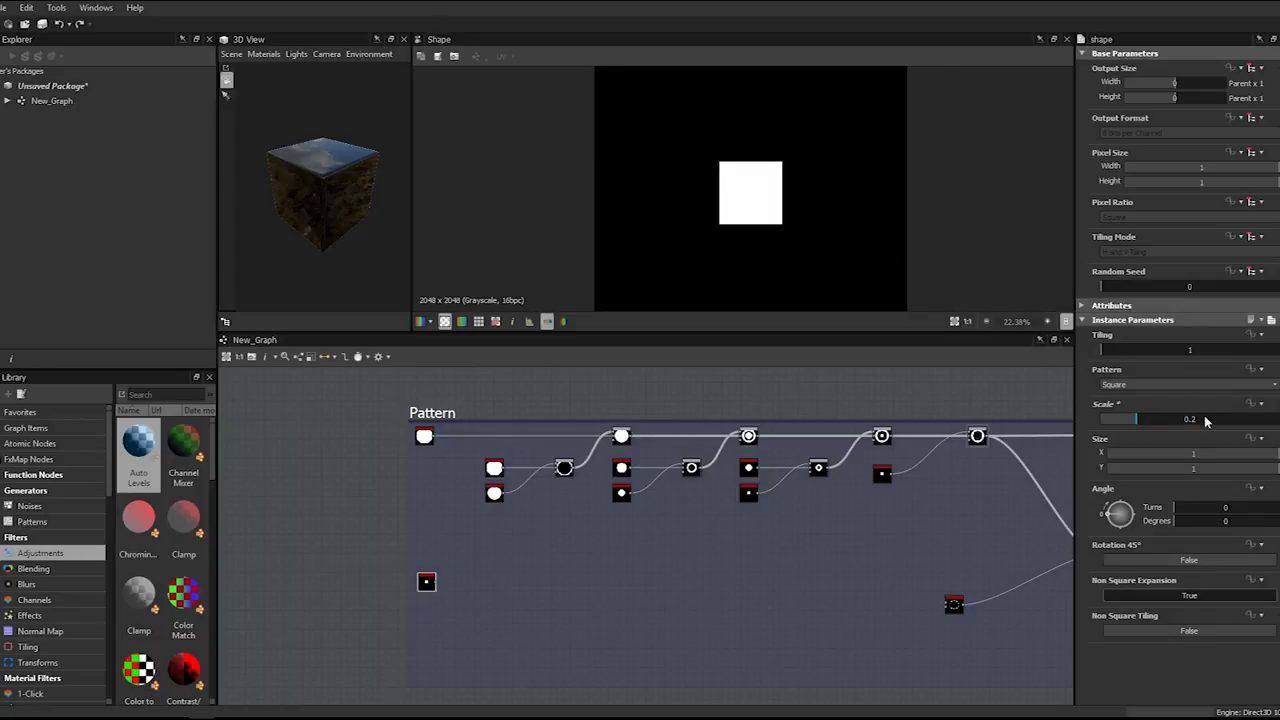
pyautogui.scroll(-2, 945, 266)
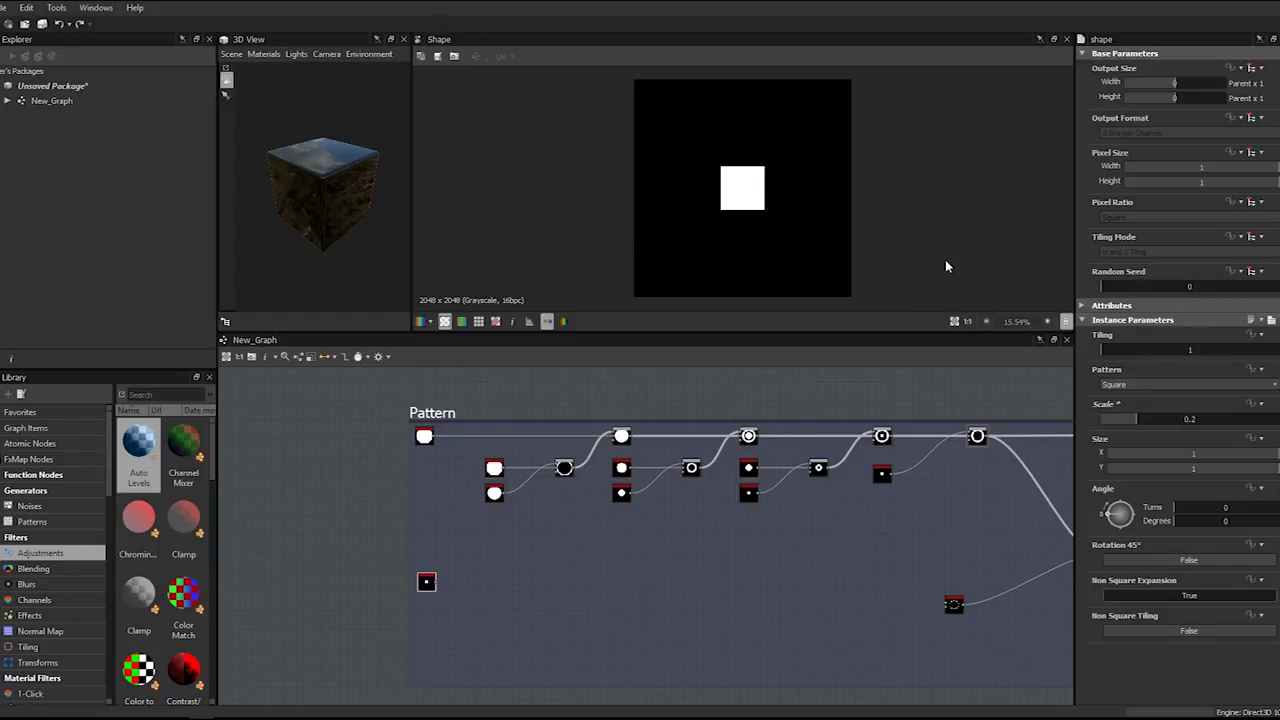
# - Connect the square Shape's output to the Splatter Circular node's pattern input
pyautogui.click(953, 604)
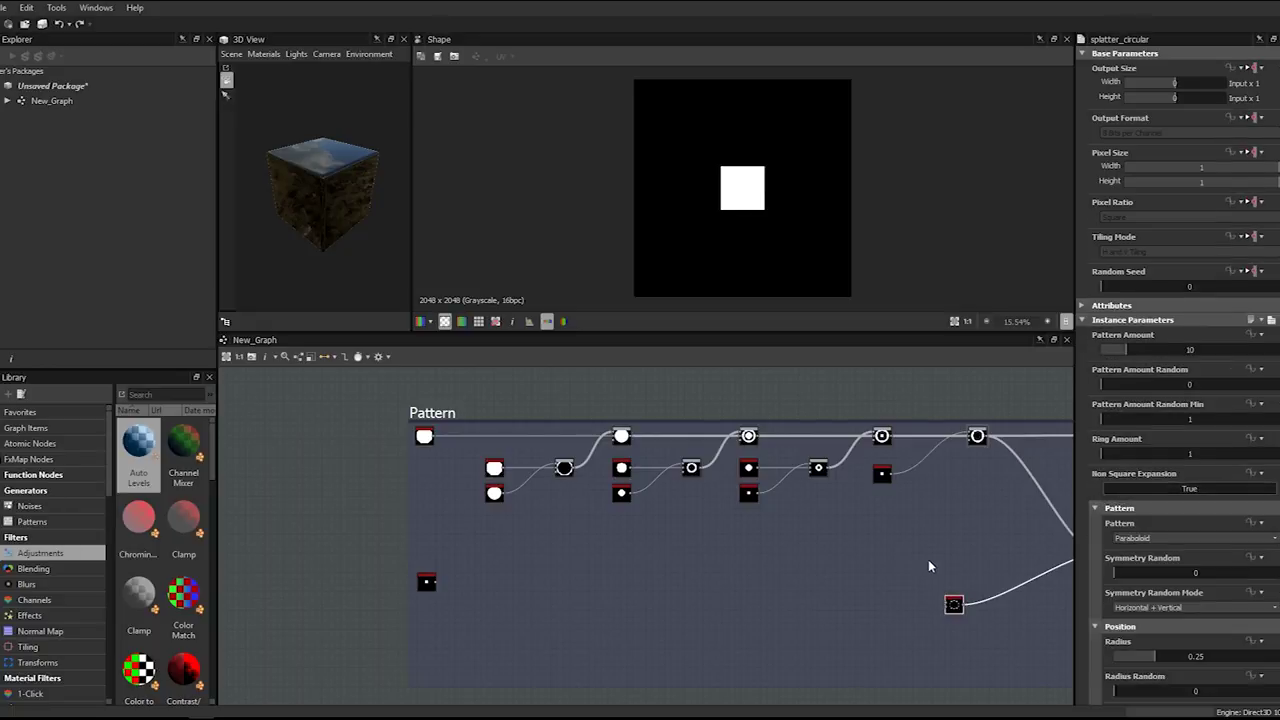
pyautogui.click(428, 581)
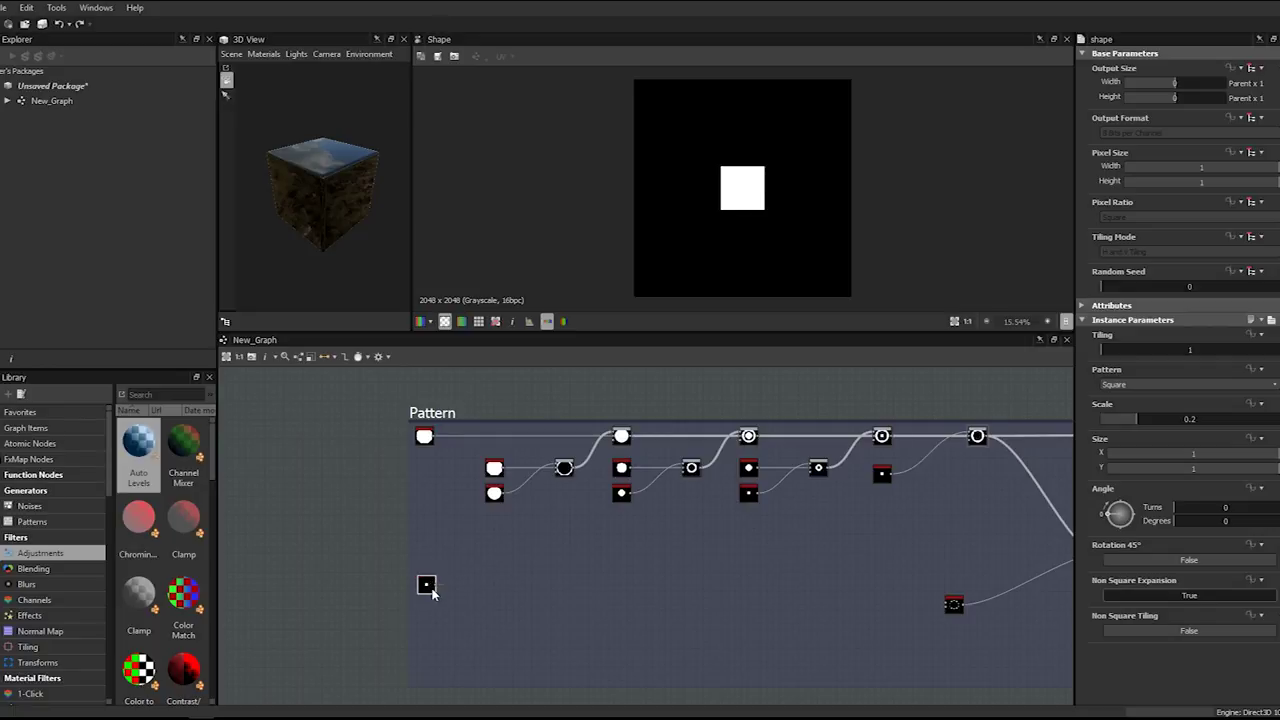
pyautogui.scroll(4, 433, 593)
pyautogui.scroll(-4, 433, 593)
pyautogui.scroll(1, 440, 592)
pyautogui.moveTo(542, 585); pyautogui.dragTo(366, 575, button='middle')
pyautogui.moveTo(258, 575); pyautogui.dragTo(872, 597)
pyautogui.scroll(2, 878, 600)
pyautogui.scroll(3, 879, 602)
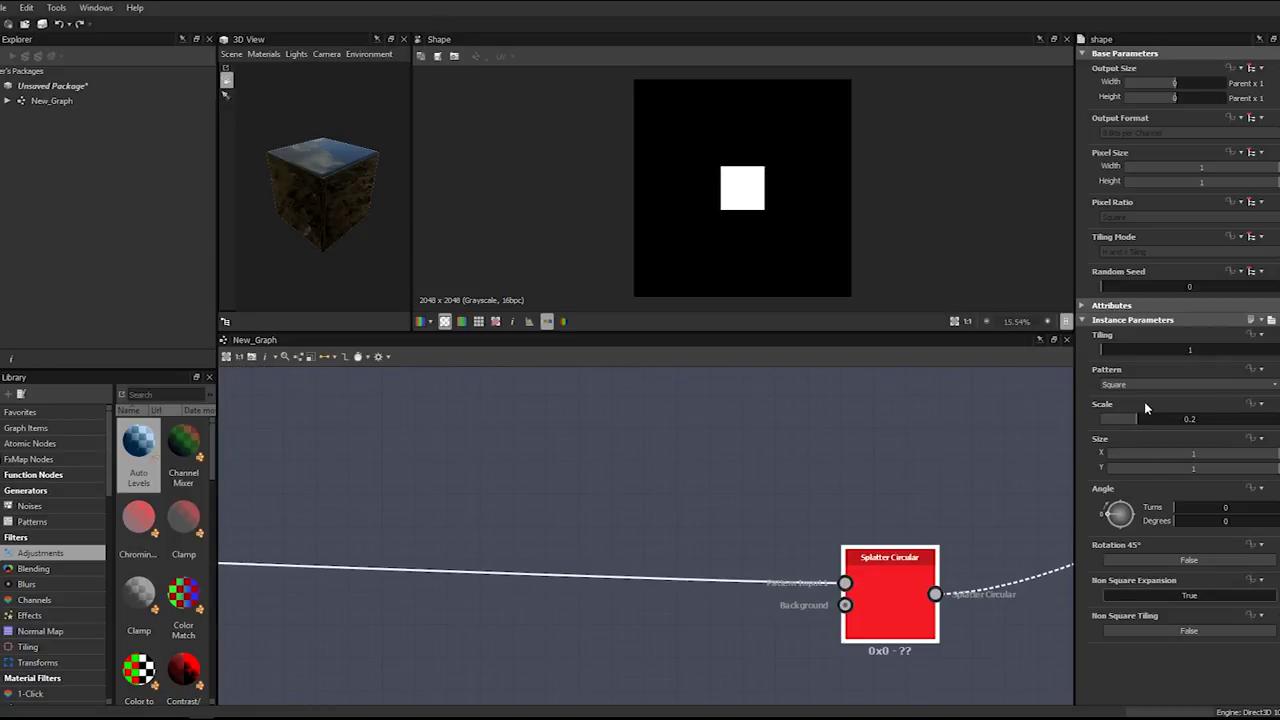
# - Set the Splatter Circular's Pattern to Image Input with a Pattern Input Number of 1
pyautogui.scroll(-3, 1142, 381)
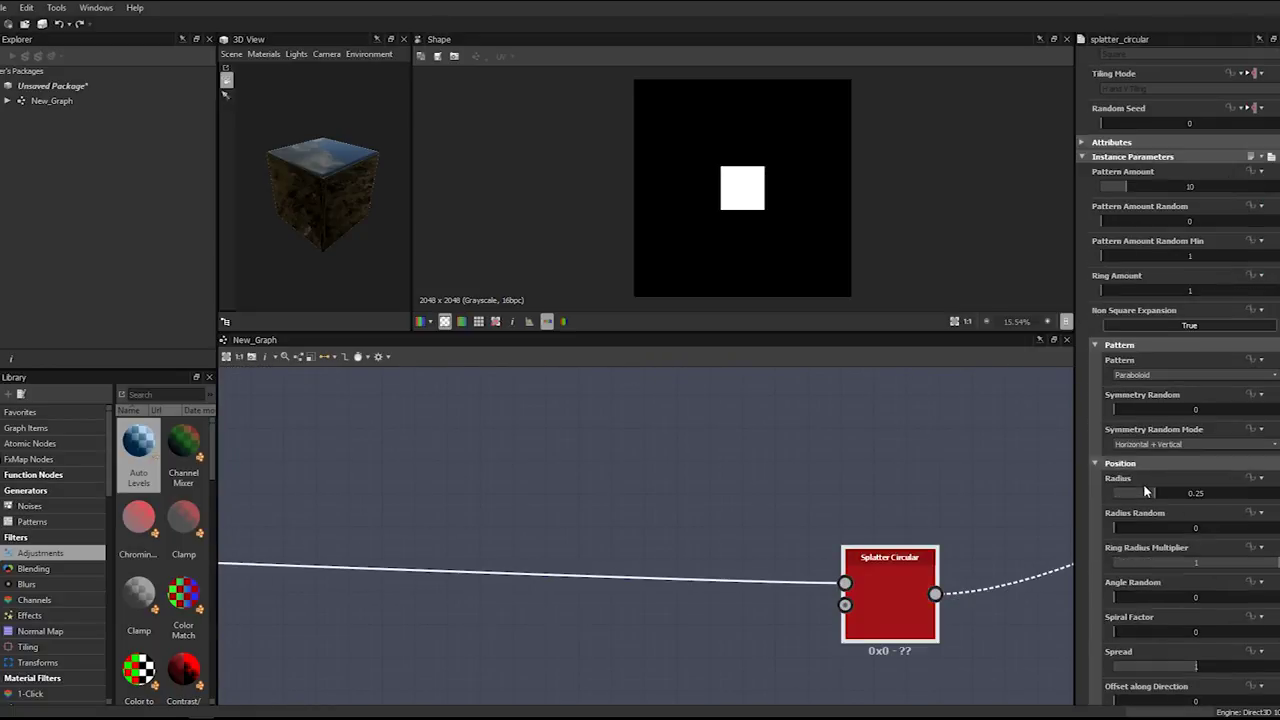
pyautogui.click(1140, 375)
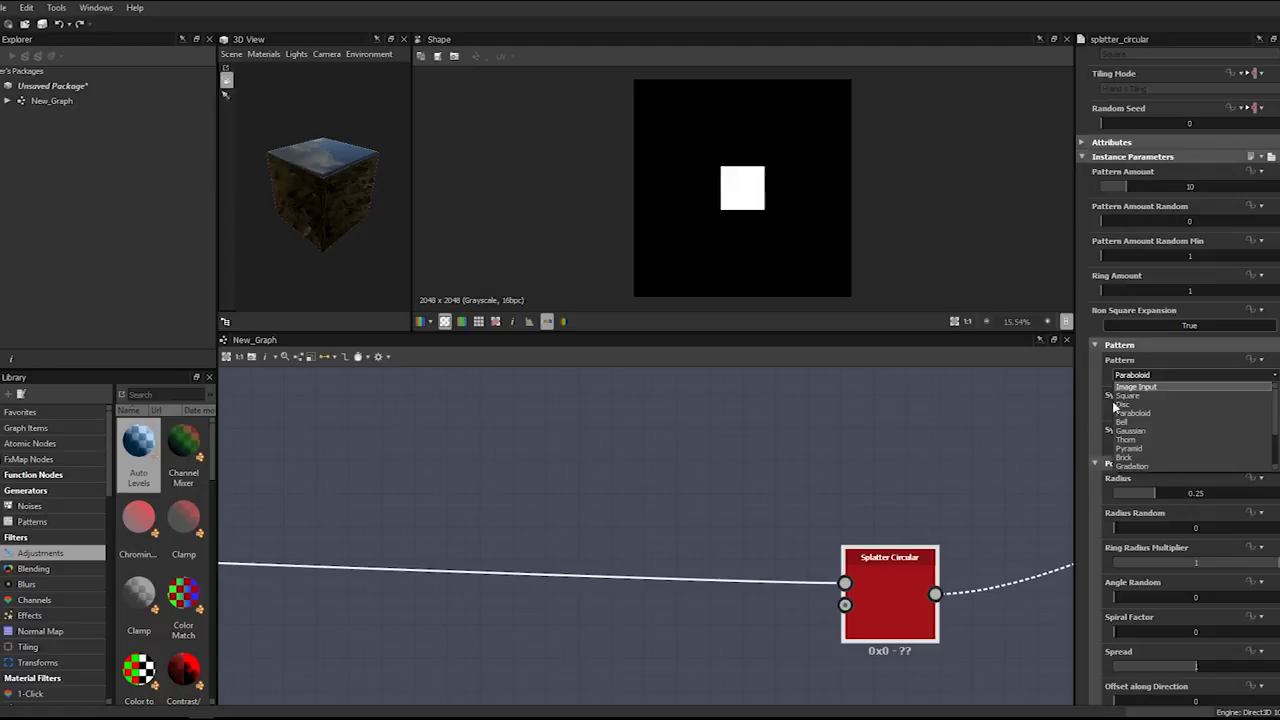
pyautogui.click(1136, 387)
pyautogui.moveTo(1122, 412); pyautogui.dragTo(1246, 413)
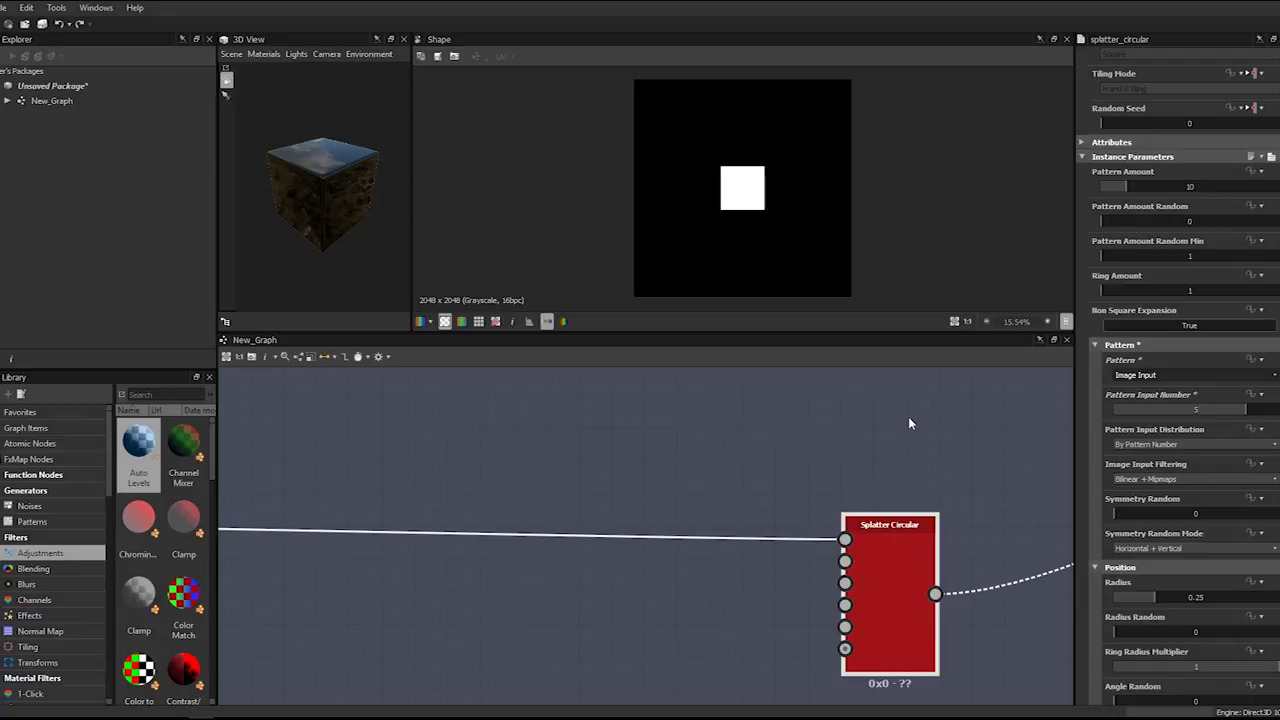
pyautogui.scroll(1, 909, 421)
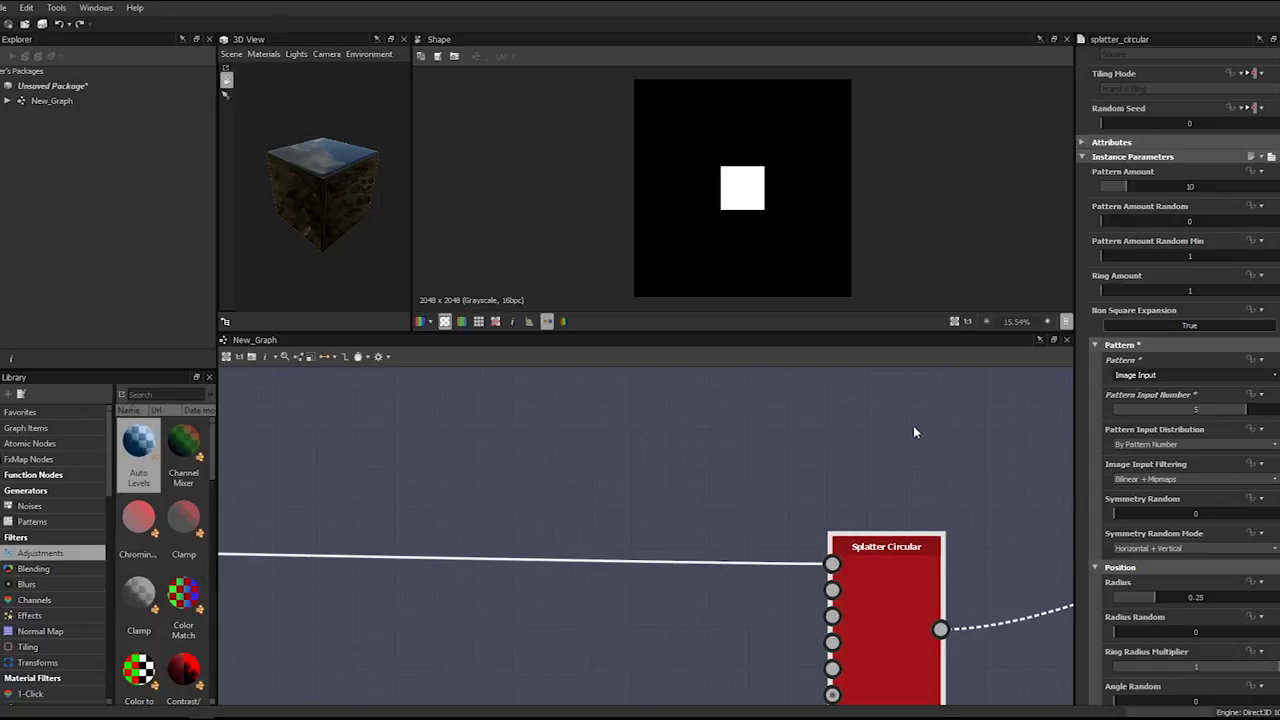
pyautogui.click(1116, 410)
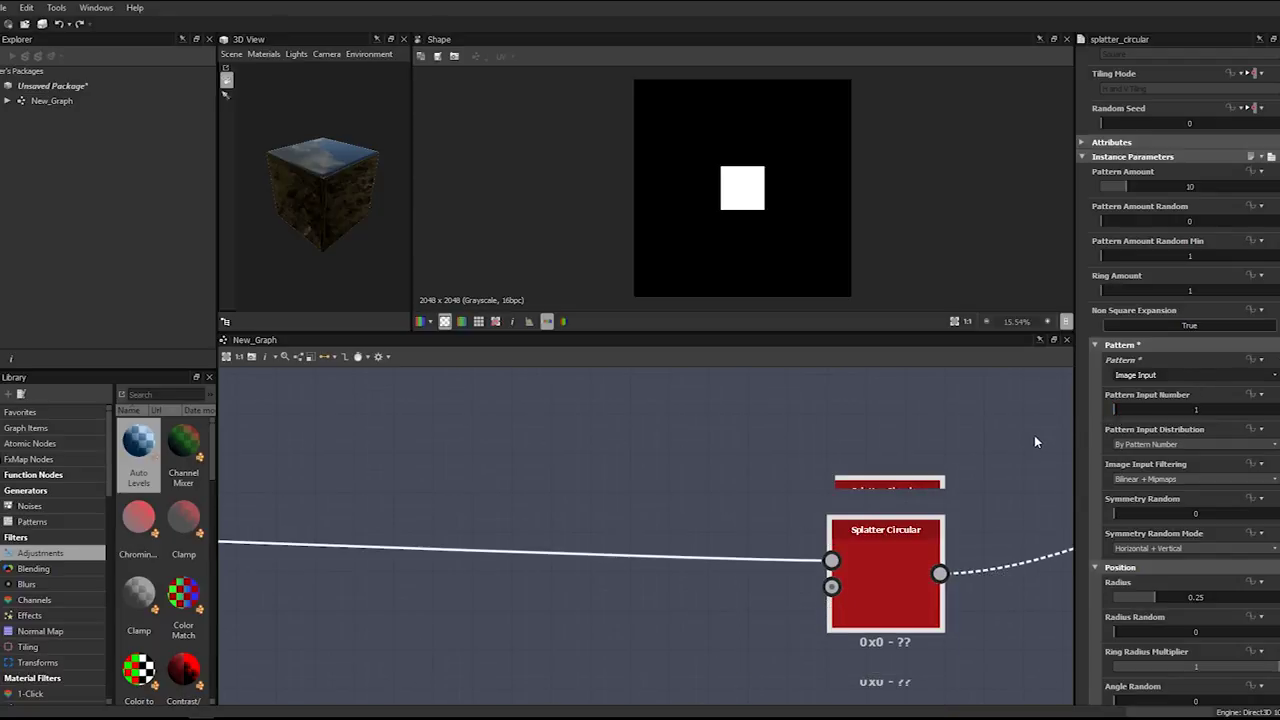
# - Preview the lower Blend and set the Splatter Circular's Radius to 0.34
pyautogui.scroll(-8, 937, 487)
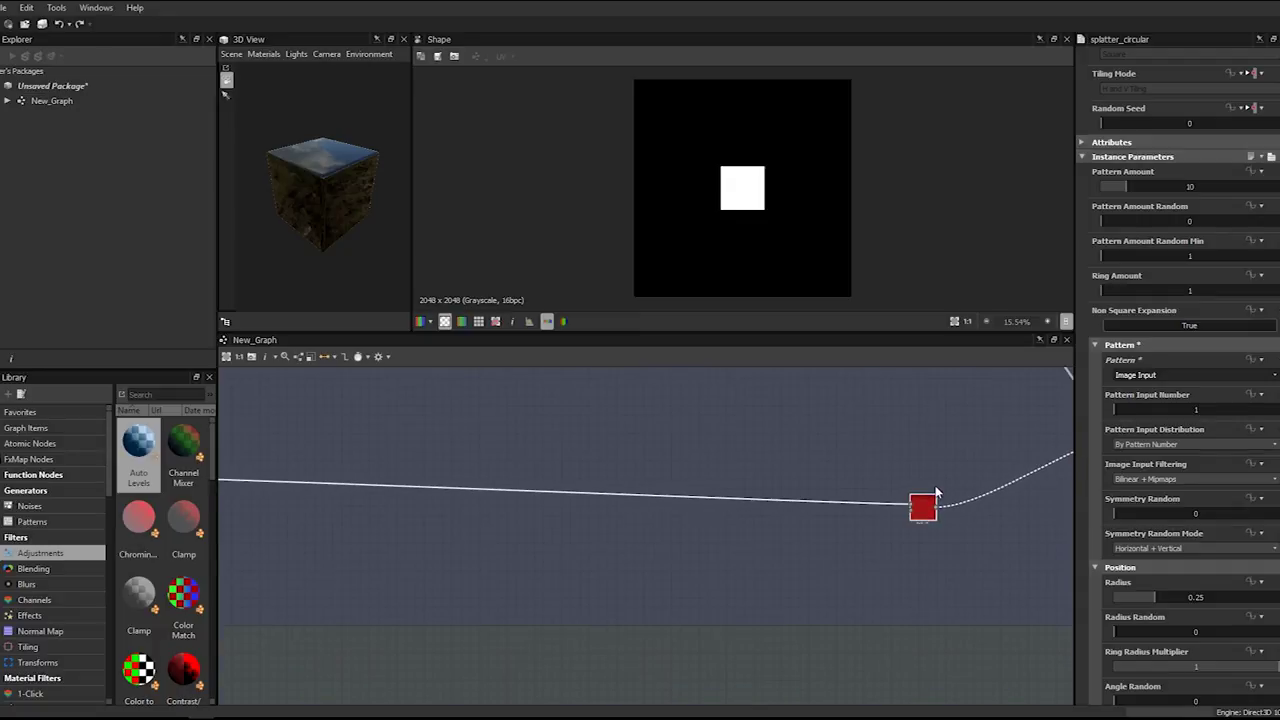
pyautogui.moveTo(798, 480)
pyautogui.mouseDown(button='middle')
pyautogui.moveTo(918, 482)
pyautogui.moveTo(811, 498)
pyautogui.mouseUp(button='middle')
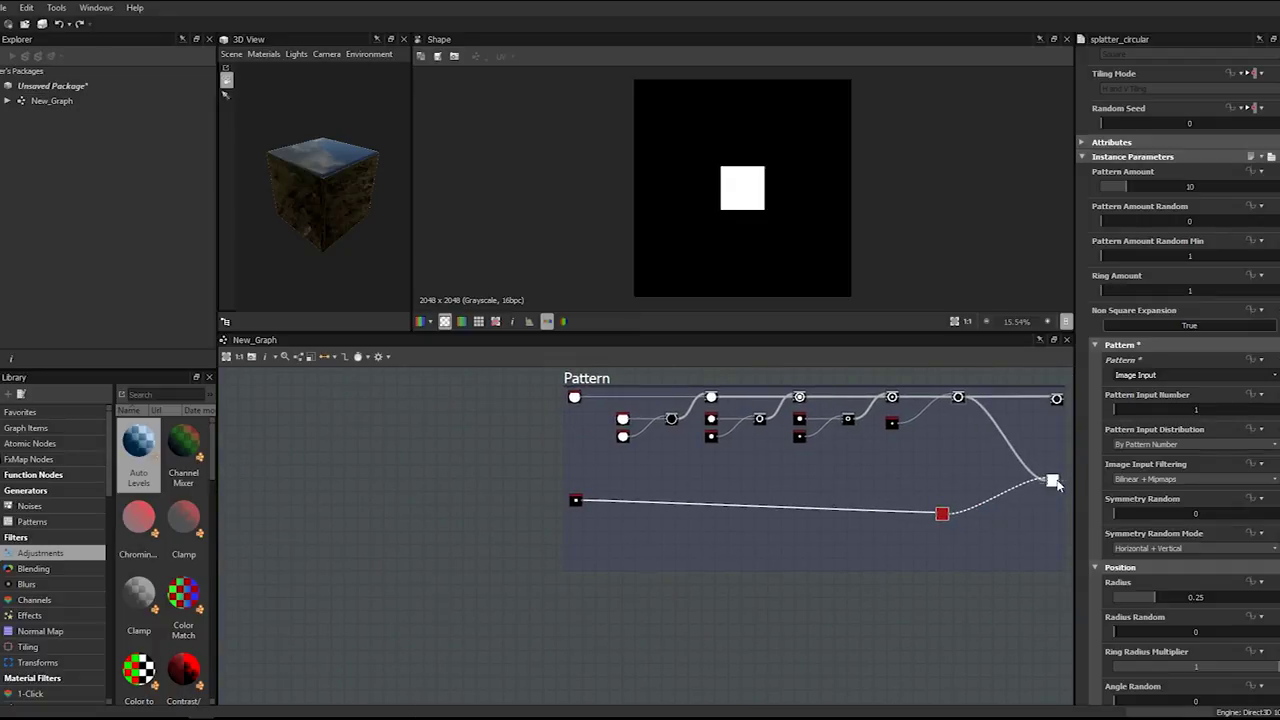
pyautogui.doubleClick(941, 514)
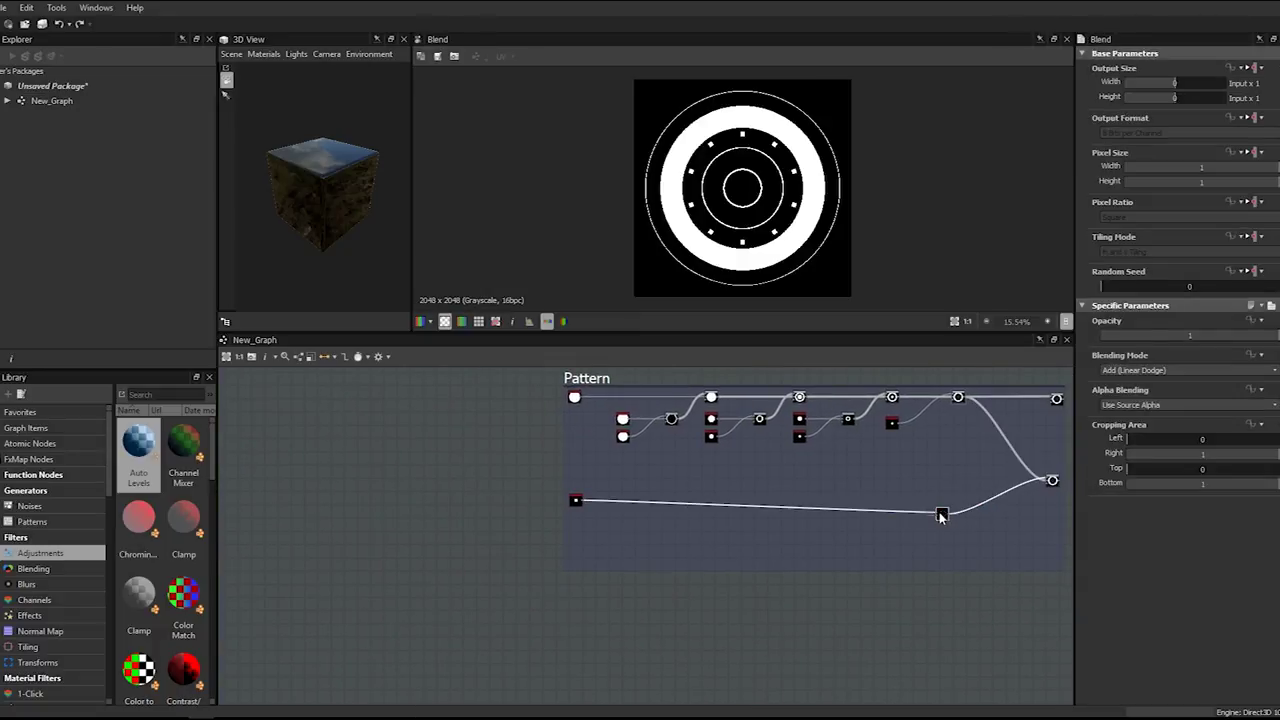
pyautogui.click(941, 514)
pyautogui.scroll(2, 941, 514)
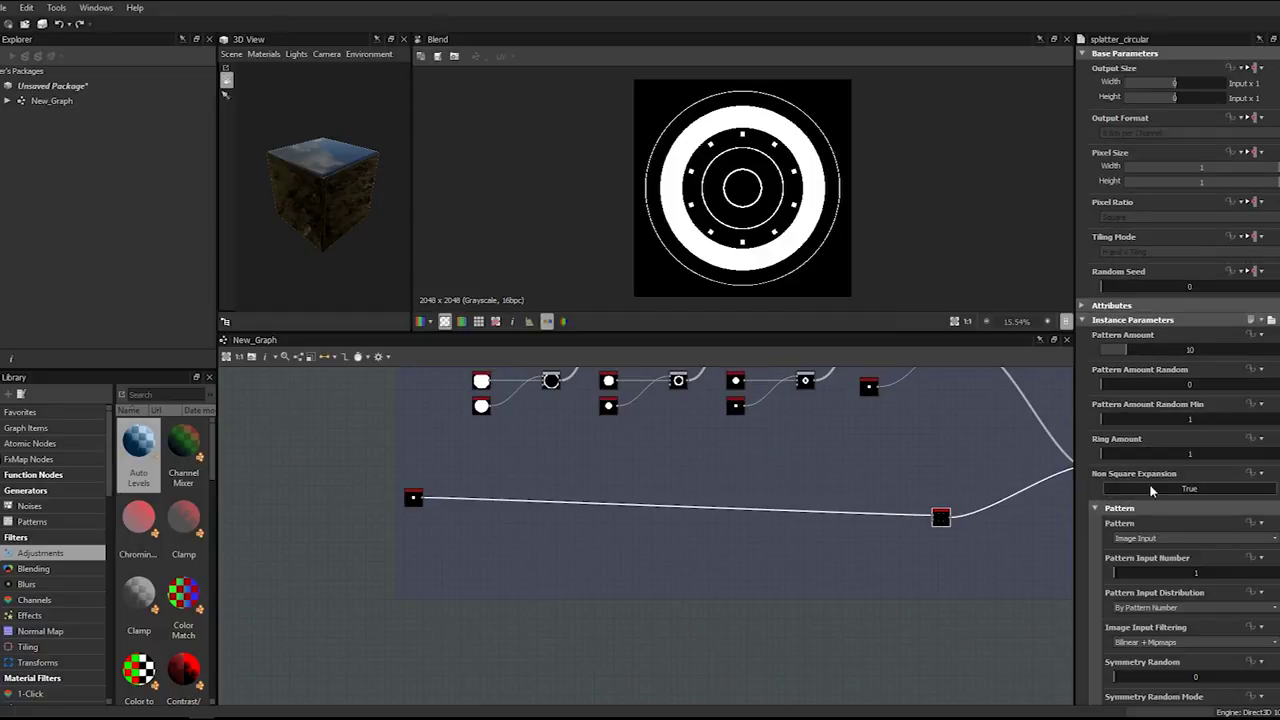
pyautogui.scroll(5, 940, 515)
pyautogui.scroll(-6, 890, 661)
pyautogui.scroll(-3, 1174, 565)
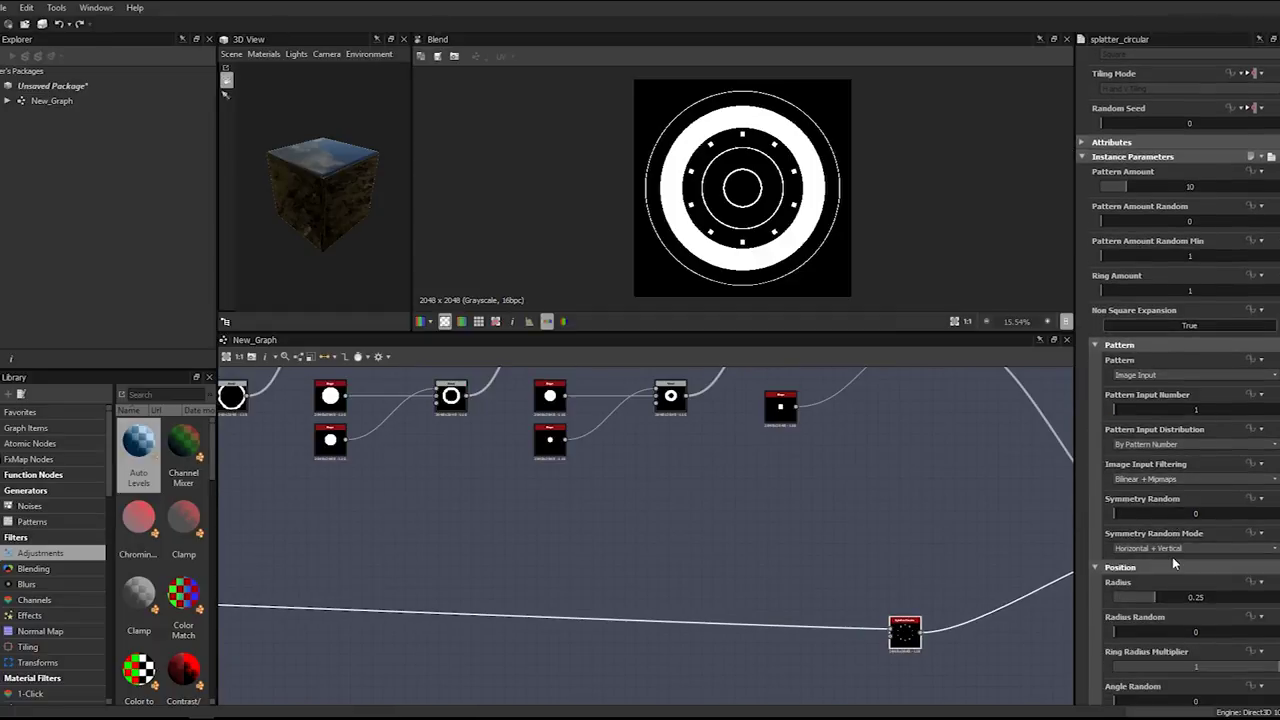
pyautogui.scroll(-2, 1172, 556)
pyautogui.moveTo(1157, 515); pyautogui.dragTo(1168, 518)
pyautogui.scroll(-3, 933, 511)
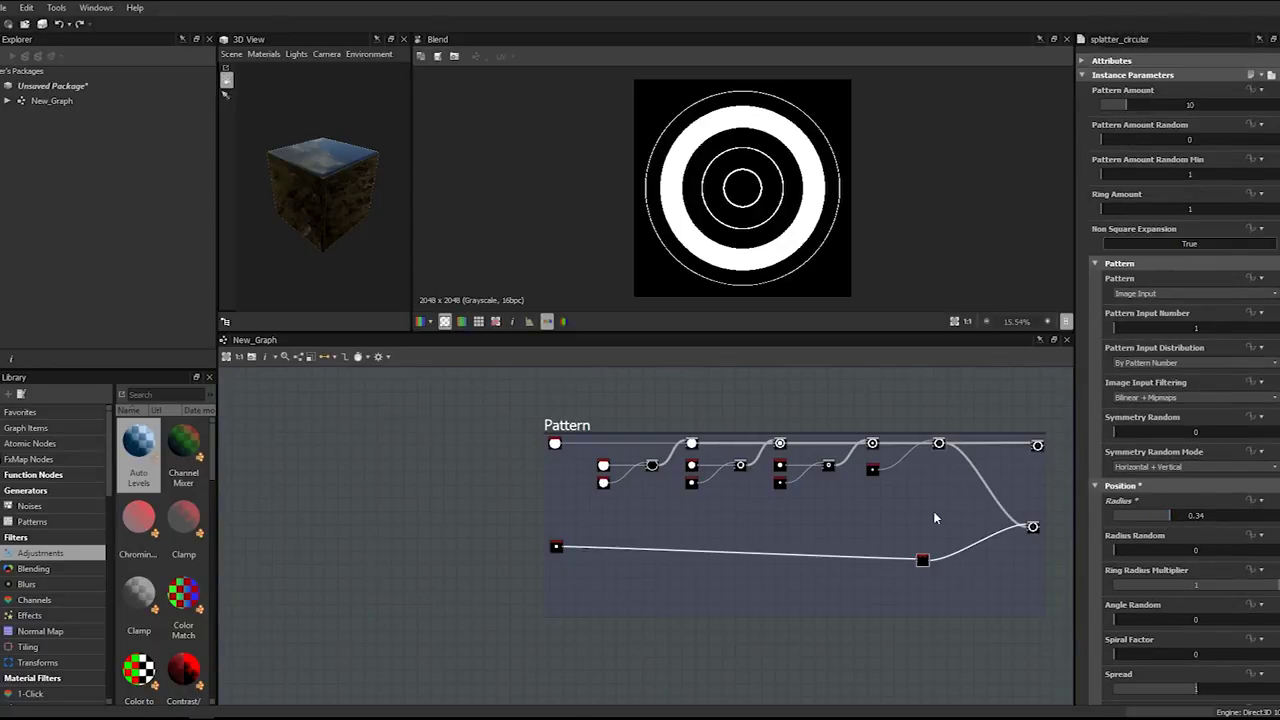
# - Set the lower Blend's blending mode to Subtract to cut the squares out of the wide white band
pyautogui.scroll(5, 933, 517)
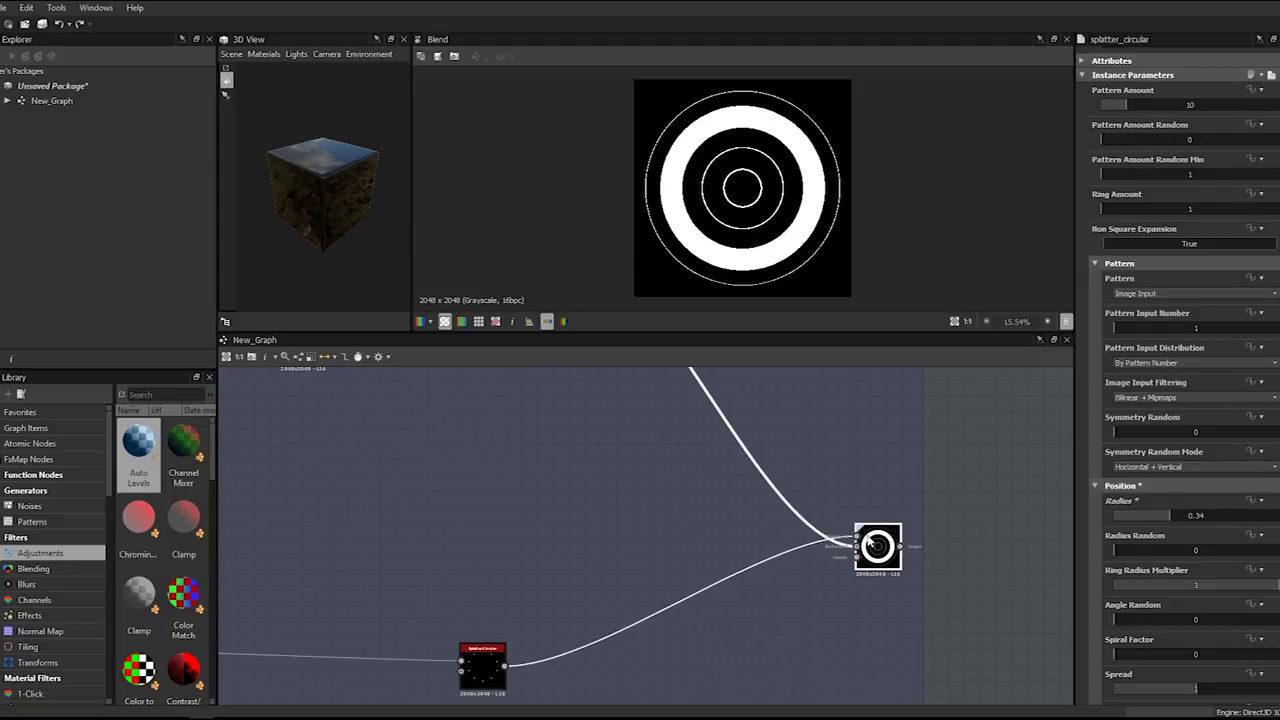
pyautogui.click(873, 543)
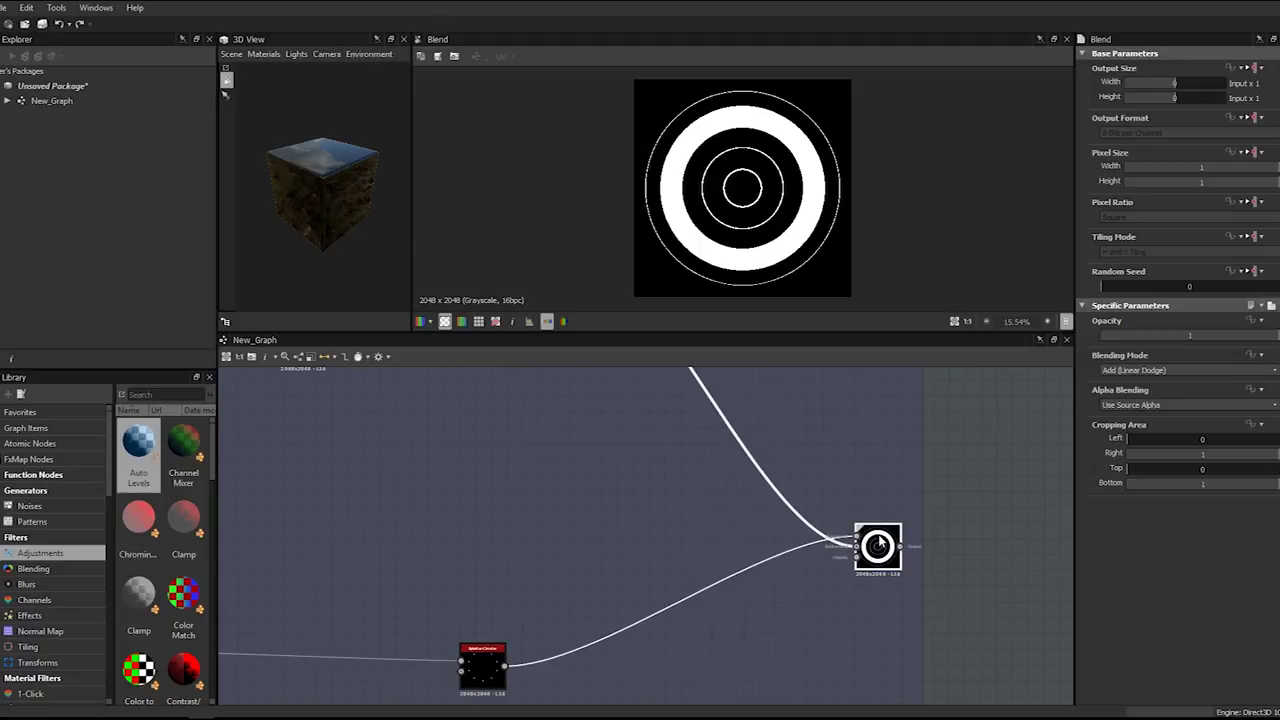
pyautogui.click(1135, 371)
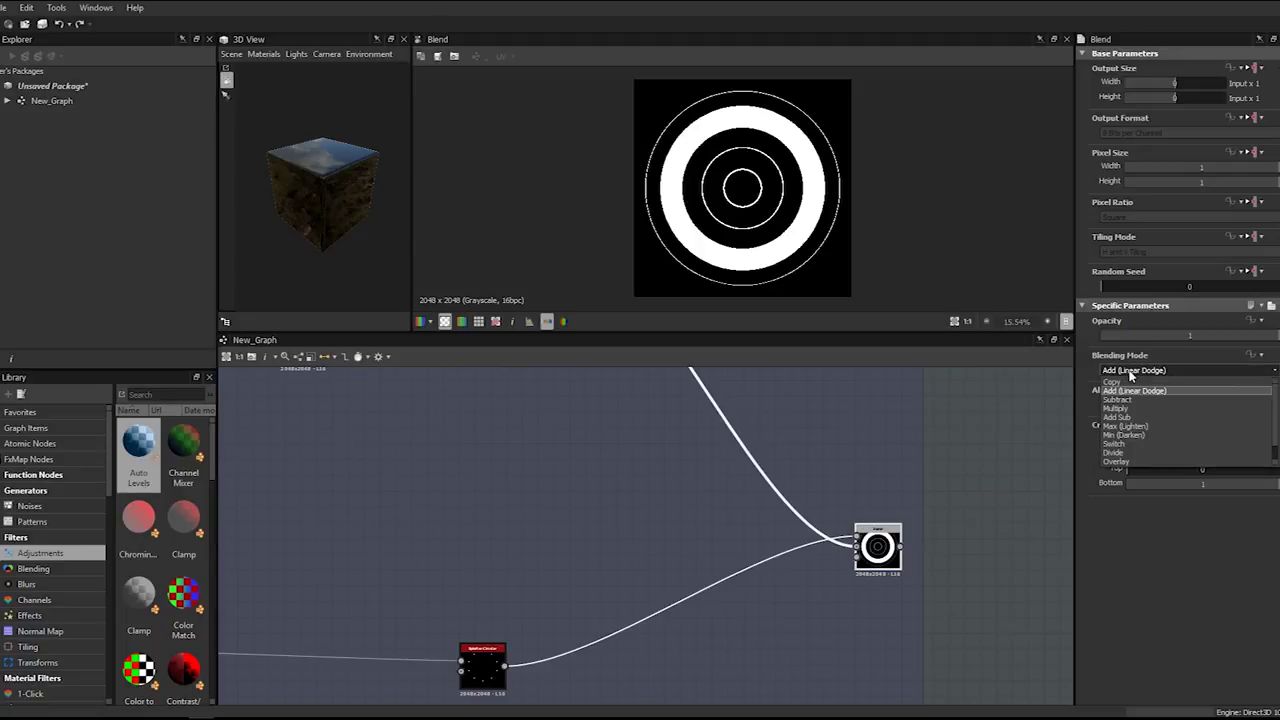
pyautogui.click(1128, 400)
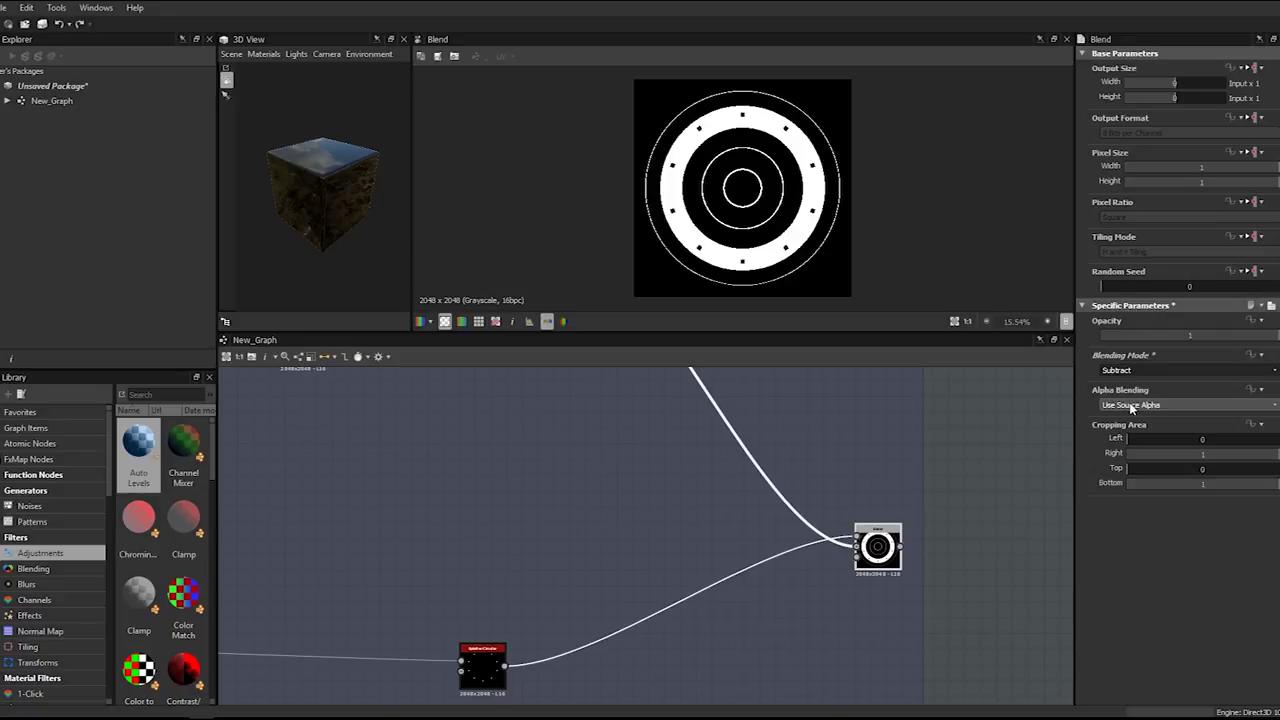
# - Select the Splatter Circular node and examine the square cut-outs in the wide white band up close
pyautogui.scroll(-4, 945, 418)
pyautogui.moveTo(703, 413); pyautogui.dragTo(785, 532, button='middle')
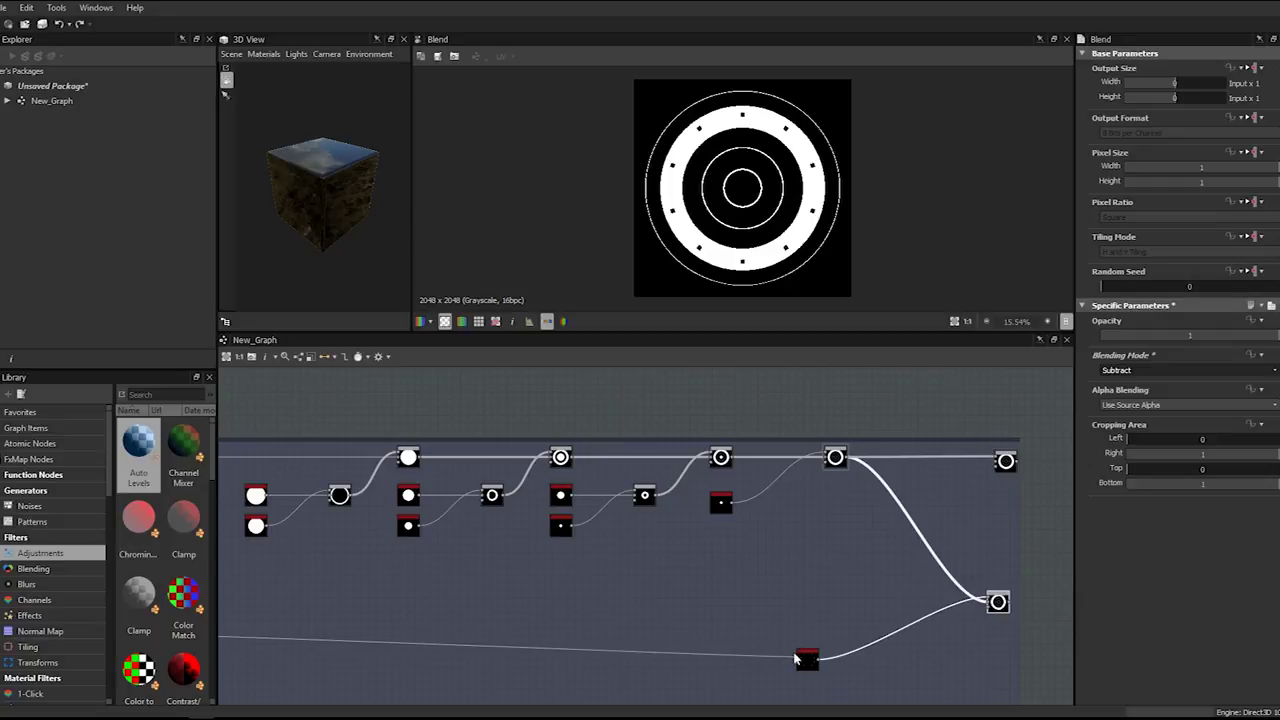
pyautogui.scroll(1, 800, 660)
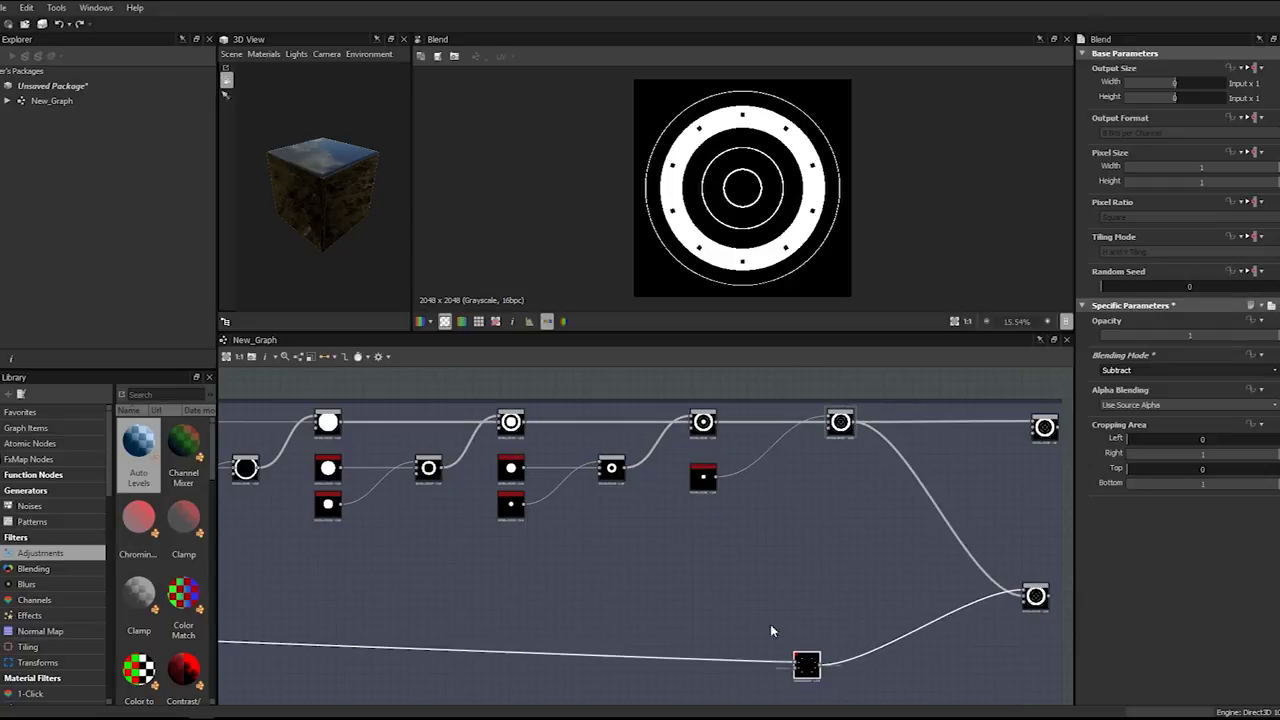
pyautogui.scroll(1, 806, 668)
pyautogui.moveTo(808, 685); pyautogui.dragTo(792, 549, button='middle')
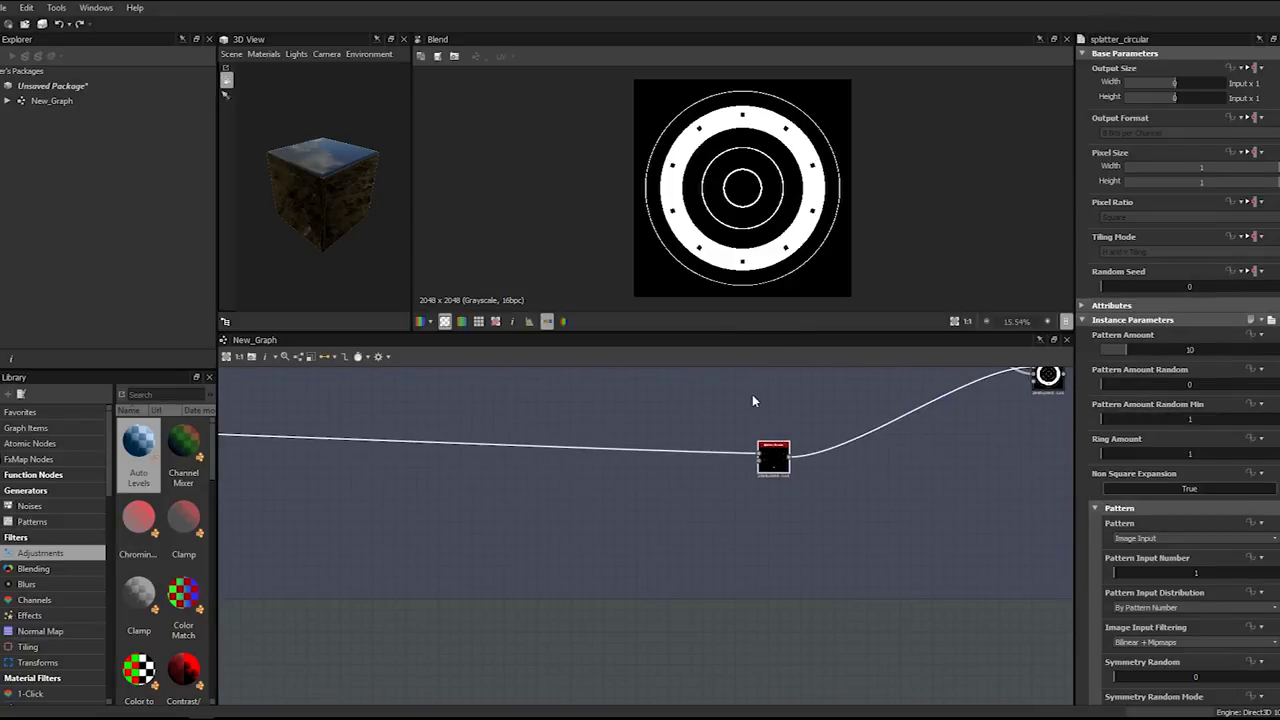
pyautogui.scroll(5, 759, 151)
pyautogui.scroll(2, 757, 148)
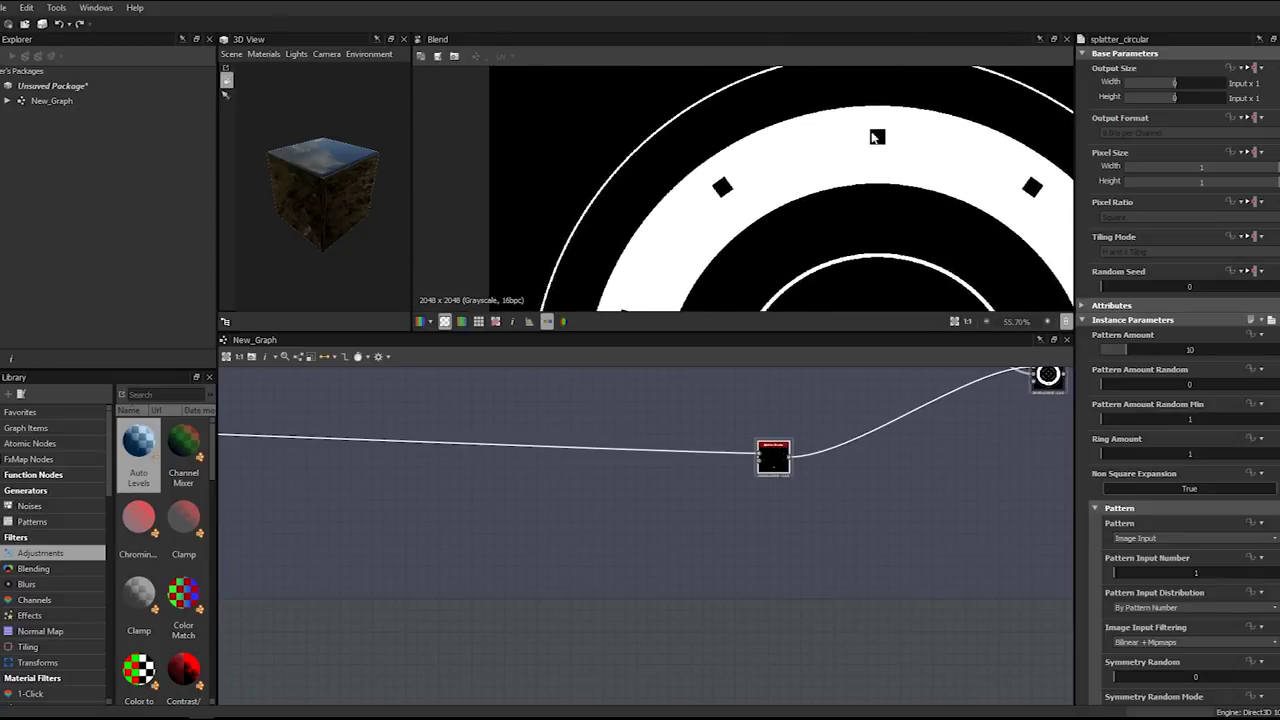
# - Select the square Shape node that feeds the Splatter Circular and check its parameters
pyautogui.scroll(-2, 612, 443)
pyautogui.scroll(-1, 612, 443)
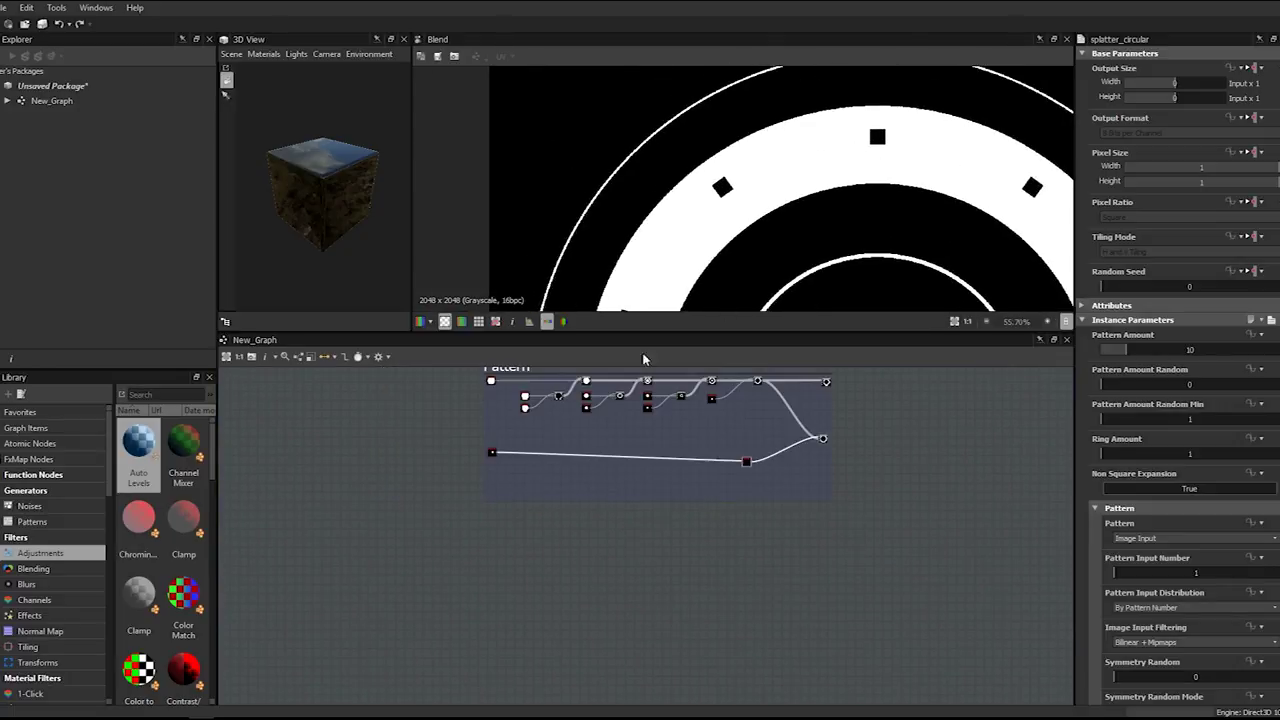
pyautogui.scroll(3, 503, 456)
pyautogui.scroll(2, 504, 456)
pyautogui.click(499, 463)
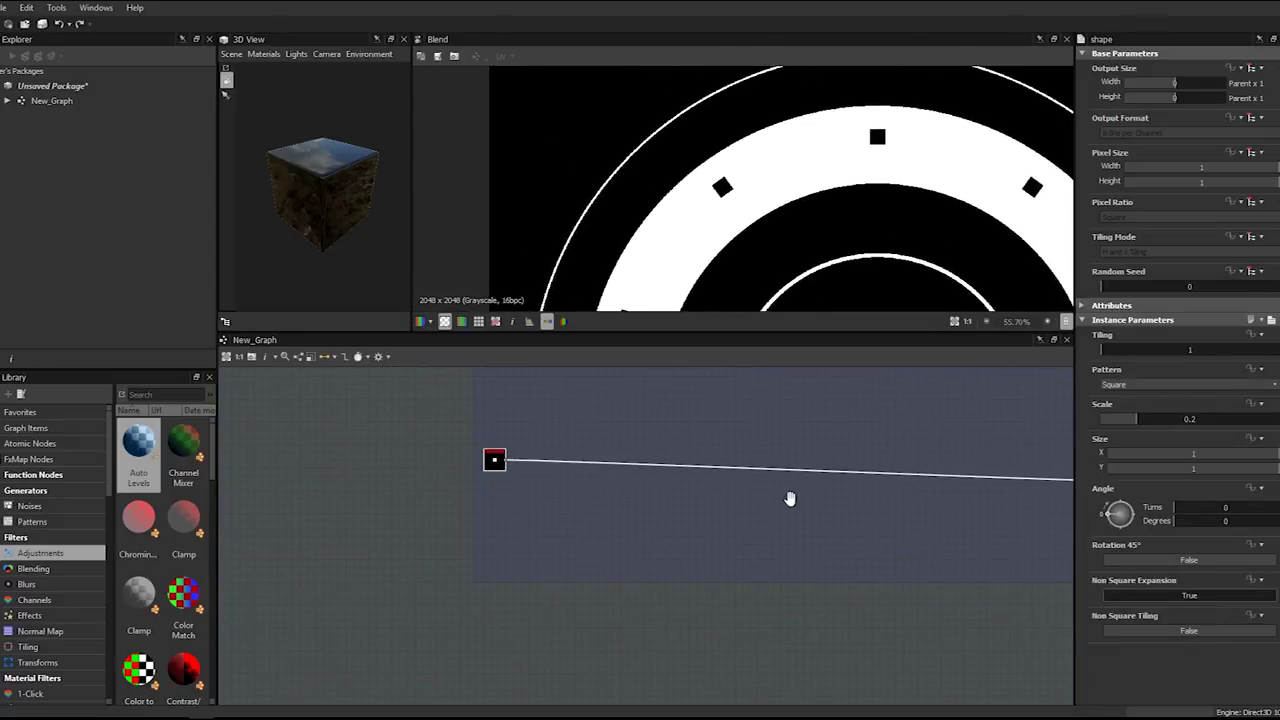
pyautogui.moveTo(789, 499); pyautogui.dragTo(523, 508, button='middle')
# - Set the Splatter Circular's pattern Size to 0.5 in both X and Y
pyautogui.click(858, 500)
pyautogui.moveTo(1027, 532); pyautogui.dragTo(908, 540, button='middle')
pyautogui.scroll(-4, 1191, 504)
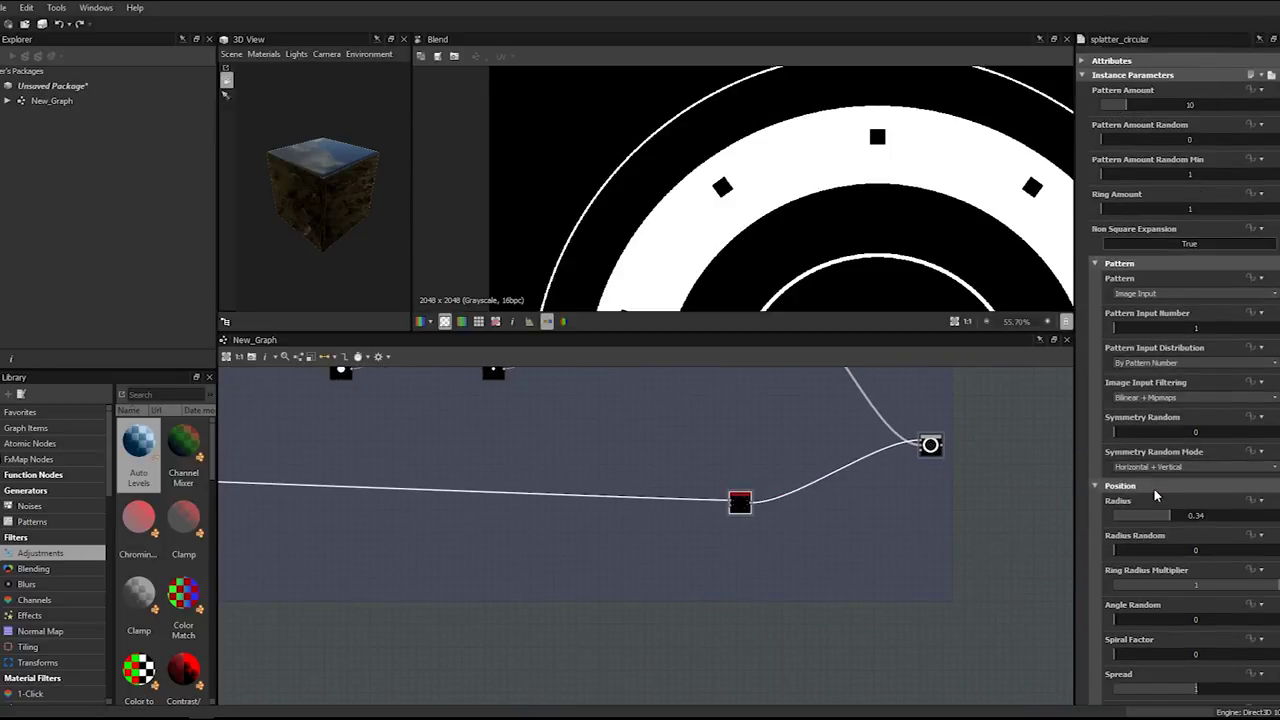
pyautogui.scroll(3, 745, 513)
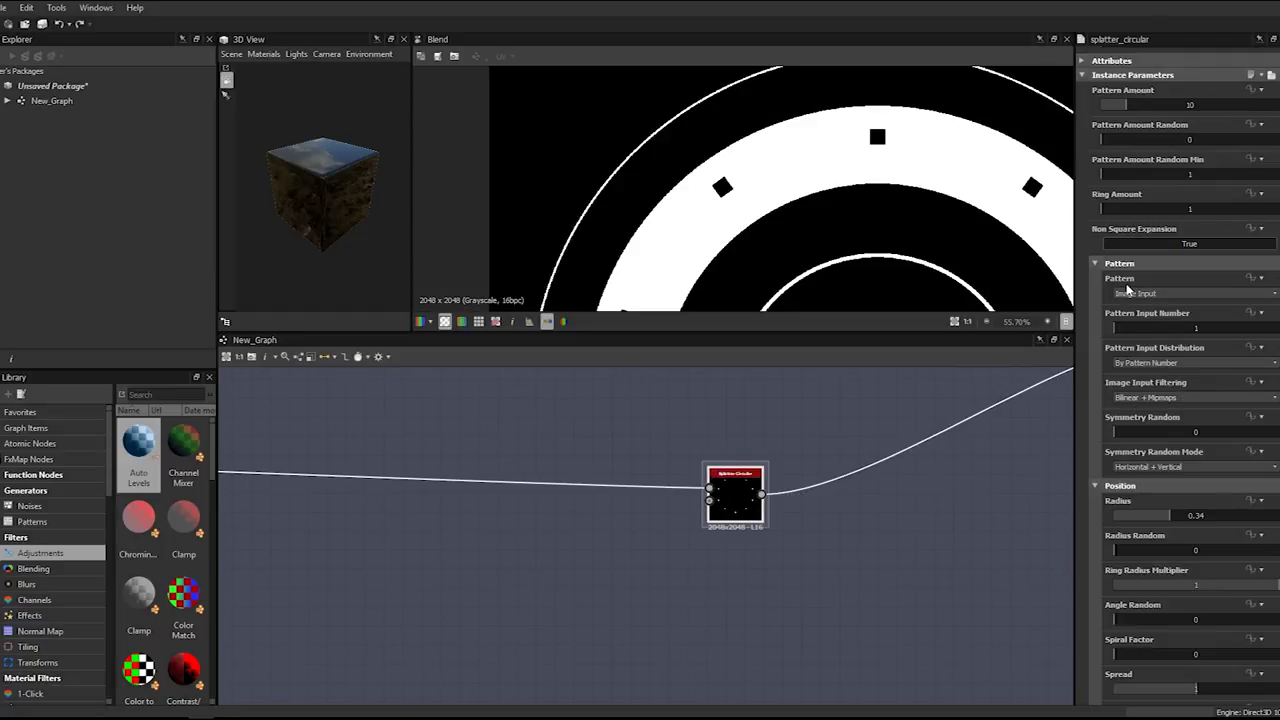
pyautogui.scroll(-5, 1127, 289)
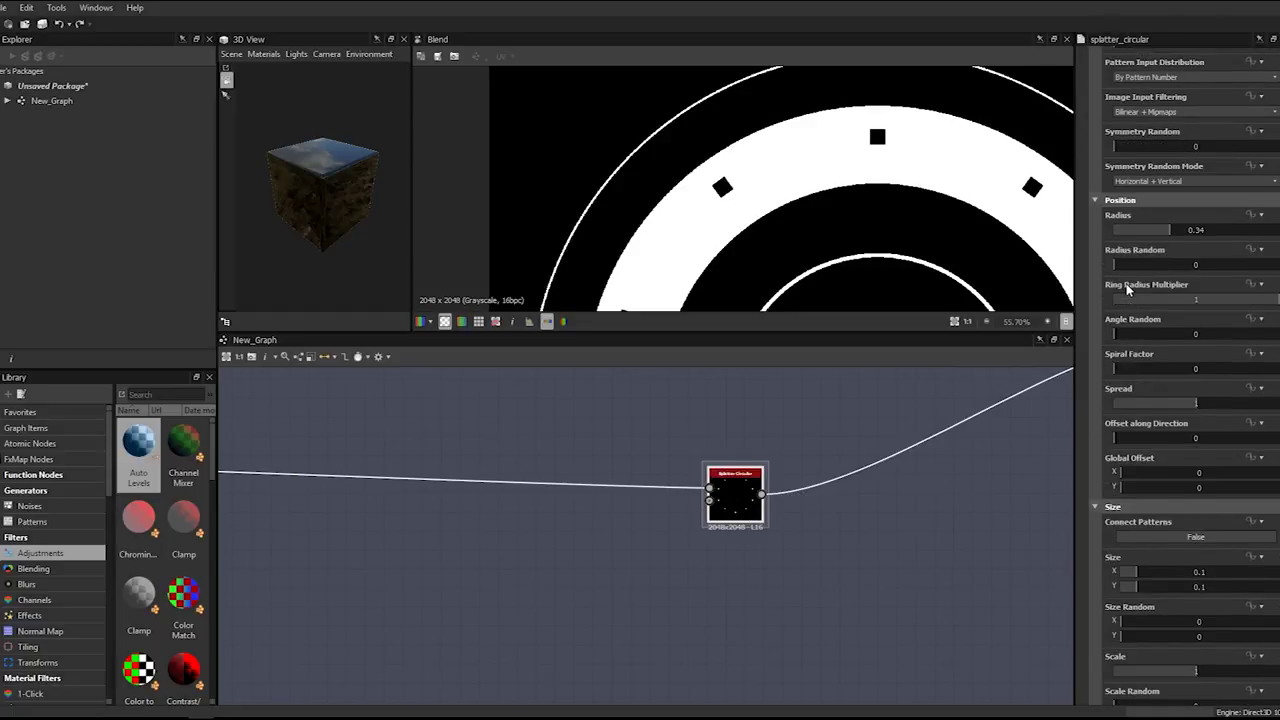
pyautogui.scroll(-3, 1127, 289)
pyautogui.doubleClick(1165, 408)
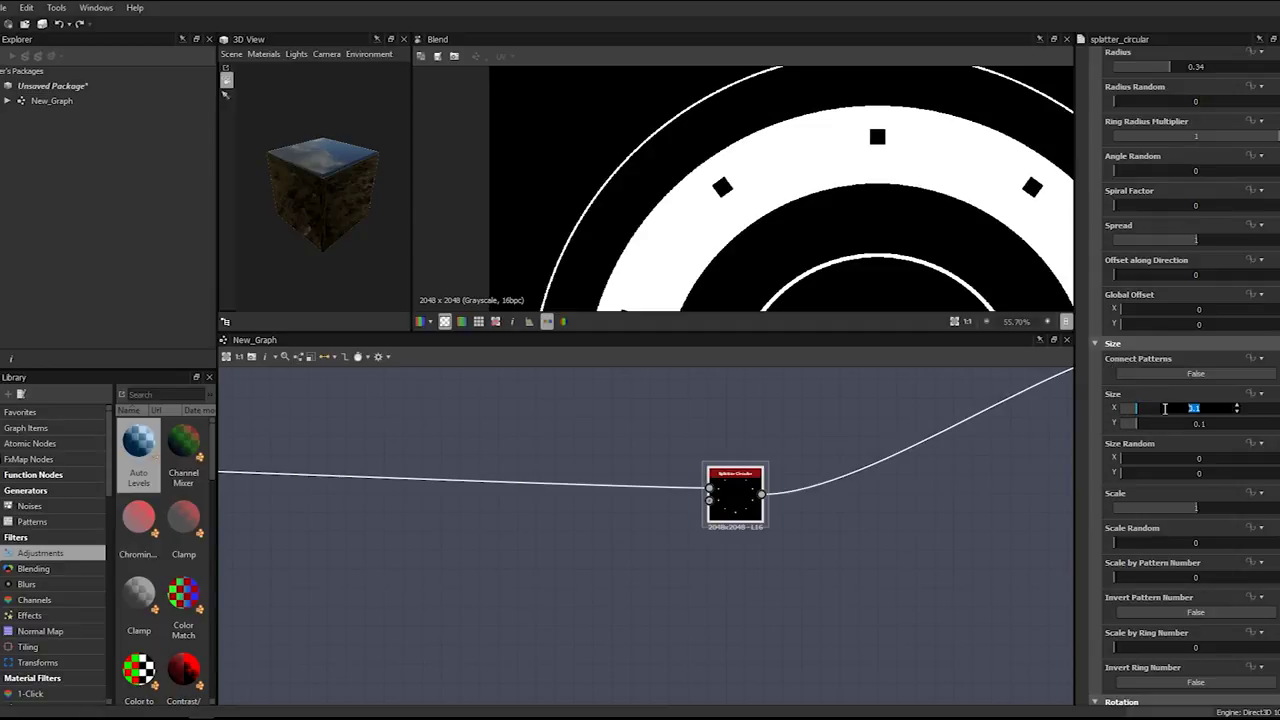
pyautogui.write('0.5')
pyautogui.press('Return')
pyautogui.doubleClick(1178, 422)
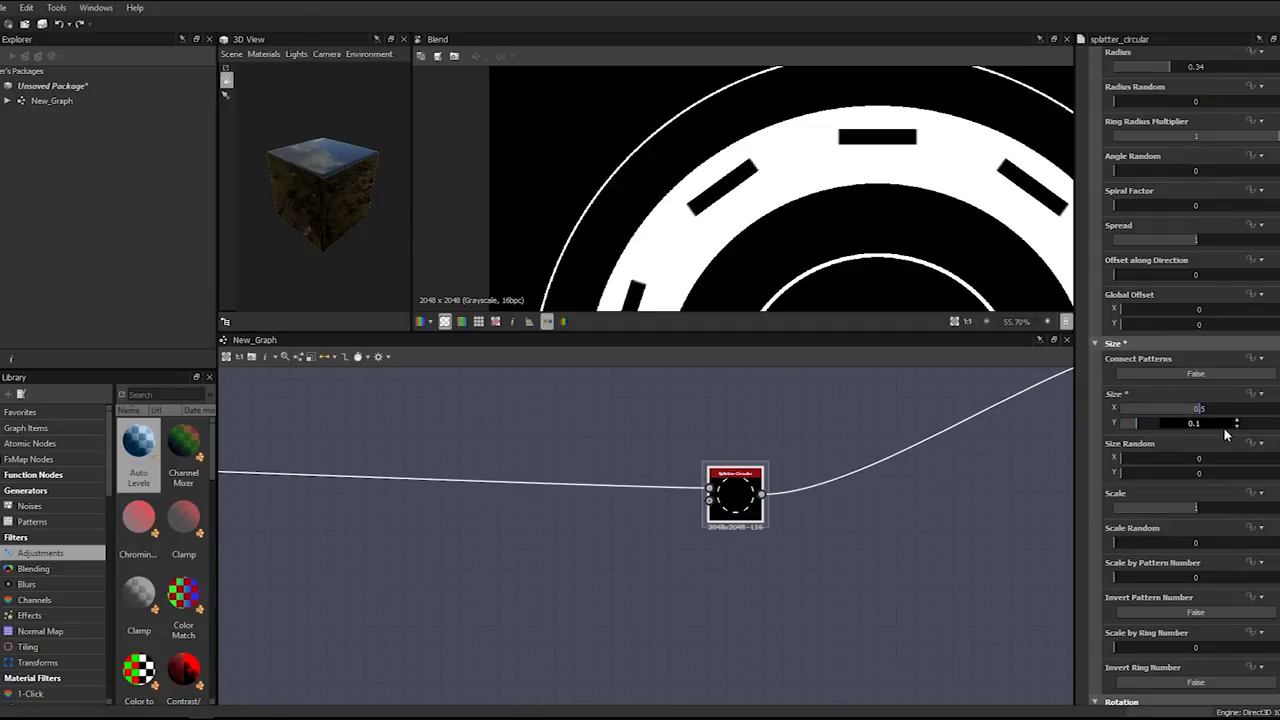
pyautogui.write('0.5')
pyautogui.press('Return')
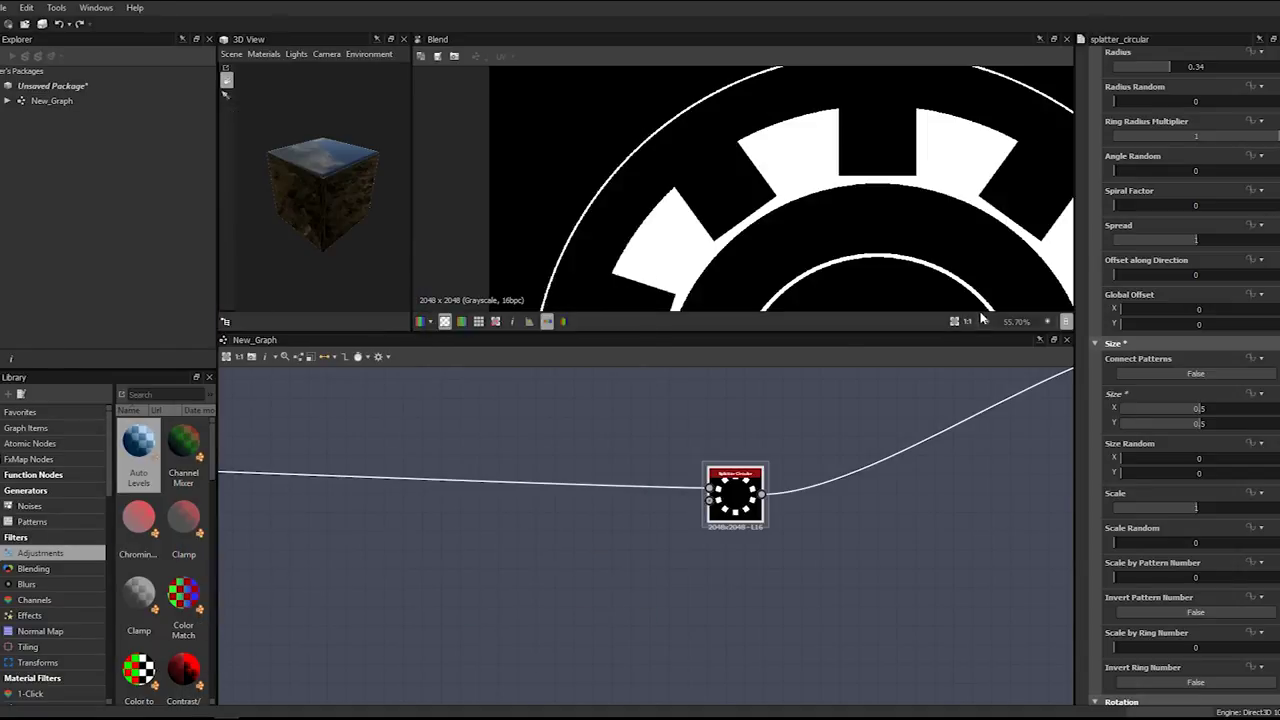
# - Look through the Splatter Circular's Pattern, Position, Size, Rotation and Color parameters for ways to shape the cut-outs
pyautogui.scroll(-1, 1101, 421)
pyautogui.scroll(6, 1101, 421)
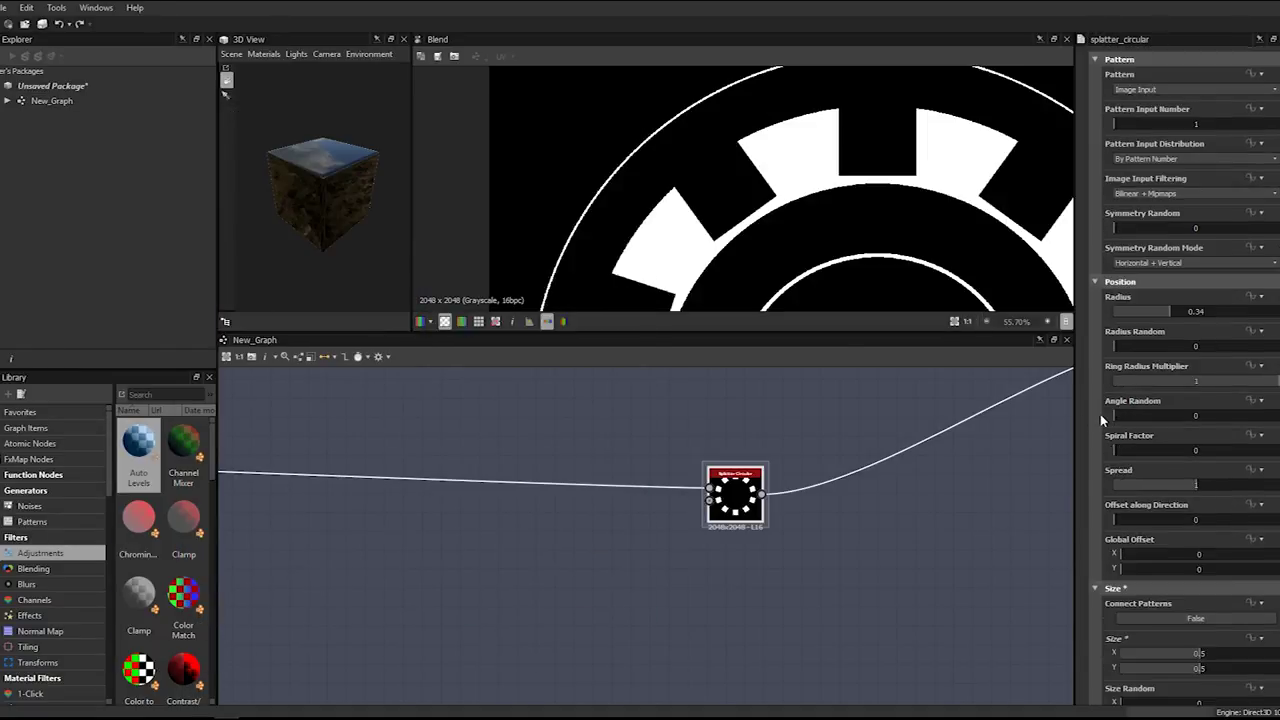
pyautogui.scroll(5, 1101, 421)
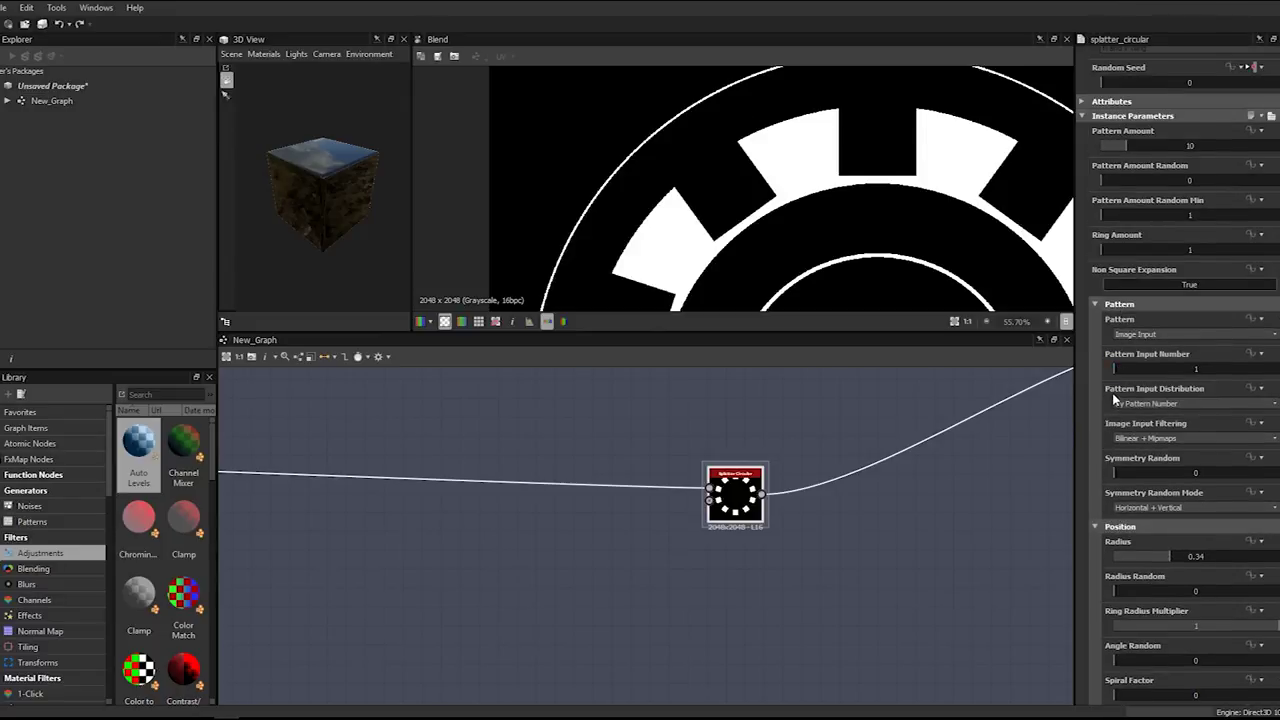
pyautogui.scroll(-3, 1114, 400)
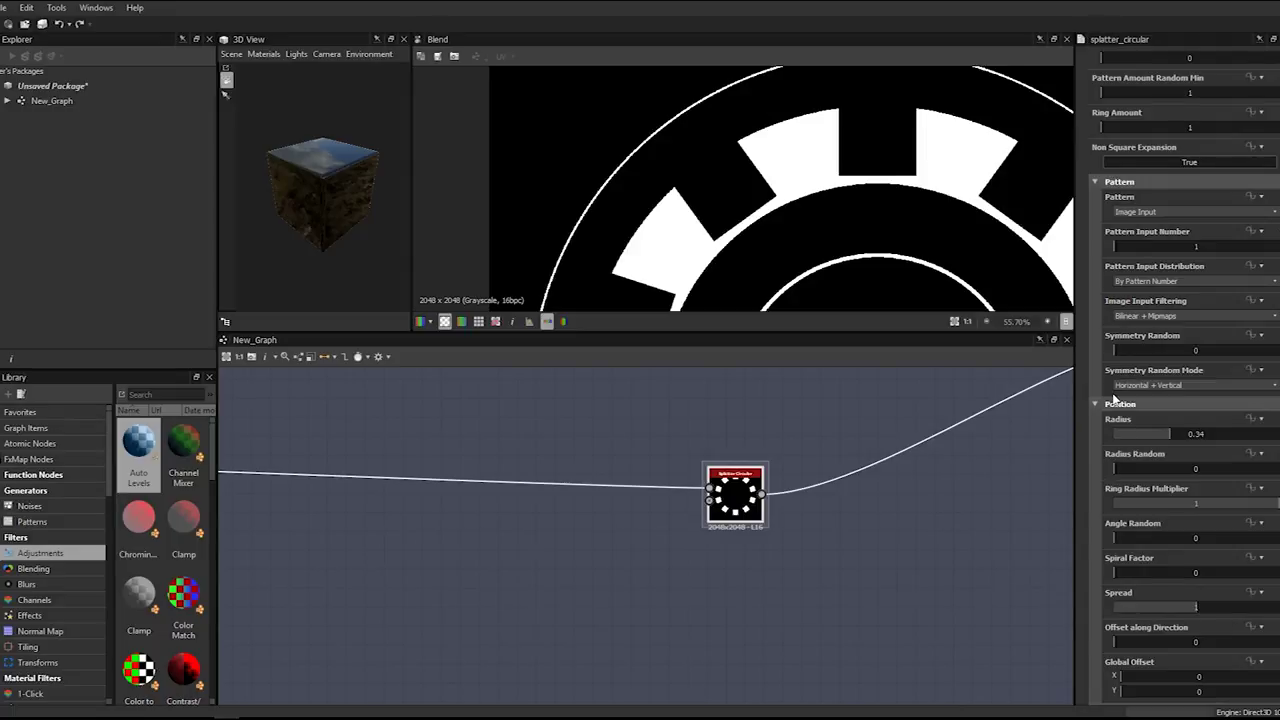
pyautogui.scroll(-3, 1114, 400)
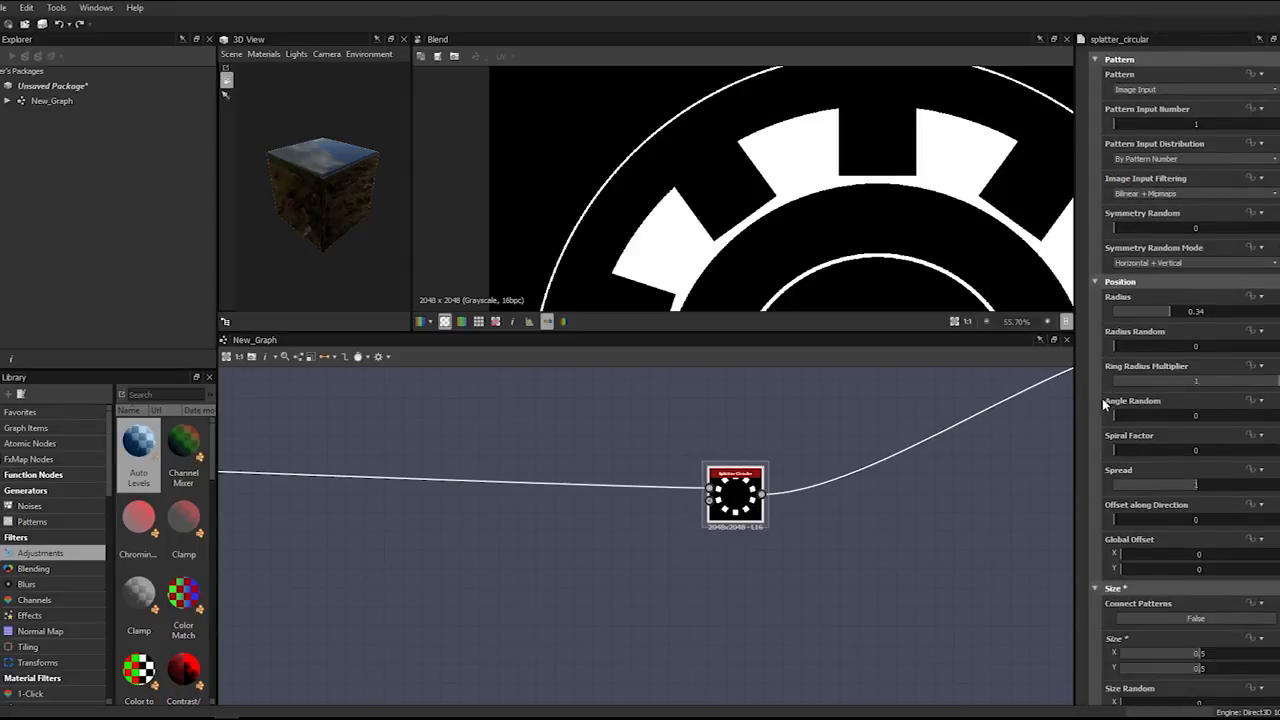
pyautogui.scroll(-5, 1096, 409)
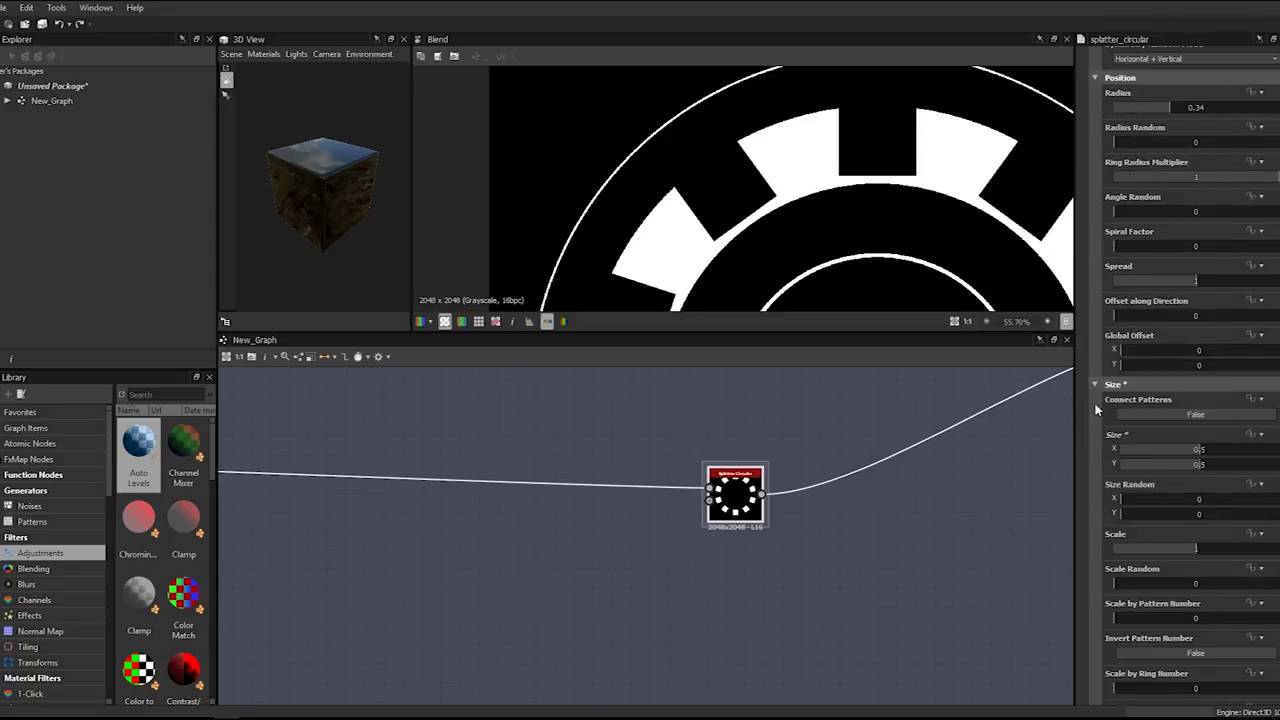
pyautogui.scroll(-2, 1096, 409)
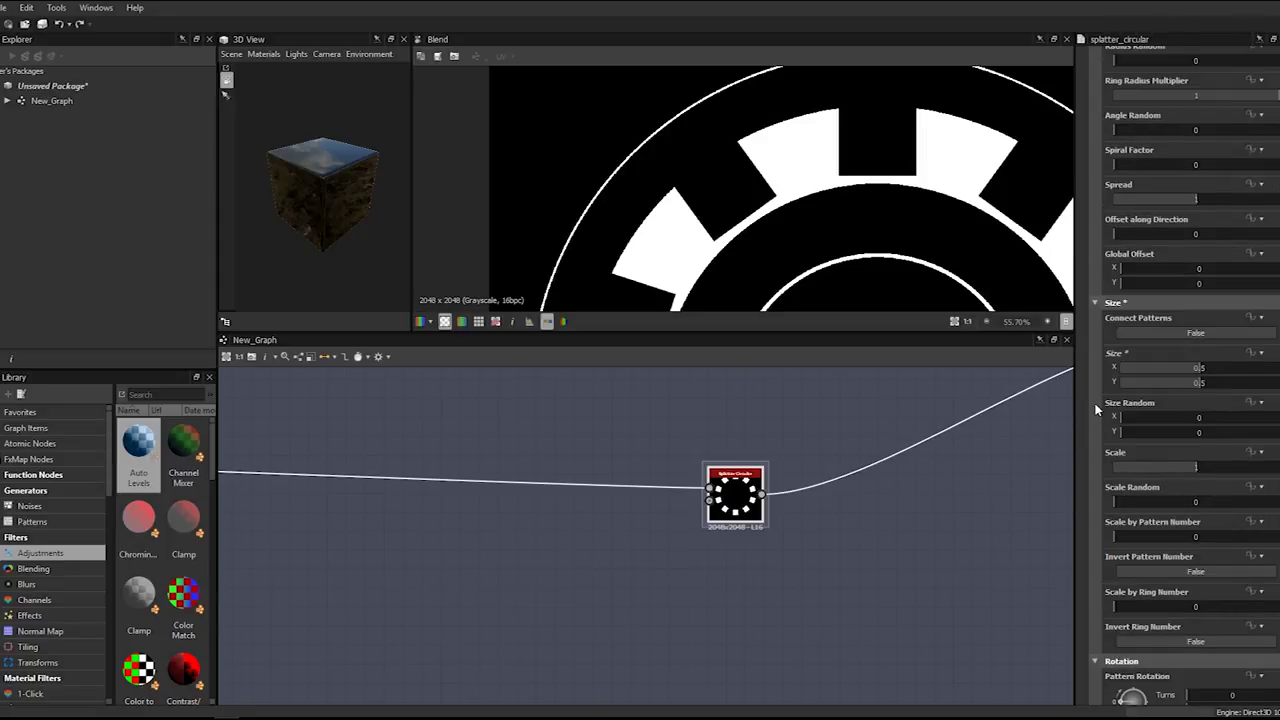
pyautogui.scroll(-6, 1096, 409)
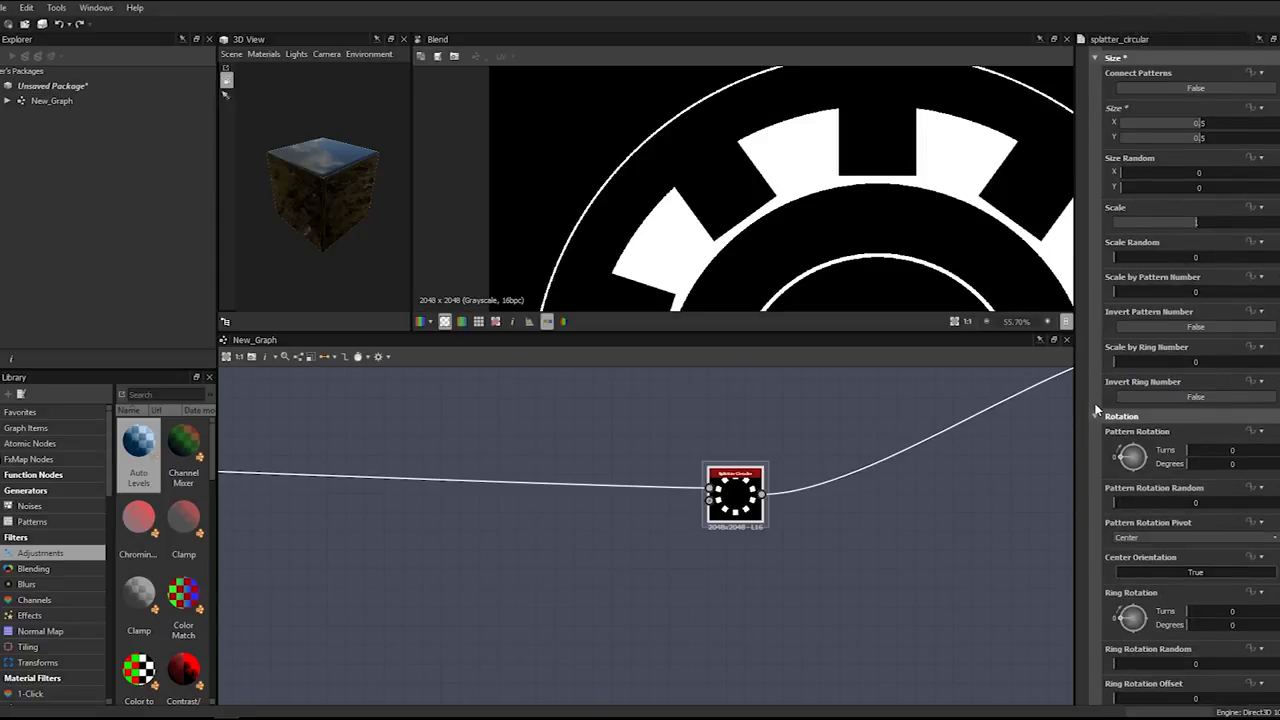
pyautogui.scroll(-4, 1096, 409)
pyautogui.scroll(9, 1096, 409)
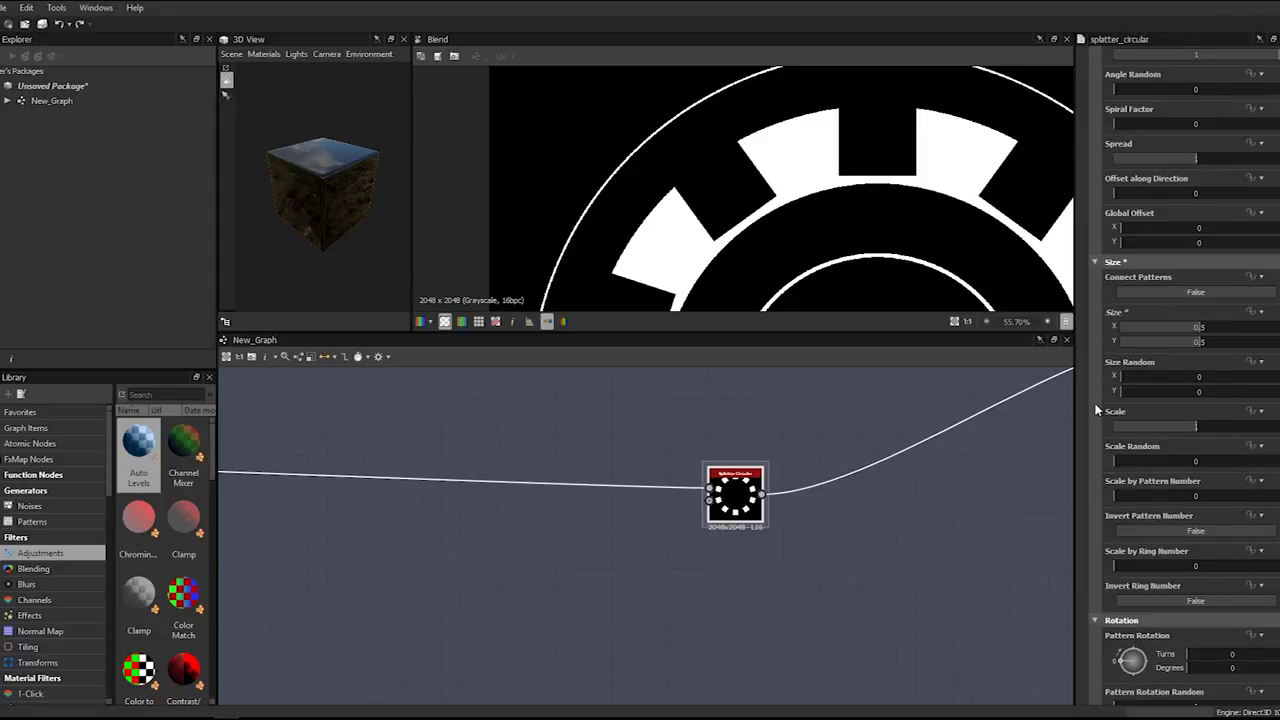
pyautogui.scroll(3, 1096, 409)
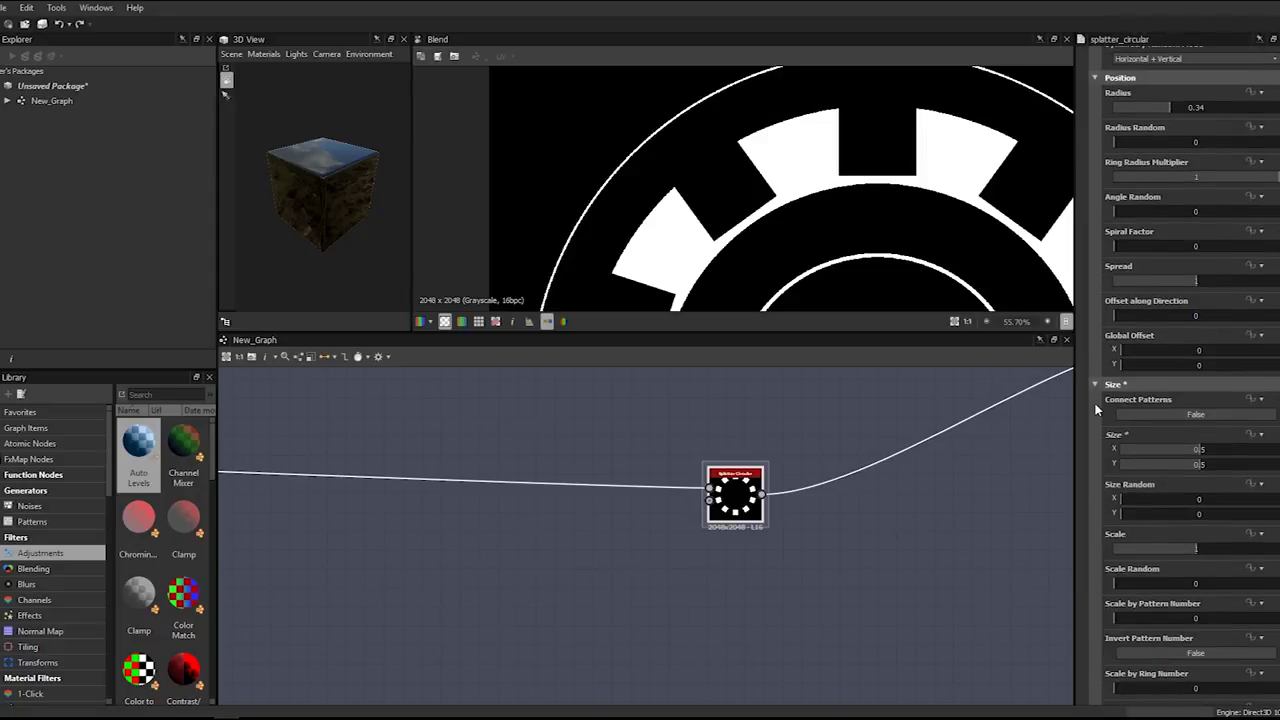
pyautogui.scroll(4, 1096, 409)
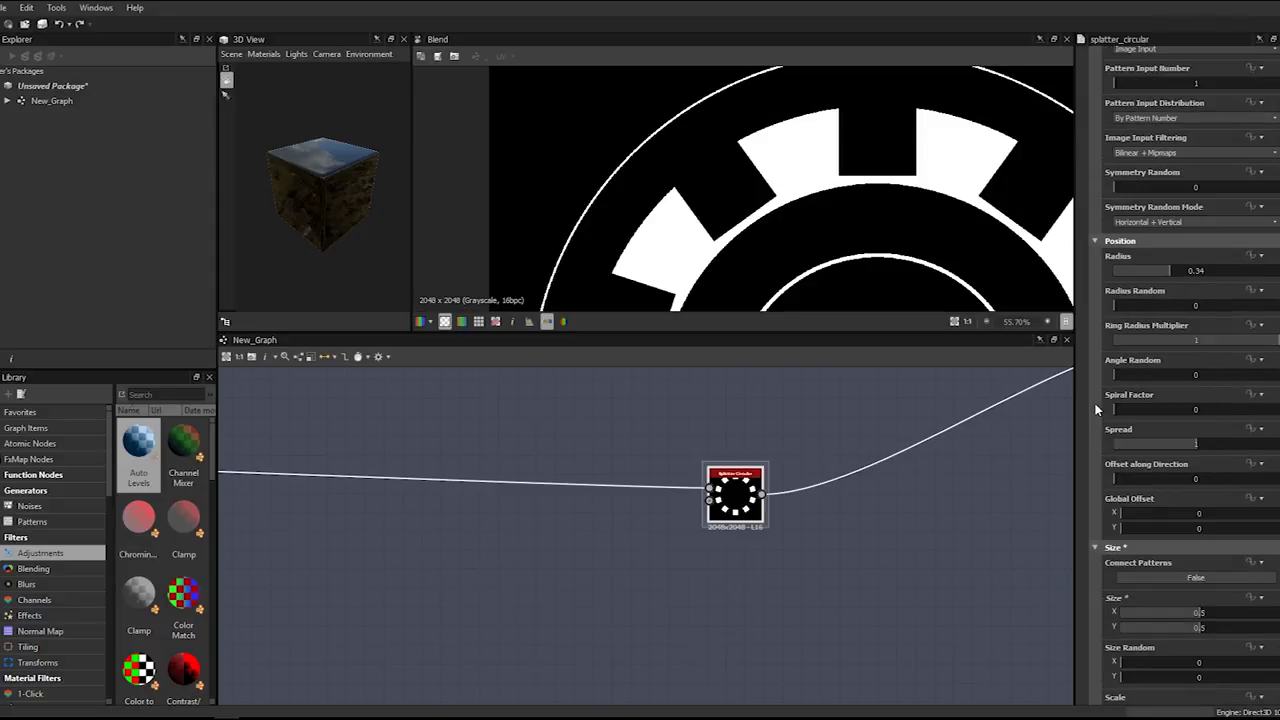
pyautogui.scroll(2, 1096, 409)
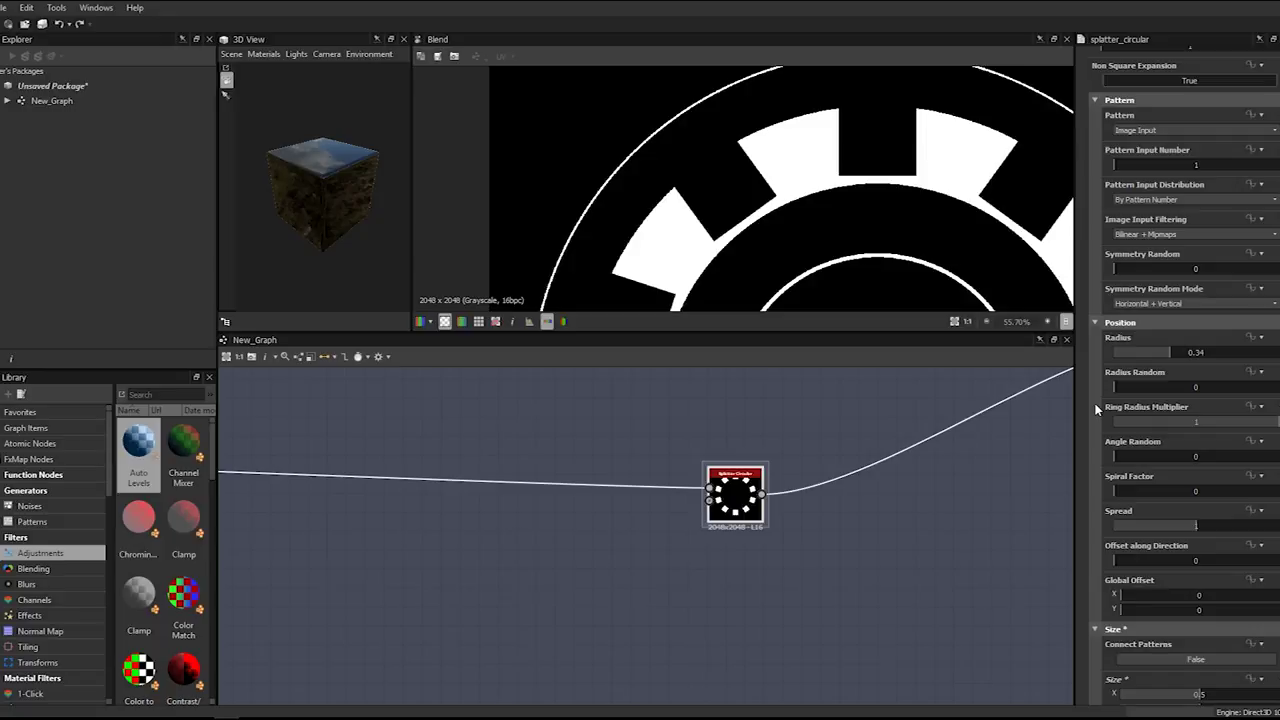
pyautogui.scroll(-7, 1096, 409)
pyautogui.scroll(-5, 1096, 409)
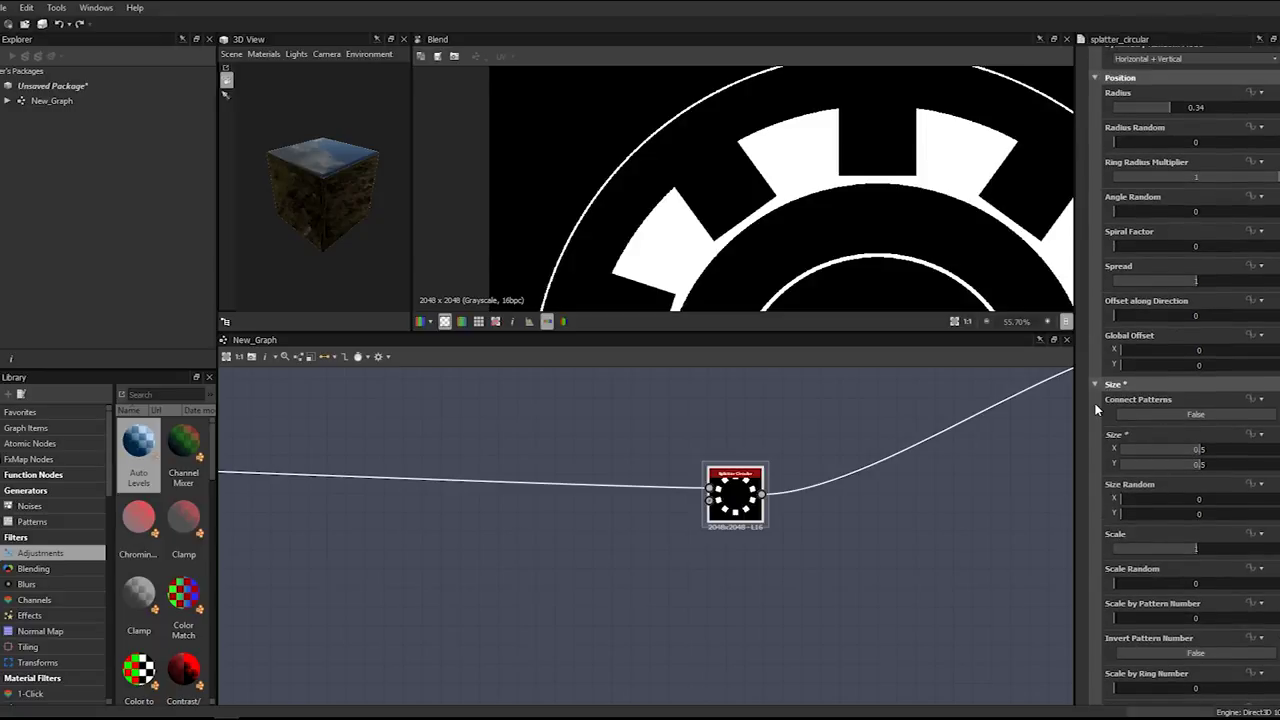
pyautogui.scroll(-5, 1096, 409)
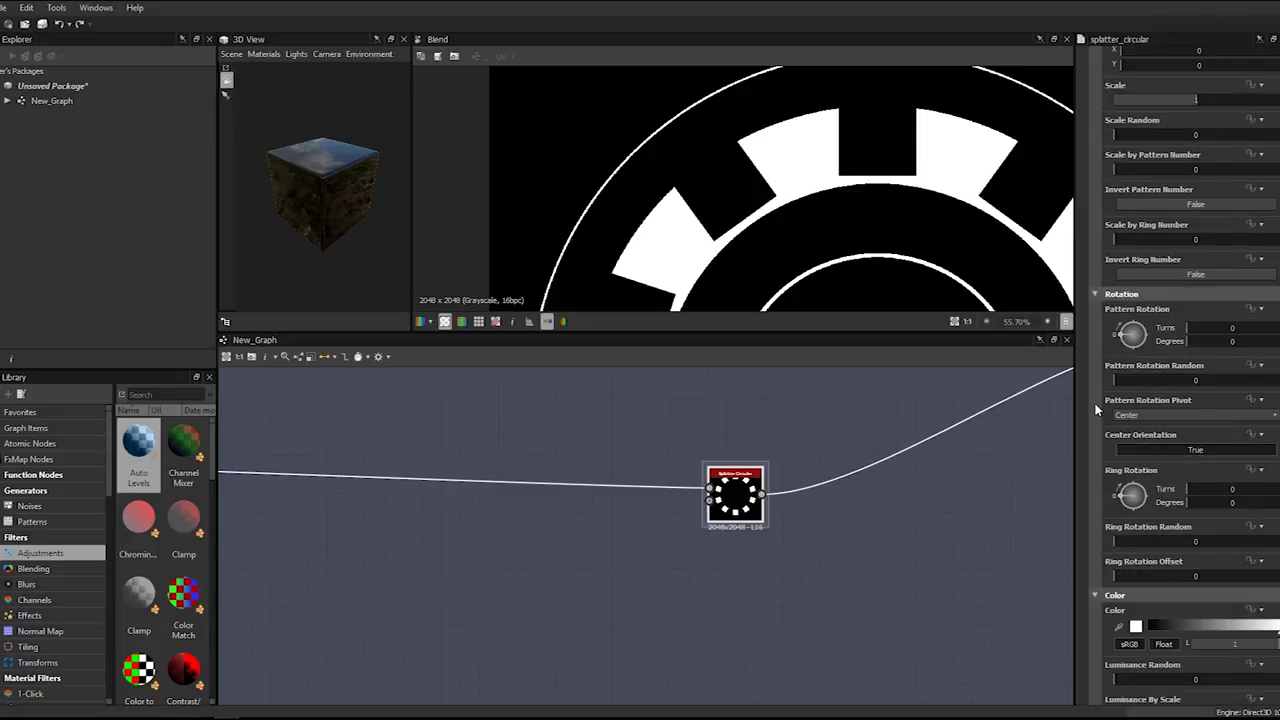
# - Set the Splatter Circular's Pattern Amount to 14
pyautogui.scroll(7, 1096, 409)
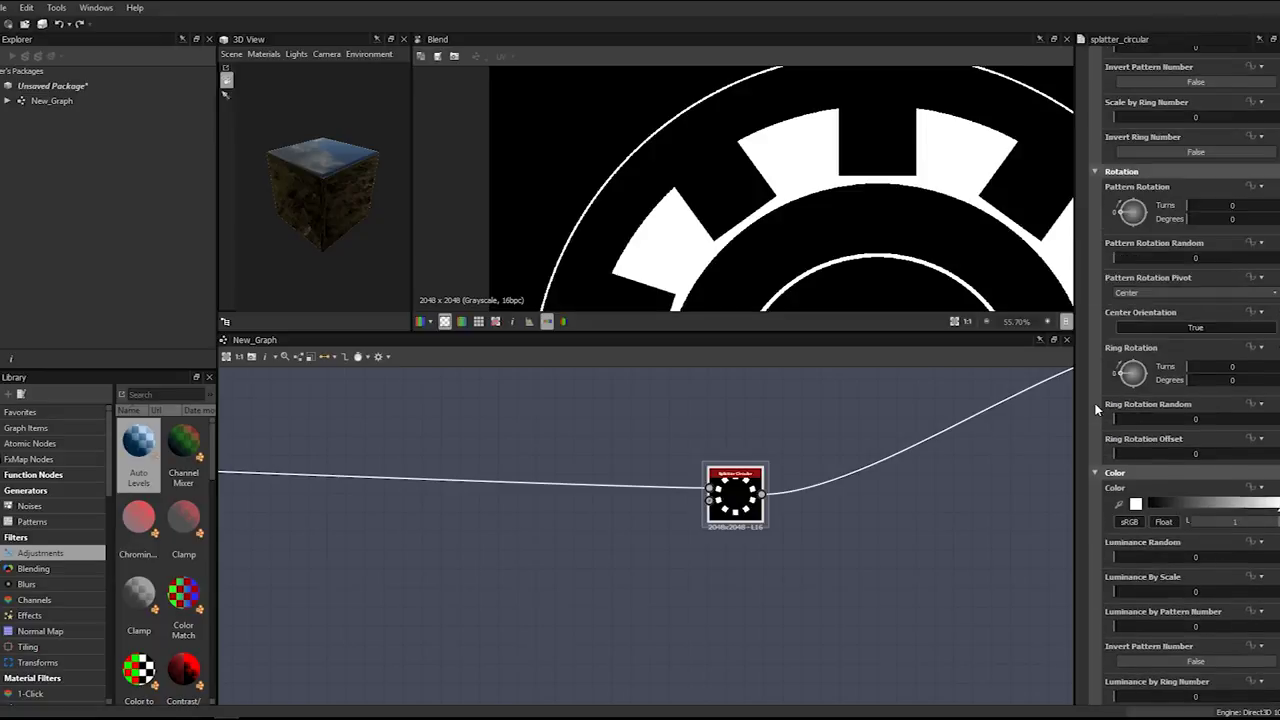
pyautogui.scroll(8, 1096, 409)
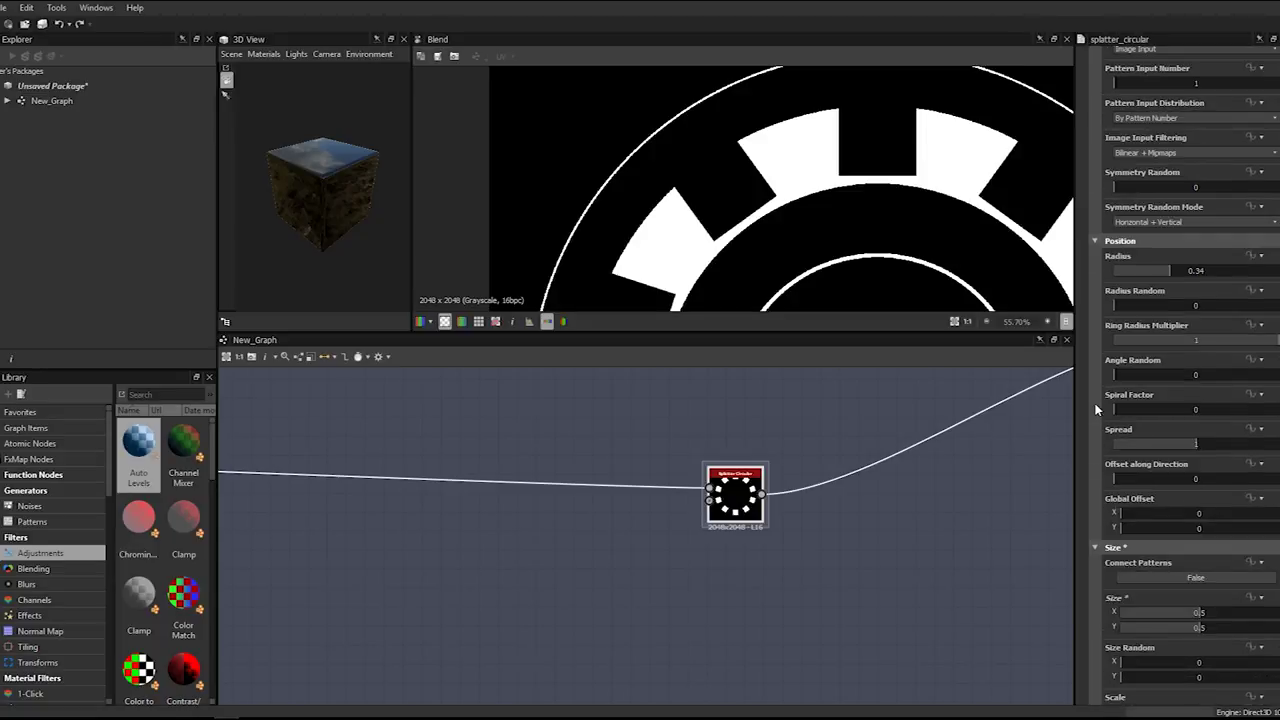
pyautogui.scroll(9, 1096, 409)
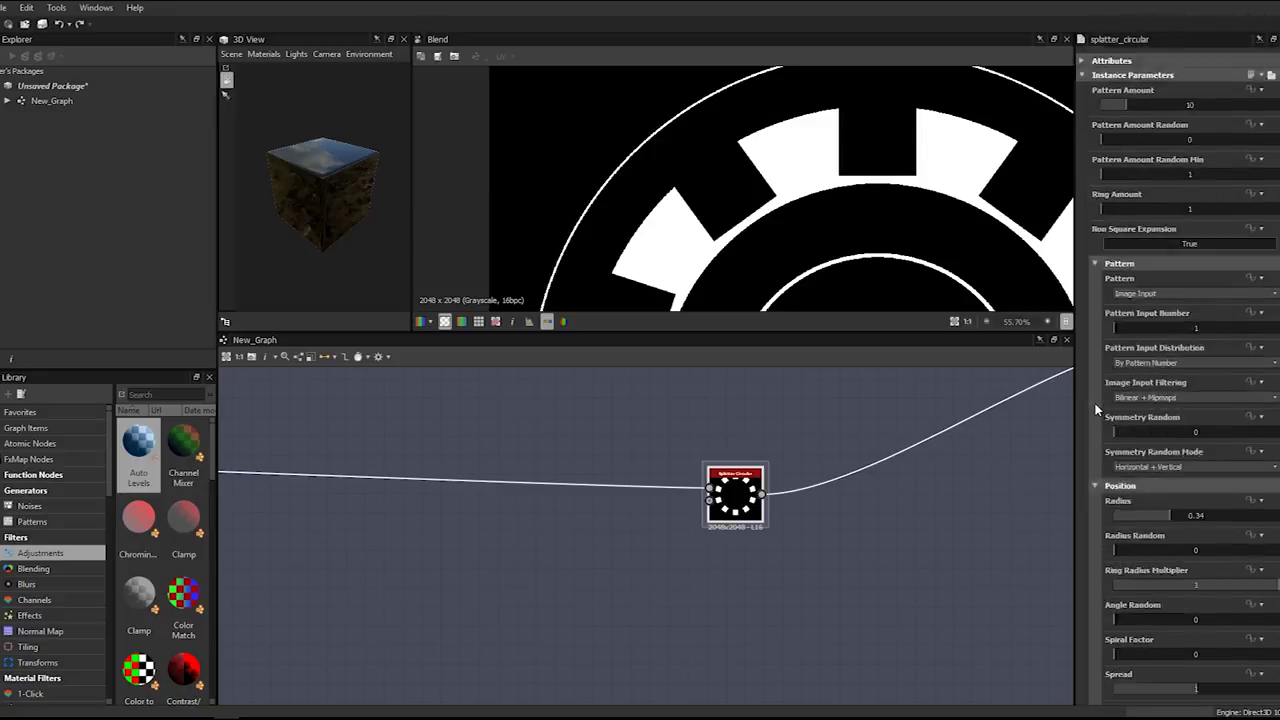
pyautogui.doubleClick(1138, 227)
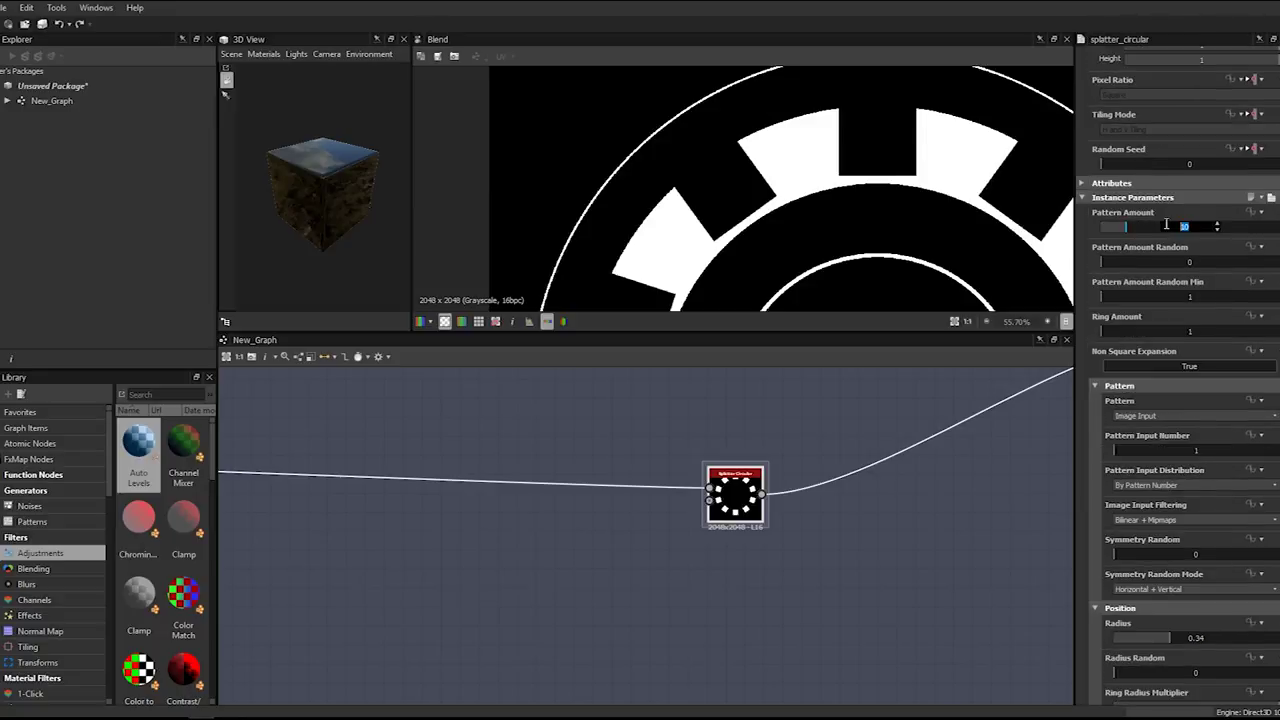
pyautogui.write('14')
pyautogui.press('Return')
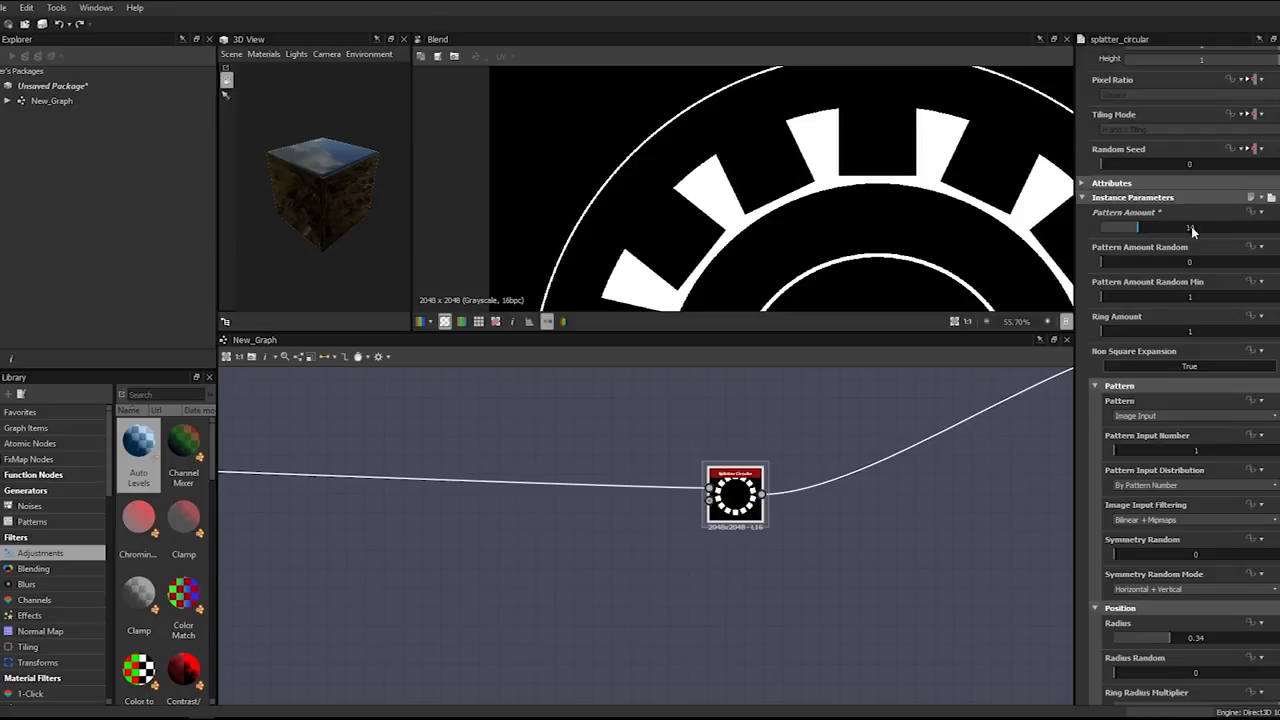
# - Examine the square cut-outs and the thin white strip along the wide ring's inner edge in the Blend preview
pyautogui.scroll(-4, 862, 140)
pyautogui.scroll(3, 765, 103)
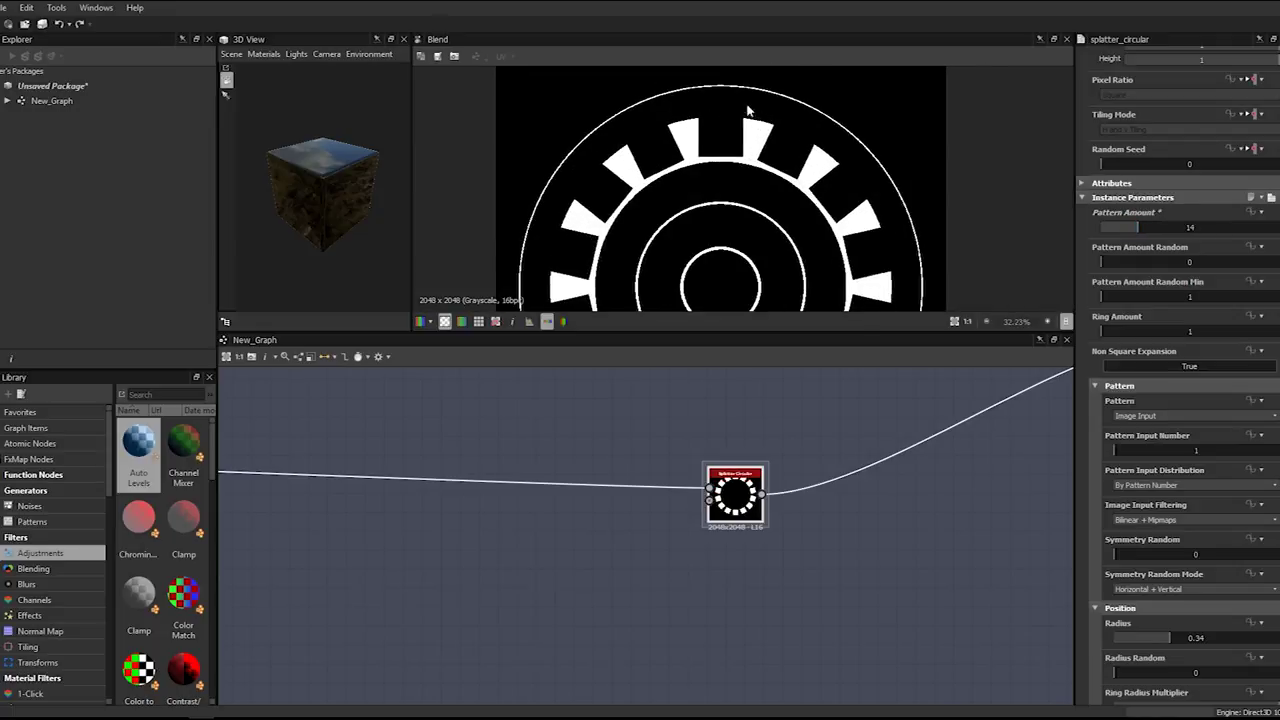
pyautogui.scroll(-5, 760, 435)
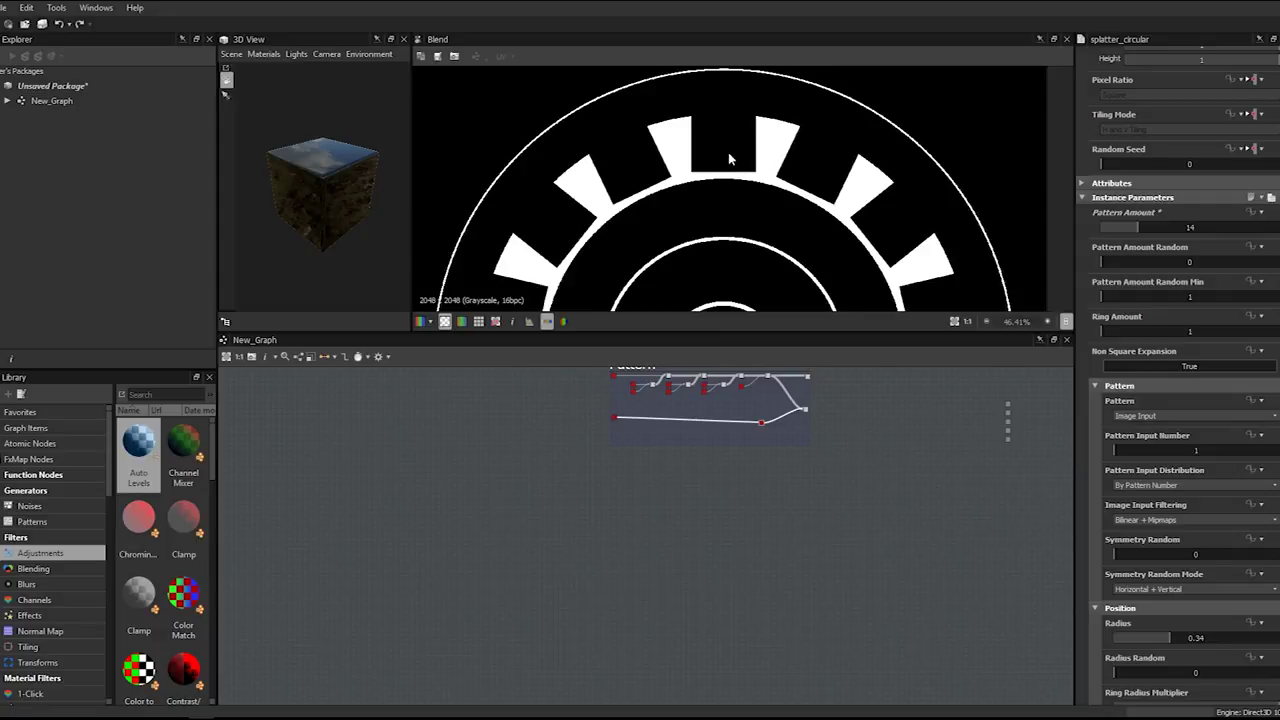
pyautogui.scroll(1, 729, 156)
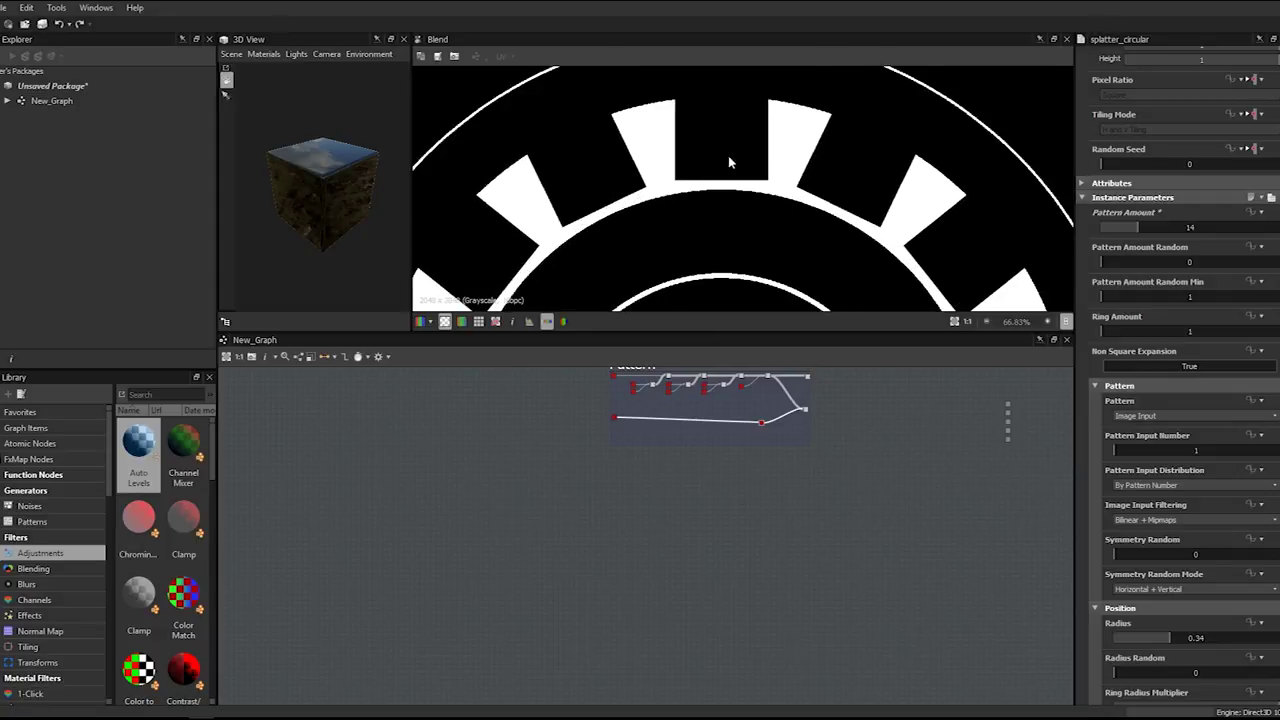
pyautogui.scroll(4, 766, 408)
pyautogui.scroll(1, 764, 399)
pyautogui.scroll(-1, 664, 224)
pyautogui.scroll(3, 748, 422)
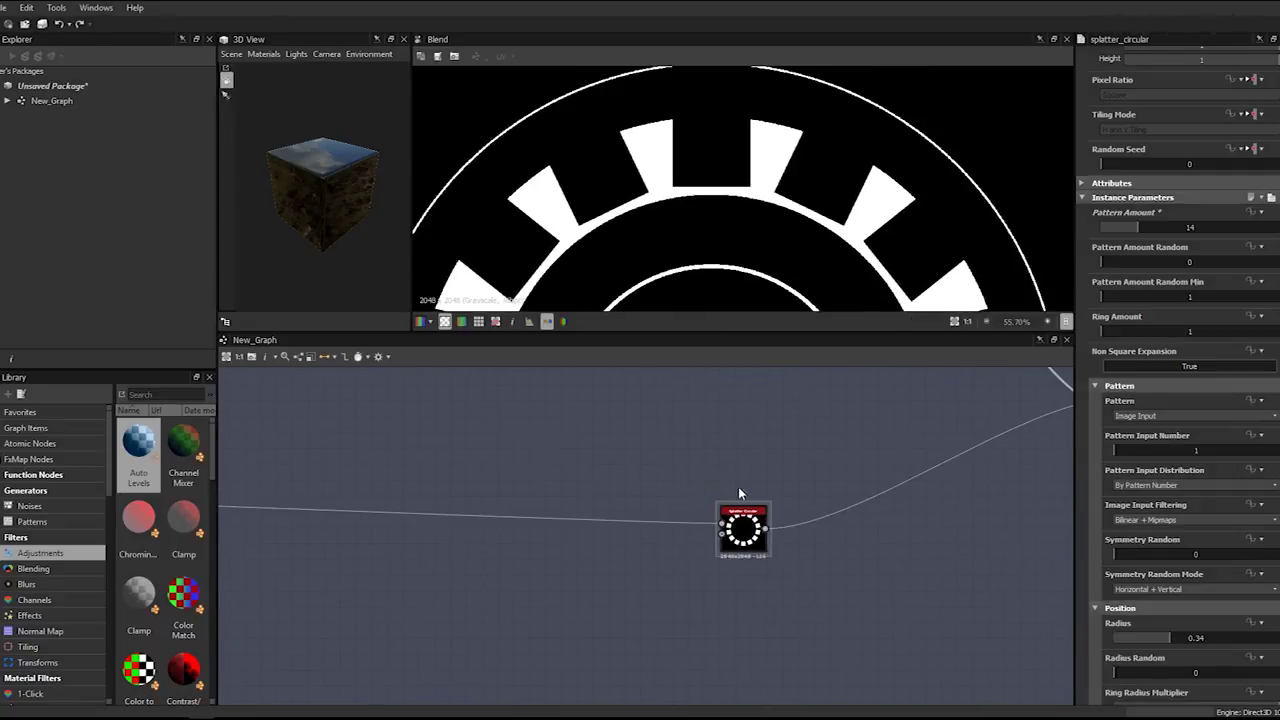
pyautogui.scroll(4, 672, 186)
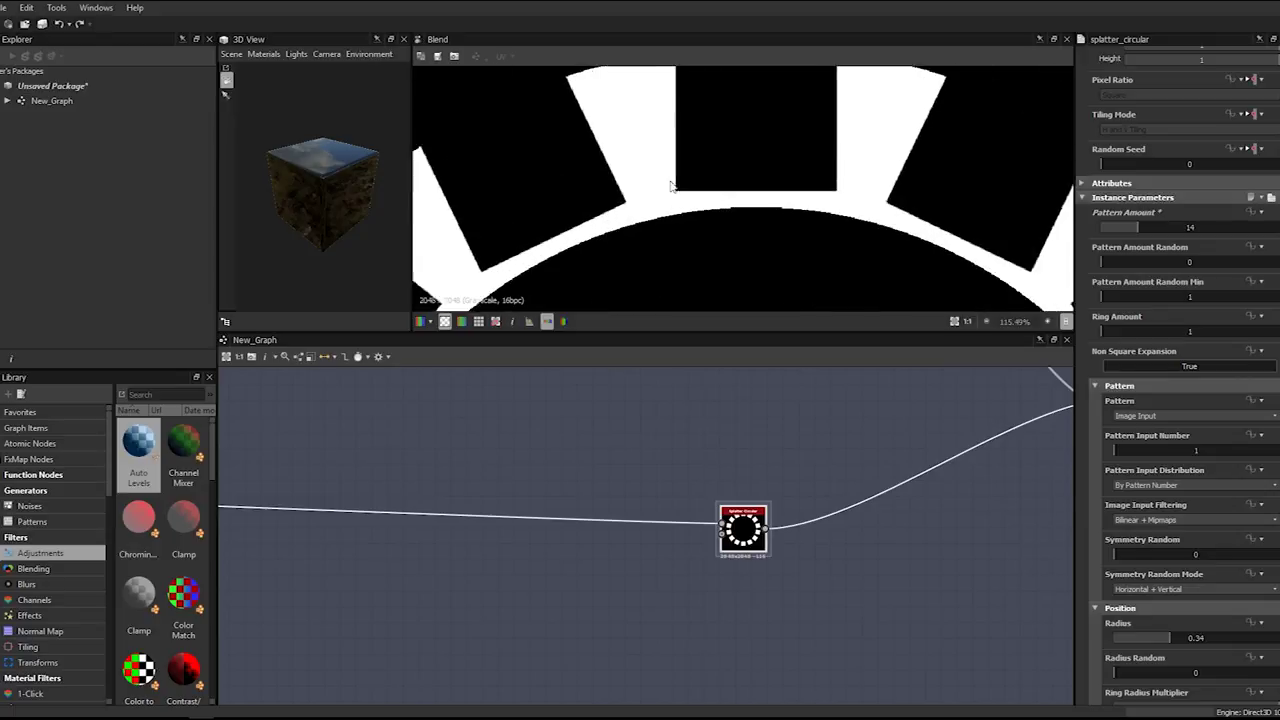
pyautogui.scroll(1, 672, 186)
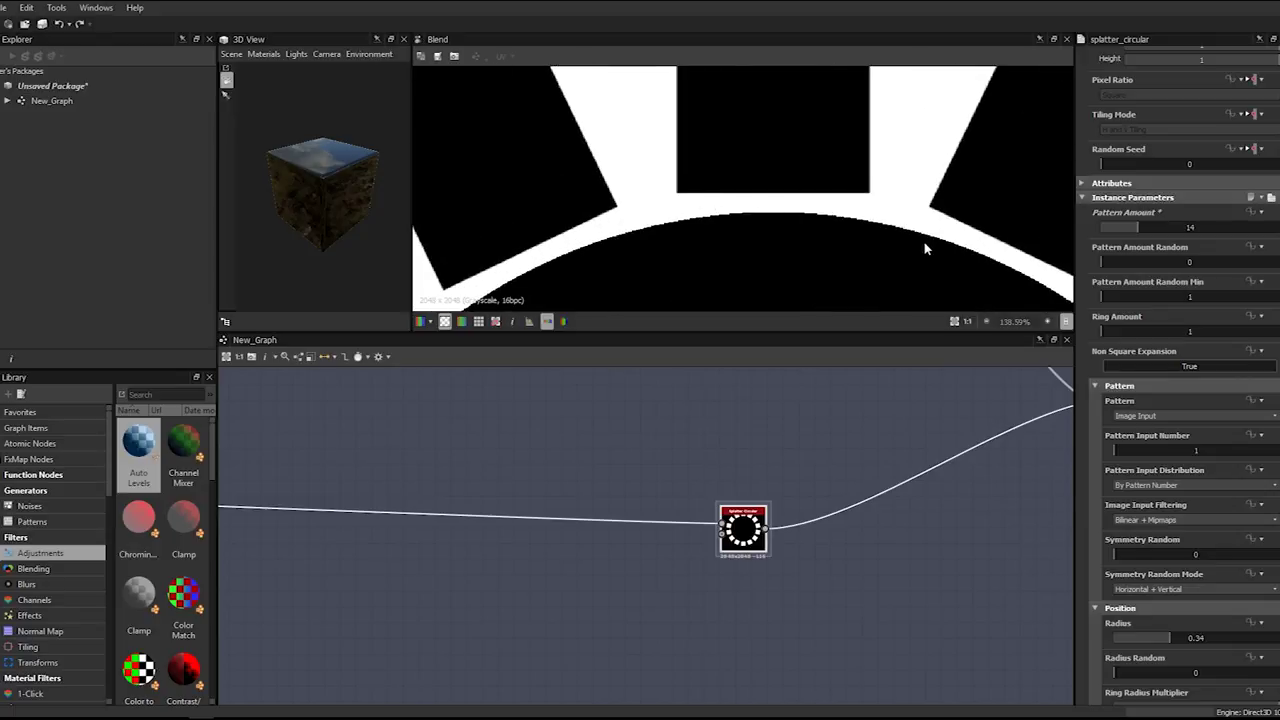
# - Try a Radius of 0.32 on the Splatter Circular to move the cut-outs inward
pyautogui.scroll(-3, 1181, 441)
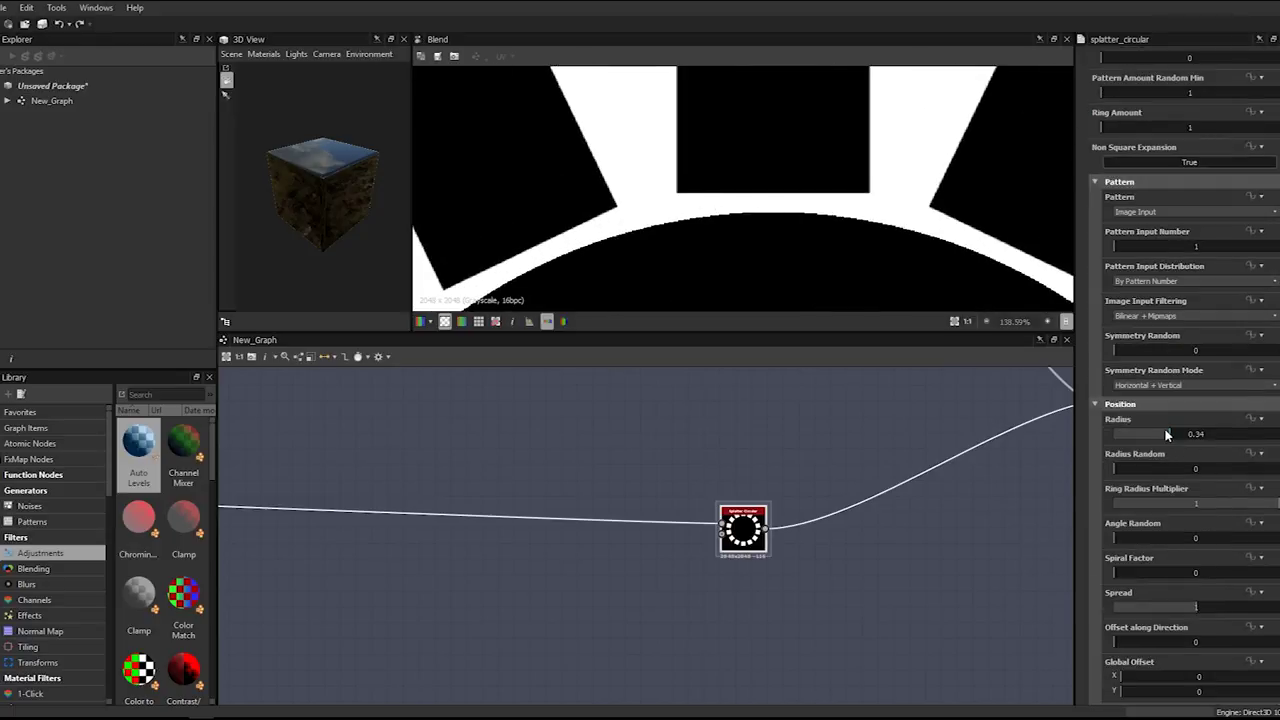
pyautogui.click(1195, 438)
pyautogui.write('0.32')
pyautogui.press('Return')
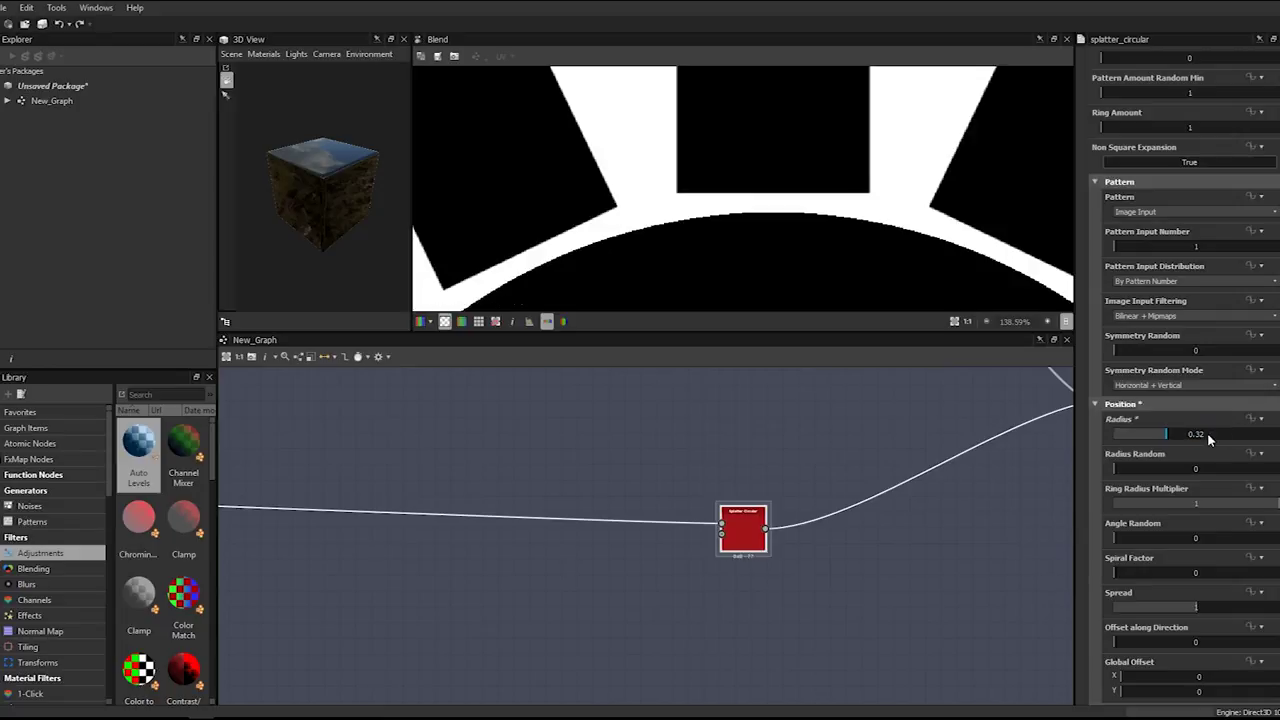
# - Try Radius values of 0.33, 0.333 and 0.332 on the Splatter Circular to align the cut-outs with the ring's inner edge
pyautogui.doubleClick(1208, 436)
pyautogui.press('BackSpace')
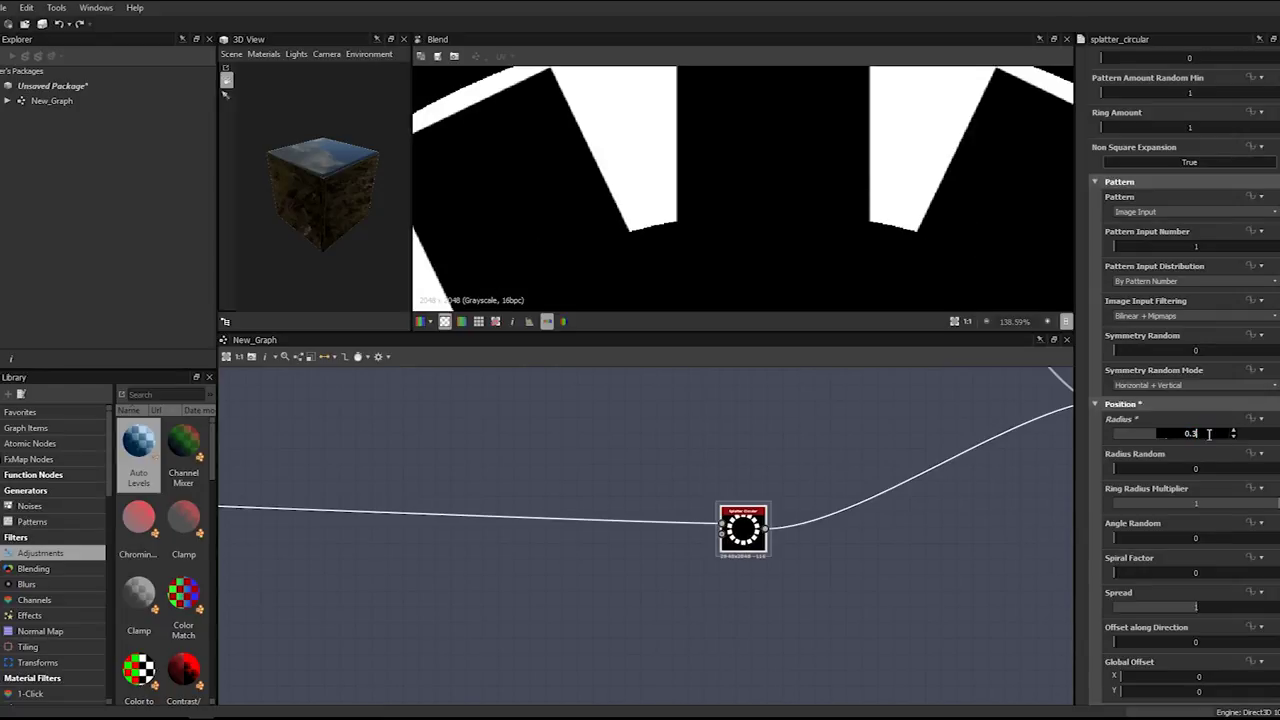
pyautogui.write('3')
pyautogui.press('Return')
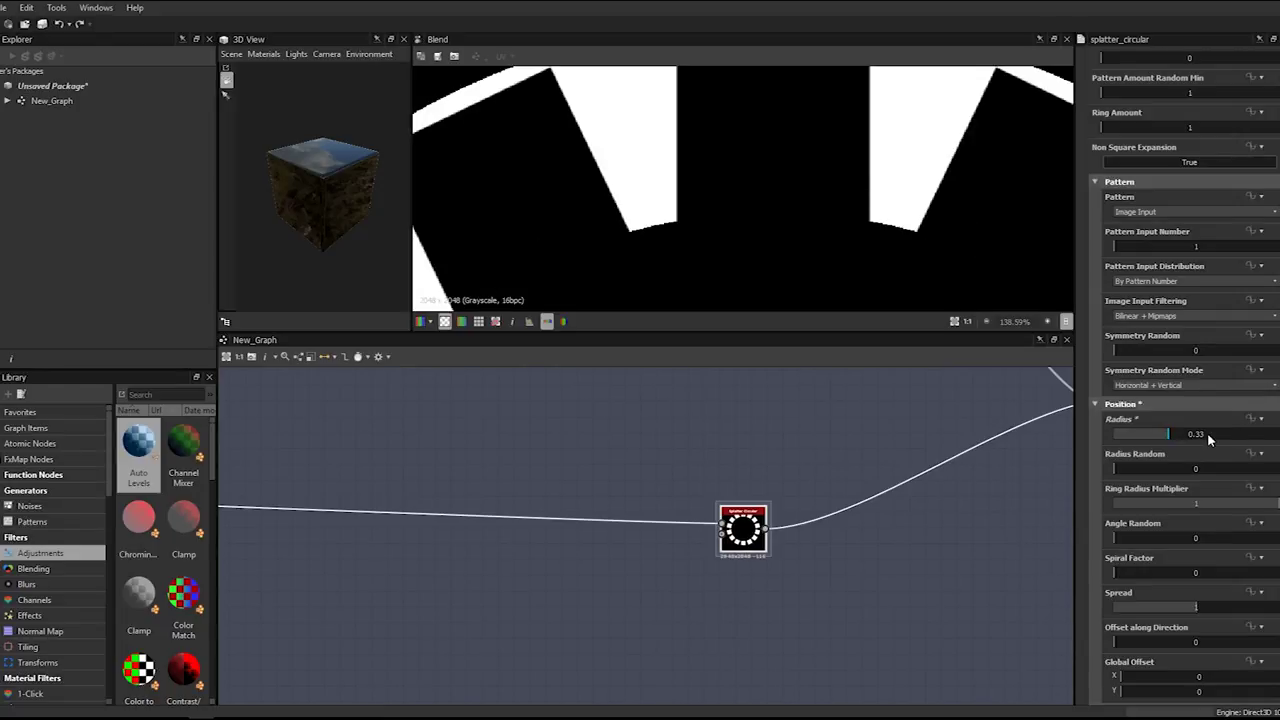
pyautogui.doubleClick(1208, 436)
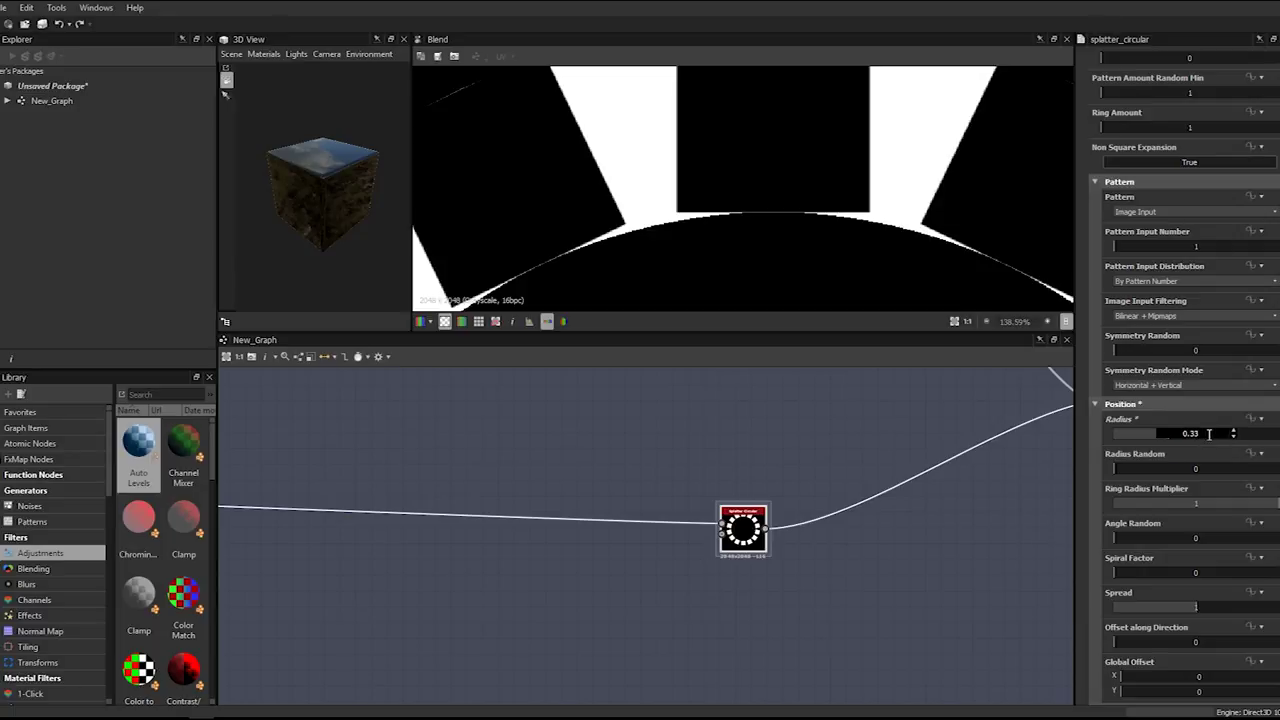
pyautogui.write('3')
pyautogui.press('Return')
pyautogui.doubleClick(1209, 435)
pyautogui.click(1209, 435)
pyautogui.press('BackSpace')
pyautogui.write('2')
pyautogui.press('Return')
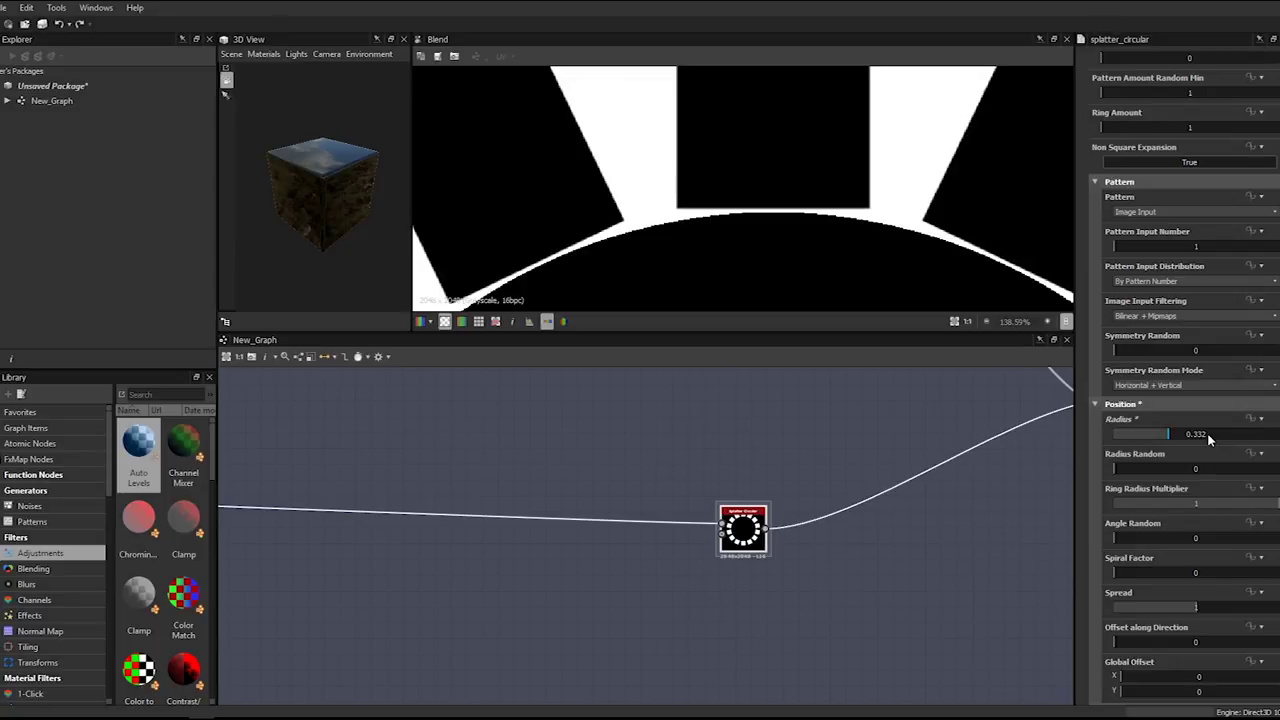
pyautogui.scroll(-3, 820, 210)
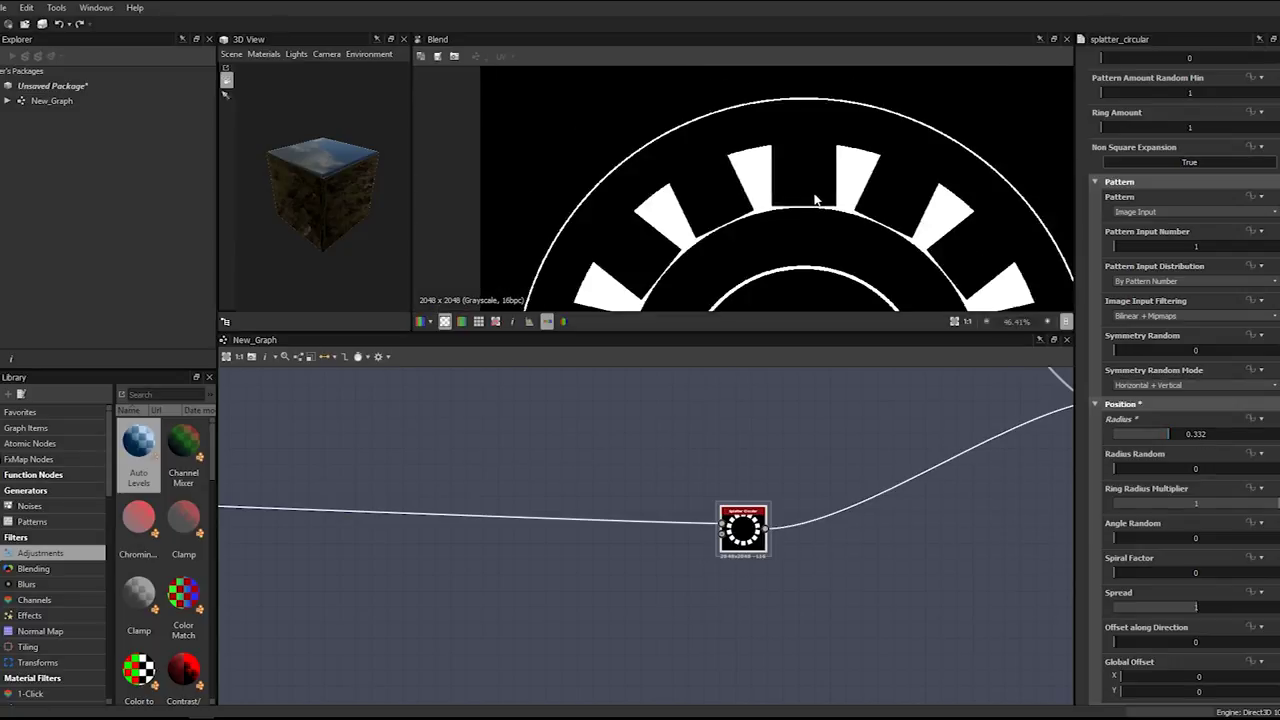
# - Compare the Splatter Circular's ring of squares with the cut-outs in the Blend output
pyautogui.scroll(-5, 475, 415)
pyautogui.moveTo(471, 417); pyautogui.dragTo(558, 413, button='middle')
pyautogui.scroll(3, 730, 453)
pyautogui.doubleClick(636, 466)
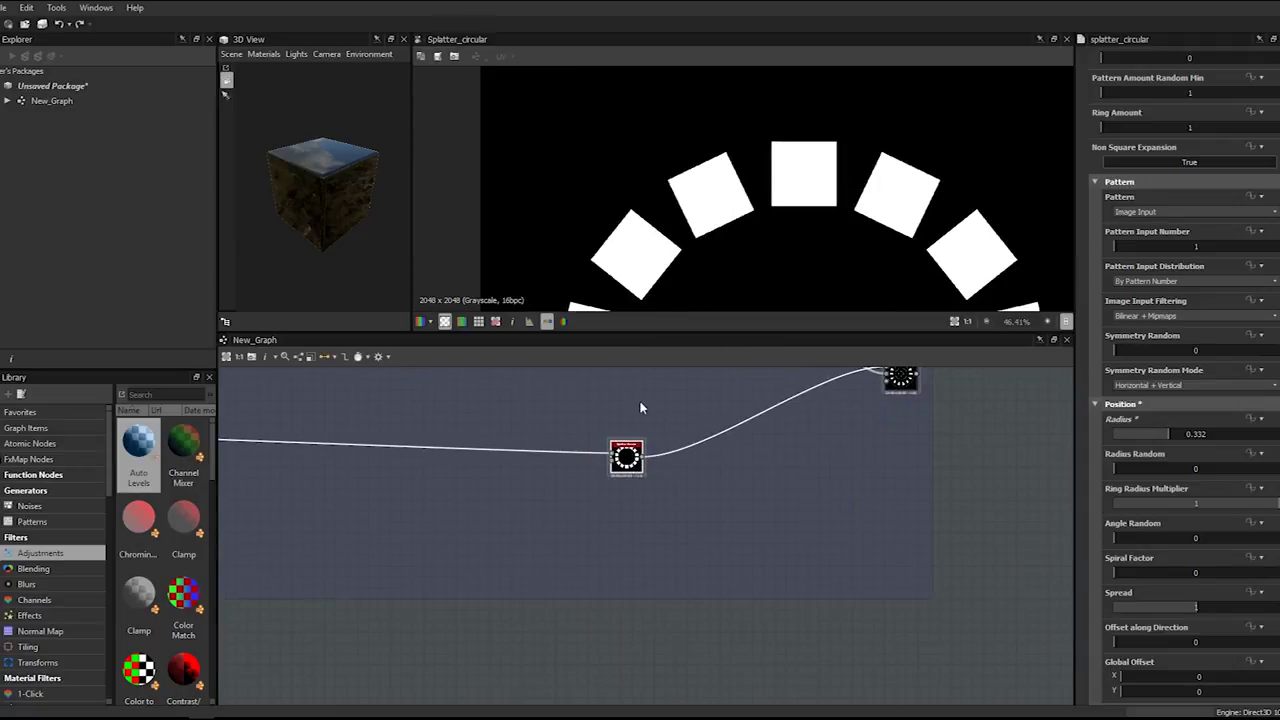
pyautogui.moveTo(691, 390); pyautogui.dragTo(681, 427, button='middle')
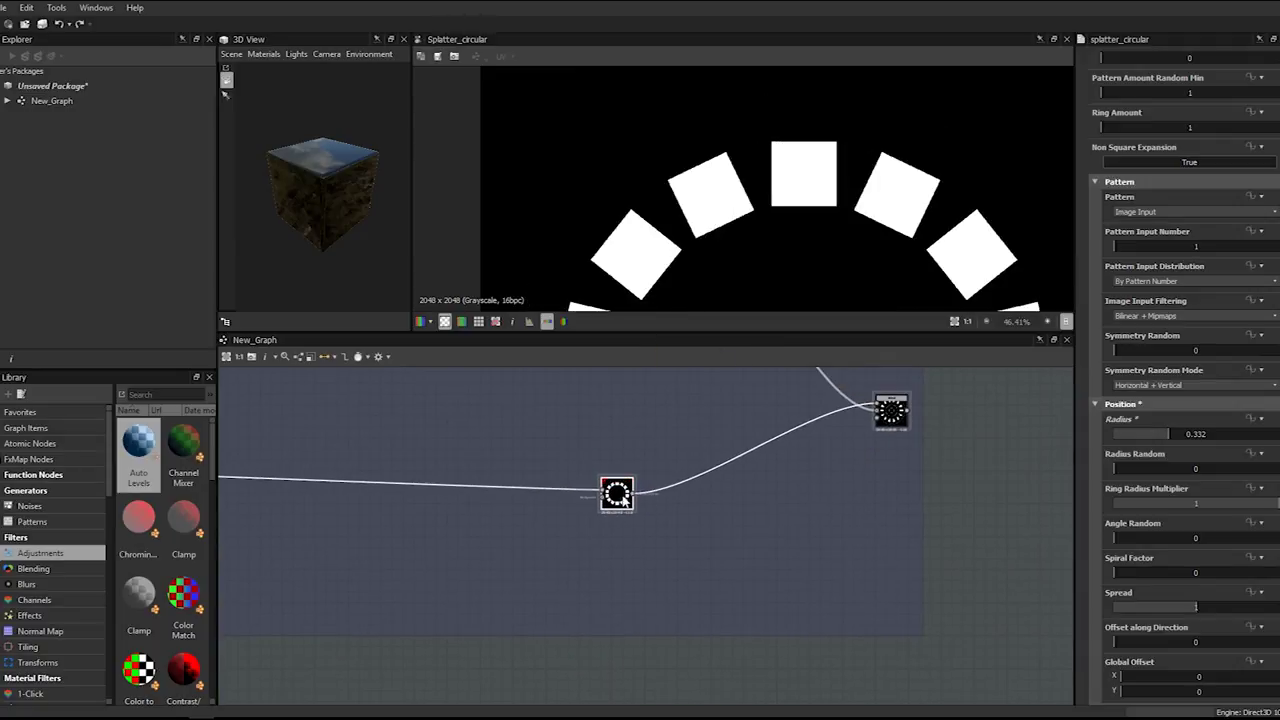
pyautogui.click(895, 421)
pyautogui.doubleClick(612, 493)
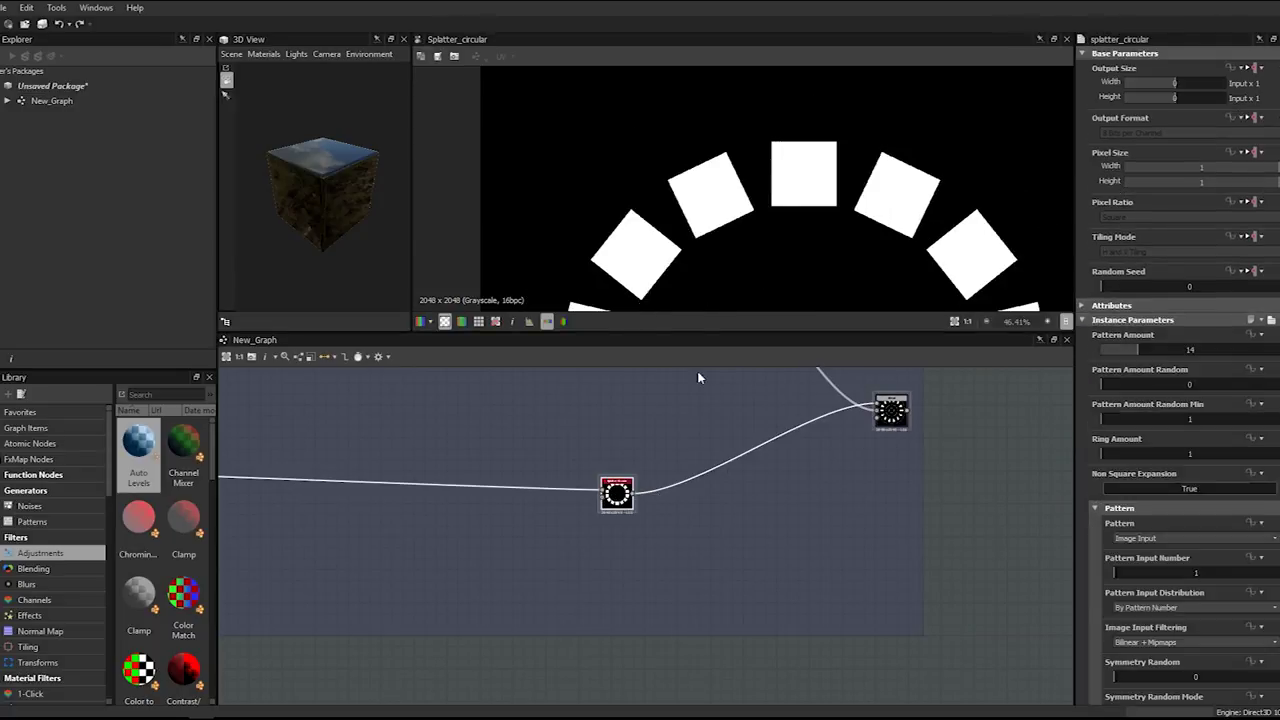
pyautogui.click(891, 408)
# - Try a Size of 0.25 in X and Y on the Splatter Circular to shrink the square cut-outs
pyautogui.click(617, 493)
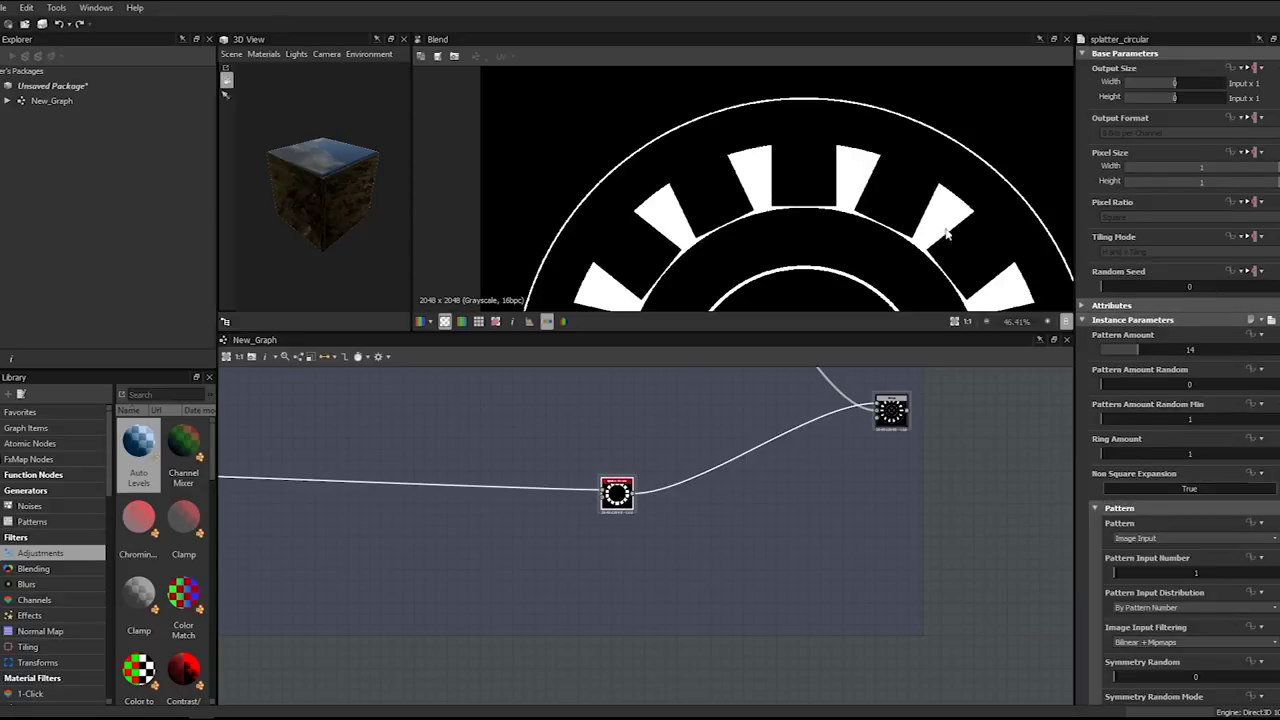
pyautogui.scroll(-10, 1104, 391)
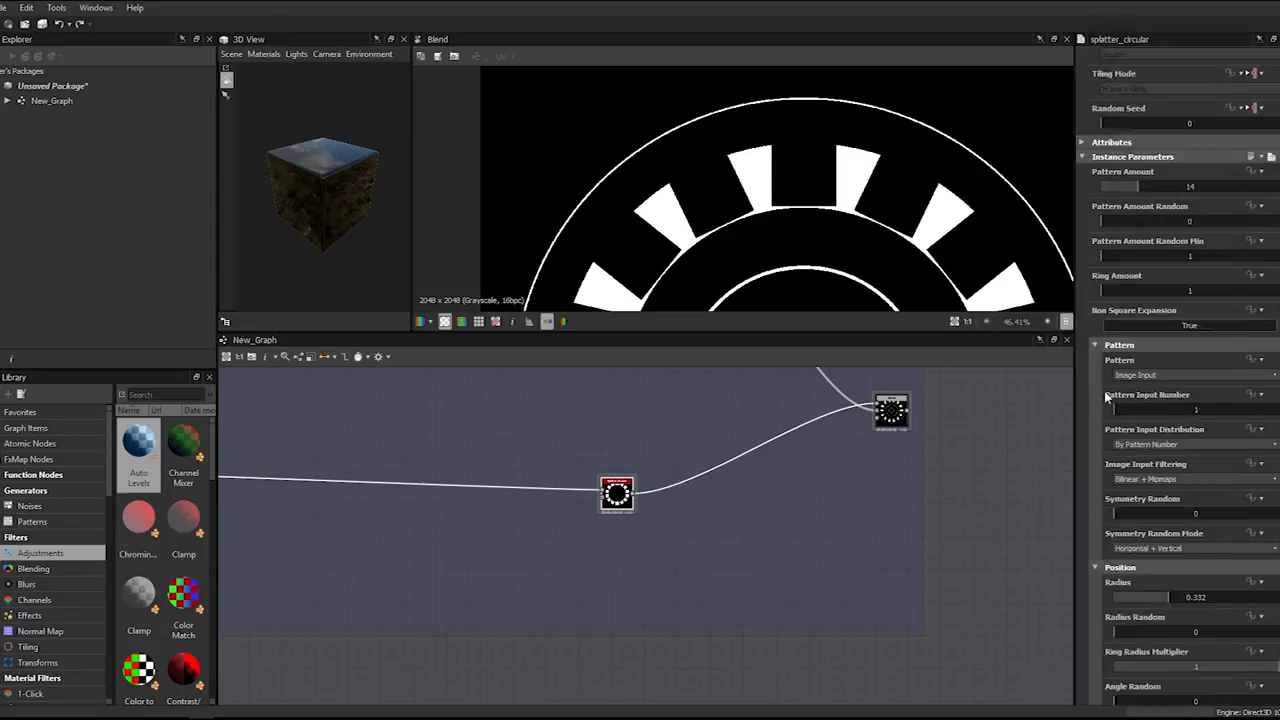
pyautogui.doubleClick(1197, 368)
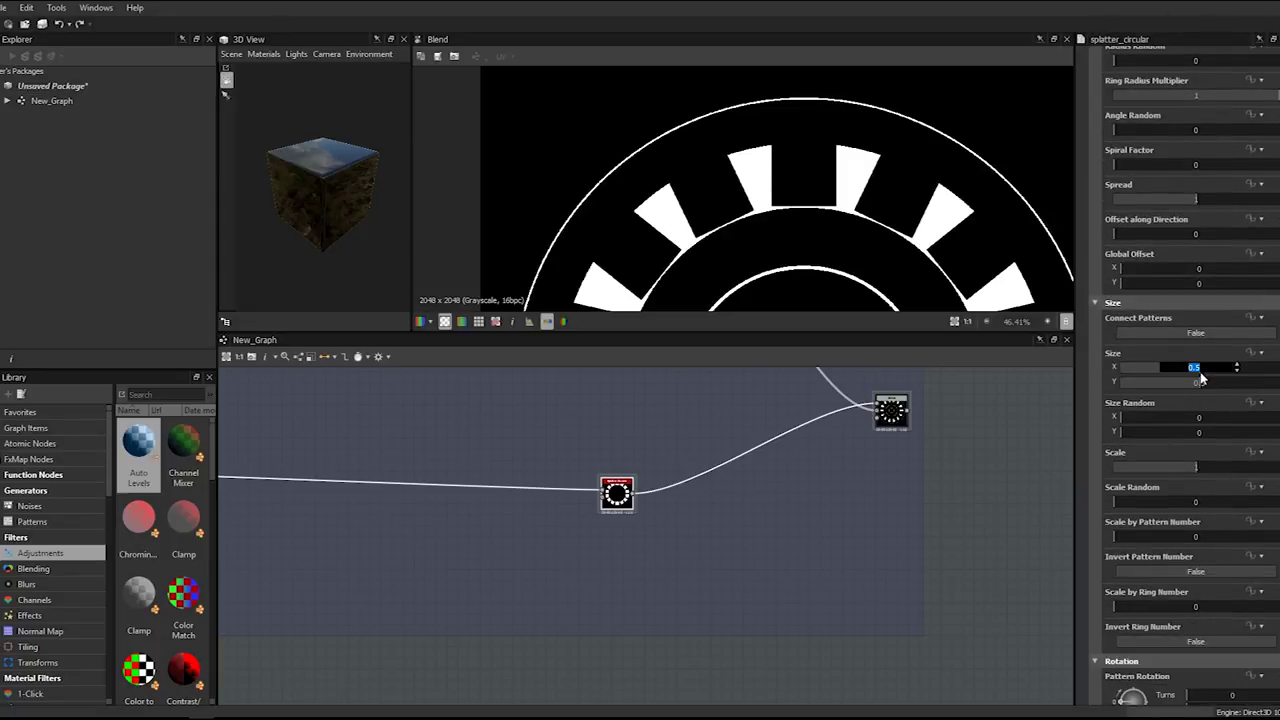
pyautogui.write('0.25')
pyautogui.press('Tab')
pyautogui.write('0.25')
pyautogui.press('Return')
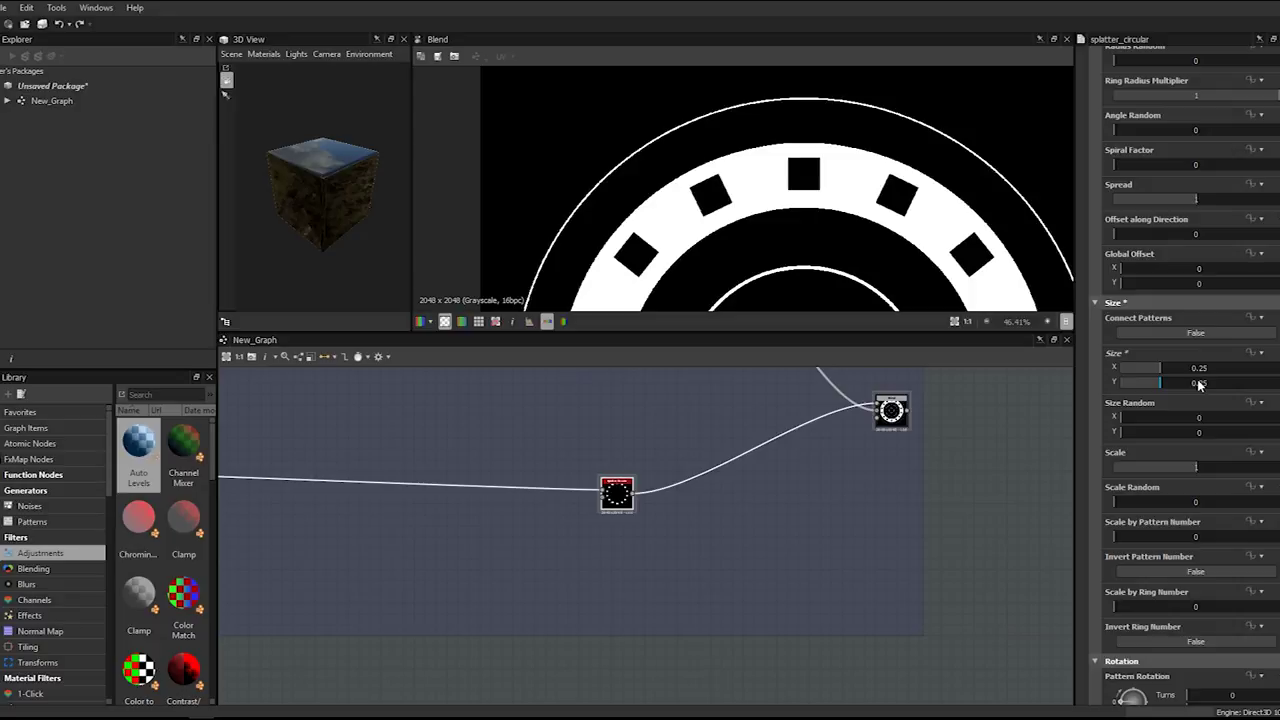
# - Try a Size of 0.3 in X and Y on the Splatter Circular
pyautogui.doubleClick(1199, 385)
pyautogui.write('0.3')
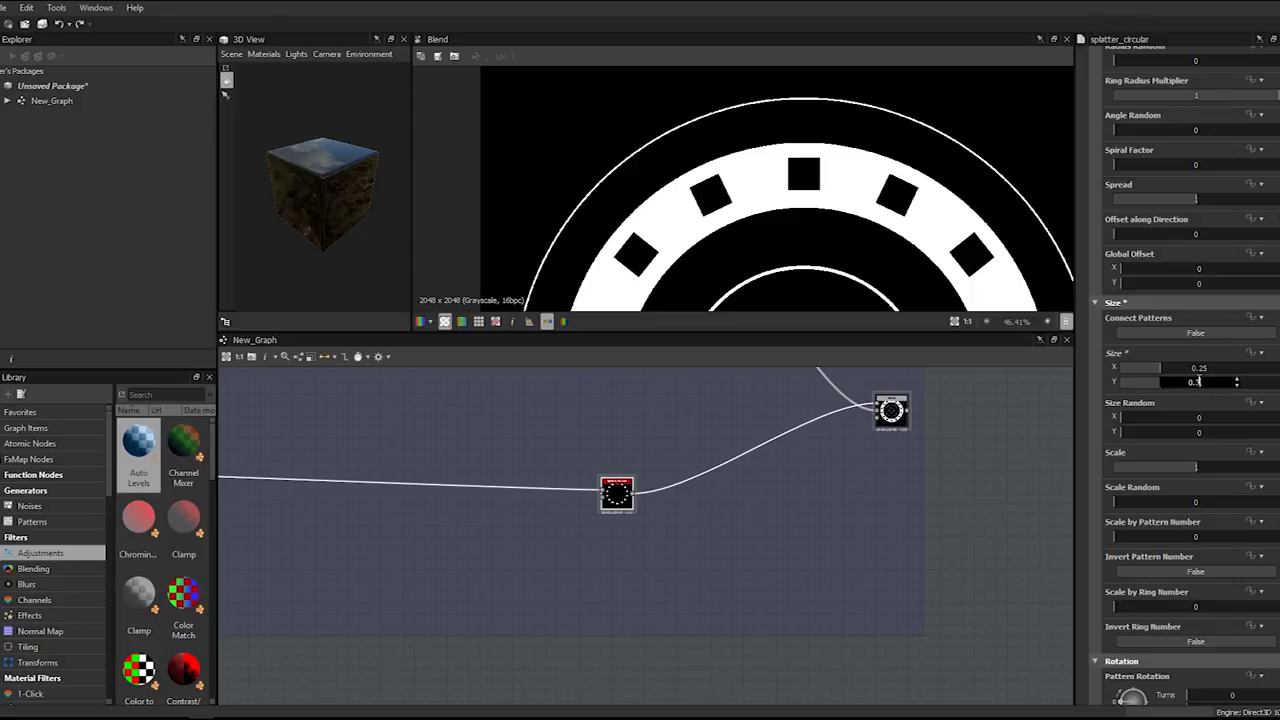
pyautogui.press('Return')
pyautogui.doubleClick(1202, 371)
pyautogui.write('0.3')
pyautogui.press('Return')
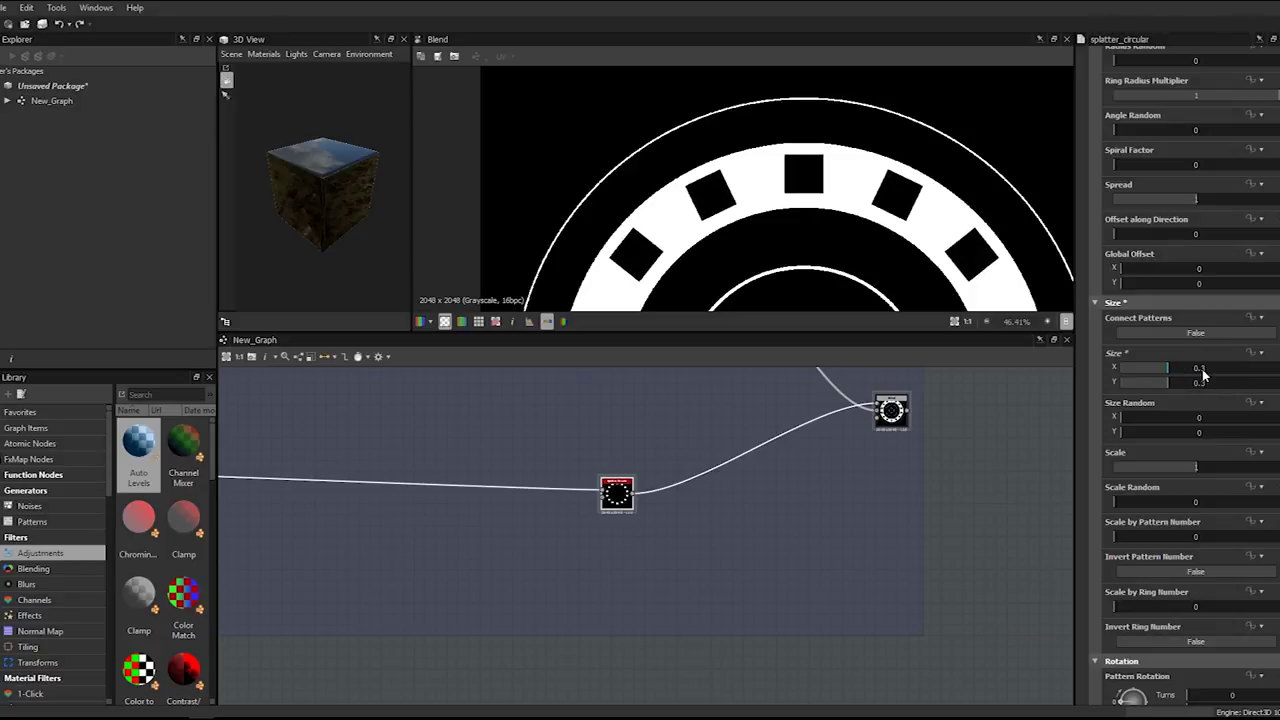
# - Try a Size of 0.45 in X and Y for the Splatter Circular's squares
pyautogui.doubleClick(1202, 370)
pyautogui.write('0.45')
pyautogui.press('Return')
pyautogui.doubleClick(1198, 382)
pyautogui.write('0.4')
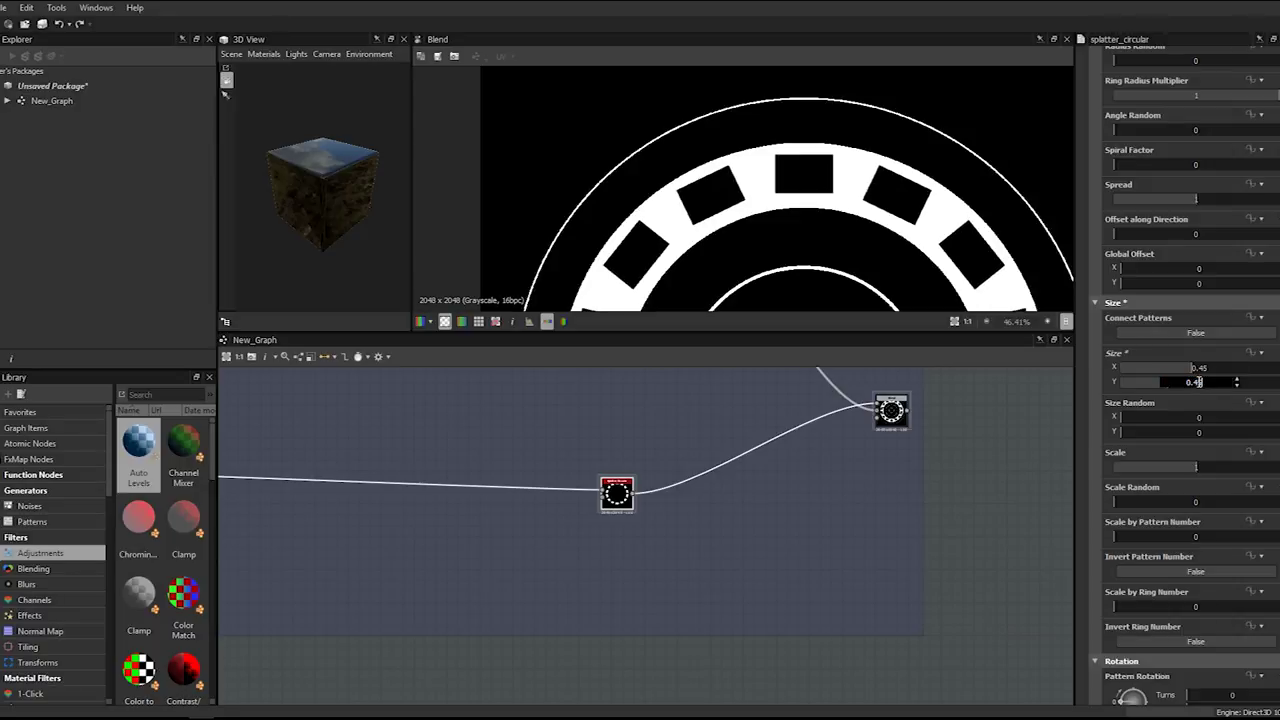
pyautogui.write('5')
pyautogui.press('Return')
# - Set the Splatter Circular's Size to 0.4 in both X and Y
pyautogui.doubleClick(1200, 385)
pyautogui.write('0.4')
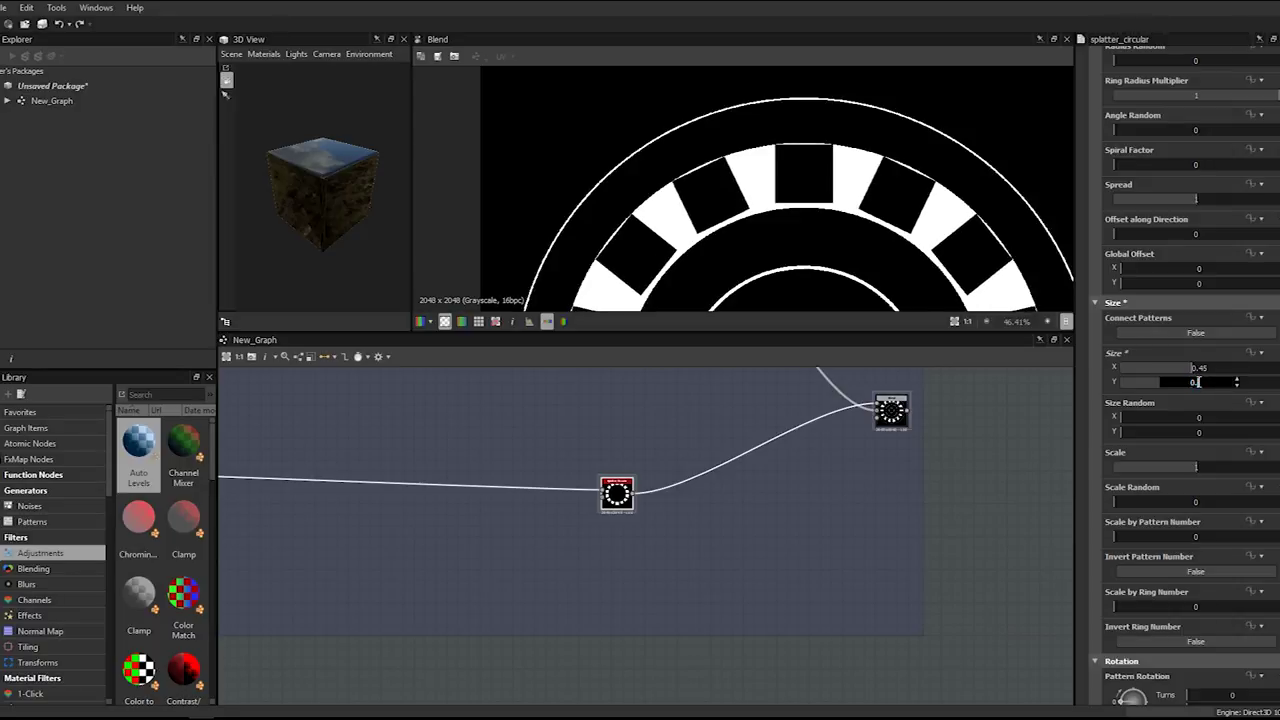
pyautogui.press('Return')
pyautogui.doubleClick(1204, 368)
pyautogui.write('0.4')
pyautogui.press('Return')
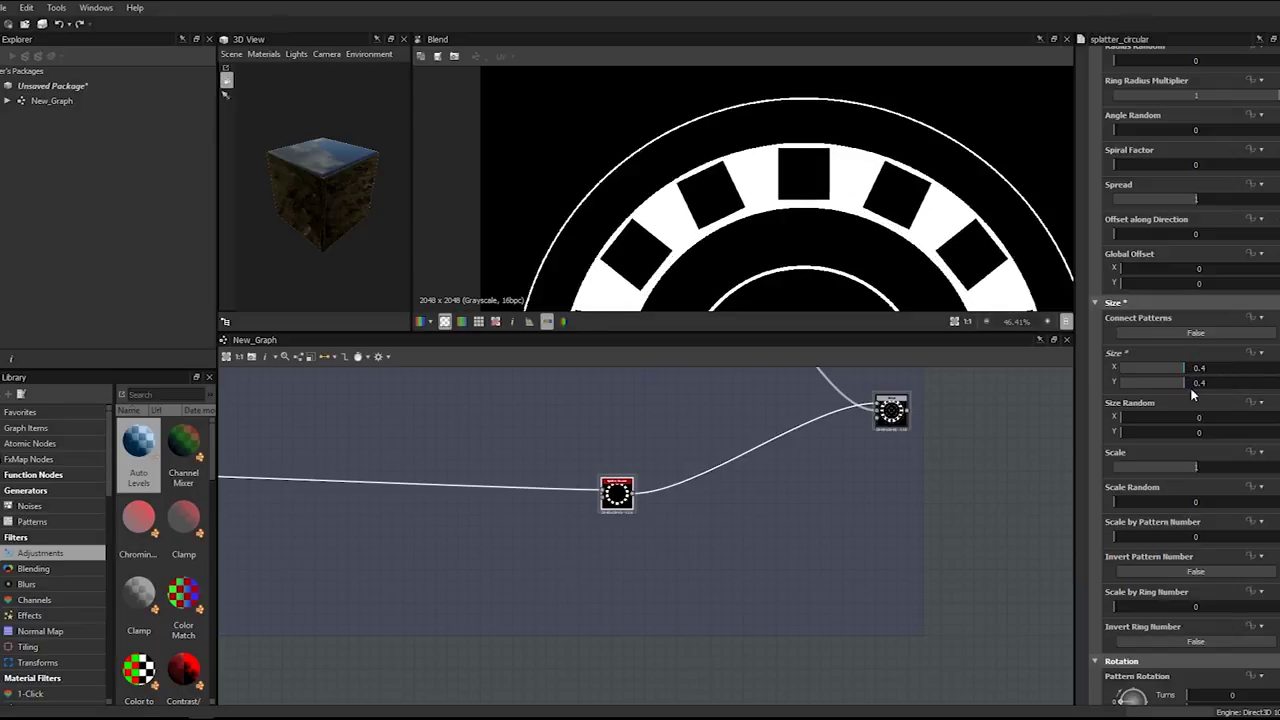
# - Adjust the Splatter Circular's Radius to 0.322 to shift the square cut-outs closer to the ring's inner edge
pyautogui.scroll(5, 1185, 340)
pyautogui.scroll(3, 880, 192)
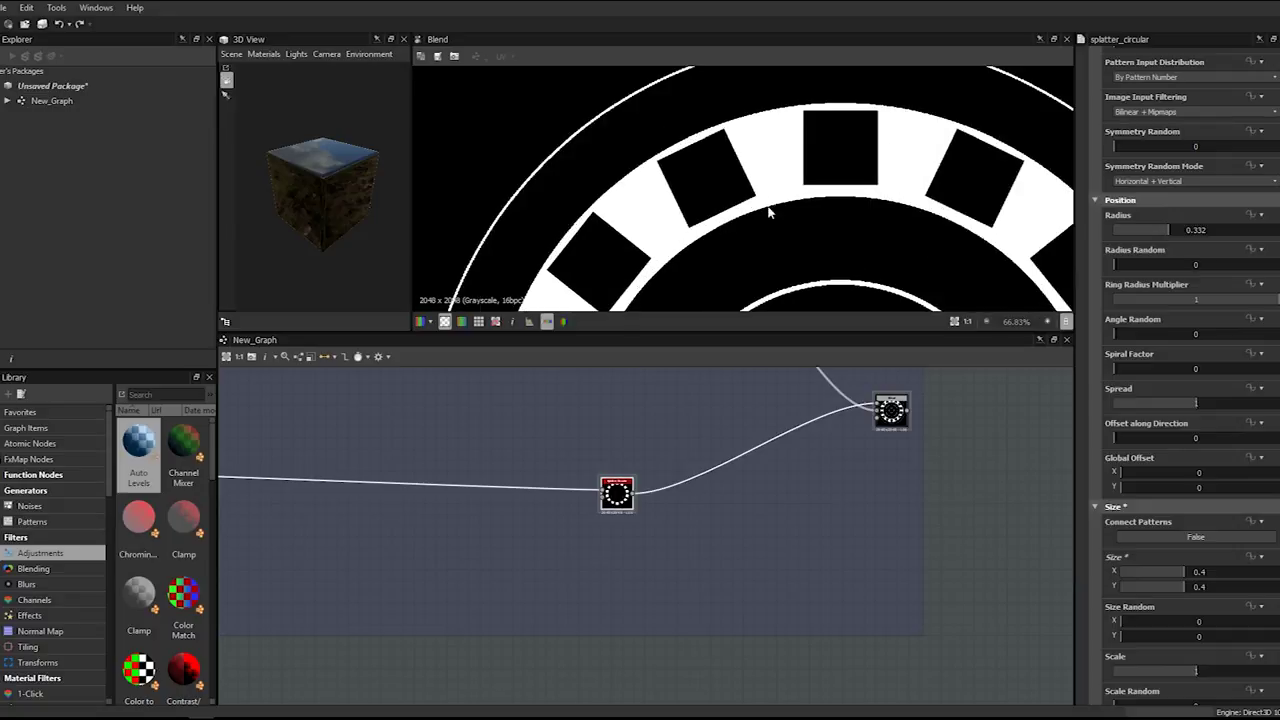
pyautogui.moveTo(1154, 225); pyautogui.dragTo(1161, 227)
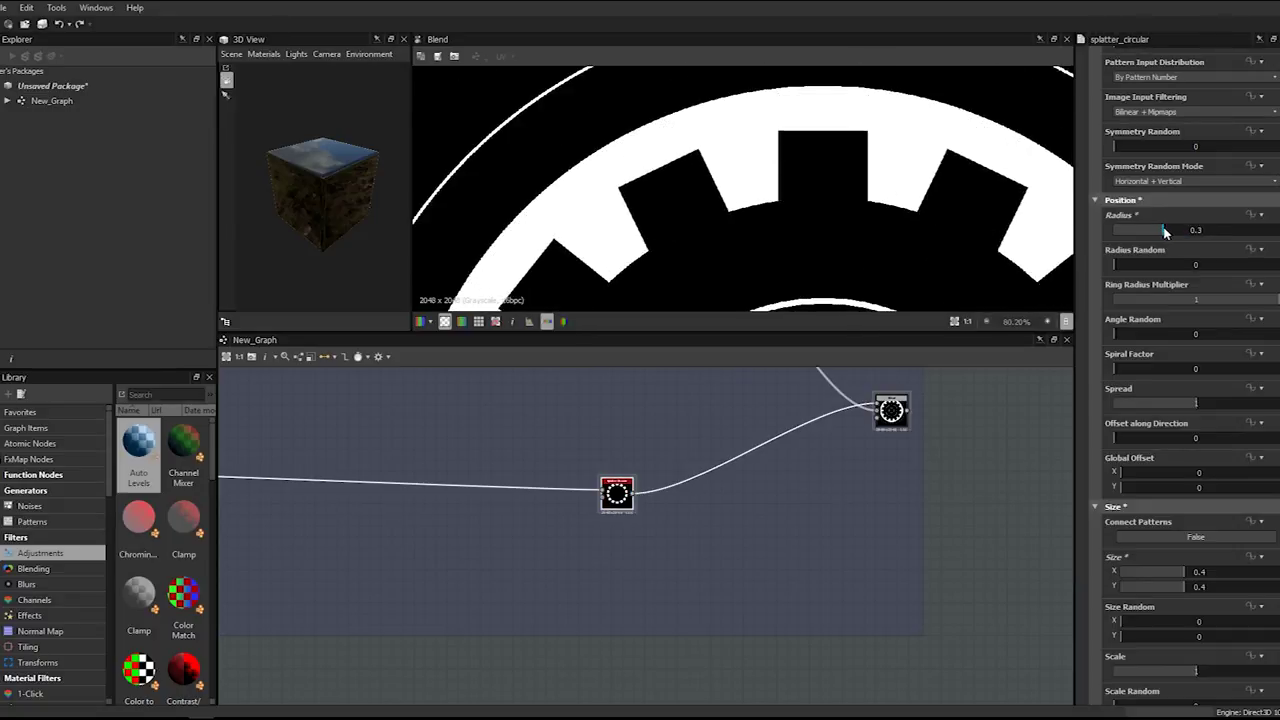
pyautogui.moveTo(1164, 231); pyautogui.dragTo(1167, 232)
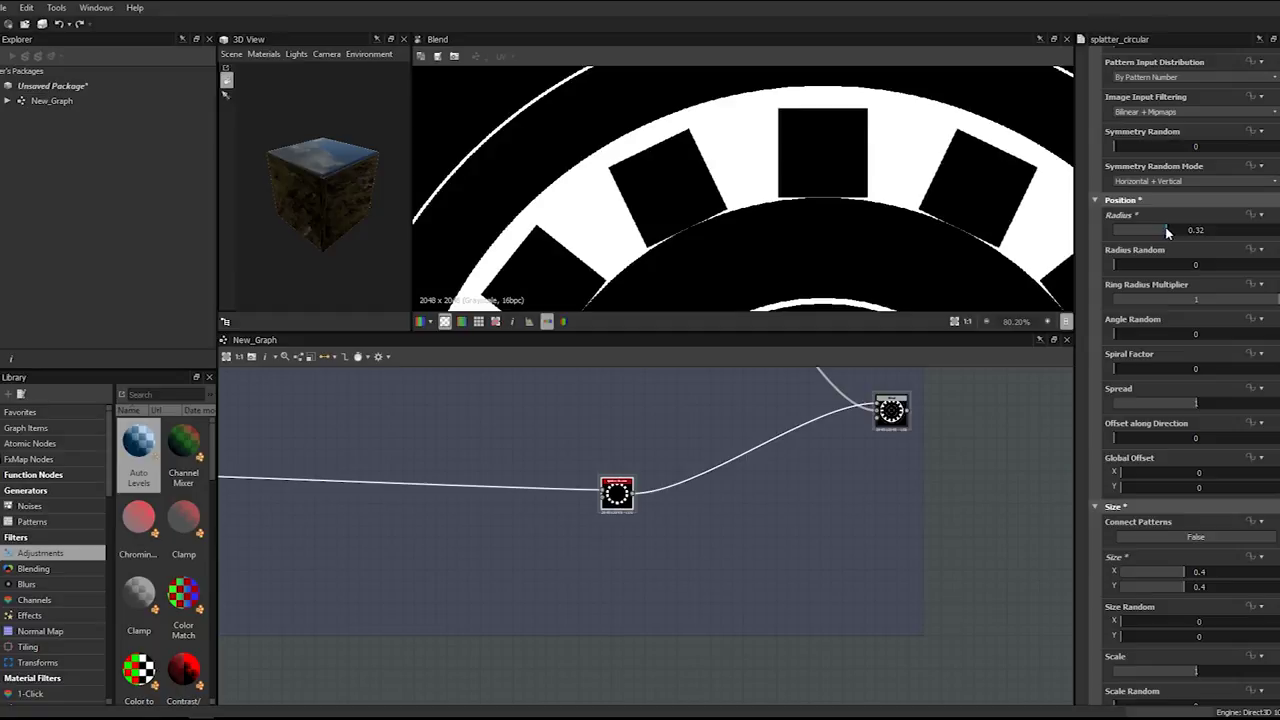
pyautogui.doubleClick(1192, 230)
pyautogui.press('Return')
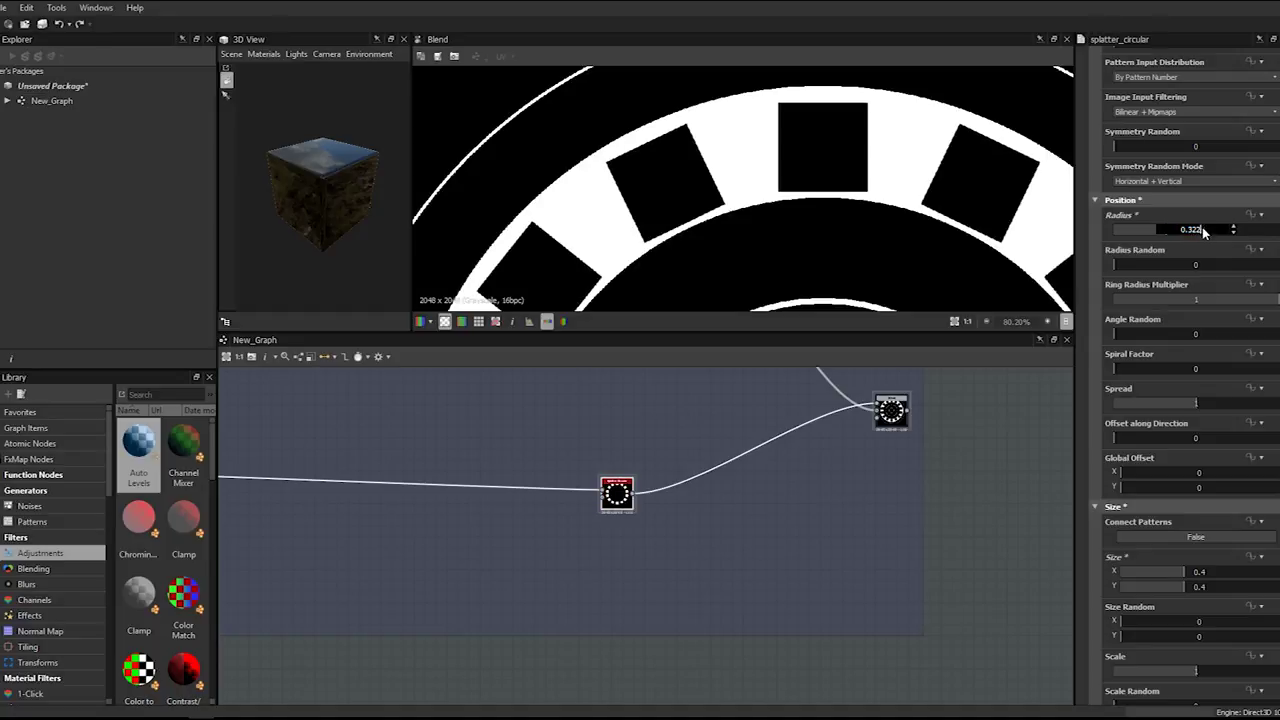
pyautogui.press('Return')
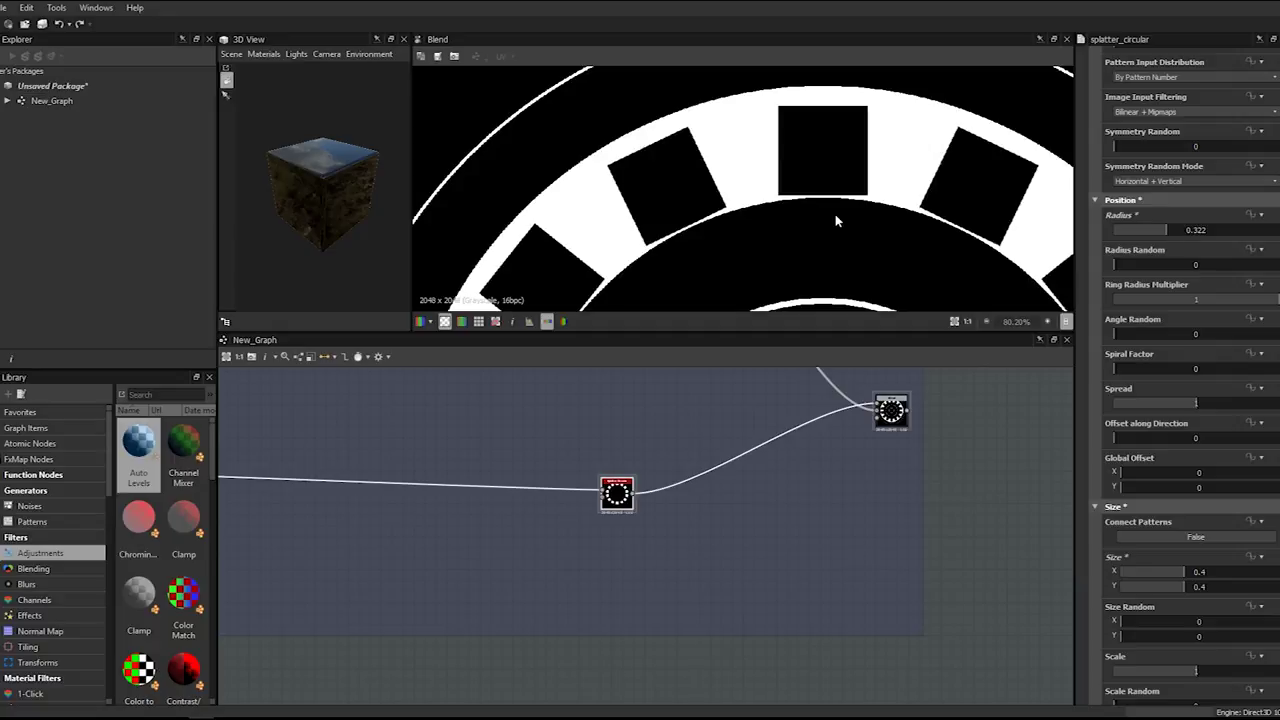
pyautogui.scroll(-5, 835, 214)
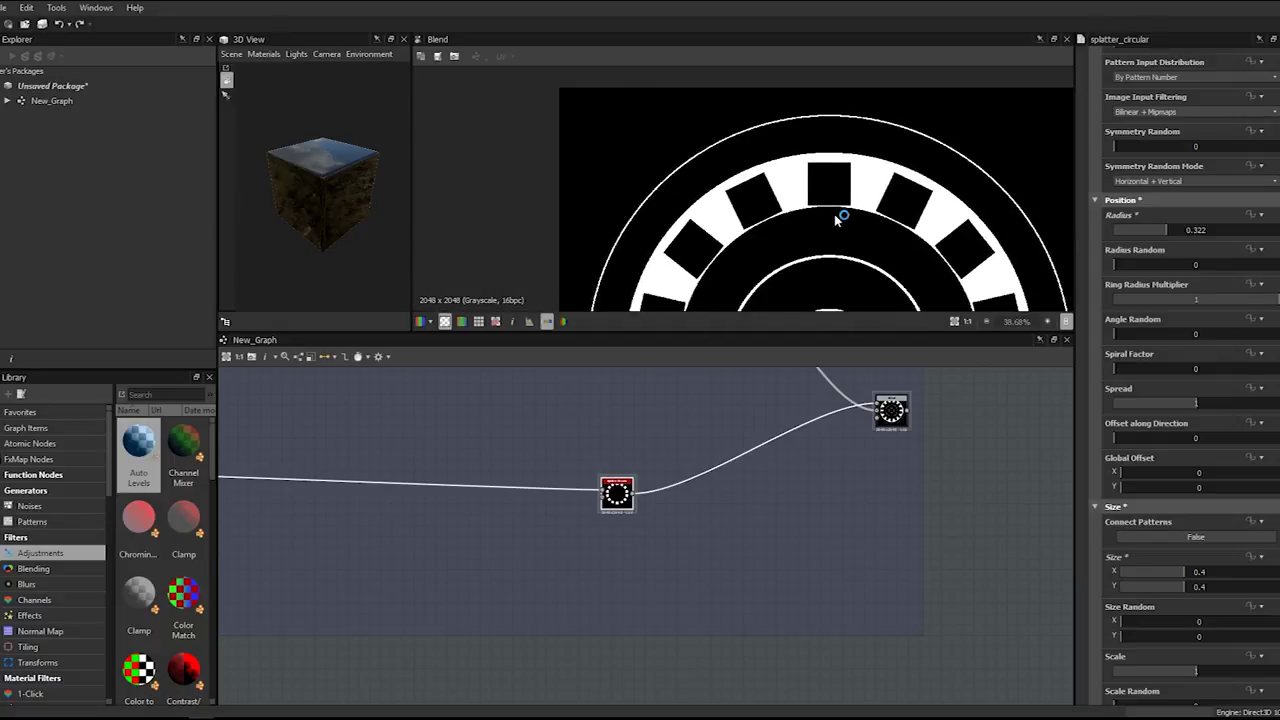
pyautogui.scroll(-2, 447, 451)
# - Insert a Blend node into the link between the square Shape and the Splatter Circular, and move it close to the Shape
pyautogui.moveTo(450, 453); pyautogui.dragTo(1060, 440, button='middle')
pyautogui.scroll(2, 788, 437)
pyautogui.moveTo(788, 437); pyautogui.dragTo(501, 440, button='middle')
pyautogui.scroll(-1, 501, 440)
pyautogui.moveTo(944, 455); pyautogui.dragTo(914, 491, button='middle')
pyautogui.scroll(-2, 913, 491)
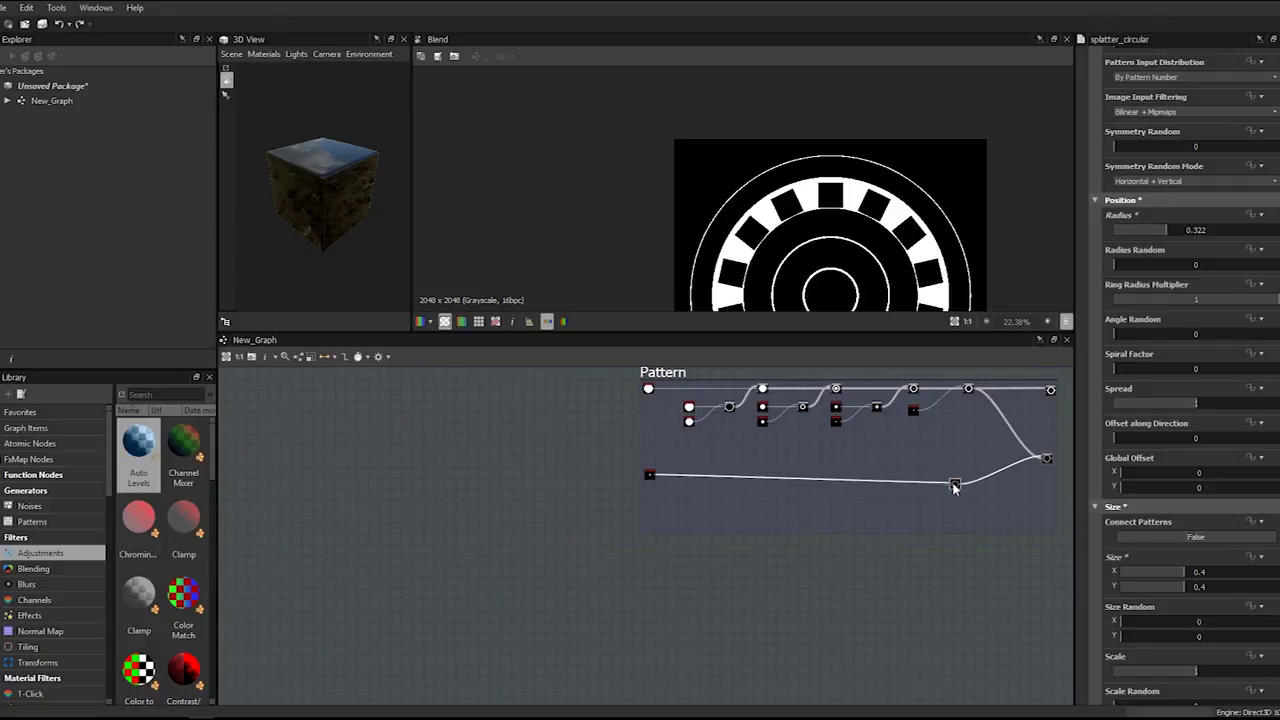
pyautogui.scroll(2, 702, 480)
pyautogui.click(717, 485)
pyautogui.press('space')
pyautogui.write('blend')
pyautogui.press('Return')
pyautogui.scroll(2, 717, 486)
pyautogui.moveTo(908, 476); pyautogui.dragTo(668, 474)
# - Duplicate the square Shape node below the original and connect the copy to the new Blend's Foreground input
pyautogui.scroll(3, 611, 500)
pyautogui.click(547, 414)
pyautogui.scroll(-1, 540, 428)
pyautogui.moveTo(417, 423); pyautogui.dragTo(542, 439, button='middle')
pyautogui.hotkey('ctrl', 'd')
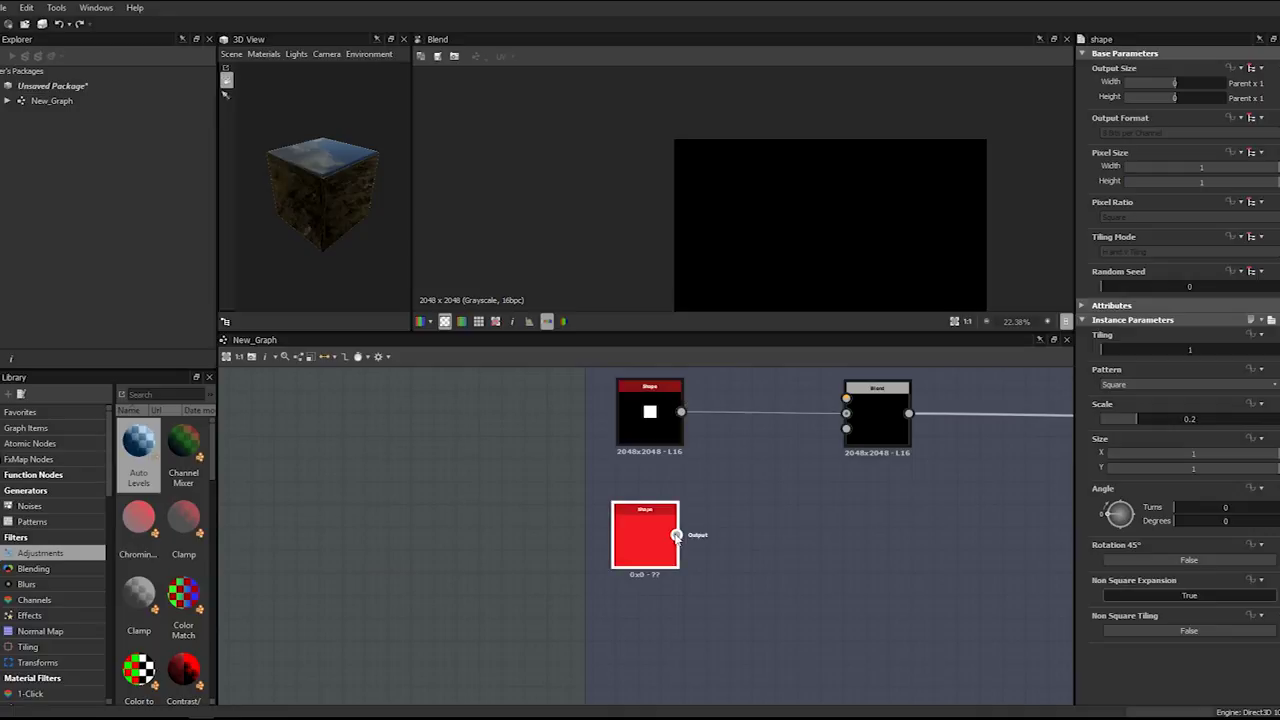
pyautogui.moveTo(813, 408); pyautogui.dragTo(846, 398)
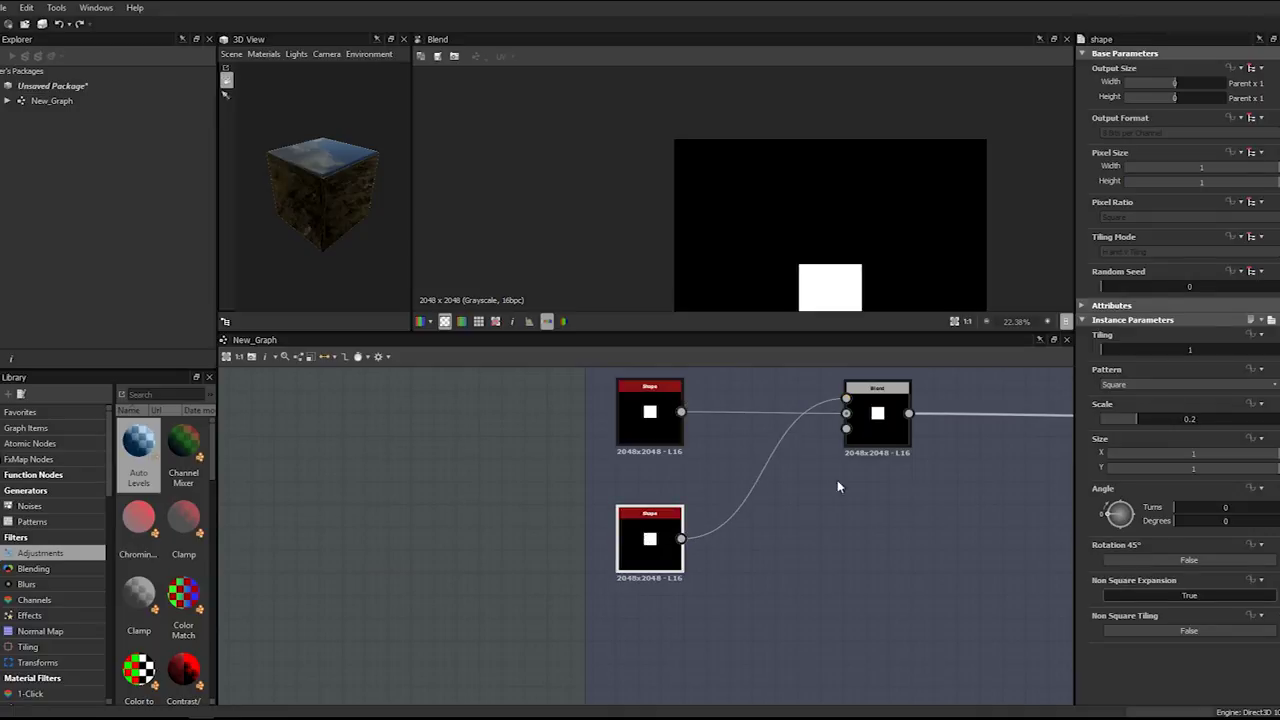
# - Set the Blending Mode of the Blend joining the two Shapes to Subtract
pyautogui.click(876, 446)
pyautogui.scroll(-3, 885, 440)
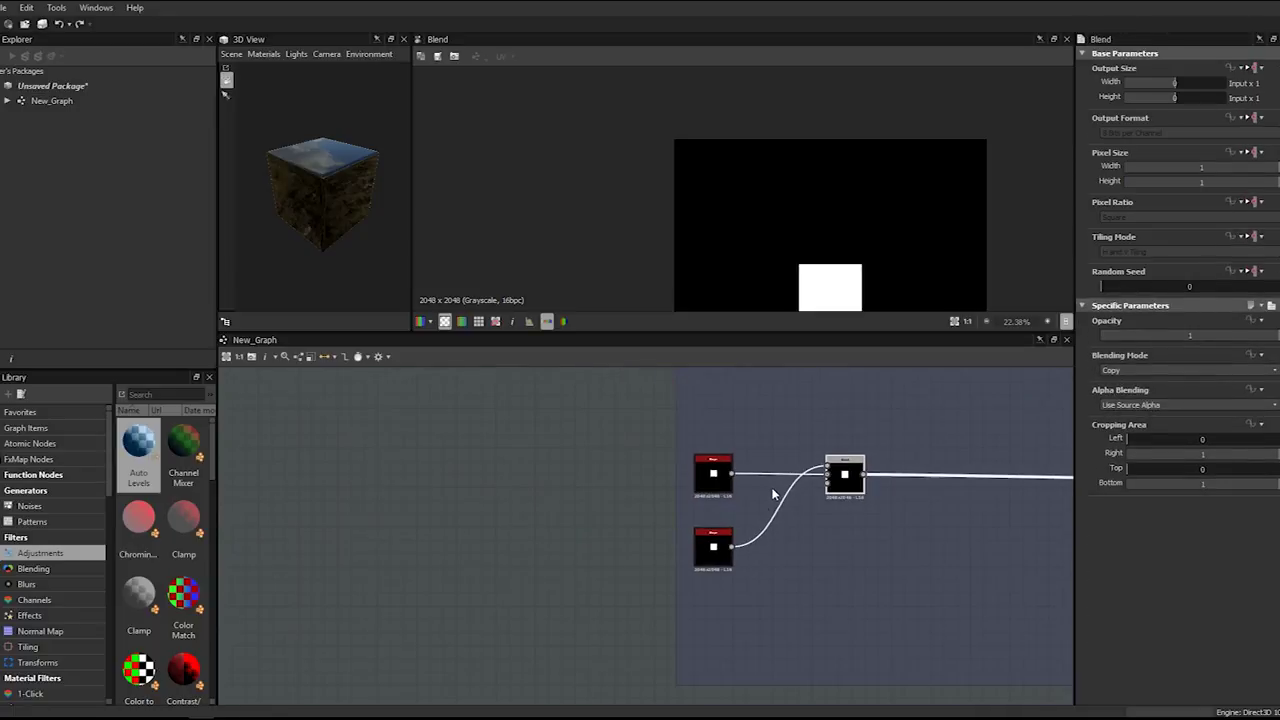
pyautogui.scroll(5, 765, 462)
pyautogui.scroll(-1, 765, 462)
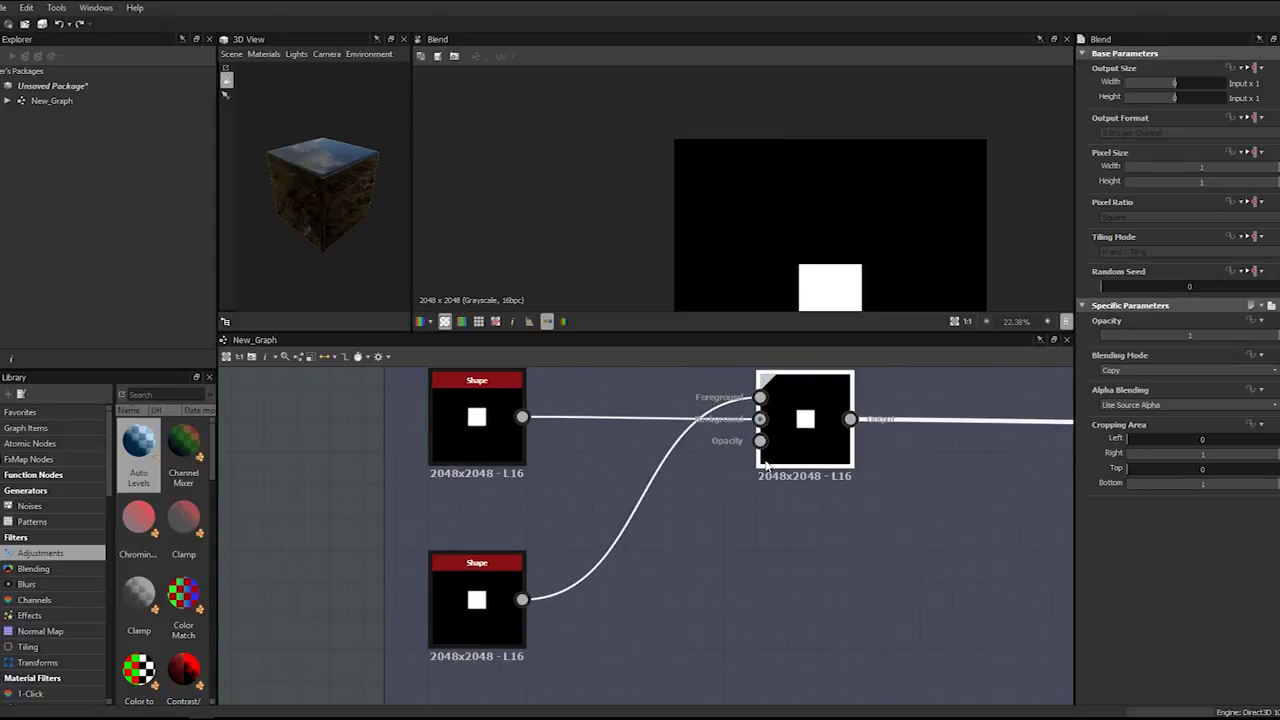
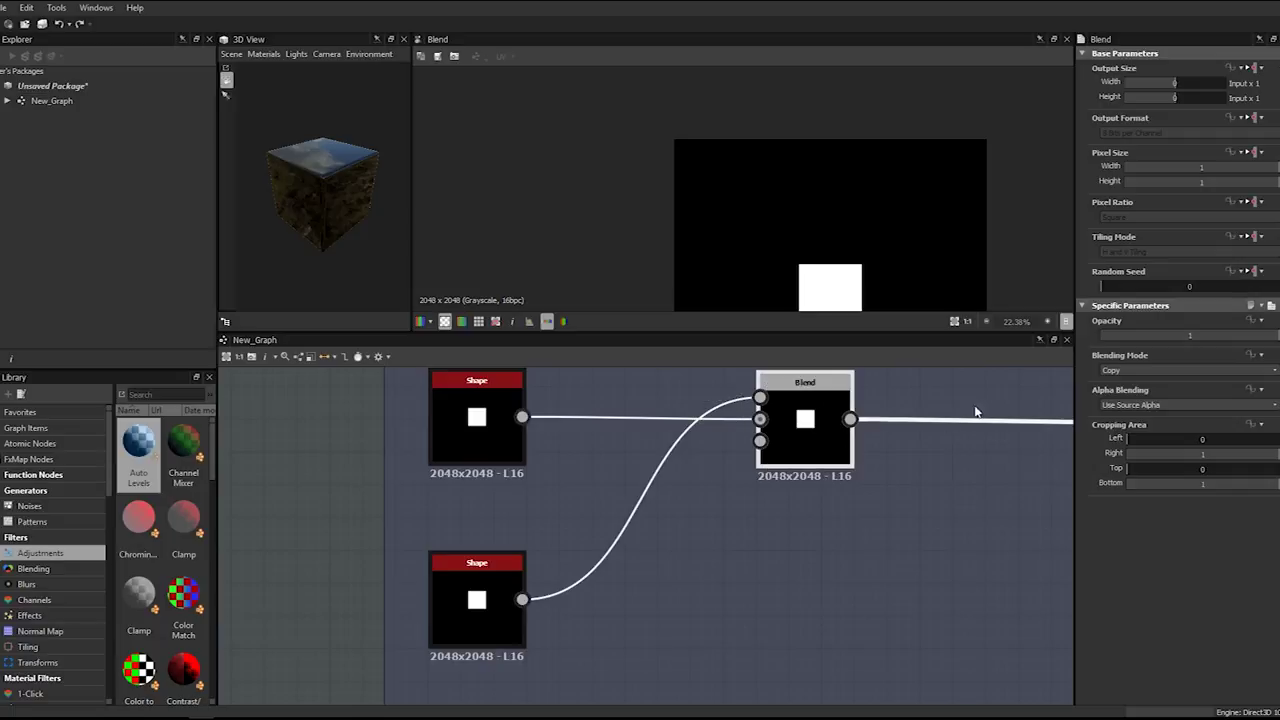
pyautogui.click(1143, 378)
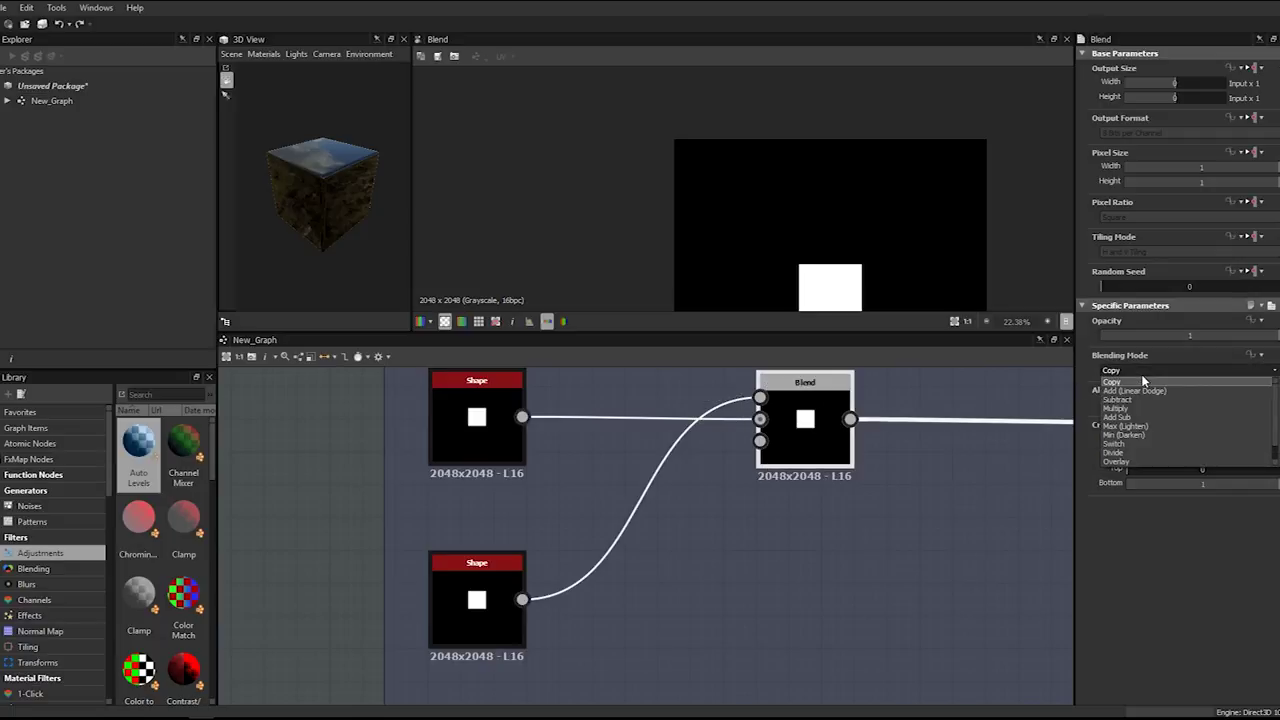
pyautogui.click(1132, 400)
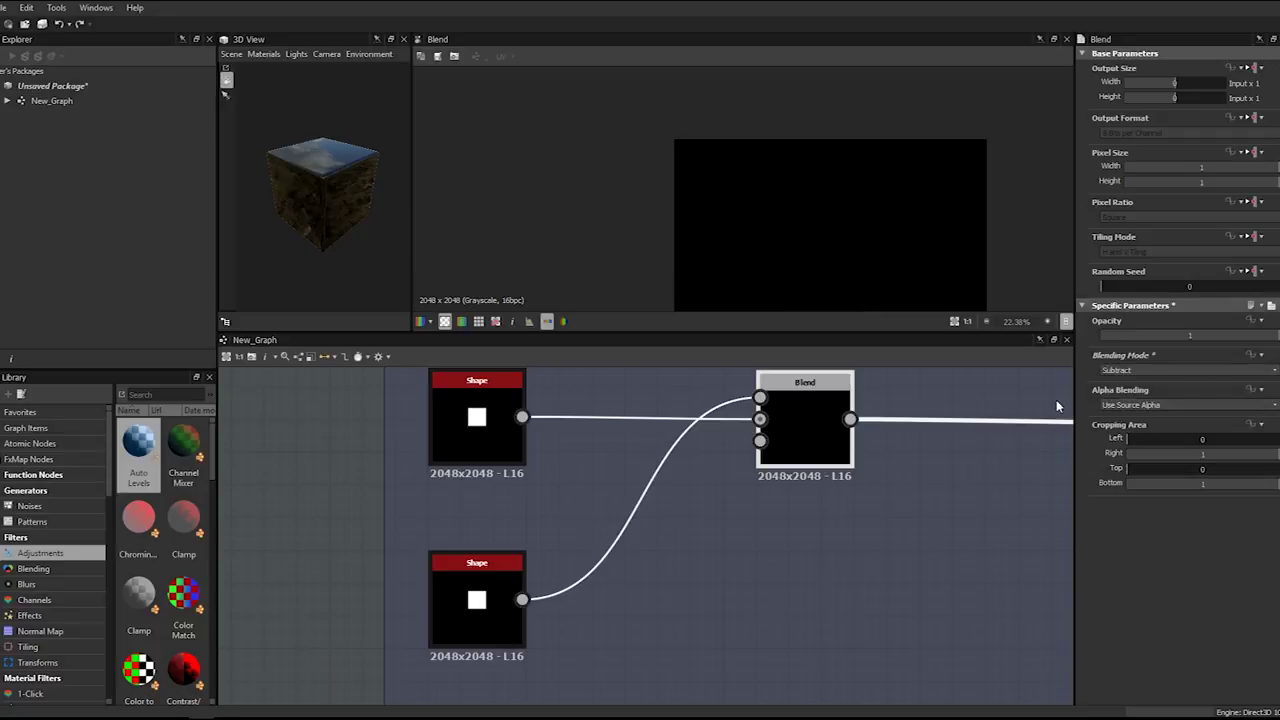
# - Set the Scale of the lower, duplicated square Shape to 0.35
pyautogui.click(512, 590)
pyautogui.scroll(-3, 496, 608)
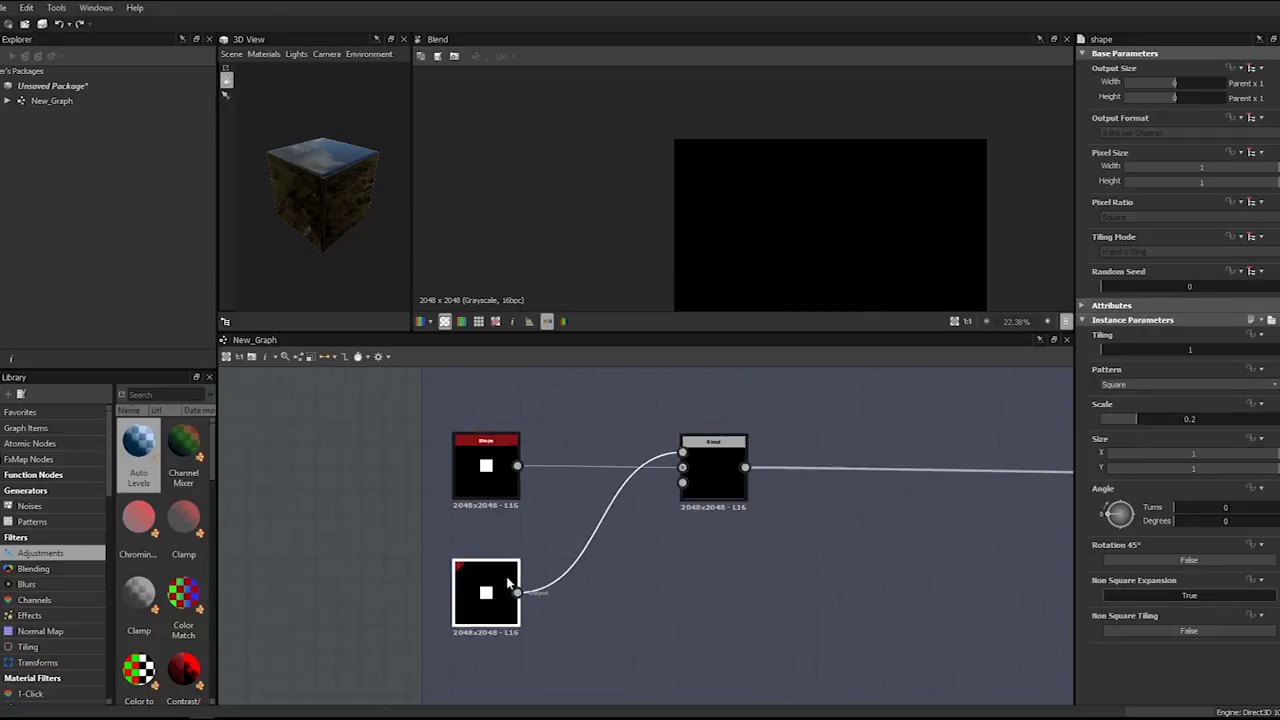
pyautogui.moveTo(499, 615); pyautogui.dragTo(657, 499, button='middle')
pyautogui.scroll(3, 660, 462)
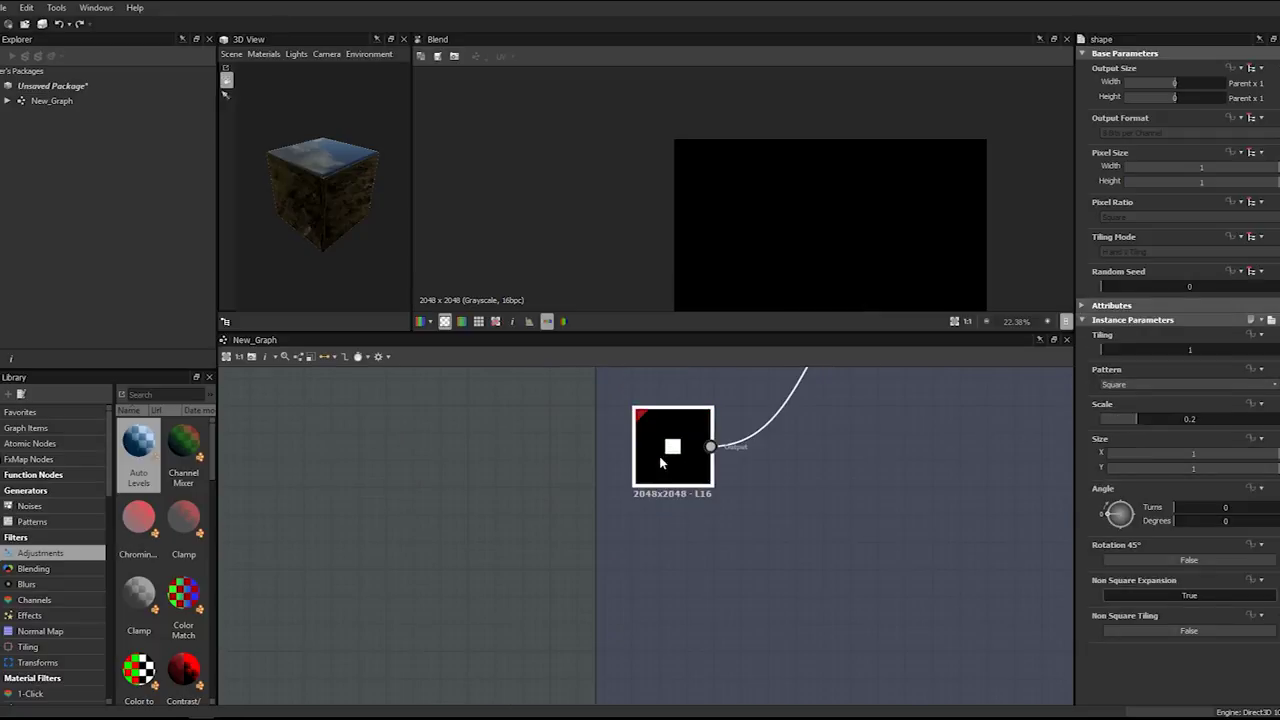
pyautogui.moveTo(692, 443); pyautogui.dragTo(530, 541, button='middle')
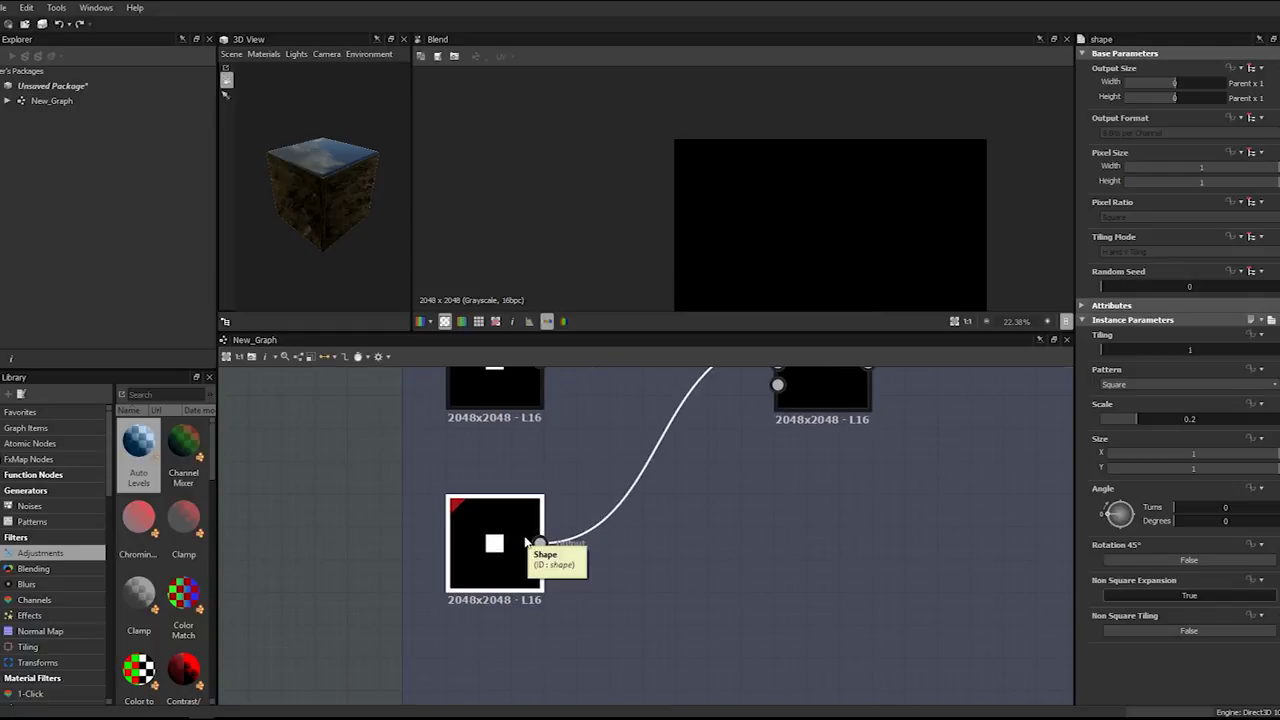
pyautogui.doubleClick(1184, 420)
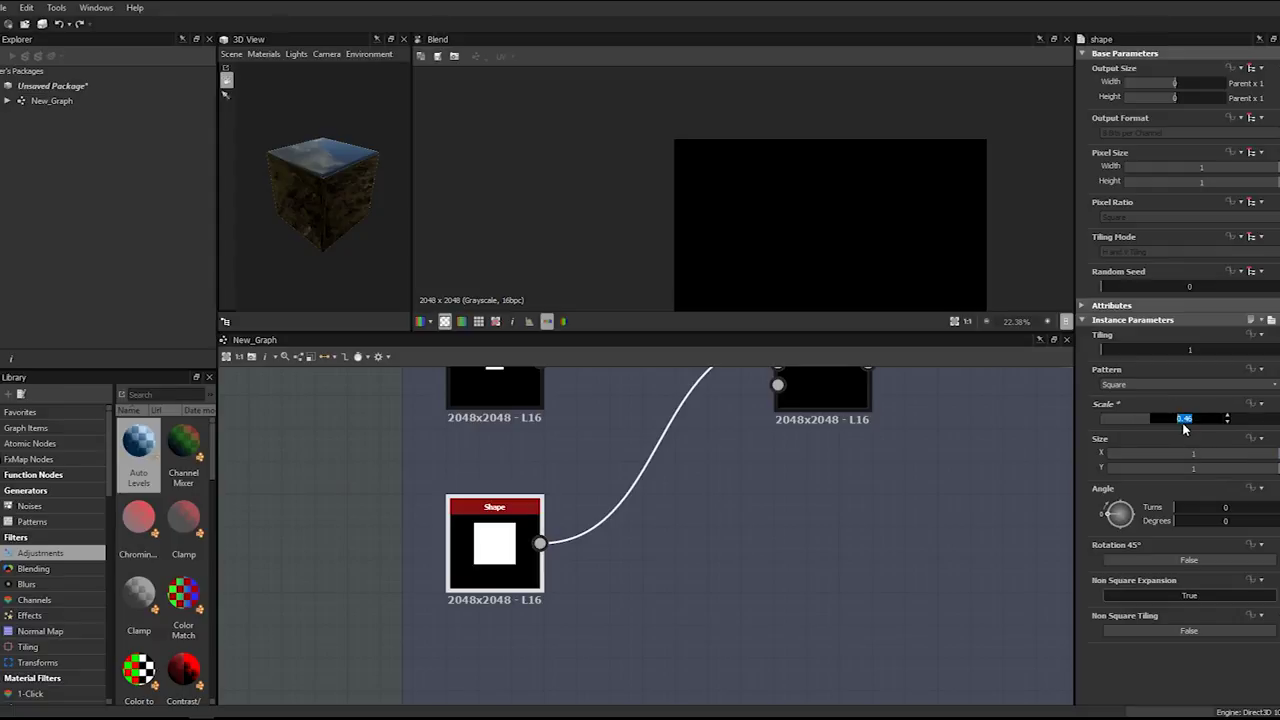
pyautogui.write('0.35')
pyautogui.press('Return')
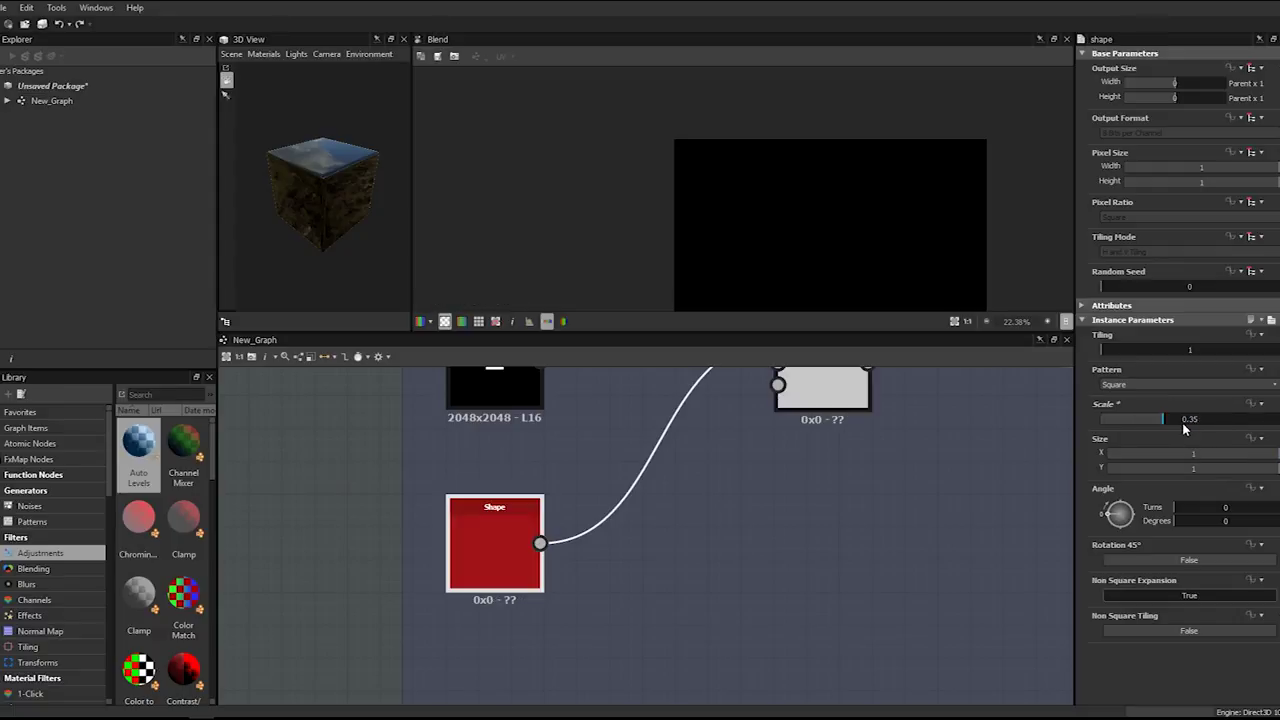
# - Narrow the lower Shape into an upright rectangle with Size X 0.5 and Y 1
pyautogui.moveTo(1193, 468)
pyautogui.mouseDown()
pyautogui.moveTo(1183, 471)
pyautogui.moveTo(1217, 472)
pyautogui.moveTo(1206, 444)
pyautogui.moveTo(1187, 458)
pyautogui.mouseUp()
pyautogui.doubleClick(1216, 469)
pyautogui.write('1')
pyautogui.press('Return')
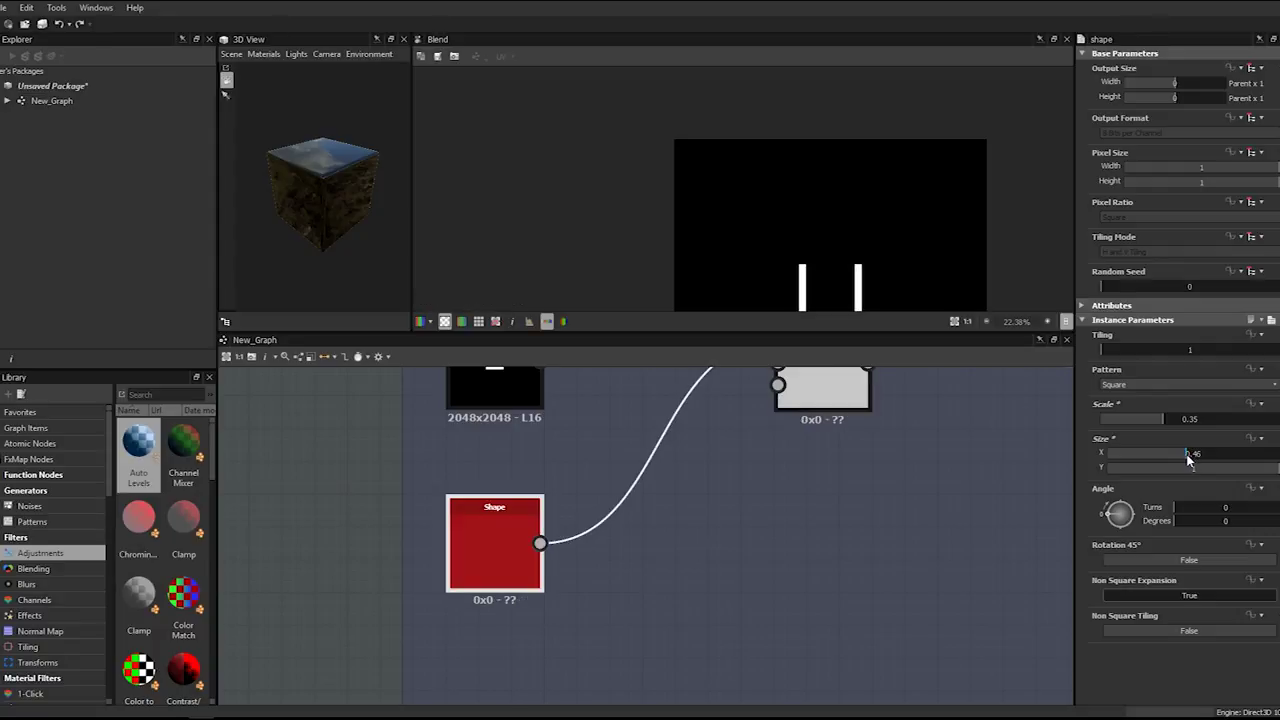
pyautogui.doubleClick(1187, 455)
pyautogui.press('Return')
# - Insert a Transformation 2D node between the lower Shape and the Blend, in line with that Shape
pyautogui.scroll(-3, 540, 474)
pyautogui.moveTo(540, 474); pyautogui.dragTo(754, 507, button='middle')
pyautogui.click(912, 478)
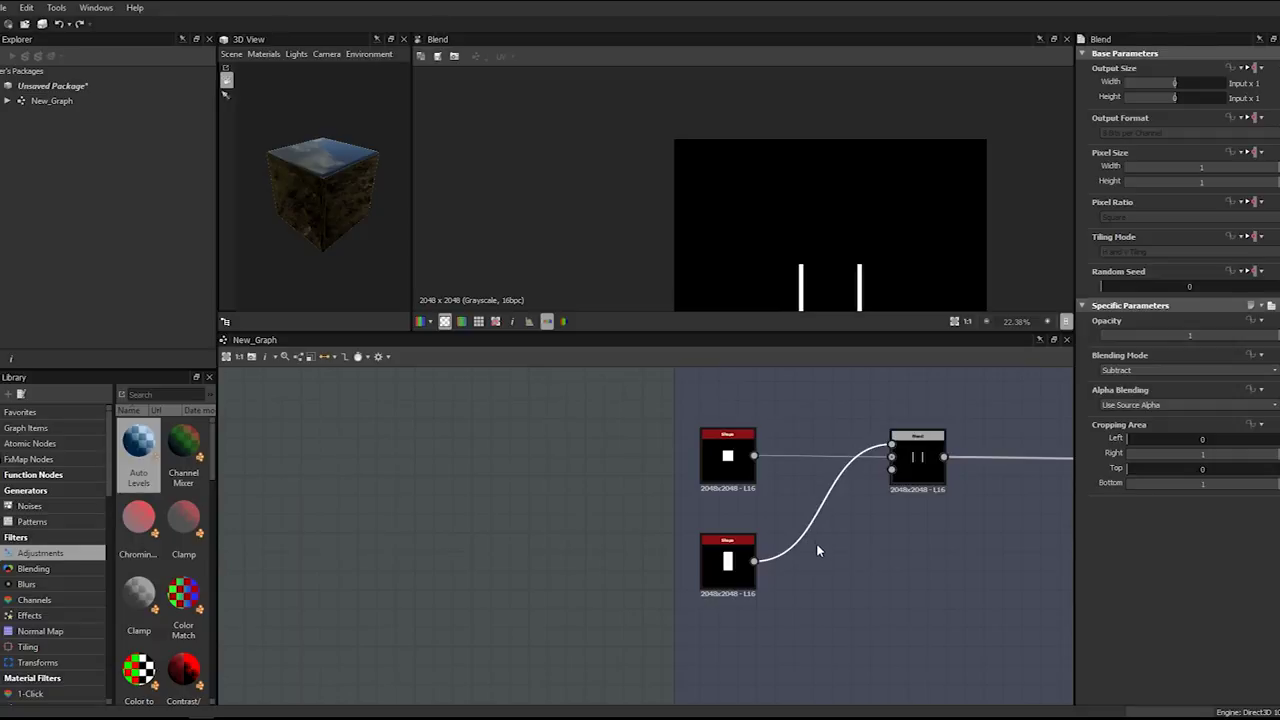
pyautogui.scroll(1, 860, 590)
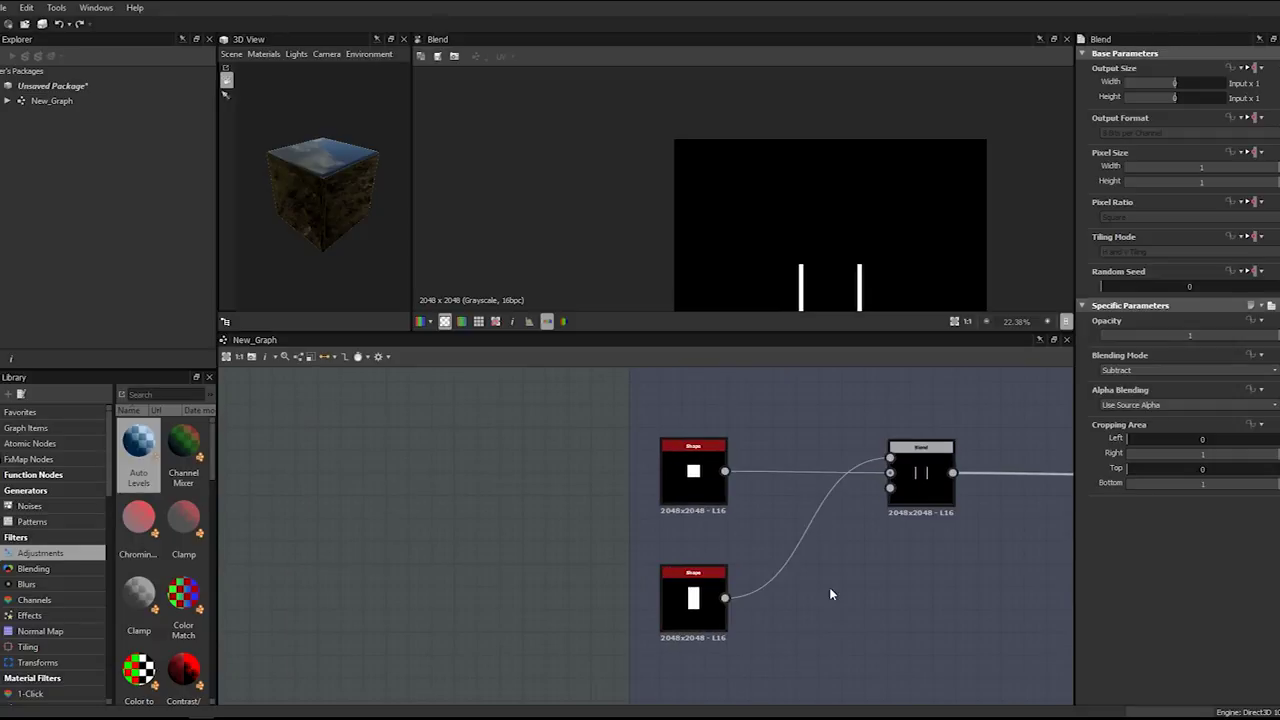
pyautogui.moveTo(829, 595); pyautogui.dragTo(728, 600, button='middle')
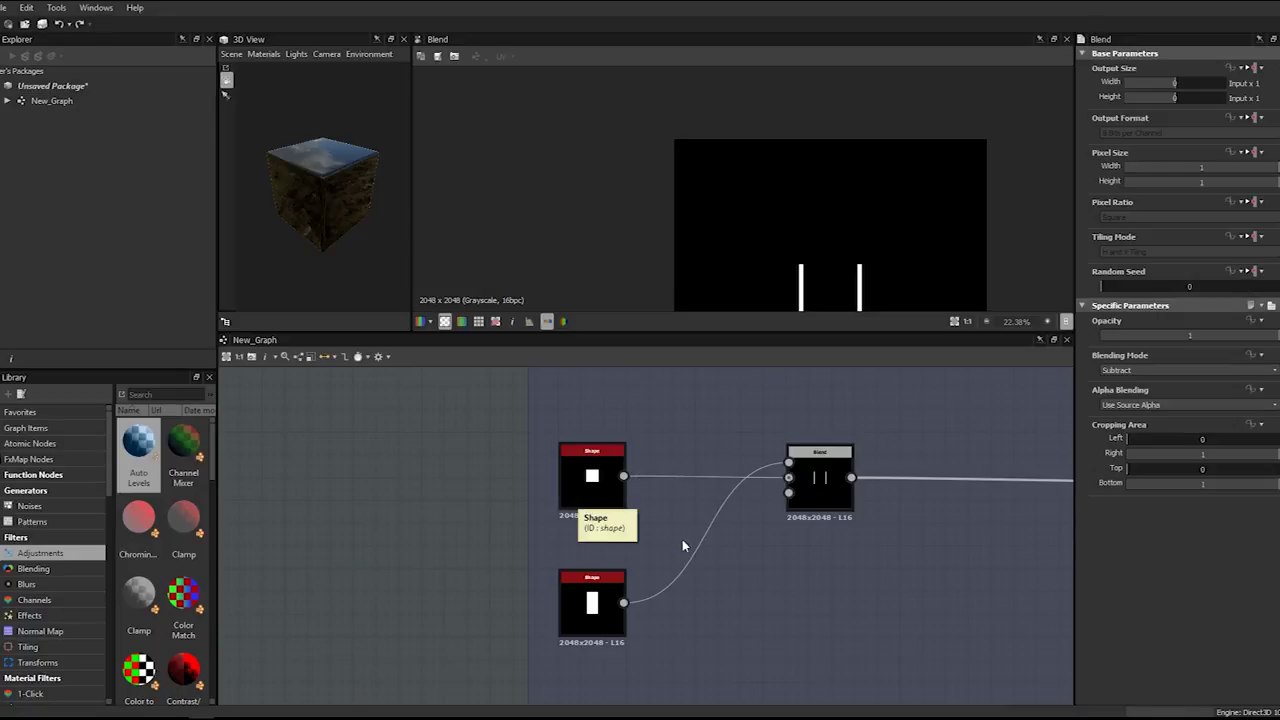
pyautogui.click(590, 596)
pyautogui.moveTo(635, 536); pyautogui.dragTo(553, 552, button='middle')
pyautogui.scroll(-5, 669, 271)
pyautogui.scroll(1, 606, 510)
pyautogui.scroll(-1, 653, 485)
pyautogui.click(582, 571)
pyautogui.press('space')
pyautogui.write('2d')
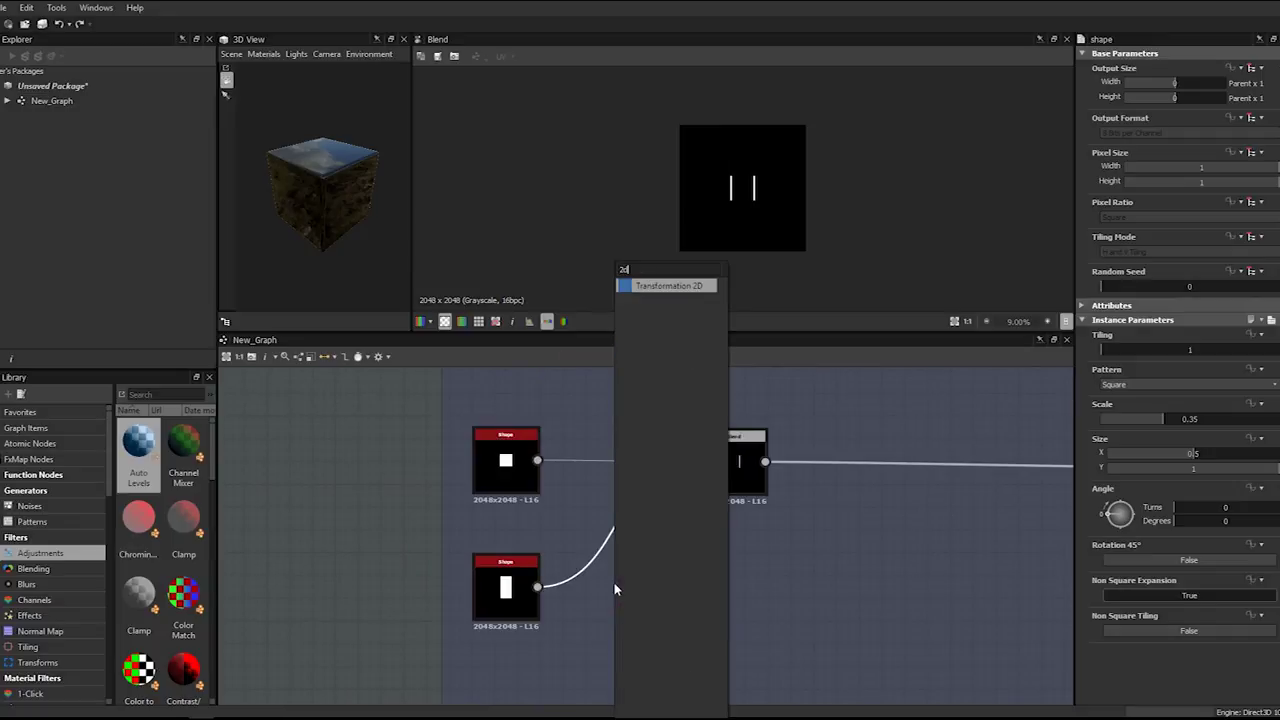
pyautogui.press('Return')
pyautogui.moveTo(622, 528); pyautogui.dragTo(622, 598)
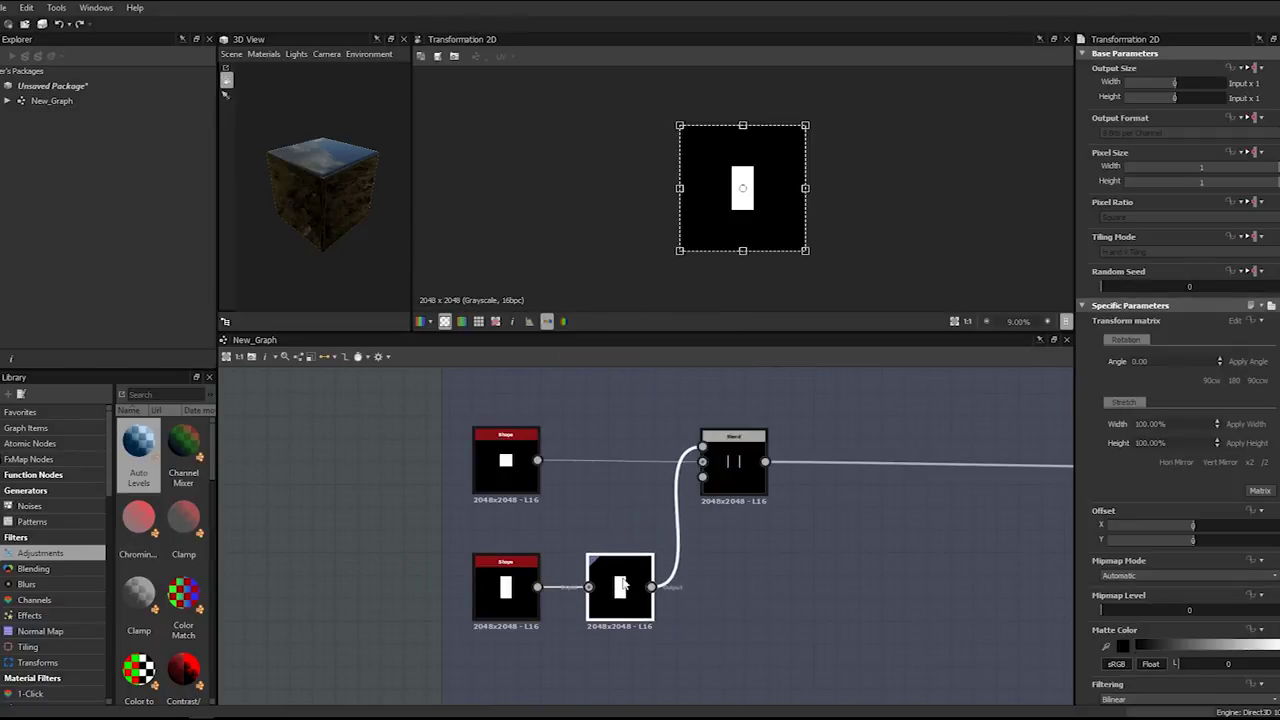
# - With the final ring Blend in the 2D view, tilt and shift the lower rectangle through Transformation 2D to Offset about X -0.121, Y -0.015
pyautogui.click(740, 442)
pyautogui.scroll(-5, 489, 423)
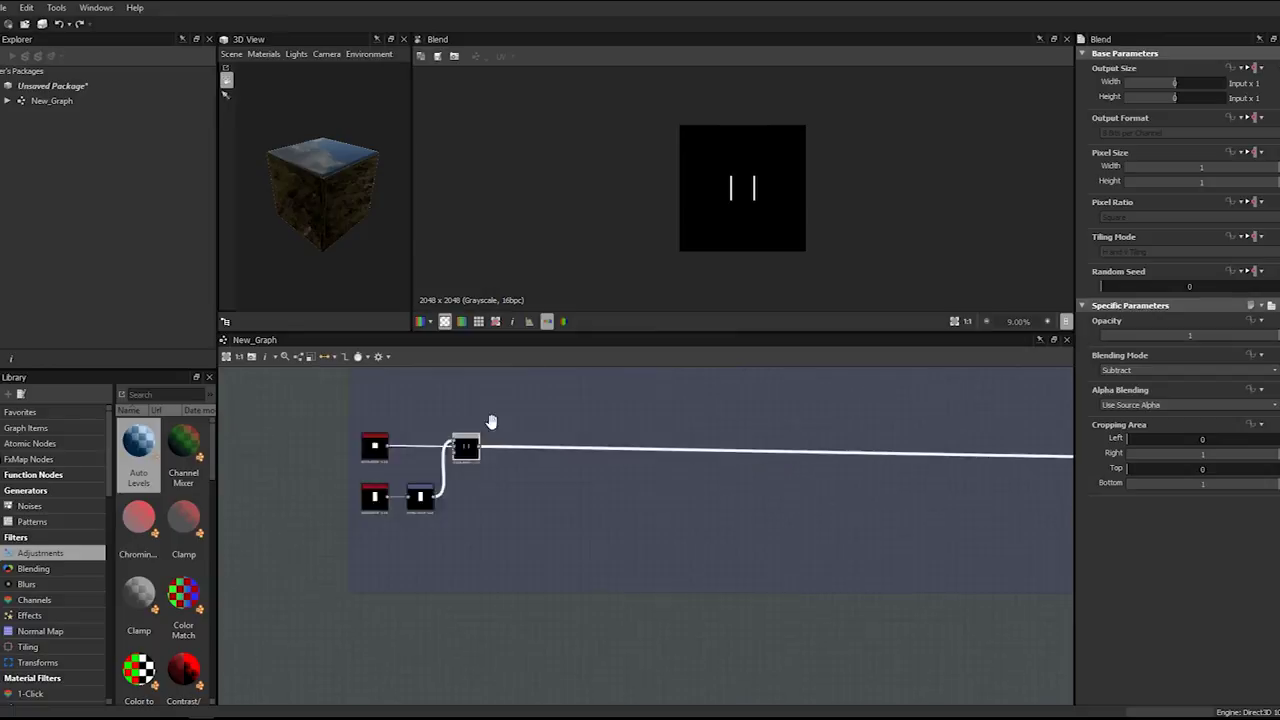
pyautogui.doubleClick(775, 414)
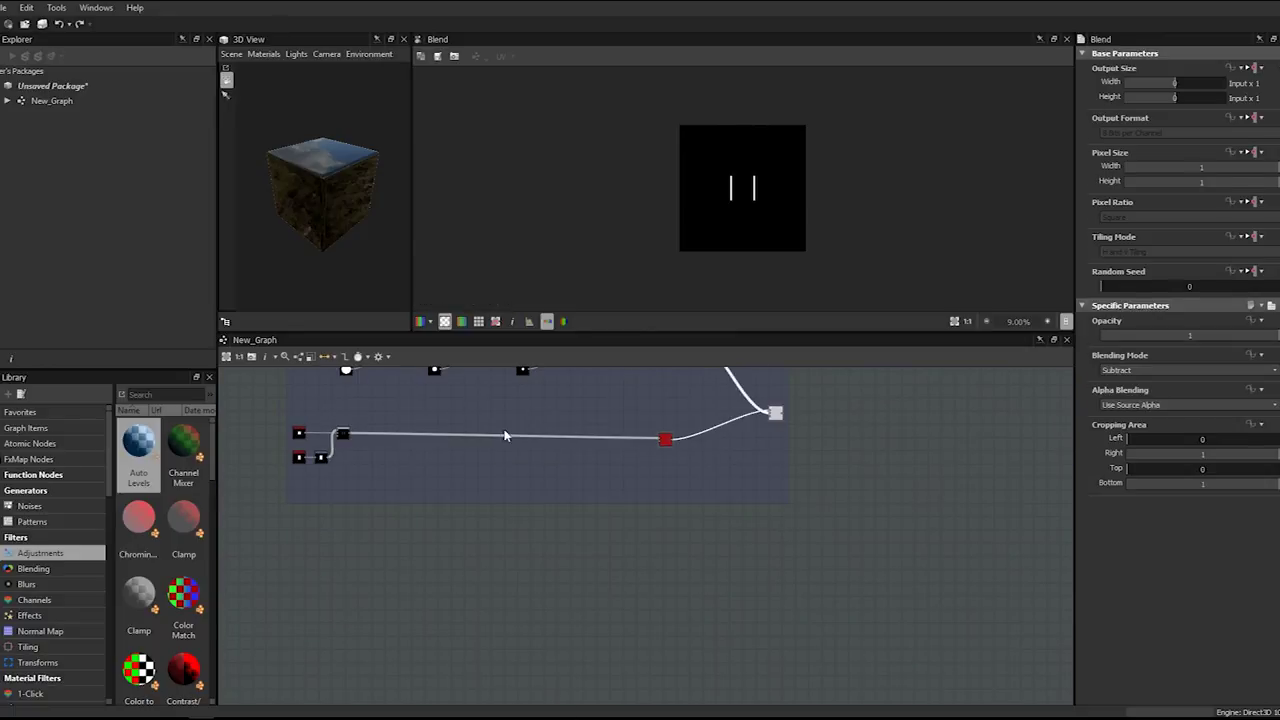
pyautogui.moveTo(445, 437); pyautogui.dragTo(623, 442, button='middle')
pyautogui.scroll(6, 623, 442)
pyautogui.click(384, 530)
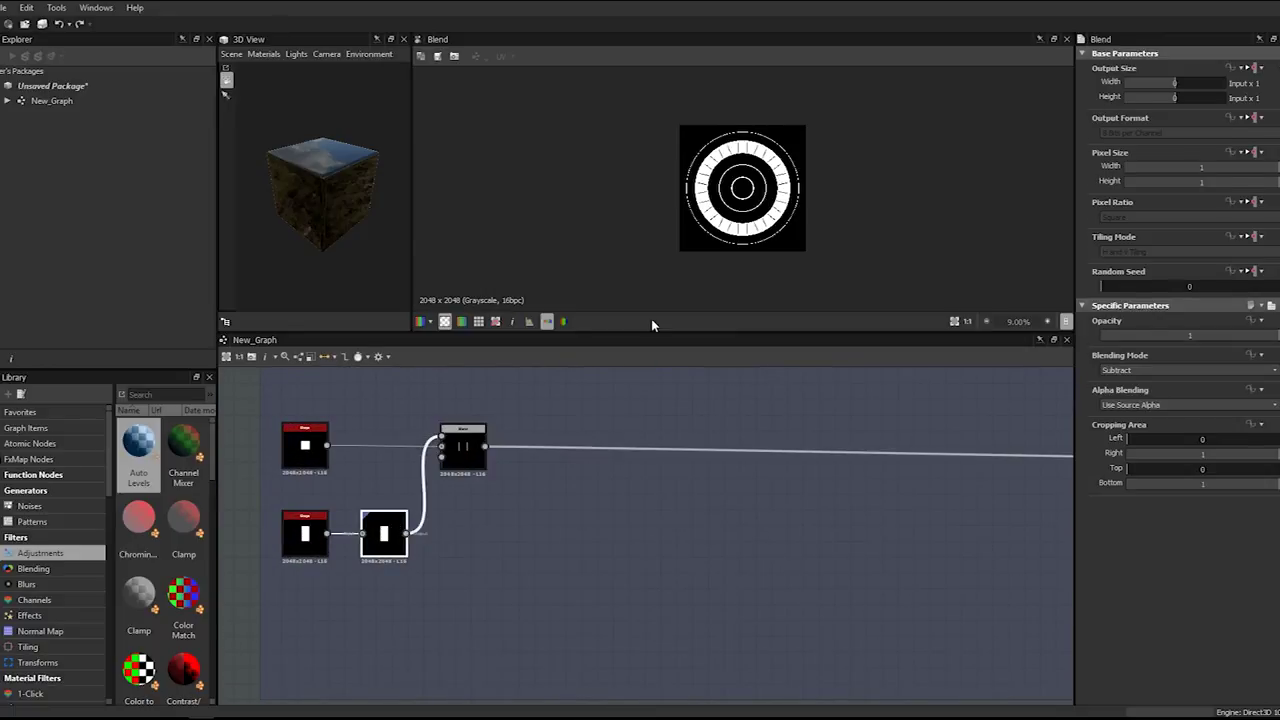
pyautogui.moveTo(895, 130); pyautogui.dragTo(871, 88)
pyautogui.scroll(4, 745, 145)
pyautogui.moveTo(728, 150); pyautogui.dragTo(771, 143)
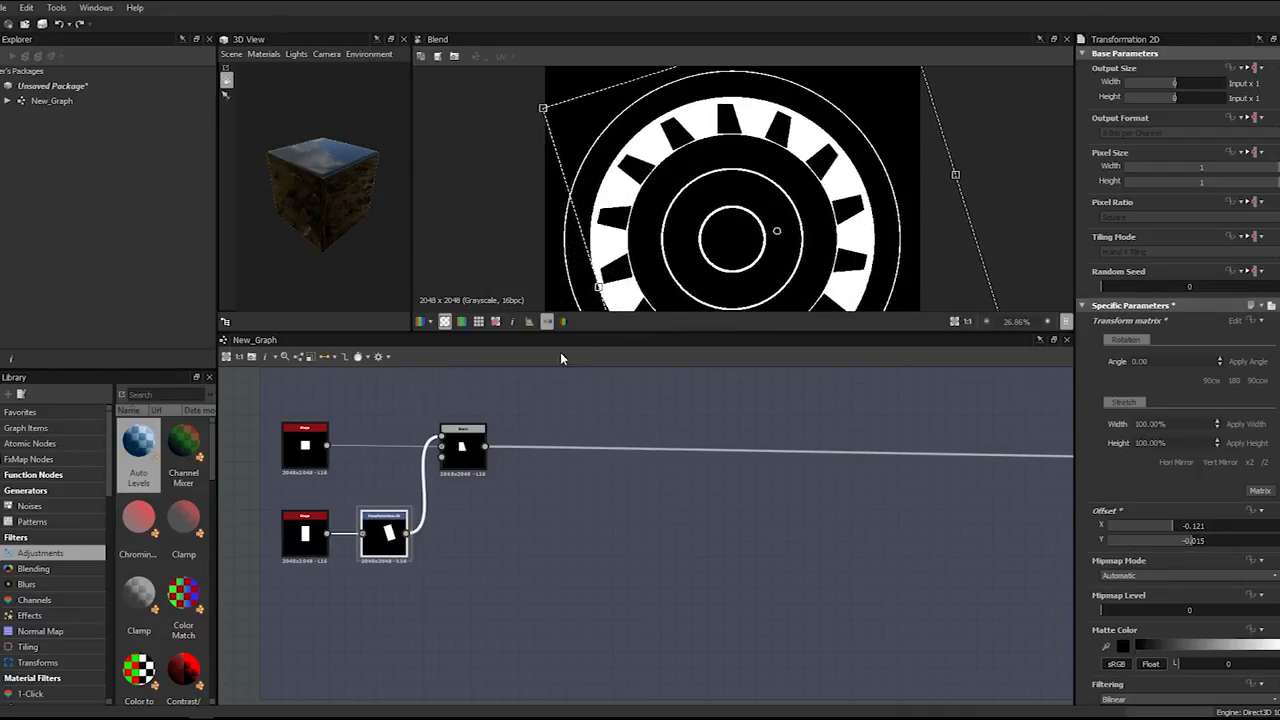
# - Set the Blending Mode of the Blend joining the two Shapes to Add (Linear Dodge)
pyautogui.moveTo(471, 465); pyautogui.dragTo(594, 467, button='middle')
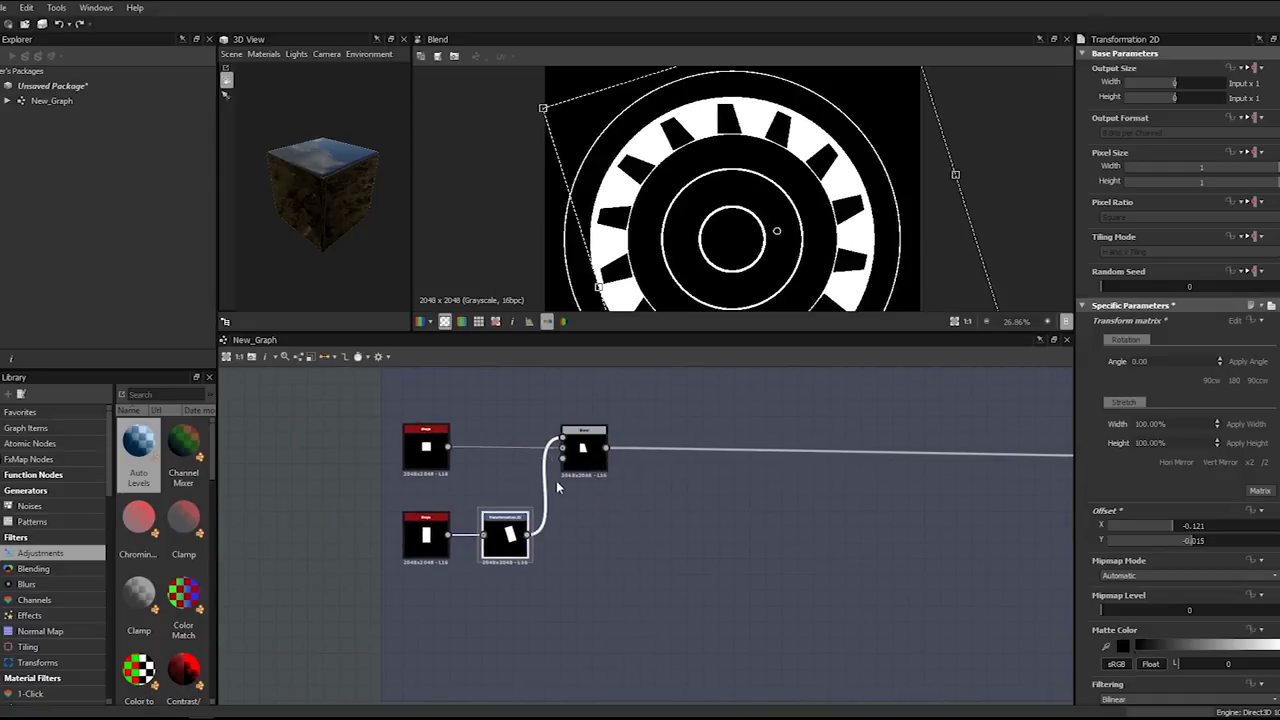
pyautogui.click(585, 466)
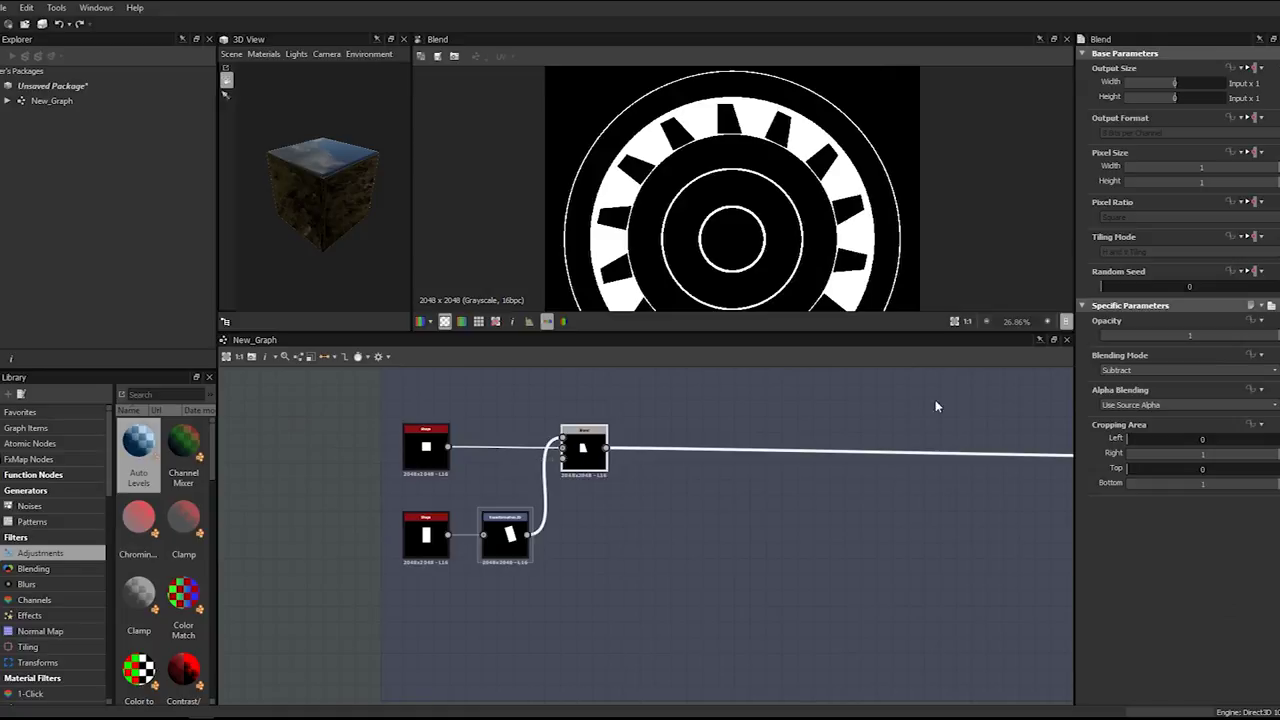
pyautogui.click(1140, 371)
pyautogui.click(1137, 391)
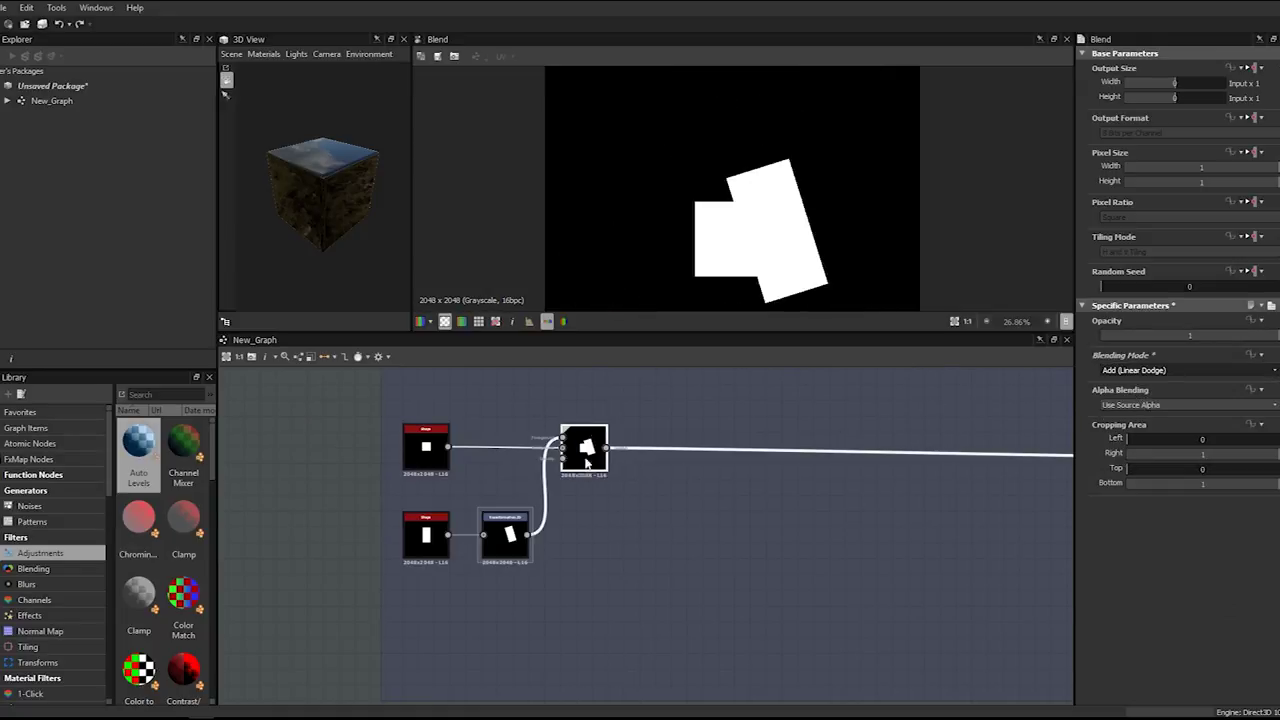
# - Set the lower Shape's Size X to 0.25 to make the rectangle thinner
pyautogui.click(516, 530)
pyautogui.scroll(-4, 815, 370)
pyautogui.moveTo(815, 370); pyautogui.dragTo(626, 392, button='middle')
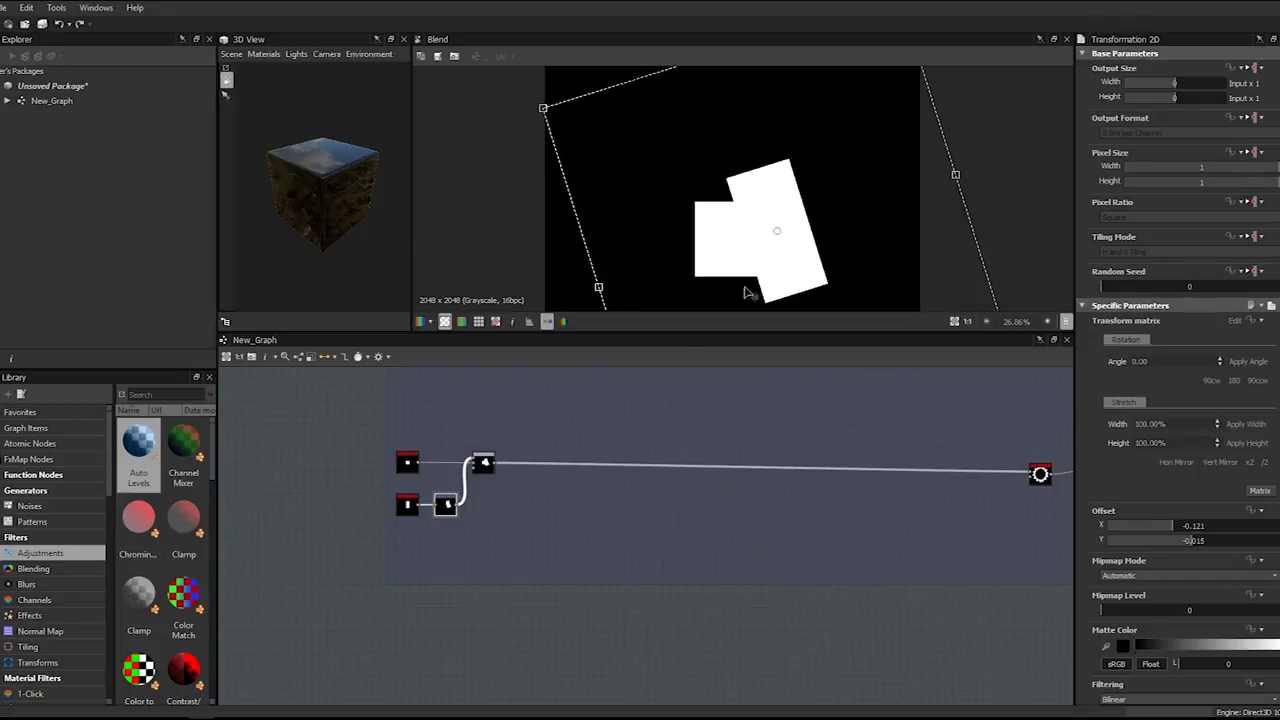
pyautogui.click(407, 506)
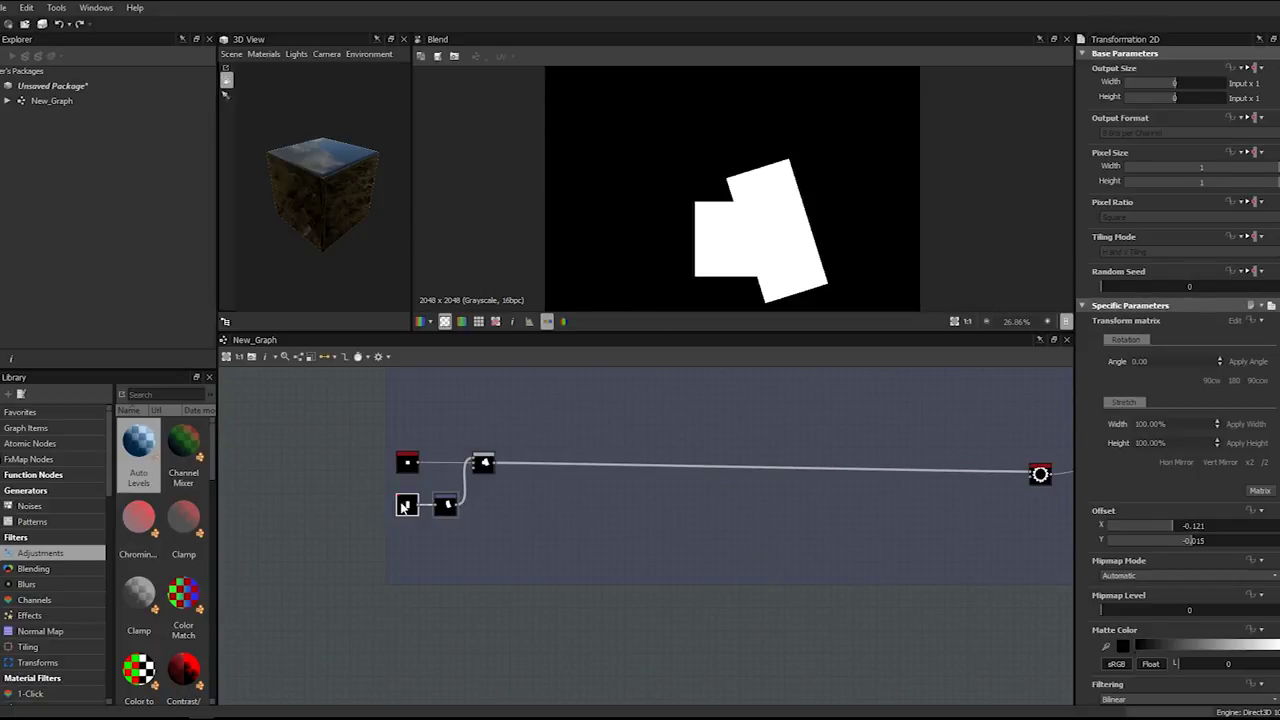
pyautogui.doubleClick(1193, 455)
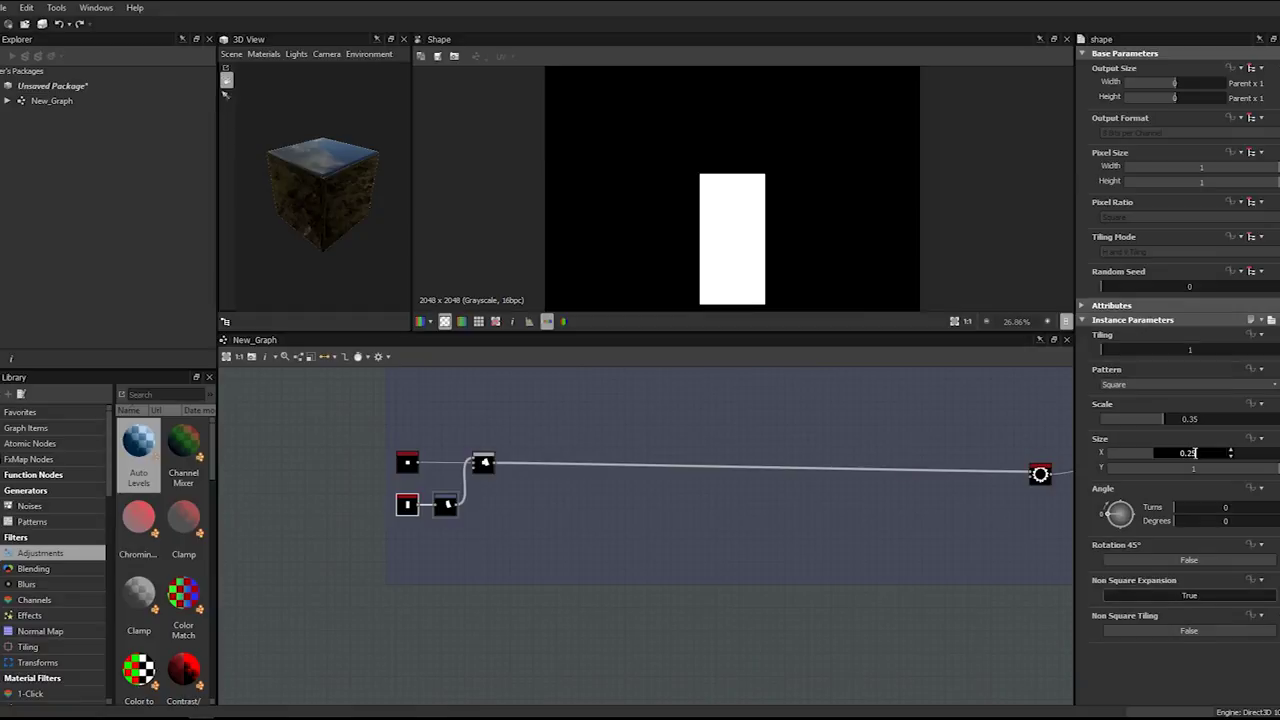
pyautogui.write('0.125')
pyautogui.press('Return')
# - Previewing the final ring Blend, rotate the thin rectangle with Transformation 2D and move it above the square at Offset about X -0.061, Y 0.152
pyautogui.scroll(-2, 864, 474)
pyautogui.moveTo(1040, 476); pyautogui.dragTo(613, 474, button='middle')
pyautogui.scroll(1, 613, 474)
pyautogui.doubleClick(661, 438)
pyautogui.moveTo(302, 521); pyautogui.dragTo(660, 502, button='middle')
pyautogui.scroll(4, 367, 507)
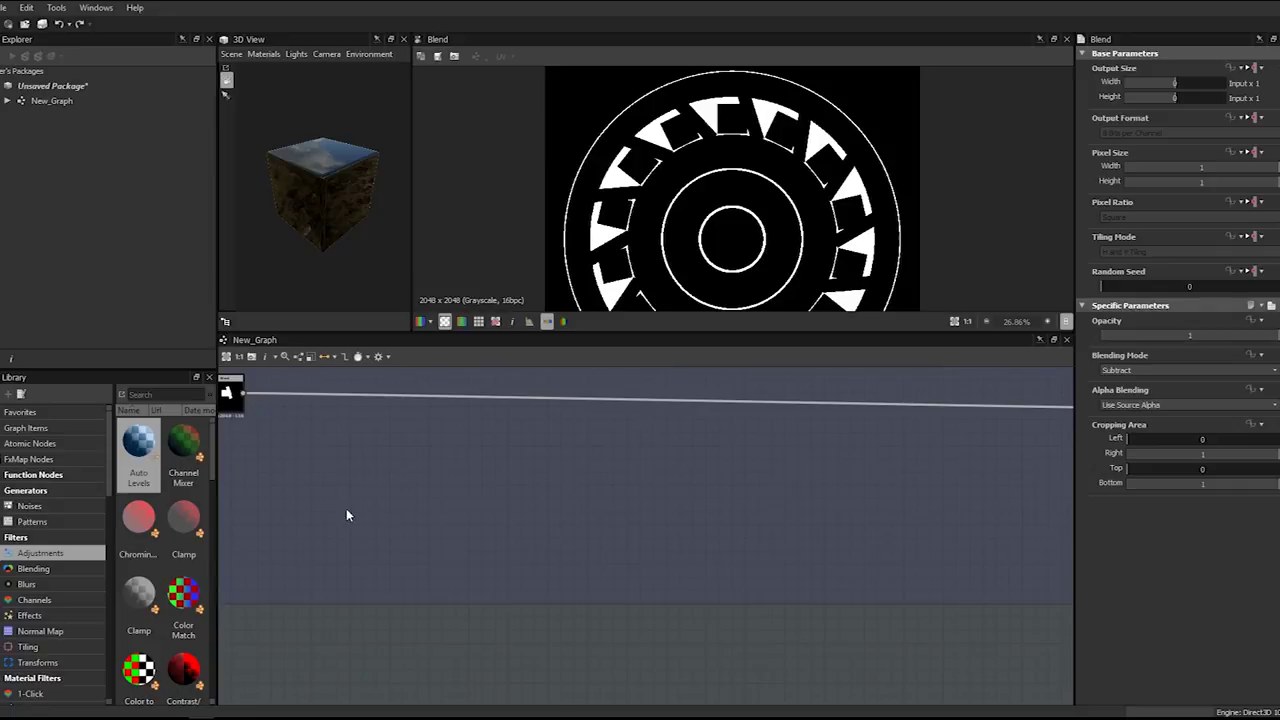
pyautogui.moveTo(367, 507); pyautogui.dragTo(610, 515, button='middle')
pyautogui.scroll(-1, 538, 506)
pyautogui.click(529, 497)
pyautogui.click(519, 491)
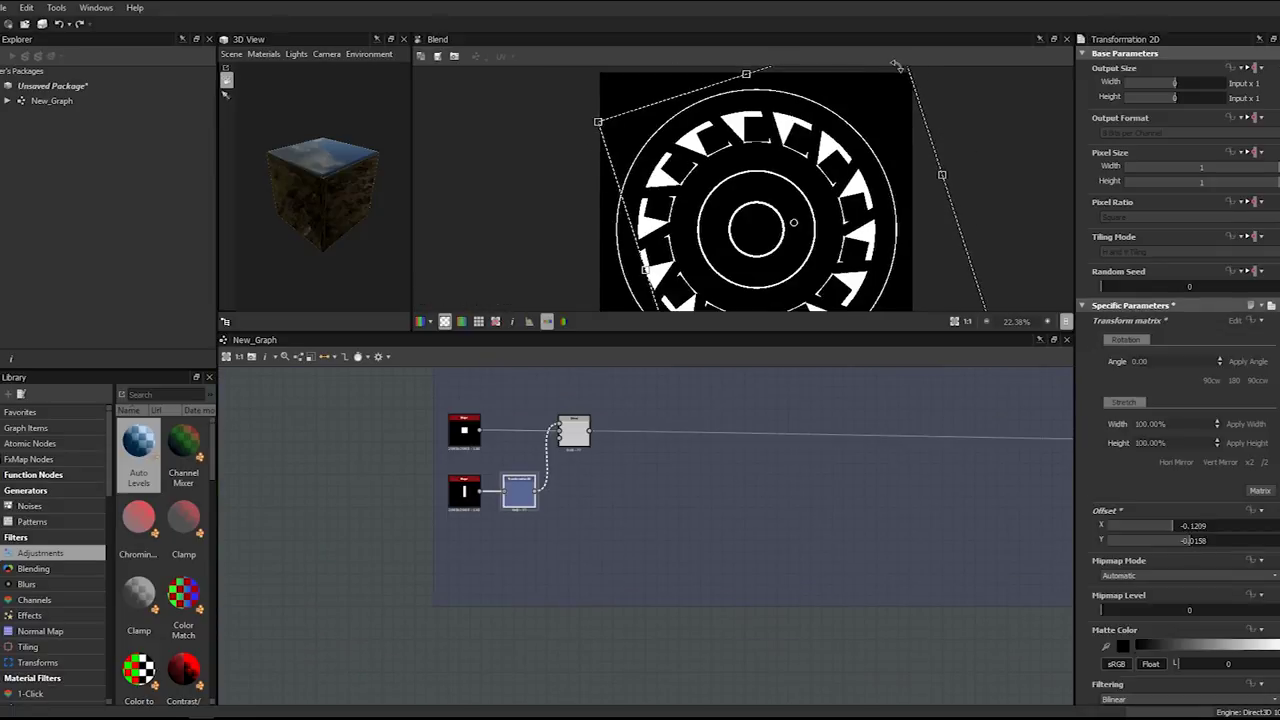
pyautogui.moveTo(721, 198); pyautogui.dragTo(676, 160)
pyautogui.scroll(1, 685, 168)
pyautogui.moveTo(759, 108); pyautogui.dragTo(742, 191, button='middle')
pyautogui.scroll(4, 741, 190)
pyautogui.moveTo(739, 203); pyautogui.dragTo(986, 80)
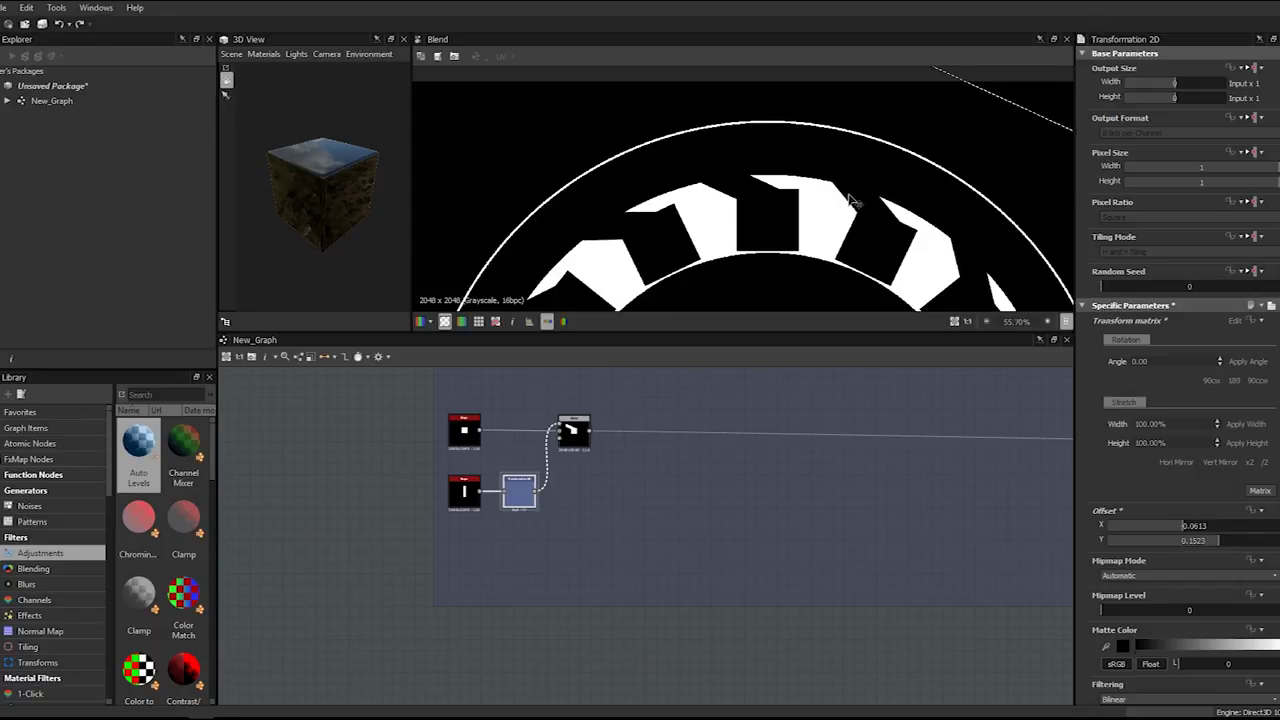
# - Fine-tune the rectangle's rotation and position against the square cut-outs, bringing the Transformation 2D Offset to about X -0.0622, Y 0.1339
pyautogui.scroll(-2, 848, 197)
pyautogui.scroll(-2, 849, 198)
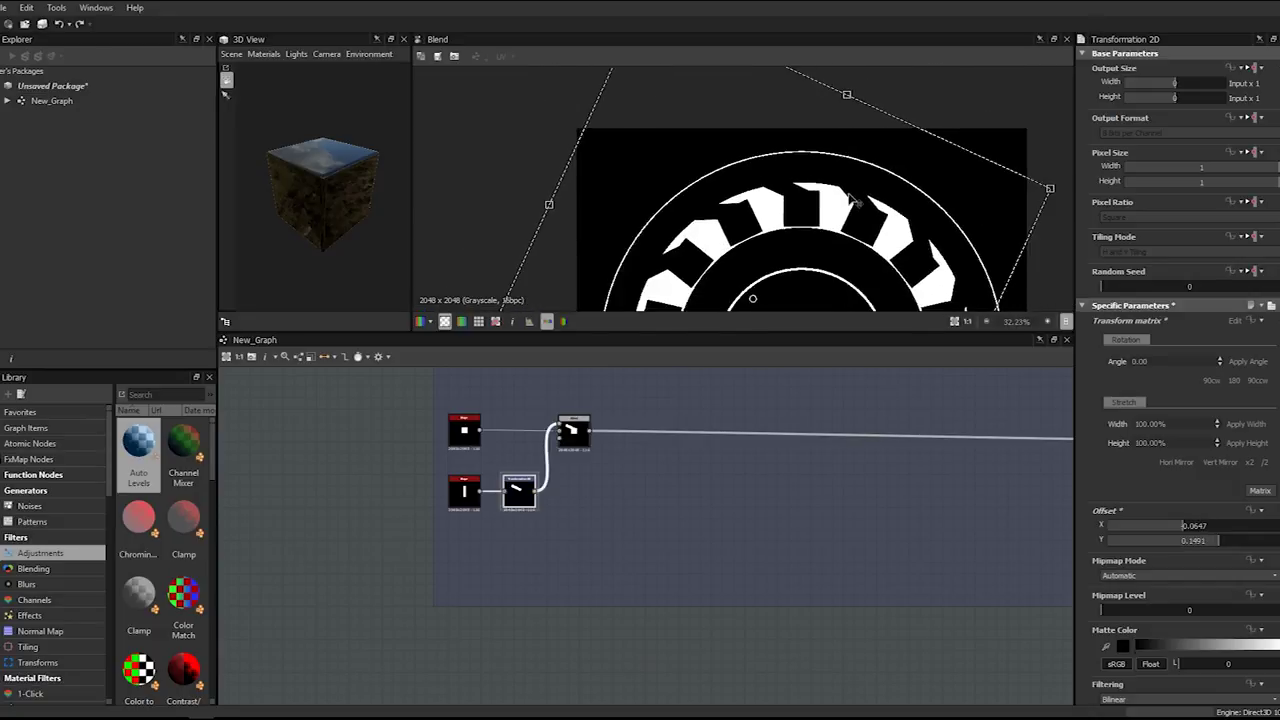
pyautogui.scroll(10, 851, 202)
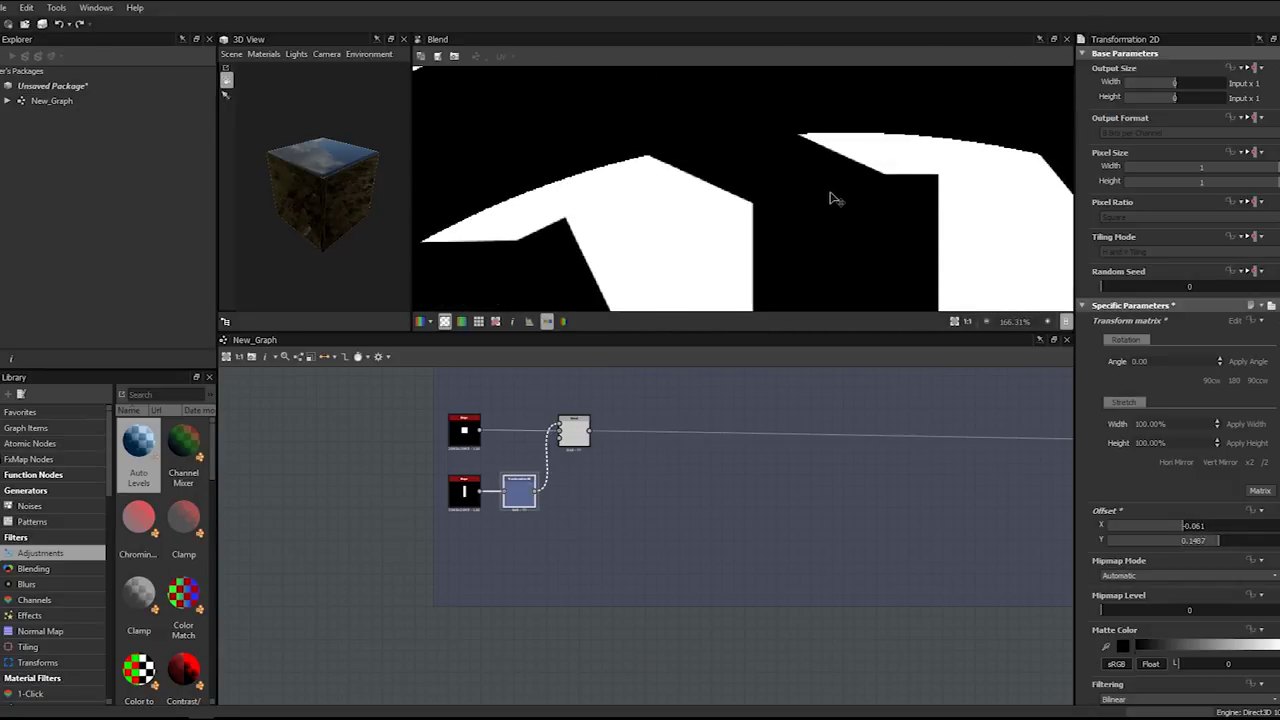
pyautogui.scroll(-4, 836, 214)
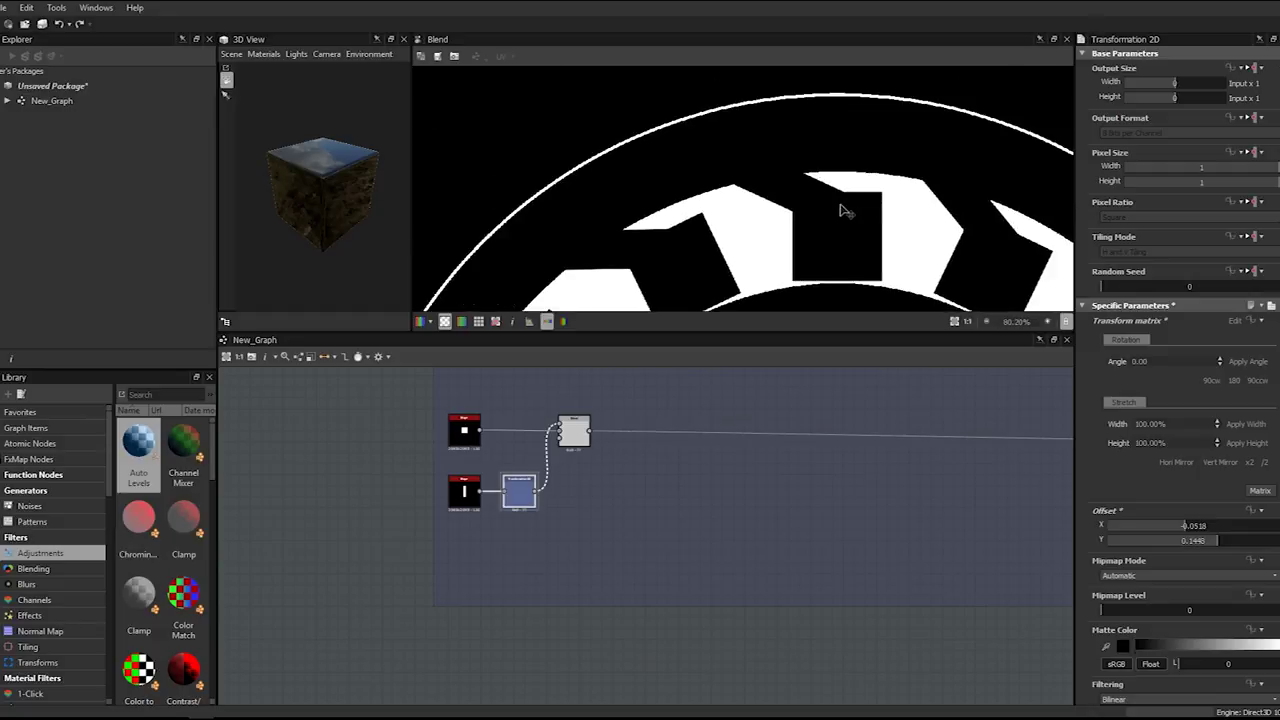
pyautogui.scroll(-6, 846, 212)
pyautogui.moveTo(846, 214); pyautogui.dragTo(812, 133, button='middle')
pyautogui.moveTo(978, 86); pyautogui.dragTo(961, 70)
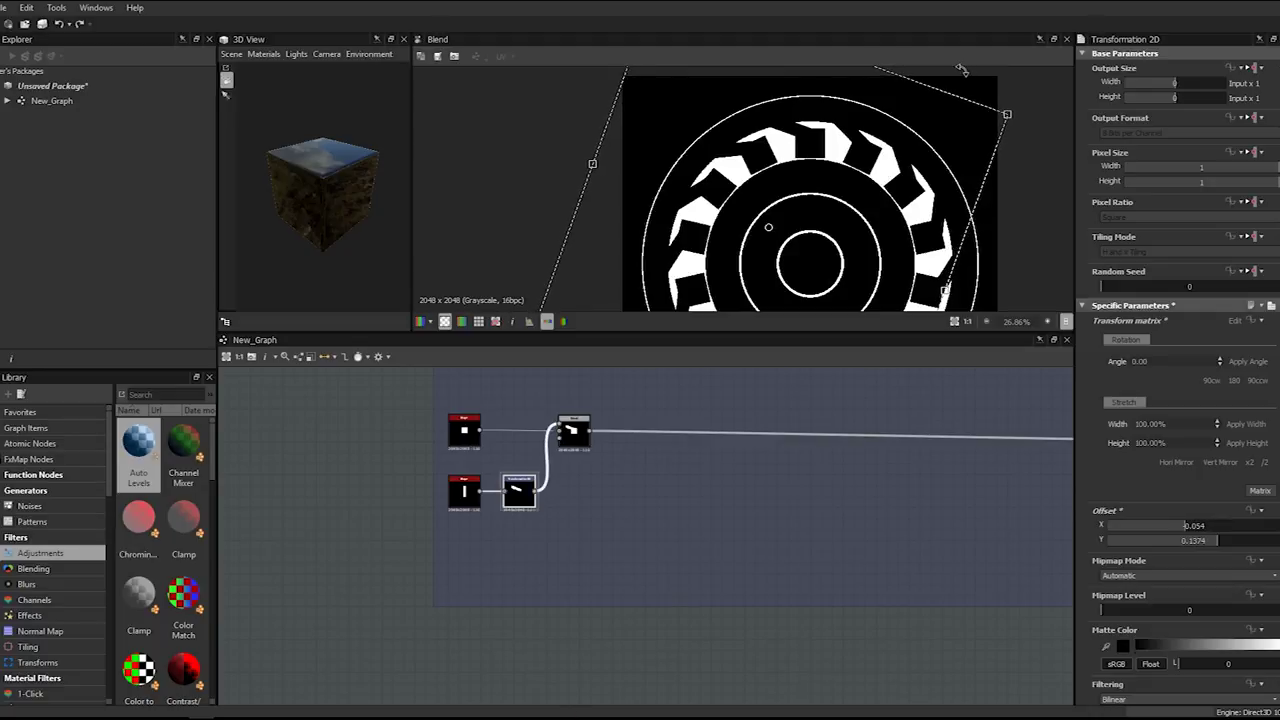
pyautogui.scroll(2, 835, 157)
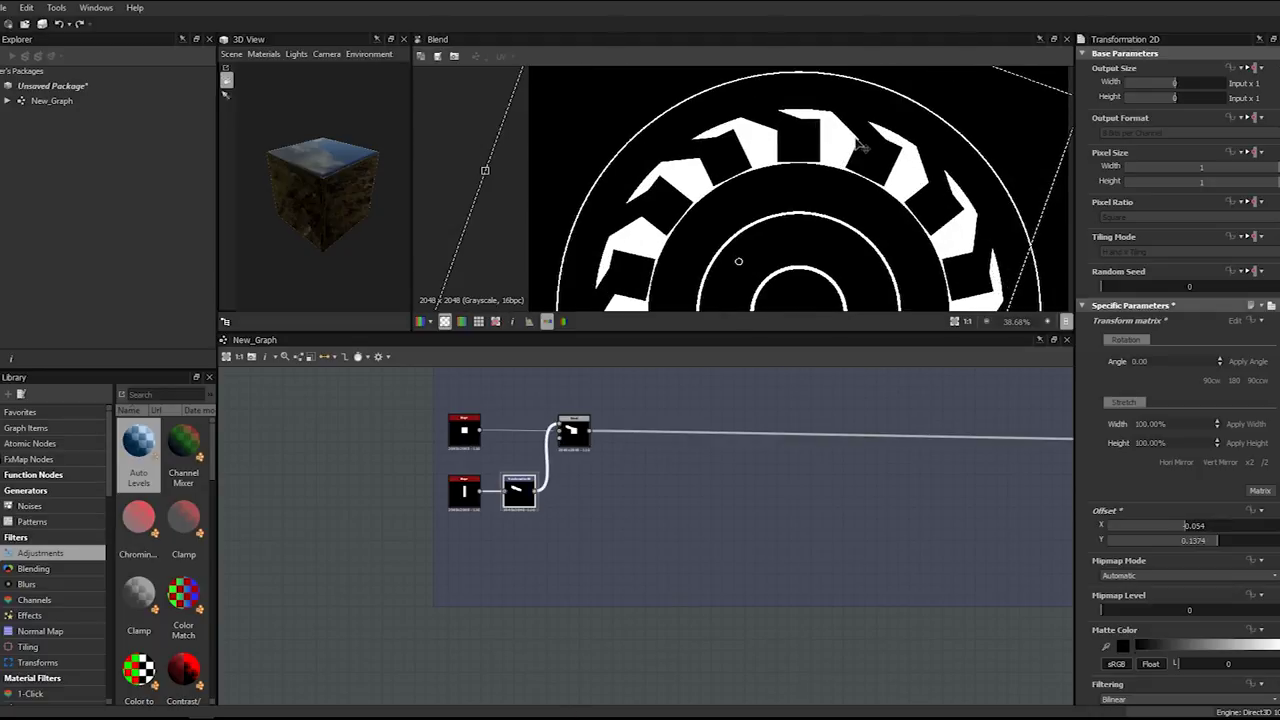
pyautogui.scroll(1, 856, 136)
pyautogui.moveTo(856, 136); pyautogui.dragTo(854, 201, button='middle')
pyautogui.moveTo(1026, 110); pyautogui.dragTo(1005, 85)
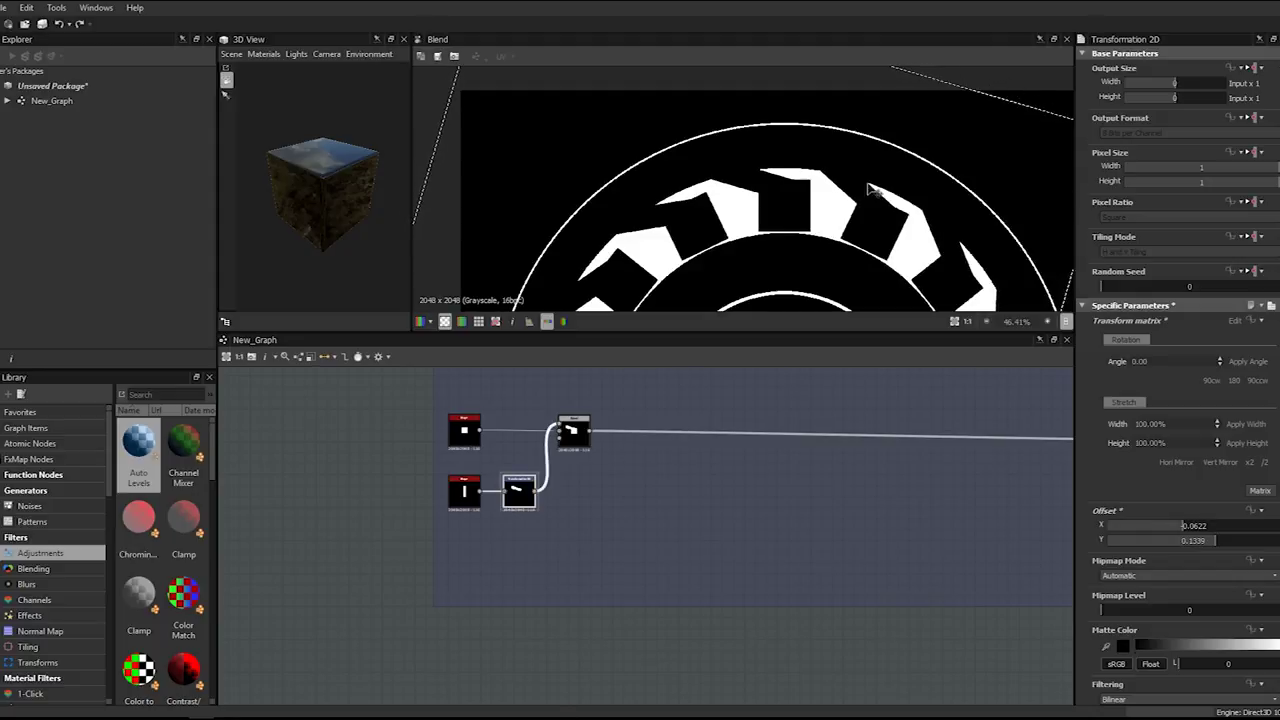
pyautogui.scroll(4, 810, 203)
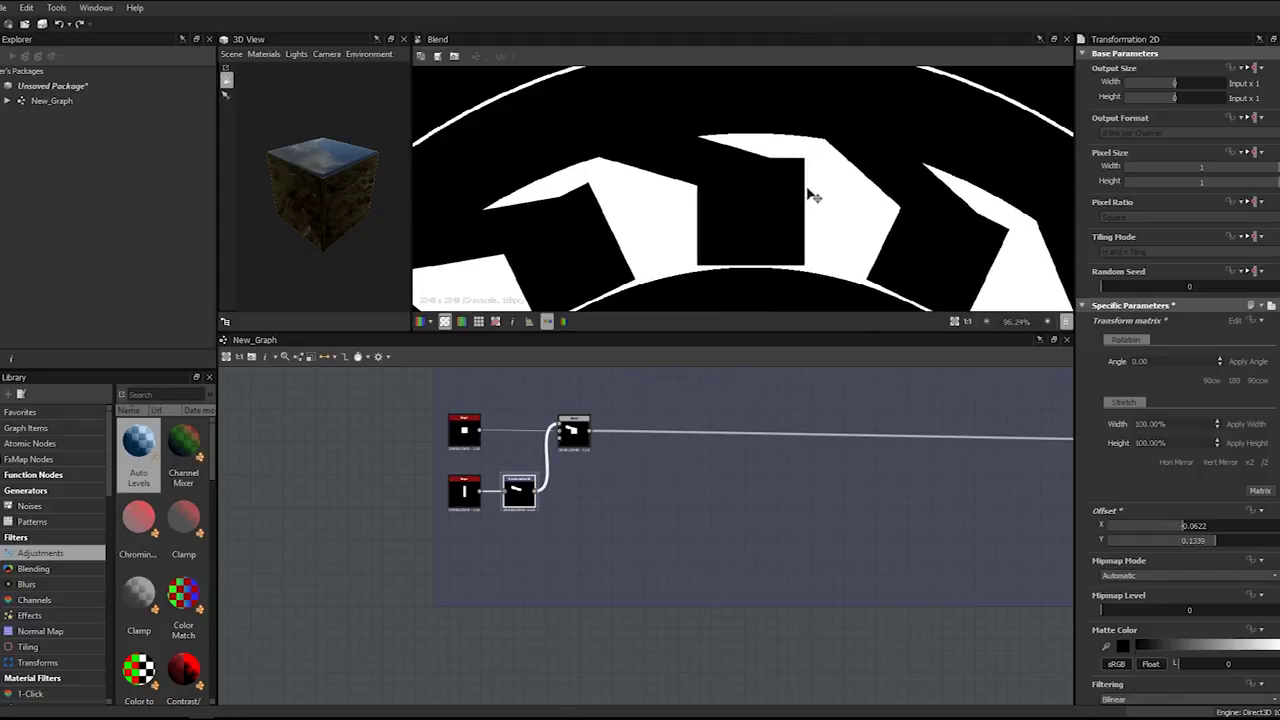
pyautogui.scroll(-3, 812, 197)
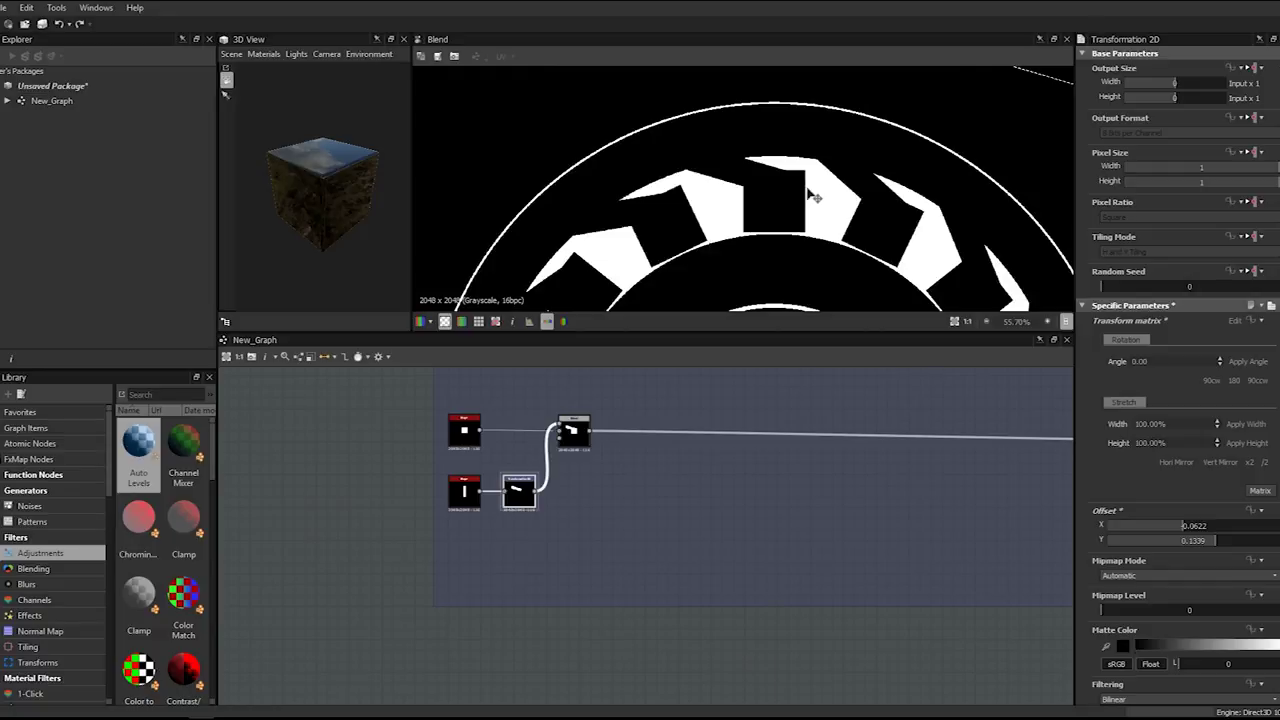
pyautogui.scroll(-1, 812, 197)
# - Duplicate the rectangle Shape together with its Transformation 2D and place the copies beside the originals
pyautogui.click(440, 539)
pyautogui.moveTo(450, 536); pyautogui.dragTo(552, 494)
pyautogui.hotkey('ctrl', 'c')
pyautogui.hotkey('ctrl', 'v')
pyautogui.moveTo(665, 535); pyautogui.dragTo(623, 494)
pyautogui.moveTo(706, 383); pyautogui.dragTo(726, 518)
# - Blend the copied Transformation 2D into the first Blend's output with a new Blend node set to Subtract, placed close to the copies
pyautogui.press('space')
pyautogui.write('blend')
pyautogui.press('Return')
pyautogui.scroll(-1, 968, 410)
pyautogui.moveTo(973, 436); pyautogui.dragTo(780, 436)
pyautogui.moveTo(859, 431); pyautogui.dragTo(737, 432)
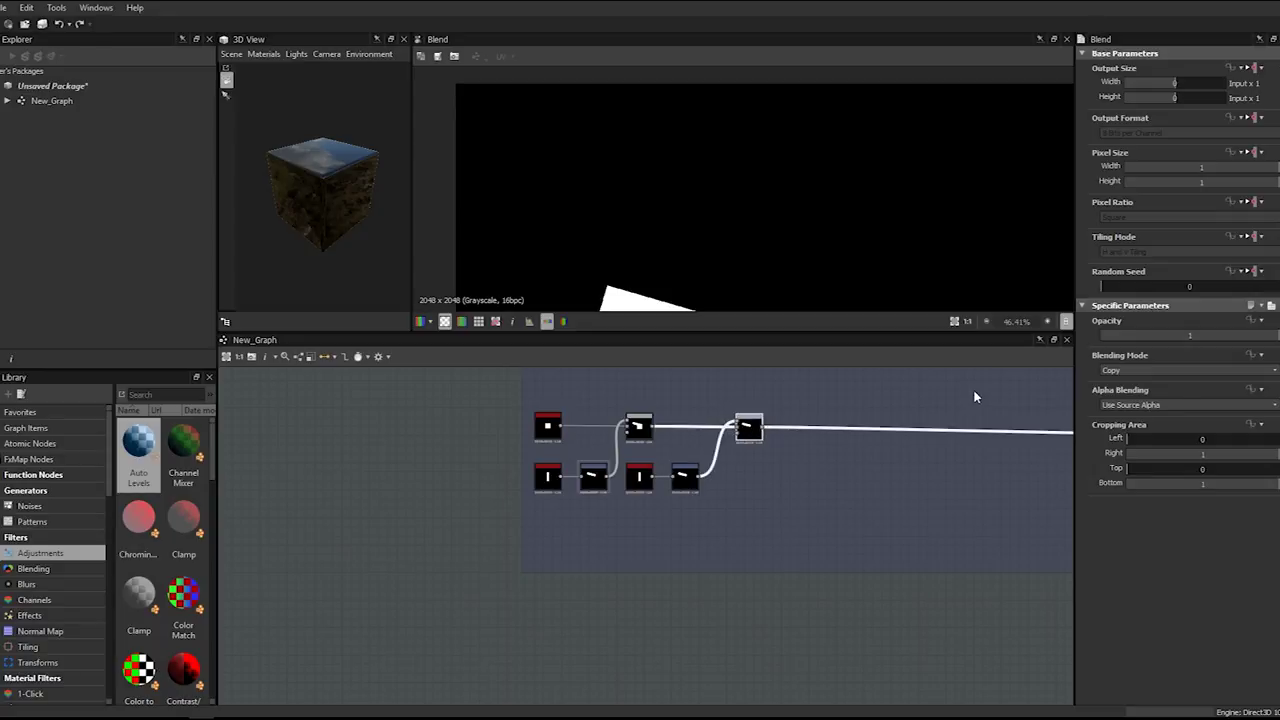
pyautogui.click(1180, 371)
pyautogui.click(1157, 403)
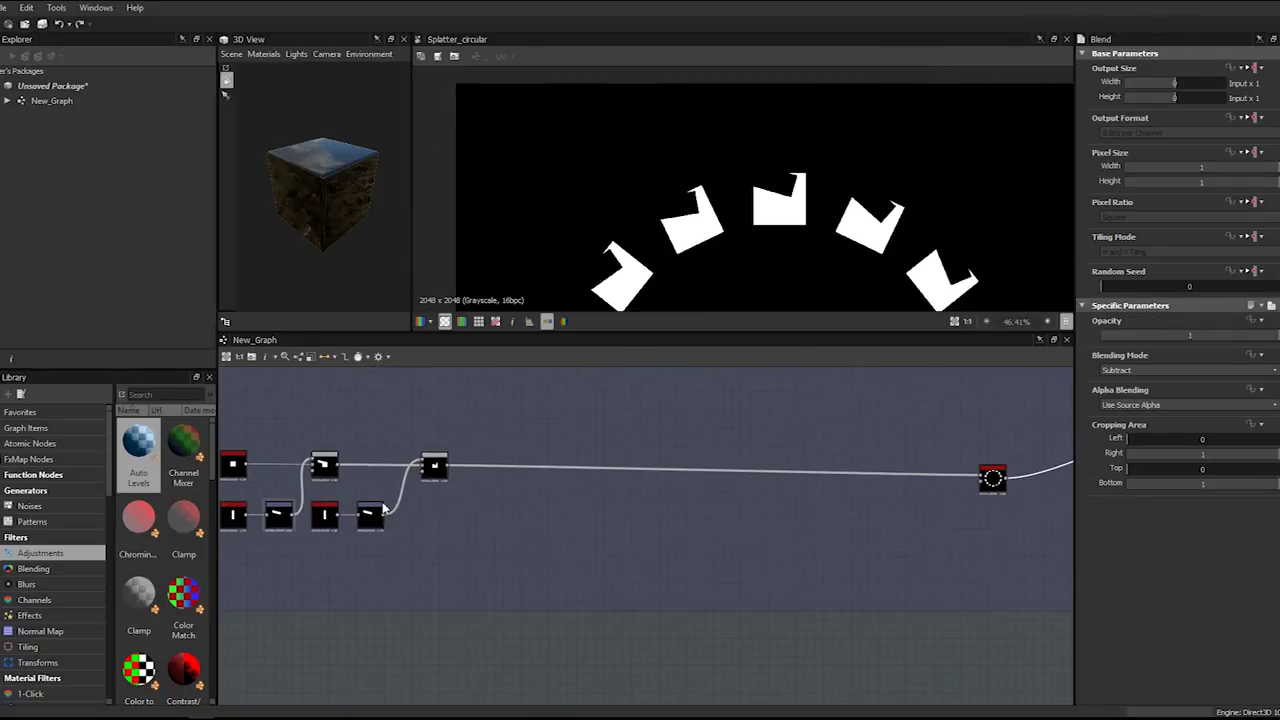
# - Rotate the copied rectangle diagonally with its Transformation 2D and move it over the square at Offset about X -0.024, Y 0.080
pyautogui.click(370, 514)
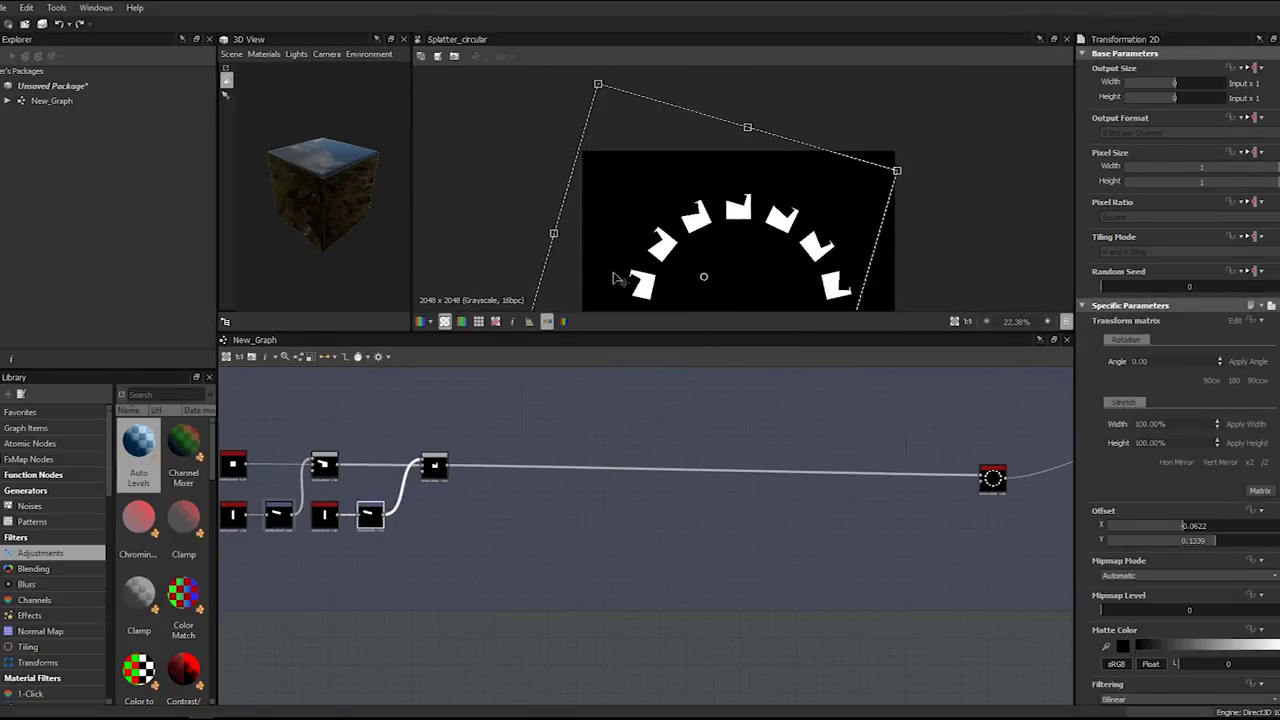
pyautogui.press('f')
pyautogui.moveTo(888, 138); pyautogui.dragTo(891, 189)
pyautogui.moveTo(778, 184); pyautogui.dragTo(788, 150)
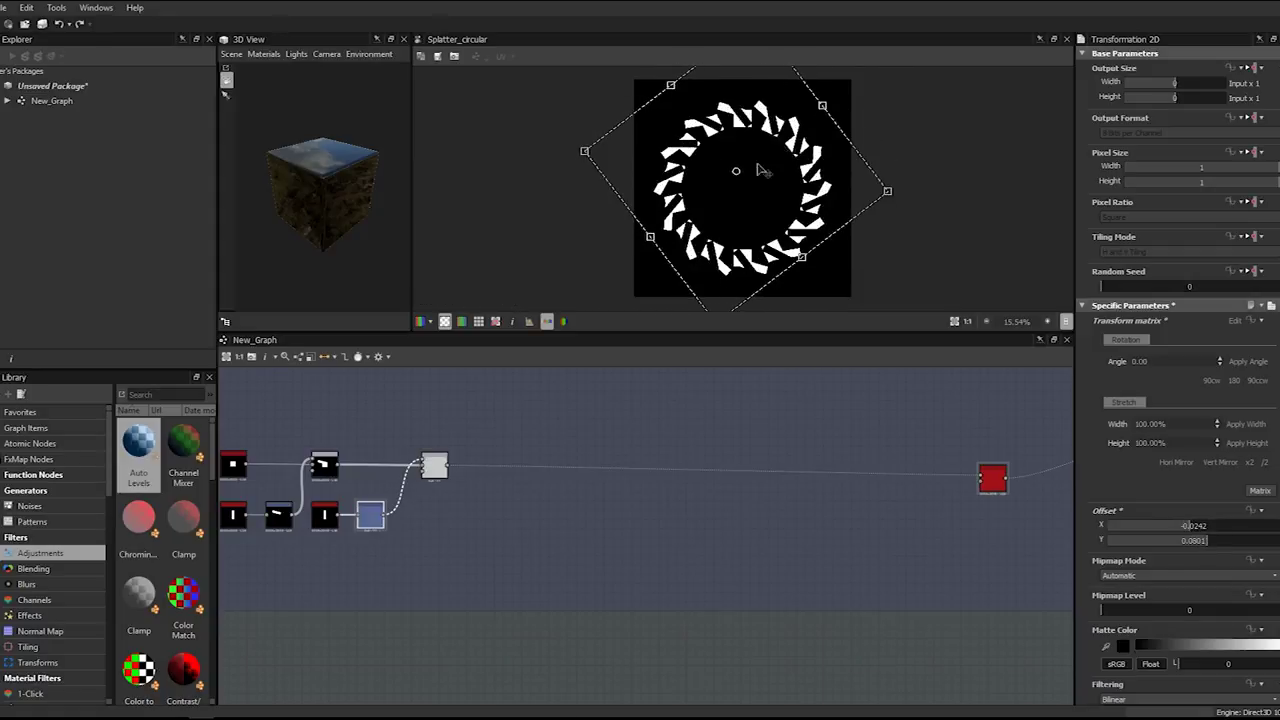
# - Widen the copied rectangle Shape by increasing its Size X
pyautogui.click(330, 514)
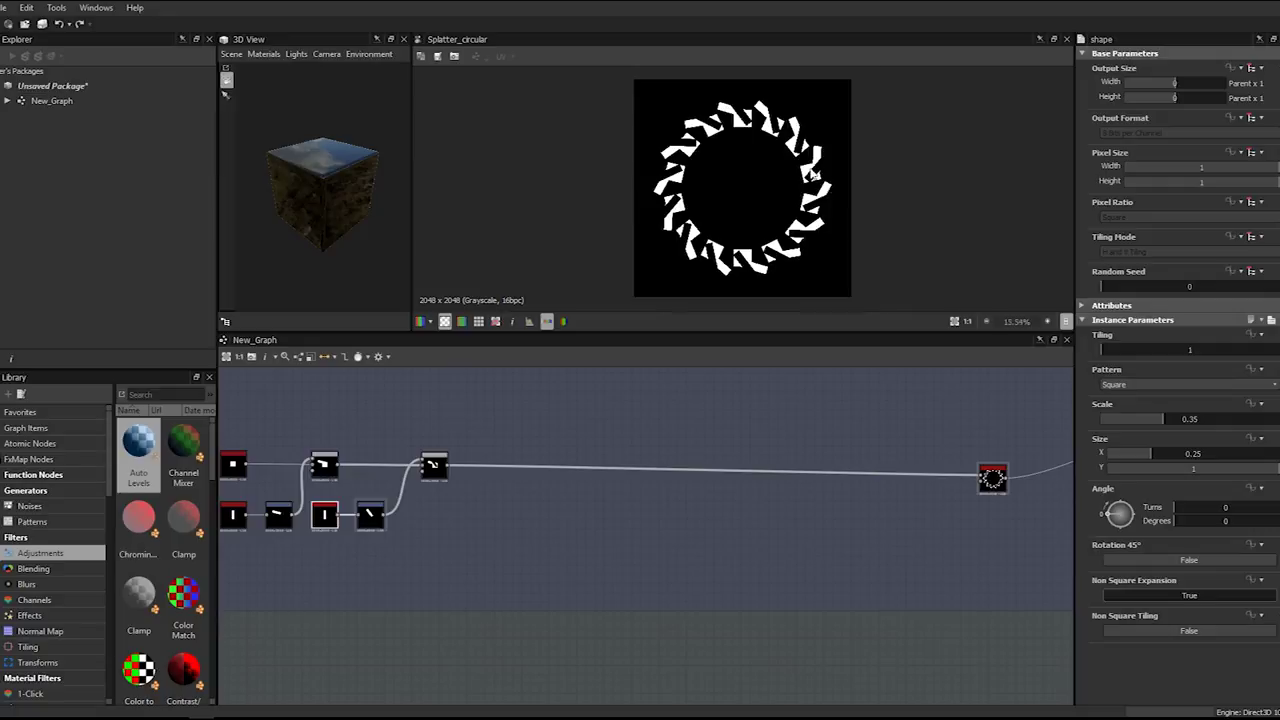
pyautogui.scroll(5, 813, 175)
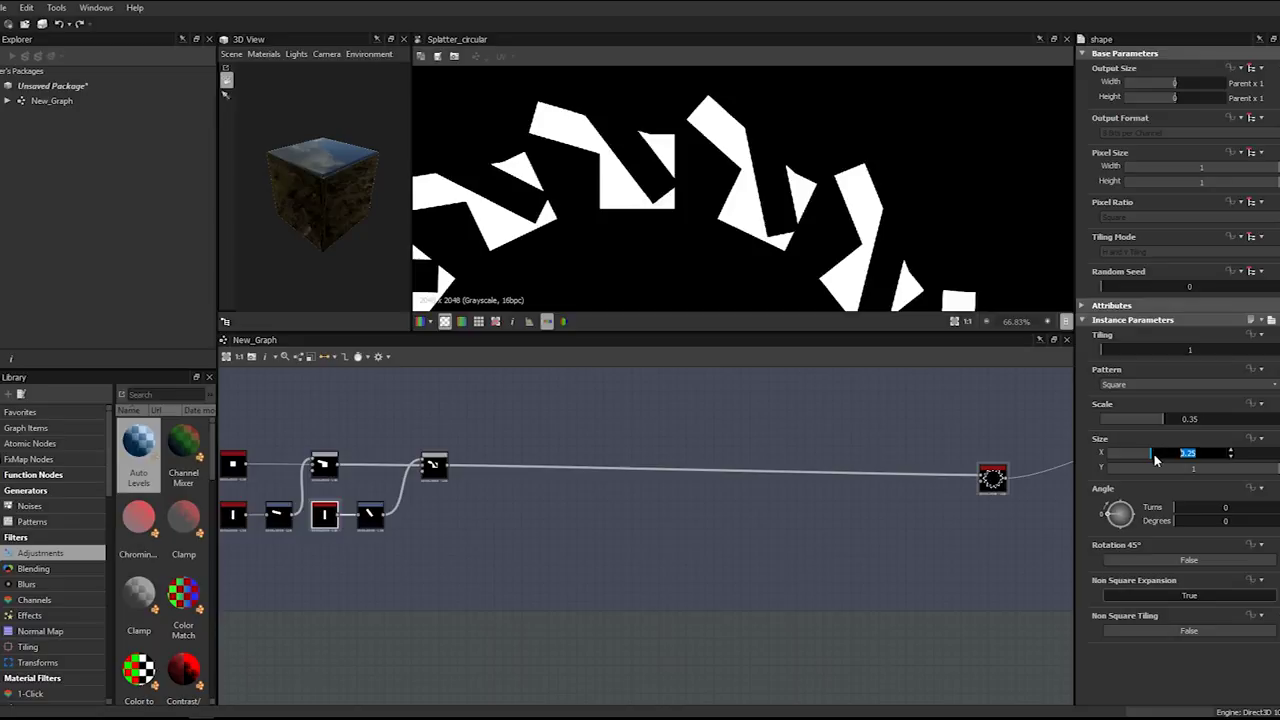
pyautogui.press('Return')
# - Preview the final ring Blend to check the cut-outs with the widened rectangle
pyautogui.scroll(-3, 866, 490)
pyautogui.moveTo(868, 491); pyautogui.dragTo(527, 490, button='middle')
pyautogui.scroll(1, 527, 490)
pyautogui.click(777, 450)
pyautogui.doubleClick(777, 451)
pyautogui.scroll(-2, 775, 452)
pyautogui.moveTo(745, 459); pyautogui.dragTo(758, 535, button='middle')
pyautogui.scroll(1, 486, 551)
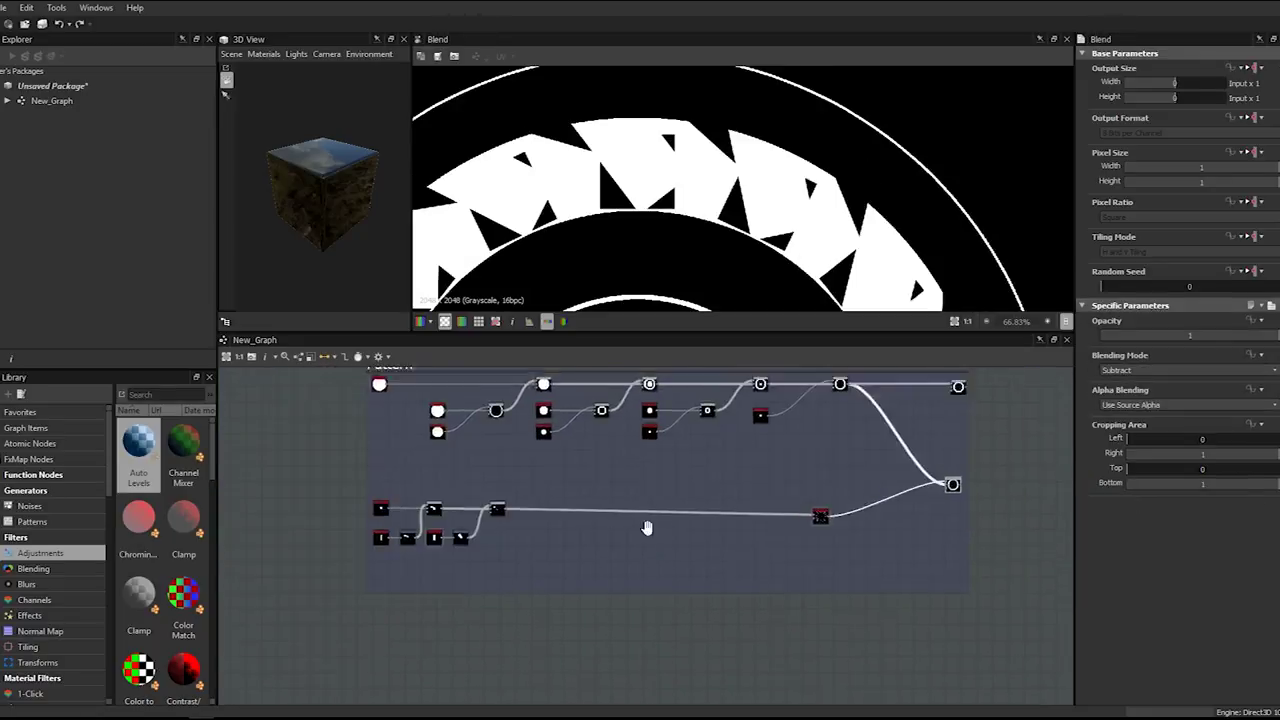
# - Move the widened rectangle across the cut-outs with its Transformation 2D, to Offset about X -0.1205, Y 0.0304
pyautogui.scroll(3, 404, 557)
pyautogui.moveTo(404, 557); pyautogui.dragTo(600, 510, button='middle')
pyautogui.click(539, 520)
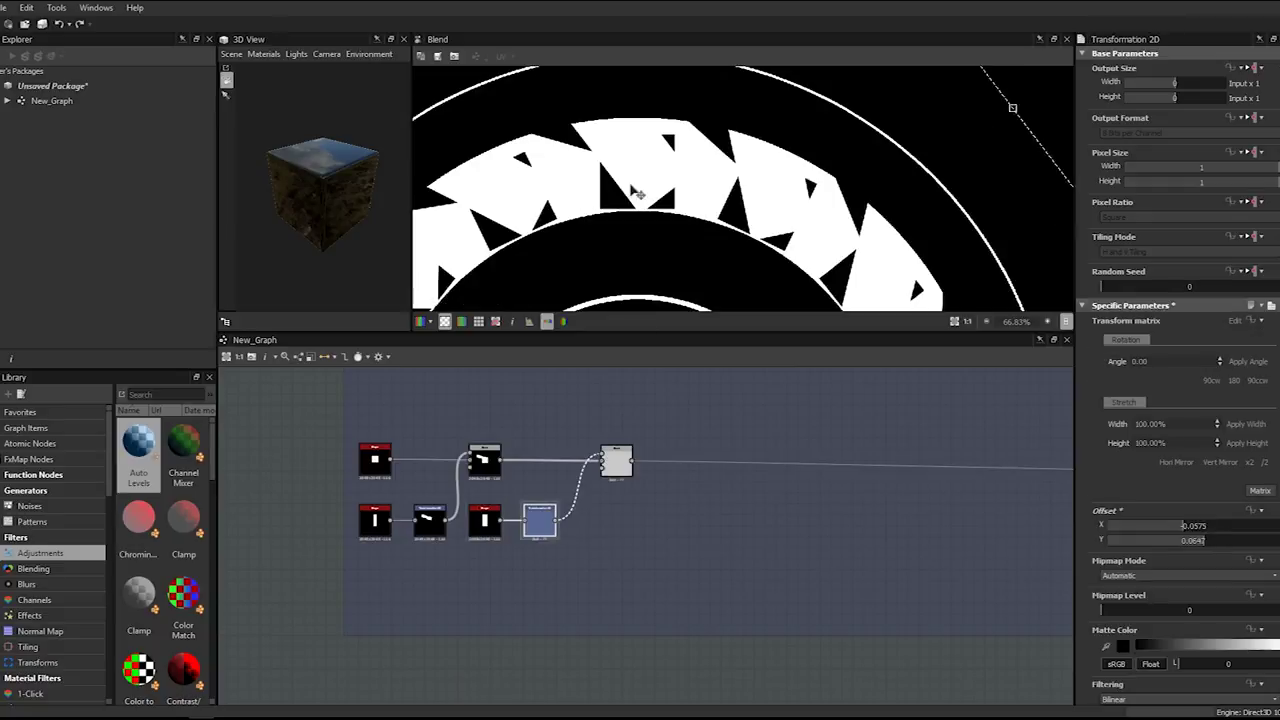
pyautogui.moveTo(609, 194); pyautogui.dragTo(654, 189)
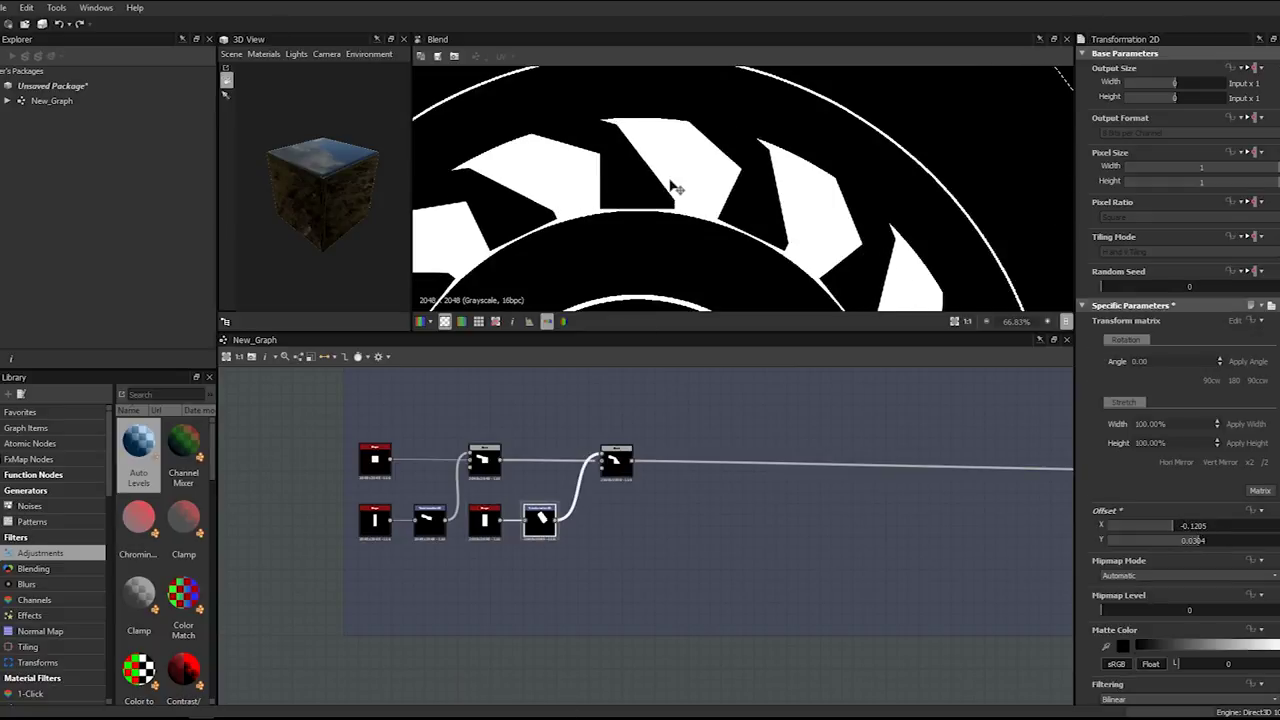
# - Rotate the widened rectangle closer to upright and reposition it against the cut-outs, bringing the Offset to about X -0.1855, Y 0.0431
pyautogui.scroll(-3, 765, 172)
pyautogui.moveTo(999, 113); pyautogui.dragTo(1027, 164)
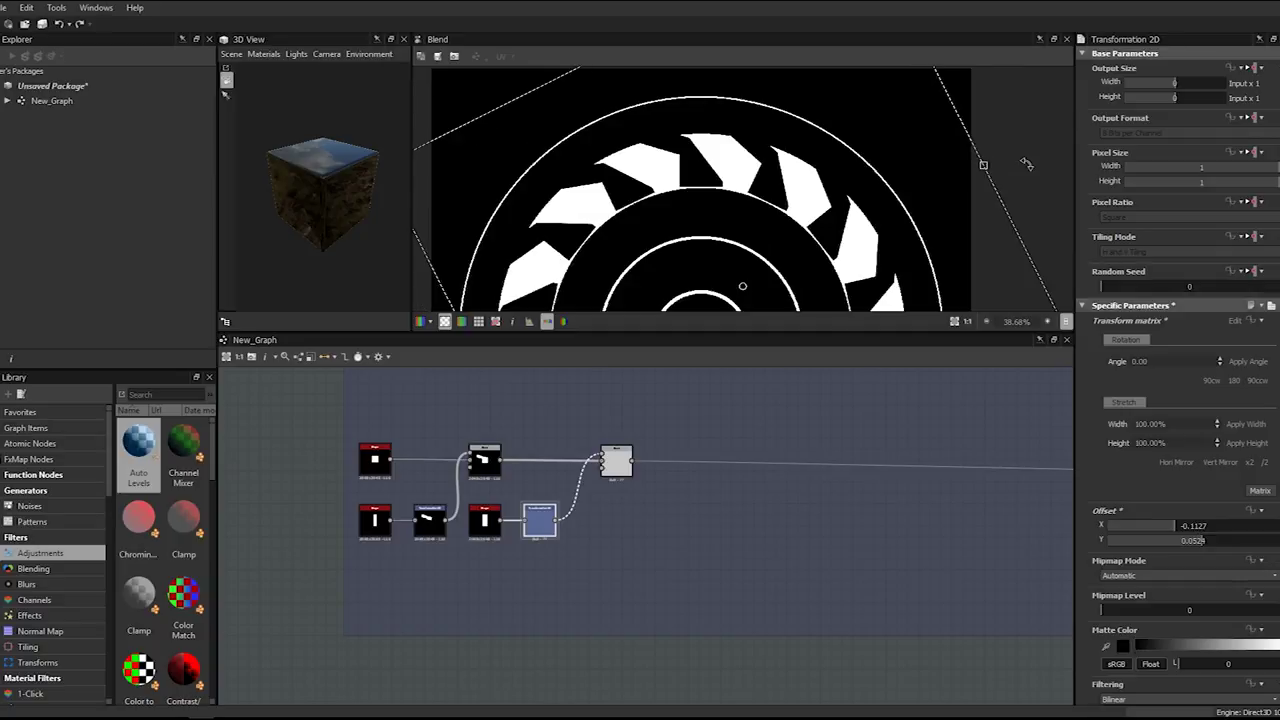
pyautogui.scroll(3, 674, 170)
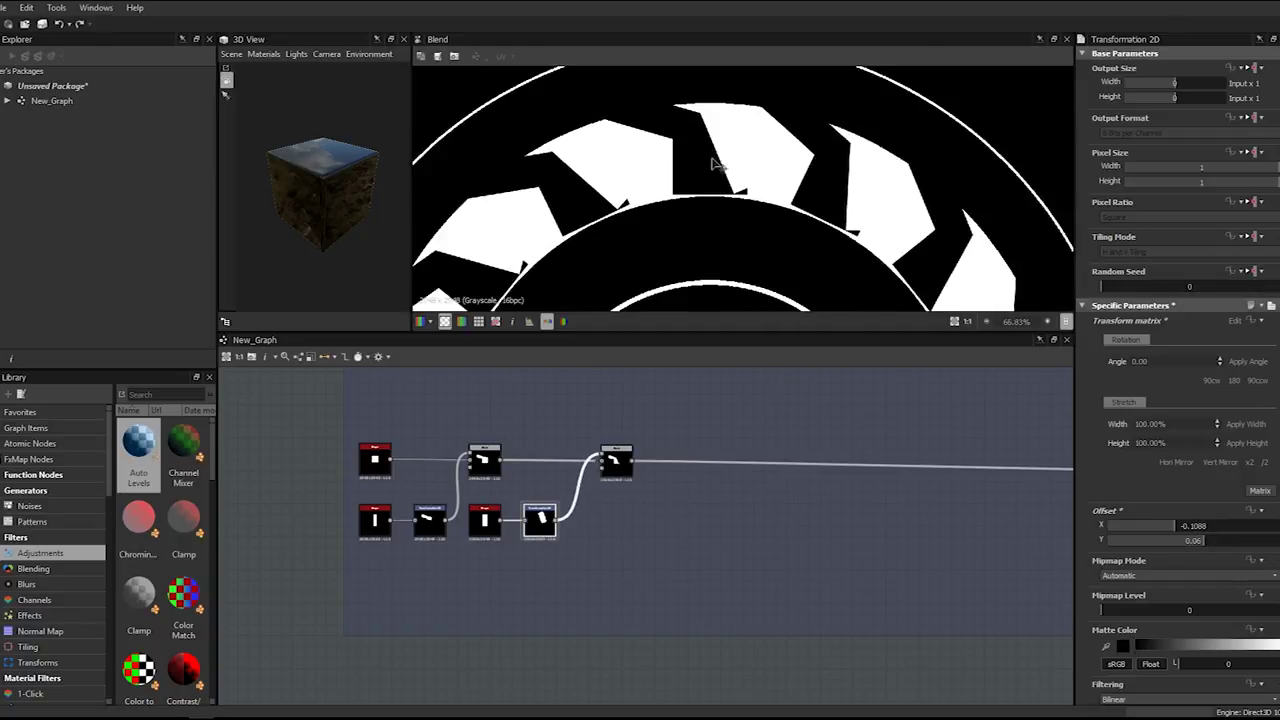
pyautogui.moveTo(748, 166); pyautogui.dragTo(757, 173)
pyautogui.scroll(-4, 757, 173)
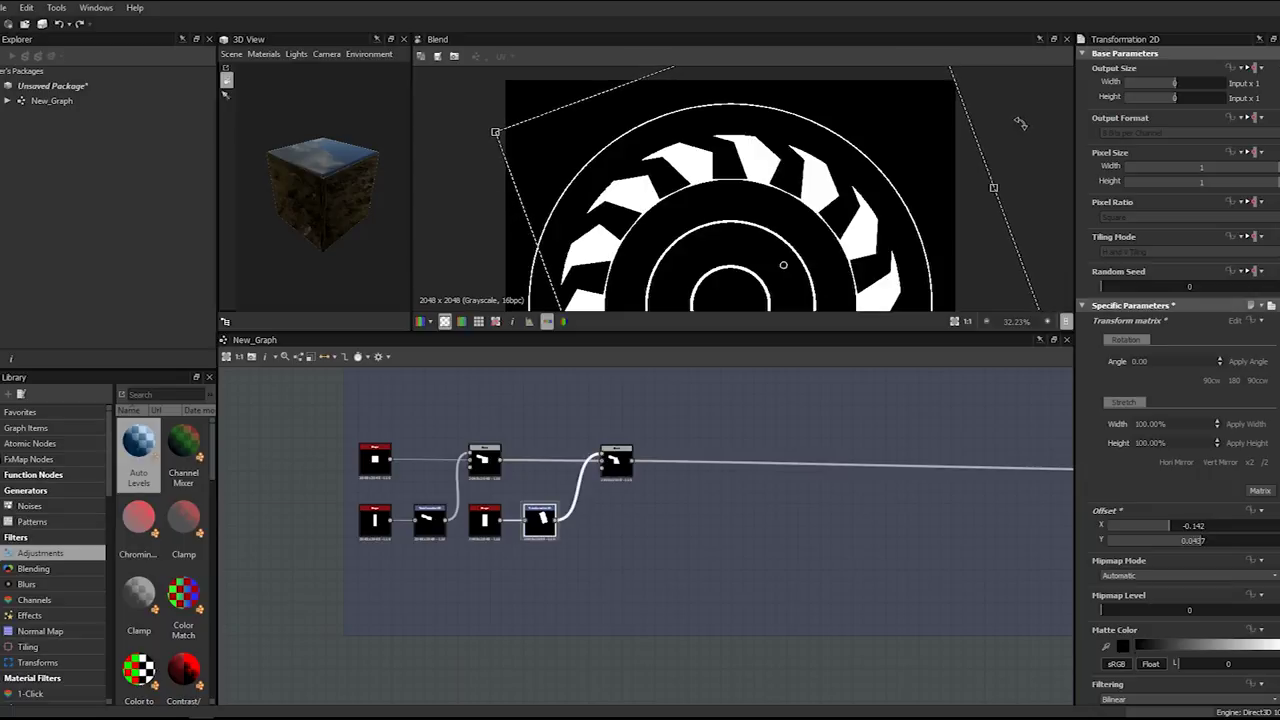
pyautogui.moveTo(1020, 123); pyautogui.dragTo(971, 189)
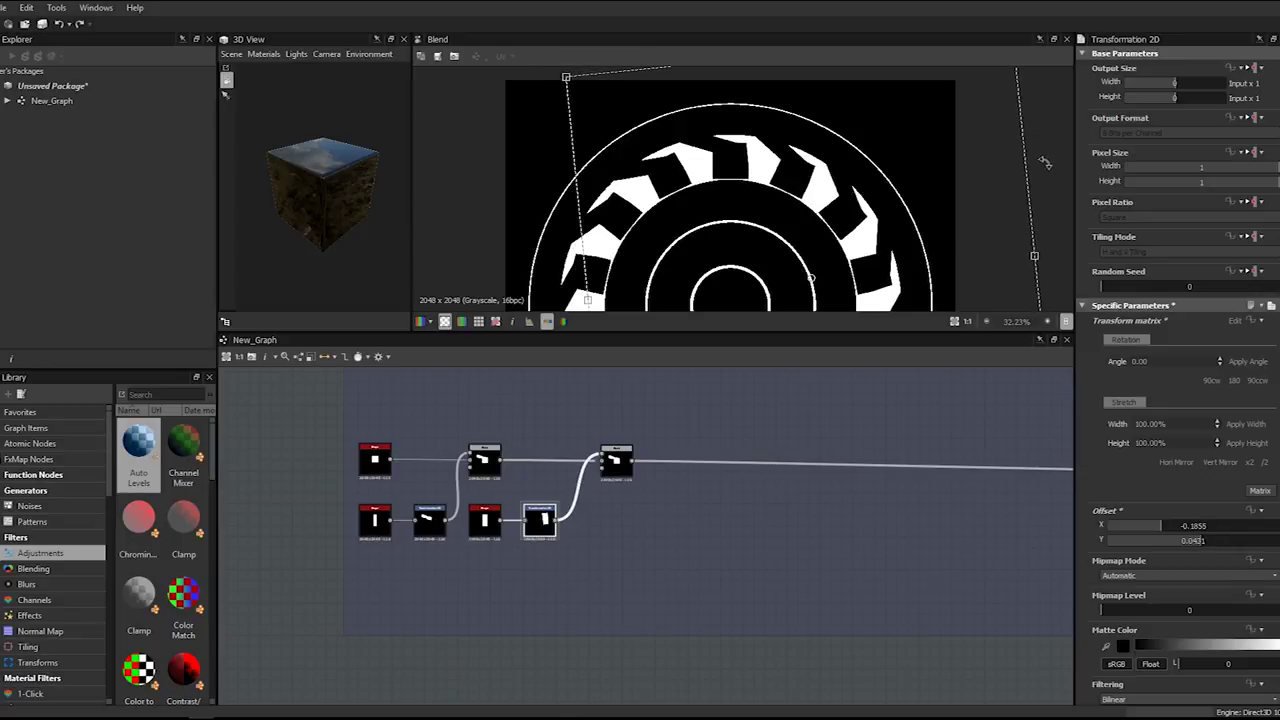
# - Rotate and move the wide bar's Transformation 2D in the 2D view to an offset of about X -0.1424, Y 0.0111
pyautogui.moveTo(1043, 145); pyautogui.dragTo(876, 185)
pyautogui.scroll(7, 789, 169)
pyautogui.moveTo(791, 169); pyautogui.dragTo(755, 188)
pyautogui.scroll(-3, 755, 188)
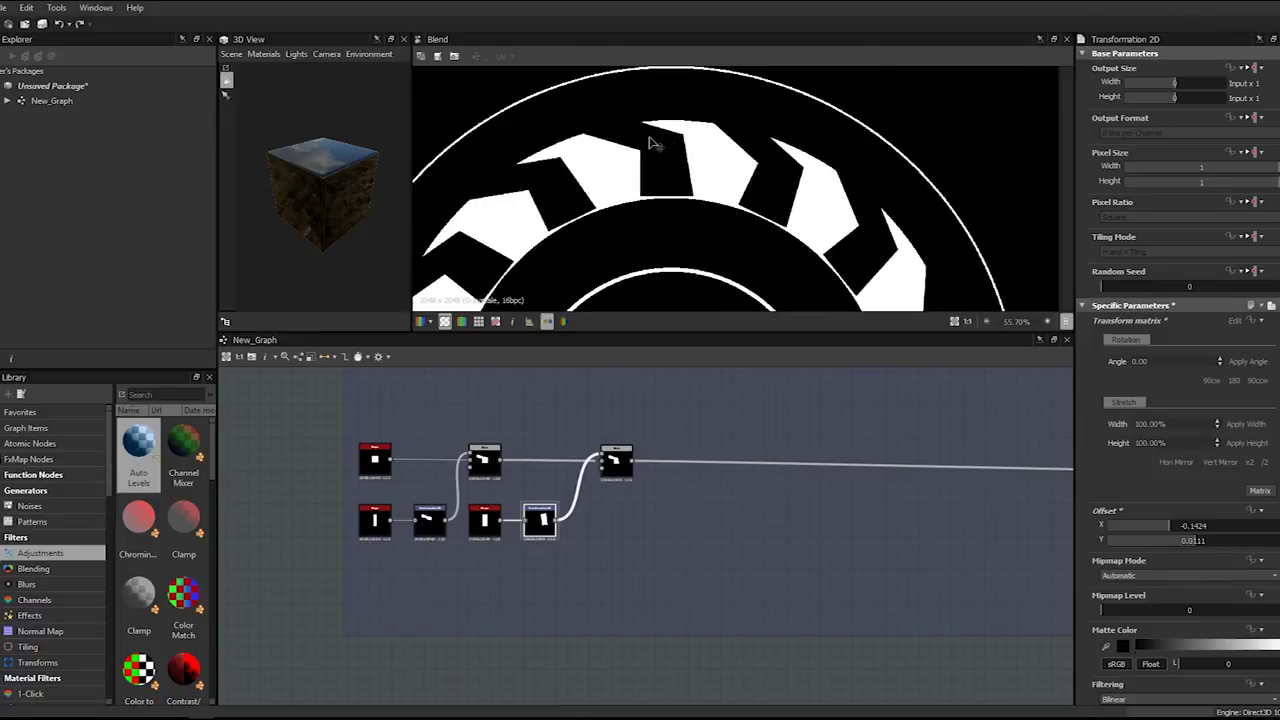
# - Swap the two bar branches, feeding the thin bar into the last Blend and setting that Blend to Add (Linear Dodge)
pyautogui.moveTo(450, 471); pyautogui.dragTo(677, 603)
pyautogui.moveTo(445, 583); pyautogui.dragTo(414, 580)
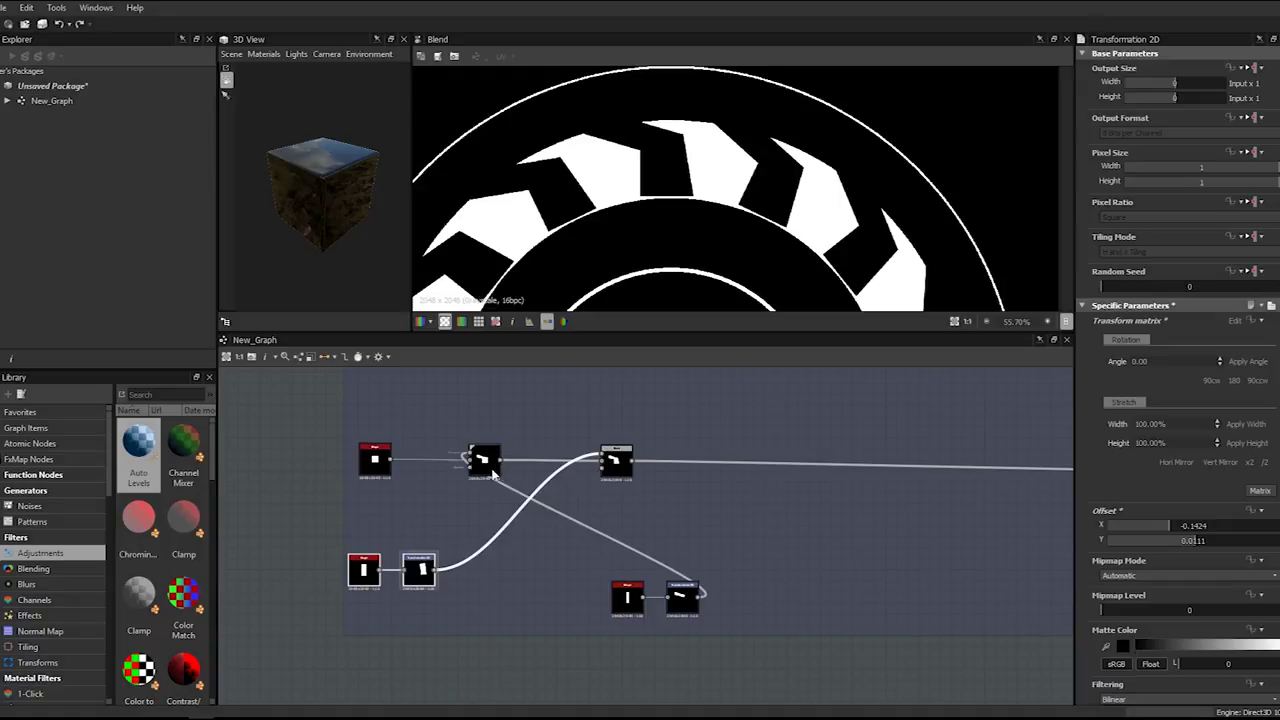
pyautogui.moveTo(458, 461); pyautogui.dragTo(607, 457)
pyautogui.click(615, 462)
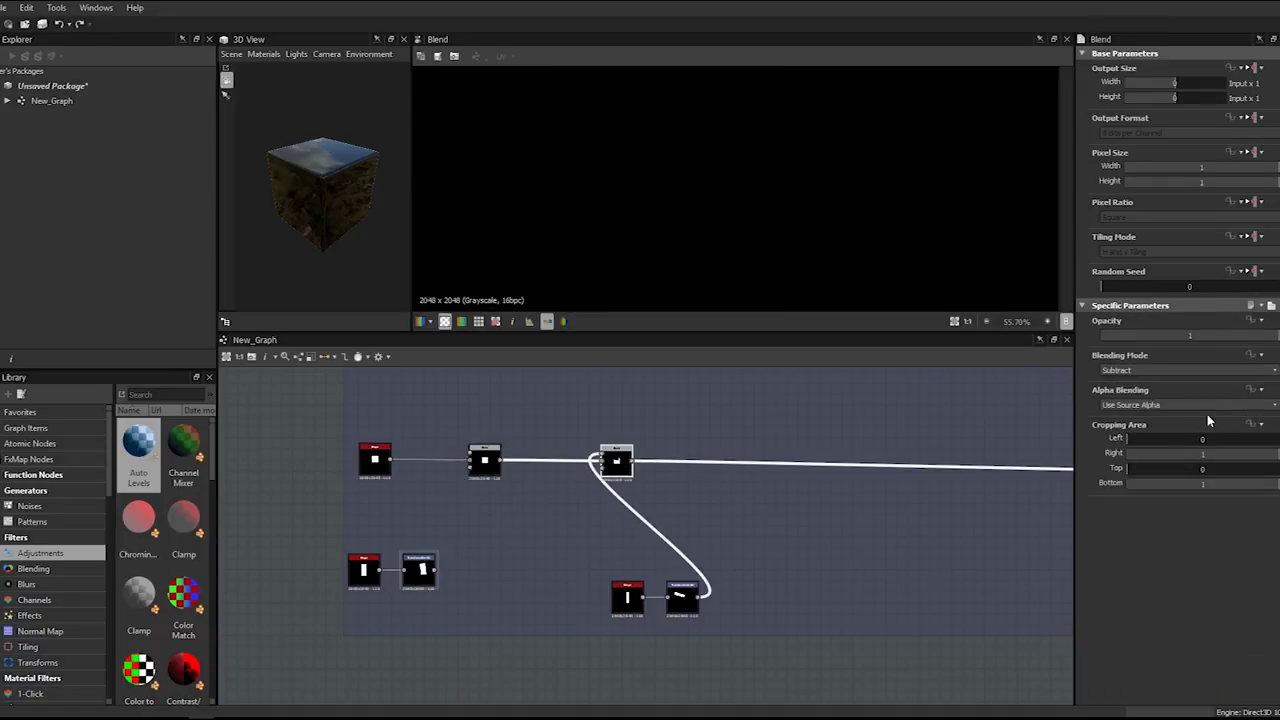
pyautogui.click(1163, 371)
pyautogui.click(1135, 391)
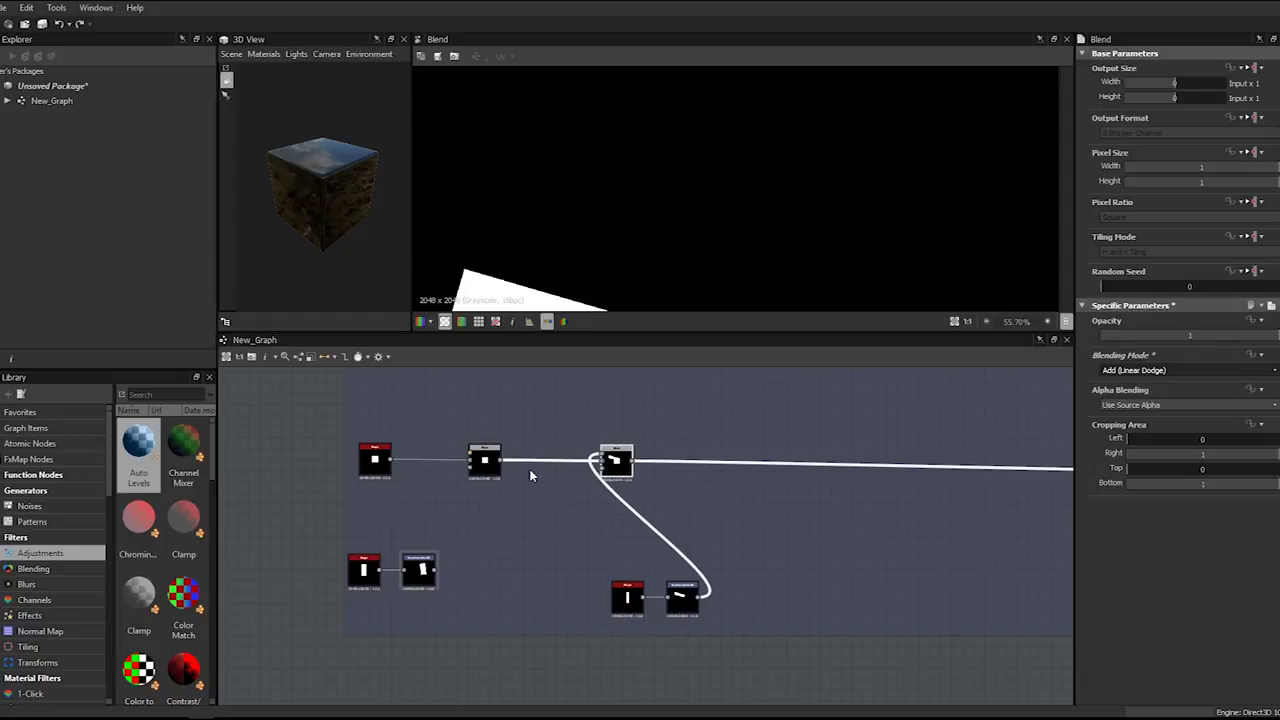
# - Connect the wide bar's Transformation 2D to the first Blend and set its blending mode to Subtract
pyautogui.scroll(-3, 529, 469)
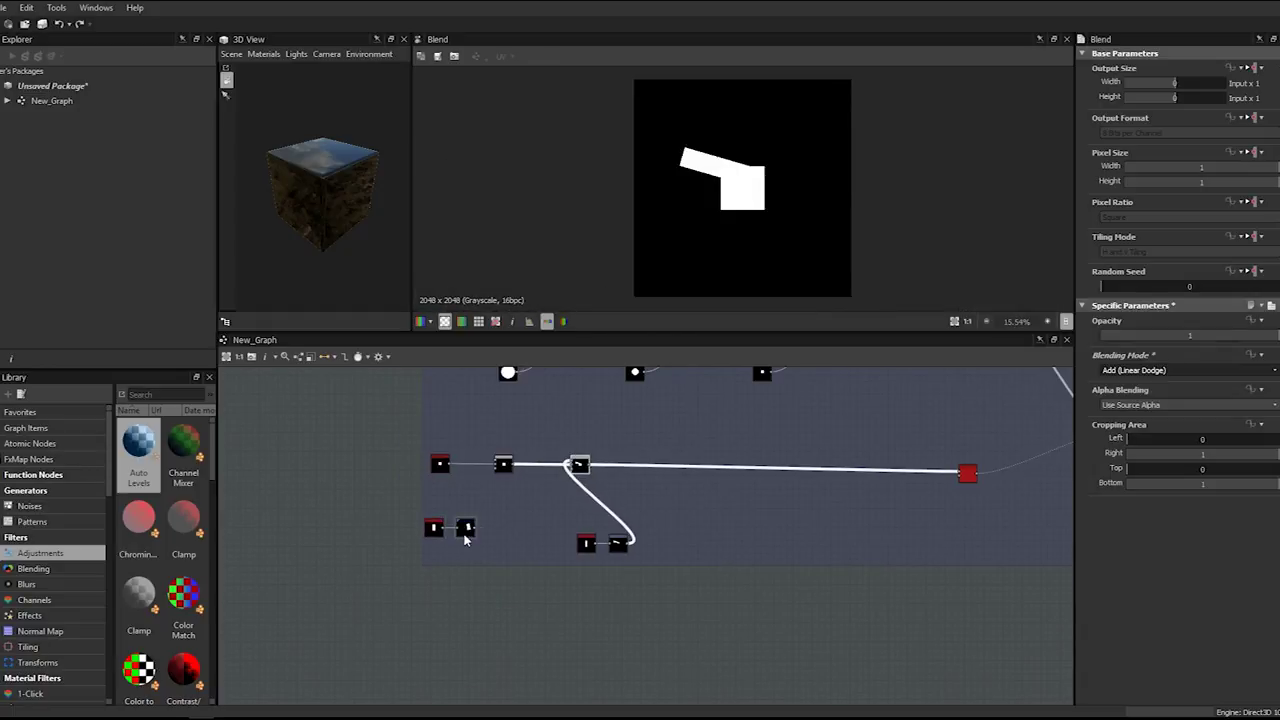
pyautogui.moveTo(491, 462); pyautogui.dragTo(503, 464)
pyautogui.click(504, 464)
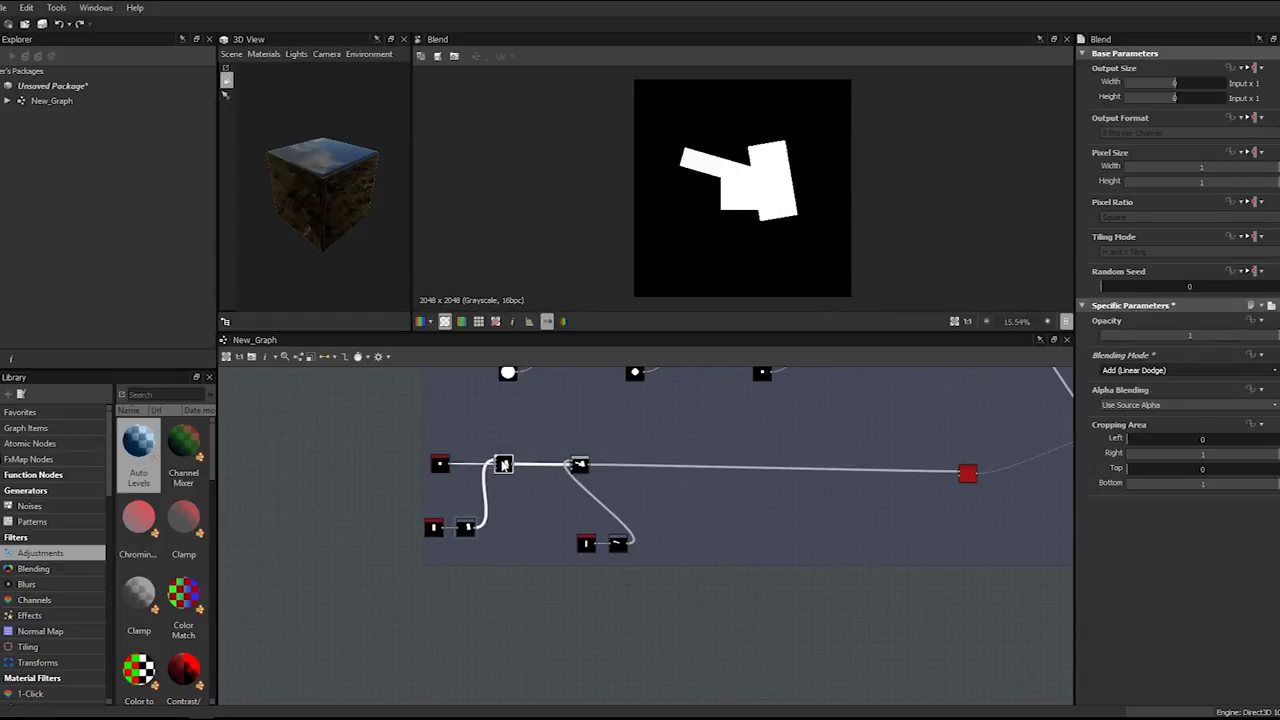
pyautogui.click(1128, 370)
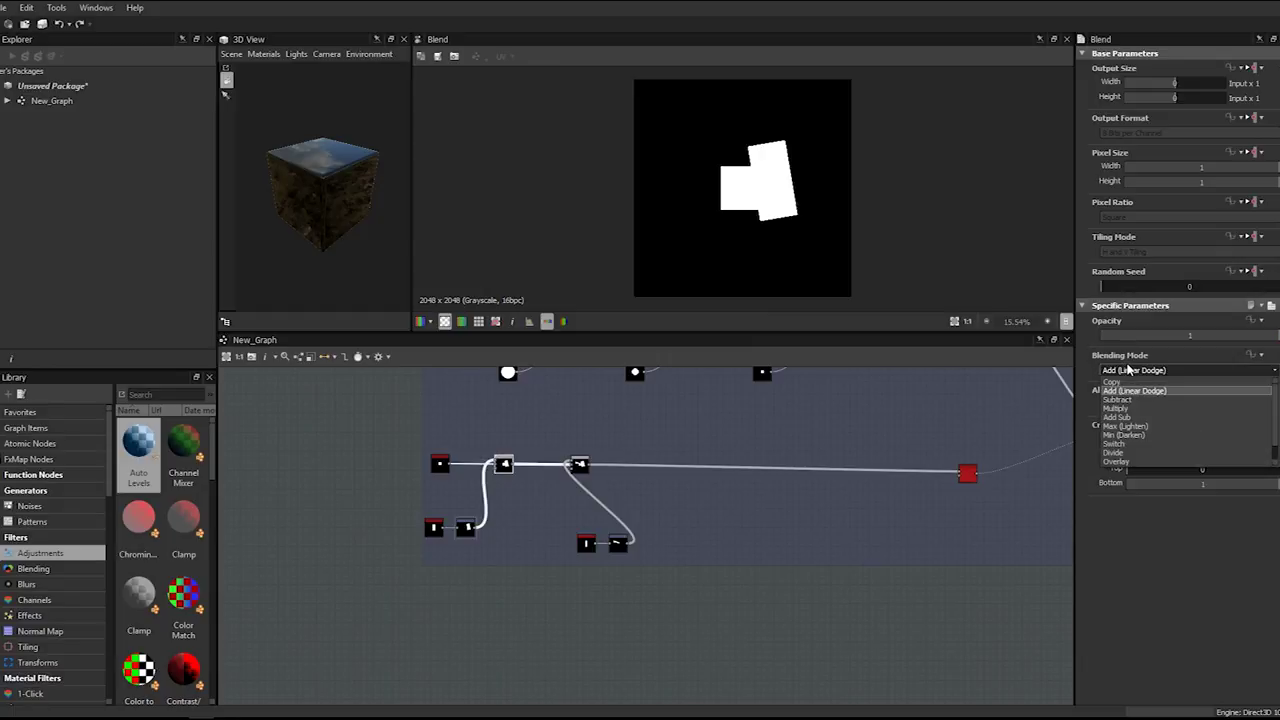
pyautogui.click(1124, 408)
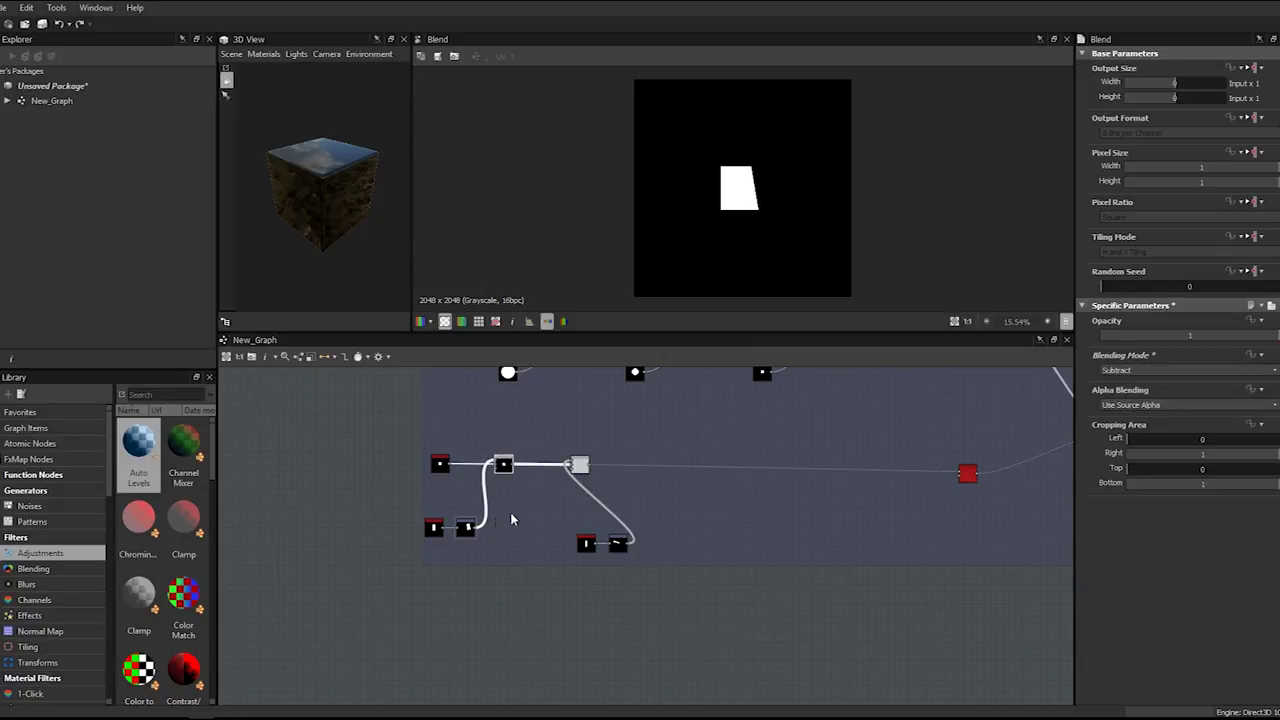
# - Preview the final pattern Blend and connect the subtracting Blend's output directly to the circular splatter node
pyautogui.scroll(-3, 517, 518)
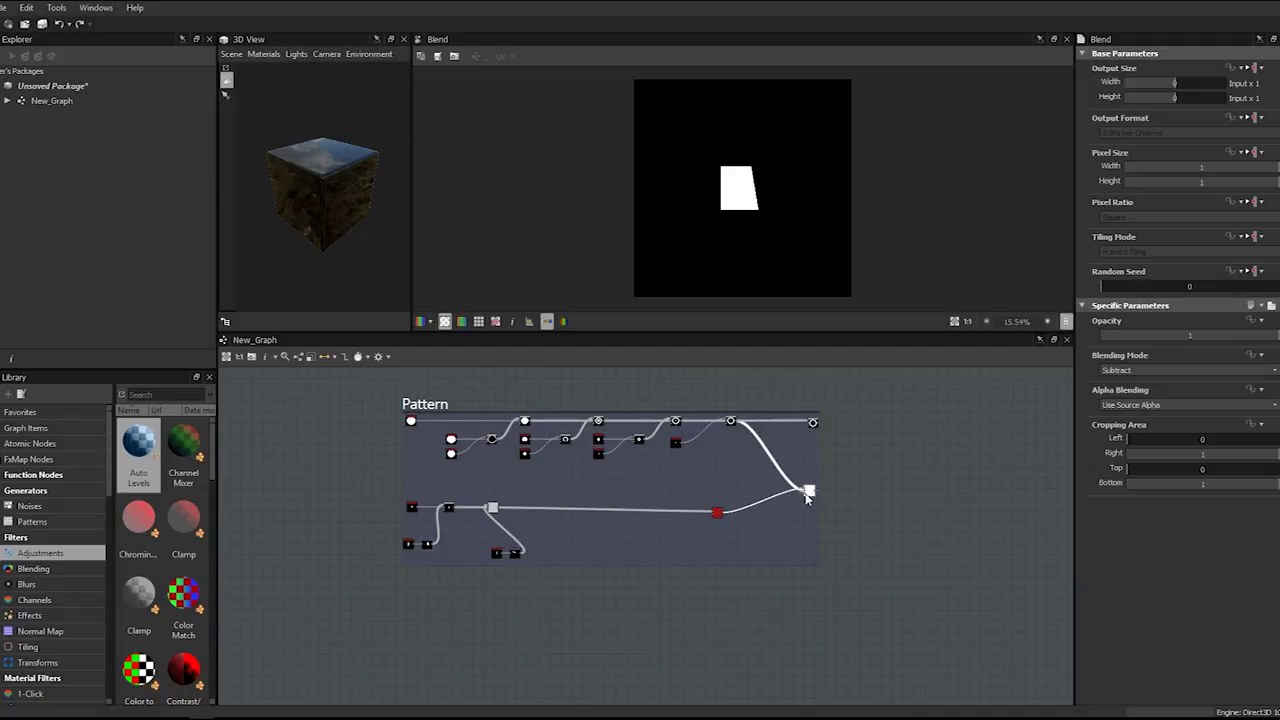
pyautogui.scroll(5, 468, 530)
pyautogui.scroll(5, 700, 180)
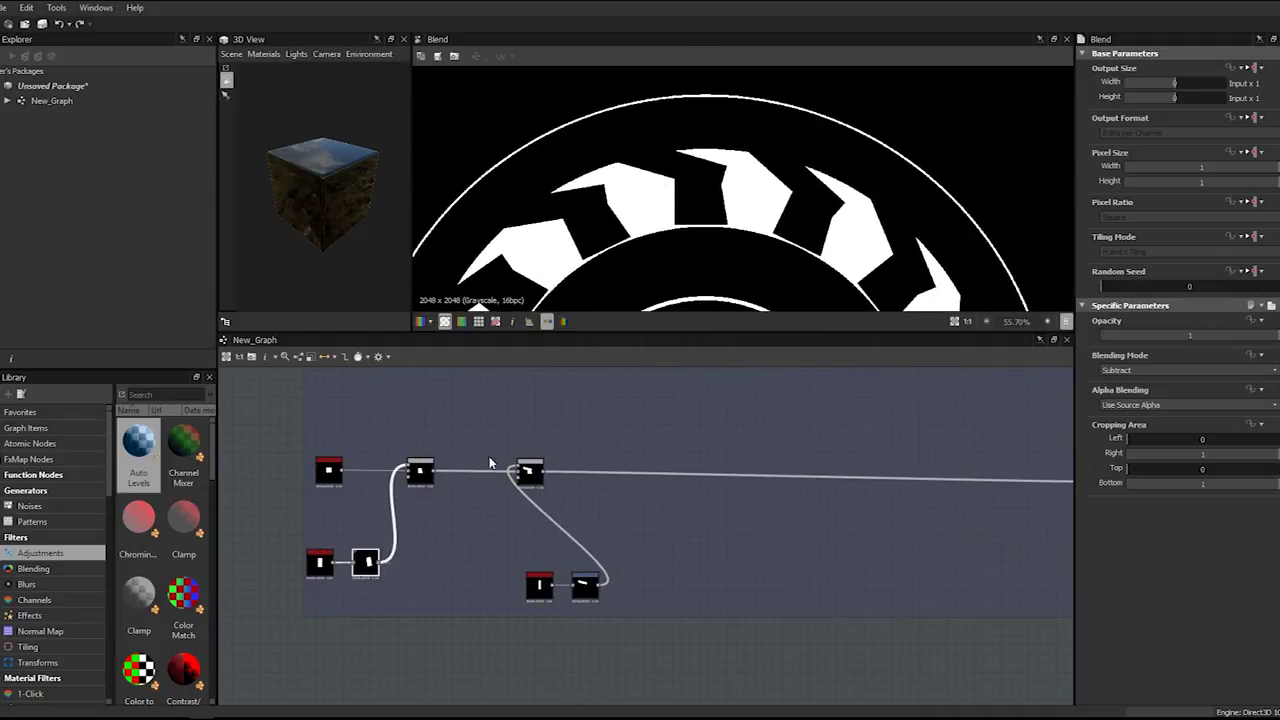
pyautogui.click(527, 470)
pyautogui.scroll(-2, 517, 473)
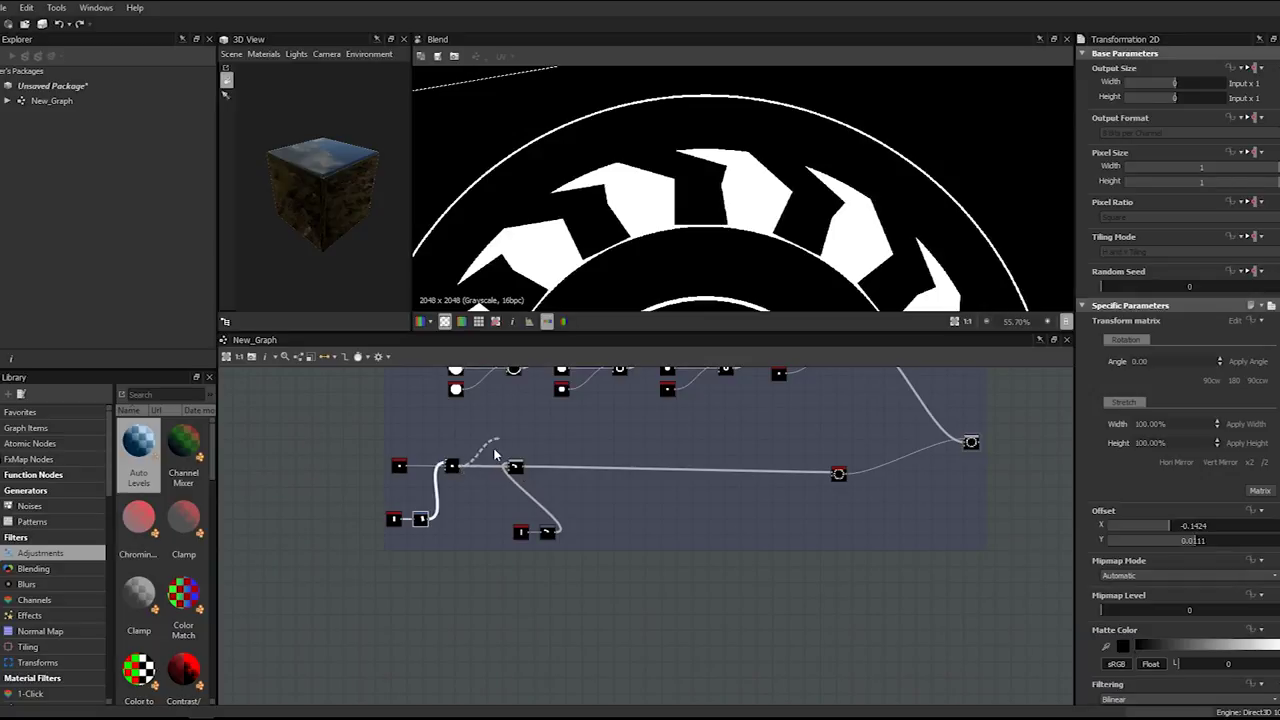
pyautogui.moveTo(745, 447); pyautogui.dragTo(838, 474)
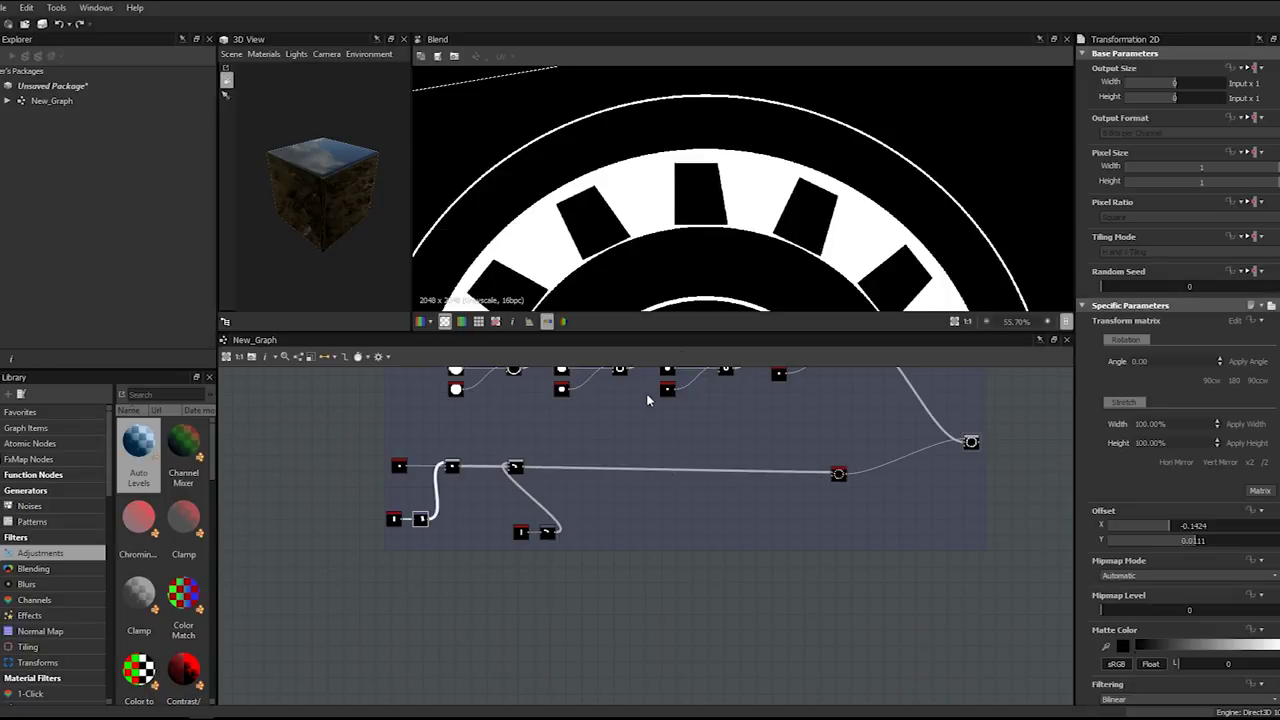
# - Rotate and shift the wide bar's Transformation 2D to an offset of about X -0.1434, Y 0.0186 to slant the tooth edge
pyautogui.moveTo(506, 501); pyautogui.dragTo(561, 539)
pyautogui.scroll(-3, 820, 147)
pyautogui.scroll(1, 900, 155)
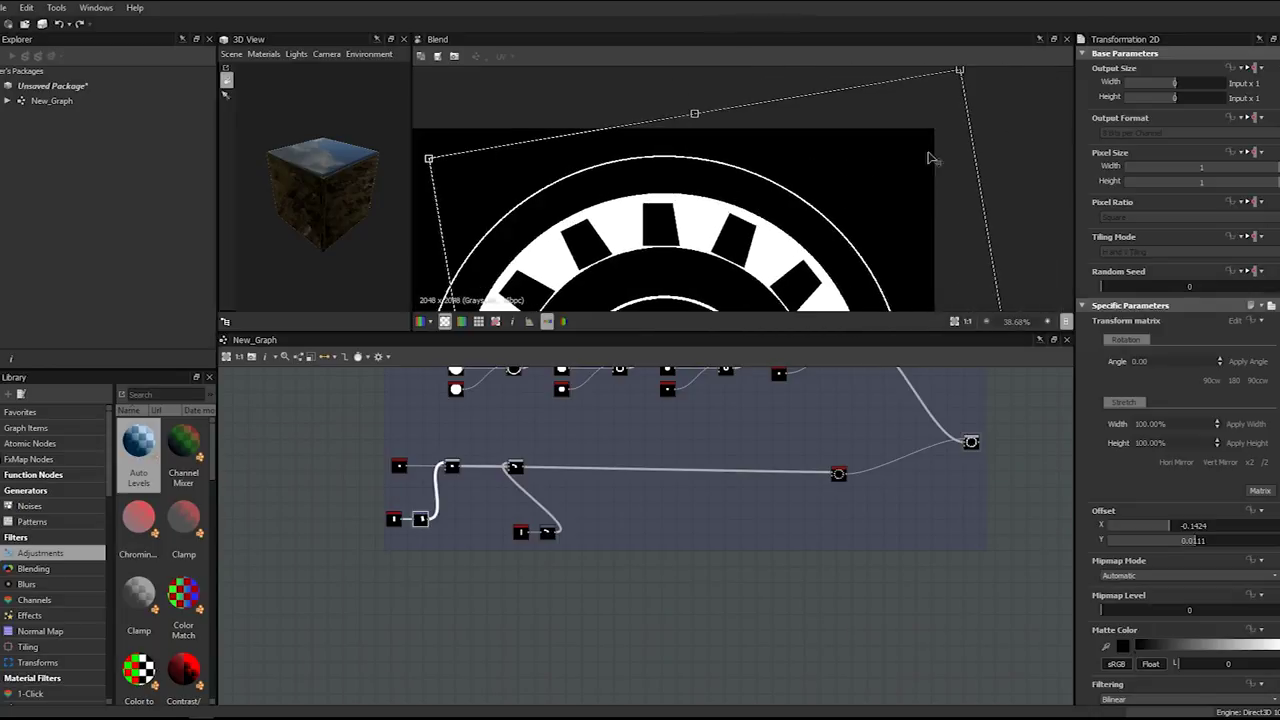
pyautogui.moveTo(988, 120); pyautogui.dragTo(918, 167)
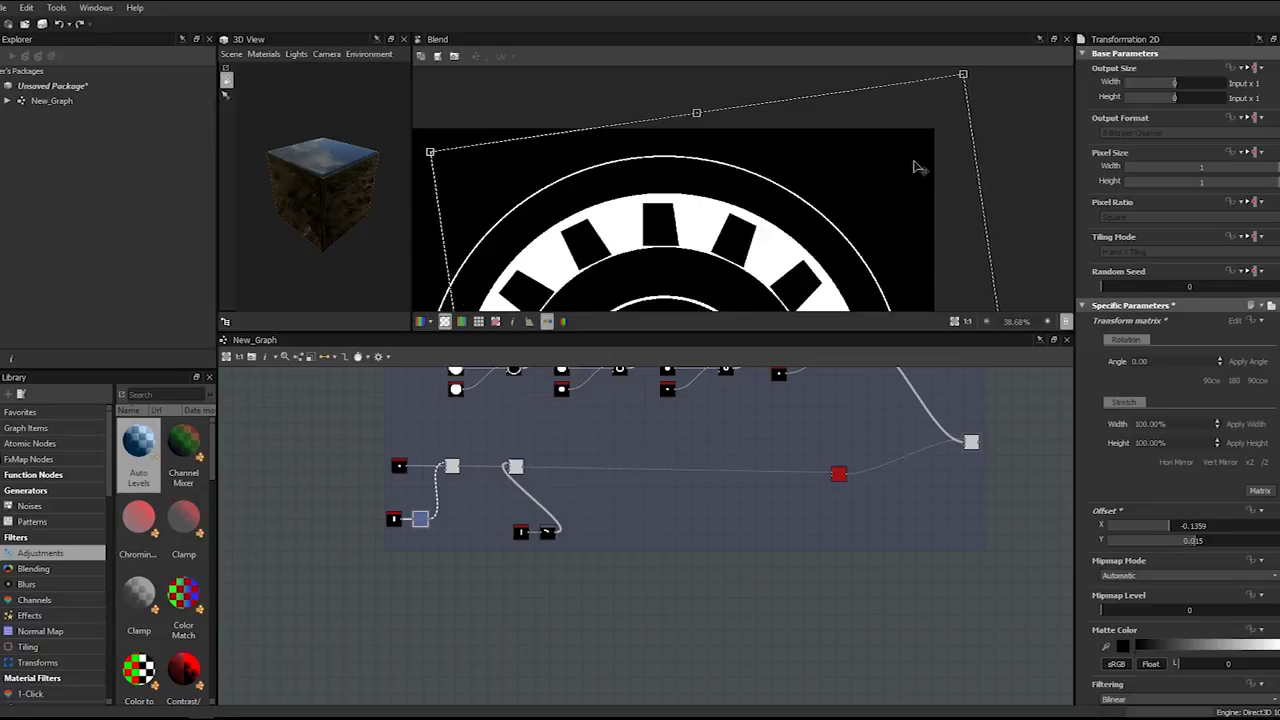
pyautogui.moveTo(993, 109); pyautogui.dragTo(996, 117)
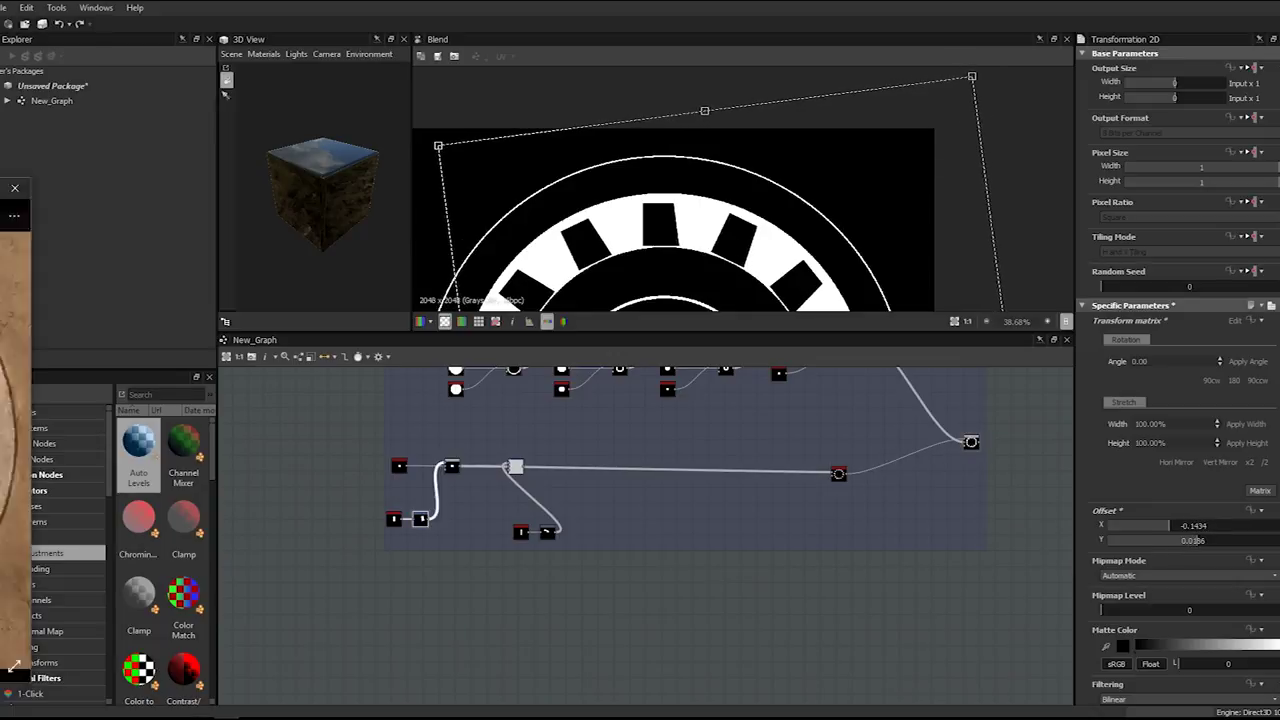
# - Check the notches in the New_Graph_basecolor.png reference and fine-tune the wide bar's rotation, with its offset at about X -0.1432, Y 0.0201
pyautogui.moveTo(0, 122); pyautogui.dragTo(267, 122)
pyautogui.scroll(3, 284, 173)
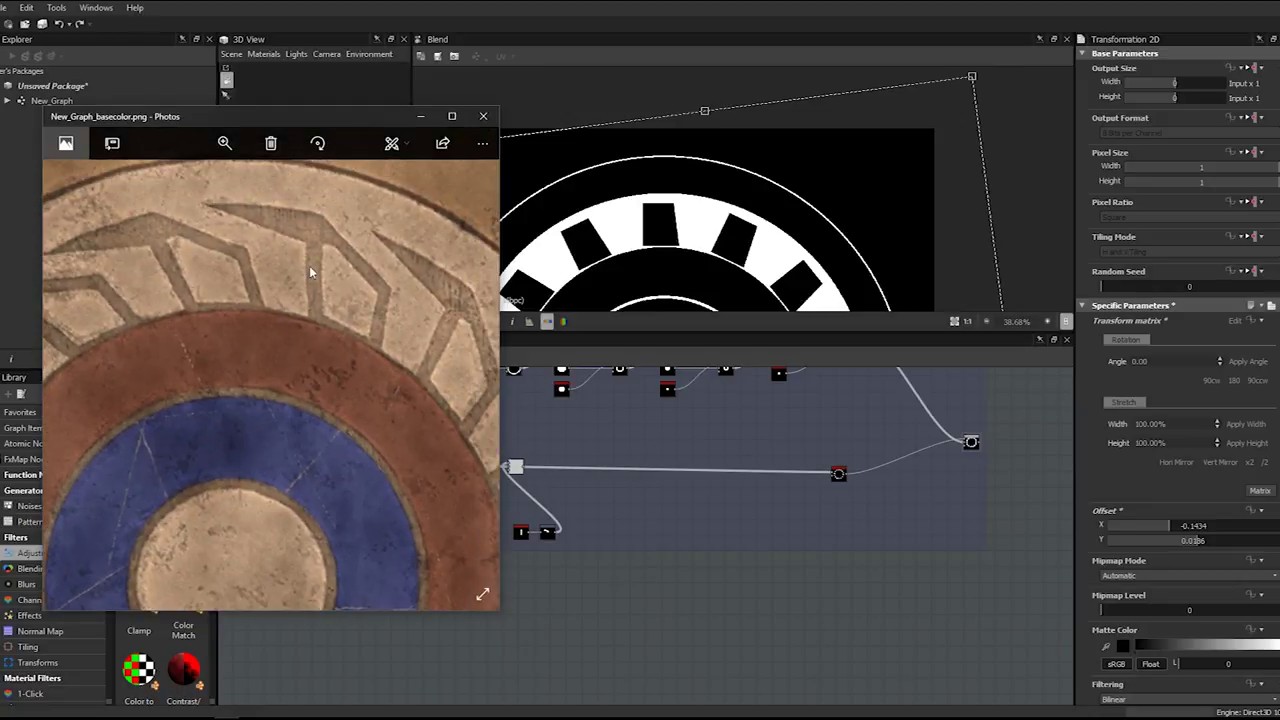
pyautogui.moveTo(364, 121); pyautogui.dragTo(0, 121)
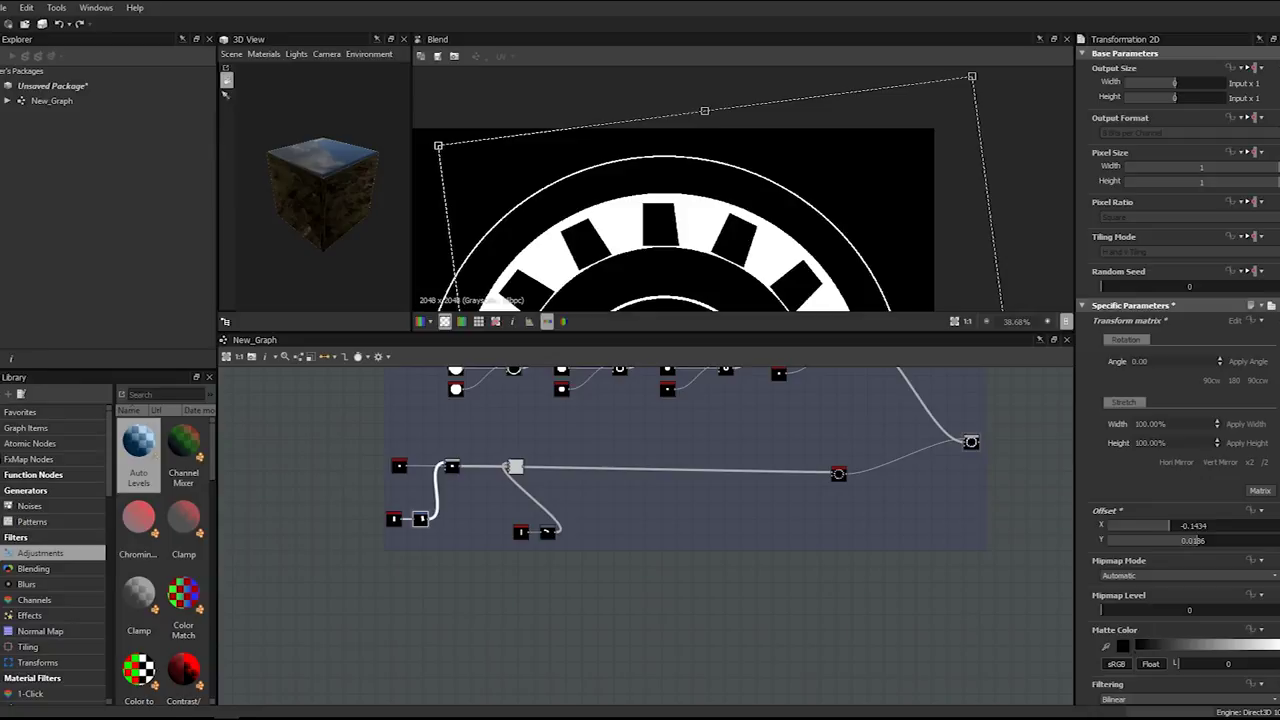
pyautogui.moveTo(562, 92); pyautogui.dragTo(575, 93)
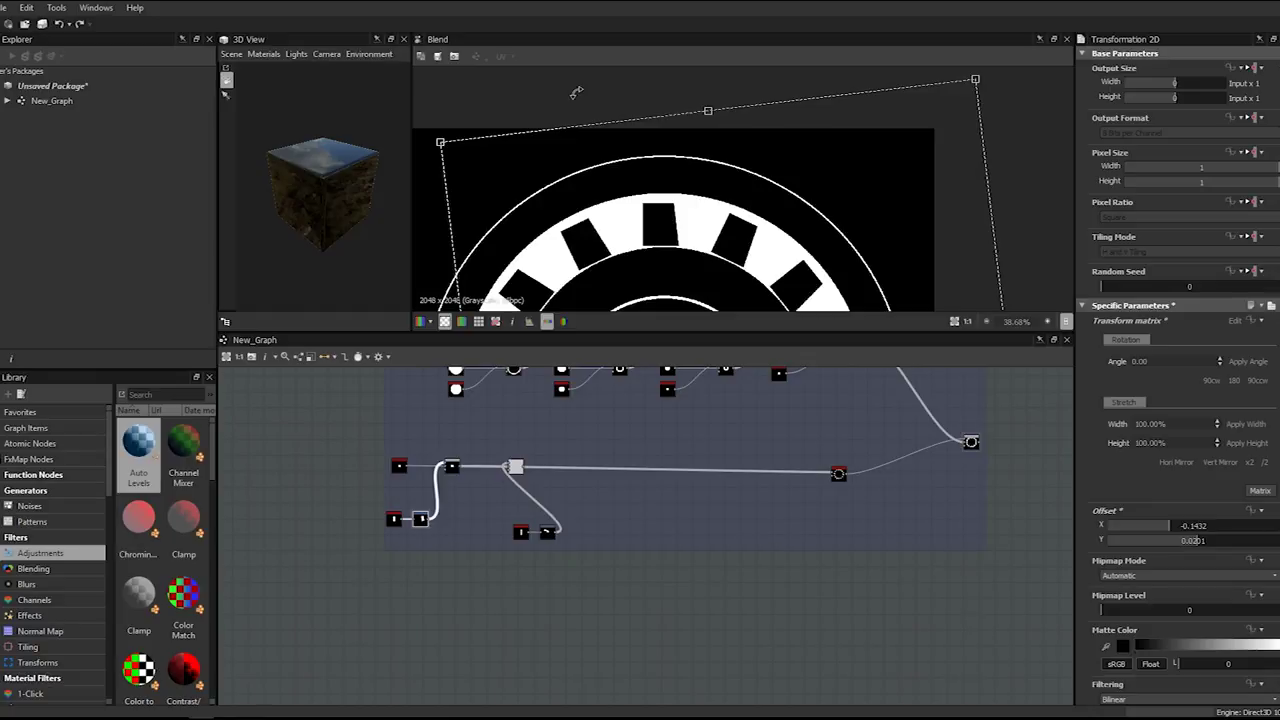
# - Move the Add Blend and the thin bar's two nodes aside to make room beside the first Blend
pyautogui.scroll(2, 505, 450)
pyautogui.click(562, 580)
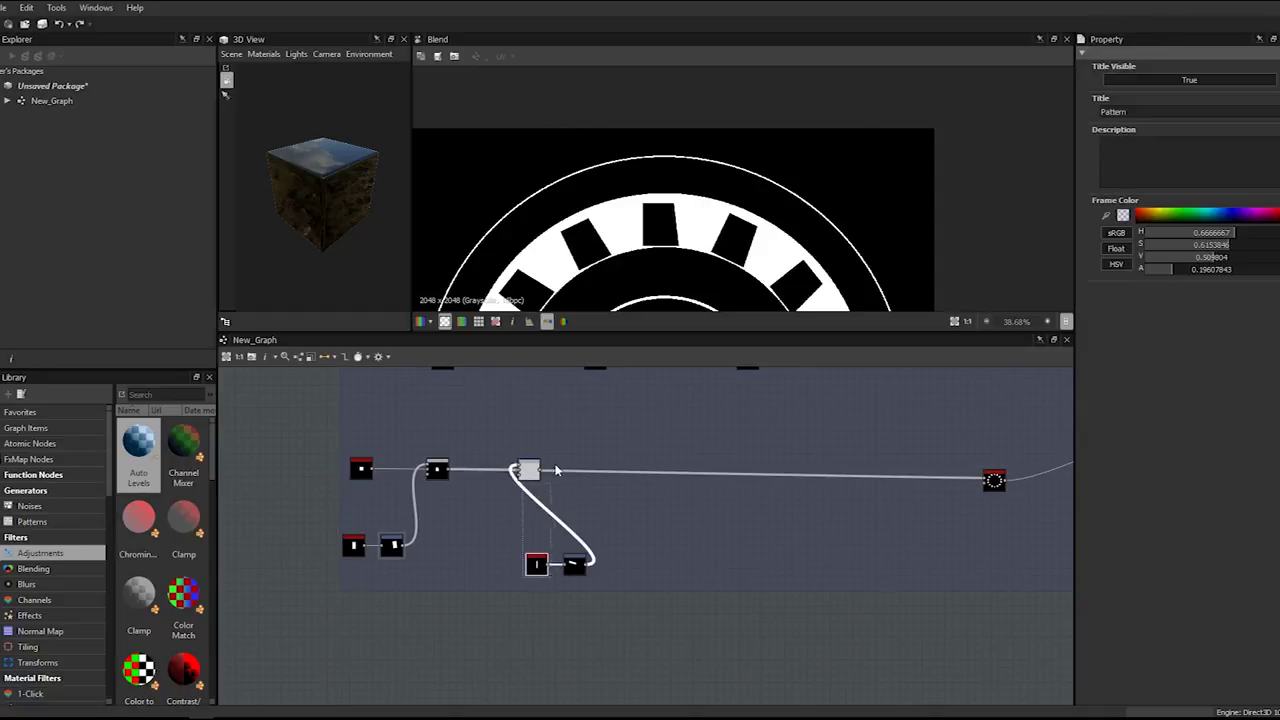
pyautogui.moveTo(557, 470); pyautogui.dragTo(725, 527)
pyautogui.moveTo(700, 588); pyautogui.dragTo(816, 641)
# - Add a new Blend node and insert it between the first Blend and the circular splatter node
pyautogui.rightClick(624, 449)
pyautogui.write('blend')
pyautogui.press('Return')
pyautogui.moveTo(711, 474); pyautogui.dragTo(559, 473)
# - Paste a copy of the wide bar's Shape and Transformation 2D, feed it into the new Blend, and set the mode to Subtract
pyautogui.hotkey('ctrl', 'v')
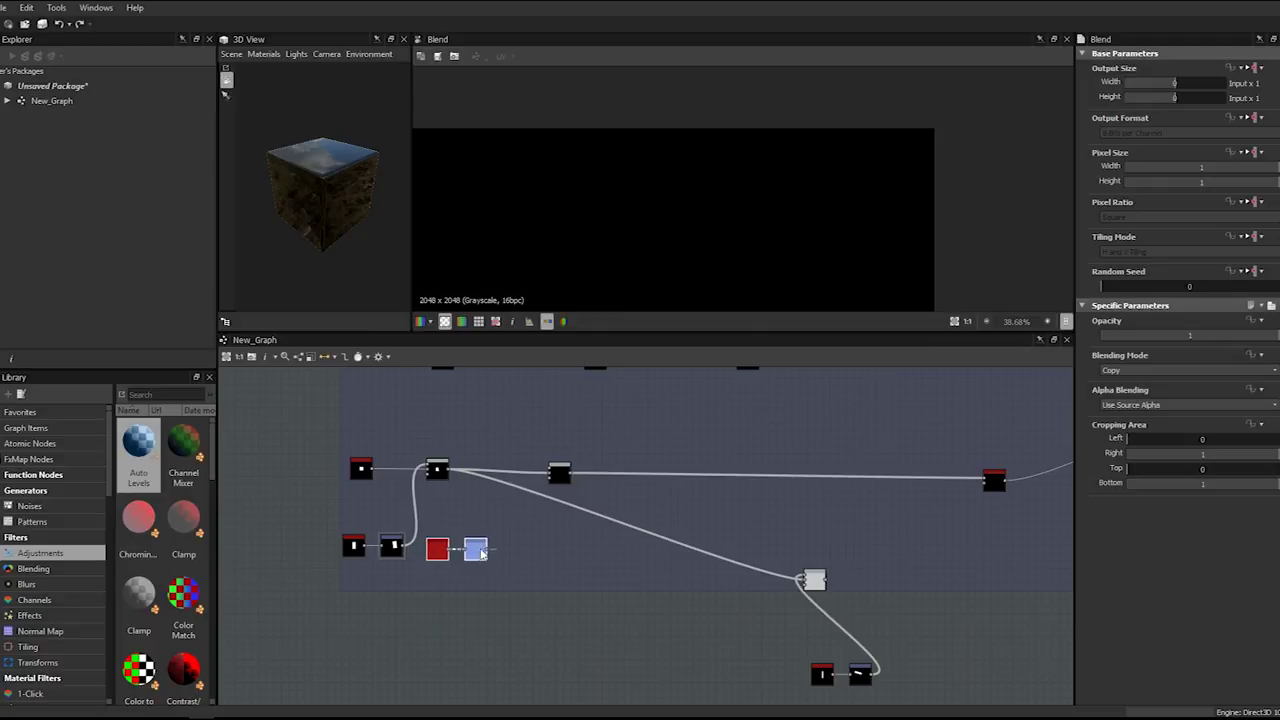
pyautogui.moveTo(549, 473); pyautogui.dragTo(551, 475)
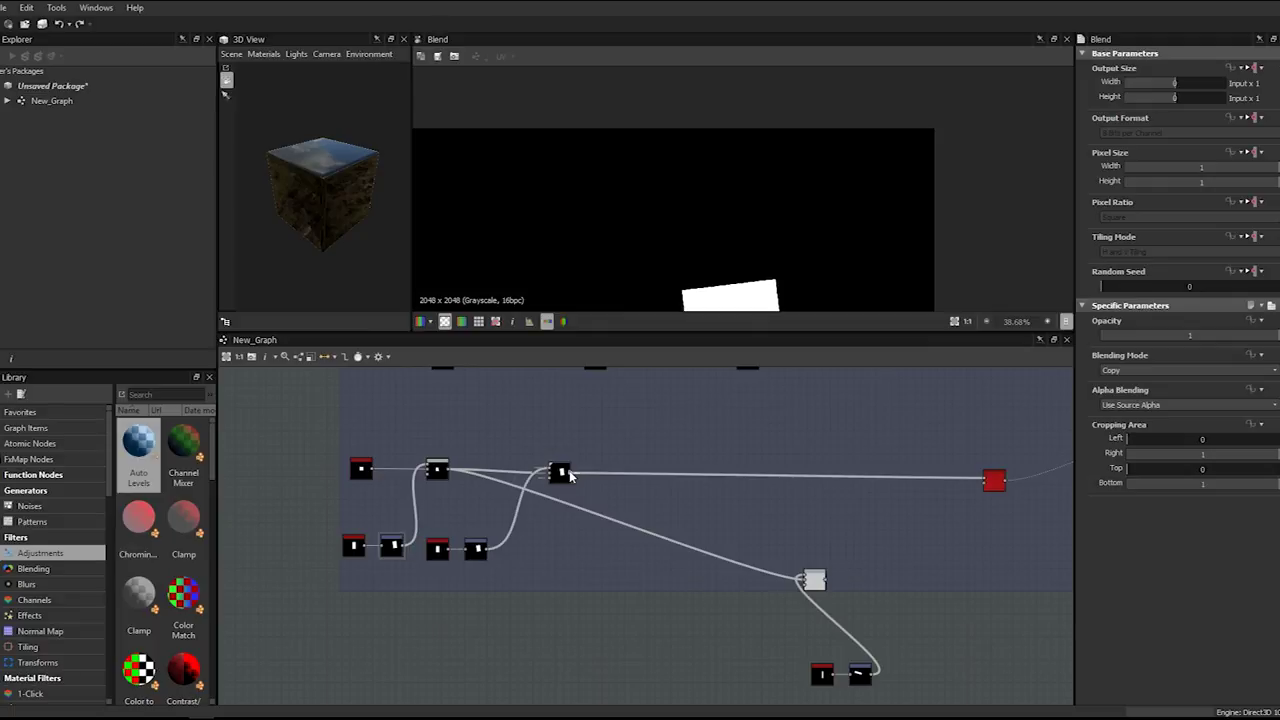
pyautogui.click(1128, 371)
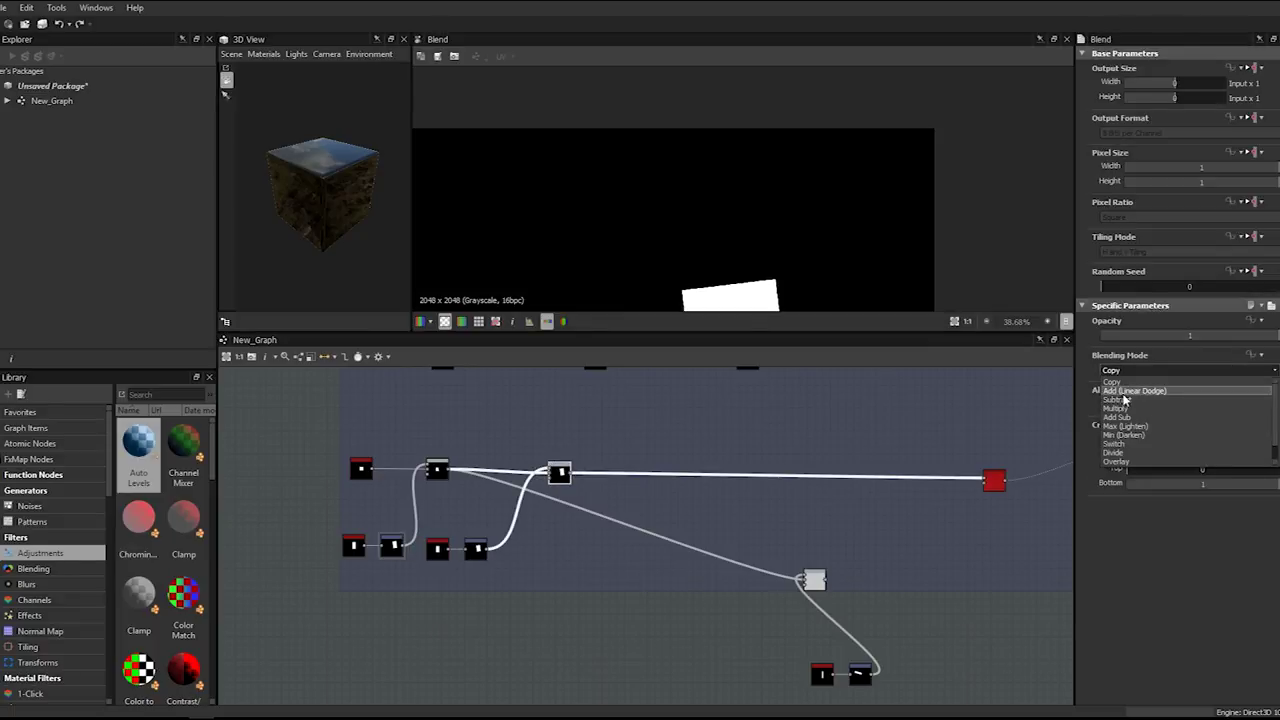
pyautogui.click(1122, 407)
# - Show the final pattern Blend in the 2D view and examine the shape of the teeth around the ring
pyautogui.scroll(4, 447, 514)
pyautogui.scroll(1, 447, 514)
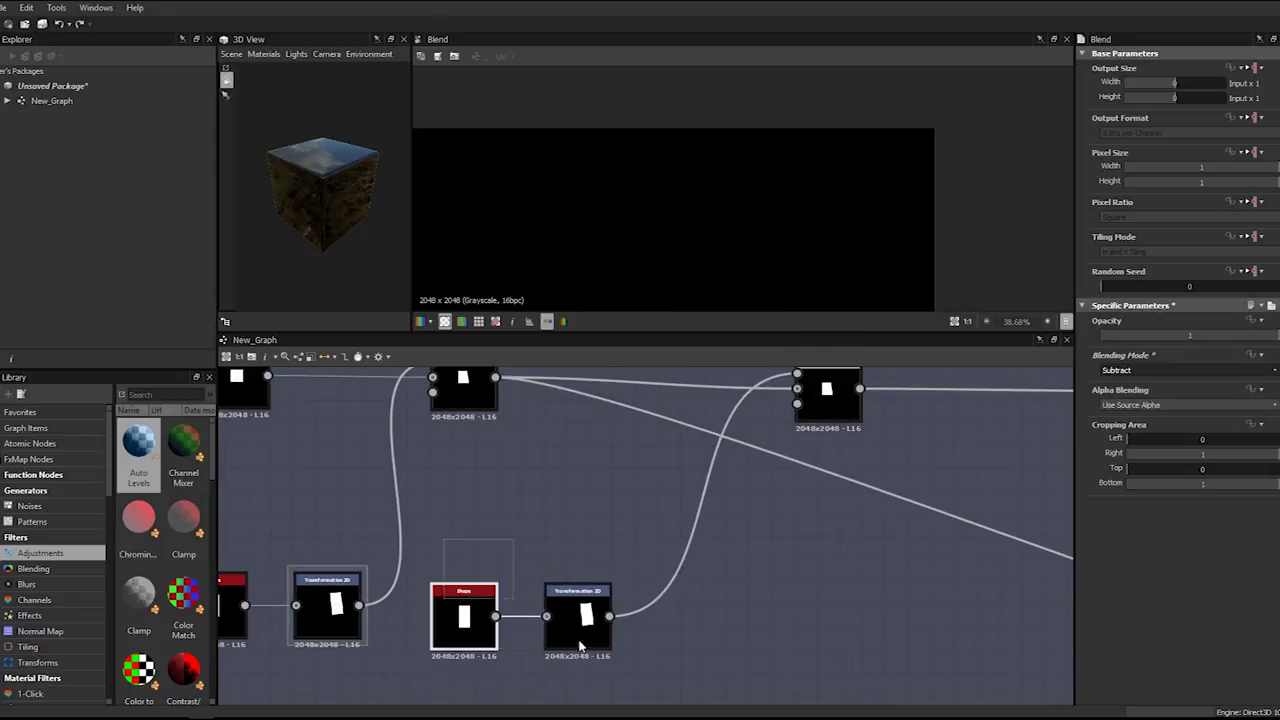
pyautogui.click(700, 599)
pyautogui.scroll(-3, 790, 561)
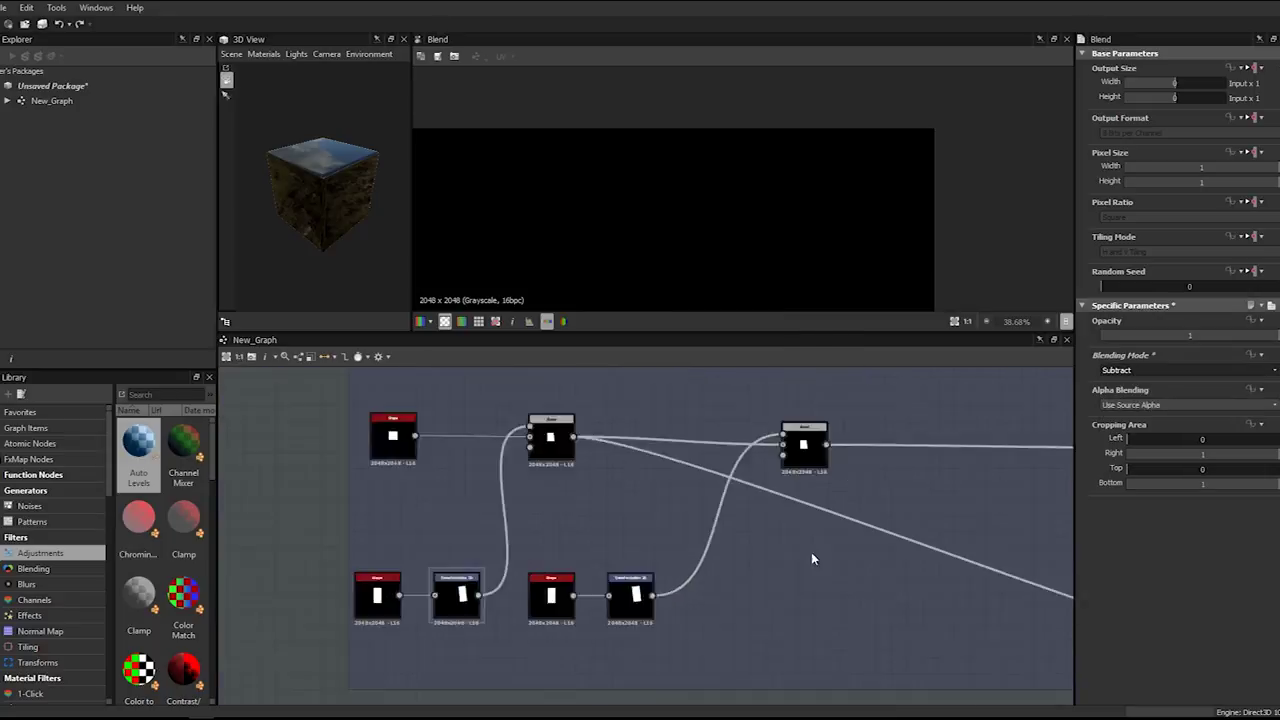
pyautogui.moveTo(811, 554); pyautogui.dragTo(437, 566, button='middle')
pyautogui.scroll(-5, 722, 541)
pyautogui.moveTo(722, 541); pyautogui.dragTo(483, 559, button='middle')
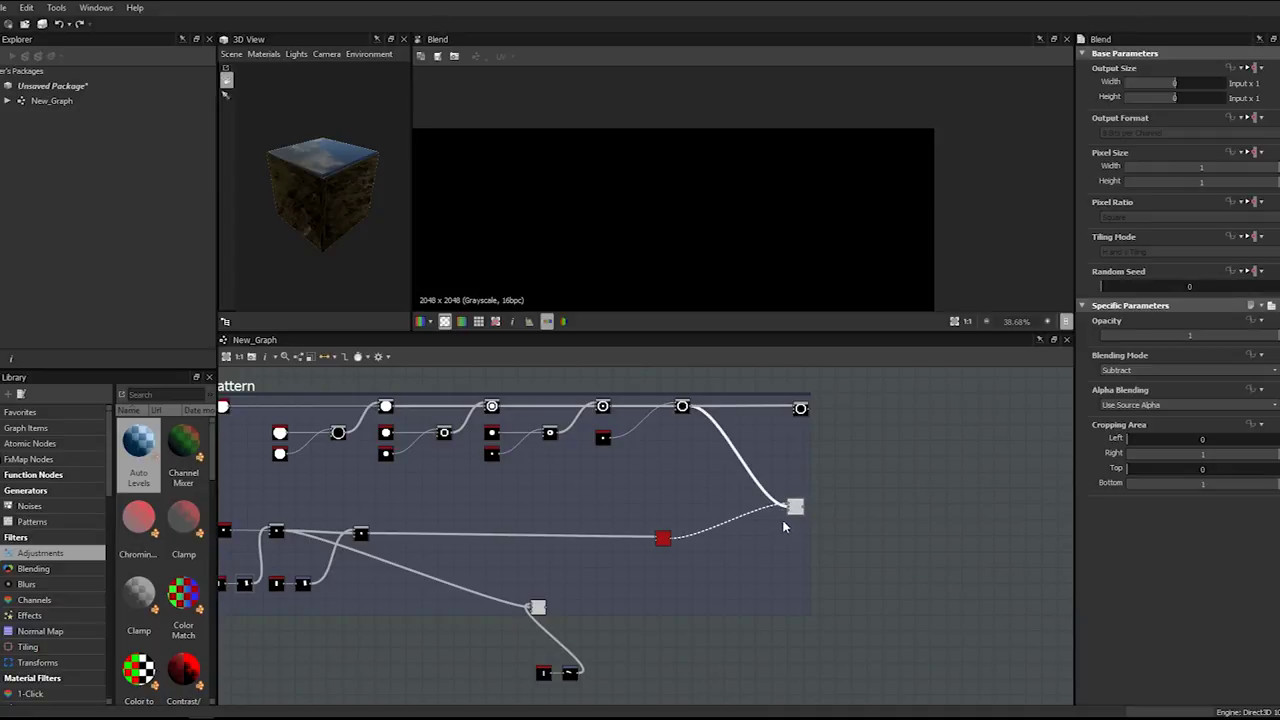
pyautogui.doubleClick(795, 510)
pyautogui.scroll(-7, 728, 280)
pyautogui.scroll(3, 755, 130)
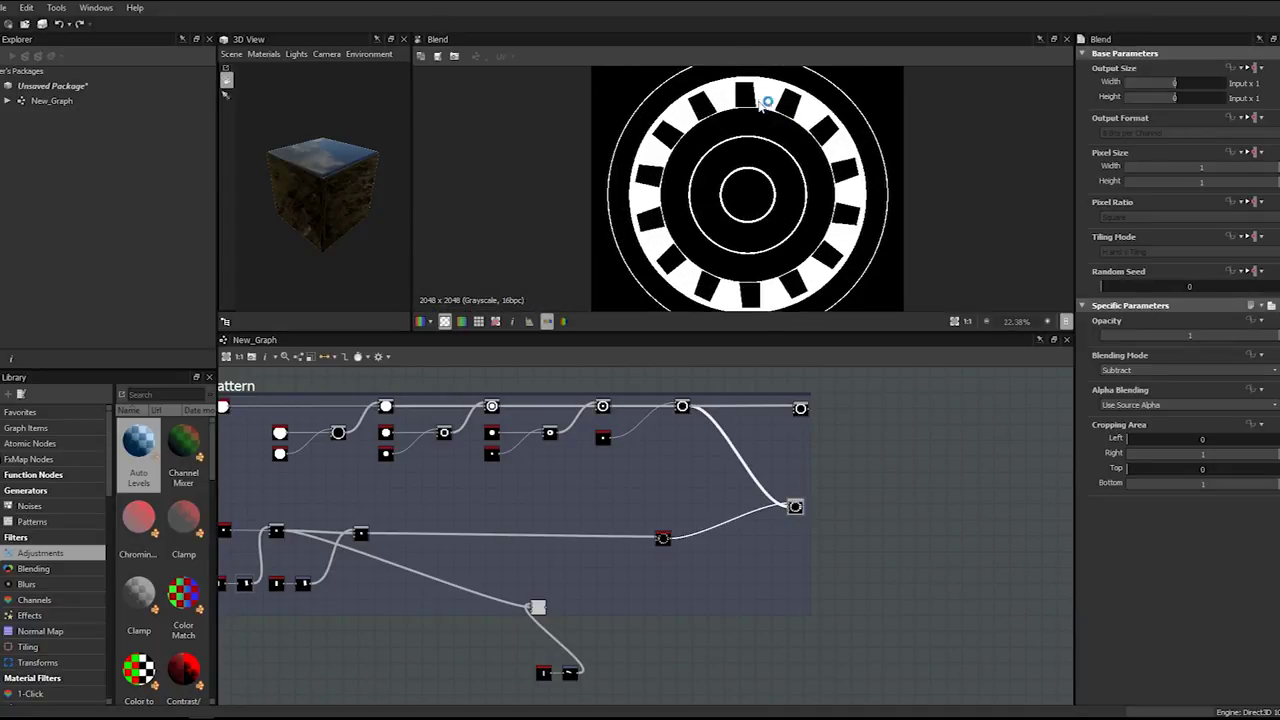
pyautogui.moveTo(756, 107); pyautogui.dragTo(751, 184, button='middle')
pyautogui.scroll(2, 751, 184)
pyautogui.scroll(2, 757, 188)
pyautogui.scroll(8, 470, 460)
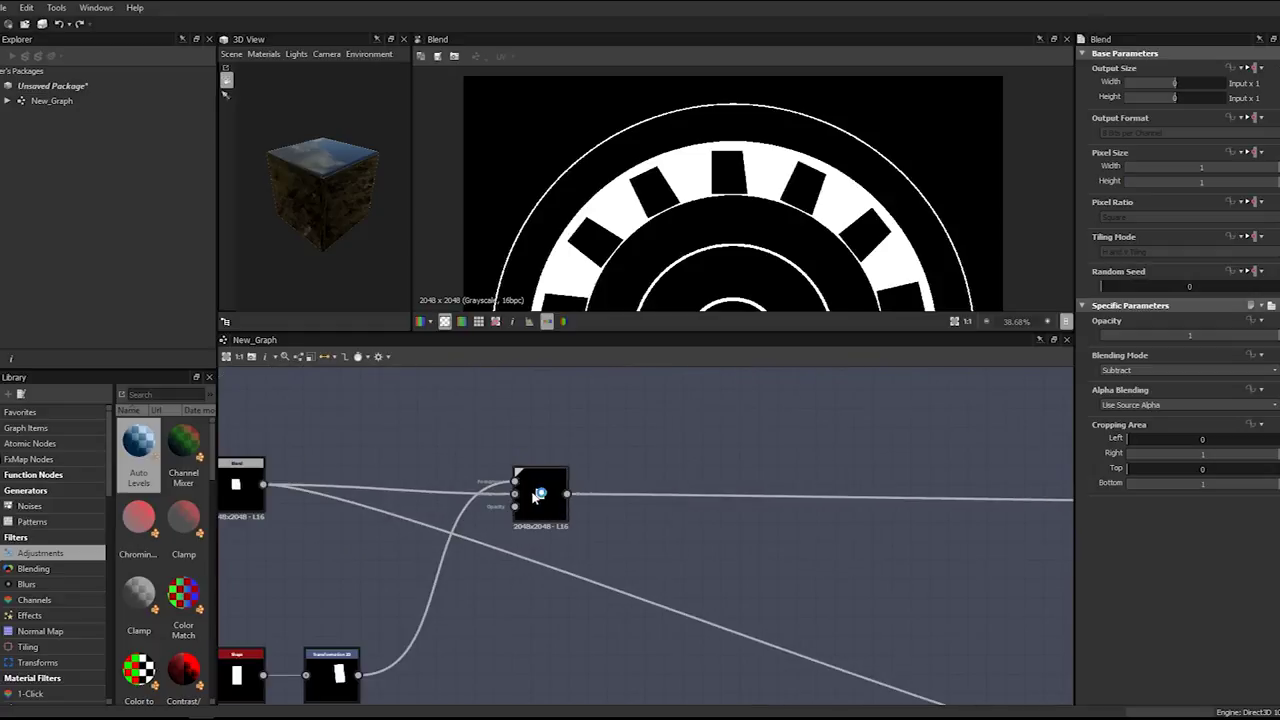
# - Rotate and move the duplicated bar's Transformation 2D to cut the tooth's outer edge, with an offset of about X -0.1467, Y 0.0551
pyautogui.click(333, 676)
pyautogui.scroll(-5, 735, 230)
pyautogui.moveTo(894, 152); pyautogui.dragTo(768, 51)
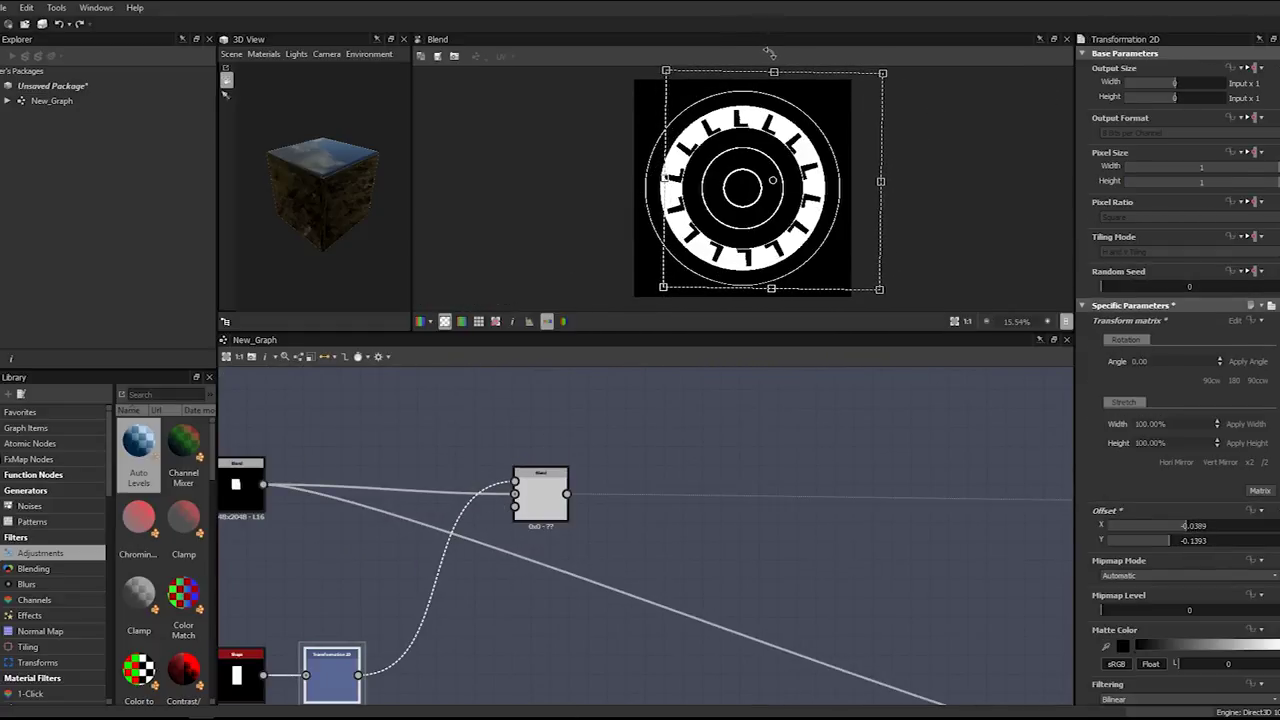
pyautogui.moveTo(804, 172); pyautogui.dragTo(763, 139)
pyautogui.scroll(5, 756, 129)
pyautogui.scroll(-1, 750, 118)
pyautogui.moveTo(981, 163); pyautogui.dragTo(980, 157)
pyautogui.moveTo(803, 175); pyautogui.dragTo(987, 149)
pyautogui.scroll(5, 755, 168)
pyautogui.moveTo(747, 186); pyautogui.dragTo(747, 184)
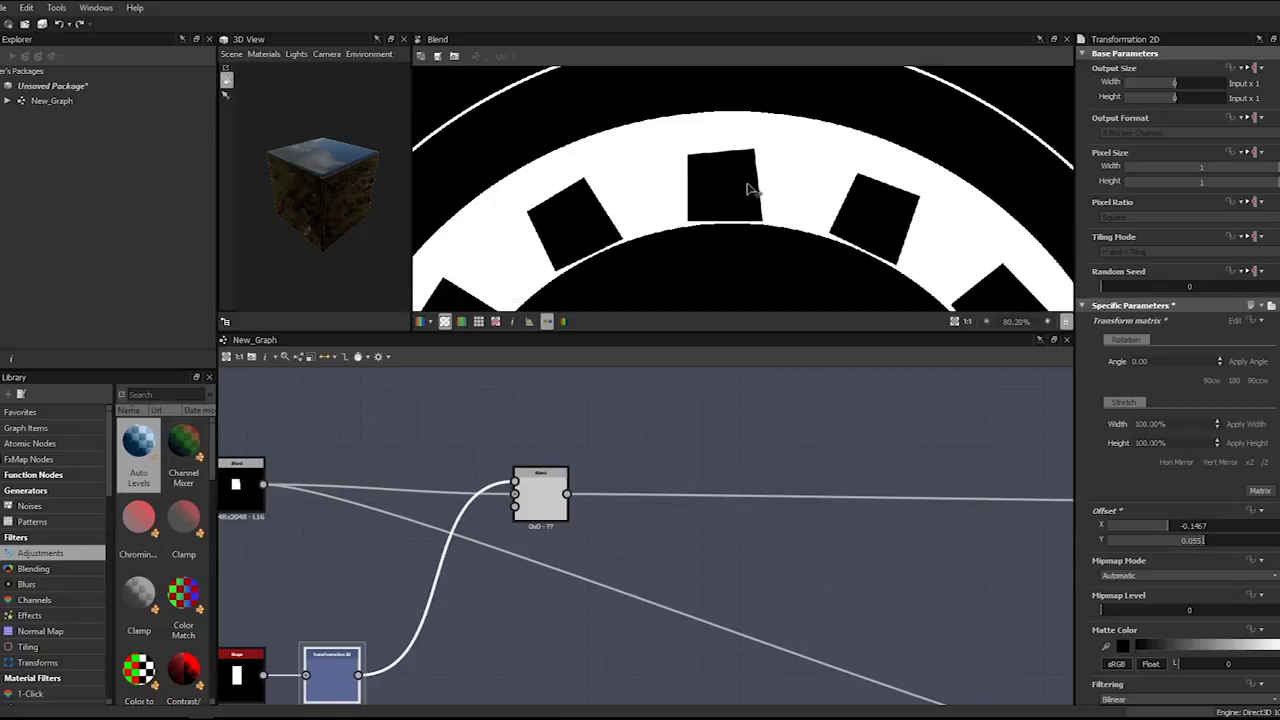
# - Move the Add Blend and the thin bar's two nodes back beside the second subtracting Blend
pyautogui.scroll(-5, 748, 186)
pyautogui.scroll(-5, 689, 400)
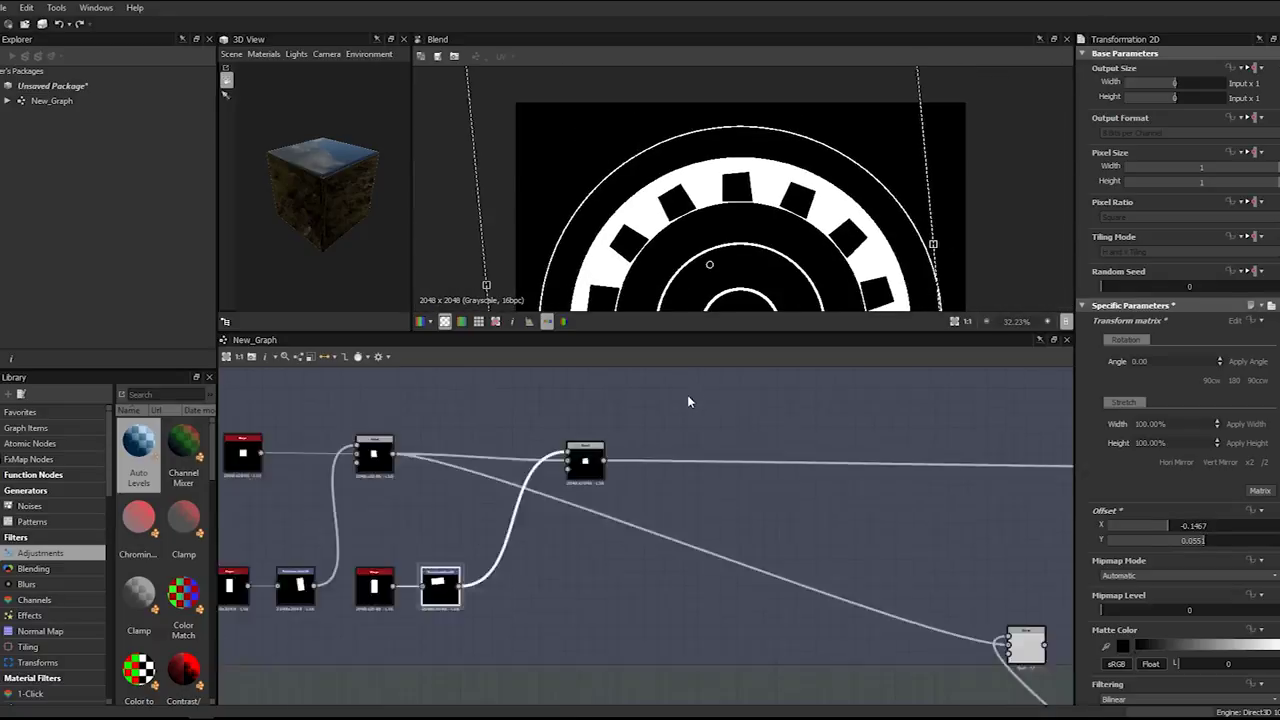
pyautogui.moveTo(788, 494); pyautogui.dragTo(849, 500, button='middle')
pyautogui.moveTo(922, 523); pyautogui.dragTo(1018, 658)
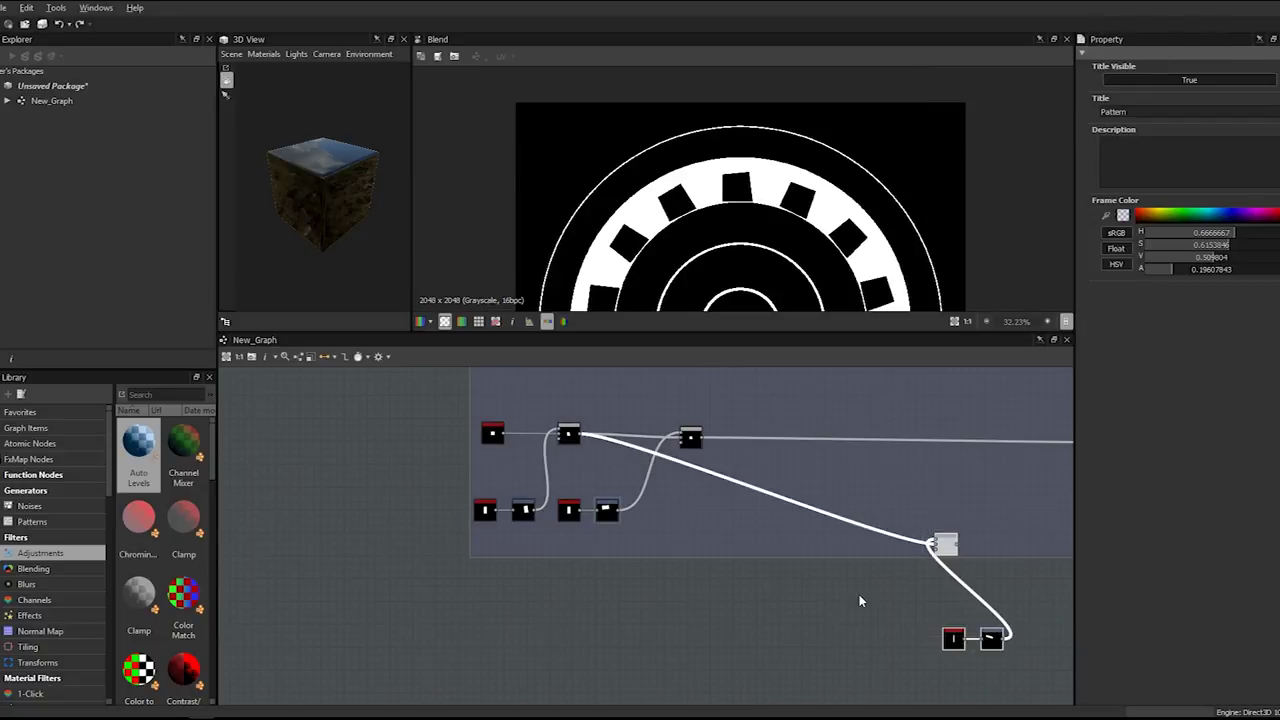
pyautogui.moveTo(942, 543); pyautogui.dragTo(800, 437)
# - Connect the second subtracting Blend's output to the background input of the Add Blend
pyautogui.scroll(1, 735, 440)
pyautogui.scroll(5, 735, 440)
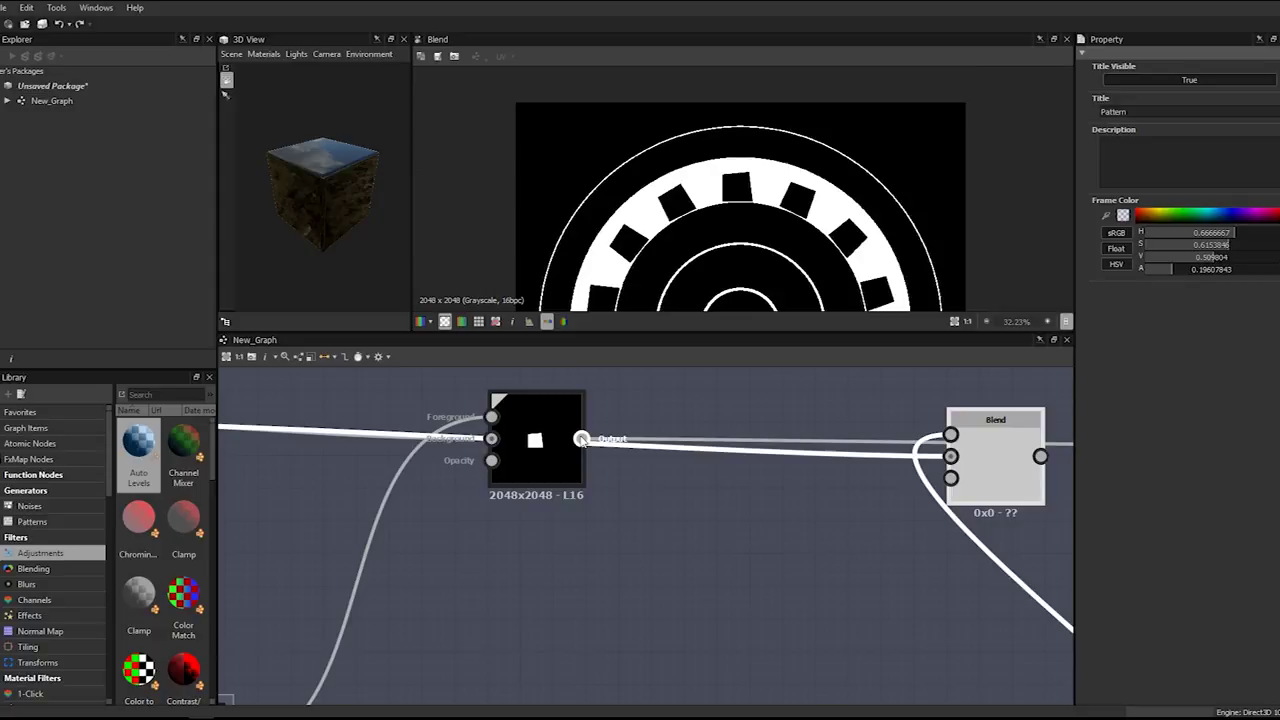
pyautogui.scroll(-7, 940, 475)
pyautogui.moveTo(930, 465); pyautogui.dragTo(955, 482)
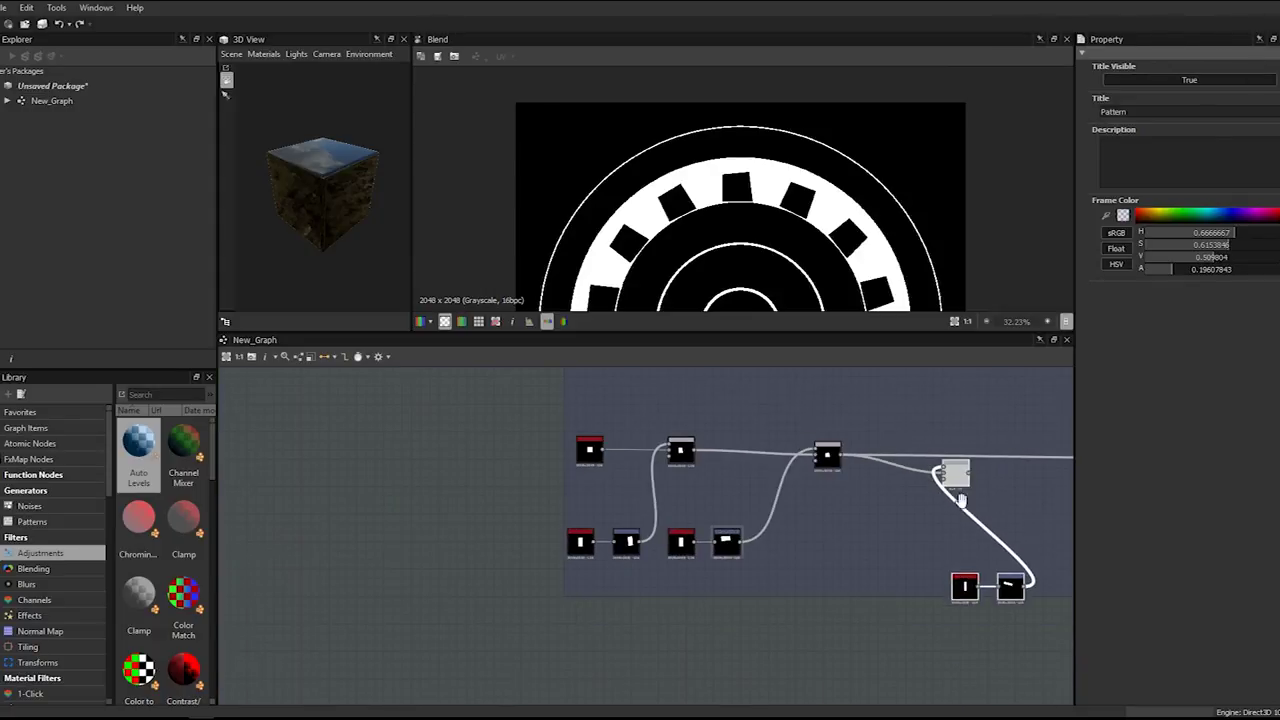
# - Connect the Add Blend's output to the circular splatter node's pattern input
pyautogui.scroll(1, 980, 486)
pyautogui.moveTo(985, 484); pyautogui.dragTo(595, 490, button='middle')
pyautogui.moveTo(578, 481); pyautogui.dragTo(1020, 473)
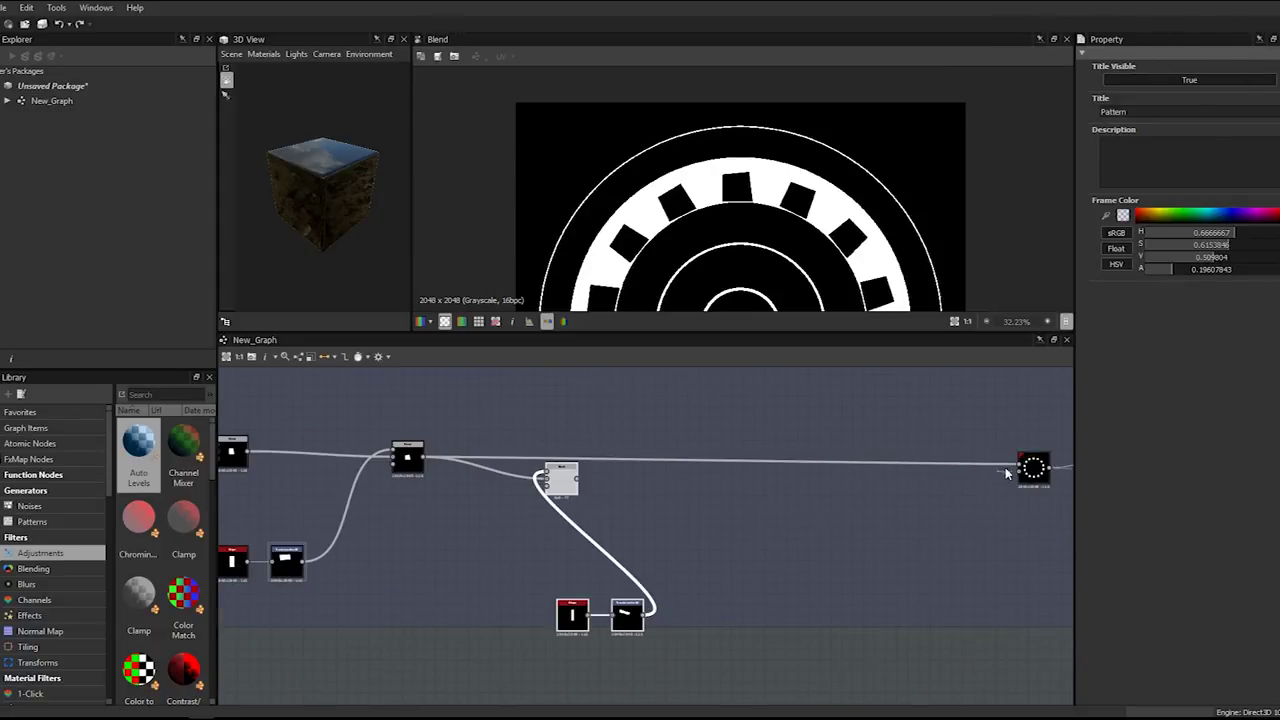
pyautogui.moveTo(579, 480); pyautogui.dragTo(820, 482)
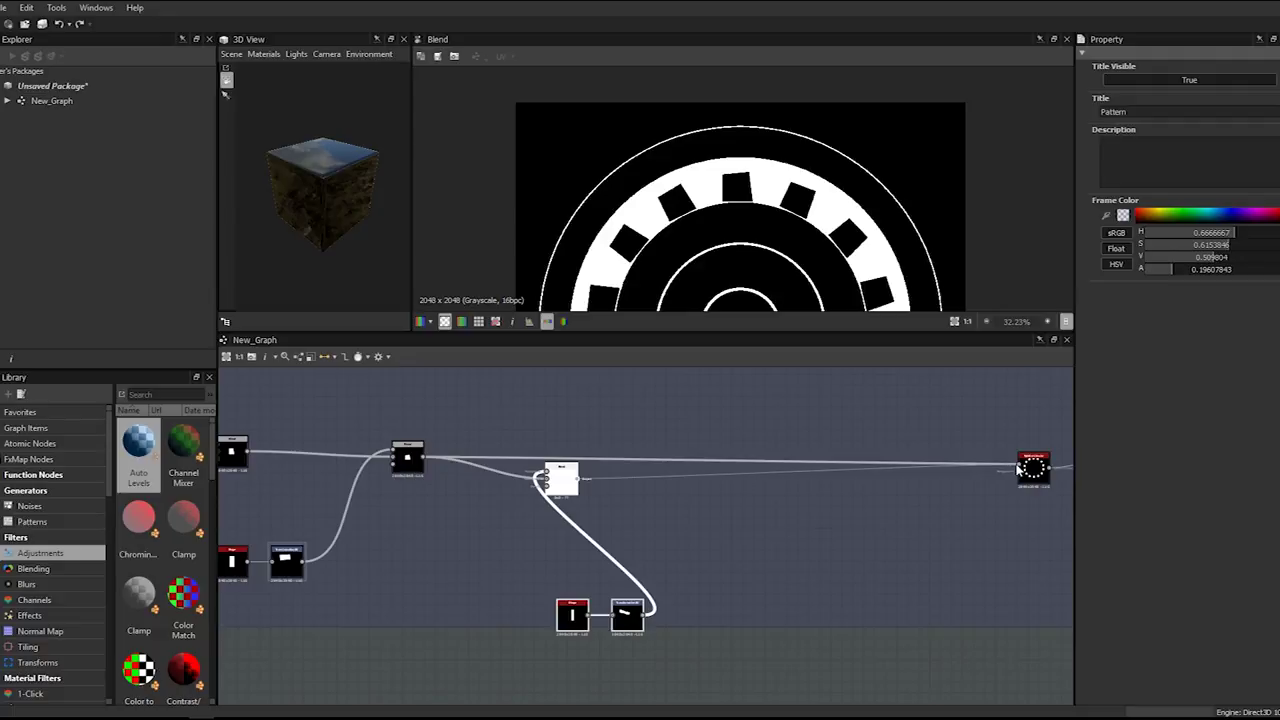
# - Align the Add Blend with the second subtracting Blend's row and place the thin bar's Shape and Transformation 2D nodes below and before it
pyautogui.moveTo(1018, 468); pyautogui.dragTo(1019, 468)
pyautogui.moveTo(562, 488); pyautogui.dragTo(562, 467)
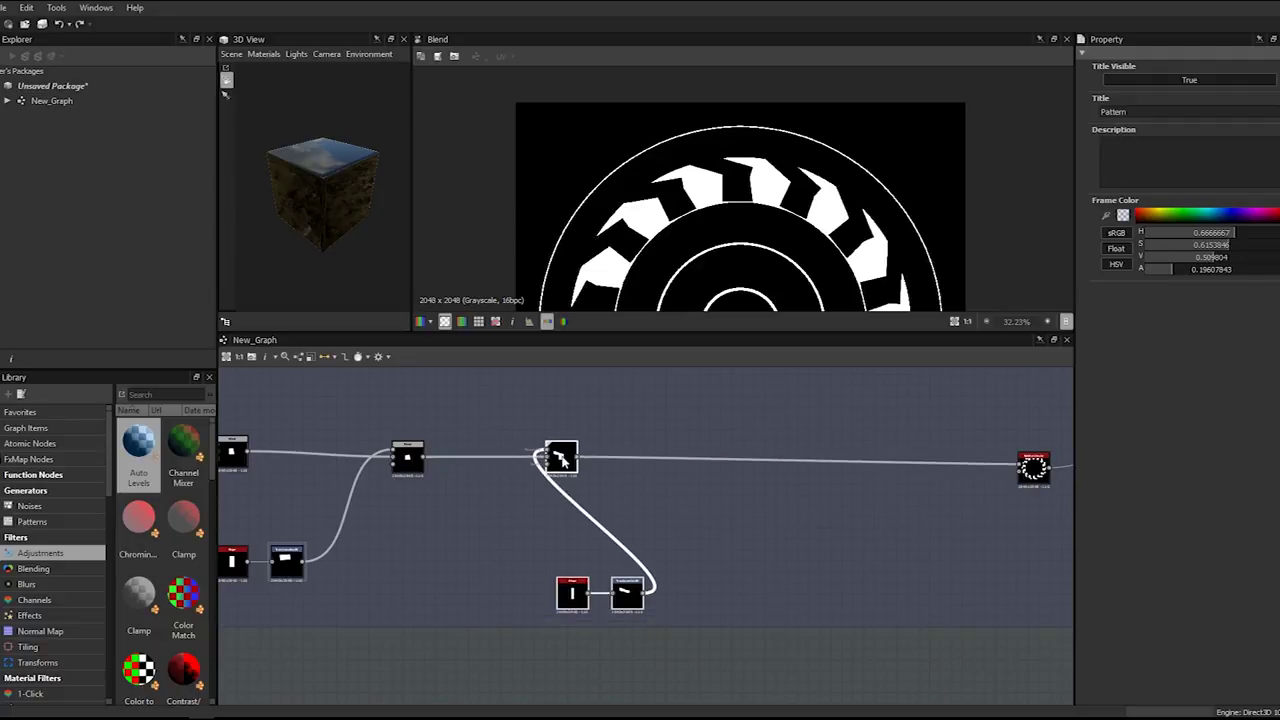
pyautogui.moveTo(645, 613); pyautogui.dragTo(450, 613)
pyautogui.moveTo(222, 591); pyautogui.dragTo(551, 569, button='middle')
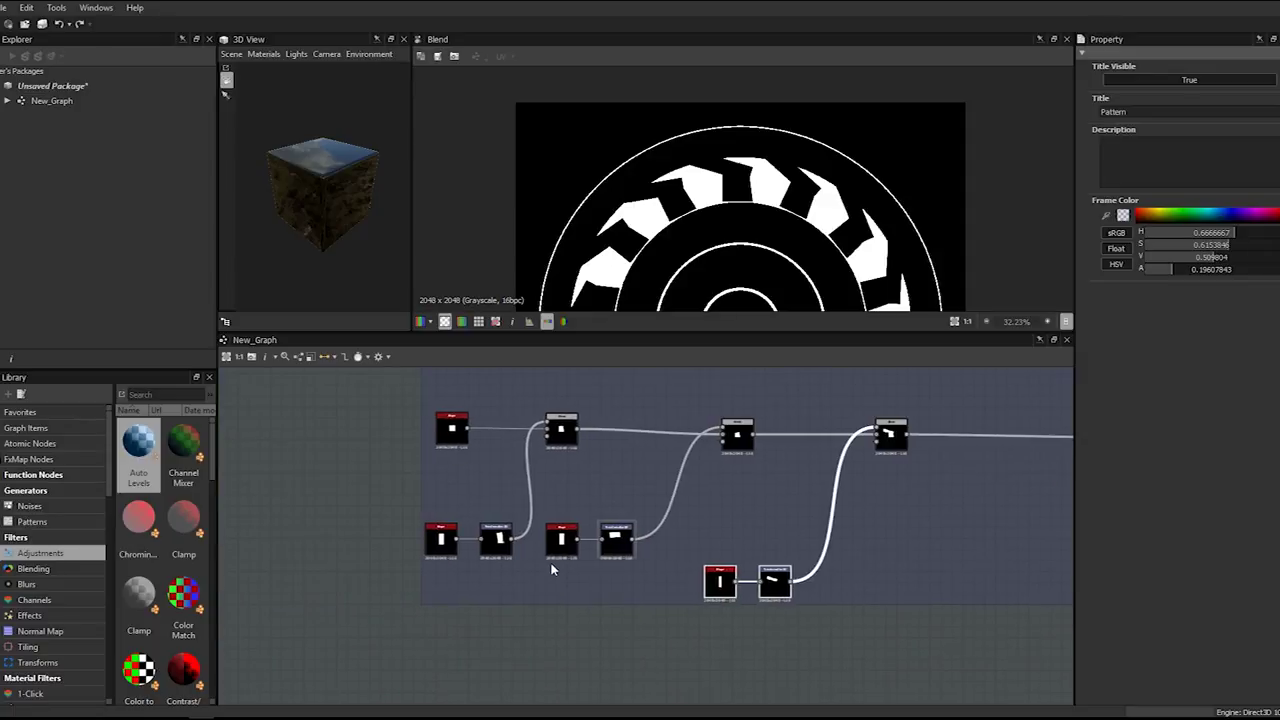
pyautogui.click(715, 557)
pyautogui.moveTo(711, 552); pyautogui.dragTo(772, 593)
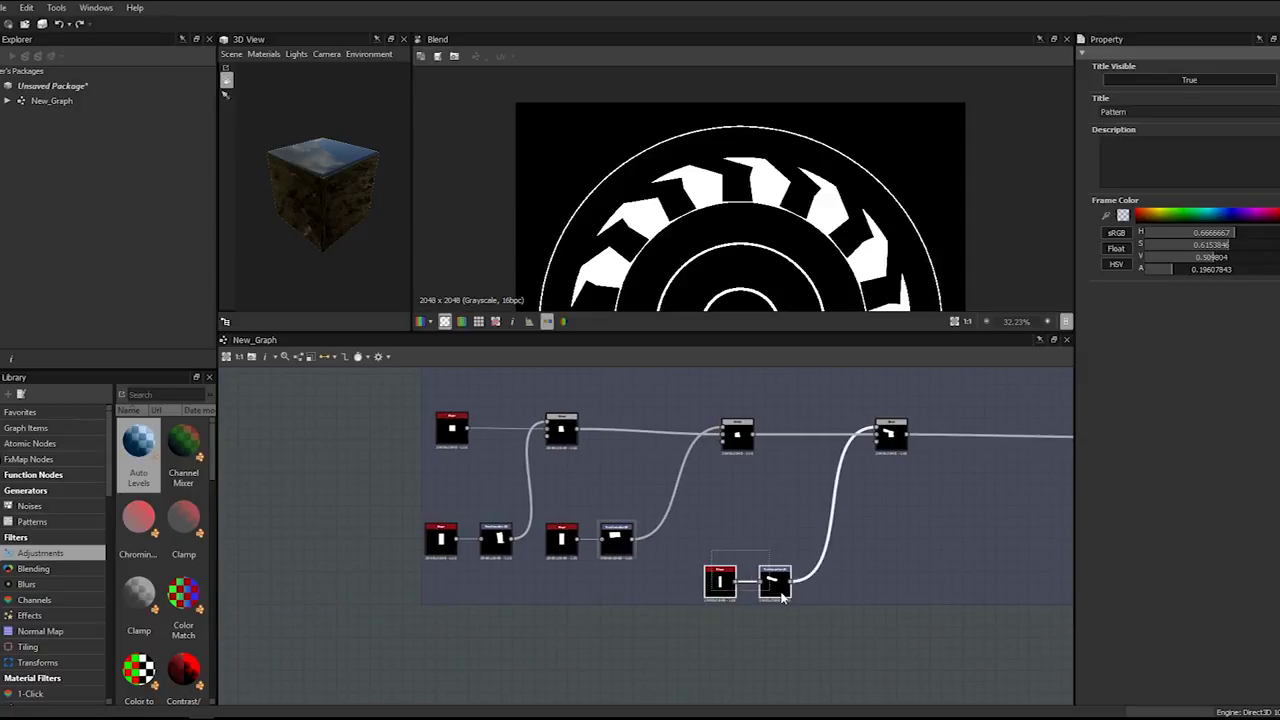
# - Show the final subtracting Blend in the 2D view and examine the ring of hooked teeth
pyautogui.scroll(4, 790, 578)
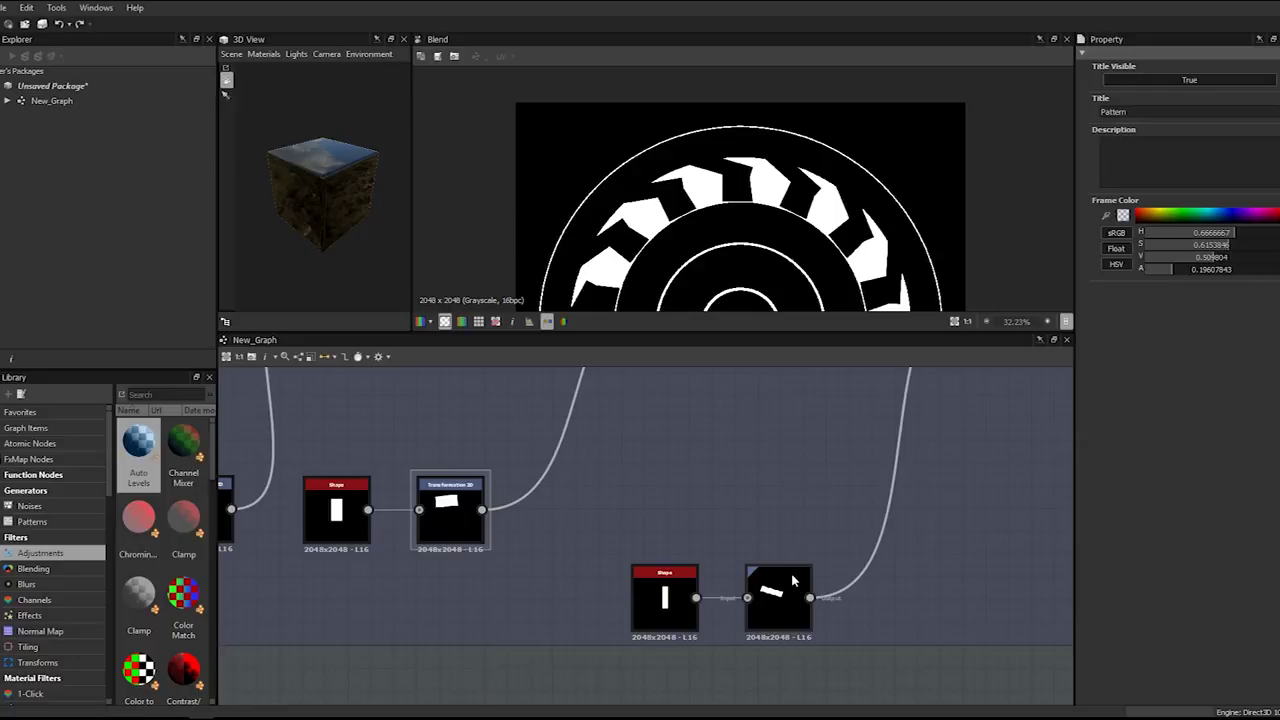
pyautogui.scroll(-1, 792, 580)
pyautogui.doubleClick(785, 588)
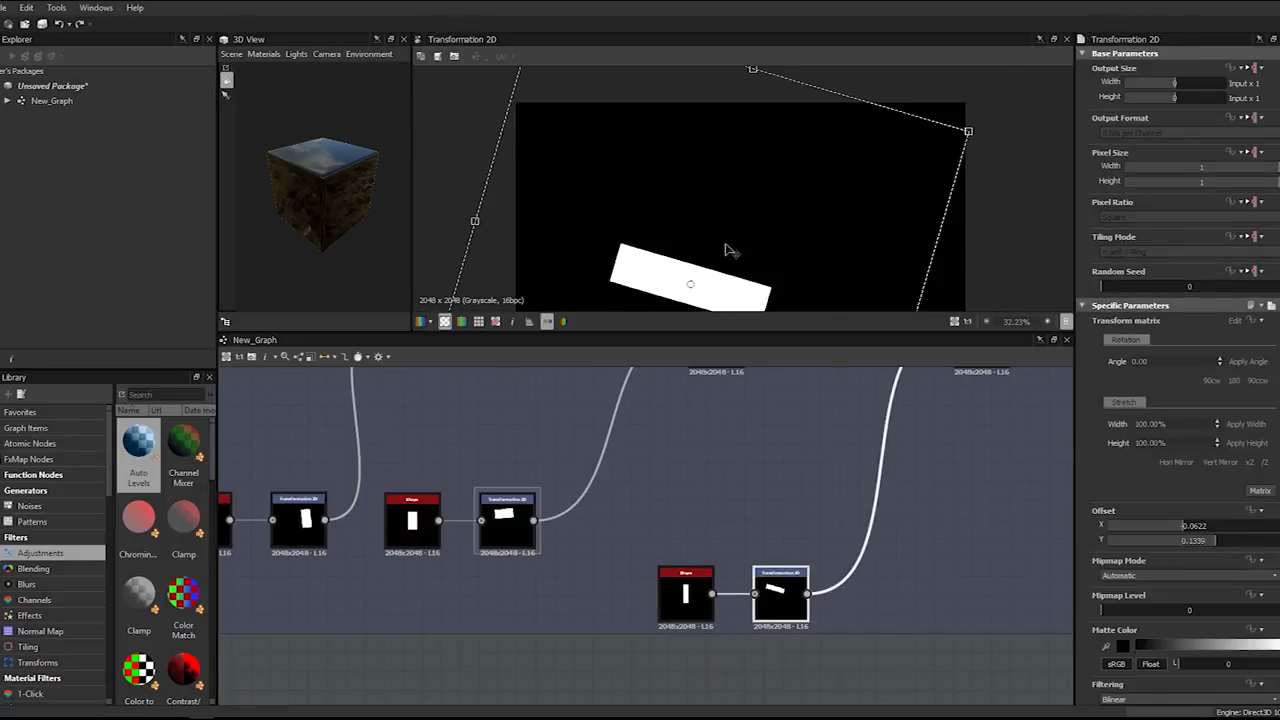
pyautogui.scroll(-3, 884, 437)
pyautogui.scroll(-3, 884, 437)
pyautogui.moveTo(838, 445); pyautogui.dragTo(495, 489, button='middle')
pyautogui.doubleClick(928, 427)
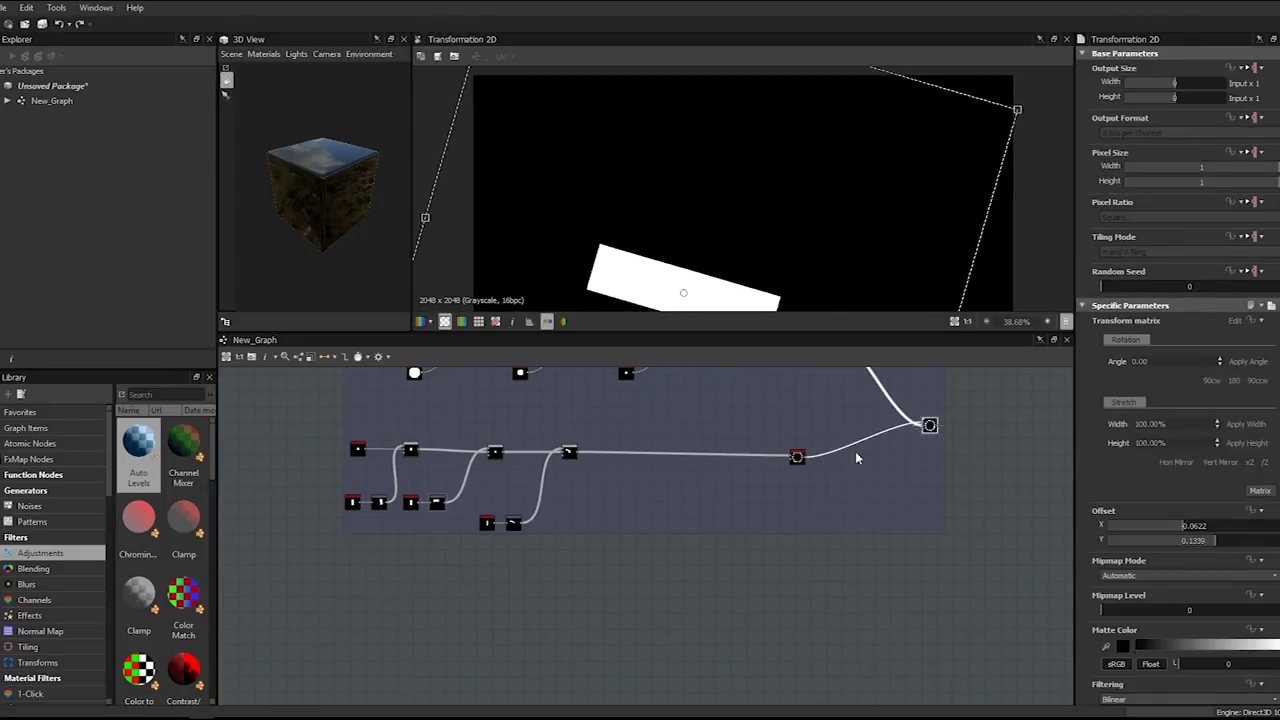
pyautogui.scroll(3, 755, 176)
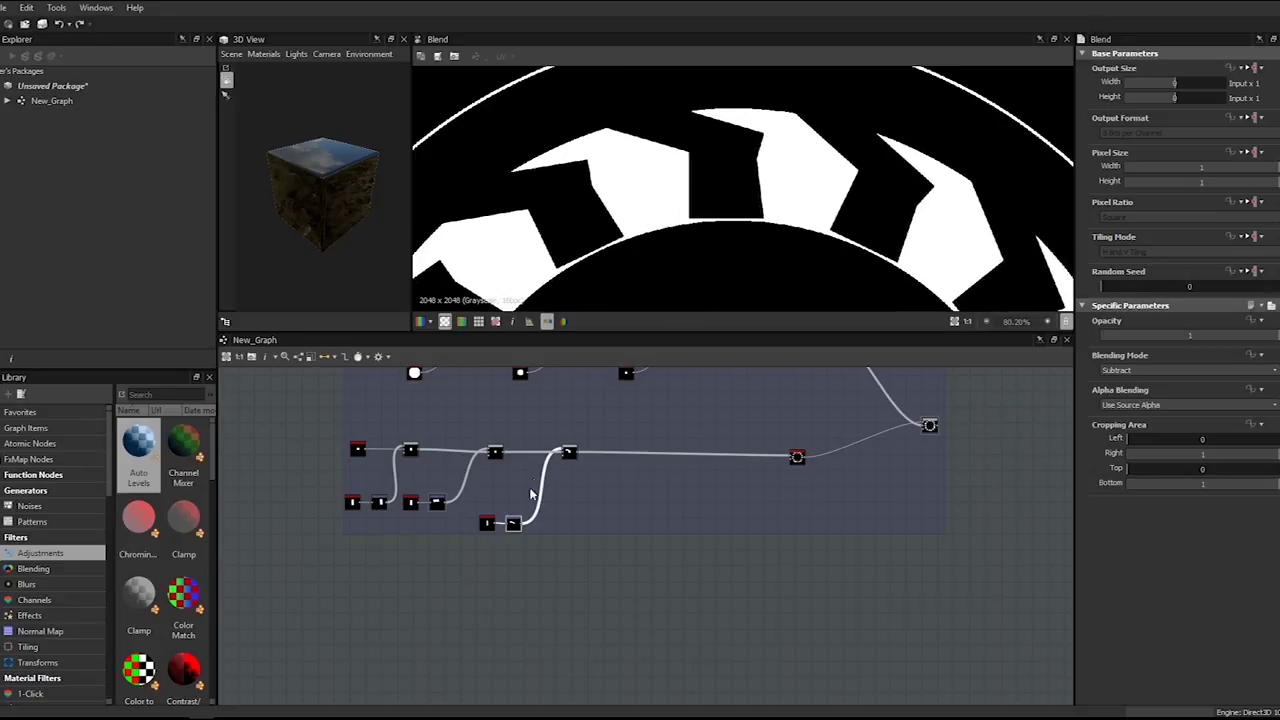
pyautogui.scroll(-7, 670, 262)
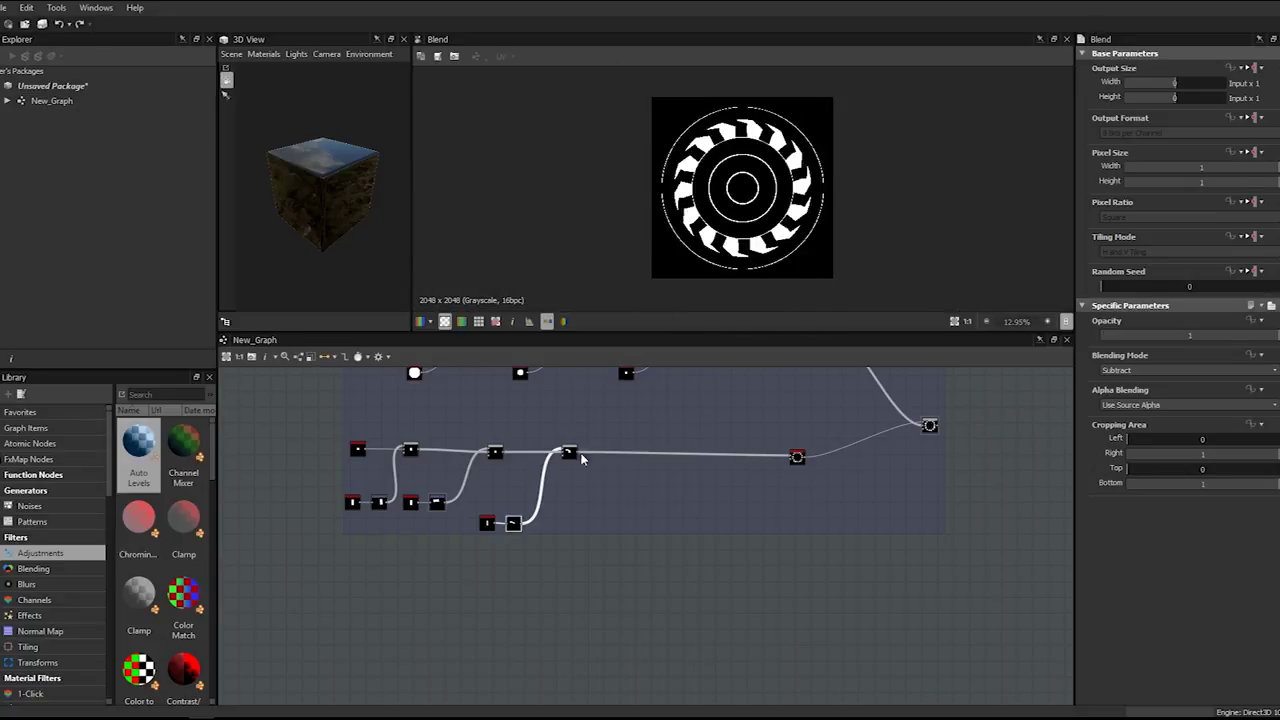
# - Move the thin bar's Transformation 2D to an offset of about X -0.0303, Y 0.1473
pyautogui.doubleClick(513, 523)
pyautogui.scroll(8, 737, 100)
pyautogui.moveTo(912, 220); pyautogui.dragTo(897, 249)
pyautogui.scroll(-5, 897, 249)
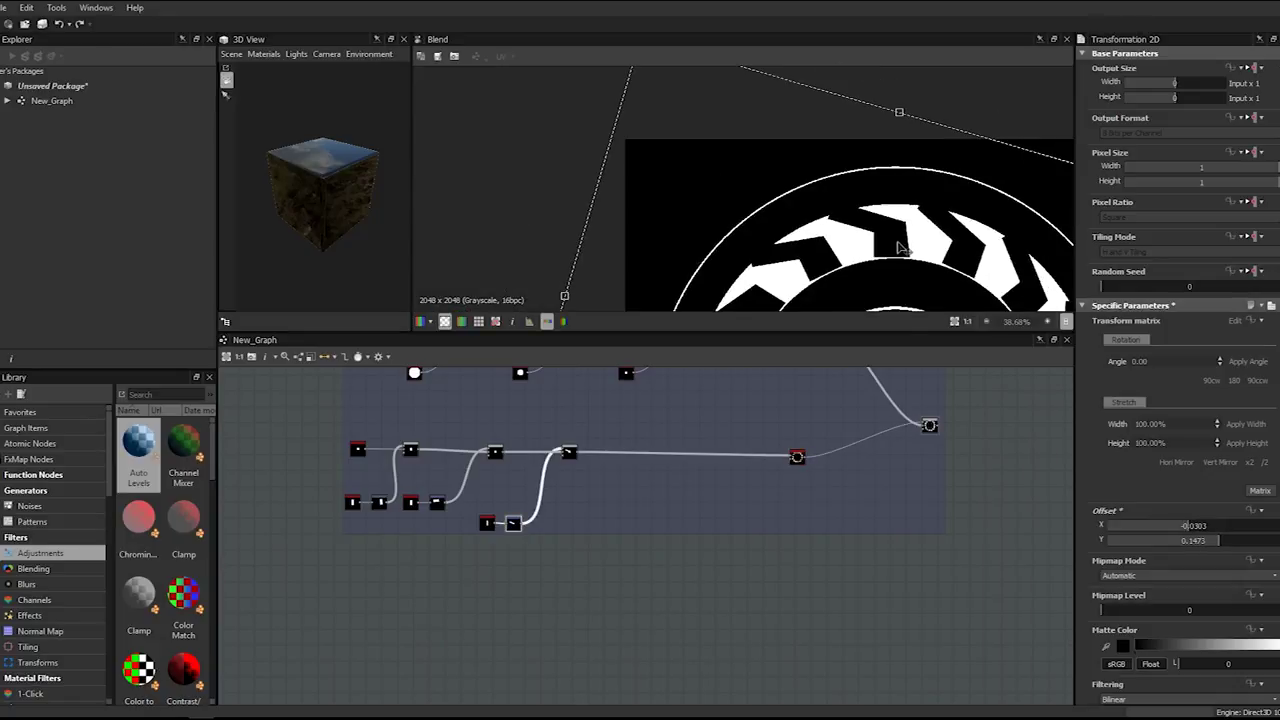
# - Move the outer-edge cutting bar's Transformation 2D to an offset of about X -0.1817, Y 0.0561
pyautogui.scroll(6, 900, 236)
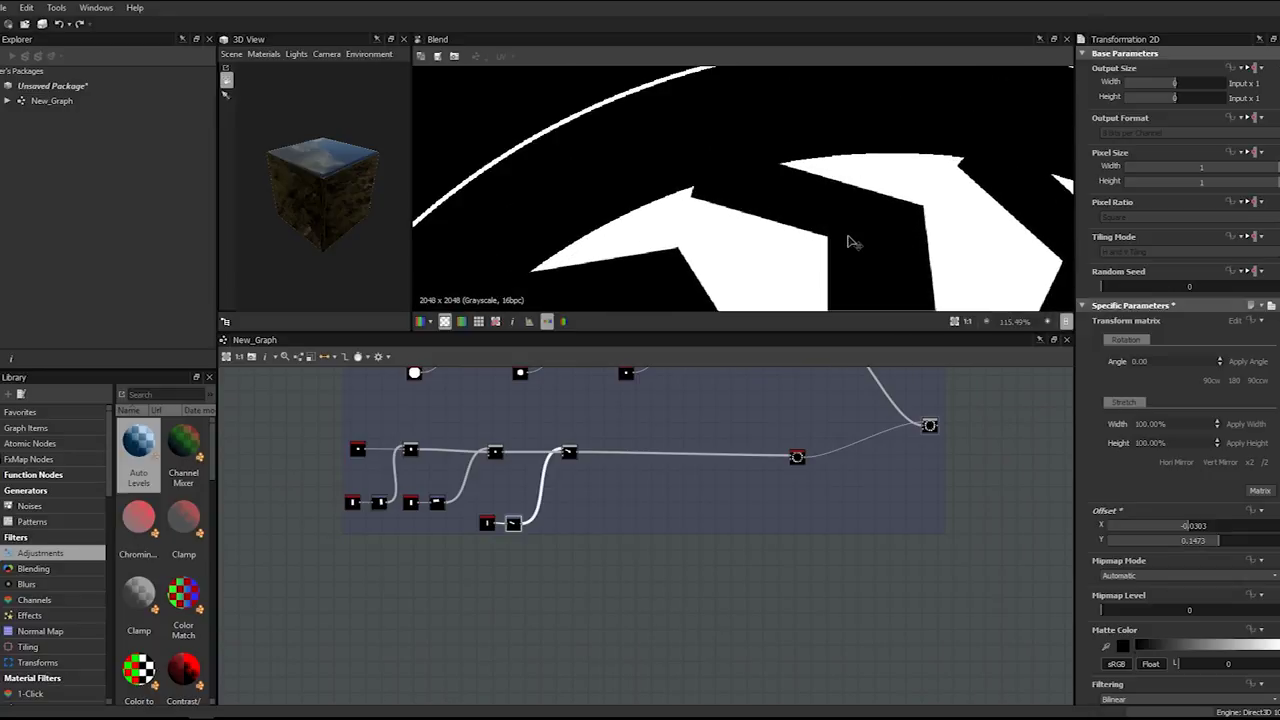
pyautogui.scroll(-5, 847, 241)
pyautogui.moveTo(851, 249); pyautogui.dragTo(816, 195)
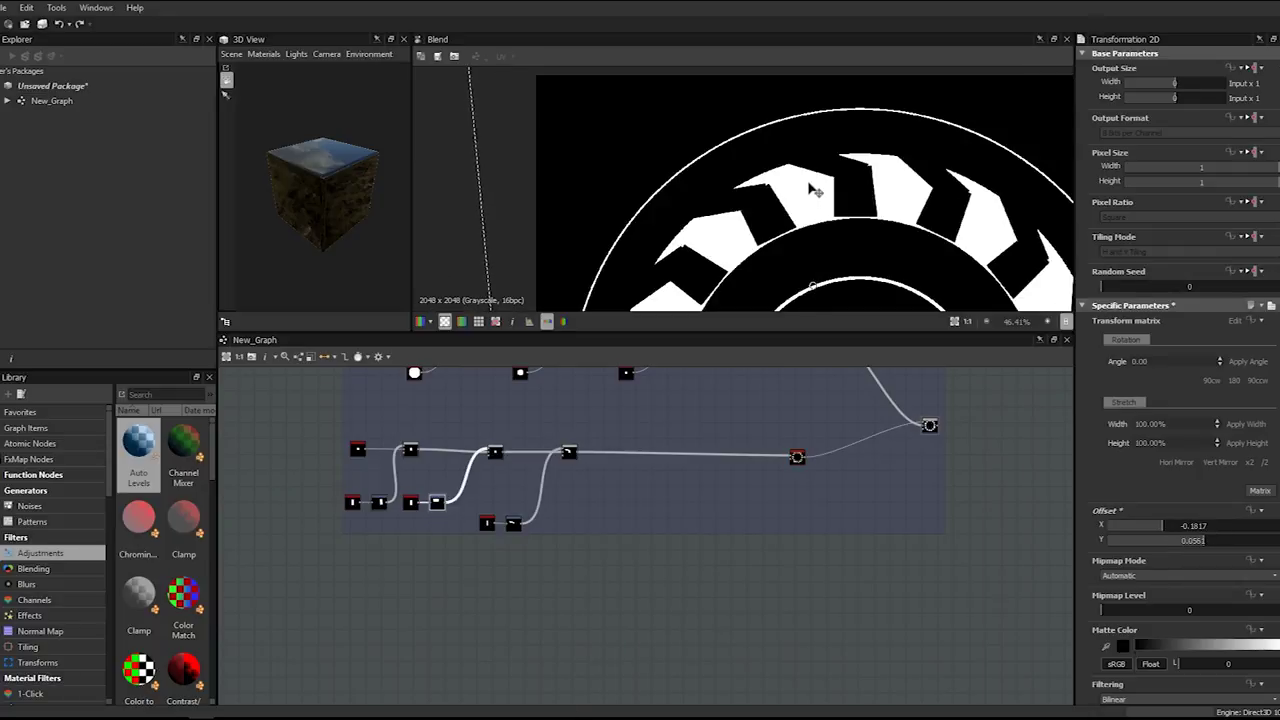
# - Reposition the thin bar's Transformation 2D to an offset of about X -0.0791, Y 0.1554
pyautogui.click(515, 526)
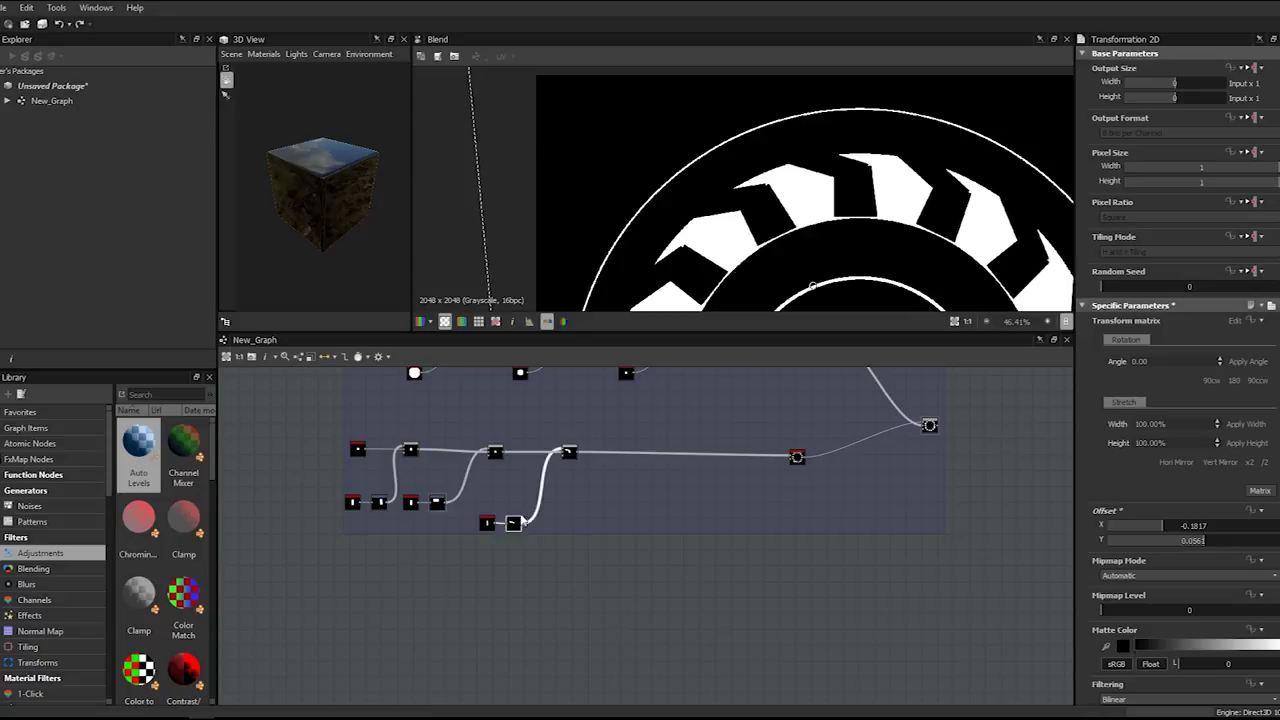
pyautogui.scroll(2, 819, 166)
pyautogui.moveTo(821, 168); pyautogui.dragTo(906, 183)
pyautogui.scroll(6, 894, 171)
pyautogui.scroll(-3, 908, 184)
pyautogui.scroll(-9, 895, 178)
# - Rotate the thin bar slightly closer to horizontal and move it to an offset of about X -0.0625, Y 0.1503
pyautogui.moveTo(535, 121); pyautogui.dragTo(527, 143)
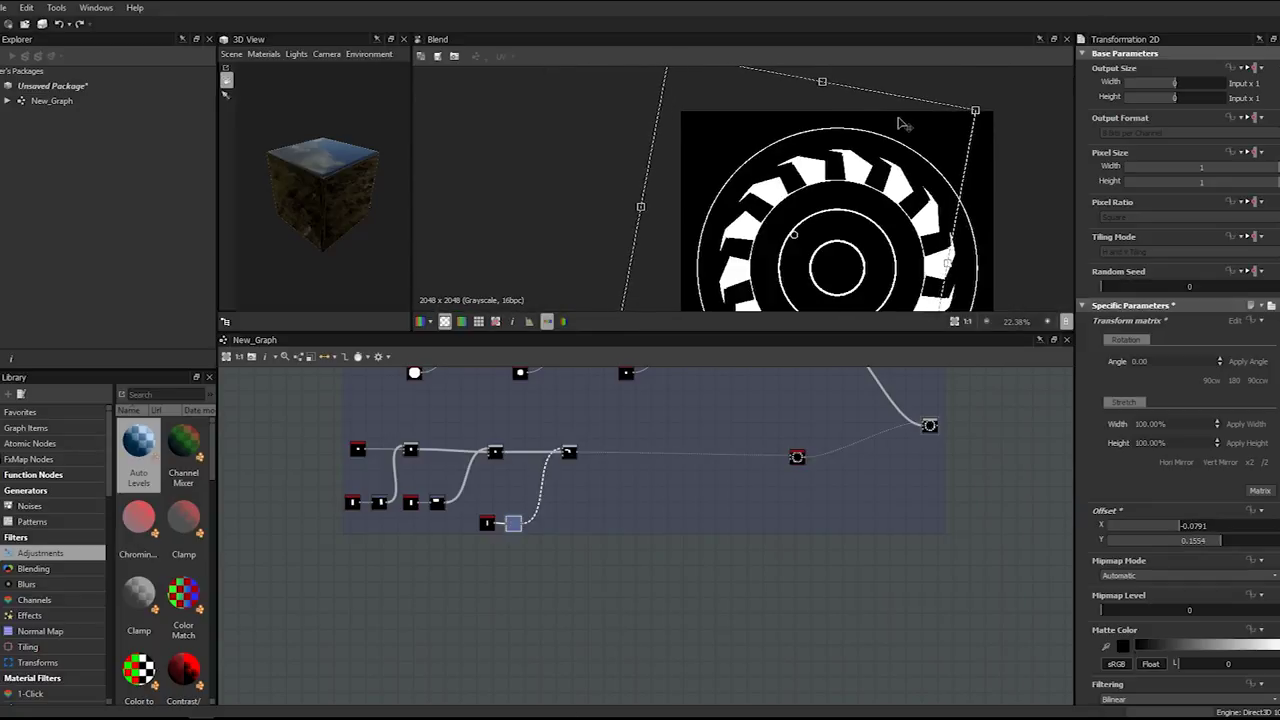
pyautogui.scroll(8, 840, 160)
pyautogui.moveTo(840, 160); pyautogui.dragTo(845, 188)
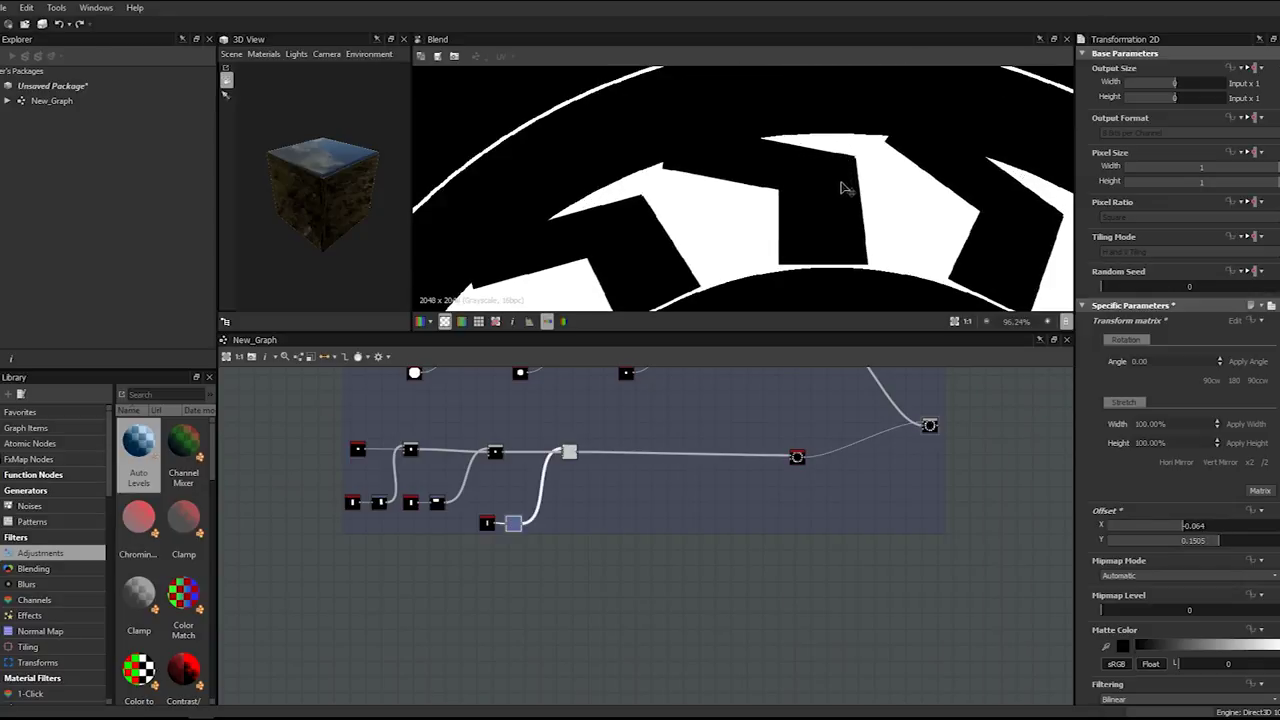
pyautogui.scroll(-4, 845, 188)
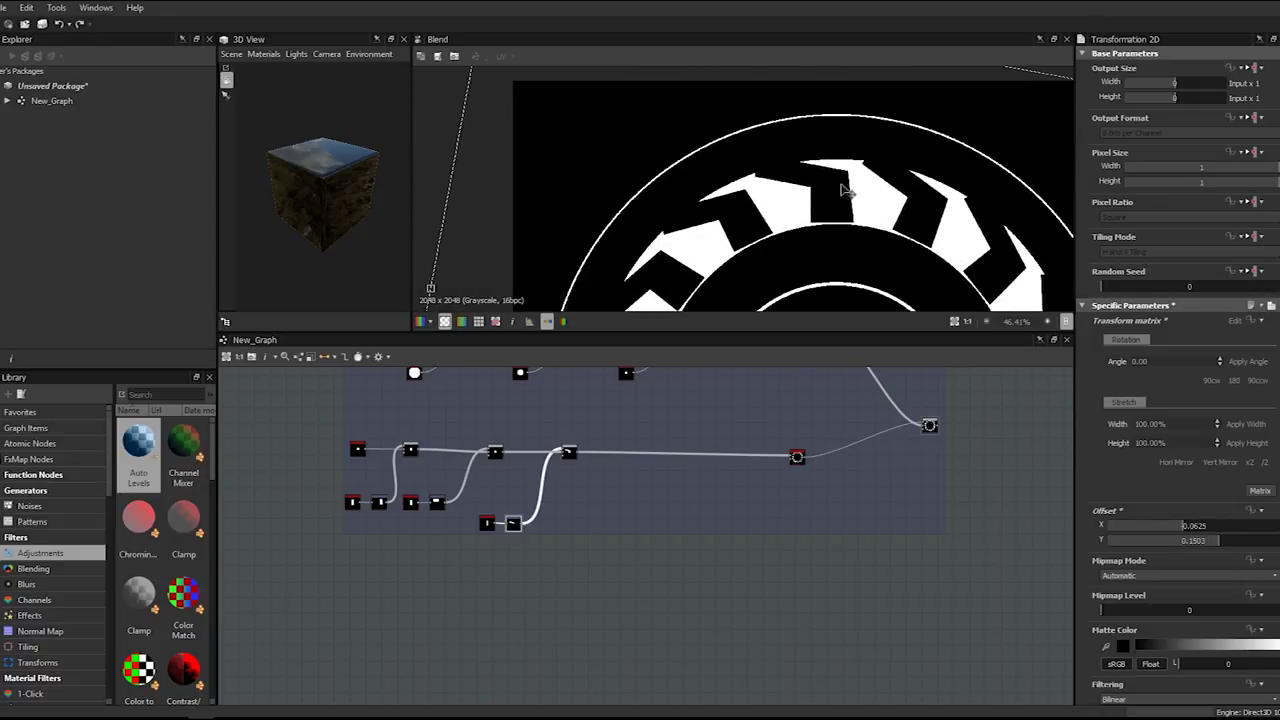
pyautogui.scroll(-1, 845, 188)
pyautogui.scroll(1, 845, 190)
pyautogui.scroll(1, 798, 219)
pyautogui.scroll(-3, 800, 218)
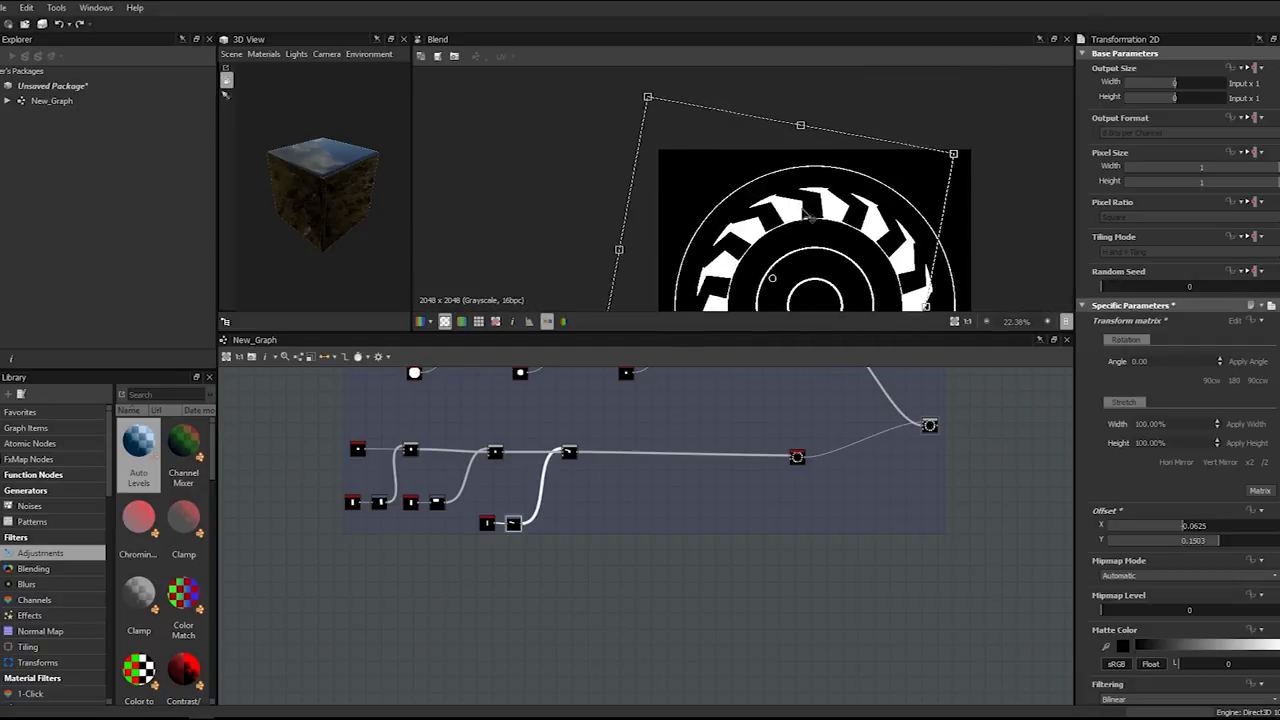
pyautogui.scroll(3, 803, 216)
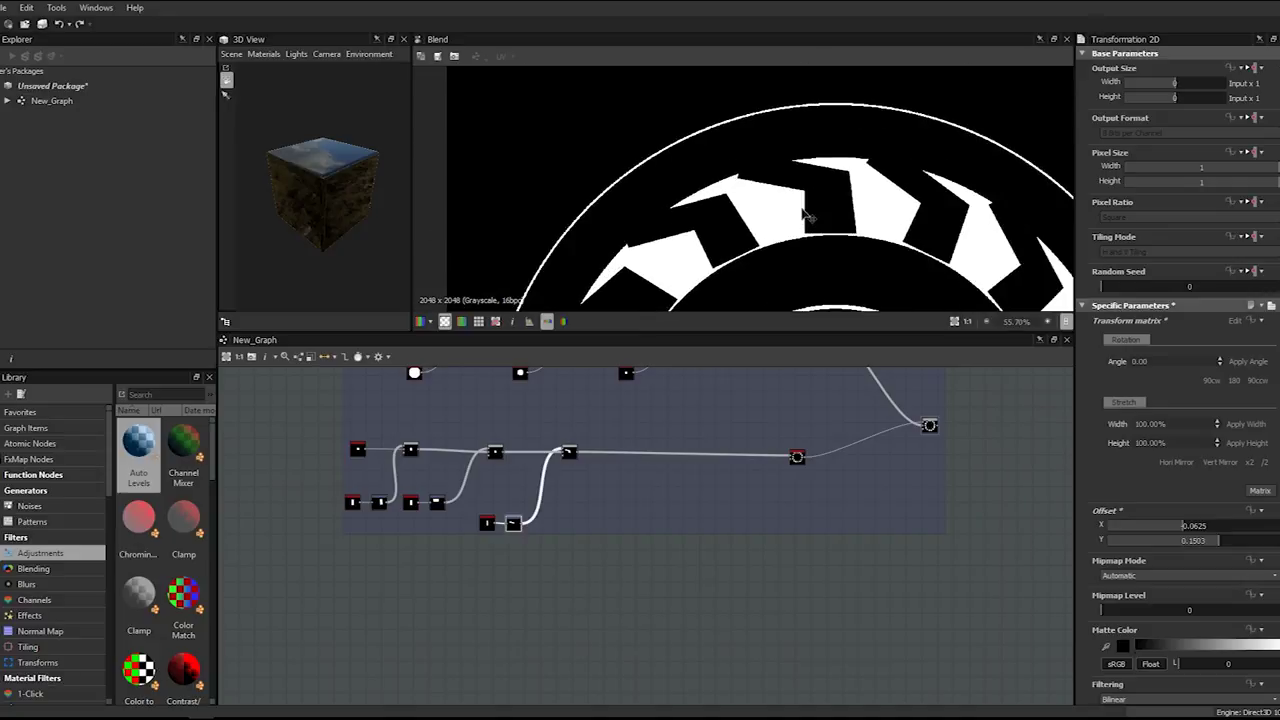
# - Shift the first cutting bar's Transformation 2D to an offset of about X -0.1234, Y 0.0242 to adjust the tooth's side edge
pyautogui.scroll(3, 472, 470)
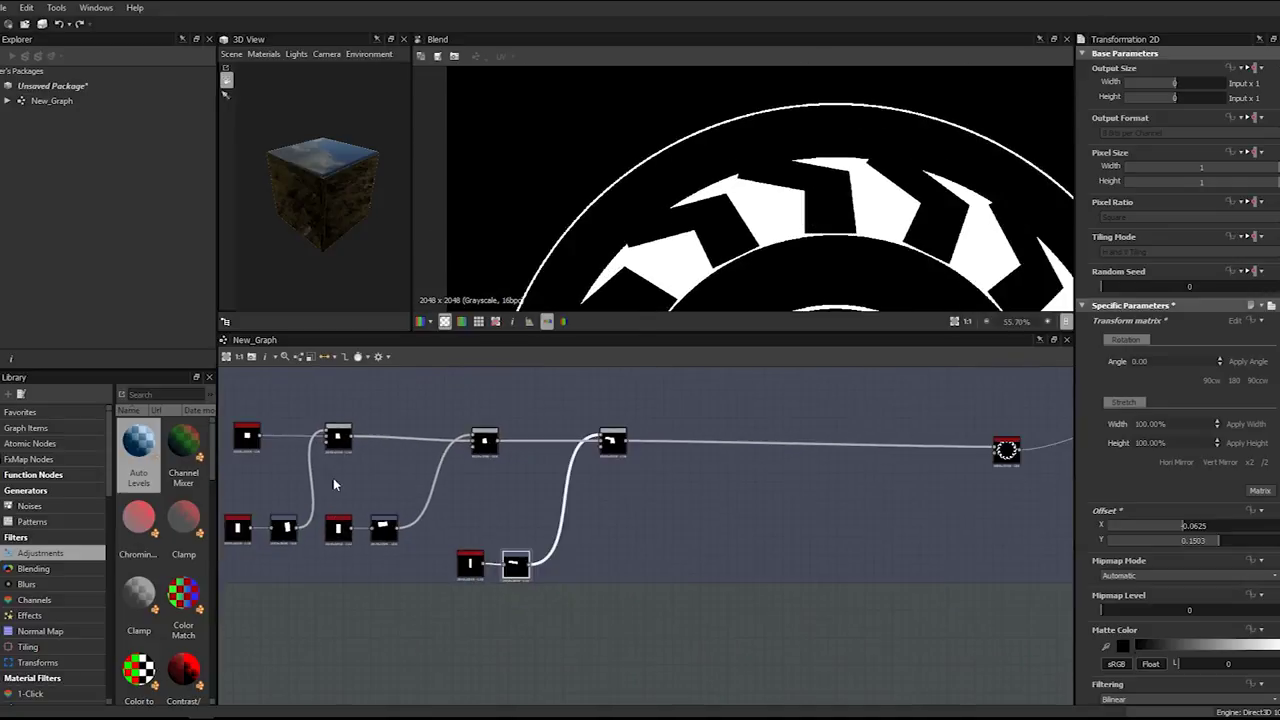
pyautogui.scroll(2, 458, 488)
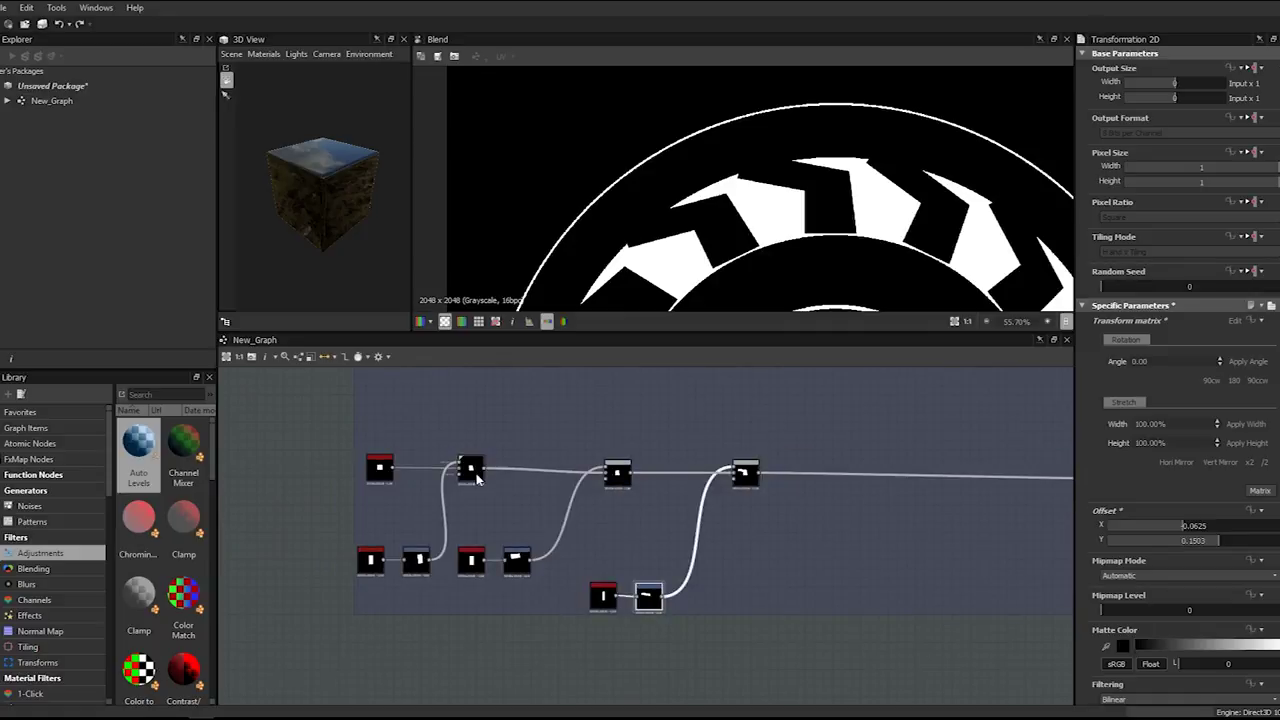
pyautogui.click(417, 560)
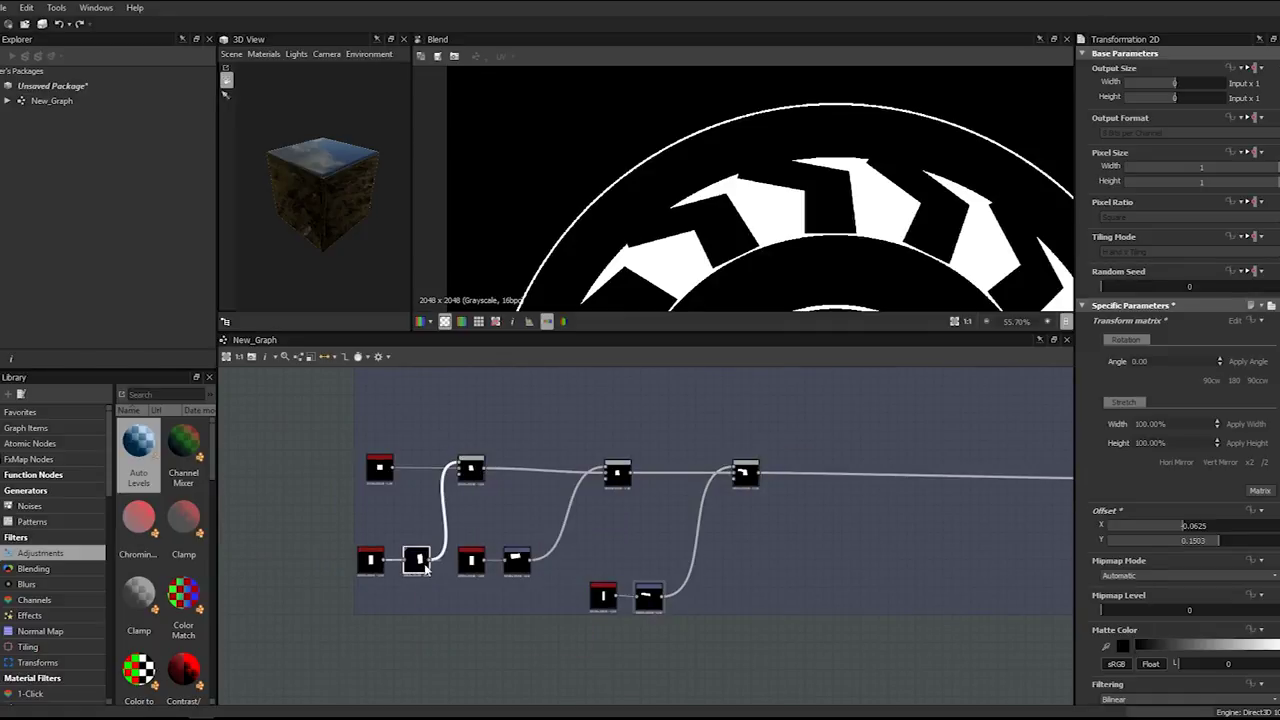
pyautogui.moveTo(772, 226)
pyautogui.mouseDown()
pyautogui.moveTo(786, 214)
pyautogui.moveTo(745, 228)
pyautogui.moveTo(761, 228)
pyautogui.mouseUp()
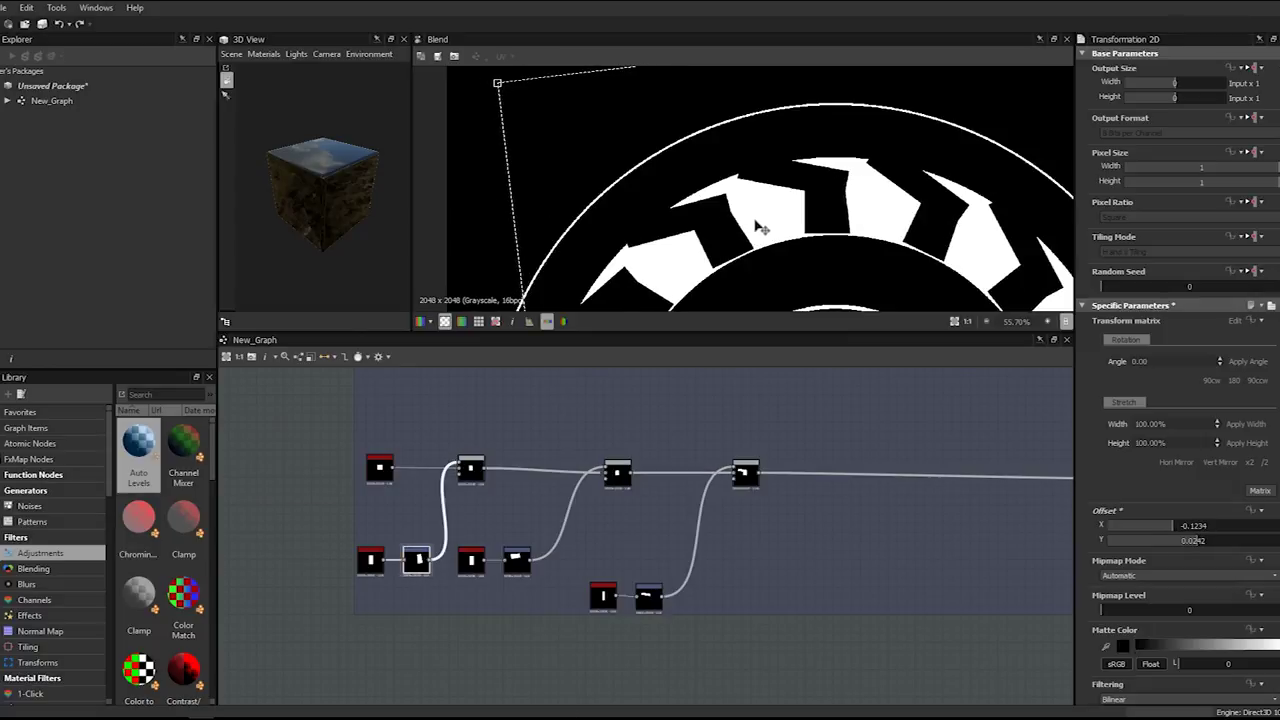
# - Move the thin bar's Transformation 2D farther outward, to an offset of about X -0.0533, Y 0.1677
pyautogui.click(649, 597)
pyautogui.scroll(3, 802, 138)
pyautogui.scroll(3, 845, 206)
pyautogui.moveTo(832, 196); pyautogui.dragTo(859, 241)
pyautogui.scroll(-2, 859, 241)
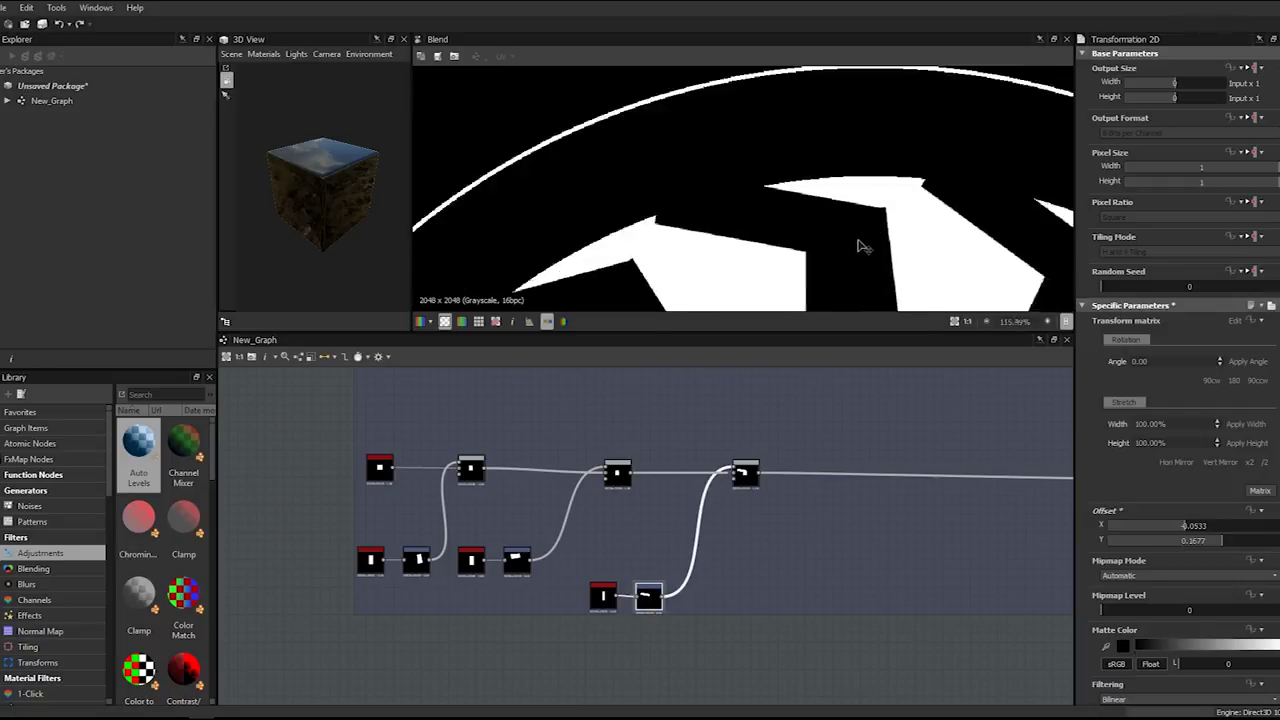
pyautogui.scroll(-2, 862, 246)
# - Set the thin bar Shape's X size to 0.2
pyautogui.click(605, 597)
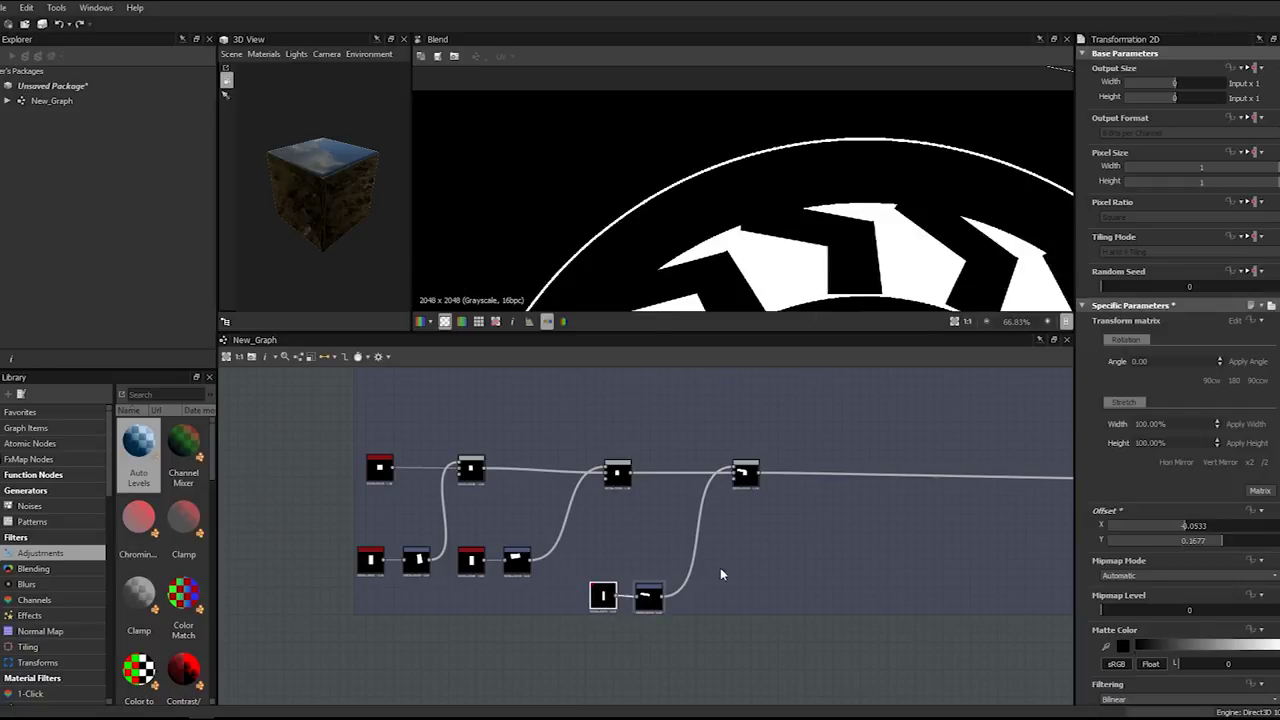
pyautogui.doubleClick(1188, 453)
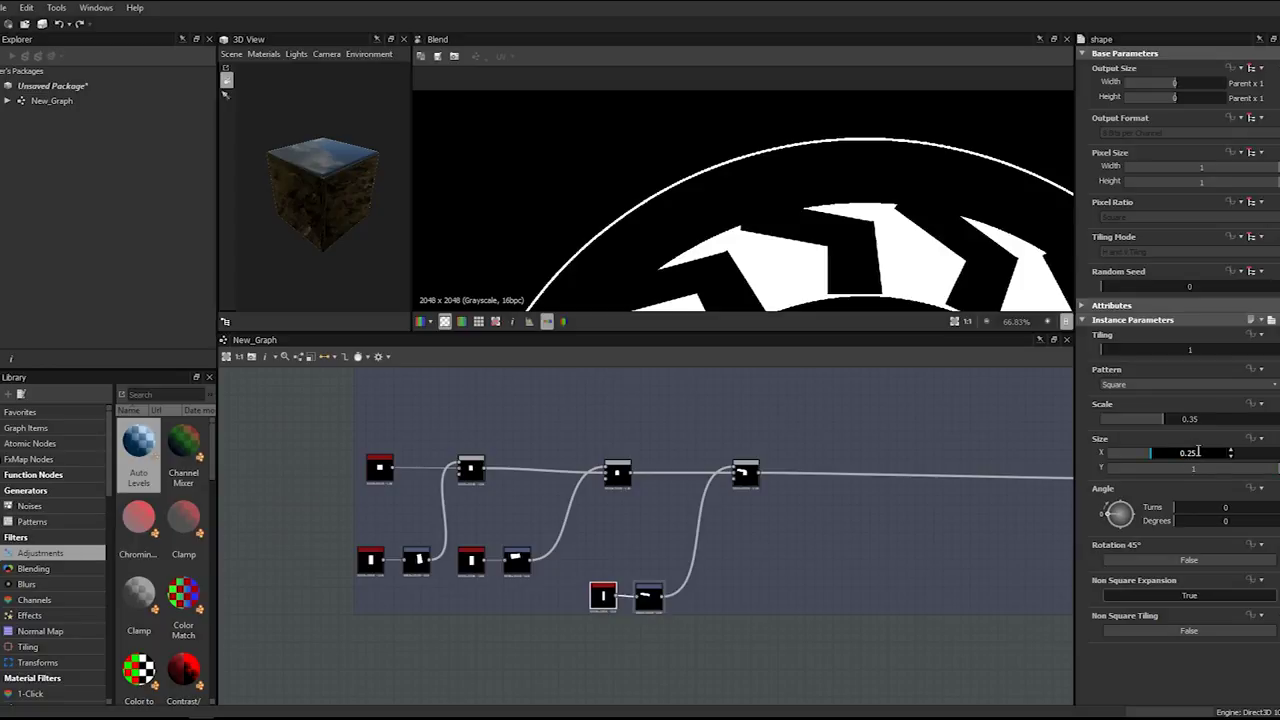
pyautogui.write('0.2')
pyautogui.press('Return')
pyautogui.click(746, 472)
# - Line up the narrowed thin bar with the tooth's outer edge at an offset of about X -0.0646, Y 0.1677
pyautogui.click(650, 594)
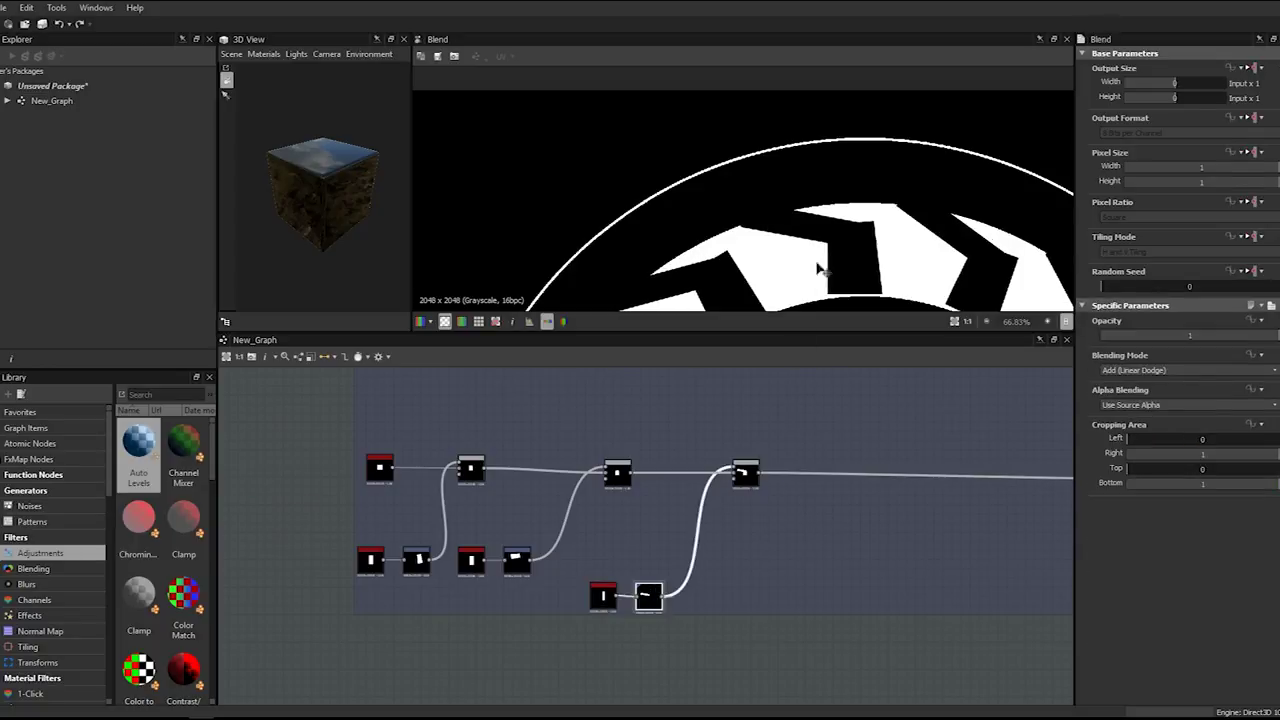
pyautogui.scroll(2, 829, 251)
pyautogui.moveTo(831, 235); pyautogui.dragTo(831, 232)
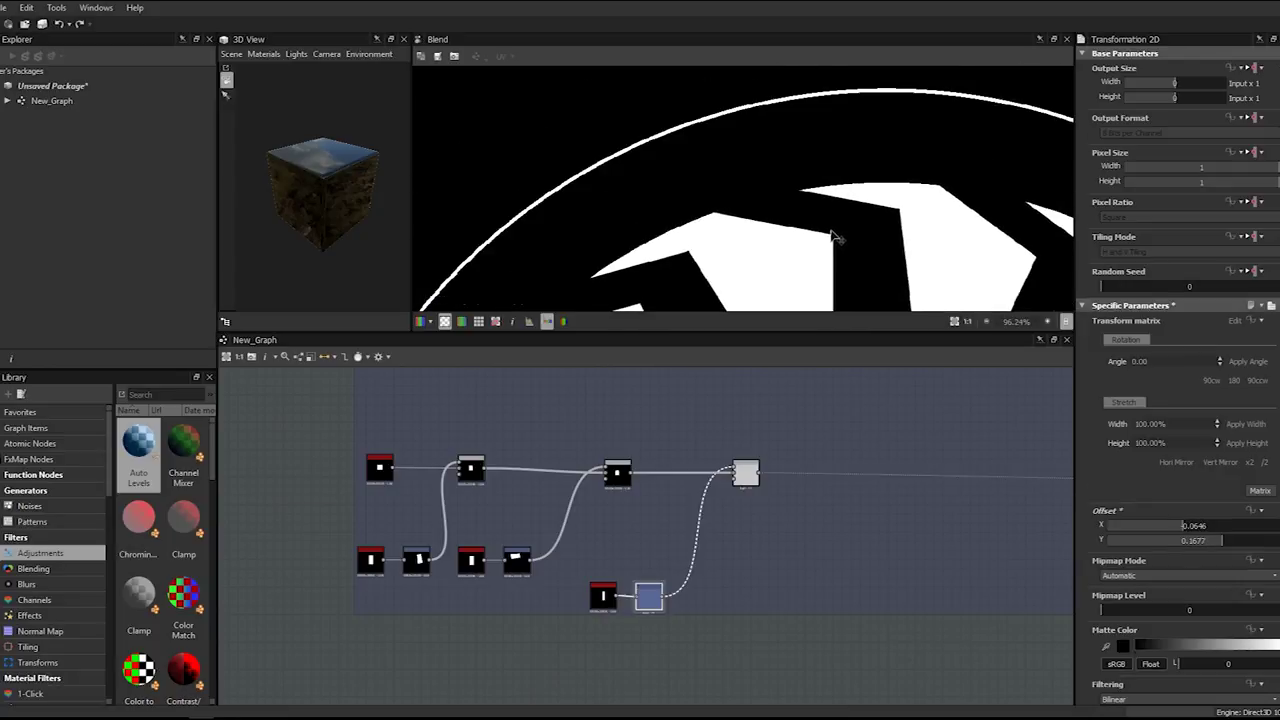
pyautogui.scroll(-3, 836, 240)
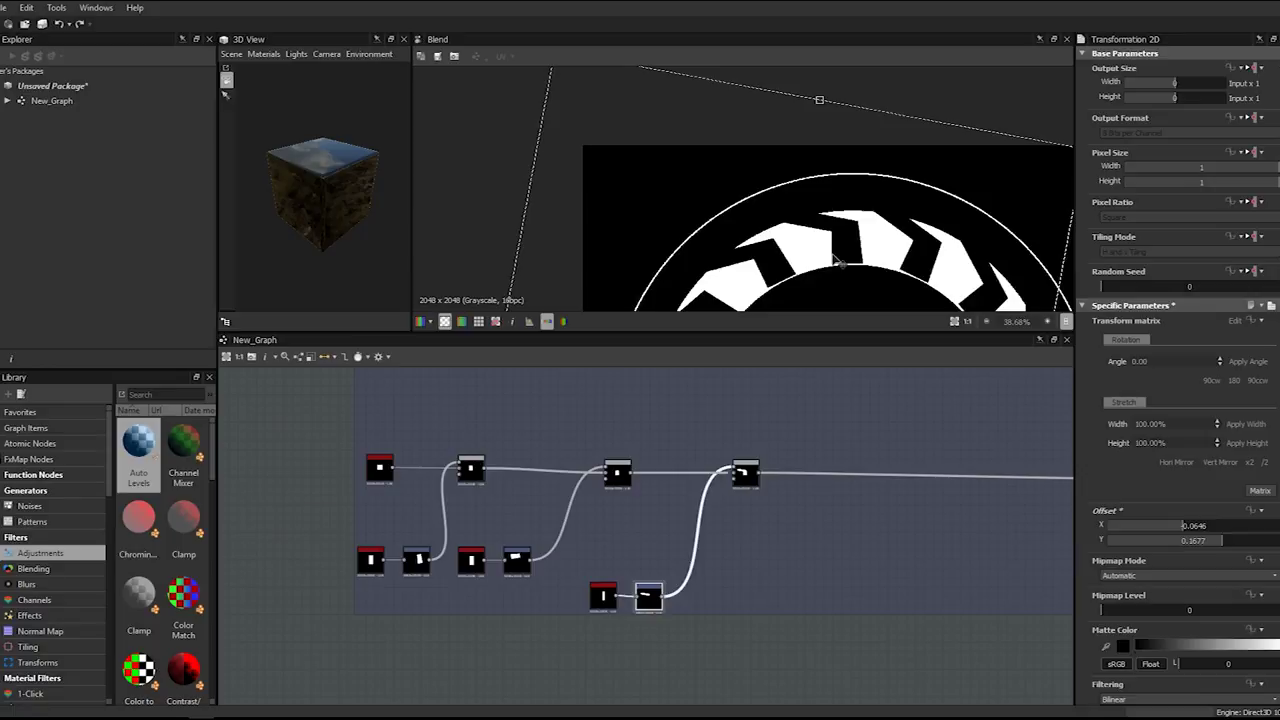
pyautogui.scroll(-4, 836, 259)
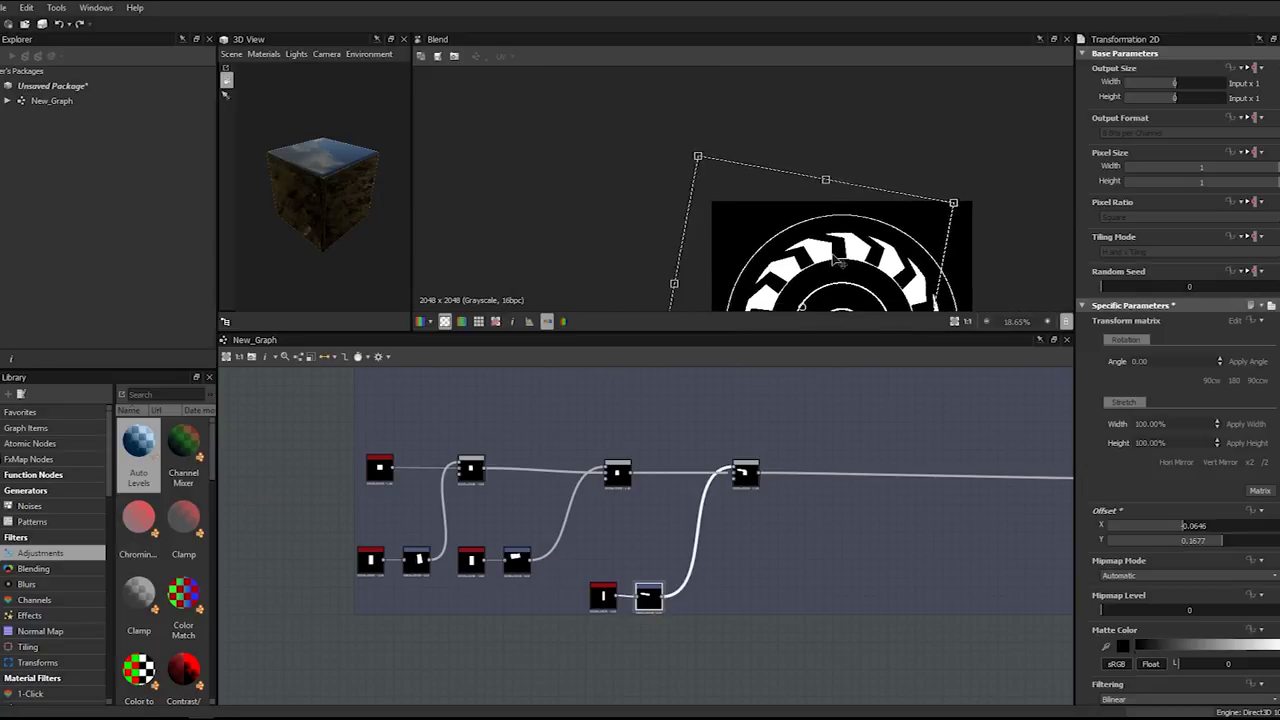
pyautogui.scroll(4, 834, 257)
pyautogui.scroll(3, 721, 125)
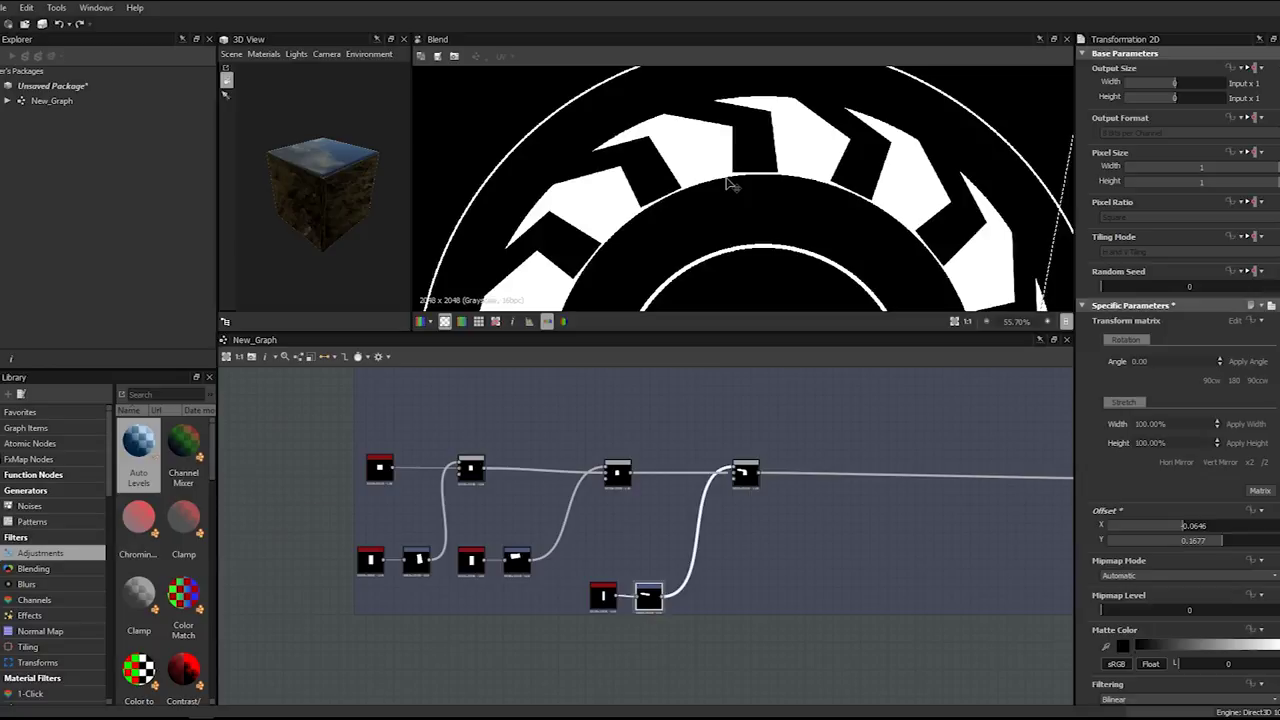
# - Set the X size of the tooth's base square Shape to 0.7
pyautogui.click(368, 561)
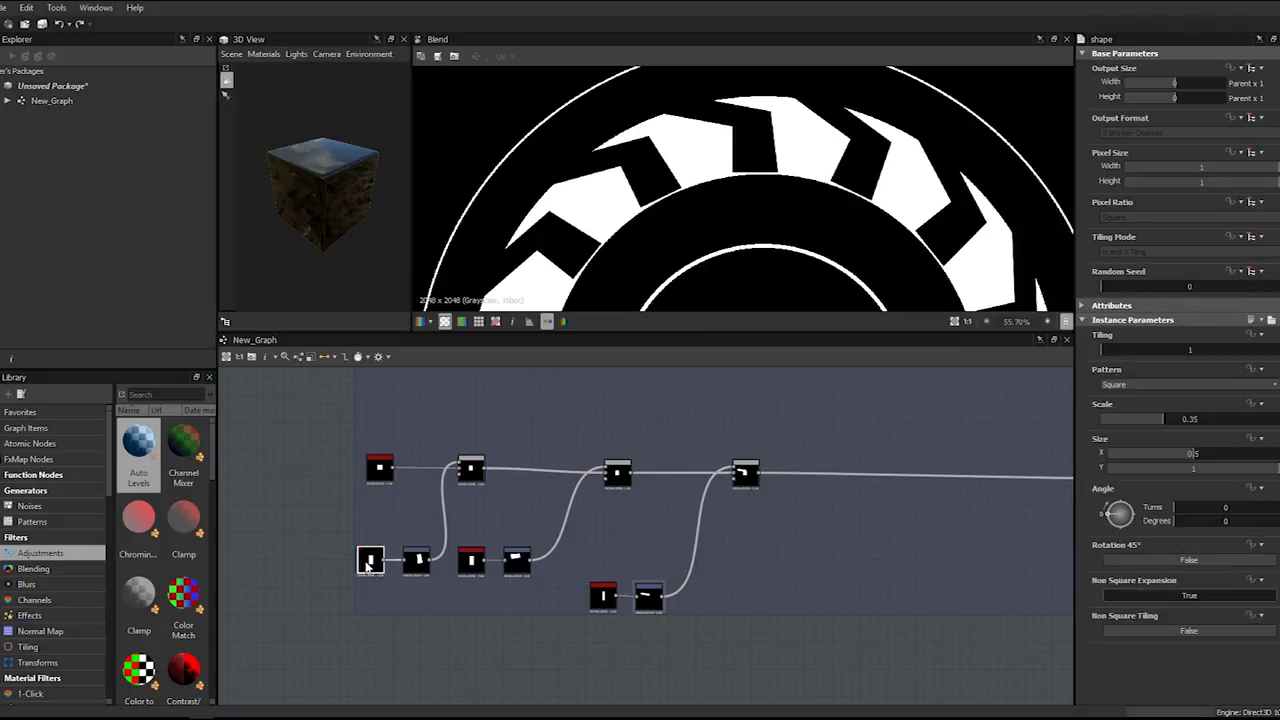
pyautogui.click(384, 479)
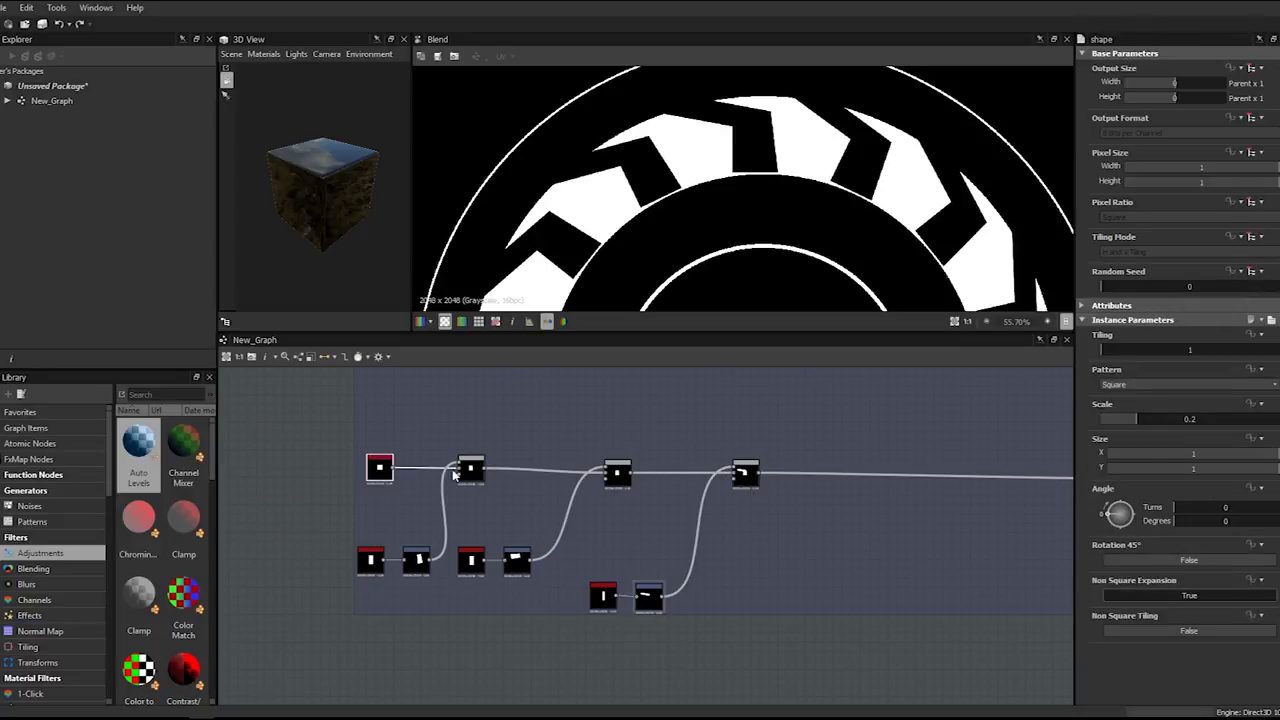
pyautogui.moveTo(1252, 456); pyautogui.dragTo(1234, 456)
pyautogui.click(1228, 456)
pyautogui.write('0.')
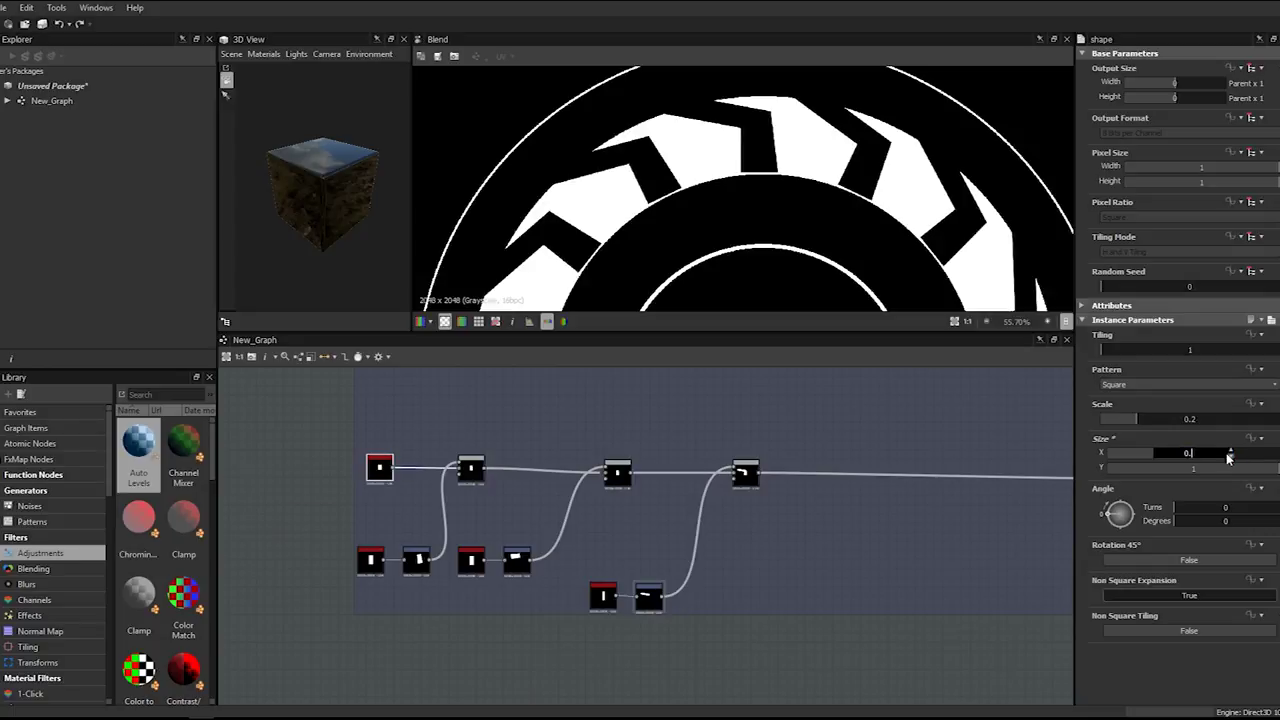
pyautogui.write('7')
pyautogui.press('Return')
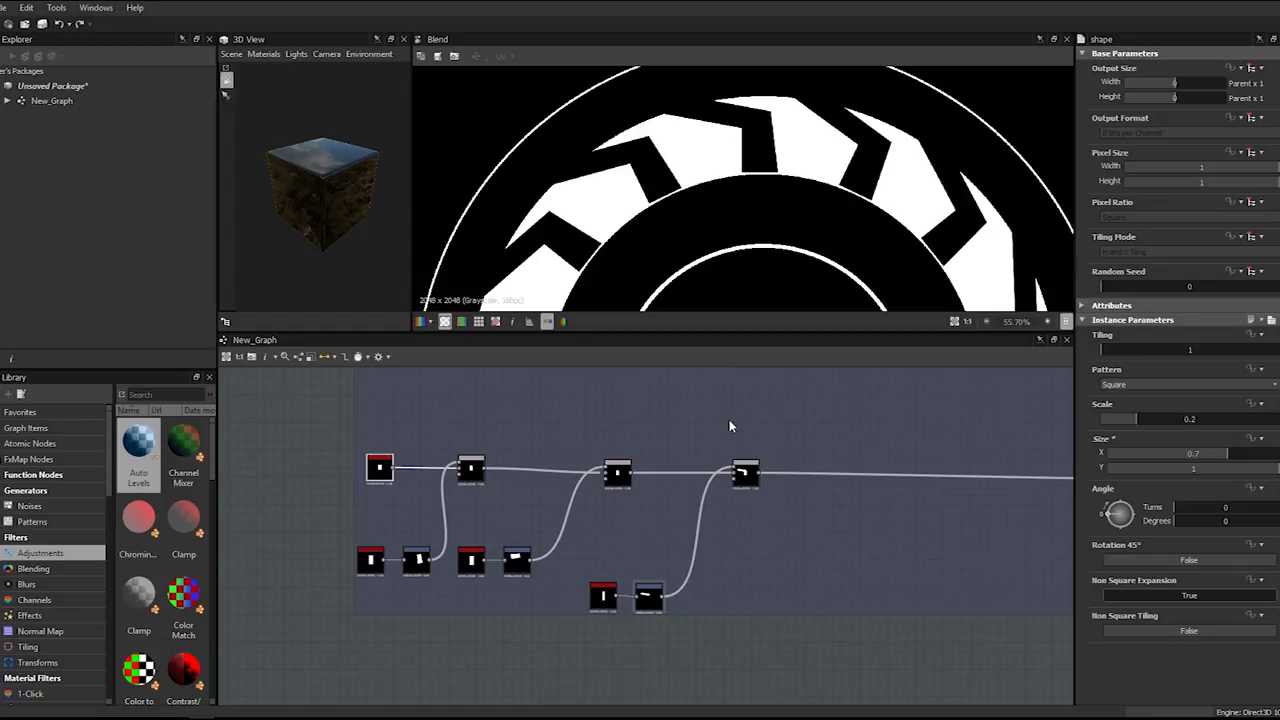
# - Duplicate the thin bar's Shape and Transformation 2D nodes and place the copies beside the originals in the Pattern frame
pyautogui.scroll(-1, 744, 468)
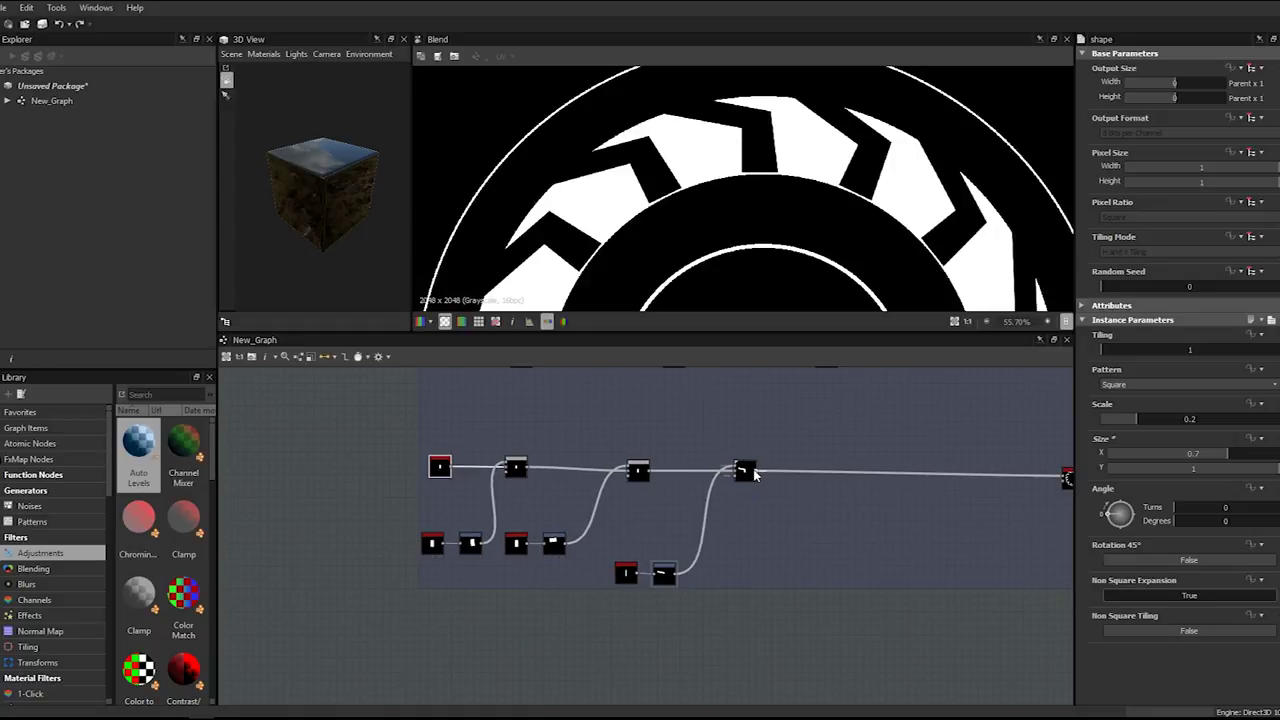
pyautogui.scroll(3, 803, 503)
pyautogui.moveTo(491, 594); pyautogui.dragTo(571, 651)
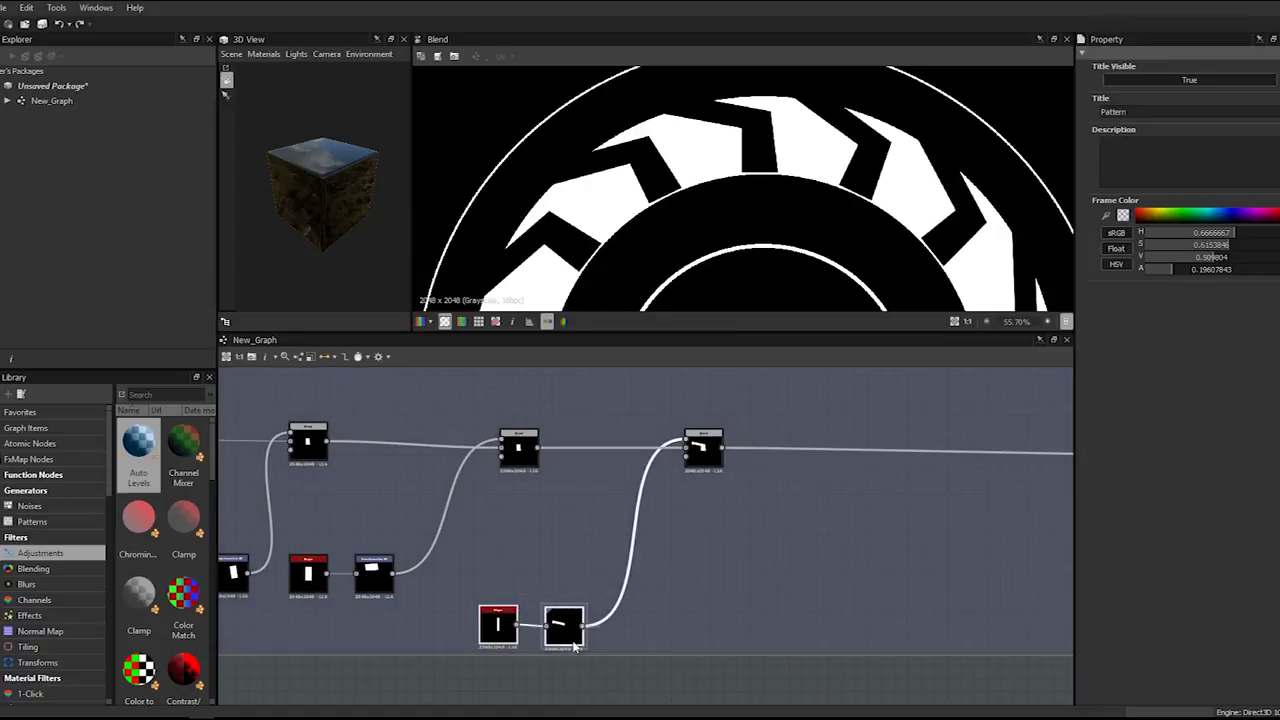
pyautogui.hotkey('ctrl', 'd')
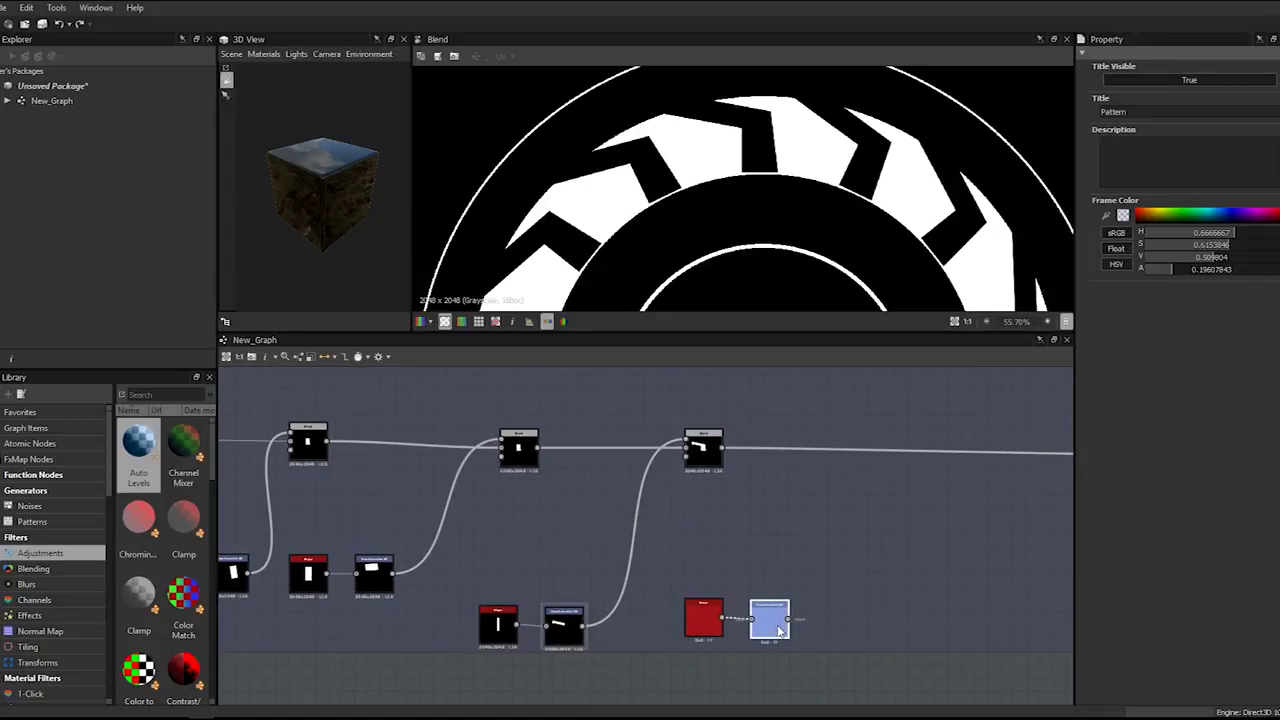
pyautogui.click(781, 628)
# - Insert an Add (Linear Dodge) Blend after the tooth's last Blend and feed the duplicated Transformation 2D into it
pyautogui.click(935, 451)
pyautogui.press('space')
pyautogui.write('ble')
pyautogui.press('Return')
pyautogui.click(1140, 370)
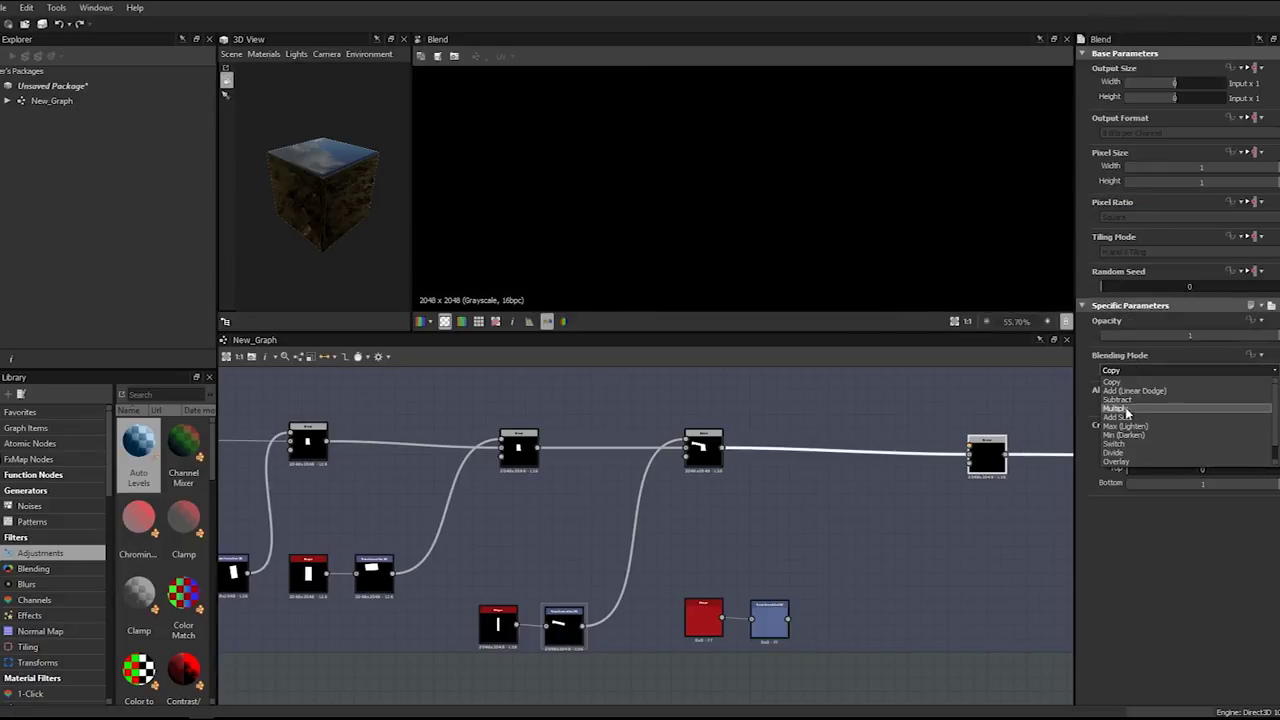
pyautogui.click(1133, 391)
pyautogui.moveTo(788, 619); pyautogui.dragTo(969, 447)
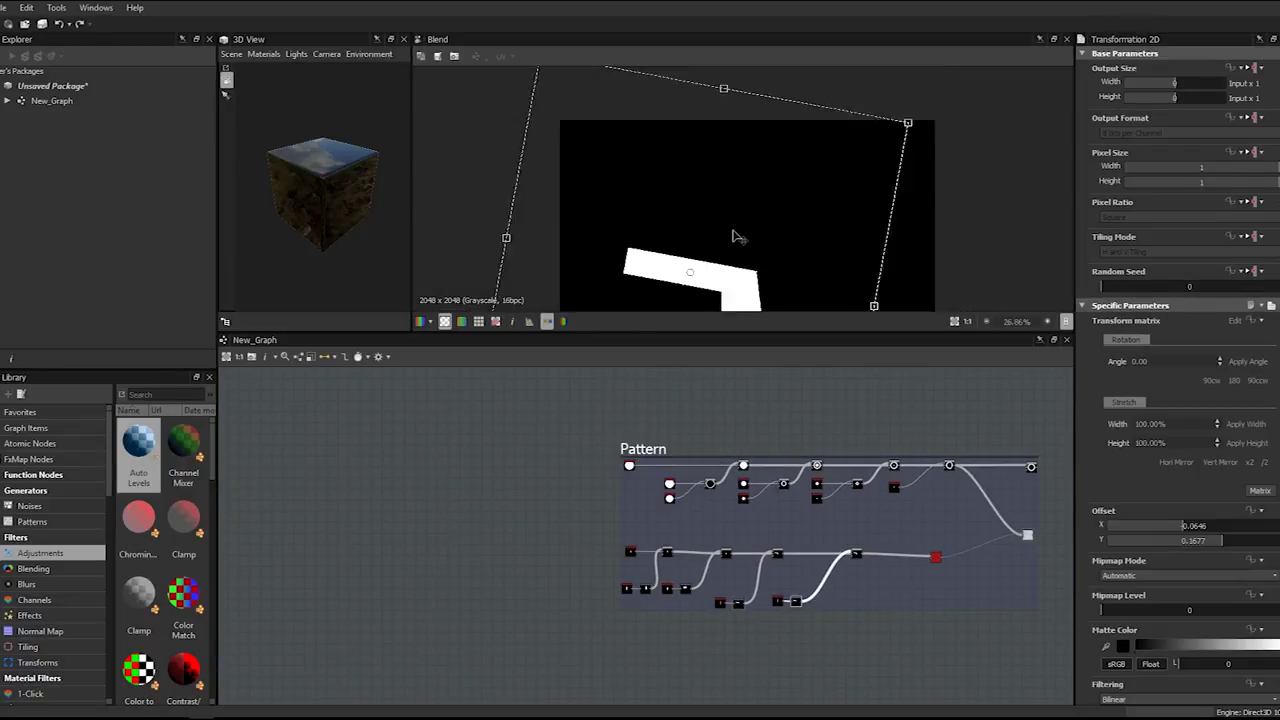
# - Rotate and move the duplicated bar's Transformation 2D while previewing the full ring, to an offset of about X 0.0787, Y 0.0404
pyautogui.scroll(-4, 735, 237)
pyautogui.moveTo(1040, 541); pyautogui.dragTo(1006, 583, button='middle')
pyautogui.click(761, 643)
pyautogui.moveTo(752, 648); pyautogui.dragTo(747, 649, button='middle')
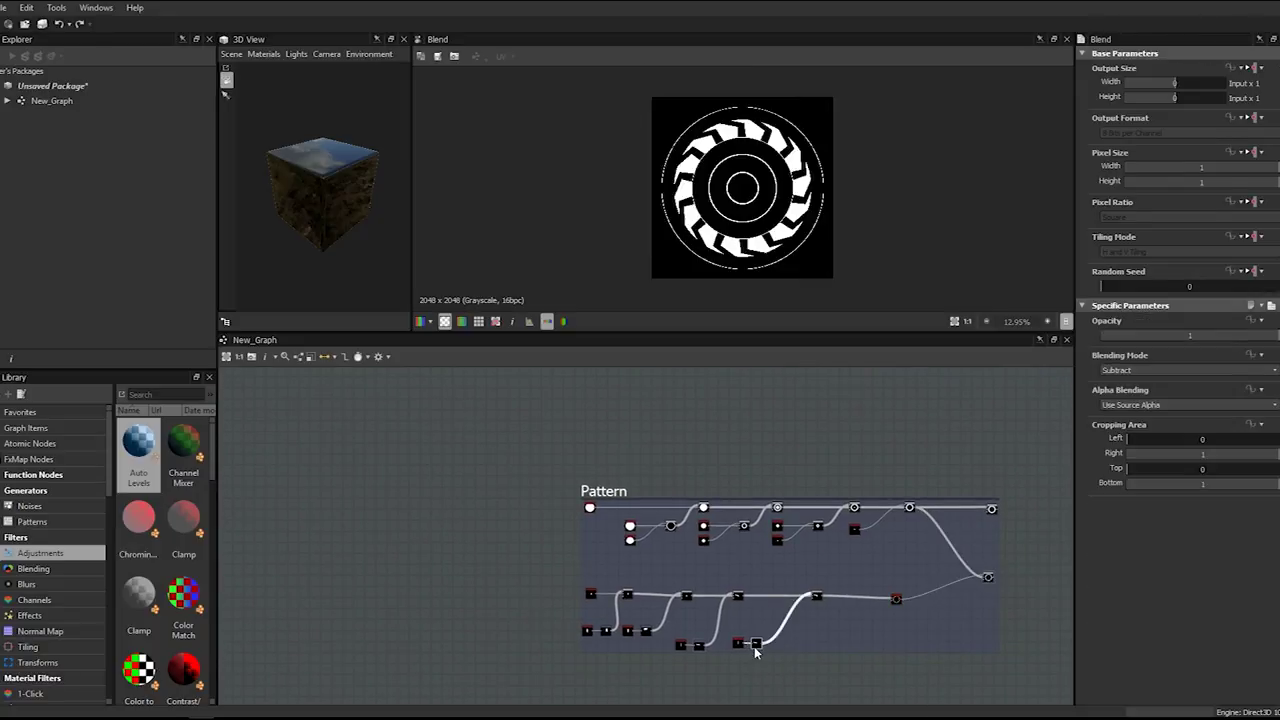
pyautogui.doubleClick(756, 645)
pyautogui.scroll(3, 797, 118)
pyautogui.moveTo(785, 143); pyautogui.dragTo(776, 152)
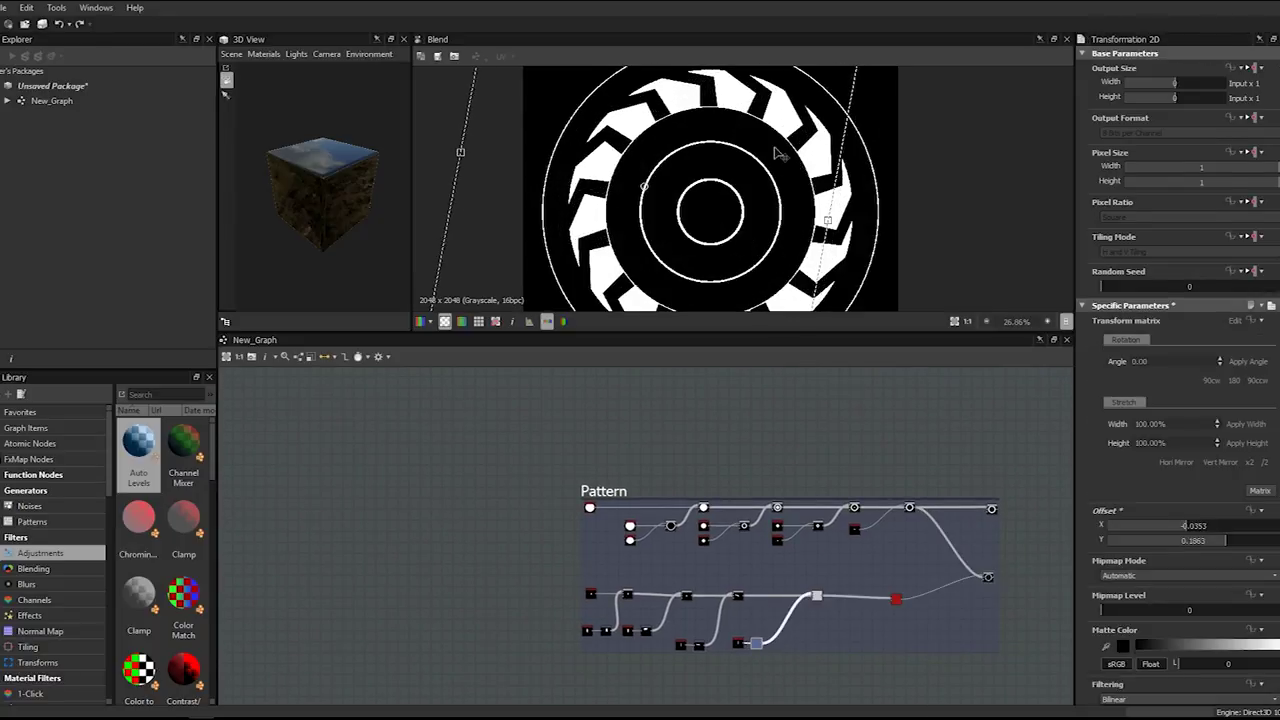
pyautogui.moveTo(882, 226); pyautogui.dragTo(819, 167)
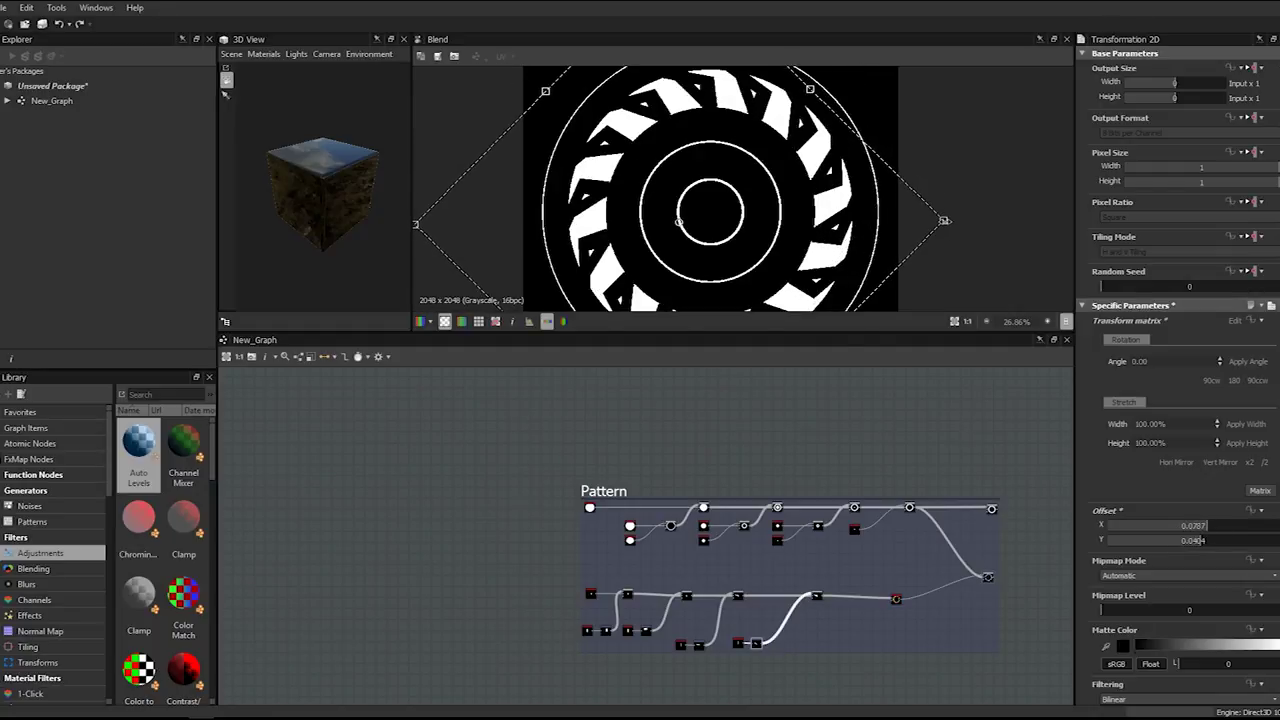
# - Set the duplicated bar Shape's Y size to 0.5
pyautogui.scroll(6, 749, 674)
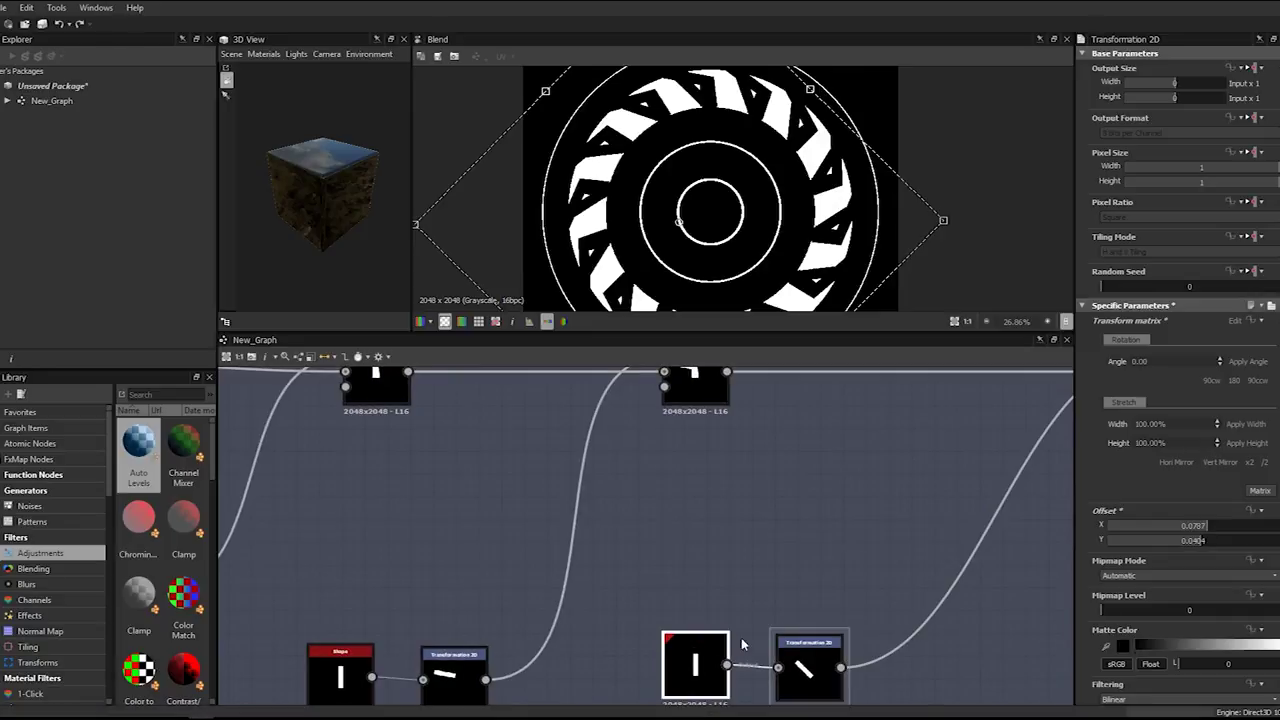
pyautogui.click(726, 646)
pyautogui.click(1203, 470)
pyautogui.write('0.5')
pyautogui.press('Return')
# - Try X sizes of 0.5 and 0.35 on the shortened duplicate Shape
pyautogui.doubleClick(1202, 455)
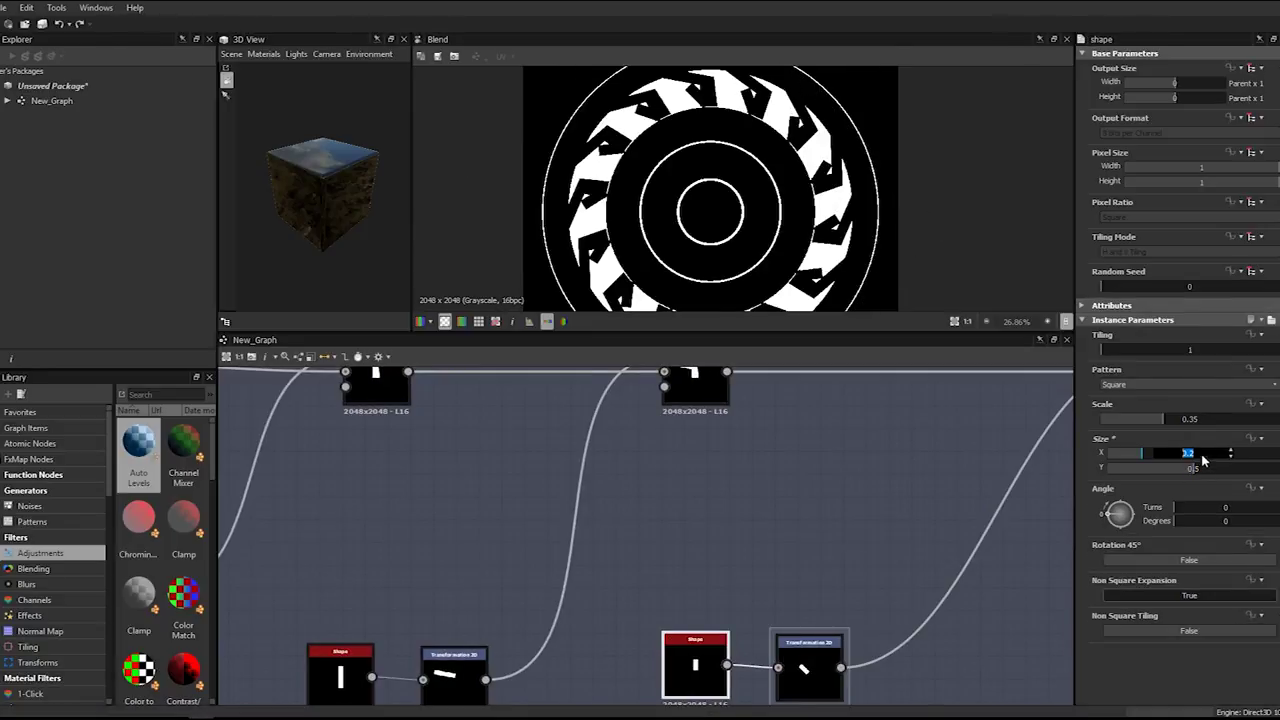
pyautogui.write('0.5')
pyautogui.press('Return')
pyautogui.doubleClick(1202, 455)
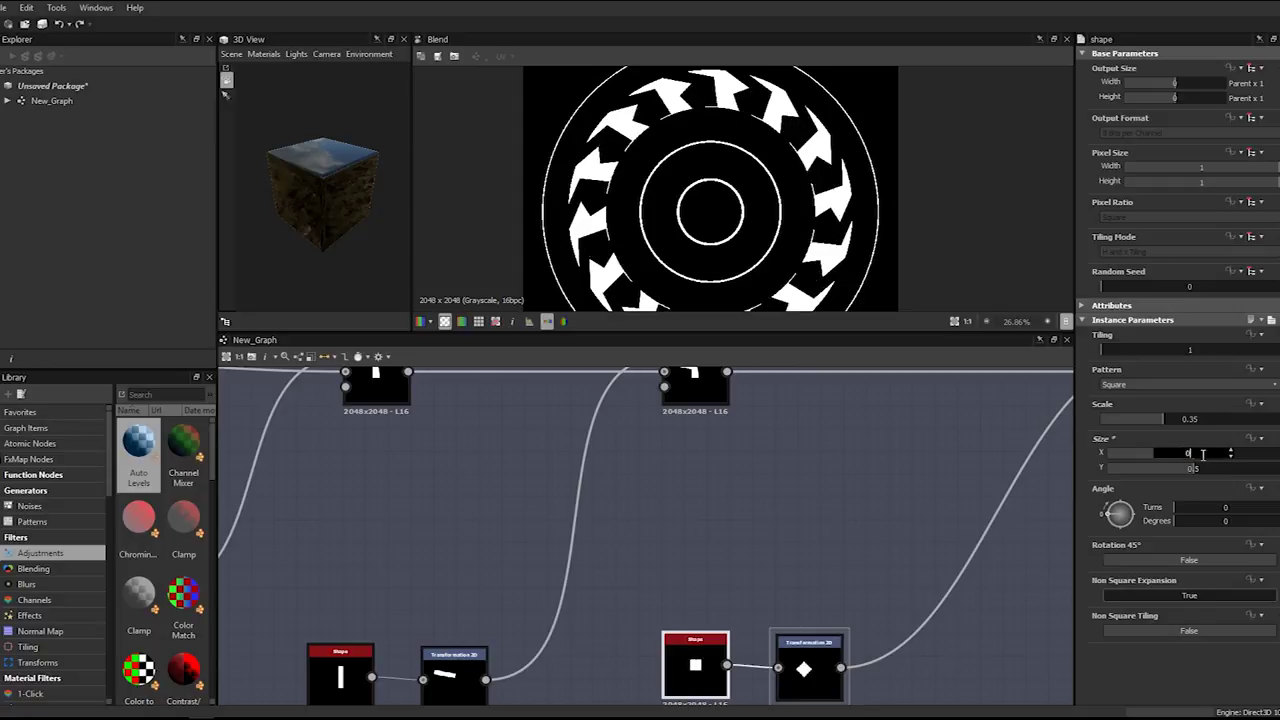
pyautogui.press('Return')
pyautogui.scroll(-3, 990, 456)
pyautogui.moveTo(984, 456); pyautogui.dragTo(723, 462, button='middle')
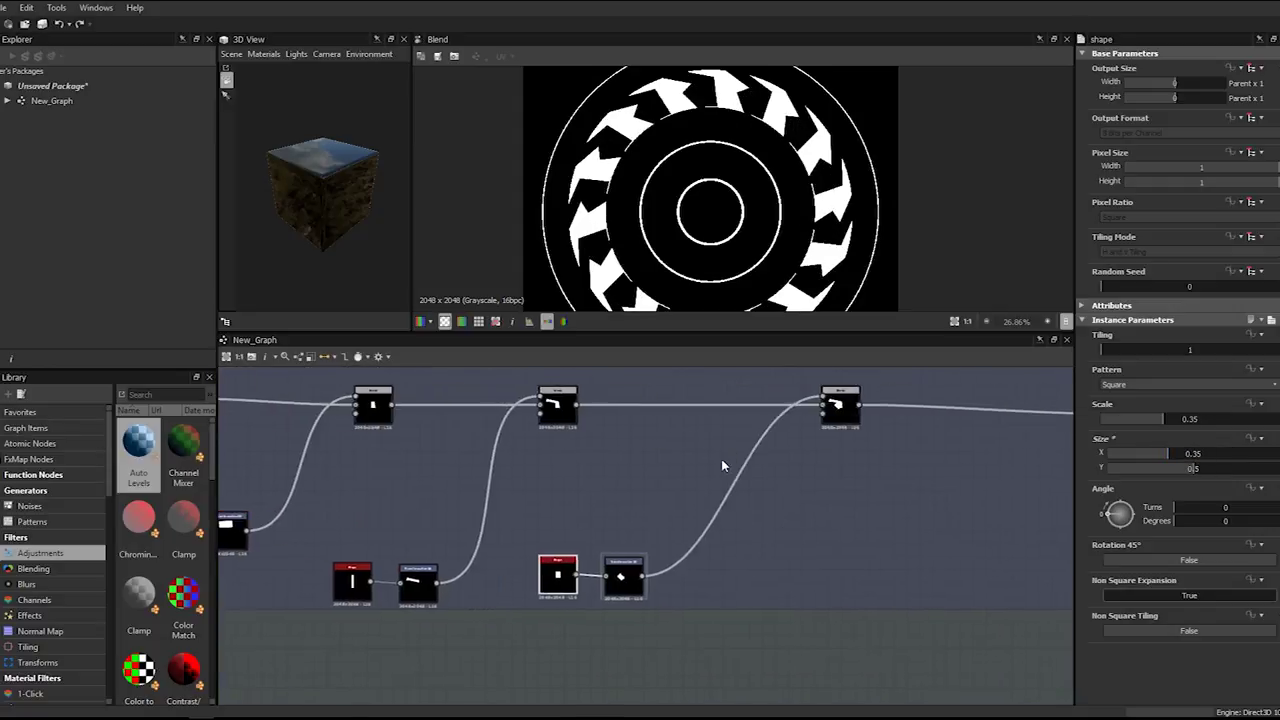
# - Set the shortened duplicate Shape's X size to 0.3
pyautogui.doubleClick(1207, 455)
pyautogui.write('0.2')
pyautogui.press('Return')
pyautogui.doubleClick(1207, 454)
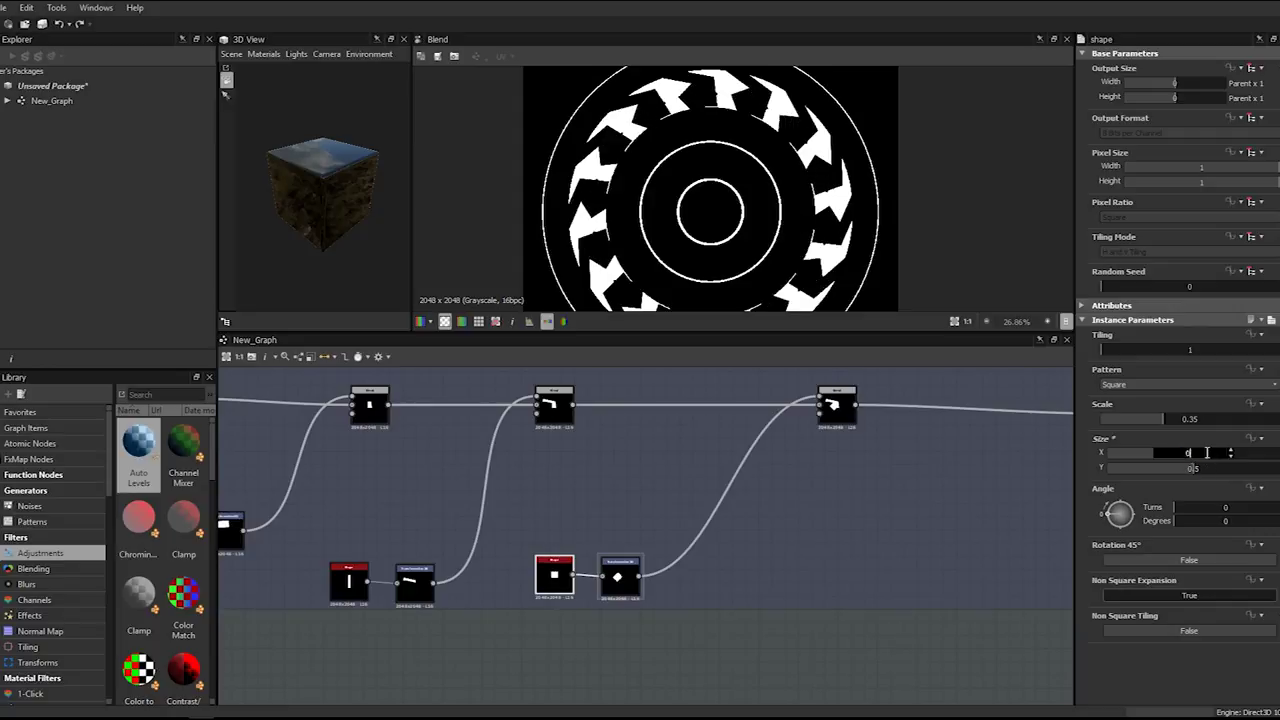
pyautogui.press('Return')
# - Rotate and shift the small rectangle's Transformation 2D to fill the tooth's inner corner, at an offset of about X 0.043, Y 0.025
pyautogui.scroll(-2, 800, 526)
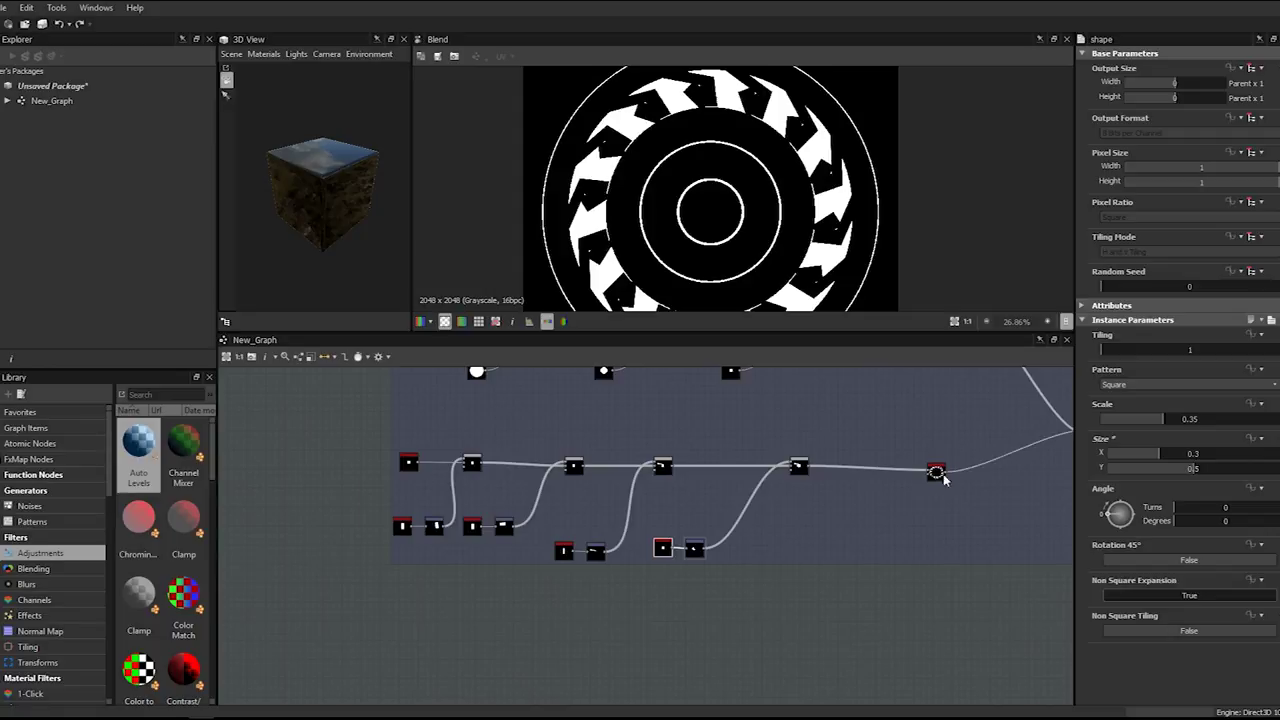
pyautogui.moveTo(950, 475); pyautogui.dragTo(573, 542, button='middle')
pyautogui.click(456, 605)
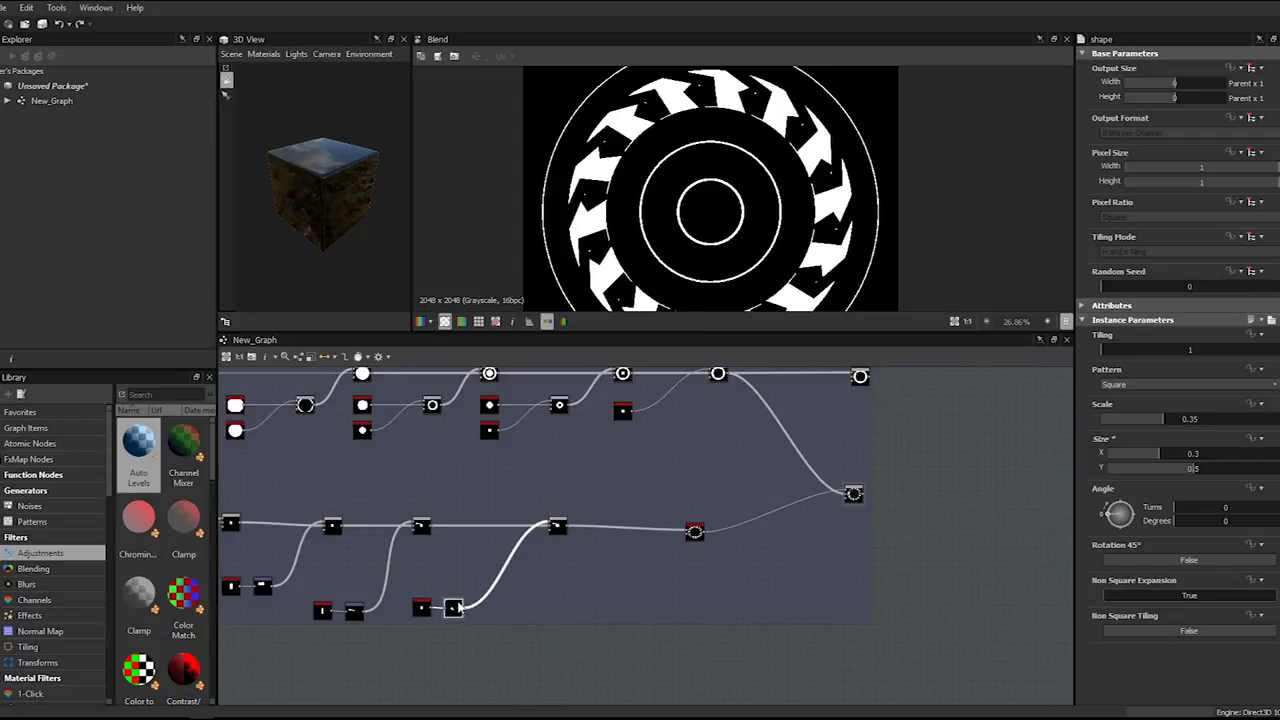
pyautogui.moveTo(735, 143); pyautogui.dragTo(763, 278, button='middle')
pyautogui.moveTo(866, 173); pyautogui.dragTo(752, 249)
pyautogui.scroll(2, 754, 278)
pyautogui.moveTo(857, 127); pyautogui.dragTo(759, 210)
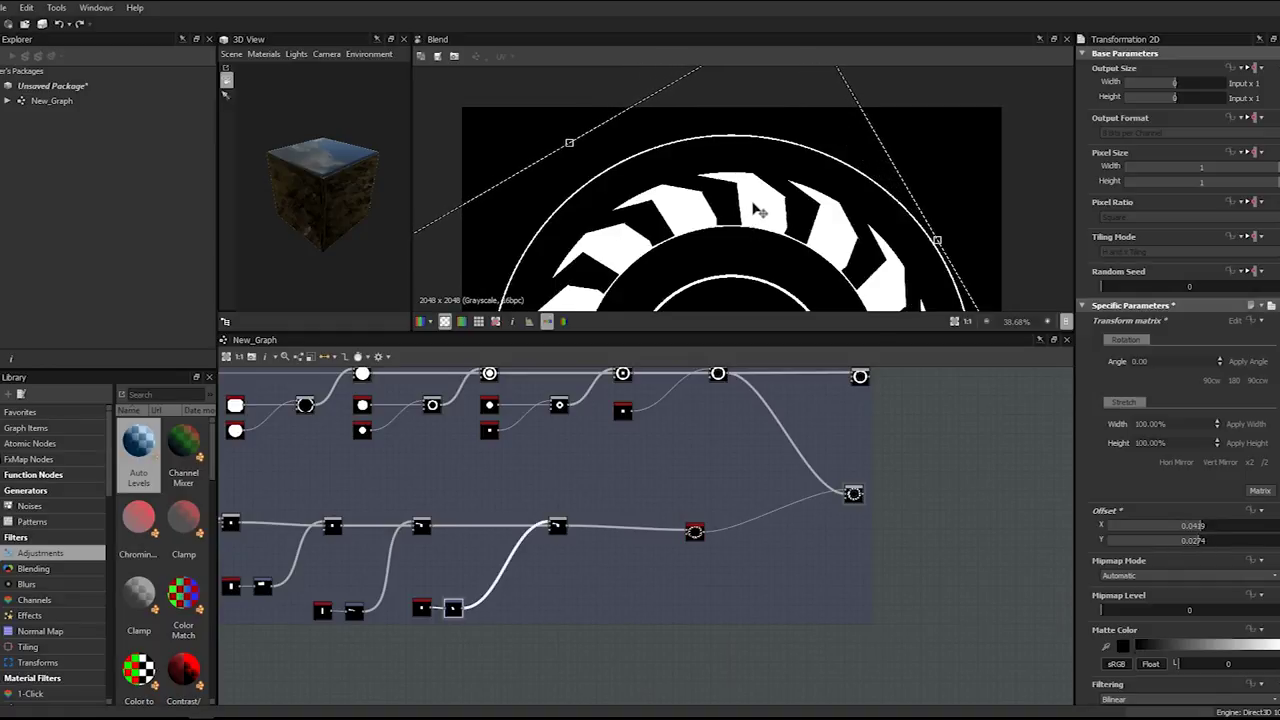
pyautogui.scroll(3, 776, 183)
pyautogui.moveTo(965, 102); pyautogui.dragTo(990, 124)
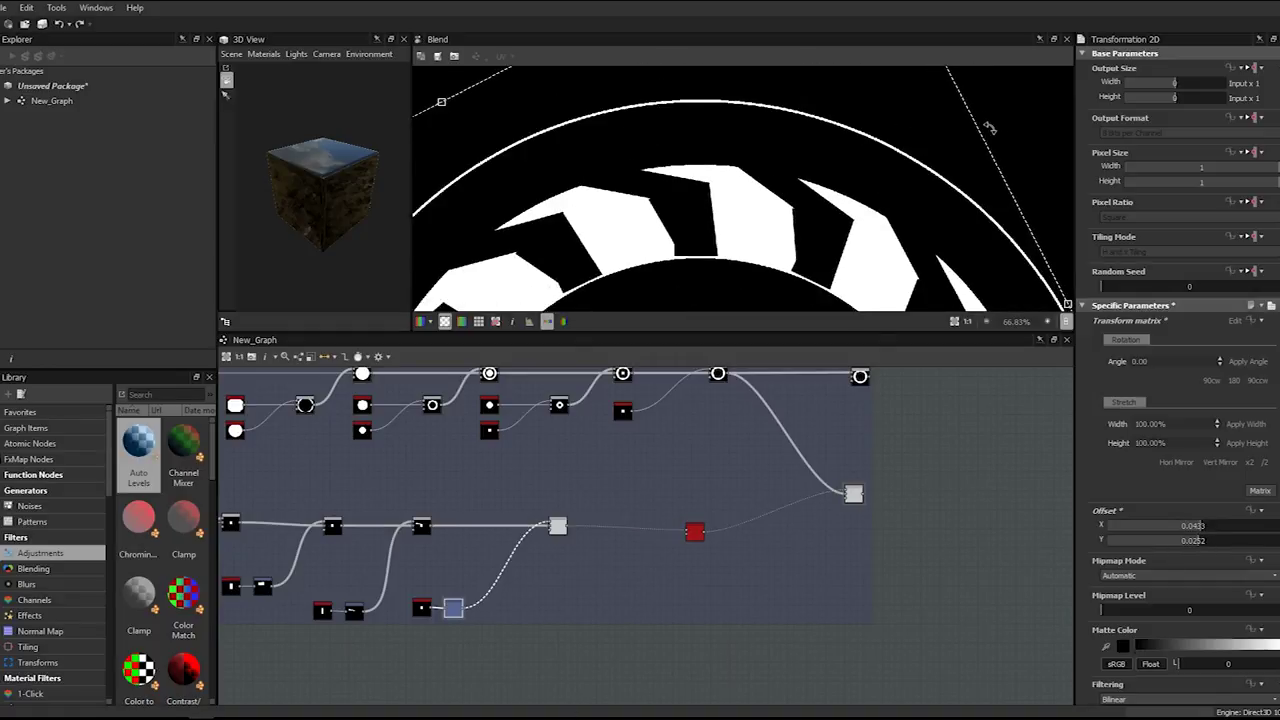
# - Fine-tune the small rectangle's Transformation 2D against the tooth edges, to an offset of about X 0.053, Y 0.027
pyautogui.scroll(2, 591, 246)
pyautogui.scroll(2, 748, 217)
pyautogui.moveTo(745, 219); pyautogui.dragTo(738, 234)
pyautogui.scroll(3, 738, 234)
pyautogui.scroll(3, 737, 234)
pyautogui.scroll(4, 909, 209)
pyautogui.moveTo(930, 206); pyautogui.dragTo(937, 200)
pyautogui.scroll(-6, 937, 200)
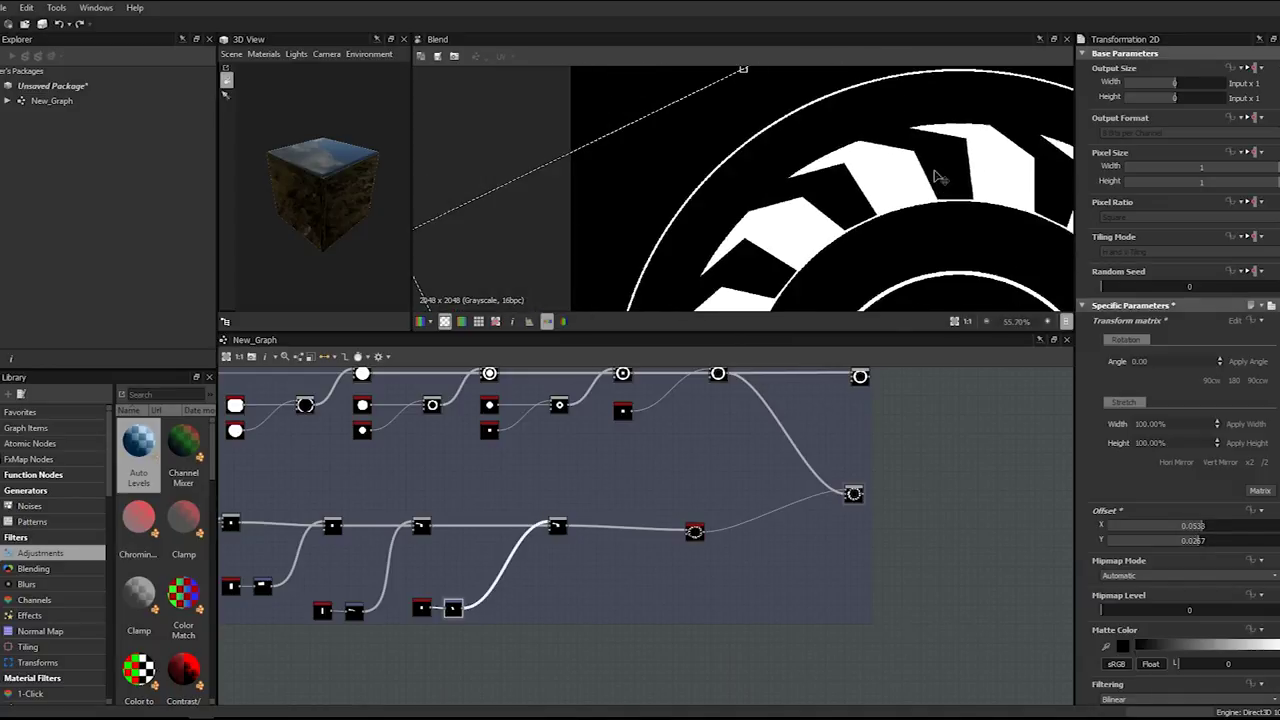
# - Examine the tooth edges up close and the complete ring for gaps and clean outlines
pyautogui.scroll(4, 934, 171)
pyautogui.scroll(-6, 983, 166)
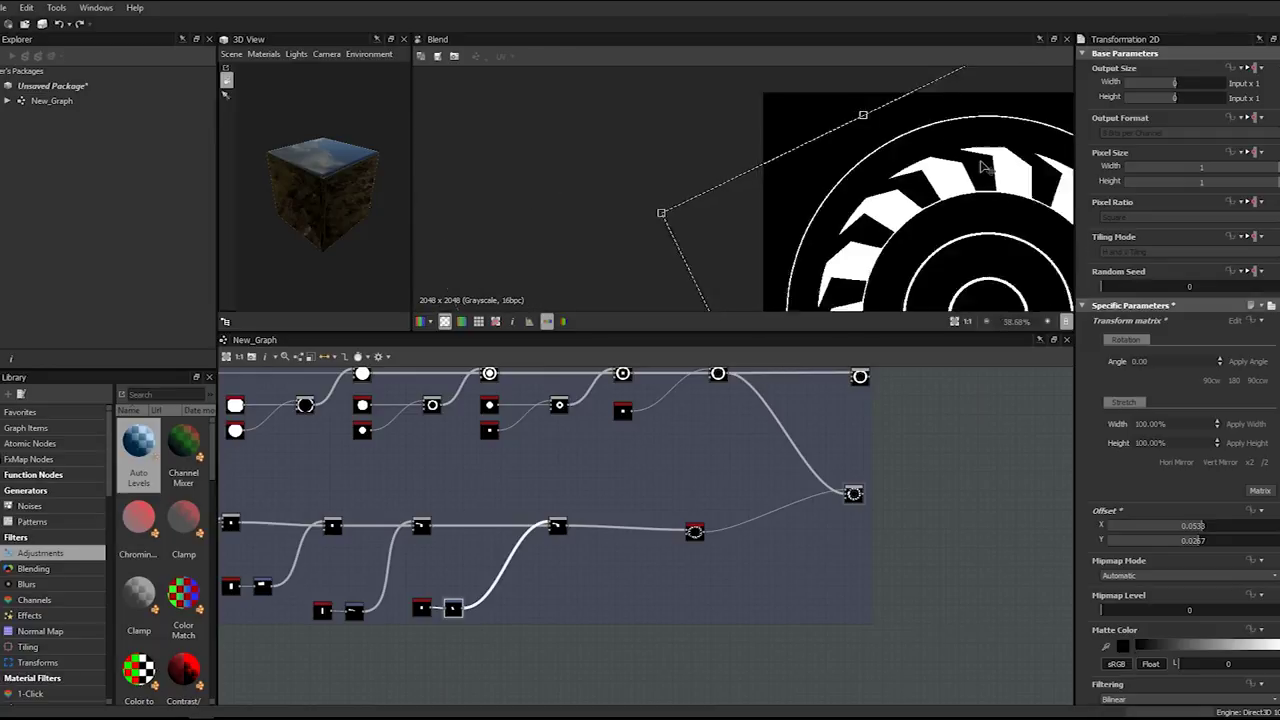
pyautogui.scroll(3, 985, 167)
pyautogui.scroll(3, 786, 180)
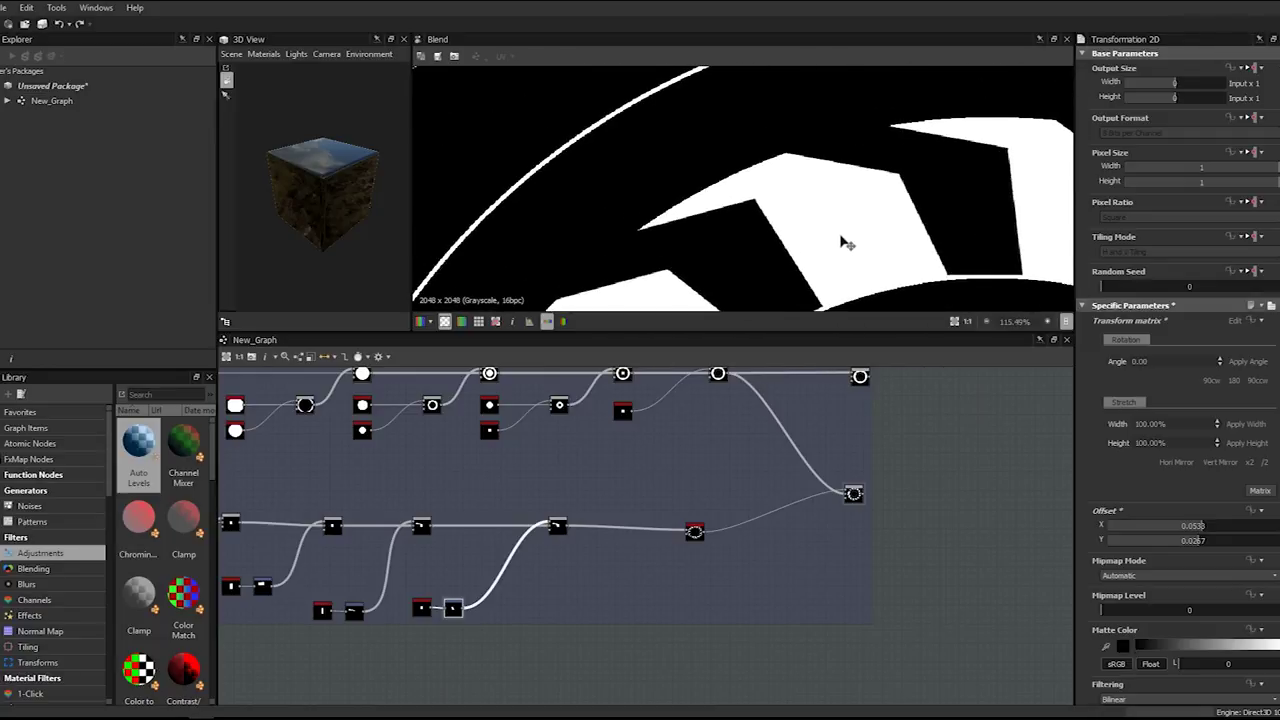
pyautogui.scroll(-5, 843, 243)
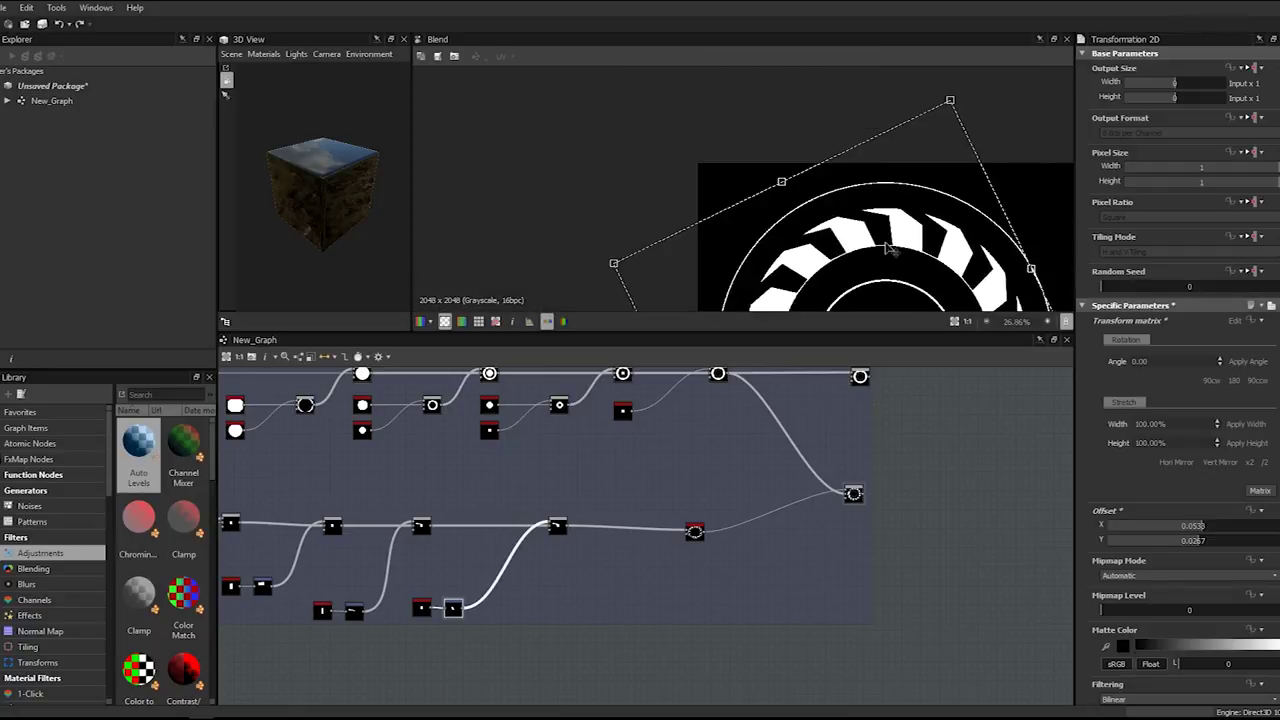
pyautogui.scroll(-4, 886, 249)
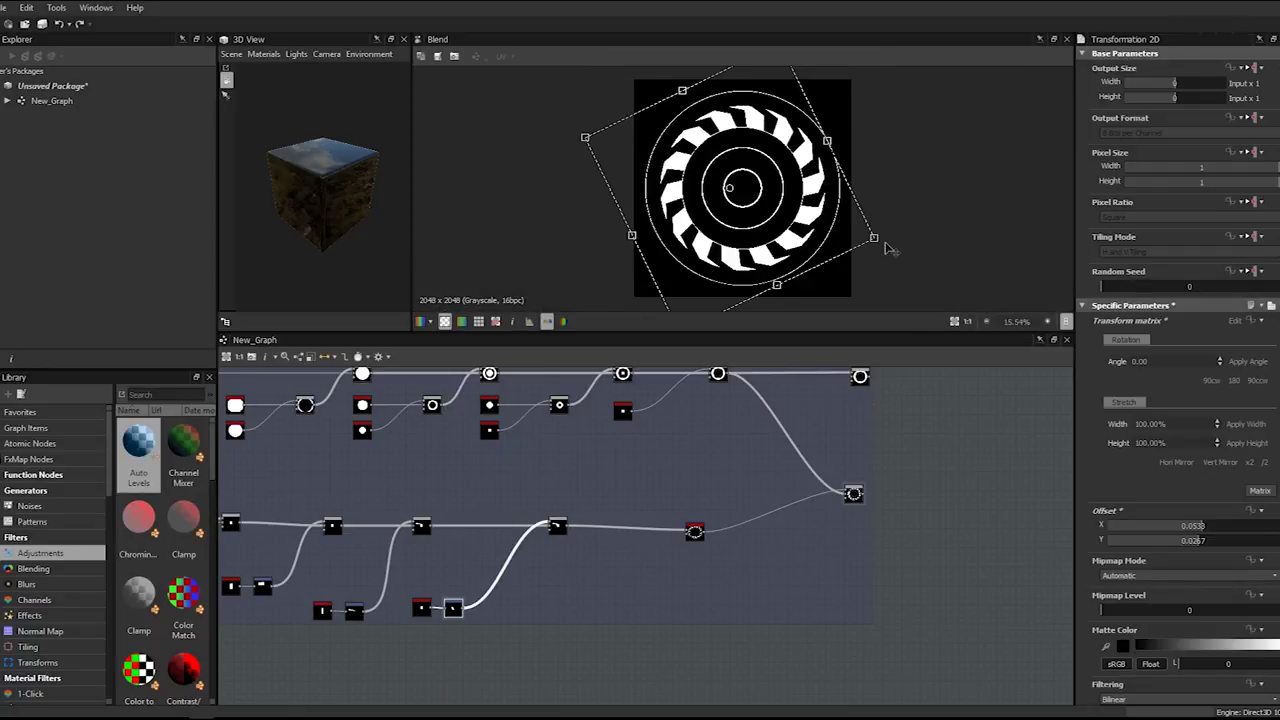
pyautogui.scroll(7, 798, 156)
pyautogui.moveTo(715, 145); pyautogui.dragTo(722, 207, button='middle')
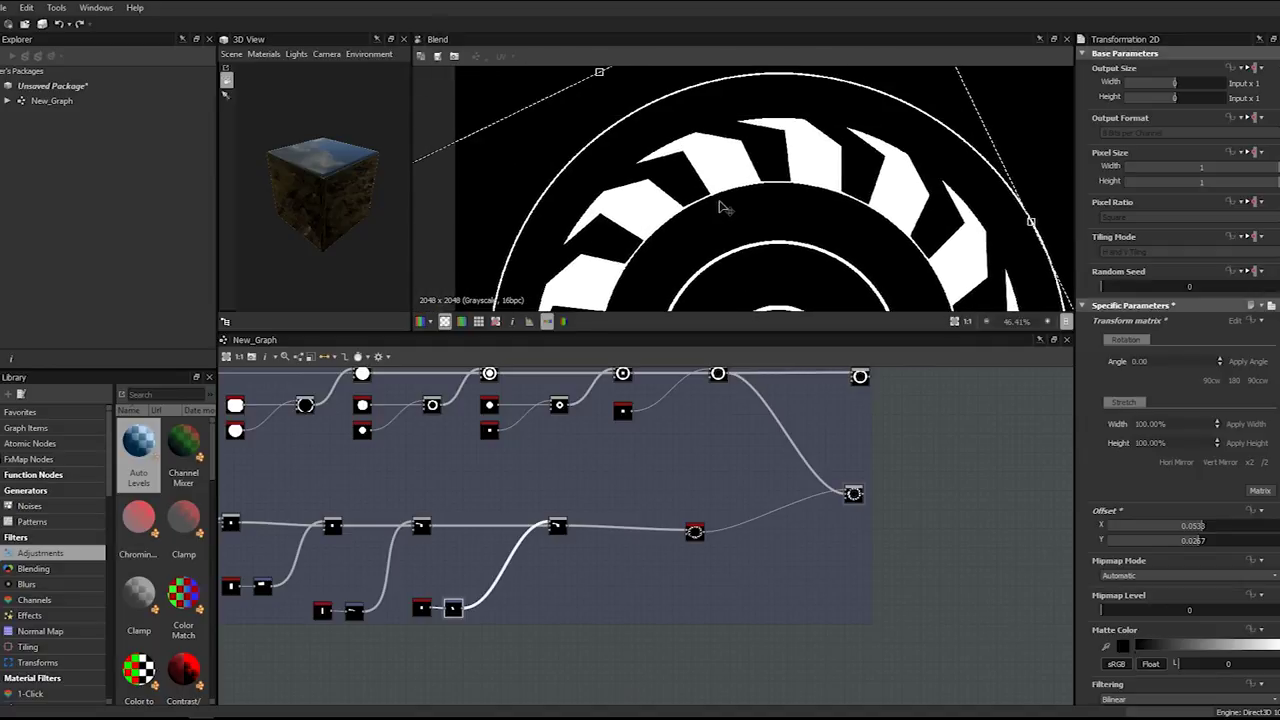
# - Compare the tooth shape with the hooked carvings in the New_Graph_basecolor.png reference in Photos
pyautogui.moveTo(0, 210); pyautogui.dragTo(308, 140)
pyautogui.scroll(1, 332, 203)
pyautogui.scroll(-1, 332, 203)
pyautogui.keyDown('ctrl'); pyautogui.scroll(5, 299, 228); pyautogui.keyUp('ctrl')
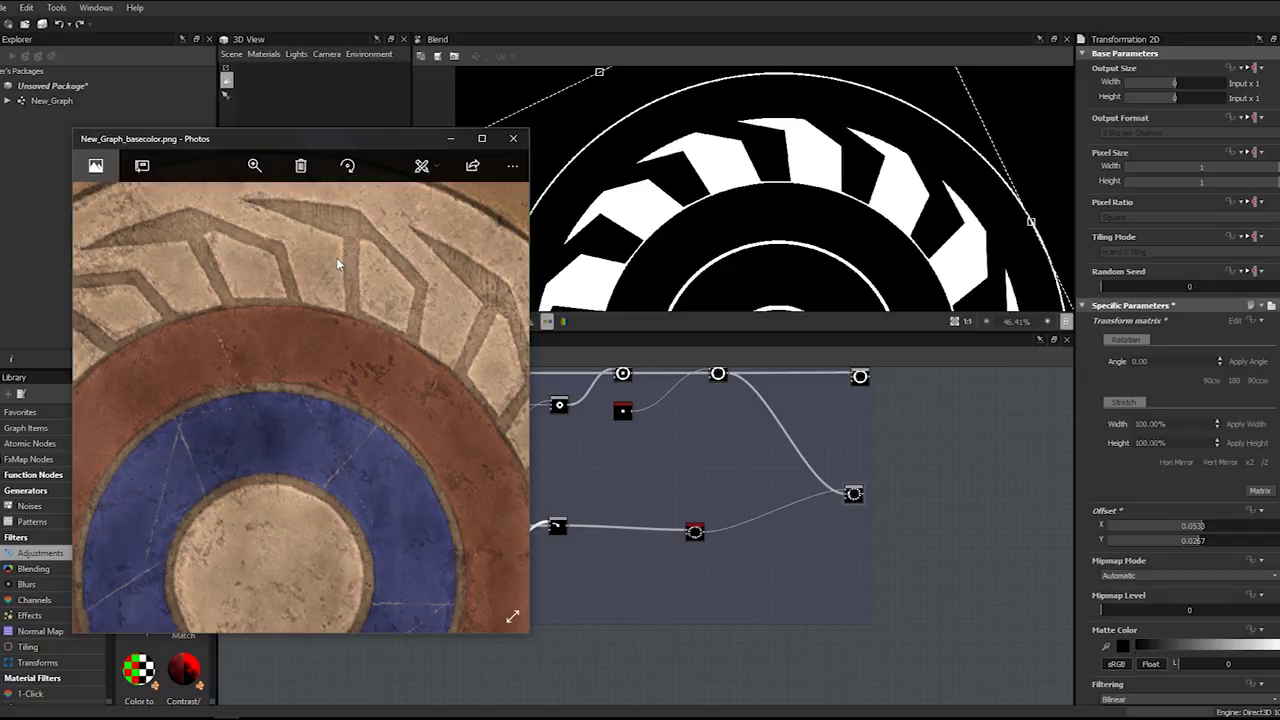
pyautogui.moveTo(291, 141); pyautogui.dragTo(0, 150)
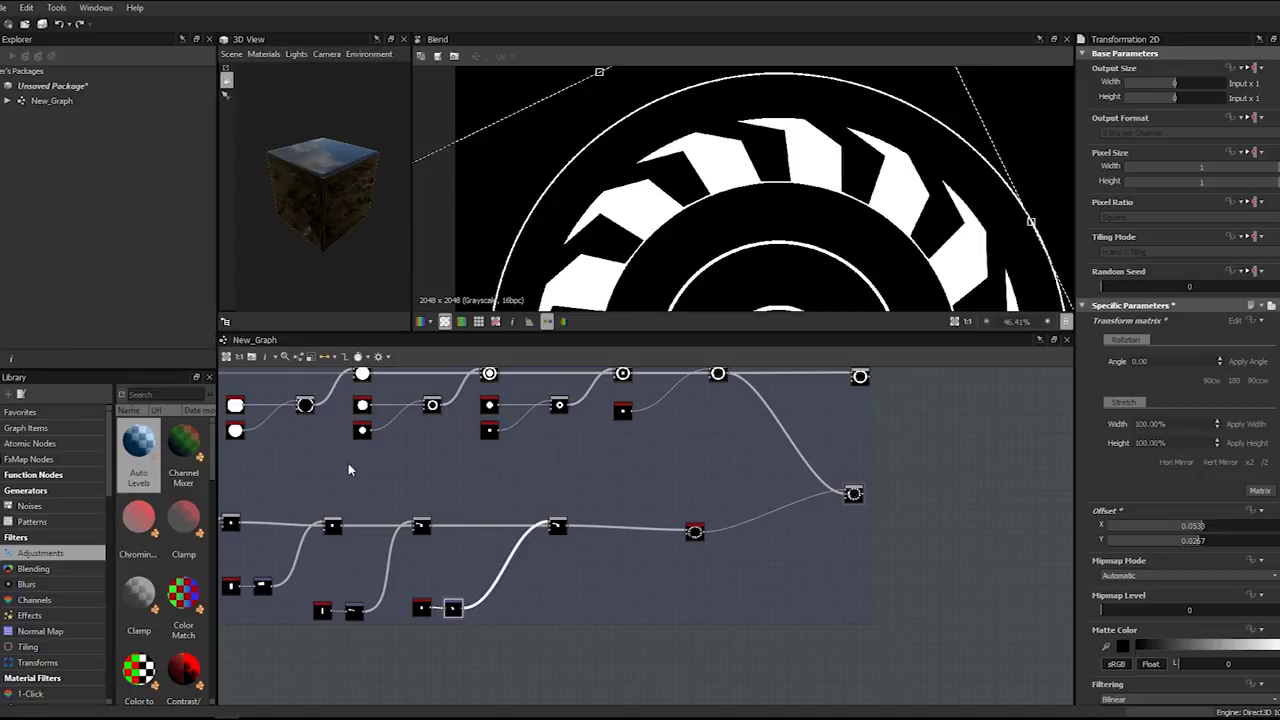
# - Inspect the tooth ring's Splatter Circular settings and check the carved outlines in the reference image again
pyautogui.scroll(-2, 608, 477)
pyautogui.scroll(5, 698, 497)
pyautogui.click(530, 493)
pyautogui.click(530, 488)
pyautogui.scroll(-3, 797, 486)
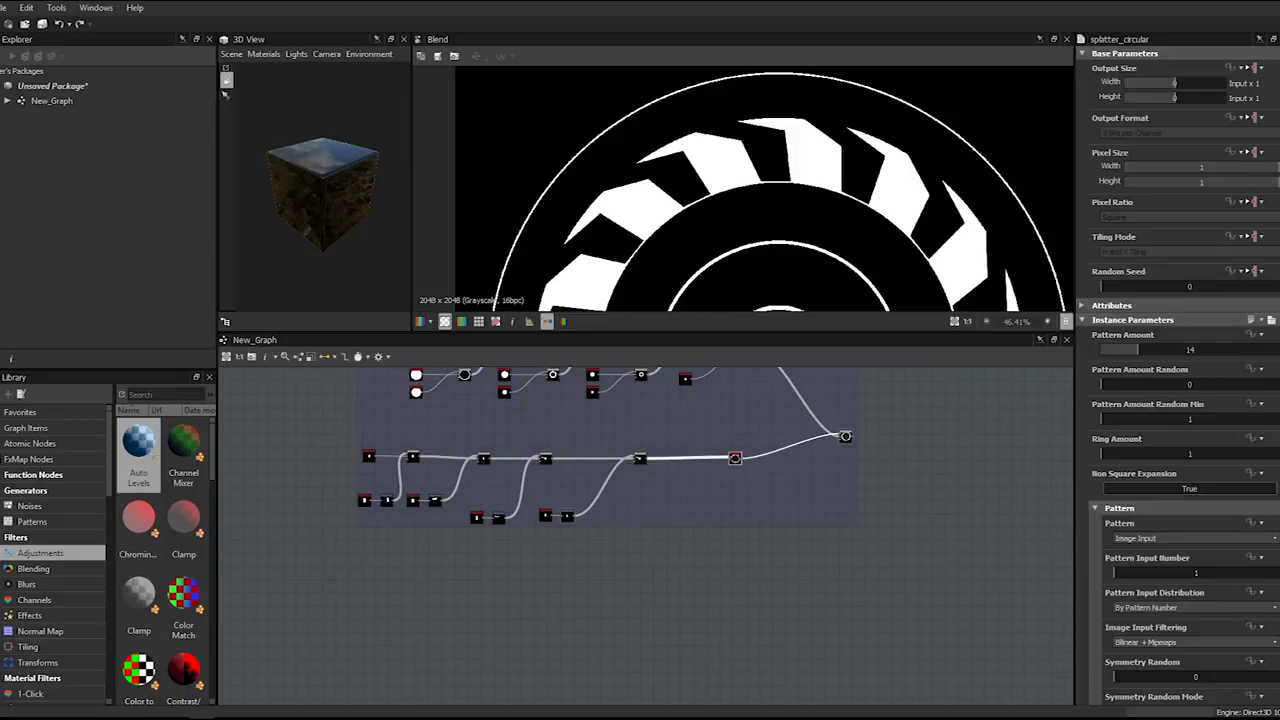
pyautogui.click(227, 718)
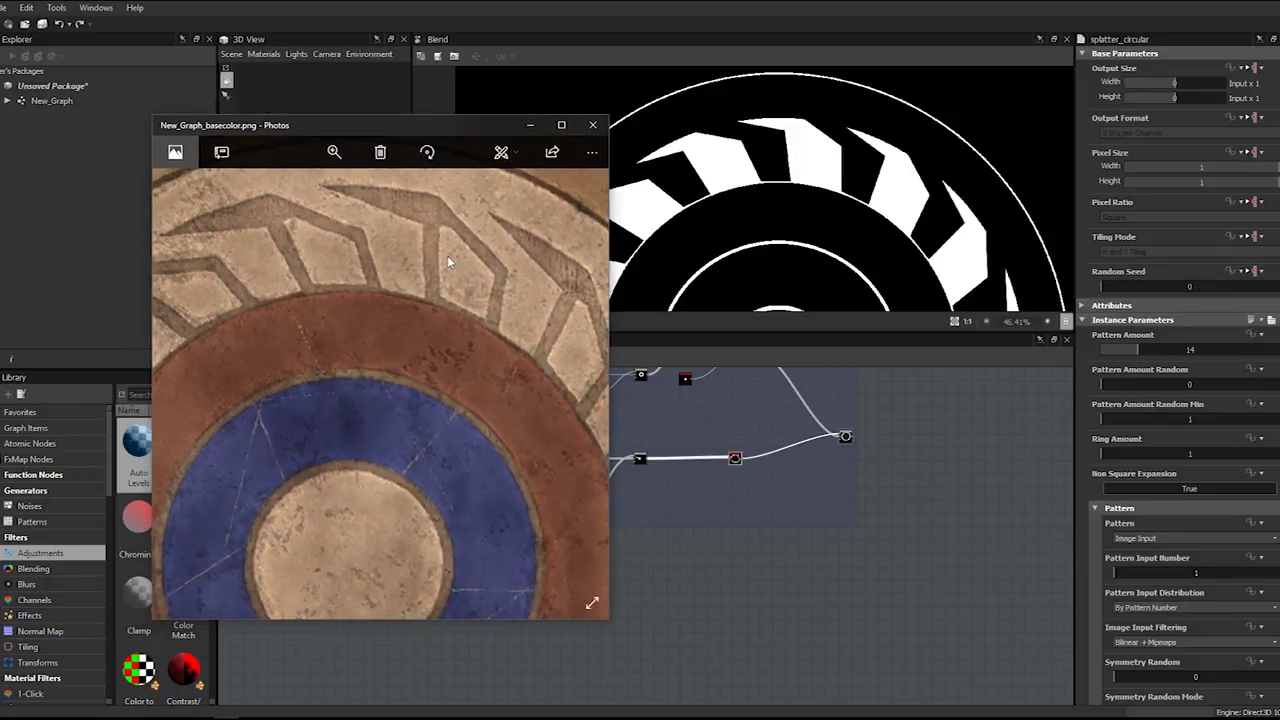
pyautogui.hotkey('alt', 'Tab')
pyautogui.click(743, 535)
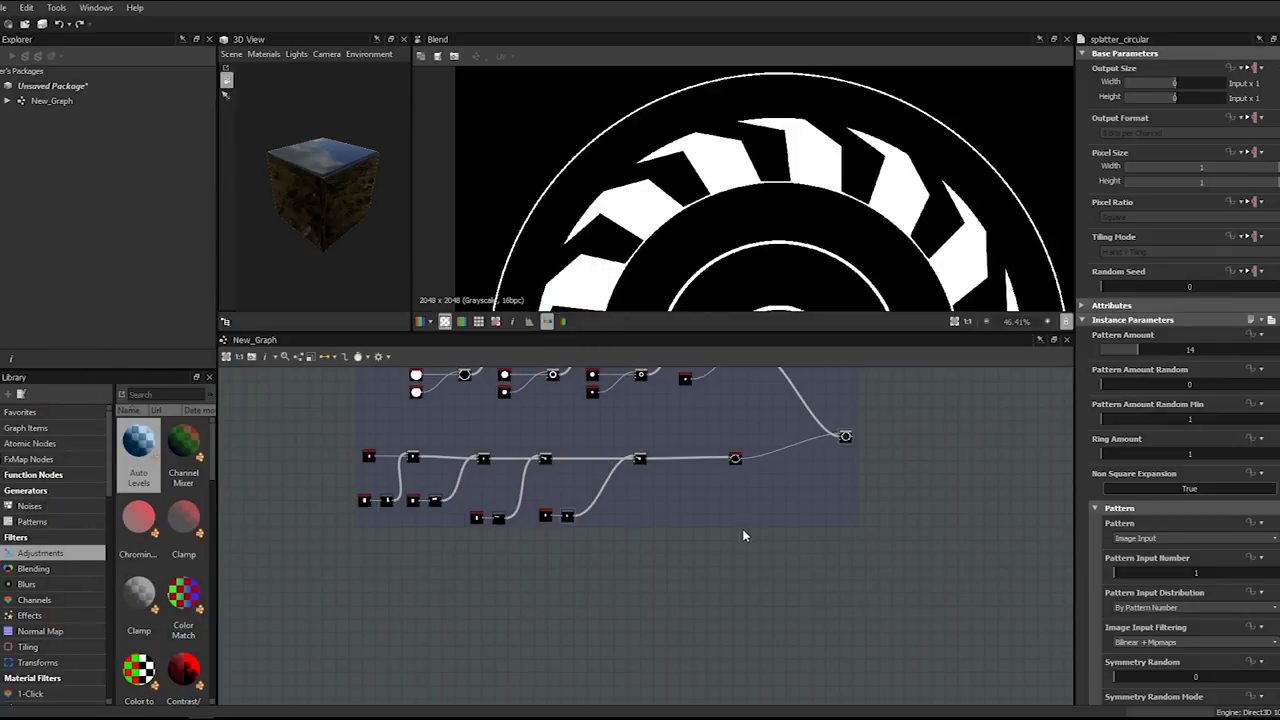
# - Extend the Pattern frame downward to make room below the tooth's node chain
pyautogui.moveTo(740, 527); pyautogui.dragTo(736, 590)
pyautogui.moveTo(733, 613); pyautogui.dragTo(376, 617)
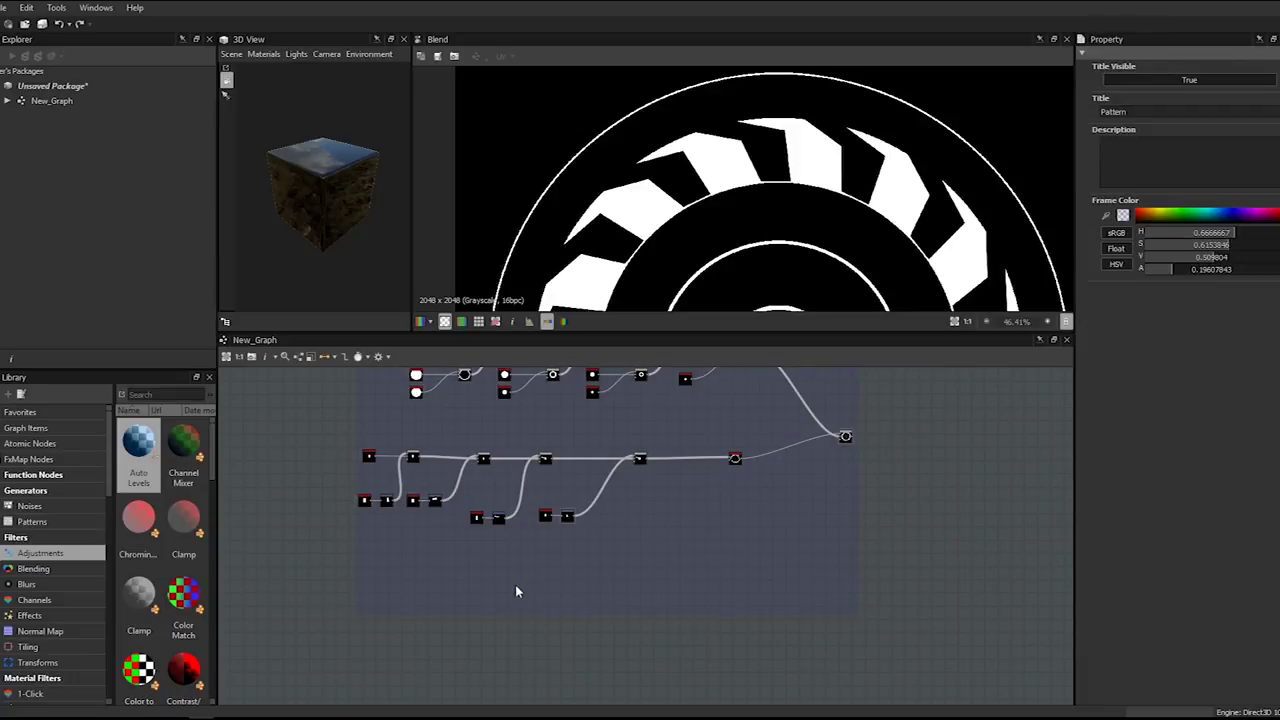
pyautogui.moveTo(509, 616); pyautogui.dragTo(508, 636)
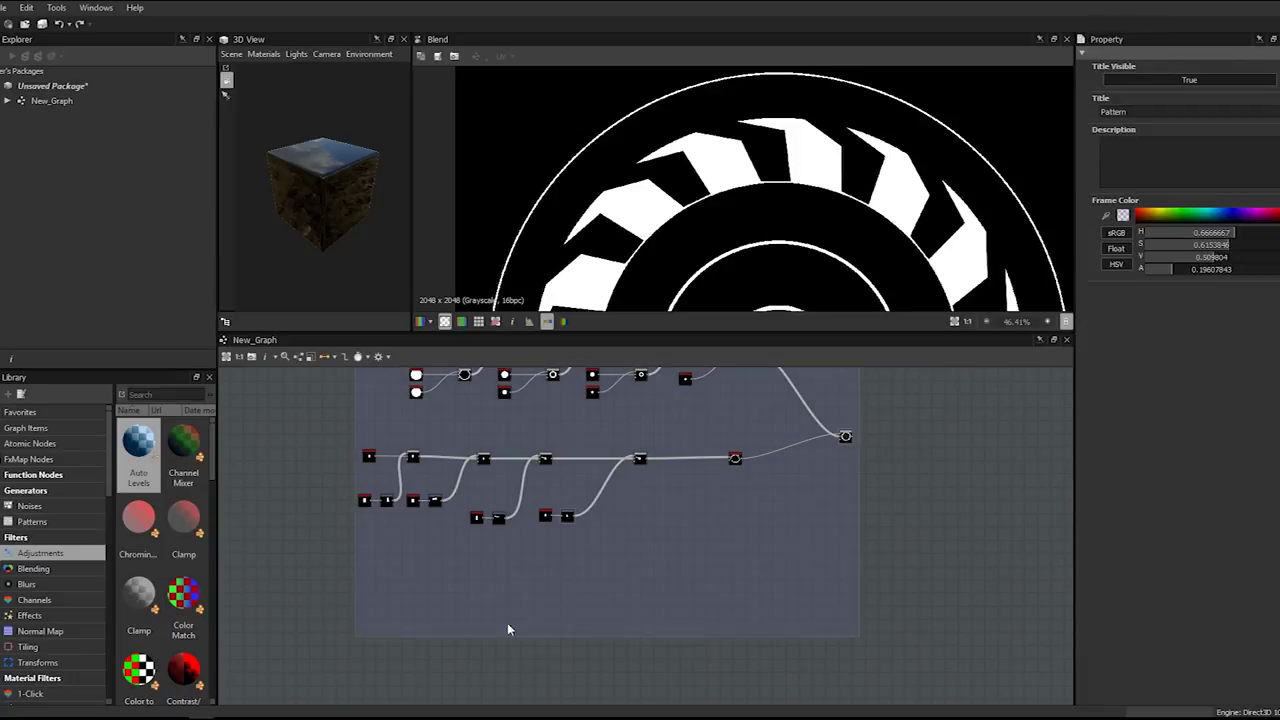
# - Add a Shape node in the empty lower area of the Pattern frame and set its scale to 0.25
pyautogui.press('space')
pyautogui.write('shape')
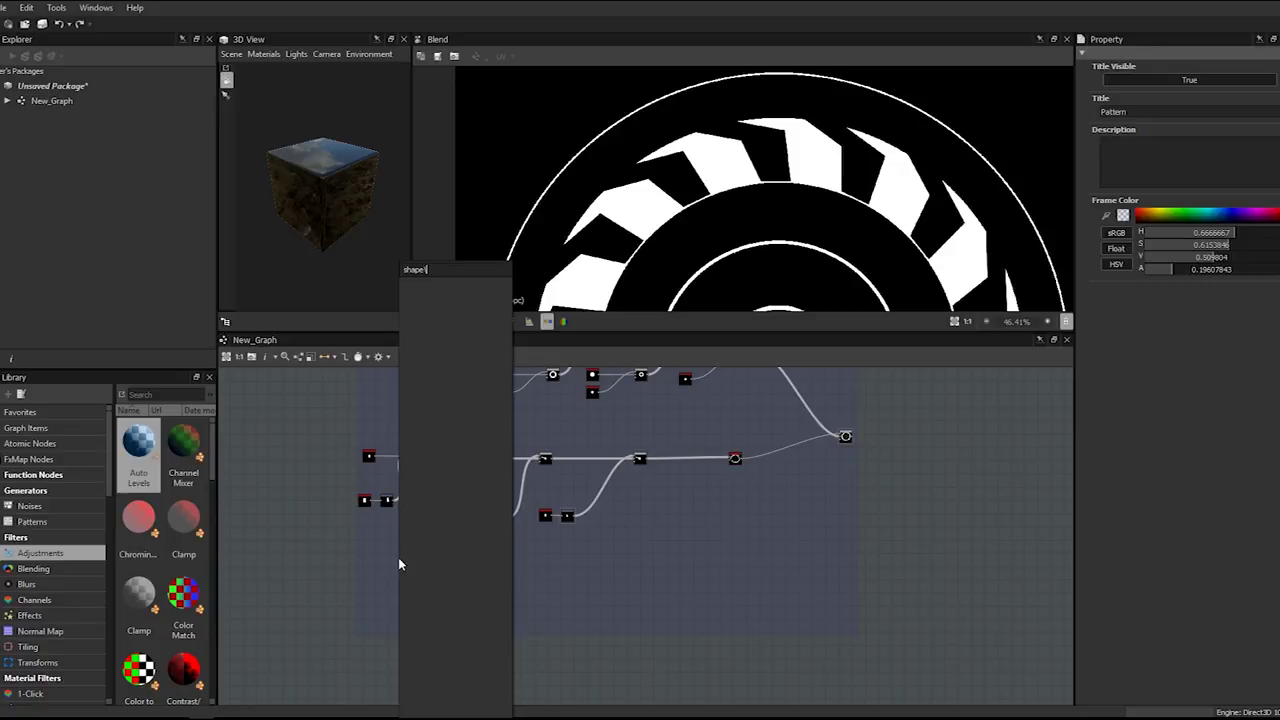
pyautogui.press('Return')
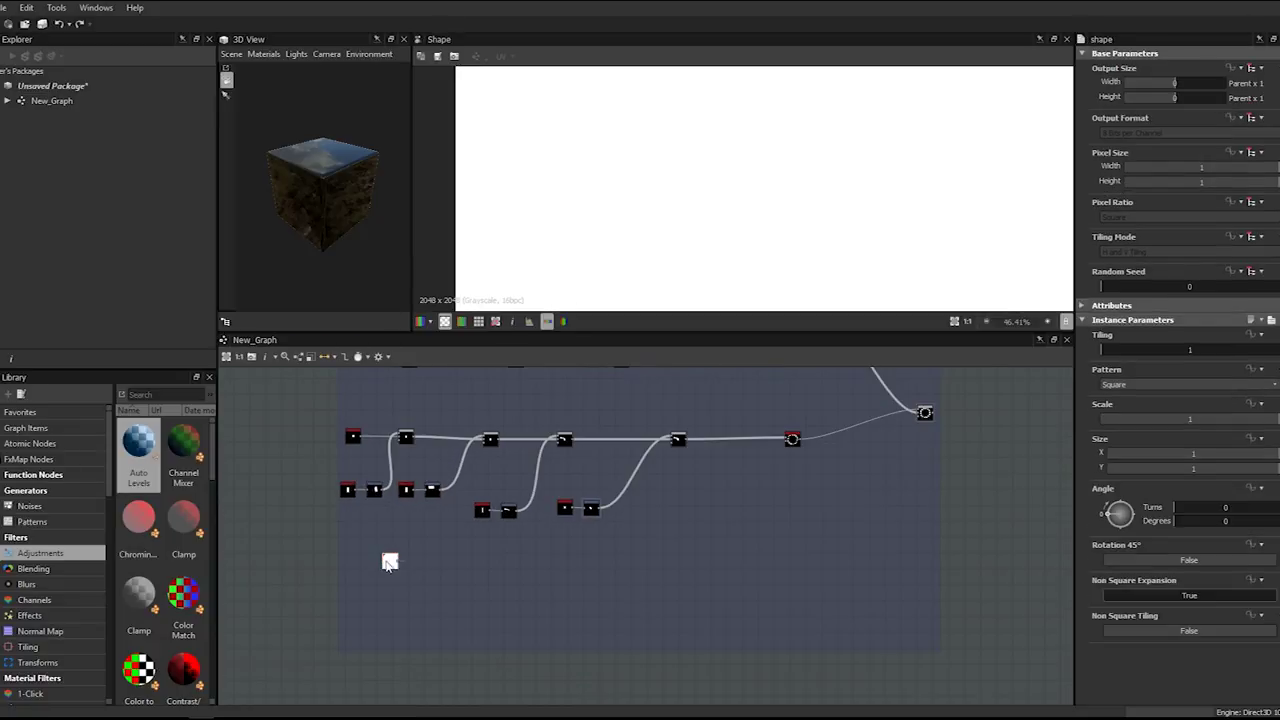
pyautogui.moveTo(379, 567); pyautogui.dragTo(358, 567)
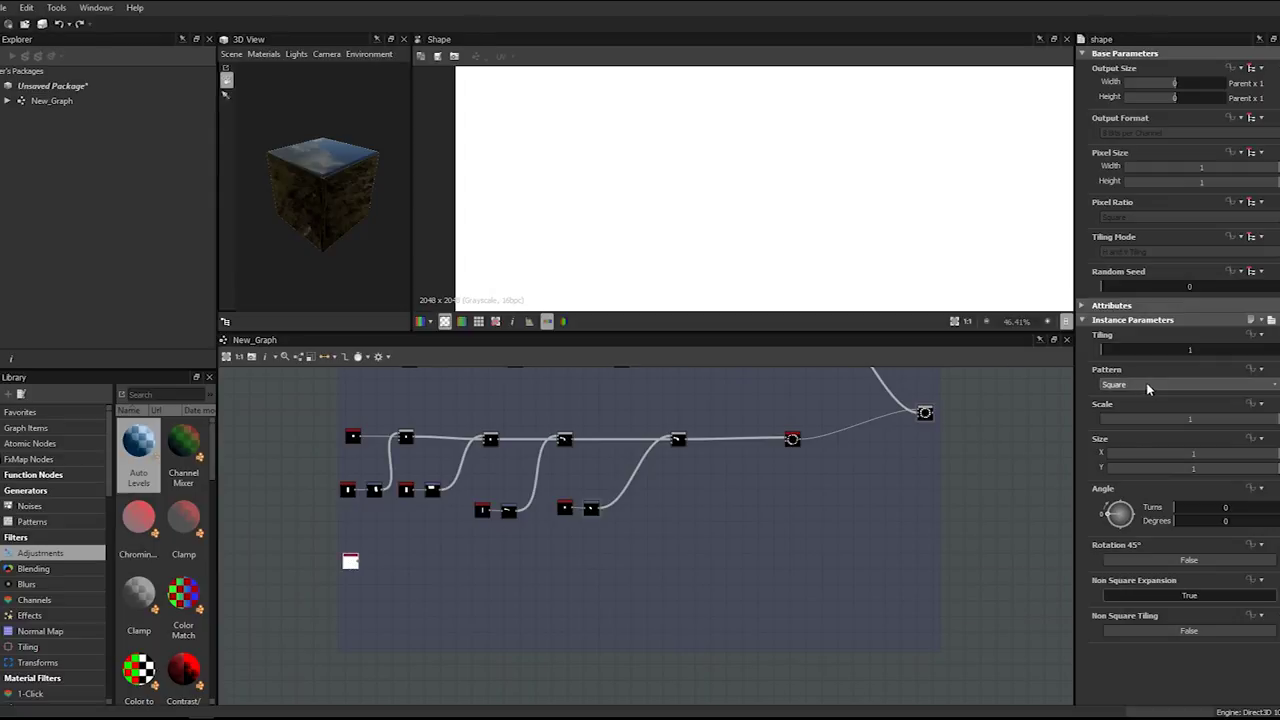
pyautogui.click(1157, 417)
pyautogui.write('0.25')
pyautogui.press('Return')
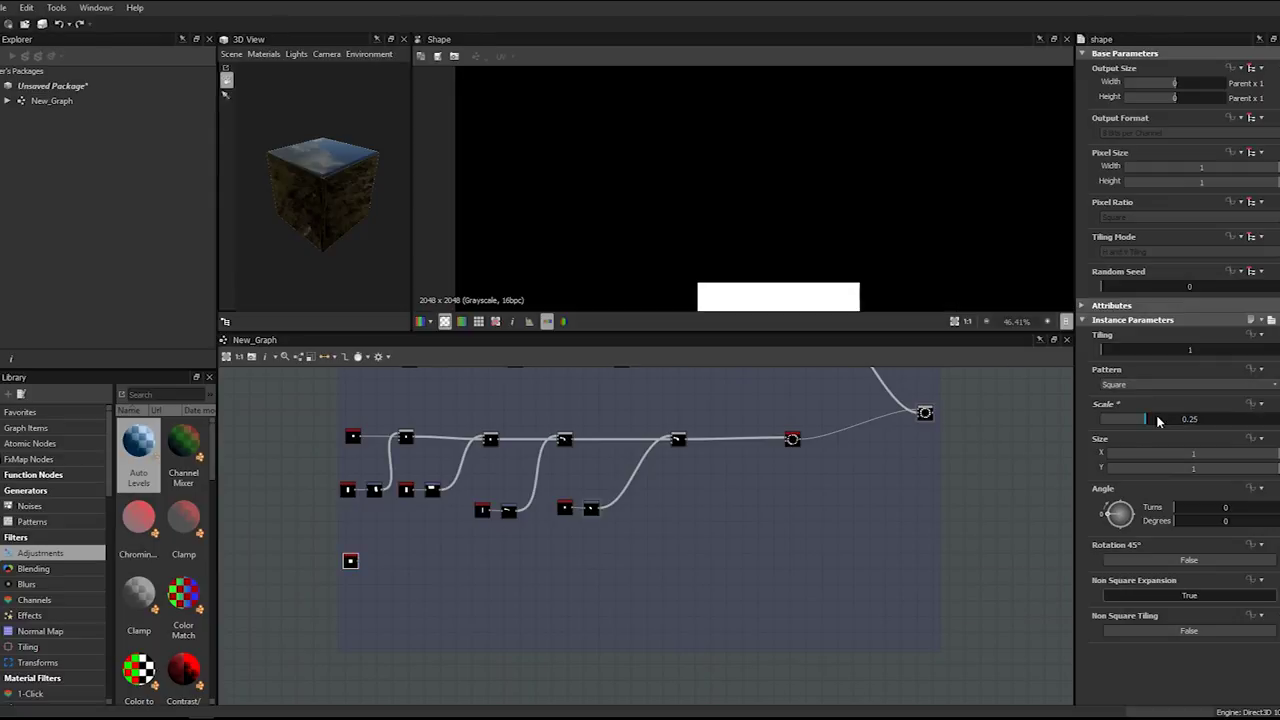
# - Duplicate the tooth's Splatter Circular node below the original, feed the new 0.25-scale Shape into it, and display its output
pyautogui.click(791, 441)
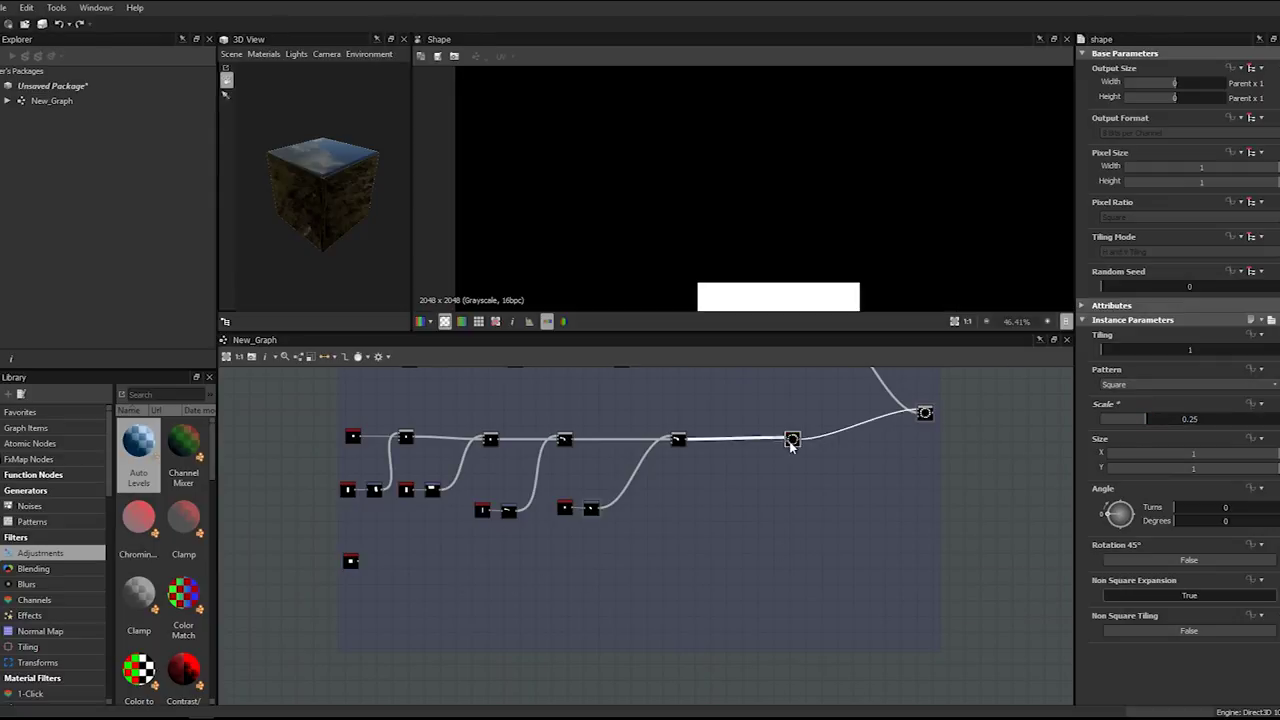
pyautogui.hotkey('ctrl', 'v')
pyautogui.moveTo(642, 547); pyautogui.dragTo(794, 570)
pyautogui.moveTo(358, 563); pyautogui.dragTo(792, 559)
pyautogui.scroll(1, 797, 558)
pyautogui.press('Delete')
pyautogui.moveTo(270, 563); pyautogui.dragTo(803, 559)
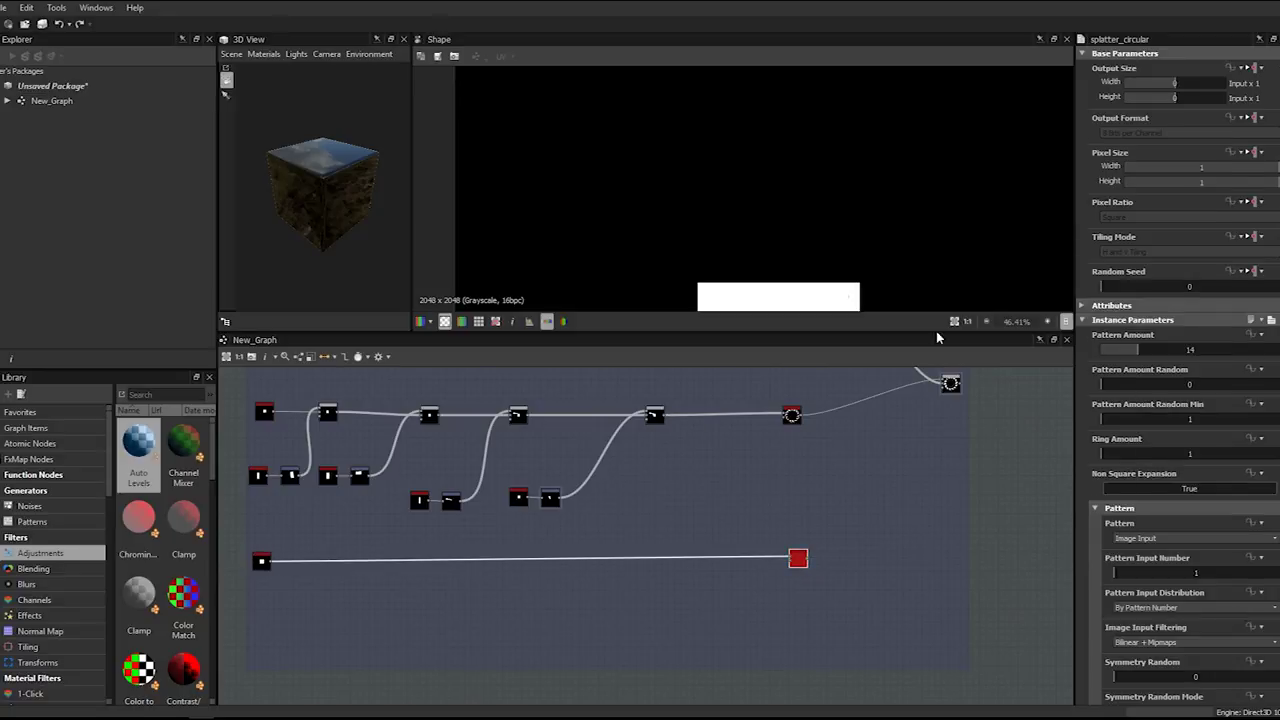
pyautogui.press('f')
pyautogui.doubleClick(798, 560)
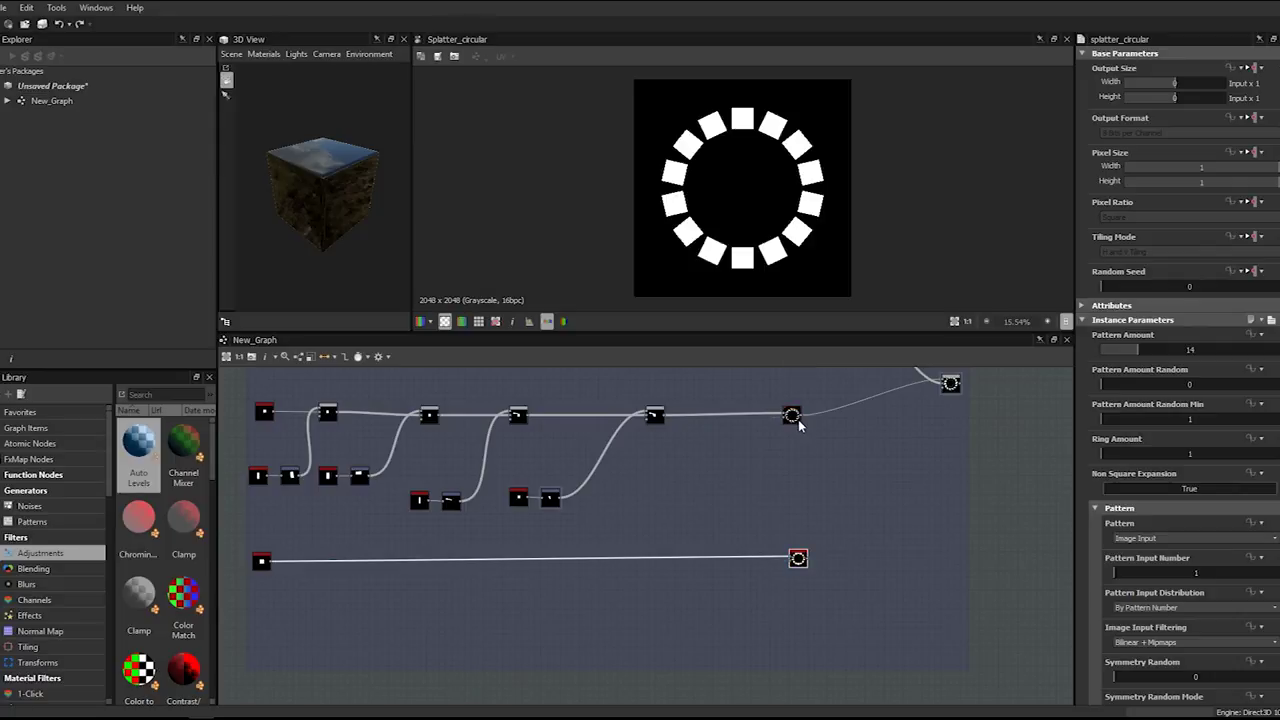
# - Add a Blend node inside the Pattern frame, placed between and just beyond the two Splatter Circular nodes
pyautogui.click(921, 508)
pyautogui.press('space')
pyautogui.write('blend')
pyautogui.press('Return')
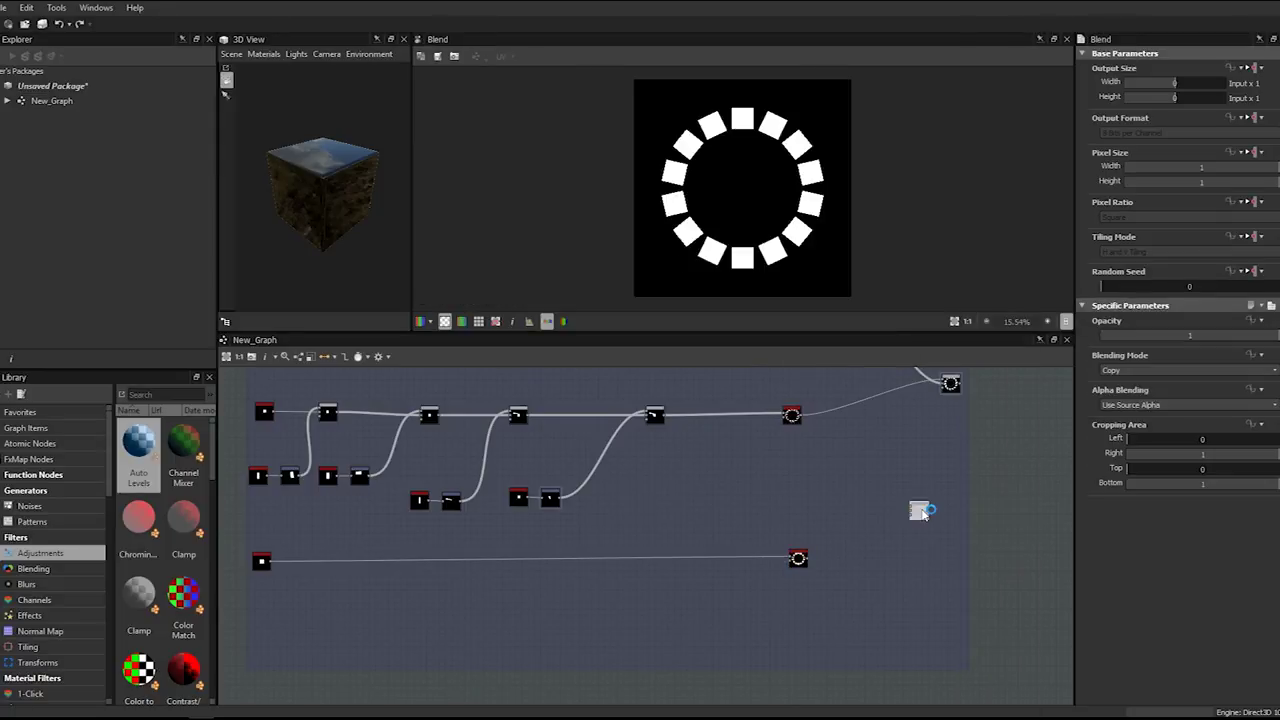
pyautogui.scroll(1, 924, 513)
pyautogui.scroll(-2, 924, 513)
pyautogui.moveTo(924, 513); pyautogui.dragTo(681, 591, button='middle')
pyautogui.scroll(-1, 681, 591)
pyautogui.moveTo(681, 591); pyautogui.dragTo(695, 588)
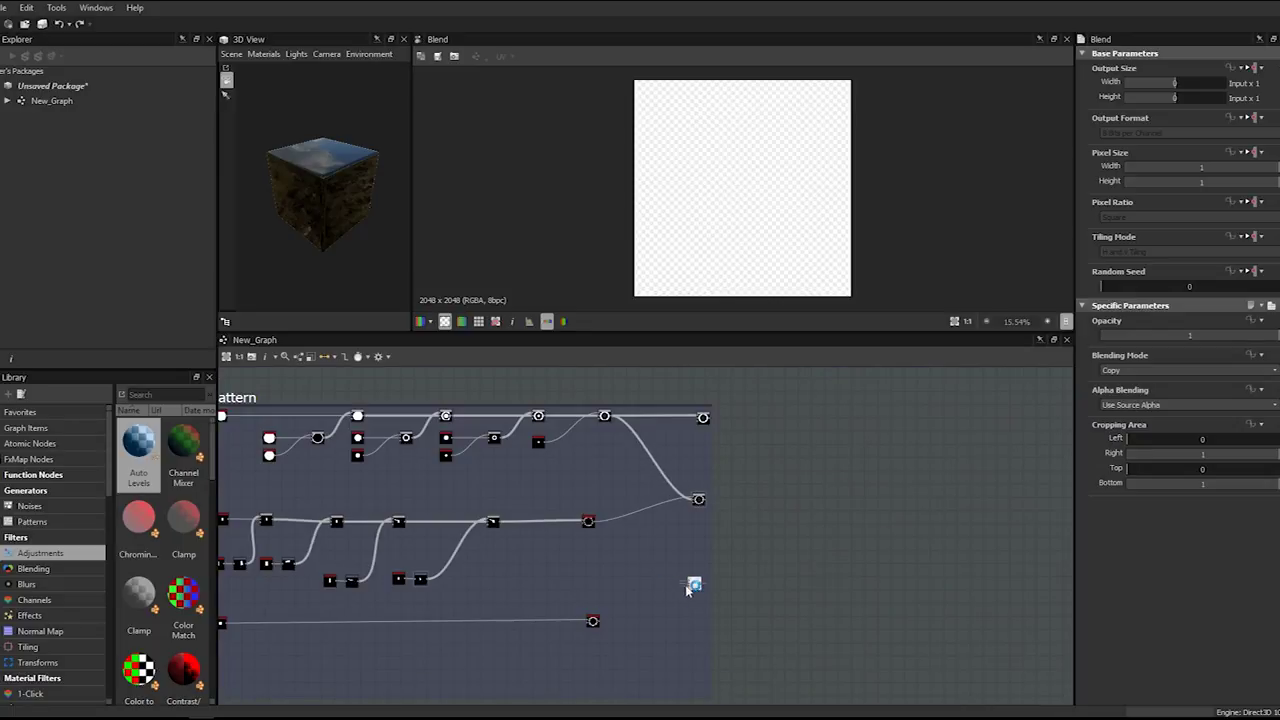
pyautogui.scroll(3, 615, 529)
pyautogui.moveTo(740, 622); pyautogui.dragTo(690, 610)
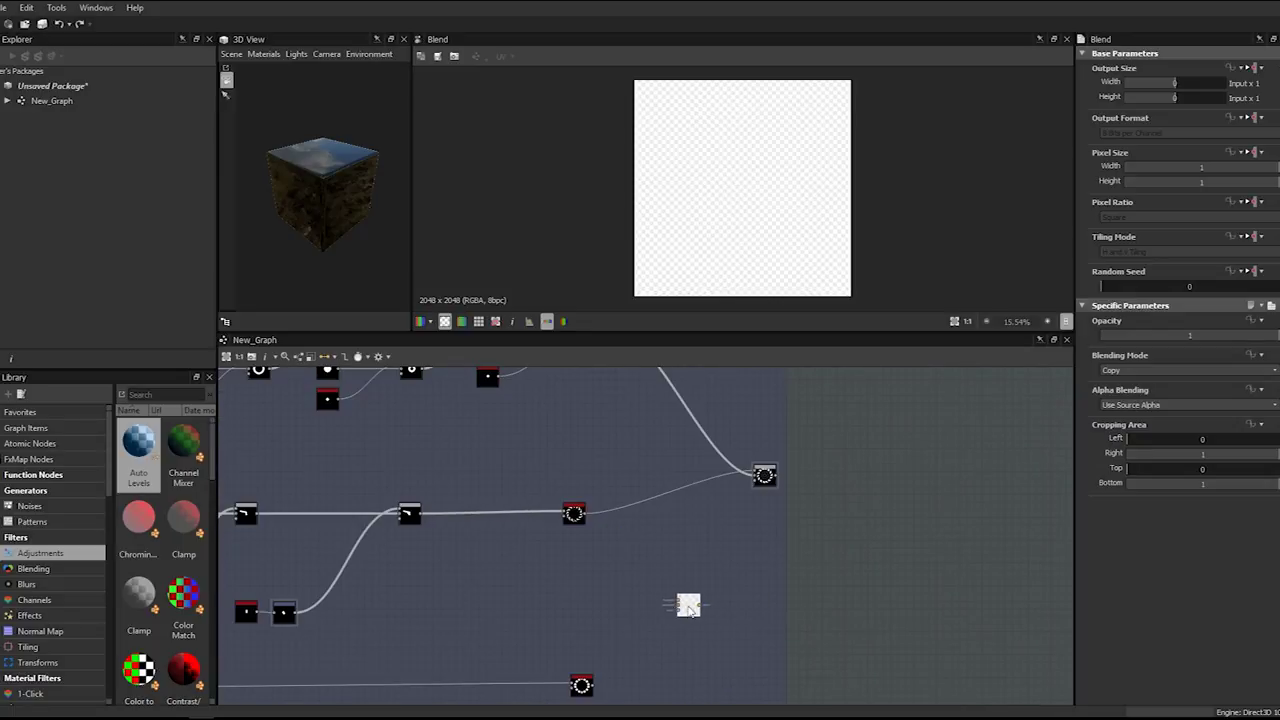
# - Disconnect the tooth ring from the Subtract Blend and feed both Splatter Circular nodes into the new Blend
pyautogui.click(673, 461)
pyautogui.click(676, 511)
pyautogui.press('Delete')
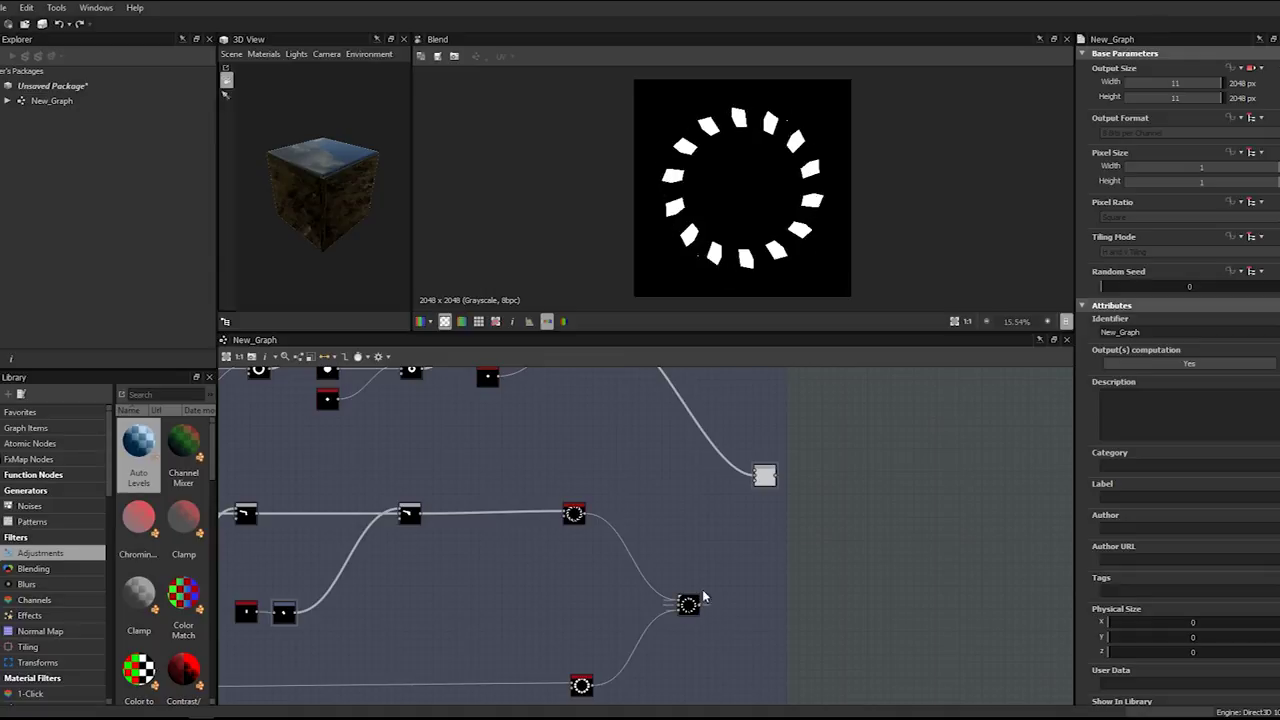
pyautogui.scroll(-3, 562, 510)
pyautogui.moveTo(269, 469); pyautogui.dragTo(766, 382)
pyautogui.moveTo(250, 383); pyautogui.dragTo(712, 486)
pyautogui.moveTo(238, 490); pyautogui.dragTo(639, 679)
pyautogui.click(762, 618)
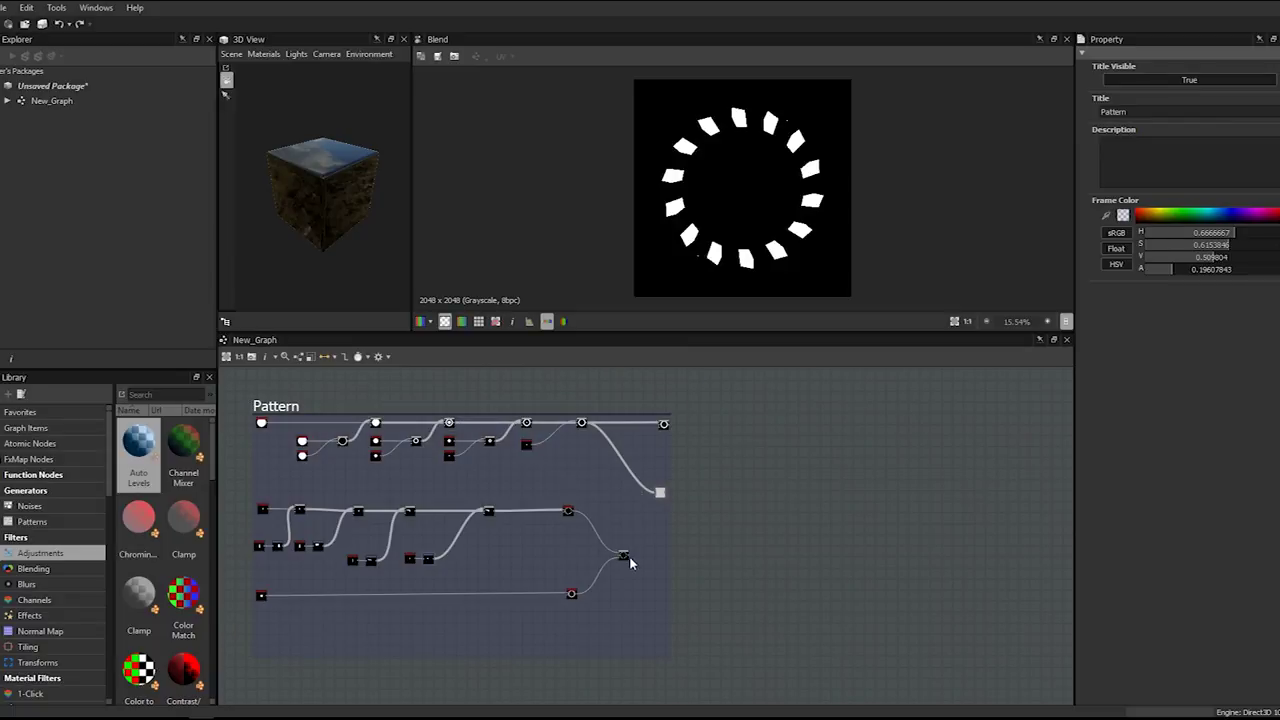
# - Try feeding the combined tooth Blend into the concentric rings' Subtract Blend, view the output, and remove that Blend's input links
pyautogui.scroll(3, 604, 451)
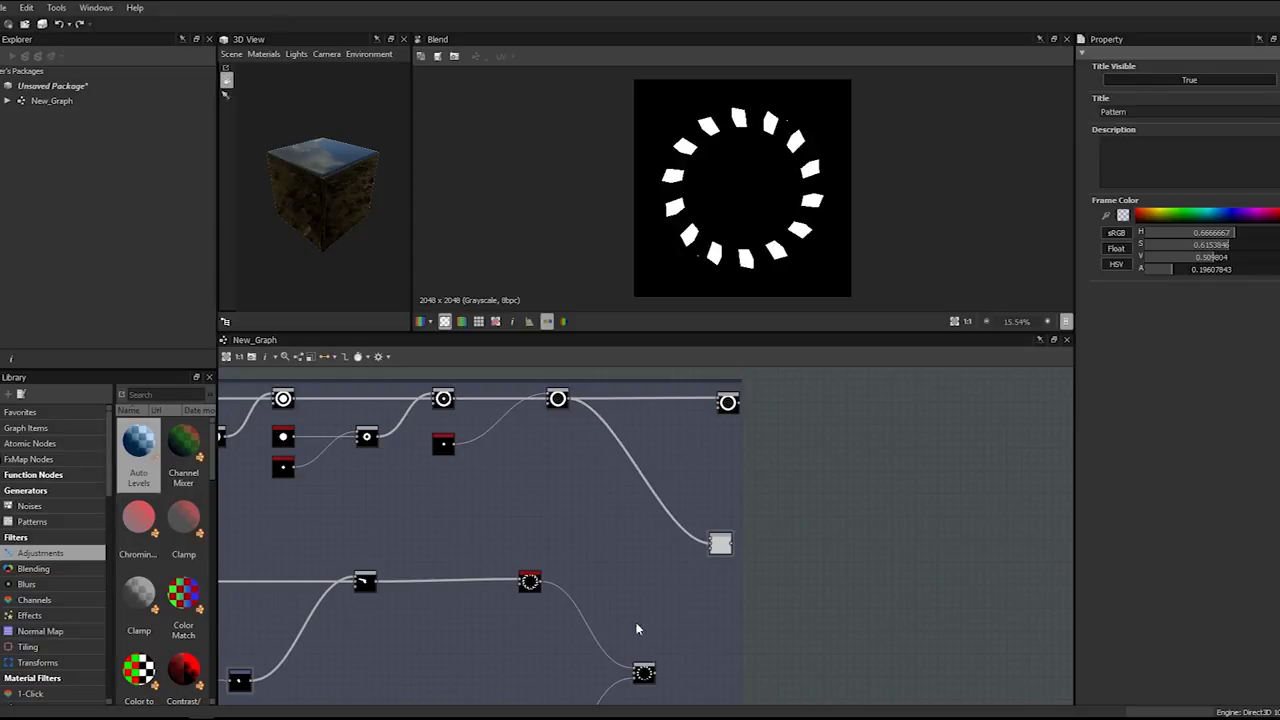
pyautogui.moveTo(664, 550); pyautogui.dragTo(711, 546)
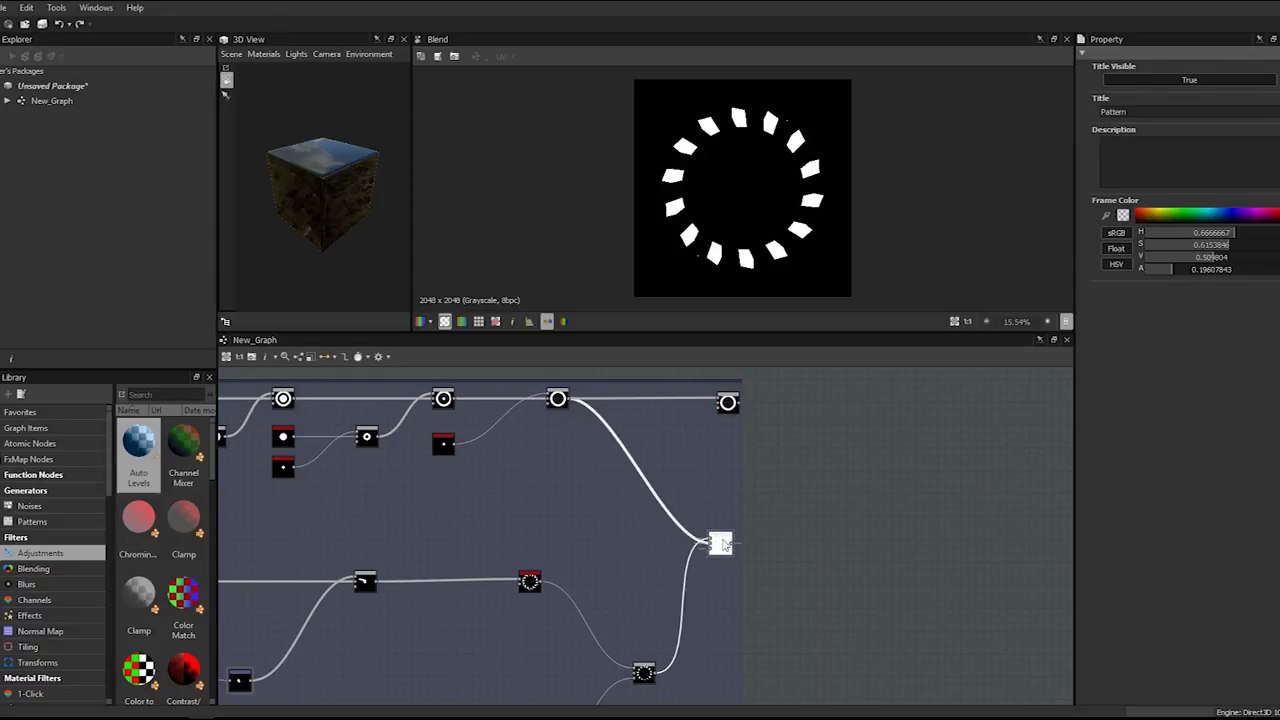
pyautogui.click(720, 543)
pyautogui.scroll(2, 740, 504)
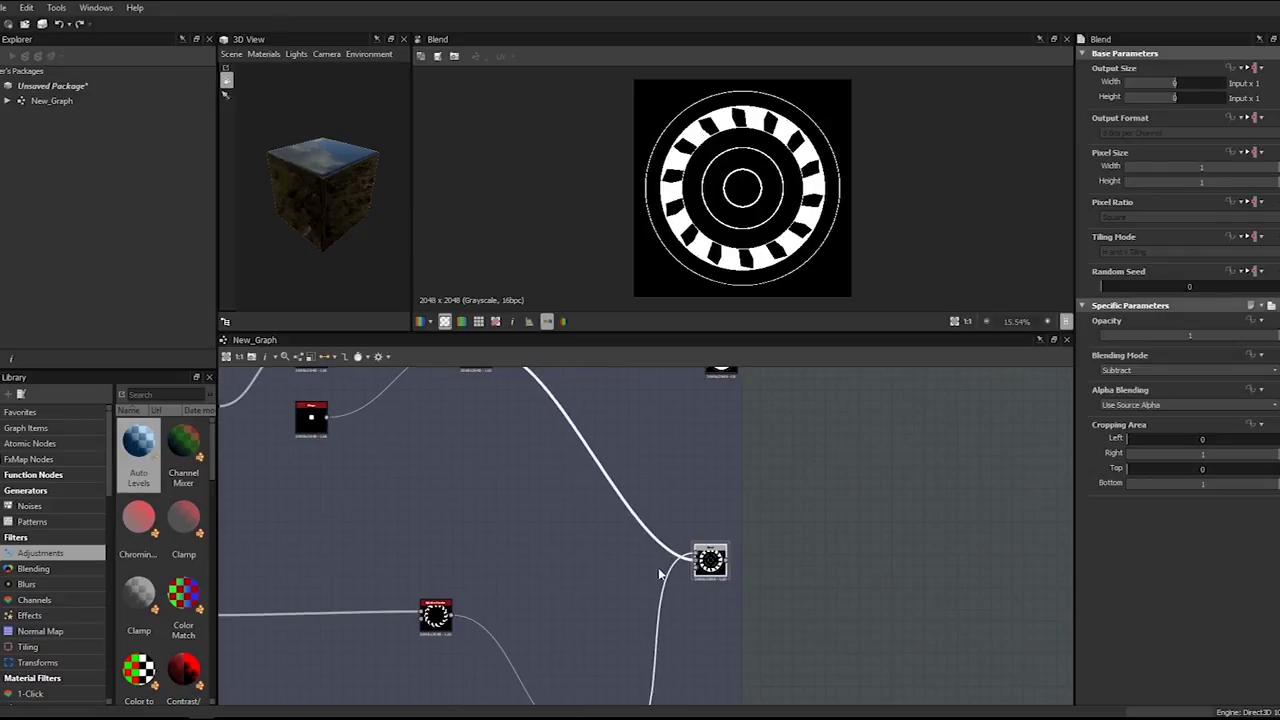
pyautogui.moveTo(665, 590); pyautogui.dragTo(697, 466, button='middle')
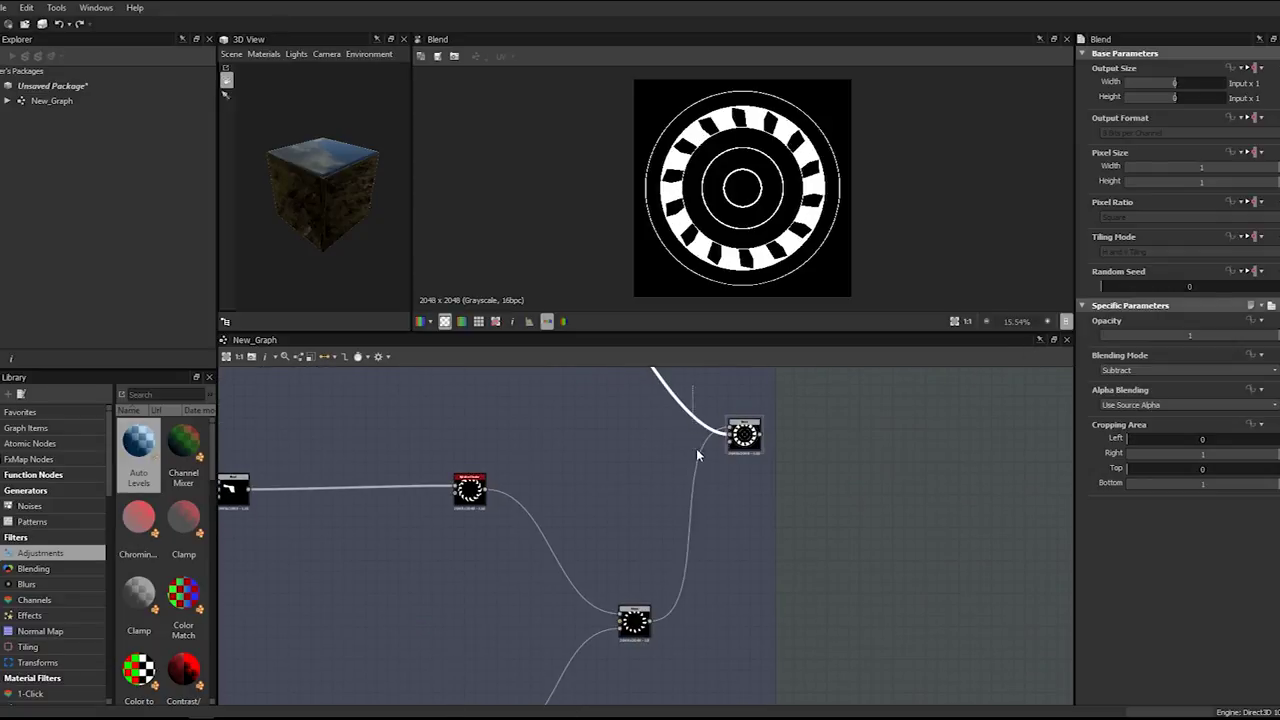
pyautogui.press('Delete')
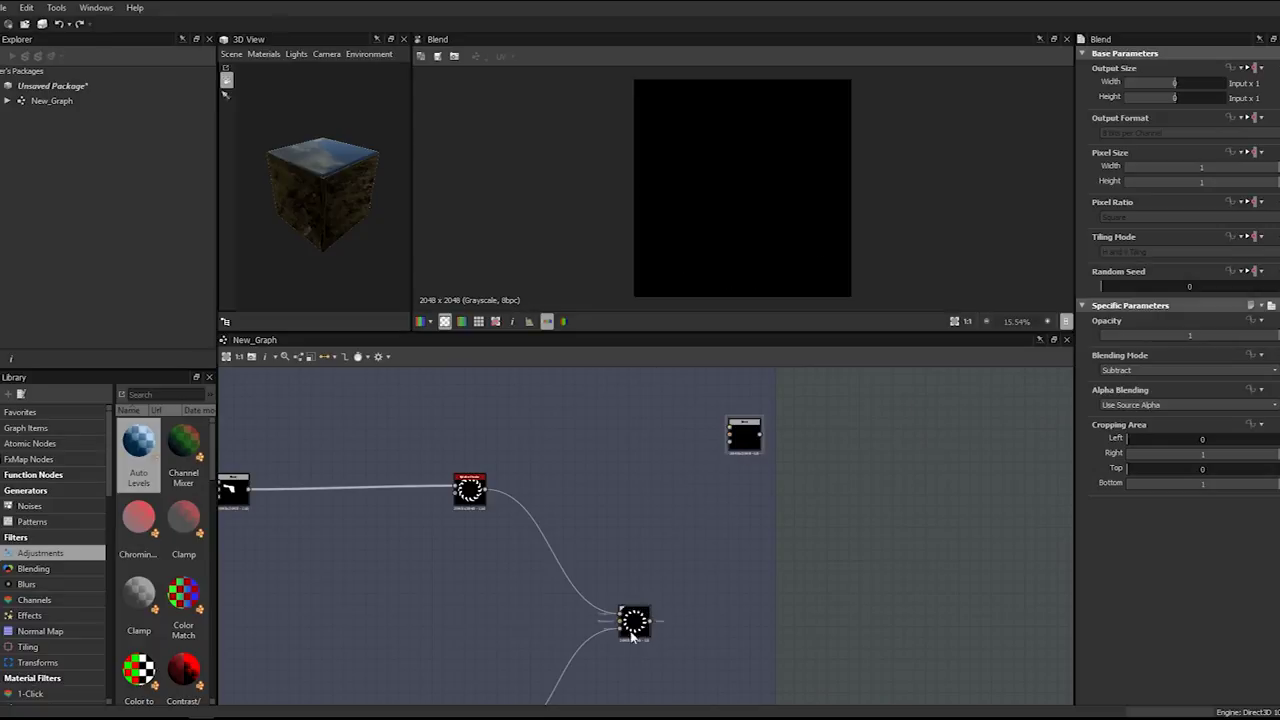
# - Move the square ring's link from the new Blend's Opacity input to Background and set the blending mode to Add (Linear Dodge)
pyautogui.scroll(5, 640, 571)
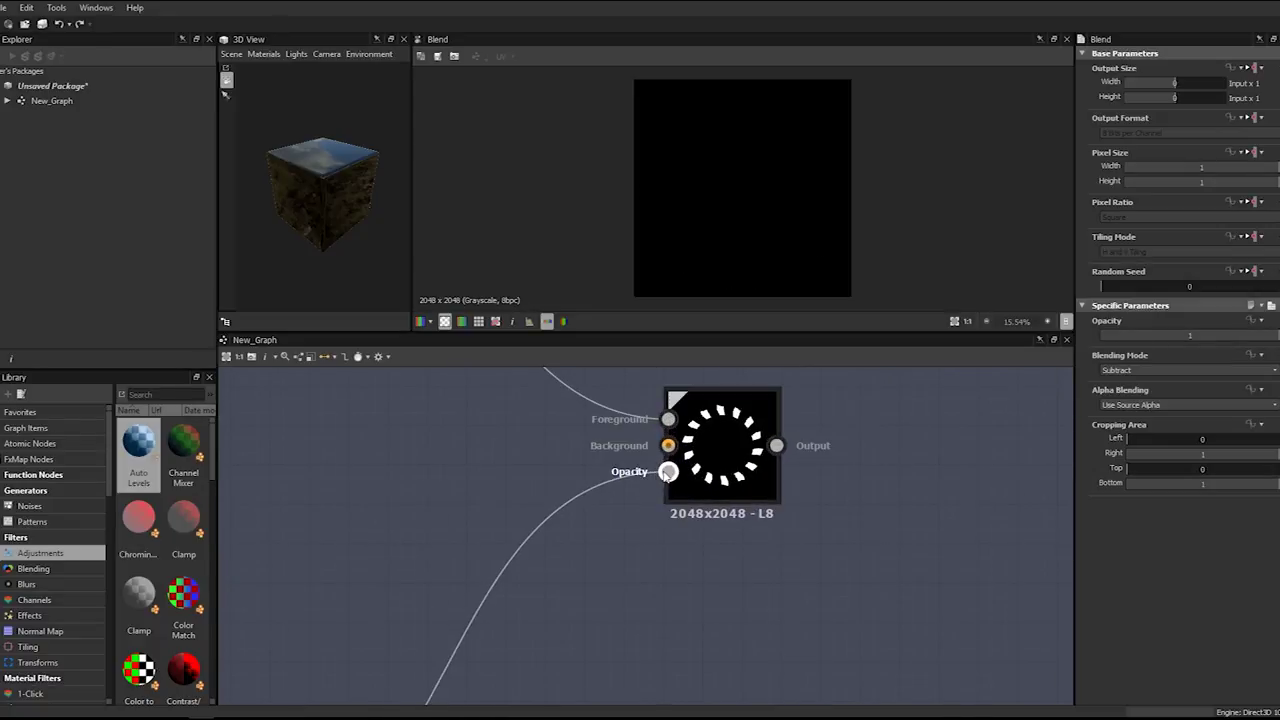
pyautogui.scroll(-5, 700, 478)
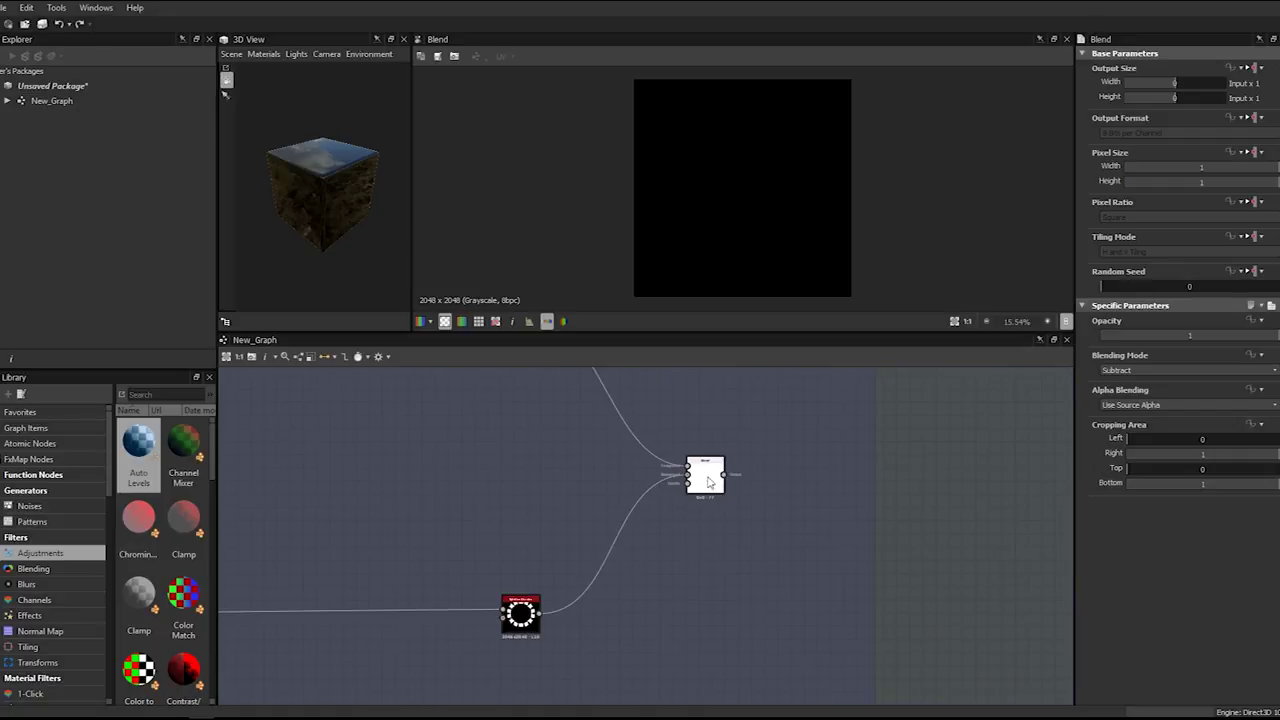
pyautogui.hotkey('ctrl', 'z')
pyautogui.scroll(-4, 745, 461)
pyautogui.scroll(2, 675, 414)
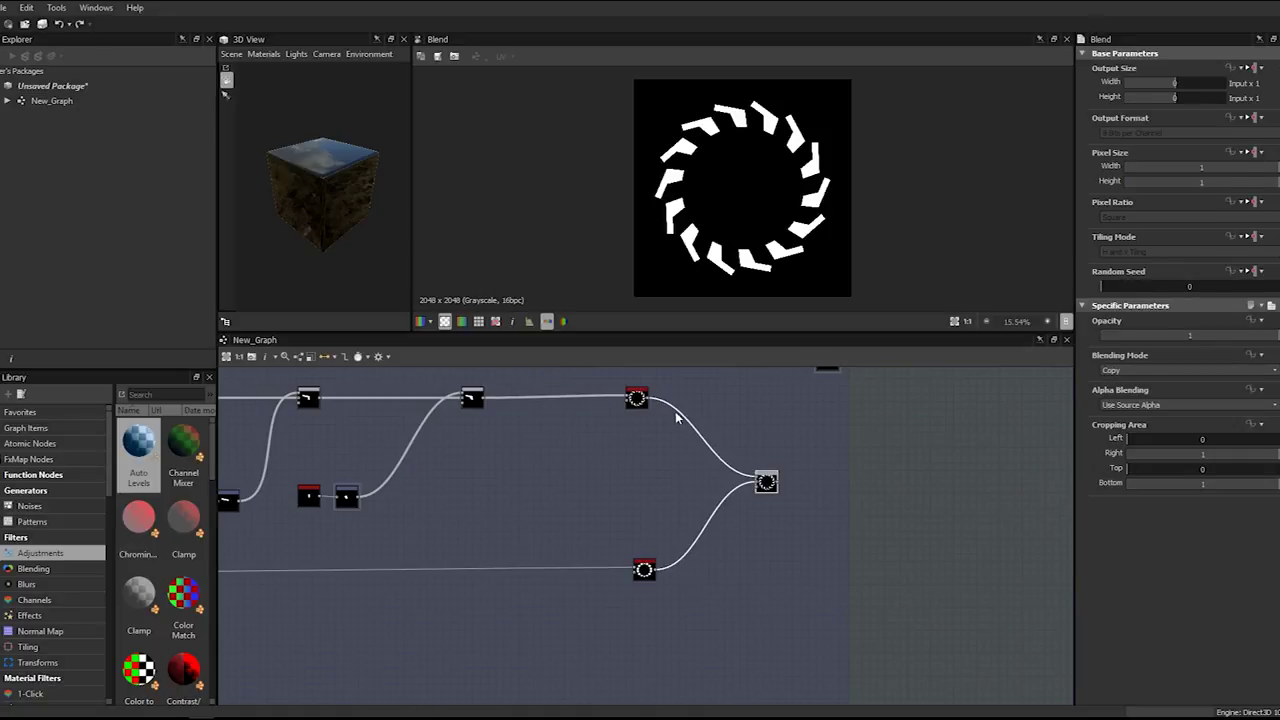
pyautogui.click(1170, 371)
pyautogui.click(1141, 396)
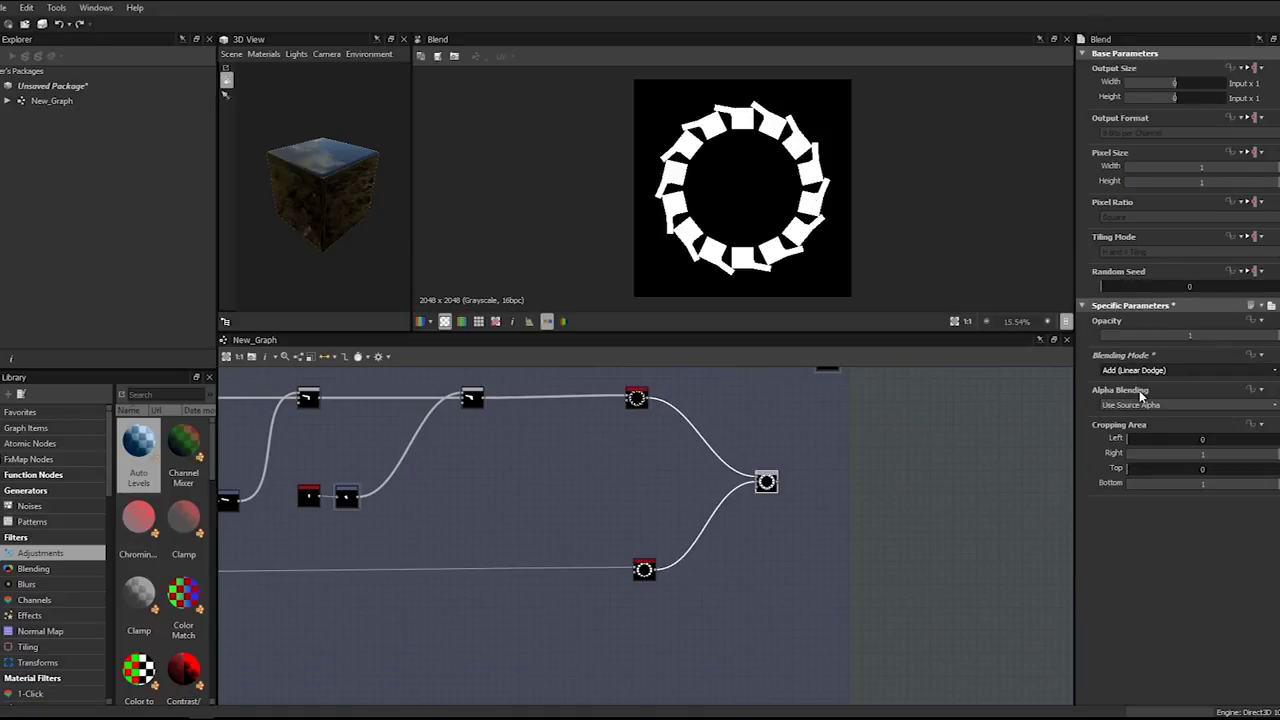
# - Connect the combined tooth ring and the concentric ring chain to the final Blend, with Subtract as its blending mode
pyautogui.scroll(-3, 814, 463)
pyautogui.scroll(6, 794, 505)
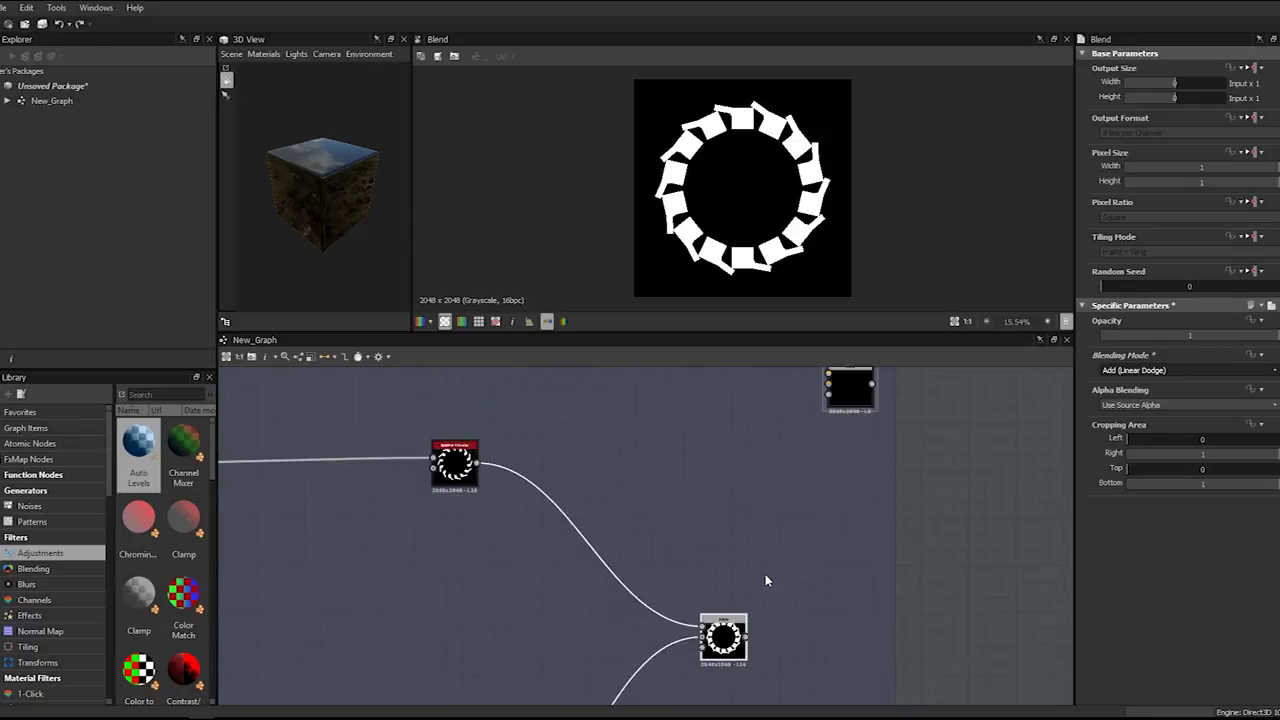
pyautogui.moveTo(762, 462); pyautogui.dragTo(818, 407)
pyautogui.scroll(-2, 751, 403)
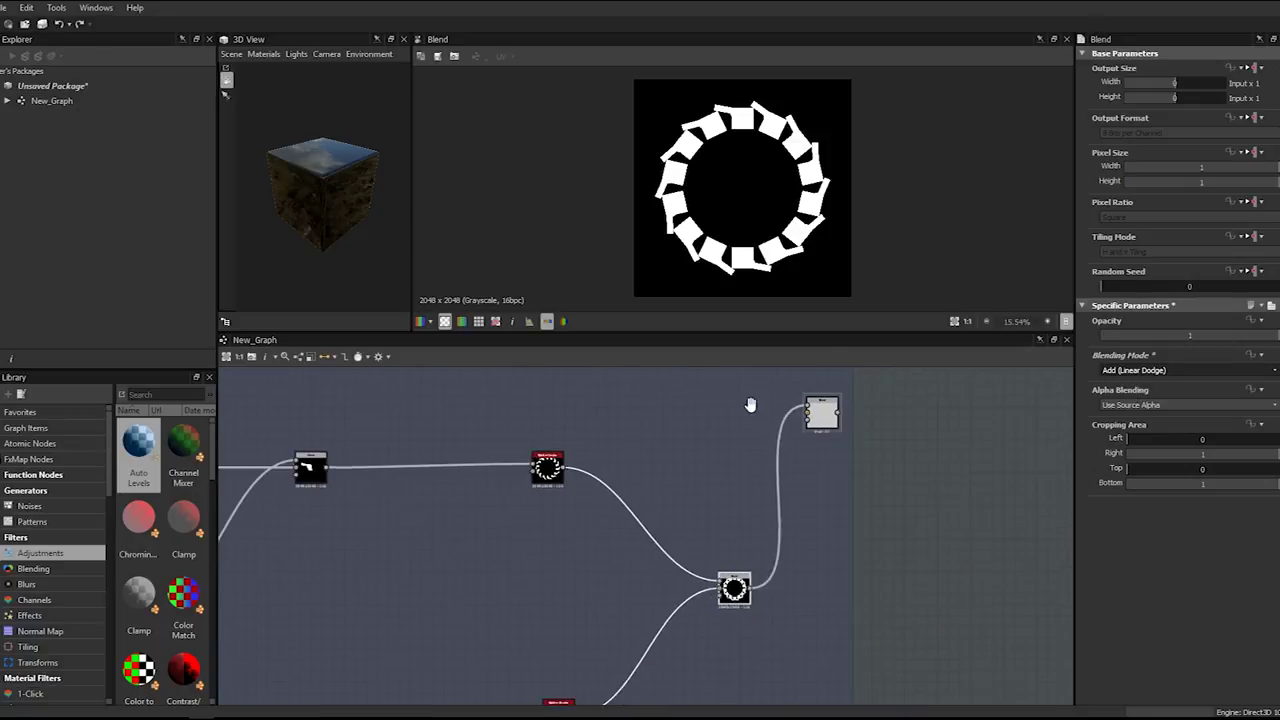
pyautogui.moveTo(645, 390); pyautogui.dragTo(729, 542, button='middle')
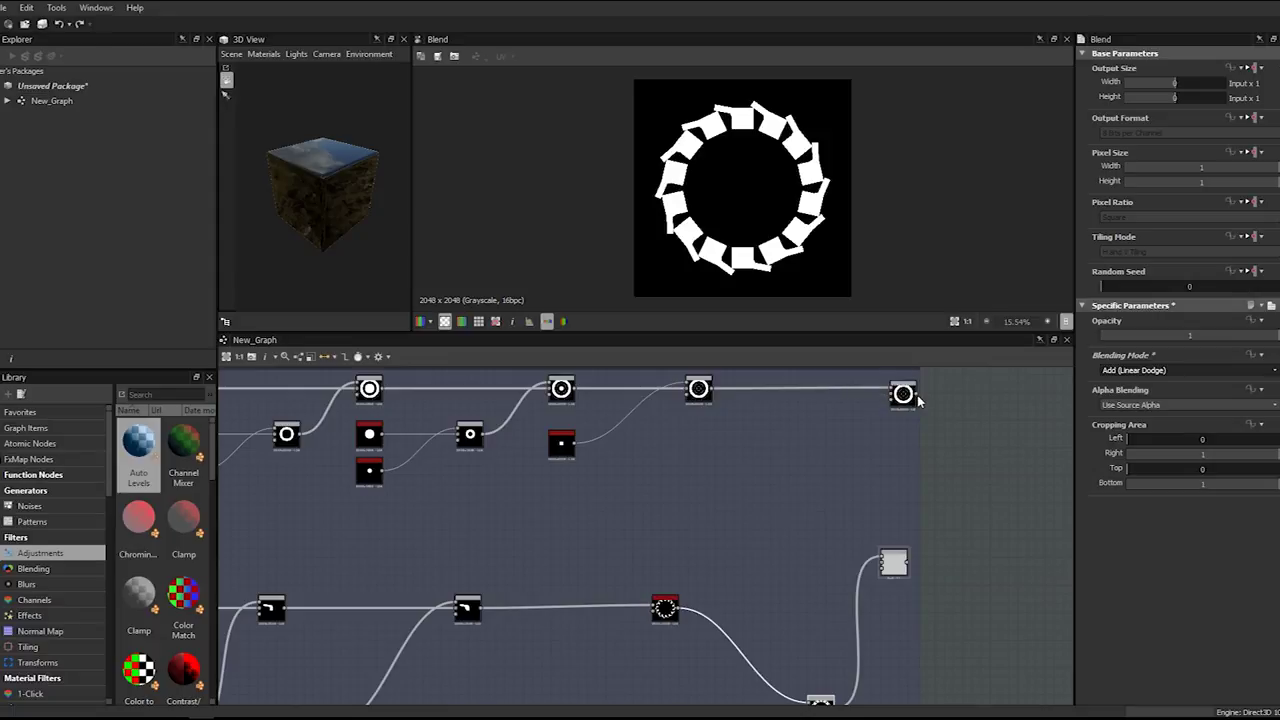
pyautogui.moveTo(711, 390); pyautogui.dragTo(890, 563)
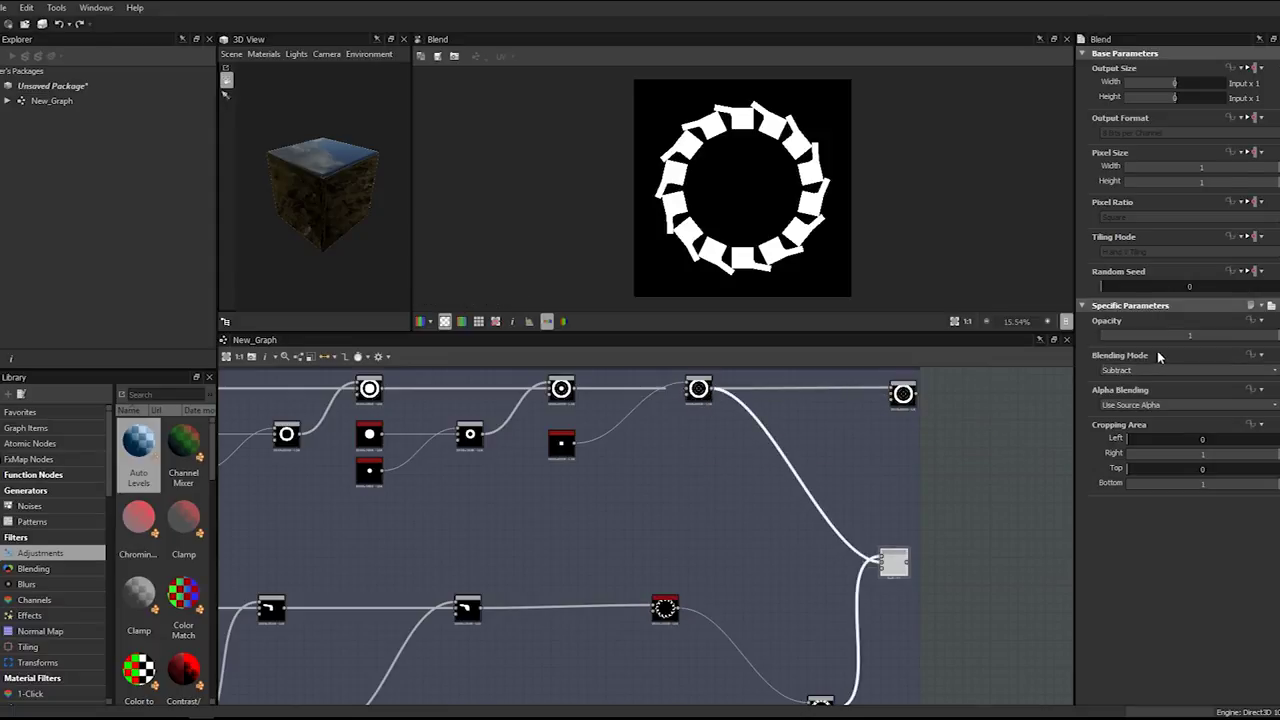
pyautogui.click(1190, 370)
pyautogui.click(1130, 392)
pyautogui.scroll(3, 783, 183)
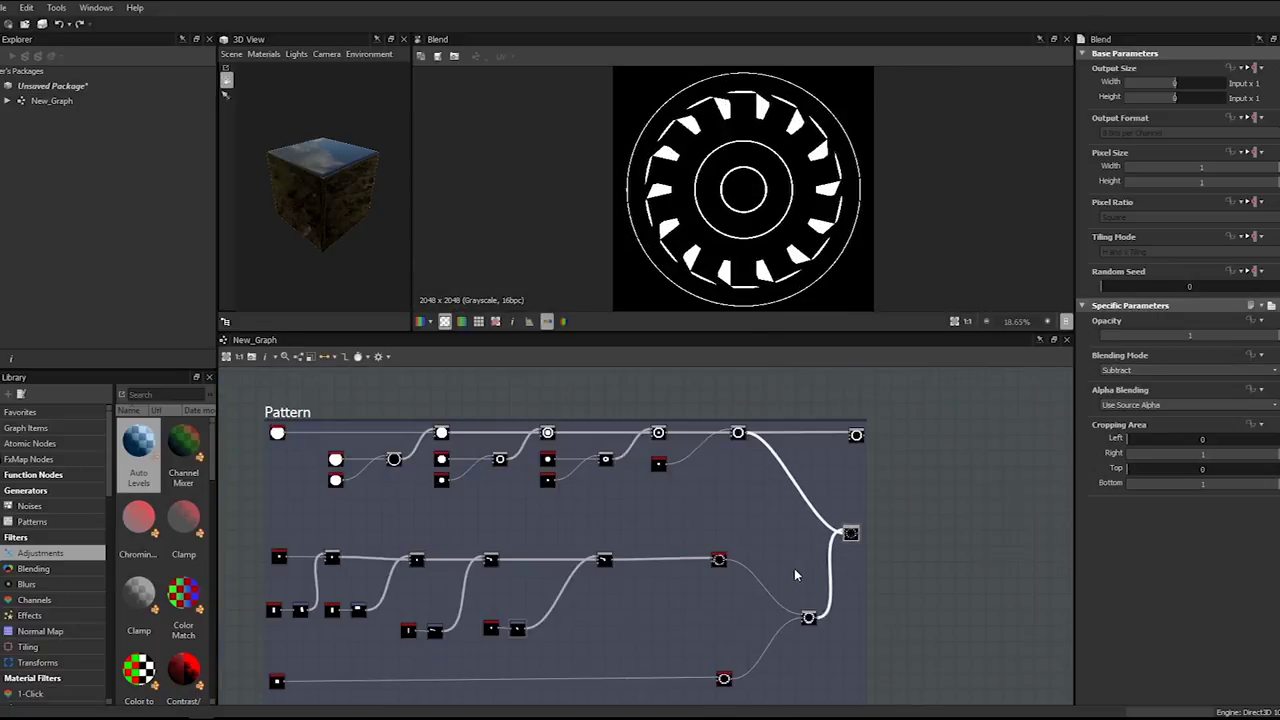
pyautogui.scroll(1, 796, 575)
pyautogui.moveTo(796, 575); pyautogui.dragTo(816, 470, button='middle')
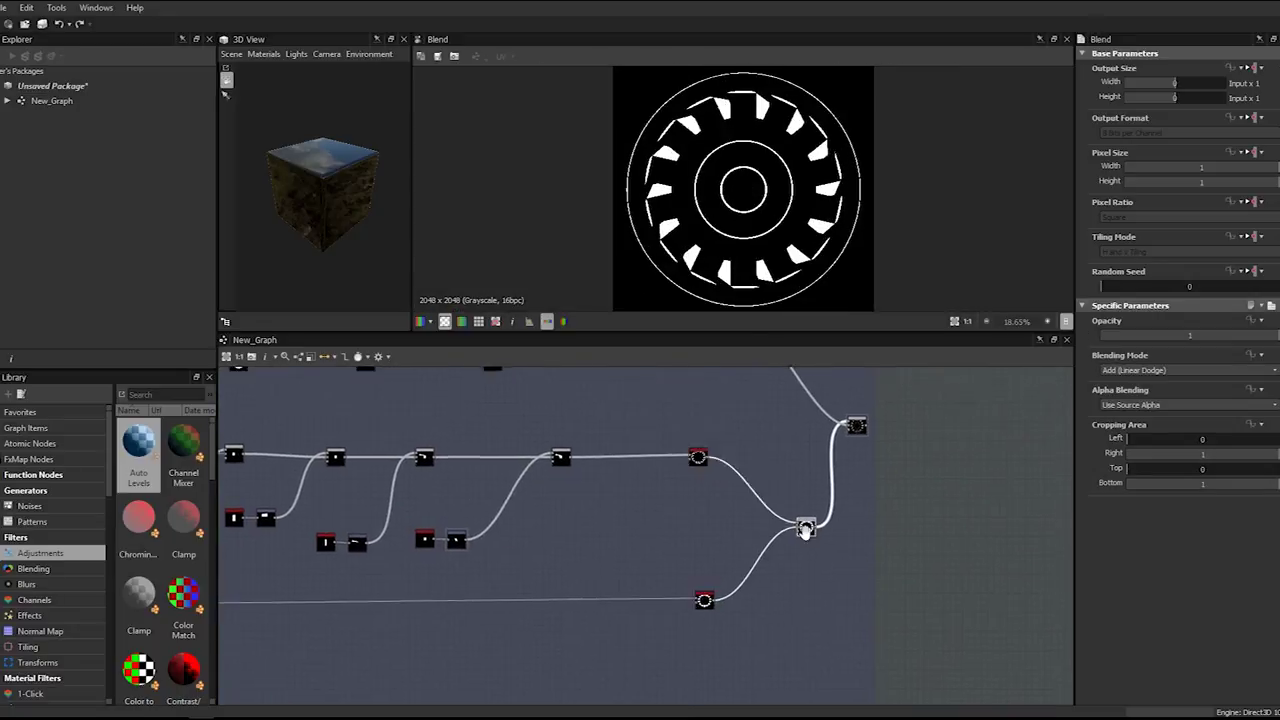
pyautogui.scroll(-1, 806, 530)
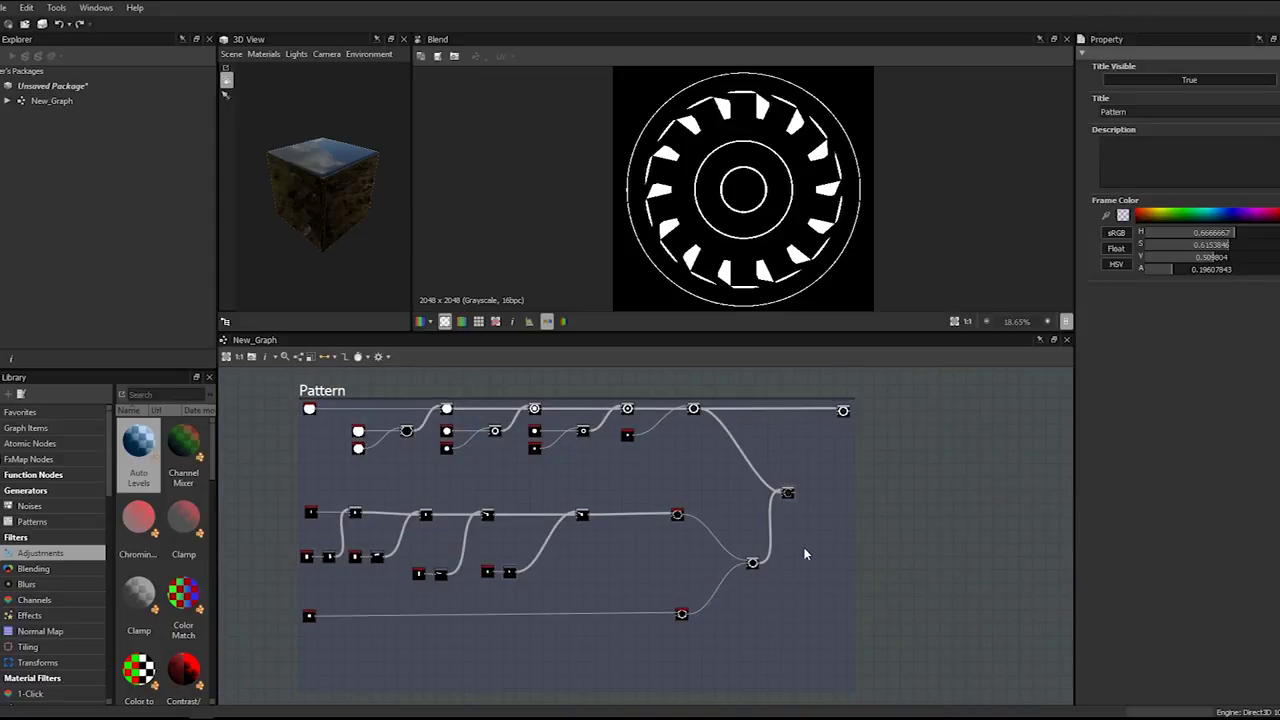
pyautogui.rightClick(808, 552)
pyautogui.write('our')
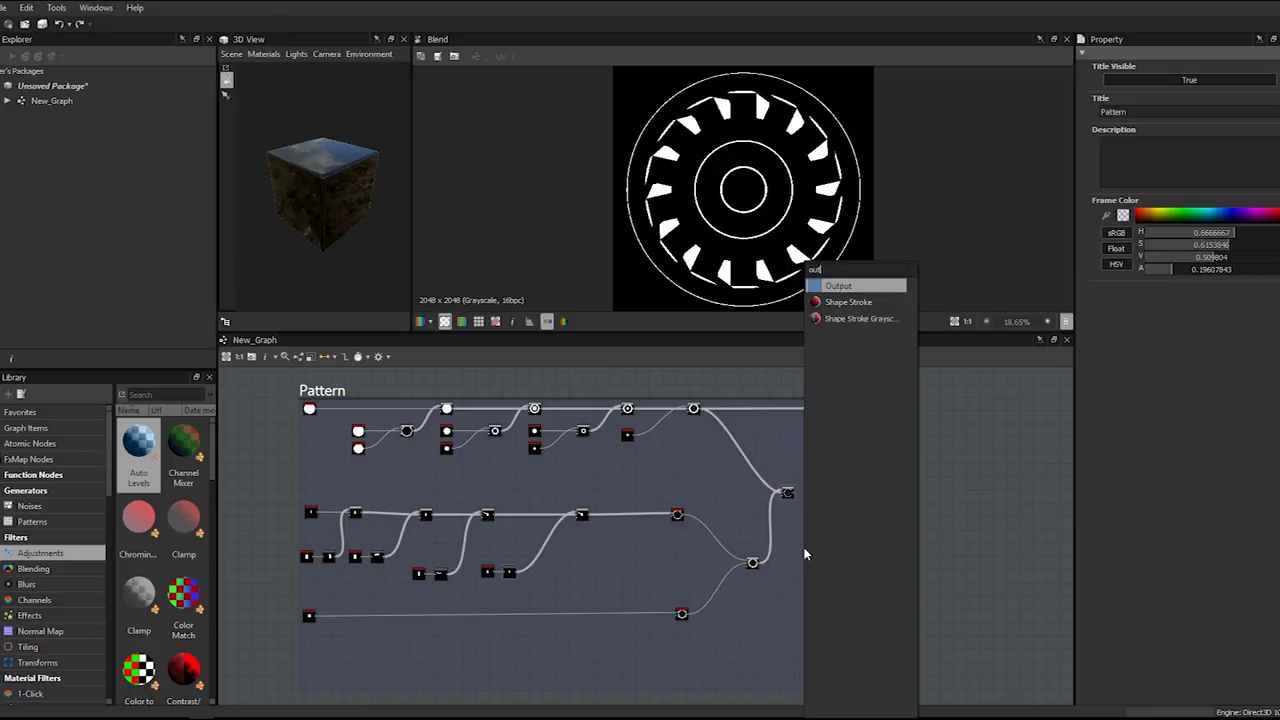
pyautogui.press('Return')
pyautogui.scroll(3, 806, 552)
pyautogui.press('Delete')
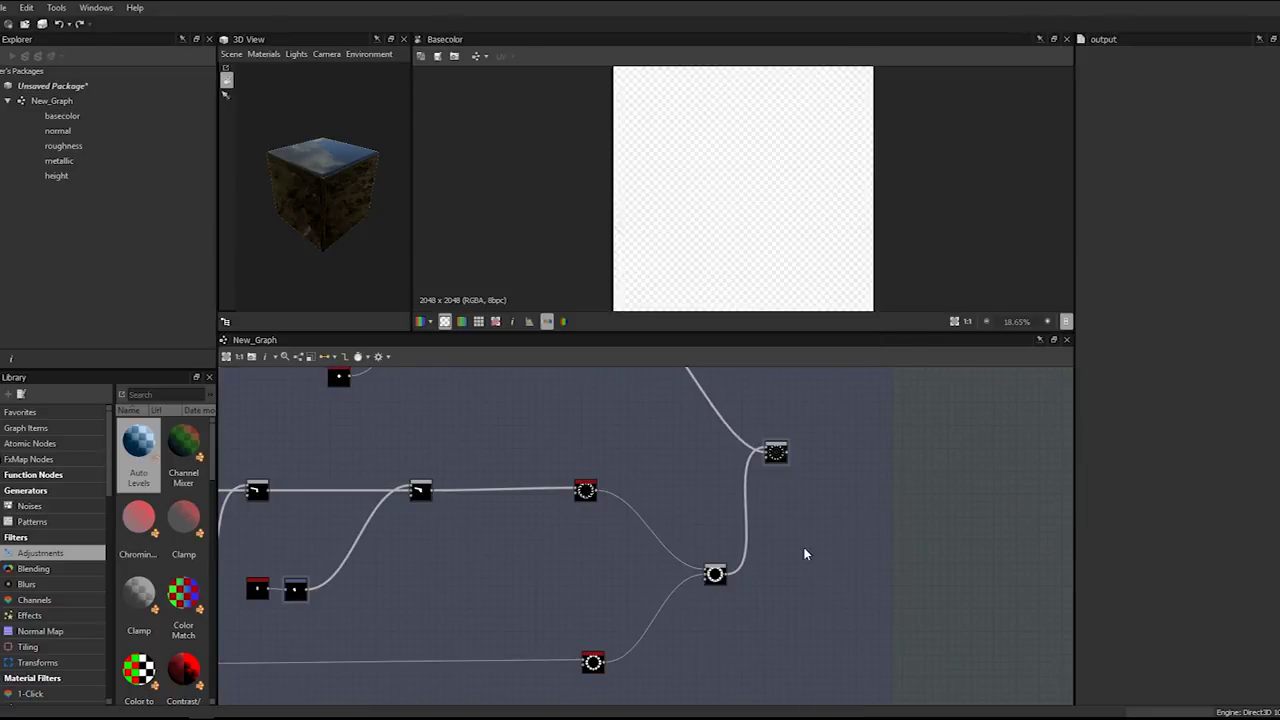
# - Add another Blend node beyond the combined tooth ring Blend and connect the ring's output to its Foreground input
pyautogui.rightClick(806, 552)
pyautogui.write('blend')
pyautogui.press('Return')
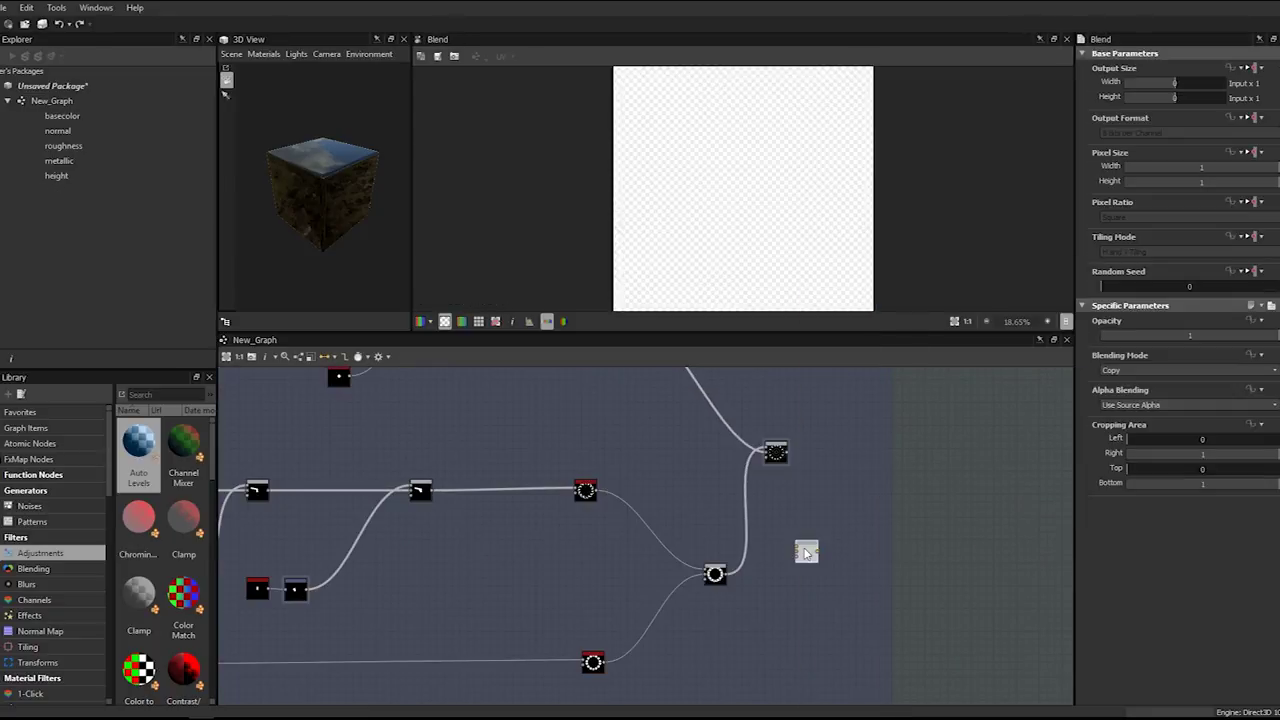
pyautogui.scroll(4, 806, 554)
pyautogui.moveTo(806, 554); pyautogui.dragTo(977, 608)
pyautogui.moveTo(610, 613); pyautogui.dragTo(956, 602)
pyautogui.scroll(-3, 980, 610)
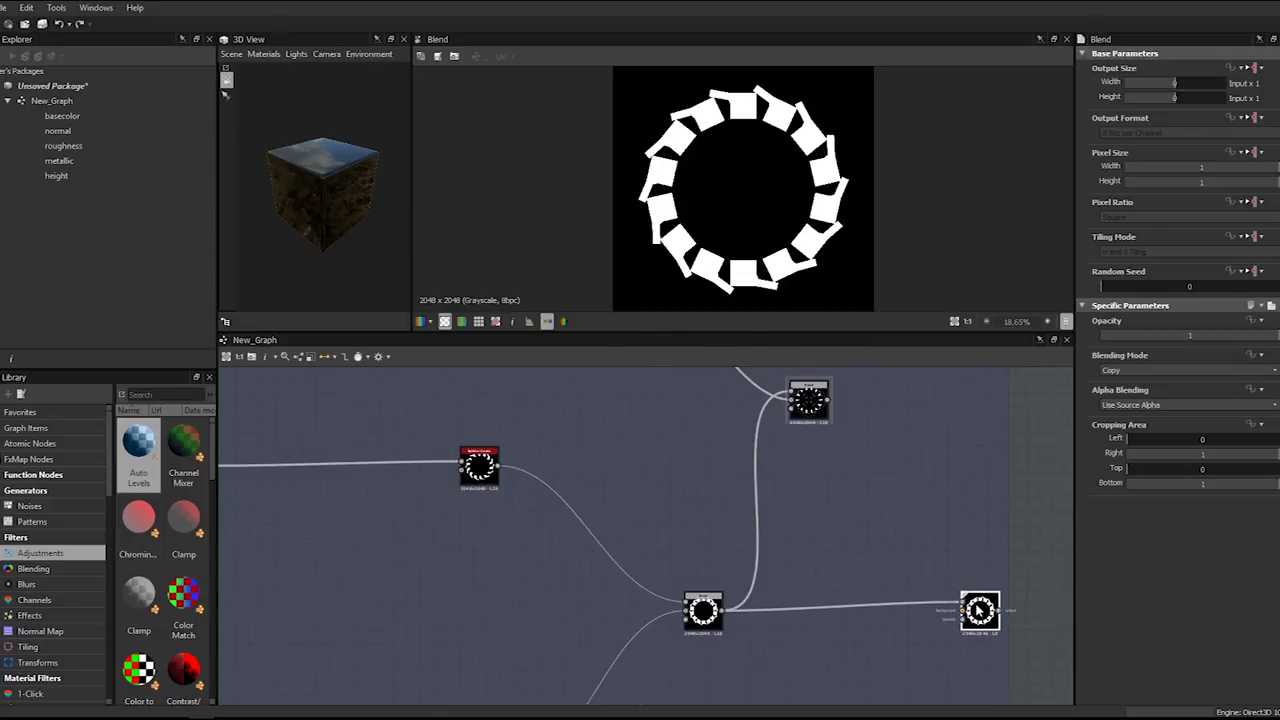
pyautogui.click(747, 610)
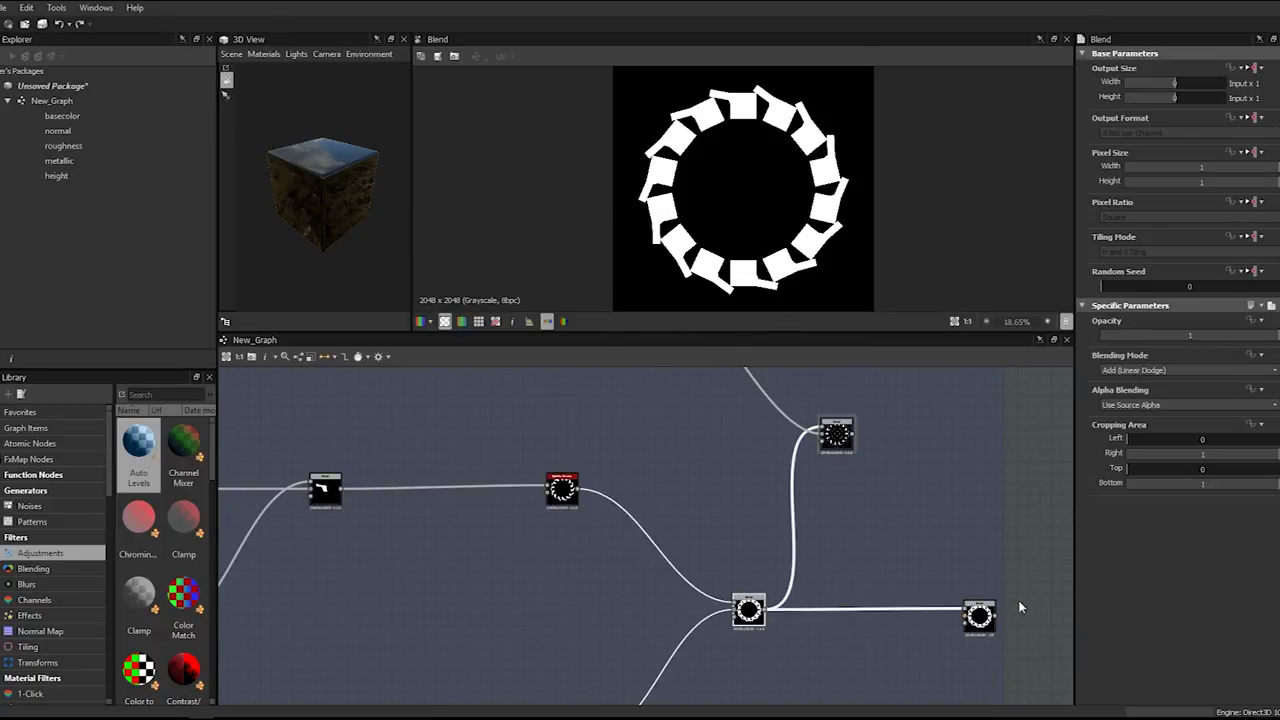
pyautogui.click(978, 617)
pyautogui.scroll(-6, 977, 614)
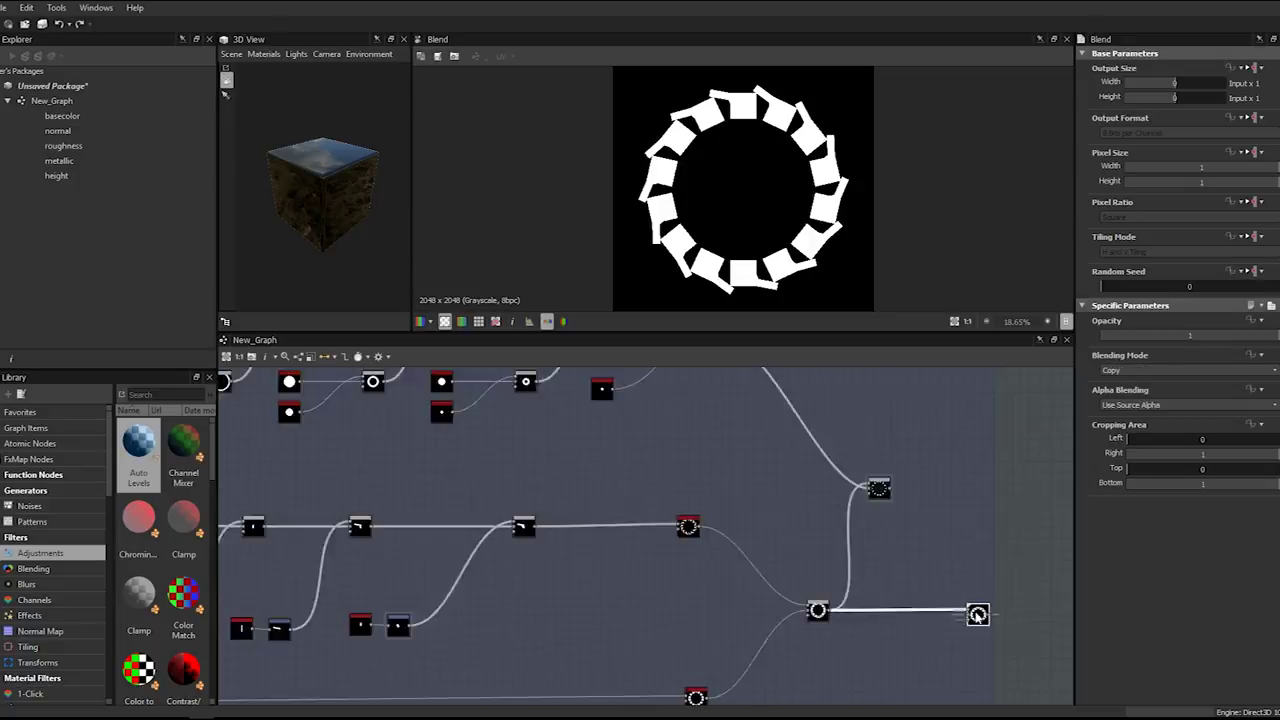
pyautogui.scroll(5, 970, 586)
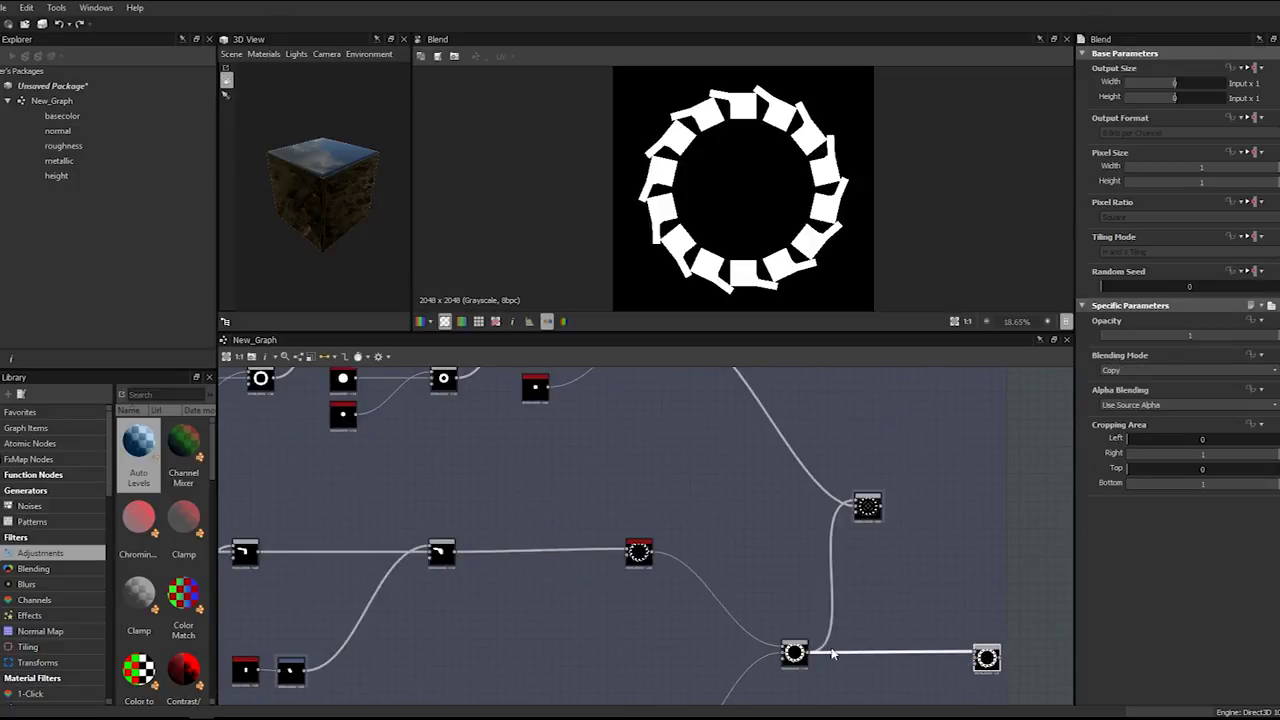
# - Insert a Blend node into the link between the lowest Shape node and its Splatter Circular
pyautogui.scroll(-4, 805, 527)
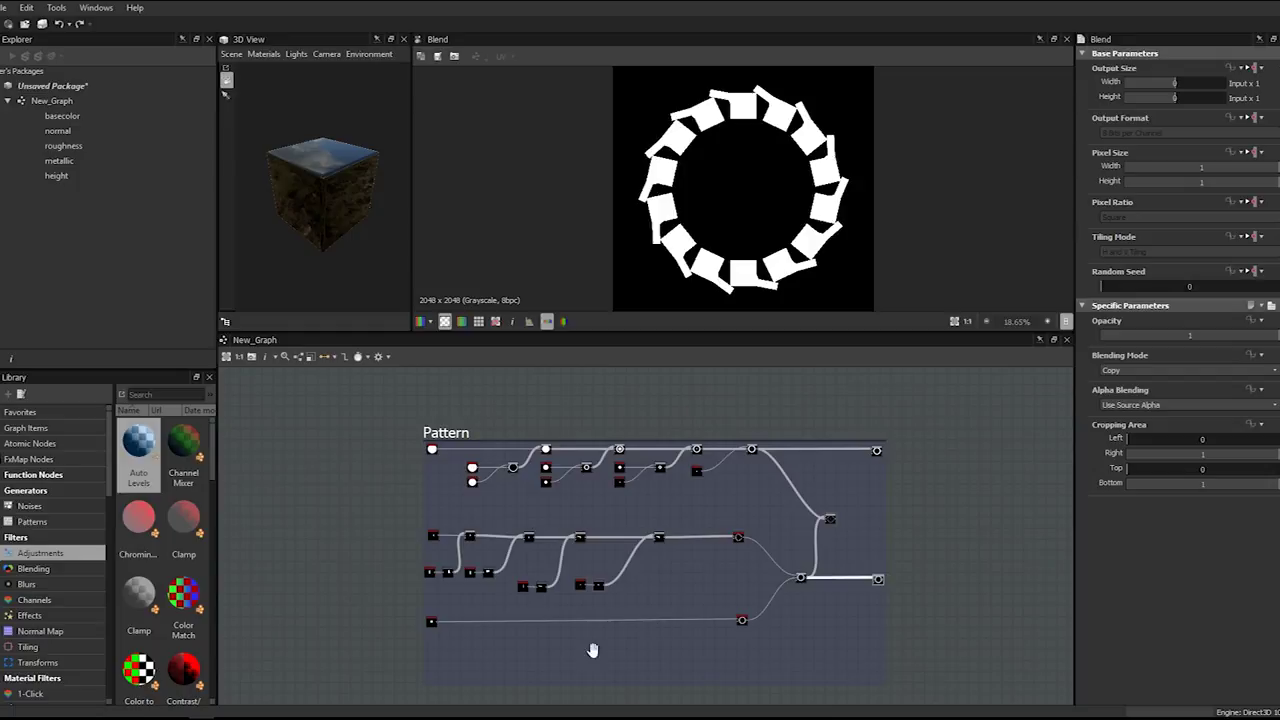
pyautogui.moveTo(587, 657); pyautogui.dragTo(607, 592, button='middle')
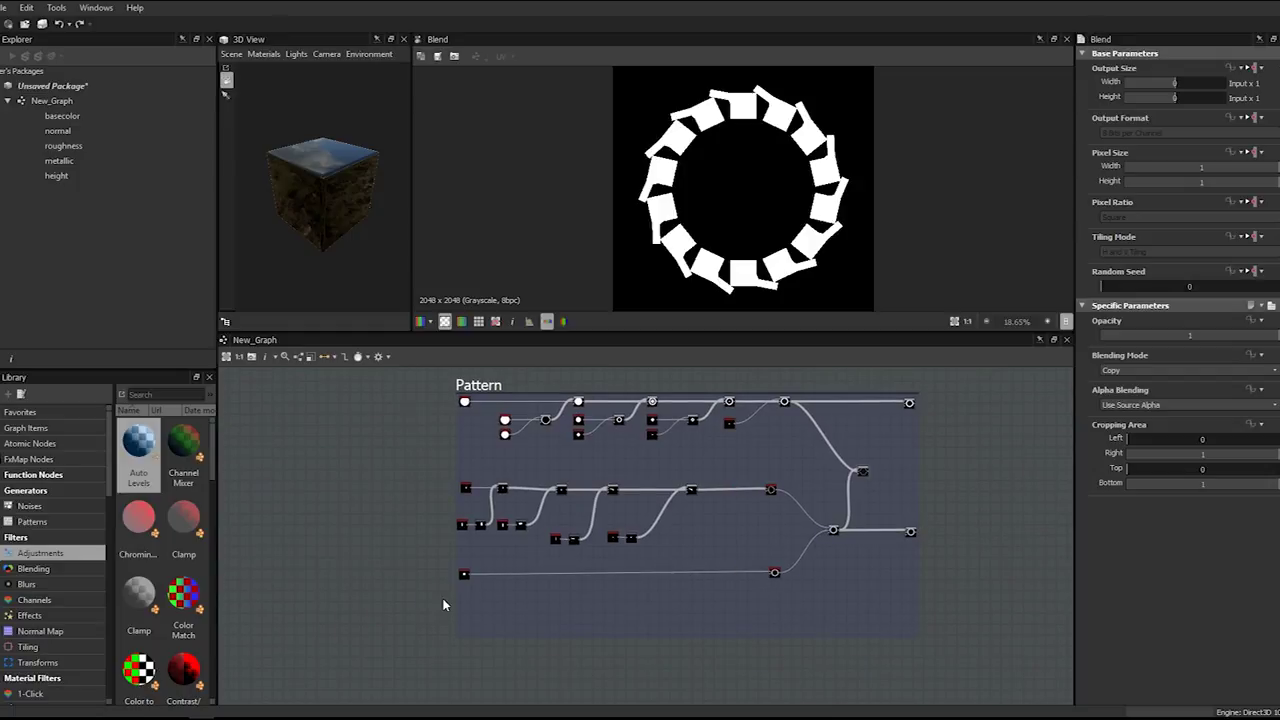
pyautogui.scroll(4, 508, 594)
pyautogui.moveTo(623, 489); pyautogui.dragTo(628, 585)
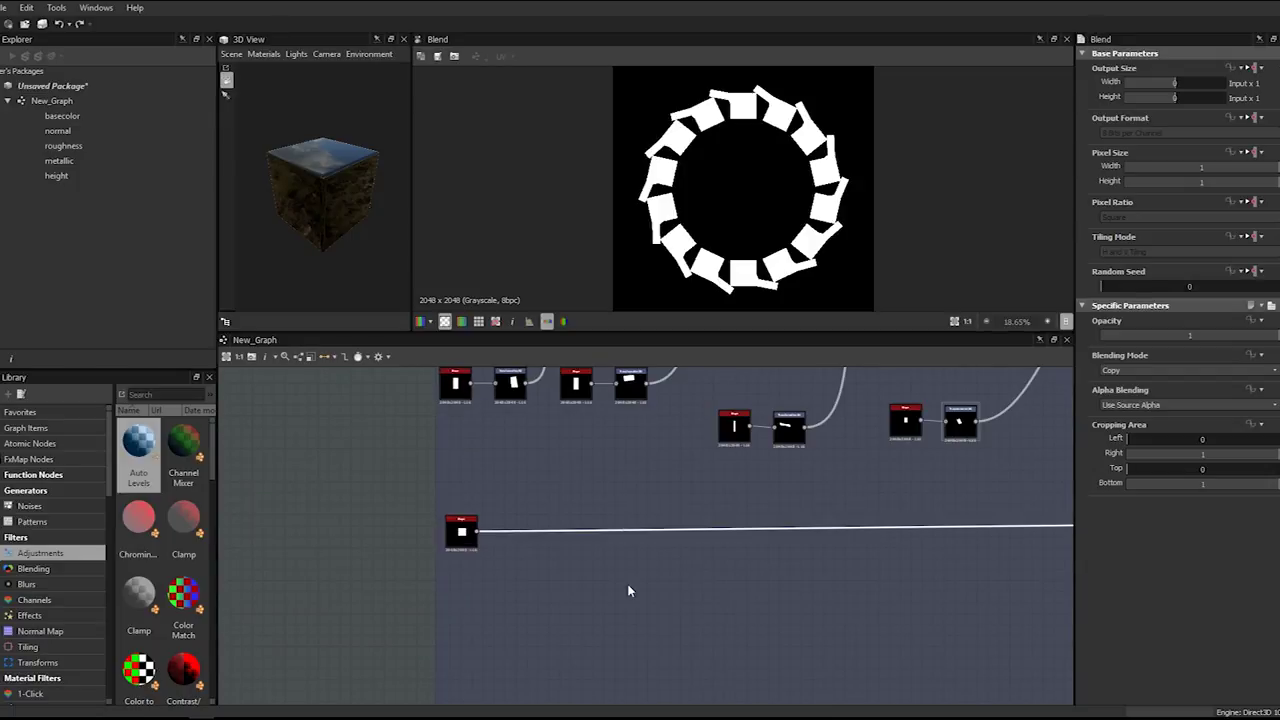
pyautogui.press('space')
pyautogui.write('ble')
pyautogui.press('Return')
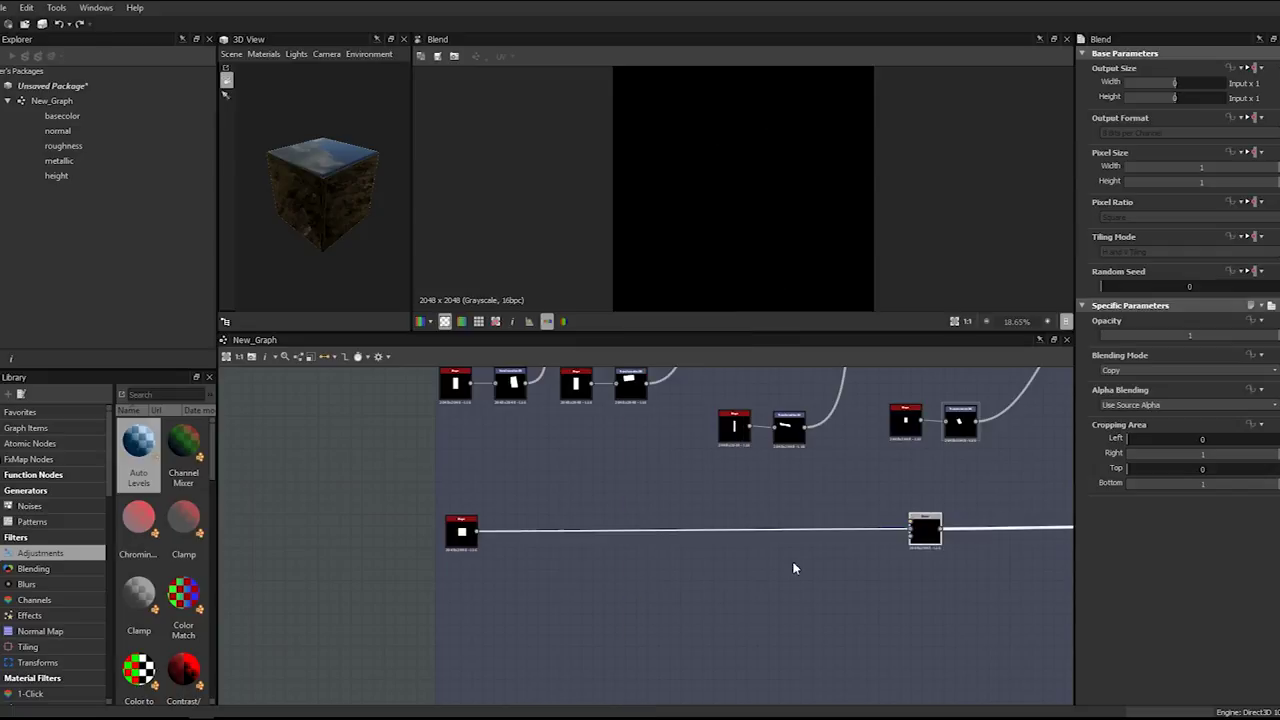
# - Move the newly inserted Blend node close to the lowest Shape node
pyautogui.moveTo(934, 533); pyautogui.dragTo(466, 609)
pyautogui.hotkey('ctrl', 'c')
pyautogui.hotkey('ctrl', 'v')
pyautogui.click(466, 601)
pyautogui.press('Delete')
# - Duplicate the leftmost Shape and Transformation 2D pair from the row above and place the copy beneath the lowest Shape node
pyautogui.moveTo(448, 414); pyautogui.dragTo(512, 388)
pyautogui.hotkey('ctrl', 'c')
pyautogui.hotkey('ctrl', 'v')
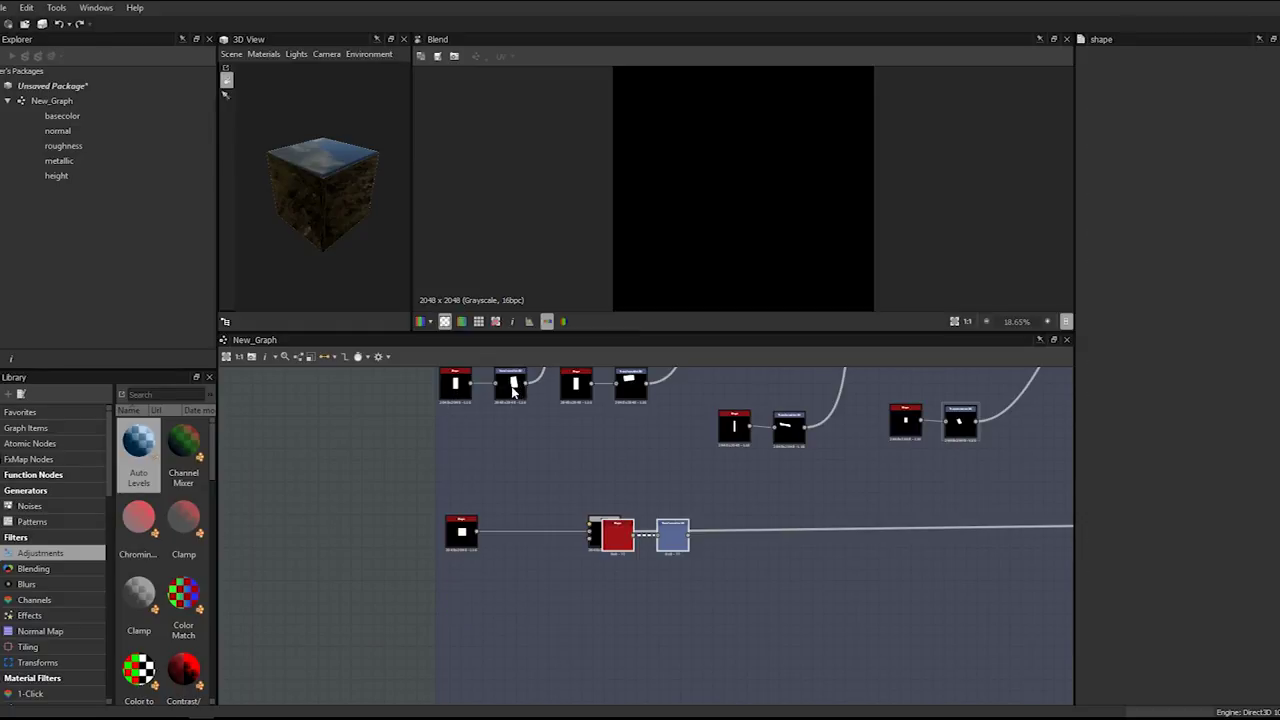
pyautogui.moveTo(672, 536); pyautogui.dragTo(524, 591)
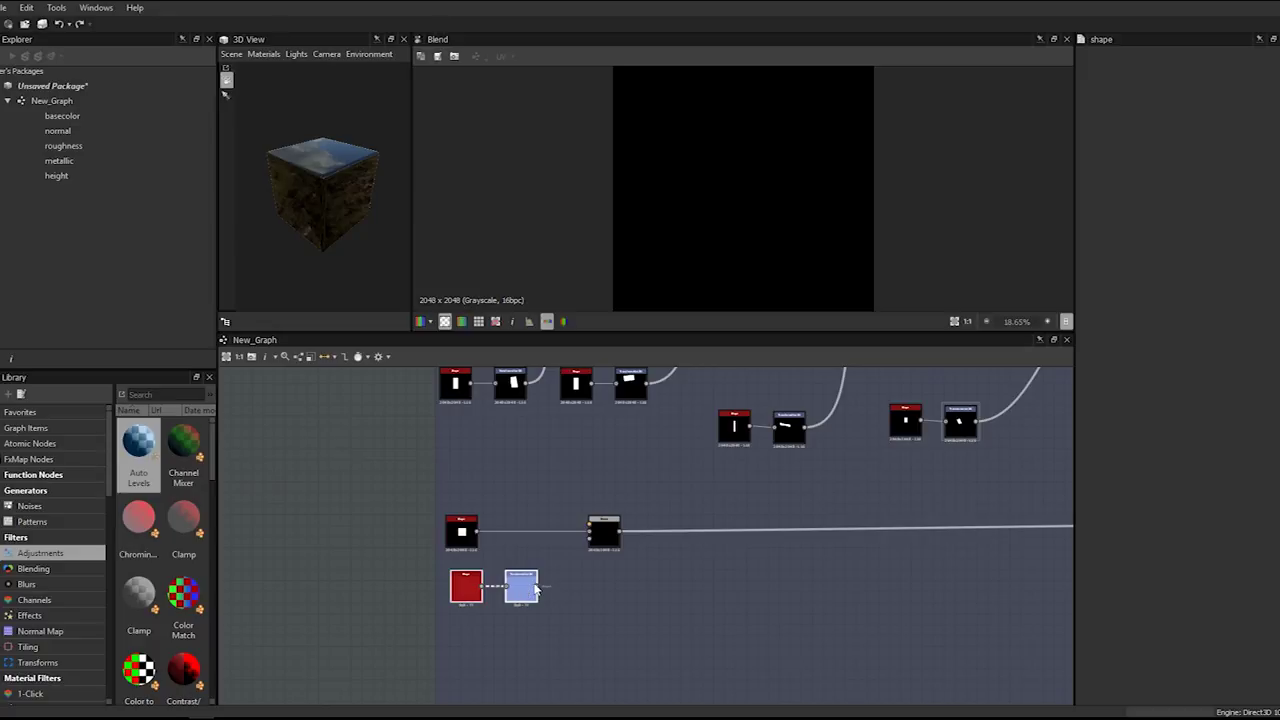
# - Connect the duplicated Transformation 2D to the new Blend's Foreground input and set the blending mode to Subtract
pyautogui.moveTo(546, 590); pyautogui.dragTo(589, 531)
pyautogui.click(603, 531)
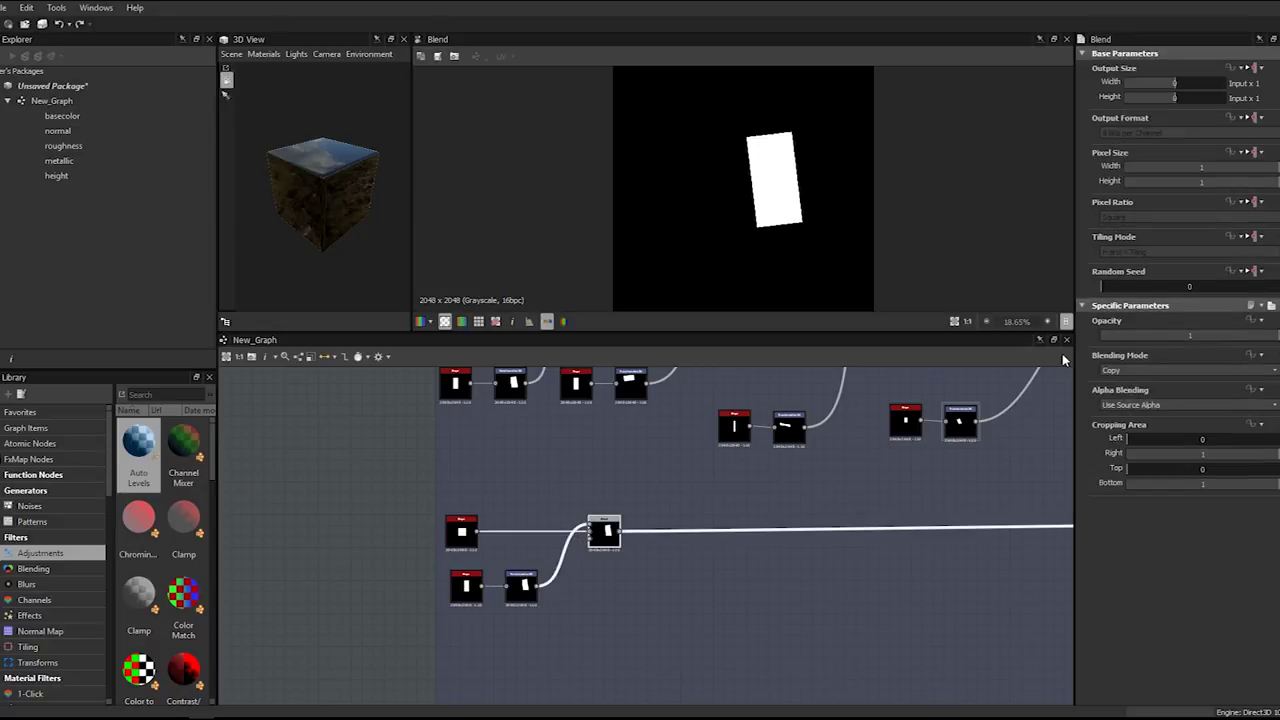
pyautogui.click(1128, 369)
pyautogui.click(1130, 400)
# - Preview the final Subtract Blend that joins the tooth ring with the concentric rings, and move that node directly above the other end Blend
pyautogui.scroll(-2, 698, 470)
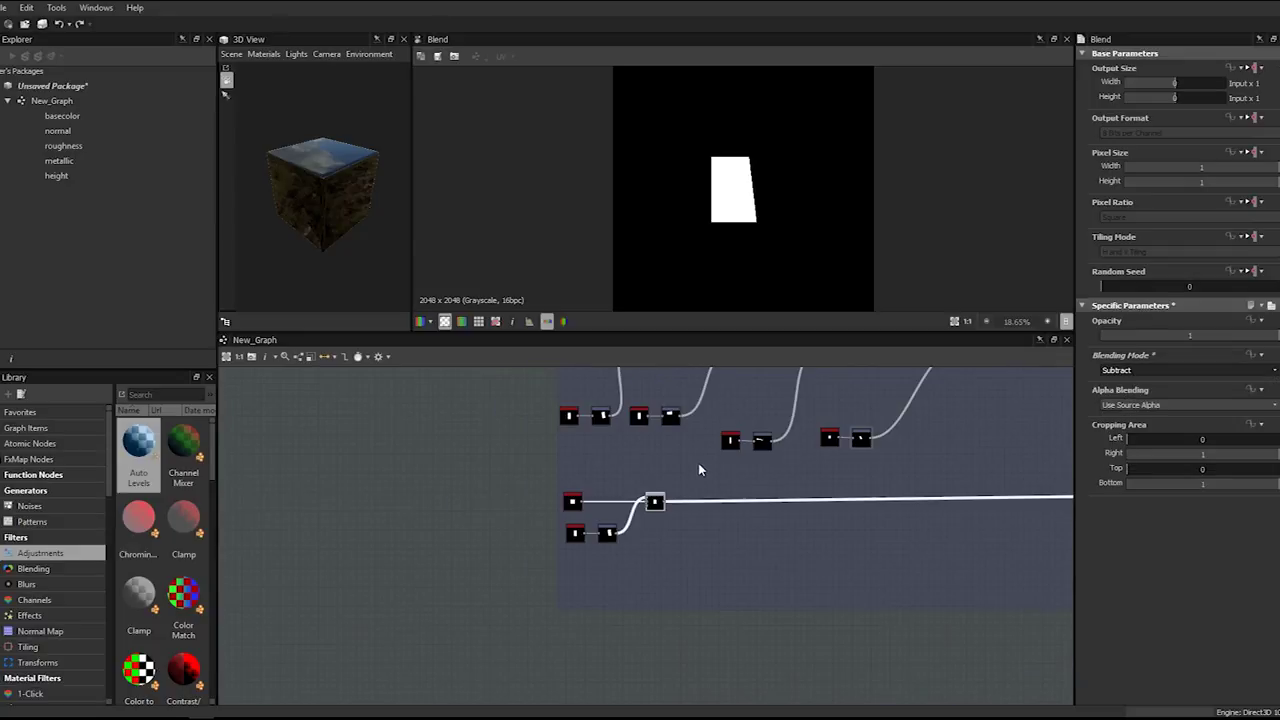
pyautogui.moveTo(775, 468); pyautogui.dragTo(549, 500, button='middle')
pyautogui.moveTo(994, 485); pyautogui.dragTo(671, 530, button='middle')
pyautogui.click(795, 510)
pyautogui.doubleClick(712, 404)
pyautogui.scroll(-2, 713, 407)
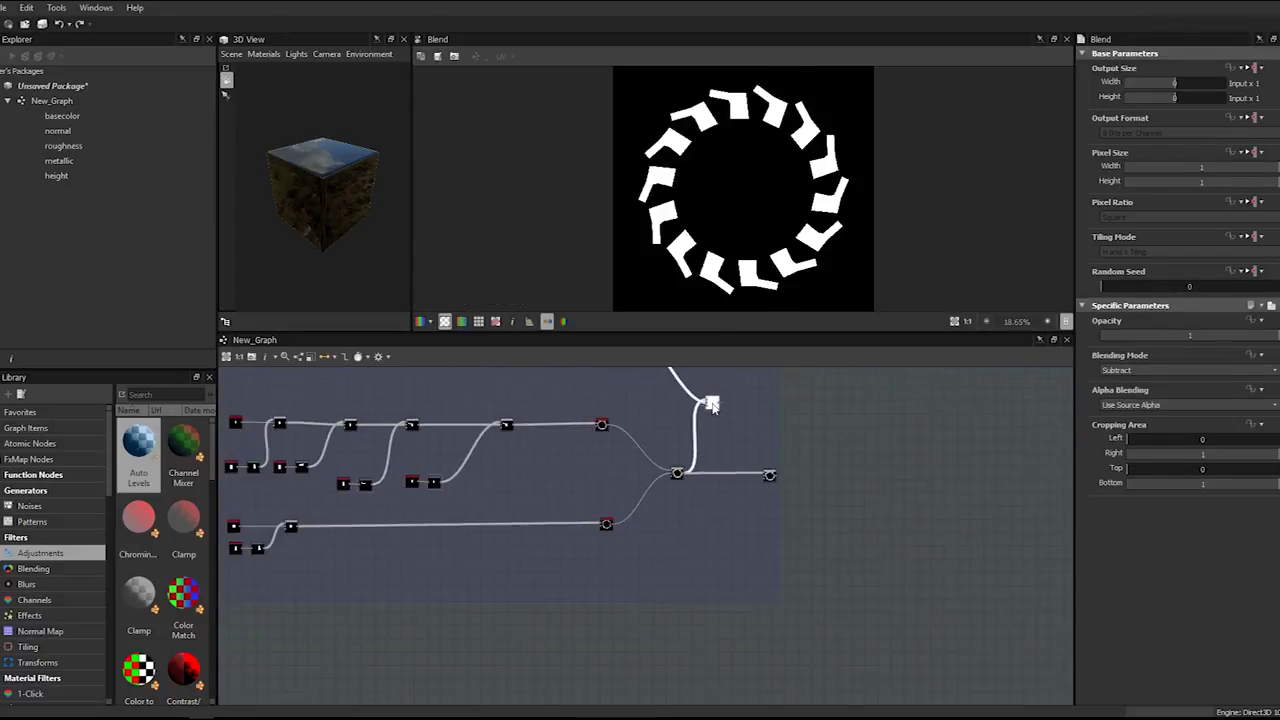
pyautogui.scroll(2, 714, 407)
pyautogui.moveTo(712, 402); pyautogui.dragTo(794, 402)
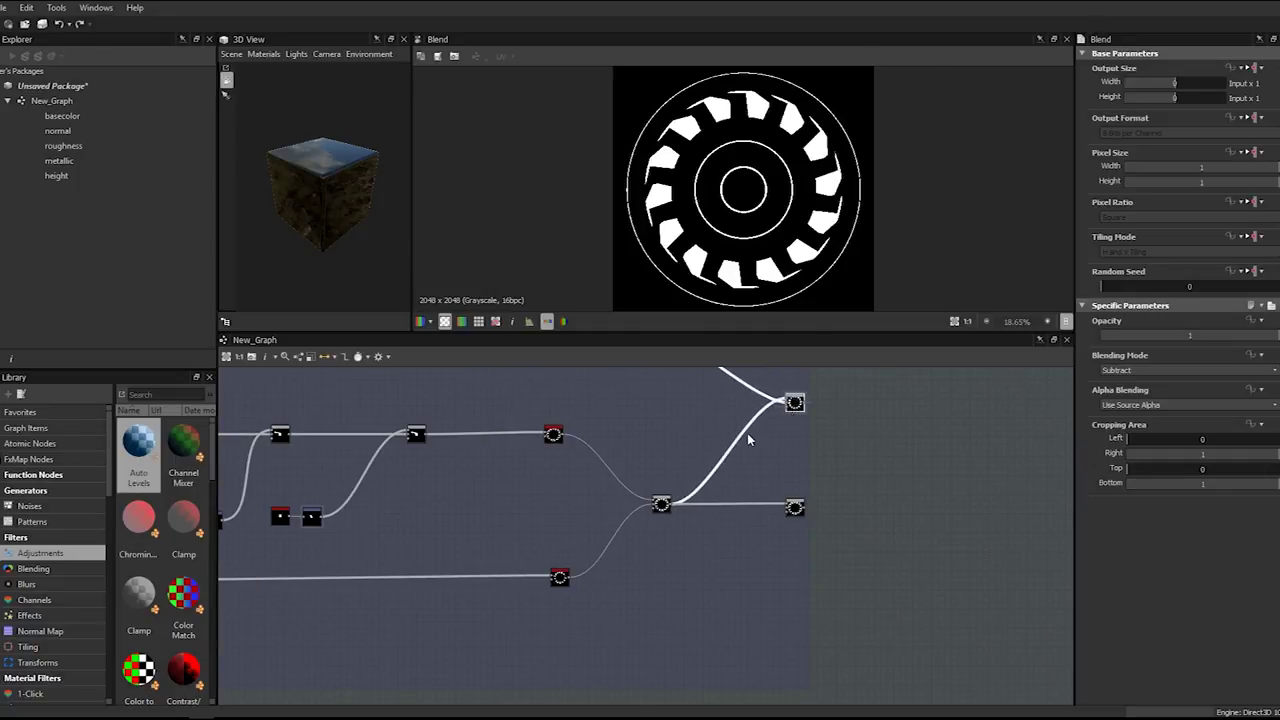
# - Rotate the duplicated Transformation 2D's rectangle nearly upright and shift it to an offset of about X 0.004, Y 0.2757
pyautogui.scroll(-3, 748, 440)
pyautogui.scroll(5, 594, 540)
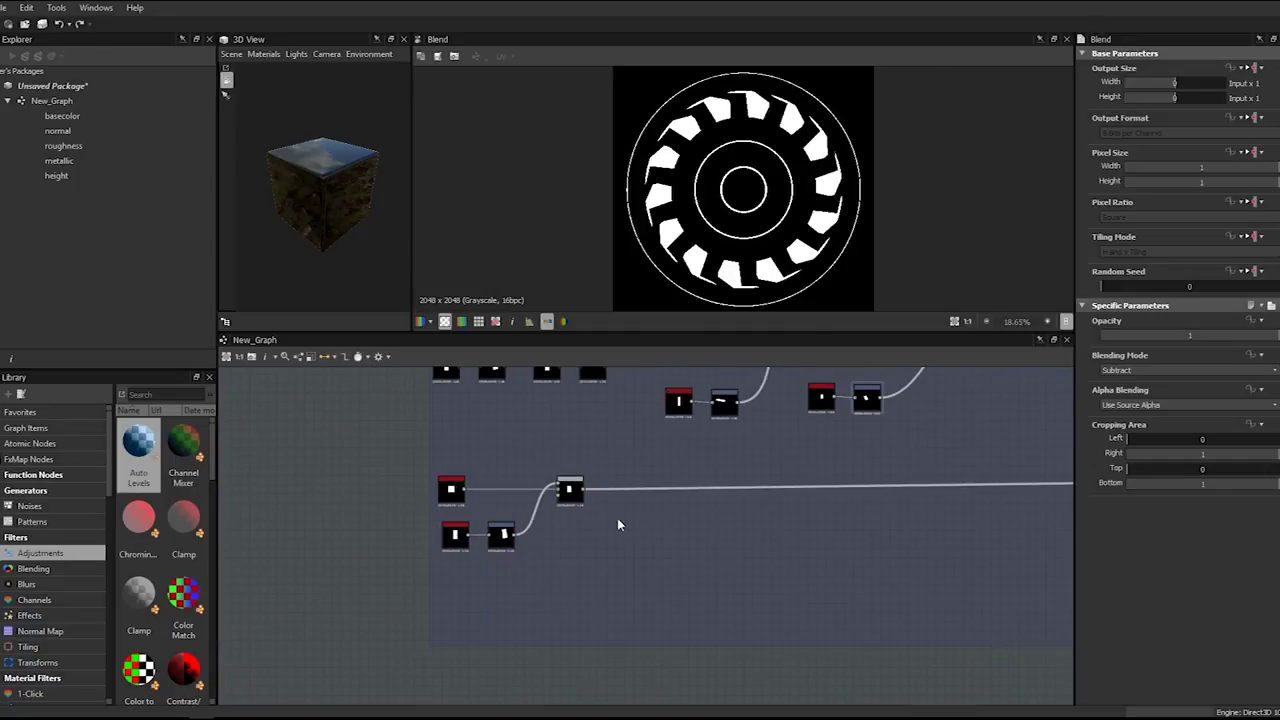
pyautogui.click(499, 536)
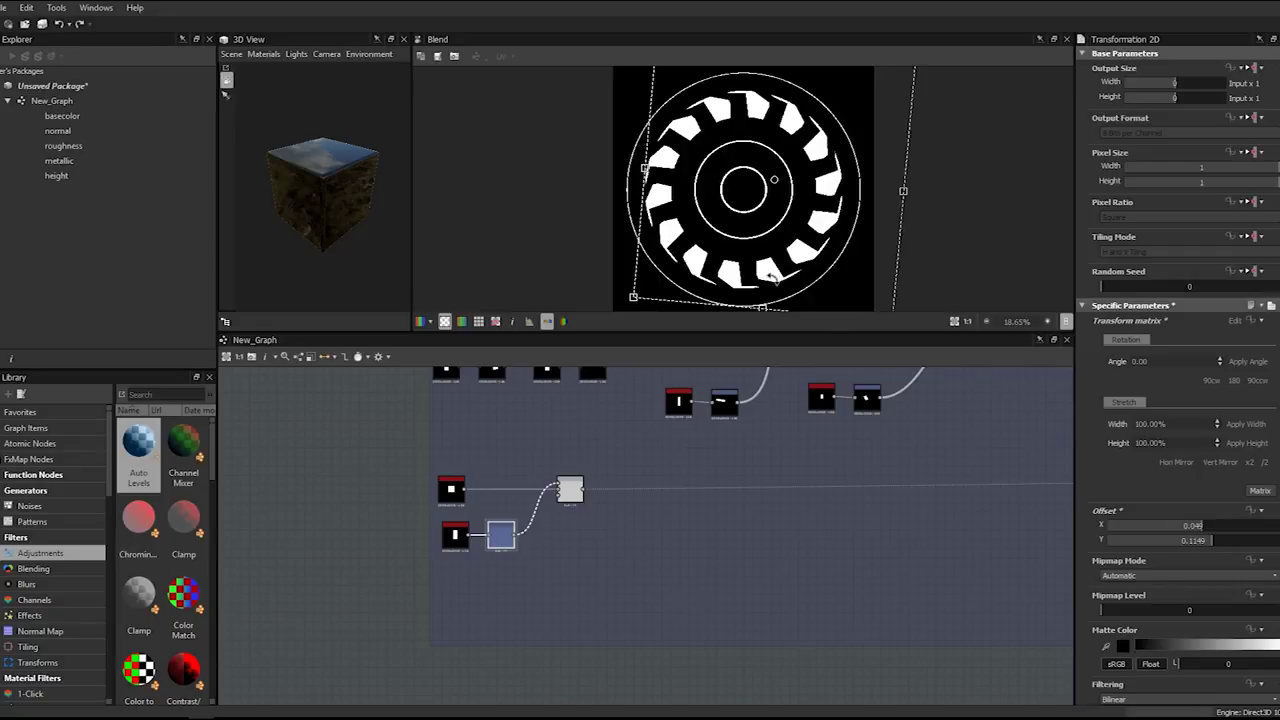
pyautogui.moveTo(743, 283); pyautogui.dragTo(470, 216)
pyautogui.moveTo(758, 123); pyautogui.dragTo(735, 205)
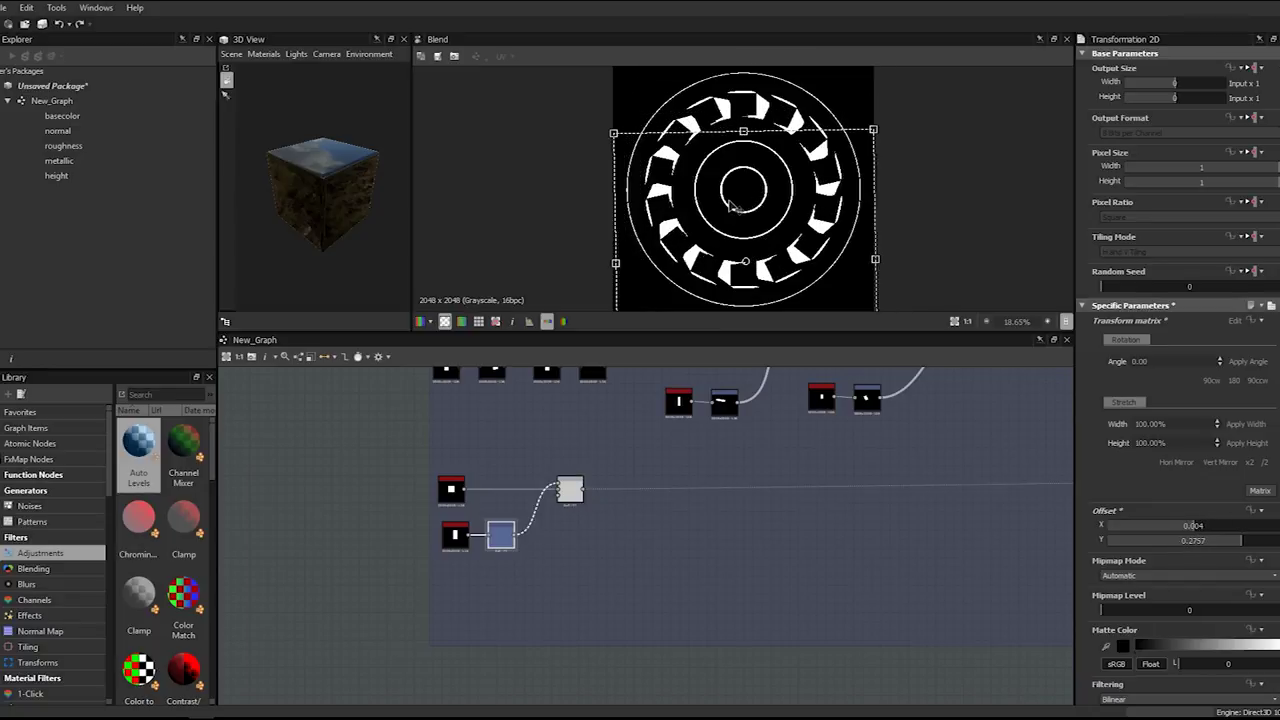
pyautogui.scroll(8, 738, 134)
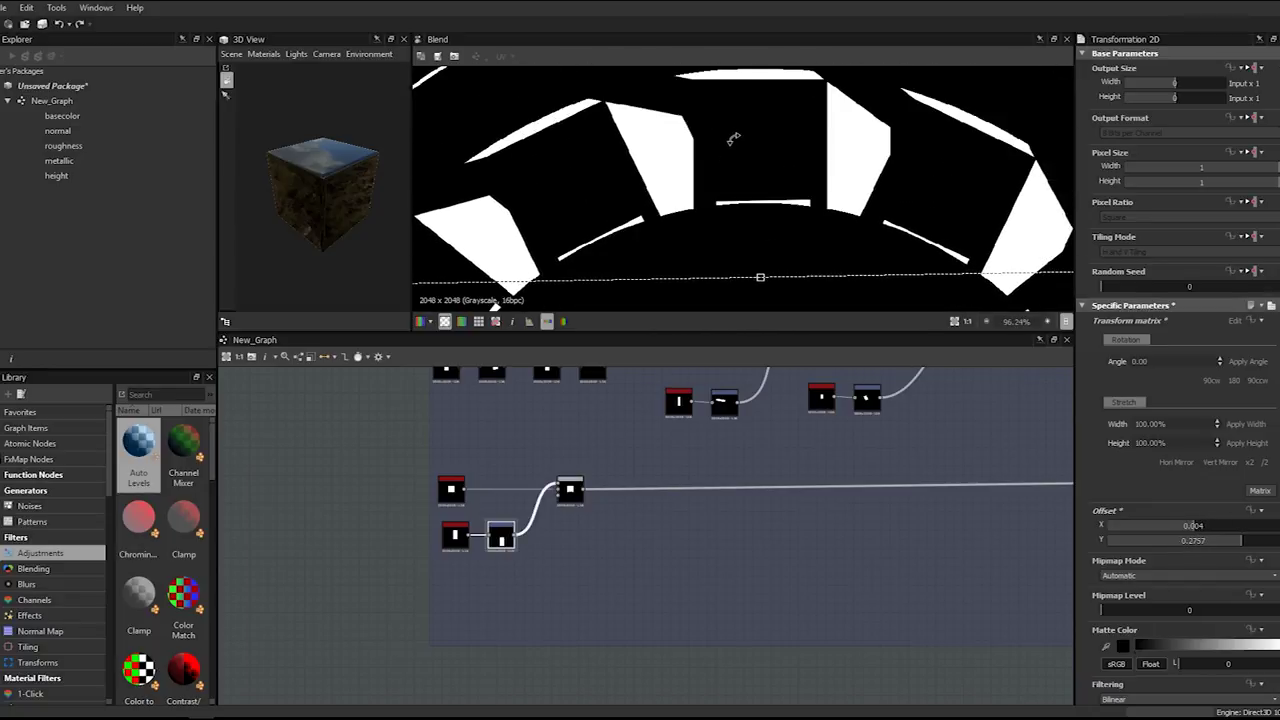
# - Insert a Transformation 2D node into the link from the cut-out Blend, placed just before the lower Splatter Circular
pyautogui.scroll(-4, 767, 412)
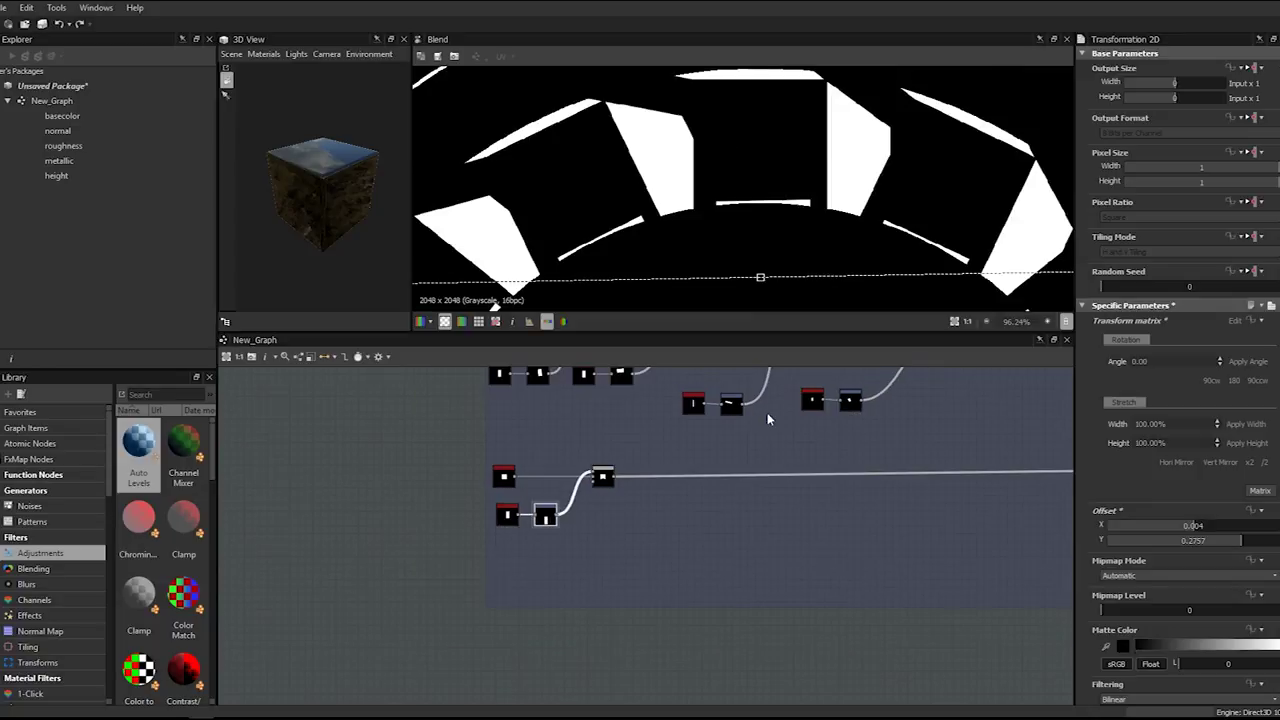
pyautogui.scroll(5, 860, 482)
pyautogui.moveTo(586, 605); pyautogui.dragTo(804, 454, button='middle')
pyautogui.click(864, 529)
pyautogui.press('space')
pyautogui.write('2d')
pyautogui.click(991, 288)
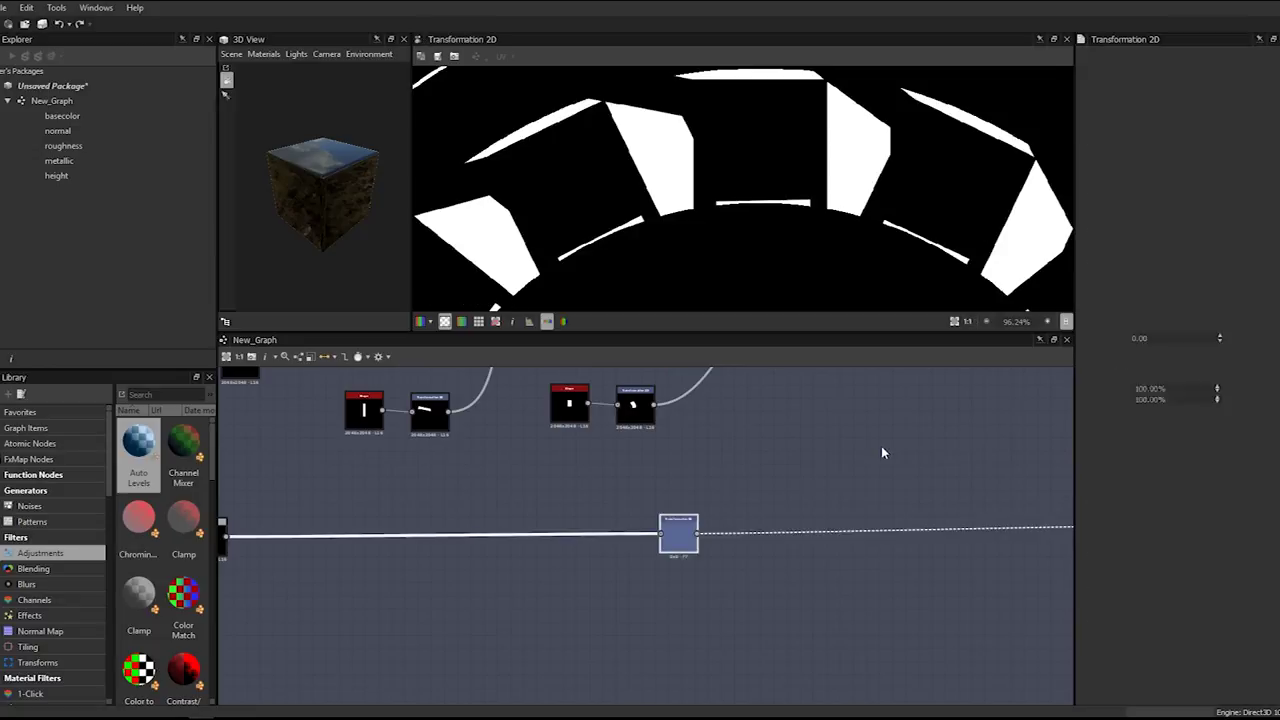
pyautogui.scroll(-2, 881, 446)
pyautogui.moveTo(634, 510); pyautogui.dragTo(832, 514)
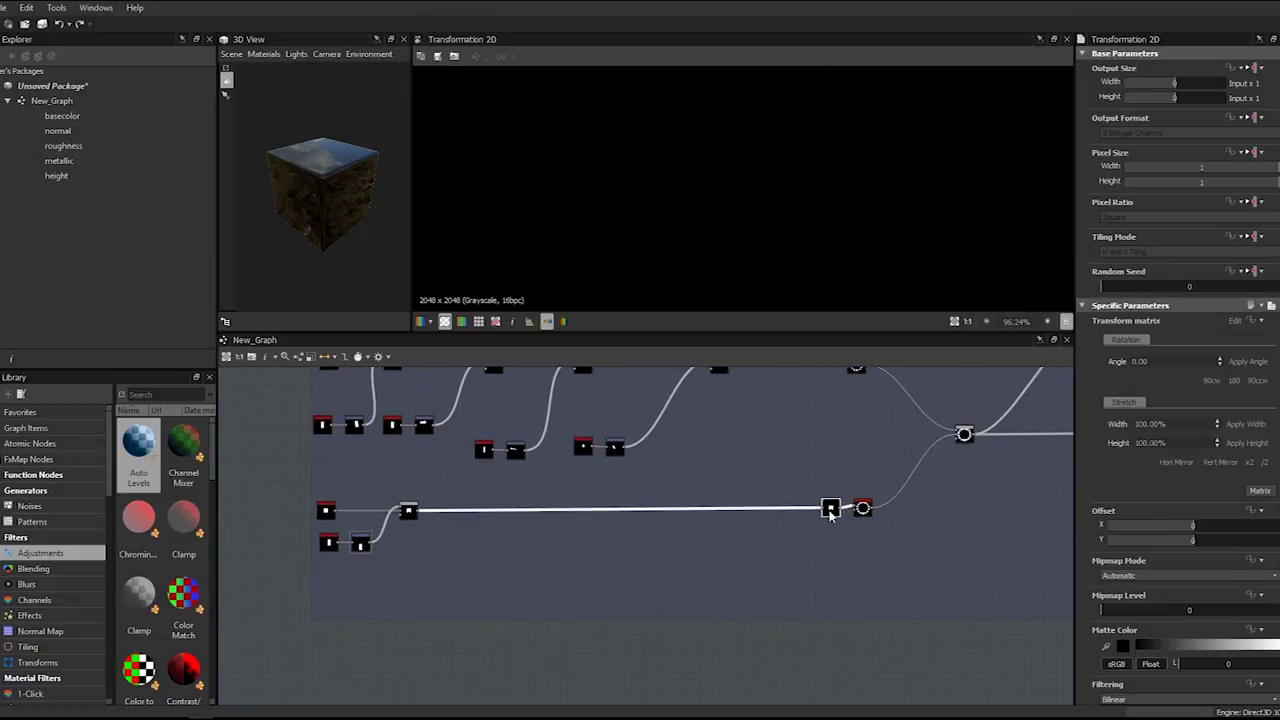
# - Shift the new Transformation 2D's offset to about X -0.1372, Y -0.0347 while previewing the final Subtract Blend
pyautogui.scroll(5, 830, 513)
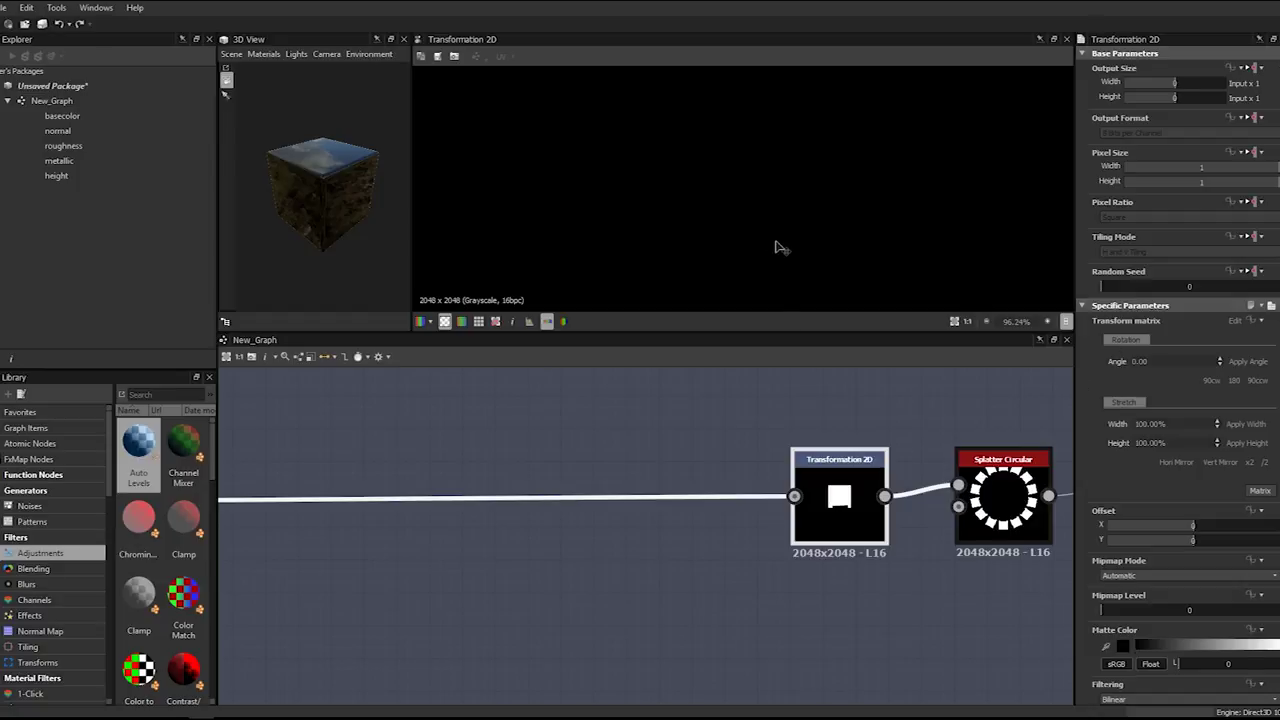
pyautogui.scroll(-5, 781, 247)
pyautogui.click(978, 456)
pyautogui.scroll(-5, 900, 480)
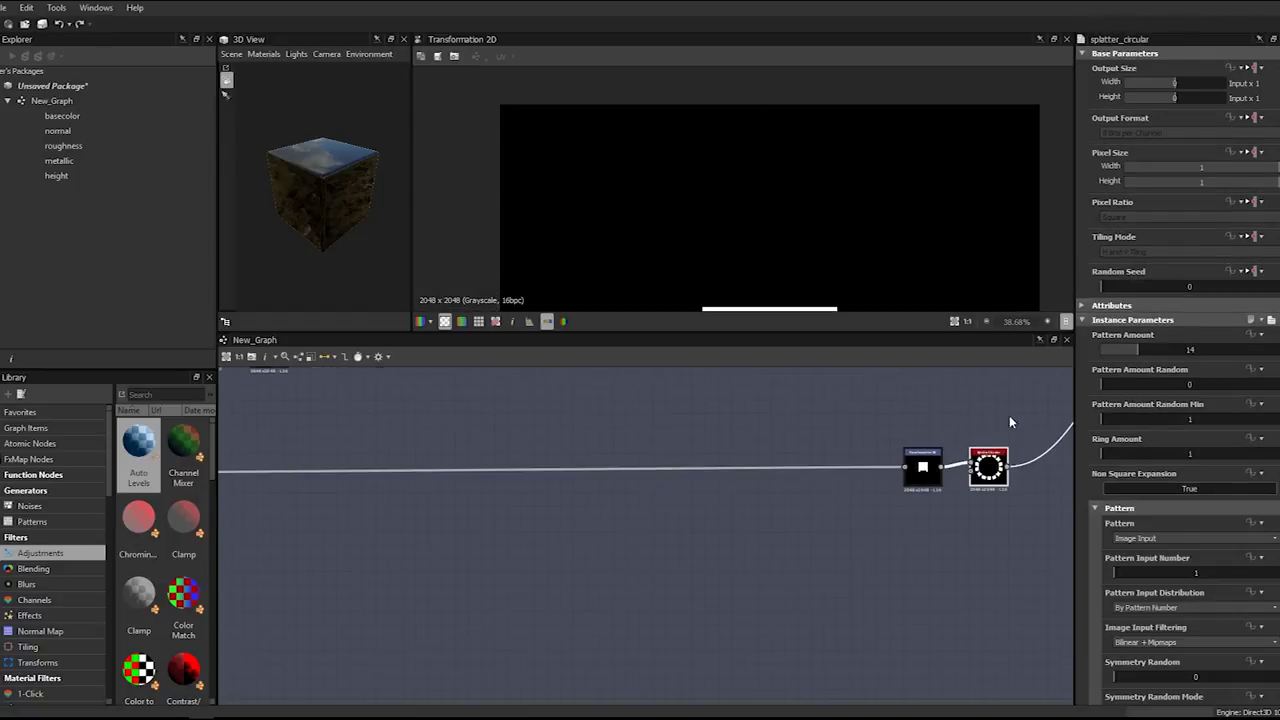
pyautogui.scroll(-2, 928, 518)
pyautogui.doubleClick(942, 399)
pyautogui.click(623, 610)
pyautogui.moveTo(763, 264); pyautogui.dragTo(829, 277)
pyautogui.scroll(3, 812, 266)
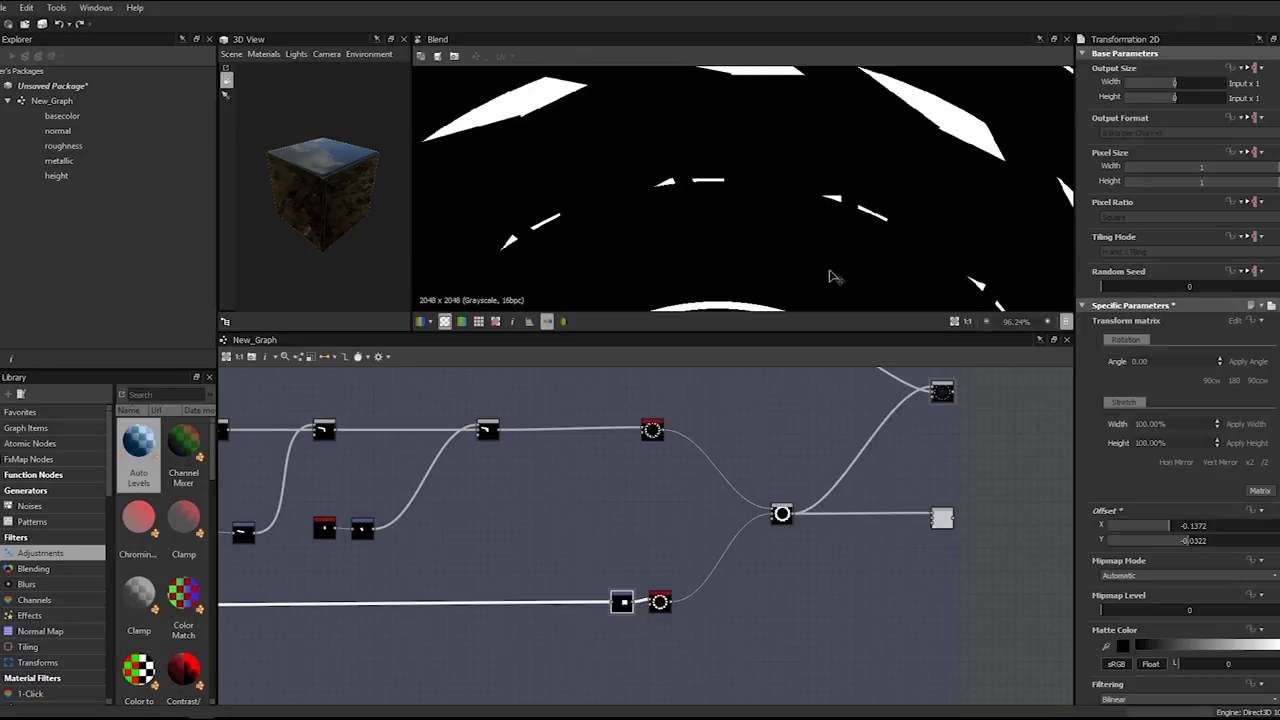
pyautogui.scroll(-3, 828, 216)
pyautogui.scroll(-2, 828, 216)
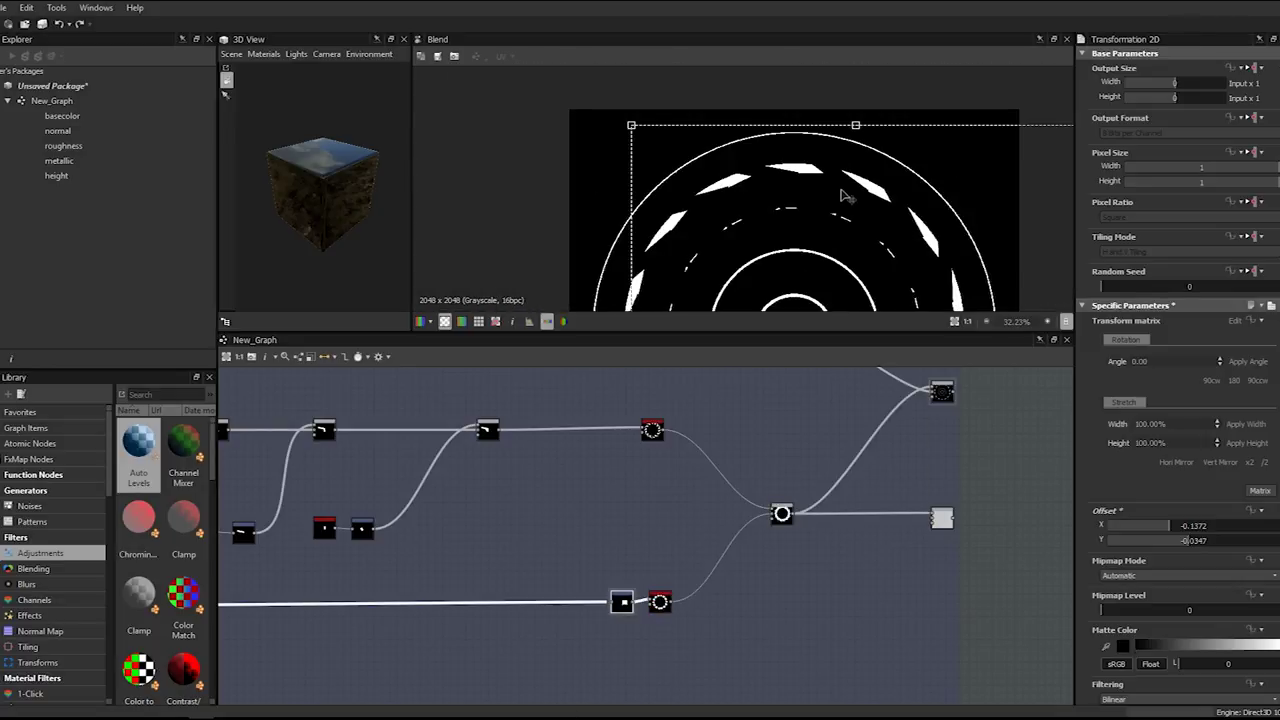
pyautogui.scroll(-2, 430, 467)
# - Set the scale of the square Shape feeding the cut-out Blend to 0.3
pyautogui.moveTo(368, 530); pyautogui.dragTo(576, 470, button='middle')
pyautogui.scroll(2, 381, 516)
pyautogui.click(340, 492)
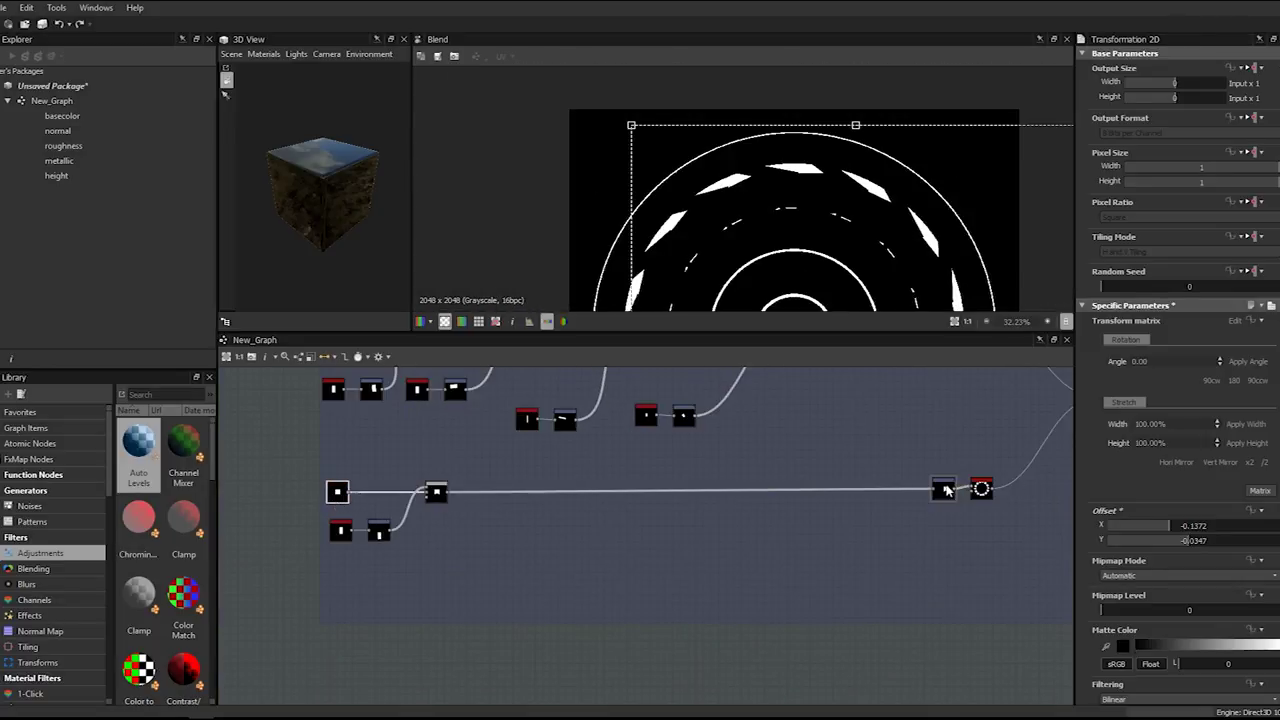
pyautogui.doubleClick(1183, 418)
pyautogui.write('0.3')
pyautogui.press('Return')
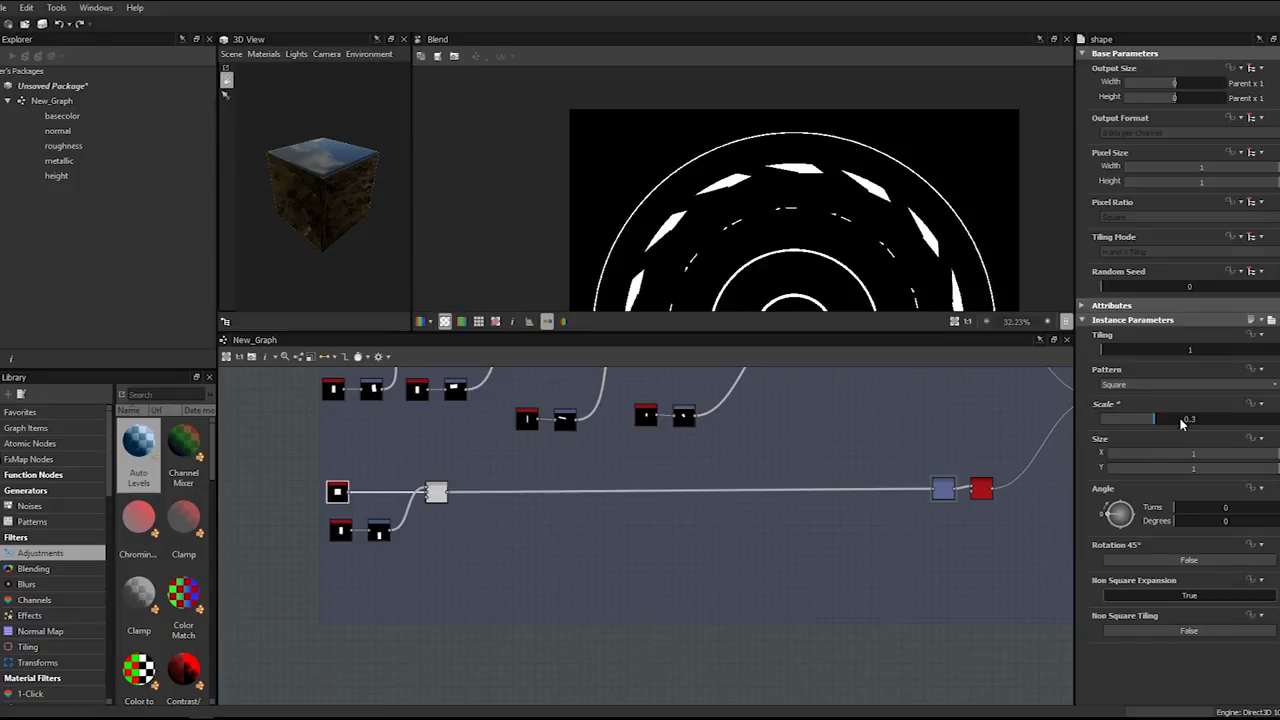
# - Tilt the cut-out rectangle in its Transformation 2D and shift it to about Y 0.25 to thin the ring's inner dashes
pyautogui.scroll(-1, 628, 507)
pyautogui.moveTo(628, 507); pyautogui.dragTo(262, 544, button='middle')
pyautogui.scroll(4, 657, 467)
pyautogui.scroll(1, 657, 467)
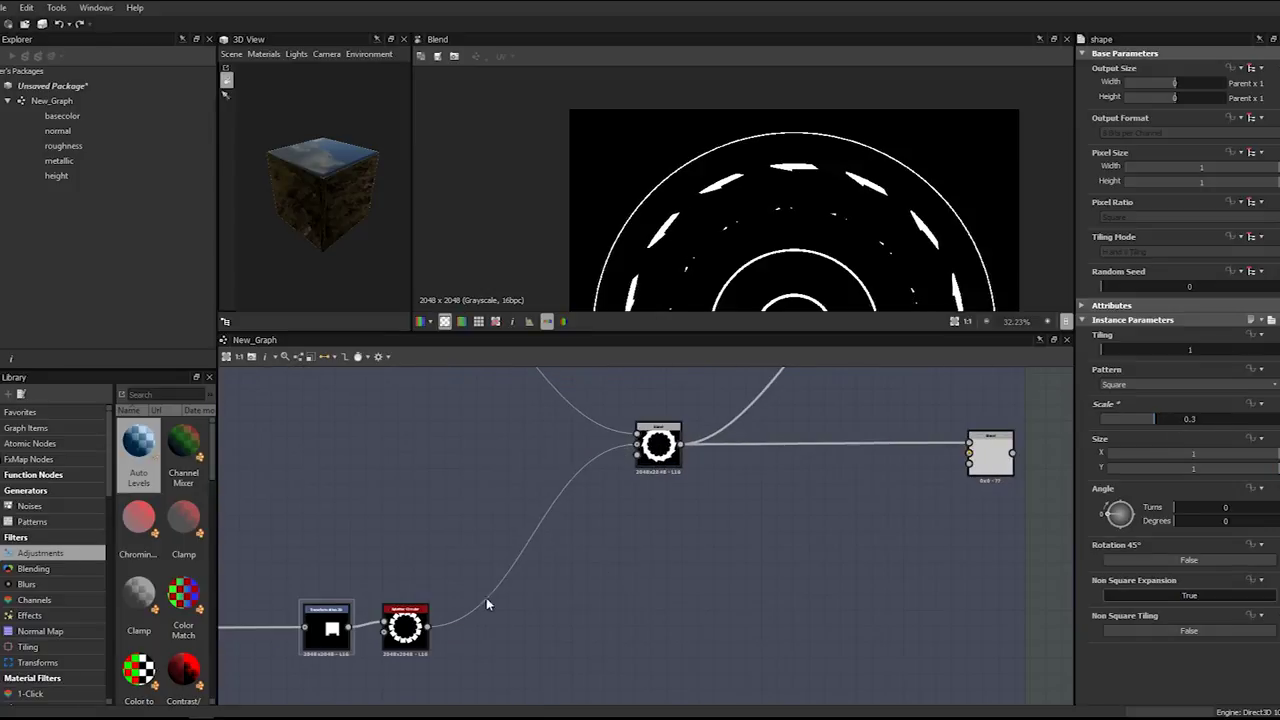
pyautogui.moveTo(326, 630); pyautogui.dragTo(726, 467, button='middle')
pyautogui.moveTo(403, 568); pyautogui.dragTo(820, 559, button='middle')
pyautogui.scroll(-3, 819, 456)
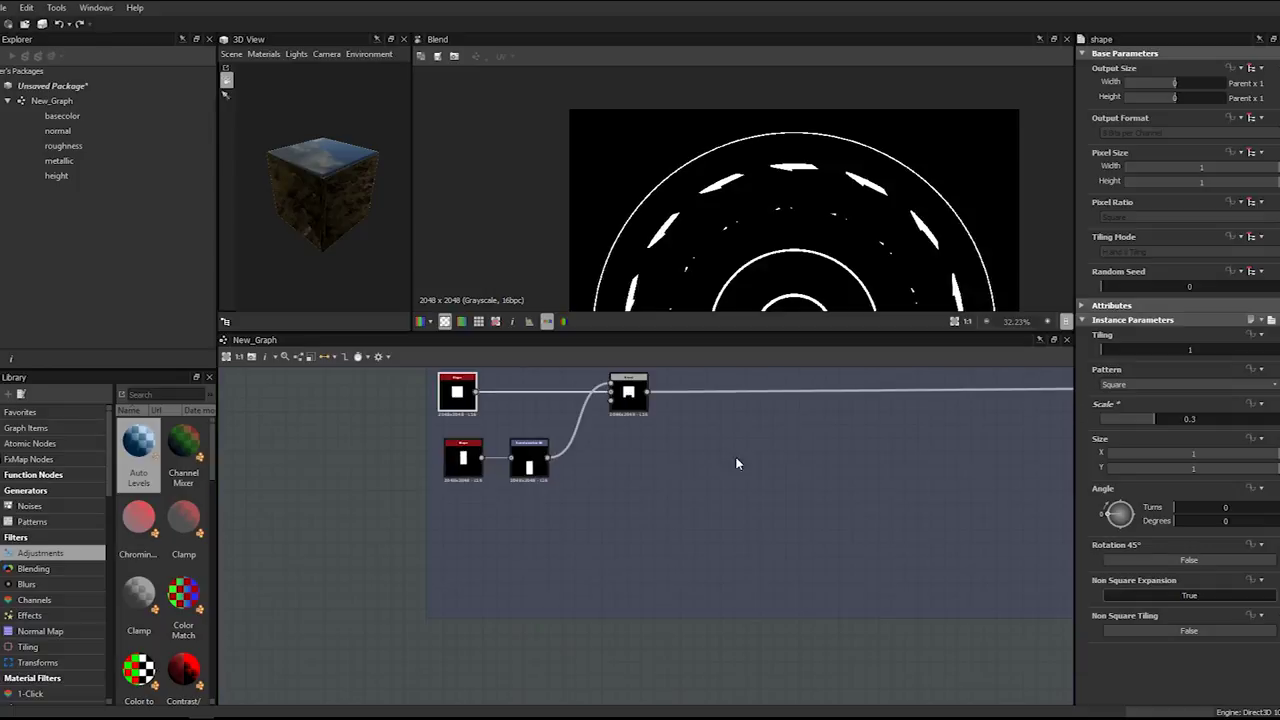
pyautogui.click(538, 462)
pyautogui.scroll(-2, 897, 194)
pyautogui.moveTo(912, 159); pyautogui.dragTo(887, 261)
pyautogui.moveTo(887, 252); pyautogui.dragTo(887, 247)
pyautogui.moveTo(921, 159); pyautogui.dragTo(930, 163)
pyautogui.scroll(6, 848, 227)
pyautogui.moveTo(838, 227); pyautogui.dragTo(849, 243)
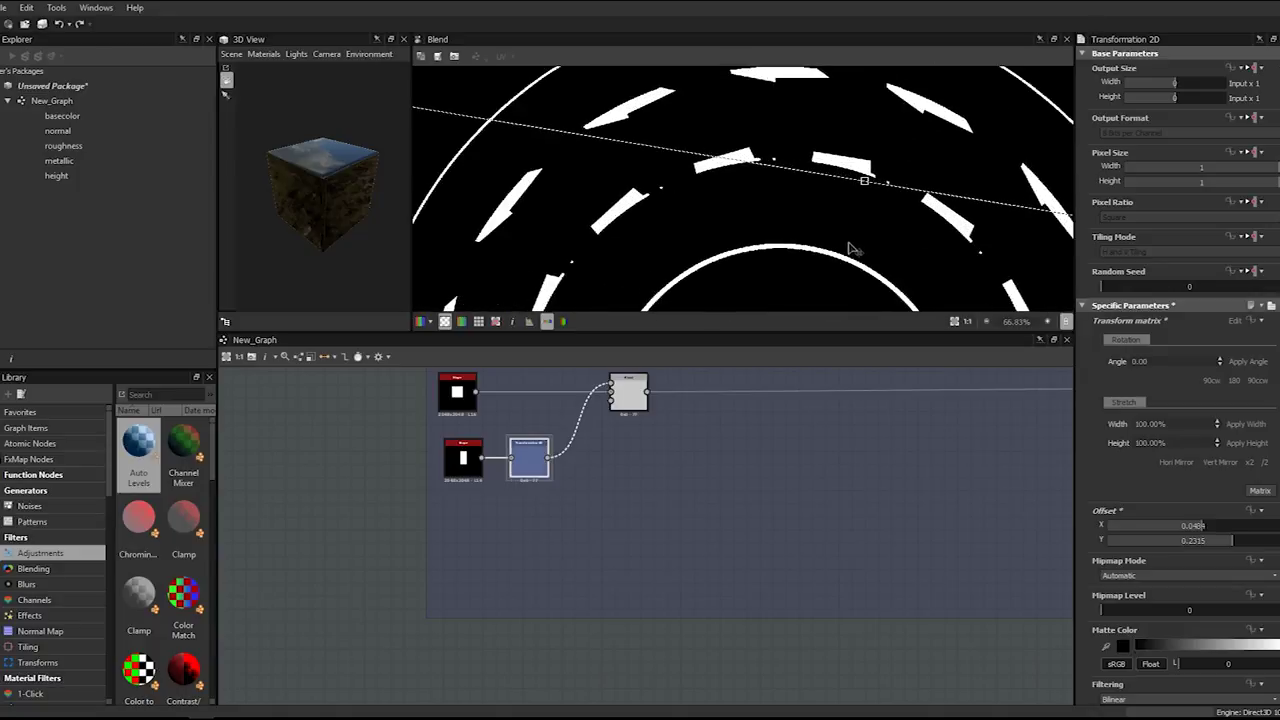
pyautogui.moveTo(894, 144); pyautogui.dragTo(911, 143)
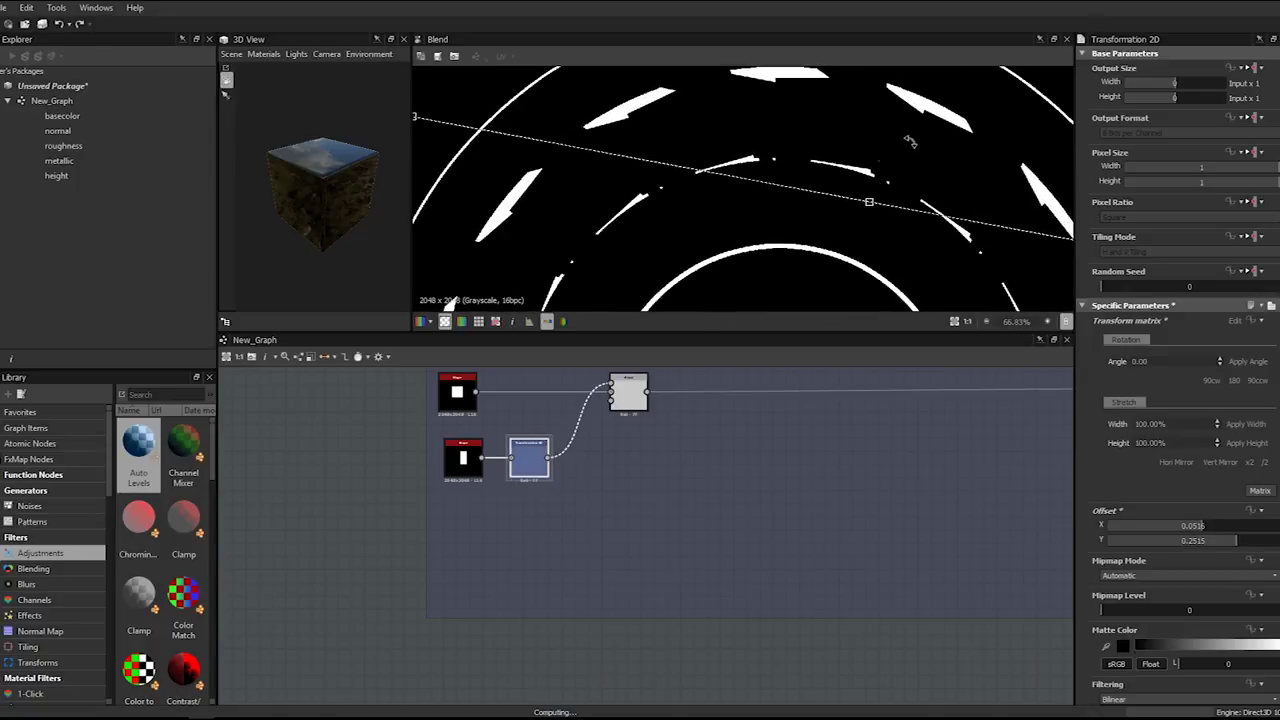
# - Fine-tune the cut-out rectangle's rotation and move its offset to about X 0.059, Y 0.2541
pyautogui.scroll(5, 873, 168)
pyautogui.moveTo(803, 256); pyautogui.dragTo(800, 271)
pyautogui.moveTo(838, 205); pyautogui.dragTo(886, 199)
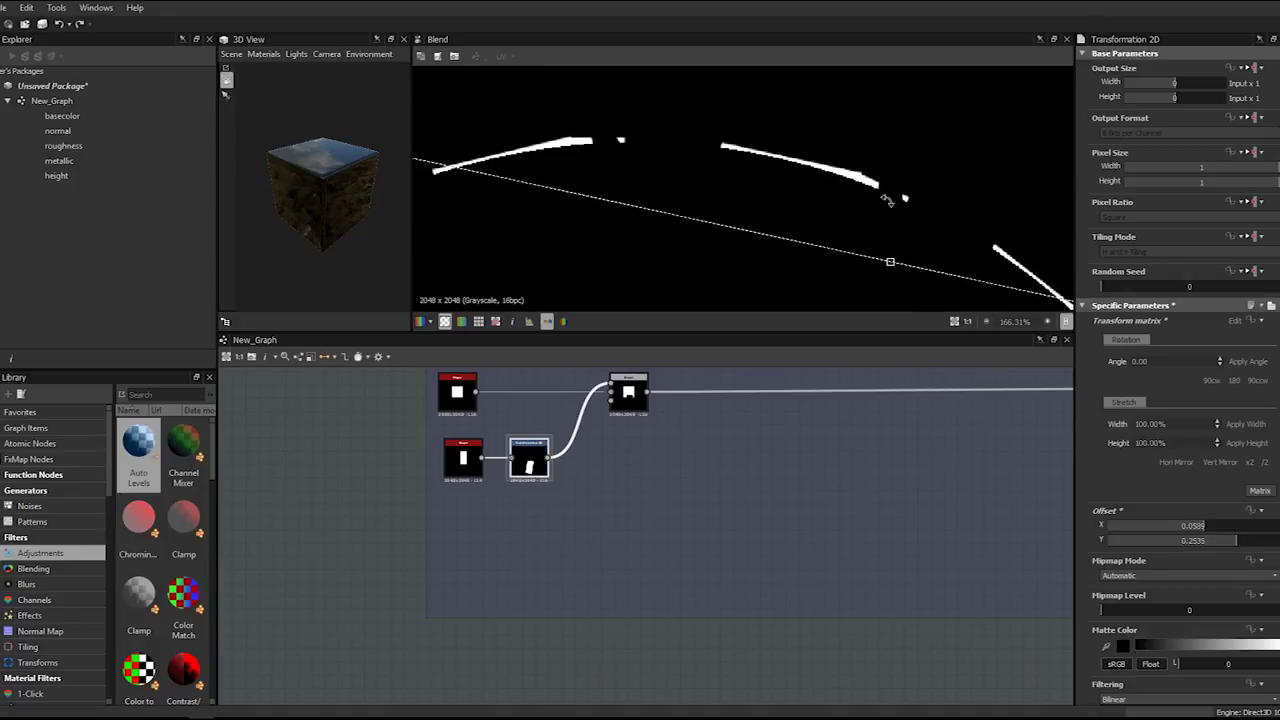
pyautogui.moveTo(815, 253); pyautogui.dragTo(815, 258)
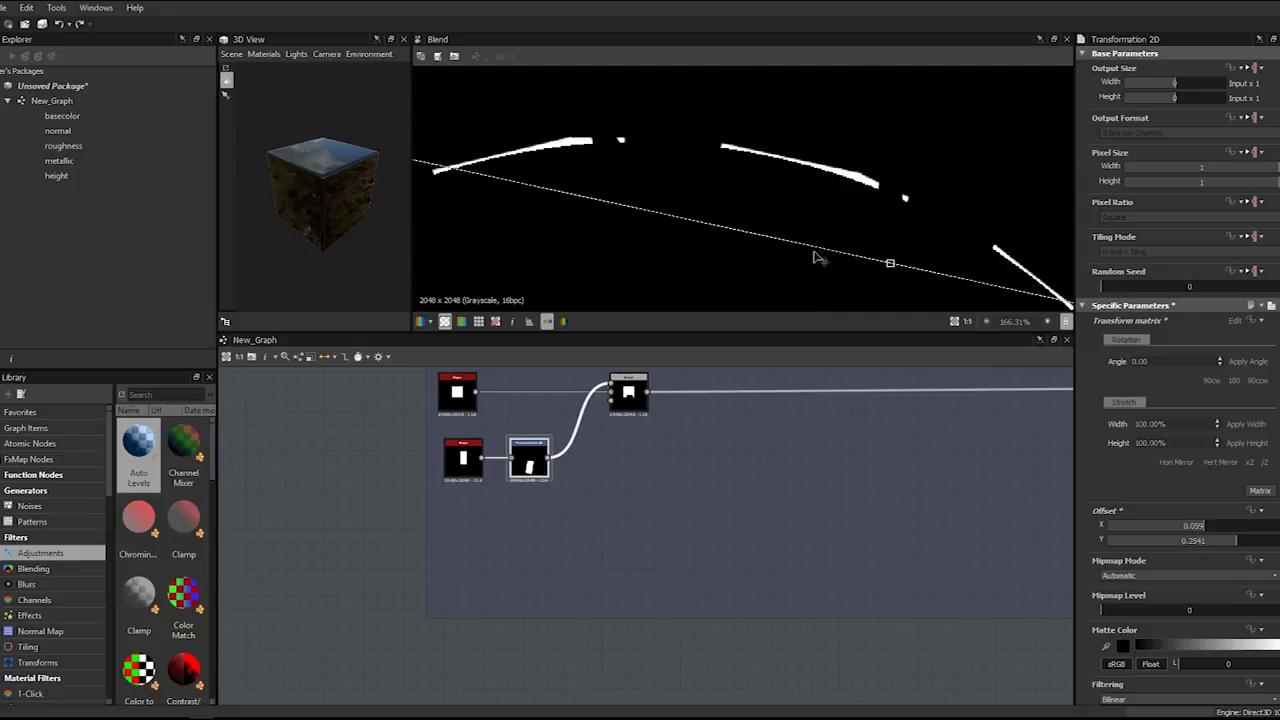
pyautogui.scroll(-5, 815, 258)
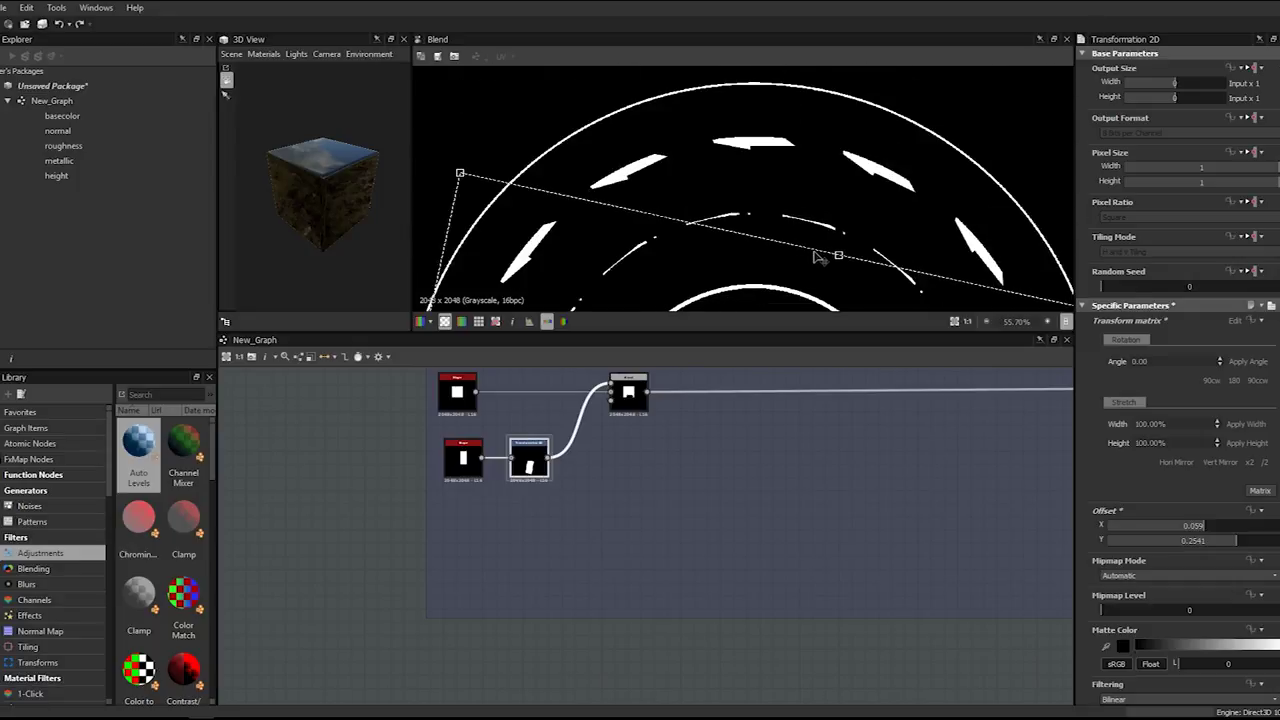
pyautogui.scroll(-6, 815, 258)
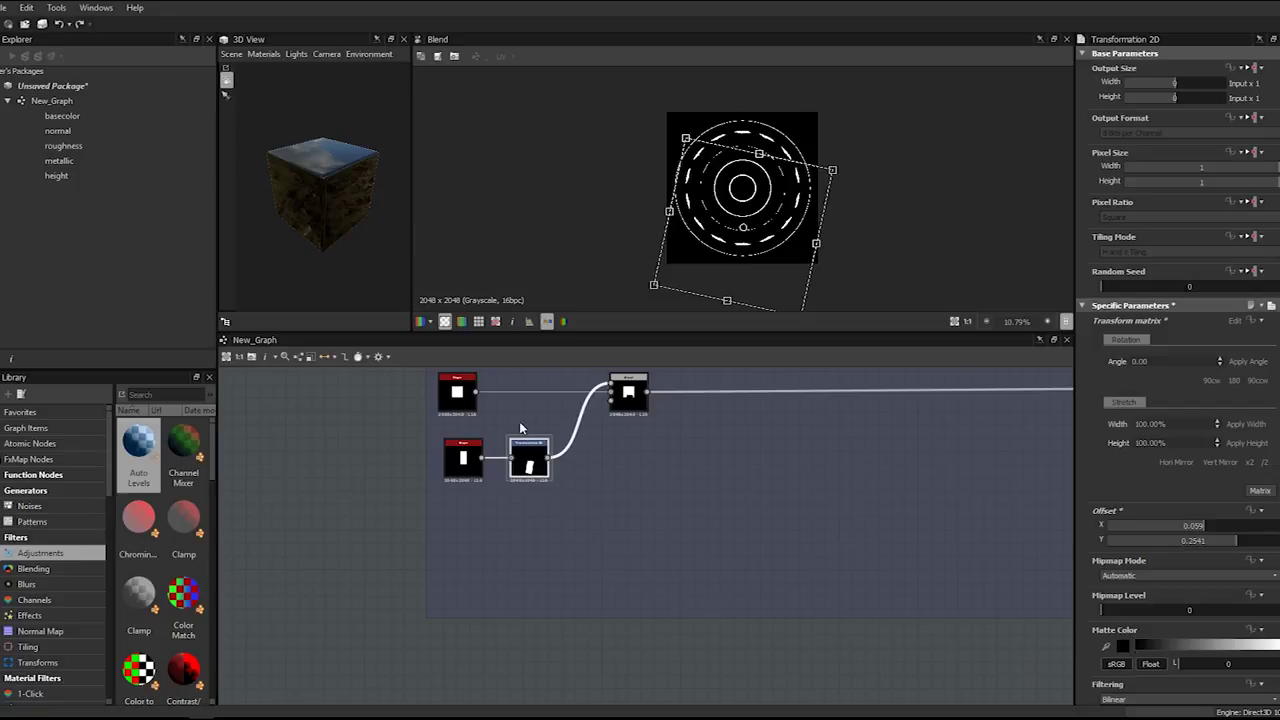
# - Add a second Transformation 2D node below the cut-out branch and feed it from the same rectangle Shape
pyautogui.click(641, 497)
pyautogui.press('space')
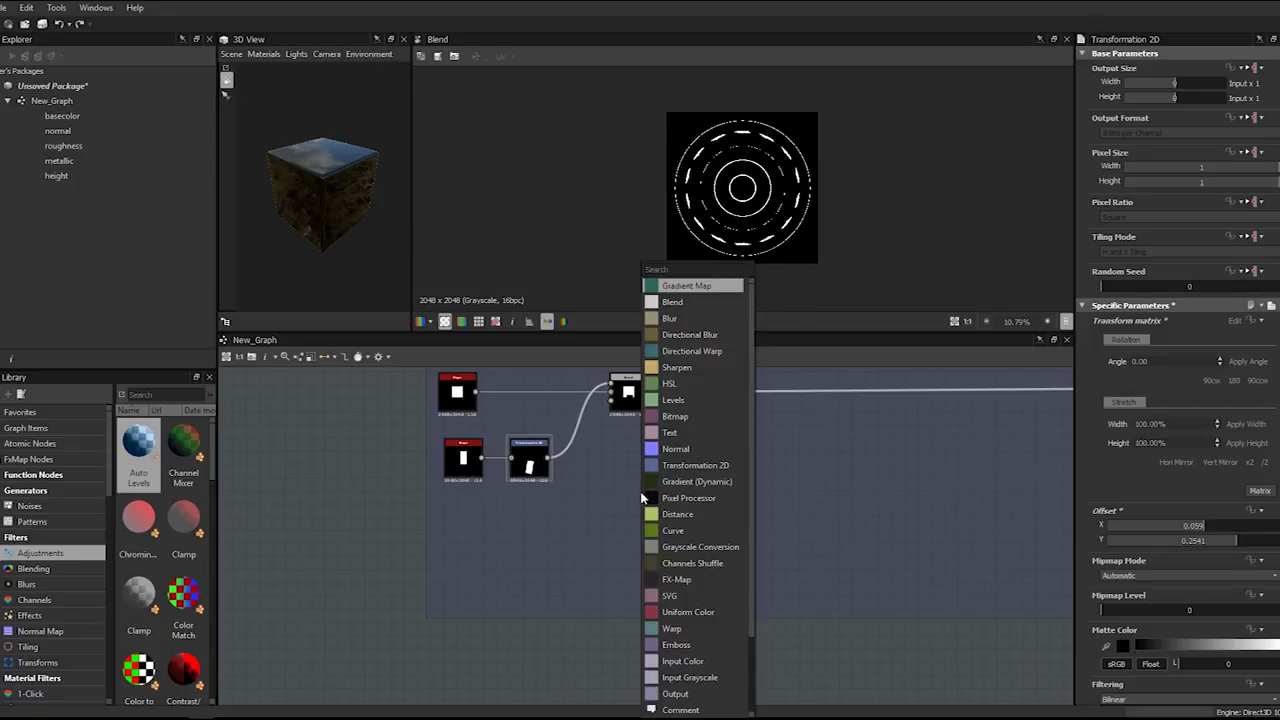
pyautogui.write('tr')
pyautogui.press('Return')
pyautogui.moveTo(641, 497); pyautogui.dragTo(622, 537)
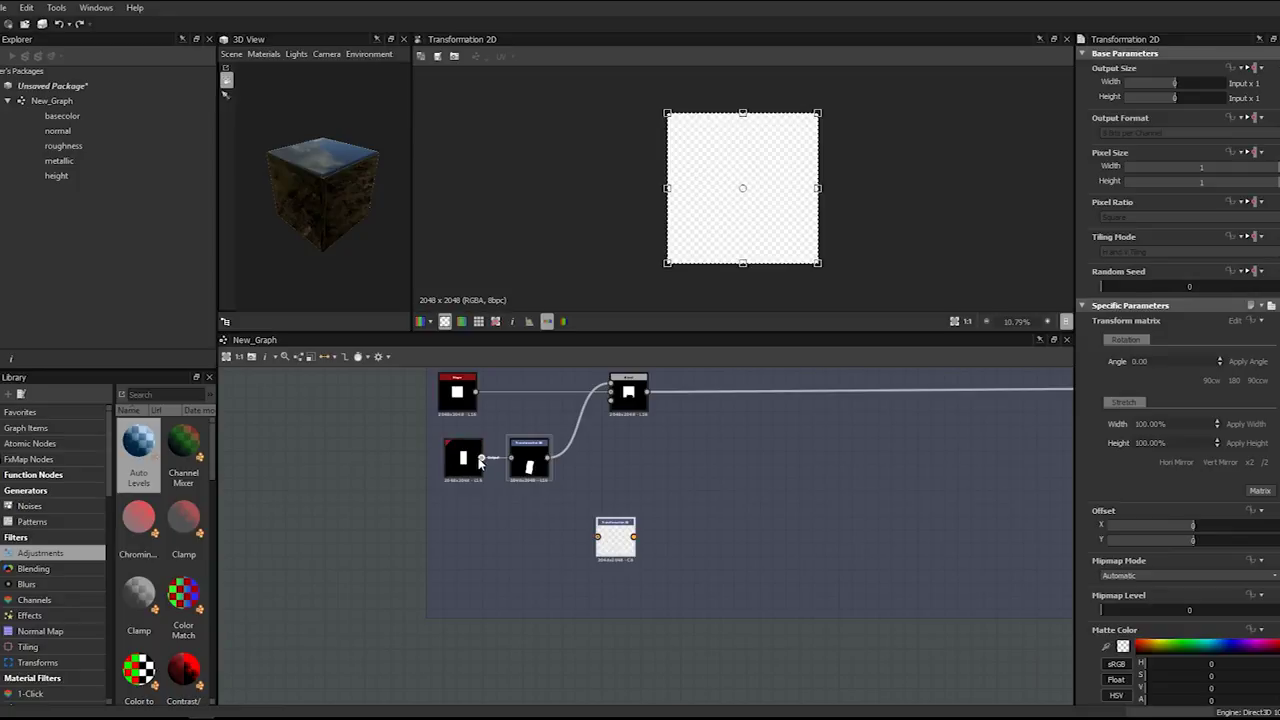
pyautogui.moveTo(604, 544); pyautogui.dragTo(603, 543)
pyautogui.moveTo(619, 543); pyautogui.dragTo(612, 556)
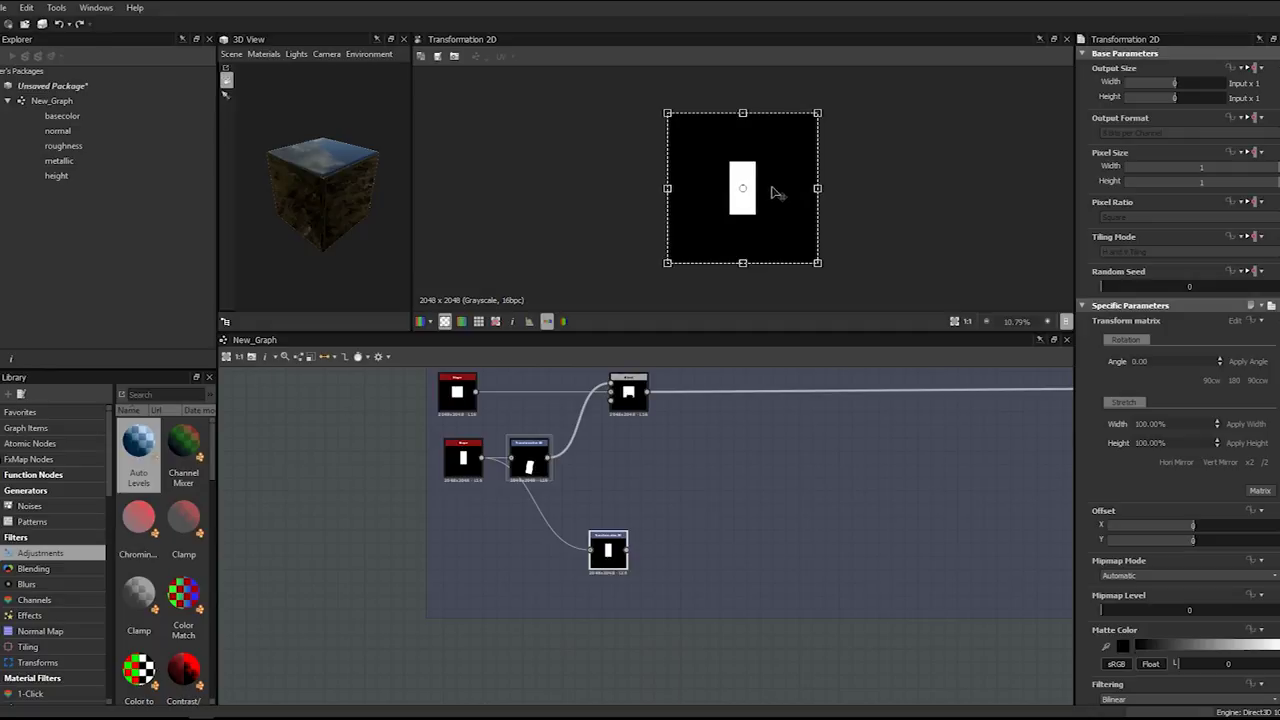
# - Shift the new Transformation 2D's rectangle to an offset of about X 0.6062, Y -0.1131
pyautogui.moveTo(808, 157); pyautogui.dragTo(714, 175)
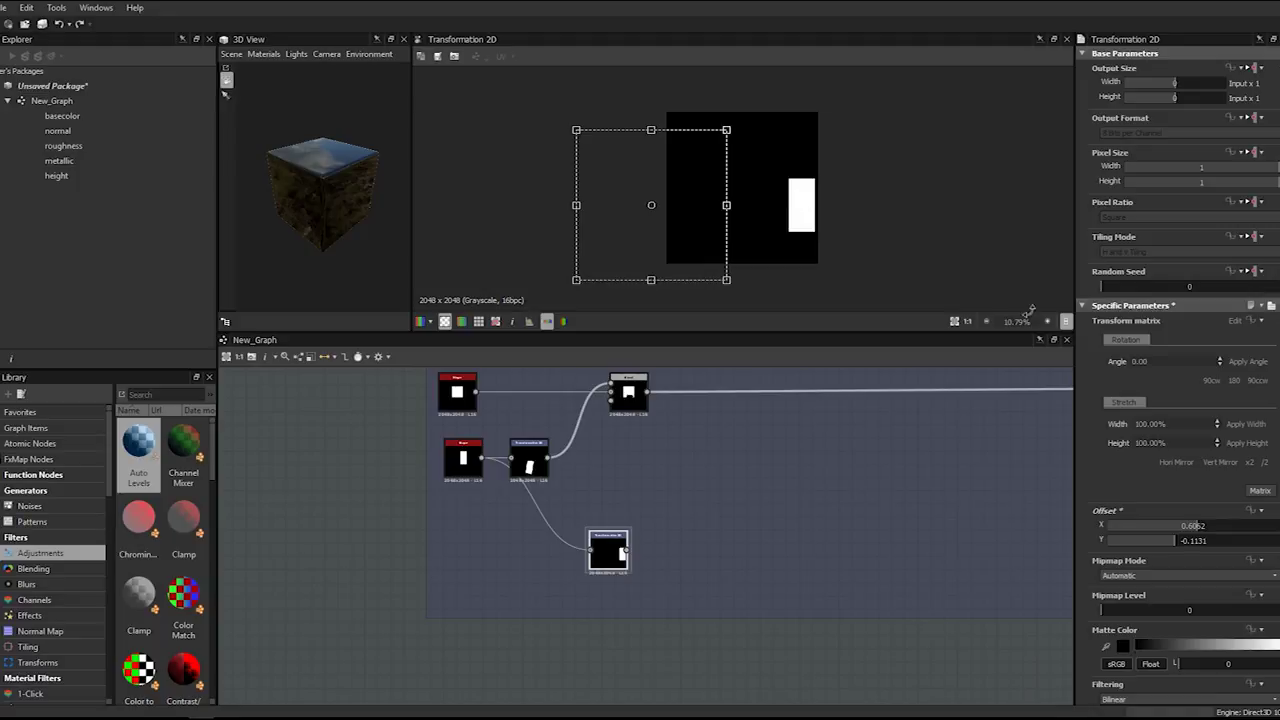
pyautogui.click(1157, 354)
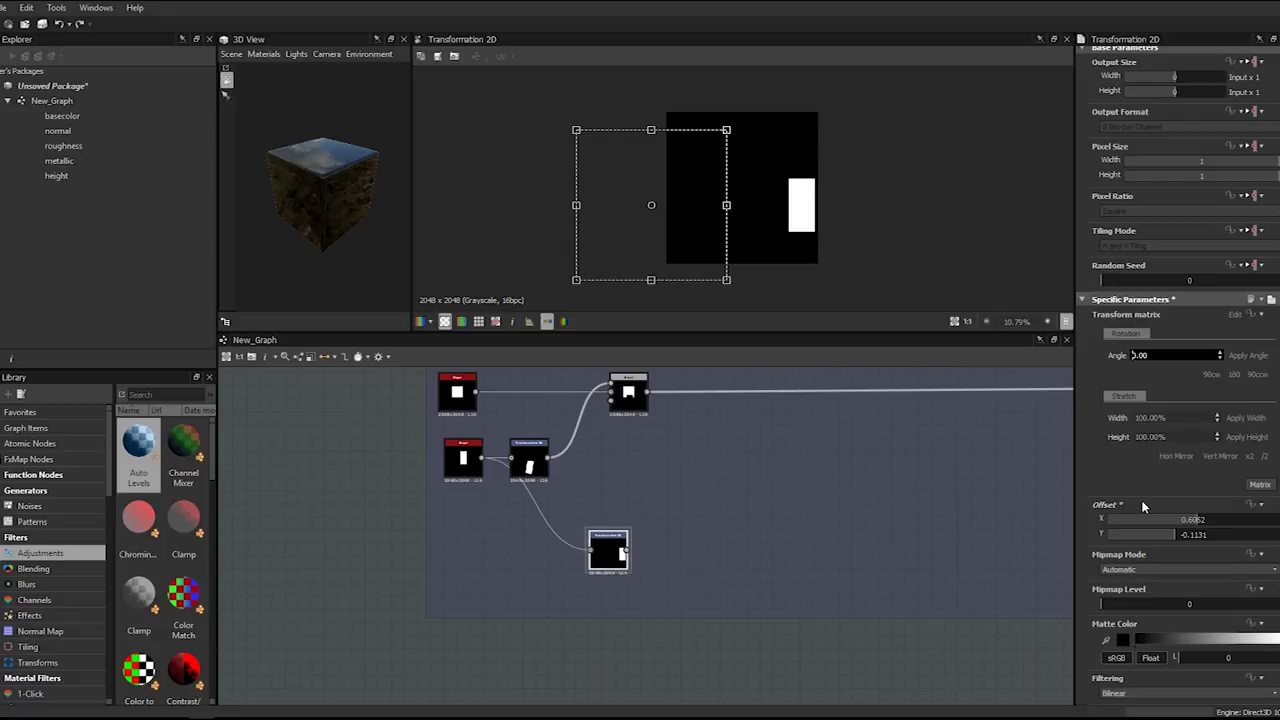
# - Change the inheritance of the new Transformation 2D's Tiling Mode to Absolute
pyautogui.scroll(1, 1132, 110)
pyautogui.scroll(-1, 1129, 158)
pyautogui.scroll(1, 1146, 186)
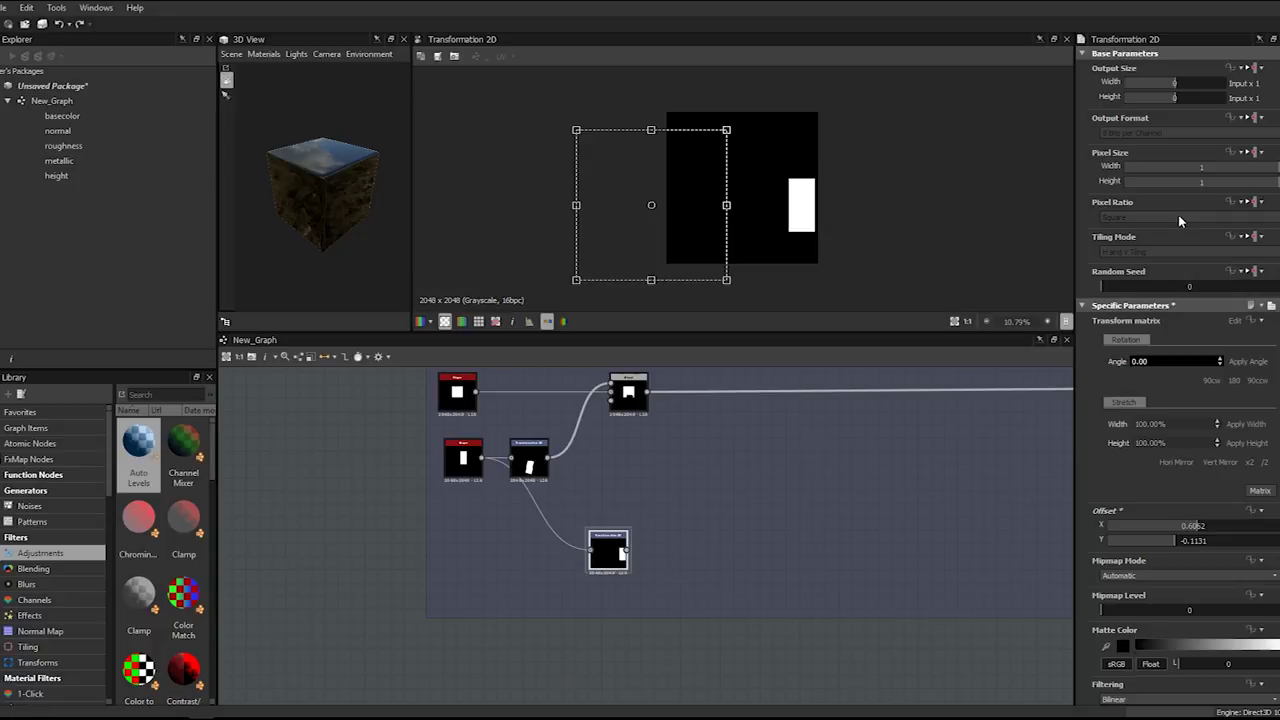
pyautogui.click(1111, 240)
pyautogui.click(1256, 238)
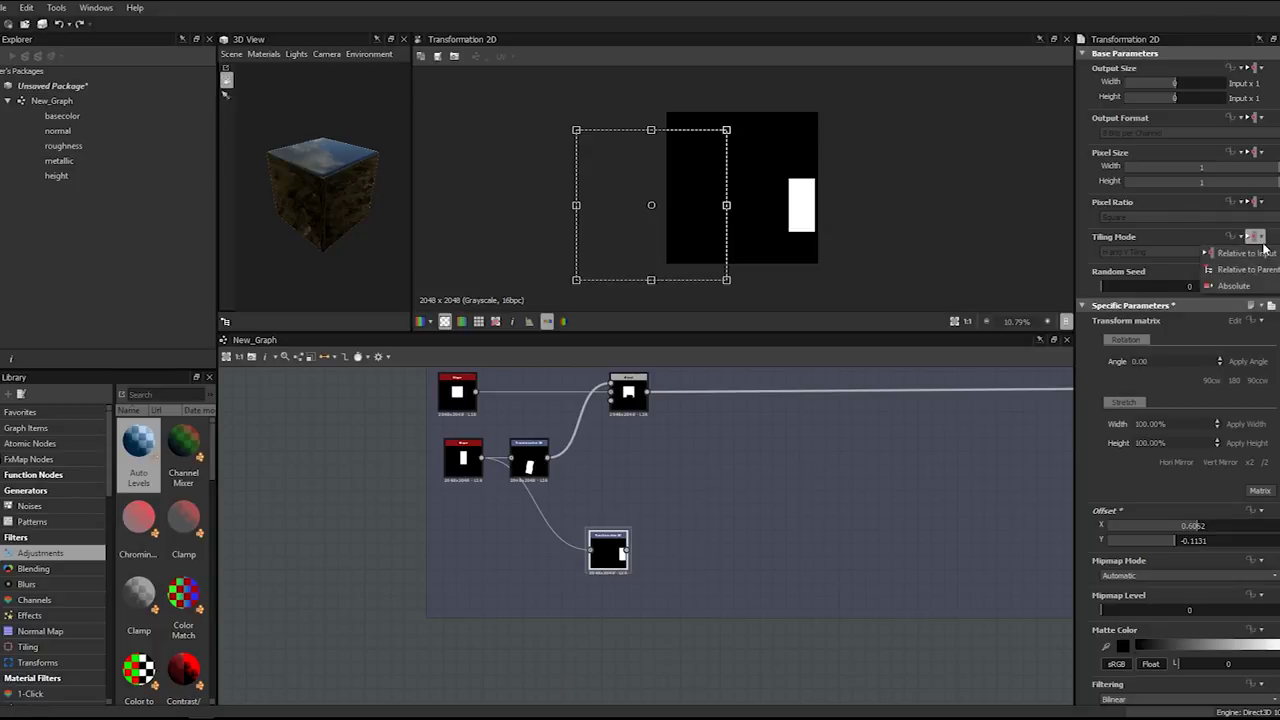
pyautogui.click(1253, 284)
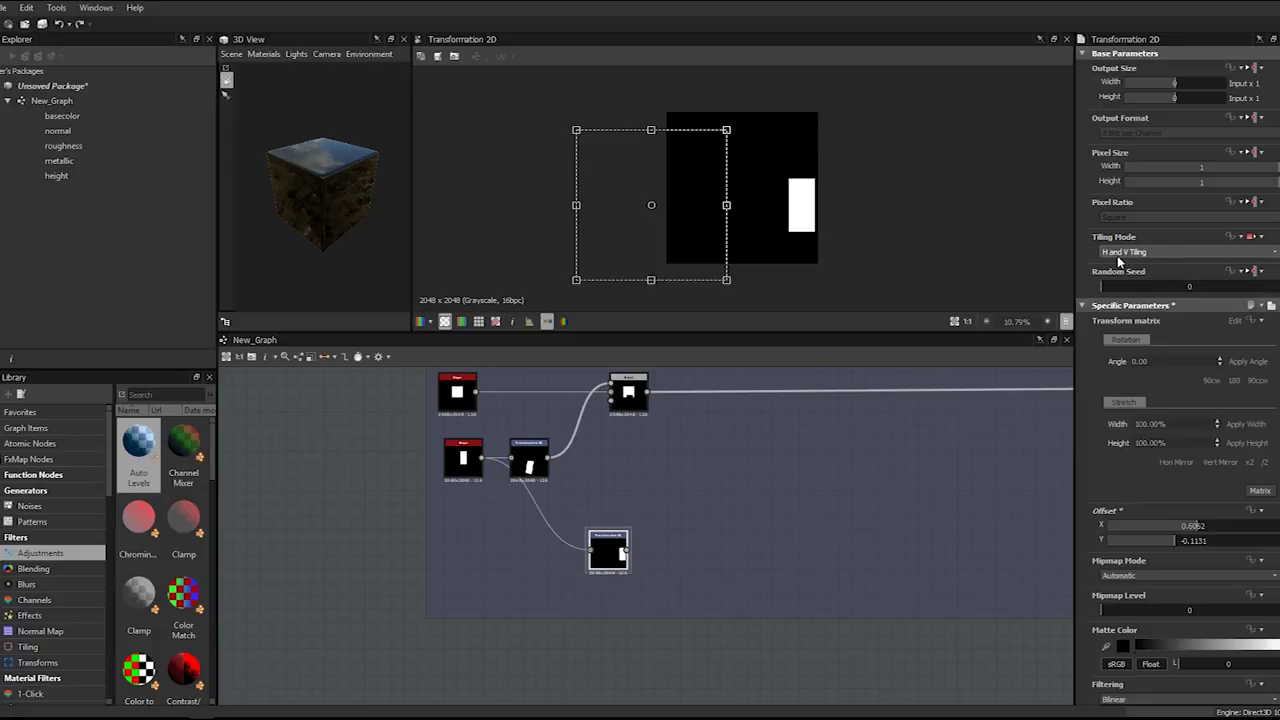
# - Set the second Transformation 2D's tiling mode to No Tiling and delete that node from the graph
pyautogui.click(1118, 256)
pyautogui.click(1165, 264)
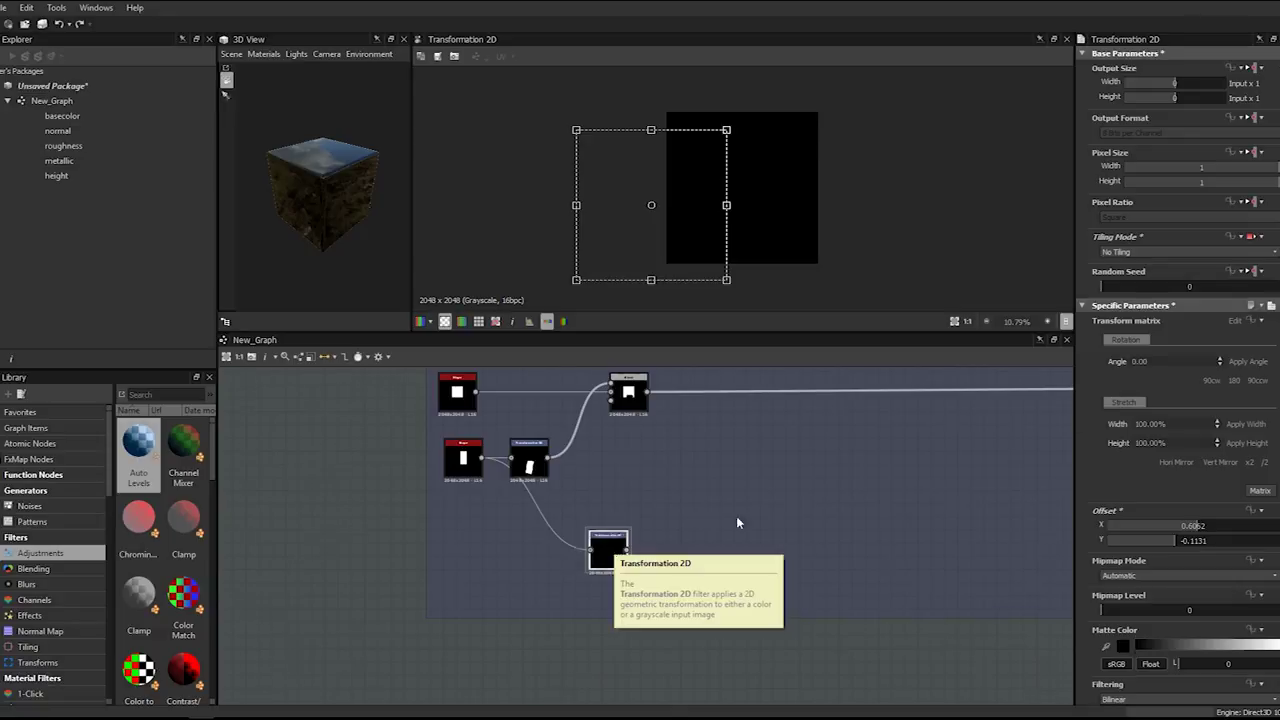
pyautogui.scroll(-3, 771, 513)
pyautogui.scroll(5, 755, 513)
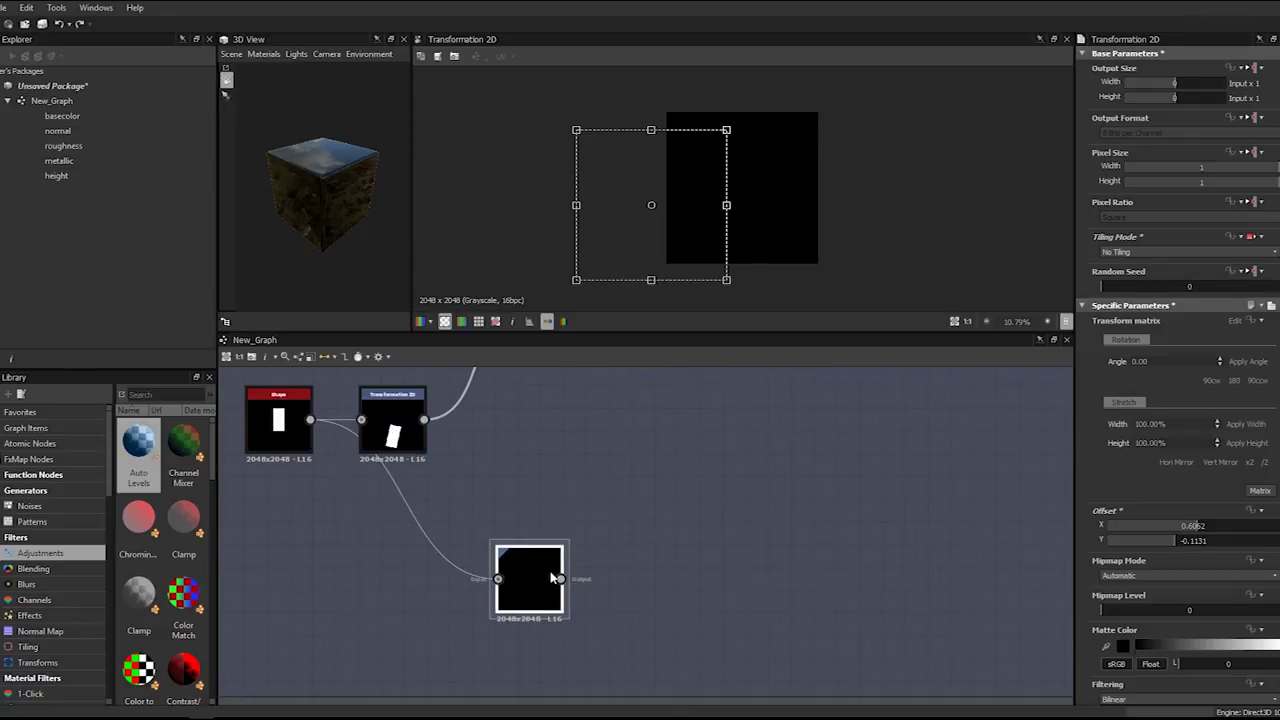
pyautogui.press('Delete')
# - Make the tiling mode of the remaining cut-out Transformation 2D Absolute and set it to No Tiling, leaving Pixel Ratio relative to input
pyautogui.scroll(-2, 460, 459)
pyautogui.click(411, 435)
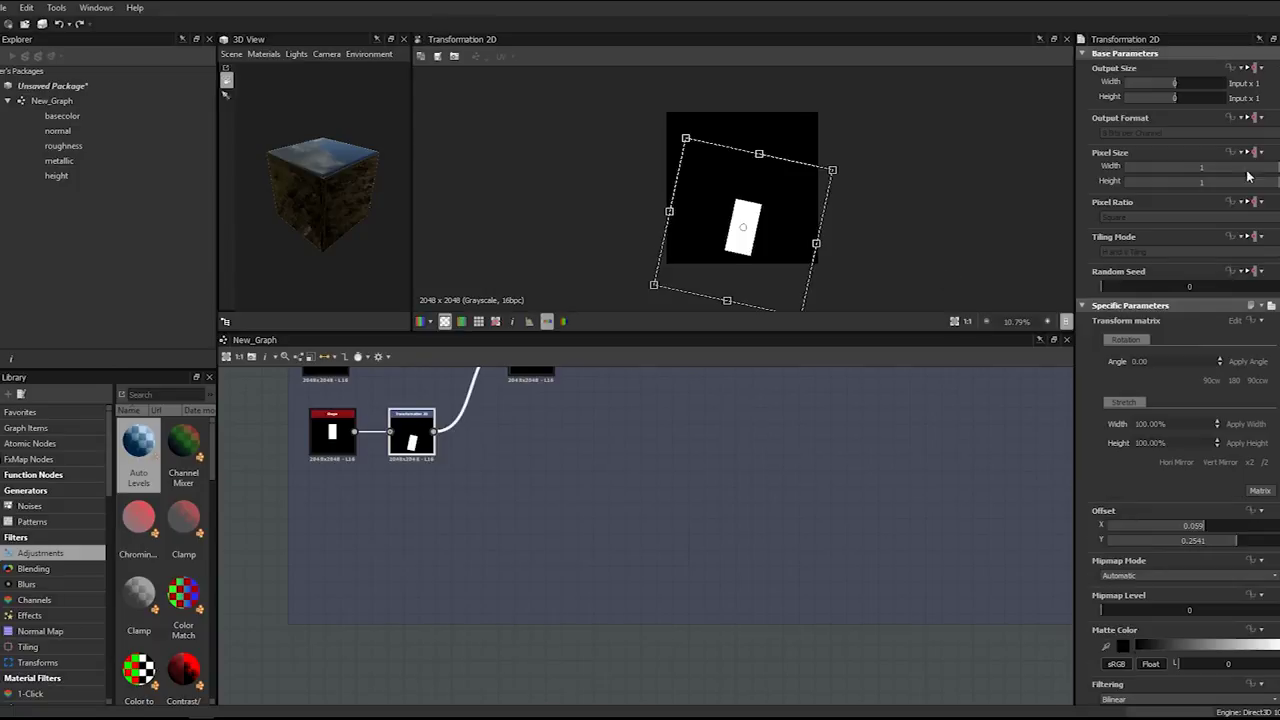
pyautogui.click(1256, 203)
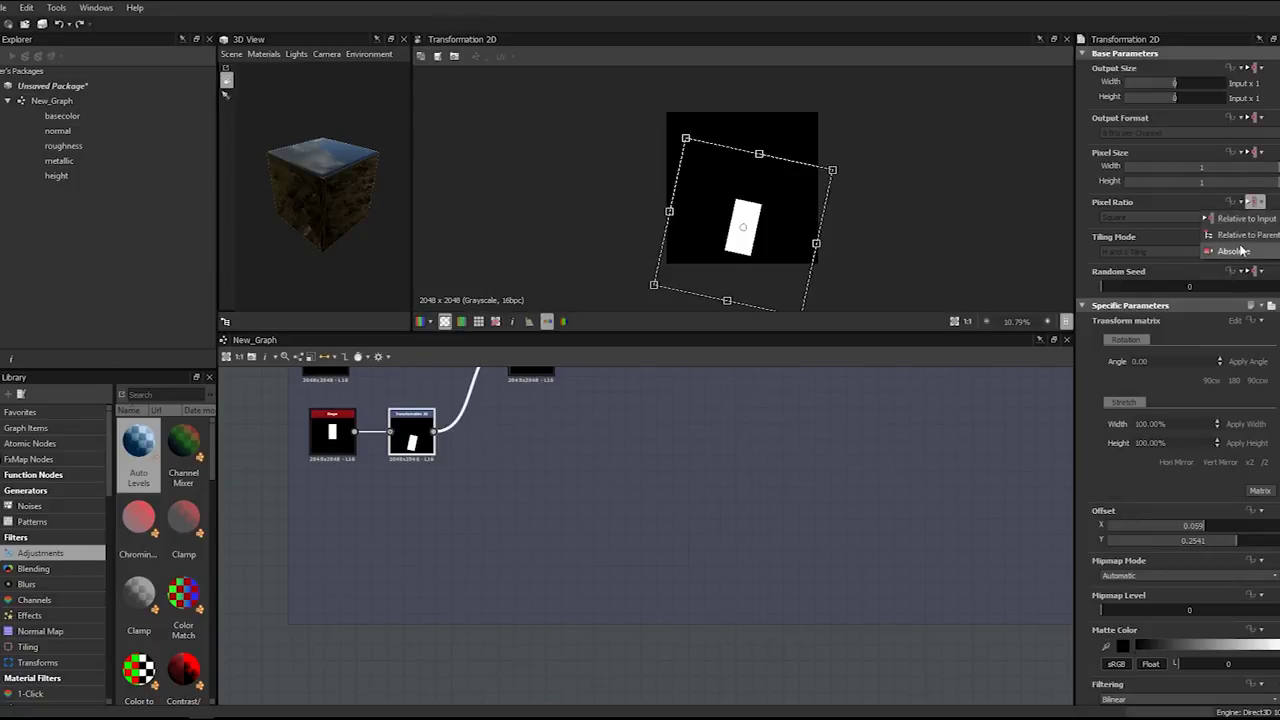
pyautogui.click(1232, 251)
pyautogui.click(1256, 203)
pyautogui.click(1250, 229)
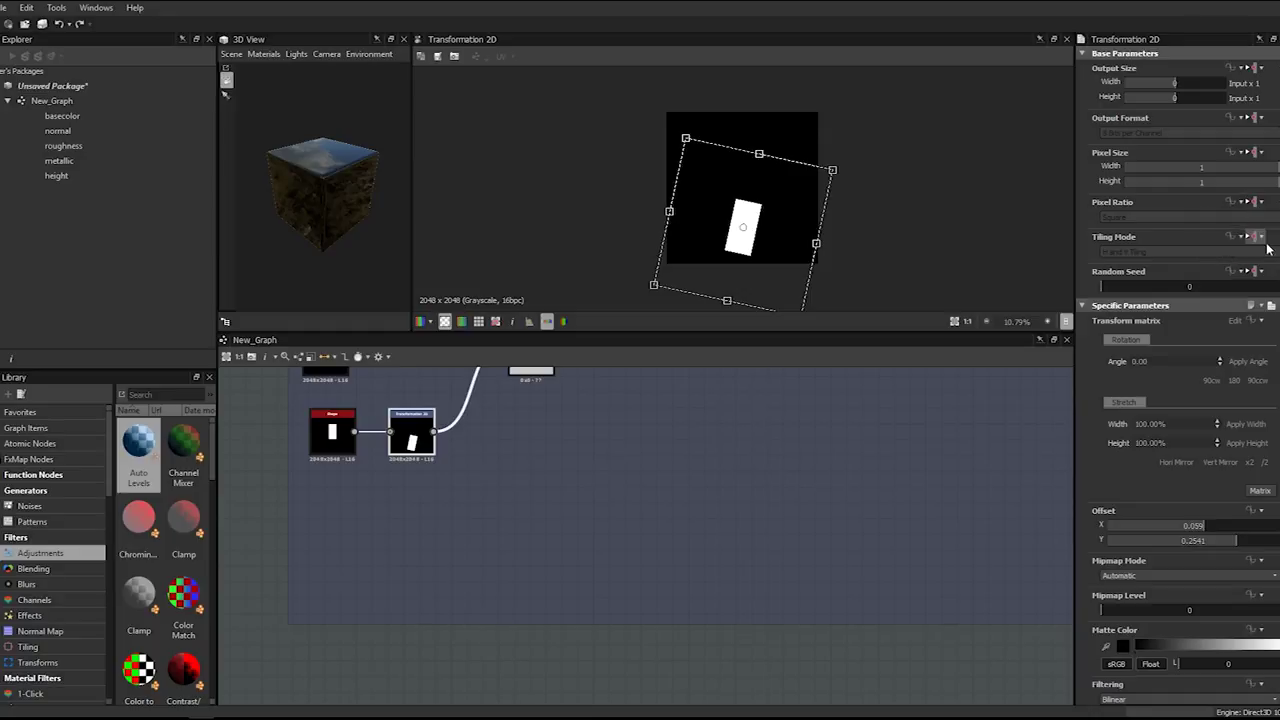
pyautogui.click(1256, 237)
pyautogui.click(1232, 285)
pyautogui.click(1218, 253)
pyautogui.click(1176, 263)
# - Preview the Subtract Blend and set the scale of the cut-out rectangle Shape to 0.5
pyautogui.moveTo(547, 413); pyautogui.dragTo(581, 562, button='middle')
pyautogui.doubleClick(565, 500)
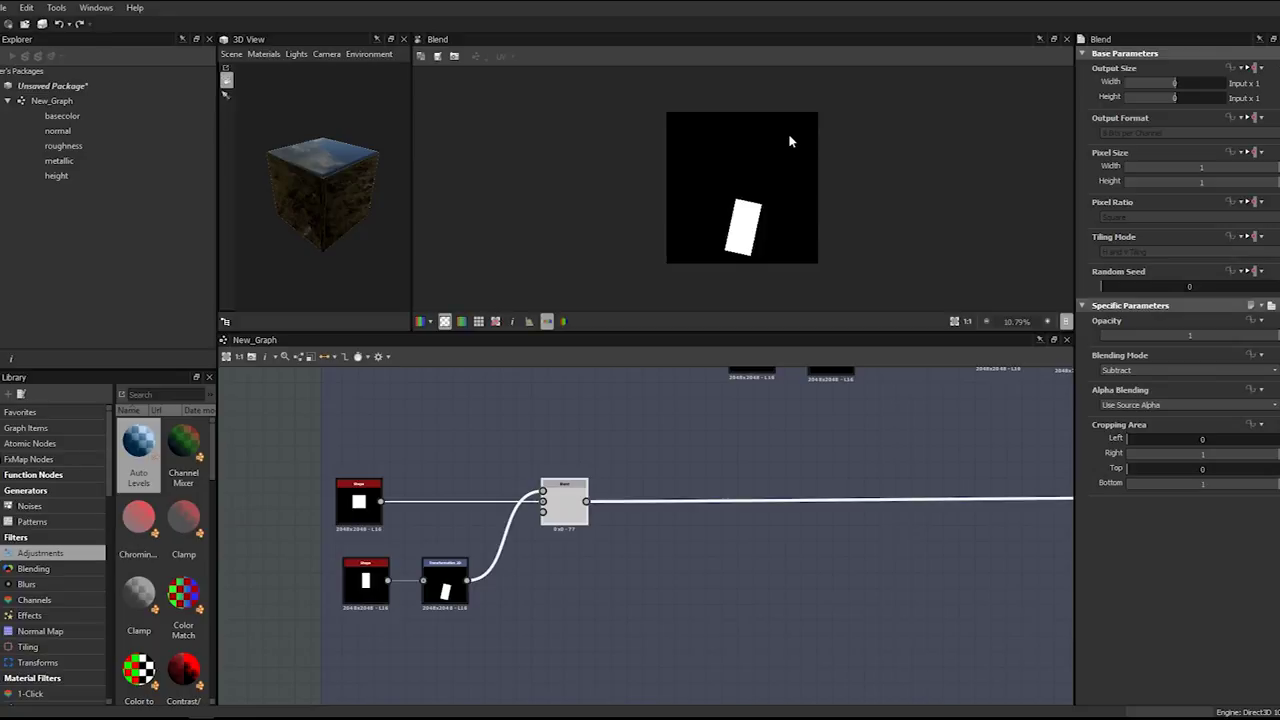
pyautogui.scroll(2, 739, 214)
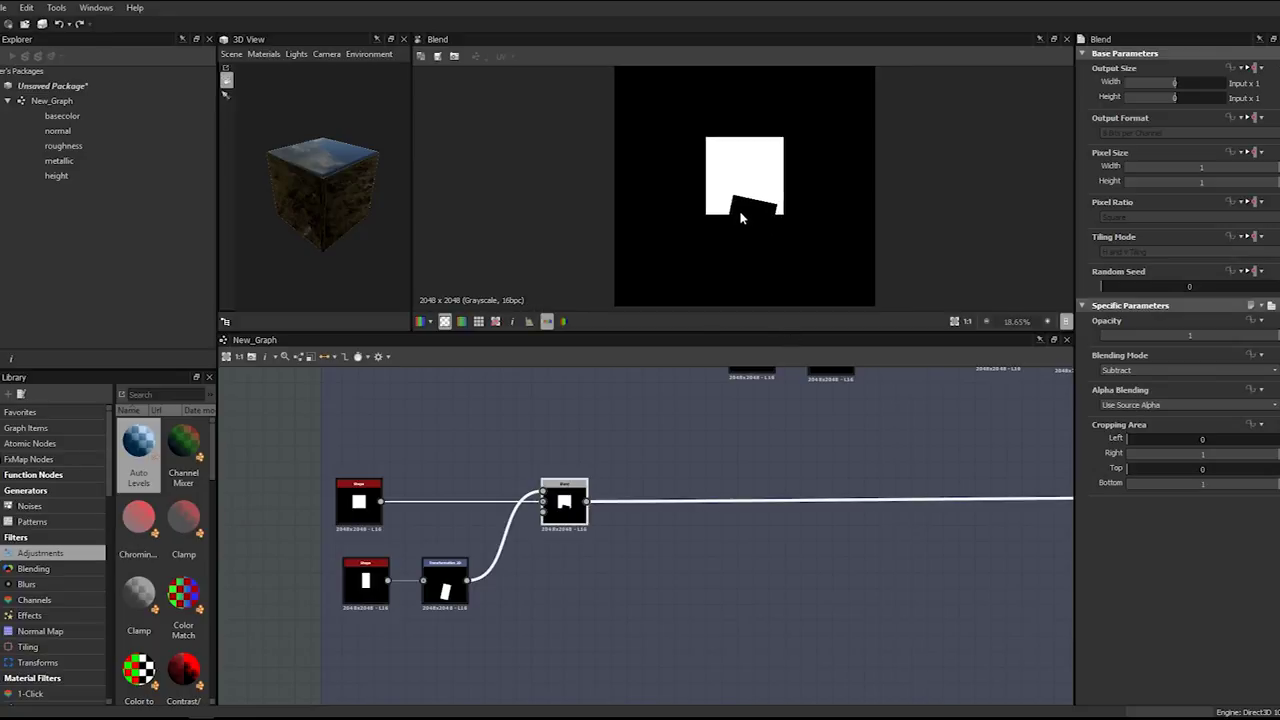
pyautogui.scroll(2, 739, 211)
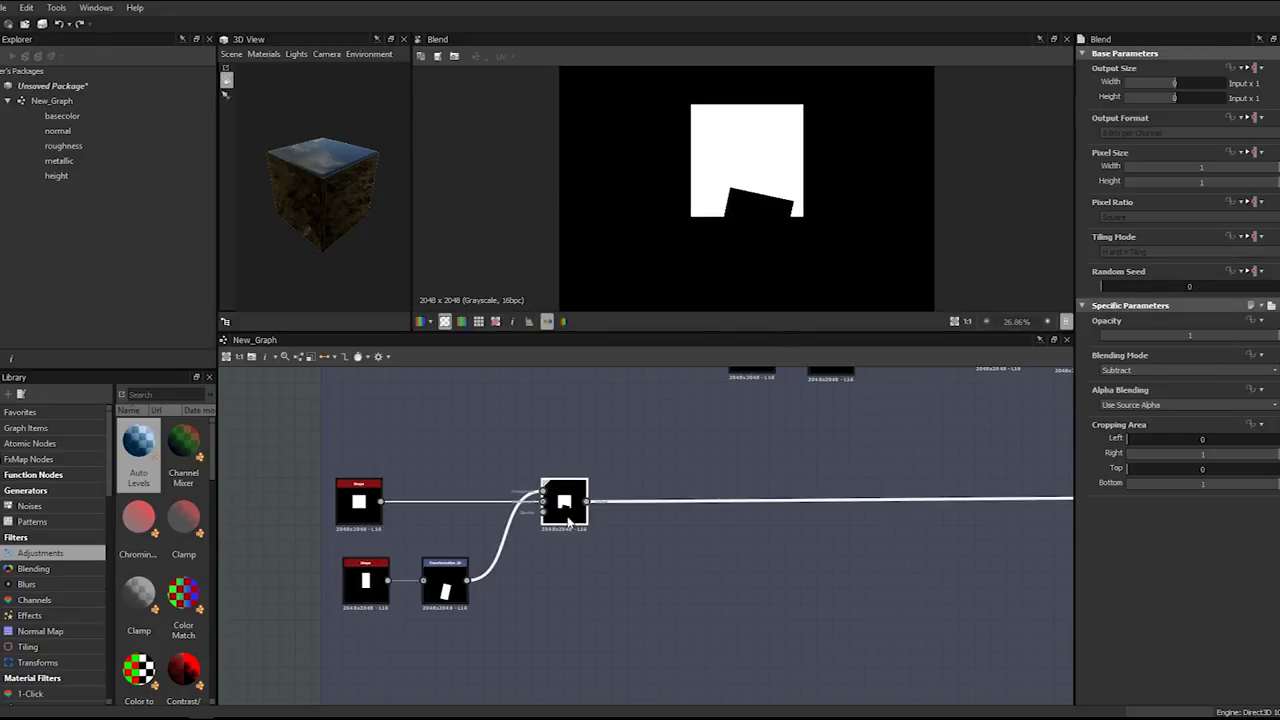
pyautogui.click(441, 592)
pyautogui.click(368, 586)
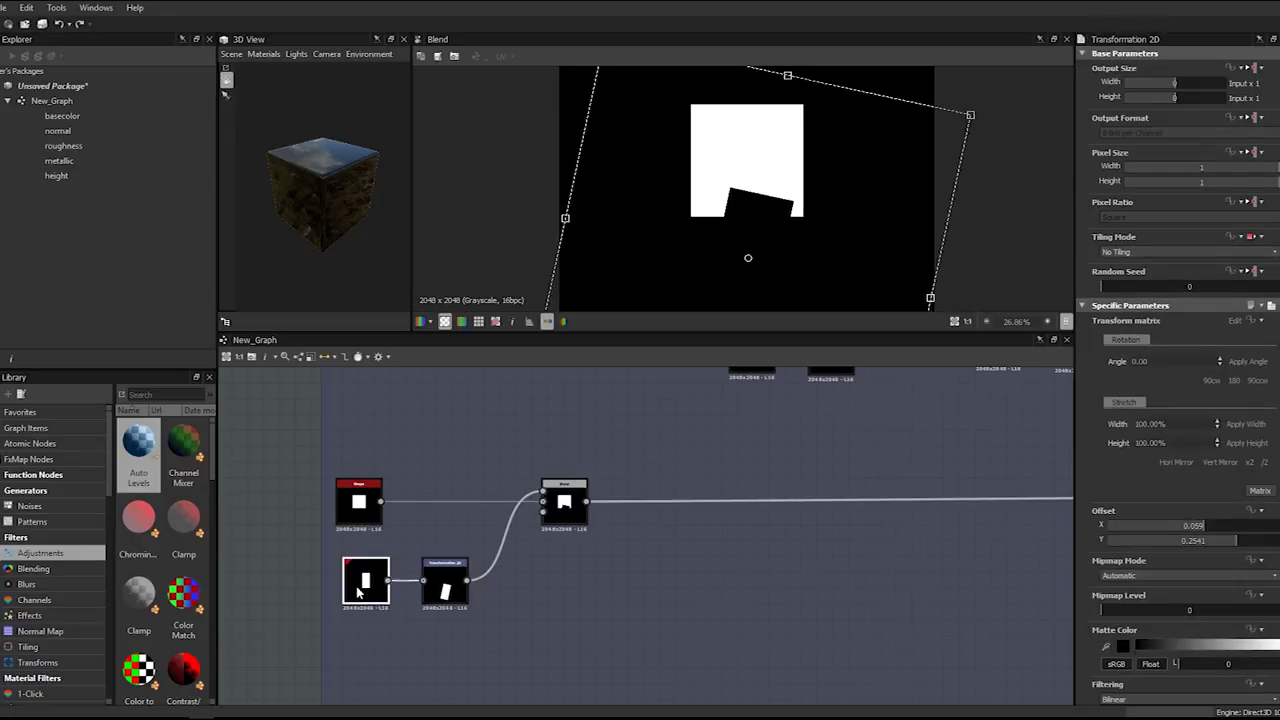
pyautogui.doubleClick(1185, 418)
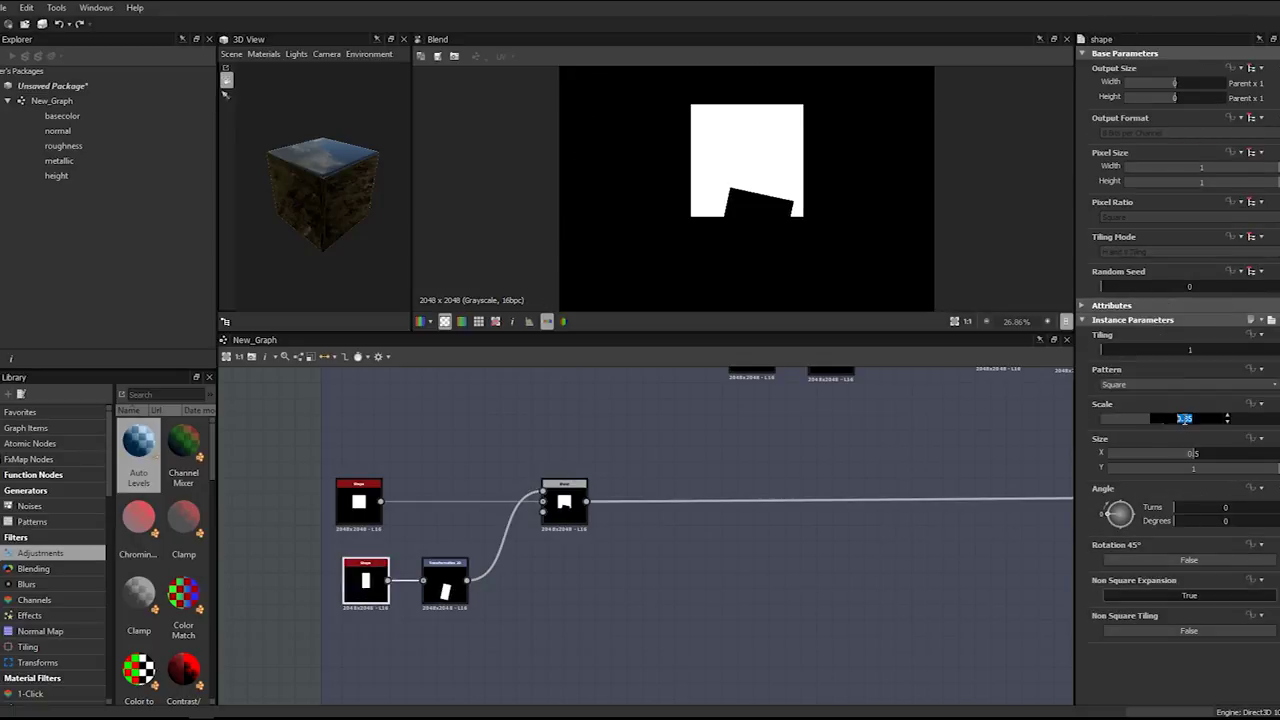
pyautogui.press('Return')
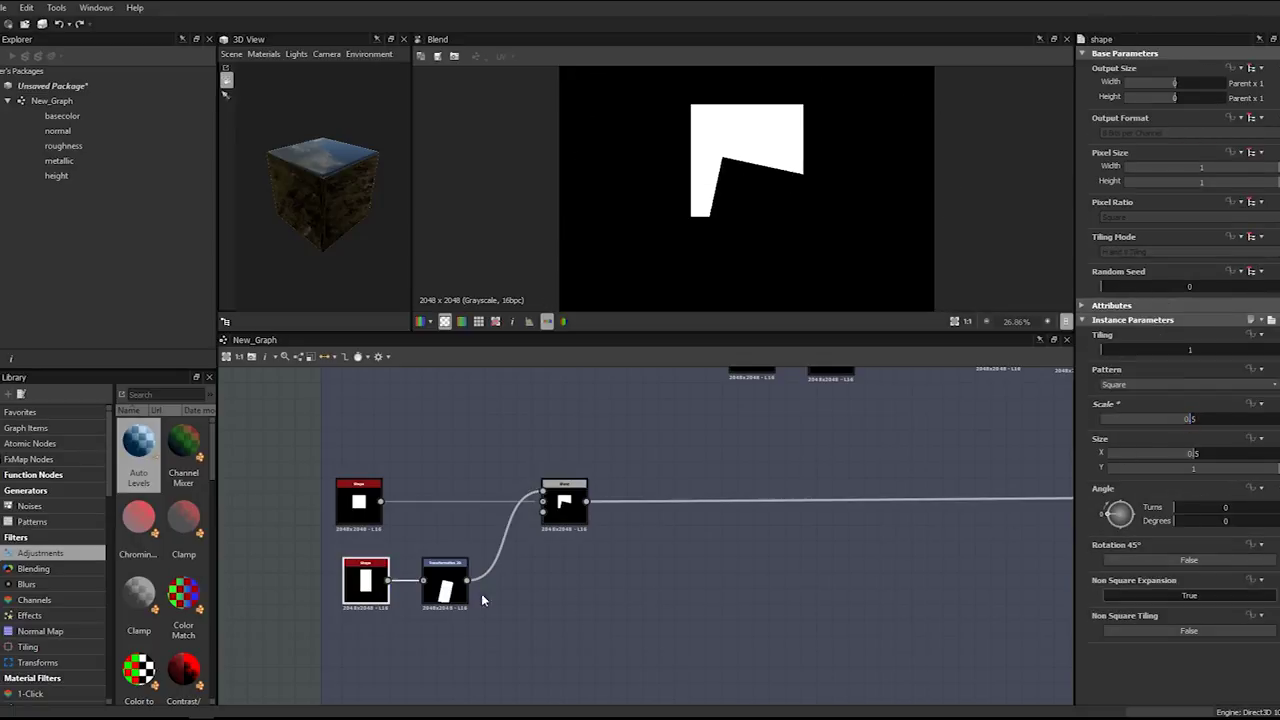
# - Resize the cut-out rectangle Shape to about X 0.88 and Y 0.61
pyautogui.moveTo(1193, 457); pyautogui.dragTo(1229, 467)
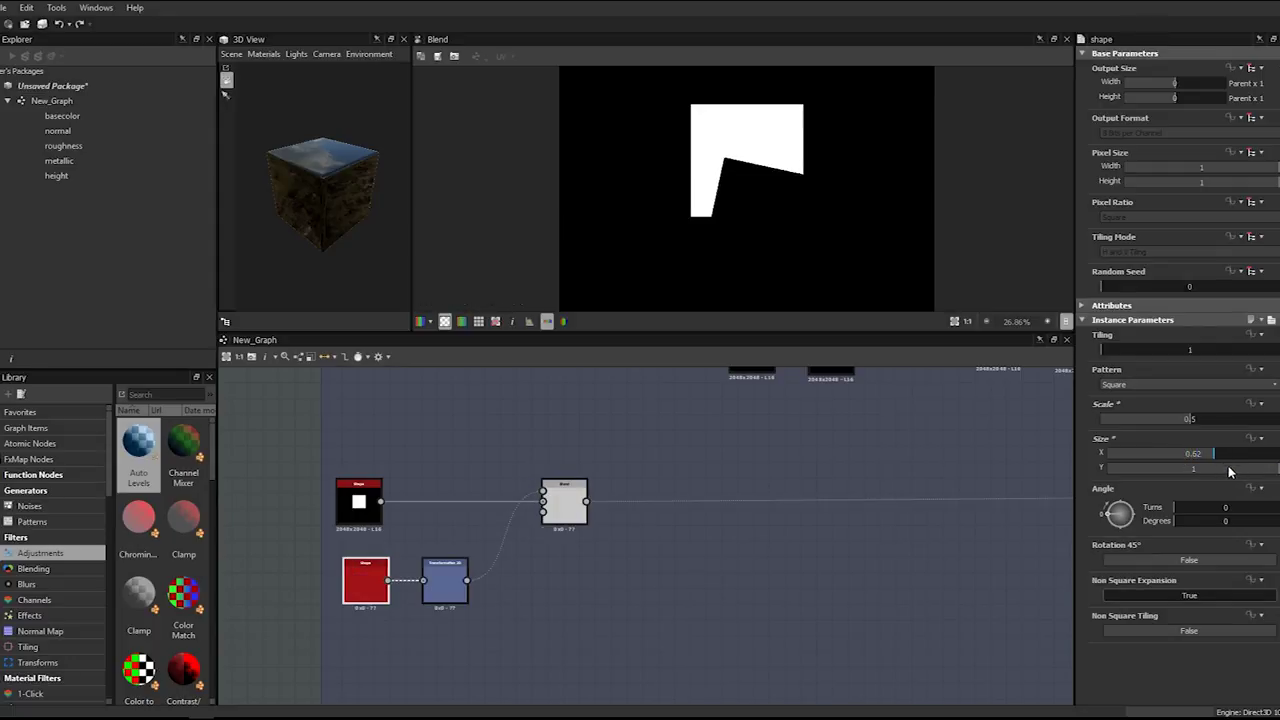
pyautogui.click(1218, 469)
pyautogui.click(1236, 454)
pyautogui.click(1260, 455)
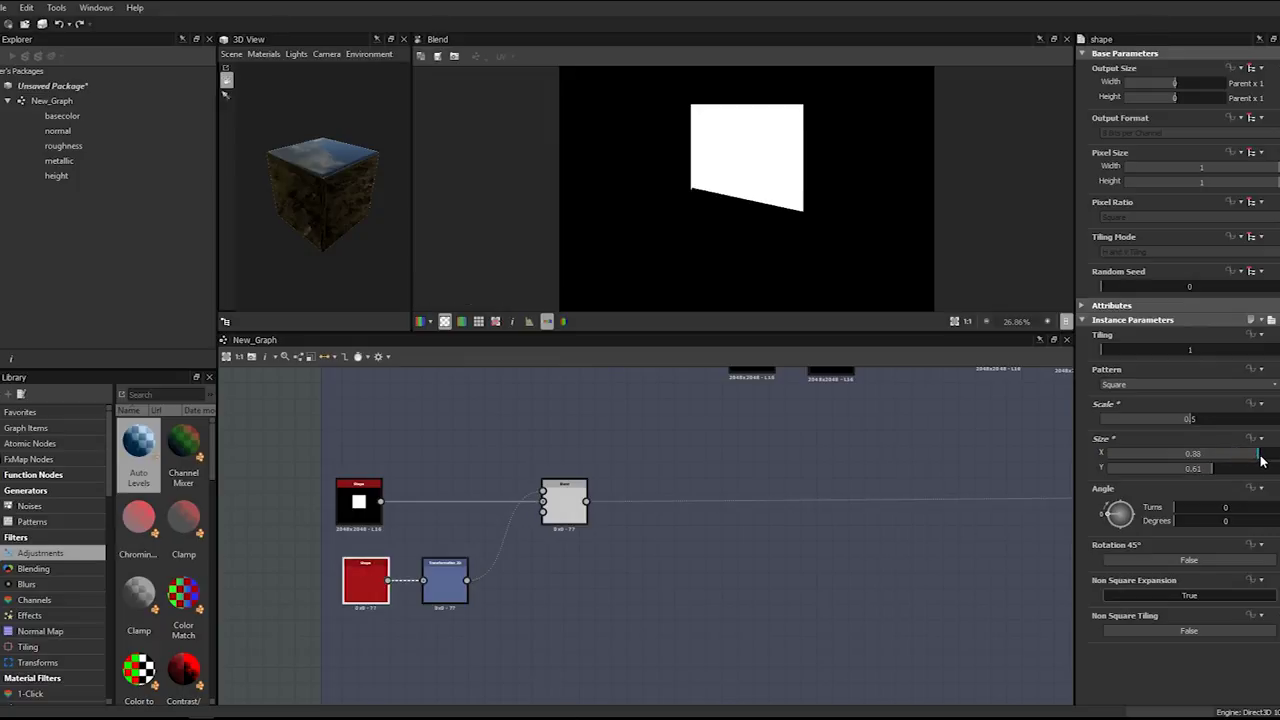
# - Preview the final Blend with the rings and shift the cut-out's Transformation 2D to an offset of about X 0.062, Y 0.22
pyautogui.doubleClick(445, 585)
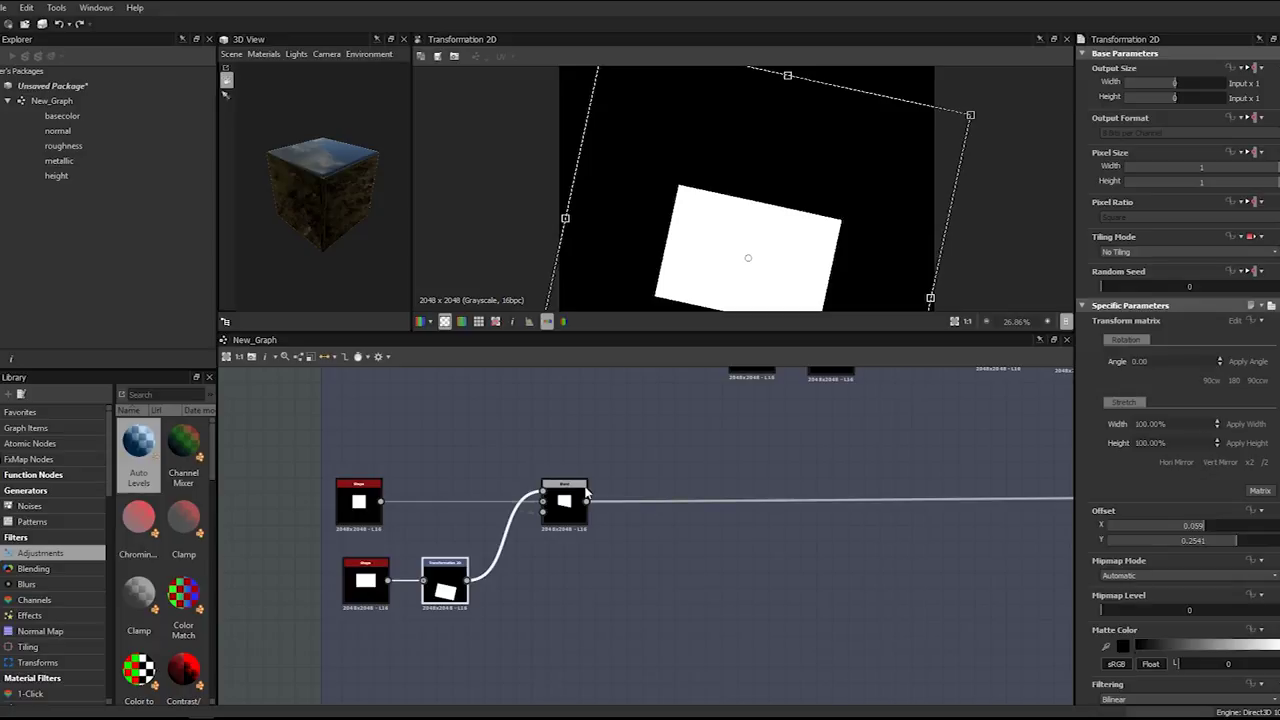
pyautogui.scroll(-6, 680, 448)
pyautogui.moveTo(955, 452); pyautogui.dragTo(777, 500, button='middle')
pyautogui.moveTo(950, 483); pyautogui.dragTo(575, 532, button='middle')
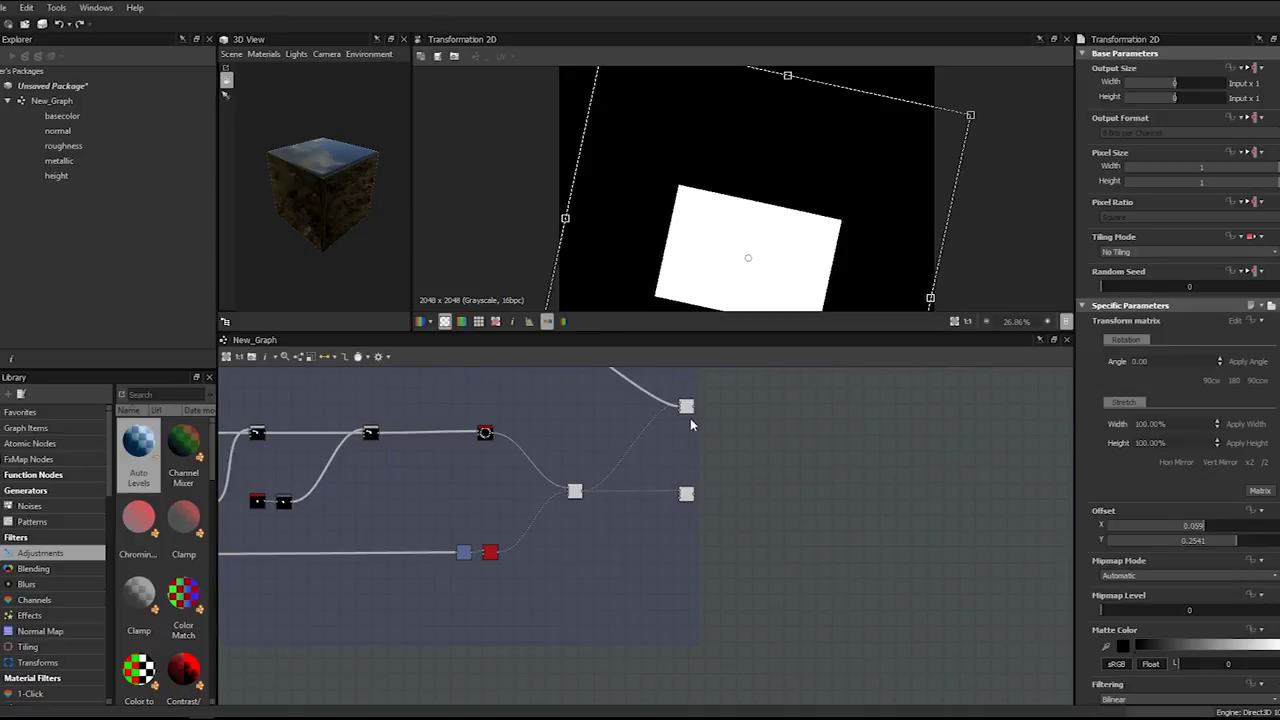
pyautogui.doubleClick(687, 407)
pyautogui.moveTo(387, 552); pyautogui.dragTo(781, 485, button='middle')
pyautogui.scroll(3, 566, 493)
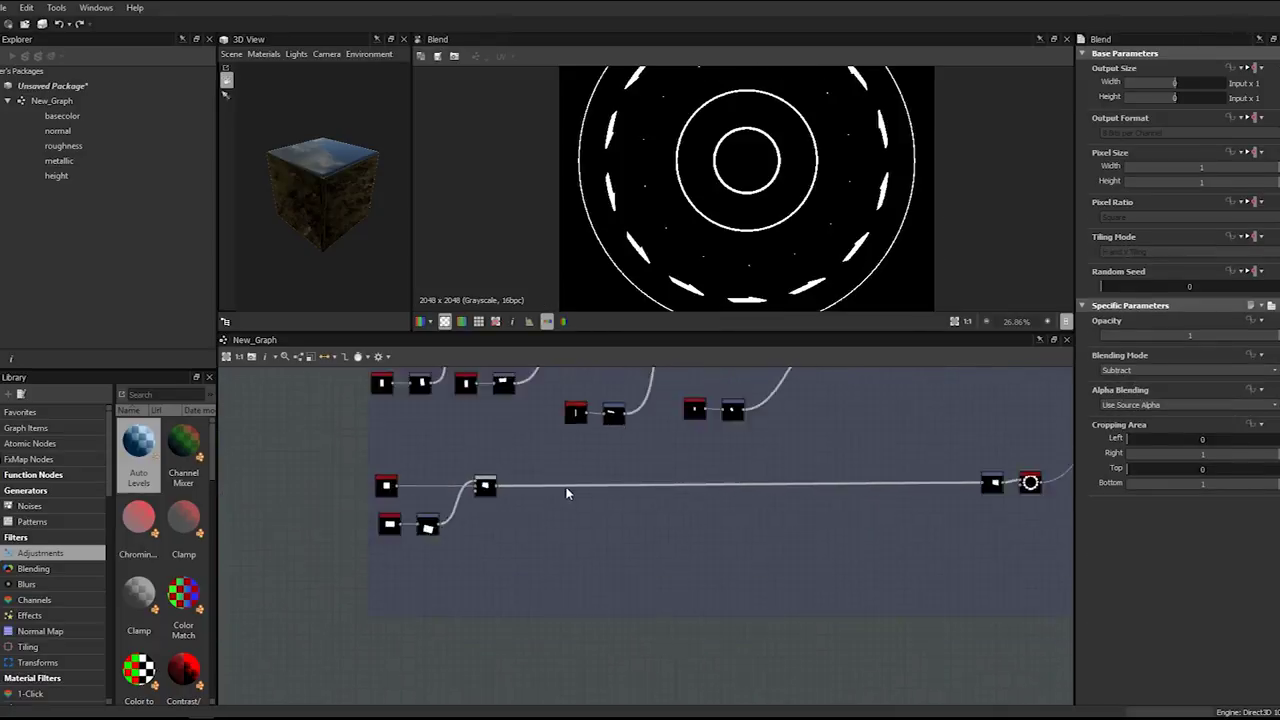
pyautogui.scroll(2, 566, 493)
pyautogui.click(464, 497)
pyautogui.click(406, 534)
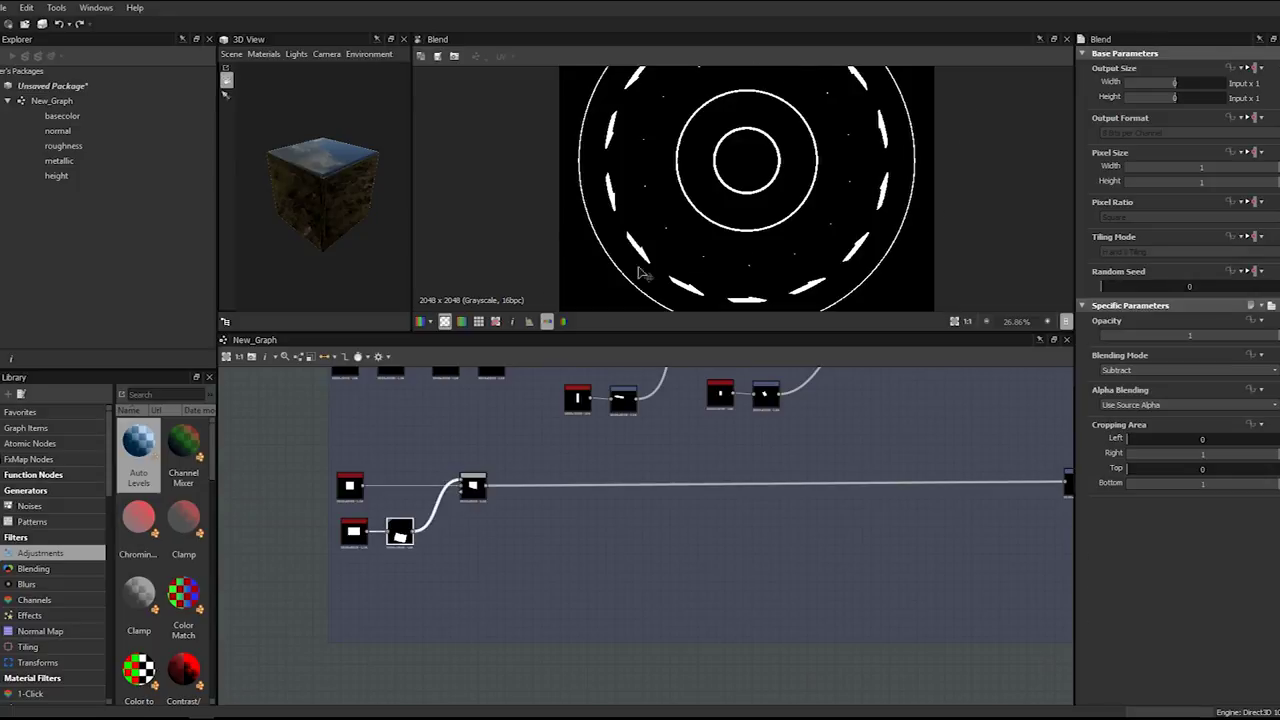
pyautogui.moveTo(826, 121); pyautogui.dragTo(820, 243, button='middle')
pyautogui.moveTo(774, 283)
pyautogui.mouseDown()
pyautogui.moveTo(780, 258)
pyautogui.moveTo(781, 273)
pyautogui.mouseUp()
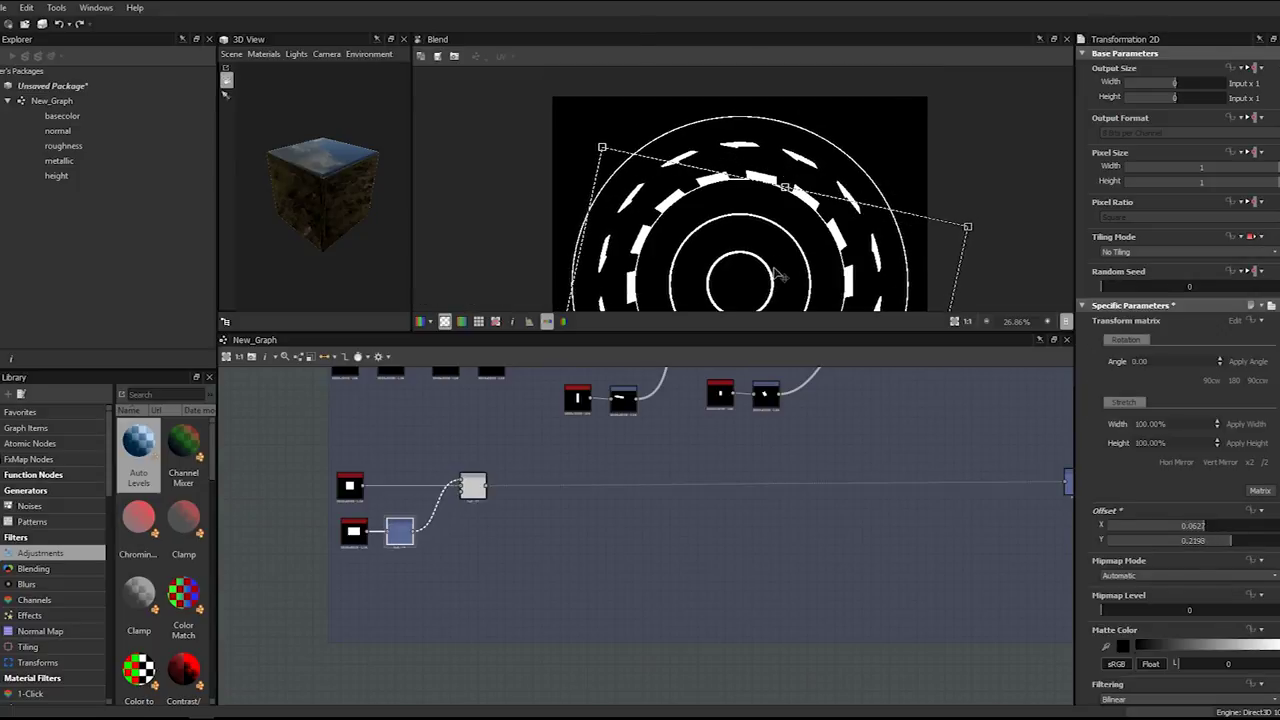
# - Fine-tune the cut-out's rotation and offset to about X 0.0618, Y 0.2306, leaving only thin slivers on the inner tooth ring
pyautogui.scroll(8, 749, 211)
pyautogui.scroll(3, 724, 150)
pyautogui.moveTo(706, 132); pyautogui.dragTo(757, 229, button='middle')
pyautogui.moveTo(878, 225); pyautogui.dragTo(880, 241)
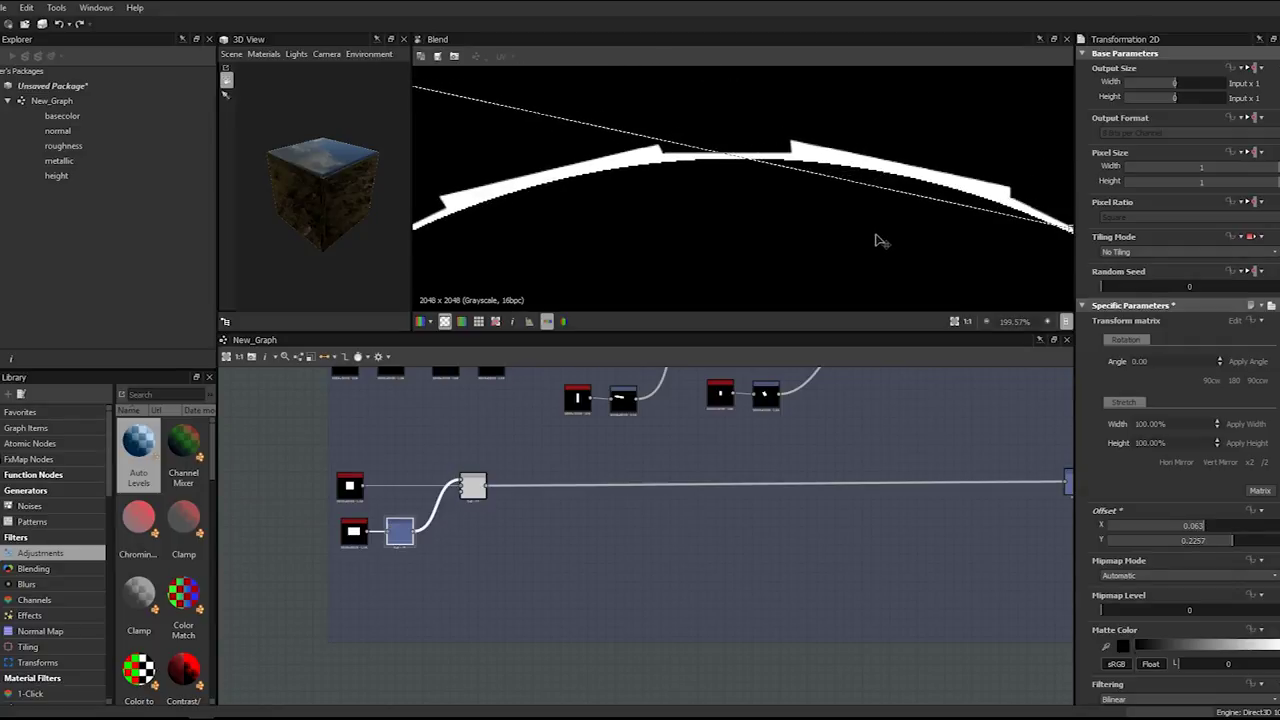
pyautogui.moveTo(891, 156); pyautogui.dragTo(888, 150)
pyautogui.moveTo(873, 235); pyautogui.dragTo(873, 243)
pyautogui.moveTo(897, 163); pyautogui.dragTo(870, 251)
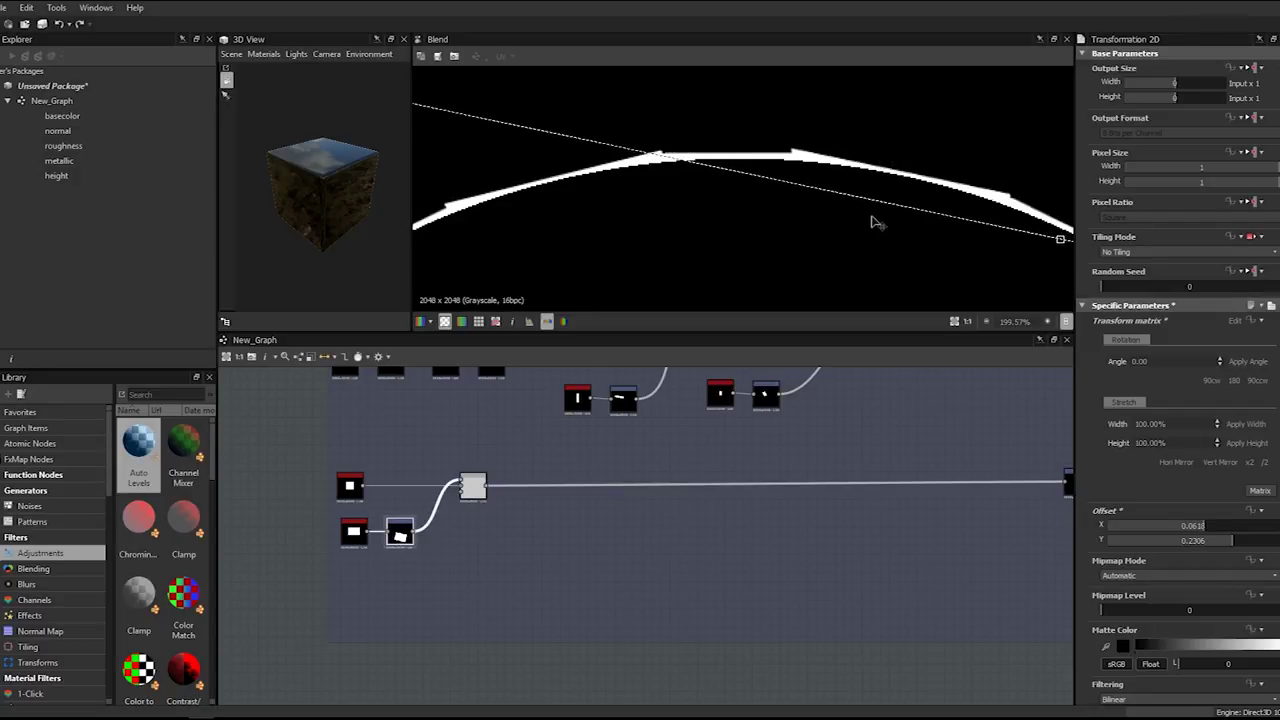
# - Duplicate the cut-out Shape and its Transformation 2D, placing the copies below the wire after the first Blend
pyautogui.scroll(-4, 872, 197)
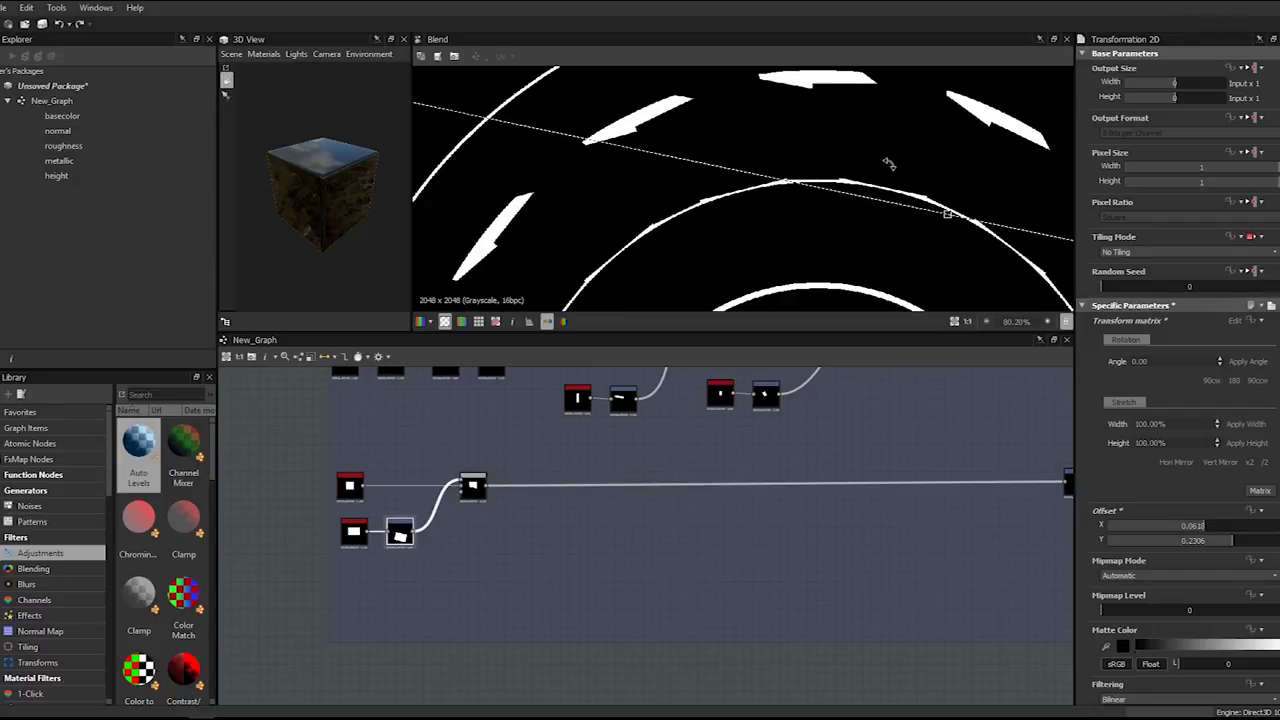
pyautogui.scroll(-6, 889, 165)
pyautogui.scroll(6, 889, 166)
pyautogui.hotkey('ctrl', 'v')
pyautogui.click(456, 535)
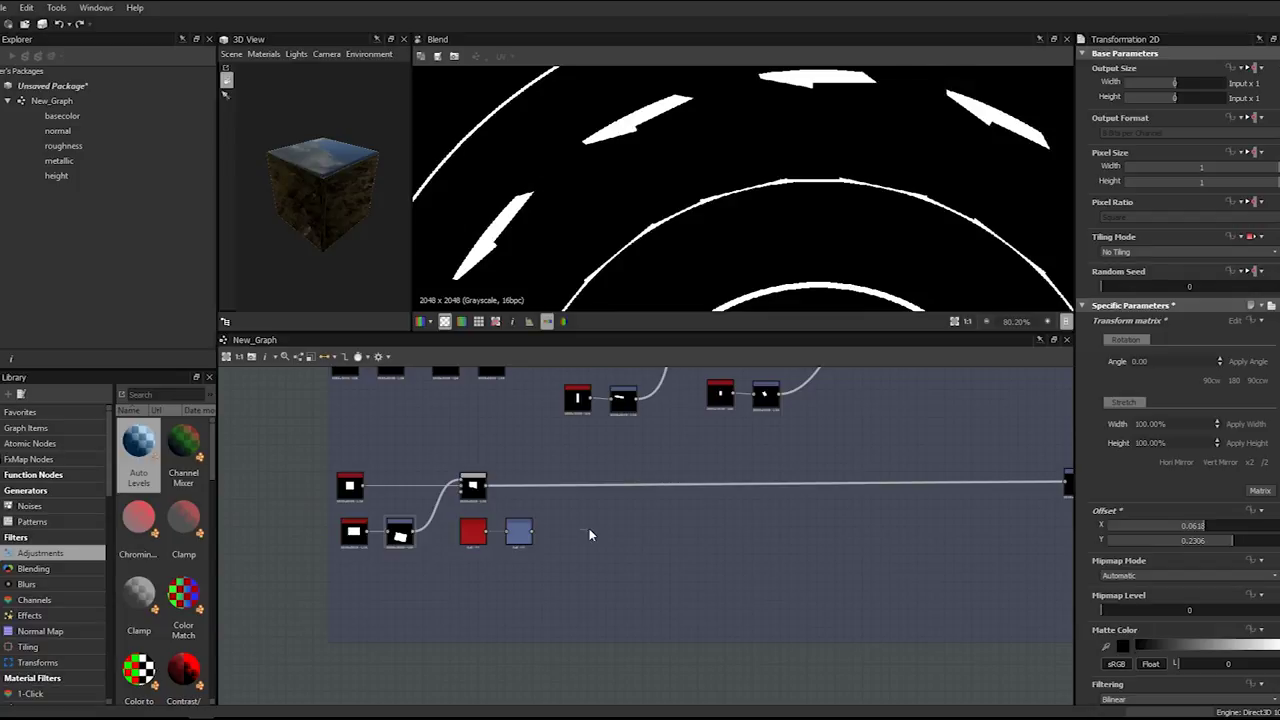
# - Insert a second Blend after the first, set it to Subtract, and feed the duplicated Transformation 2D into its foreground
pyautogui.press('space')
pyautogui.write('blend')
pyautogui.press('Return')
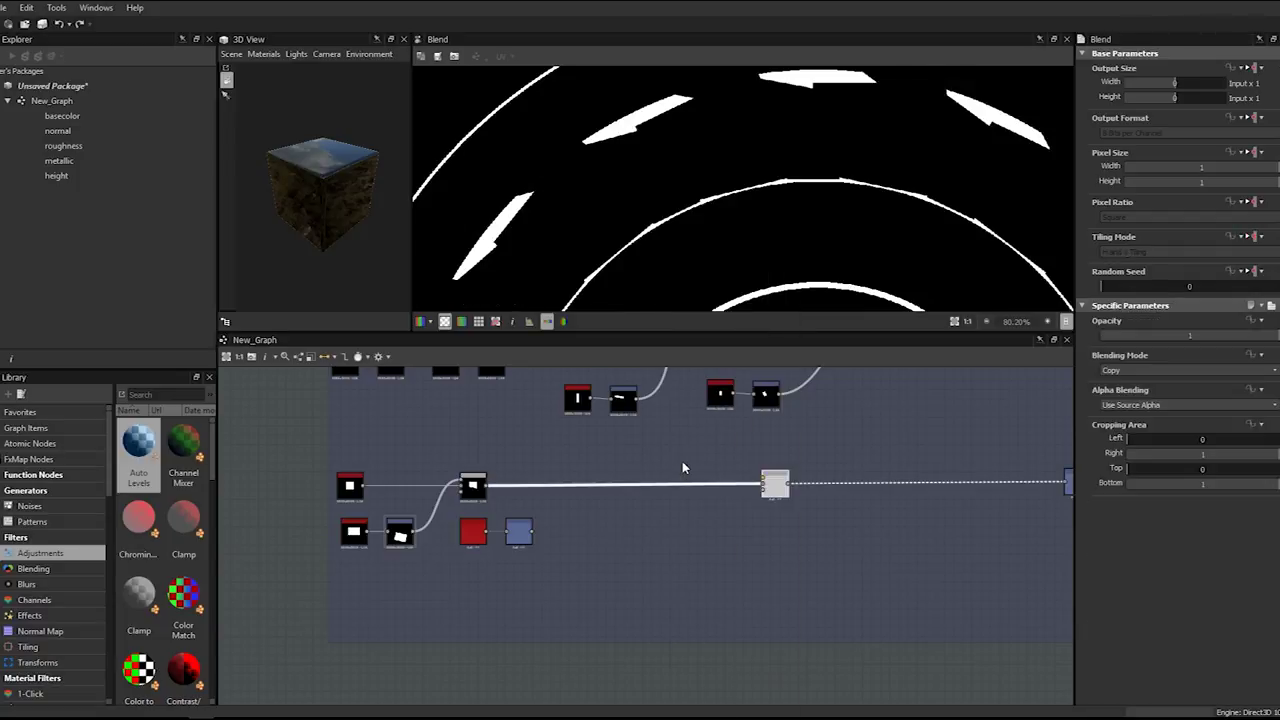
pyautogui.click(1114, 370)
pyautogui.click(1137, 404)
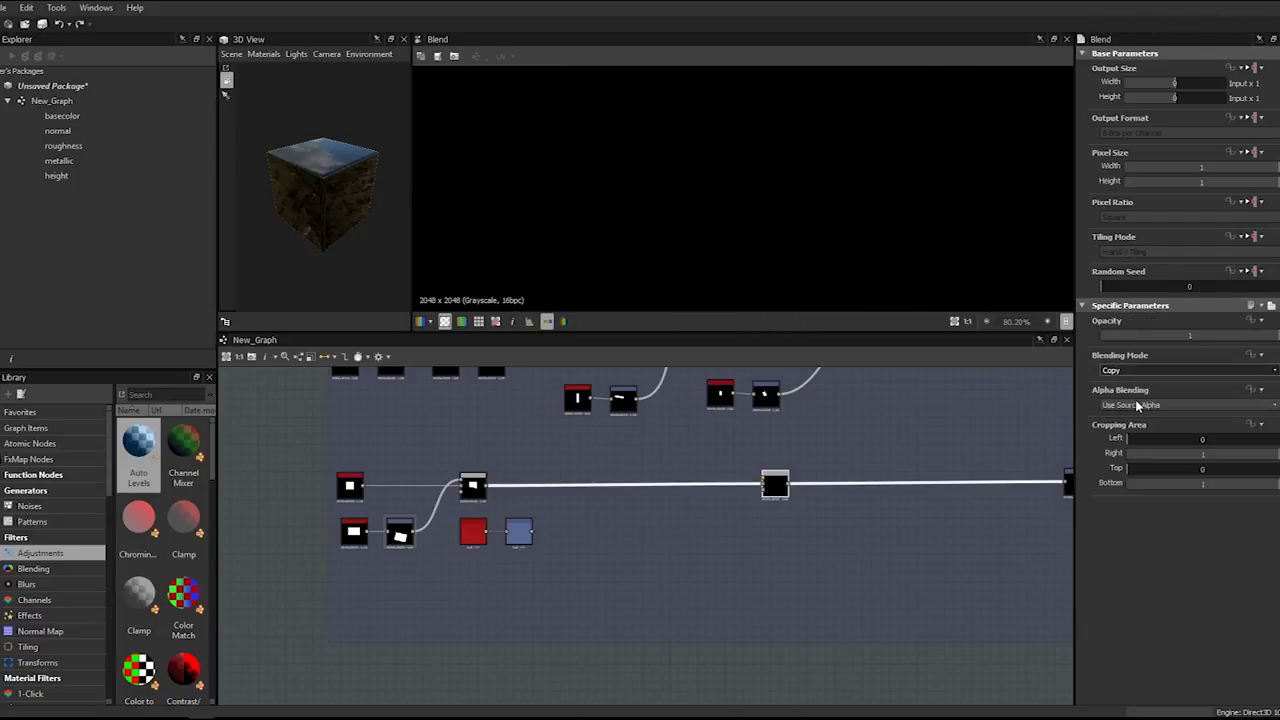
pyautogui.scroll(1, 530, 535)
pyautogui.moveTo(642, 505); pyautogui.dragTo(628, 475)
# - With the final Blend previewed, rotate the duplicated rectangle steeply and move its offset to about X -0.1986, Y -0.5085
pyautogui.click(519, 533)
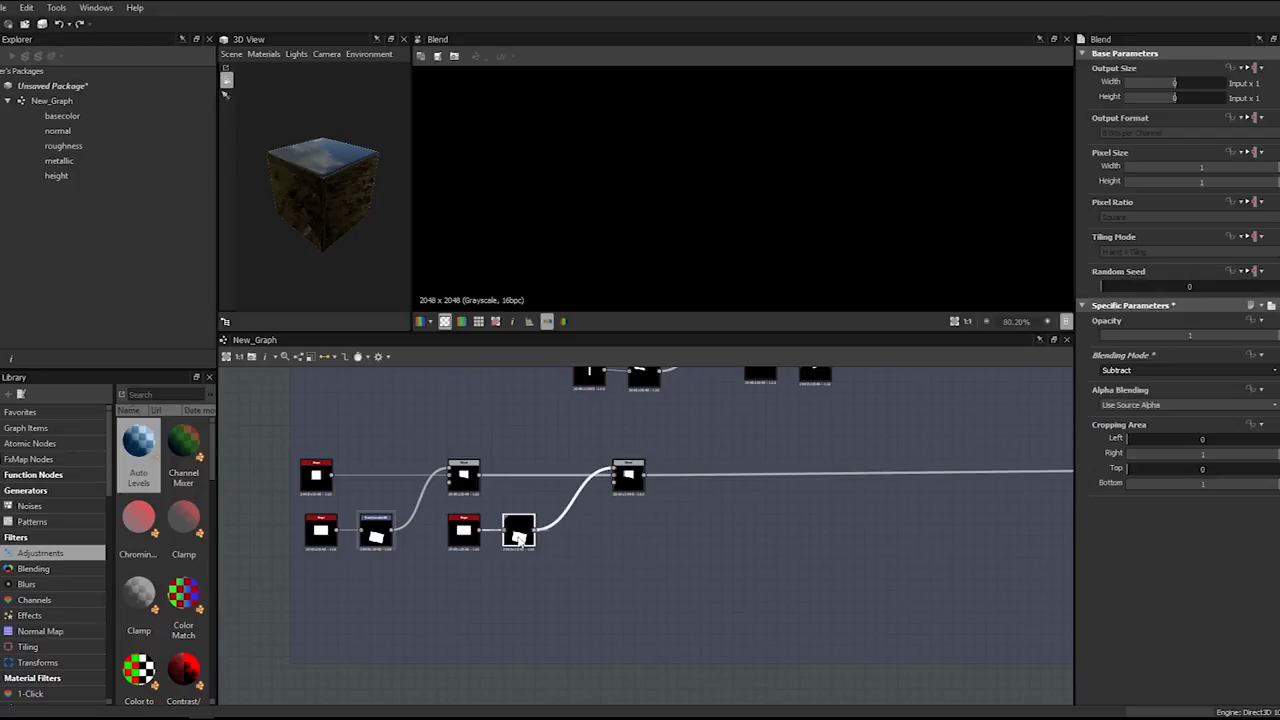
pyautogui.scroll(-2, 790, 380)
pyautogui.moveTo(964, 405); pyautogui.dragTo(700, 469, button='middle')
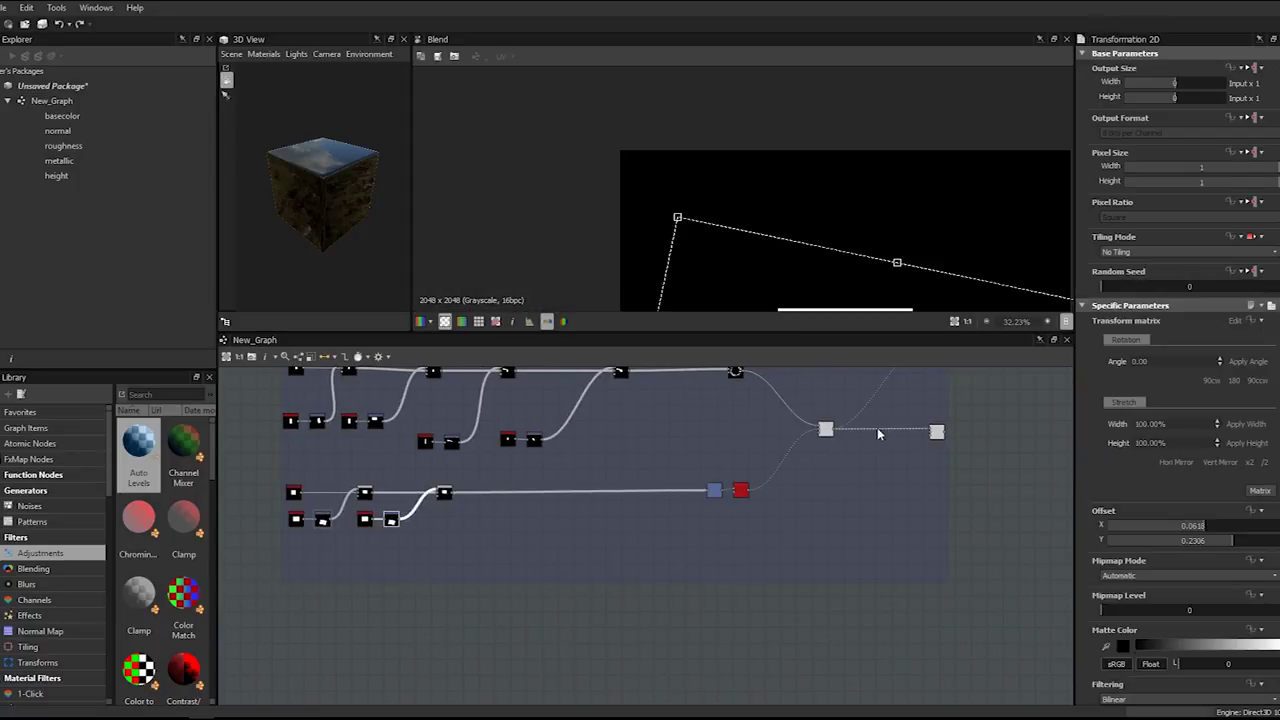
pyautogui.moveTo(936, 432); pyautogui.dragTo(905, 556, button='middle')
pyautogui.doubleClick(905, 468)
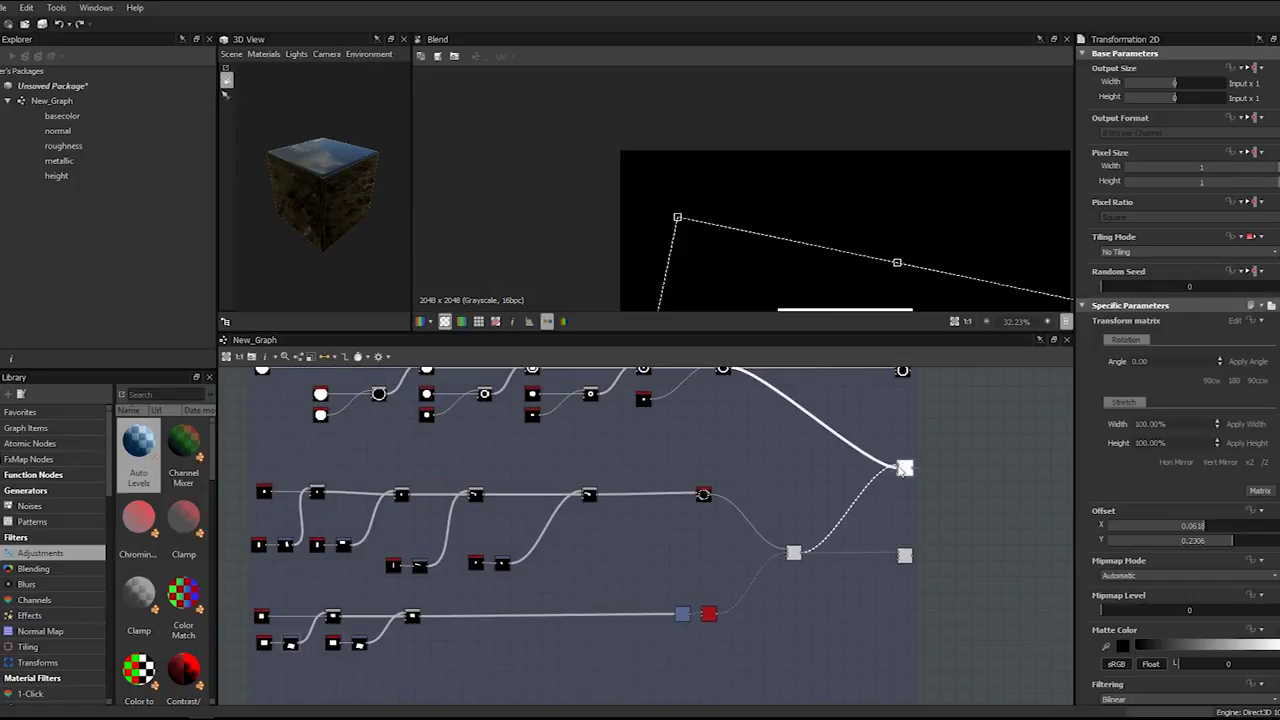
pyautogui.click(360, 645)
pyautogui.scroll(-4, 920, 184)
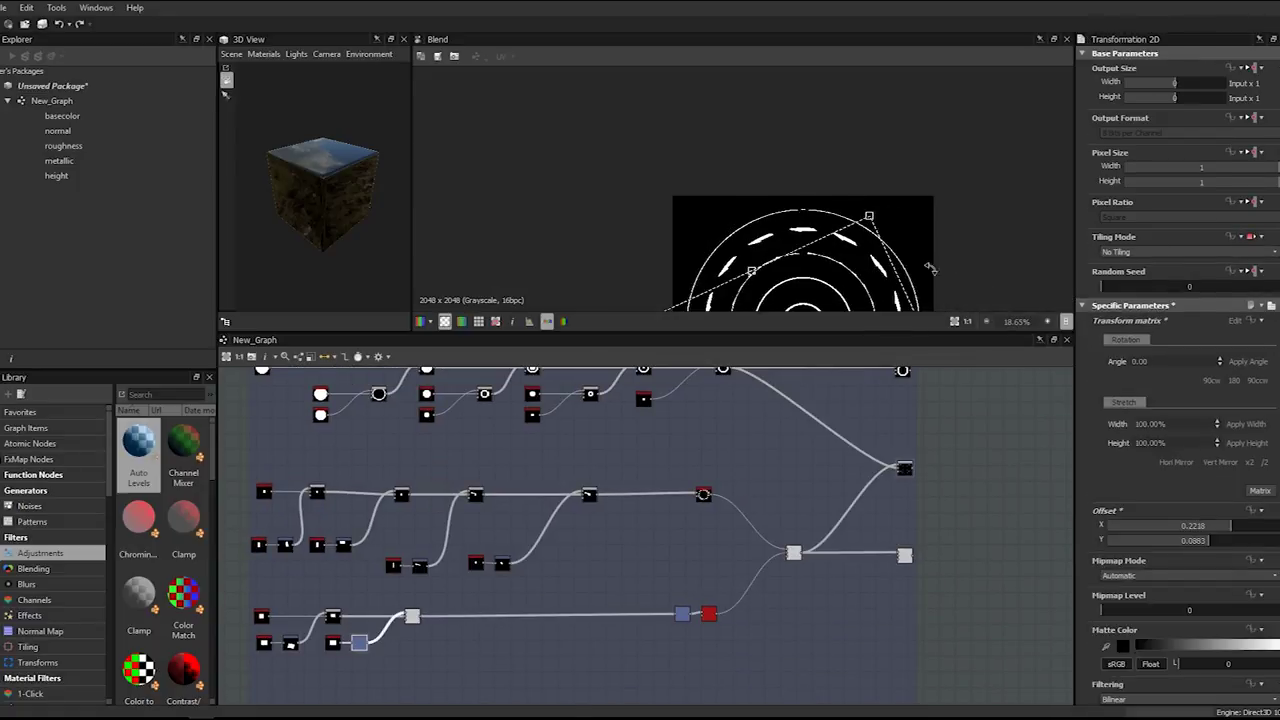
pyautogui.moveTo(920, 184); pyautogui.dragTo(826, 128)
pyautogui.scroll(4, 835, 212)
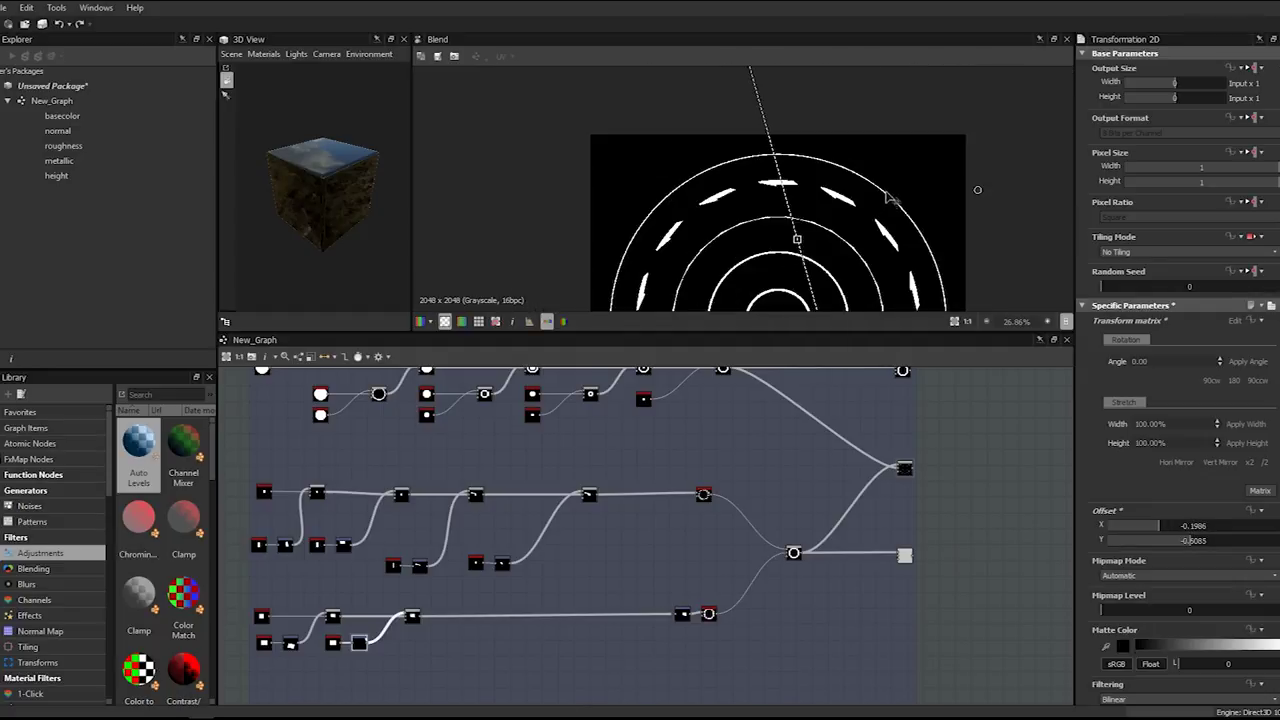
# - Bring the second cut-out over the teeth, adjusting its rotation and moving its offset to about X -0.1231, Y -0.2492
pyautogui.moveTo(835, 212); pyautogui.dragTo(768, 279)
pyautogui.scroll(6, 762, 228)
pyautogui.moveTo(828, 186); pyautogui.dragTo(869, 196)
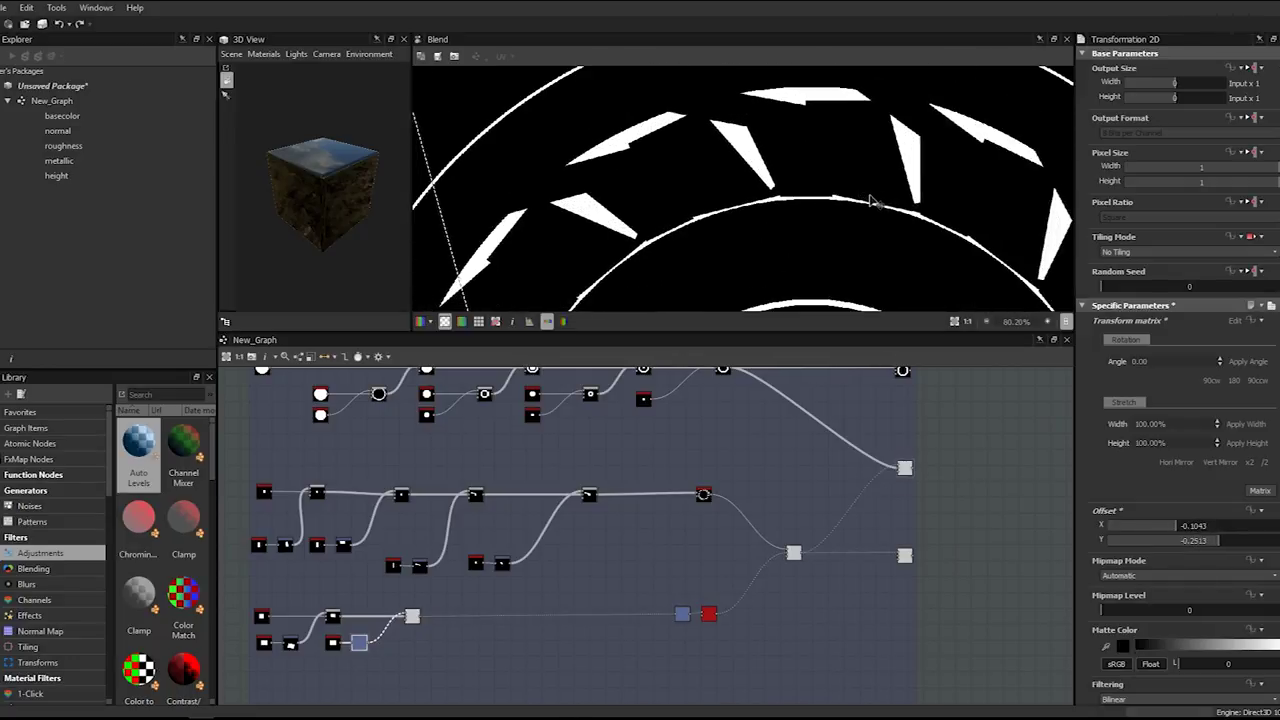
pyautogui.moveTo(416, 226); pyautogui.dragTo(422, 186)
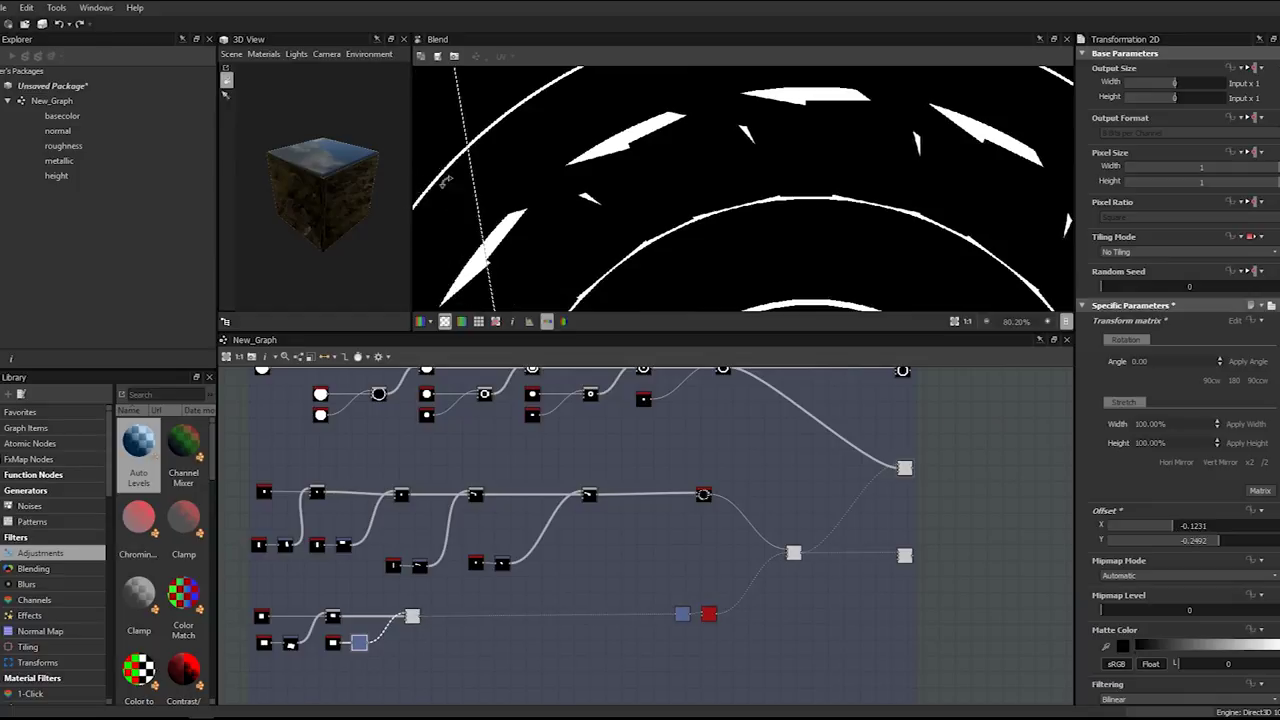
# - Straighten the second cut-out to vertical and move its offset to about X -0.1079, Y -0.2424, leaving narrow spokes of even width
pyautogui.moveTo(849, 187); pyautogui.dragTo(844, 196)
pyautogui.moveTo(925, 145); pyautogui.dragTo(930, 203)
pyautogui.moveTo(500, 257); pyautogui.dragTo(826, 201)
pyautogui.moveTo(463, 243); pyautogui.dragTo(447, 216)
pyautogui.moveTo(770, 236); pyautogui.dragTo(771, 238)
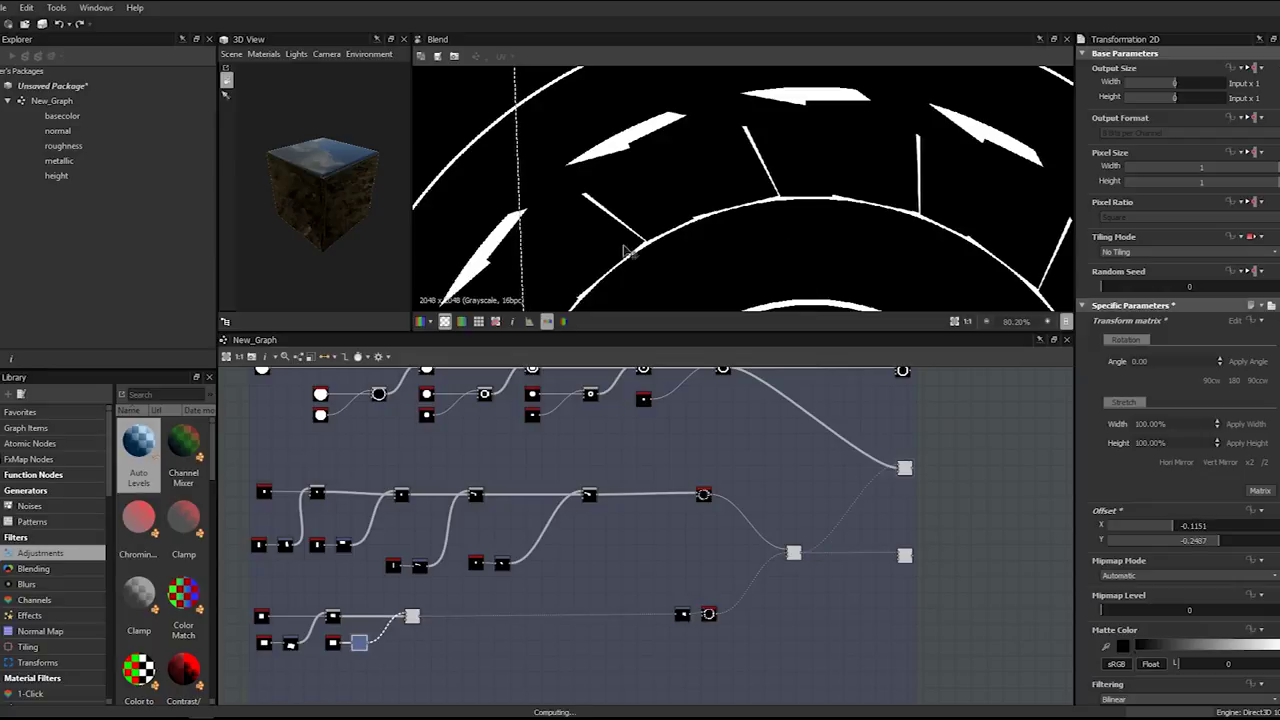
pyautogui.moveTo(487, 243); pyautogui.dragTo(487, 220)
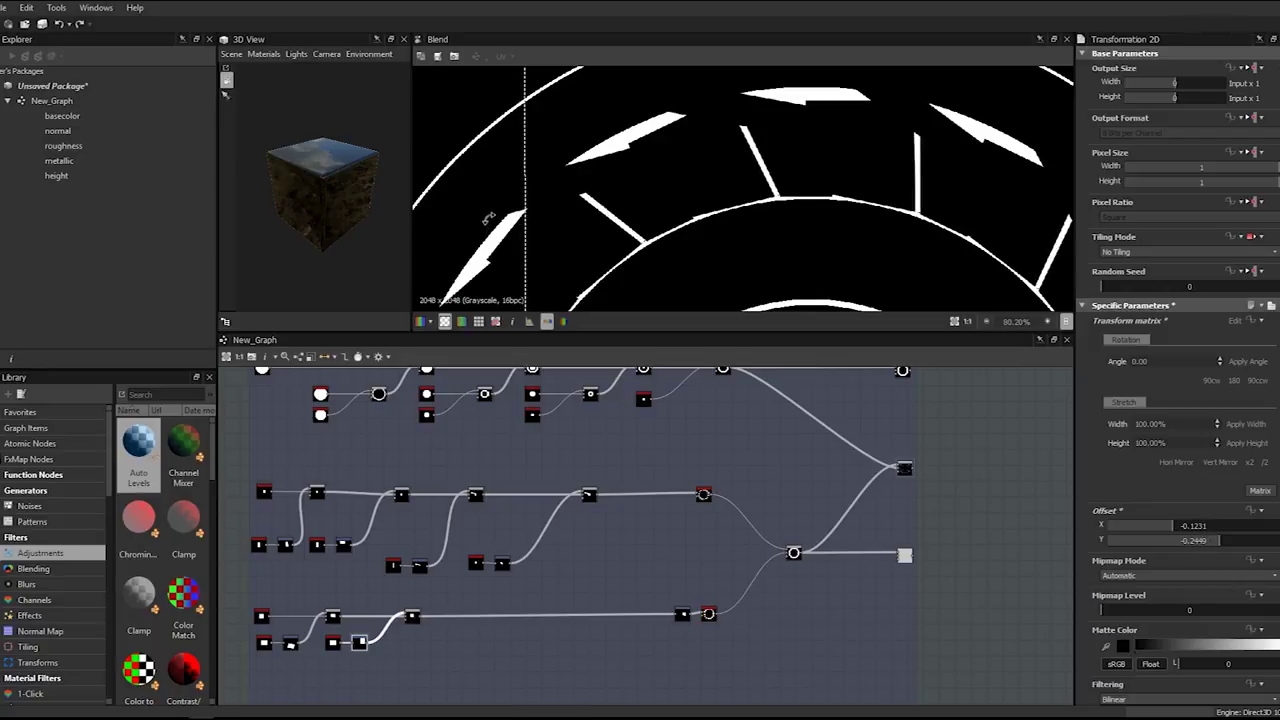
pyautogui.moveTo(837, 247); pyautogui.dragTo(828, 263)
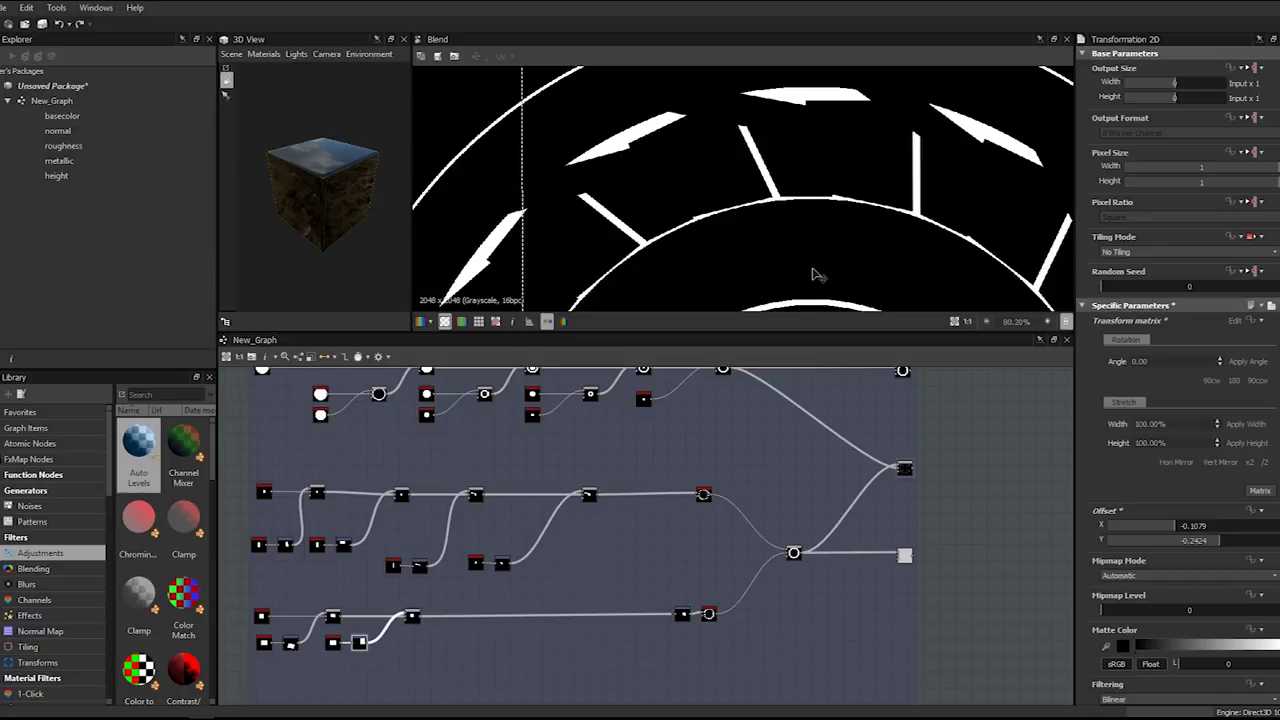
# - Duplicate the second cut-out's Shape and Transformation 2D pair and insert a third Blend after the second one in the lower chain
pyautogui.moveTo(270, 642); pyautogui.dragTo(432, 517, button='middle')
pyautogui.scroll(4, 432, 517)
pyautogui.moveTo(572, 539); pyautogui.dragTo(785, 532)
pyautogui.hotkey('ctrl', 'd')
pyautogui.press('space')
pyautogui.write('bl')
pyautogui.press('Return')
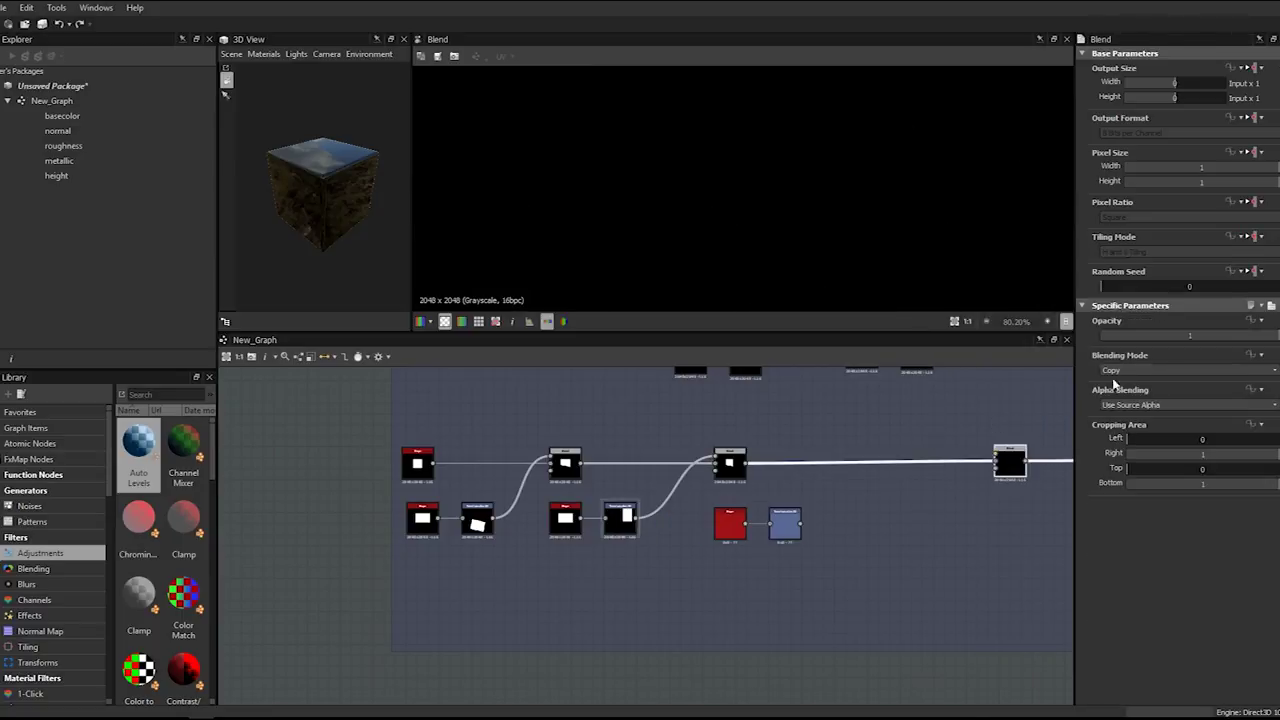
# - Set the third Blend to Subtract, place it closer to the second, and feed the duplicated Transformation 2D into its foreground
pyautogui.click(1130, 372)
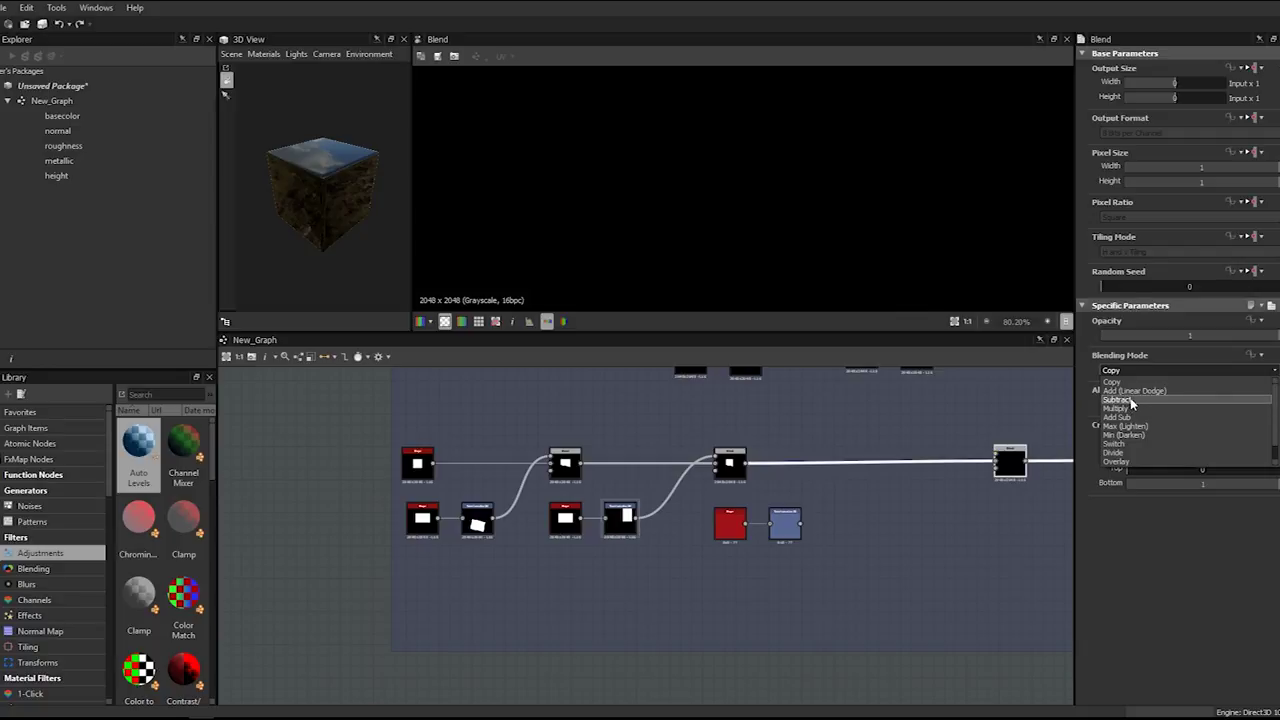
pyautogui.click(1131, 402)
pyautogui.moveTo(1012, 464); pyautogui.dragTo(847, 463)
pyautogui.click(808, 530)
pyautogui.moveTo(790, 515); pyautogui.dragTo(657, 540, button='middle')
pyautogui.scroll(-3, 658, 536)
pyautogui.click(703, 516)
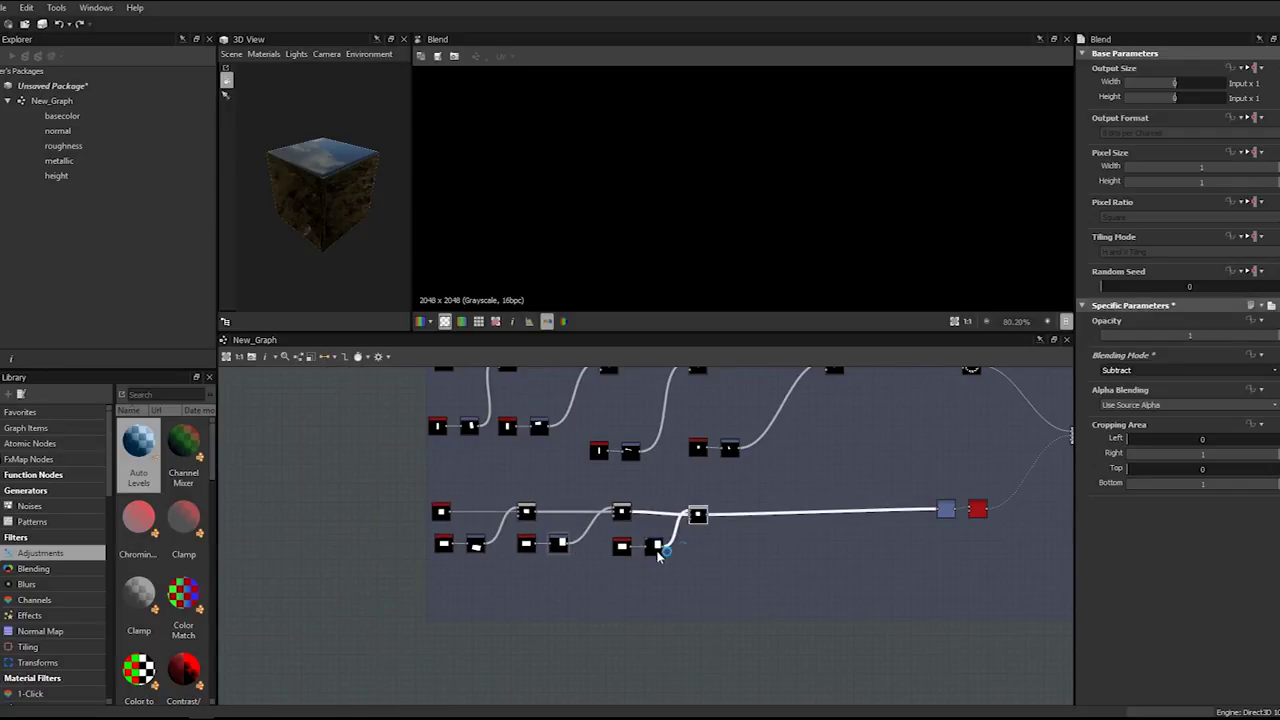
# - With the final Blend previewed, tilt the third cut-out slightly and move its offset to about X -0.1345, Y 0.3403
pyautogui.scroll(-2, 783, 548)
pyautogui.moveTo(783, 548); pyautogui.dragTo(577, 599, button='middle')
pyautogui.scroll(-1, 880, 480)
pyautogui.click(862, 466)
pyautogui.doubleClick(540, 585)
pyautogui.scroll(-4, 810, 225)
pyautogui.moveTo(822, 205); pyautogui.dragTo(666, 273)
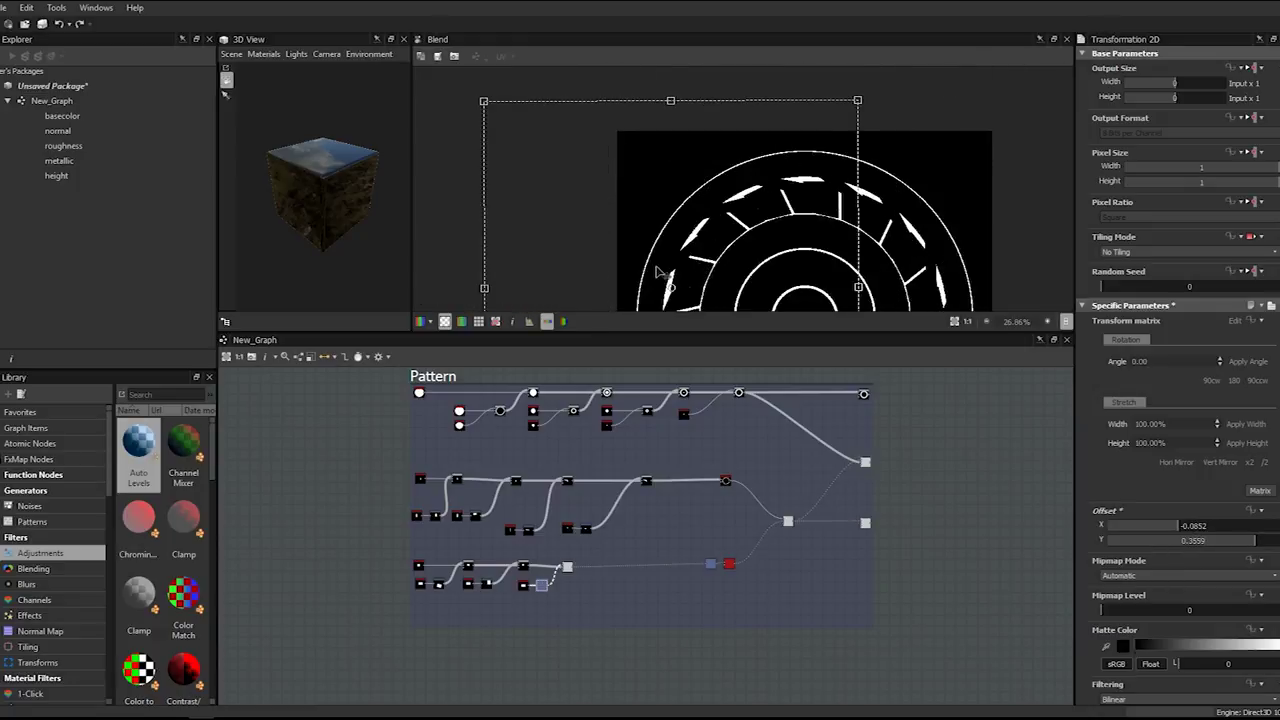
pyautogui.moveTo(958, 196); pyautogui.dragTo(950, 148)
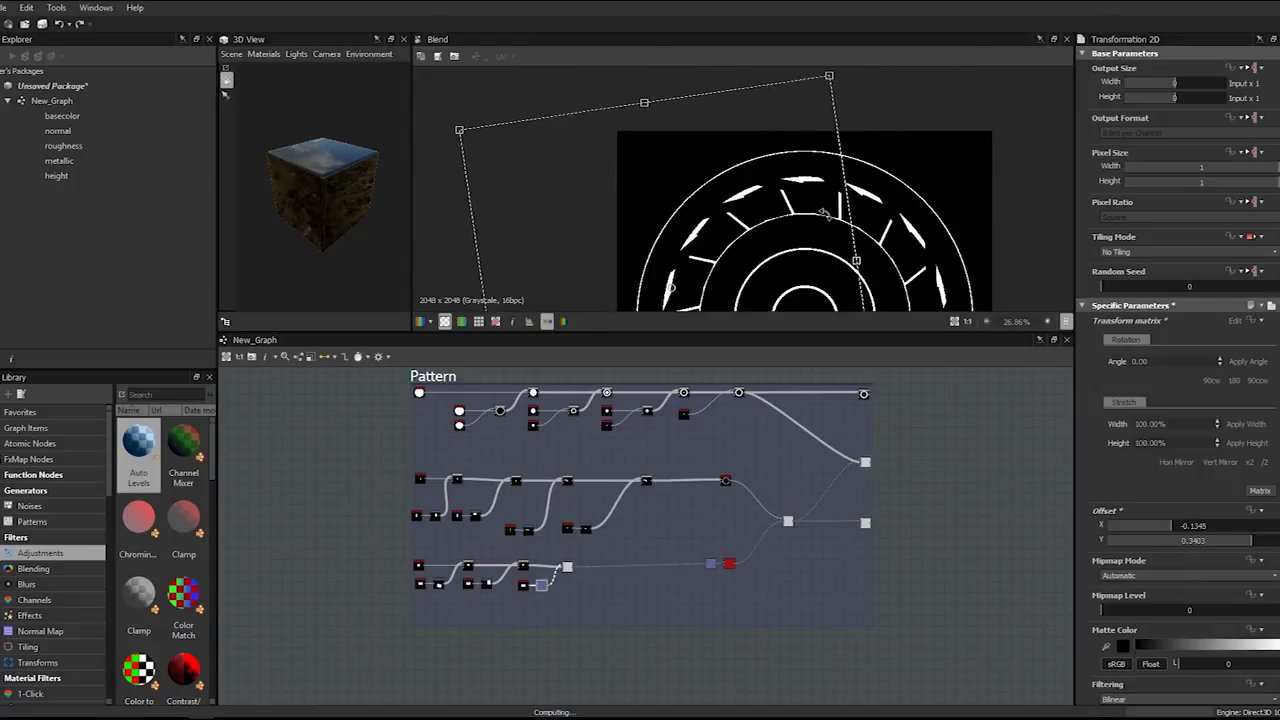
# - Bring the third cut-out against the teeth's spokes, moving its offset to about X -0.1318, Y 0.2286
pyautogui.scroll(2, 825, 214)
pyautogui.moveTo(789, 225); pyautogui.dragTo(803, 222)
pyautogui.moveTo(803, 218)
pyautogui.mouseDown()
pyautogui.moveTo(821, 219)
pyautogui.moveTo(798, 193)
pyautogui.moveTo(827, 214)
pyautogui.moveTo(814, 219)
pyautogui.mouseUp()
pyautogui.scroll(1, 798, 193)
pyautogui.scroll(1, 798, 193)
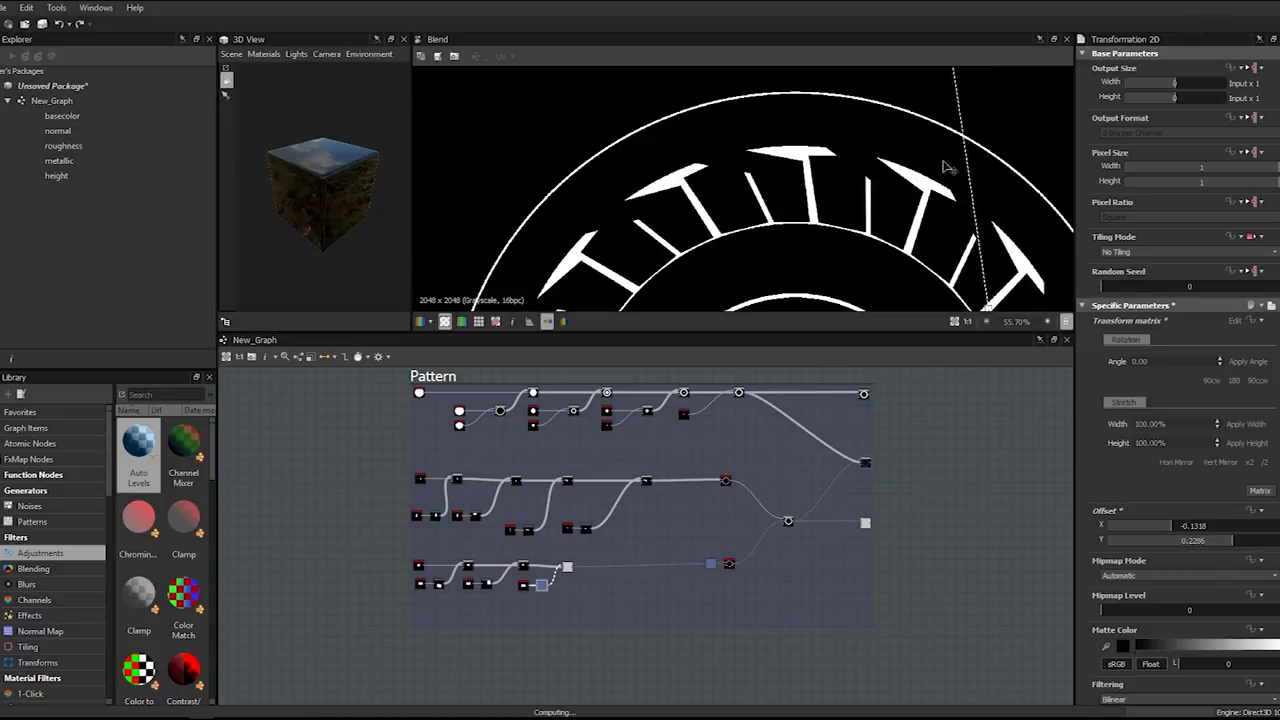
# - Refine the third cut-out's rotation and move its offset to about X -0.1177, Y 0.2298 to slim the slanted spokes
pyautogui.moveTo(991, 148); pyautogui.dragTo(999, 161)
pyautogui.moveTo(816, 222); pyautogui.dragTo(820, 221)
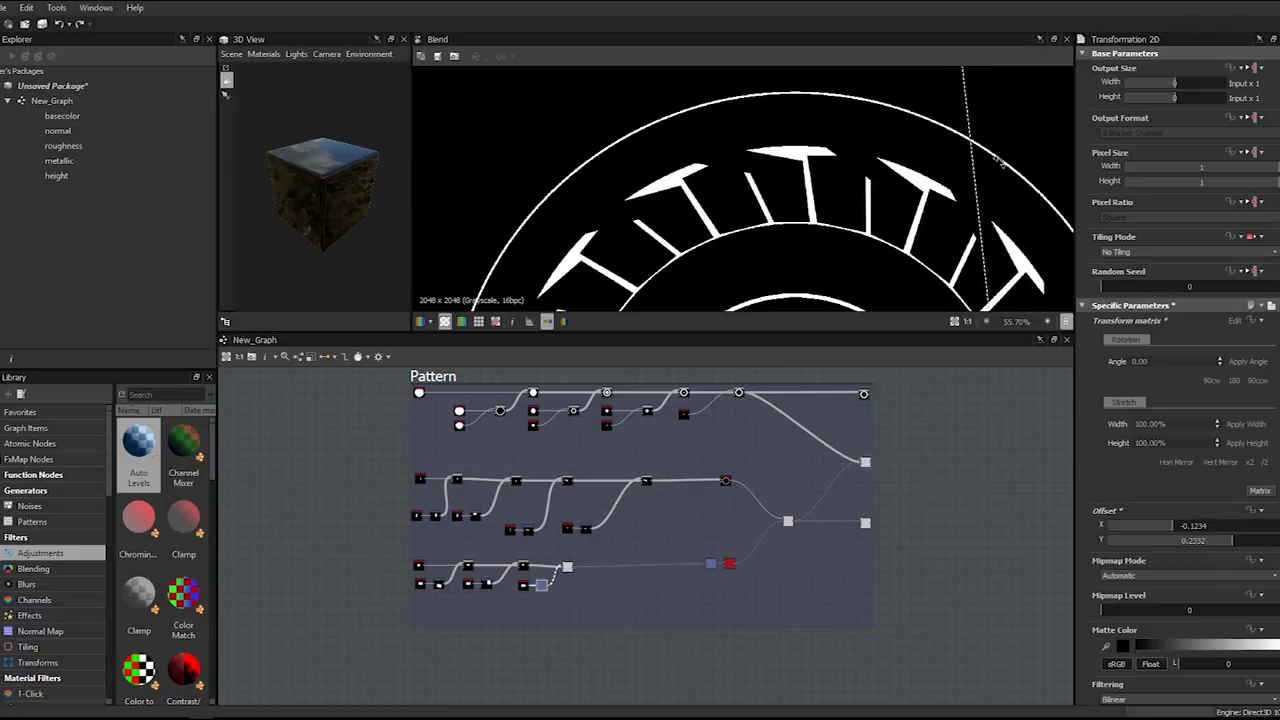
pyautogui.moveTo(1004, 165); pyautogui.dragTo(885, 200)
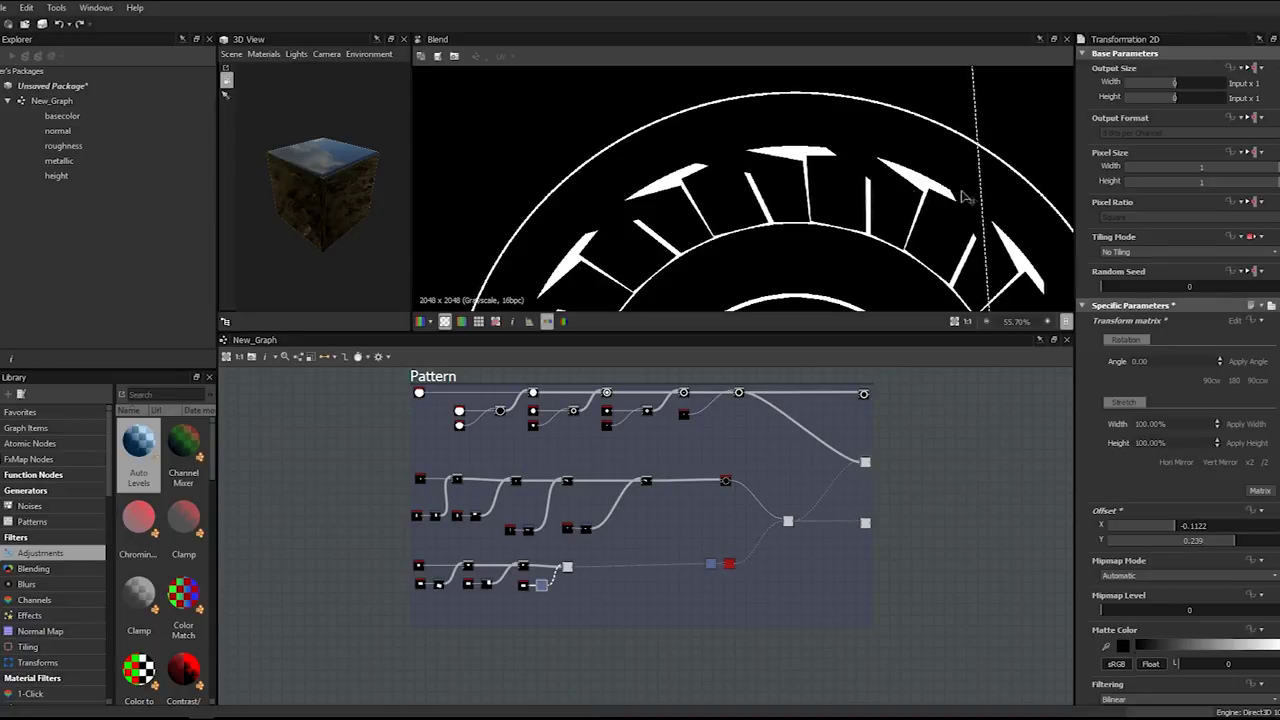
pyautogui.moveTo(1007, 190); pyautogui.dragTo(882, 205)
pyautogui.scroll(5, 868, 206)
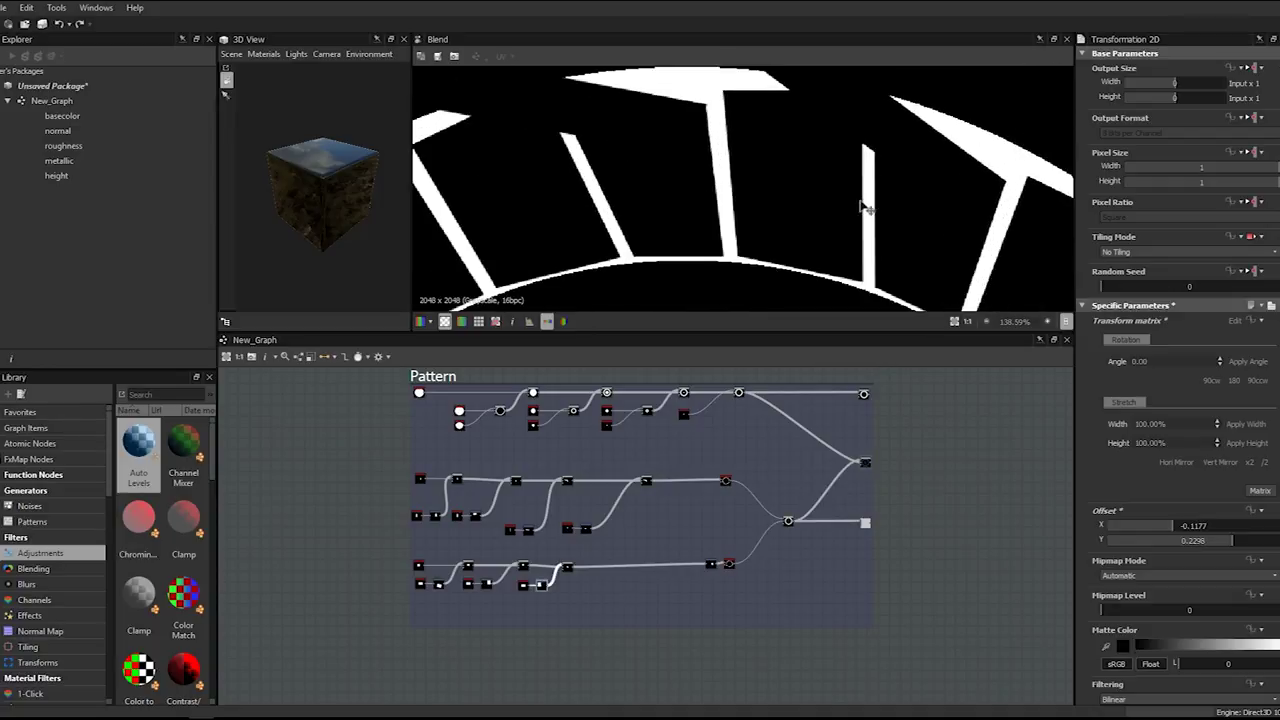
# - Copy the third cut-out's Shape and Transformation 2D pair and place the copy below and after the third Blend
pyautogui.scroll(-2, 859, 205)
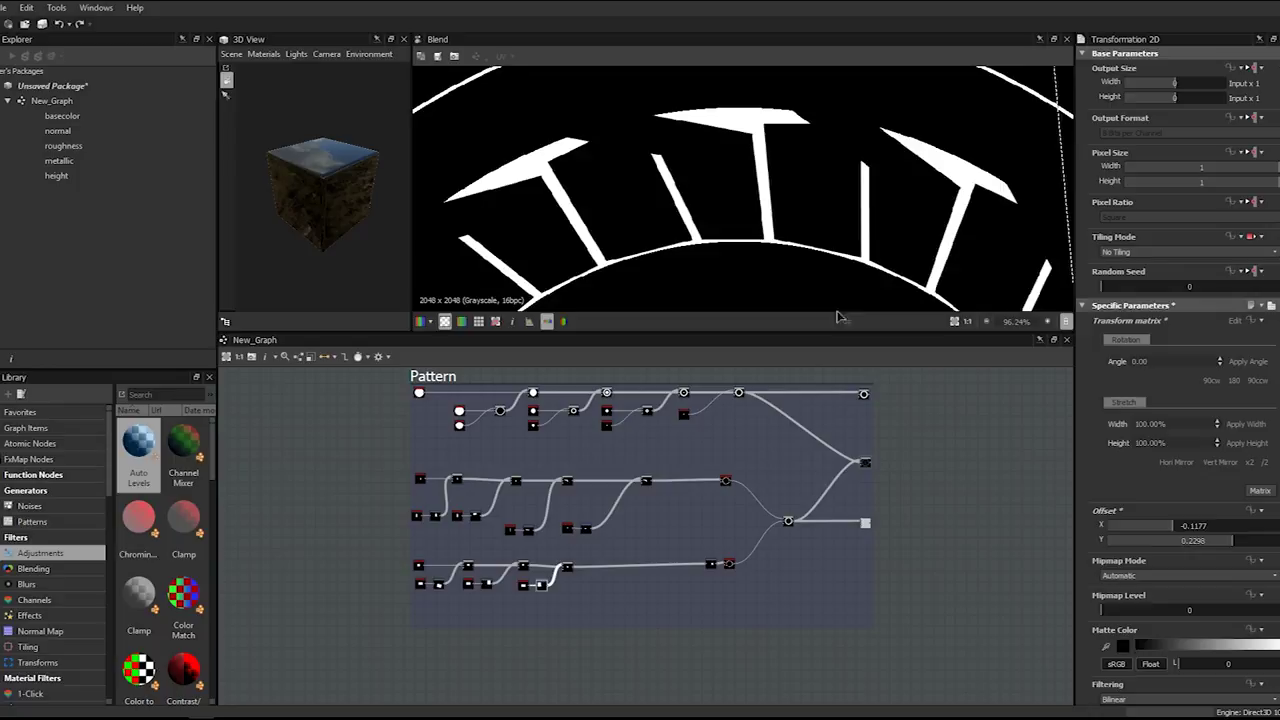
pyautogui.scroll(2, 838, 502)
pyautogui.scroll(2, 838, 502)
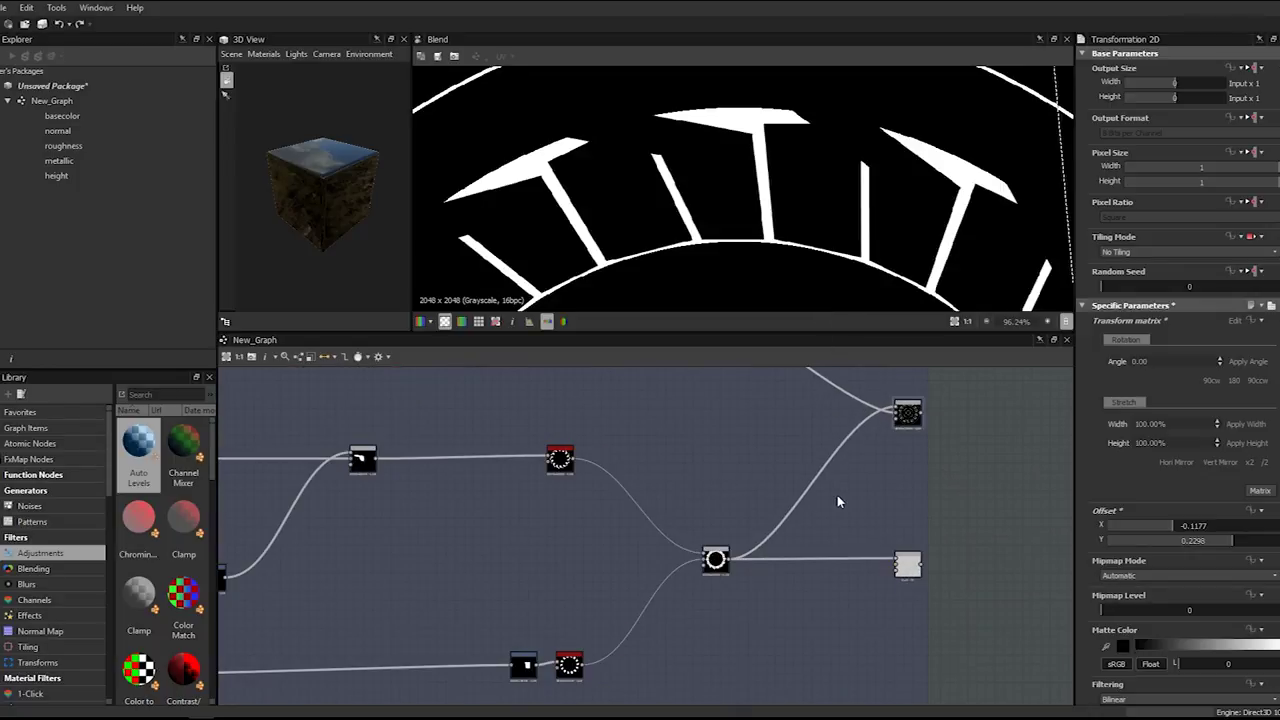
pyautogui.scroll(-3, 838, 502)
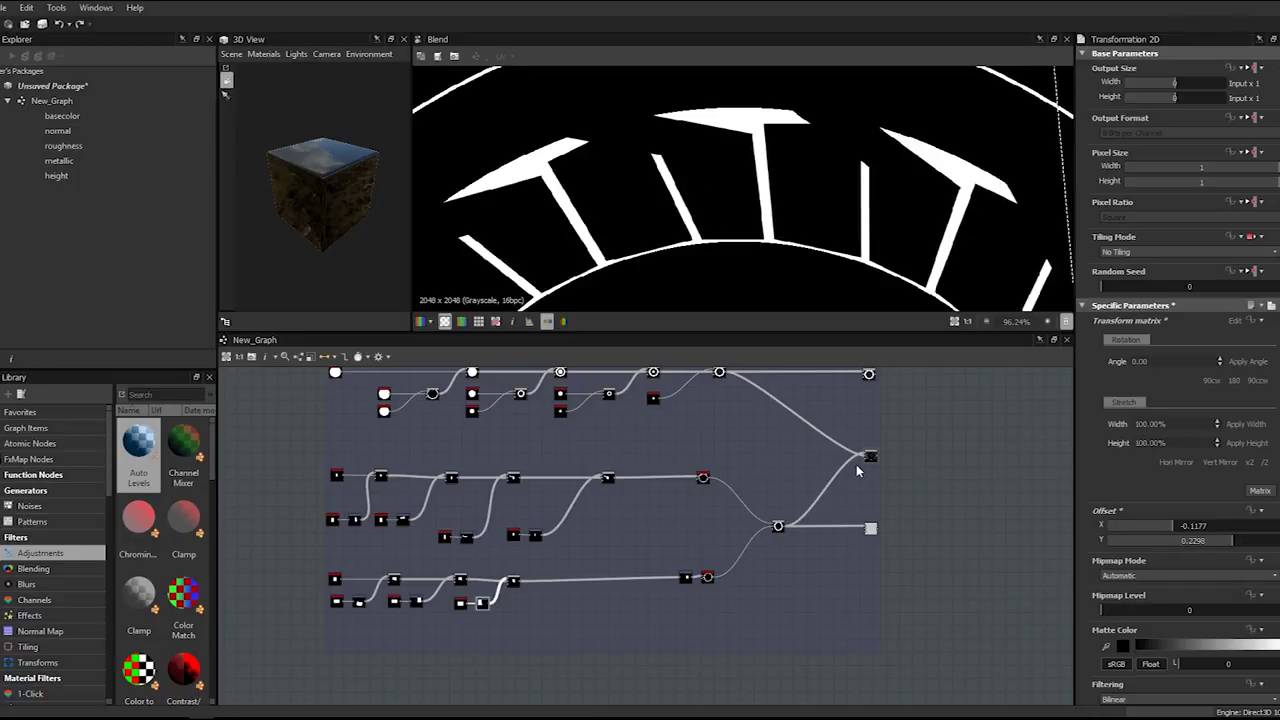
pyautogui.scroll(3, 535, 602)
pyautogui.moveTo(535, 602); pyautogui.dragTo(586, 584, button='middle')
pyautogui.scroll(-1, 586, 584)
pyautogui.moveTo(455, 578); pyautogui.dragTo(535, 603)
pyautogui.hotkey('ctrl', 'c')
pyautogui.hotkey('ctrl', 'v')
pyautogui.moveTo(629, 540); pyautogui.dragTo(547, 600)
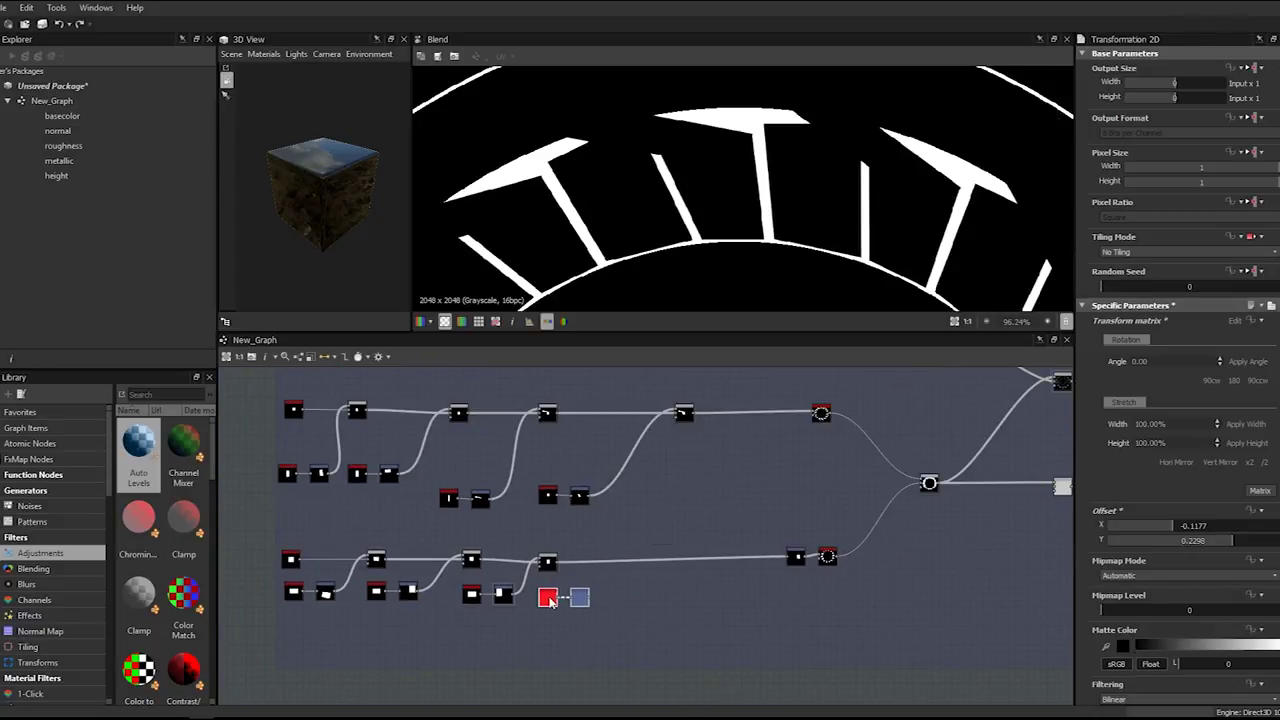
# - Insert a fourth Blend after the third, feed the copied Transformation 2D into its foreground, and set it to Subtract
pyautogui.press('space')
pyautogui.write('blend')
pyautogui.press('Return')
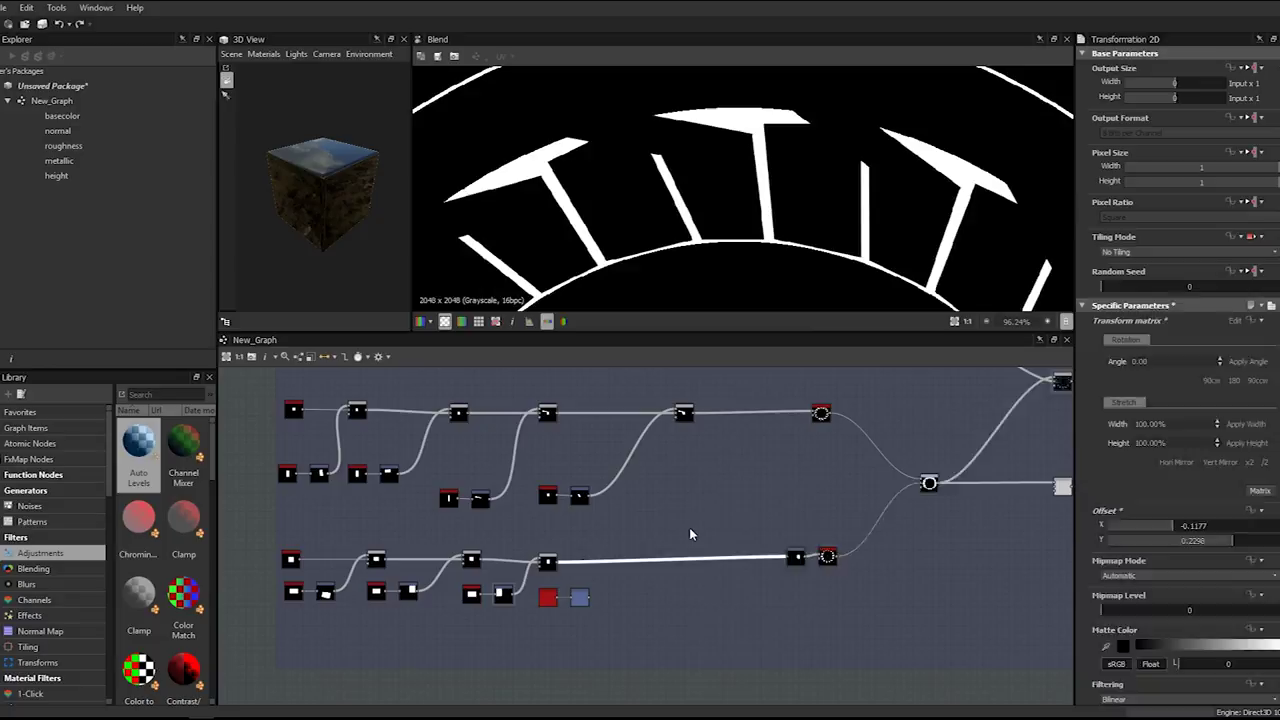
pyautogui.scroll(1, 690, 533)
pyautogui.scroll(2, 545, 616)
pyautogui.moveTo(593, 613); pyautogui.dragTo(746, 531)
pyautogui.click(1141, 375)
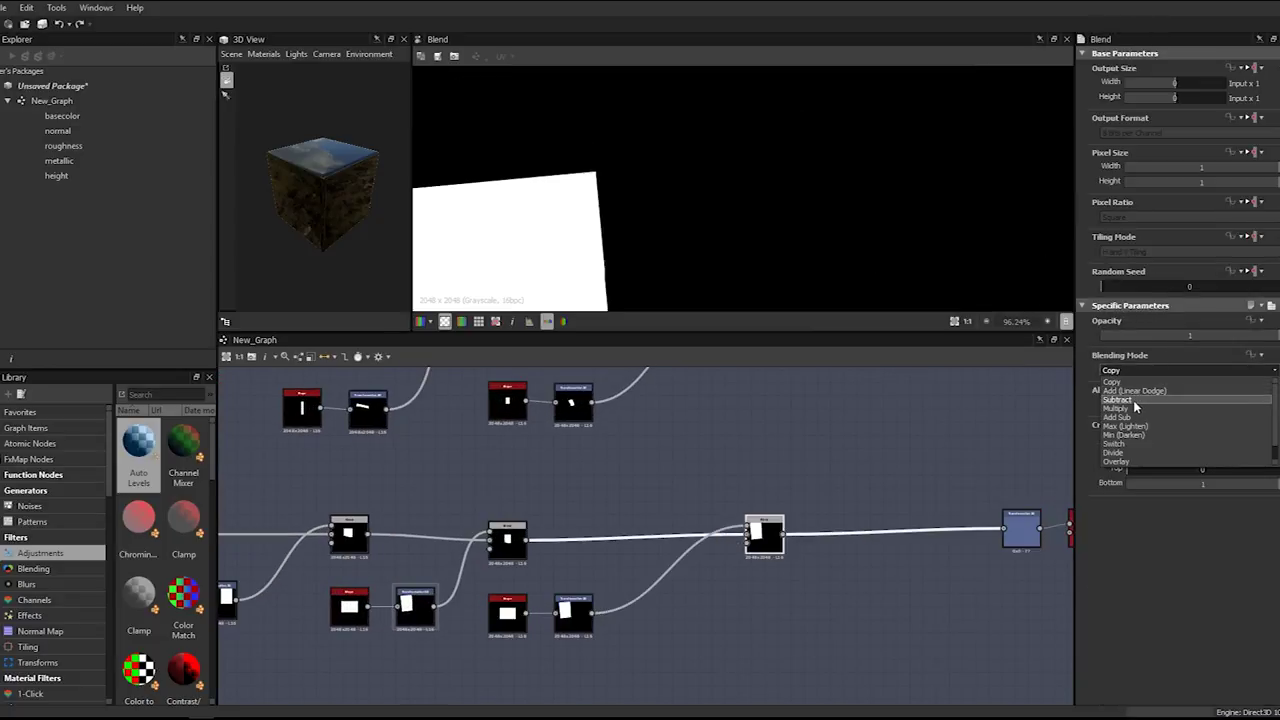
pyautogui.click(1134, 401)
# - Rotate the fourth cut-out steeply, move its offset to about X 0.339, Y -0.0111, and preview the final Blend
pyautogui.click(583, 606)
pyautogui.scroll(-11, 840, 251)
pyautogui.moveTo(797, 97); pyautogui.dragTo(598, 60)
pyautogui.moveTo(682, 202); pyautogui.dragTo(754, 165)
pyautogui.scroll(-3, 797, 446)
pyautogui.moveTo(970, 415); pyautogui.dragTo(697, 469, button='middle')
pyautogui.moveTo(902, 486); pyautogui.dragTo(856, 540, button='middle')
pyautogui.doubleClick(926, 397)
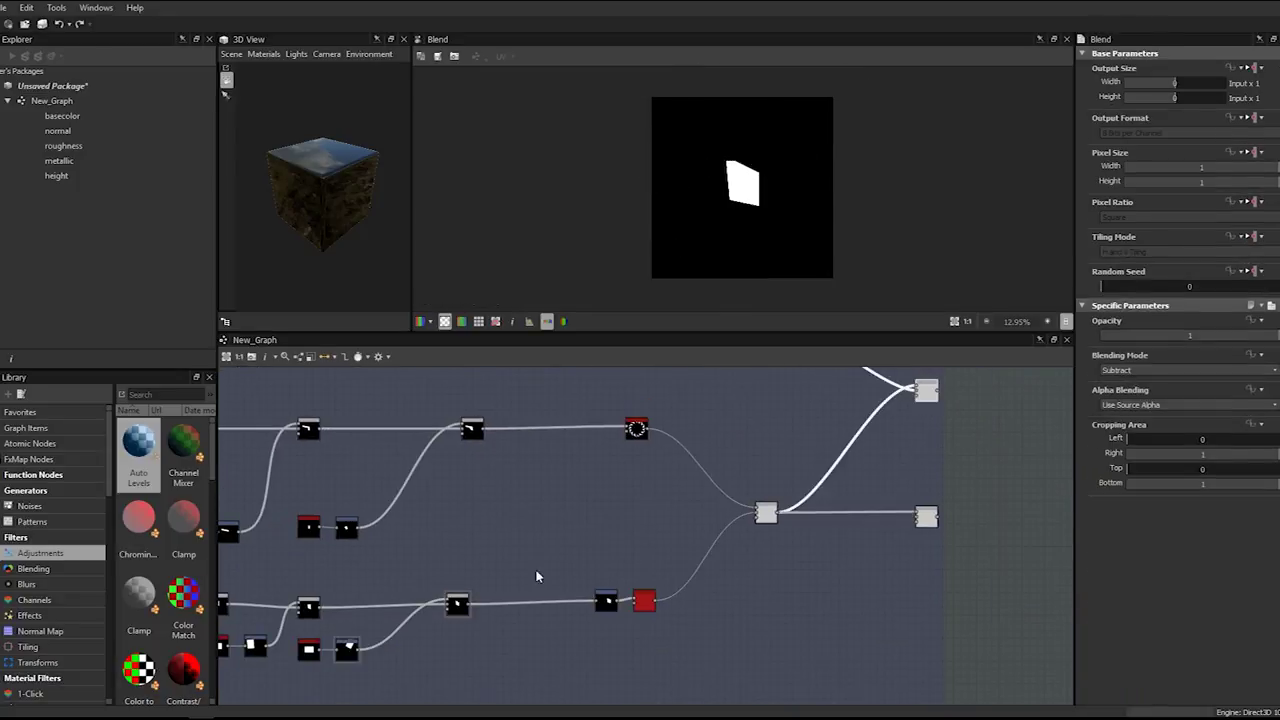
# - Adjust the fourth cut-out's rotation and move its offset to about X 0.3196, Y 0.0033 to bevel the teeth's upper corners
pyautogui.moveTo(515, 573); pyautogui.dragTo(701, 475, button='middle')
pyautogui.scroll(3, 712, 468)
pyautogui.click(390, 614)
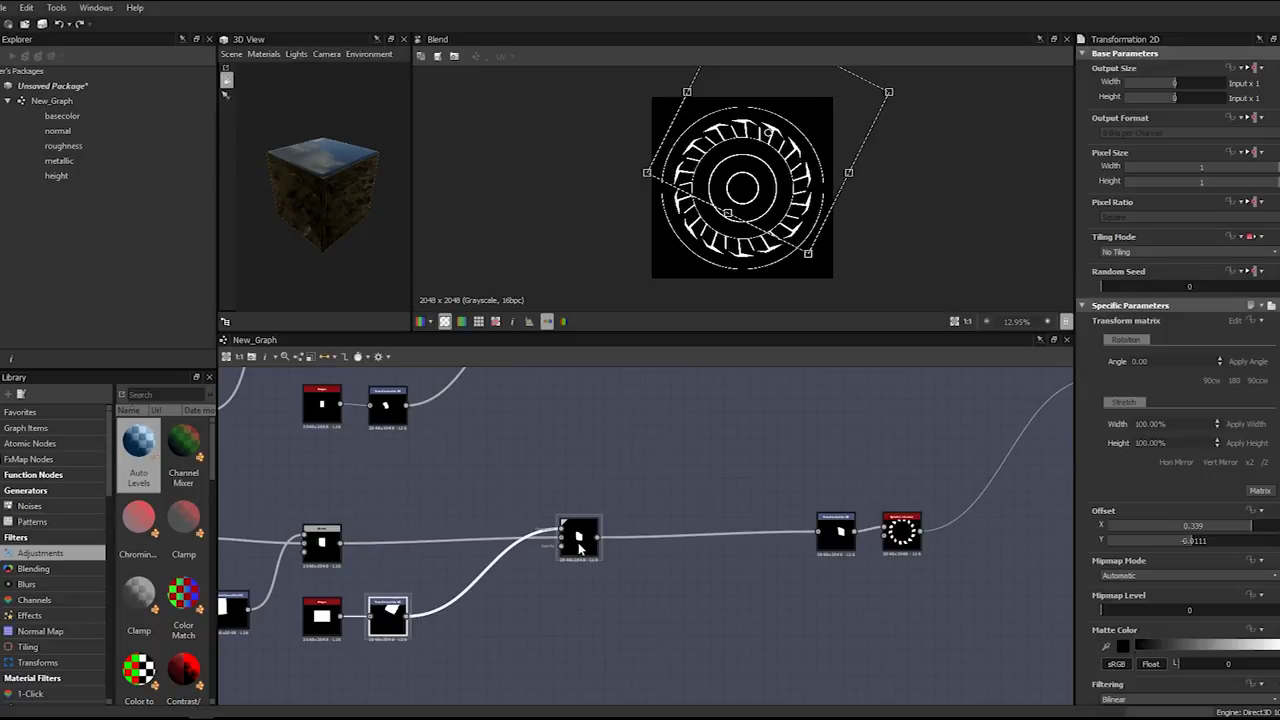
pyautogui.scroll(6, 738, 178)
pyautogui.moveTo(672, 150); pyautogui.dragTo(734, 330, button='middle')
pyautogui.moveTo(787, 233); pyautogui.dragTo(780, 248)
pyautogui.moveTo(560, 134); pyautogui.dragTo(517, 148)
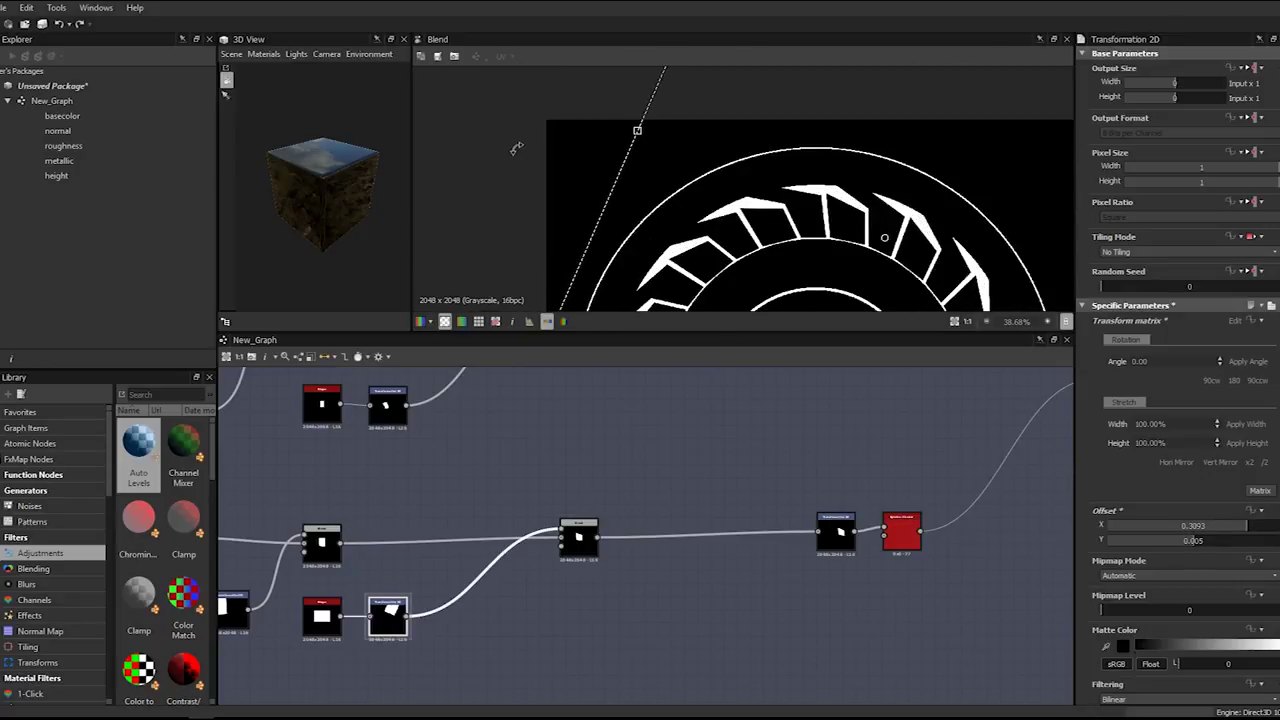
pyautogui.scroll(5, 843, 206)
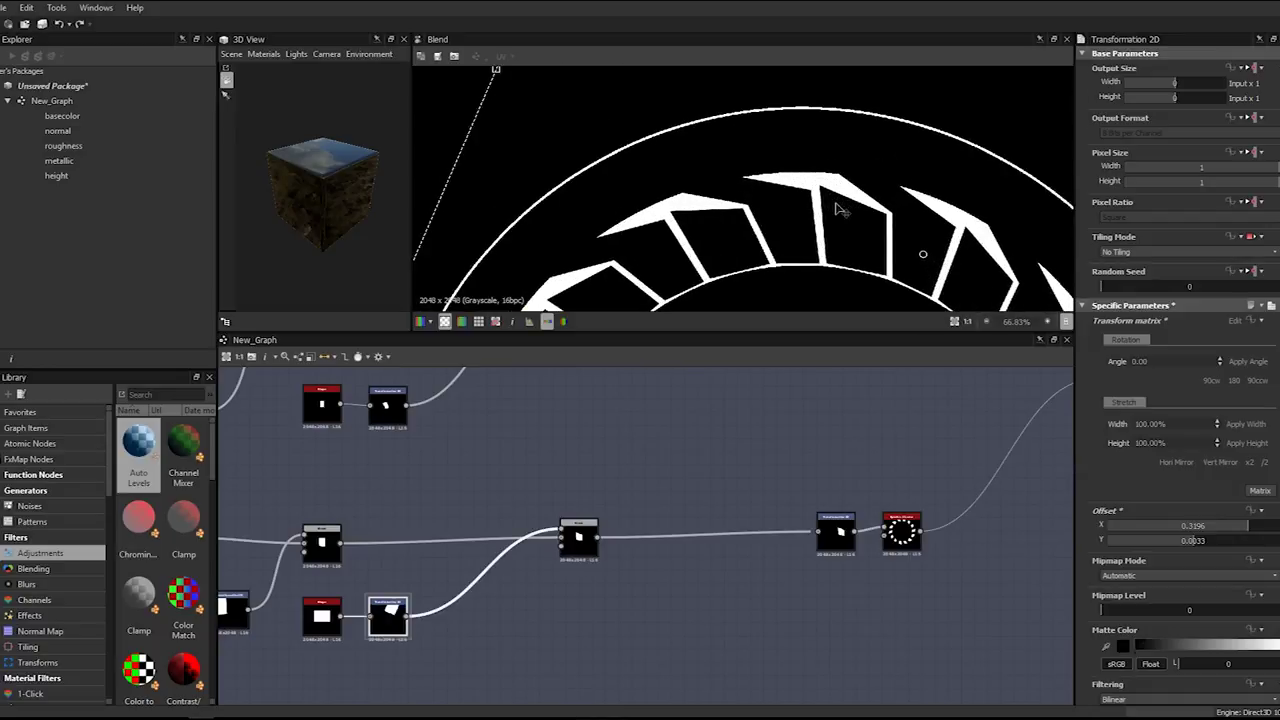
pyautogui.scroll(-5, 597, 194)
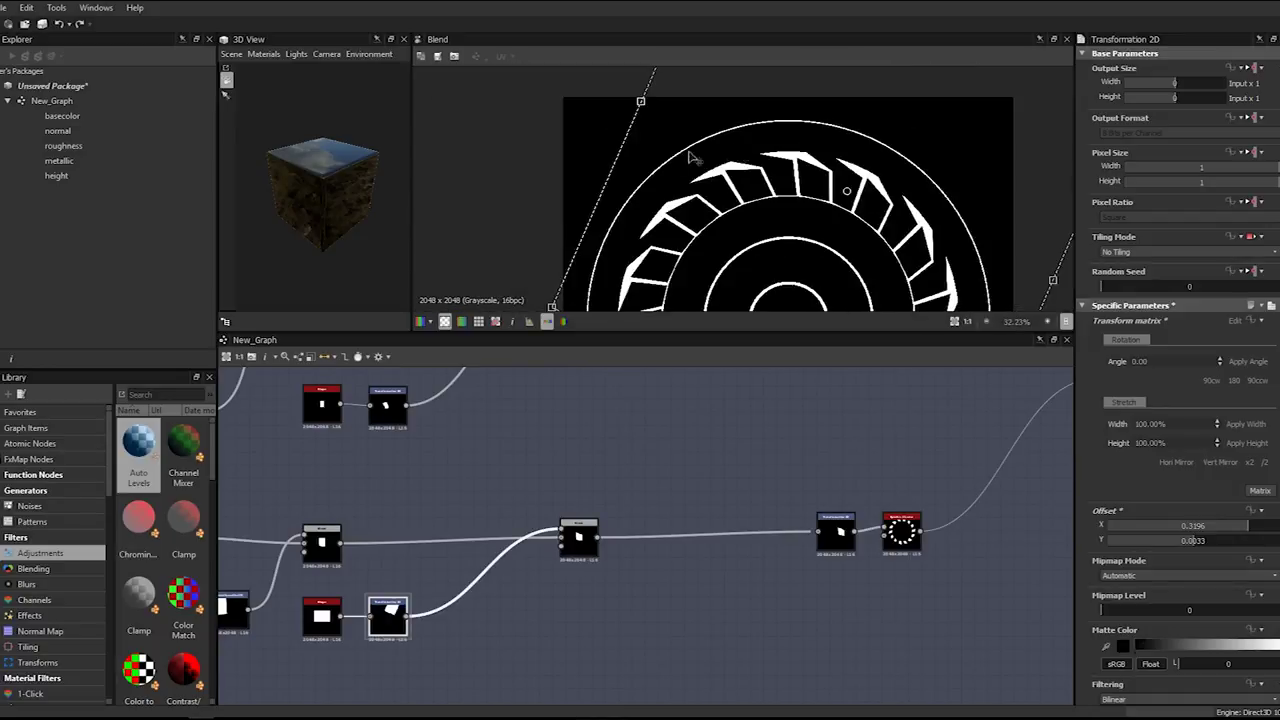
# - Fine-tune the fourth cut-out's angle and move its offset to about X 0.3137, Y 0.0047
pyautogui.scroll(3, 829, 143)
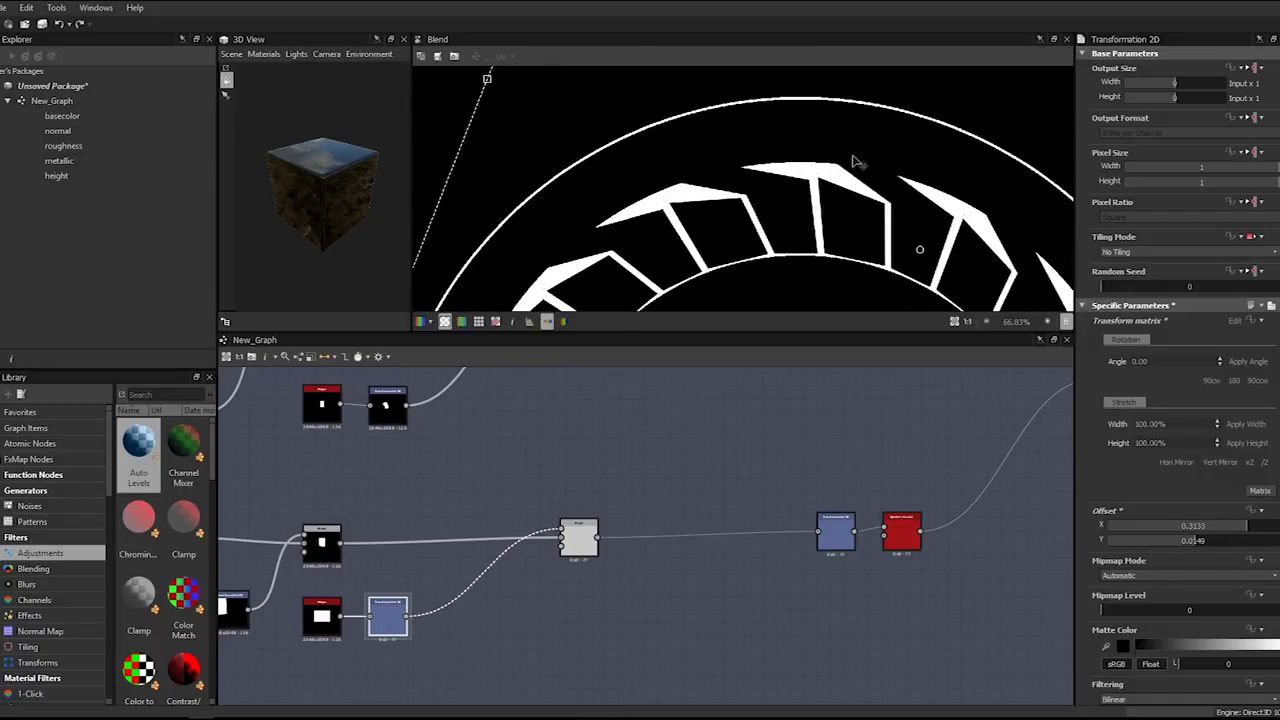
pyautogui.moveTo(855, 162); pyautogui.dragTo(851, 159)
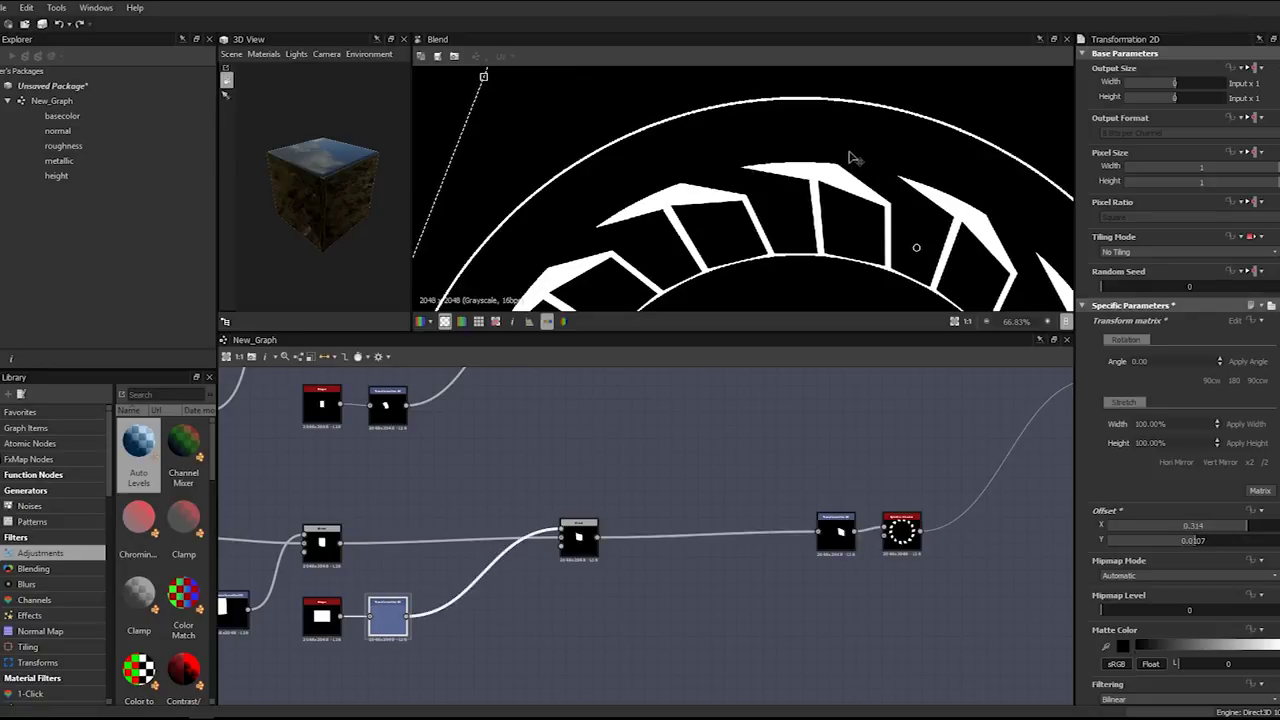
pyautogui.moveTo(455, 118); pyautogui.dragTo(441, 126)
pyautogui.moveTo(830, 148); pyautogui.dragTo(817, 144)
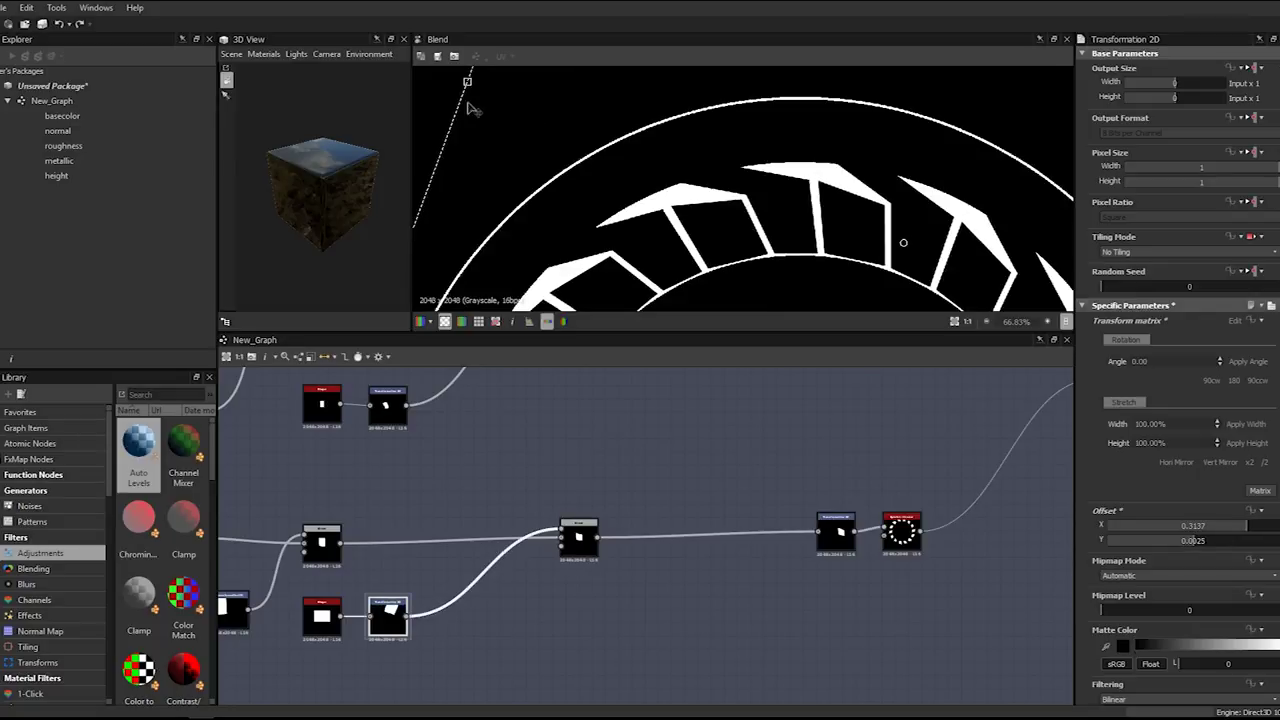
pyautogui.moveTo(446, 94); pyautogui.dragTo(443, 88)
pyautogui.scroll(-3, 897, 205)
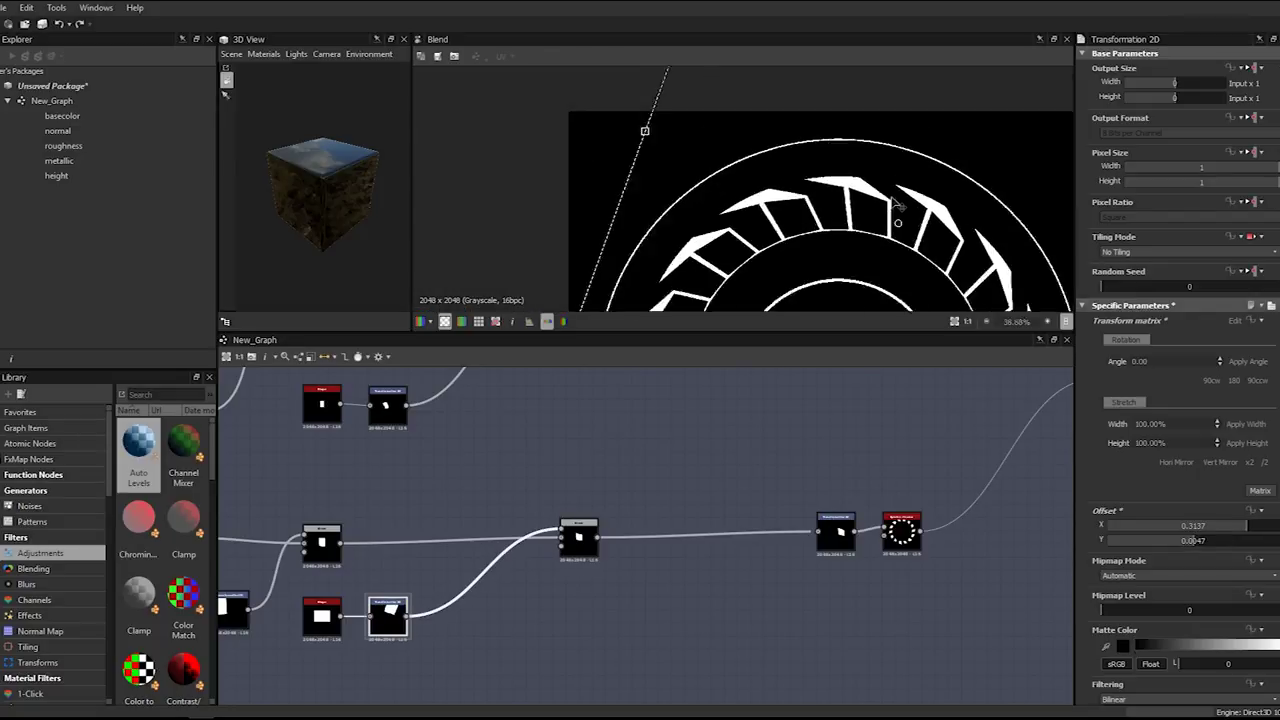
pyautogui.scroll(-2, 897, 205)
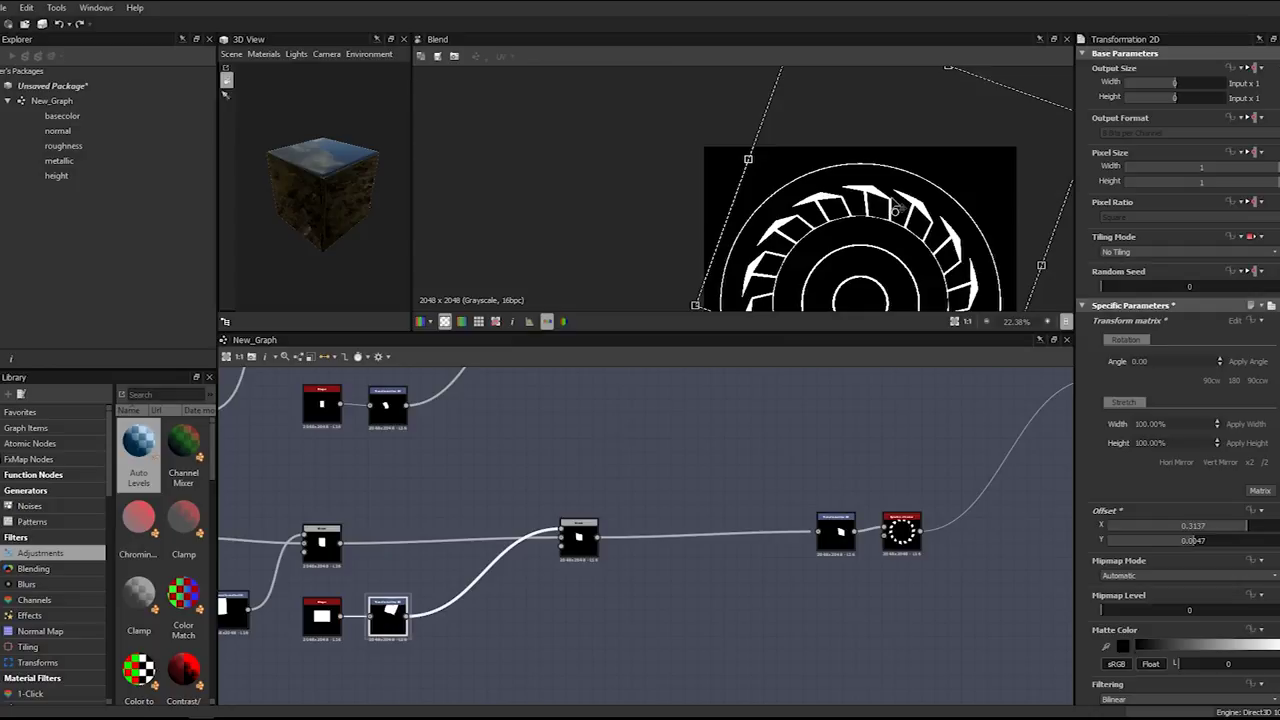
# - Inspect the third cut-out's Transformation 2D on its own, and return the preview to the final Blend
pyautogui.scroll(2, 897, 208)
pyautogui.scroll(2, 587, 506)
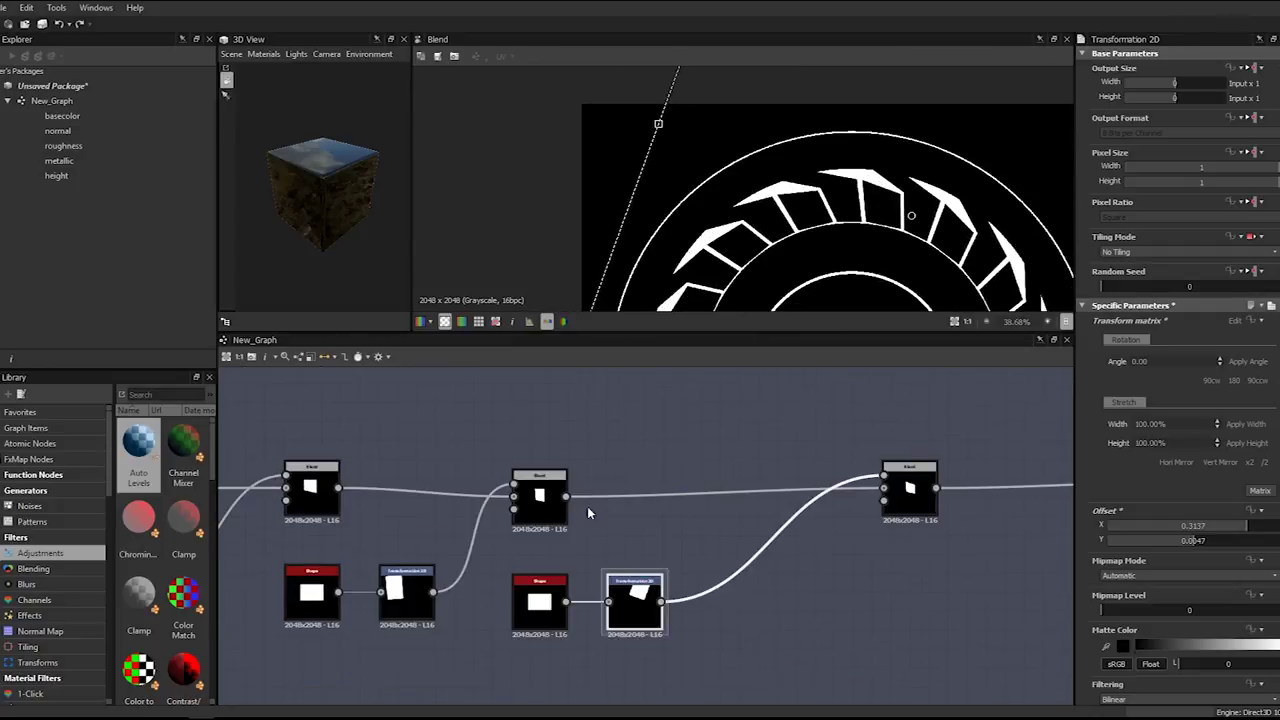
pyautogui.doubleClick(400, 590)
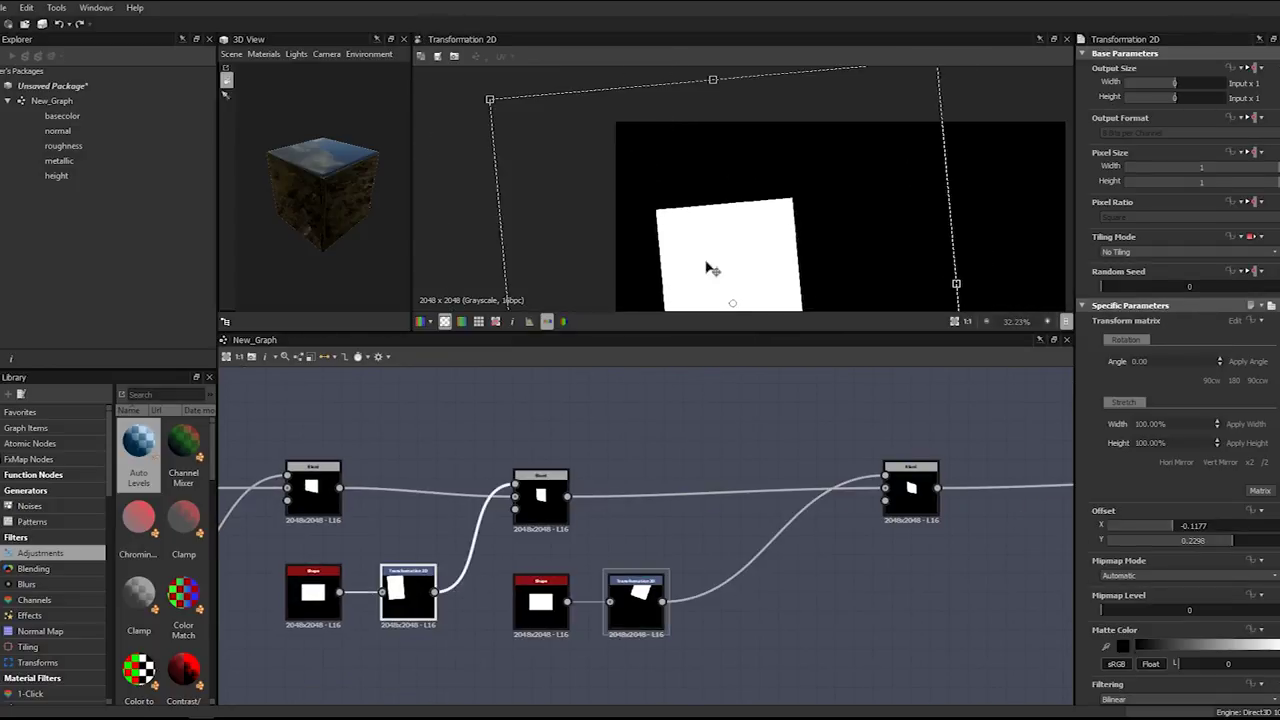
pyautogui.scroll(-2, 850, 487)
pyautogui.scroll(-2, 850, 487)
pyautogui.scroll(-2, 809, 450)
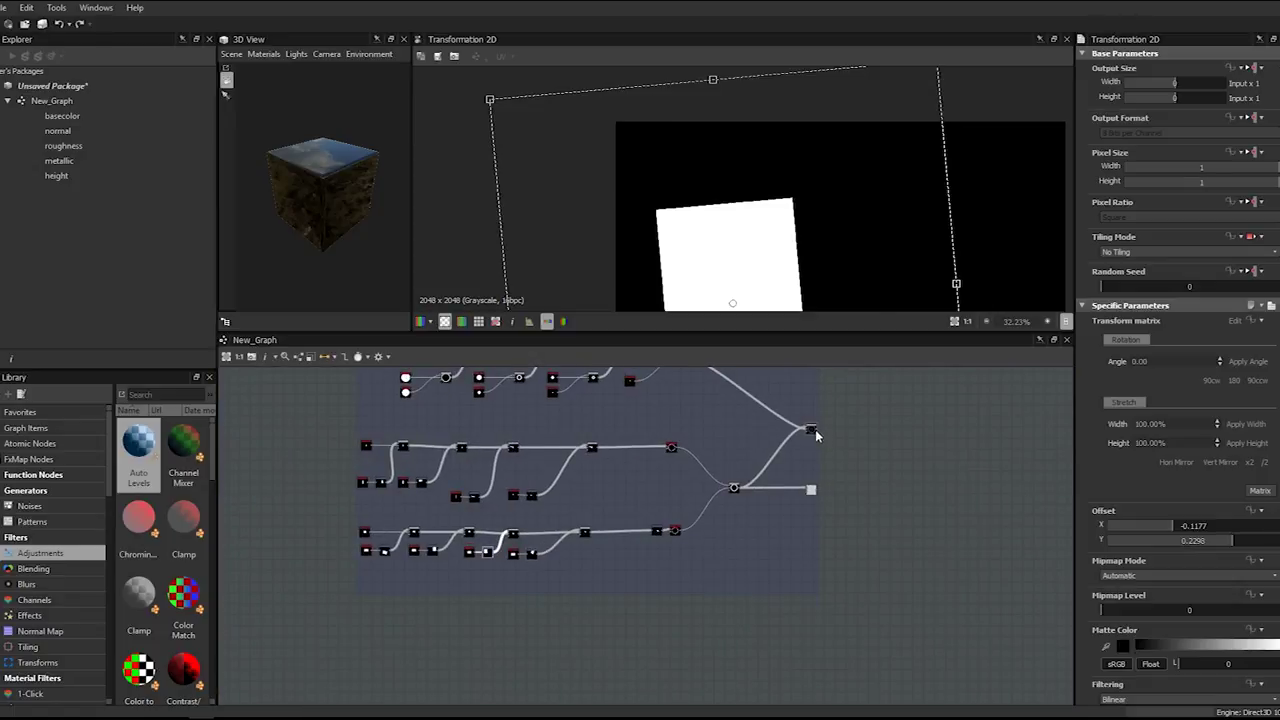
pyautogui.doubleClick(810, 431)
# - Nudge the third cut-out's offset to about X -0.1172, Y 0.2238 while watching the final Blend
pyautogui.scroll(2, 452, 532)
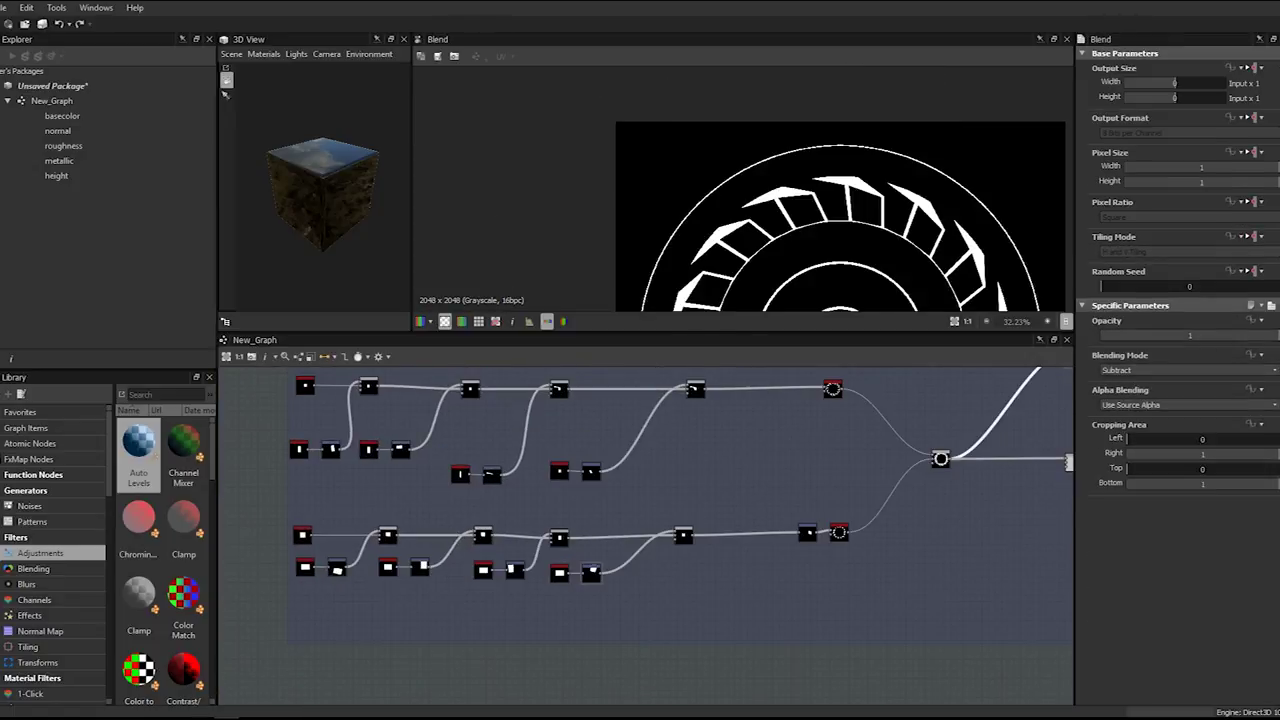
pyautogui.scroll(3, 630, 547)
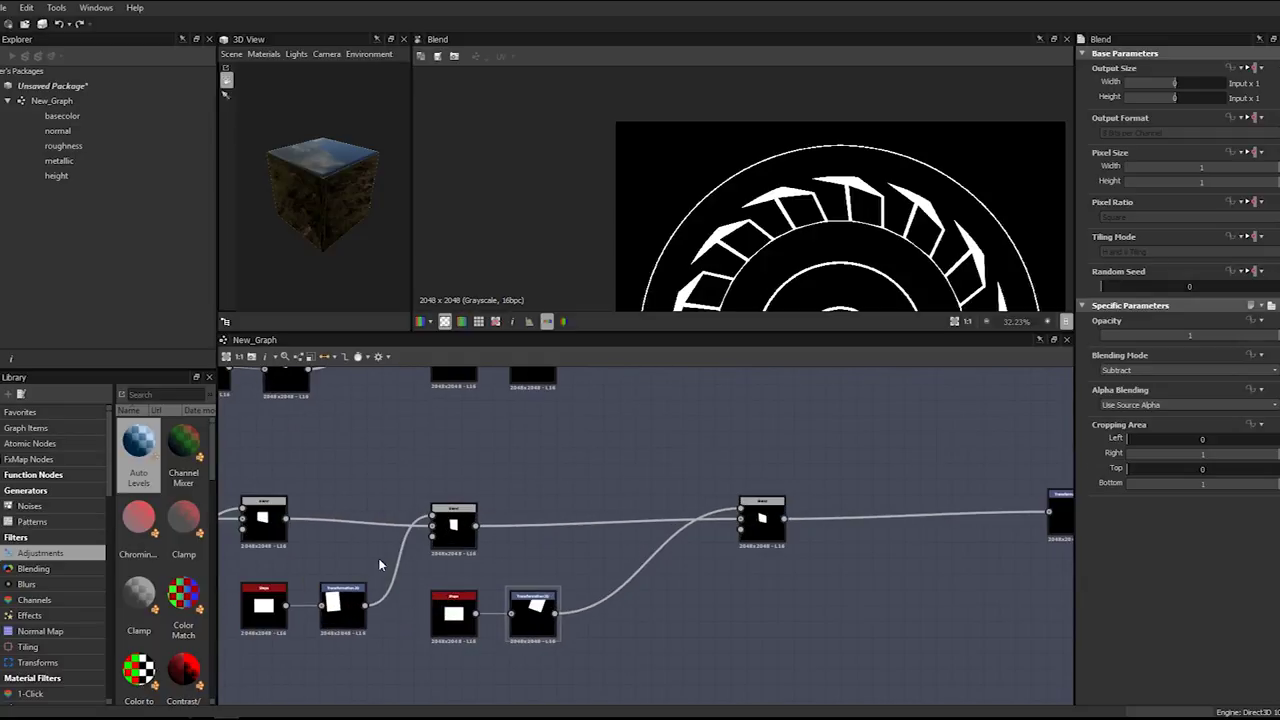
pyautogui.moveTo(380, 561); pyautogui.dragTo(563, 547, button='middle')
pyautogui.doubleClick(520, 580)
pyautogui.moveTo(799, 204); pyautogui.dragTo(803, 204)
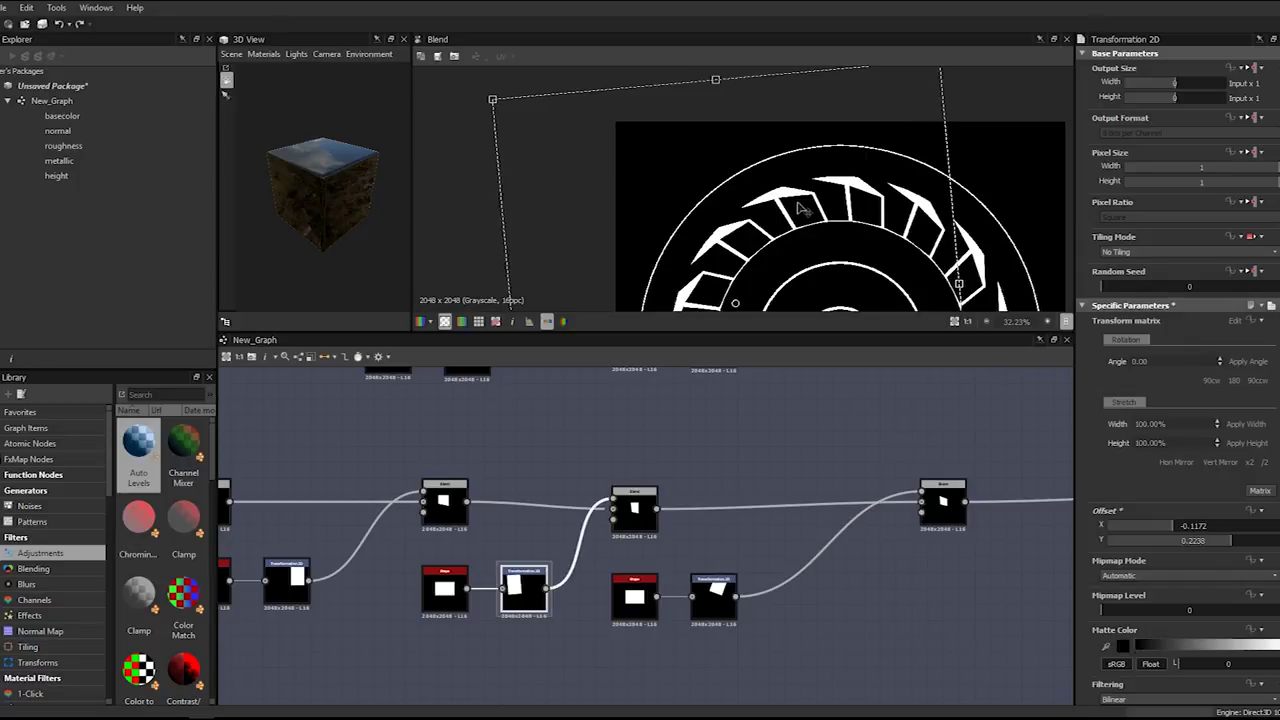
pyautogui.scroll(4, 834, 198)
pyautogui.scroll(-5, 838, 203)
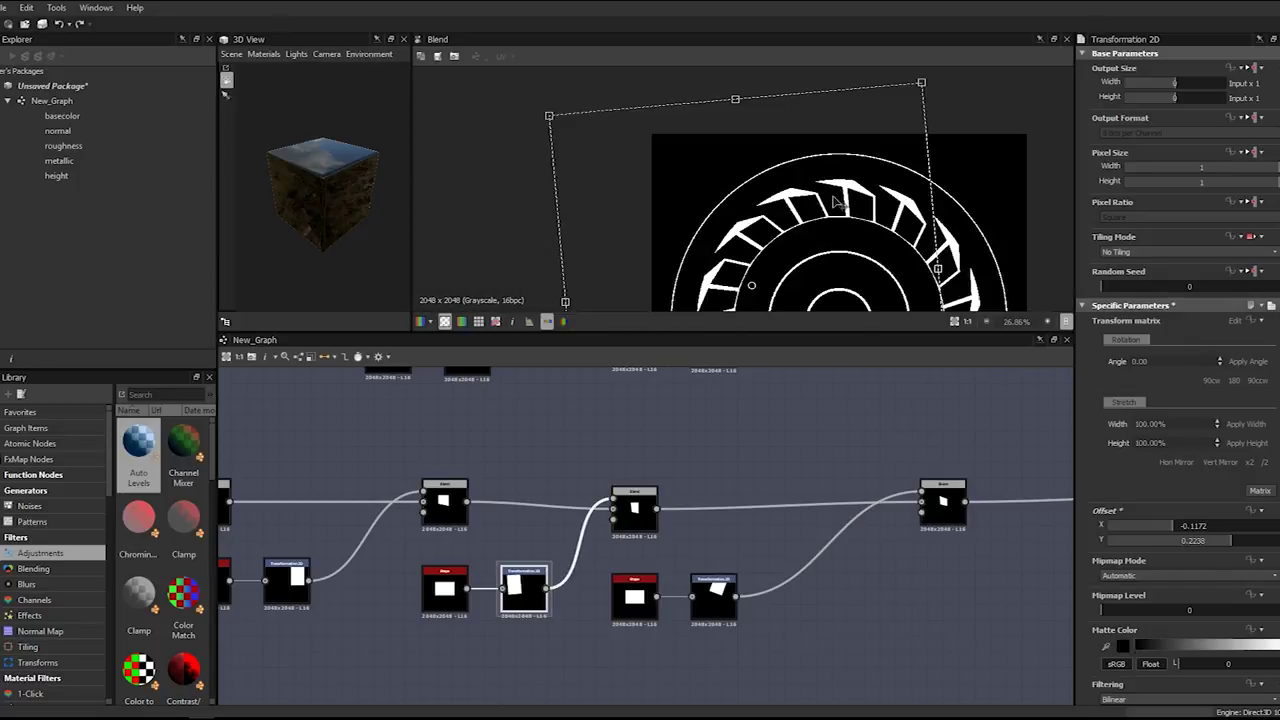
# - Select the final Blend and examine the teeth and spokes of the circular pattern up close
pyautogui.scroll(-4, 897, 402)
pyautogui.scroll(1, 859, 424)
pyautogui.scroll(1, 883, 378)
pyautogui.moveTo(883, 378); pyautogui.dragTo(867, 454, button='middle')
pyautogui.click(855, 447)
pyautogui.scroll(6, 728, 125)
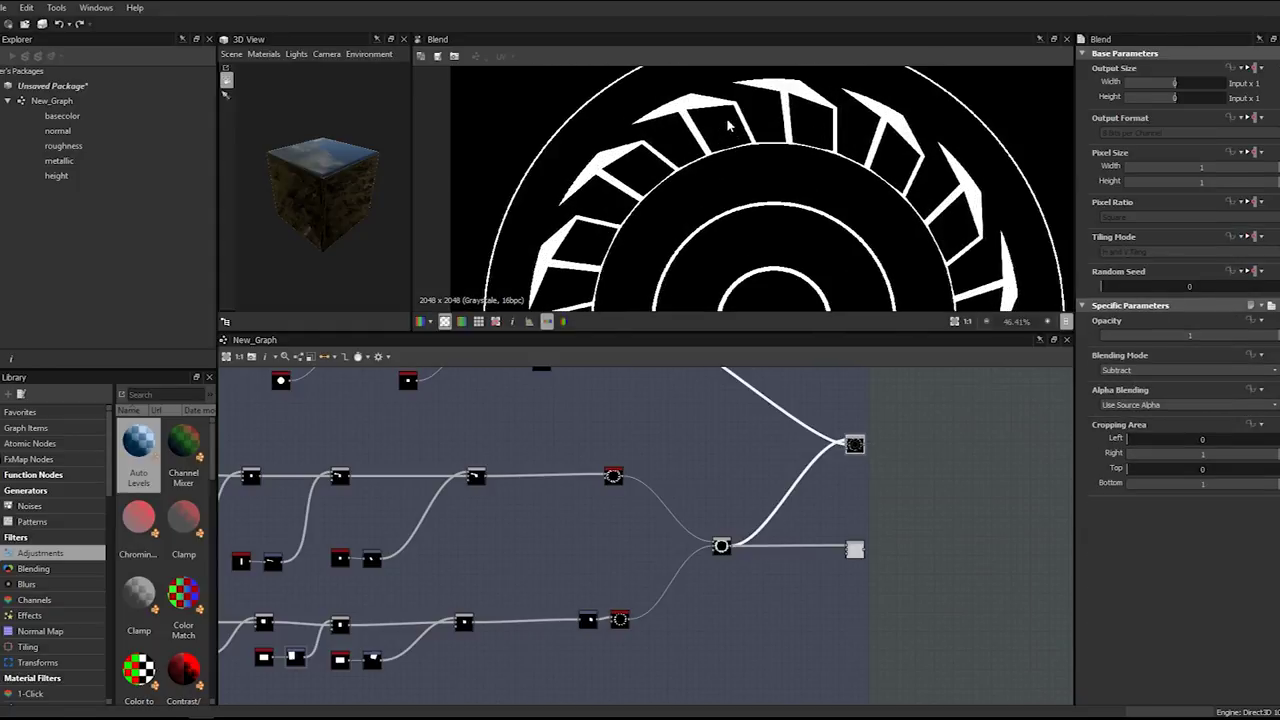
pyautogui.scroll(-2, 530, 405)
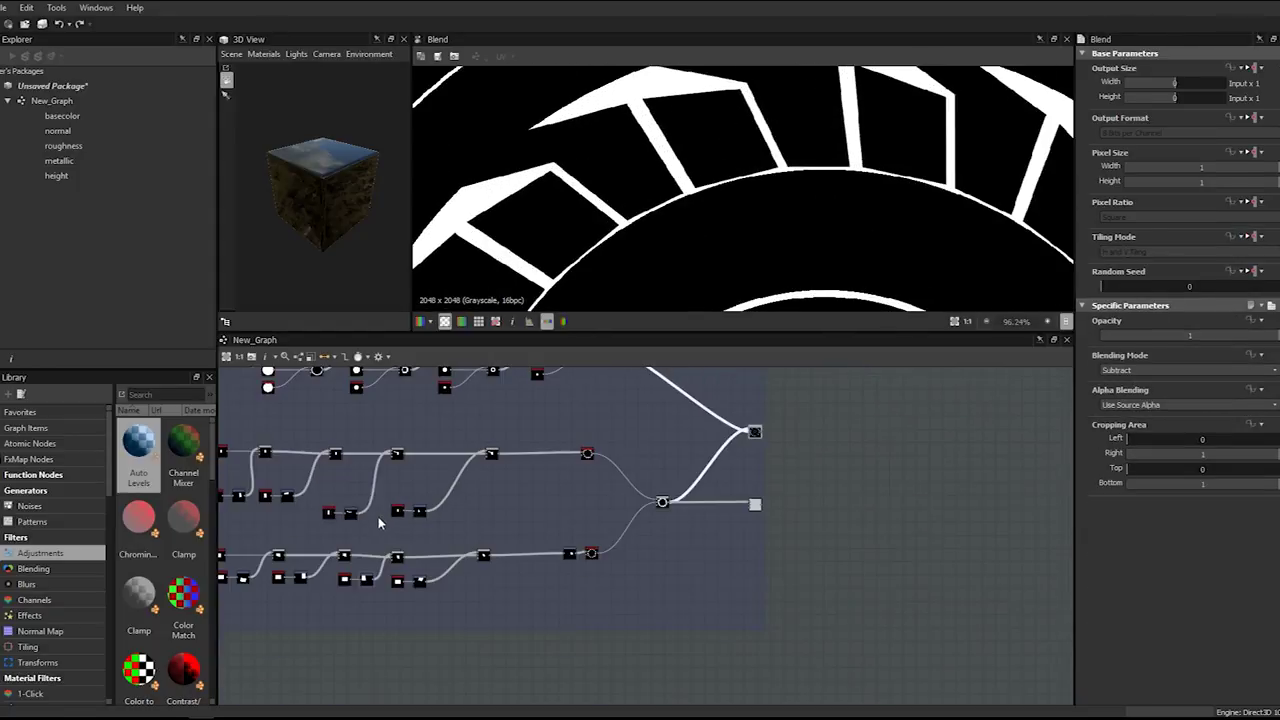
# - Nudge the offset of the lower chain's second cut-out to about X -0.1079, Y -0.2358 in its Transformation 2D
pyautogui.scroll(5, 381, 522)
pyautogui.moveTo(395, 514); pyautogui.dragTo(633, 464, button='middle')
pyautogui.doubleClick(420, 612)
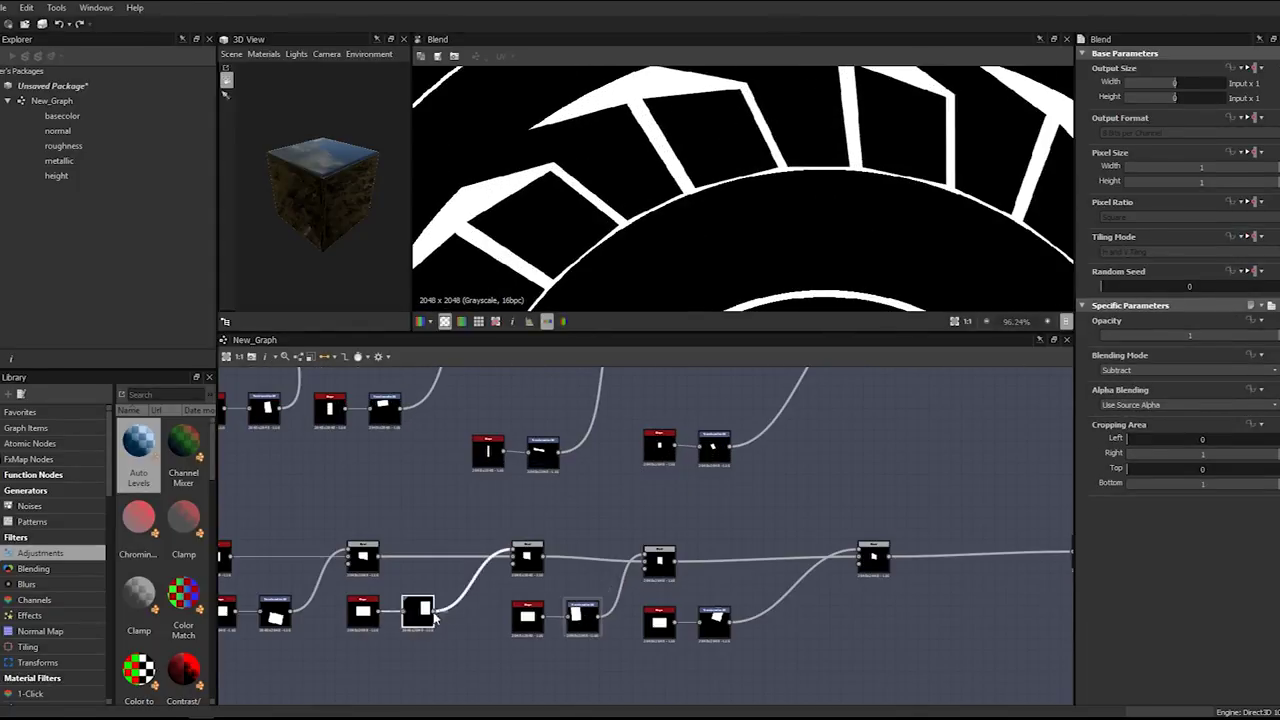
pyautogui.scroll(-2, 918, 218)
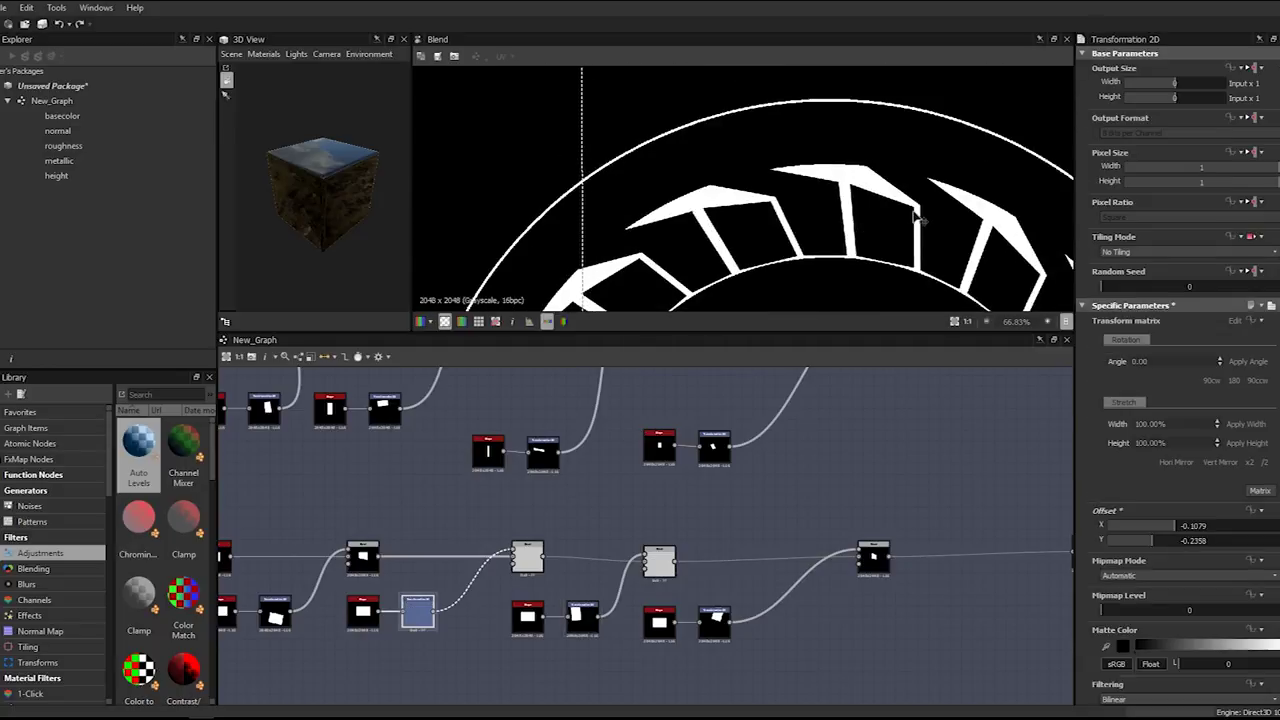
pyautogui.scroll(-2, 868, 290)
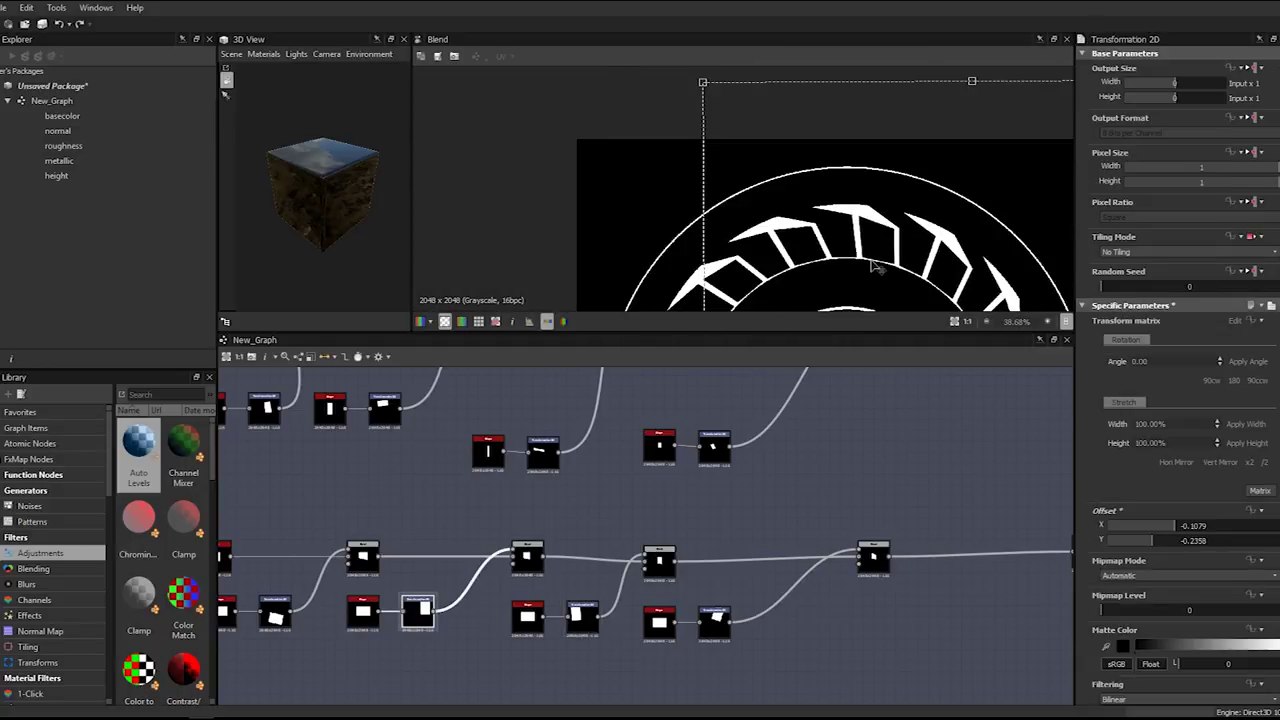
pyautogui.scroll(-2, 873, 266)
pyautogui.scroll(-3, 848, 448)
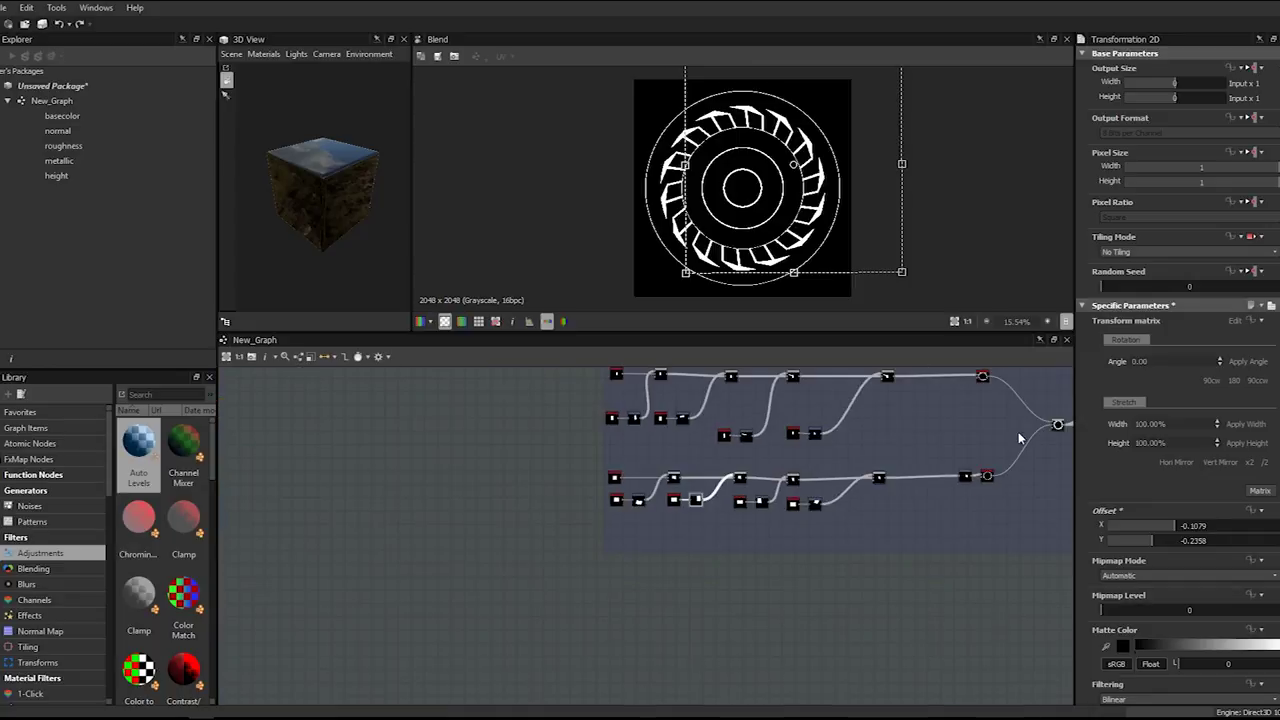
# - Return to the final Blend and check the tooth edges close up and the ring pattern as a whole
pyautogui.click(745, 410)
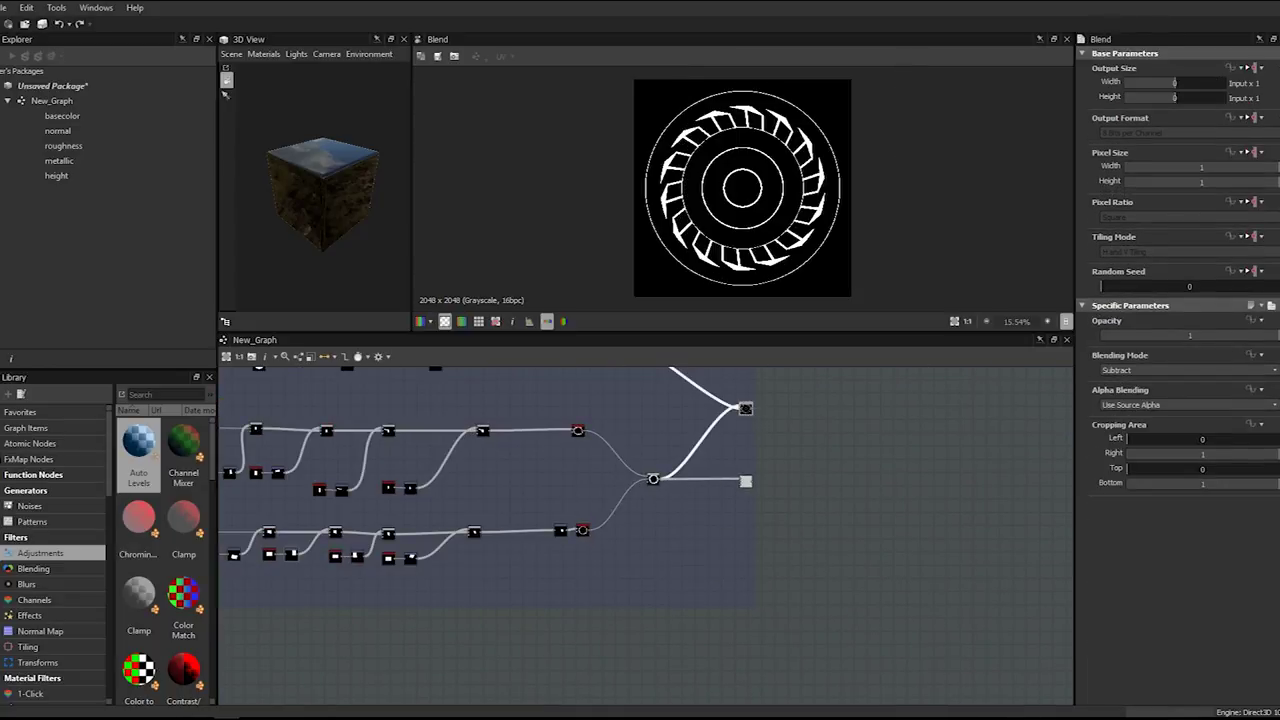
pyautogui.scroll(3, 662, 121)
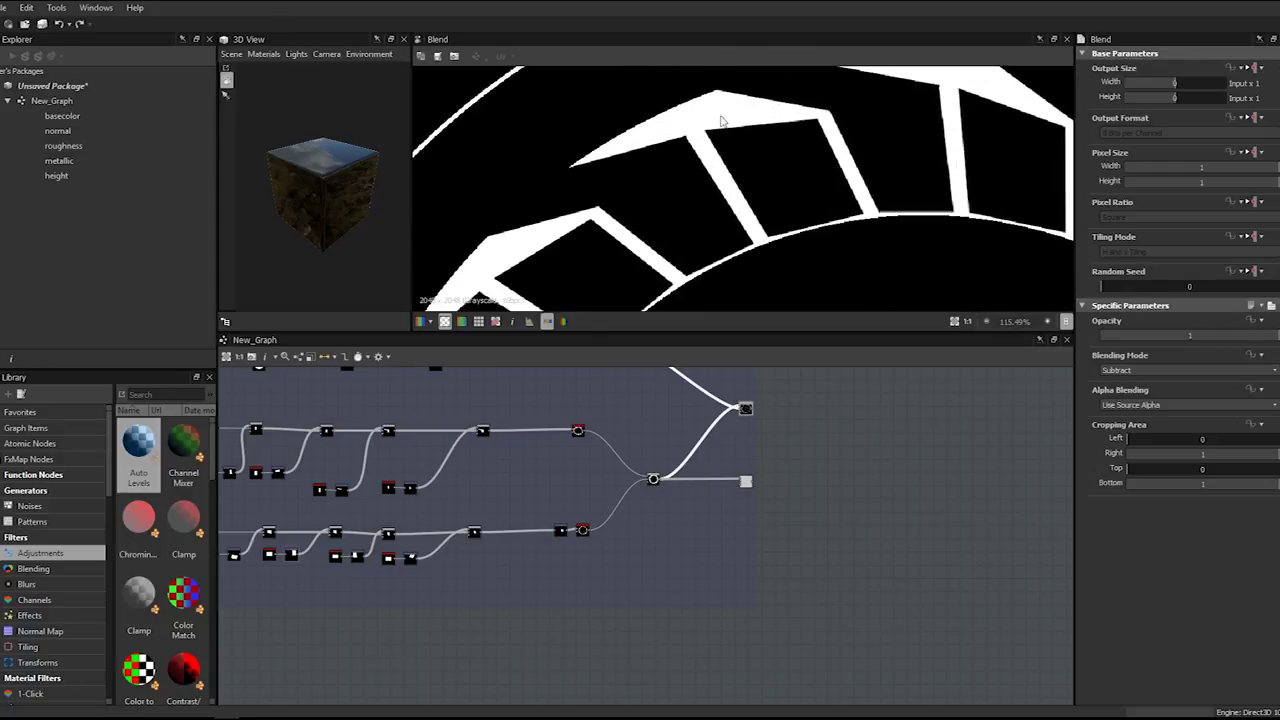
pyautogui.scroll(-3, 720, 120)
pyautogui.scroll(-1, 720, 120)
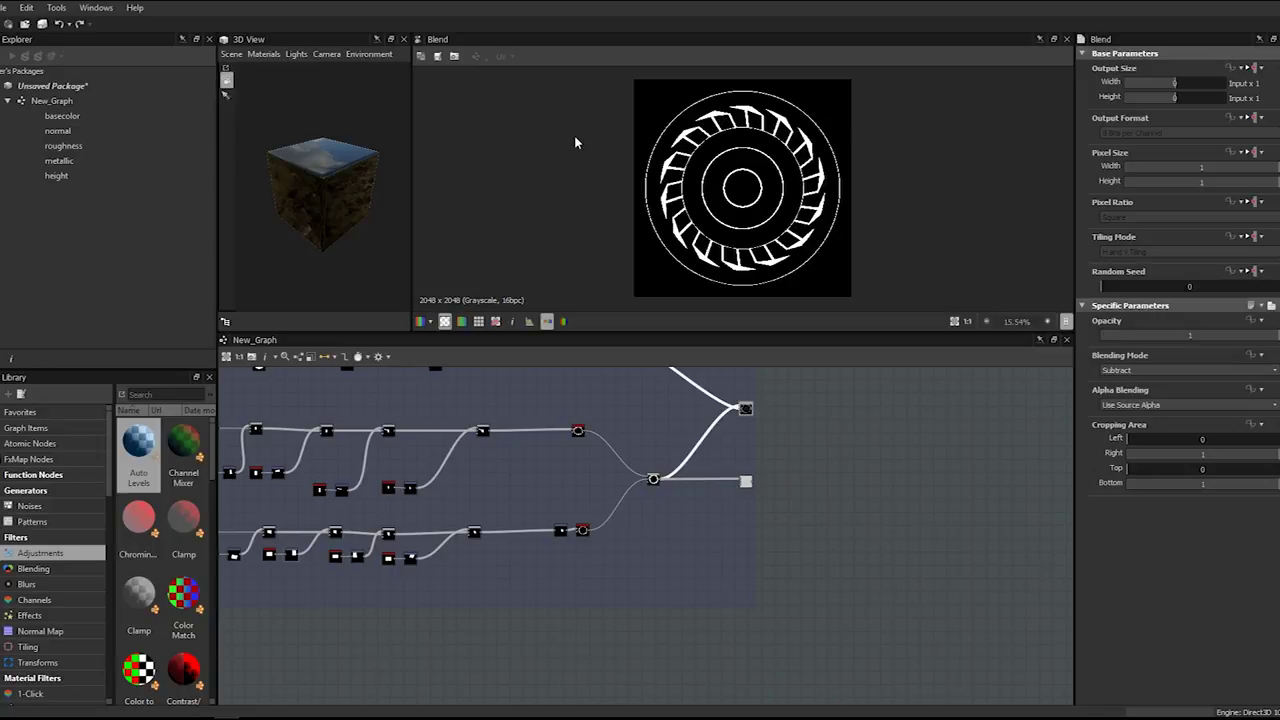
# - Move the Pattern frame with all its nodes farther away from the graph's output nodes
pyautogui.scroll(-3, 592, 456)
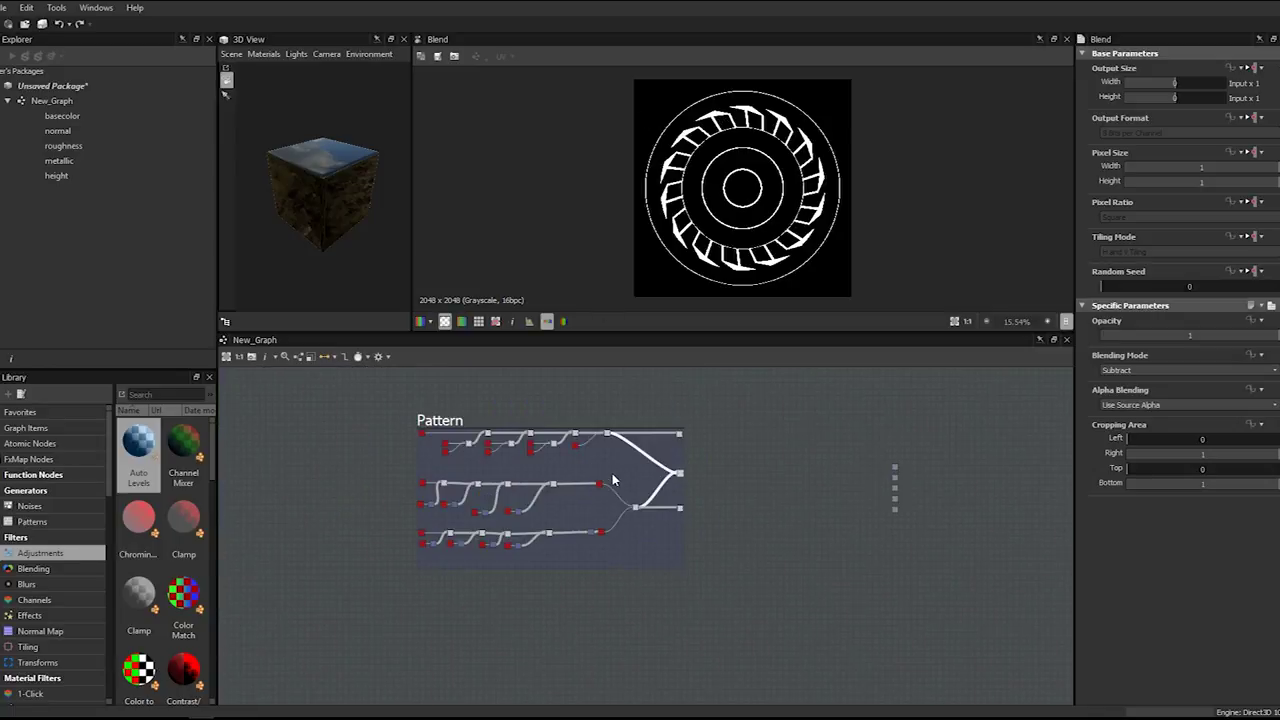
pyautogui.moveTo(434, 433); pyautogui.dragTo(292, 400)
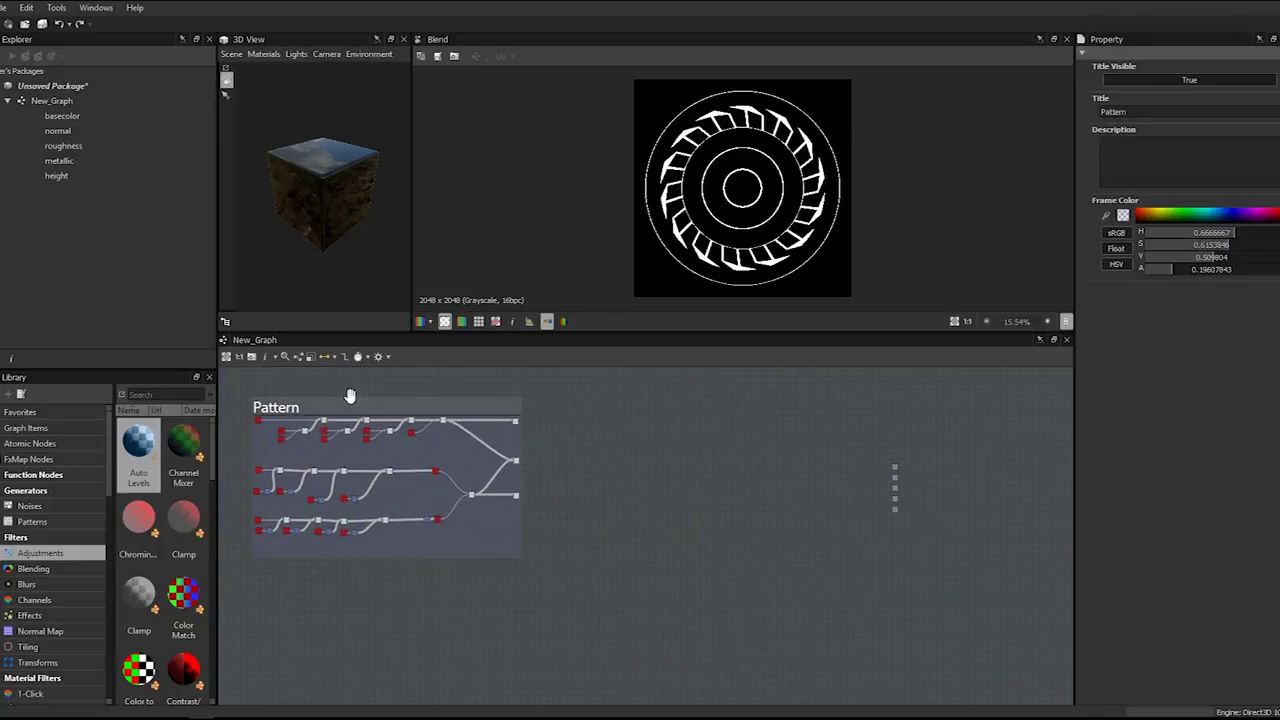
pyautogui.moveTo(340, 396); pyautogui.dragTo(395, 401, button='middle')
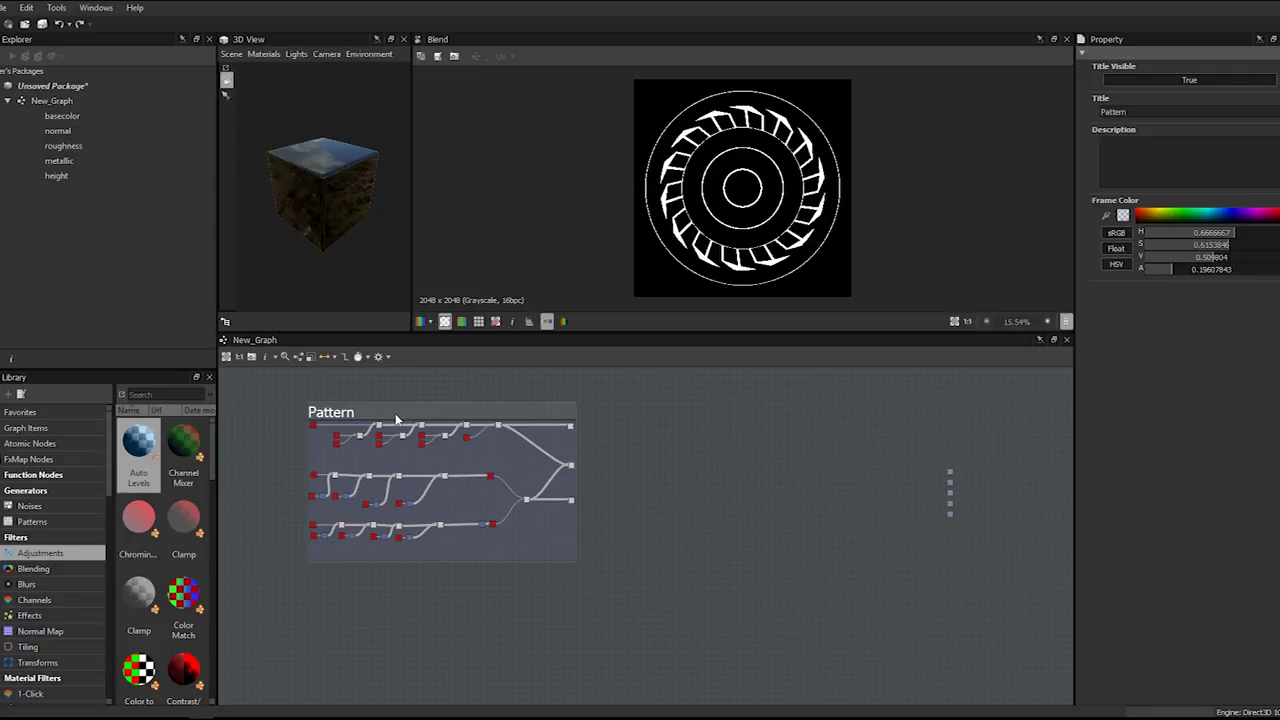
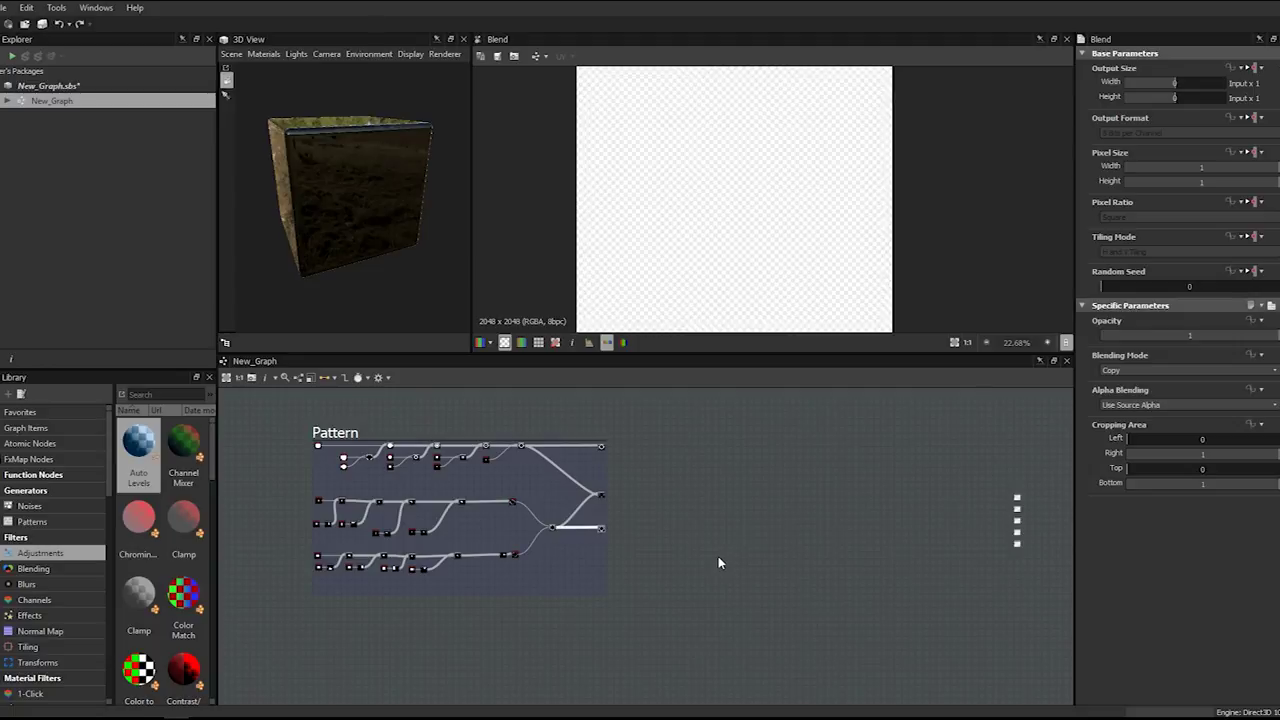
# - Shift the Pattern frame again to free more graph space beside it, and preview the final Subtract Blend
pyautogui.scroll(2, 708, 541)
pyautogui.scroll(-3, 708, 542)
pyautogui.moveTo(578, 548); pyautogui.dragTo(702, 535, button='middle')
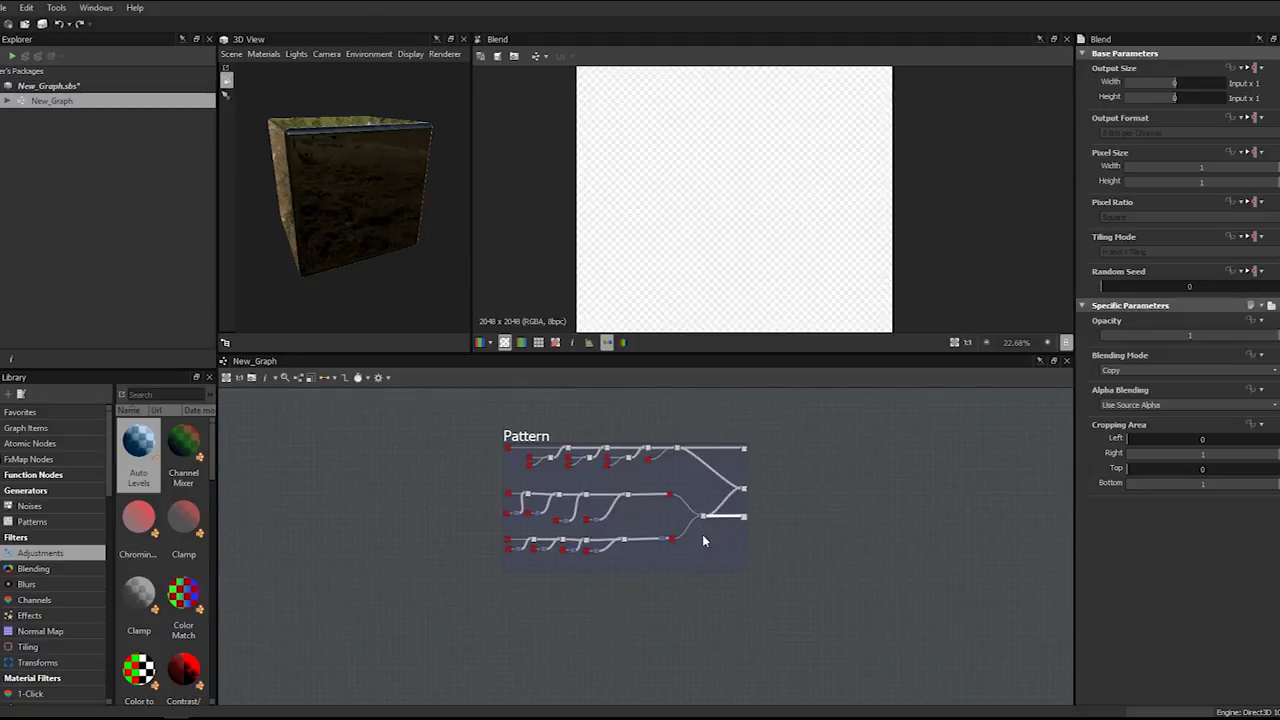
pyautogui.moveTo(526, 438); pyautogui.dragTo(346, 430)
pyautogui.scroll(-3, 629, 515)
pyautogui.scroll(1, 615, 511)
pyautogui.scroll(5, 618, 505)
pyautogui.scroll(-5, 619, 506)
pyautogui.scroll(2, 595, 502)
pyautogui.doubleClick(560, 484)
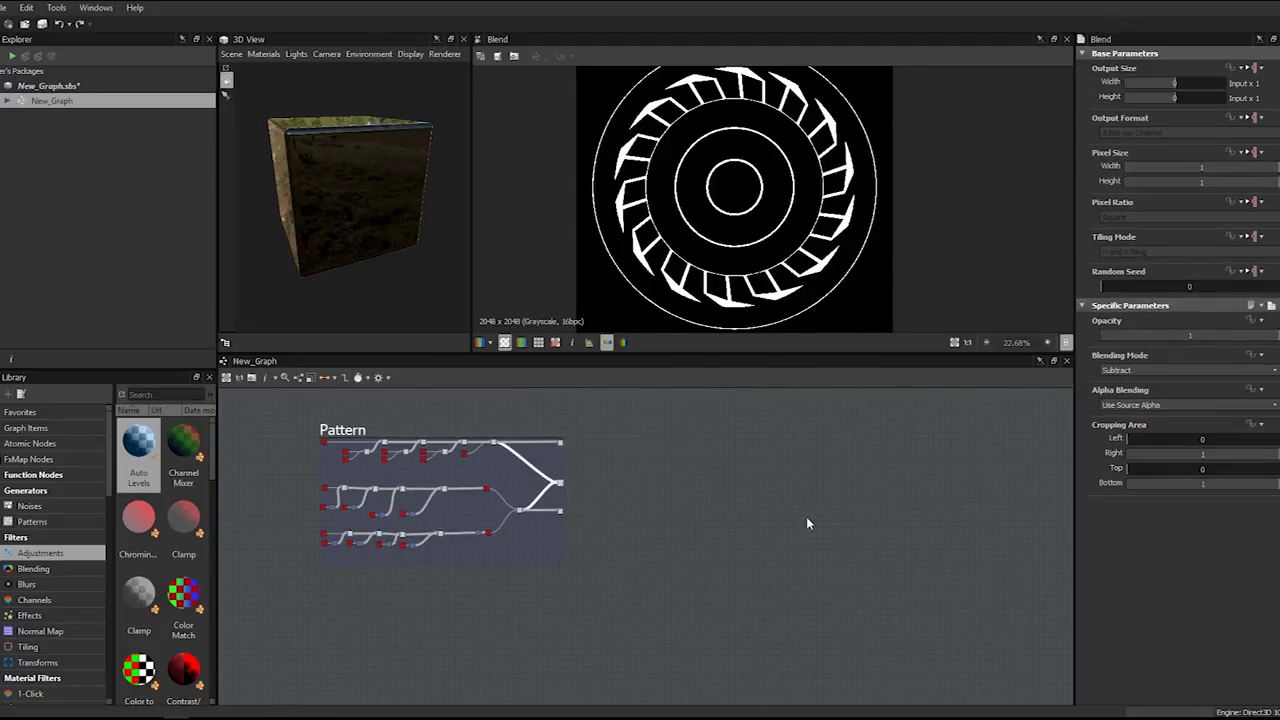
pyautogui.scroll(-1, 806, 522)
pyautogui.scroll(5, 809, 520)
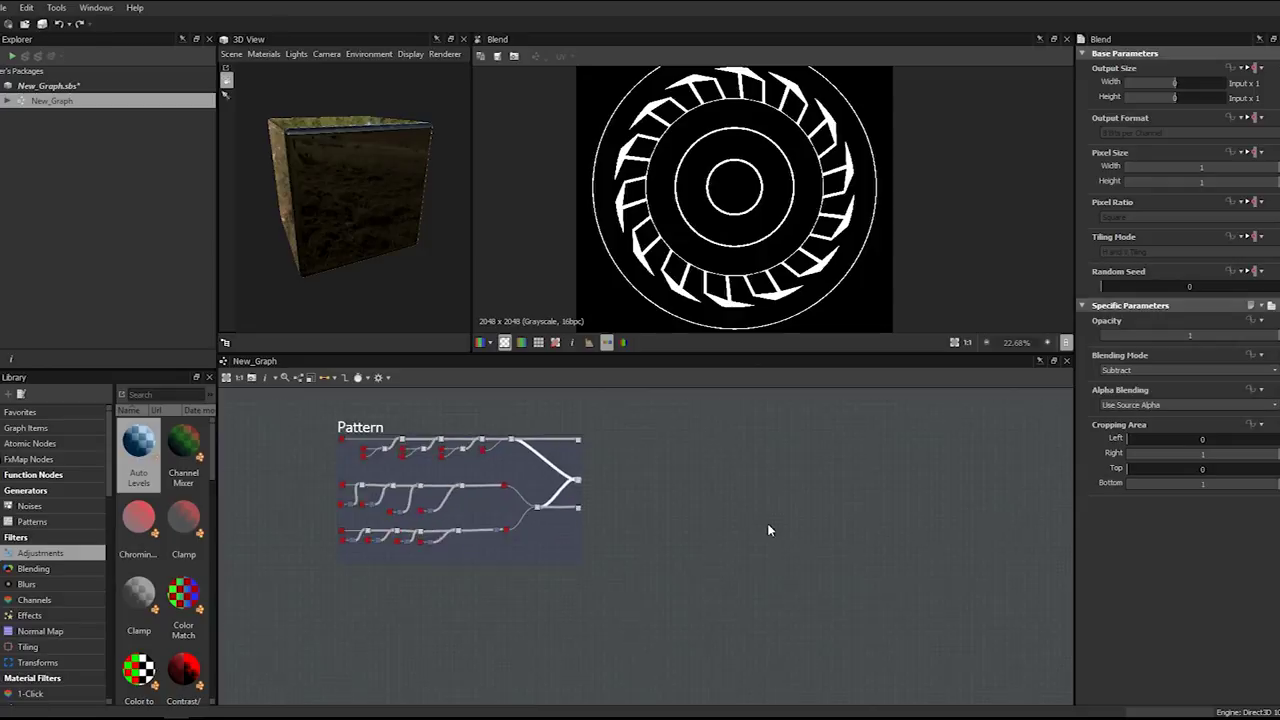
pyautogui.moveTo(423, 566); pyautogui.dragTo(506, 553, button='middle')
pyautogui.scroll(-3, 551, 546)
pyautogui.scroll(3, 506, 540)
pyautogui.scroll(-3, 394, 490)
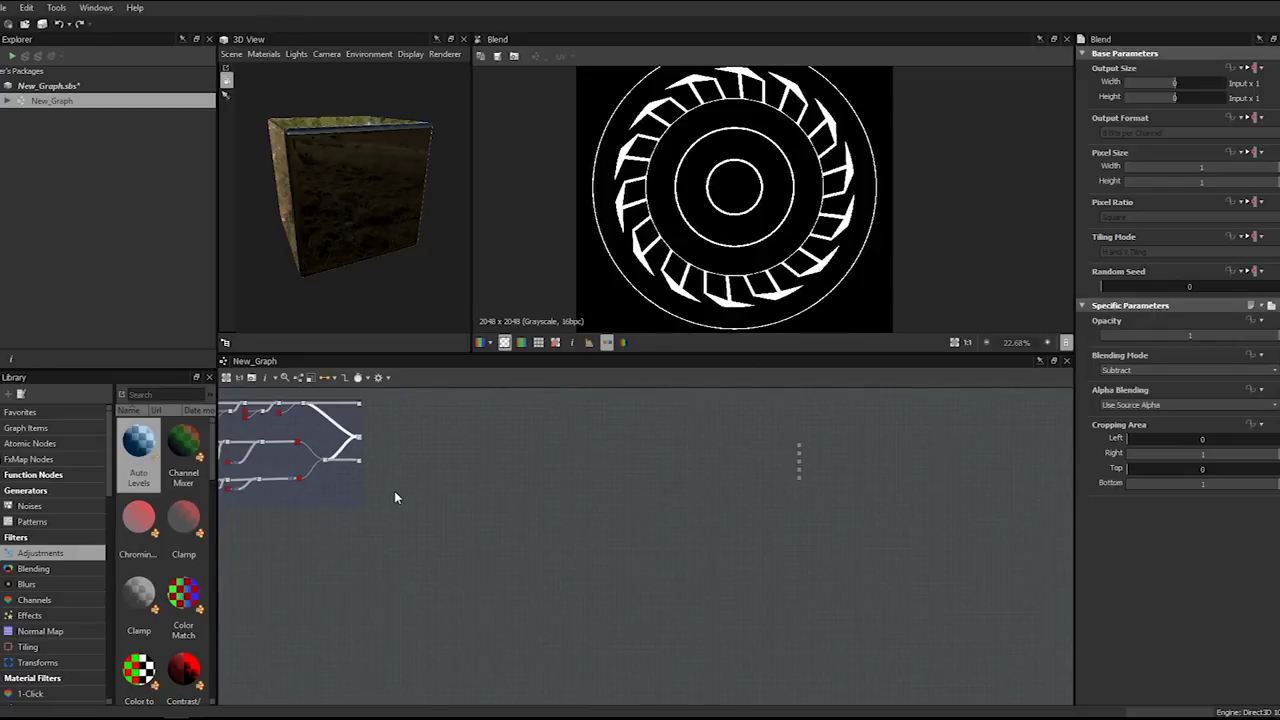
pyautogui.scroll(3, 478, 527)
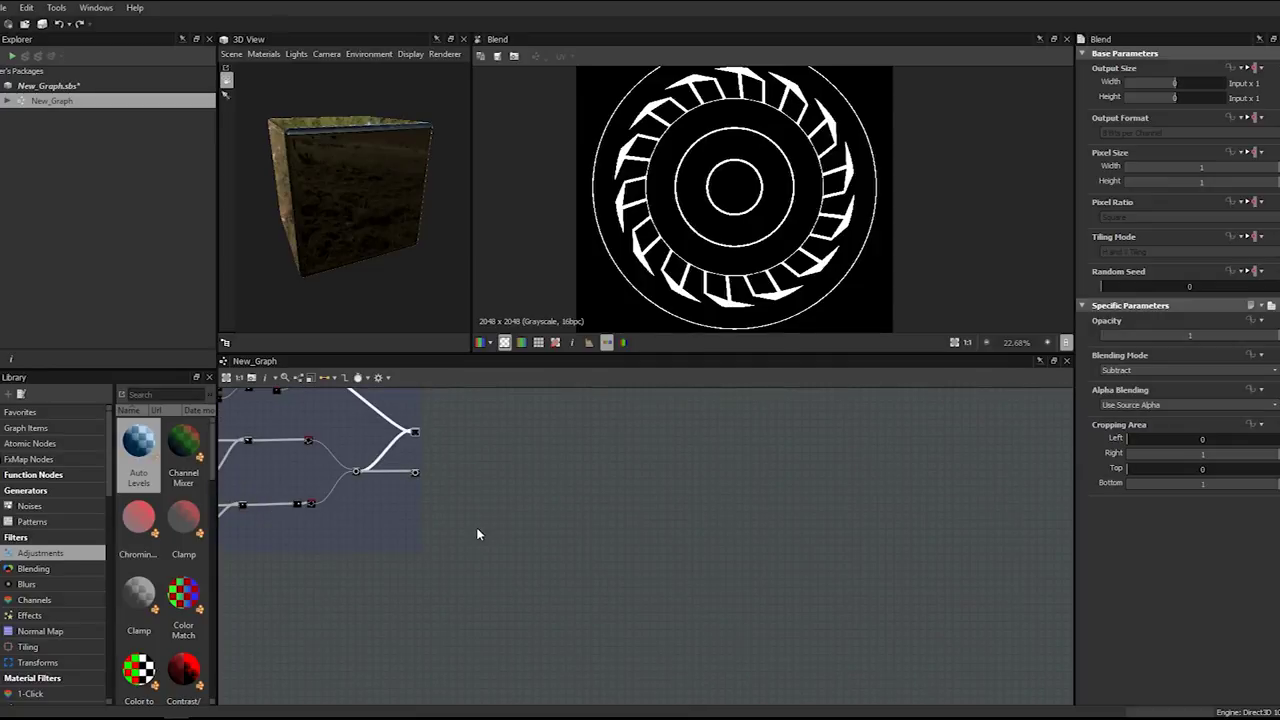
# - Add a Scratches Generator node in the empty graph space beside the Pattern frame
pyautogui.scroll(1, 526, 521)
pyautogui.moveTo(427, 519); pyautogui.dragTo(629, 534, button='middle')
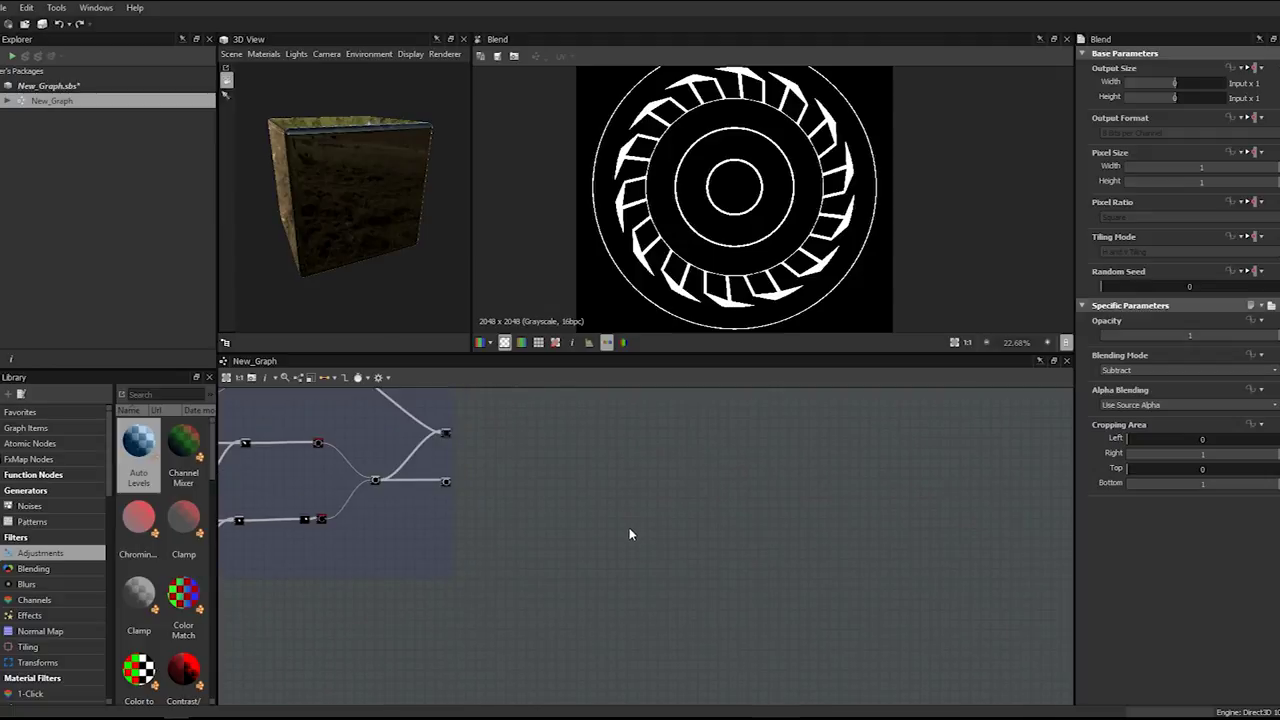
pyautogui.scroll(-1, 589, 537)
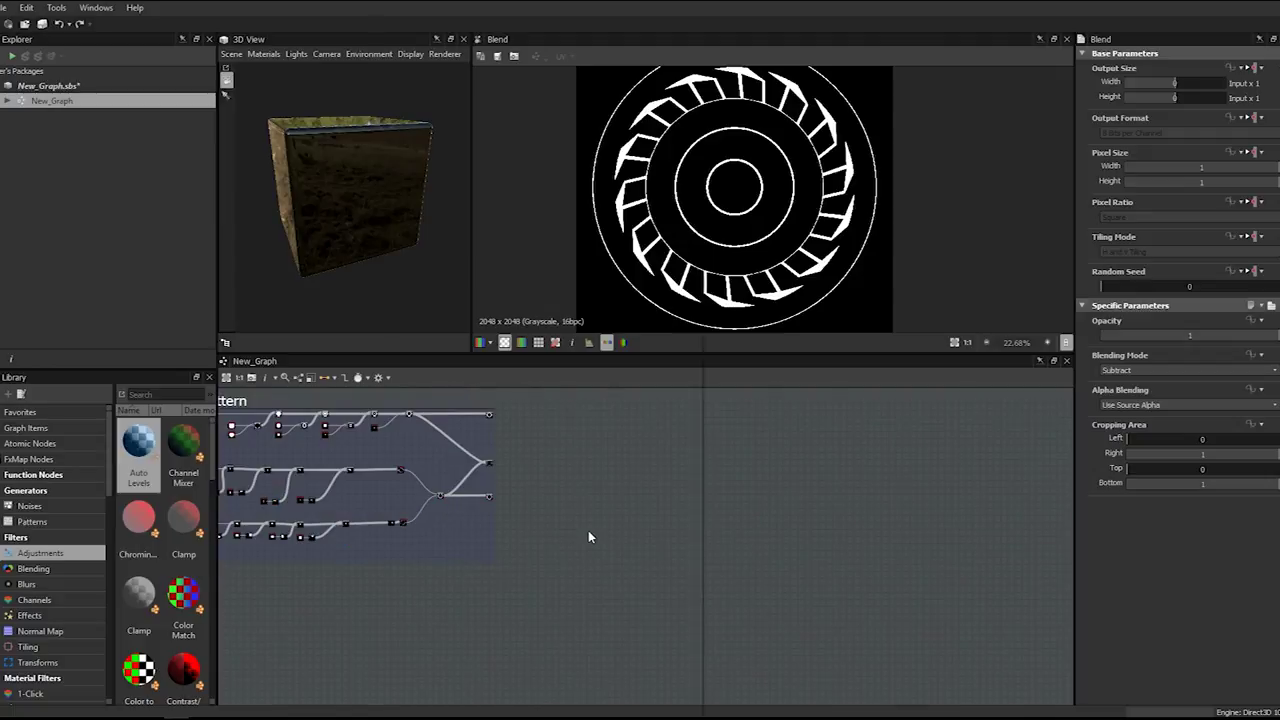
pyautogui.press('space')
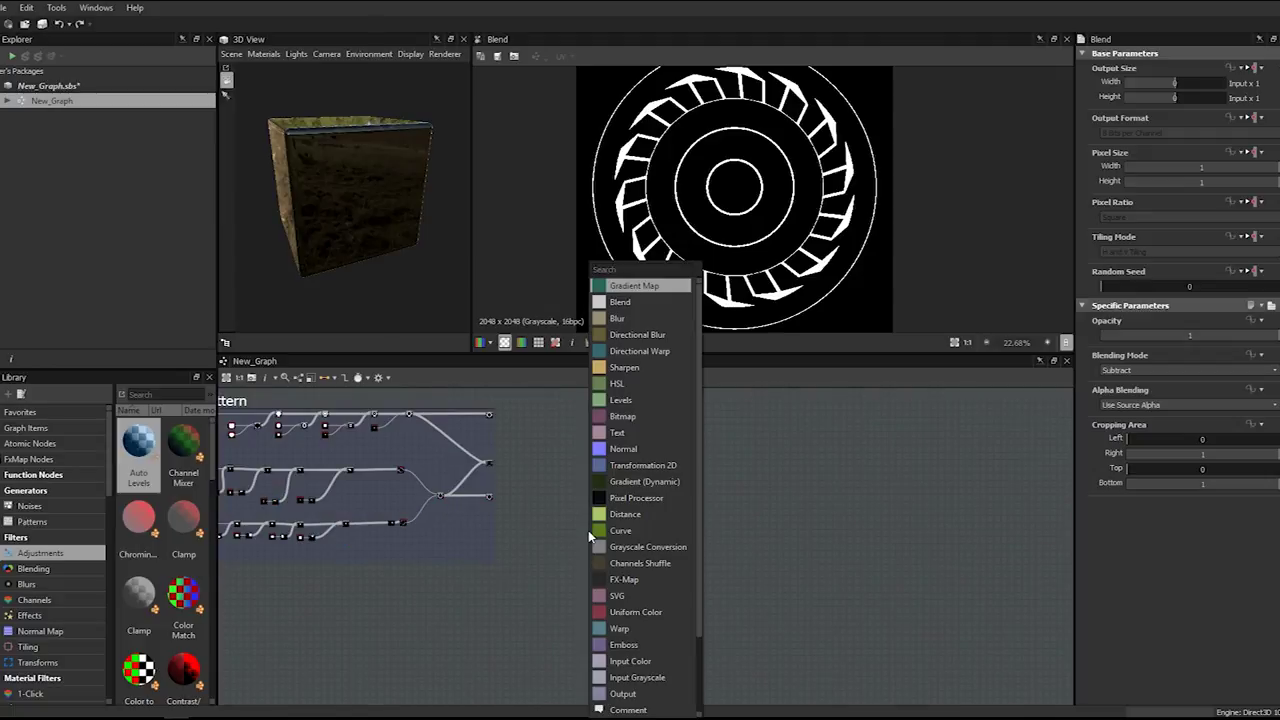
pyautogui.write('scra')
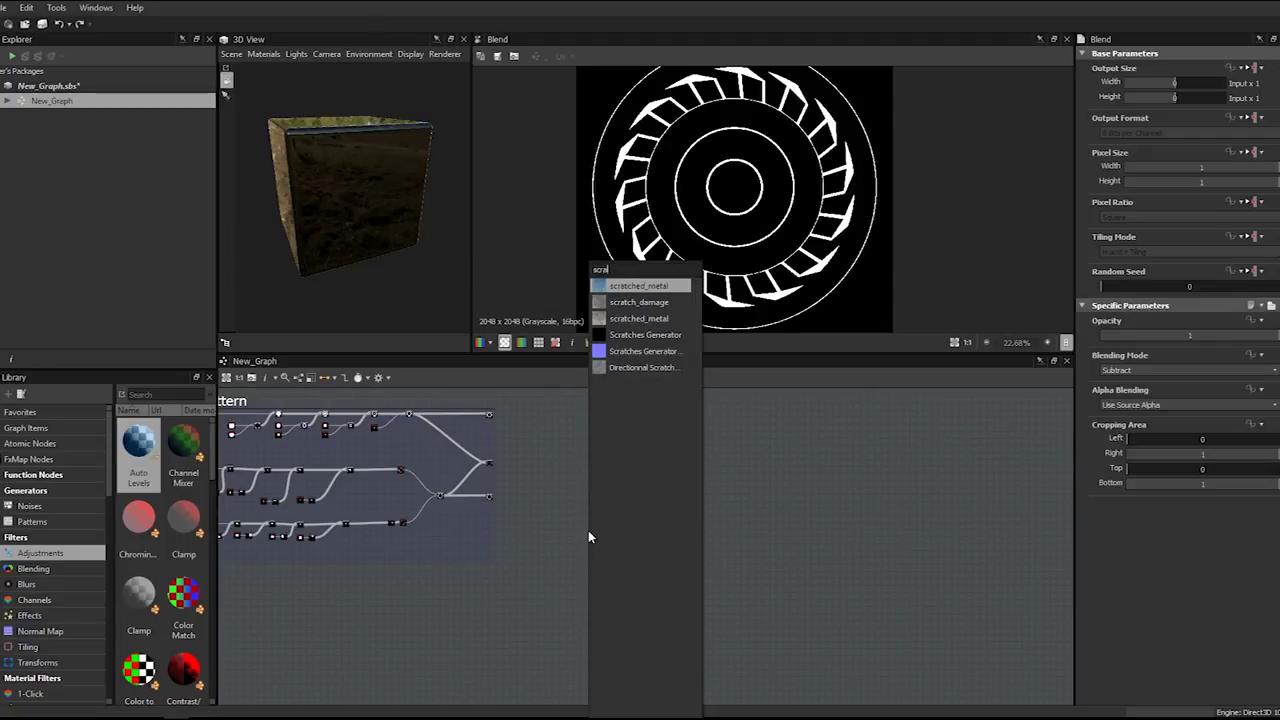
pyautogui.press('Down')
pyautogui.press('Down')
pyautogui.press('Down')
pyautogui.press('Return')
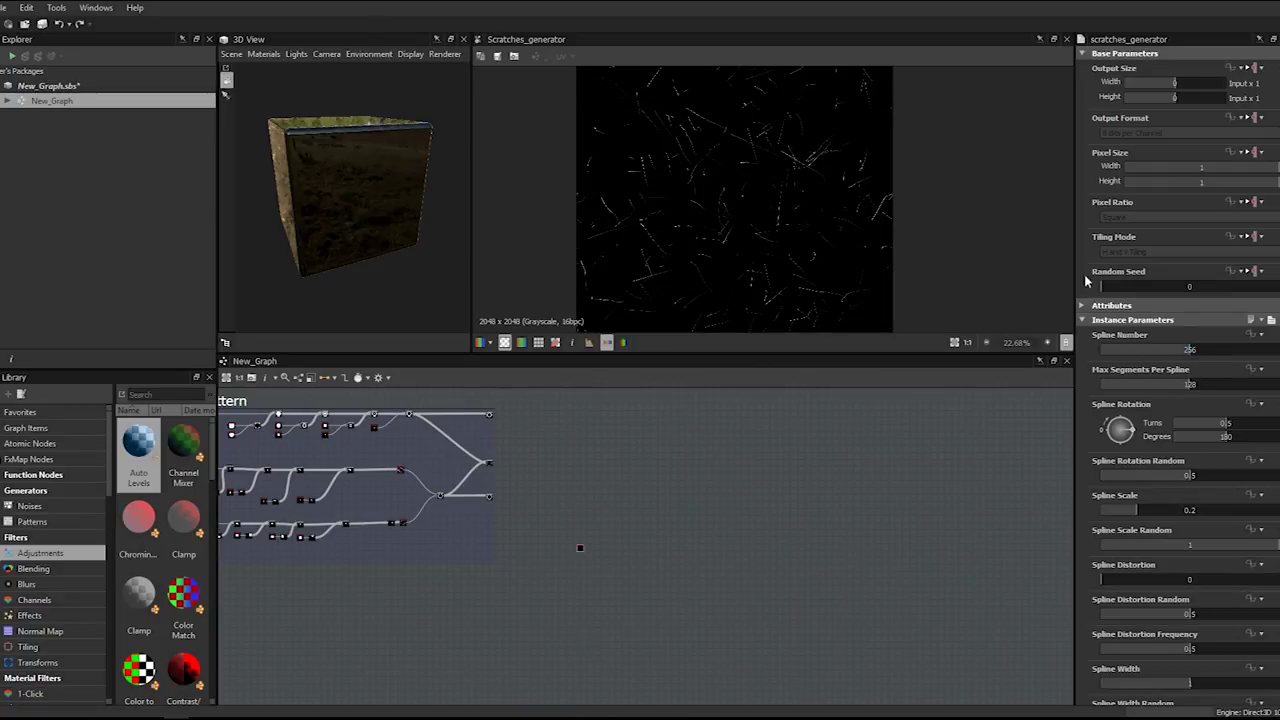
# - Inspect the generated scratches and set the Scratches Generator's Spline Number to 10
pyautogui.scroll(5, 797, 186)
pyautogui.scroll(-5, 815, 222)
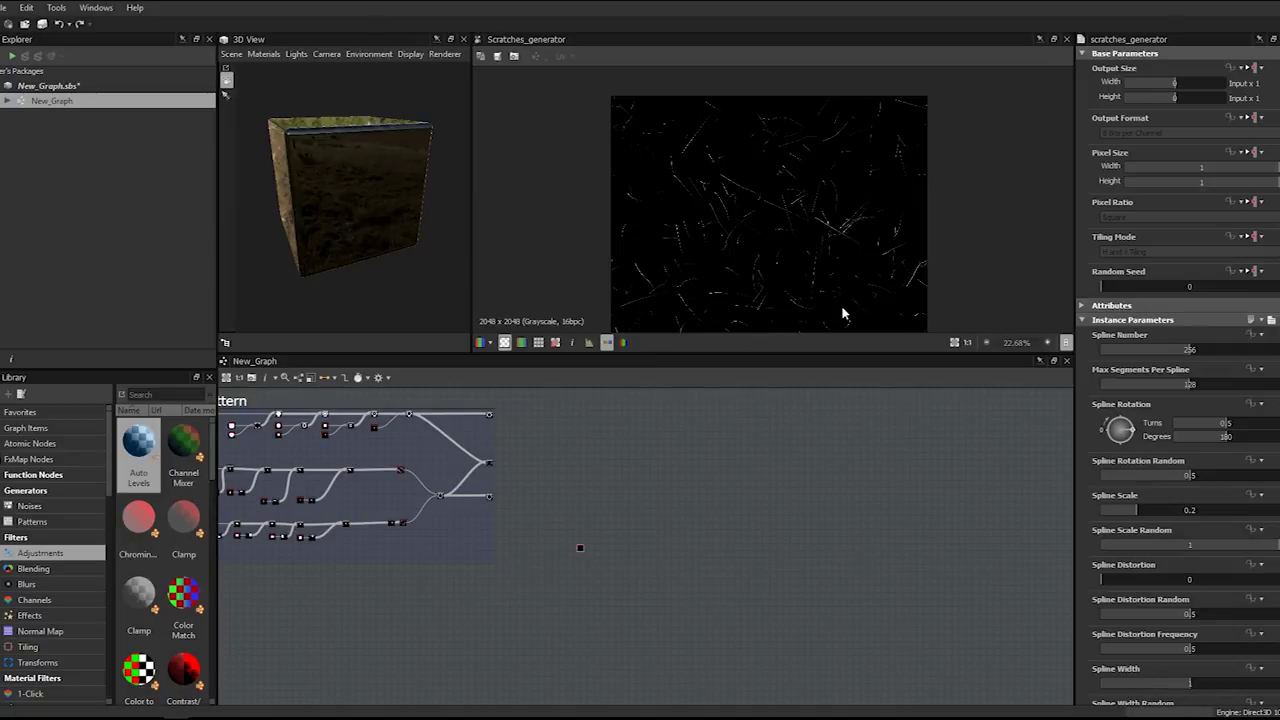
pyautogui.scroll(5, 843, 314)
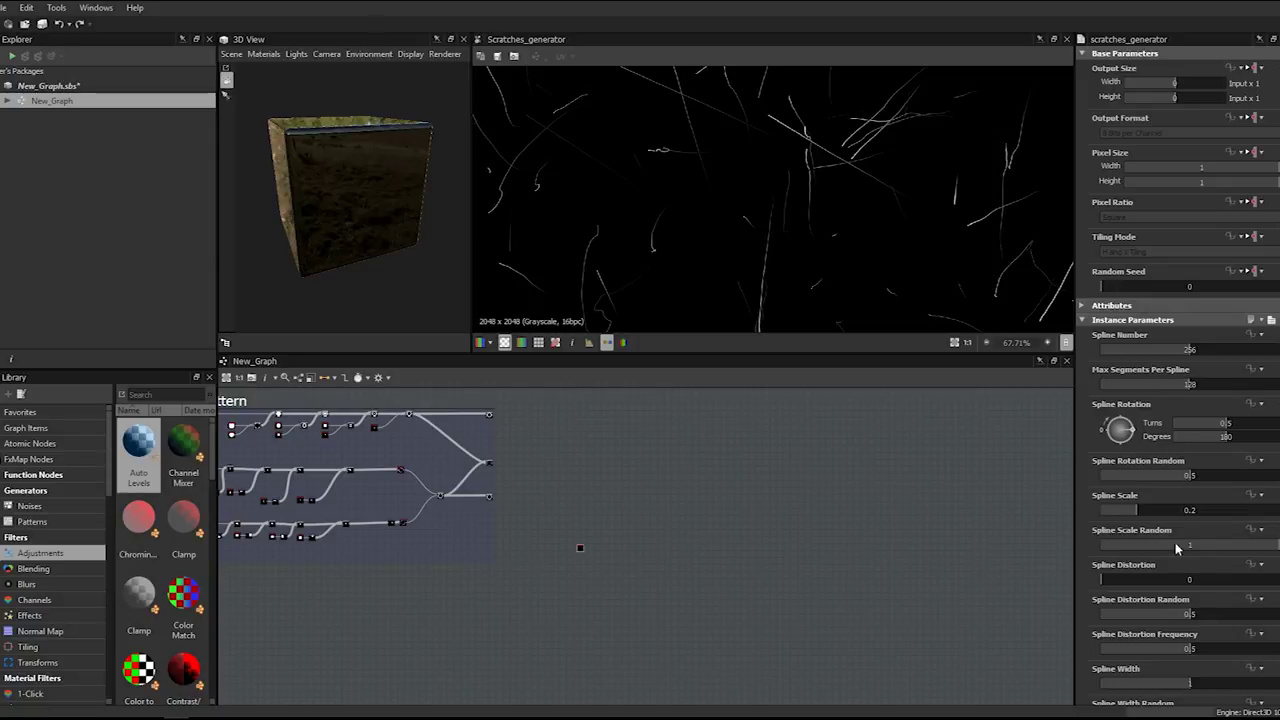
pyautogui.scroll(-3, 1200, 575)
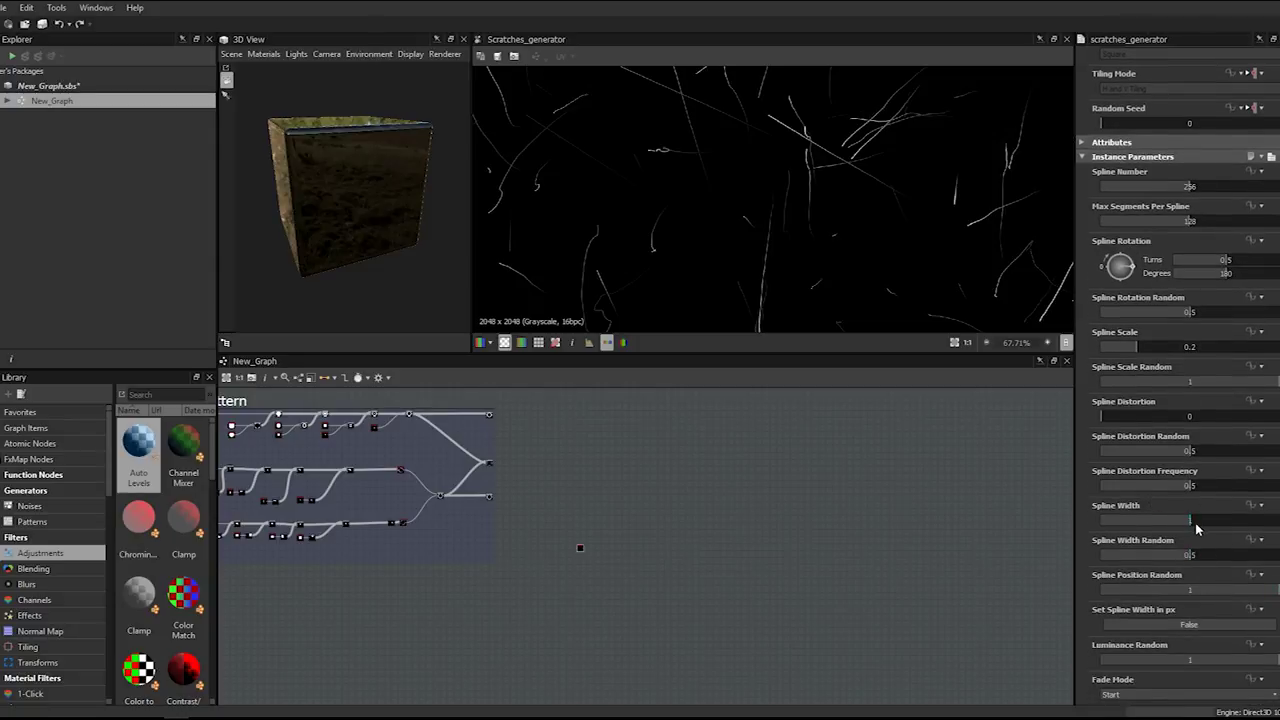
pyautogui.doubleClick(1171, 187)
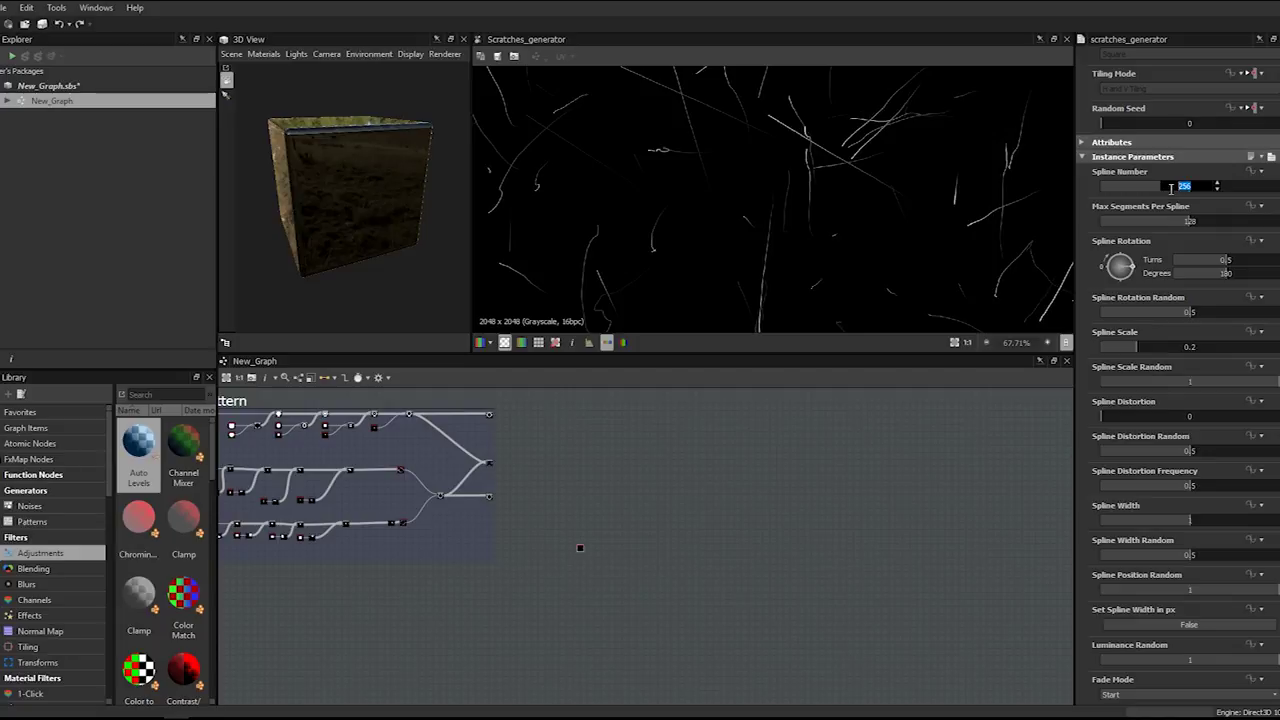
pyautogui.write('10')
pyautogui.press('Return')
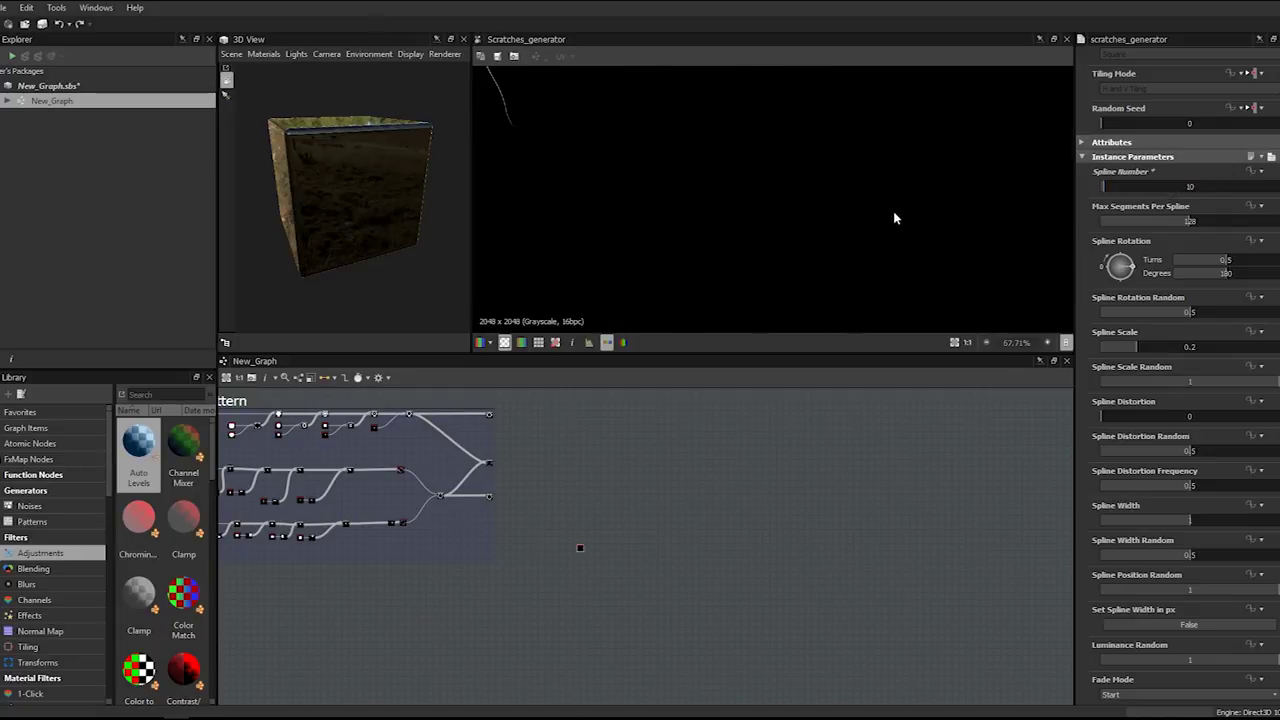
# - Set the Scratches Generator's Max Segments Per Spline to 200
pyautogui.scroll(-3, 893, 211)
pyautogui.scroll(-1, 893, 211)
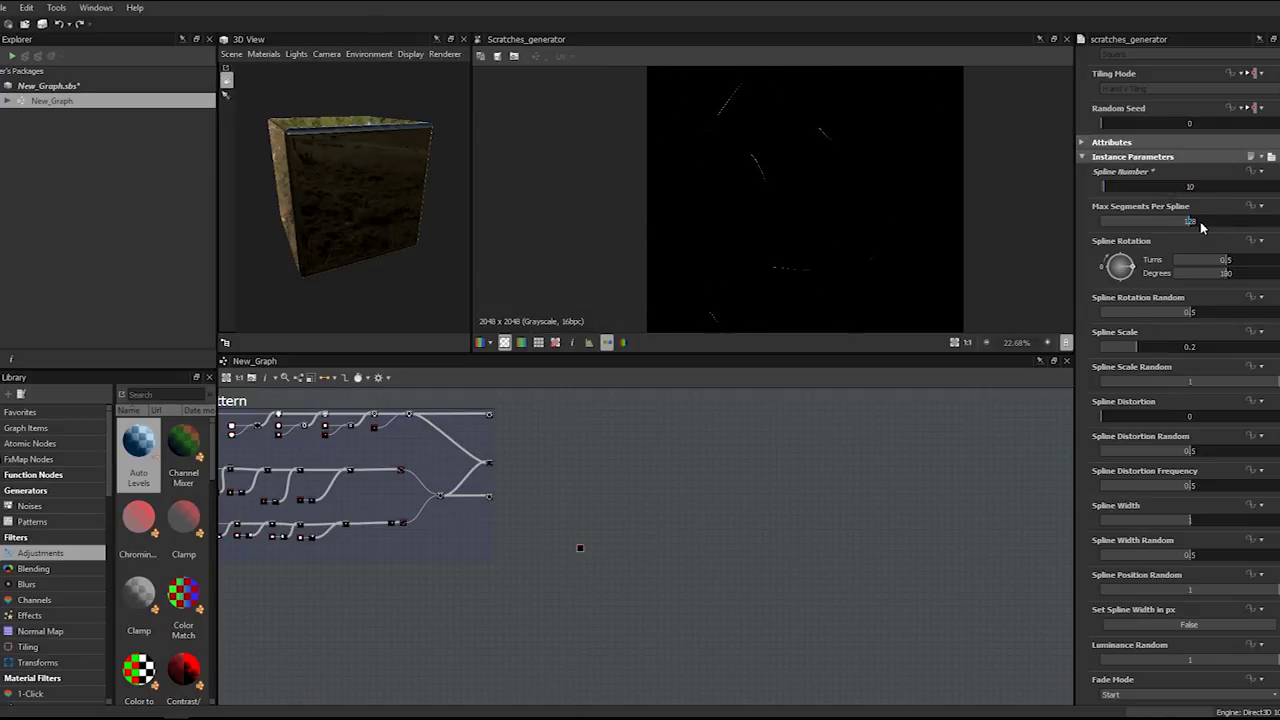
pyautogui.write('200')
pyautogui.press('Return')
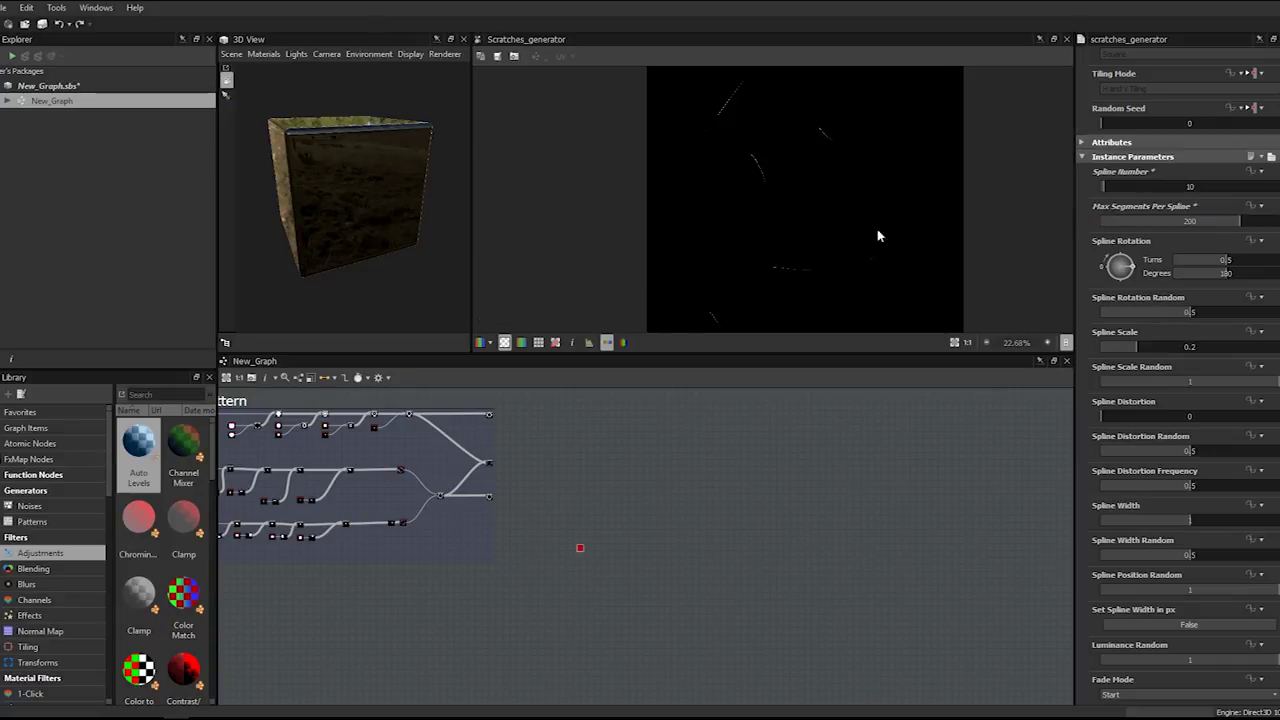
# - Adjust Max Segments Per Spline to 105 while viewing a single scratch up close
pyautogui.scroll(10, 878, 236)
pyautogui.scroll(2, 745, 203)
pyautogui.moveTo(1201, 227); pyautogui.dragTo(1244, 237)
pyautogui.moveTo(1156, 238)
pyautogui.mouseDown()
pyautogui.moveTo(1189, 237)
pyautogui.moveTo(1173, 234)
pyautogui.mouseUp()
pyautogui.scroll(-2, 804, 236)
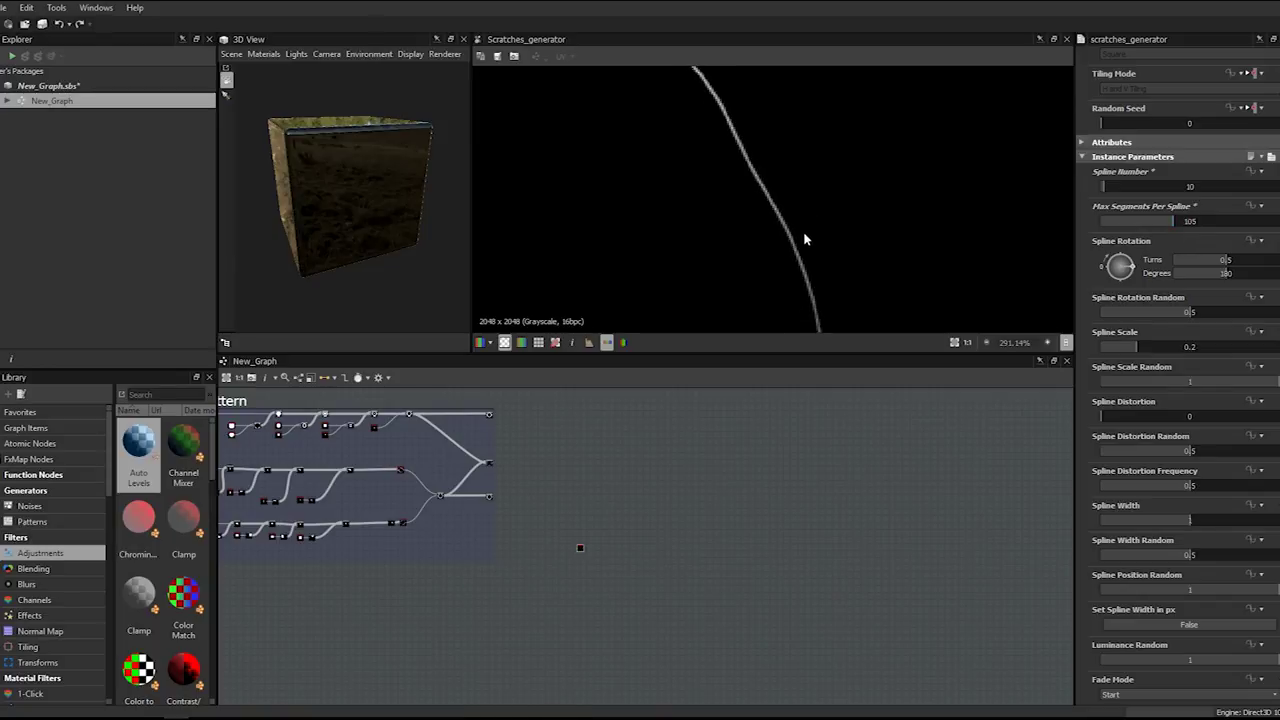
# - Lengthen the scratches by setting the Spline Scale to 0.8
pyautogui.scroll(-8, 846, 191)
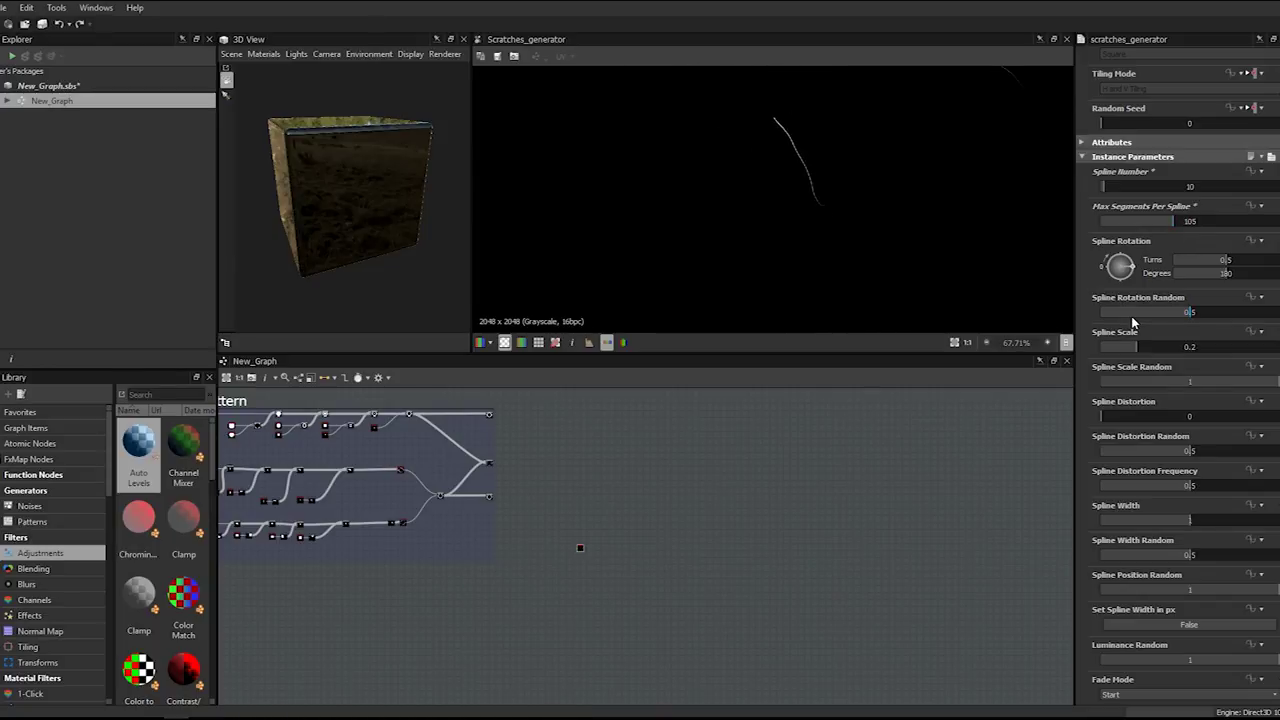
pyautogui.scroll(-4, 846, 274)
pyautogui.moveTo(1141, 347); pyautogui.dragTo(1261, 363)
pyautogui.click(1213, 346)
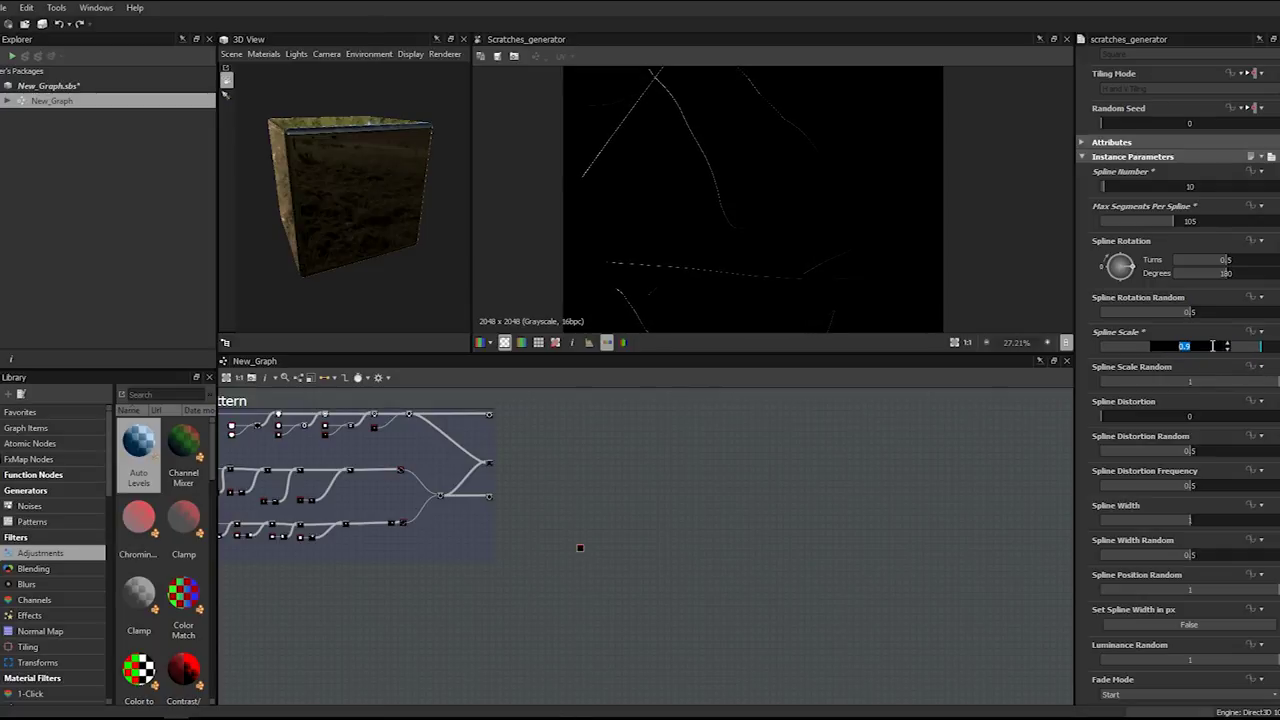
pyautogui.write('0.8')
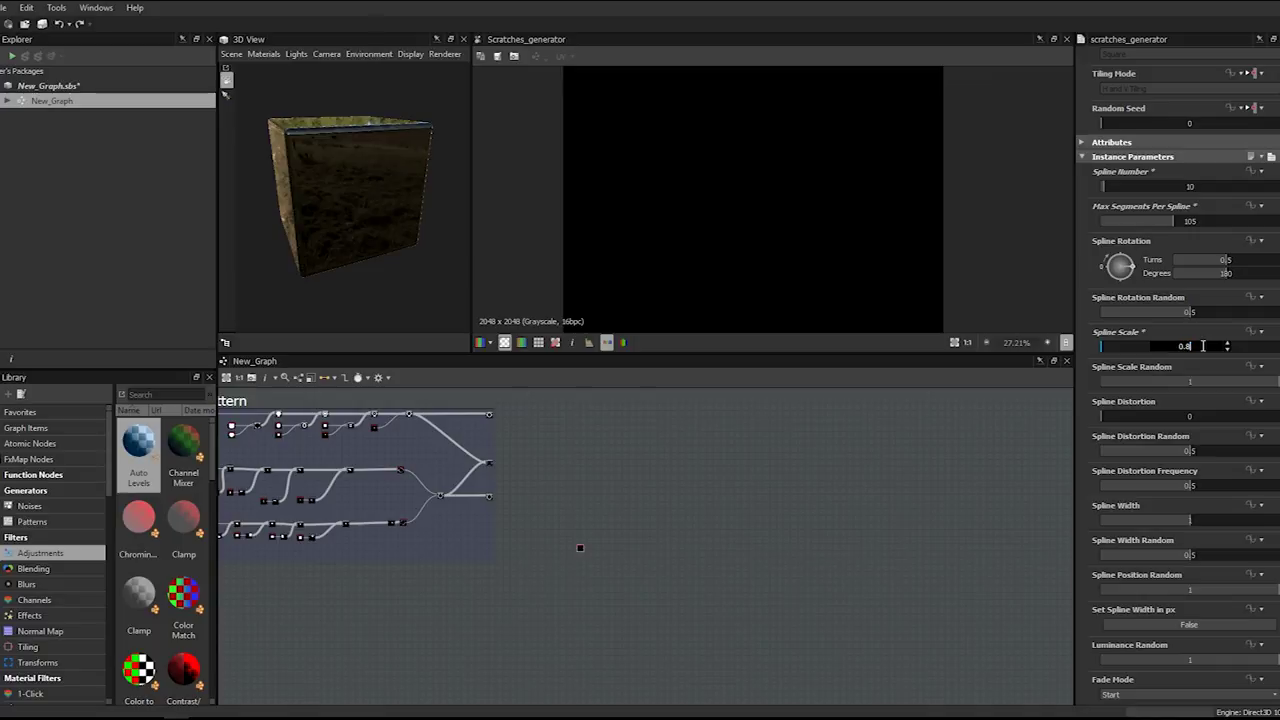
pyautogui.press('Return')
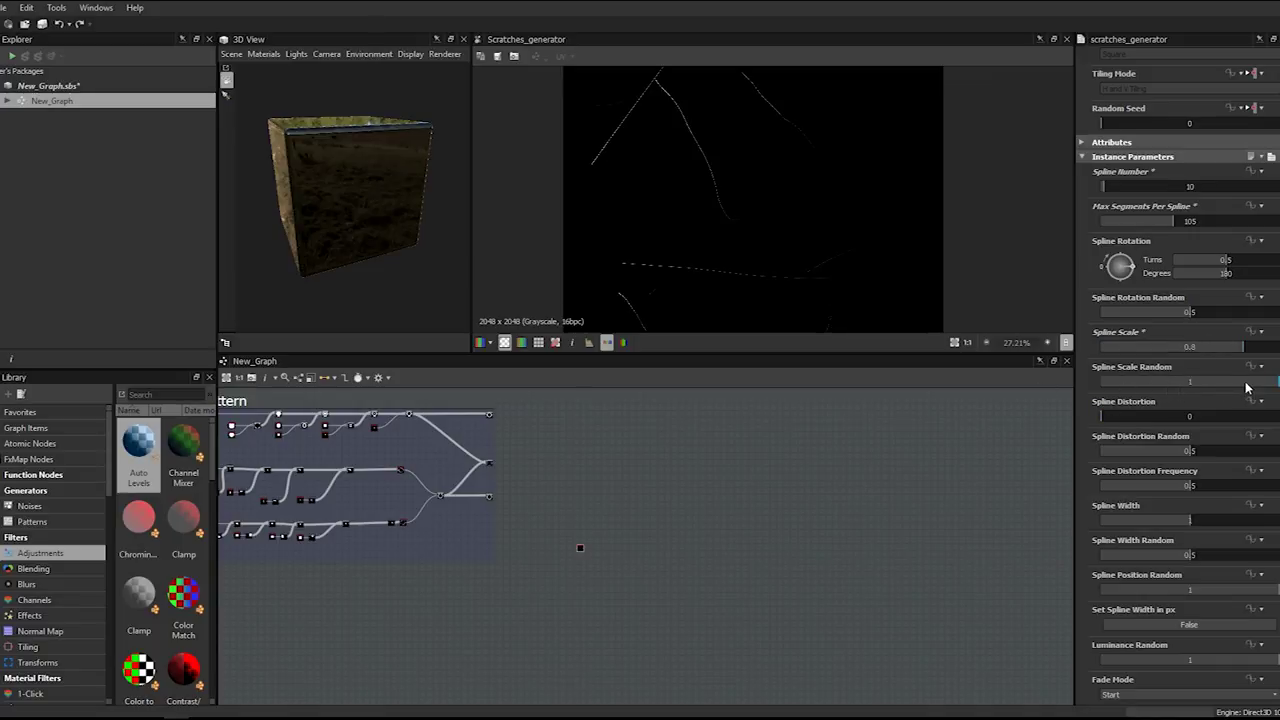
# - Straighten the scratches by setting Spline Distortion Random to 0.1, and inspect the lines up close
pyautogui.moveTo(1182, 453); pyautogui.dragTo(1097, 455)
pyautogui.doubleClick(1126, 452)
pyautogui.write('0.1')
pyautogui.press('Return')
pyautogui.scroll(-2, 803, 240)
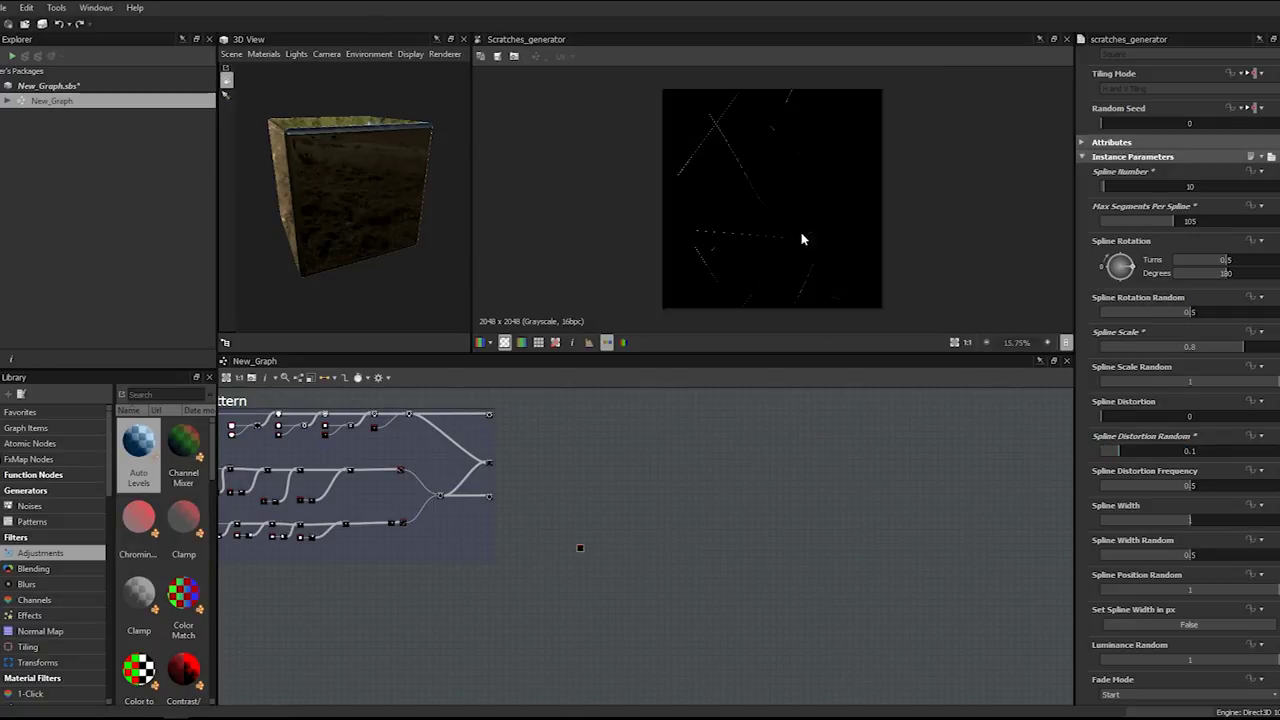
pyautogui.scroll(4, 765, 195)
pyautogui.scroll(3, 725, 145)
pyautogui.moveTo(727, 133); pyautogui.dragTo(801, 317, button='middle')
pyautogui.scroll(-3, 801, 317)
pyautogui.moveTo(770, 240); pyautogui.dragTo(742, 154, button='middle')
pyautogui.scroll(1, 740, 152)
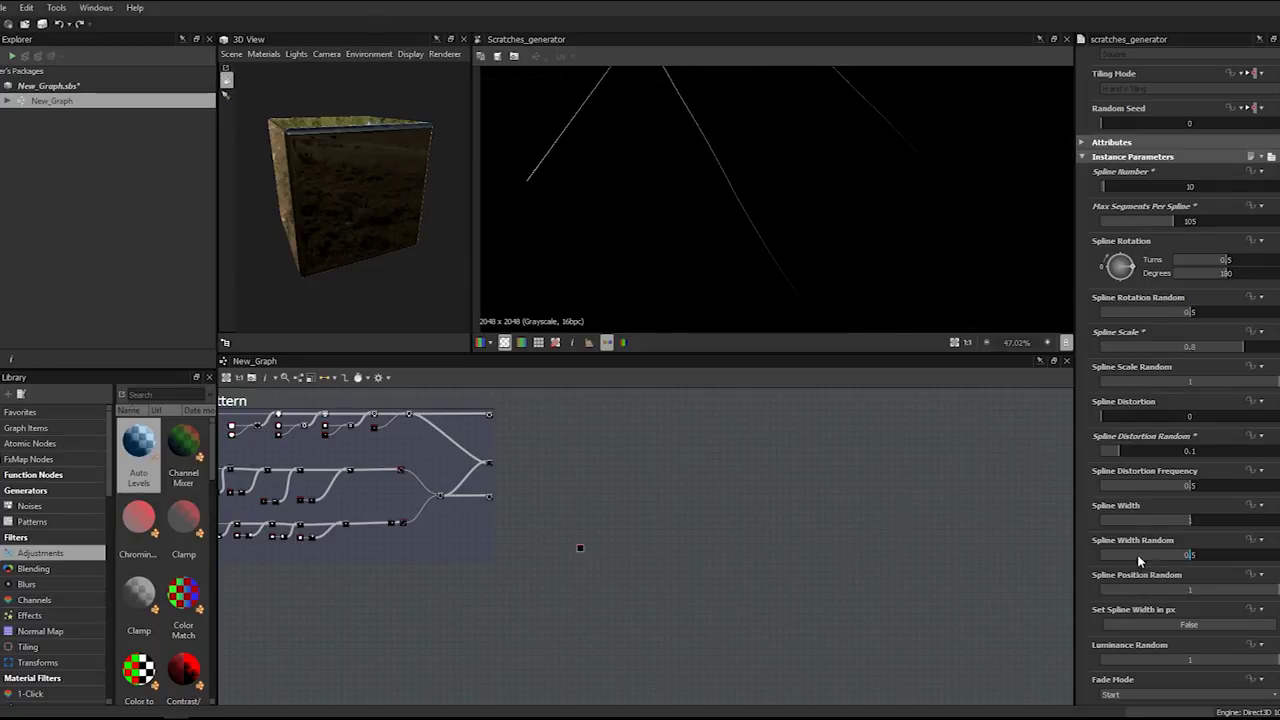
# - Reduce the scratches' Luminance Random, trying 0.8 and settling on 0.5
pyautogui.scroll(-1, 1141, 563)
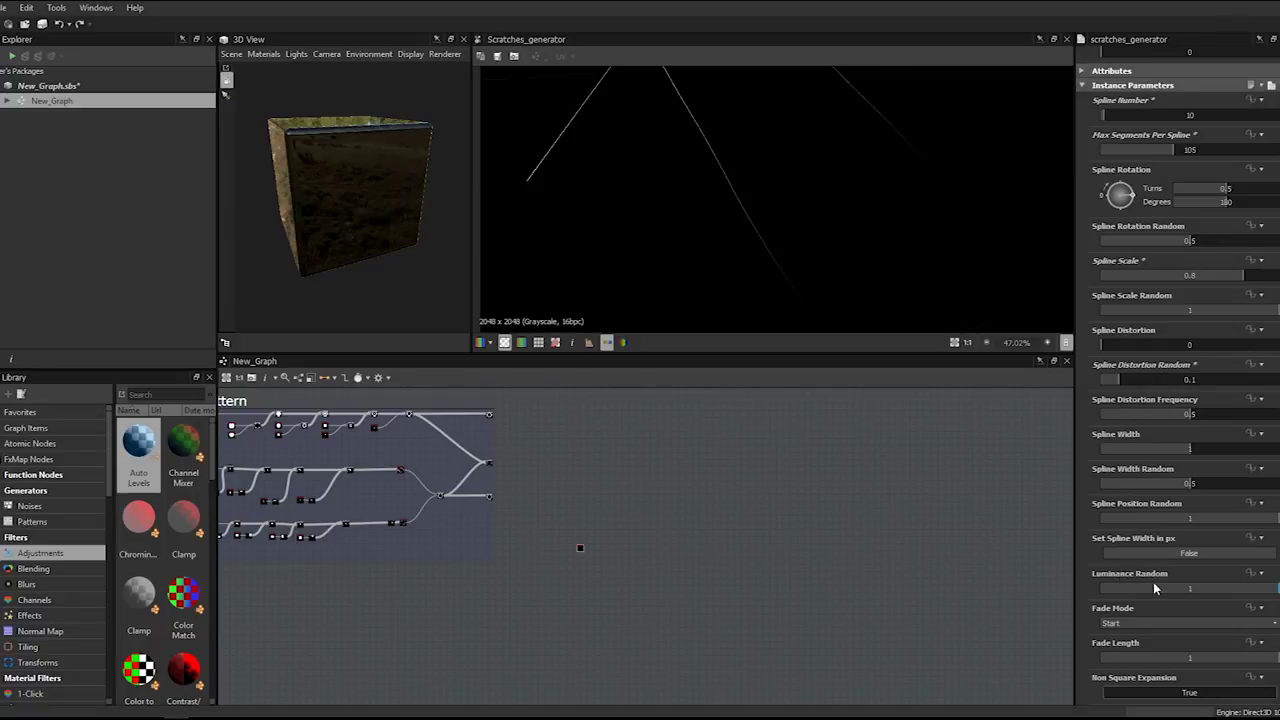
pyautogui.doubleClick(1189, 587)
pyautogui.scroll(-2, 847, 246)
pyautogui.write('0.8')
pyautogui.press('Return')
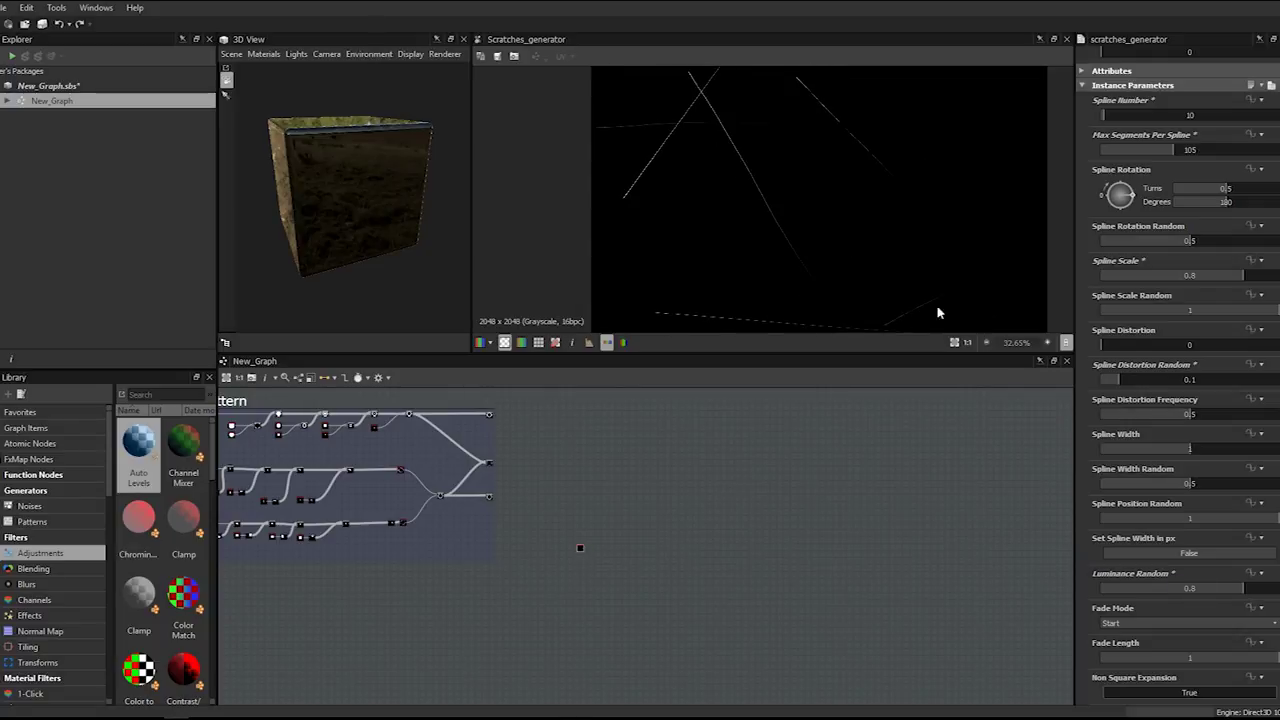
pyautogui.click(1187, 590)
pyautogui.write('0.5')
pyautogui.press('Return')
pyautogui.press('Return')
# - Set the scratches' Fade Length to 0.25 and check the whole texture
pyautogui.moveTo(1187, 663); pyautogui.dragTo(1164, 660)
pyautogui.doubleClick(1164, 658)
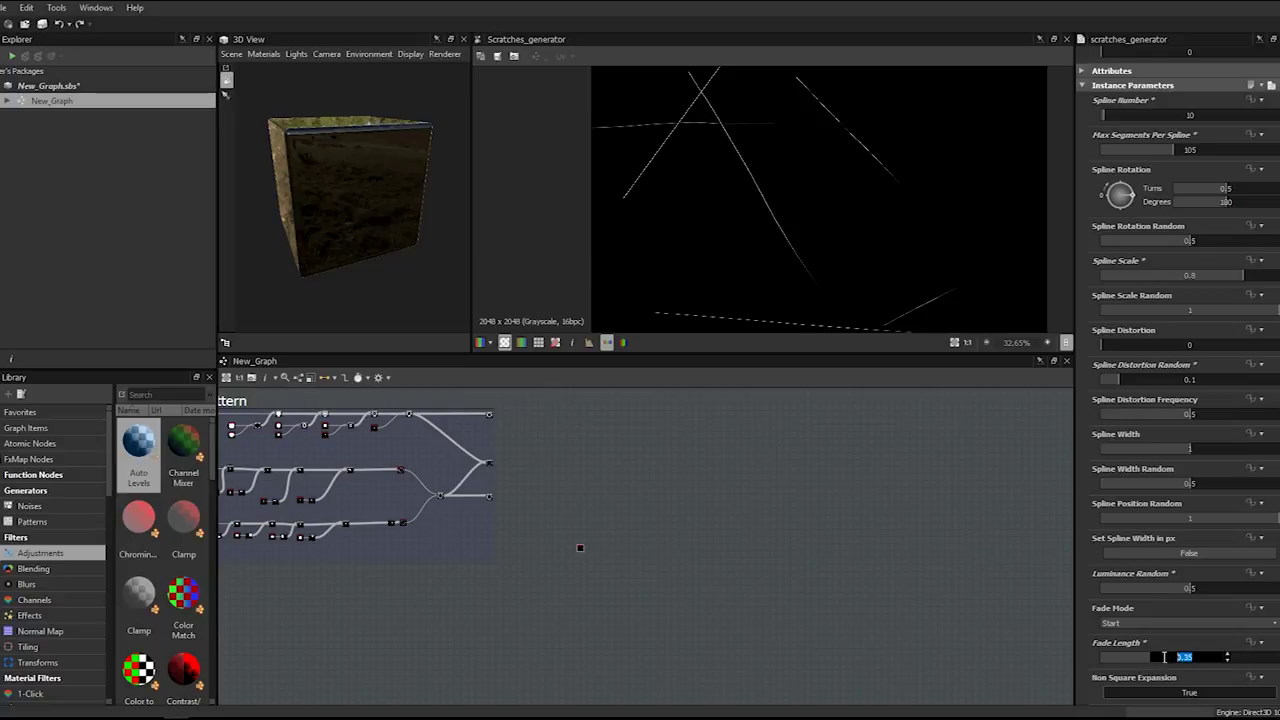
pyautogui.write('0.25')
pyautogui.press('Return')
pyautogui.scroll(3, 1163, 604)
pyautogui.scroll(-1, 701, 195)
pyautogui.scroll(-2, 701, 195)
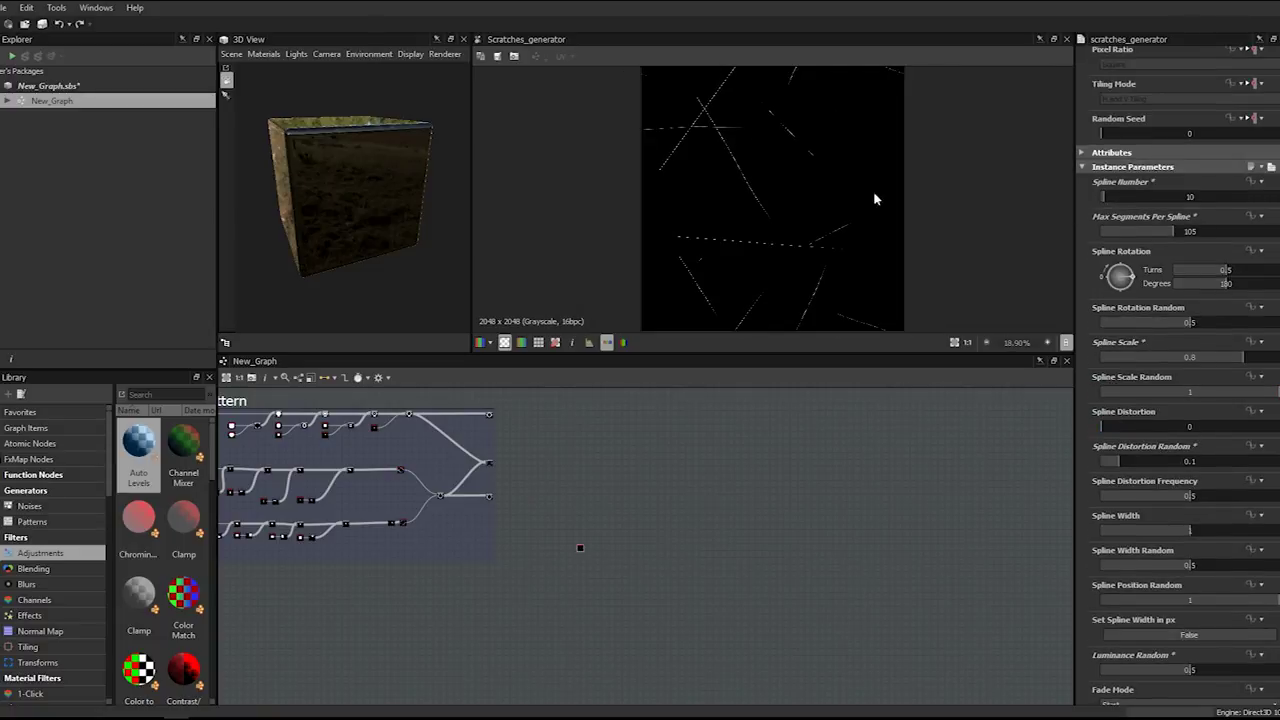
# - Try a Spline Number of 12 and set it back to 10
pyautogui.scroll(2, 1148, 202)
pyautogui.doubleClick(1167, 279)
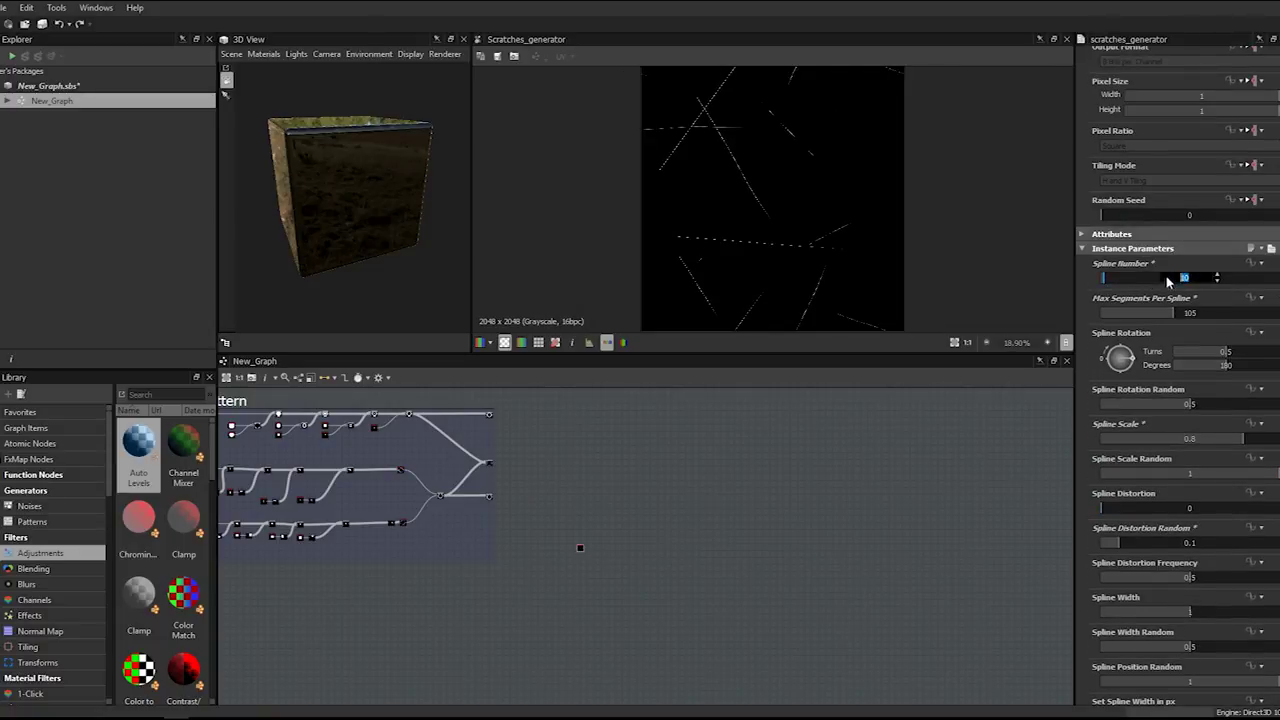
pyautogui.write('12')
pyautogui.press('Return')
pyautogui.doubleClick(1166, 277)
pyautogui.write('10')
pyautogui.press('Return')
# - Change the Random Seed to 4 and raise the Spline Number to 13
pyautogui.moveTo(1118, 216); pyautogui.dragTo(1169, 219)
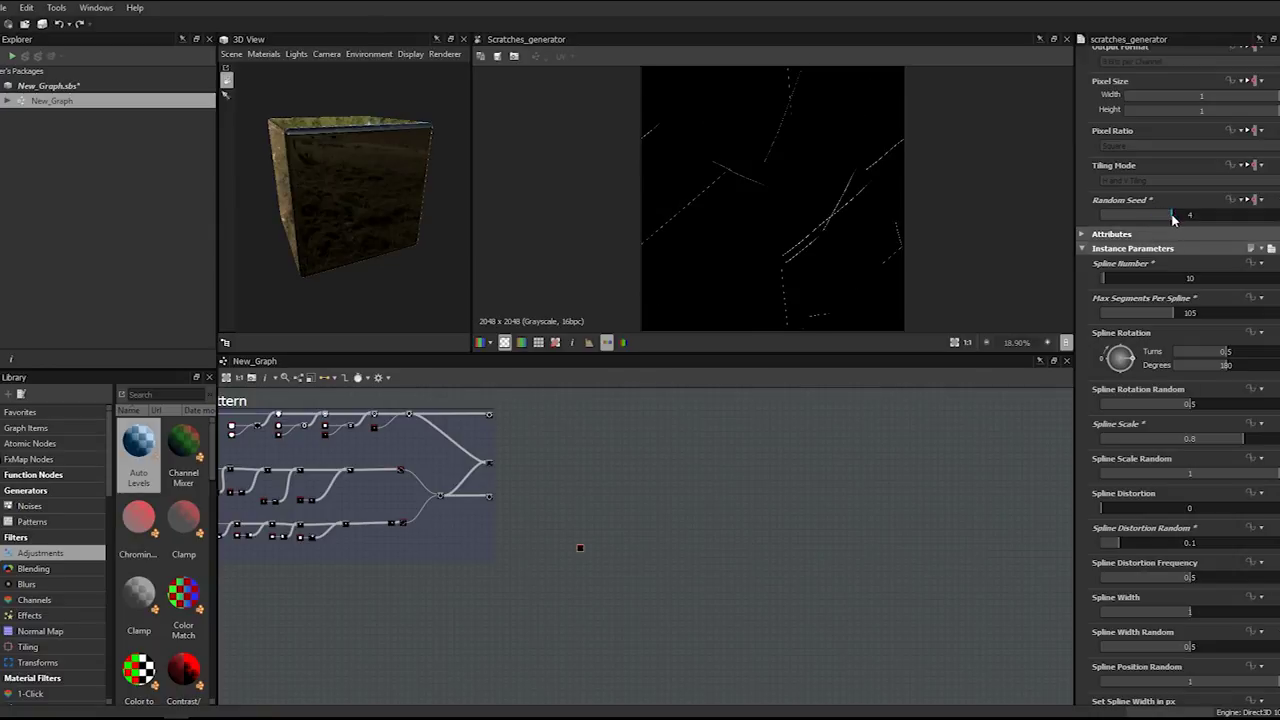
pyautogui.click(1151, 277)
pyautogui.write('12')
pyautogui.press('Return')
pyautogui.click(1151, 277)
pyautogui.write('13')
pyautogui.press('Return')
# - Set Spline Rotation Random to 0.22, Spline Distortion Random to 0.13 and Spline Distortion Frequency to 0.41
pyautogui.scroll(-2, 1150, 350)
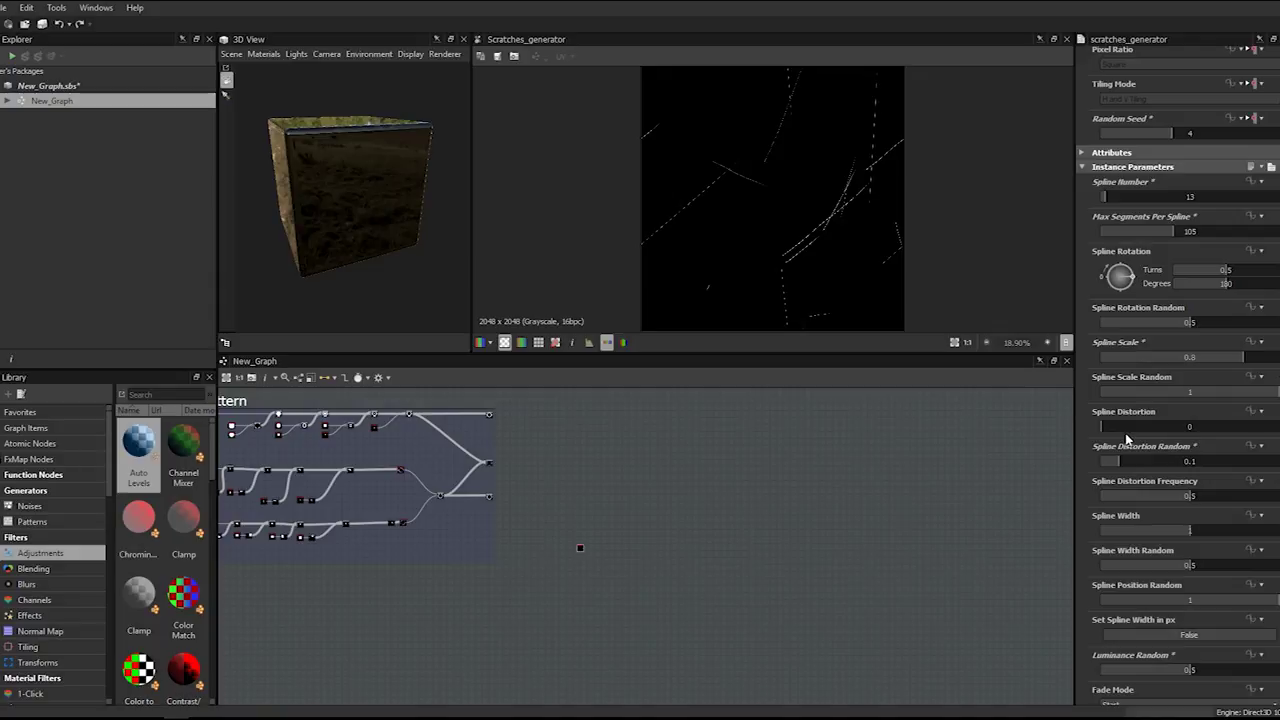
pyautogui.scroll(-2, 1115, 440)
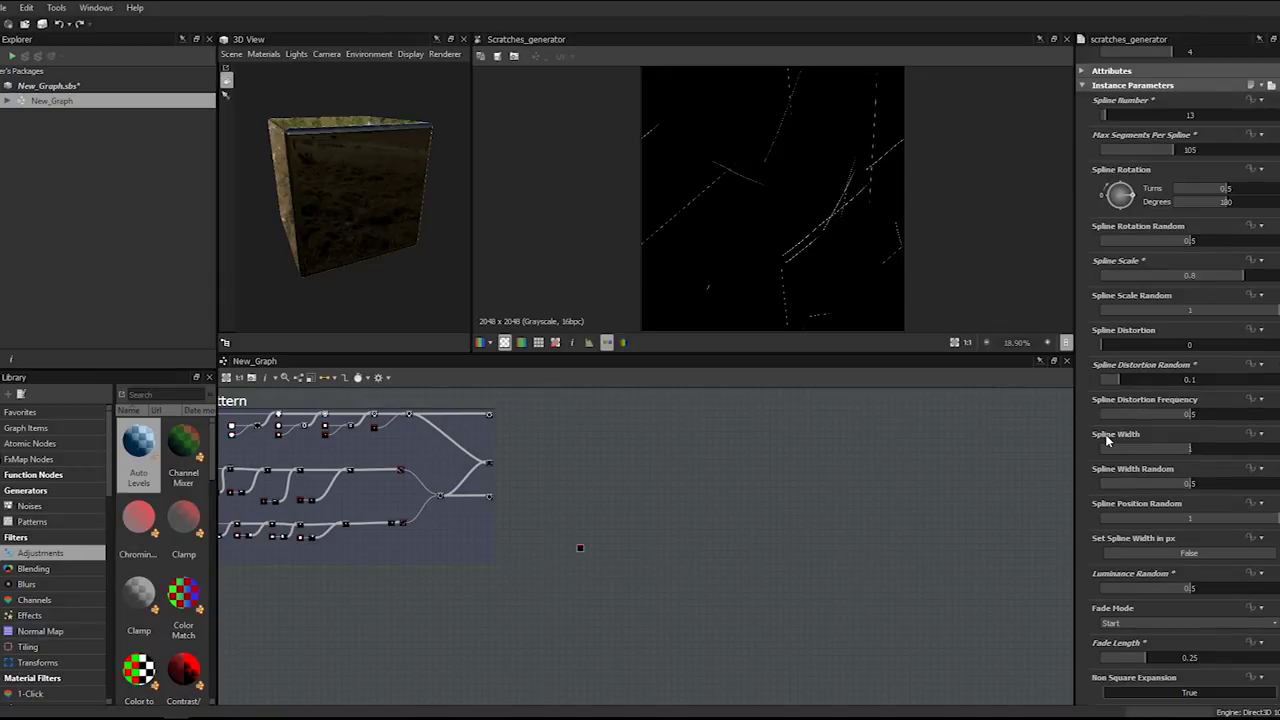
pyautogui.moveTo(1193, 243)
pyautogui.mouseDown()
pyautogui.moveTo(1240, 243)
pyautogui.moveTo(1122, 245)
pyautogui.moveTo(1140, 246)
pyautogui.mouseUp()
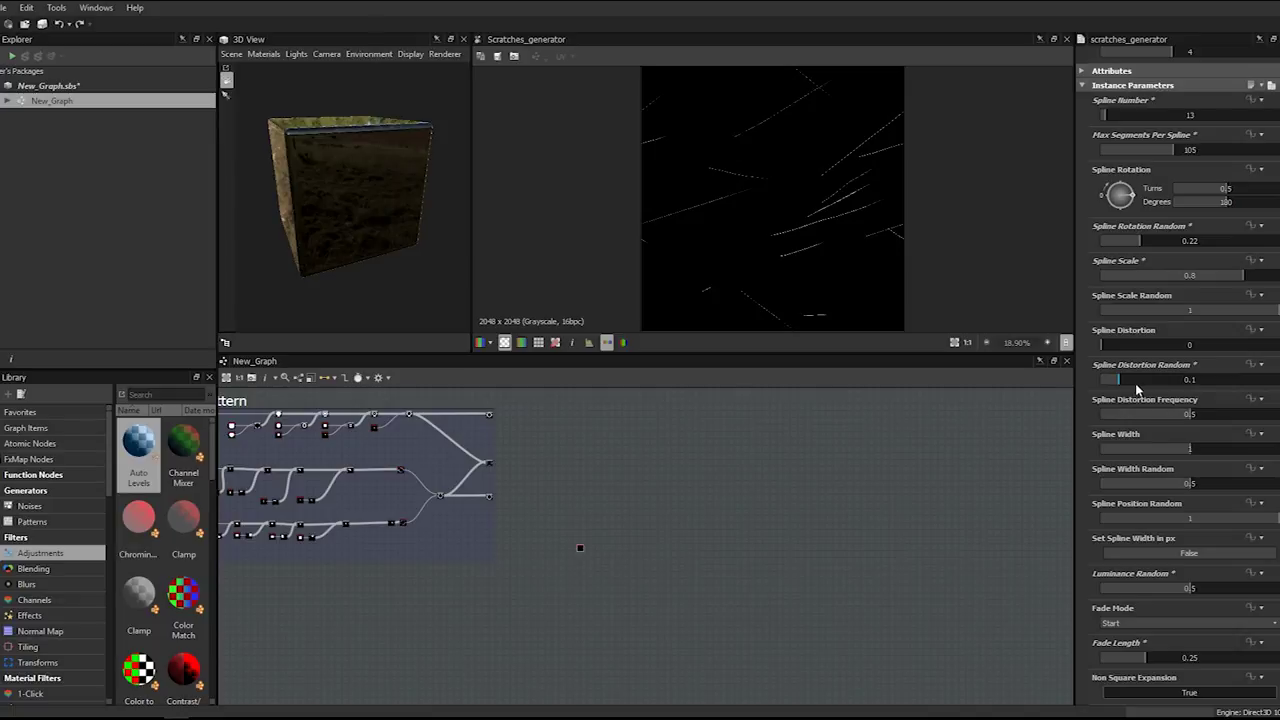
pyautogui.moveTo(1122, 380); pyautogui.dragTo(1125, 385)
pyautogui.moveTo(1171, 410)
pyautogui.mouseDown()
pyautogui.moveTo(1222, 421)
pyautogui.moveTo(1175, 420)
pyautogui.mouseUp()
# - Try a Spline Number of 40, raise Max Segments Per Spline to 118, and reduce the Spline Number to 14
pyautogui.scroll(3, 1172, 414)
pyautogui.moveTo(1113, 240); pyautogui.dragTo(1115, 244)
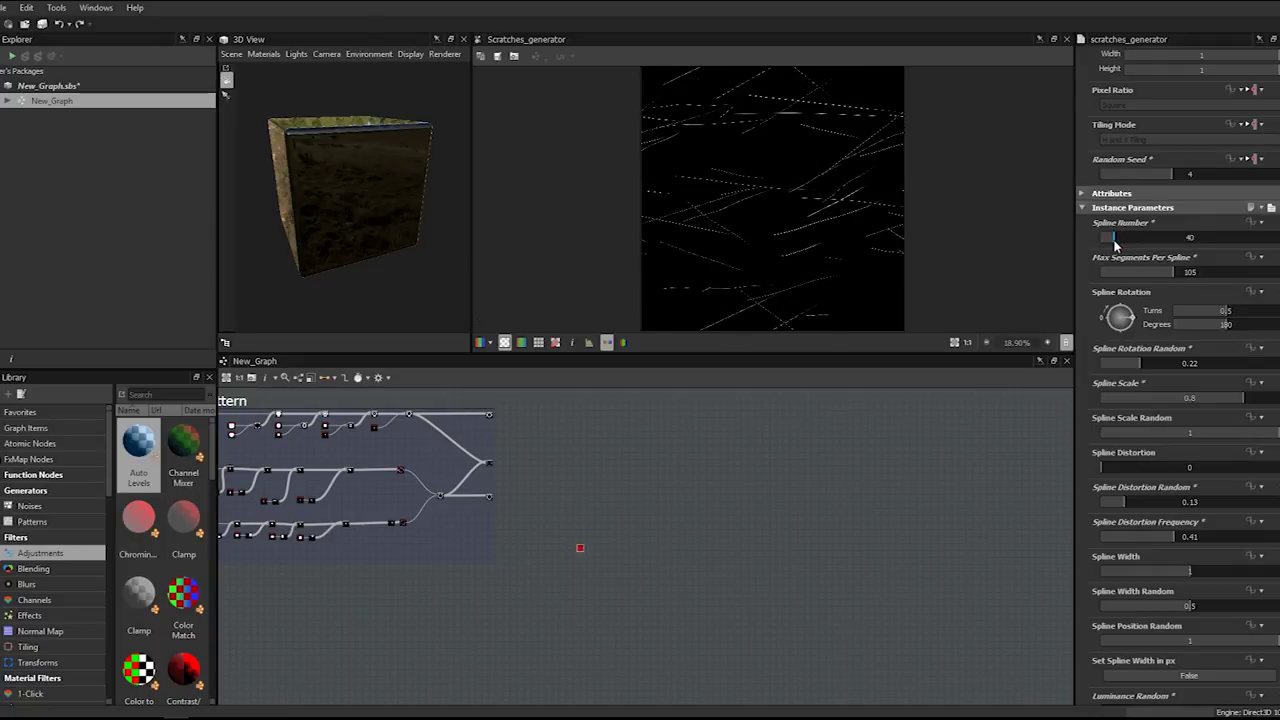
pyautogui.moveTo(1179, 280)
pyautogui.mouseDown()
pyautogui.moveTo(1216, 280)
pyautogui.moveTo(1186, 274)
pyautogui.mouseUp()
pyautogui.doubleClick(1147, 245)
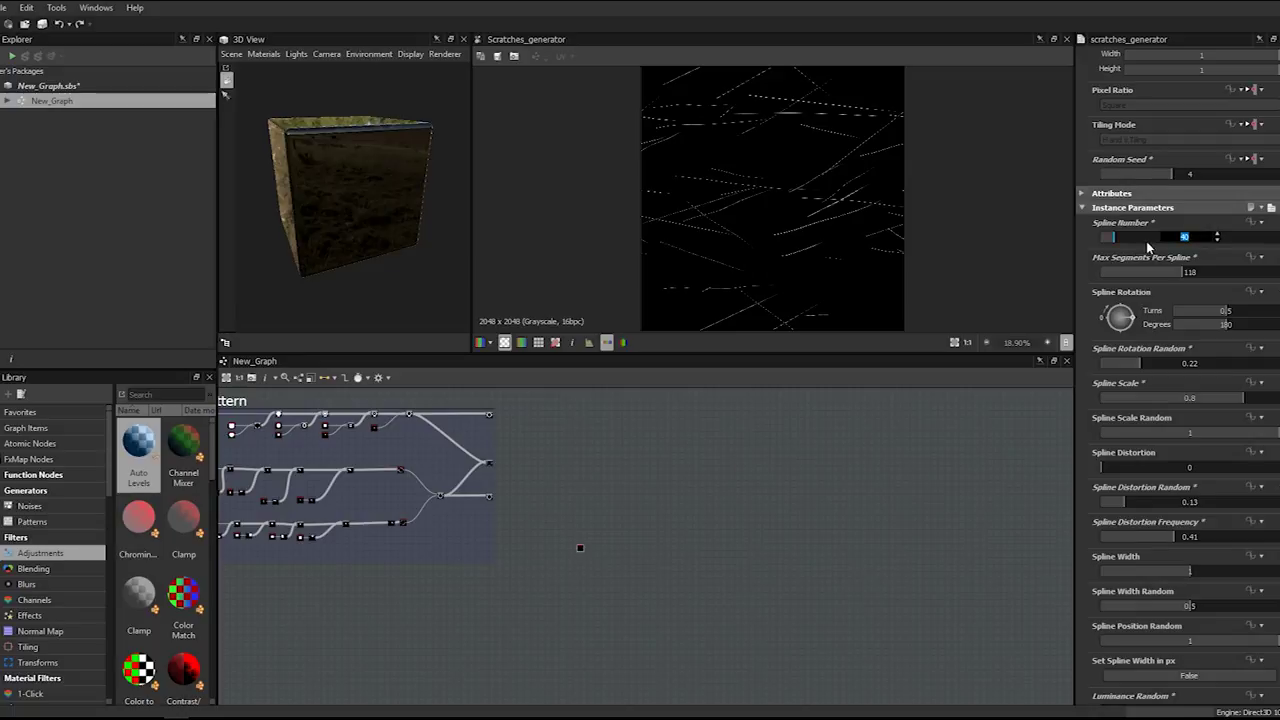
pyautogui.press('Return')
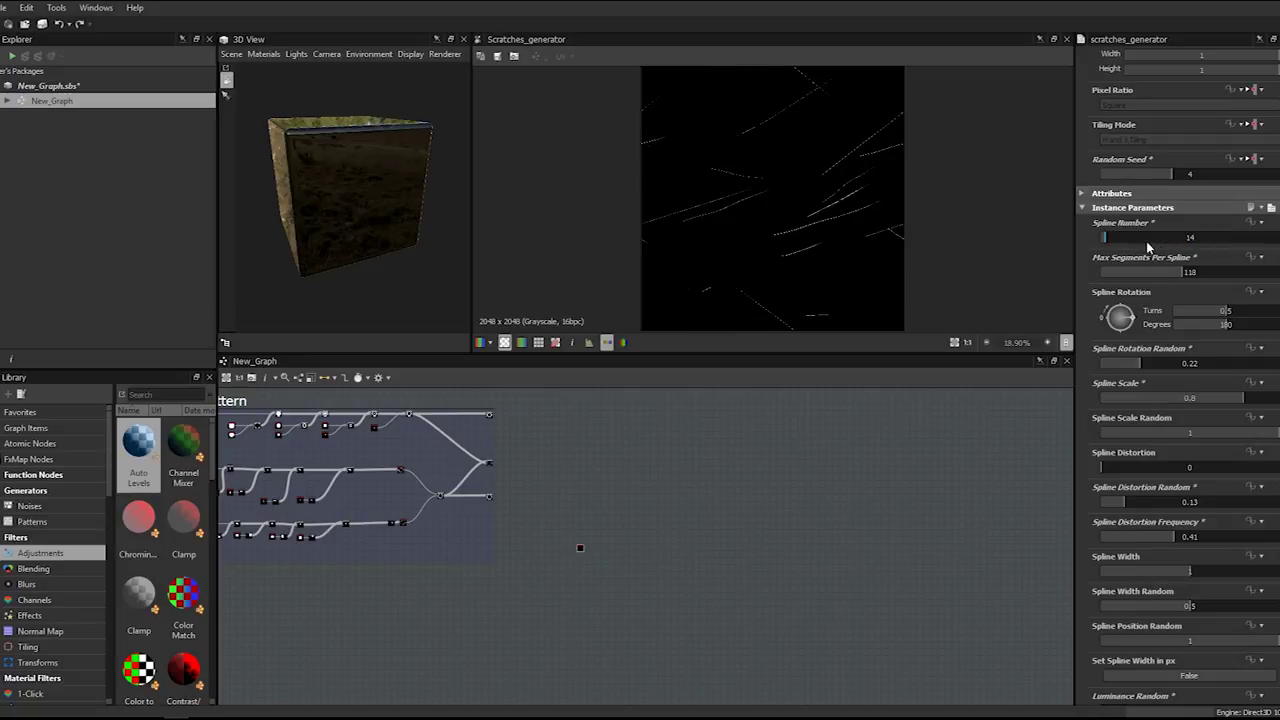
# - Change the Random Seed to 7 and set the Spline Number to 16
pyautogui.moveTo(1178, 173); pyautogui.dragTo(1229, 186)
pyautogui.doubleClick(1172, 238)
pyautogui.write('16')
pyautogui.press('Return')
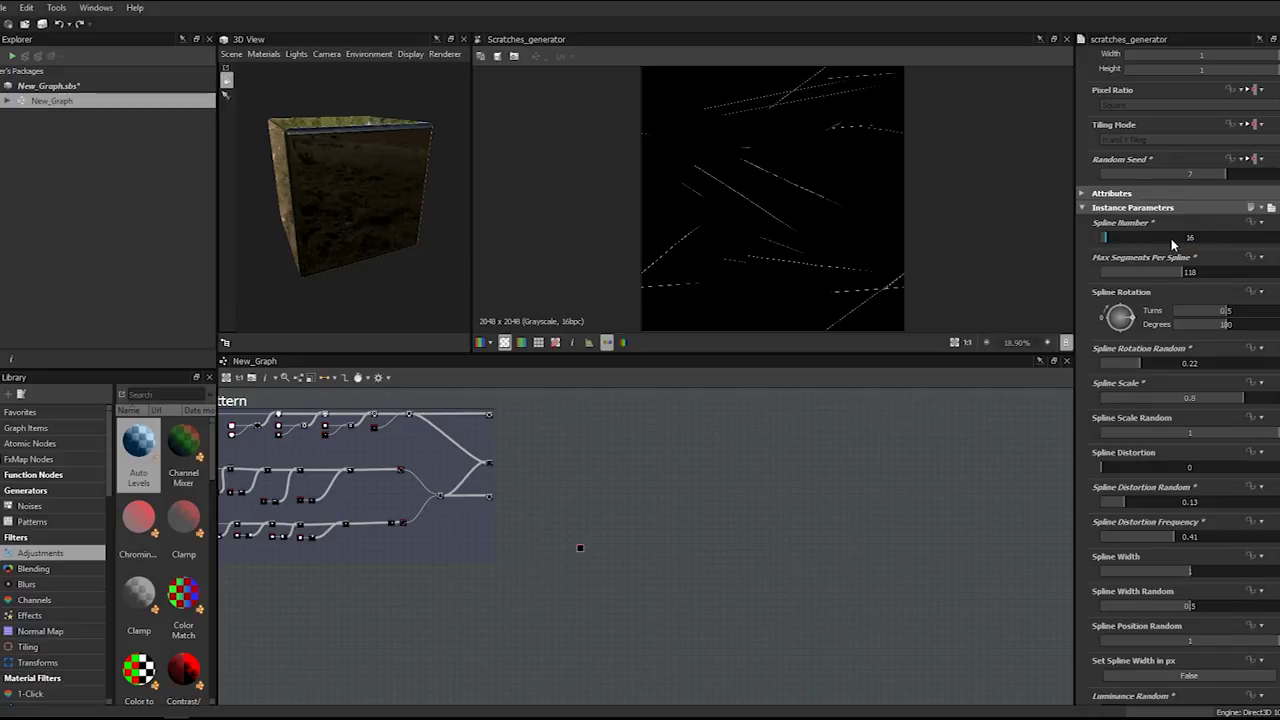
pyautogui.press('Return')
# - Inspect the scratches up close and increase the Spline Number to 24
pyautogui.scroll(3, 843, 182)
pyautogui.moveTo(690, 184); pyautogui.dragTo(843, 183, button='middle')
pyautogui.moveTo(962, 178); pyautogui.dragTo(783, 199, button='middle')
pyautogui.scroll(-3, 783, 199)
pyautogui.scroll(1, 783, 199)
pyautogui.scroll(-1, 783, 199)
pyautogui.doubleClick(1190, 237)
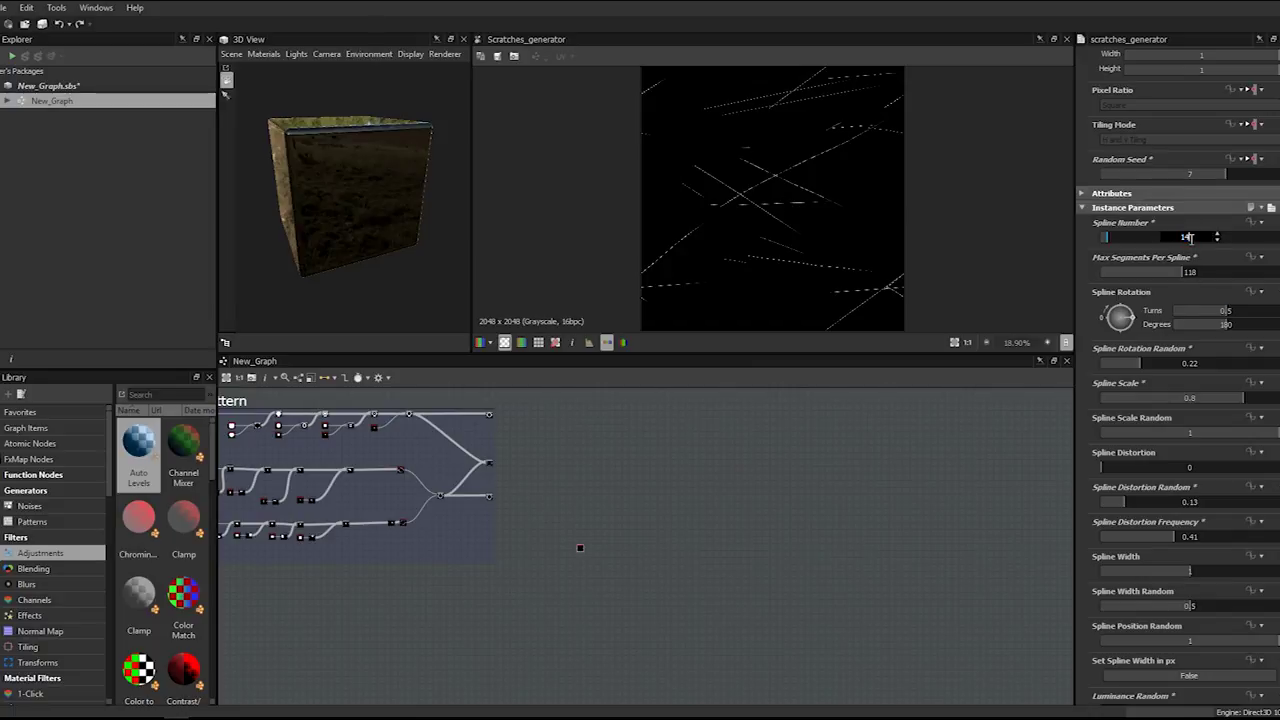
pyautogui.write('24')
pyautogui.press('Return')
pyautogui.scroll(-1, 862, 219)
pyautogui.scroll(-1, 580, 485)
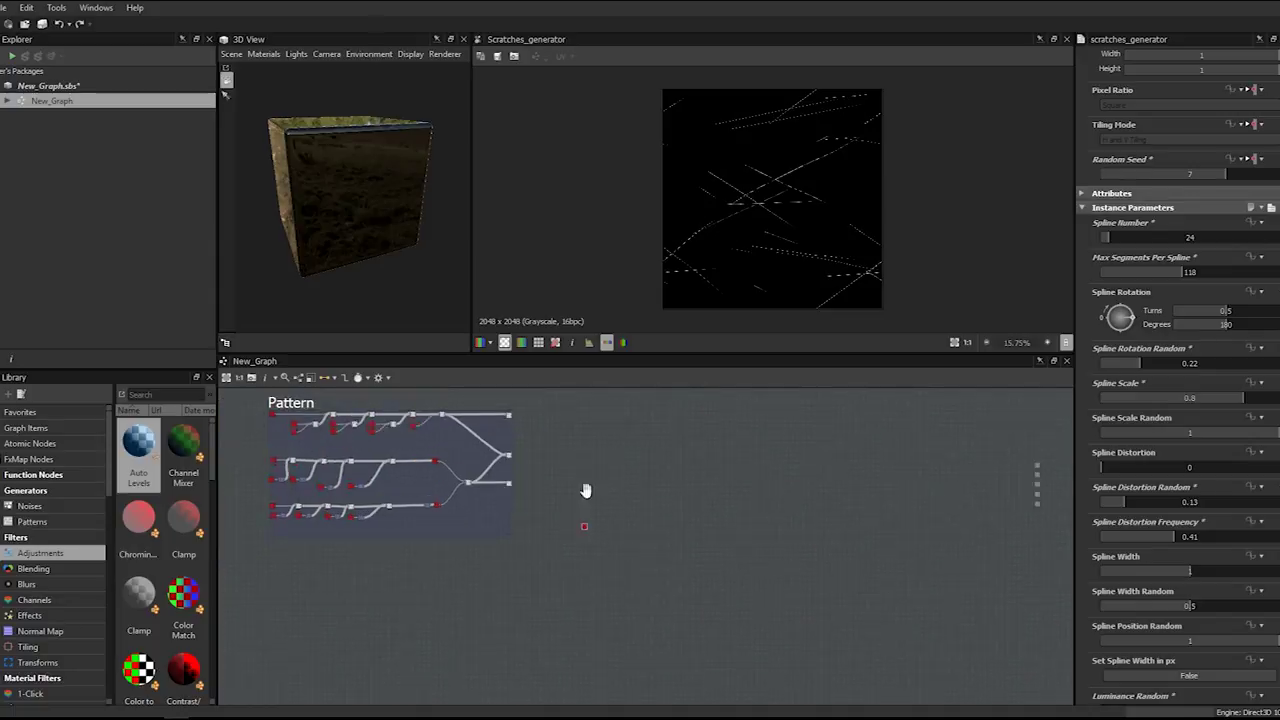
# - Preview the Pattern frame's final Blend nodes and examine the rings and hooked teeth up close
pyautogui.scroll(4, 612, 510)
pyautogui.scroll(-3, 539, 546)
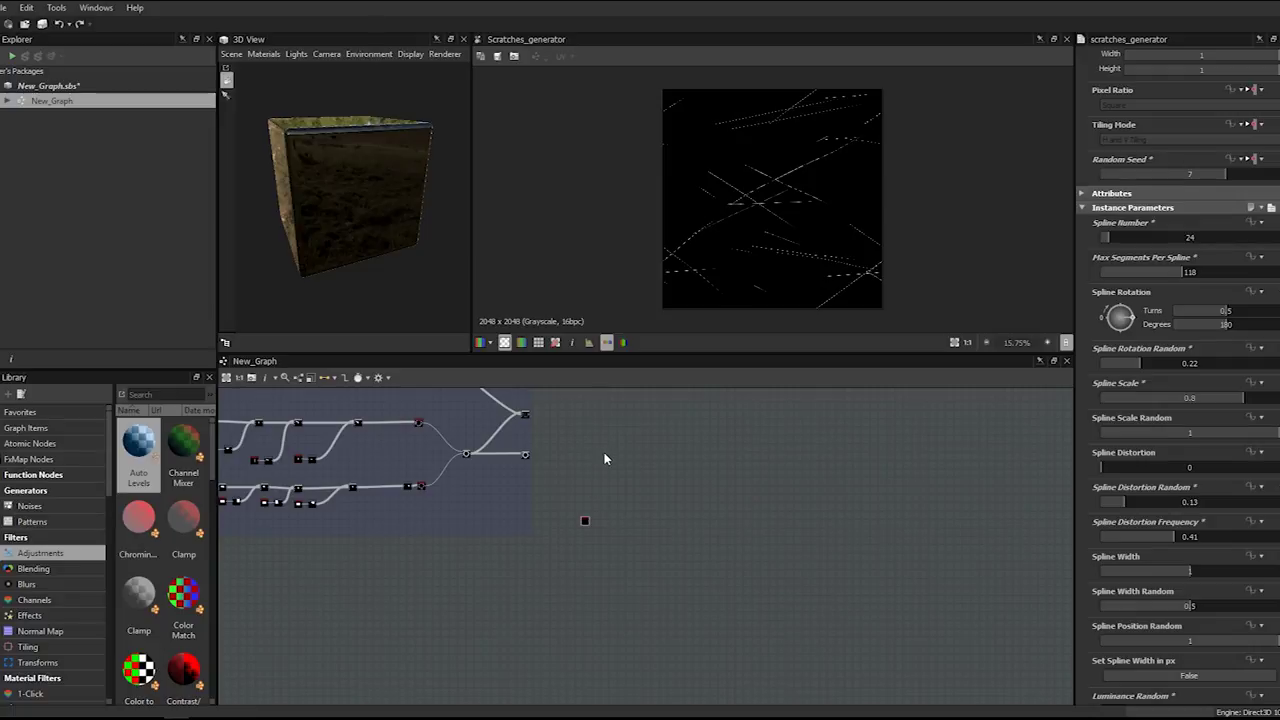
pyautogui.doubleClick(526, 455)
pyautogui.doubleClick(526, 414)
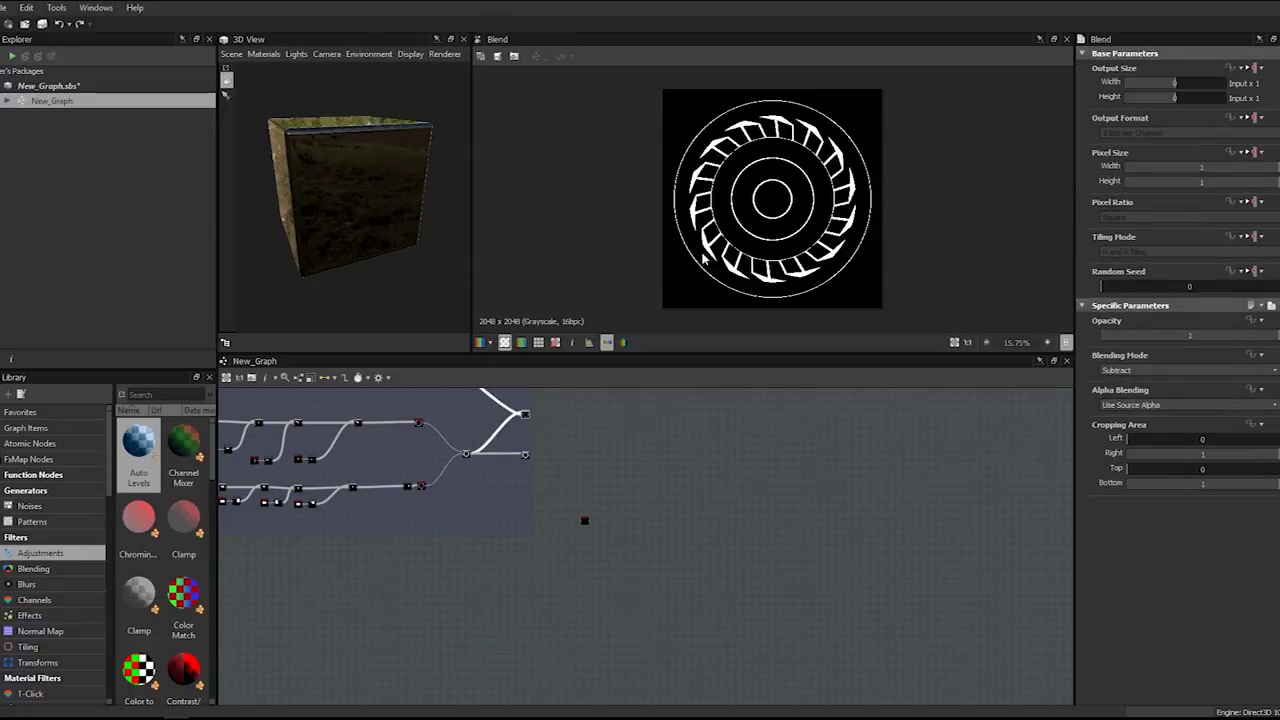
pyautogui.scroll(2, 708, 210)
pyautogui.scroll(1, 708, 210)
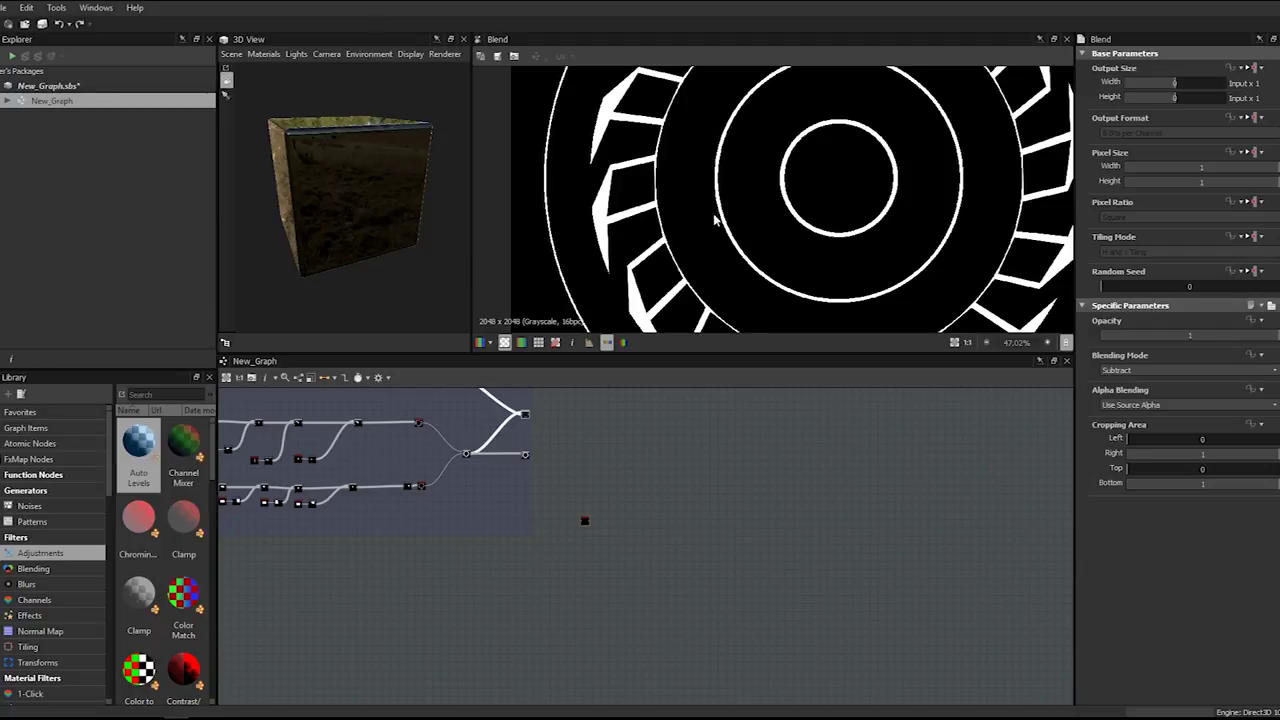
pyautogui.scroll(-1, 797, 200)
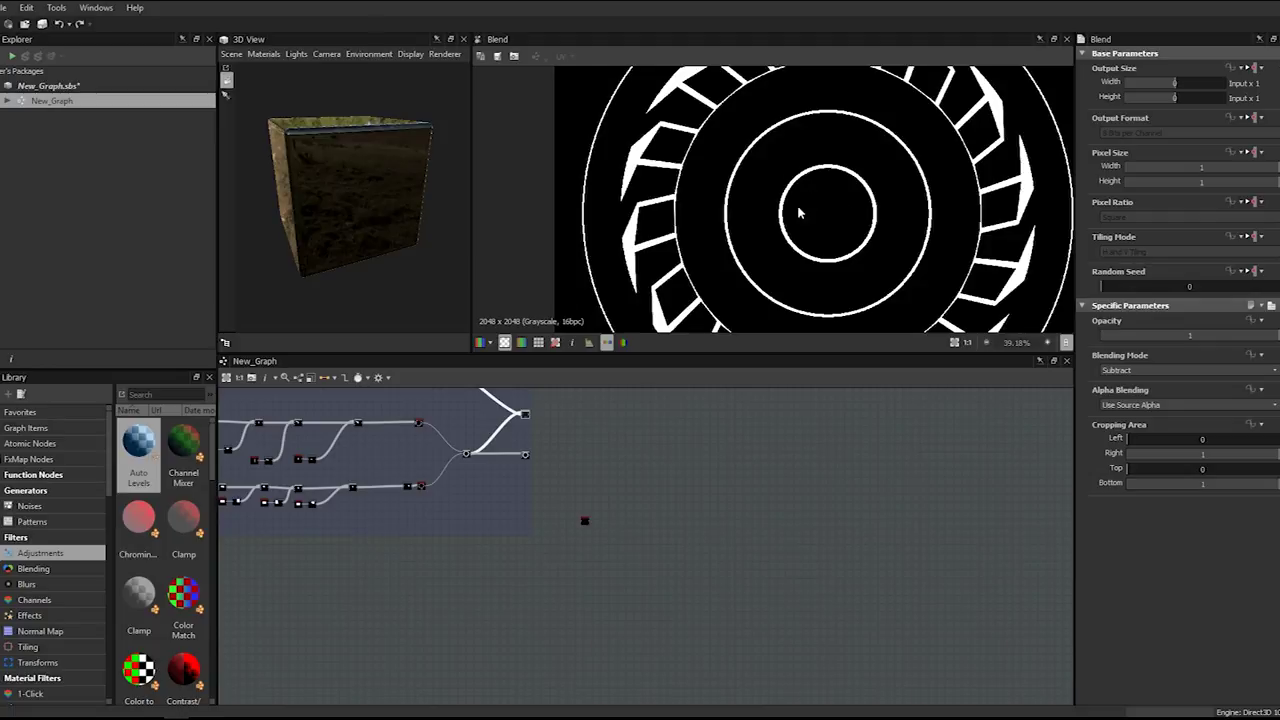
pyautogui.scroll(2, 614, 538)
pyautogui.scroll(-6, 576, 506)
# - Move the Scratches Generator node below the Pattern frame and add a Blend node beside it
pyautogui.moveTo(562, 544); pyautogui.dragTo(608, 543, button='middle')
pyautogui.scroll(3, 608, 543)
pyautogui.scroll(1, 643, 548)
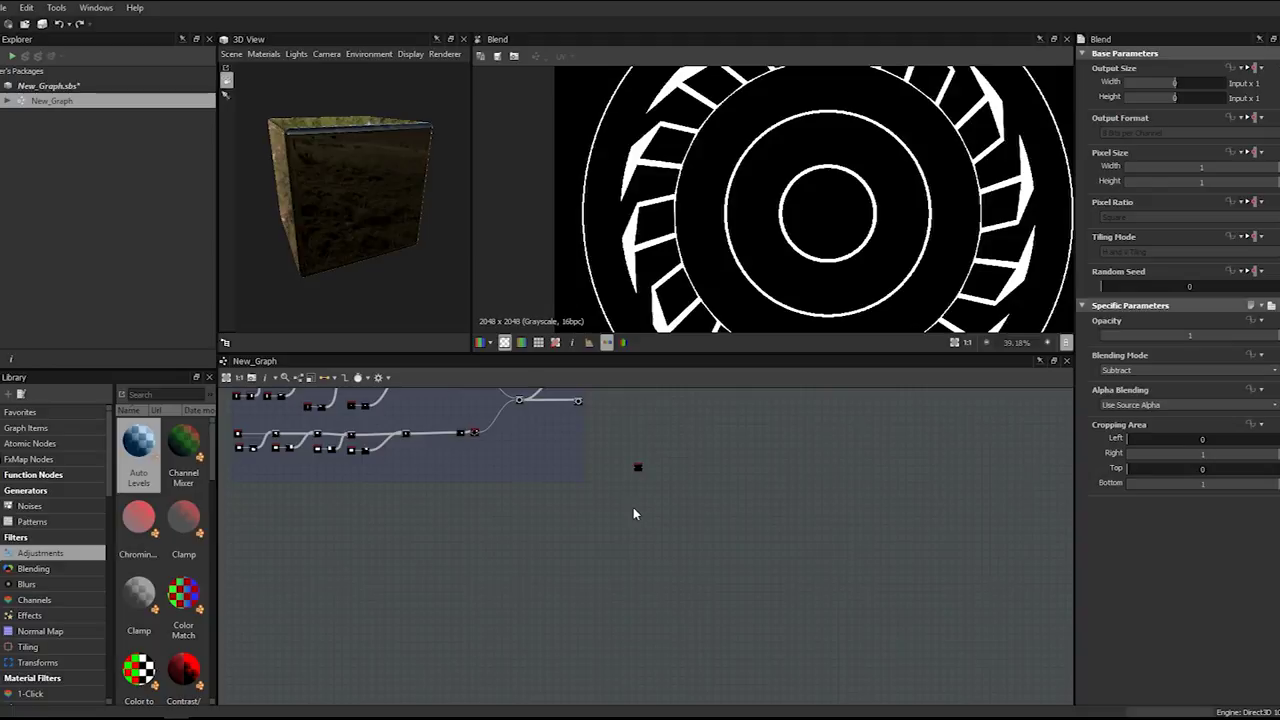
pyautogui.moveTo(634, 467); pyautogui.dragTo(583, 564)
pyautogui.click(610, 560)
pyautogui.press('space')
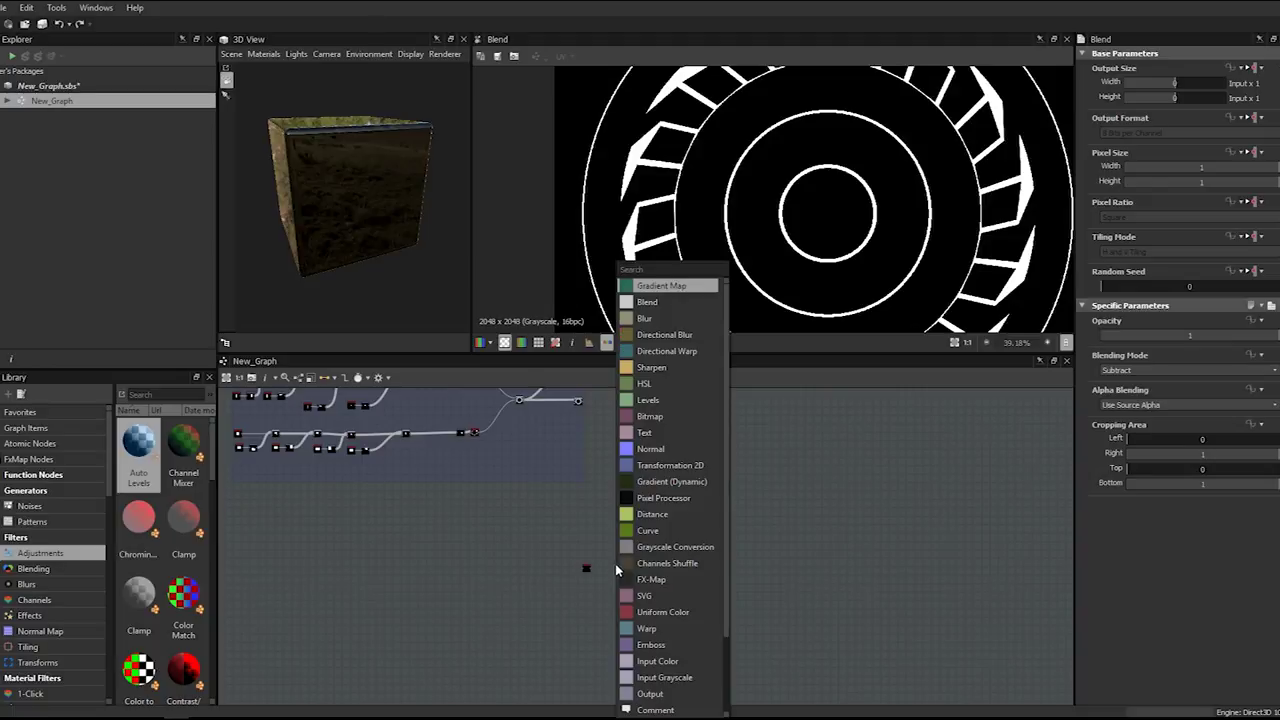
pyautogui.write('blen')
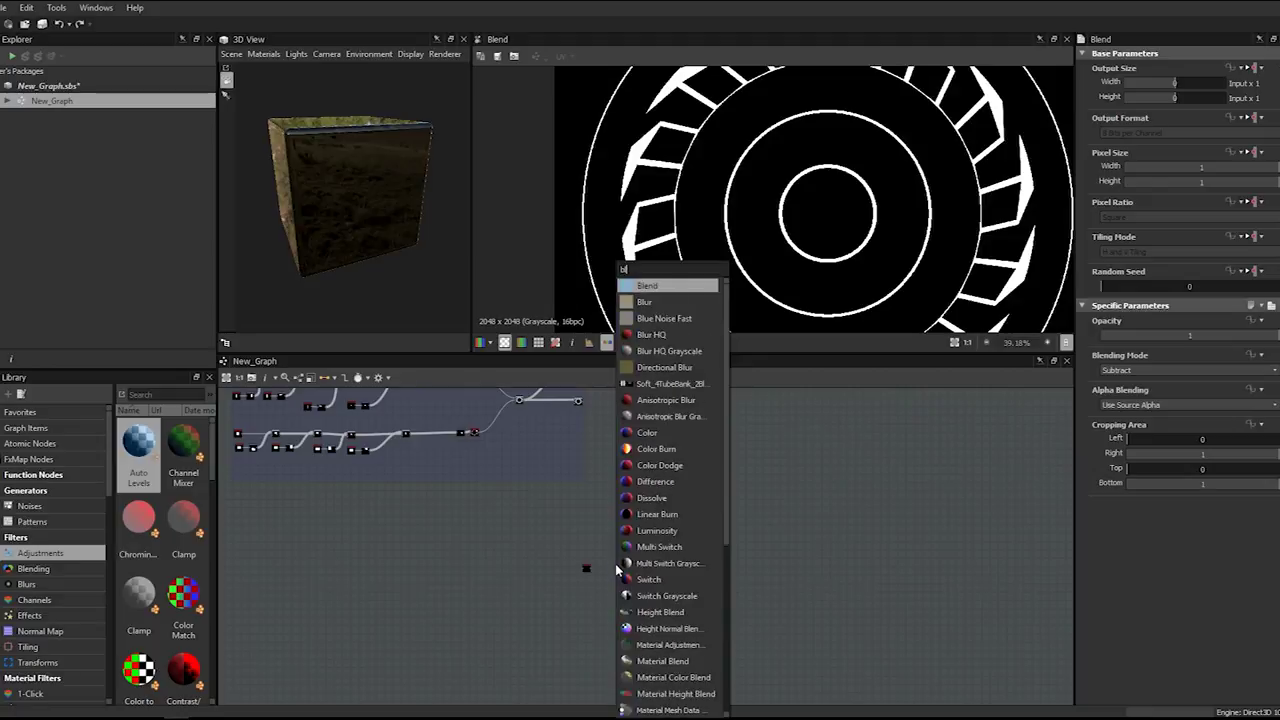
pyautogui.press('Return')
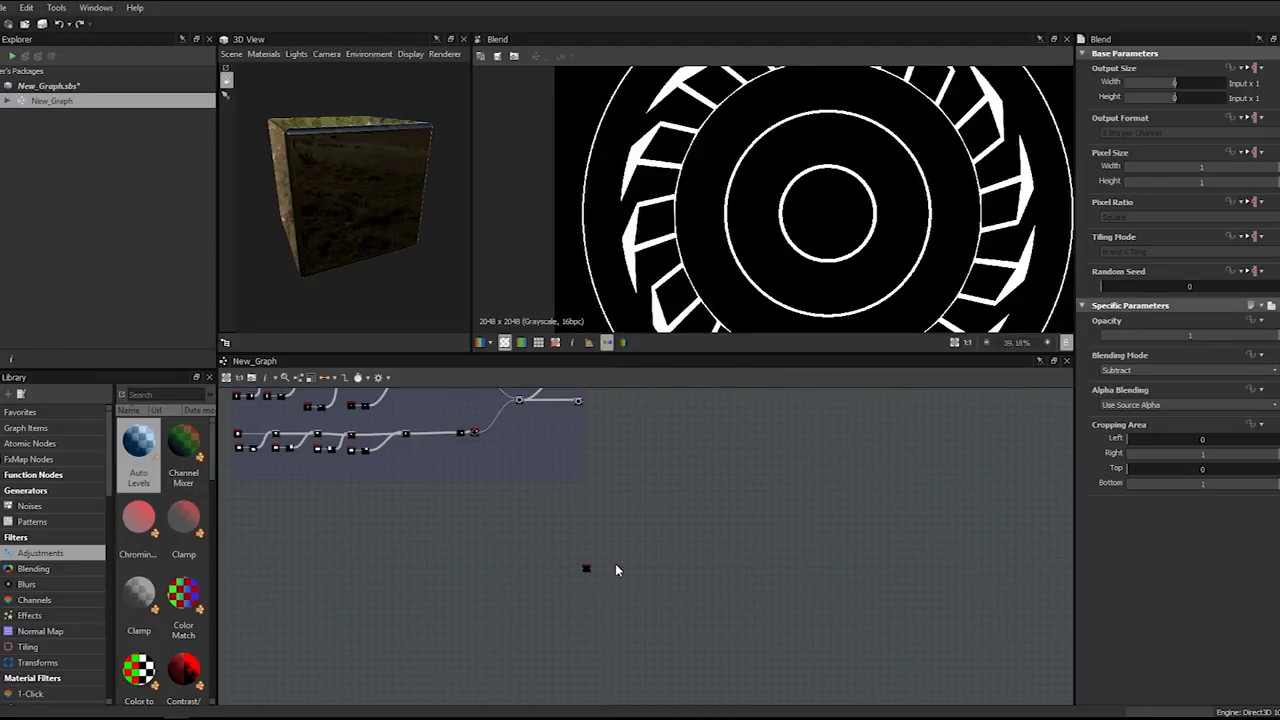
# - Add a Transformation 2D node and place it between the Scratches Generator and the new Blend node
pyautogui.scroll(5, 615, 565)
pyautogui.press('space')
pyautogui.write('trans')
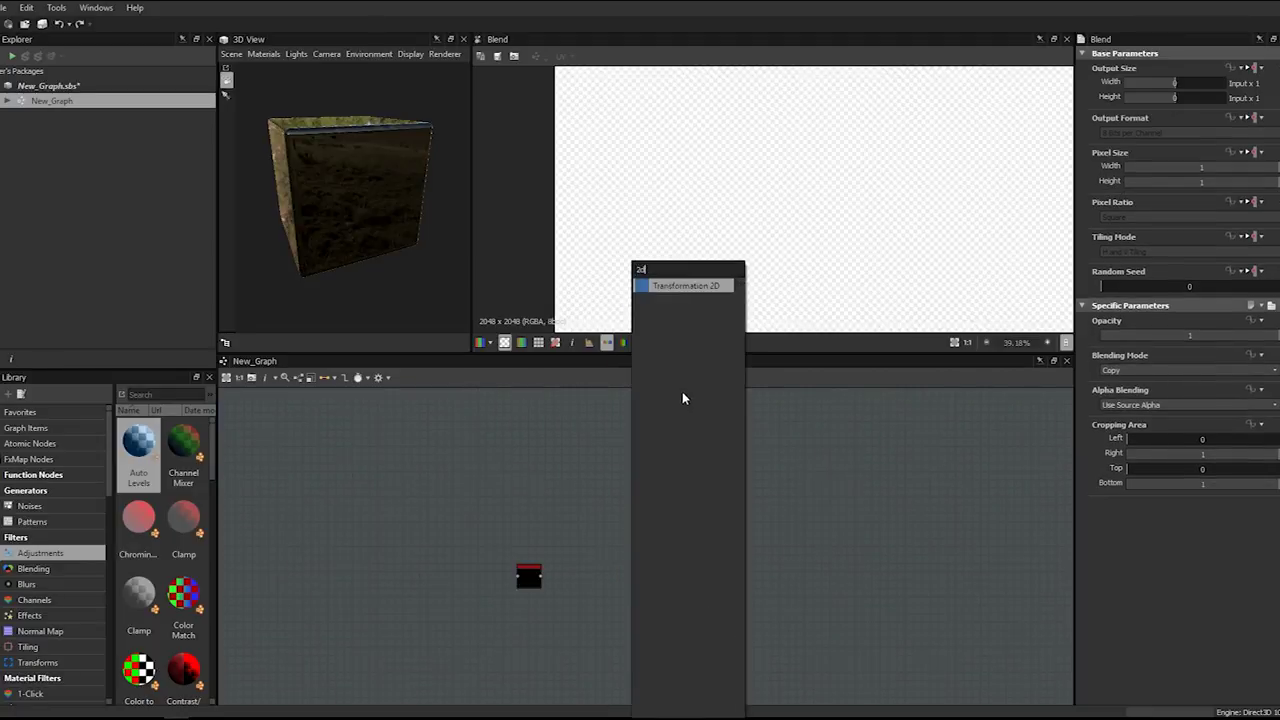
pyautogui.press('Return')
pyautogui.moveTo(647, 573); pyautogui.dragTo(645, 605)
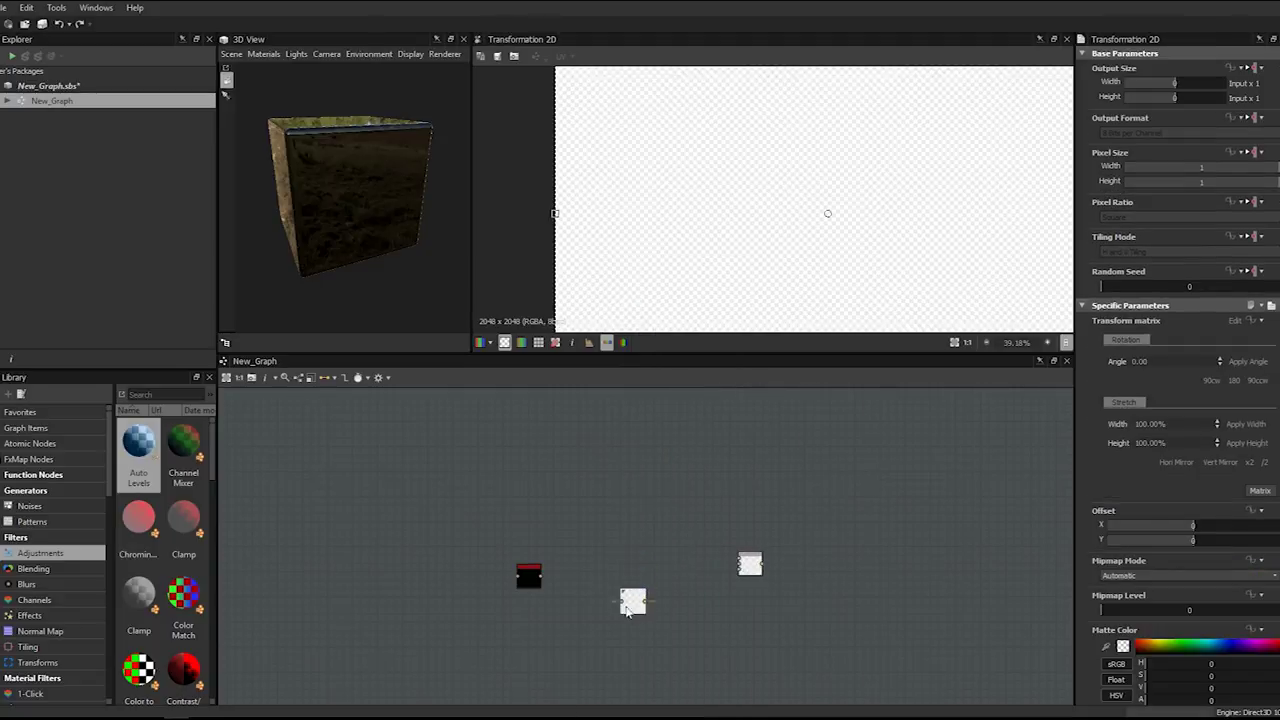
# - Connect the Scratches Generator's output to the new Blend node
pyautogui.scroll(-4, 690, 560)
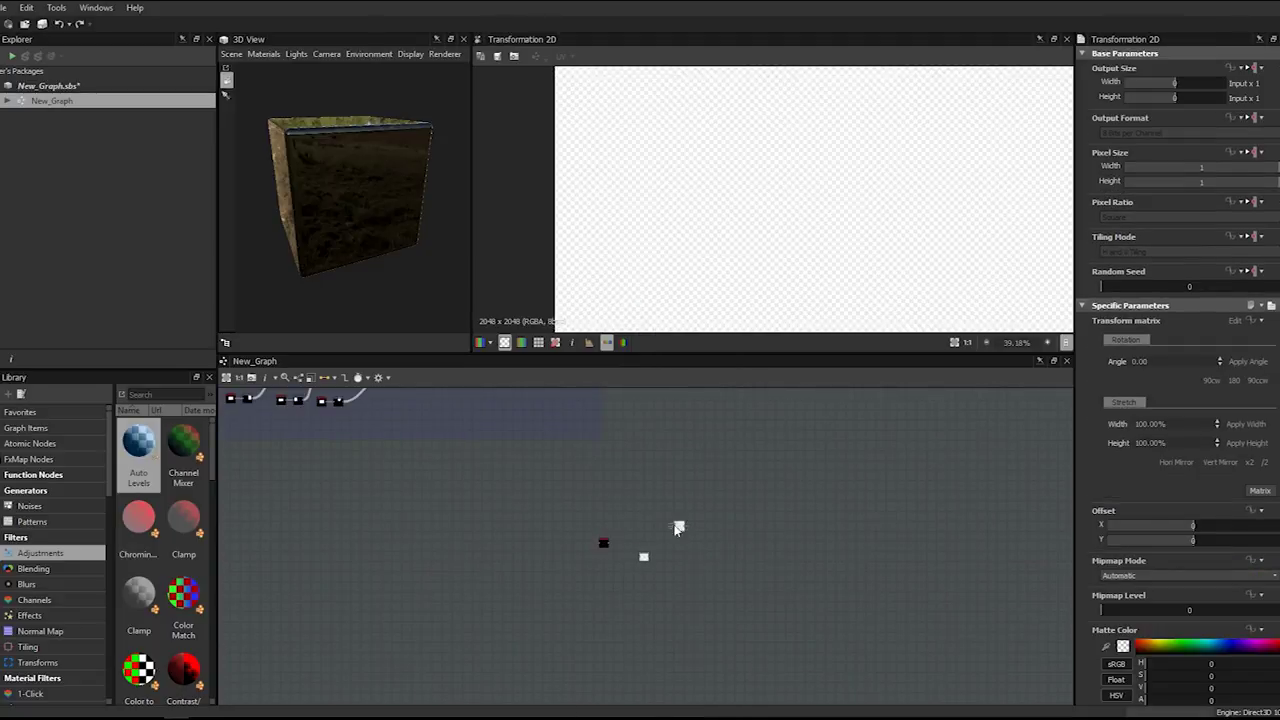
pyautogui.scroll(4, 607, 549)
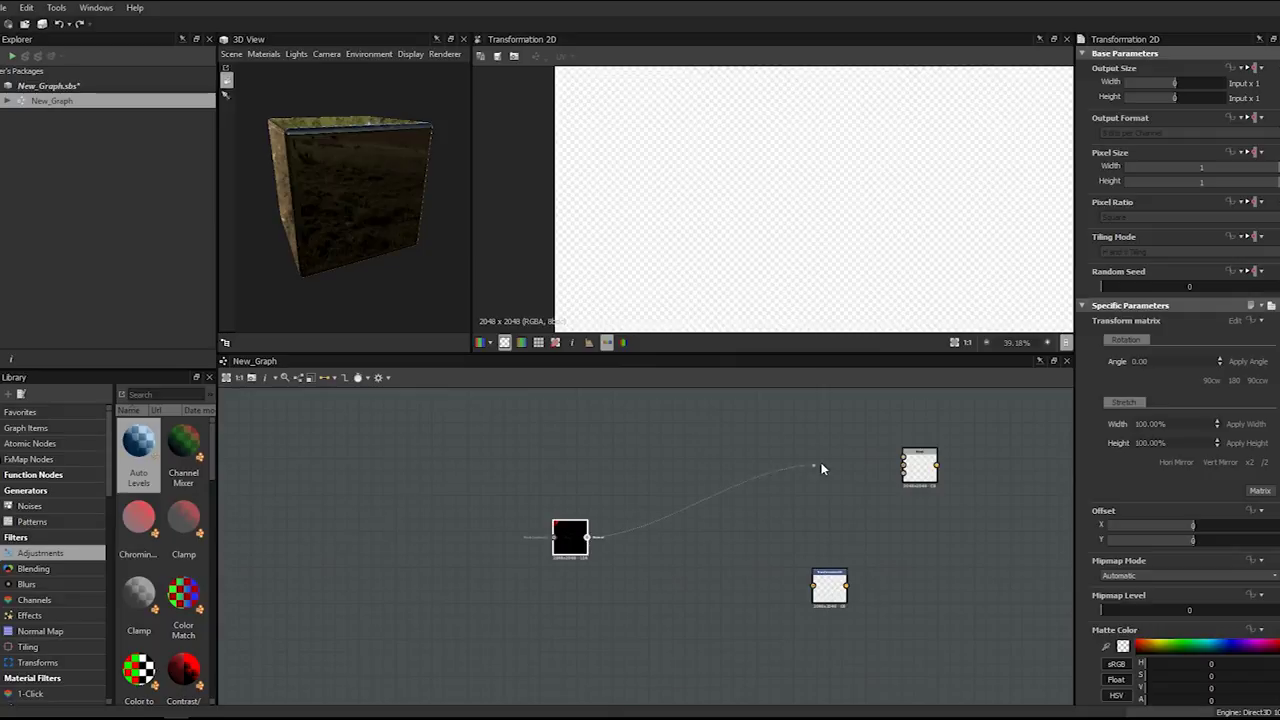
pyautogui.moveTo(903, 470); pyautogui.dragTo(912, 465)
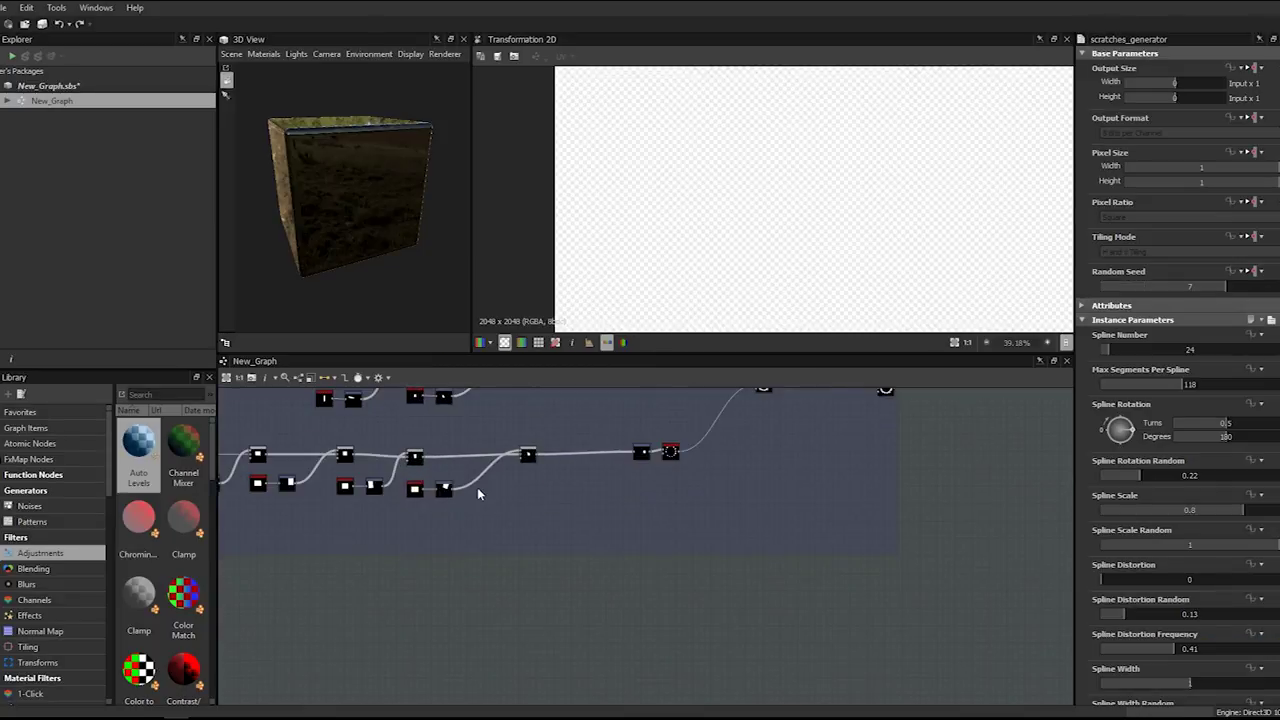
# - Locate the first ring's Blend node at the start of the Pattern frame and preview it
pyautogui.scroll(3, 477, 490)
pyautogui.scroll(-2, 477, 493)
pyautogui.moveTo(494, 442); pyautogui.dragTo(492, 489, button='middle')
pyautogui.scroll(1, 527, 450)
pyautogui.scroll(-3, 521, 564)
pyautogui.scroll(6, 434, 449)
pyautogui.moveTo(391, 448); pyautogui.dragTo(536, 517, button='middle')
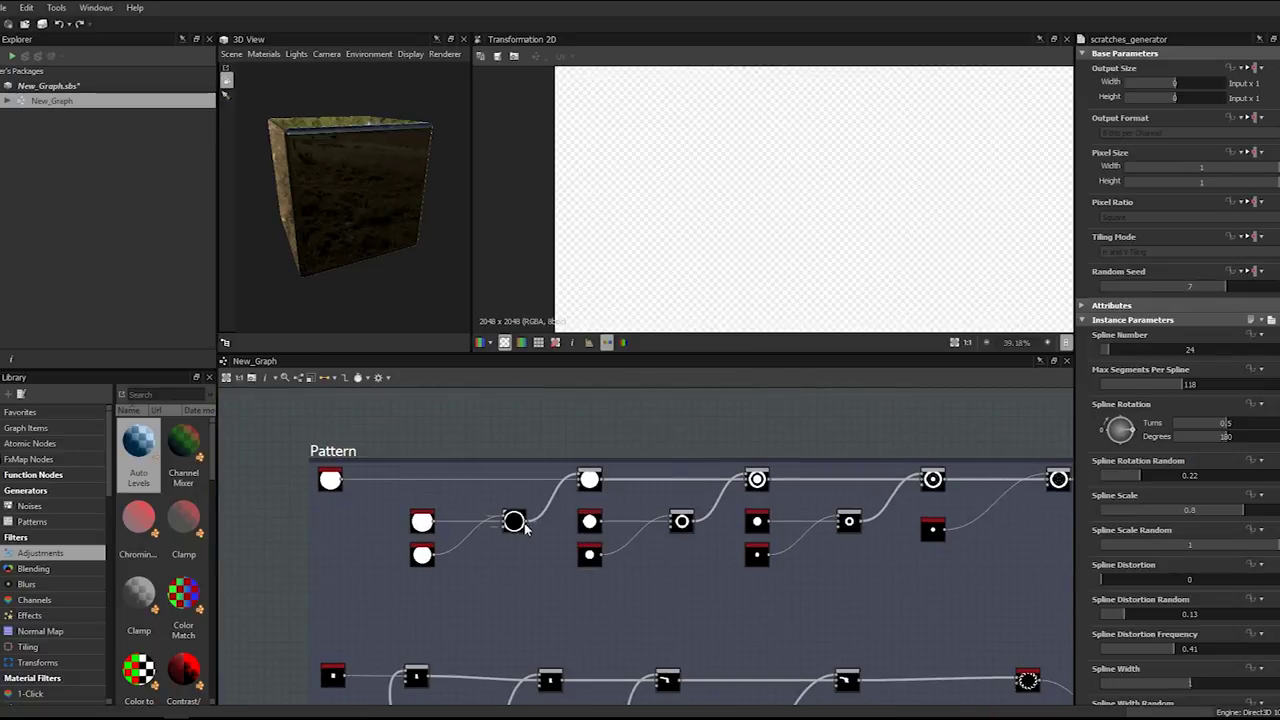
pyautogui.doubleClick(524, 525)
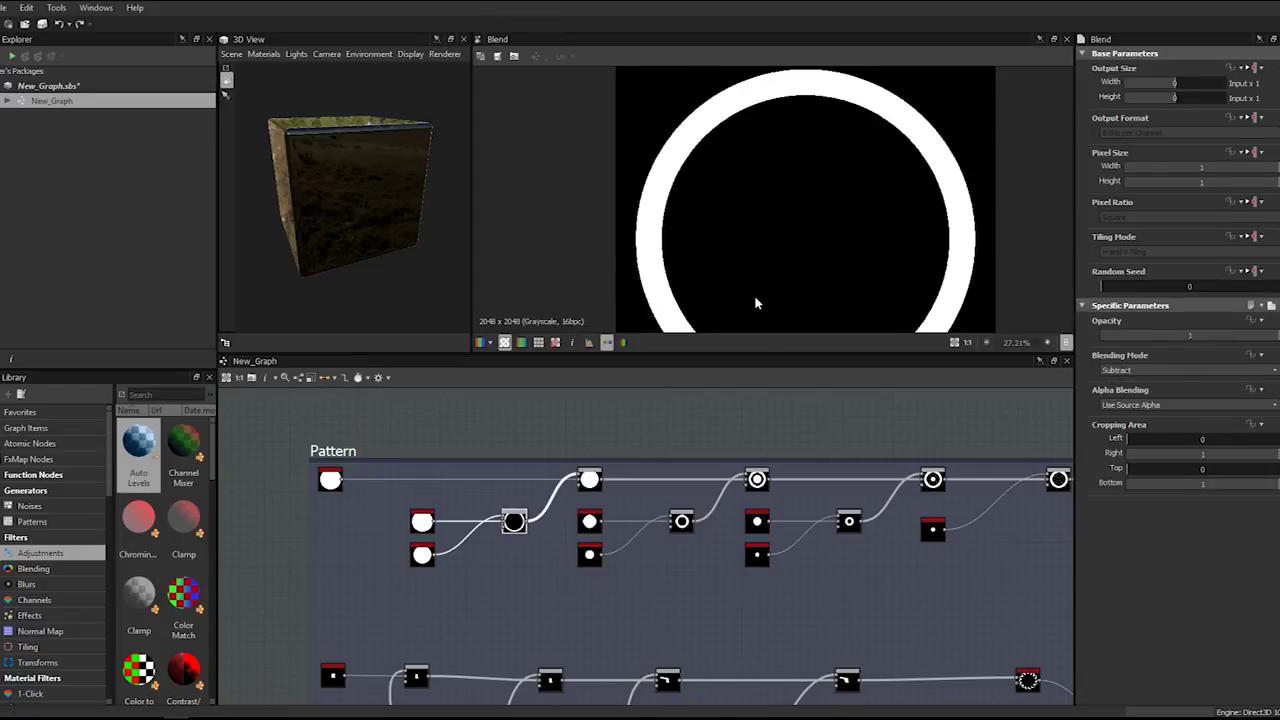
# - Connect the outer ring's Blend output from the Pattern frame to the scratches' Blend node
pyautogui.scroll(-3, 757, 303)
pyautogui.scroll(-5, 732, 510)
pyautogui.moveTo(606, 584); pyautogui.dragTo(538, 400, button='middle')
pyautogui.moveTo(636, 454); pyautogui.dragTo(575, 560, button='middle')
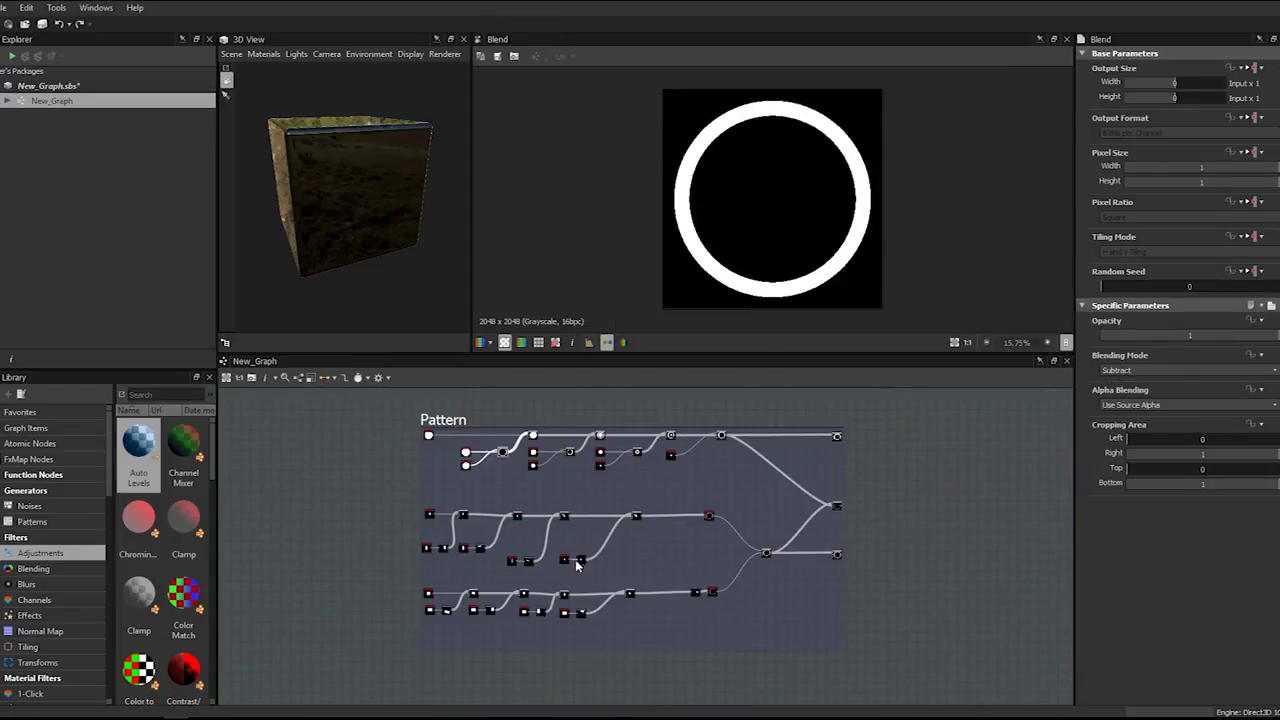
pyautogui.scroll(3, 509, 447)
pyautogui.scroll(-5, 502, 442)
pyautogui.moveTo(686, 620); pyautogui.dragTo(756, 561, button='middle')
pyautogui.scroll(1, 756, 561)
pyautogui.moveTo(497, 534); pyautogui.dragTo(411, 576, button='middle')
pyautogui.scroll(1, 467, 428)
pyautogui.moveTo(448, 407); pyautogui.dragTo(427, 450, button='middle')
pyautogui.scroll(-1, 545, 515)
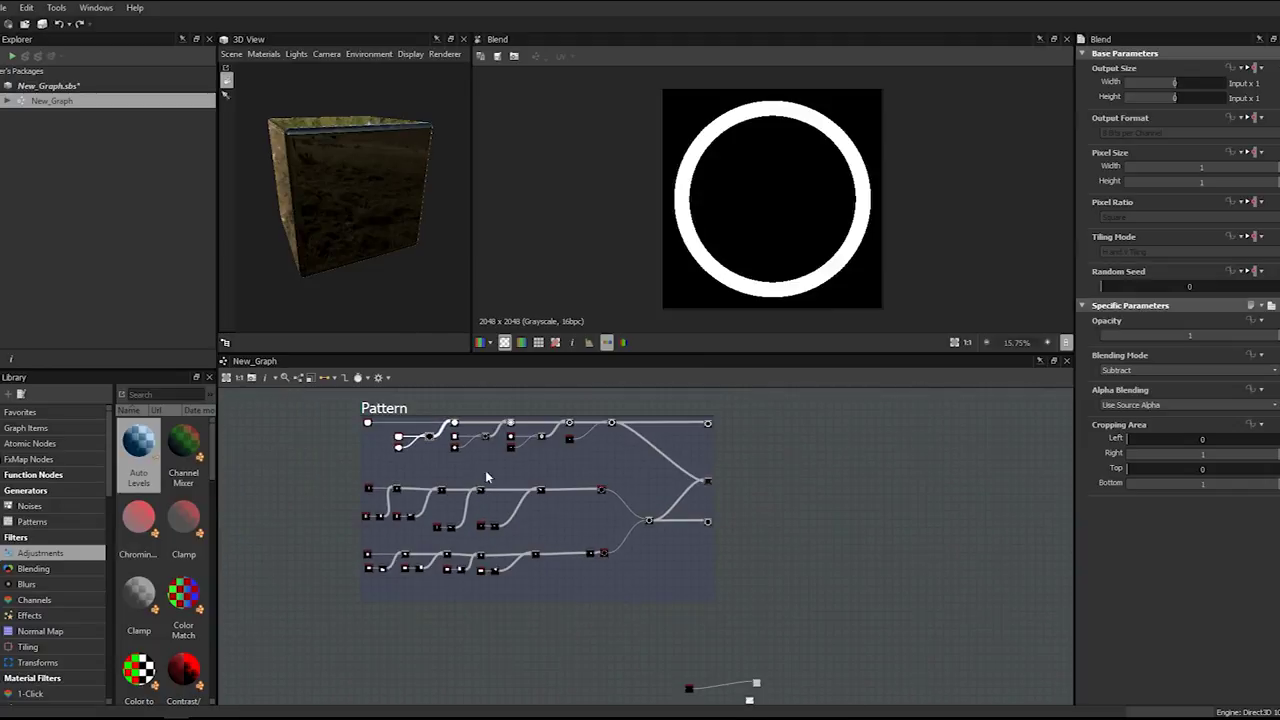
pyautogui.moveTo(517, 479); pyautogui.dragTo(755, 686)
pyautogui.moveTo(611, 520); pyautogui.dragTo(723, 507, button='middle')
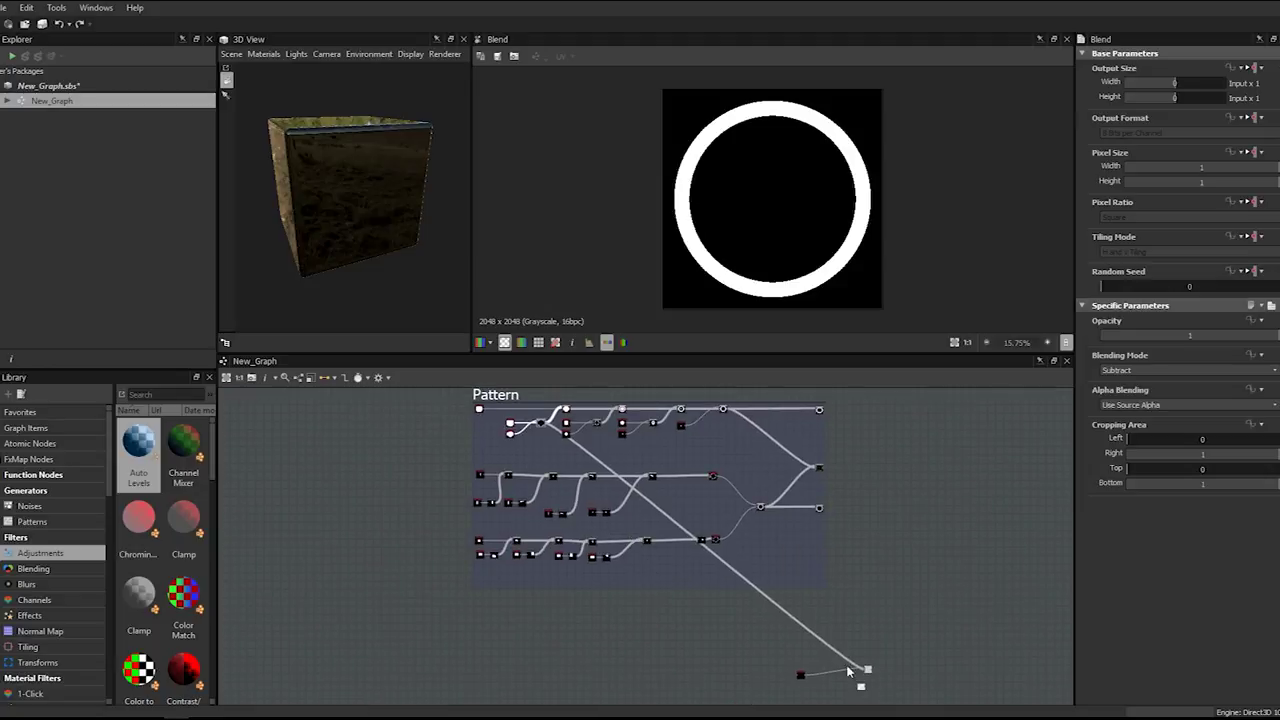
# - Duplicate the scratches' Blend node below the original and connect the smallest ring's Blend output to the copy
pyautogui.click(868, 673)
pyautogui.hotkey('ctrl', 'c')
pyautogui.hotkey('ctrl', 'v')
pyautogui.moveTo(645, 556); pyautogui.dragTo(858, 685)
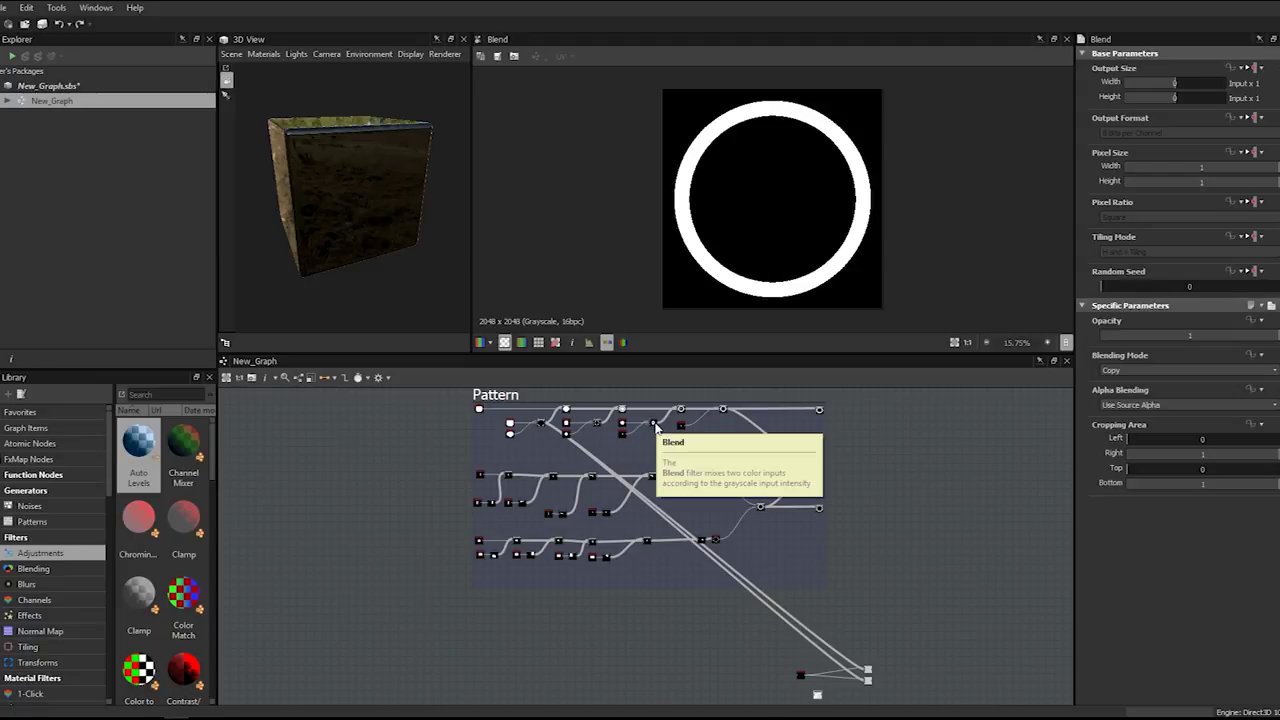
pyautogui.moveTo(657, 425); pyautogui.dragTo(868, 685)
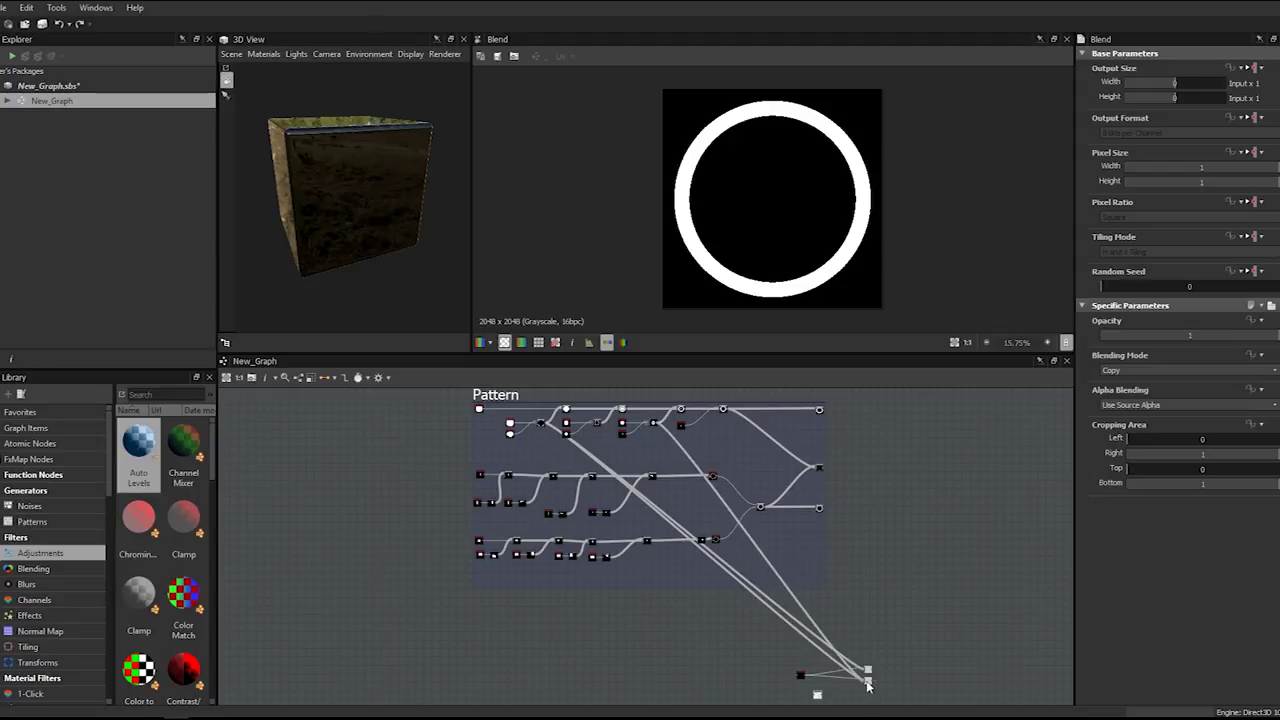
# - Set the blending mode of the outer ring's scratch Blend node to Subtract
pyautogui.click(868, 685)
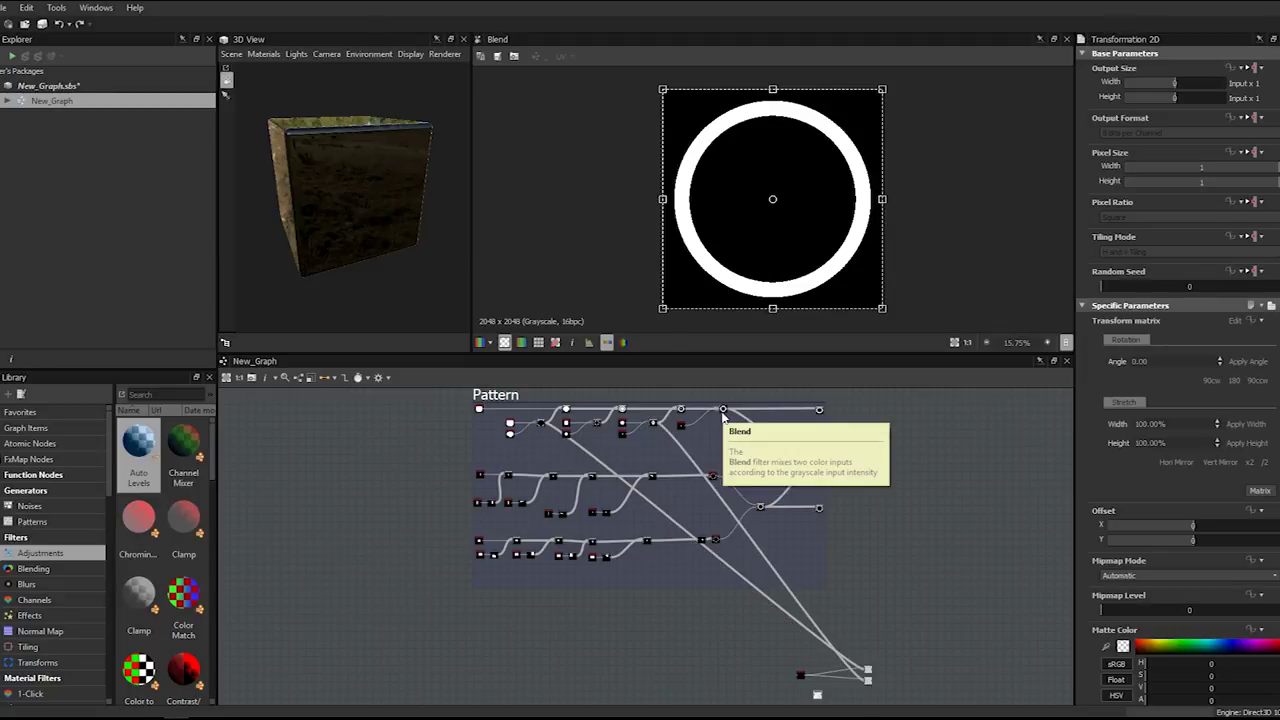
pyautogui.click(867, 677)
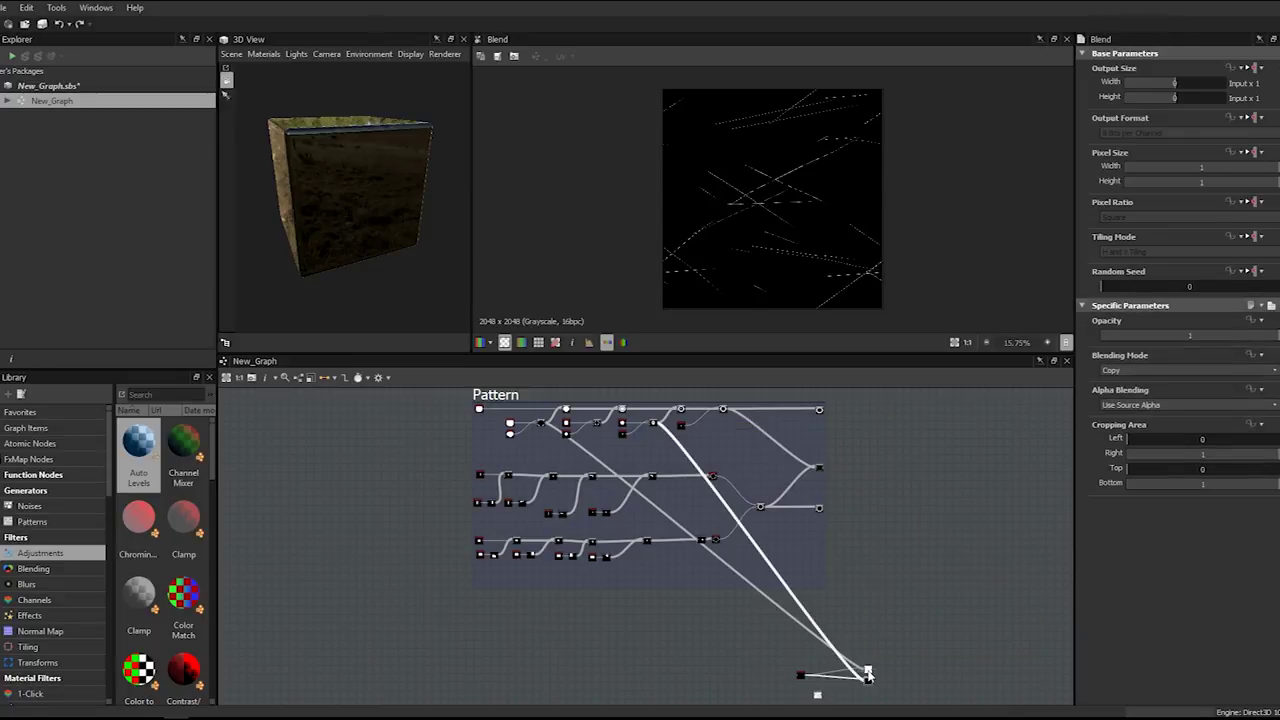
pyautogui.scroll(3, 741, 472)
pyautogui.scroll(2, 741, 472)
pyautogui.moveTo(846, 528); pyautogui.dragTo(800, 506, button='middle')
pyautogui.moveTo(1035, 500); pyautogui.dragTo(731, 516, button='middle')
pyautogui.click(657, 543)
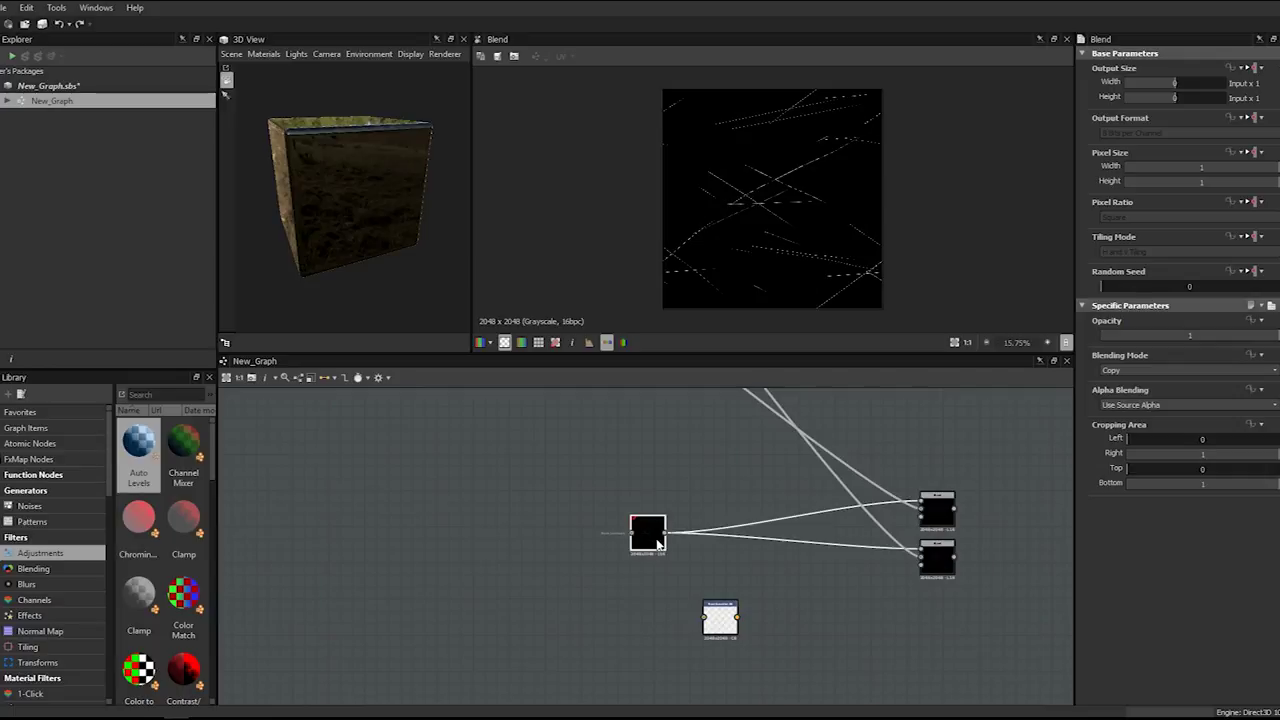
pyautogui.click(931, 512)
pyautogui.scroll(-4, 931, 512)
pyautogui.scroll(-2, 791, 443)
pyautogui.moveTo(806, 441); pyautogui.dragTo(767, 547, button='middle')
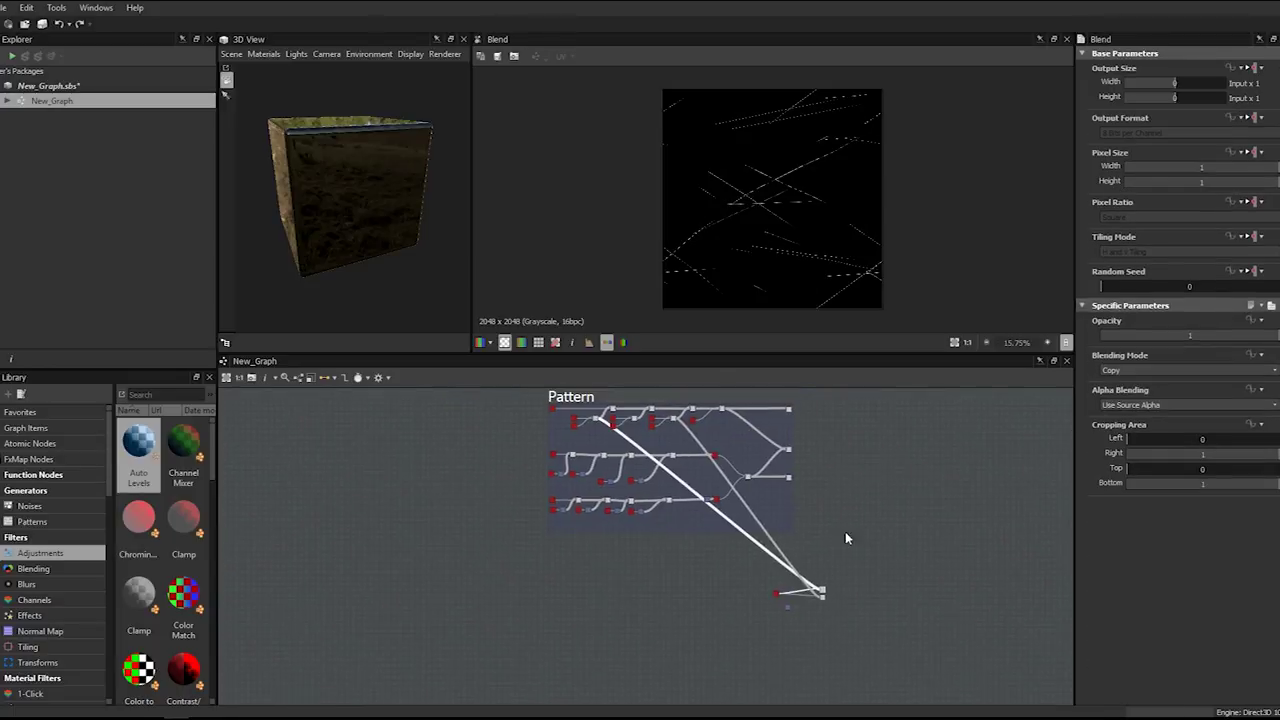
pyautogui.scroll(-3, 1121, 369)
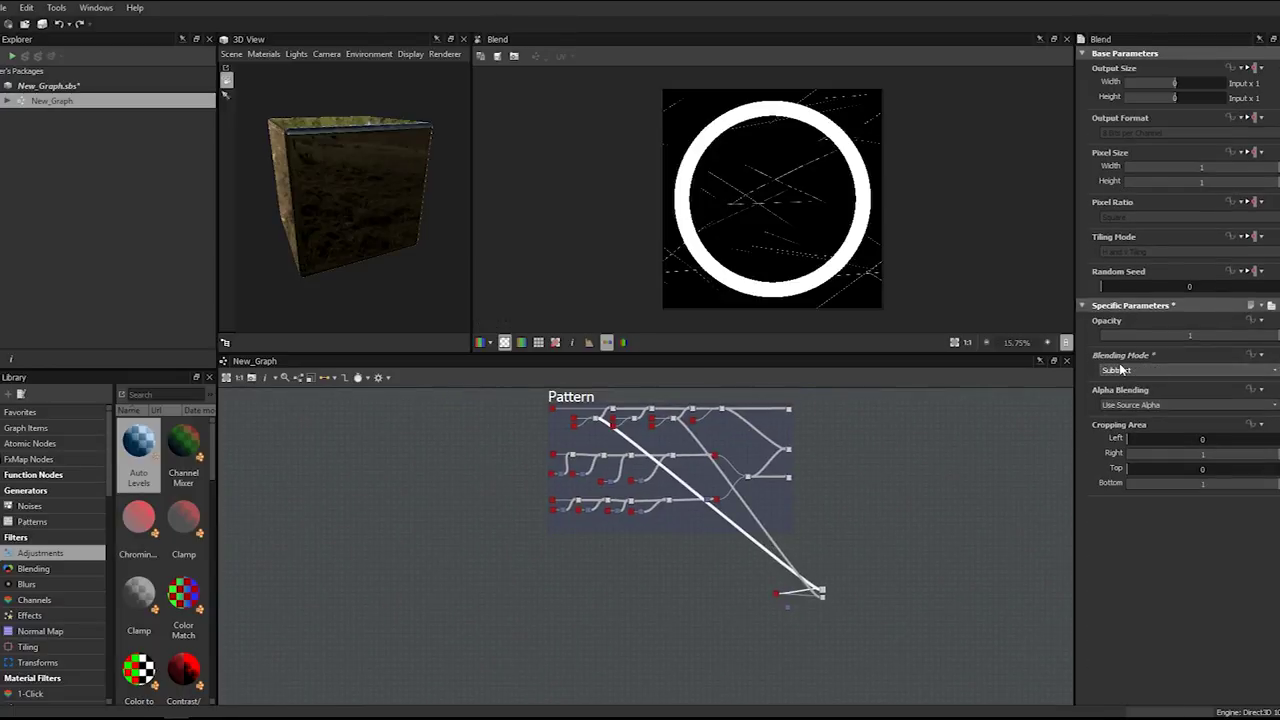
pyautogui.scroll(1, 1121, 368)
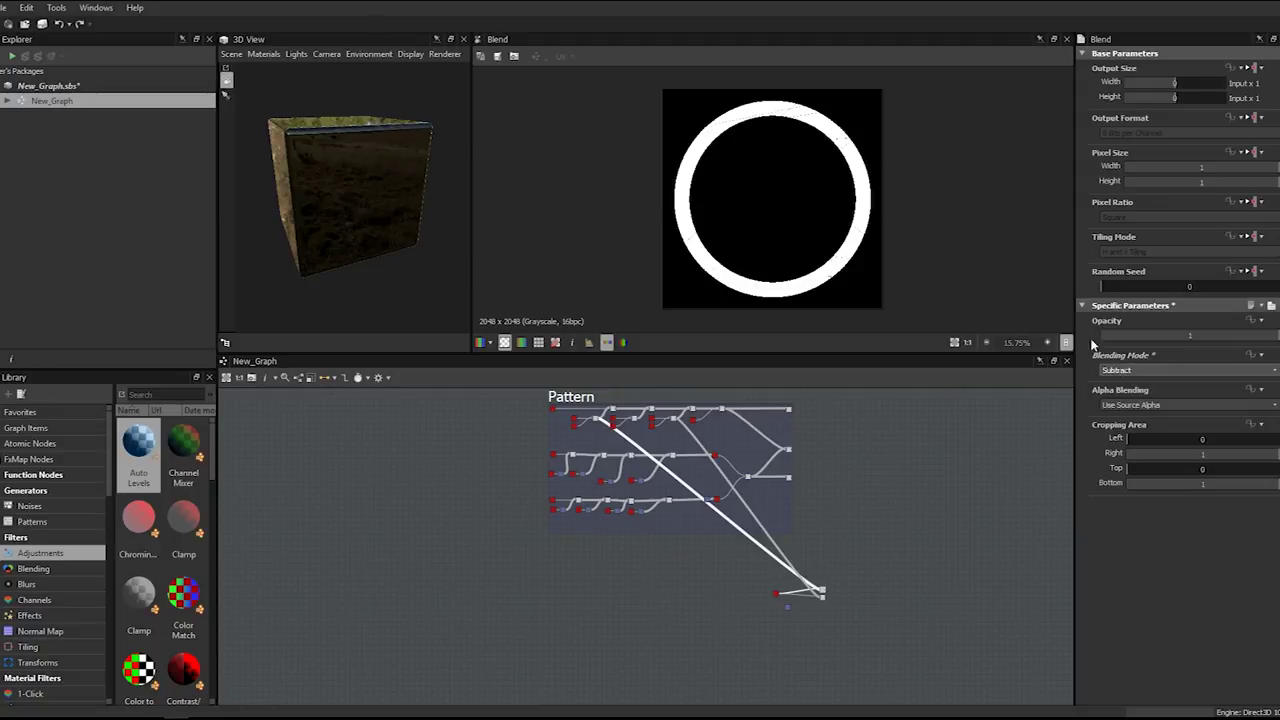
# - Set the smallest ring's scratch Blend node to the Subtract blending mode as well
pyautogui.scroll(5, 860, 245)
pyautogui.scroll(-3, 860, 246)
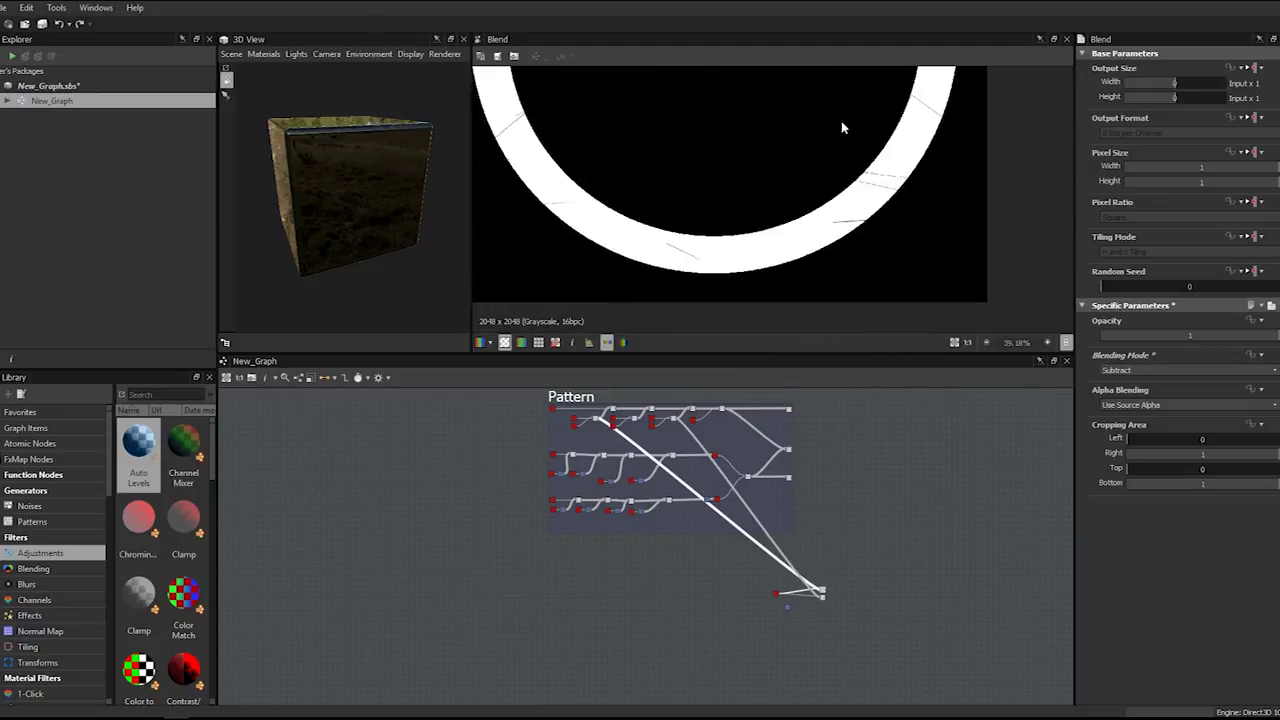
pyautogui.scroll(3, 843, 126)
pyautogui.scroll(4, 819, 598)
pyautogui.scroll(2, 1140, 369)
pyautogui.click(1142, 369)
pyautogui.click(1136, 399)
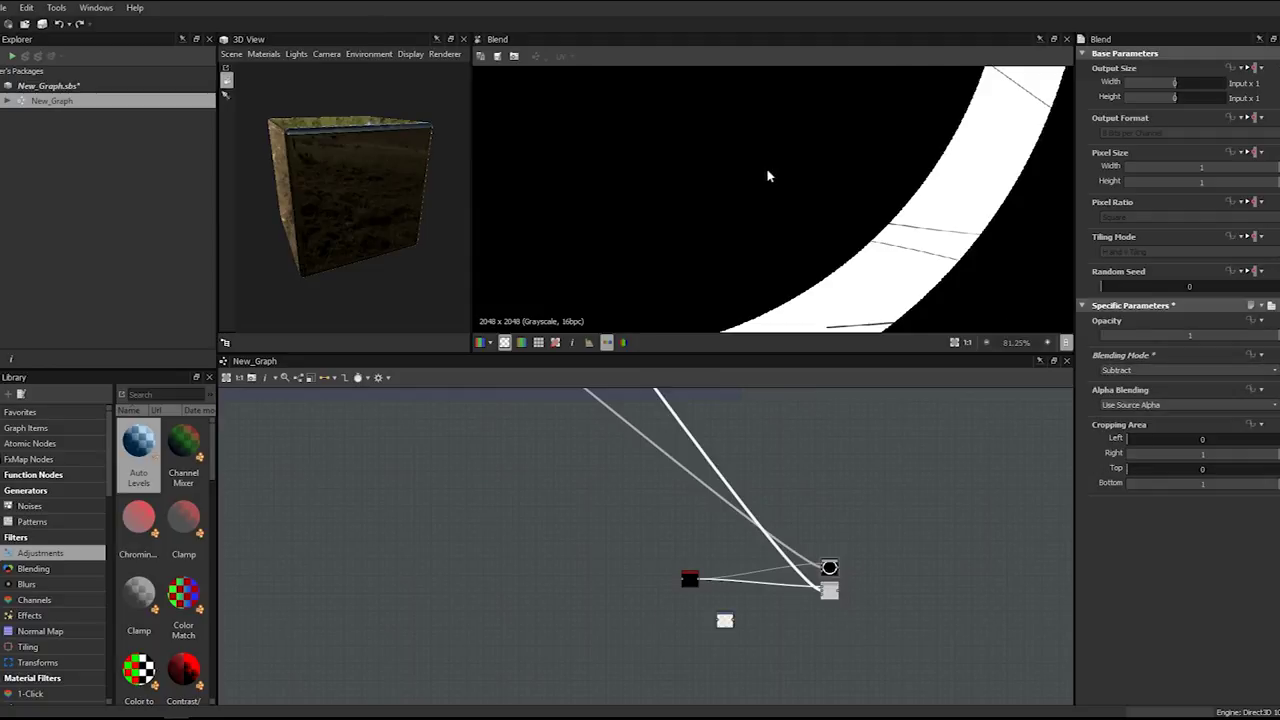
pyautogui.press('f')
# - Add a Blend node after the two scratch Blends and connect the outer ring's and smallest ring's outputs to it
pyautogui.moveTo(848, 567); pyautogui.dragTo(803, 423, button='middle')
pyautogui.scroll(2, 803, 423)
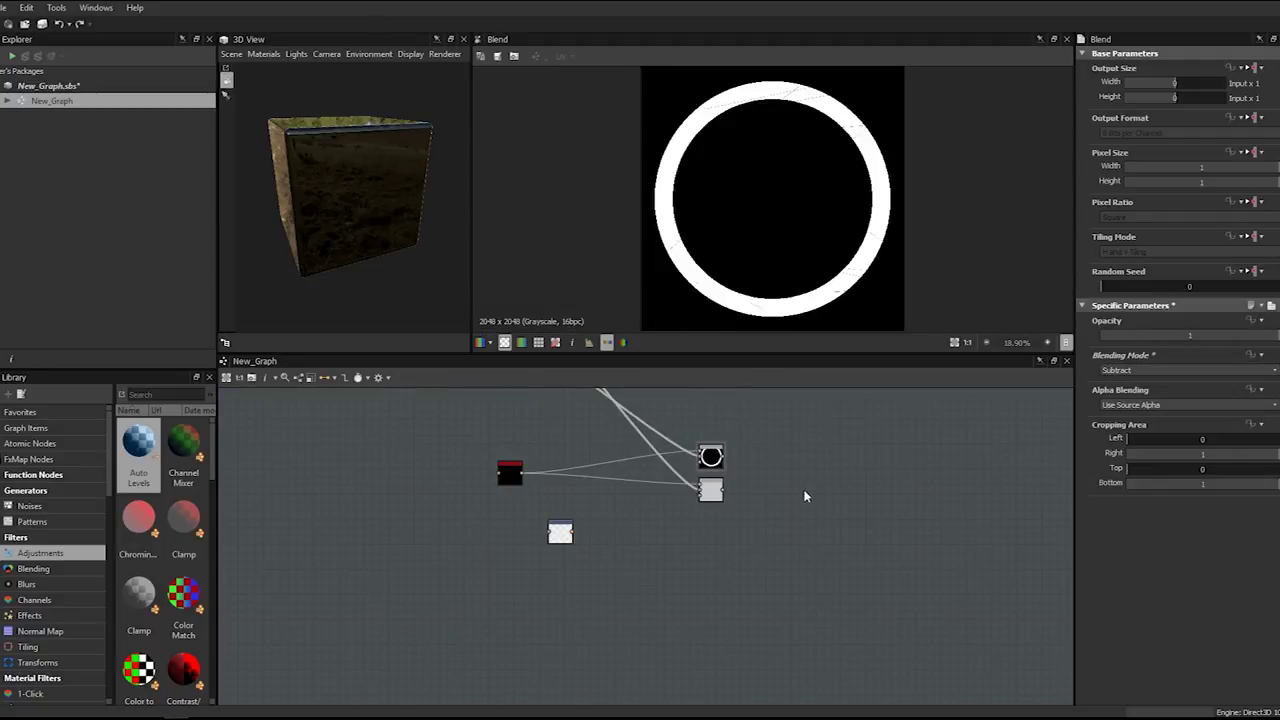
pyautogui.press('space')
pyautogui.write('blen')
pyautogui.press('Return')
pyautogui.scroll(3, 801, 484)
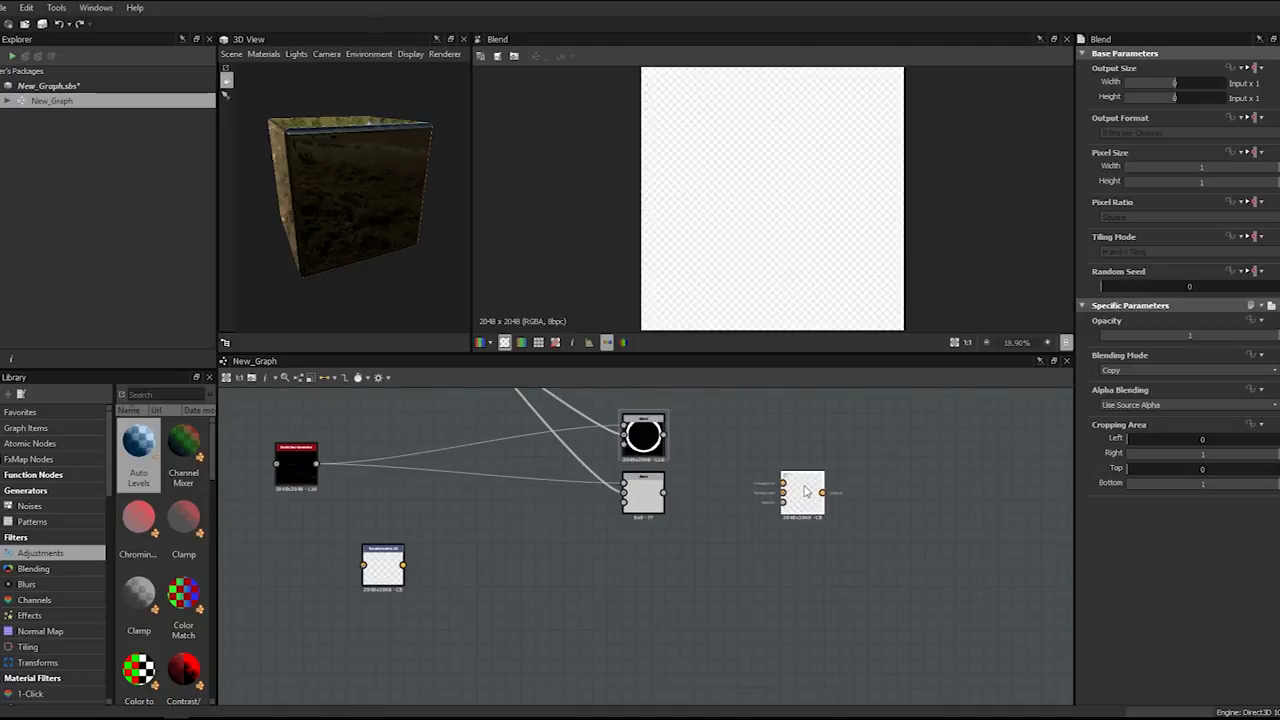
pyautogui.moveTo(808, 488); pyautogui.dragTo(820, 452)
pyautogui.moveTo(664, 434); pyautogui.dragTo(797, 438)
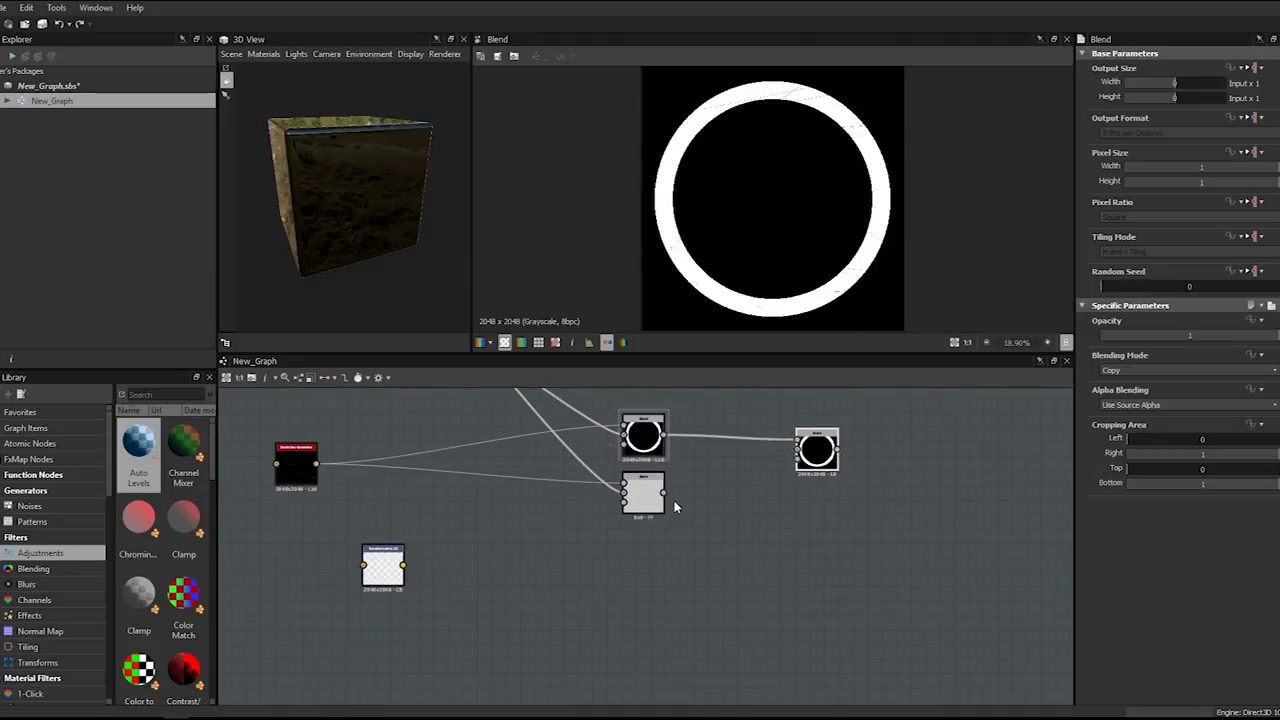
pyautogui.moveTo(665, 492); pyautogui.dragTo(797, 451)
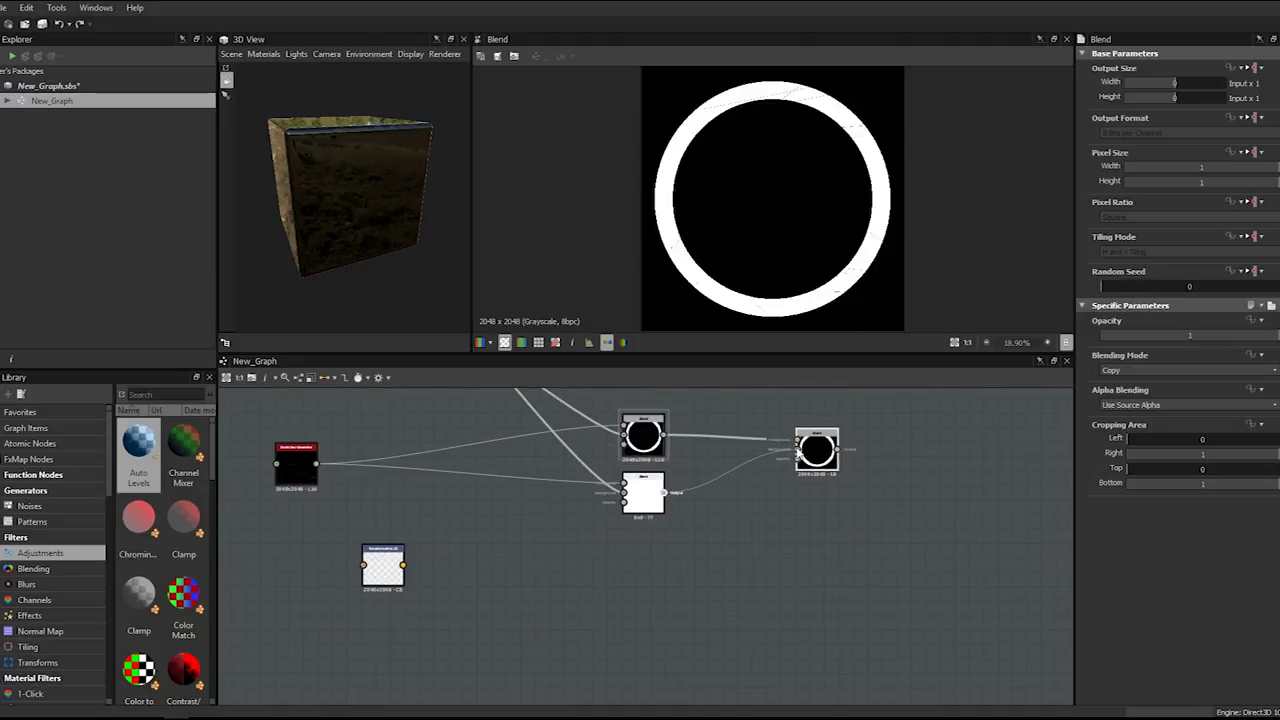
# - Try the Subtract blending mode on the Blend node that joins the two scratched rings
pyautogui.click(1120, 371)
pyautogui.click(1117, 399)
pyautogui.scroll(2, 783, 240)
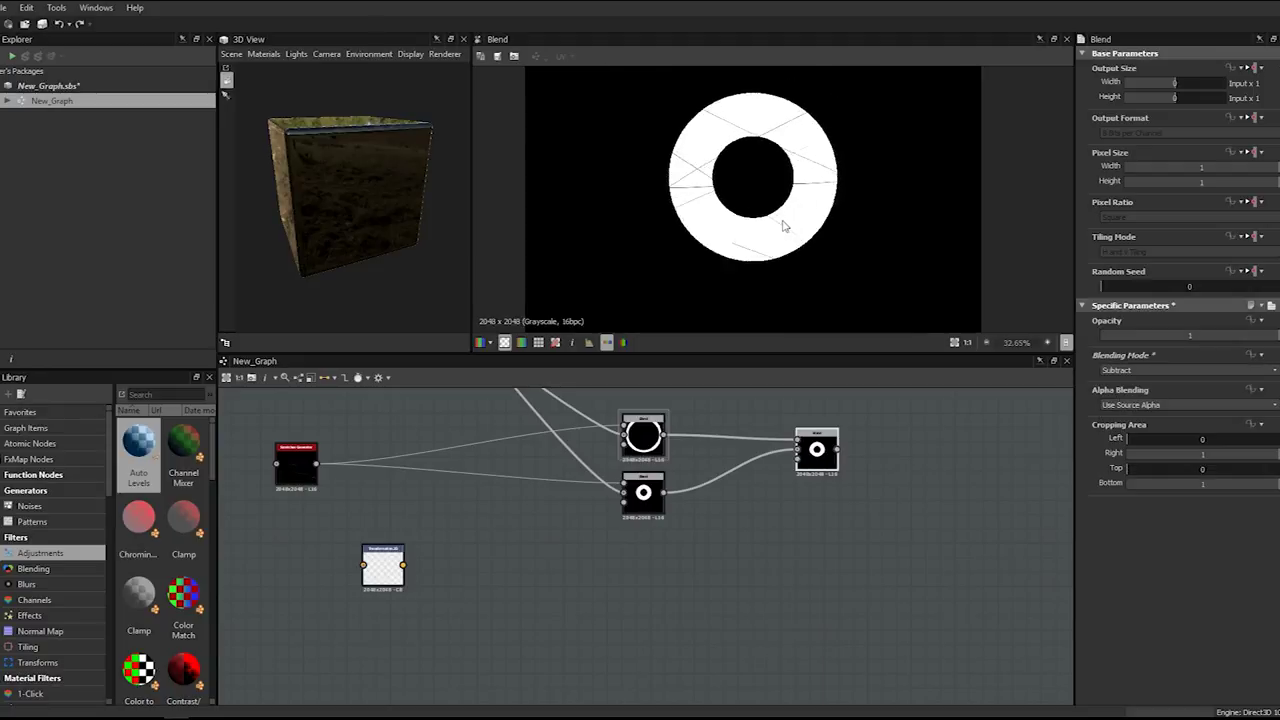
pyautogui.click(1154, 369)
pyautogui.click(1148, 381)
# - Set the blending mode of the node joining the two scratched rings to Add (Linear Dodge)
pyautogui.click(1144, 371)
pyautogui.click(1130, 390)
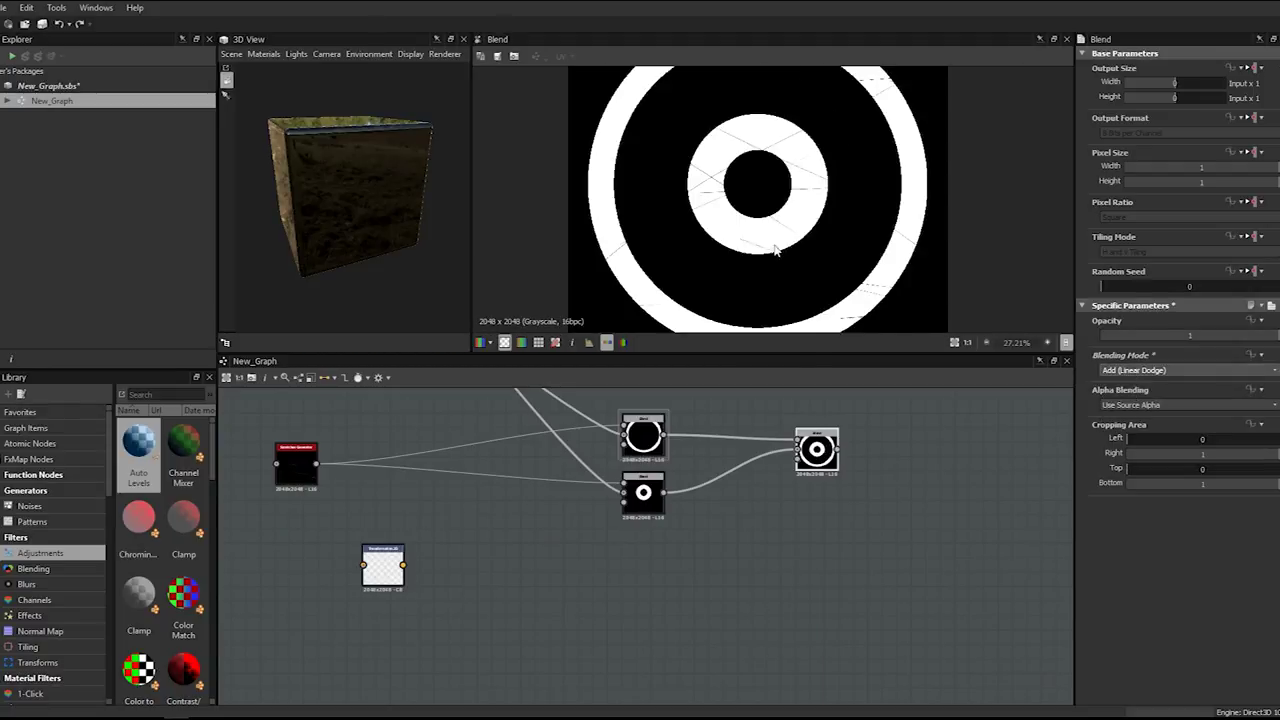
pyautogui.scroll(1, 760, 215)
pyautogui.scroll(2, 729, 181)
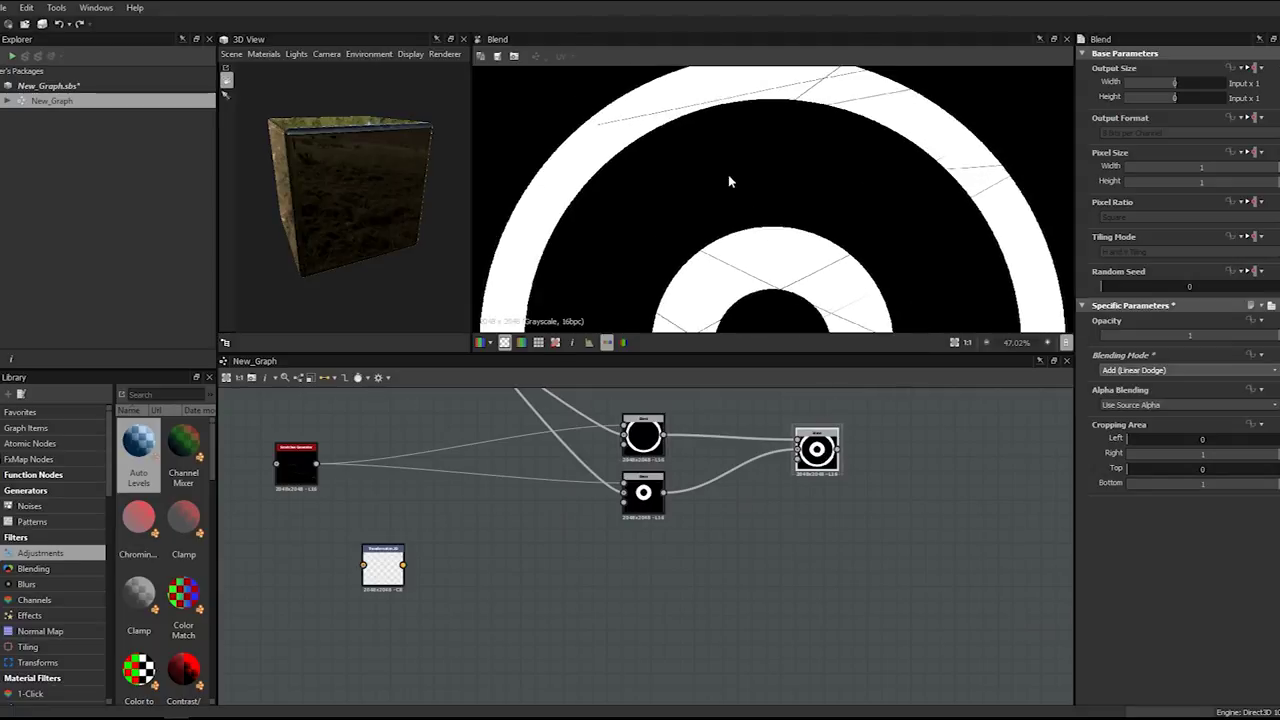
pyautogui.scroll(-2, 749, 210)
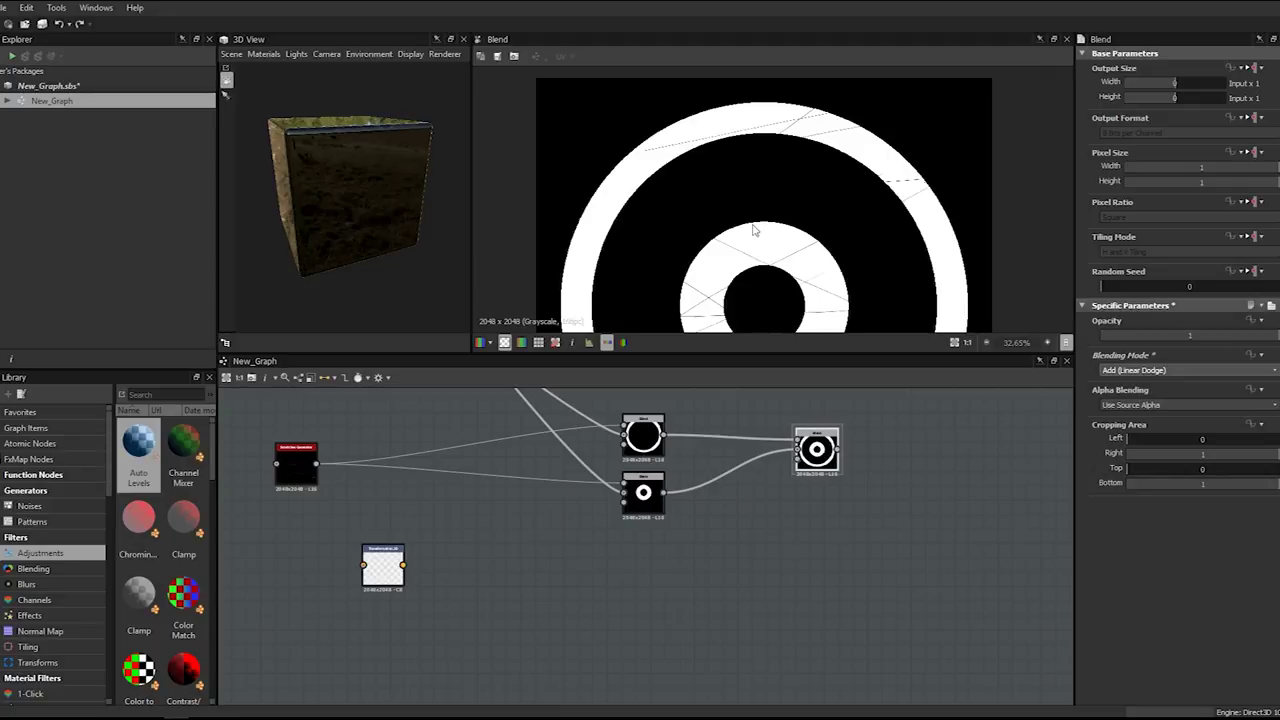
pyautogui.scroll(-2, 760, 215)
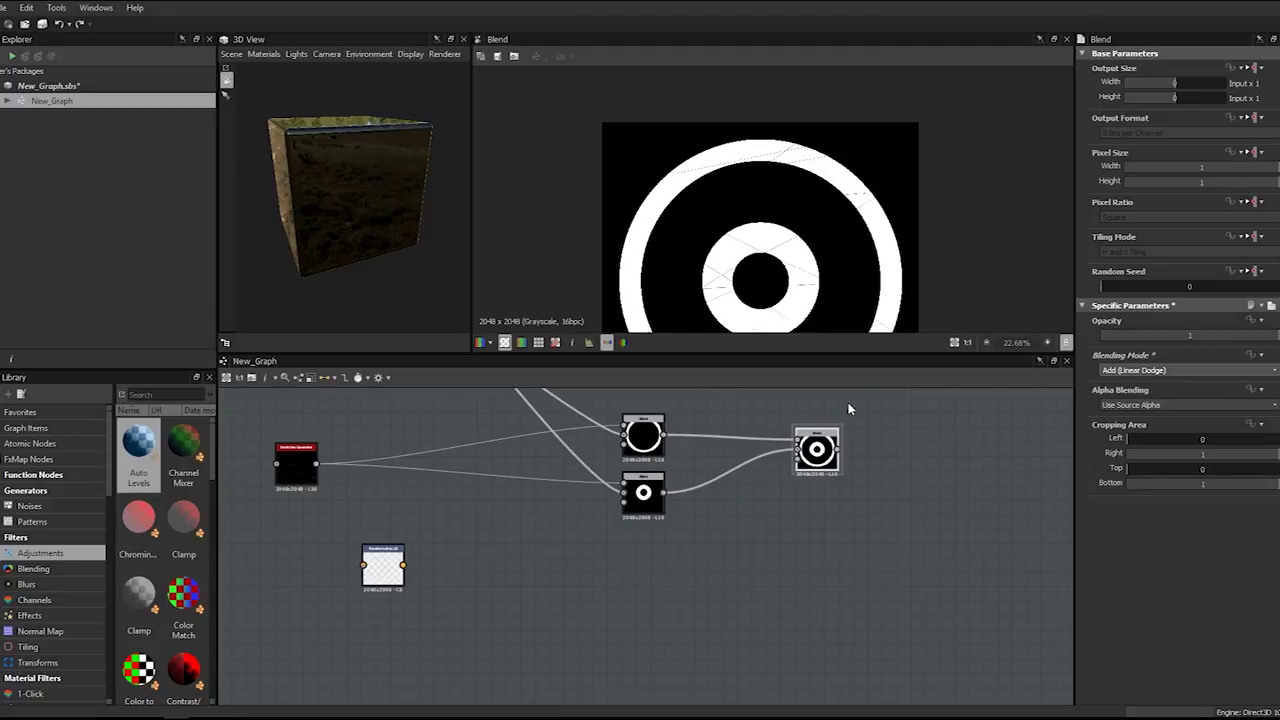
# - Examine the Pattern frame's shape and ring Blend nodes to see which parts still need scratches
pyautogui.scroll(-11, 686, 479)
pyautogui.moveTo(538, 404); pyautogui.dragTo(740, 548, button='middle')
pyautogui.scroll(3, 738, 548)
pyautogui.moveTo(696, 452); pyautogui.dragTo(703, 566, button='middle')
pyautogui.scroll(2, 703, 566)
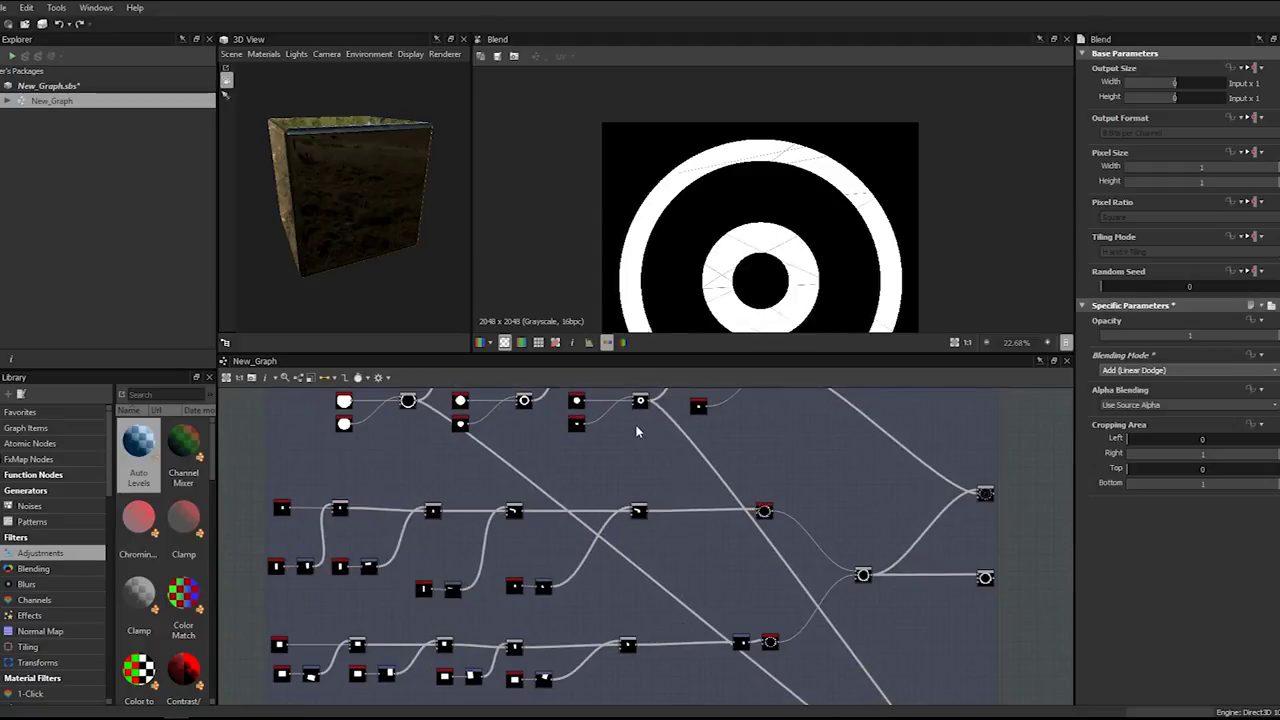
pyautogui.scroll(3, 680, 518)
pyautogui.scroll(-5, 624, 525)
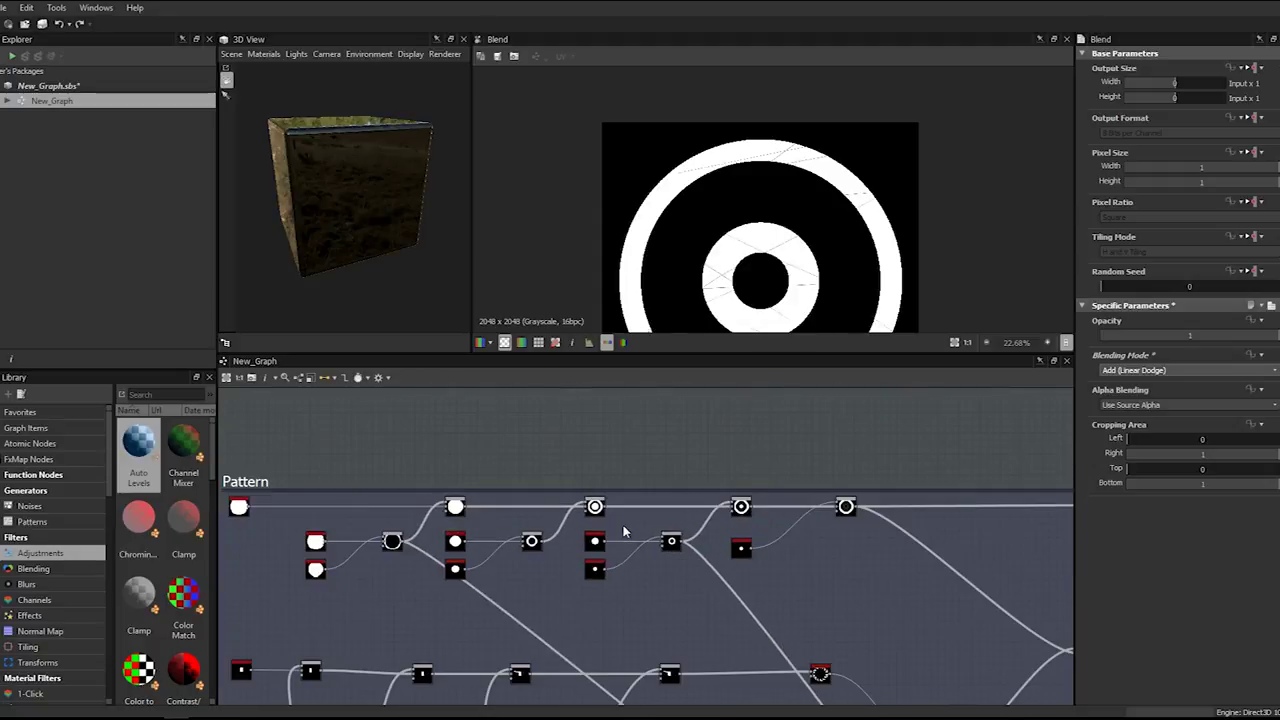
pyautogui.scroll(3, 559, 563)
pyautogui.scroll(3, 558, 535)
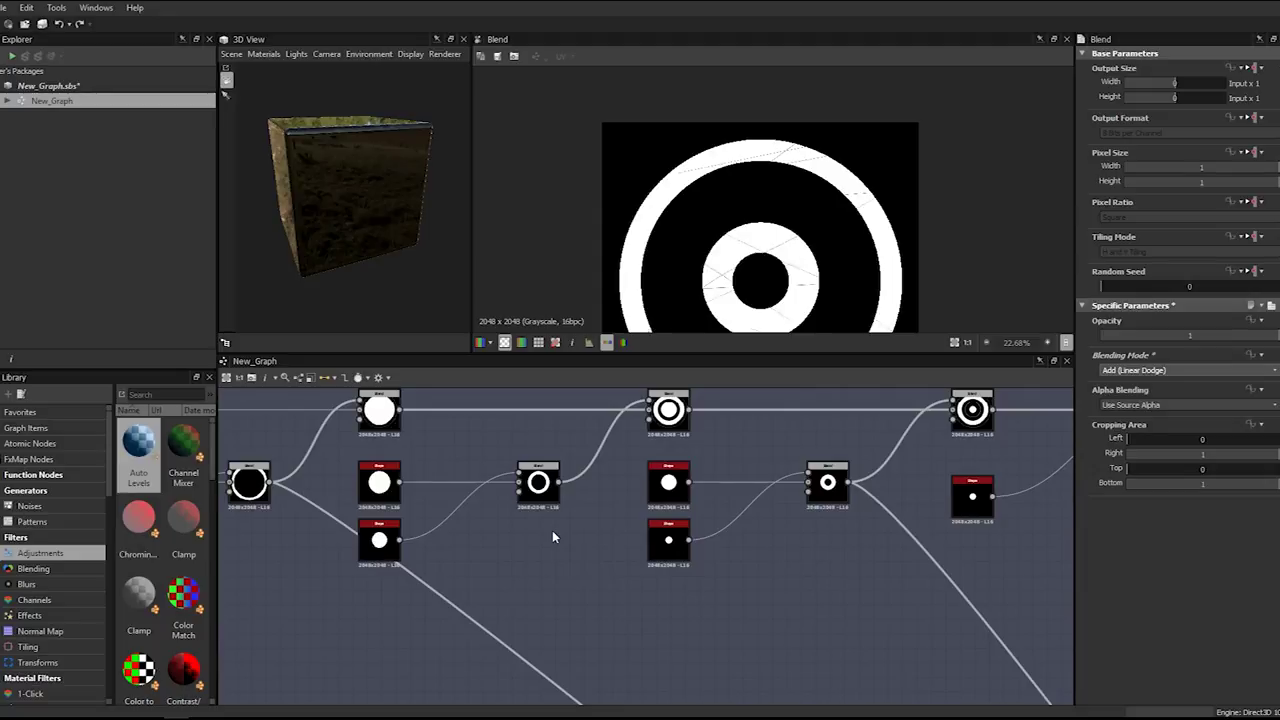
pyautogui.scroll(-2, 553, 537)
pyautogui.scroll(-4, 704, 511)
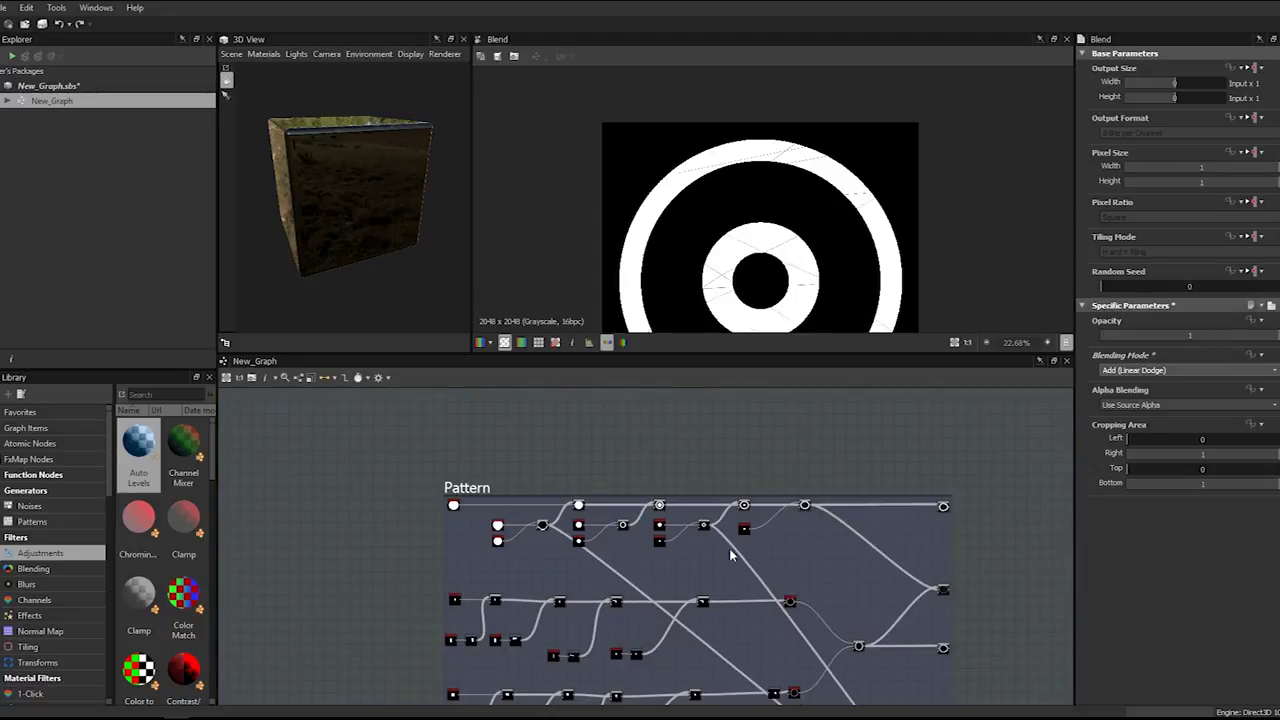
pyautogui.scroll(5, 672, 566)
pyautogui.moveTo(532, 456); pyautogui.dragTo(868, 694, button='middle')
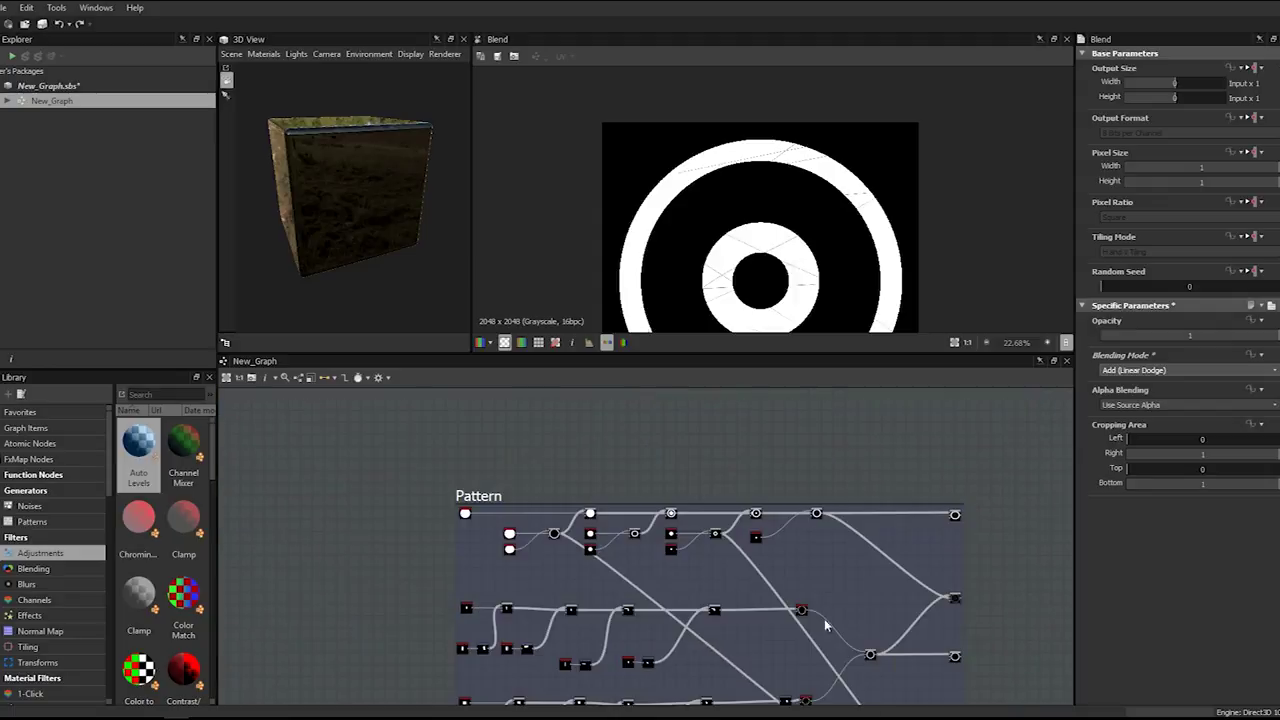
pyautogui.scroll(-1, 778, 573)
pyautogui.moveTo(782, 574); pyautogui.dragTo(689, 498, button='middle')
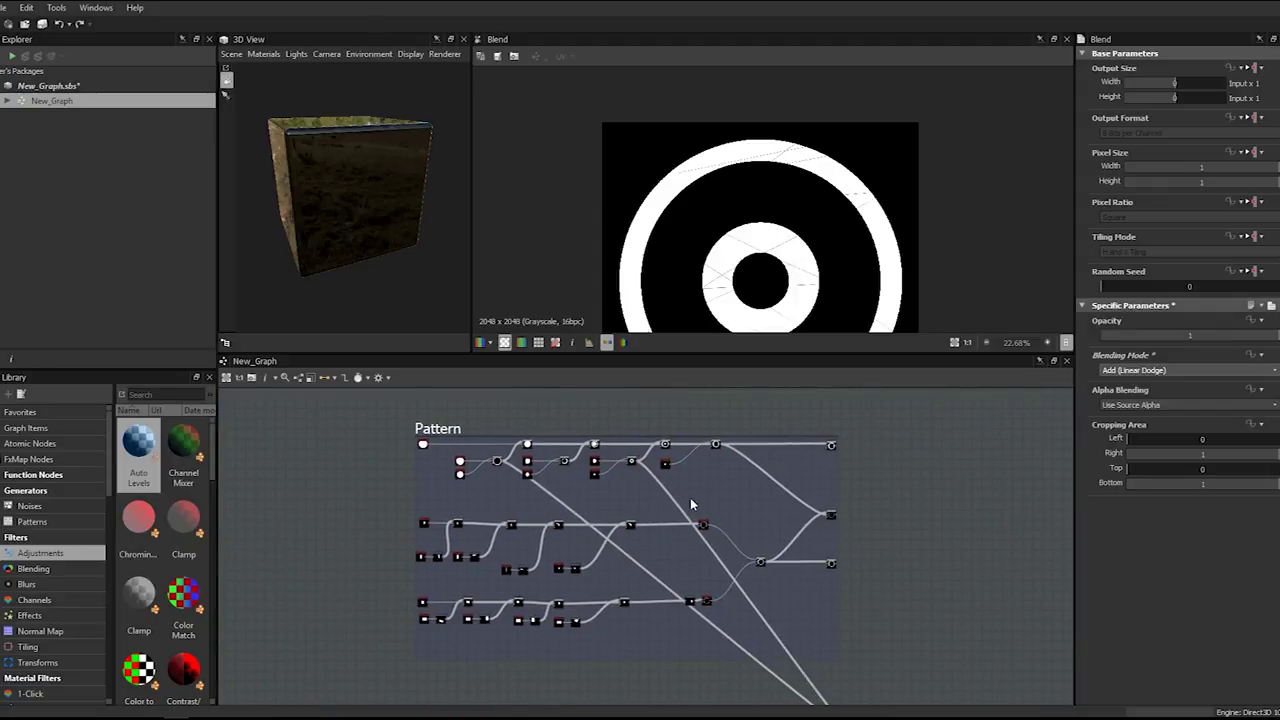
pyautogui.scroll(3, 812, 568)
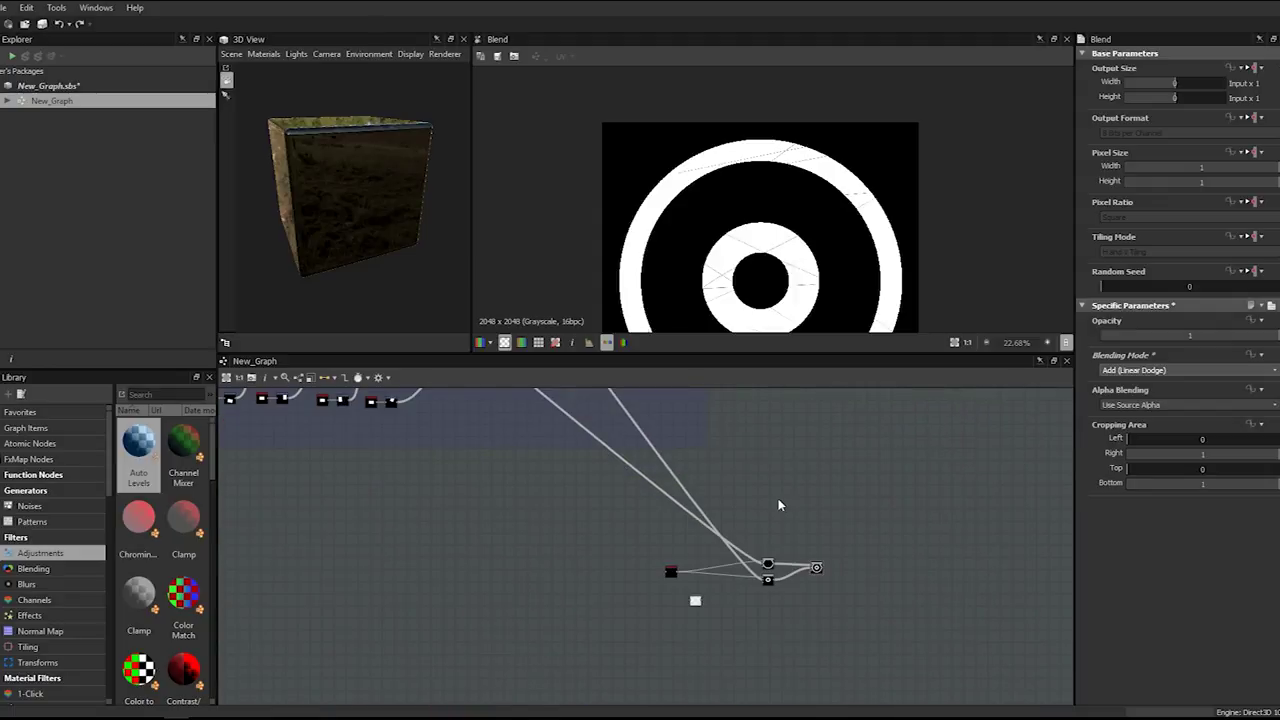
# - Add a new Blend node above the outer ring's scratch Blend node
pyautogui.press('space')
pyautogui.write('ble')
pyautogui.press('Return')
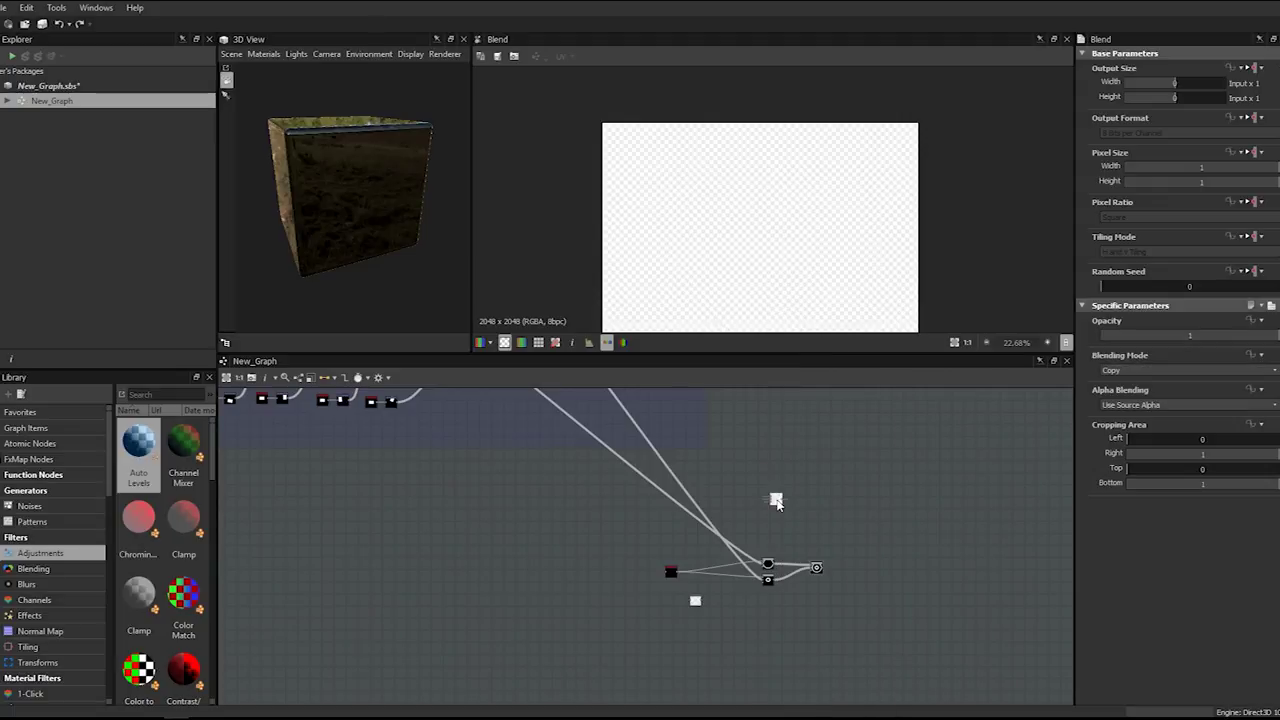
pyautogui.moveTo(745, 500); pyautogui.dragTo(808, 586, button='middle')
pyautogui.moveTo(845, 610)
pyautogui.mouseDown()
pyautogui.moveTo(829, 615)
pyautogui.moveTo(838, 631)
pyautogui.mouseUp()
pyautogui.scroll(-2, 595, 424)
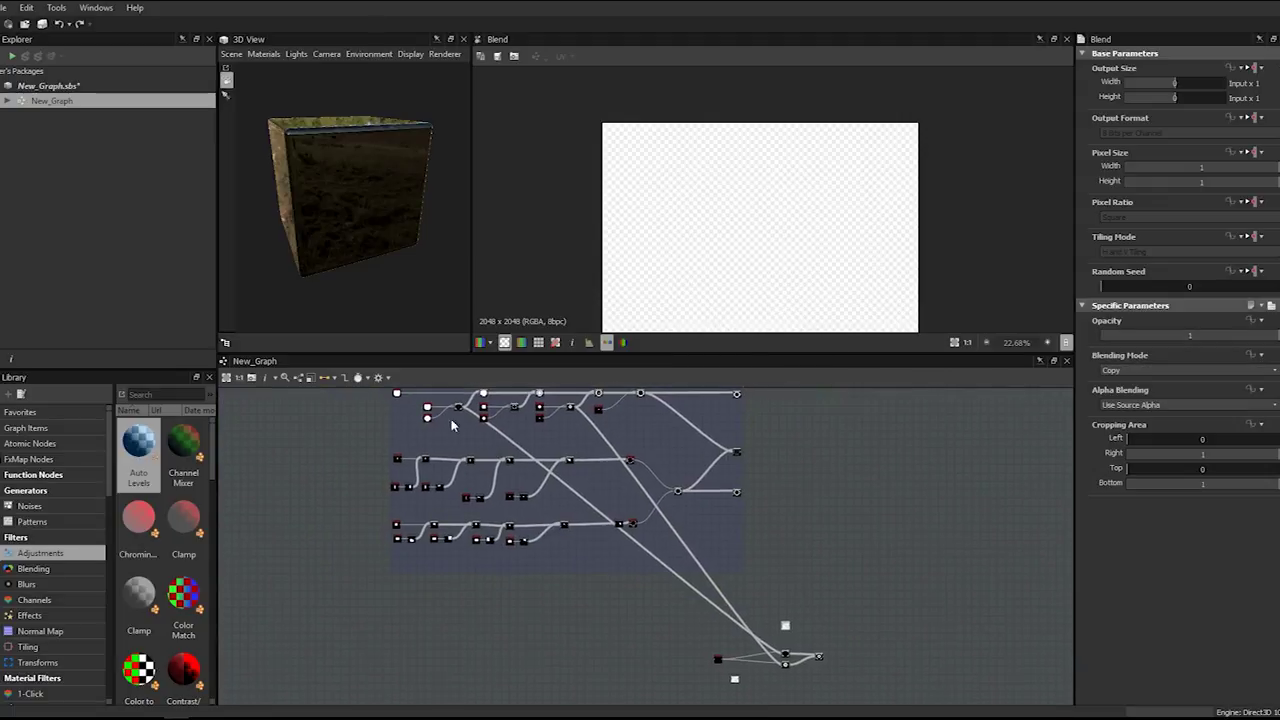
# - Connect a full disc Shape from the Pattern frame and the Scratches Generator's output to the new Blend node
pyautogui.moveTo(783, 634); pyautogui.dragTo(785, 625)
pyautogui.moveTo(785, 595); pyautogui.dragTo(706, 466, button='middle')
pyautogui.scroll(5, 706, 464)
pyautogui.moveTo(598, 638); pyautogui.dragTo(608, 638, button='middle')
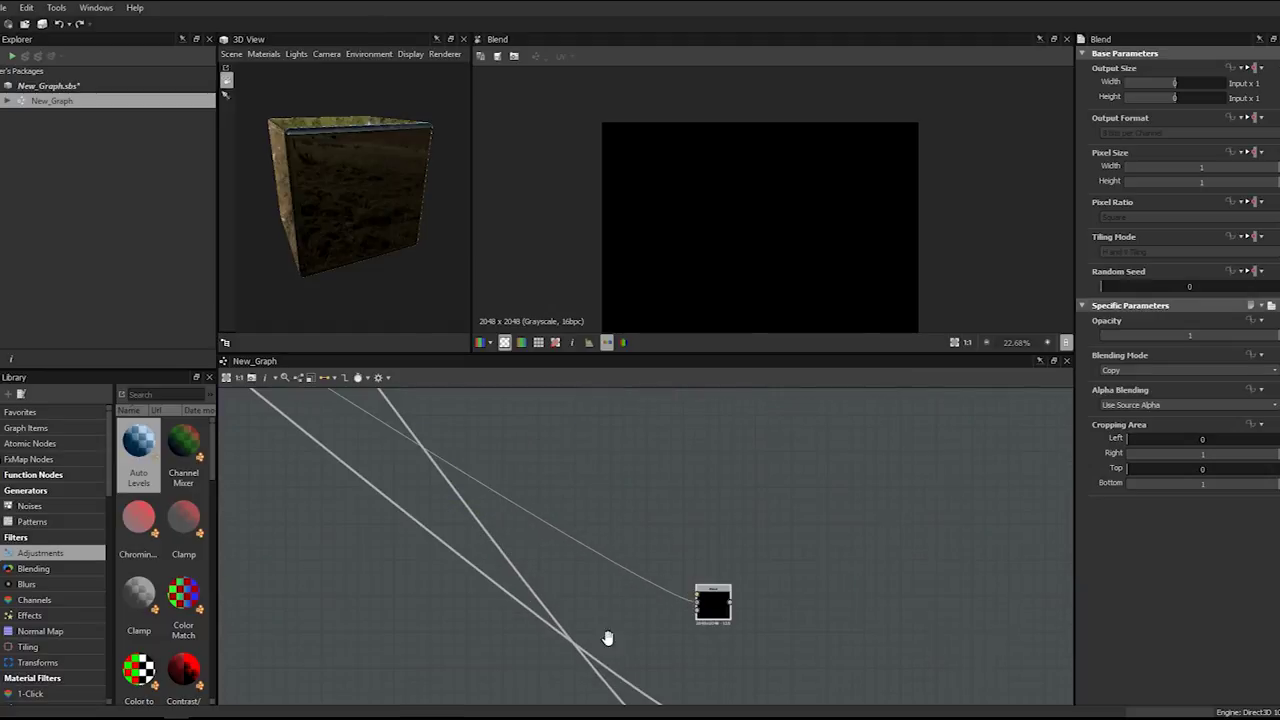
pyautogui.scroll(-5, 607, 638)
pyautogui.moveTo(501, 557); pyautogui.dragTo(750, 412)
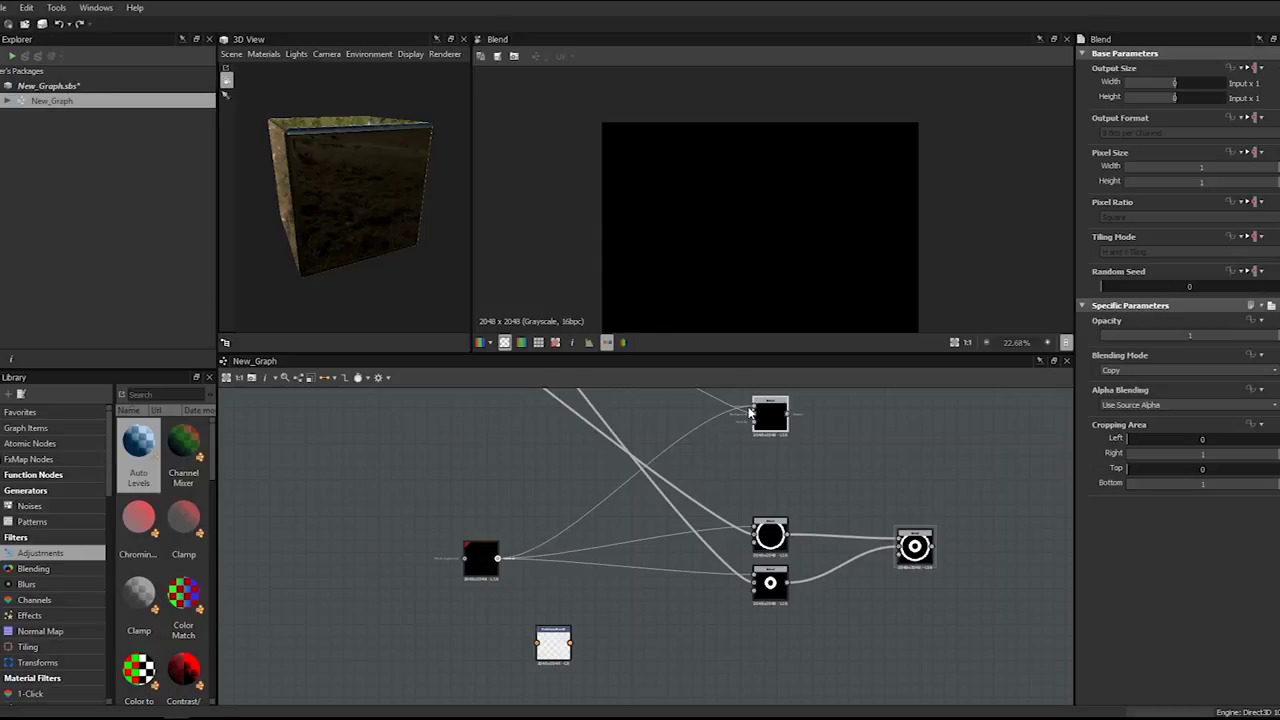
# - Try Subtract on the disc's Blend node, and set its blending mode to Add (Linear Dodge)
pyautogui.click(1192, 370)
pyautogui.click(1157, 401)
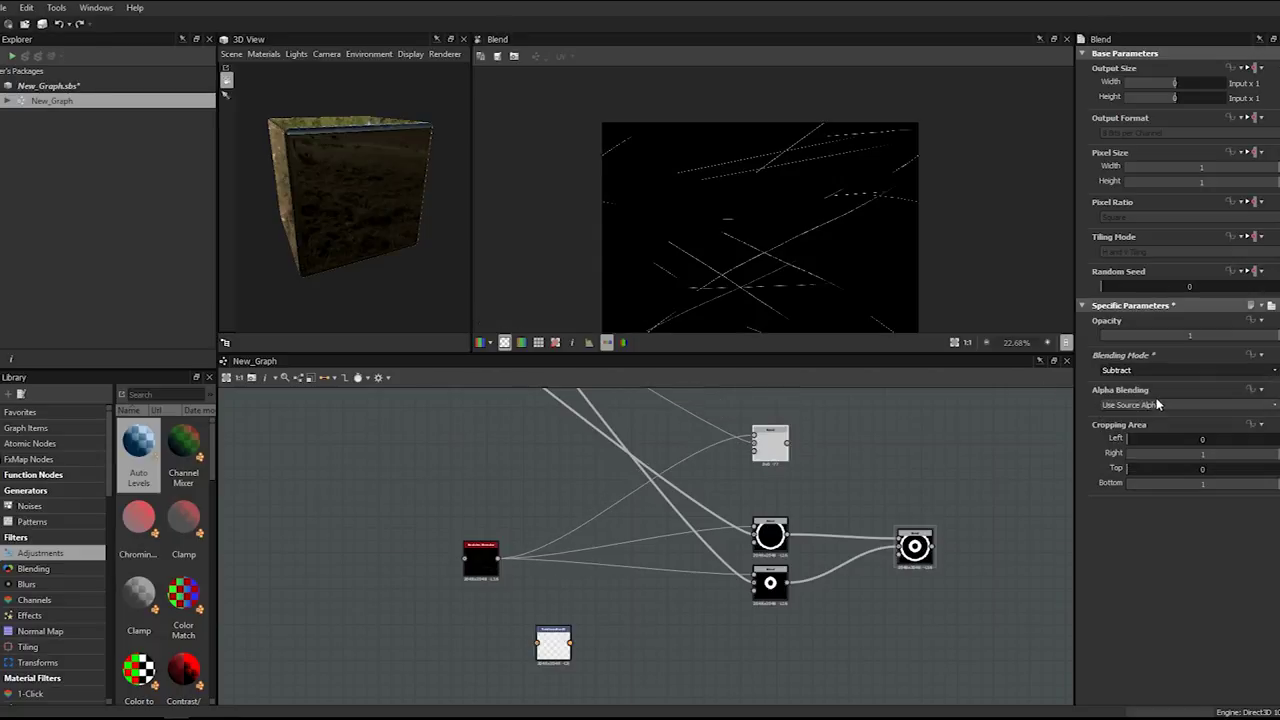
pyautogui.moveTo(770, 447); pyautogui.dragTo(770, 478)
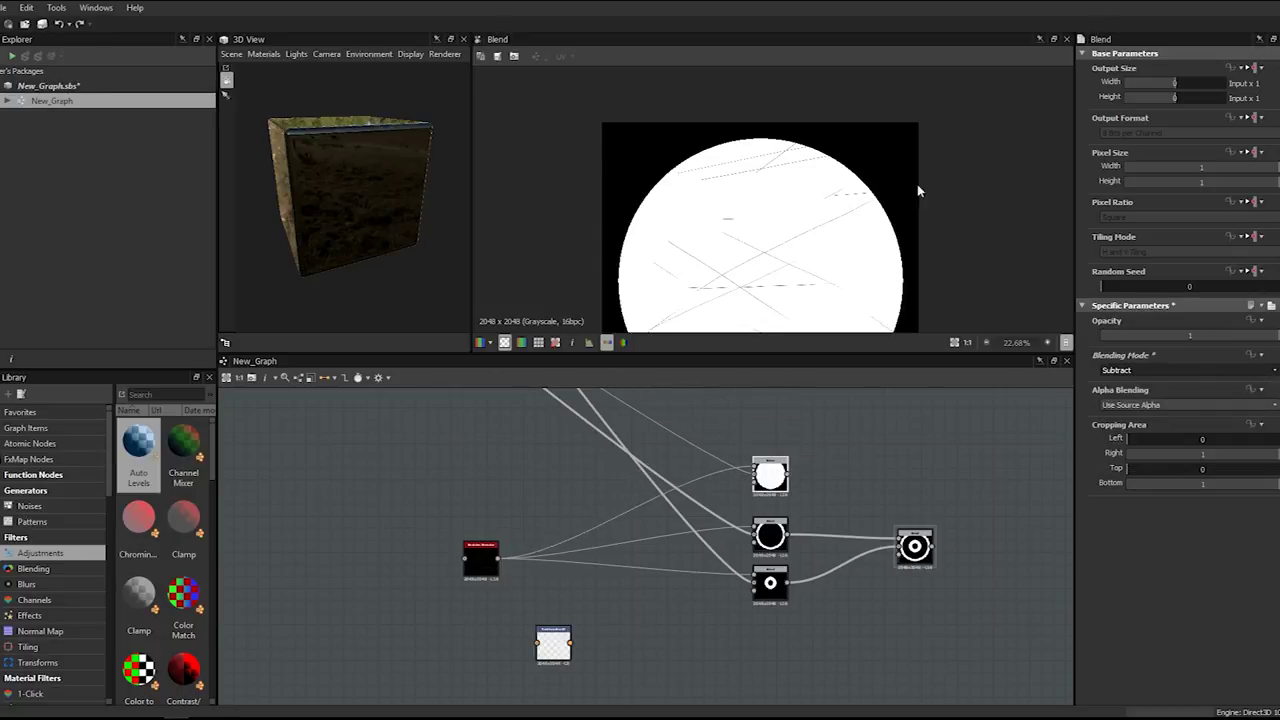
pyautogui.click(1190, 370)
pyautogui.click(1130, 390)
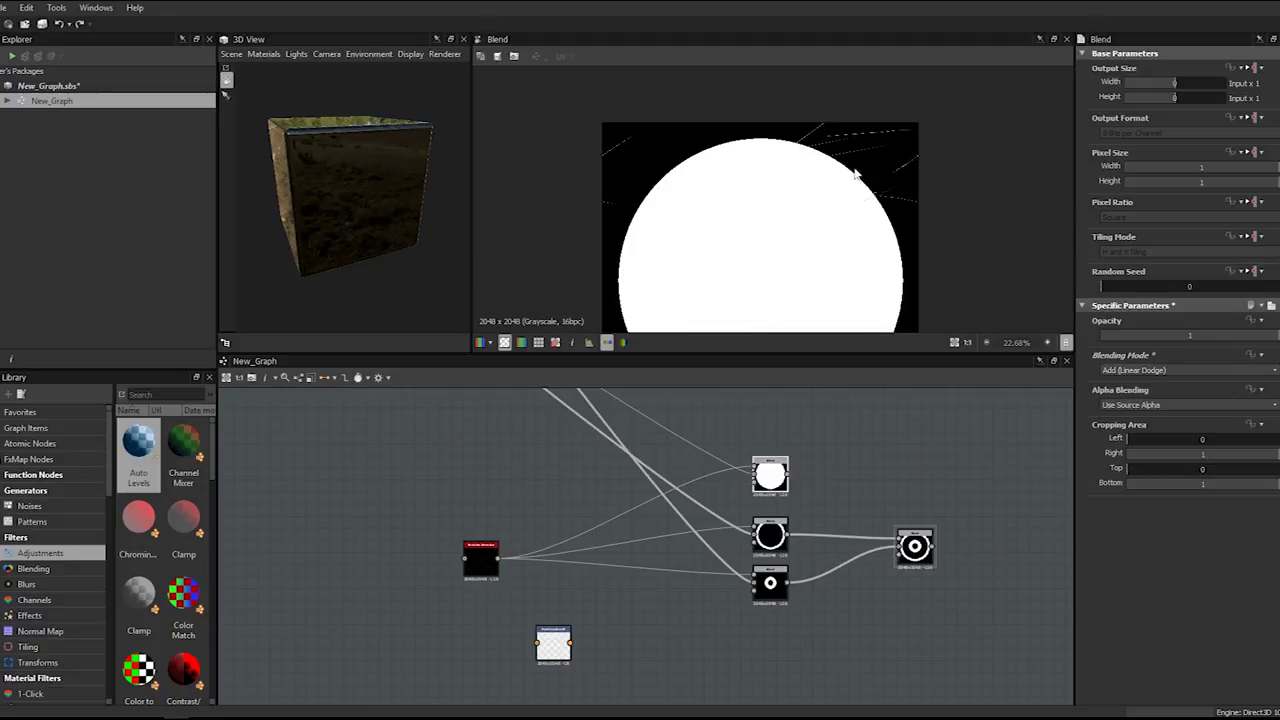
# - Add another Blend node beyond the combined rings and connect the disc's Blend output to it
pyautogui.click(898, 494)
pyautogui.press('space')
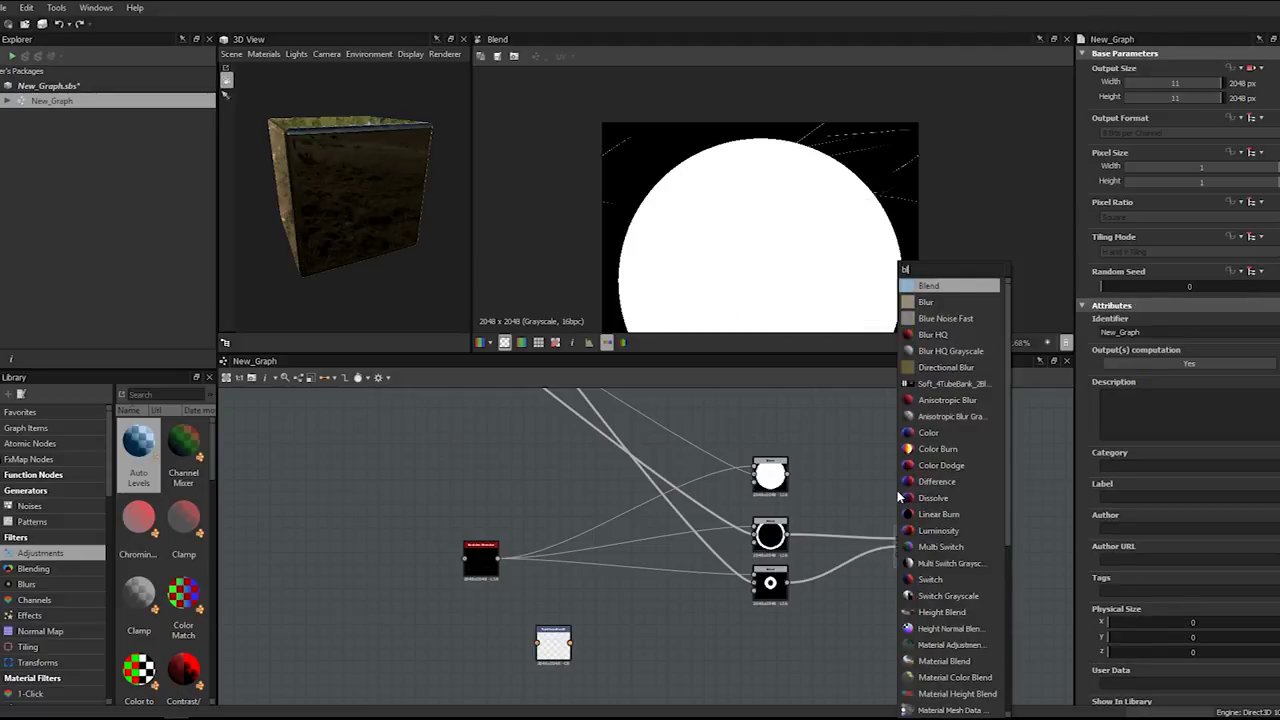
pyautogui.write('blend')
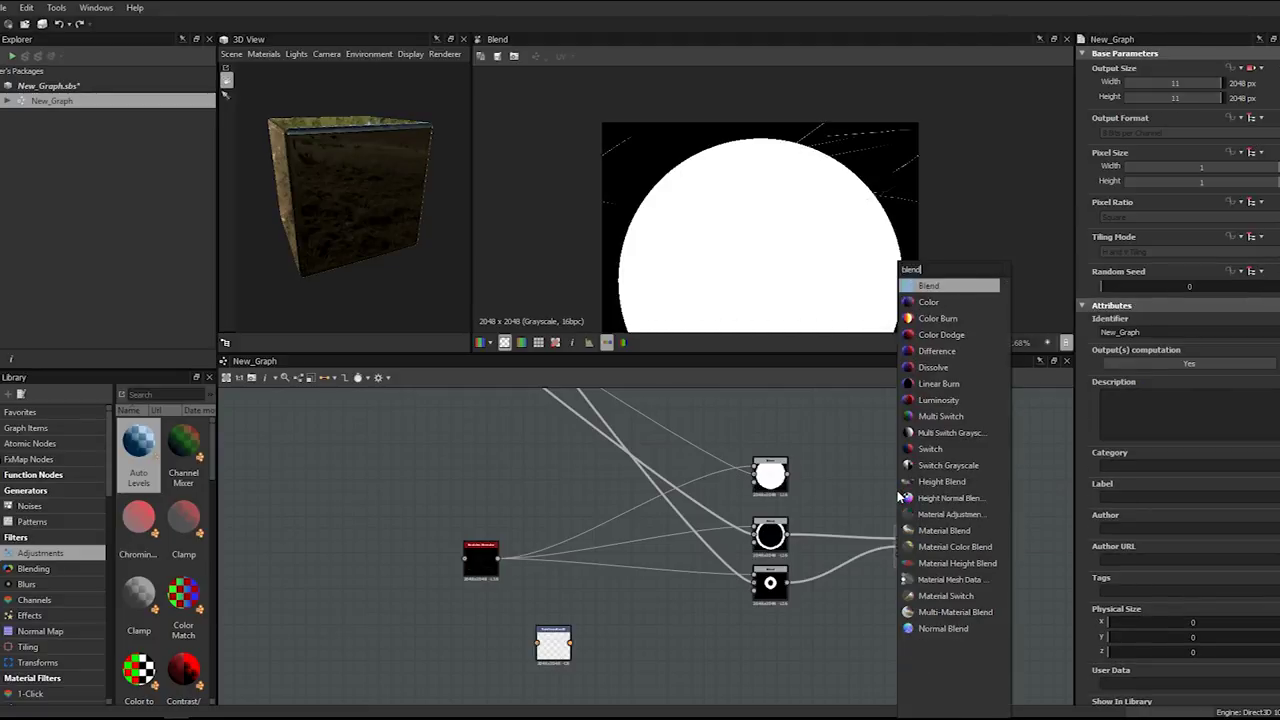
pyautogui.press('Return')
pyautogui.moveTo(903, 494); pyautogui.dragTo(1001, 537)
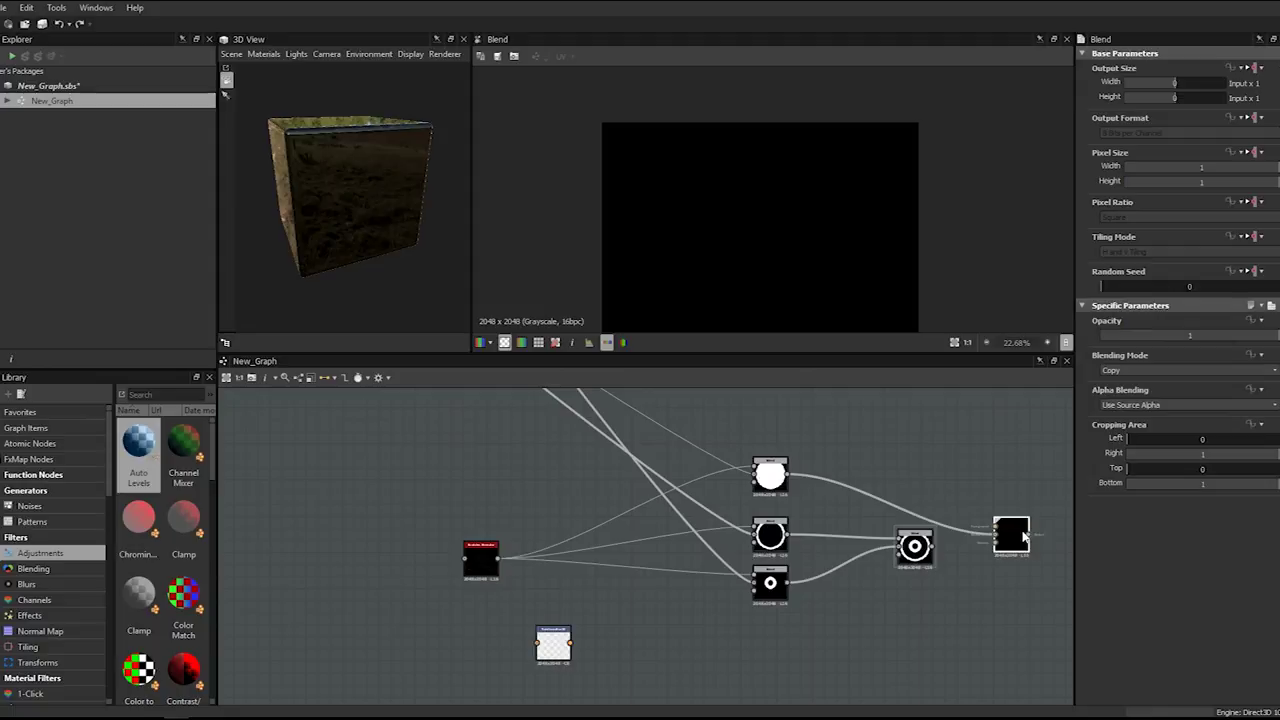
# - Move the disc's Blend node below the other scratch Blends and feed the combined rings into the final Blend node
pyautogui.moveTo(917, 555)
pyautogui.mouseDown()
pyautogui.moveTo(905, 484)
pyautogui.moveTo(905, 567)
pyautogui.mouseUp()
pyautogui.moveTo(770, 475); pyautogui.dragTo(770, 630)
pyautogui.moveTo(1025, 541); pyautogui.dragTo(998, 590)
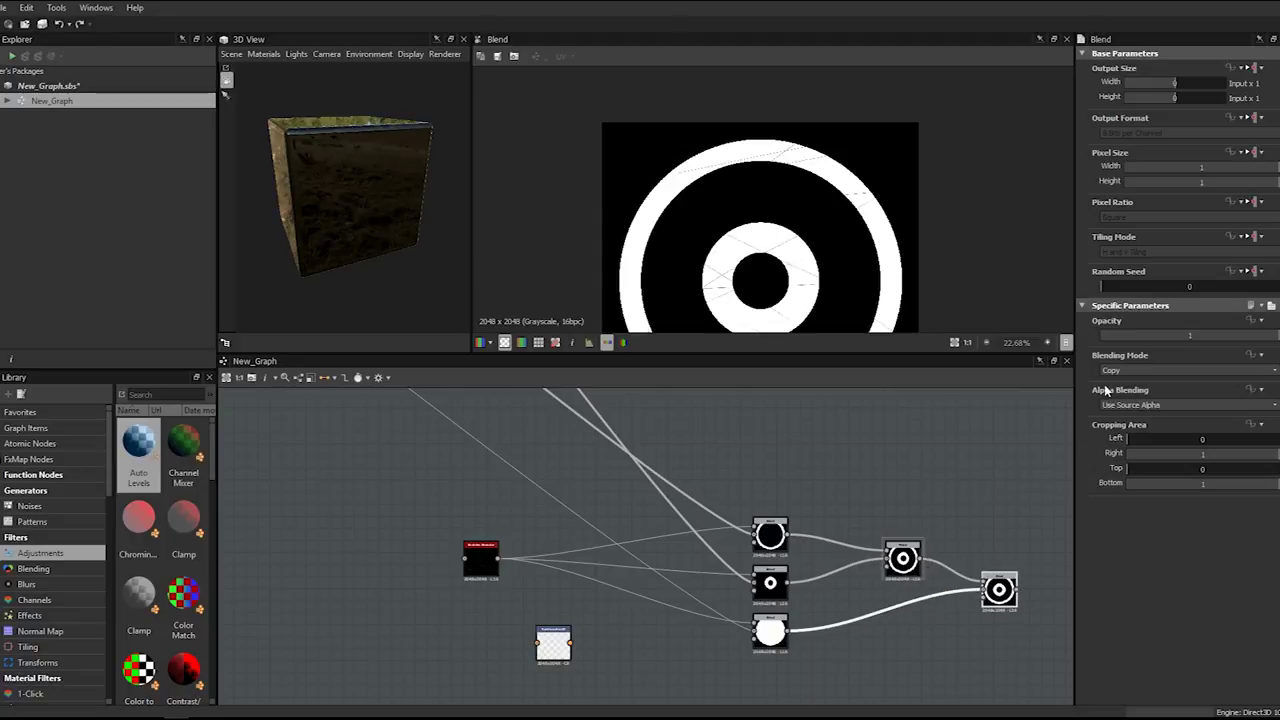
# - Try Multiply, Min (Darken), Screen and other blending modes on the final Blend node, and return it to Copy
pyautogui.scroll(-3, 1122, 374)
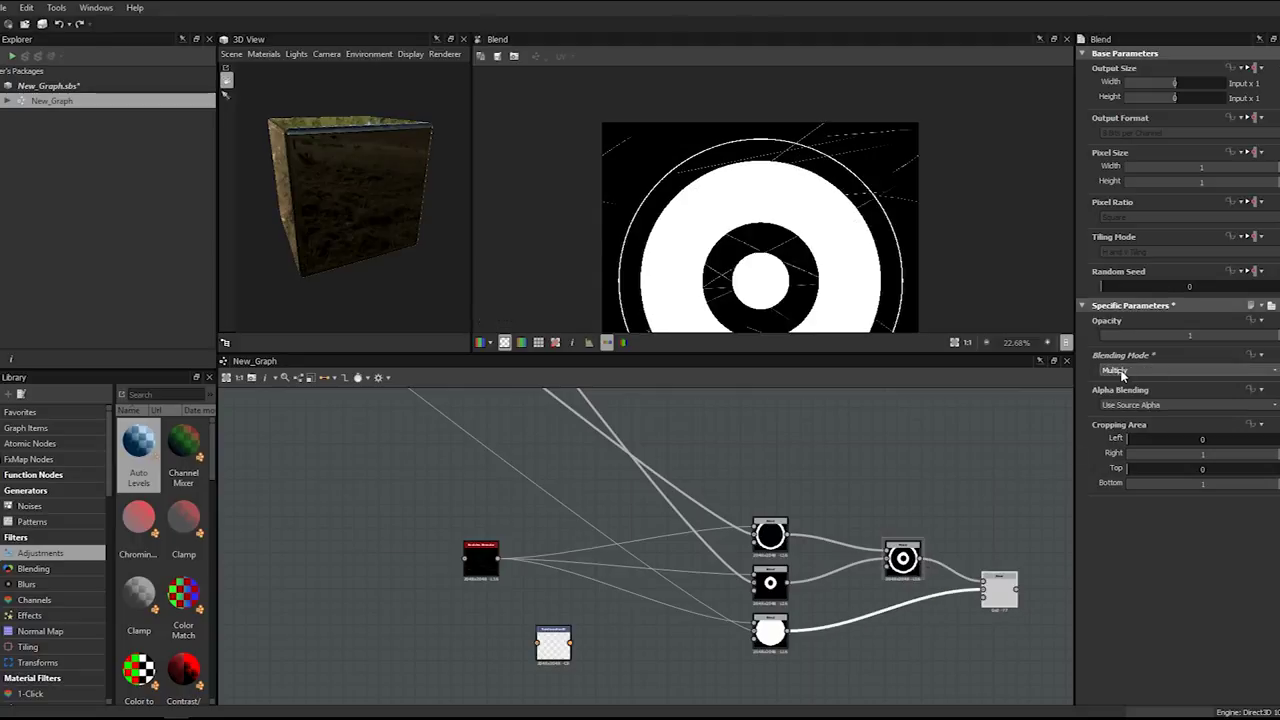
pyautogui.scroll(-4, 1122, 374)
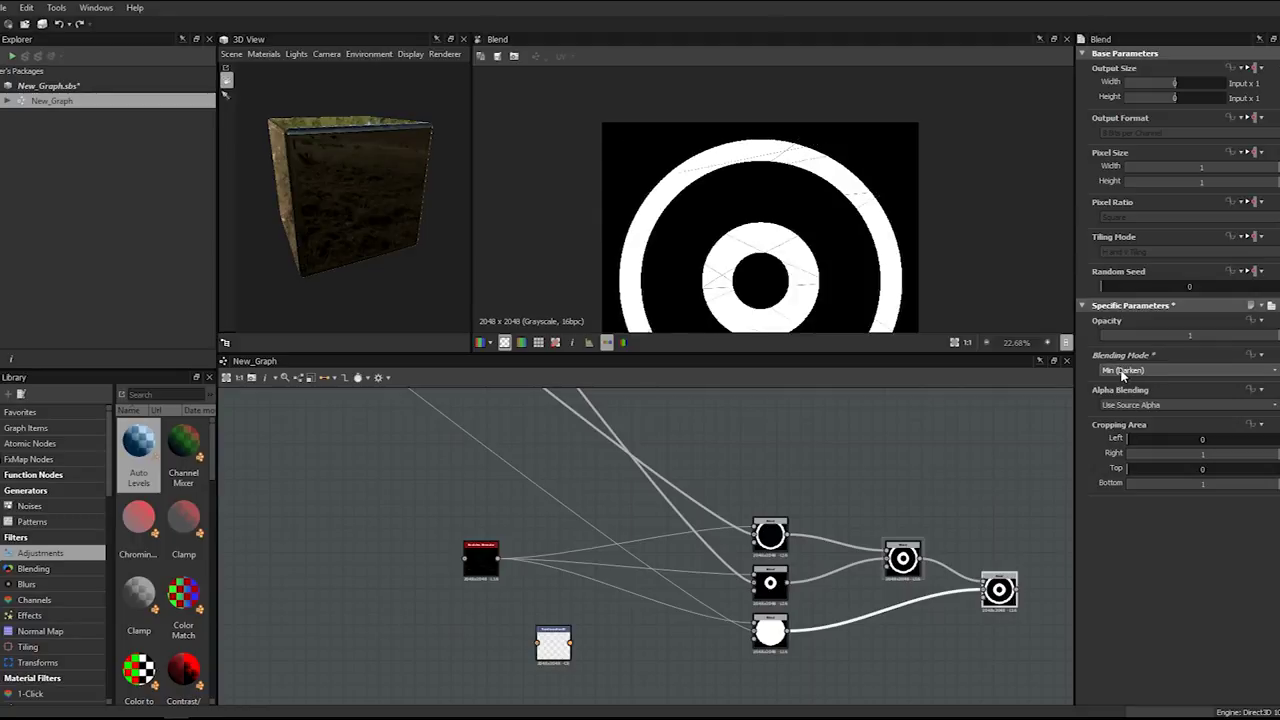
pyautogui.scroll(-3, 1122, 374)
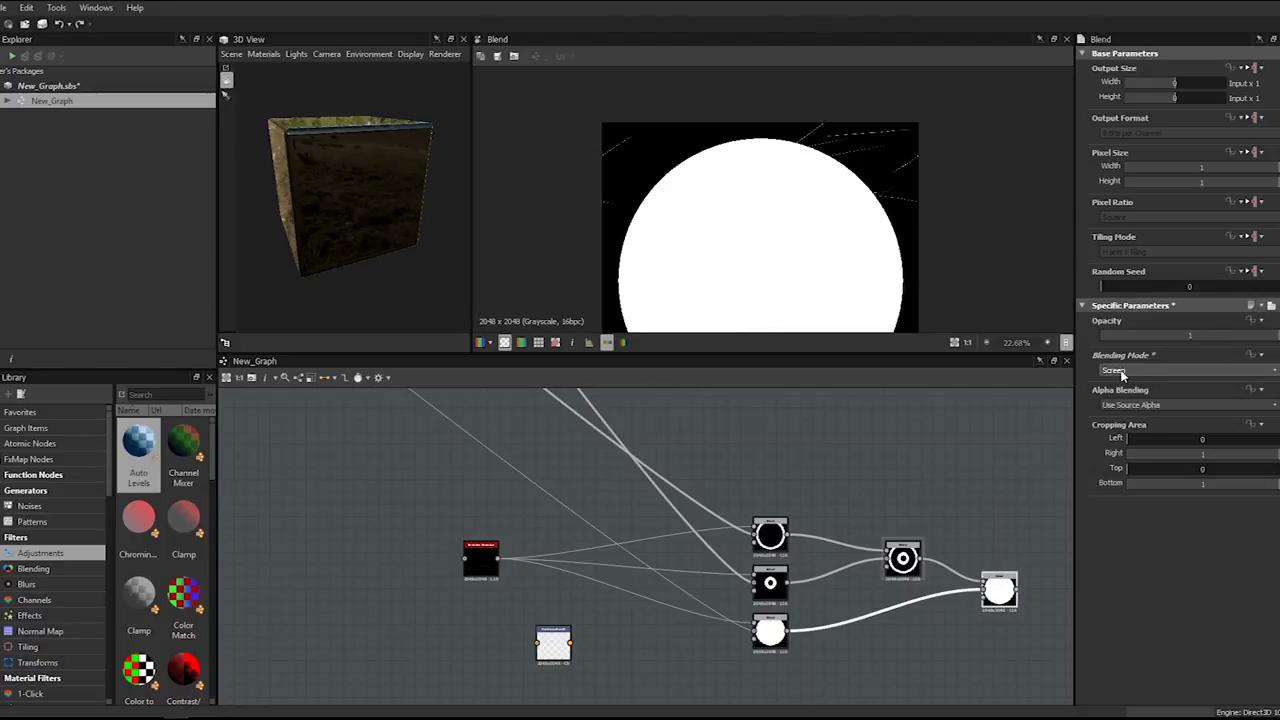
pyautogui.scroll(11, 1122, 374)
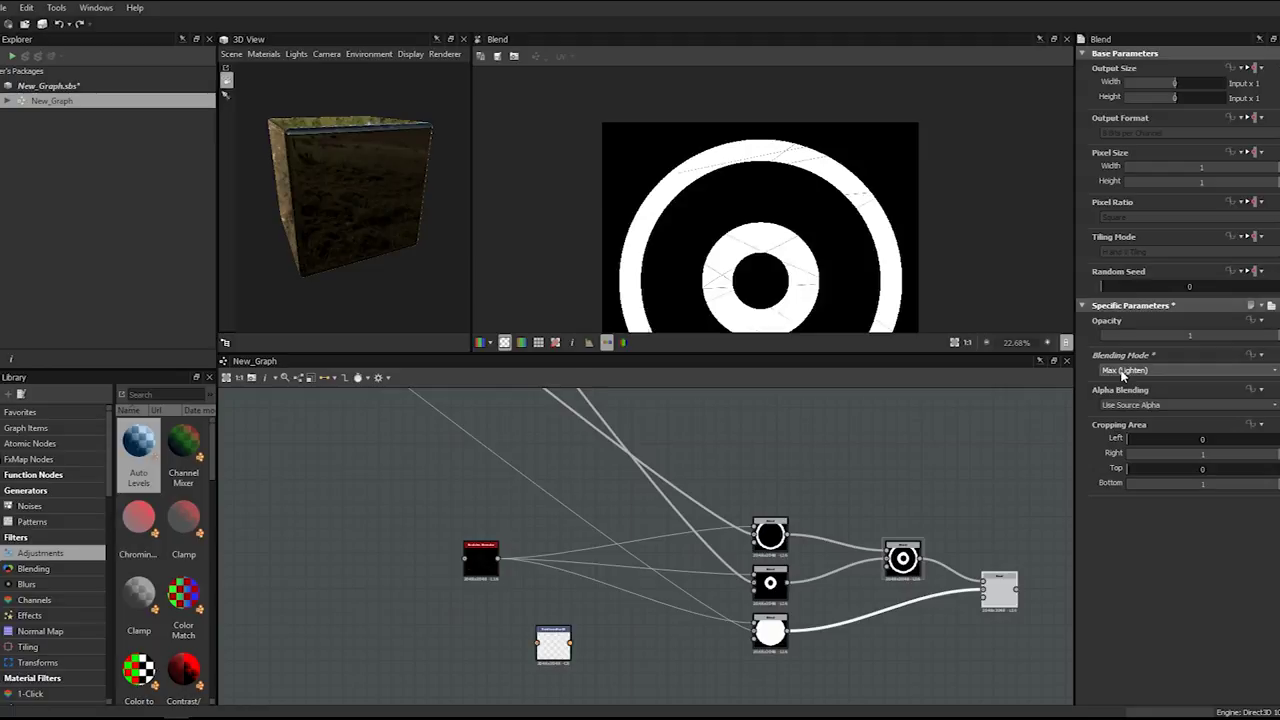
pyautogui.click(1122, 374)
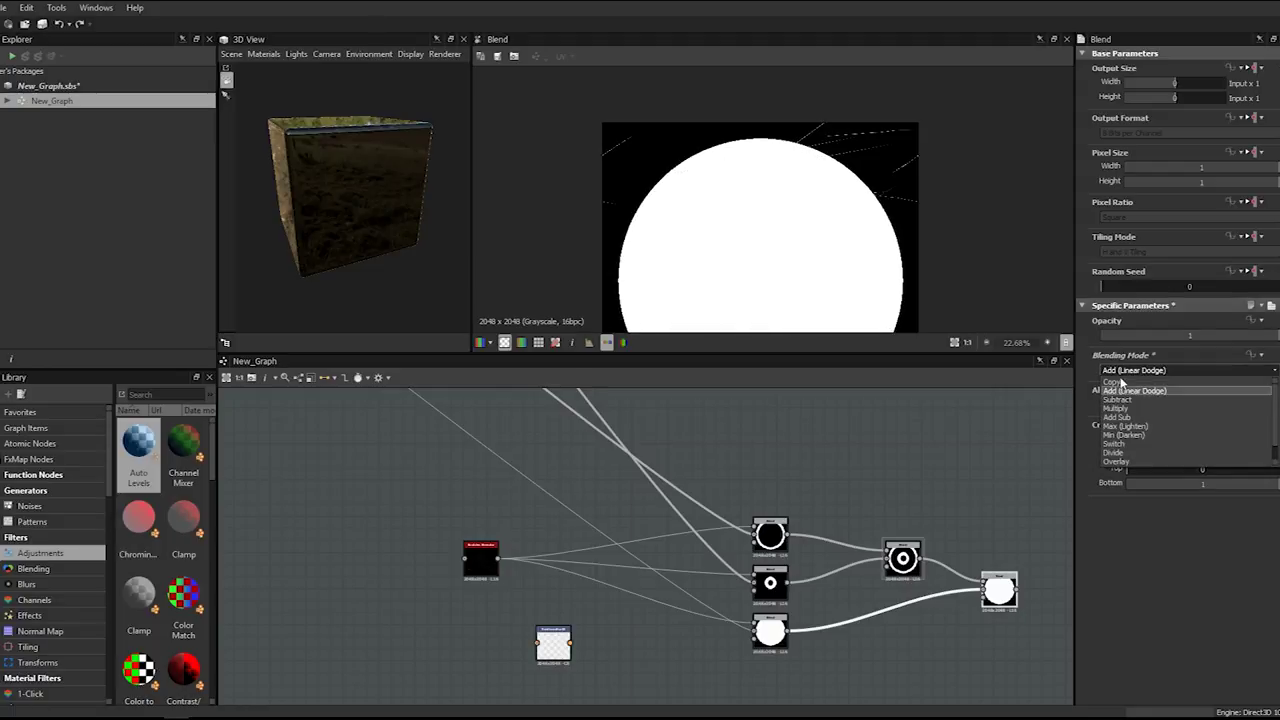
pyautogui.click(1125, 387)
# - Insert an Invert Grayscale node on the link between the disc's scratch Blend and the final Blend node
pyautogui.moveTo(929, 503); pyautogui.dragTo(843, 388, button='middle')
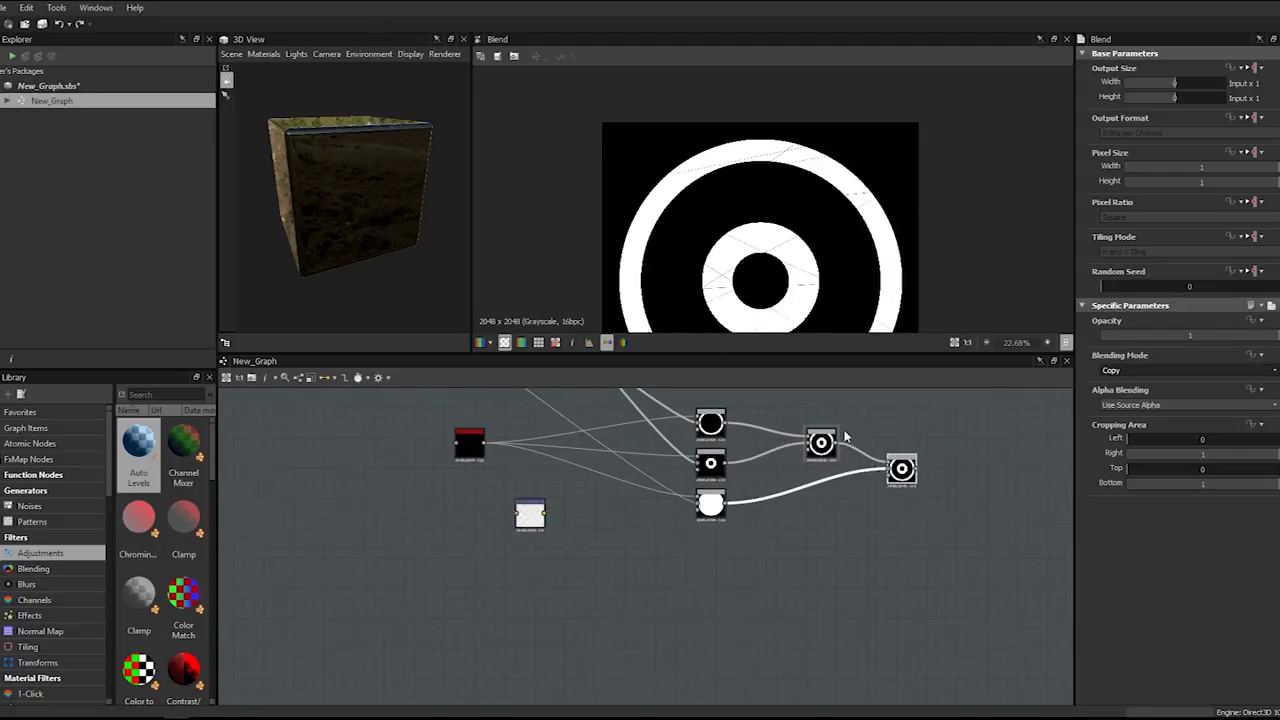
pyautogui.click(683, 520)
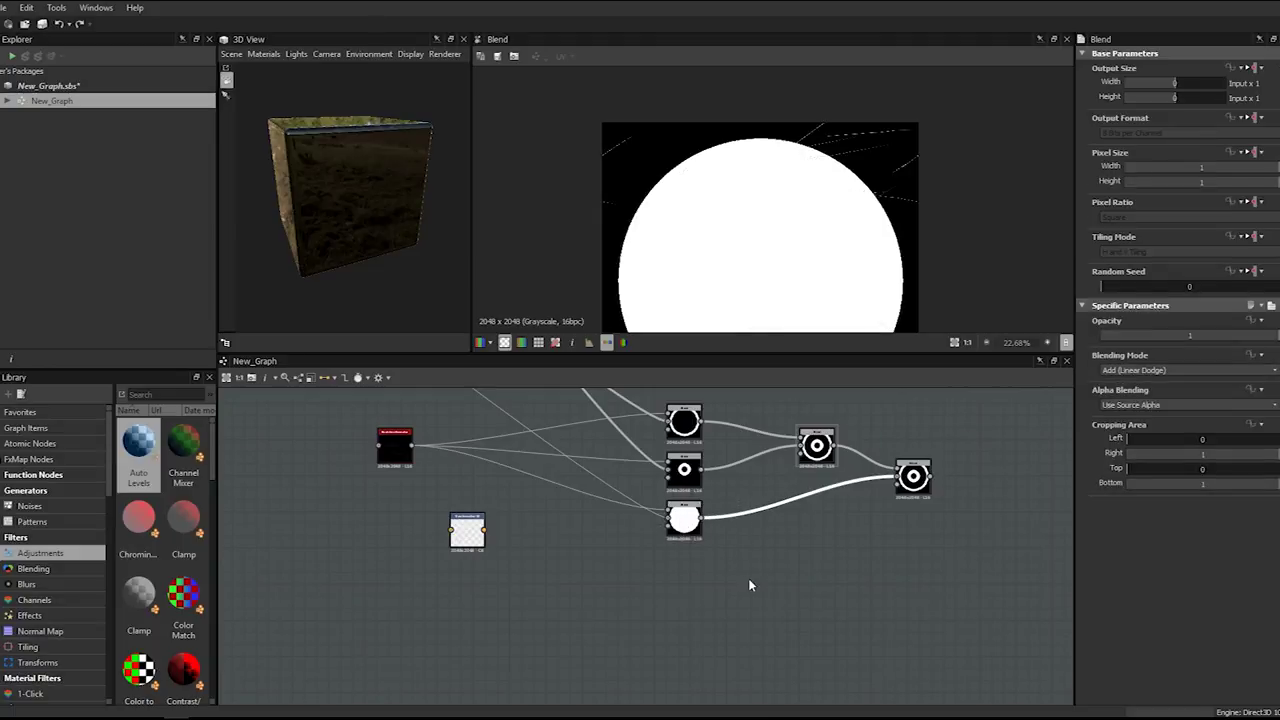
pyautogui.press('space')
pyautogui.write('inv')
pyautogui.press('Down')
pyautogui.press('Return')
# - Set the final Blend node's blending mode to Add (Linear Dodge) and examine the scratches on the rings up close
pyautogui.doubleClick(913, 477)
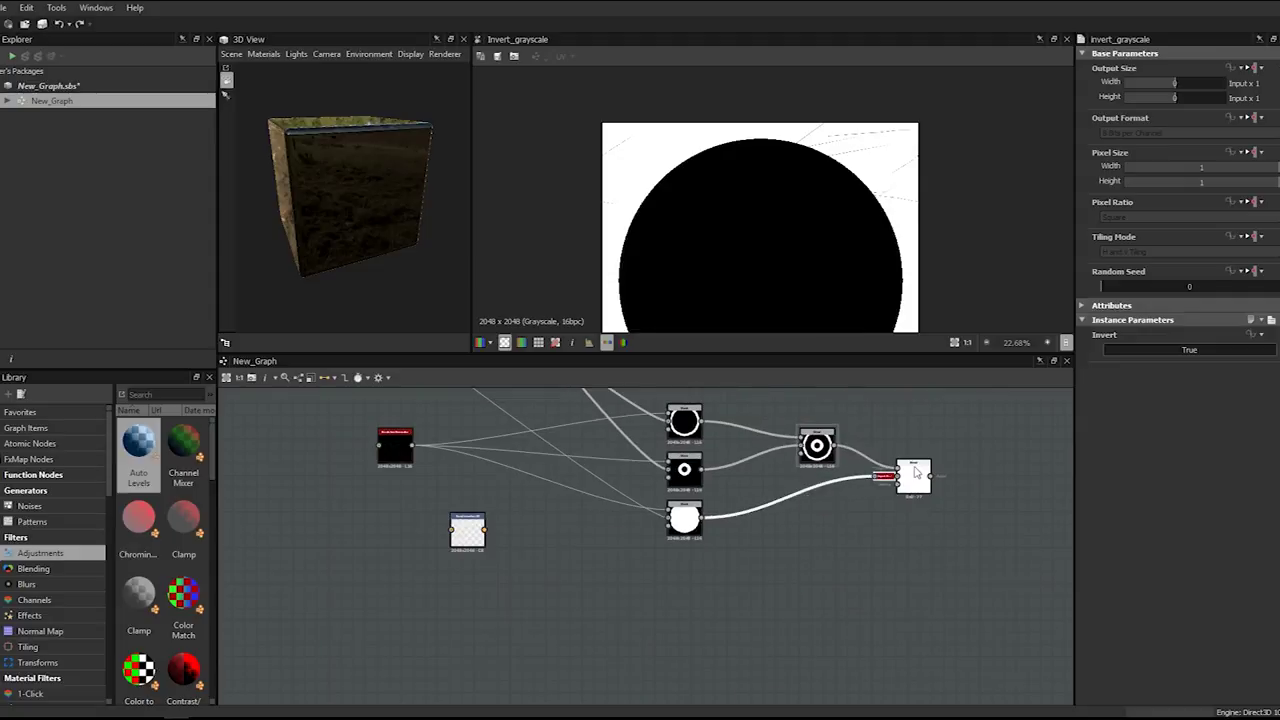
pyautogui.click(1117, 372)
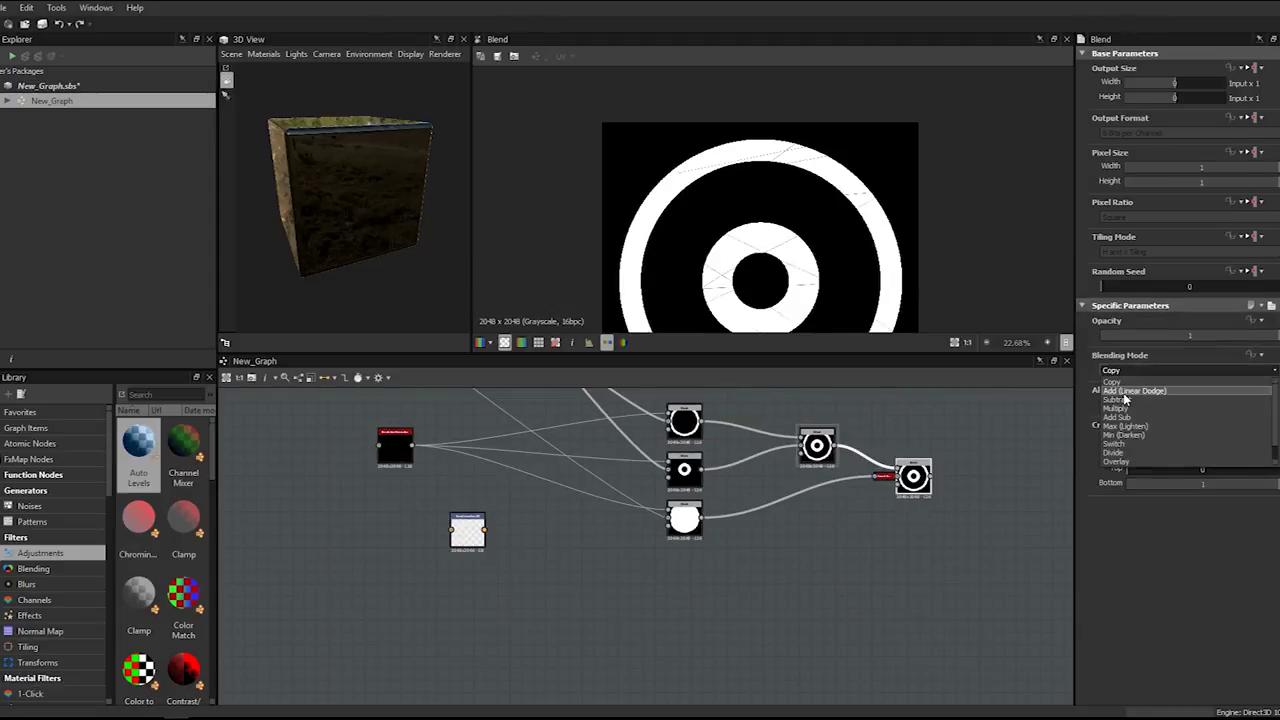
pyautogui.click(1128, 391)
pyautogui.scroll(4, 826, 172)
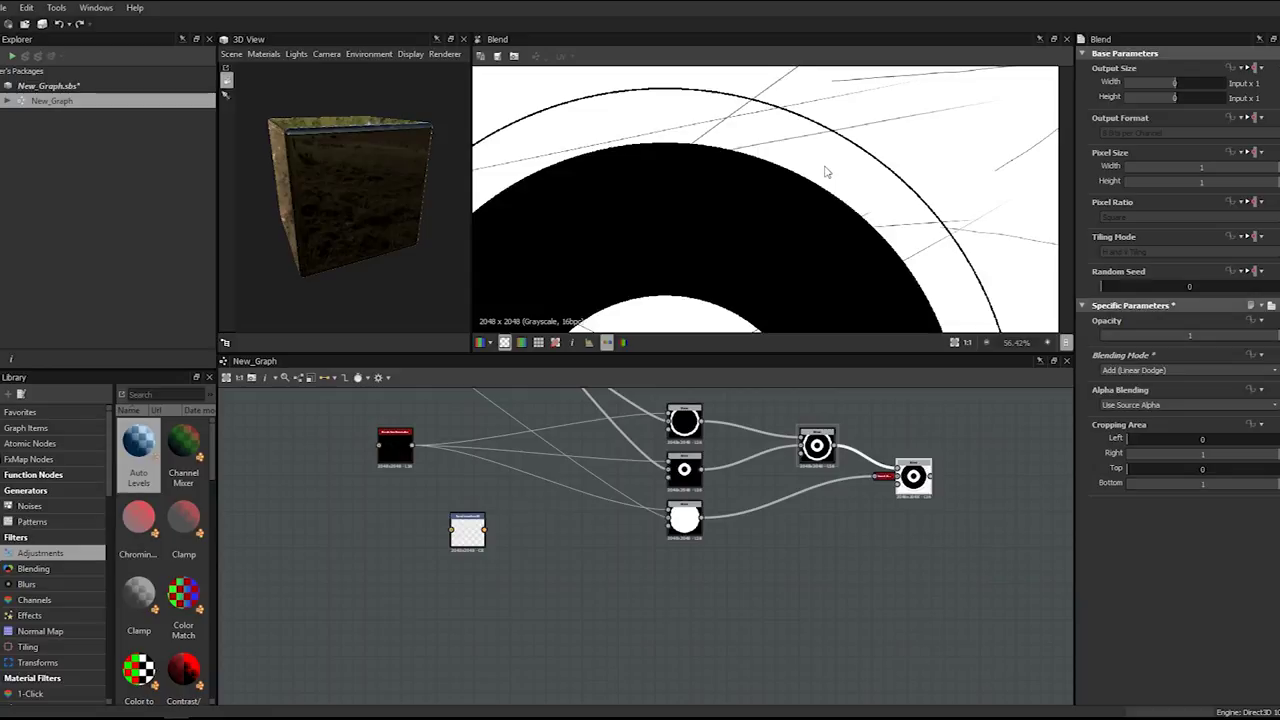
pyautogui.scroll(-4, 826, 172)
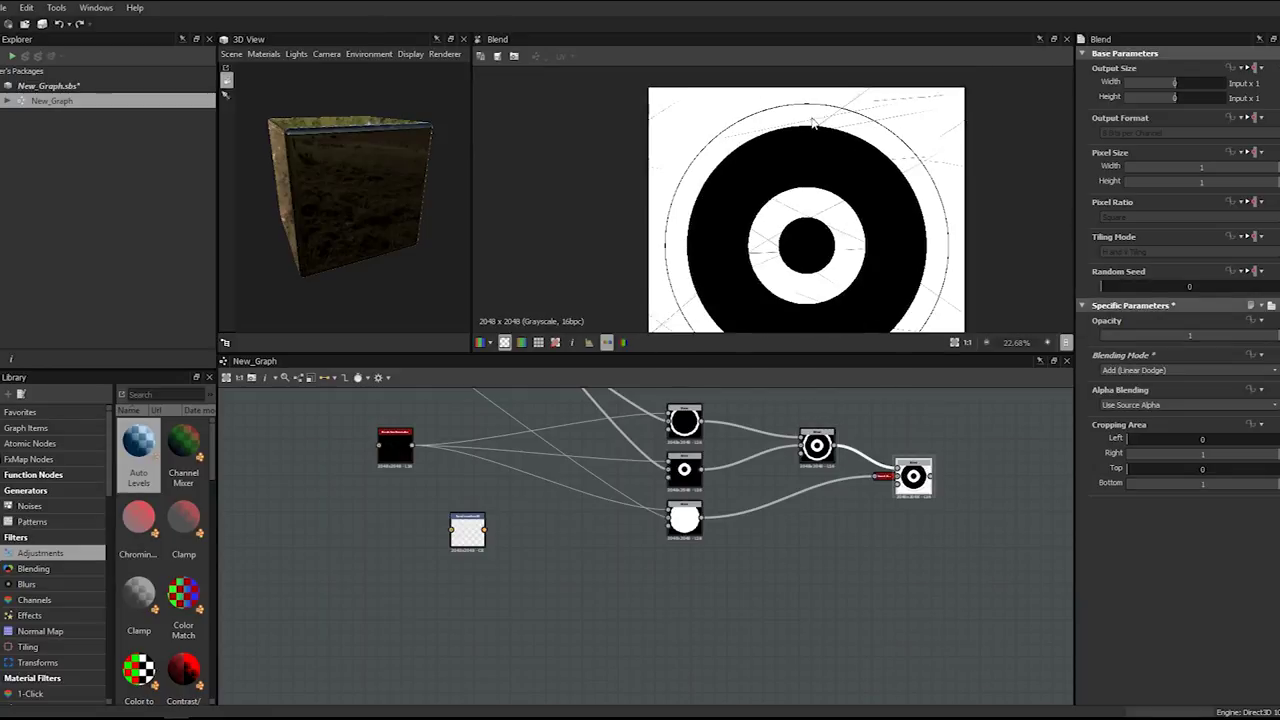
pyautogui.scroll(-1, 813, 122)
pyautogui.scroll(5, 786, 139)
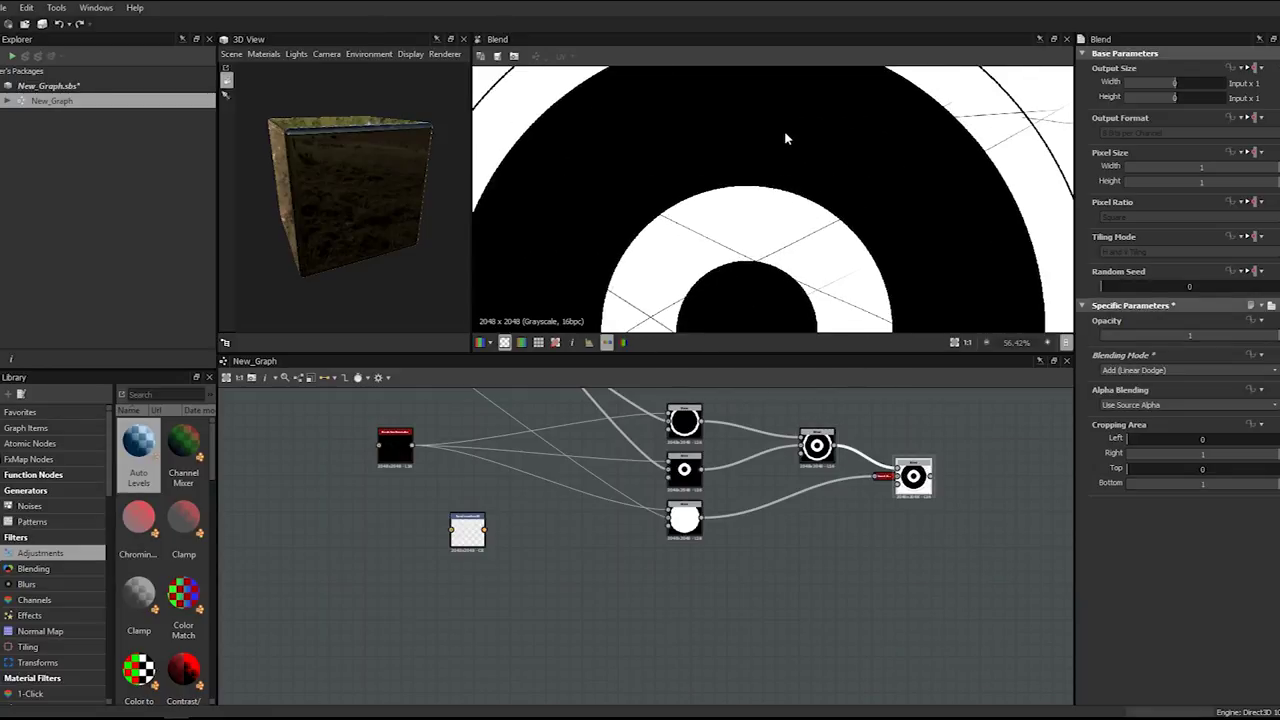
pyautogui.scroll(-4, 788, 136)
# - Add a new Blend node and place it directly above the existing column of scratch Blends
pyautogui.scroll(-4, 765, 530)
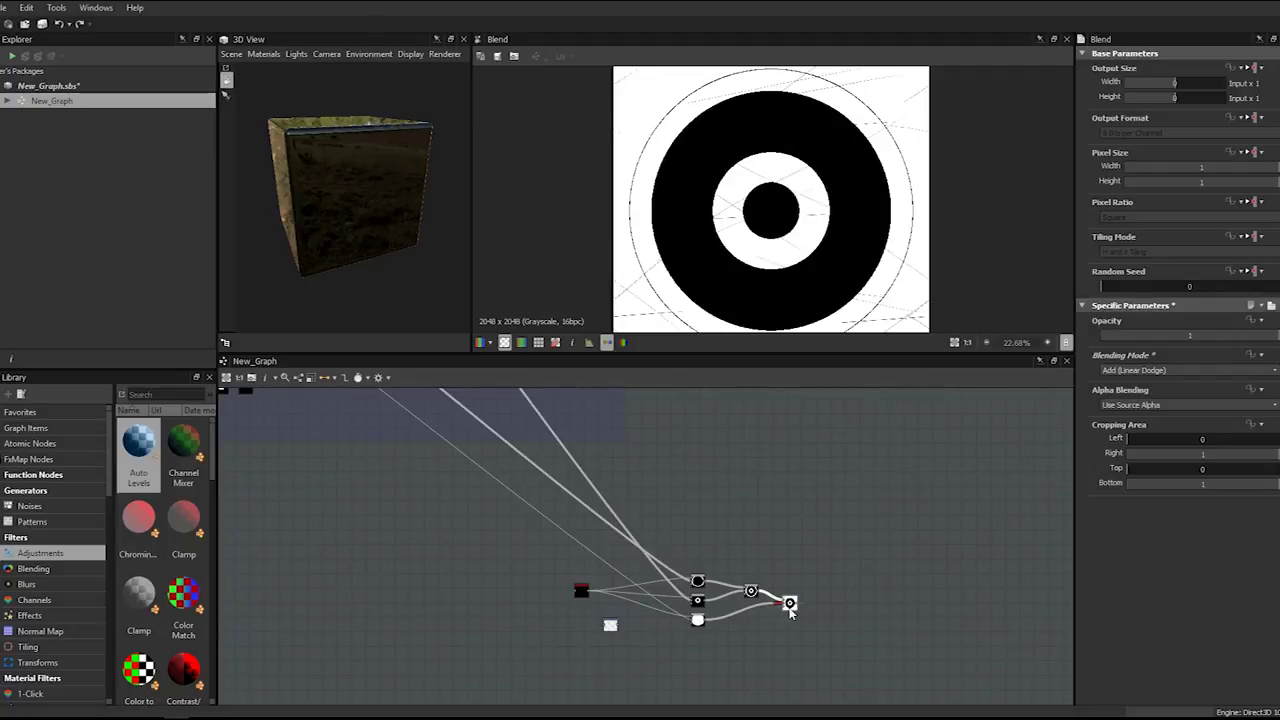
pyautogui.scroll(-1, 695, 526)
pyautogui.click(694, 525)
pyautogui.press('space')
pyautogui.write('blend')
pyautogui.press('Return')
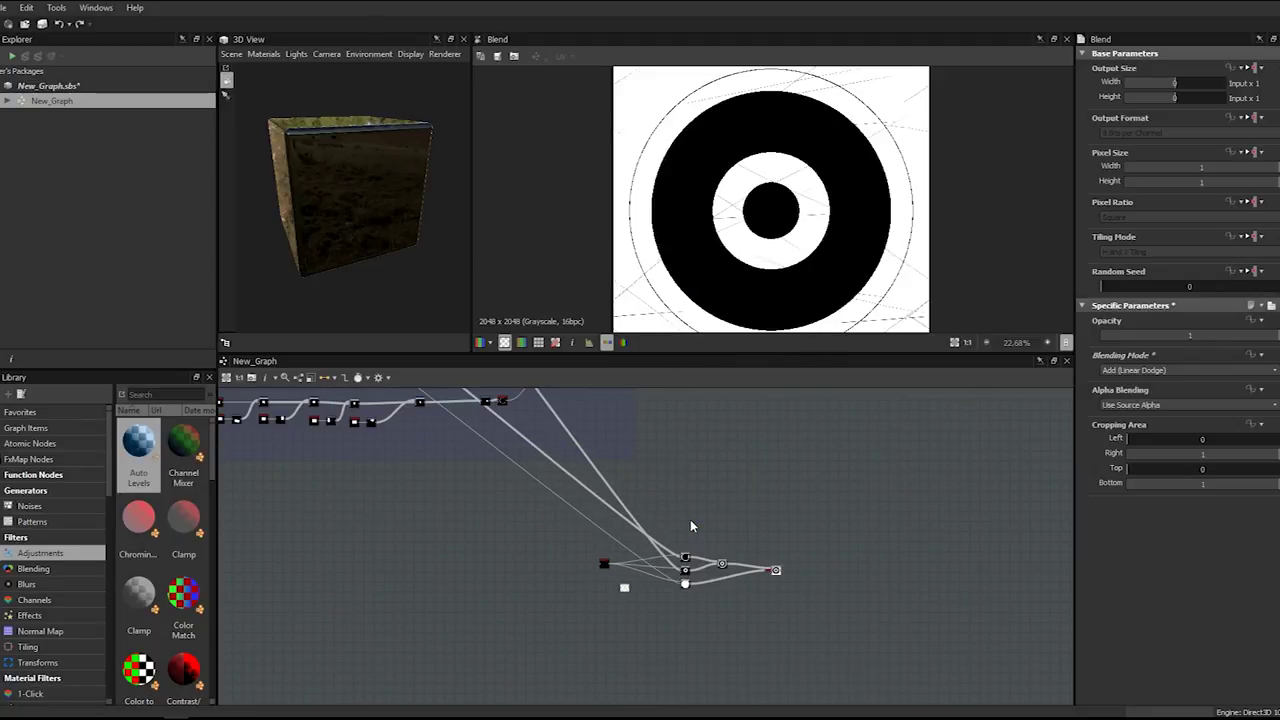
pyautogui.press('space')
pyautogui.write('blend')
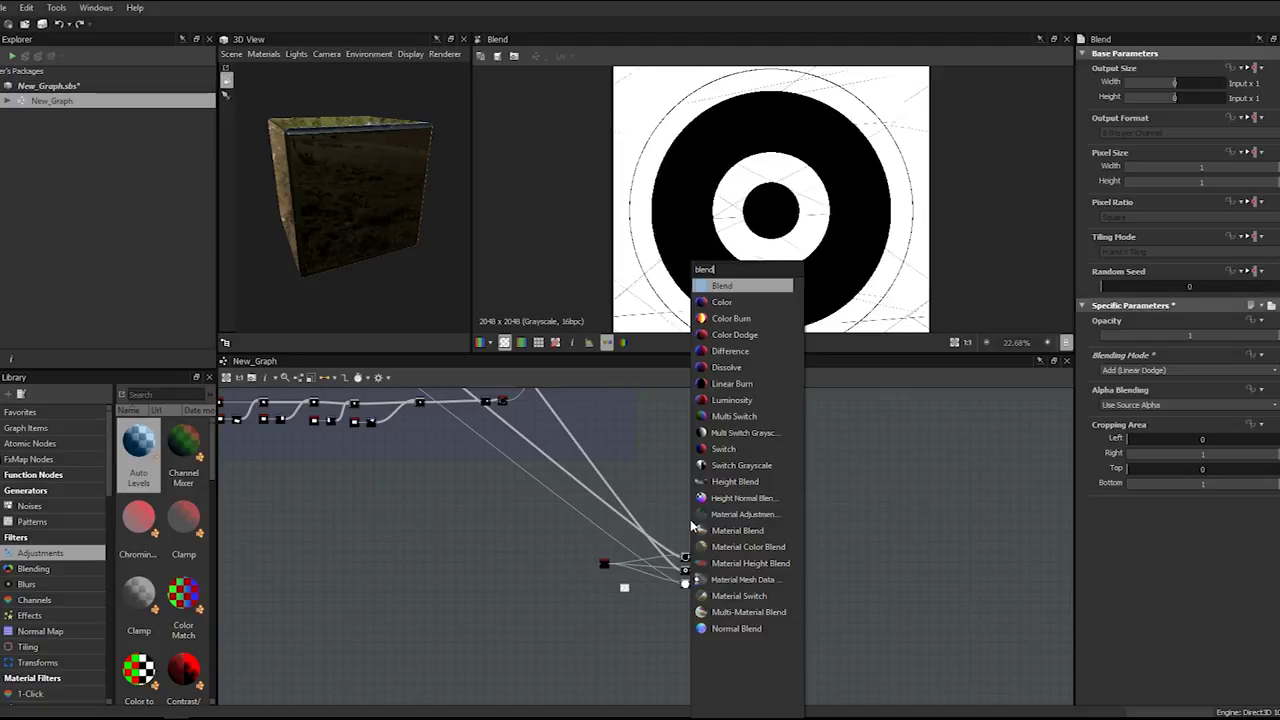
pyautogui.press('Return')
pyautogui.scroll(2, 690, 526)
pyautogui.moveTo(688, 528); pyautogui.dragTo(684, 563)
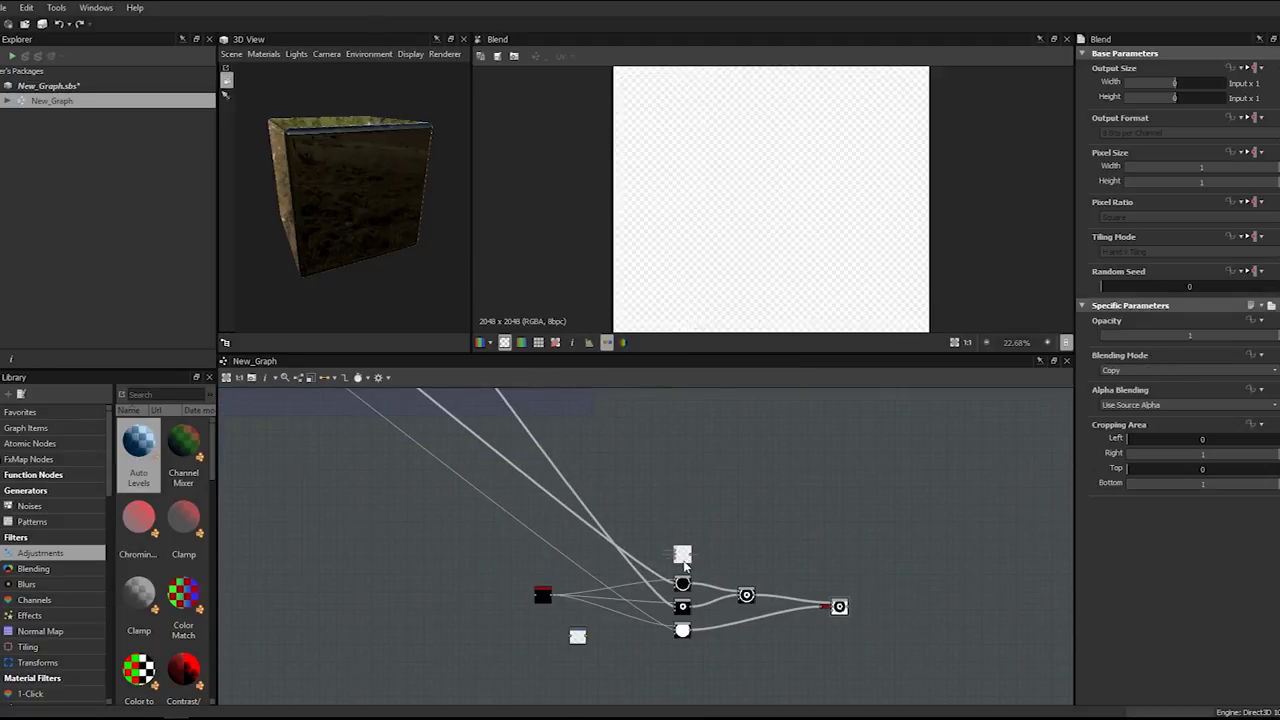
# - Connect the middle ring from the Pattern frame and the Scratches Generator's output to the new Blend node
pyautogui.scroll(-3, 619, 479)
pyautogui.moveTo(619, 479); pyautogui.dragTo(795, 629, button='middle')
pyautogui.moveTo(502, 425); pyautogui.dragTo(496, 444, button='middle')
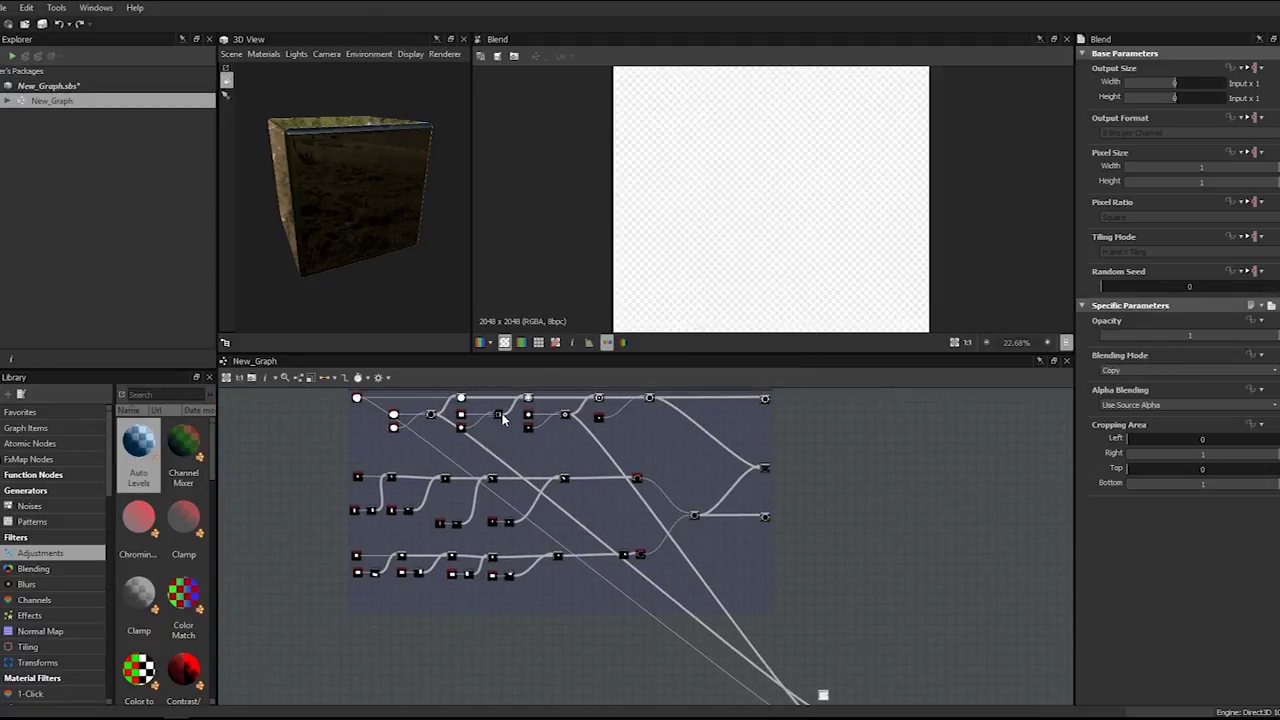
pyautogui.moveTo(600, 480); pyautogui.dragTo(824, 696)
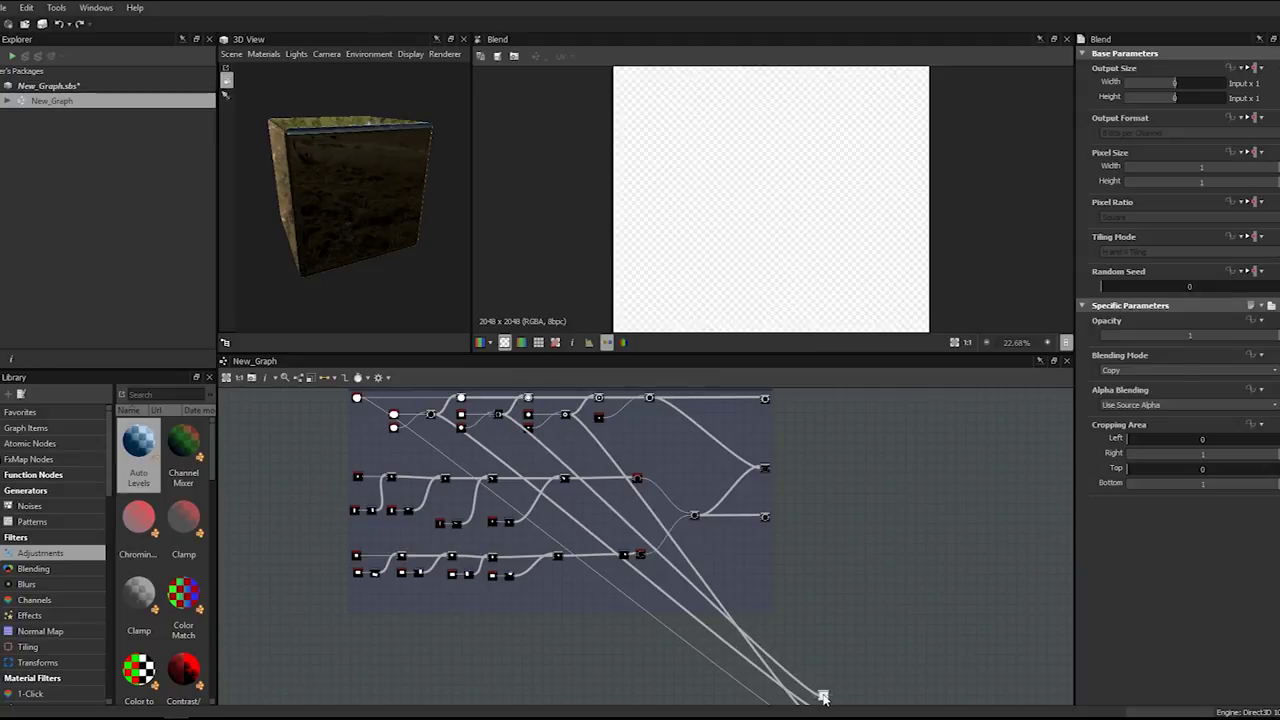
pyautogui.moveTo(824, 696); pyautogui.dragTo(767, 505, button='middle')
pyautogui.scroll(2, 766, 505)
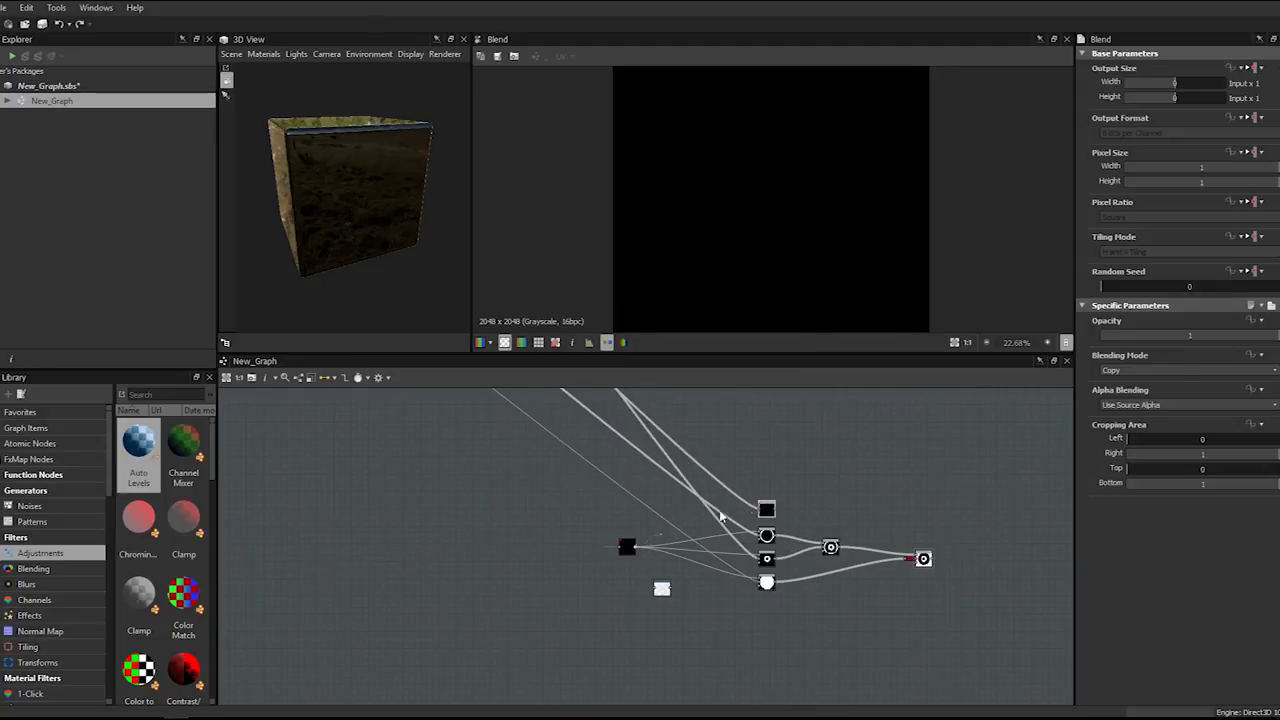
pyautogui.scroll(3, 700, 540)
pyautogui.scroll(-6, 728, 600)
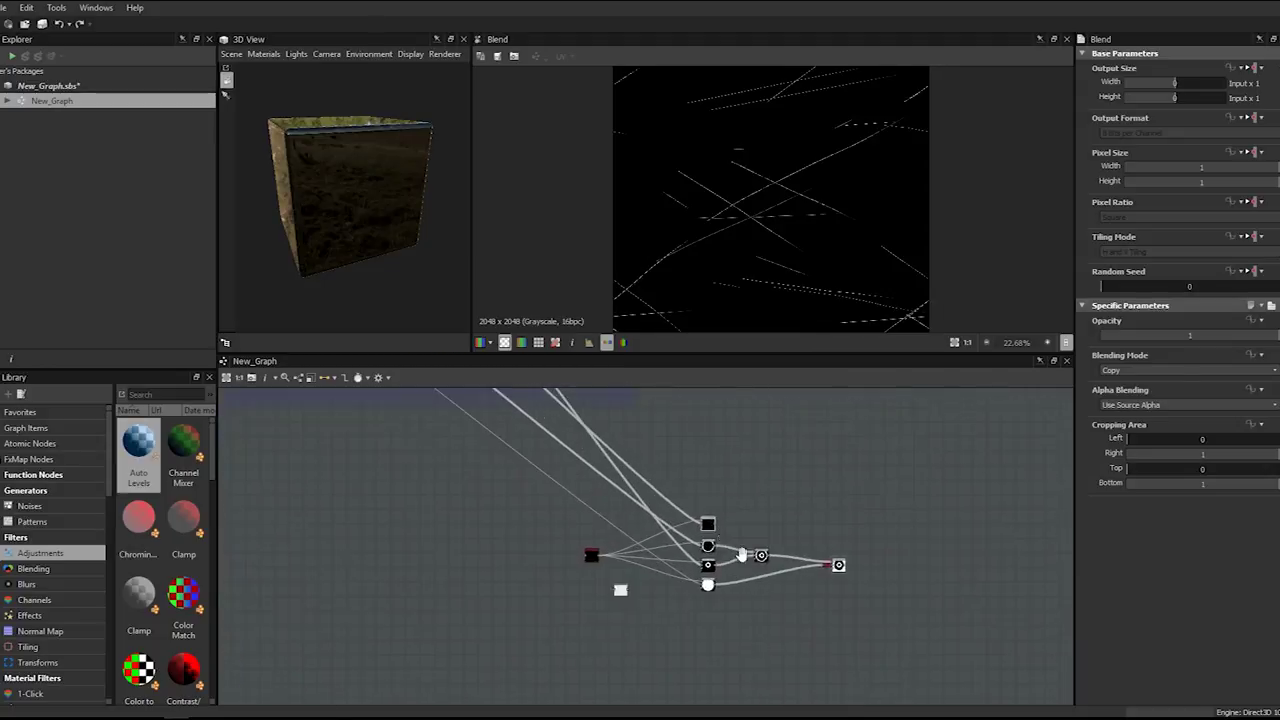
# - Add another Blend node below the scratch Blends and connect the small center disc from the Pattern frame to it
pyautogui.press('space')
pyautogui.write('blend')
pyautogui.press('Return')
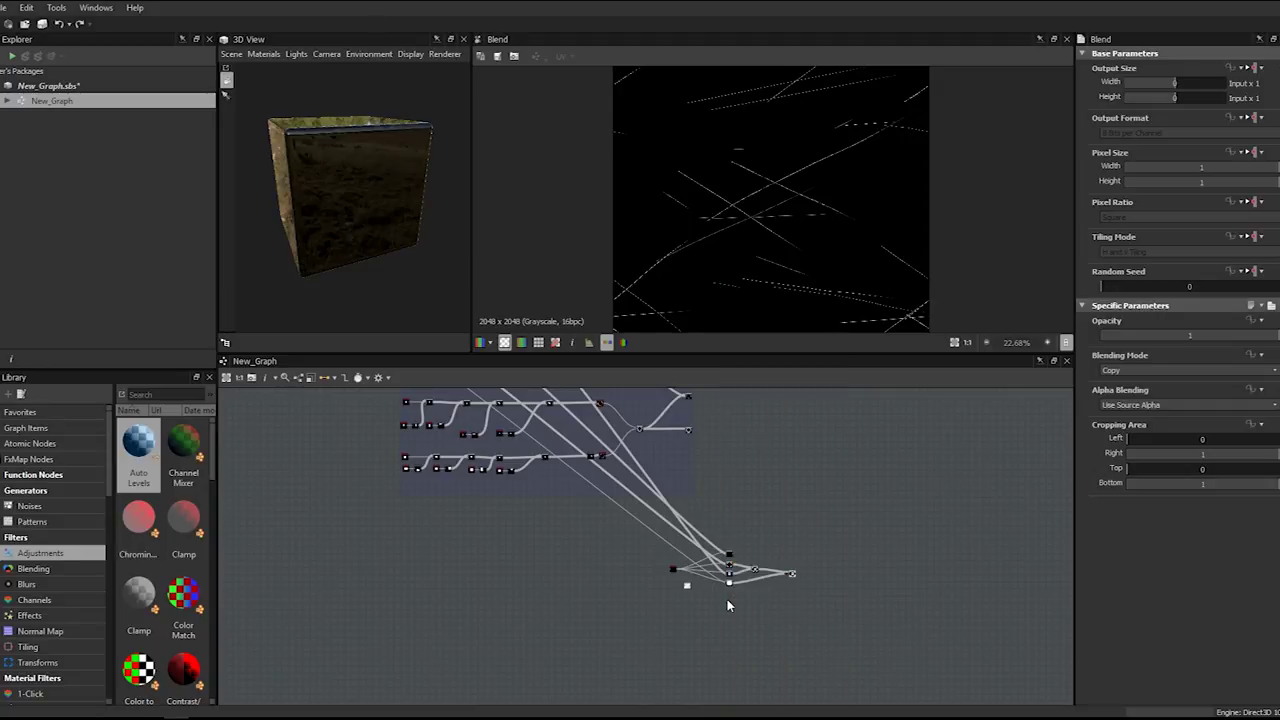
pyautogui.scroll(2, 728, 603)
pyautogui.moveTo(634, 518); pyautogui.dragTo(538, 412, button='middle')
pyautogui.scroll(3, 537, 414)
pyautogui.scroll(-1, 524, 424)
pyautogui.scroll(-1, 510, 404)
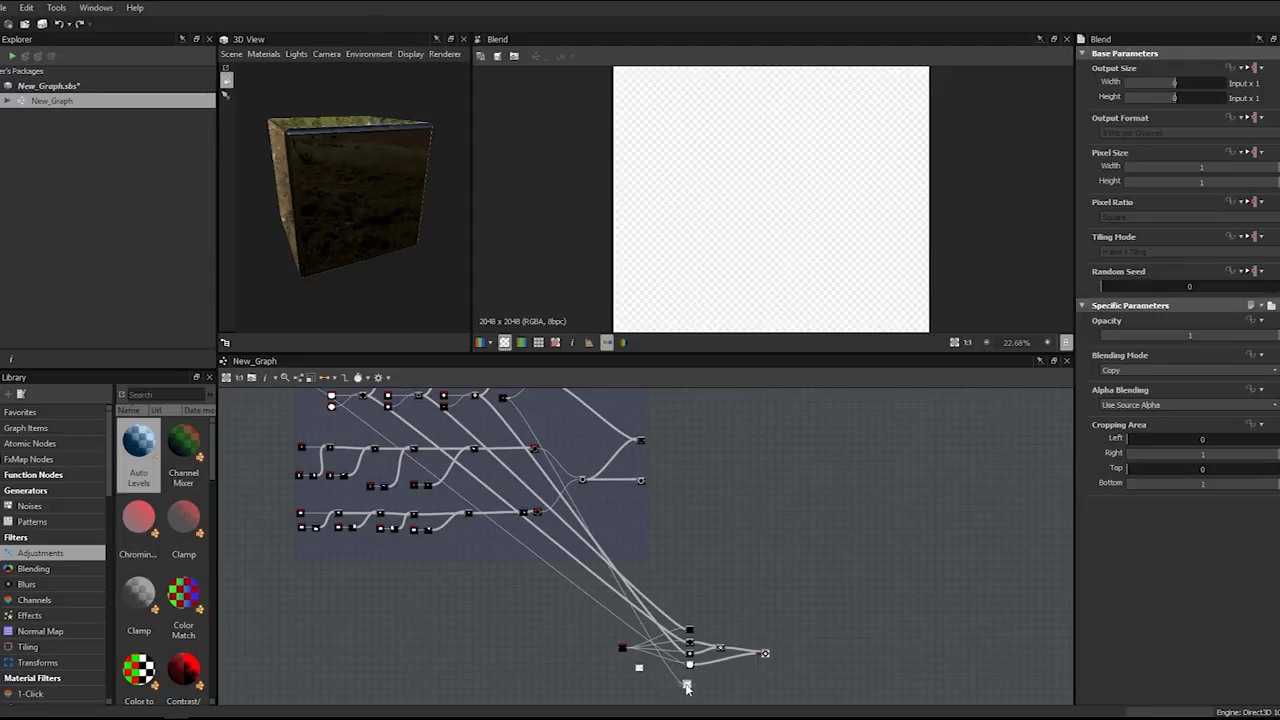
pyautogui.moveTo(687, 689); pyautogui.dragTo(688, 685)
# - Spread out the column of scratch Blends, moving the full disc's Blend to the top and the inner ring's Blend down
pyautogui.scroll(8, 691, 686)
pyautogui.moveTo(698, 685); pyautogui.dragTo(692, 568, button='middle')
pyautogui.moveTo(692, 568)
pyautogui.mouseDown()
pyautogui.moveTo(675, 543)
pyautogui.moveTo(680, 557)
pyautogui.mouseUp()
pyautogui.moveTo(677, 451); pyautogui.dragTo(679, 484, button='middle')
pyautogui.moveTo(687, 491); pyautogui.dragTo(668, 695)
pyautogui.moveTo(671, 580); pyautogui.dragTo(668, 641, button='middle')
pyautogui.moveTo(672, 600); pyautogui.dragTo(672, 398)
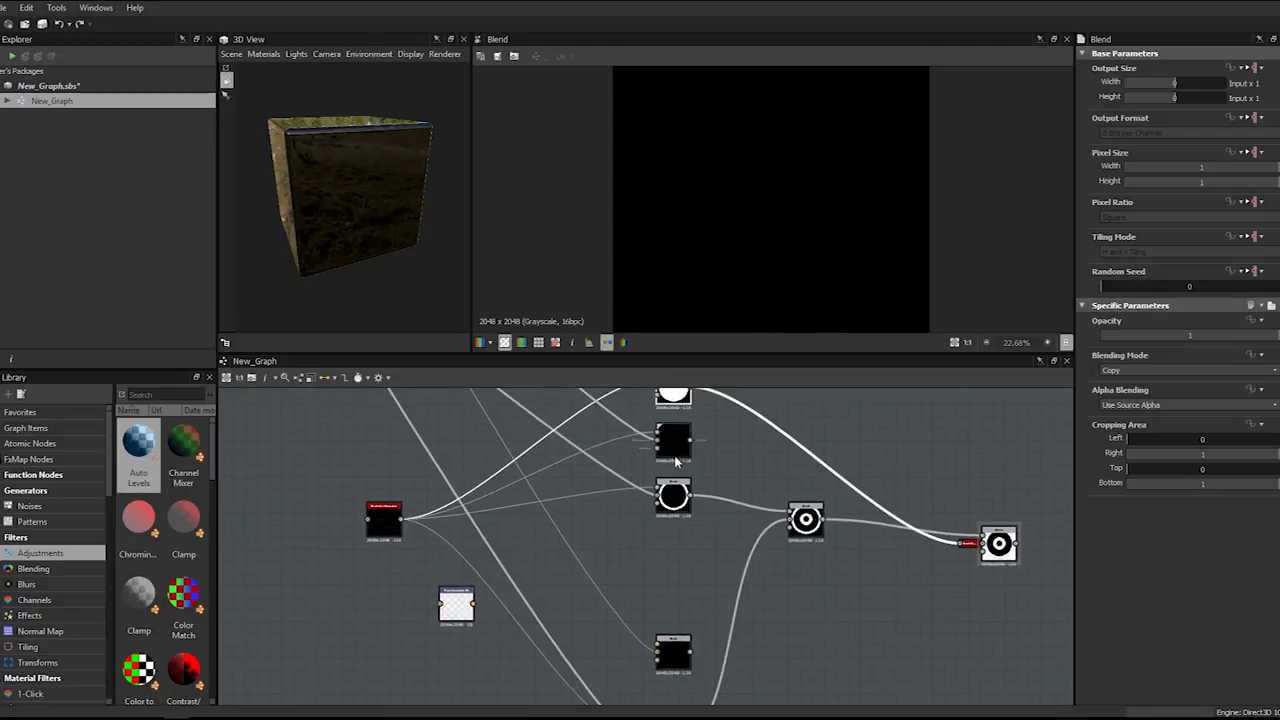
# - Set the middle ring's Blend node to Subtract so the scratches cut into the ring
pyautogui.click(677, 454)
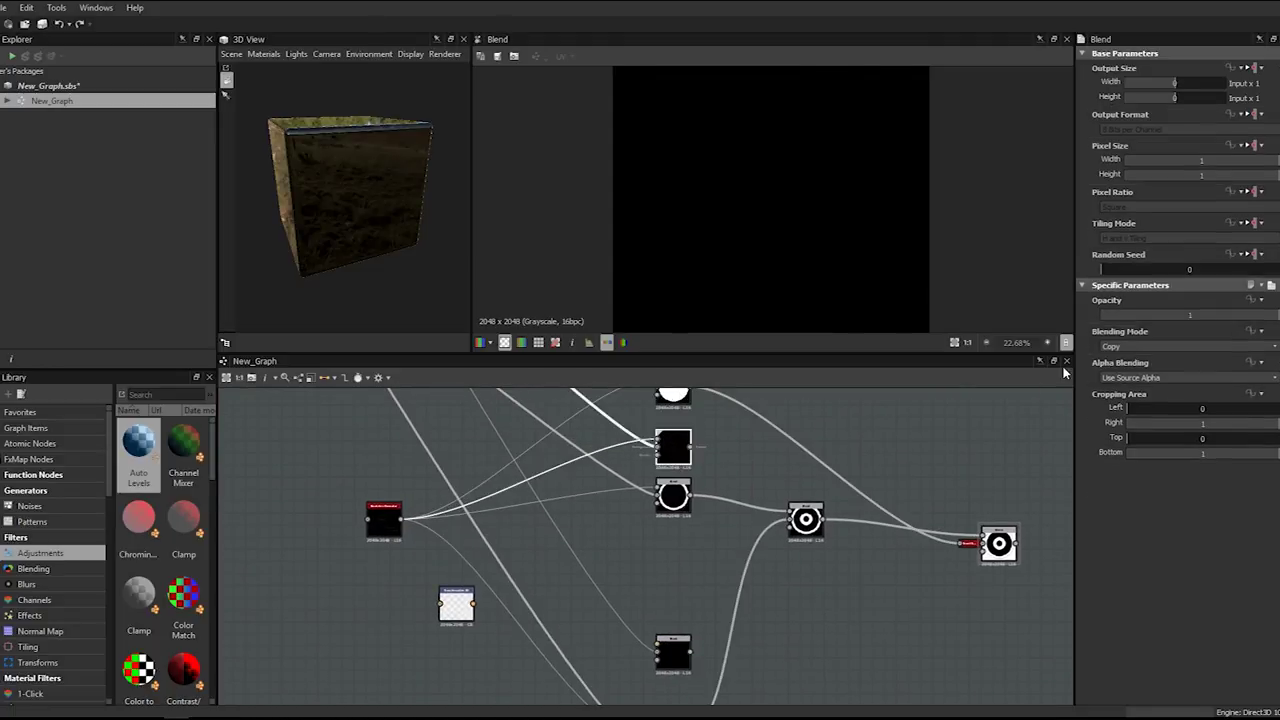
pyautogui.click(1140, 370)
pyautogui.click(1135, 399)
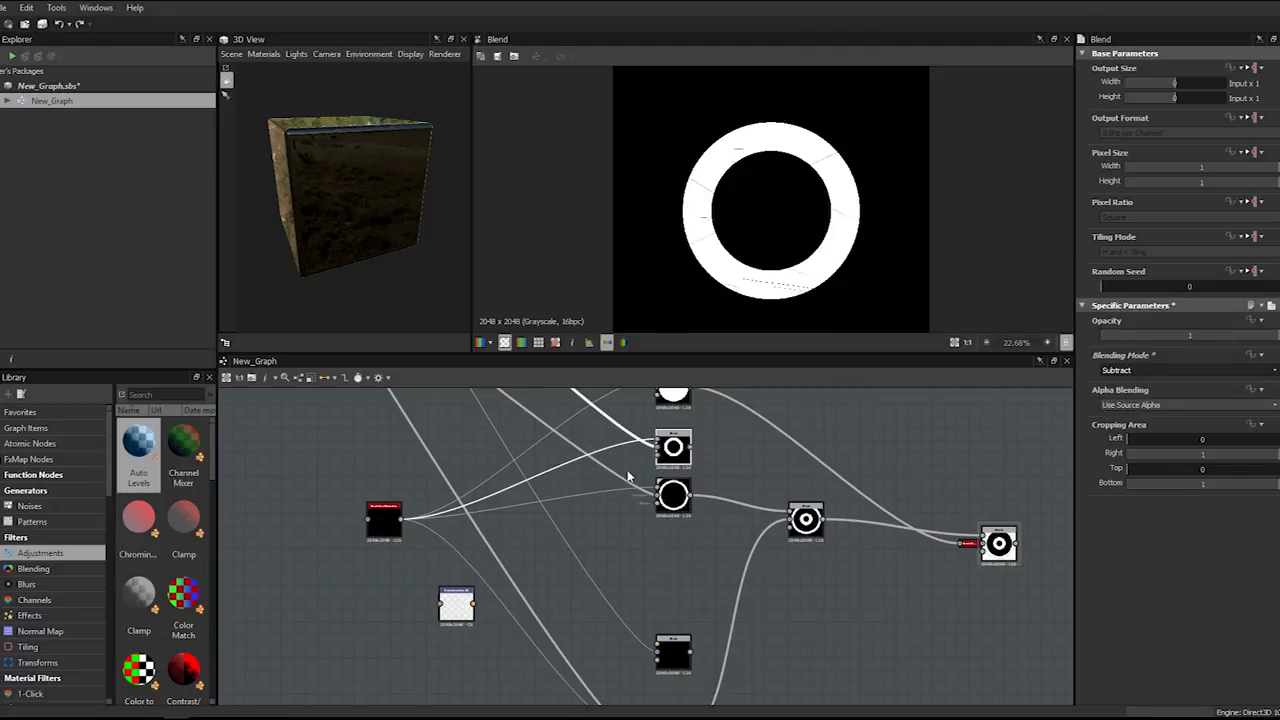
# - Reorder the ring Blends so the outer ring's node sits above the middle ring's node
pyautogui.moveTo(668, 483); pyautogui.dragTo(666, 520, button='middle')
pyautogui.moveTo(672, 489); pyautogui.dragTo(672, 573)
pyautogui.moveTo(674, 543); pyautogui.dragTo(677, 486)
pyautogui.moveTo(675, 573); pyautogui.dragTo(675, 525)
pyautogui.moveTo(674, 593); pyautogui.dragTo(673, 551, button='middle')
# - Connect the Scratches Generator to the center disc's Blend node and set its blending mode to Subtract
pyautogui.click(667, 649)
pyautogui.doubleClick(667, 650)
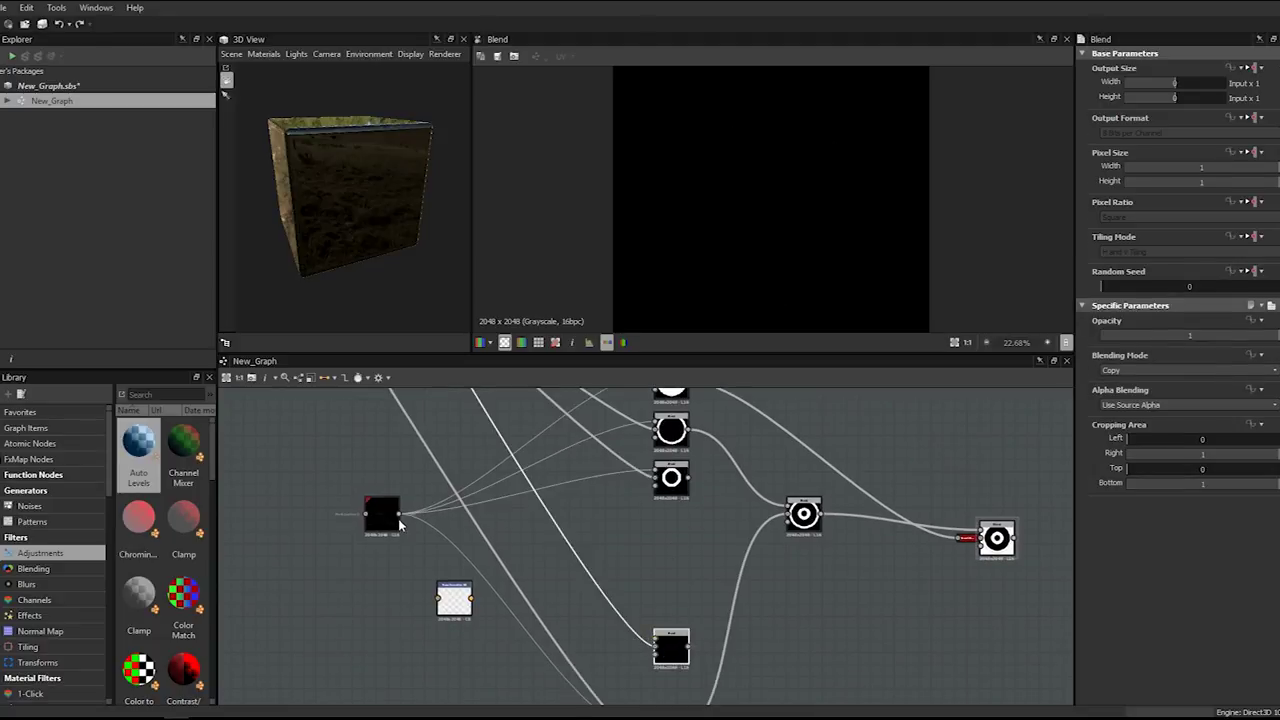
pyautogui.click(1137, 372)
pyautogui.click(1125, 401)
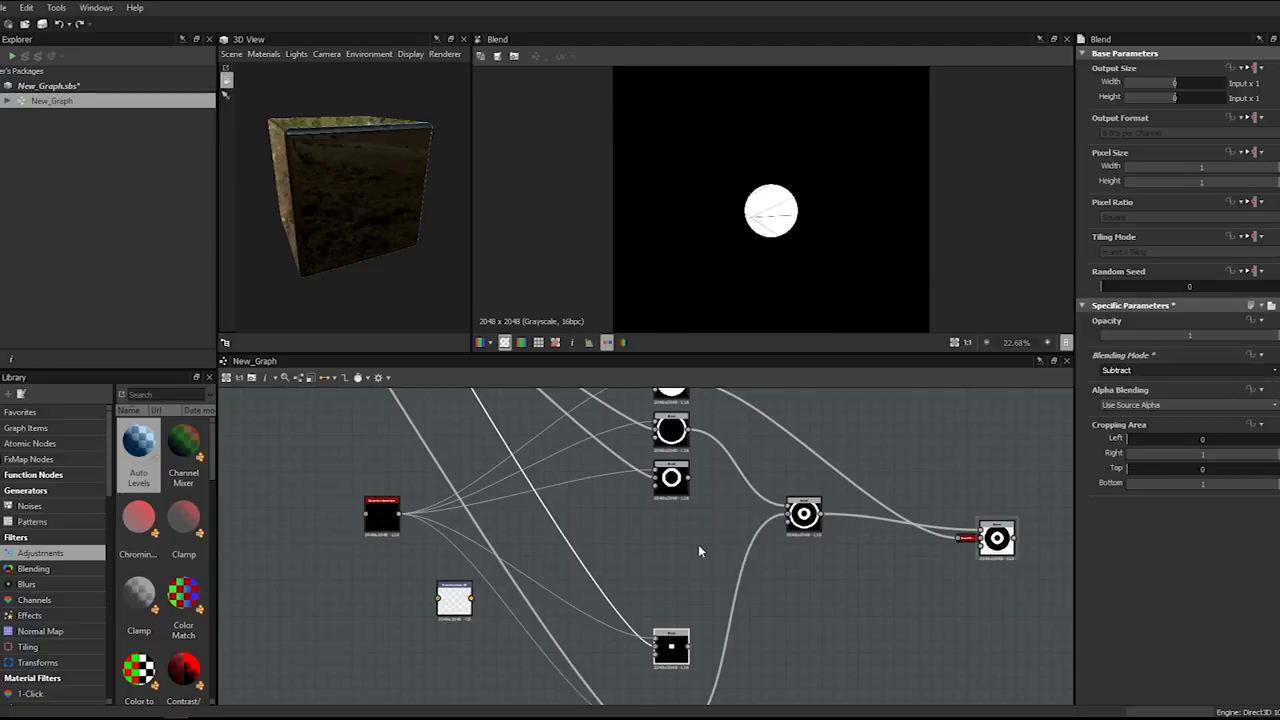
# - Stack the inner ring's and center disc's Blends evenly below the others, and move the Scratches Generator farther away from the column
pyautogui.moveTo(671, 649); pyautogui.dragTo(671, 589)
pyautogui.scroll(1, 670, 592)
pyautogui.scroll(-1, 663, 607)
pyautogui.moveTo(662, 609); pyautogui.dragTo(669, 500, button='middle')
pyautogui.moveTo(660, 618); pyautogui.dragTo(678, 446)
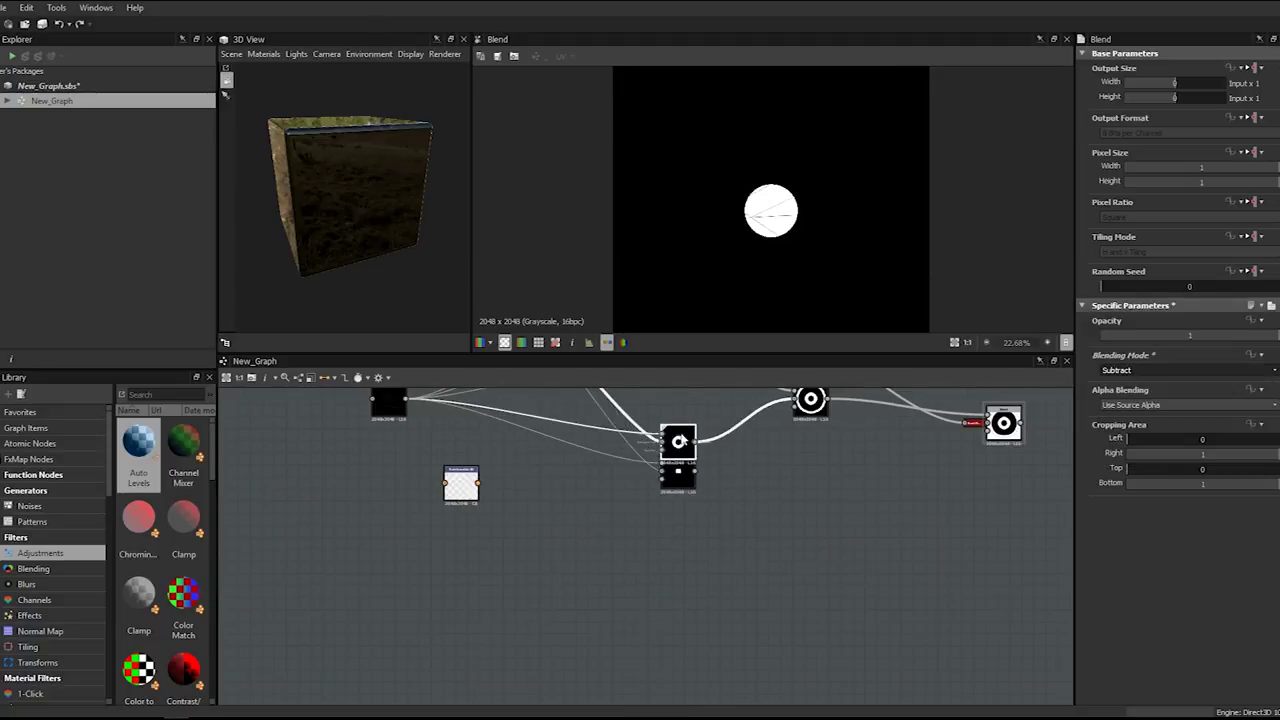
pyautogui.moveTo(679, 444); pyautogui.dragTo(671, 615, button='middle')
pyautogui.moveTo(670, 612); pyautogui.dragTo(670, 586)
pyautogui.moveTo(674, 646); pyautogui.dragTo(673, 592)
pyautogui.click(673, 599)
pyautogui.click(746, 615)
pyautogui.moveTo(393, 586); pyautogui.dragTo(317, 528)
# - Add a Blend node below the combined rings' Blend and move the combined rings' node up
pyautogui.click(802, 573)
pyautogui.press('space')
pyautogui.write('blend')
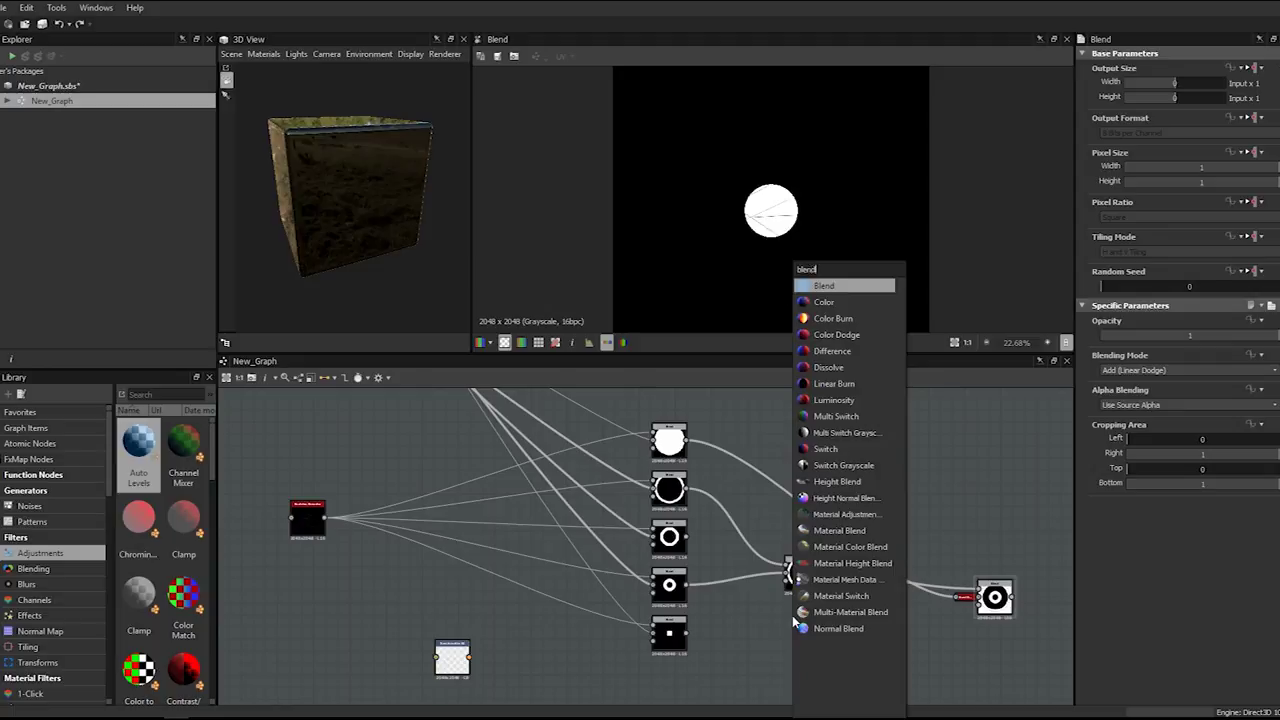
pyautogui.press('Return')
pyautogui.moveTo(799, 567); pyautogui.dragTo(800, 512)
# - Delete the links running into the final Blend setup, and position the two combining Blend nodes one above the other
pyautogui.scroll(-1, 874, 497)
pyautogui.moveTo(874, 497); pyautogui.dragTo(911, 676)
pyautogui.press('Delete')
pyautogui.moveTo(823, 518); pyautogui.dragTo(806, 464)
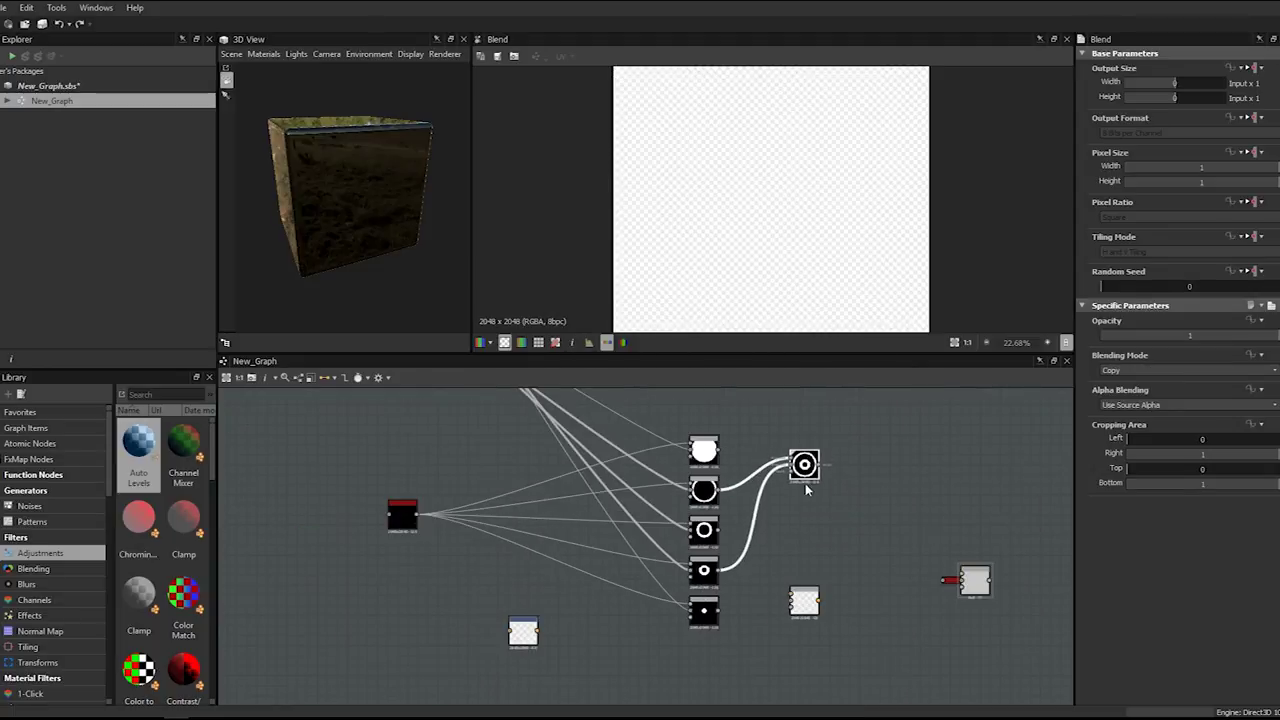
pyautogui.moveTo(807, 606); pyautogui.dragTo(808, 598)
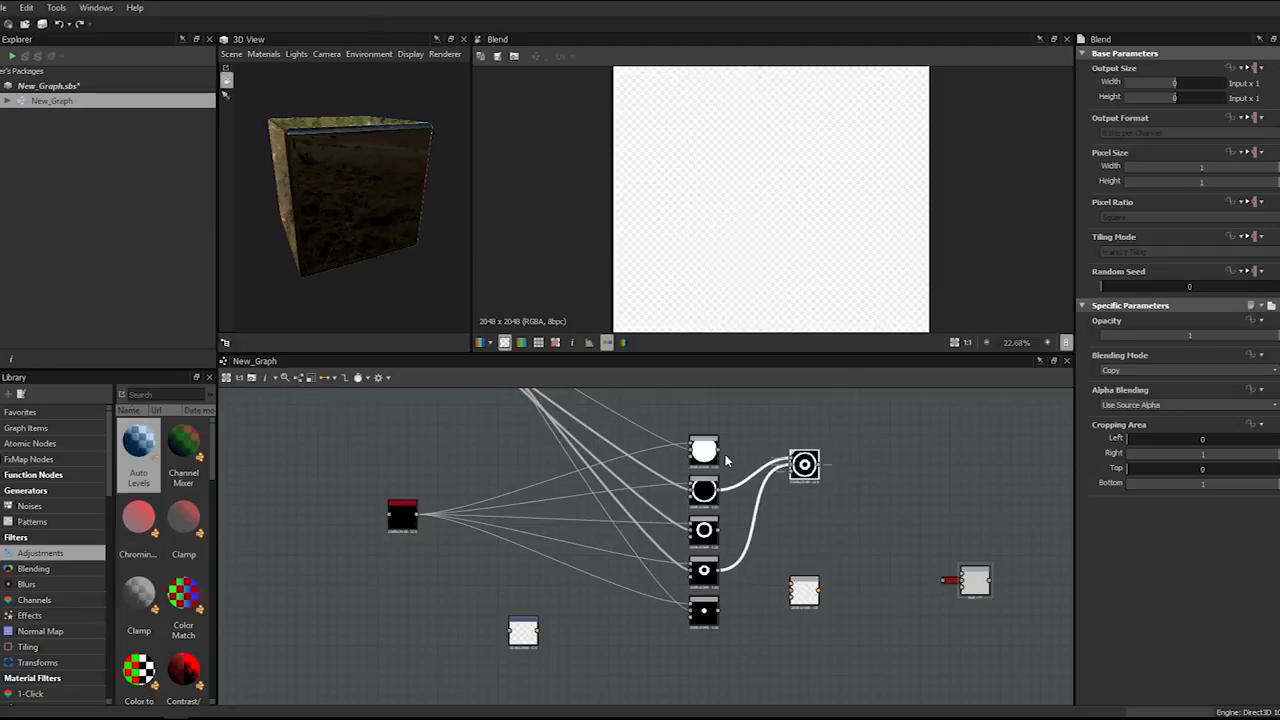
# - Rewire the upper combining Blend so it takes the full disc's Blend and the outer ring's Blend as inputs
pyautogui.scroll(1, 724, 455)
pyautogui.moveTo(806, 469); pyautogui.dragTo(718, 537)
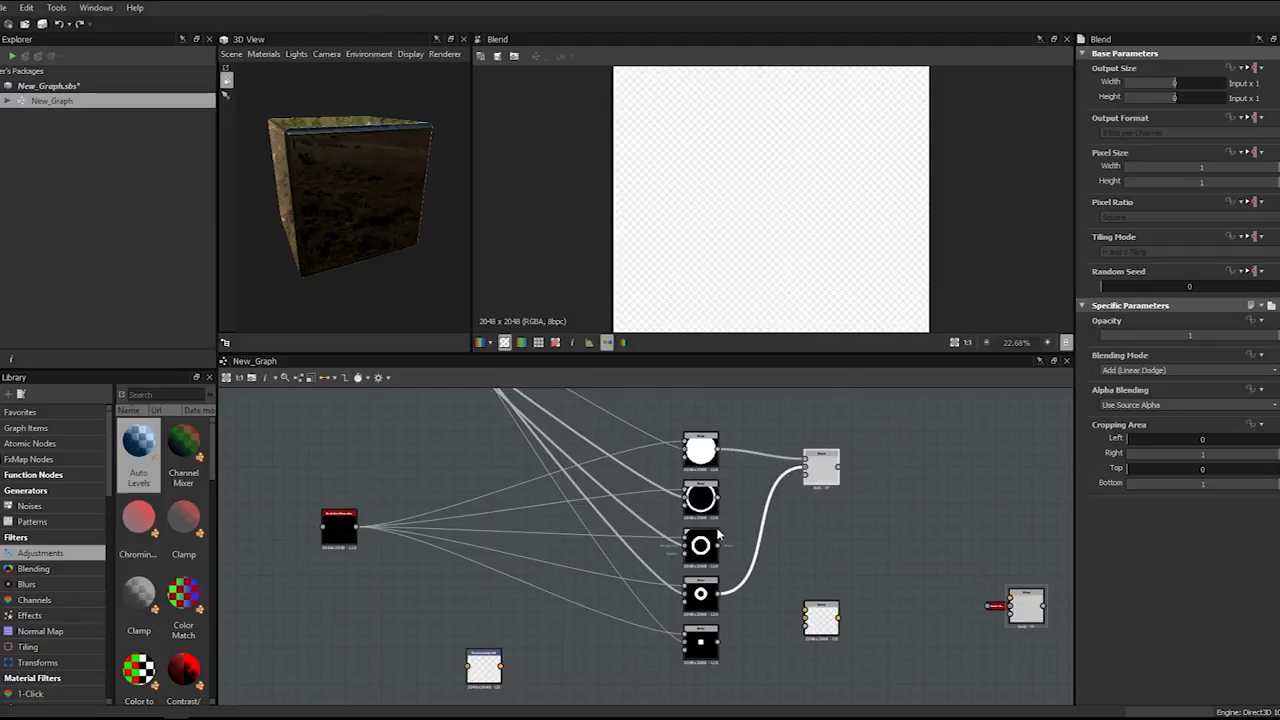
pyautogui.moveTo(806, 470); pyautogui.dragTo(762, 541)
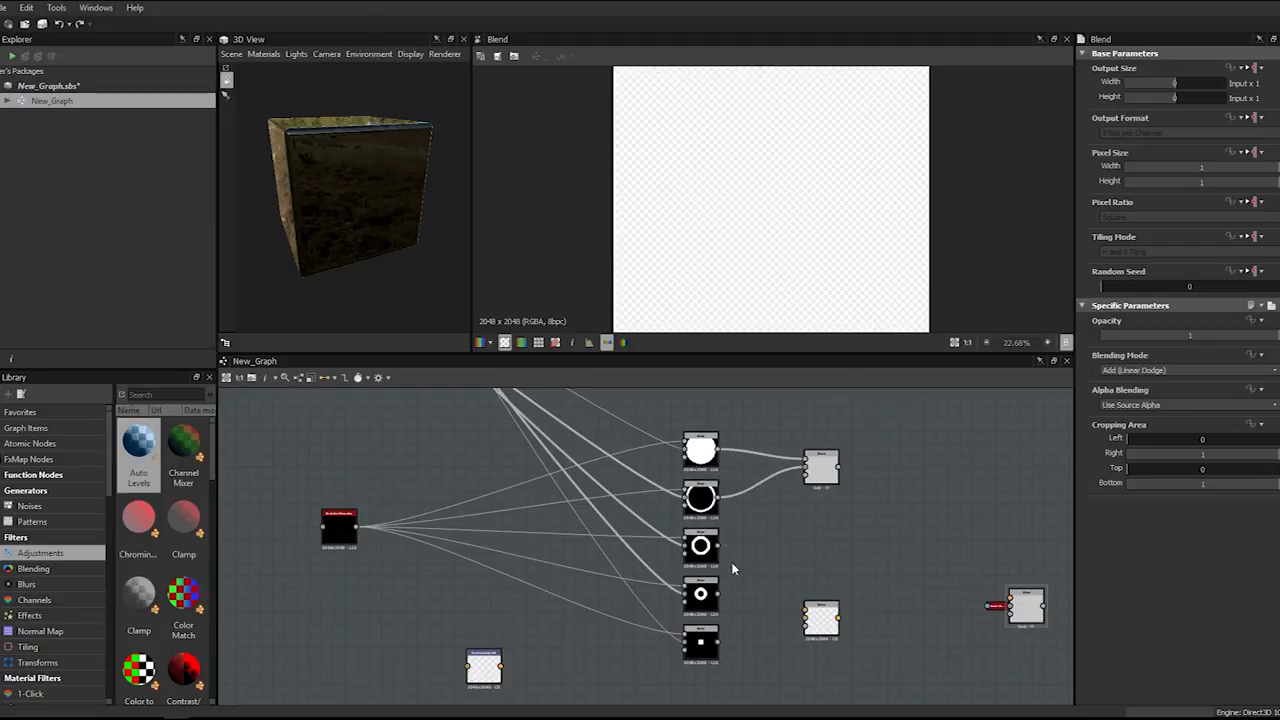
# - Feed the middle and inner rings into a lower combining Blend, and link its output and the center disc to a second Blend
pyautogui.moveTo(719, 546); pyautogui.dragTo(823, 564)
pyautogui.hotkey('ctrl', 'c')
pyautogui.hotkey('ctrl', 'v')
pyautogui.moveTo(653, 560); pyautogui.dragTo(877, 606)
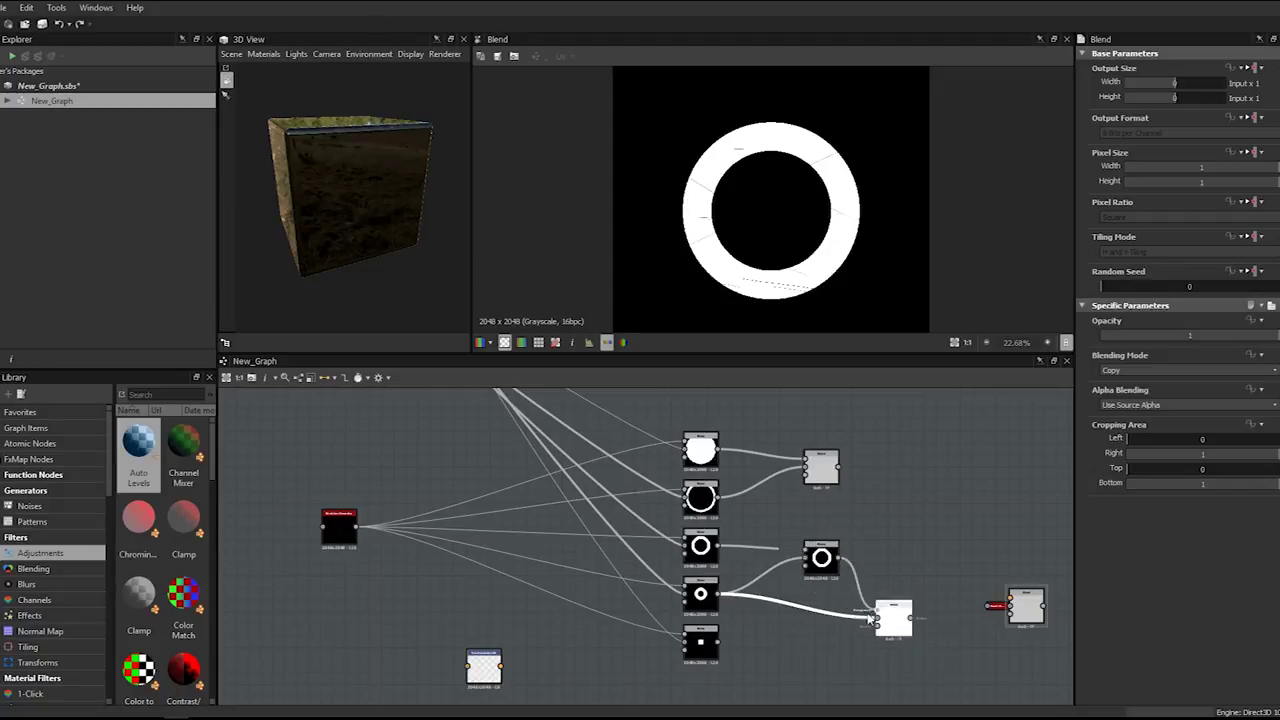
pyautogui.moveTo(721, 641); pyautogui.dragTo(878, 628)
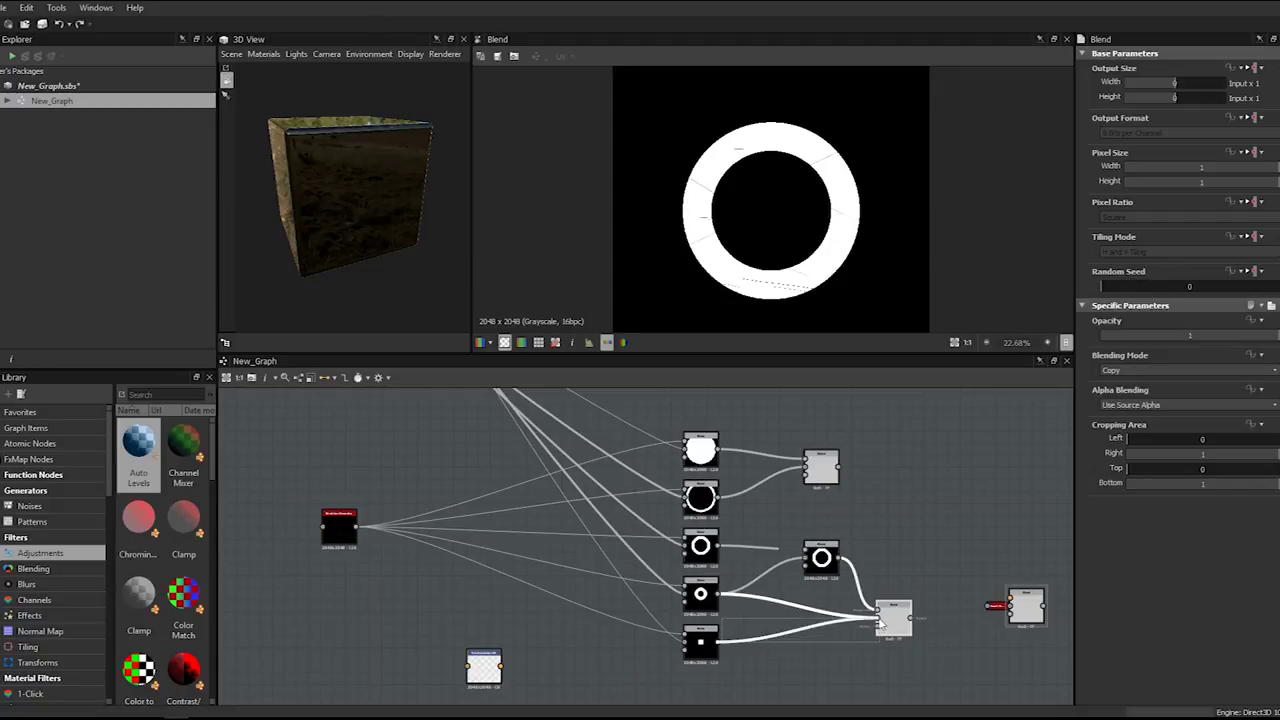
# - Set the blending mode of the center disc's combining Blend and the upper combining Blend to Add (Linear Dodge)
pyautogui.click(1154, 370)
pyautogui.click(1141, 391)
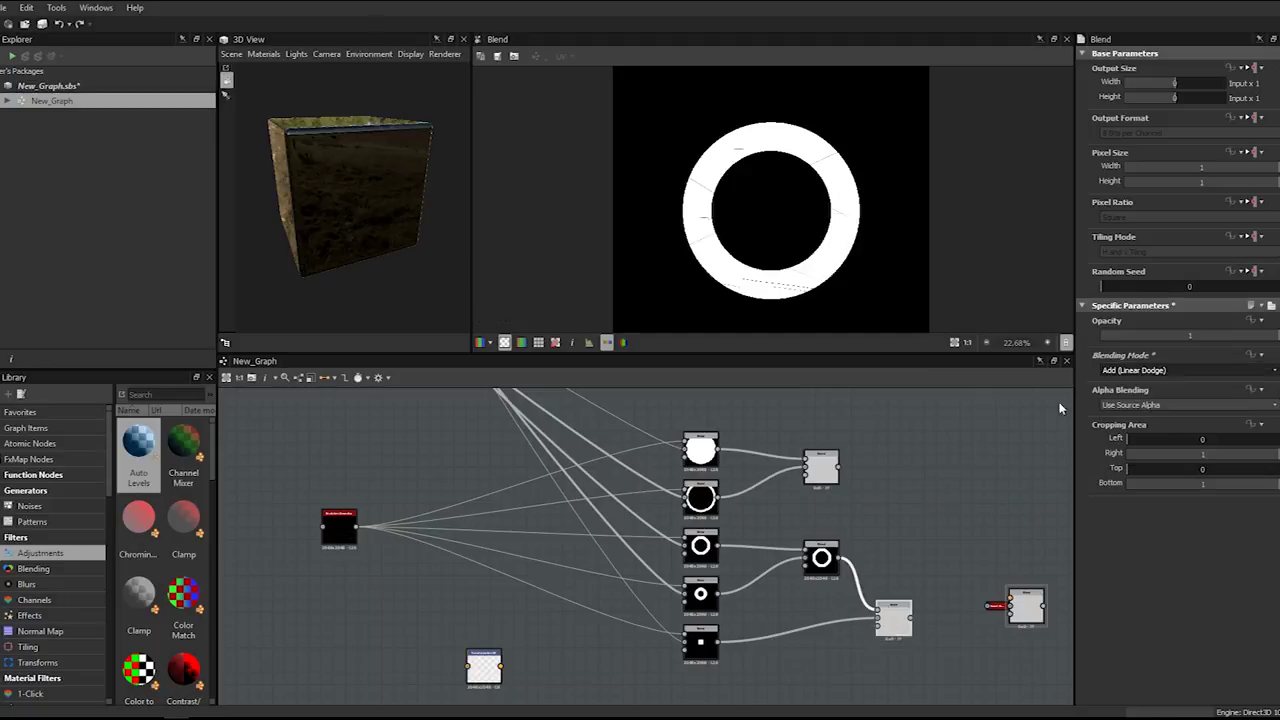
pyautogui.click(1122, 371)
pyautogui.click(1124, 374)
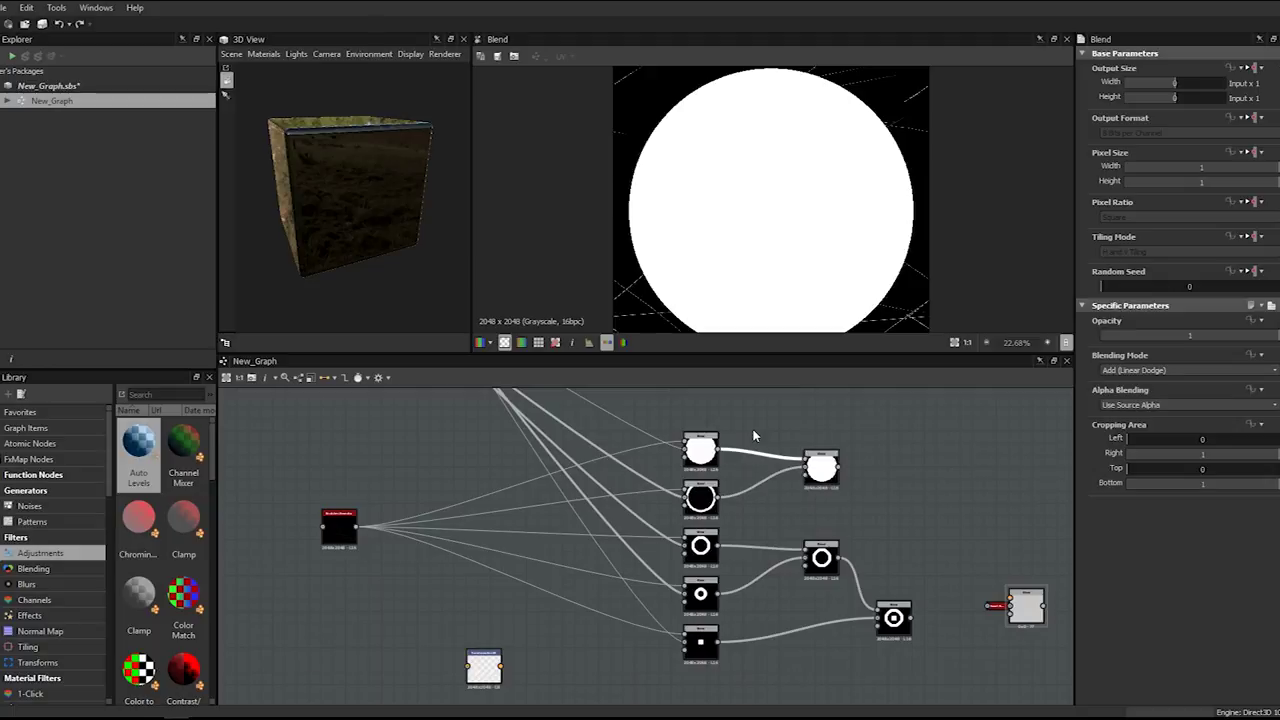
# - Insert an Invert Grayscale node between the full disc's Blend and the upper combining Blend, and preview the combined result
pyautogui.press('space')
pyautogui.write('invert')
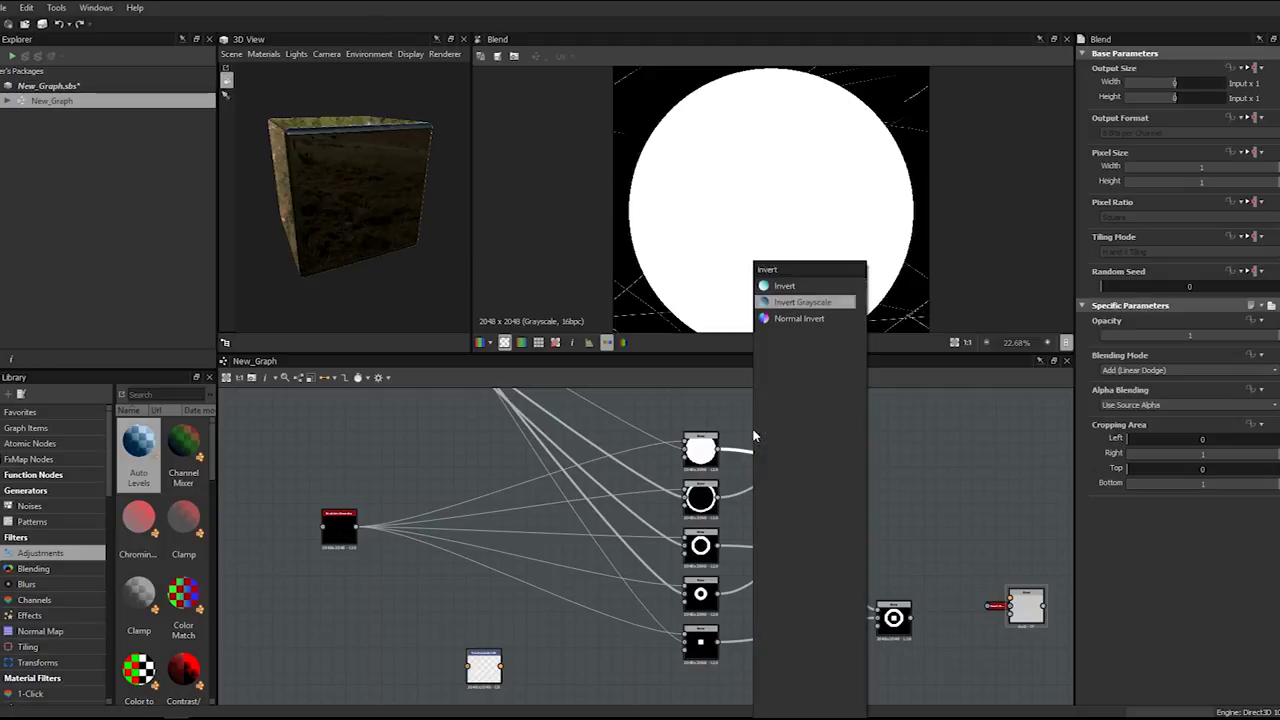
pyautogui.press('Return')
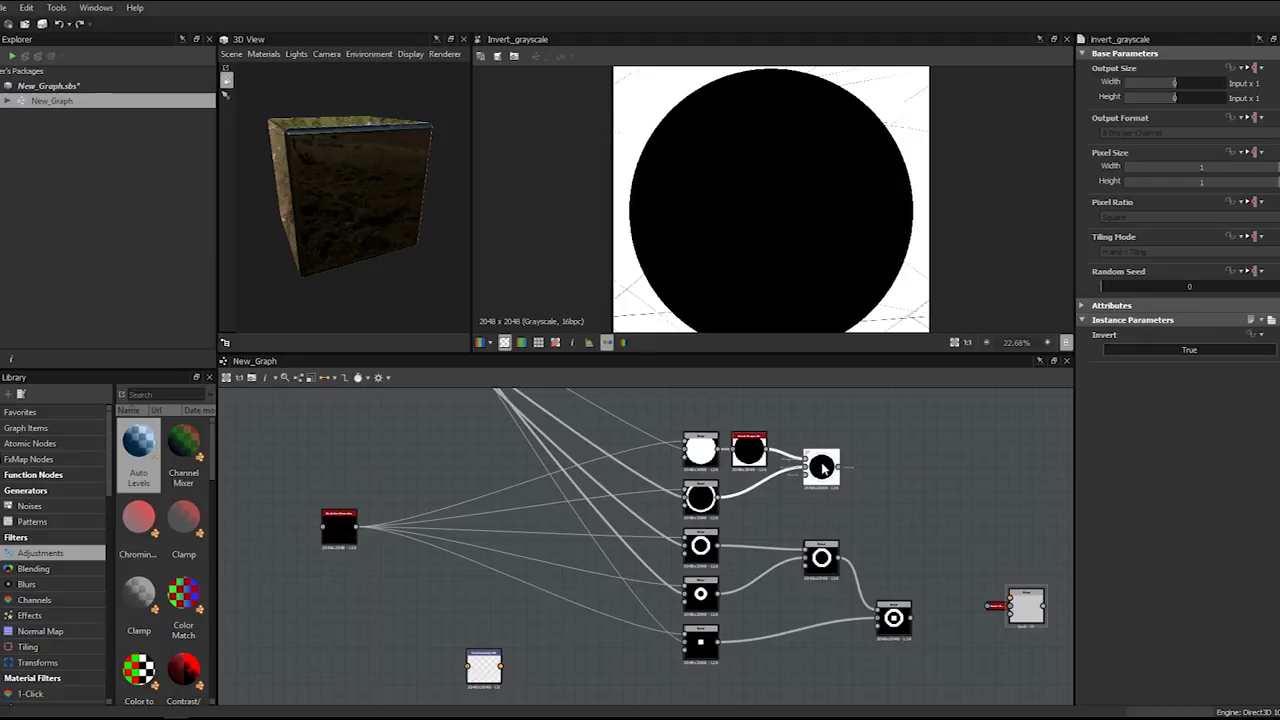
pyautogui.doubleClick(822, 466)
# - Space the Invert Grayscale and combining Blend nodes farther apart, and link the center disc's combining Blend to the final Blend
pyautogui.moveTo(822, 466); pyautogui.dragTo(771, 441, button='middle')
pyautogui.moveTo(782, 452); pyautogui.dragTo(854, 464)
pyautogui.moveTo(700, 425); pyautogui.dragTo(747, 425)
pyautogui.moveTo(772, 535); pyautogui.dragTo(846, 531)
pyautogui.moveTo(843, 593); pyautogui.dragTo(914, 603)
pyautogui.moveTo(967, 589); pyautogui.dragTo(843, 566, button='middle')
pyautogui.moveTo(843, 566); pyautogui.dragTo(1013, 506)
pyautogui.moveTo(803, 590); pyautogui.dragTo(815, 590)
pyautogui.moveTo(1022, 502); pyautogui.dragTo(977, 500)
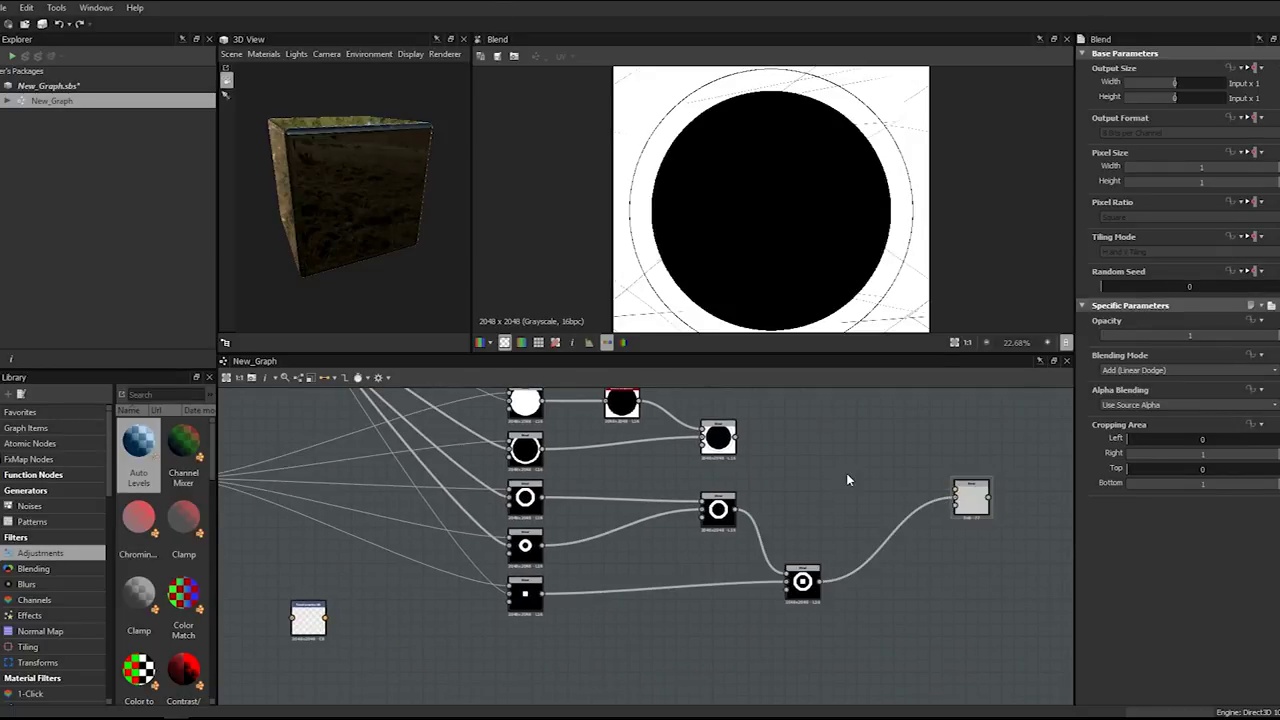
# - Add a Blend node set to Add (Linear Dodge) that combines the upper combining Blend with the middle and inner rings' Blend
pyautogui.press('space')
pyautogui.write('blend')
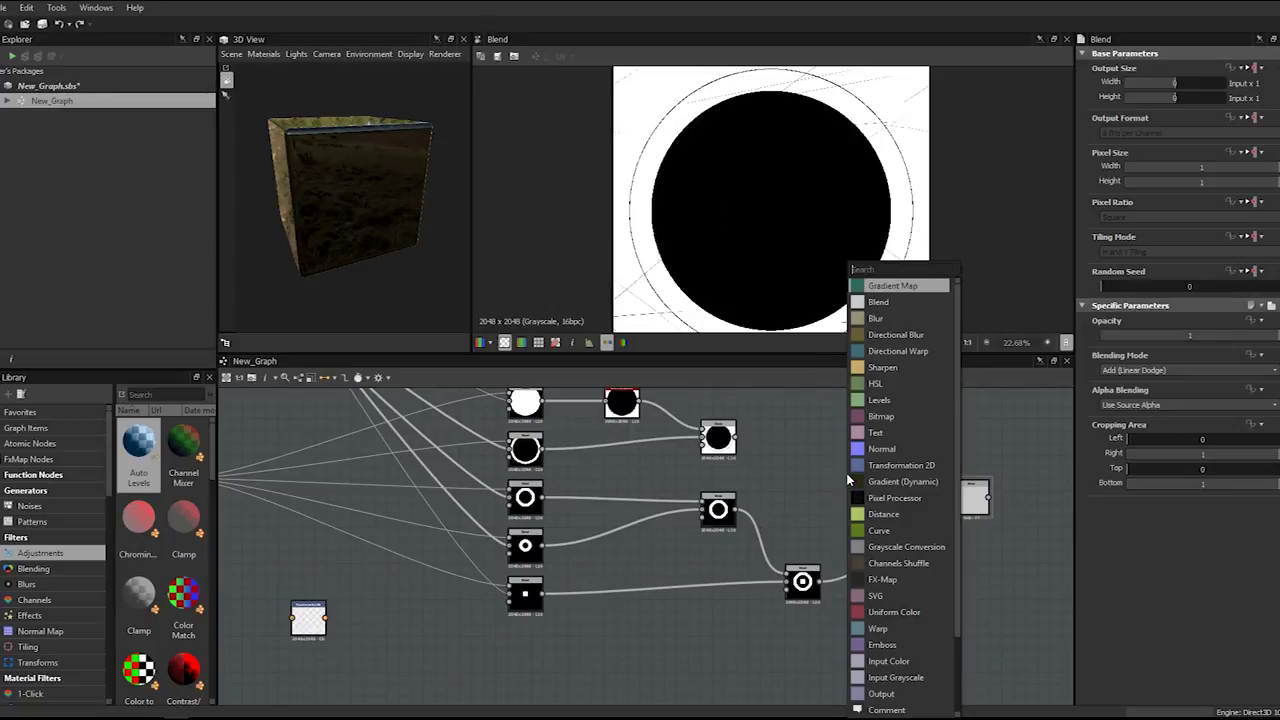
pyautogui.press('Return')
pyautogui.moveTo(849, 480); pyautogui.dragTo(864, 438)
pyautogui.moveTo(737, 510); pyautogui.dragTo(848, 442)
pyautogui.click(1143, 370)
pyautogui.click(1140, 386)
# - Link the new Blend's output to the final Blend, and arrange the combining nodes in tidy columns
pyautogui.moveTo(971, 435); pyautogui.dragTo(900, 444, button='middle')
pyautogui.moveTo(902, 505); pyautogui.dragTo(842, 523)
pyautogui.moveTo(794, 445); pyautogui.dragTo(903, 451)
pyautogui.moveTo(842, 524); pyautogui.dragTo(938, 529)
pyautogui.moveTo(902, 452); pyautogui.dragTo(817, 457)
pyautogui.moveTo(936, 530); pyautogui.dragTo(978, 595)
pyautogui.moveTo(830, 467); pyautogui.dragTo(745, 513)
pyautogui.moveTo(708, 460); pyautogui.dragTo(611, 528)
pyautogui.moveTo(708, 571); pyautogui.dragTo(978, 600)
pyautogui.click(979, 571)
pyautogui.click(977, 556)
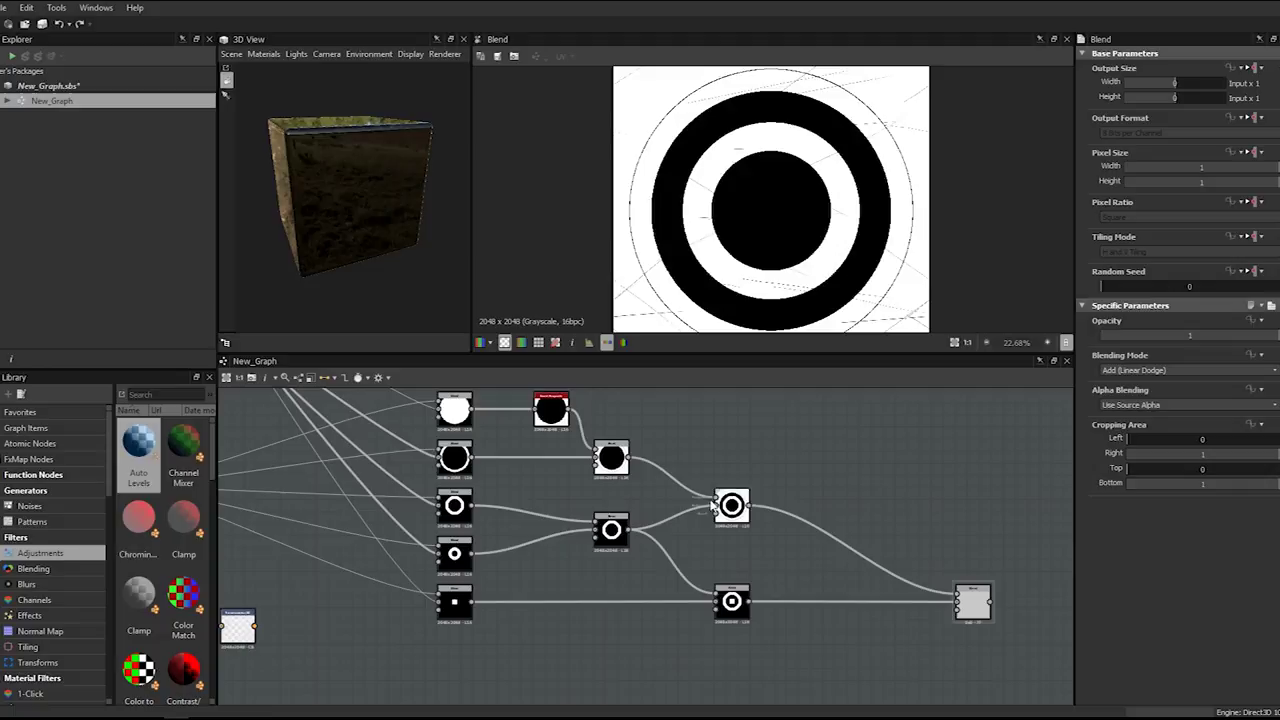
# - Set the final Blend node that joins the ring branches to the Add (Linear Dodge) blending mode
pyautogui.moveTo(554, 414); pyautogui.dragTo(530, 414)
pyautogui.click(656, 416)
pyautogui.scroll(-3, 740, 460)
pyautogui.moveTo(828, 487); pyautogui.dragTo(842, 498, button='middle')
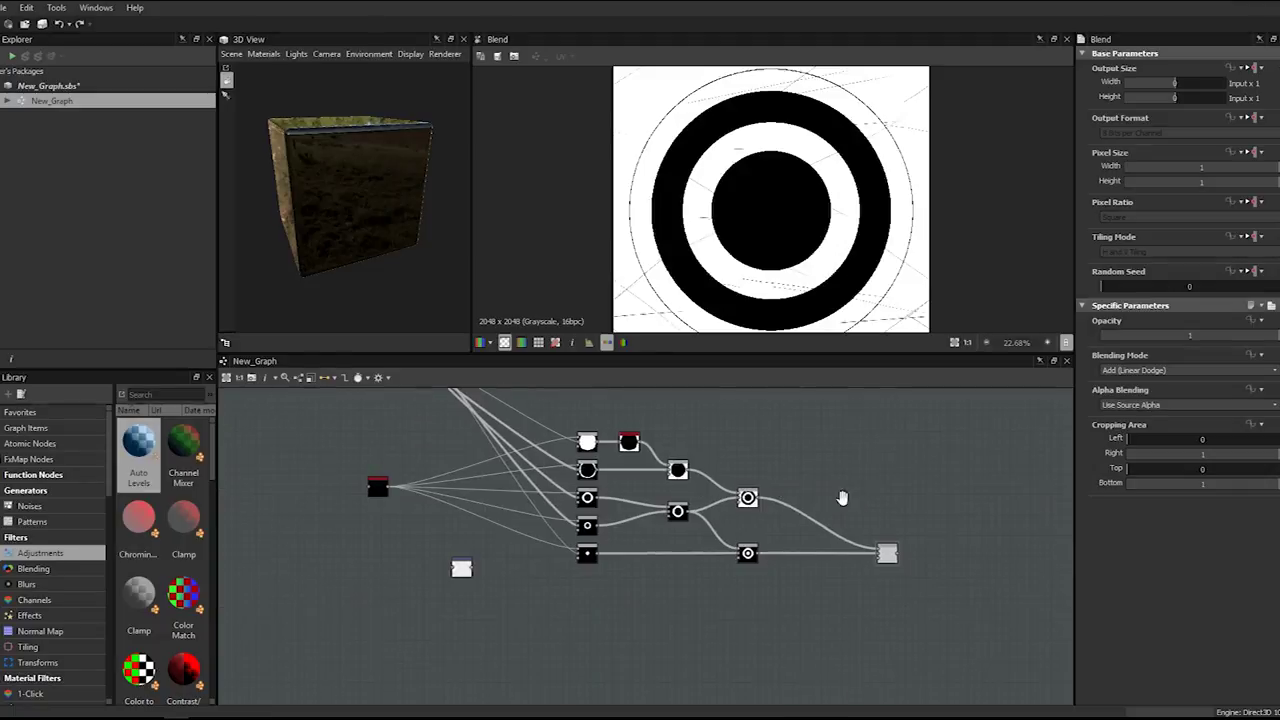
pyautogui.scroll(2, 842, 498)
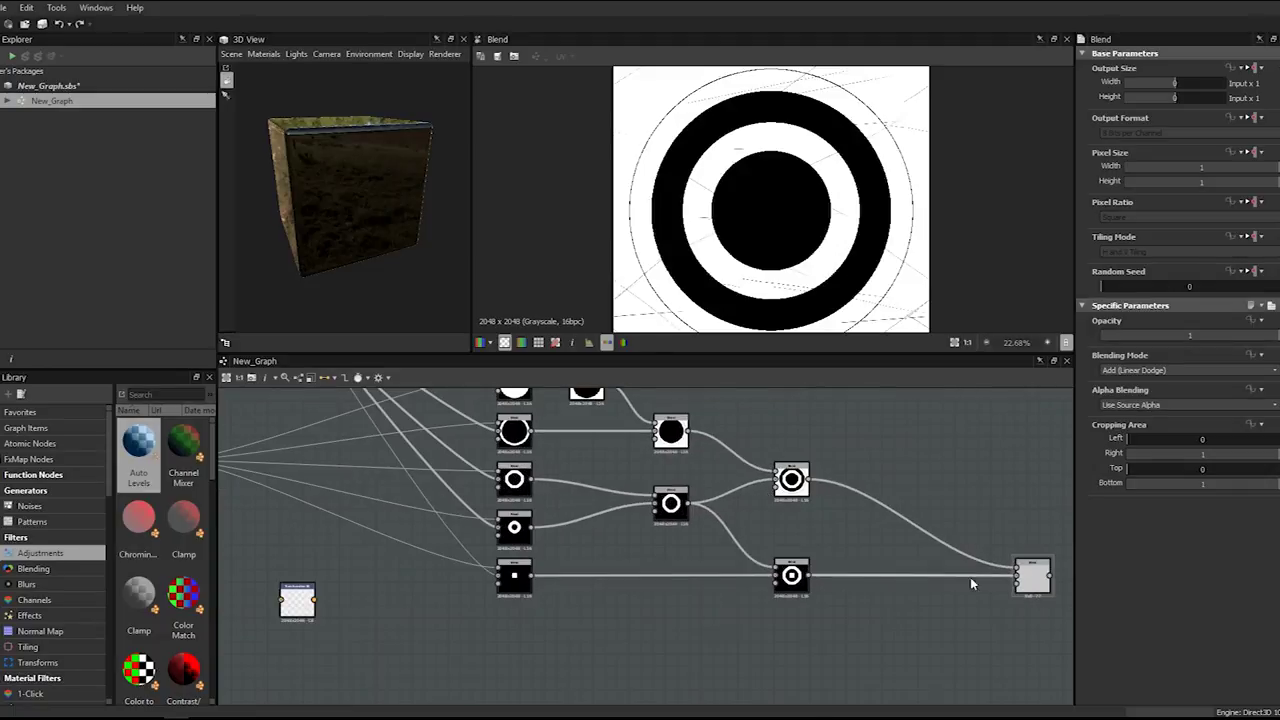
pyautogui.click(1101, 370)
pyautogui.click(1103, 371)
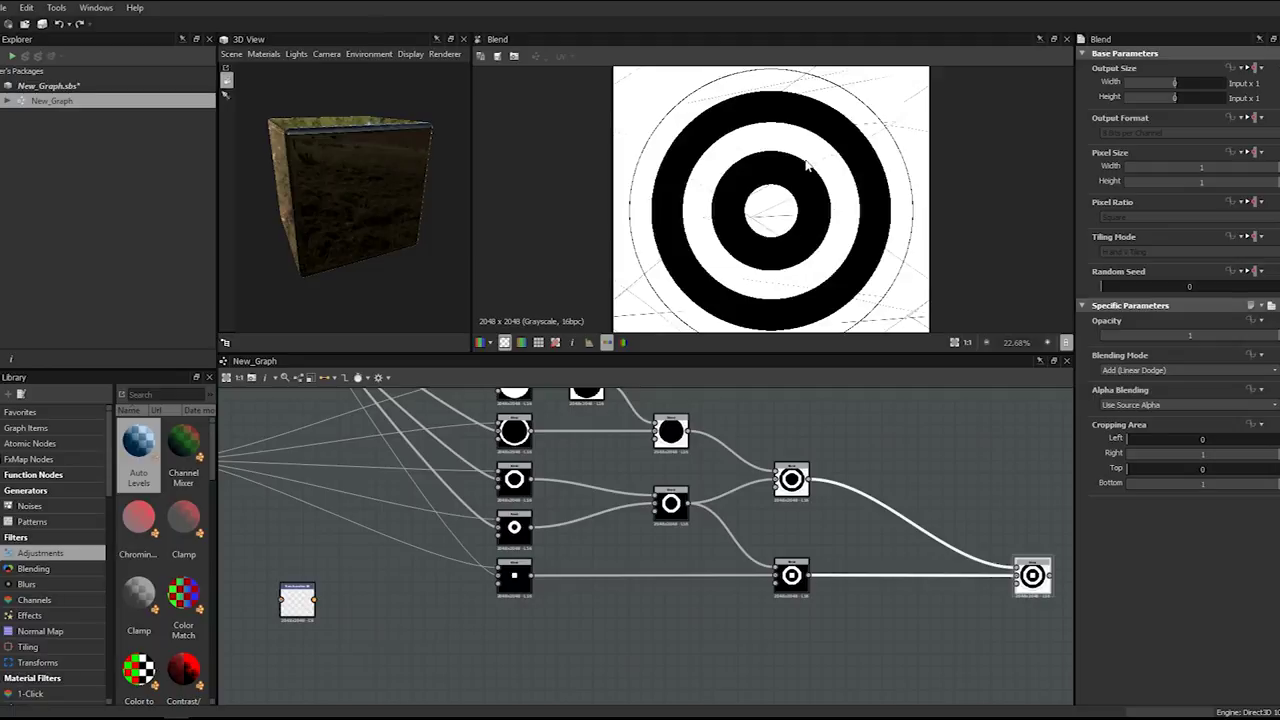
# - Examine how the thin scratch lines run across the concentric rings in the final Blend output
pyautogui.scroll(3, 806, 165)
pyautogui.scroll(-3, 904, 157)
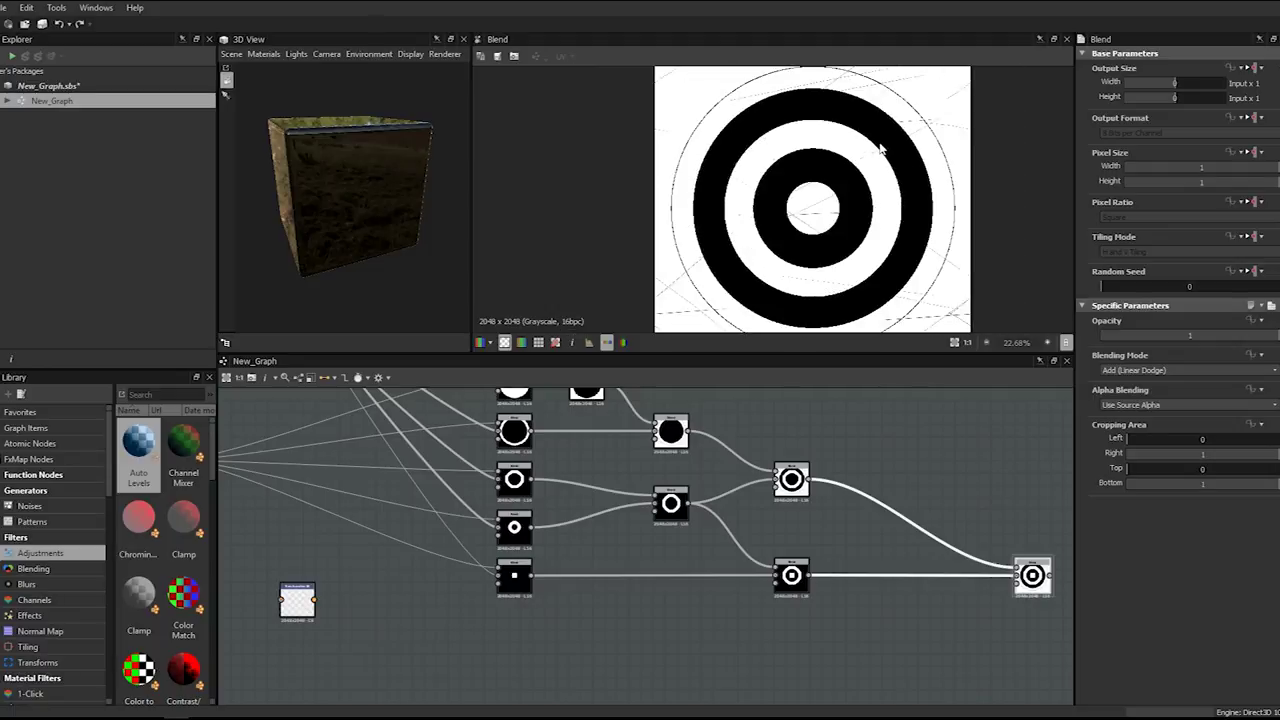
pyautogui.scroll(5, 864, 210)
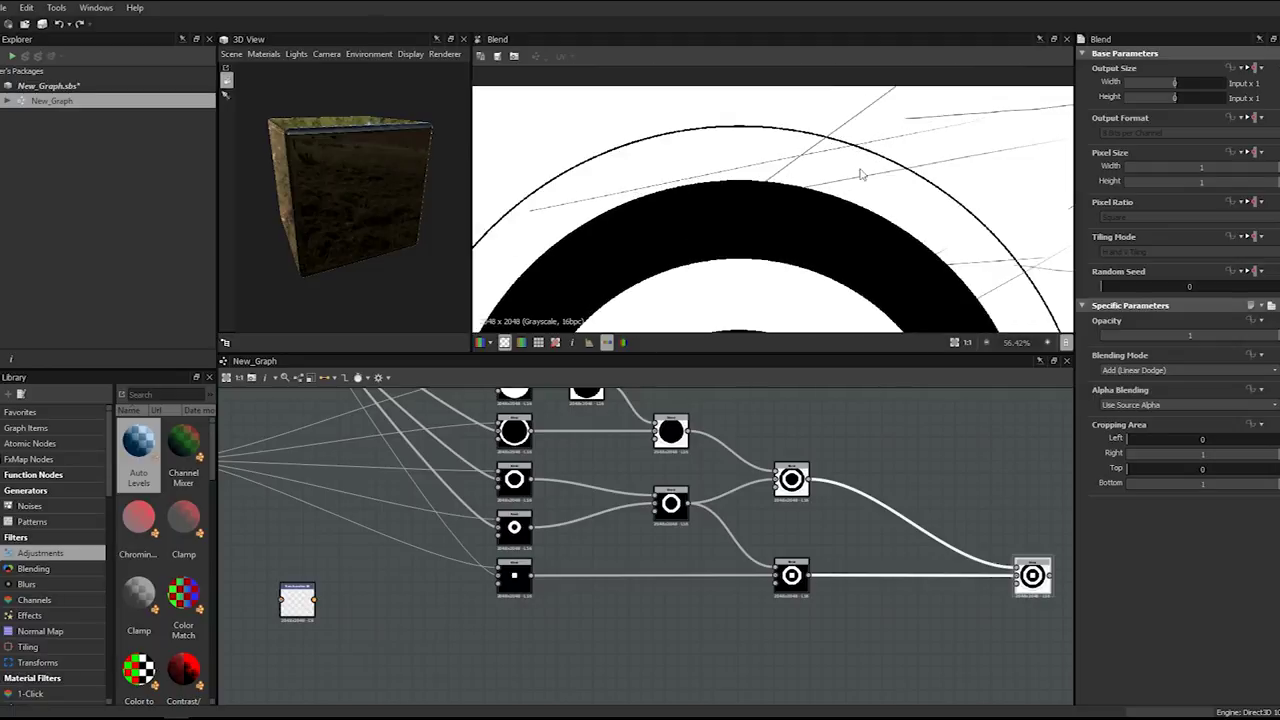
pyautogui.scroll(-4, 797, 201)
pyautogui.scroll(5, 667, 262)
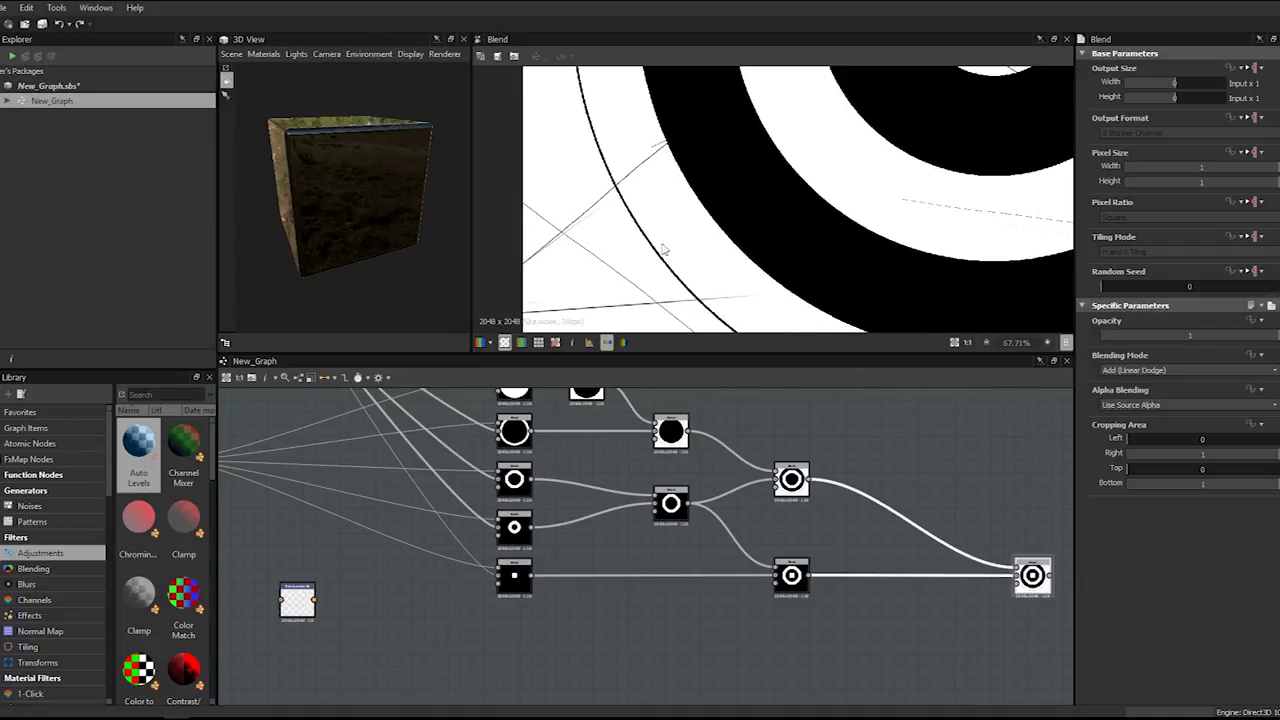
pyautogui.scroll(-4, 670, 190)
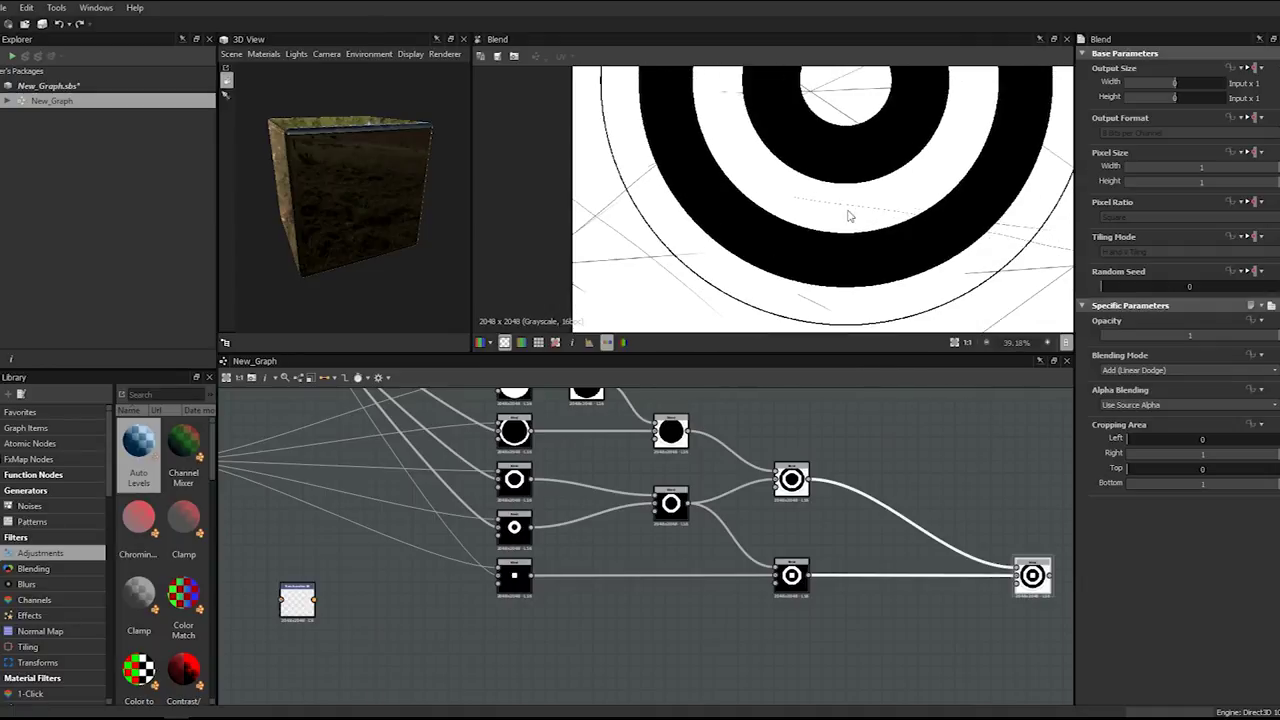
pyautogui.scroll(2, 750, 200)
pyautogui.scroll(-2, 524, 536)
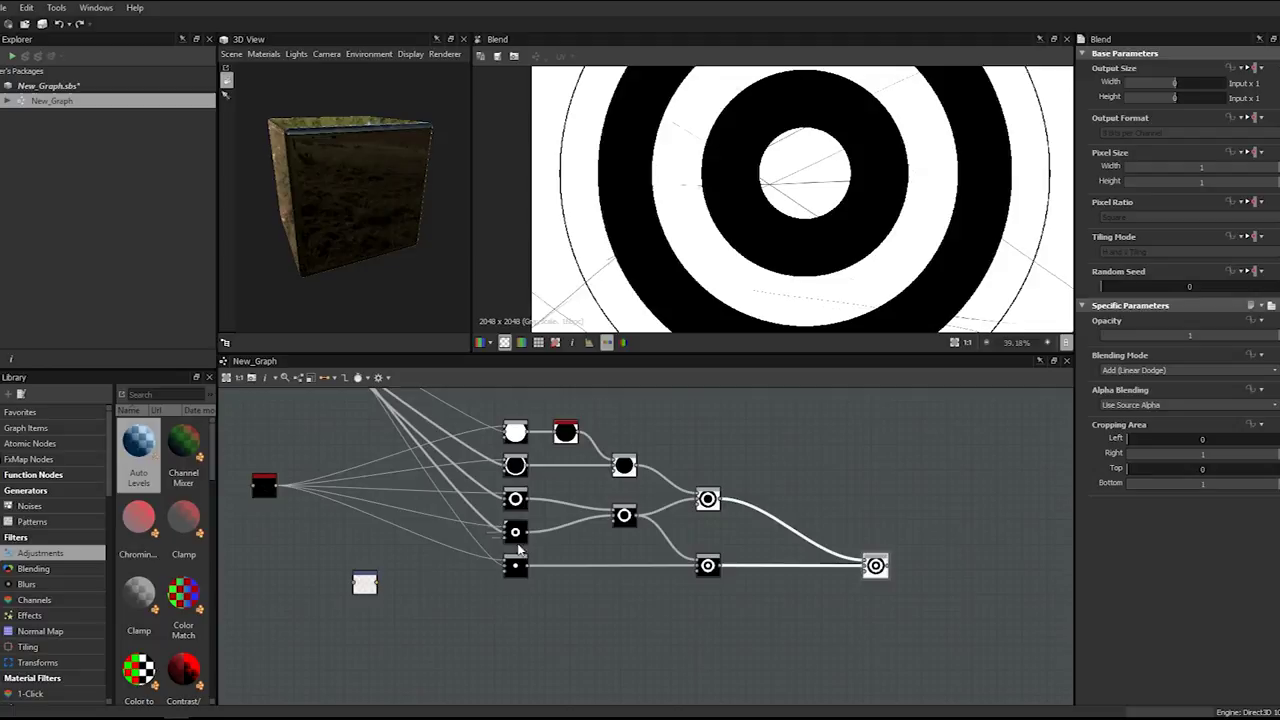
# - Insert a Transformation 2D node on the link between the scratches generator and the uppermost ring's Blend node
pyautogui.moveTo(413, 504); pyautogui.dragTo(558, 533, button='middle')
pyautogui.moveTo(410, 522); pyautogui.dragTo(383, 519)
pyautogui.scroll(1, 450, 504)
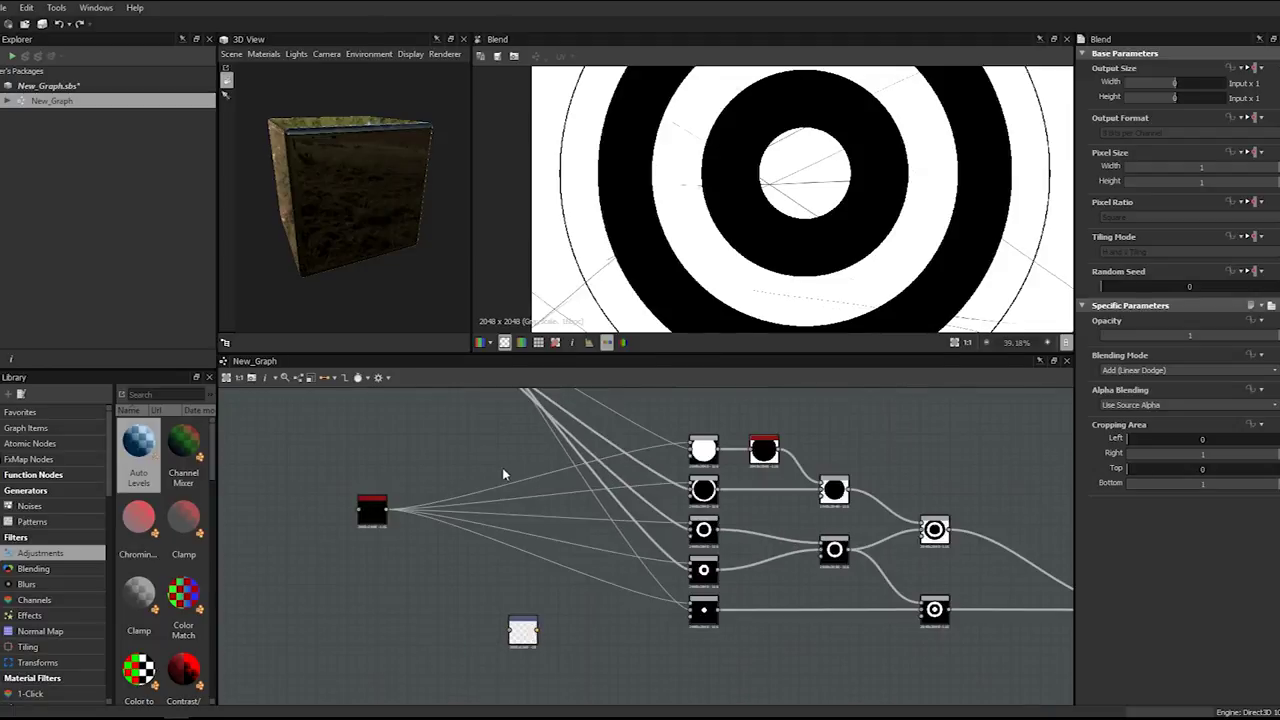
pyautogui.scroll(1, 735, 458)
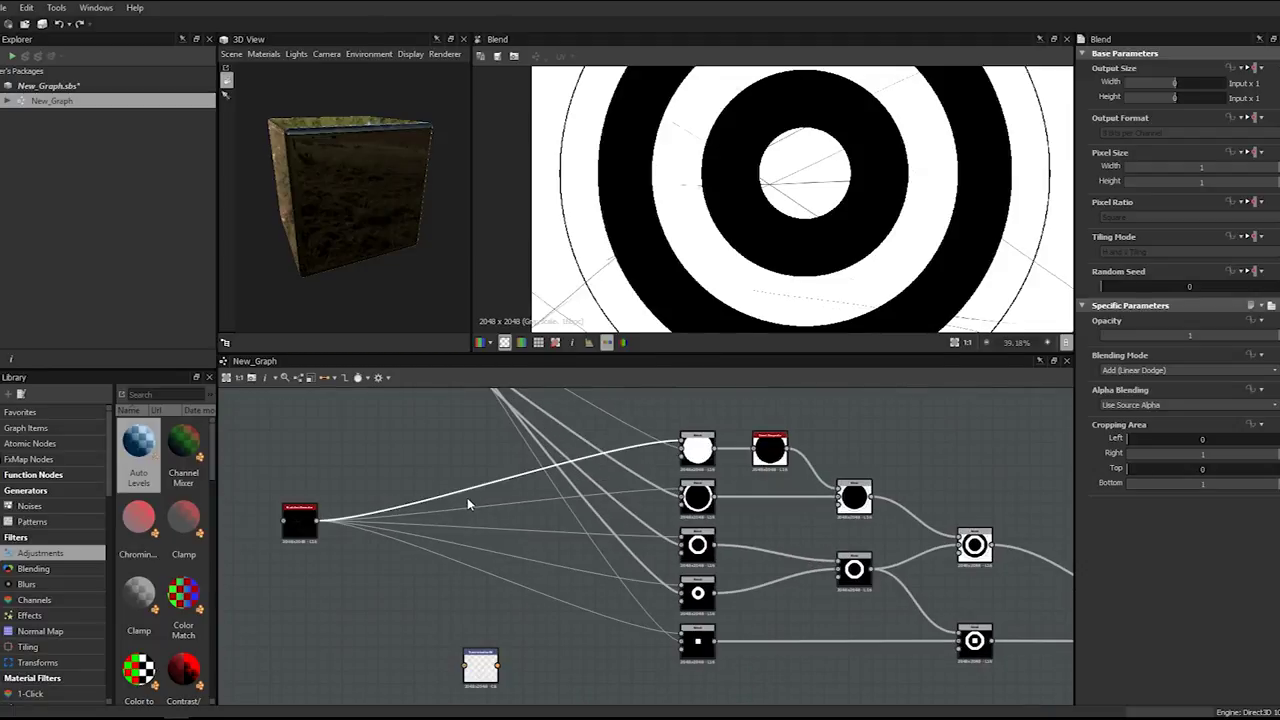
pyautogui.press('space')
pyautogui.write('2d')
pyautogui.press('Return')
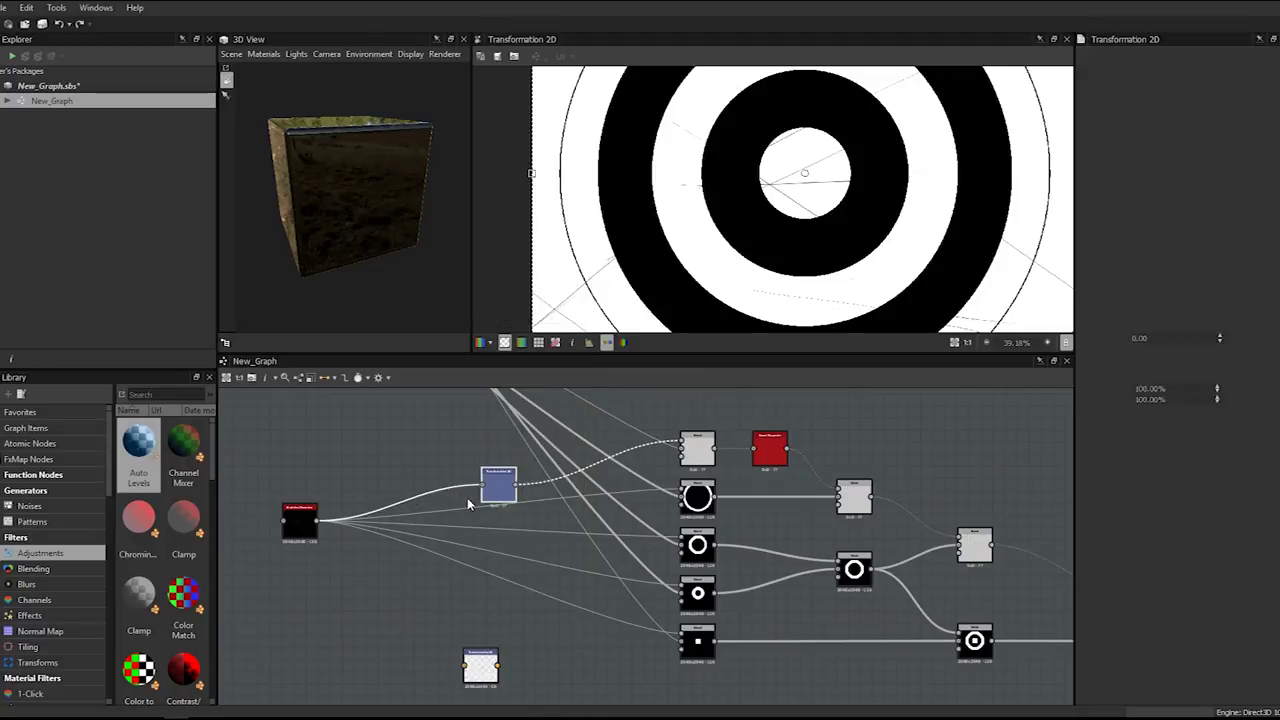
# - Insert Transformation 2D nodes on the scratches generator's links to the second and third ring Blend nodes, stacked in a column
pyautogui.press('space')
pyautogui.write('2d')
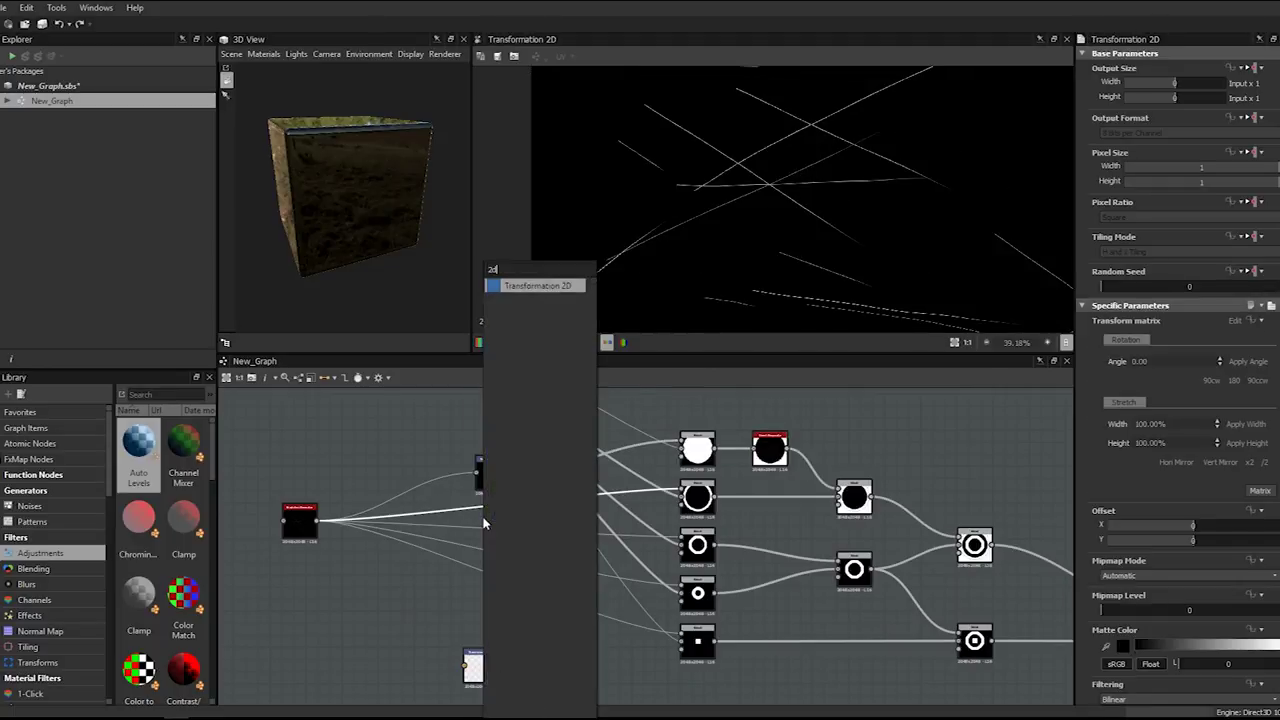
pyautogui.press('Return')
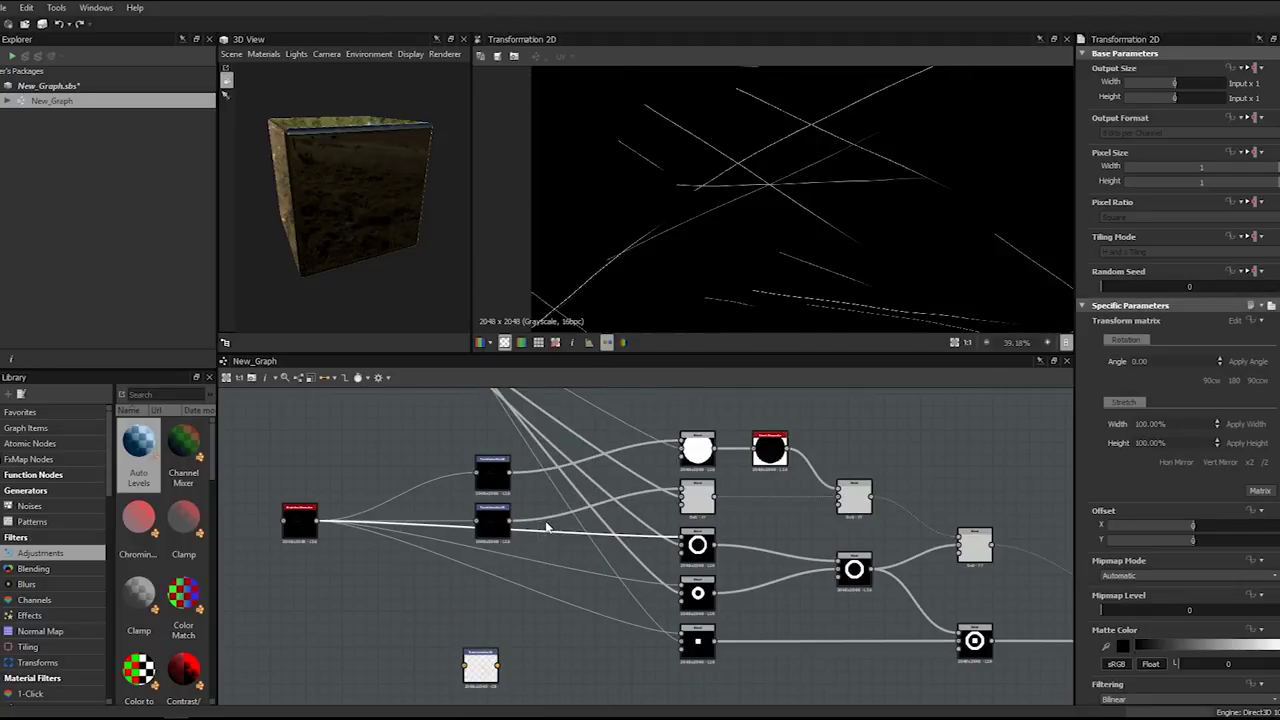
pyautogui.press('space')
pyautogui.write('2d')
pyautogui.press('Return')
pyautogui.moveTo(492, 535); pyautogui.dragTo(492, 578)
pyautogui.click(591, 571)
# - Insert Transformation 2D nodes on the scratches generator's links to the fourth and fifth ring Blend nodes, aligned with the column
pyautogui.moveTo(491, 592); pyautogui.dragTo(487, 546, button='middle')
pyautogui.press('space')
pyautogui.write('2d')
pyautogui.click(563, 294)
pyautogui.moveTo(493, 512); pyautogui.dragTo(490, 573)
pyautogui.click(283, 479)
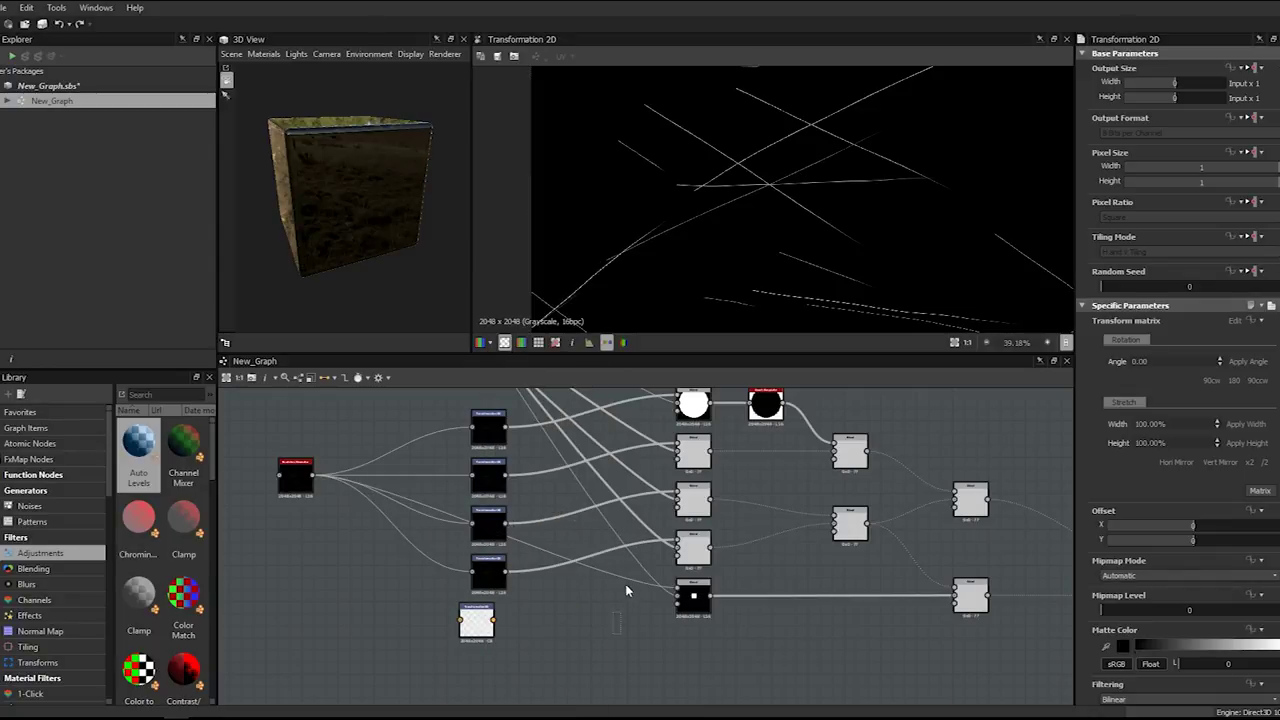
pyautogui.press('space')
pyautogui.write('2d')
pyautogui.click(704, 290)
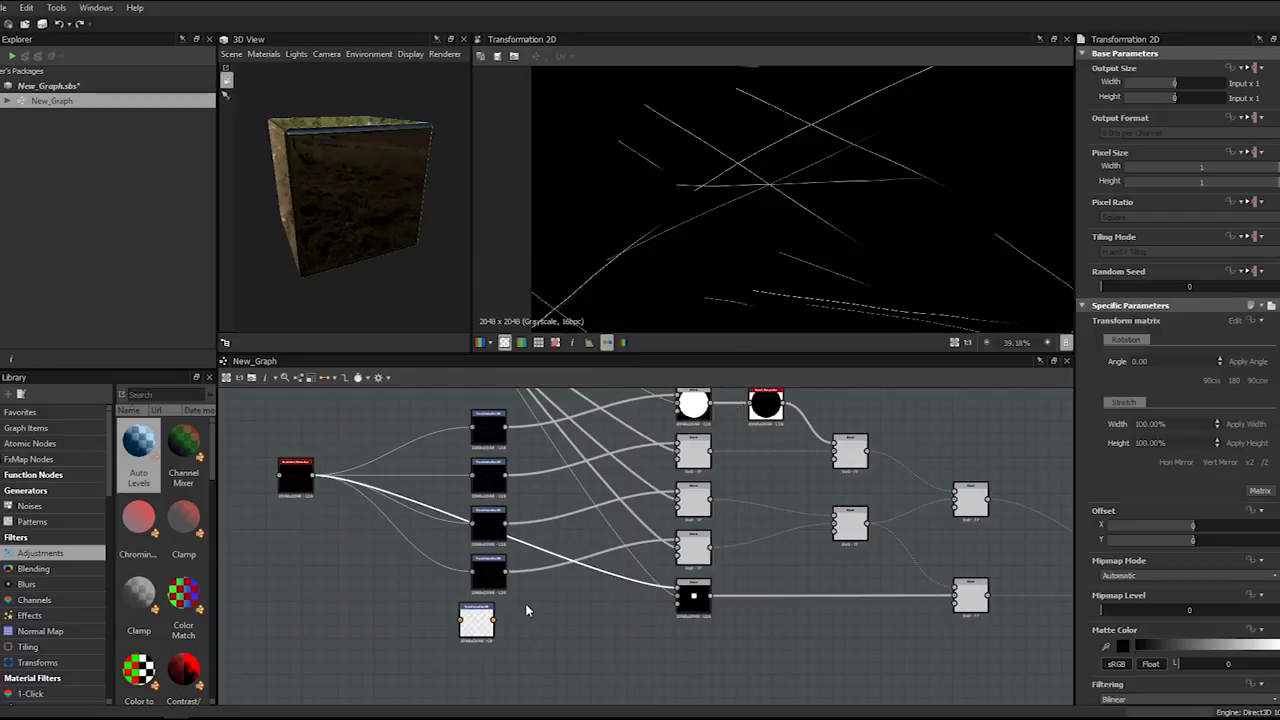
# - Delete the unconnected Transformation 2D node beneath the column
pyautogui.moveTo(490, 535); pyautogui.dragTo(389, 648)
pyautogui.click(466, 628)
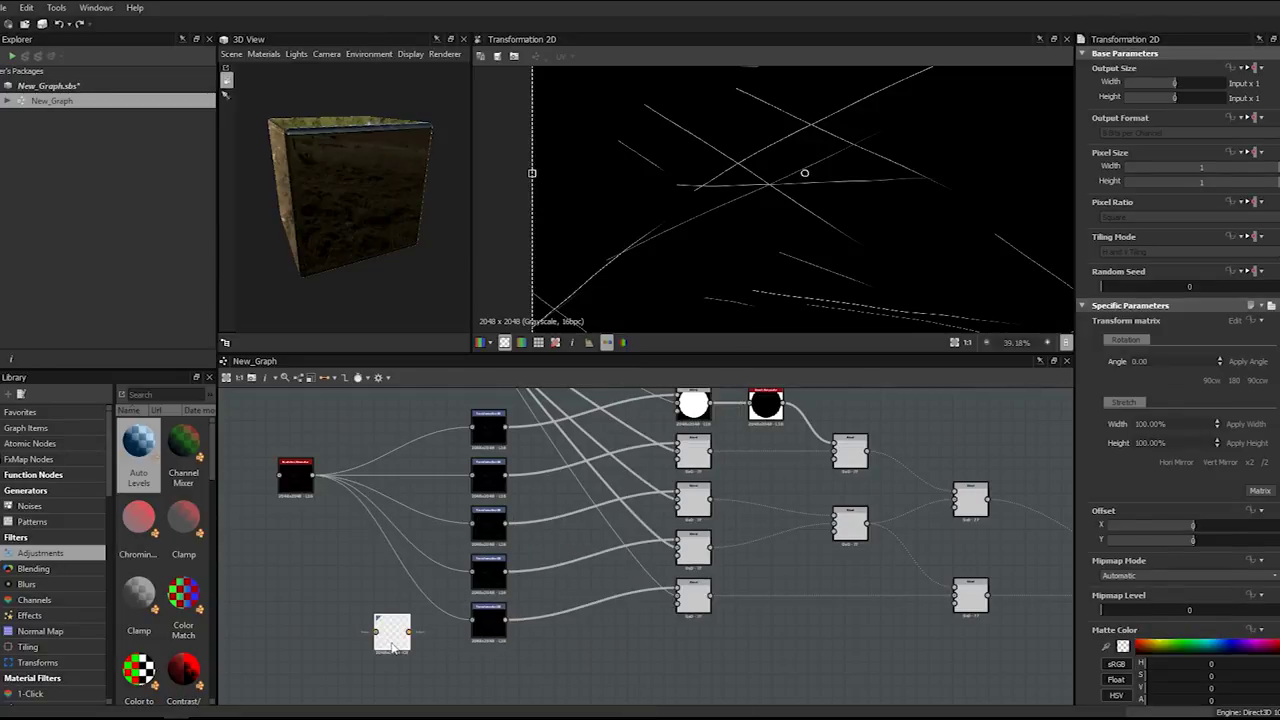
pyautogui.press('Delete')
# - Rotate and offset the scratches in the uppermost Transformation 2D node freehand
pyautogui.click(488, 439)
pyautogui.scroll(-5, 750, 209)
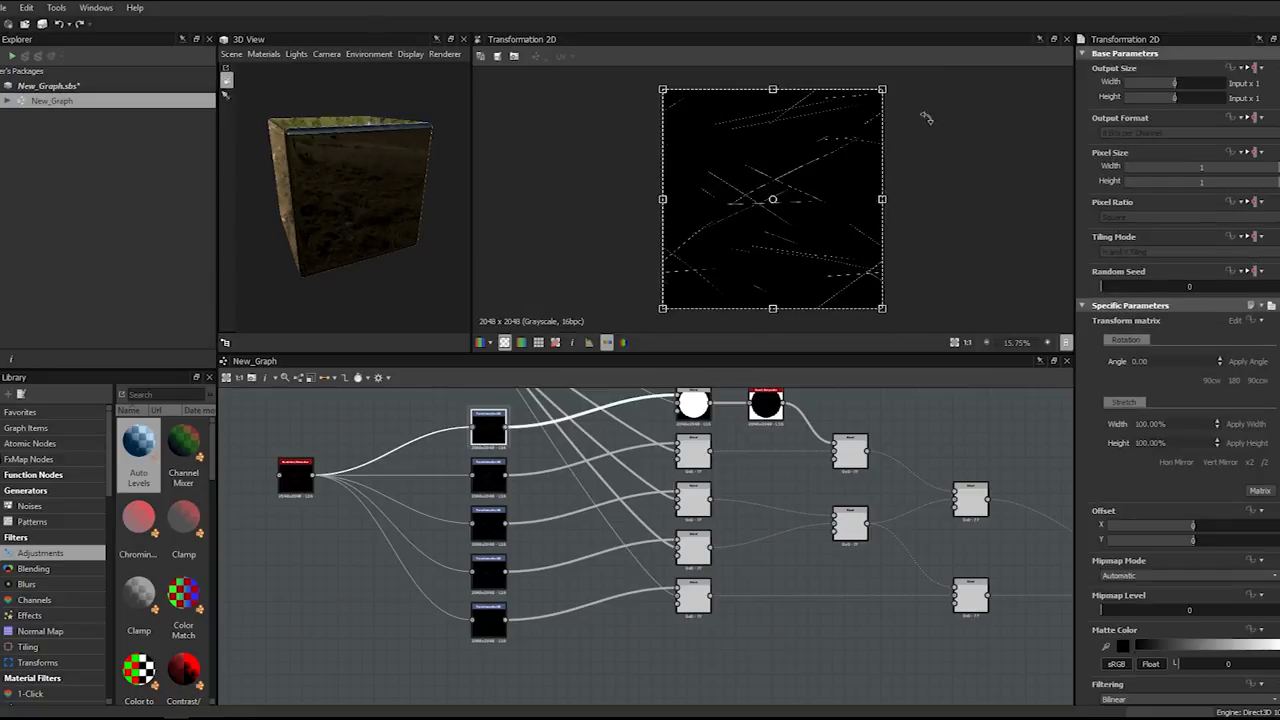
pyautogui.moveTo(926, 118); pyautogui.dragTo(914, 266)
pyautogui.moveTo(829, 229); pyautogui.dragTo(932, 290)
# - Rotate and shift the scratches in the second and third Transformation 2D nodes by different amounts
pyautogui.click(488, 482)
pyautogui.doubleClick(497, 528)
pyautogui.moveTo(914, 142); pyautogui.dragTo(857, 73)
pyautogui.moveTo(771, 198); pyautogui.dragTo(730, 193)
# - Rotate and reposition the scratches in the fourth Transformation 2D node
pyautogui.doubleClick(491, 567)
pyautogui.moveTo(863, 191); pyautogui.dragTo(854, 271)
pyautogui.moveTo(909, 184); pyautogui.dragTo(932, 300)
pyautogui.moveTo(862, 266)
pyautogui.mouseDown()
pyautogui.moveTo(858, 276)
pyautogui.moveTo(867, 257)
pyautogui.mouseUp()
# - Rotate the scratches in the fifth Transformation 2D node and shift their position
pyautogui.click(503, 617)
pyautogui.moveTo(911, 177); pyautogui.dragTo(834, 114)
pyautogui.moveTo(758, 197); pyautogui.dragTo(704, 228)
# - Preview the final Blend node to check the differently oriented scratches on each ring
pyautogui.moveTo(951, 472); pyautogui.dragTo(638, 457, button='middle')
pyautogui.doubleClick(898, 580)
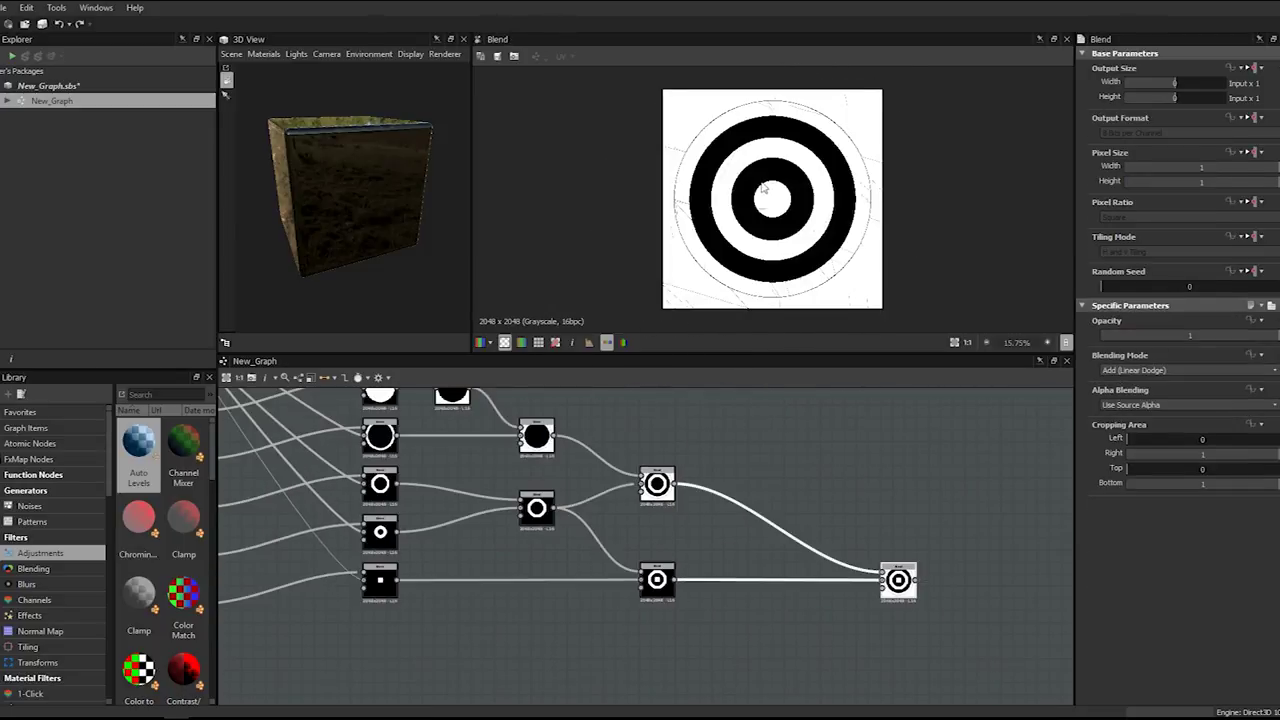
pyautogui.scroll(3, 762, 188)
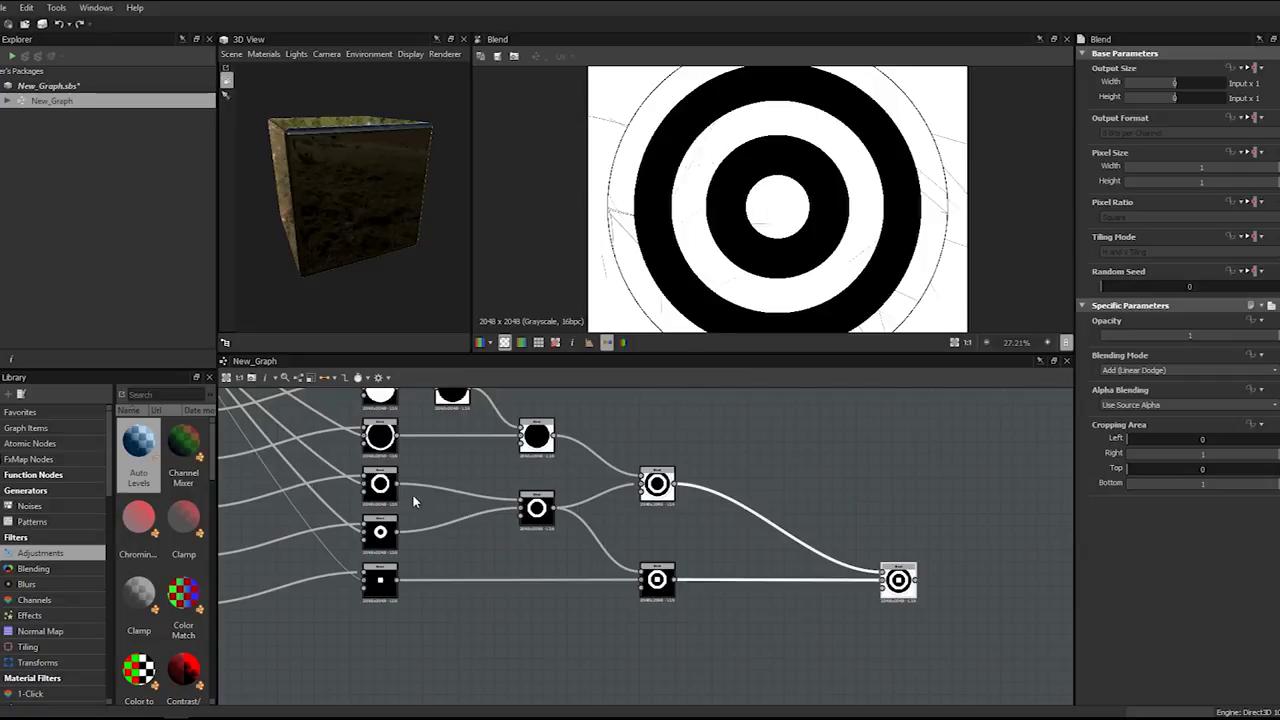
# - Preview the scratches generator's output and inspect its scratch pattern and parameters
pyautogui.moveTo(466, 494); pyautogui.dragTo(633, 501, button='middle')
pyautogui.moveTo(401, 469); pyautogui.dragTo(573, 509, button='middle')
pyautogui.click(321, 533)
pyautogui.moveTo(321, 533); pyautogui.dragTo(309, 539)
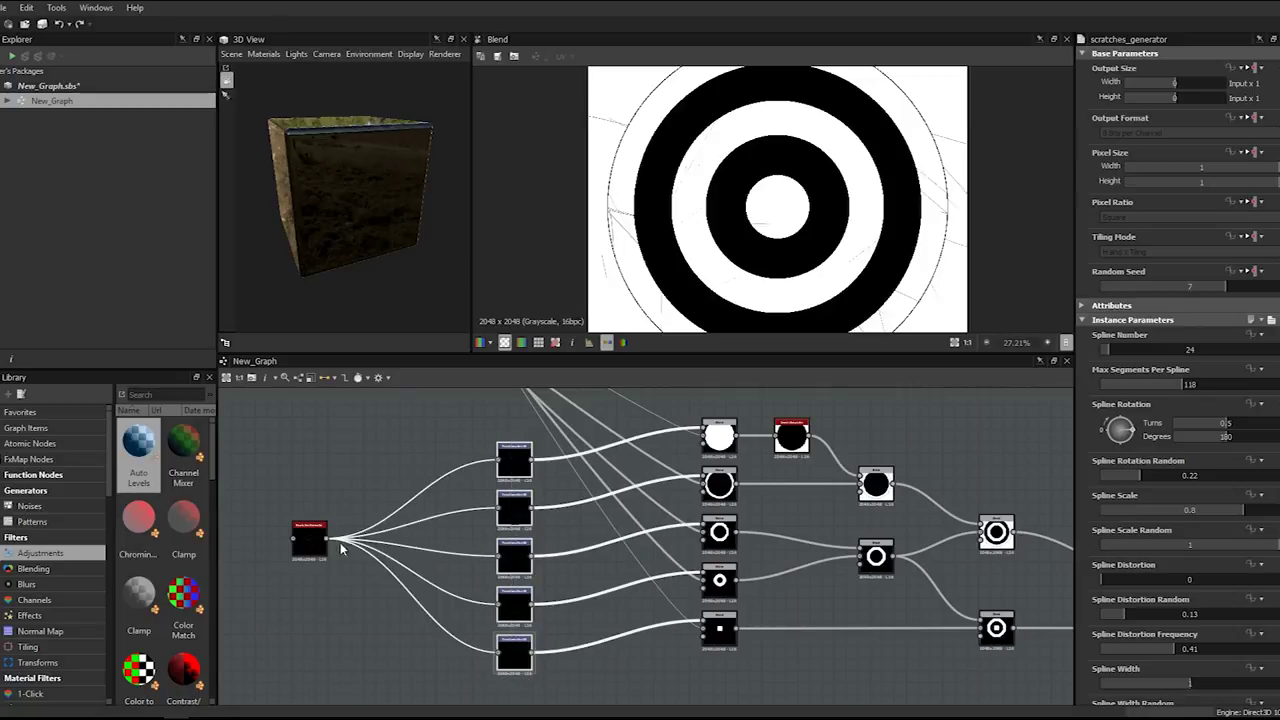
pyautogui.doubleClick(304, 549)
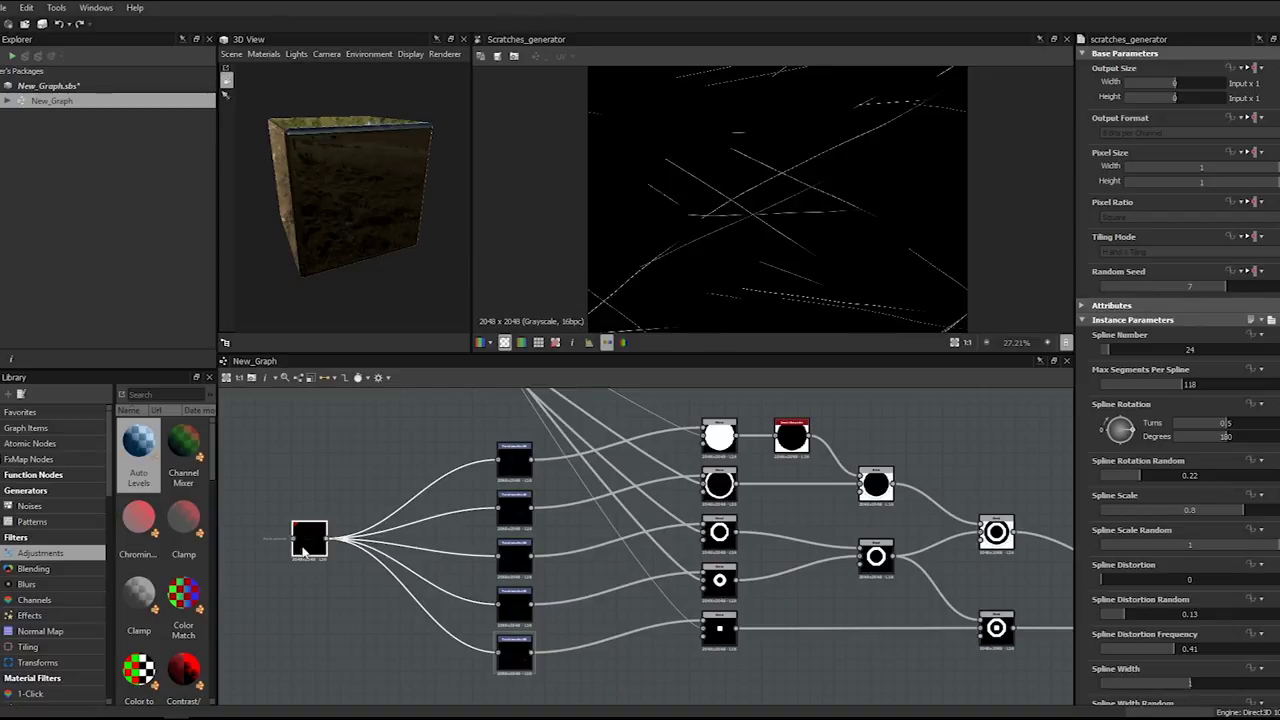
pyautogui.scroll(-2, 793, 499)
pyautogui.scroll(2, 589, 502)
pyautogui.scroll(-1, 589, 502)
pyautogui.click(603, 486)
pyautogui.click(432, 536)
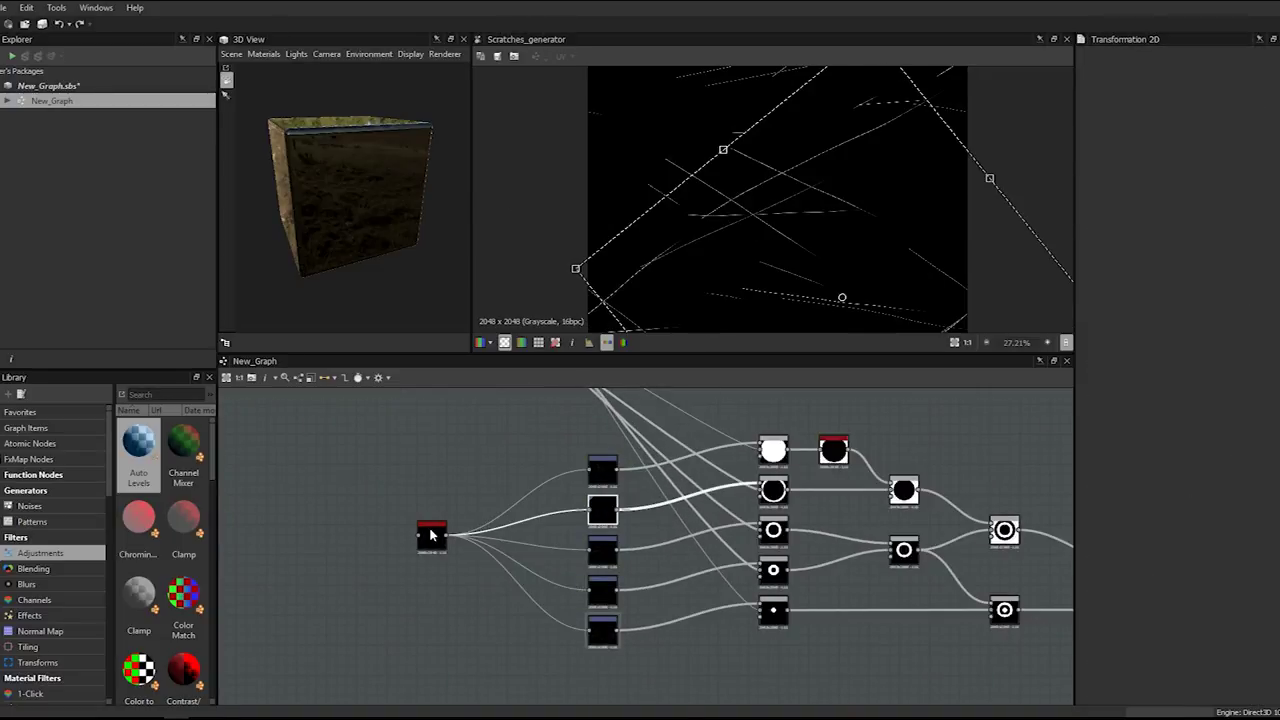
# - Show the final Blend node's output in the 2D view again
pyautogui.moveTo(1064, 418); pyautogui.dragTo(935, 391, button='middle')
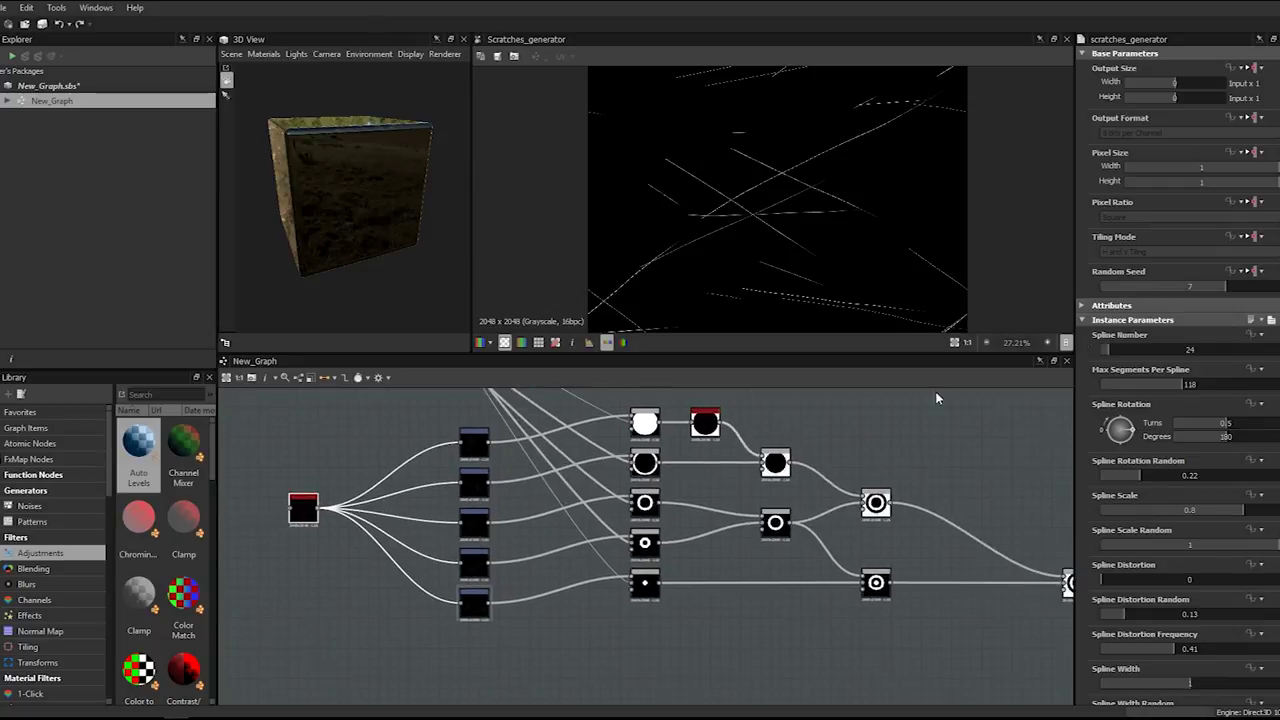
pyautogui.scroll(1, 948, 430)
pyautogui.moveTo(944, 501); pyautogui.dragTo(794, 479, button='middle')
pyautogui.doubleClick(951, 592)
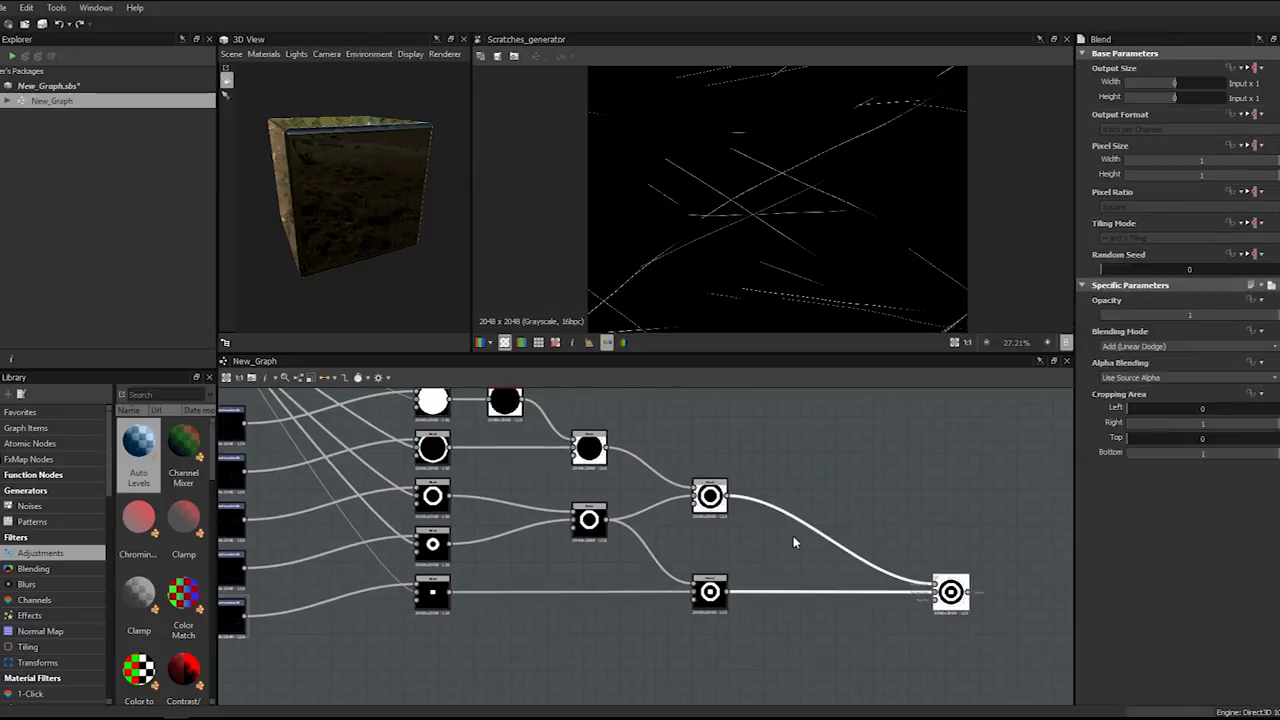
# - Increase the scratches generator's Spline Width to 1.88 and check the scratch thickness in the final Blend preview
pyautogui.scroll(-3, 730, 490)
pyautogui.scroll(2, 404, 498)
pyautogui.click(372, 494)
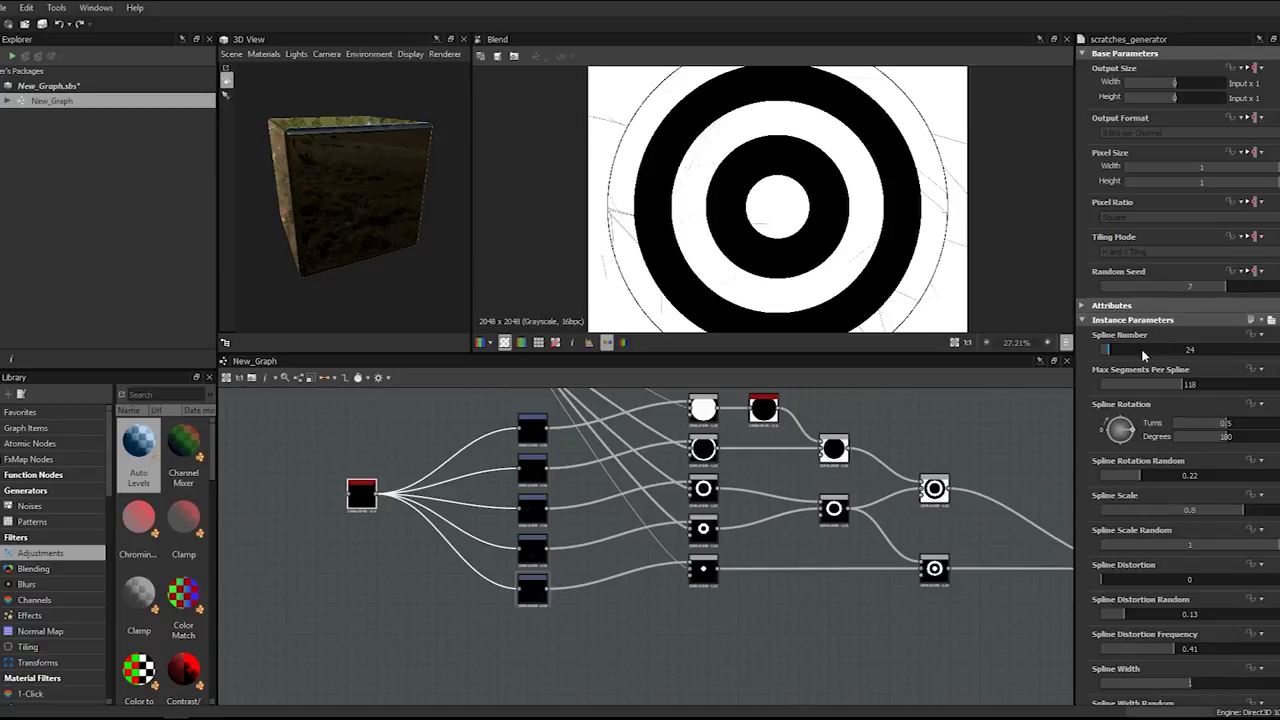
pyautogui.scroll(-3, 1136, 484)
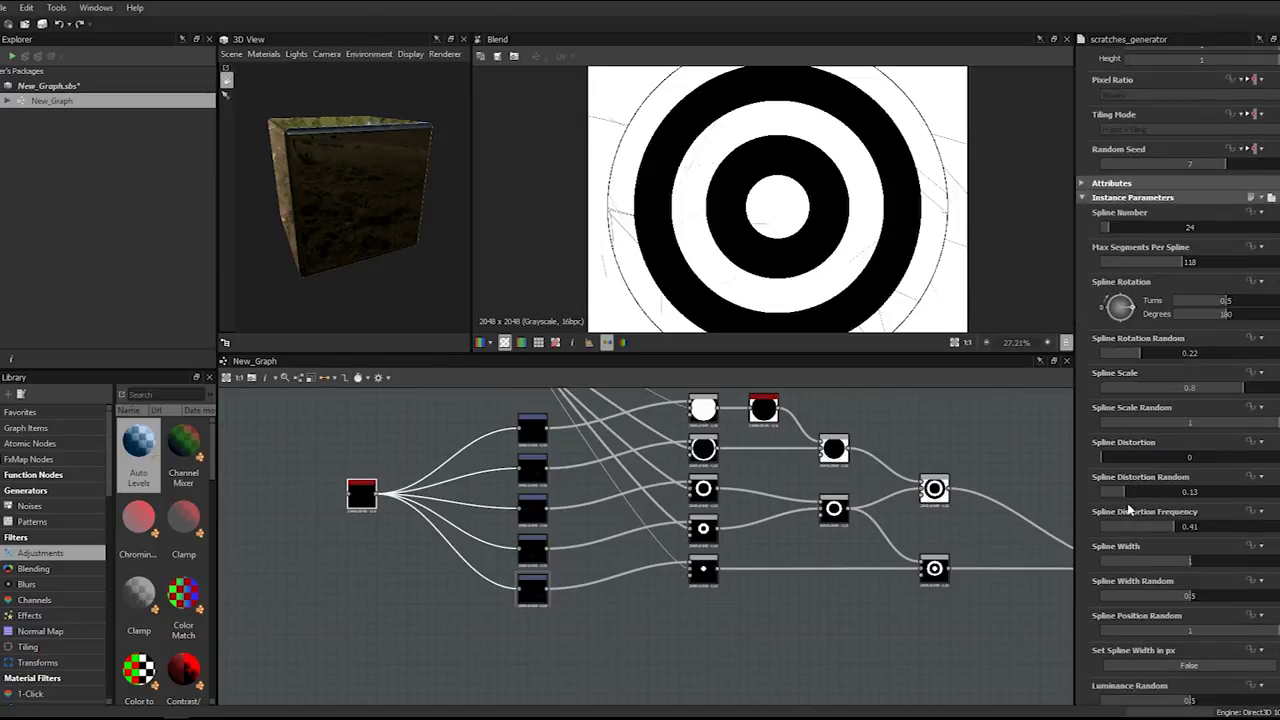
pyautogui.moveTo(1192, 568); pyautogui.dragTo(1211, 568)
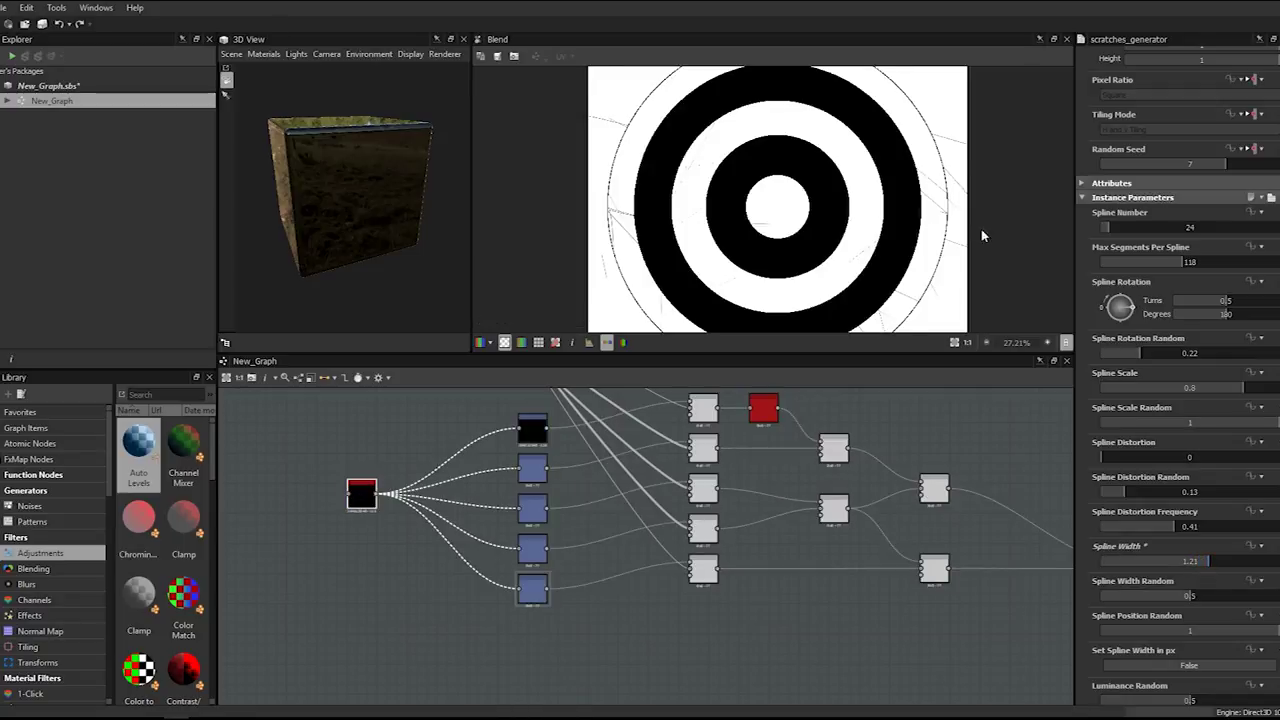
pyautogui.scroll(5, 913, 206)
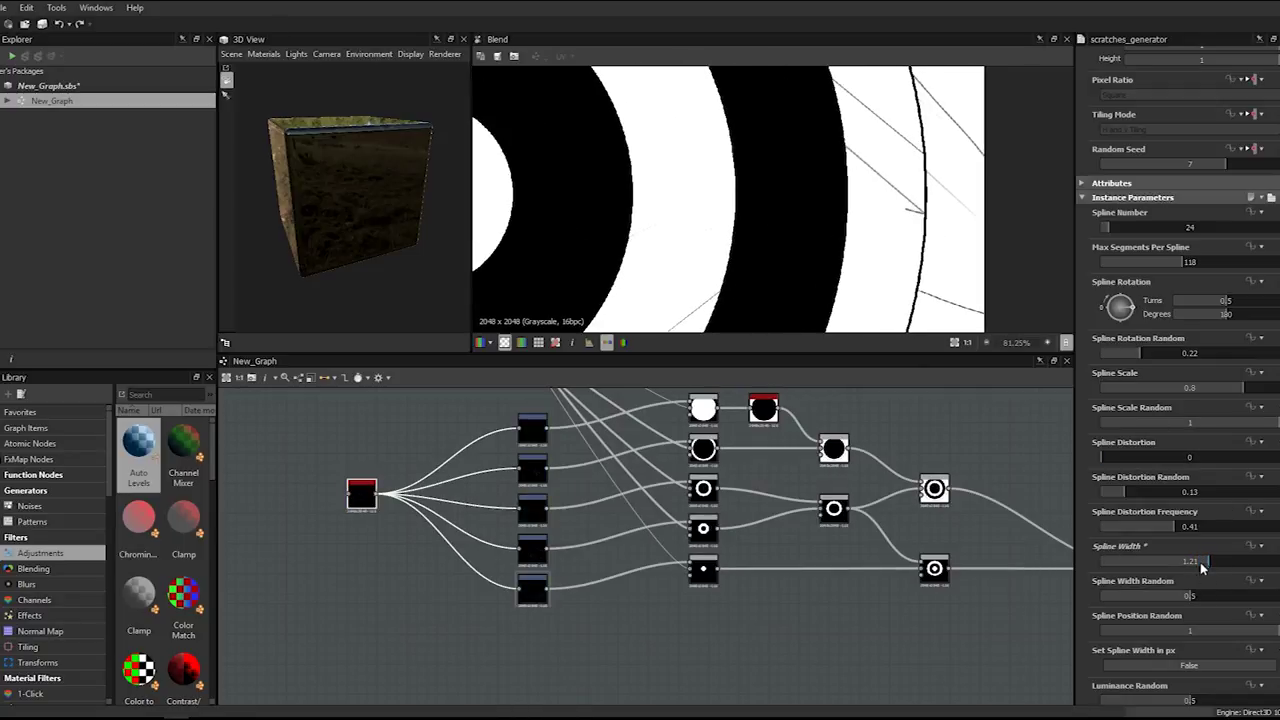
pyautogui.moveTo(1203, 570); pyautogui.dragTo(1225, 567)
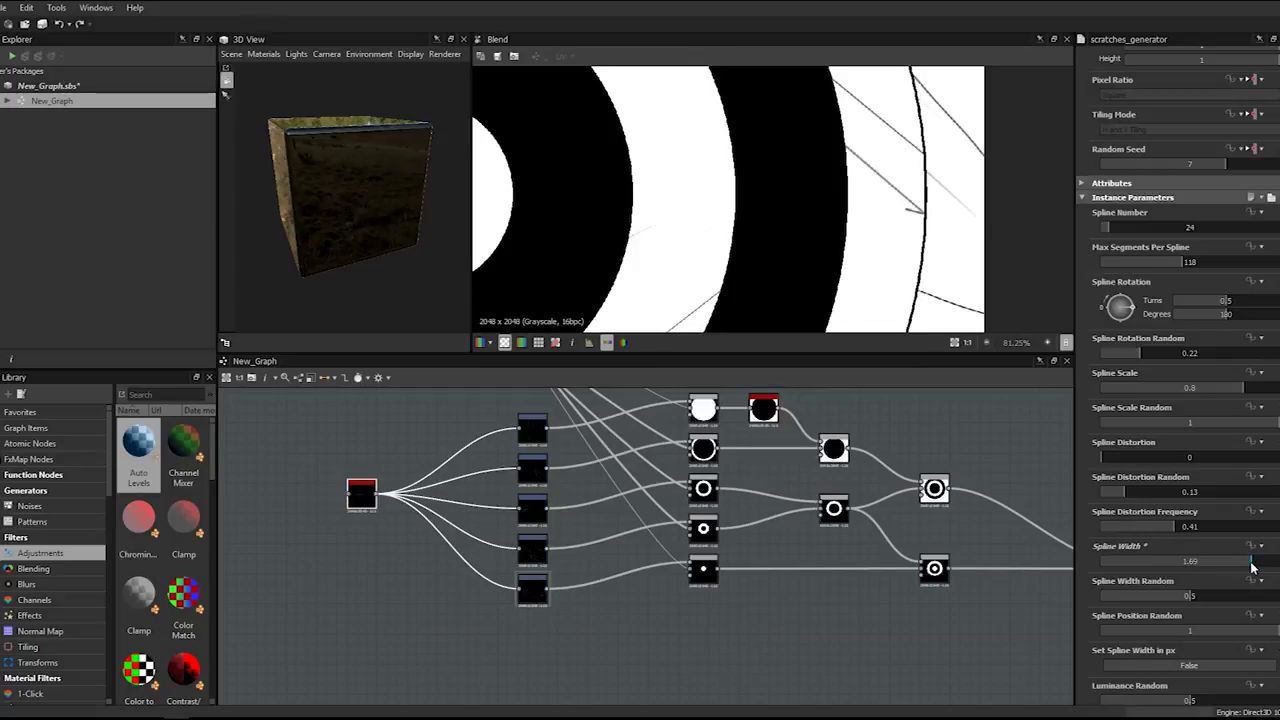
pyautogui.moveTo(1252, 566); pyautogui.dragTo(1269, 569)
pyautogui.scroll(-5, 828, 231)
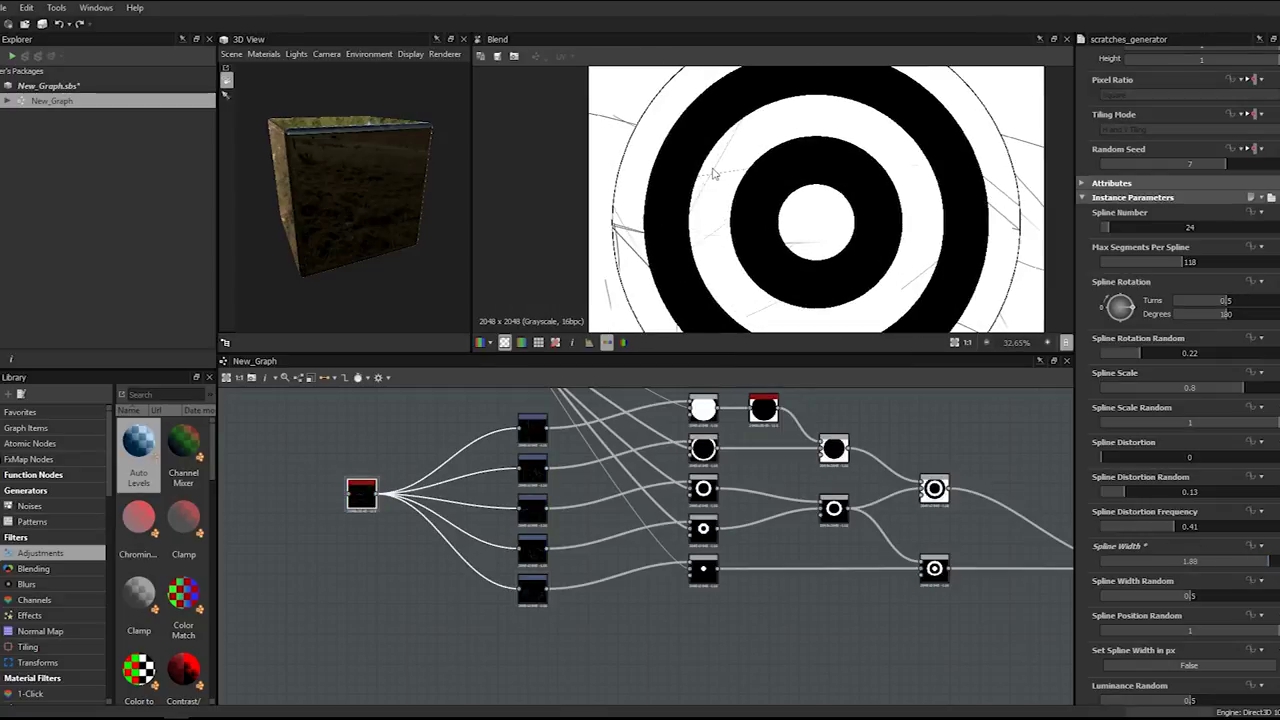
pyautogui.scroll(4, 713, 174)
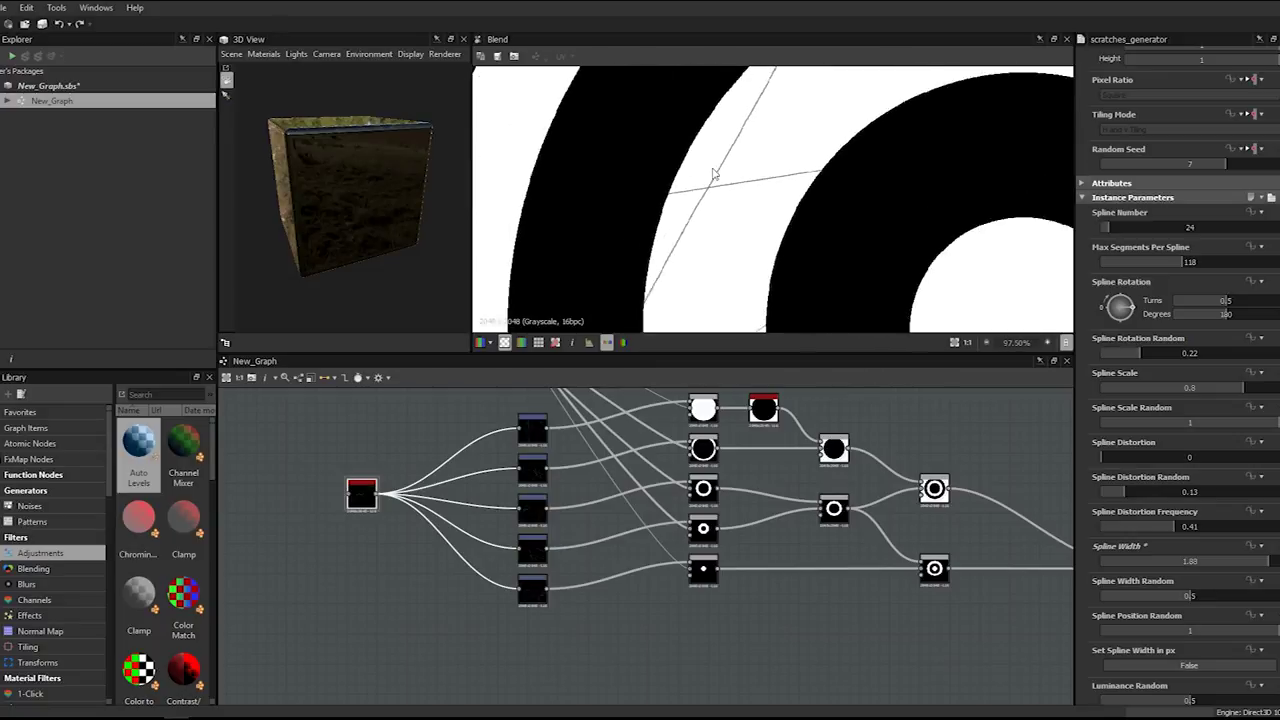
pyautogui.scroll(-3, 714, 172)
# - Set the scratches generator's Spline Number to 12 and check the scratch density on the rings
pyautogui.moveTo(468, 469); pyautogui.dragTo(433, 541, button='middle')
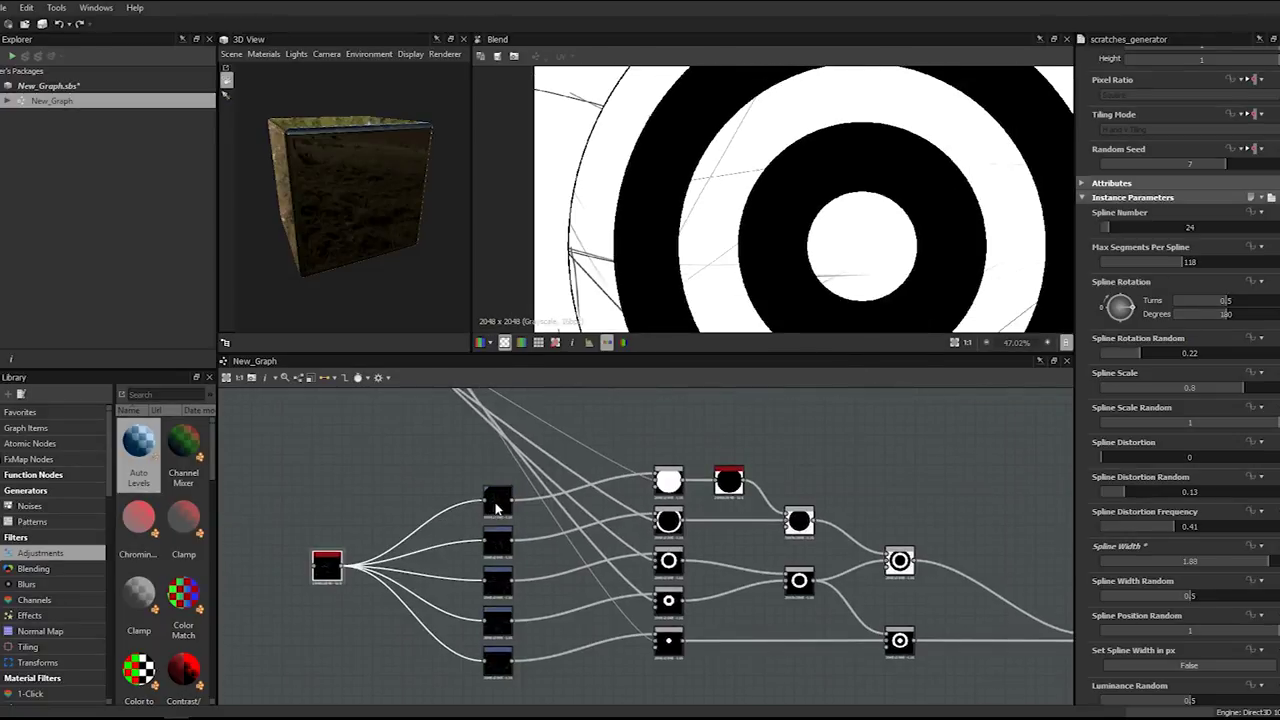
pyautogui.doubleClick(1200, 228)
pyautogui.press('Return')
pyautogui.scroll(-3, 845, 215)
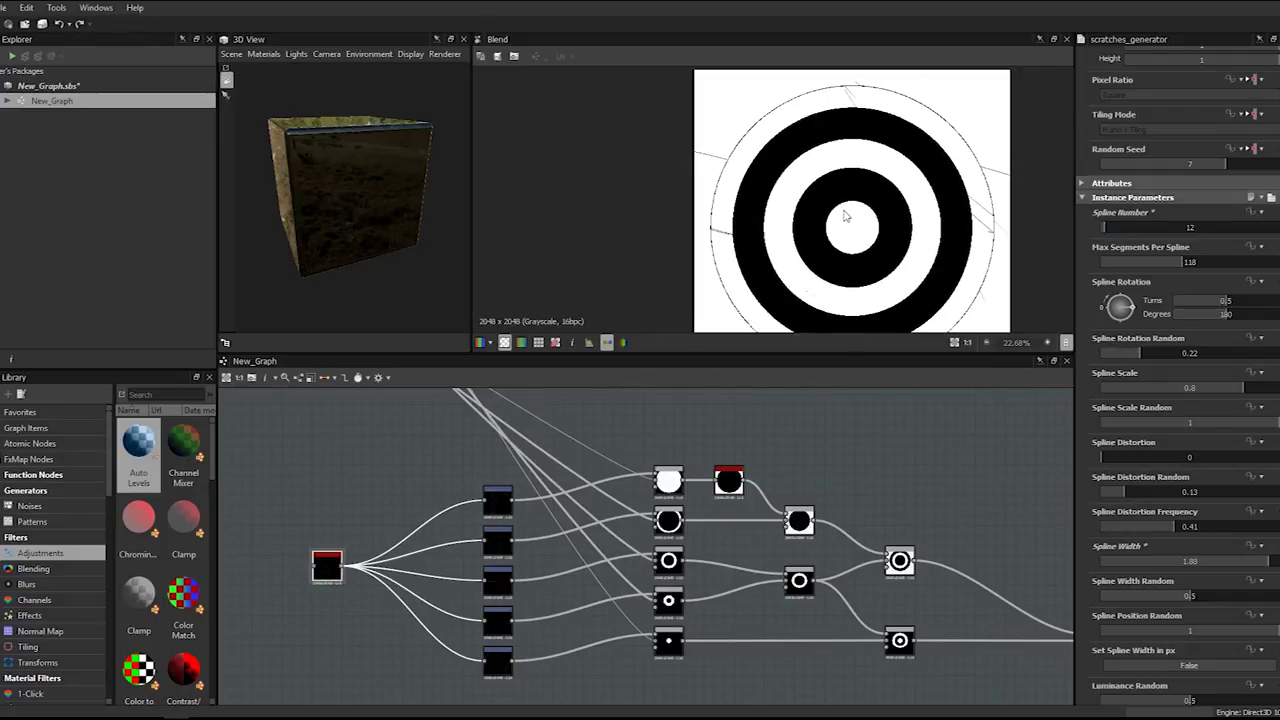
pyautogui.scroll(2, 845, 215)
pyautogui.scroll(2, 870, 240)
pyautogui.scroll(-3, 875, 259)
pyautogui.moveTo(803, 484); pyautogui.dragTo(595, 451, button='middle')
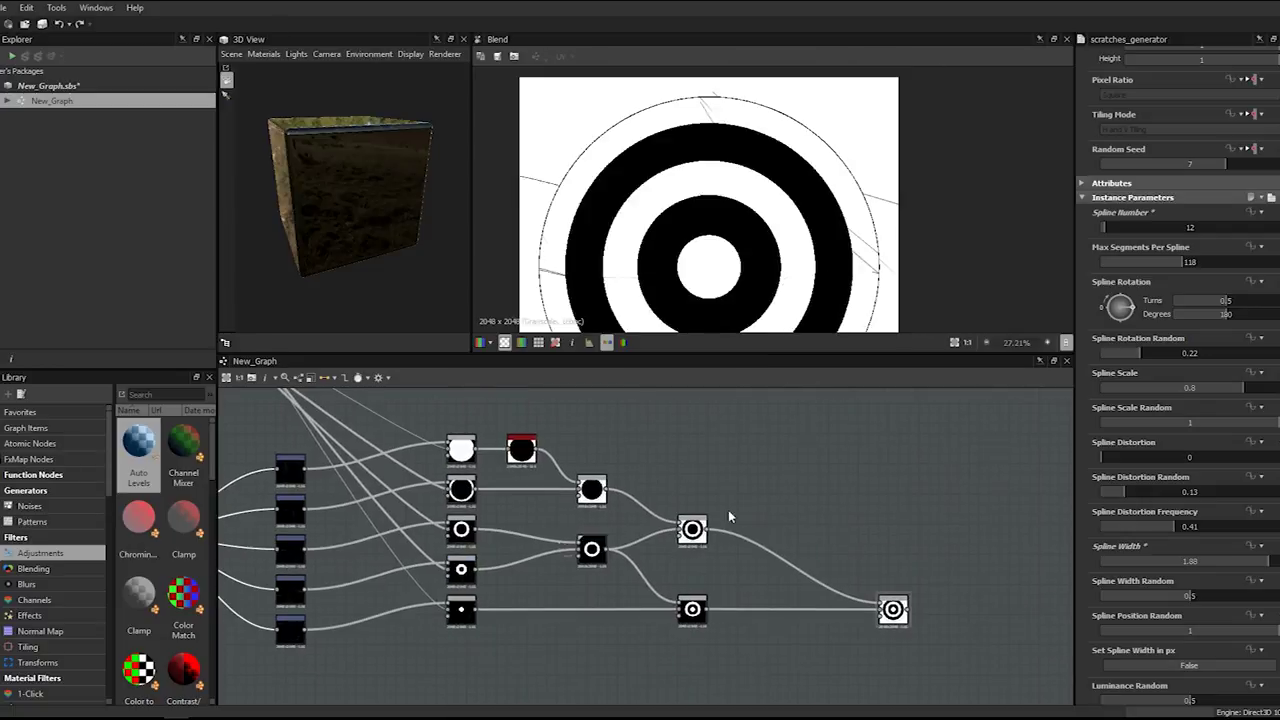
# - Set the scratches generator's Spline Scale to 1 and check the scratch length in the final Blend preview
pyautogui.moveTo(833, 511); pyautogui.dragTo(1027, 509, button='middle')
pyautogui.doubleClick(1183, 387)
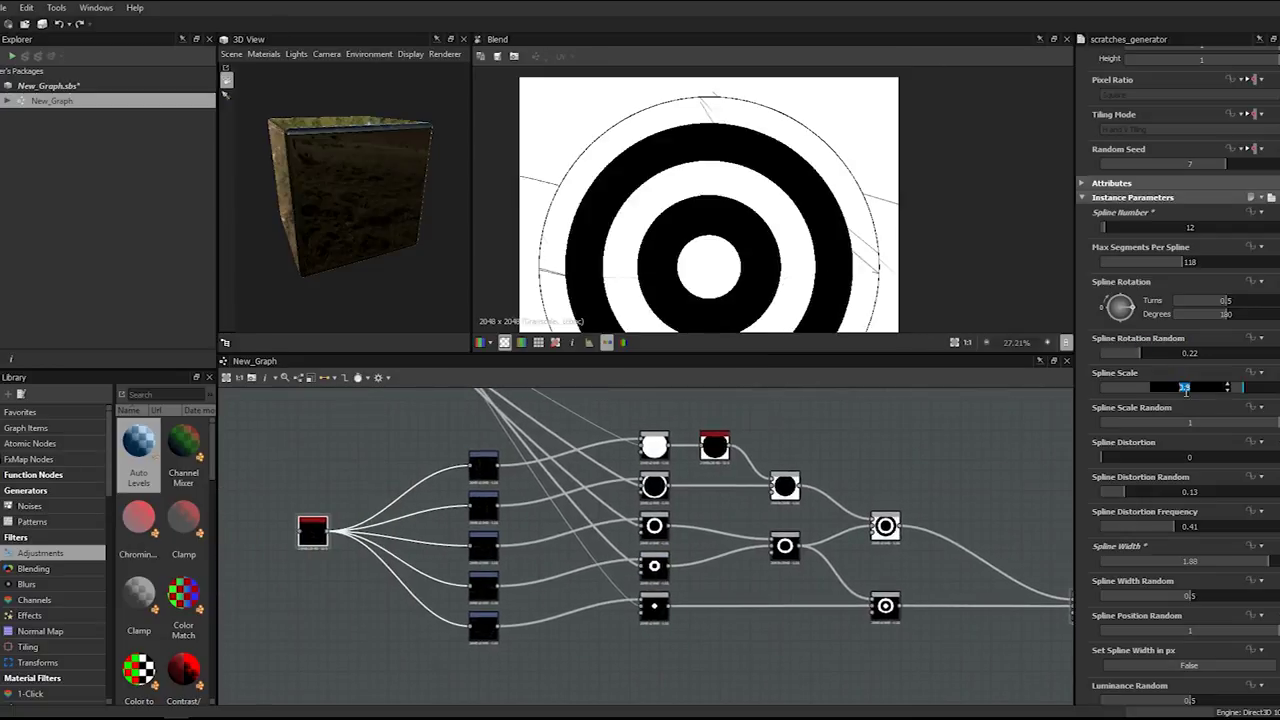
pyautogui.write('1')
pyautogui.press('Return')
pyautogui.scroll(2, 800, 213)
pyautogui.scroll(-3, 800, 213)
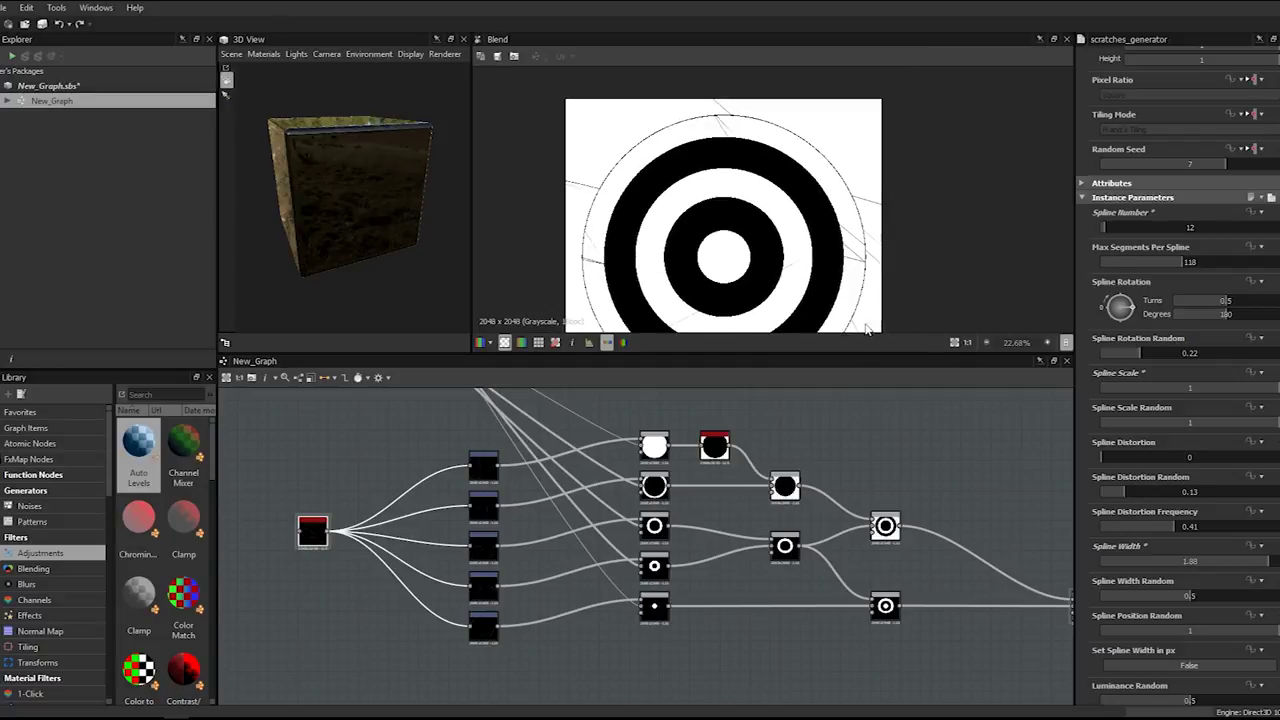
# - Try Random Seed 8 on the scratches generator with the Spline Number reduced to 8 and to 5
pyautogui.click(1244, 165)
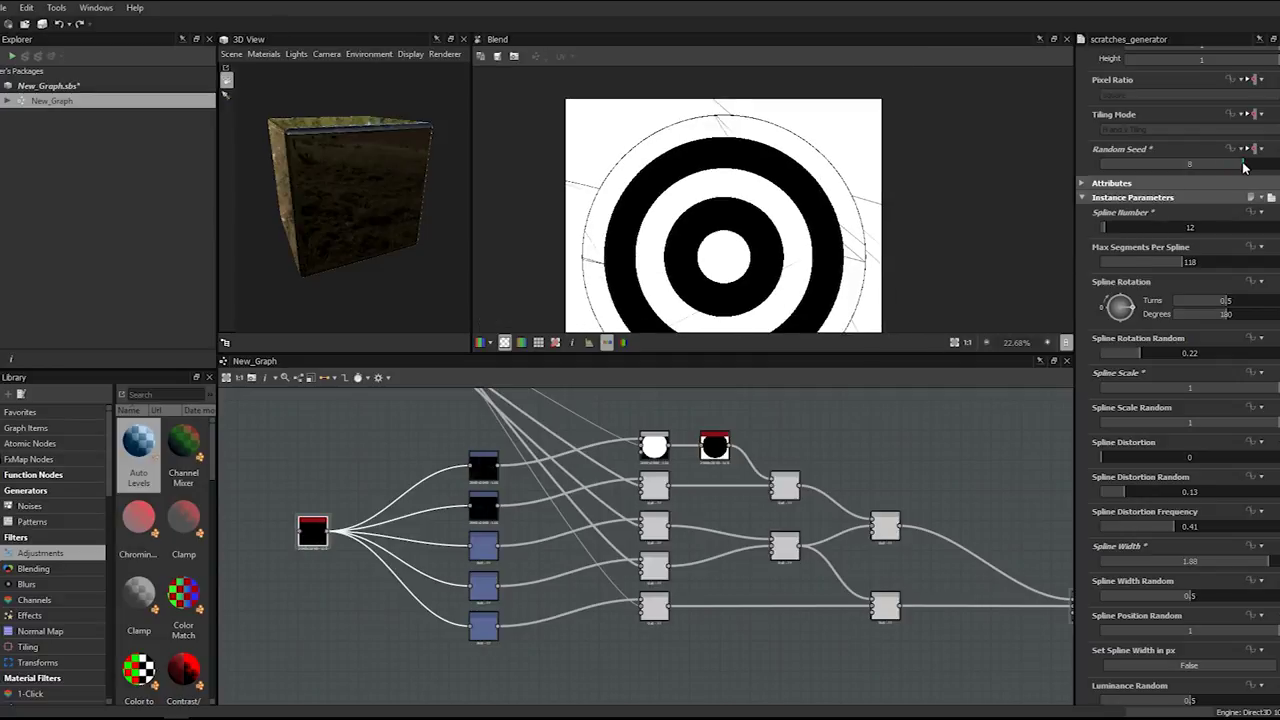
pyautogui.scroll(-1, 837, 263)
pyautogui.doubleClick(1190, 229)
pyautogui.press('Return')
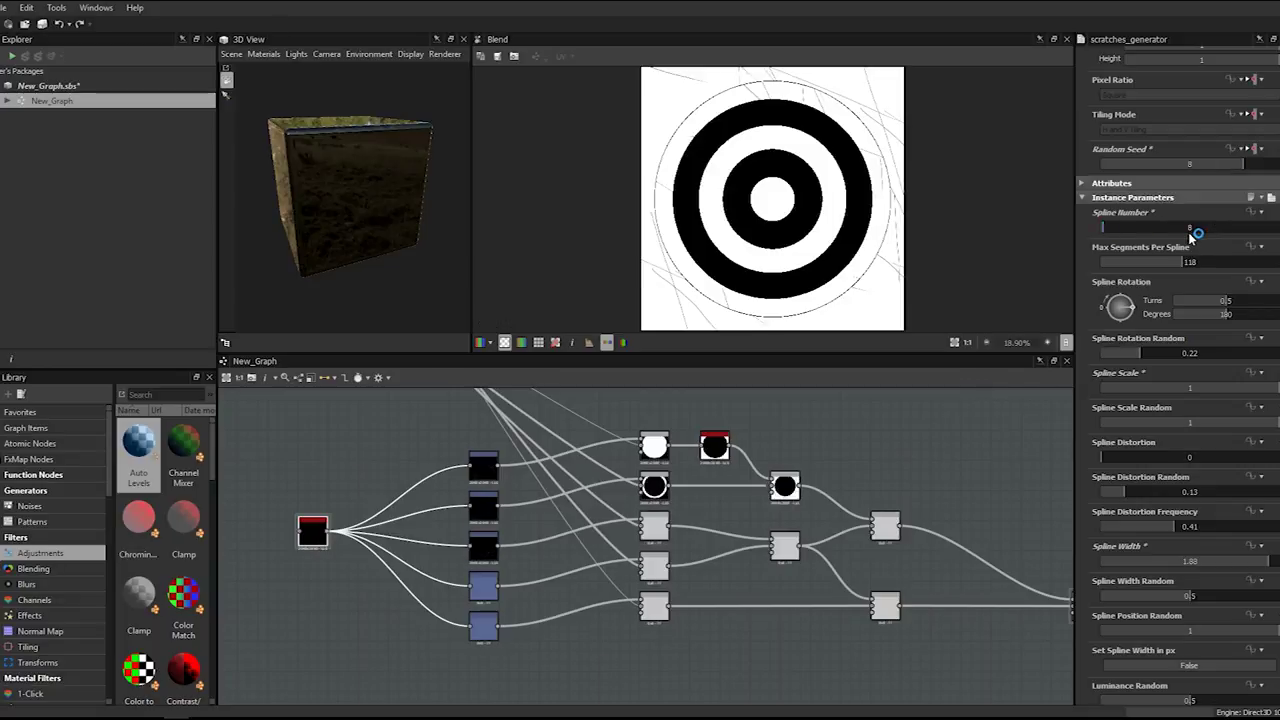
pyautogui.doubleClick(1193, 228)
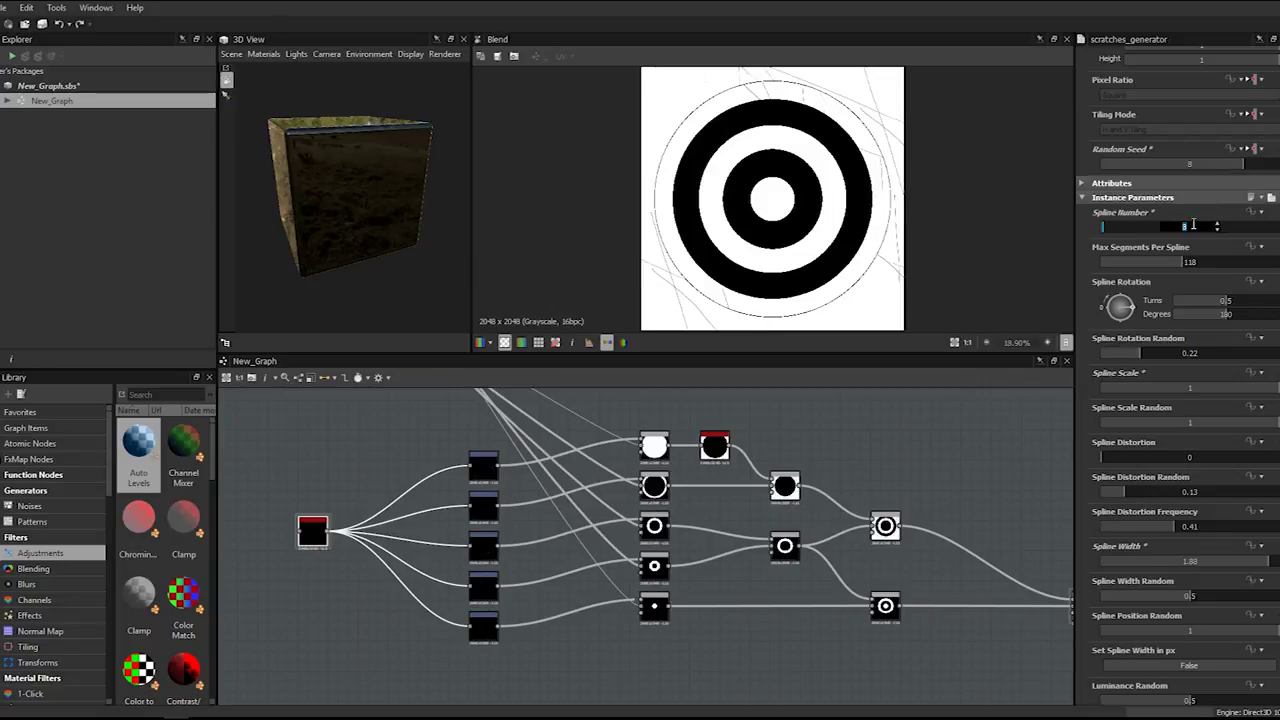
pyautogui.press('Return')
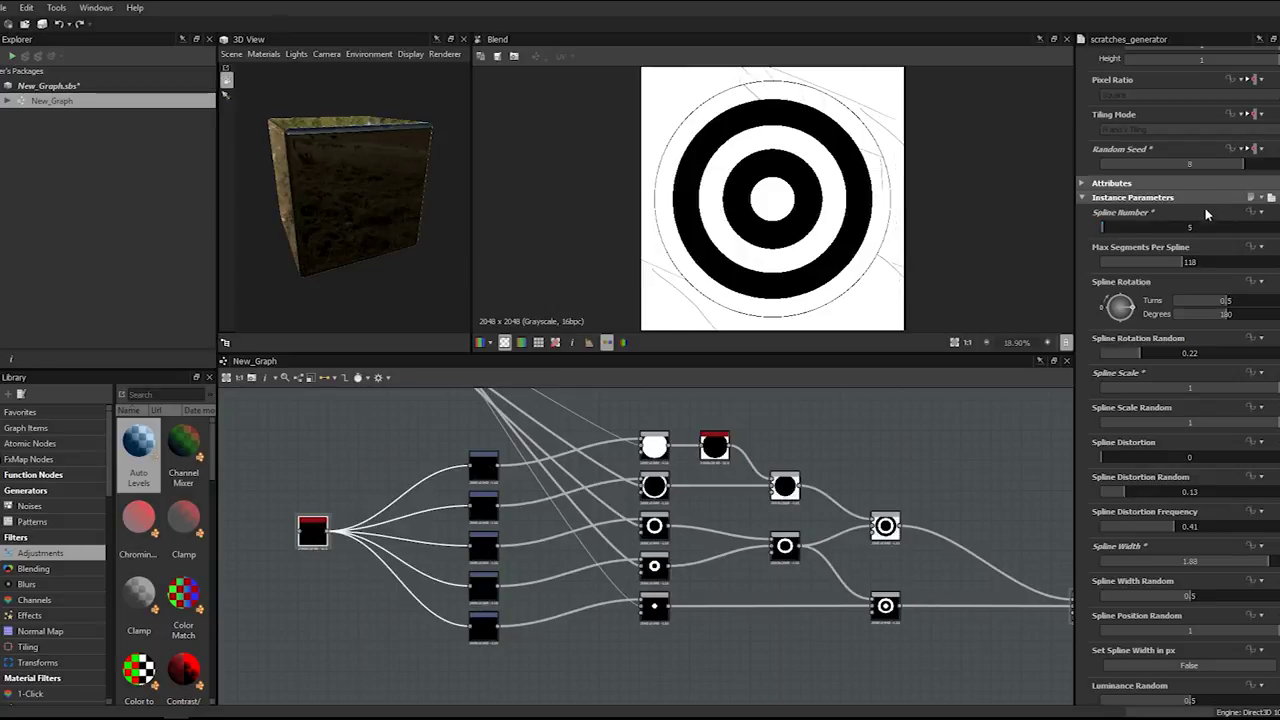
# - Try other scratch layouts by varying the scratches generator's Random Seed, settling on 4
pyautogui.moveTo(1196, 168); pyautogui.dragTo(1146, 166)
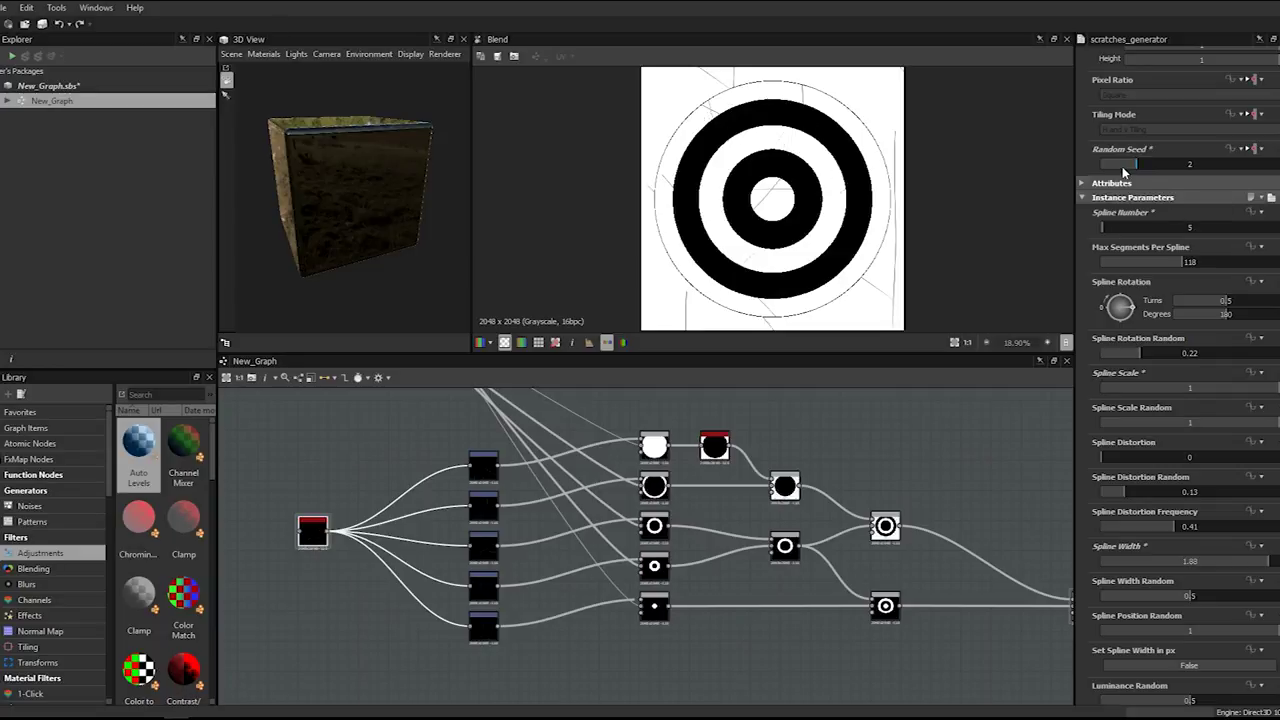
pyautogui.moveTo(1122, 170); pyautogui.dragTo(1170, 167)
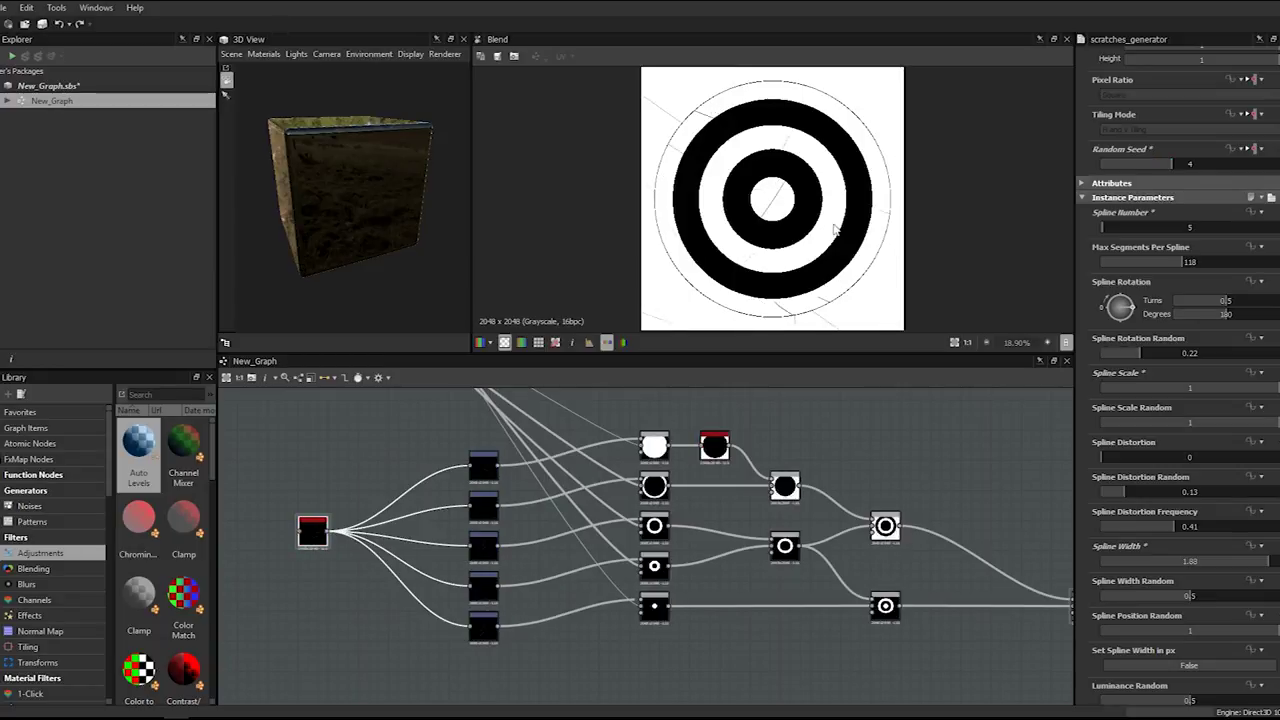
# - Examine how the scratches cross each ring in the final Blend preview, from the outer circle to the center disc
pyautogui.scroll(5, 818, 230)
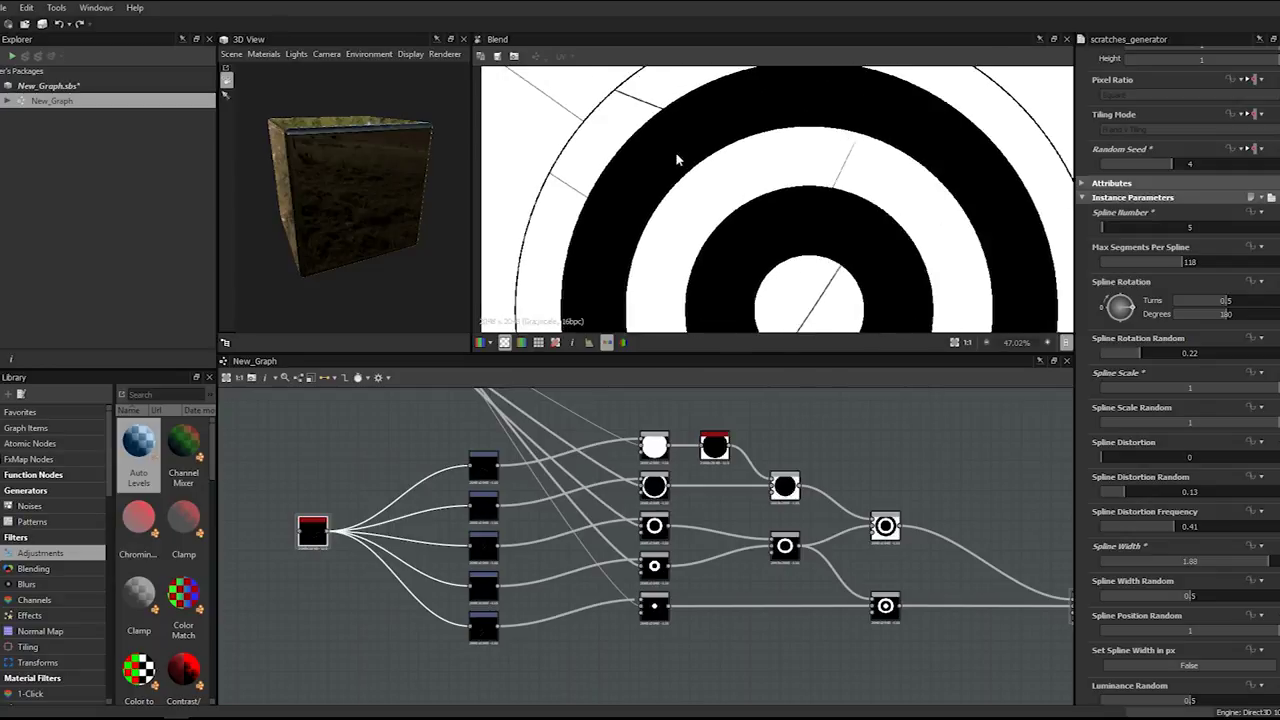
pyautogui.scroll(-3, 909, 286)
pyautogui.moveTo(909, 286); pyautogui.dragTo(674, 131, button='middle')
pyautogui.scroll(4, 835, 185)
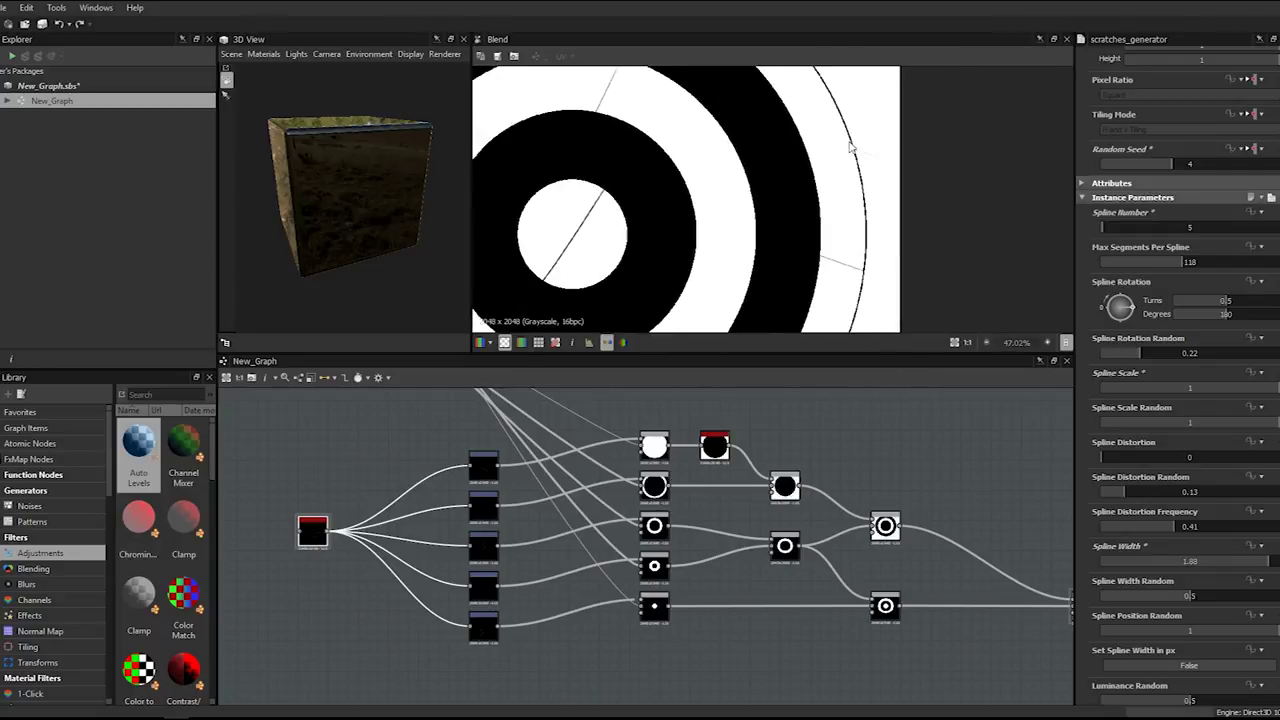
pyautogui.moveTo(750, 289); pyautogui.dragTo(803, 131, button='middle')
pyautogui.scroll(2, 803, 131)
pyautogui.scroll(-3, 780, 157)
pyautogui.moveTo(682, 230); pyautogui.dragTo(766, 131, button='middle')
pyautogui.scroll(1, 766, 131)
pyautogui.scroll(-1, 706, 232)
pyautogui.scroll(2, 743, 134)
pyautogui.scroll(-5, 775, 210)
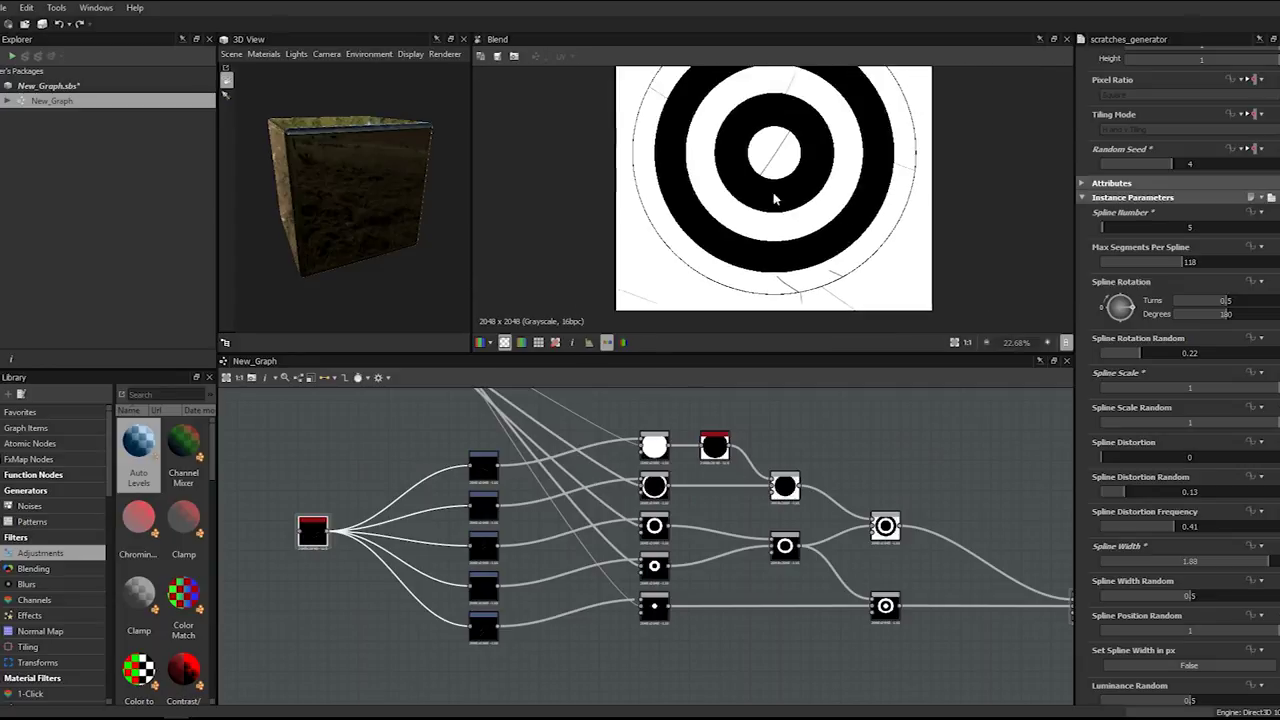
pyautogui.scroll(4, 771, 162)
pyautogui.moveTo(776, 128); pyautogui.dragTo(769, 267, button='middle')
pyautogui.scroll(-1, 762, 156)
pyautogui.scroll(1, 757, 218)
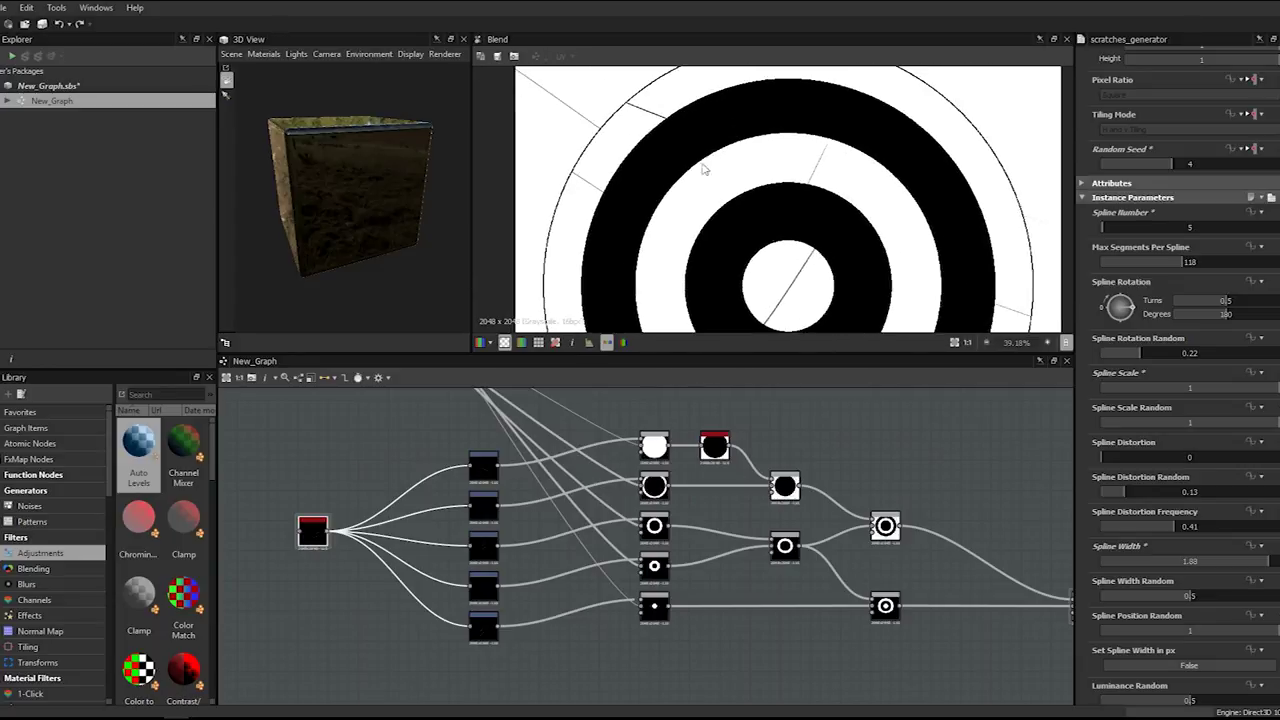
pyautogui.moveTo(695, 166); pyautogui.dragTo(876, 273, button='middle')
pyautogui.scroll(-4, 868, 285)
pyautogui.scroll(4, 694, 294)
pyautogui.moveTo(694, 294); pyautogui.dragTo(837, 154, button='middle')
pyautogui.scroll(-3, 852, 190)
pyautogui.scroll(1, 870, 203)
# - Set the scratches generator's Spline Number to 6 and view the whole final Blend result
pyautogui.click(1184, 231)
pyautogui.click(1184, 236)
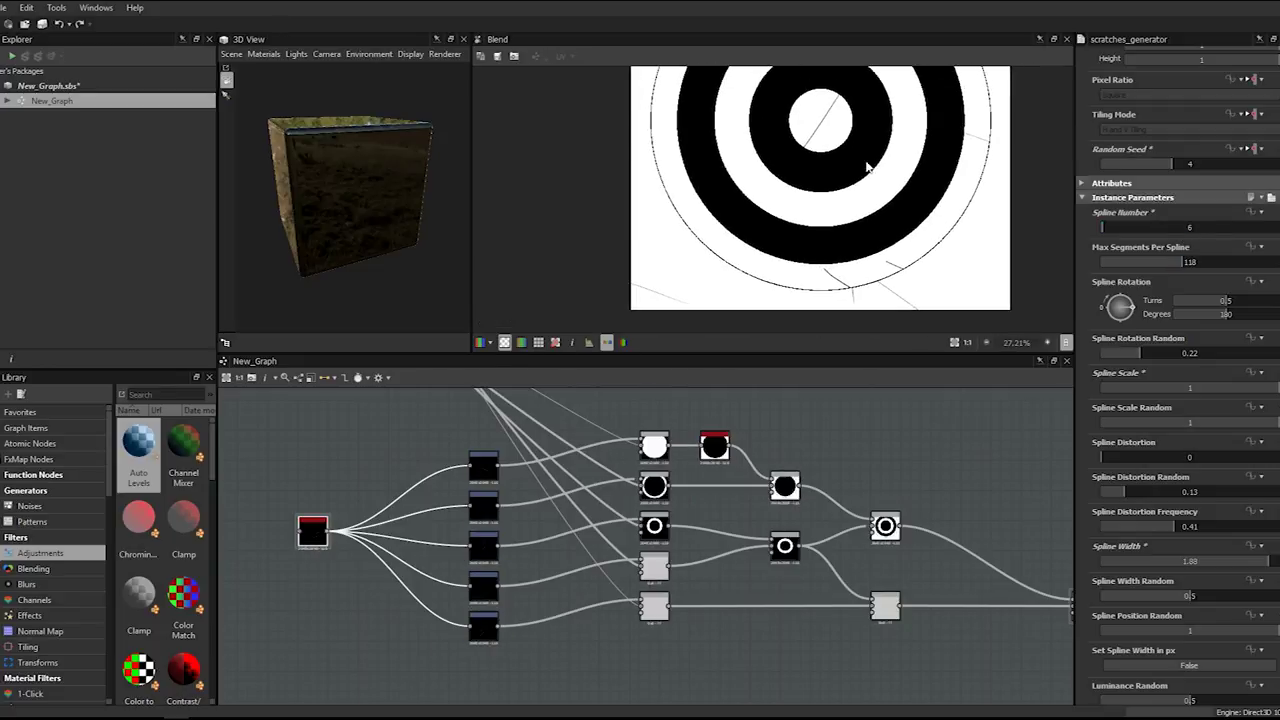
pyautogui.scroll(-2, 867, 175)
# - Try a Spline Number of 8 on the scratches generator, compare the density, and return the value to 6
pyautogui.doubleClick(1176, 231)
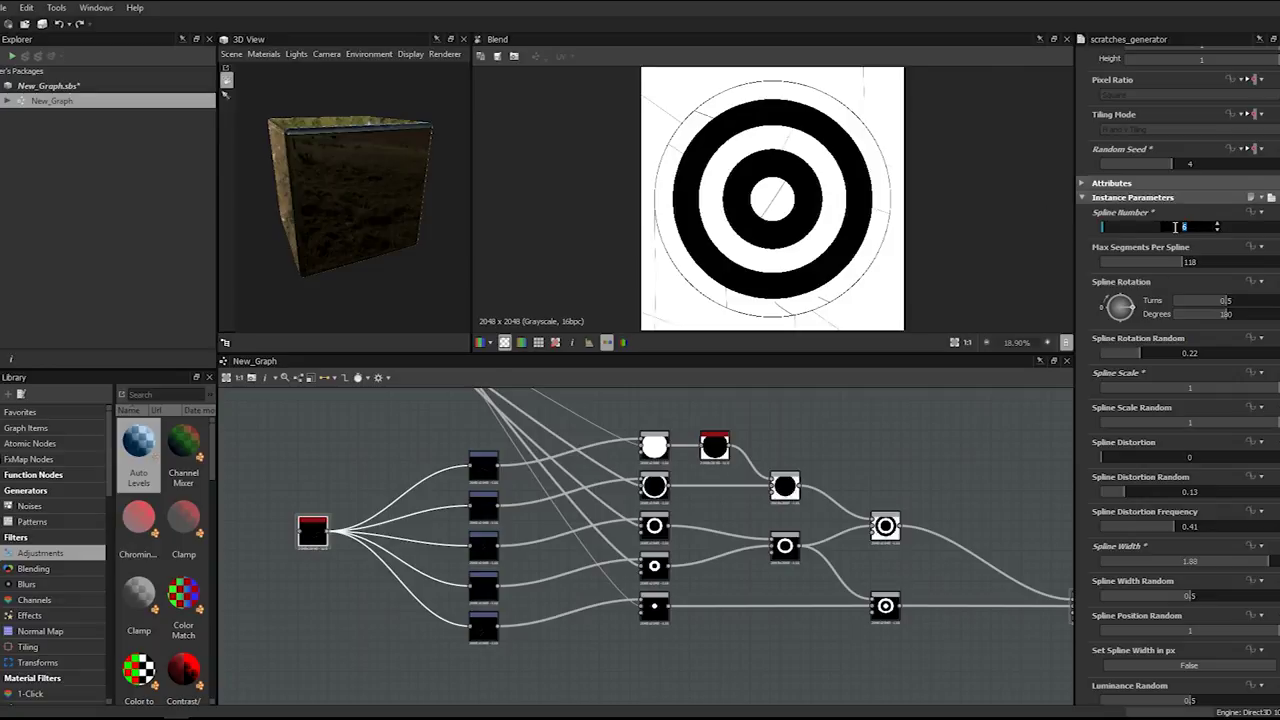
pyautogui.write('8')
pyautogui.press('Return')
pyautogui.scroll(1, 910, 245)
pyautogui.doubleClick(1186, 231)
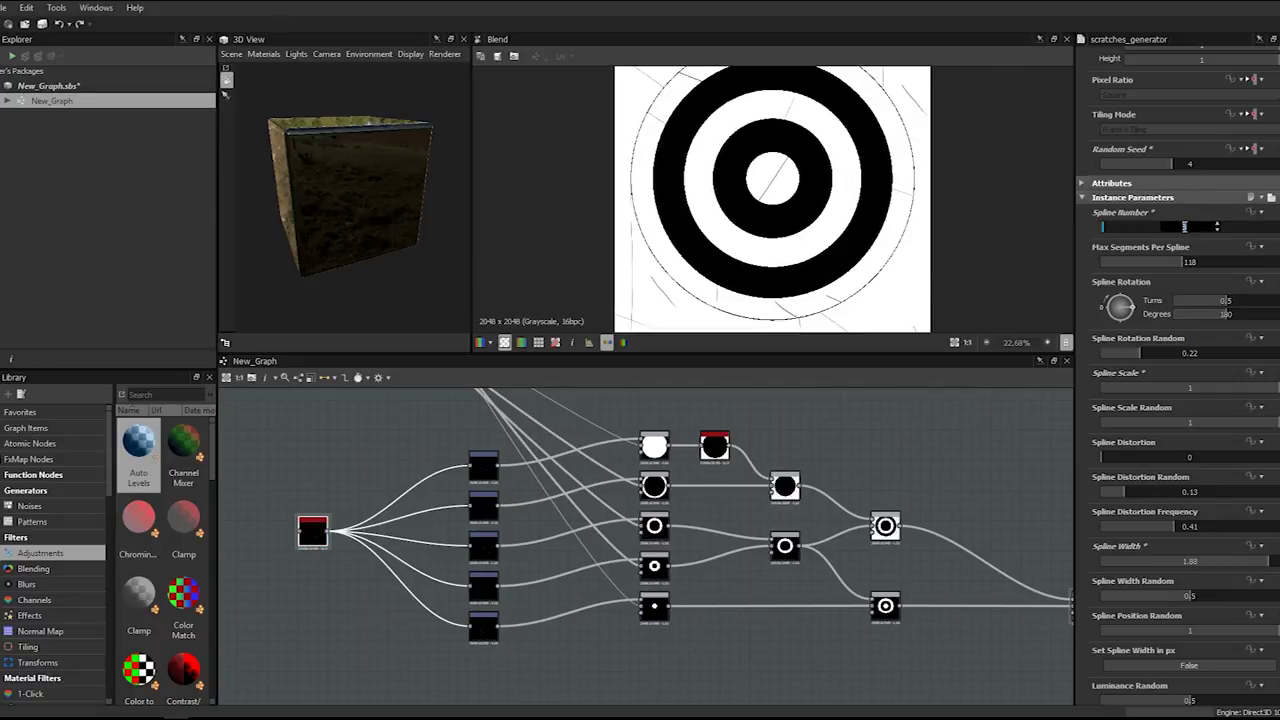
pyautogui.write('6')
pyautogui.press('Return')
pyautogui.scroll(-2, 772, 200)
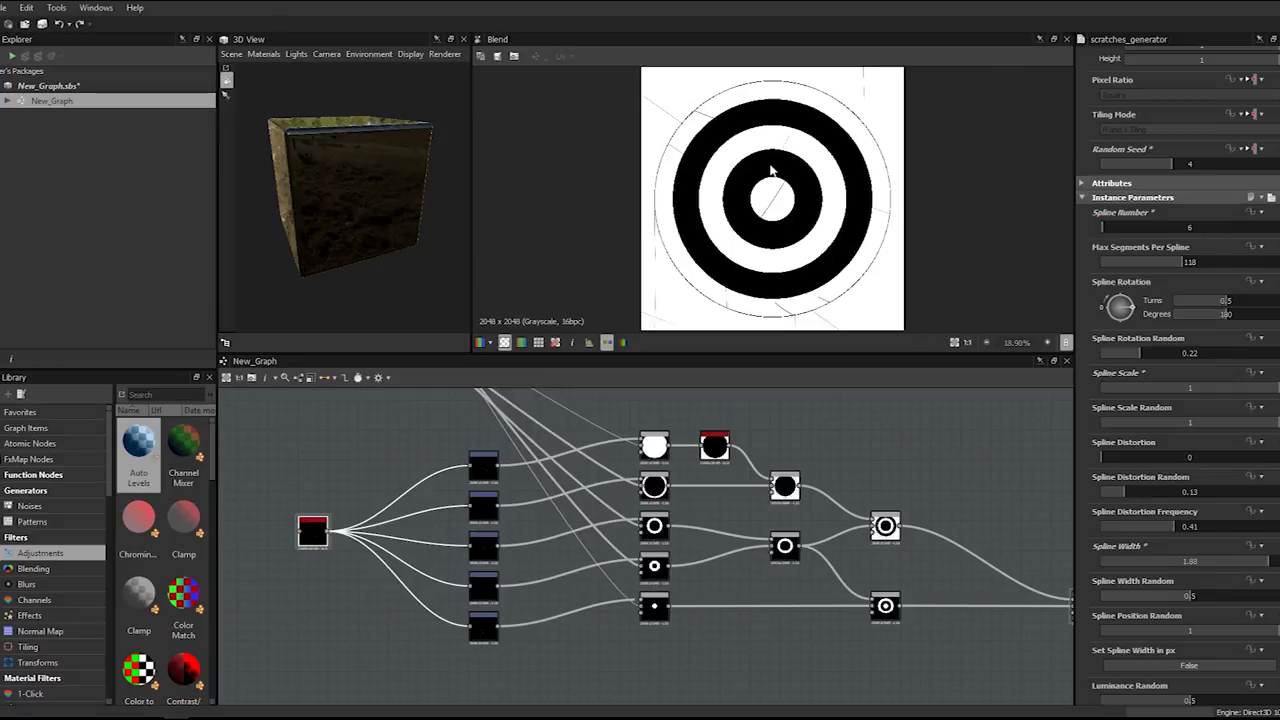
# - Rotate and shift the uppermost Transformation 2D node's scratches while previewing the final Blend
pyautogui.click(483, 465)
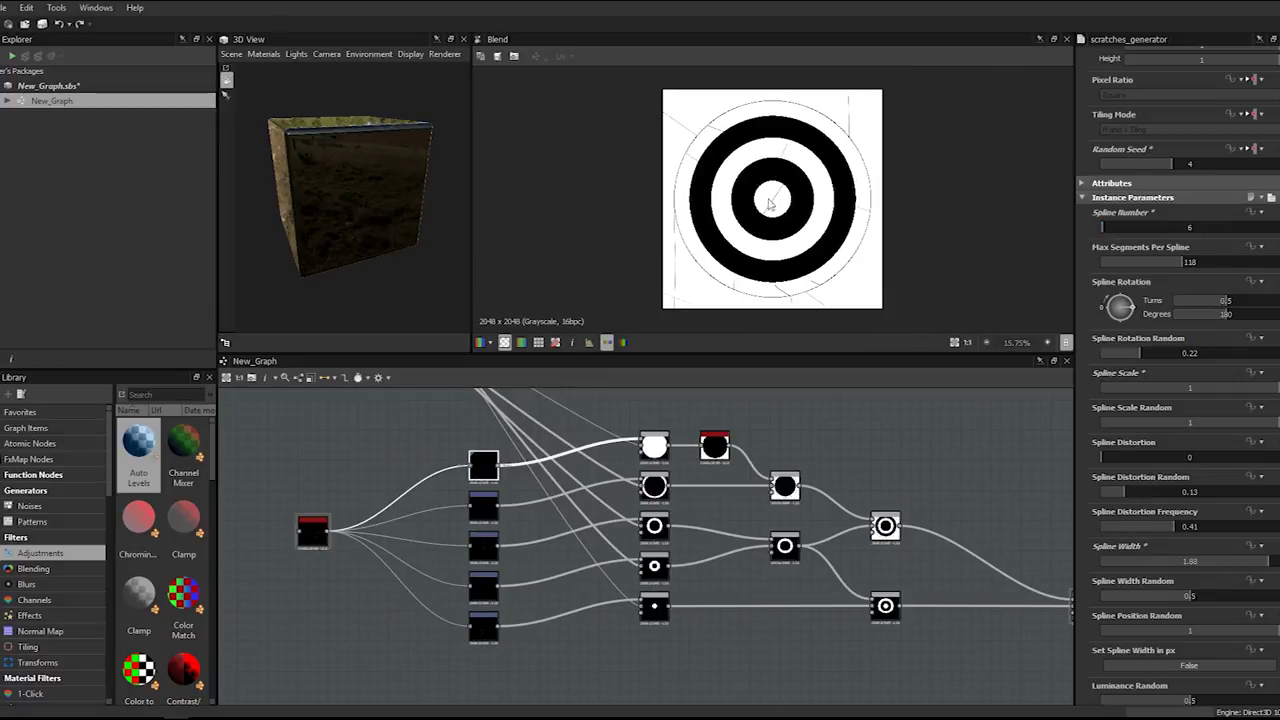
pyautogui.moveTo(953, 196); pyautogui.dragTo(954, 237)
pyautogui.moveTo(810, 220)
pyautogui.mouseDown()
pyautogui.moveTo(808, 233)
pyautogui.moveTo(808, 220)
pyautogui.mouseUp()
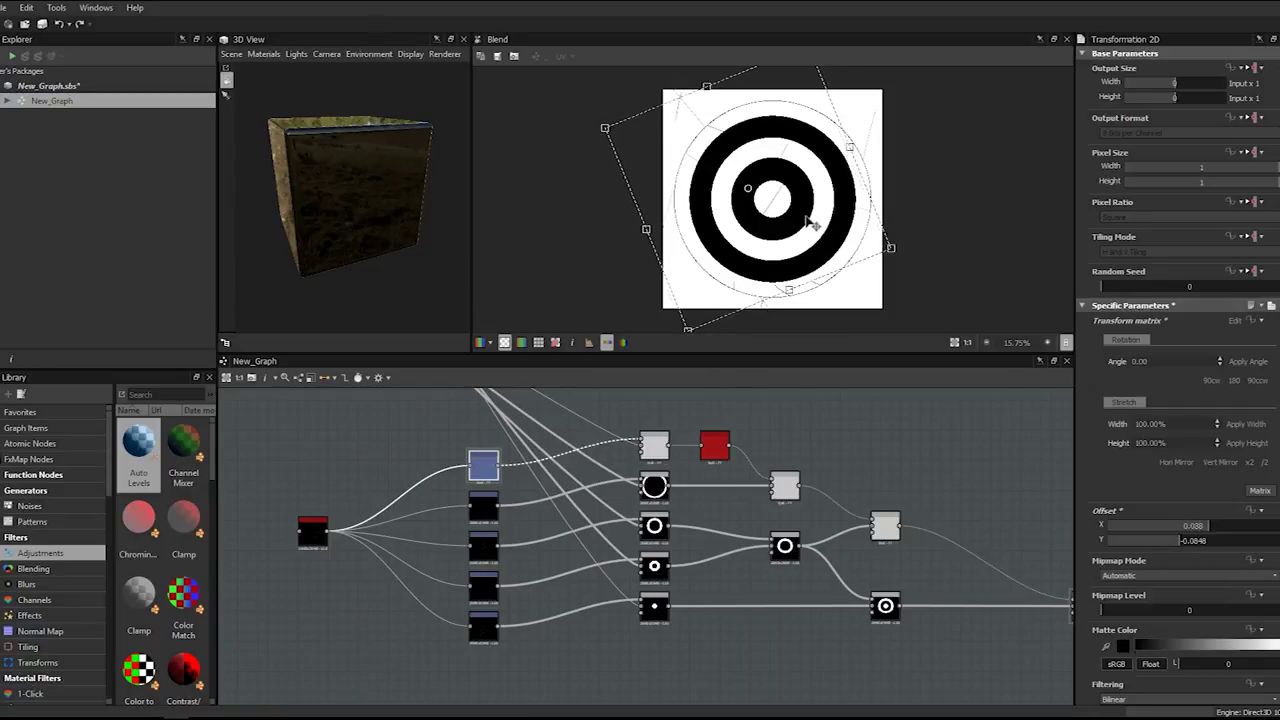
# - Preview the second Transformation 2D node's scratches and bring the final Blend output back into the 2D view
pyautogui.click(478, 510)
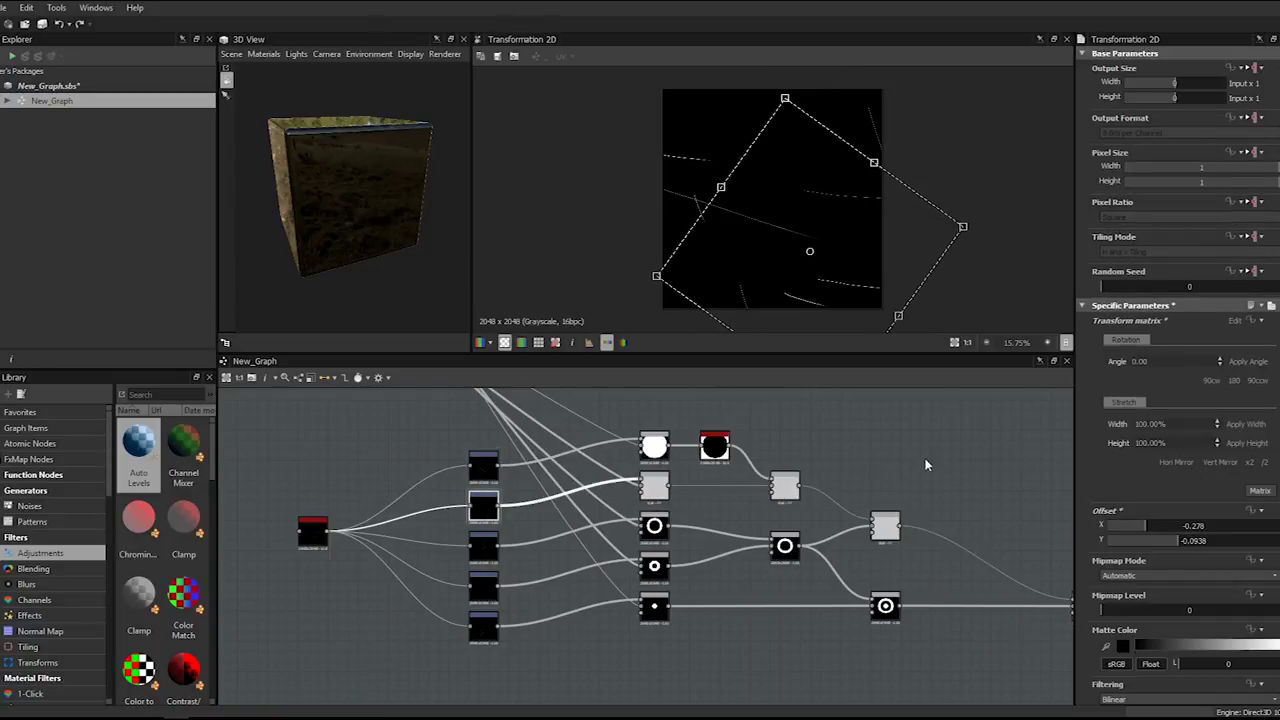
pyautogui.scroll(-2, 678, 398)
pyautogui.click(760, 517)
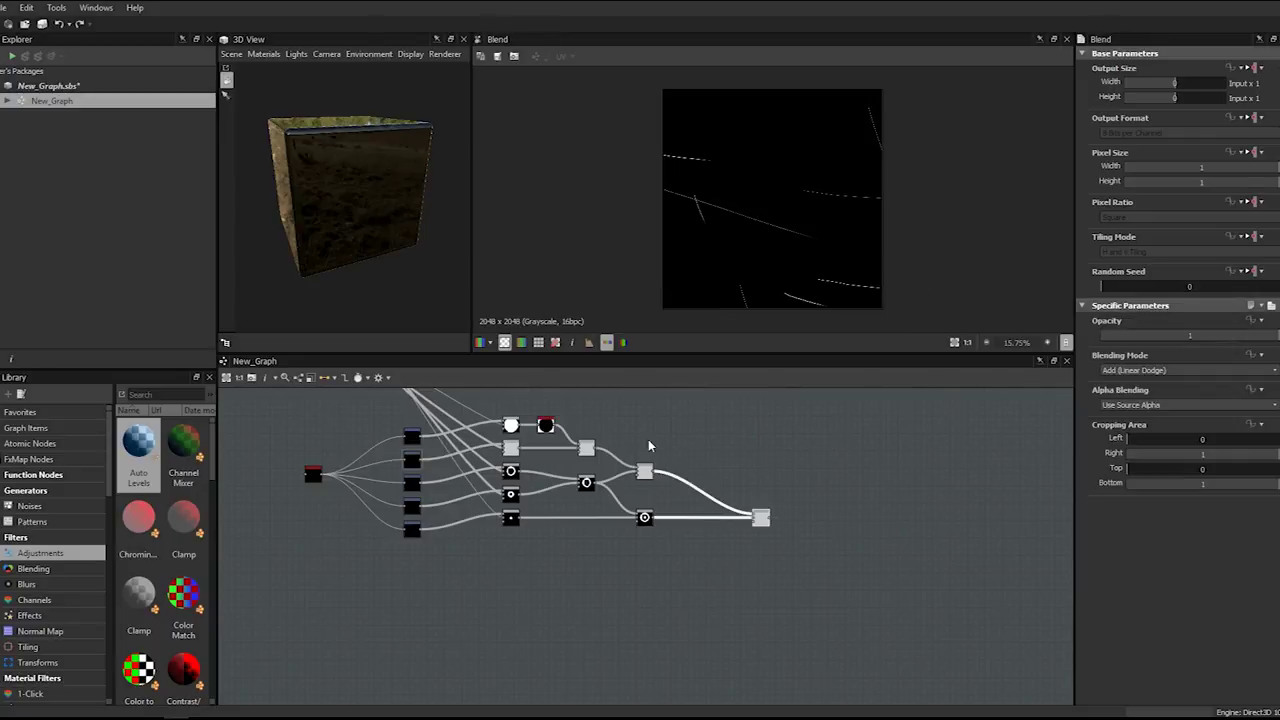
pyautogui.moveTo(592, 440); pyautogui.dragTo(676, 450, button='middle')
pyautogui.scroll(3, 676, 449)
# - Rotate the second Transformation 2D node's scratches and shift them to an offset of about X -0.14, Y -0.26
pyautogui.click(369, 487)
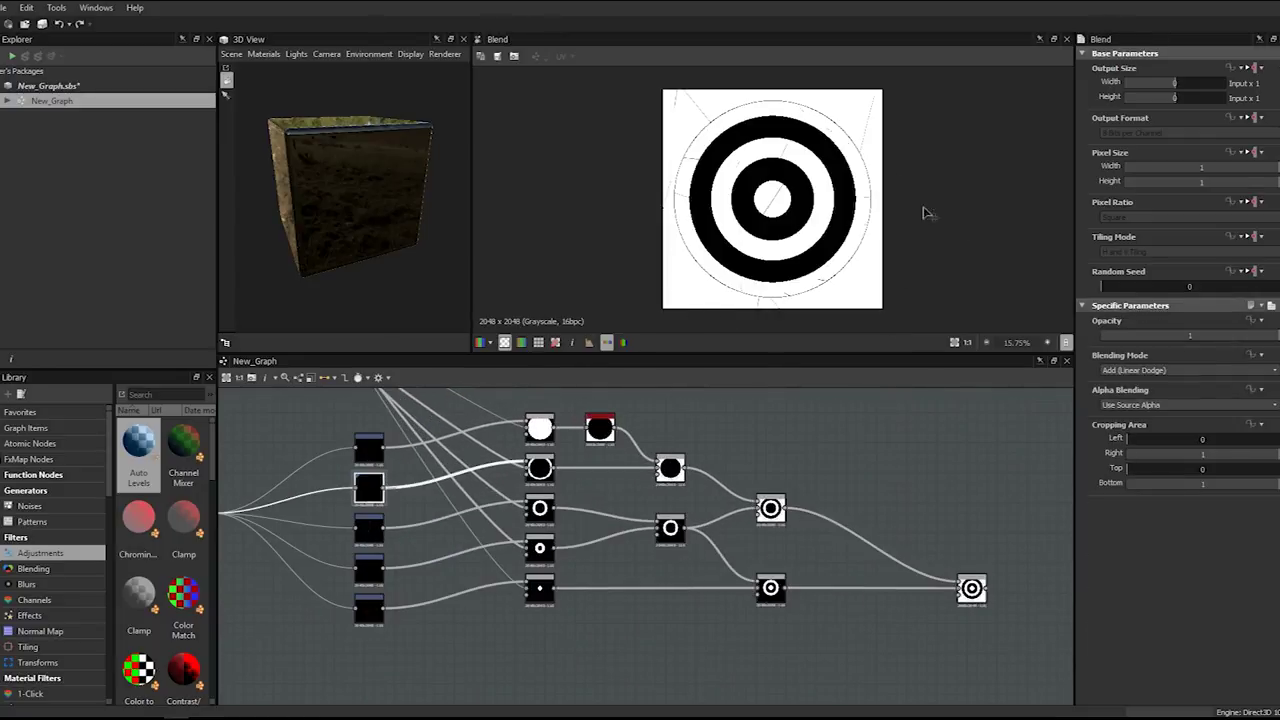
pyautogui.moveTo(930, 147); pyautogui.dragTo(904, 123)
pyautogui.moveTo(838, 206); pyautogui.dragTo(815, 213)
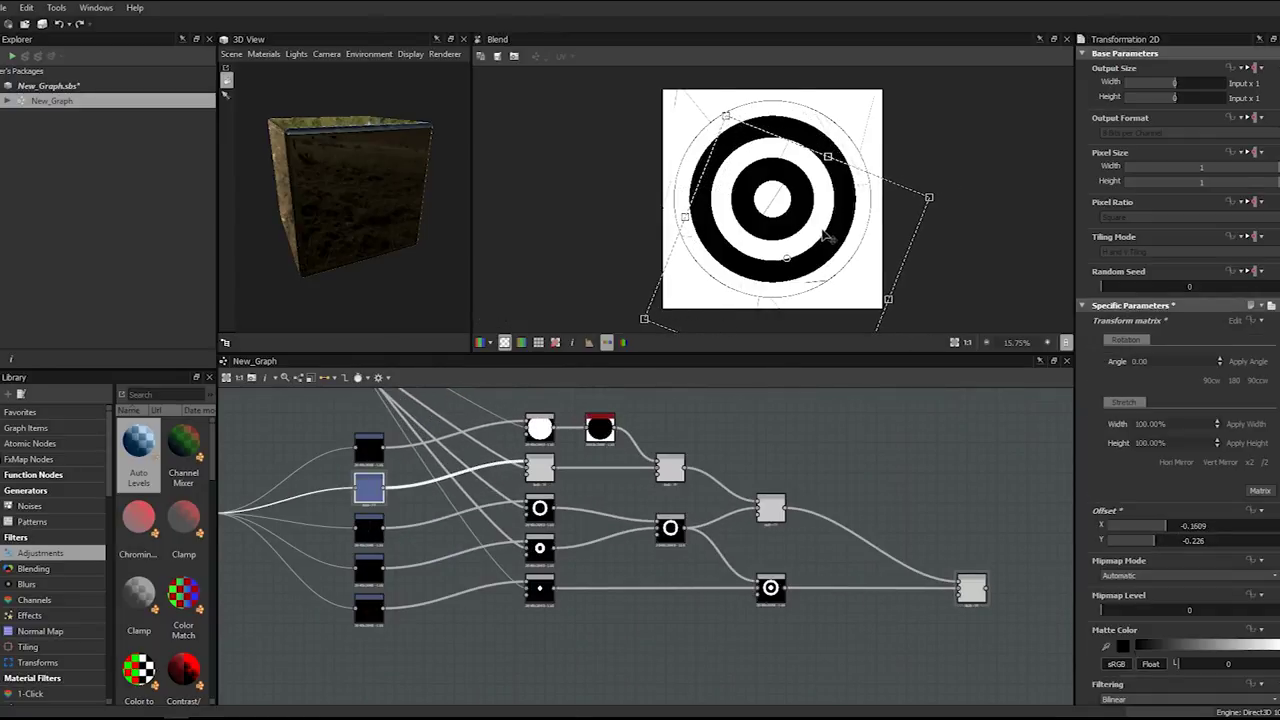
pyautogui.moveTo(744, 243); pyautogui.dragTo(736, 248)
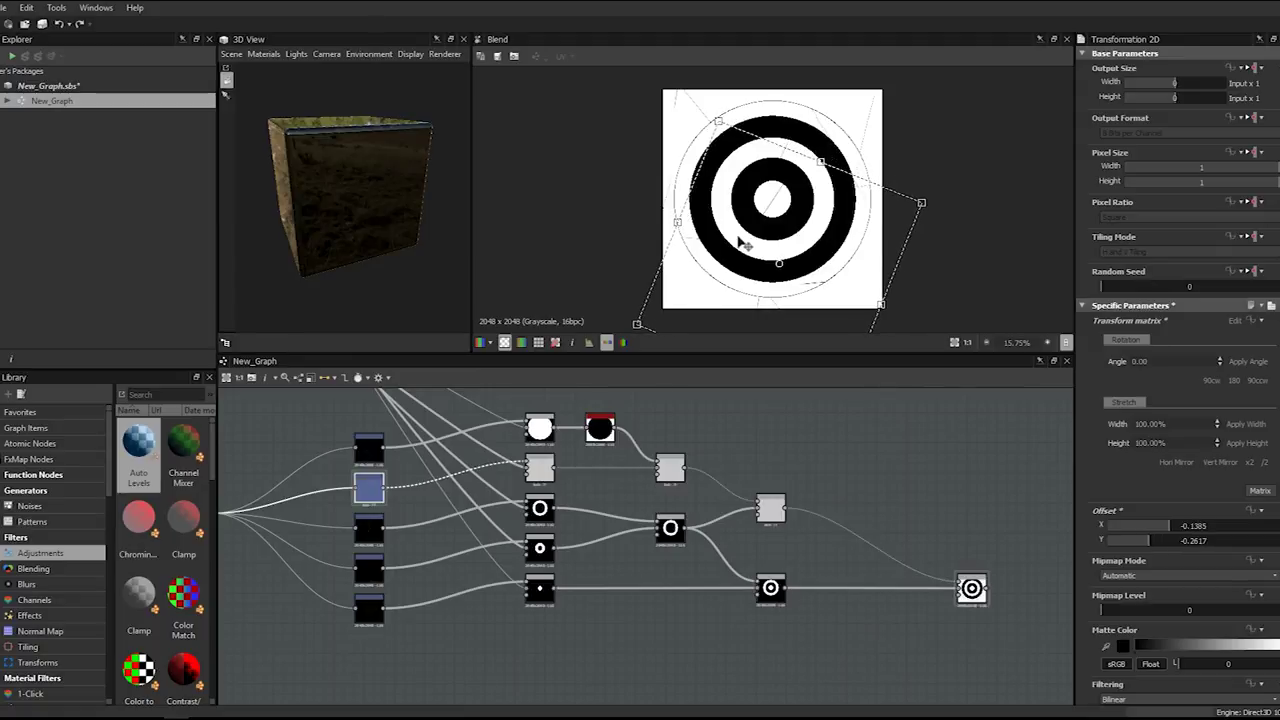
# - Shift the third Transformation 2D node's scratches to an offset of about X 0.12, Y 0.01
pyautogui.click(369, 530)
pyautogui.moveTo(762, 239); pyautogui.dragTo(790, 188)
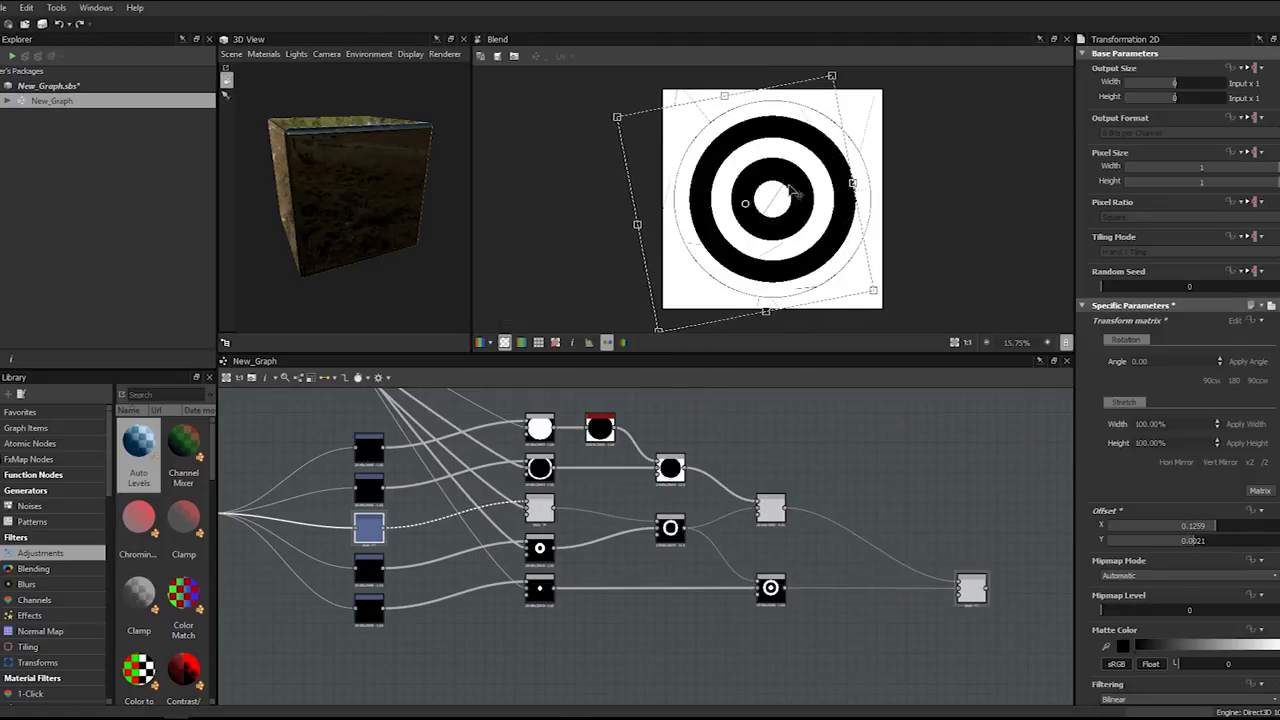
pyautogui.scroll(3, 788, 205)
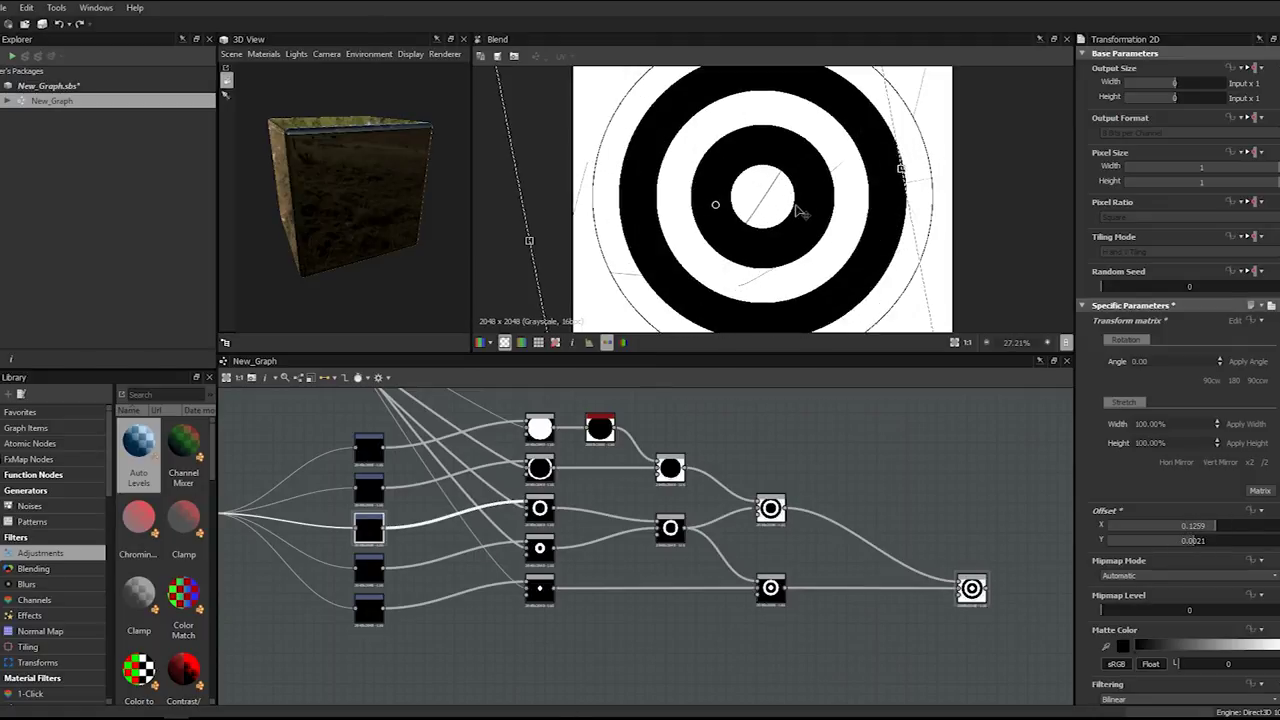
pyautogui.scroll(-2, 797, 205)
pyautogui.moveTo(809, 193); pyautogui.dragTo(813, 196)
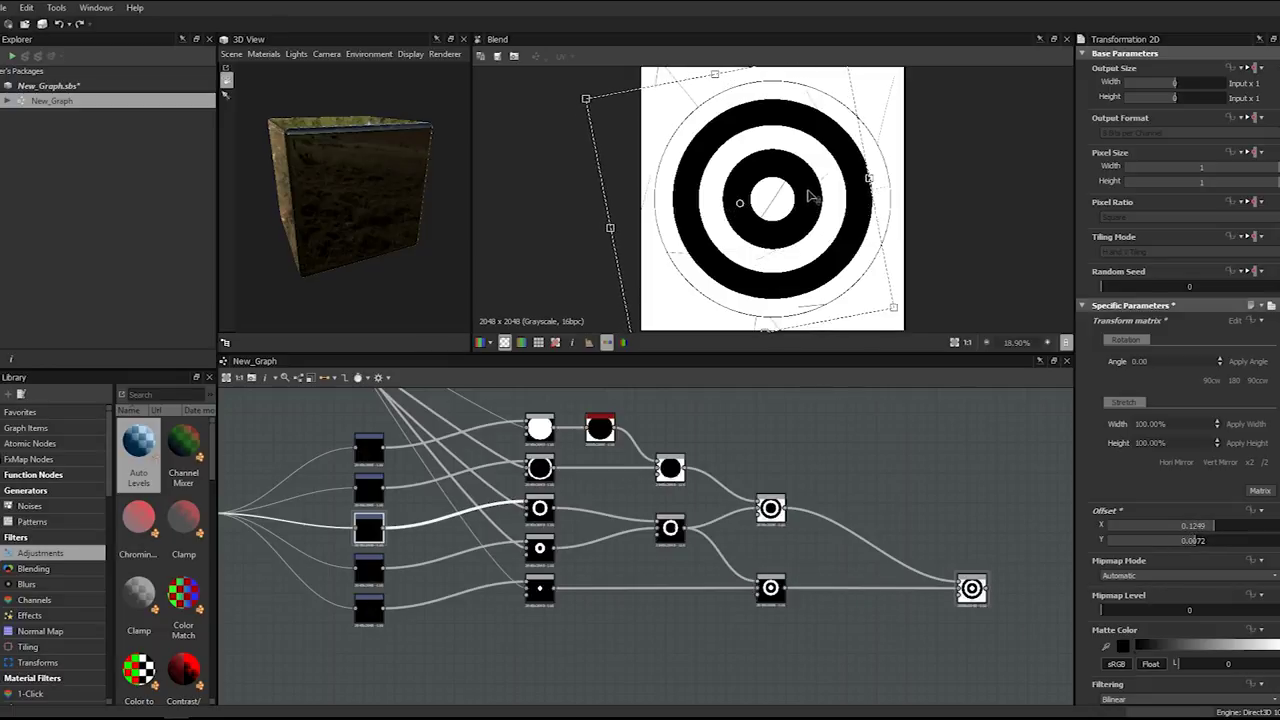
# - Select the final Blend node and examine the repositioned scratches on the rings up close
pyautogui.scroll(-1, 845, 168)
pyautogui.moveTo(848, 393); pyautogui.dragTo(604, 398, button='middle')
pyautogui.click(728, 593)
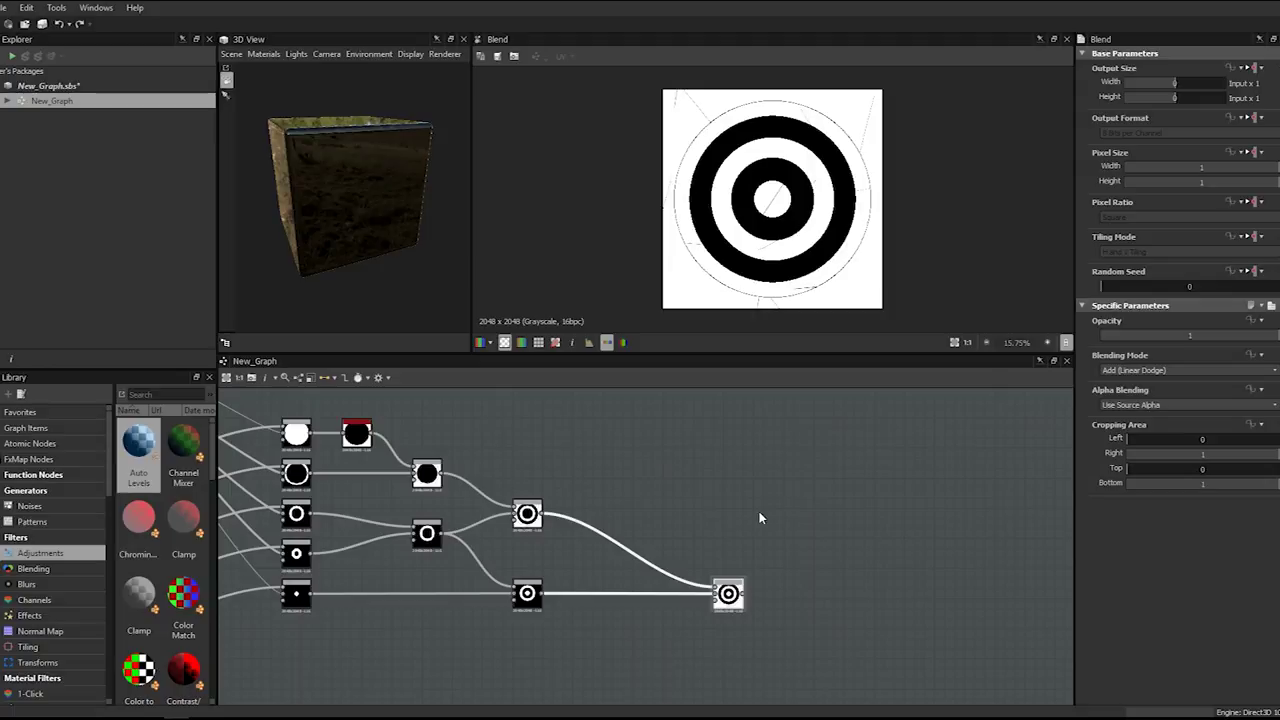
pyautogui.scroll(5, 826, 252)
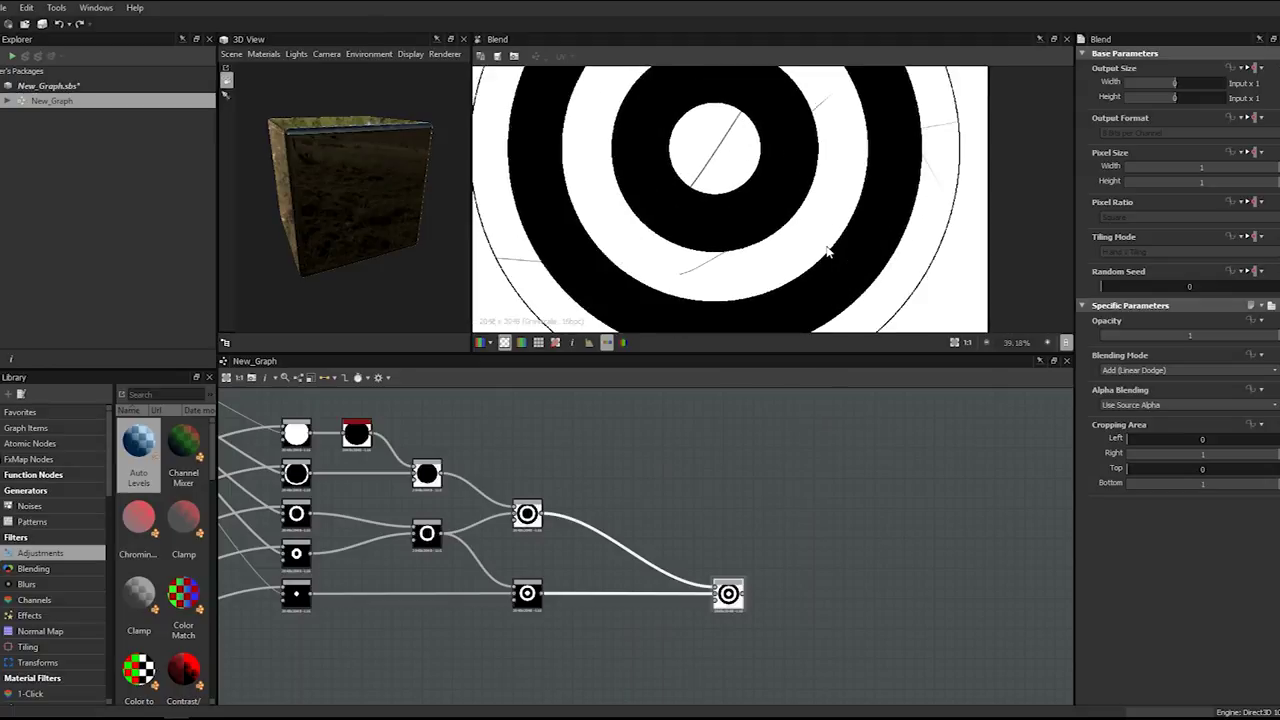
pyautogui.scroll(-1, 826, 252)
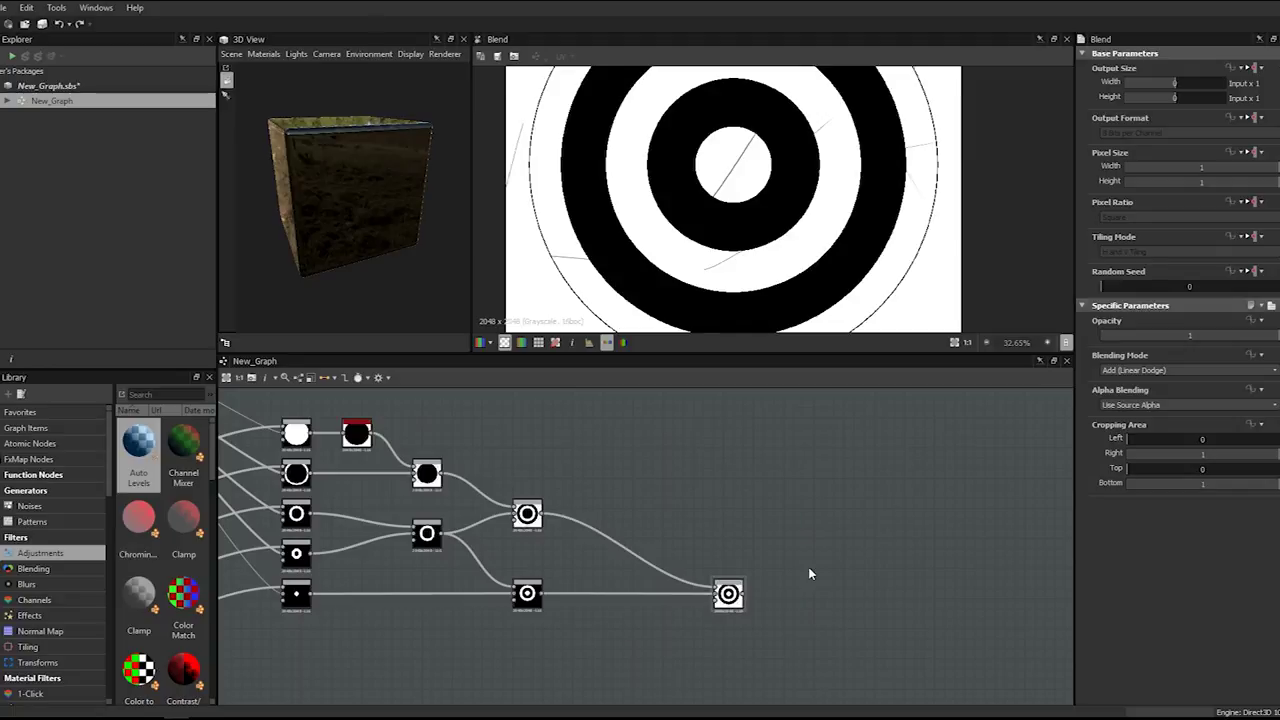
# - Rearrange the five Transformation 2D nodes and the scratches generator so they line up with the ring Blend nodes
pyautogui.scroll(-4, 810, 566)
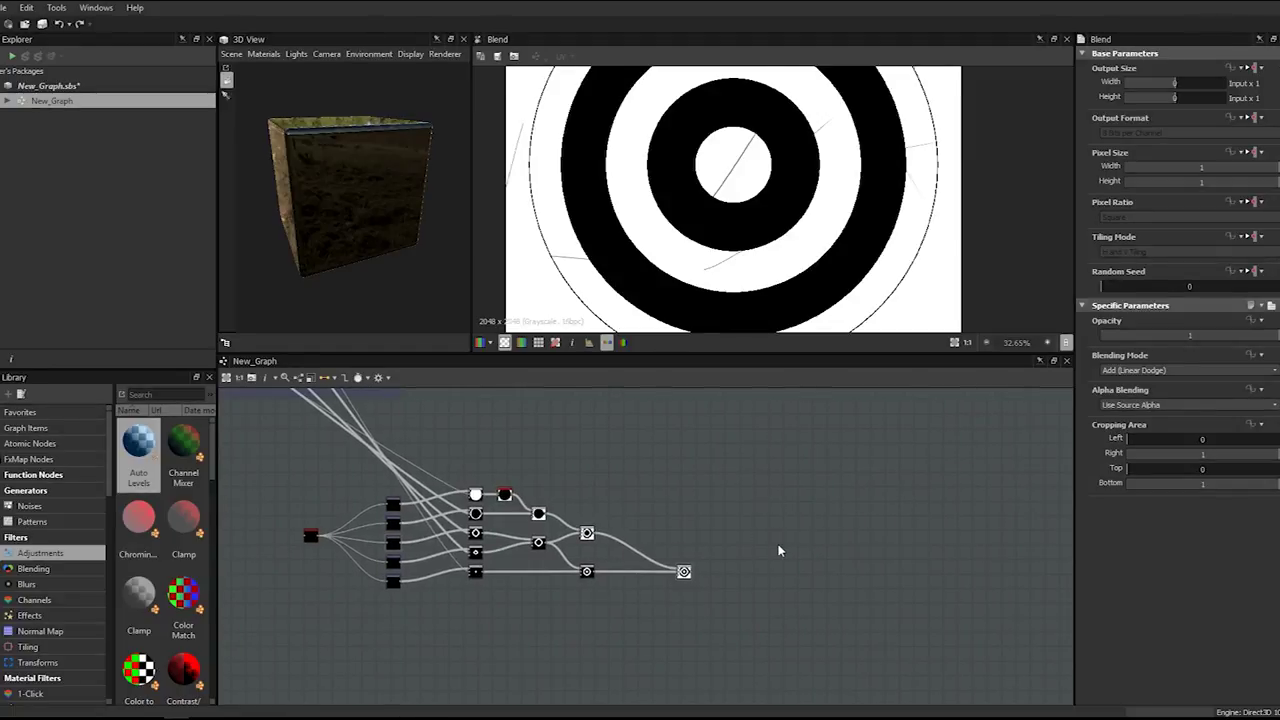
pyautogui.scroll(4, 350, 545)
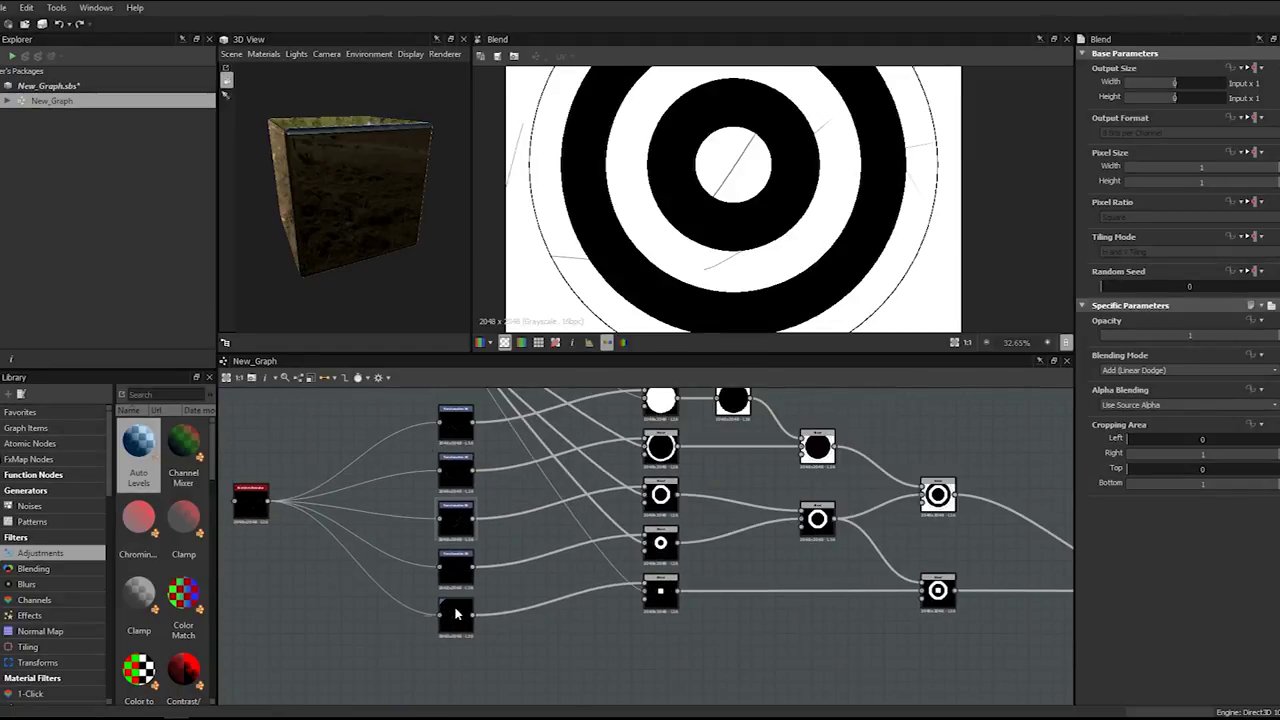
pyautogui.moveTo(492, 645); pyautogui.dragTo(426, 402)
pyautogui.moveTo(450, 423); pyautogui.dragTo(460, 484, button='middle')
pyautogui.moveTo(462, 487); pyautogui.dragTo(464, 451)
pyautogui.click(300, 552)
pyautogui.moveTo(265, 567); pyautogui.dragTo(247, 535)
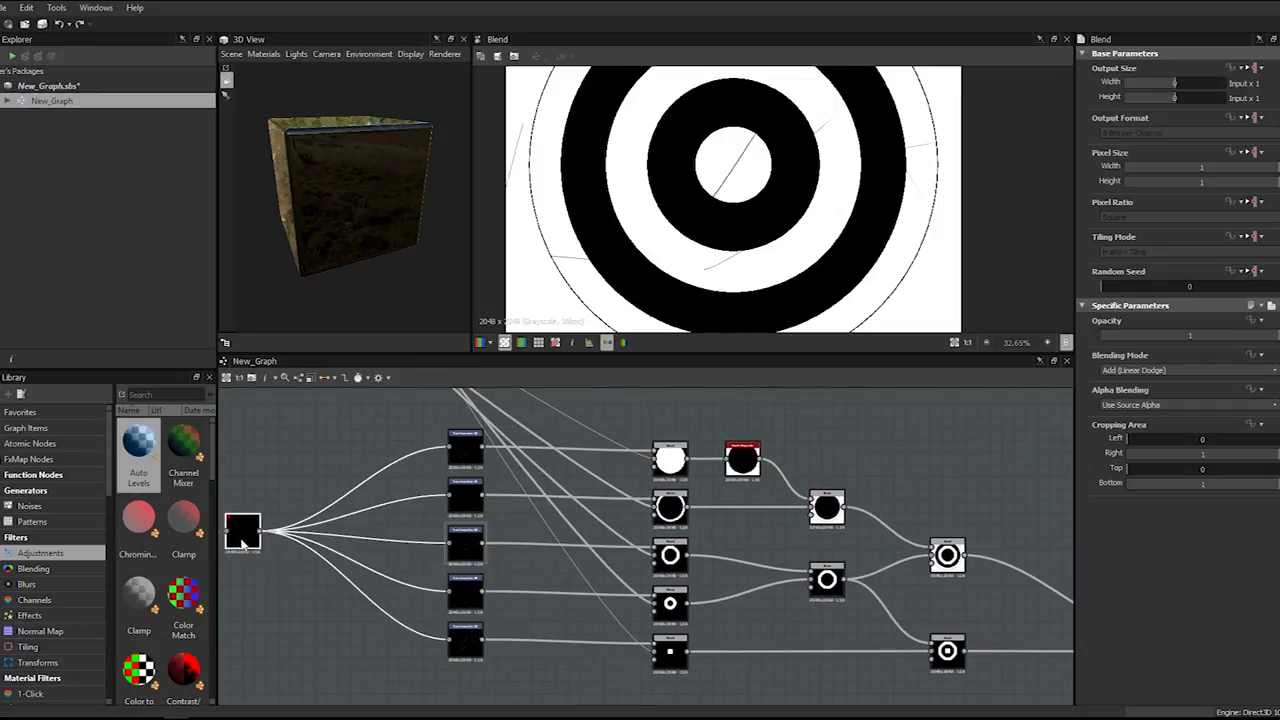
# - Add a Slope Blur Grayscale node in the empty graph area after the final Blend node
pyautogui.scroll(-2, 270, 540)
pyautogui.moveTo(270, 540); pyautogui.dragTo(389, 533, button='middle')
pyautogui.scroll(-4, 372, 530)
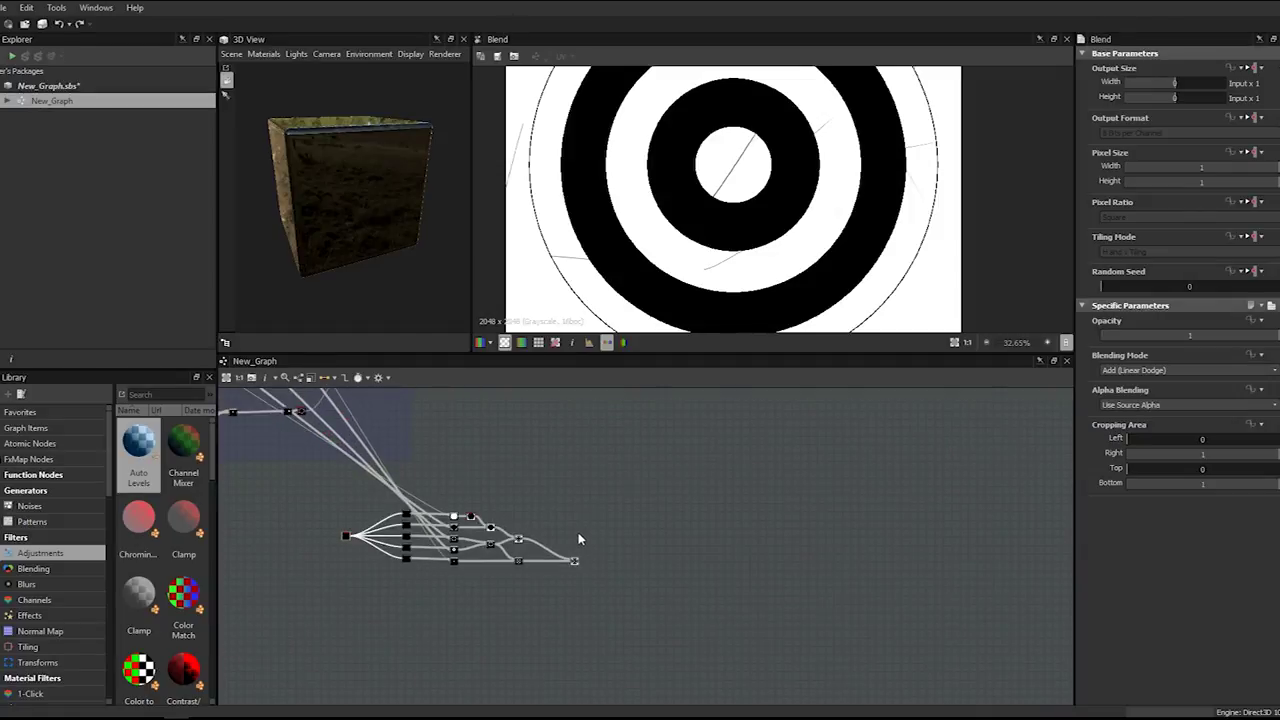
pyautogui.scroll(2, 578, 540)
pyautogui.moveTo(646, 557); pyautogui.dragTo(640, 546, button='middle')
pyautogui.press('space')
pyautogui.write('slope')
pyautogui.press('Down')
pyautogui.press('Return')
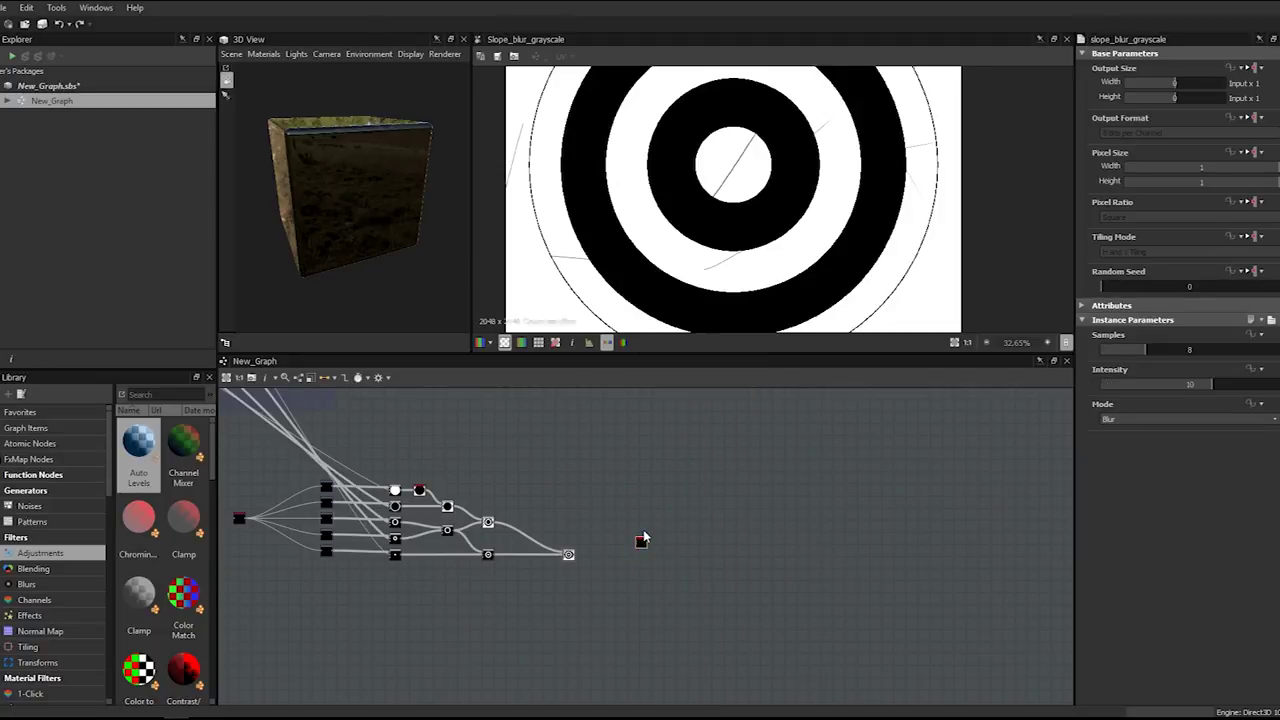
# - Connect the final Blend node's output to the Slope Blur Grayscale node's grayscale input
pyautogui.scroll(4, 640, 548)
pyautogui.moveTo(640, 551); pyautogui.dragTo(827, 581)
pyautogui.scroll(-1, 810, 581)
pyautogui.scroll(-5, 742, 577)
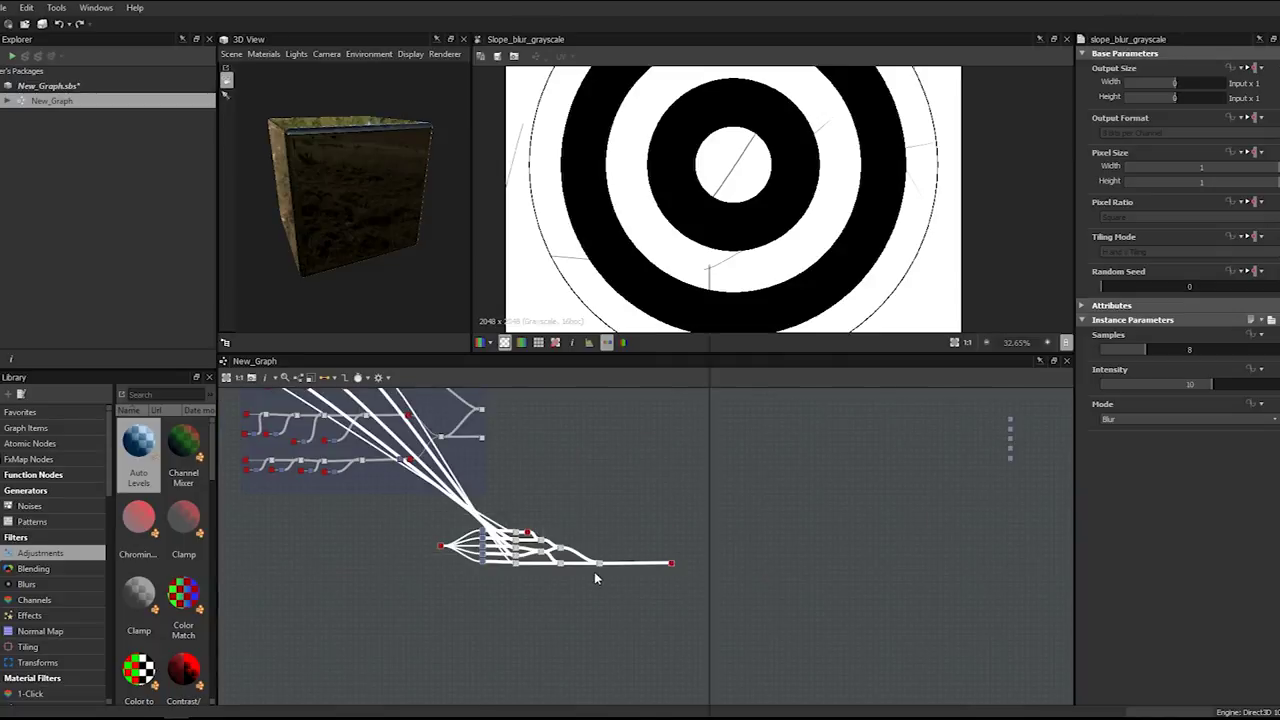
# - Add a frame around the scratch, ring Blend and Slope Blur Grayscale nodes and title it "Scratches"
pyautogui.press('space')
pyautogui.write('farm')
pyautogui.press('Escape')
pyautogui.press('space')
pyautogui.write('fram')
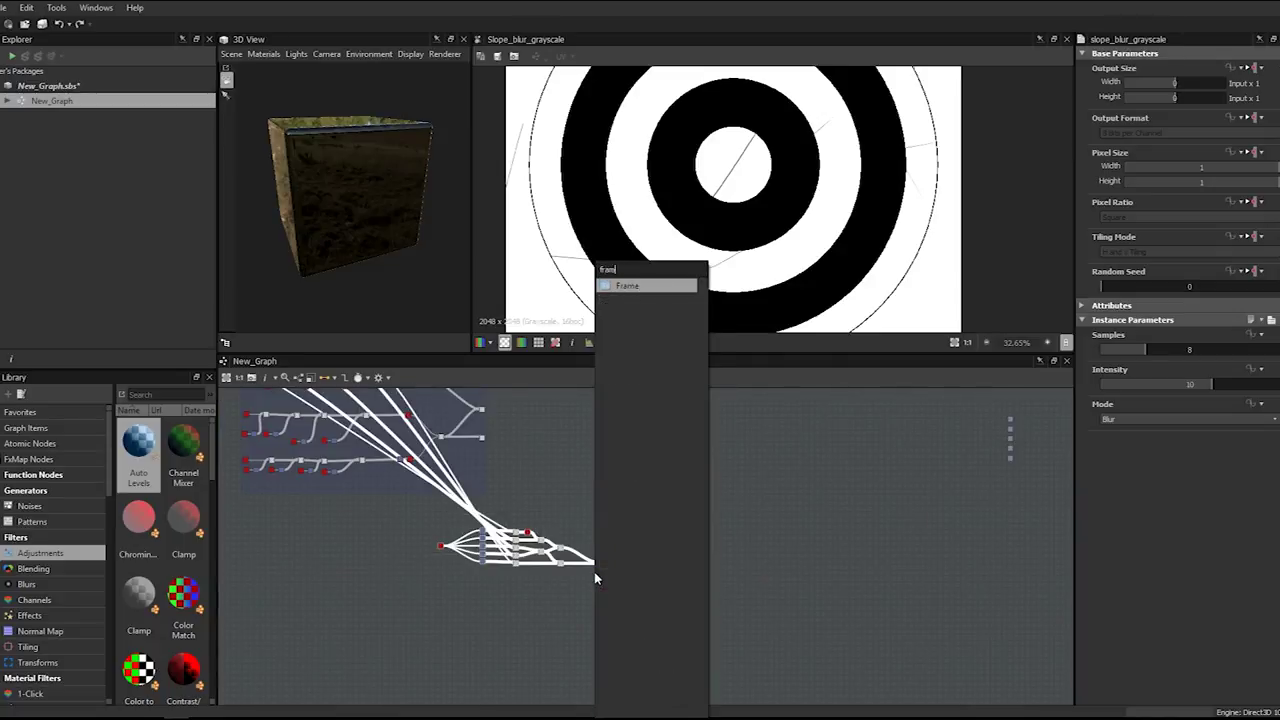
pyautogui.write('e')
pyautogui.press('Return')
pyautogui.moveTo(1146, 114); pyautogui.dragTo(1044, 117)
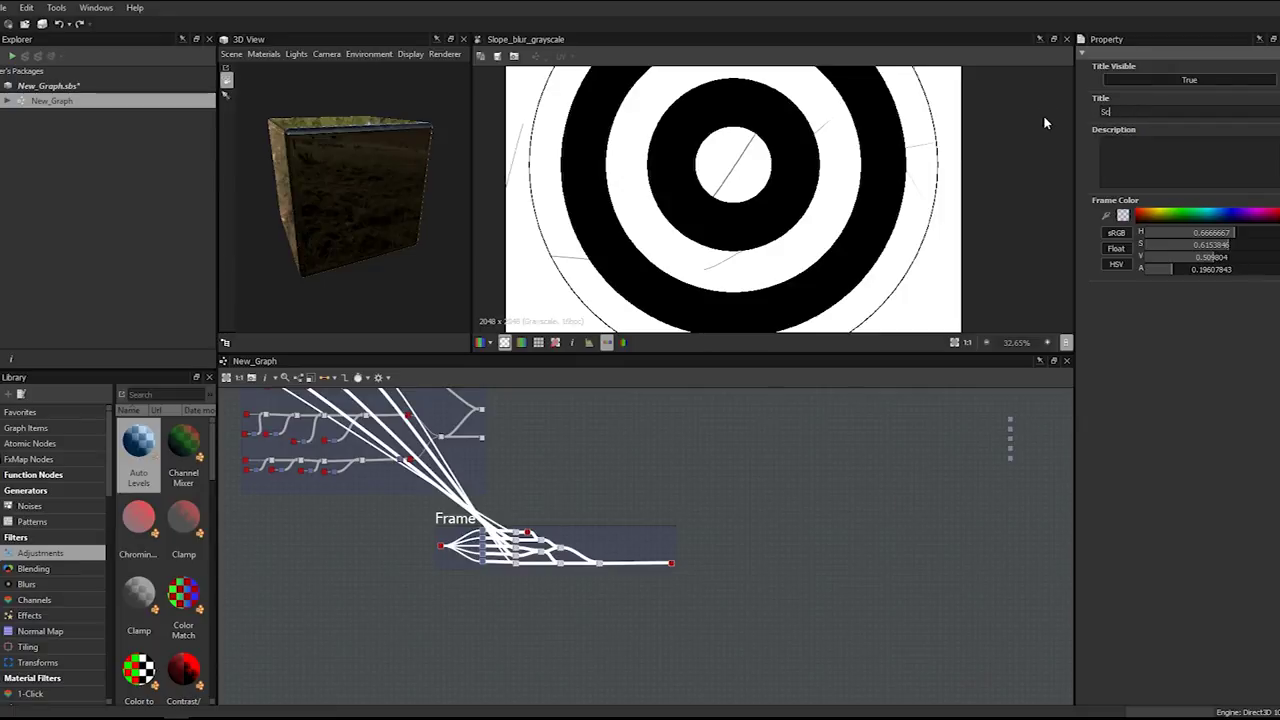
# - Shift the new frame with its scratch nodes farther down and away from the Pattern frame
pyautogui.moveTo(706, 497); pyautogui.dragTo(807, 482, button='middle')
pyautogui.scroll(5, 806, 483)
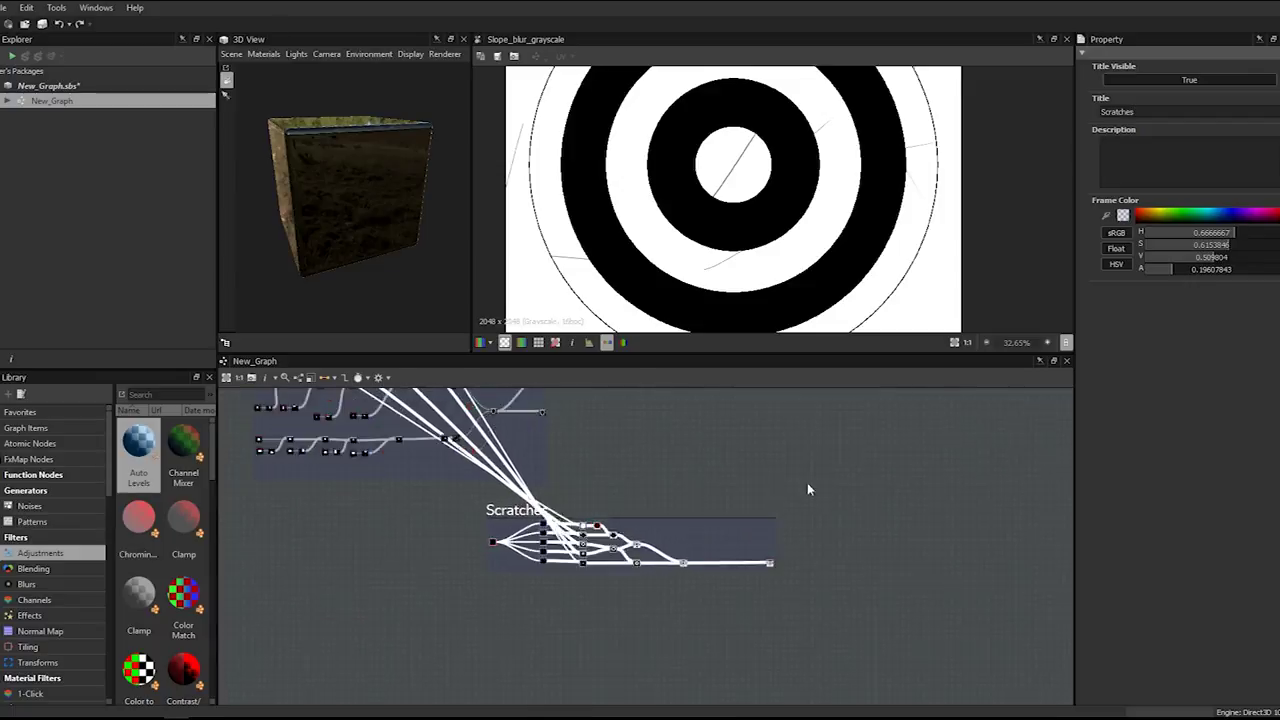
pyautogui.moveTo(386, 551); pyautogui.dragTo(675, 511, button='middle')
pyautogui.moveTo(510, 502); pyautogui.dragTo(455, 545)
pyautogui.scroll(-3, 458, 544)
pyautogui.moveTo(554, 523); pyautogui.dragTo(552, 484, button='middle')
pyautogui.scroll(1, 552, 484)
pyautogui.moveTo(470, 492); pyautogui.dragTo(395, 521)
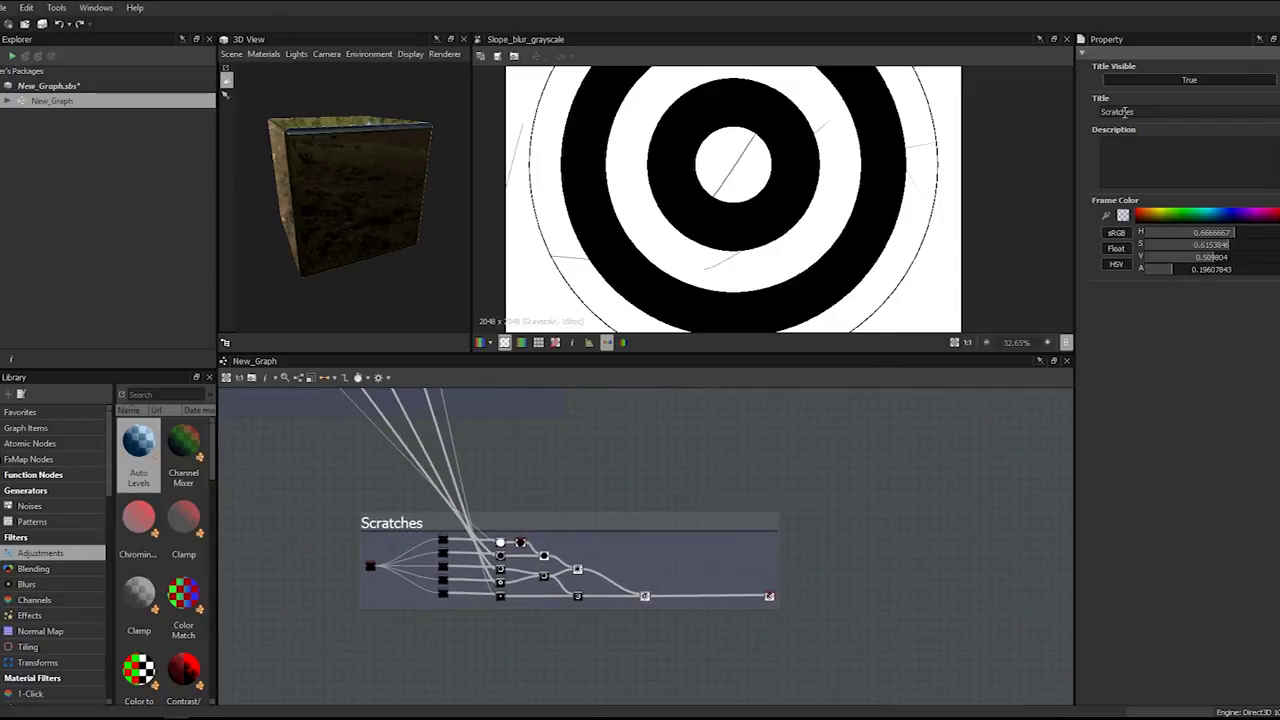
# - Correct the spelling of the frame's title to "Scratches"
pyautogui.click(808, 411)
pyautogui.moveTo(1162, 113); pyautogui.dragTo(950, 129)
pyautogui.press('BackSpace')
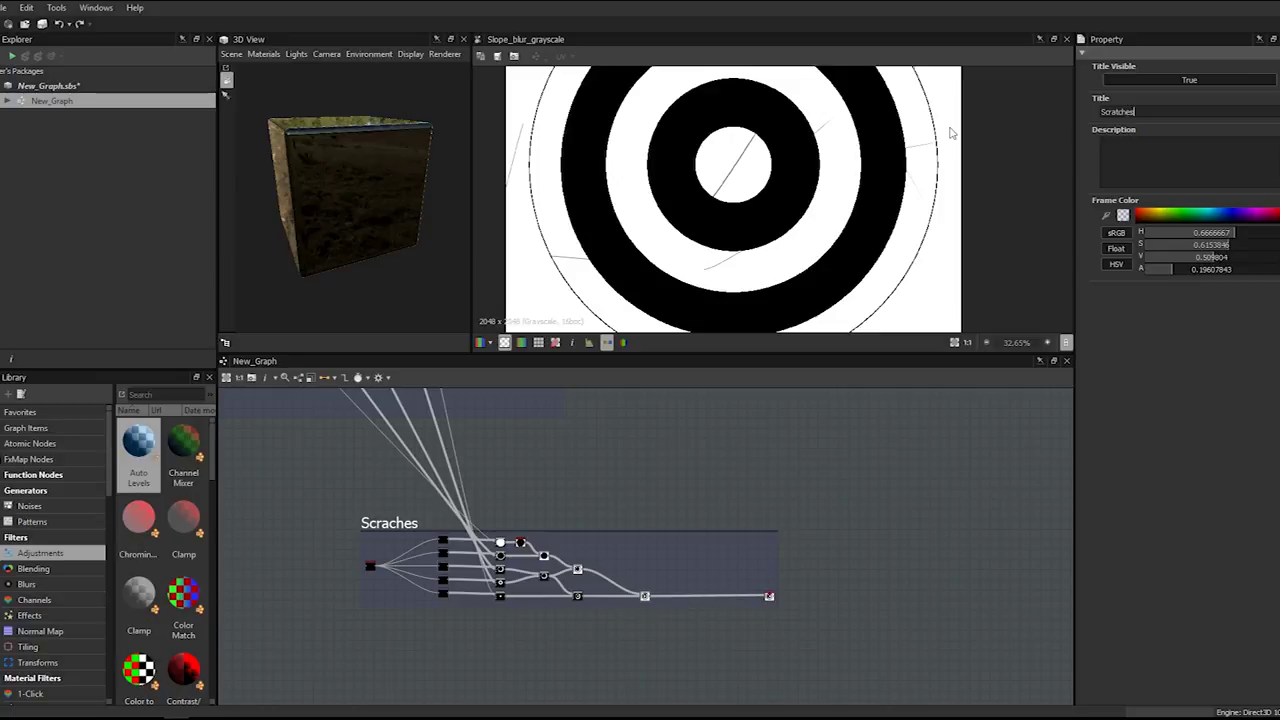
# - Change the Scratches frame's colour to red
pyautogui.scroll(-2, 787, 477)
pyautogui.moveTo(787, 477); pyautogui.dragTo(706, 522, button='middle')
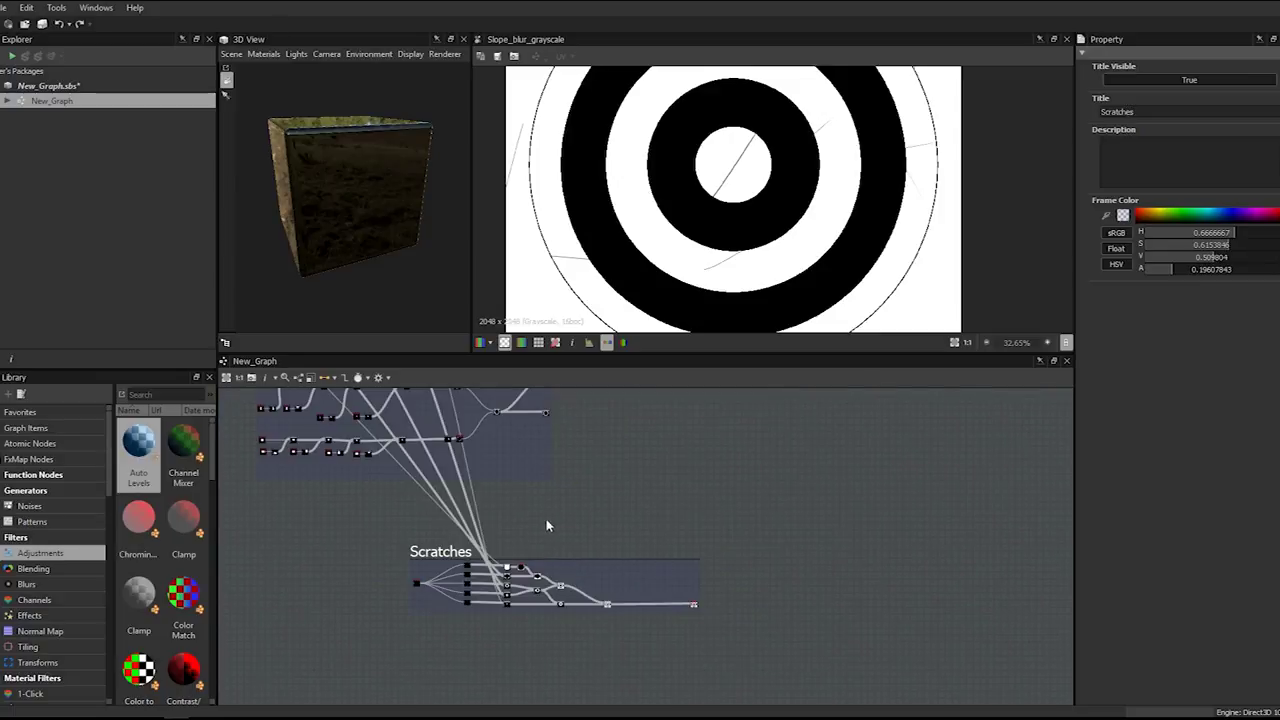
pyautogui.click(1137, 215)
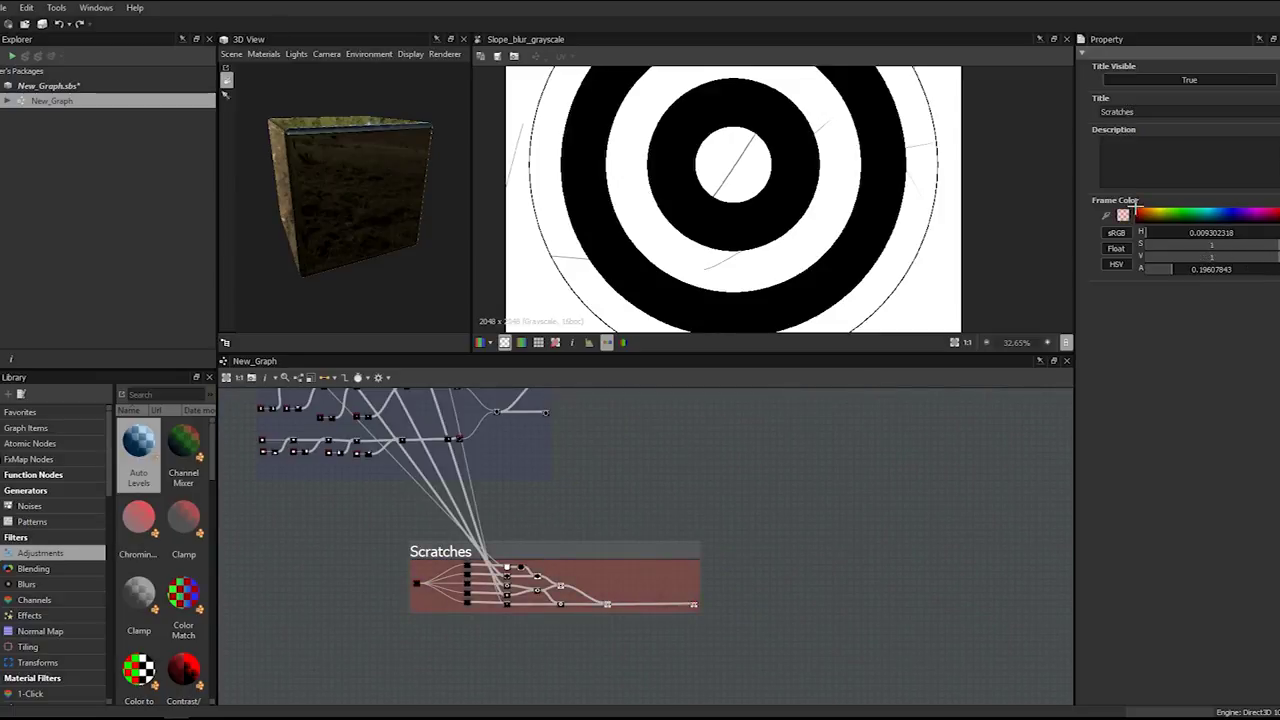
# - Reposition the Scratches frame with its nodes diagonally below and to the right of the Pattern frame
pyautogui.moveTo(438, 551); pyautogui.dragTo(349, 577)
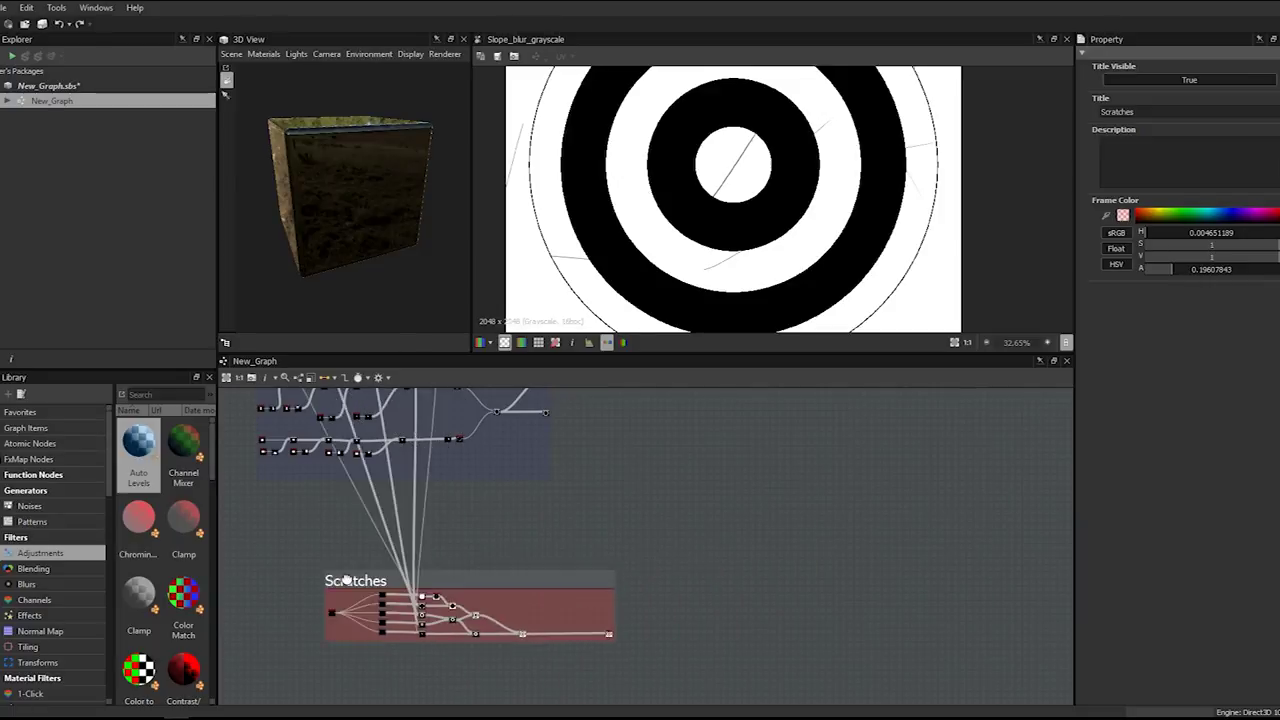
pyautogui.scroll(-2, 349, 577)
pyautogui.moveTo(349, 577); pyautogui.dragTo(474, 577, button='middle')
pyautogui.moveTo(472, 578); pyautogui.dragTo(603, 532)
pyautogui.scroll(1, 704, 515)
pyautogui.scroll(4, 698, 500)
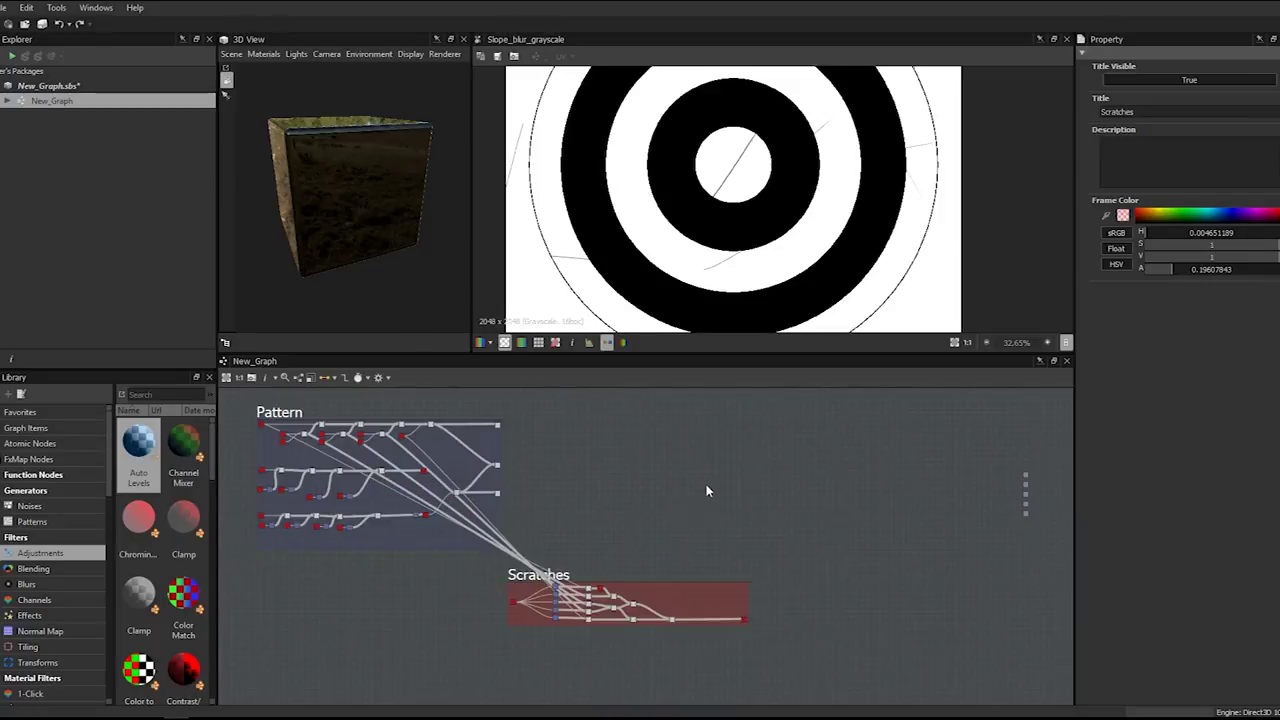
# - Add a Dirt 4 noise node in the empty graph area above and to the right of the Scratches frame
pyautogui.press('space')
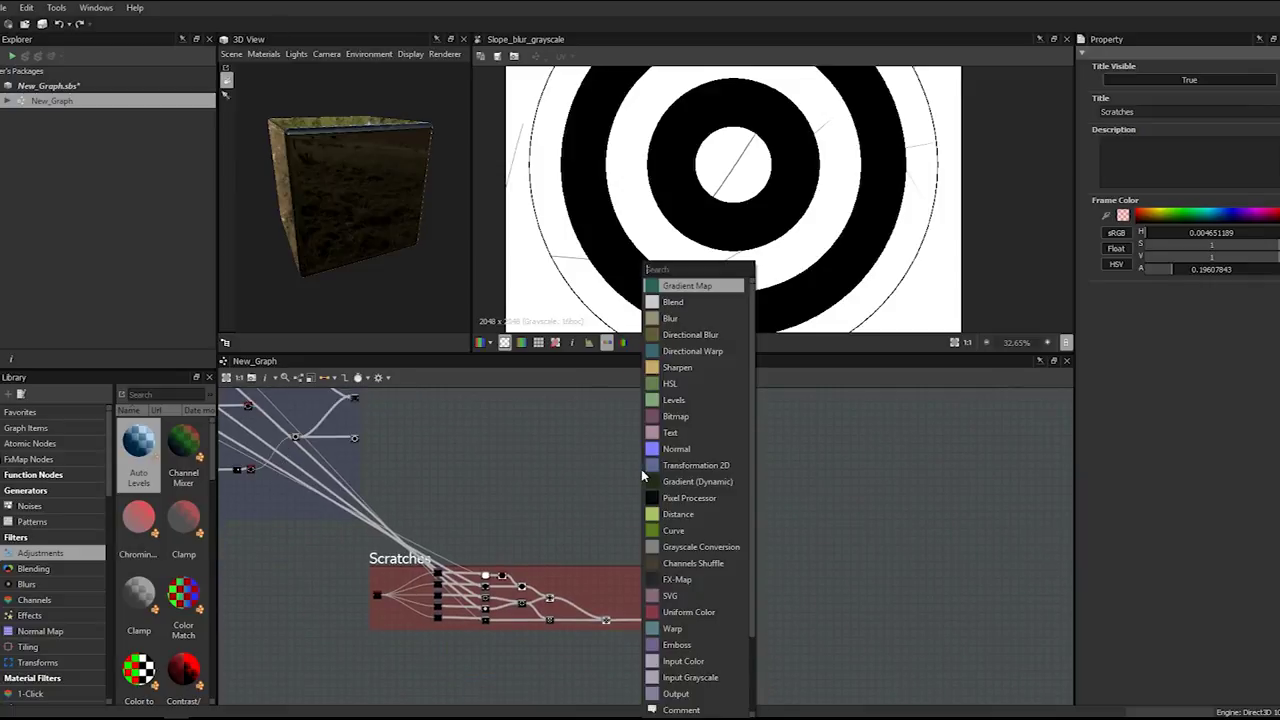
pyautogui.press('Escape')
pyautogui.scroll(-3, 667, 487)
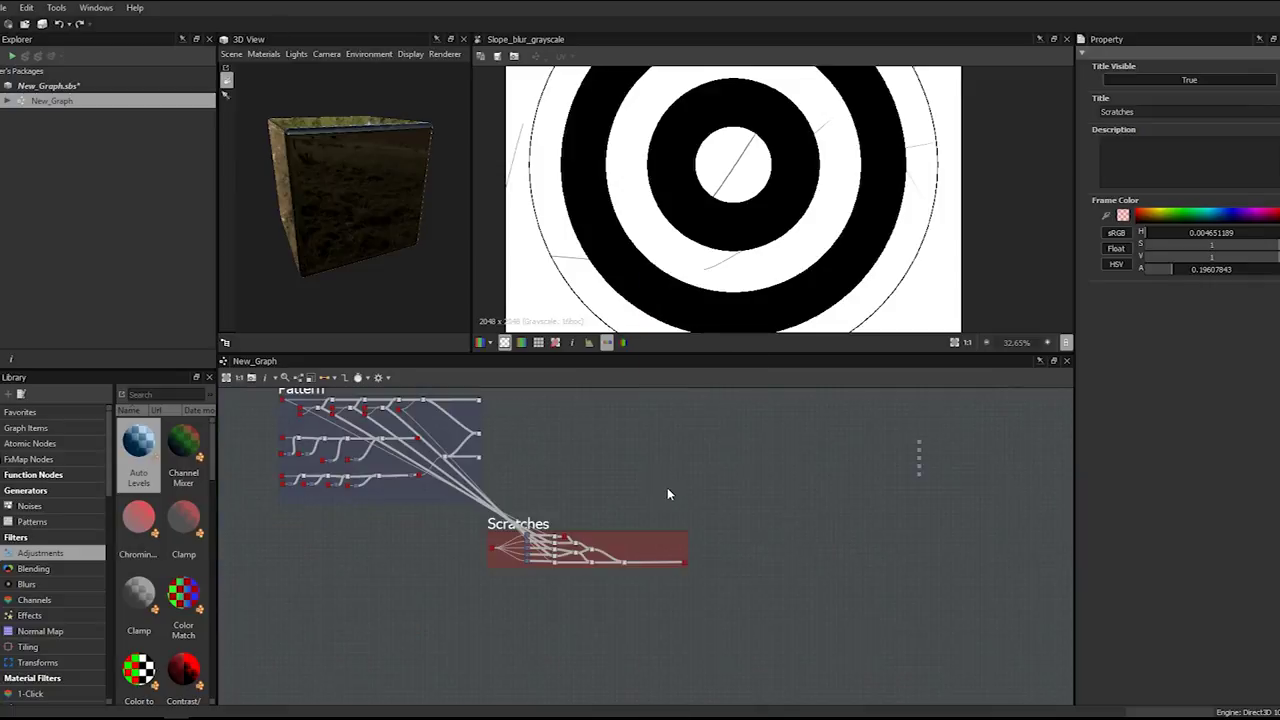
pyautogui.moveTo(667, 488); pyautogui.dragTo(518, 433, button='middle')
pyautogui.scroll(3, 518, 433)
pyautogui.moveTo(573, 480); pyautogui.dragTo(637, 498, button='middle')
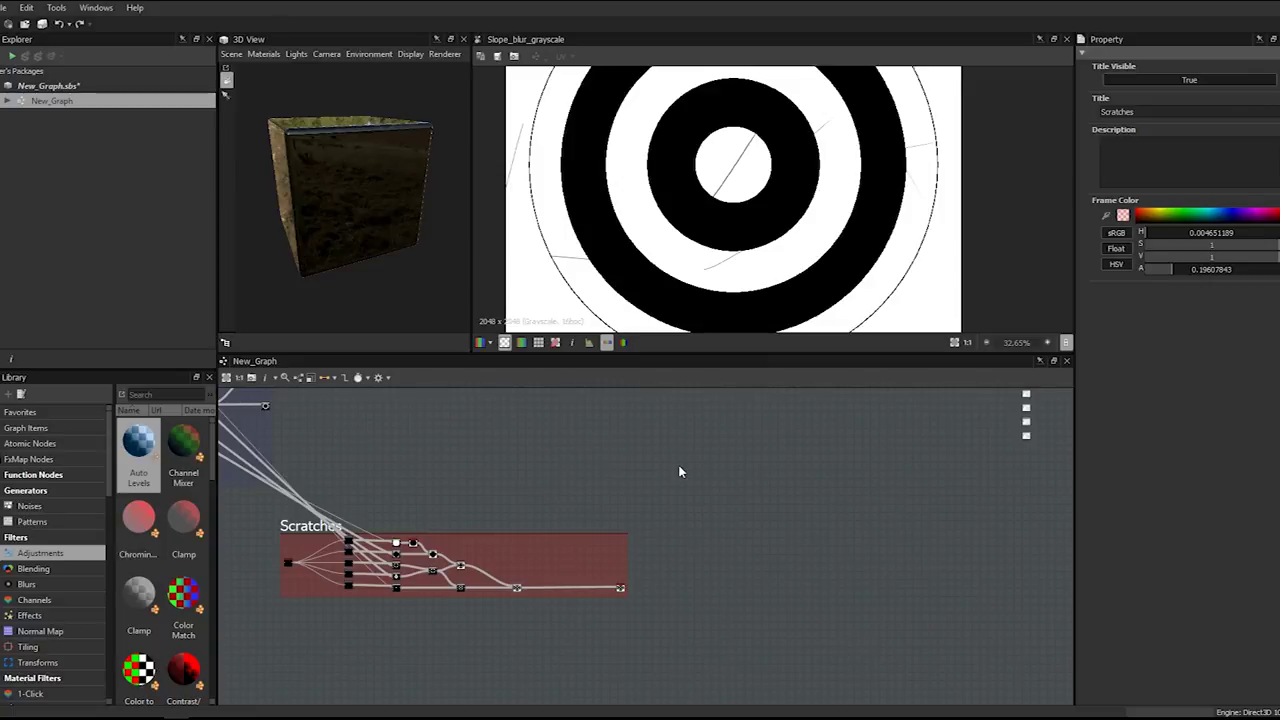
pyautogui.press('space')
pyautogui.write('dir')
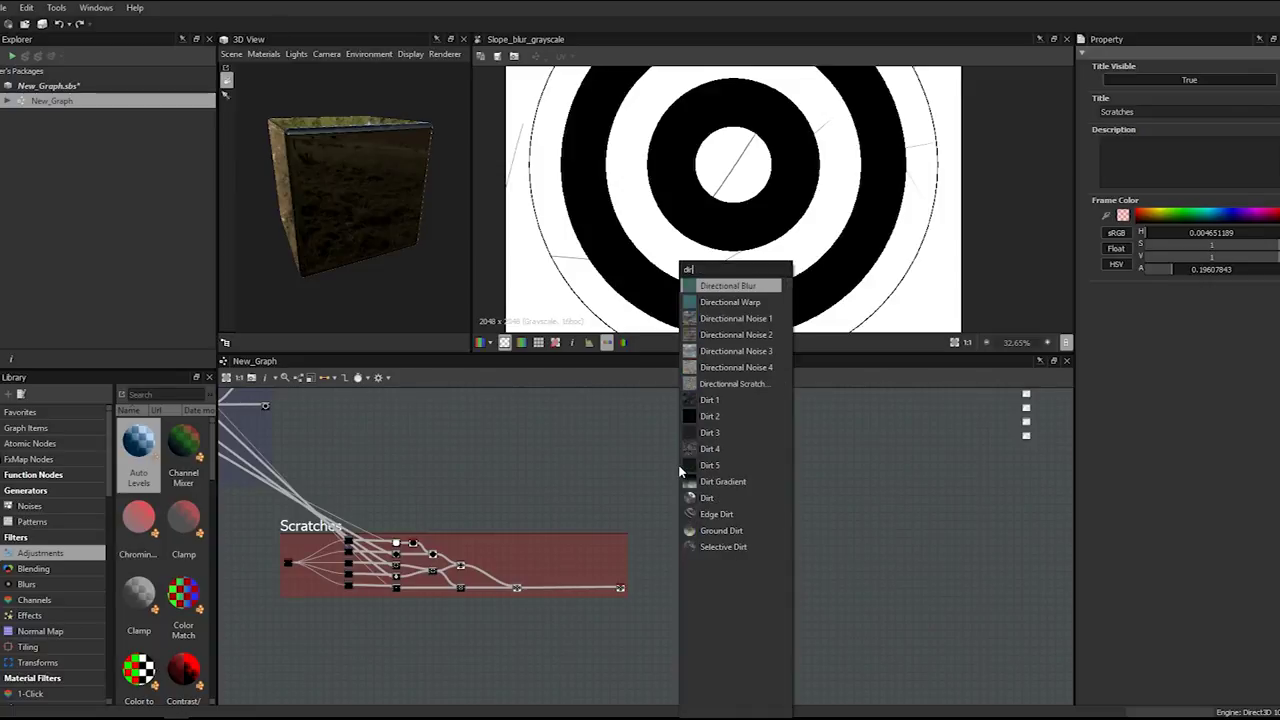
pyautogui.press('Down')
pyautogui.press('Down')
pyautogui.press('Down')
pyautogui.press('Down')
pyautogui.press('Down')
pyautogui.press('Down')
pyautogui.press('Down')
pyautogui.press('Down')
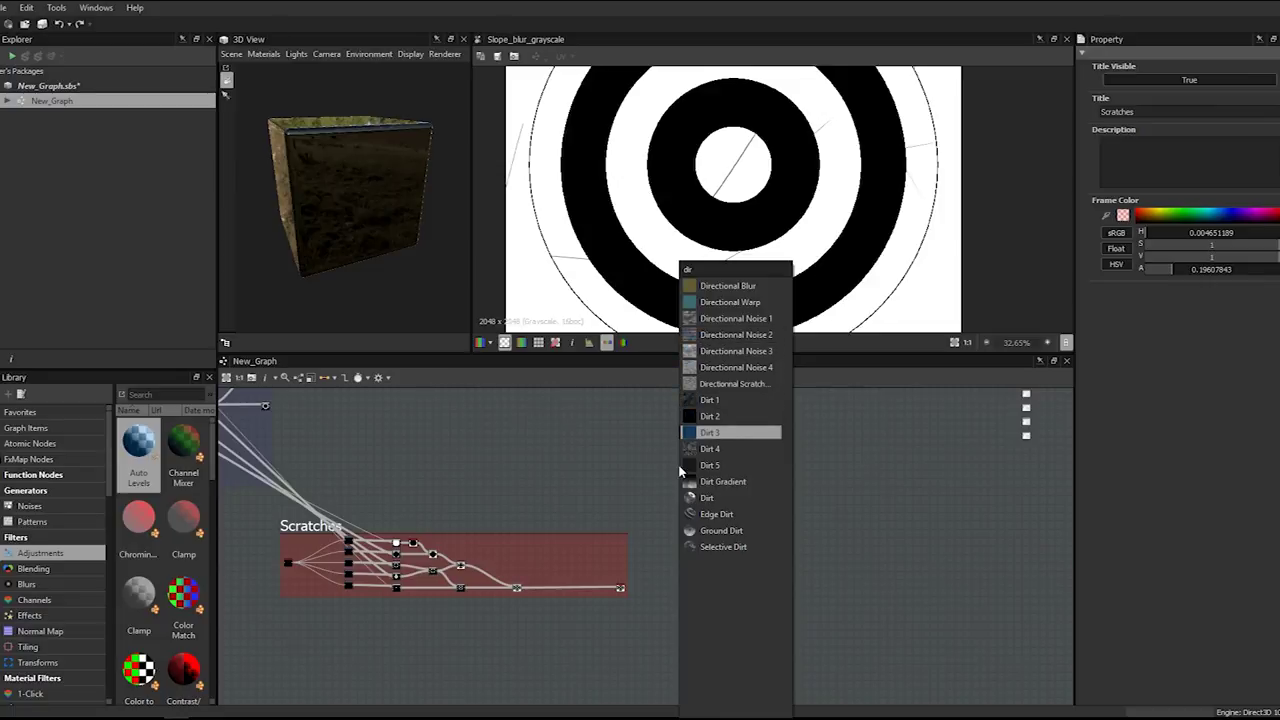
pyautogui.press('Up')
pyautogui.press('Up')
pyautogui.press('Up')
pyautogui.press('Up')
pyautogui.press('Up')
pyautogui.press('Up')
pyautogui.press('Up')
pyautogui.press('Up')
pyautogui.press('Down')
pyautogui.press('Down')
pyautogui.press('Down')
pyautogui.press('Down')
pyautogui.press('Down')
pyautogui.press('Down')
pyautogui.press('Down')
pyautogui.press('Down')
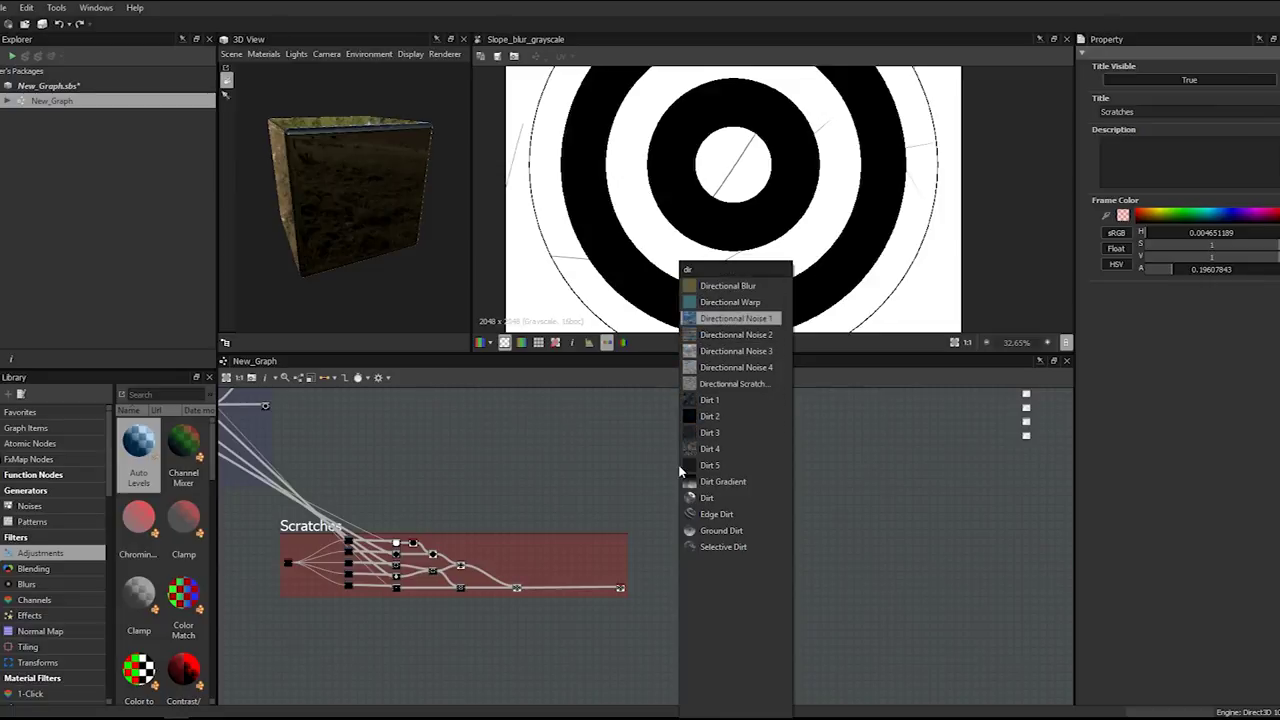
pyautogui.press('Up')
pyautogui.press('Return')
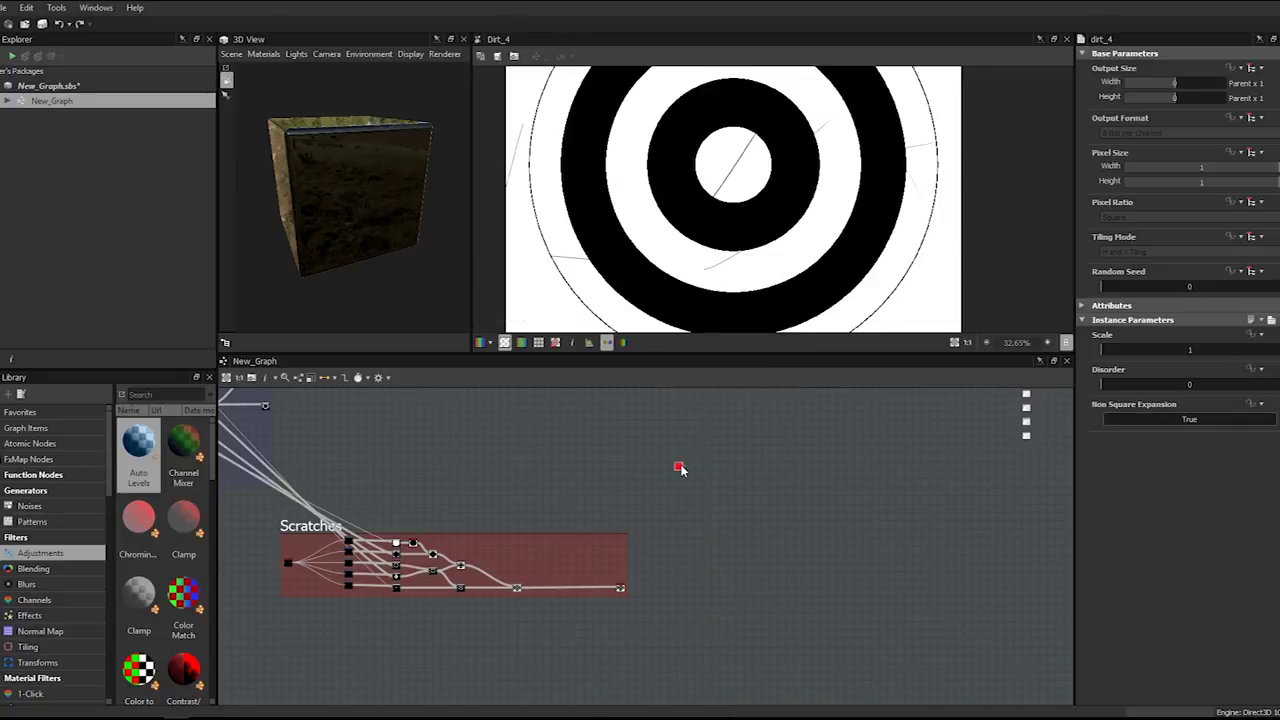
# - Examine the Dirt 4 texture in the 2D preview, both as a whole and up close
pyautogui.scroll(5, 775, 137)
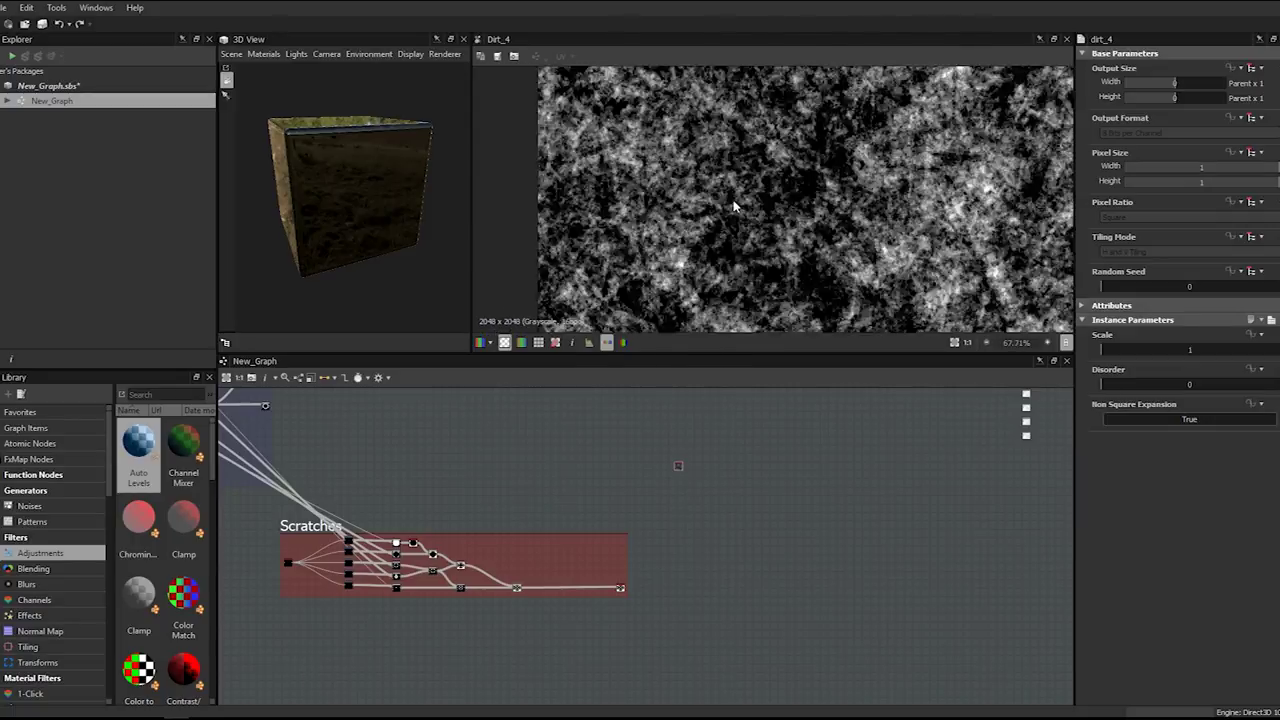
pyautogui.scroll(-3, 775, 137)
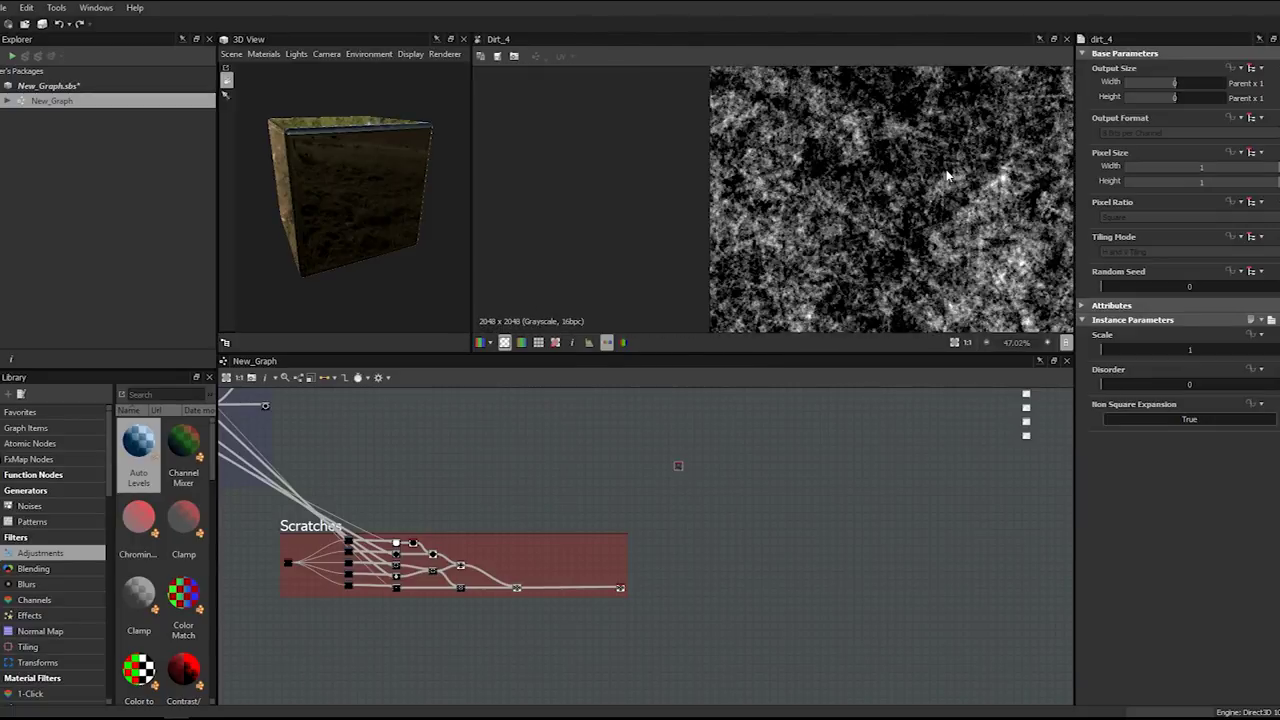
pyautogui.scroll(-2, 790, 168)
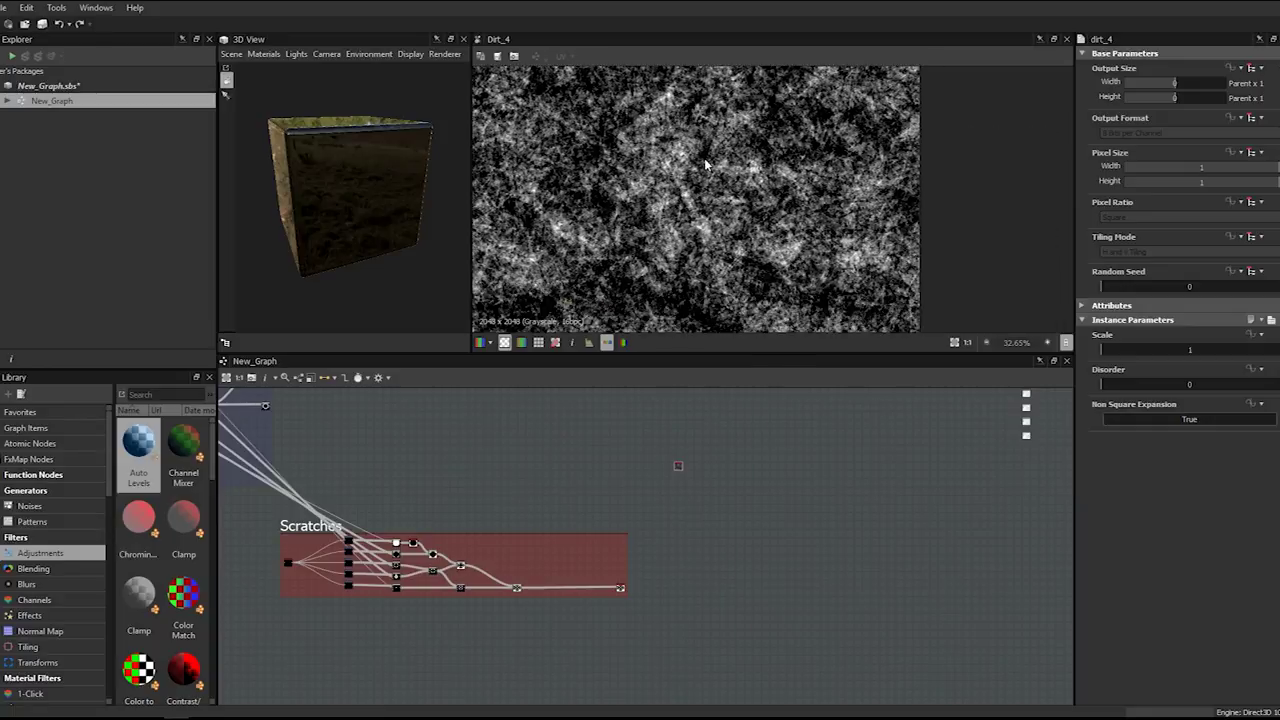
pyautogui.scroll(-3, 735, 190)
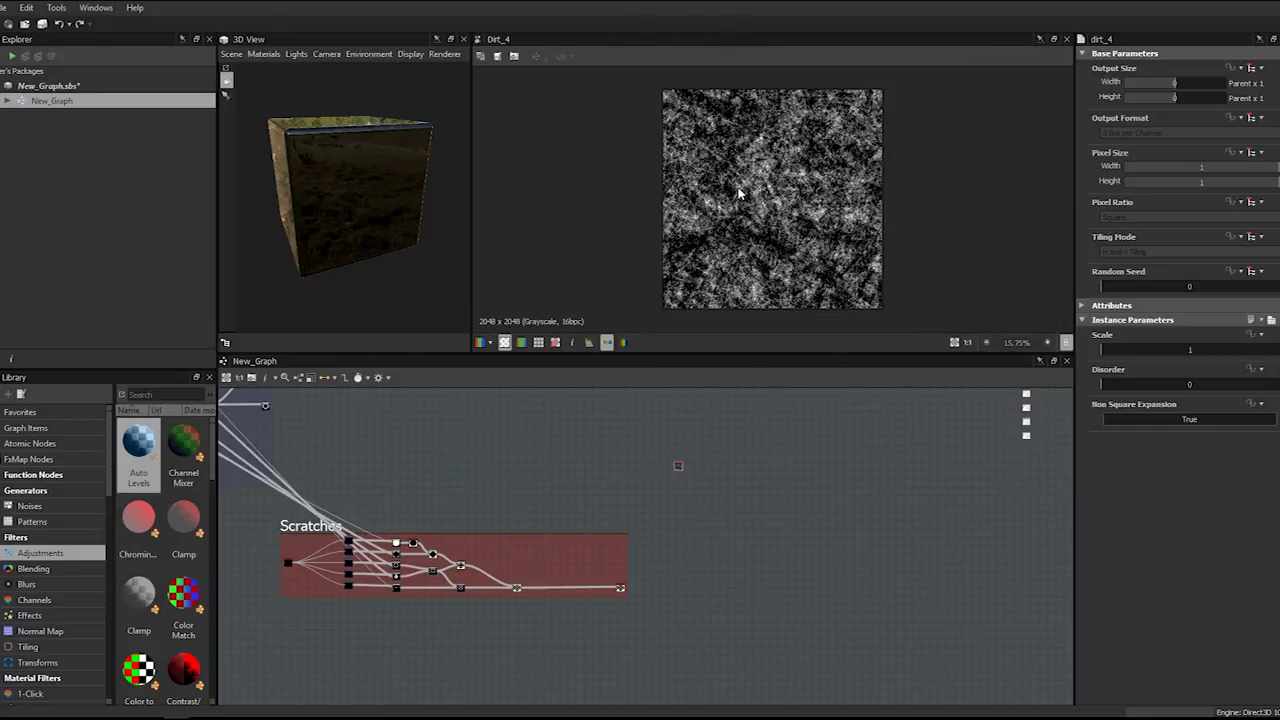
pyautogui.scroll(2, 666, 531)
pyautogui.scroll(3, 752, 215)
pyautogui.scroll(7, 752, 215)
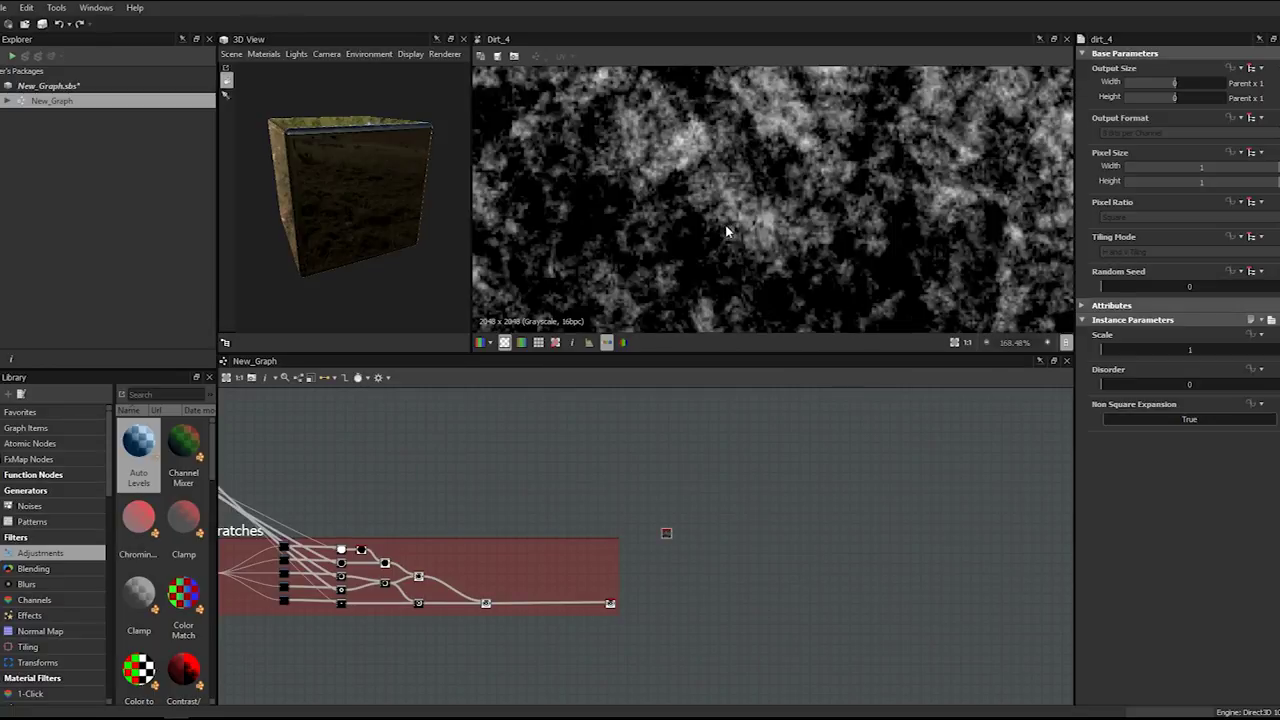
# - Add a Histogram Scan node beside the Dirt 4 node and feed it with the Dirt 4 output
pyautogui.scroll(-3, 671, 503)
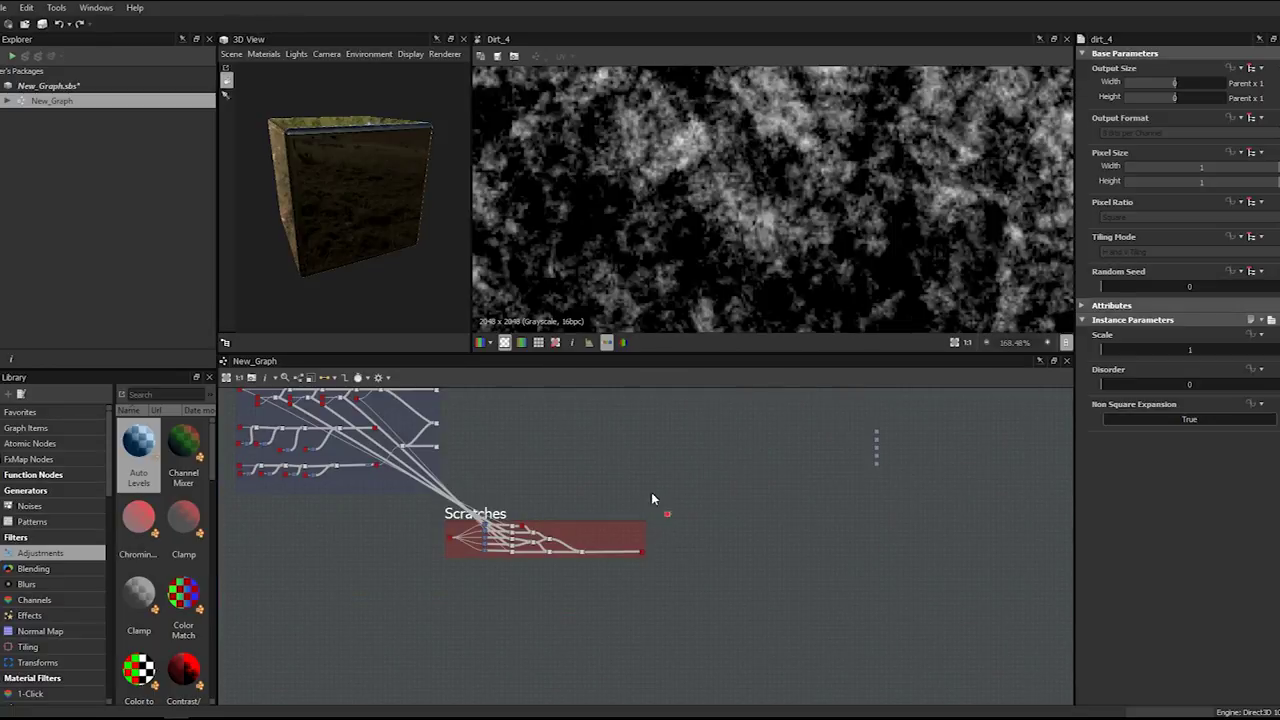
pyautogui.scroll(5, 608, 450)
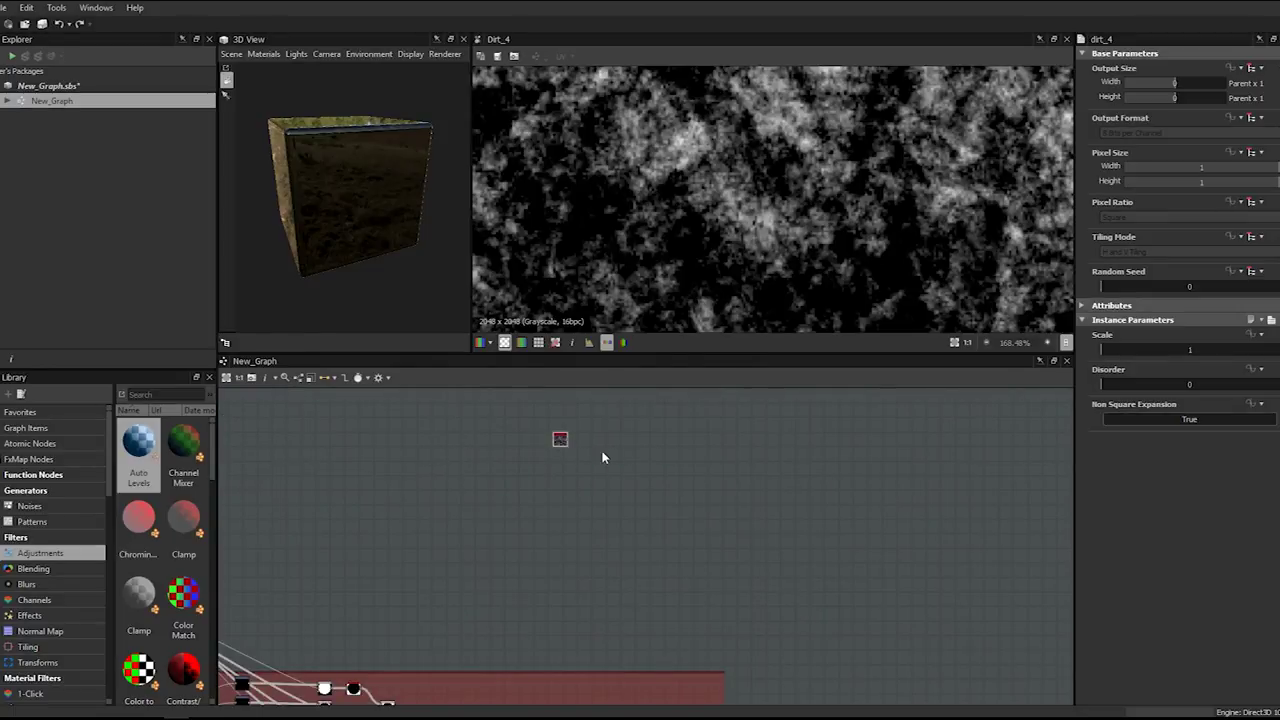
pyautogui.press('space')
pyautogui.write('his')
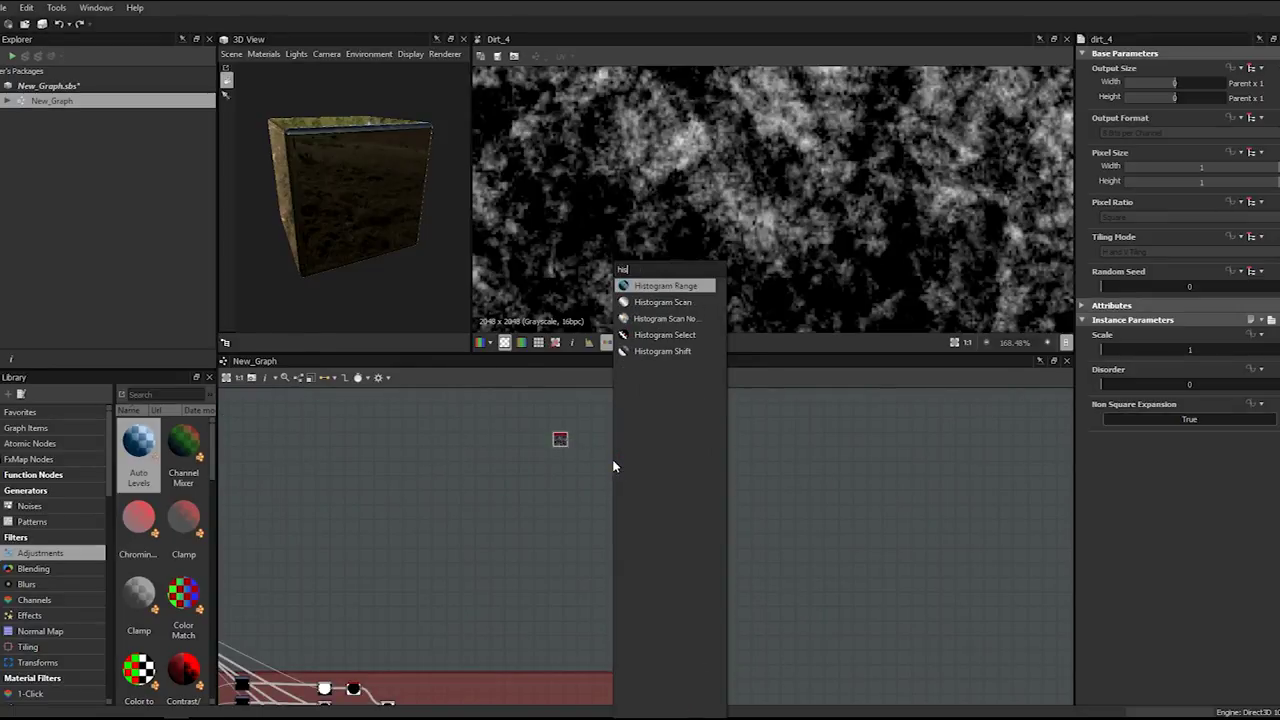
pyautogui.press('Return')
pyautogui.moveTo(584, 441); pyautogui.dragTo(720, 442)
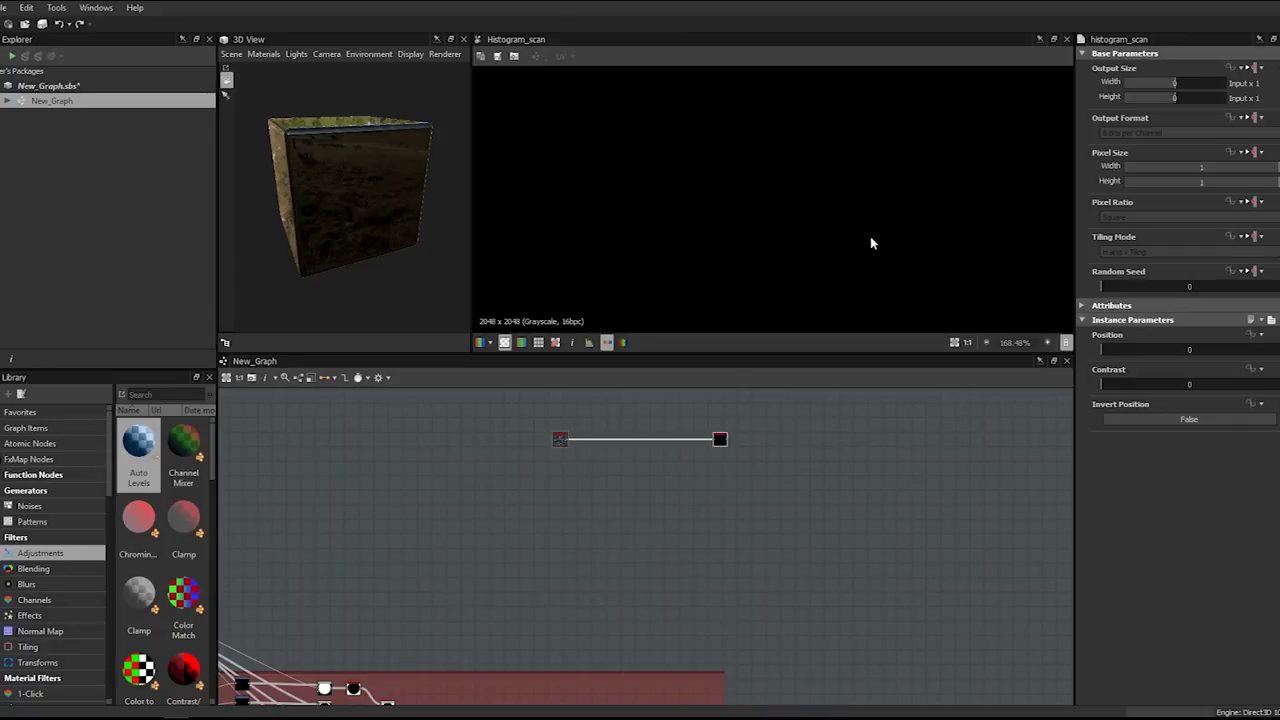
# - Set the Histogram Scan's Position to 0.21 and check the isolated dirt specks in the 2D preview
pyautogui.scroll(-5, 885, 247)
pyautogui.moveTo(1104, 350); pyautogui.dragTo(1138, 352)
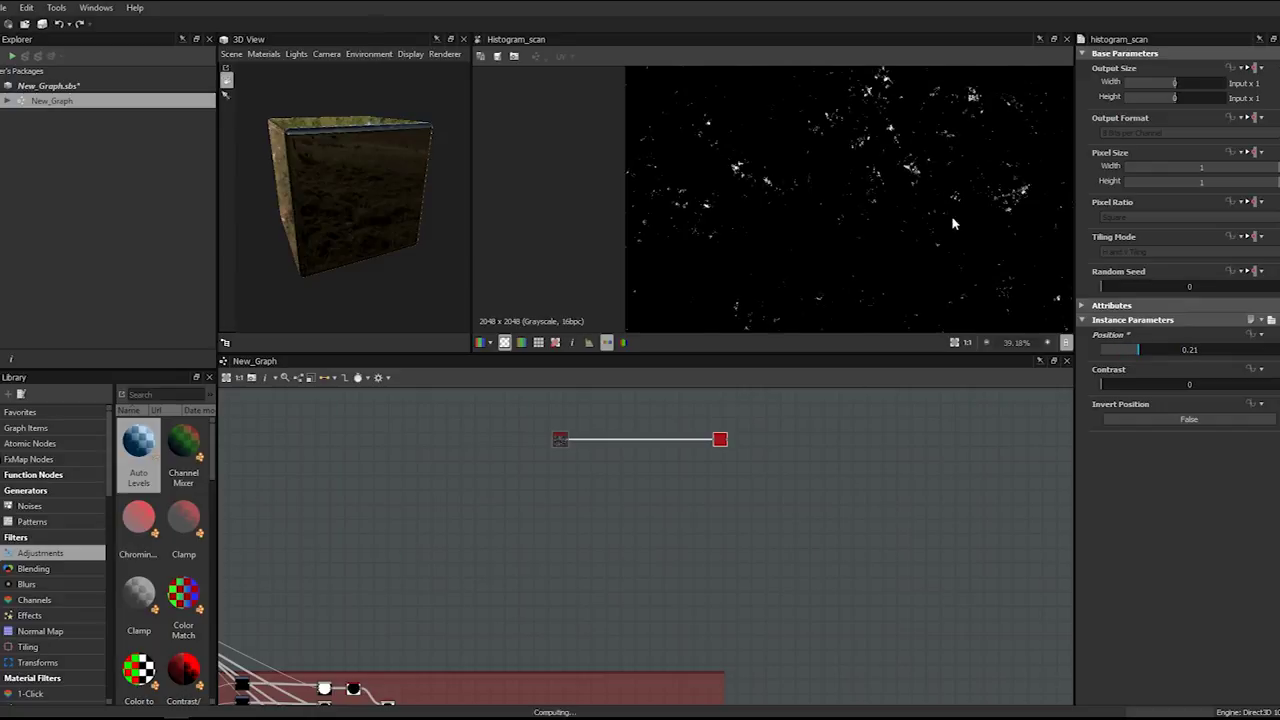
pyautogui.scroll(2, 927, 160)
pyautogui.moveTo(815, 155); pyautogui.dragTo(844, 226, button='middle')
pyautogui.scroll(-1, 870, 204)
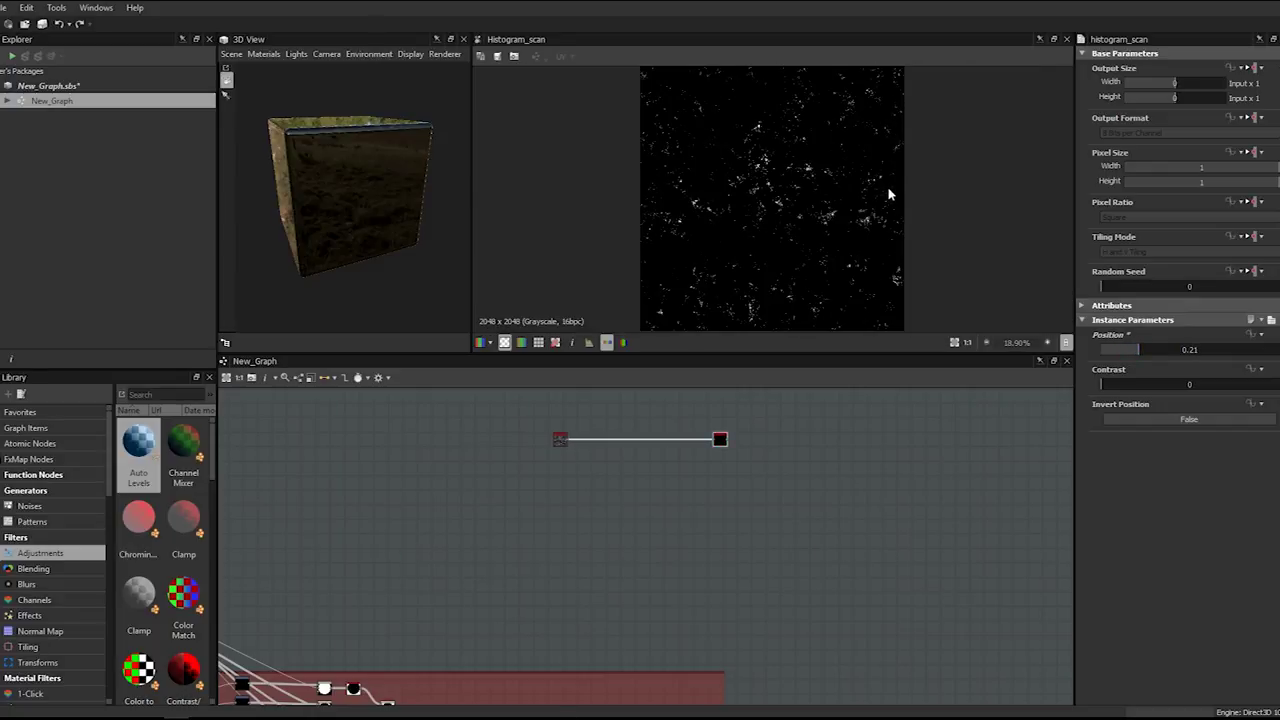
pyautogui.scroll(10, 797, 163)
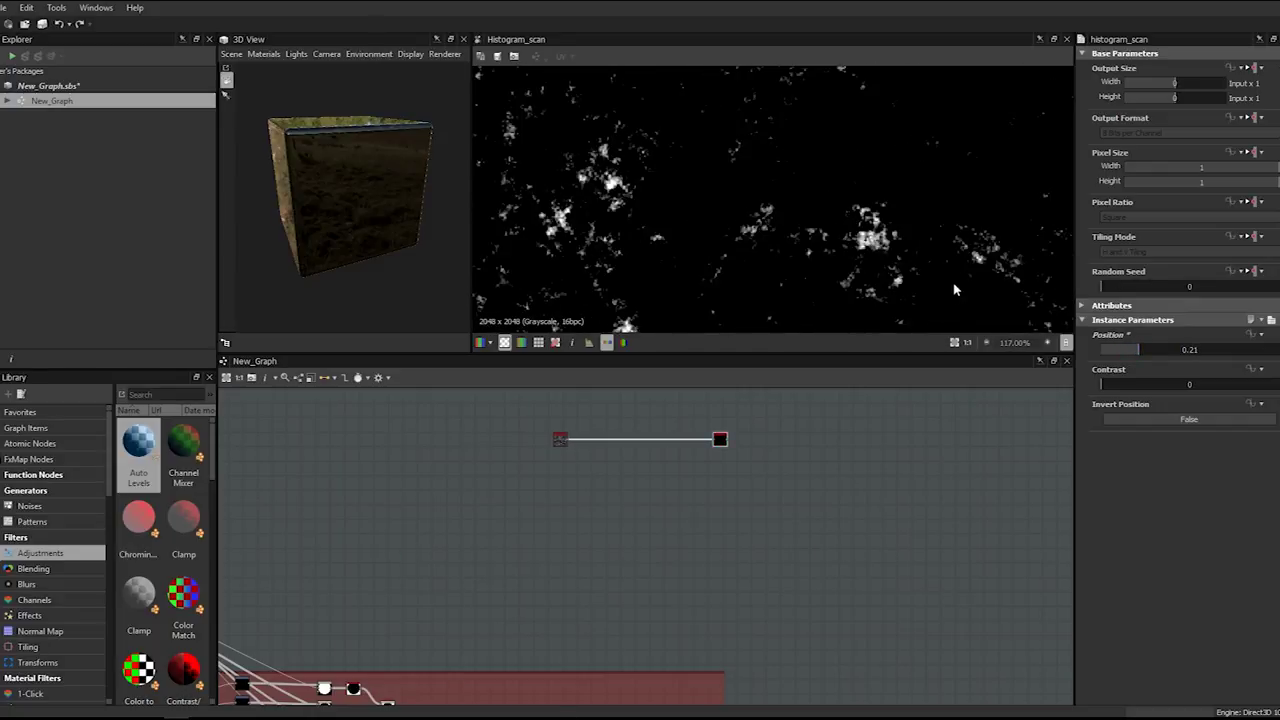
# - Set the Histogram Scan's Contrast to 0.5 and inspect the sharpened specks up close
pyautogui.moveTo(1112, 384); pyautogui.dragTo(1151, 391)
pyautogui.doubleClick(1156, 391)
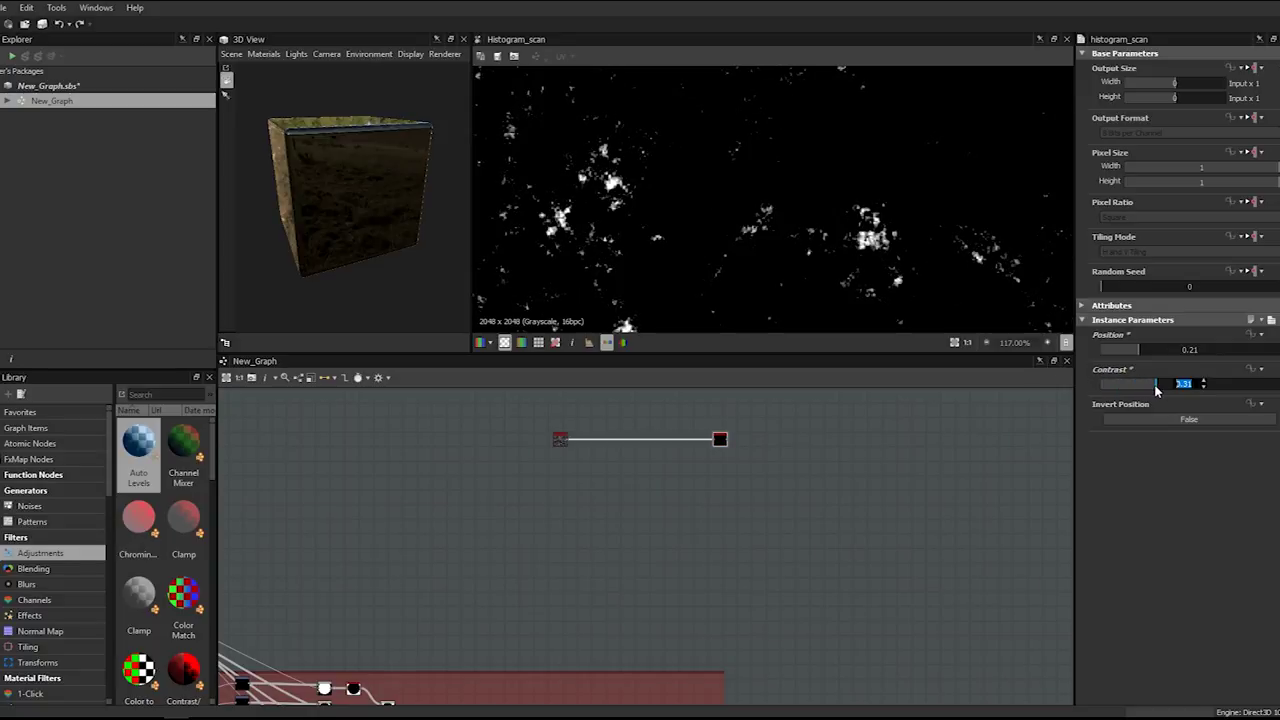
pyautogui.write('0.5')
pyautogui.press('Return')
pyautogui.scroll(-4, 732, 272)
pyautogui.scroll(4, 837, 152)
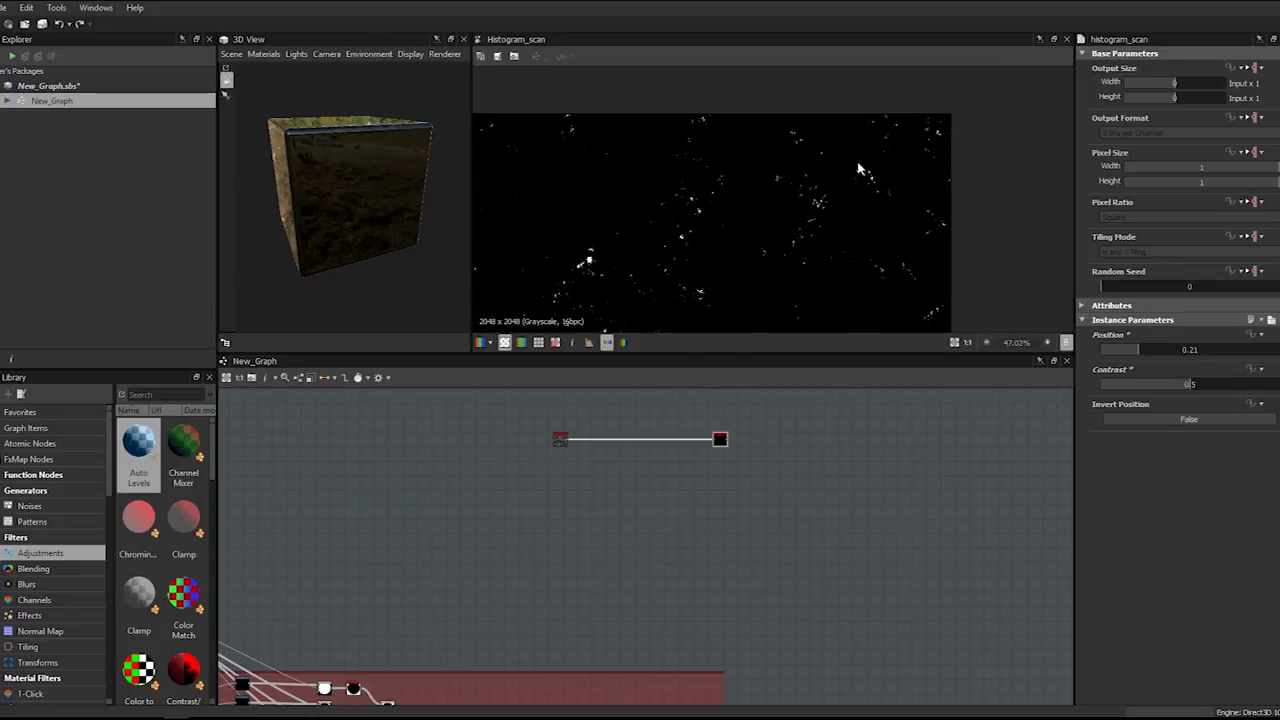
pyautogui.scroll(1, 875, 162)
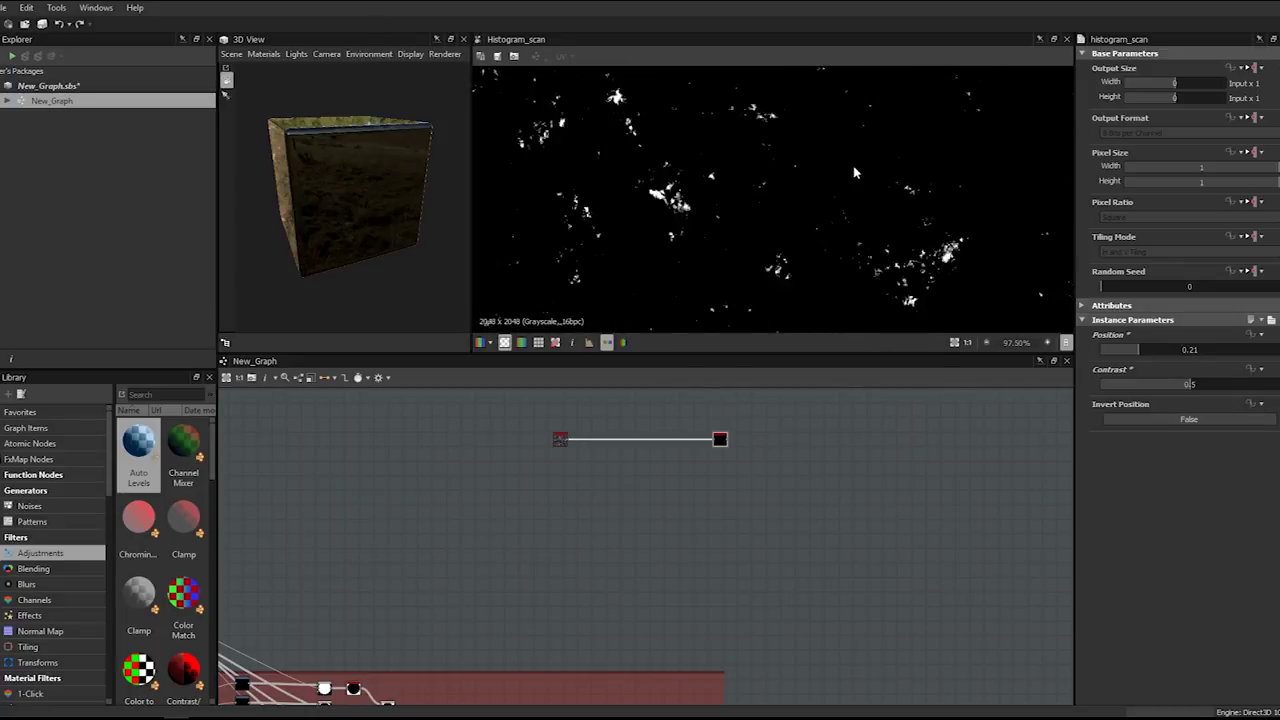
pyautogui.scroll(3, 866, 188)
pyautogui.scroll(-3, 832, 152)
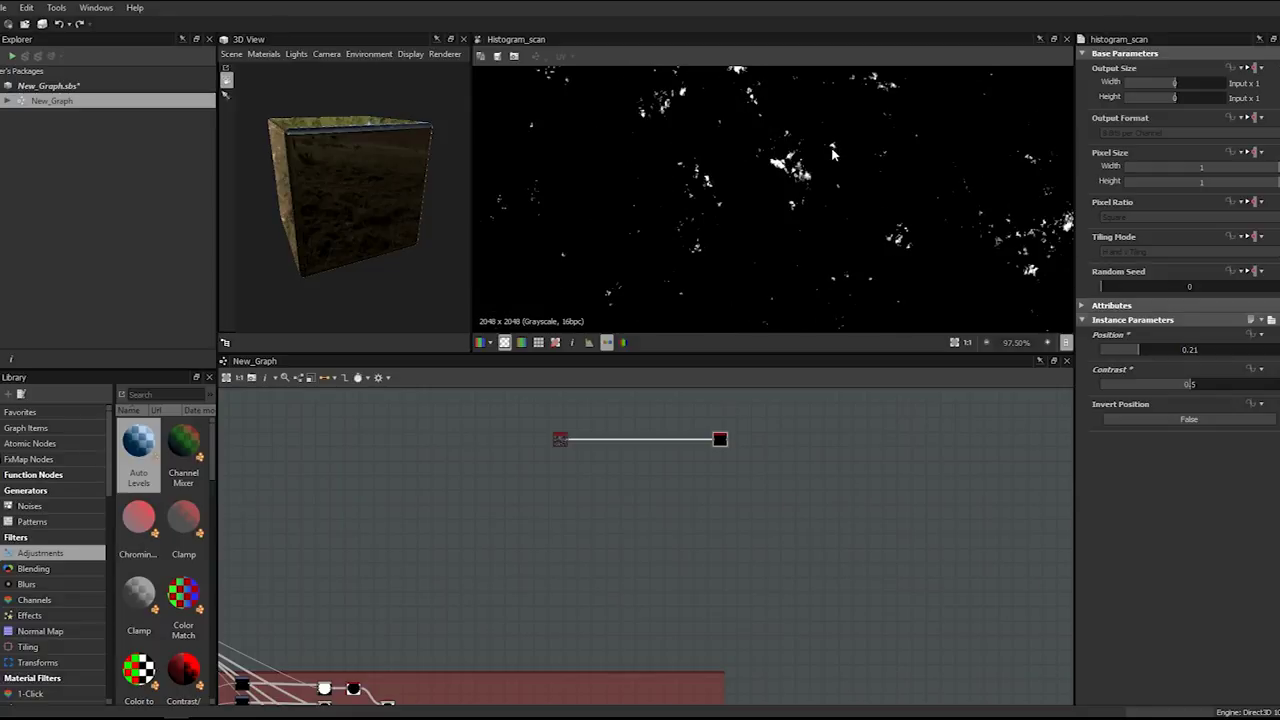
# - Move the Slope Blur Grayscale node out of the Scratches frame to just below the Histogram Scan node
pyautogui.scroll(-3, 695, 515)
pyautogui.moveTo(698, 662); pyautogui.dragTo(686, 568, button='middle')
pyautogui.scroll(3, 685, 568)
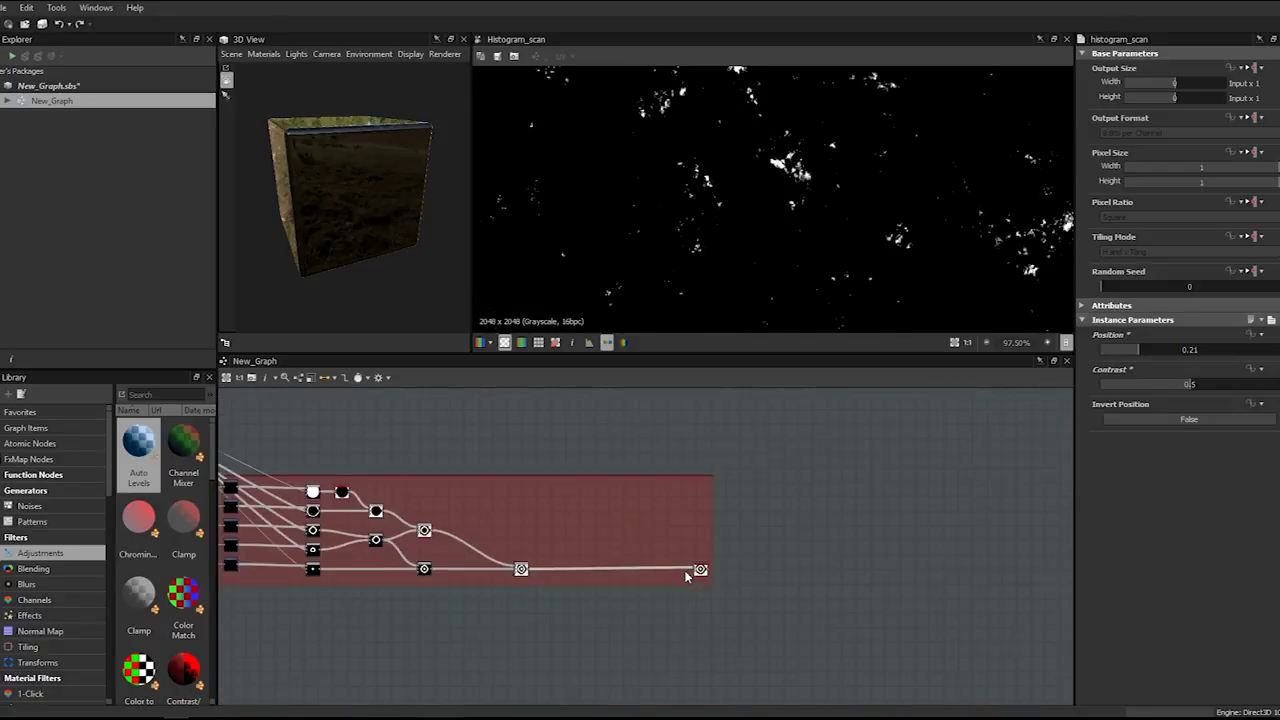
pyautogui.scroll(-1, 692, 570)
pyautogui.click(698, 572)
pyautogui.scroll(-1, 713, 520)
pyautogui.moveTo(713, 523); pyautogui.dragTo(686, 631, button='middle')
pyautogui.moveTo(652, 551); pyautogui.dragTo(686, 520)
# - Add a Blend node between the Dirt 4 and Slope Blur Grayscale nodes and feed it with the Dirt 4 and Histogram Scan outputs
pyautogui.click(608, 507)
pyautogui.scroll(1, 608, 507)
pyautogui.press('space')
pyautogui.write('blend')
pyautogui.press('Return')
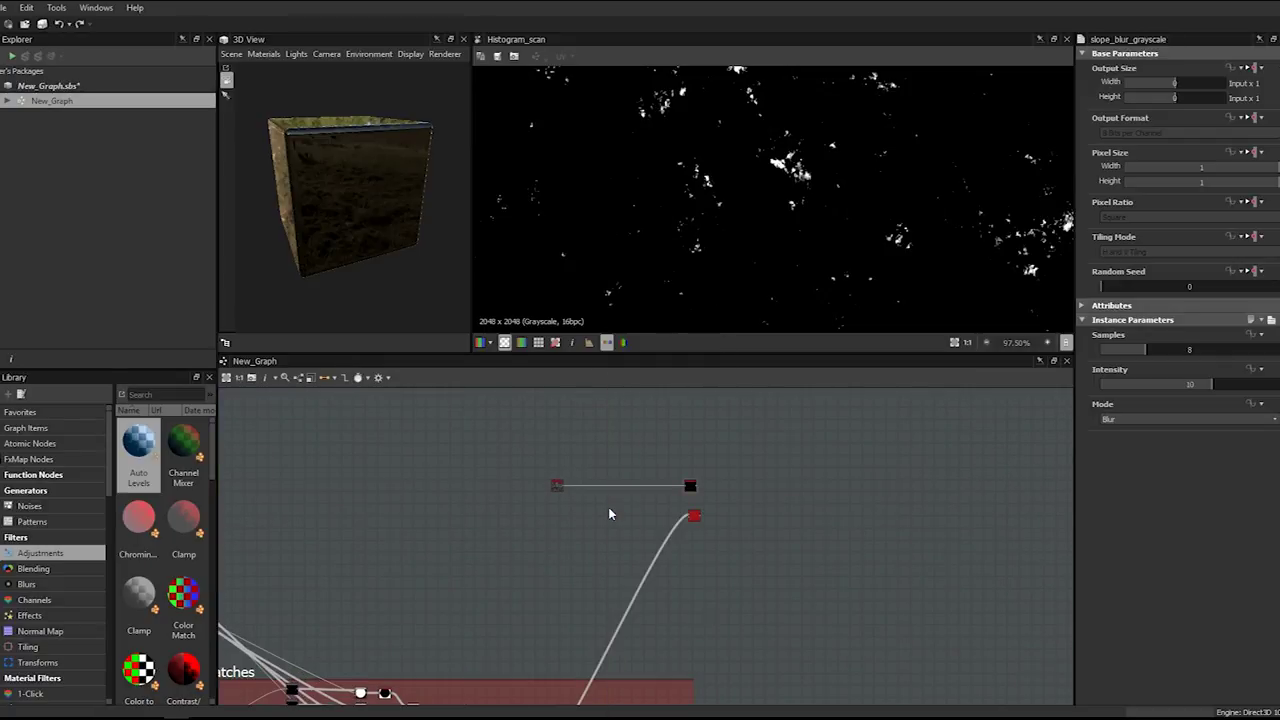
pyautogui.press('space')
pyautogui.write('blend')
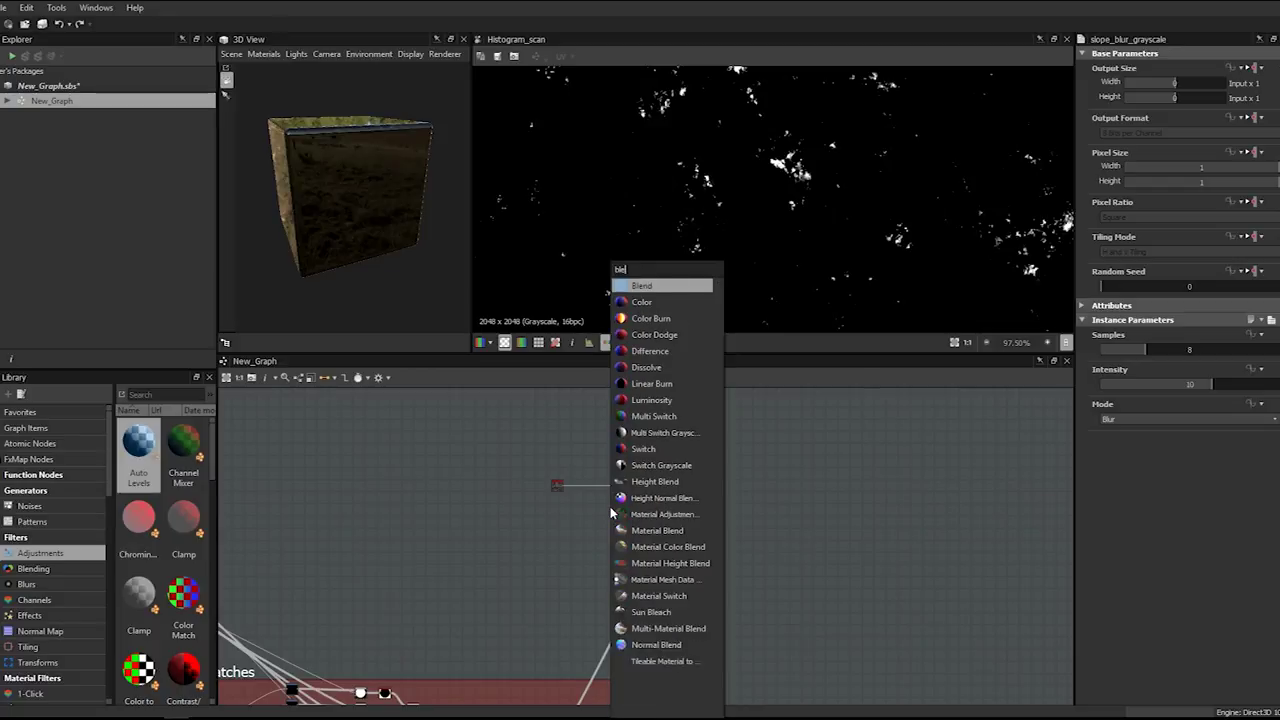
pyautogui.press('Return')
pyautogui.scroll(5, 610, 513)
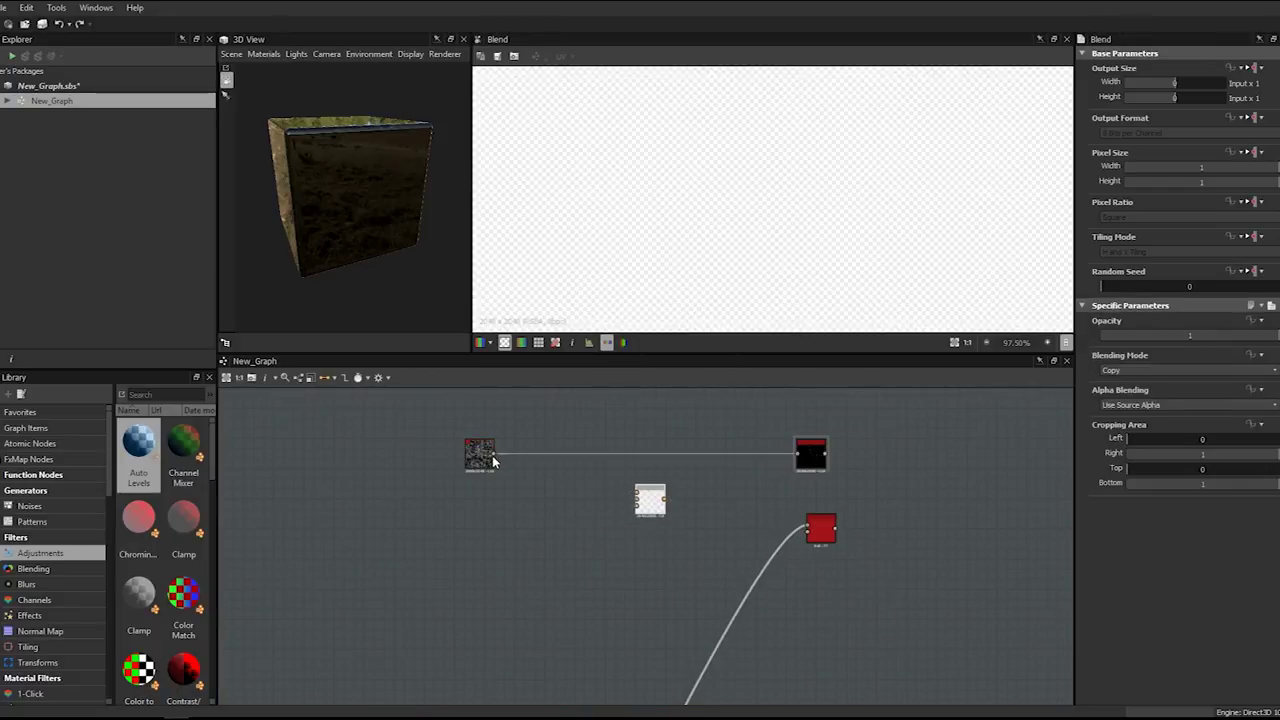
pyautogui.moveTo(631, 510); pyautogui.dragTo(812, 425)
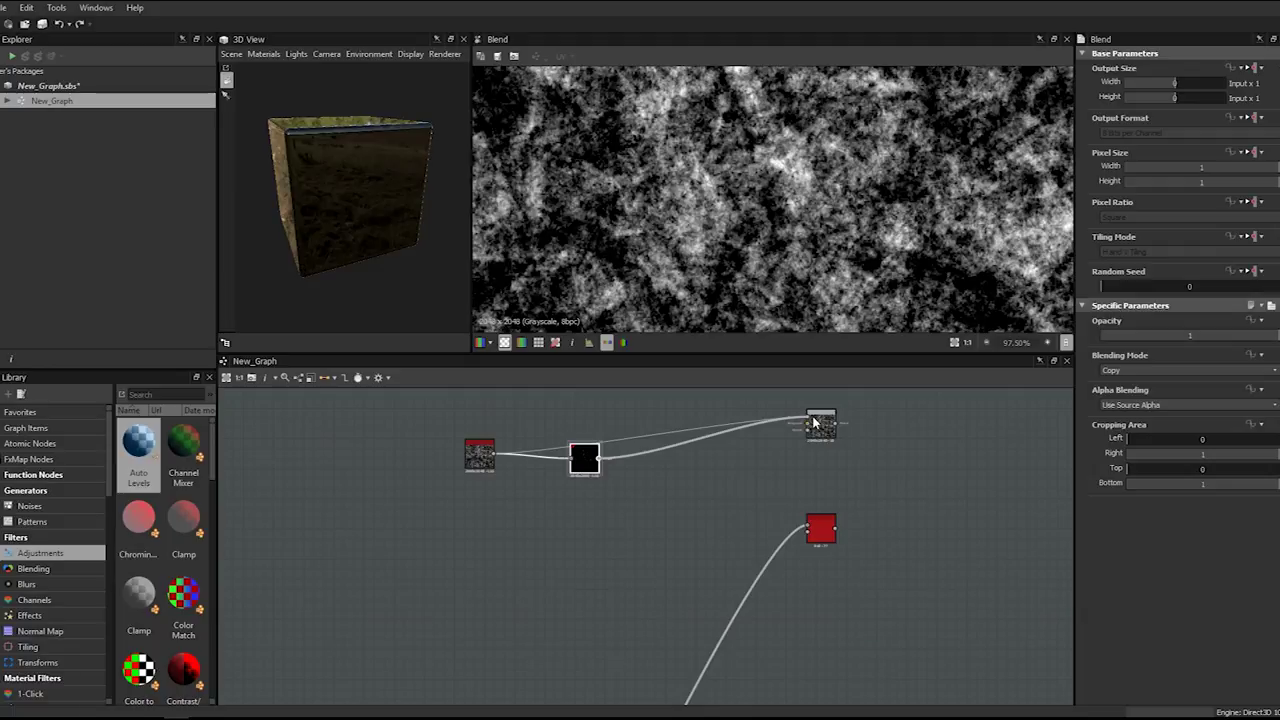
# - Feed the Histogram Scan output into the Slope Blur Grayscale node's Grayscale input and preview the node
pyautogui.scroll(4, 800, 514)
pyautogui.moveTo(812, 425); pyautogui.dragTo(696, 490)
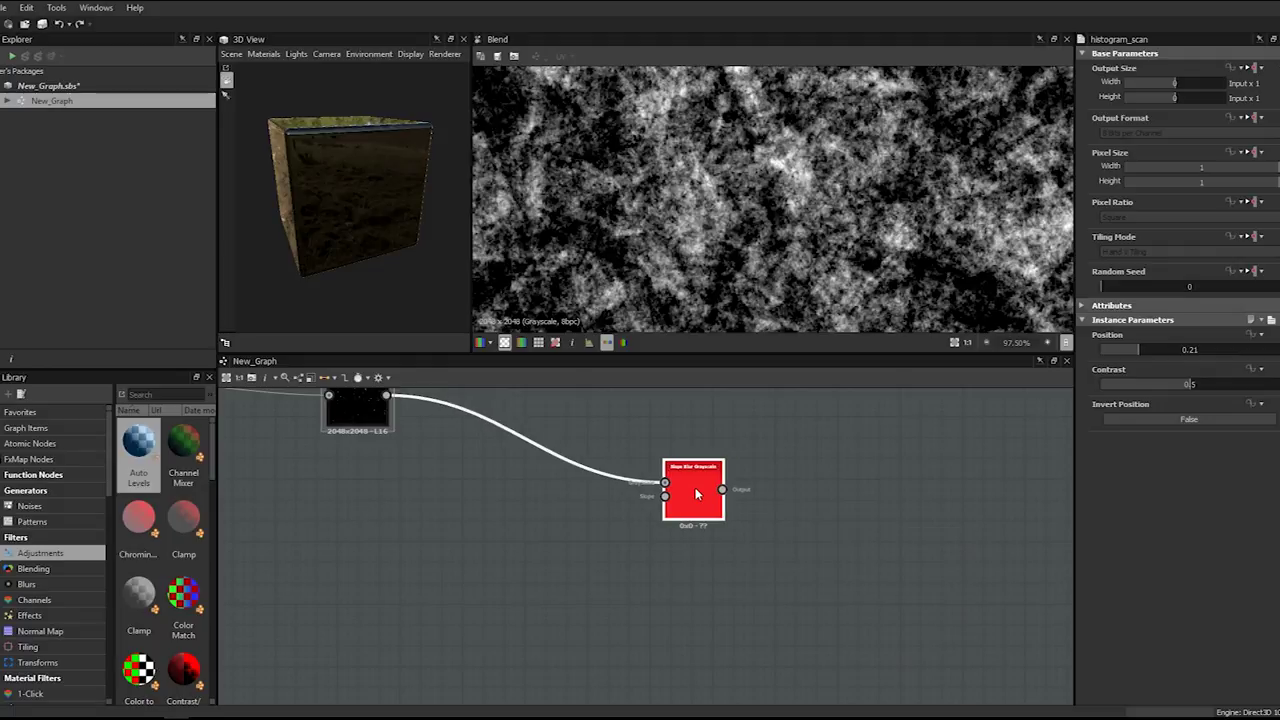
pyautogui.doubleClick(695, 490)
pyautogui.scroll(-3, 554, 505)
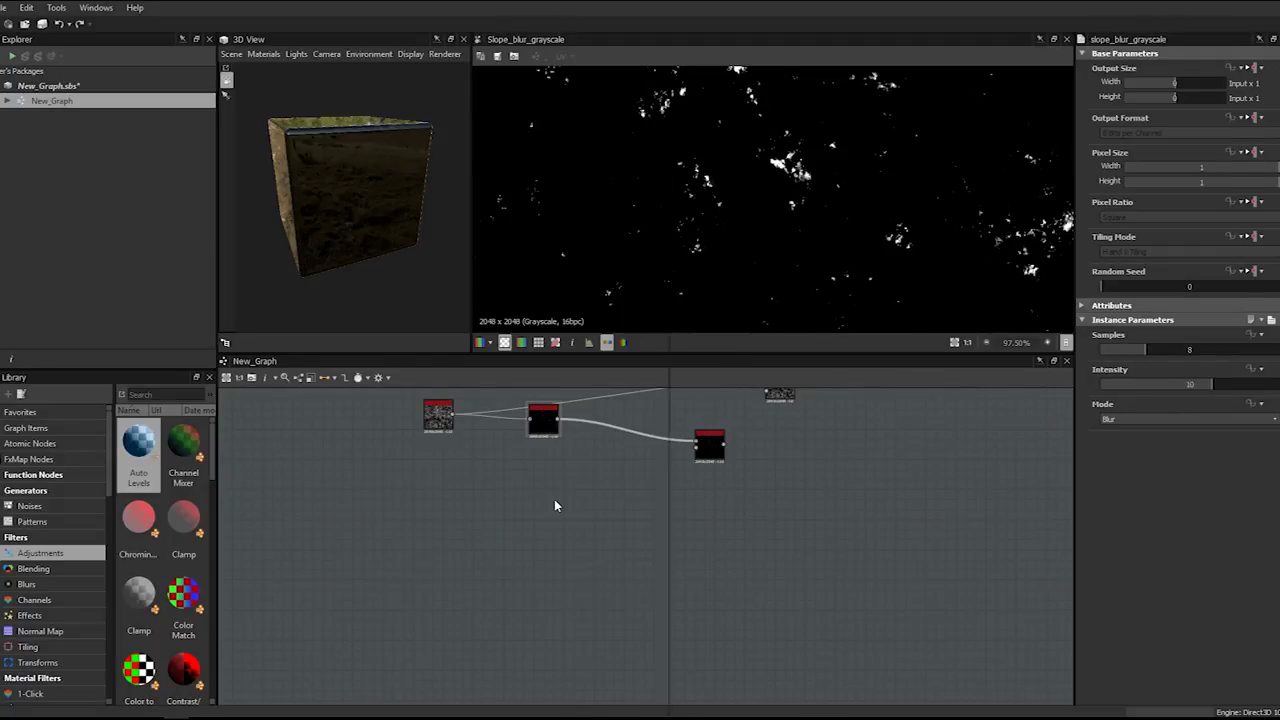
# - Add a Moisture Noise node below the Histogram Scan and set its Random Seed to 3
pyautogui.press('space')
pyautogui.write('mois')
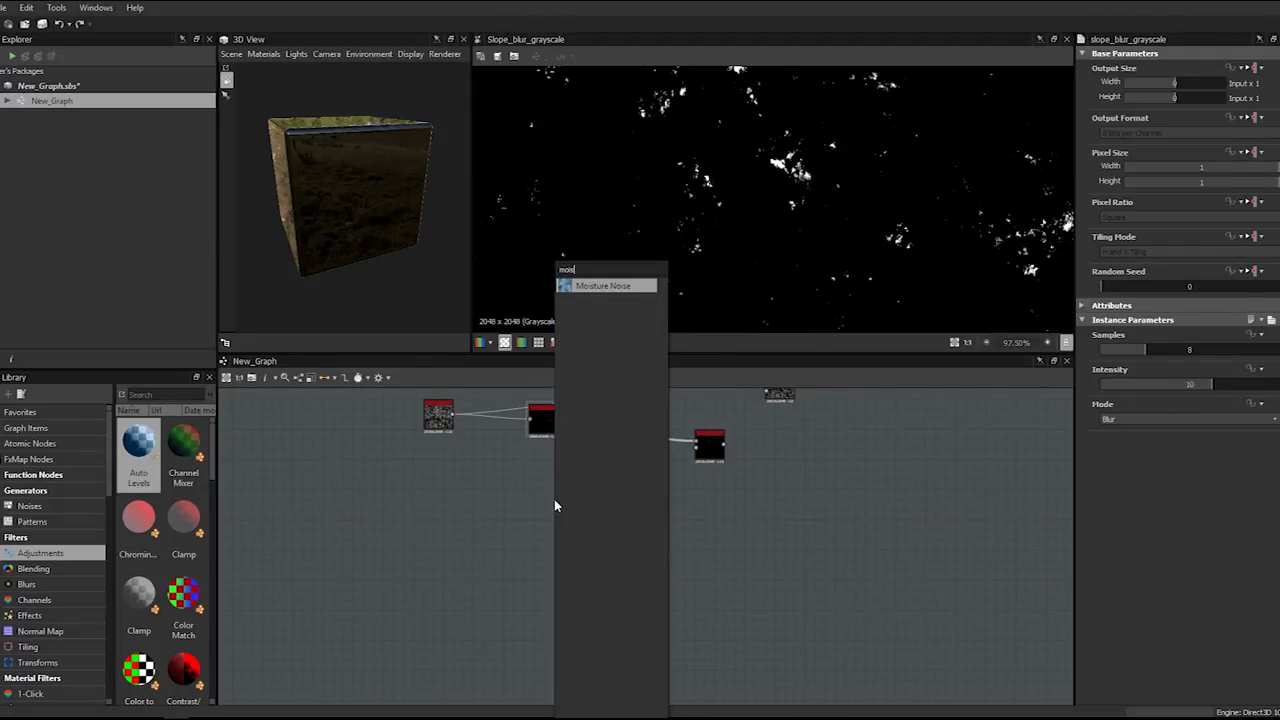
pyautogui.press('Return')
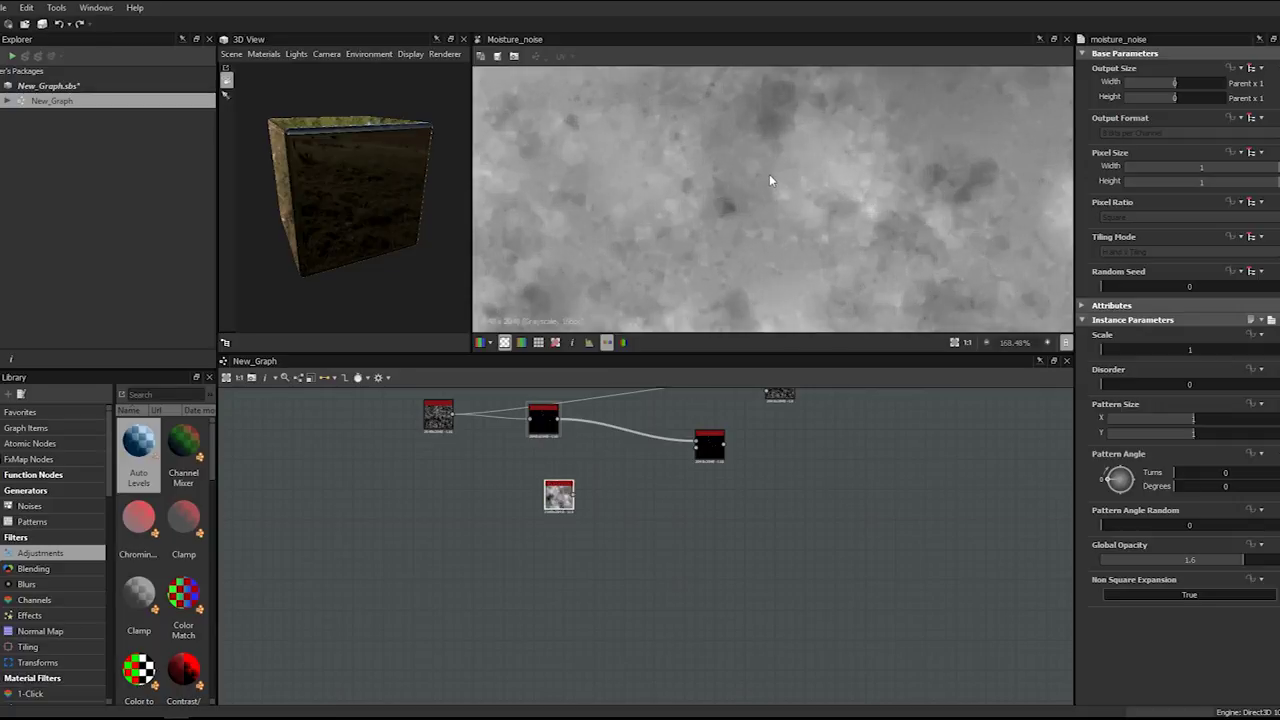
pyautogui.scroll(-5, 840, 134)
pyautogui.scroll(-1, 911, 227)
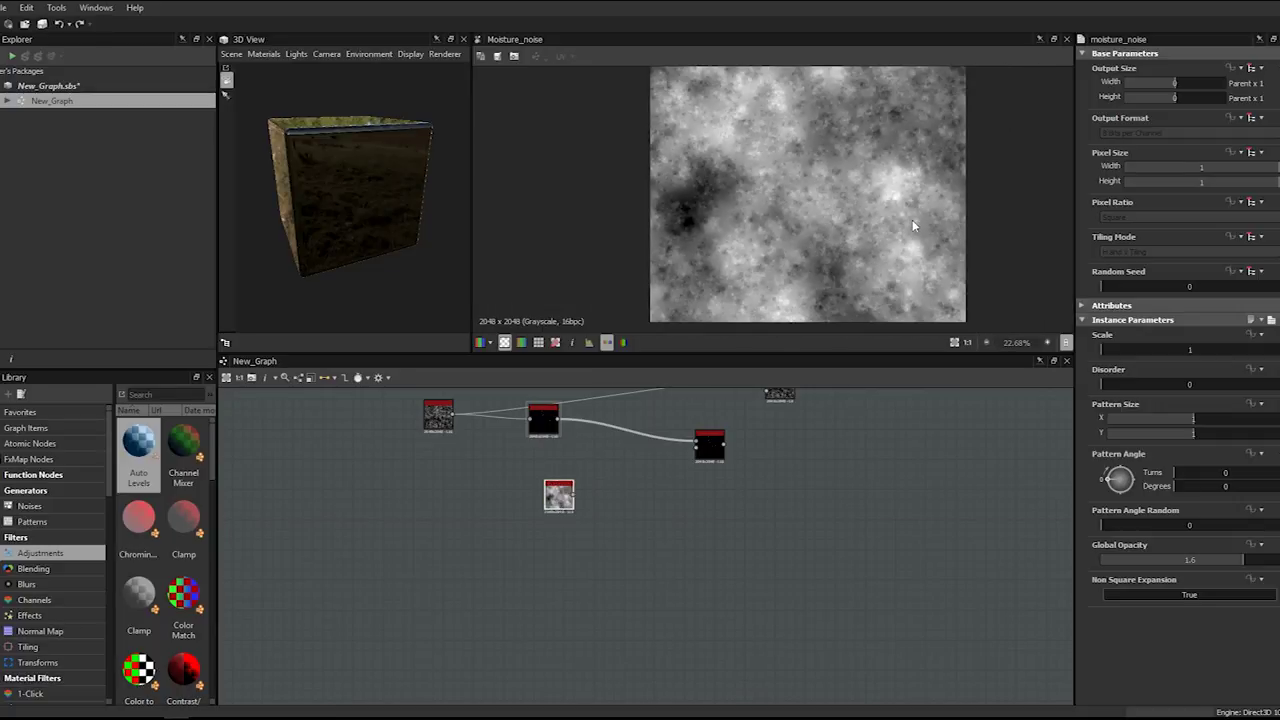
pyautogui.scroll(-1, 705, 199)
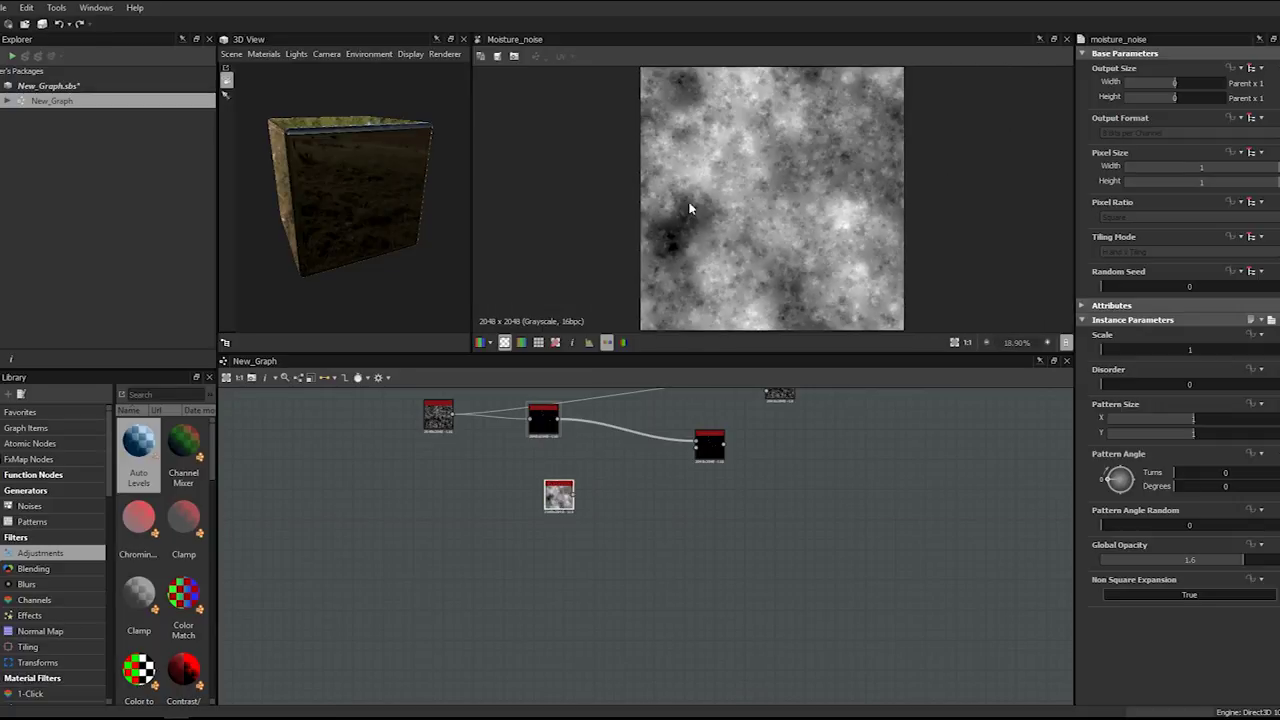
pyautogui.moveTo(1107, 288); pyautogui.dragTo(1151, 295)
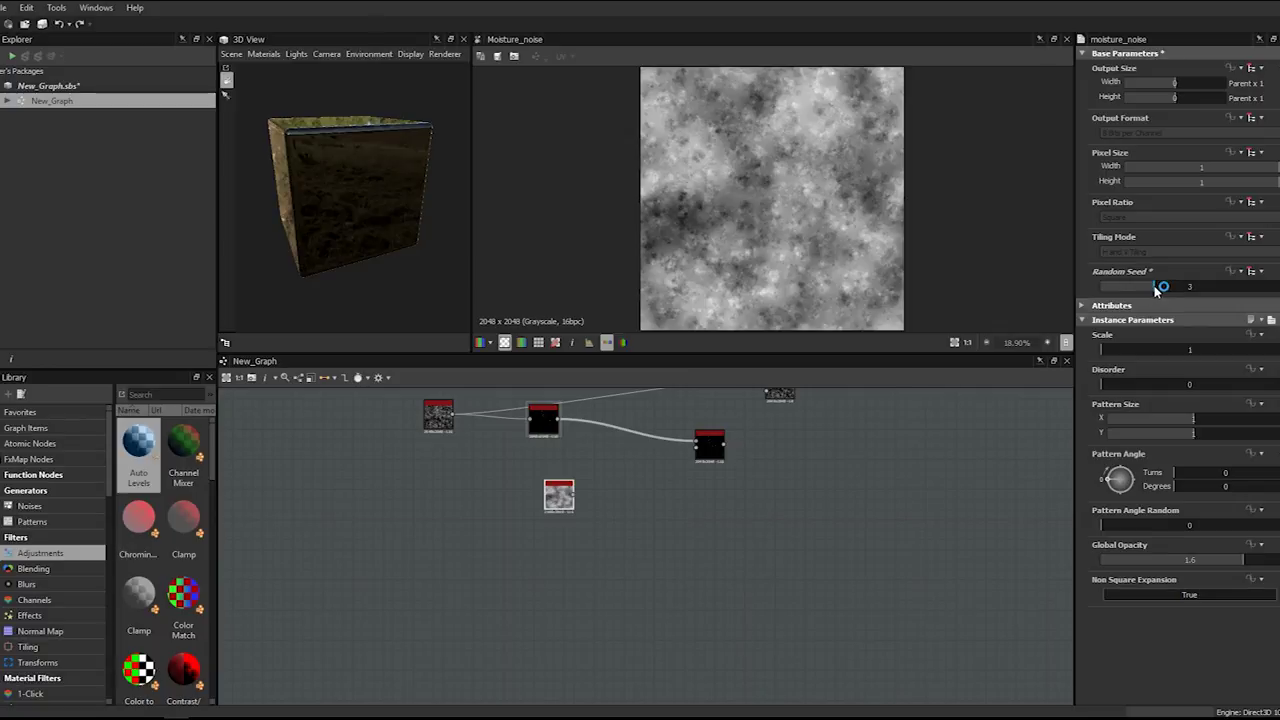
# - Connect the Moisture Noise output to the Slope input of the Slope Blur Grayscale node and preview the blur
pyautogui.scroll(4, 651, 499)
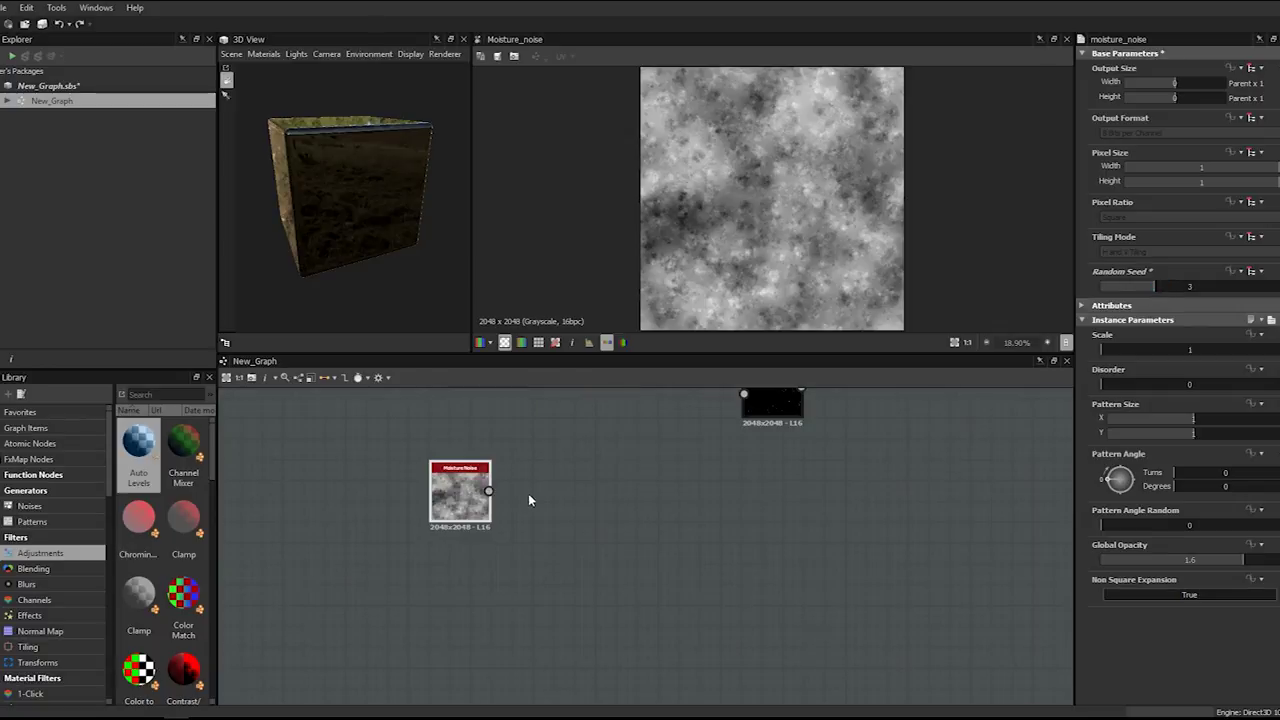
pyautogui.moveTo(518, 494); pyautogui.dragTo(488, 544, button='middle')
pyautogui.moveTo(461, 541); pyautogui.dragTo(714, 444)
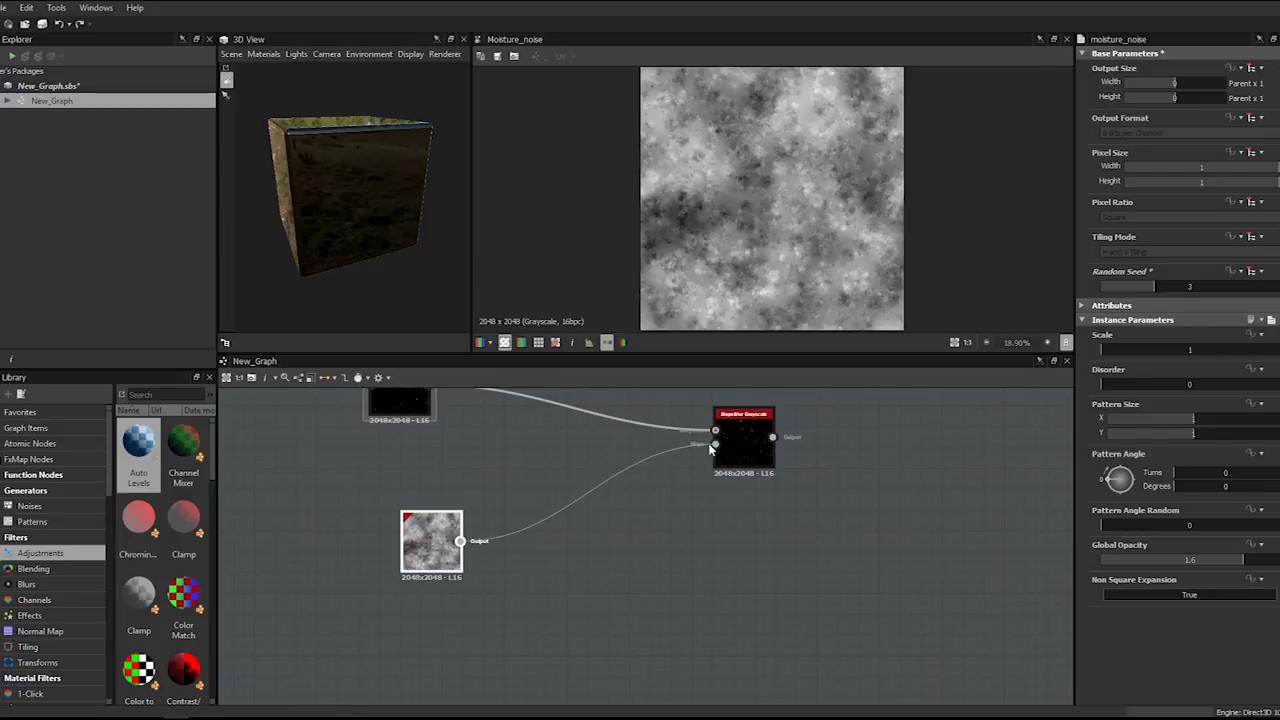
pyautogui.doubleClick(735, 439)
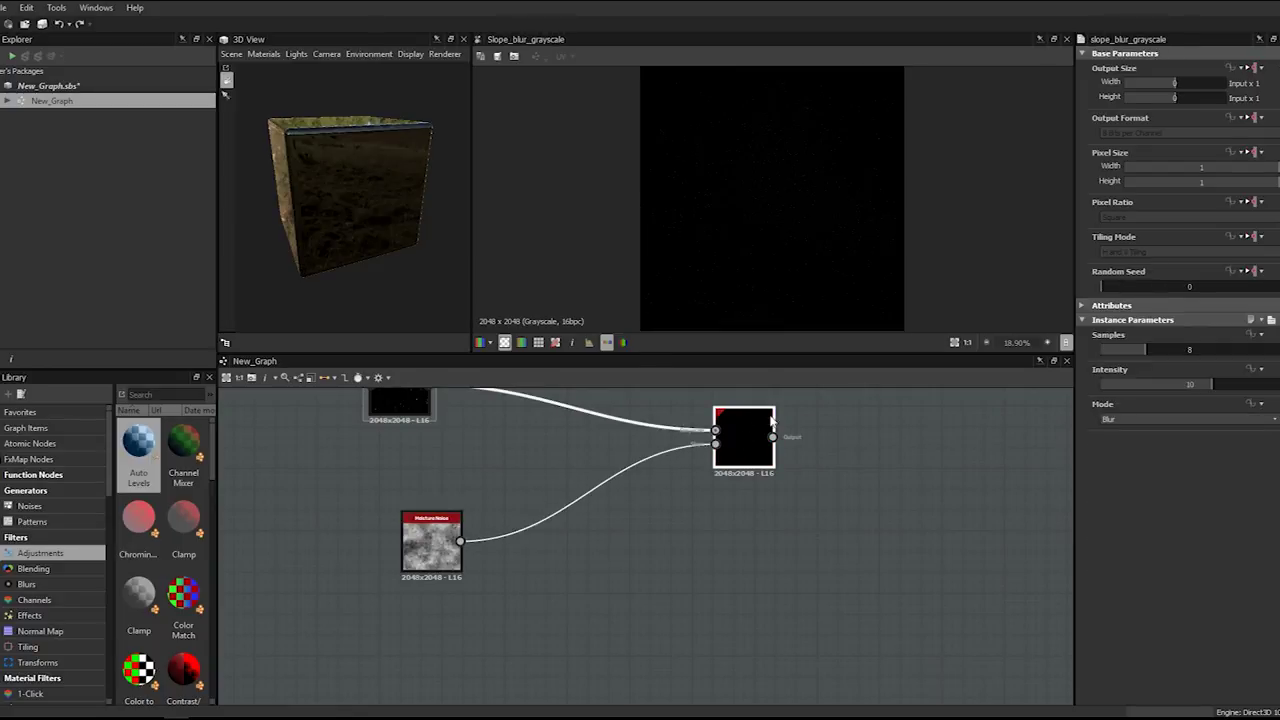
# - Set the Slope Blur Grayscale's Samples to 32 and Intensity to 0.55, and inspect the blurred specks up close
pyautogui.click(1180, 350)
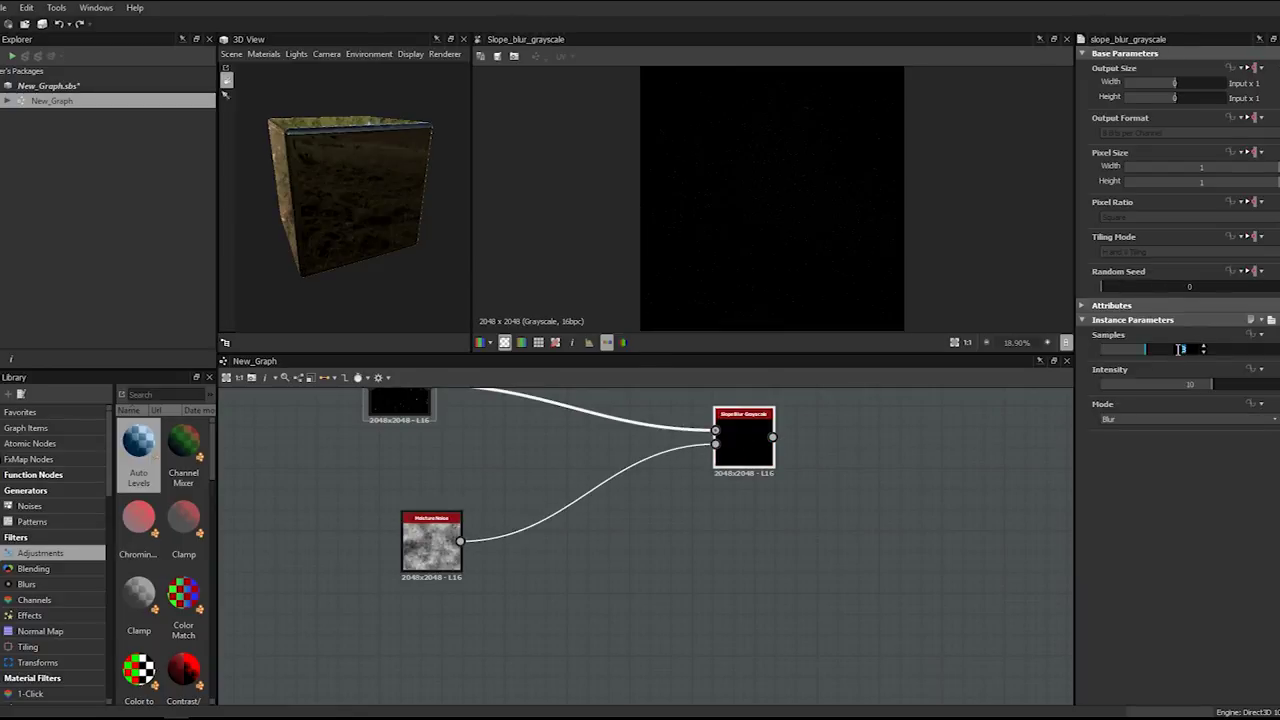
pyautogui.press('Return')
pyautogui.moveTo(1181, 388); pyautogui.dragTo(1107, 395)
pyautogui.scroll(10, 900, 238)
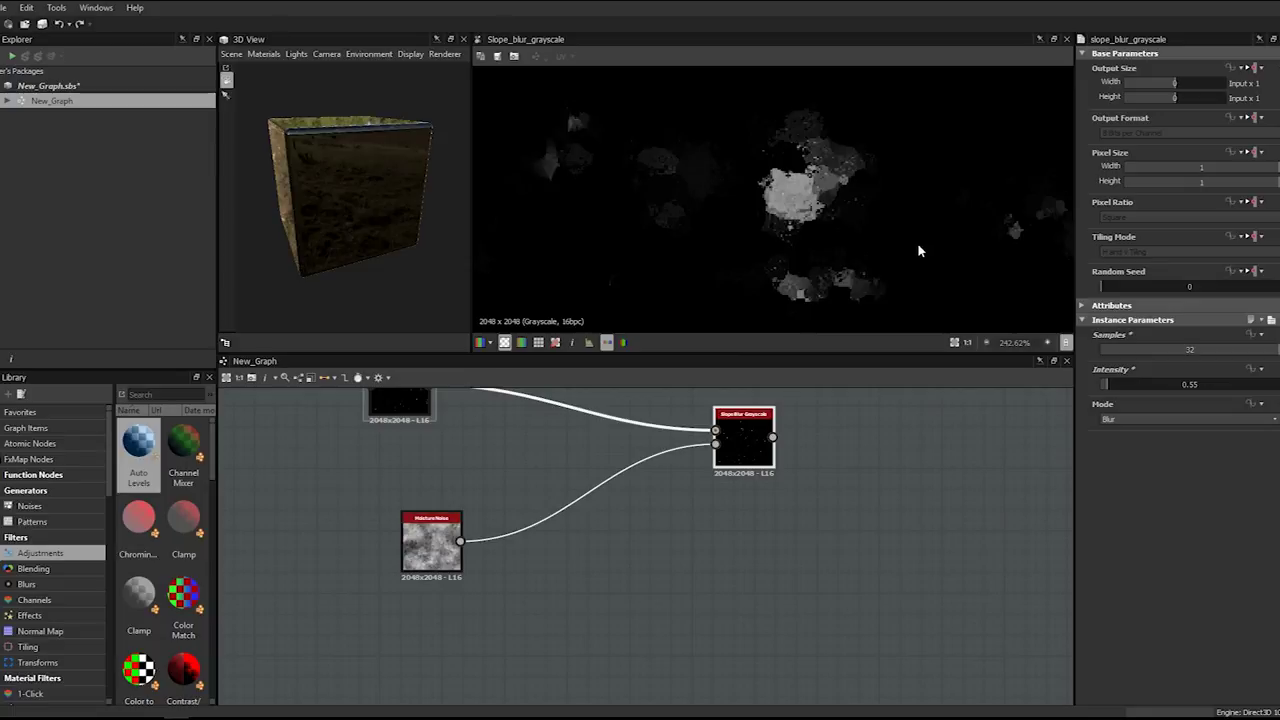
# - Set the Slope Blur Grayscale's Intensity to 0.49 and inspect the specks in the 2D preview
pyautogui.click(437, 533)
pyautogui.moveTo(454, 484); pyautogui.dragTo(457, 498, button='middle')
pyautogui.click(729, 475)
pyautogui.click(1190, 385)
pyautogui.click(1196, 384)
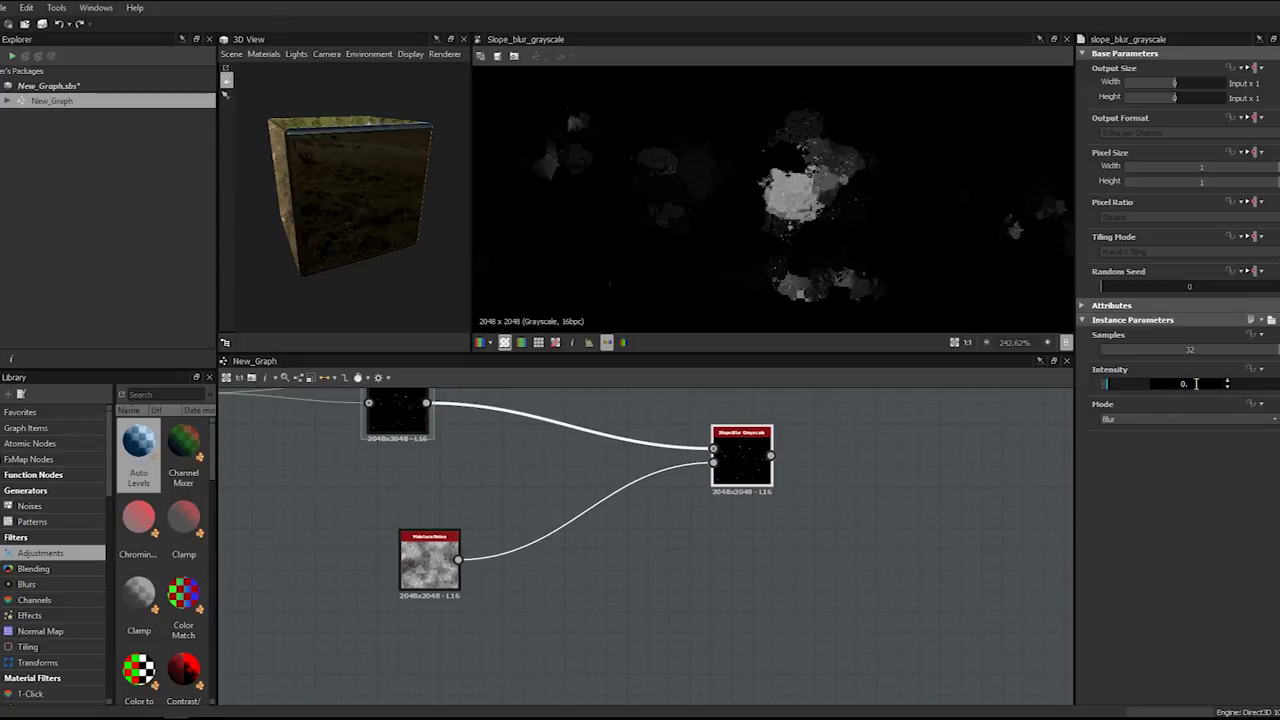
pyautogui.press('Return')
pyautogui.moveTo(1094, 390)
pyautogui.mouseDown()
pyautogui.moveTo(1122, 388)
pyautogui.moveTo(1106, 391)
pyautogui.mouseUp()
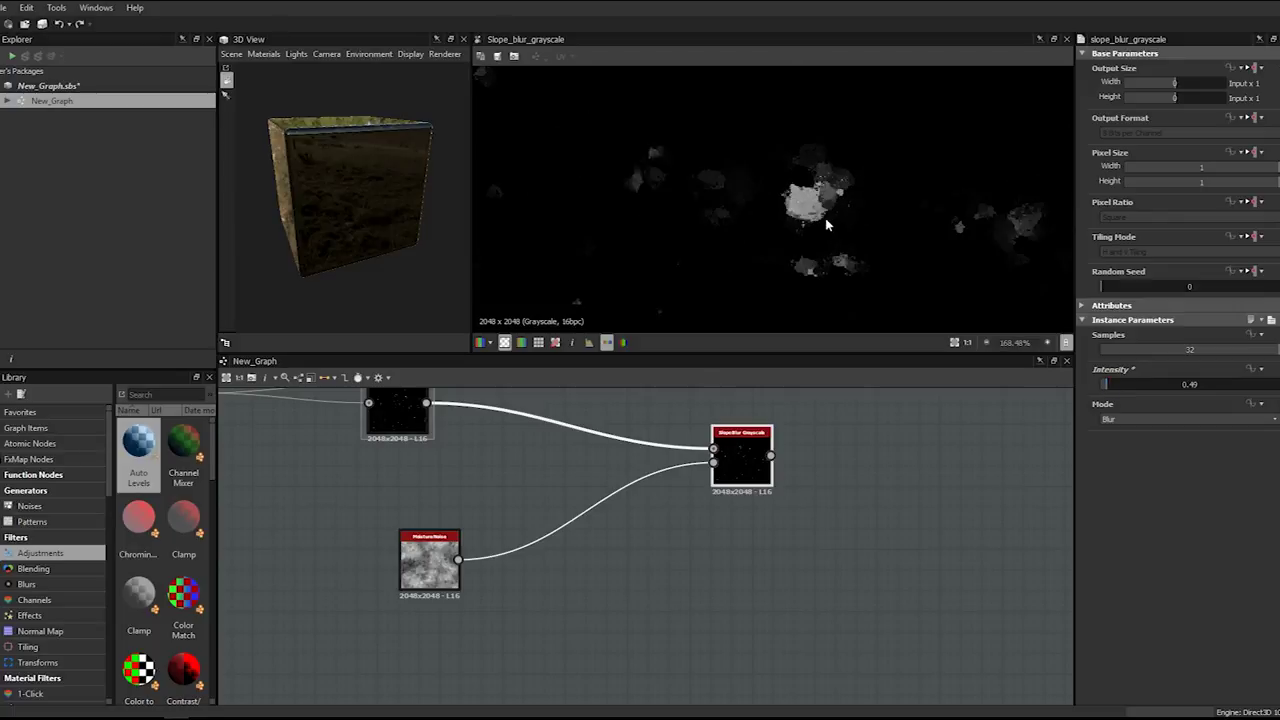
pyautogui.scroll(-3, 775, 226)
pyautogui.scroll(2, 775, 226)
pyautogui.scroll(-1, 760, 443)
# - Align the Slope Blur Grayscale node with the Histogram Scan and place the Moisture Noise node directly below the Histogram Scan
pyautogui.moveTo(760, 443); pyautogui.dragTo(743, 408)
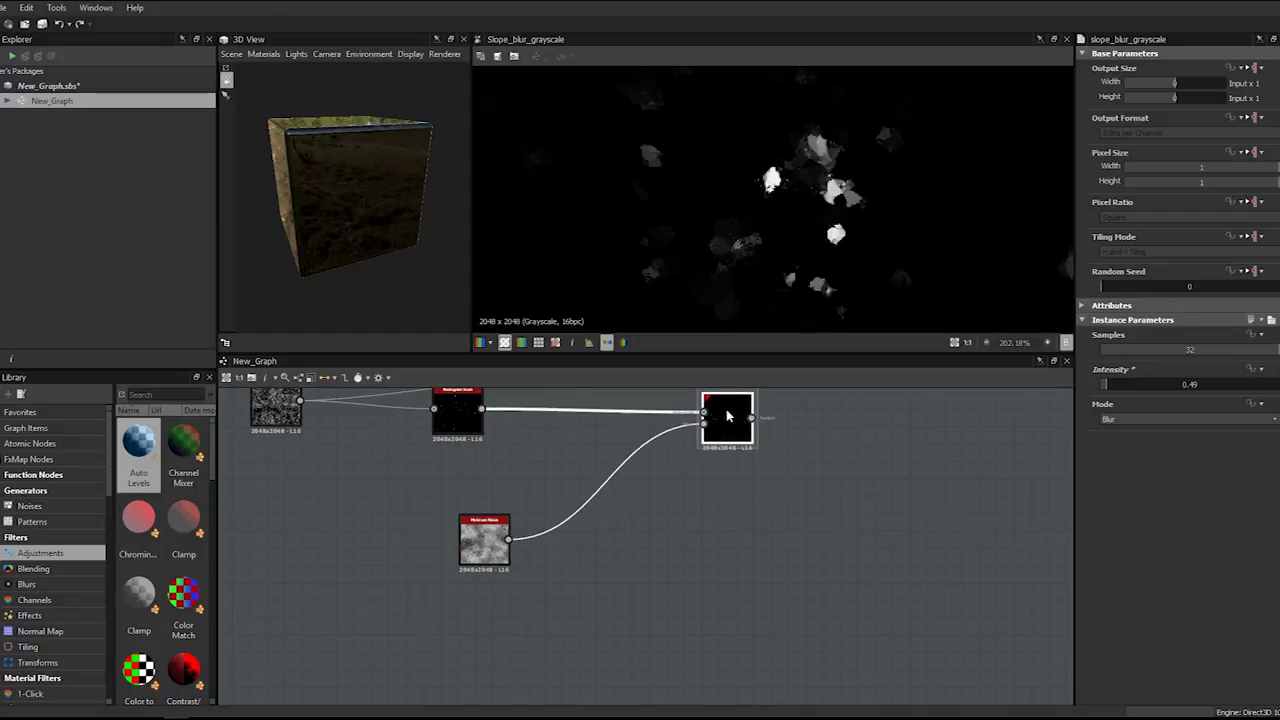
pyautogui.moveTo(463, 538); pyautogui.dragTo(440, 471)
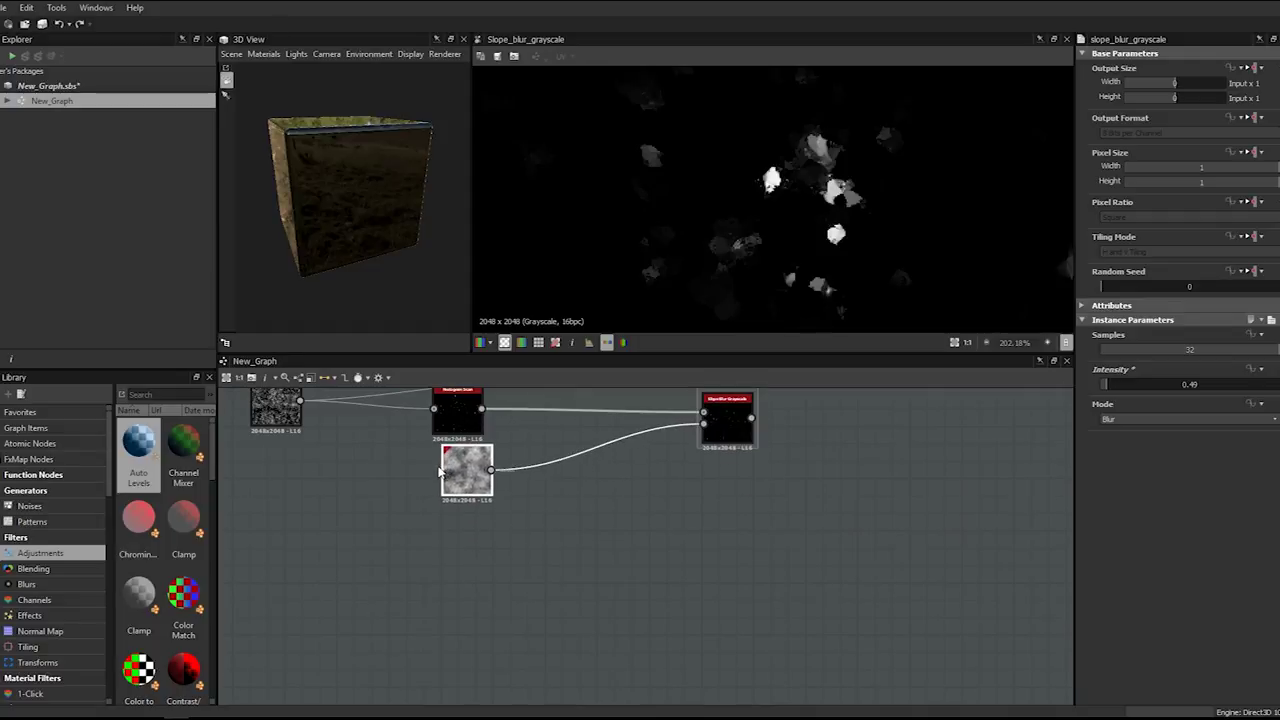
pyautogui.moveTo(487, 467); pyautogui.dragTo(489, 525, button='middle')
pyautogui.moveTo(472, 535); pyautogui.dragTo(462, 544)
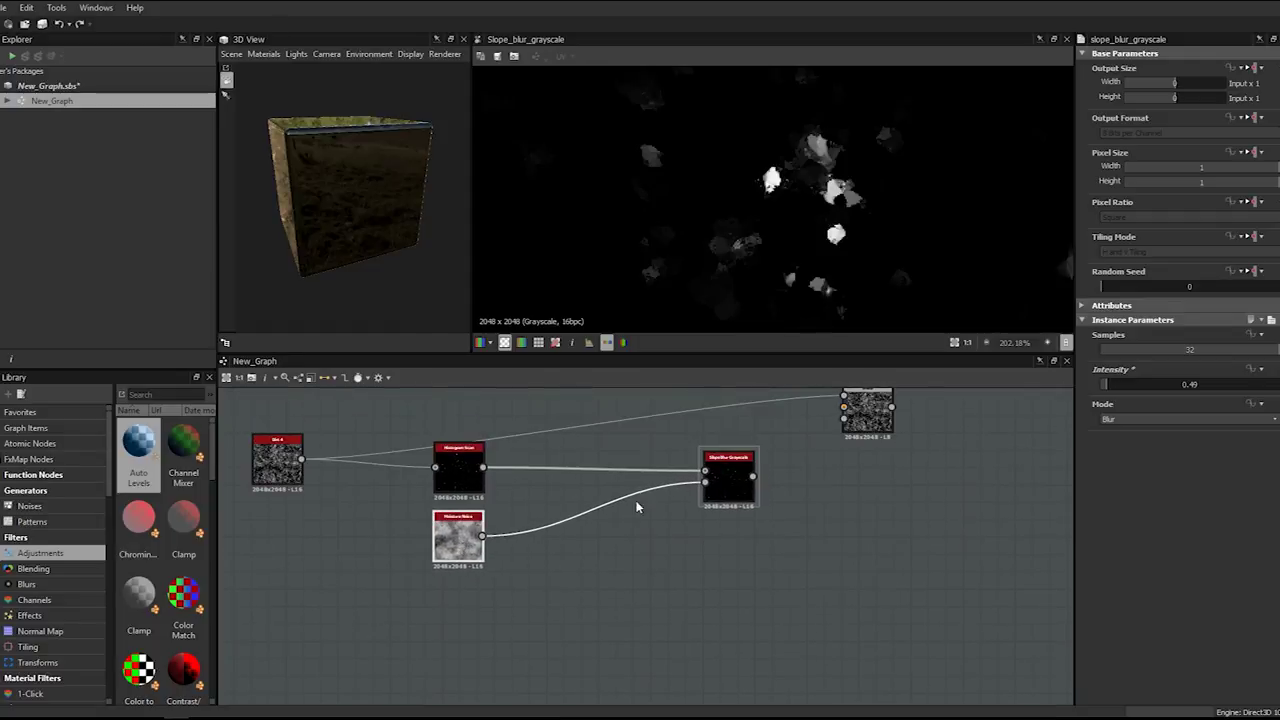
# - Add a second Histogram Scan node fed by the Slope Blur Grayscale output
pyautogui.press('space')
pyautogui.write('his')
pyautogui.press('Down')
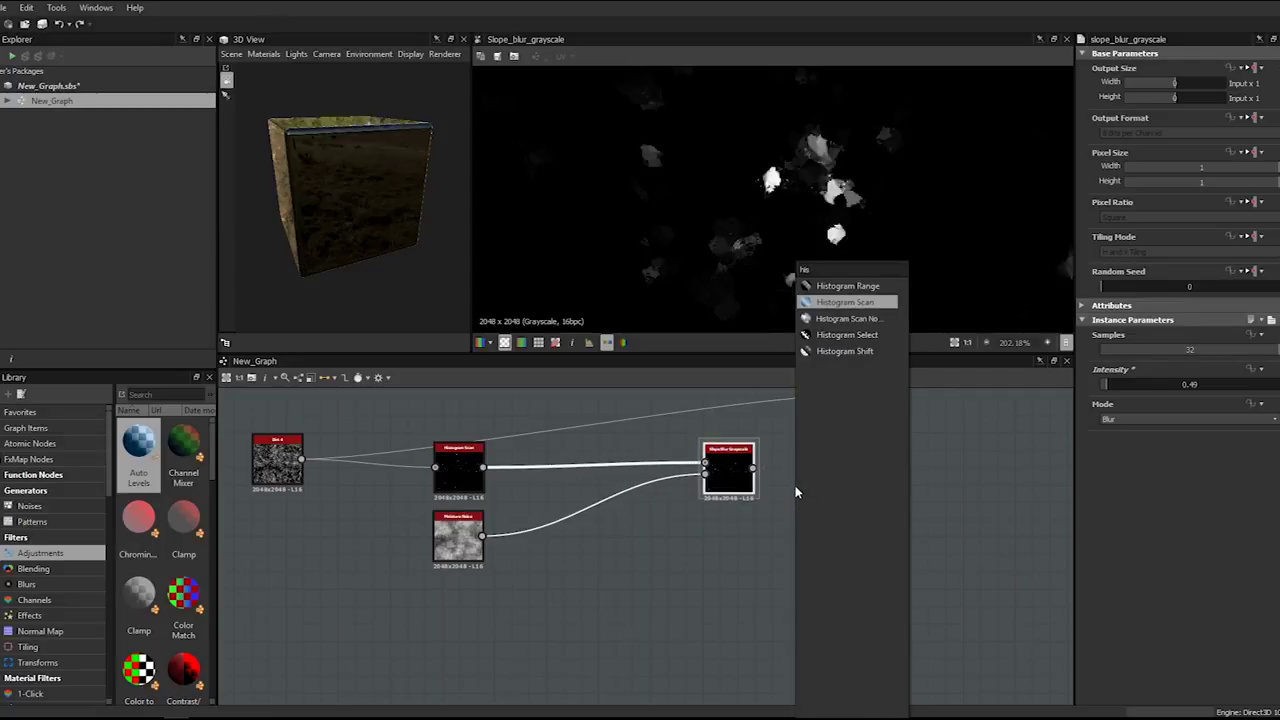
pyautogui.press('Up')
pyautogui.press('Down')
pyautogui.press('Return')
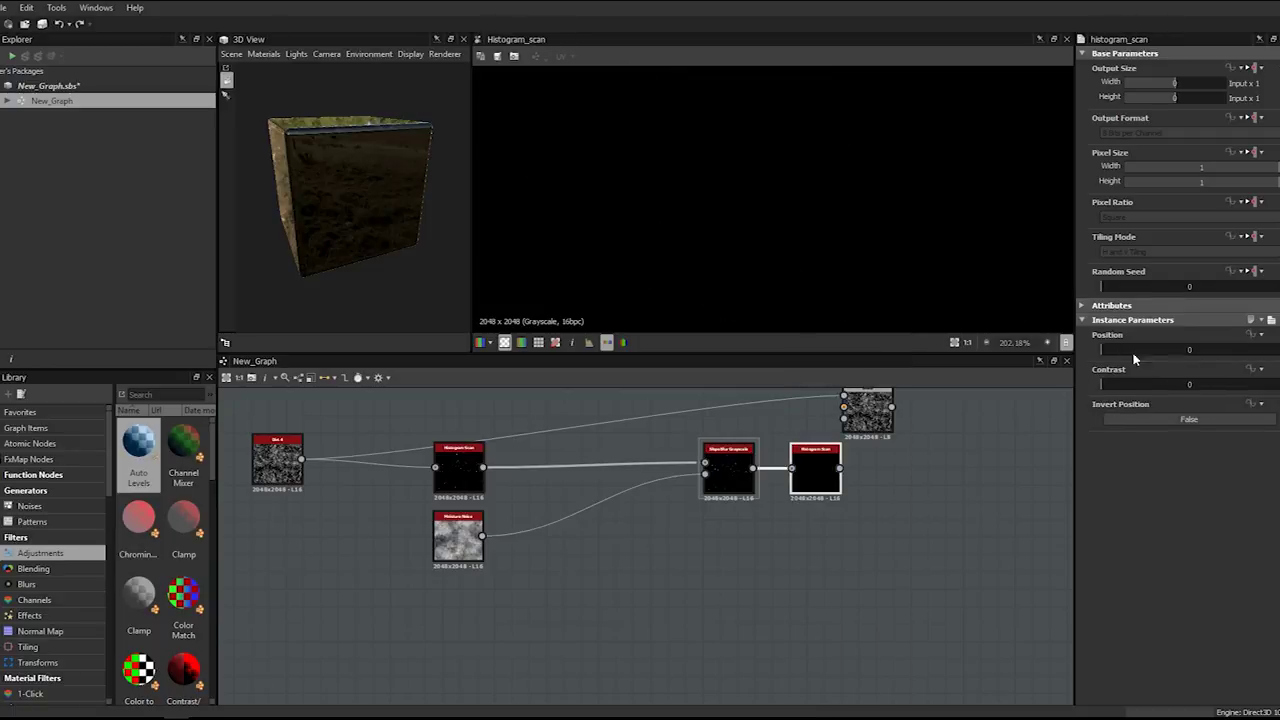
# - Set the second Histogram Scan's Position to 0.73 and Contrast to 0.69
pyautogui.moveTo(1104, 349); pyautogui.dragTo(1218, 362)
pyautogui.scroll(-3, 890, 238)
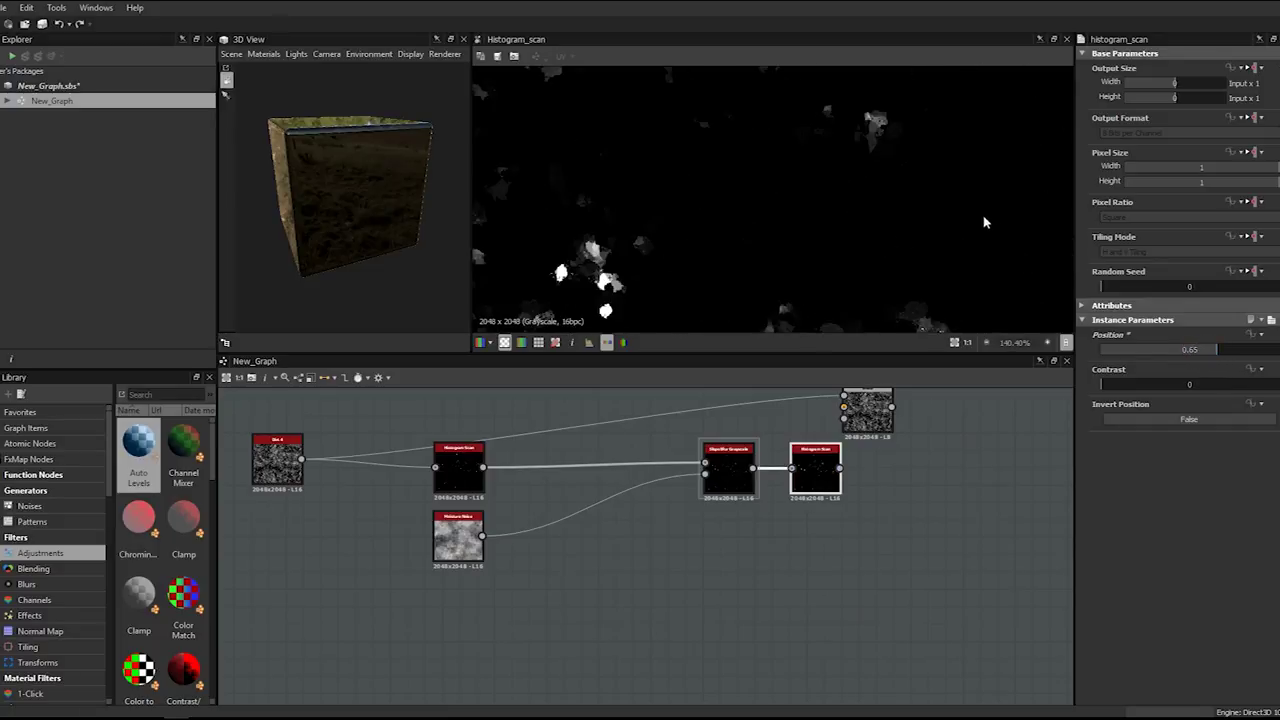
pyautogui.doubleClick(1201, 352)
pyautogui.write('0.5')
pyautogui.press('Return')
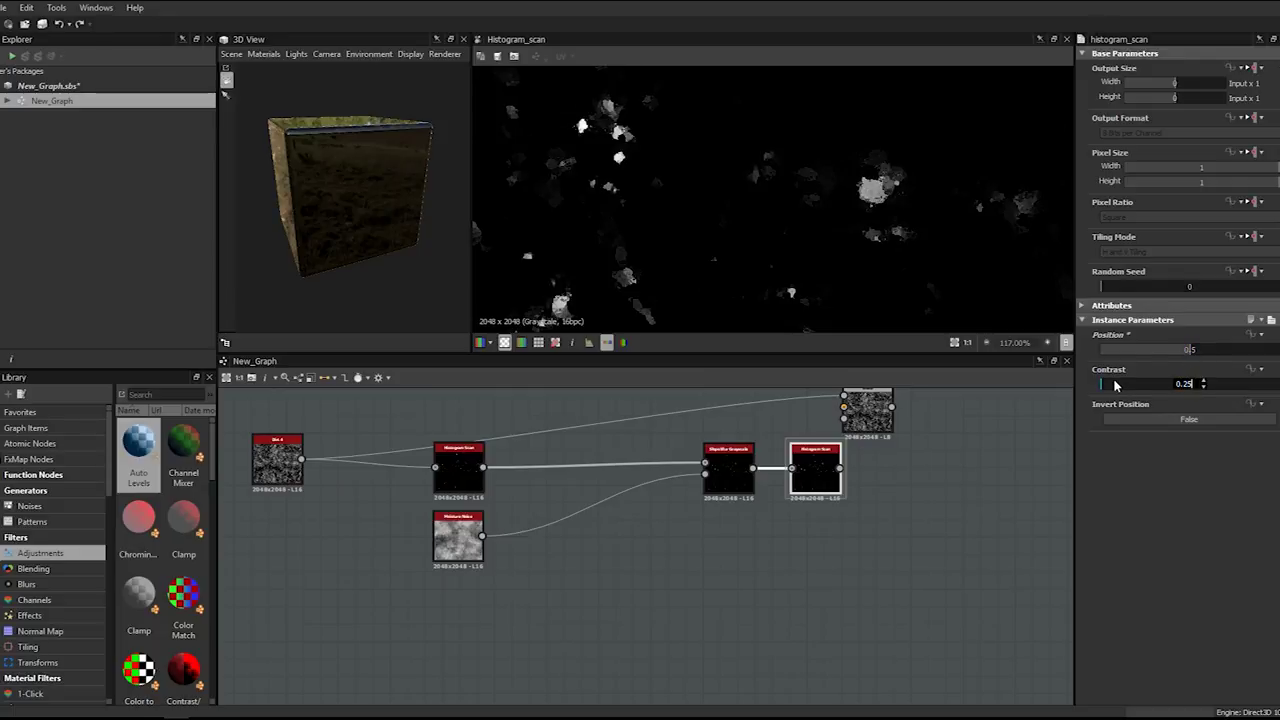
pyautogui.press('Return')
pyautogui.moveTo(1135, 384); pyautogui.dragTo(1226, 391)
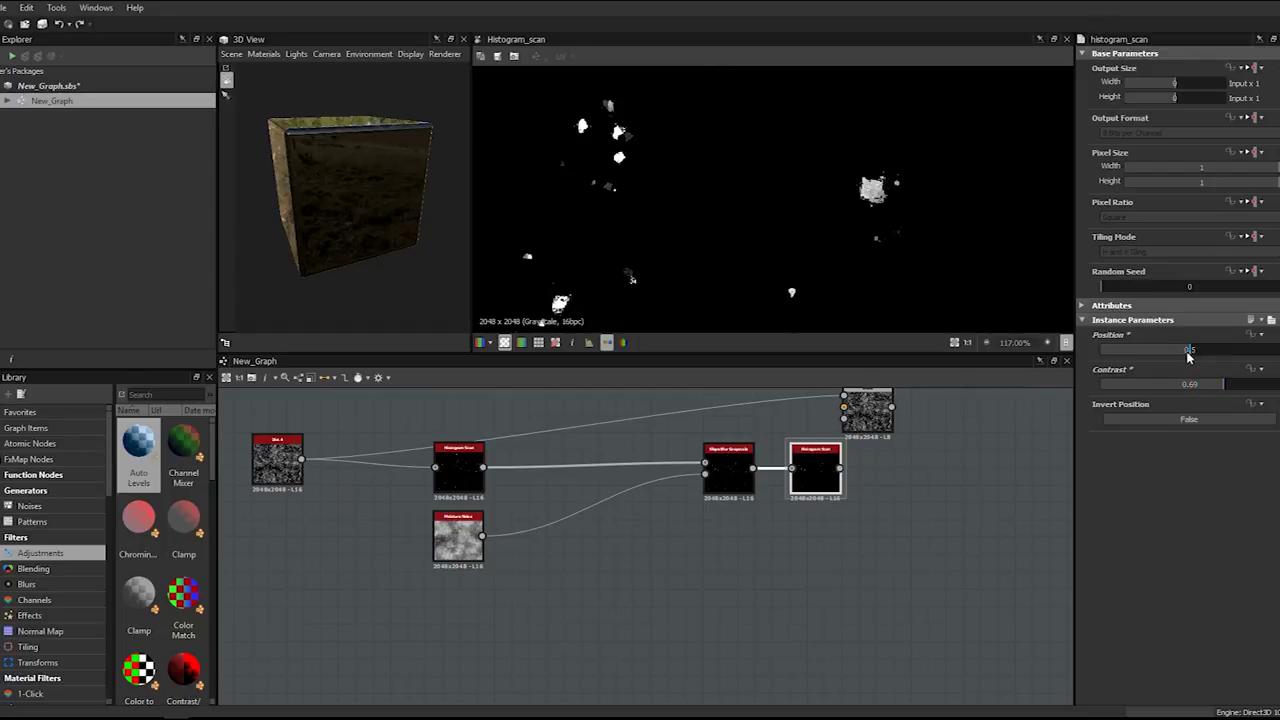
pyautogui.moveTo(1166, 352); pyautogui.dragTo(1232, 353)
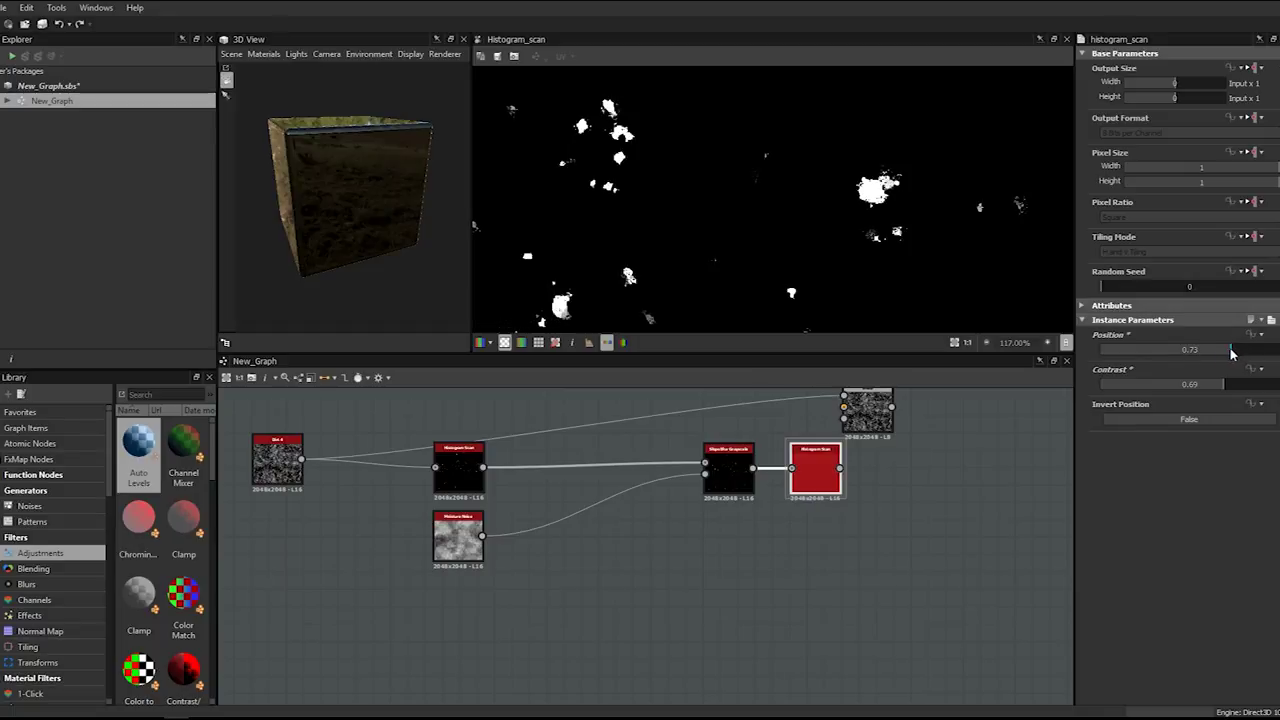
# - Examine the shapes and edges of the white specks across the second Histogram Scan's output, both up close and as a whole
pyautogui.scroll(-3, 875, 215)
pyautogui.scroll(2, 800, 220)
pyautogui.scroll(-2, 740, 220)
pyautogui.scroll(2, 632, 259)
pyautogui.moveTo(500, 257); pyautogui.dragTo(675, 246, button='middle')
pyautogui.scroll(6, 675, 246)
pyautogui.scroll(-7, 850, 212)
pyautogui.moveTo(906, 256); pyautogui.dragTo(687, 436, button='middle')
pyautogui.scroll(5, 905, 210)
pyautogui.moveTo(903, 210); pyautogui.dragTo(860, 215, button='middle')
pyautogui.scroll(-5, 880, 216)
pyautogui.scroll(-2, 880, 216)
pyautogui.moveTo(870, 153); pyautogui.dragTo(834, 280, button='middle')
pyautogui.scroll(5, 831, 252)
pyautogui.scroll(-7, 820, 206)
pyautogui.scroll(-5, 797, 202)
pyautogui.scroll(1, 797, 202)
pyautogui.scroll(13, 797, 201)
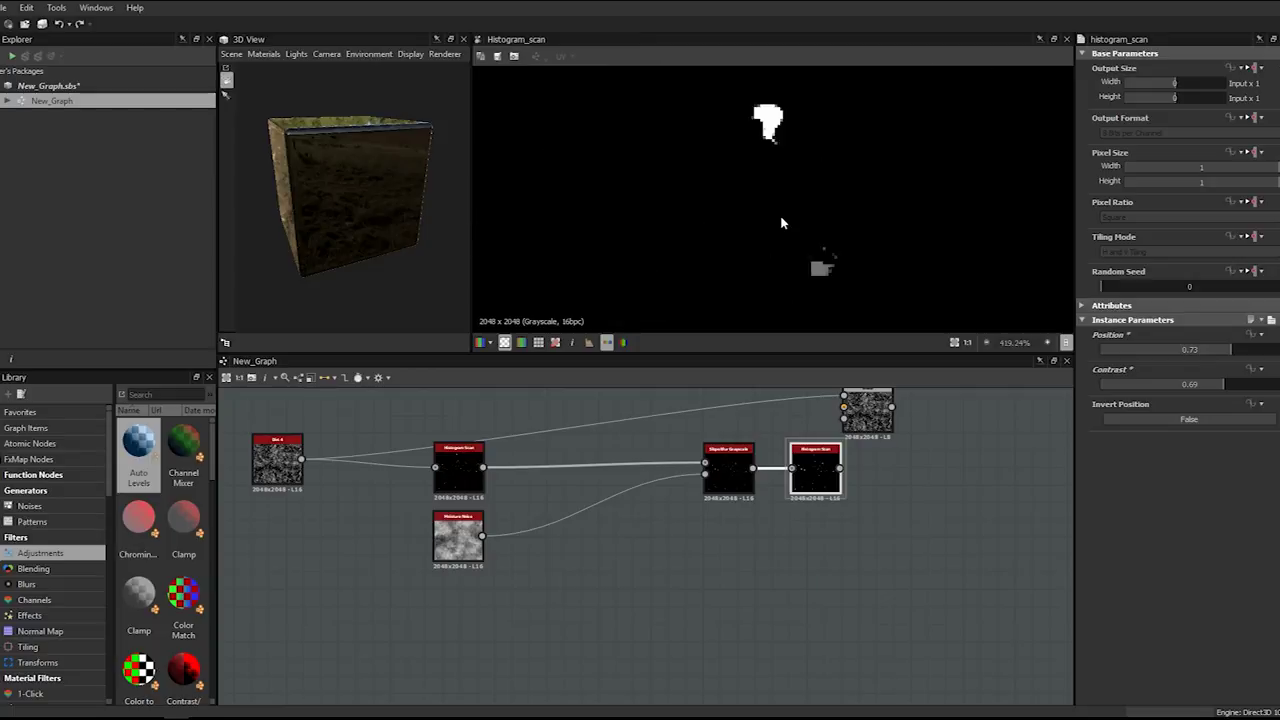
pyautogui.scroll(-6, 918, 161)
pyautogui.moveTo(771, 149); pyautogui.dragTo(683, 235, button='middle')
pyautogui.scroll(5, 921, 137)
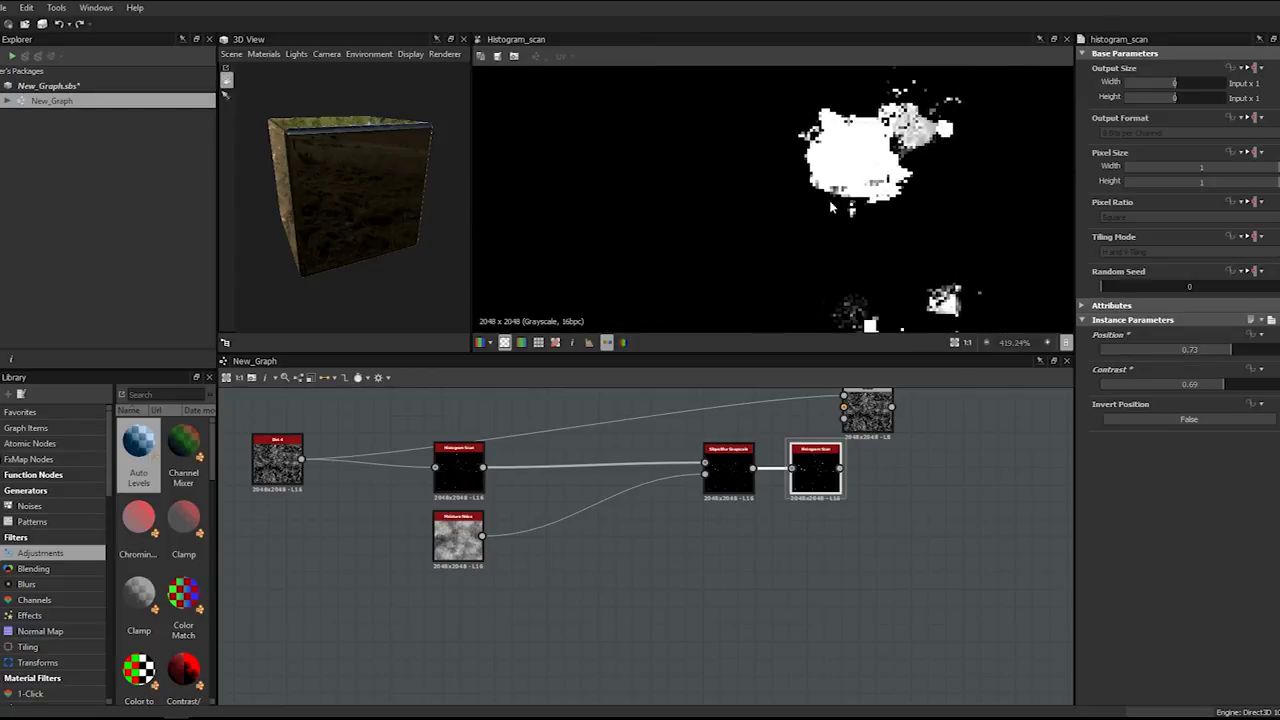
pyautogui.scroll(-2, 852, 208)
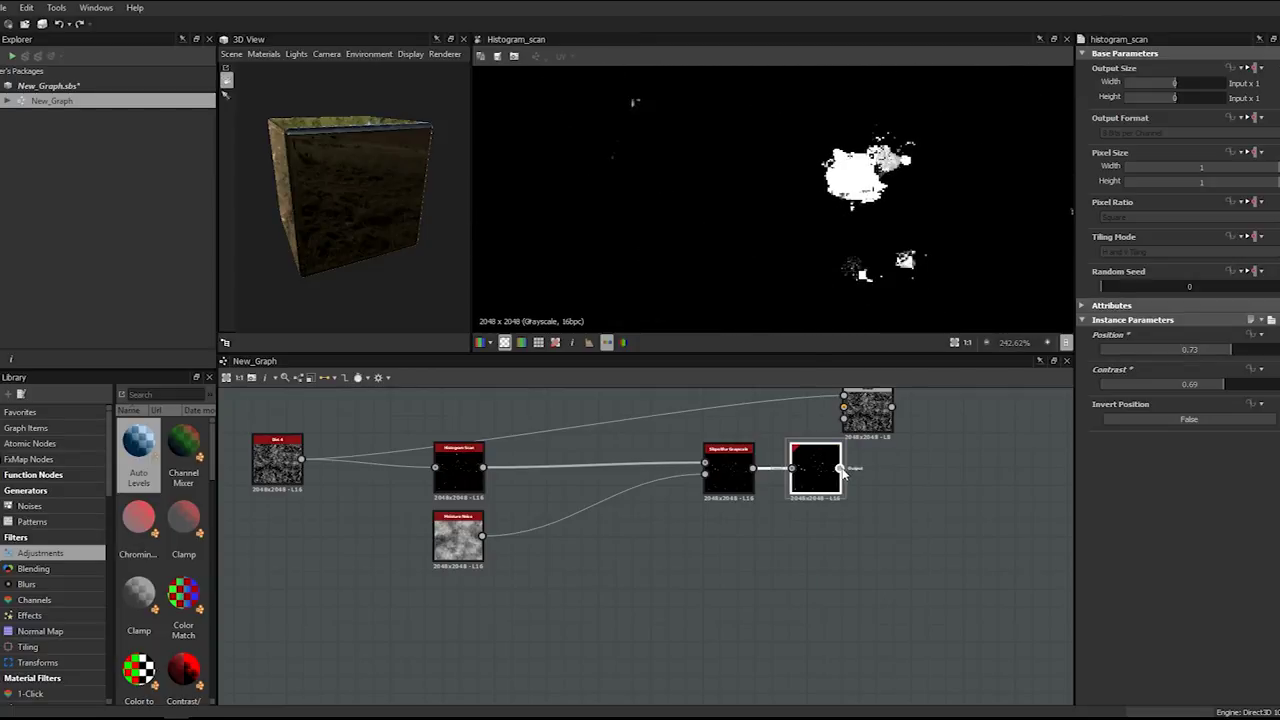
# - Delete the Blend node above the second Histogram Scan
pyautogui.moveTo(868, 413); pyautogui.dragTo(866, 471, button='middle')
pyautogui.moveTo(872, 488); pyautogui.dragTo(873, 429)
pyautogui.scroll(1, 918, 443)
pyautogui.moveTo(918, 443); pyautogui.dragTo(779, 484, button='middle')
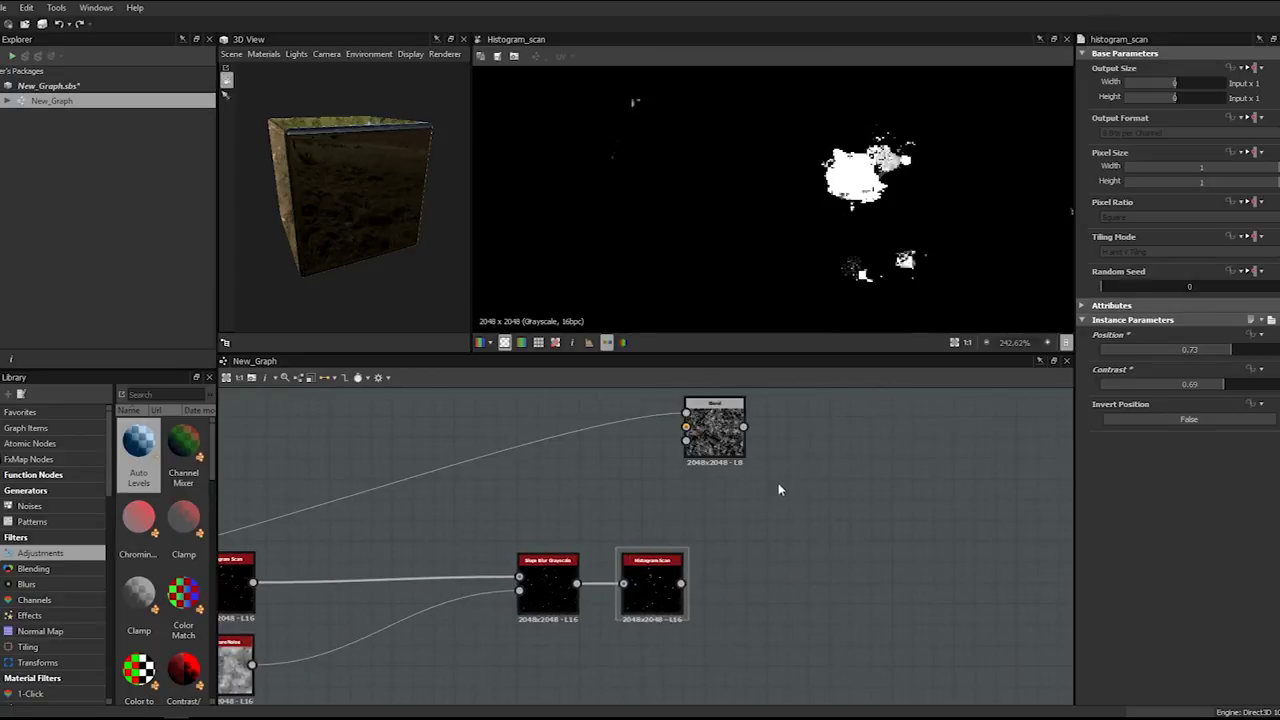
pyautogui.click(717, 432)
pyautogui.press('Delete')
# - Add a second Slope Blur Grayscale node fed by the second Histogram Scan and move it further along the chain
pyautogui.moveTo(708, 573); pyautogui.dragTo(721, 465, button='middle')
pyautogui.click(670, 478)
pyautogui.press('space')
pyautogui.write('slope')
pyautogui.press('Return')
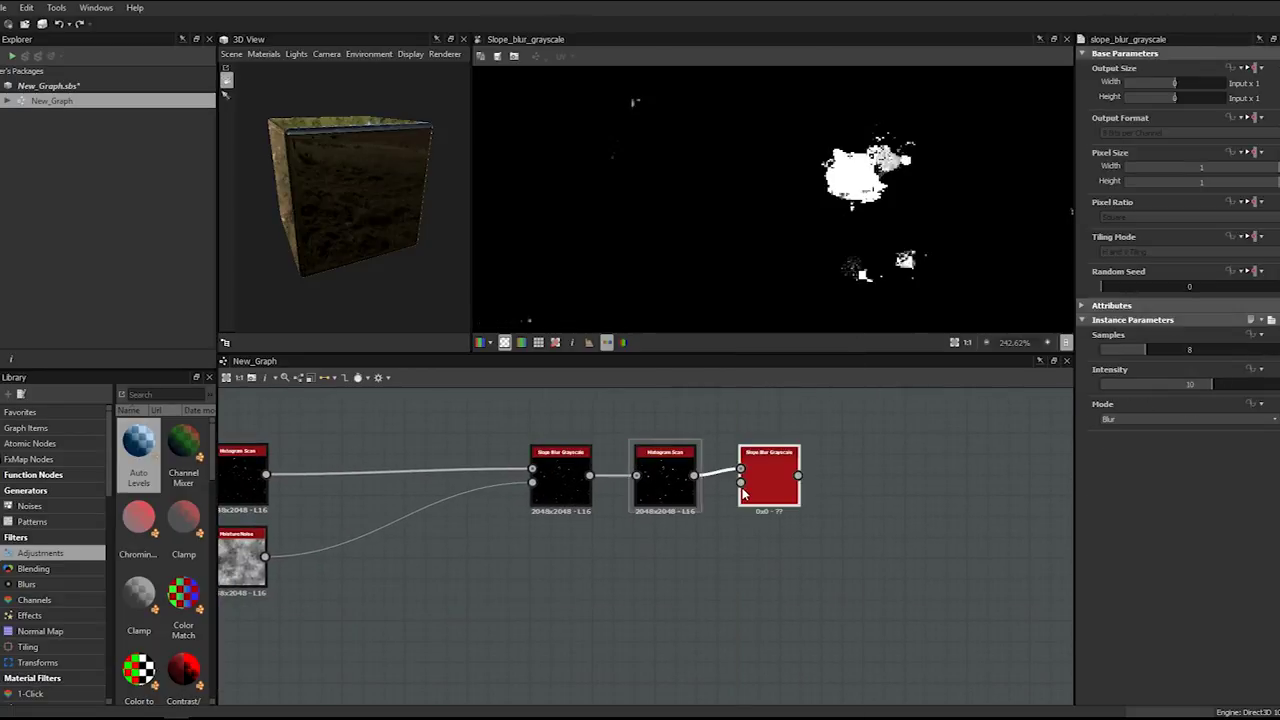
pyautogui.moveTo(742, 492); pyautogui.dragTo(846, 484)
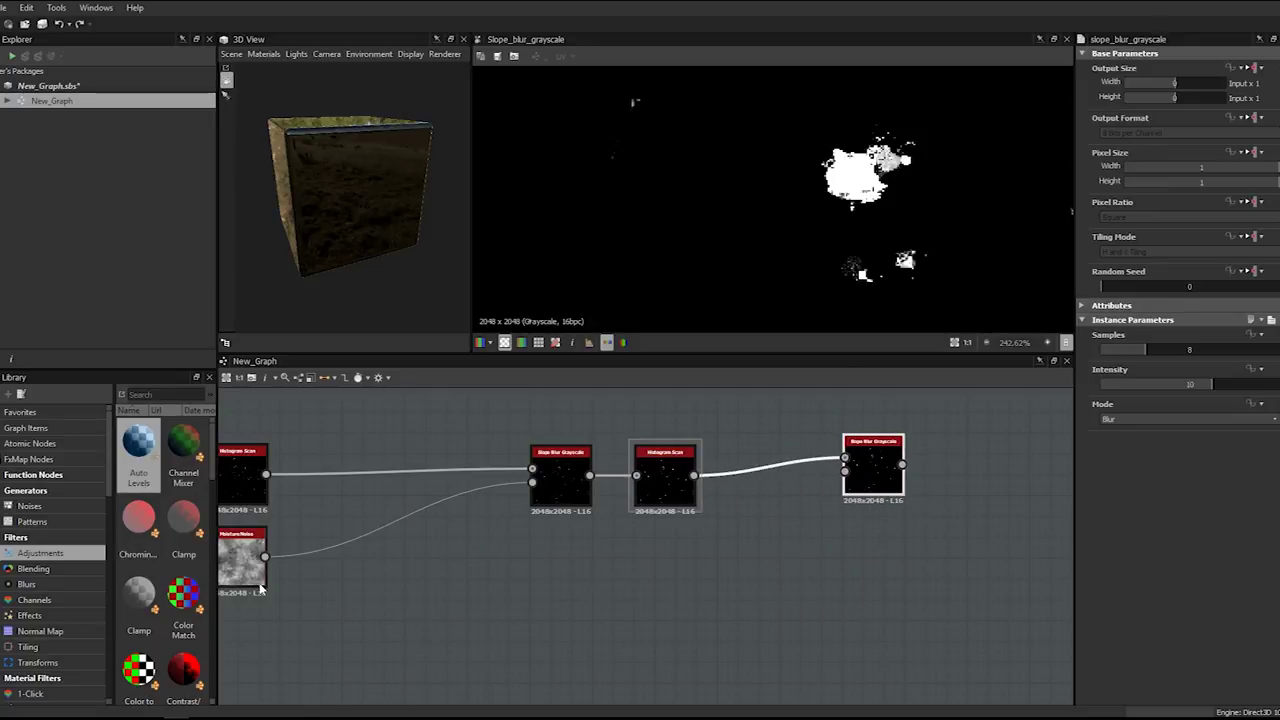
# - Add a Clouds 3 noise node below the second Histogram Scan
pyautogui.moveTo(446, 617); pyautogui.dragTo(643, 610)
pyautogui.write('cloud')
pyautogui.press('Down')
pyautogui.press('Down')
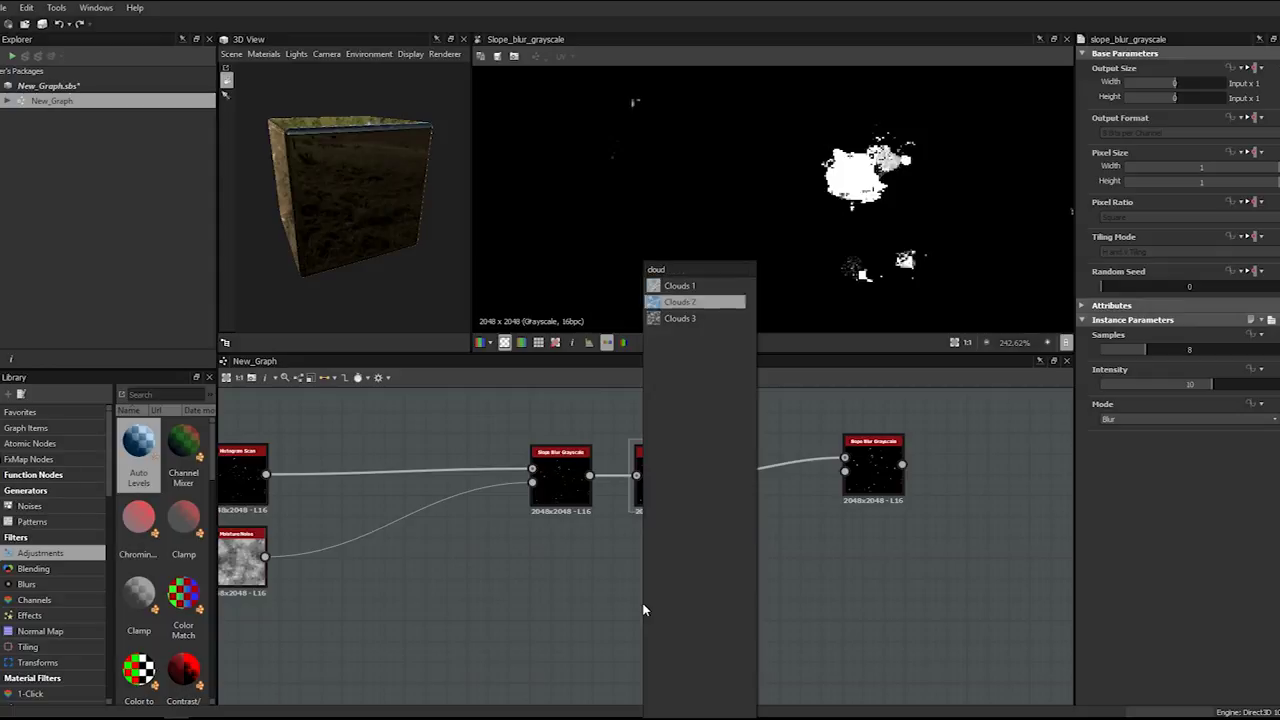
pyautogui.press('Up')
pyautogui.press('Up')
pyautogui.press('Down')
pyautogui.press('Down')
pyautogui.press('Return')
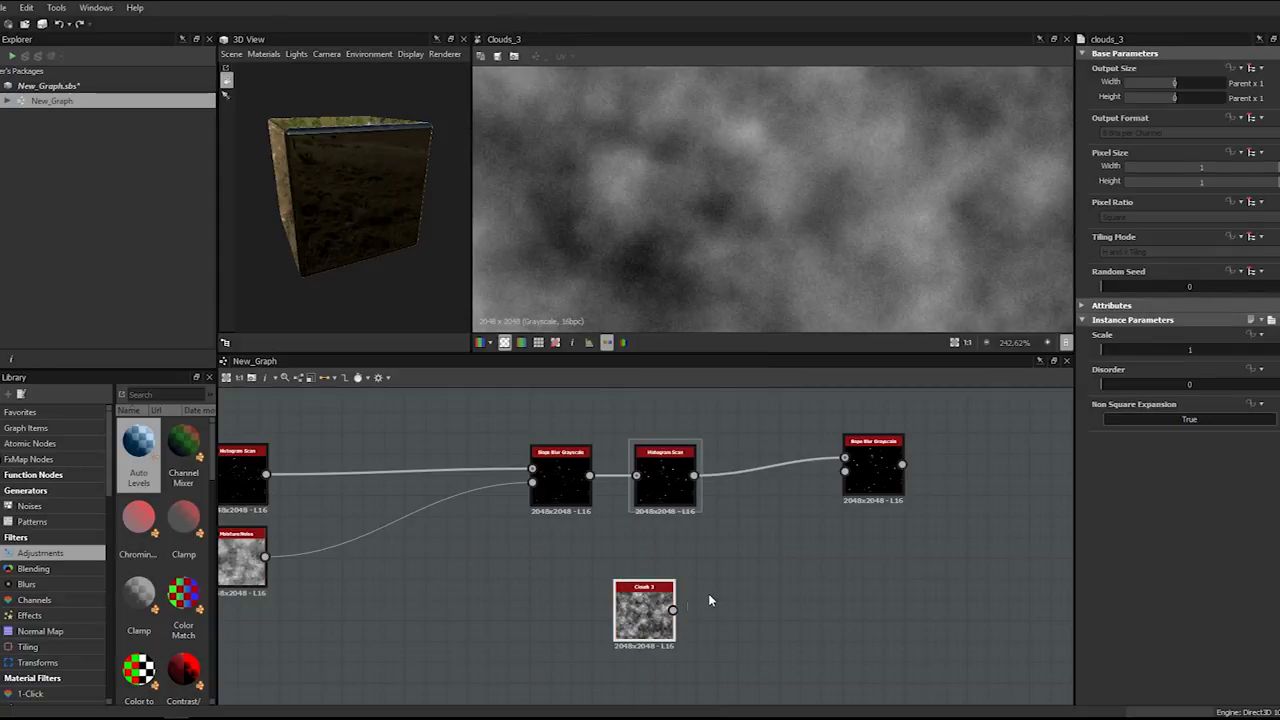
# - Place the Clouds 3 noise directly beneath the second Histogram Scan and connect it to the second Slope Blur Grayscale's slope input
pyautogui.moveTo(644, 605); pyautogui.dragTo(665, 565)
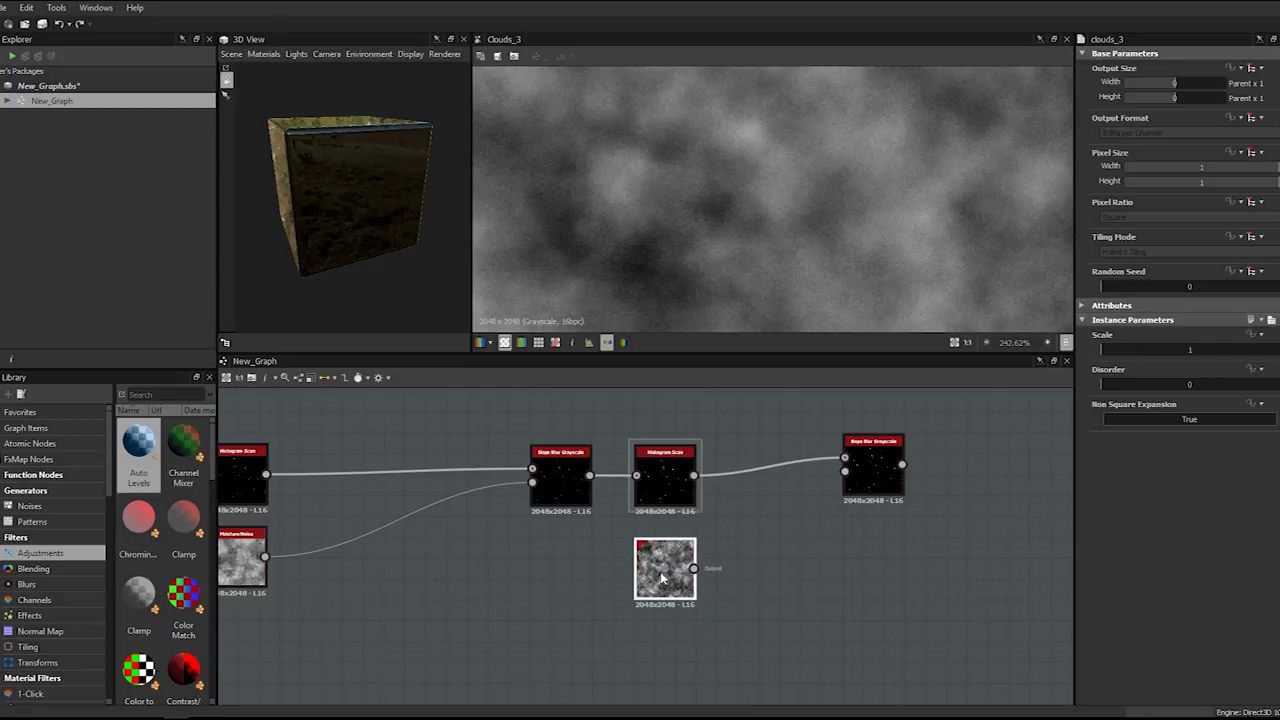
pyautogui.scroll(-5, 770, 215)
pyautogui.scroll(5, 772, 212)
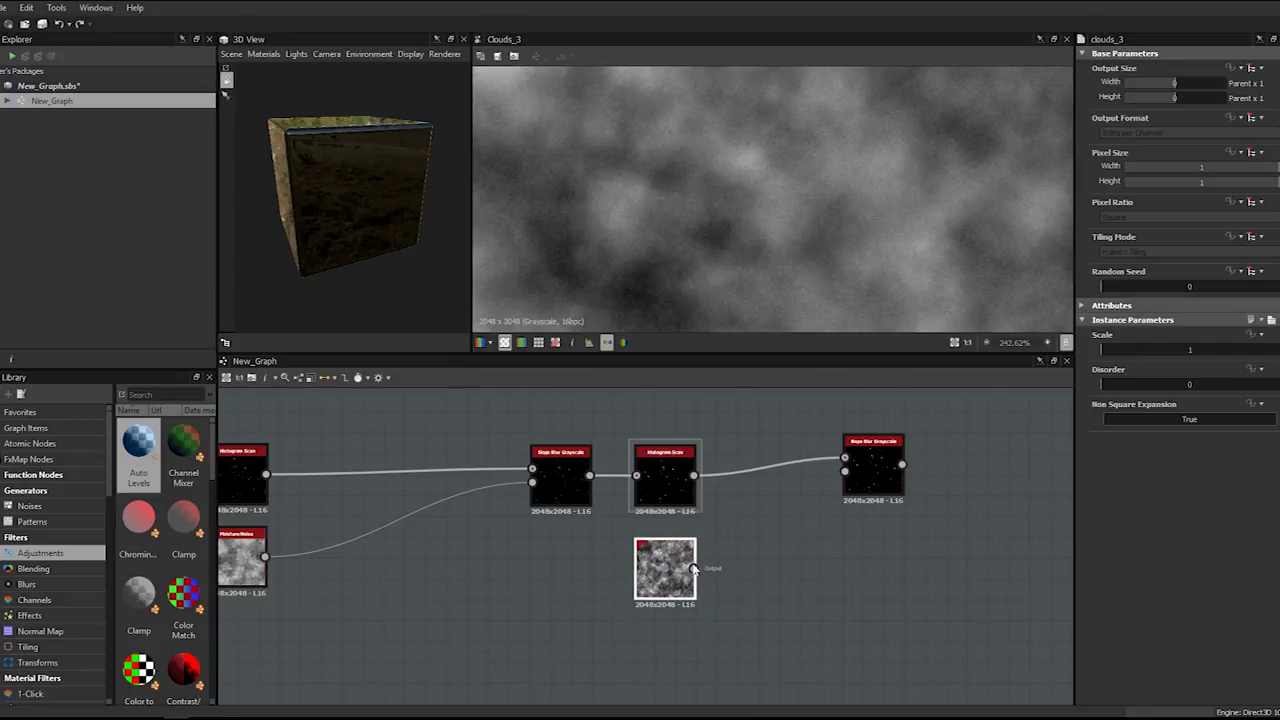
pyautogui.moveTo(835, 471); pyautogui.dragTo(845, 471)
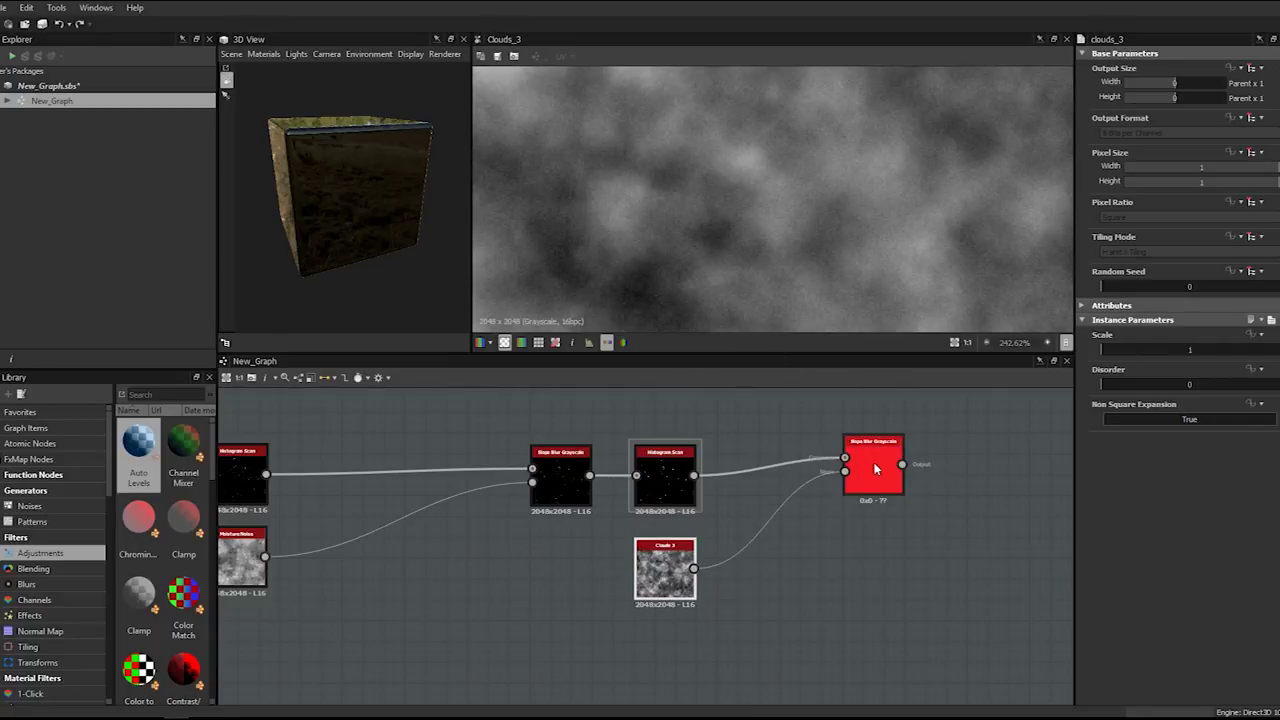
# - Set the second Slope Blur Grayscale's Samples to 32 and Intensity to 0.05
pyautogui.doubleClick(873, 466)
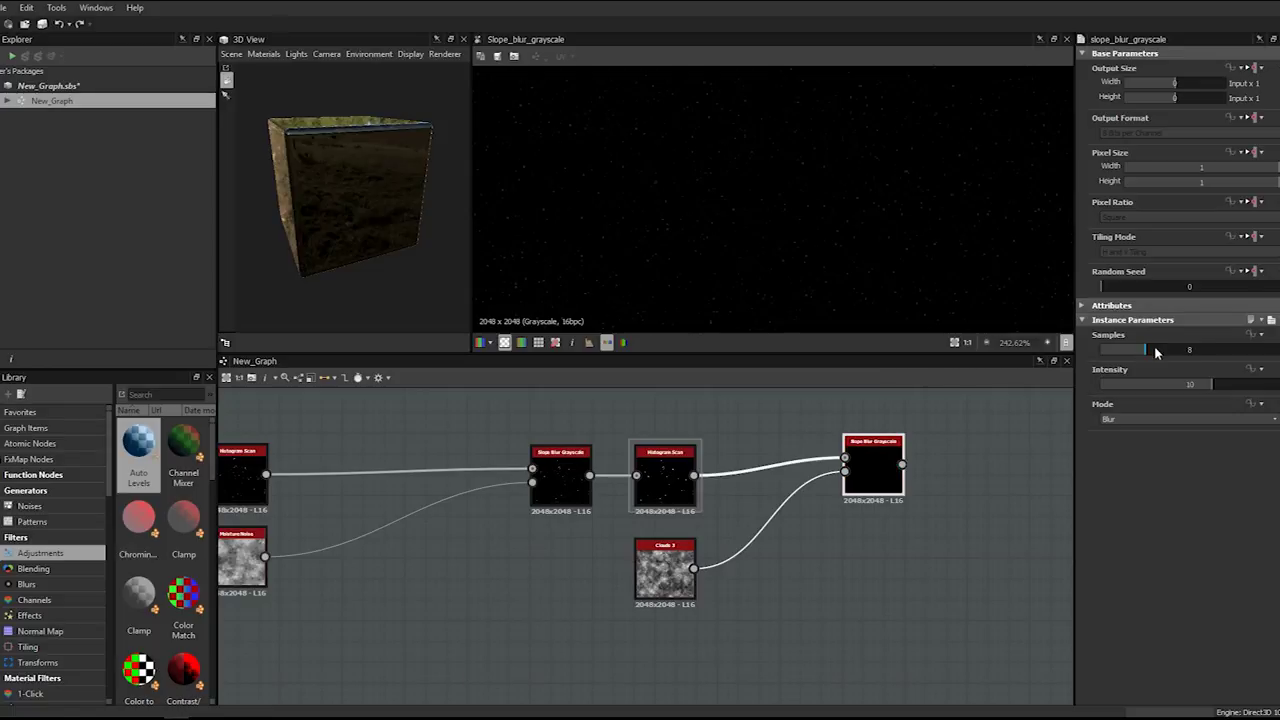
pyautogui.press('Return')
pyautogui.click(1200, 386)
pyautogui.write('0.')
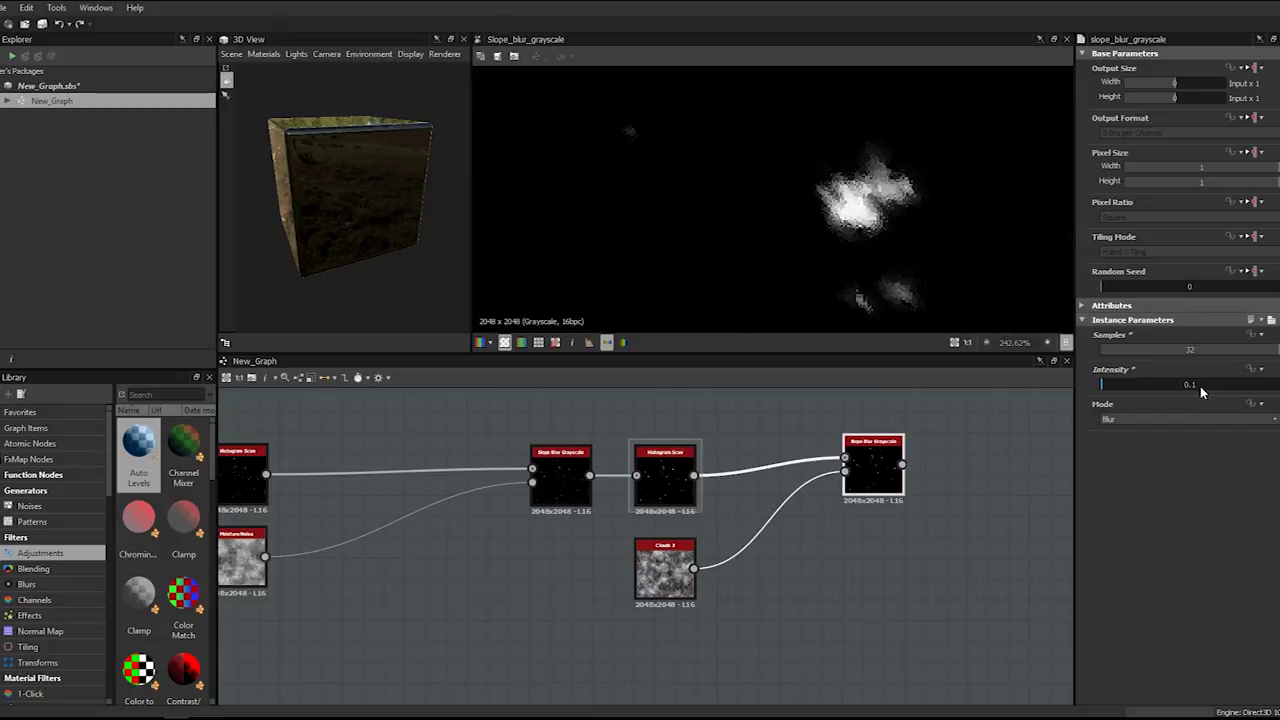
pyautogui.press('Return')
pyautogui.scroll(-3, 875, 225)
pyautogui.doubleClick(1207, 384)
pyautogui.write('0.05')
pyautogui.press('Return')
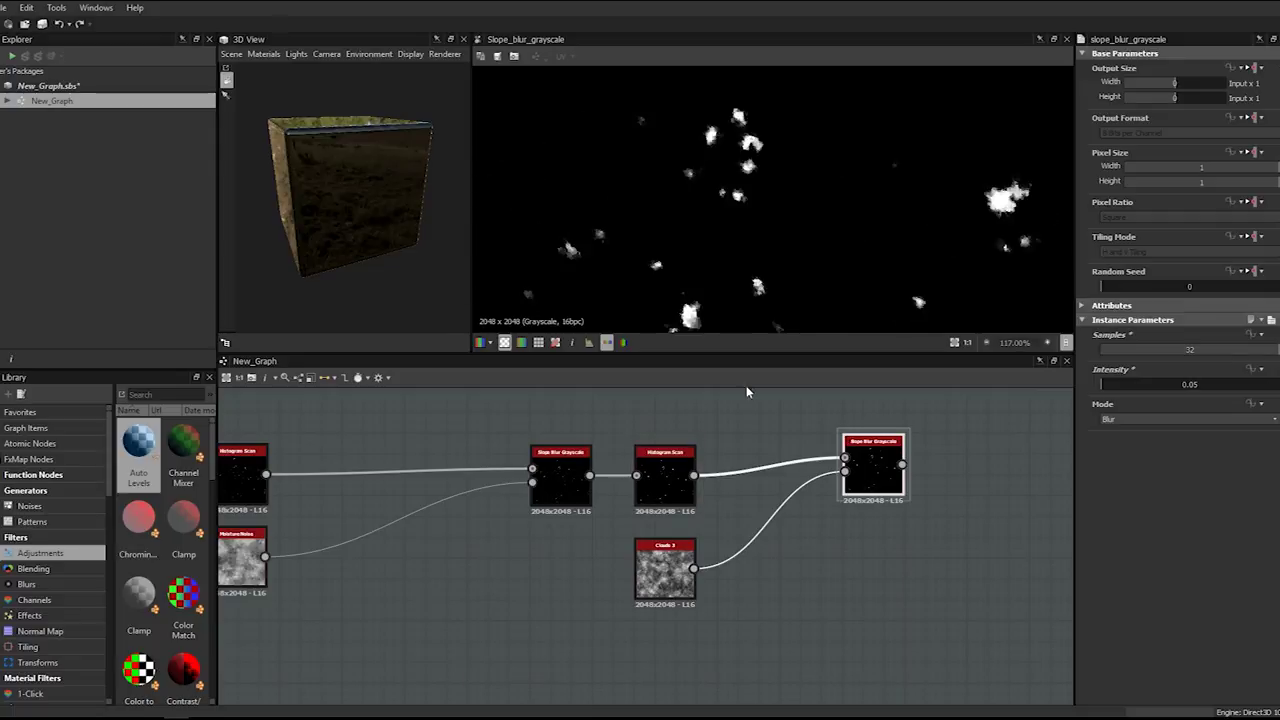
# - Compare the outputs of the second Histogram Scan and the second Slope Blur Grayscale, and align the Slope Blur node with its chain
pyautogui.doubleClick(654, 498)
pyautogui.doubleClick(866, 488)
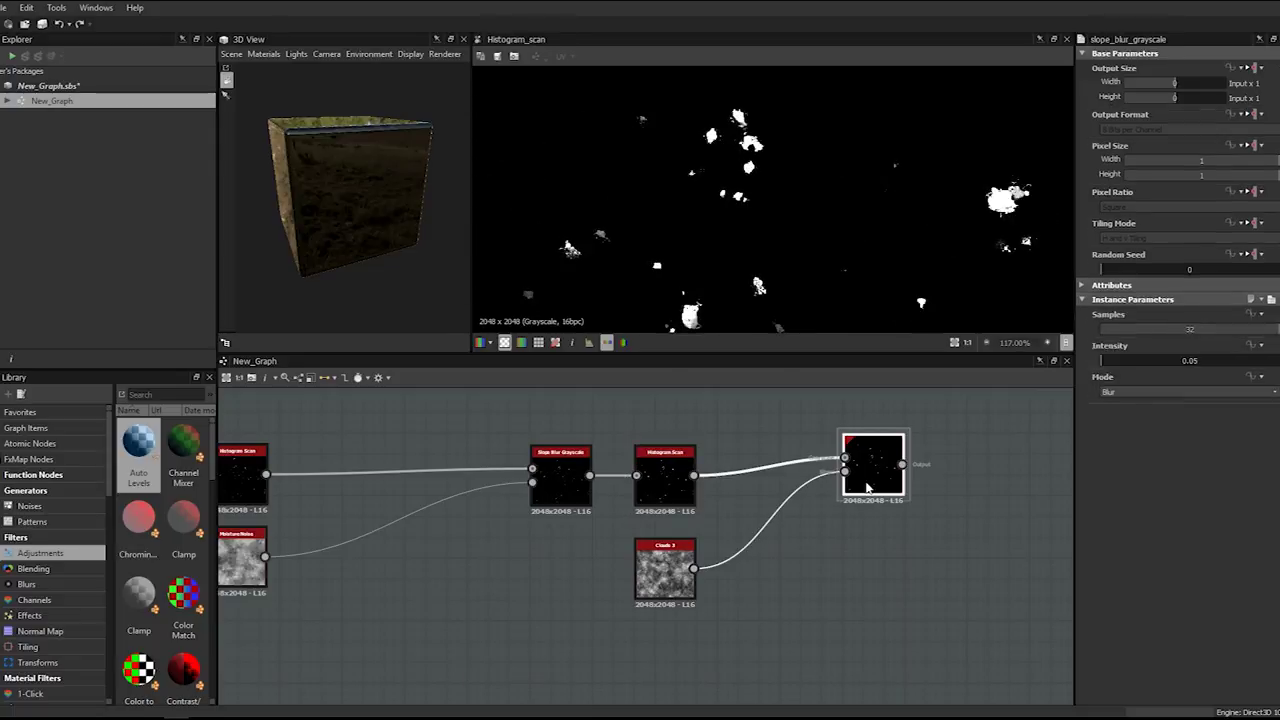
pyautogui.scroll(-8, 762, 110)
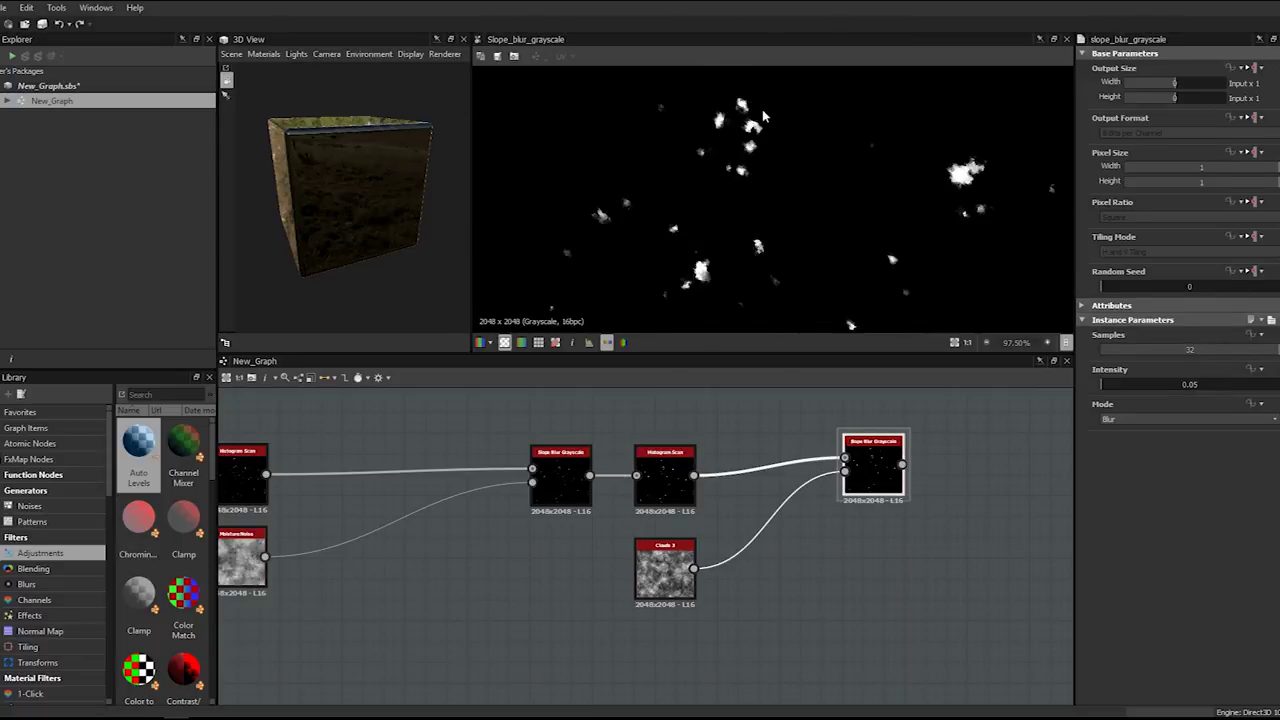
pyautogui.scroll(-3, 775, 419)
pyautogui.scroll(-4, 835, 491)
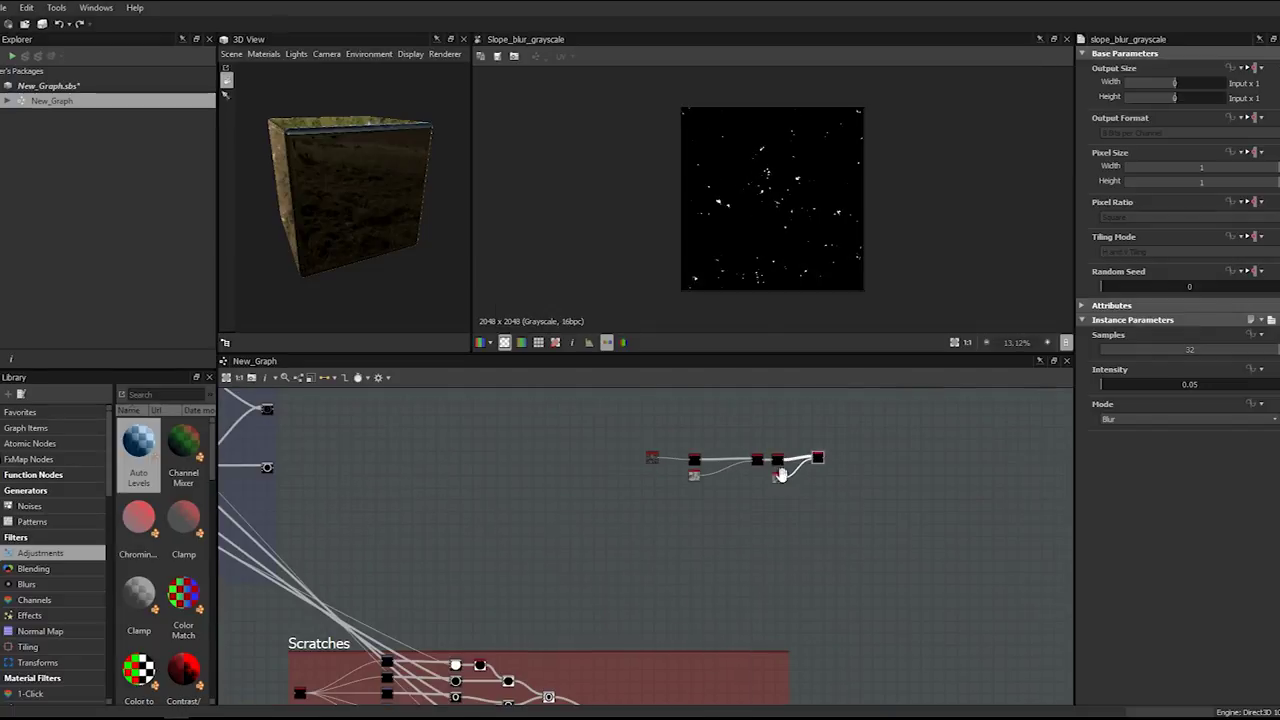
pyautogui.scroll(5, 583, 508)
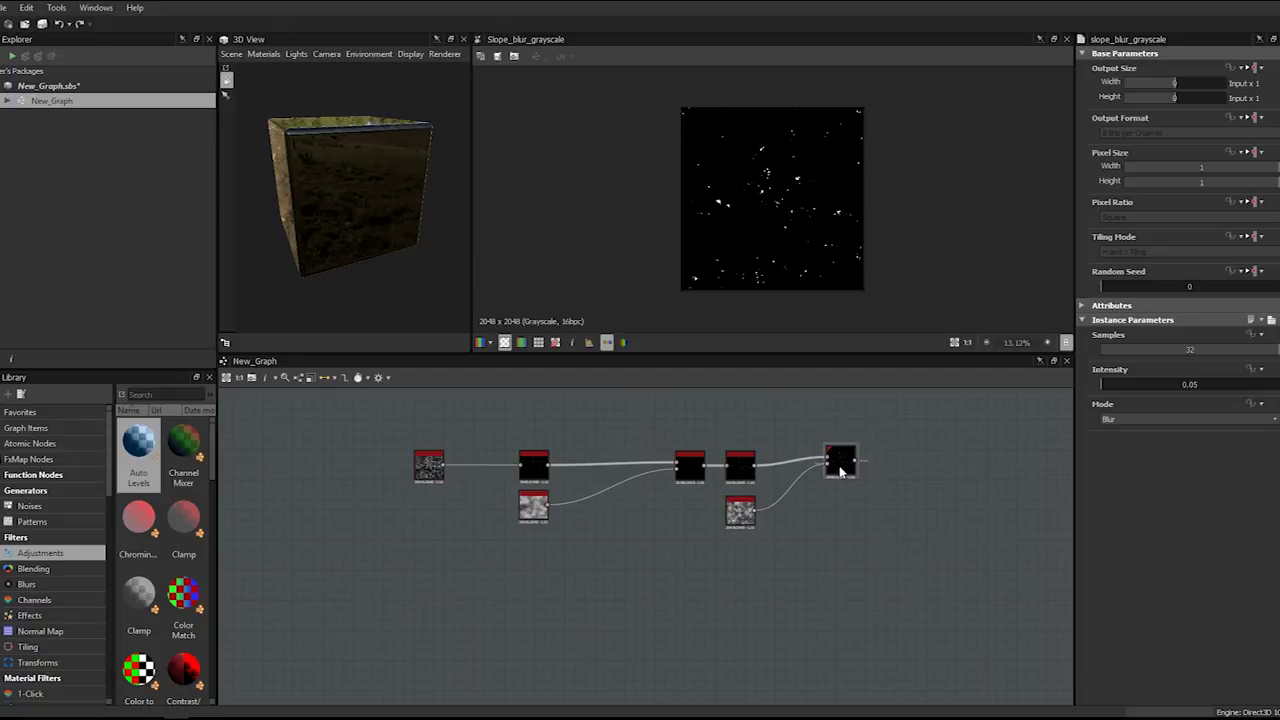
pyautogui.moveTo(842, 470); pyautogui.dragTo(842, 474)
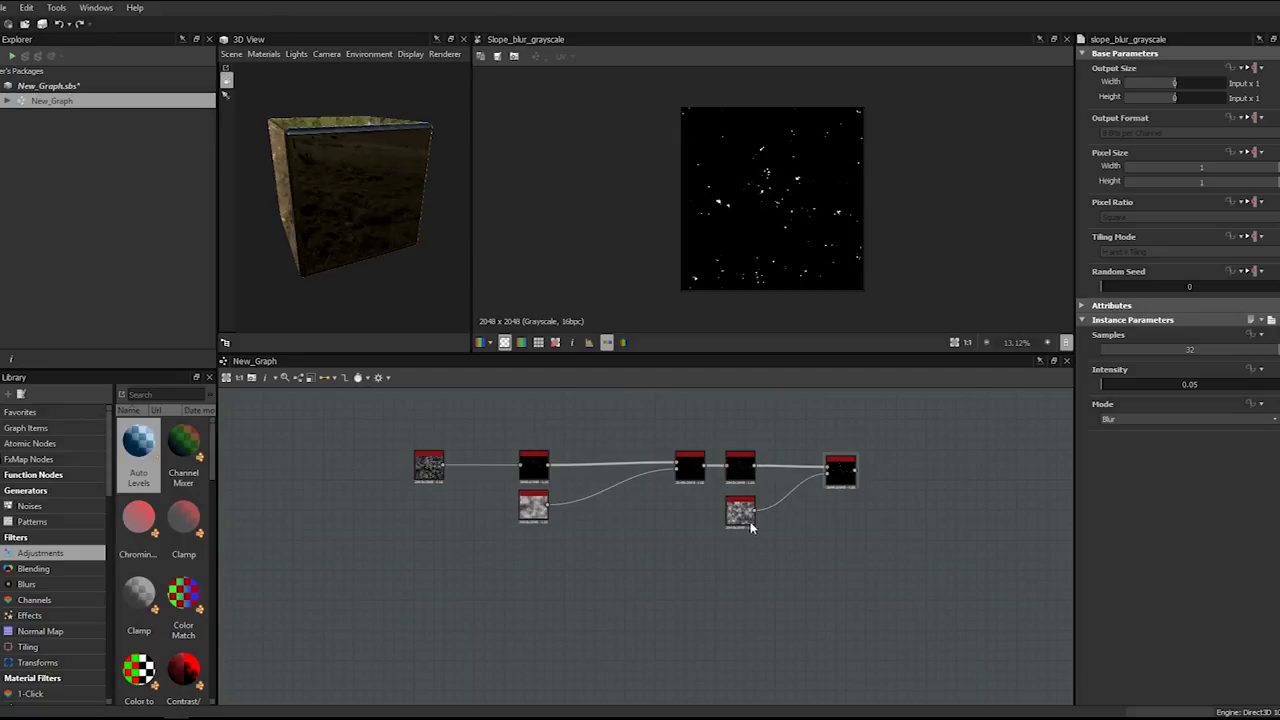
# - Add a Blend node above the end of the Scratches frame, fed by the scratches output and the dirt chain's last Slope Blur
pyautogui.scroll(-4, 750, 521)
pyautogui.moveTo(830, 535); pyautogui.dragTo(773, 505, button='middle')
pyautogui.press('space')
pyautogui.write('bl')
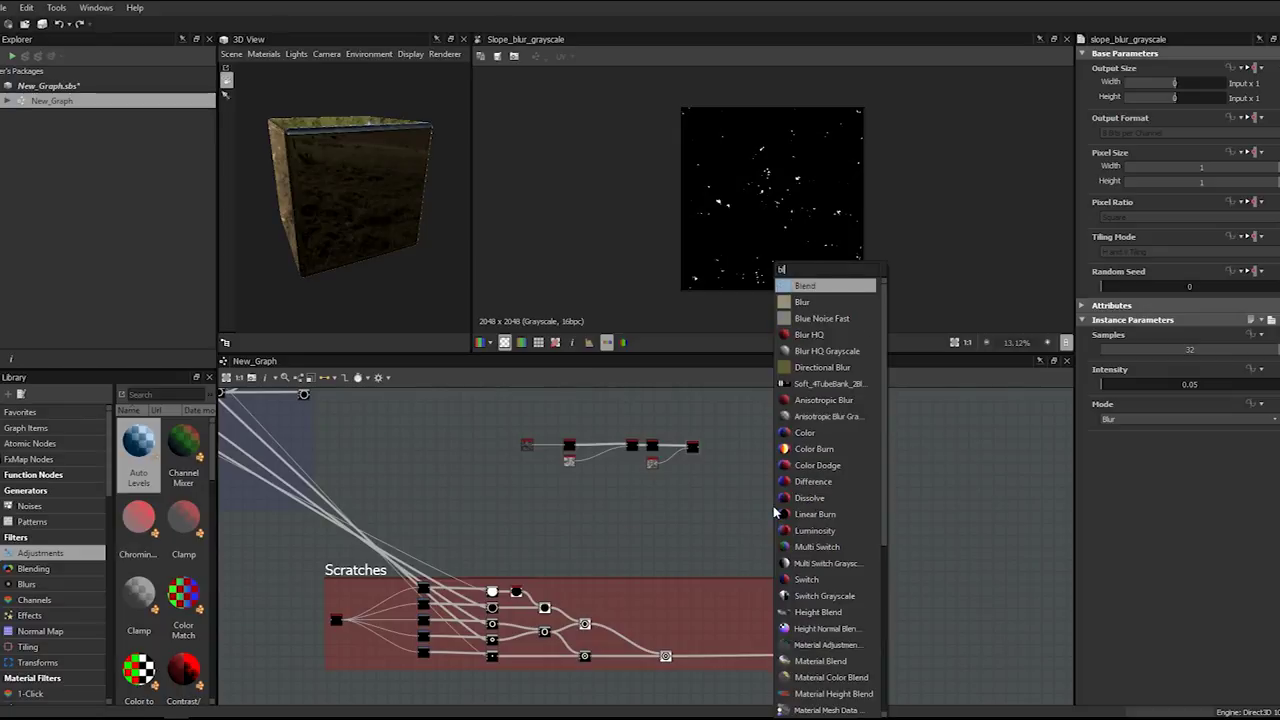
pyautogui.write('end')
pyautogui.press('Return')
pyautogui.moveTo(774, 508); pyautogui.dragTo(872, 510)
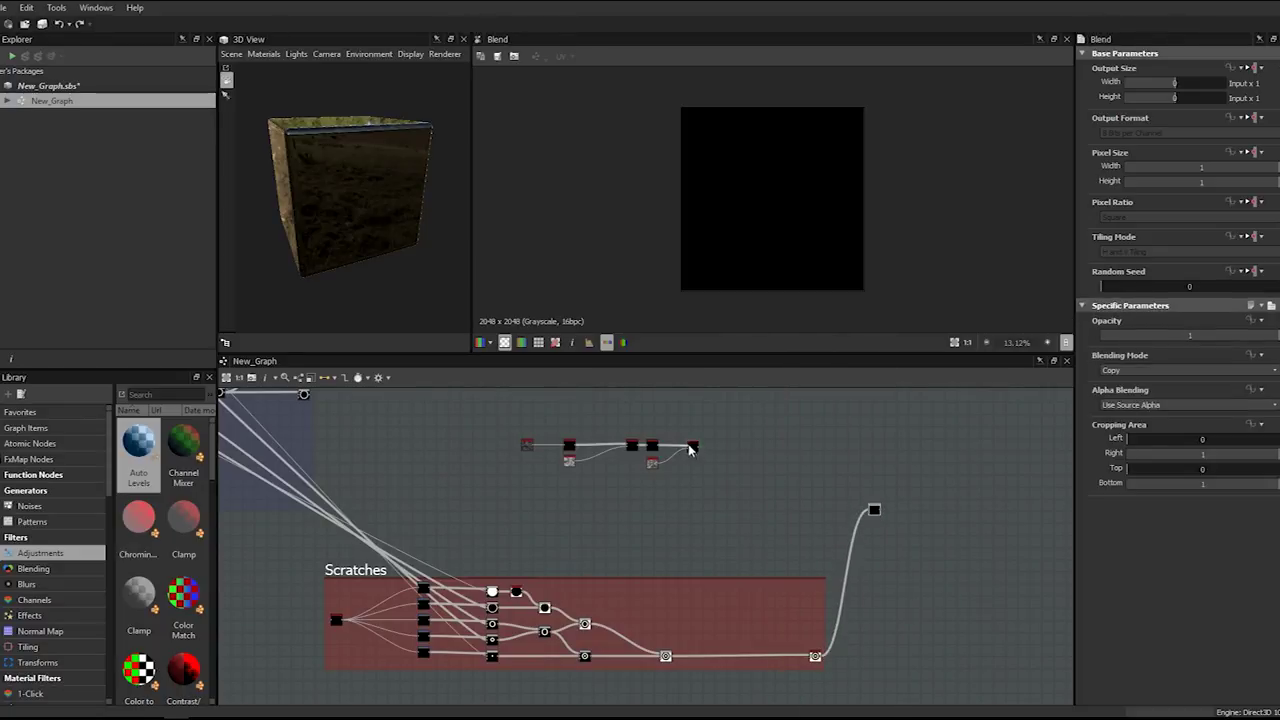
pyautogui.moveTo(699, 451); pyautogui.dragTo(869, 509)
# - Move the whole dirt node chain slightly closer to the Scratches frame
pyautogui.moveTo(511, 493); pyautogui.dragTo(756, 379)
pyautogui.moveTo(692, 449); pyautogui.dragTo(672, 475)
pyautogui.click(715, 437)
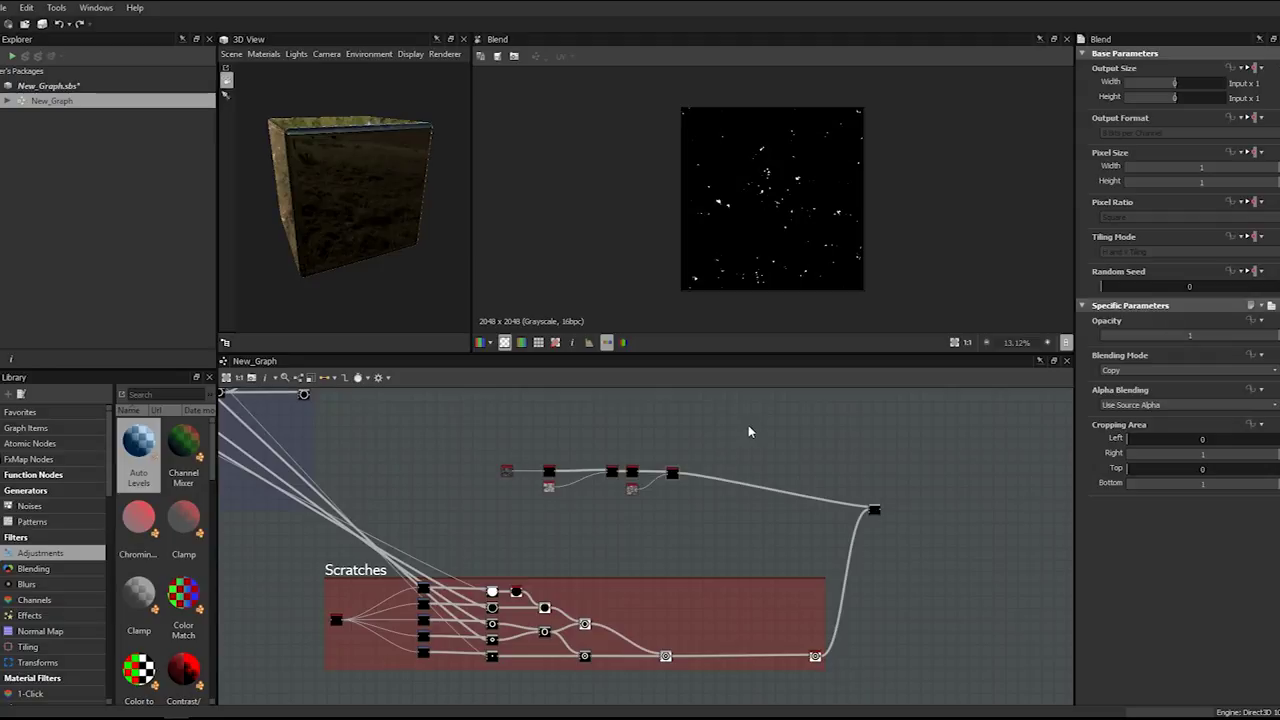
# - Insert an Invert Grayscale node between the dirt chain's last Slope Blur and the Blend node, placed close to the Blend
pyautogui.click(758, 488)
pyautogui.press('space')
pyautogui.write('inv')
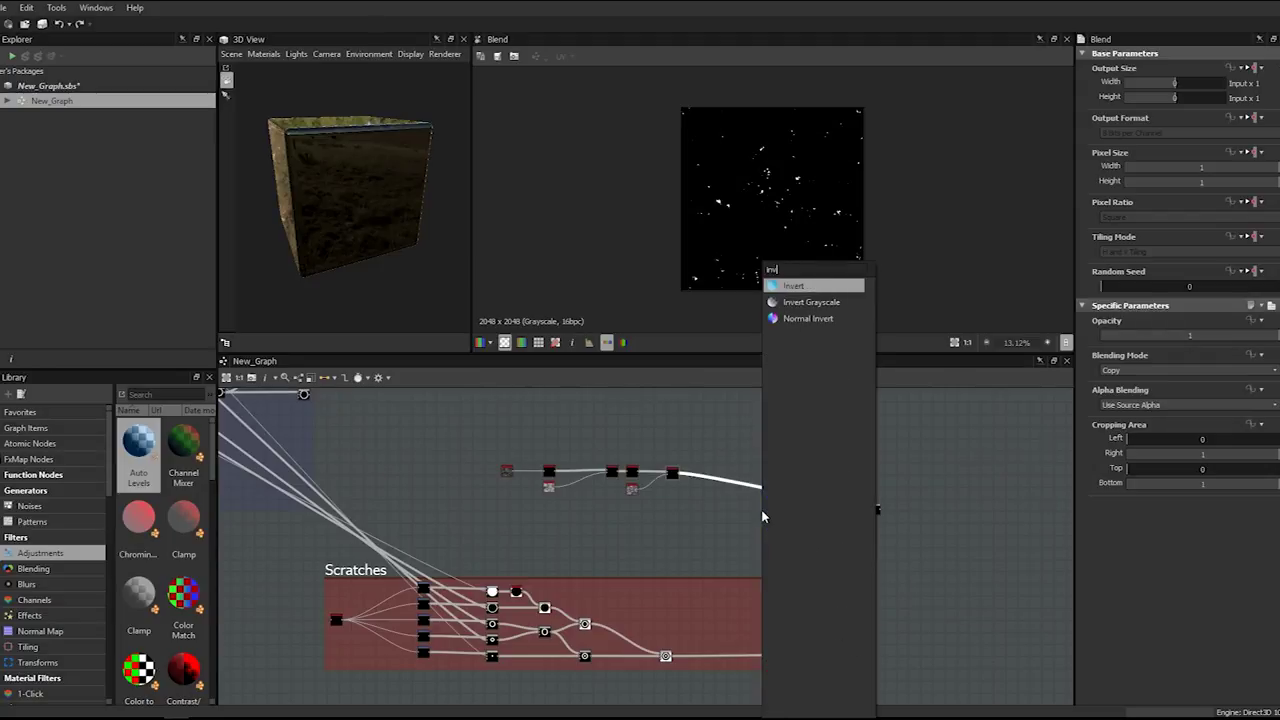
pyautogui.press('Down')
pyautogui.press('Return')
pyautogui.moveTo(771, 494); pyautogui.dragTo(823, 508)
# - Set the blending mode of the Blend node combining dirt and scratches to Multiply
pyautogui.click(874, 510)
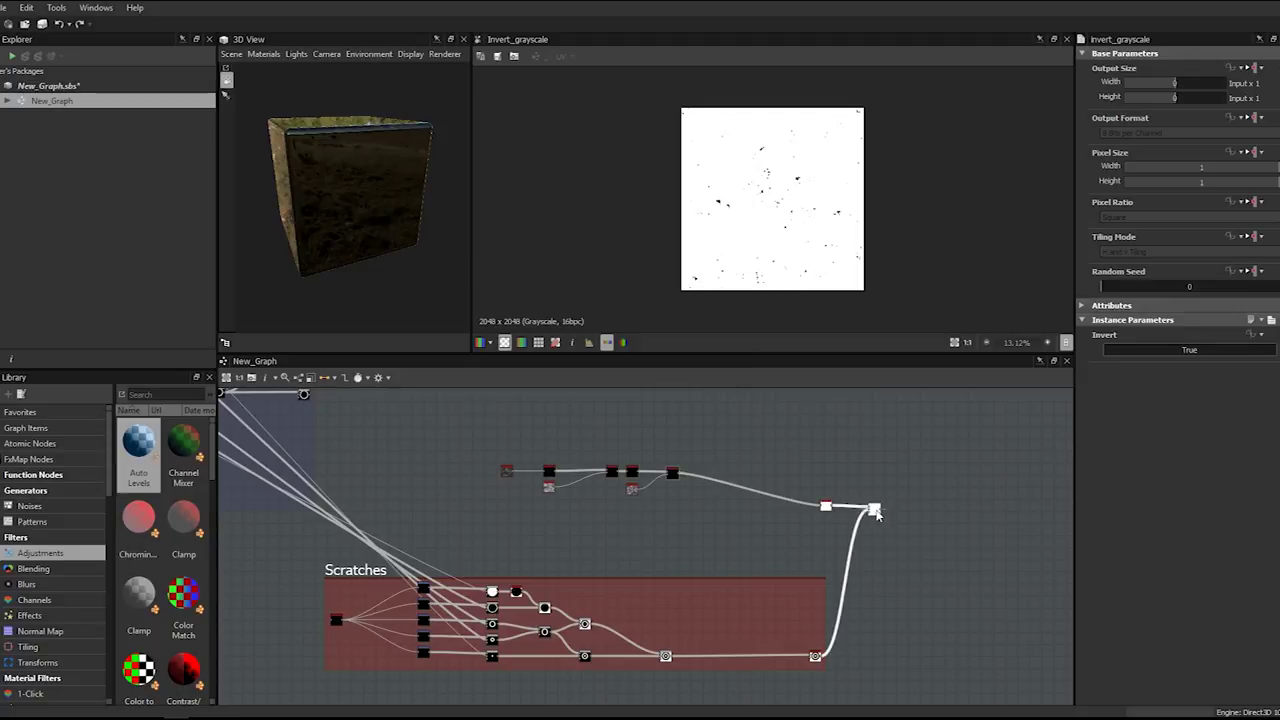
pyautogui.click(1130, 370)
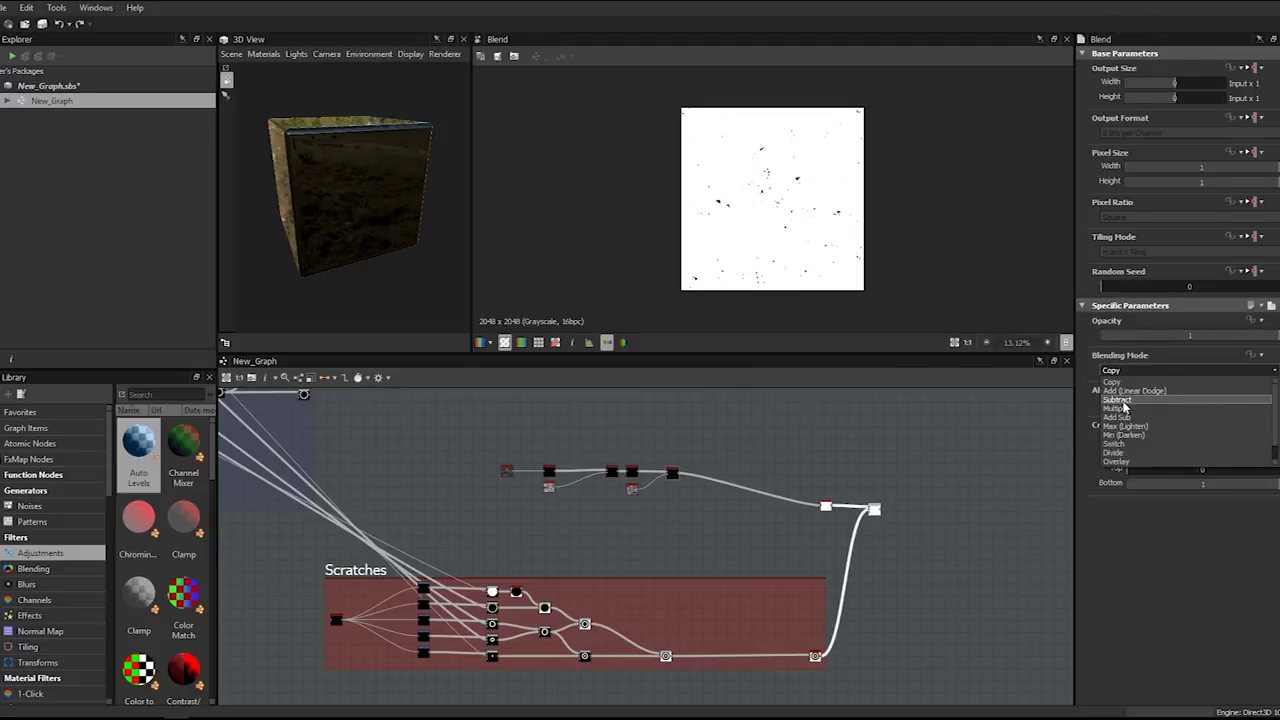
pyautogui.click(1118, 408)
# - Examine the dirt specks and scratches on the ring pattern in the Blend output, both up close and as a whole
pyautogui.scroll(5, 708, 213)
pyautogui.scroll(3, 708, 213)
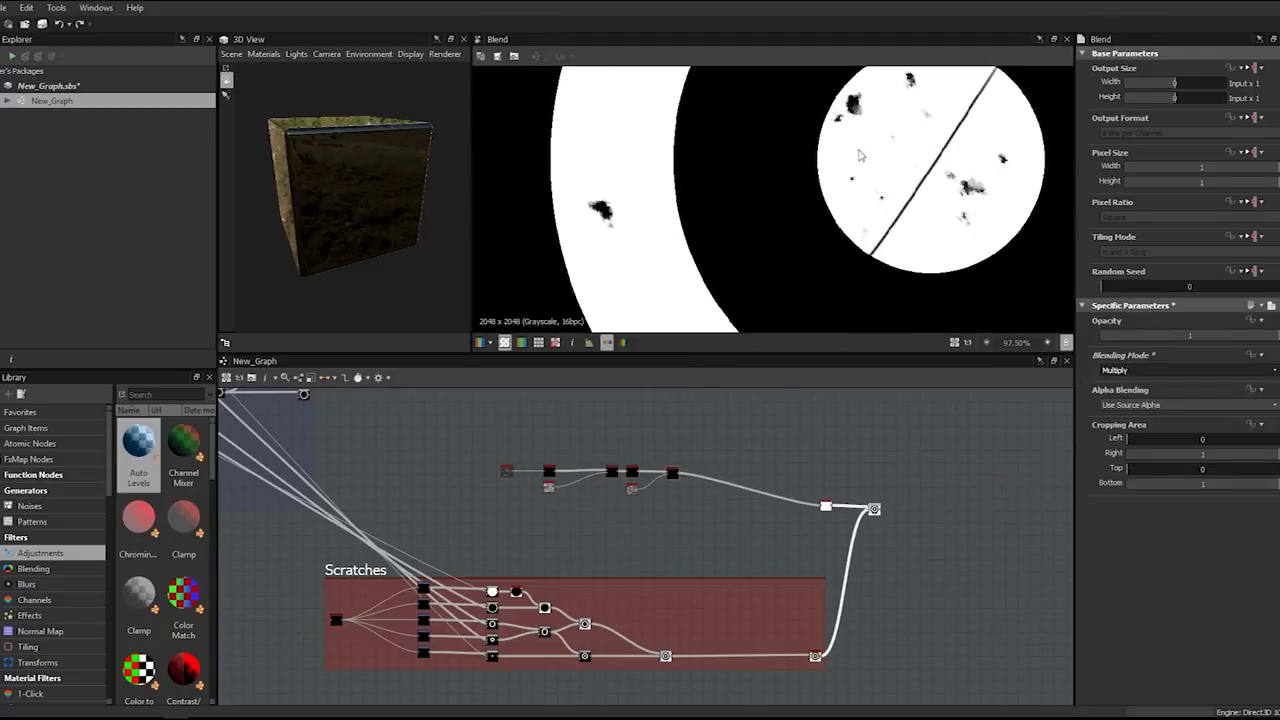
pyautogui.scroll(-6, 660, 220)
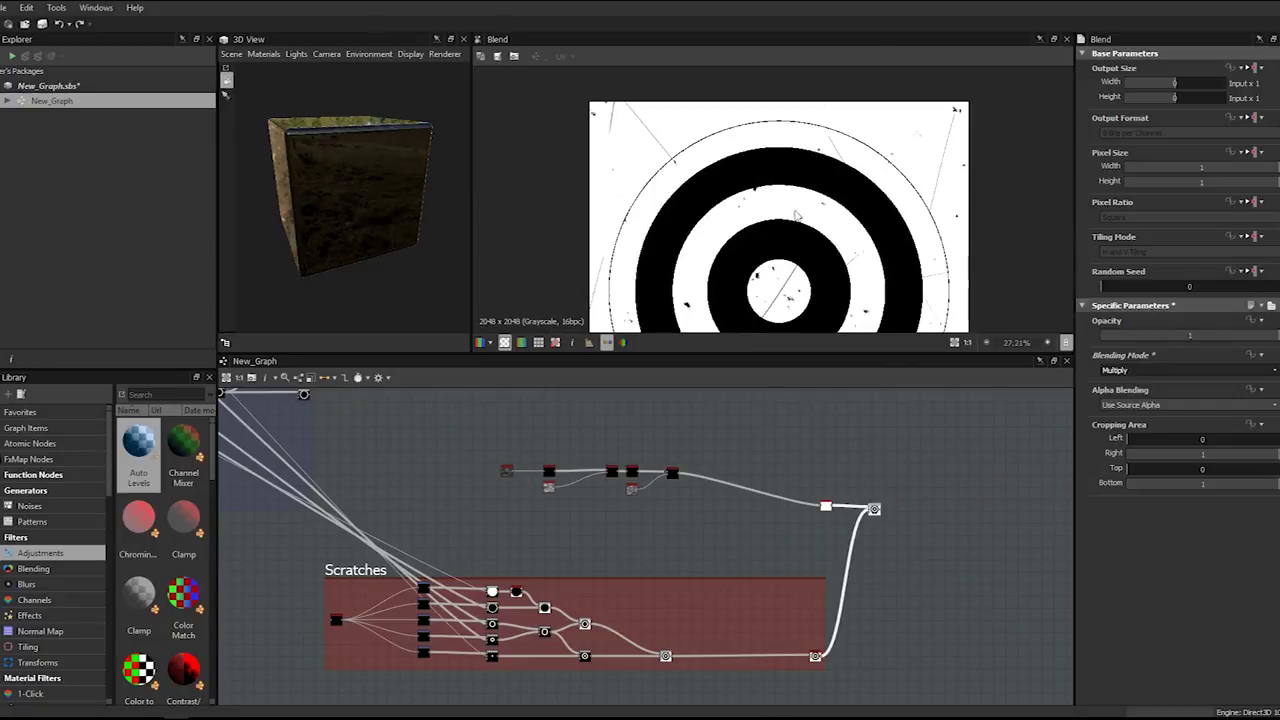
pyautogui.scroll(4, 806, 166)
pyautogui.scroll(-4, 808, 164)
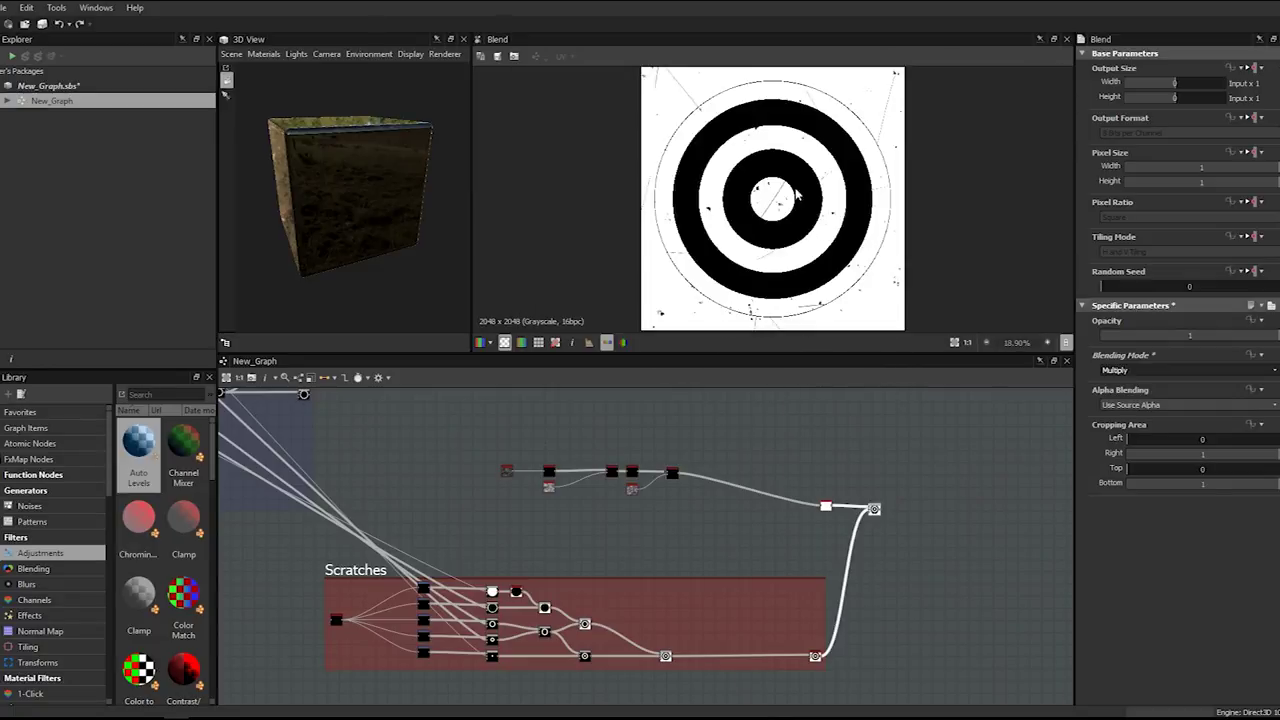
pyautogui.scroll(5, 726, 211)
pyautogui.scroll(3, 697, 206)
pyautogui.scroll(-5, 705, 215)
pyautogui.scroll(5, 714, 249)
pyautogui.scroll(-6, 780, 208)
pyautogui.scroll(4, 840, 200)
pyautogui.scroll(-2, 891, 195)
pyautogui.scroll(-1, 815, 185)
# - Try Scale values of 2 and 4 on the Dirt 4 noise
pyautogui.click(505, 472)
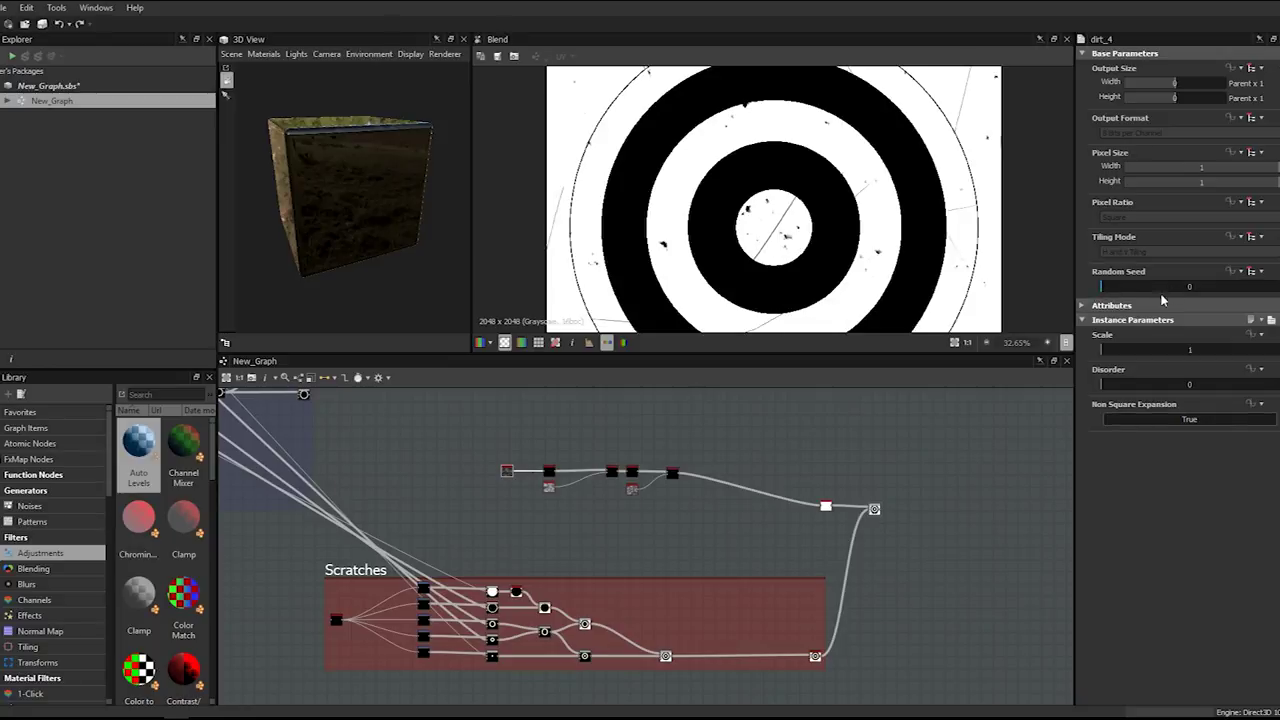
pyautogui.doubleClick(1143, 343)
pyautogui.write('12')
pyautogui.press('BackSpace')
pyautogui.write('5')
pyautogui.press('Return')
pyautogui.press('Return')
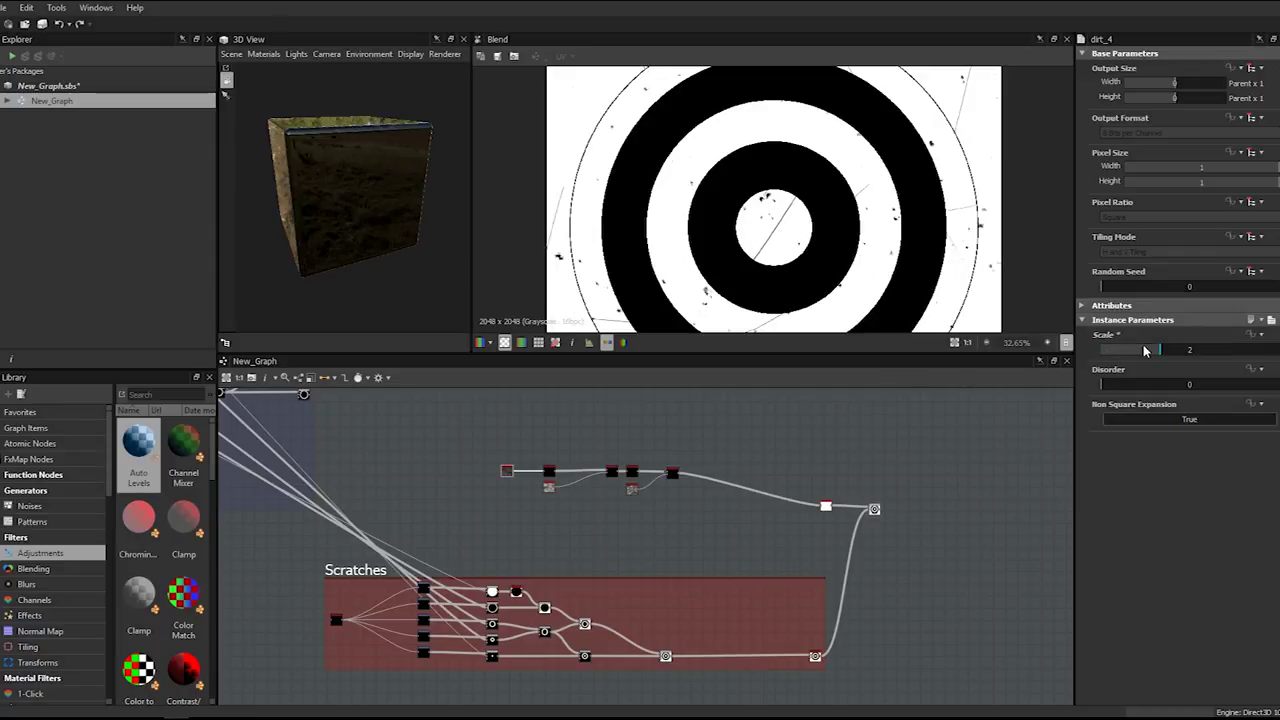
pyautogui.doubleClick(1145, 350)
pyautogui.press('Return')
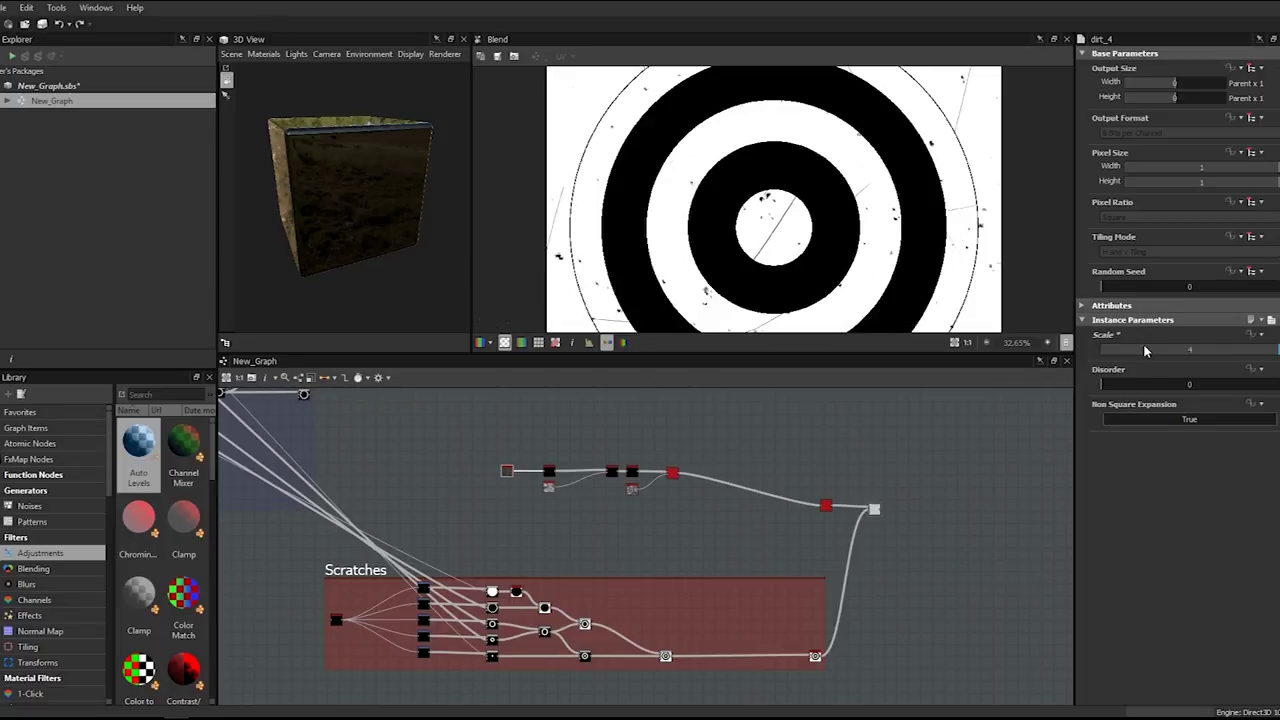
# - Inspect the density and size of the dirt specks across the blended ring pattern at the larger Dirt 4 scale
pyautogui.scroll(4, 852, 172)
pyautogui.moveTo(844, 180); pyautogui.dragTo(814, 277, button='middle')
pyautogui.scroll(-4, 814, 277)
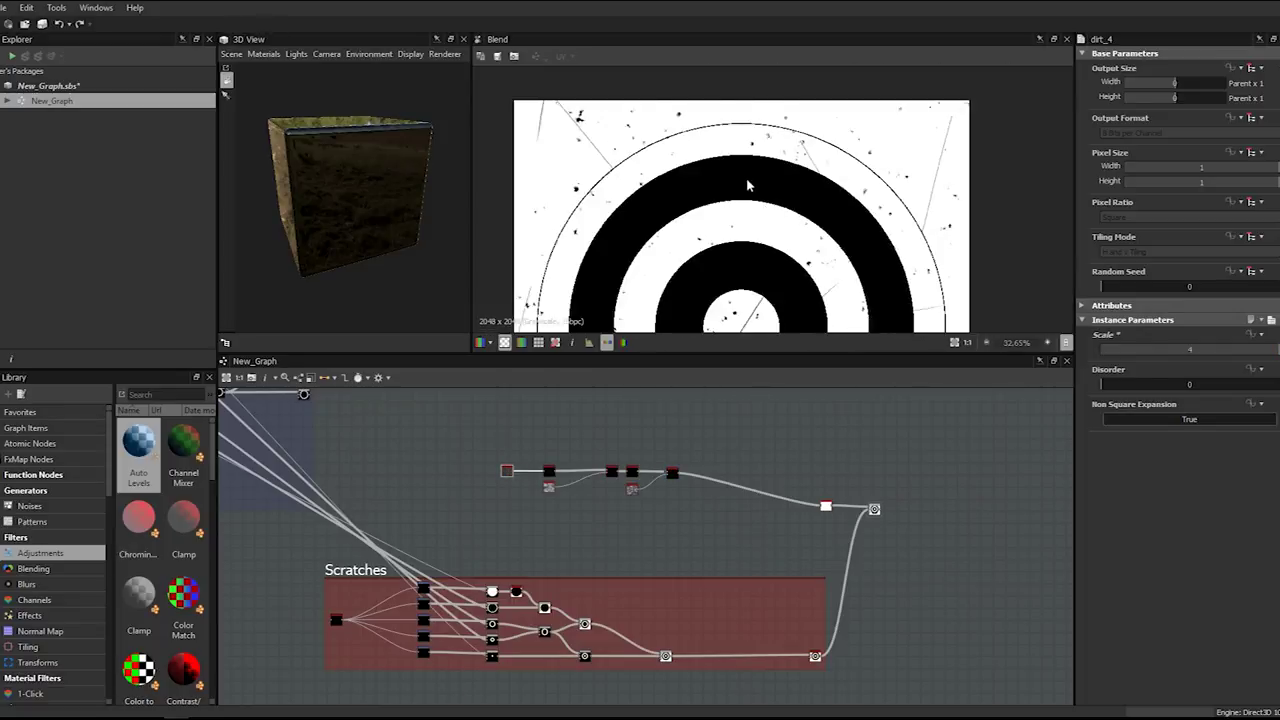
pyautogui.scroll(4, 748, 185)
pyautogui.scroll(-3, 720, 190)
pyautogui.scroll(4, 689, 191)
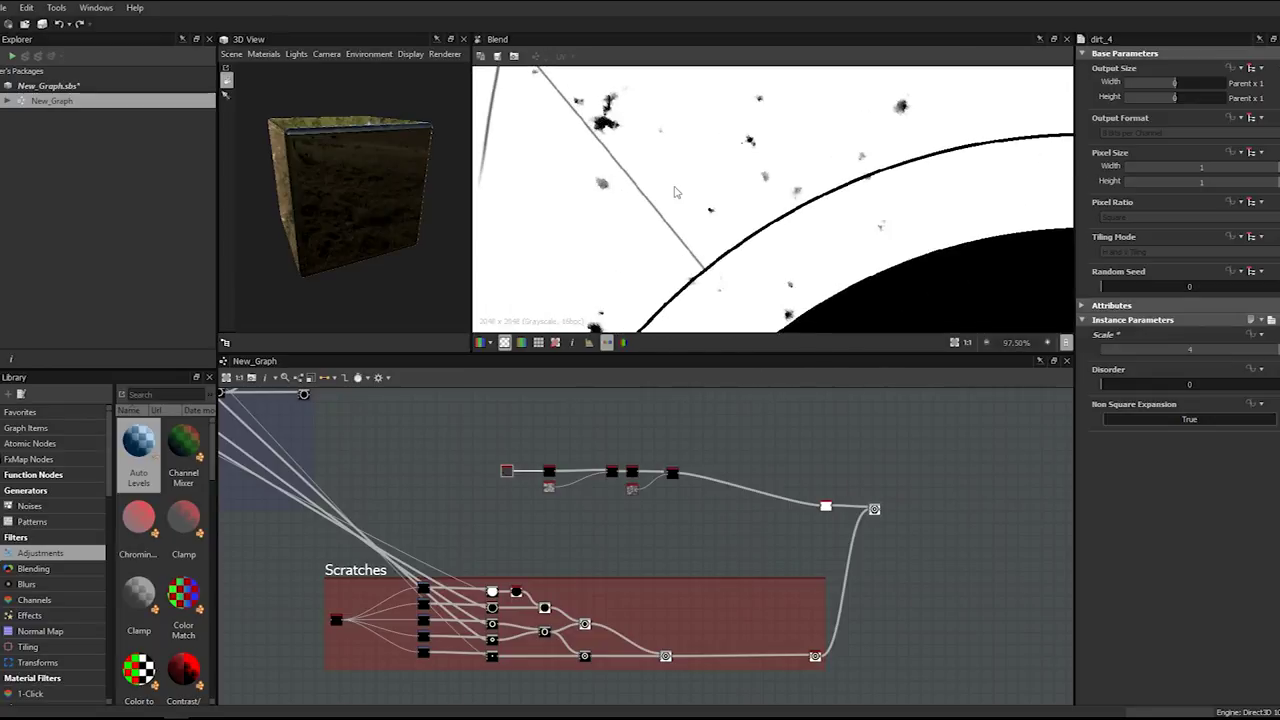
pyautogui.scroll(-3, 676, 191)
pyautogui.scroll(3, 697, 123)
pyautogui.moveTo(640, 280); pyautogui.dragTo(658, 5, button='middle')
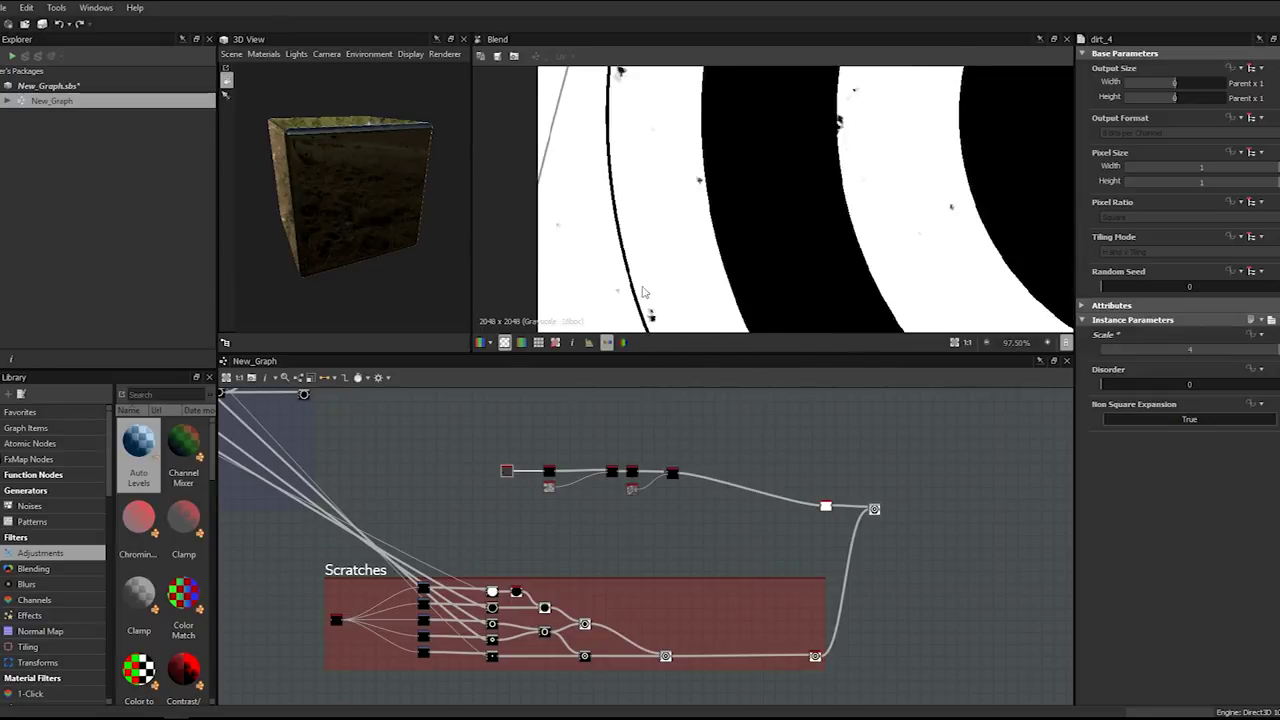
pyautogui.scroll(-3, 643, 292)
pyautogui.scroll(5, 873, 181)
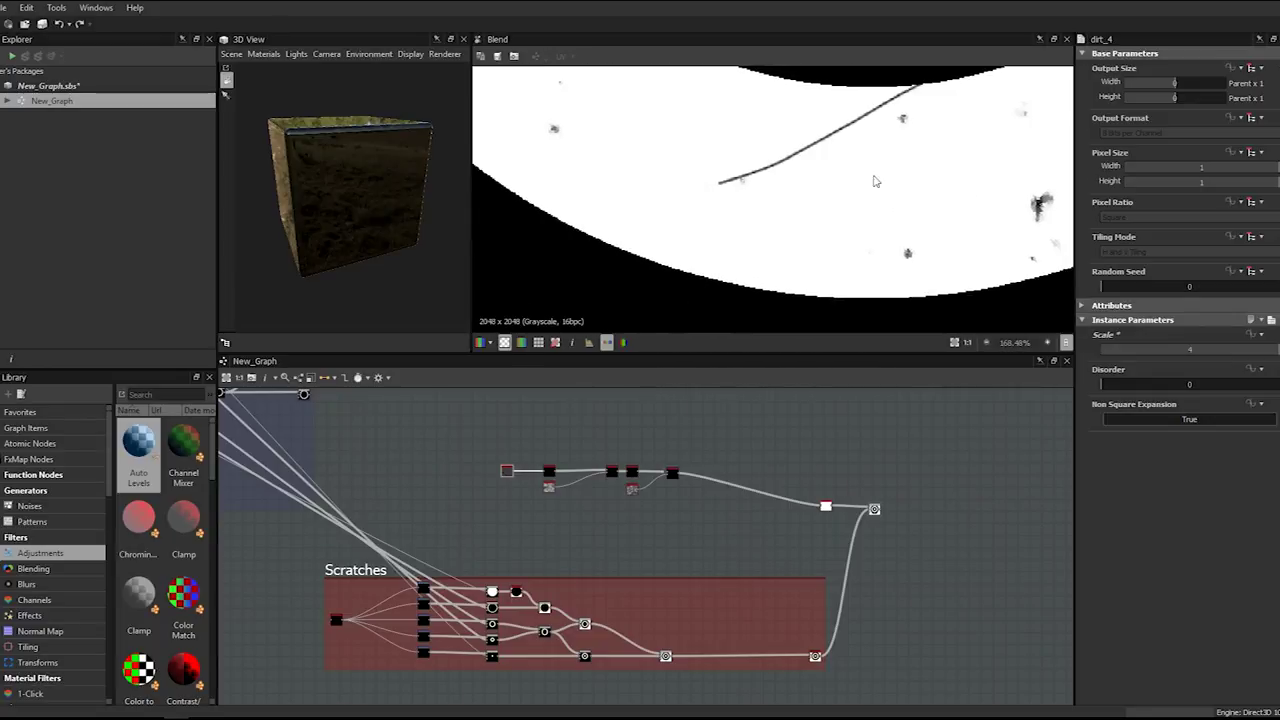
pyautogui.scroll(-4, 873, 181)
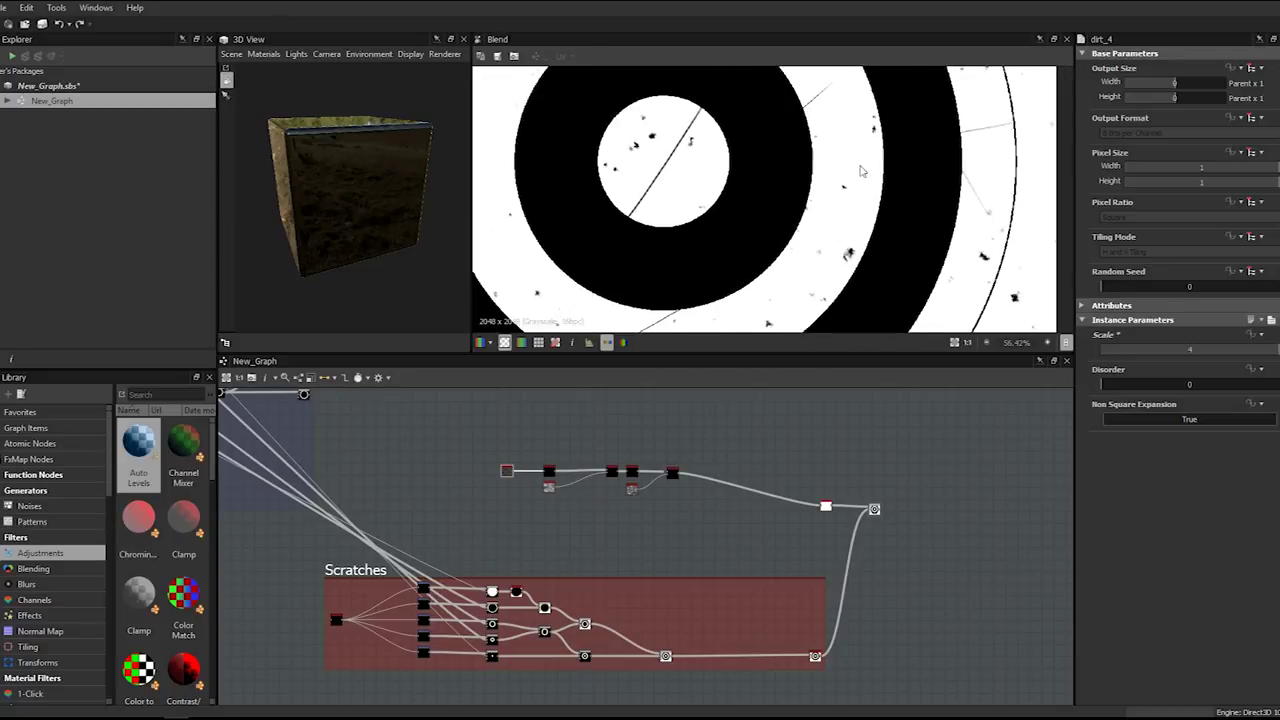
# - Set the Dirt 4 noise's Scale to 2
pyautogui.moveTo(862, 171); pyautogui.dragTo(880, 195, button='middle')
pyautogui.moveTo(1188, 353); pyautogui.dragTo(1160, 352)
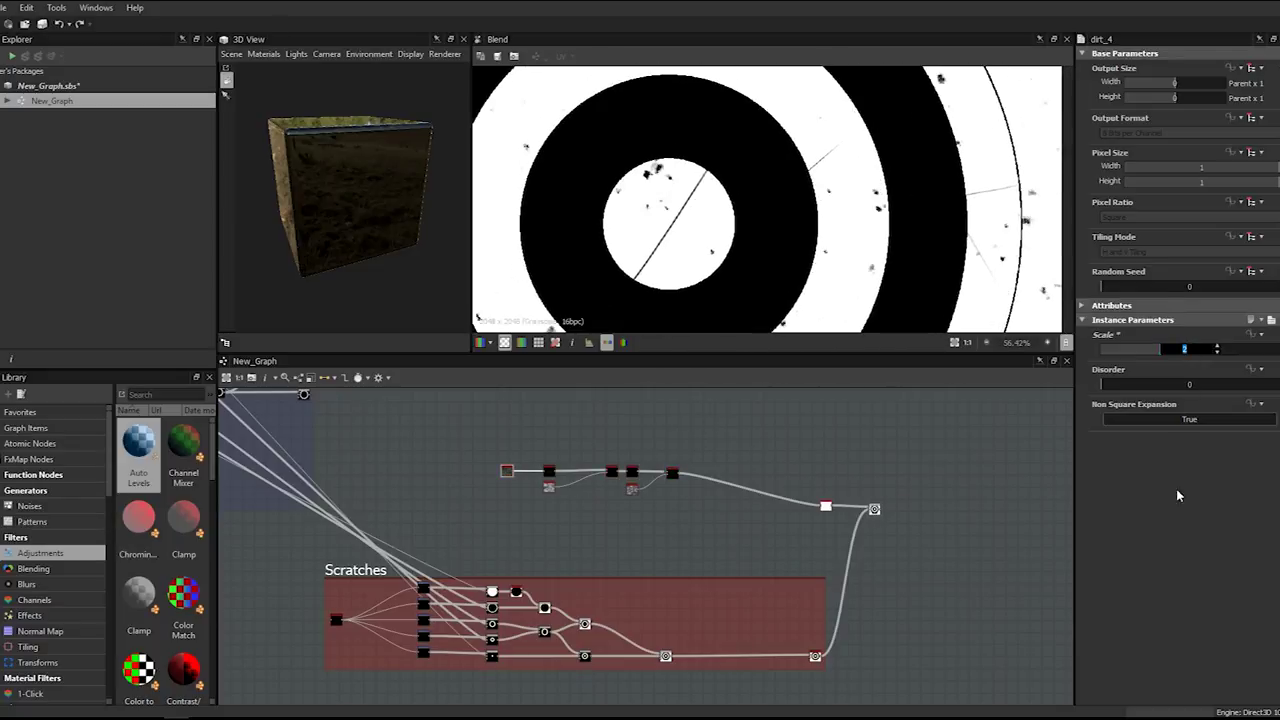
# - Duplicate the dirt chain from Dirt 4 through the last Slope Blur, and arrange the copy beneath the original
pyautogui.scroll(2, 589, 503)
pyautogui.moveTo(375, 410); pyautogui.dragTo(768, 510)
pyautogui.moveTo(658, 470); pyautogui.dragTo(660, 504, button='middle')
pyautogui.hotkey('ctrl', 'c')
pyautogui.hotkey('ctrl', 'v')
pyautogui.moveTo(785, 538); pyautogui.dragTo(740, 563)
pyautogui.click(724, 596)
pyautogui.moveTo(453, 564); pyautogui.dragTo(439, 565)
# - Insert a Transformation 2D node after the copied Dirt 4 noise and stretch its pattern horizontally outward on both sides
pyautogui.click(481, 528)
pyautogui.press('space')
pyautogui.write('tr')
pyautogui.click(550, 284)
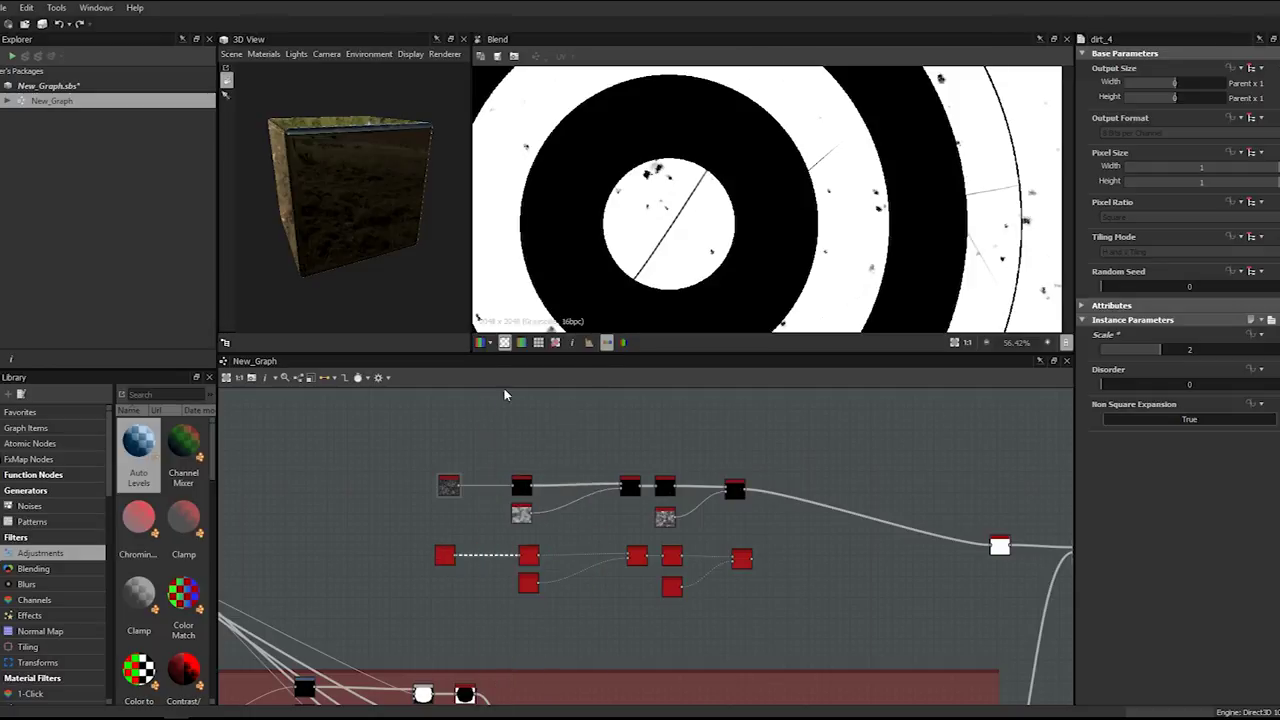
pyautogui.moveTo(905, 199); pyautogui.dragTo(1053, 204)
pyautogui.moveTo(641, 200)
pyautogui.mouseDown()
pyautogui.moveTo(609, 219)
pyautogui.moveTo(651, 220)
pyautogui.mouseUp()
# - Add a Blend node after the two dirt chains and connect both final Slope Blur outputs to it
pyautogui.moveTo(871, 487); pyautogui.dragTo(703, 457, button='middle')
pyautogui.doubleClick(915, 521)
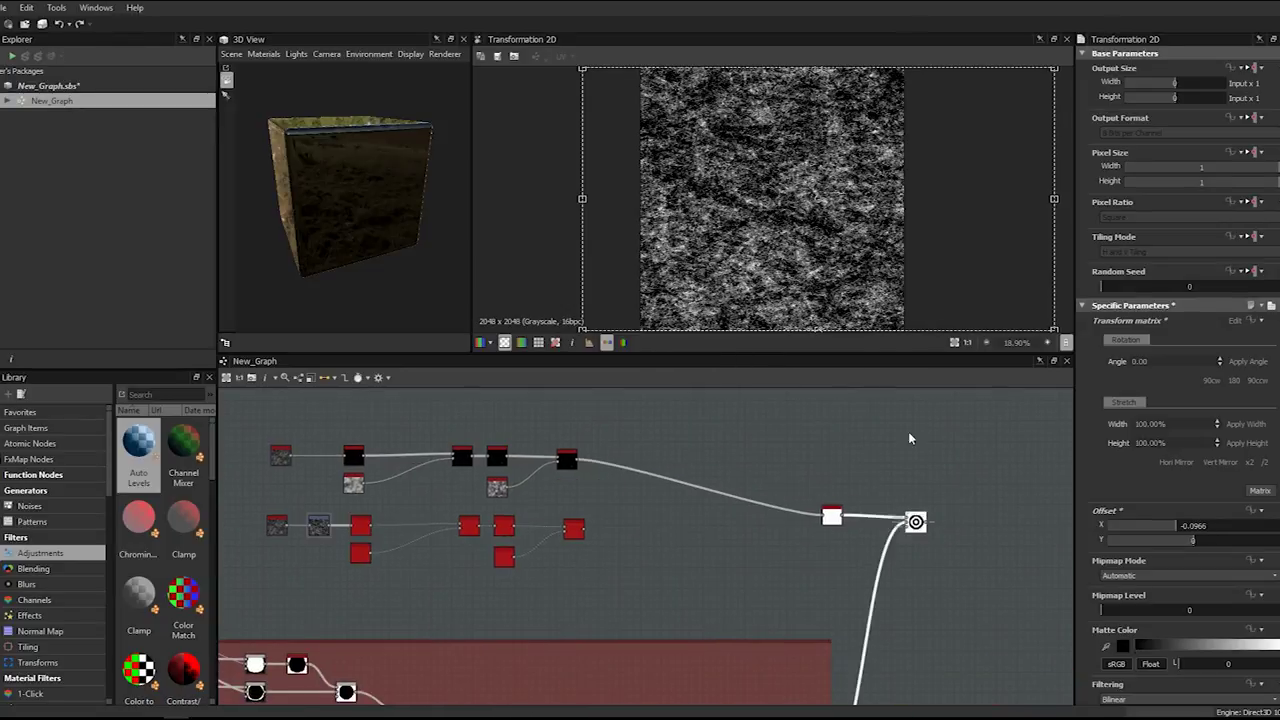
pyautogui.scroll(3, 767, 188)
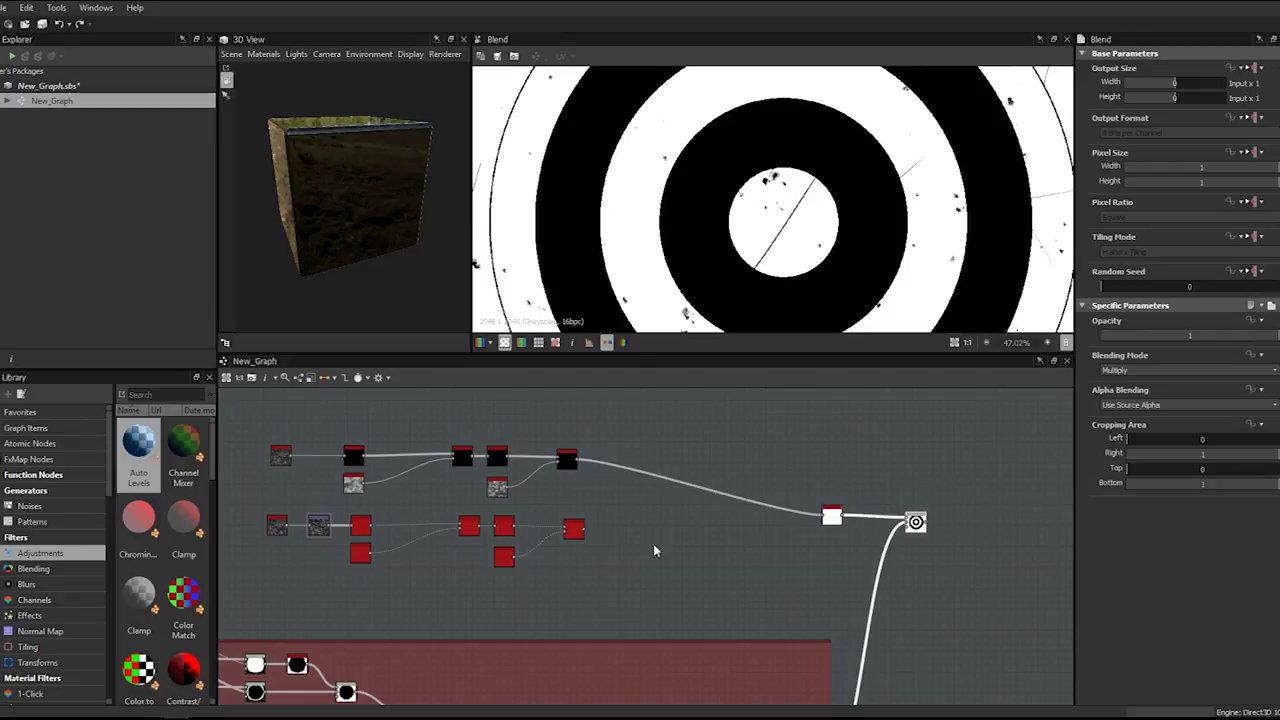
pyautogui.press('space')
pyautogui.write('blend')
pyautogui.press('Return')
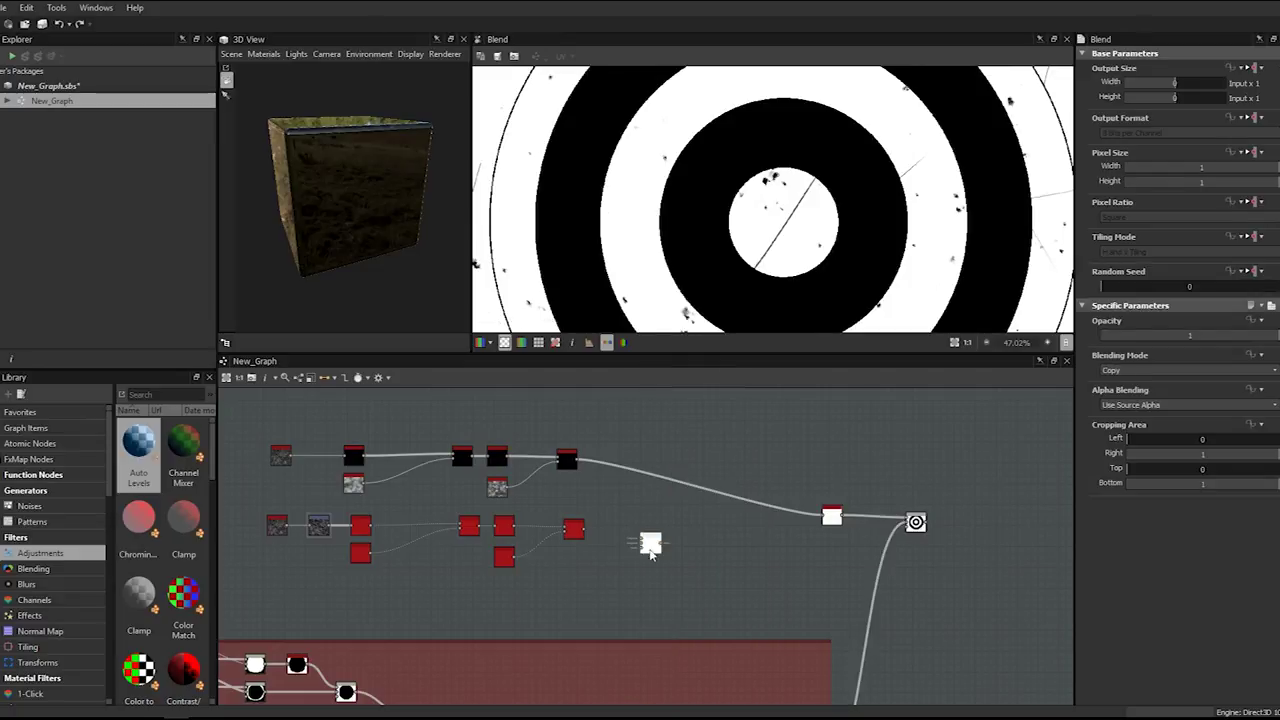
pyautogui.doubleClick(651, 548)
pyautogui.moveTo(647, 542); pyautogui.dragTo(660, 517)
pyautogui.scroll(1, 660, 516)
pyautogui.moveTo(566, 452); pyautogui.dragTo(662, 517)
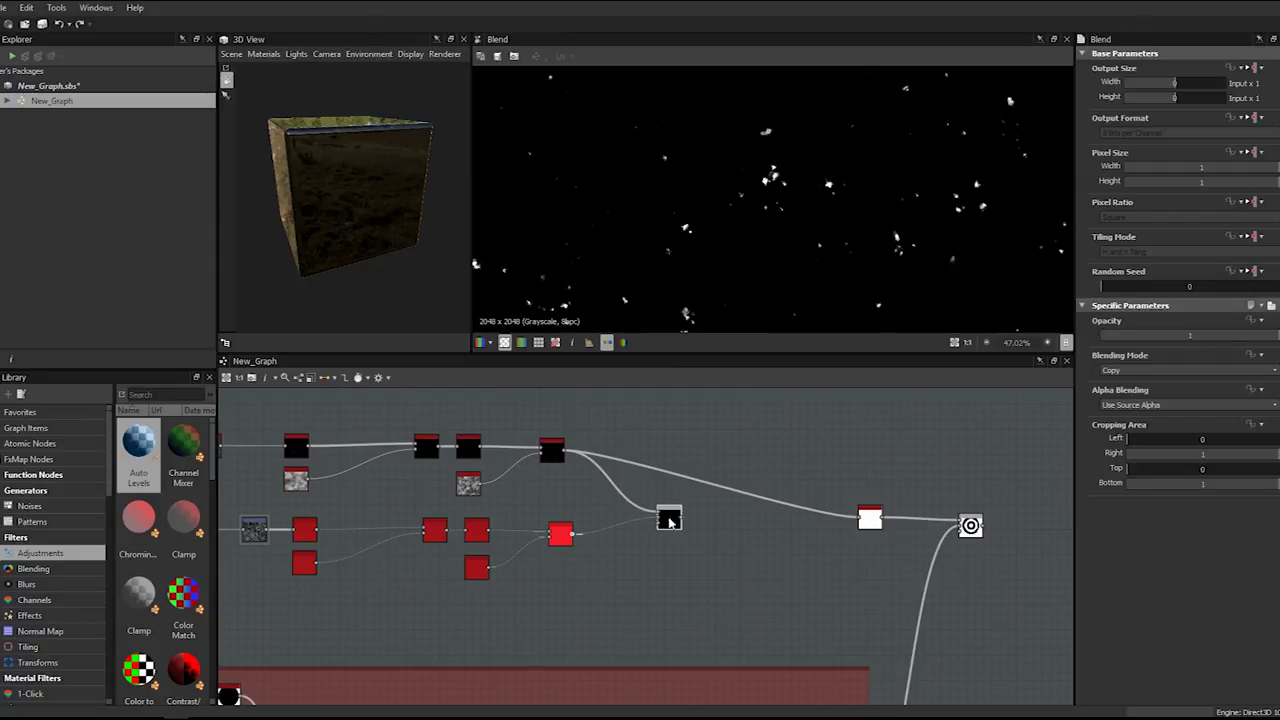
# - Try the Subtract blending mode on the Blend node that combines the two dirt chains
pyautogui.click(1113, 370)
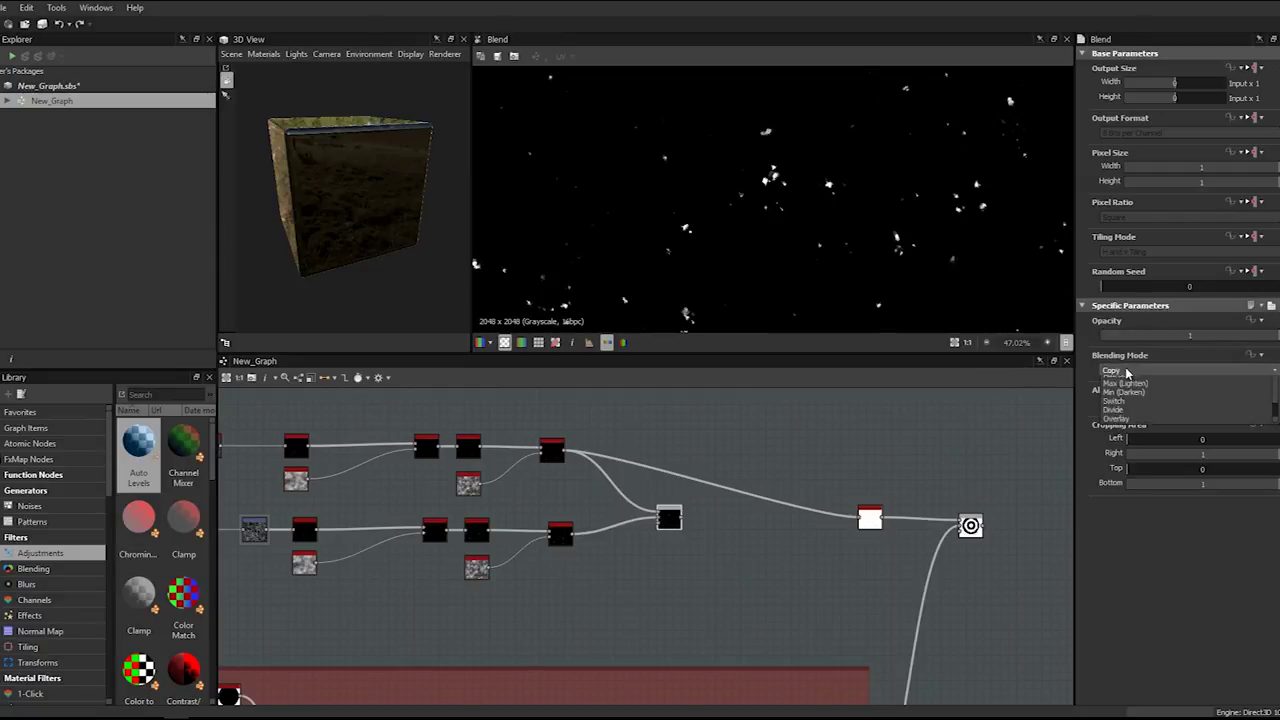
pyautogui.click(1132, 405)
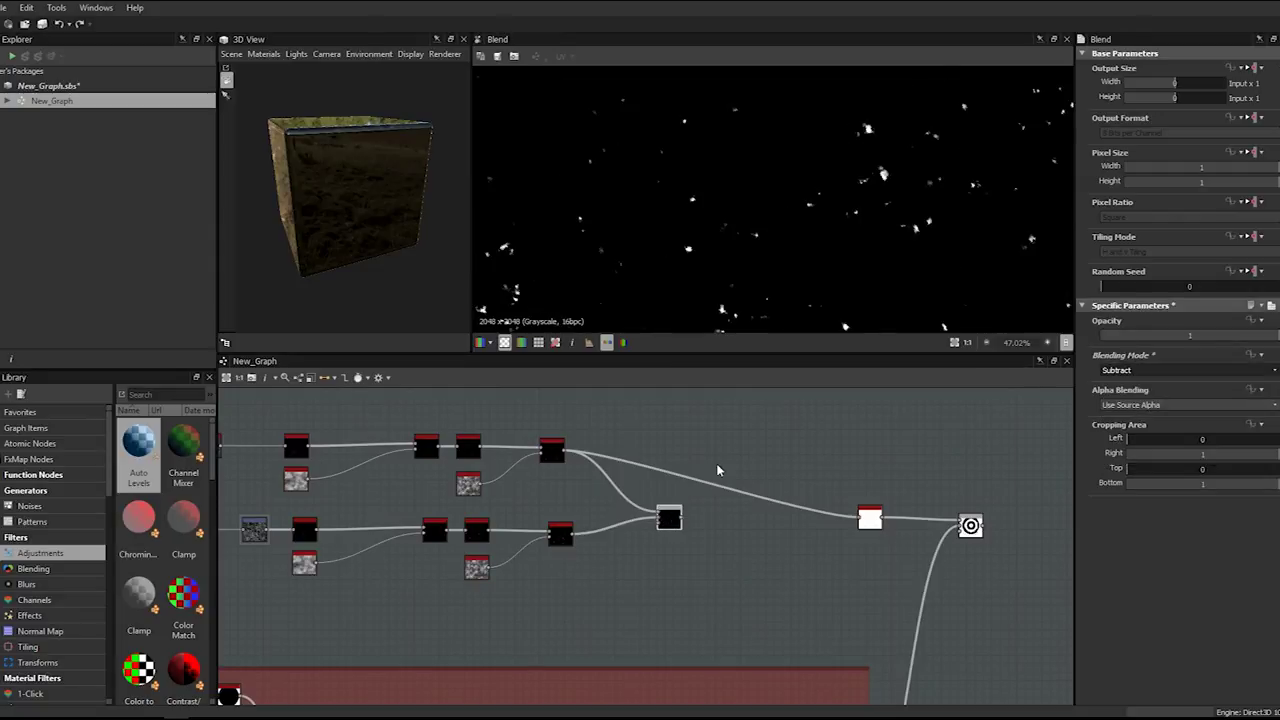
pyautogui.scroll(-4, 771, 243)
pyautogui.scroll(2, 771, 243)
# - Set the Blend combining both dirt chains to Add (Linear Dodge), route its output into the invert node, and place it between the chains and that node
pyautogui.click(1120, 370)
pyautogui.click(1116, 391)
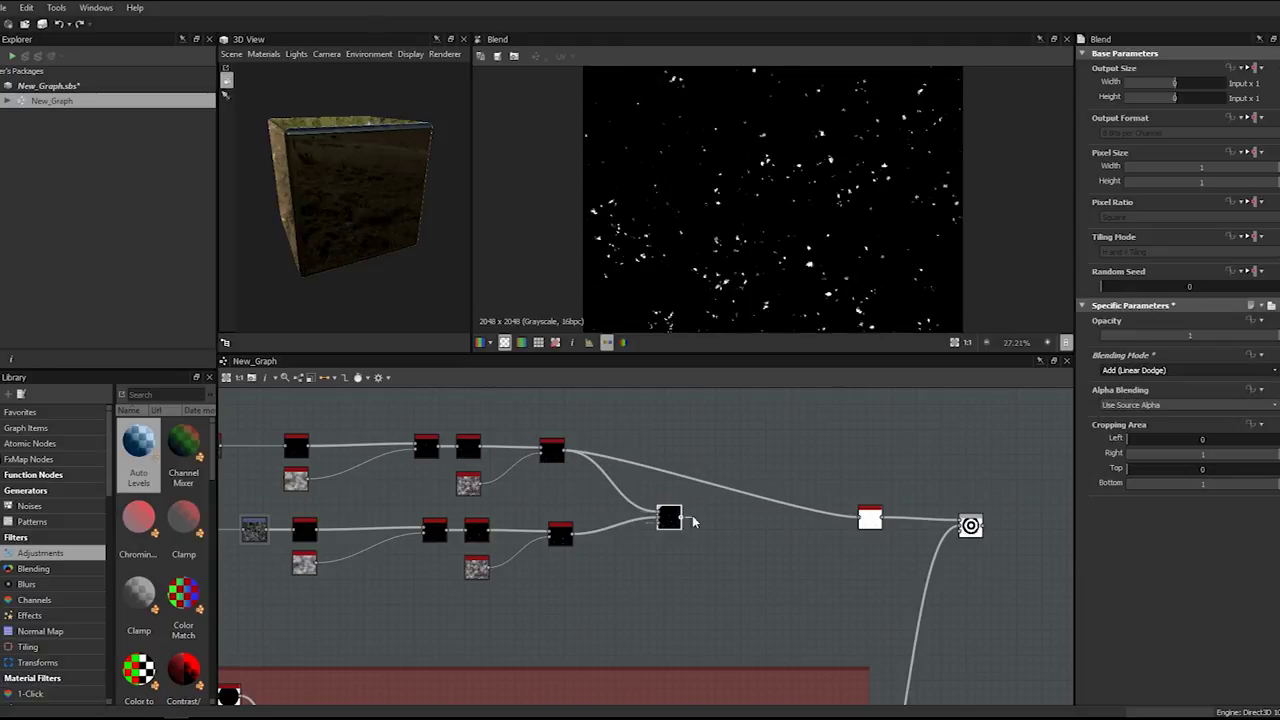
pyautogui.moveTo(680, 522); pyautogui.dragTo(671, 462)
# - Stretch the Transformation 2D pattern in the copied dirt chain further outward horizontally on both sides
pyautogui.click(562, 533)
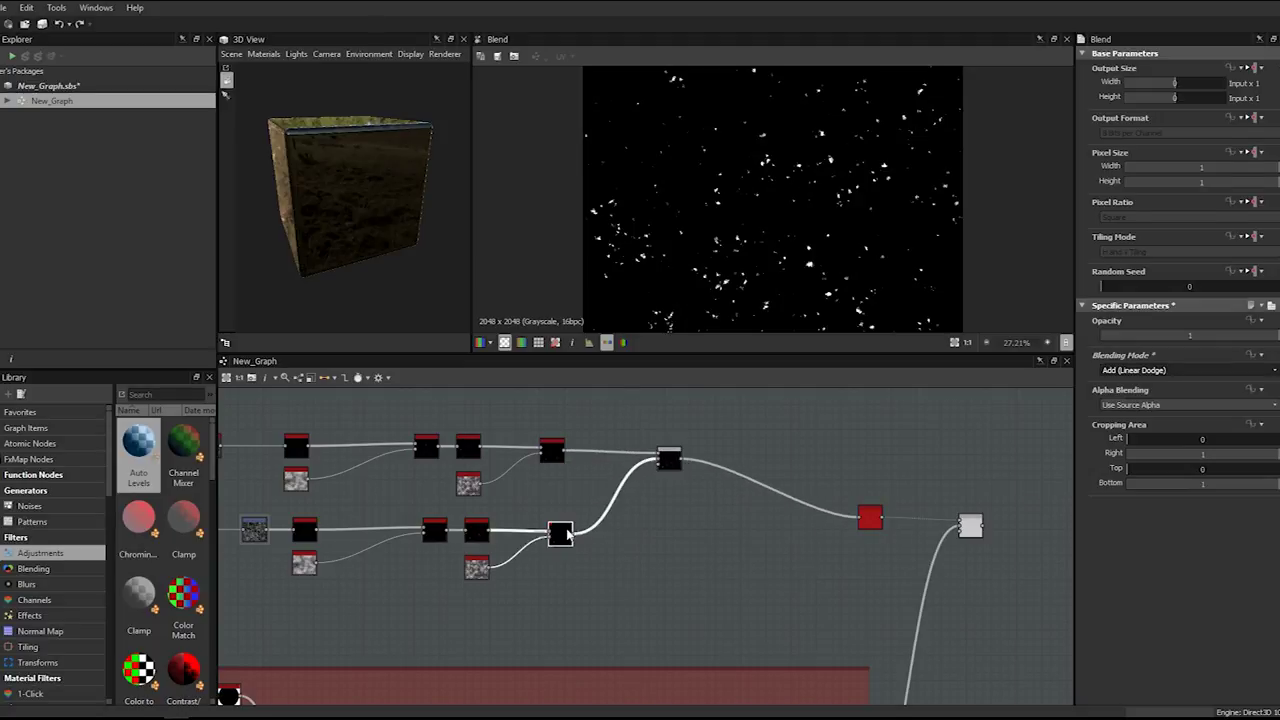
pyautogui.click(551, 455)
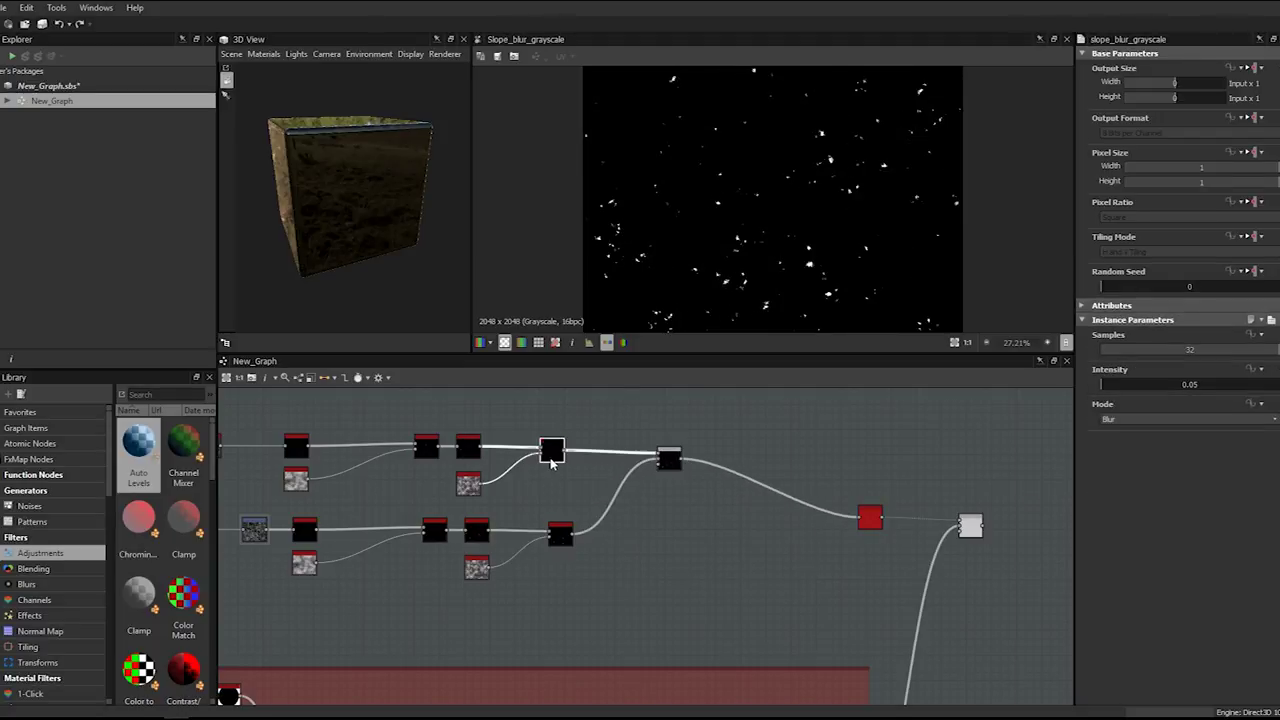
pyautogui.click(558, 524)
pyautogui.scroll(3, 748, 196)
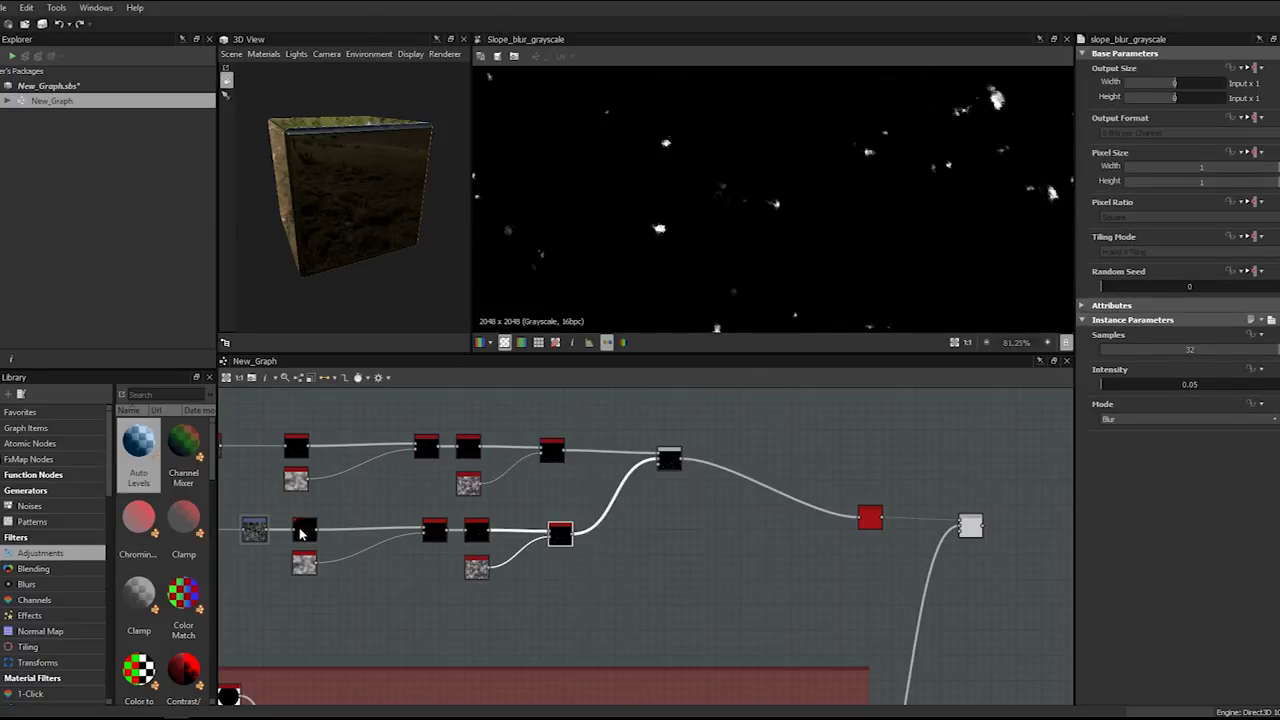
pyautogui.scroll(-2, 303, 533)
pyautogui.moveTo(303, 533); pyautogui.dragTo(538, 528, button='middle')
pyautogui.click(503, 527)
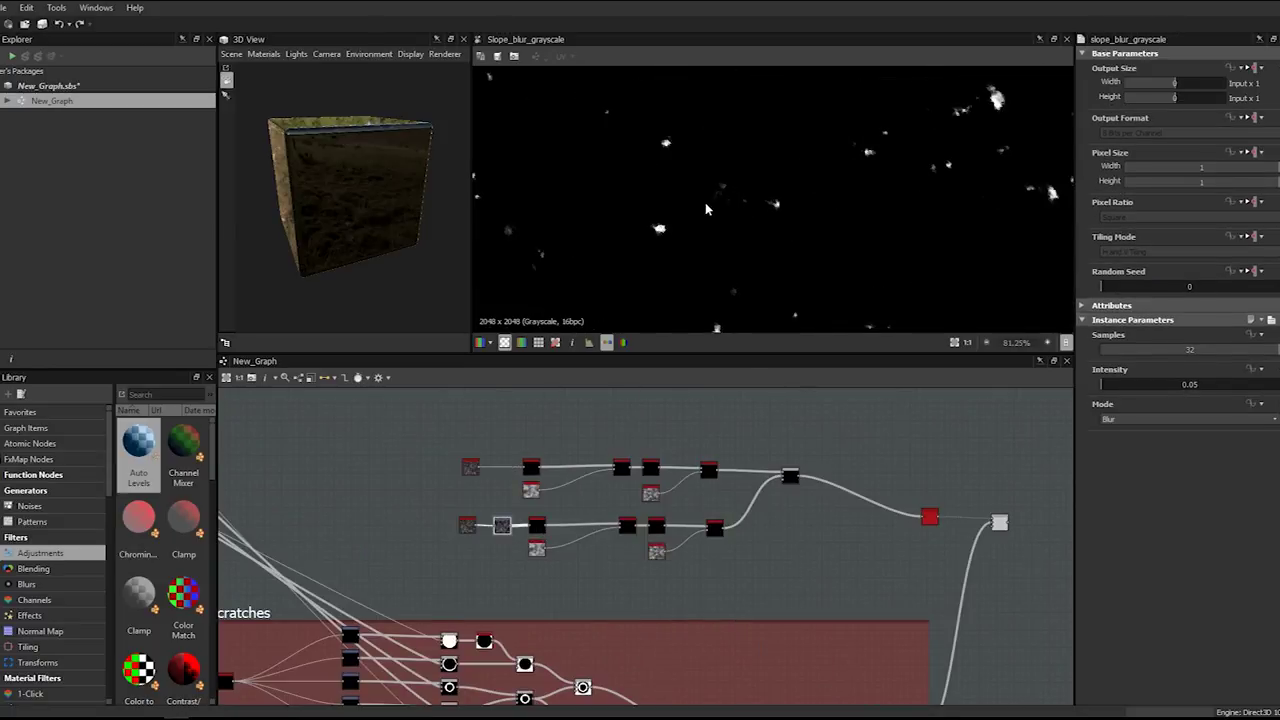
pyautogui.scroll(-4, 705, 202)
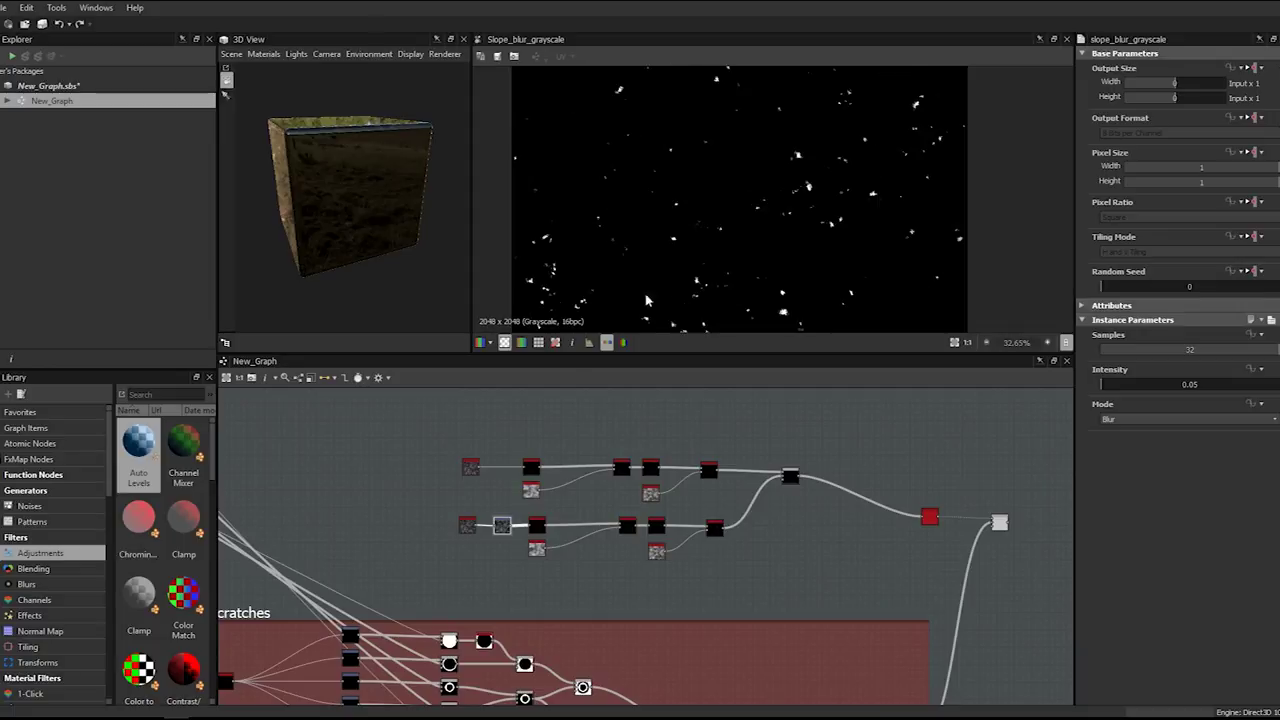
pyautogui.doubleClick(502, 527)
pyautogui.moveTo(615, 199); pyautogui.dragTo(511, 203)
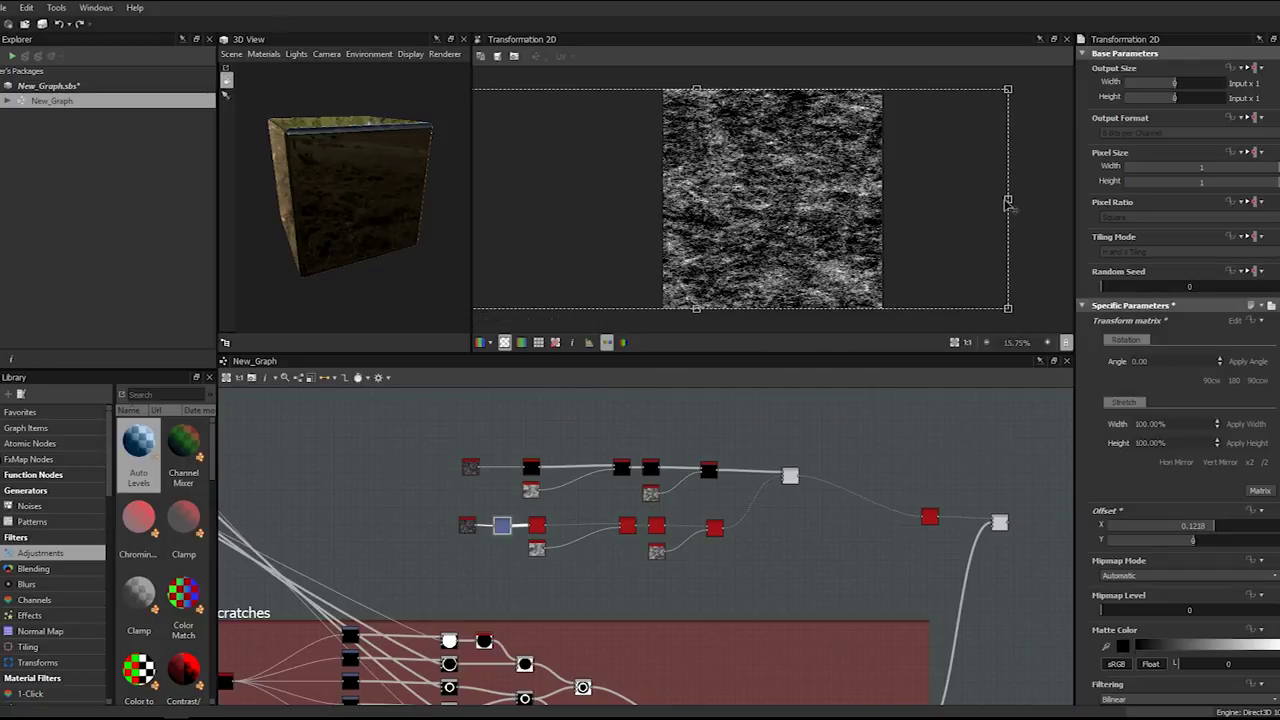
pyautogui.moveTo(1008, 203); pyautogui.dragTo(1058, 199)
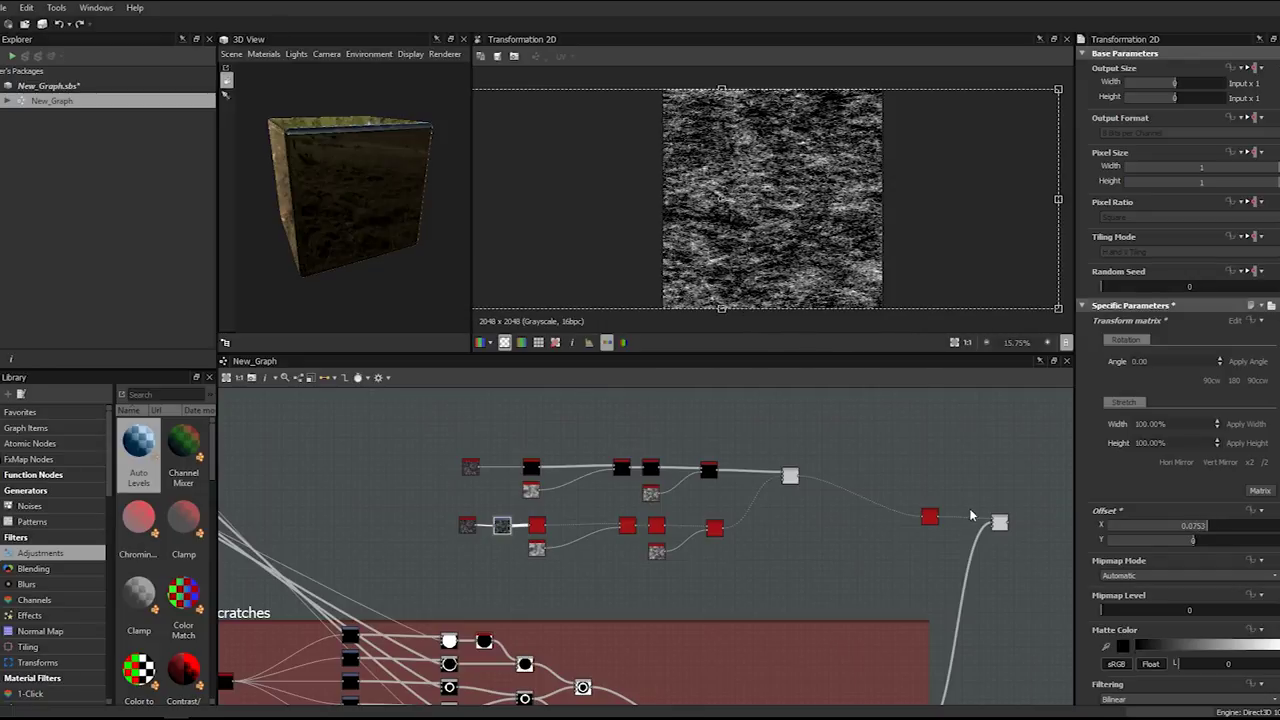
# - Examine the dirt specks multiplied over the ring pattern, and compare the two final Slope Blur outputs with their combined blend
pyautogui.doubleClick(1000, 523)
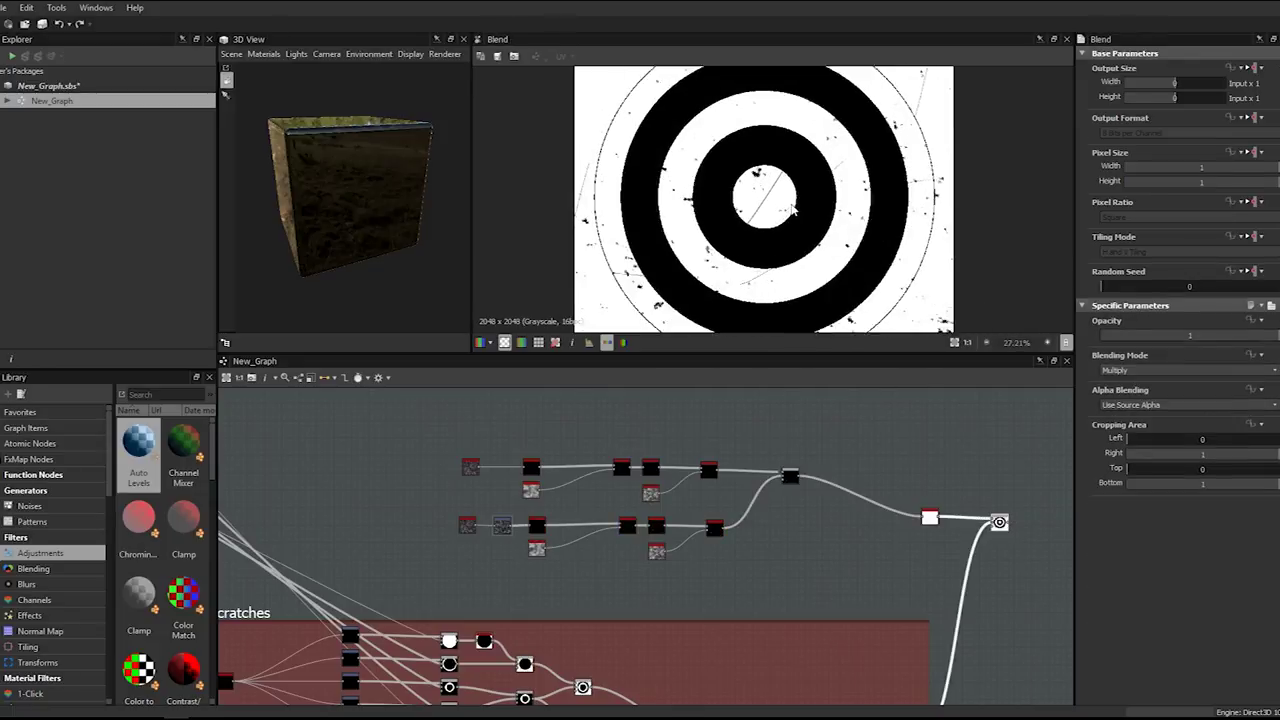
pyautogui.scroll(3, 737, 268)
pyautogui.scroll(-4, 757, 180)
pyautogui.scroll(3, 690, 280)
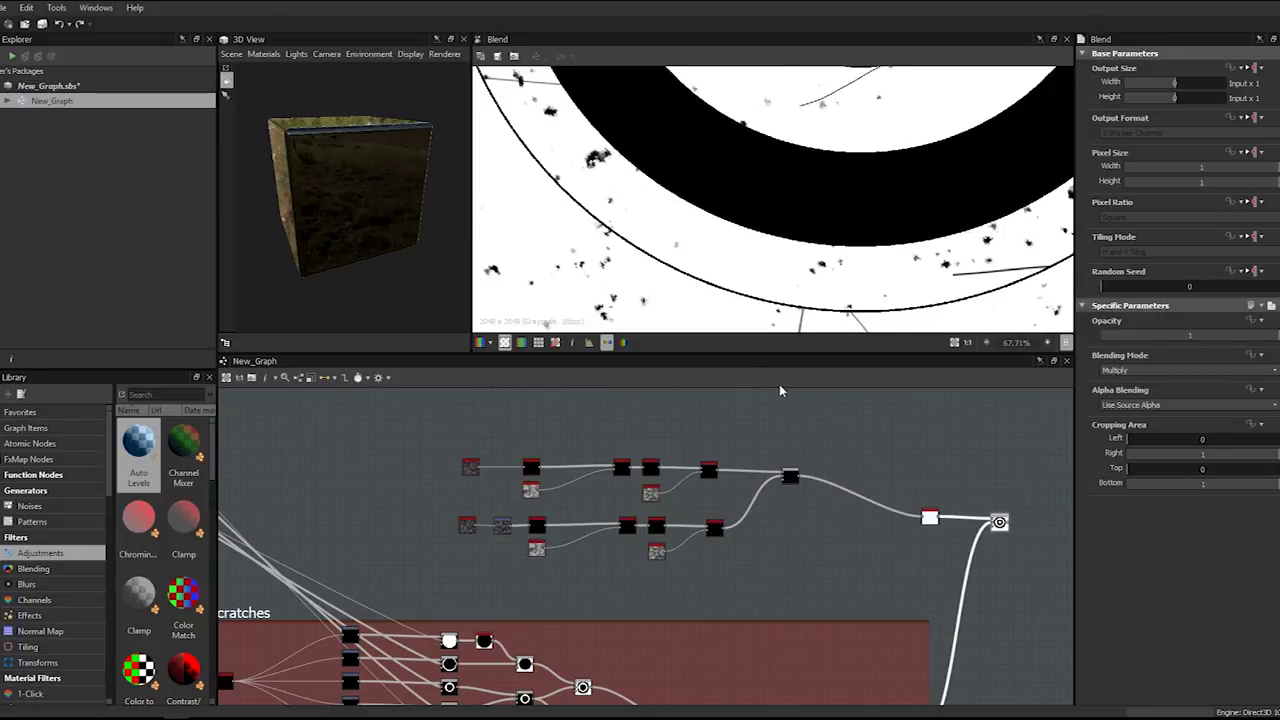
pyautogui.scroll(1, 827, 325)
pyautogui.scroll(3, 783, 463)
pyautogui.click(787, 476)
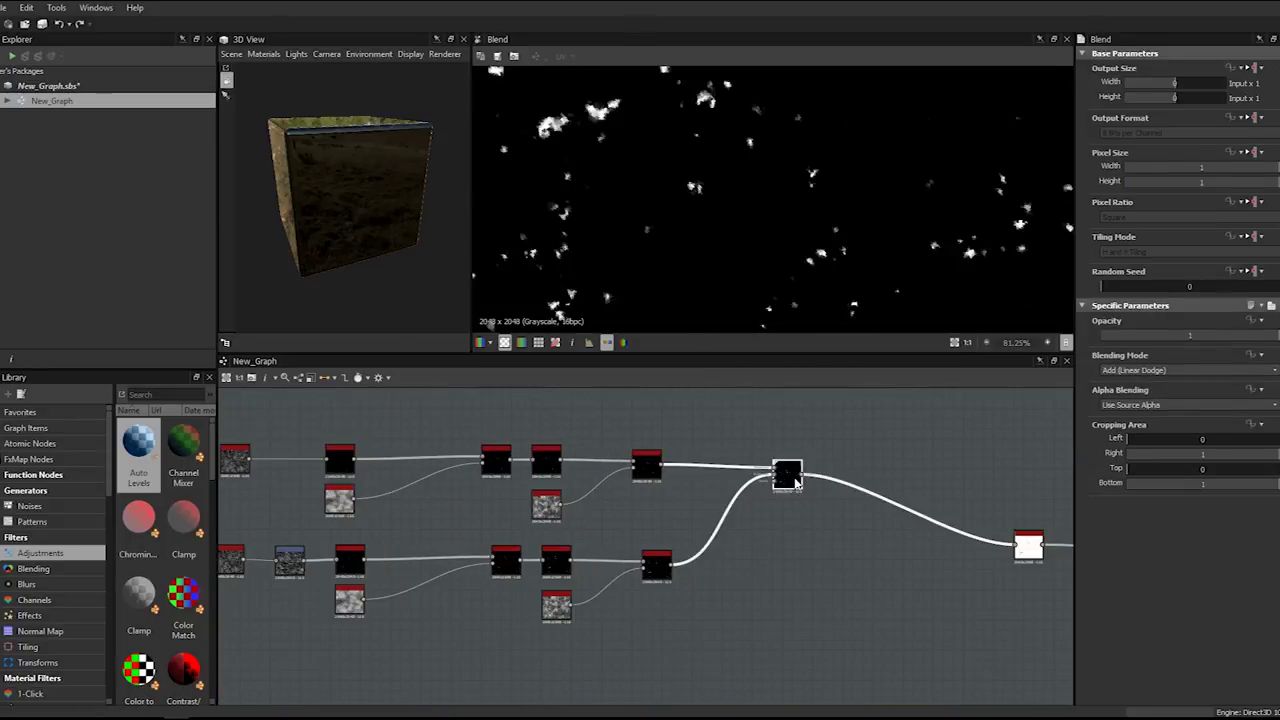
pyautogui.click(662, 570)
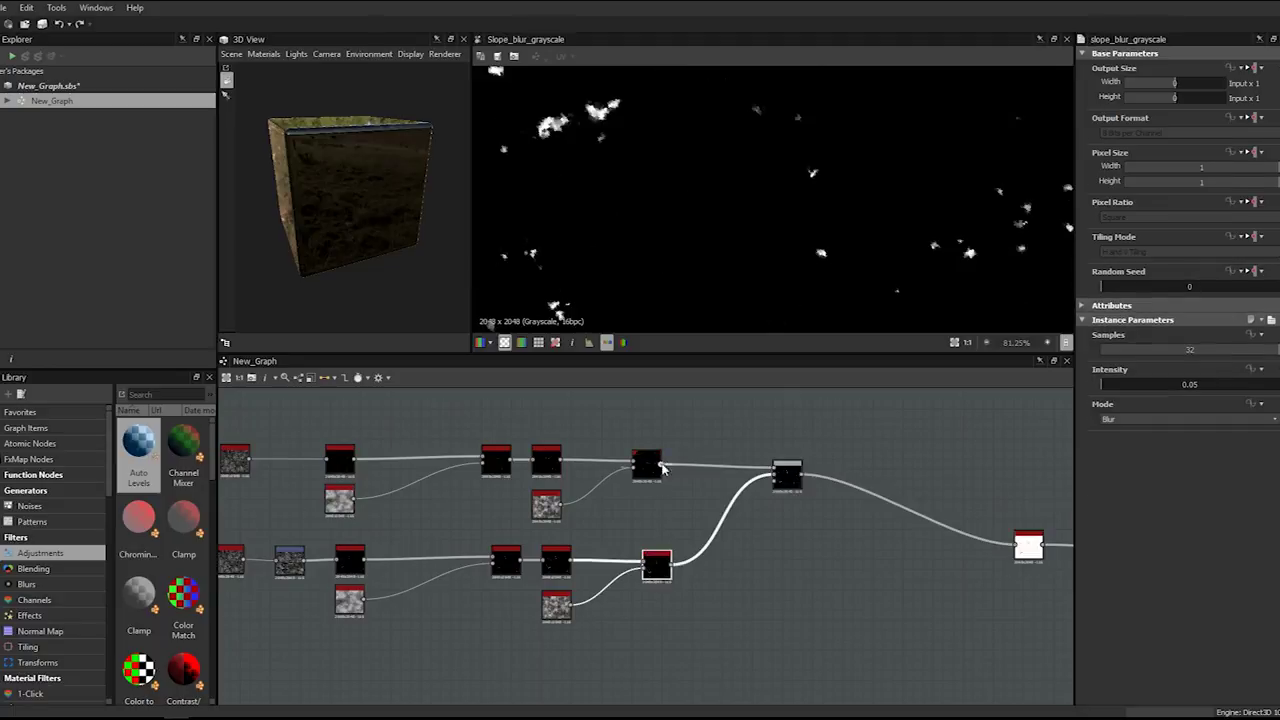
pyautogui.click(651, 463)
pyautogui.click(663, 578)
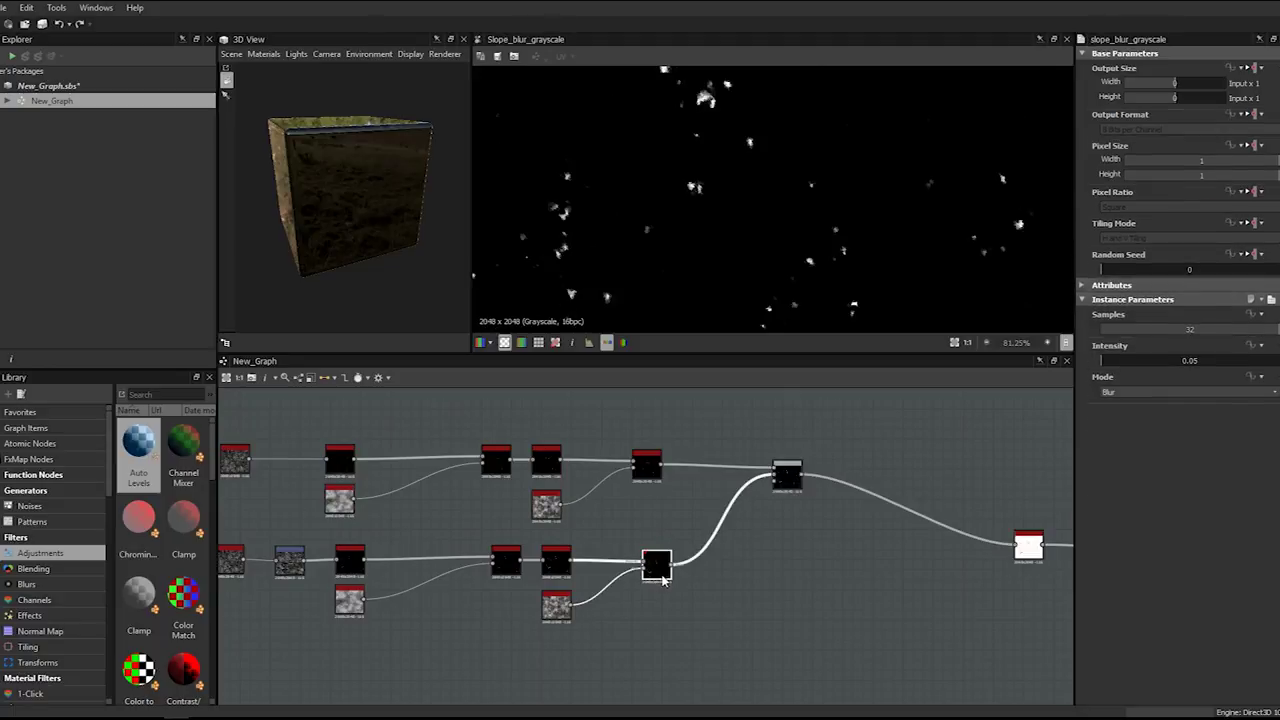
# - Inspect the copied dirt chain node by node, comparing its Histogram Scans, Slope Blurs and noise inputs to find where the specks get their shape
pyautogui.moveTo(660, 548); pyautogui.dragTo(859, 520, button='middle')
pyautogui.click(752, 540)
pyautogui.click(706, 541)
pyautogui.click(488, 541)
pyautogui.click(549, 541)
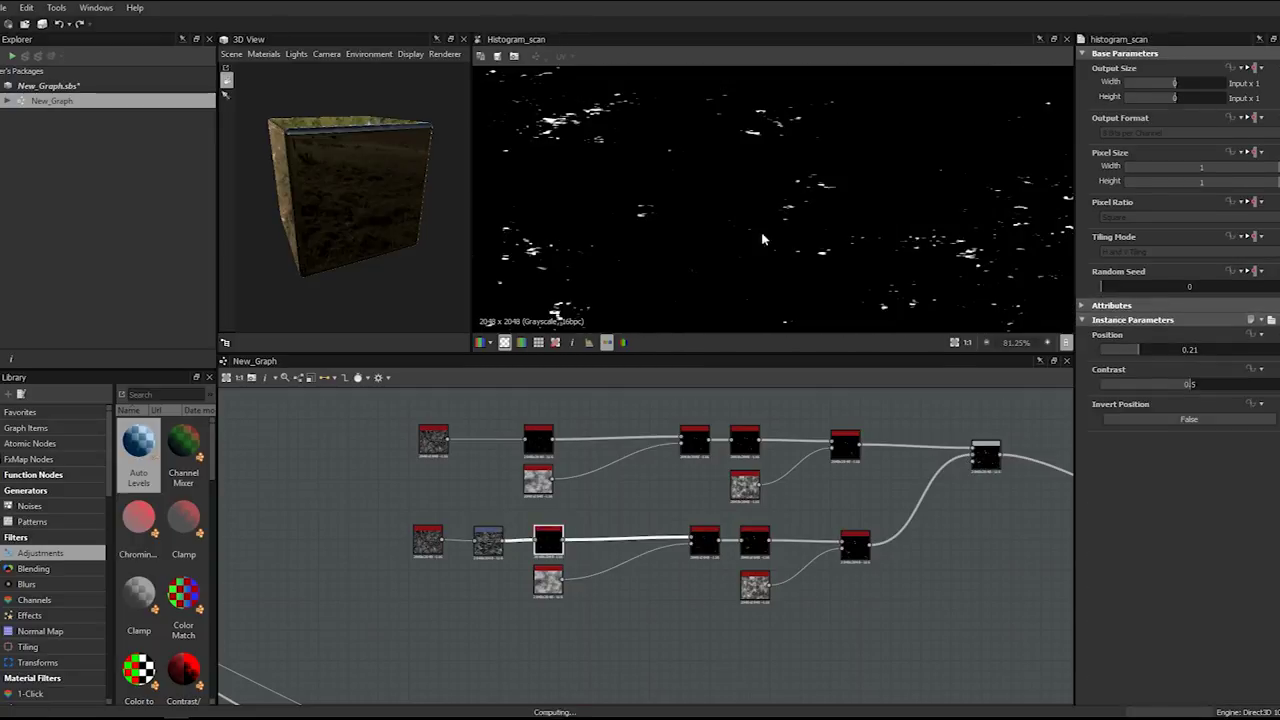
pyautogui.scroll(3, 797, 128)
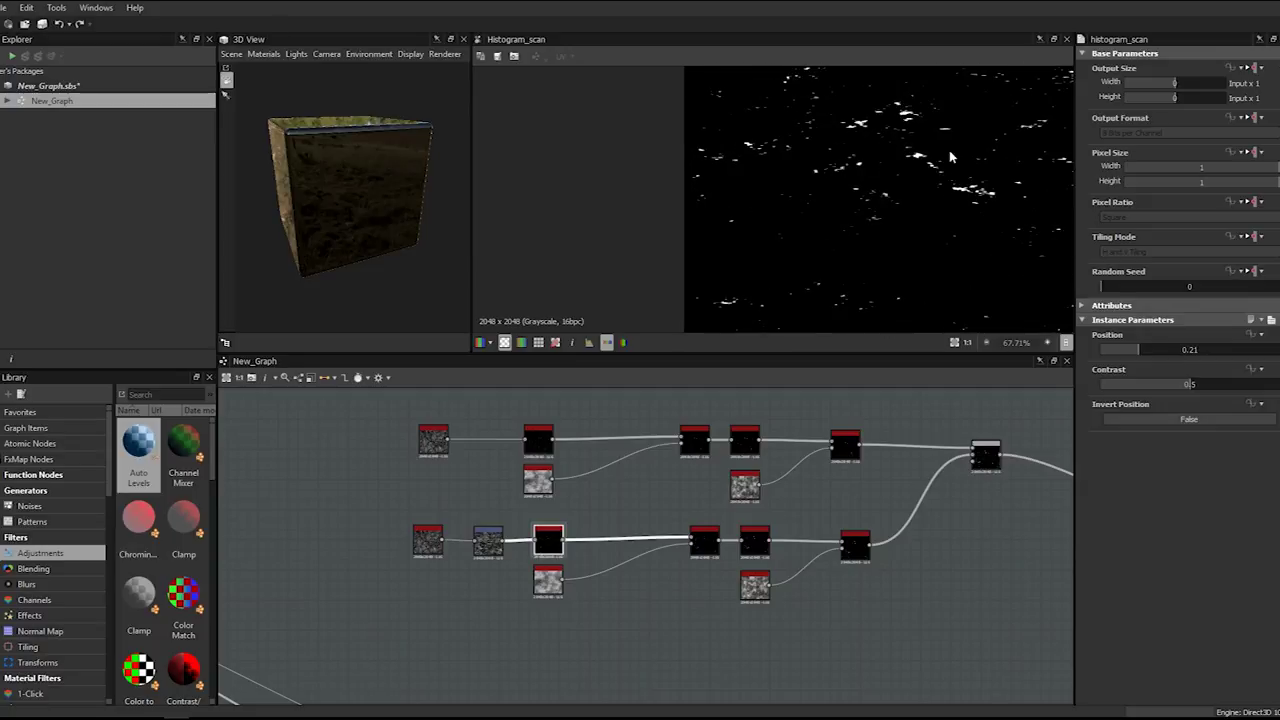
pyautogui.click(704, 545)
pyautogui.doubleClick(855, 546)
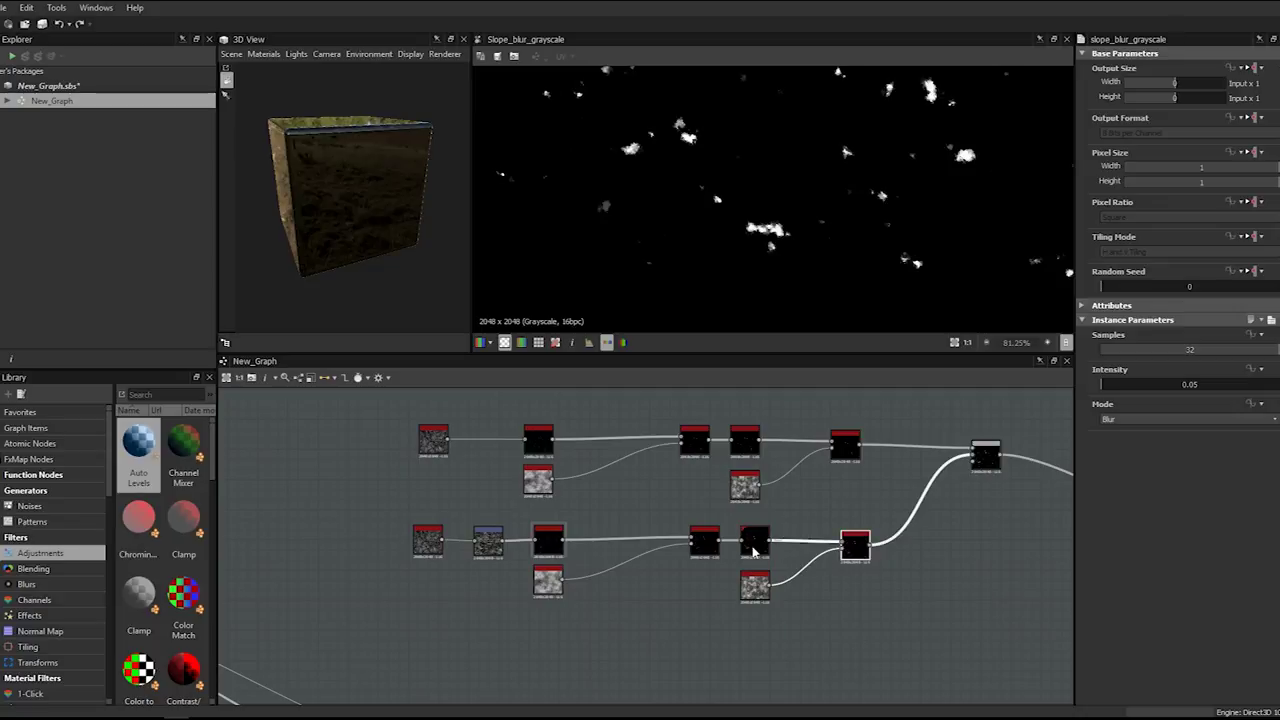
pyautogui.doubleClick(755, 543)
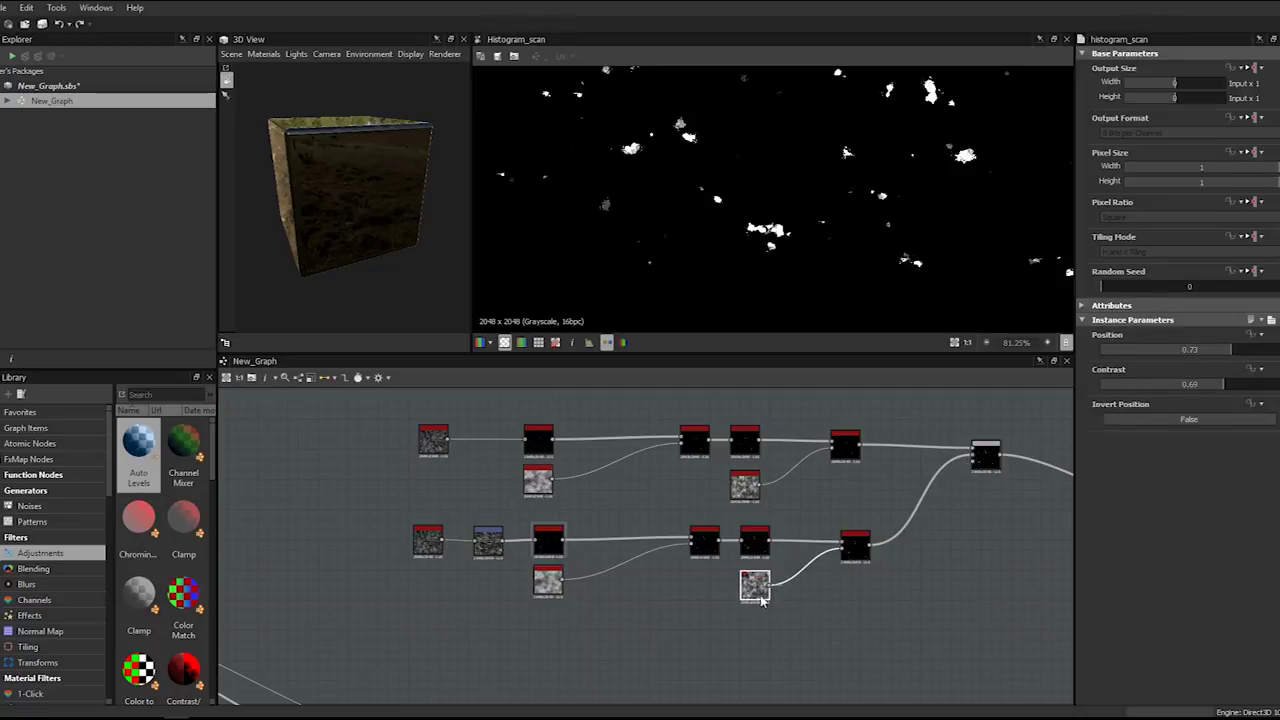
pyautogui.doubleClick(758, 594)
pyautogui.doubleClick(705, 545)
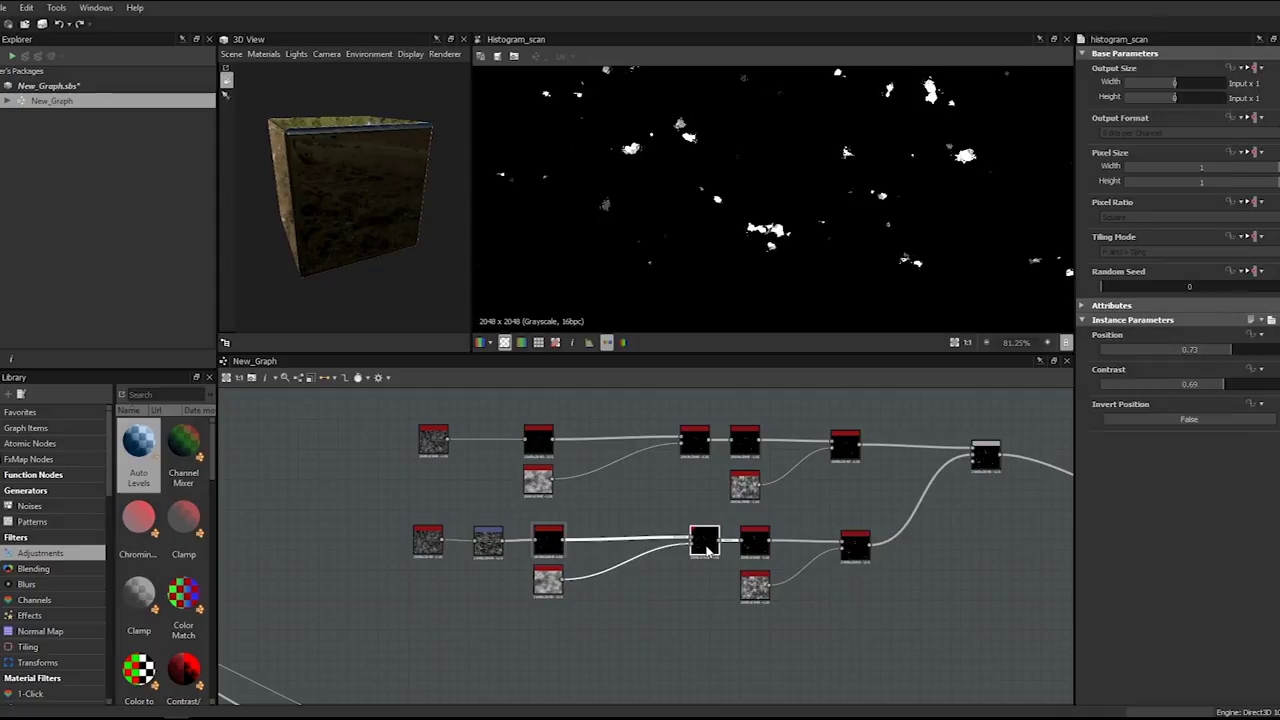
pyautogui.scroll(-1, 610, 518)
pyautogui.doubleClick(558, 537)
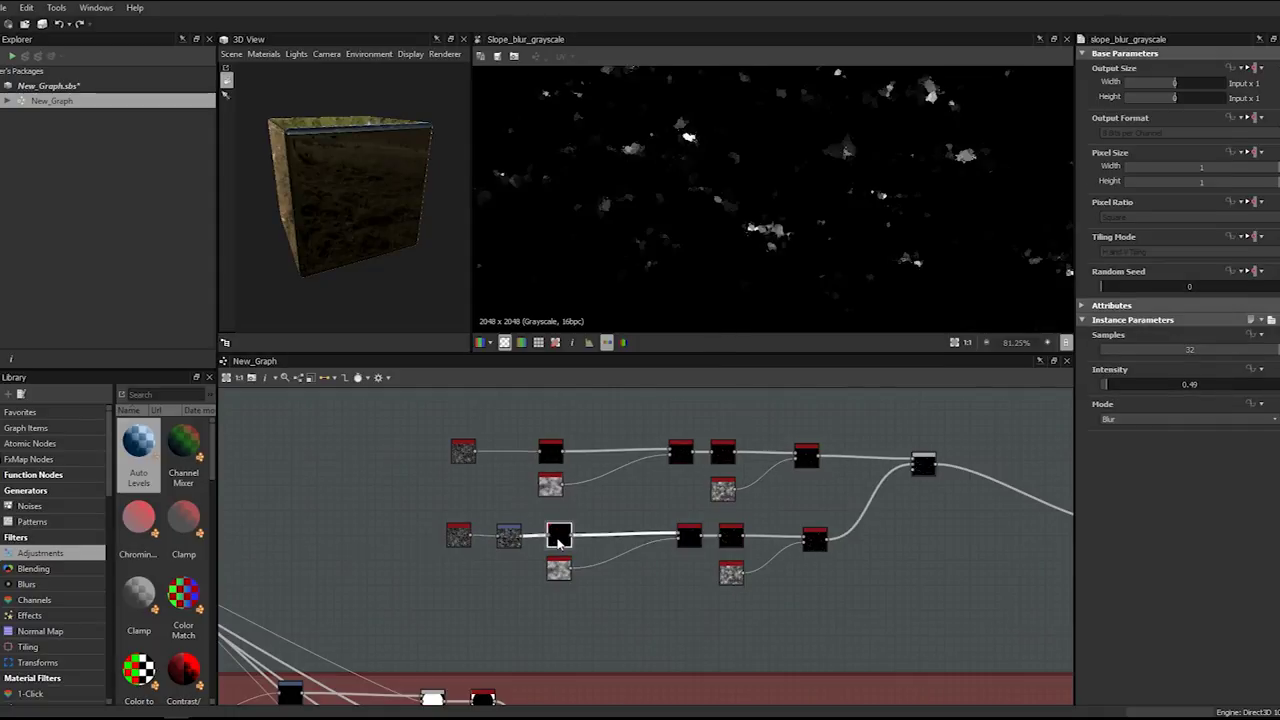
pyautogui.doubleClick(681, 540)
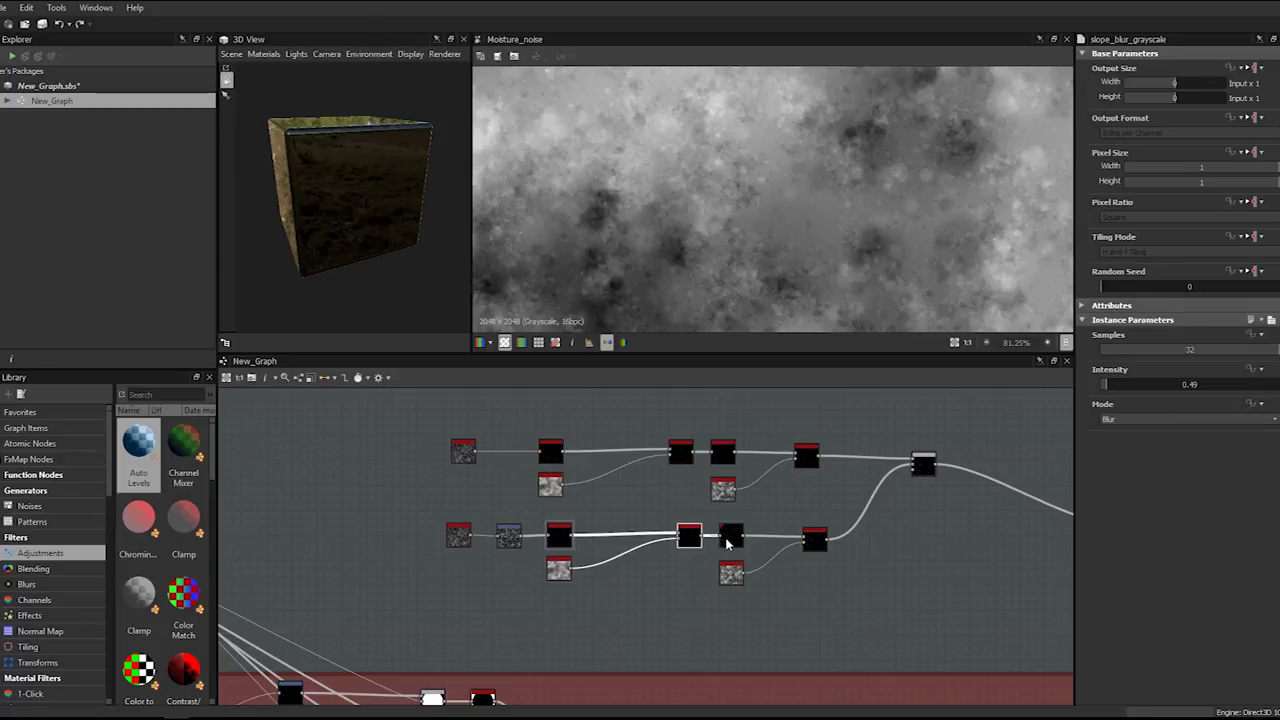
pyautogui.scroll(-1, 728, 183)
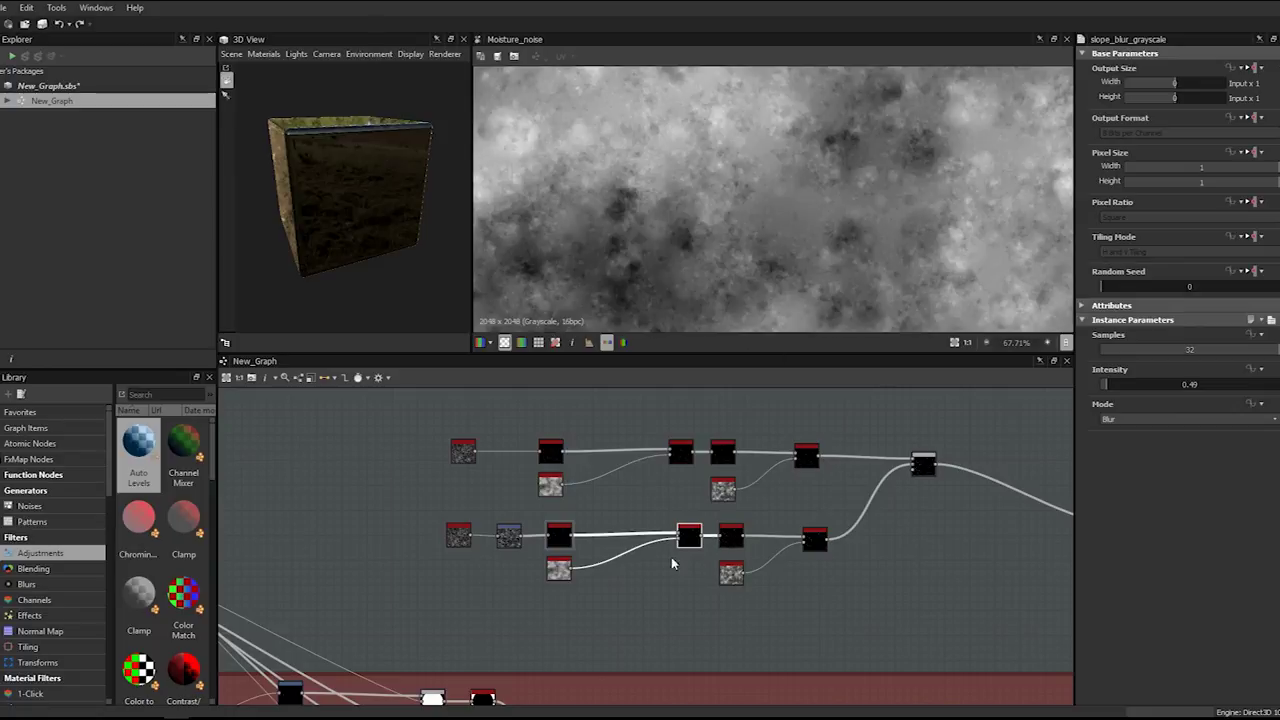
# - Set the Intensity of the first Slope Blur Grayscale in the copied dirt chain to 0.25
pyautogui.doubleClick(691, 545)
pyautogui.scroll(3, 793, 239)
pyautogui.doubleClick(1195, 386)
pyautogui.write('25')
pyautogui.press('Return')
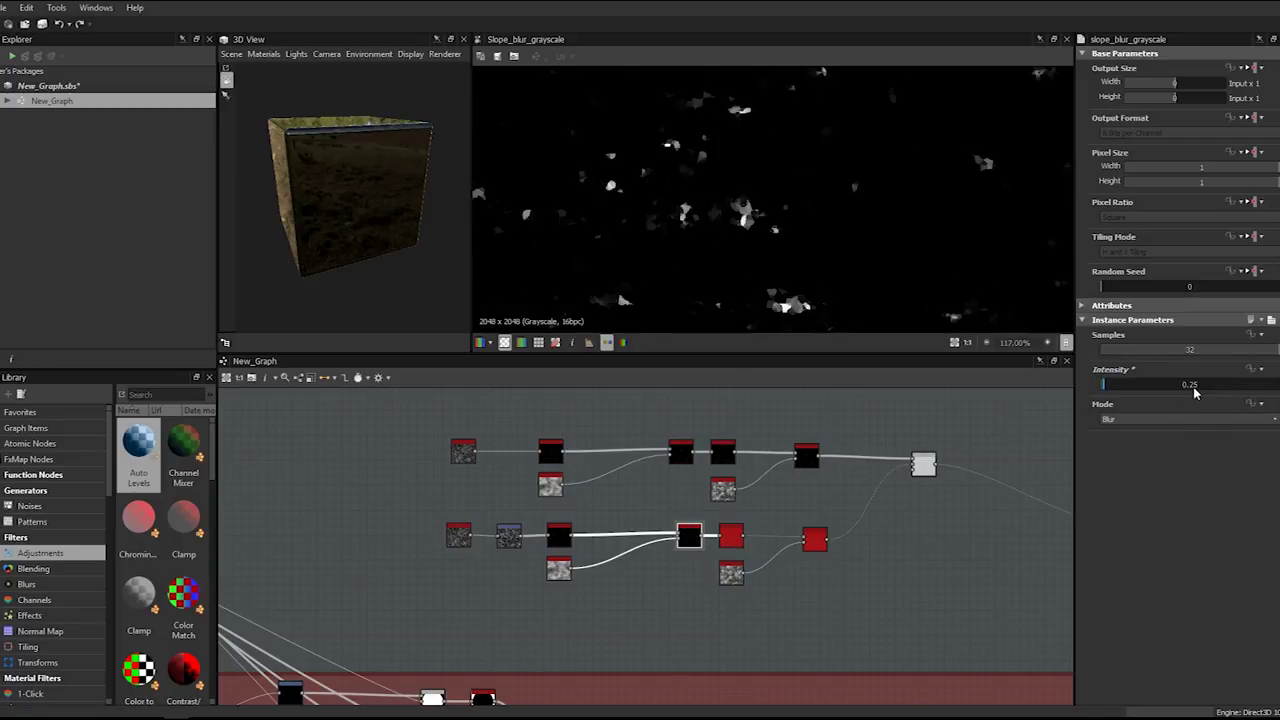
# - Move the Transformation 2D node from behind the copied Dirt 4 noise to between the second Histogram Scan and the last Slope Blur
pyautogui.click(729, 538)
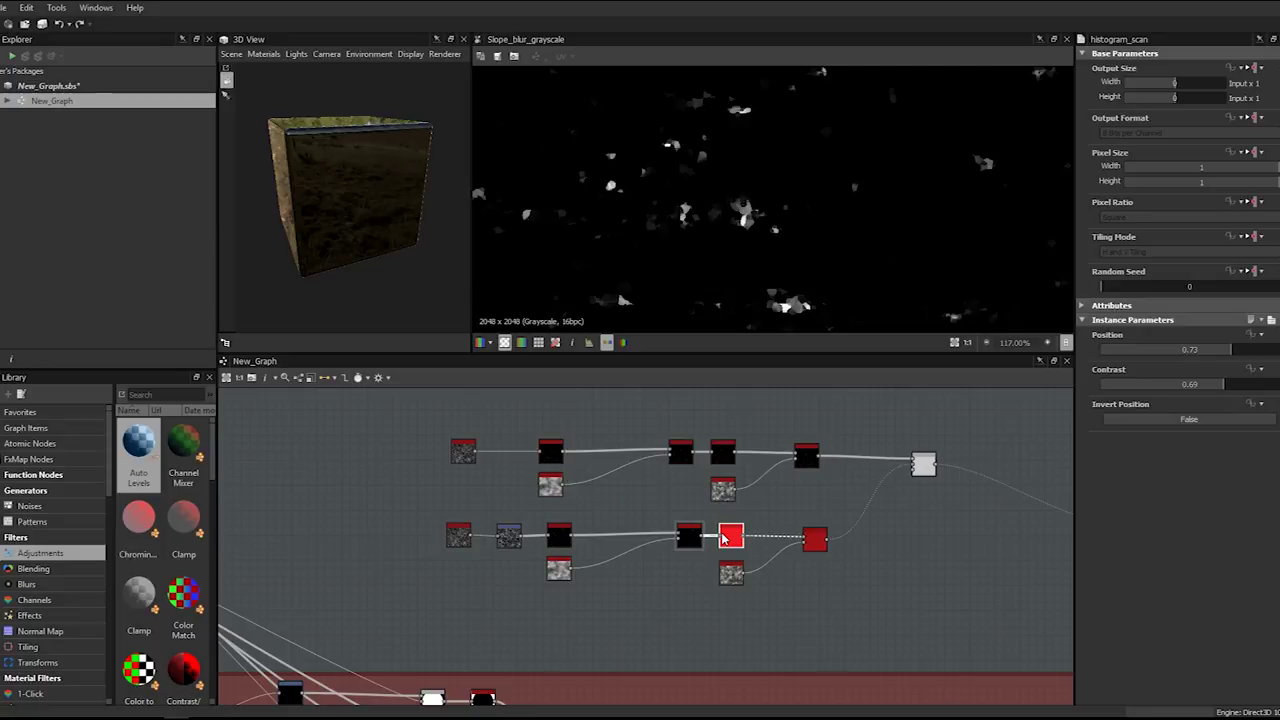
pyautogui.scroll(-3, 877, 156)
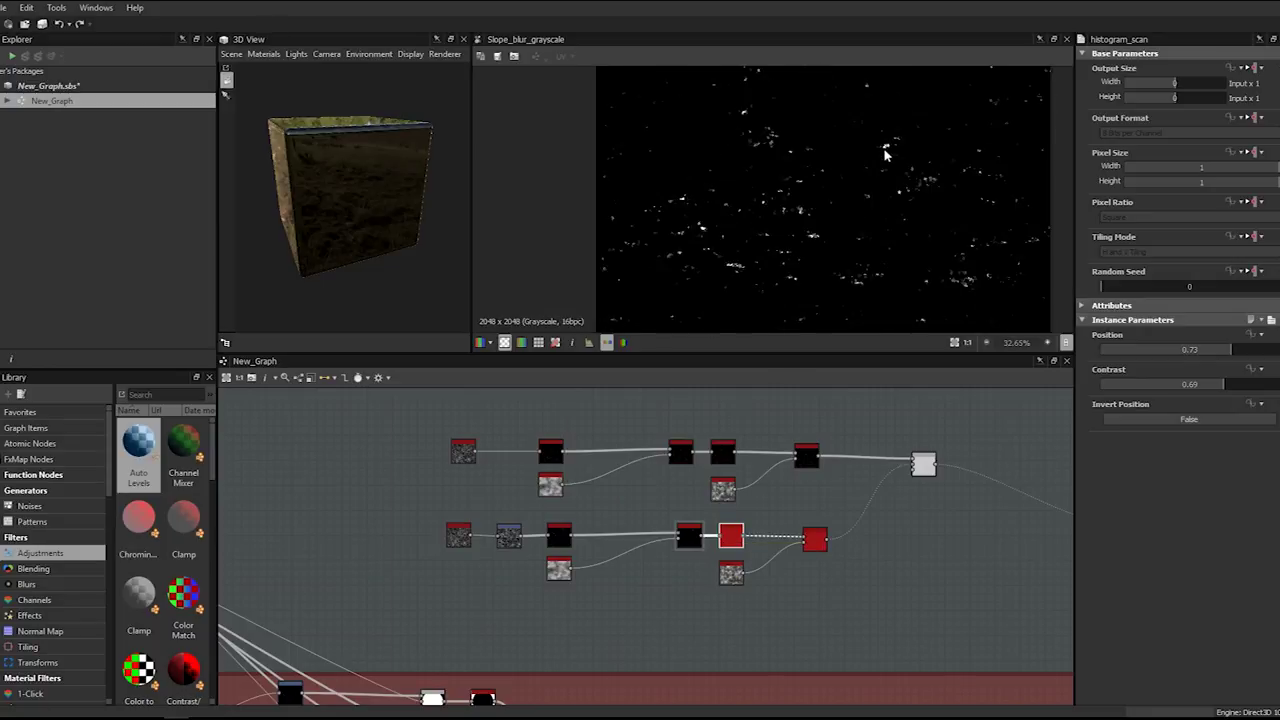
pyautogui.scroll(-3, 870, 170)
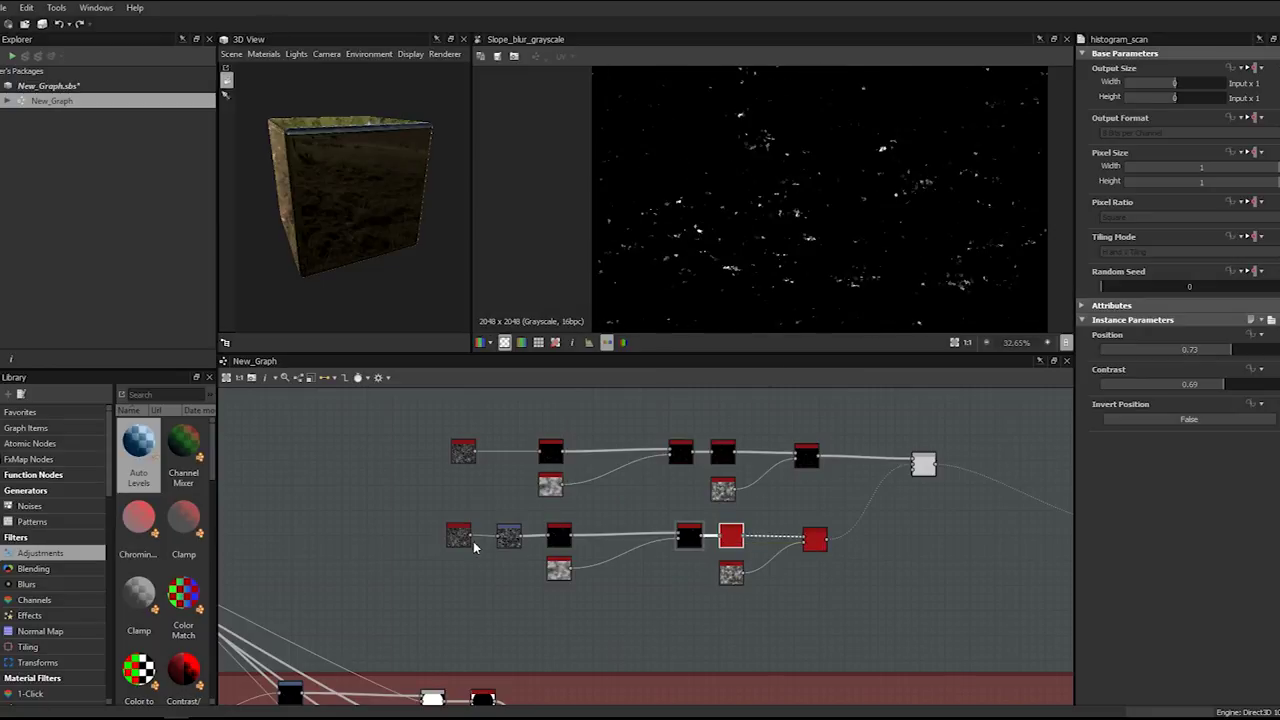
pyautogui.moveTo(511, 544); pyautogui.dragTo(821, 570)
pyautogui.scroll(4, 758, 526)
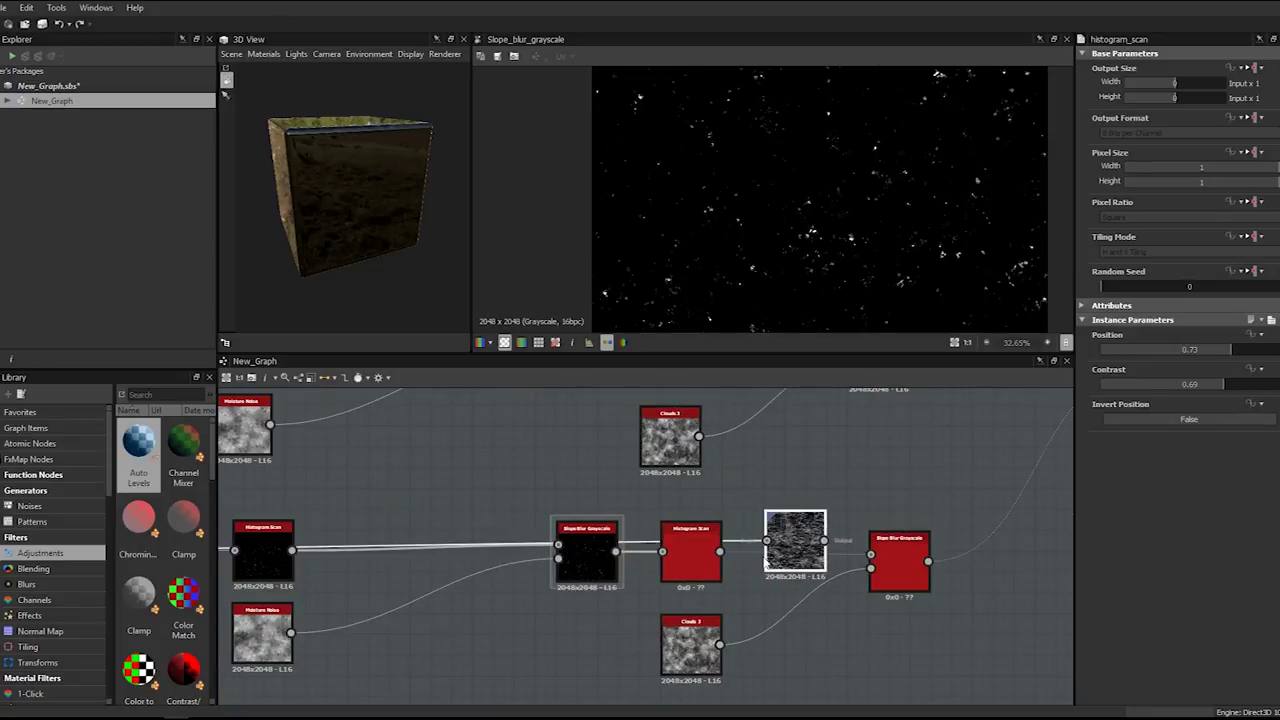
pyautogui.click(818, 545)
pyautogui.moveTo(802, 552)
pyautogui.mouseDown()
pyautogui.moveTo(788, 571)
pyautogui.moveTo(797, 566)
pyautogui.mouseUp()
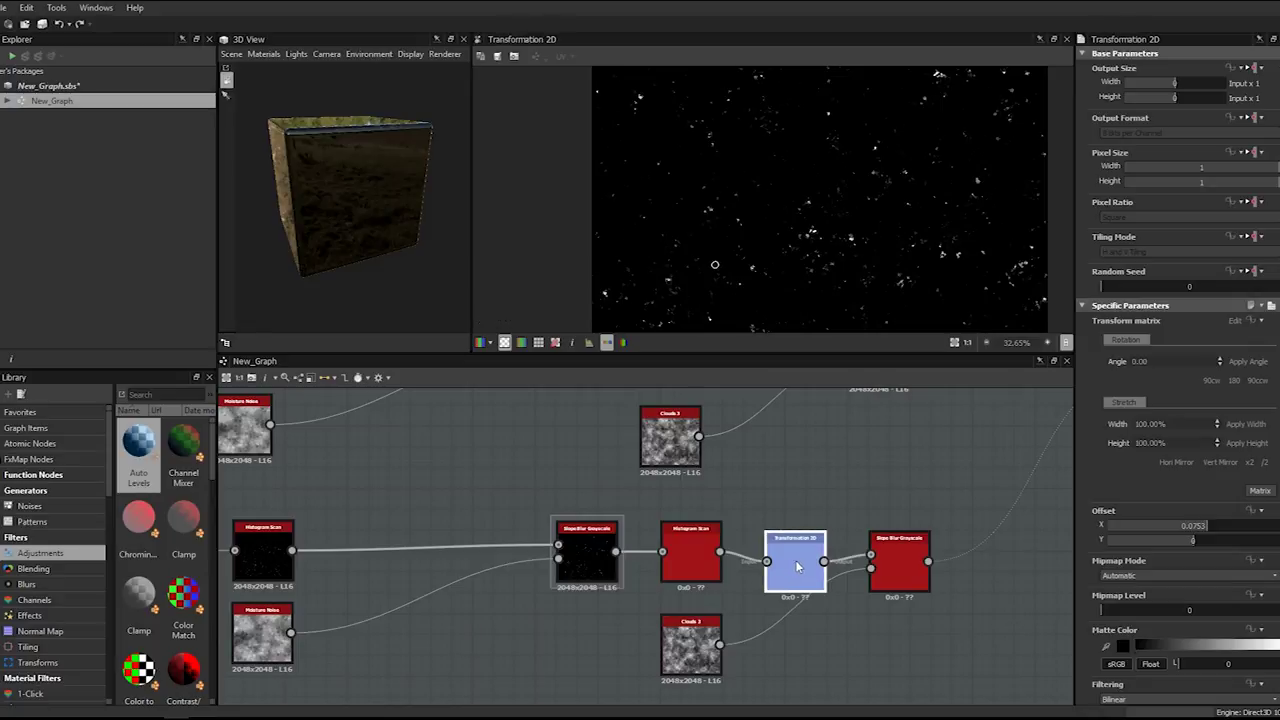
# - Examine the stretched specks in the copied chain's last Slope Blur, the combined dirt blend and the multiplied ring pattern
pyautogui.doubleClick(894, 563)
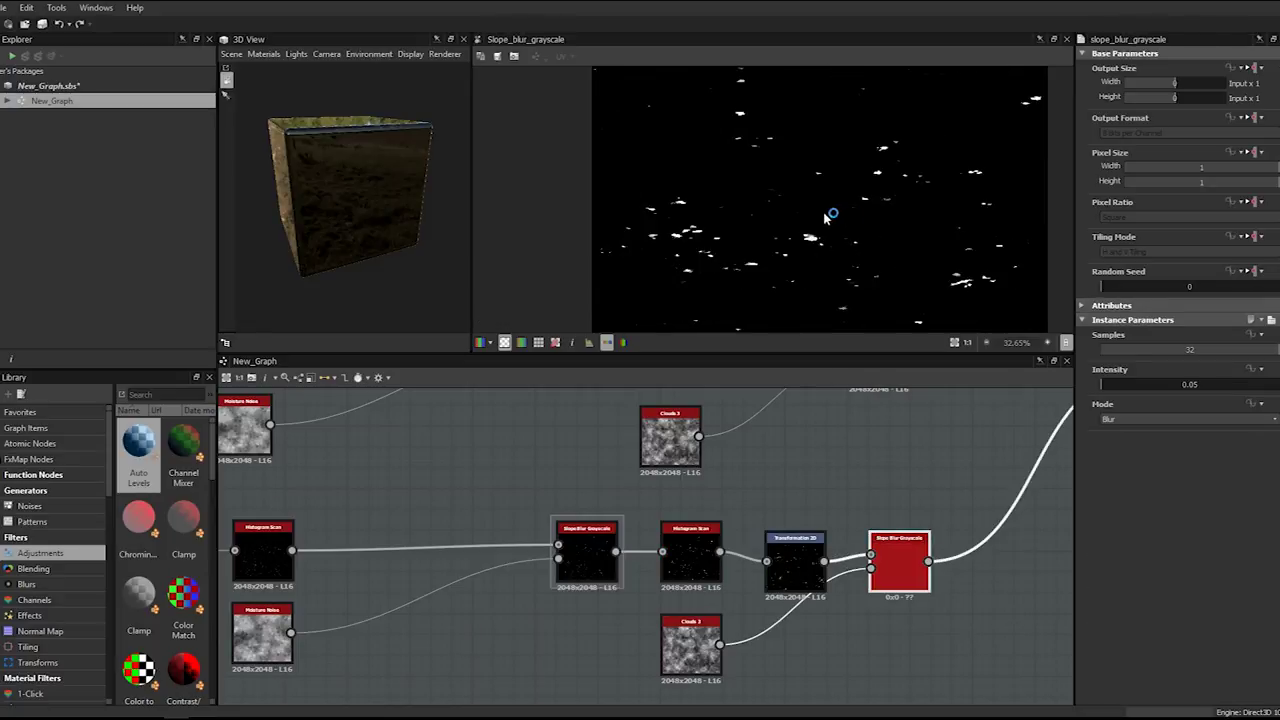
pyautogui.scroll(-3, 815, 245)
pyautogui.scroll(-2, 932, 401)
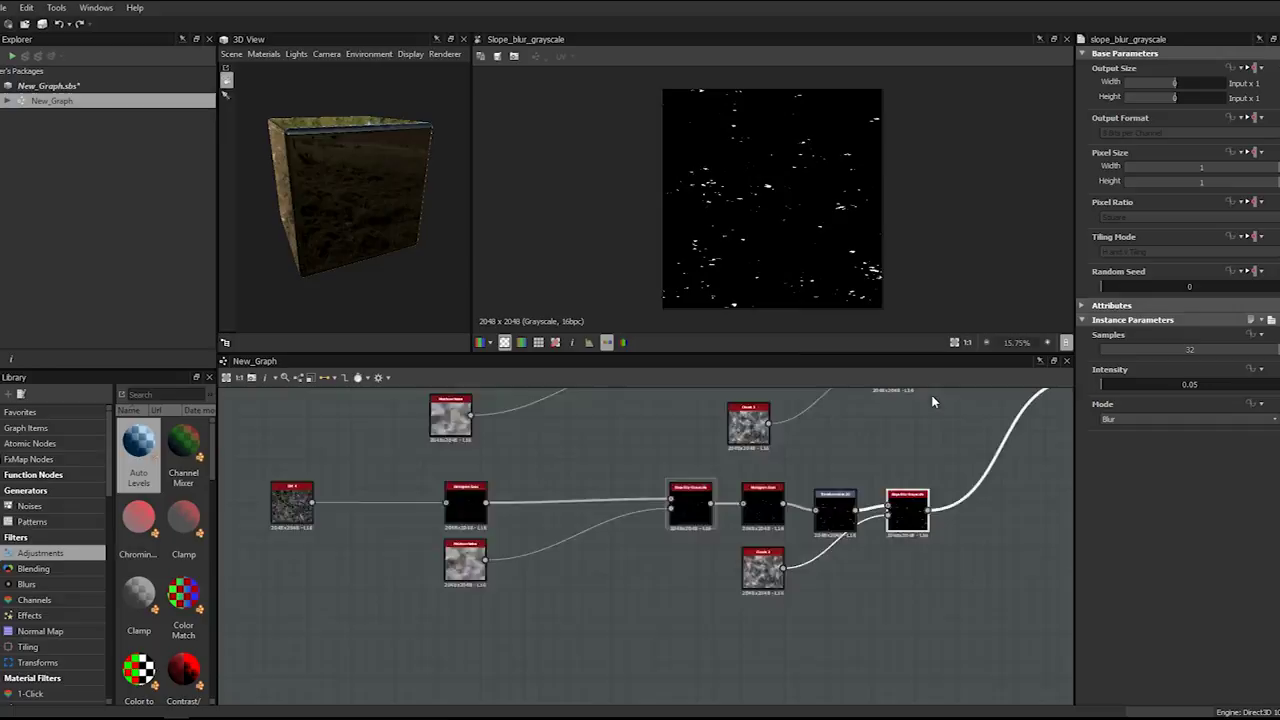
pyautogui.scroll(-2, 932, 398)
pyautogui.moveTo(932, 398); pyautogui.dragTo(610, 538, button='middle')
pyautogui.doubleClick(724, 540)
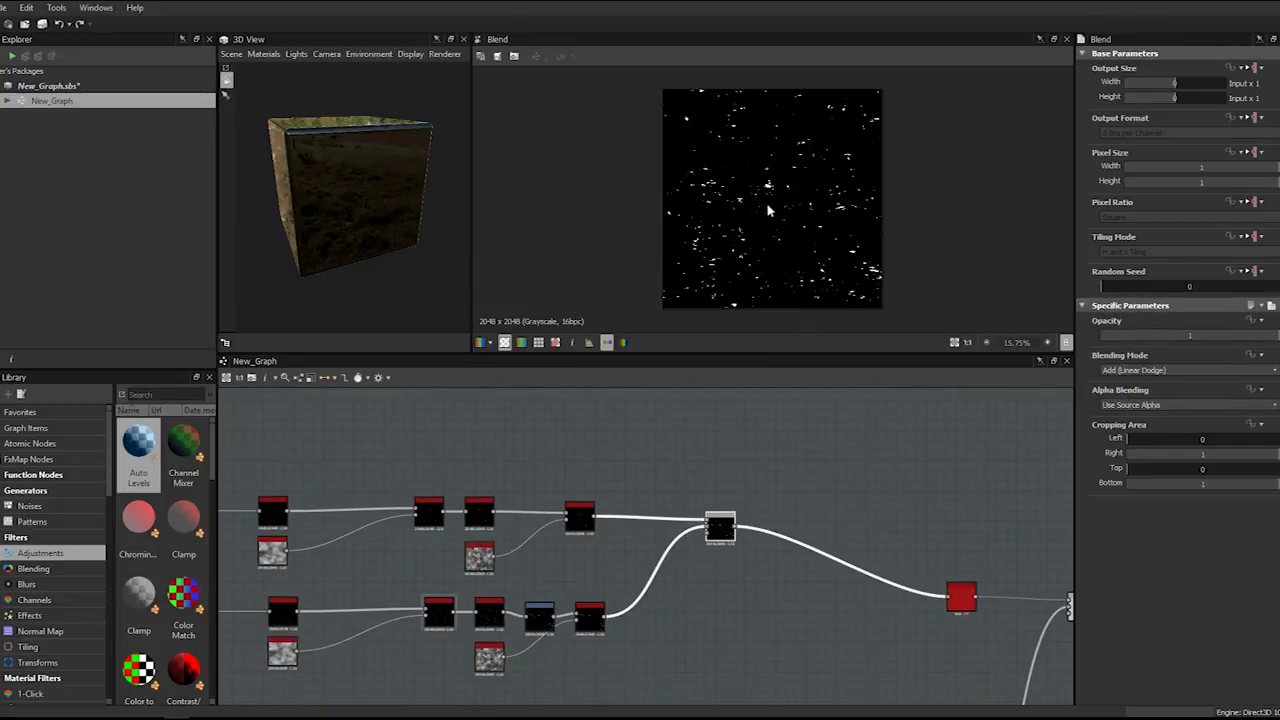
pyautogui.scroll(5, 768, 210)
pyautogui.scroll(-4, 904, 480)
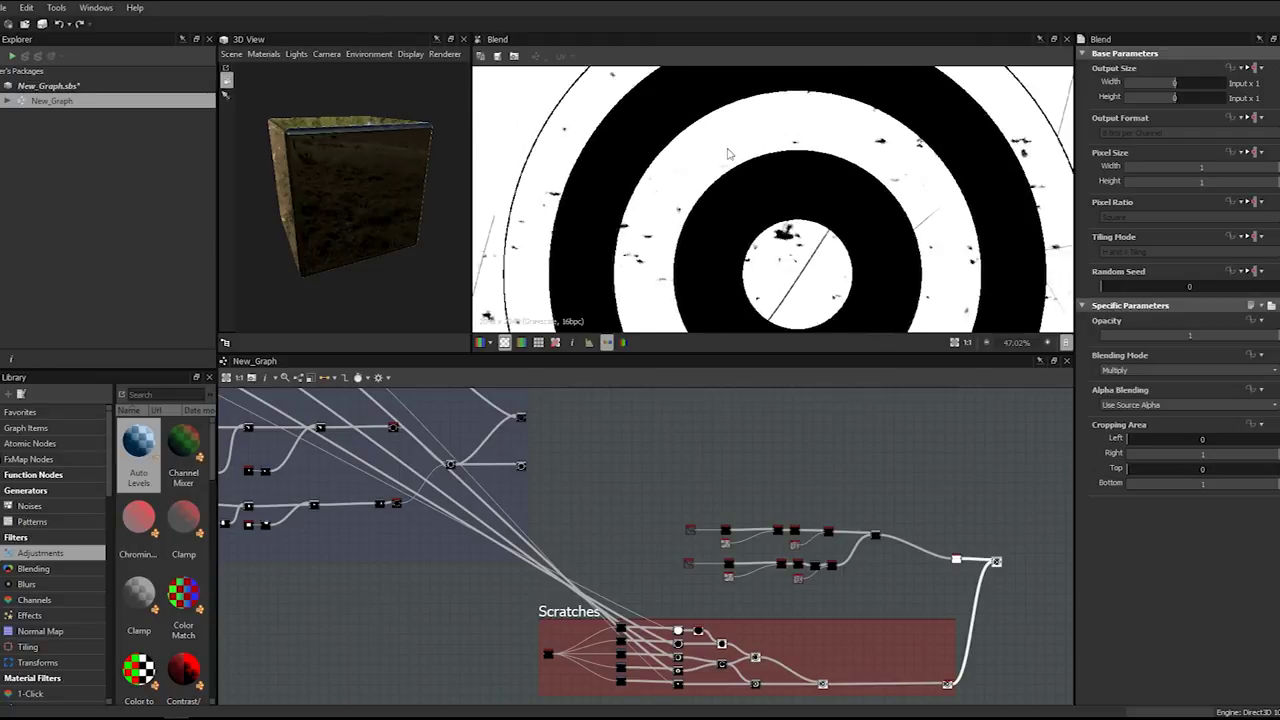
pyautogui.scroll(3, 790, 203)
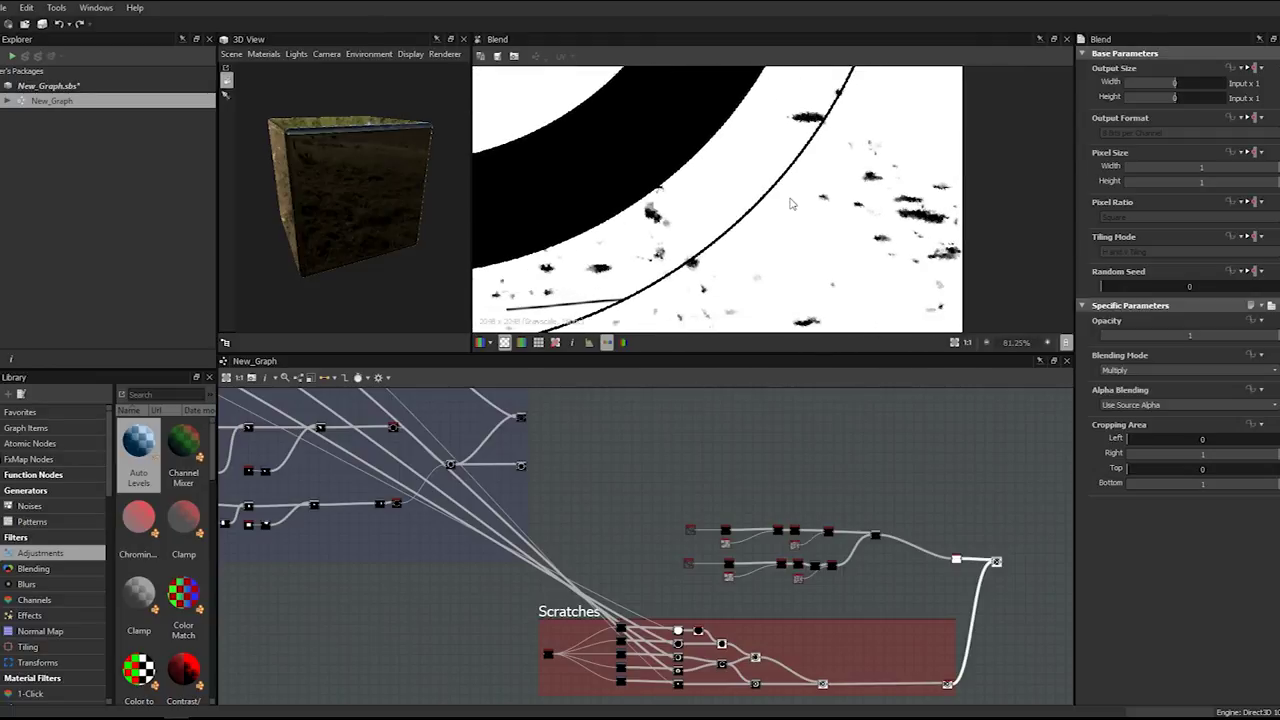
pyautogui.scroll(-6, 790, 203)
pyautogui.scroll(5, 771, 247)
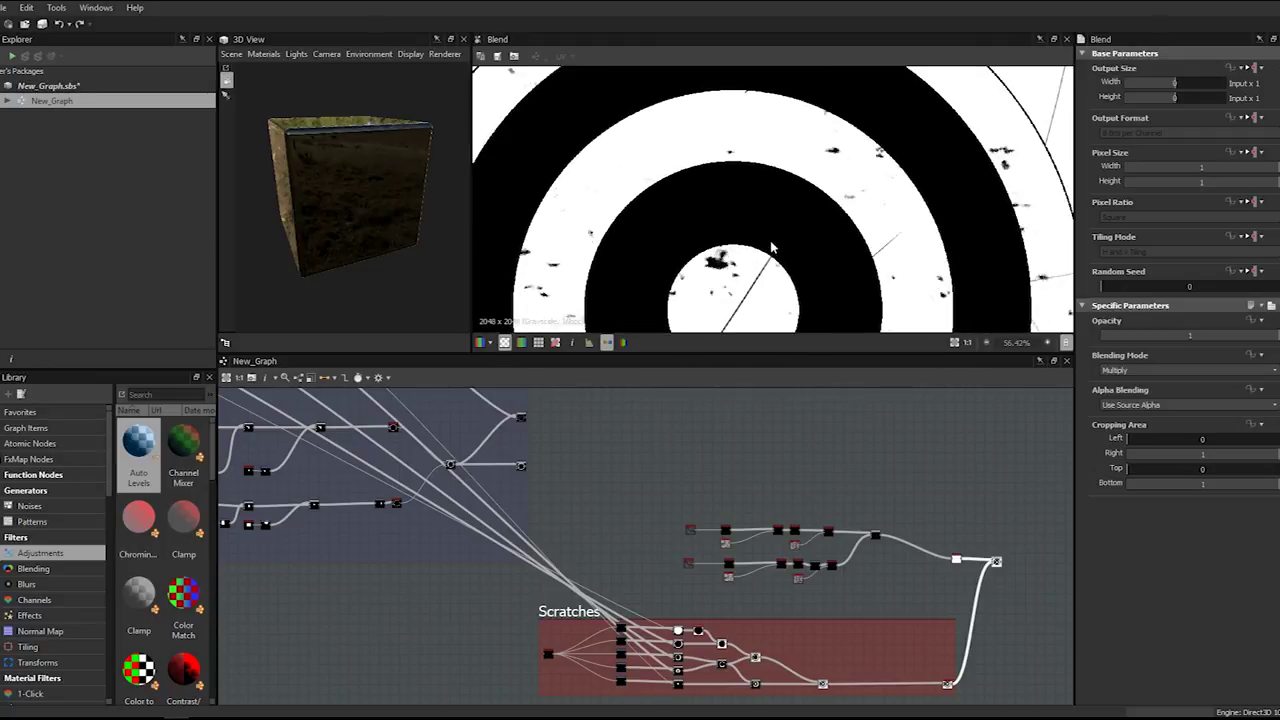
# - Examine the dirt specks and scratches across the multiplied ring pattern at several zoom levels
pyautogui.scroll(-4, 771, 247)
pyautogui.scroll(6, 769, 244)
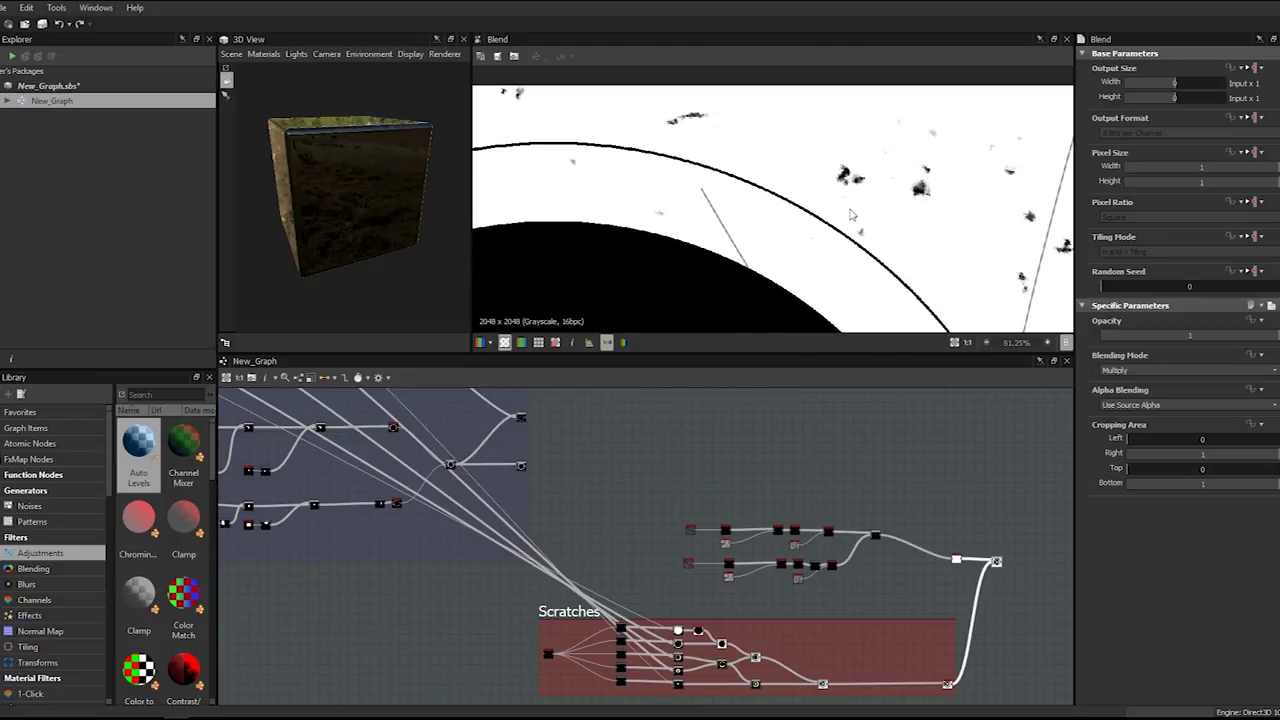
pyautogui.scroll(-4, 766, 240)
pyautogui.scroll(4, 766, 240)
pyautogui.scroll(-3, 826, 194)
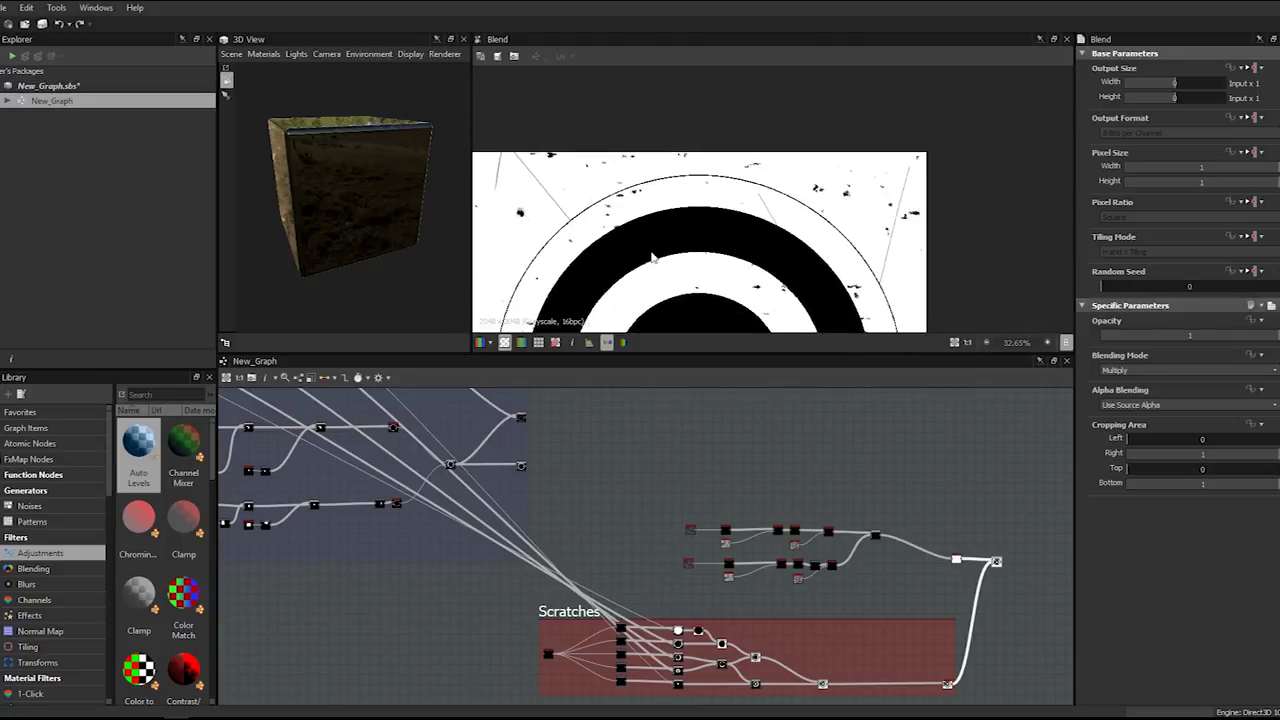
pyautogui.scroll(3, 752, 180)
pyautogui.scroll(2, 752, 180)
pyautogui.scroll(-6, 718, 165)
pyautogui.moveTo(655, 316); pyautogui.dragTo(704, 118, button='middle')
pyautogui.scroll(3, 813, 220)
pyautogui.moveTo(846, 234); pyautogui.dragTo(692, 261, button='middle')
pyautogui.scroll(4, 806, 166)
pyautogui.scroll(-6, 800, 168)
# - Enlarge the Scratches frame so it extends further beyond and below its last Blend node
pyautogui.scroll(-2, 727, 496)
pyautogui.moveTo(697, 556); pyautogui.dragTo(509, 411, button='middle')
pyautogui.scroll(5, 554, 430)
pyautogui.moveTo(764, 525); pyautogui.dragTo(714, 501, button='middle')
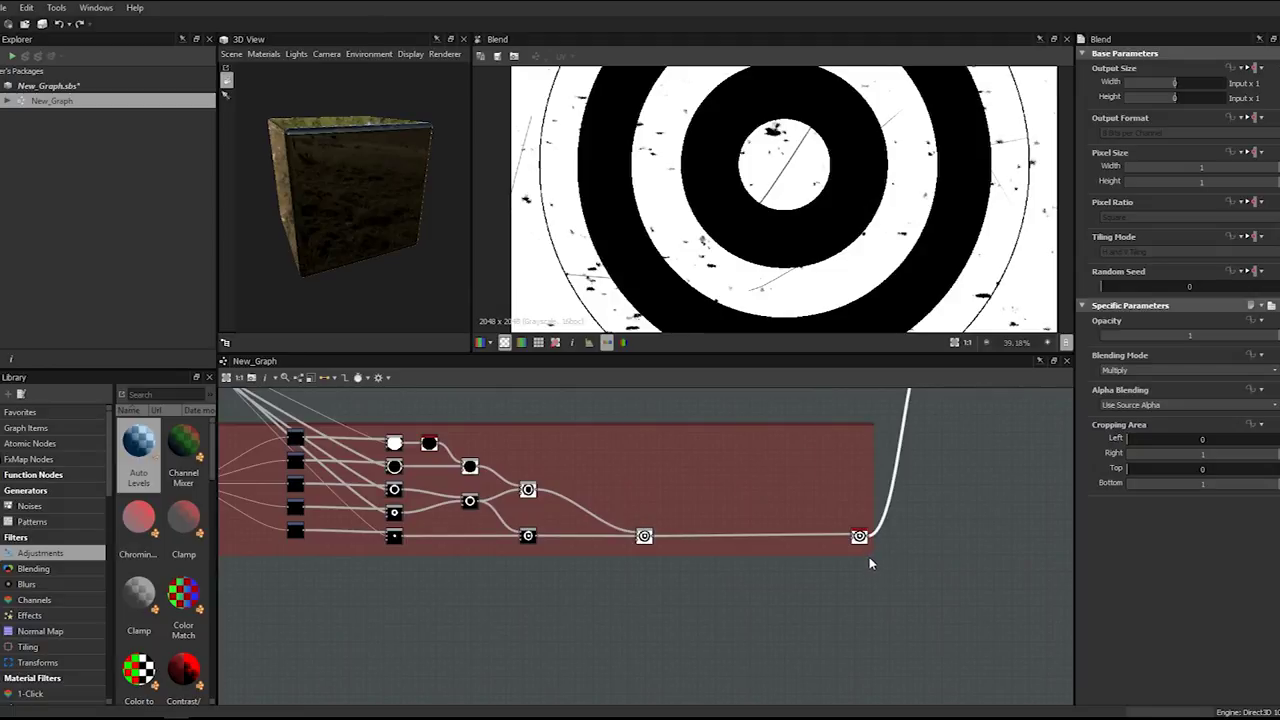
pyautogui.moveTo(872, 554); pyautogui.dragTo(948, 640)
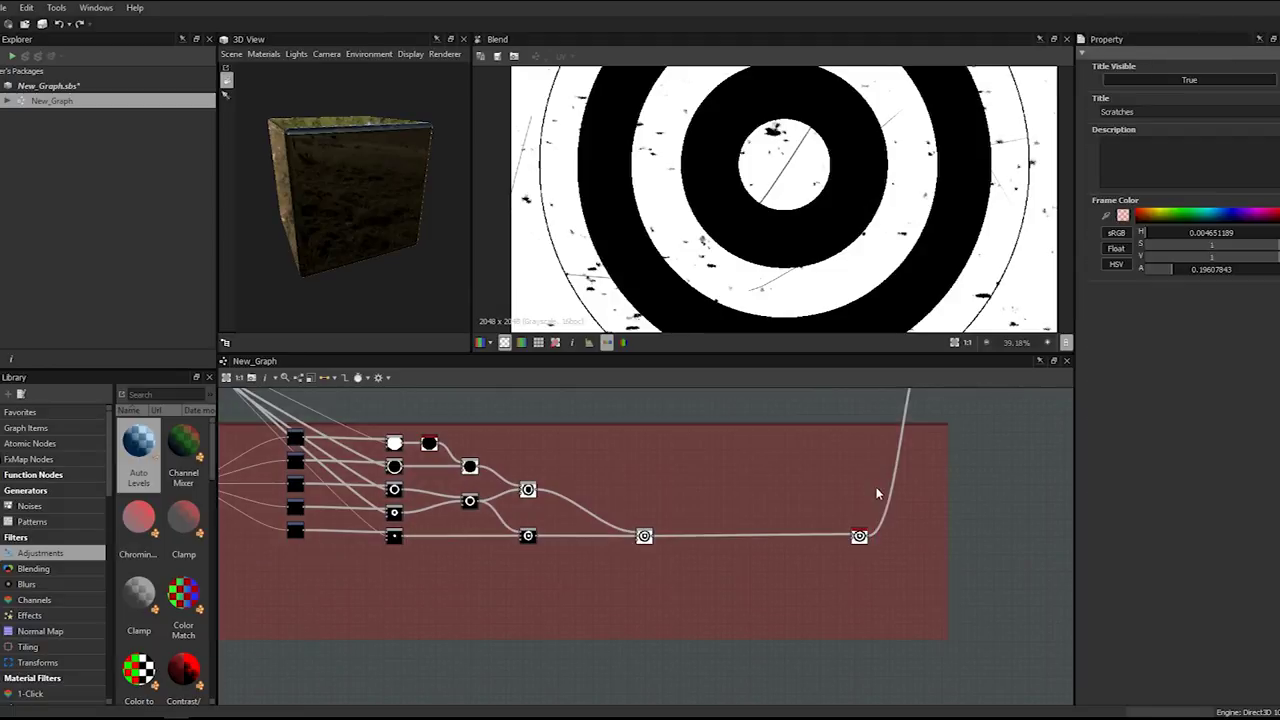
pyautogui.click(745, 536)
pyautogui.press('space')
pyautogui.write('his')
pyautogui.press('Escape')
# - Inspect the scratch layout produced by each of the five Transformation 2D nodes in the Scratches frame
pyautogui.scroll(2, 591, 555)
pyautogui.moveTo(257, 514); pyautogui.dragTo(626, 577, button='middle')
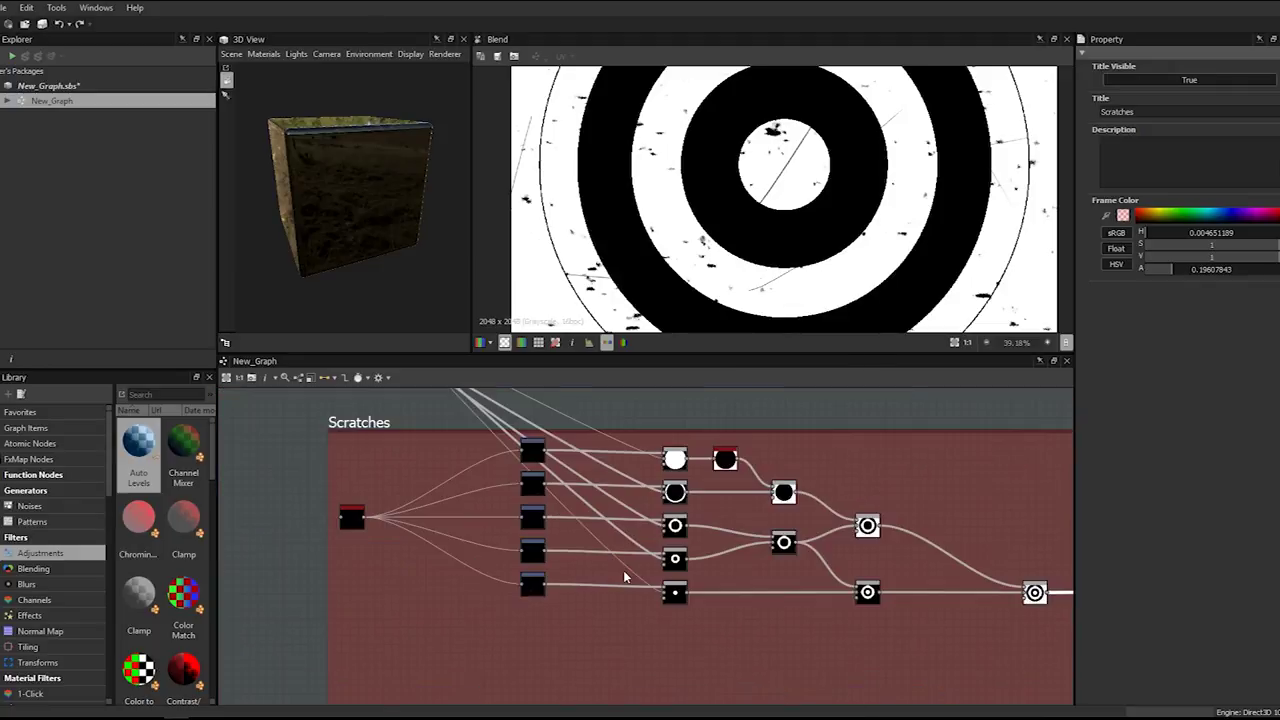
pyautogui.scroll(1, 625, 577)
pyautogui.scroll(1, 919, 613)
pyautogui.moveTo(849, 609); pyautogui.dragTo(746, 587, button='middle')
pyautogui.moveTo(586, 589); pyautogui.dragTo(966, 589, button='middle')
pyautogui.scroll(-2, 588, 589)
pyautogui.scroll(-4, 731, 562)
pyautogui.moveTo(827, 565); pyautogui.dragTo(842, 562, button='middle')
pyautogui.scroll(4, 842, 562)
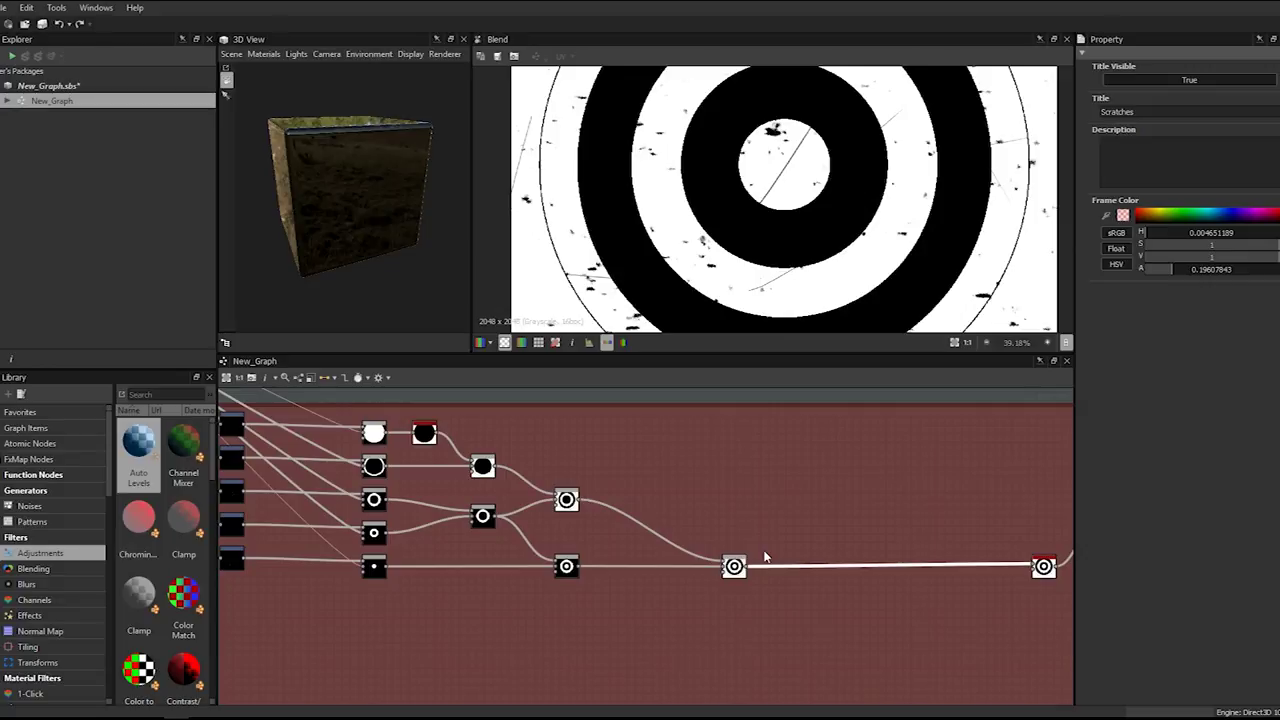
pyautogui.moveTo(482, 548); pyautogui.dragTo(515, 537, button='middle')
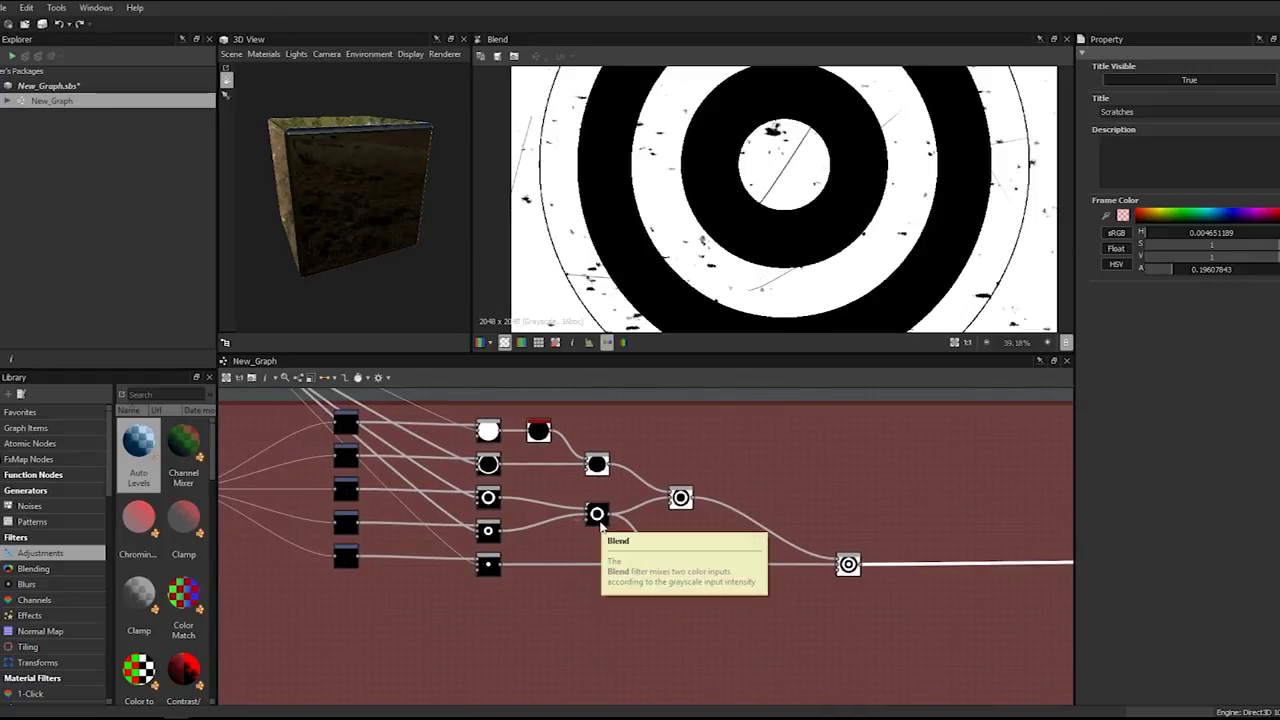
pyautogui.press('f')
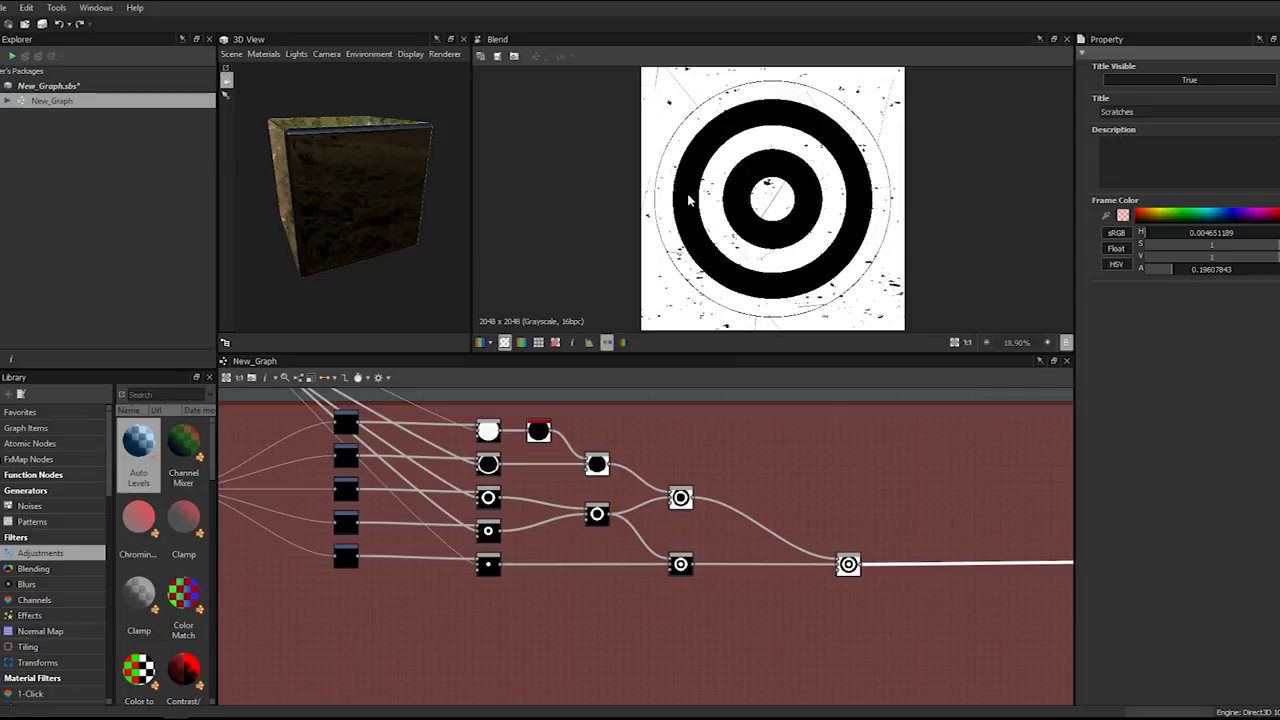
pyautogui.scroll(3, 420, 452)
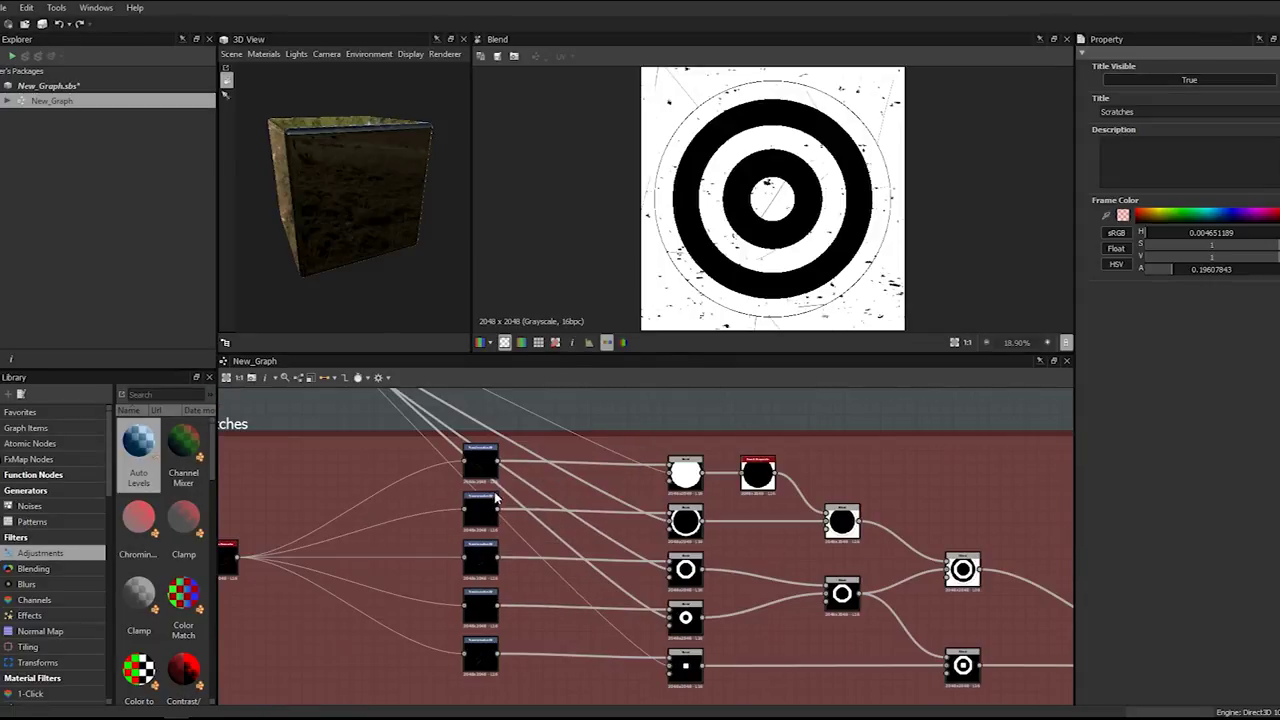
pyautogui.doubleClick(480, 476)
pyautogui.doubleClick(481, 524)
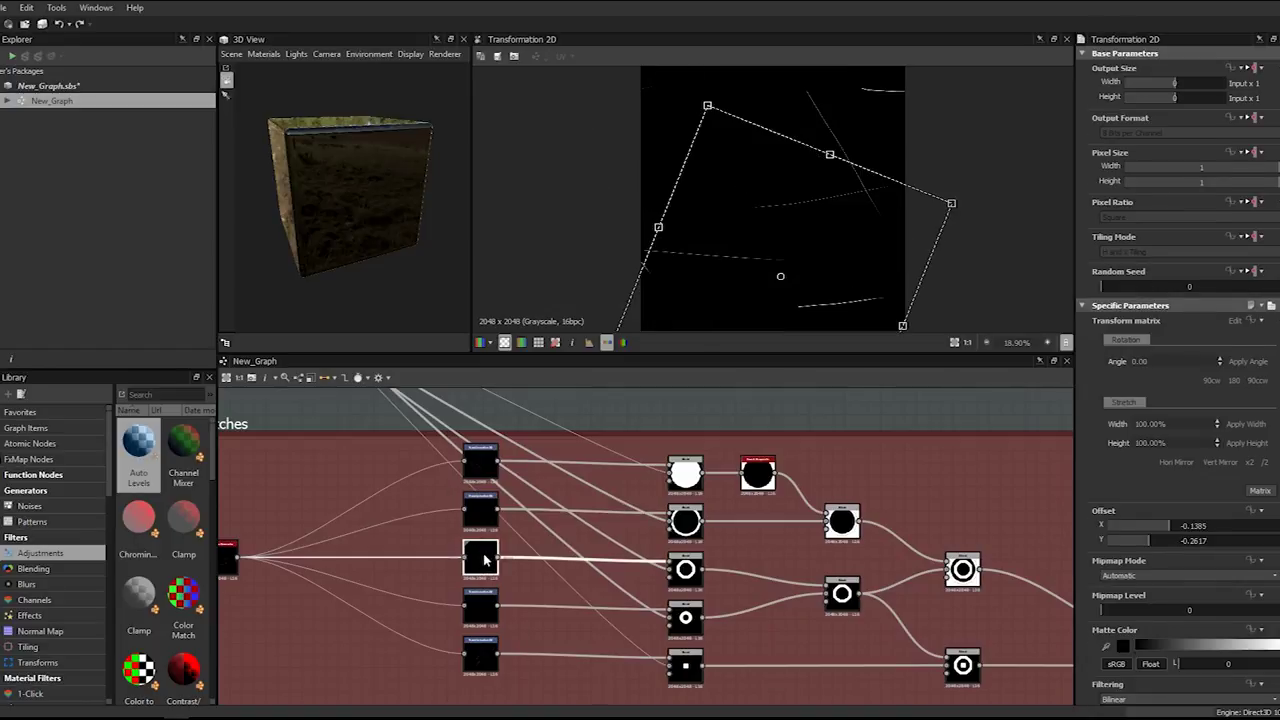
pyautogui.doubleClick(484, 573)
pyautogui.doubleClick(485, 620)
pyautogui.doubleClick(485, 663)
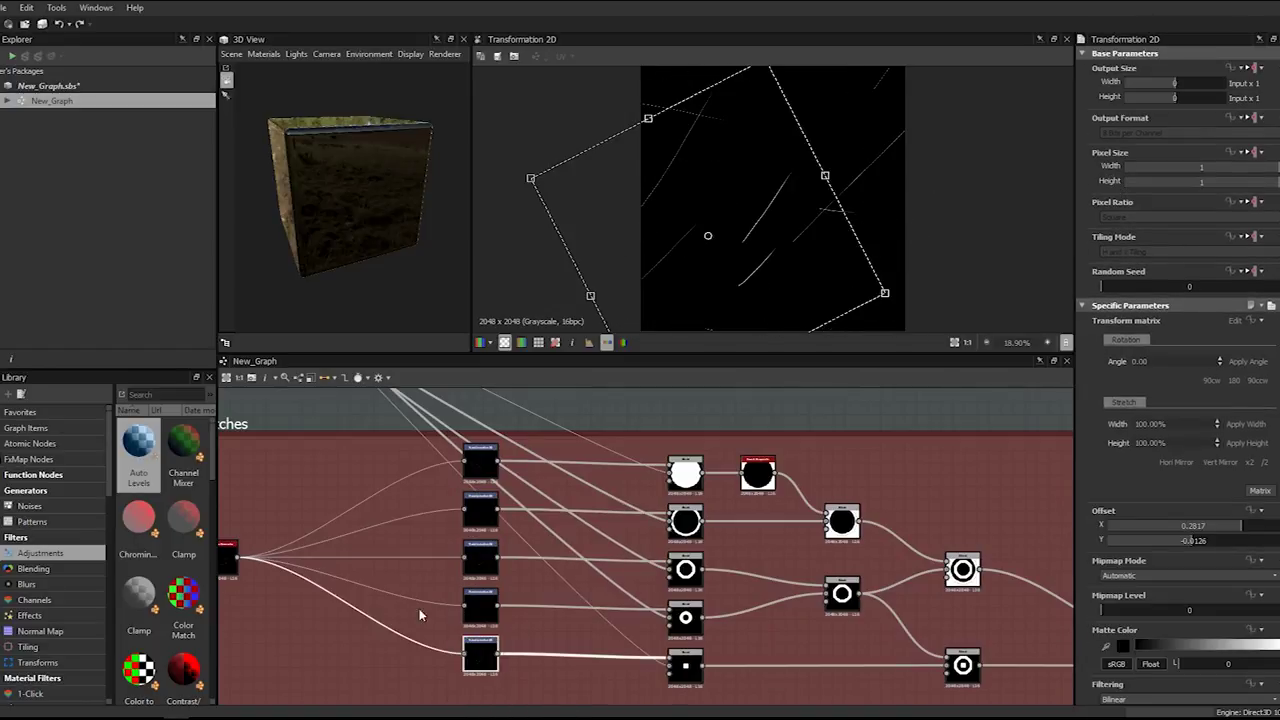
pyautogui.scroll(-1, 446, 611)
pyautogui.moveTo(335, 626); pyautogui.dragTo(606, 560, button='middle')
pyautogui.click(606, 564)
pyautogui.click(531, 498)
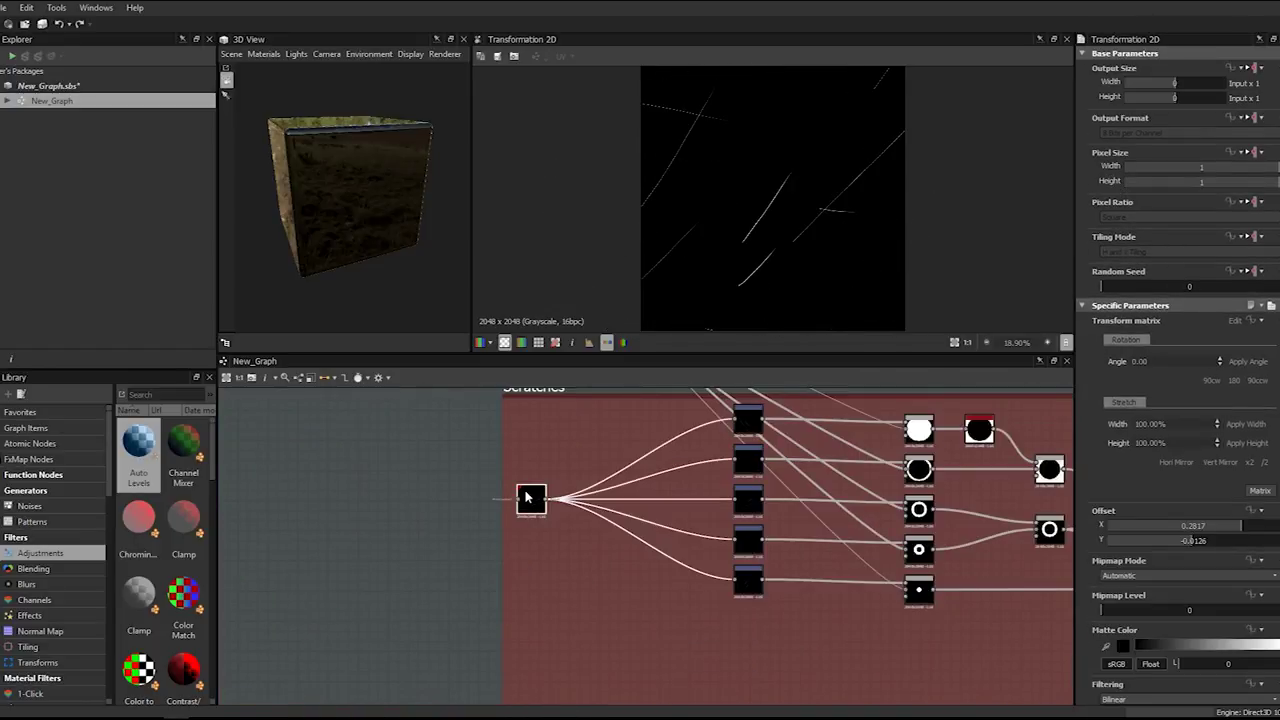
pyautogui.rightClick(569, 548)
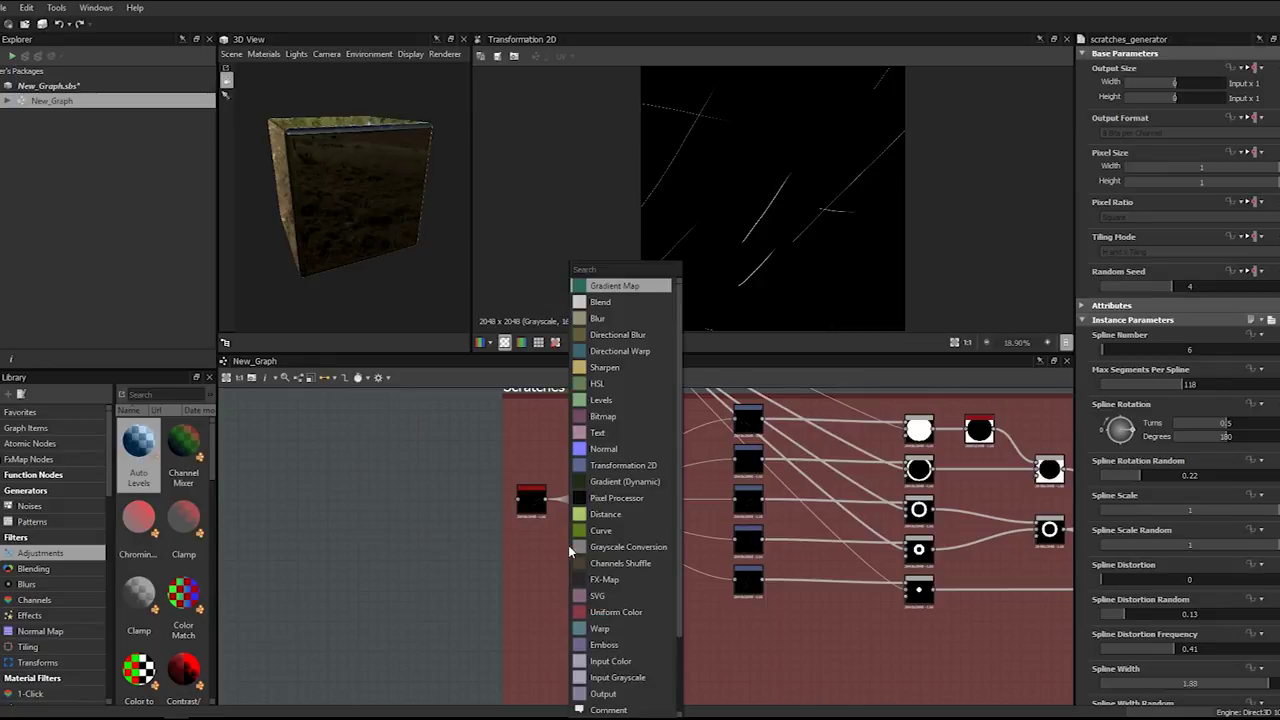
pyautogui.write('slbend')
pyautogui.press('Escape')
# - Add a Slope Blur Grayscale node near the Scratches Generator and connect the generator's output to its grayscale input
pyautogui.press('space')
pyautogui.write('slop')
pyautogui.press('Down')
pyautogui.press('Return')
pyautogui.scroll(2, 569, 548)
pyautogui.moveTo(569, 548); pyautogui.dragTo(594, 578)
pyautogui.moveTo(535, 479); pyautogui.dragTo(611, 575)
# - Add a Clouds 3 noise and connect it to the slope input of the new Slope Blur Grayscale
pyautogui.press('space')
pyautogui.write('clouds')
pyautogui.press('Down')
pyautogui.press('Down')
pyautogui.press('Return')
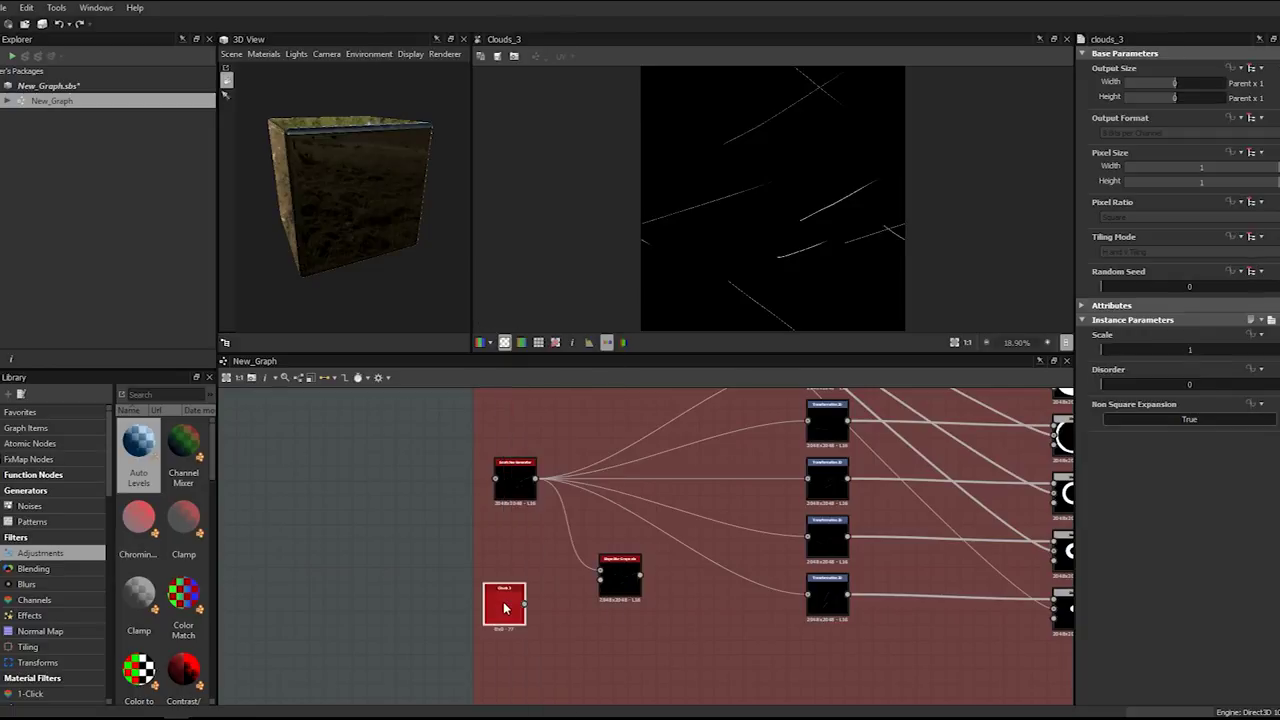
pyautogui.moveTo(525, 604); pyautogui.dragTo(620, 586)
# - Set the scratch Slope Blur Grayscale's Samples to 32 and Intensity to 0.05
pyautogui.doubleClick(620, 586)
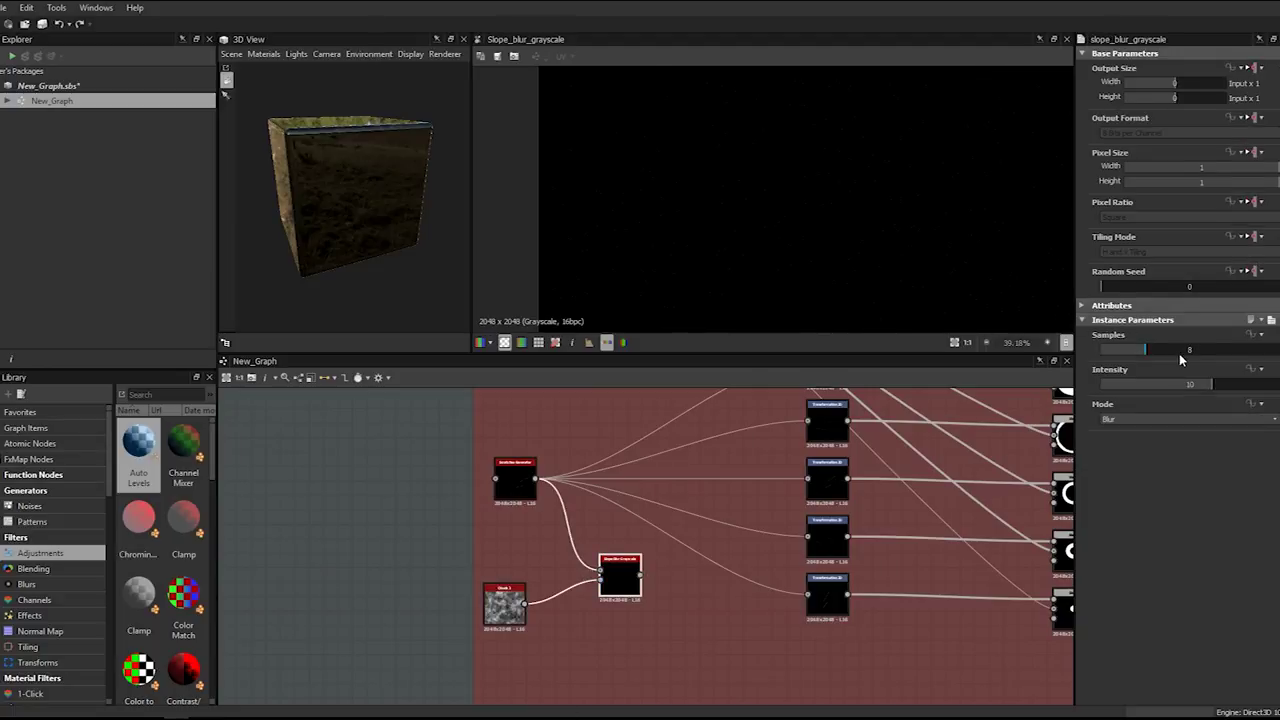
pyautogui.press('Return')
pyautogui.moveTo(1187, 382); pyautogui.dragTo(1103, 382)
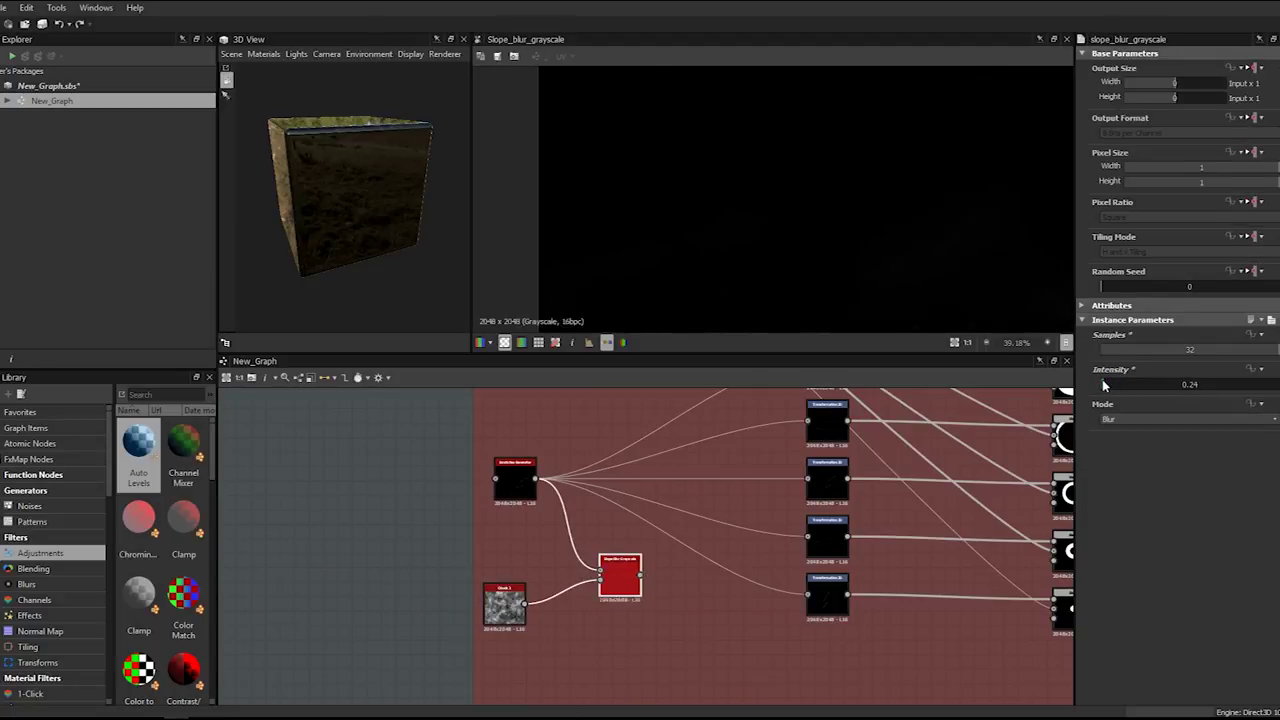
pyautogui.write('1')
pyautogui.press('Return')
pyautogui.click(1187, 384)
pyautogui.write('0.02')
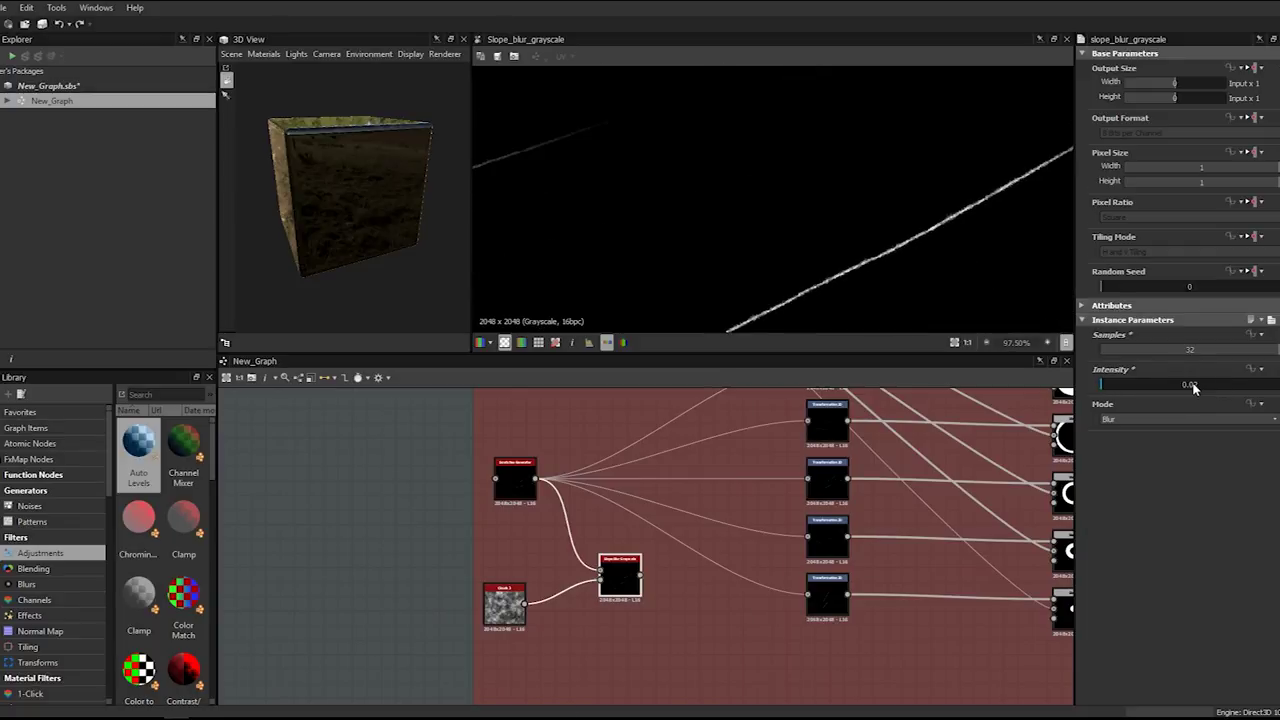
pyautogui.write('5')
pyautogui.press('Return')
pyautogui.scroll(-2, 975, 289)
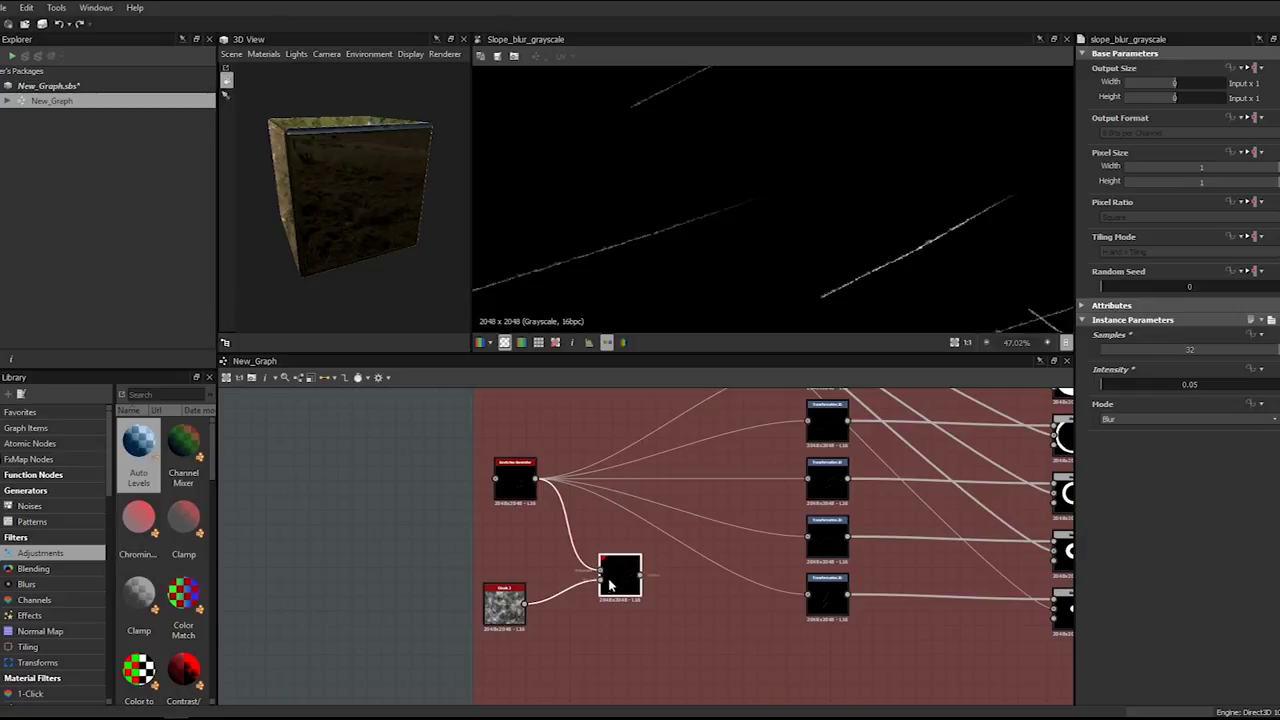
pyautogui.scroll(2, 857, 258)
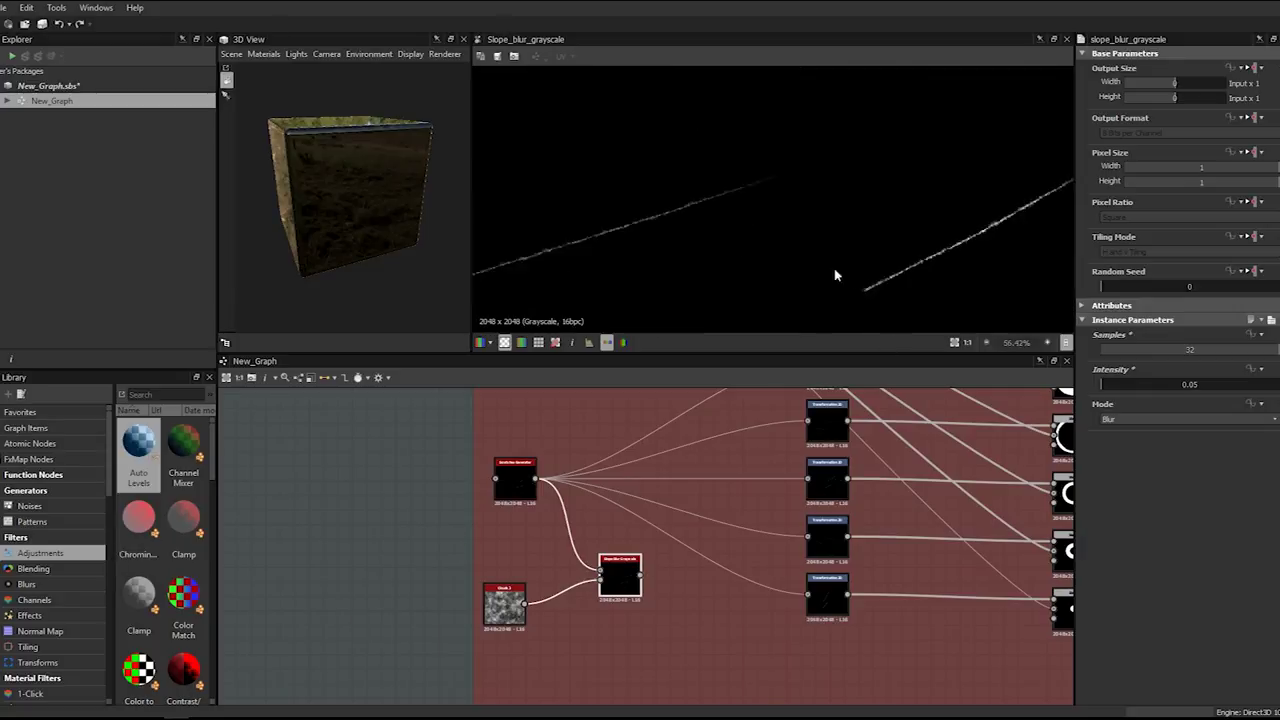
# - Examine the scratches on the ring pattern in the final ring Blend of the Scratches frame
pyautogui.moveTo(553, 443); pyautogui.dragTo(295, 450, button='middle')
pyautogui.scroll(-3, 295, 450)
pyautogui.moveTo(894, 494); pyautogui.dragTo(757, 491, button='middle')
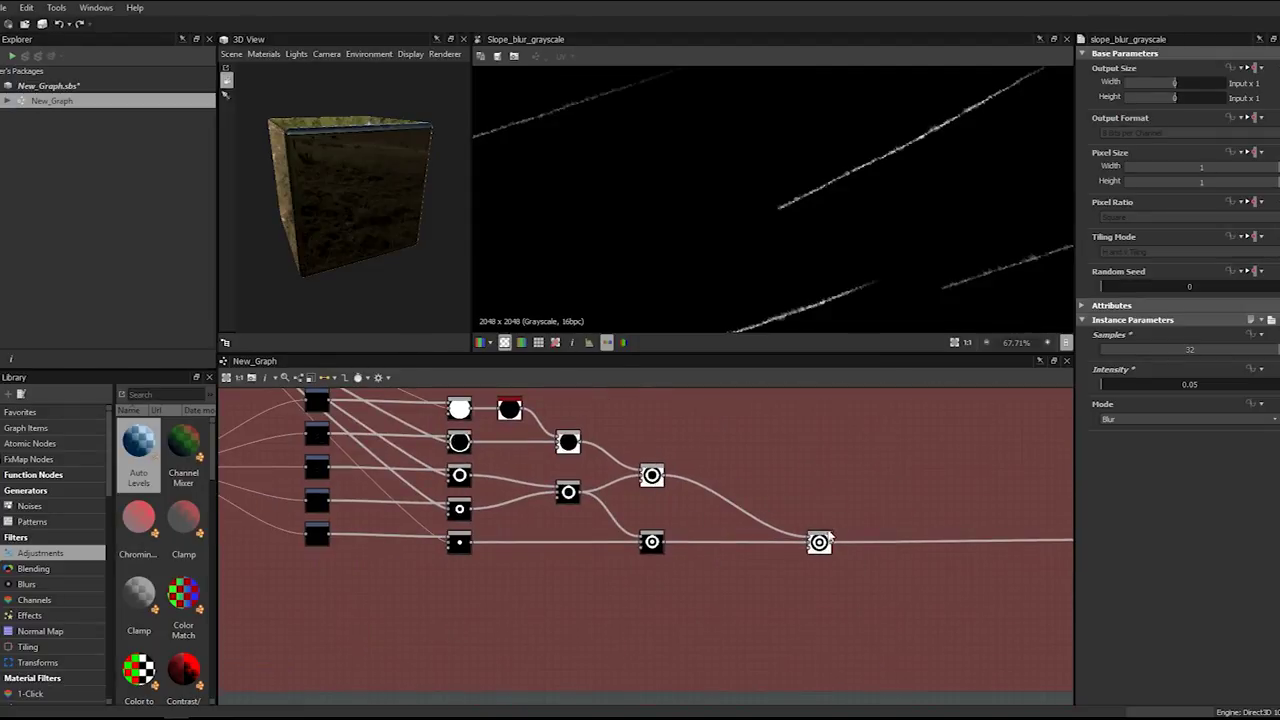
pyautogui.doubleClick(826, 536)
pyautogui.moveTo(652, 152); pyautogui.dragTo(700, 180, button='middle')
pyautogui.scroll(6, 662, 185)
pyautogui.scroll(-8, 662, 185)
pyautogui.scroll(5, 686, 308)
pyautogui.moveTo(686, 310); pyautogui.dragTo(683, 241, button='middle')
pyautogui.scroll(-4, 857, 163)
pyautogui.scroll(5, 870, 190)
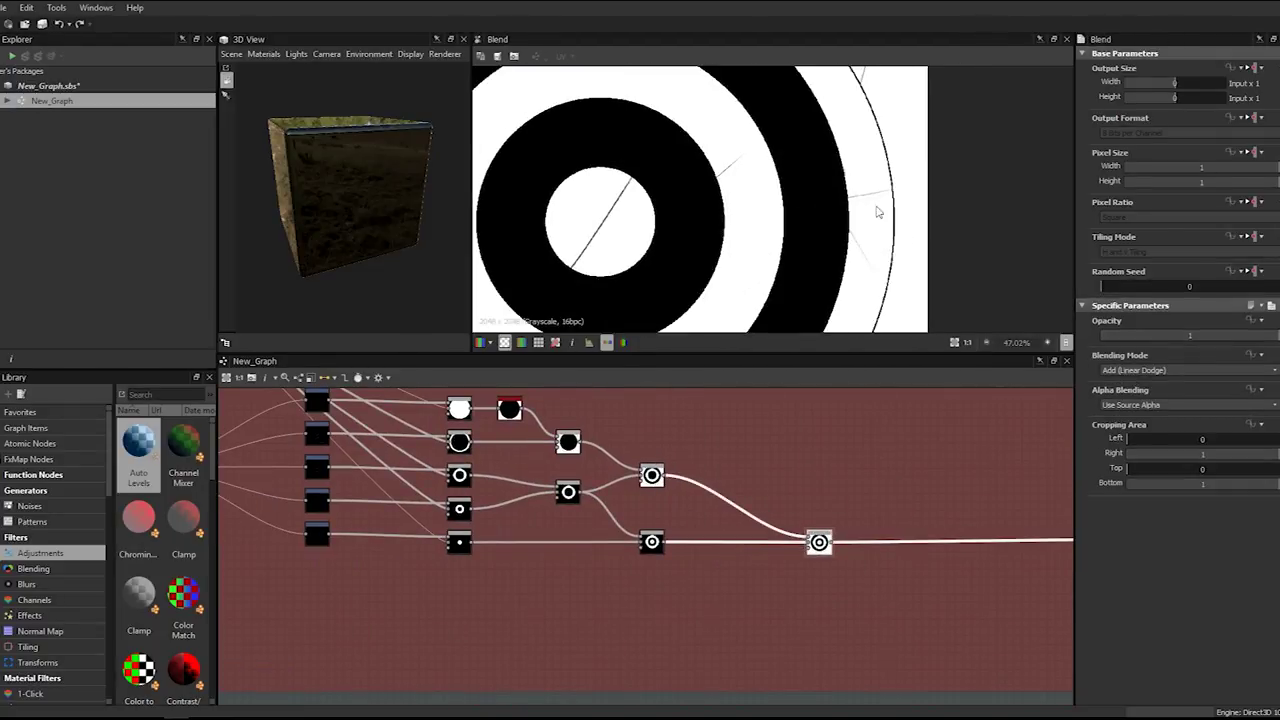
# - Move the Scratches Generator's links to the Slope Blur Grayscale output so it feeds all Transformation 2D nodes, and reposition the Clouds 3 noise
pyautogui.moveTo(242, 530); pyautogui.dragTo(530, 512, button='middle')
pyautogui.scroll(3, 464, 508)
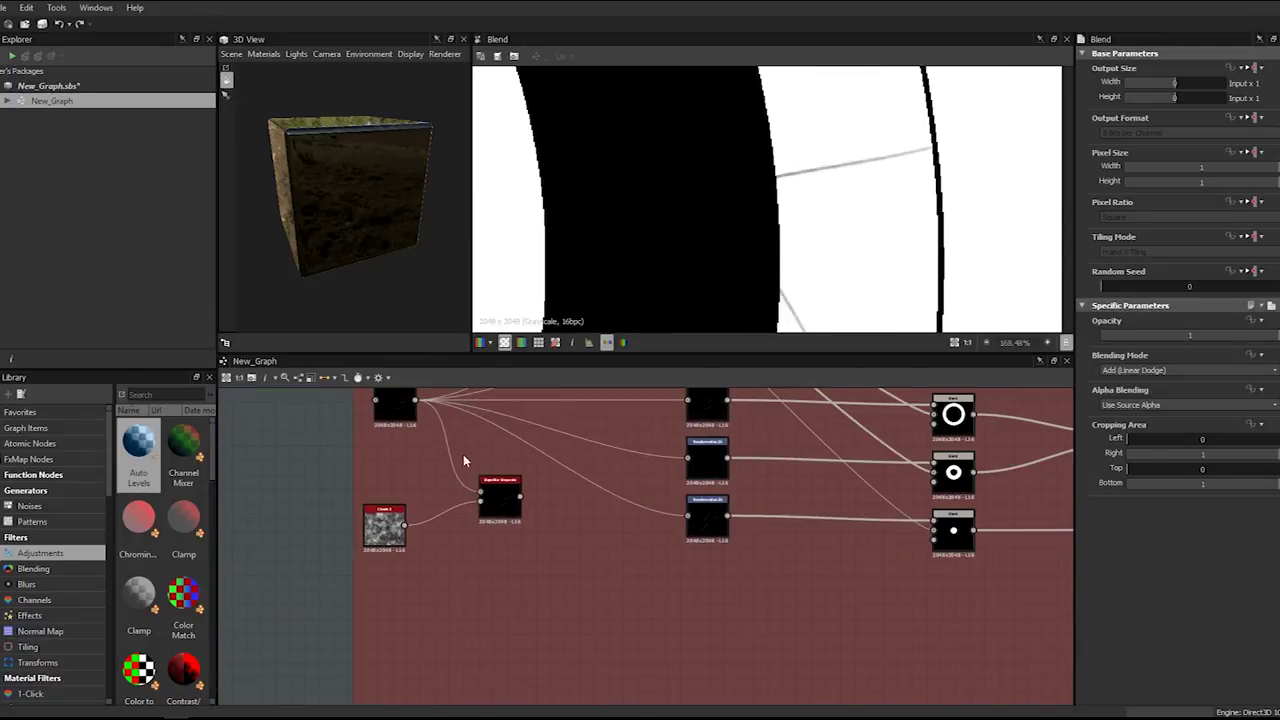
pyautogui.moveTo(464, 358); pyautogui.dragTo(457, 435, button='middle')
pyautogui.scroll(3, 408, 448)
pyautogui.scroll(1, 460, 545)
pyautogui.moveTo(457, 541); pyautogui.dragTo(437, 508, button='middle')
pyautogui.scroll(-1, 445, 521)
pyautogui.keyDown('shift'); pyautogui.moveTo(380, 463); pyautogui.dragTo(536, 483); pyautogui.keyUp('shift')
pyautogui.moveTo(325, 672); pyautogui.dragTo(325, 627)
# - Examine the slope-blurred scratches on the ring pattern at the centre circle and outer rings
pyautogui.scroll(-4, 686, 178)
pyautogui.scroll(-3, 686, 178)
pyautogui.moveTo(688, 179); pyautogui.dragTo(825, 232, button='middle')
pyautogui.scroll(5, 700, 252)
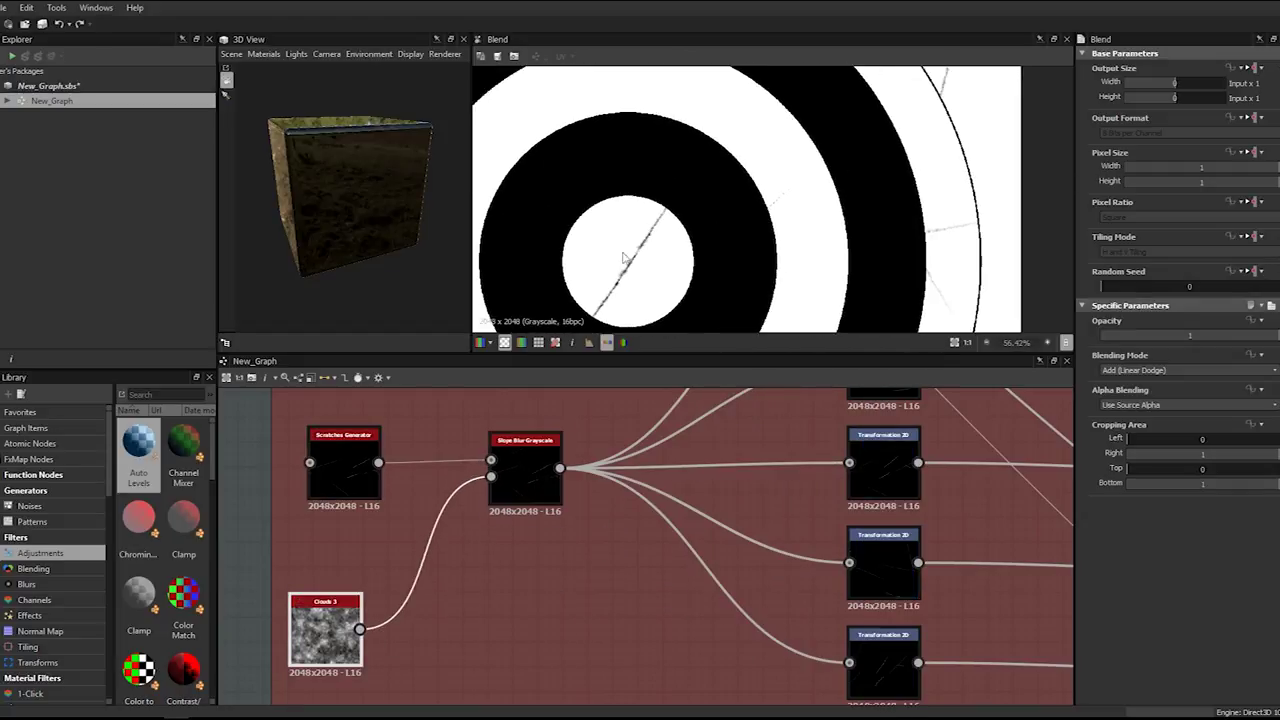
pyautogui.scroll(-7, 626, 258)
pyautogui.scroll(1, 630, 188)
pyautogui.moveTo(570, 220); pyautogui.dragTo(728, 165, button='middle')
pyautogui.scroll(4, 724, 166)
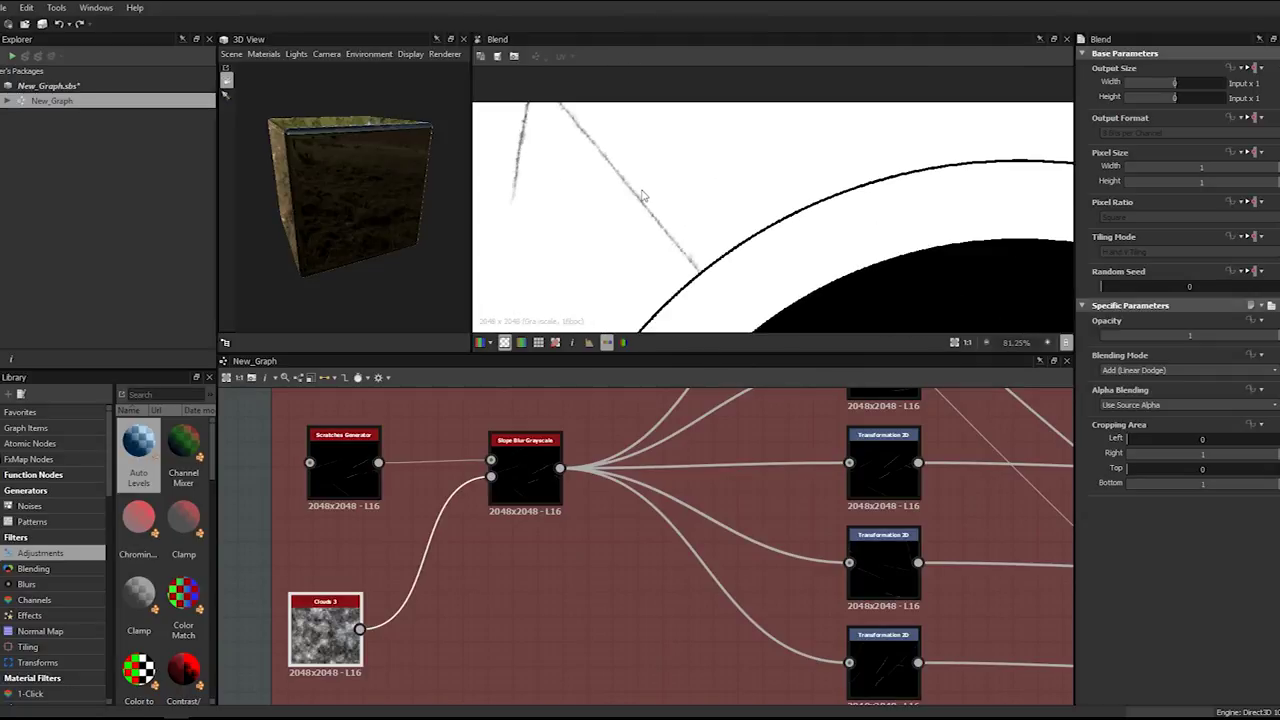
# - Add a Histogram Scan node below the scratch Slope Blur Grayscale and connect the blur's output to it
pyautogui.moveTo(560, 468); pyautogui.dragTo(581, 552)
pyautogui.write('bl')
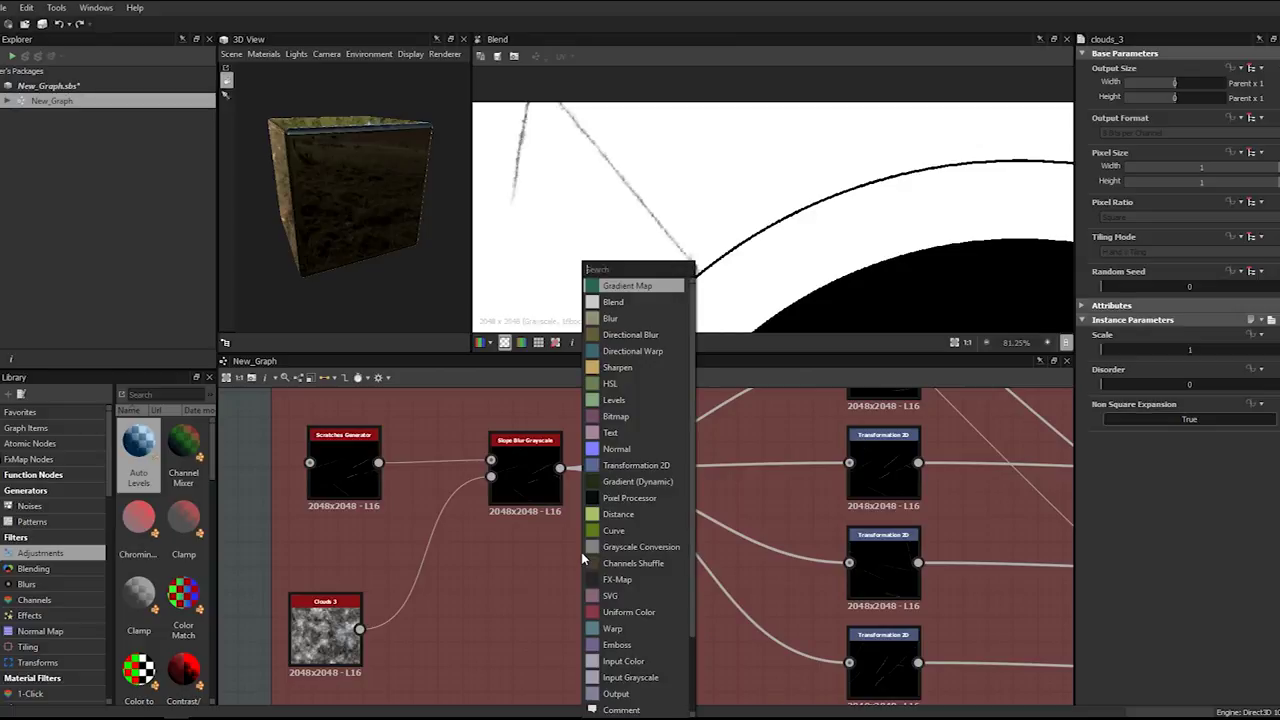
pyautogui.write('his')
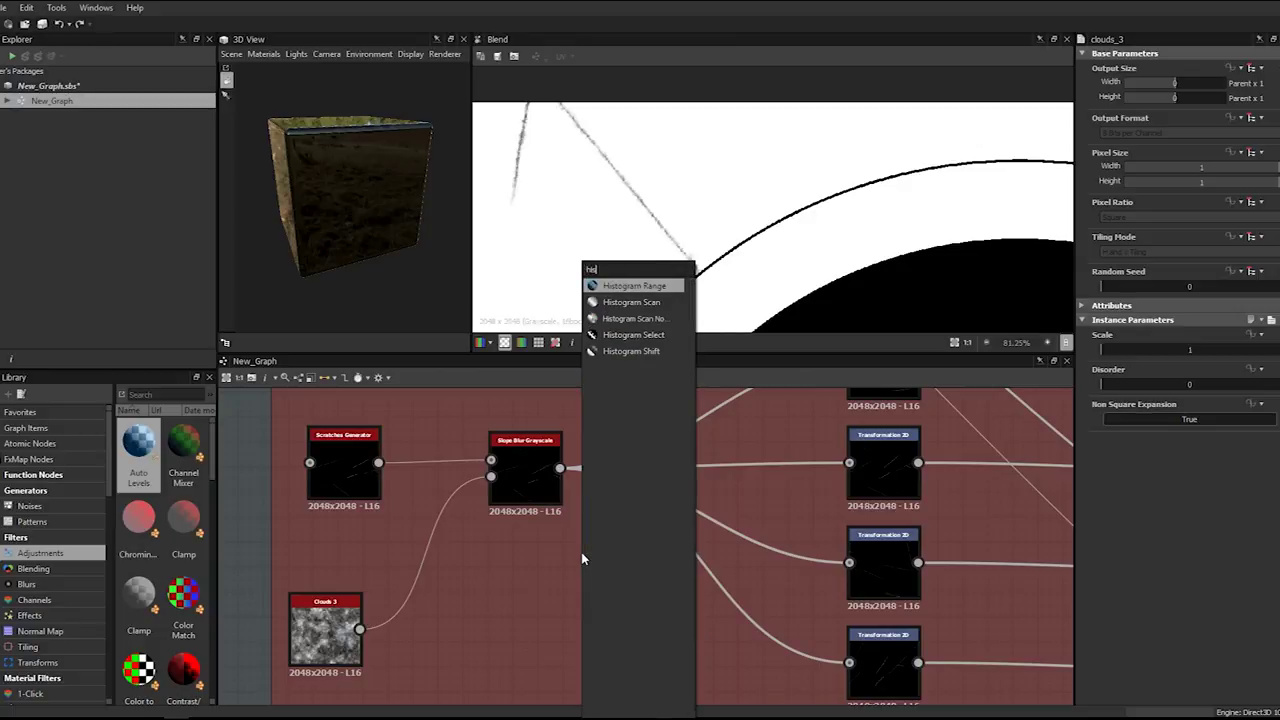
pyautogui.press('Down')
pyautogui.press('Return')
pyautogui.scroll(1, 581, 552)
pyautogui.moveTo(577, 546); pyautogui.dragTo(577, 576)
pyautogui.moveTo(556, 452); pyautogui.dragTo(532, 582)
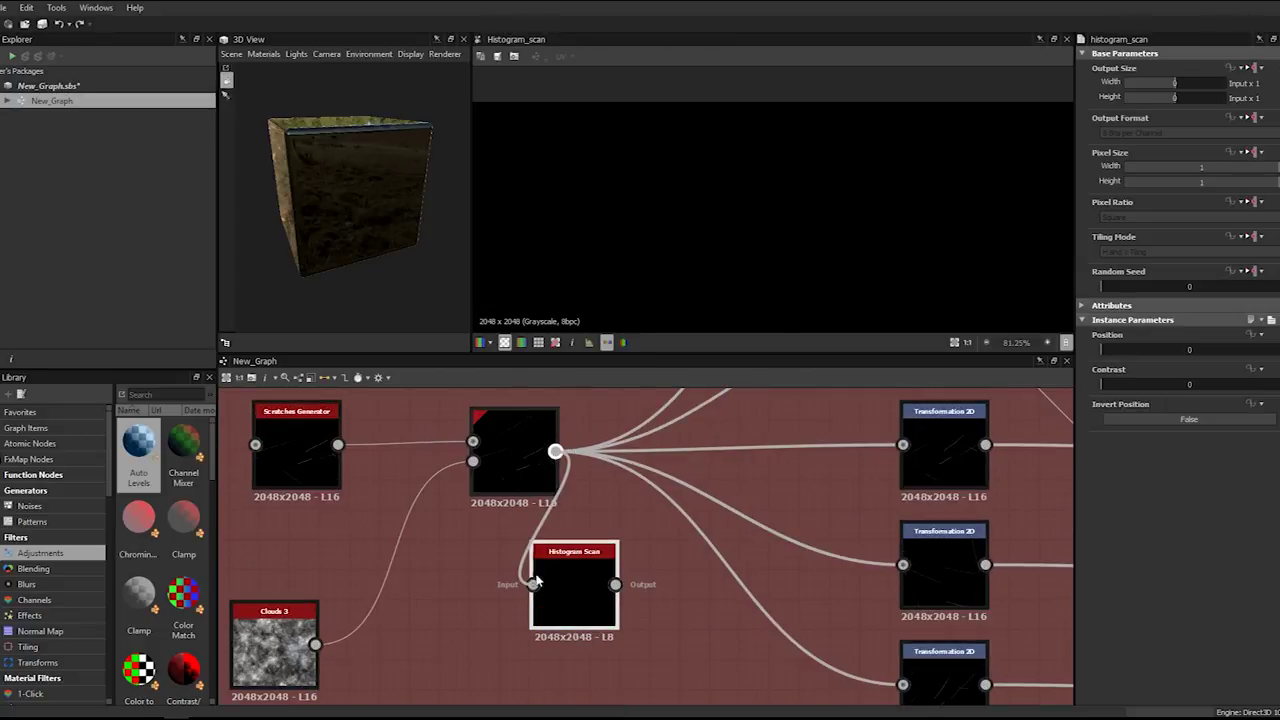
# - Widen the Scratches frame and move the generator, Clouds 3, Slope Blur and Histogram Scan nodes further away from the Transformation 2D nodes
pyautogui.scroll(-5, 434, 547)
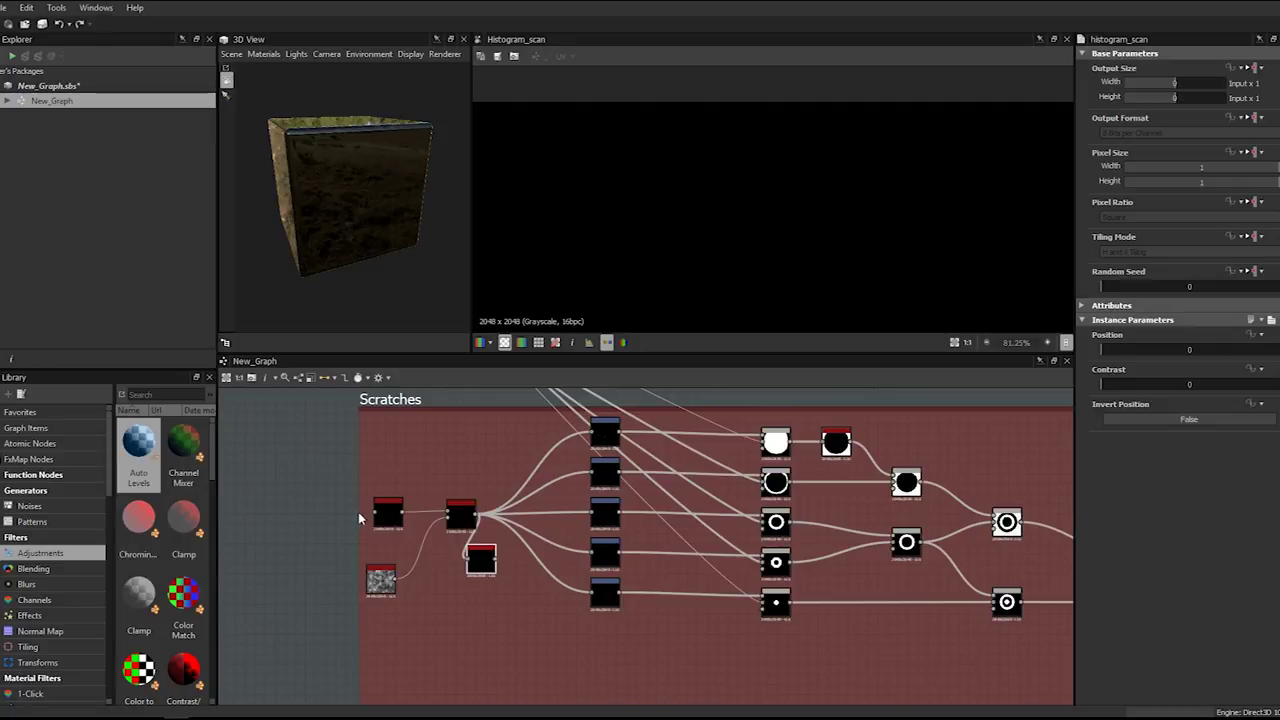
pyautogui.moveTo(359, 519); pyautogui.dragTo(258, 515)
pyautogui.moveTo(336, 454); pyautogui.dragTo(398, 558)
pyautogui.click(397, 598)
pyautogui.moveTo(286, 574); pyautogui.dragTo(295, 553)
pyautogui.click(373, 600)
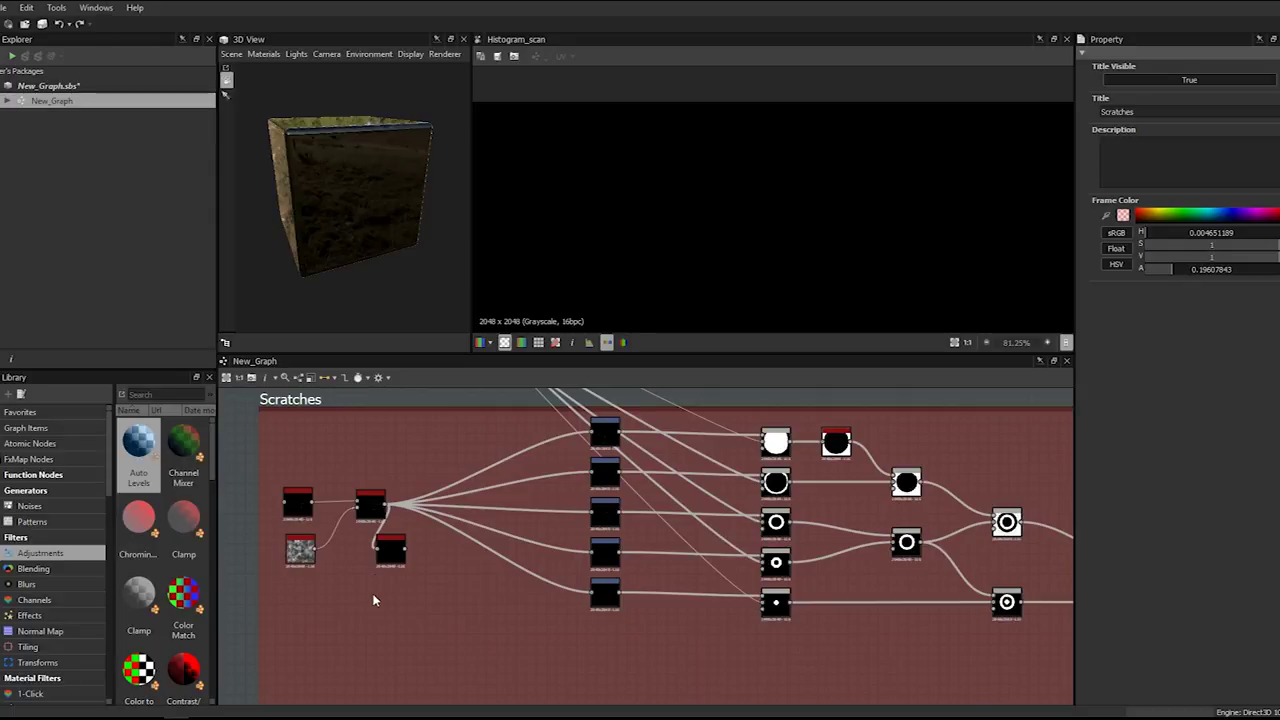
# - Set the Histogram Scan's Position to 0.89 and Contrast to 0.38, and insert it between the Slope Blur and the Transformation 2D nodes
pyautogui.click(391, 548)
pyautogui.moveTo(1109, 349); pyautogui.dragTo(1245, 350)
pyautogui.scroll(5, 877, 174)
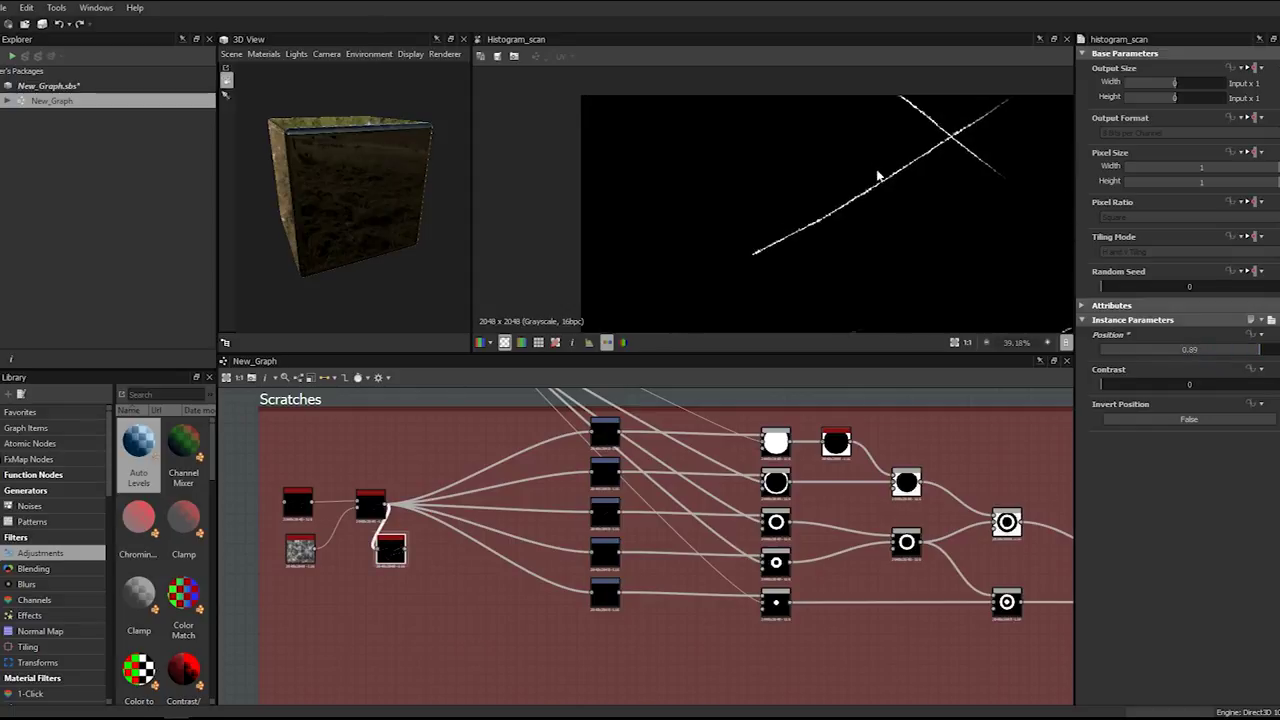
pyautogui.moveTo(1109, 390); pyautogui.dragTo(1169, 388)
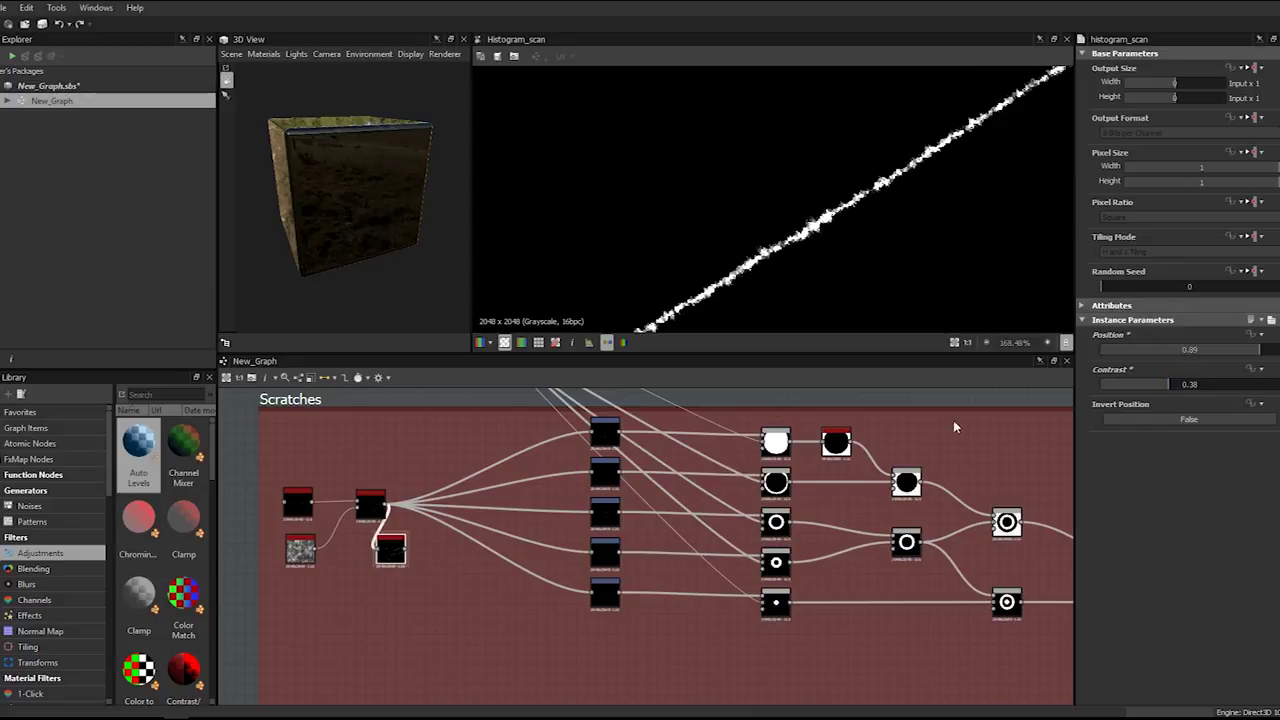
pyautogui.keyDown('shift'); pyautogui.moveTo(385, 506); pyautogui.dragTo(417, 517); pyautogui.keyUp('shift')
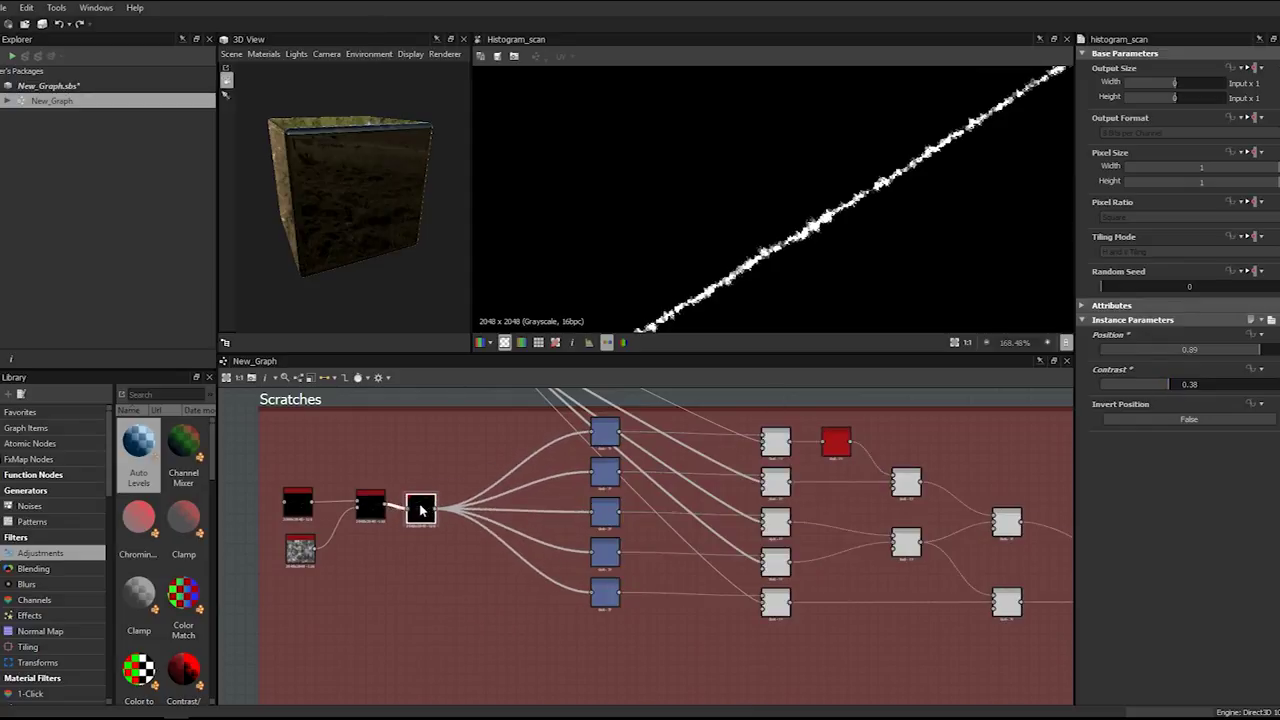
# - Examine the thickened, rough-edged scratches across the rings in the final ring Blend
pyautogui.moveTo(729, 531); pyautogui.dragTo(359, 502, button='middle')
pyautogui.doubleClick(842, 578)
pyautogui.scroll(-5, 740, 257)
pyautogui.scroll(6, 916, 197)
pyautogui.scroll(-7, 910, 198)
pyautogui.moveTo(665, 249); pyautogui.dragTo(648, 143, button='middle')
pyautogui.scroll(-1, 648, 143)
pyautogui.scroll(5, 640, 142)
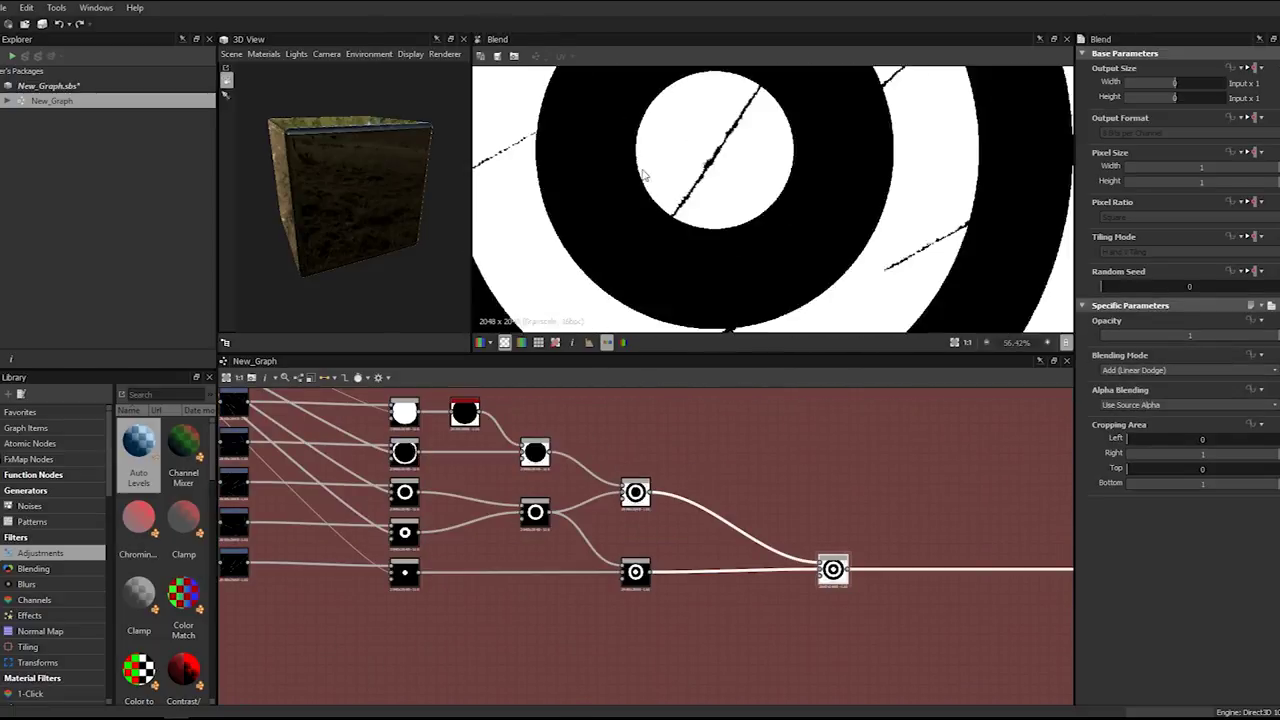
pyautogui.scroll(-4, 700, 163)
pyautogui.scroll(3, 763, 257)
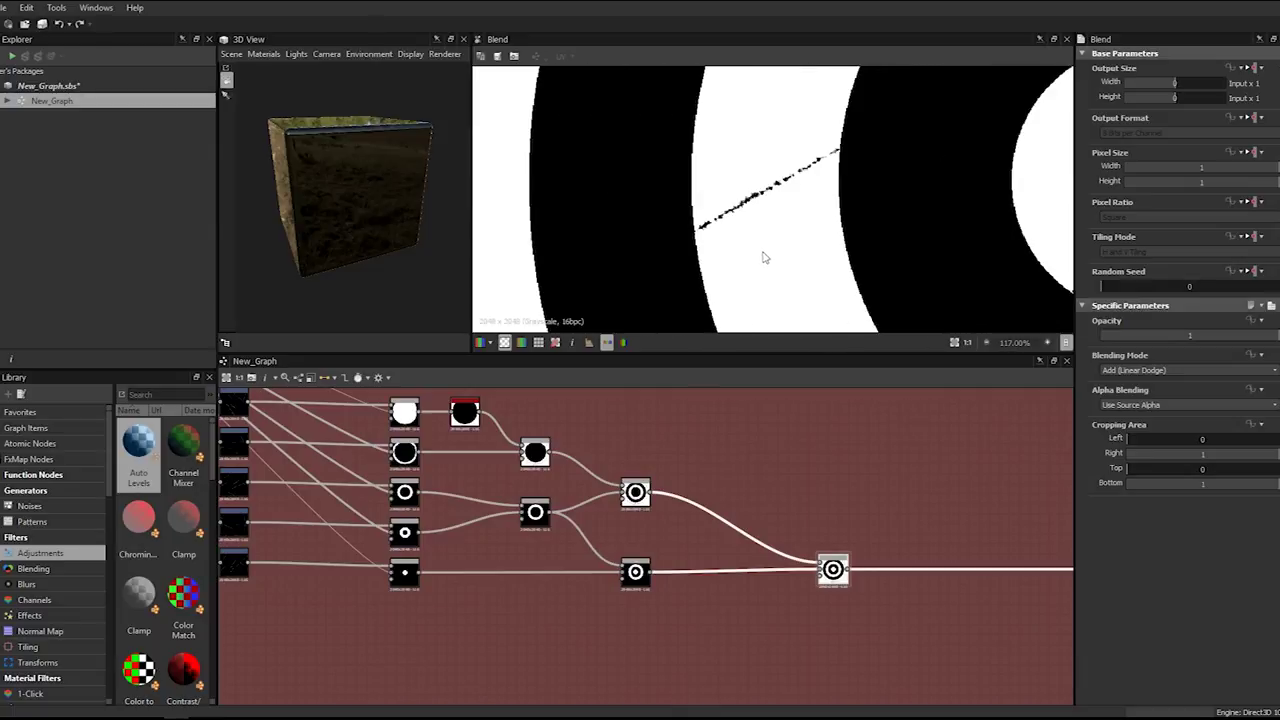
pyautogui.scroll(-2, 766, 257)
pyautogui.moveTo(640, 235); pyautogui.dragTo(945, 194, button='middle')
pyautogui.scroll(4, 765, 167)
pyautogui.scroll(-10, 744, 166)
pyautogui.moveTo(792, 252); pyautogui.dragTo(718, 186, button='middle')
pyautogui.scroll(4, 718, 186)
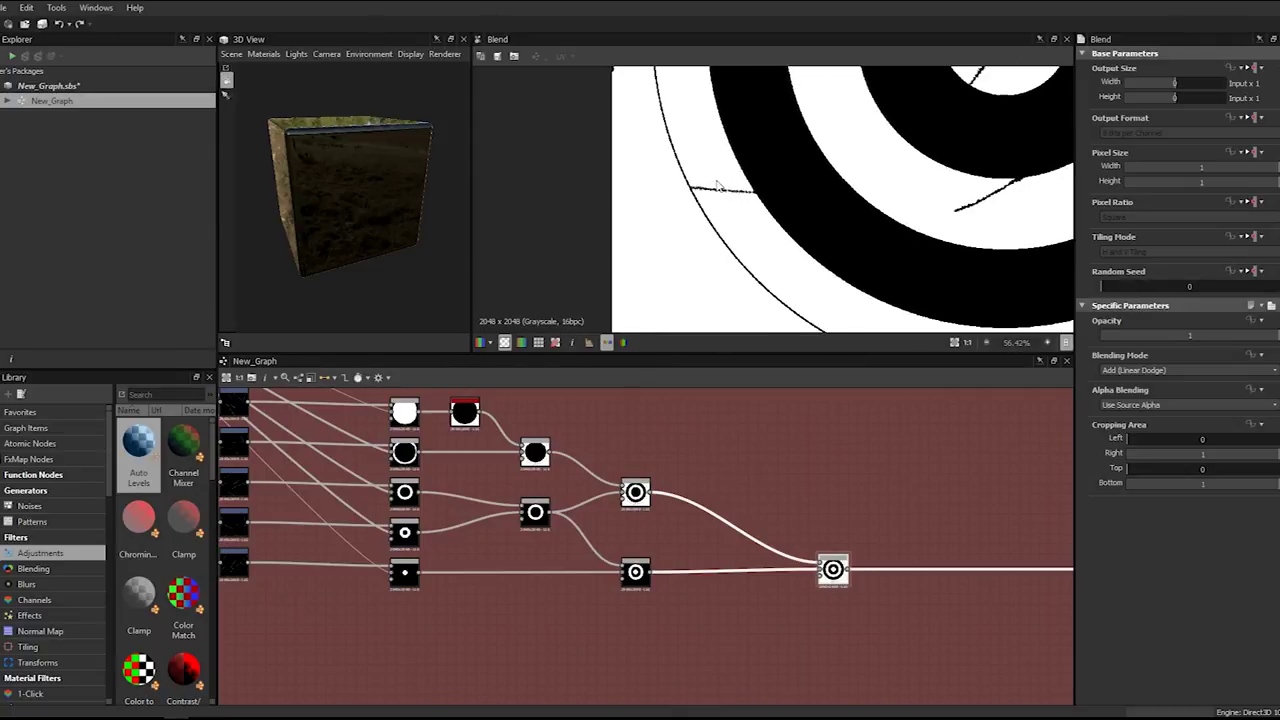
# - Inspect the scratch edges close up around the outer ring and the ring gaps in the combined ring Blend
pyautogui.scroll(7, 718, 187)
pyautogui.scroll(-7, 720, 190)
pyautogui.moveTo(831, 240); pyautogui.dragTo(700, 150, button='middle')
pyautogui.scroll(1, 803, 207)
pyautogui.scroll(4, 803, 207)
pyautogui.scroll(-4, 804, 200)
pyautogui.moveTo(804, 195); pyautogui.dragTo(813, 318, button='middle')
pyautogui.scroll(4, 824, 160)
# - Set the Scratches generator's Spline Width to 1 while previewing the Slope Blur Grayscale at the end of the Scratches frame
pyautogui.moveTo(473, 490); pyautogui.dragTo(770, 542, button='middle')
pyautogui.scroll(-1, 505, 448)
pyautogui.moveTo(500, 446); pyautogui.dragTo(643, 453, button='middle')
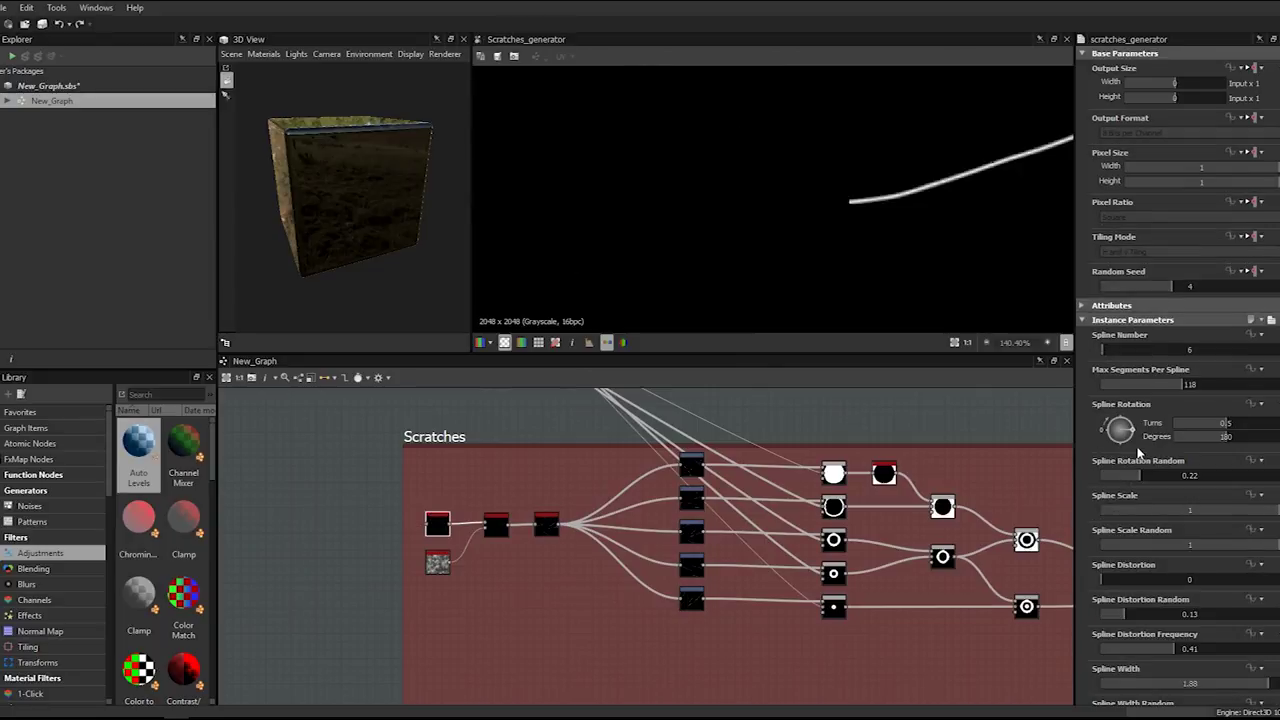
pyautogui.scroll(-4, 780, 487)
pyautogui.moveTo(780, 487); pyautogui.dragTo(578, 496, button='middle')
pyautogui.doubleClick(871, 546)
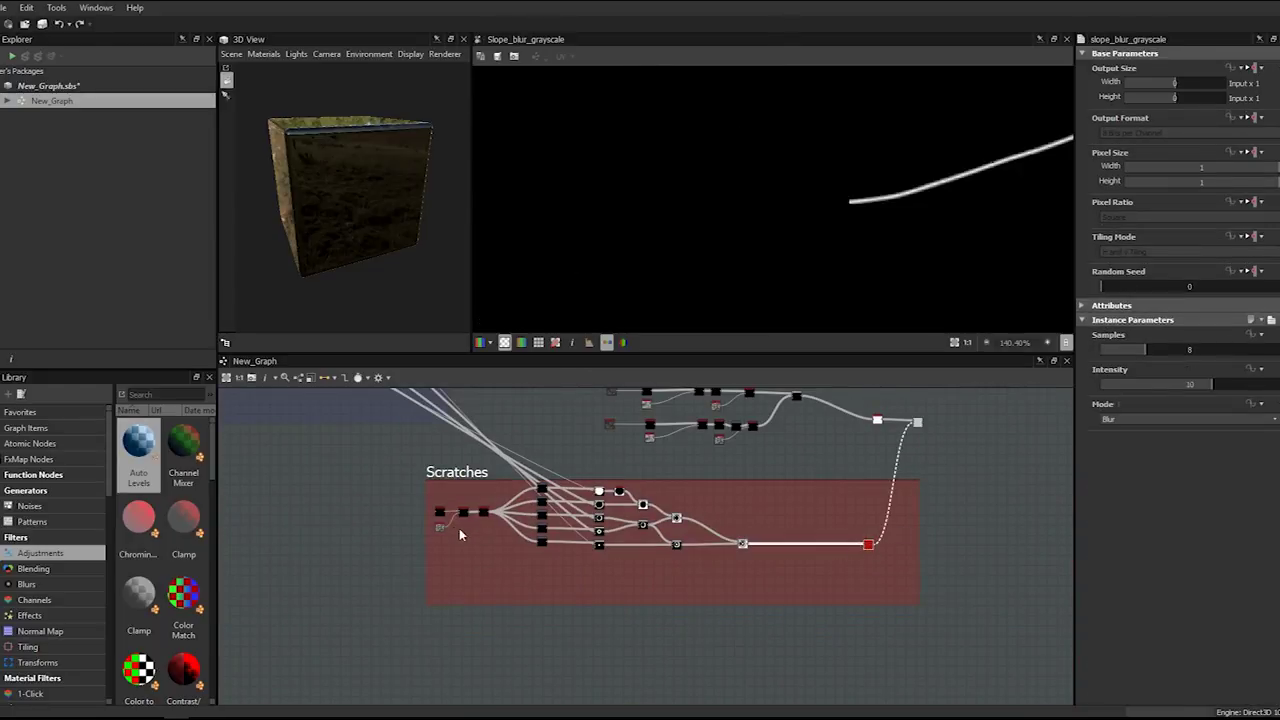
pyautogui.click(440, 513)
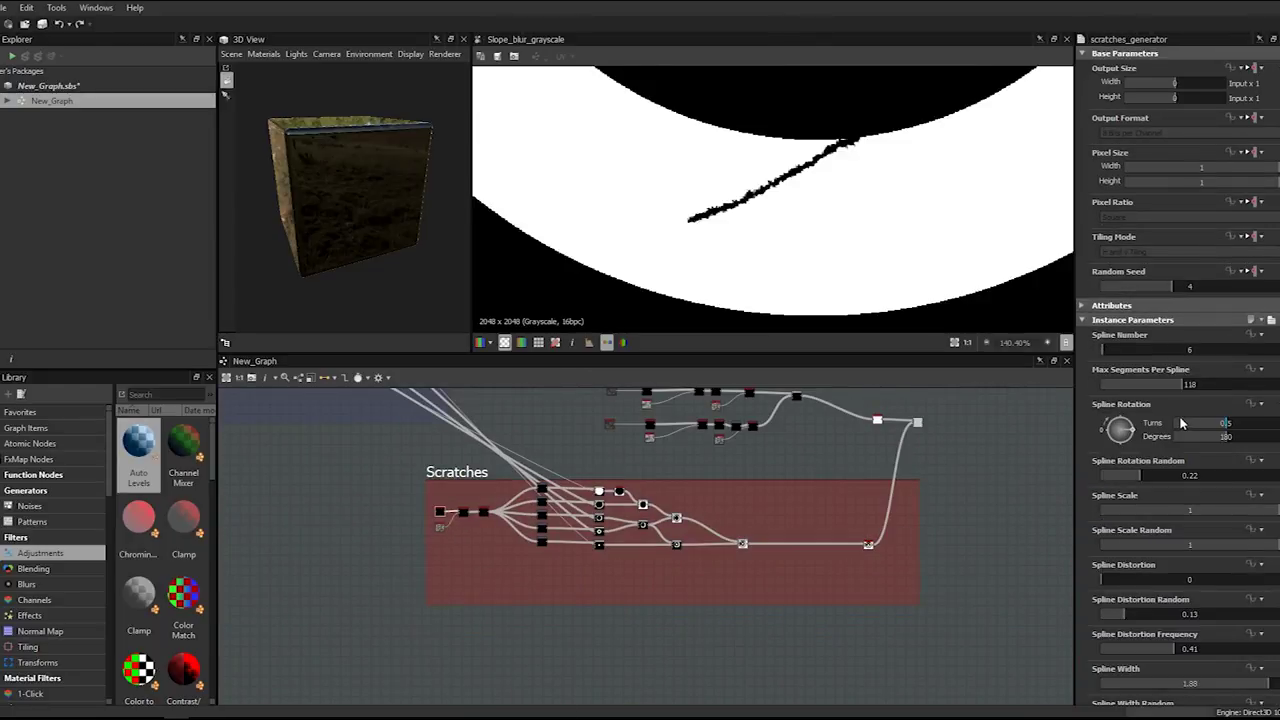
pyautogui.scroll(-2, 1182, 485)
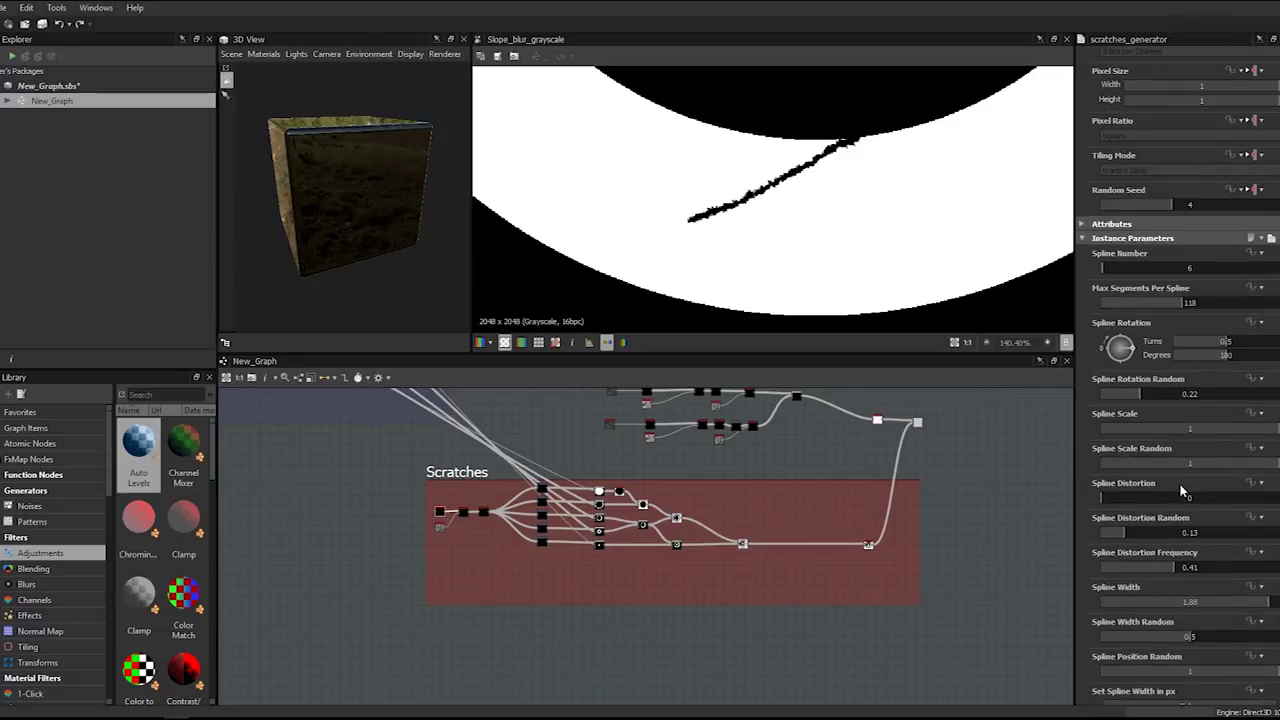
pyautogui.doubleClick(1216, 603)
pyautogui.write('0')
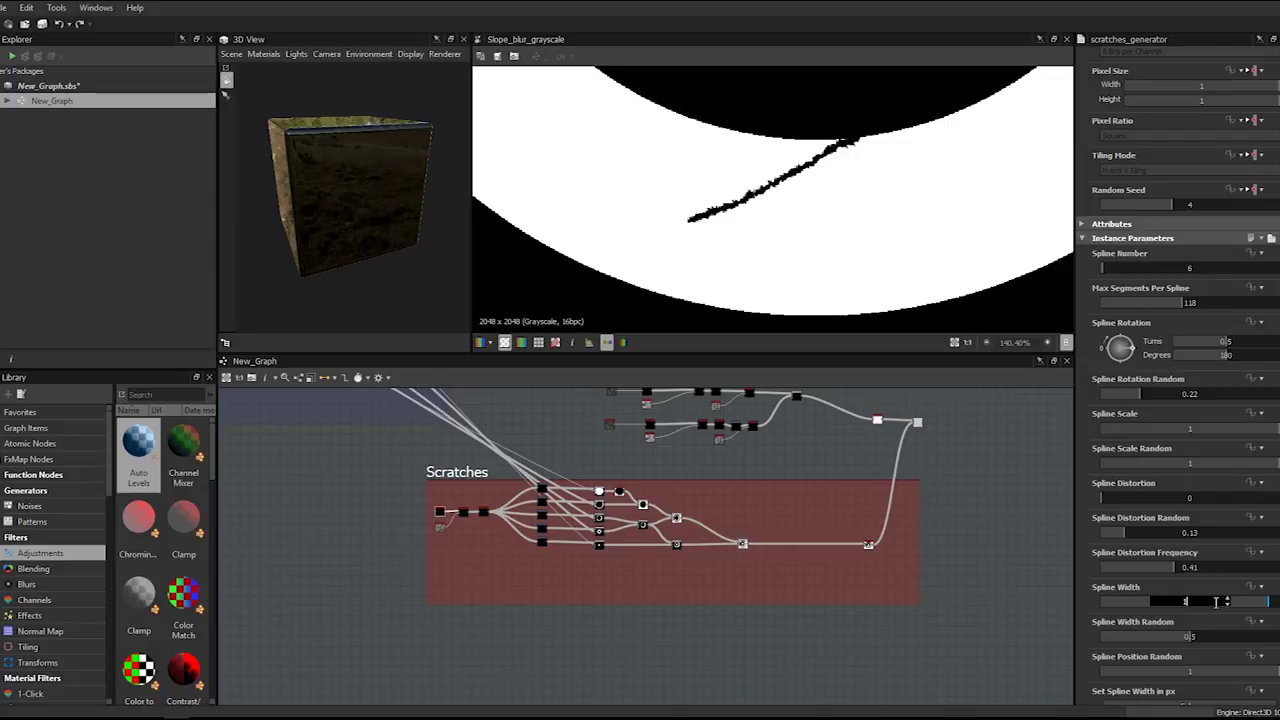
pyautogui.press('Return')
# - Examine the thinner scratches across the centre disc and rings in the Slope Blur output
pyautogui.scroll(-3, 732, 288)
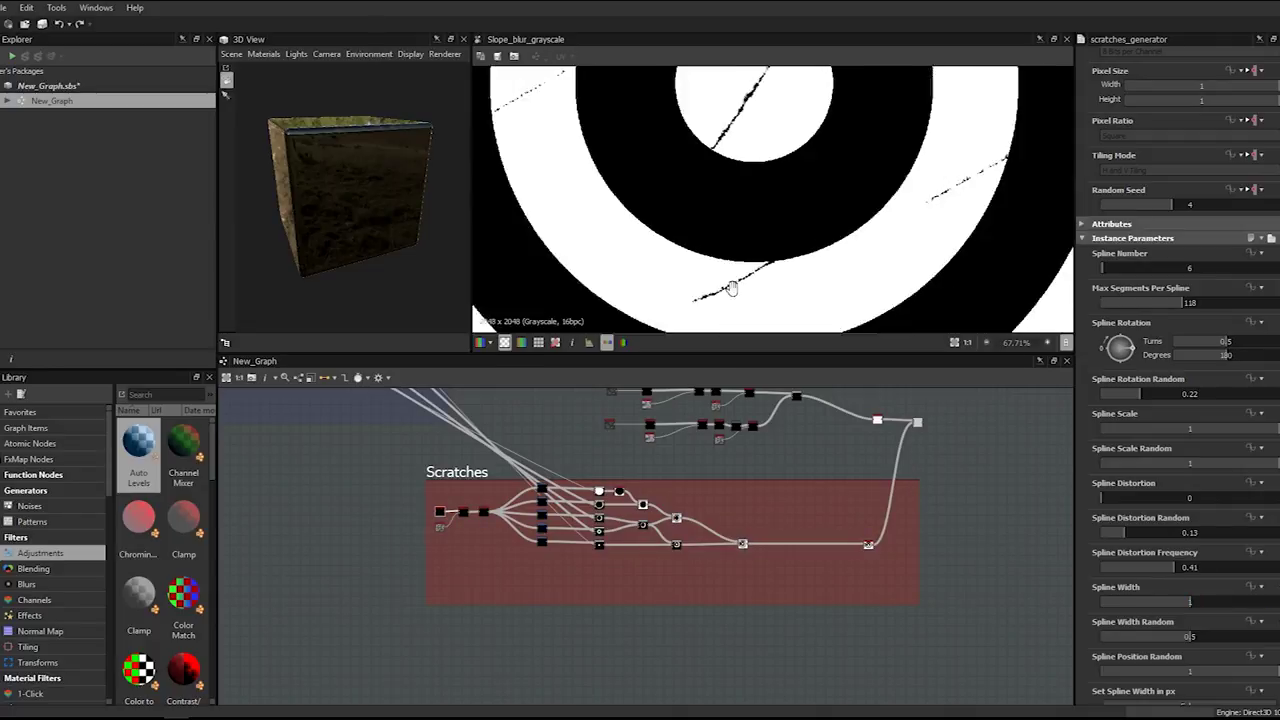
pyautogui.moveTo(732, 288); pyautogui.dragTo(712, 392, button='middle')
pyautogui.scroll(3, 758, 187)
pyautogui.scroll(-4, 763, 177)
pyautogui.scroll(1, 765, 172)
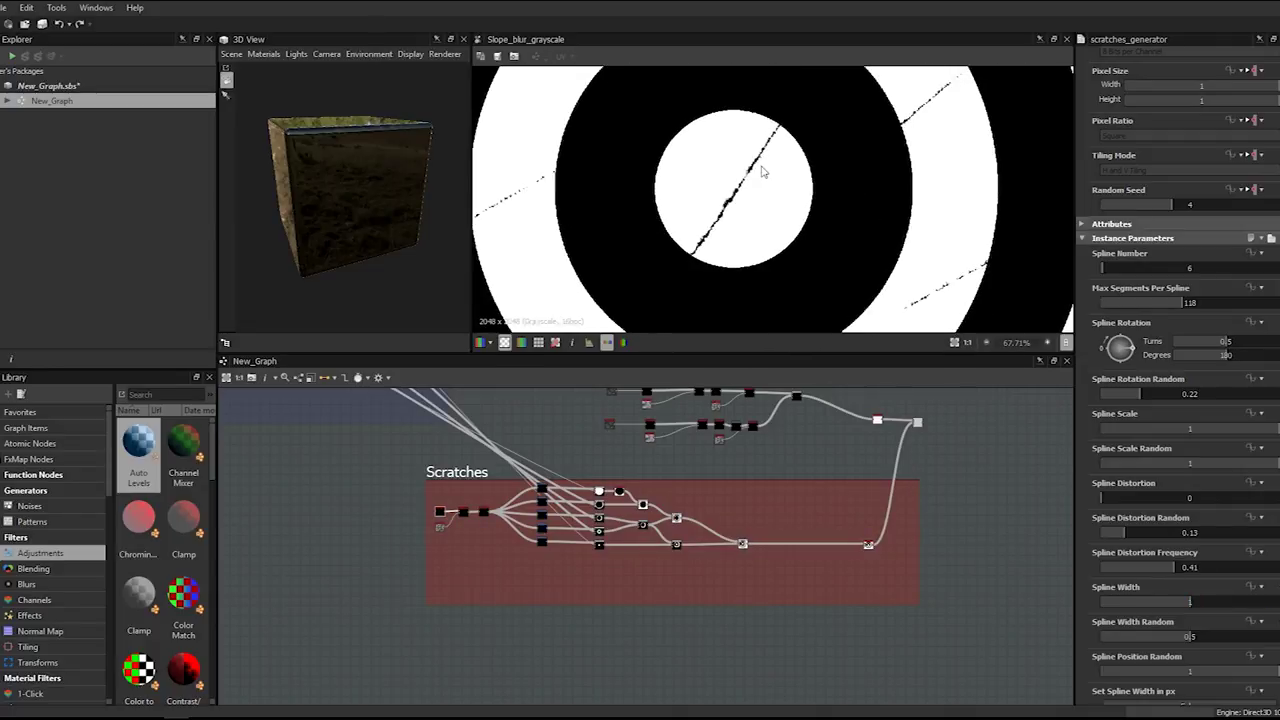
pyautogui.scroll(3, 765, 160)
pyautogui.scroll(-4, 736, 192)
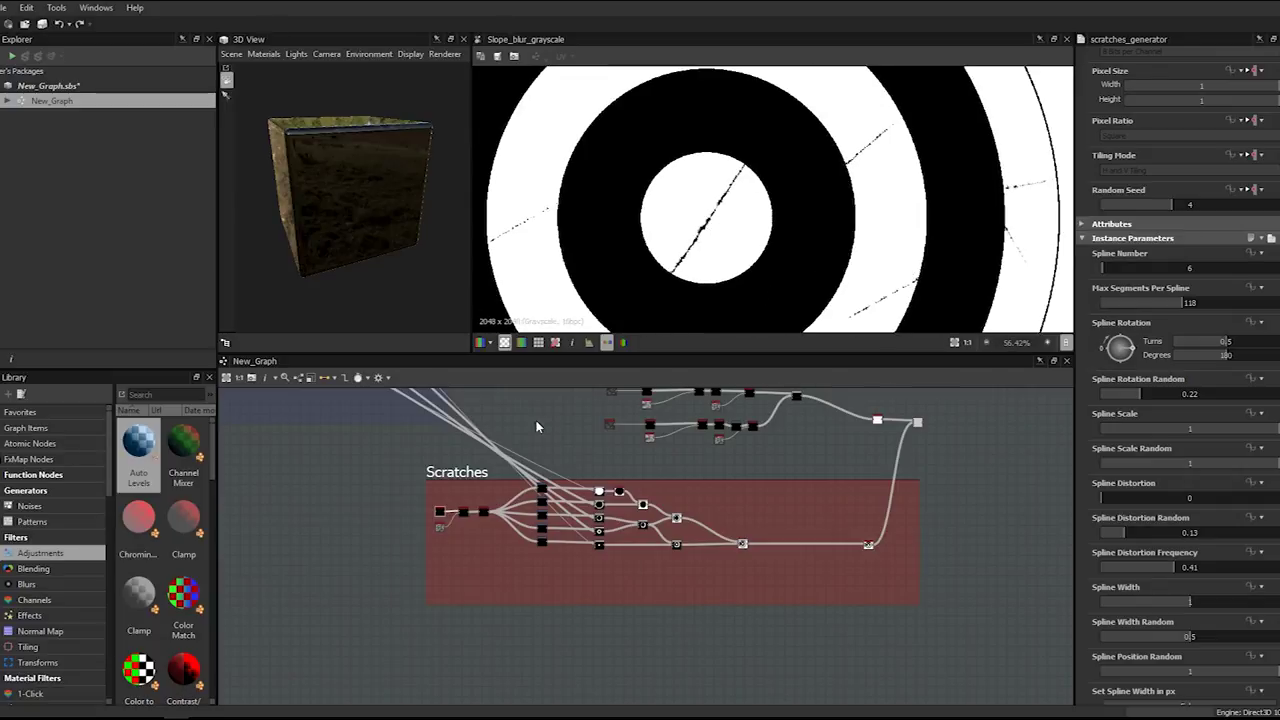
# - Check the lowest scratch Transformation 2D's placement over the ring pattern
pyautogui.scroll(4, 530, 475)
pyautogui.doubleClick(571, 660)
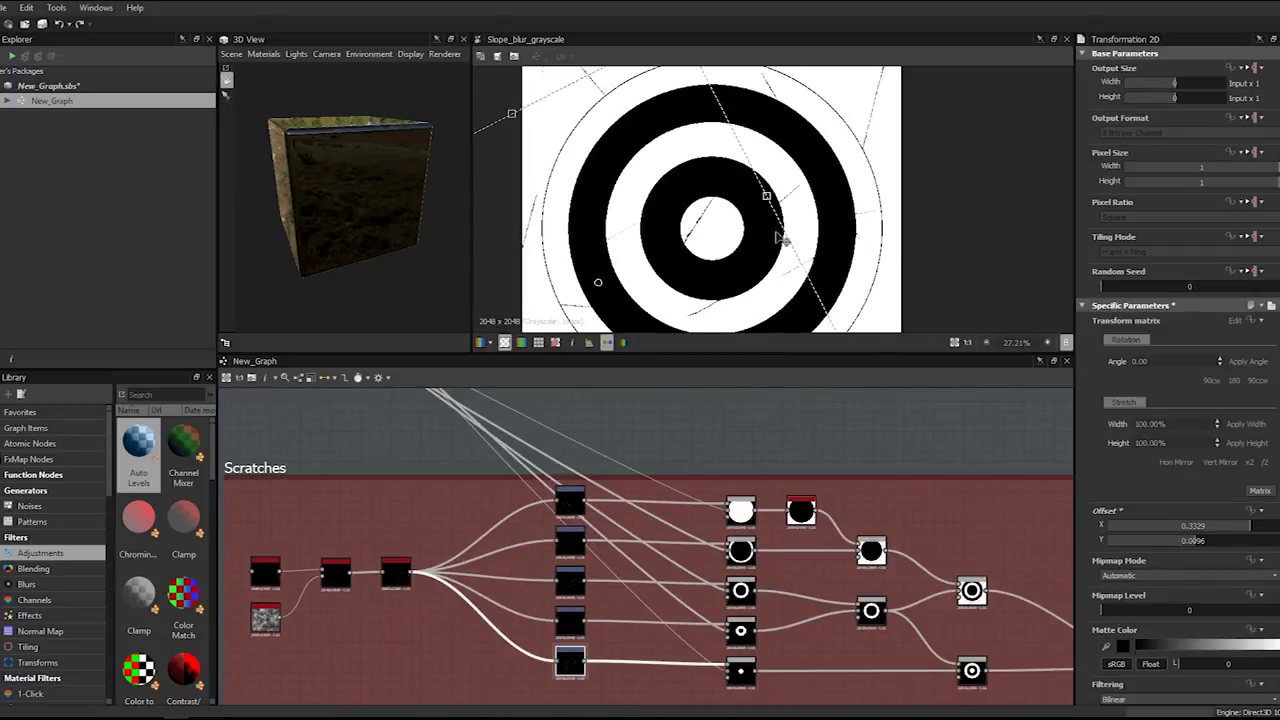
pyautogui.scroll(5, 727, 267)
pyautogui.scroll(-5, 873, 227)
pyautogui.scroll(5, 735, 177)
pyautogui.scroll(-6, 735, 177)
pyautogui.scroll(-5, 860, 594)
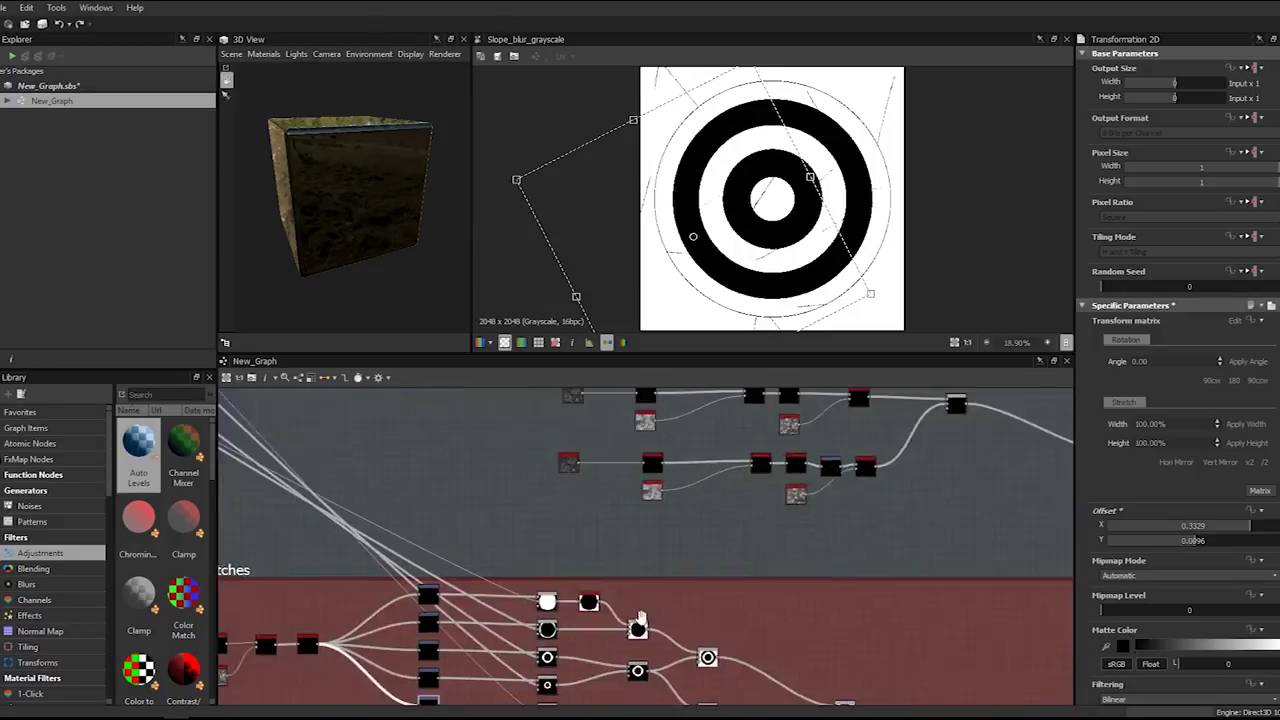
# - Preview the Multiply Blend and examine the dirt specks together with the scratches across the rings
pyautogui.doubleClick(956, 520)
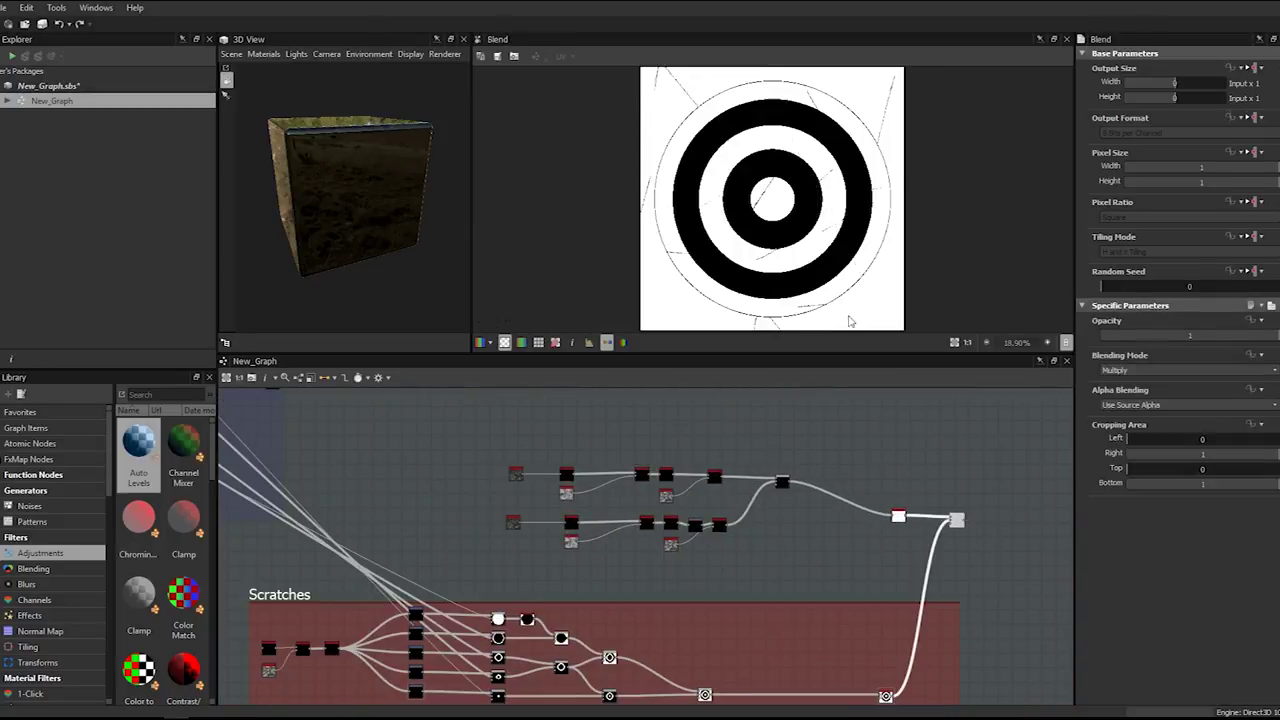
pyautogui.scroll(4, 773, 195)
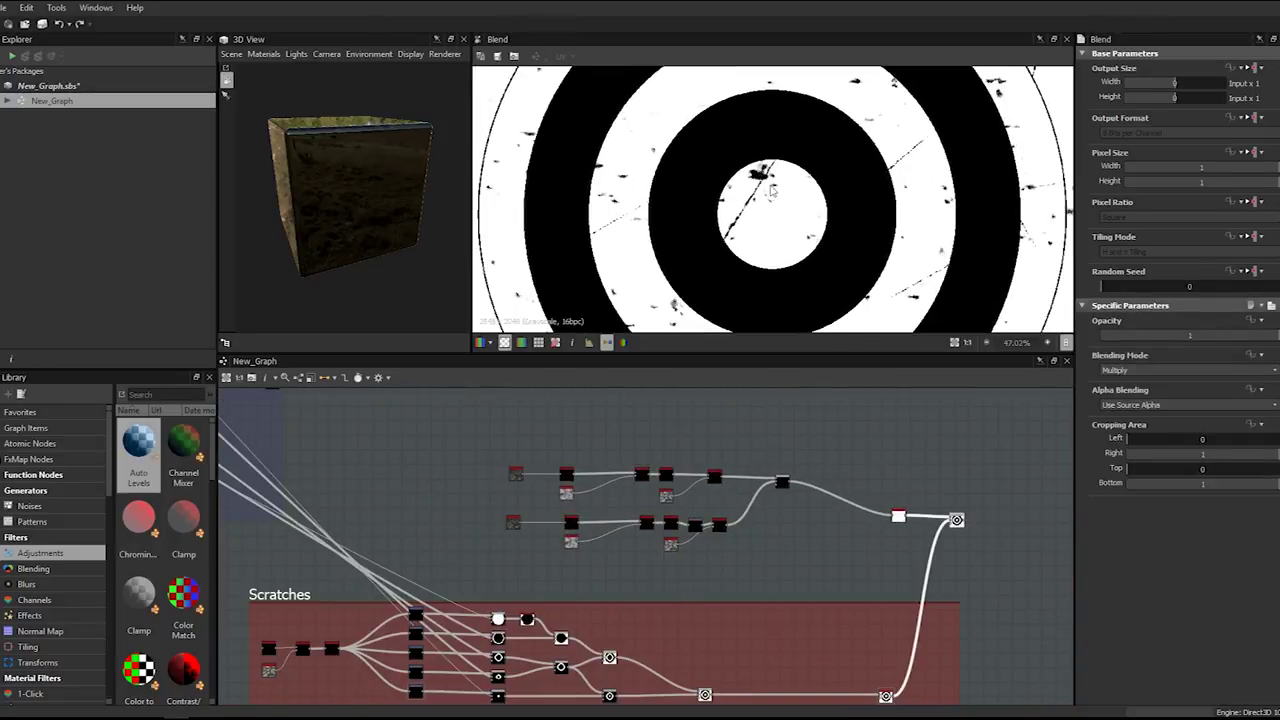
pyautogui.scroll(4, 773, 195)
pyautogui.scroll(-4, 764, 185)
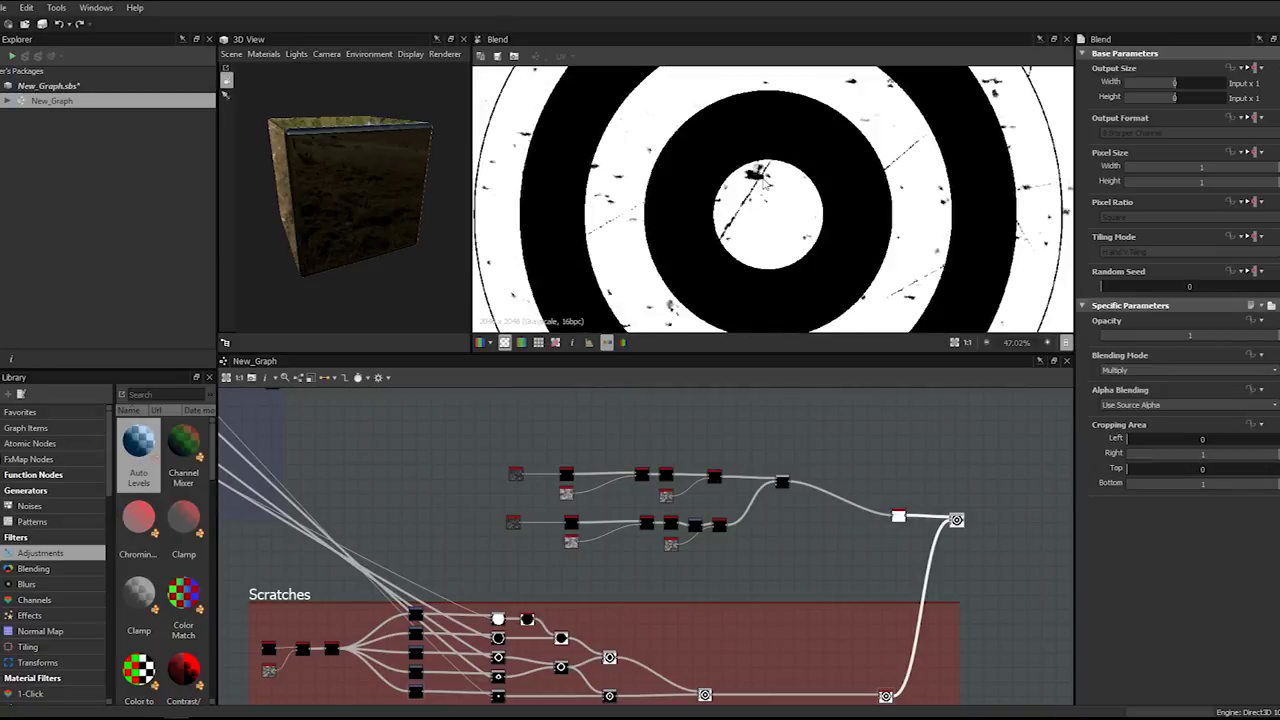
pyautogui.scroll(-3, 761, 185)
pyautogui.scroll(3, 765, 185)
pyautogui.scroll(2, 770, 186)
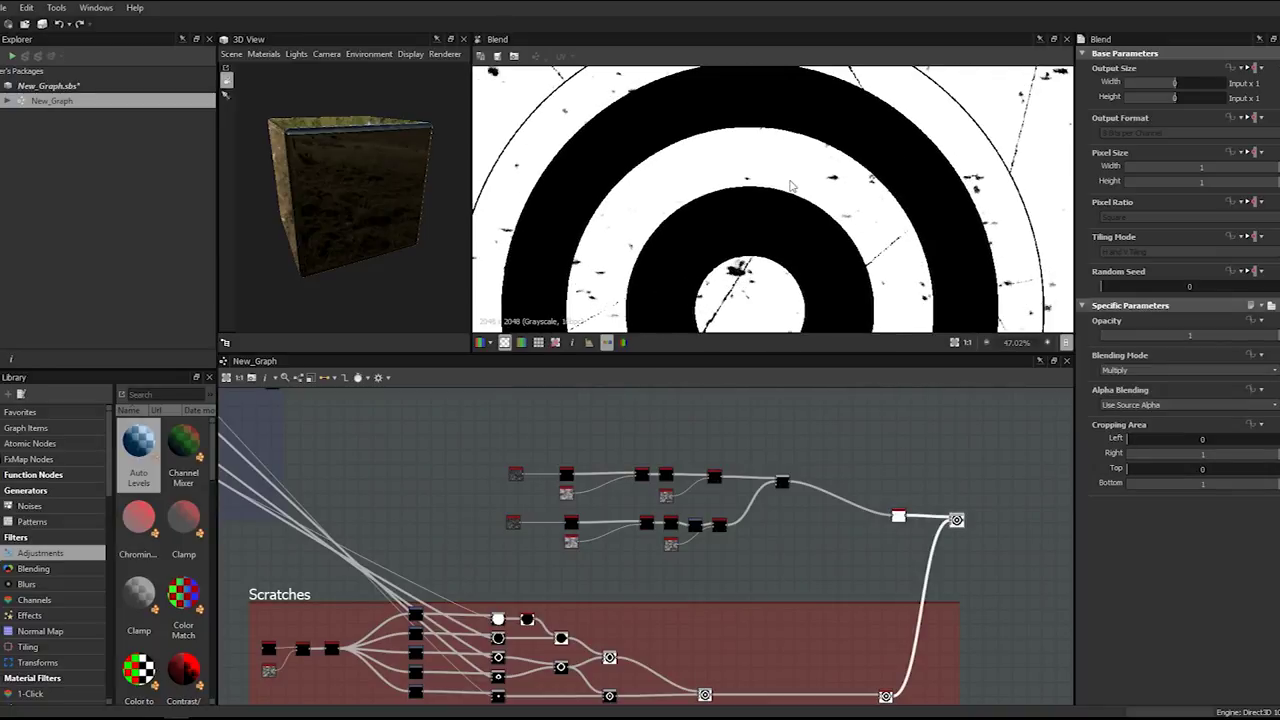
pyautogui.scroll(-5, 786, 186)
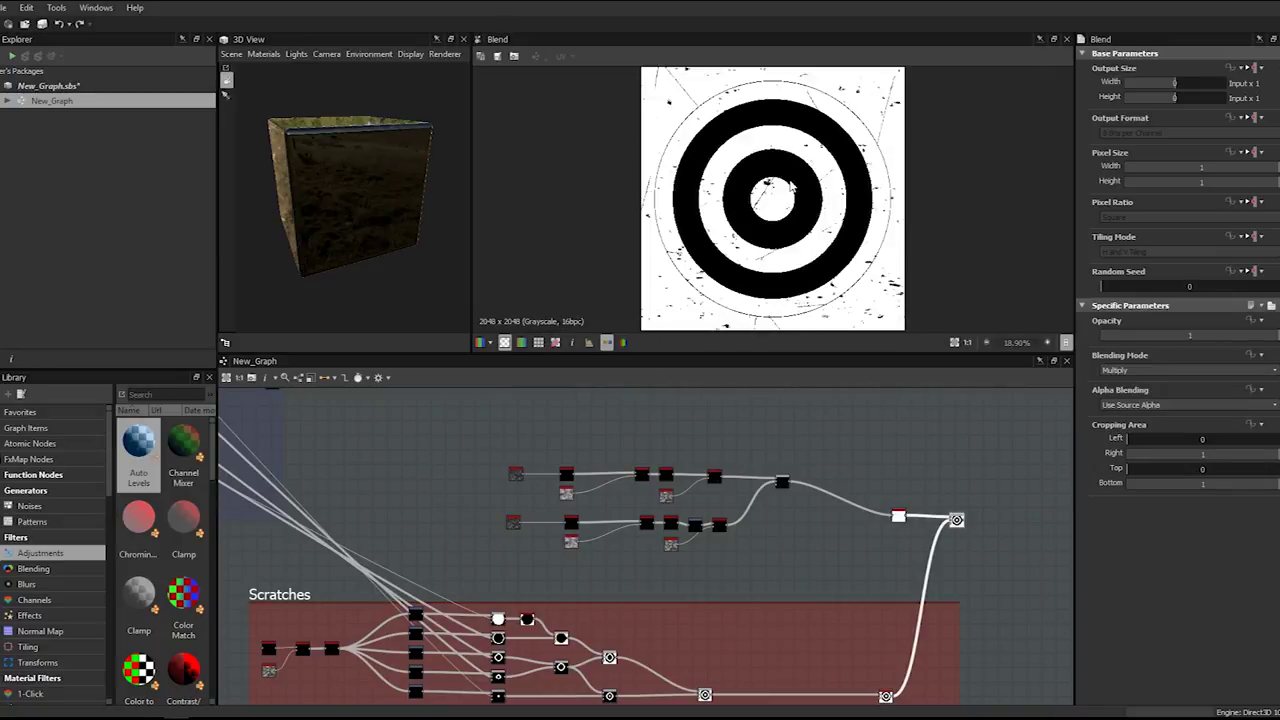
# - Lower the Position of the first Histogram Scan in the lower dirt chain to reduce its specks
pyautogui.scroll(4, 626, 481)
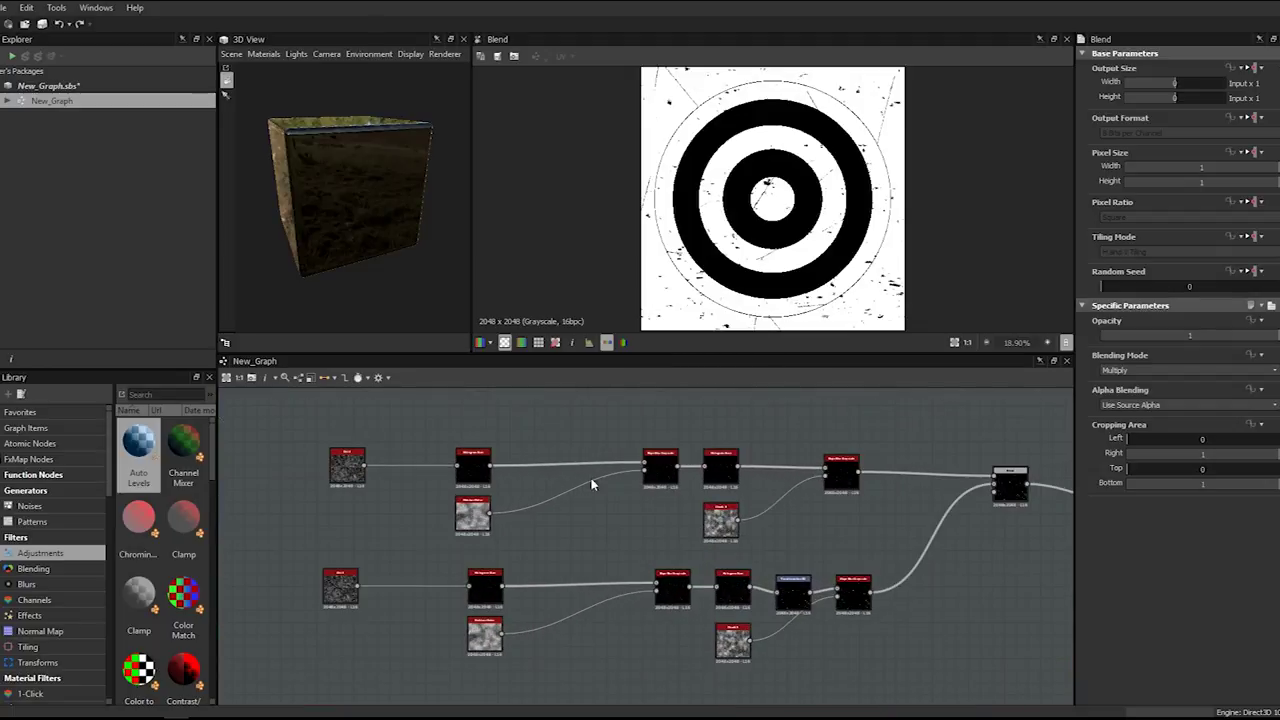
pyautogui.rightClick(421, 609)
pyautogui.click(402, 537)
pyautogui.doubleClick(485, 588)
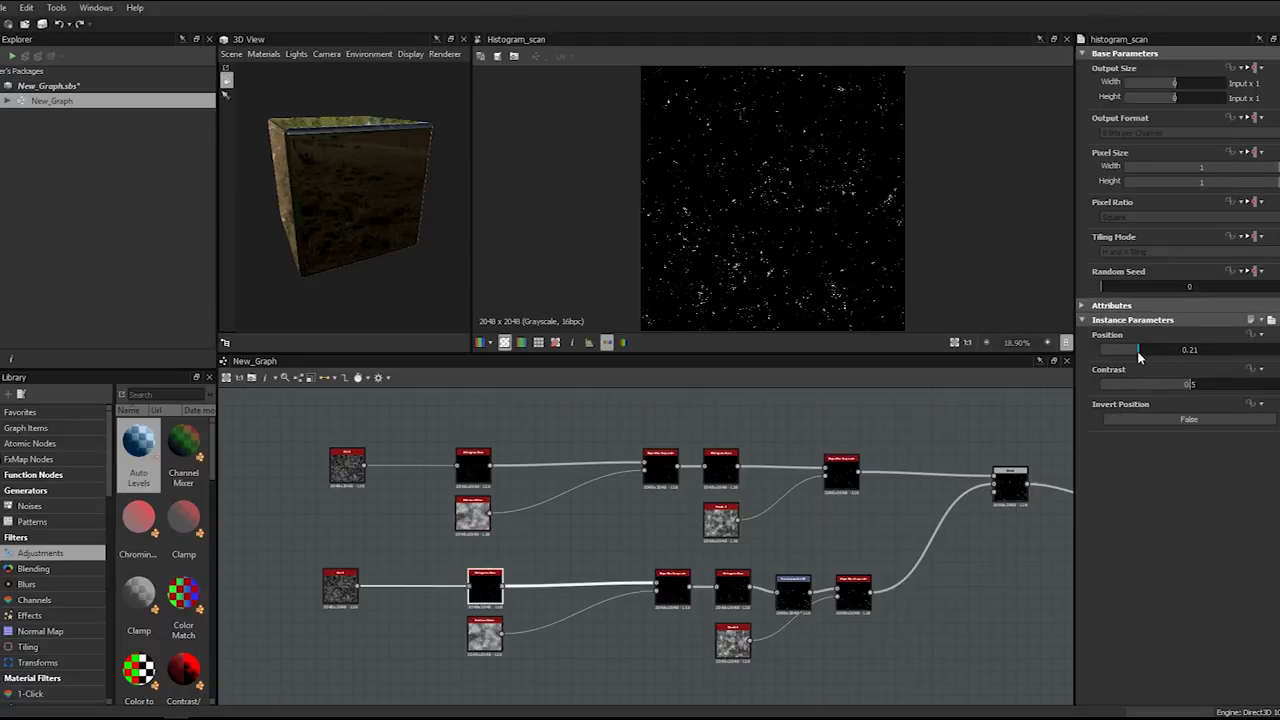
pyautogui.moveTo(1138, 355); pyautogui.dragTo(1121, 352)
# - Examine the reduced dirt specks on the rings and outer edges in the Multiply Blend
pyautogui.moveTo(916, 444); pyautogui.dragTo(639, 446, button='middle')
pyautogui.moveTo(1000, 529); pyautogui.dragTo(665, 486, button='middle')
pyautogui.scroll(-1, 660, 487)
pyautogui.doubleClick(800, 531)
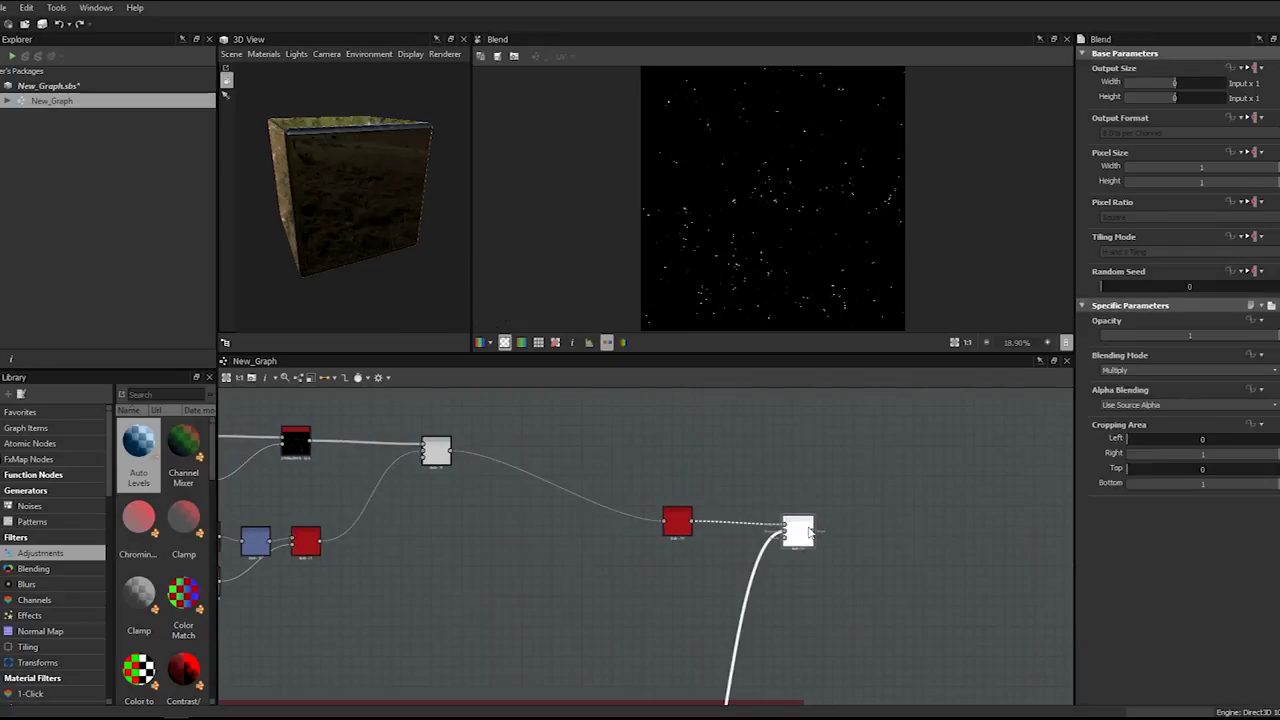
pyautogui.scroll(-3, 797, 185)
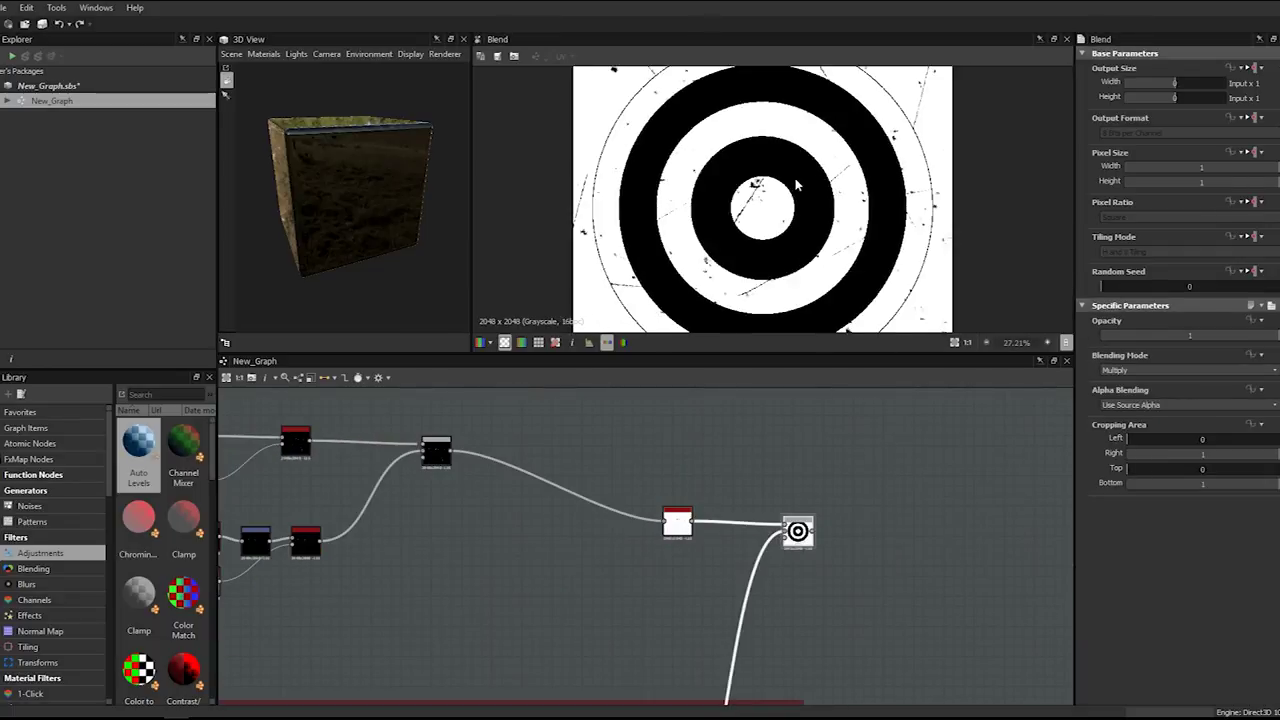
pyautogui.scroll(5, 797, 185)
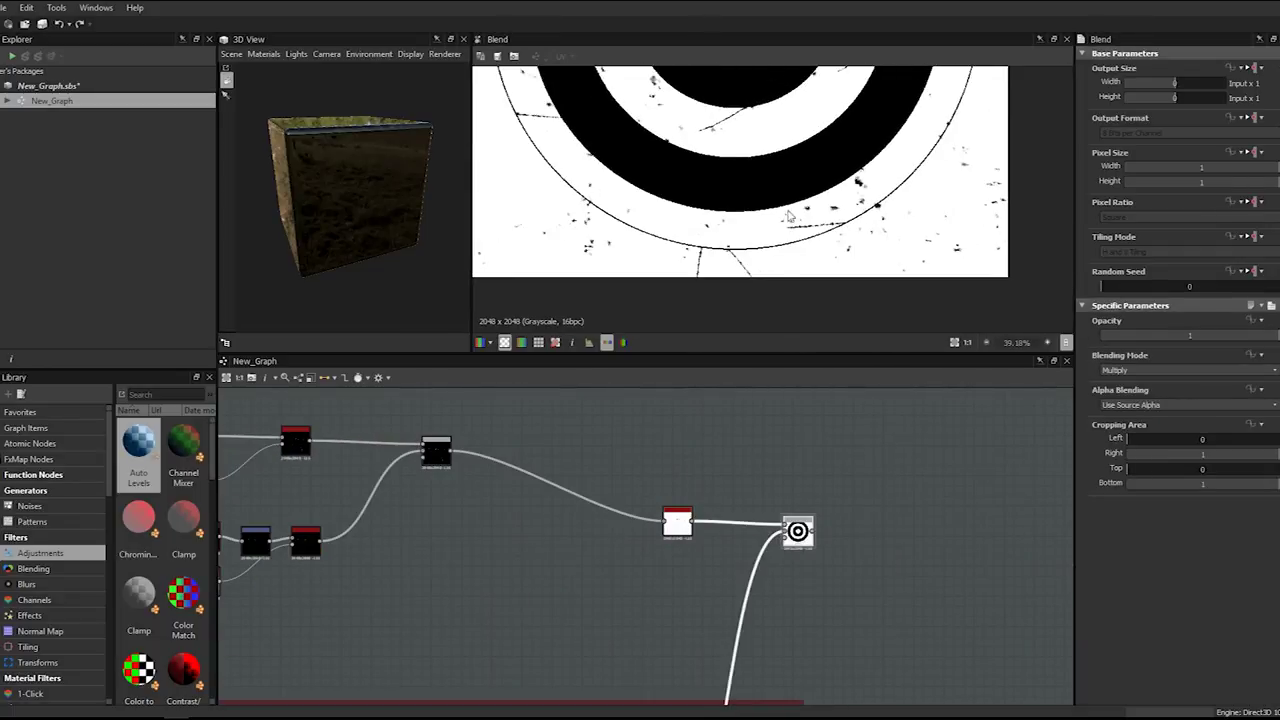
pyautogui.scroll(-6, 886, 222)
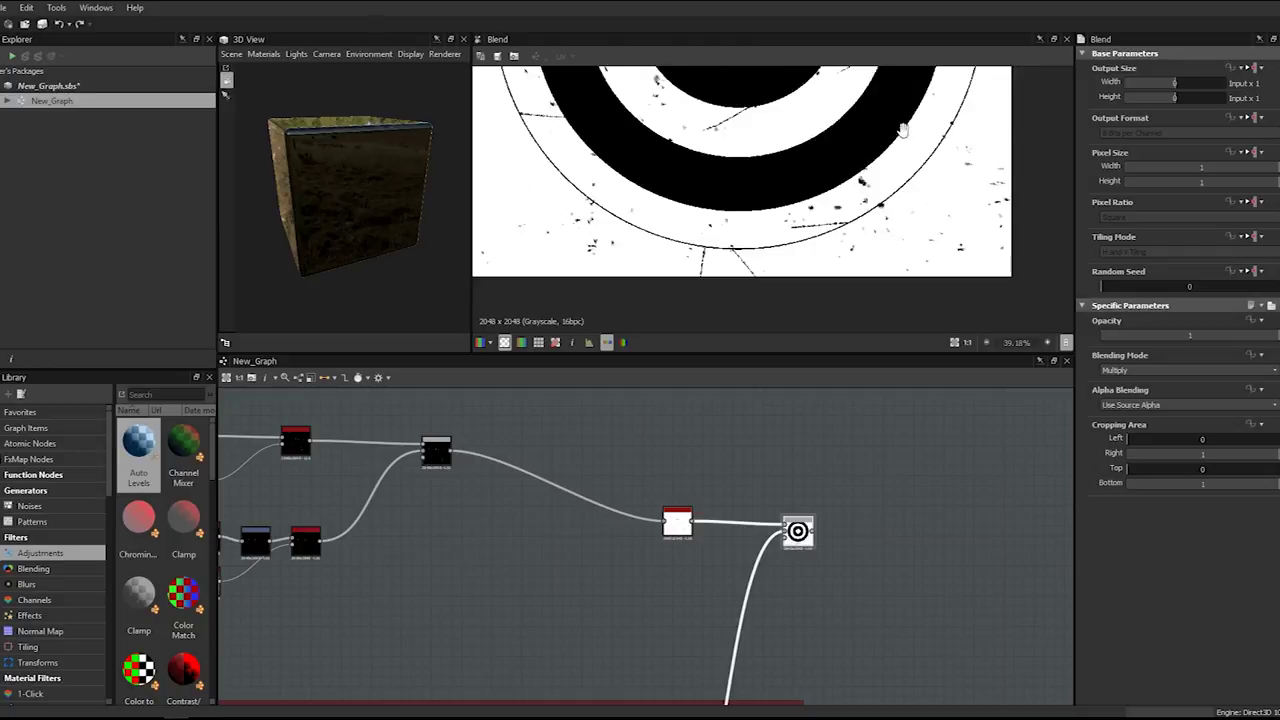
pyautogui.scroll(3, 785, 207)
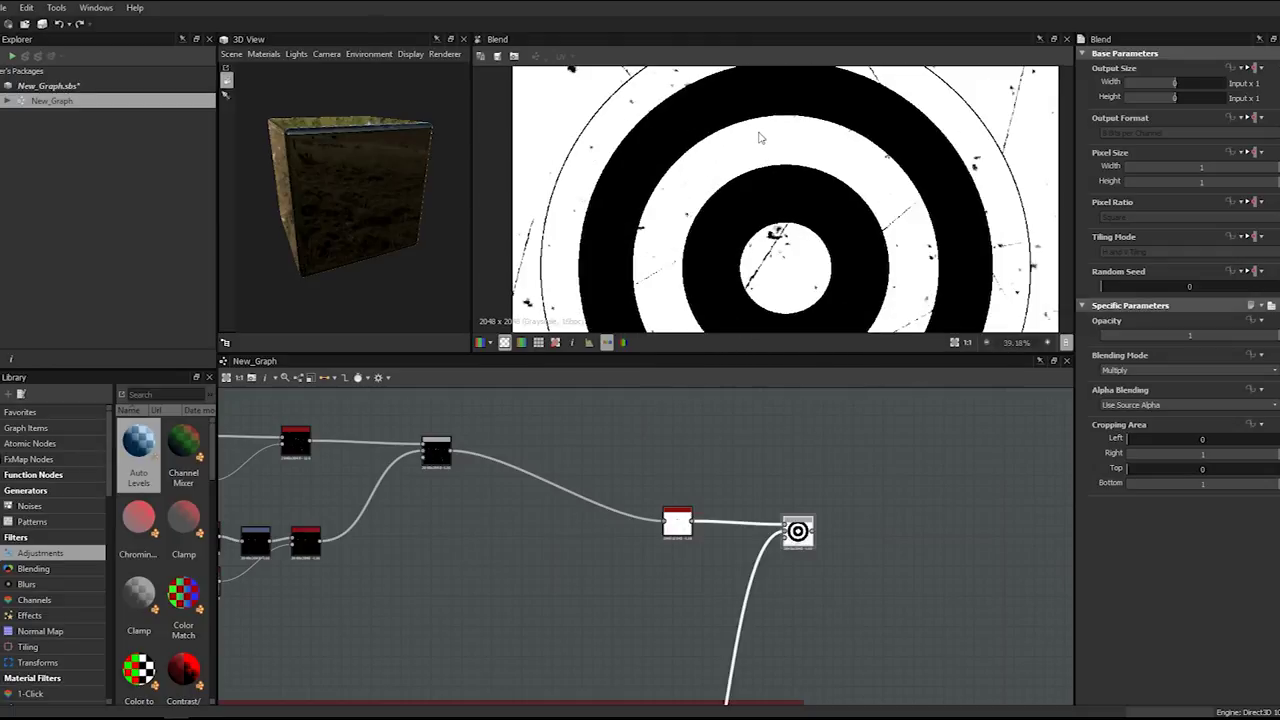
pyautogui.scroll(-5, 781, 317)
pyautogui.scroll(1, 803, 466)
# - Add a Blend node above the dirt nodes and connect the Pattern frame's lower output Blend to its foreground
pyautogui.scroll(-4, 803, 466)
pyautogui.press('space')
pyautogui.write('blend')
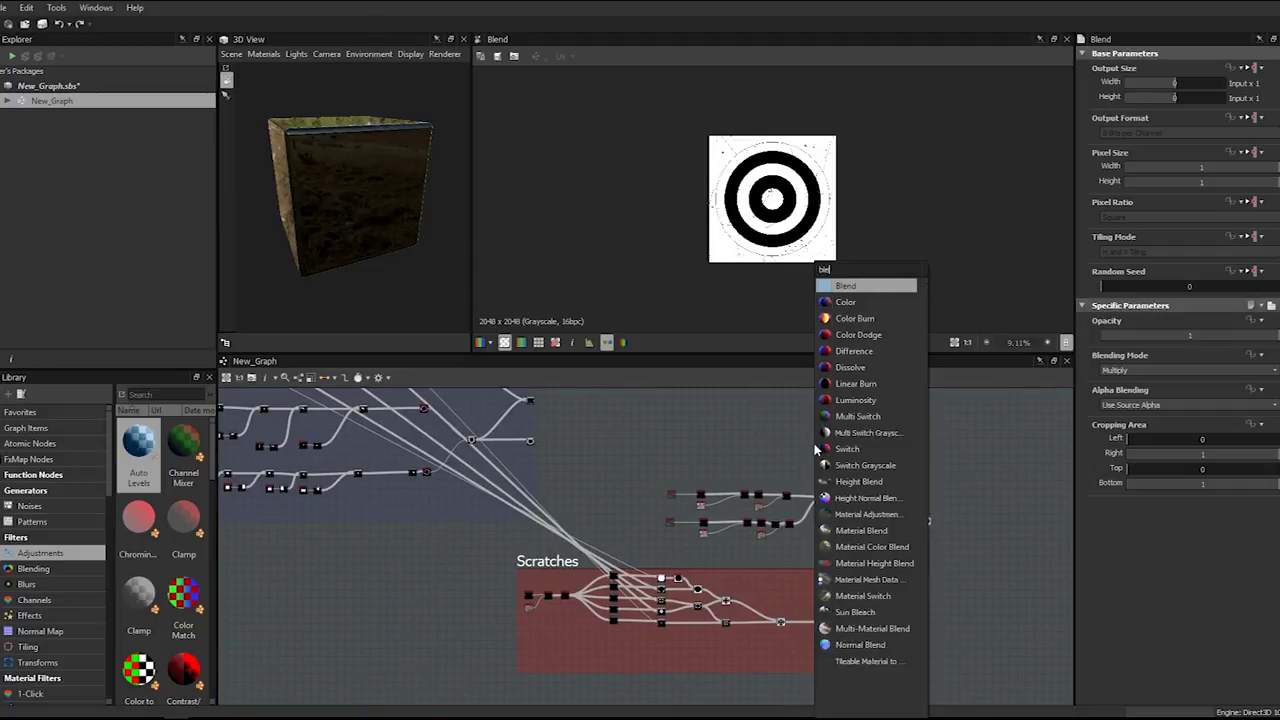
pyautogui.press('Return')
pyautogui.moveTo(750, 442); pyautogui.dragTo(748, 464, button='middle')
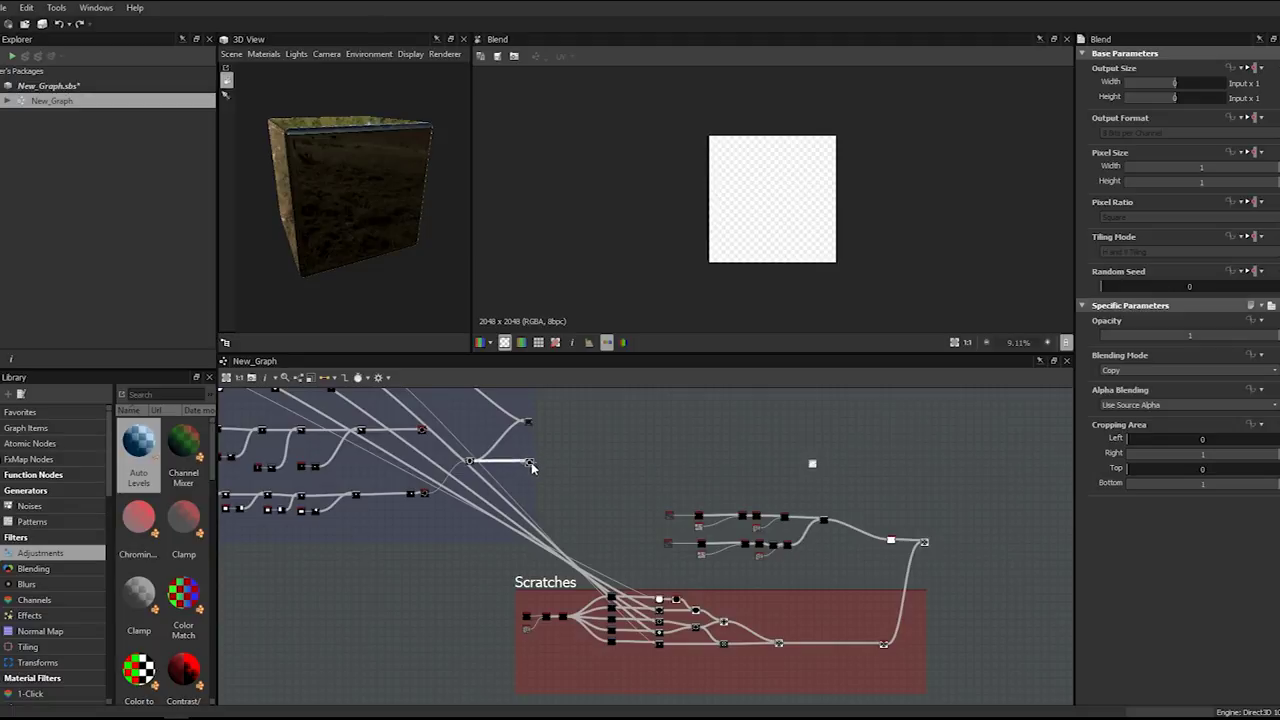
pyautogui.scroll(2, 532, 466)
pyautogui.moveTo(546, 466); pyautogui.dragTo(1016, 465)
# - Move the new Blend beside the Multiply Blend and connect the Multiply Blend's output to its background
pyautogui.moveTo(1044, 481); pyautogui.dragTo(547, 444, button='middle')
pyautogui.moveTo(520, 426); pyautogui.dragTo(729, 491)
pyautogui.scroll(2, 728, 505)
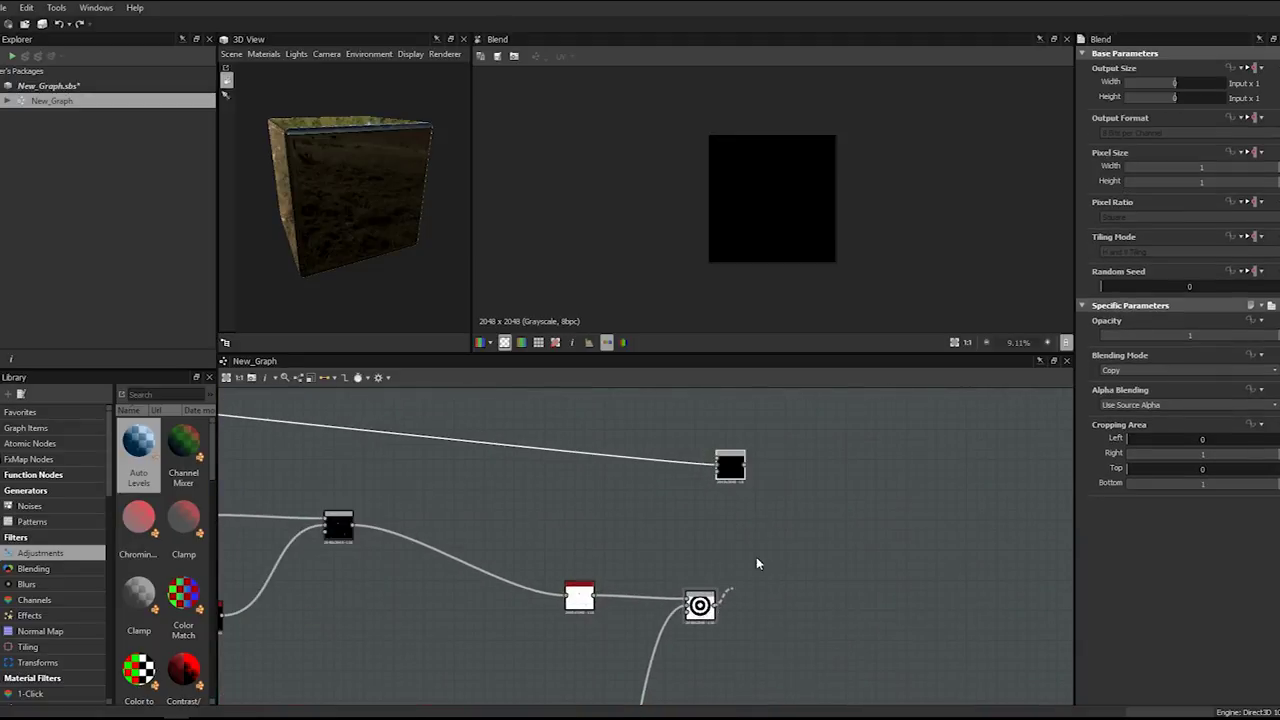
pyautogui.moveTo(735, 478); pyautogui.dragTo(825, 568)
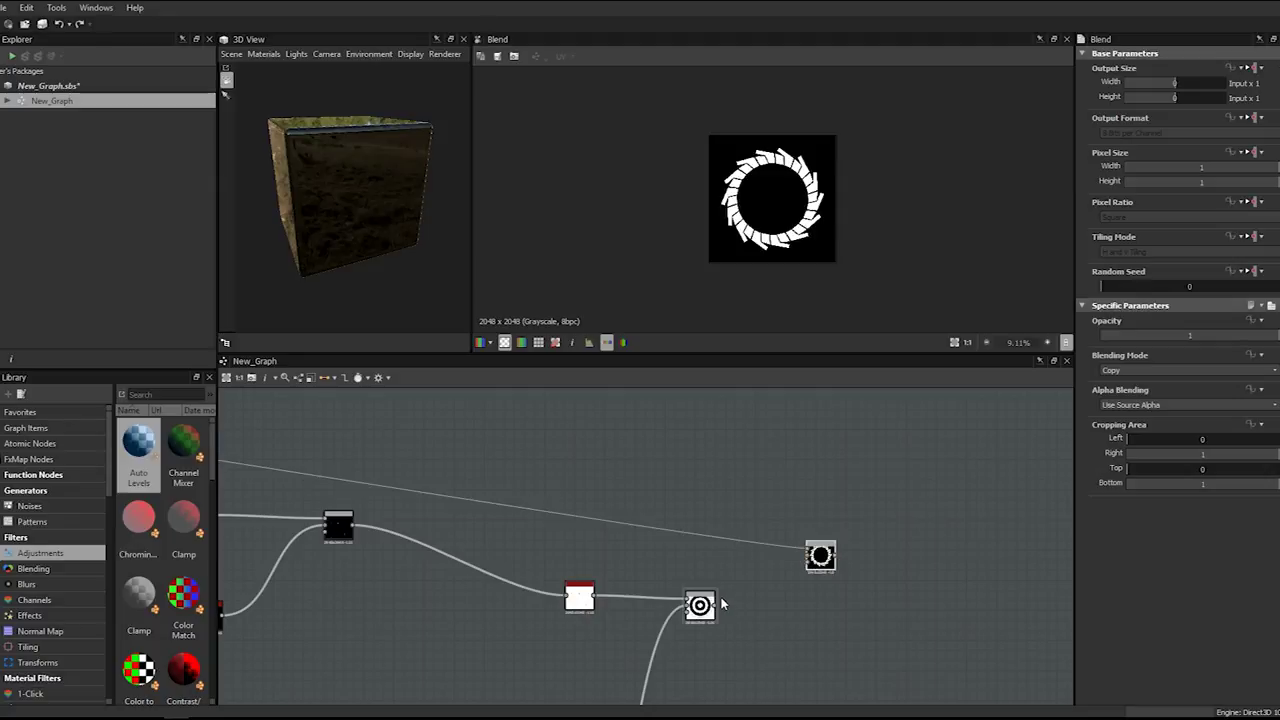
pyautogui.moveTo(718, 604); pyautogui.dragTo(816, 556)
# - Set the new Blend's blending mode to Add (Linear Dodge) and move the node up, clear of the dirt nodes
pyautogui.click(1125, 370)
pyautogui.click(1126, 379)
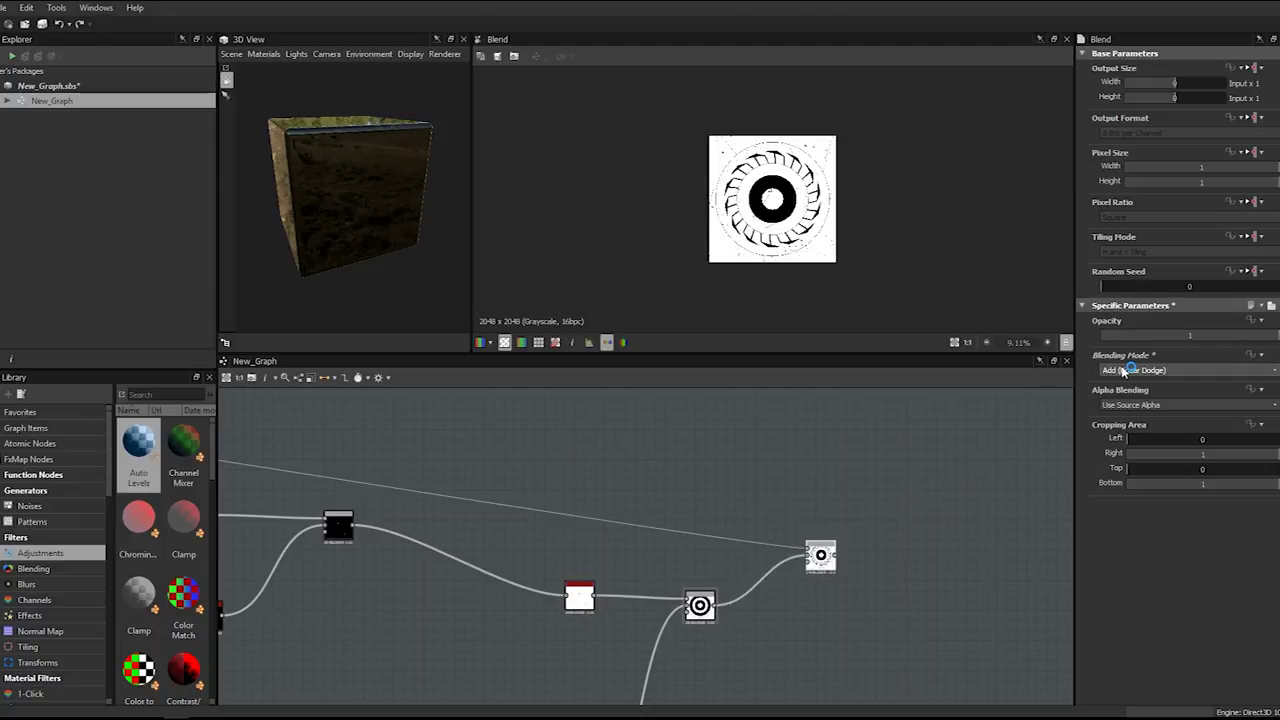
pyautogui.scroll(6, 897, 222)
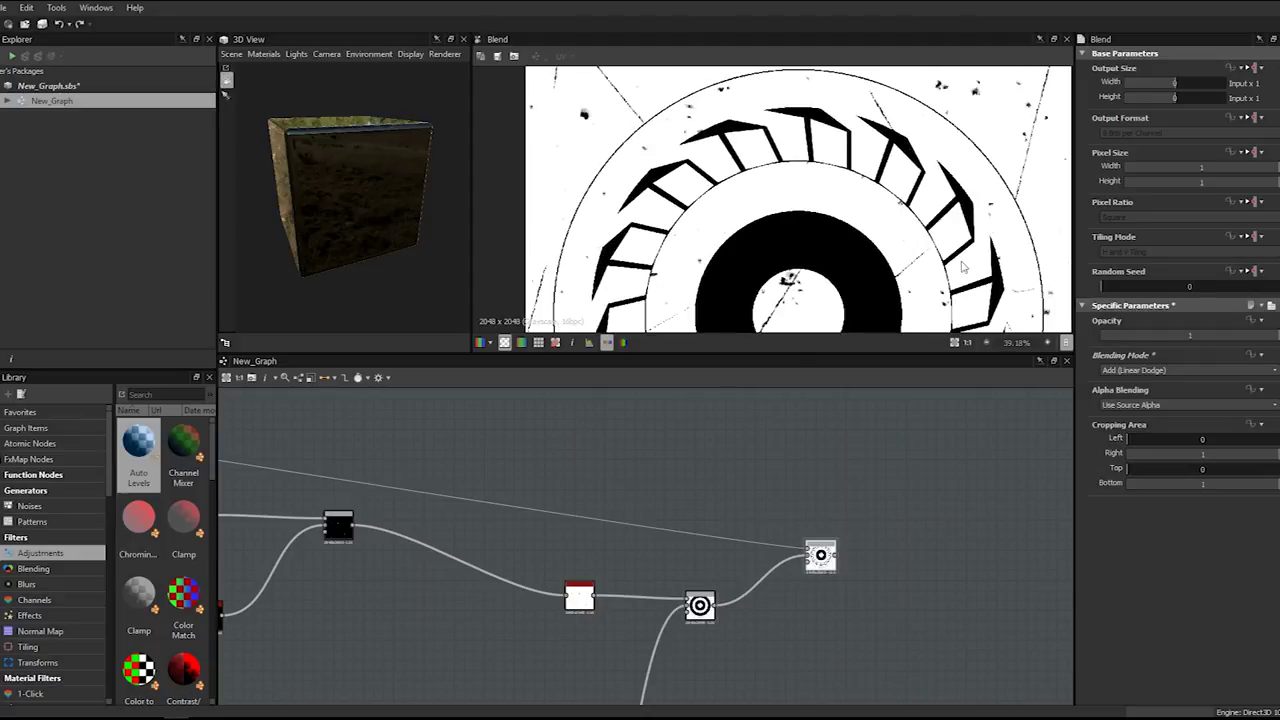
pyautogui.moveTo(823, 556); pyautogui.dragTo(842, 476)
pyautogui.scroll(-9, 842, 476)
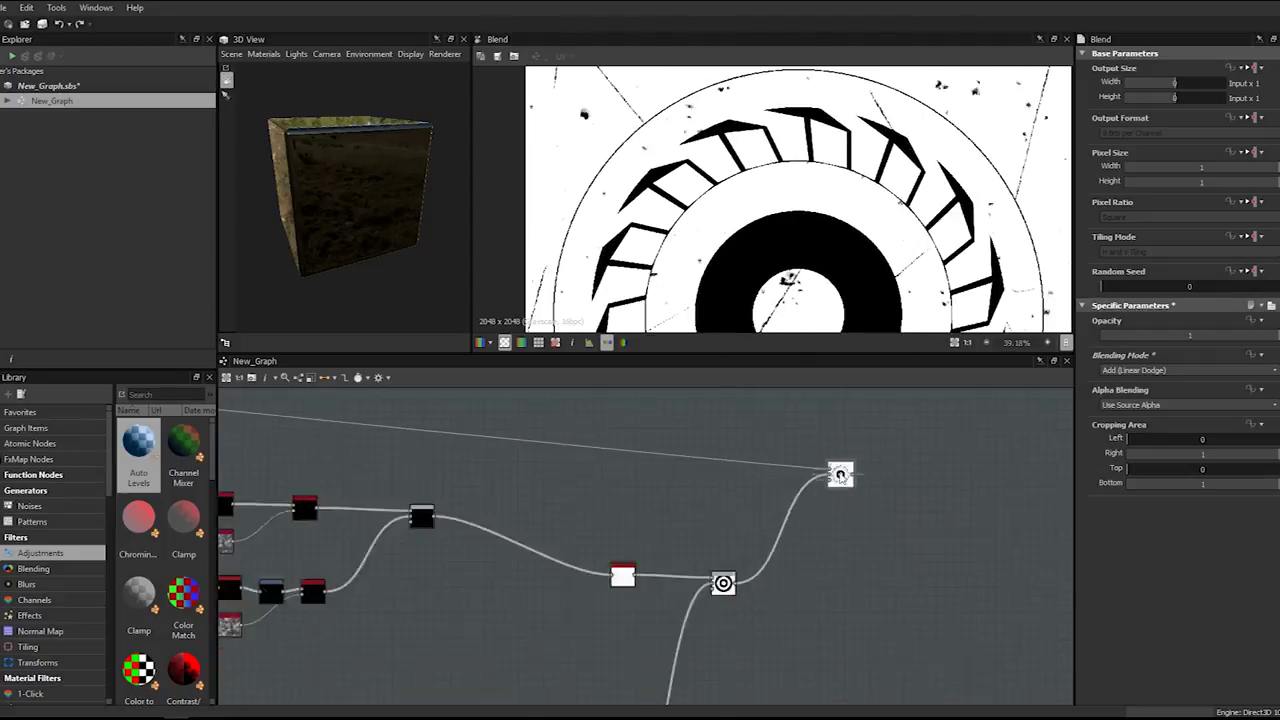
pyautogui.moveTo(842, 476); pyautogui.dragTo(842, 516, button='middle')
pyautogui.moveTo(842, 517); pyautogui.dragTo(843, 489)
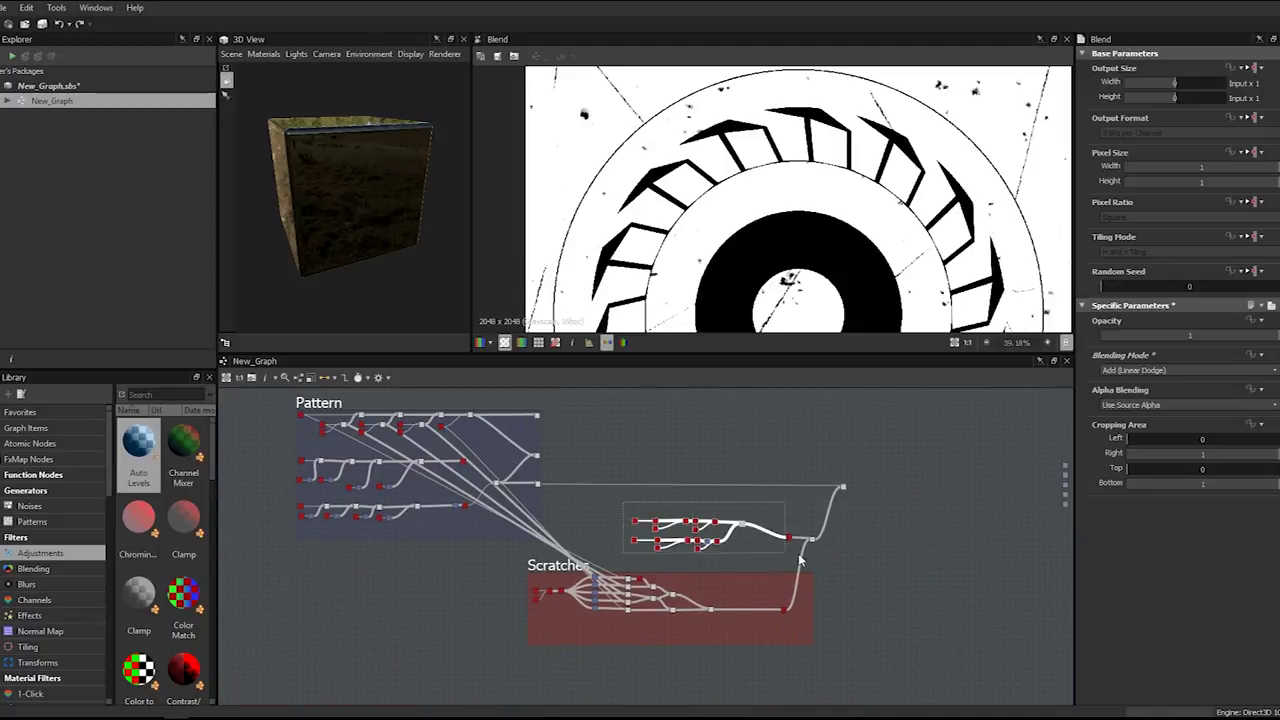
# - Add a frame around the dirt nodes and move it and the Scratches frame so their left edges line up
pyautogui.scroll(3, 710, 540)
pyautogui.press('space')
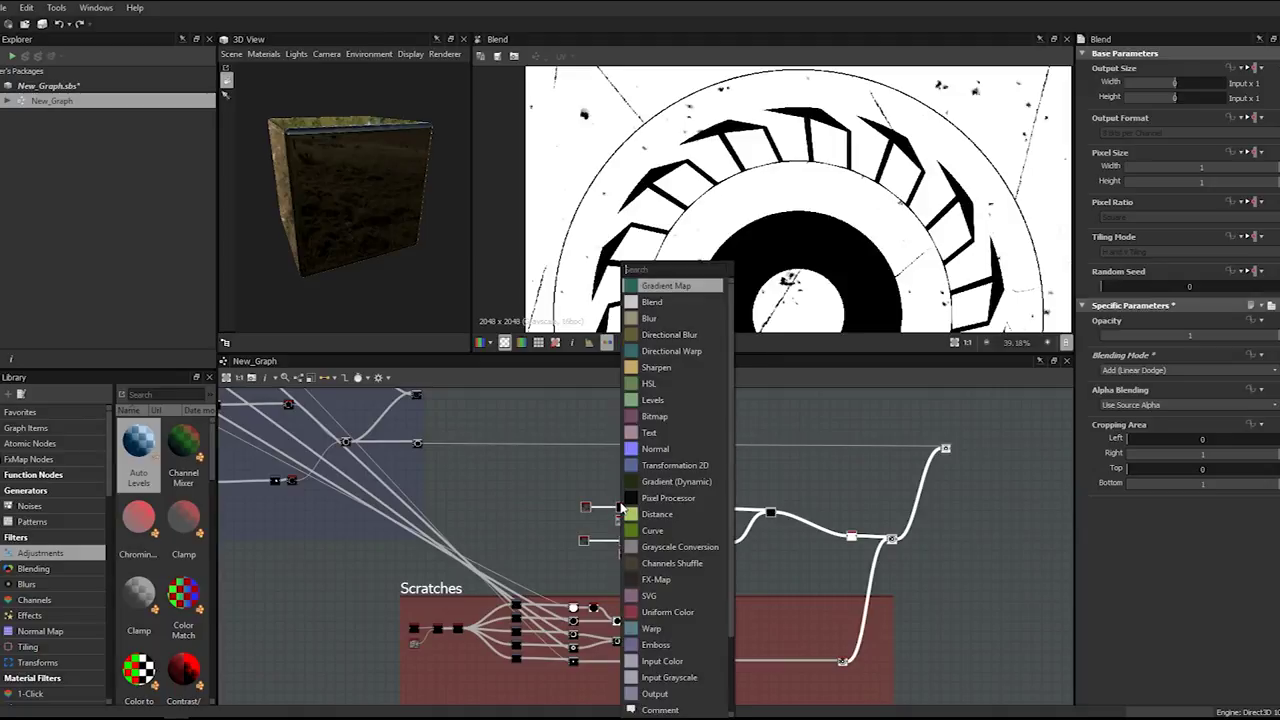
pyautogui.write('frame')
pyautogui.press('Return')
pyautogui.moveTo(620, 505); pyautogui.dragTo(512, 494)
pyautogui.moveTo(427, 587); pyautogui.dragTo(491, 595)
# - Title the frame around the dirt nodes Dirt
pyautogui.click(492, 481)
pyautogui.doubleClick(1148, 110)
pyautogui.write('Dirt')
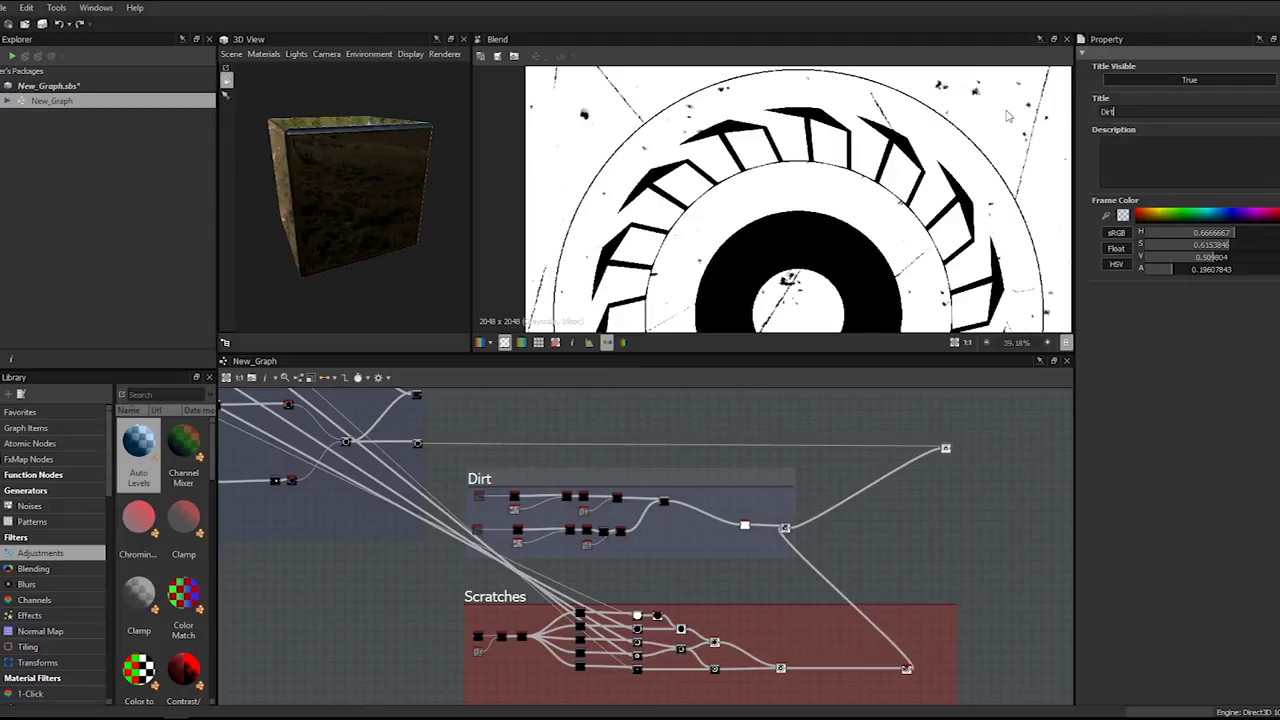
# - Examine how the bladed pattern ring combines with the worn, scratched rings in the Add (Linear Dodge) Blend
pyautogui.click(946, 449)
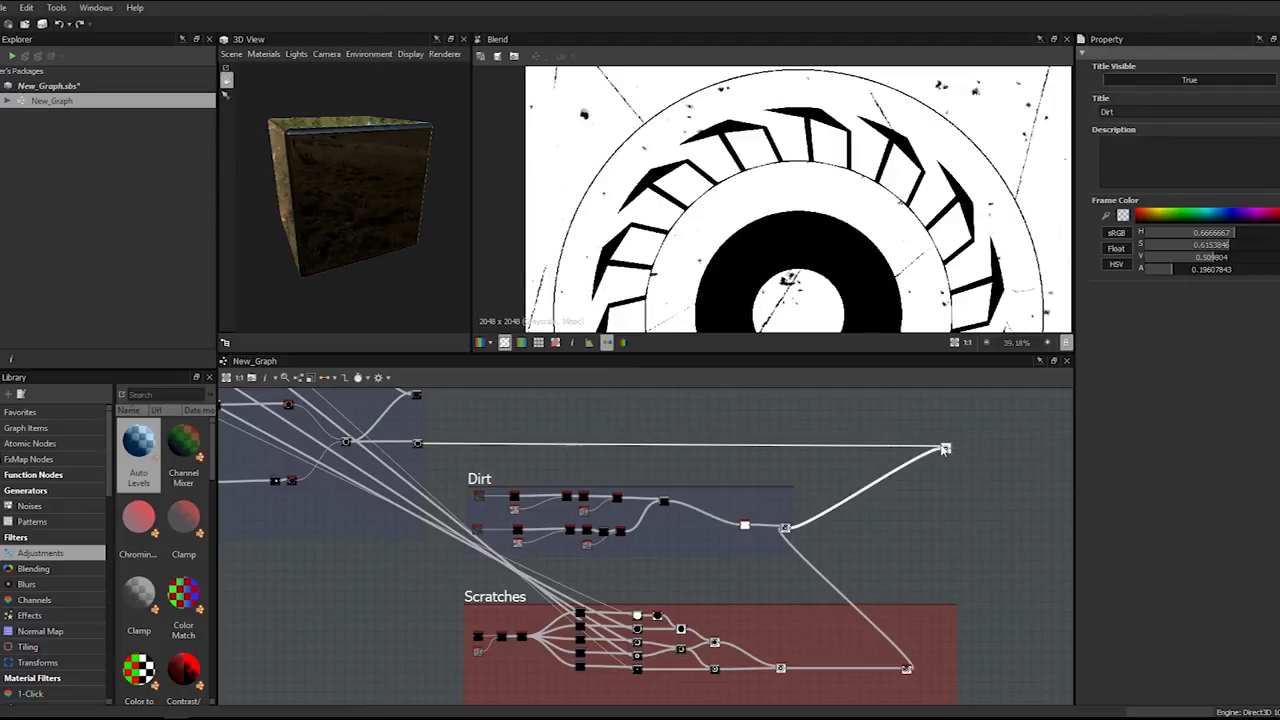
pyautogui.scroll(-1, 889, 263)
pyautogui.scroll(4, 874, 143)
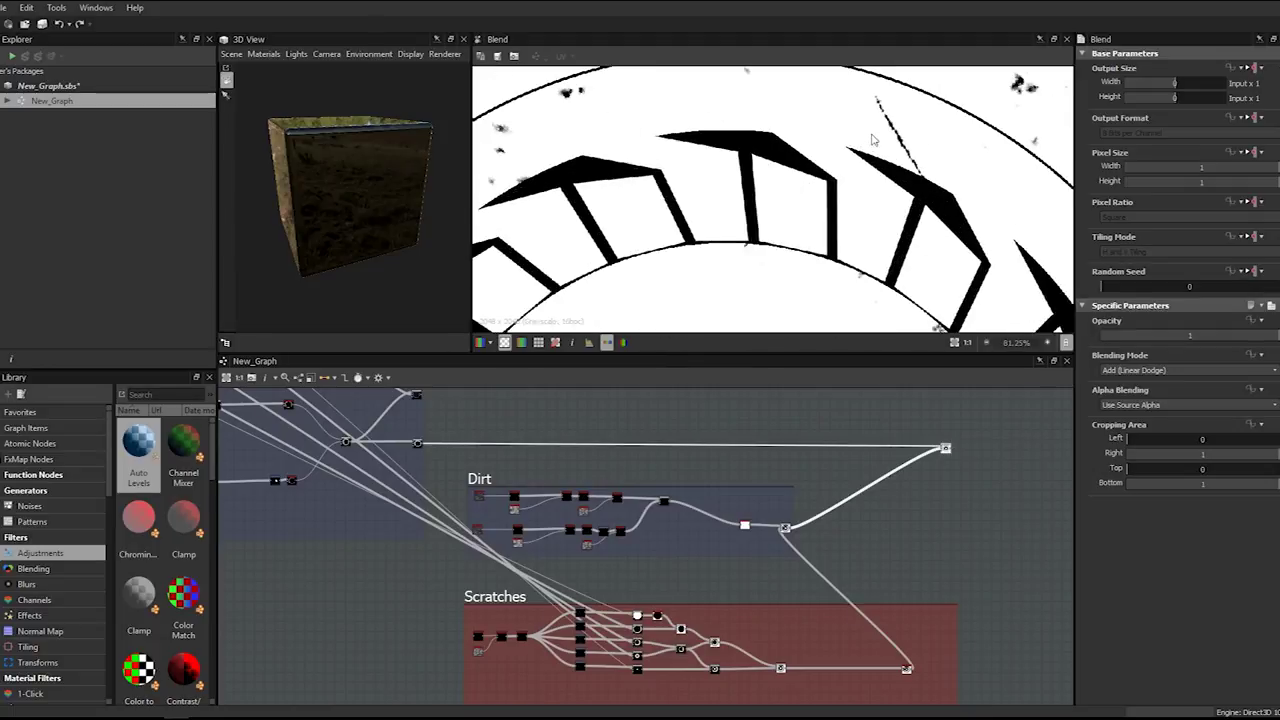
pyautogui.scroll(-8, 866, 160)
pyautogui.scroll(1, 852, 198)
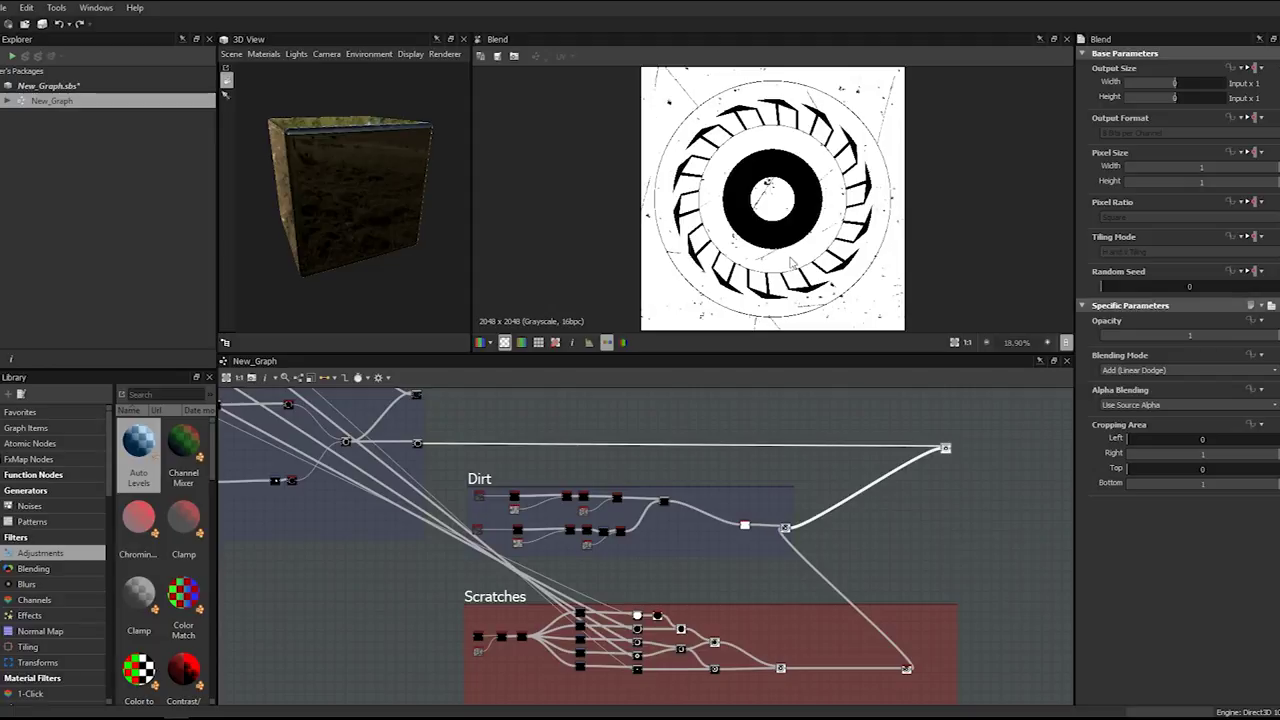
# - Compare the scratched rings from the Slope Blur with the final Blend that adds the bladed pattern
pyautogui.click(907, 668)
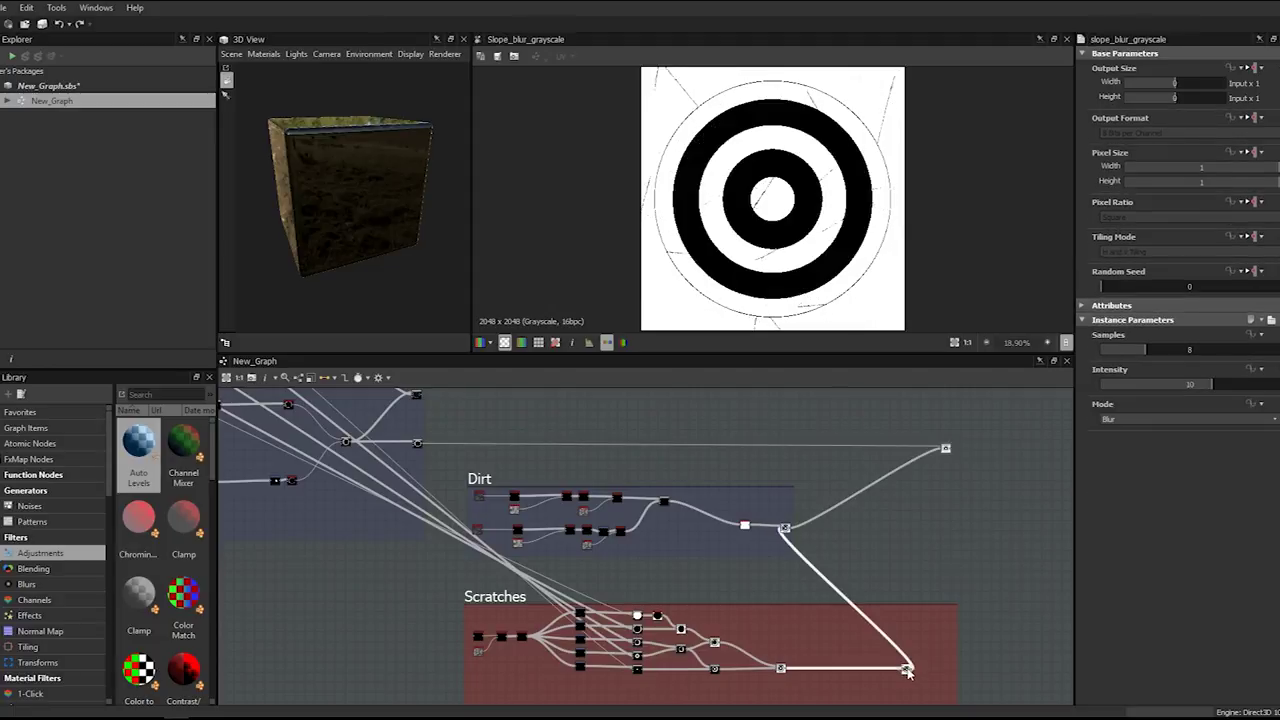
pyautogui.click(945, 449)
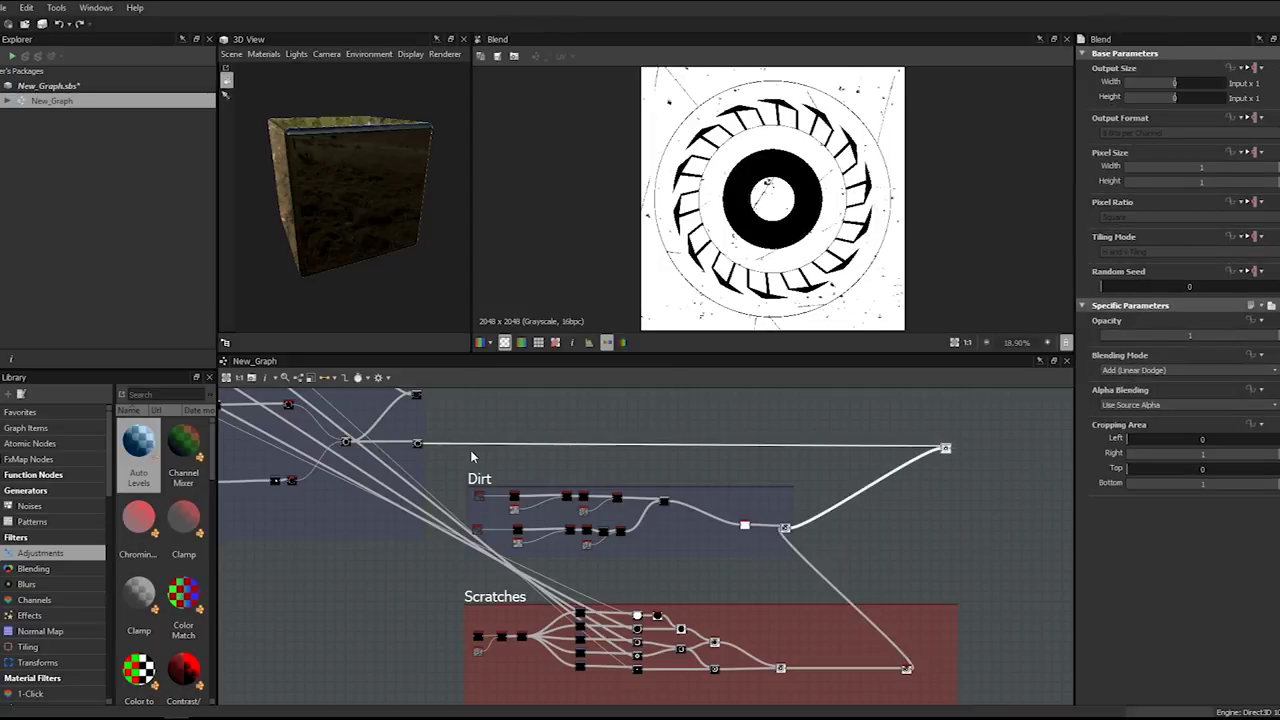
pyautogui.scroll(3, 706, 166)
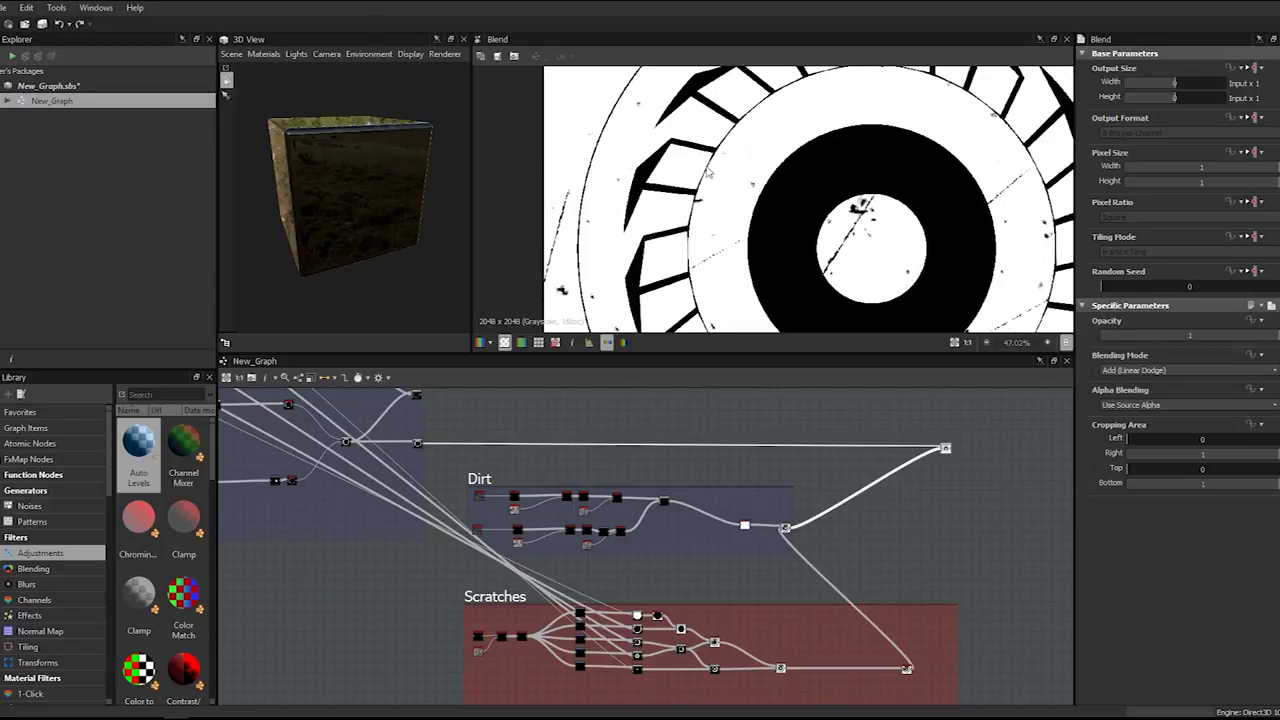
pyautogui.scroll(-2, 744, 193)
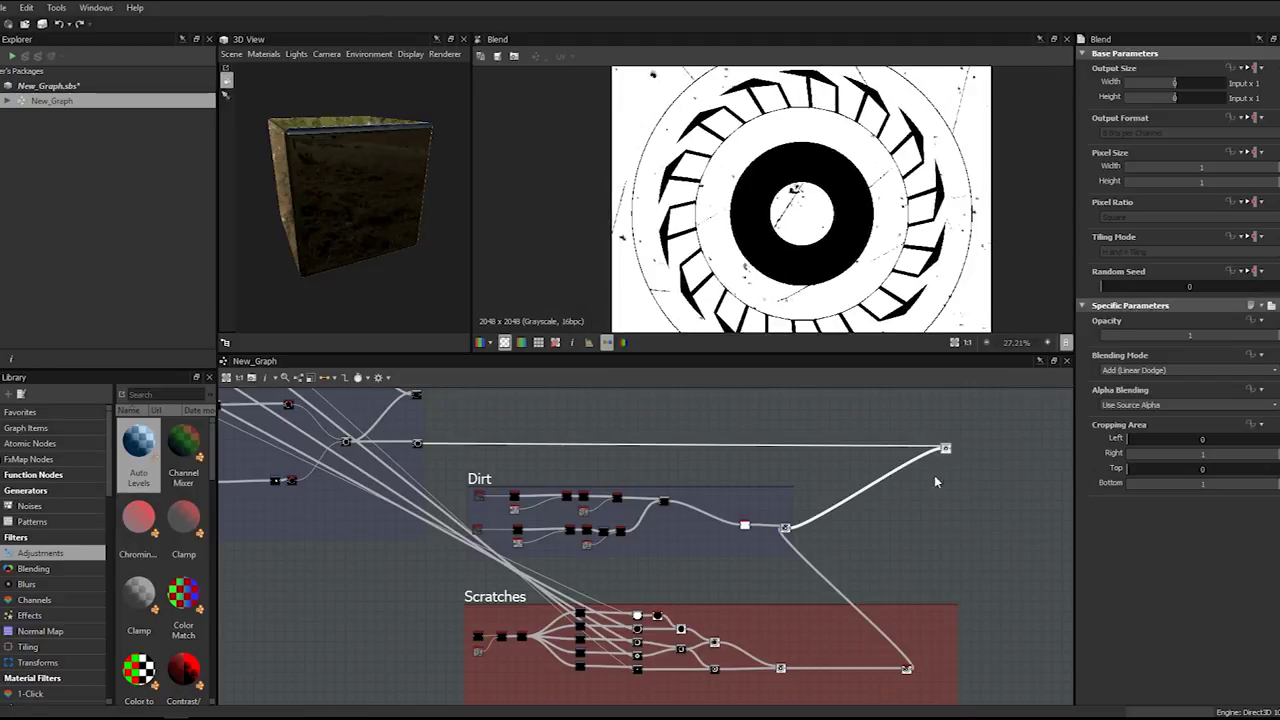
pyautogui.click(906, 668)
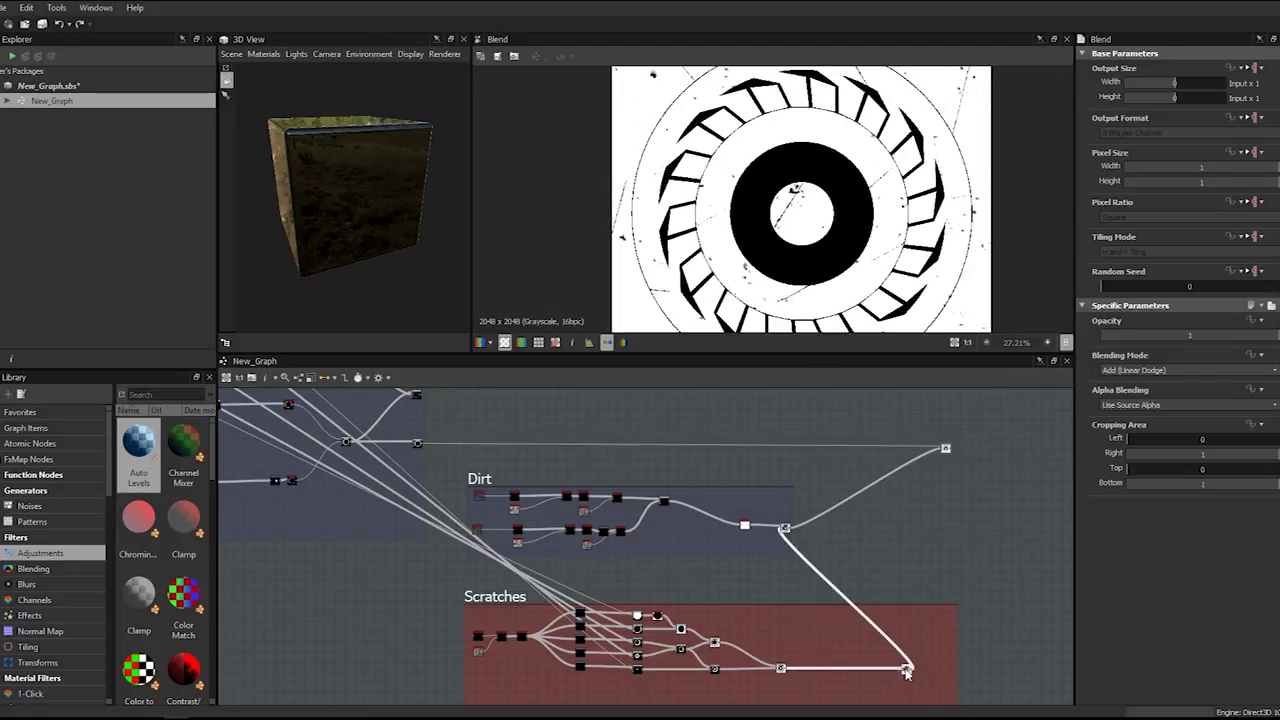
pyautogui.click(946, 450)
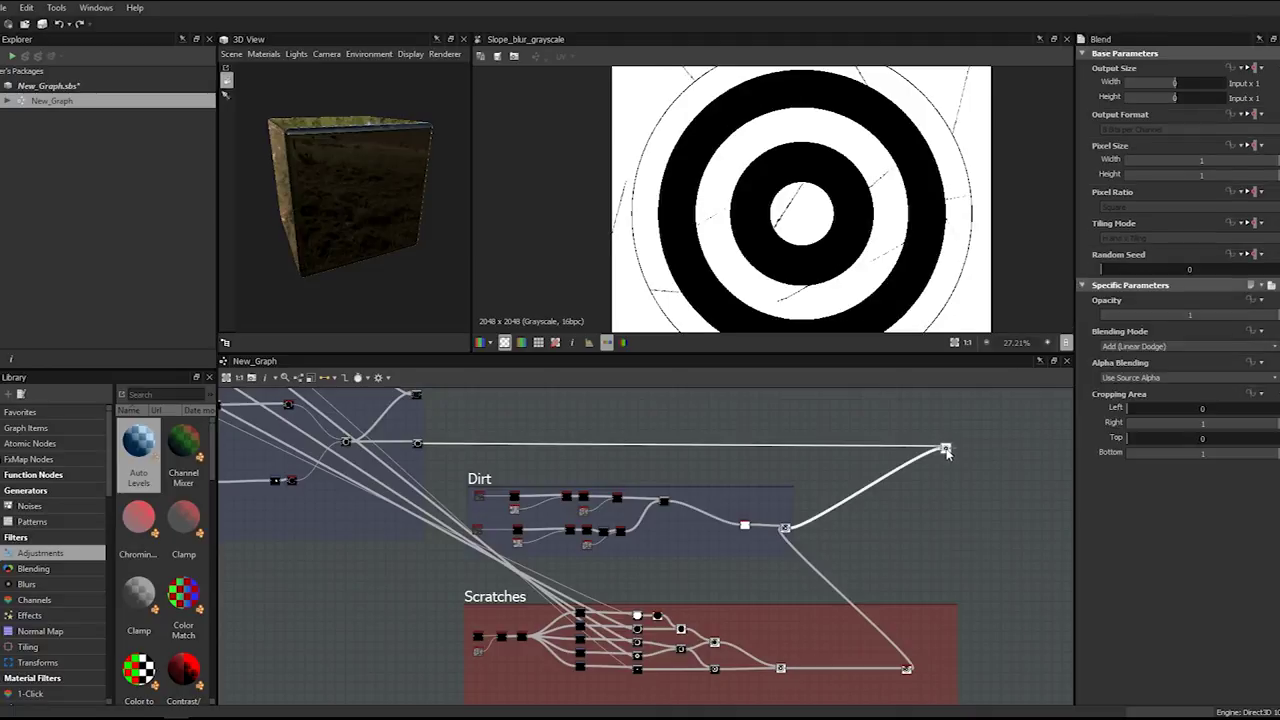
pyautogui.doubleClick(946, 450)
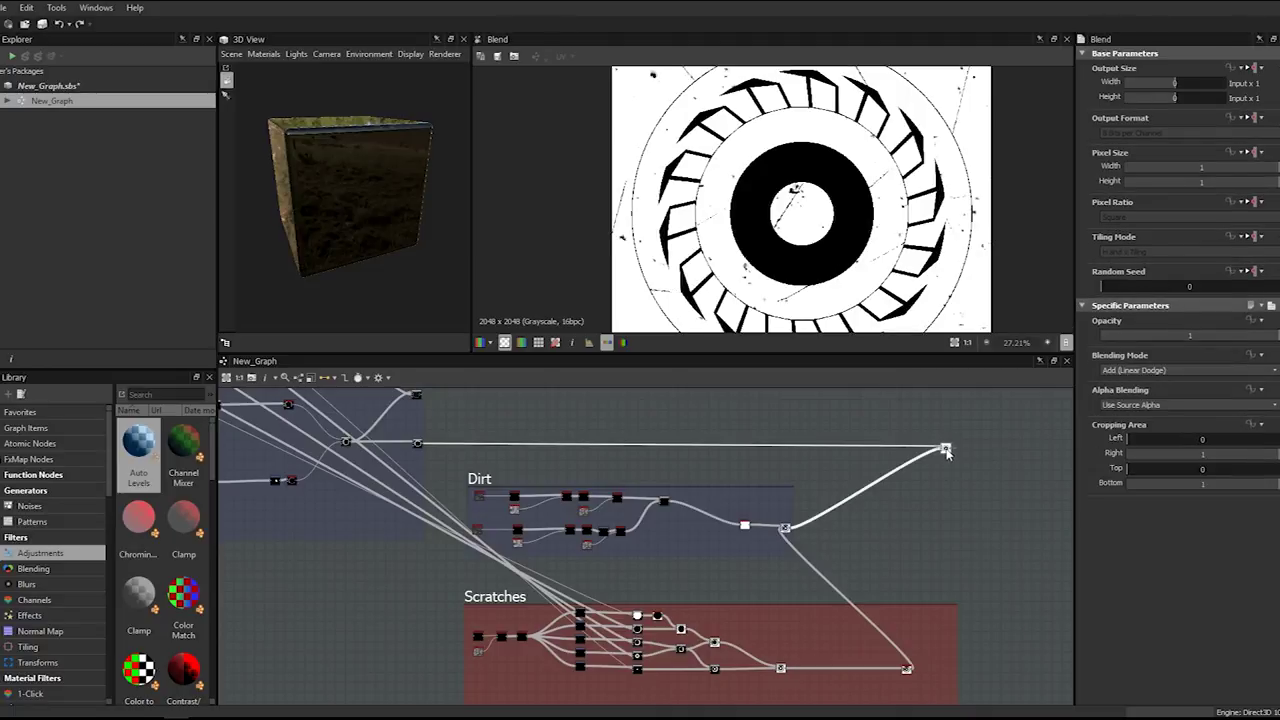
# - In the Scratches frame, set the Blend that merges the third and fourth scratched ring masks to Add (Linear Dodge)
pyautogui.moveTo(287, 469); pyautogui.dragTo(686, 595, button='middle')
pyautogui.scroll(6, 470, 470)
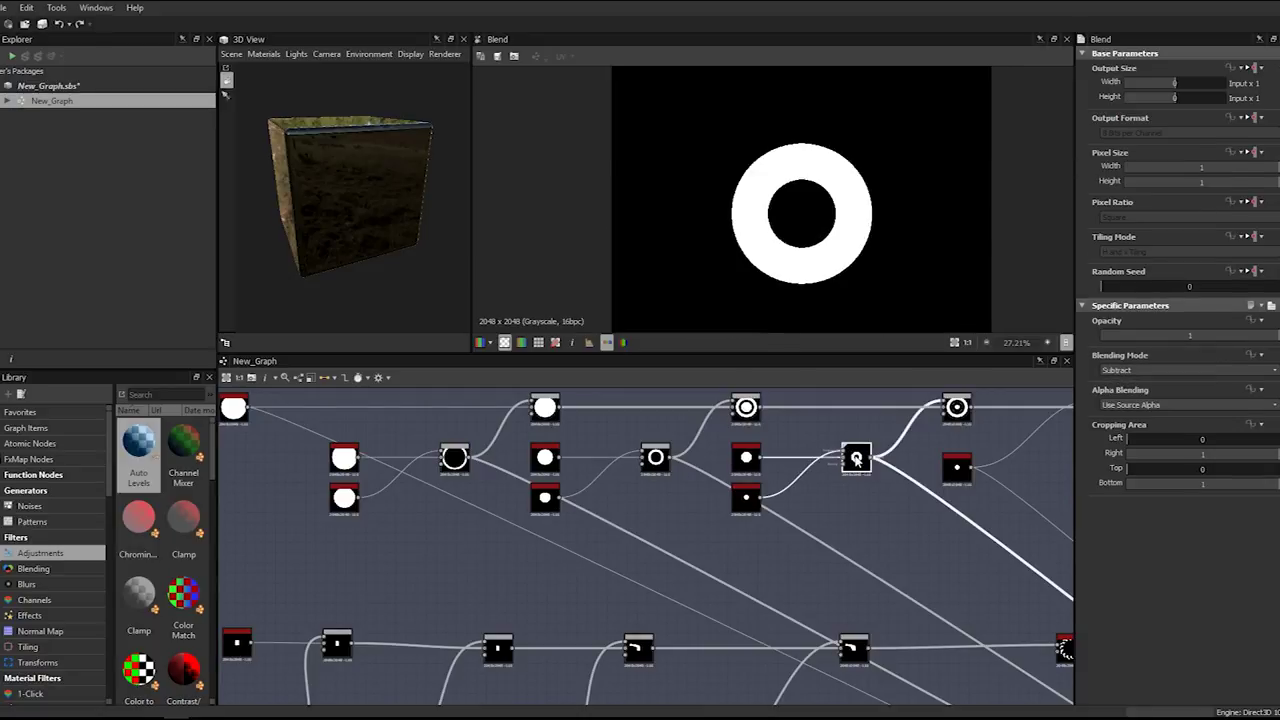
pyautogui.scroll(-5, 808, 551)
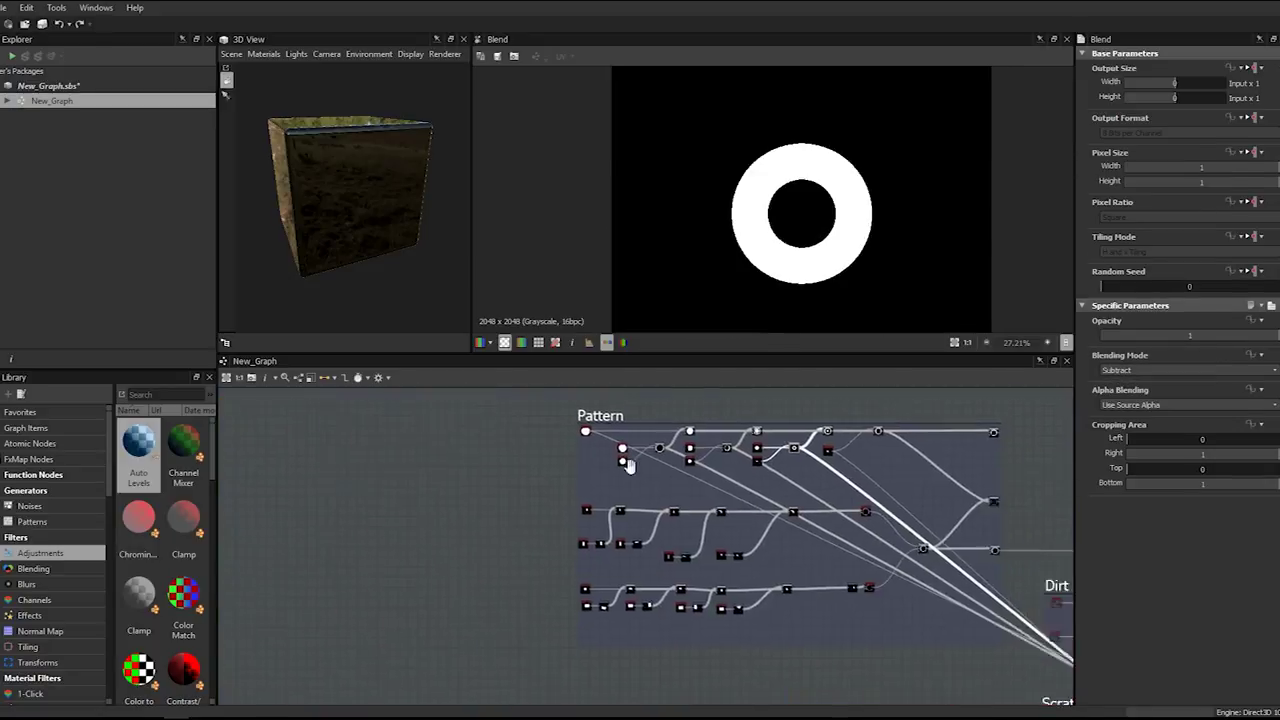
pyautogui.moveTo(859, 583); pyautogui.dragTo(660, 434, button='middle')
pyautogui.scroll(4, 664, 442)
pyautogui.doubleClick(795, 600)
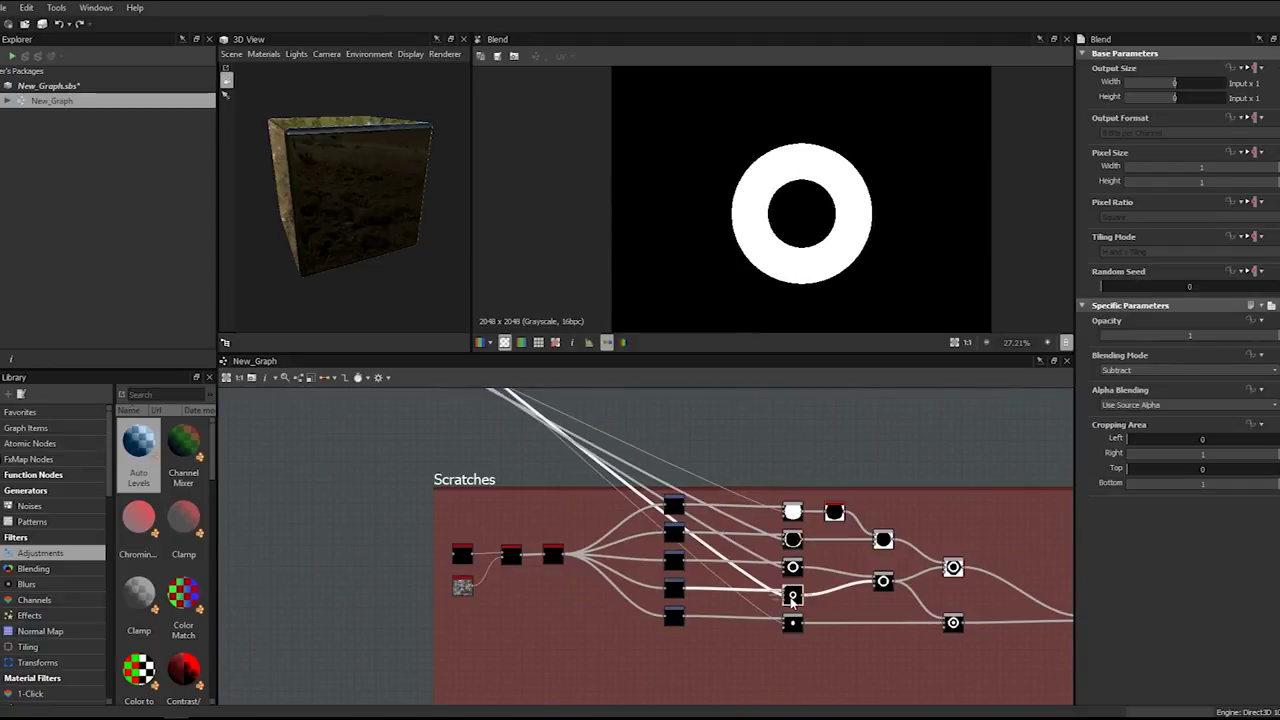
pyautogui.moveTo(895, 597); pyautogui.dragTo(700, 533, button='middle')
pyautogui.scroll(2, 700, 533)
pyautogui.click(697, 530)
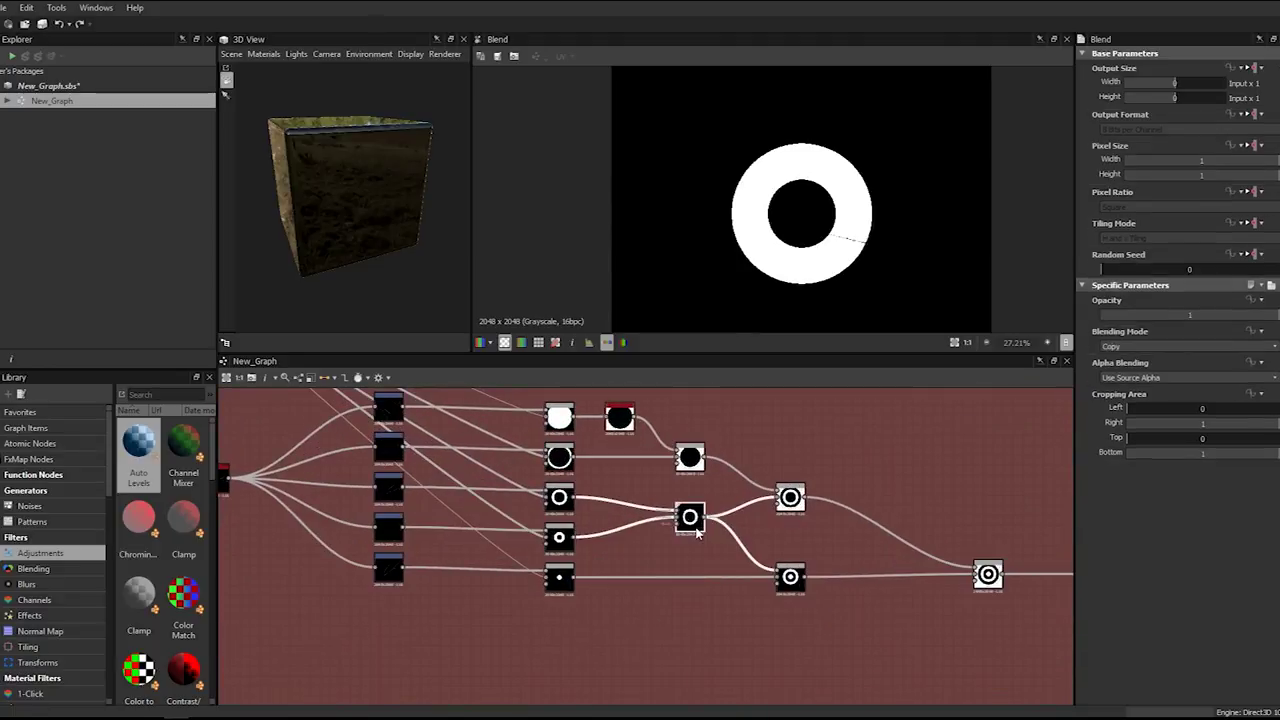
pyautogui.click(1144, 377)
pyautogui.click(1143, 374)
# - Examine the final Blend above the Dirt frame to check how the inner rings combine with the bladed pattern
pyautogui.scroll(-3, 895, 462)
pyautogui.moveTo(895, 462); pyautogui.dragTo(761, 461, button='middle')
pyautogui.moveTo(999, 490); pyautogui.dragTo(948, 492, button='middle')
pyautogui.click(995, 527)
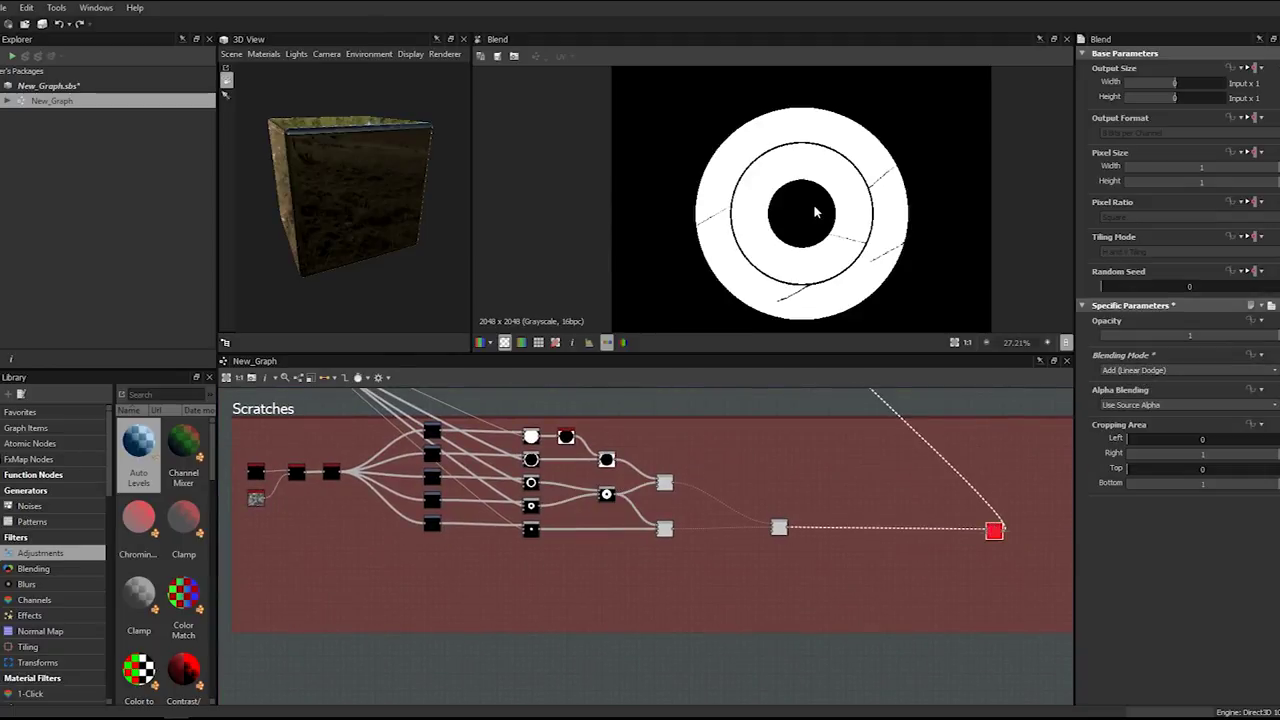
pyautogui.scroll(-2, 905, 380)
pyautogui.moveTo(911, 374); pyautogui.dragTo(769, 572, button='middle')
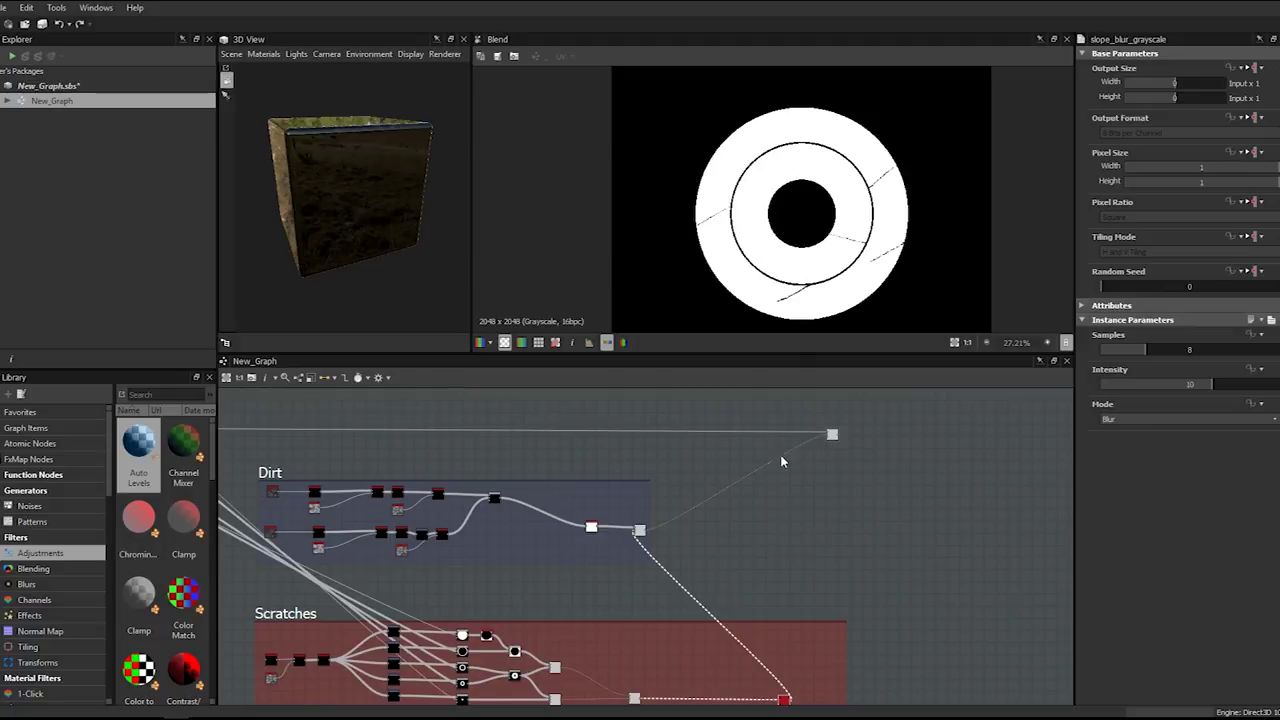
pyautogui.click(831, 436)
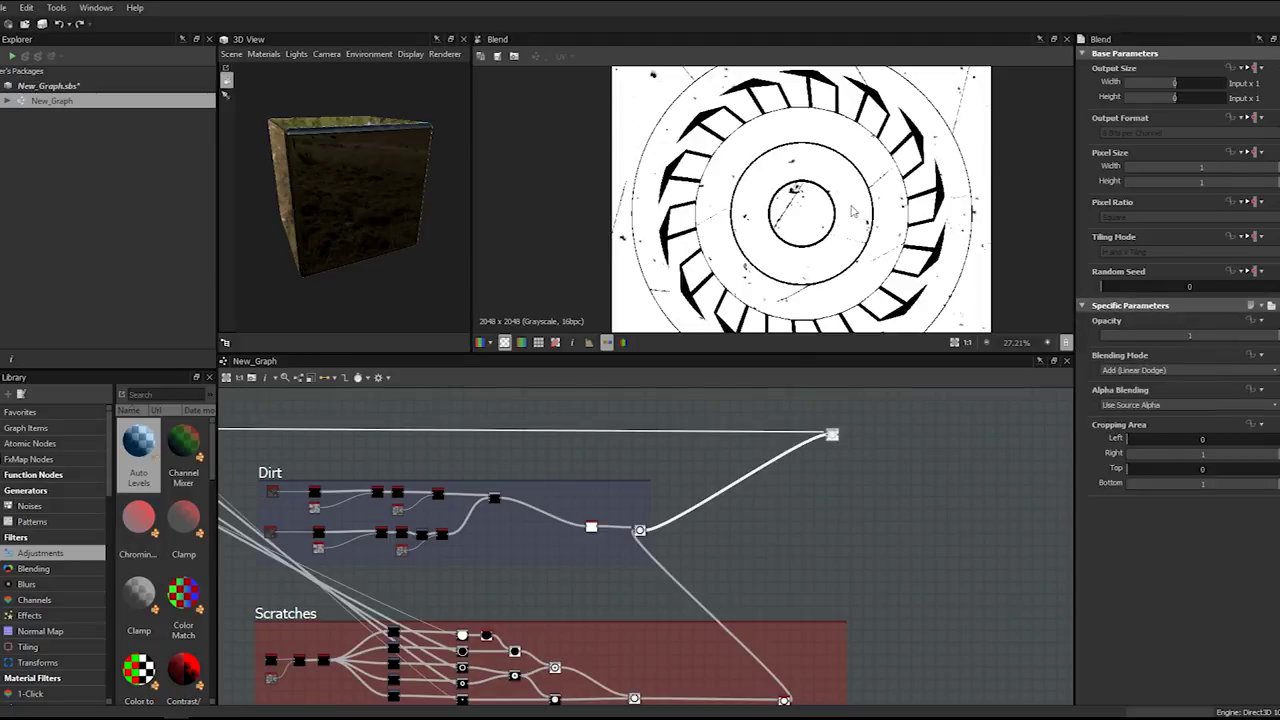
pyautogui.scroll(1, 806, 218)
pyautogui.scroll(-2, 806, 218)
pyautogui.scroll(1, 806, 218)
pyautogui.scroll(-2, 806, 220)
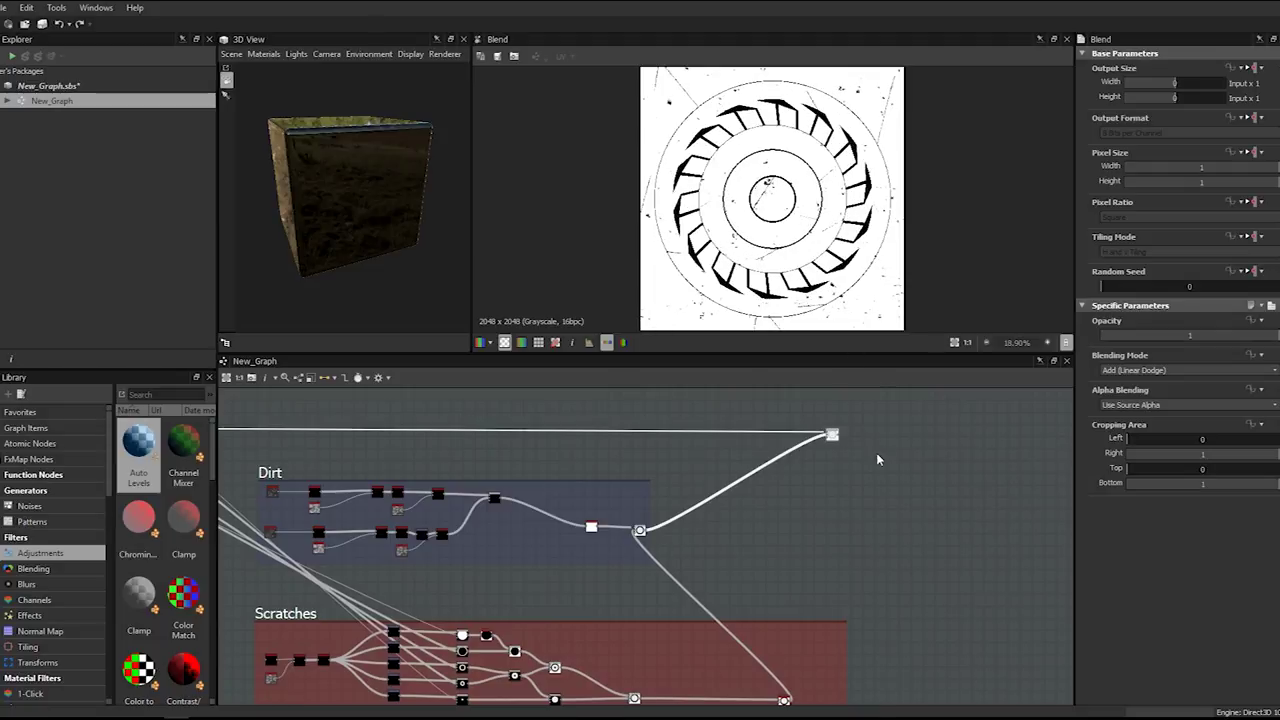
# - Save the package and deselect the final Blend
pyautogui.scroll(-4, 870, 455)
pyautogui.moveTo(828, 420)
pyautogui.mouseDown(button='middle')
pyautogui.moveTo(643, 457)
pyautogui.moveTo(817, 434)
pyautogui.mouseUp(button='middle')
pyautogui.hotkey('ctrl', 's')
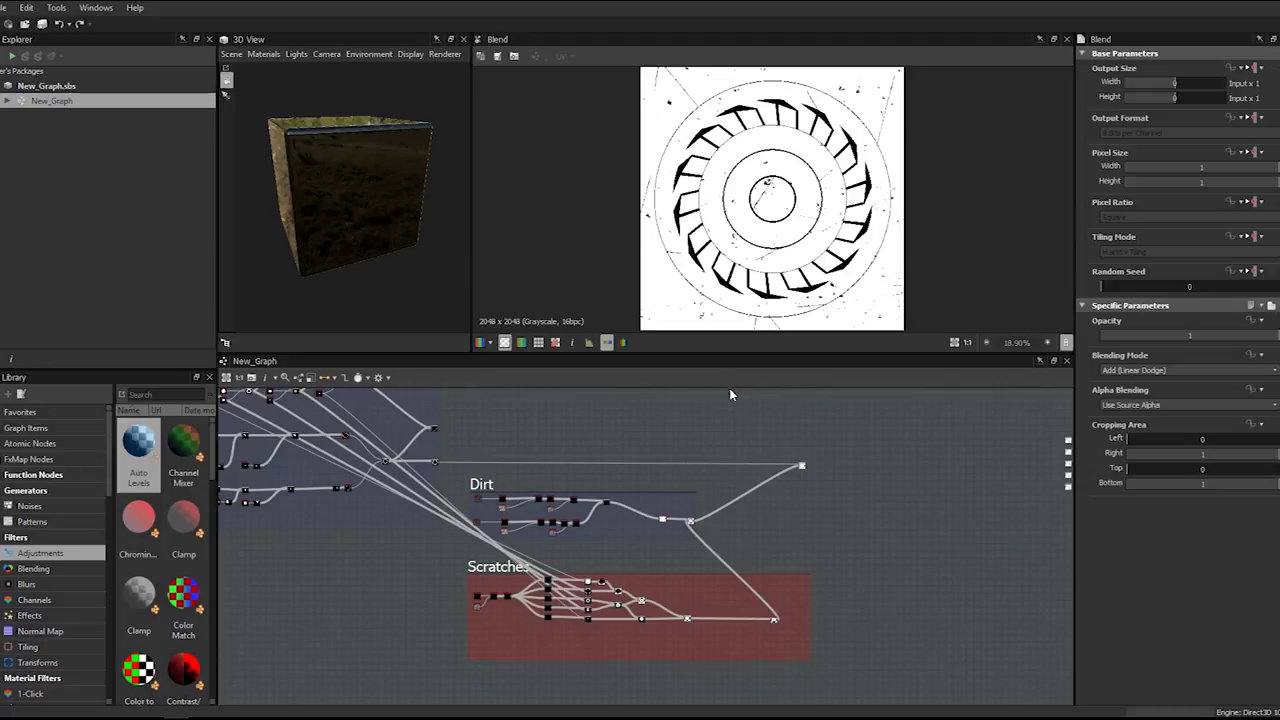
pyautogui.click(773, 424)
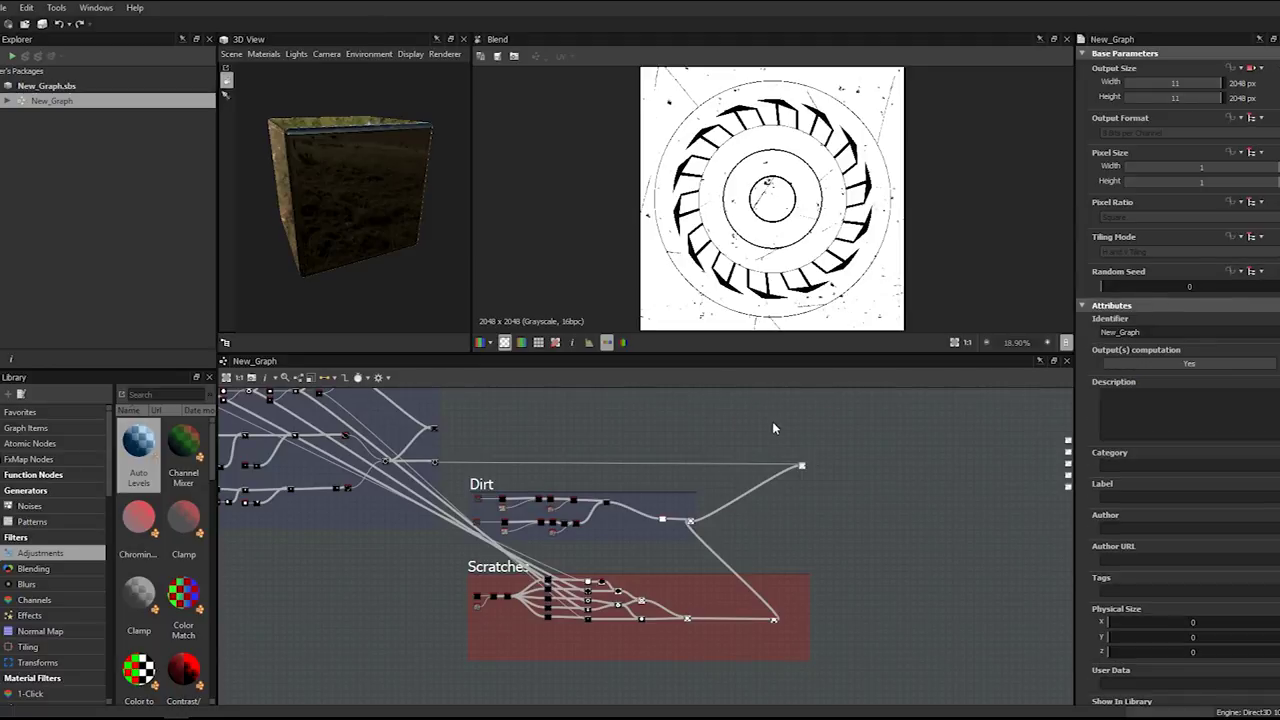
# - Add a Warp node after the final Blend and move it away from the Blend to leave space between them
pyautogui.scroll(2, 815, 456)
pyautogui.click(794, 468)
pyautogui.moveTo(852, 482); pyautogui.dragTo(732, 468, button='middle')
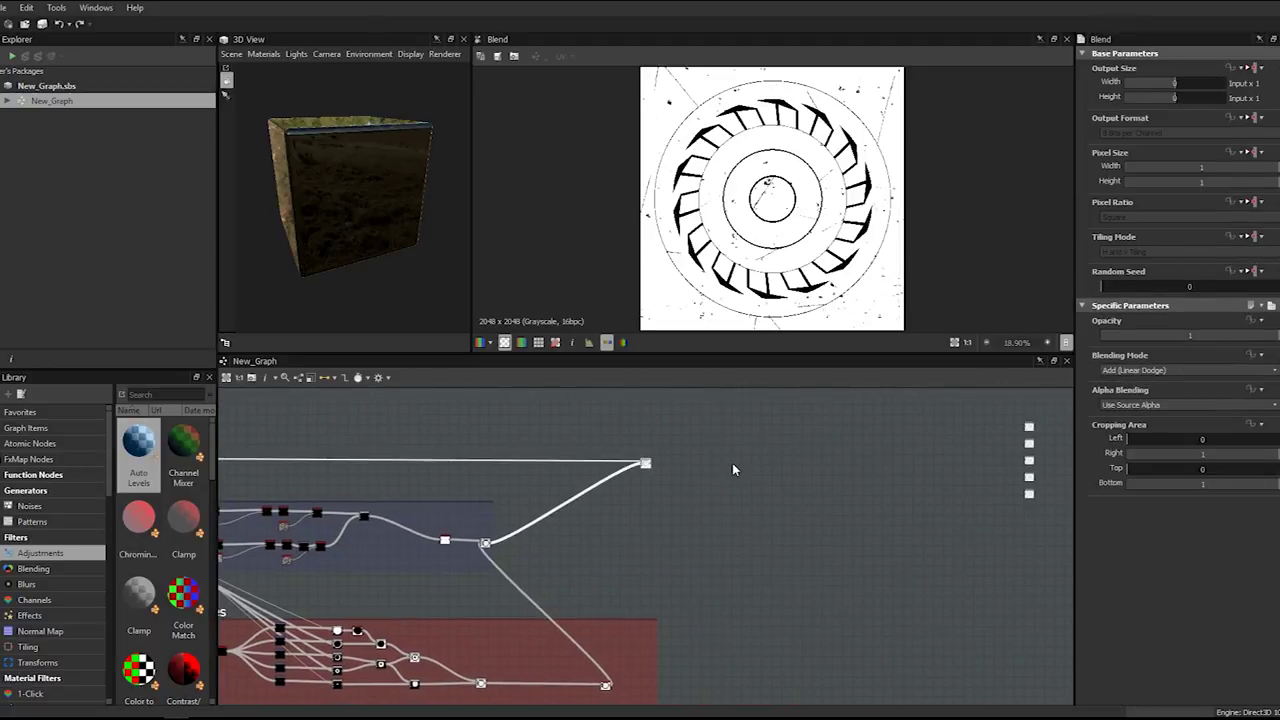
pyautogui.press('space')
pyautogui.write('warp')
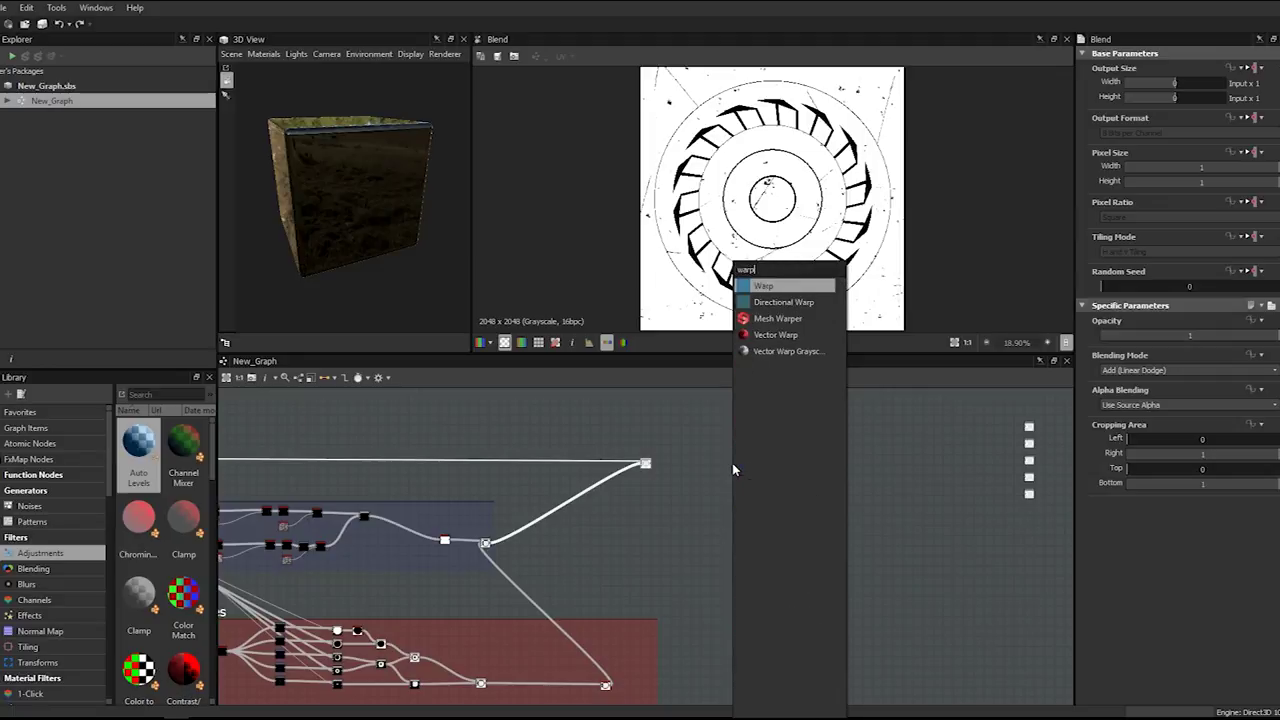
pyautogui.press('Return')
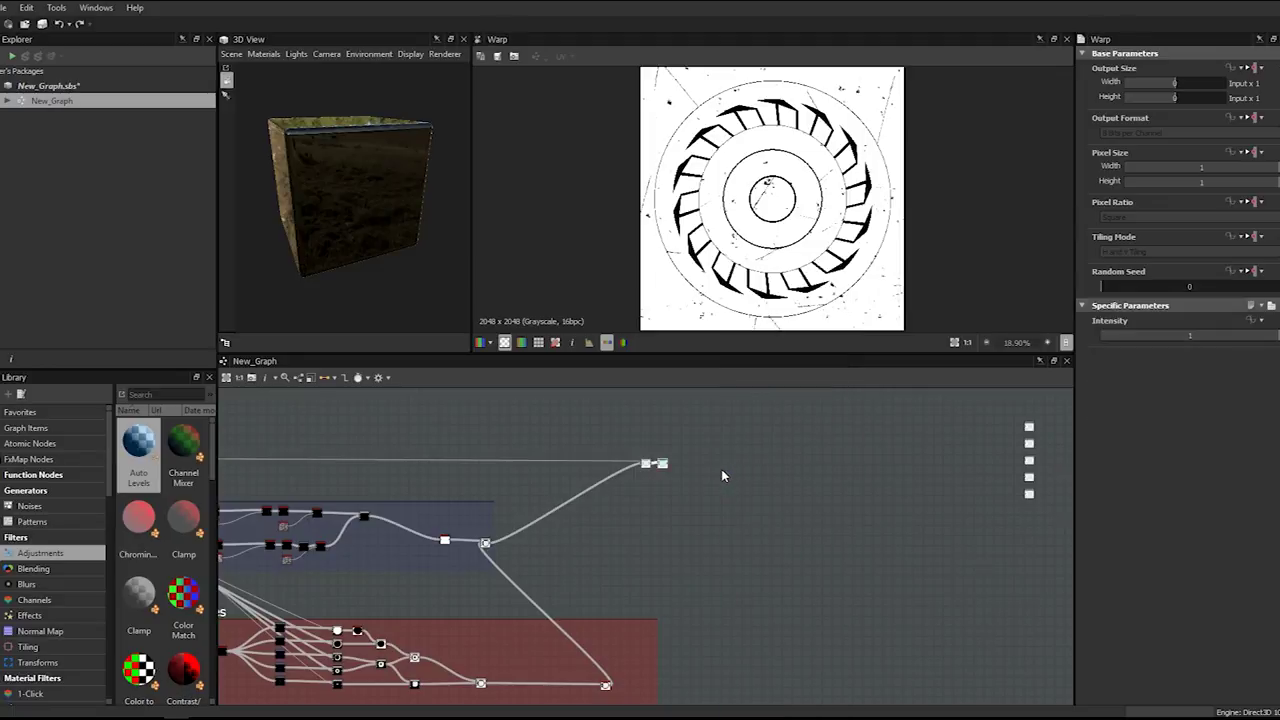
pyautogui.scroll(3, 722, 470)
pyautogui.moveTo(568, 460); pyautogui.dragTo(774, 464)
# - Add a Perlin Noise node and place it below the final Blend
pyautogui.press('space')
pyautogui.write('perlin')
pyautogui.press('Down')
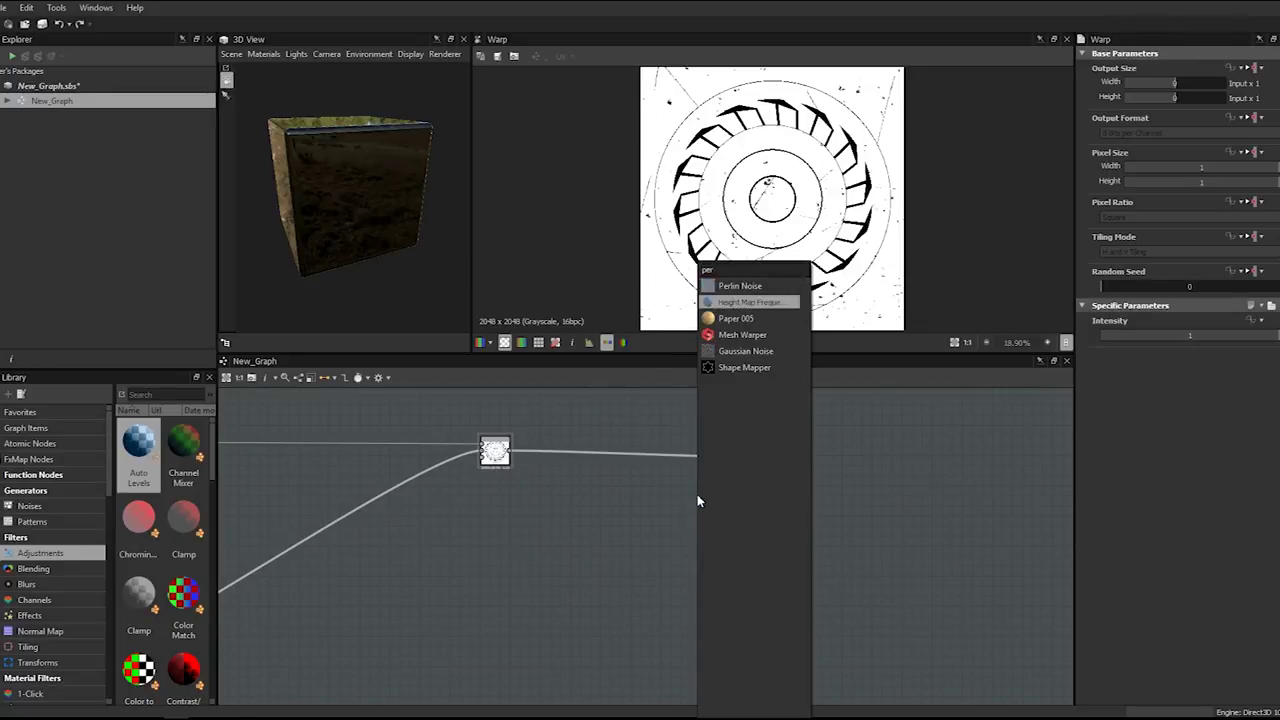
pyautogui.press('Return')
pyautogui.moveTo(697, 494); pyautogui.dragTo(525, 543)
# - Set the Perlin Noise scale to 6
pyautogui.doubleClick(1188, 349)
pyautogui.write('8')
pyautogui.press('Return')
pyautogui.doubleClick(1190, 350)
pyautogui.doubleClick(1190, 349)
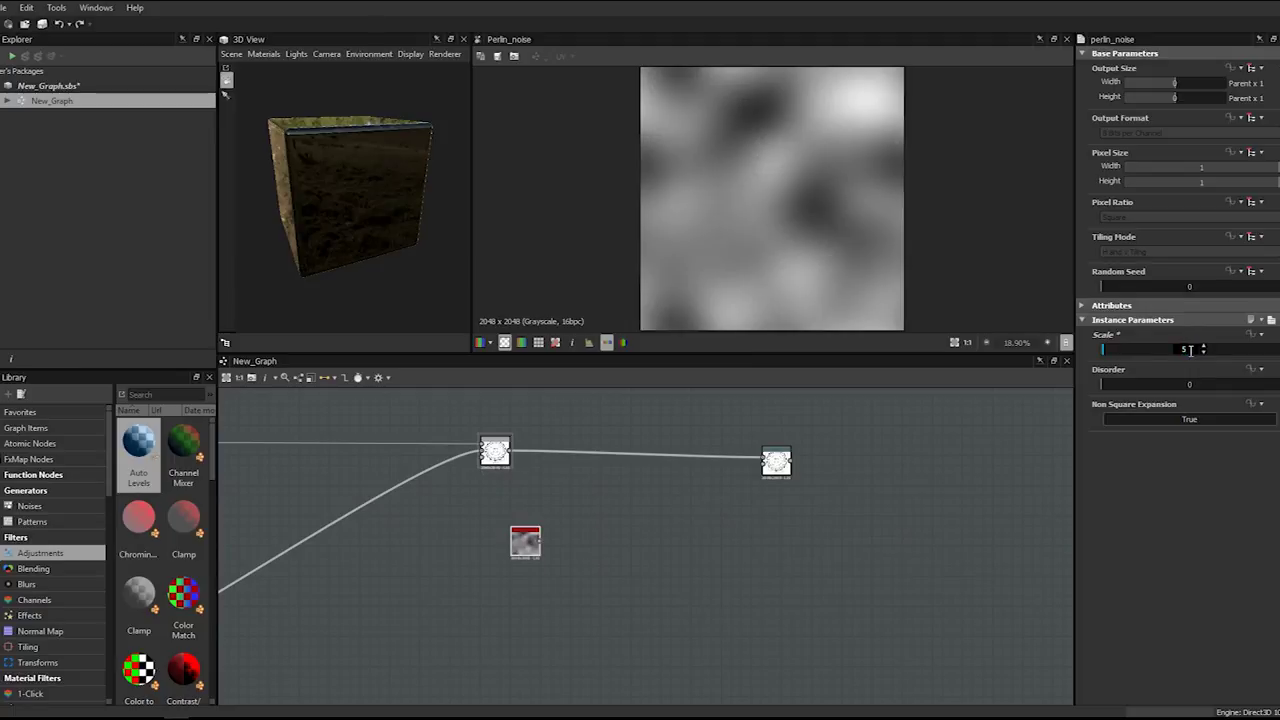
pyautogui.write('6')
pyautogui.press('Return')
# - Connect the Perlin Noise to the Warp's second input, place the noise directly under the Blend, and preview the Warp
pyautogui.moveTo(541, 541); pyautogui.dragTo(763, 462)
pyautogui.moveTo(521, 541); pyautogui.dragTo(492, 492)
pyautogui.scroll(5, 720, 480)
pyautogui.scroll(-5, 820, 443)
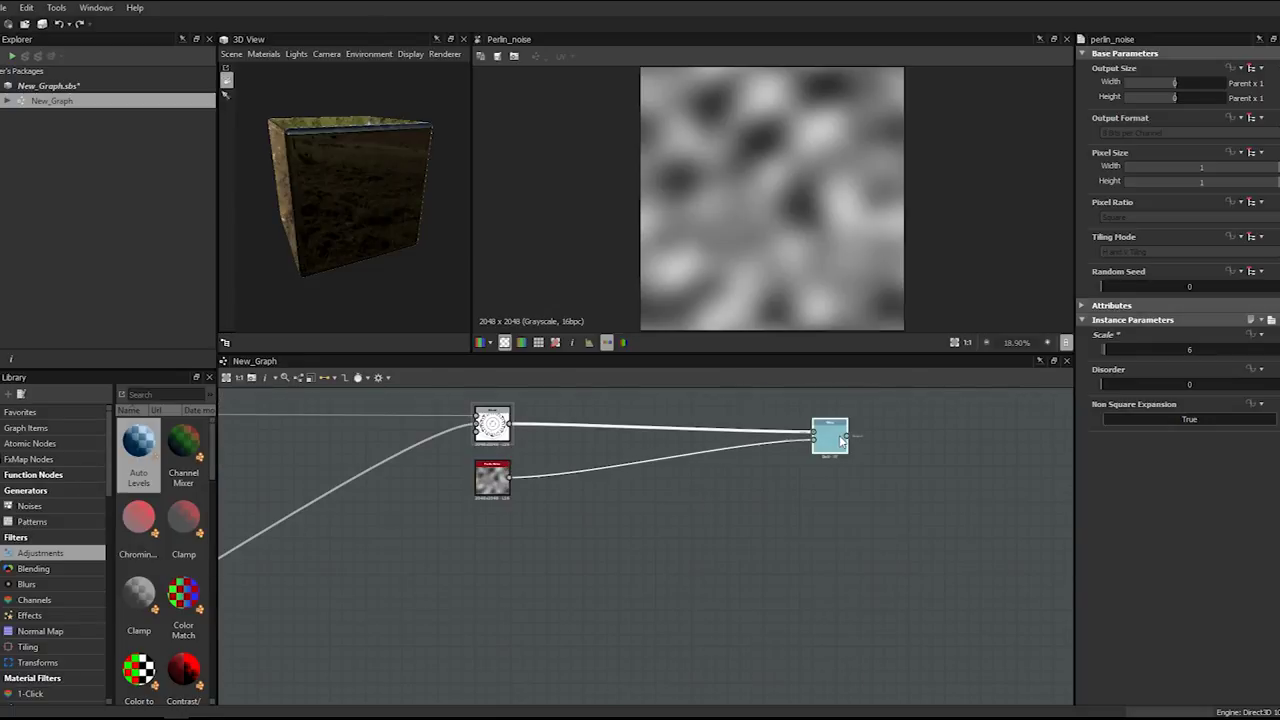
pyautogui.doubleClick(830, 430)
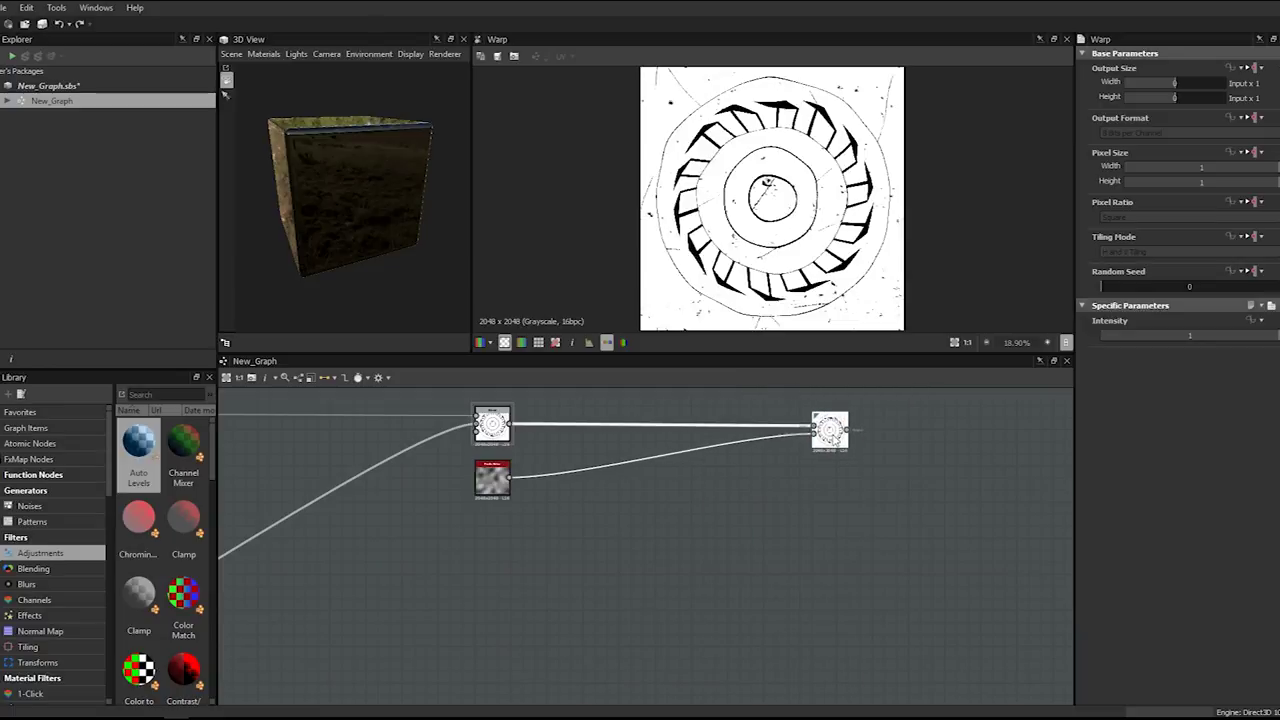
# - Set the Warp intensity to 0.25 and inspect the distorted ring lines up close
pyautogui.doubleClick(1201, 333)
pyautogui.press('Return')
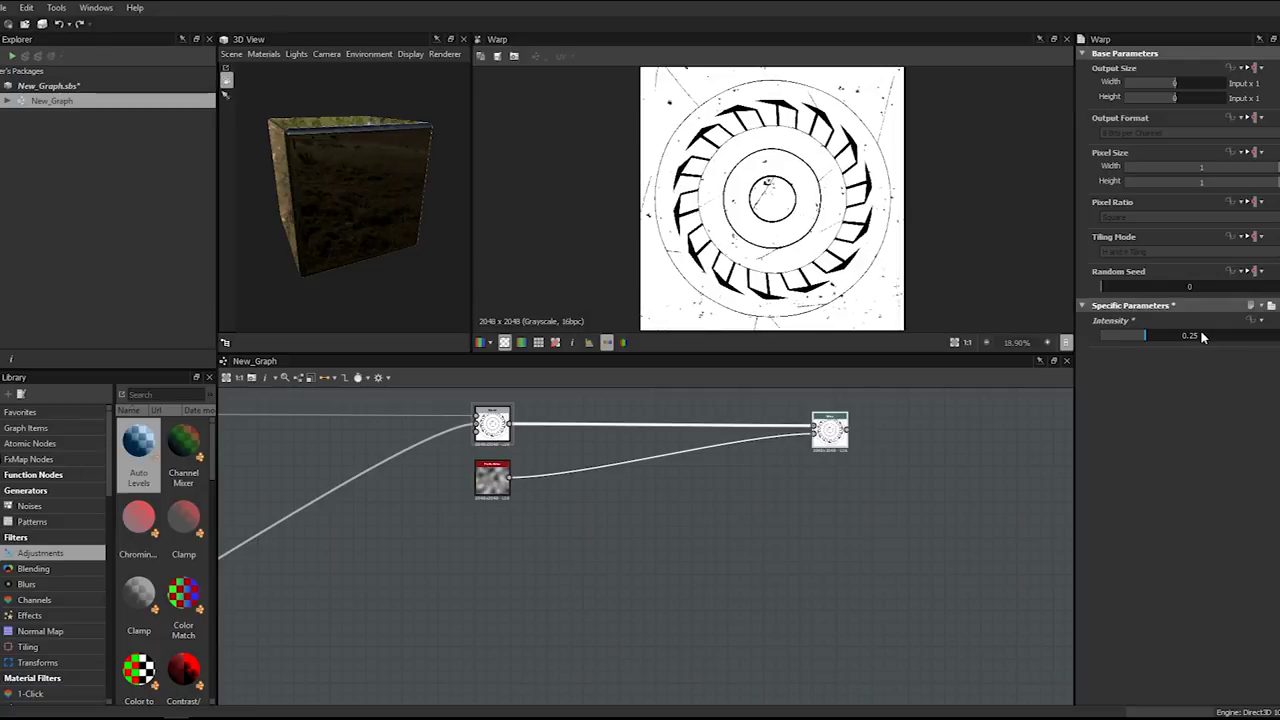
pyautogui.scroll(4, 780, 242)
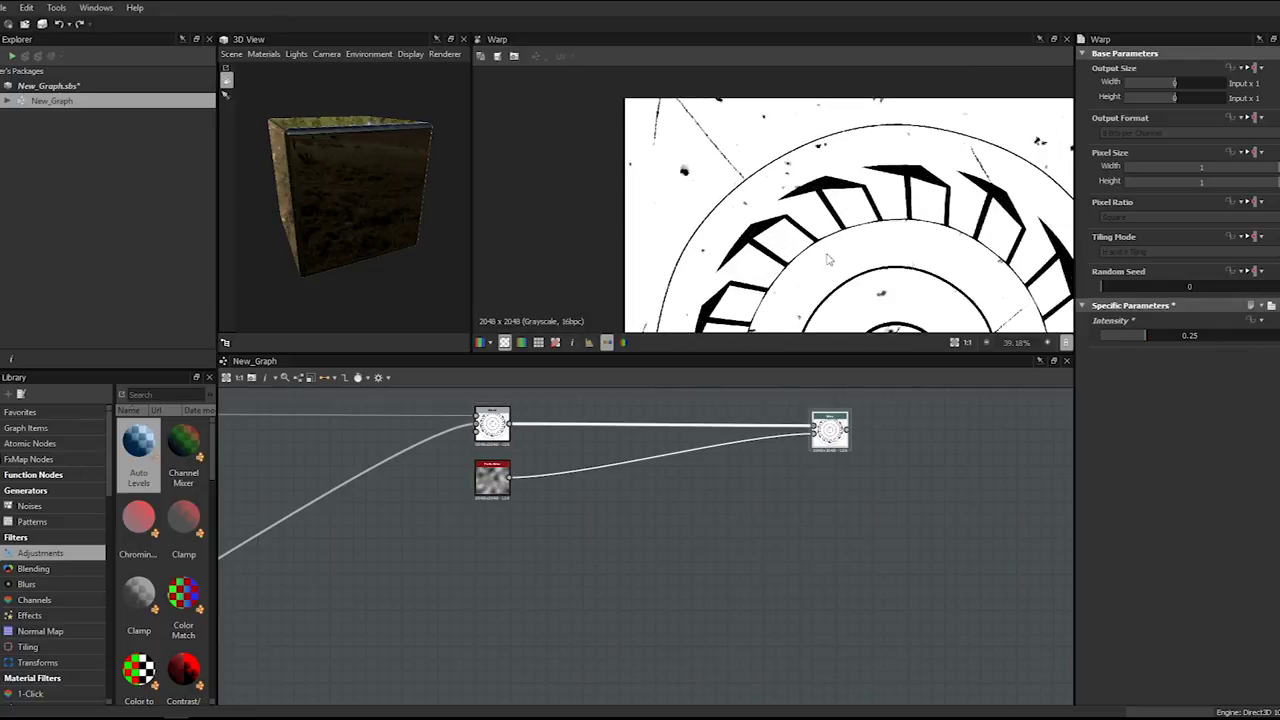
pyautogui.moveTo(780, 242)
pyautogui.mouseDown(button='middle')
pyautogui.moveTo(943, 241)
pyautogui.moveTo(800, 229)
pyautogui.mouseUp(button='middle')
pyautogui.scroll(-2, 968, 250)
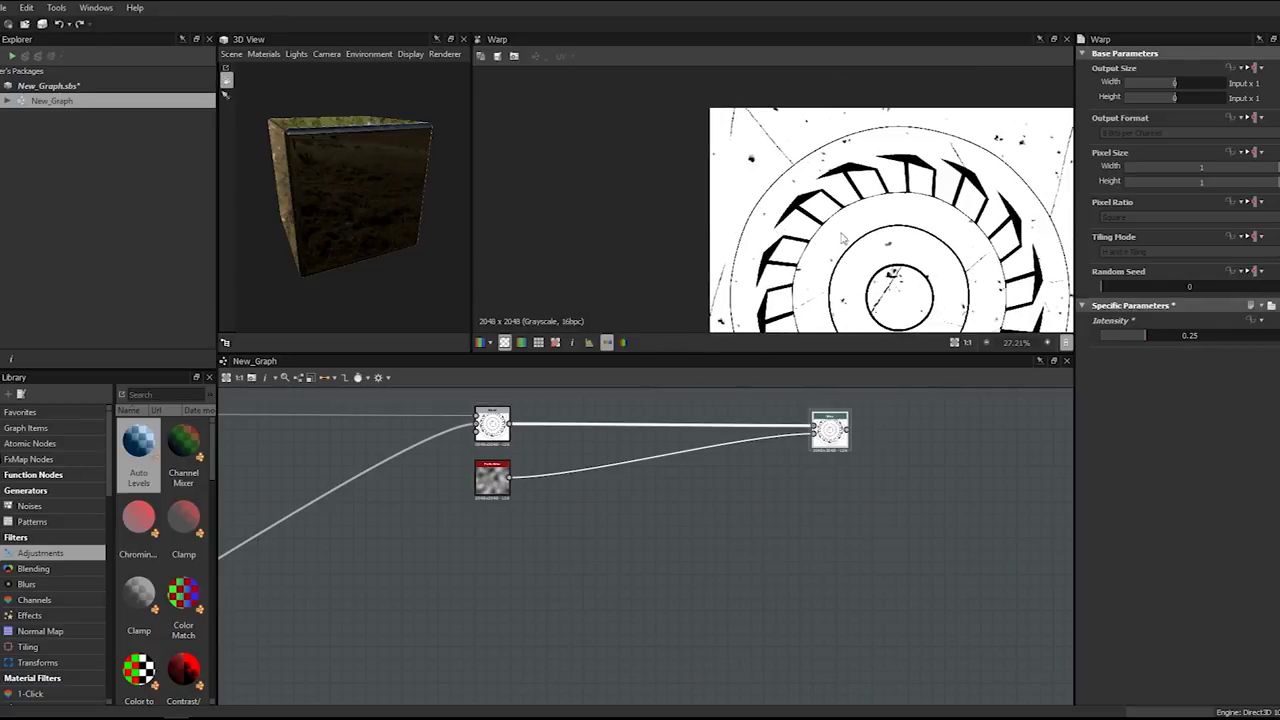
# - Set the Perlin Noise scale to 10
pyautogui.click(492, 479)
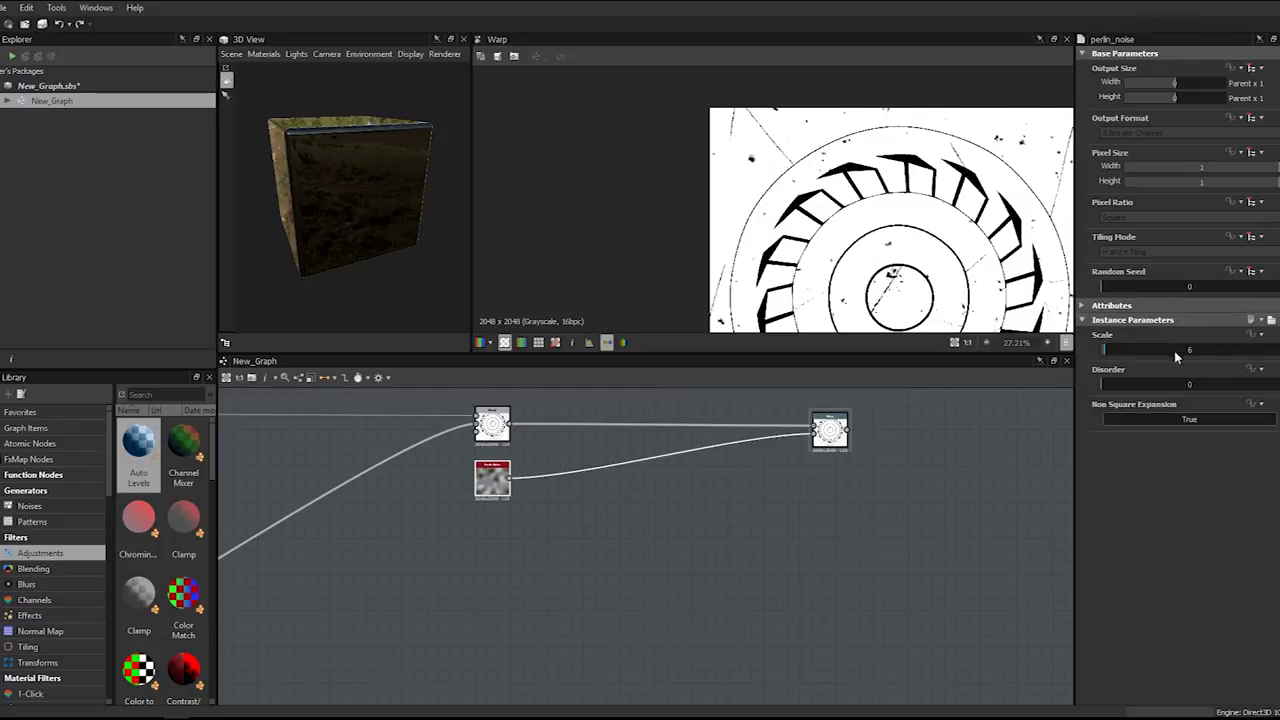
pyautogui.doubleClick(1186, 349)
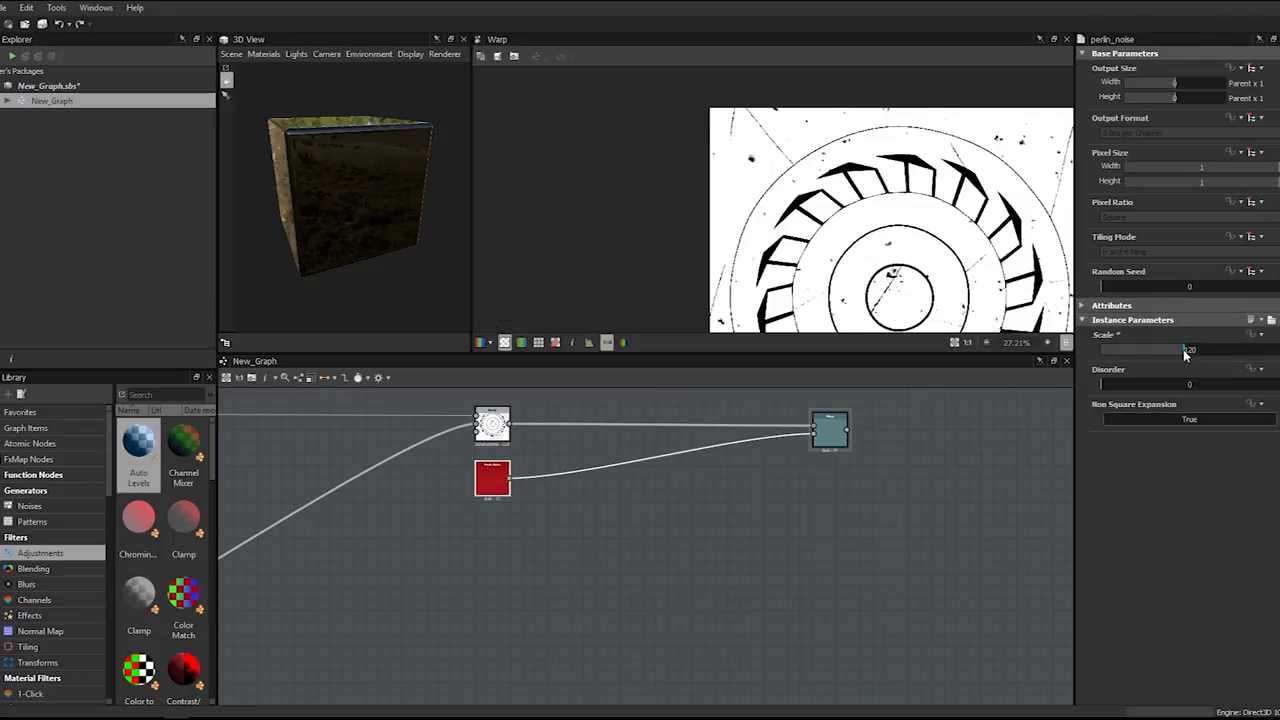
pyautogui.press('Return')
# - Try a Warp intensity of 0.15, and settle on 0.05 for a subtle distortion of the pattern
pyautogui.click(830, 430)
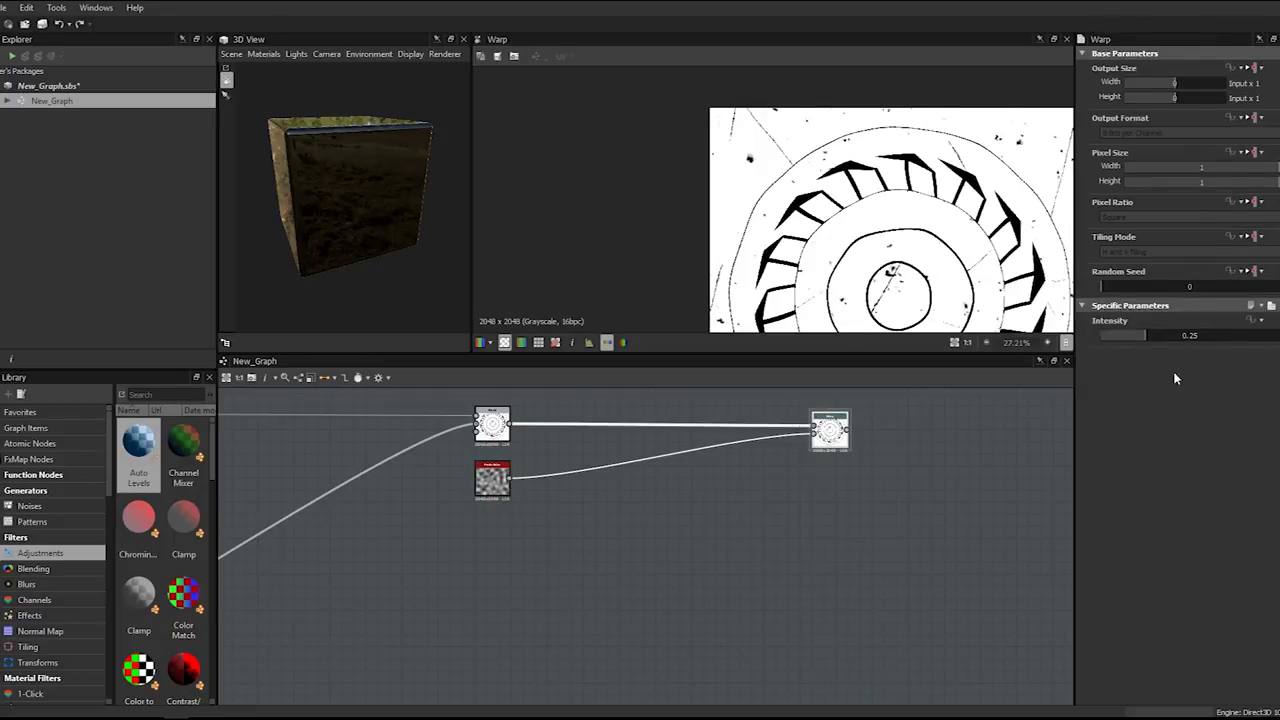
pyautogui.doubleClick(1180, 335)
pyautogui.write('0.1')
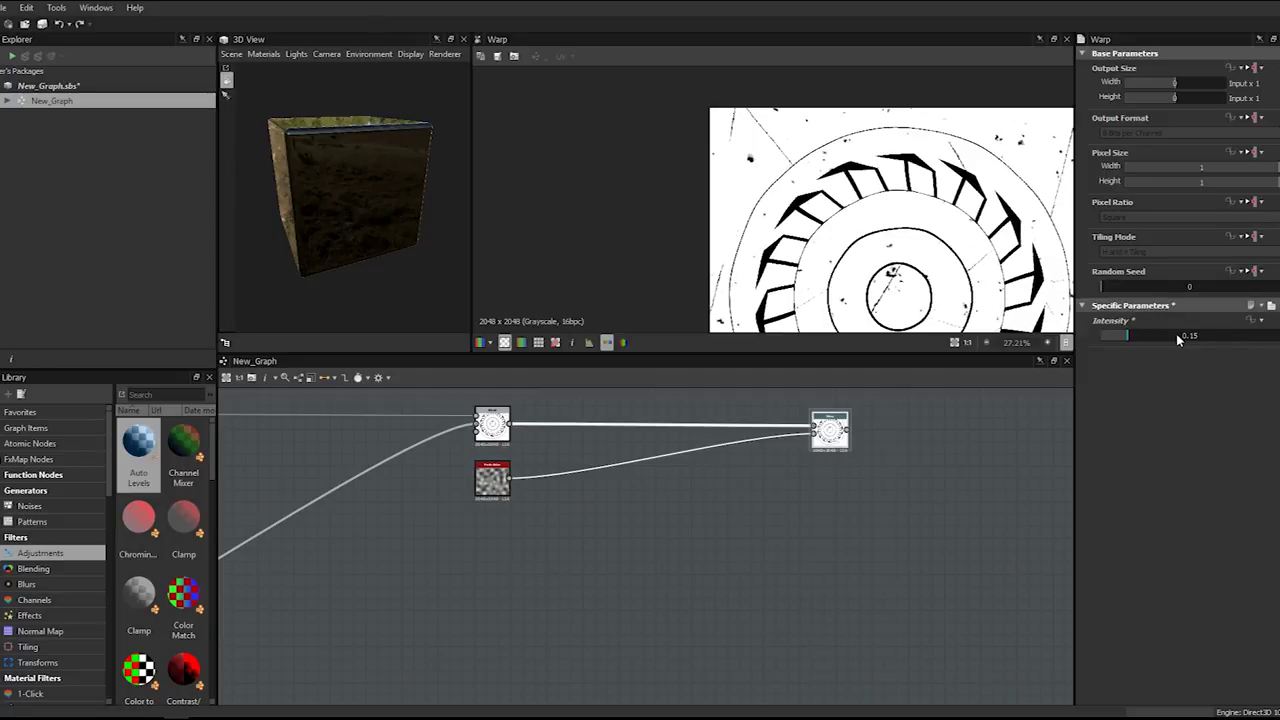
pyautogui.press('Return')
pyautogui.doubleClick(1180, 335)
pyautogui.write('0.05')
pyautogui.press('Return')
pyautogui.scroll(-3, 916, 272)
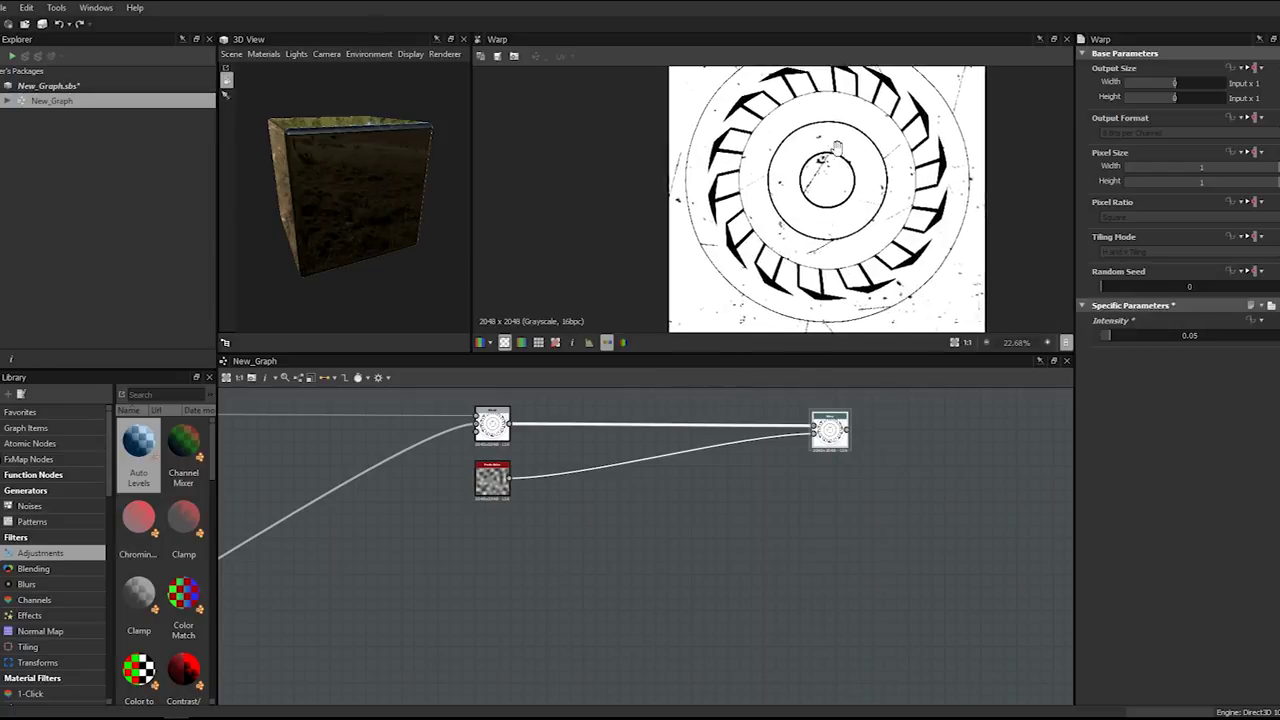
# - Compare the final Blend with the Warp output several times and check the Perlin Noise settings
pyautogui.doubleClick(498, 433)
pyautogui.doubleClick(824, 440)
pyautogui.click(495, 426)
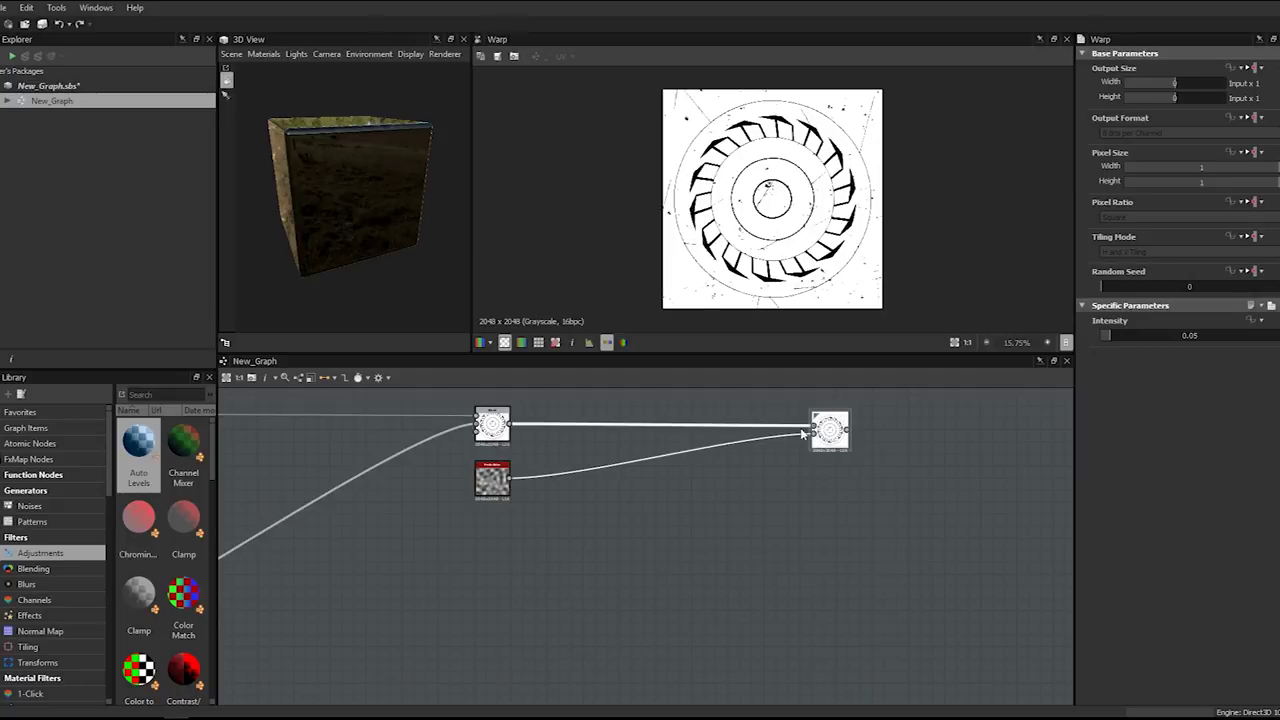
pyautogui.doubleClick(505, 428)
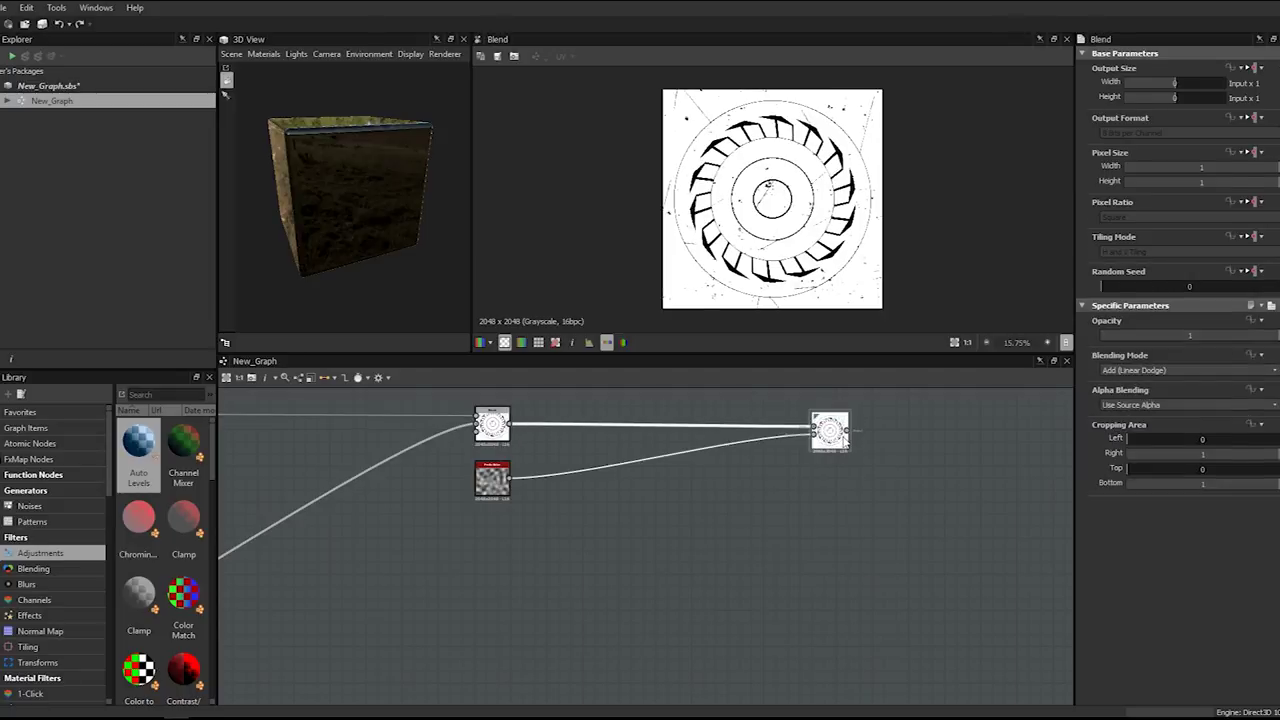
pyautogui.doubleClick(830, 432)
pyautogui.doubleClick(501, 434)
pyautogui.doubleClick(830, 432)
pyautogui.doubleClick(501, 434)
pyautogui.doubleClick(830, 432)
pyautogui.click(490, 467)
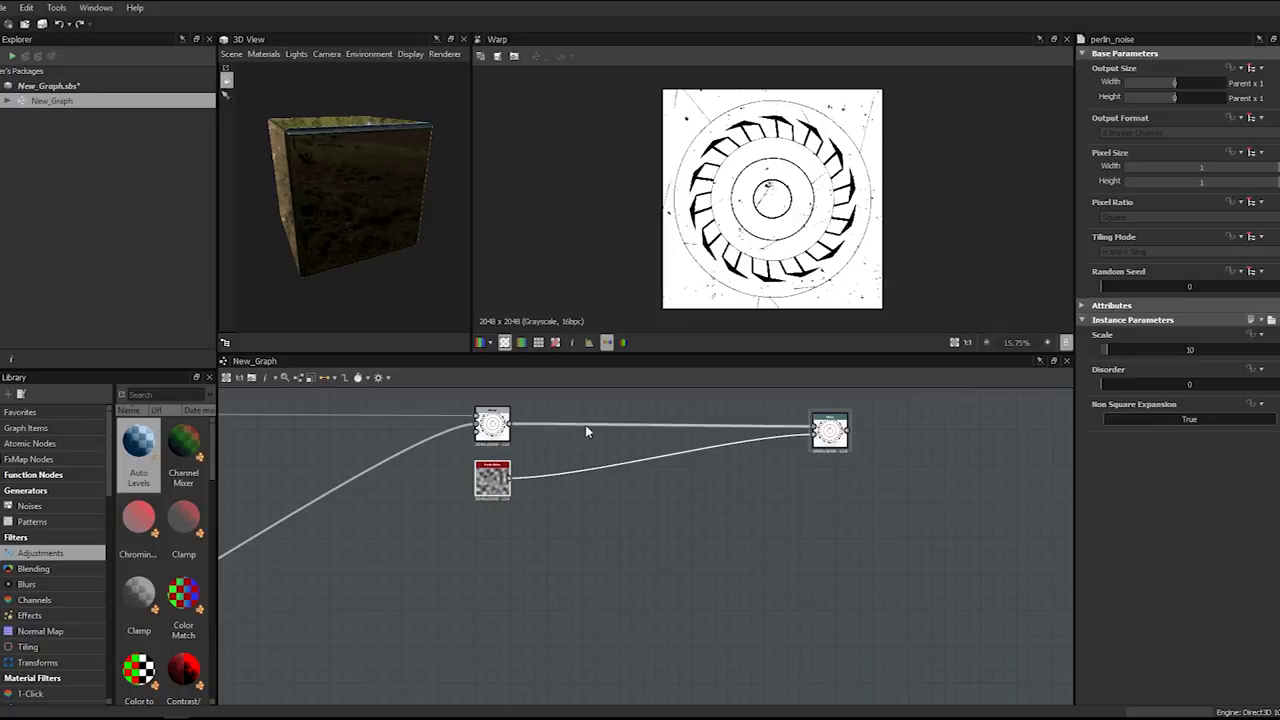
# - Select the Warp node and inspect its output up close around the blades, ring lines, scratches and dirt specks
pyautogui.click(494, 422)
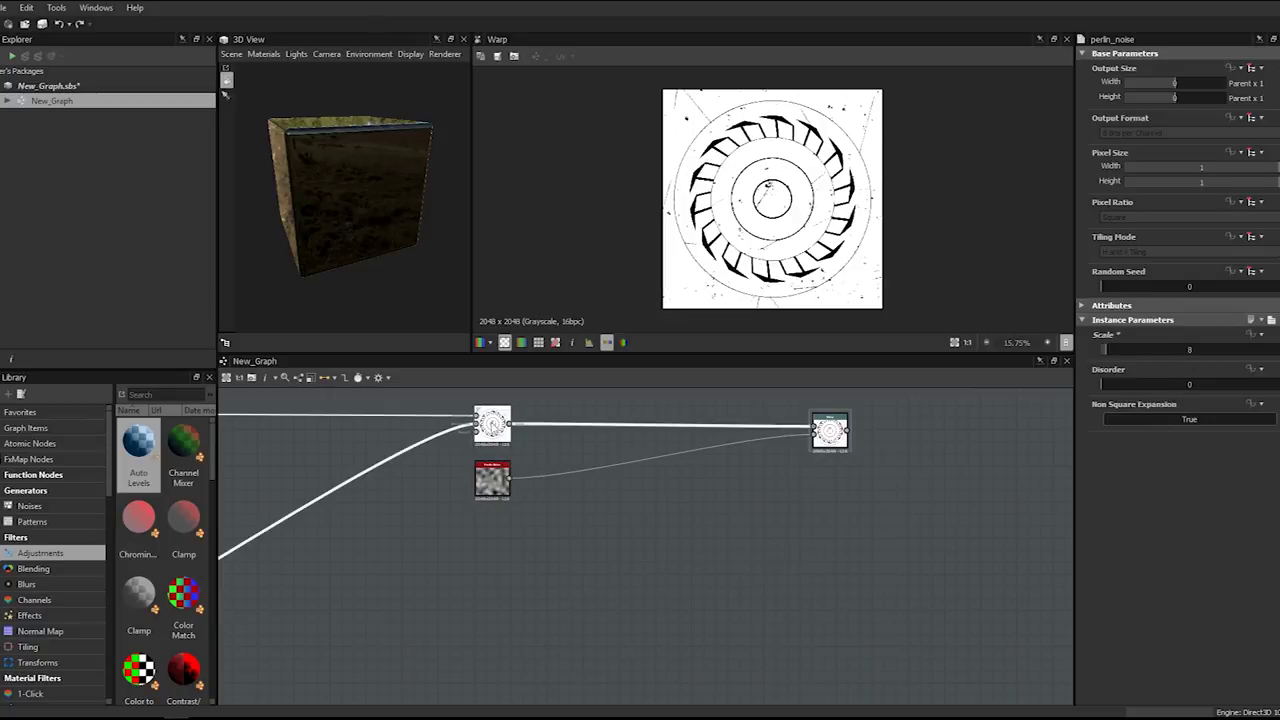
pyautogui.click(830, 430)
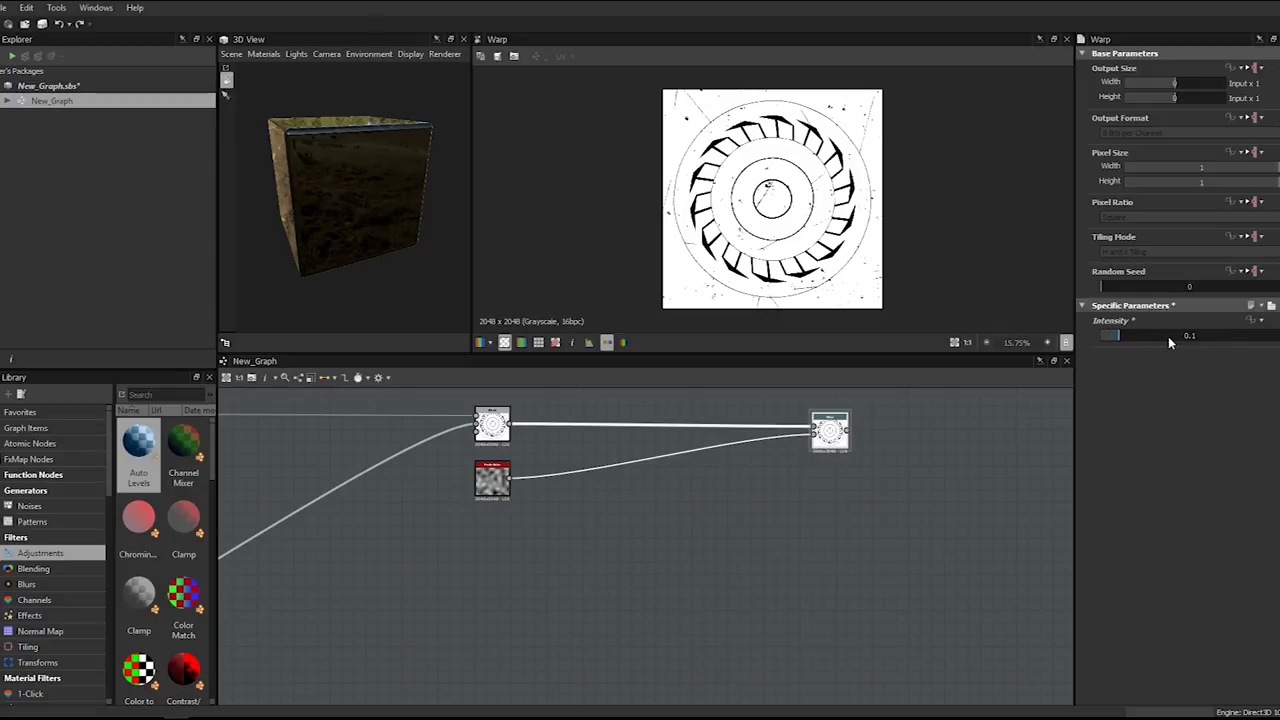
pyautogui.scroll(7, 812, 211)
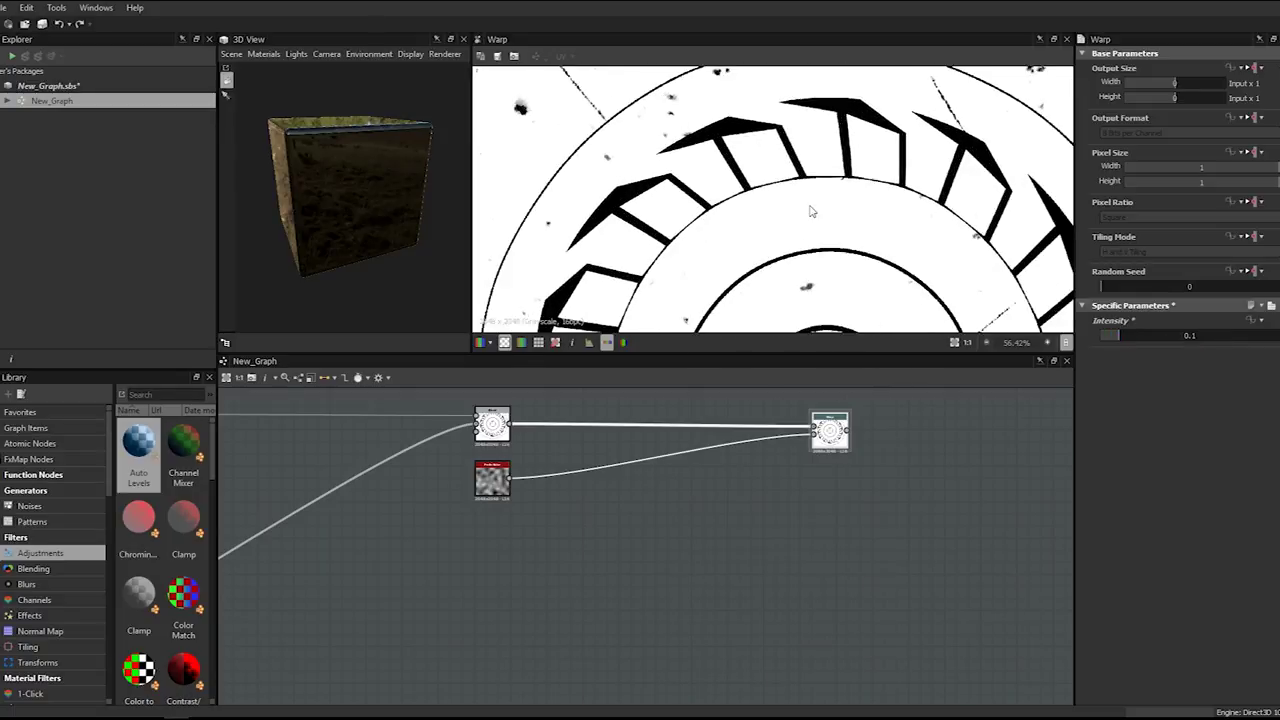
pyautogui.moveTo(834, 255); pyautogui.dragTo(777, 150, button='middle')
pyautogui.moveTo(677, 266); pyautogui.dragTo(714, 205, button='middle')
pyautogui.scroll(-4, 710, 200)
pyautogui.scroll(6, 700, 175)
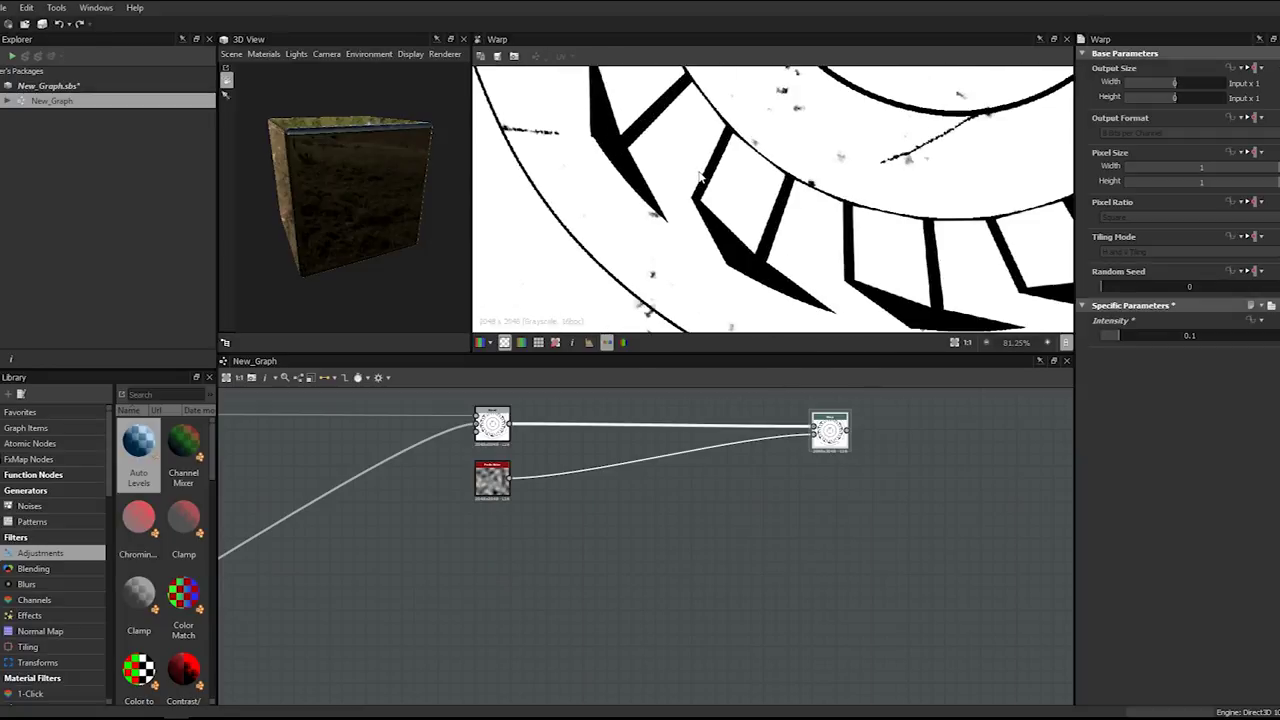
pyautogui.scroll(-3, 700, 175)
pyautogui.moveTo(696, 108); pyautogui.dragTo(742, 236, button='middle')
pyautogui.scroll(1, 743, 138)
pyautogui.scroll(5, 743, 137)
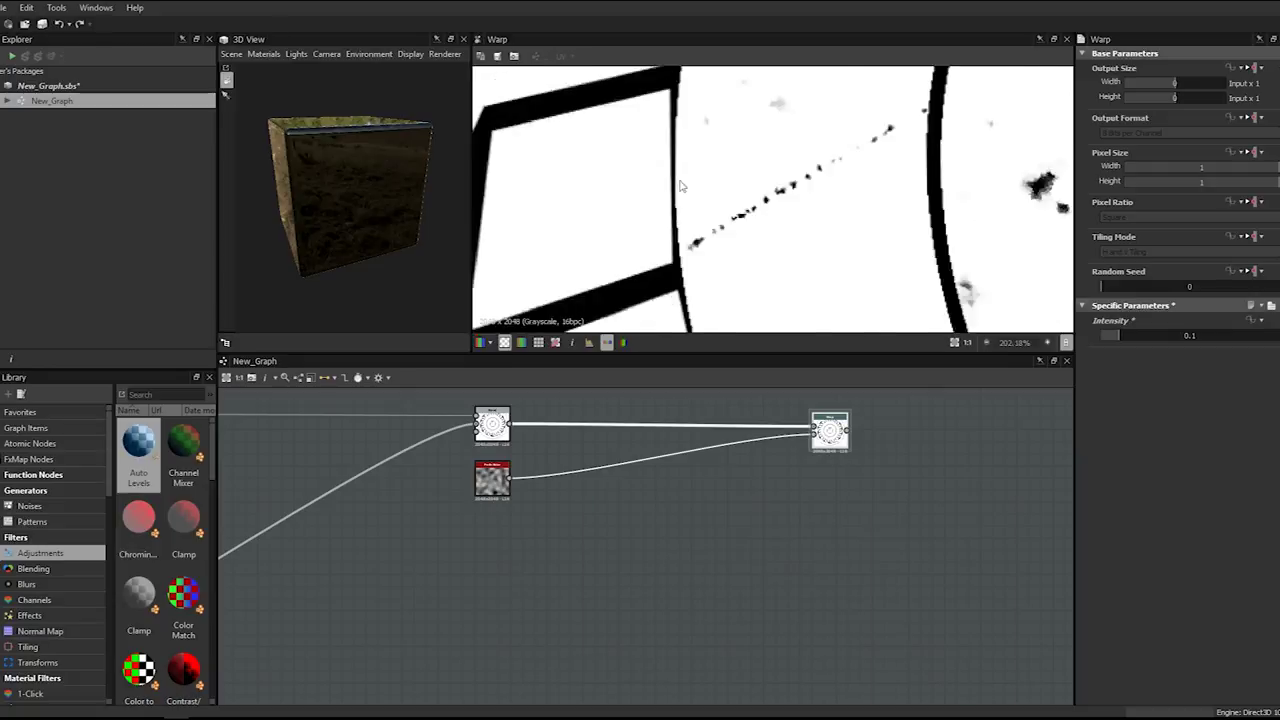
pyautogui.scroll(-6, 820, 128)
pyautogui.scroll(-4, 826, 128)
pyautogui.scroll(3, 811, 215)
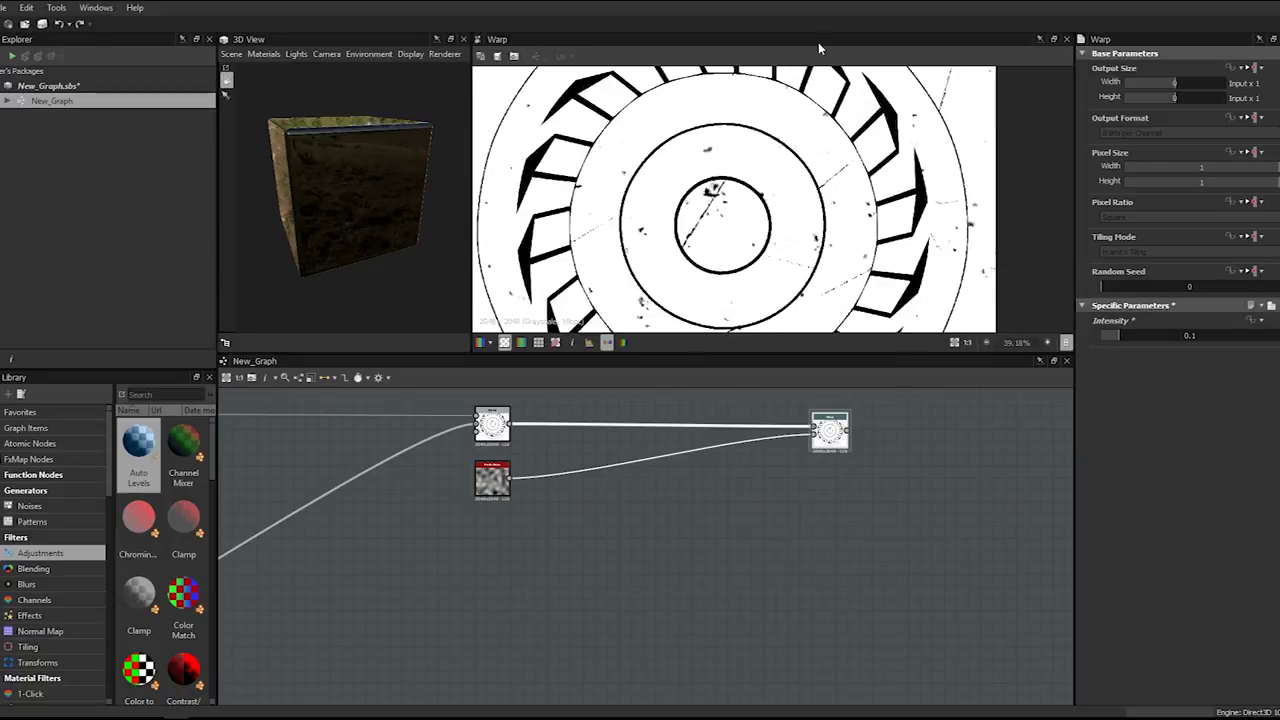
pyautogui.scroll(2, 811, 215)
pyautogui.scroll(4, 743, 156)
pyautogui.moveTo(720, 143); pyautogui.dragTo(841, 323, button='middle')
pyautogui.scroll(-9, 800, 290)
pyautogui.moveTo(645, 226); pyautogui.dragTo(721, 214, button='middle')
pyautogui.scroll(5, 950, 248)
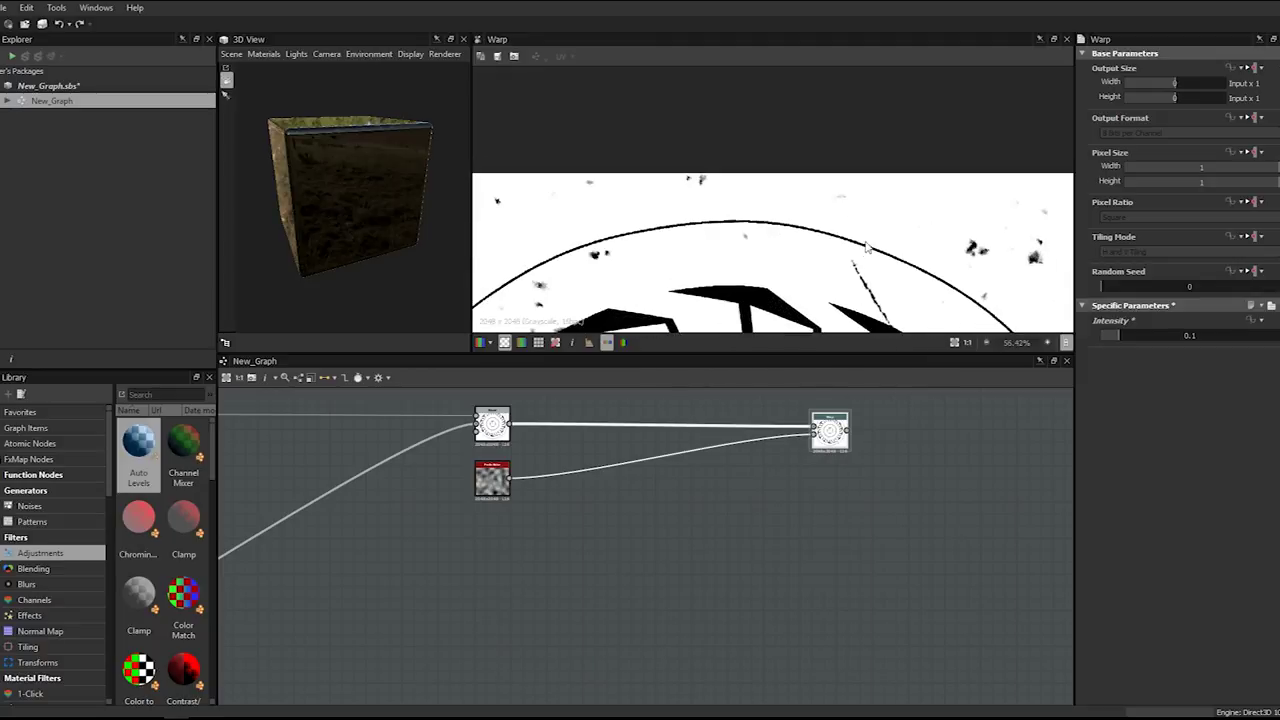
pyautogui.moveTo(871, 285); pyautogui.dragTo(706, 214, button='middle')
pyautogui.scroll(-2, 840, 265)
pyautogui.moveTo(854, 271); pyautogui.dragTo(708, 135, button='middle')
pyautogui.scroll(2, 758, 237)
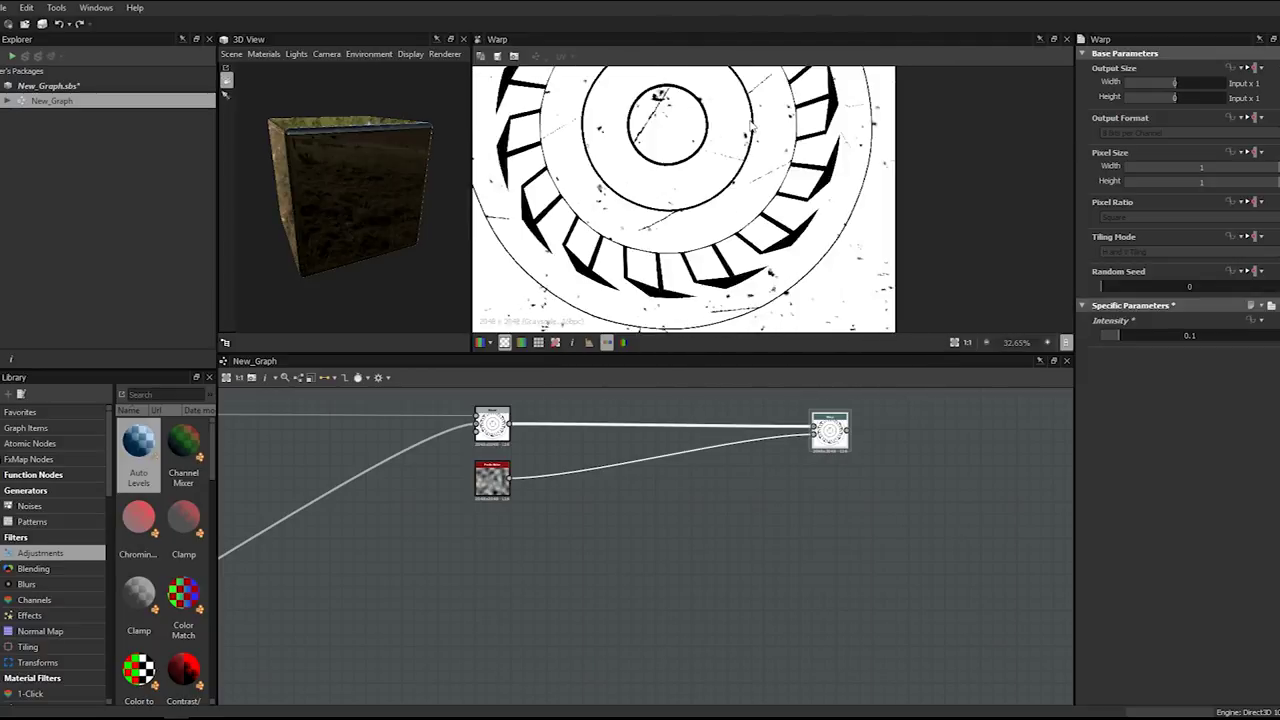
pyautogui.scroll(1, 785, 161)
pyautogui.scroll(-3, 790, 170)
pyautogui.scroll(2, 813, 192)
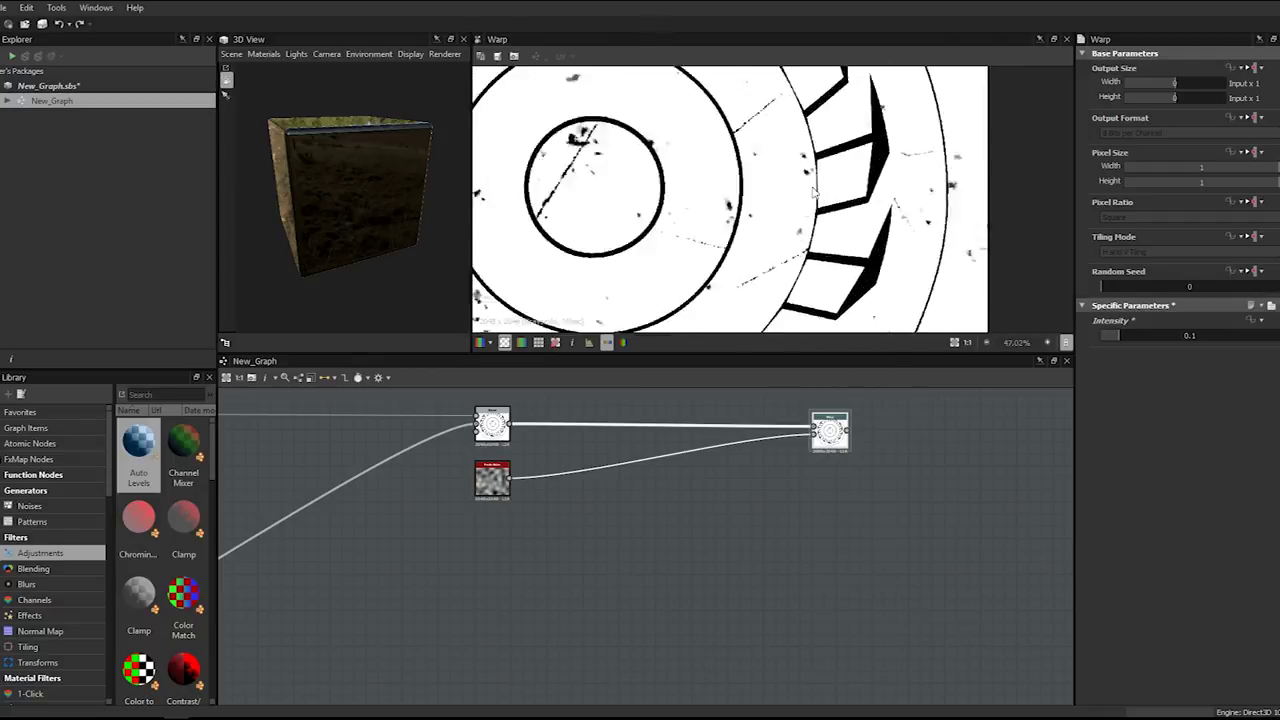
pyautogui.scroll(2, 813, 192)
pyautogui.scroll(-4, 780, 165)
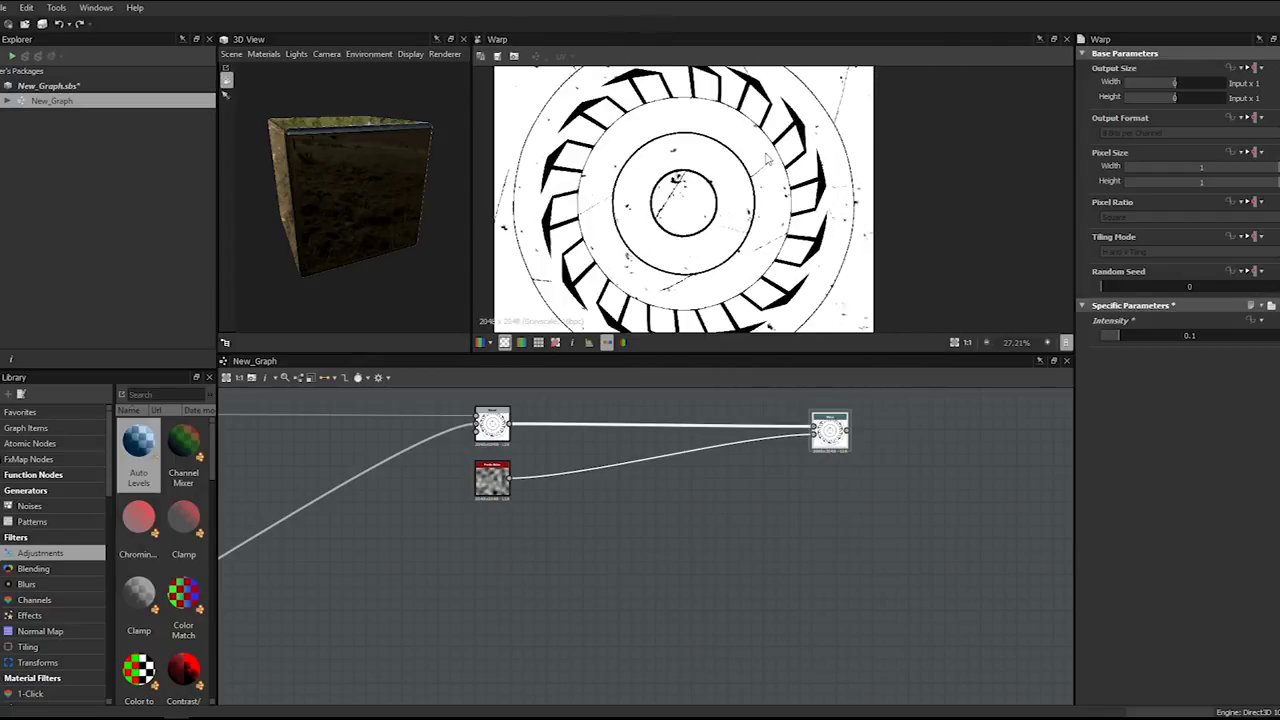
pyautogui.scroll(-2, 767, 157)
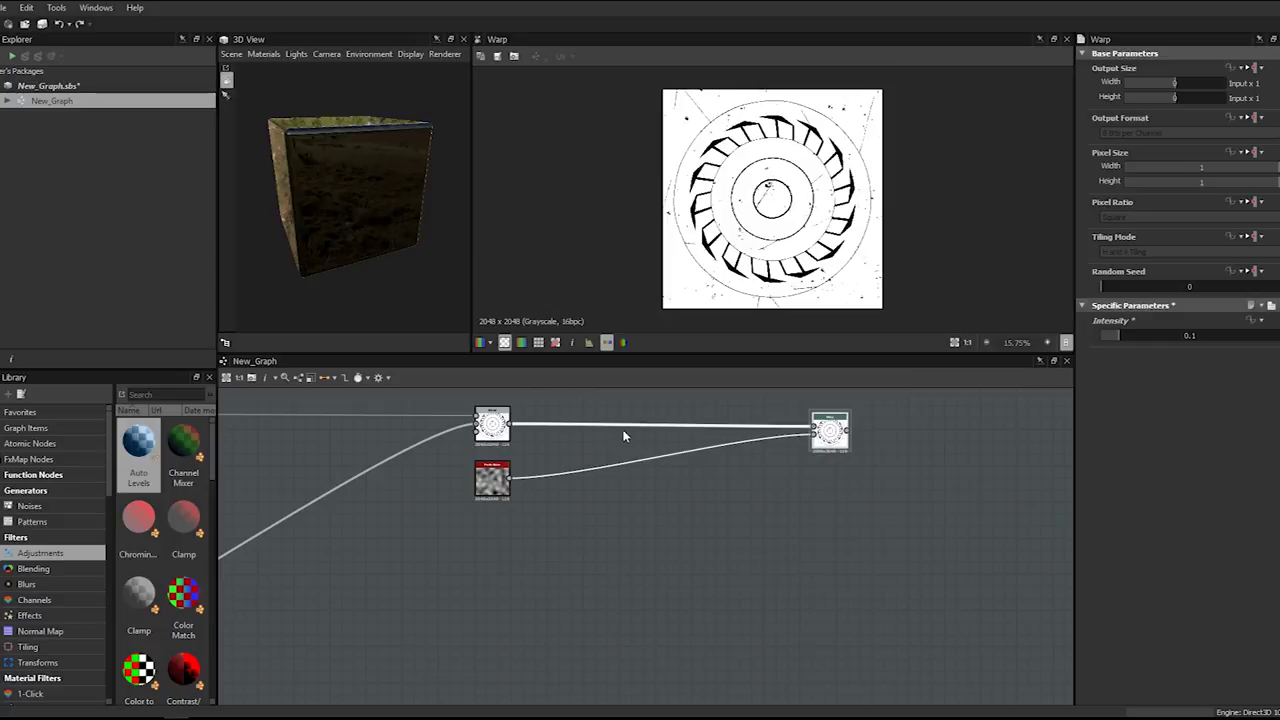
# - Move the column of output nodes farther away from the Warp node to free space in the graph
pyautogui.scroll(-4, 690, 437)
pyautogui.moveTo(672, 425); pyautogui.dragTo(725, 428, button='middle')
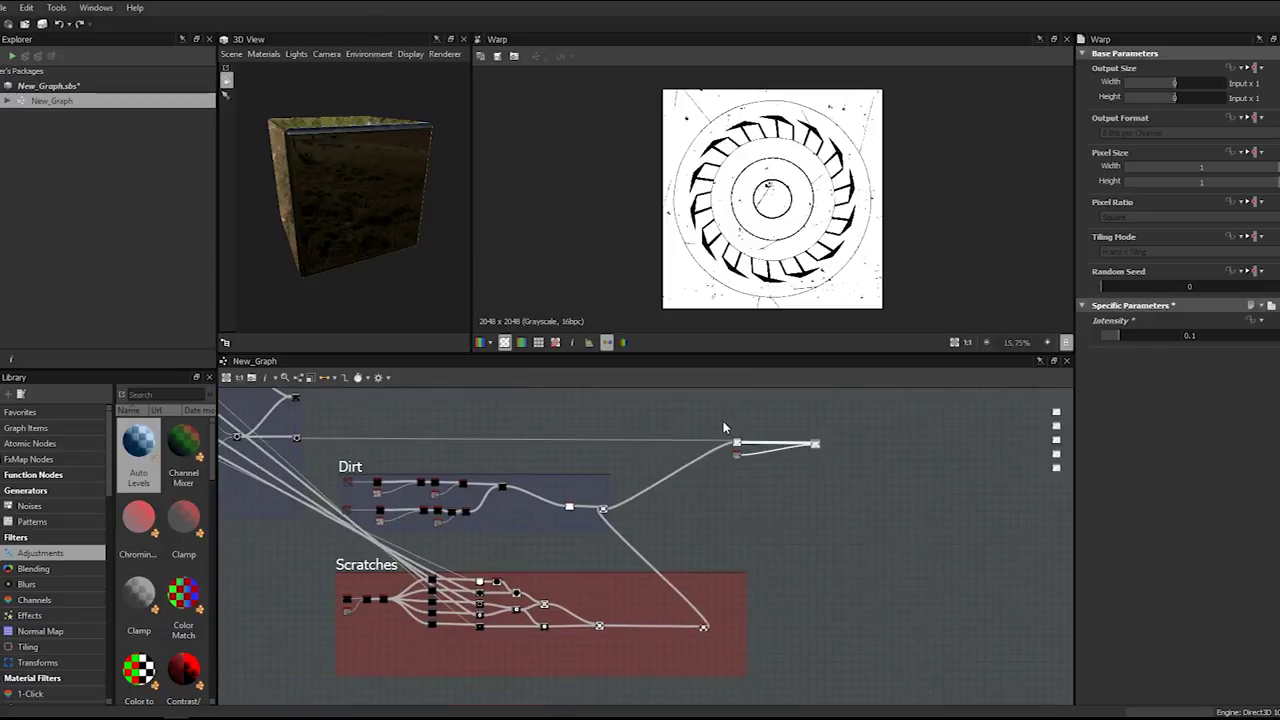
pyautogui.moveTo(674, 464); pyautogui.dragTo(773, 449, button='middle')
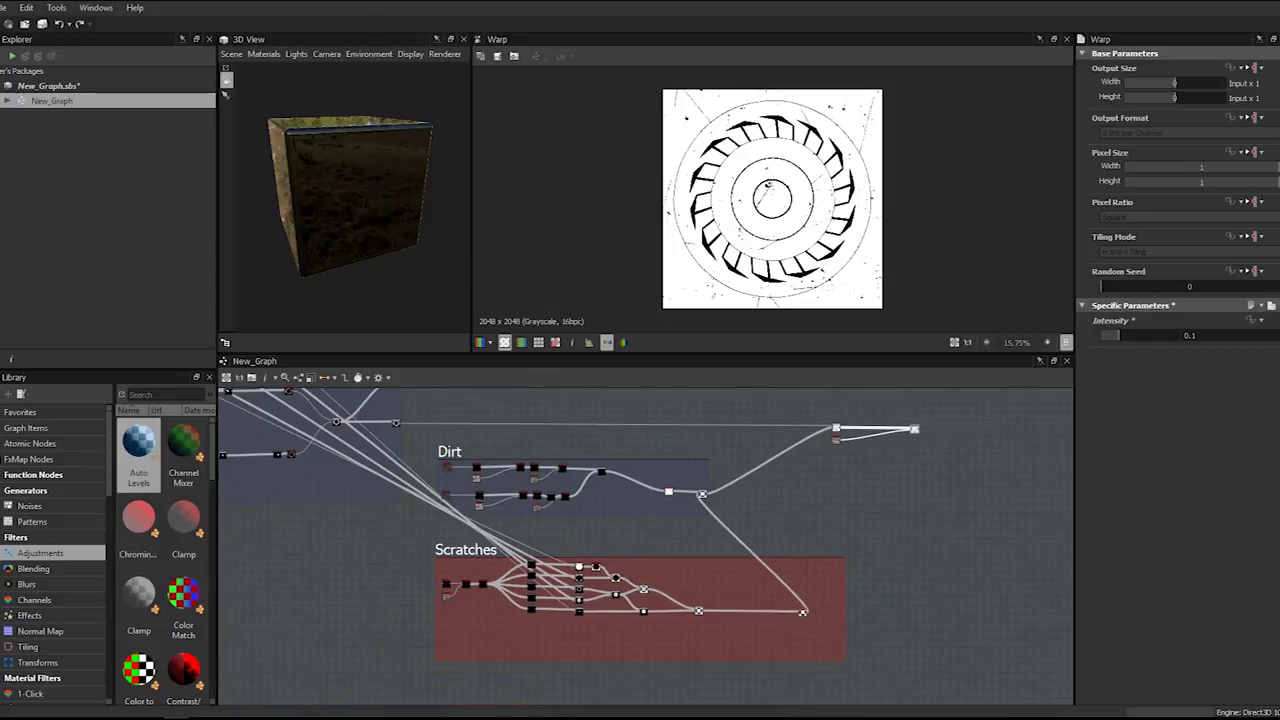
pyautogui.moveTo(1005, 395); pyautogui.dragTo(781, 481, button='middle')
pyautogui.scroll(-5, 820, 515)
pyautogui.scroll(4, 857, 549)
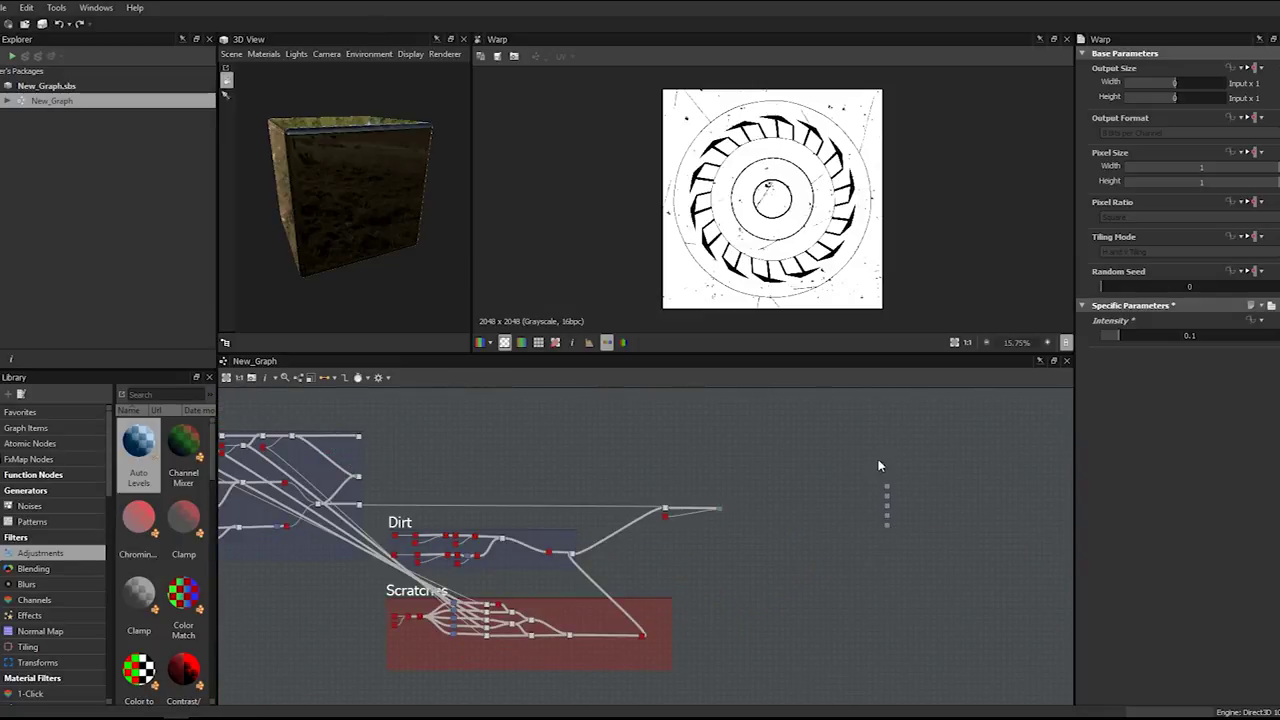
pyautogui.moveTo(893, 500); pyautogui.dragTo(1020, 497)
pyautogui.scroll(3, 743, 499)
pyautogui.moveTo(684, 522); pyautogui.dragTo(852, 481, button='middle')
pyautogui.scroll(-5, 852, 481)
pyautogui.scroll(2, 852, 481)
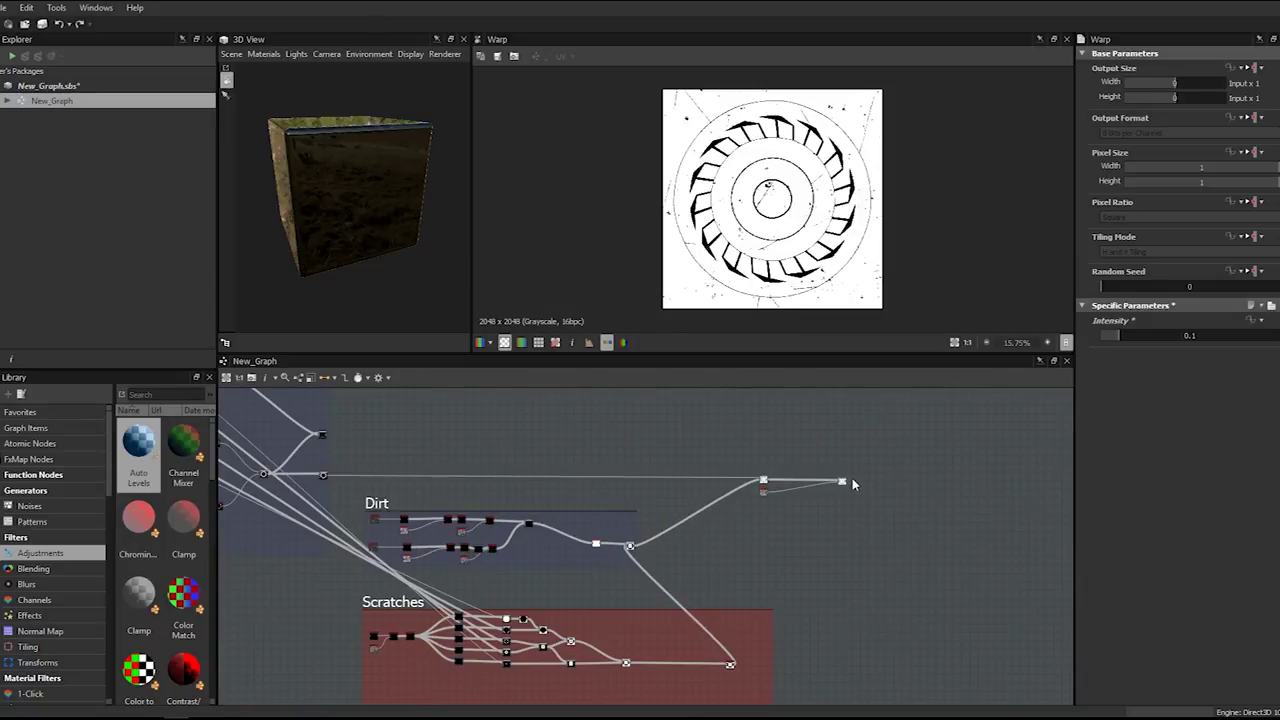
# - Check the central rings of the Warp output up close and add a Slope Blur Grayscale node above the final Blend
pyautogui.scroll(6, 754, 201)
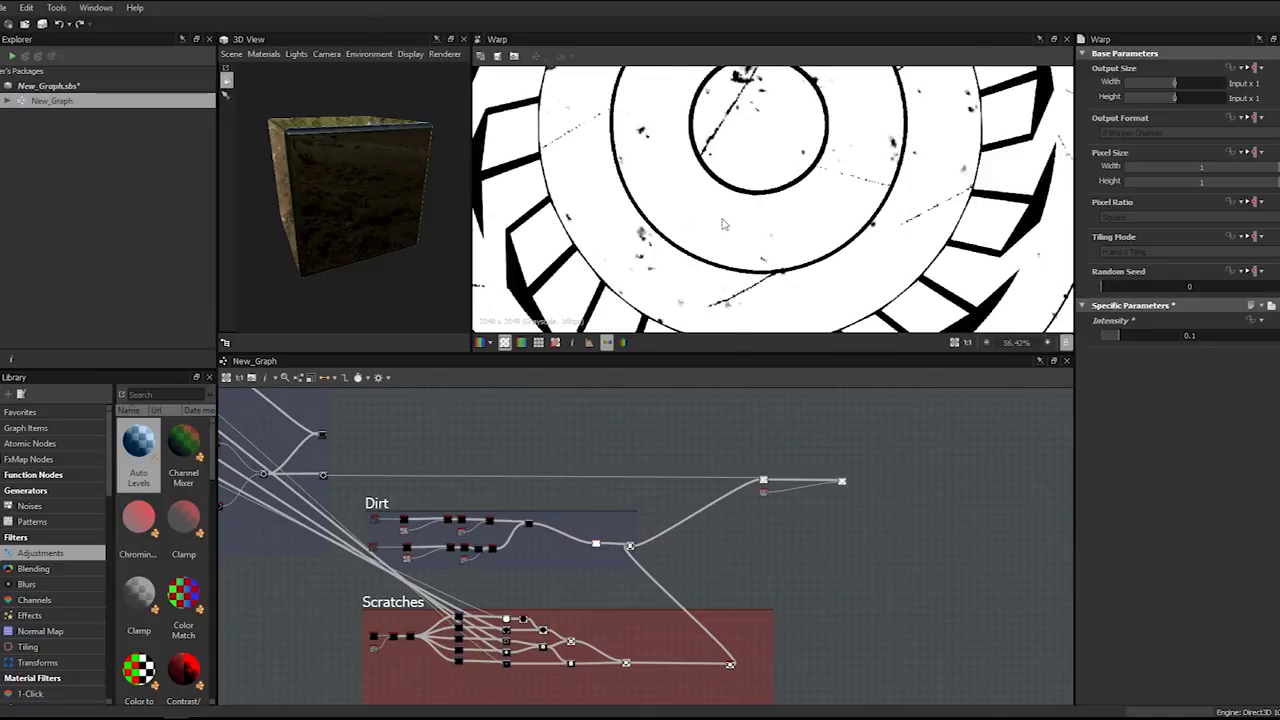
pyautogui.moveTo(754, 201); pyautogui.dragTo(832, 325, button='middle')
pyautogui.scroll(3, 724, 148)
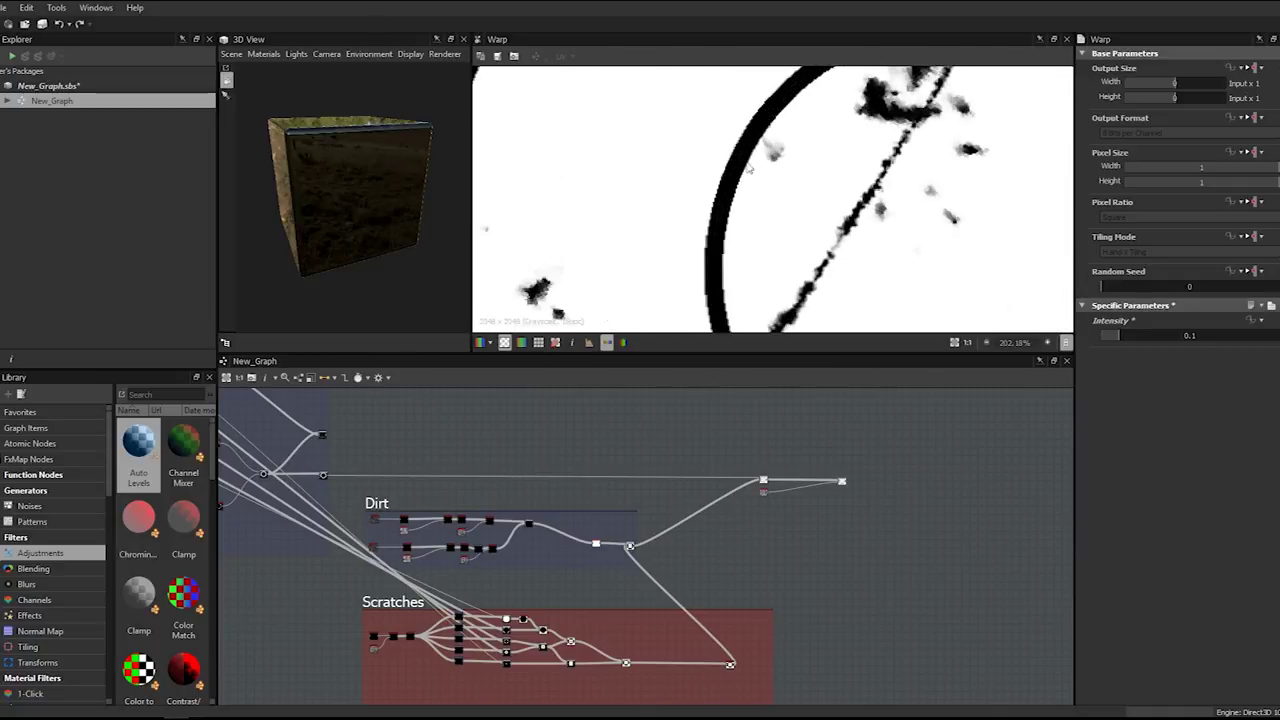
pyautogui.scroll(-3, 660, 175)
pyautogui.moveTo(553, 110); pyautogui.dragTo(752, 228, button='middle')
pyautogui.scroll(-1, 597, 199)
pyautogui.moveTo(865, 428); pyautogui.dragTo(725, 432, button='middle')
pyautogui.scroll(1, 726, 433)
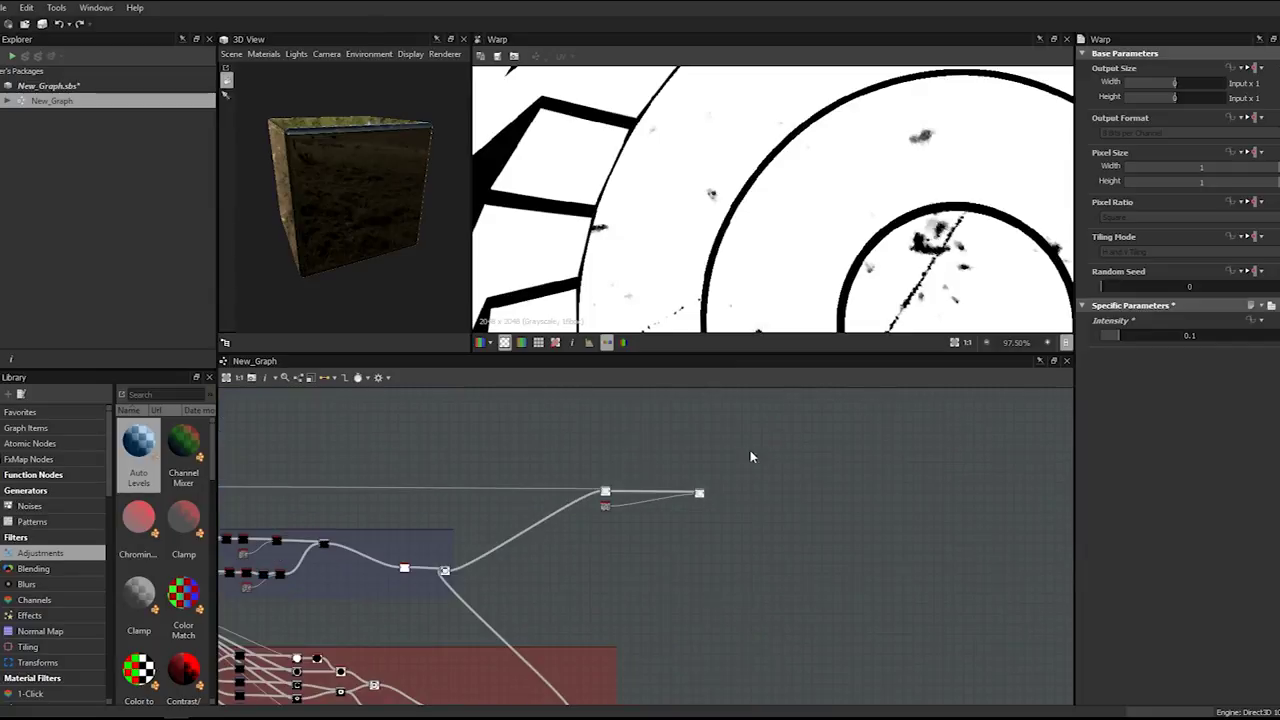
pyautogui.scroll(-1, 617, 463)
pyautogui.press('space')
pyautogui.write('slo')
pyautogui.press('Down')
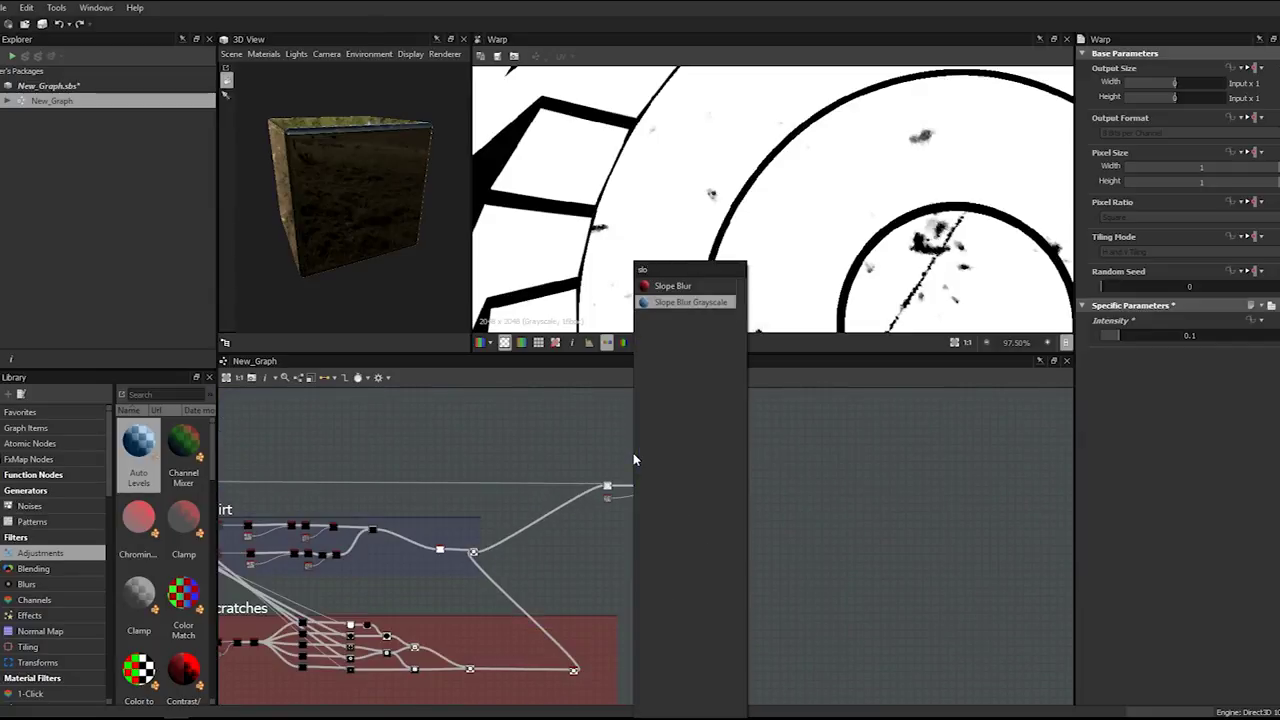
pyautogui.press('Return')
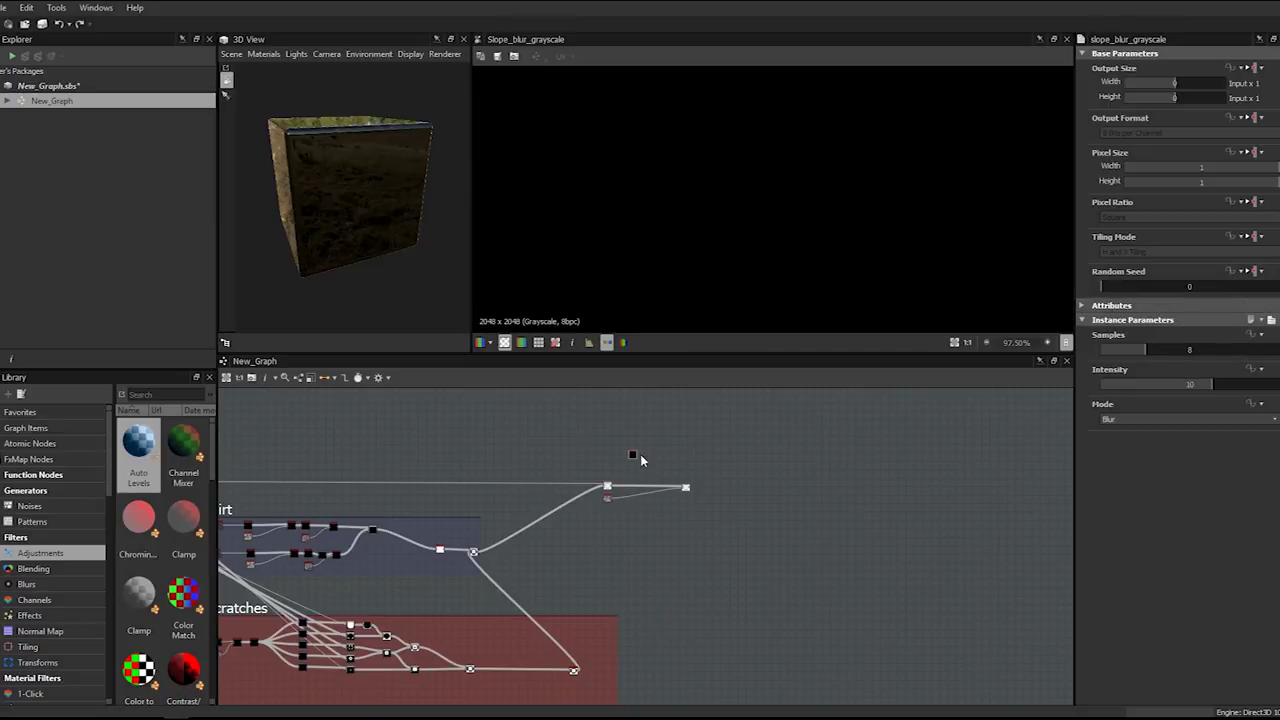
# - Preview the Subtract Blend of the clean ring and blade pattern and connect it to the Slope Blur Grayscale's first input
pyautogui.moveTo(590, 446); pyautogui.dragTo(891, 486, button='middle')
pyautogui.doubleClick(468, 483)
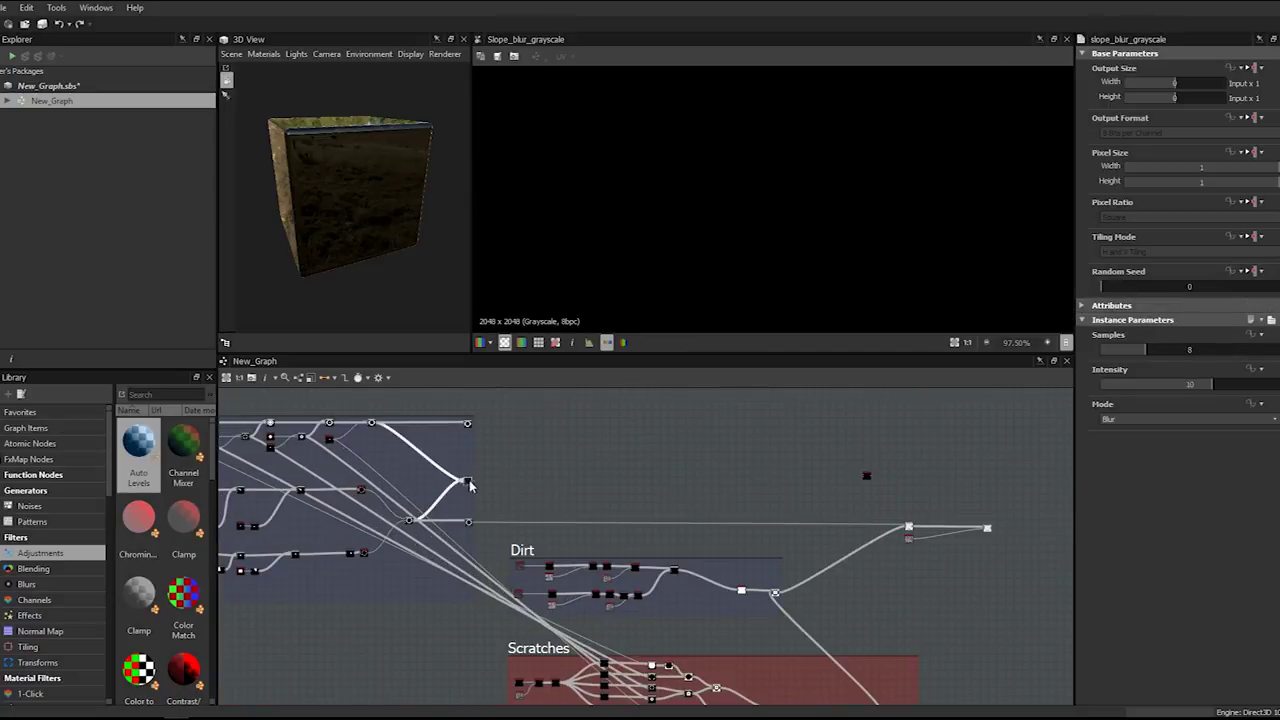
pyautogui.scroll(5, 482, 485)
pyautogui.moveTo(234, 518); pyautogui.dragTo(1060, 508)
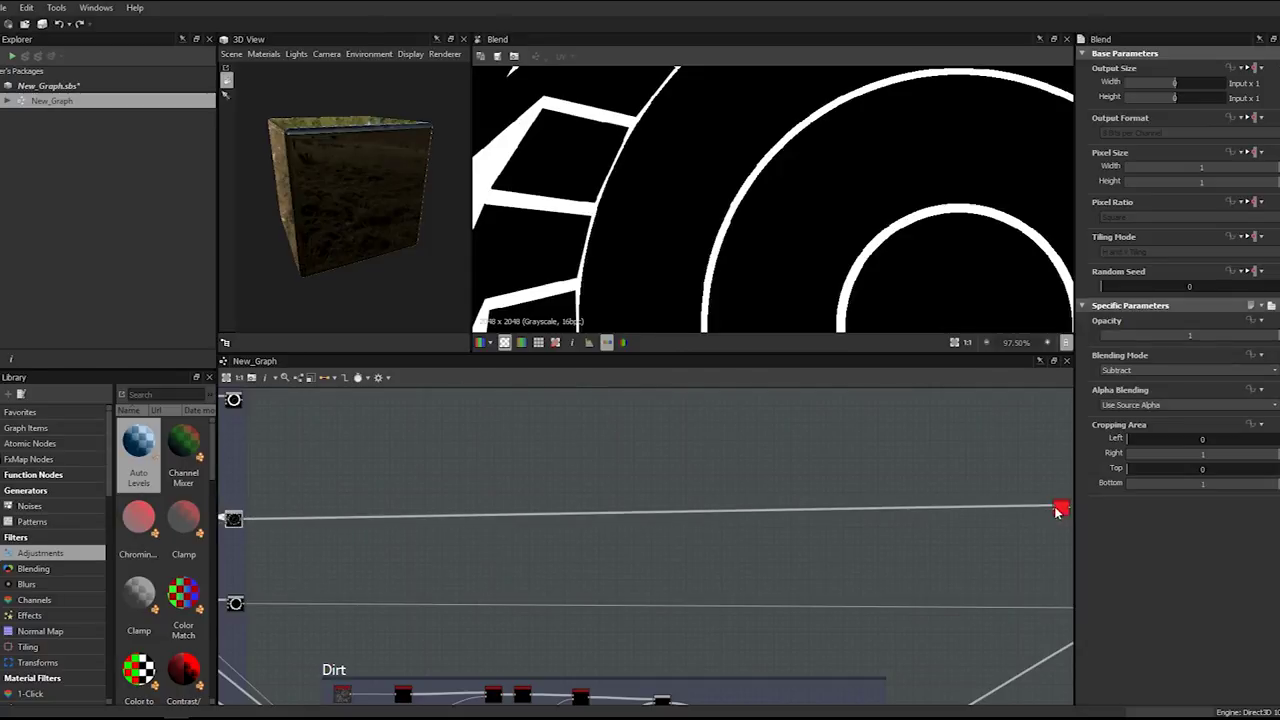
# - Add a Dirt 4 noise node, preview it, and place it below and before the Slope Blur Grayscale
pyautogui.moveTo(1031, 540); pyautogui.dragTo(805, 517, button='middle')
pyautogui.rightClick(805, 517)
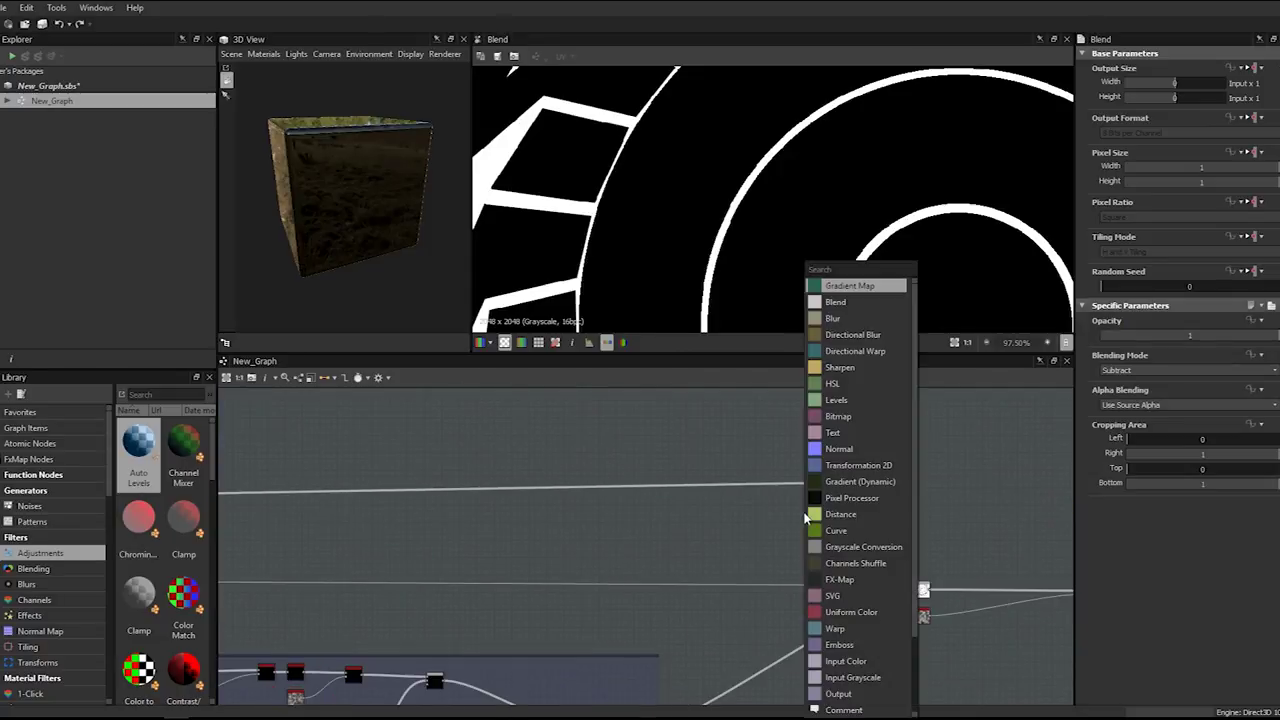
pyautogui.write('dirt')
pyautogui.press('Down')
pyautogui.press('Down')
pyautogui.press('Down')
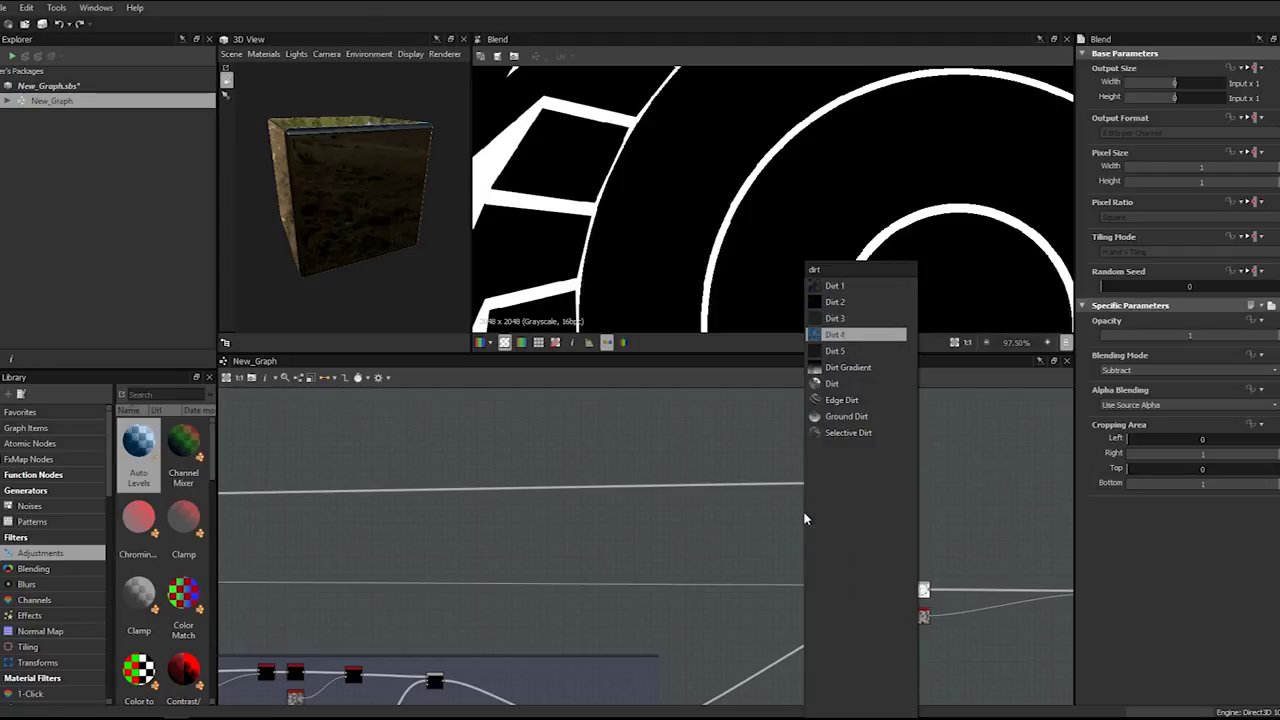
pyautogui.press('Return')
pyautogui.doubleClick(806, 516)
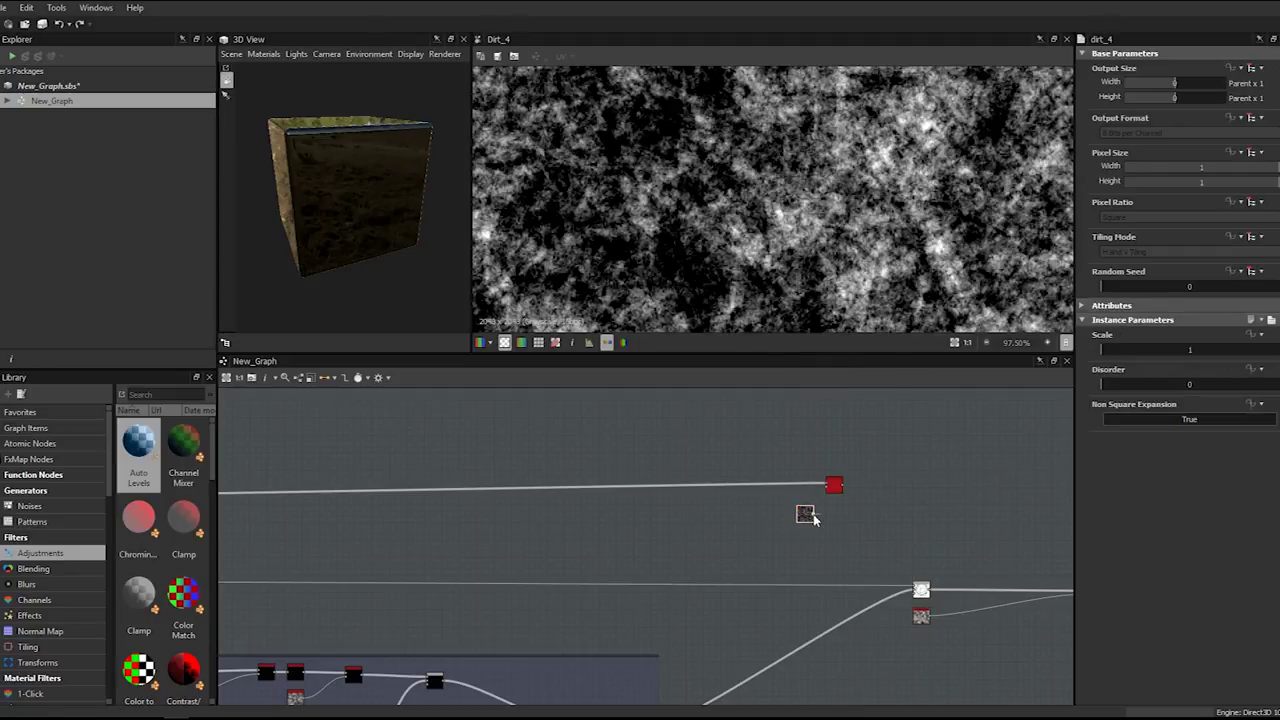
pyautogui.moveTo(802, 515); pyautogui.dragTo(738, 519)
# - Add a Histogram Scan after Dirt 4 and connect its output to the Slope Blur Grayscale's second input
pyautogui.press('space')
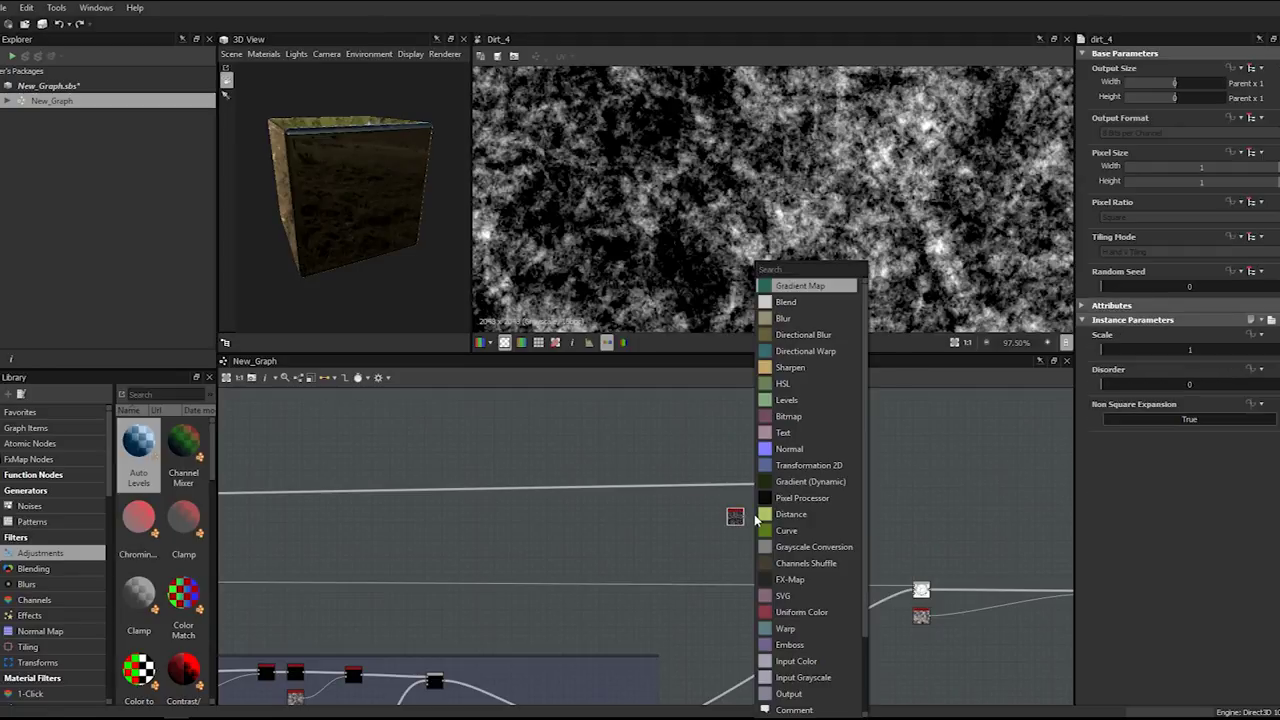
pyautogui.write('hist')
pyautogui.press('Down')
pyautogui.press('Return')
pyautogui.scroll(5, 771, 530)
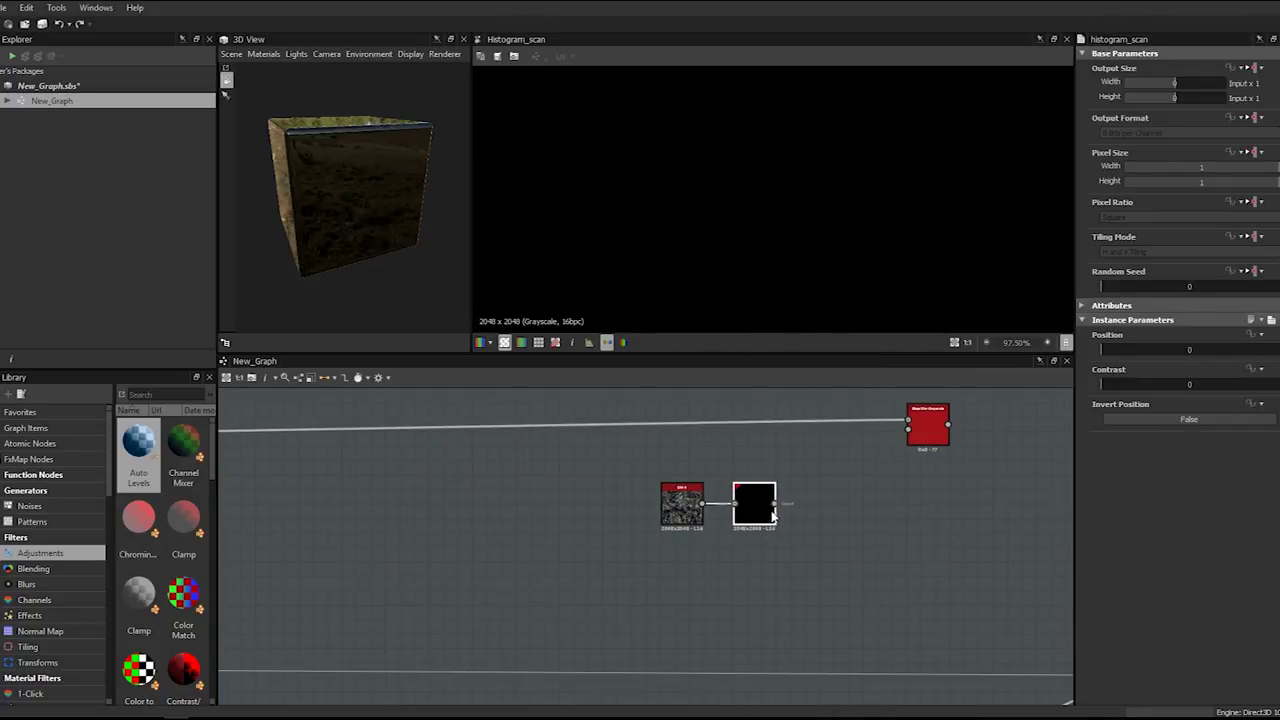
pyautogui.moveTo(776, 503); pyautogui.dragTo(908, 428)
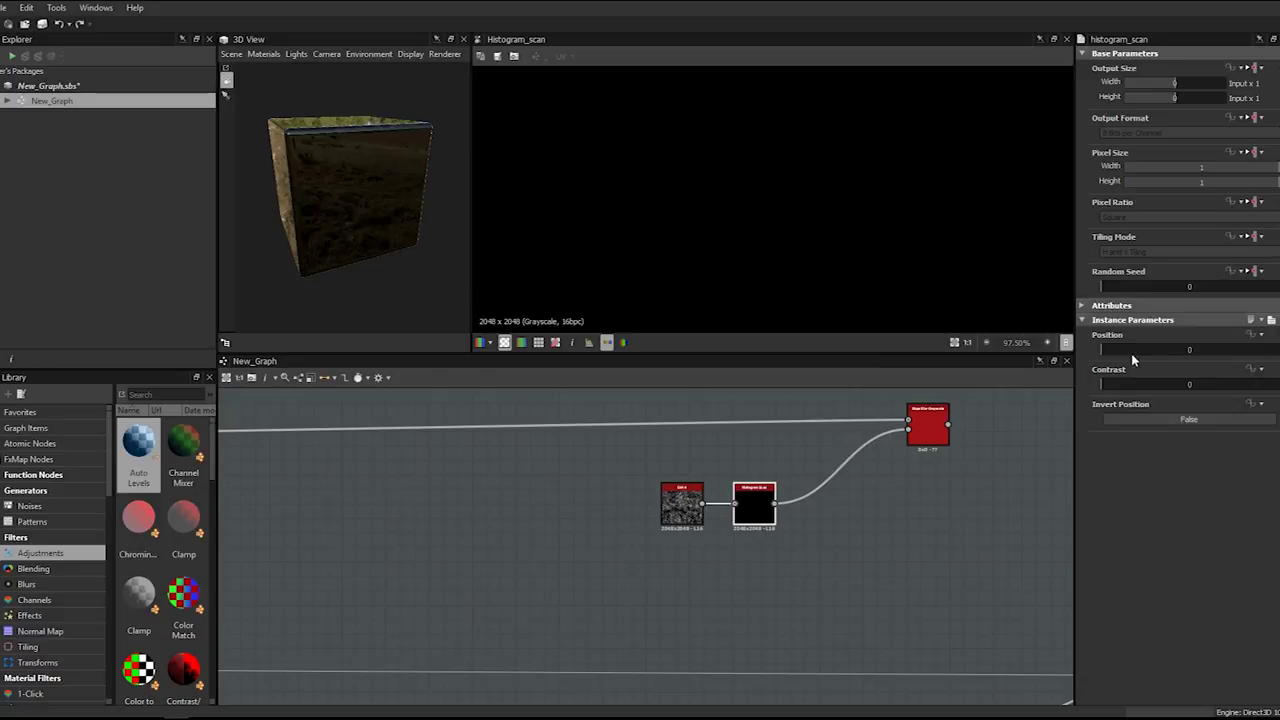
# - Set the Histogram Scan position to 0.34 and contrast to 0.22, and examine the resulting dirt mask
pyautogui.moveTo(1128, 350); pyautogui.dragTo(1163, 351)
pyautogui.moveTo(1112, 384); pyautogui.dragTo(1148, 384)
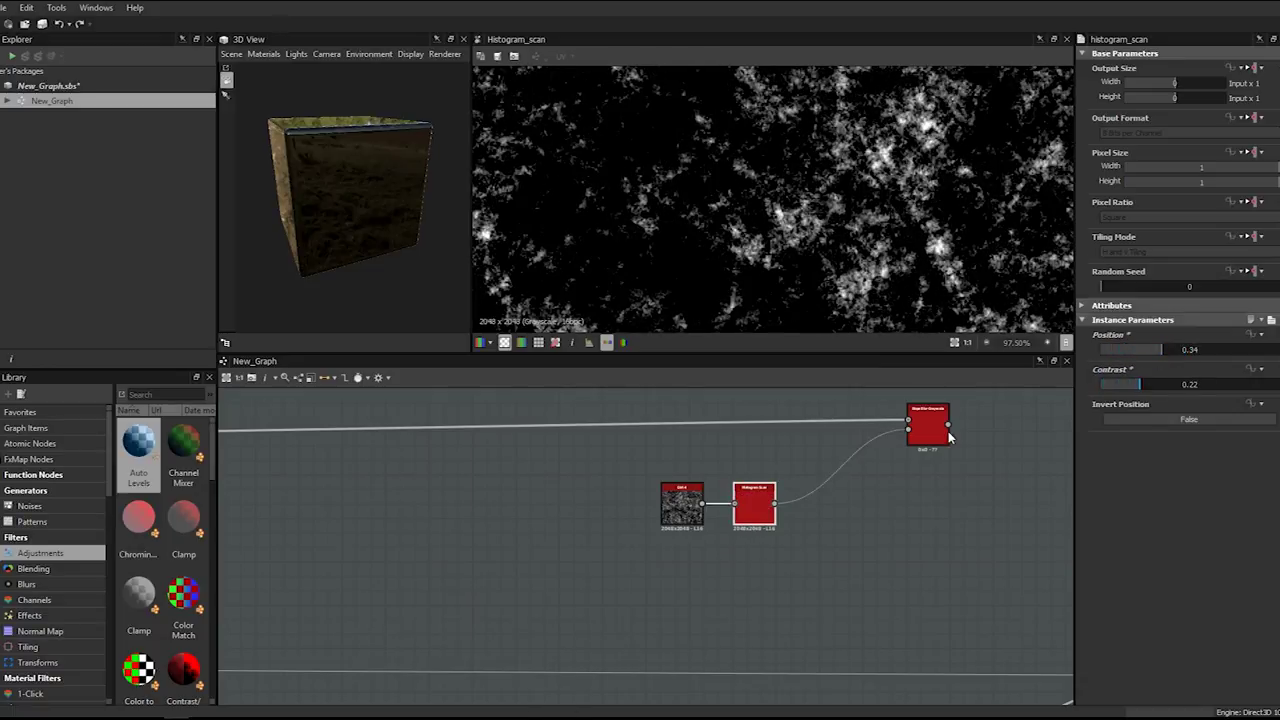
pyautogui.moveTo(995, 437); pyautogui.dragTo(819, 474, button='middle')
pyautogui.scroll(-5, 798, 278)
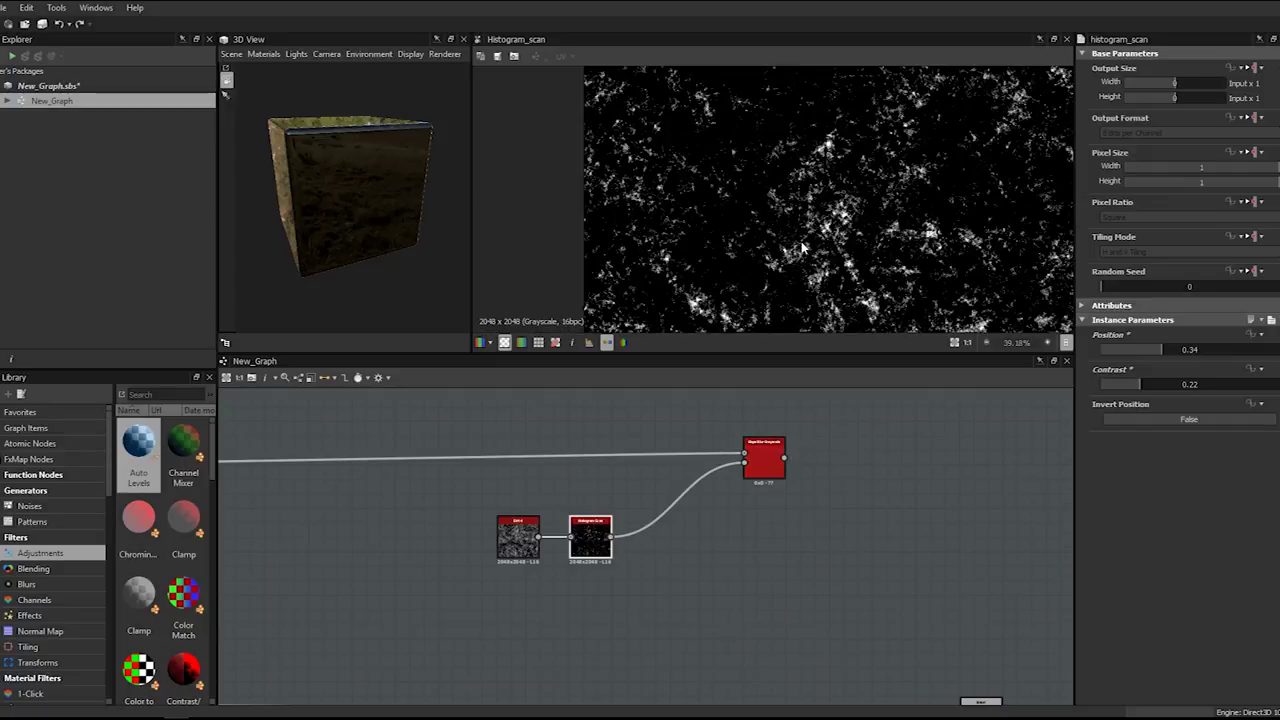
pyautogui.scroll(-5, 800, 248)
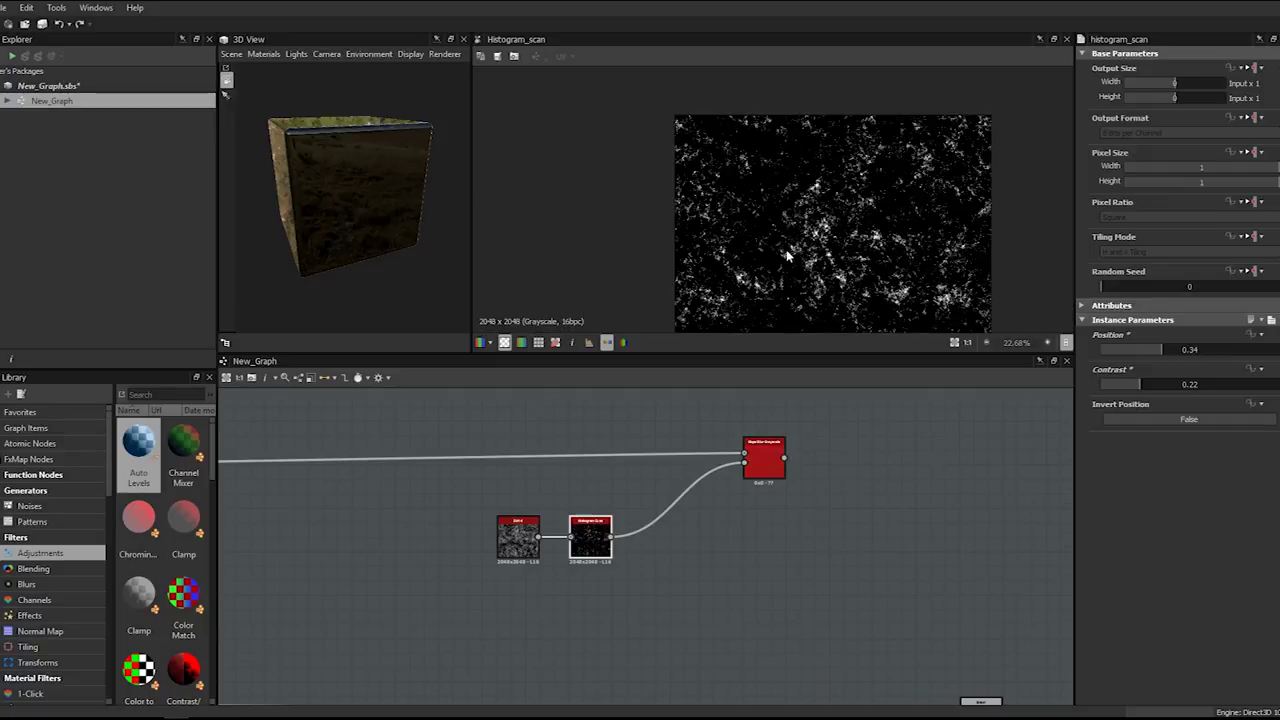
pyautogui.scroll(1, 784, 252)
# - Move the Dirt 4 and Histogram Scan nodes together farther away from the Slope Blur Grayscale
pyautogui.moveTo(490, 577); pyautogui.dragTo(592, 532)
pyautogui.moveTo(592, 532); pyautogui.dragTo(404, 547)
pyautogui.click(431, 589)
pyautogui.moveTo(413, 565); pyautogui.dragTo(497, 547, button='middle')
pyautogui.moveTo(436, 575); pyautogui.dragTo(511, 512)
pyautogui.click(560, 541)
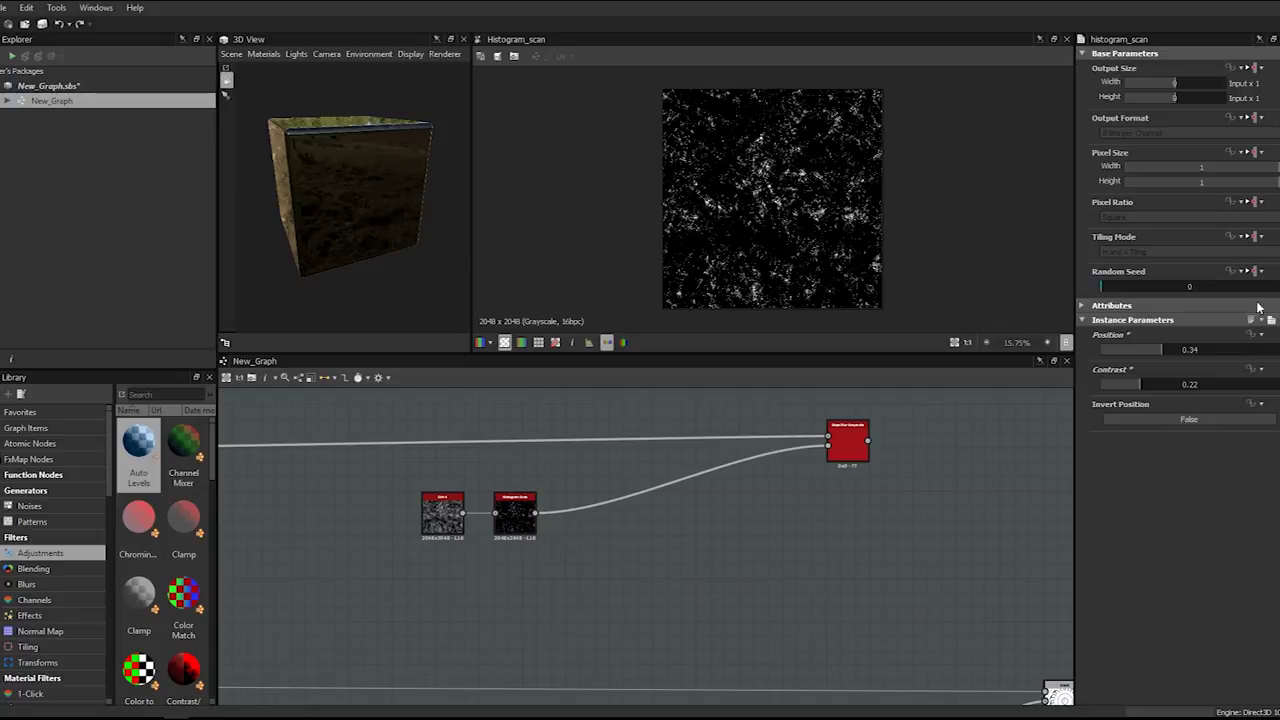
# - Try Histogram Scan positions of 0.5 and 0.1, and settle on 0.25
pyautogui.doubleClick(1163, 352)
pyautogui.write('0.5')
pyautogui.press('Return')
pyautogui.write('0.')
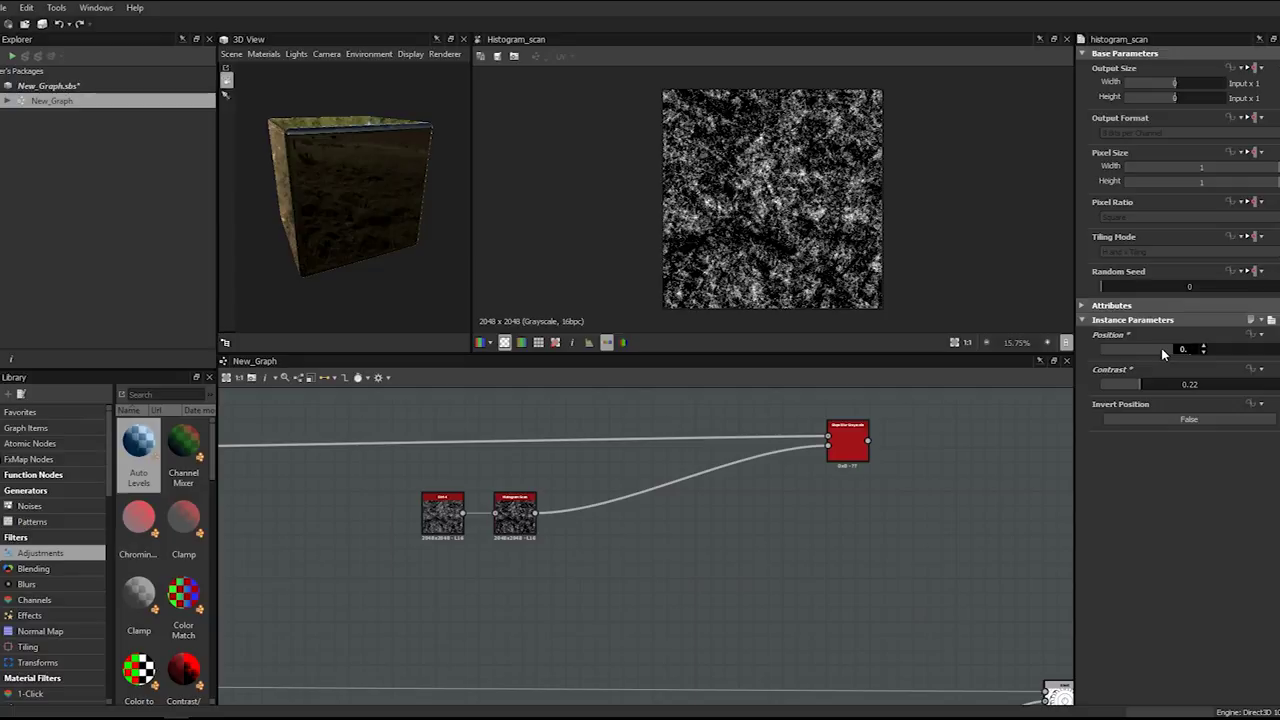
pyautogui.write('1')
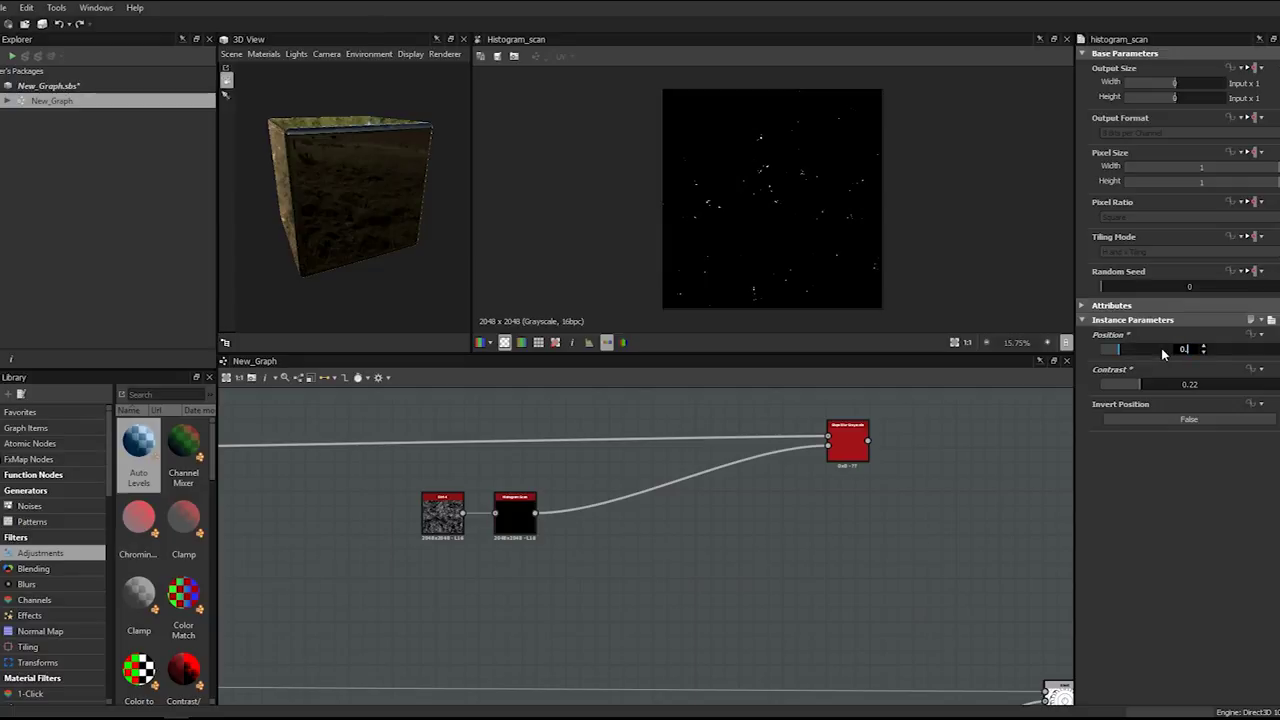
pyautogui.write('25')
pyautogui.press('Return')
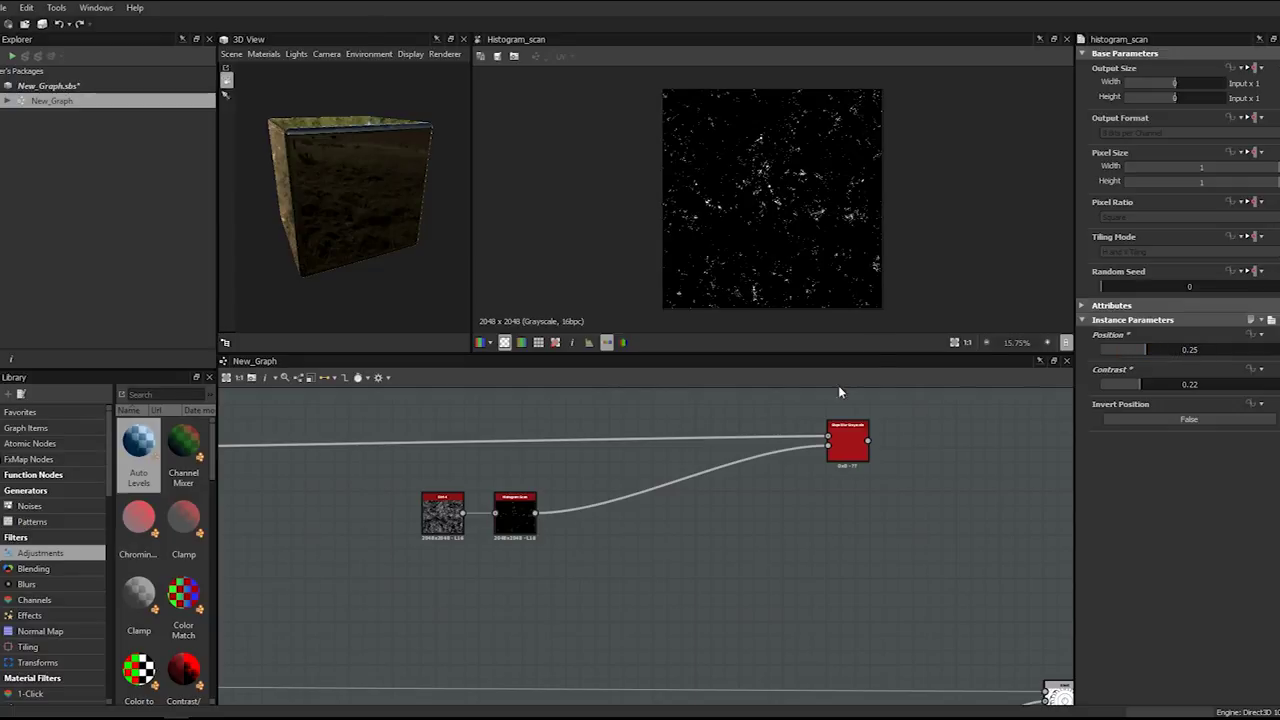
# - Set the dirt Histogram Scan's contrast to about 0.53, and shift it slightly together with the Dirt 4 node
pyautogui.click(519, 530)
pyautogui.scroll(8, 849, 214)
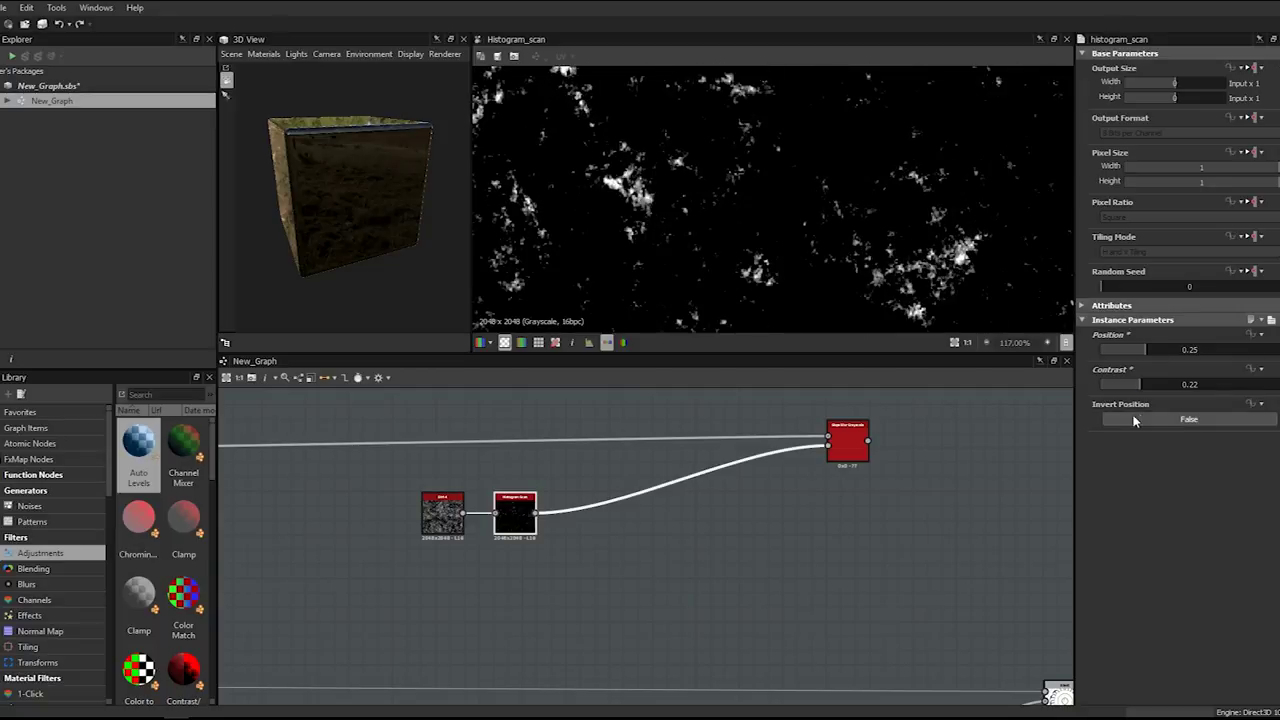
pyautogui.moveTo(1147, 392); pyautogui.dragTo(1197, 390)
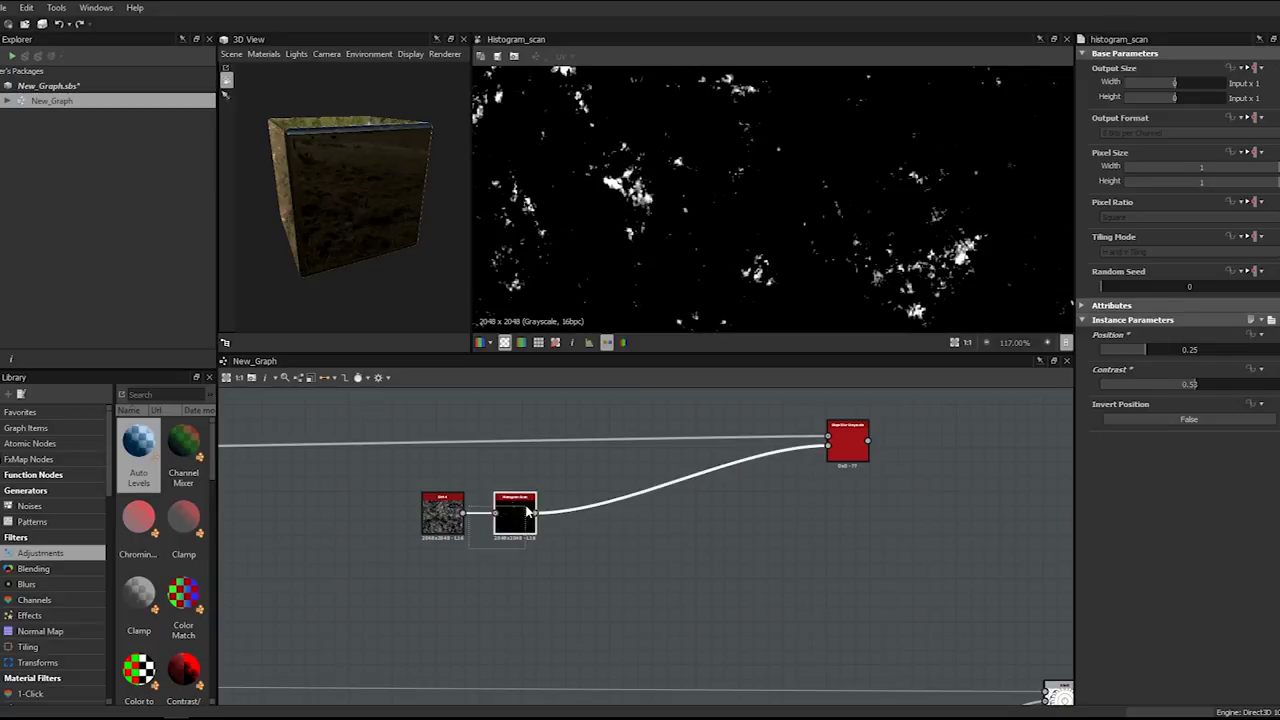
pyautogui.moveTo(529, 508); pyautogui.dragTo(506, 495)
# - Add a Clouds 3 noise node and place it directly below the Slope Blur Grayscale
pyautogui.press('space')
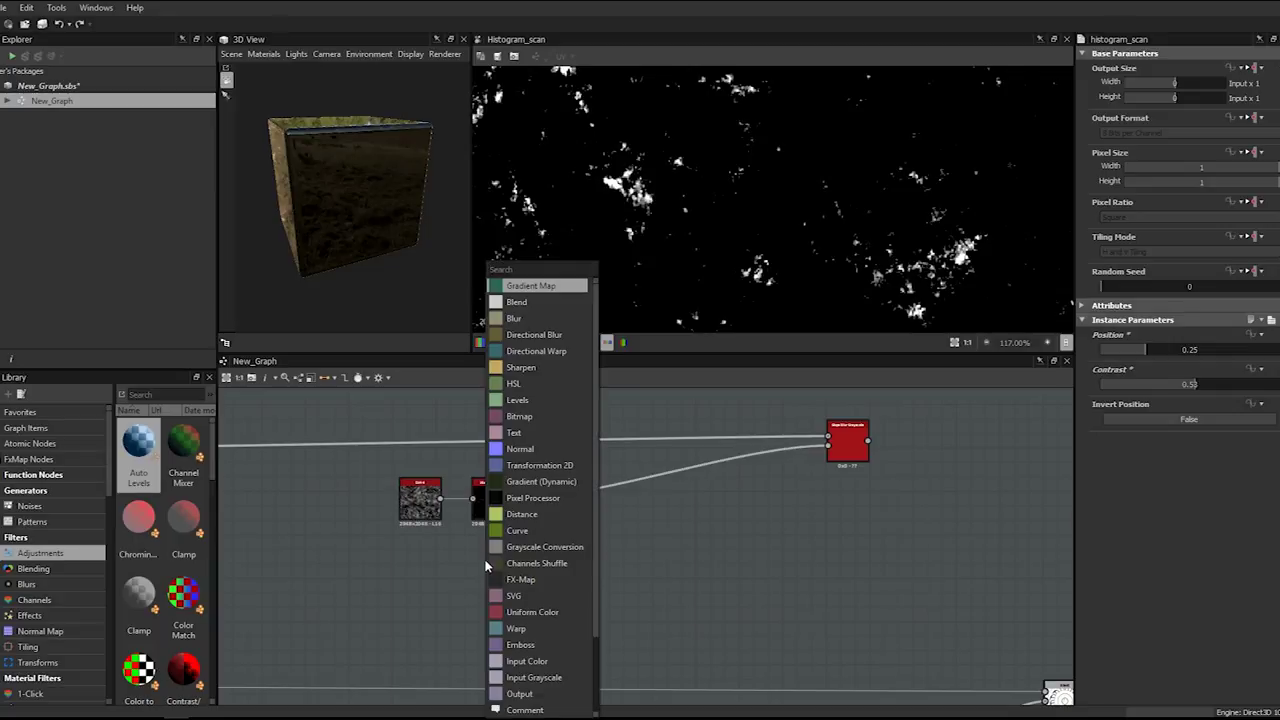
pyautogui.write('clouds')
pyautogui.press('Down')
pyautogui.press('Down')
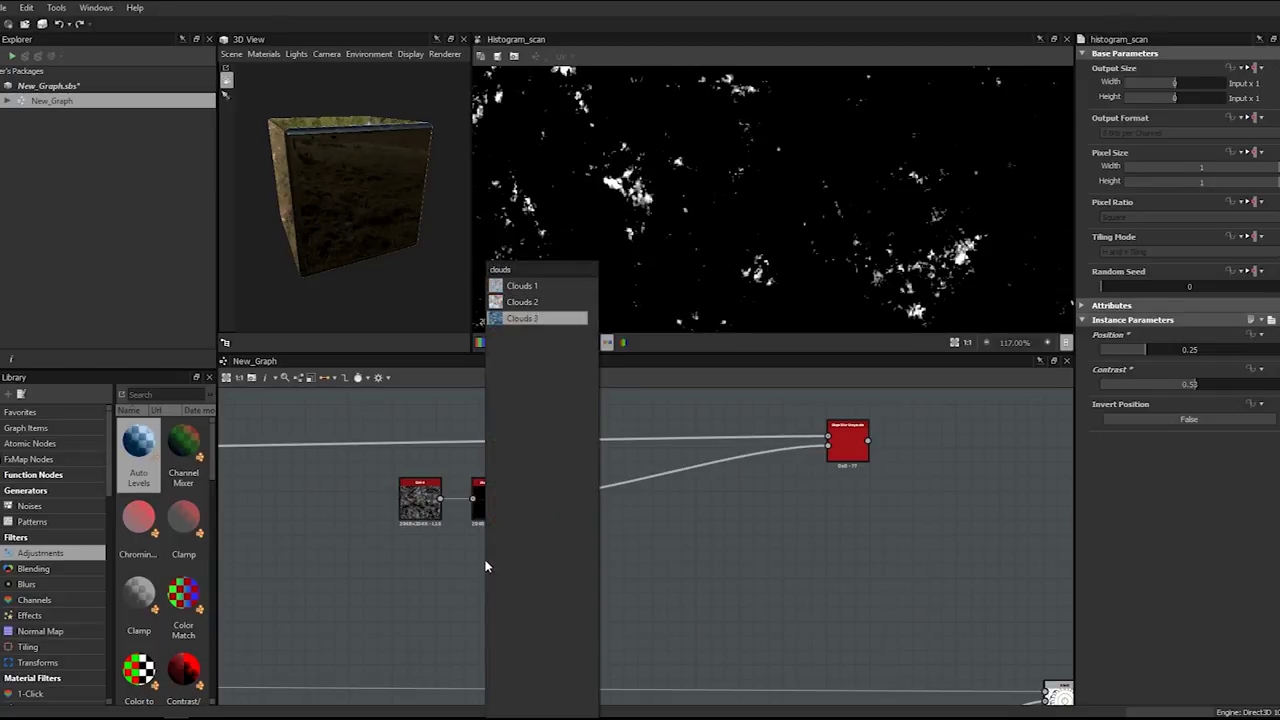
pyautogui.press('Return')
pyautogui.moveTo(486, 562); pyautogui.dragTo(747, 608)
pyautogui.scroll(-5, 778, 573)
pyautogui.moveTo(778, 573); pyautogui.dragTo(660, 594, button='middle')
pyautogui.moveTo(653, 604); pyautogui.dragTo(692, 572)
# - Set the Slope Blur Grayscale's samples to 32 and inspect its speckled ring-and-blade output
pyautogui.doubleClick(691, 543)
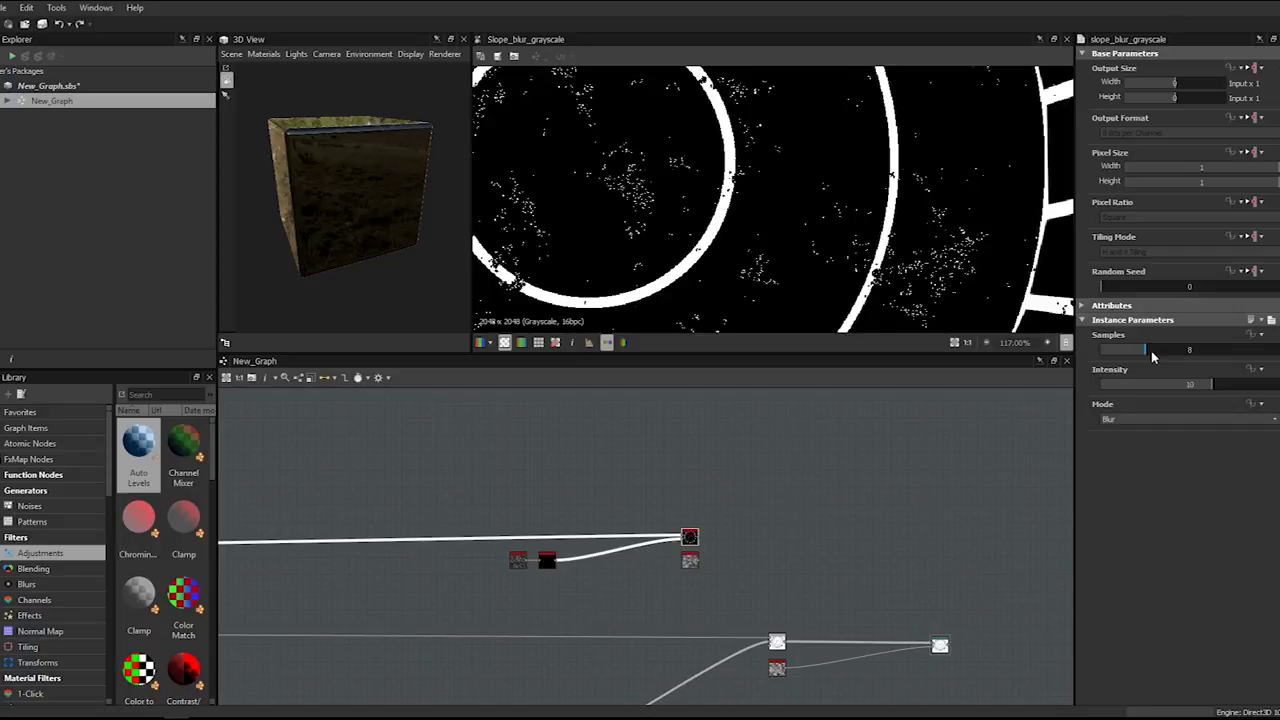
pyautogui.doubleClick(1152, 353)
pyautogui.write('32')
pyautogui.press('Return')
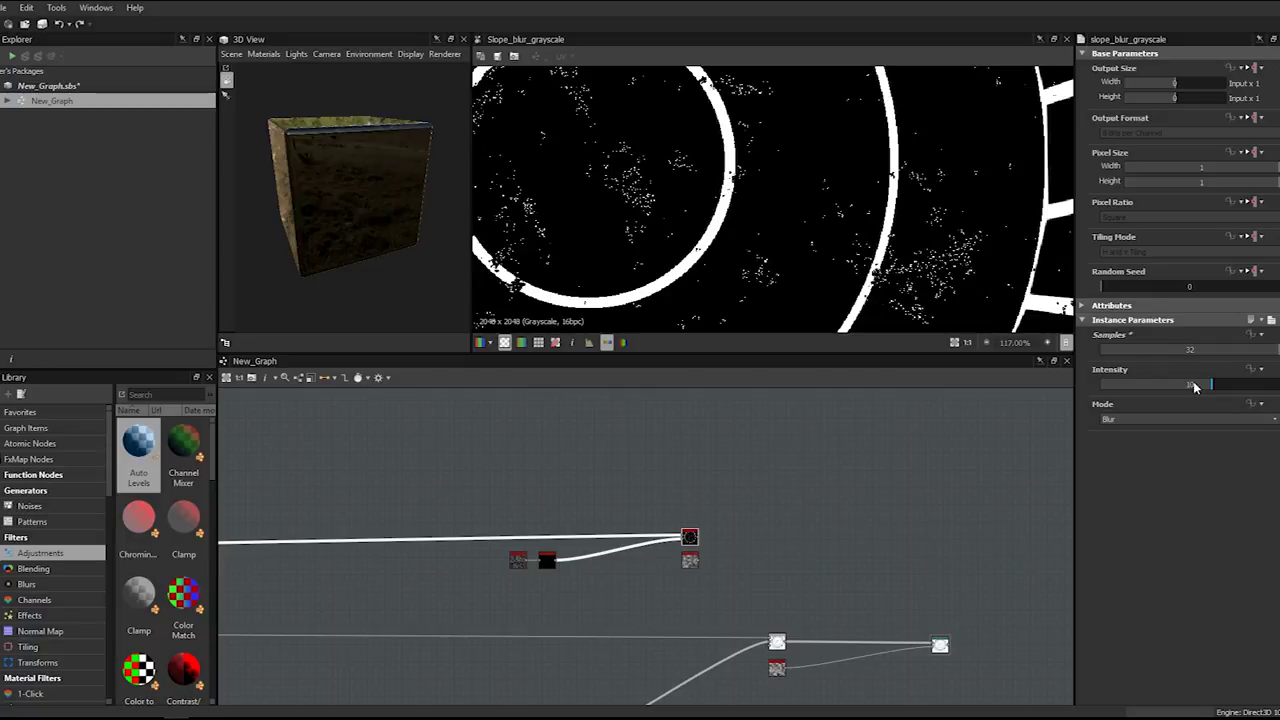
pyautogui.scroll(-7, 963, 262)
pyautogui.scroll(5, 800, 150)
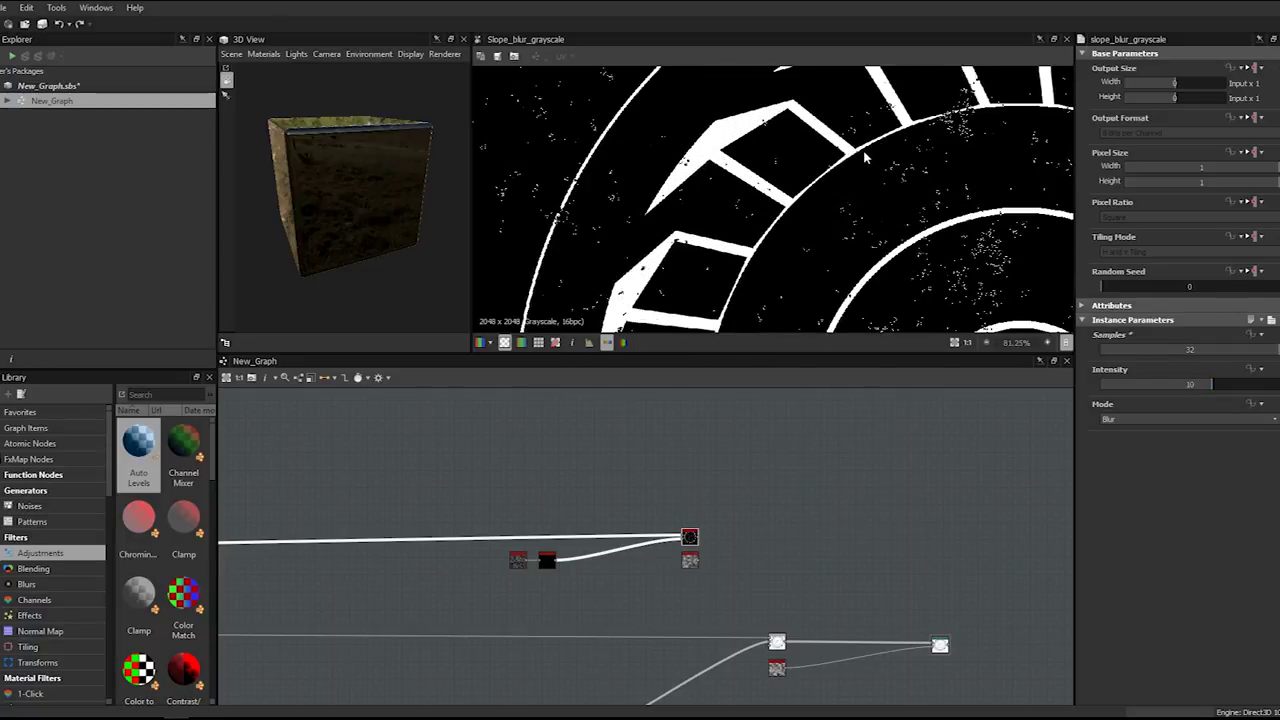
# - Add an Edge Detect node and feed it the clean ring-and-blade pattern
pyautogui.press('space')
pyautogui.write('edge')
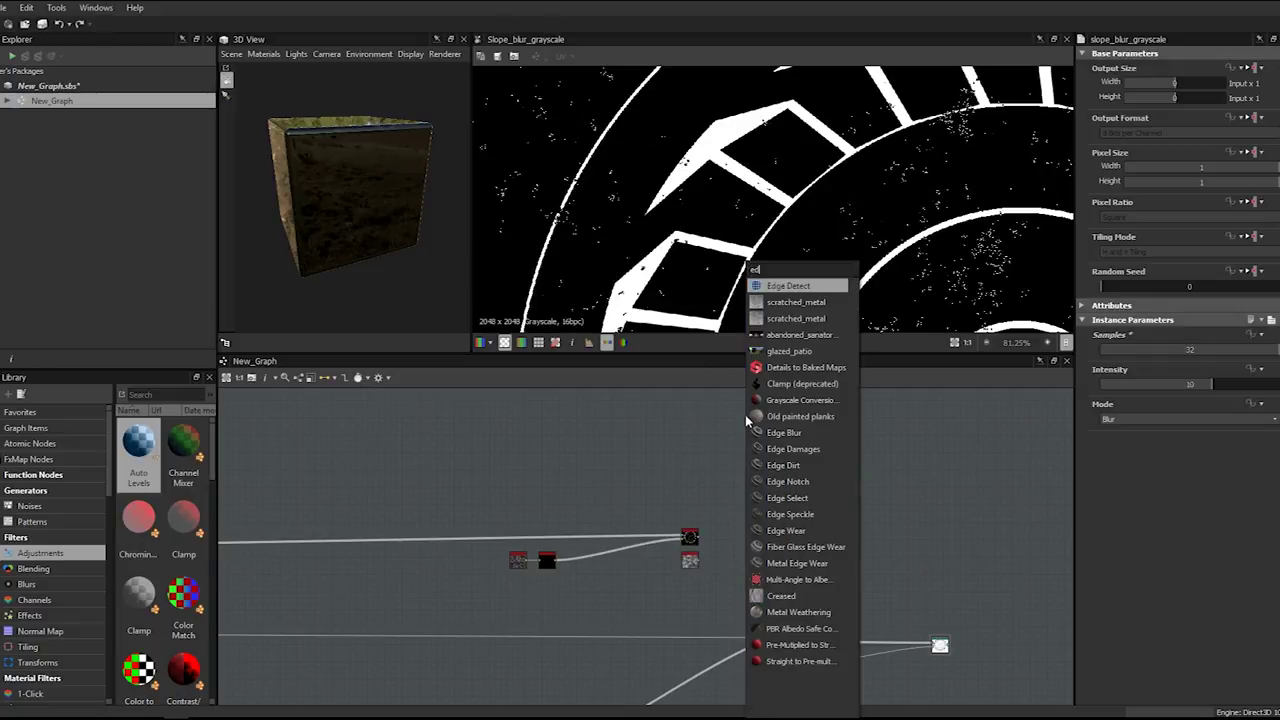
pyautogui.press('Return')
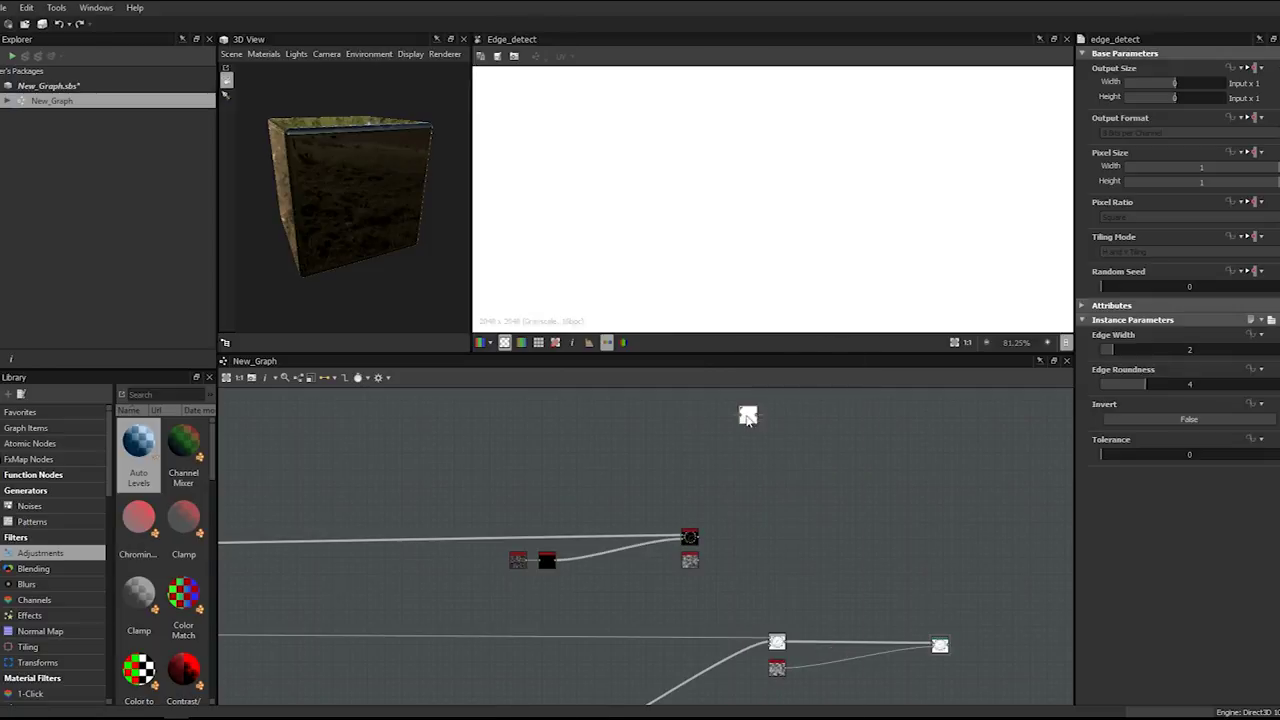
pyautogui.scroll(-3, 645, 461)
pyautogui.scroll(2, 645, 461)
pyautogui.moveTo(298, 509); pyautogui.dragTo(972, 433)
pyautogui.scroll(3, 727, 439)
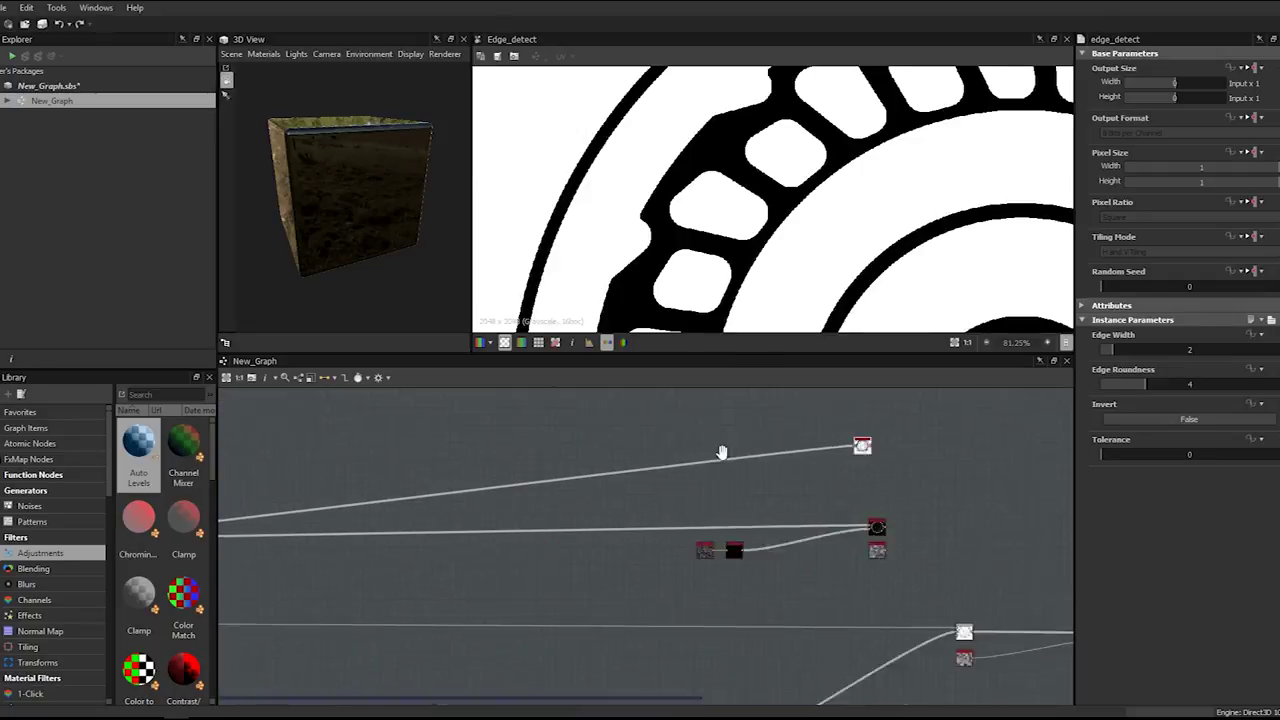
pyautogui.moveTo(726, 435); pyautogui.dragTo(749, 433, button='middle')
# - Try Edge Detect edge widths of 0.1, 0.5 and about -15
pyautogui.write('0.1')
pyautogui.press('Return')
pyautogui.write('0.5')
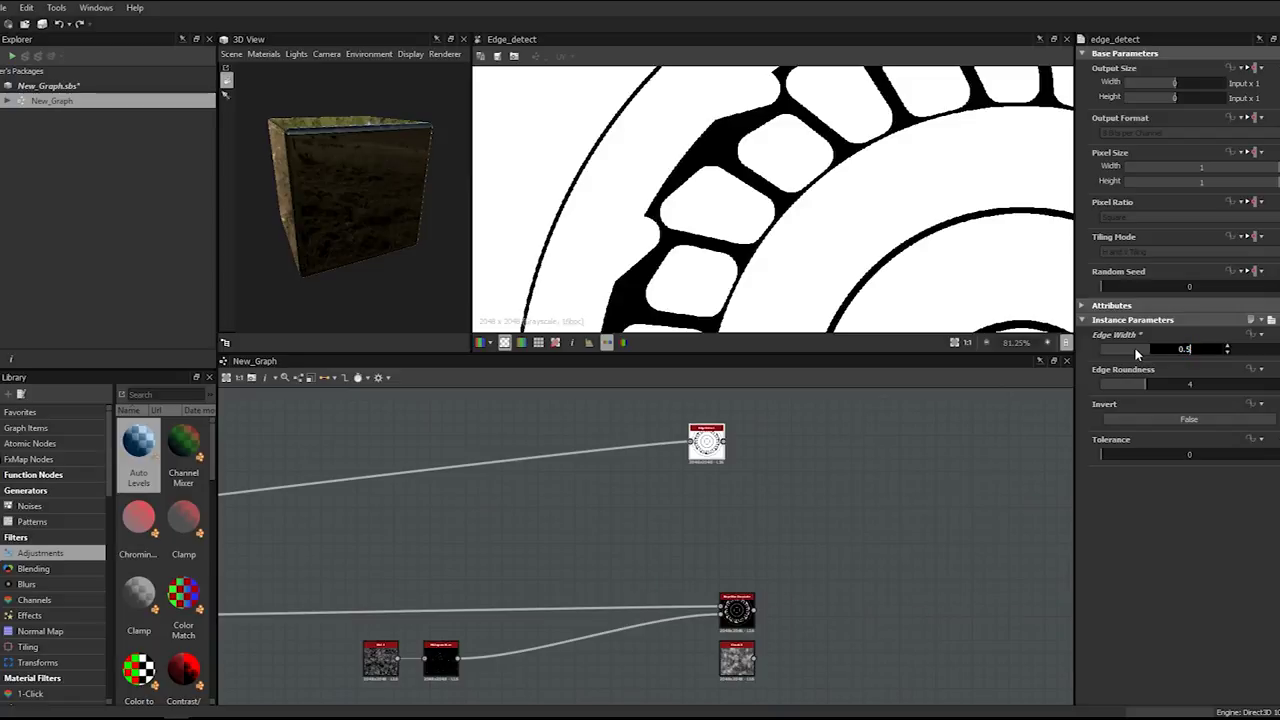
pyautogui.press('BackSpace')
pyautogui.write('1')
pyautogui.press('Return')
pyautogui.click(1164, 348)
pyautogui.press('Return')
pyautogui.moveTo(1186, 350); pyautogui.dragTo(1105, 352)
# - Set the Edge Detect's edge roundness to 0 and try edge widths of 0.01 and 0.05
pyautogui.moveTo(1137, 384); pyautogui.dragTo(1101, 386)
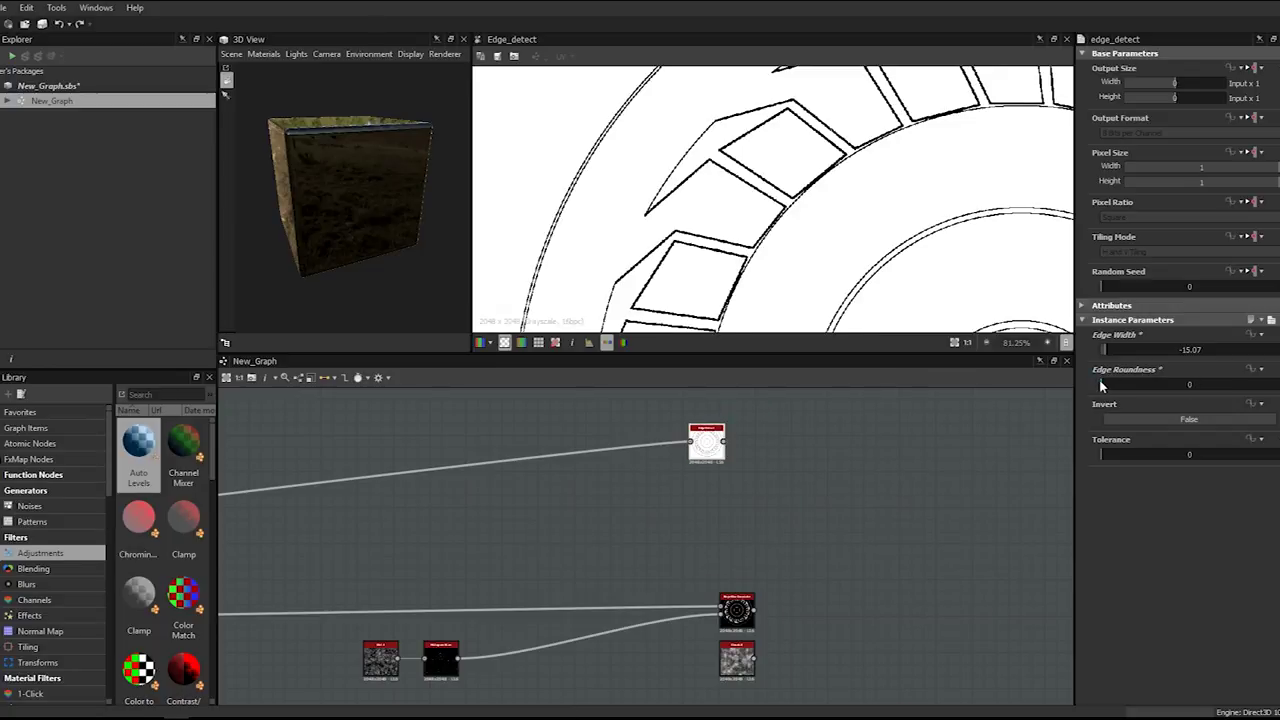
pyautogui.scroll(5, 860, 180)
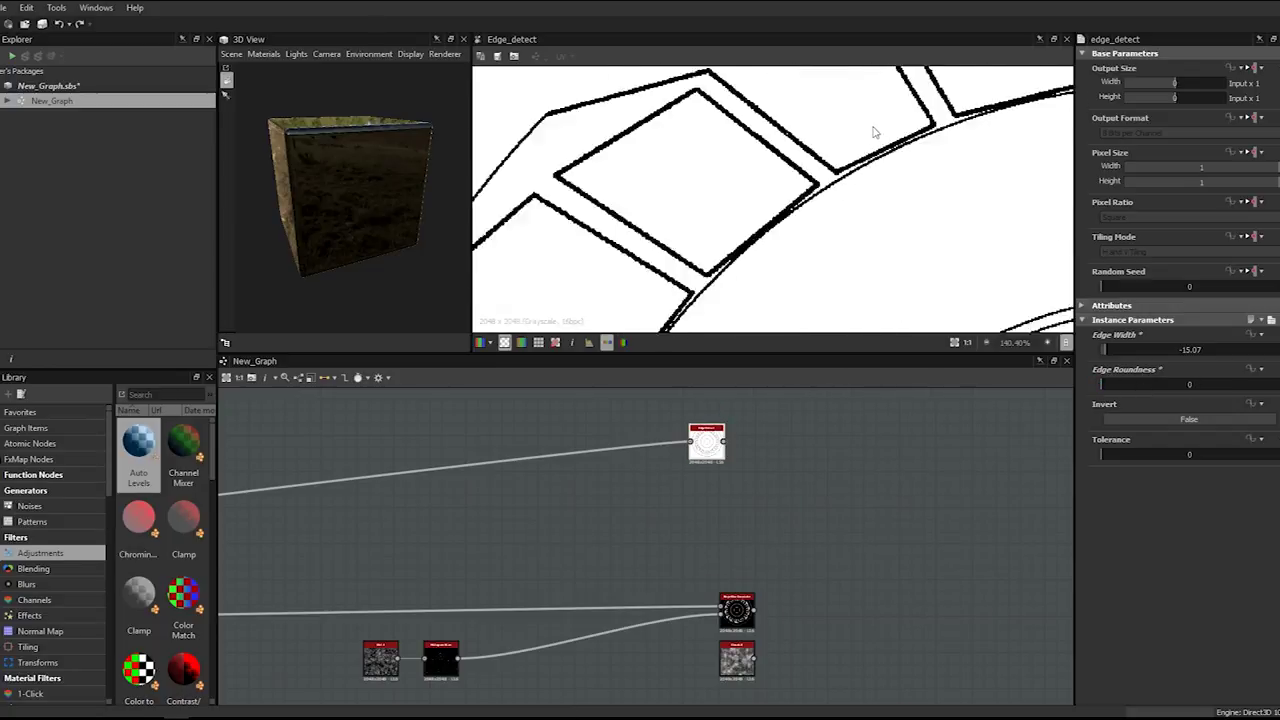
pyautogui.moveTo(1109, 349); pyautogui.dragTo(1190, 356)
pyautogui.write('0.01')
pyautogui.press('Return')
pyautogui.doubleClick(1197, 348)
pyautogui.write('0.05')
pyautogui.press('Return')
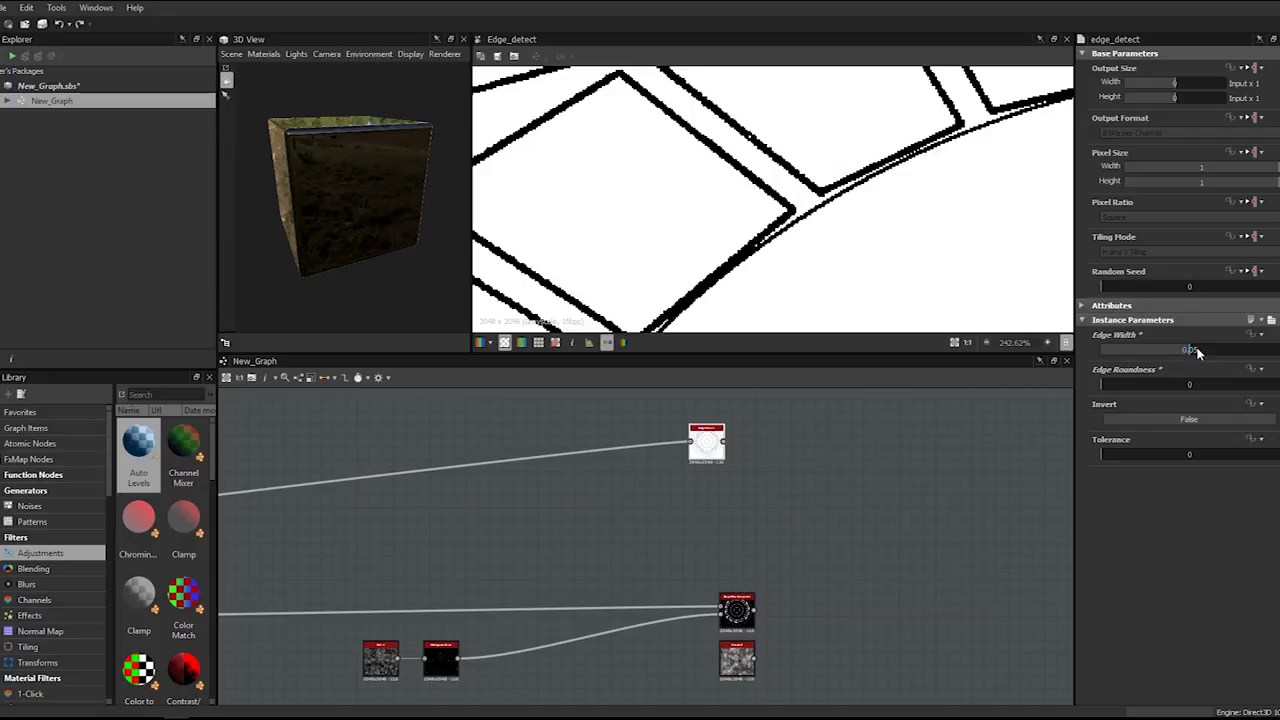
# - Set the Edge Detect's edge width to about 1.2 and inspect the outlines of the rings and blades
pyautogui.scroll(-3, 843, 148)
pyautogui.scroll(-5, 845, 148)
pyautogui.scroll(4, 831, 254)
pyautogui.moveTo(831, 252); pyautogui.dragTo(786, 201, button='middle')
pyautogui.scroll(1, 783, 225)
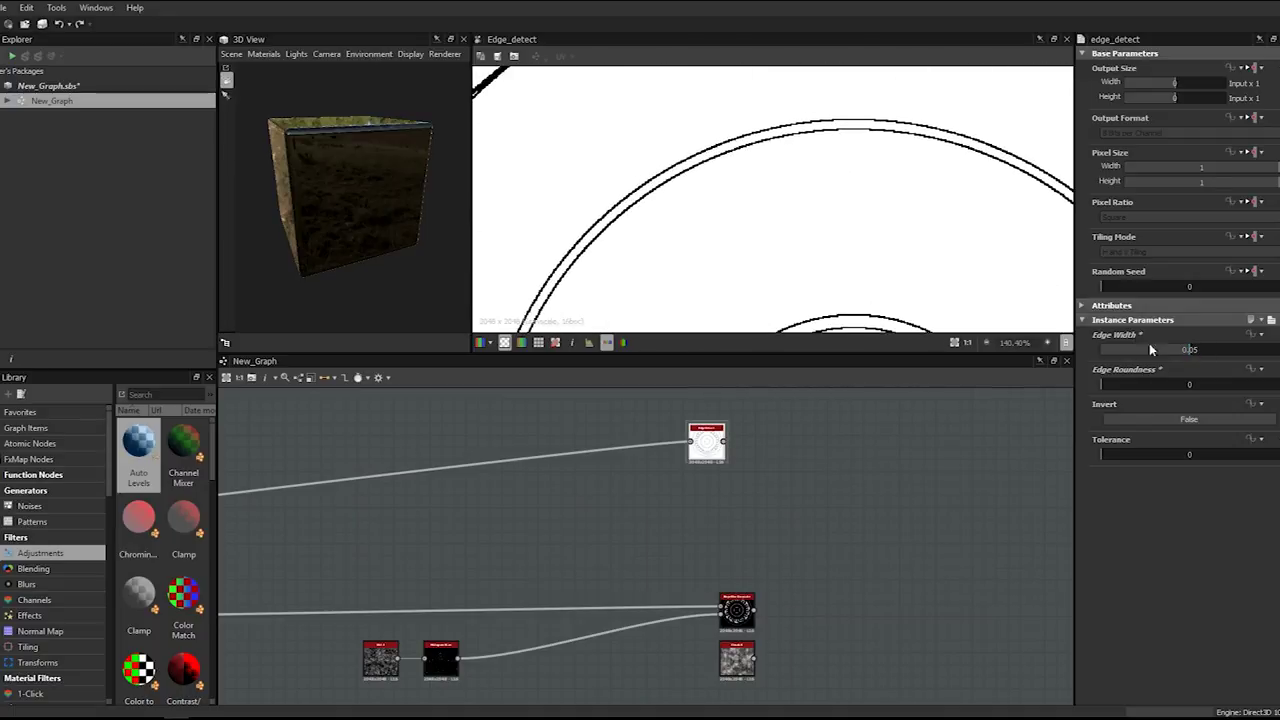
pyautogui.moveTo(1193, 349); pyautogui.dragTo(1196, 351)
pyautogui.scroll(-3, 760, 150)
pyautogui.scroll(3, 748, 134)
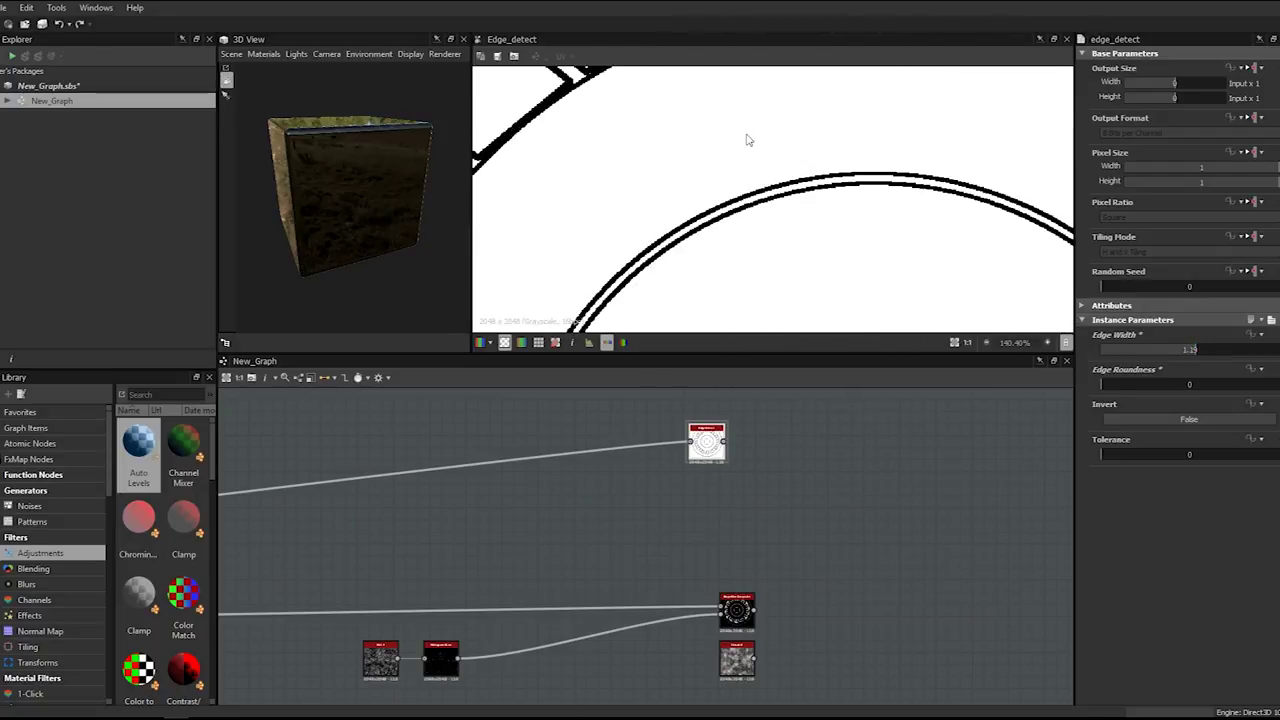
pyautogui.scroll(-3, 748, 134)
# - Place the Edge Detect node directly above the Slope Blur Grayscale
pyautogui.moveTo(706, 441); pyautogui.dragTo(737, 559)
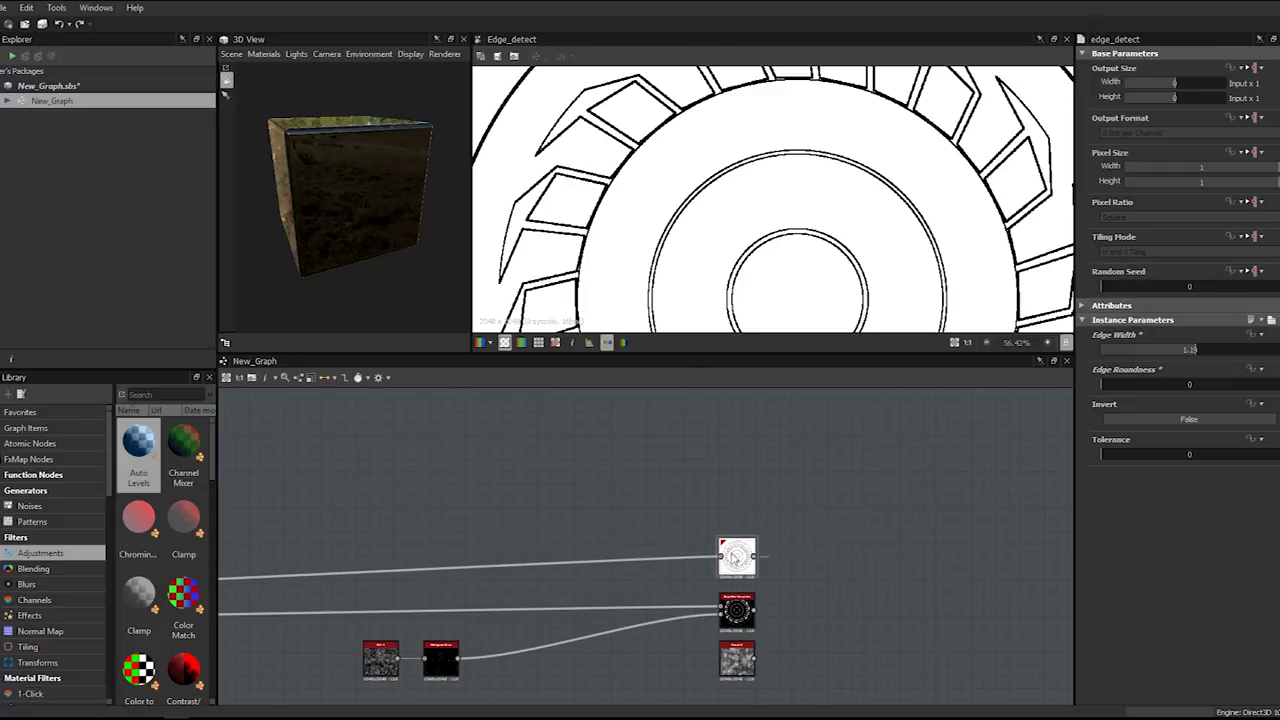
pyautogui.scroll(-2, 653, 205)
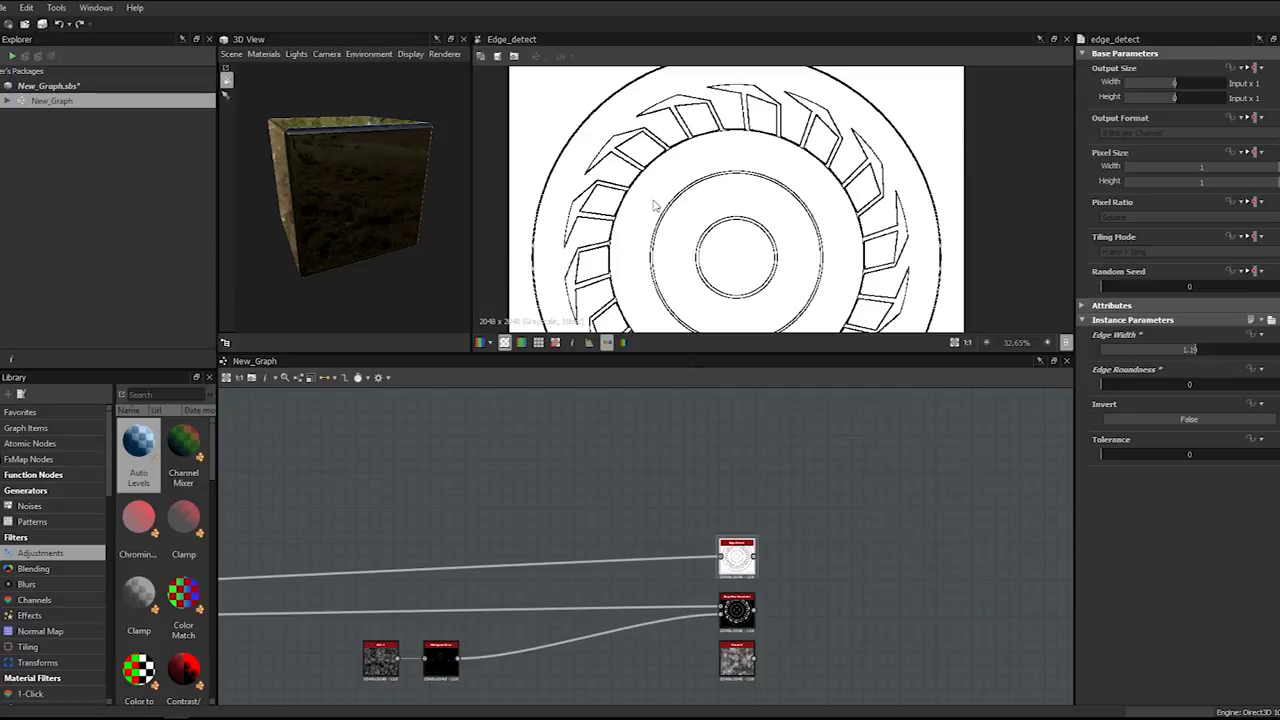
pyautogui.scroll(-4, 690, 515)
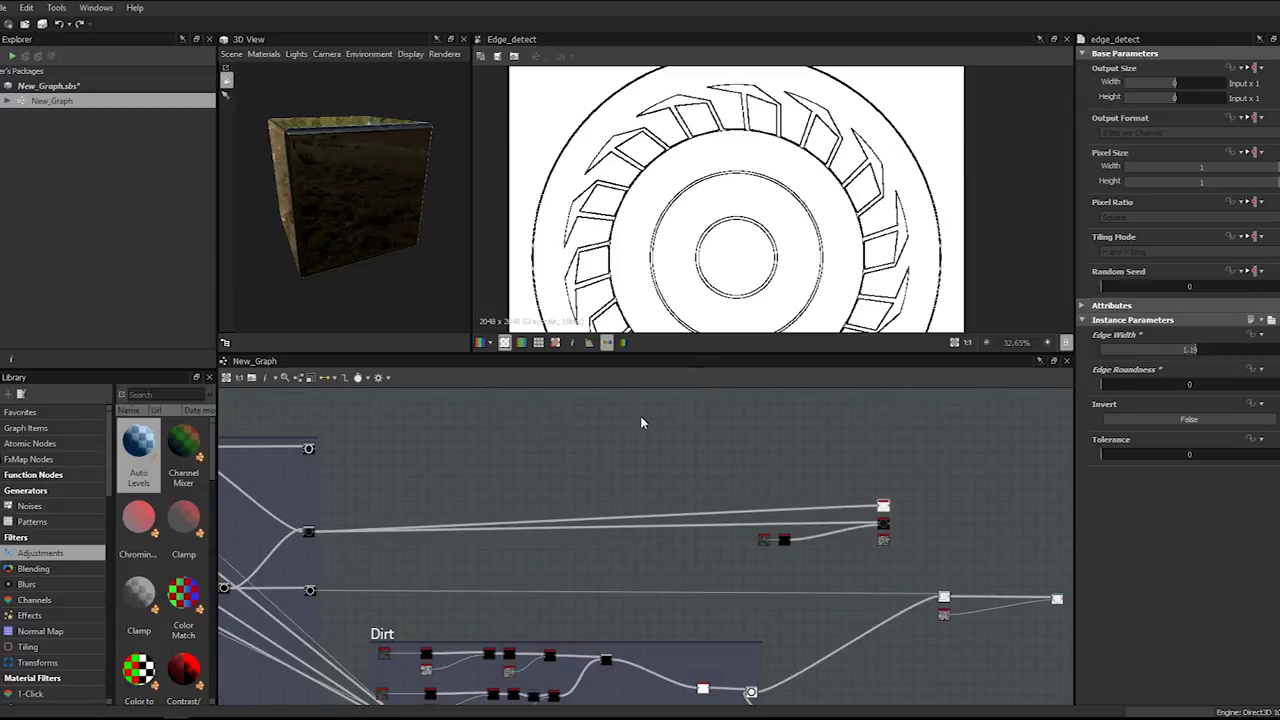
pyautogui.press('space')
pyautogui.write('b')
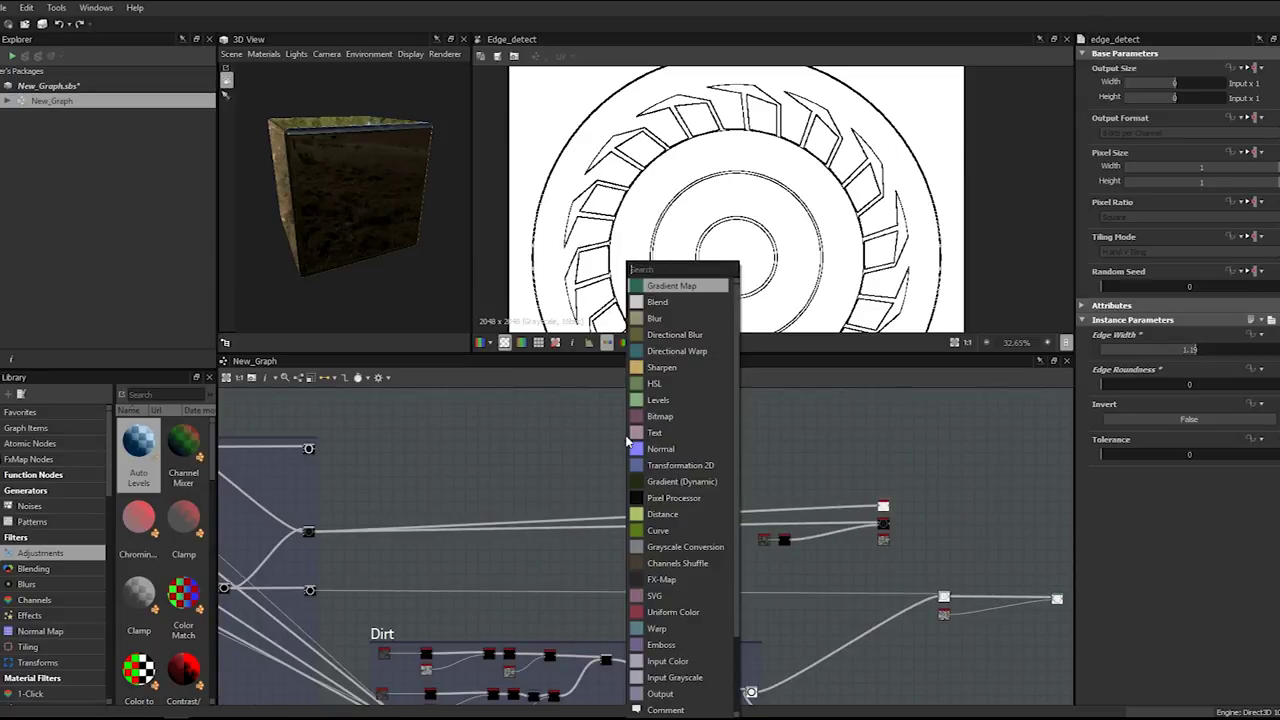
pyautogui.write('lend')
pyautogui.press('Return')
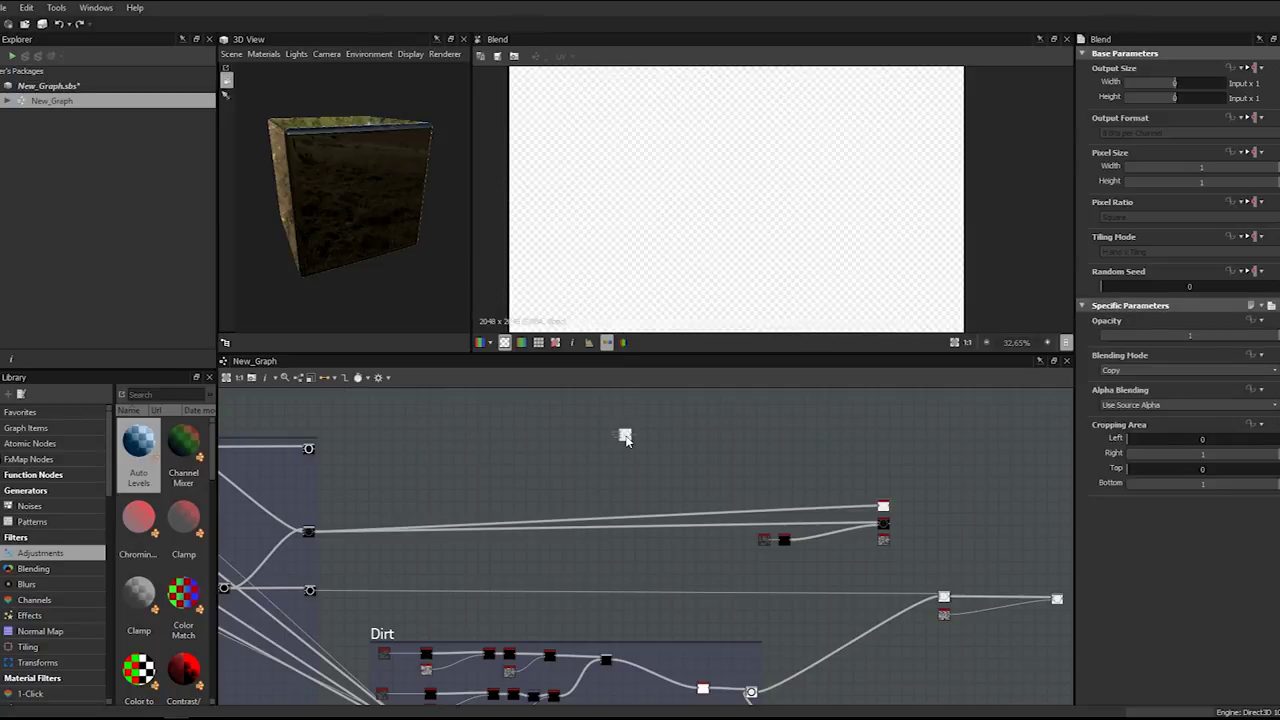
pyautogui.press('Delete')
# - Add a Blur HQ Grayscale node with its quality and intensity both set to 1
pyautogui.press('space')
pyautogui.write('blur')
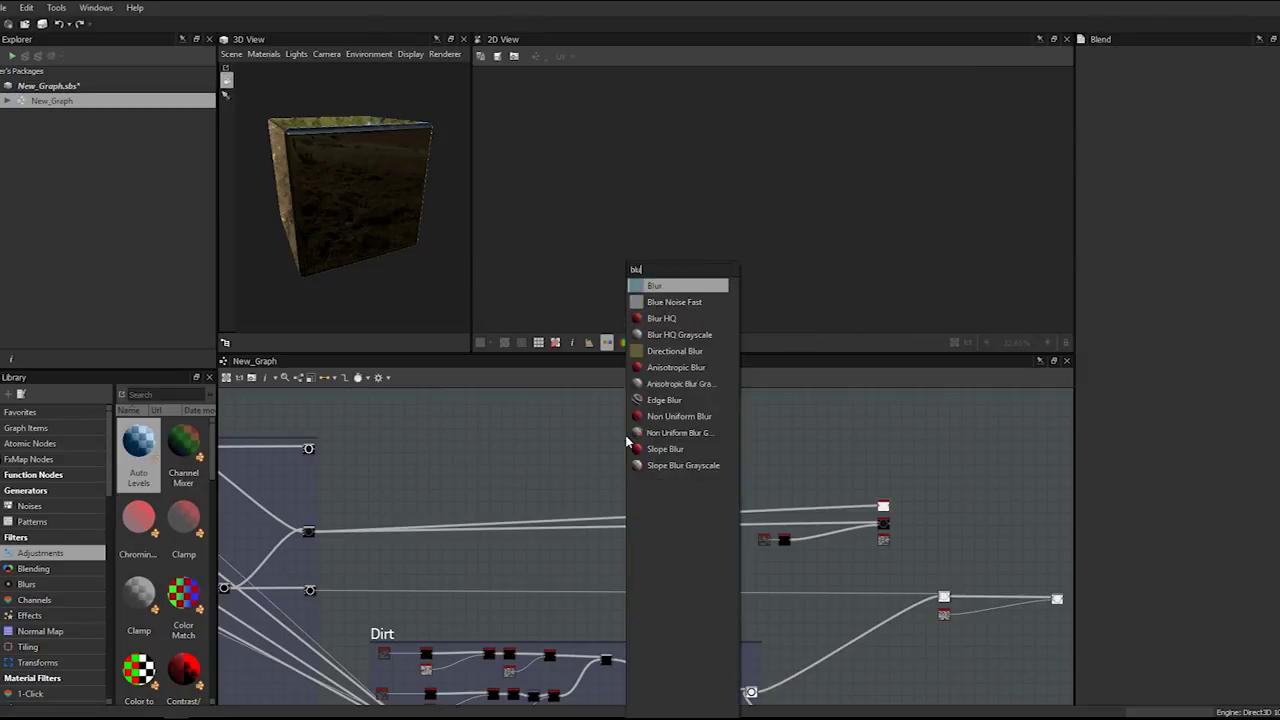
pyautogui.press('Down')
pyautogui.press('Down')
pyautogui.press('Return')
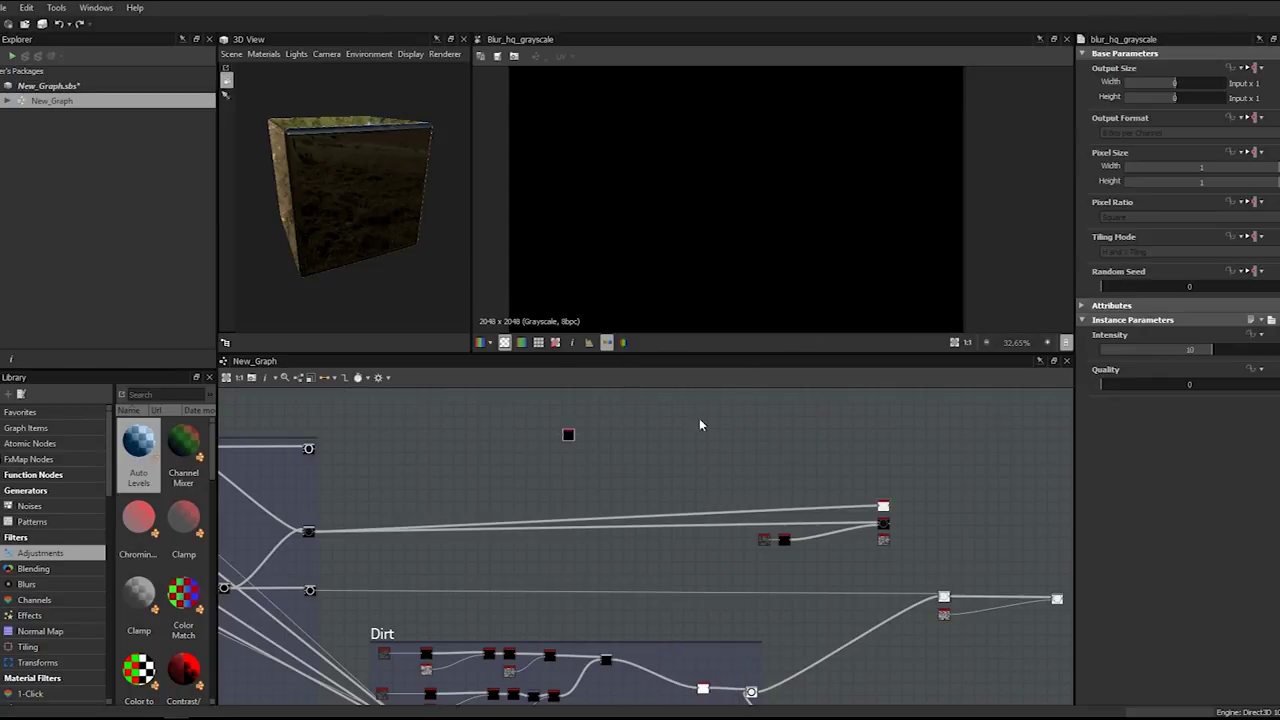
pyautogui.click(1165, 384)
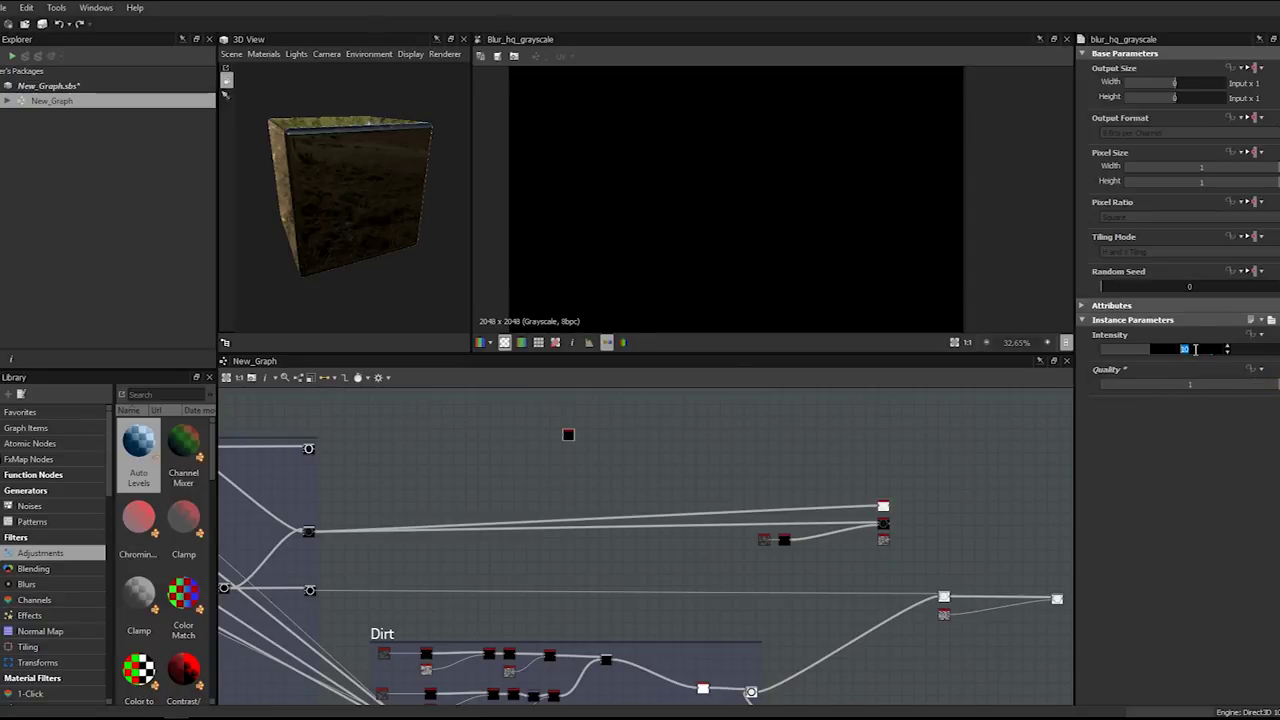
pyautogui.press('Return')
# - Preview the pattern's Blend nodes, connect the combined ring-and-blade Blend to the Blur HQ Grayscale, and inspect the blurred result
pyautogui.scroll(3, 307, 462)
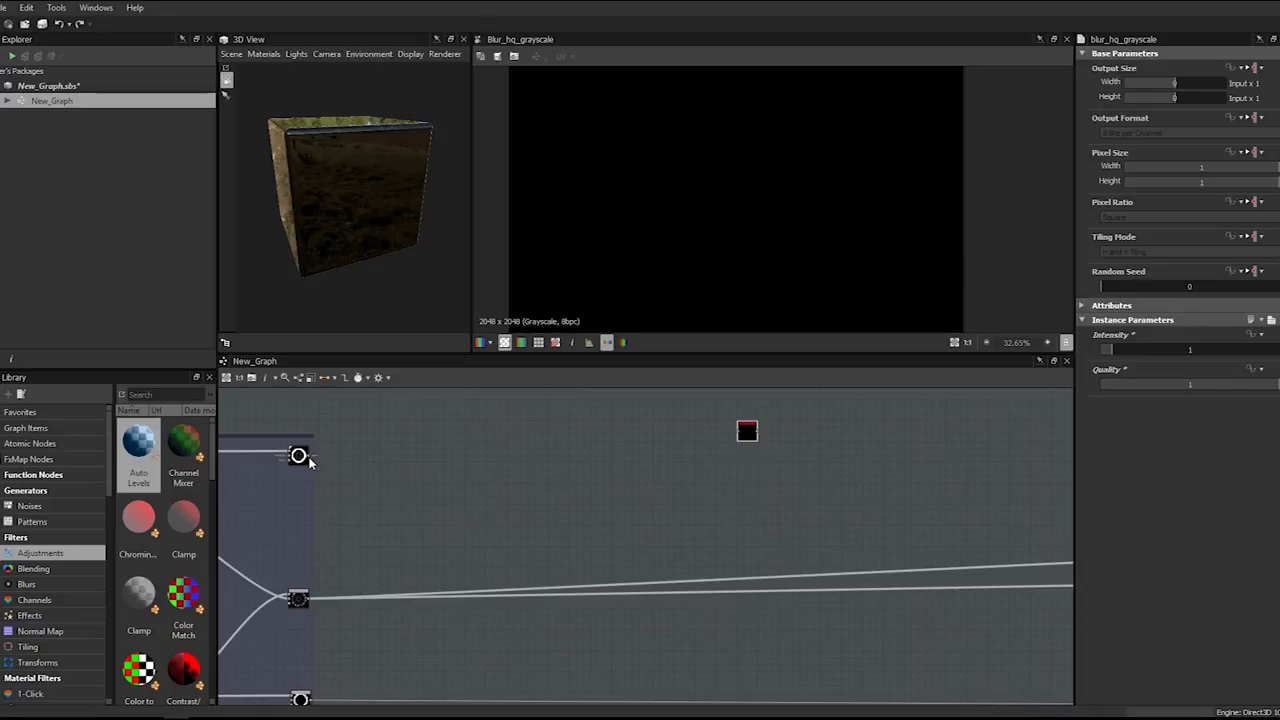
pyautogui.moveTo(310, 460); pyautogui.dragTo(448, 414, button='middle')
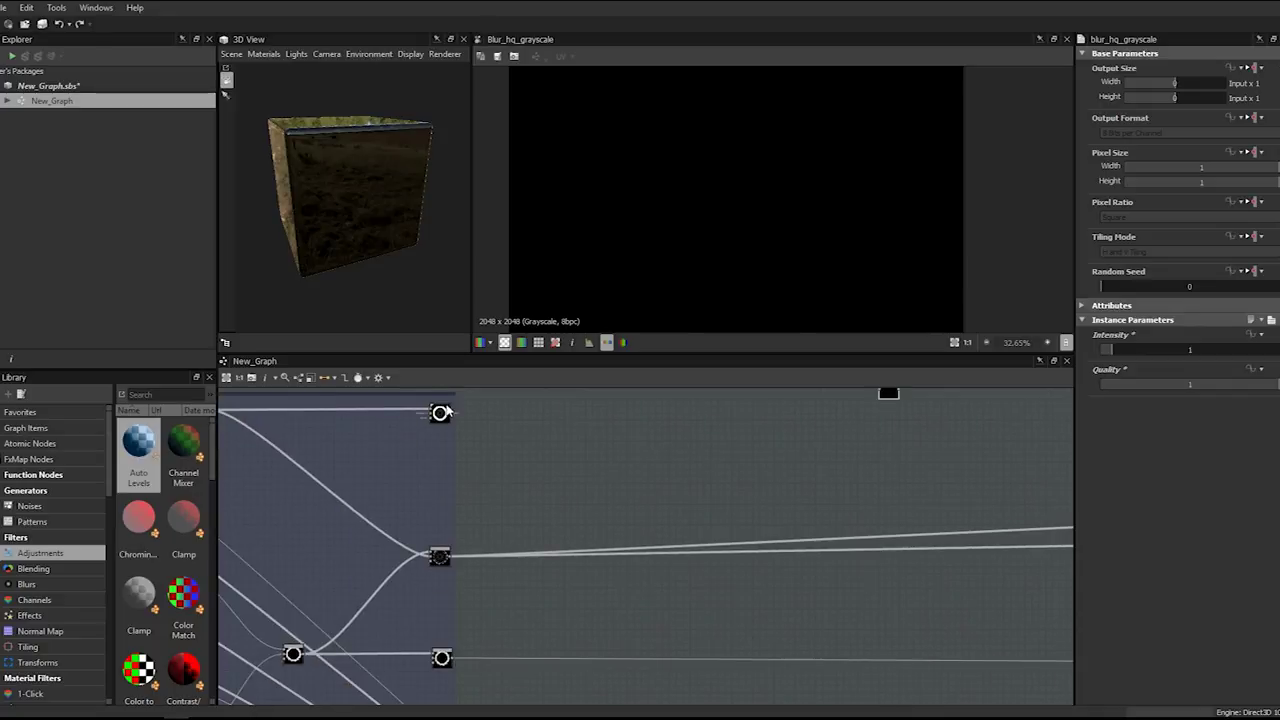
pyautogui.doubleClick(440, 413)
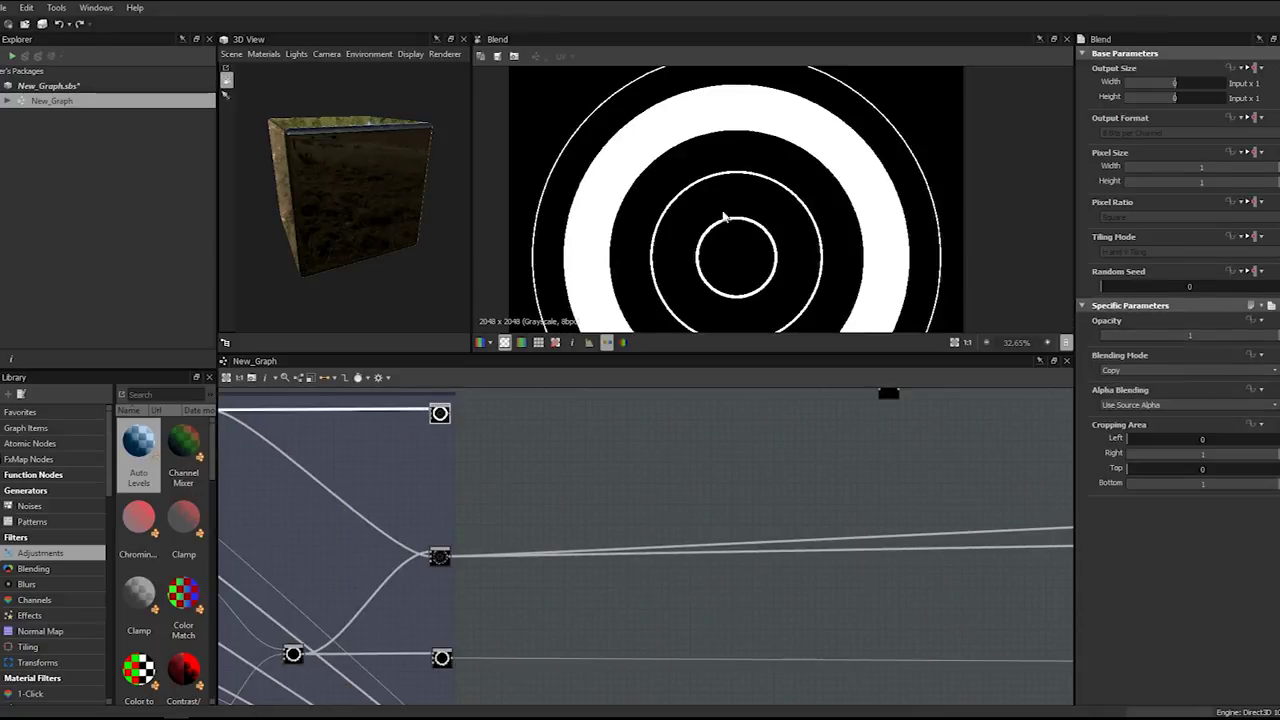
pyautogui.doubleClick(441, 660)
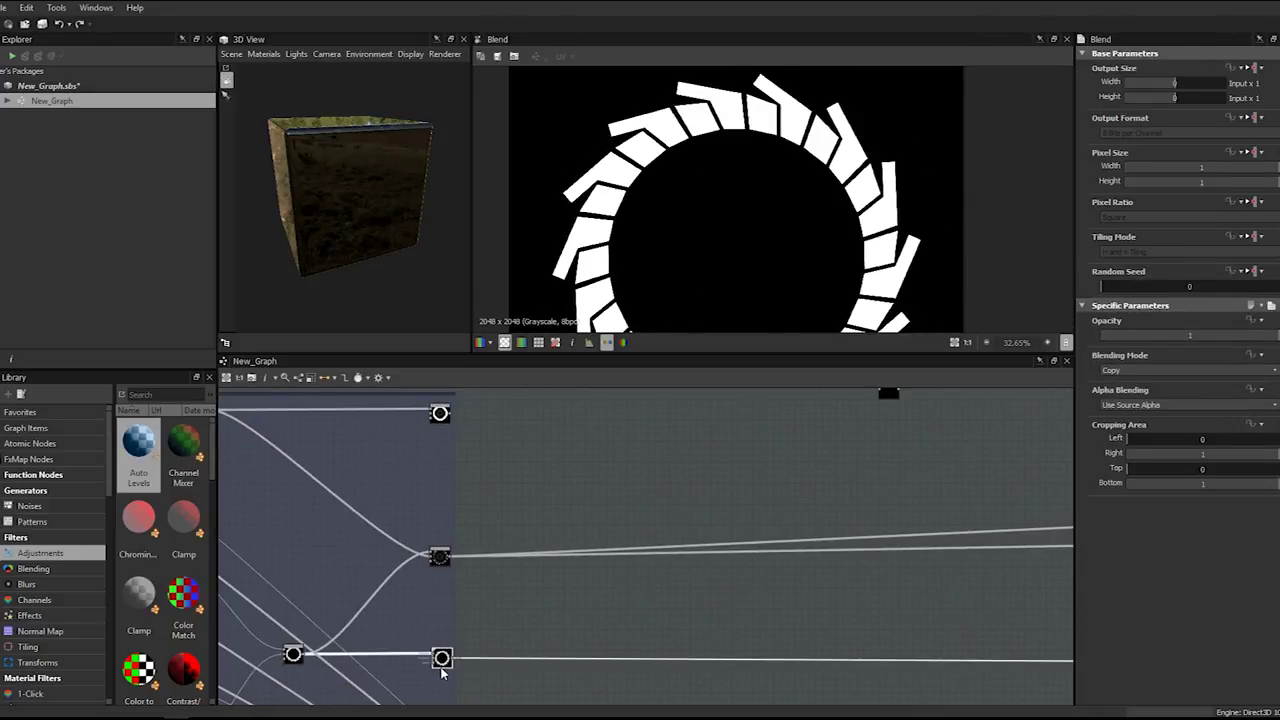
pyautogui.doubleClick(440, 413)
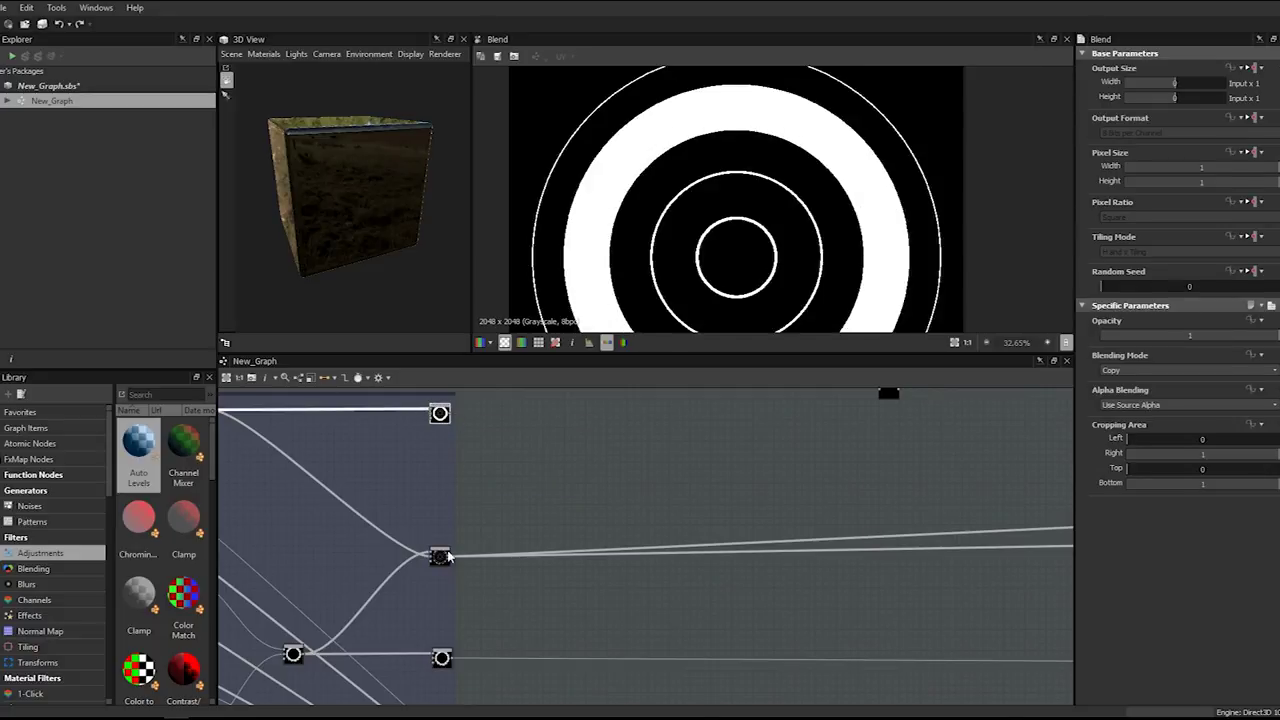
pyautogui.doubleClick(440, 556)
pyautogui.moveTo(449, 562); pyautogui.dragTo(880, 428)
pyautogui.doubleClick(880, 428)
pyautogui.scroll(8, 900, 420)
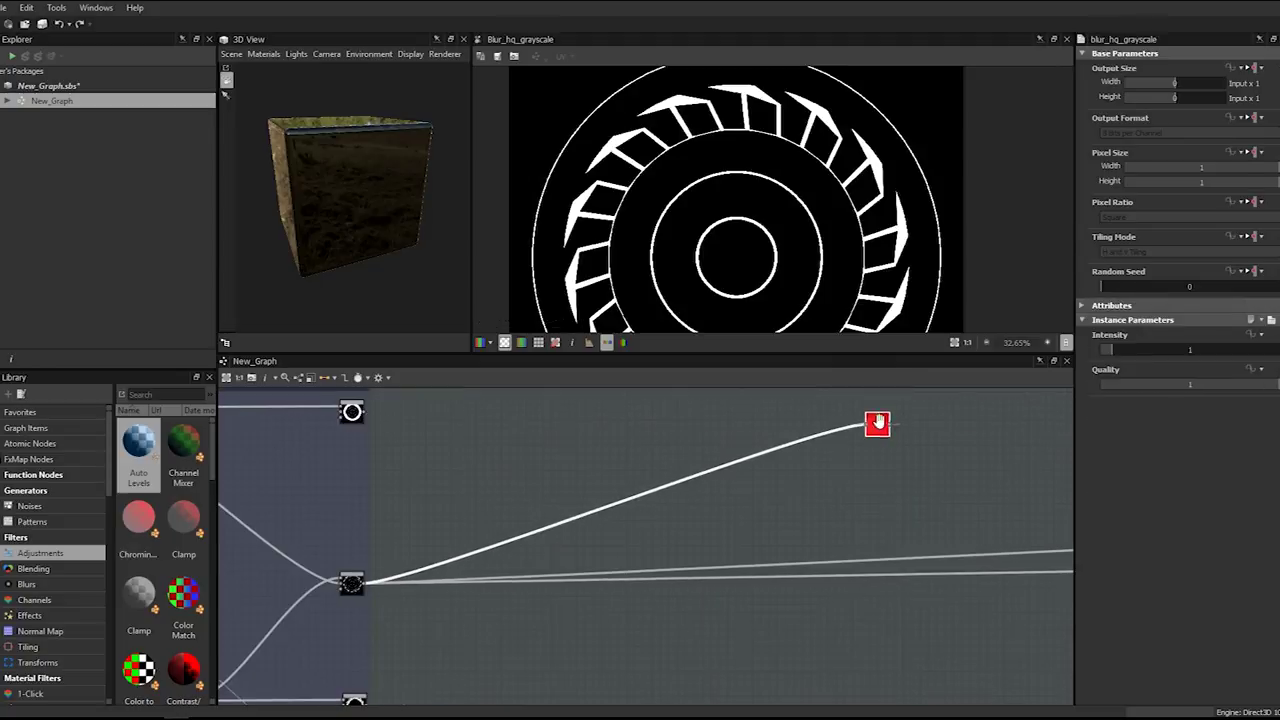
pyautogui.scroll(5, 915, 186)
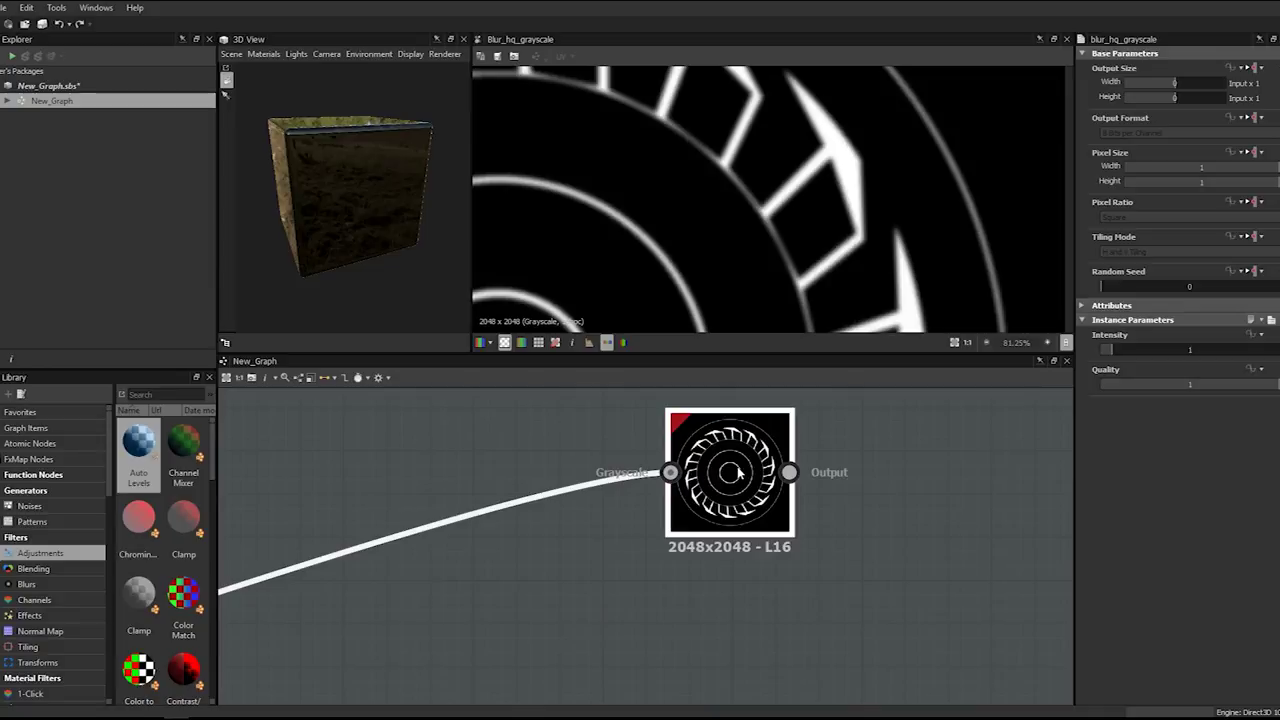
# - Add a Histogram Scan node after the Blur HQ Grayscale
pyautogui.press('space')
pyautogui.write('hist')
pyautogui.press('Return')
pyautogui.scroll(-2, 916, 472)
pyautogui.moveTo(916, 472); pyautogui.dragTo(562, 511, button='middle')
pyautogui.scroll(1, 562, 511)
pyautogui.scroll(-1, 674, 489)
# - Set the new Histogram Scan's position to 0.45 and contrast to 0.2
pyautogui.moveTo(1105, 356); pyautogui.dragTo(1173, 356)
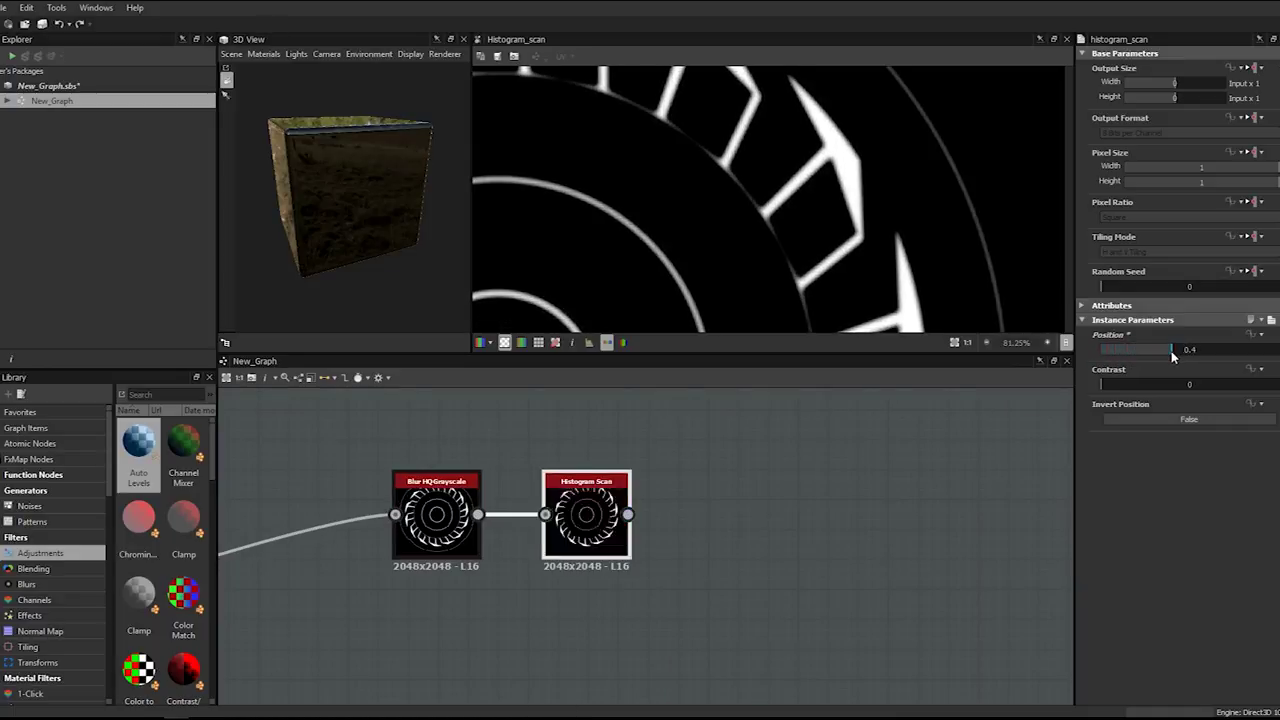
pyautogui.doubleClick(1173, 352)
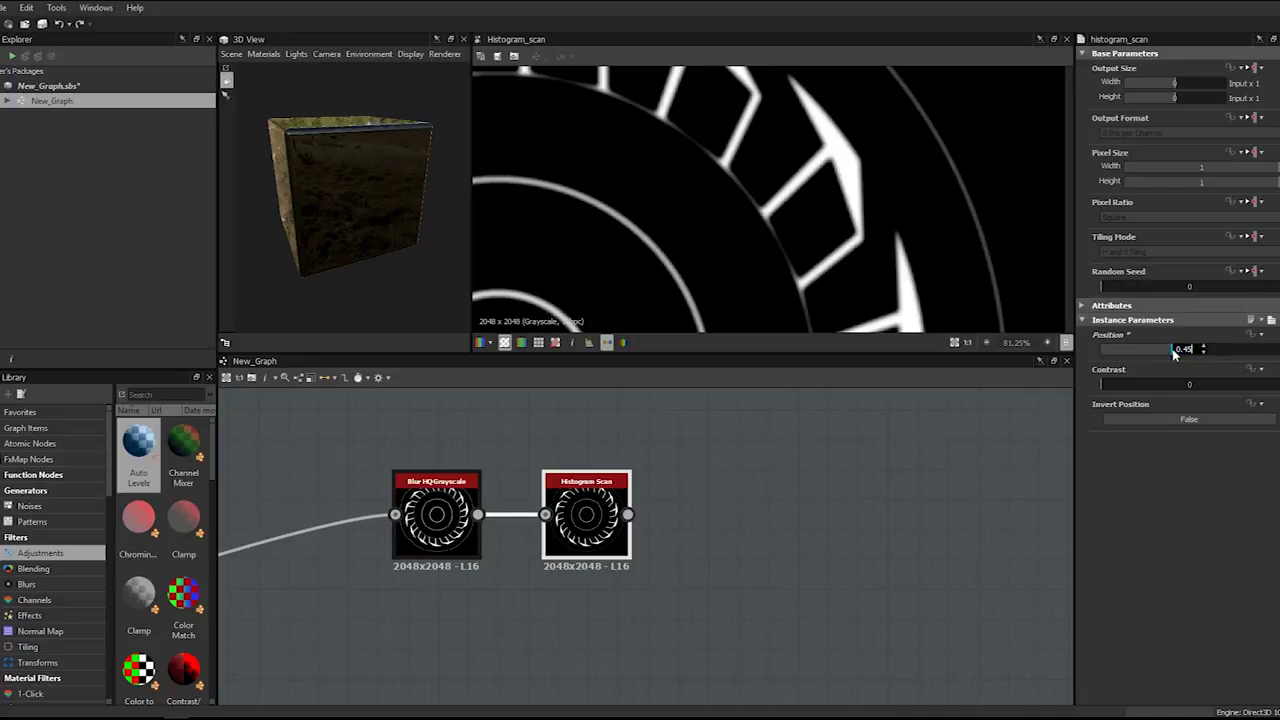
pyautogui.write('0.45')
pyautogui.press('Return')
pyautogui.moveTo(1106, 385); pyautogui.dragTo(1160, 389)
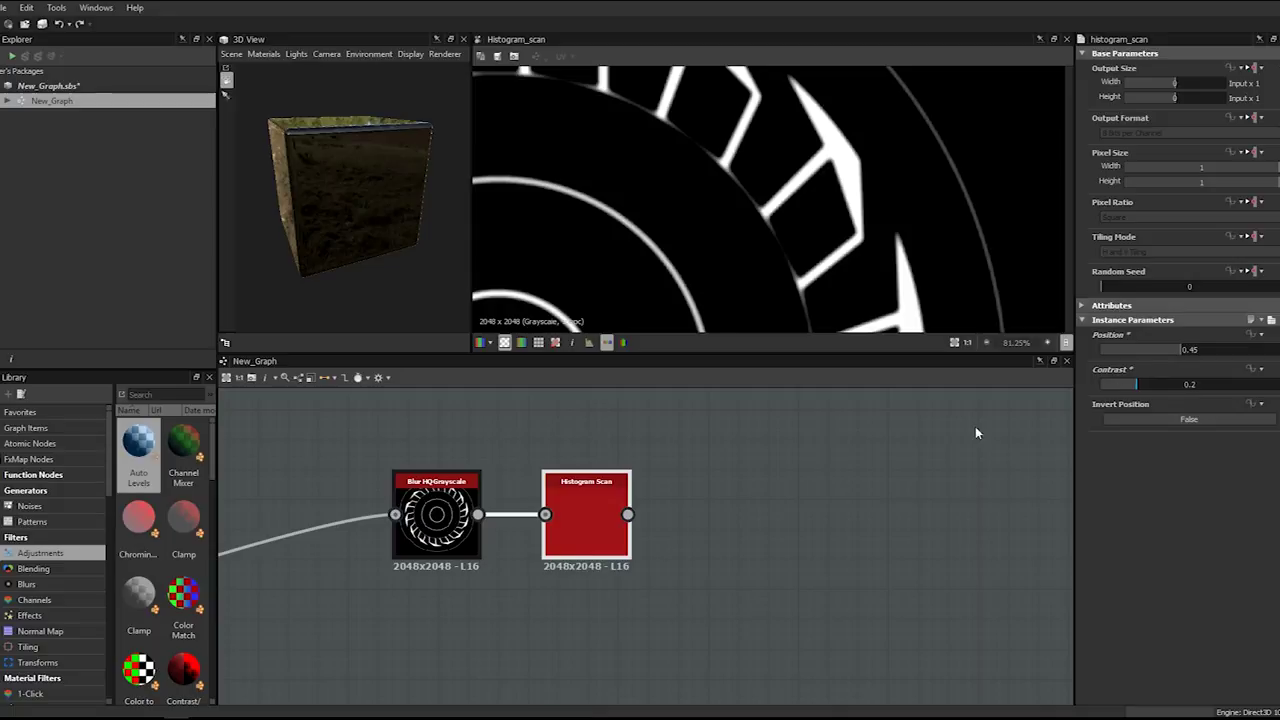
# - Set the Blur HQ Grayscale's intensity to 0.5
pyautogui.click(436, 510)
pyautogui.doubleClick(1161, 351)
pyautogui.write('0.5')
pyautogui.press('Return')
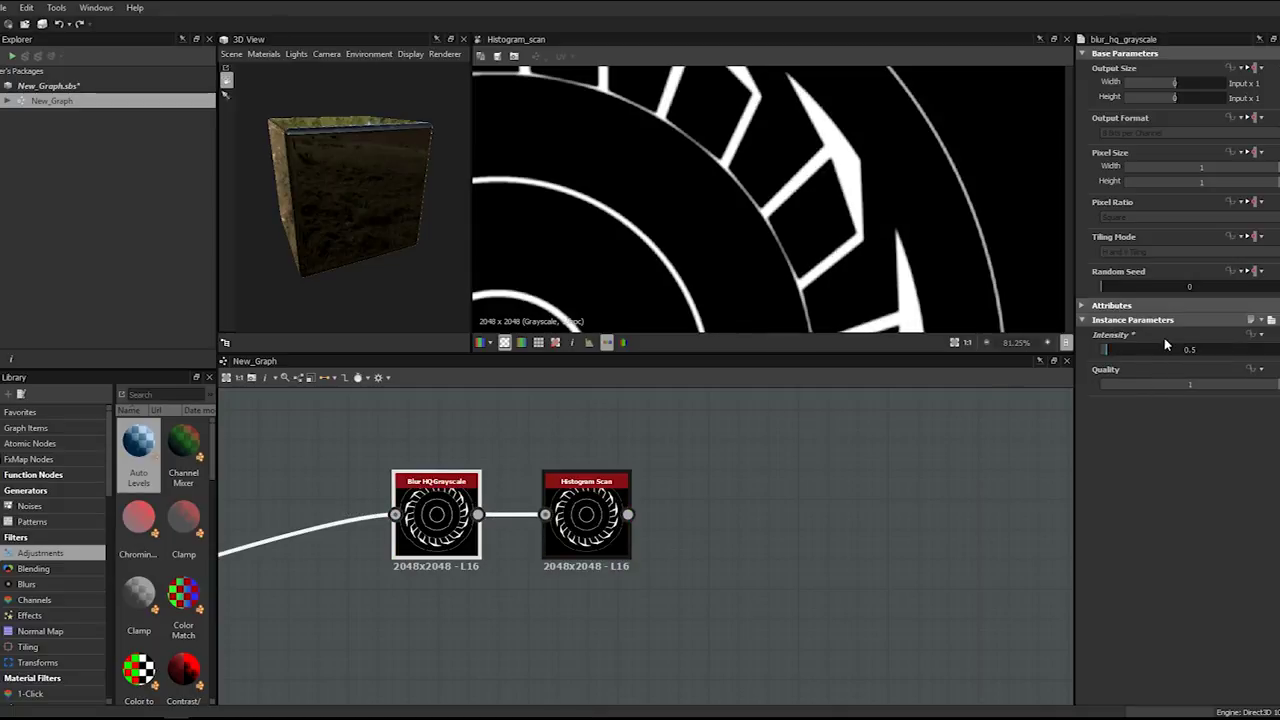
# - Set the Blur HQ Grayscale's intensity to 0.25 and inspect the blade edges in the scanned result
pyautogui.doubleClick(1172, 349)
pyautogui.write('0.25')
pyautogui.press('Return')
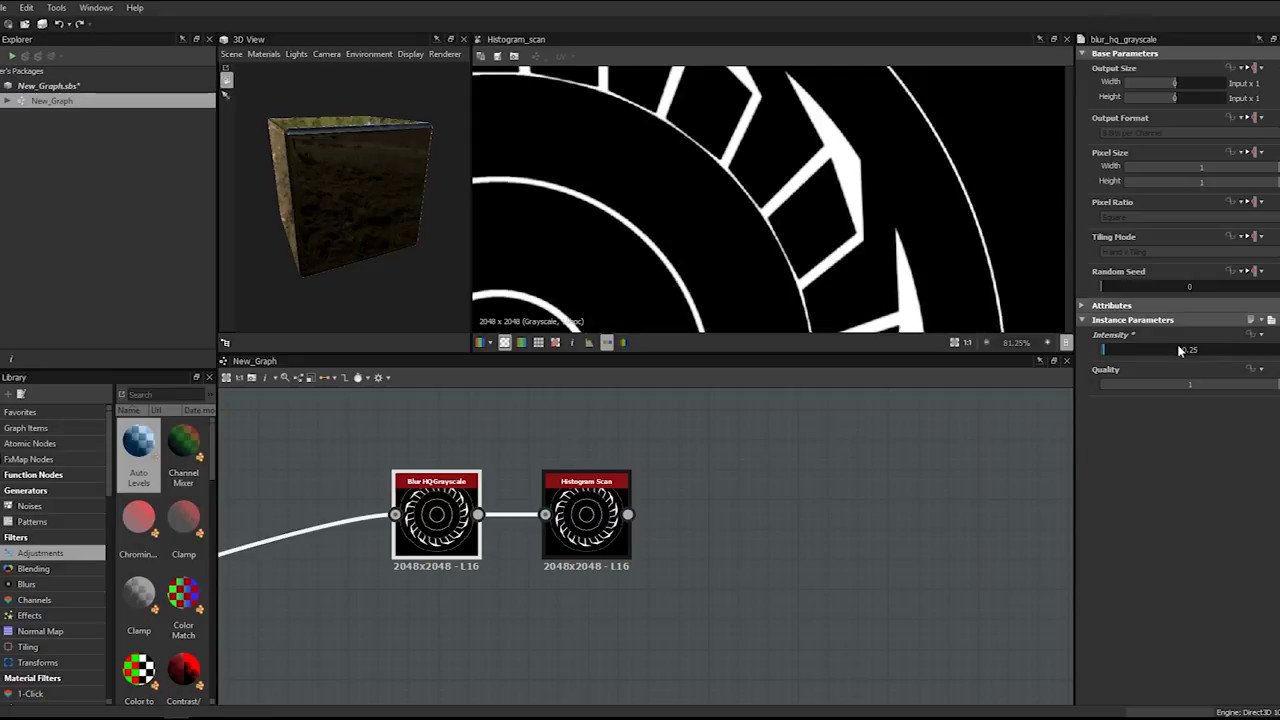
pyautogui.scroll(3, 830, 184)
pyautogui.scroll(-4, 830, 184)
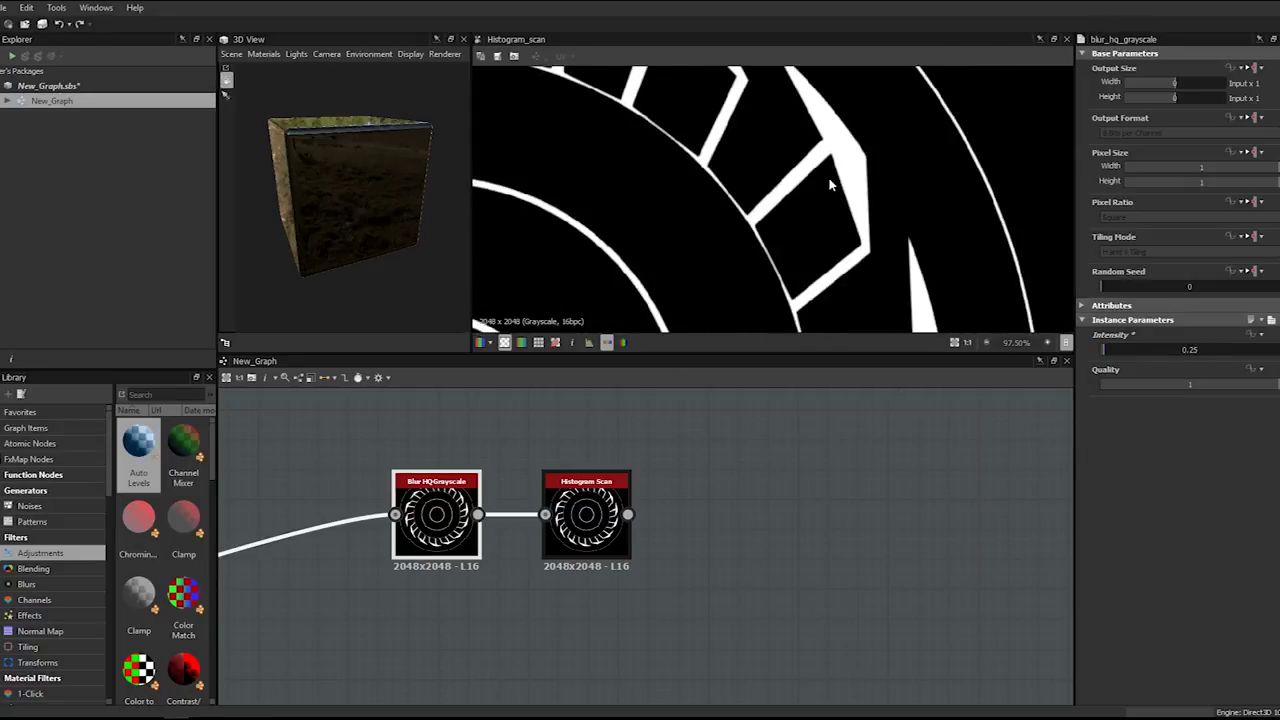
# - Set the Histogram Scan's contrast to 0 and its position to 0.48, and check the whole ring-and-blade pattern
pyautogui.scroll(5, 861, 172)
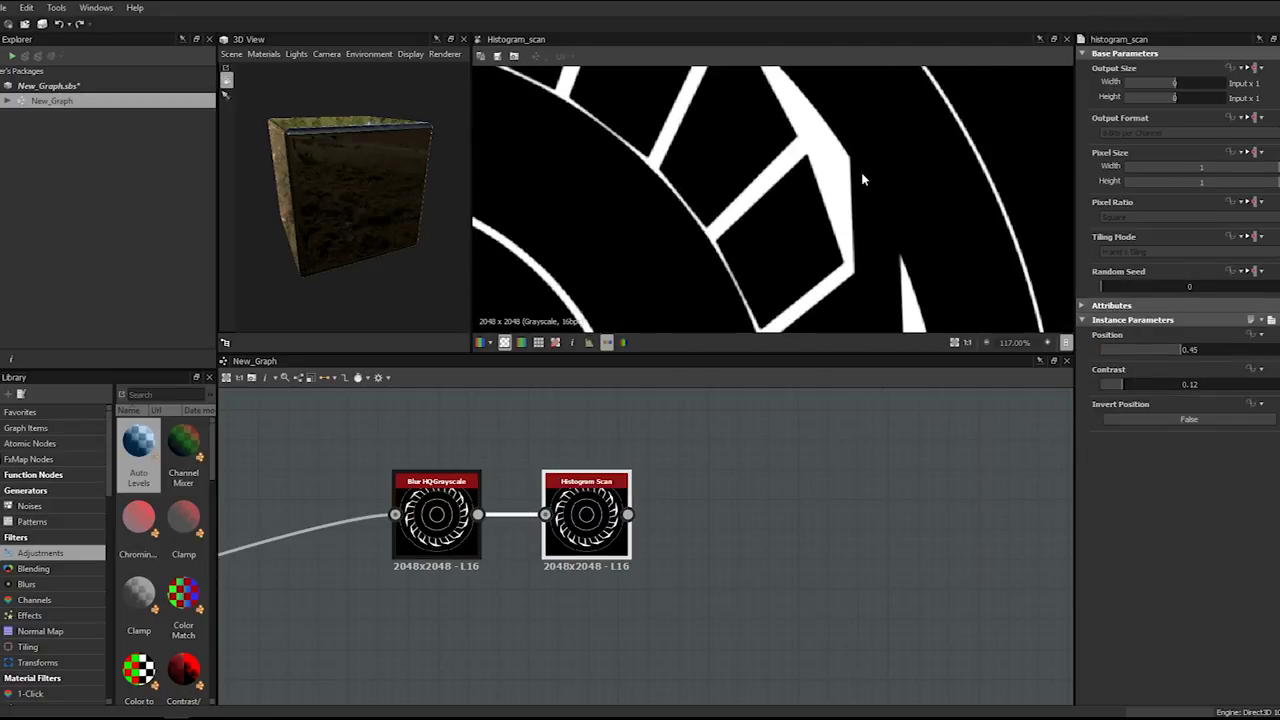
pyautogui.moveTo(1120, 386); pyautogui.dragTo(1087, 385)
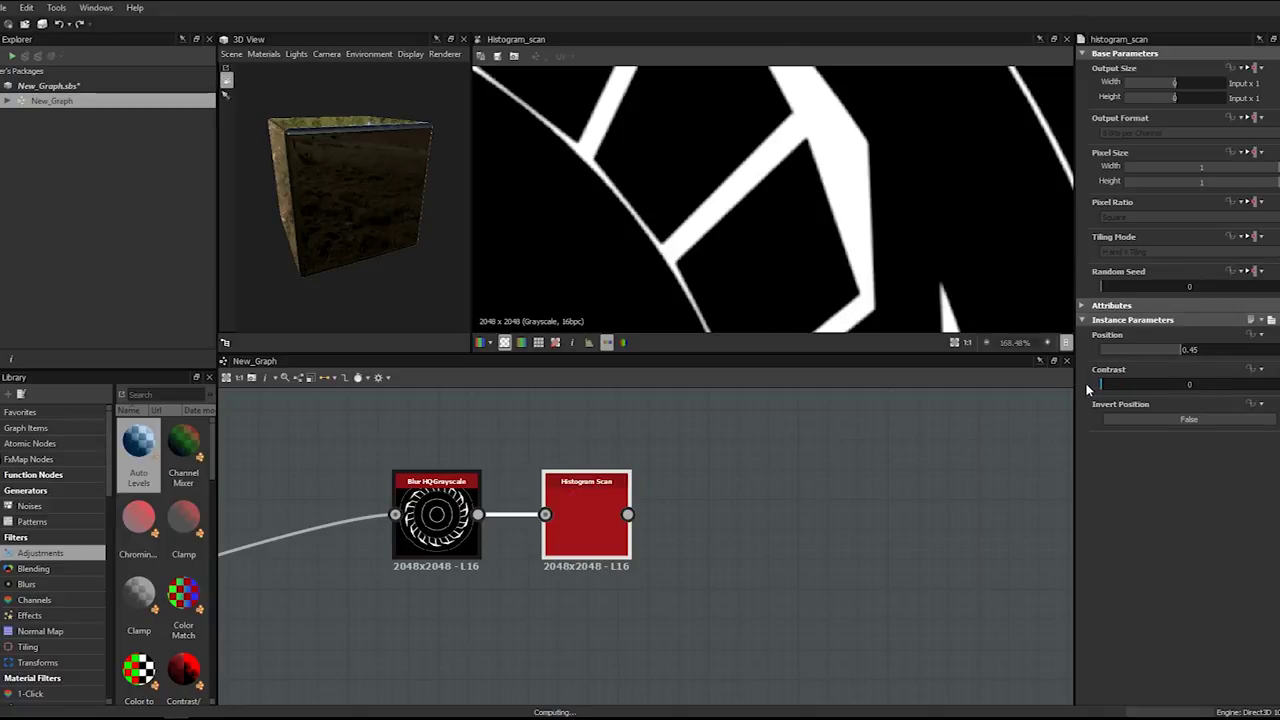
pyautogui.moveTo(1176, 353)
pyautogui.mouseDown()
pyautogui.moveTo(1159, 351)
pyautogui.moveTo(1196, 351)
pyautogui.moveTo(1145, 356)
pyautogui.moveTo(1188, 357)
pyautogui.mouseUp()
pyautogui.scroll(-4, 747, 220)
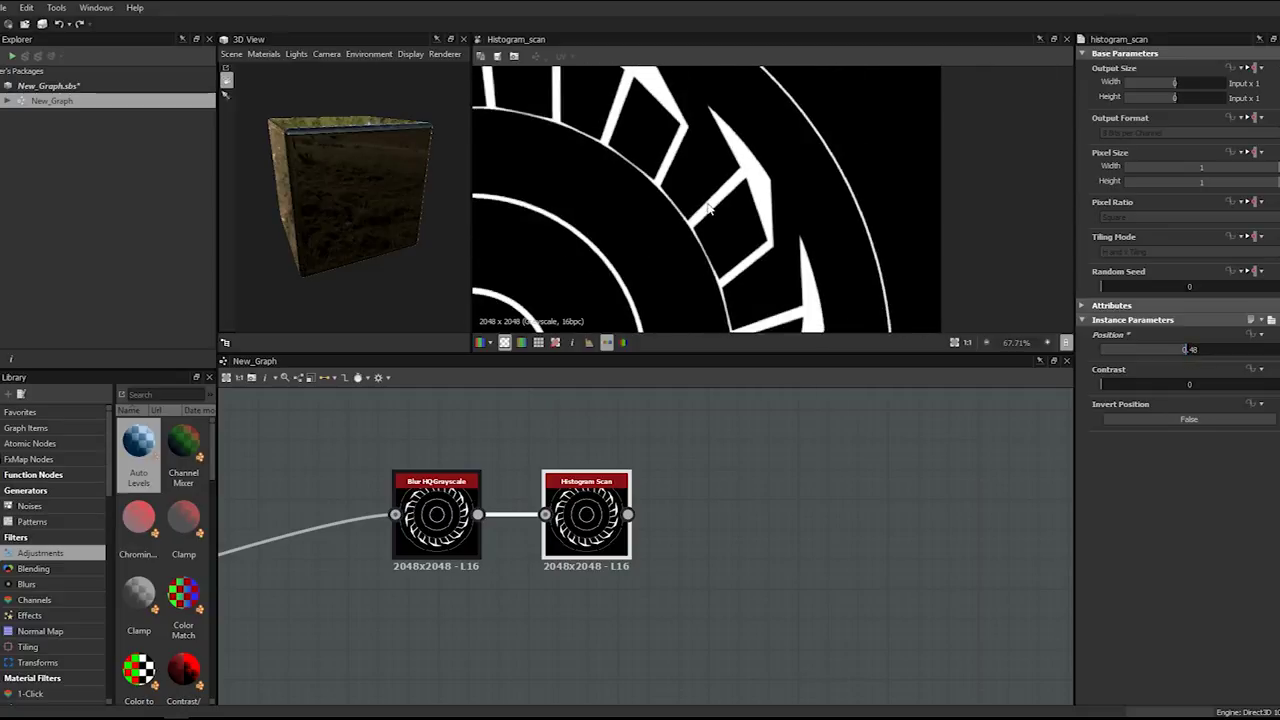
pyautogui.scroll(2, 726, 204)
pyautogui.scroll(-3, 724, 204)
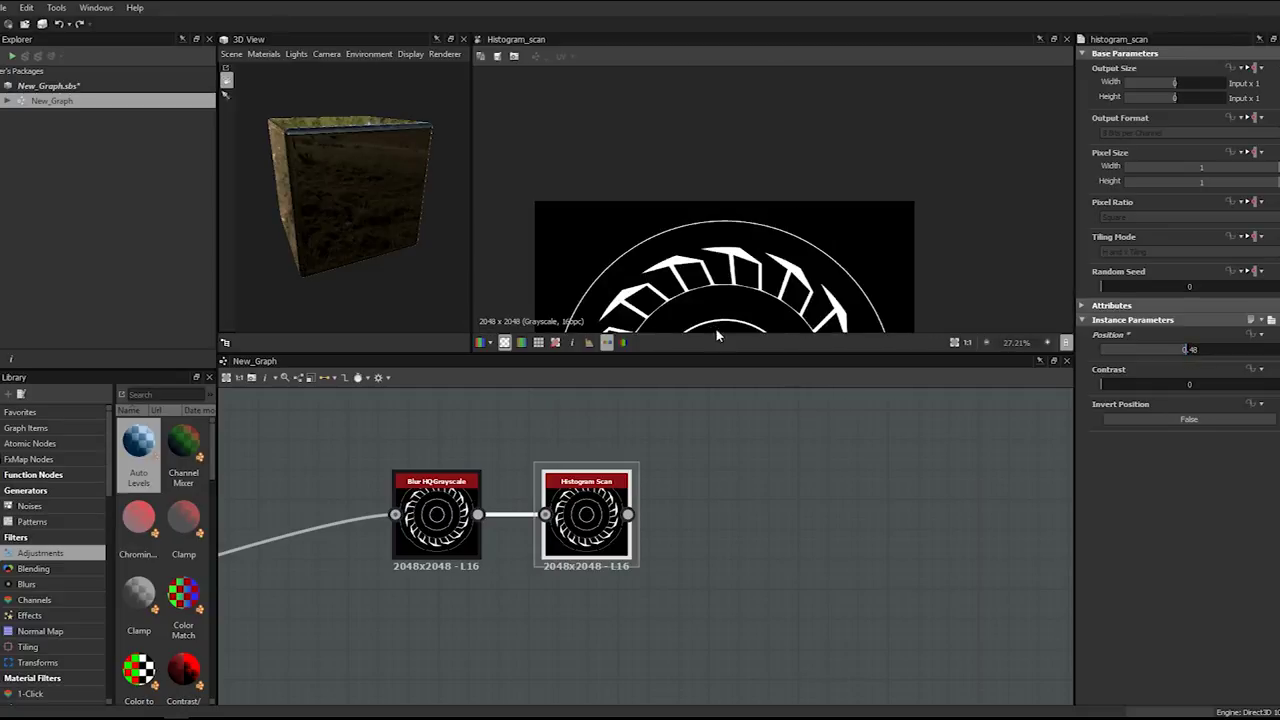
# - Examine the Scratches slope blur node and preview the Warp output with its dirt and scratch details
pyautogui.scroll(-3, 695, 485)
pyautogui.scroll(-5, 575, 441)
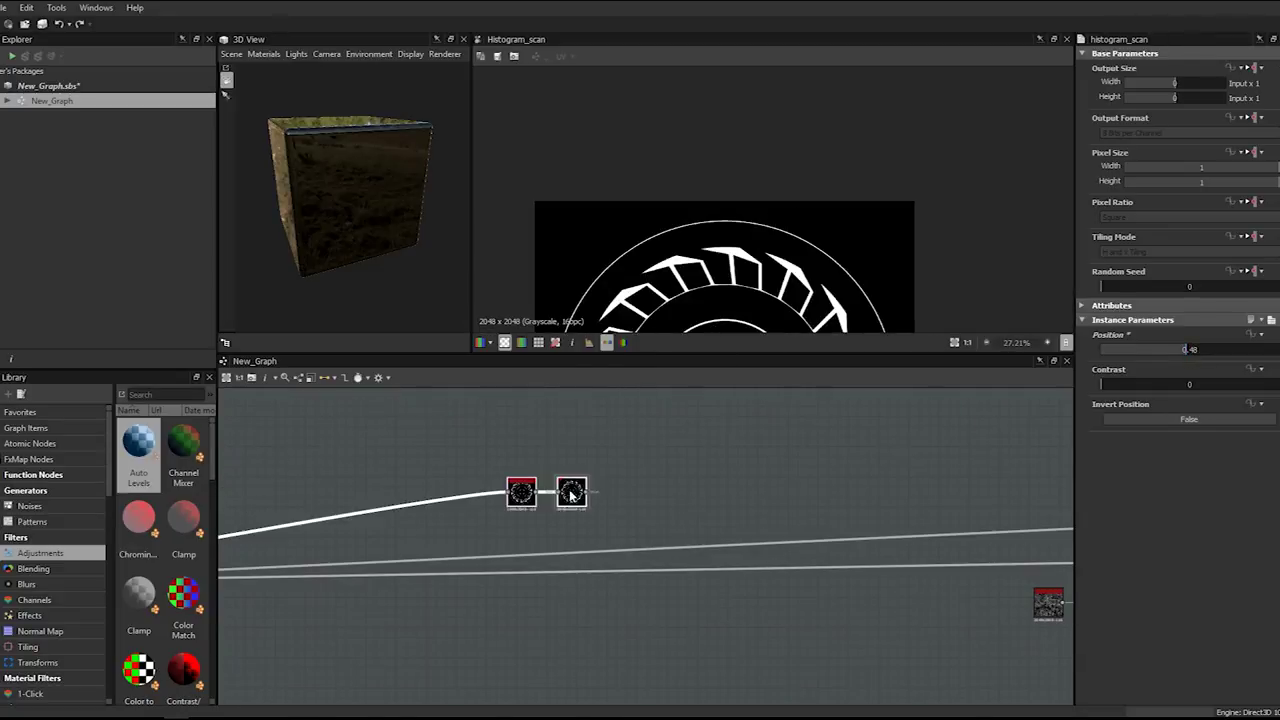
pyautogui.moveTo(492, 447); pyautogui.dragTo(619, 446, button='middle')
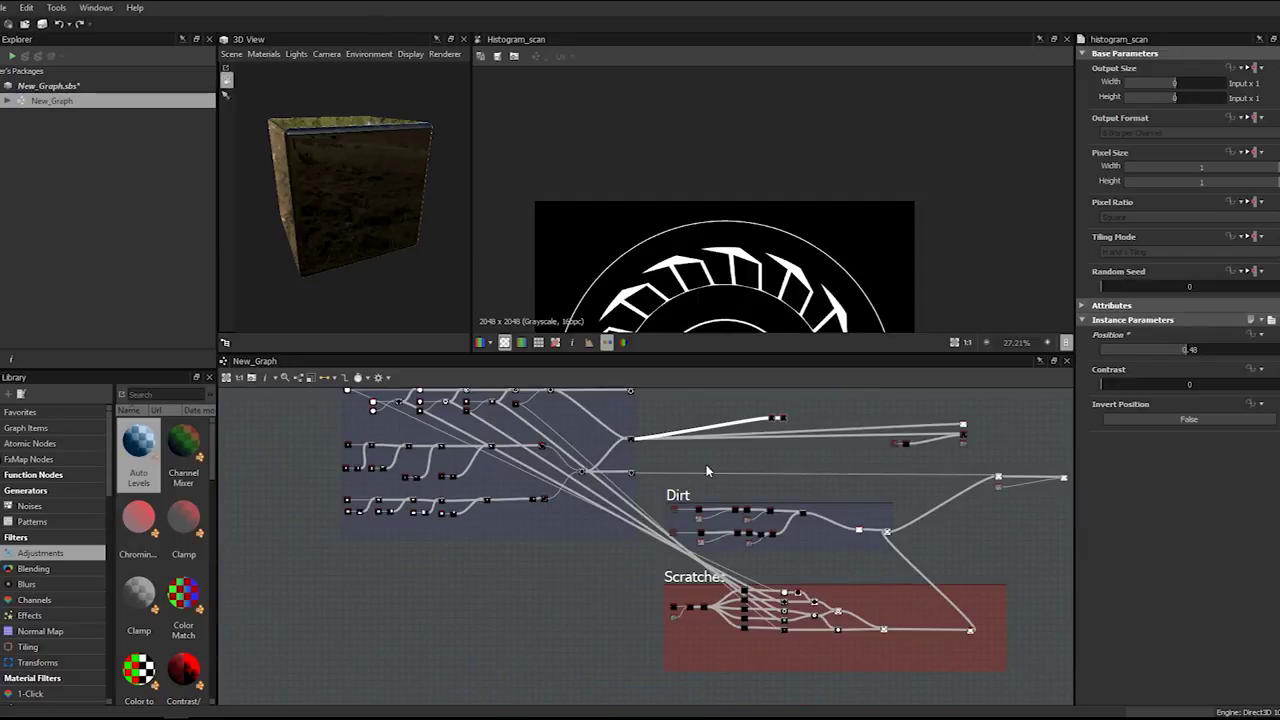
pyautogui.doubleClick(970, 630)
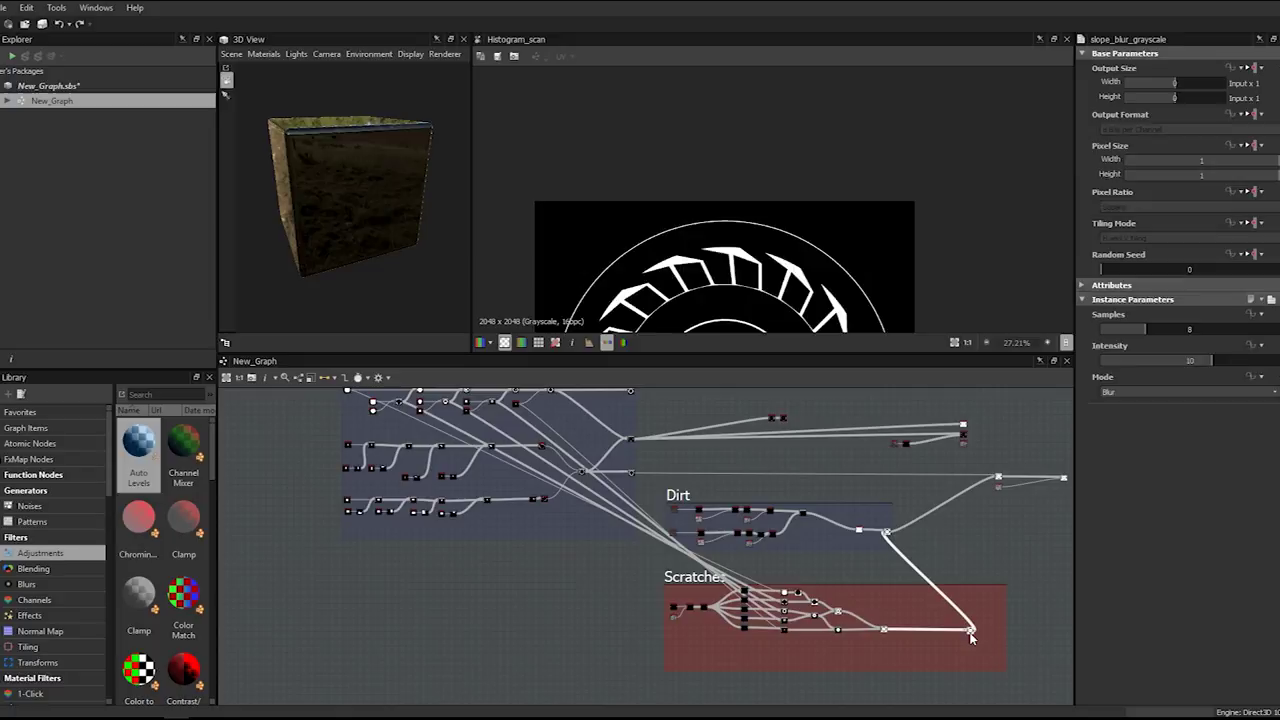
pyautogui.moveTo(935, 425); pyautogui.dragTo(738, 470, button='middle')
pyautogui.doubleClick(867, 525)
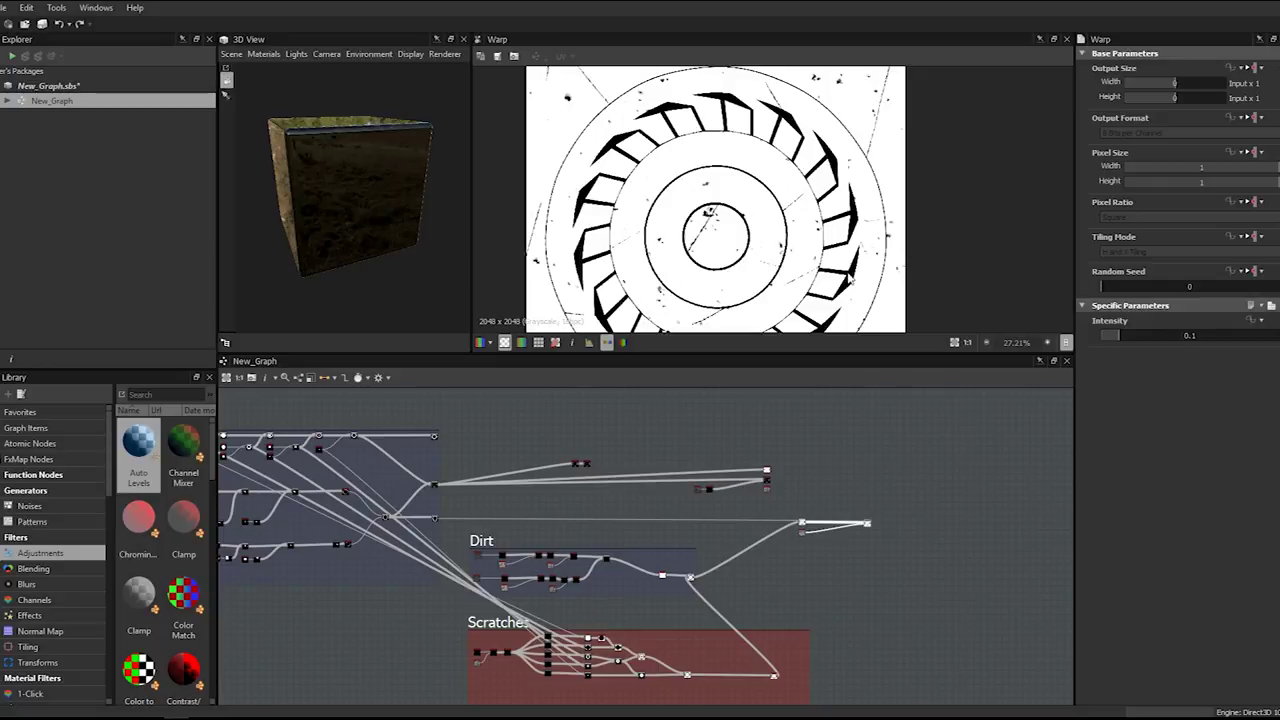
pyautogui.scroll(5, 826, 236)
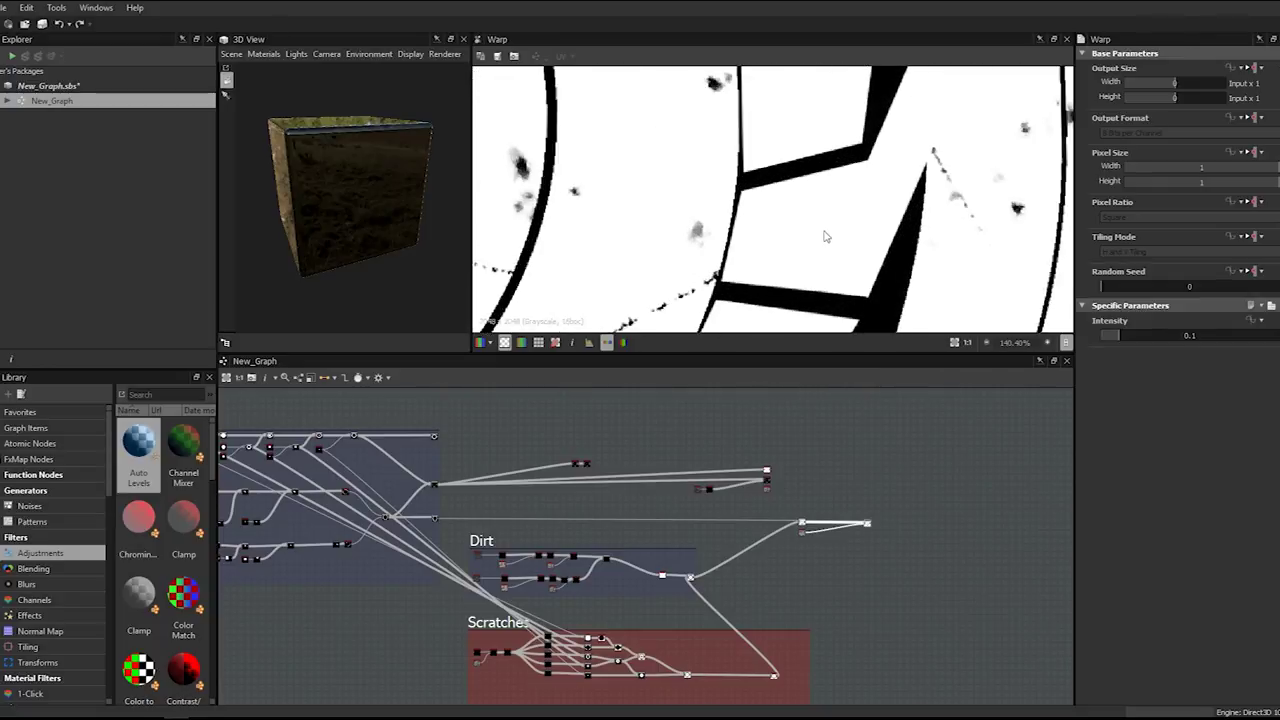
pyautogui.scroll(-4, 826, 236)
pyautogui.moveTo(572, 580); pyautogui.dragTo(672, 500, button='middle')
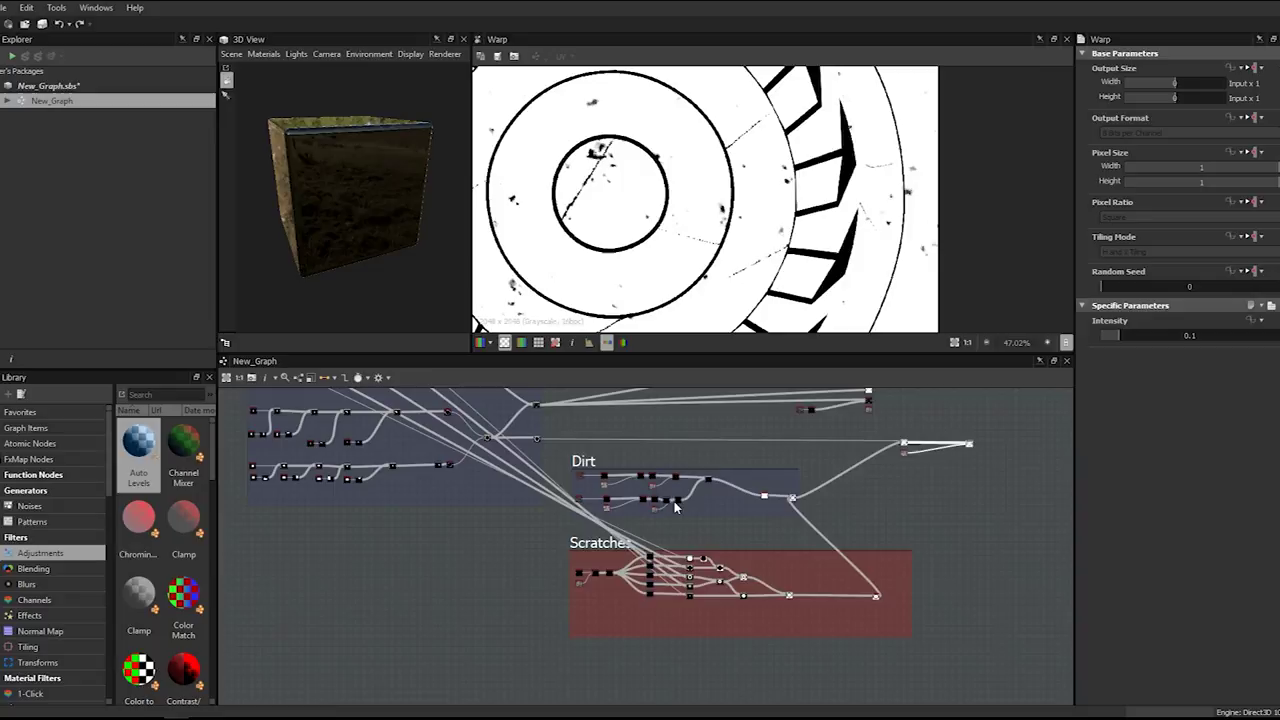
pyautogui.scroll(1, 672, 500)
pyautogui.moveTo(790, 563); pyautogui.dragTo(776, 557, button='middle')
pyautogui.click(975, 587)
pyautogui.press('space')
pyautogui.write('blend')
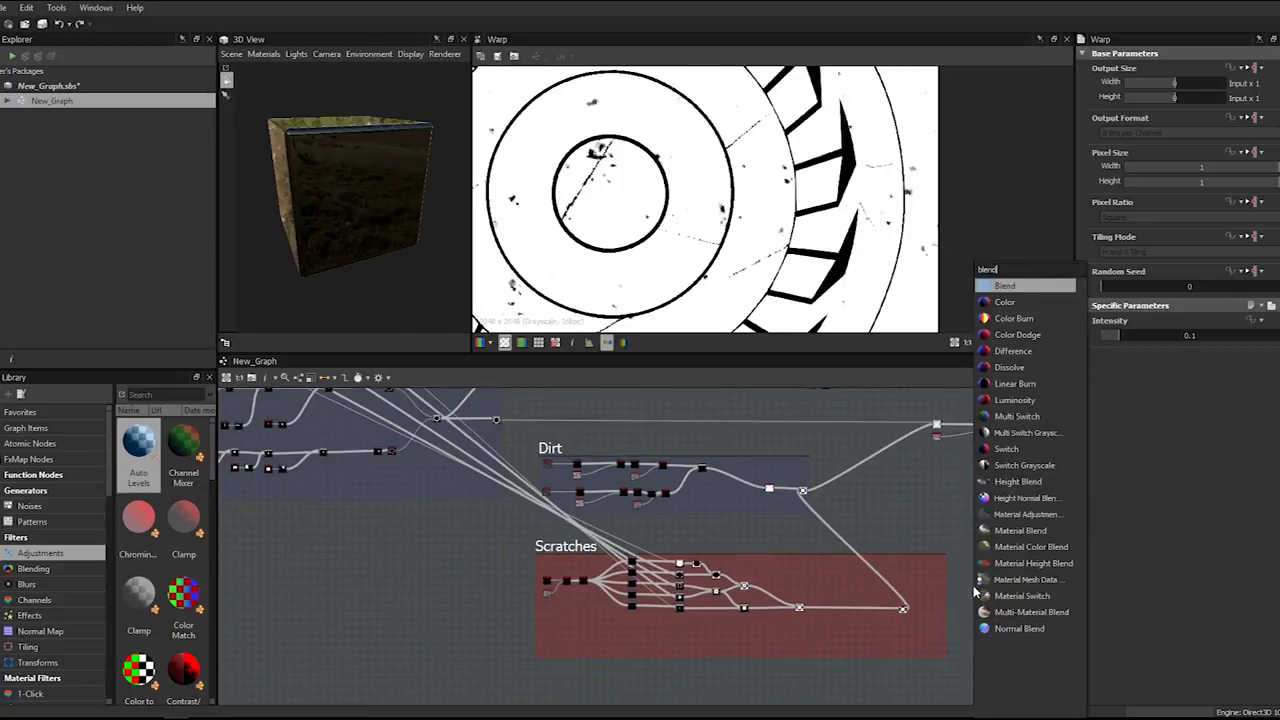
pyautogui.press('Return')
pyautogui.moveTo(973, 587); pyautogui.dragTo(930, 612)
pyautogui.scroll(6, 930, 615)
pyautogui.moveTo(837, 605); pyautogui.dragTo(705, 605)
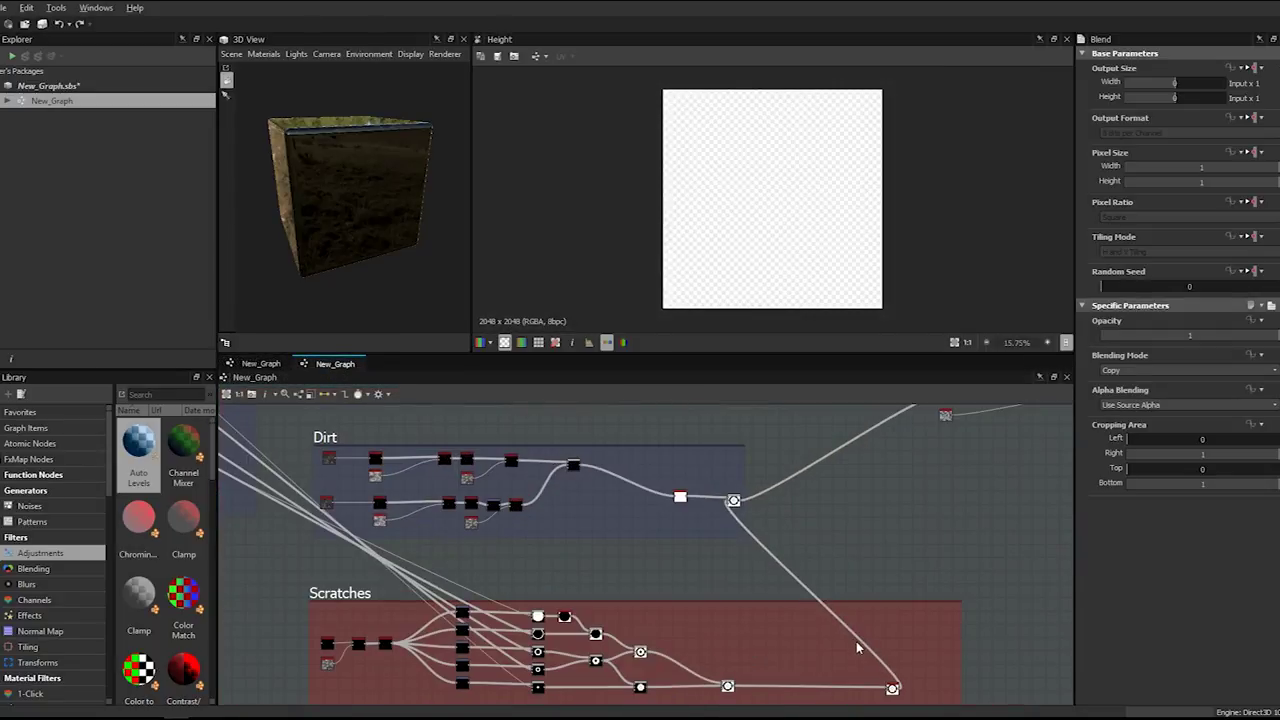
# - Preview the output of the Slope Blur Grayscale node at the end of the Scratches group
pyautogui.moveTo(856, 641); pyautogui.dragTo(854, 635, button='middle')
pyautogui.click(852, 636)
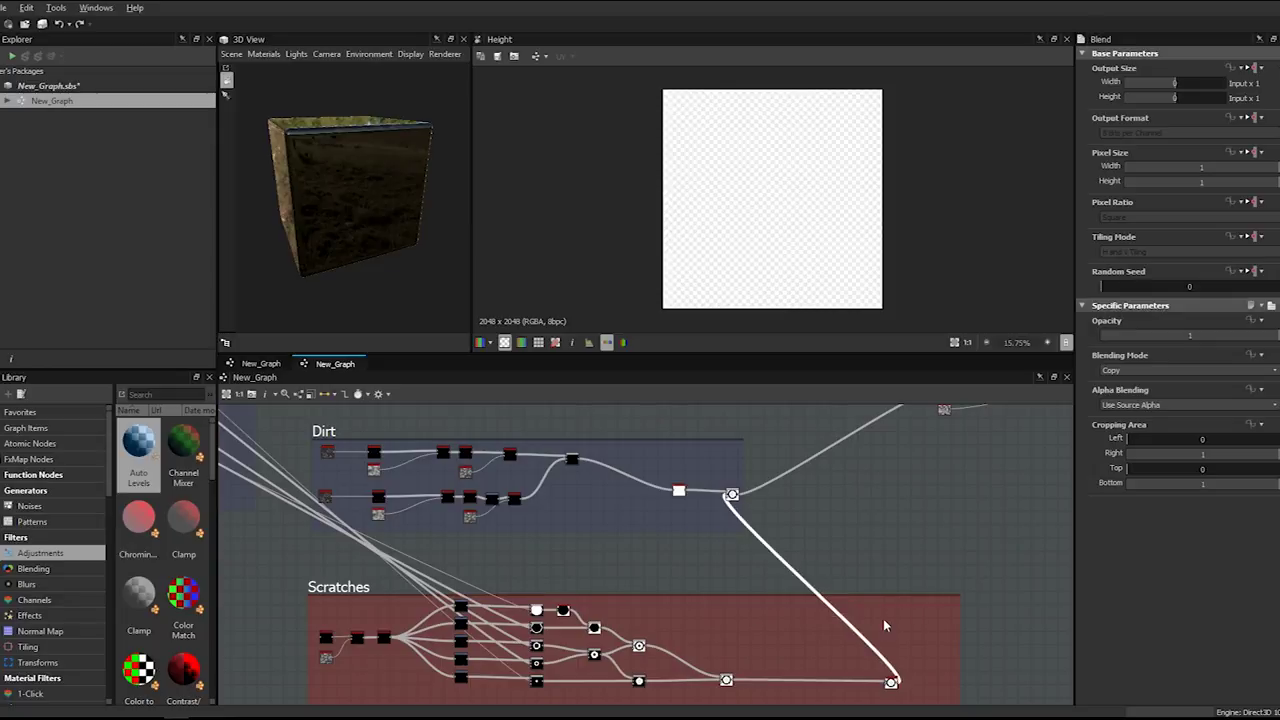
pyautogui.scroll(-1, 757, 600)
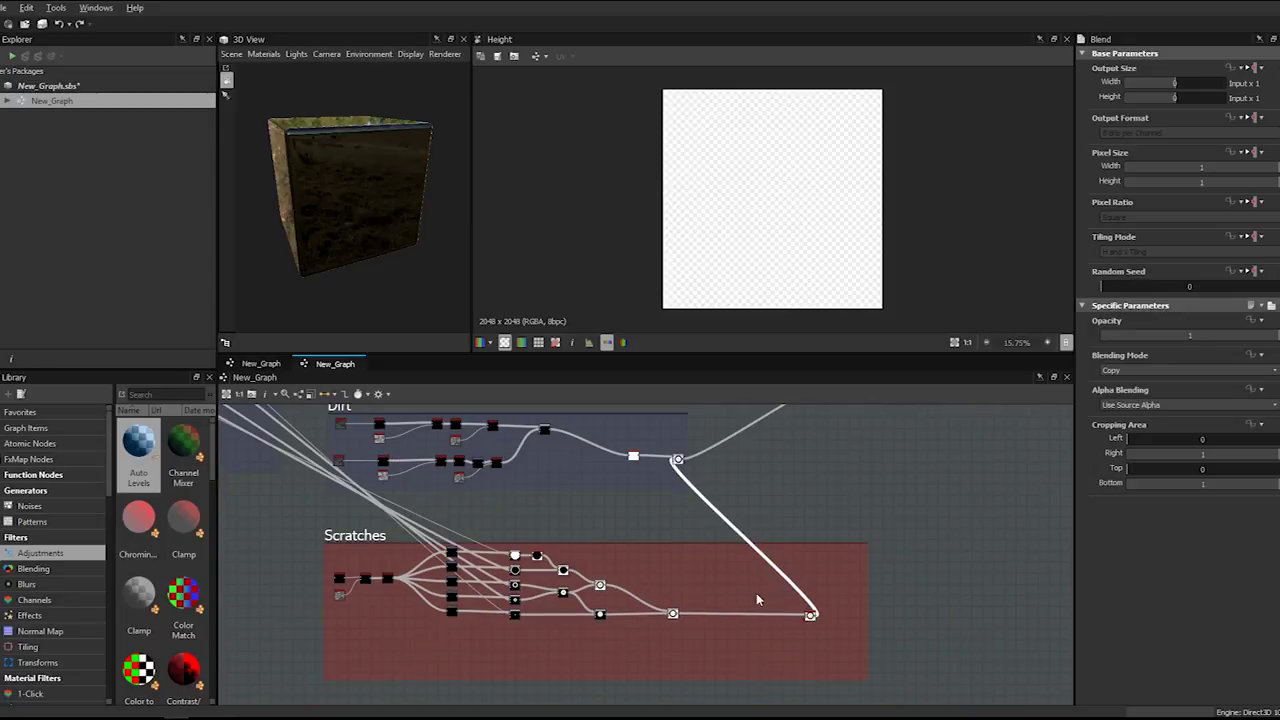
pyautogui.doubleClick(810, 616)
pyautogui.scroll(4, 720, 242)
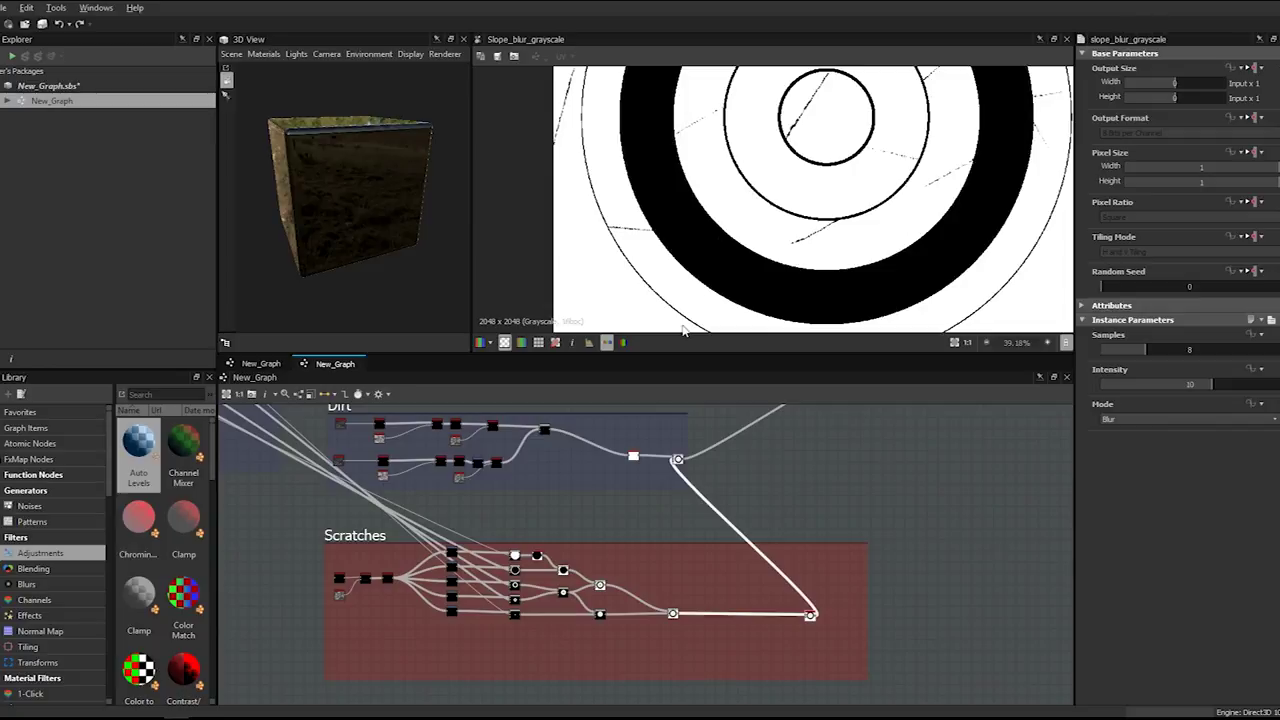
pyautogui.scroll(3, 790, 600)
pyautogui.scroll(-2, 740, 530)
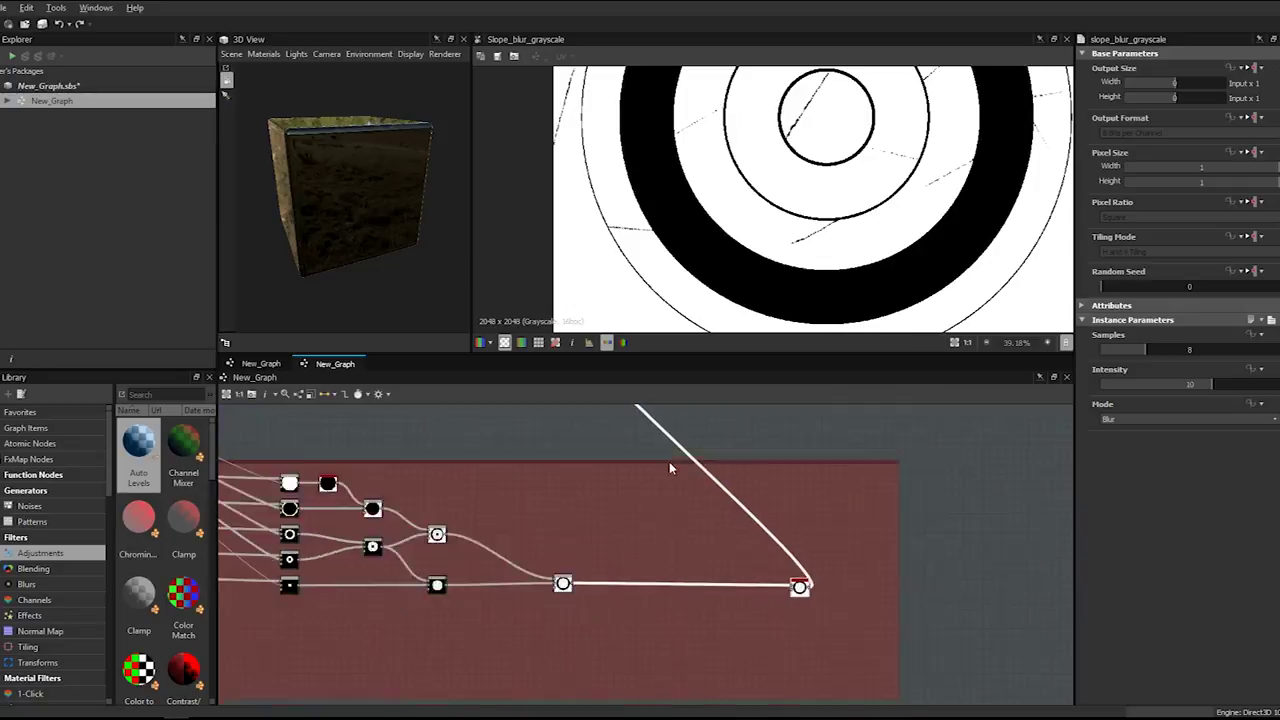
# - Insert a Blend node between the Scratches slope blur and the Dirt blend, and line it up beside the slope blur
pyautogui.click(763, 612)
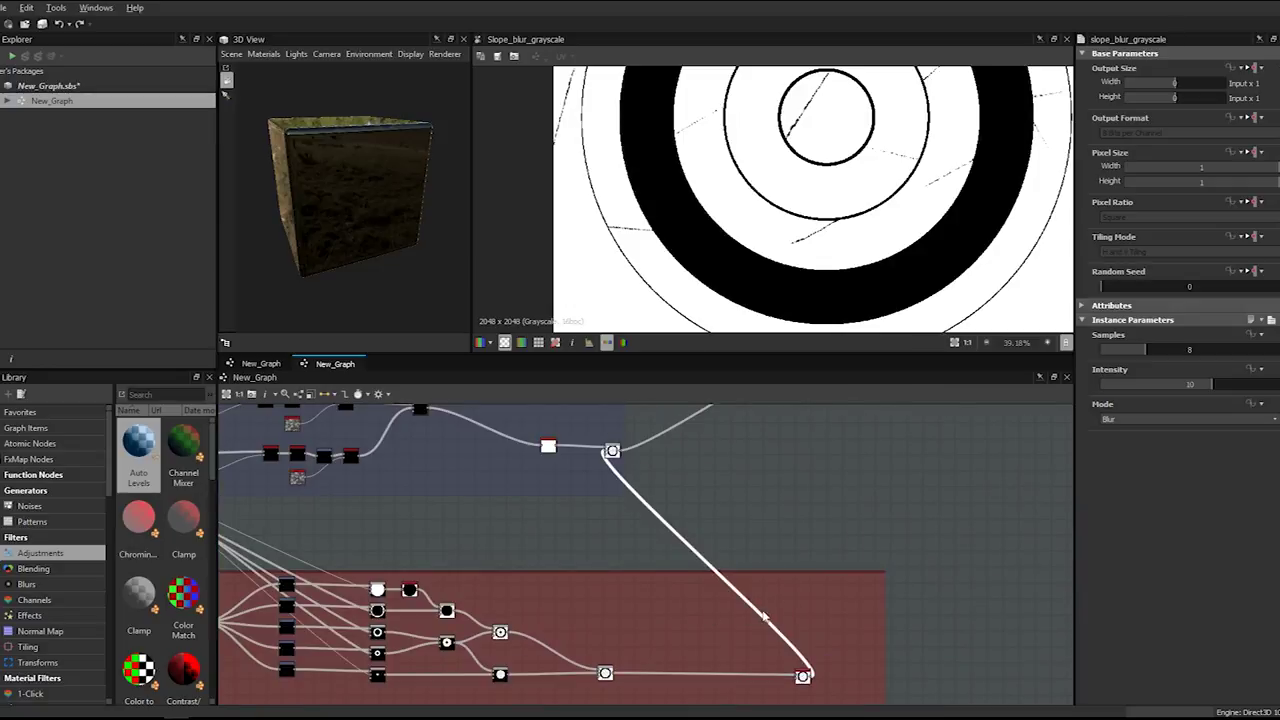
pyautogui.press('space')
pyautogui.write('blend')
pyautogui.press('Return')
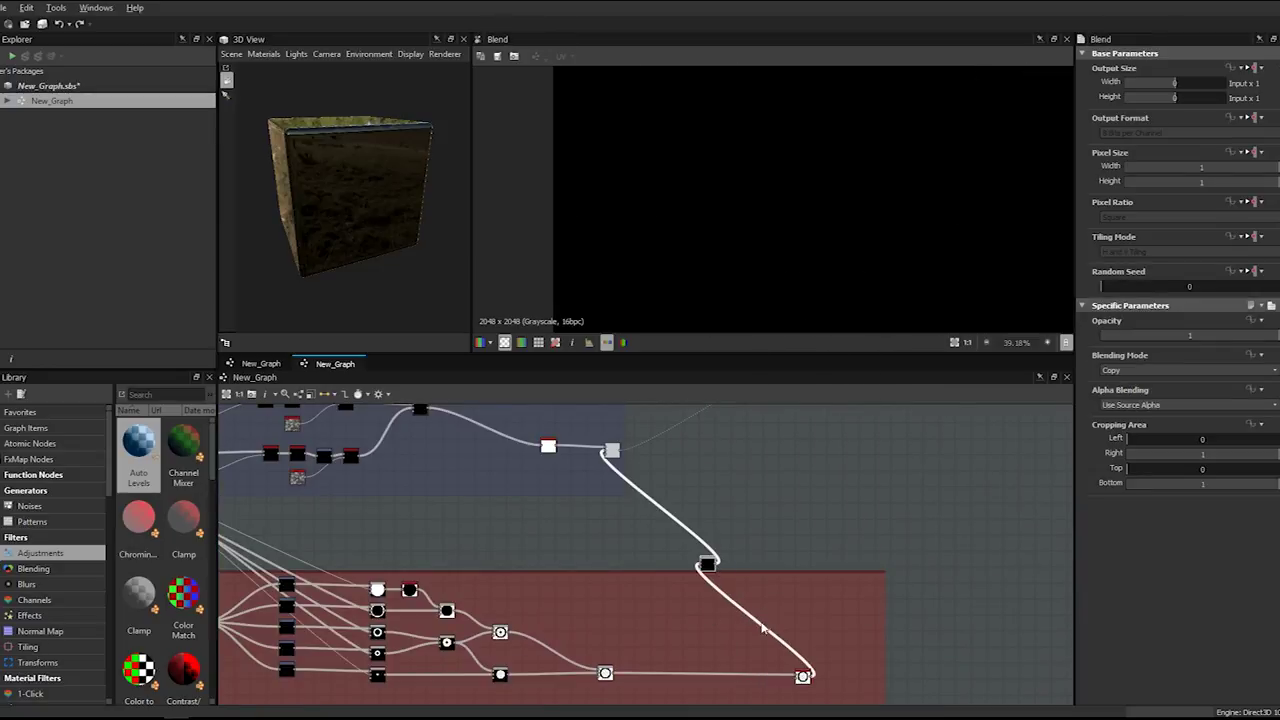
pyautogui.moveTo(805, 677); pyautogui.dragTo(685, 678)
pyautogui.moveTo(707, 566); pyautogui.dragTo(748, 682)
# - Connect the pattern group's uppermost circles Blend output to the foreground input of the new Scratches Blend
pyautogui.scroll(-3, 471, 493)
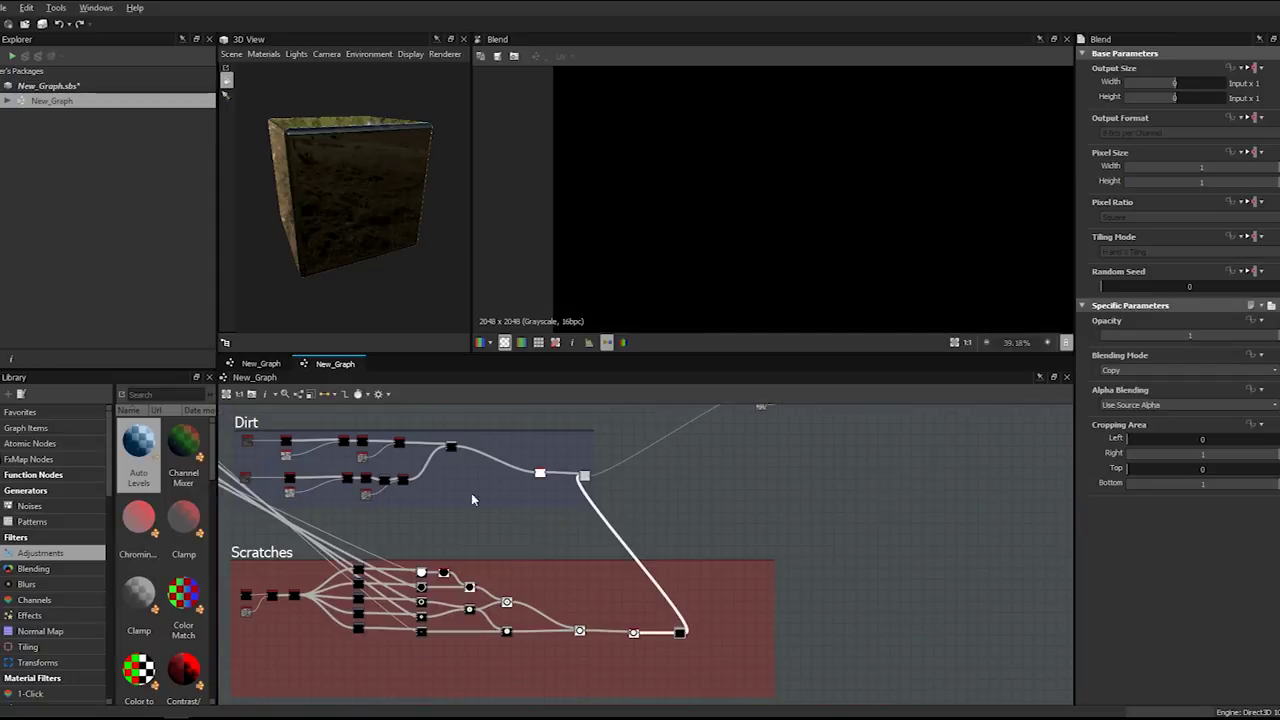
pyautogui.scroll(1, 415, 445)
pyautogui.scroll(3, 416, 439)
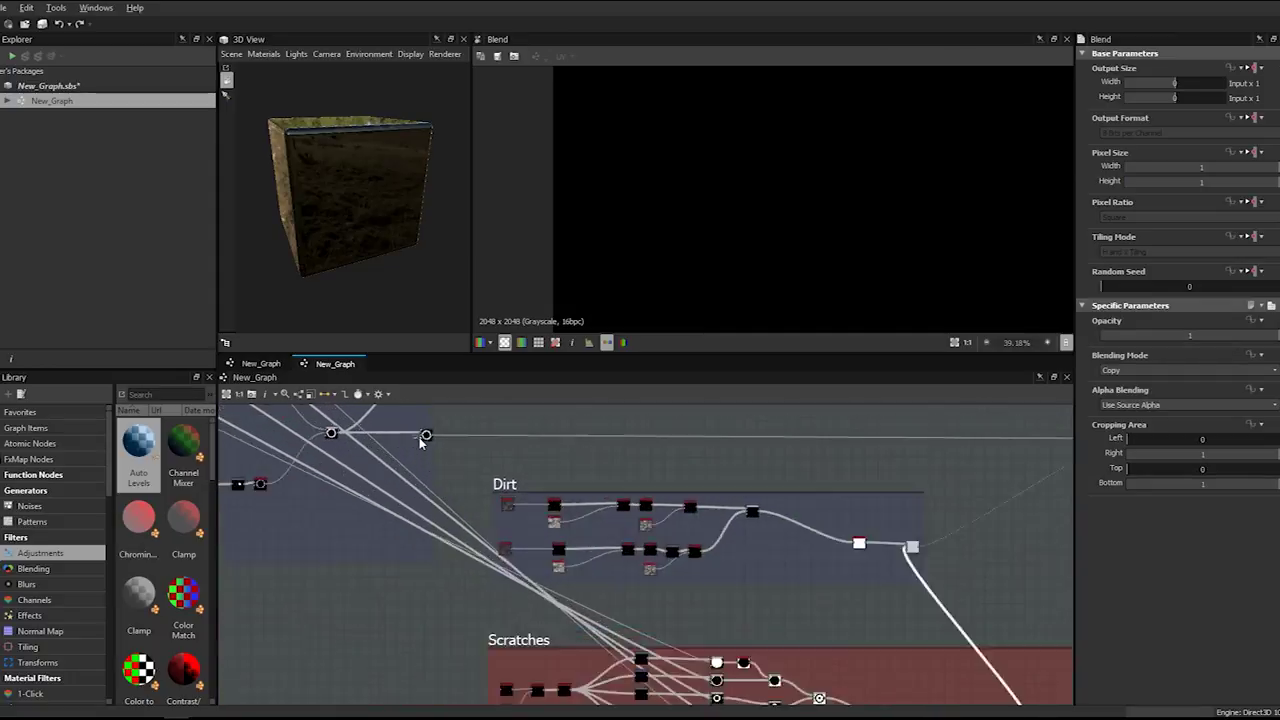
pyautogui.moveTo(436, 428); pyautogui.dragTo(483, 548, button='middle')
pyautogui.scroll(3, 468, 489)
pyautogui.scroll(-1, 477, 482)
pyautogui.moveTo(477, 482); pyautogui.dragTo(476, 476, button='middle')
pyautogui.scroll(-3, 478, 577)
pyautogui.scroll(1, 530, 505)
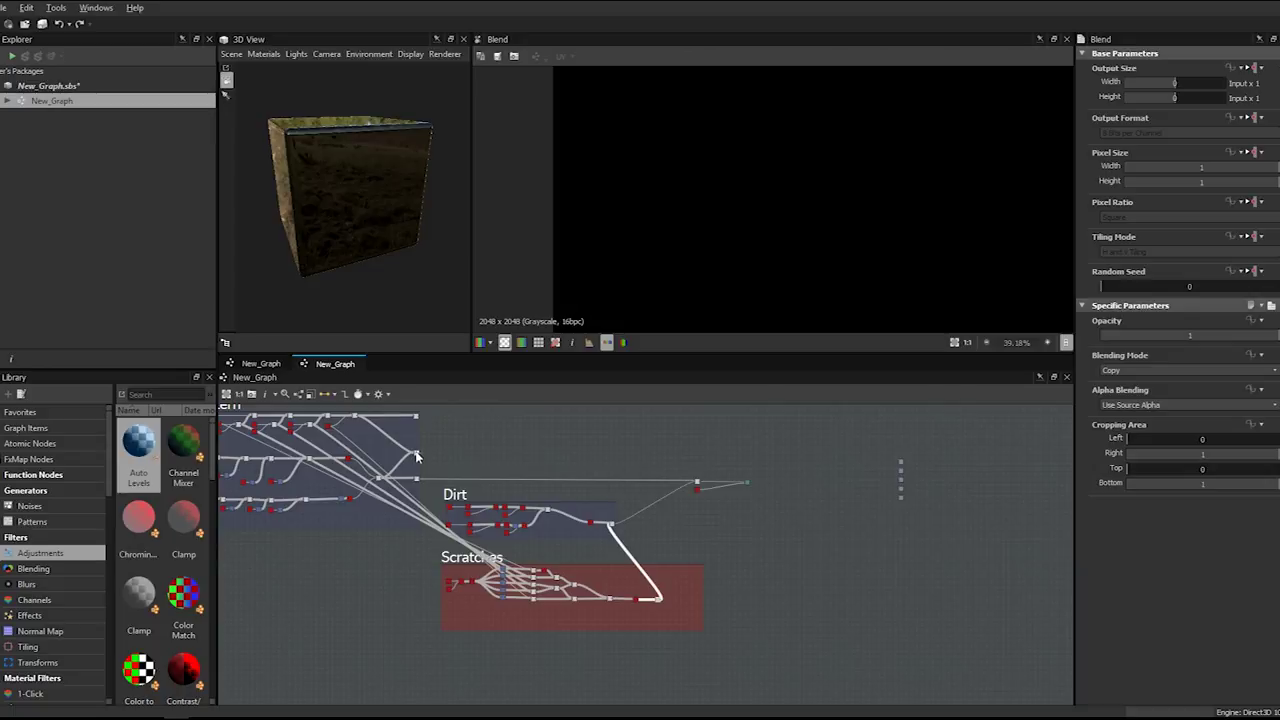
pyautogui.scroll(4, 418, 456)
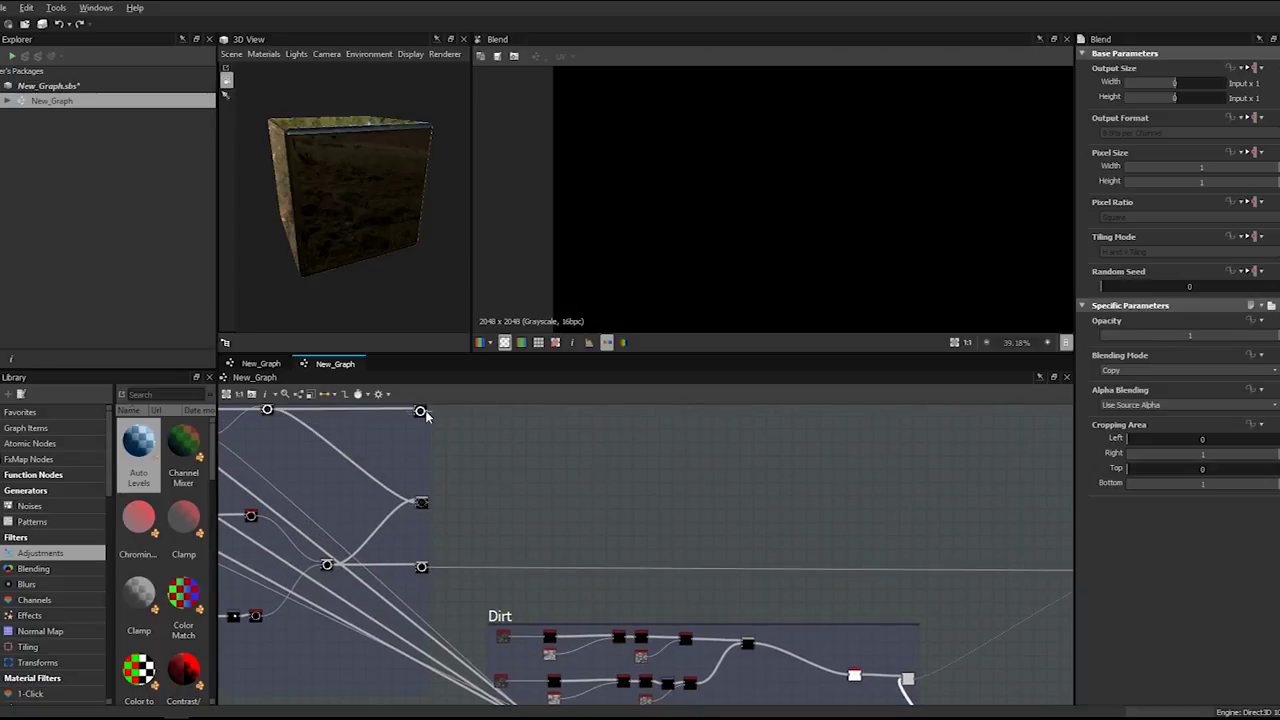
pyautogui.scroll(1, 733, 585)
pyautogui.moveTo(733, 585); pyautogui.dragTo(523, 338, button='middle')
pyautogui.scroll(1, 782, 590)
pyautogui.moveTo(775, 608); pyautogui.dragTo(607, 483, button='middle')
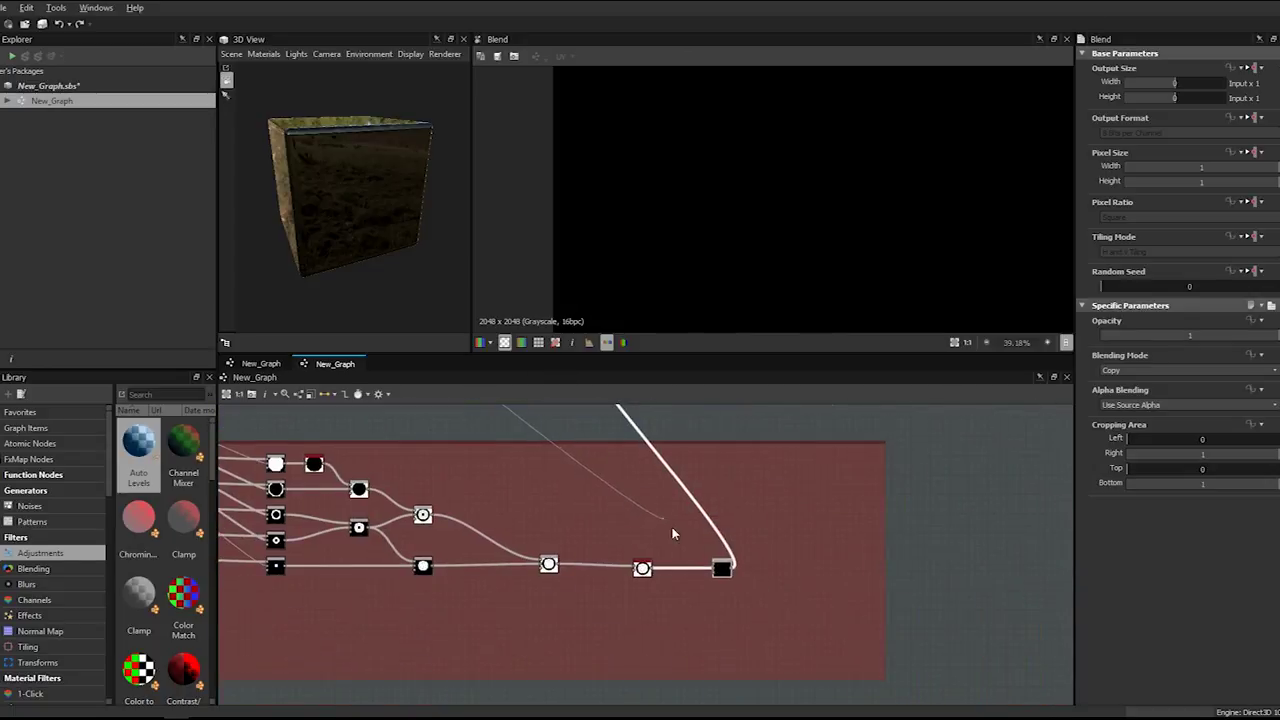
pyautogui.scroll(2, 698, 546)
# - Preview the new Scratches Blend and set its blending mode to Add (Linear Dodge)
pyautogui.doubleClick(728, 576)
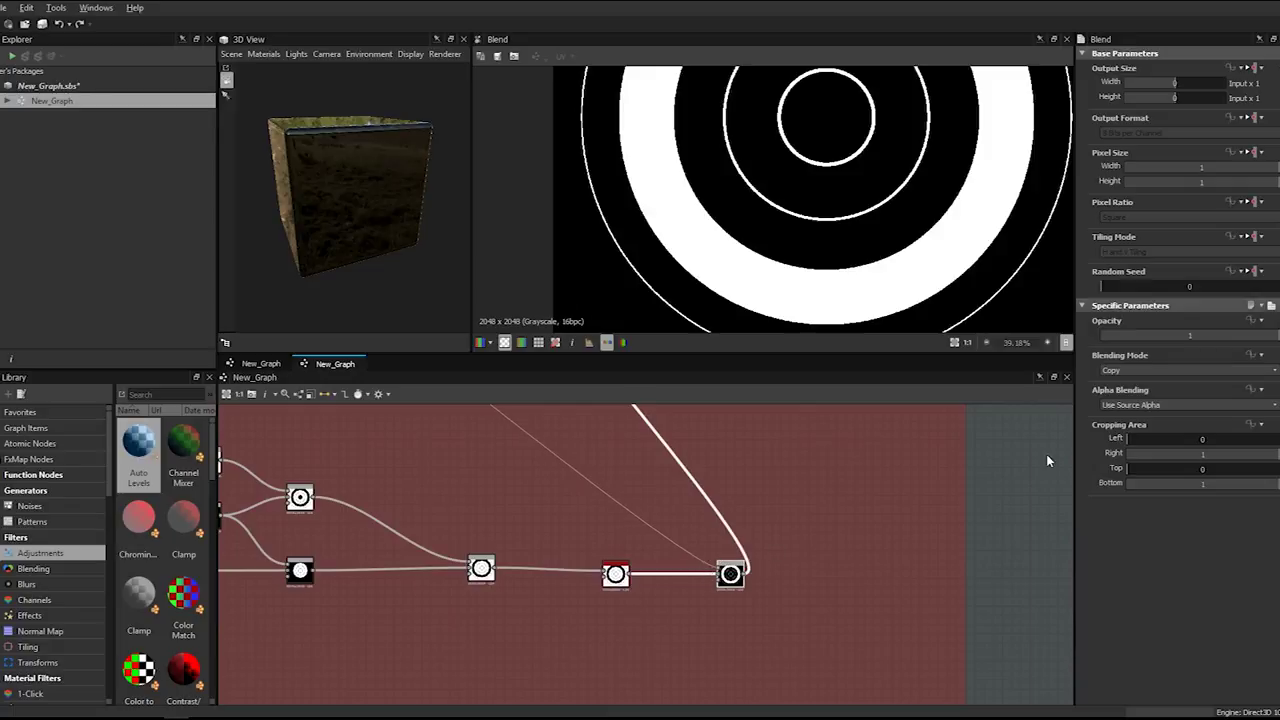
pyautogui.click(1152, 371)
pyautogui.click(1150, 390)
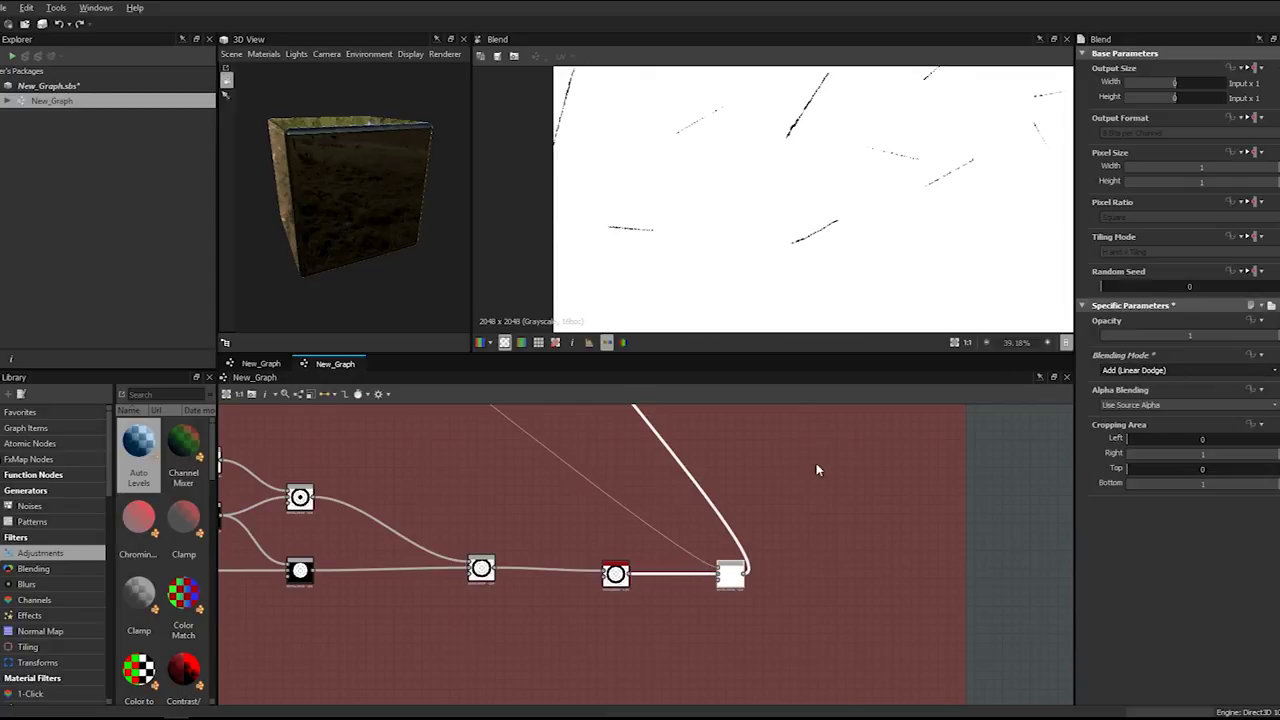
# - Preview the Multiply Blend that combines the Dirt and Scratches groups and inspect its marks up close
pyautogui.scroll(-3, 804, 193)
pyautogui.scroll(2, 804, 193)
pyautogui.scroll(-2, 804, 193)
pyautogui.scroll(-1, 804, 193)
pyautogui.scroll(-2, 585, 538)
pyautogui.moveTo(585, 538); pyautogui.dragTo(890, 600, button='middle')
pyautogui.moveTo(745, 440); pyautogui.dragTo(718, 597, button='middle')
pyautogui.doubleClick(813, 512)
pyautogui.scroll(4, 783, 190)
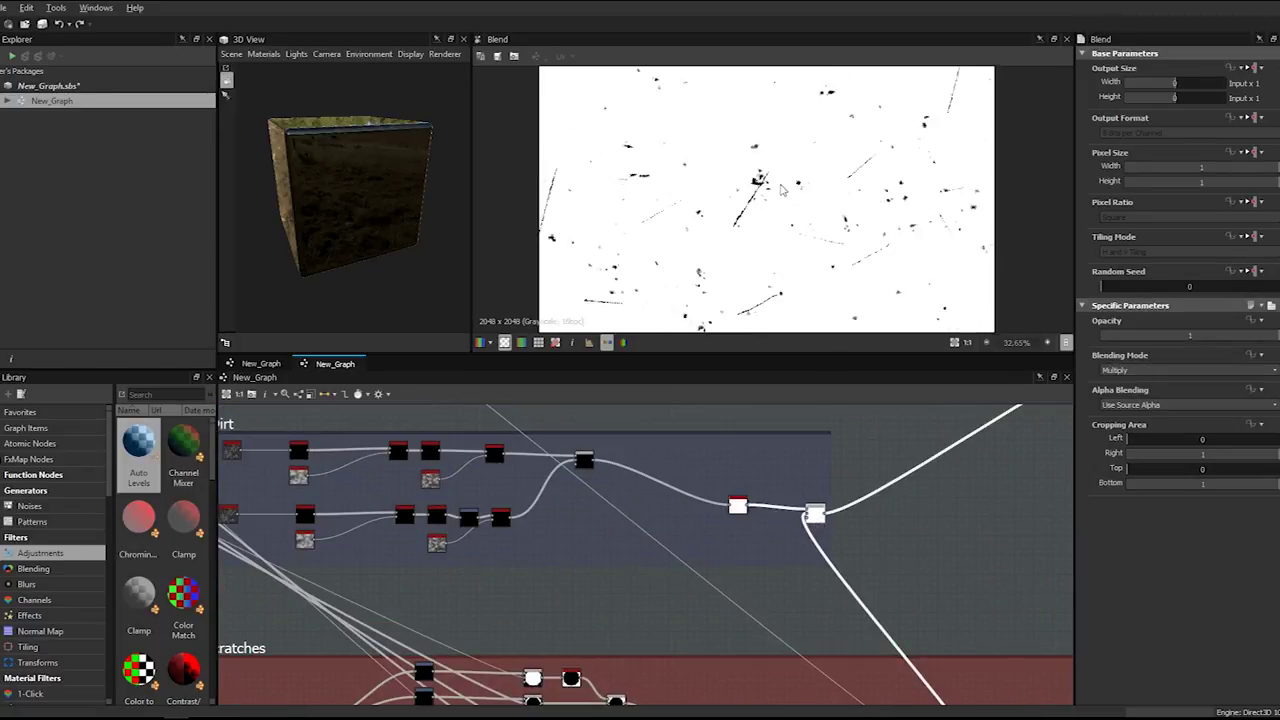
# - Preview the Warp node's output and move the node closer to the nodes feeding it
pyautogui.scroll(-5, 783, 190)
pyautogui.scroll(-3, 900, 463)
pyautogui.moveTo(900, 463); pyautogui.dragTo(784, 548, button='middle')
pyautogui.scroll(4, 807, 555)
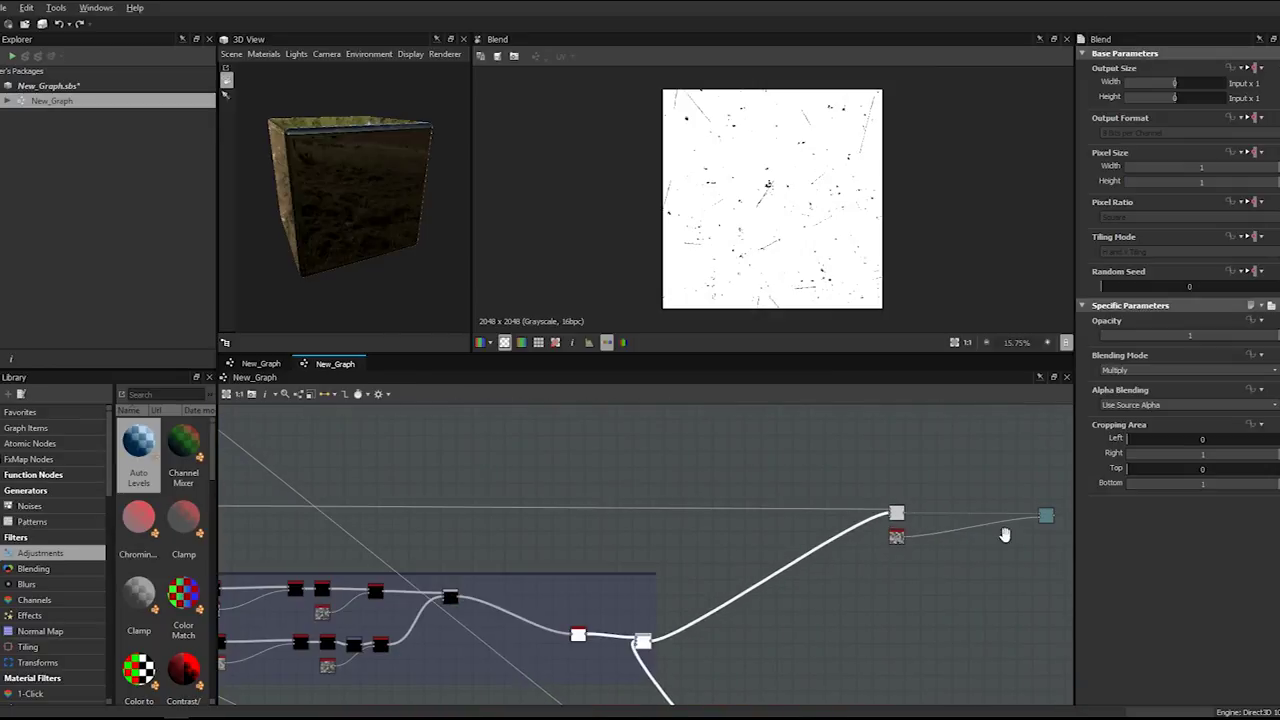
pyautogui.scroll(2, 1012, 541)
pyautogui.moveTo(1012, 541); pyautogui.dragTo(725, 531, button='middle')
pyautogui.doubleClick(795, 572)
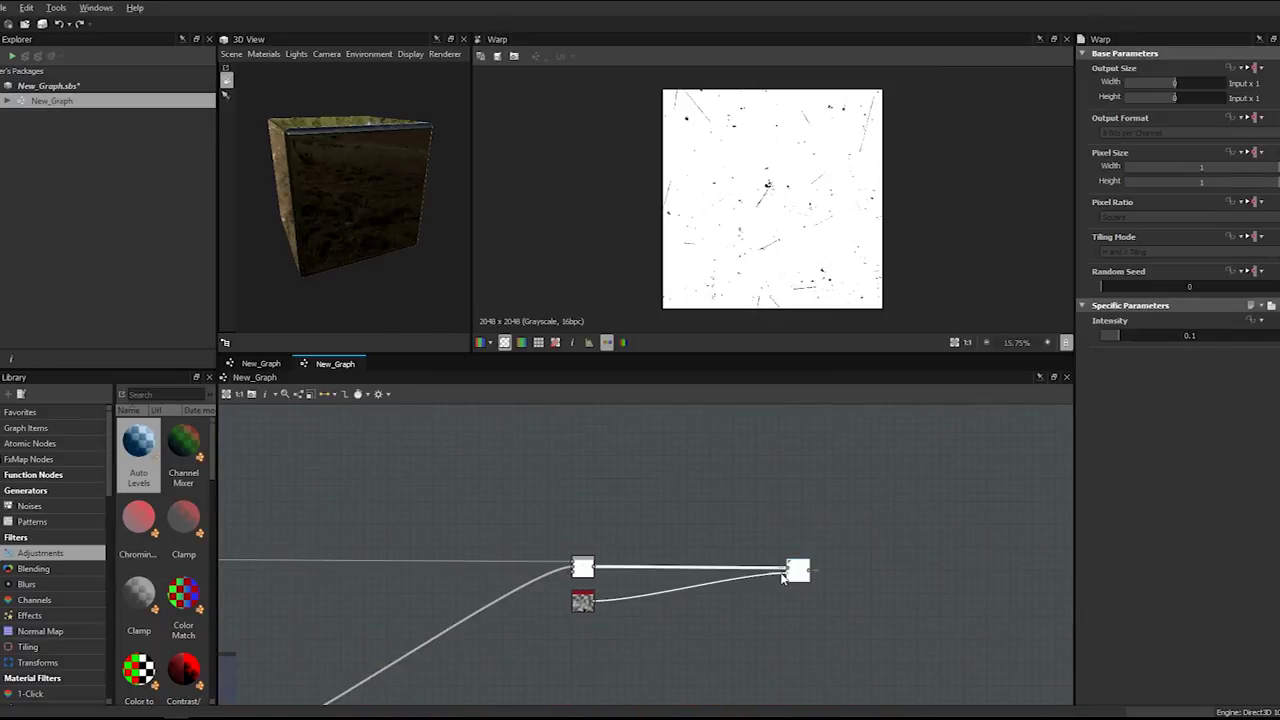
pyautogui.moveTo(796, 579); pyautogui.dragTo(706, 578)
# - Look over the Dirt and Scratches groups and how they link to the Warp node
pyautogui.scroll(-3, 560, 606)
pyautogui.moveTo(546, 609); pyautogui.dragTo(746, 459, button='middle')
pyautogui.scroll(-4, 626, 492)
pyautogui.moveTo(565, 510); pyautogui.dragTo(712, 498, button='middle')
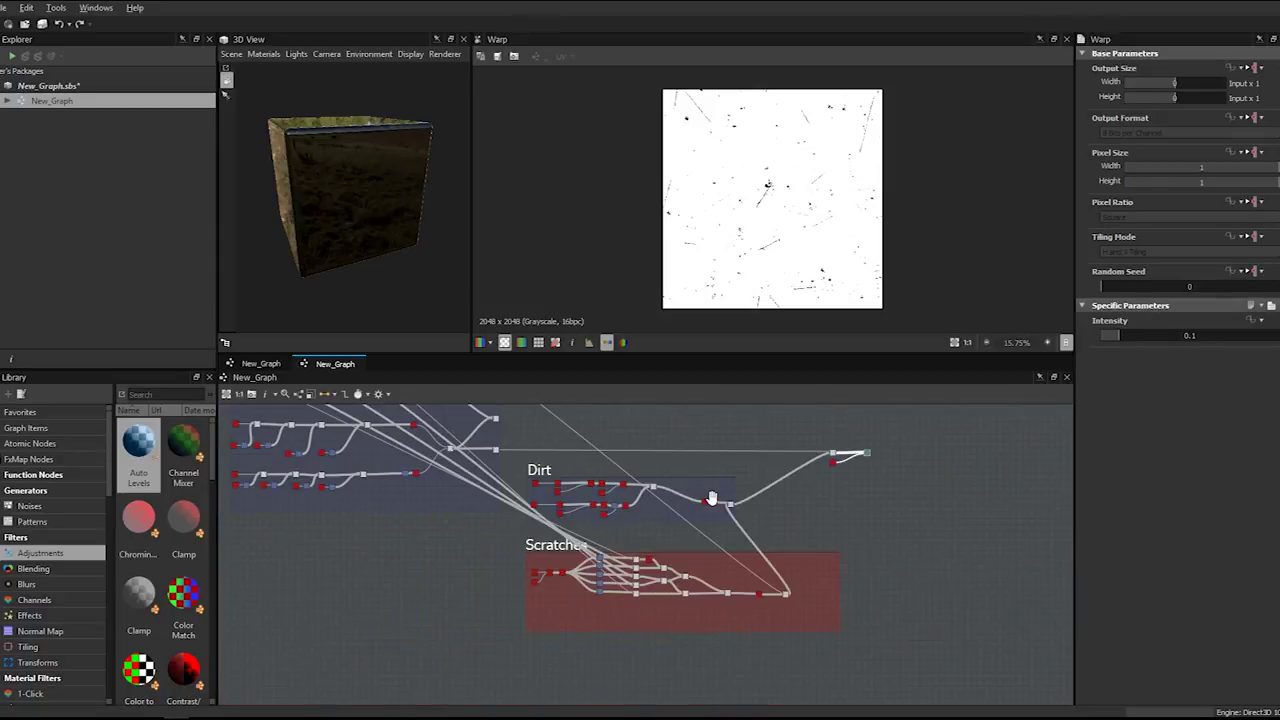
pyautogui.scroll(1, 713, 505)
pyautogui.scroll(1, 713, 505)
pyautogui.scroll(-1, 713, 505)
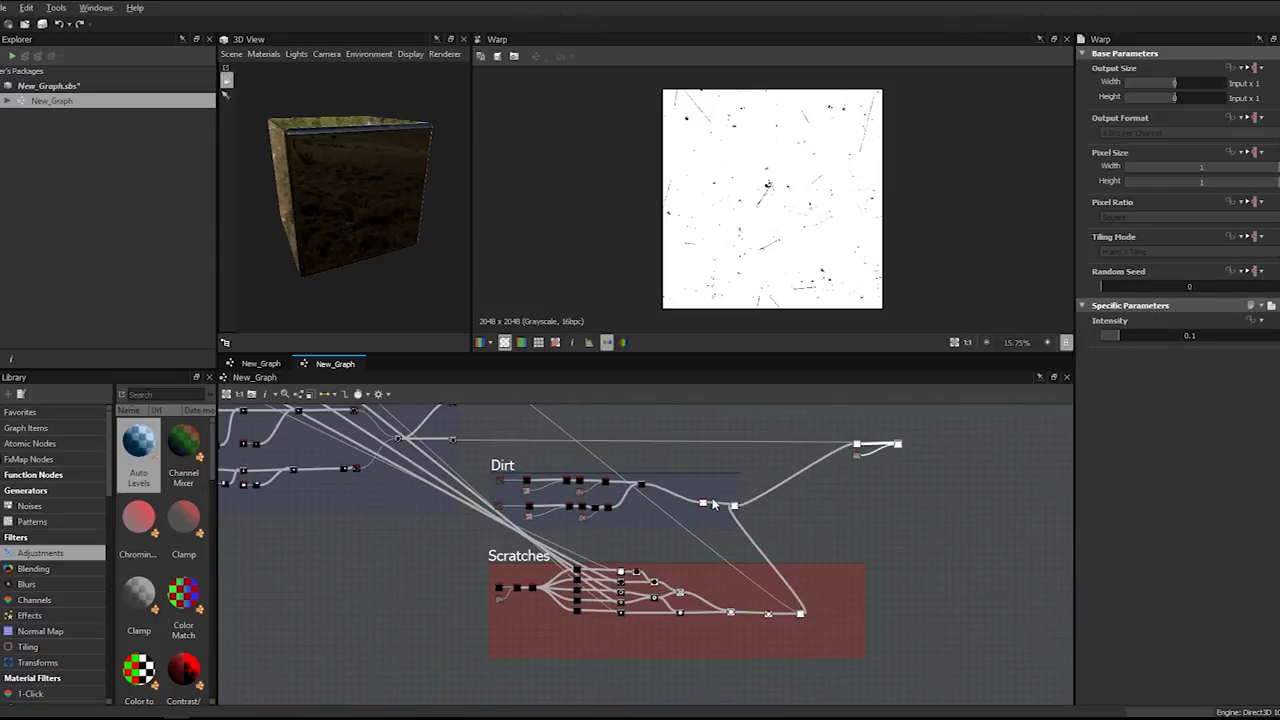
pyautogui.scroll(2, 680, 490)
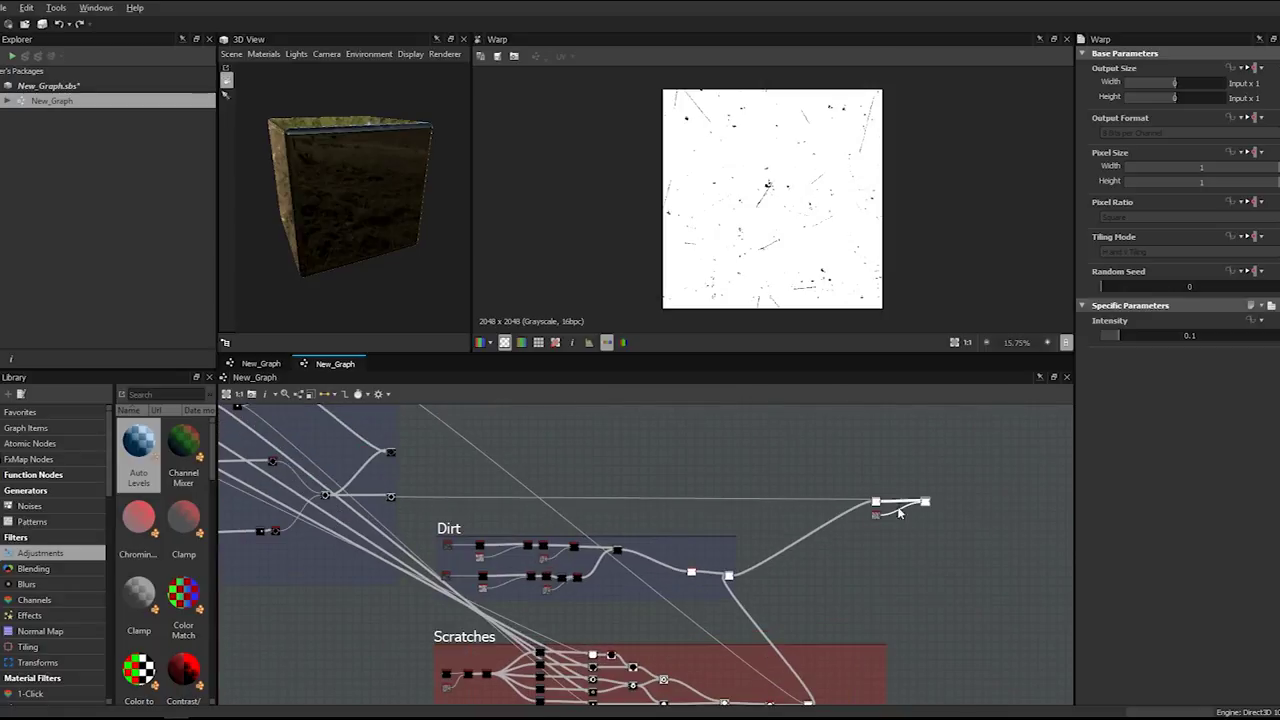
# - Add a Blend node in the empty area above the Dirt group and place it farther from the pattern group
pyautogui.moveTo(572, 458); pyautogui.dragTo(589, 479, button='middle')
pyautogui.scroll(2, 589, 479)
pyautogui.click(502, 459)
pyautogui.click(386, 516)
pyautogui.doubleClick(389, 517)
pyautogui.click(625, 476)
pyautogui.press('space')
pyautogui.write('ble')
pyautogui.press('Return')
pyautogui.moveTo(626, 478); pyautogui.dragTo(741, 478)
# - Add a Blur HQ Grayscale node followed by a connected Histogram Scan node beside the loose Blend node
pyautogui.press('space')
pyautogui.write('blur')
pyautogui.press('Down')
pyautogui.press('Down')
pyautogui.press('Return')
pyautogui.press('space')
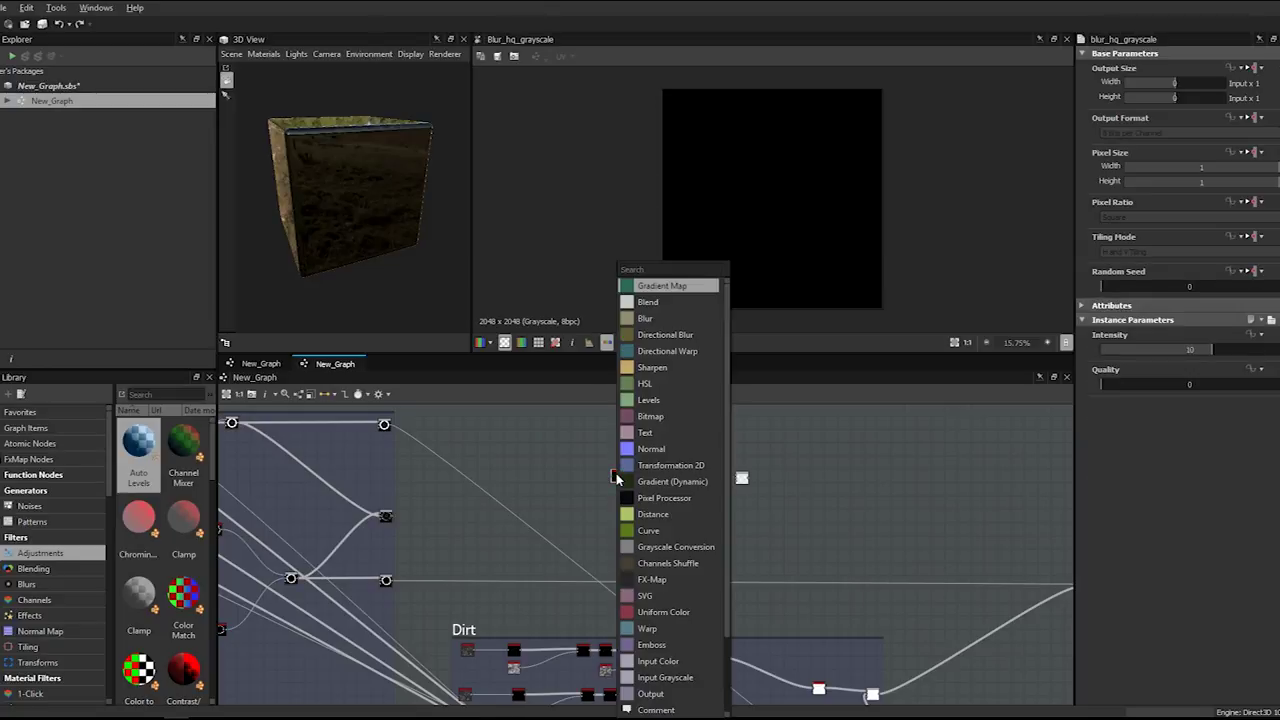
pyautogui.write('hist')
pyautogui.press('Down')
pyautogui.press('Return')
# - Connect the pattern group's middle Blend output to the input of the new Blur HQ Grayscale node
pyautogui.scroll(4, 617, 480)
pyautogui.scroll(-2, 394, 546)
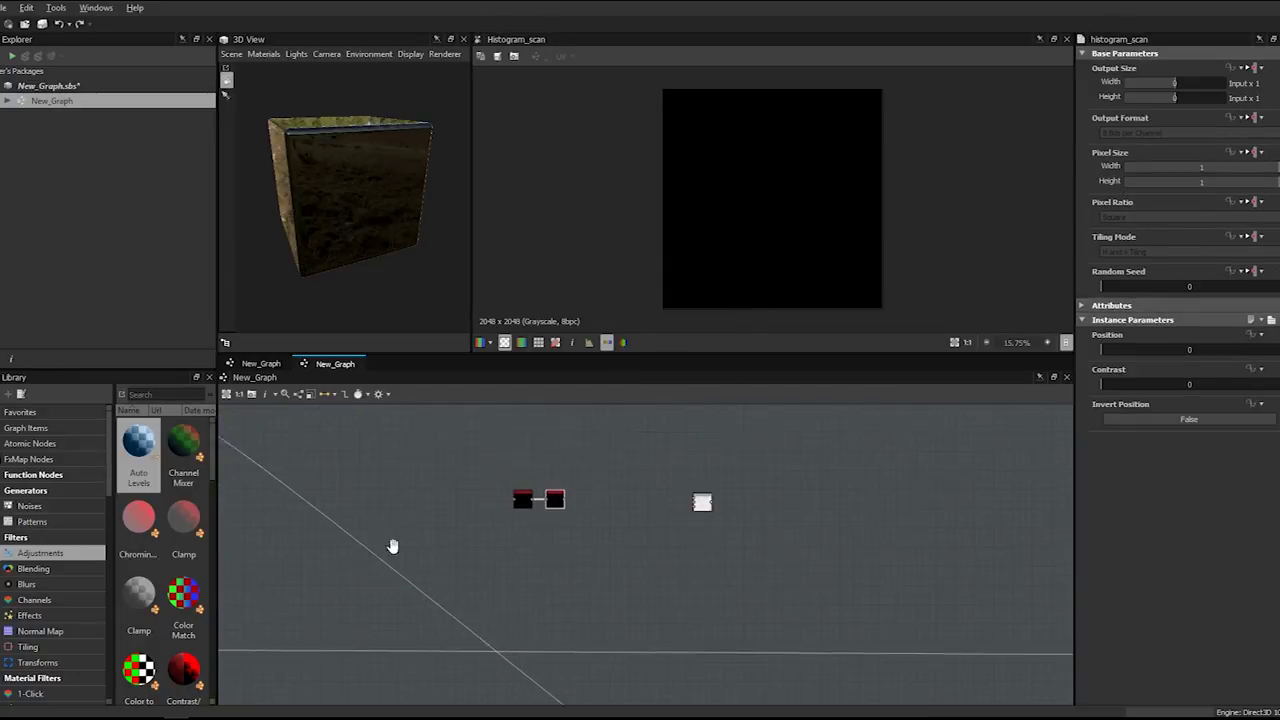
pyautogui.moveTo(394, 546); pyautogui.dragTo(512, 547, button='middle')
pyautogui.moveTo(318, 560); pyautogui.dragTo(630, 505)
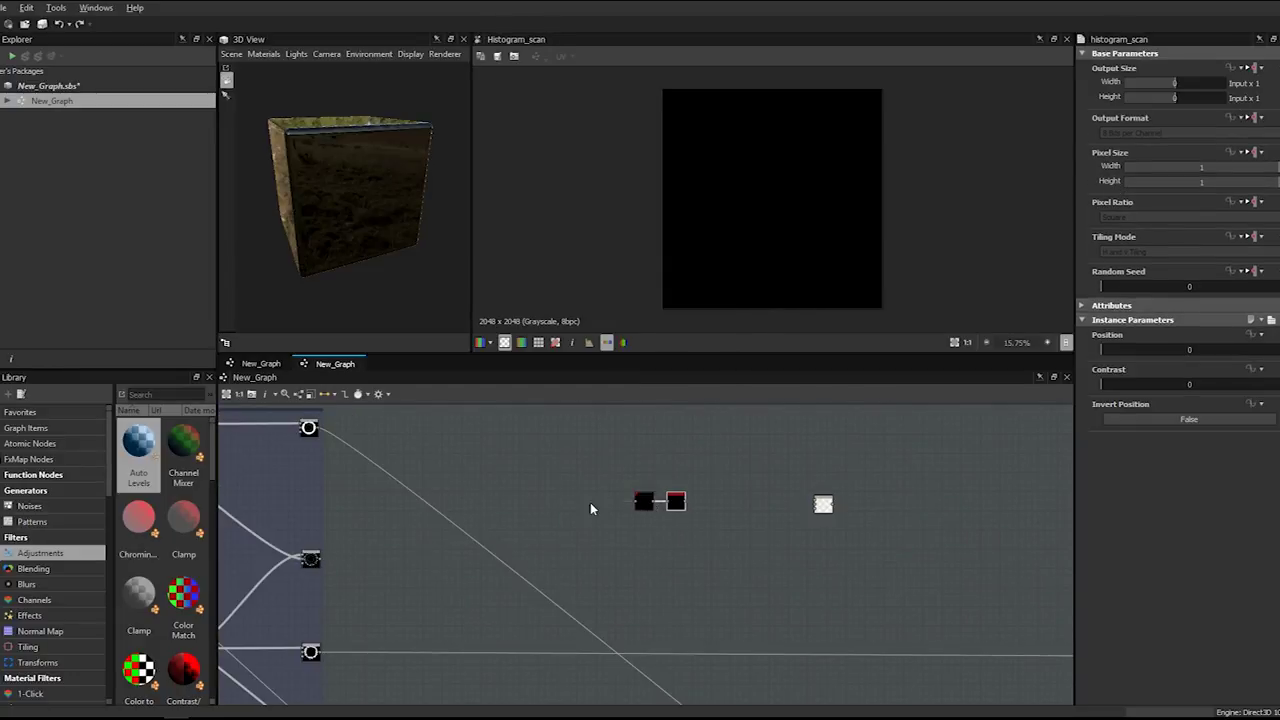
pyautogui.moveTo(320, 558); pyautogui.dragTo(642, 501)
# - Preview the pattern group's upper and lower Blend outputs to compare their circle patterns
pyautogui.moveTo(302, 449); pyautogui.dragTo(498, 446, button='middle')
pyautogui.doubleClick(484, 432)
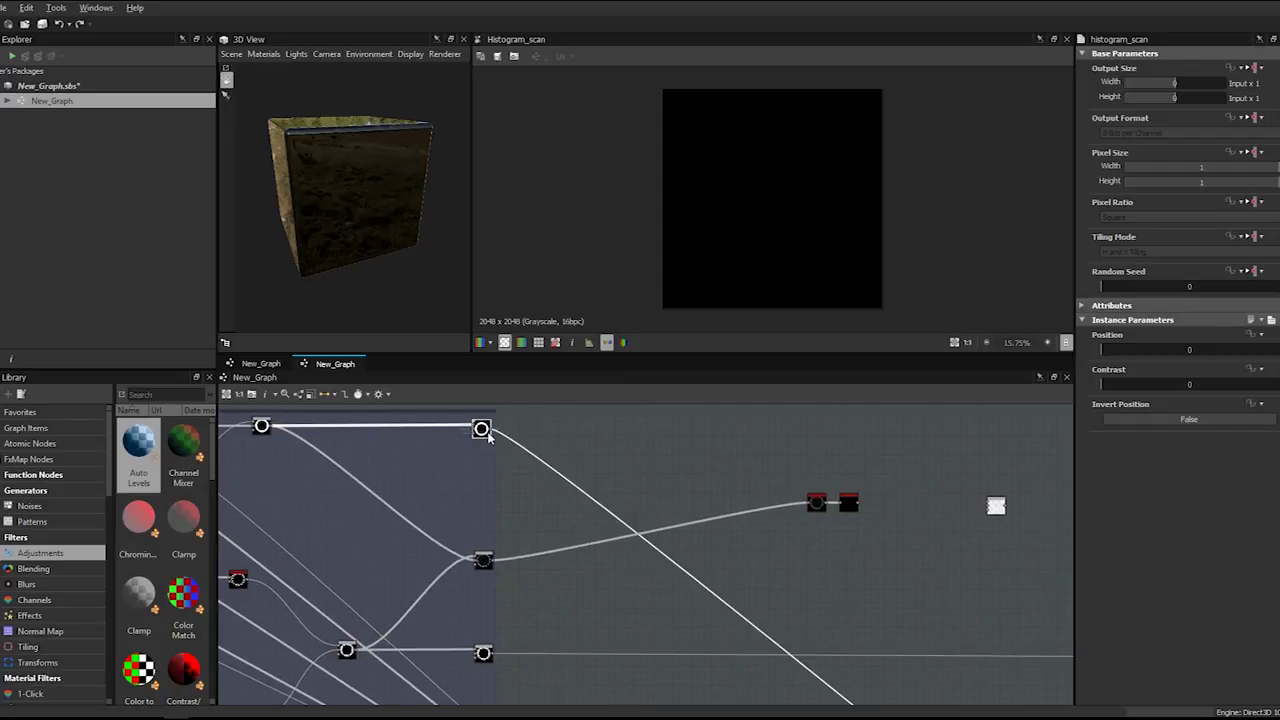
pyautogui.scroll(3, 772, 231)
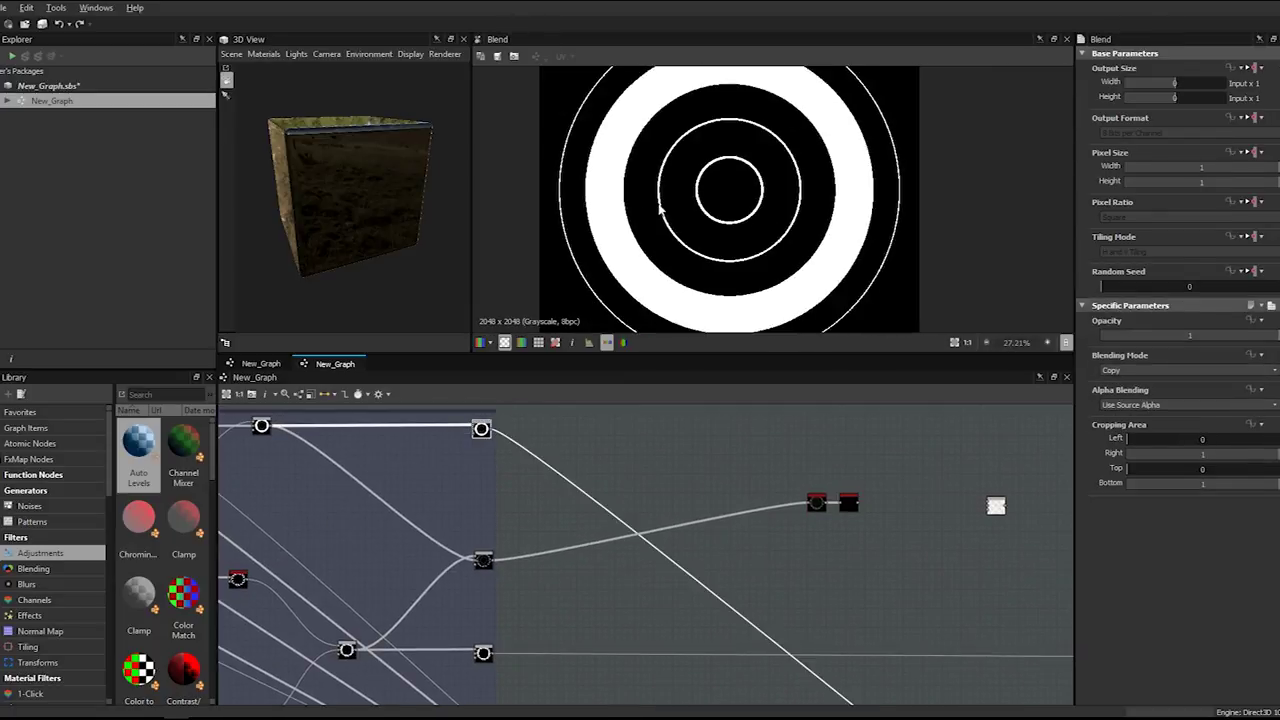
pyautogui.doubleClick(484, 651)
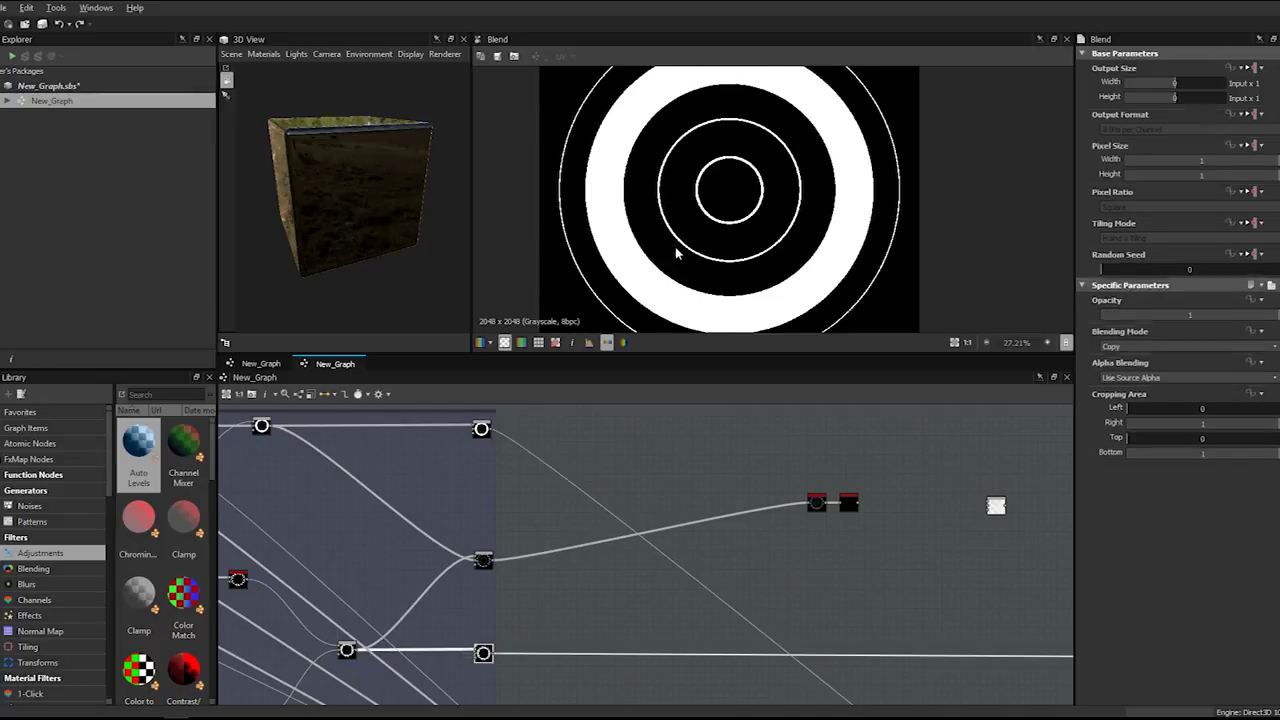
# - Set the new Blur HQ Grayscale node's intensity to 0.5 and inspect the blurred pattern's edges
pyautogui.doubleClick(849, 505)
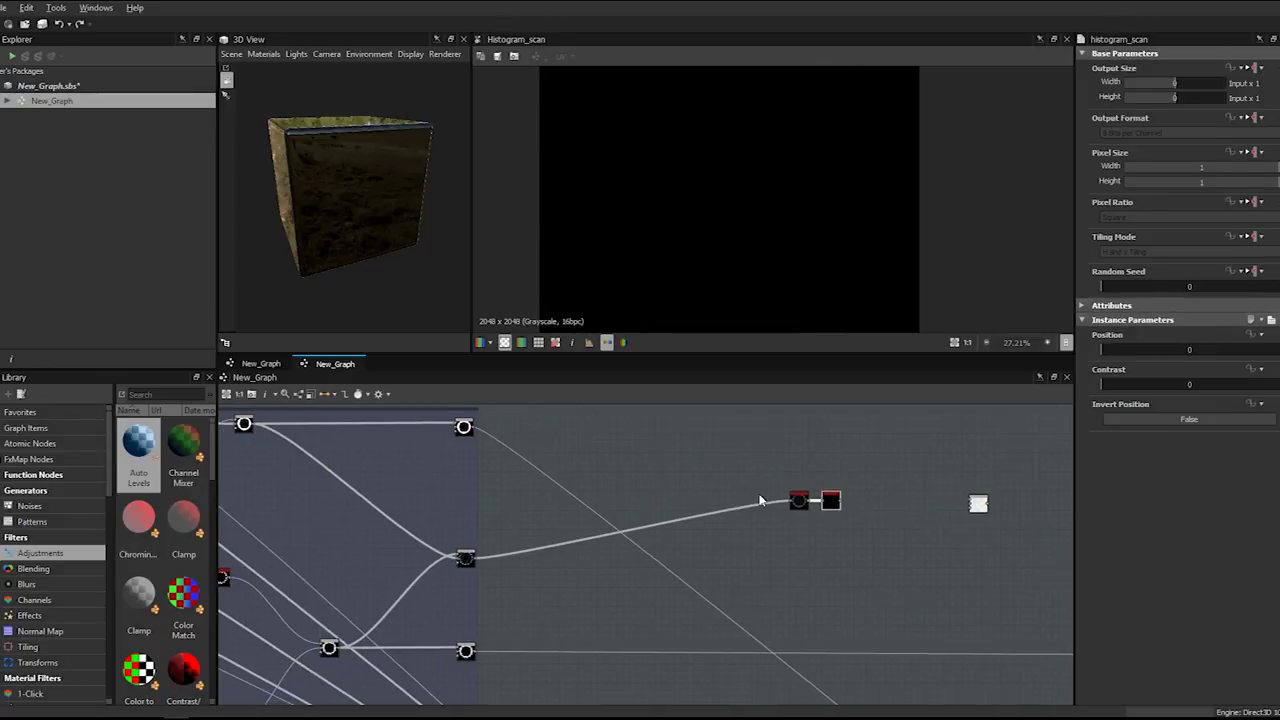
pyautogui.scroll(3, 800, 500)
pyautogui.moveTo(936, 491); pyautogui.dragTo(777, 486, button='middle')
pyautogui.doubleClick(1162, 349)
pyautogui.write('0.5')
pyautogui.press('Return')
pyautogui.scroll(5, 830, 167)
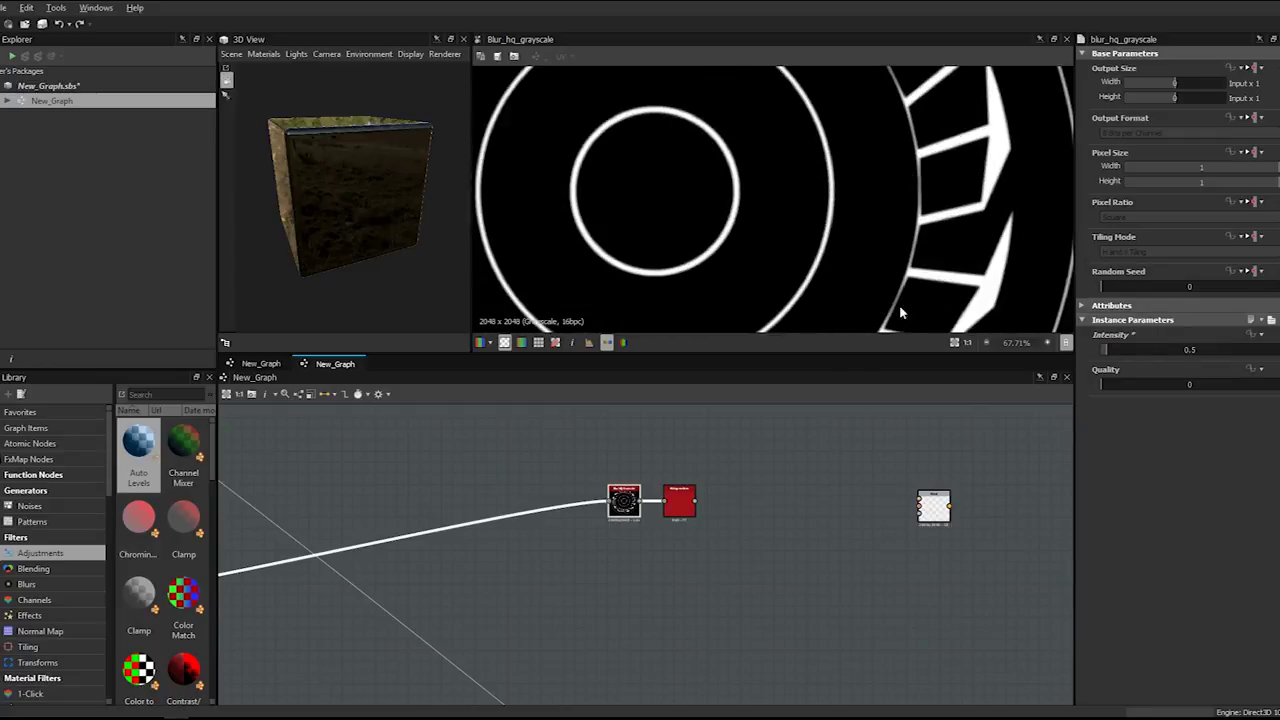
# - Space the Histogram Scan node away from the Blur HQ Grayscale node and set the blur's quality to 1
pyautogui.scroll(2, 868, 455)
pyautogui.scroll(1, 868, 456)
pyautogui.doubleClick(556, 544)
pyautogui.moveTo(556, 544); pyautogui.dragTo(612, 544)
pyautogui.click(443, 541)
pyautogui.click(1185, 385)
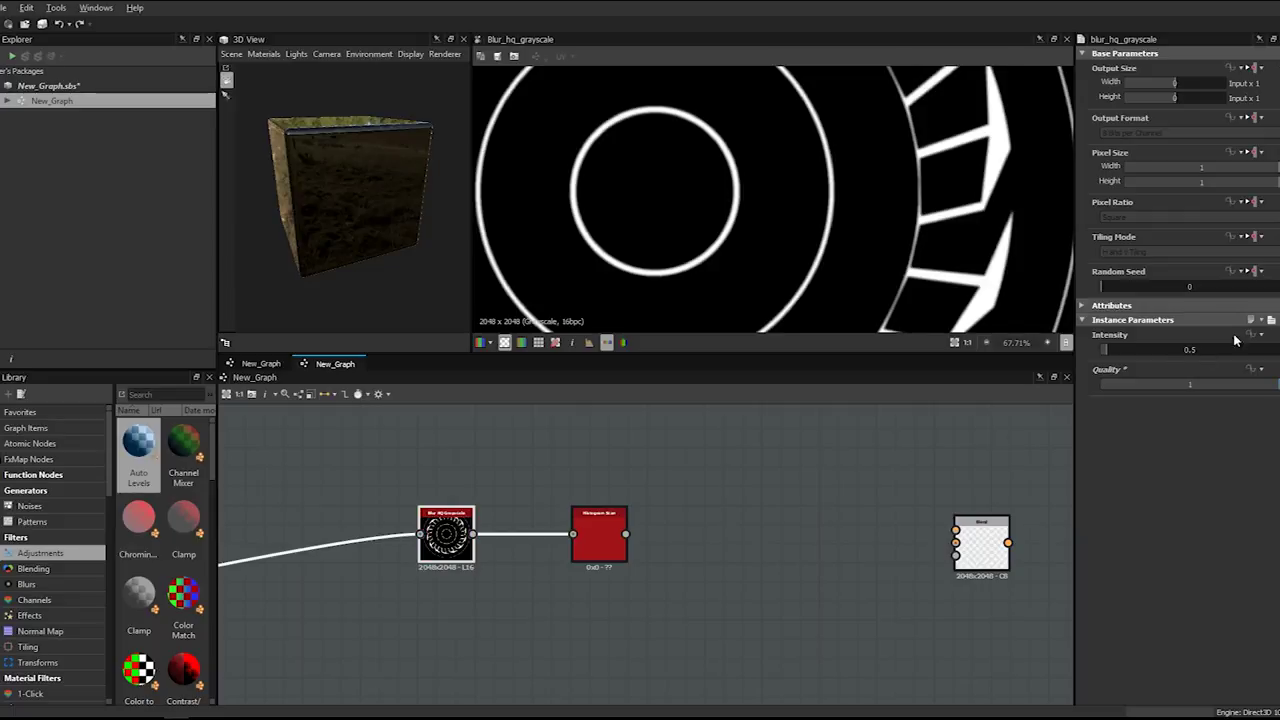
# - Set the Histogram Scan node's position to 0.72 and check the pattern's edges in the preview
pyautogui.doubleClick(600, 535)
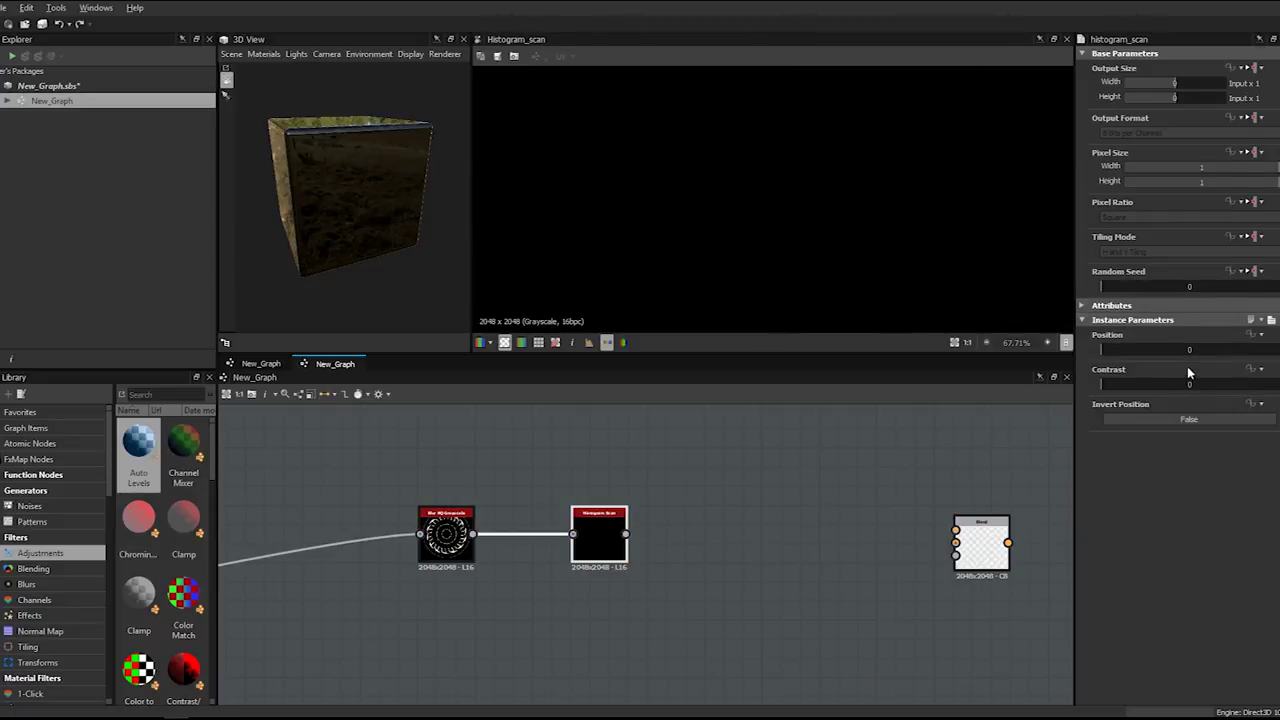
pyautogui.moveTo(1102, 350); pyautogui.dragTo(1204, 360)
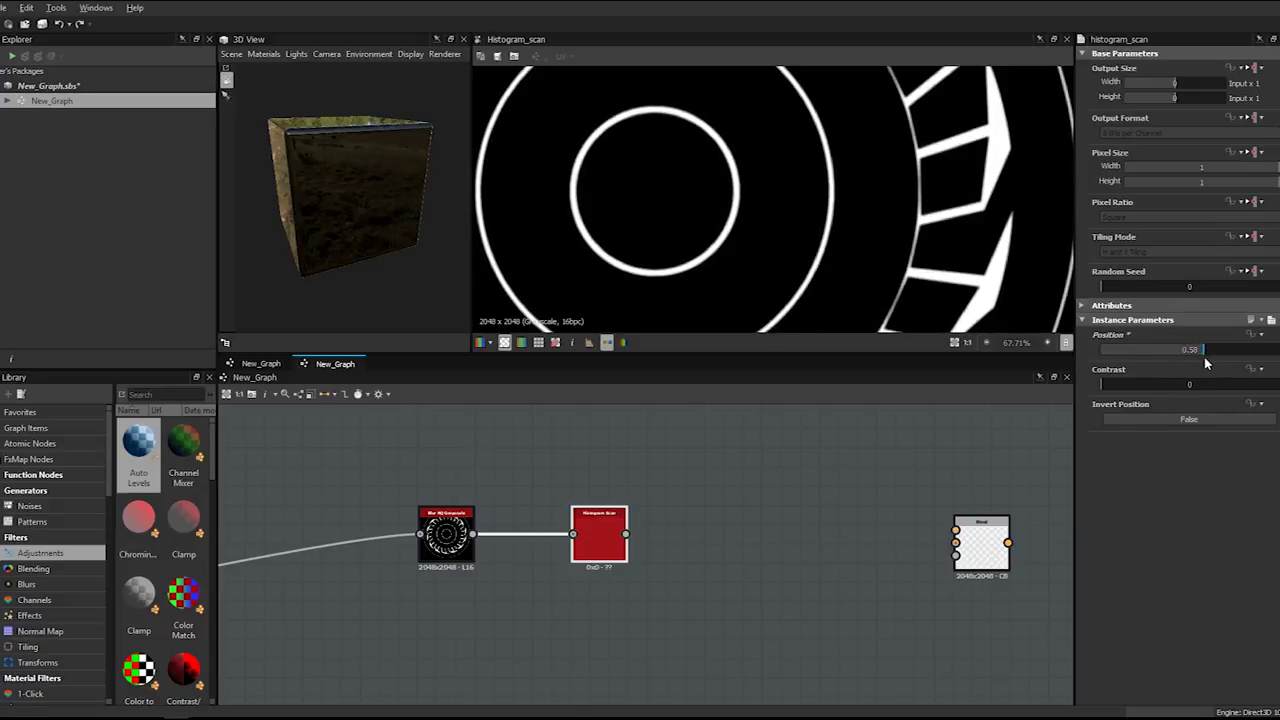
pyautogui.scroll(5, 985, 217)
pyautogui.scroll(-4, 985, 212)
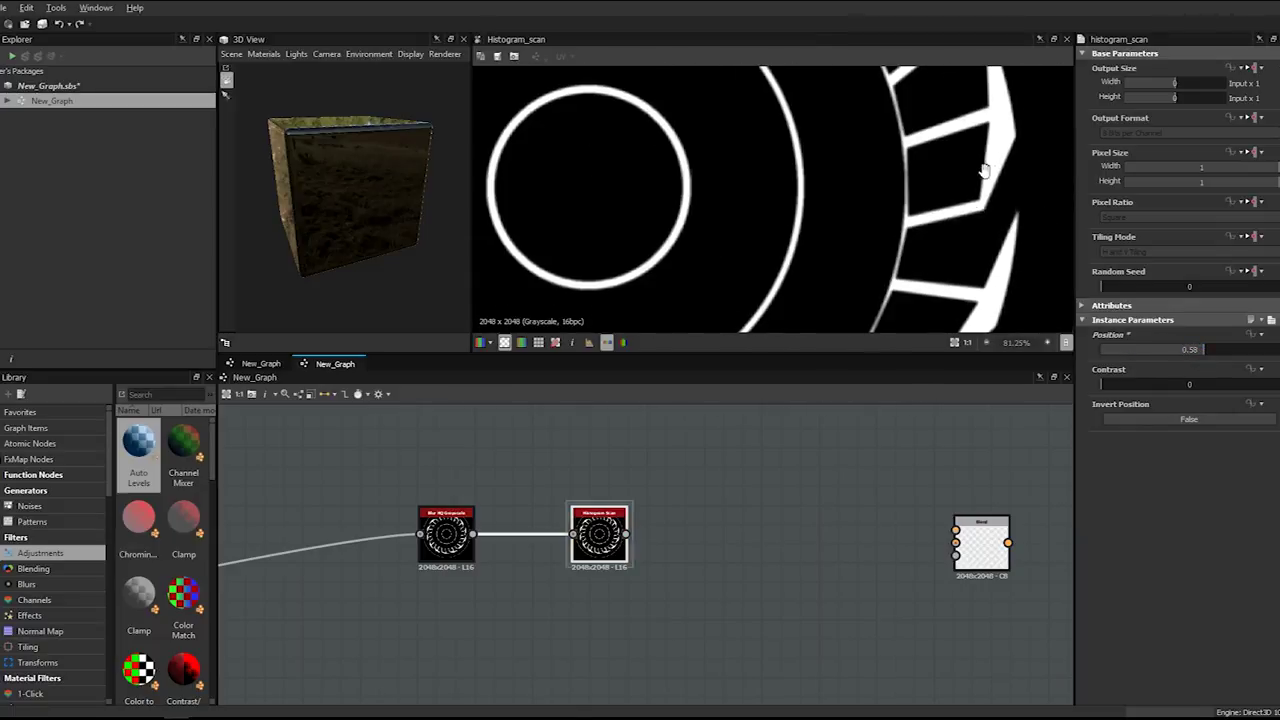
pyautogui.scroll(2, 985, 190)
pyautogui.click(1204, 352)
pyautogui.moveTo(1204, 350); pyautogui.dragTo(1231, 357)
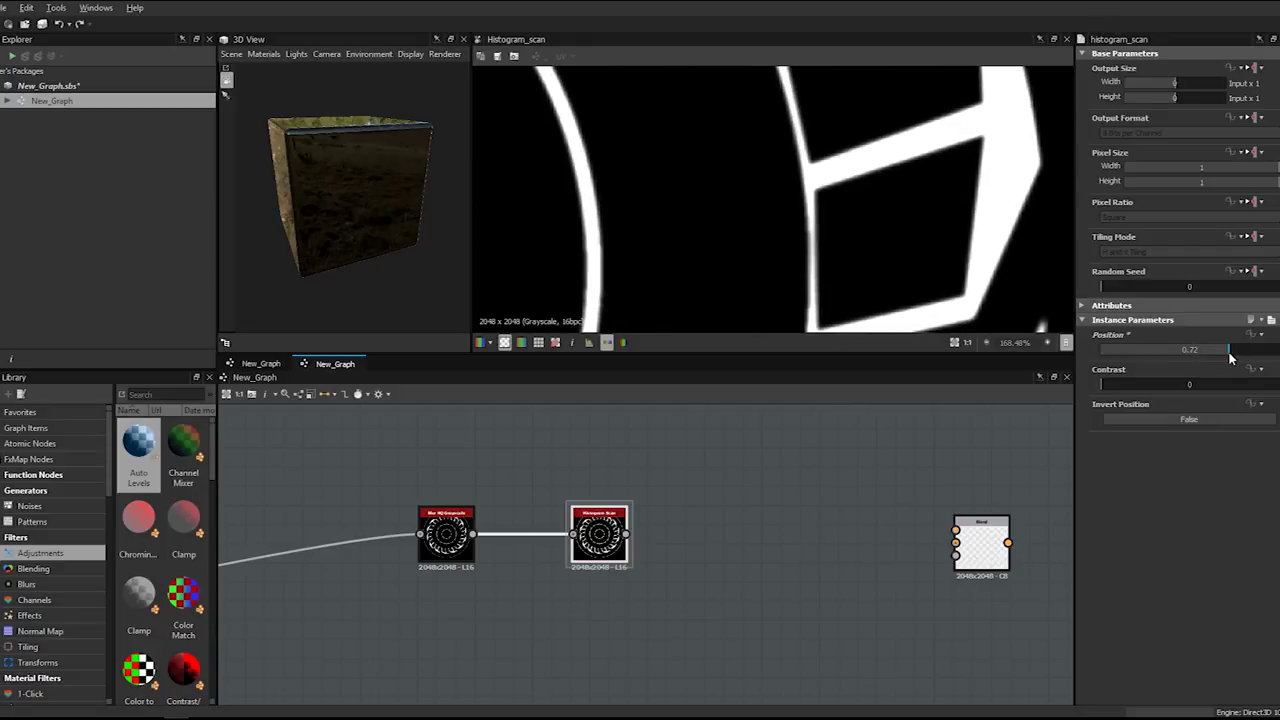
pyautogui.scroll(-6, 771, 182)
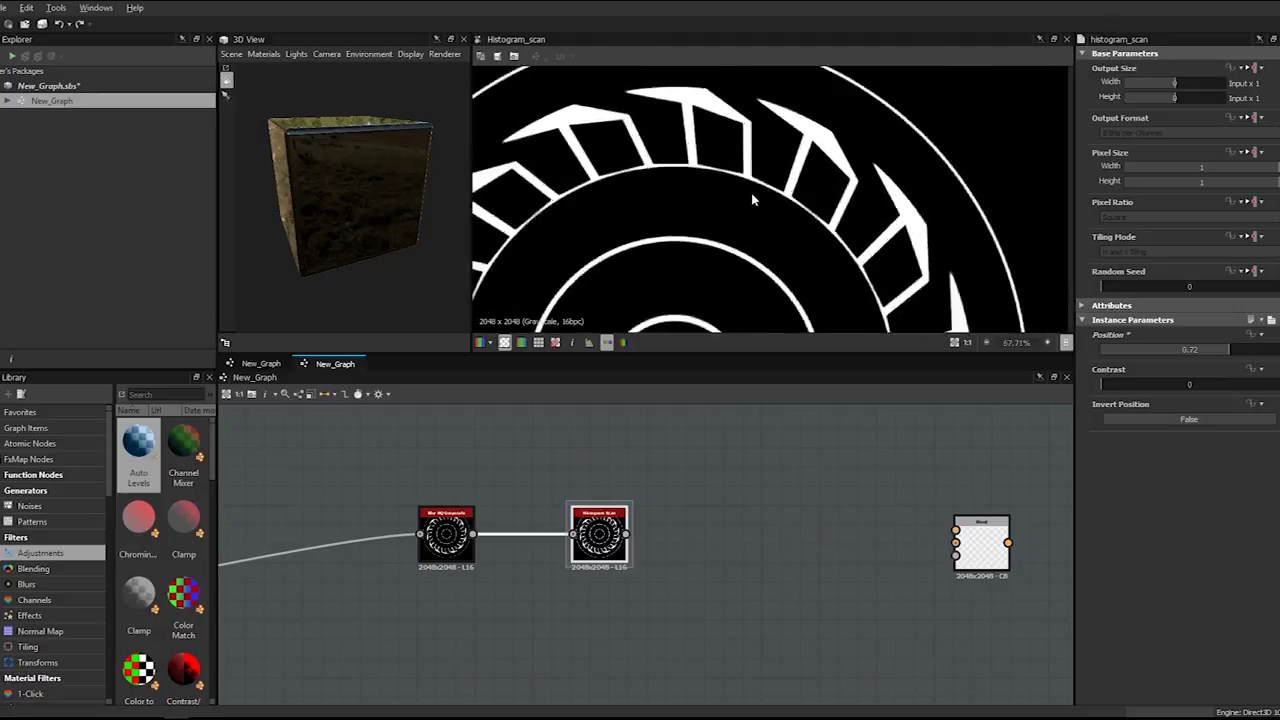
# - Connect the Histogram Scan output to the loose Blend node and move that Blend beyond the Dirt group's output chain
pyautogui.moveTo(746, 473); pyautogui.dragTo(524, 481, button='middle')
pyautogui.scroll(1, 524, 481)
pyautogui.moveTo(440, 456); pyautogui.dragTo(855, 460)
pyautogui.scroll(-6, 855, 460)
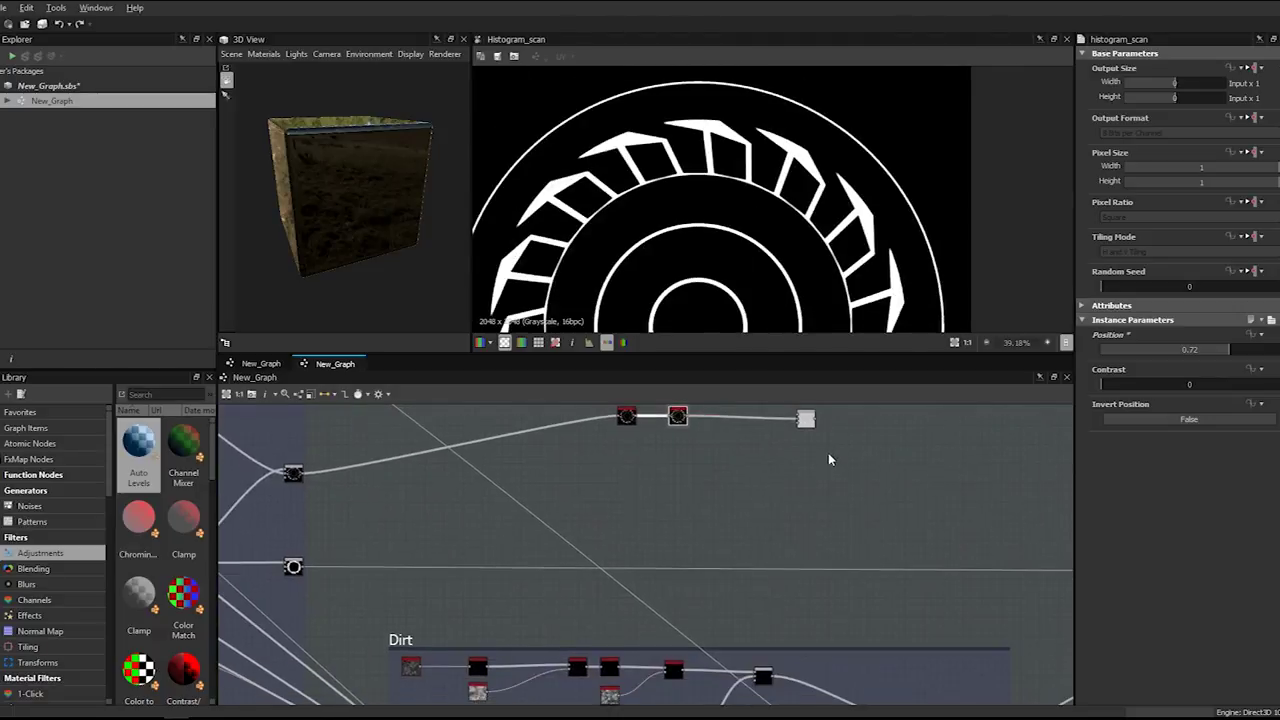
pyautogui.moveTo(825, 441); pyautogui.dragTo(912, 478)
pyautogui.scroll(-3, 912, 478)
pyautogui.moveTo(912, 478); pyautogui.dragTo(661, 466, button='middle')
pyautogui.moveTo(661, 466); pyautogui.dragTo(986, 454)
pyautogui.moveTo(986, 454); pyautogui.dragTo(799, 474, button='middle')
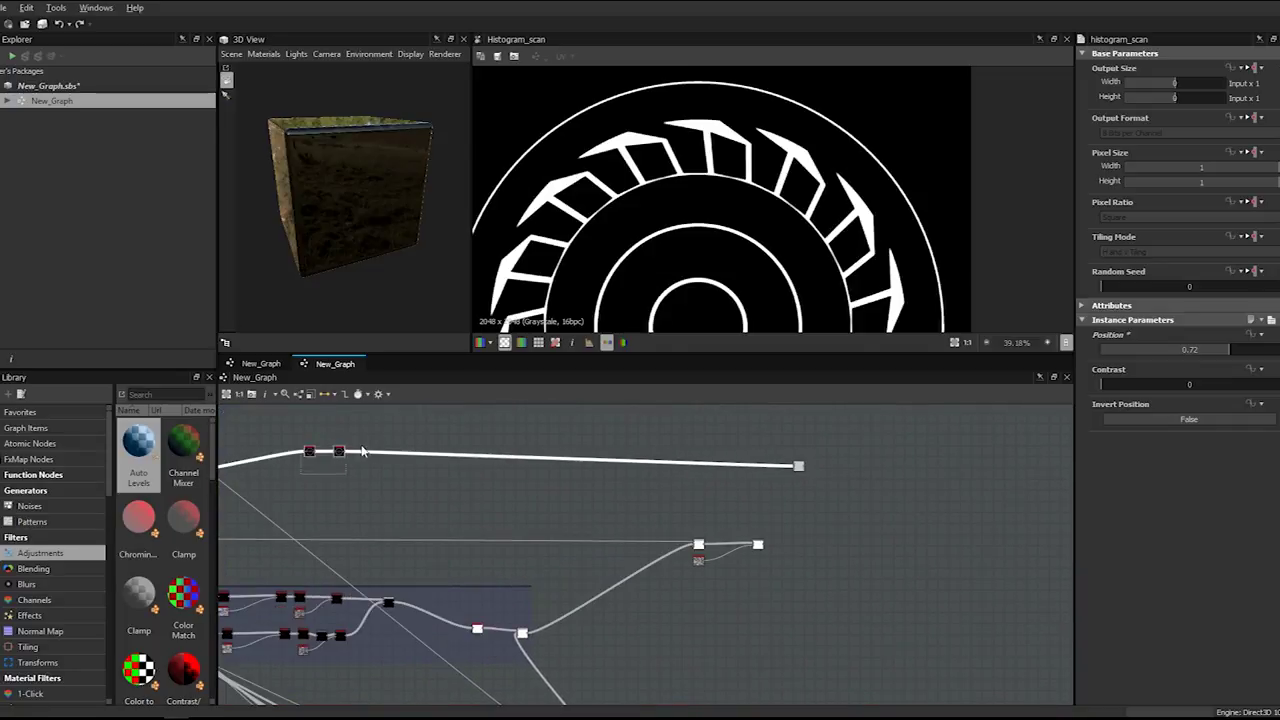
# - Move the Blur HQ Grayscale and Histogram Scan nodes together to just above the combined dirt and scratch mask nodes
pyautogui.scroll(-2, 346, 457)
pyautogui.moveTo(346, 460); pyautogui.dragTo(485, 494)
pyautogui.moveTo(485, 494); pyautogui.dragTo(655, 483, button='middle')
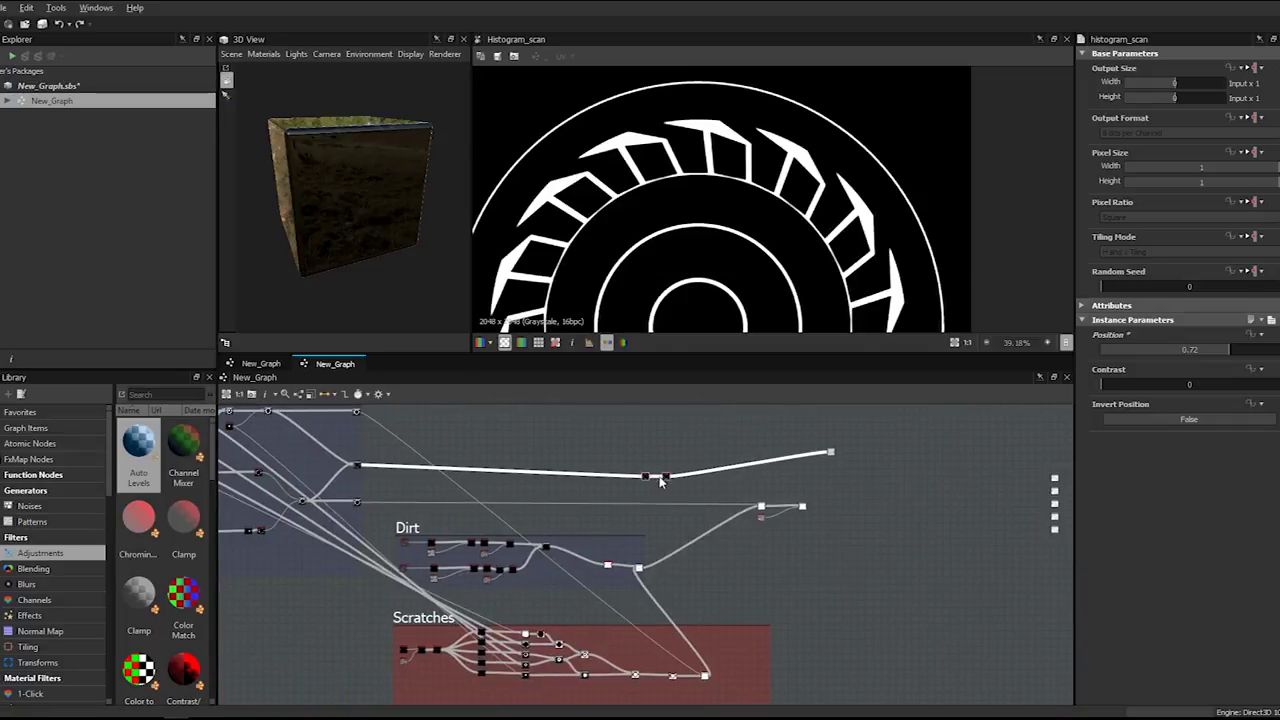
pyautogui.moveTo(666, 475); pyautogui.dragTo(790, 477)
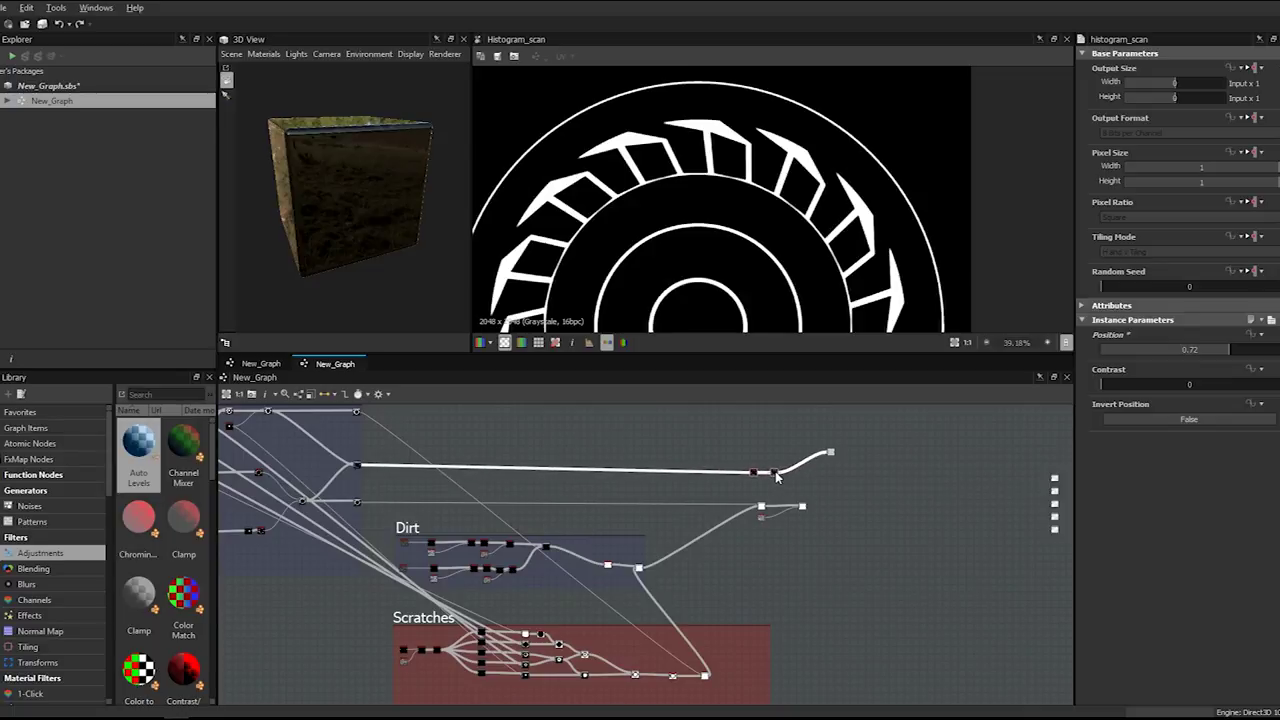
# - Place the Blend node after the combined mask chain and connect the chain's last node to its free input
pyautogui.scroll(6, 846, 483)
pyautogui.moveTo(833, 457); pyautogui.dragTo(916, 561)
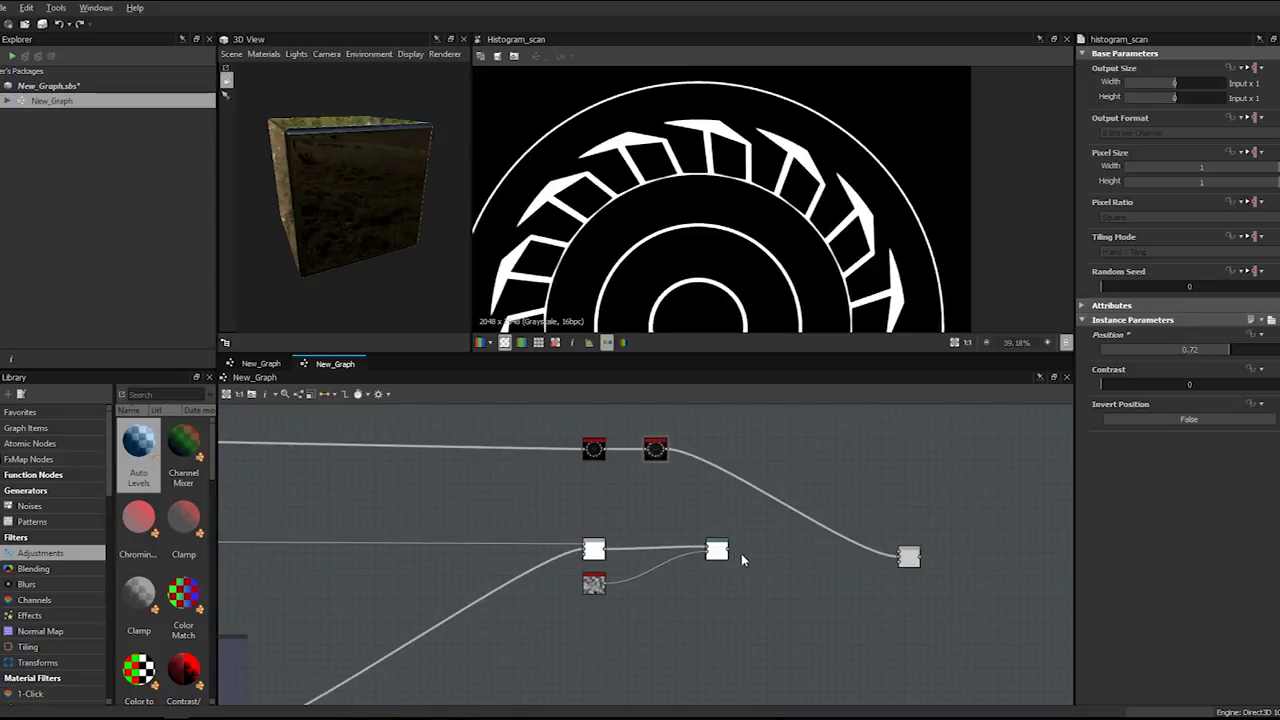
pyautogui.moveTo(730, 553); pyautogui.dragTo(904, 554)
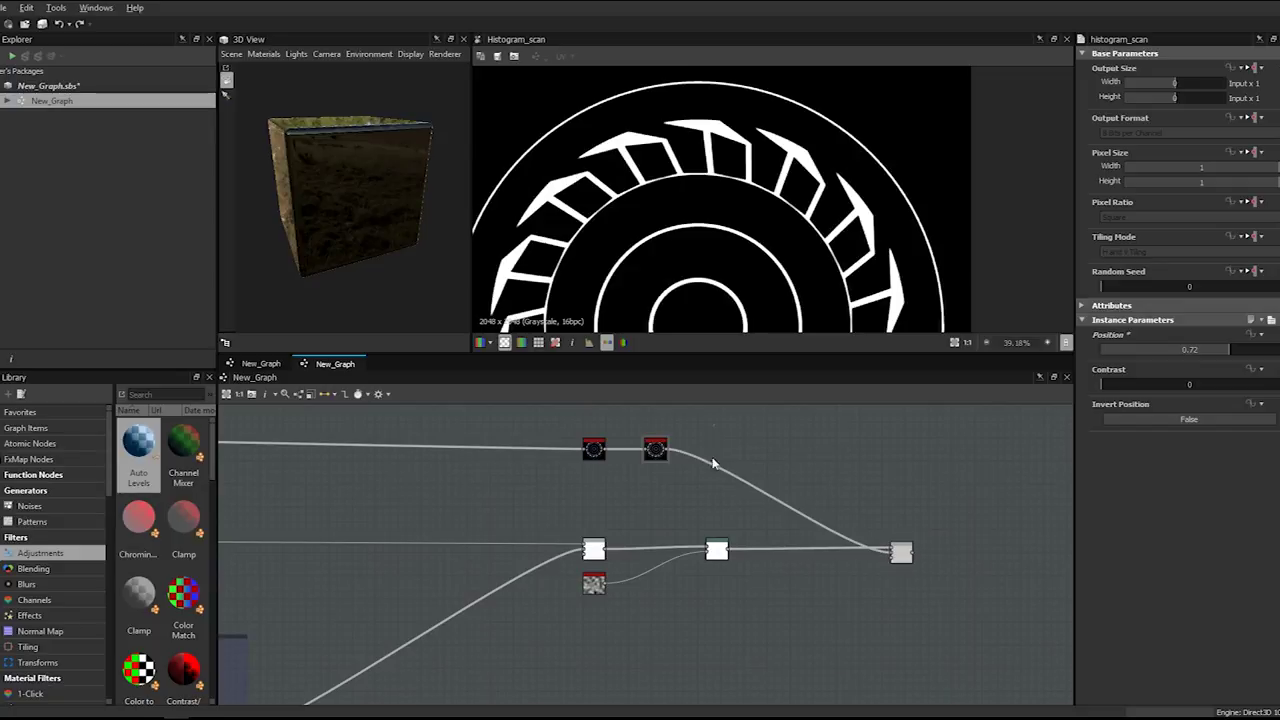
# - Insert an Invert Grayscale node between the Histogram Scan and the Blend, aligned with the pattern branch
pyautogui.press('space')
pyautogui.write('inv')
pyautogui.press('Down')
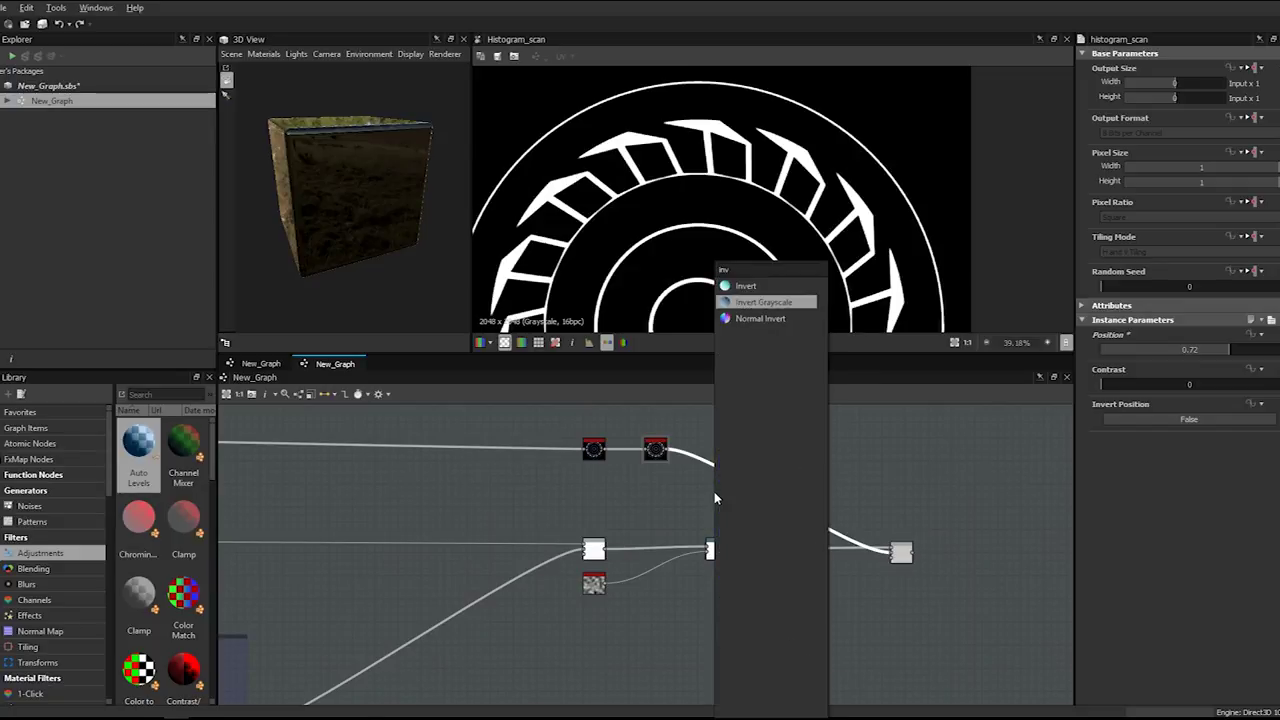
pyautogui.press('Return')
pyautogui.moveTo(772, 500); pyautogui.dragTo(712, 452)
# - Set the blending mode of the Blend joining the inverted pattern and the masks to Multiply
pyautogui.click(899, 551)
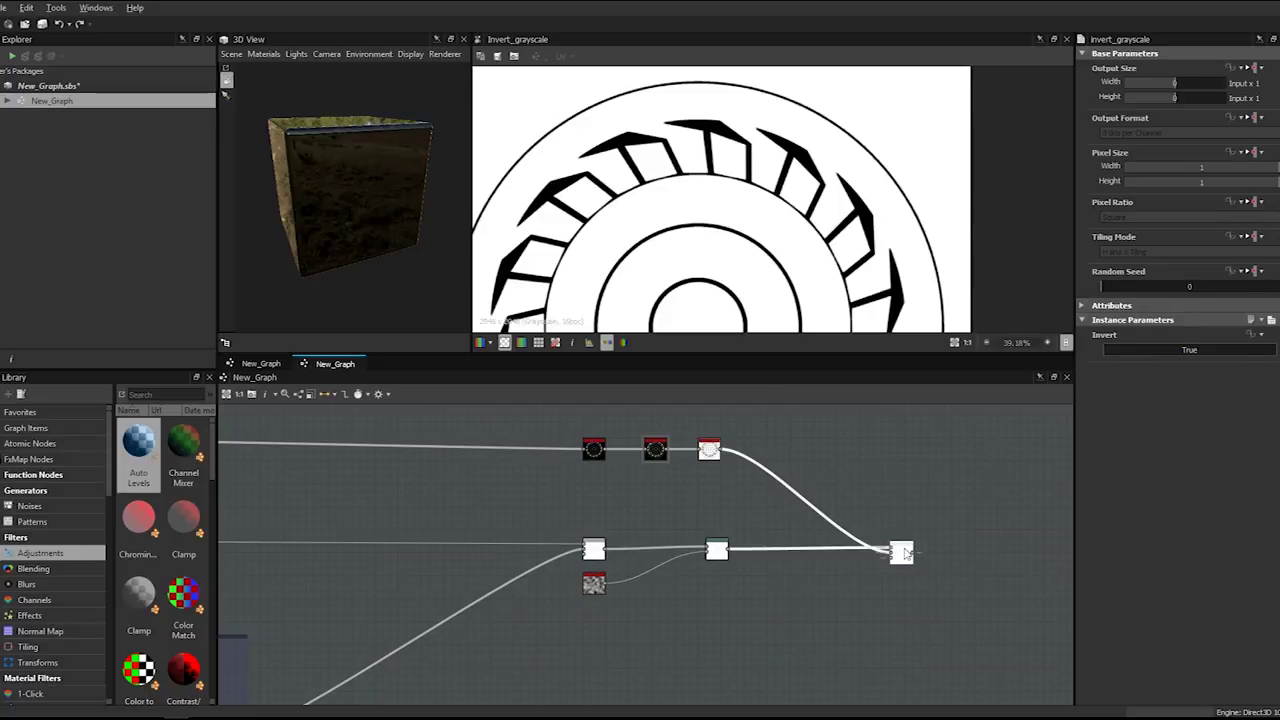
pyautogui.click(1114, 371)
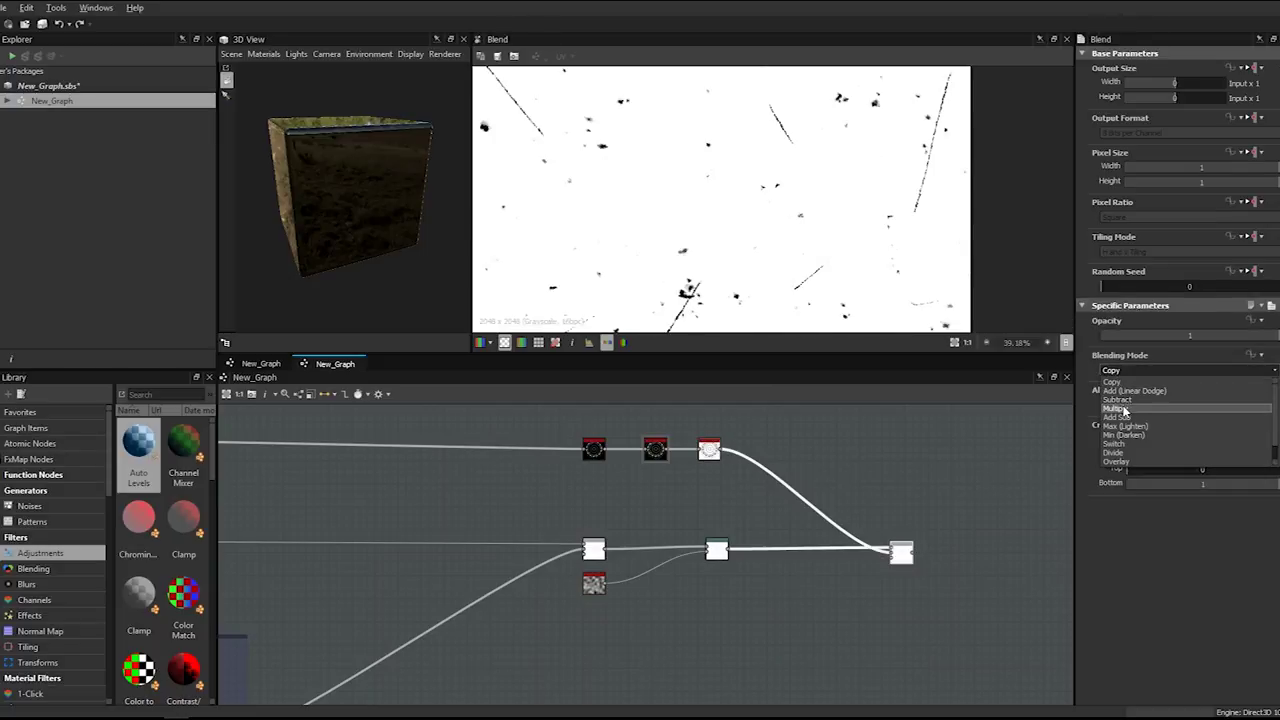
pyautogui.click(1117, 408)
# - Inspect the multiplied result closely, examining the circle lines, blade shapes, scratches and dirt spots
pyautogui.scroll(7, 768, 181)
pyautogui.moveTo(768, 181); pyautogui.dragTo(792, 325, button='middle')
pyautogui.scroll(-2, 737, 171)
pyautogui.moveTo(737, 171); pyautogui.dragTo(791, 230, button='middle')
pyautogui.scroll(3, 790, 228)
pyautogui.scroll(-3, 780, 215)
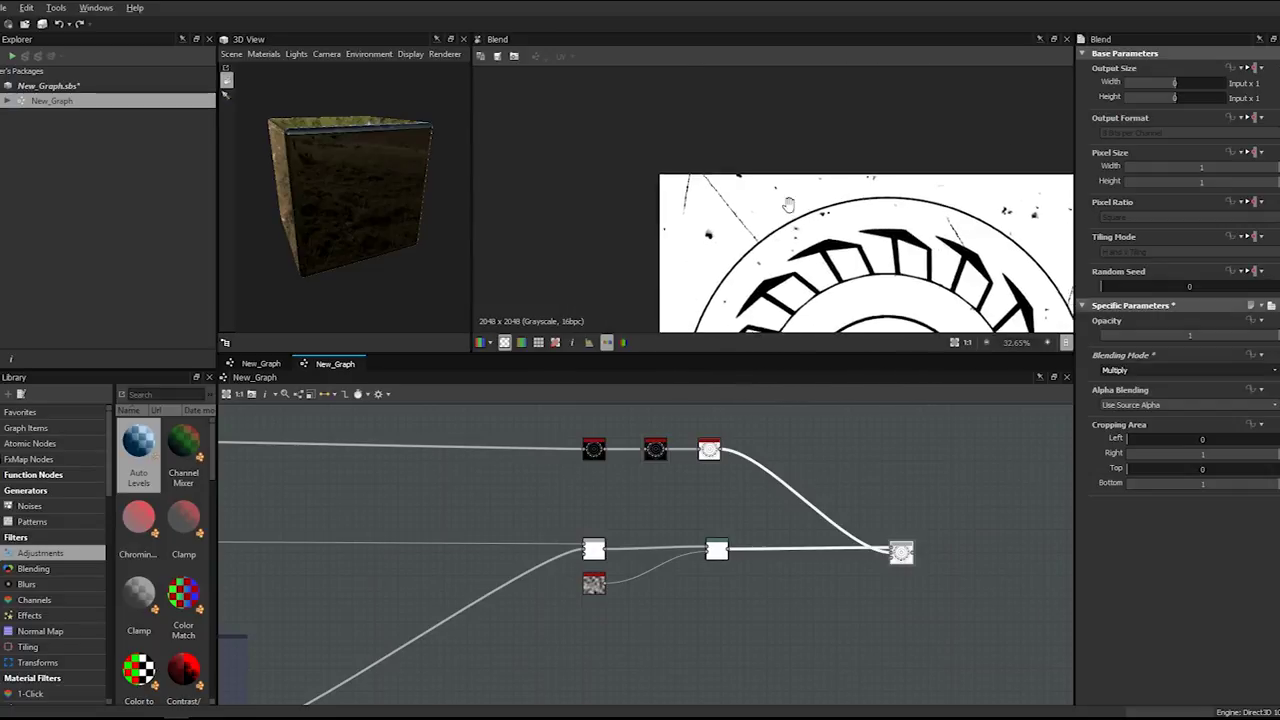
pyautogui.scroll(2, 762, 197)
pyautogui.scroll(-5, 763, 197)
pyautogui.moveTo(763, 197); pyautogui.dragTo(813, 163, button='middle')
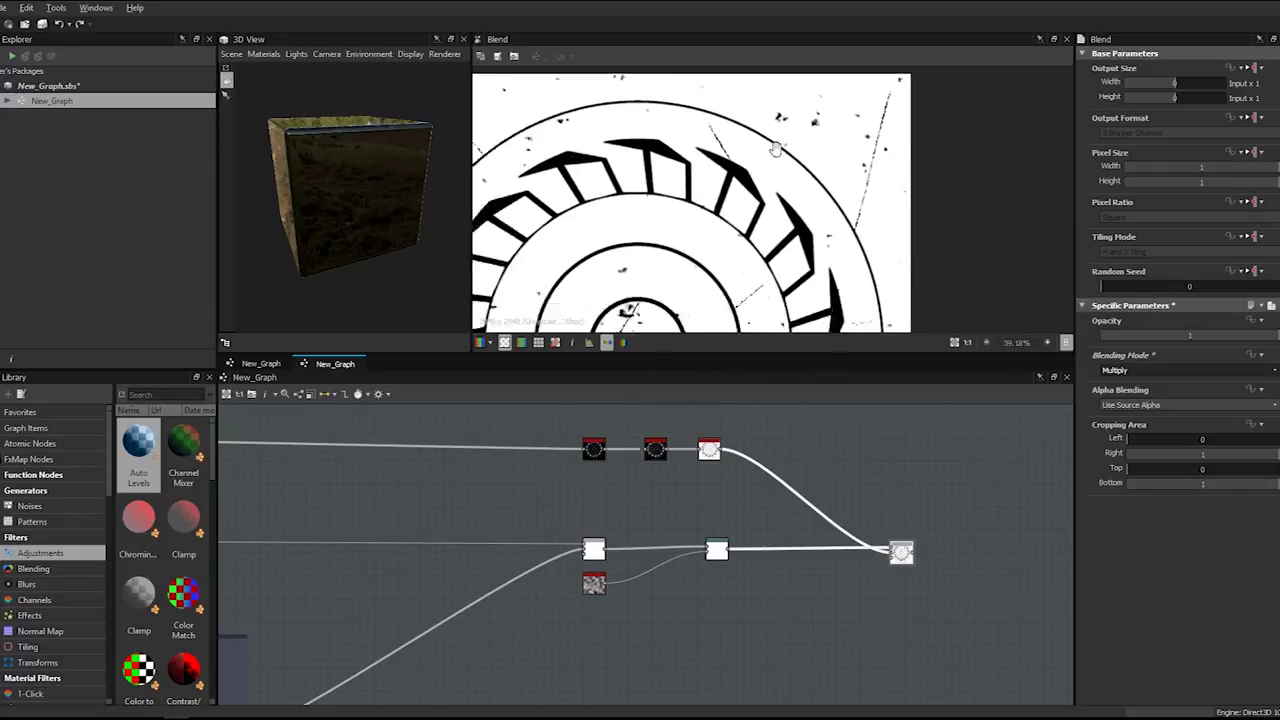
pyautogui.scroll(5, 725, 264)
pyautogui.moveTo(725, 264); pyautogui.dragTo(838, 131, button='middle')
pyautogui.moveTo(814, 247); pyautogui.dragTo(770, 206, button='middle')
pyautogui.moveTo(629, 233); pyautogui.dragTo(893, 133, button='middle')
pyautogui.scroll(3, 819, 161)
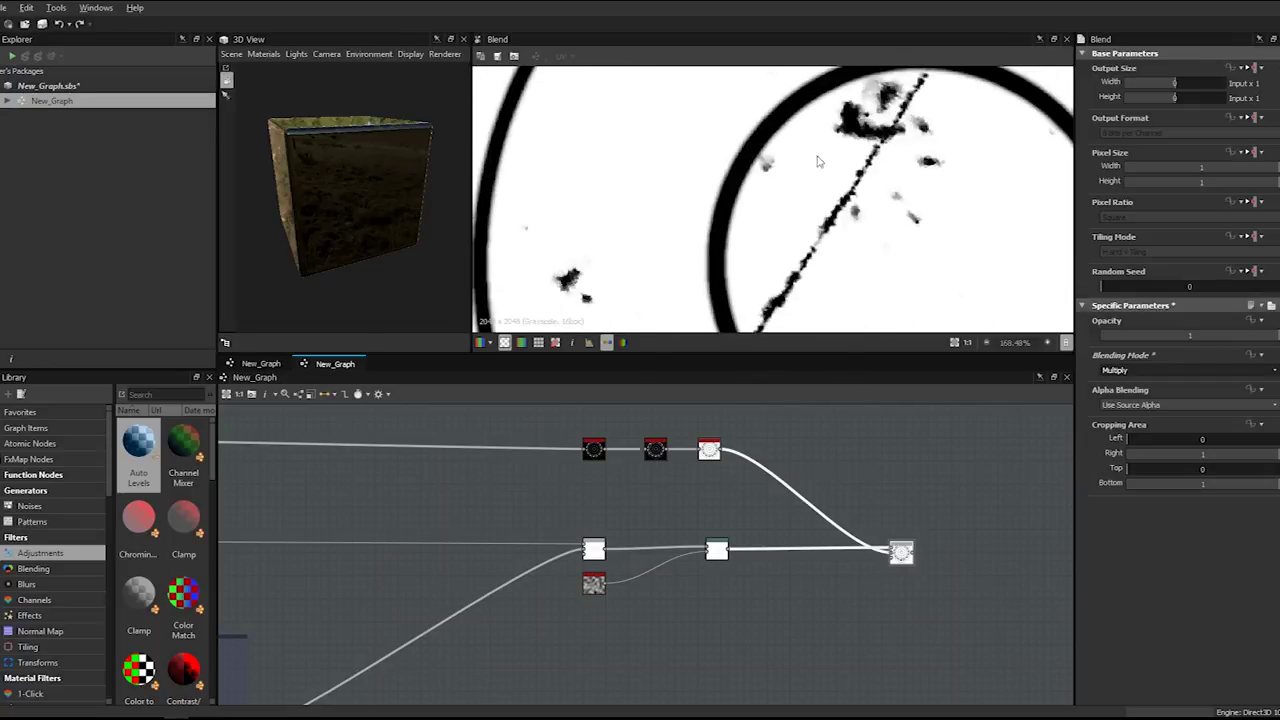
pyautogui.scroll(-4, 745, 243)
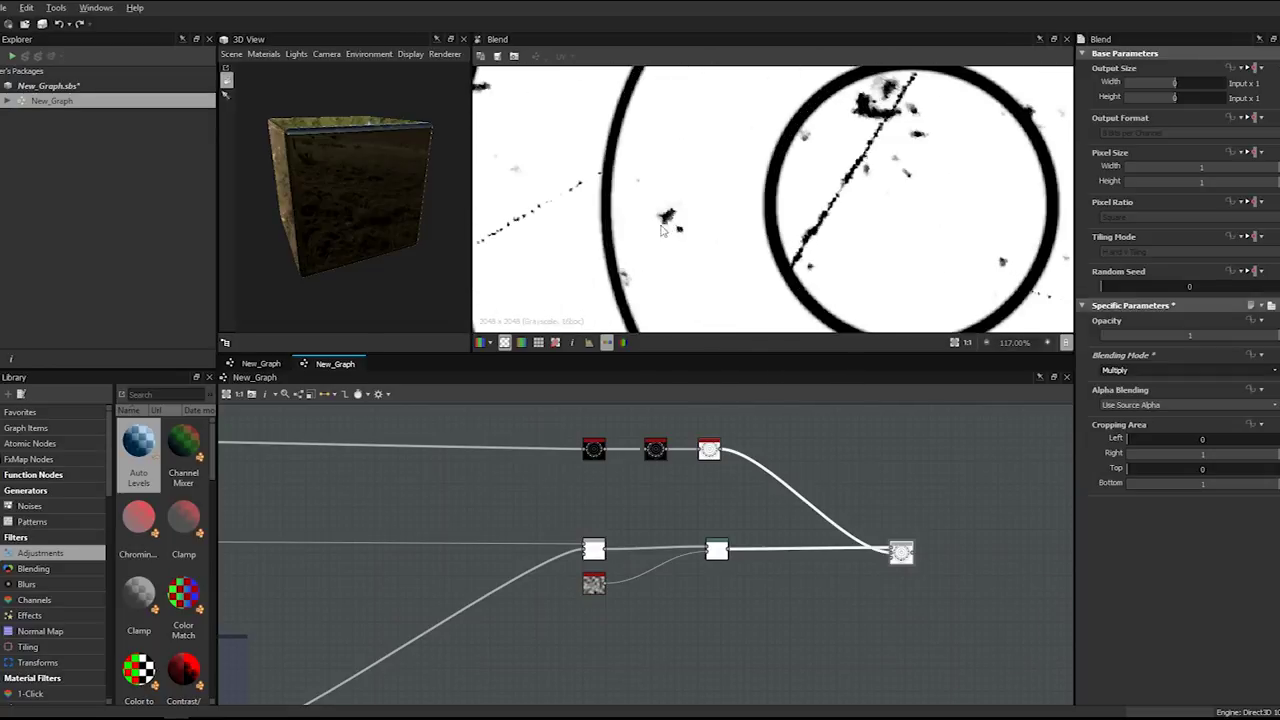
pyautogui.scroll(-1, 680, 215)
pyautogui.moveTo(788, 100); pyautogui.dragTo(746, 190, button='middle')
pyautogui.moveTo(650, 204); pyautogui.dragTo(746, 203, button='middle')
pyautogui.scroll(3, 778, 194)
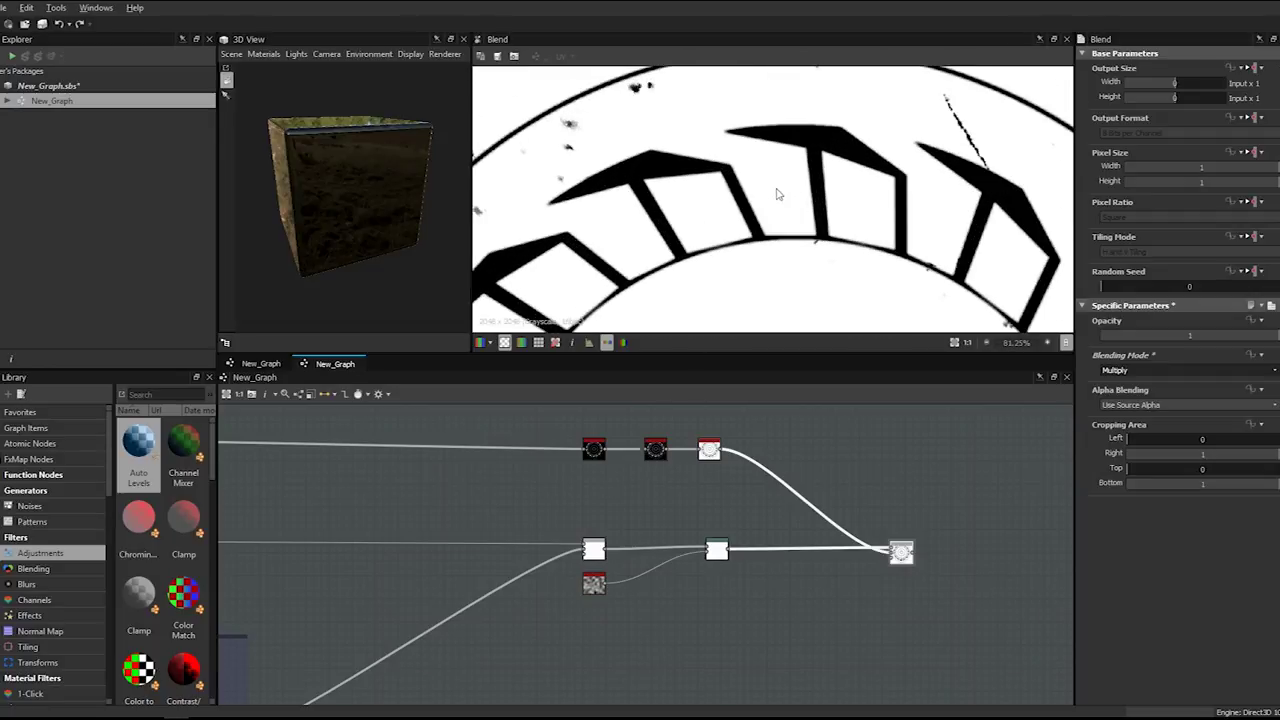
pyautogui.scroll(3, 778, 194)
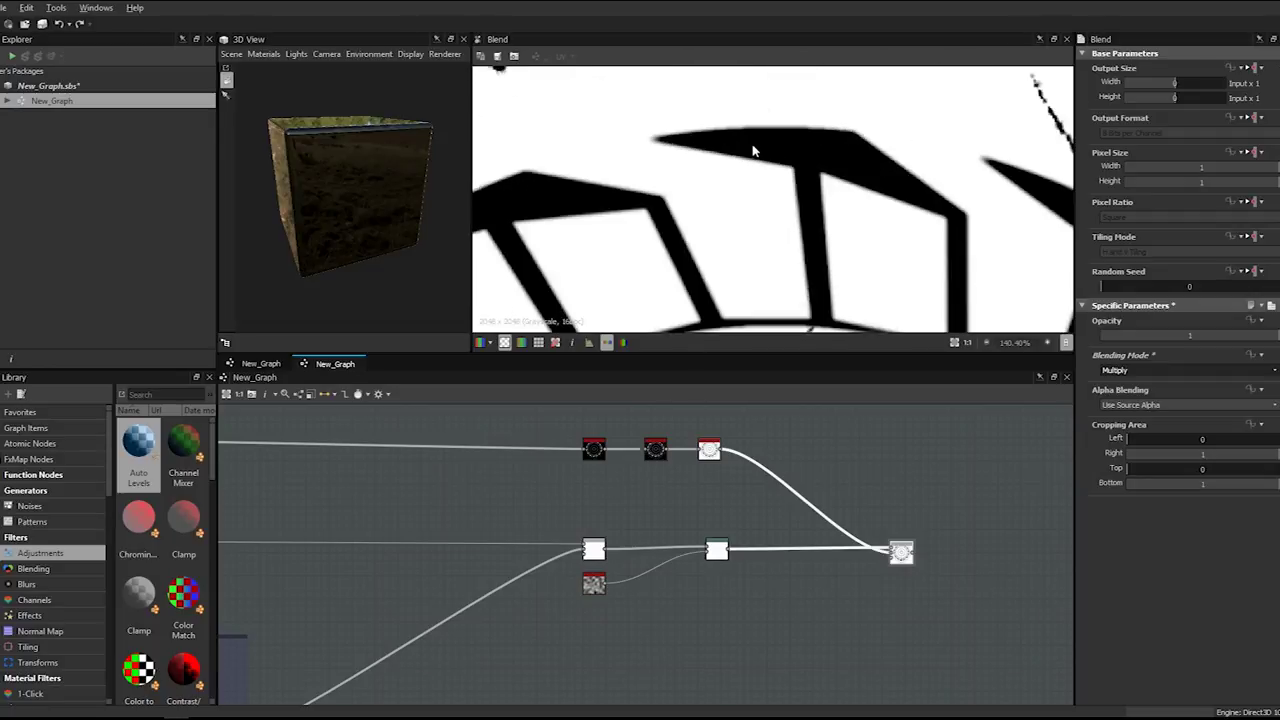
pyautogui.scroll(-5, 751, 149)
pyautogui.scroll(4, 748, 166)
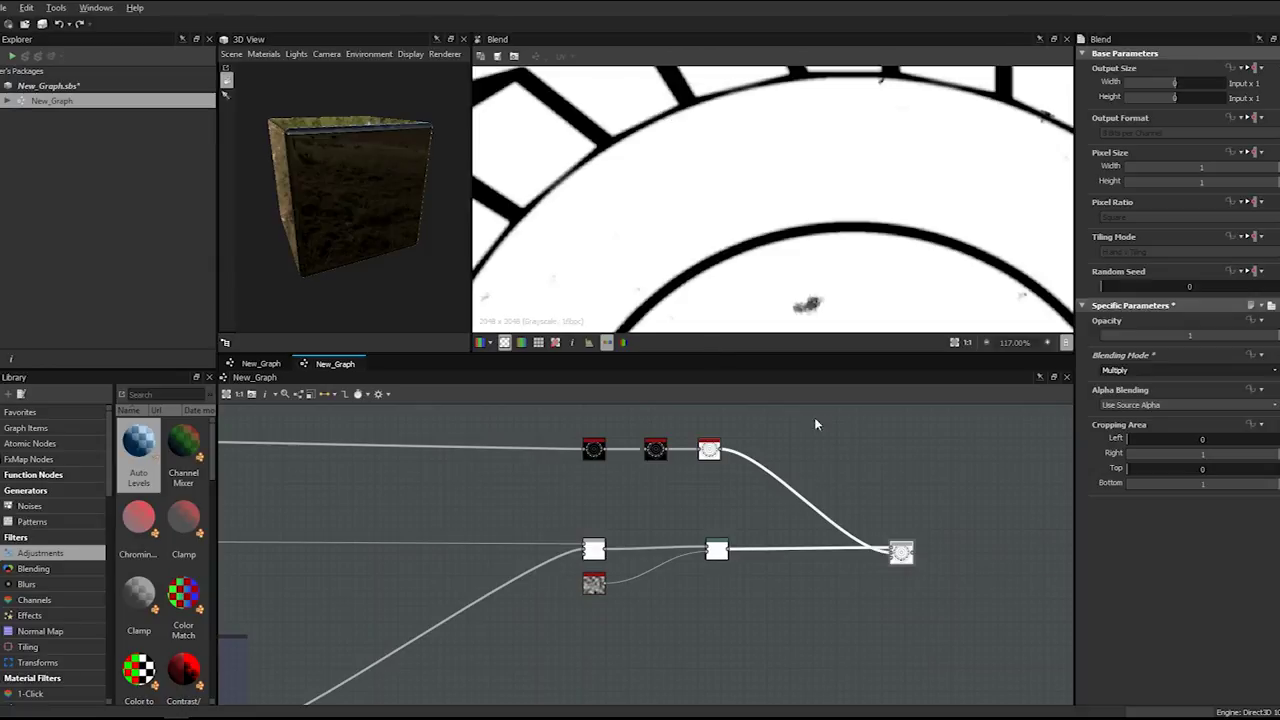
# - Add a Slope Blur Grayscale node after the Multiply Blend and connect the Blend's output to its grayscale input
pyautogui.moveTo(1057, 497); pyautogui.dragTo(880, 514, button='middle')
pyautogui.press('space')
pyautogui.write('slop')
pyautogui.press('Down')
pyautogui.press('Return')
pyautogui.moveTo(880, 508); pyautogui.dragTo(862, 568)
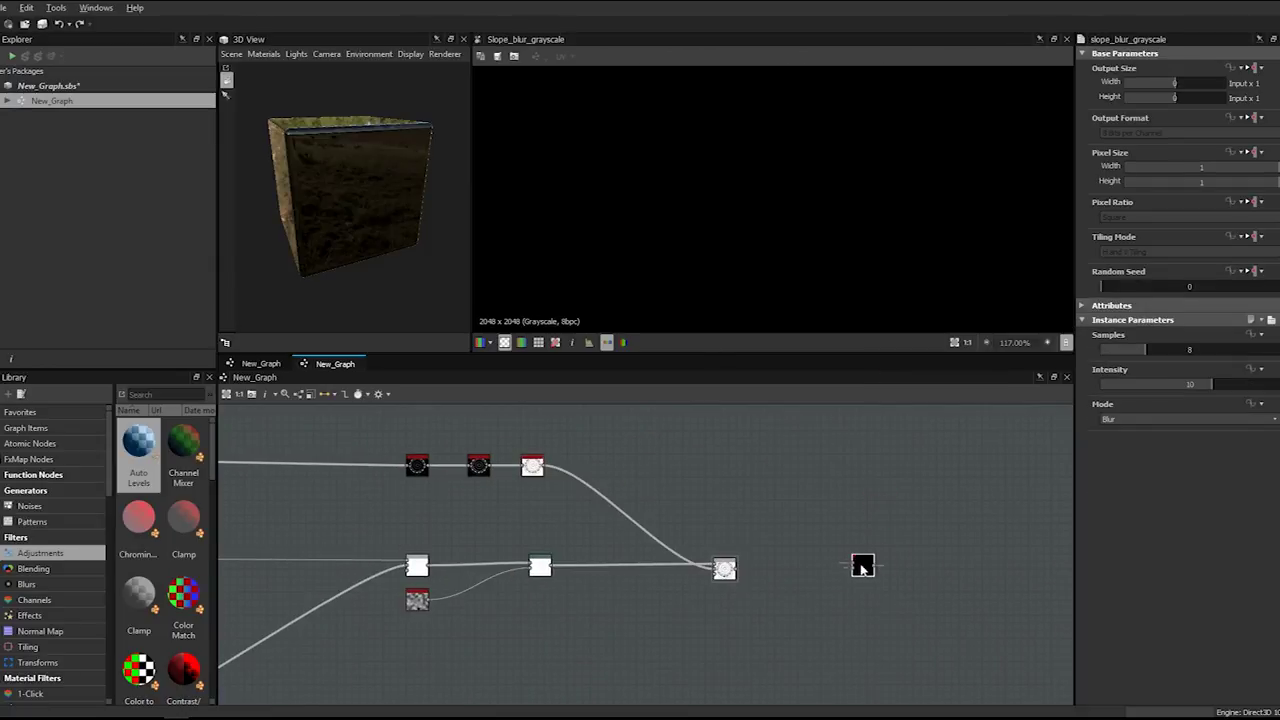
pyautogui.scroll(-3, 786, 482)
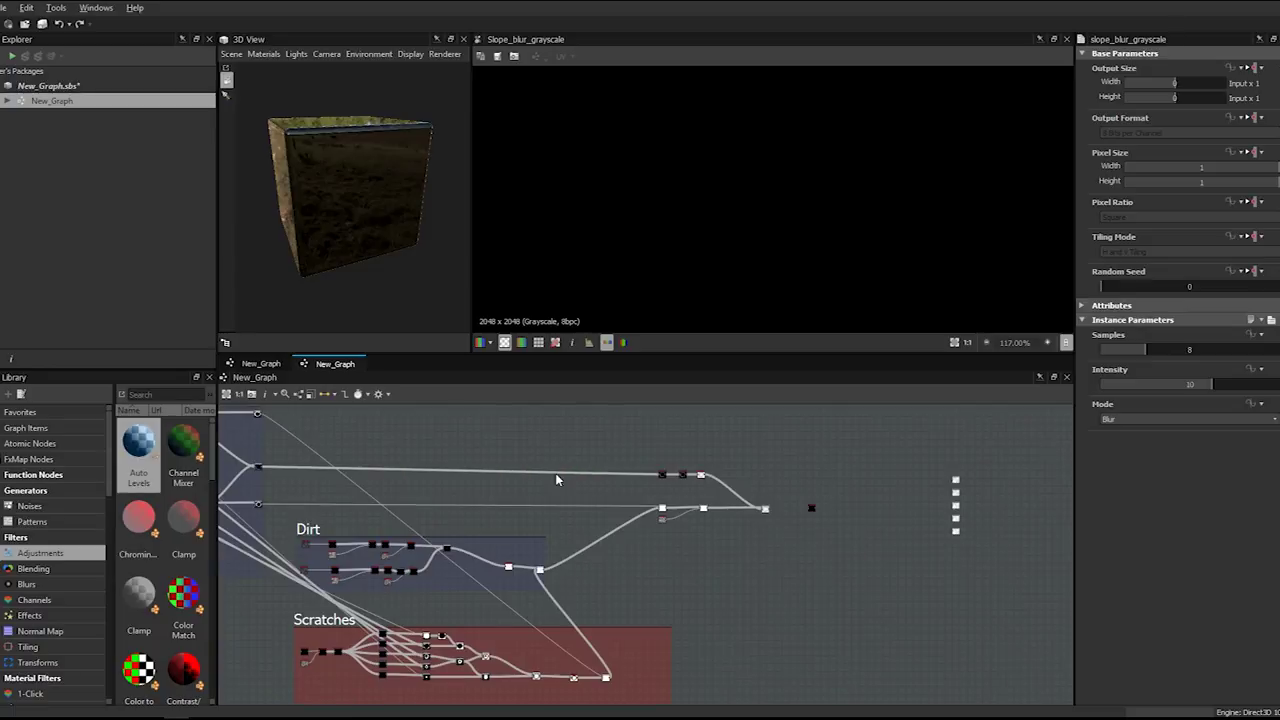
pyautogui.scroll(3, 785, 510)
pyautogui.moveTo(740, 516); pyautogui.dragTo(852, 518)
# - Add a Dirt 4 noise node below the Multiply Blend
pyautogui.press('space')
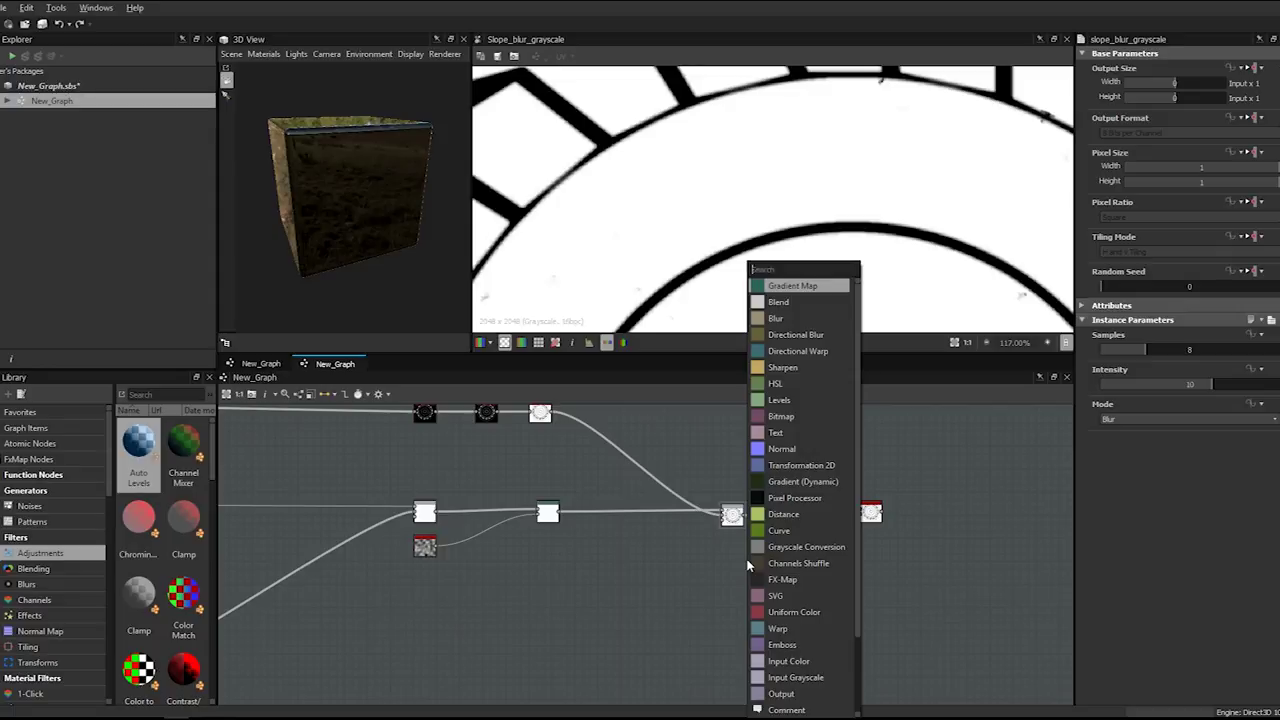
pyautogui.write('dirt')
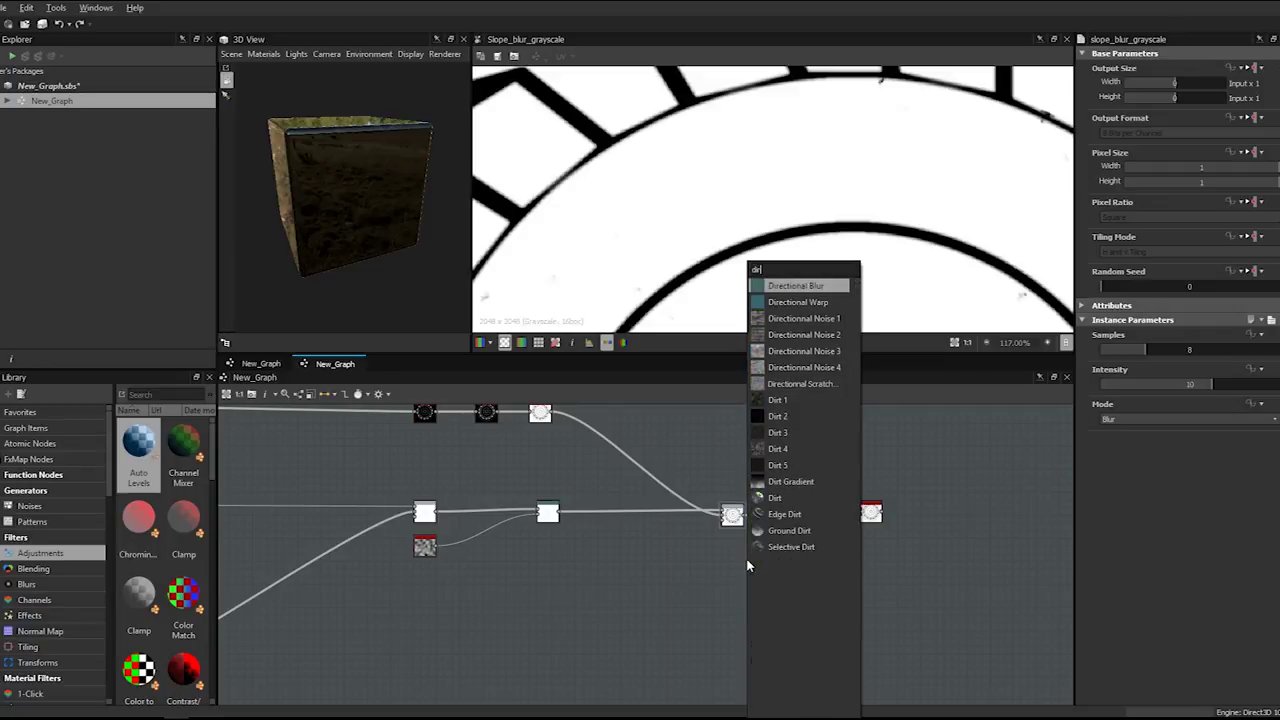
pyautogui.press('Down')
pyautogui.press('Down')
pyautogui.press('Down')
pyautogui.press('Return')
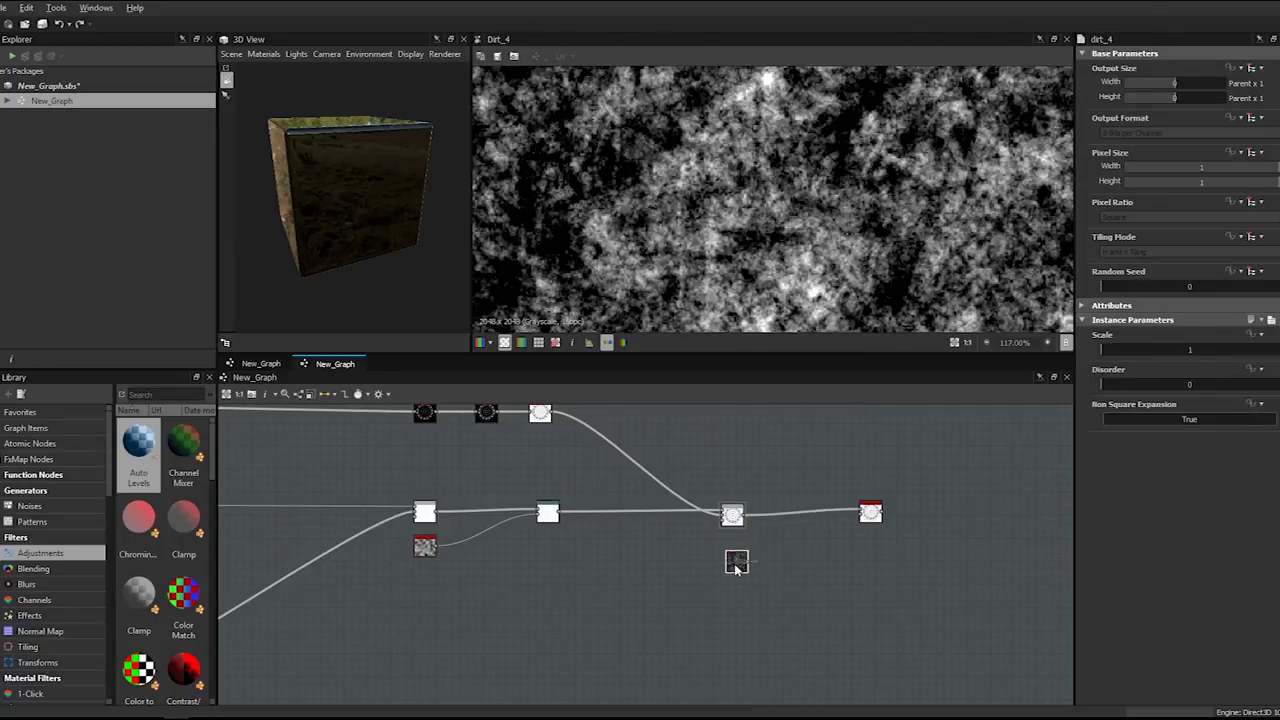
# - Add a Clouds 3 node and stack it beneath the Dirt 4 node, below the main chain
pyautogui.press('space')
pyautogui.write('clou')
pyautogui.press('Down')
pyautogui.press('Down')
pyautogui.press('Return')
pyautogui.moveTo(720, 599); pyautogui.dragTo(649, 581)
pyautogui.keyDown('ctrl'); pyautogui.click(735, 567); pyautogui.keyUp('ctrl')
pyautogui.click(709, 585)
# - Add a second Slope Blur Grayscale node beside the noise nodes and feed Dirt 4 into its grayscale input
pyautogui.press('space')
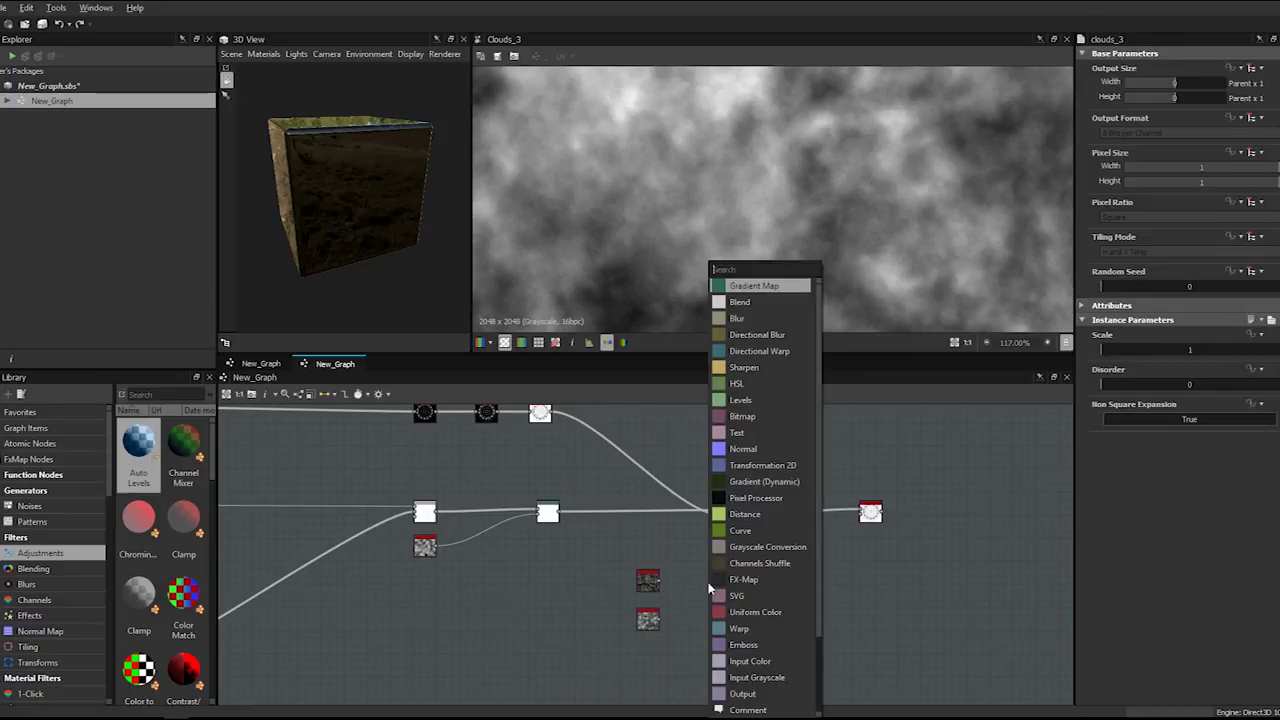
pyautogui.write('slope')
pyautogui.press('Return')
pyautogui.scroll(3, 675, 580)
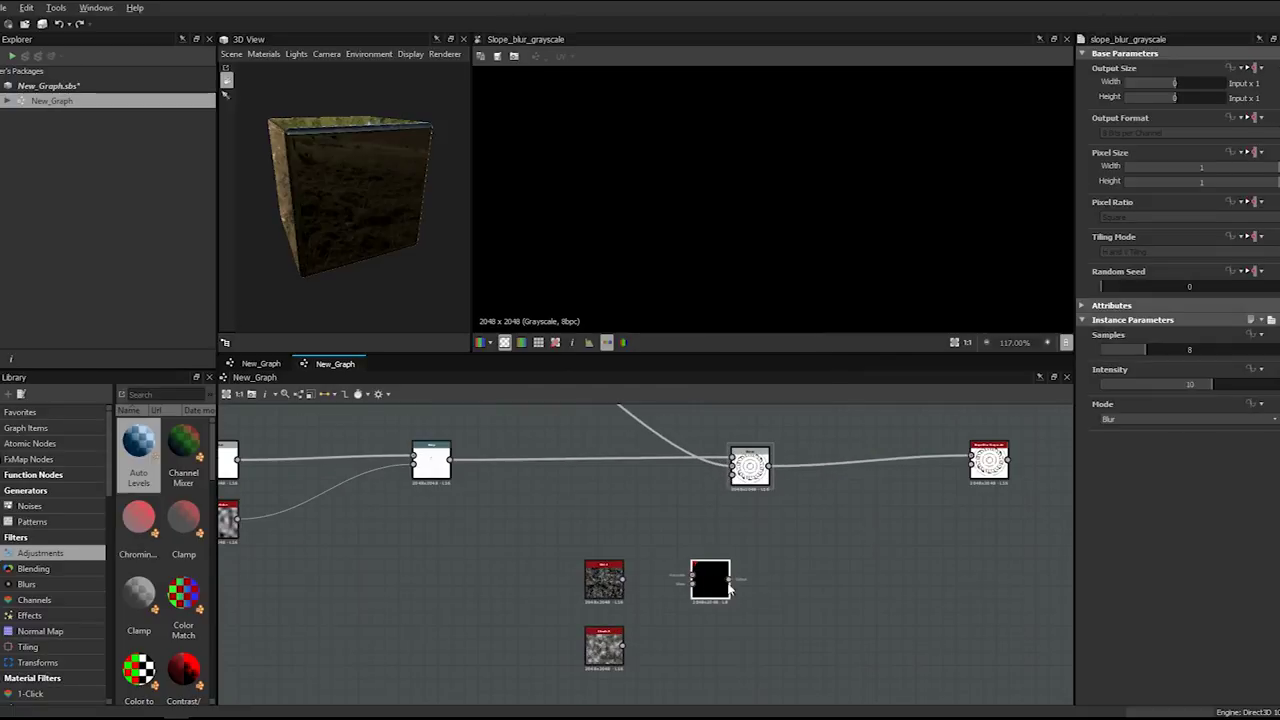
pyautogui.click(721, 575)
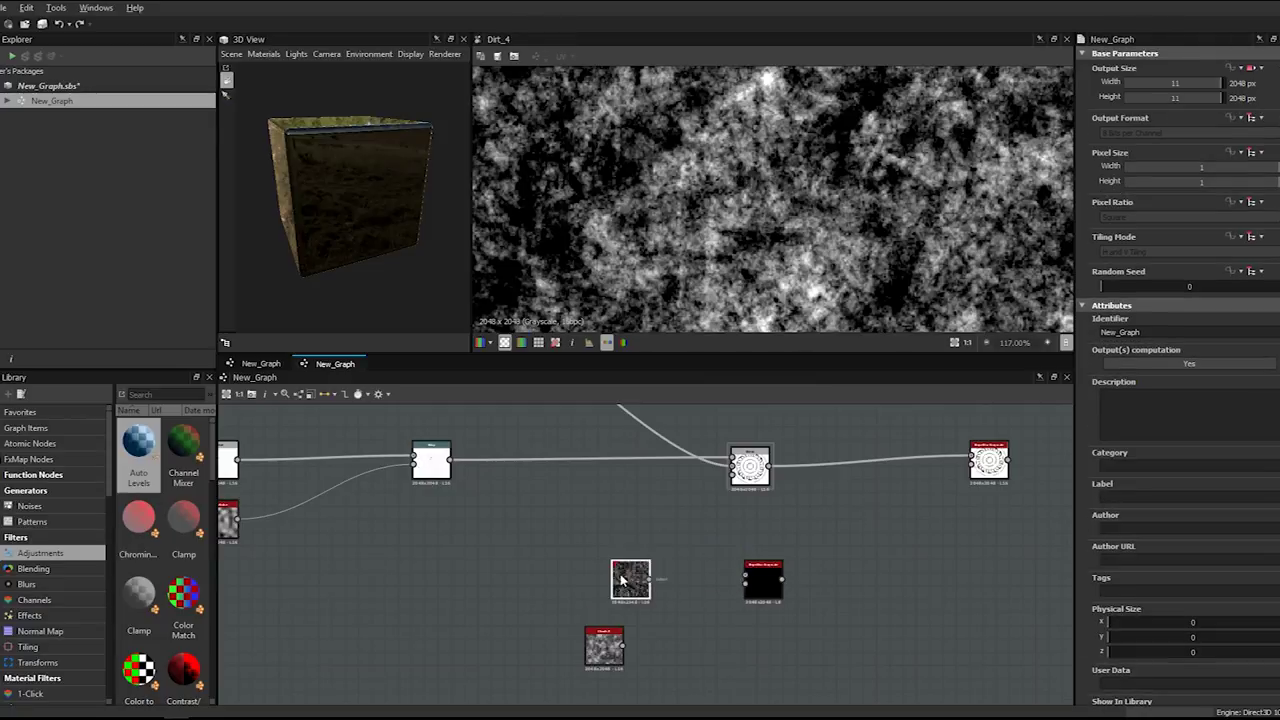
pyautogui.moveTo(710, 580)
pyautogui.mouseDown()
pyautogui.moveTo(750, 577)
pyautogui.moveTo(706, 592)
pyautogui.mouseUp()
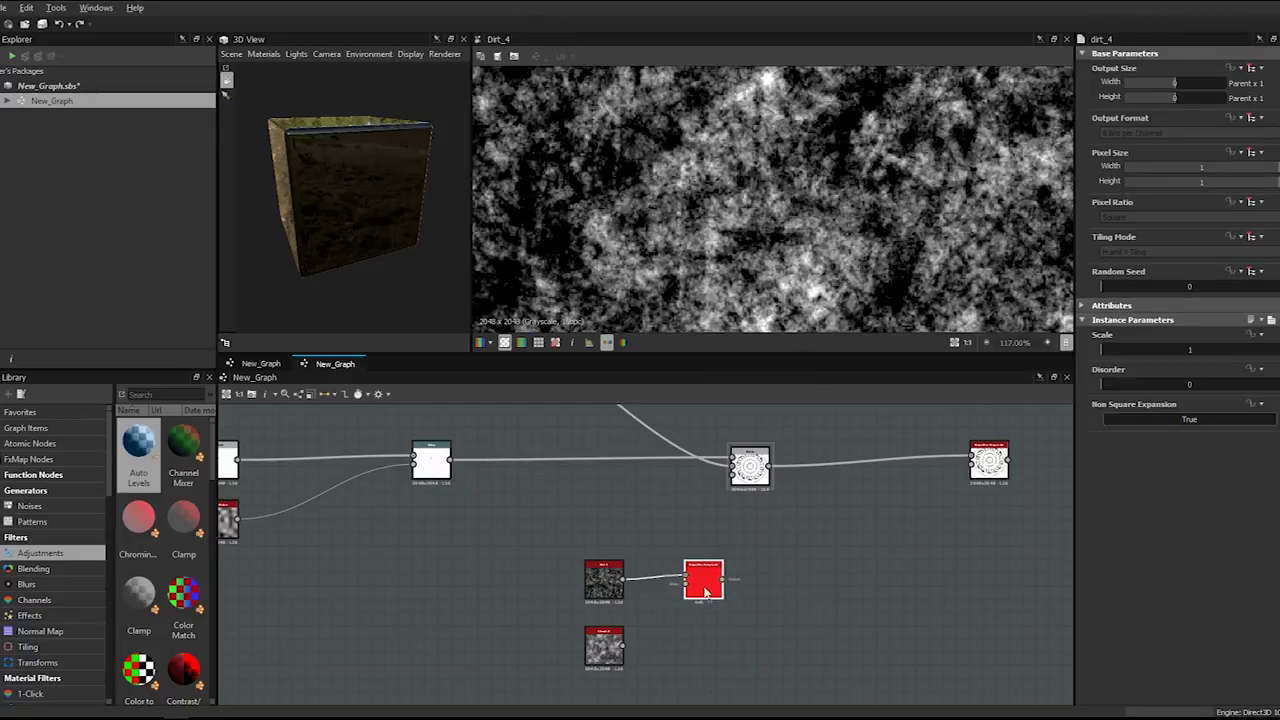
# - Set the second Slope Blur Grayscale to 32 samples and intensity 0.1, and connect Clouds 3 to its slope input
pyautogui.doubleClick(709, 587)
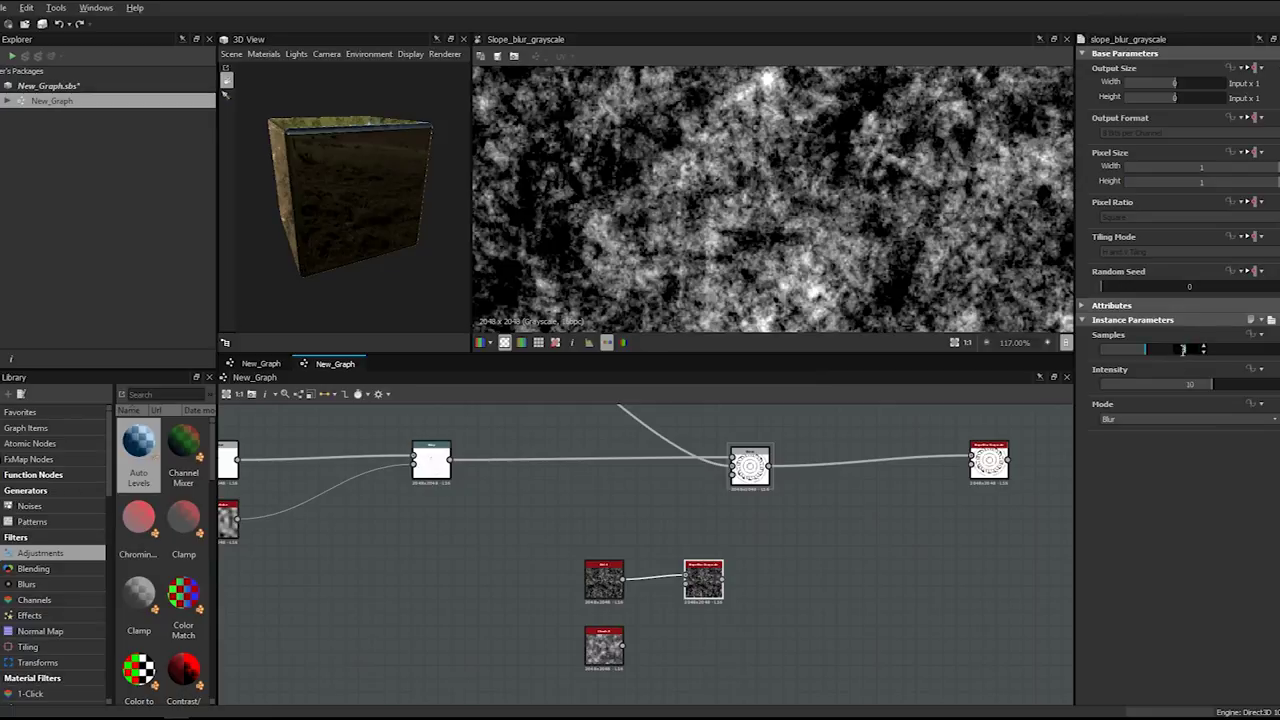
pyautogui.write('32')
pyautogui.press('Return')
pyautogui.doubleClick(1189, 385)
pyautogui.write('0.1')
pyautogui.press('Return')
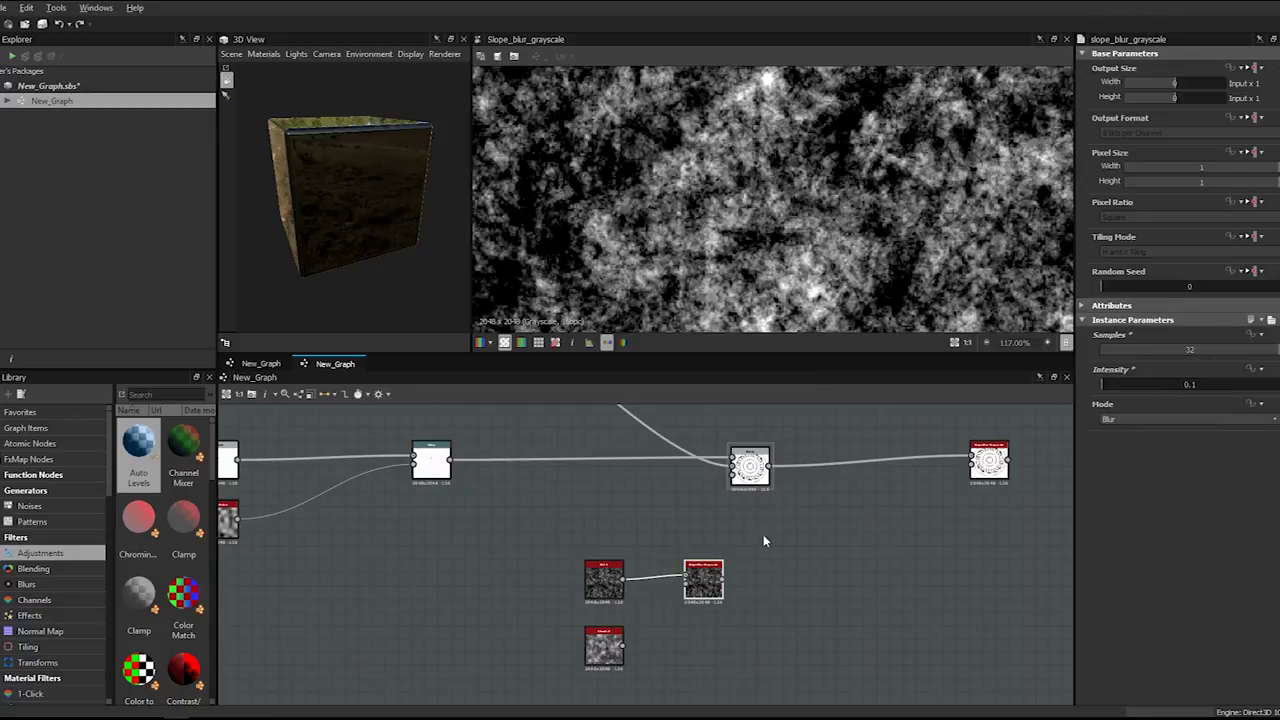
pyautogui.scroll(-3, 827, 237)
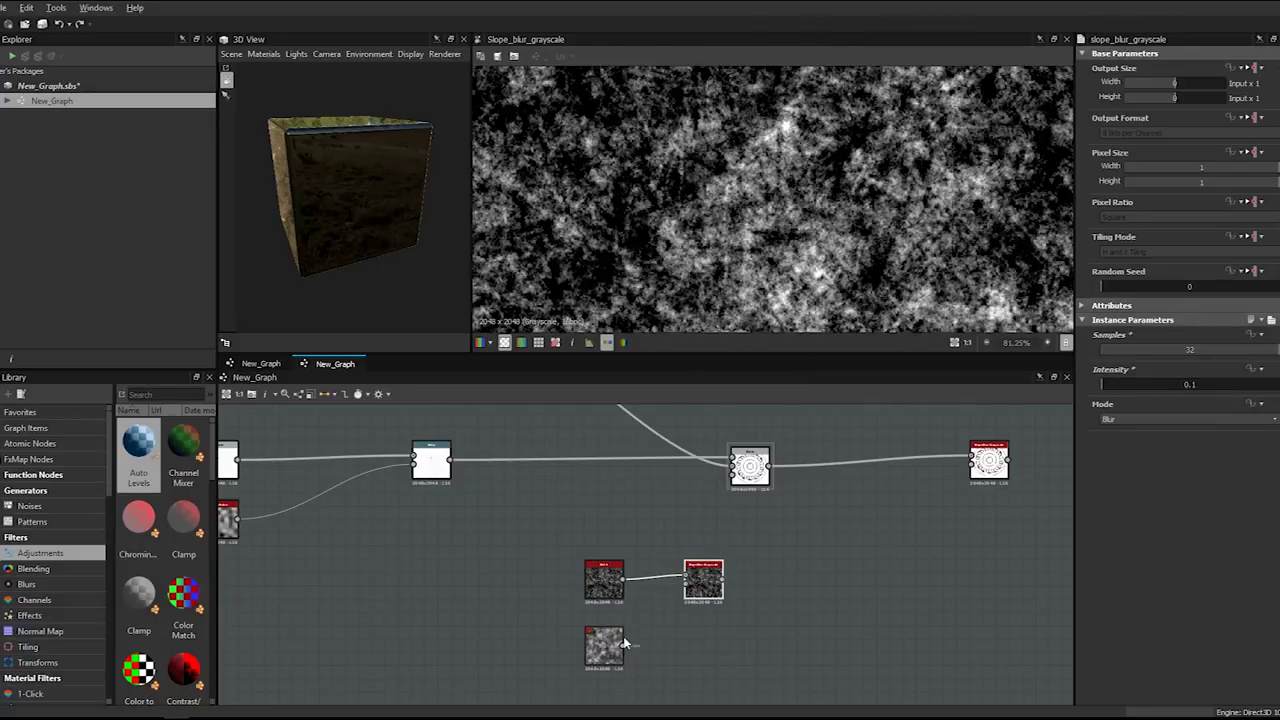
pyautogui.moveTo(671, 596); pyautogui.dragTo(686, 586)
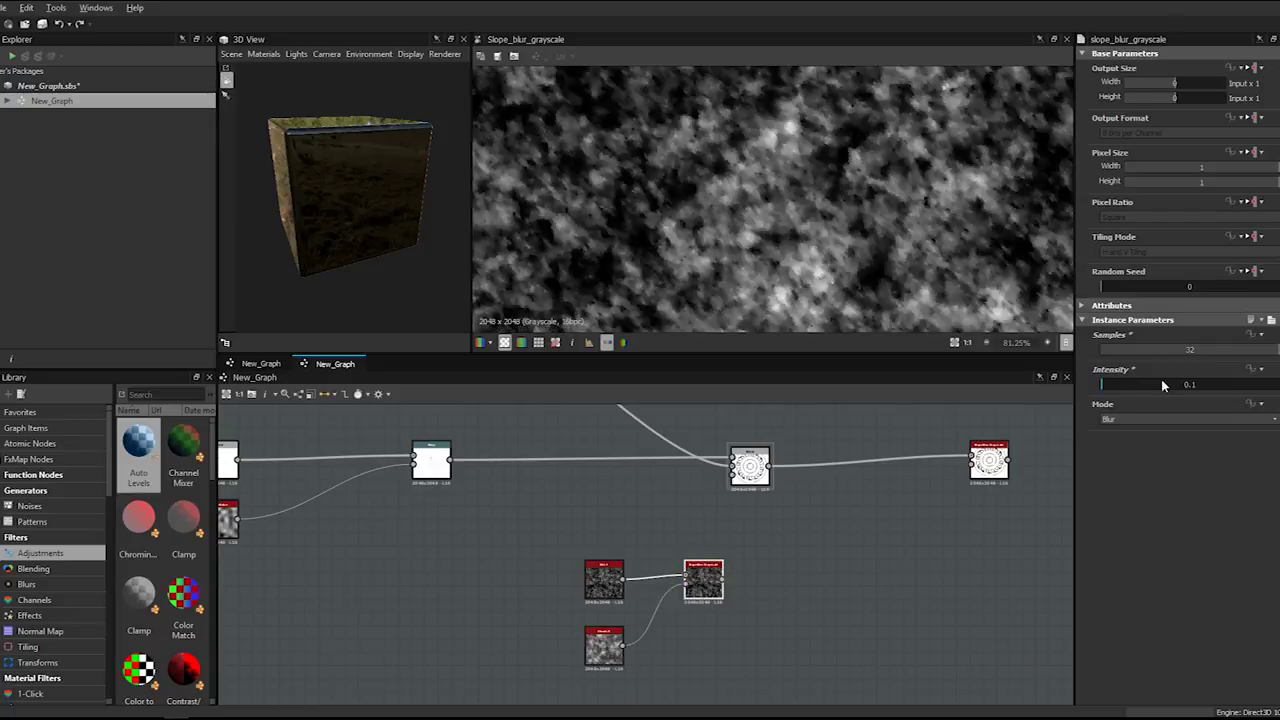
# - Set the intensity of the Slope Blur Grayscale fed by Dirt 4 to 0.01
pyautogui.doubleClick(1162, 380)
pyautogui.write('0.1')
pyautogui.press('Return')
pyautogui.doubleClick(1164, 382)
pyautogui.write('0.01')
pyautogui.press('Return')
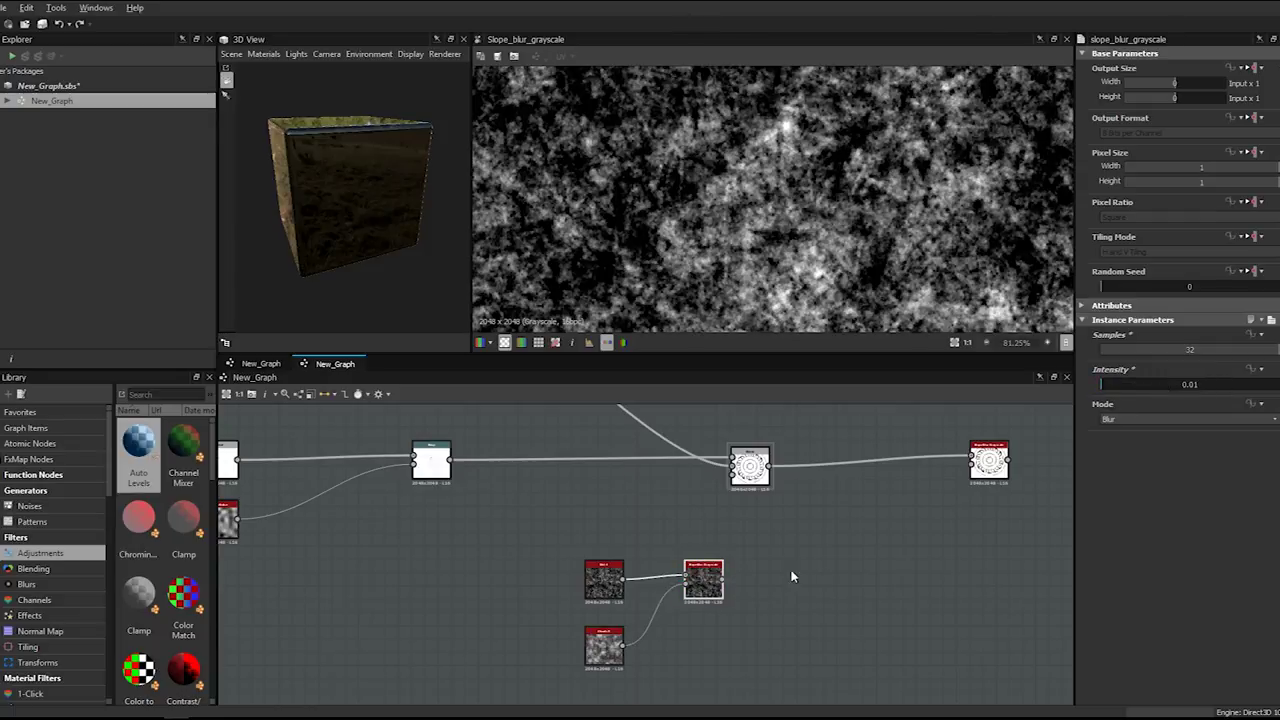
# - Make room before the lower Slope Blur Grayscale and insert a Histogram Scan between it and Dirt 4
pyautogui.moveTo(704, 582); pyautogui.dragTo(784, 581)
pyautogui.click(692, 578)
pyautogui.press('space')
pyautogui.write('his')
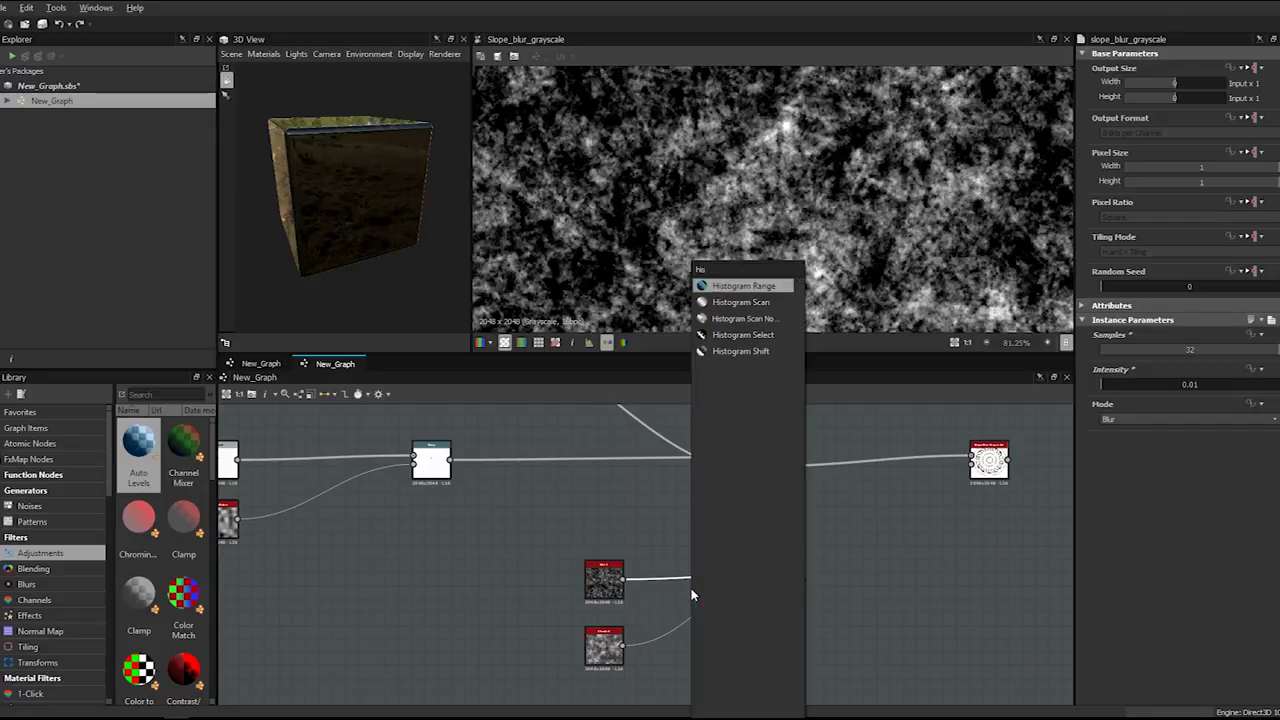
pyautogui.press('Down')
pyautogui.press('Return')
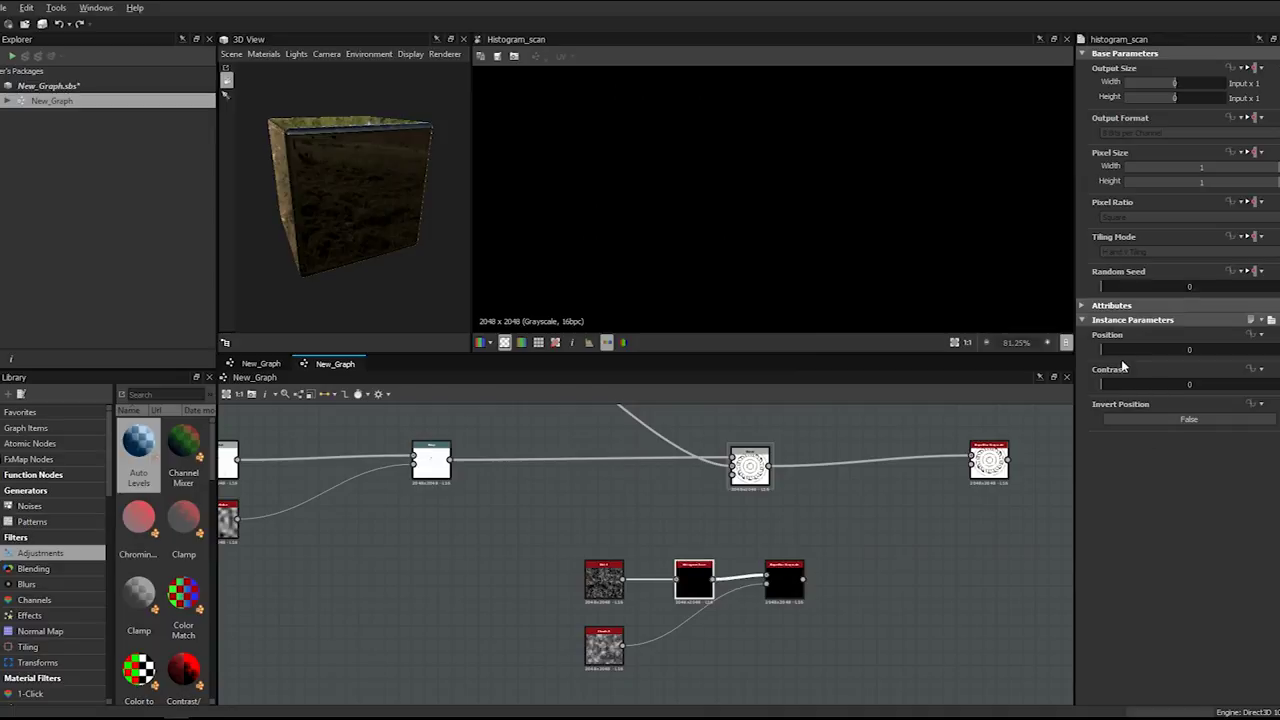
# - Set the Histogram Scan's position to 0.5 and contrast to about 0.74, and inspect the slope-blurred result up close
pyautogui.moveTo(1113, 353); pyautogui.dragTo(1183, 352)
pyautogui.click(1185, 350)
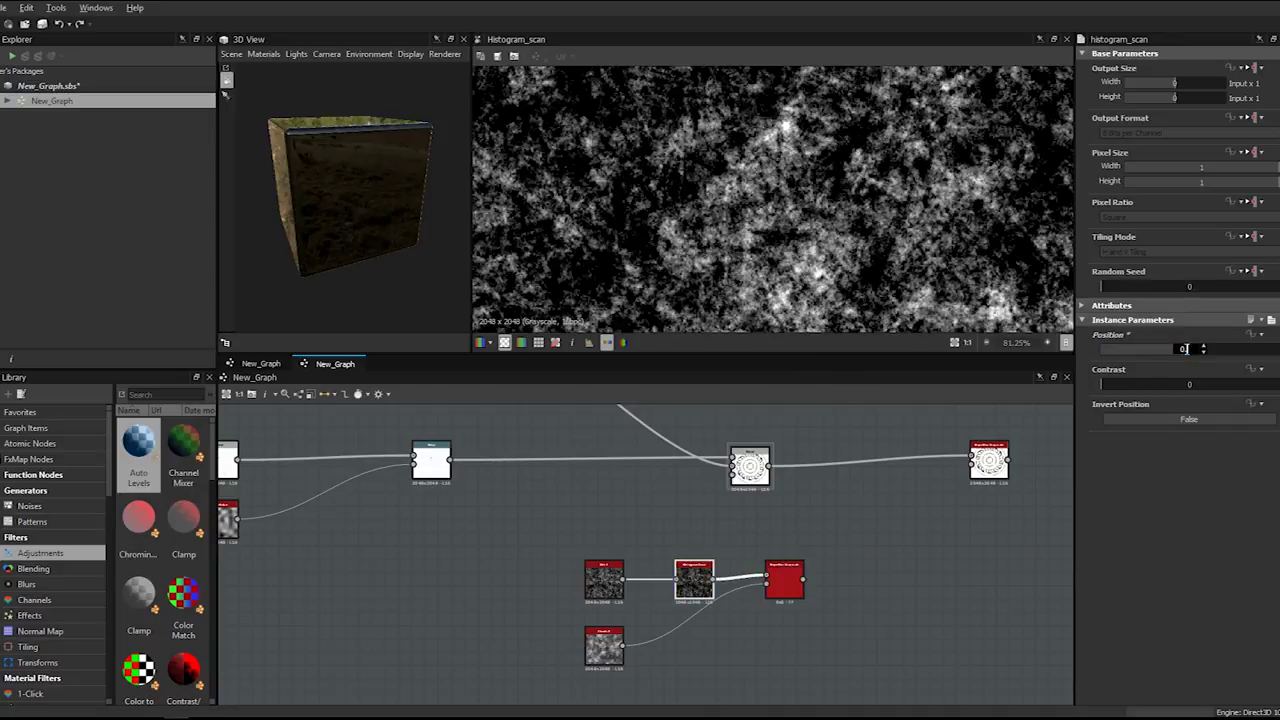
pyautogui.write('0.5')
pyautogui.press('Return')
pyautogui.moveTo(1120, 384); pyautogui.dragTo(1233, 387)
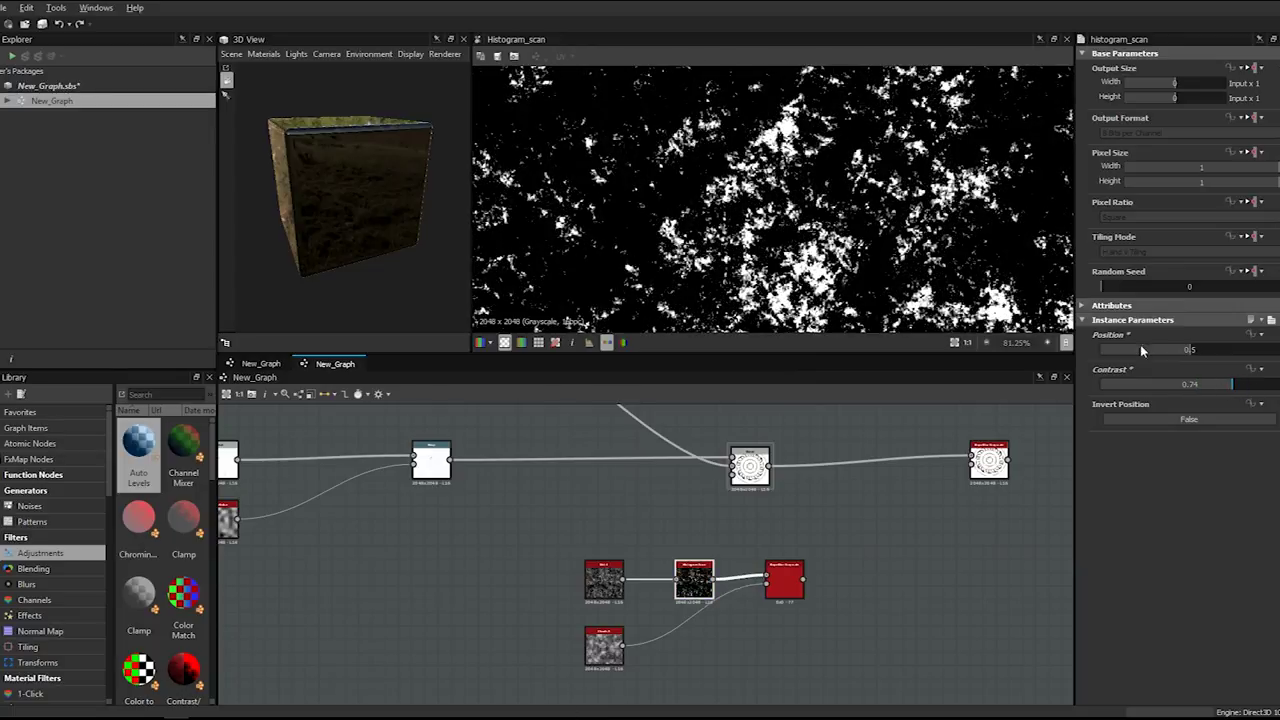
pyautogui.scroll(-3, 980, 310)
pyautogui.scroll(7, 935, 186)
pyautogui.scroll(3, 853, 201)
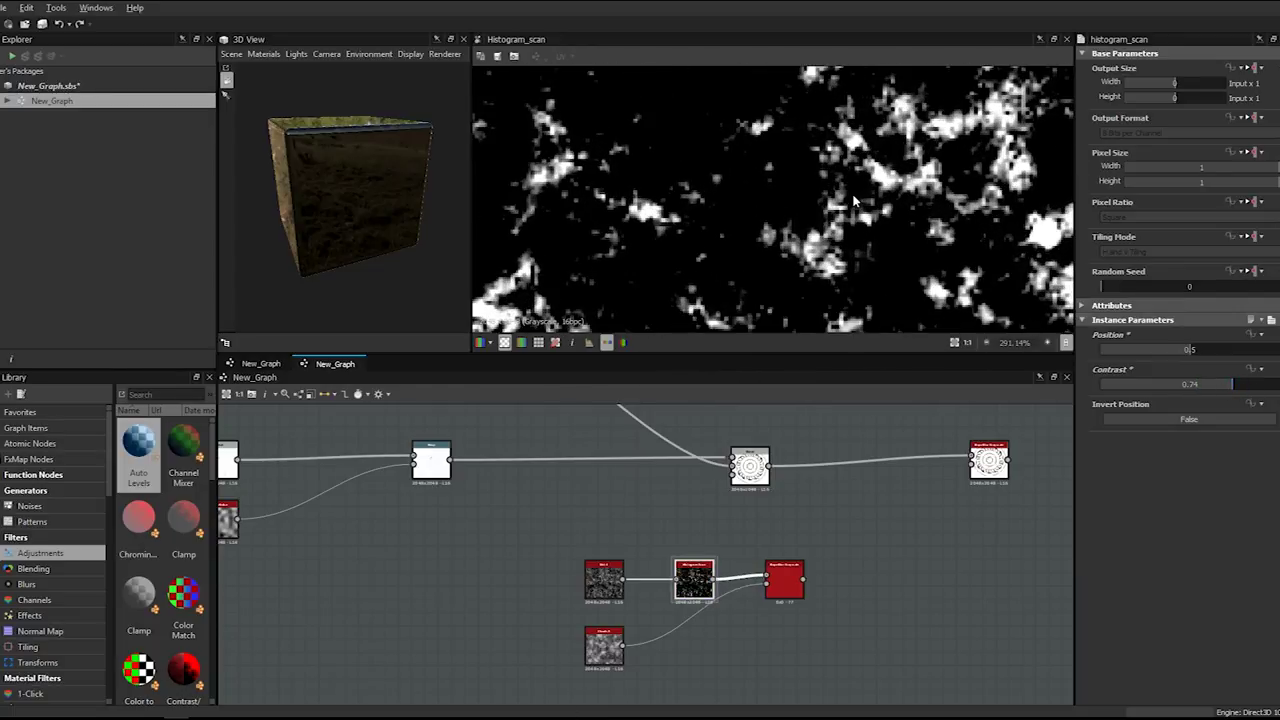
pyautogui.doubleClick(784, 579)
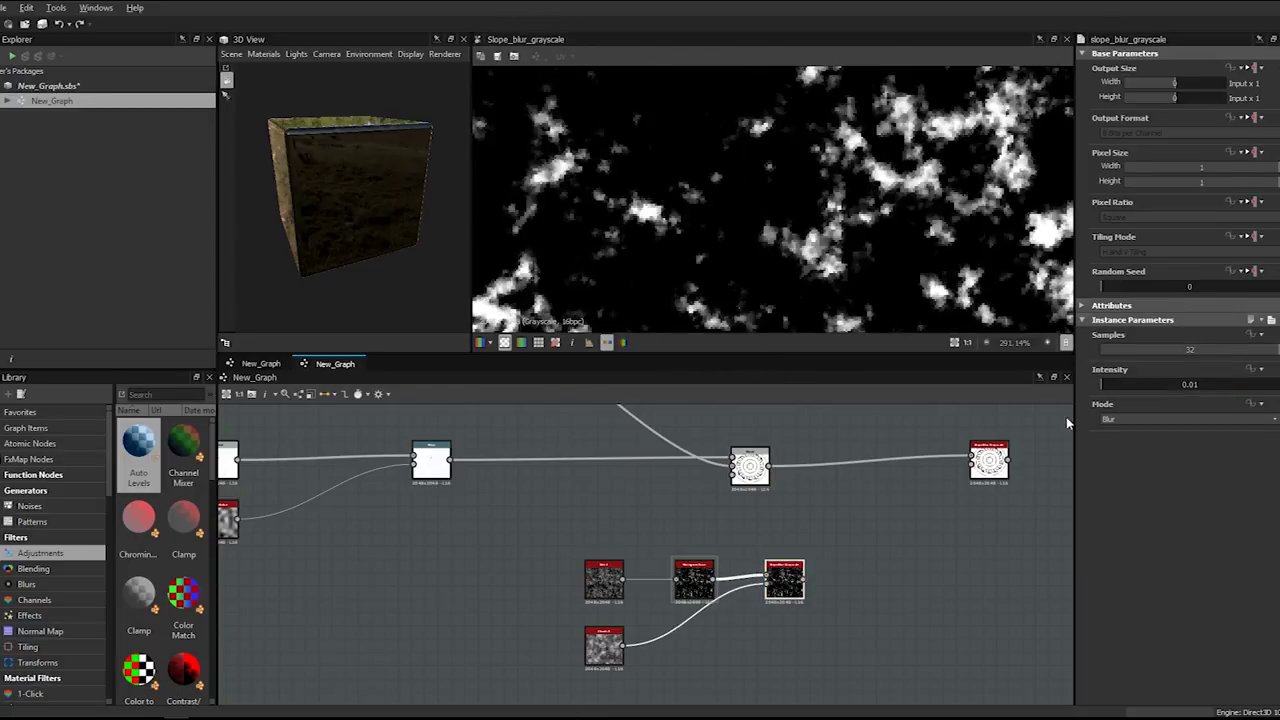
pyautogui.scroll(2, 896, 193)
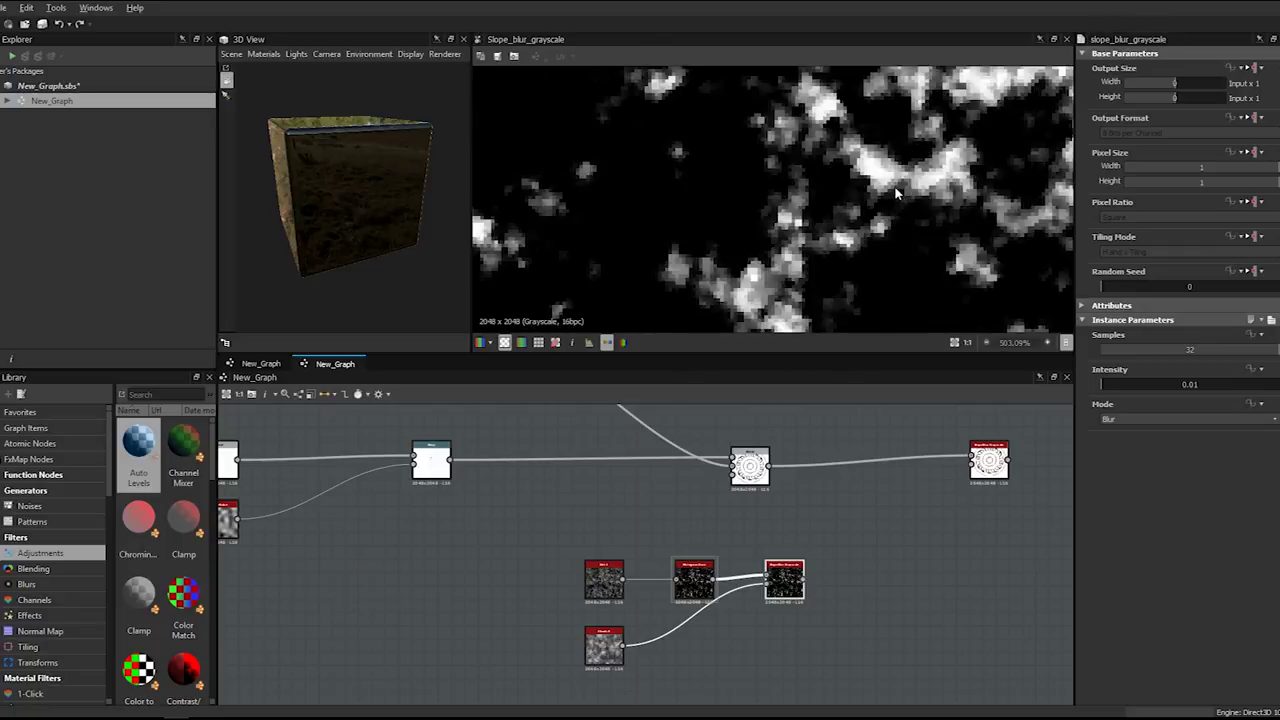
pyautogui.scroll(-2, 896, 193)
pyautogui.moveTo(793, 247); pyautogui.dragTo(756, 141, button='middle')
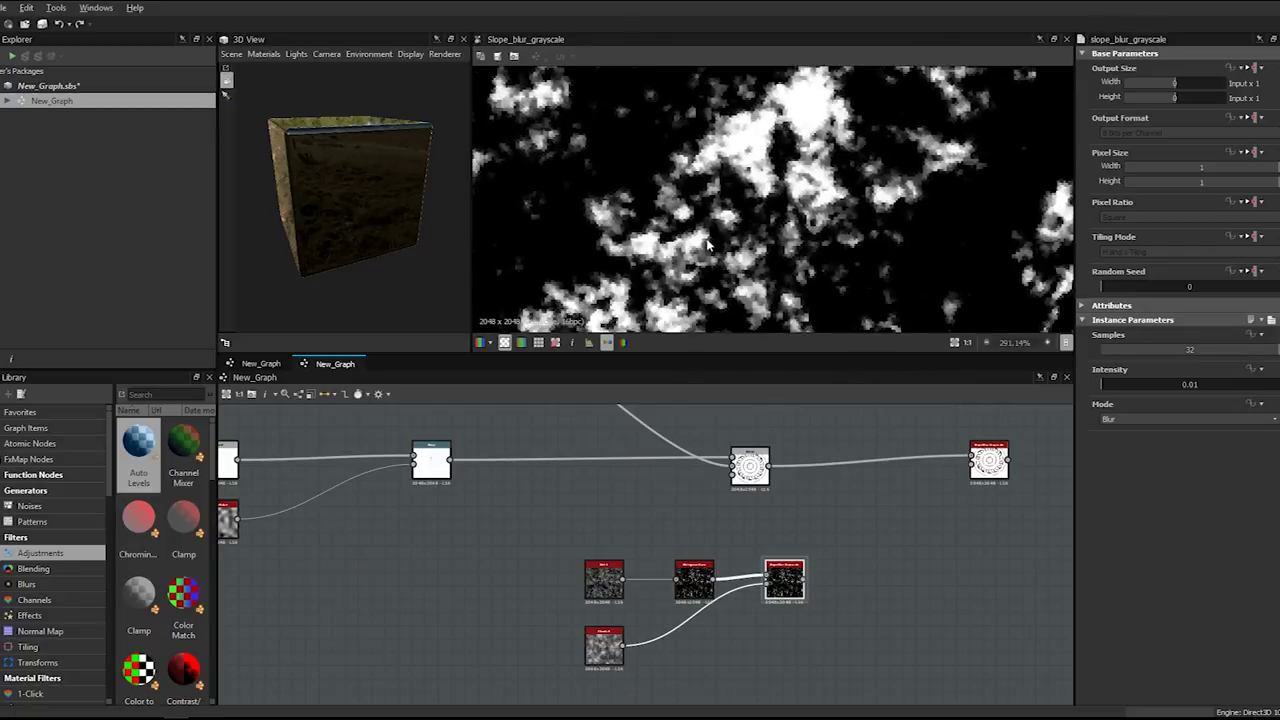
# - Add a Blend node after the slope-blurred dirt branch
pyautogui.moveTo(810, 511); pyautogui.dragTo(766, 418, button='middle')
pyautogui.click(845, 505)
pyautogui.press('space')
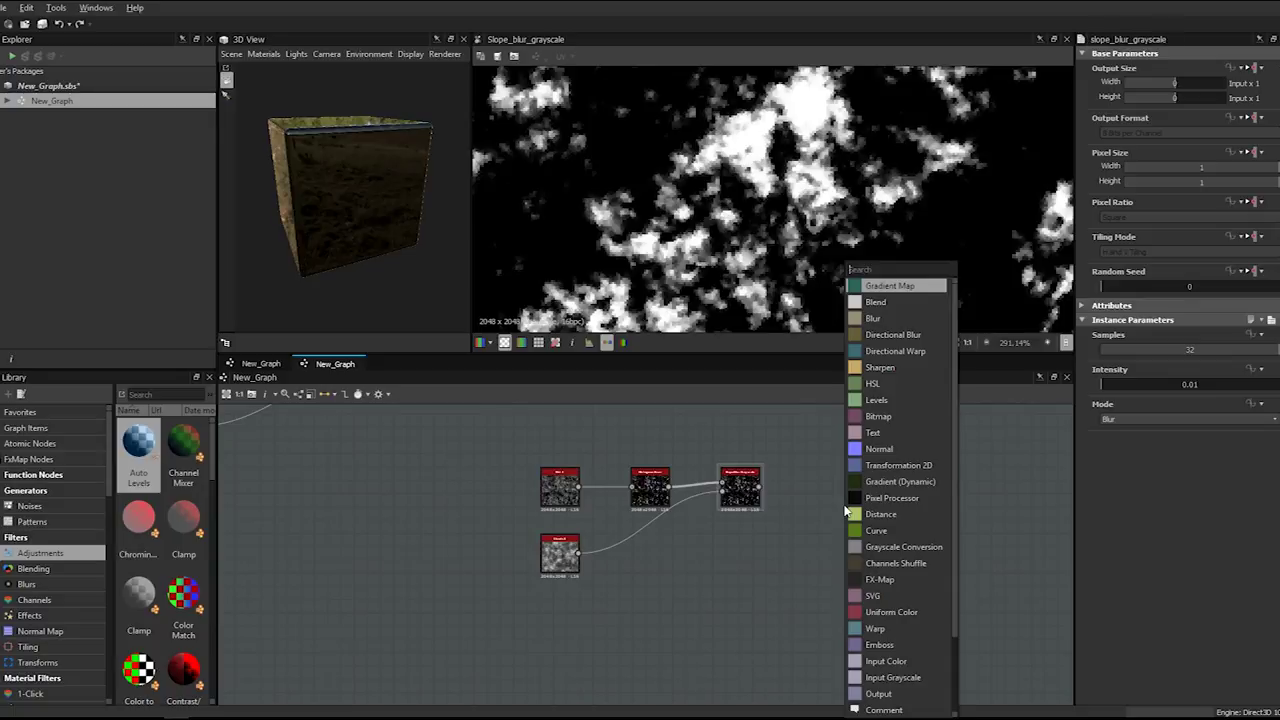
pyautogui.write('blend')
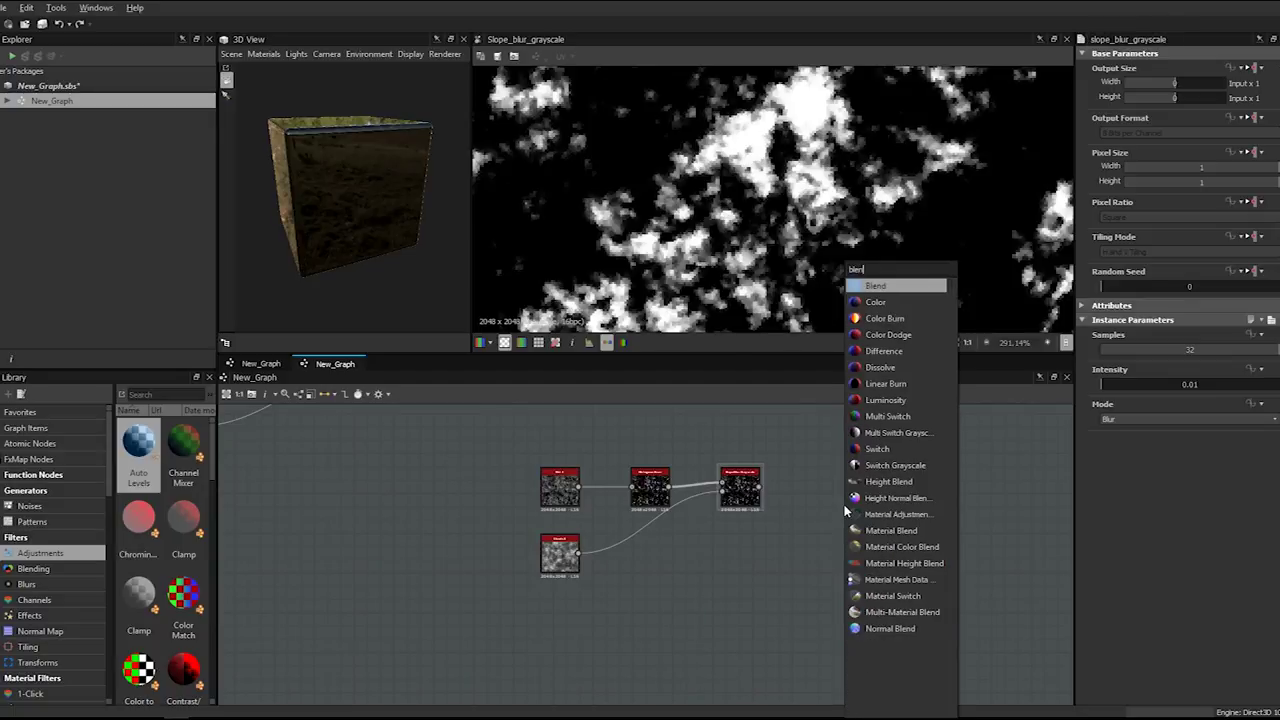
pyautogui.press('Return')
pyautogui.moveTo(851, 508); pyautogui.dragTo(903, 495)
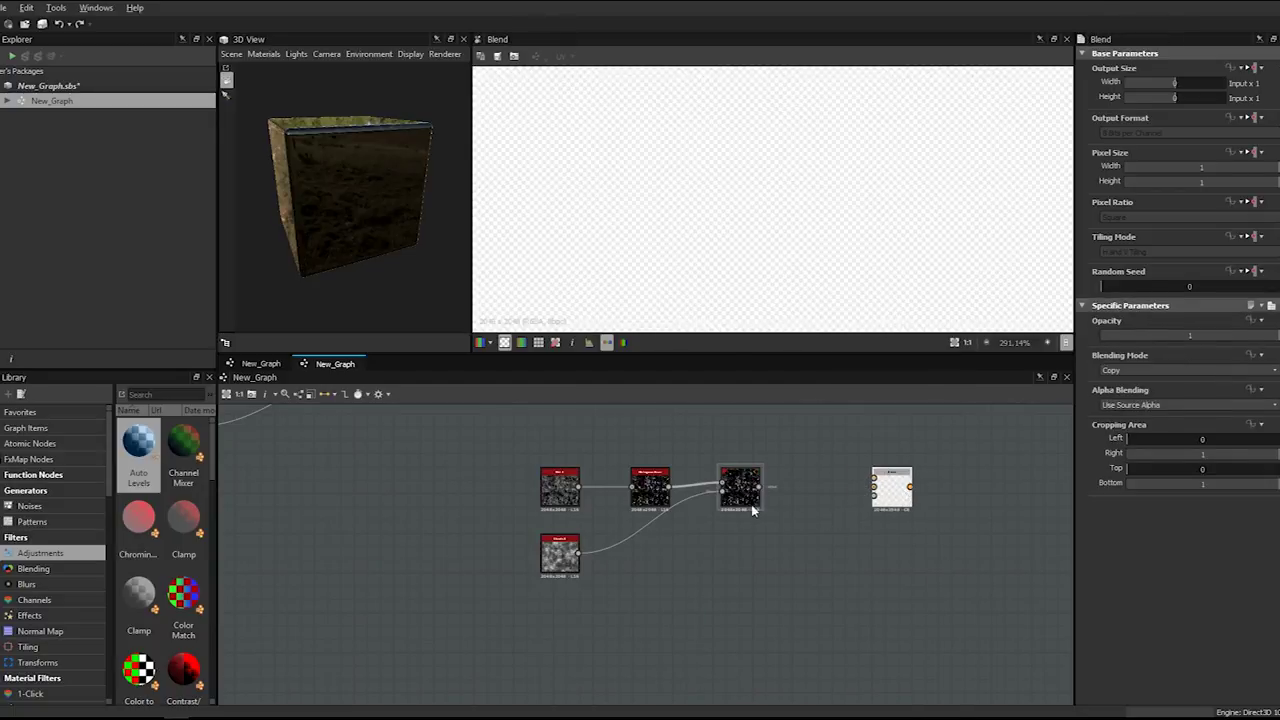
# - Spread the dirt branch's nodes apart and connect its Slope Blur Grayscale to the new Blend's background input
pyautogui.moveTo(563, 556); pyautogui.dragTo(565, 588)
pyautogui.moveTo(740, 497); pyautogui.dragTo(763, 499)
pyautogui.scroll(-6, 745, 510)
pyautogui.scroll(6, 740, 511)
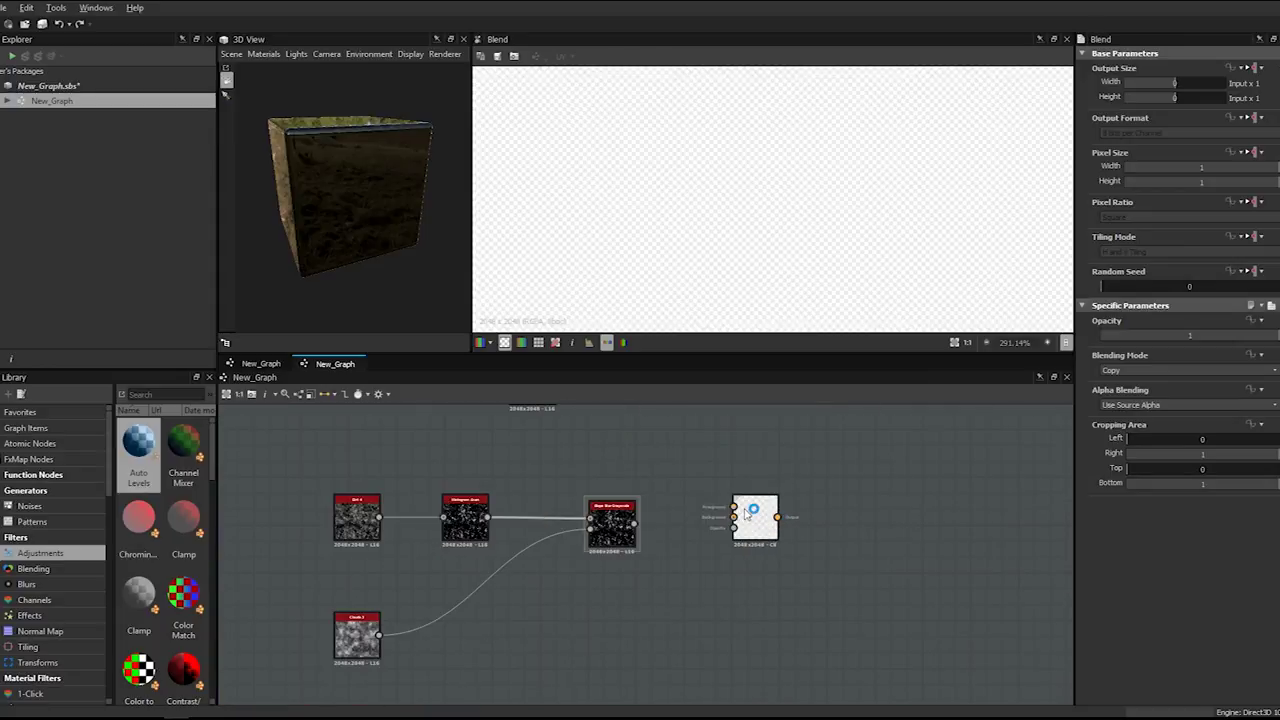
pyautogui.moveTo(745, 512); pyautogui.dragTo(793, 512)
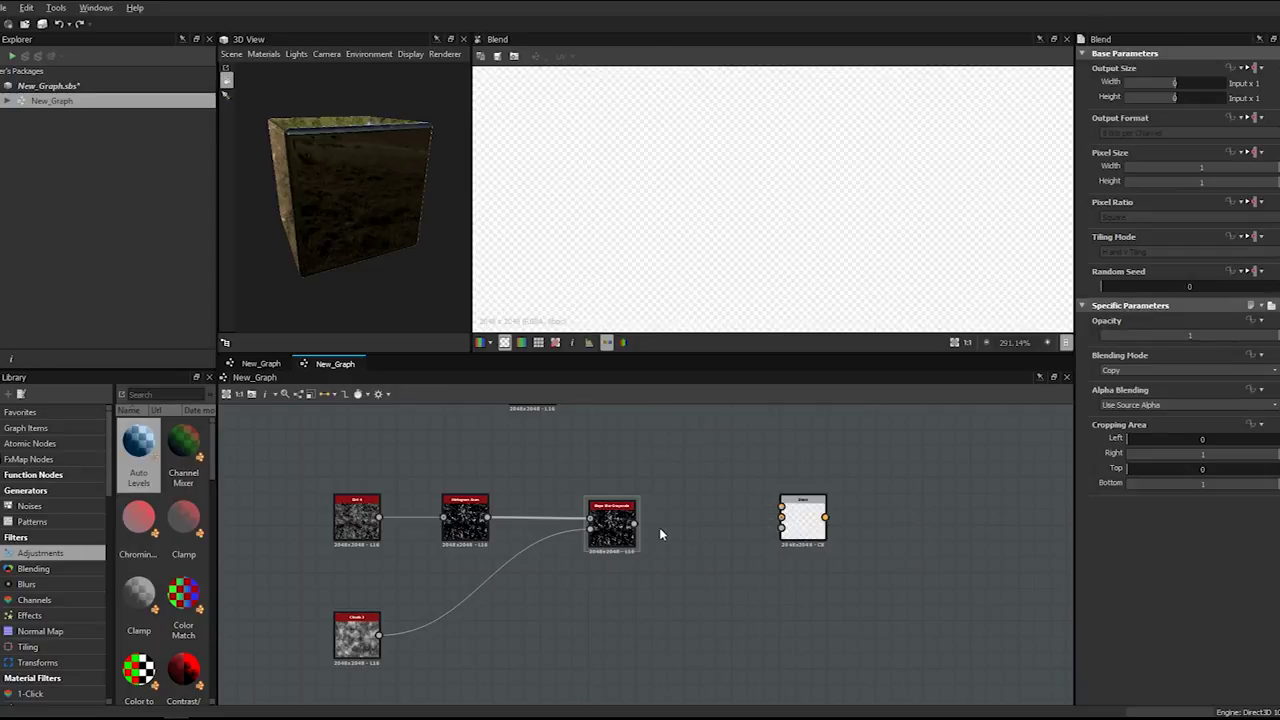
pyautogui.moveTo(633, 523); pyautogui.dragTo(781, 507)
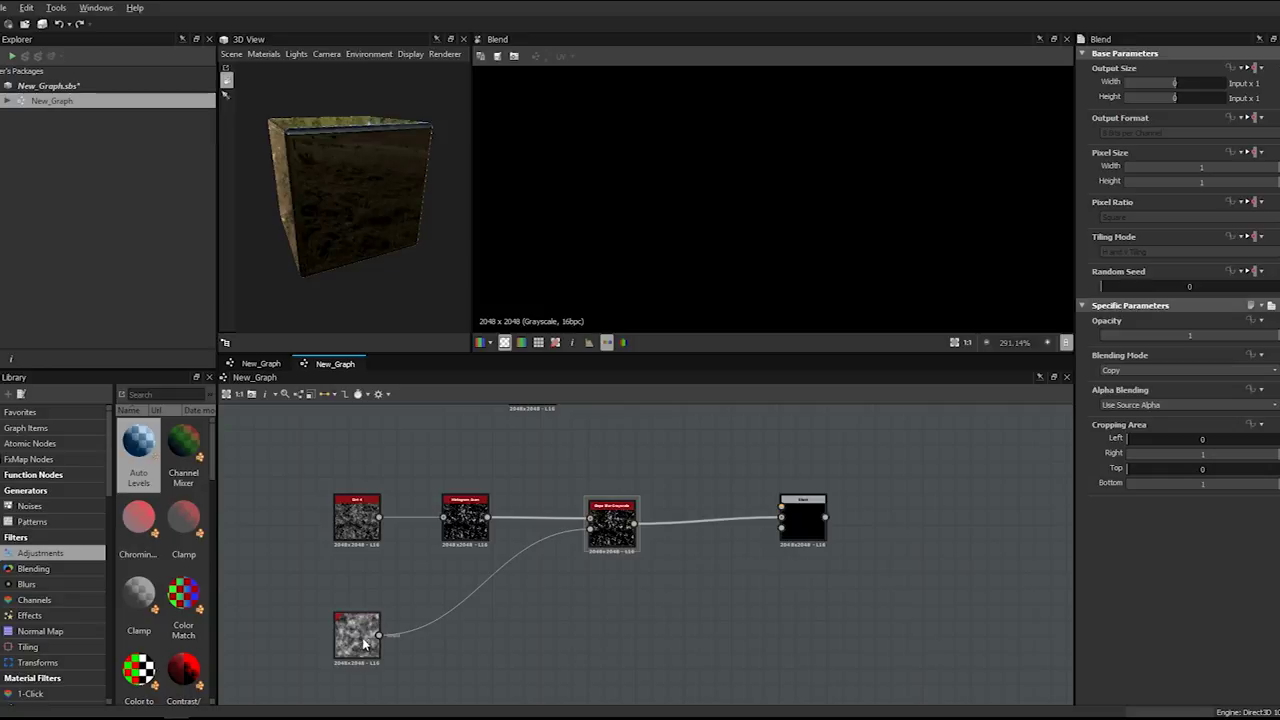
# - Add another Slope Blur Grayscale below the first, feed it Clouds 3 as grayscale, and connect it to the Blend's foreground
pyautogui.moveTo(805, 518); pyautogui.dragTo(853, 518)
pyautogui.press('space')
pyautogui.write('slope')
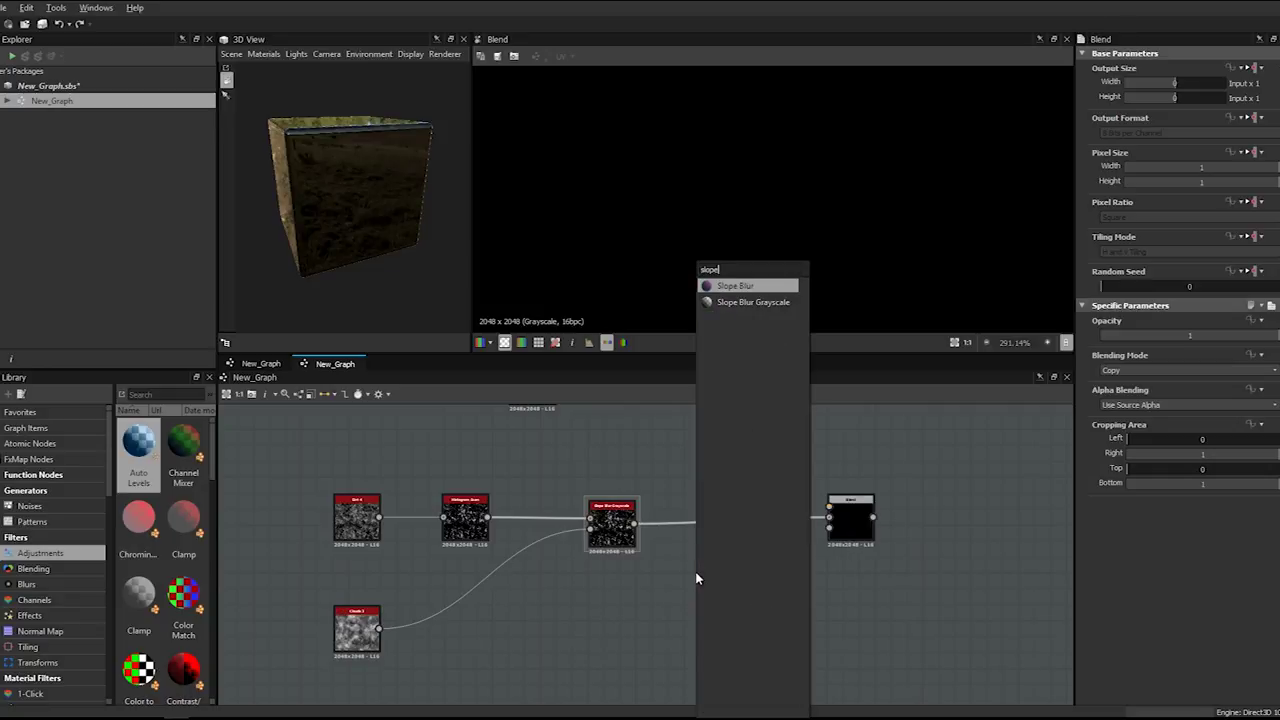
pyautogui.press('Down')
pyautogui.press('Return')
pyautogui.moveTo(695, 571); pyautogui.dragTo(616, 635)
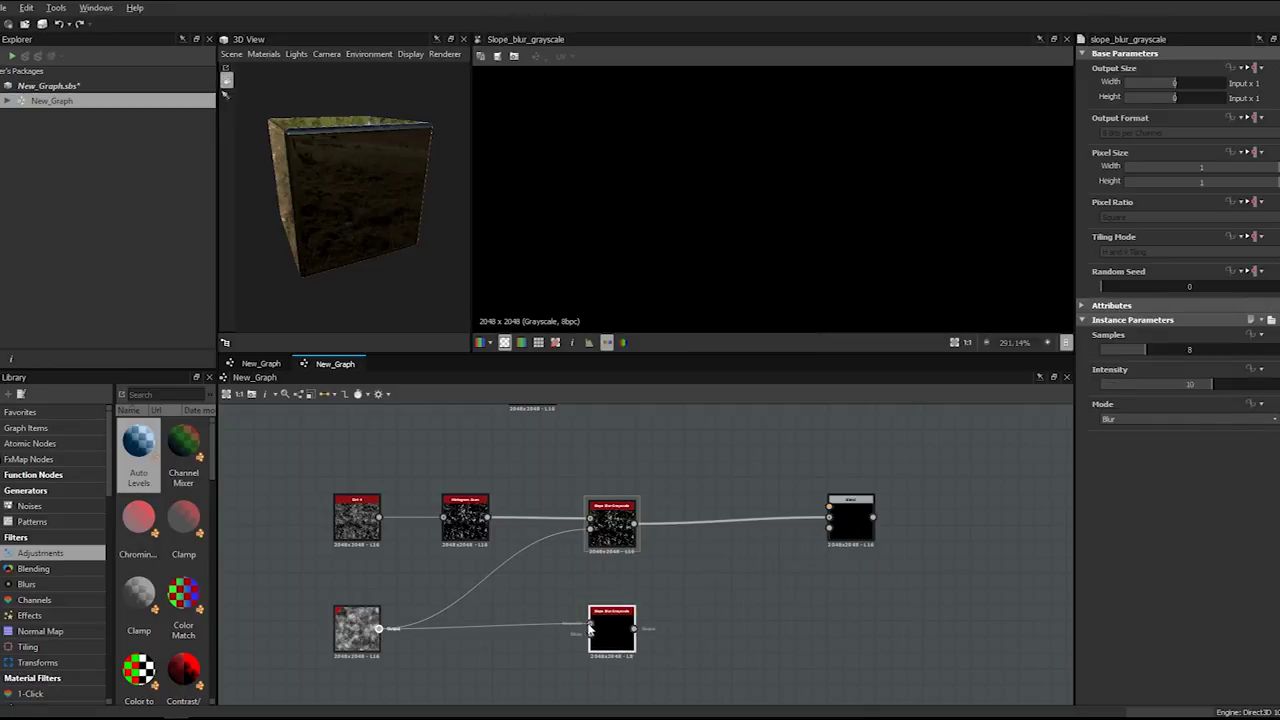
pyautogui.moveTo(603, 628); pyautogui.dragTo(829, 517)
pyautogui.moveTo(608, 636); pyautogui.dragTo(608, 613)
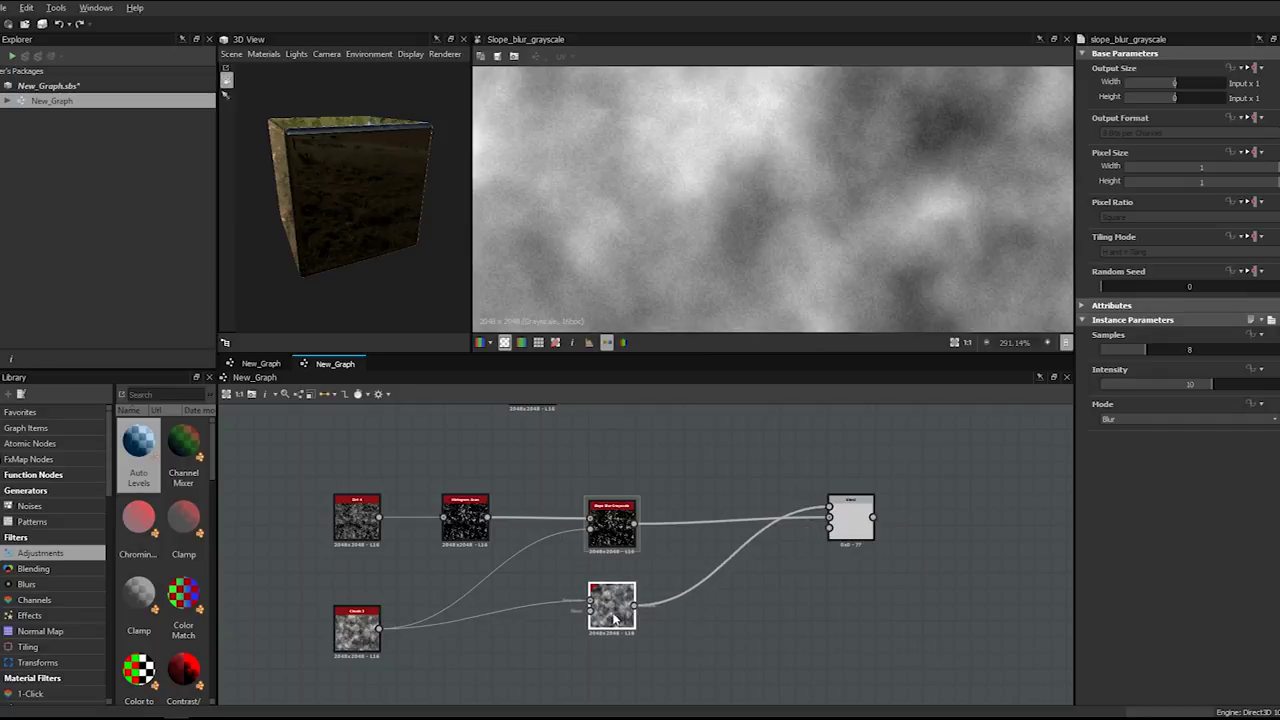
# - Duplicate the Dirt 4 node, place it above Clouds 3, and feed it into the lower Slope Blur Grayscale's grayscale input
pyautogui.moveTo(611, 620); pyautogui.dragTo(658, 593, button='middle')
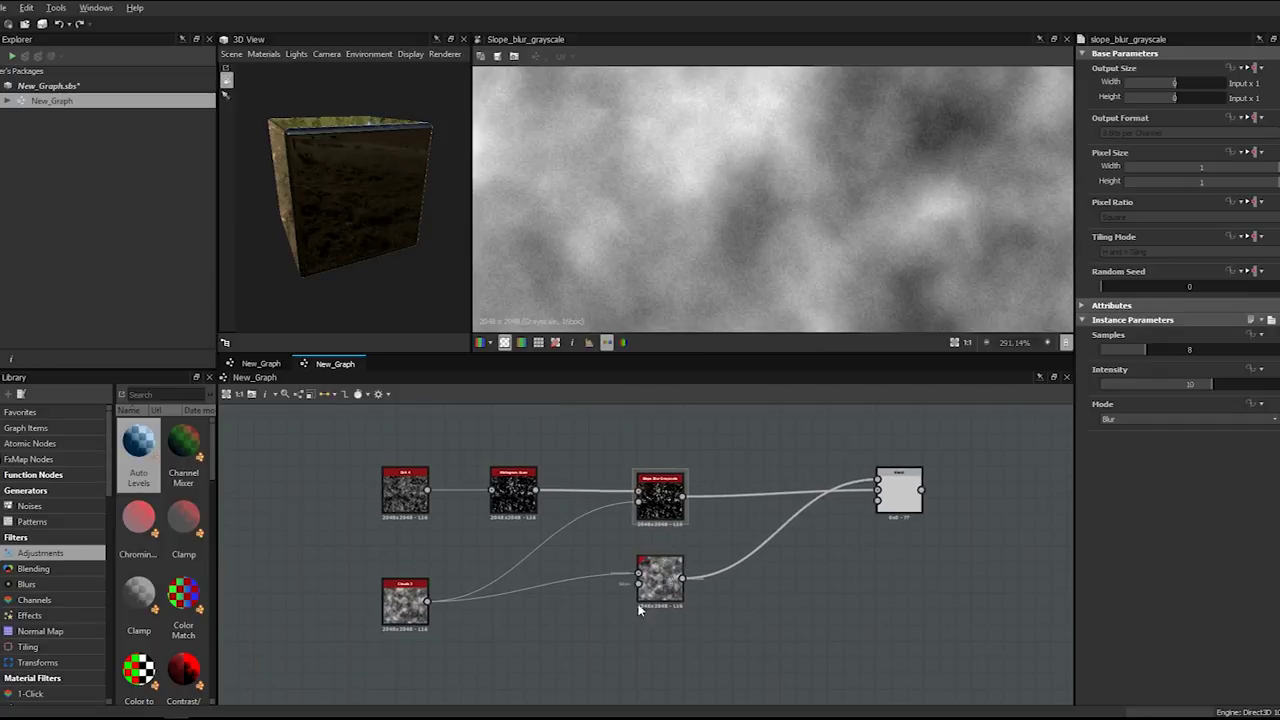
pyautogui.moveTo(550, 622); pyautogui.dragTo(583, 603, button='middle')
pyautogui.moveTo(436, 596); pyautogui.dragTo(443, 631)
pyautogui.click(446, 482)
pyautogui.hotkey('ctrl', 'c')
pyautogui.hotkey('ctrl', 'v')
pyautogui.moveTo(648, 556); pyautogui.dragTo(435, 546)
pyautogui.moveTo(574, 567); pyautogui.dragTo(669, 555)
# - Set the duplicated Dirt 4 node's scale to 2
pyautogui.doubleClick(432, 545)
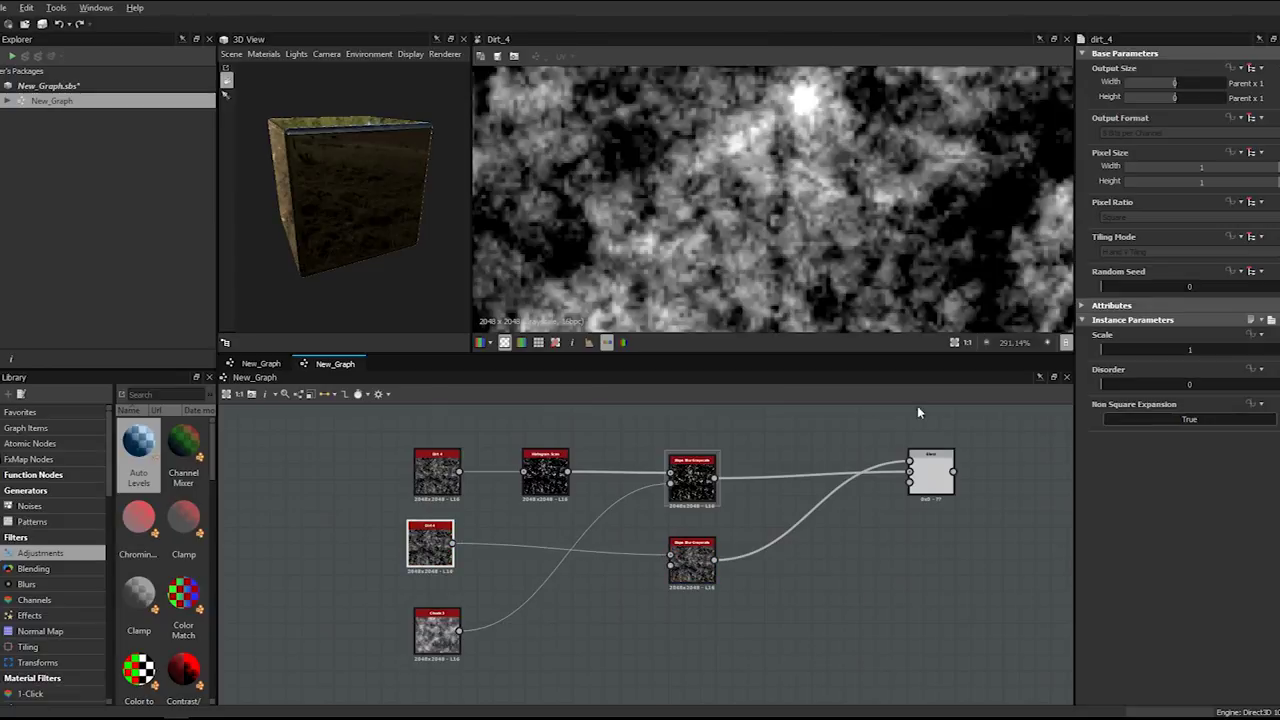
pyautogui.click(1143, 351)
pyautogui.scroll(-4, 876, 227)
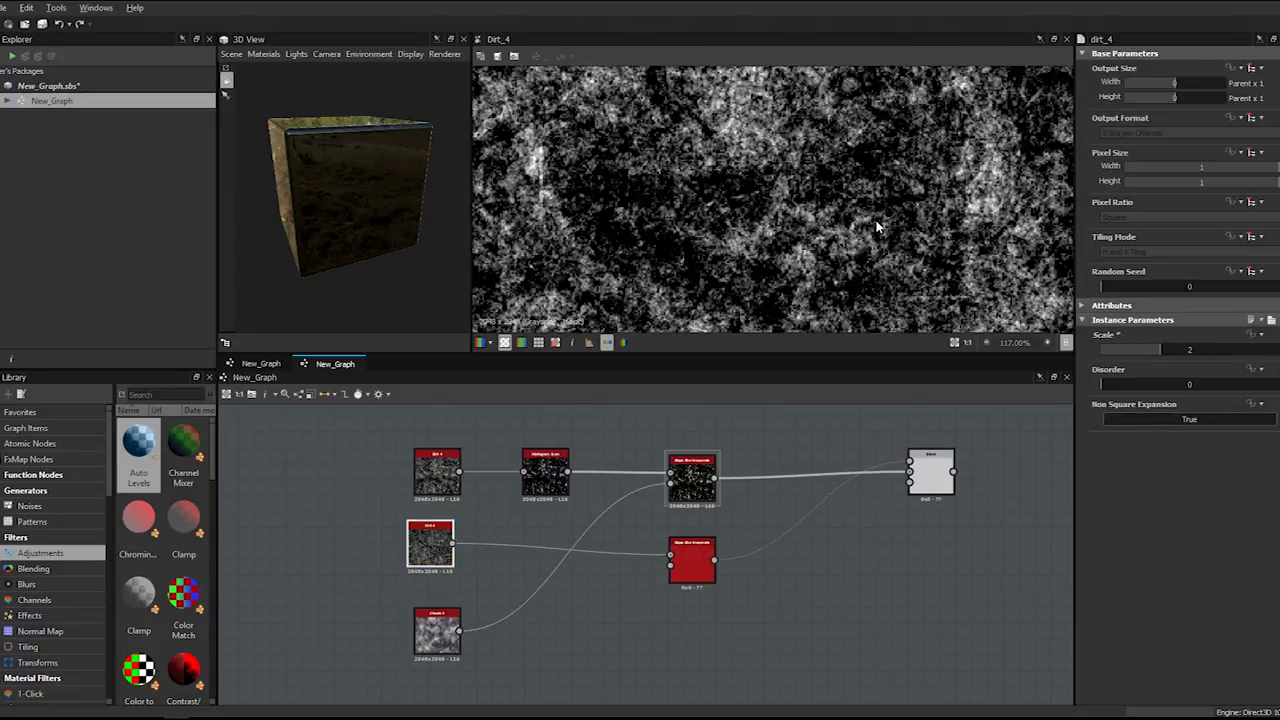
# - Insert a Histogram Scan between the duplicated Dirt 4 and the lower Slope Blur Grayscale
pyautogui.moveTo(453, 543); pyautogui.dragTo(488, 546)
pyautogui.write('his')
pyautogui.press('Down')
pyautogui.press('Return')
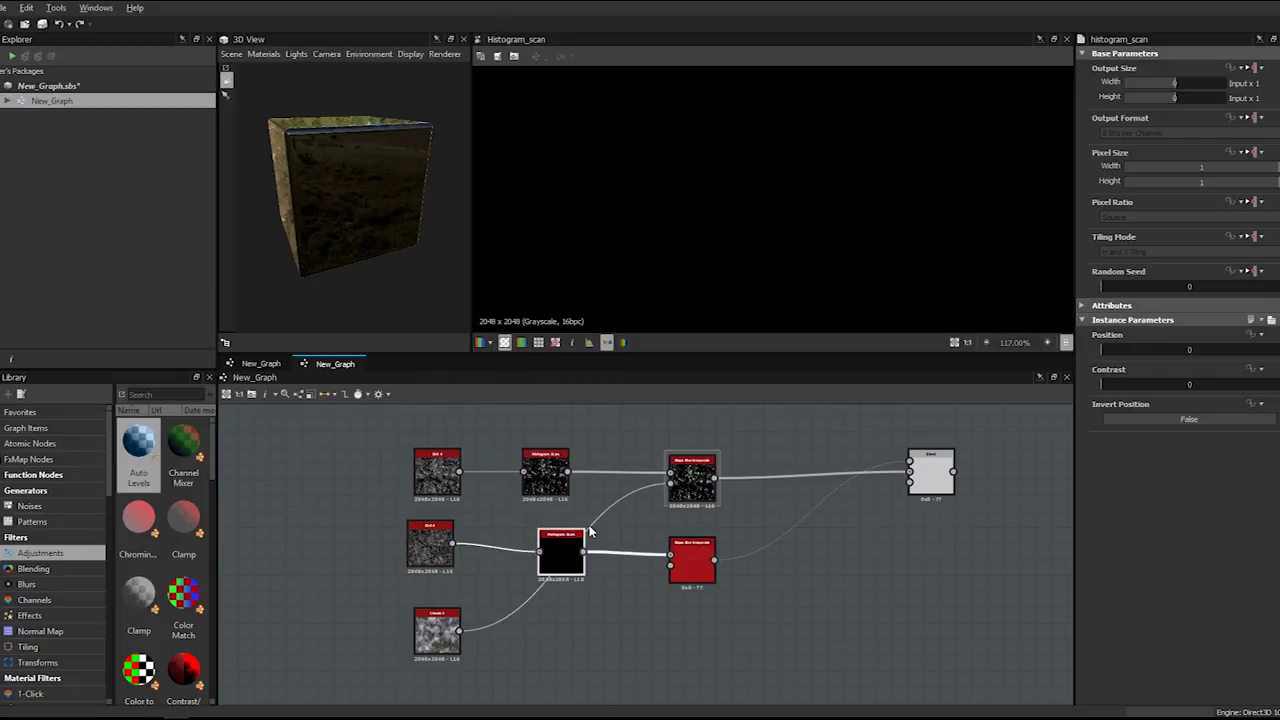
# - Set the second Histogram Scan's contrast to 0.5 and its position to about 0.62
pyautogui.moveTo(1106, 352); pyautogui.dragTo(1174, 353)
pyautogui.click(1184, 350)
pyautogui.write('0.')
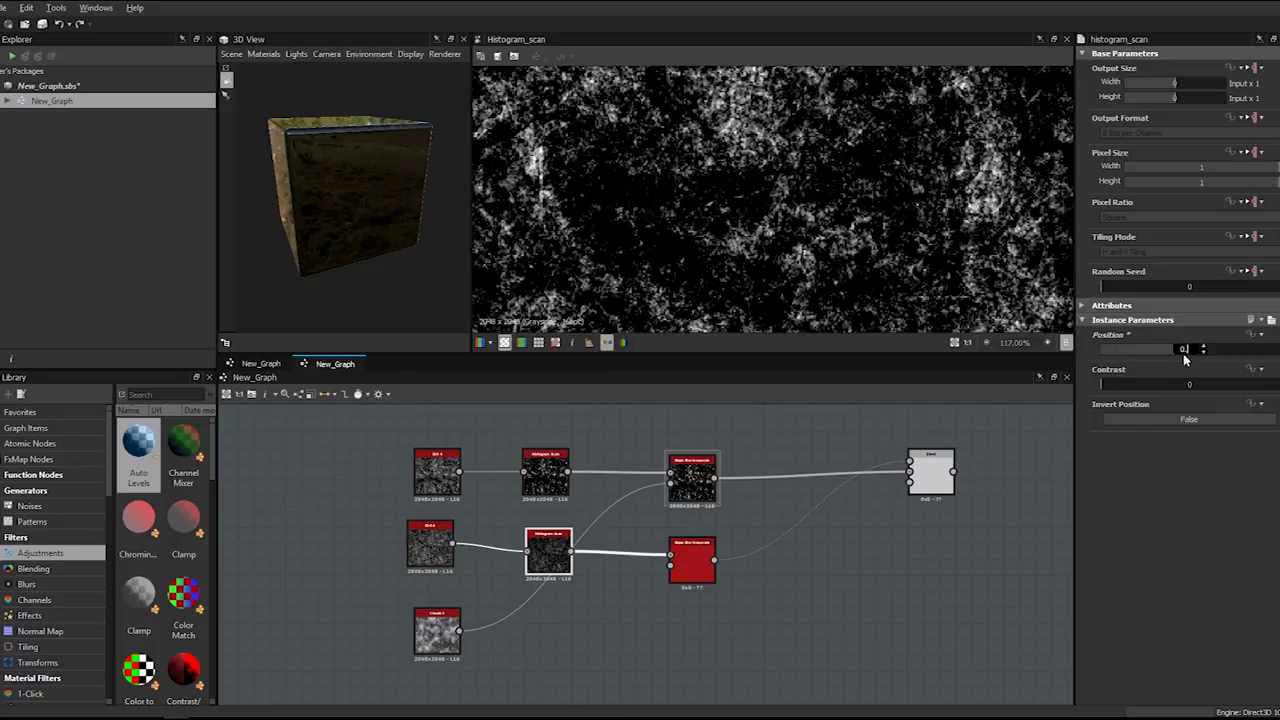
pyautogui.write('5')
pyautogui.press('Return')
pyautogui.moveTo(1111, 388); pyautogui.dragTo(1198, 386)
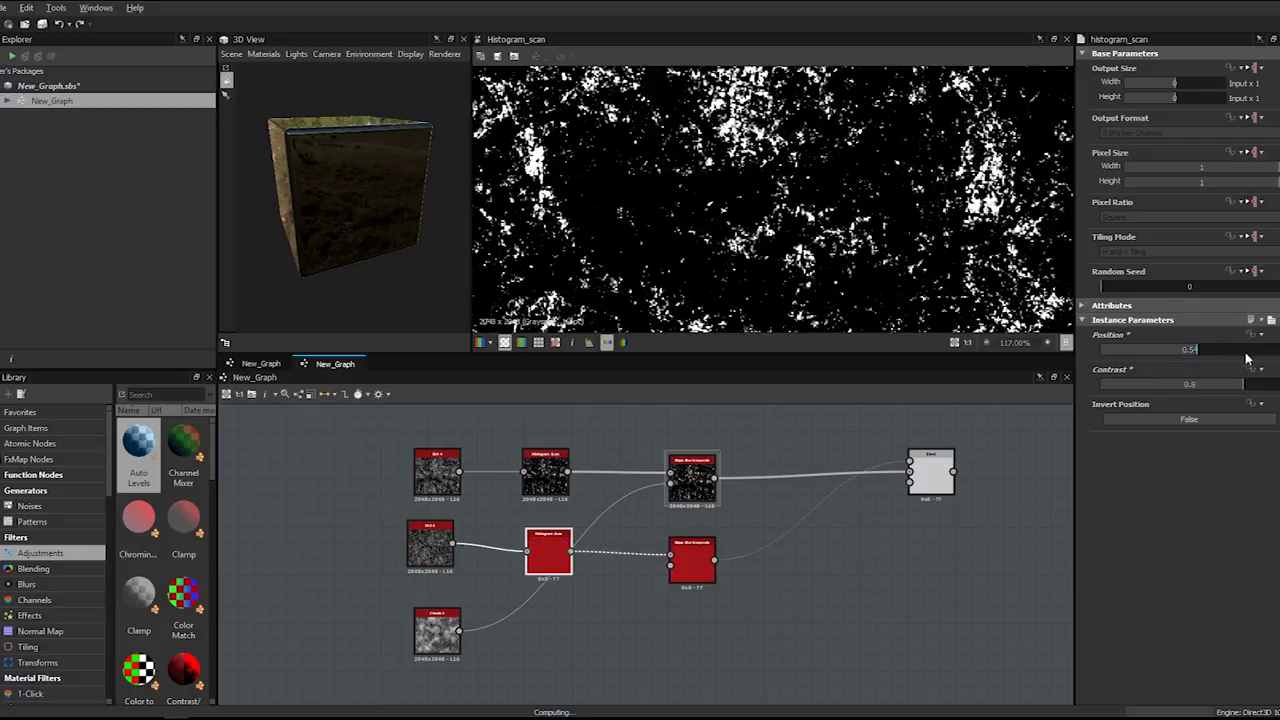
pyautogui.moveTo(1190, 349); pyautogui.dragTo(1259, 350)
pyautogui.click(1236, 349)
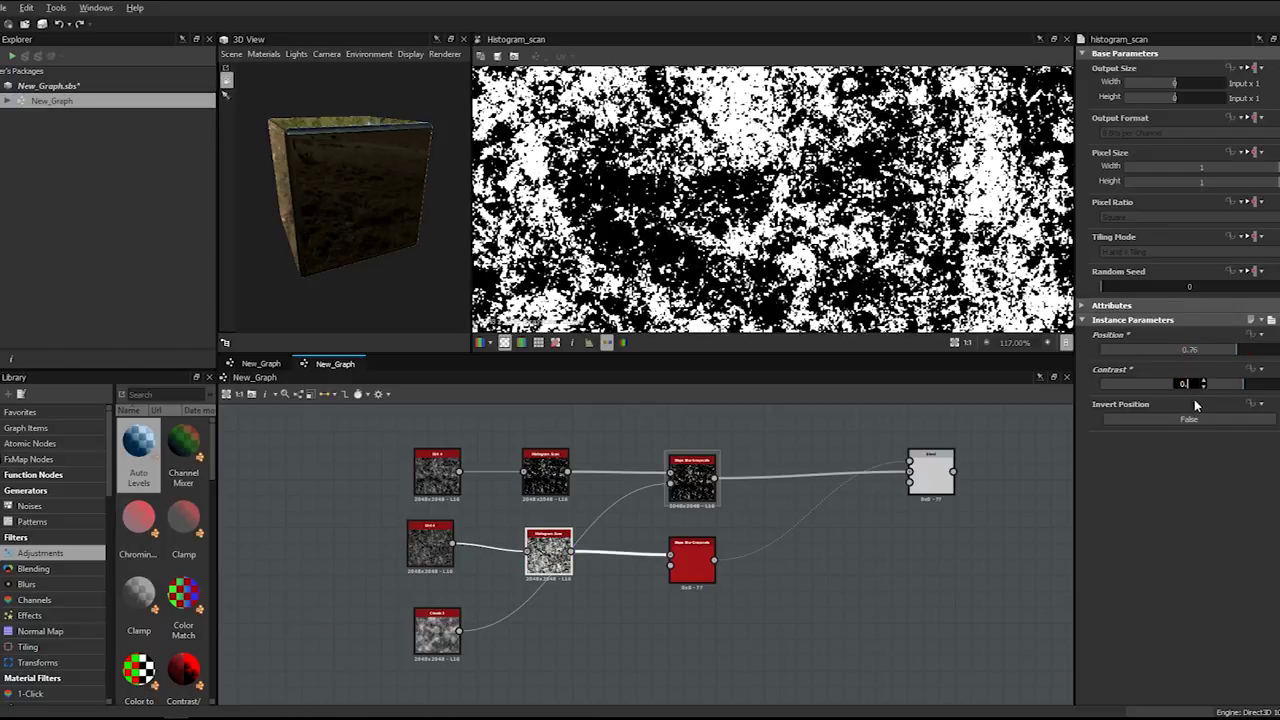
pyautogui.click(1211, 349)
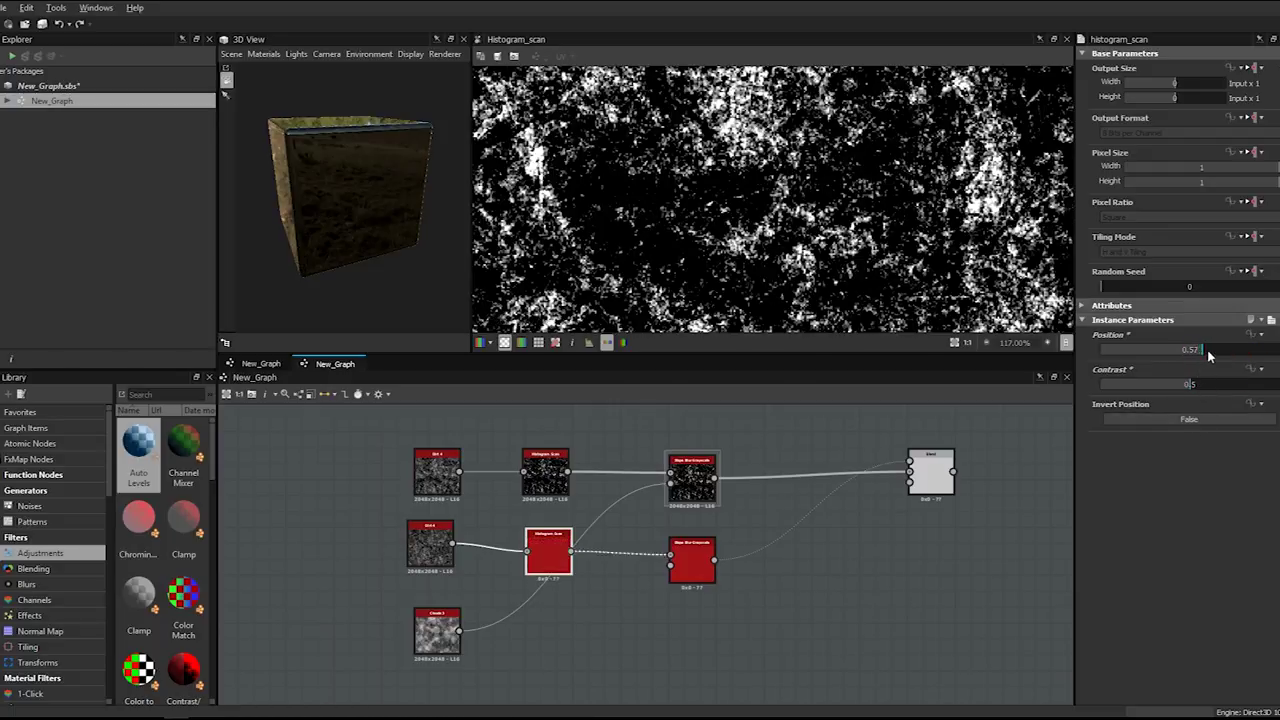
pyautogui.scroll(-4, 911, 196)
# - Connect Clouds 3 to the lower Slope Blur Grayscale's slope input and set its samples to 32
pyautogui.click(692, 560)
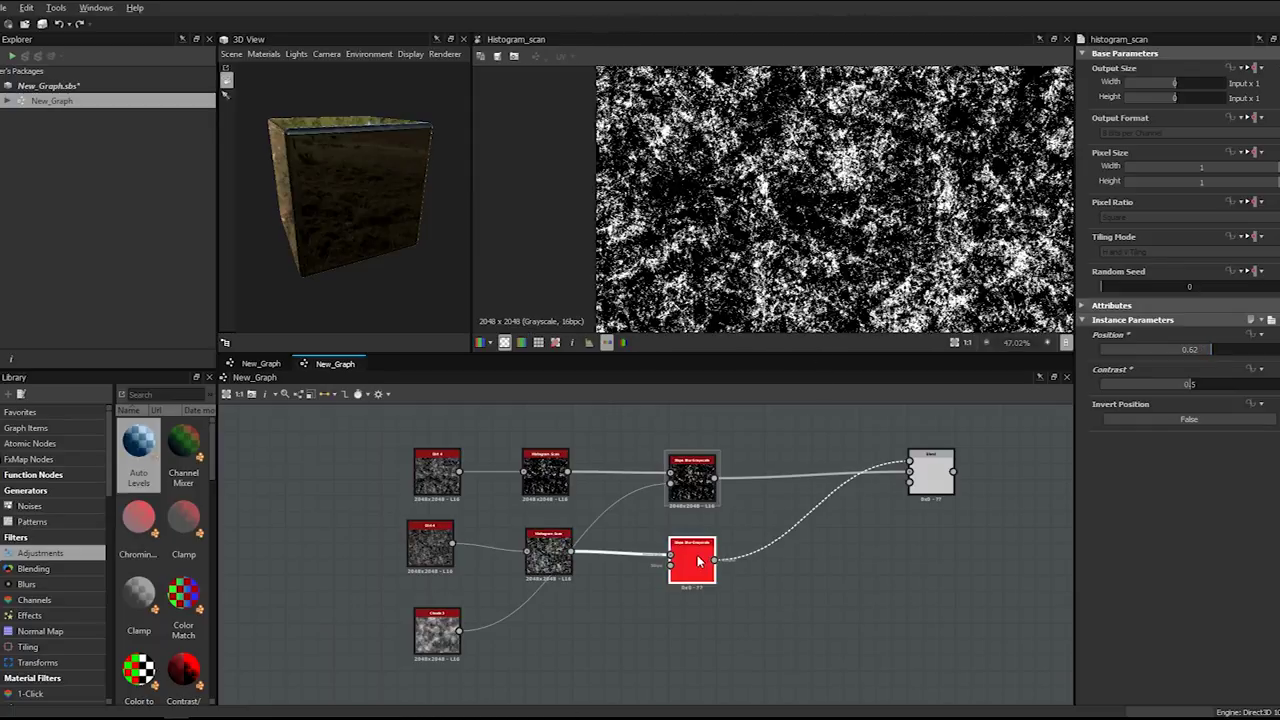
pyautogui.moveTo(459, 631); pyautogui.dragTo(671, 566)
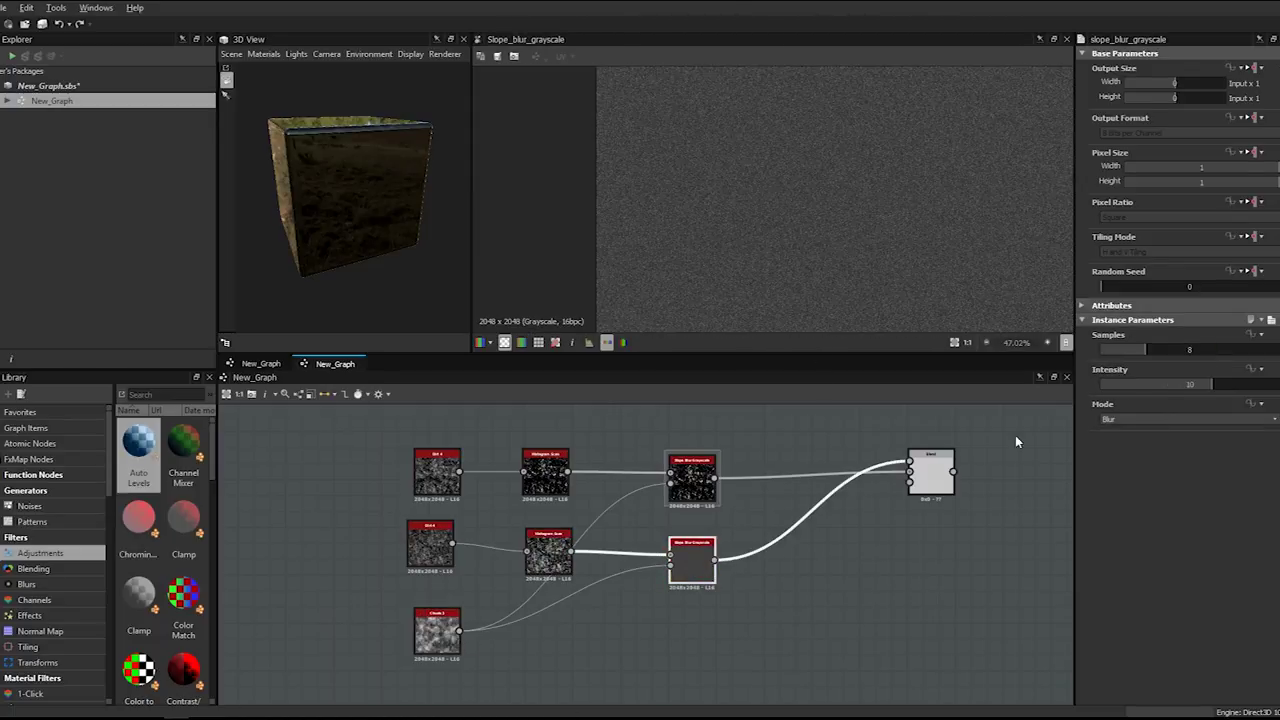
pyautogui.write('32')
pyautogui.click(1182, 455)
# - Try intensities of 0.1 and 0.01 on the lower Slope Blur Grayscale, settling on 0.05
pyautogui.click(1170, 385)
pyautogui.write('0.1')
pyautogui.click(1166, 457)
pyautogui.scroll(3, 928, 223)
pyautogui.doubleClick(1155, 384)
pyautogui.write('0.01')
pyautogui.press('Return')
pyautogui.doubleClick(1155, 384)
pyautogui.write('0.05')
pyautogui.press('Return')
# - Preview the Blend node and set its blending mode to Add (Linear Dodge)
pyautogui.doubleClick(929, 460)
pyautogui.click(1128, 370)
pyautogui.click(1128, 381)
pyautogui.scroll(3, 892, 245)
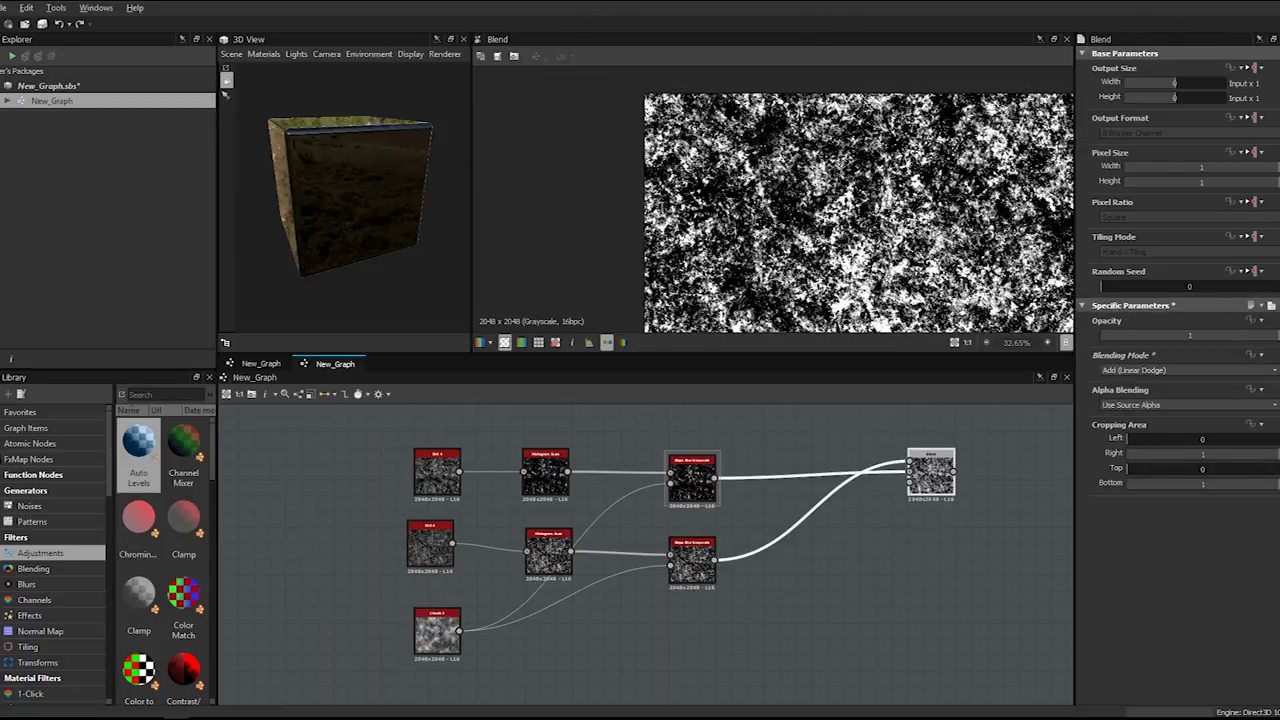
# - Insert a Transformation 2D node between the upper Slope Blur Grayscale and the Blend, and rotate its texture
pyautogui.scroll(-6, 890, 245)
pyautogui.moveTo(890, 248); pyautogui.dragTo(790, 165, button='middle')
pyautogui.scroll(2, 792, 170)
pyautogui.scroll(-3, 798, 181)
pyautogui.press('space')
pyautogui.write('2d')
pyautogui.click(798, 287)
pyautogui.moveTo(942, 192); pyautogui.dragTo(967, 280)
# - Preview the Blend while adjusting the Transformation 2D's placement to an offset of about 0.07 in X and -0.01 in Y
pyautogui.doubleClick(931, 482)
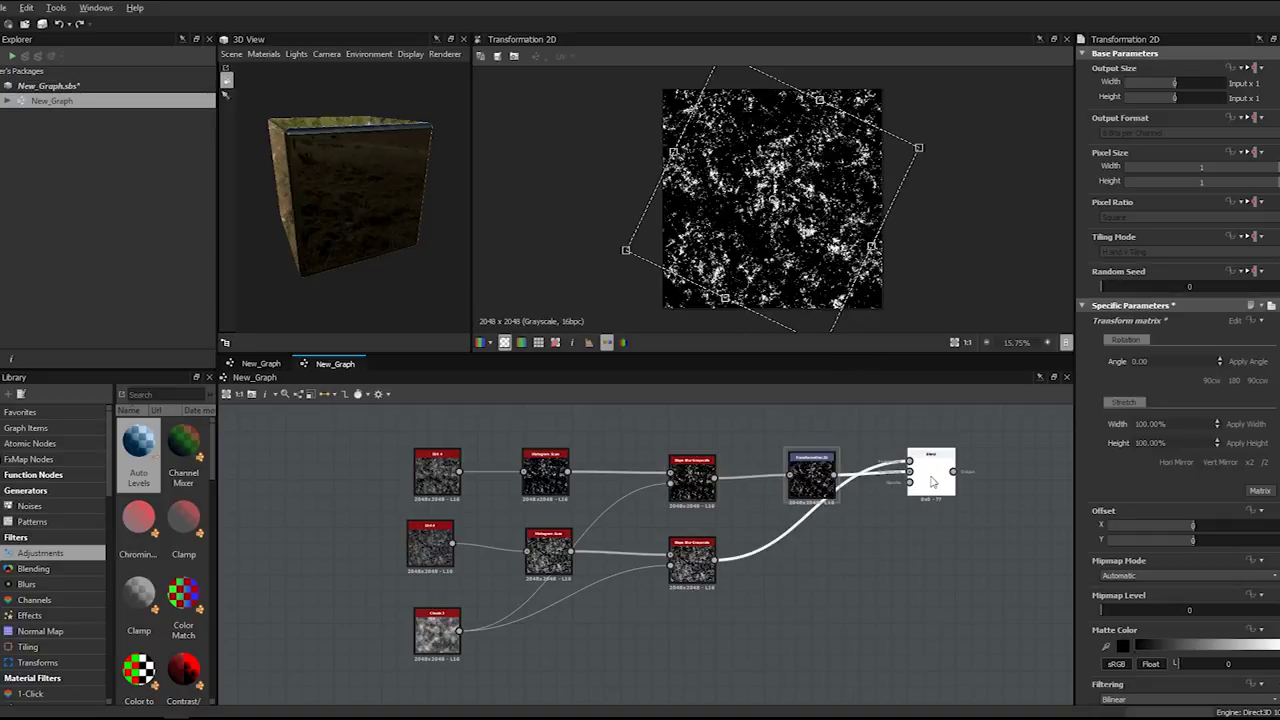
pyautogui.click(807, 465)
pyautogui.moveTo(804, 218); pyautogui.dragTo(794, 206)
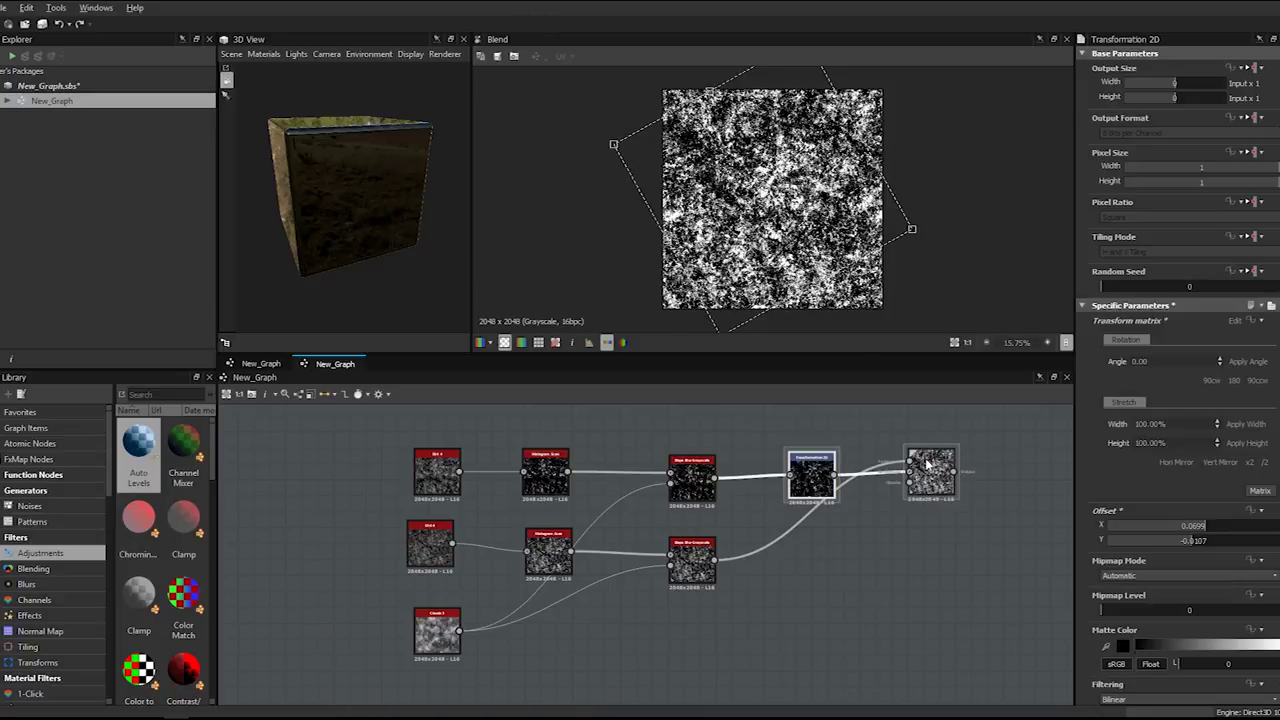
# - Set the Blend node's opacity to 0.5
pyautogui.click(928, 463)
pyautogui.write('0.8')
pyautogui.press('Return')
pyautogui.click(1179, 334)
pyautogui.write('0.5')
pyautogui.press('Return')
pyautogui.scroll(1, 800, 229)
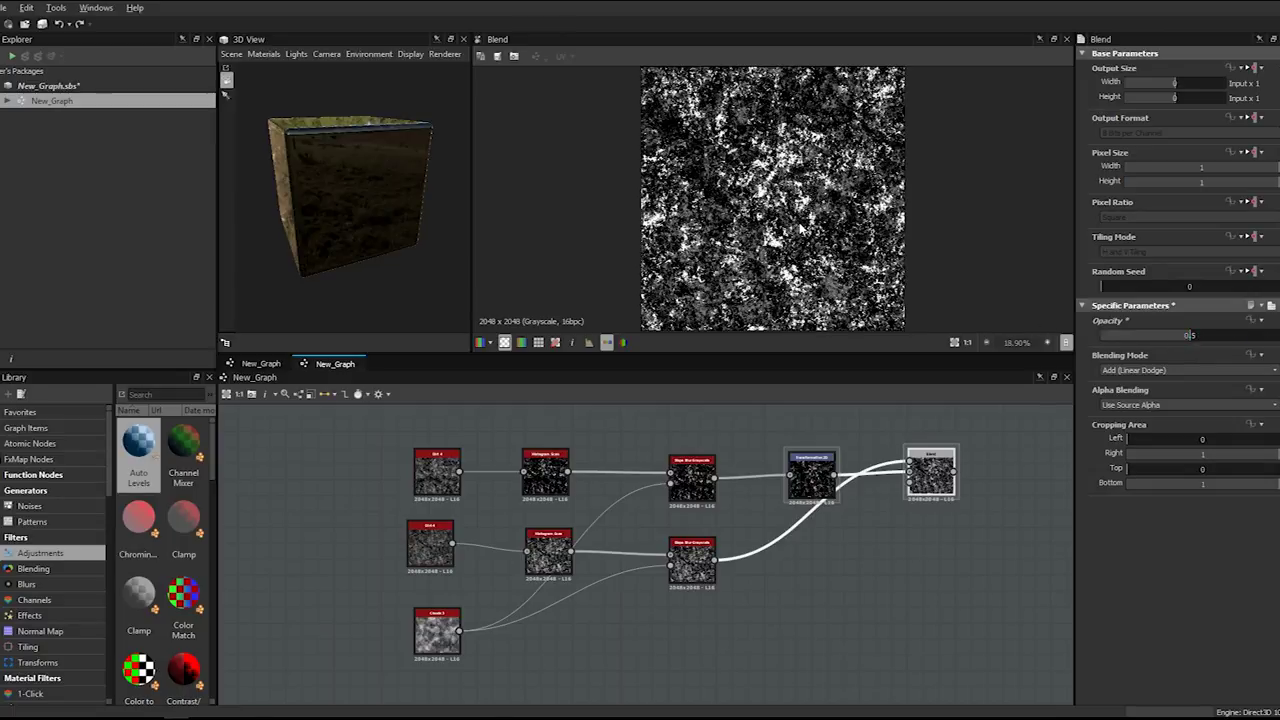
# - Add an Edge Detect node beyond the main chain's last Slope Blur Grayscale
pyautogui.scroll(-3, 950, 465)
pyautogui.moveTo(966, 457); pyautogui.dragTo(763, 543, button='middle')
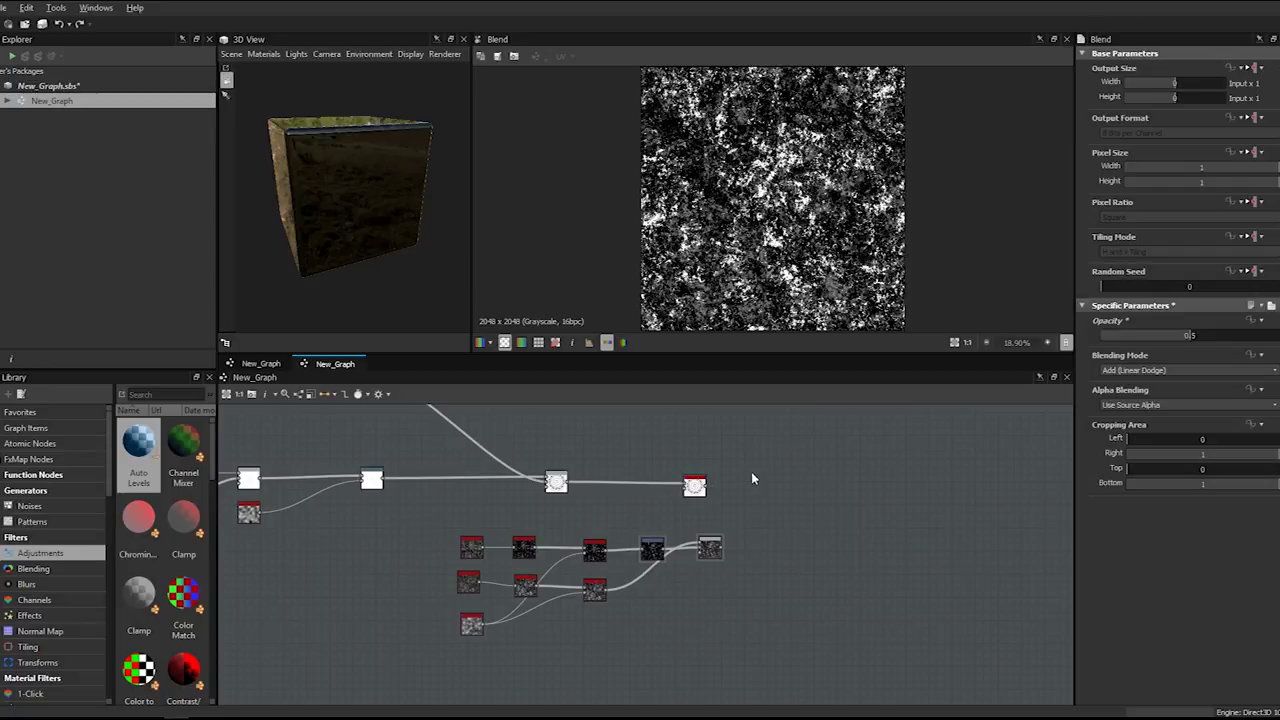
pyautogui.press('space')
pyautogui.write('ed')
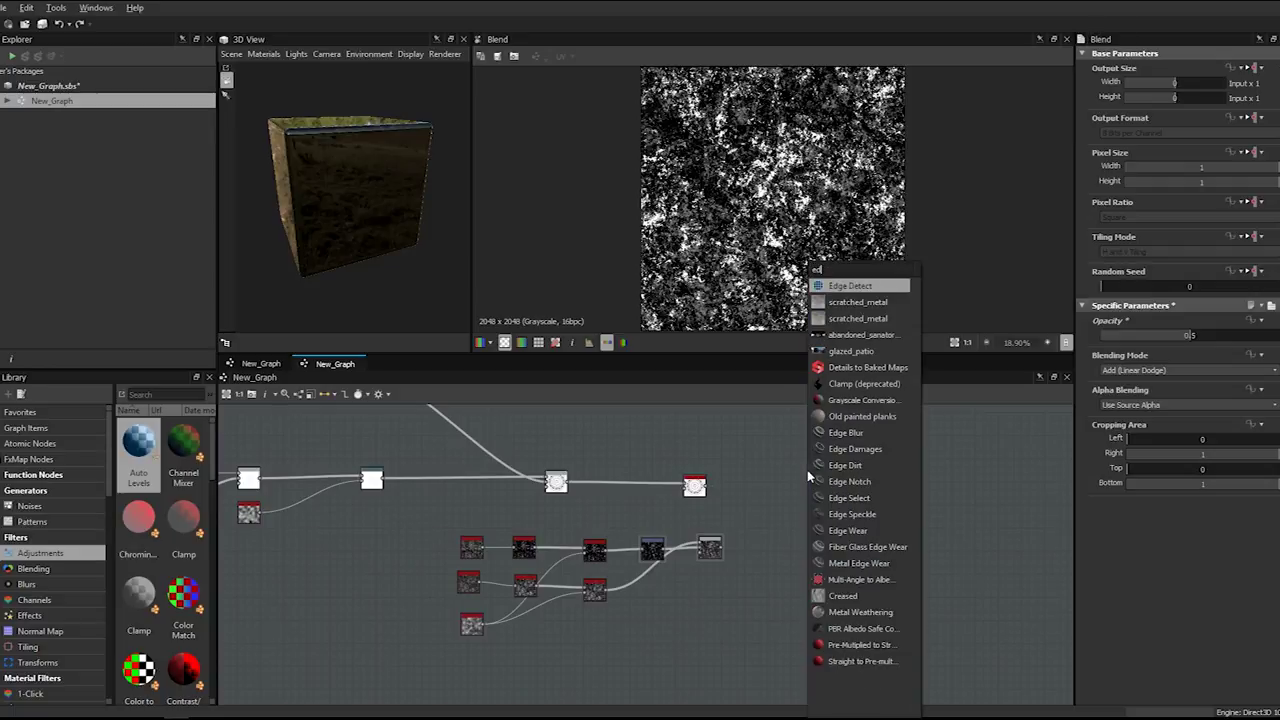
pyautogui.press('Return')
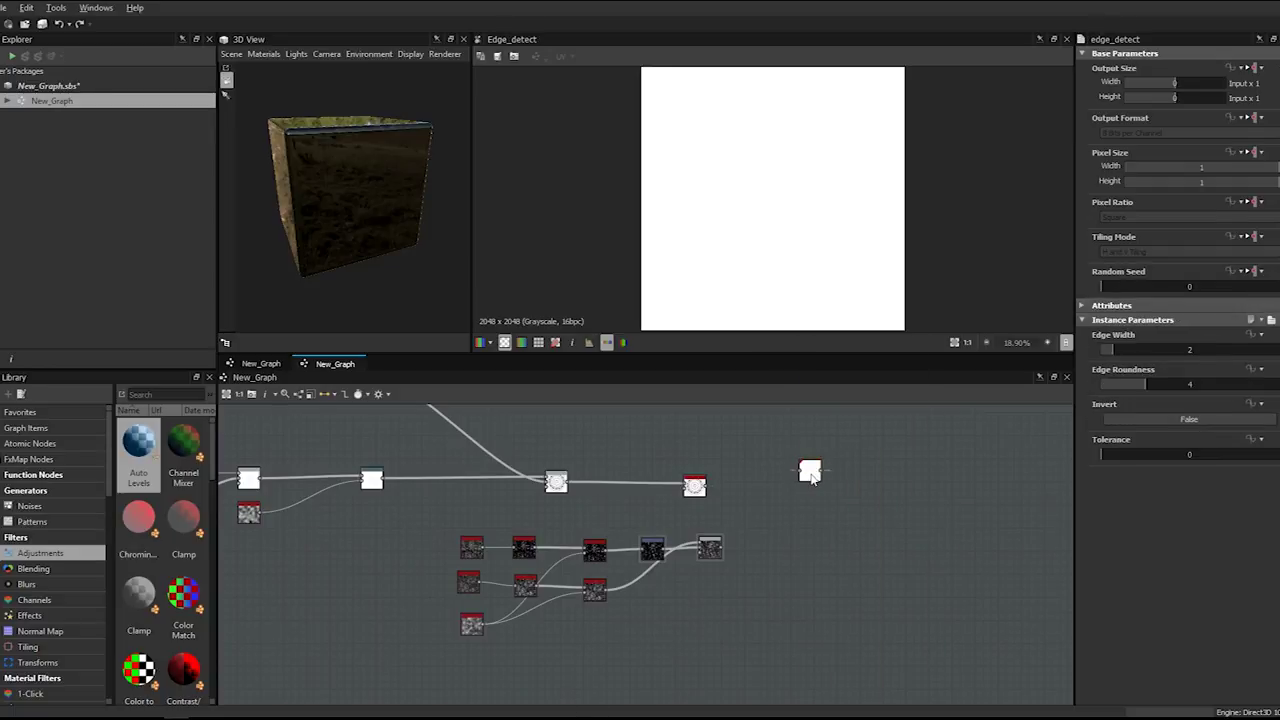
# - Reposition the Edge Detect node and connect the Invert Grayscale node's output to its input
pyautogui.moveTo(812, 478); pyautogui.dragTo(732, 447)
pyautogui.scroll(-3, 688, 453)
pyautogui.moveTo(592, 471); pyautogui.dragTo(621, 520, button='middle')
pyautogui.scroll(4, 621, 520)
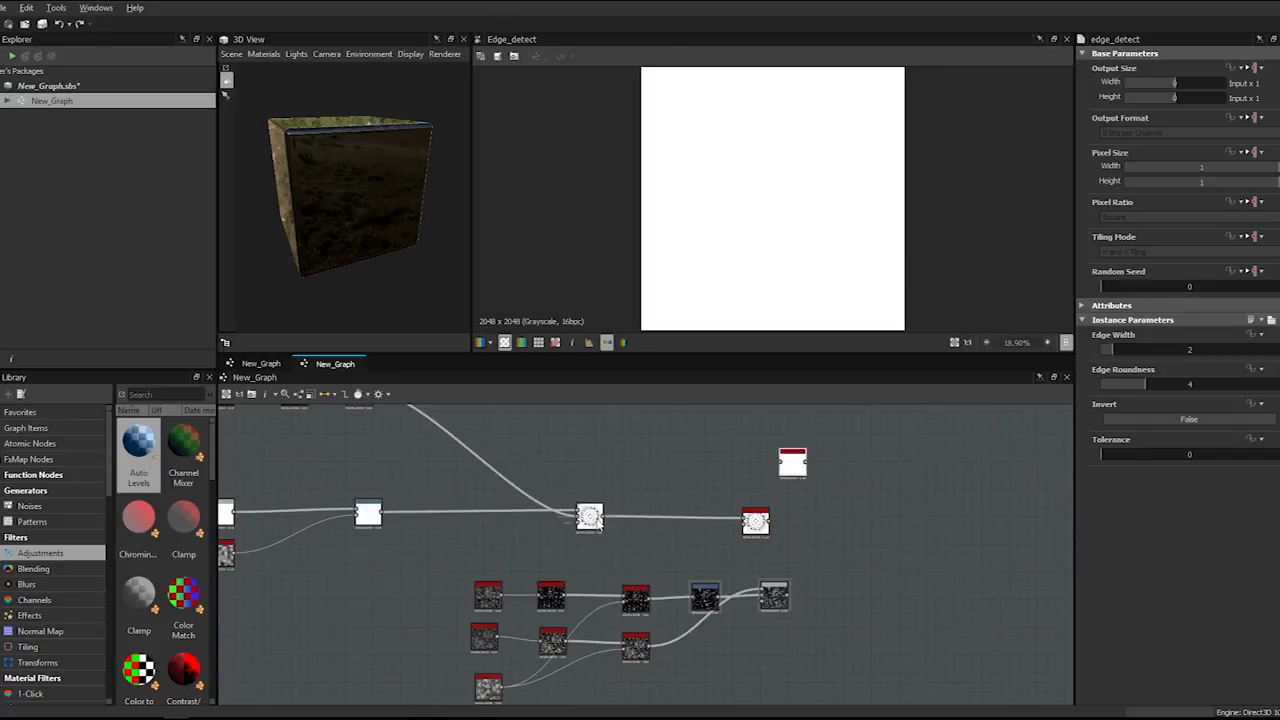
pyautogui.doubleClick(370, 514)
pyautogui.scroll(-3, 495, 497)
pyautogui.moveTo(496, 497); pyautogui.dragTo(549, 517, button='middle')
pyautogui.doubleClick(474, 461)
pyautogui.scroll(1, 618, 483)
pyautogui.moveTo(452, 455); pyautogui.dragTo(794, 549)
pyautogui.scroll(3, 672, 486)
pyautogui.scroll(3, 768, 226)
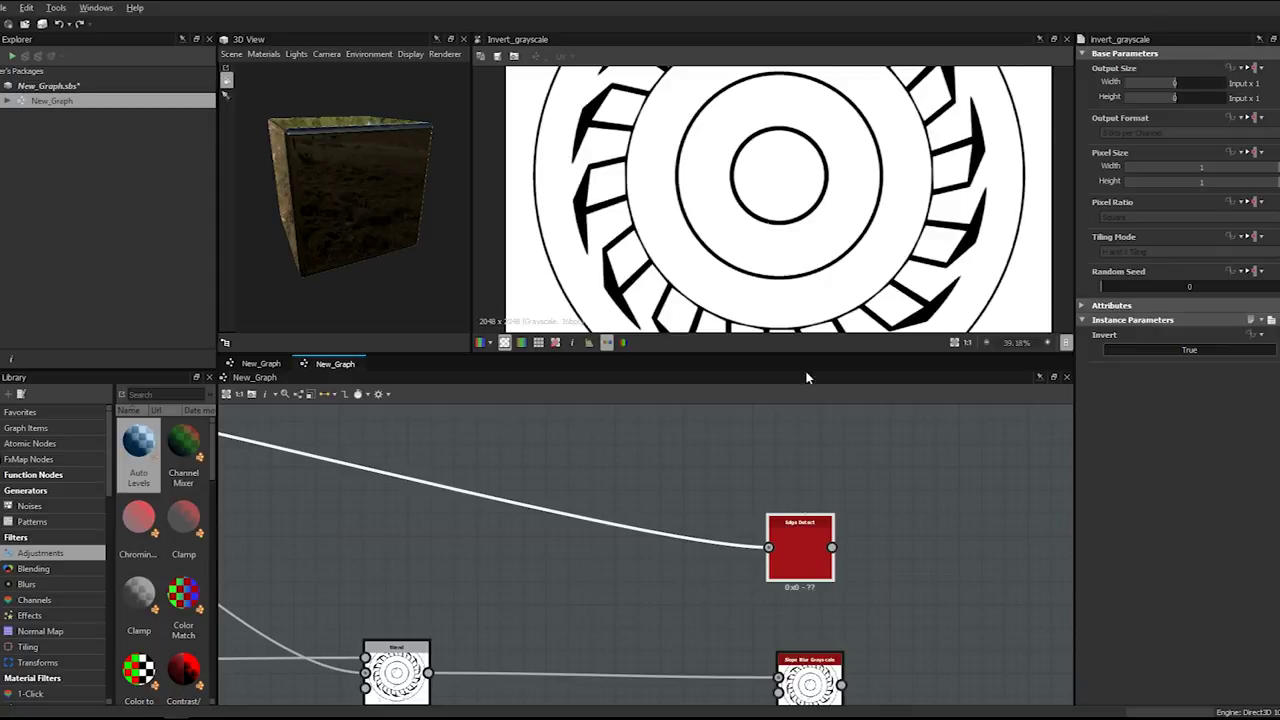
# - Set the Edge Detect node's edge roundness to 0 and edge width to 0.5
pyautogui.doubleClick(797, 557)
pyautogui.moveTo(1139, 383); pyautogui.dragTo(1086, 382)
pyautogui.scroll(4, 920, 215)
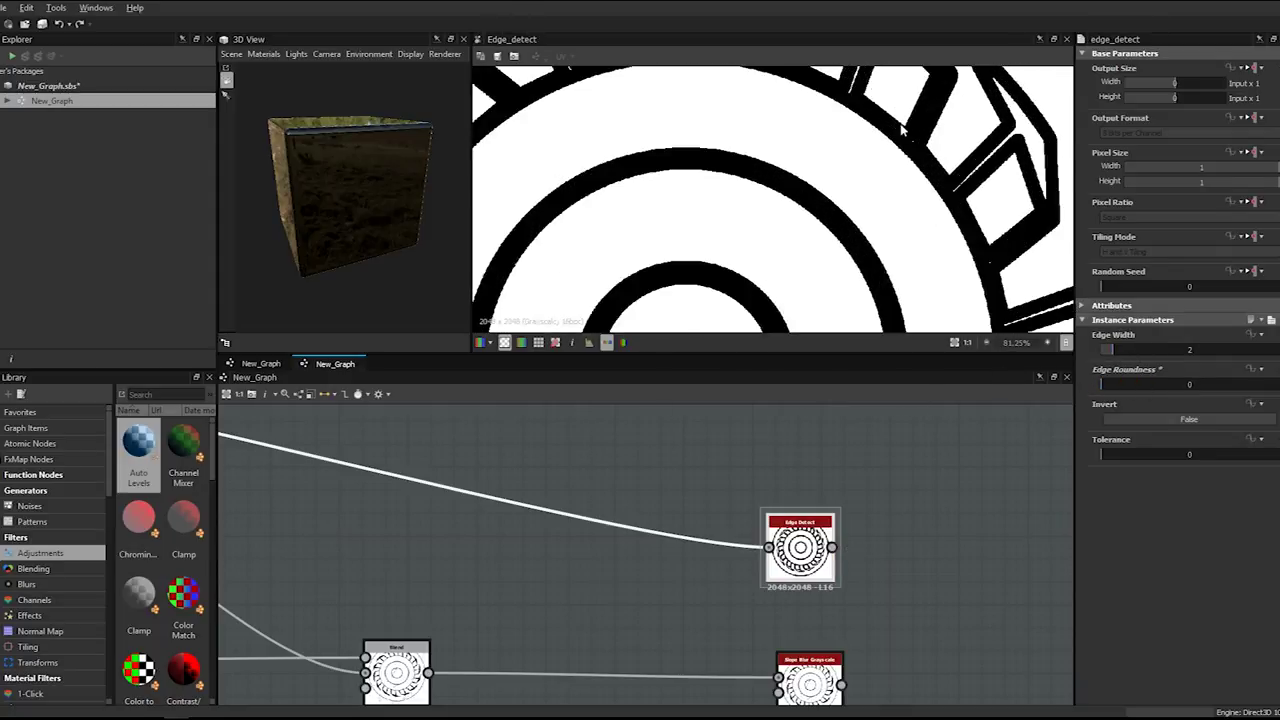
pyautogui.moveTo(1115, 350); pyautogui.dragTo(1103, 351)
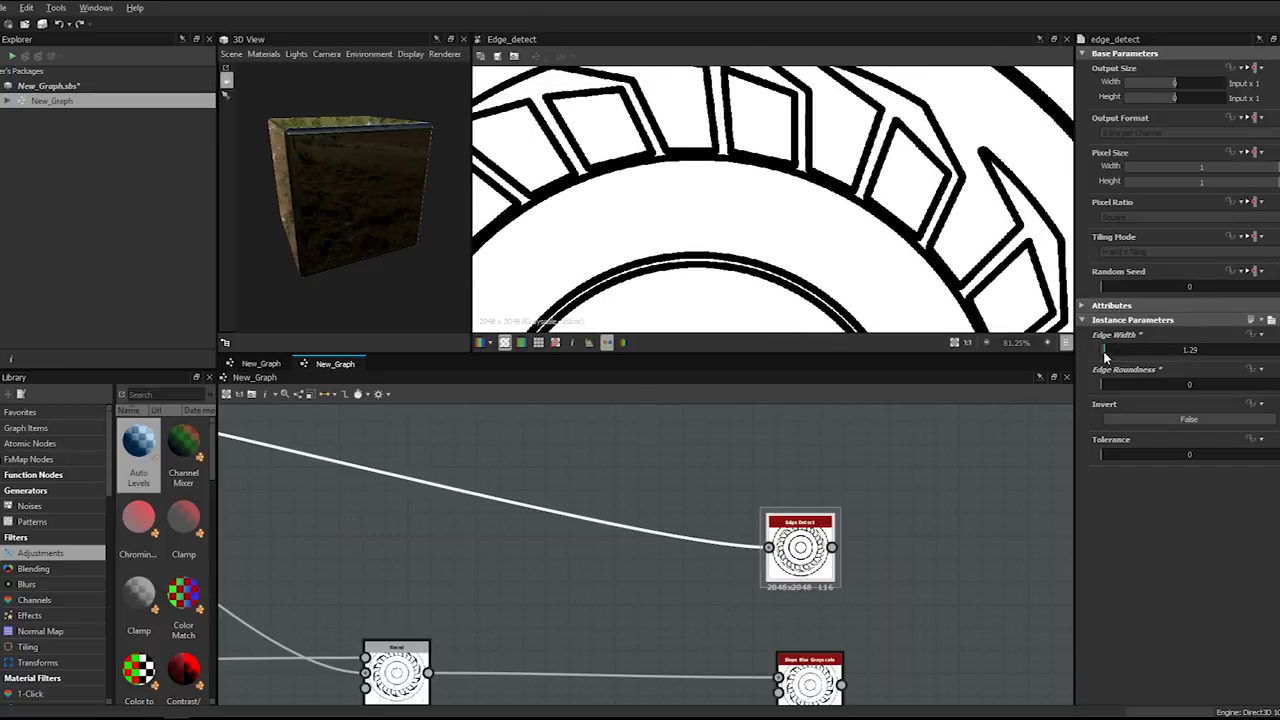
pyautogui.scroll(2, 884, 203)
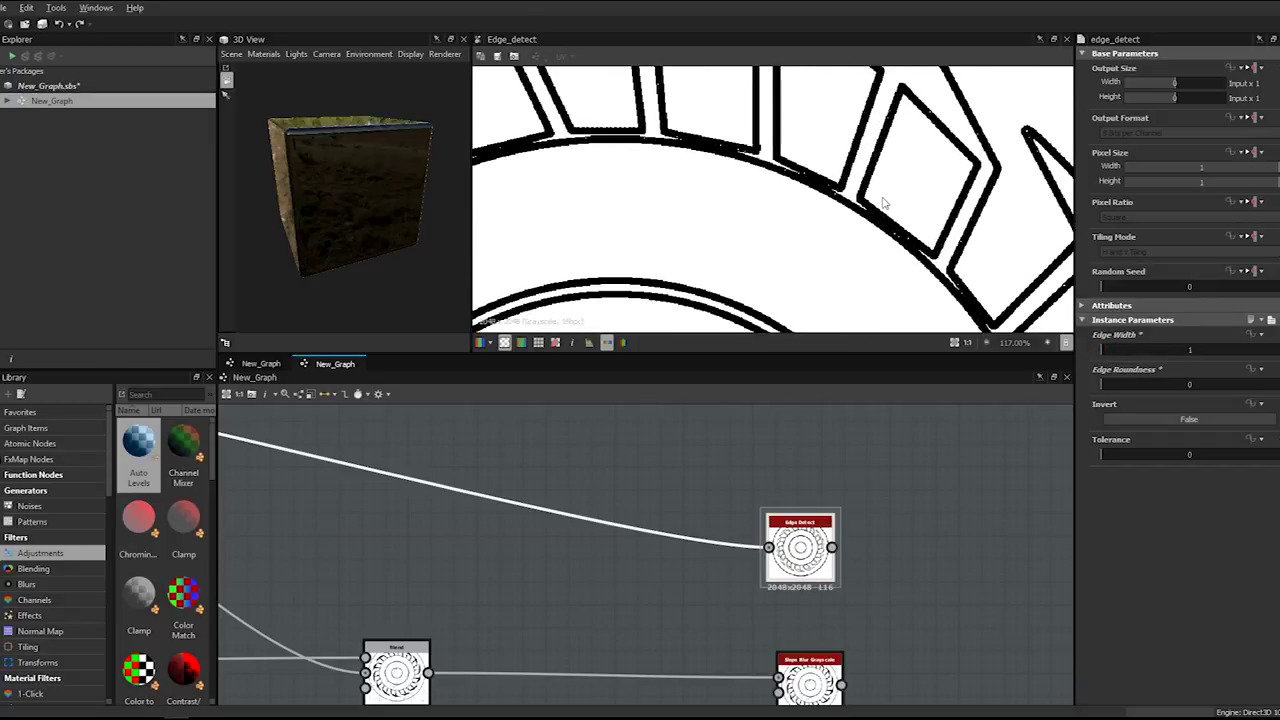
pyautogui.doubleClick(1168, 349)
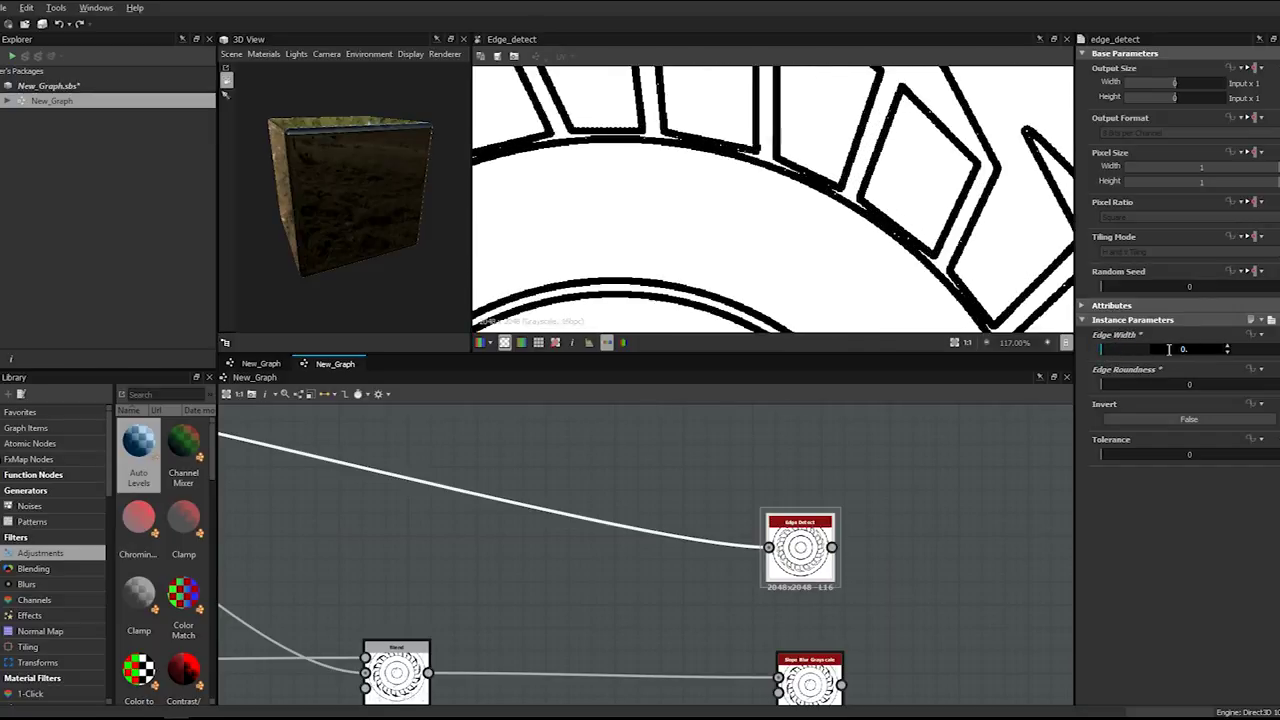
pyautogui.write('0.5')
pyautogui.press('Return')
pyautogui.scroll(-4, 977, 240)
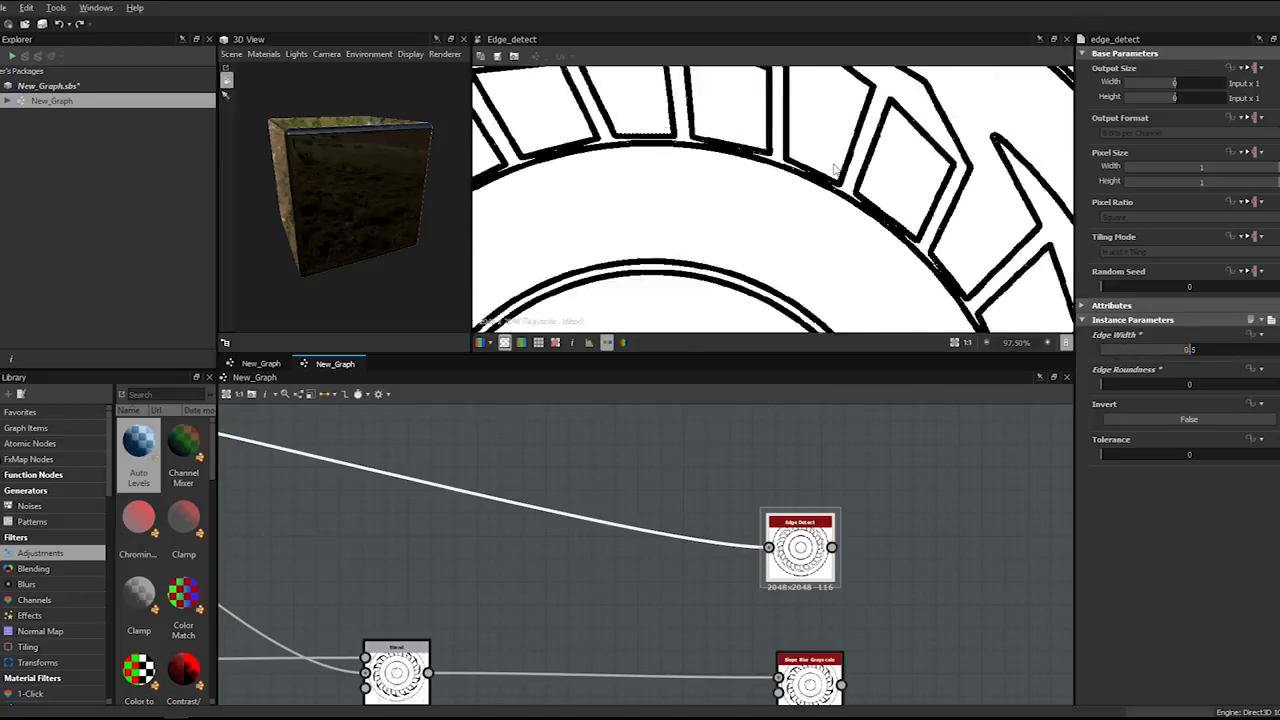
pyautogui.scroll(1, 837, 222)
pyautogui.scroll(-3, 866, 550)
pyautogui.scroll(1, 920, 572)
# - Add a Blur HQ Grayscale node after Edge Detect and set its quality to 1 and intensity to 1
pyautogui.moveTo(938, 576); pyautogui.dragTo(723, 474, button='middle')
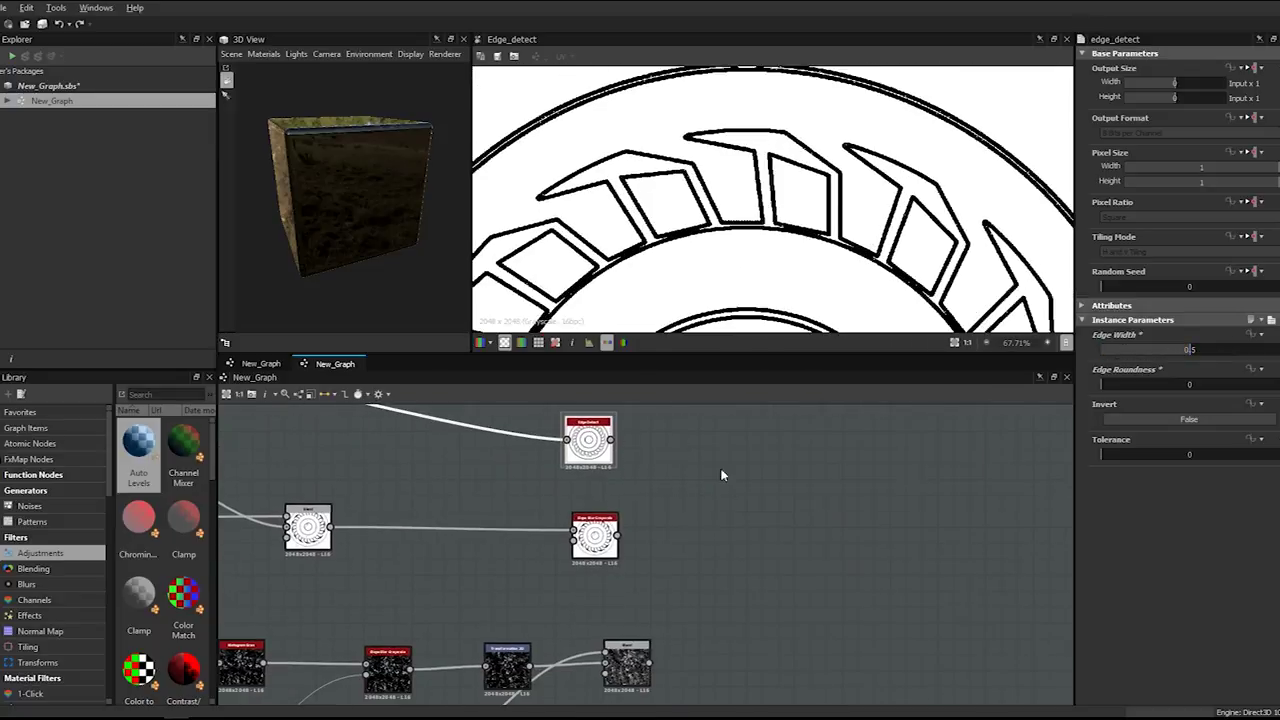
pyautogui.press('space')
pyautogui.write('blur')
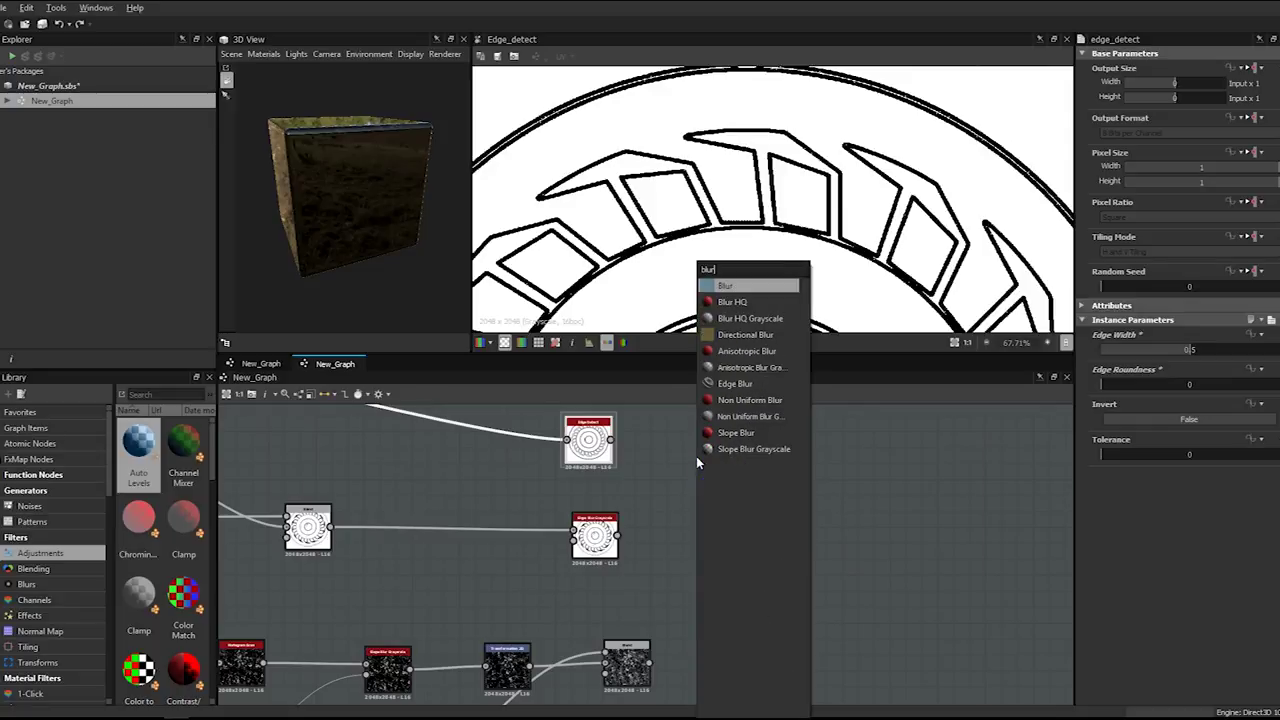
pyautogui.press('Down')
pyautogui.press('Down')
pyautogui.press('Return')
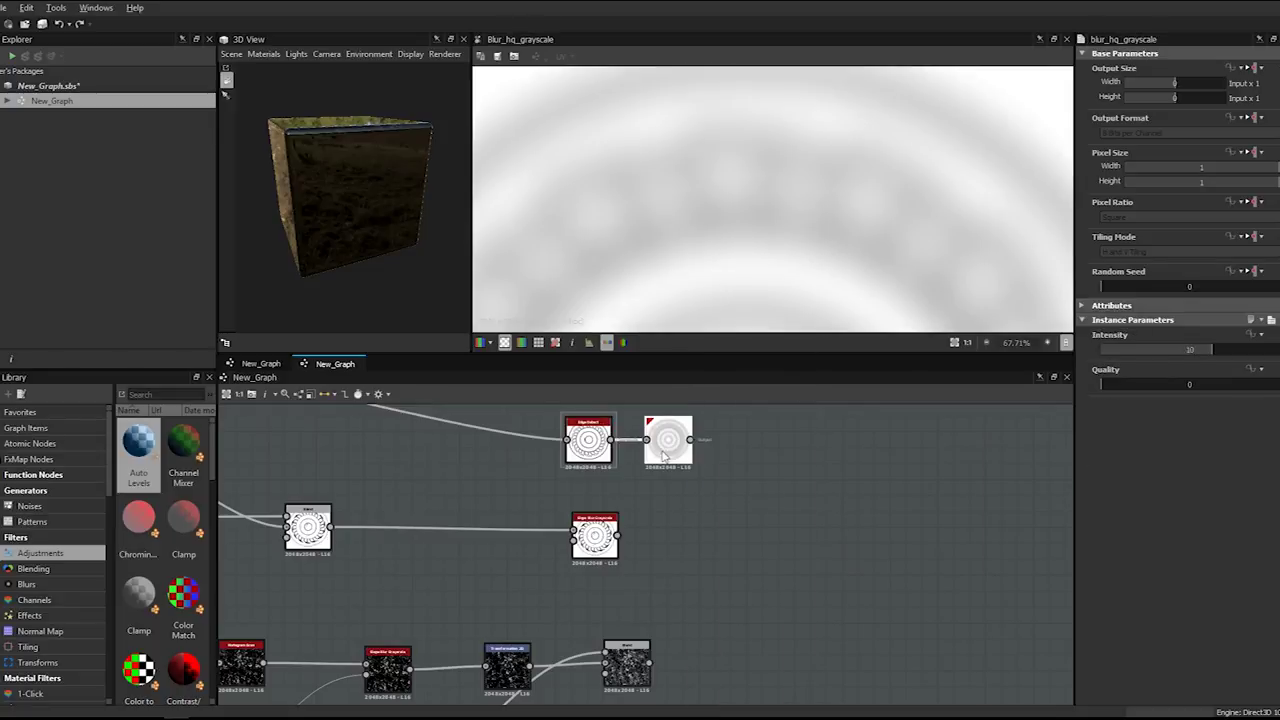
pyautogui.moveTo(694, 450); pyautogui.dragTo(752, 444)
pyautogui.doubleClick(1204, 348)
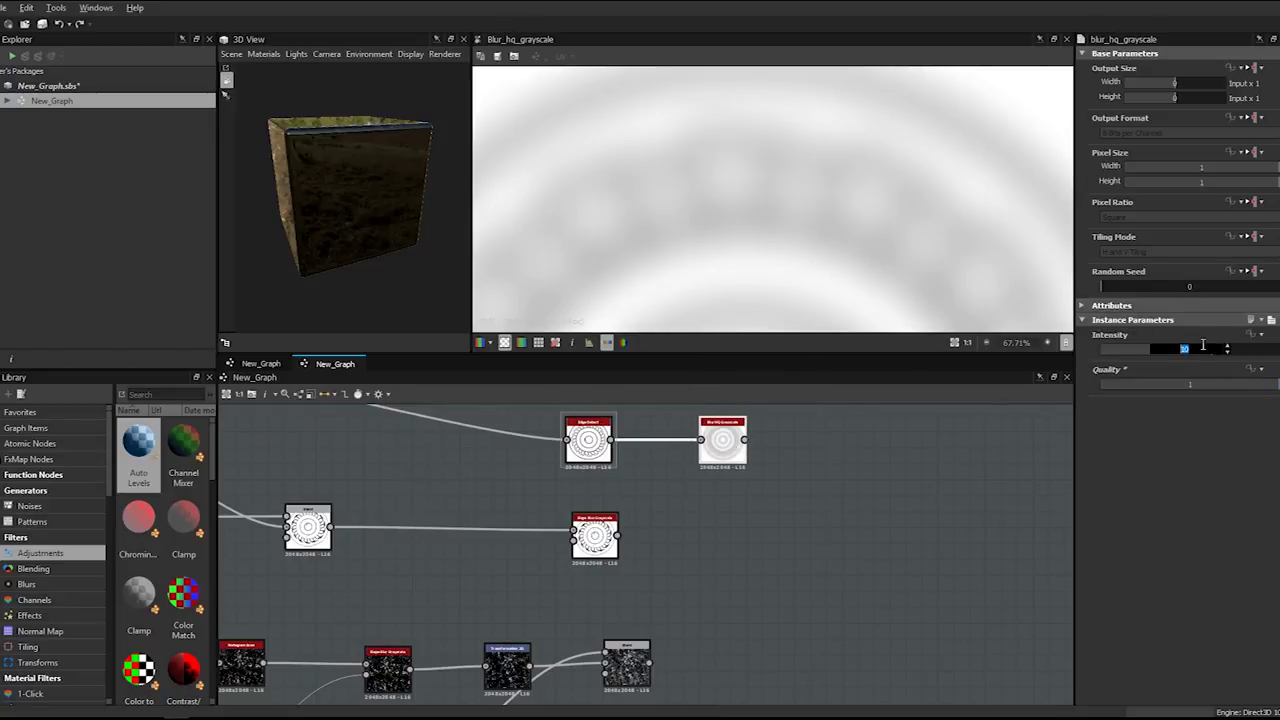
pyautogui.write('1')
pyautogui.press('Return')
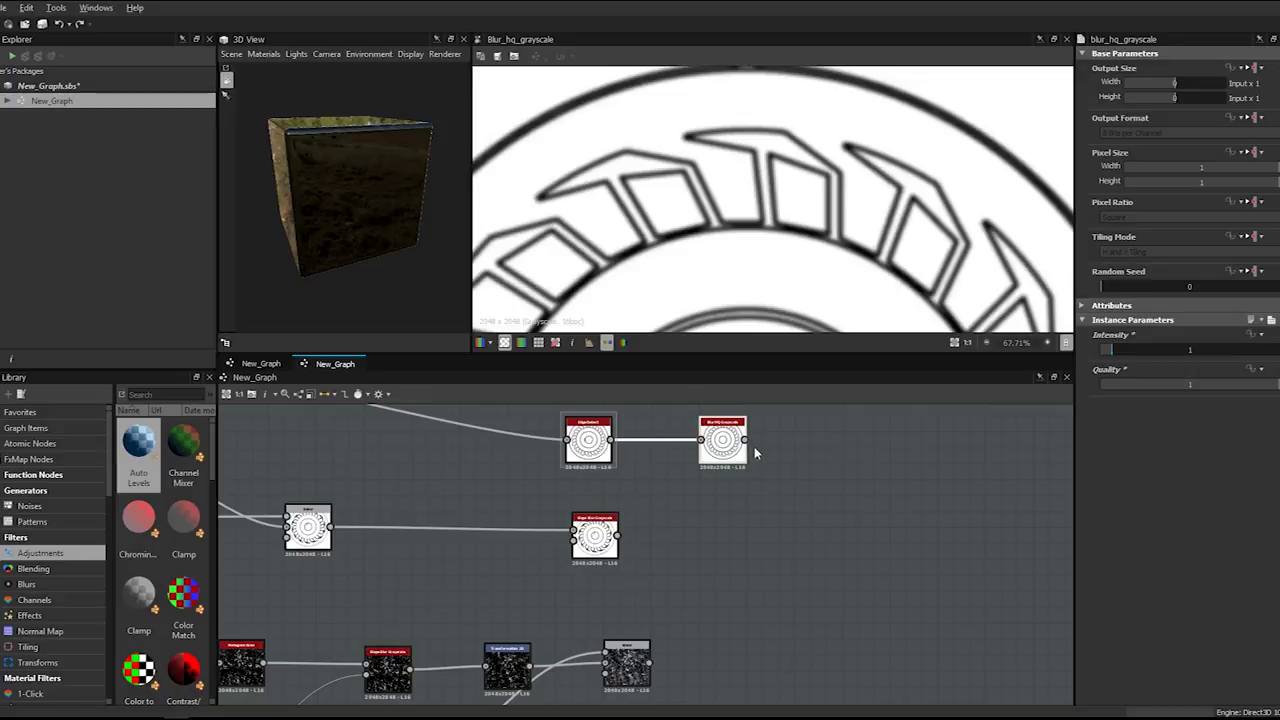
# - Add a Histogram Scan node after the Blur HQ Grayscale and set its position to 0.29
pyautogui.press('space')
pyautogui.write('his')
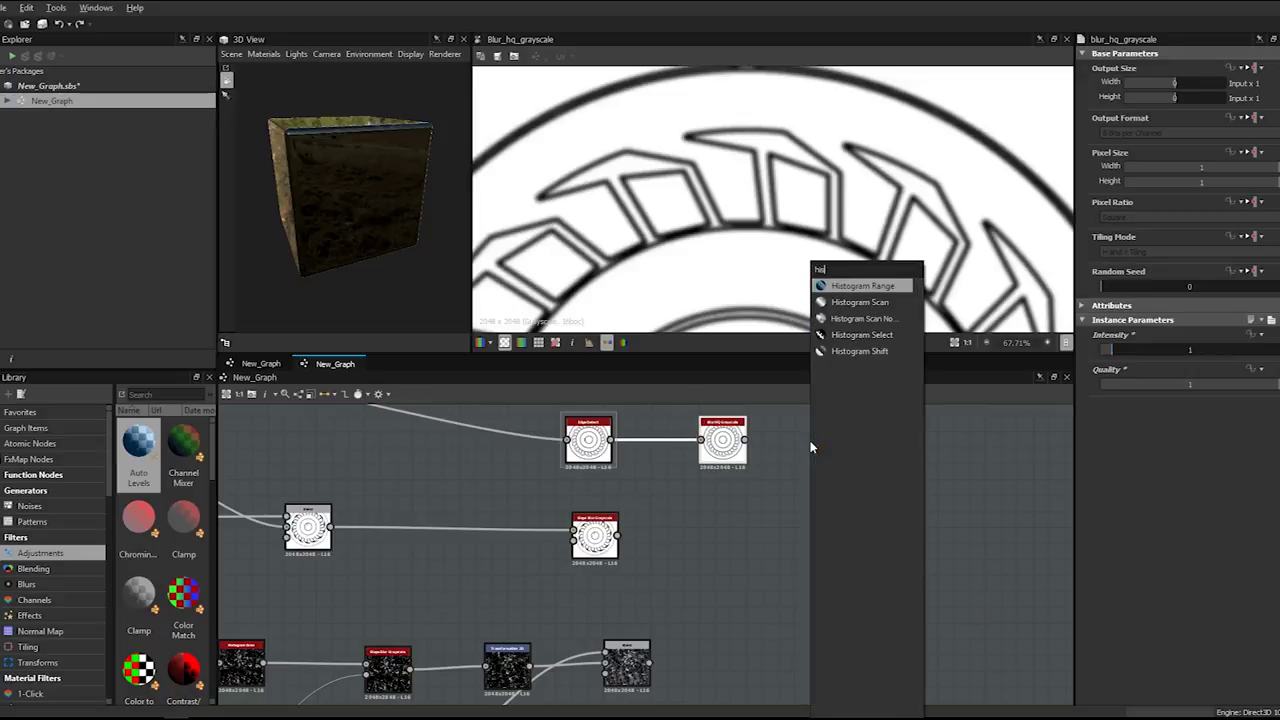
pyautogui.press('Down')
pyautogui.press('Return')
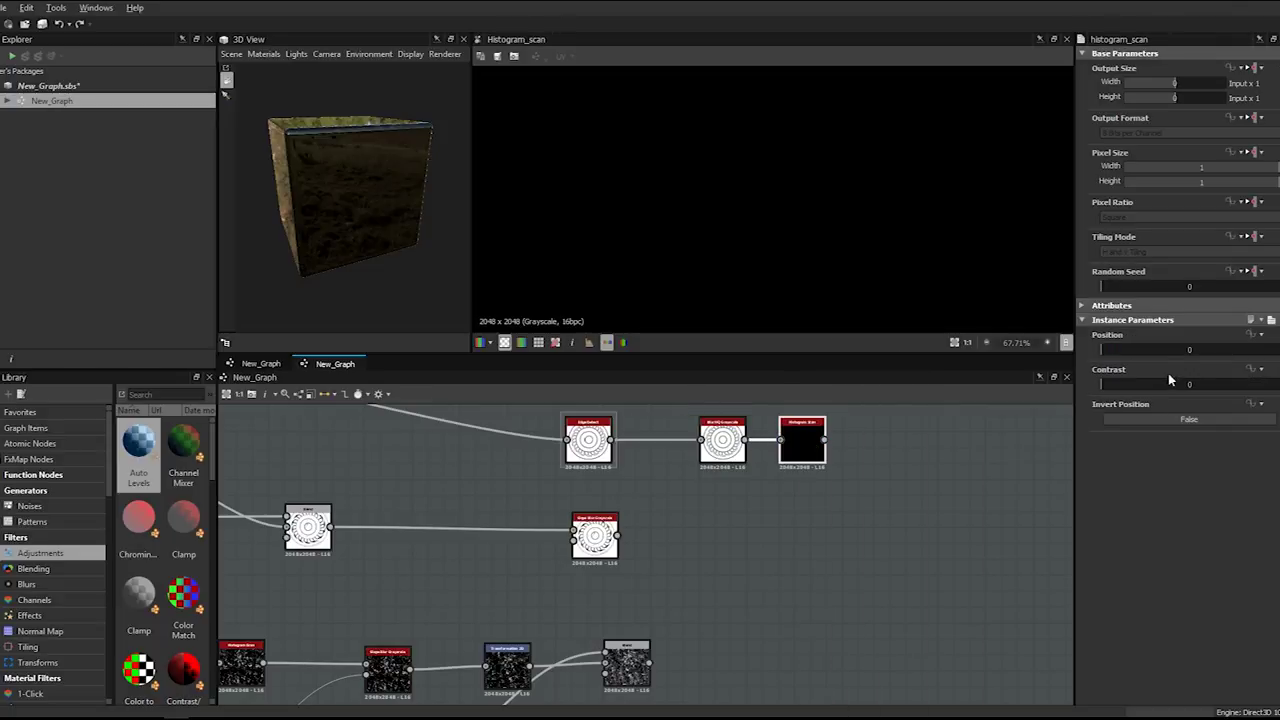
pyautogui.moveTo(1102, 350); pyautogui.dragTo(1153, 351)
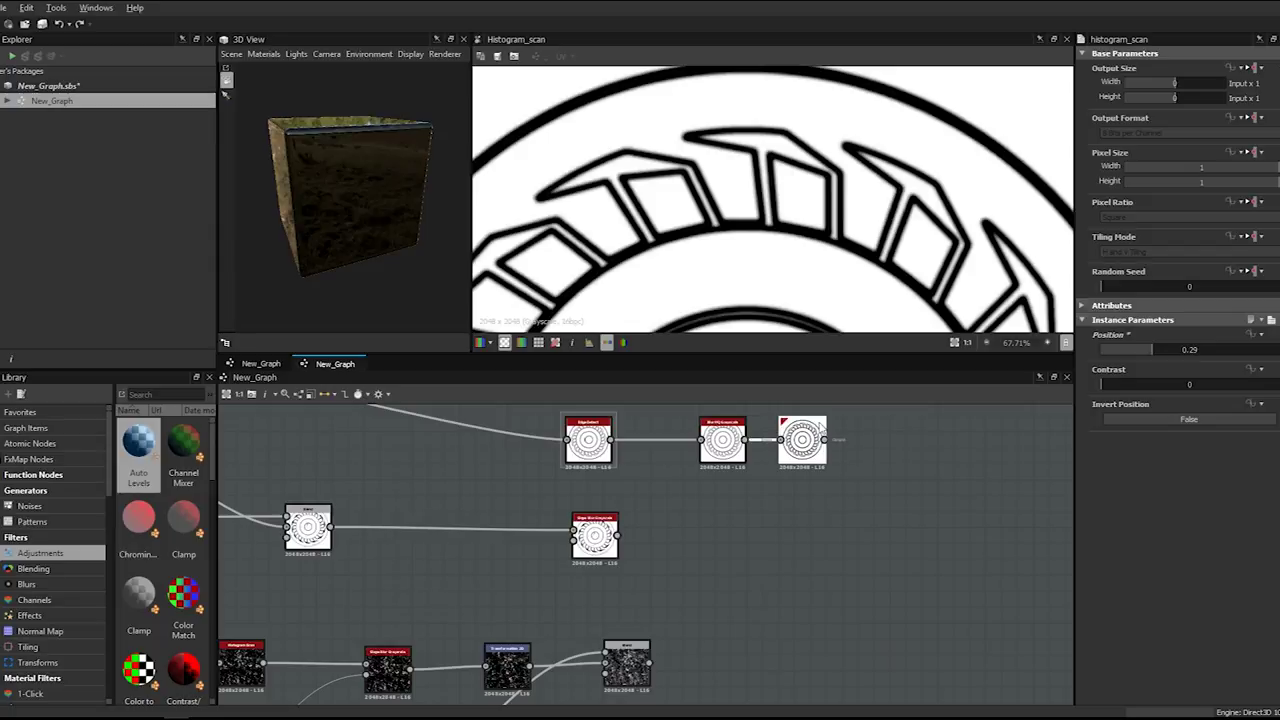
# - Add a second Blur HQ Grayscale node after the Histogram Scan and set its intensity to 0.67
pyautogui.press('space')
pyautogui.write('blur')
pyautogui.press('Down')
pyautogui.press('Down')
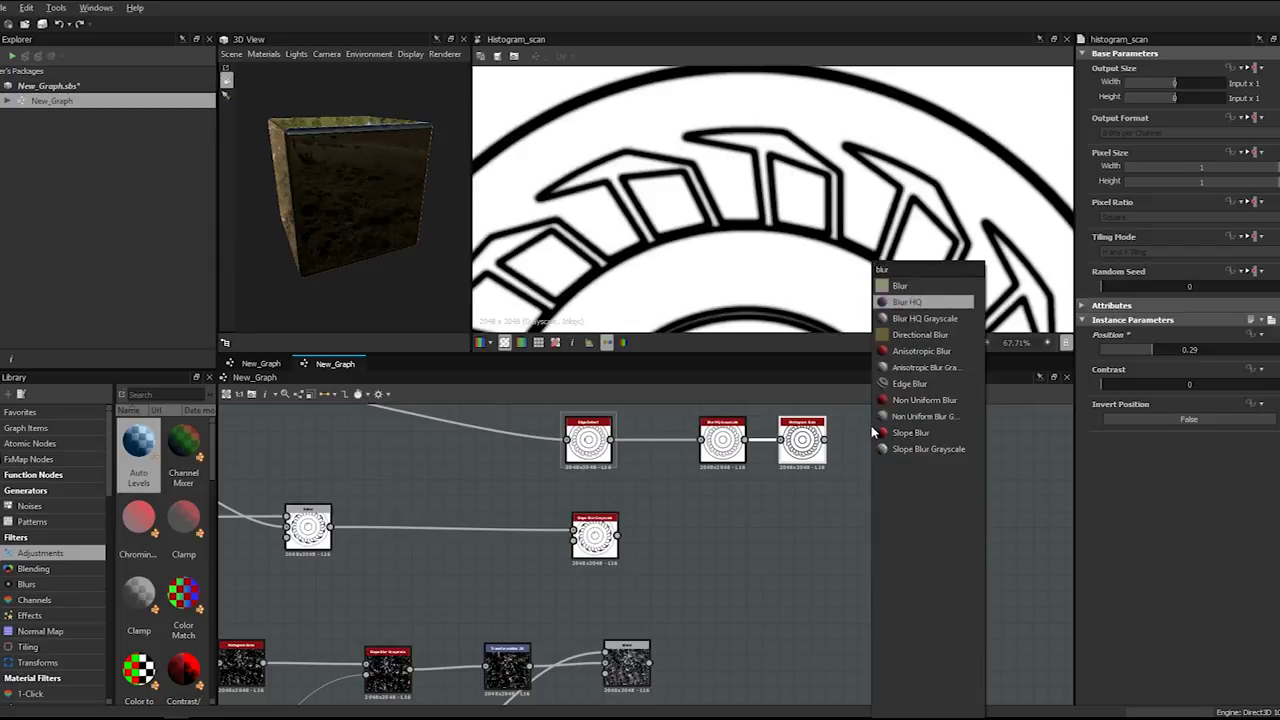
pyautogui.press('Return')
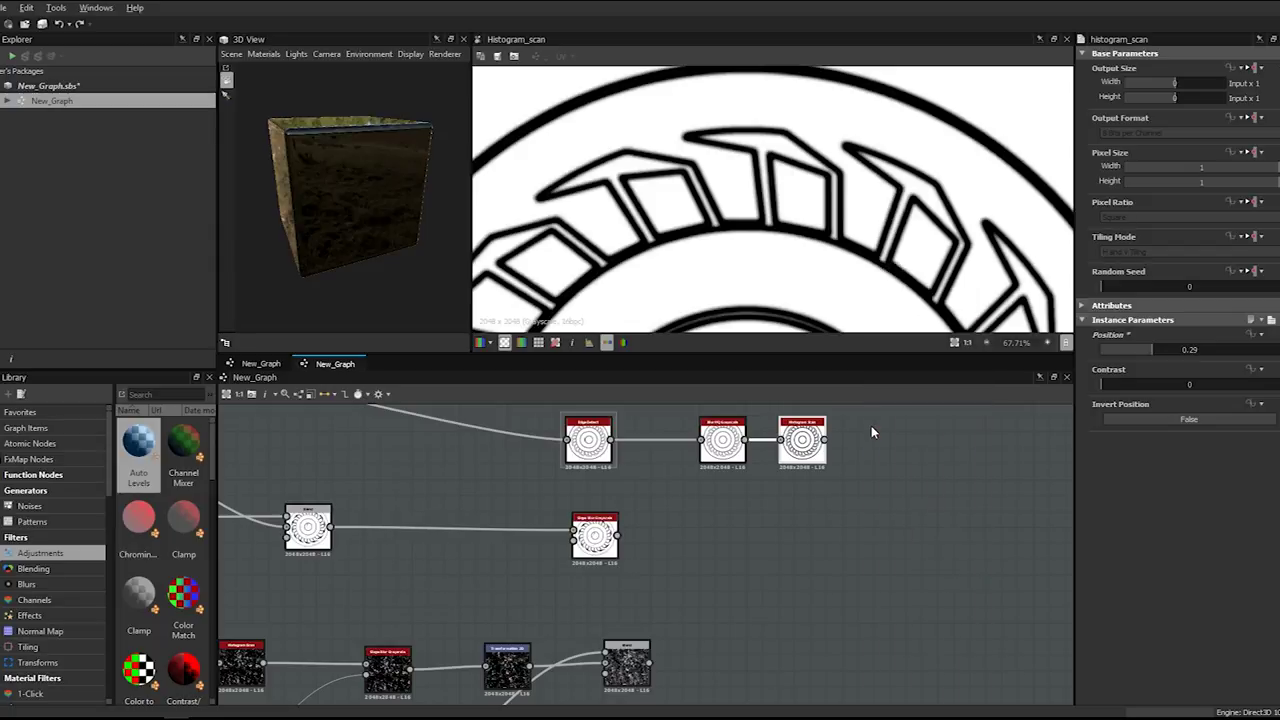
pyautogui.moveTo(1187, 350); pyautogui.dragTo(1108, 351)
pyautogui.scroll(-3, 915, 461)
pyautogui.doubleClick(854, 451)
pyautogui.doubleClick(905, 452)
pyautogui.doubleClick(898, 449)
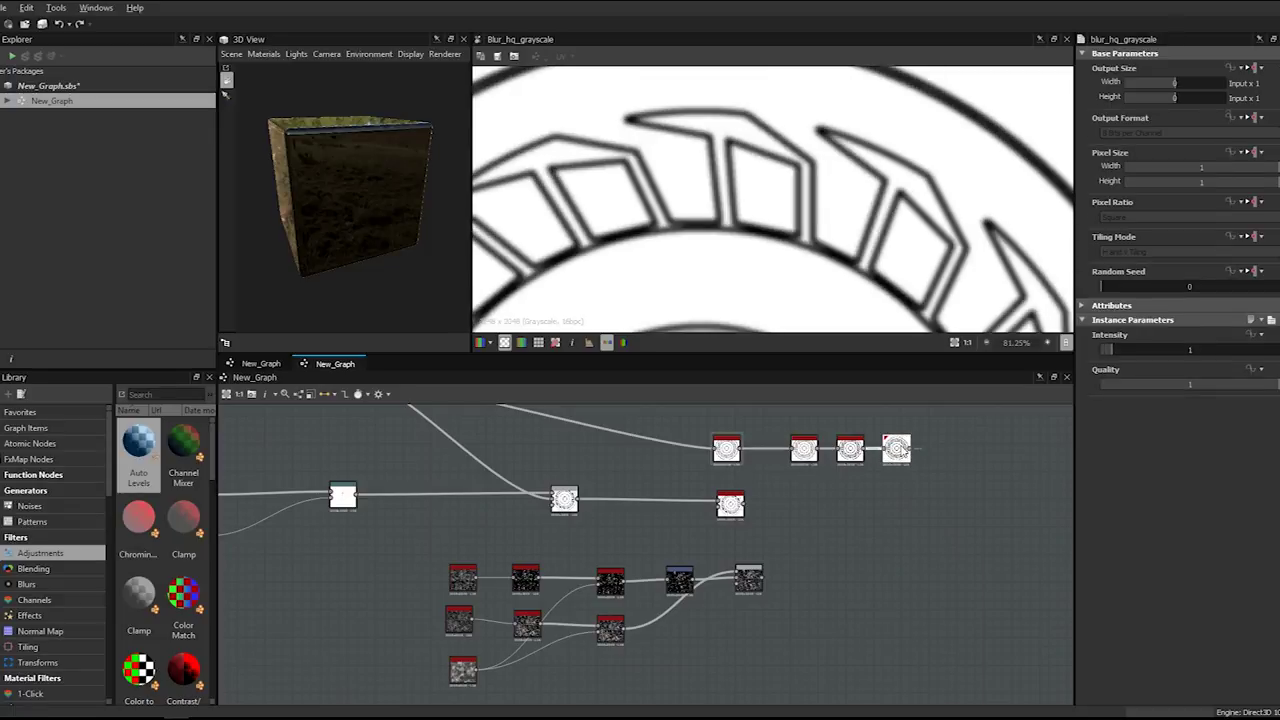
pyautogui.scroll(-3, 822, 206)
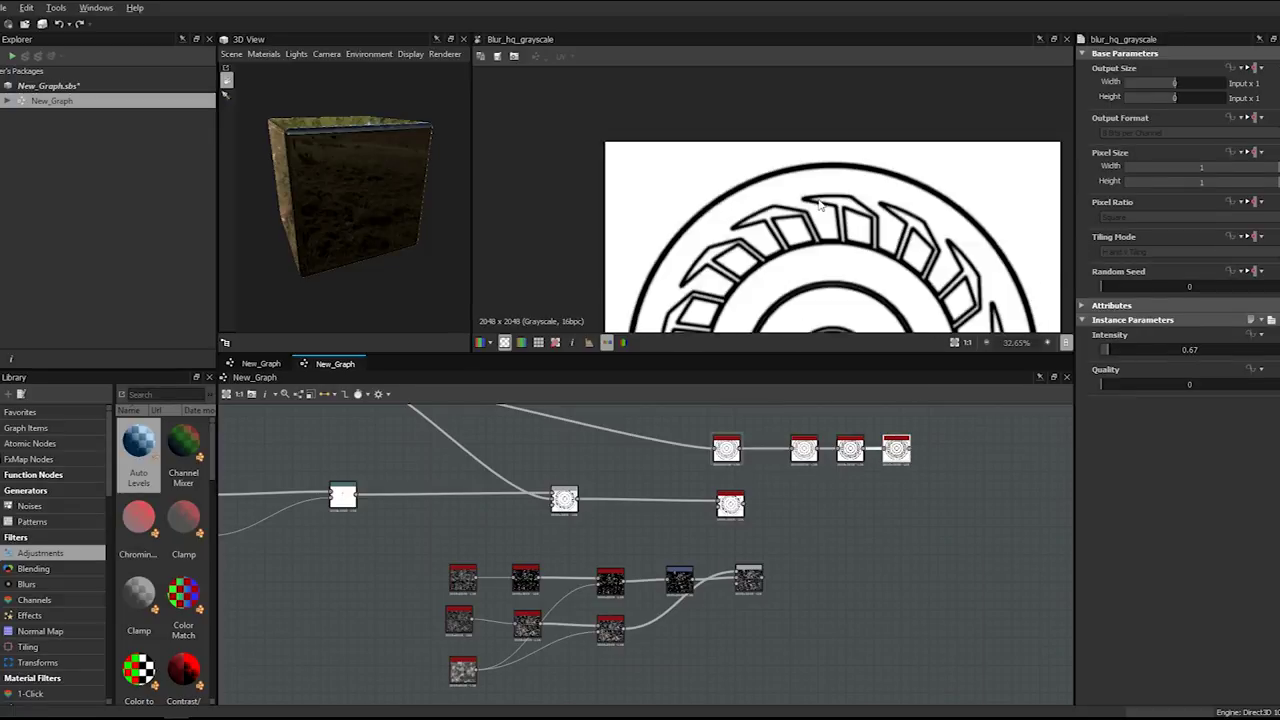
pyautogui.scroll(5, 820, 205)
# - Add a Blend node combining the second Blur HQ Grayscale with the dirt noise Blend
pyautogui.moveTo(795, 519); pyautogui.dragTo(743, 543, button='middle')
pyautogui.click(863, 531)
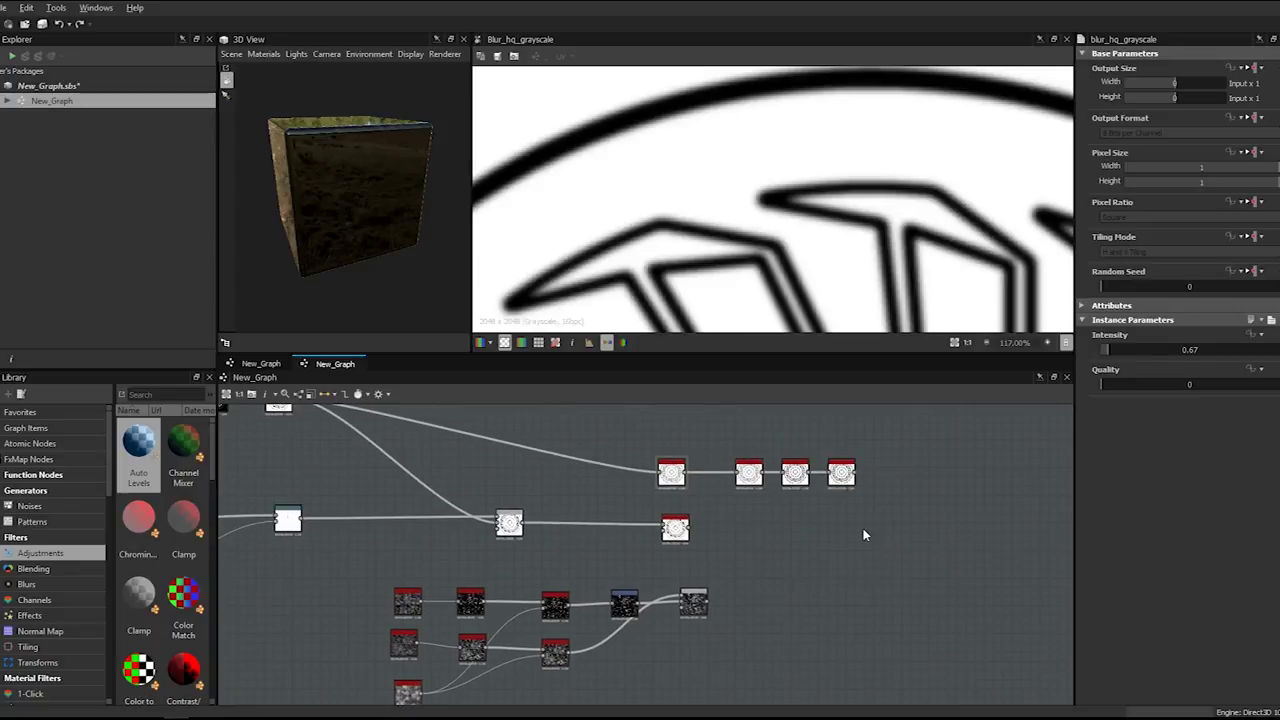
pyautogui.press('space')
pyautogui.press('Escape')
pyautogui.press('b')
pyautogui.moveTo(847, 515); pyautogui.dragTo(903, 527)
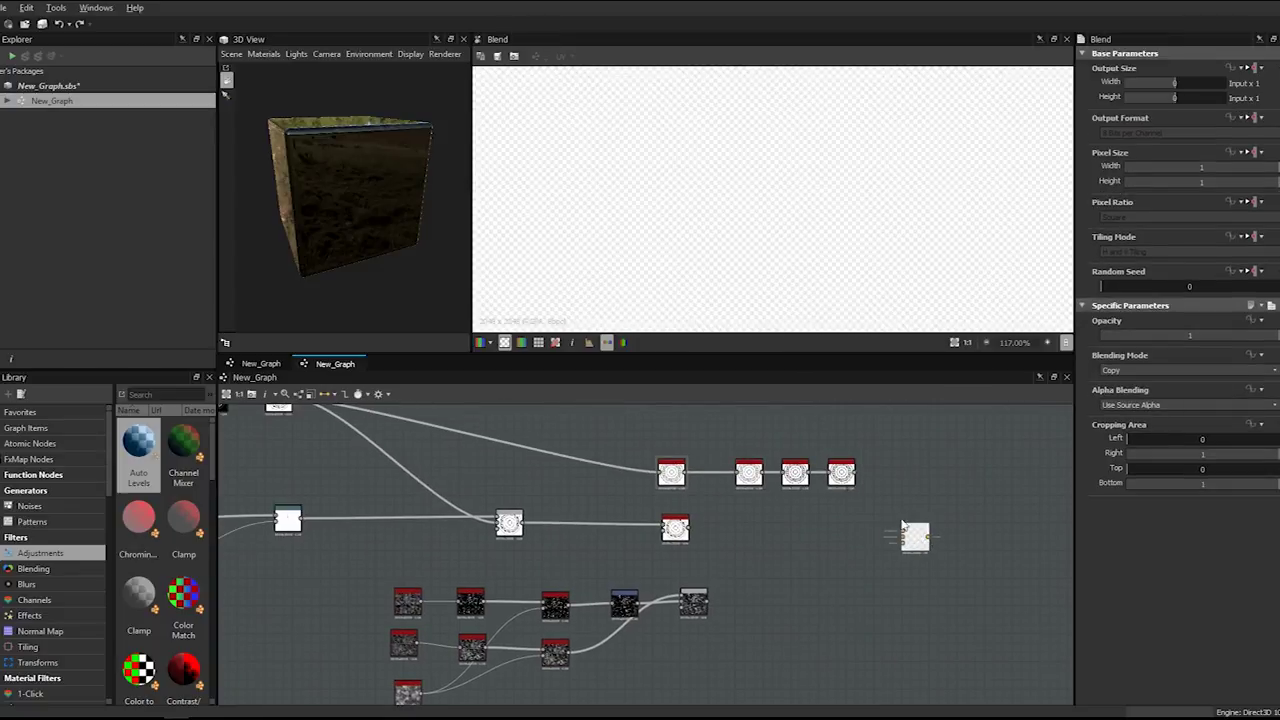
pyautogui.moveTo(862, 474); pyautogui.dragTo(903, 531)
pyautogui.moveTo(708, 602); pyautogui.dragTo(904, 538)
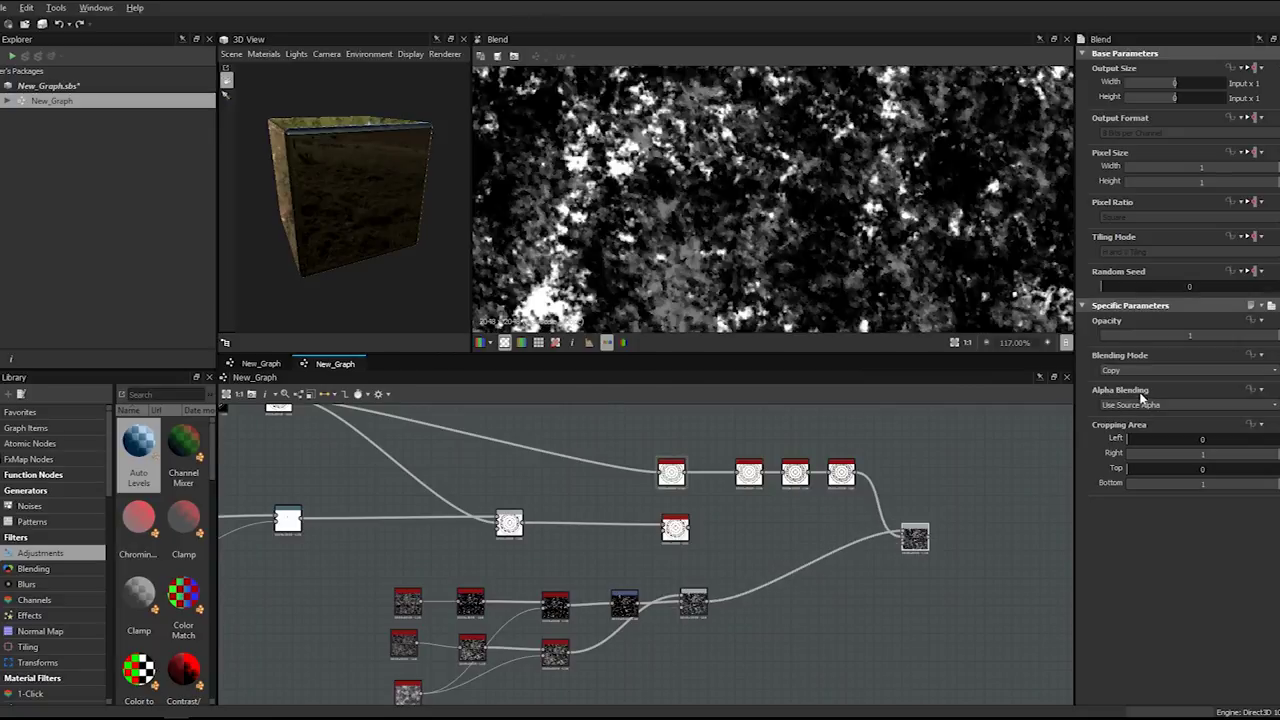
# - Set the new Blend node's blending mode to Add (Linear Dodge)
pyautogui.scroll(-1, 1138, 378)
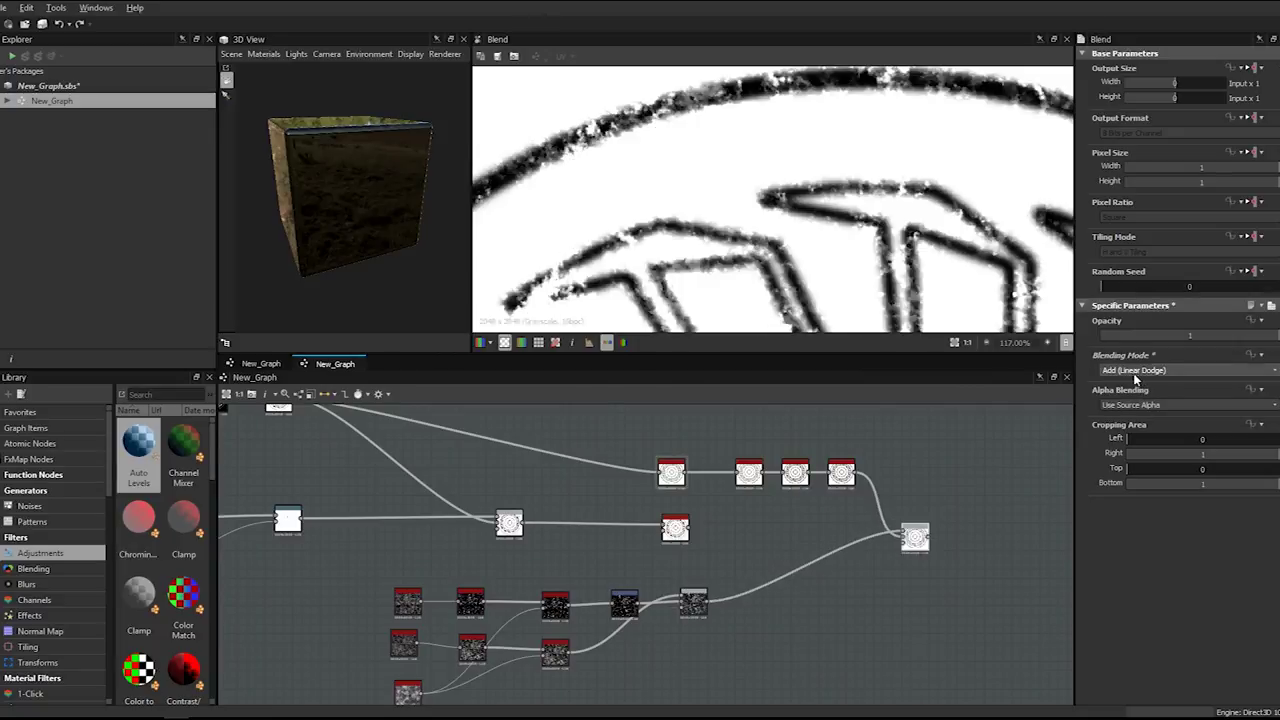
pyautogui.scroll(-5, 732, 229)
pyautogui.scroll(5, 720, 176)
pyautogui.moveTo(717, 243); pyautogui.dragTo(732, 144, button='middle')
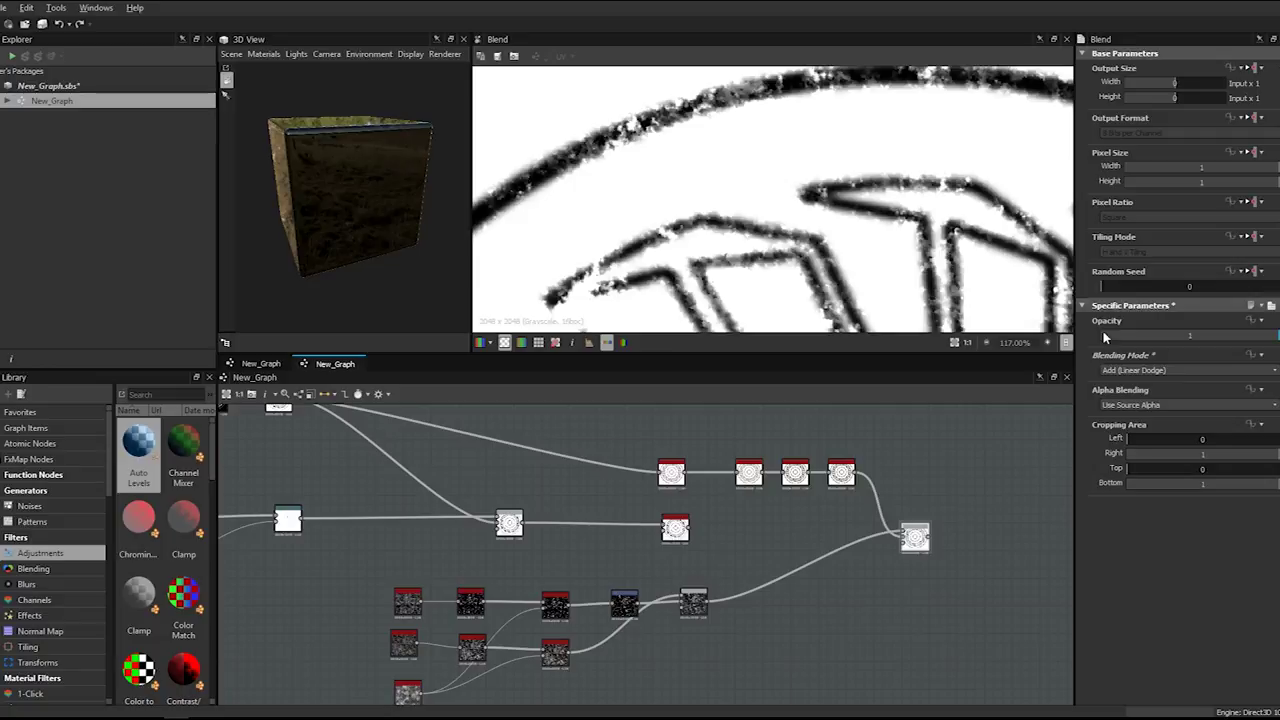
# - Try the Subtract blending mode on the Blend and restore Add (Linear Dodge)
pyautogui.click(1125, 370)
pyautogui.click(1132, 404)
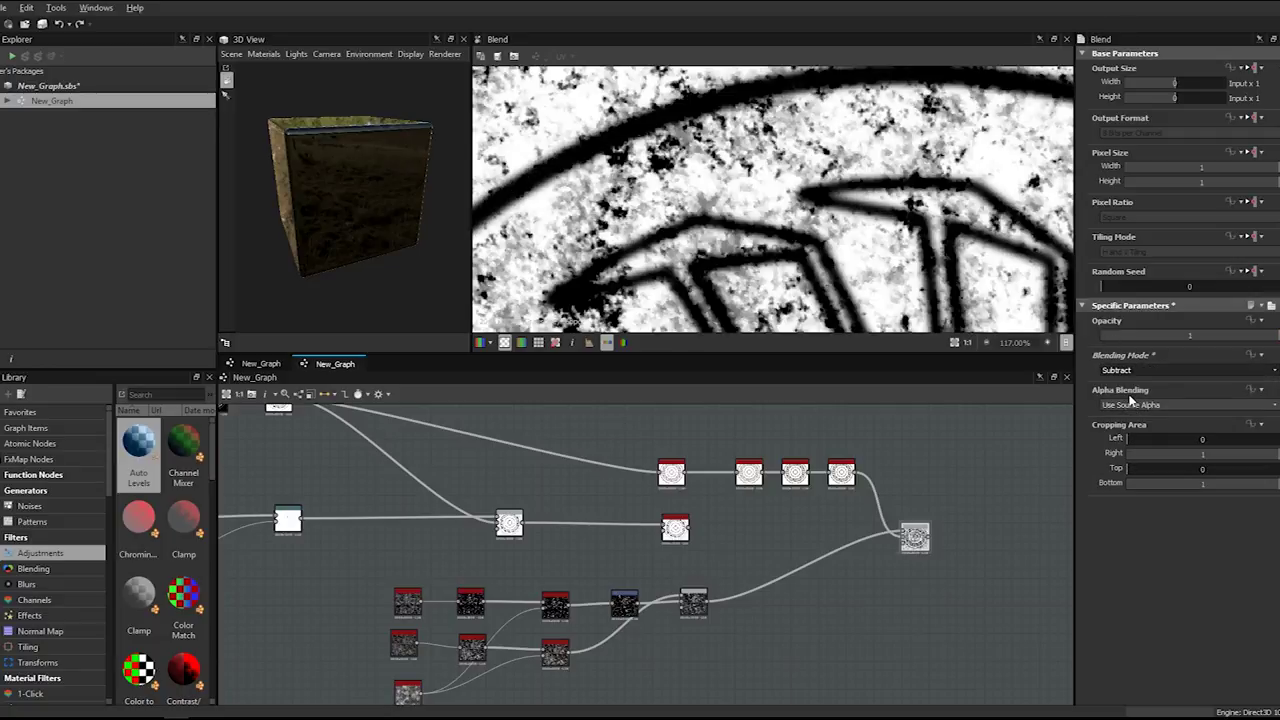
pyautogui.click(1128, 372)
pyautogui.click(1135, 378)
pyautogui.scroll(-3, 789, 153)
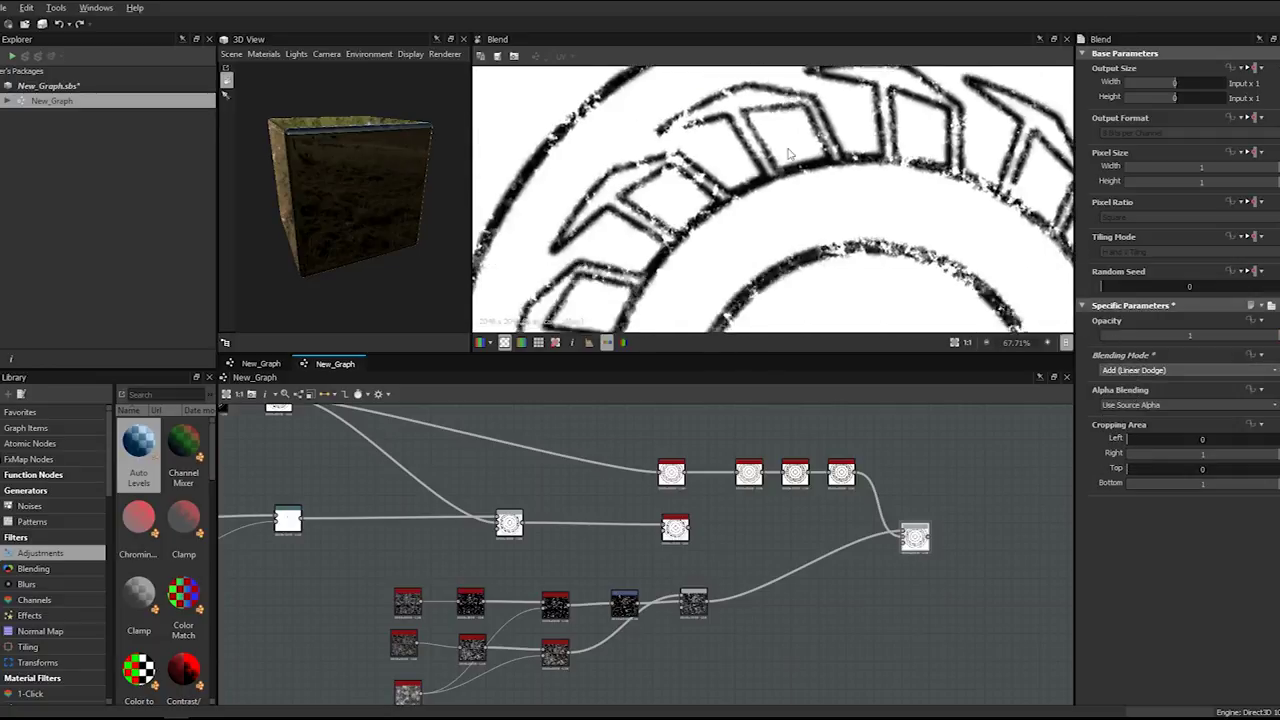
pyautogui.scroll(5, 789, 153)
pyautogui.scroll(-2, 789, 153)
pyautogui.scroll(4, 797, 188)
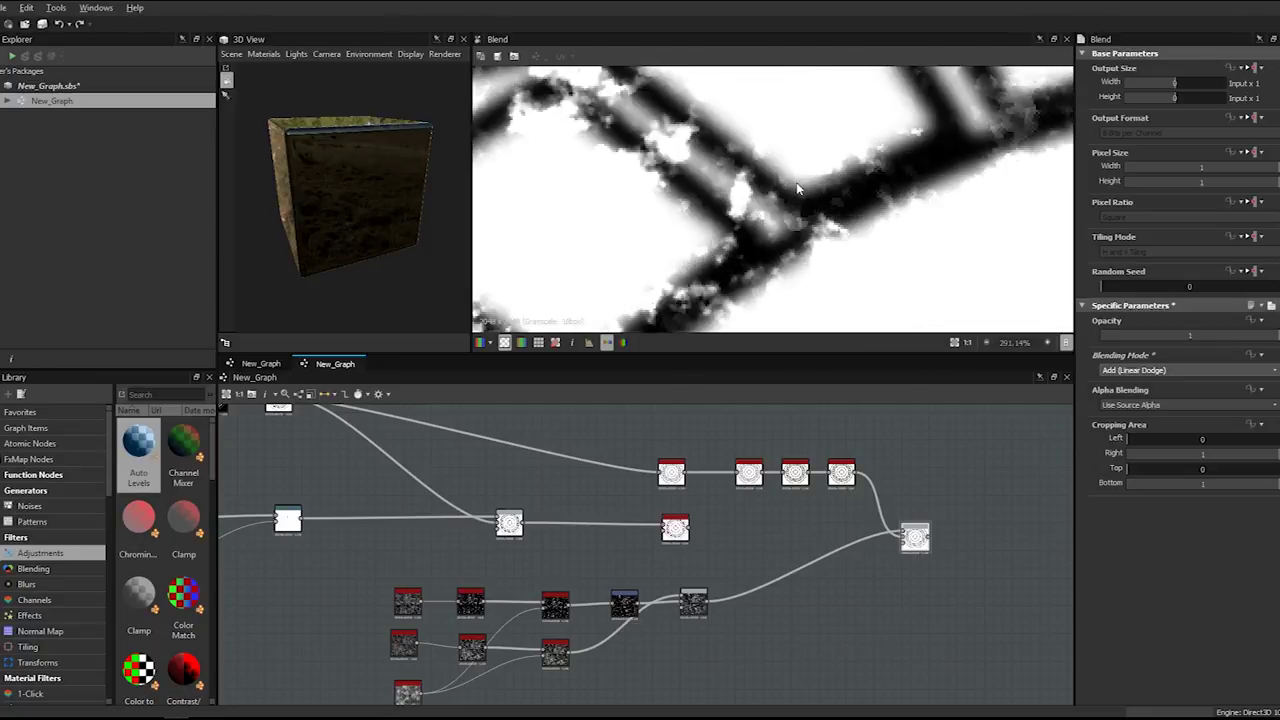
pyautogui.doubleClick(693, 606)
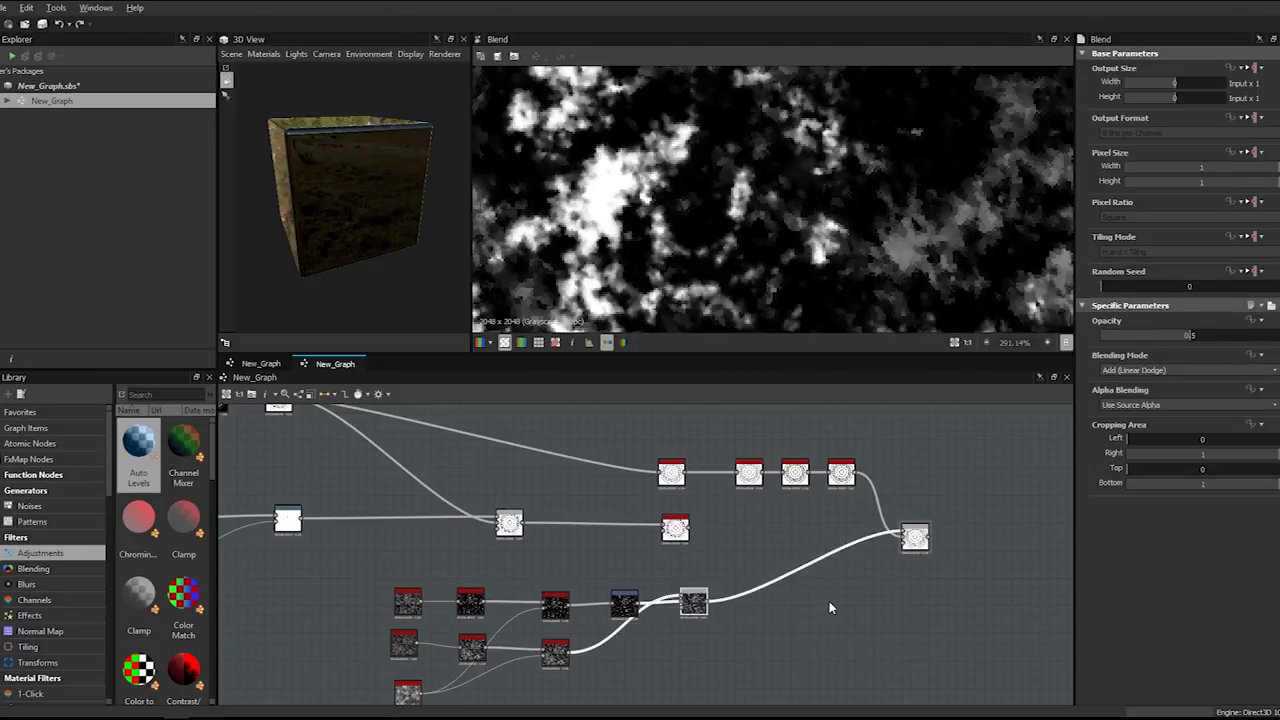
pyautogui.moveTo(815, 594); pyautogui.dragTo(793, 578, button='middle')
pyautogui.click(793, 578)
pyautogui.press('space')
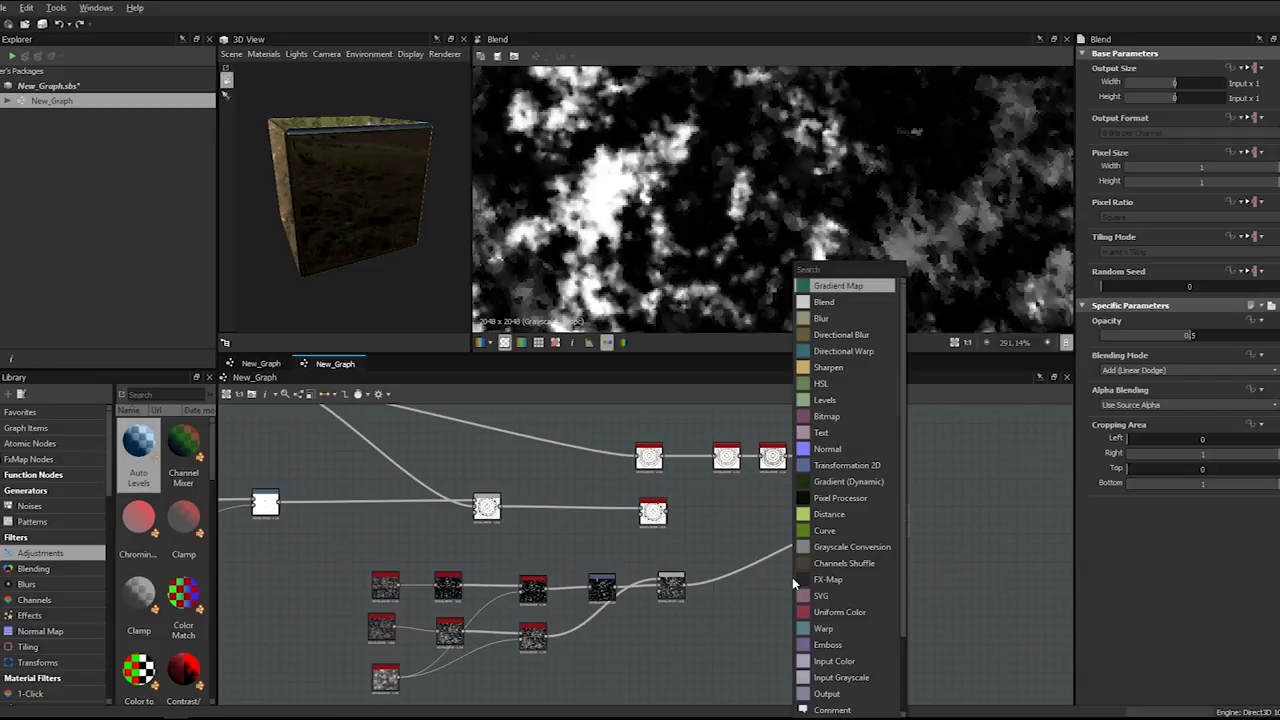
pyautogui.click(1018, 524)
# - Shift the edge-dirt Blend node further along and add another Blend node beyond it
pyautogui.doubleClick(898, 518)
pyautogui.moveTo(900, 521); pyautogui.dragTo(936, 522)
pyautogui.scroll(-7, 828, 266)
pyautogui.scroll(-2, 980, 534)
pyautogui.moveTo(980, 534); pyautogui.dragTo(670, 448, button='middle')
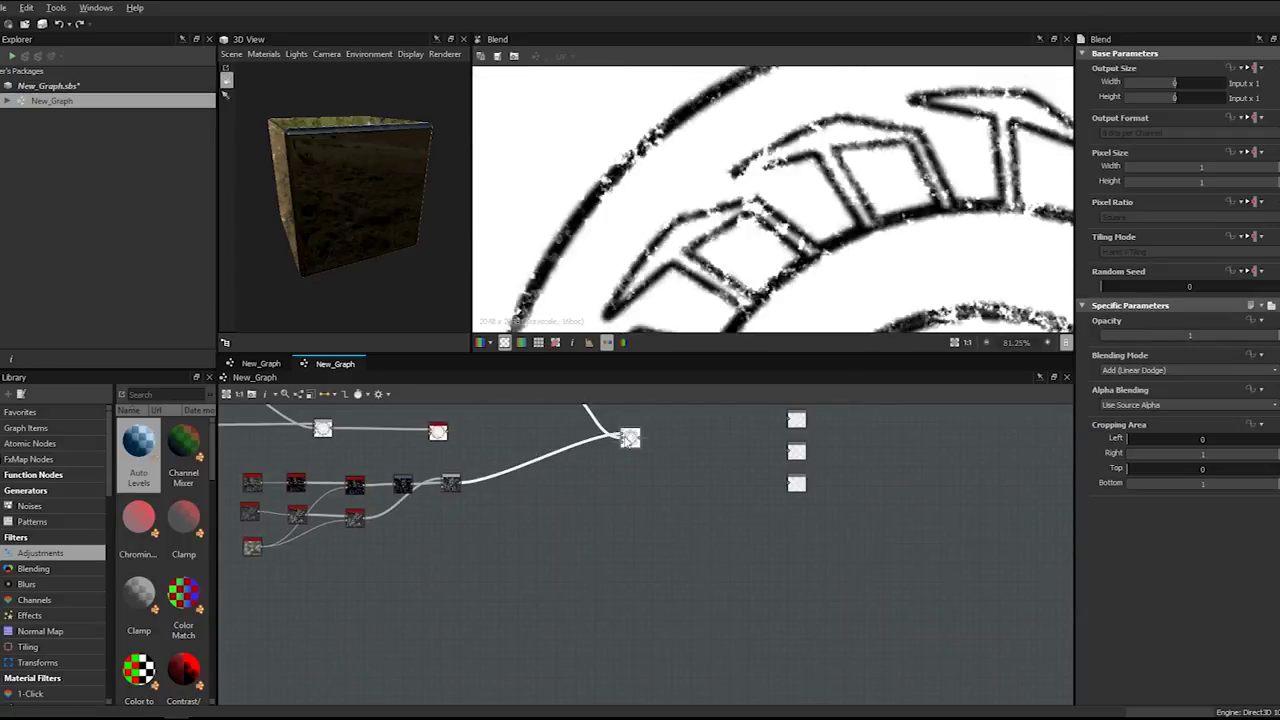
pyautogui.scroll(-5, 636, 447)
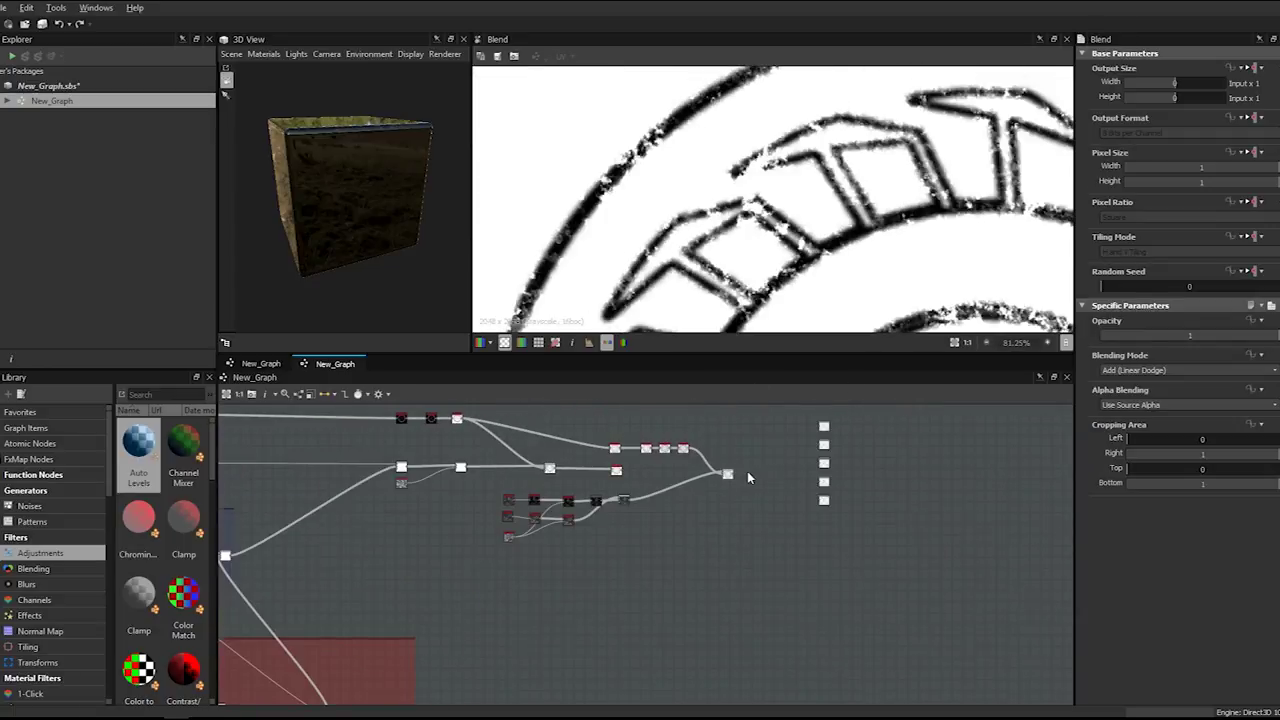
pyautogui.scroll(4, 776, 466)
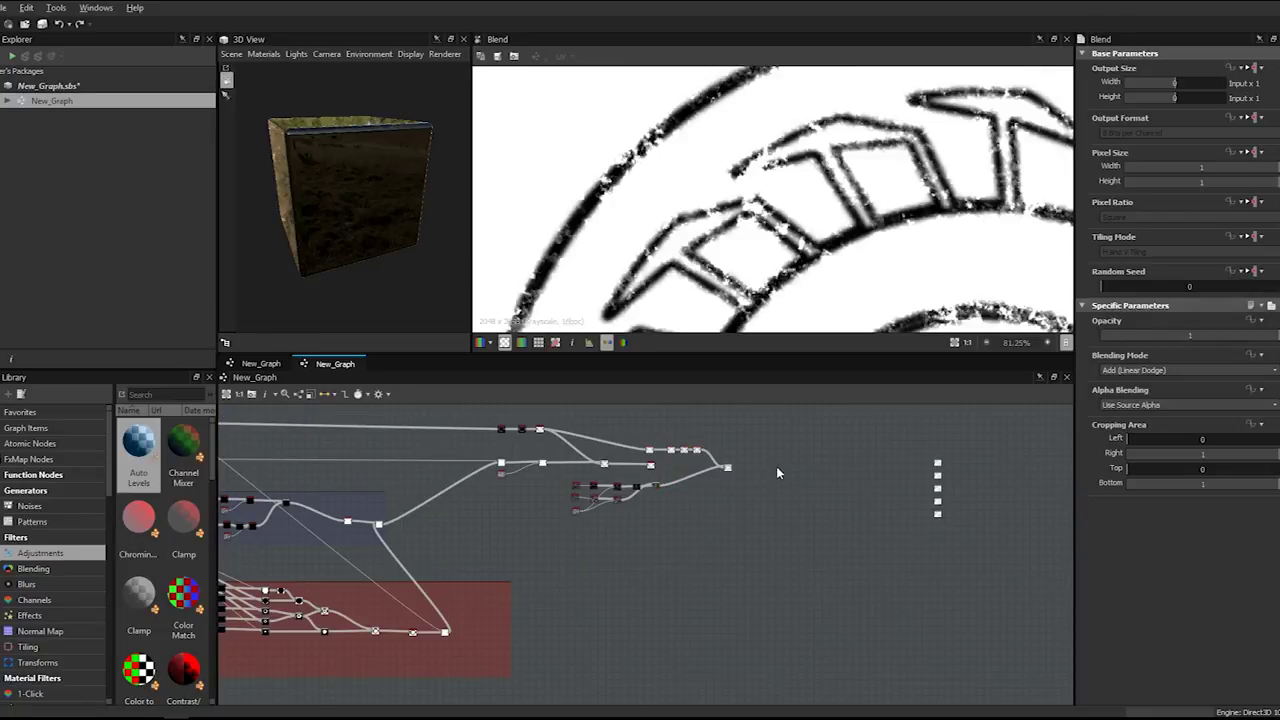
pyautogui.press('space')
pyautogui.write('blend')
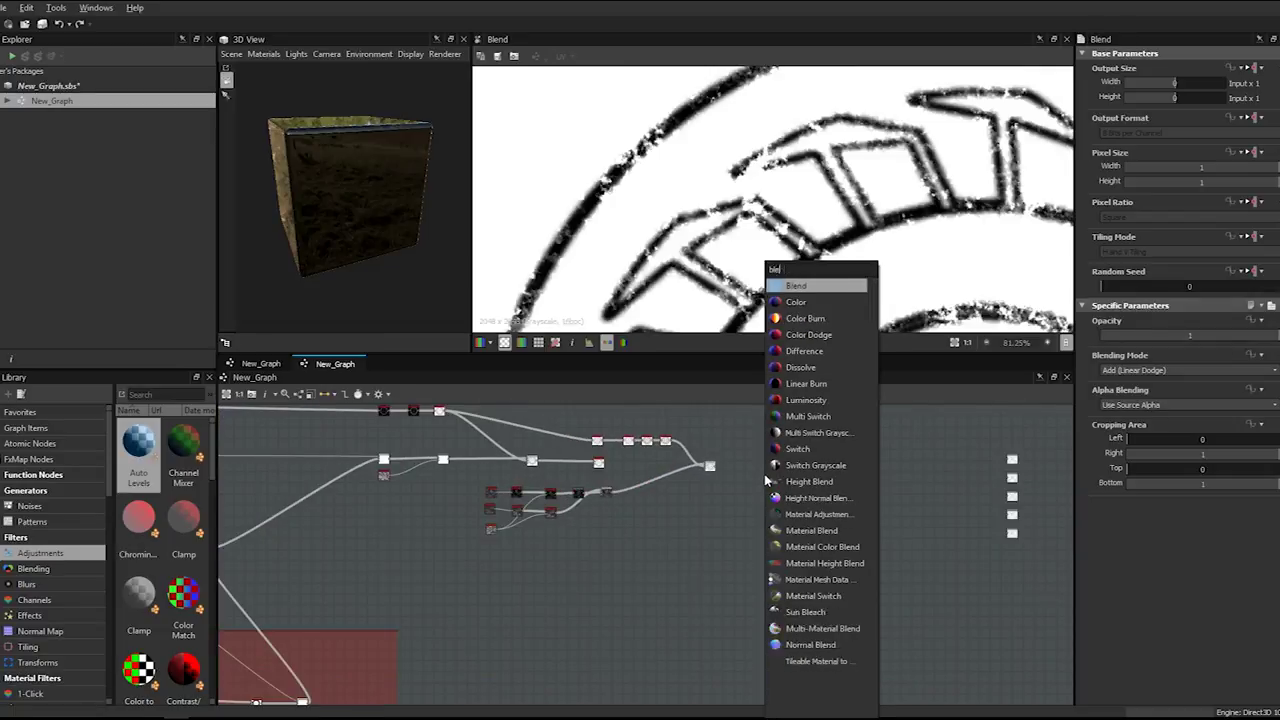
pyautogui.press('Return')
pyautogui.moveTo(764, 474); pyautogui.dragTo(812, 485)
# - Connect the main chain's last Slope Blur Grayscale and the edge-dirt Blend to the new Blend, aligning the edge-dirt Blend with the edge chain
pyautogui.scroll(2, 606, 482)
pyautogui.scroll(1, 606, 490)
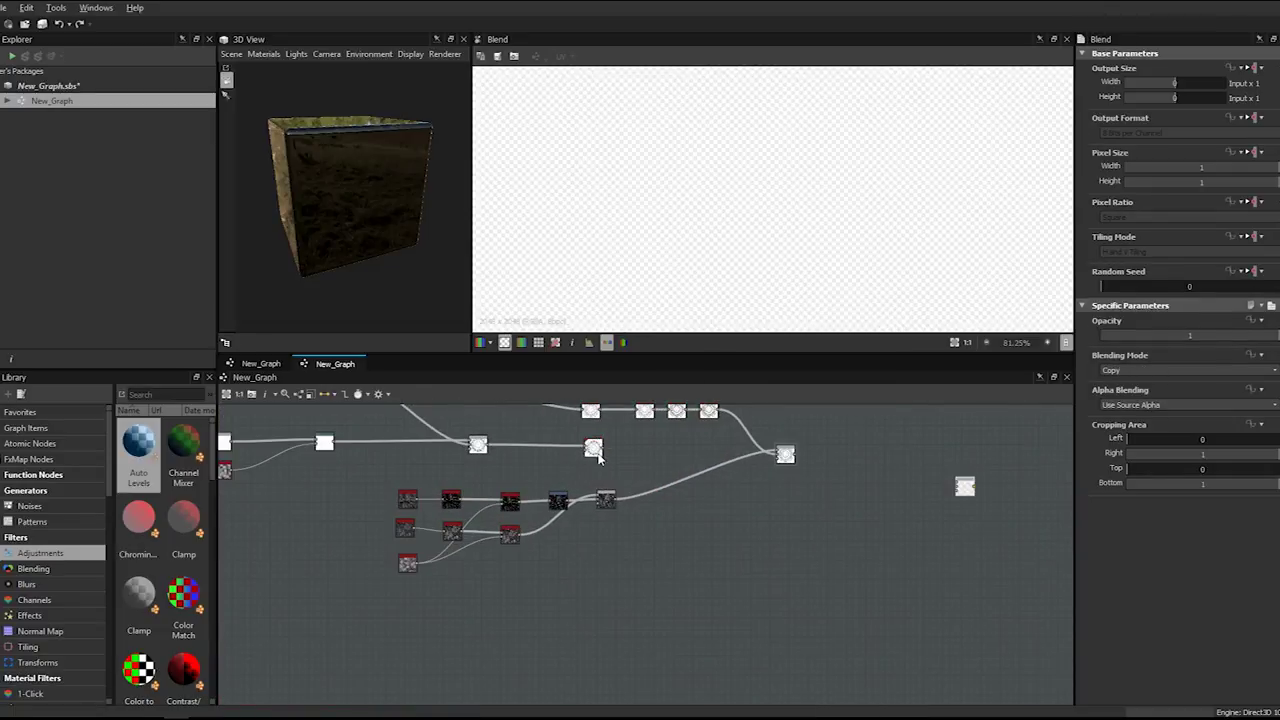
pyautogui.moveTo(603, 451); pyautogui.dragTo(956, 445)
pyautogui.moveTo(804, 451); pyautogui.dragTo(786, 528, button='middle')
pyautogui.moveTo(769, 534); pyautogui.dragTo(775, 504)
pyautogui.moveTo(544, 455)
pyautogui.mouseDown()
pyautogui.moveTo(686, 509)
pyautogui.moveTo(699, 477)
pyautogui.mouseUp()
pyautogui.click(711, 505)
pyautogui.moveTo(776, 506); pyautogui.dragTo(939, 516)
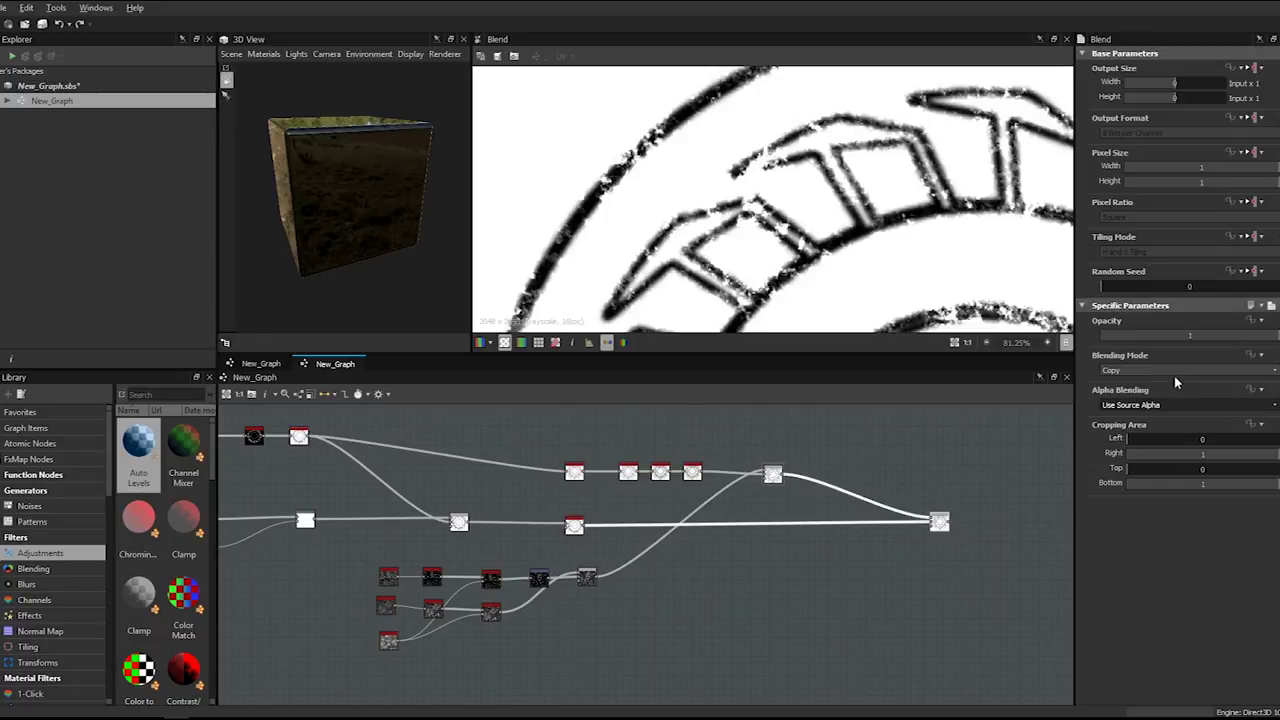
# - Set the final Blend node's blending mode to Multiply and check the combined edge lines in the preview
pyautogui.click(1156, 370)
pyautogui.click(1130, 408)
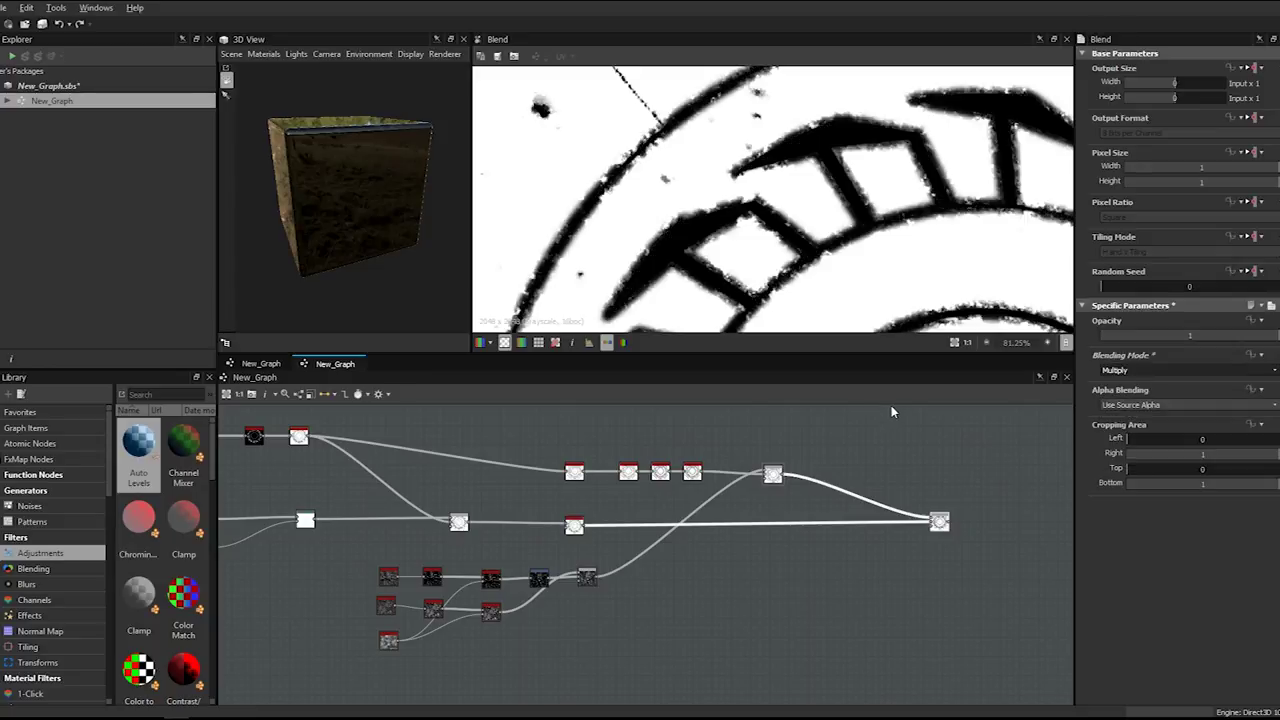
pyautogui.scroll(-1, 825, 240)
pyautogui.scroll(-1, 825, 240)
pyautogui.scroll(4, 860, 238)
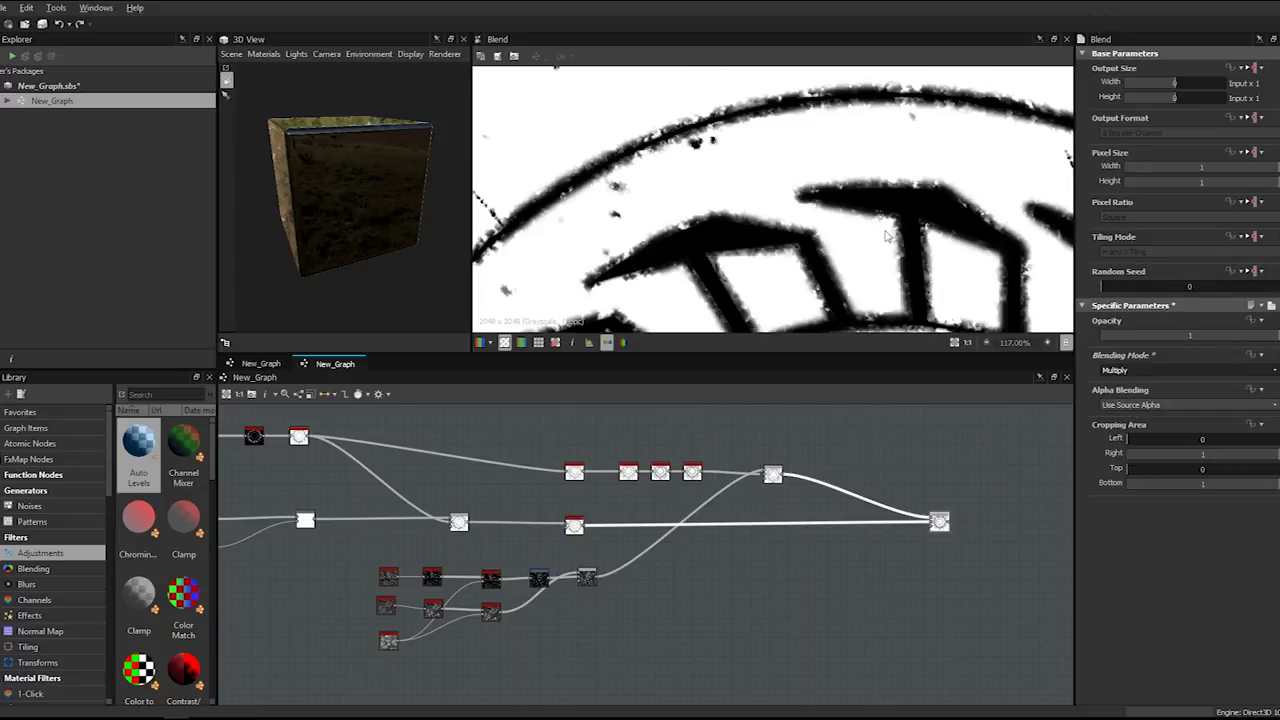
pyautogui.scroll(-2, 880, 230)
pyautogui.scroll(4, 825, 263)
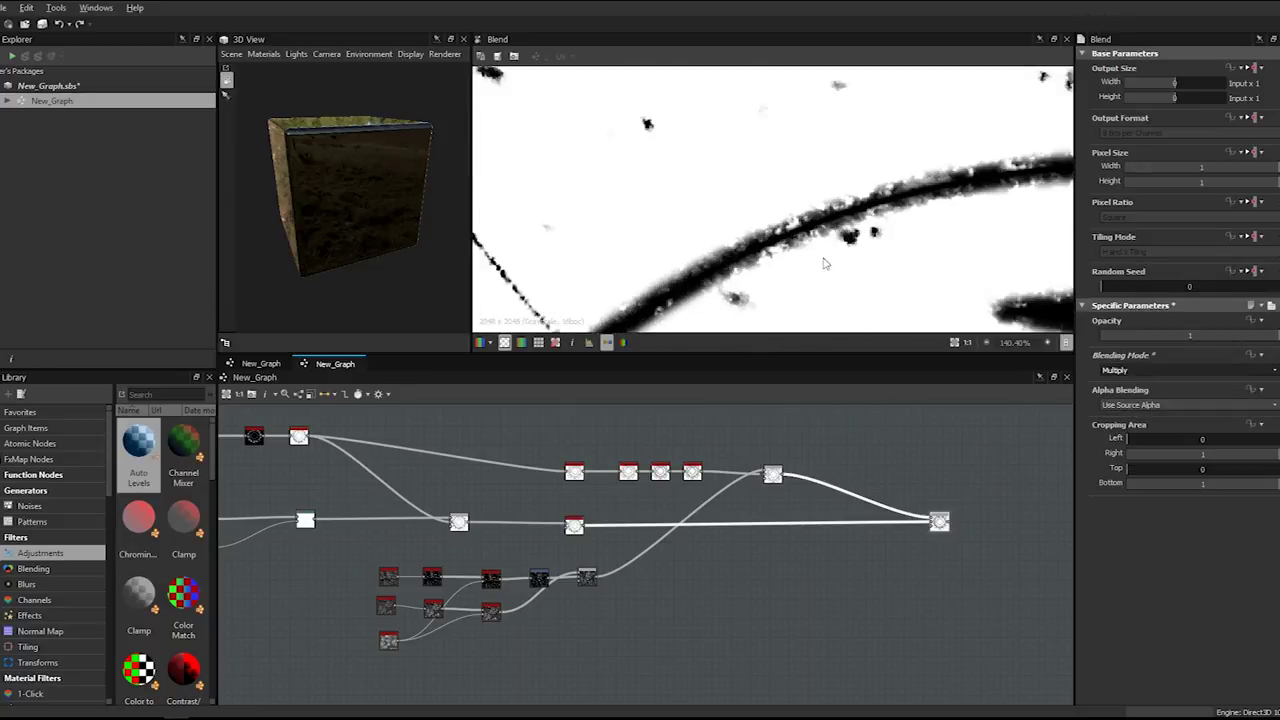
pyautogui.scroll(-5, 736, 345)
pyautogui.scroll(3, 745, 320)
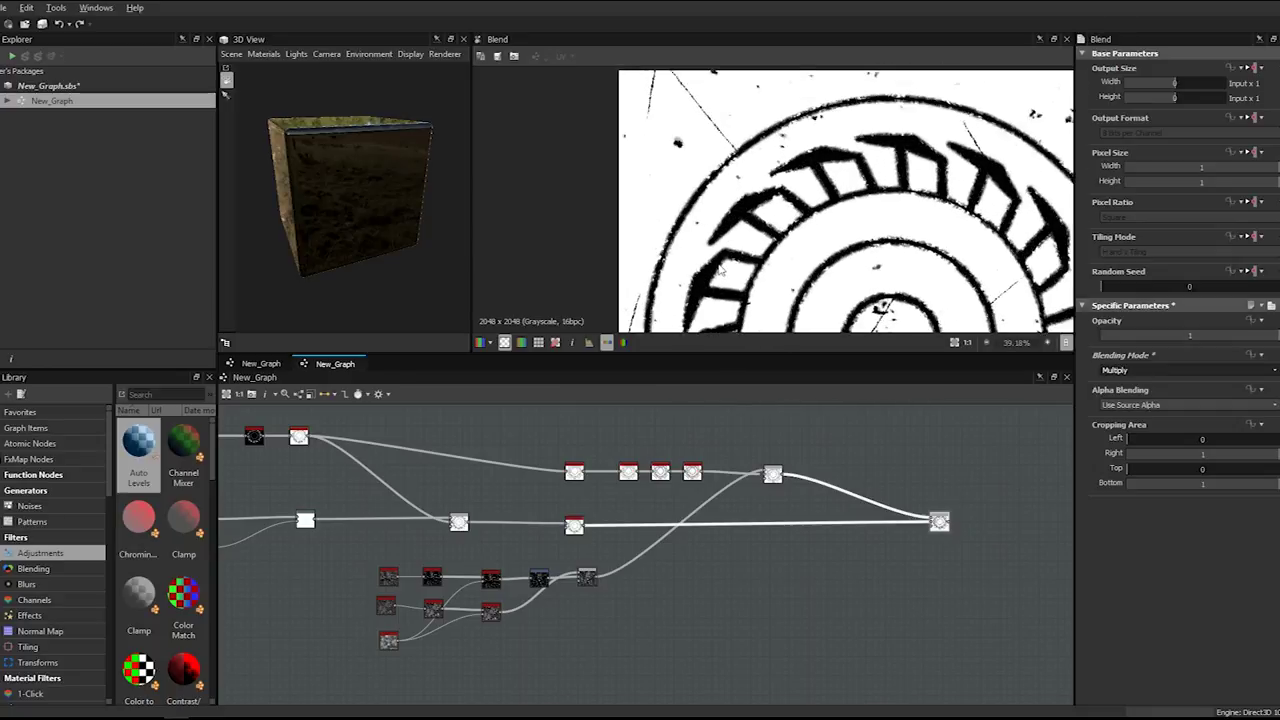
# - Delete the last Blur HQ Grayscale from the edge chain and link the Histogram Scan straight to the edge-dirt Blend
pyautogui.scroll(4, 728, 482)
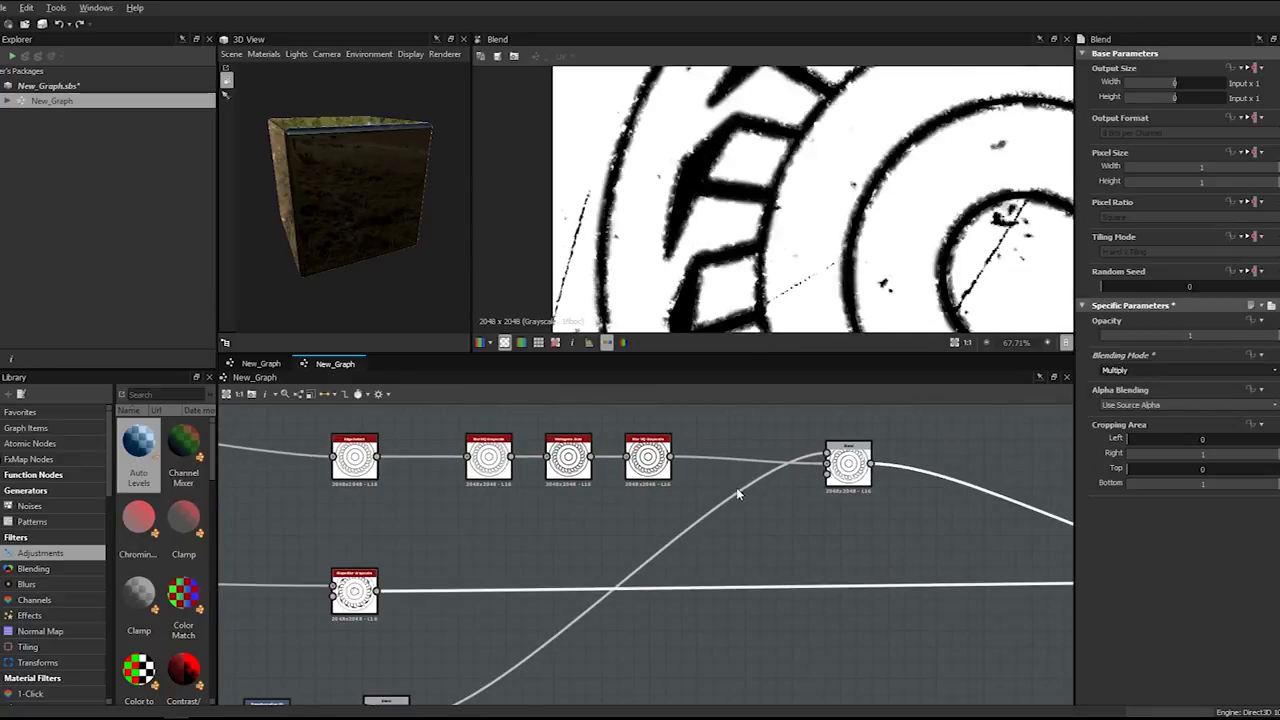
pyautogui.click(650, 460)
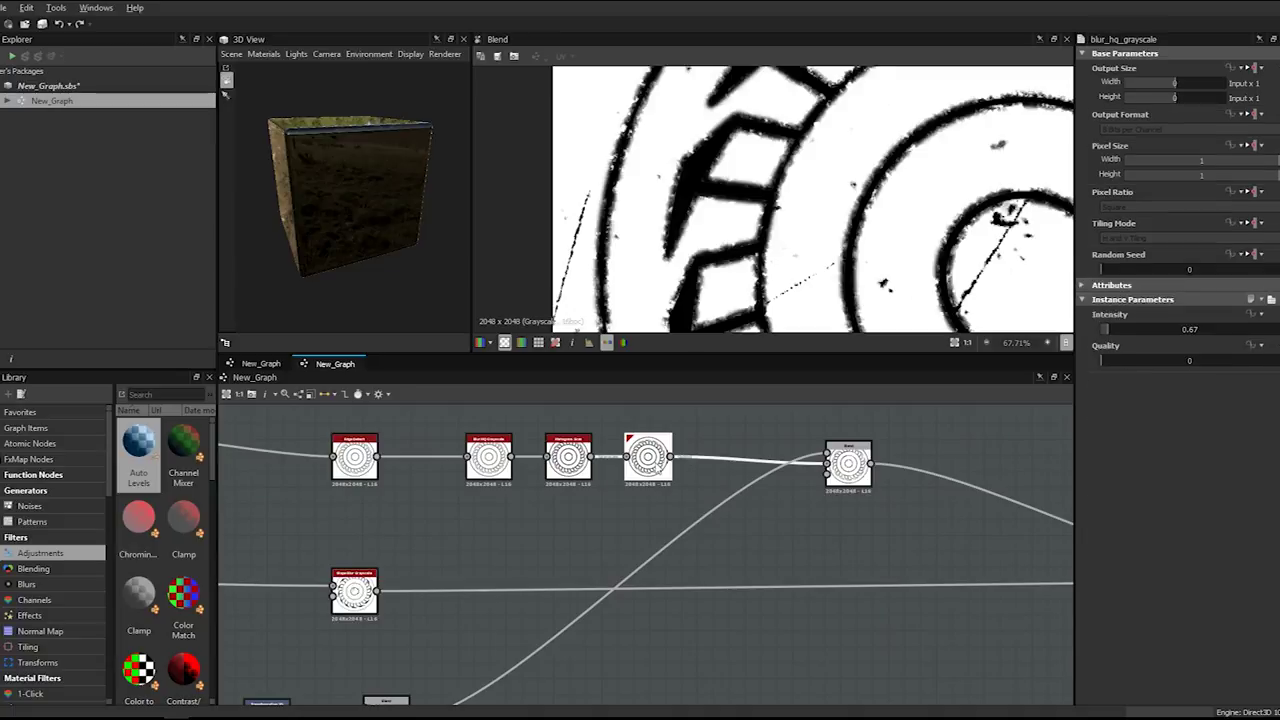
pyautogui.moveTo(592, 457); pyautogui.dragTo(827, 464)
pyautogui.moveTo(671, 470); pyautogui.dragTo(696, 437)
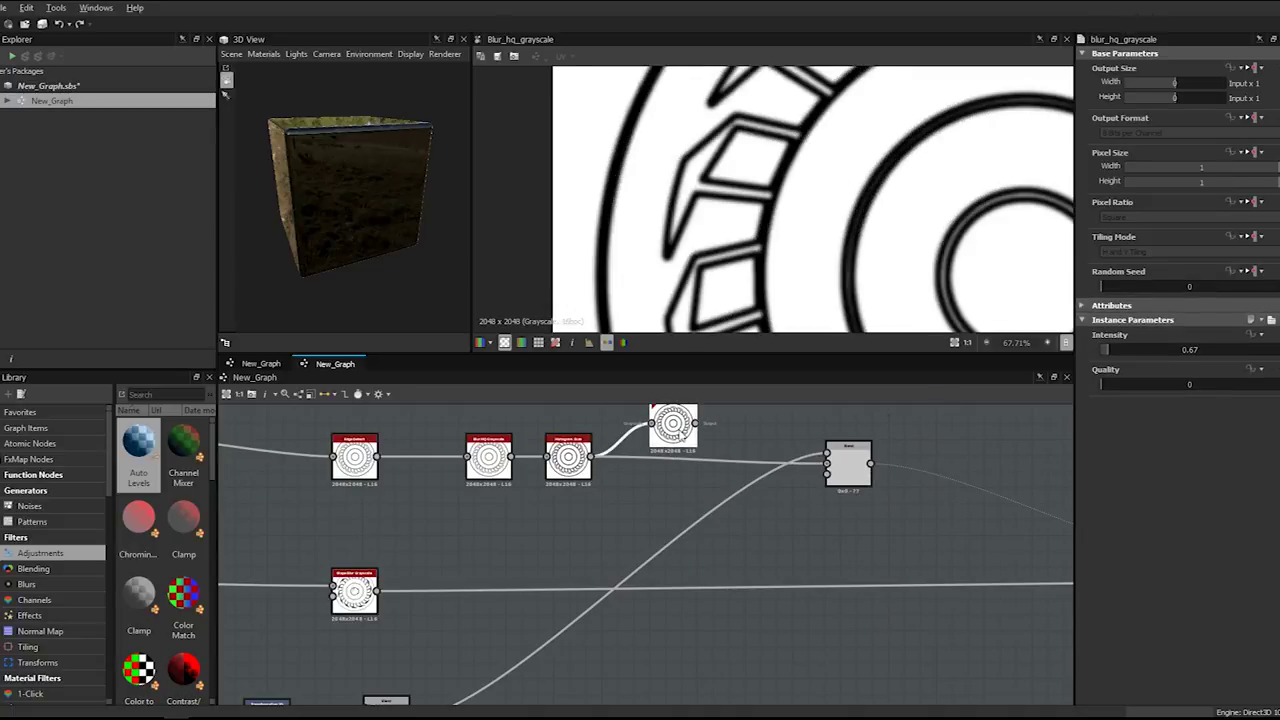
pyautogui.press('Delete')
# - Display the final Blend node's output and examine the broken edges of the circular pattern up close
pyautogui.scroll(-5, 949, 520)
pyautogui.moveTo(1068, 547); pyautogui.dragTo(994, 526, button='middle')
pyautogui.doubleClick(997, 528)
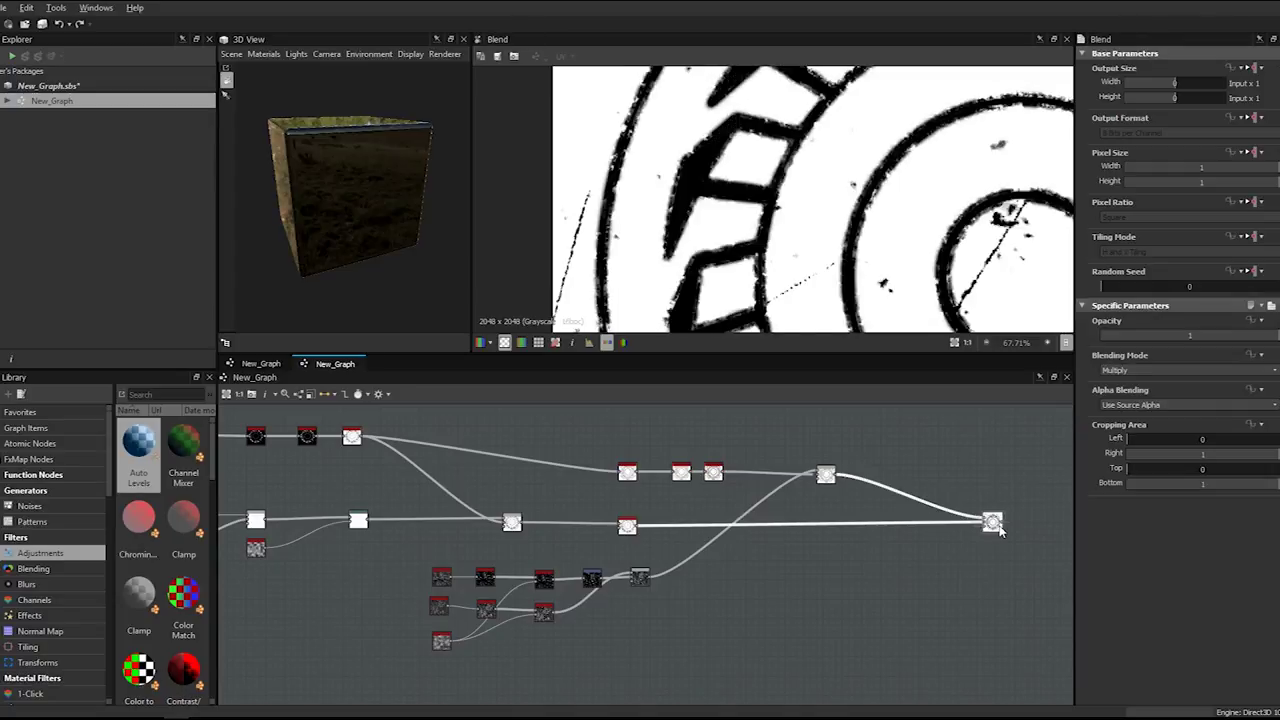
pyautogui.scroll(4, 785, 186)
pyautogui.scroll(4, 785, 186)
pyautogui.scroll(3, 766, 189)
pyautogui.scroll(-5, 788, 164)
pyautogui.moveTo(948, 235); pyautogui.dragTo(697, 237, button='middle')
pyautogui.scroll(1, 720, 230)
pyautogui.scroll(1, 740, 194)
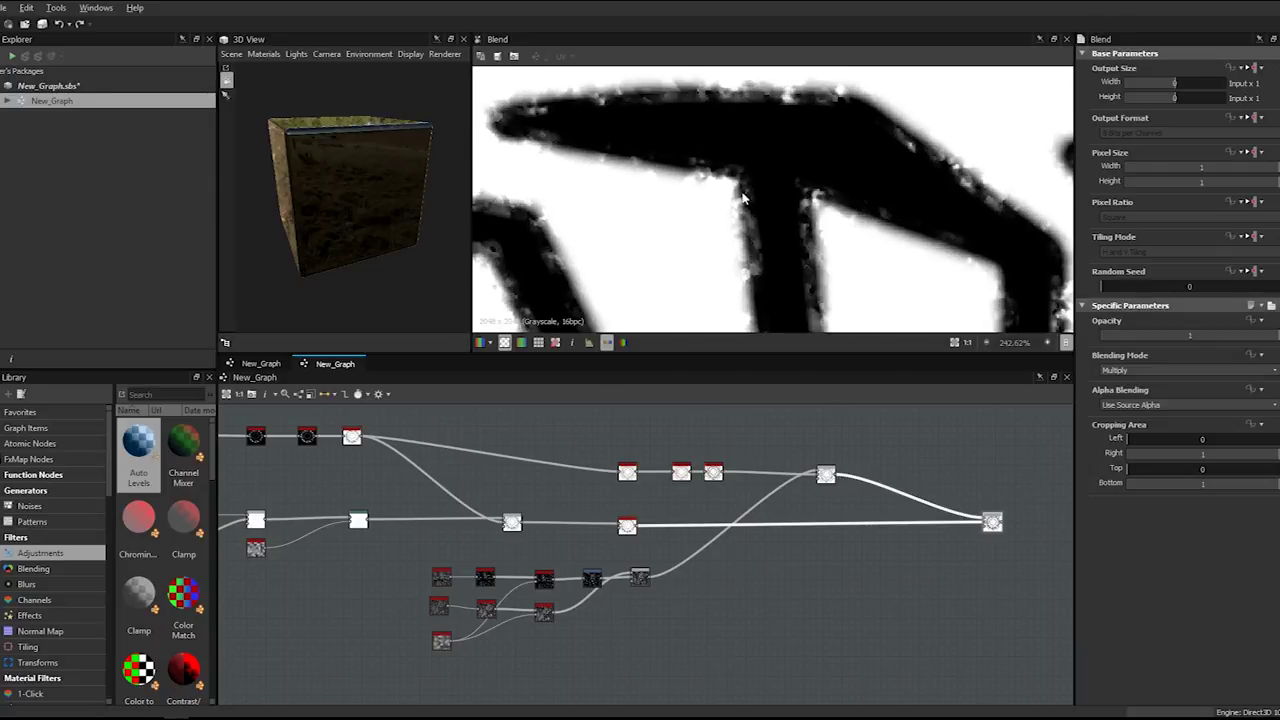
pyautogui.scroll(-6, 743, 199)
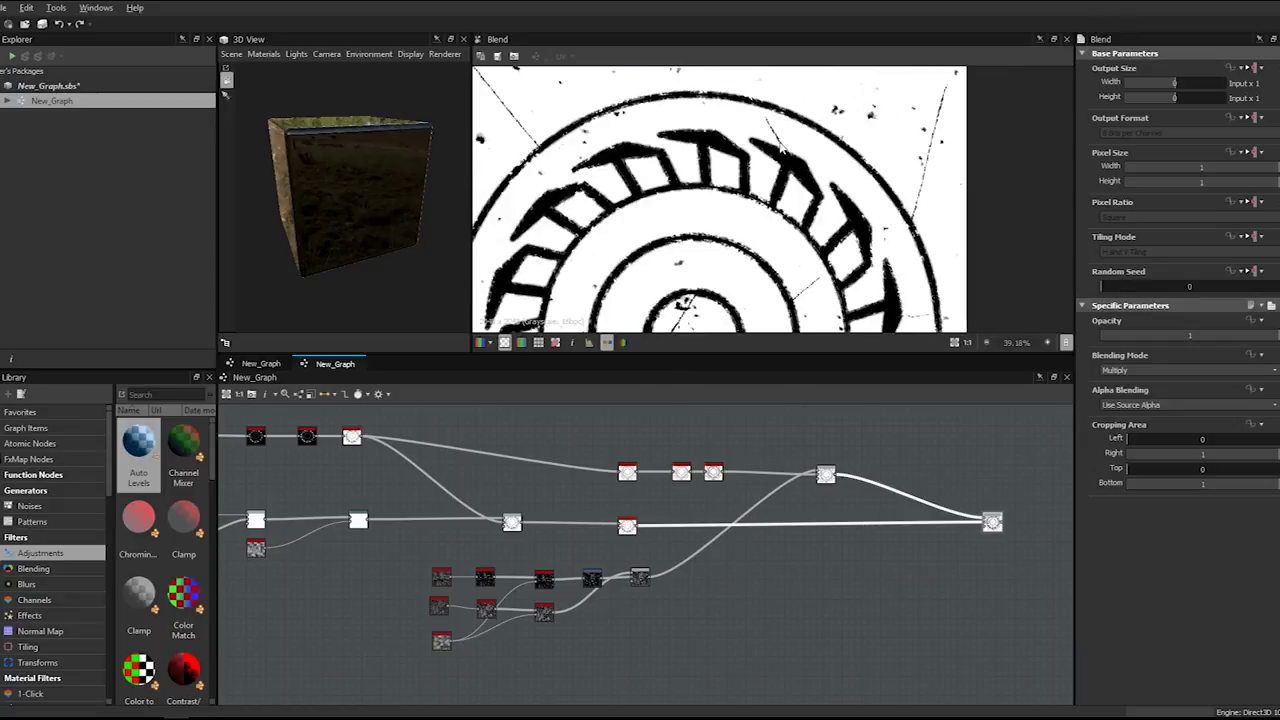
pyautogui.scroll(3, 712, 168)
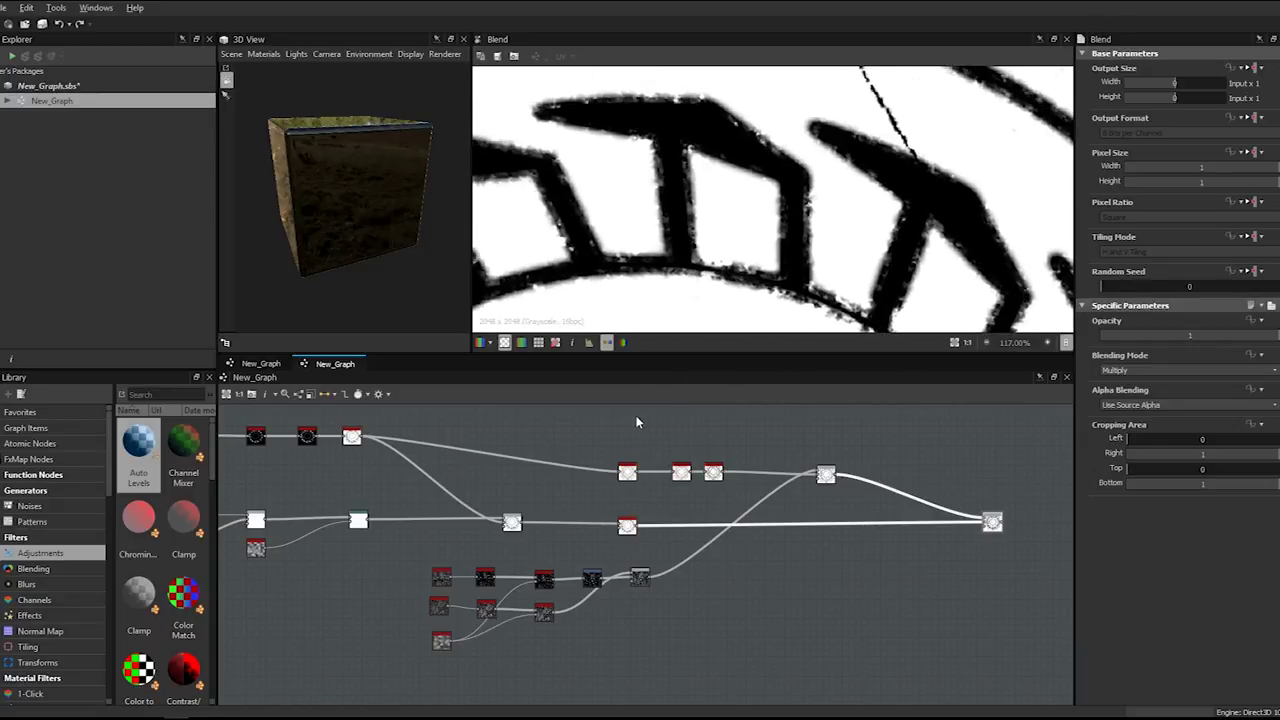
# - Set the edge-chain Histogram Scan's position to 0.51 and raise its contrast
pyautogui.doubleClick(713, 473)
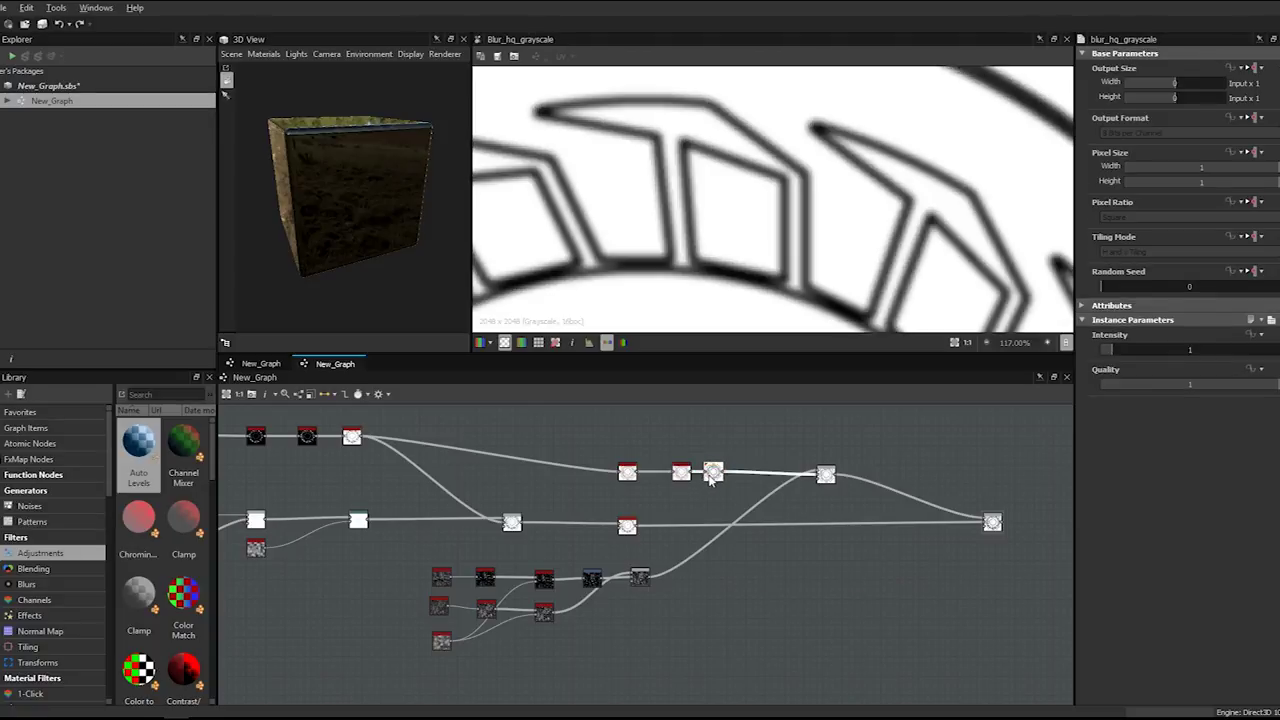
pyautogui.moveTo(1147, 354); pyautogui.dragTo(1192, 358)
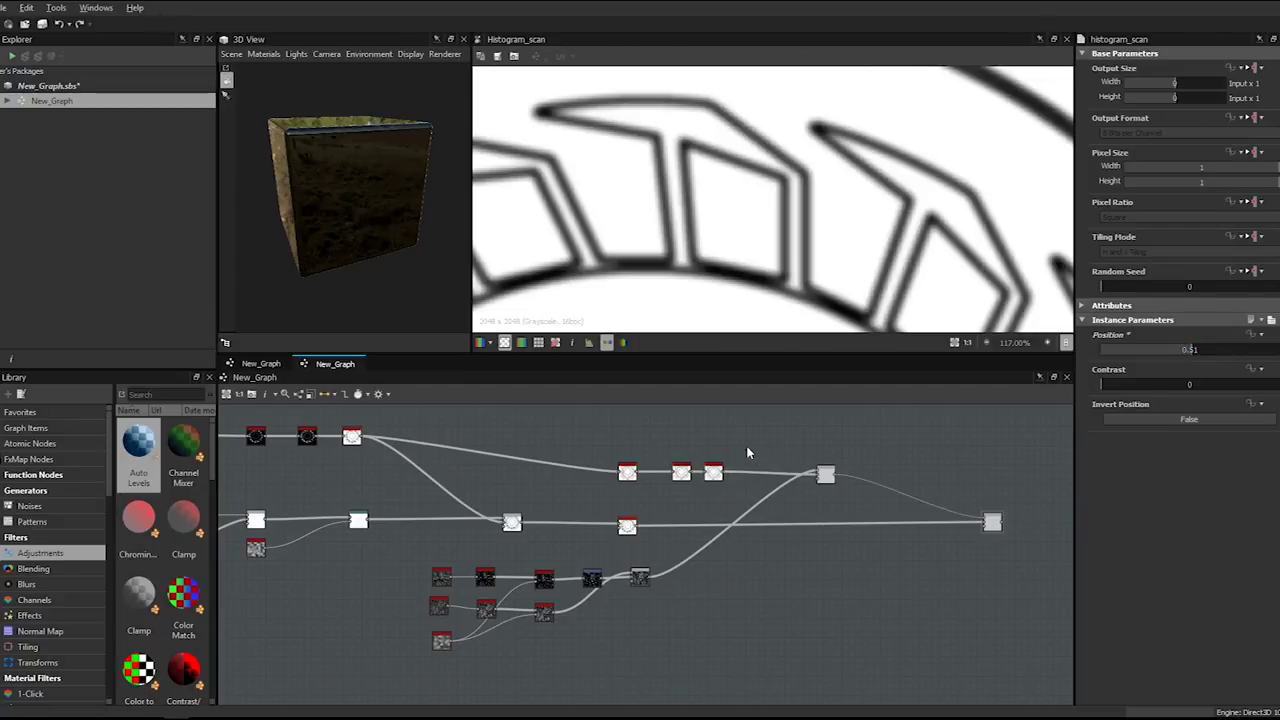
pyautogui.moveTo(1096, 389); pyautogui.dragTo(1150, 392)
# - Examine the final Blend's output around the pattern's fins and rings
pyautogui.click(992, 521)
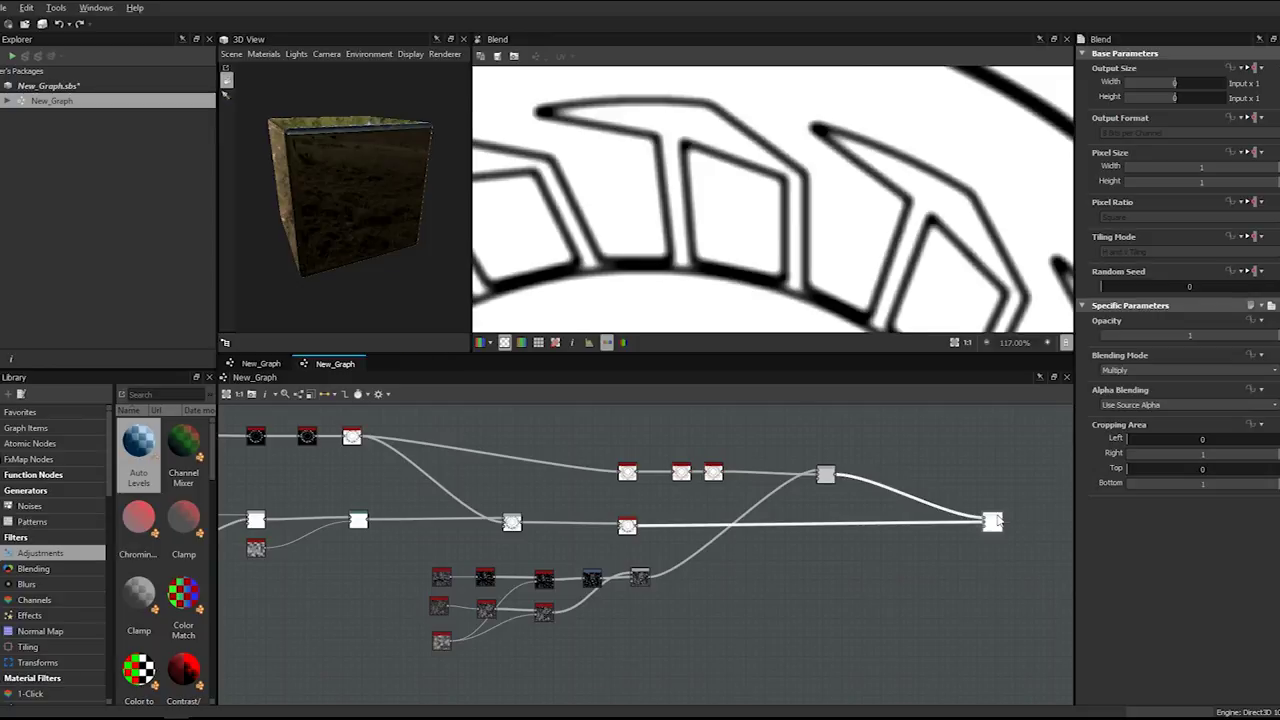
pyautogui.scroll(4, 657, 123)
pyautogui.scroll(-1, 657, 123)
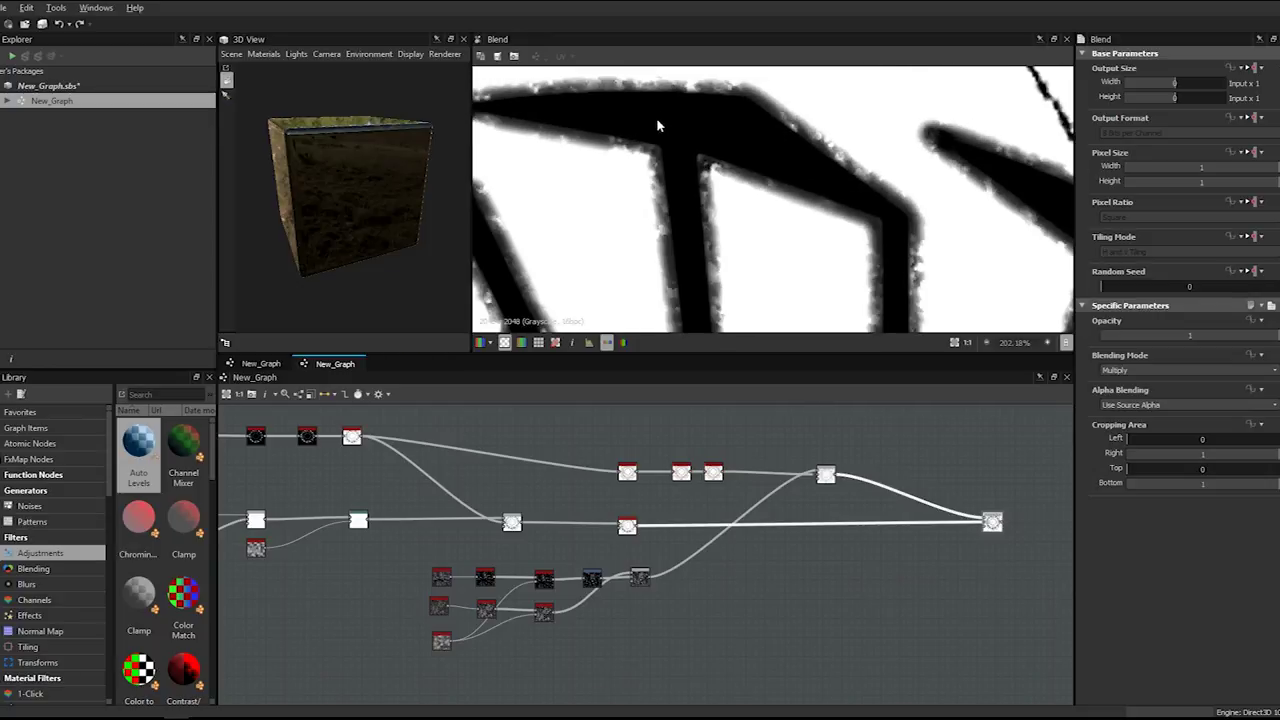
pyautogui.moveTo(680, 133); pyautogui.dragTo(766, 183, button='middle')
pyautogui.scroll(-1, 766, 183)
pyautogui.scroll(-1, 735, 184)
pyautogui.moveTo(630, 174); pyautogui.dragTo(803, 192, button='middle')
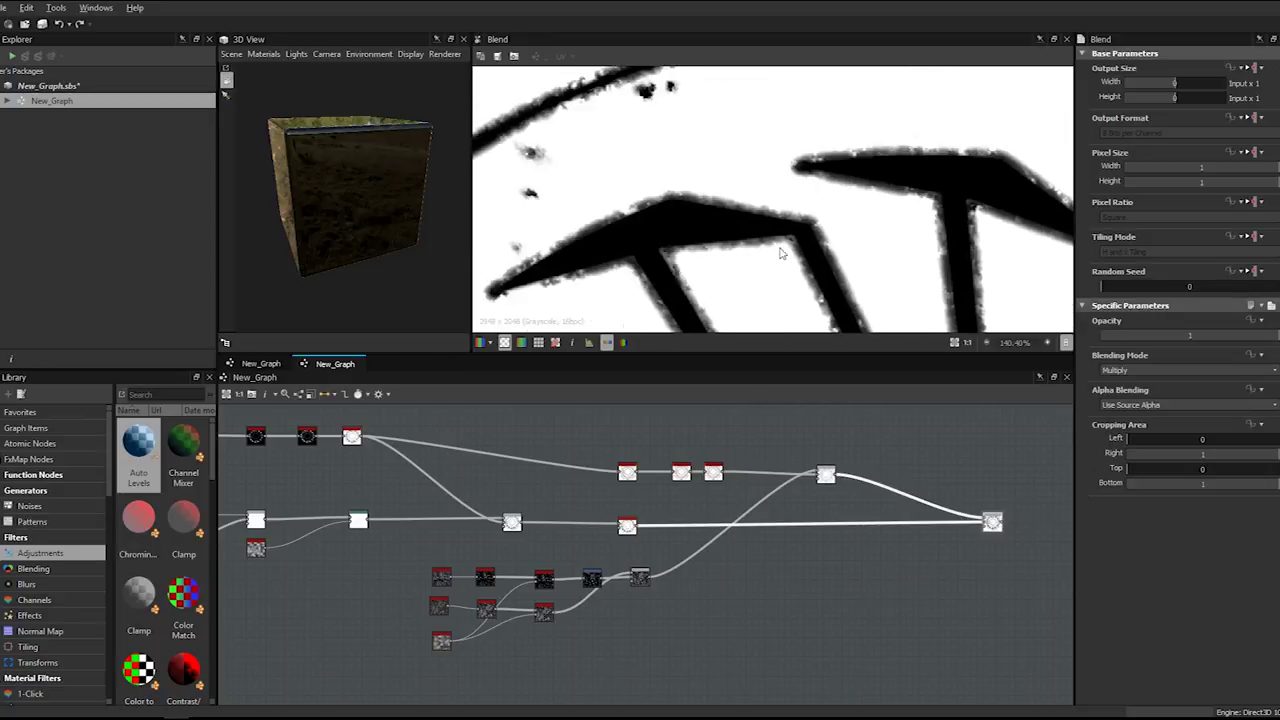
pyautogui.scroll(-4, 616, 98)
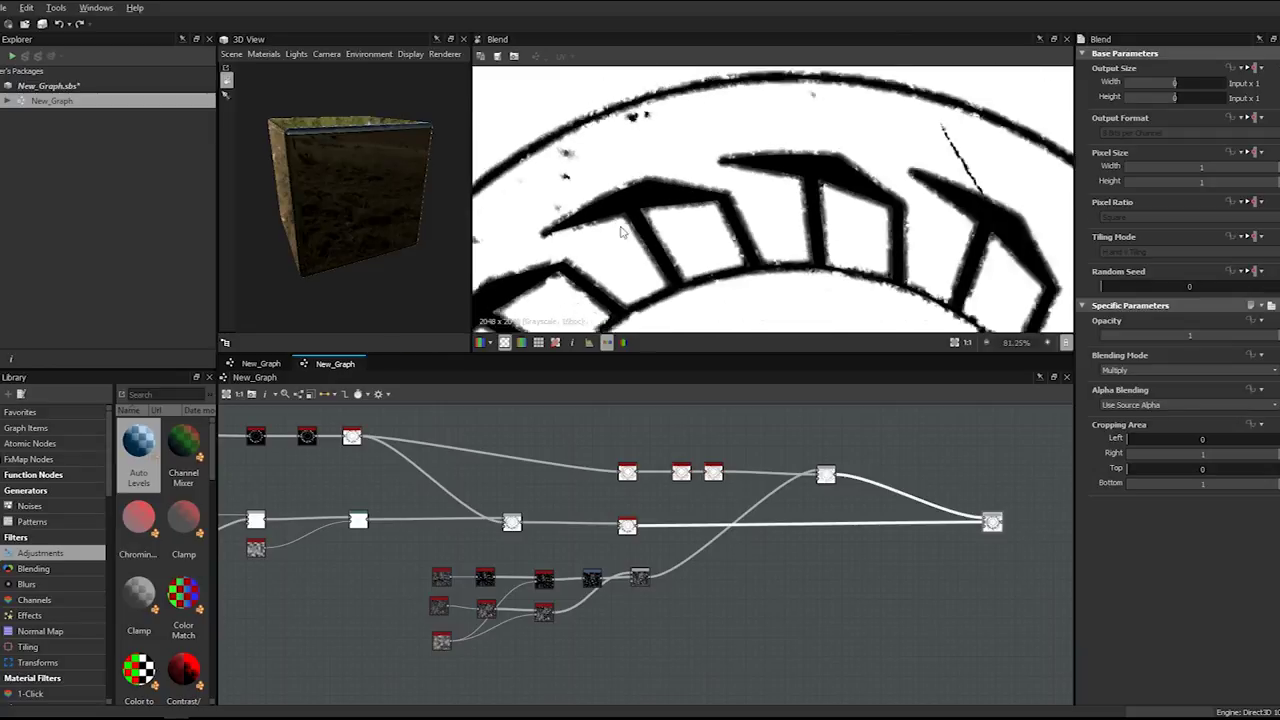
pyautogui.moveTo(606, 252); pyautogui.dragTo(682, 165, button='middle')
pyautogui.scroll(5, 682, 165)
# - Insert a Blur HQ Grayscale node between the edge-chain Histogram Scan and the edge-dirt Blend
pyautogui.scroll(4, 752, 433)
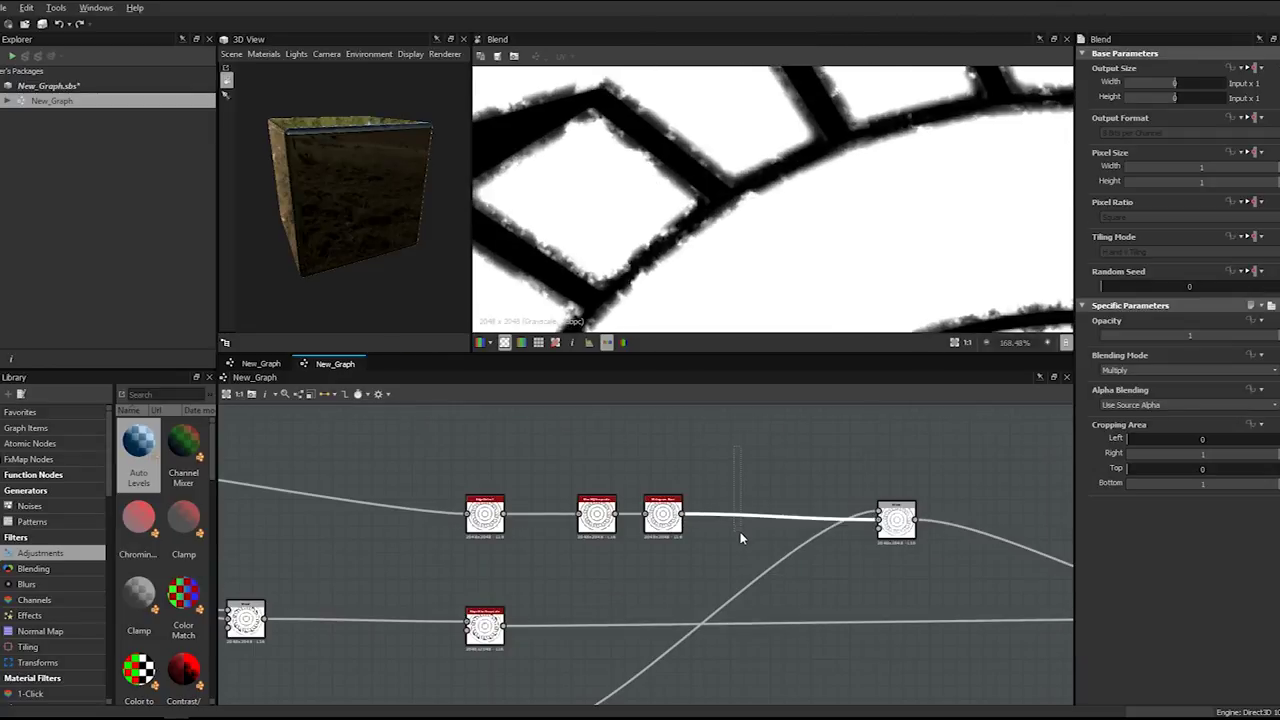
pyautogui.press('space')
pyautogui.write('blur')
pyautogui.press('Down')
pyautogui.press('Down')
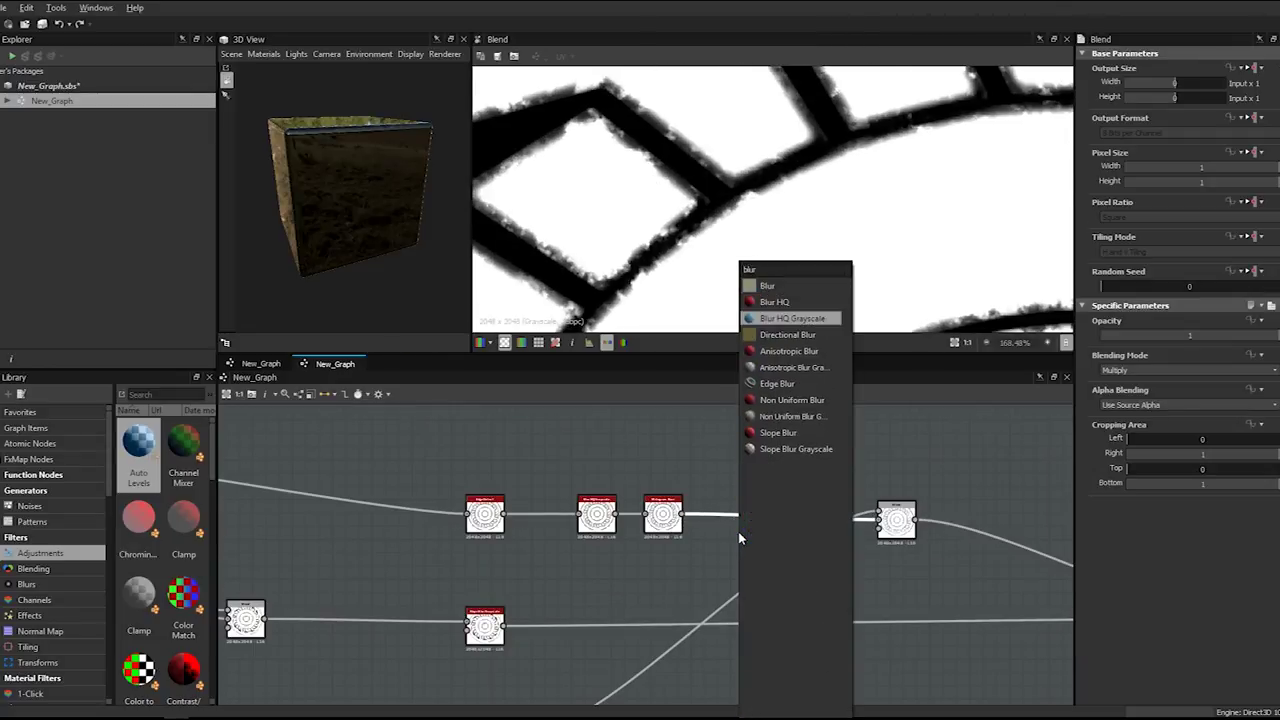
pyautogui.press('Return')
# - Set the new Blur HQ Grayscale's intensity to 0.73 and quality to 1 while previewing the final Blend
pyautogui.scroll(-3, 935, 568)
pyautogui.moveTo(935, 568); pyautogui.dragTo(817, 517, button='middle')
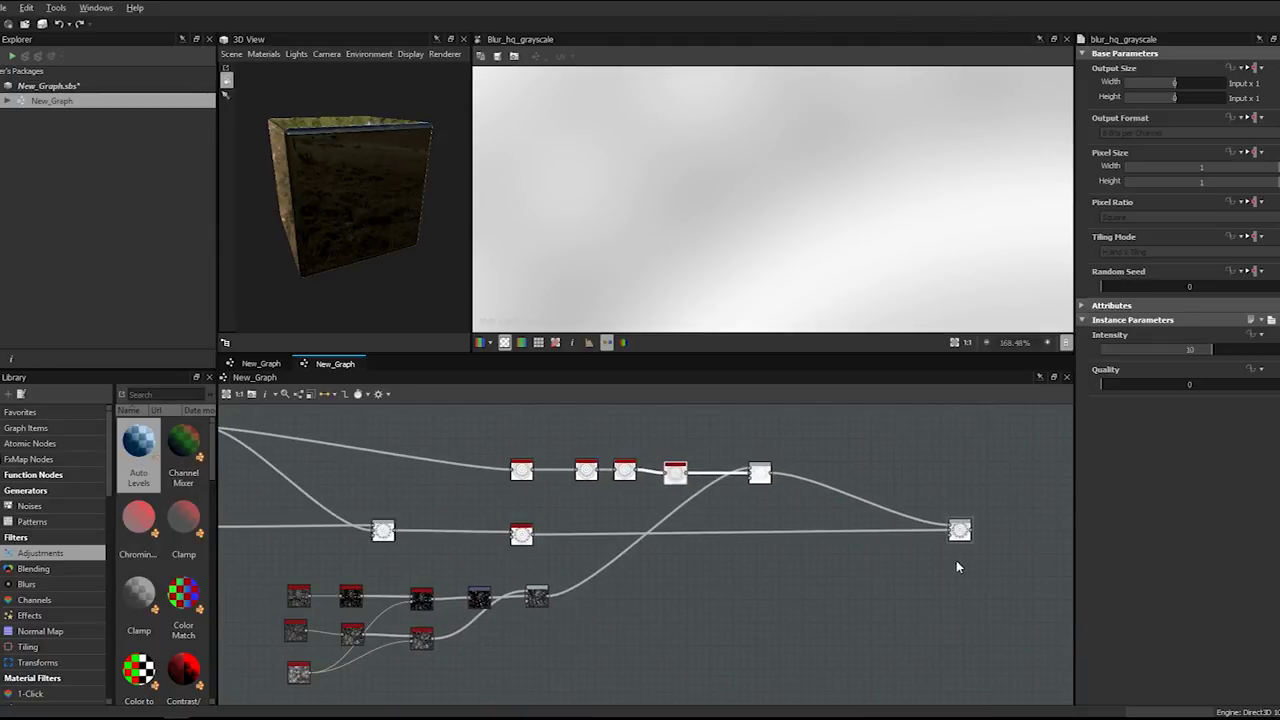
pyautogui.doubleClick(955, 530)
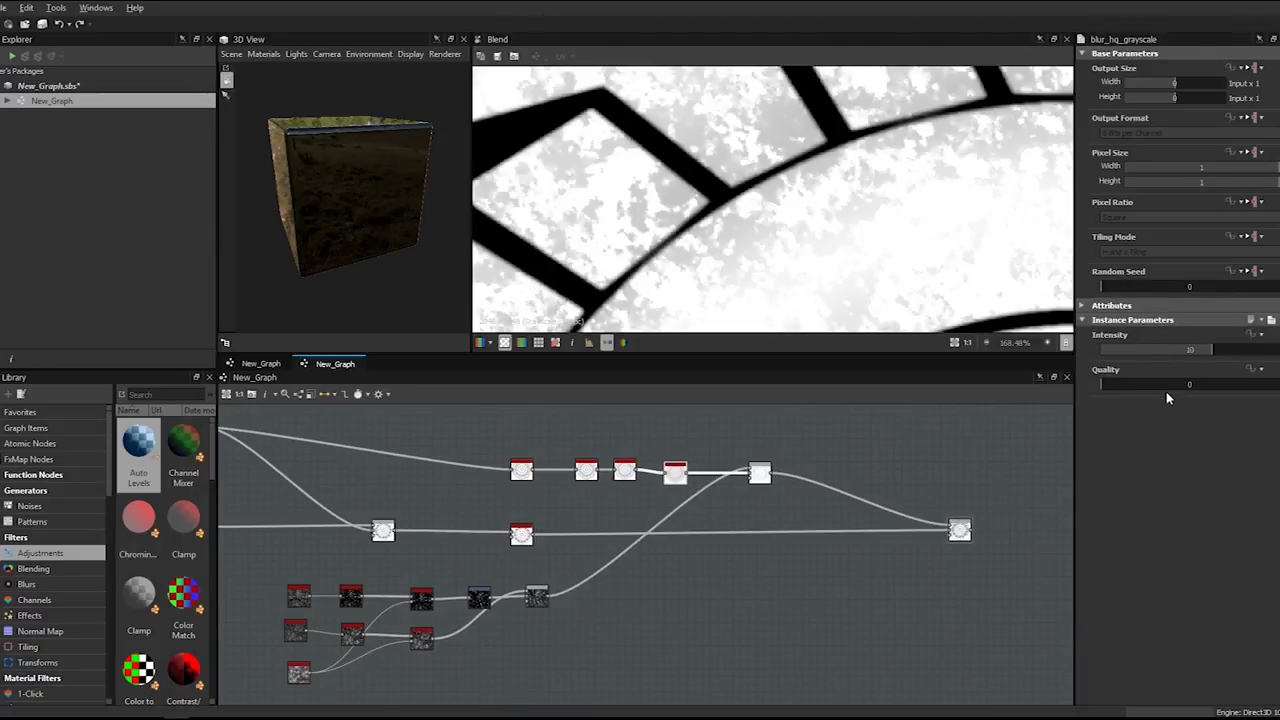
pyautogui.moveTo(1208, 349); pyautogui.dragTo(1109, 356)
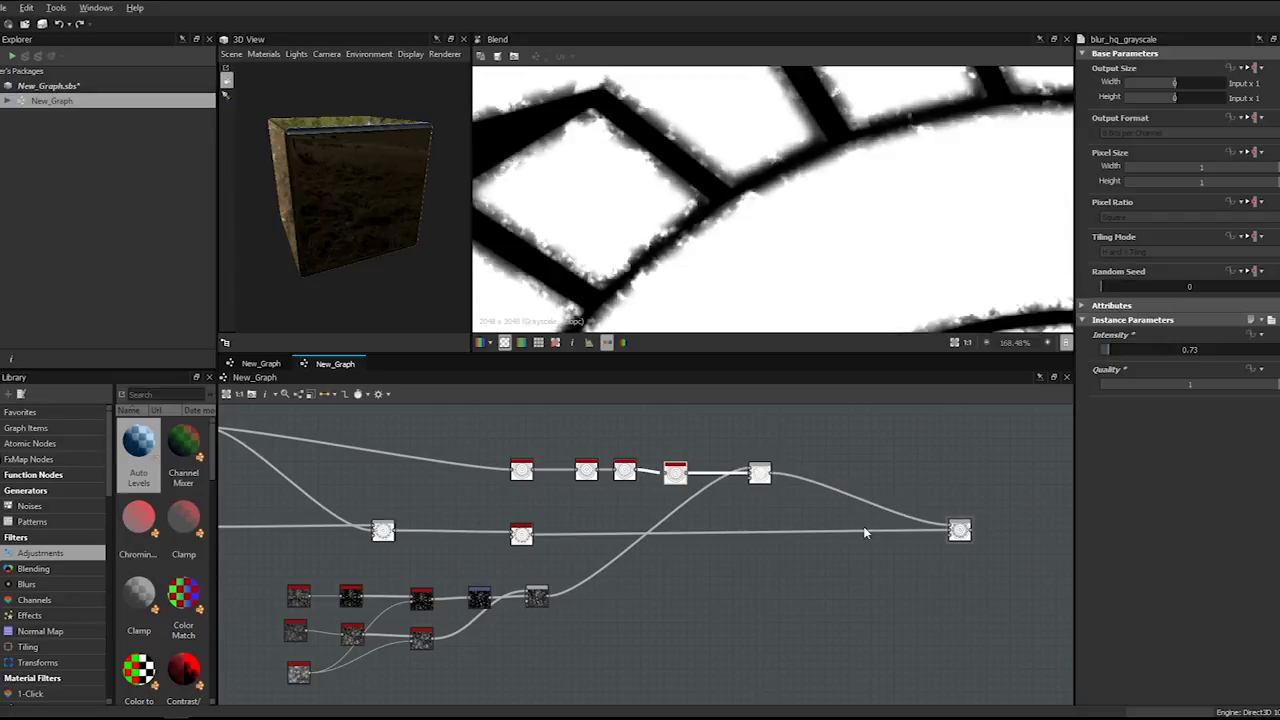
# - Try an opacity of 0.5 on the final Blend node and check the edge lines
pyautogui.click(953, 534)
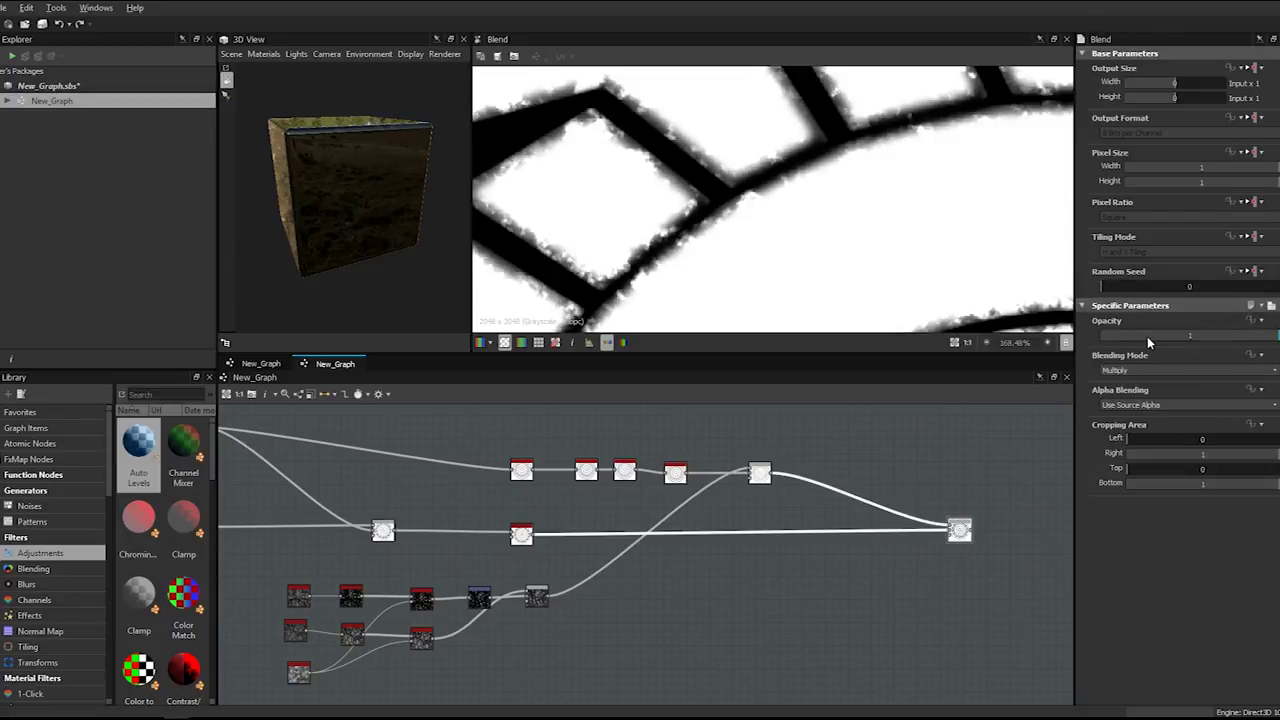
pyautogui.doubleClick(1147, 338)
pyautogui.write('0.5')
pyautogui.press('Return')
pyautogui.scroll(-3, 947, 258)
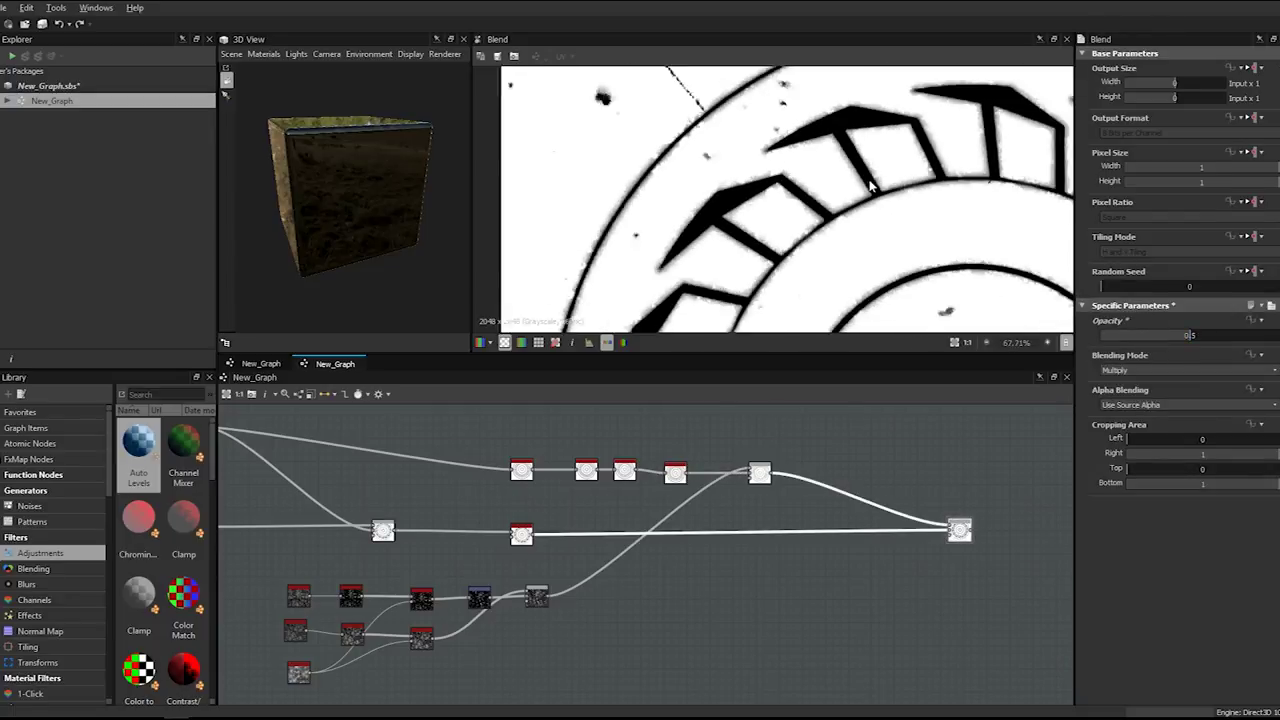
pyautogui.scroll(2, 902, 167)
pyautogui.scroll(-3, 908, 160)
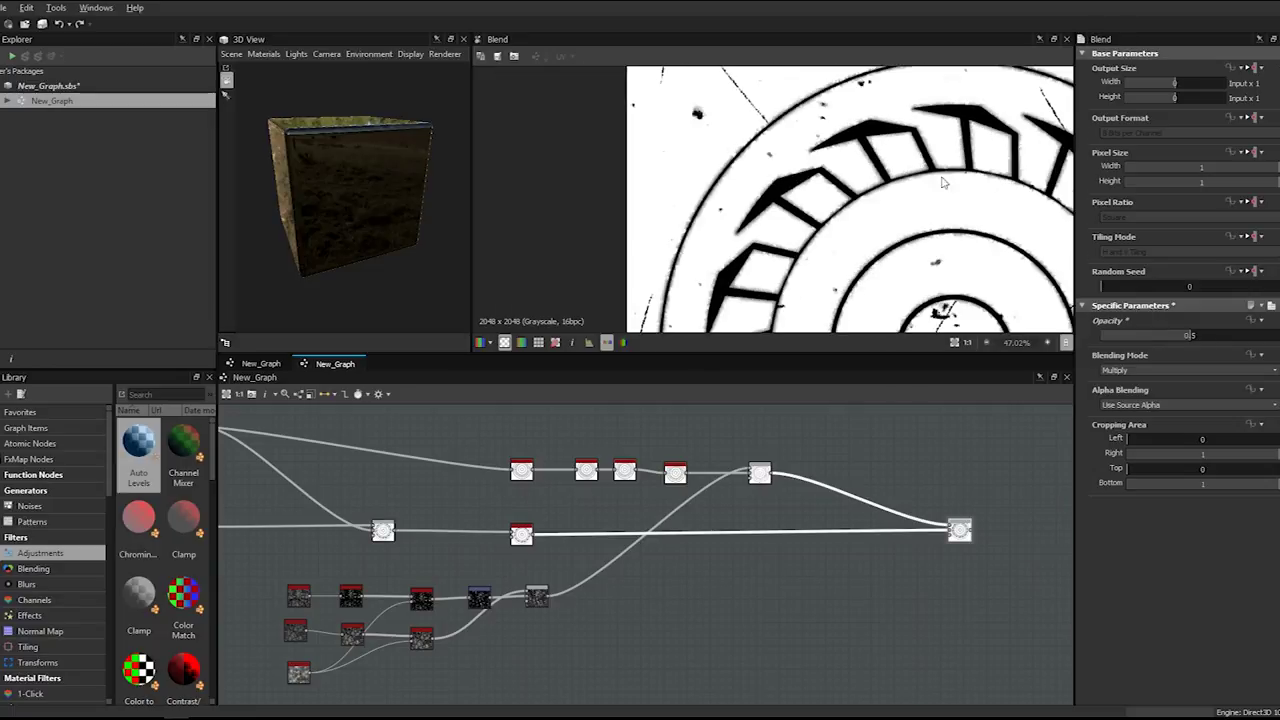
pyautogui.scroll(2, 862, 132)
# - Set the final Blend node's opacity to 0.6 and check the dirt around the fins
pyautogui.doubleClick(1175, 343)
pyautogui.press('Return')
pyautogui.scroll(-3, 873, 180)
pyautogui.scroll(5, 830, 178)
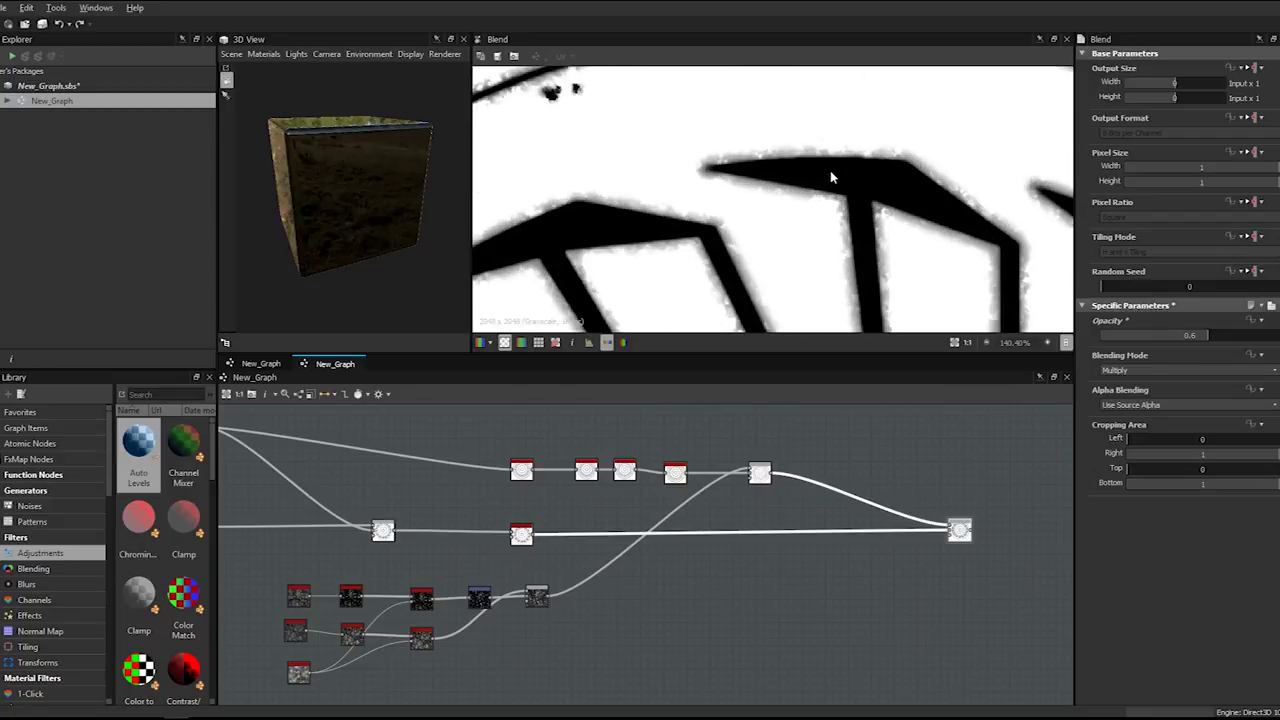
pyautogui.scroll(1, 830, 178)
pyautogui.scroll(1, 723, 469)
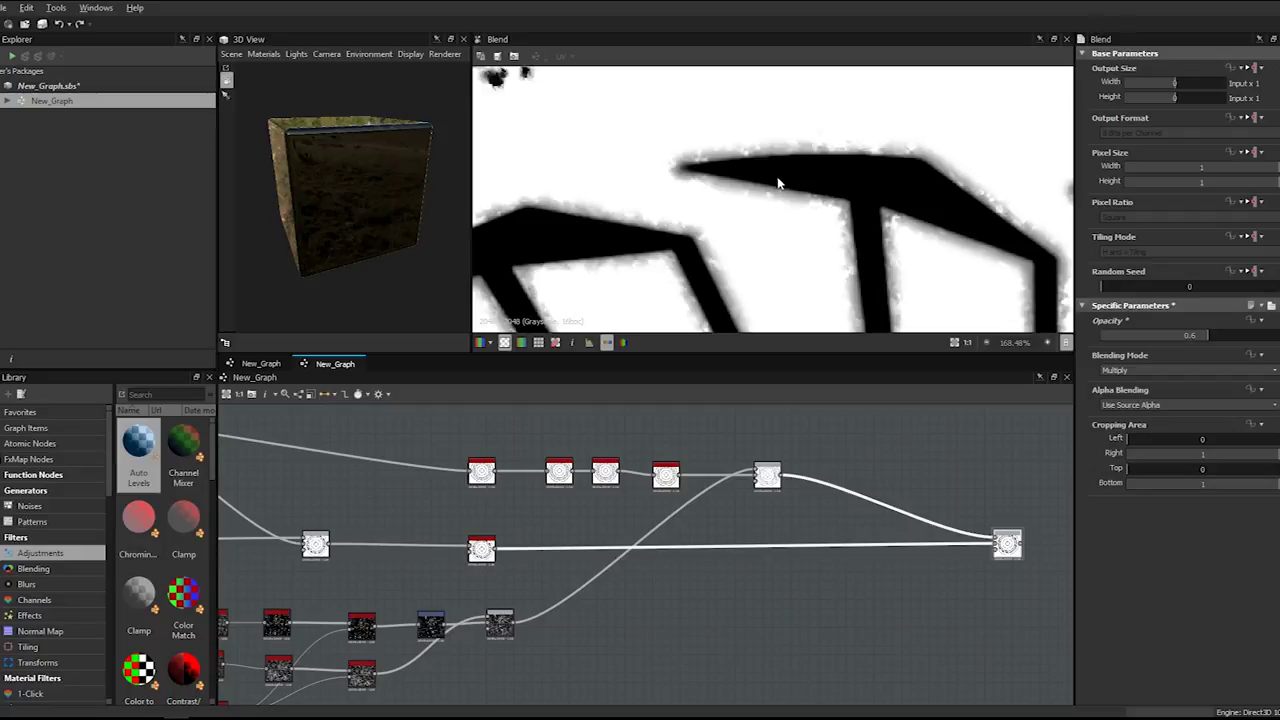
# - Examine the outputs of the edge-chain Blur HQ Grayscale, the main-chain Blend and its Slope Blur Grayscale, including the latter's inputs
pyautogui.doubleClick(667, 476)
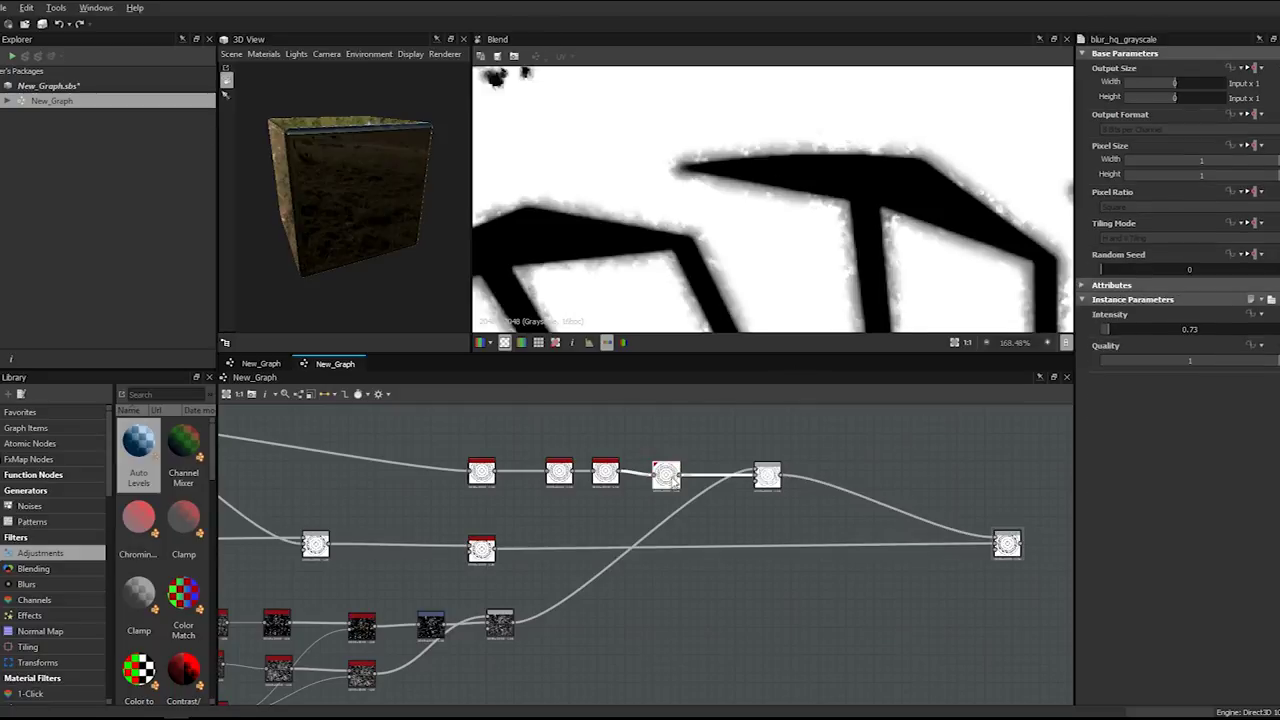
pyautogui.moveTo(478, 535); pyautogui.dragTo(714, 542, button='middle')
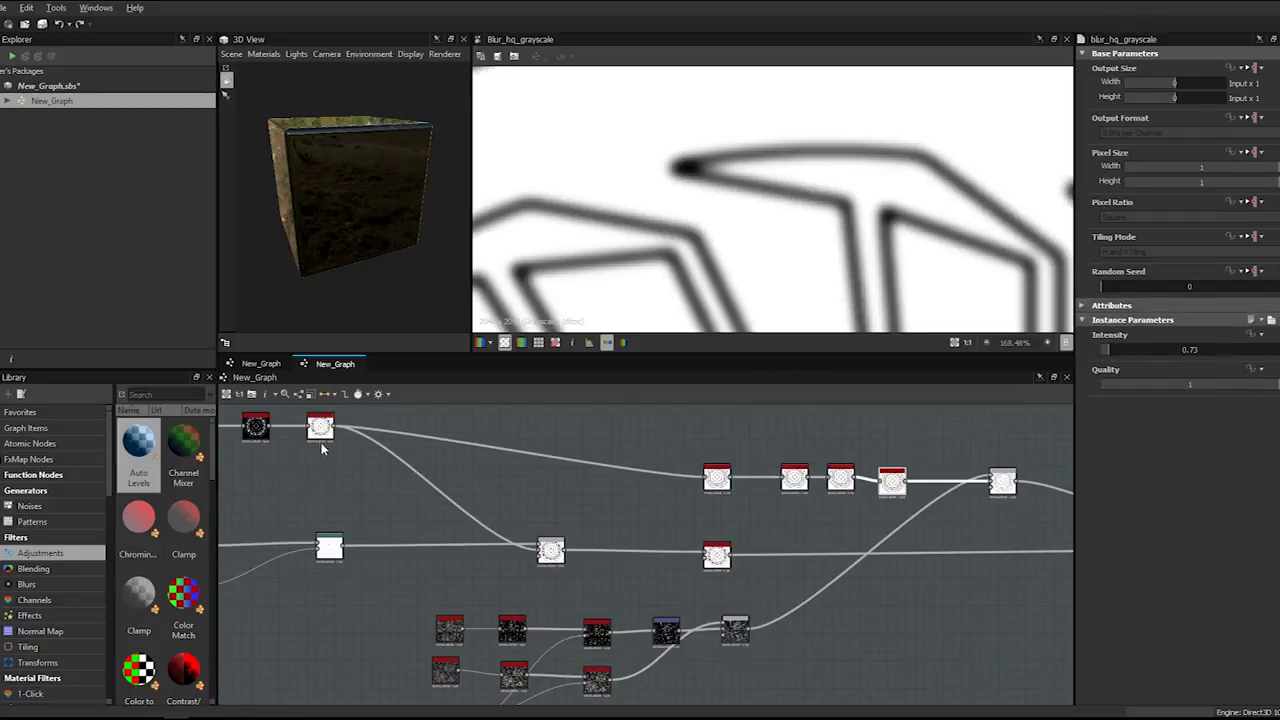
pyautogui.doubleClick(556, 556)
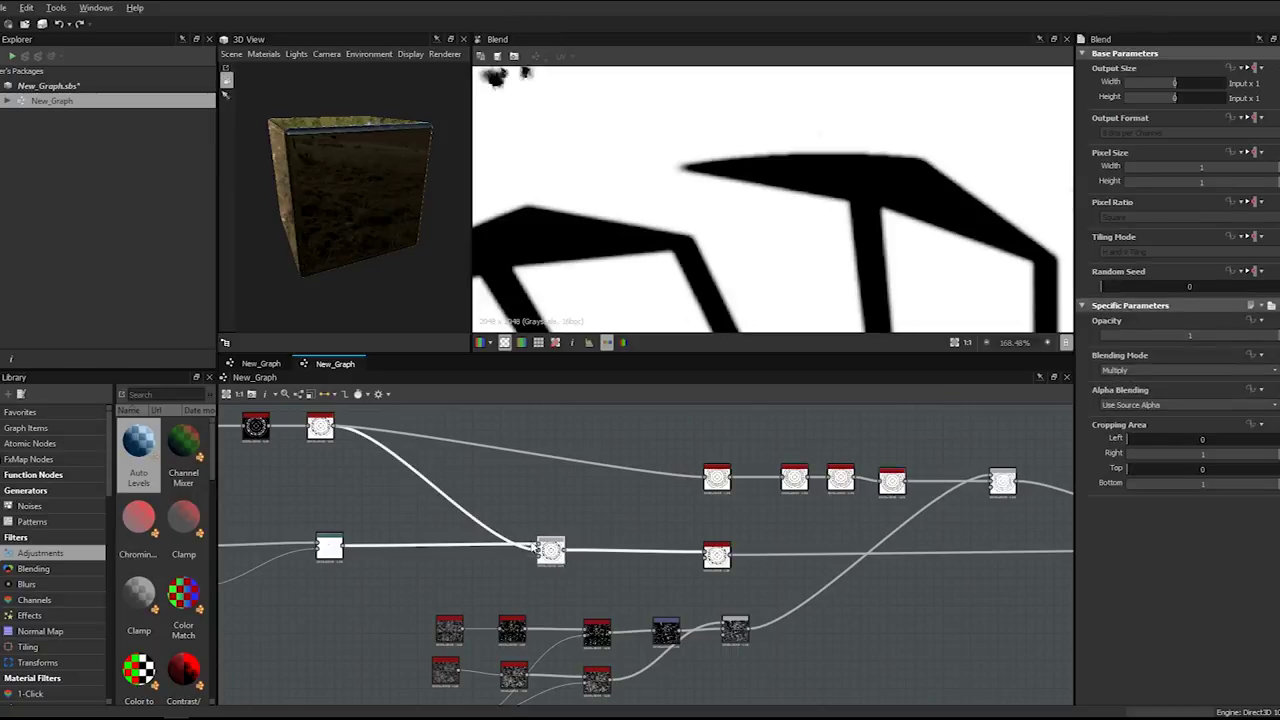
pyautogui.doubleClick(716, 555)
pyautogui.scroll(-5, 727, 204)
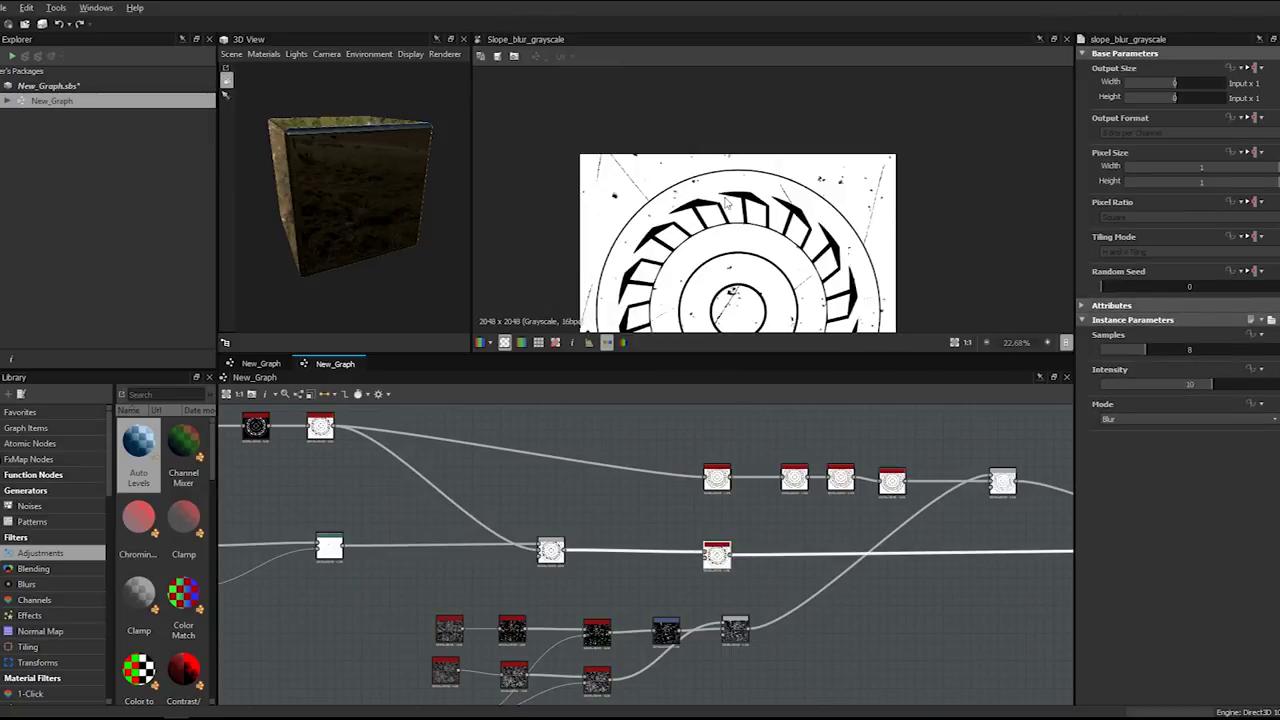
pyautogui.scroll(1, 658, 464)
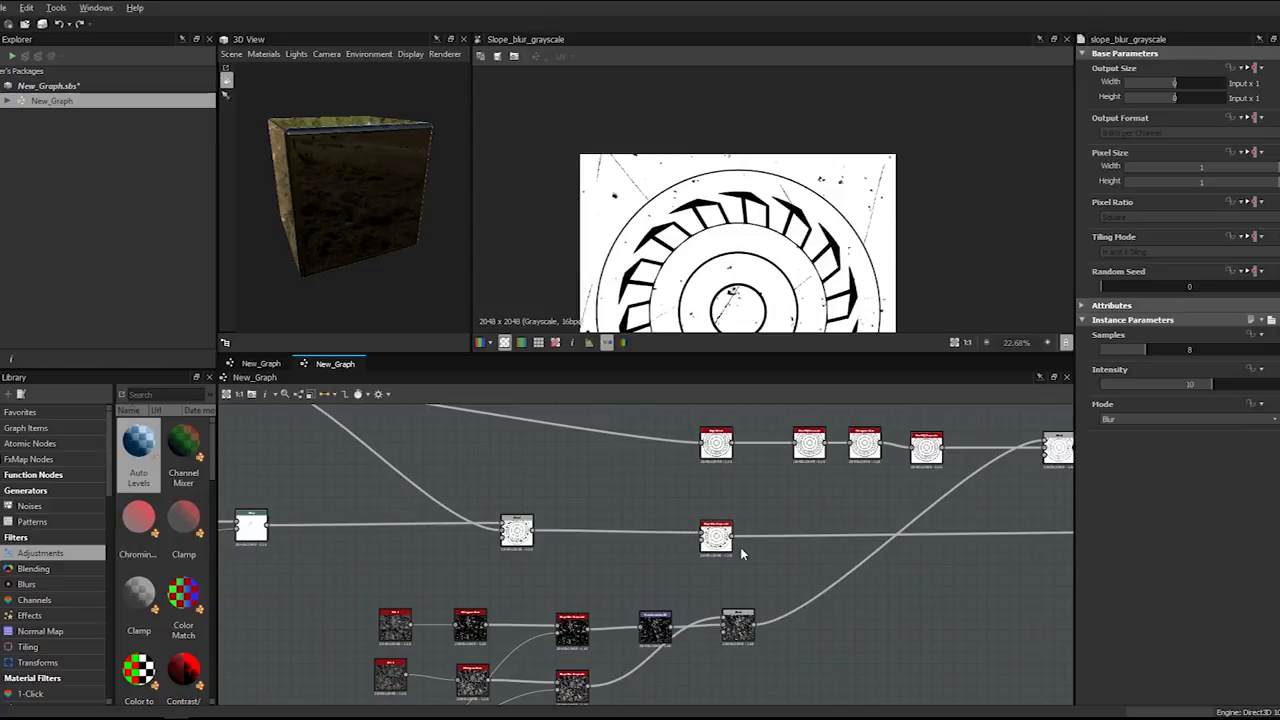
pyautogui.click(713, 539)
pyautogui.scroll(7, 710, 543)
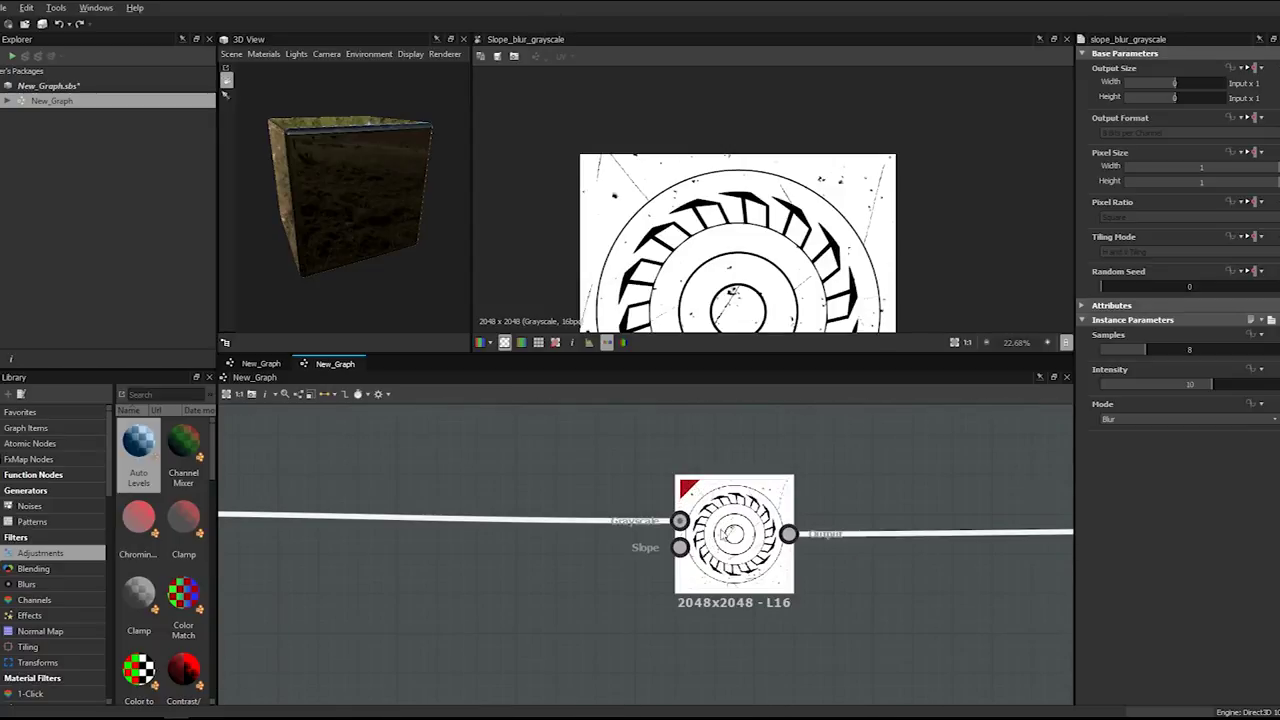
pyautogui.scroll(-6, 859, 466)
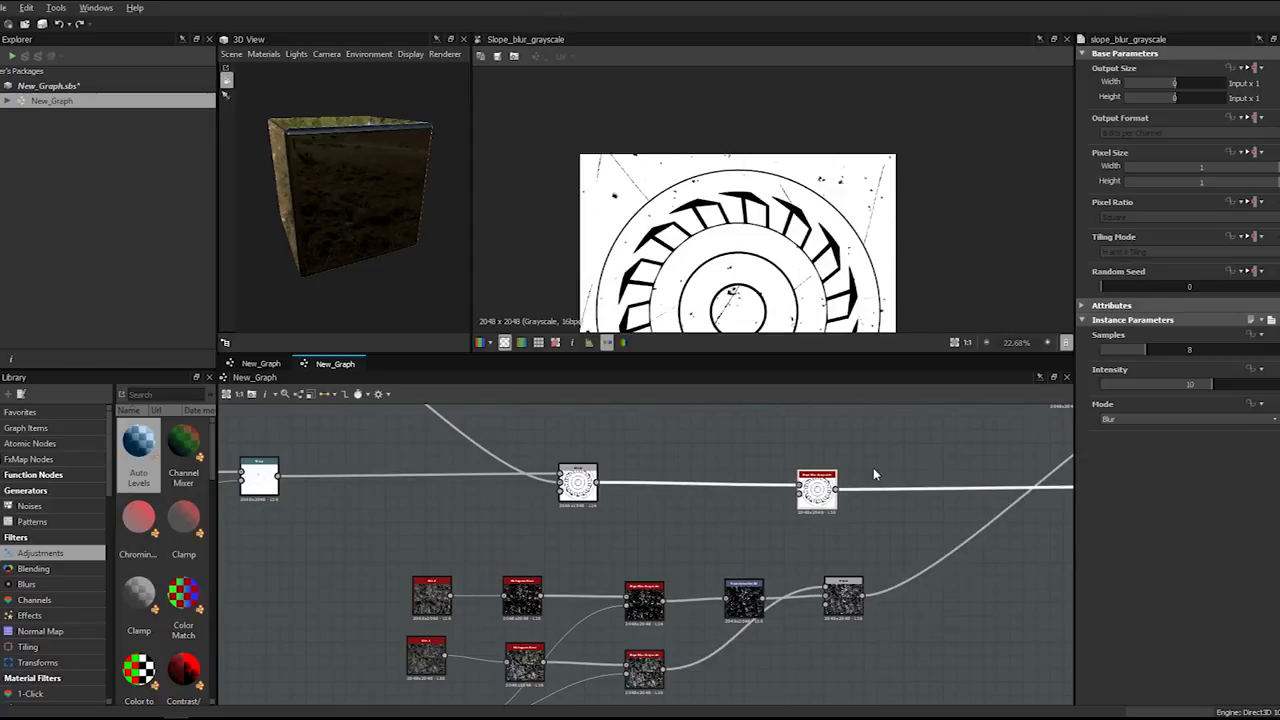
pyautogui.moveTo(810, 490); pyautogui.dragTo(450, 520, button='middle')
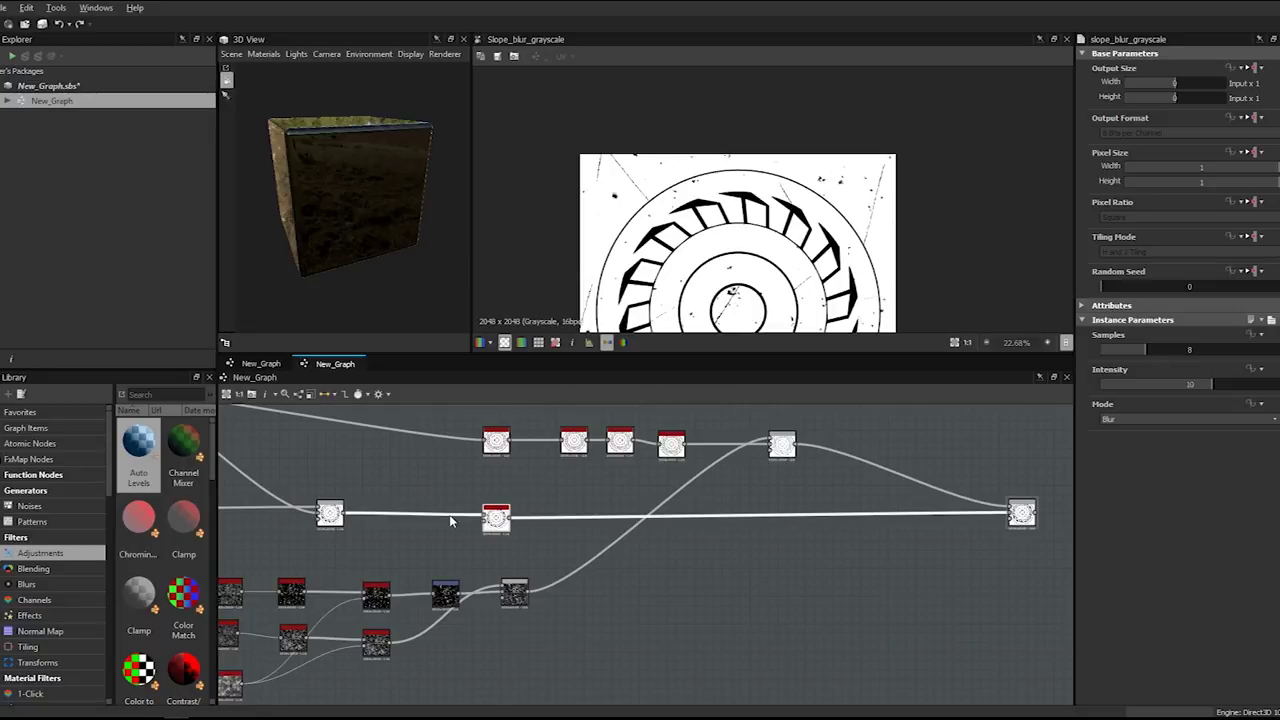
# - Compare the edge-line Blend with the final Blend, and reposition the main-chain Slope Blur Grayscale closer to the final Blend
pyautogui.click(780, 445)
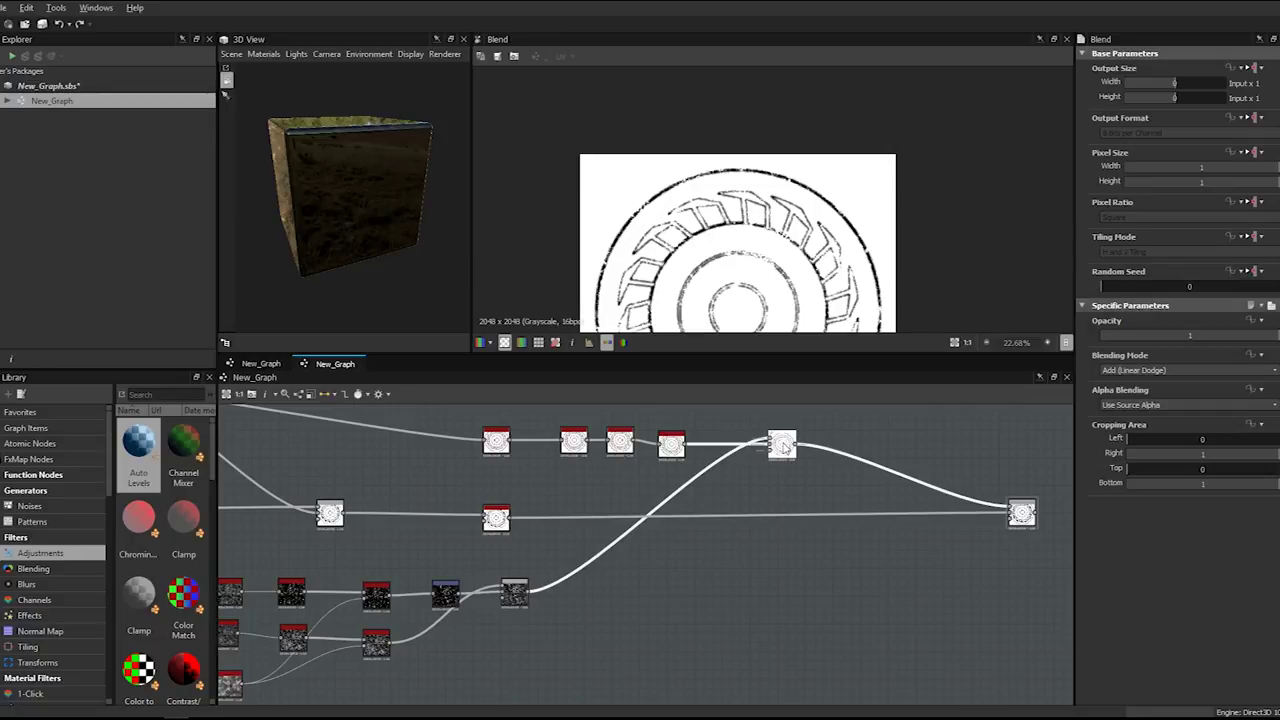
pyautogui.click(496, 517)
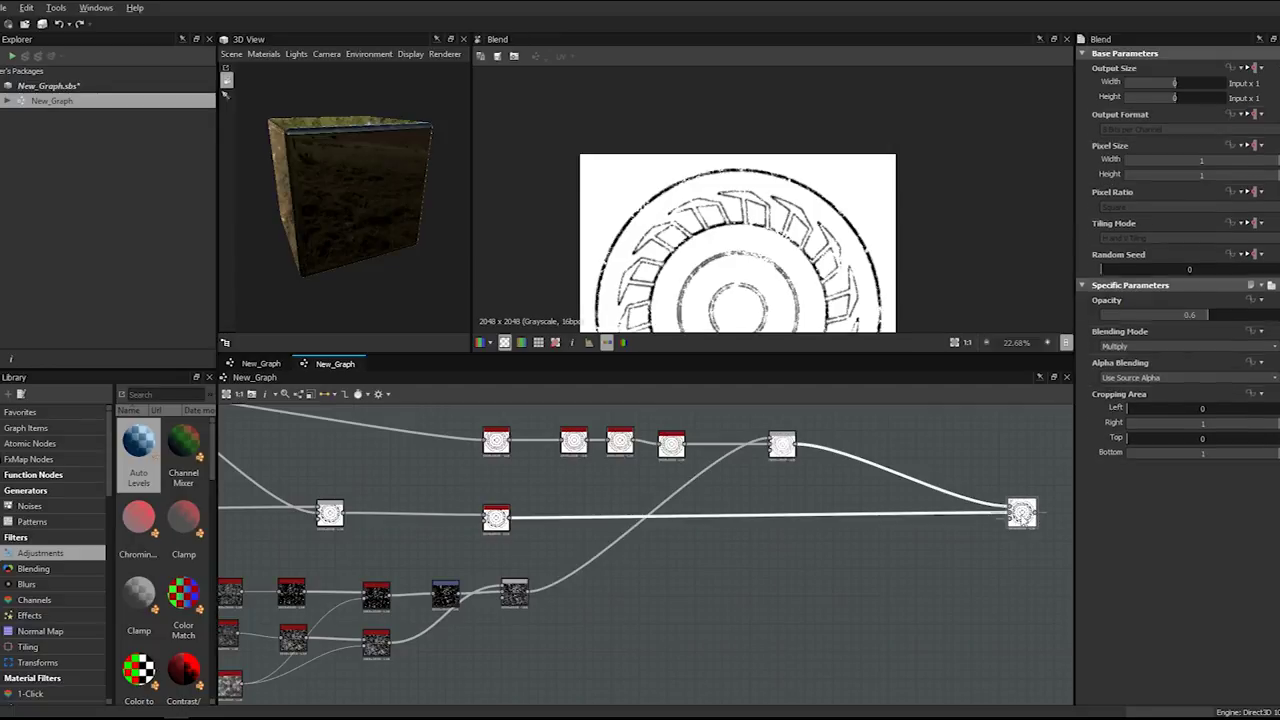
pyautogui.moveTo(514, 517); pyautogui.dragTo(874, 517)
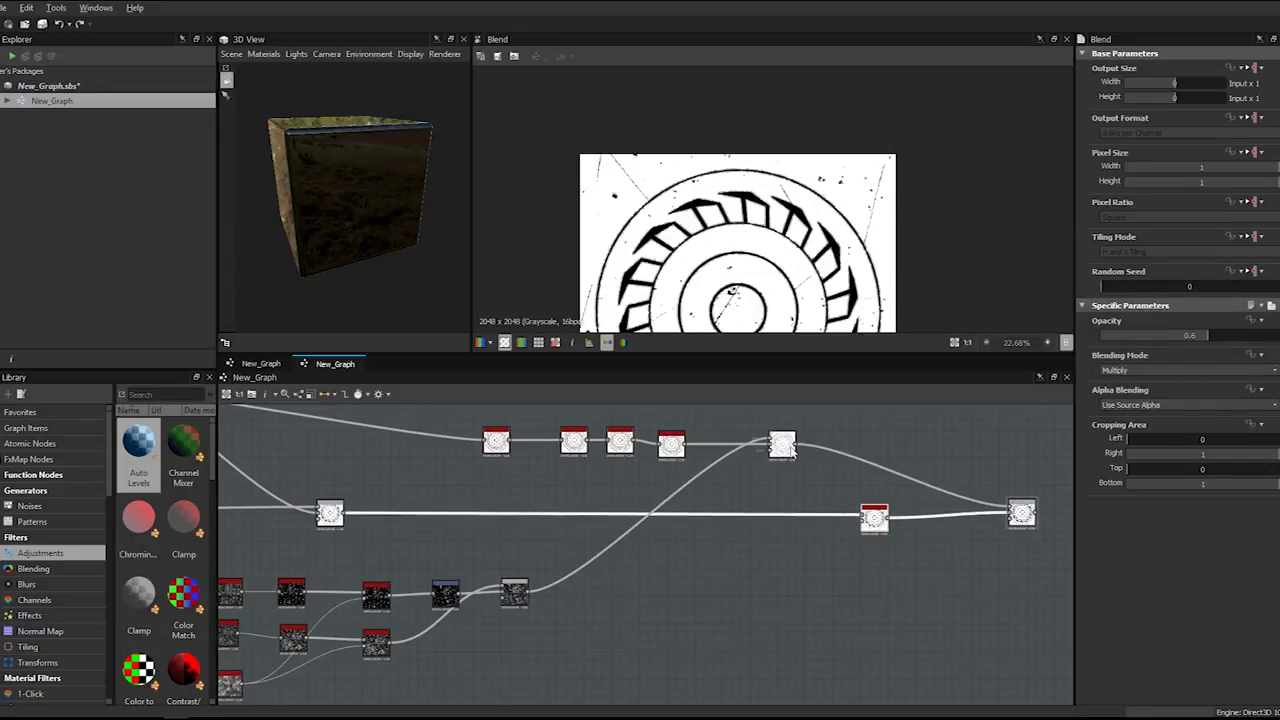
# - Try feeding the combined noise Blend into the main-chain Slope Blur Grayscale's slope input and preview its output
pyautogui.moveTo(796, 445)
pyautogui.mouseDown()
pyautogui.moveTo(862, 517)
pyautogui.moveTo(837, 499)
pyautogui.mouseUp()
pyautogui.doubleClick(783, 446)
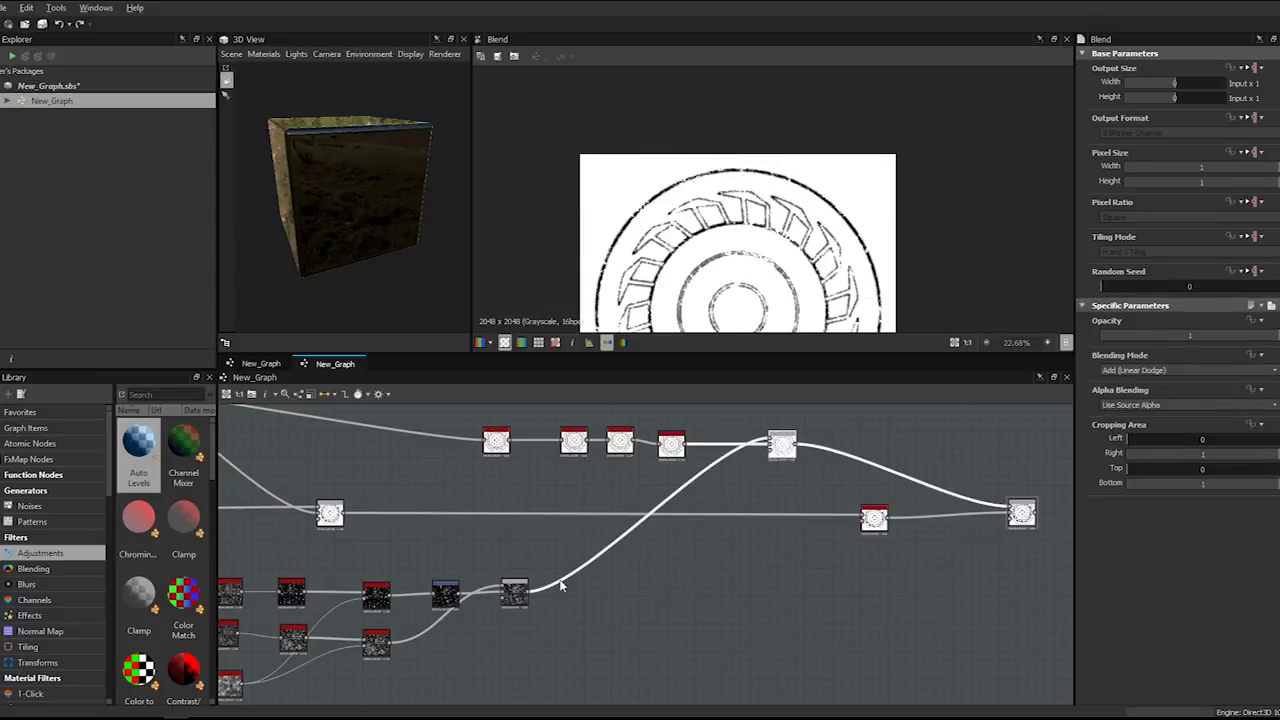
pyautogui.moveTo(527, 596); pyautogui.dragTo(862, 518)
pyautogui.click(874, 517)
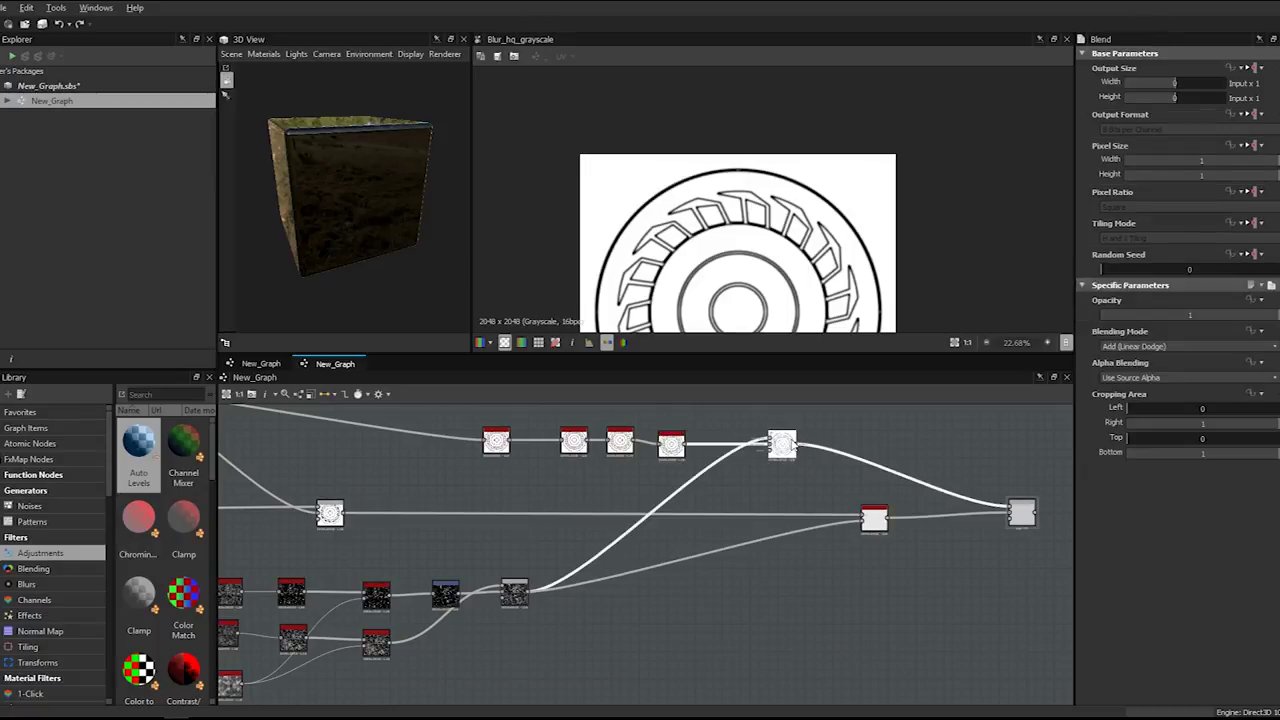
pyautogui.doubleClick(874, 517)
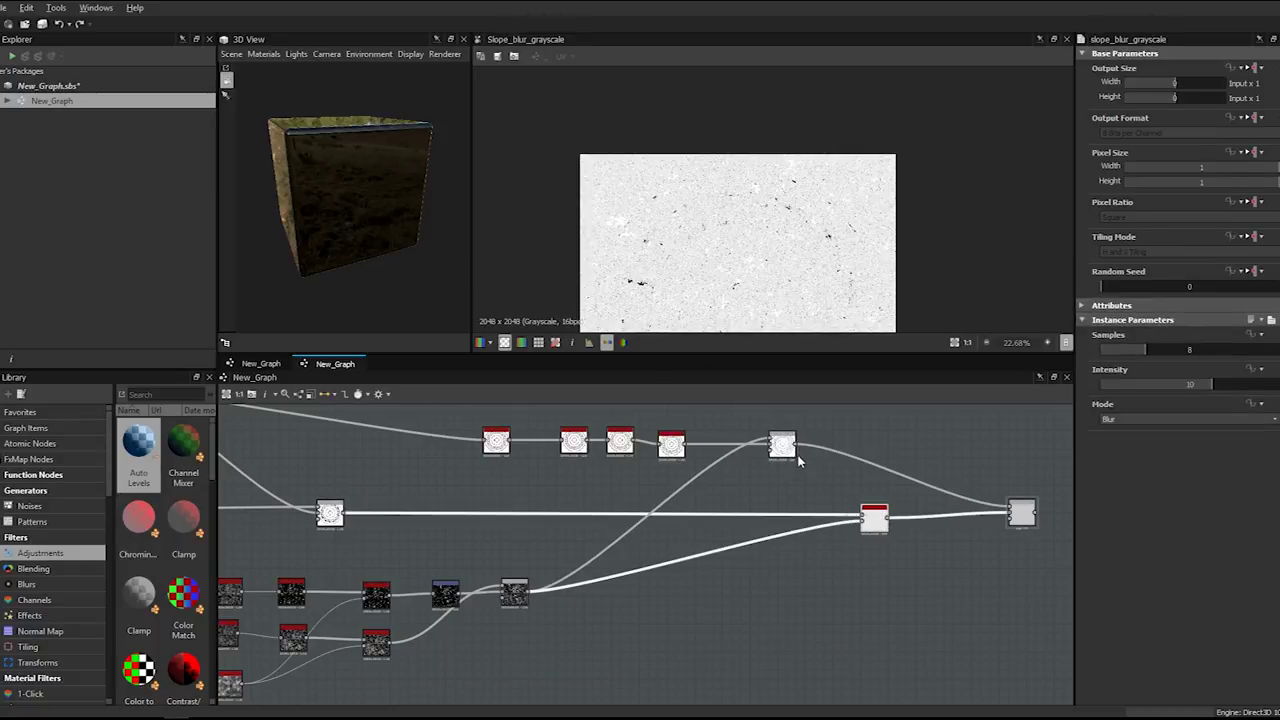
# - Try feeding the edge-chain Blur HQ Grayscale into the Slope Blur Grayscale's main input and preview it
pyautogui.scroll(2, 731, 443)
pyautogui.click(657, 448)
pyautogui.doubleClick(657, 450)
pyautogui.moveTo(677, 443); pyautogui.dragTo(901, 535)
pyautogui.doubleClick(903, 535)
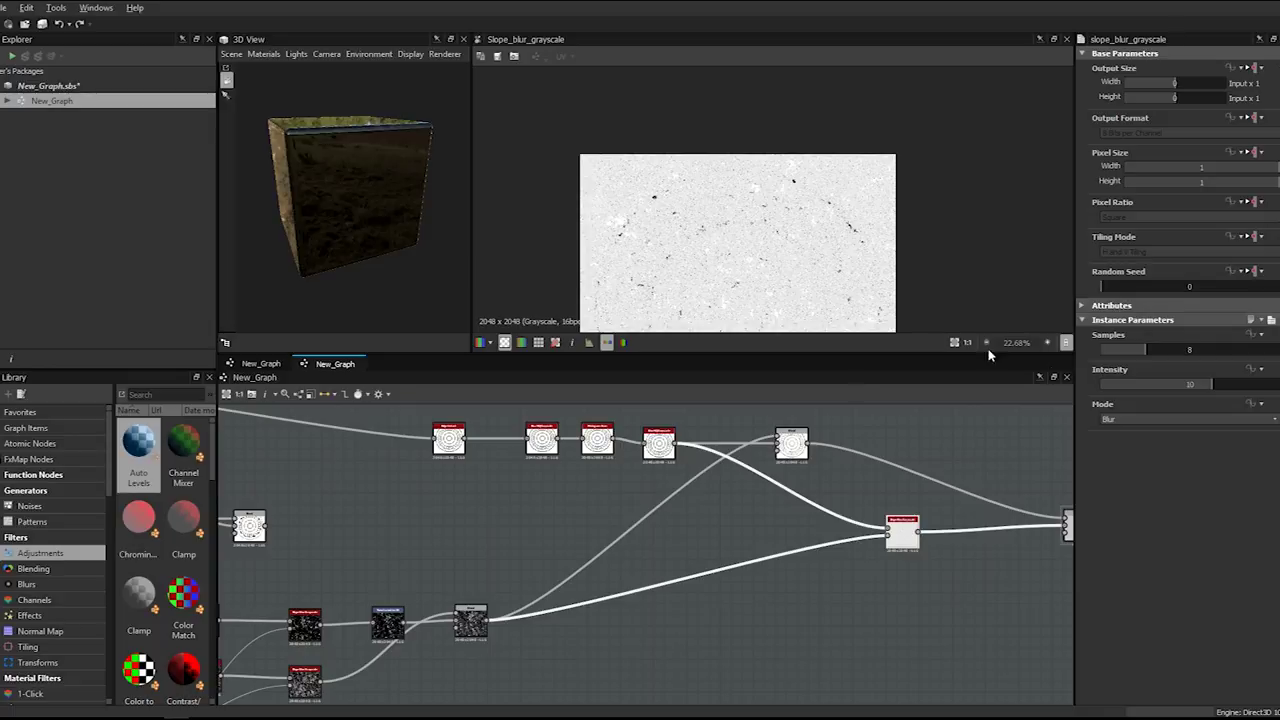
# - Try 32 samples and an intensity of 0.31 on the Slope Blur Grayscale
pyautogui.click(1190, 350)
pyautogui.write('32')
pyautogui.press('Return')
pyautogui.moveTo(1190, 386); pyautogui.dragTo(1104, 385)
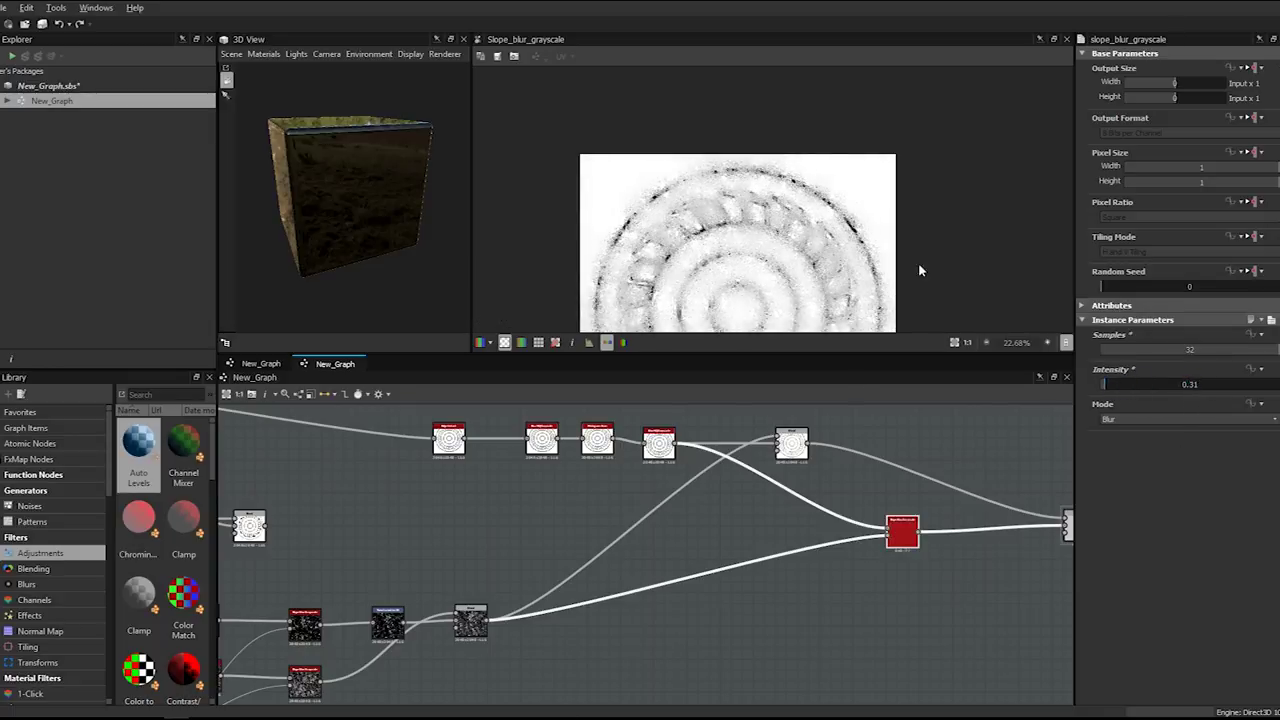
# - Try an intensity of 0.05 on the Slope Blur Grayscale and inspect the fin edges closely
pyautogui.scroll(5, 765, 190)
pyautogui.scroll(2, 765, 190)
pyautogui.doubleClick(1183, 385)
pyautogui.write('0.1')
pyautogui.write('05')
pyautogui.press('Return')
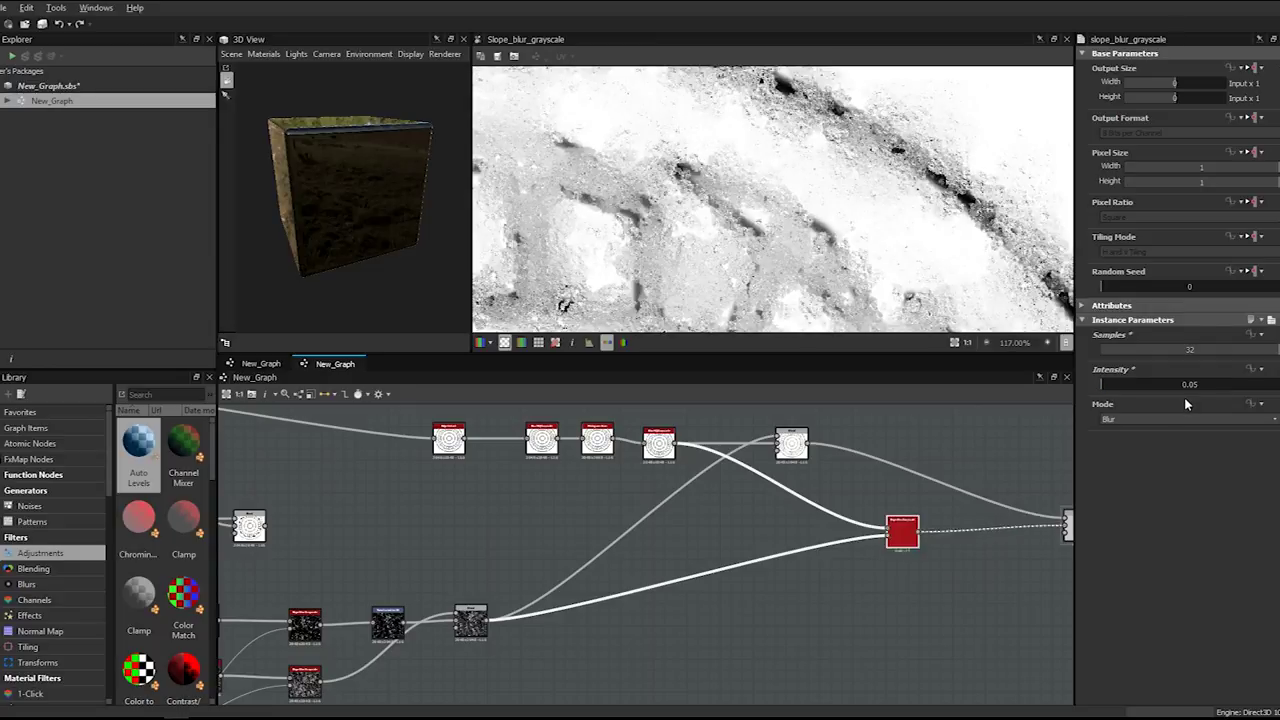
pyautogui.moveTo(886, 128); pyautogui.dragTo(885, 285, button='middle')
pyautogui.scroll(2, 888, 191)
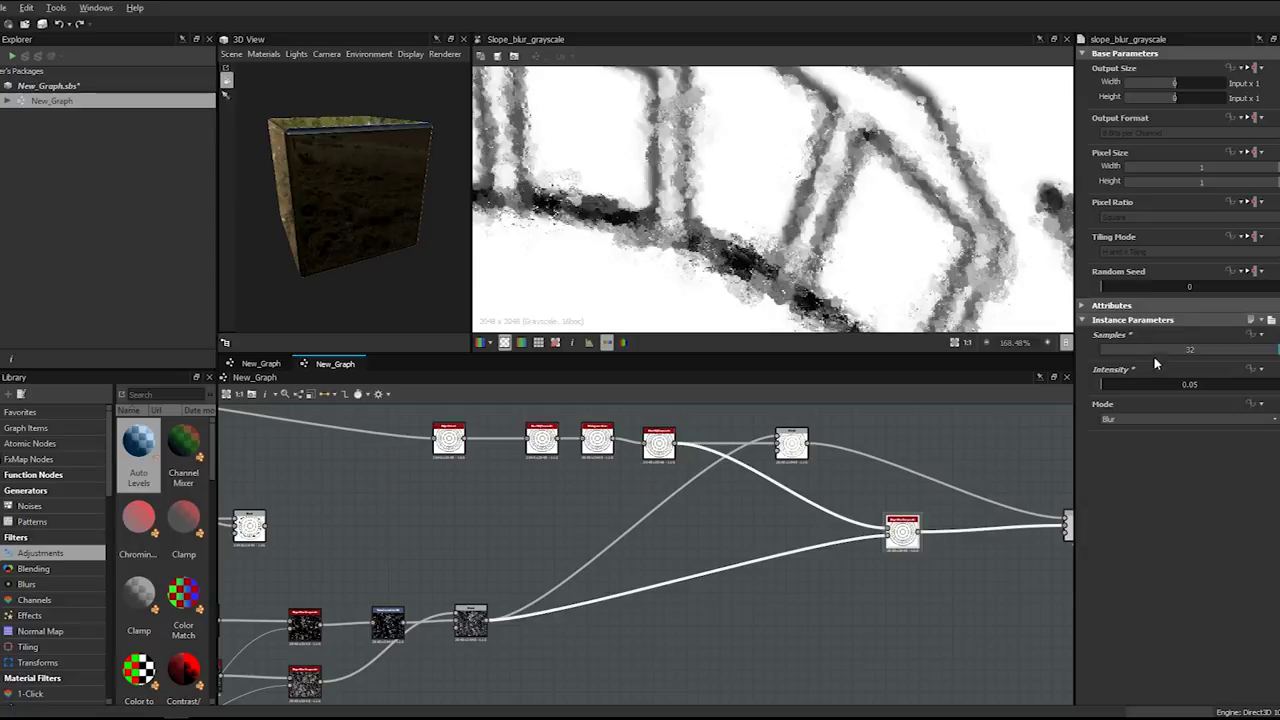
# - Try ever smaller Slope Blur Grayscale intensities, including 0.005 and 0.001, and check the edge lines around the fins
pyautogui.doubleClick(1180, 386)
pyautogui.write('1')
pyautogui.press('Return')
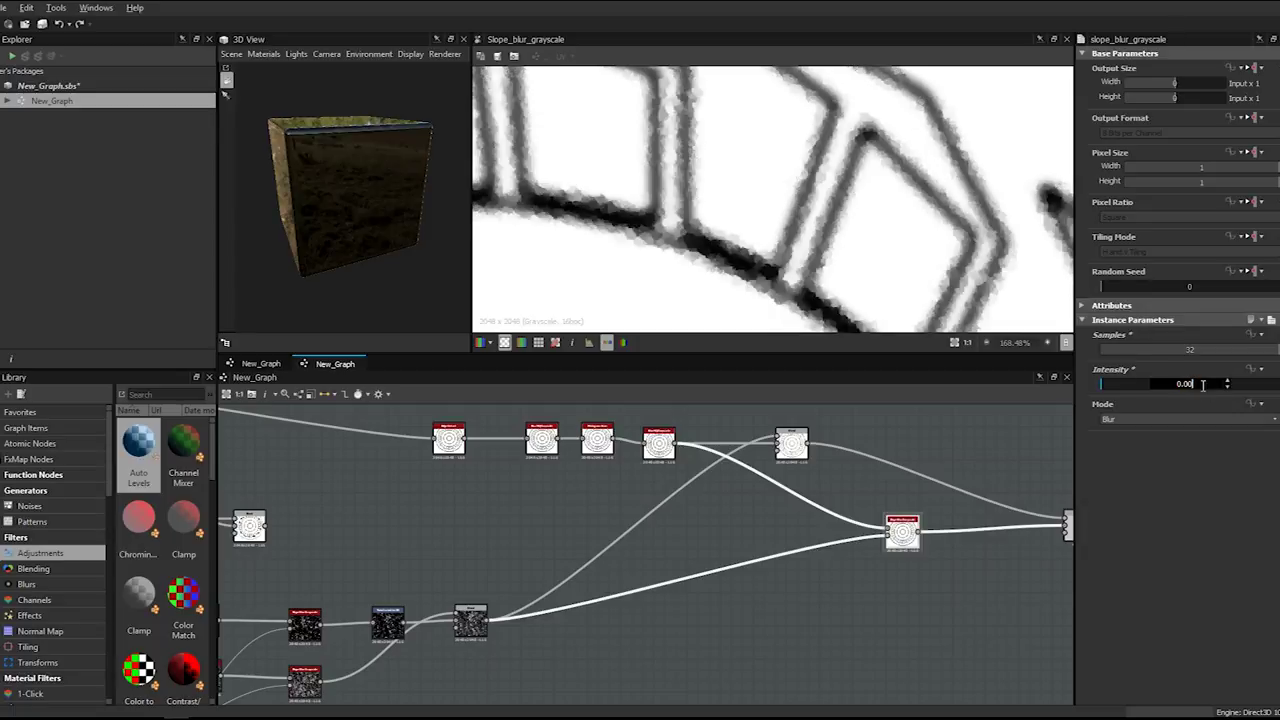
pyautogui.write('5')
pyautogui.press('Return')
pyautogui.doubleClick(1200, 386)
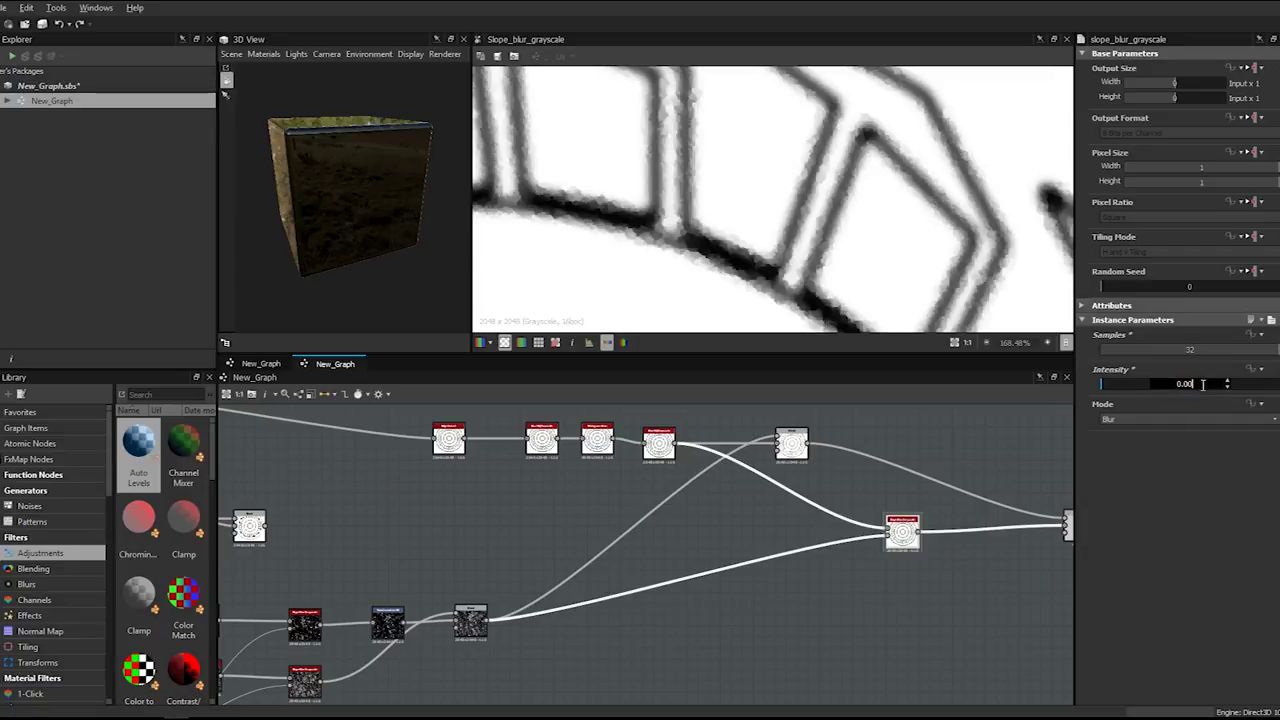
pyautogui.write('1')
pyautogui.press('Return')
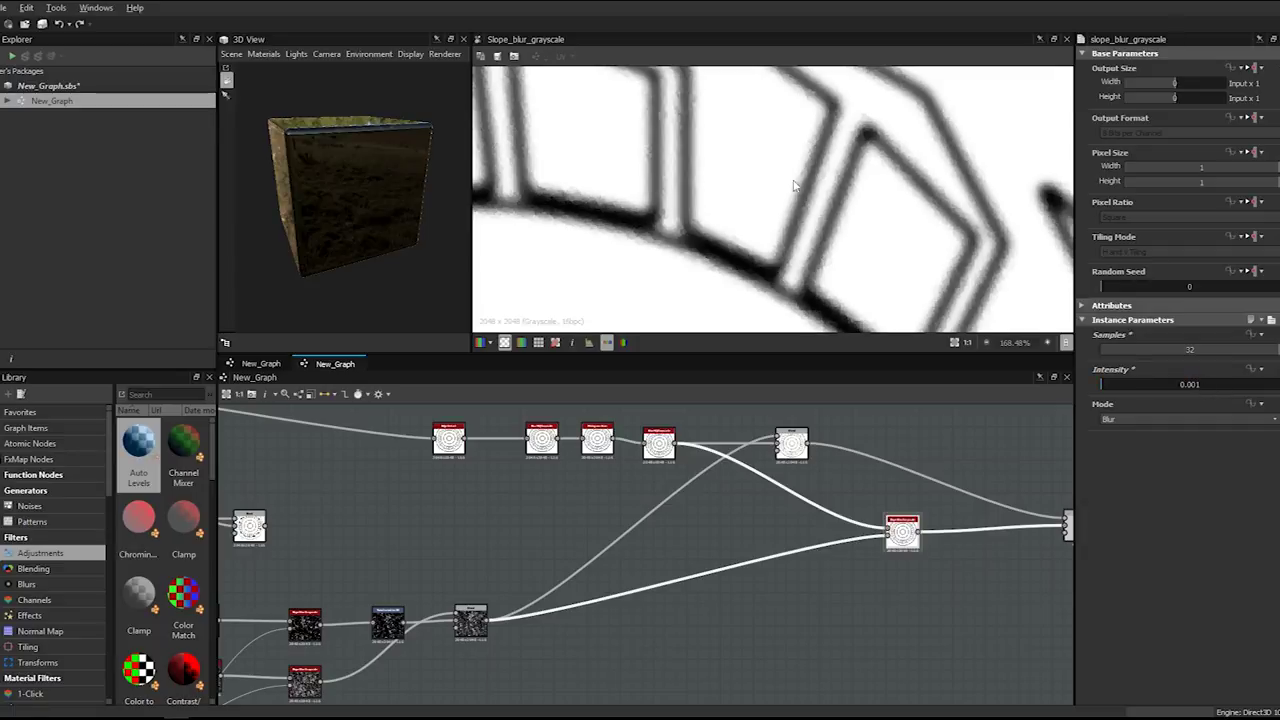
pyautogui.scroll(-2, 860, 265)
pyautogui.scroll(-3, 860, 265)
pyautogui.scroll(3, 752, 170)
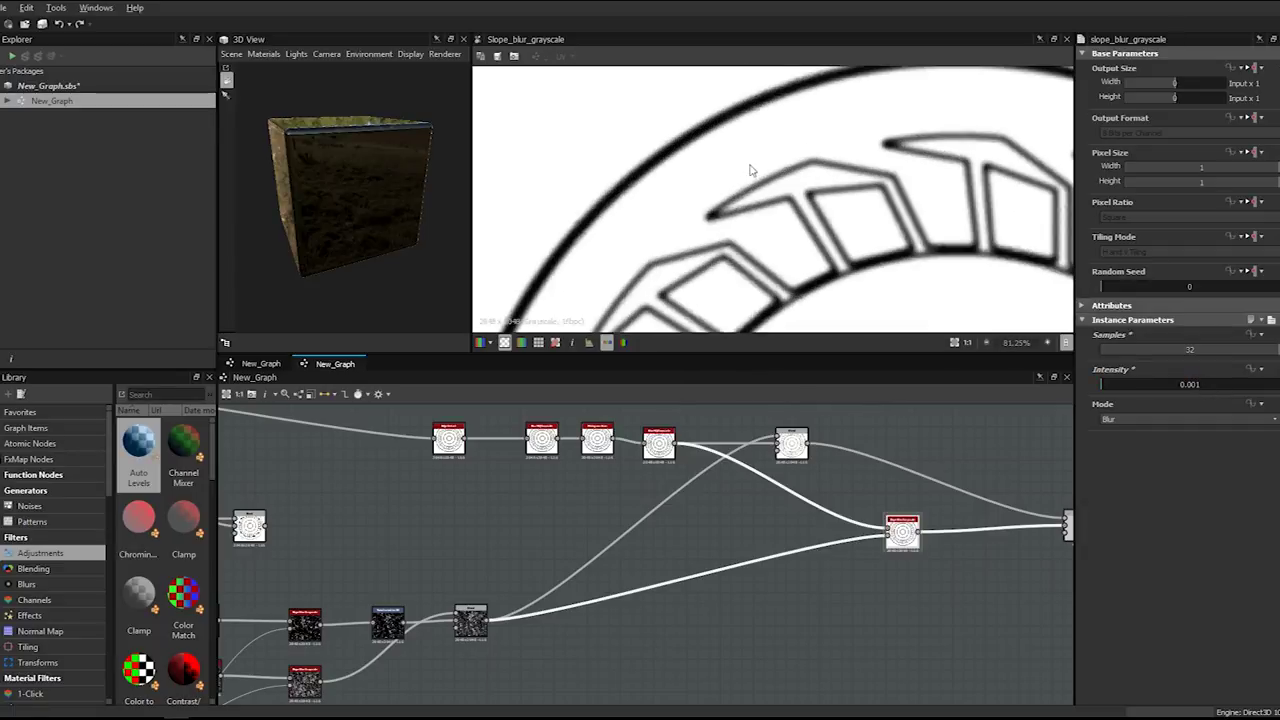
# - Undo the Slope Blur Grayscale's setting changes and rewiring back to the main-chain input, and preview the final Blend
pyautogui.moveTo(815, 490); pyautogui.dragTo(747, 495, button='middle')
pyautogui.scroll(-3, 747, 495)
pyautogui.hotkey('ctrl', 'z')
pyautogui.hotkey('ctrl', 'z')
pyautogui.hotkey('ctrl', 'z')
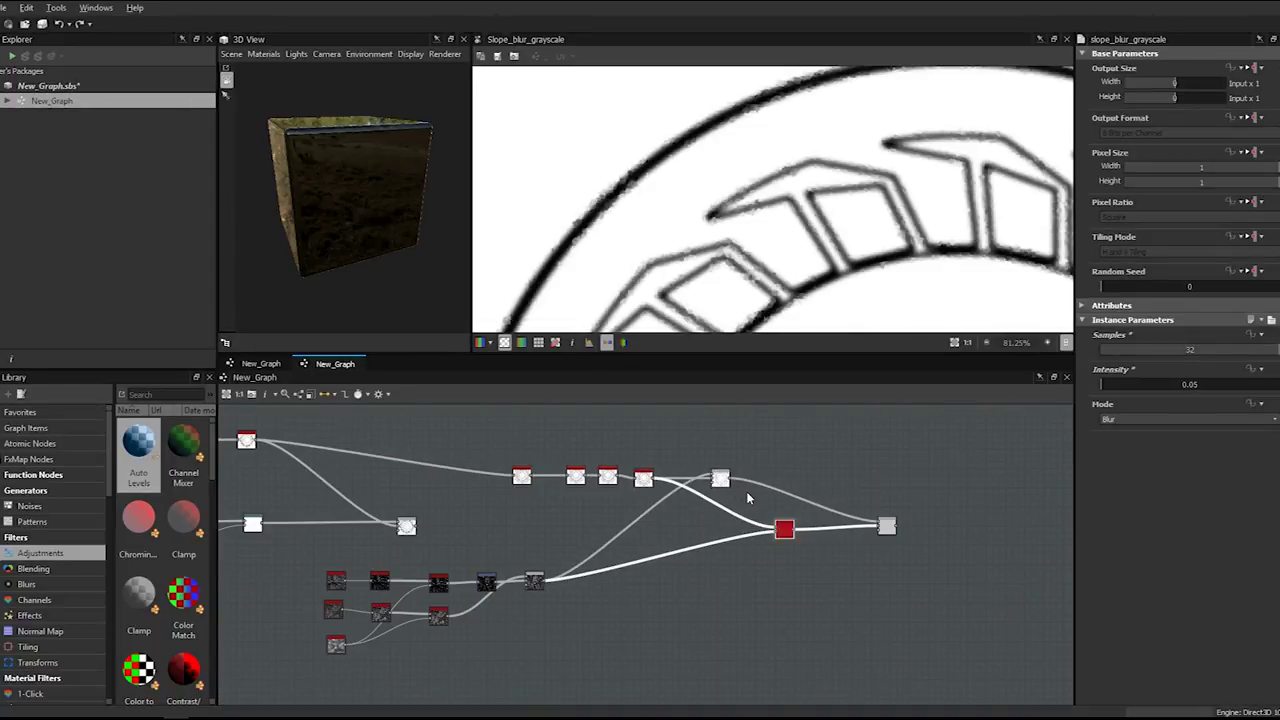
pyautogui.hotkey('ctrl', 'z')
pyautogui.hotkey('ctrl', 'z')
pyautogui.hotkey('ctrl', 'z')
pyautogui.hotkey('ctrl', 'z')
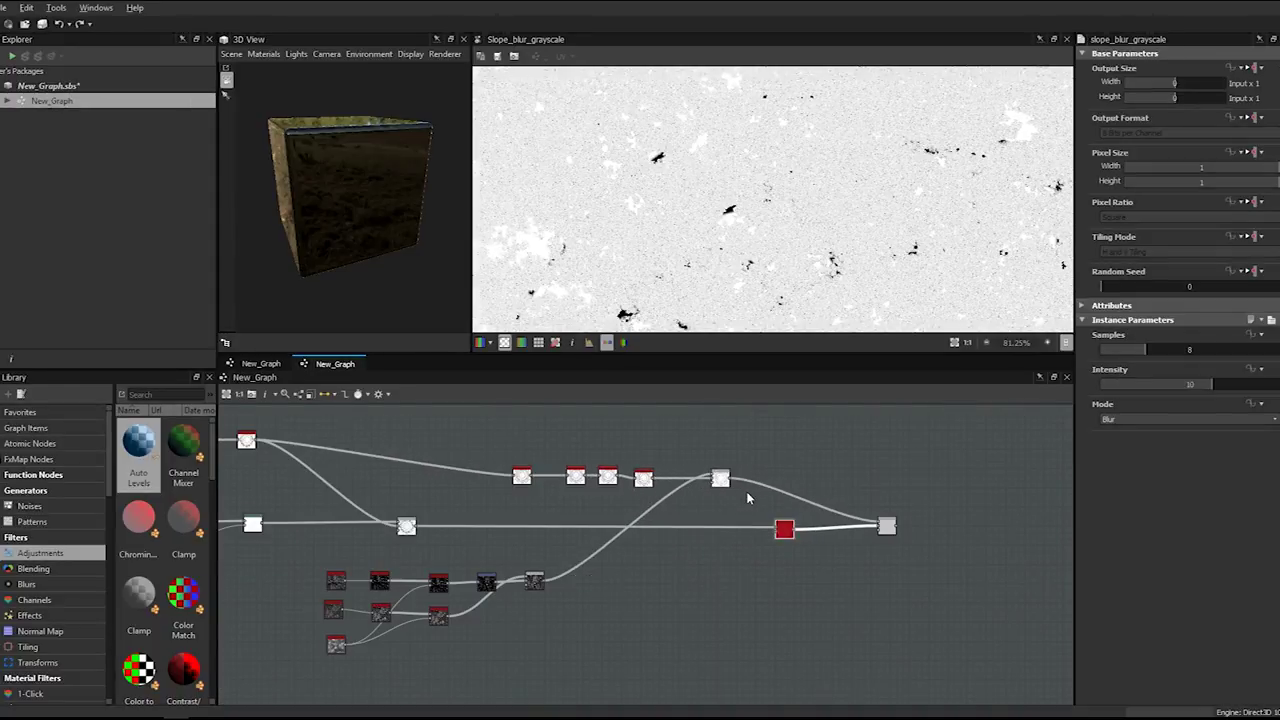
pyautogui.click(886, 525)
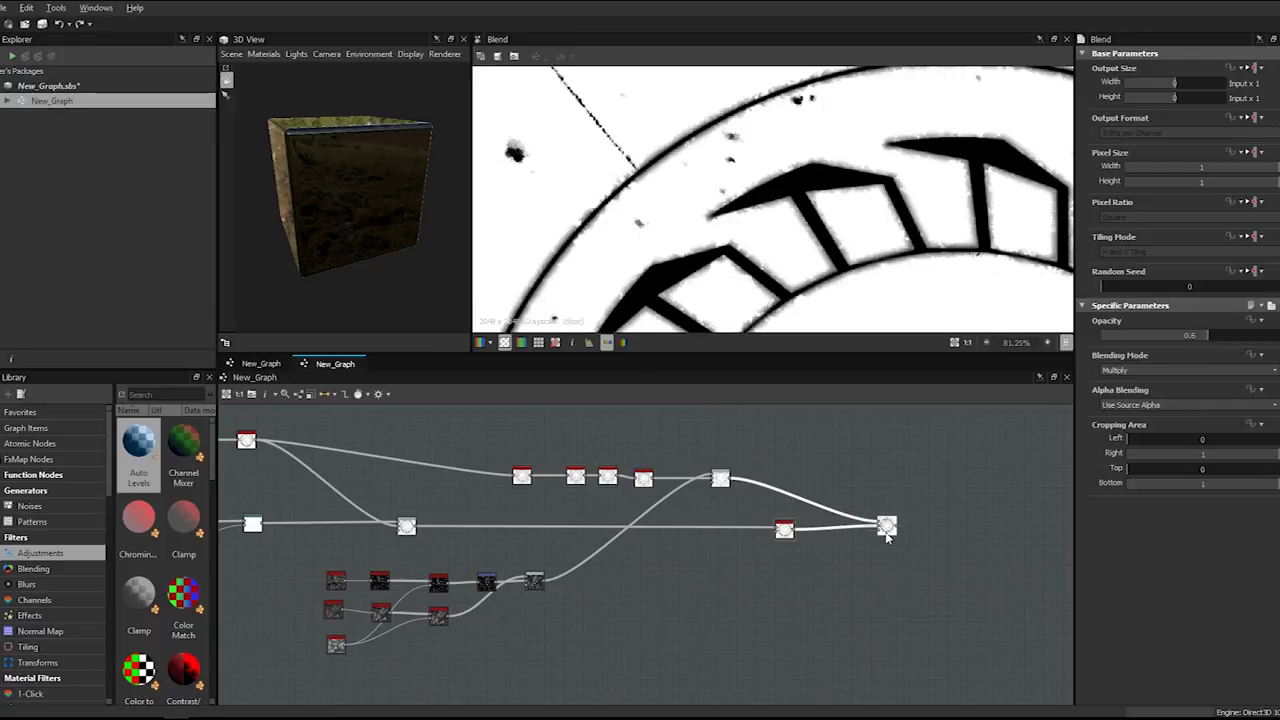
# - Insert a Histogram Range node between the main-chain Blend and the Slope Blur Grayscale
pyautogui.scroll(-3, 617, 527)
pyautogui.moveTo(542, 506); pyautogui.dragTo(671, 496, button='middle')
pyautogui.scroll(5, 669, 494)
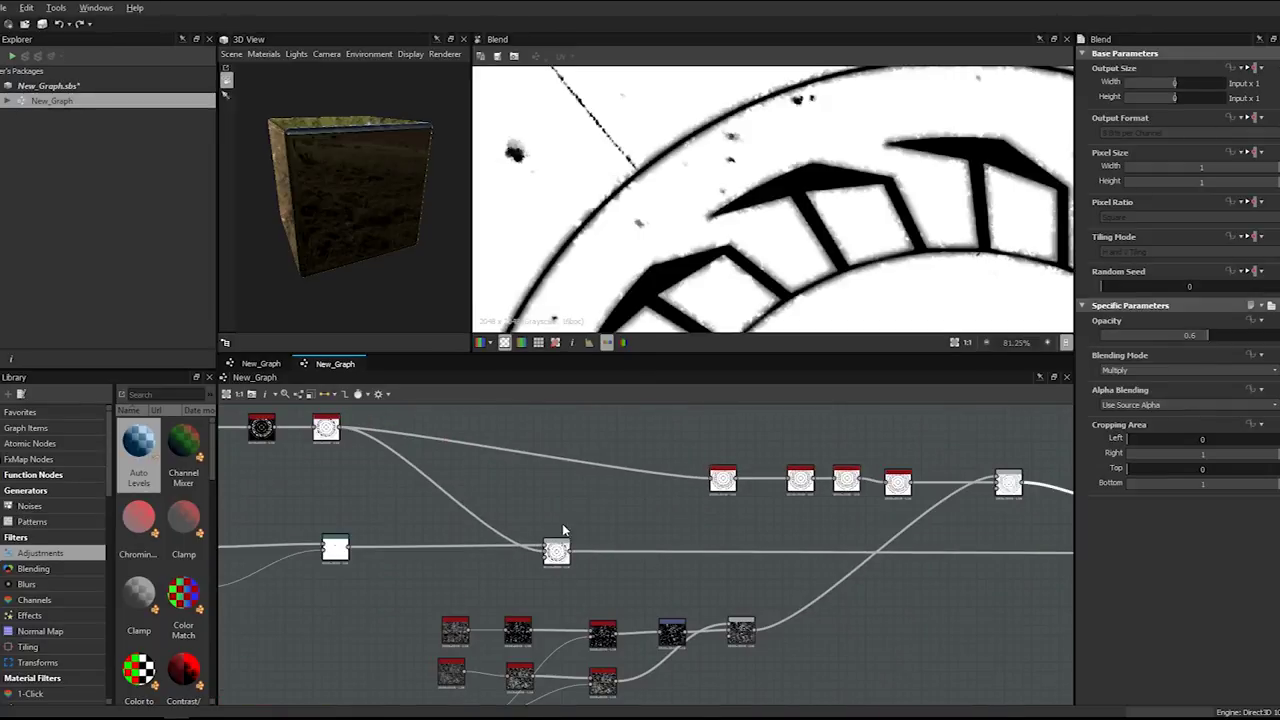
pyautogui.moveTo(297, 566); pyautogui.dragTo(651, 550, button='middle')
pyautogui.click(908, 537)
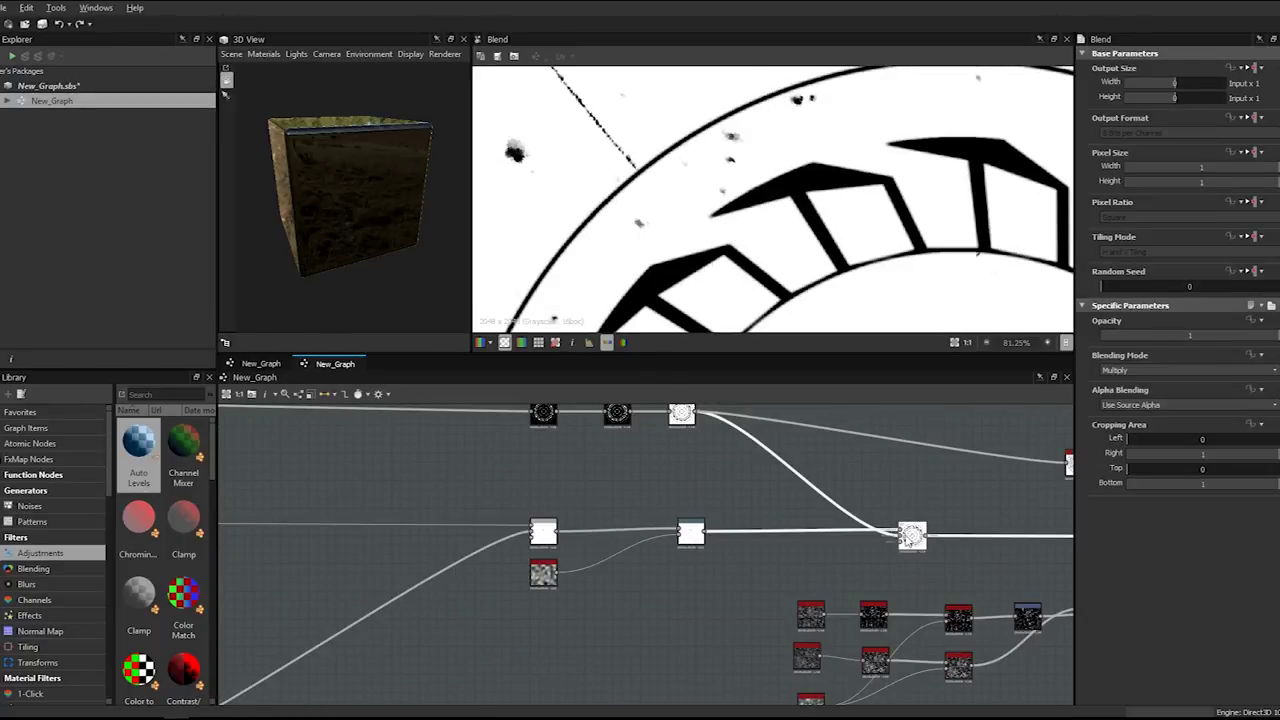
pyautogui.scroll(-3, 440, 486)
pyautogui.scroll(3, 852, 444)
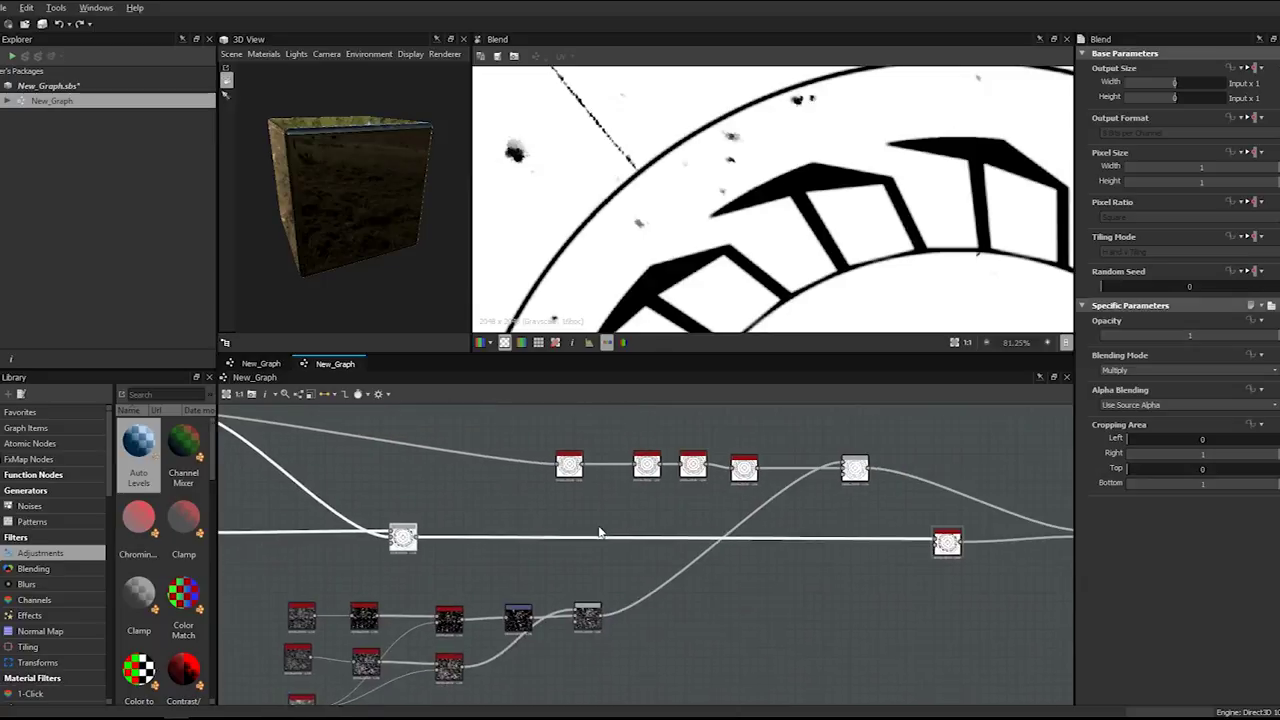
pyautogui.press('space')
pyautogui.write('his')
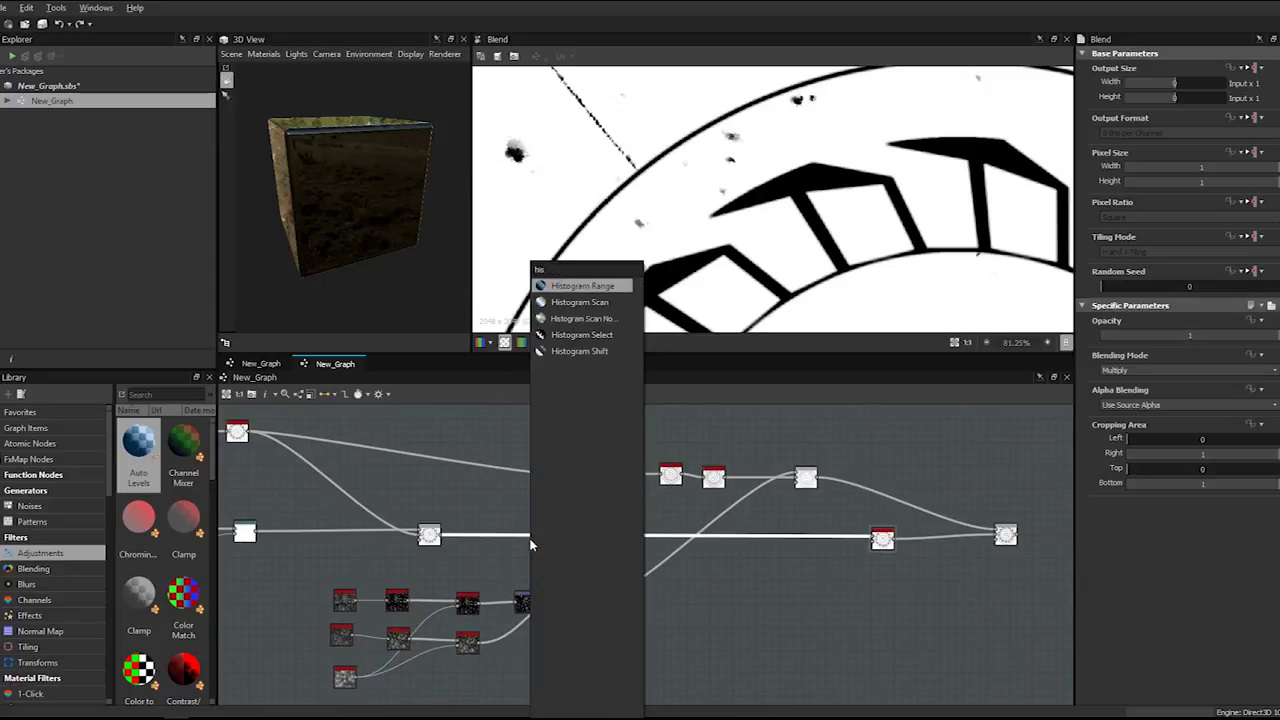
pyautogui.press('Return')
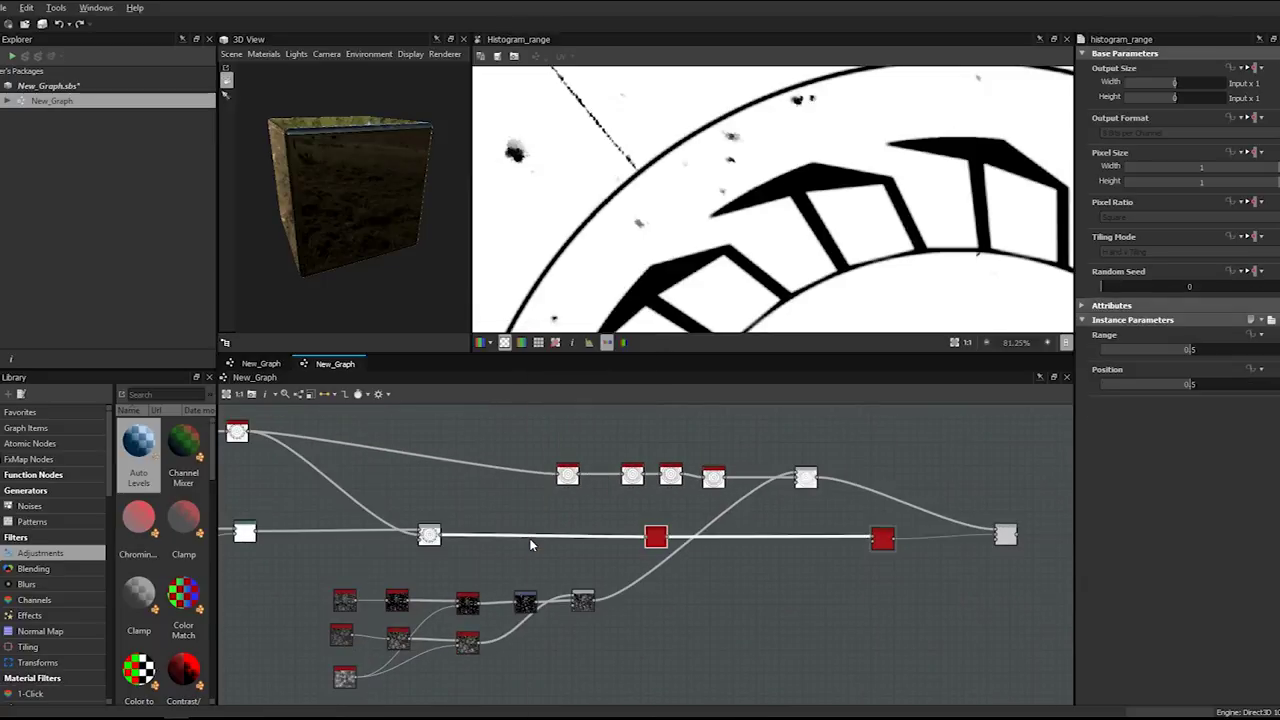
# - Preview the final Blend with the Histogram Range in place and examine the dirt and edge lines around the fins
pyautogui.doubleClick(1006, 534)
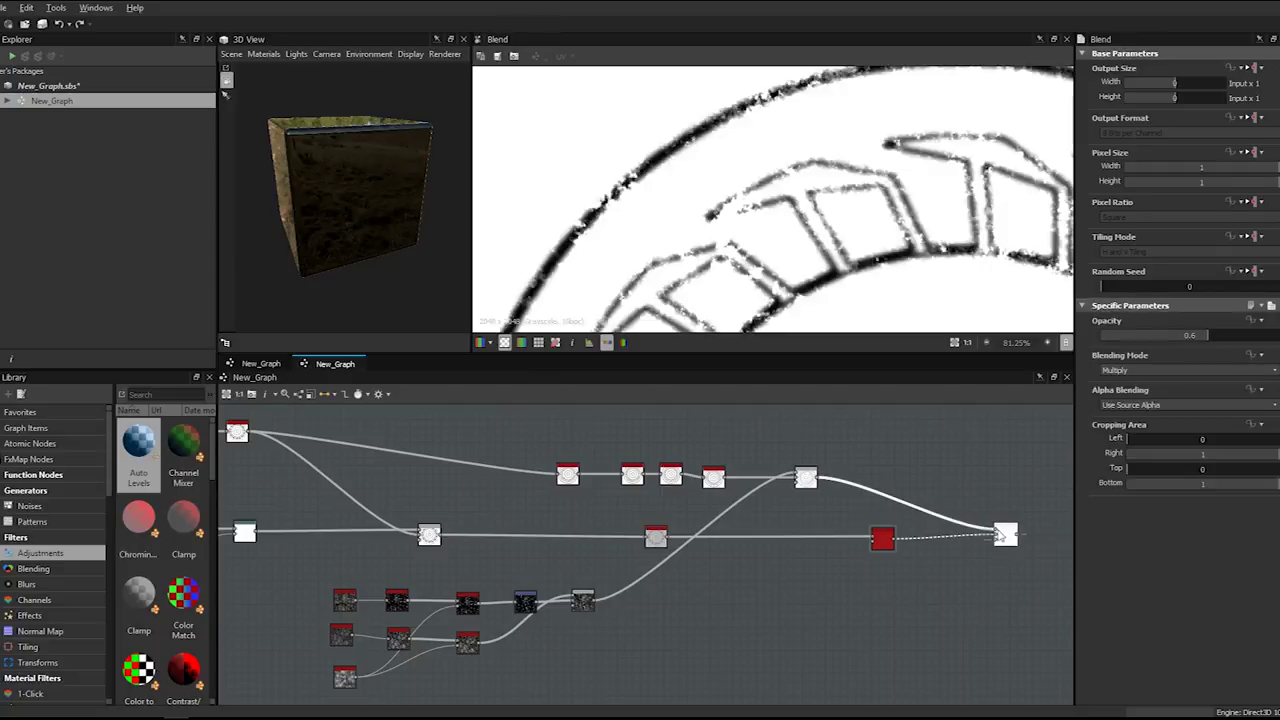
pyautogui.scroll(-1, 747, 240)
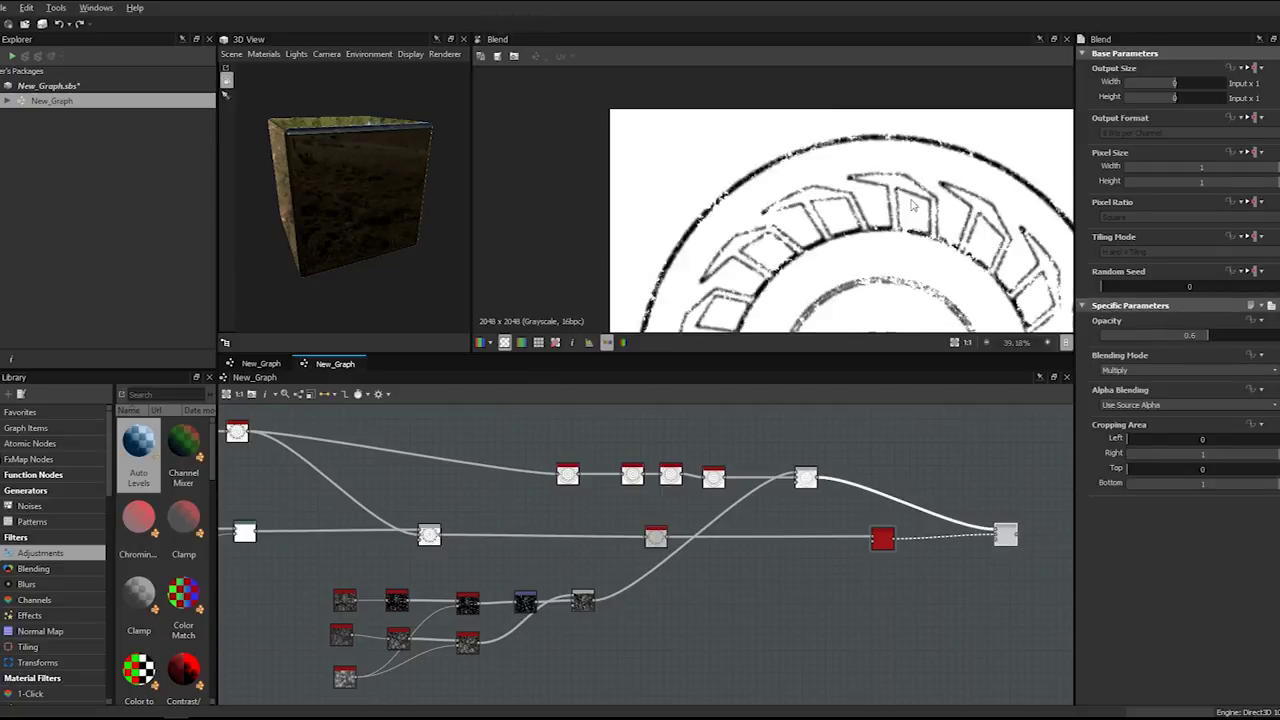
pyautogui.scroll(2, 747, 240)
pyautogui.click(1006, 536)
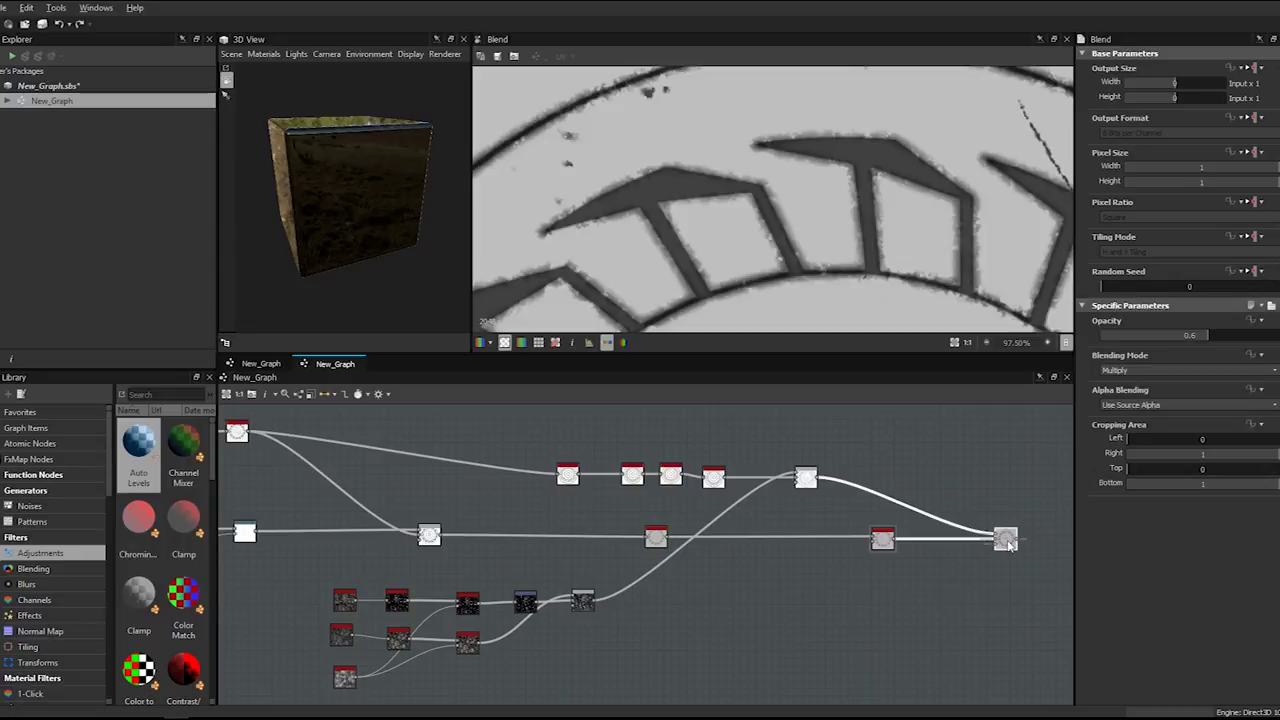
pyautogui.scroll(3, 832, 191)
pyautogui.scroll(-4, 857, 149)
pyautogui.scroll(-2, 857, 149)
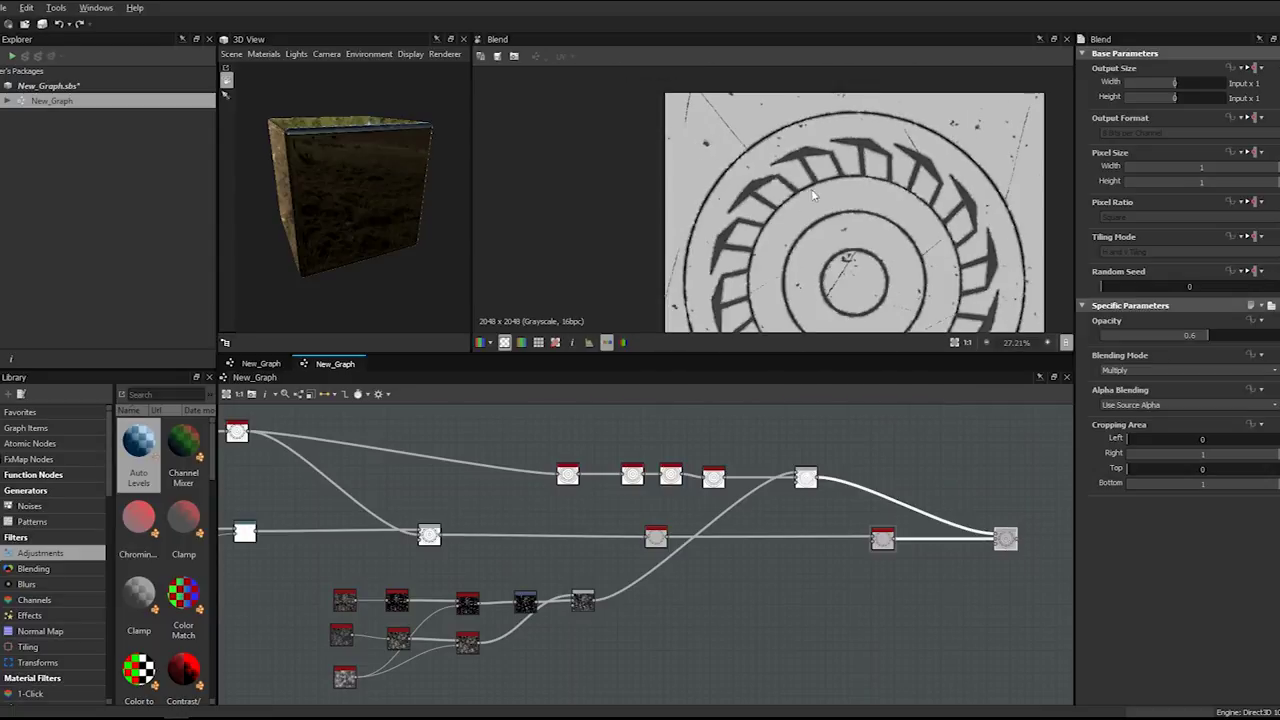
pyautogui.scroll(4, 800, 204)
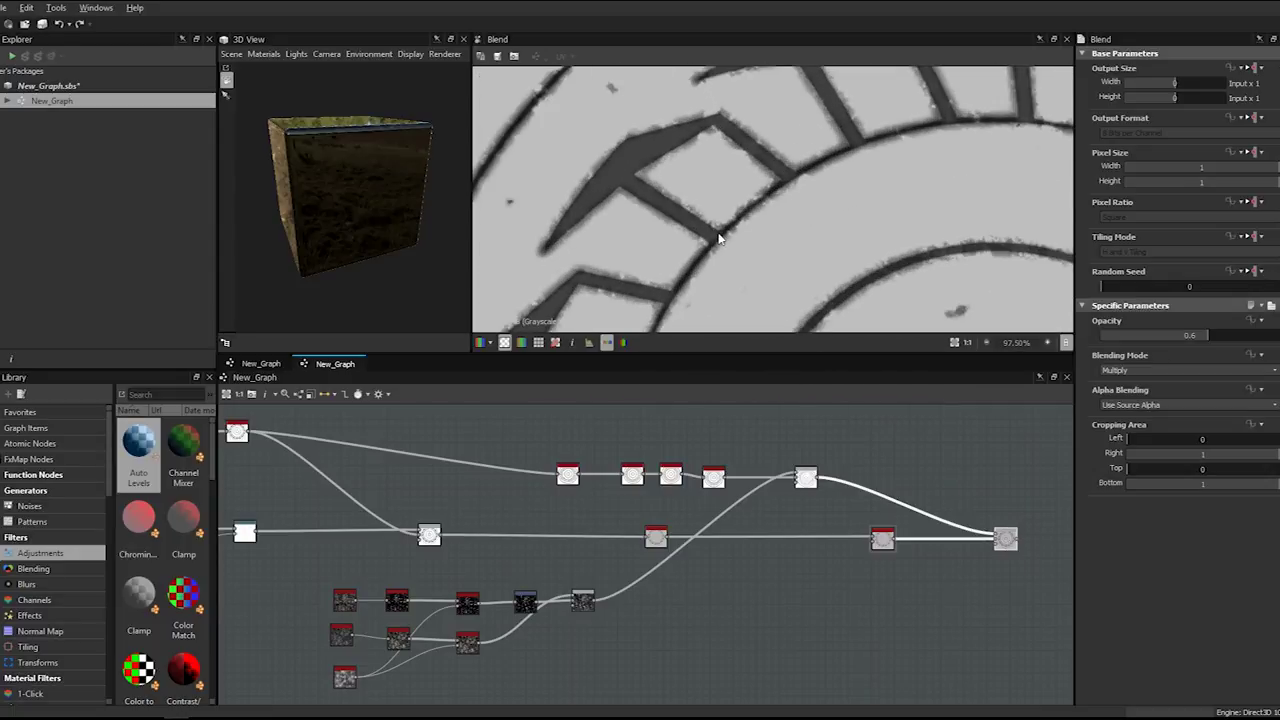
pyautogui.scroll(-4, 719, 238)
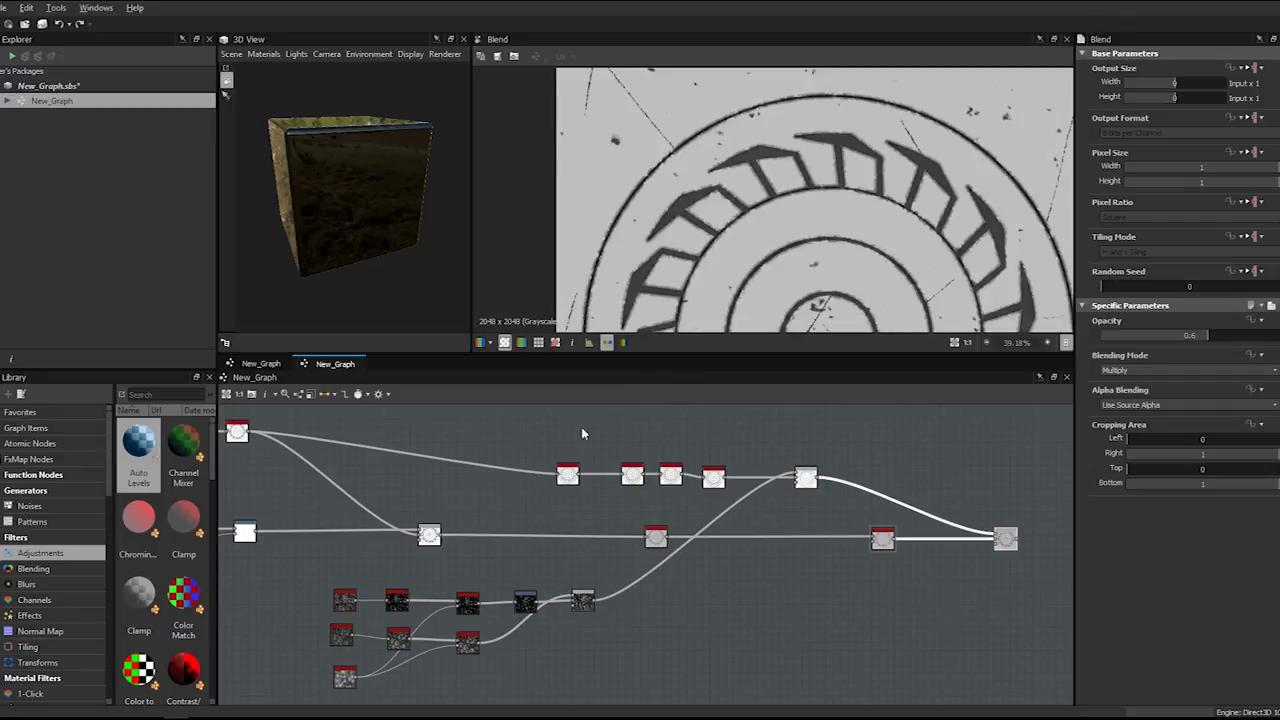
pyautogui.scroll(-2, 583, 433)
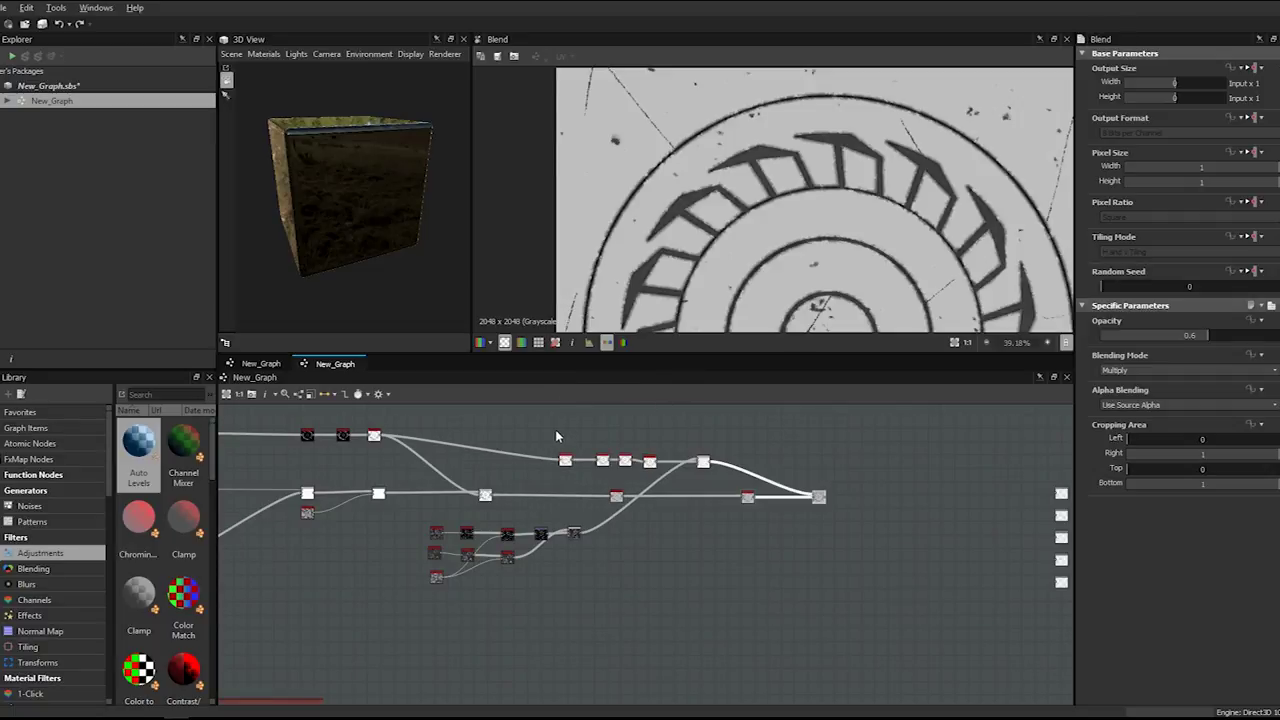
# - Review the Slope Blur Grayscale and Histogram Range settings, and inspect the rings and fins in the final Blend
pyautogui.click(614, 497)
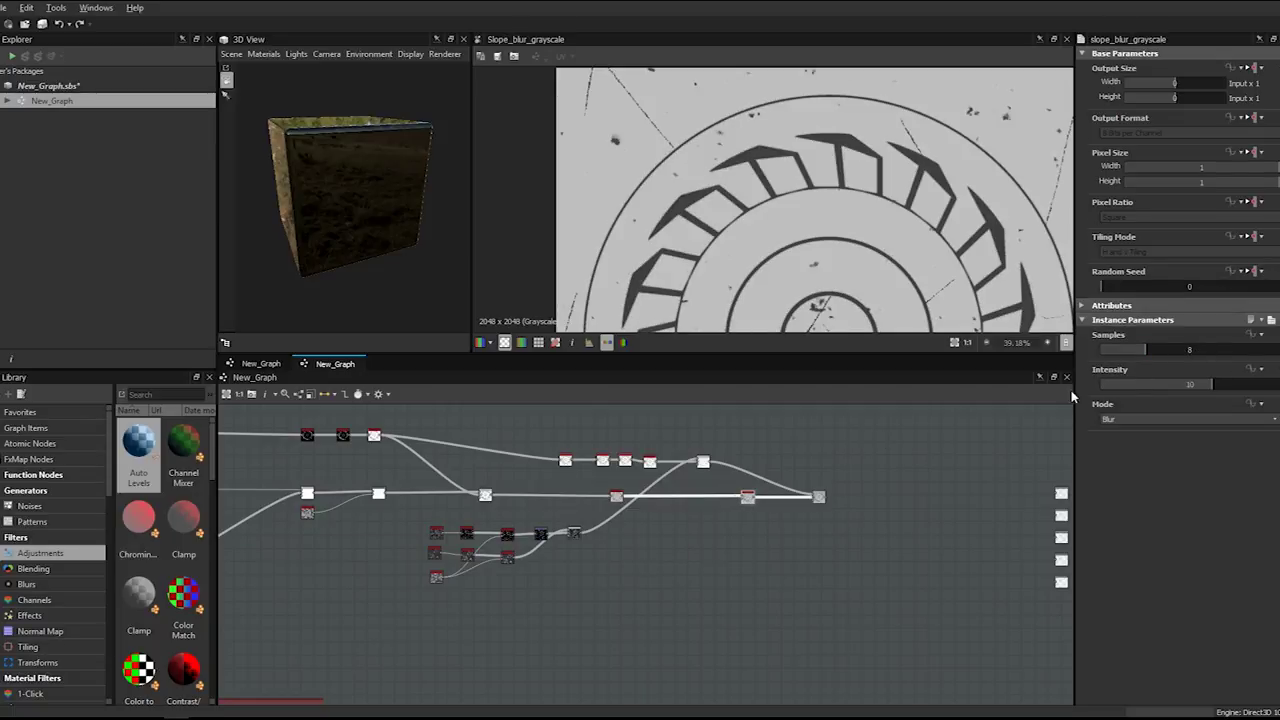
pyautogui.click(615, 498)
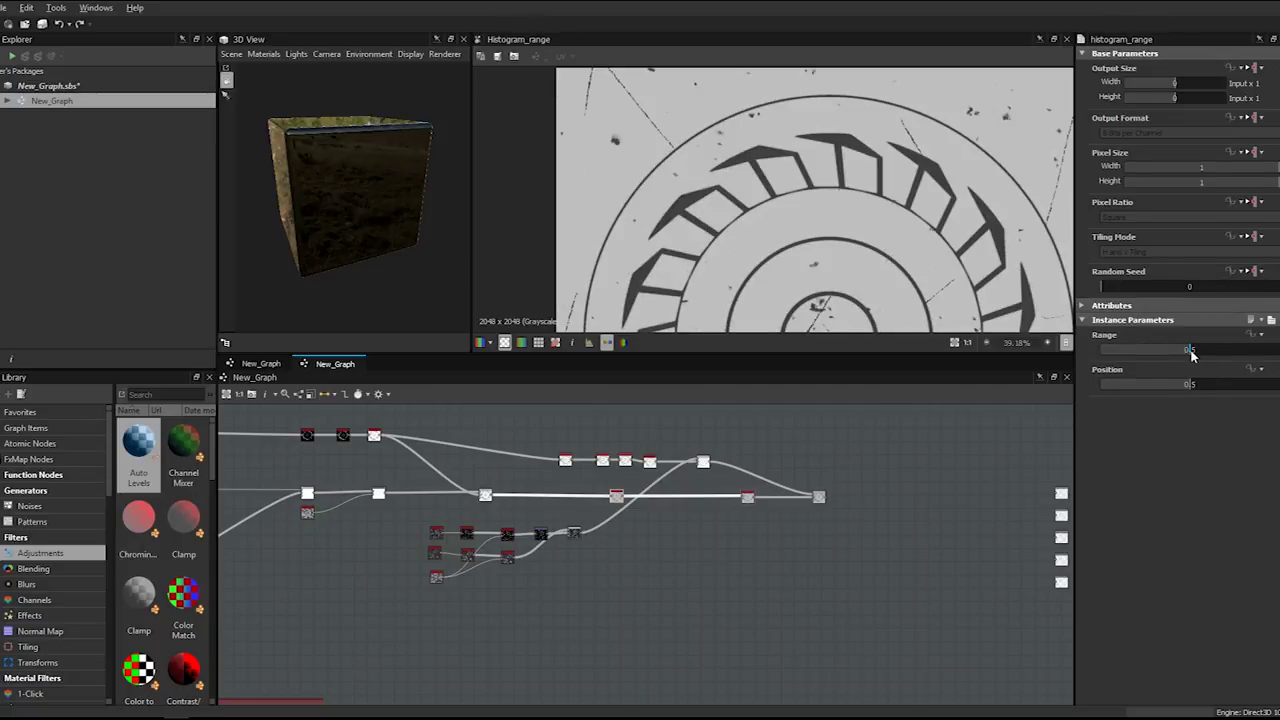
pyautogui.click(819, 496)
pyautogui.scroll(6, 848, 237)
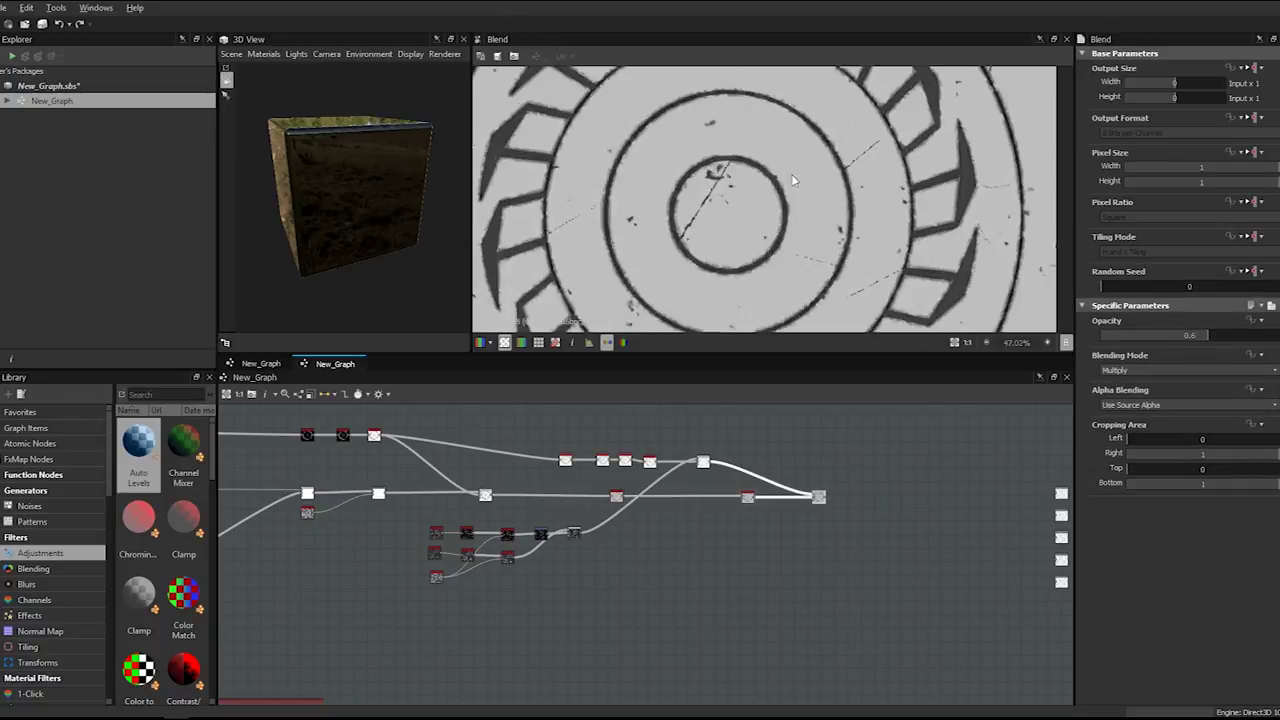
pyautogui.scroll(-3, 827, 478)
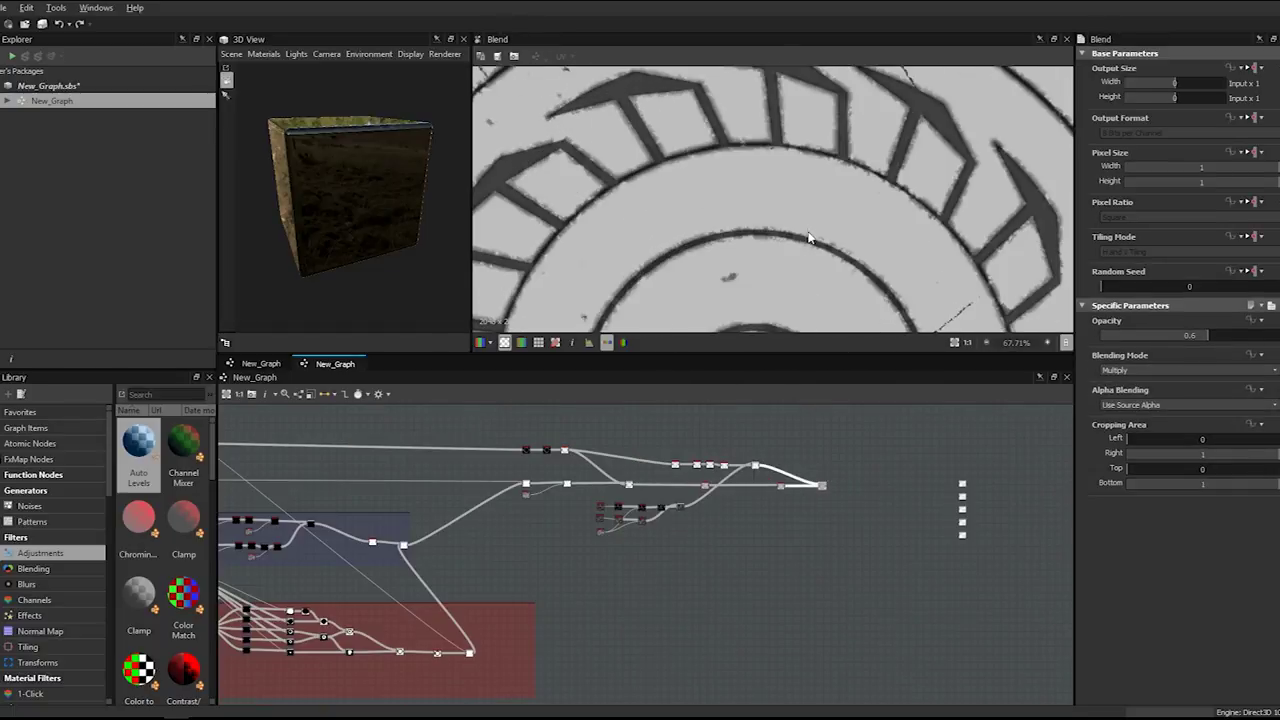
# - Add a BnW Spots 3 noise node beyond the final Blend and set its random seed to 2
pyautogui.scroll(-4, 841, 497)
pyautogui.moveTo(712, 493); pyautogui.dragTo(500, 514, button='middle')
pyautogui.scroll(3, 731, 506)
pyautogui.scroll(4, 595, 510)
pyautogui.scroll(-3, 594, 510)
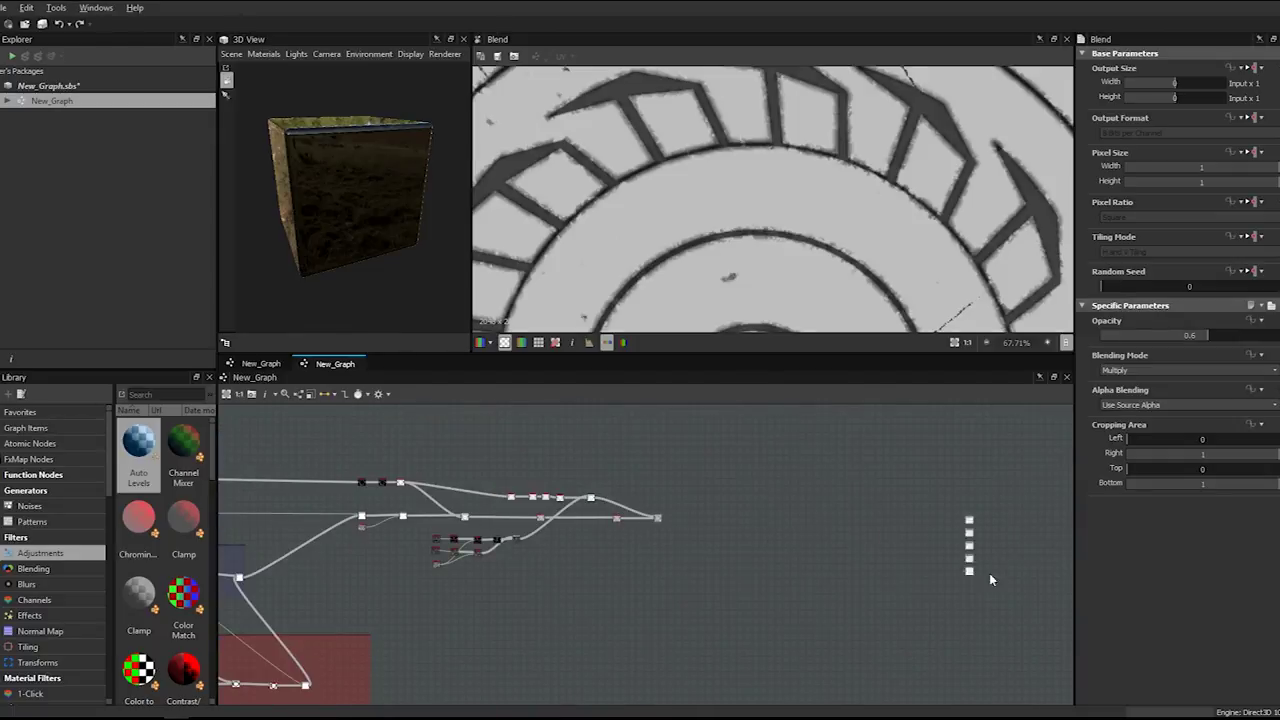
pyautogui.press('space')
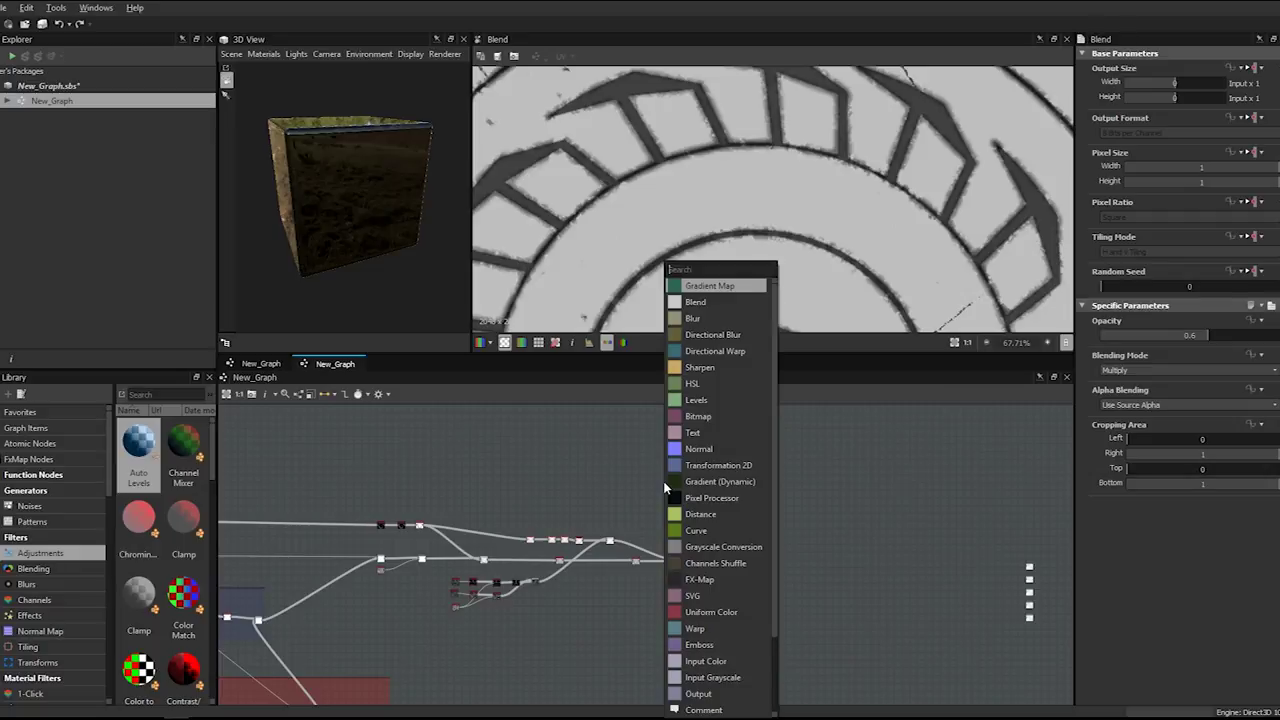
pyautogui.write('noise')
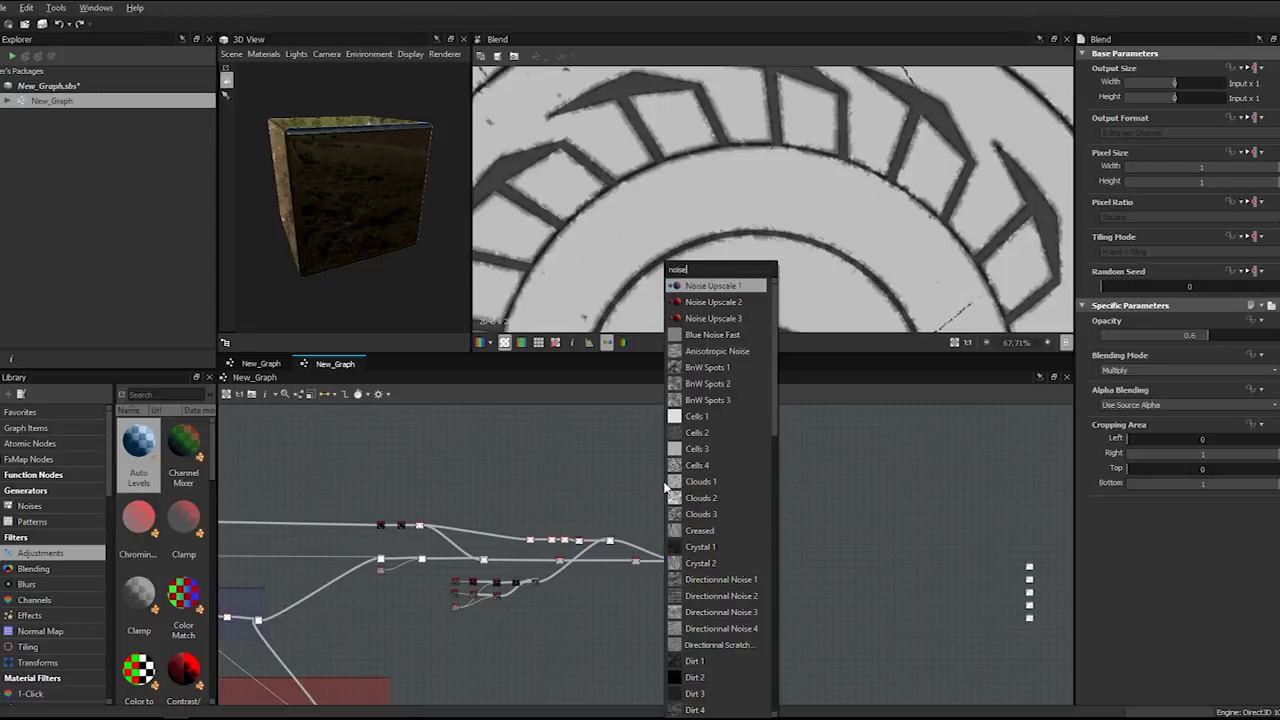
pyautogui.click(712, 400)
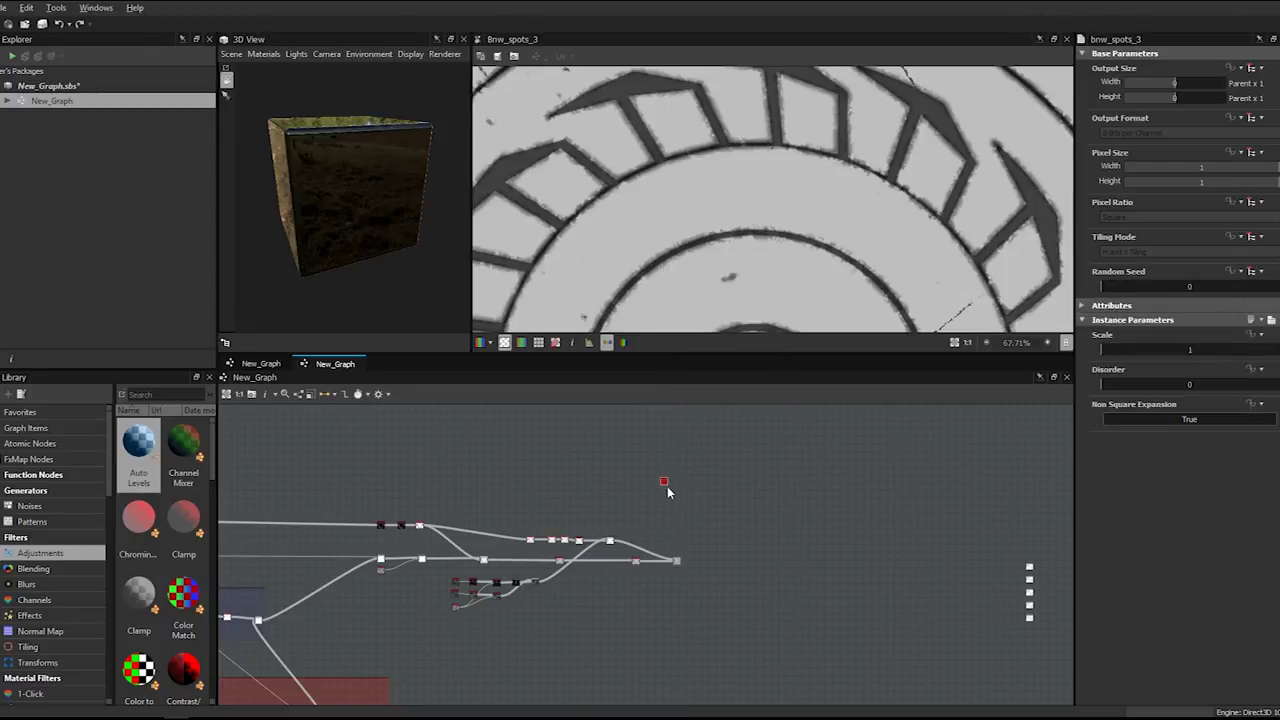
pyautogui.scroll(-7, 787, 206)
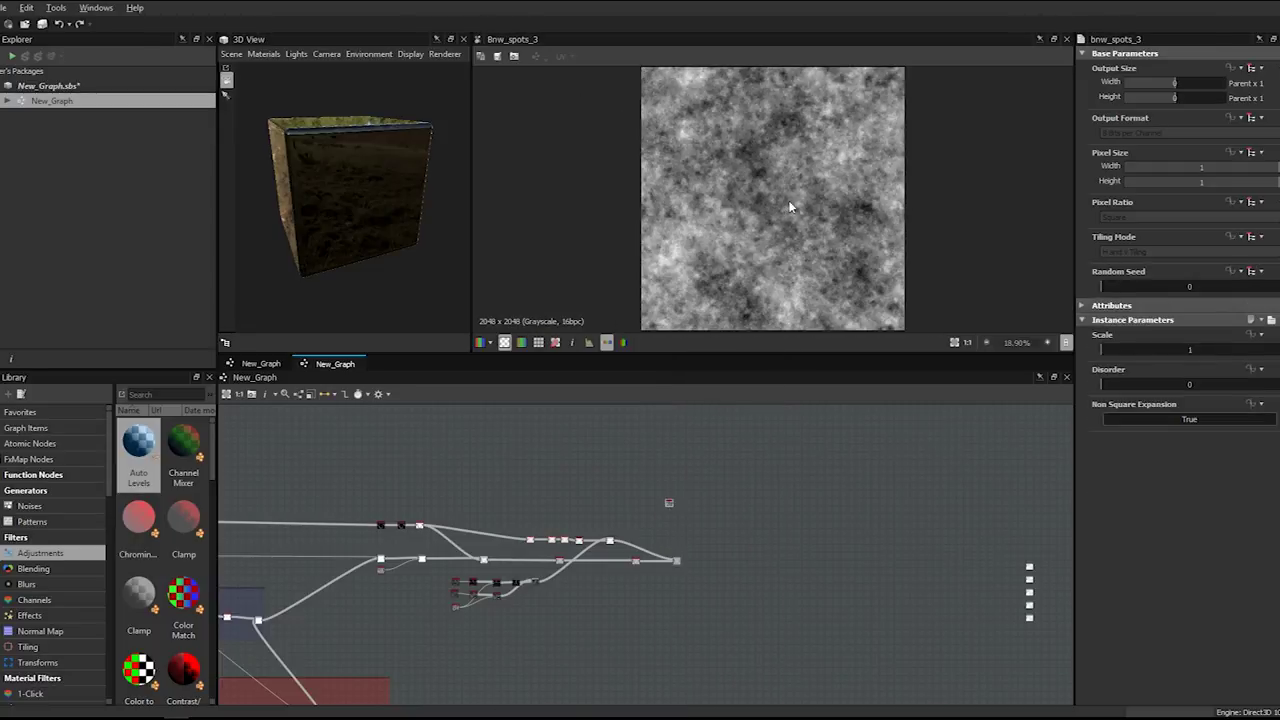
pyautogui.moveTo(1105, 292); pyautogui.dragTo(1134, 293)
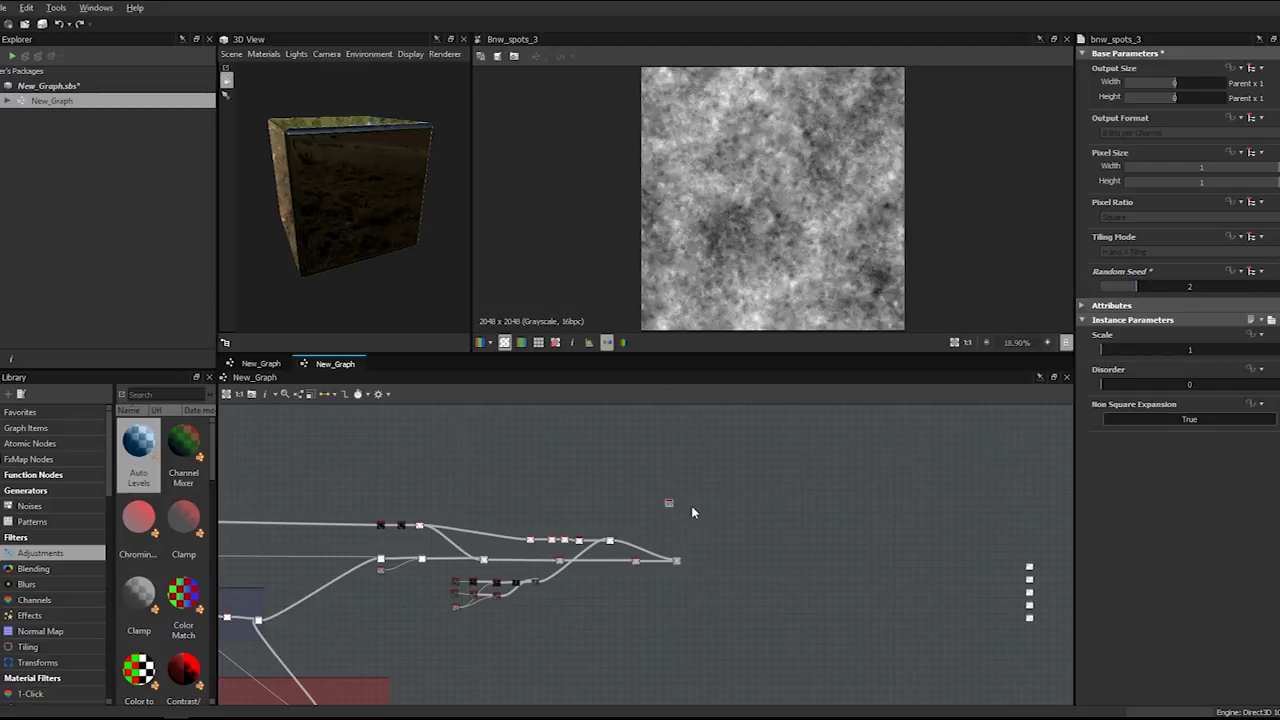
# - Add a Blend node after the final Blend, feeding BnW Spots 3 into its foreground and the previous Blend into its background
pyautogui.scroll(5, 660, 510)
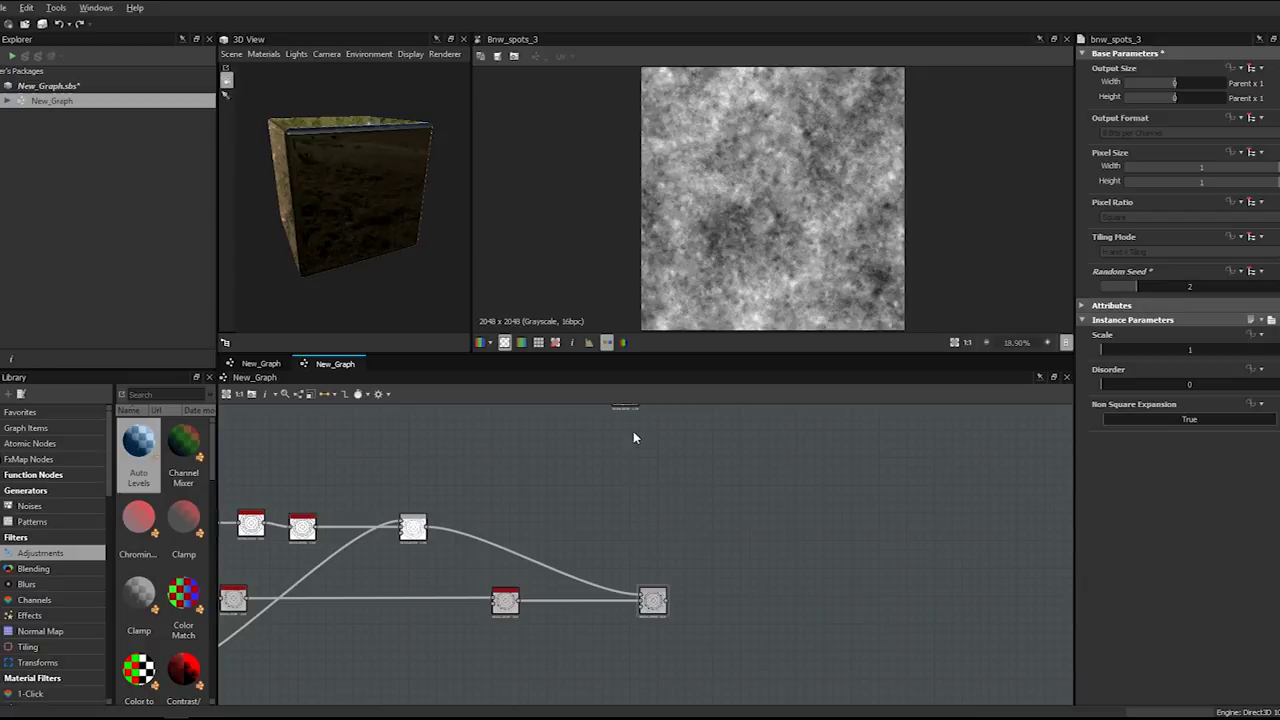
pyautogui.moveTo(627, 412); pyautogui.dragTo(664, 515)
pyautogui.press('space')
pyautogui.write('blend')
pyautogui.press('Return')
pyautogui.moveTo(781, 572); pyautogui.dragTo(828, 590)
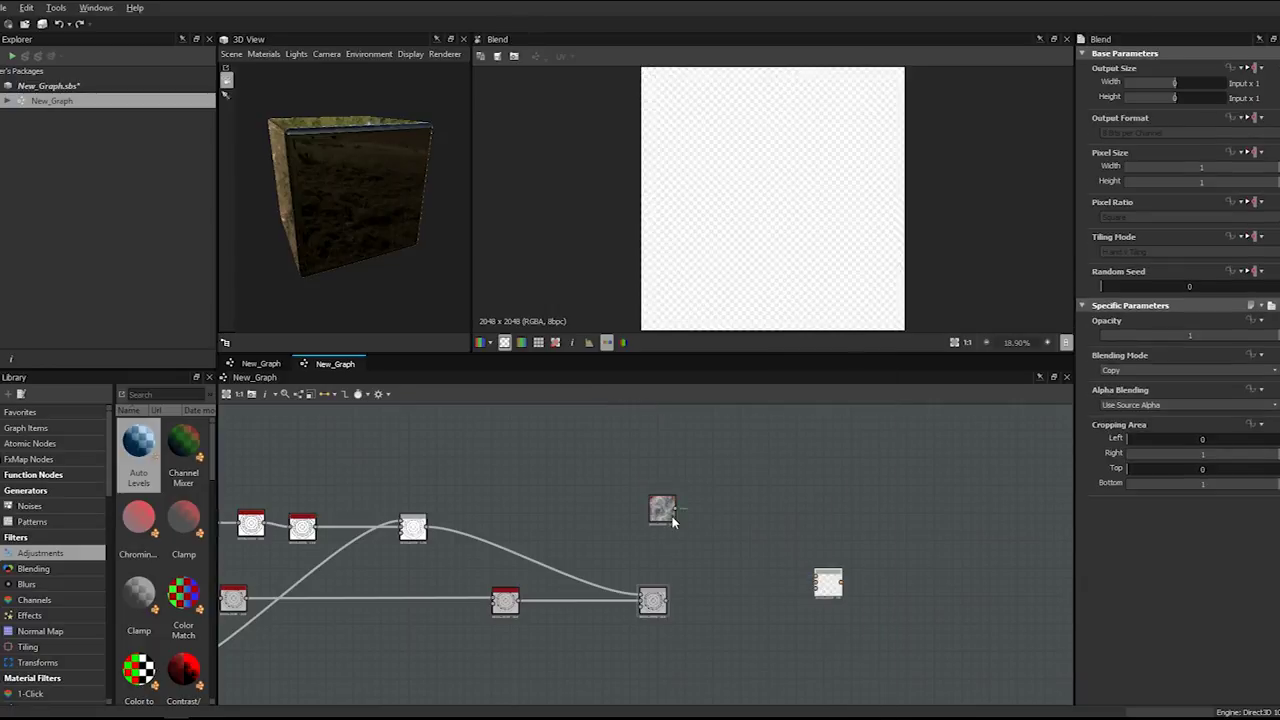
pyautogui.moveTo(682, 510); pyautogui.dragTo(815, 579)
pyautogui.moveTo(668, 600); pyautogui.dragTo(830, 605)
pyautogui.moveTo(662, 510); pyautogui.dragTo(652, 556)
# - Try Subtract on the new Blend, settle on the Overlay blending mode, and inspect the fins
pyautogui.click(828, 600)
pyautogui.click(1130, 370)
pyautogui.click(1117, 400)
pyautogui.click(1120, 371)
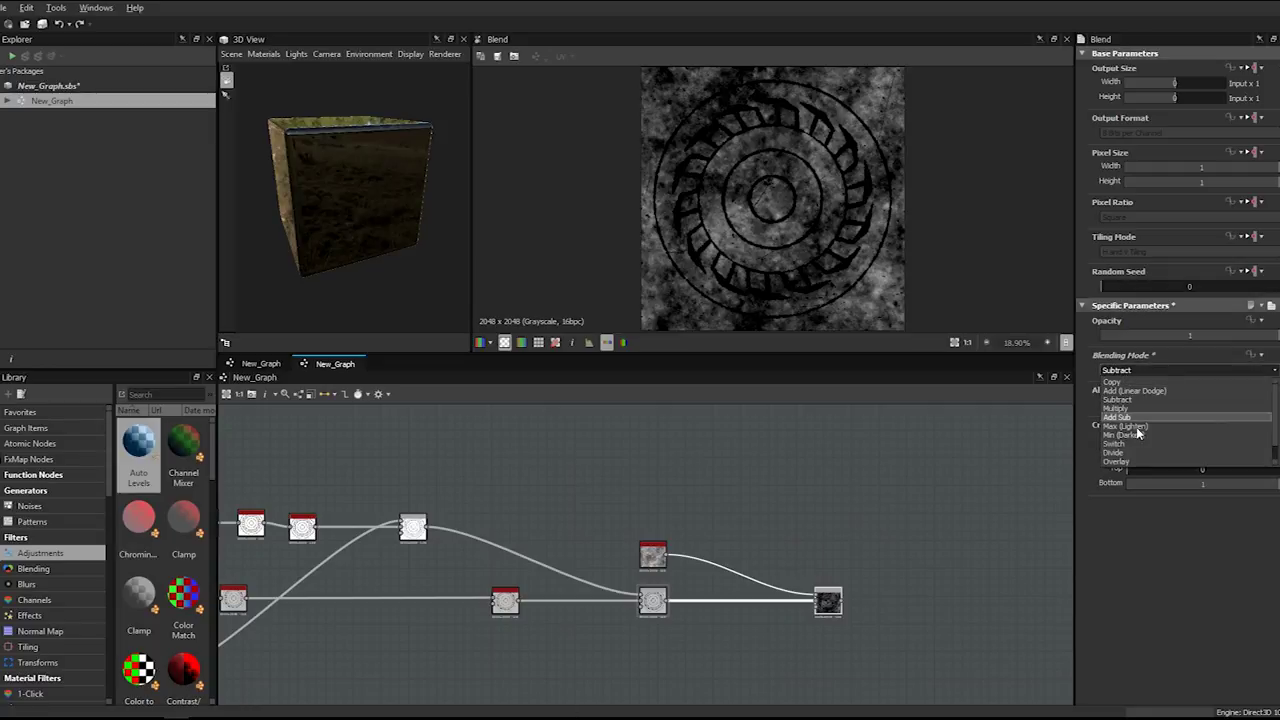
pyautogui.click(1118, 461)
pyautogui.scroll(5, 741, 232)
pyautogui.scroll(4, 741, 232)
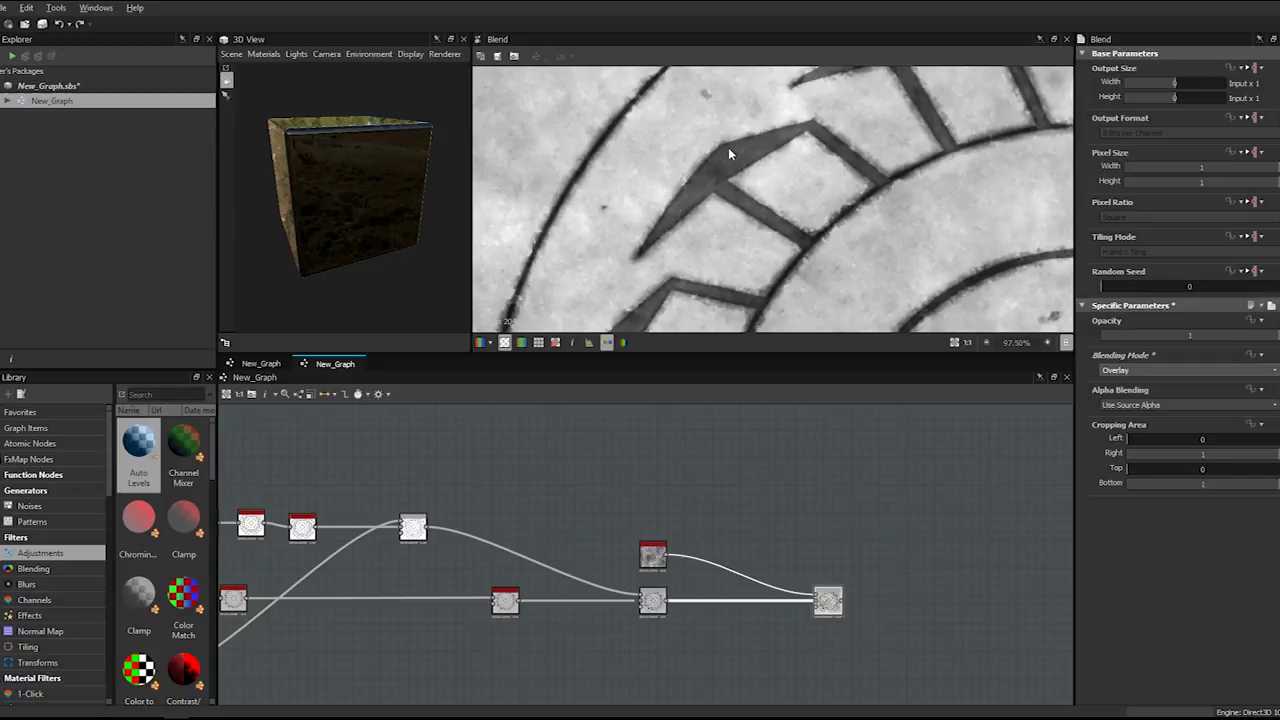
# - Set the BnW Spots 3 scale to 3 and check the noise over the pattern
pyautogui.click(652, 556)
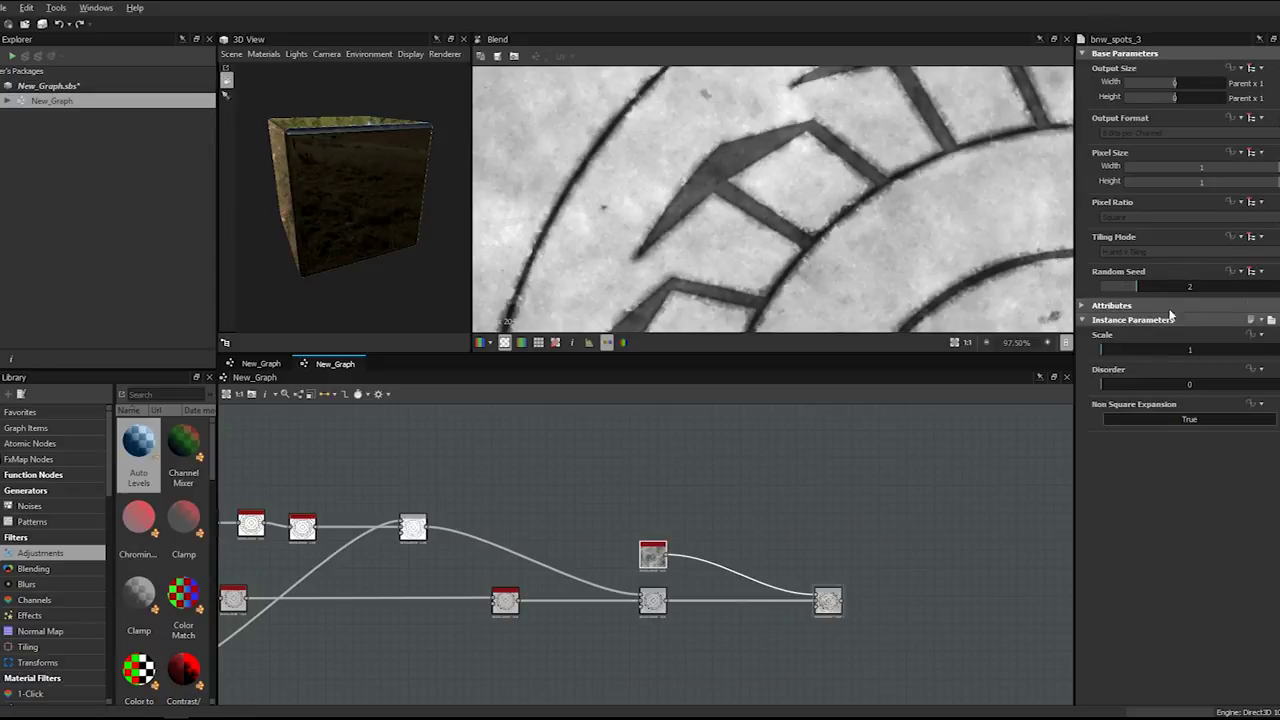
pyautogui.click(1173, 292)
pyautogui.click(1156, 353)
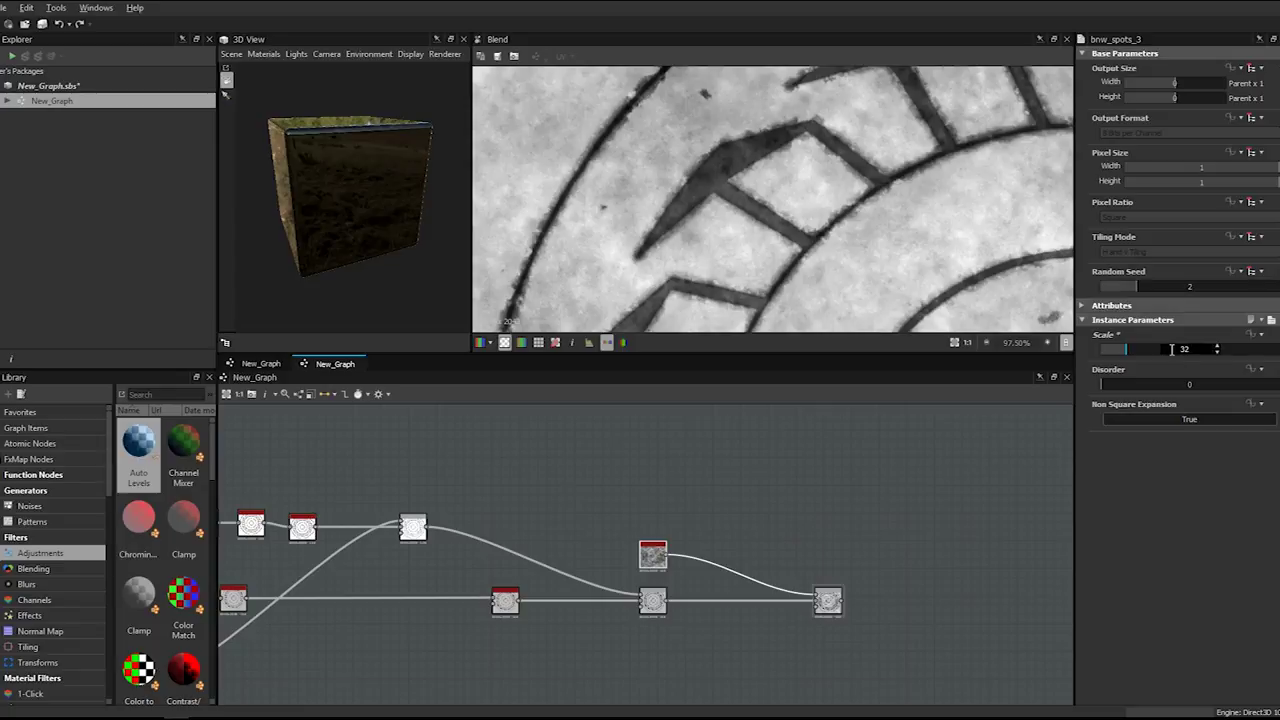
pyautogui.click(1177, 355)
pyautogui.scroll(-8, 897, 225)
pyautogui.press('space')
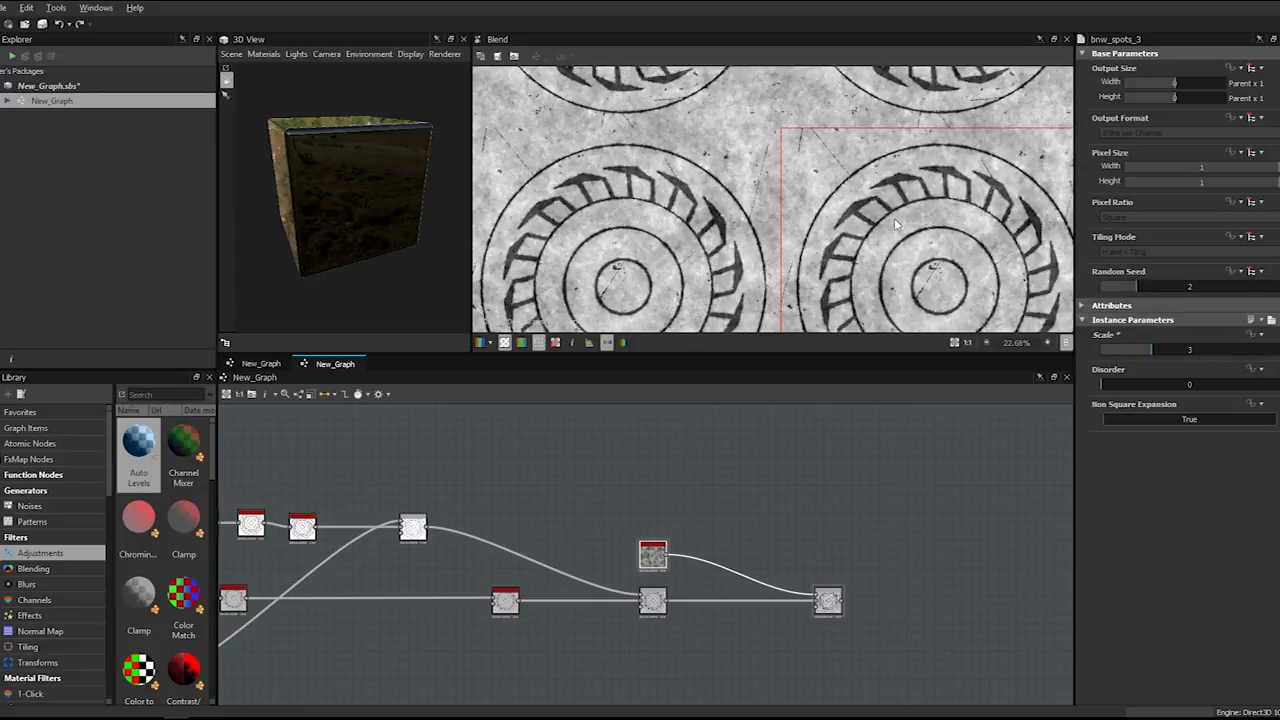
pyautogui.scroll(3, 897, 225)
pyautogui.scroll(3, 897, 210)
pyautogui.scroll(-2, 897, 205)
# - Try an opacity of 0.5 on the Overlay Blend, then set it to 0.8
pyautogui.click(828, 600)
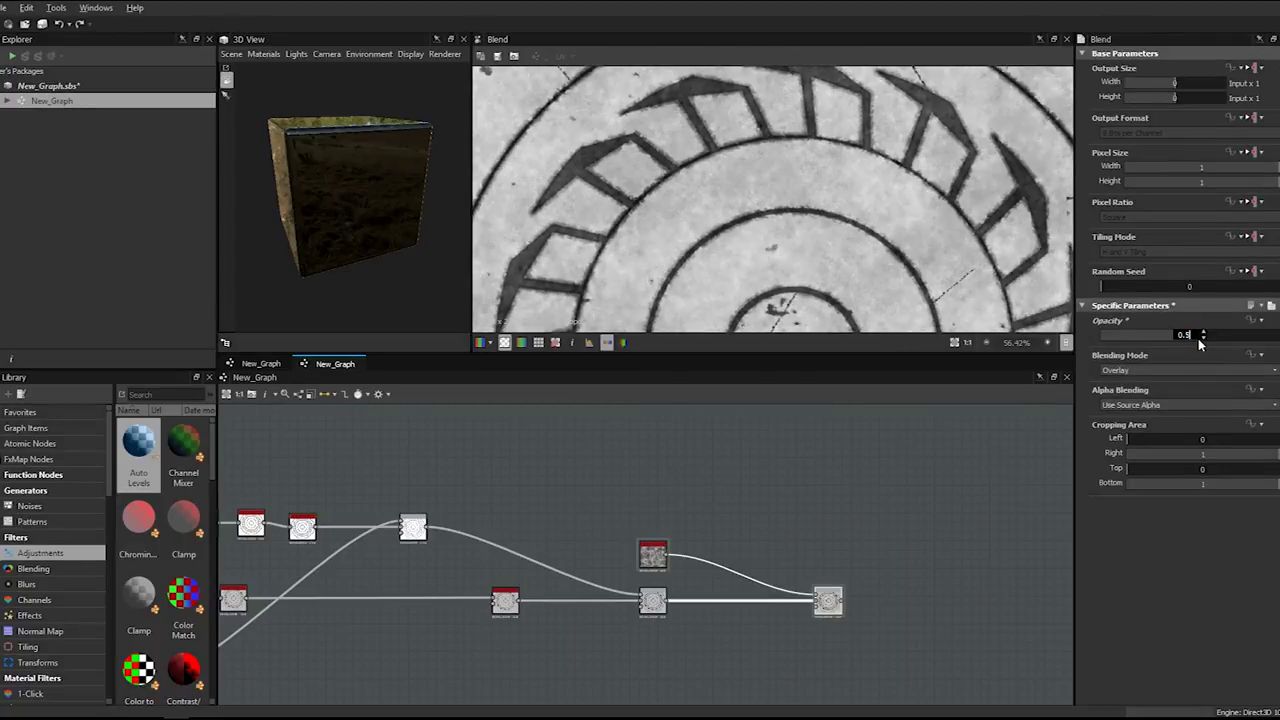
pyautogui.scroll(-3, 910, 260)
pyautogui.scroll(2, 910, 260)
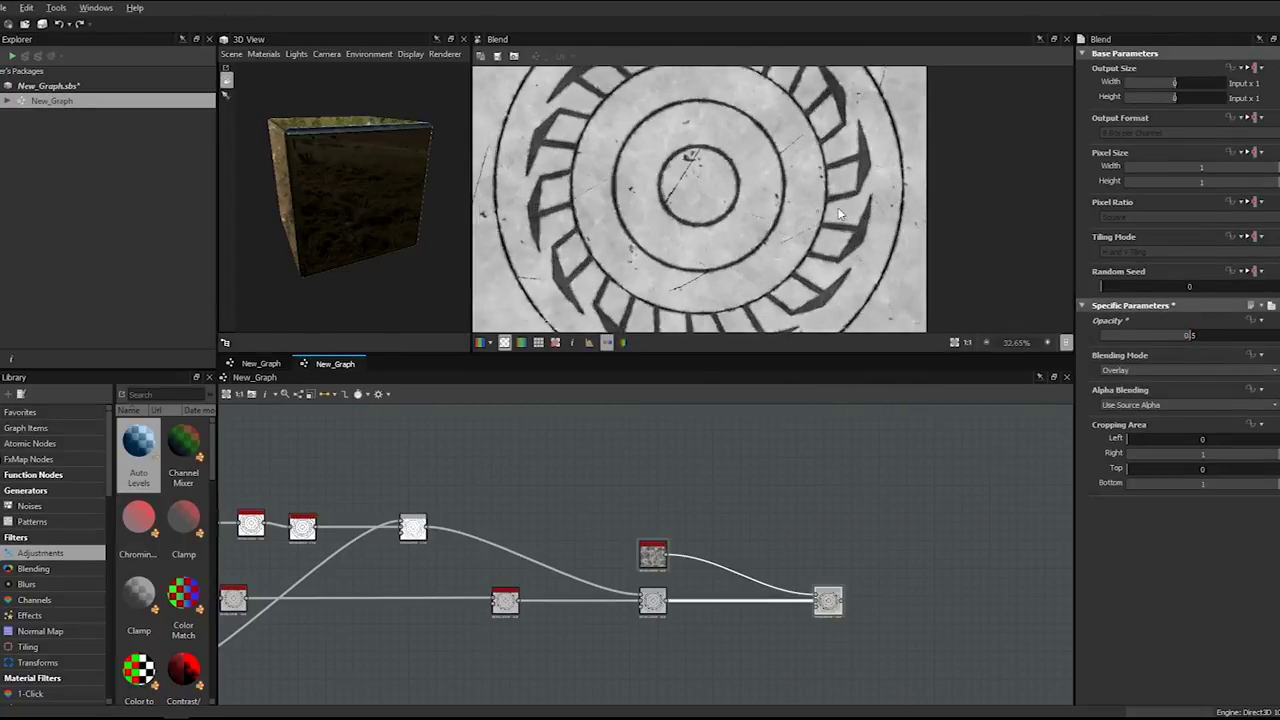
pyautogui.scroll(4, 637, 139)
pyautogui.scroll(-4, 637, 139)
pyautogui.scroll(2, 712, 141)
pyautogui.doubleClick(1190, 336)
pyautogui.write('8')
pyautogui.press('Return')
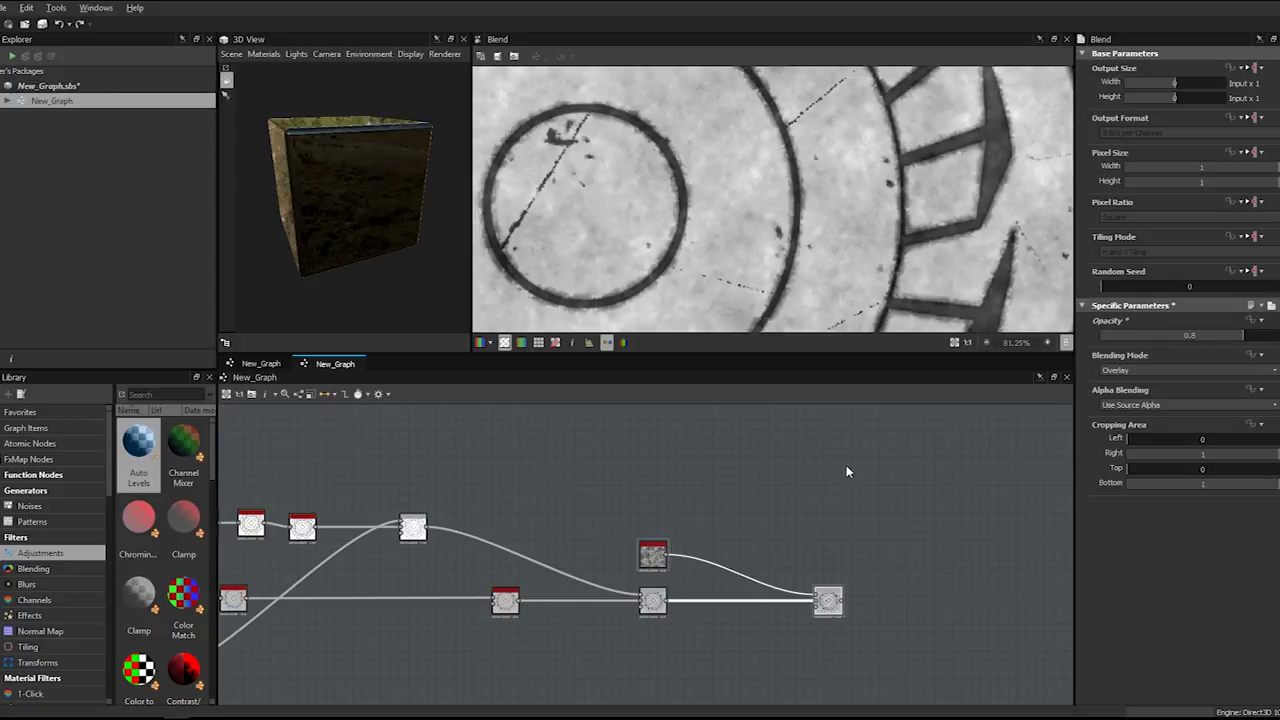
# - Move the column of five output nodes closer to the end of the main chain
pyautogui.scroll(-5, 846, 465)
pyautogui.scroll(-7, 966, 220)
pyautogui.moveTo(980, 238); pyautogui.dragTo(864, 220, button='middle')
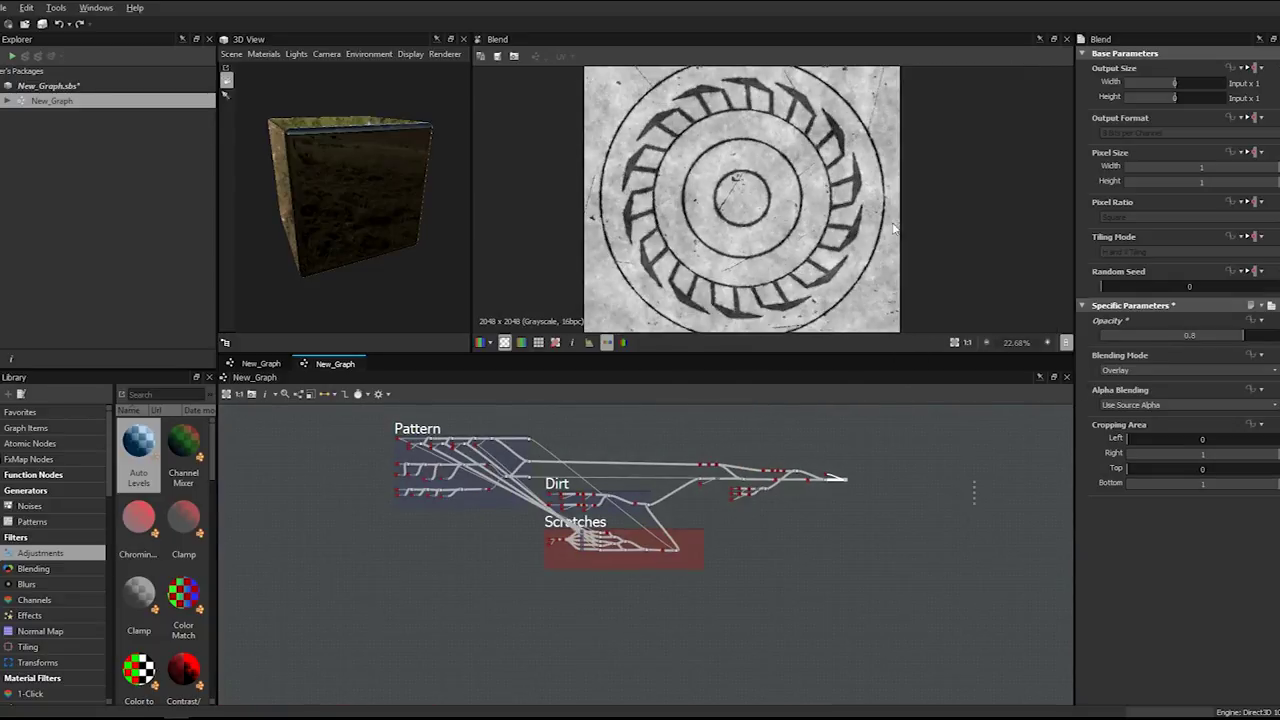
pyautogui.moveTo(833, 456); pyautogui.dragTo(762, 458, button='middle')
pyautogui.scroll(5, 872, 502)
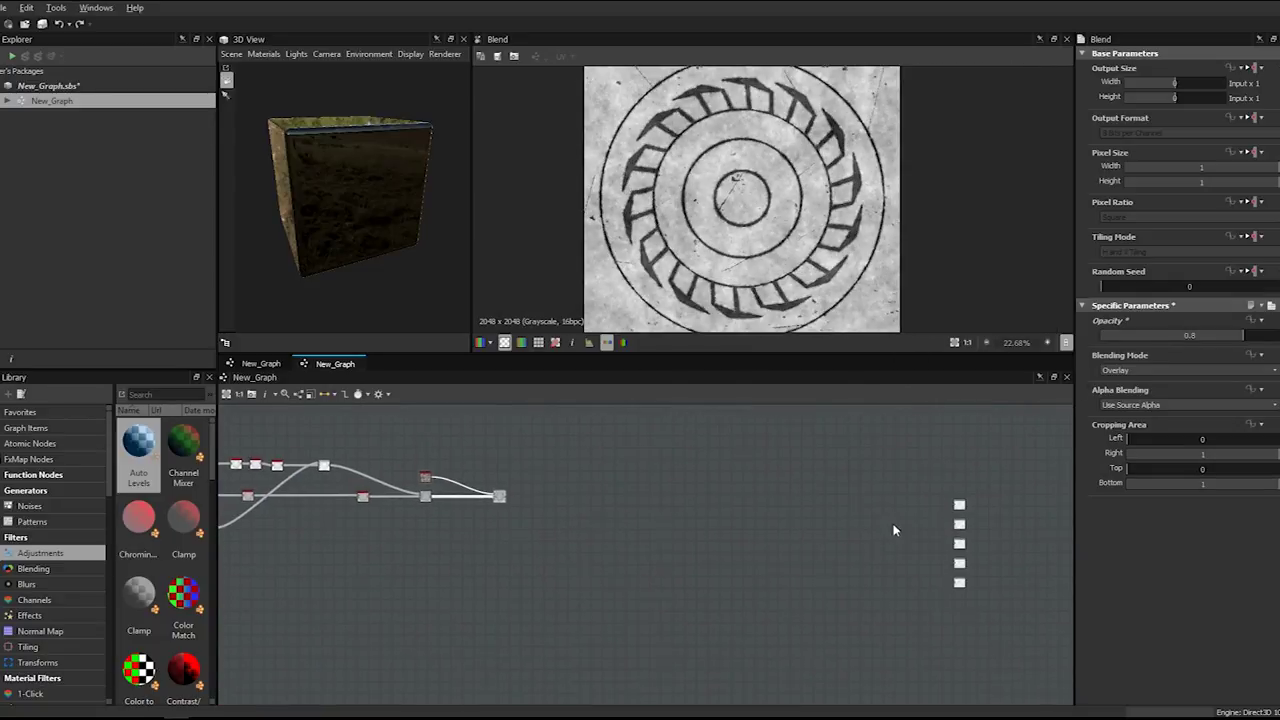
pyautogui.moveTo(904, 460); pyautogui.dragTo(890, 555)
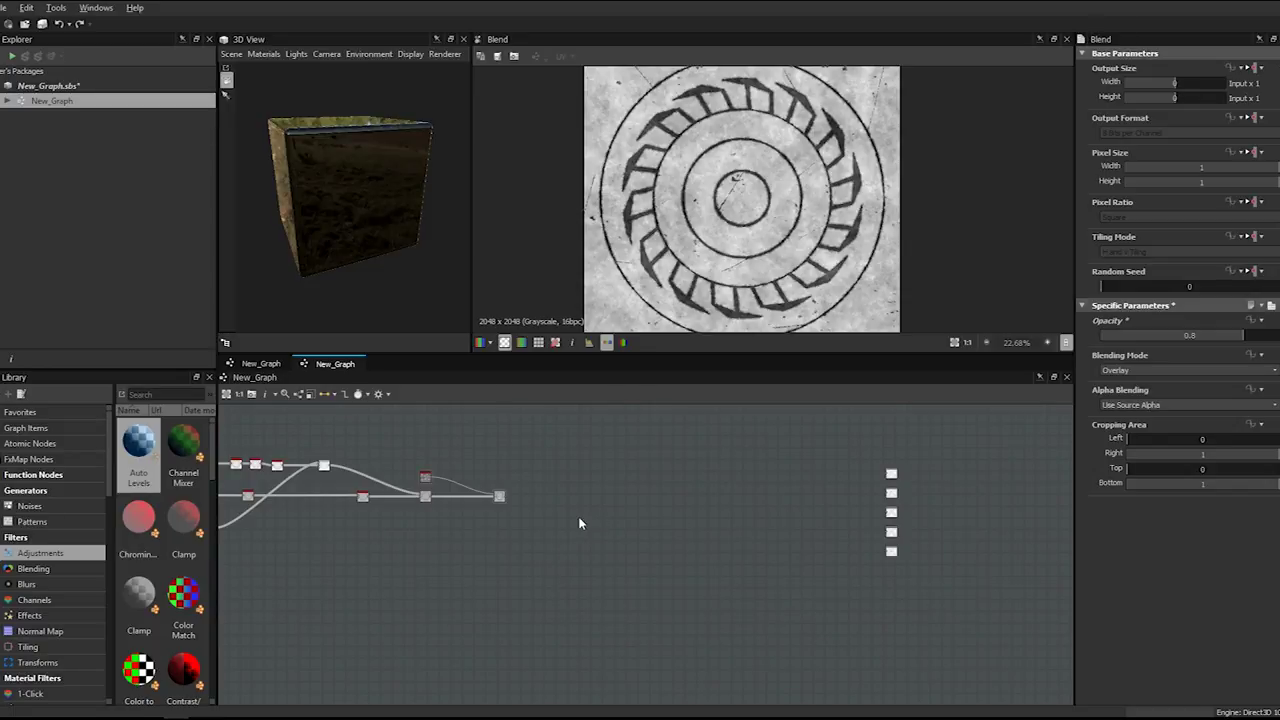
# - Add a Normal node between the Overlay Blend and the outputs and set its intensity to 5
pyautogui.moveTo(460, 520); pyautogui.dragTo(686, 486, button='middle')
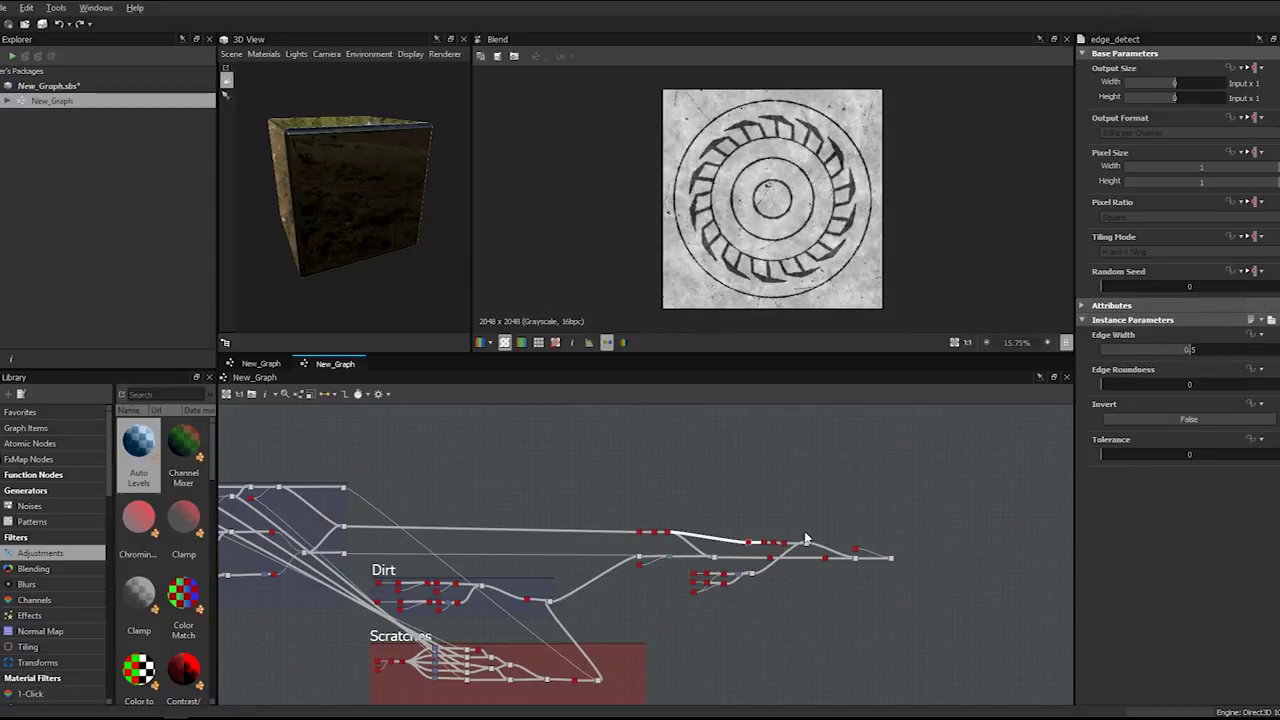
pyautogui.moveTo(948, 565); pyautogui.dragTo(707, 533, button='middle')
pyautogui.scroll(5, 613, 533)
pyautogui.moveTo(866, 520); pyautogui.dragTo(618, 538, button='middle')
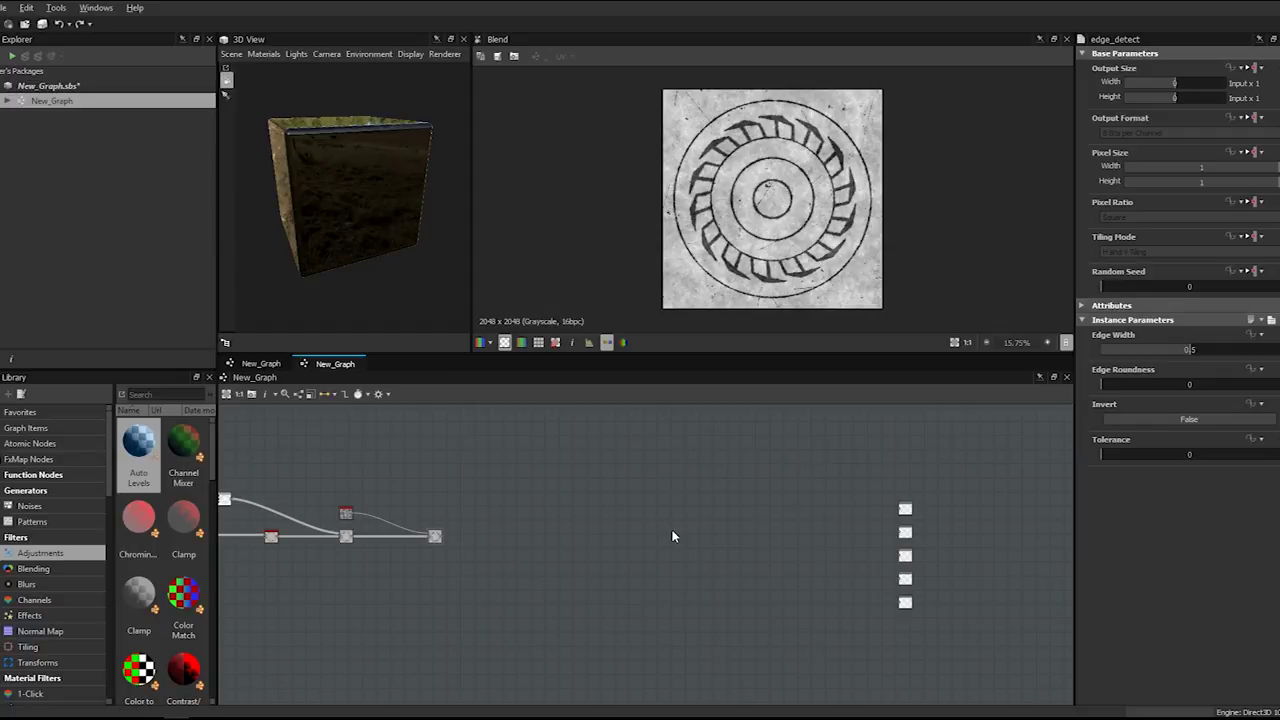
pyautogui.press('space')
pyautogui.write('norm')
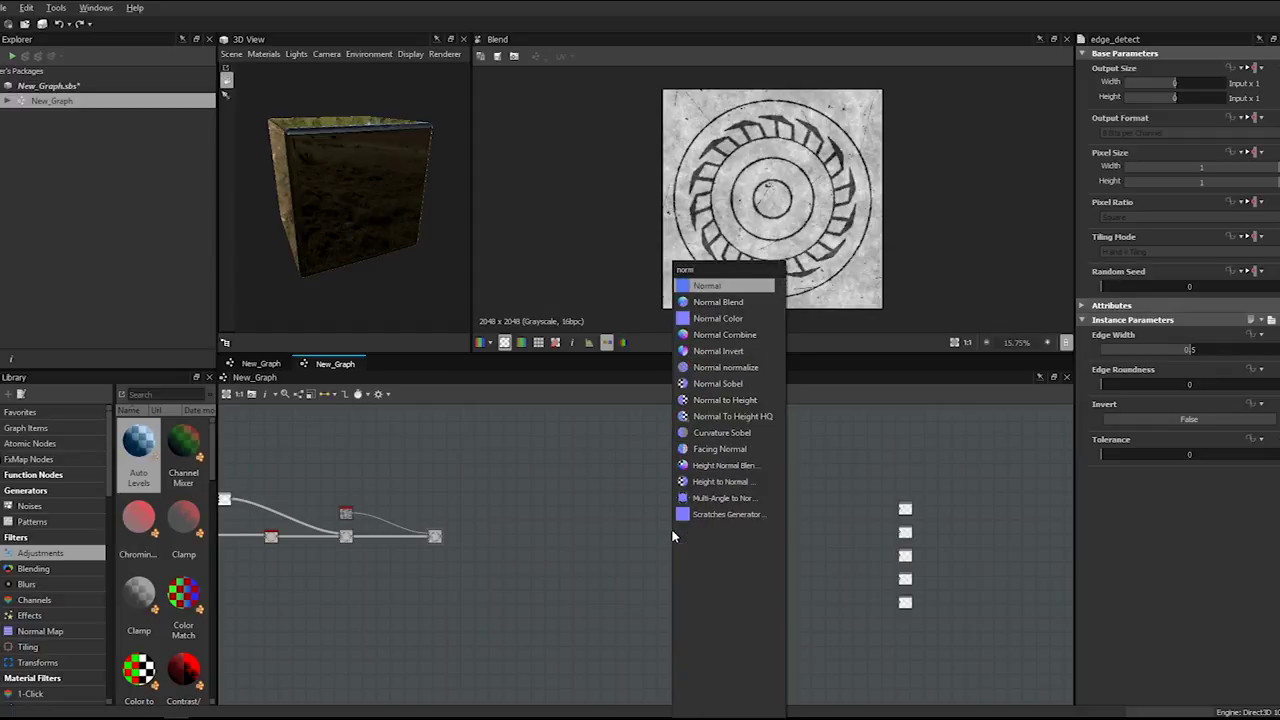
pyautogui.press('Return')
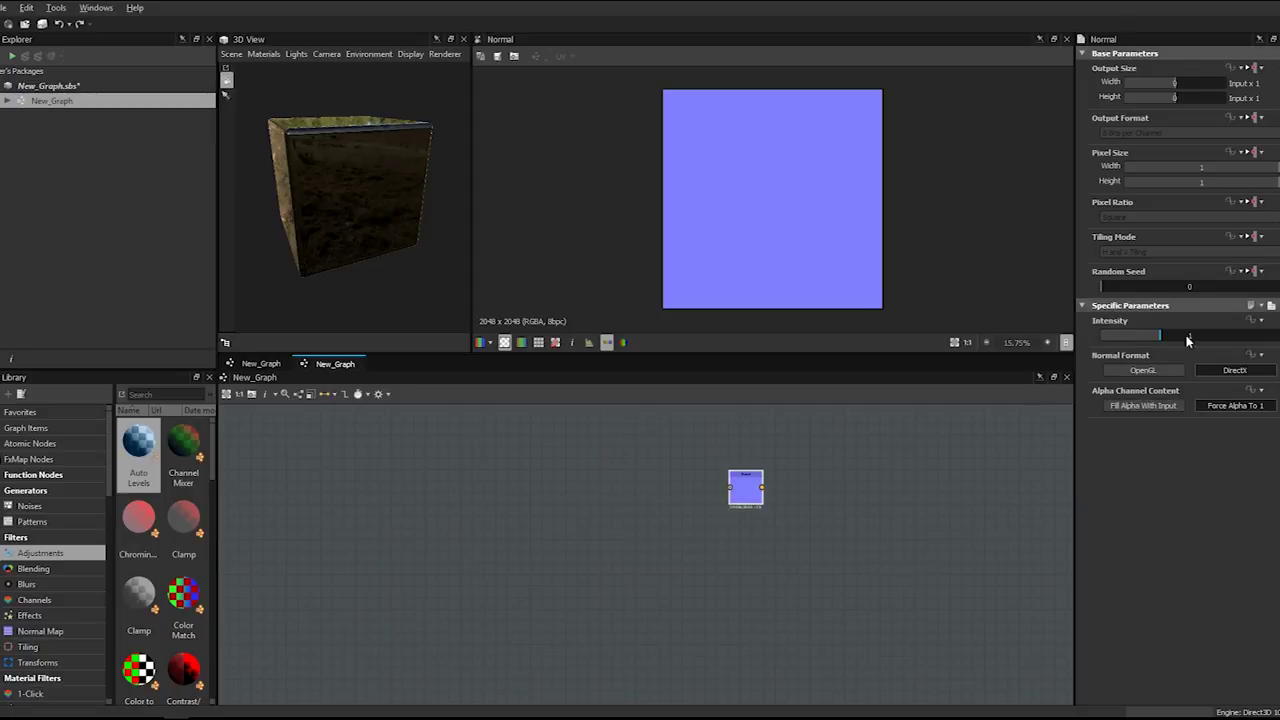
pyautogui.write('5')
pyautogui.press('Return')
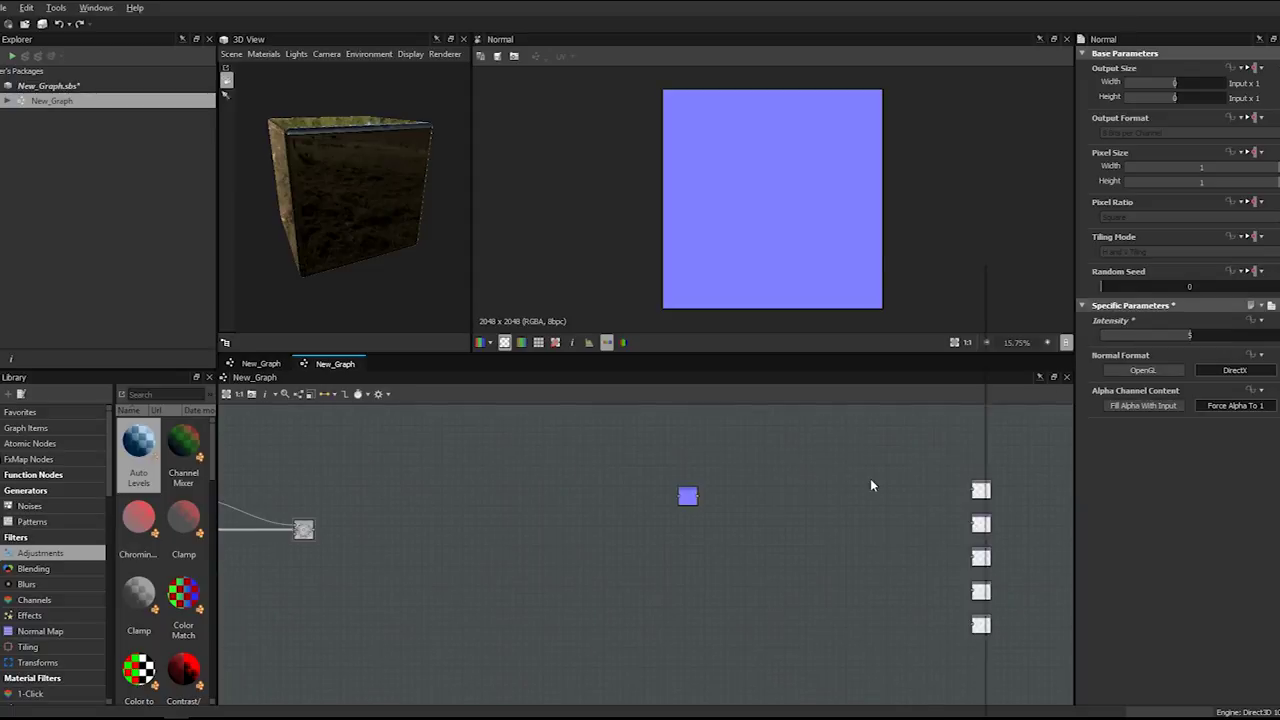
# - Add a Curvature Smooth node, connect the Normal node into it, and link its result to the first output node
pyautogui.press('space')
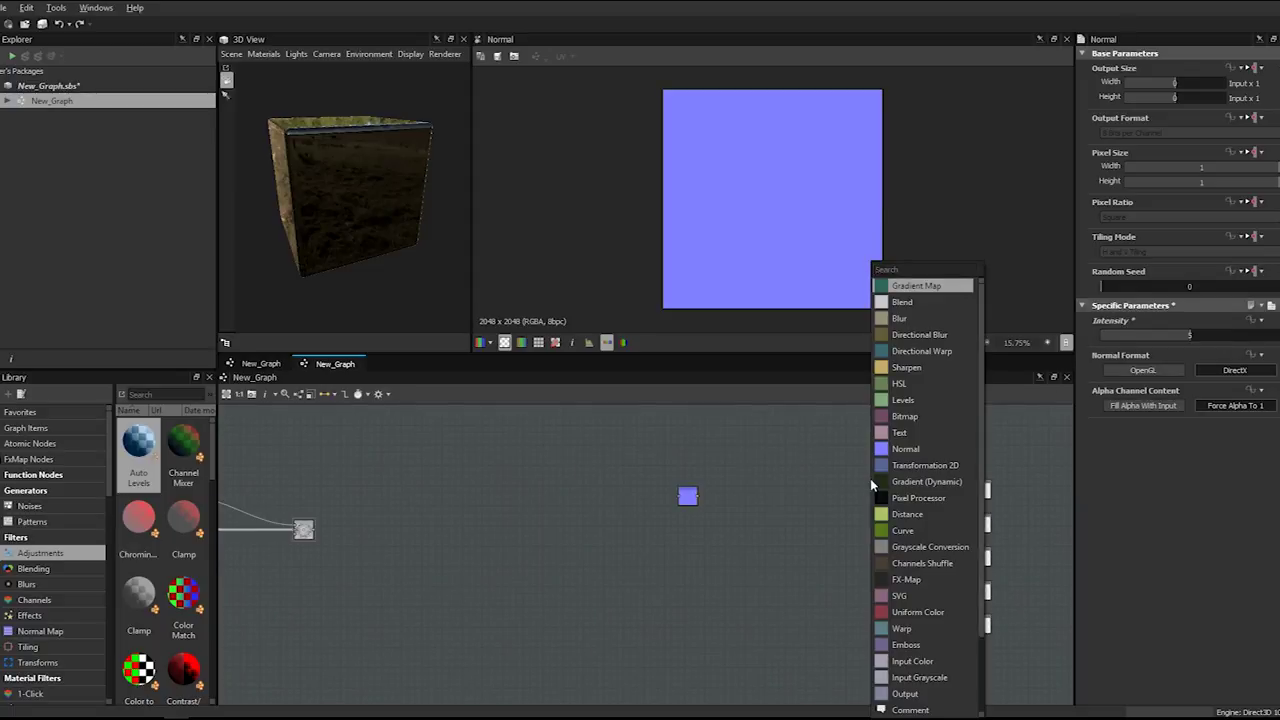
pyautogui.write('cura')
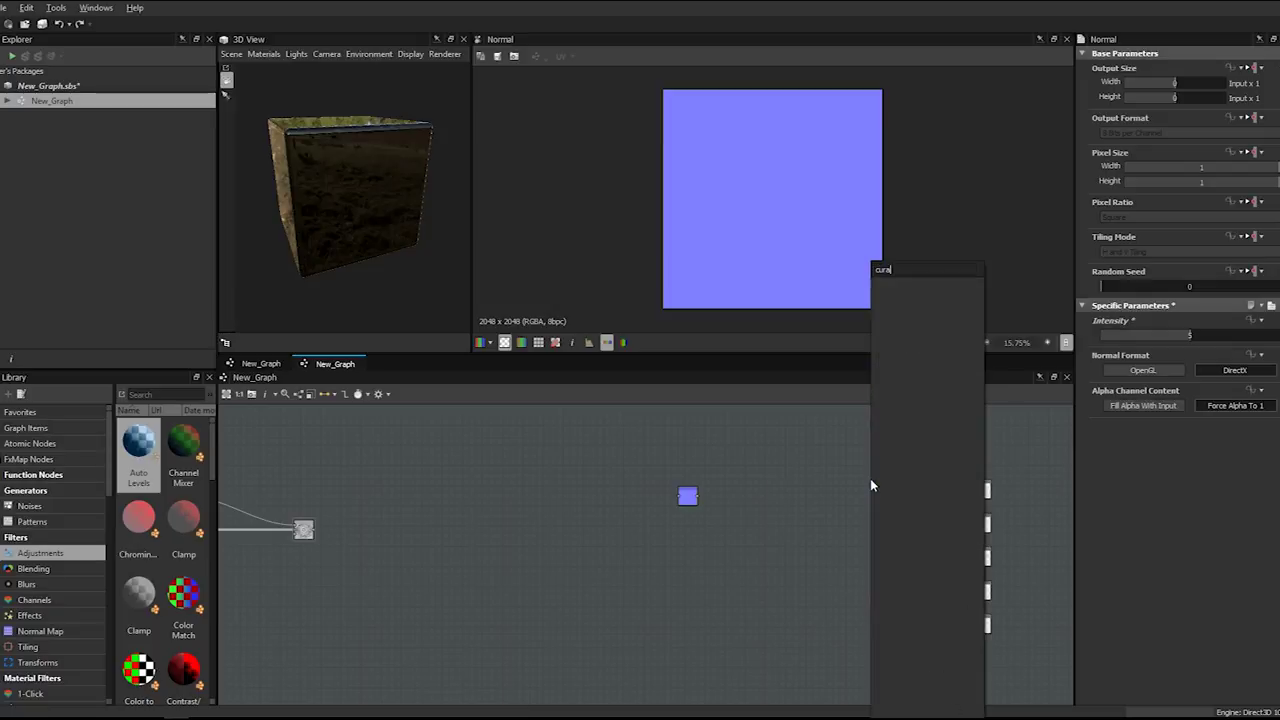
pyautogui.press('Down')
pyautogui.press('Down')
pyautogui.press('Return')
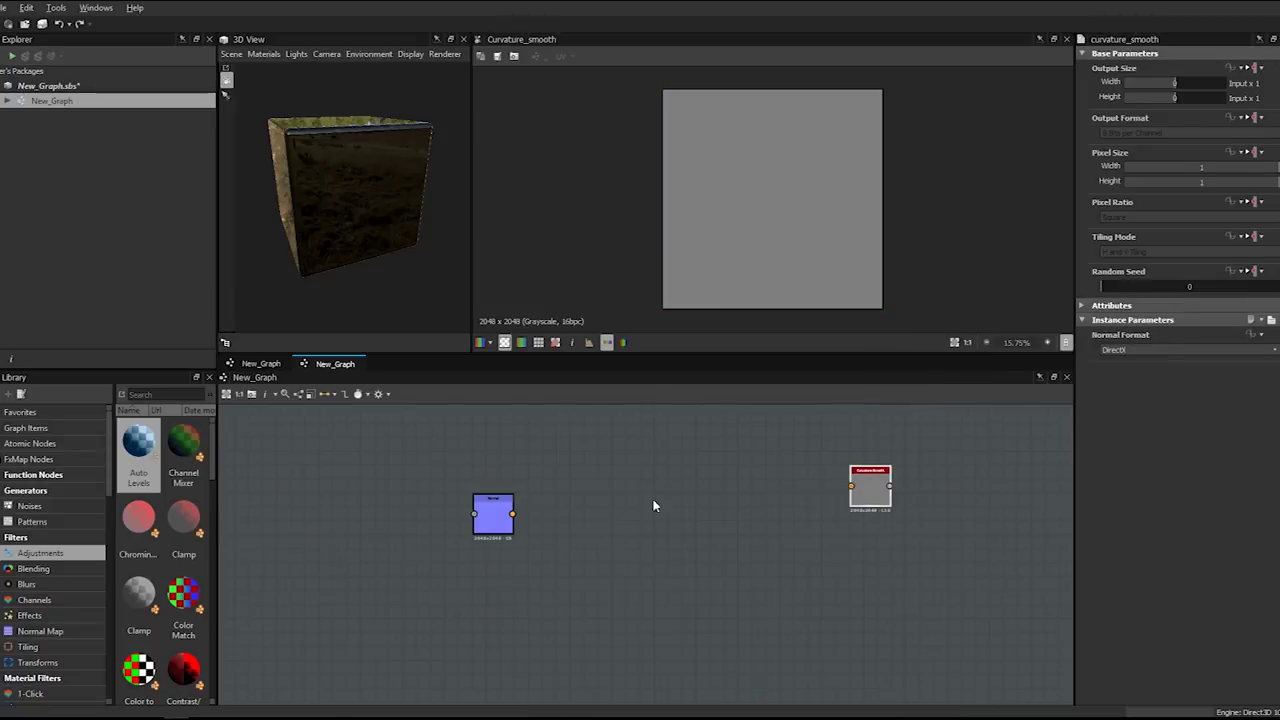
pyautogui.moveTo(511, 519); pyautogui.dragTo(851, 487)
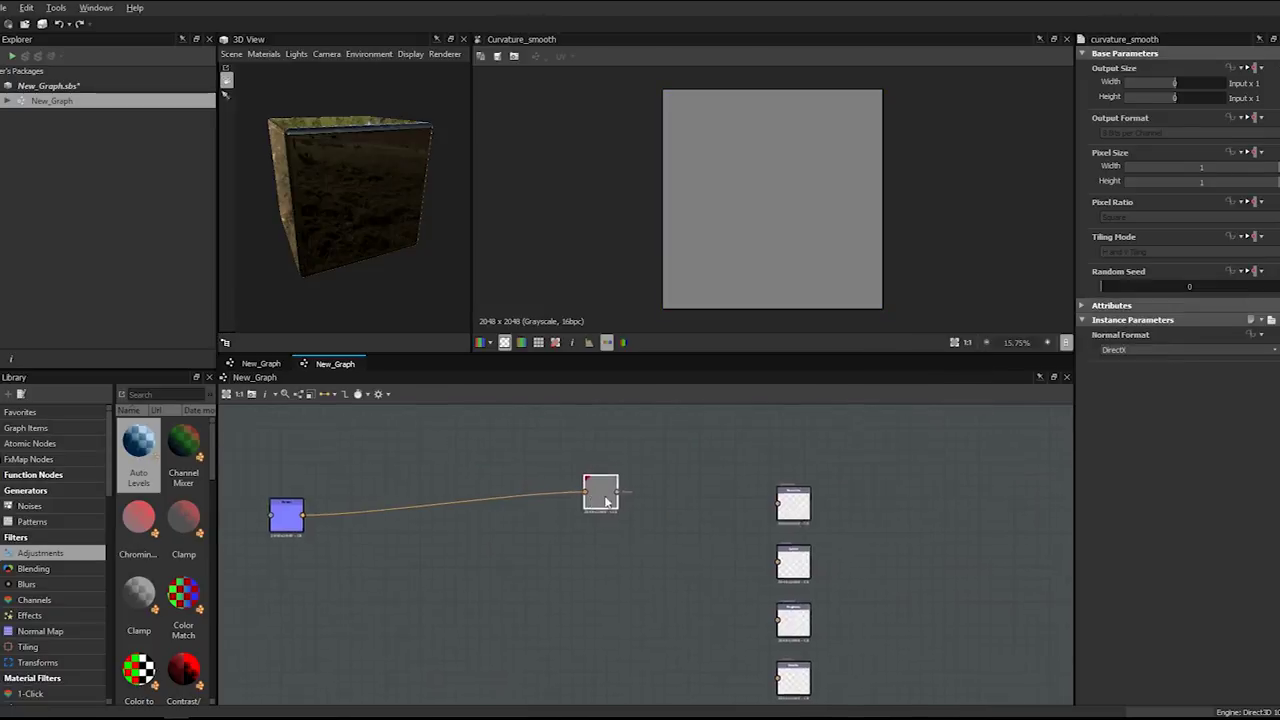
pyautogui.moveTo(776, 500); pyautogui.dragTo(777, 497)
# - Connect the Overlay Blend's output to the Normal node's input
pyautogui.scroll(-2, 620, 540)
pyautogui.moveTo(620, 540); pyautogui.dragTo(880, 536, button='middle')
pyautogui.scroll(-2, 464, 510)
pyautogui.moveTo(463, 510); pyautogui.dragTo(658, 541, button='middle')
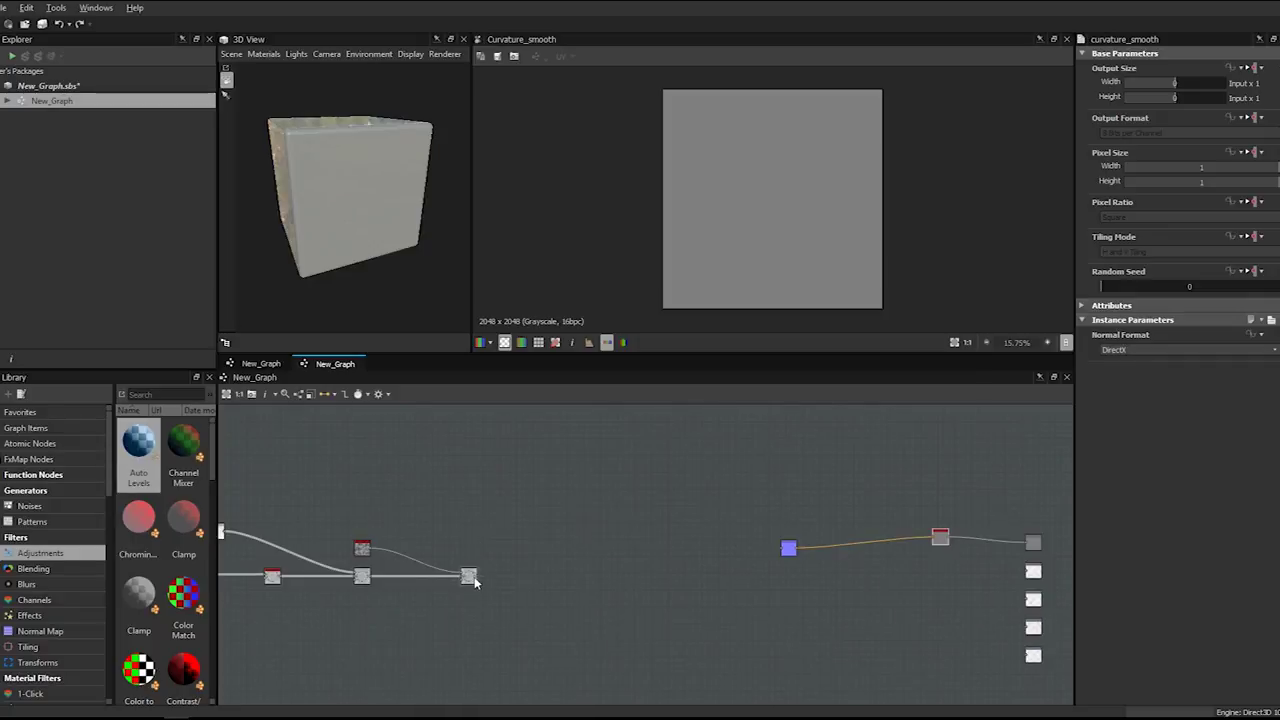
pyautogui.moveTo(502, 577); pyautogui.dragTo(833, 542)
# - Compare the Overlay Blend and Curvature Smooth previews around the fins, and examine the pattern on the 3D cube
pyautogui.scroll(10, 334, 209)
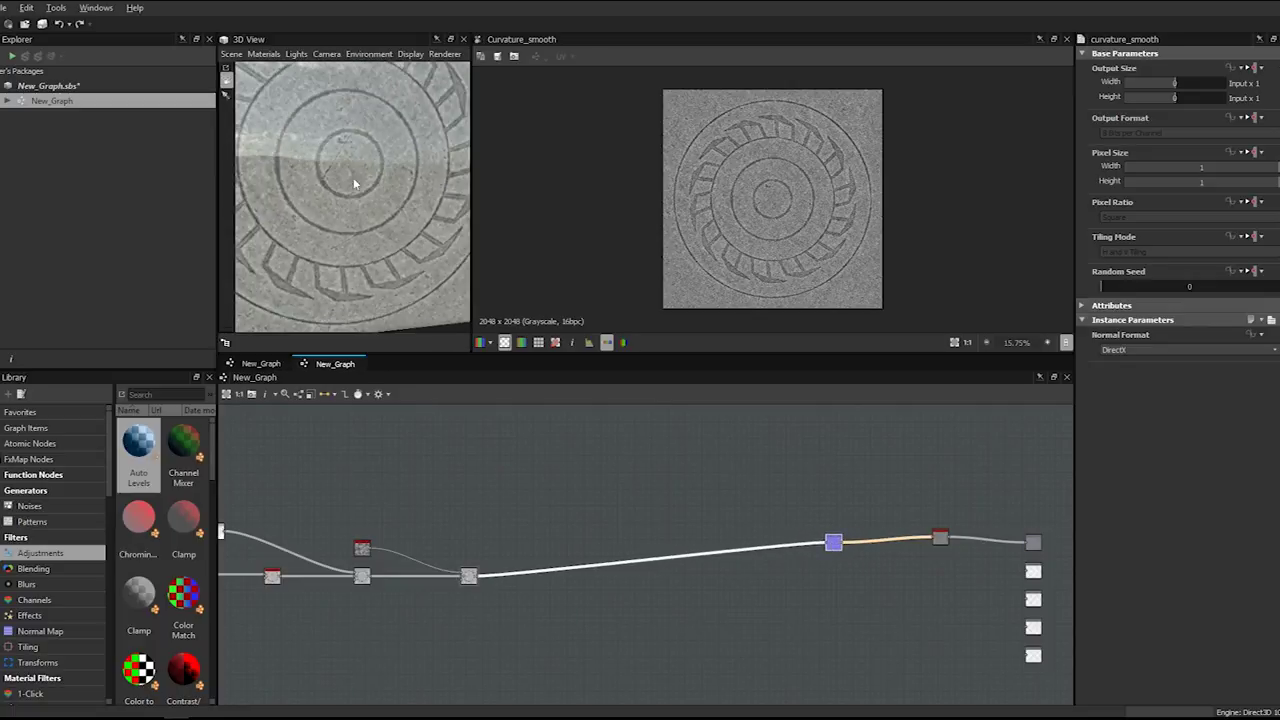
pyautogui.scroll(3, 362, 212)
pyautogui.doubleClick(467, 575)
pyautogui.scroll(6, 770, 229)
pyautogui.moveTo(770, 229); pyautogui.dragTo(938, 411, button='middle')
pyautogui.scroll(2, 1000, 390)
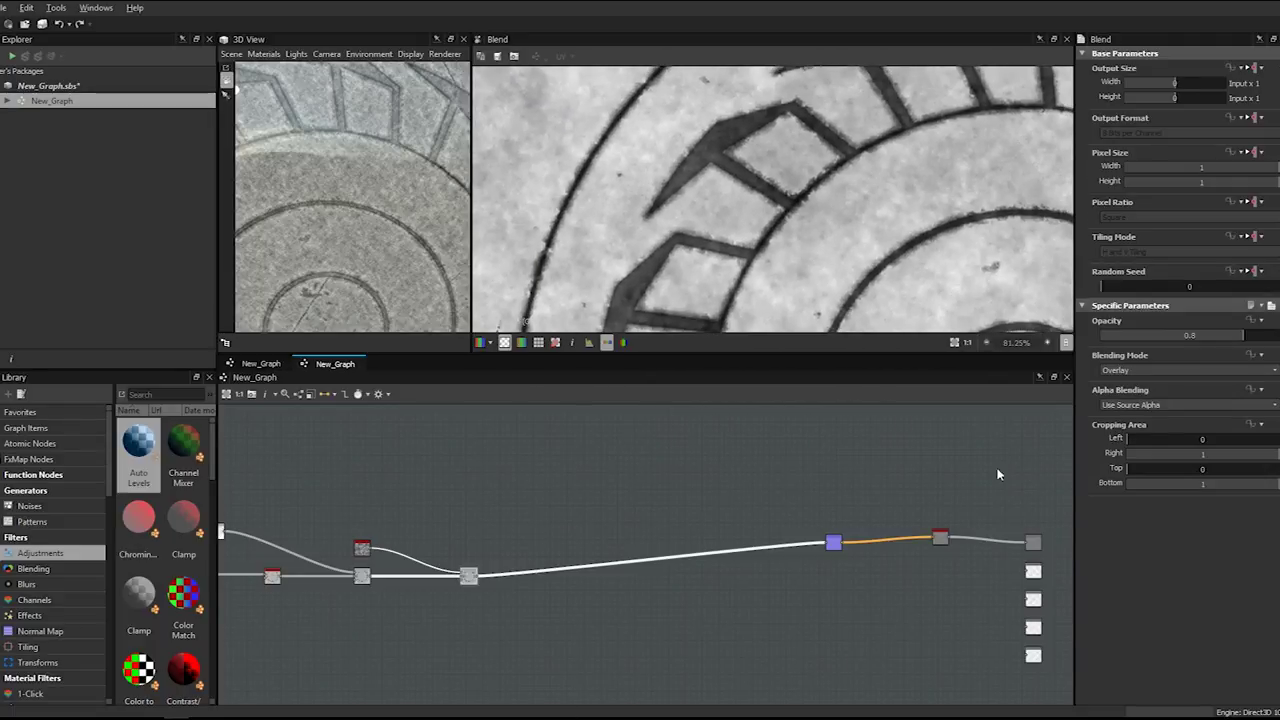
pyautogui.doubleClick(940, 538)
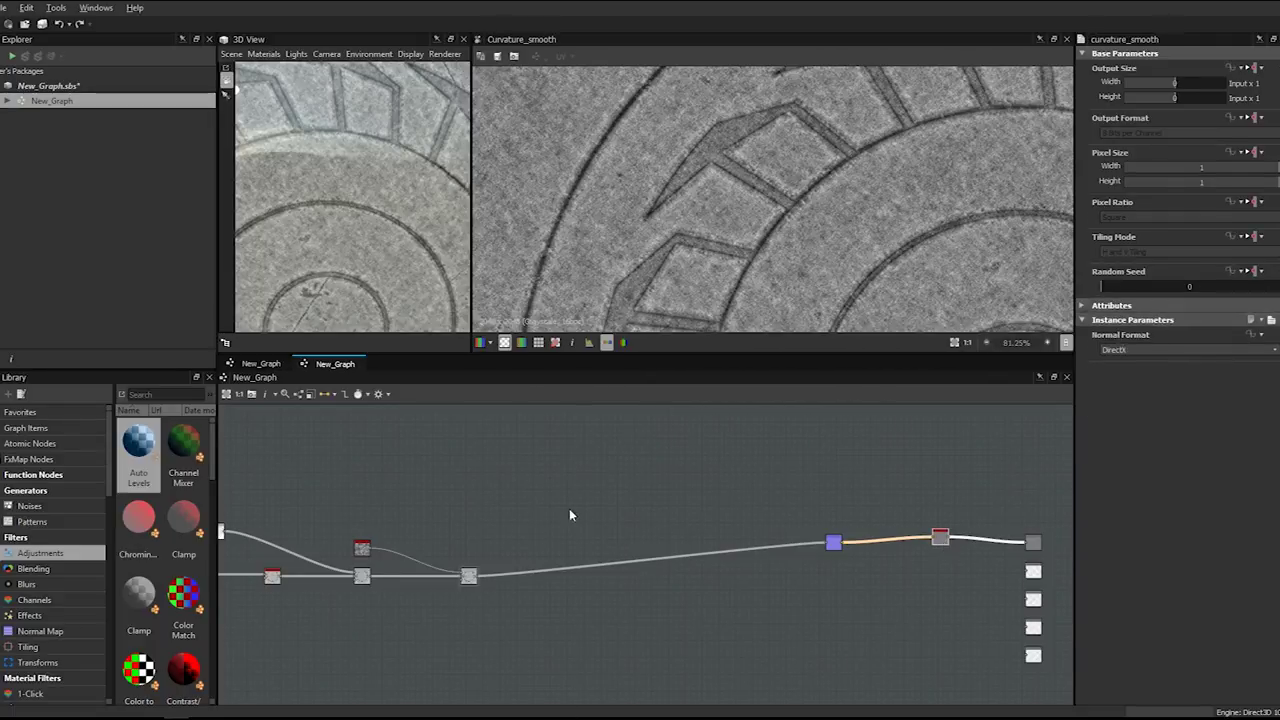
pyautogui.doubleClick(940, 538)
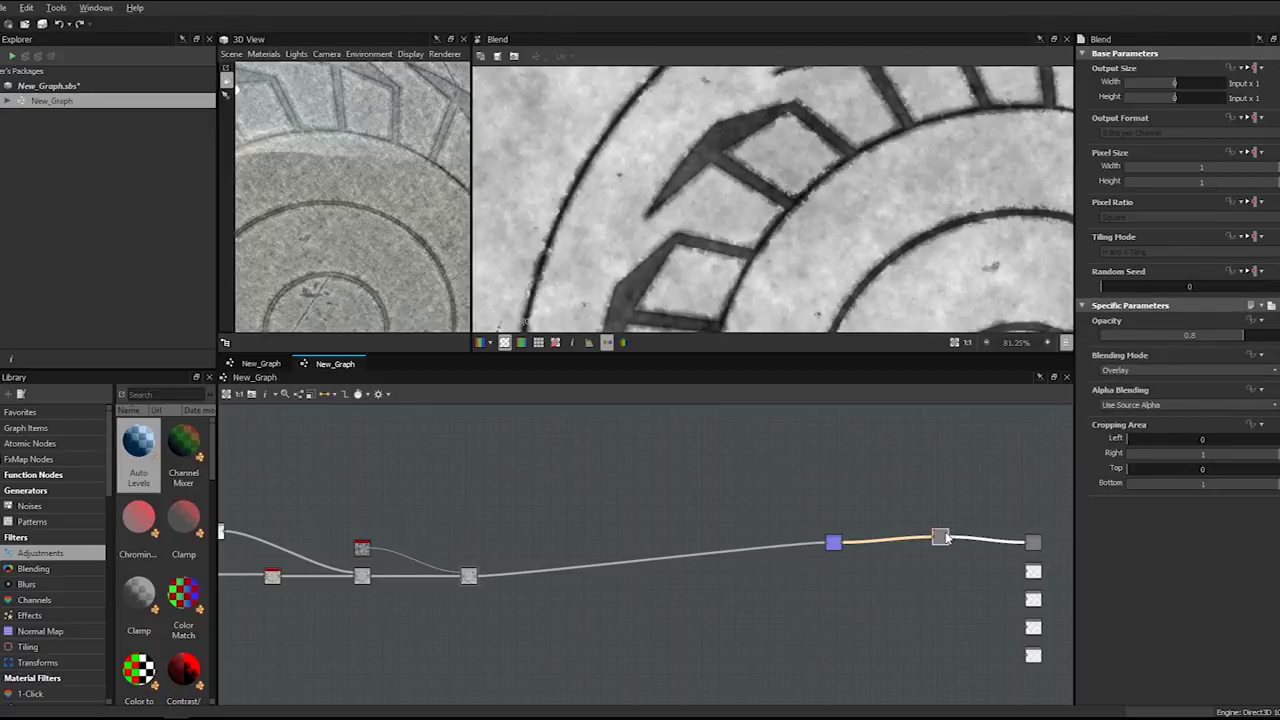
pyautogui.doubleClick(944, 538)
pyautogui.scroll(2, 829, 232)
pyautogui.scroll(5, 798, 150)
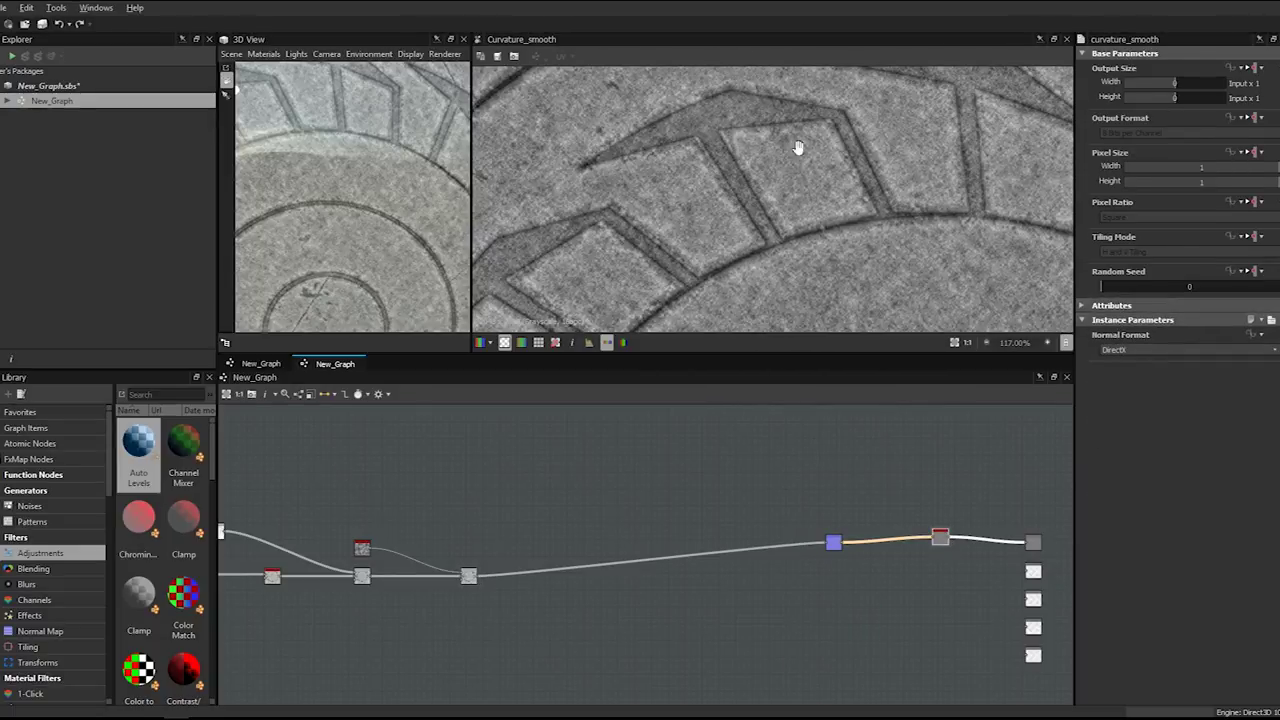
pyautogui.moveTo(723, 542); pyautogui.dragTo(724, 513, button='middle')
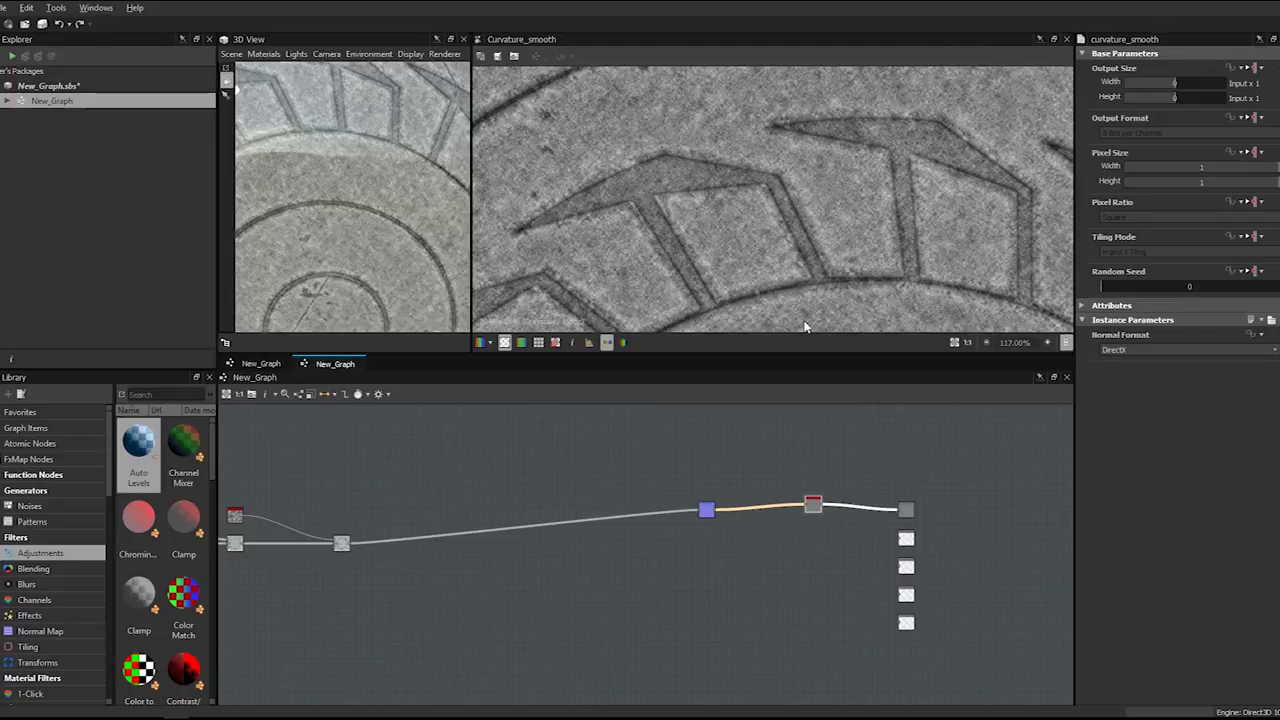
# - Try the OpenGL normal format on the Normal node and set it back to DirectX
pyautogui.click(708, 512)
pyautogui.click(1143, 370)
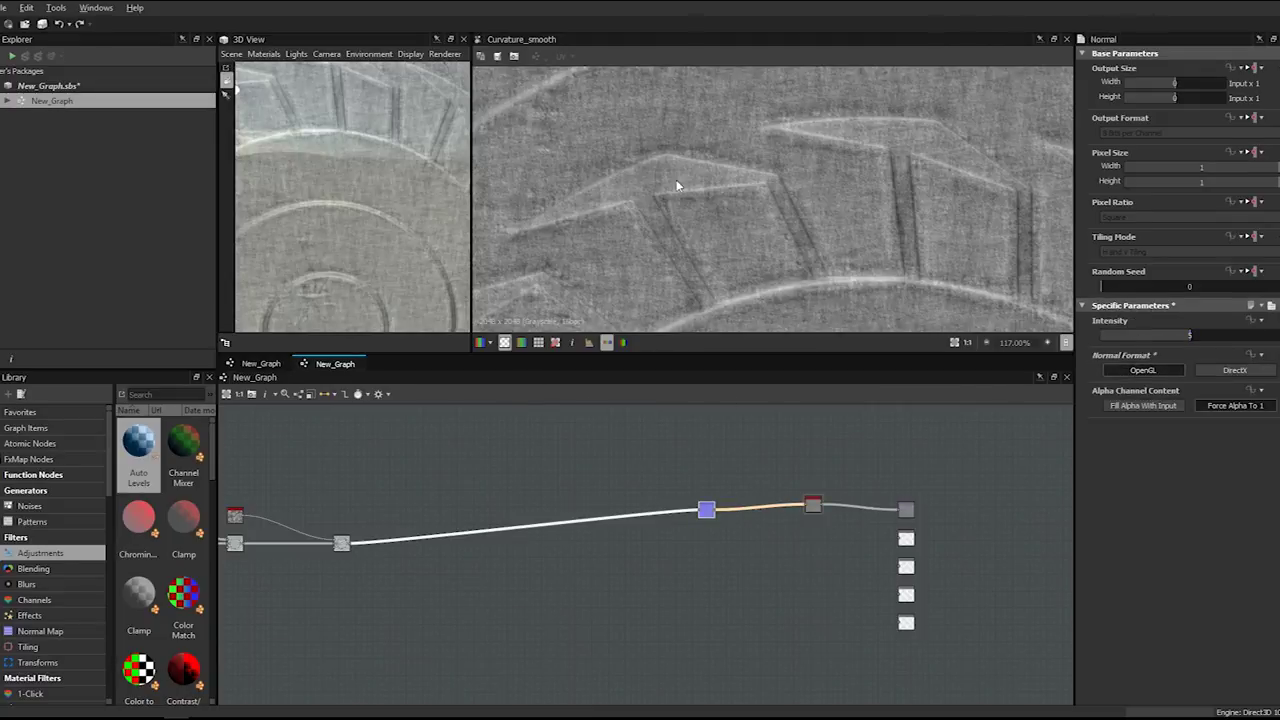
pyautogui.click(1216, 372)
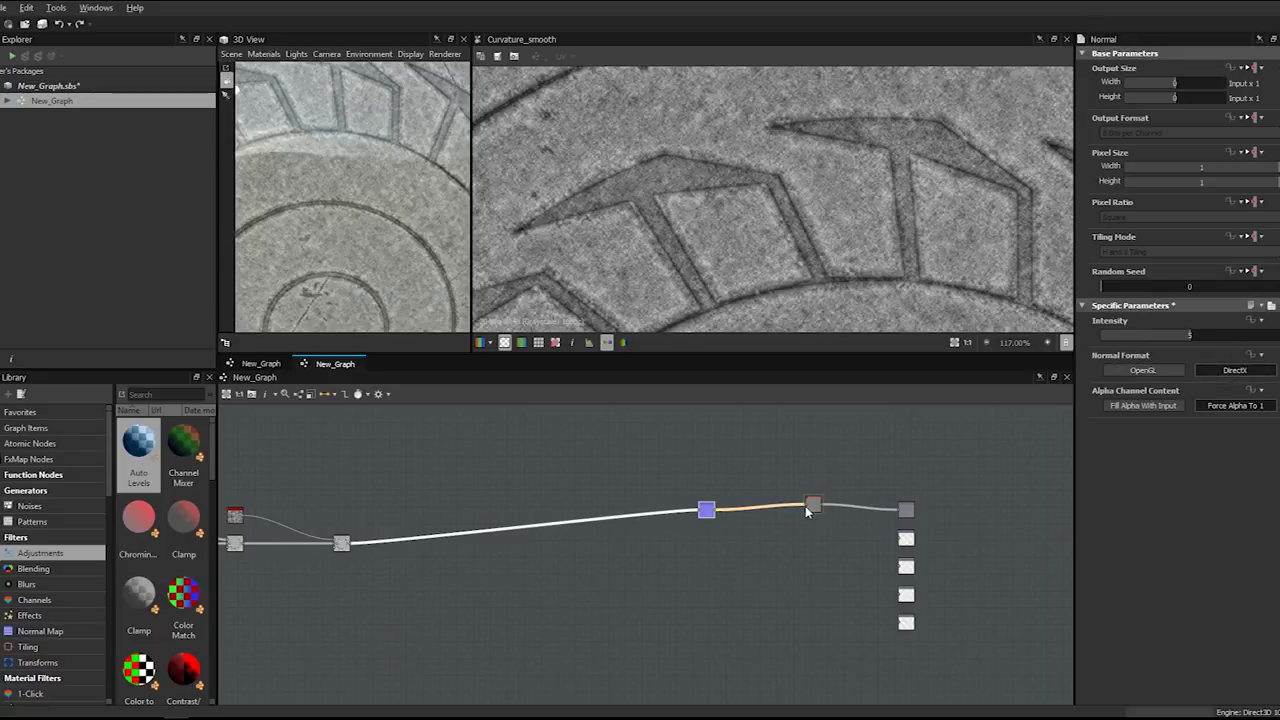
# - Check the Curvature Smooth node's normal format options and keep DirectX selected
pyautogui.click(810, 505)
pyautogui.click(1194, 346)
pyautogui.click(1126, 371)
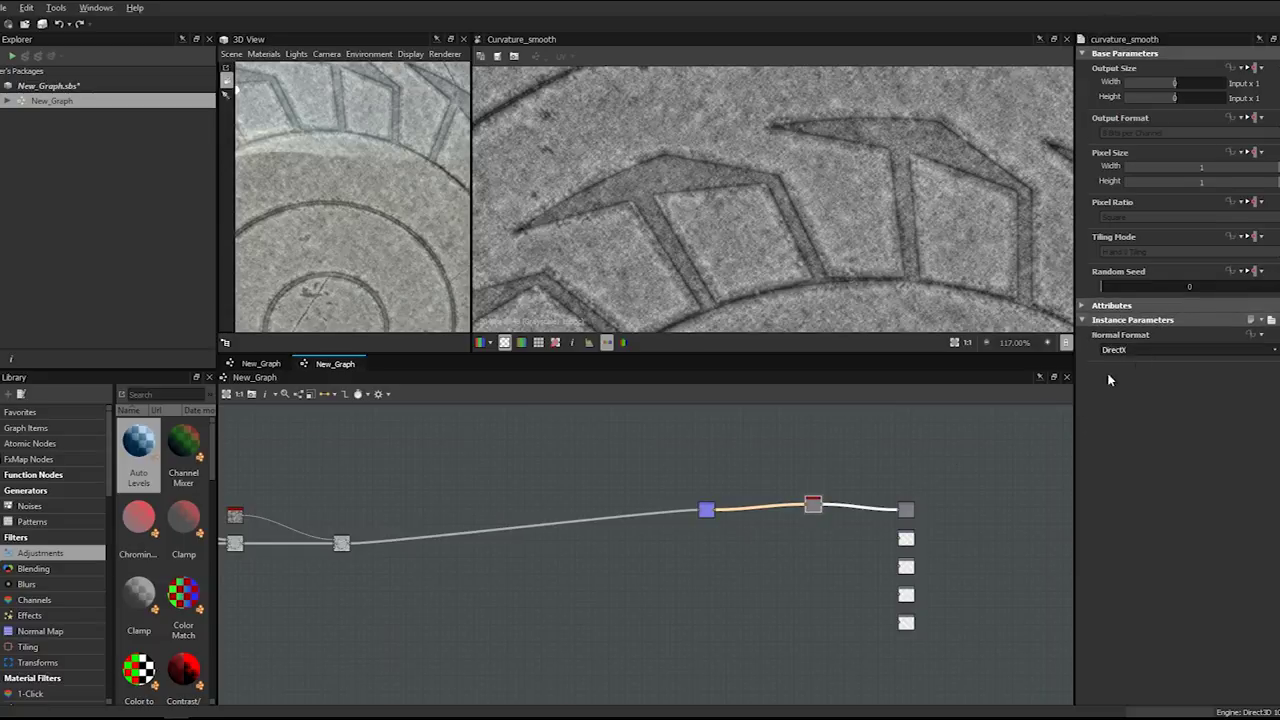
pyautogui.click(1114, 350)
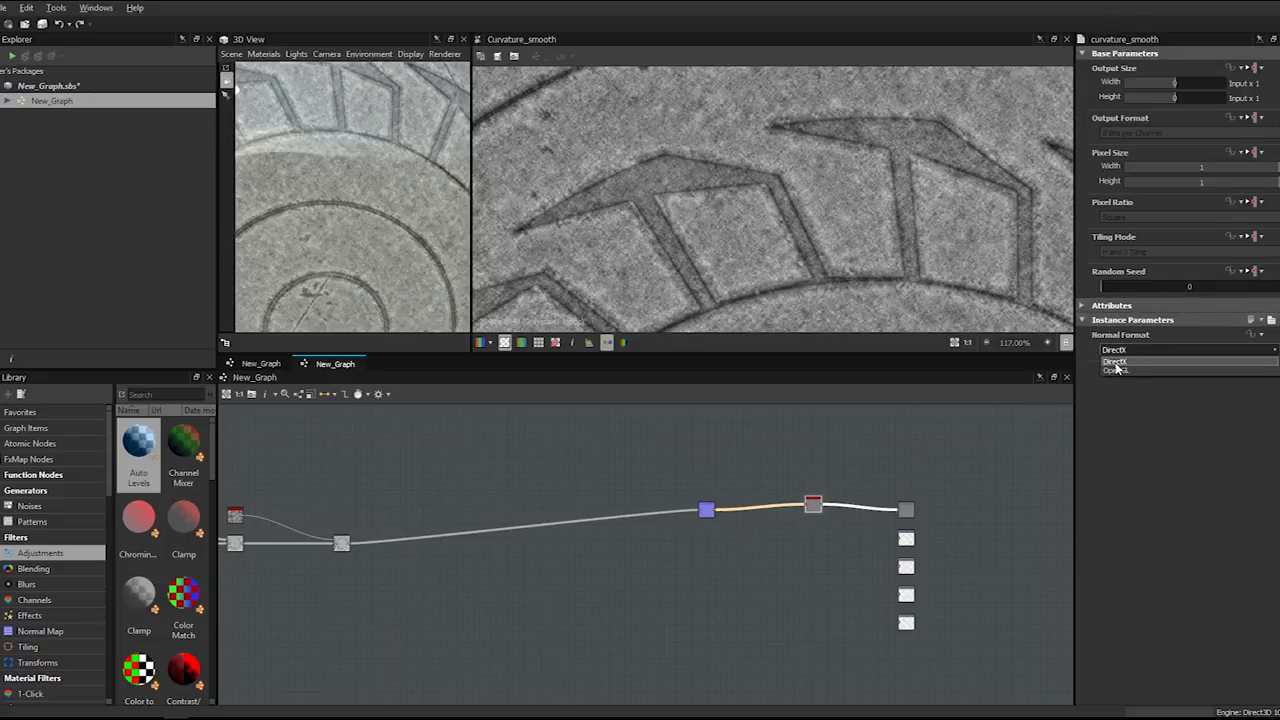
pyautogui.click(1116, 364)
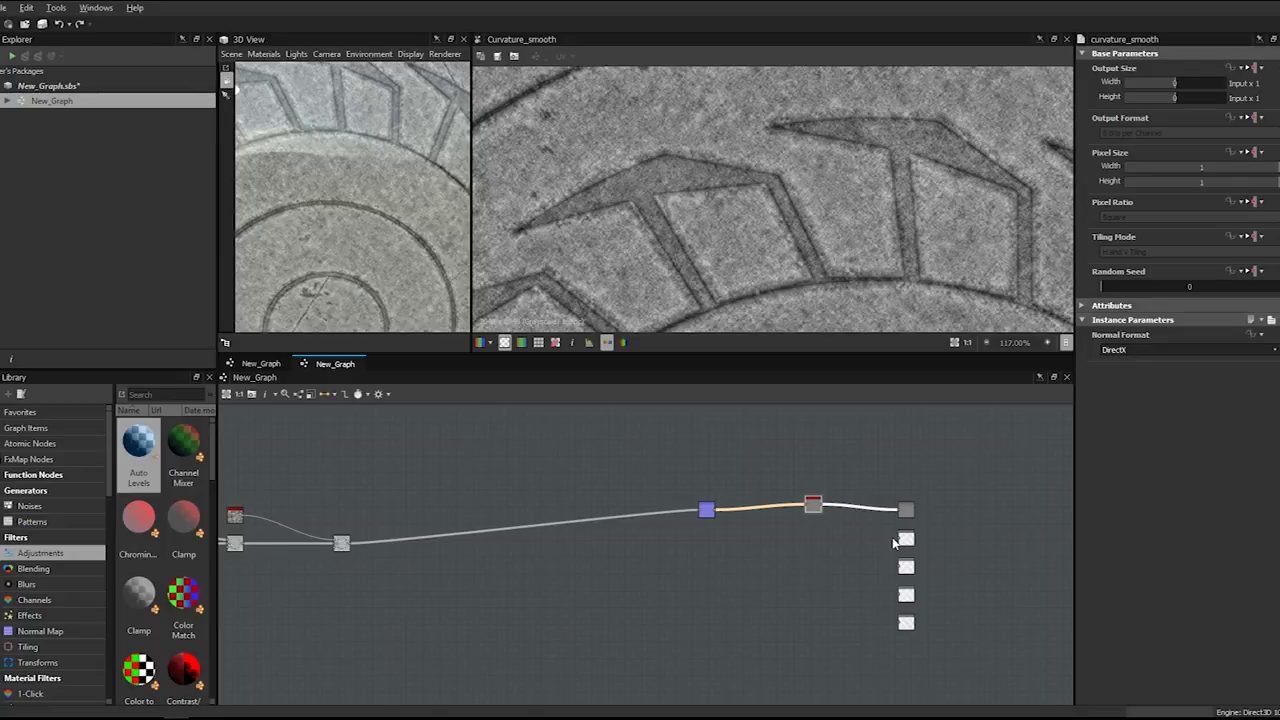
# - Connect Curvature Smooth to the third output node and move the fourth output node aside, out of the column
pyautogui.scroll(1, 826, 510)
pyautogui.moveTo(821, 504); pyautogui.dragTo(906, 594)
pyautogui.scroll(6, 916, 571)
pyautogui.scroll(-5, 847, 594)
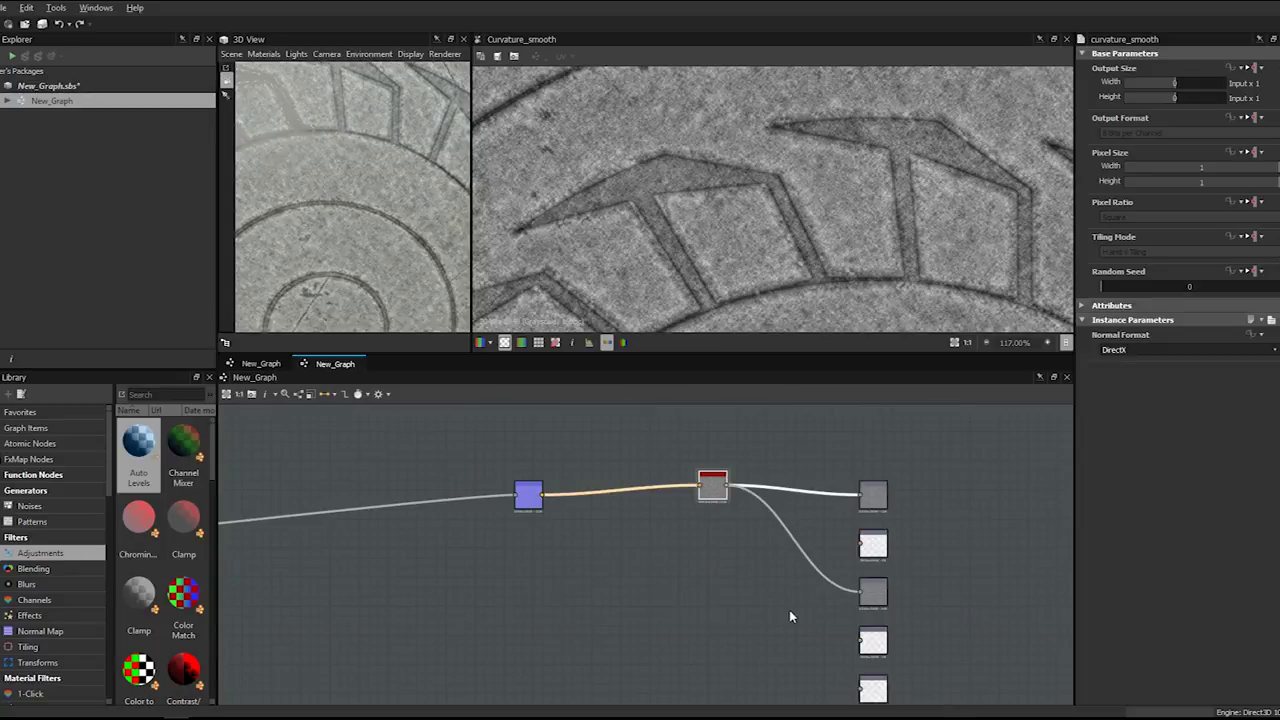
pyautogui.moveTo(780, 546); pyautogui.dragTo(910, 547)
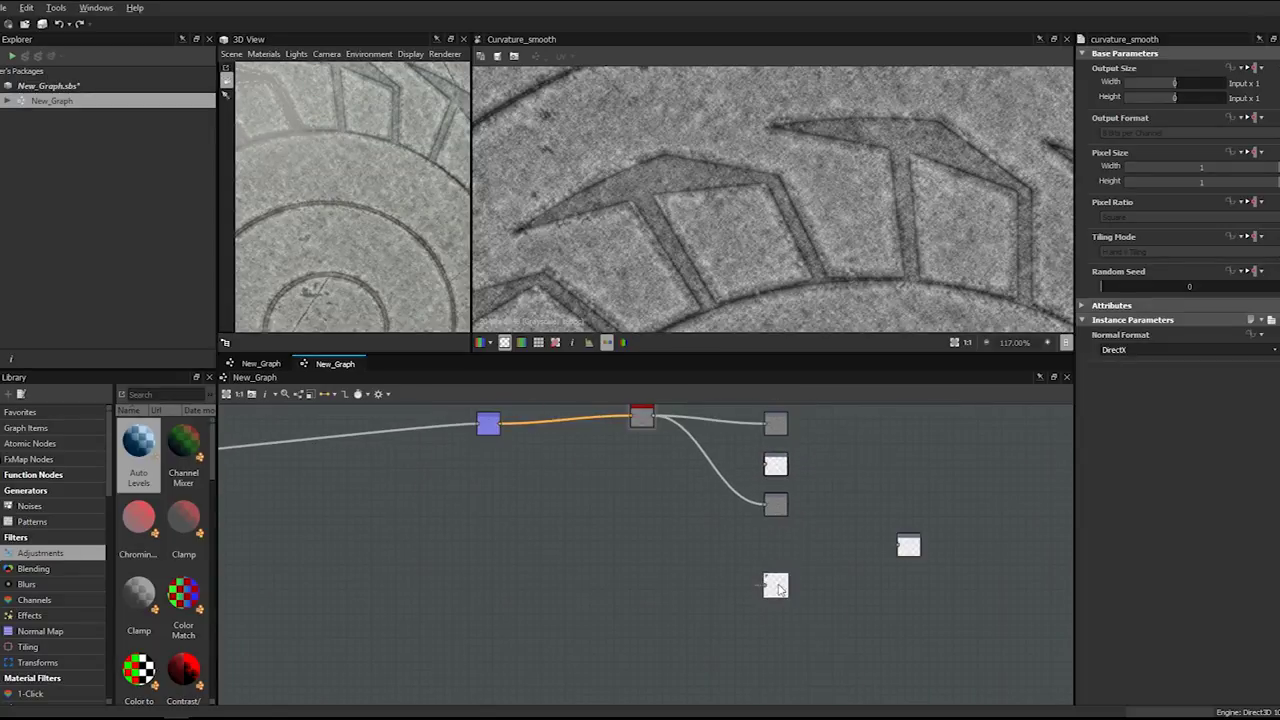
# - Preview the Height output, the Overlay, Subtract and Add blends and the Blur HQ Grayscale node to compare possible height sources
pyautogui.doubleClick(778, 587)
pyautogui.moveTo(565, 470); pyautogui.dragTo(830, 516, button='middle')
pyautogui.scroll(-2, 830, 516)
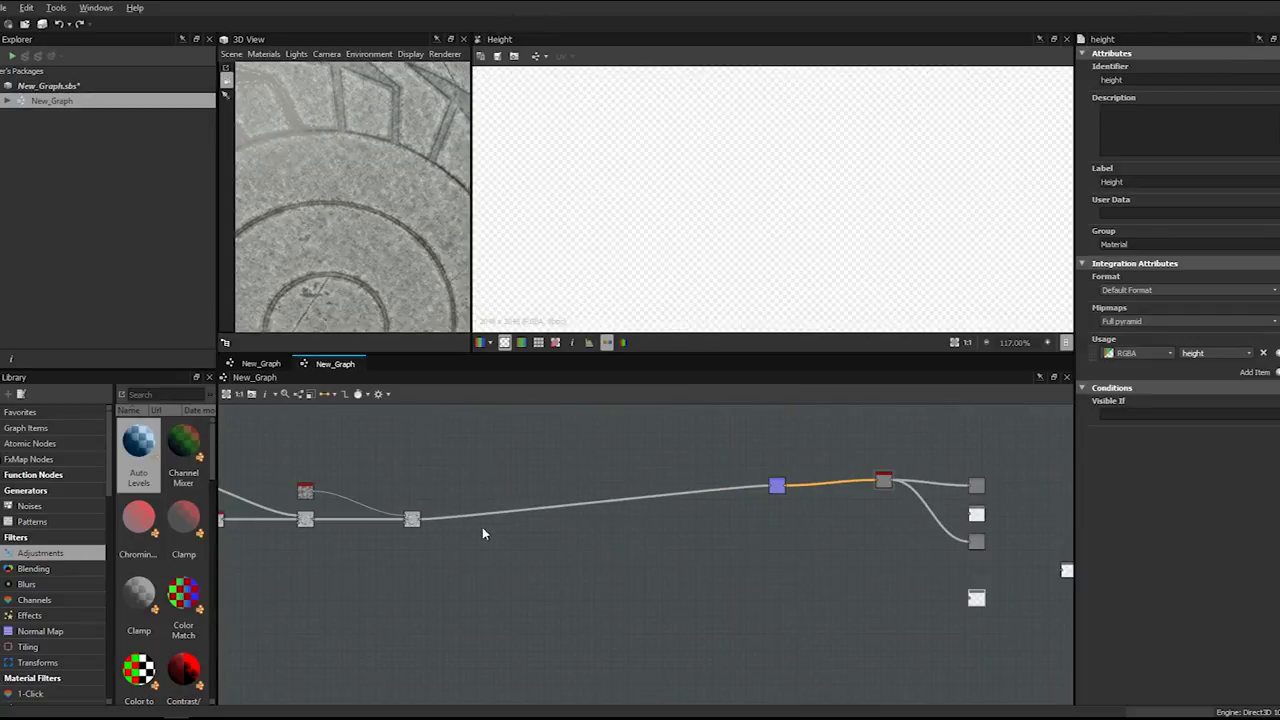
pyautogui.moveTo(347, 536); pyautogui.dragTo(492, 496, button='middle')
pyautogui.click(553, 480)
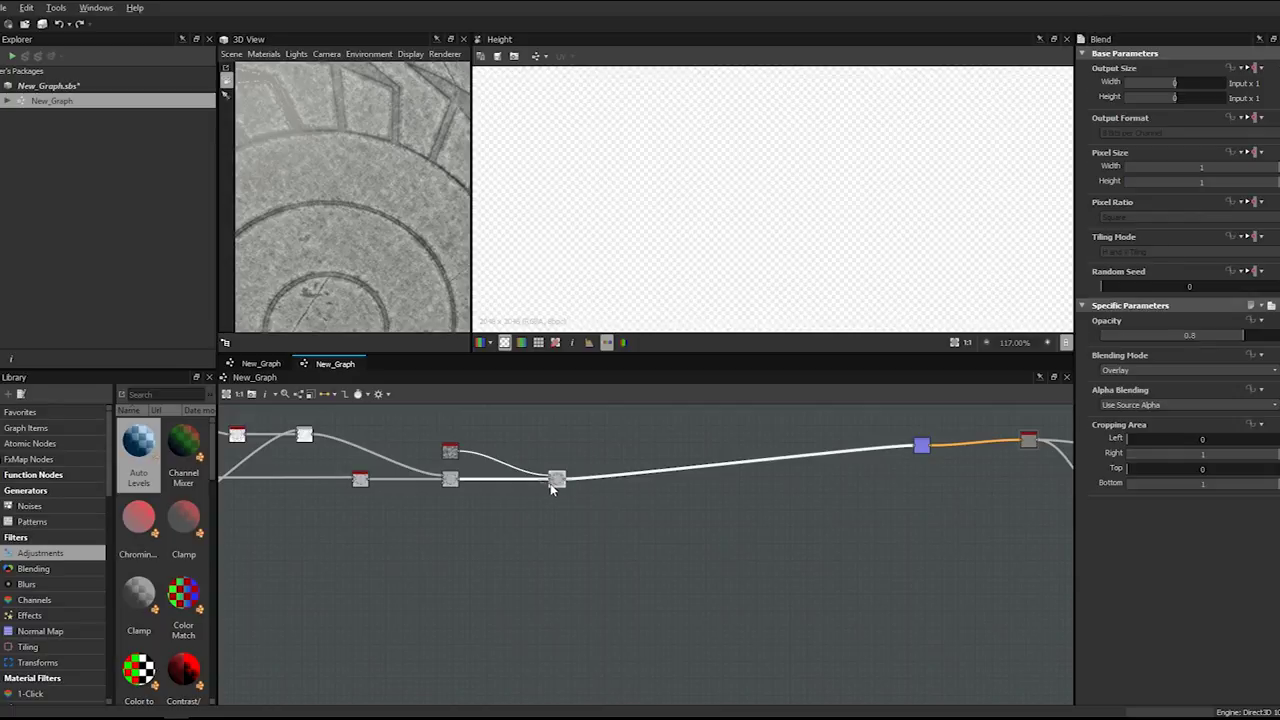
pyautogui.doubleClick(558, 480)
pyautogui.scroll(-5, 468, 492)
pyautogui.moveTo(466, 492); pyautogui.dragTo(815, 511, button='middle')
pyautogui.scroll(-2, 810, 511)
pyautogui.scroll(1, 475, 500)
pyautogui.scroll(2, 405, 483)
pyautogui.doubleClick(382, 469)
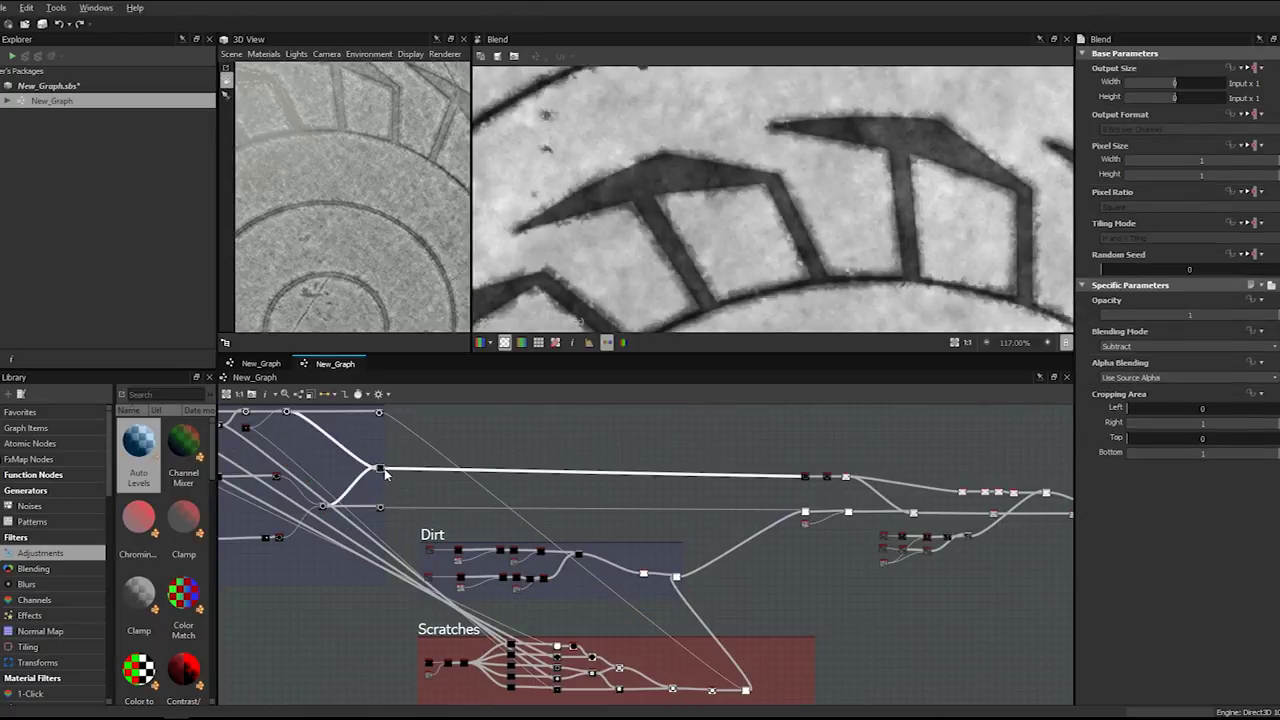
pyautogui.scroll(5, 790, 535)
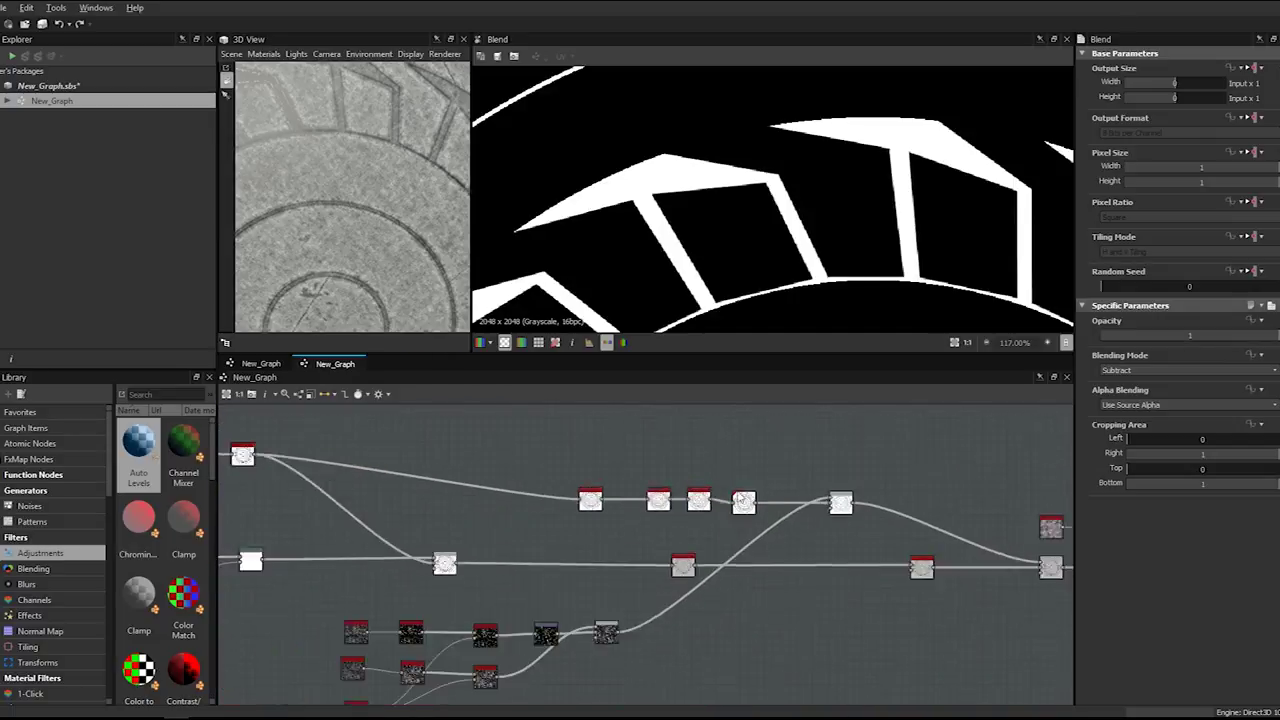
pyautogui.doubleClick(845, 504)
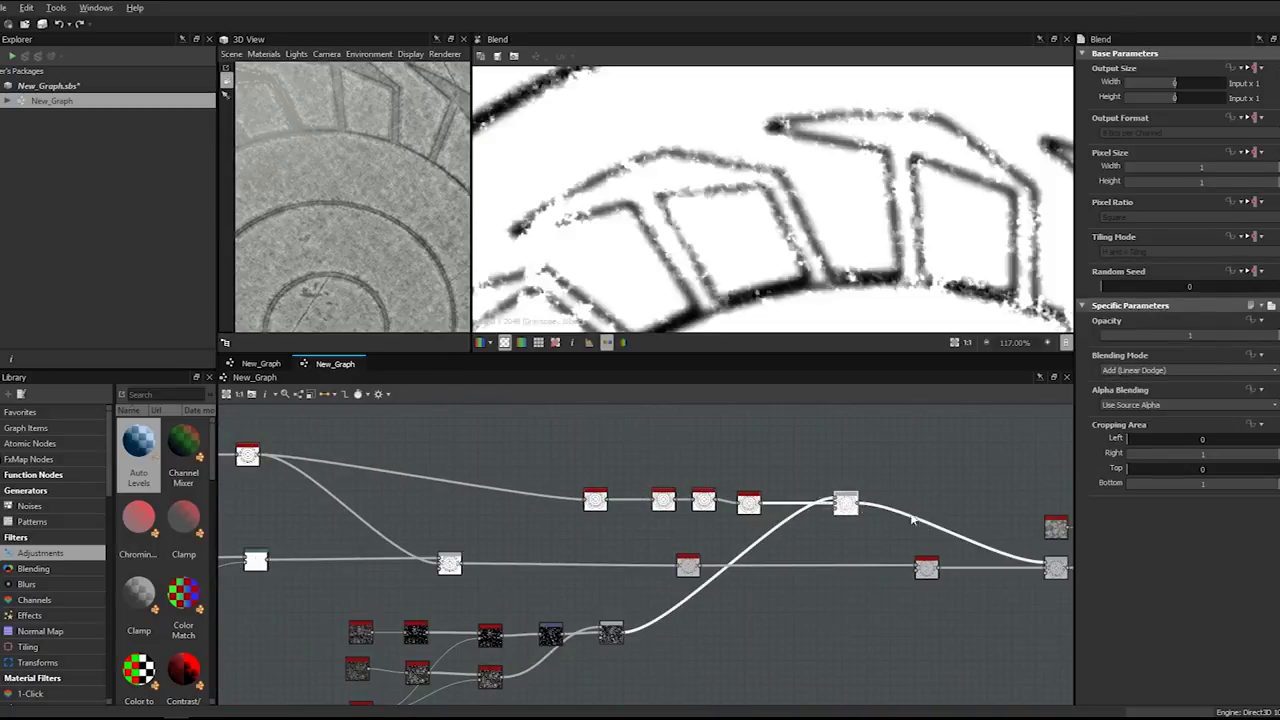
pyautogui.doubleClick(748, 503)
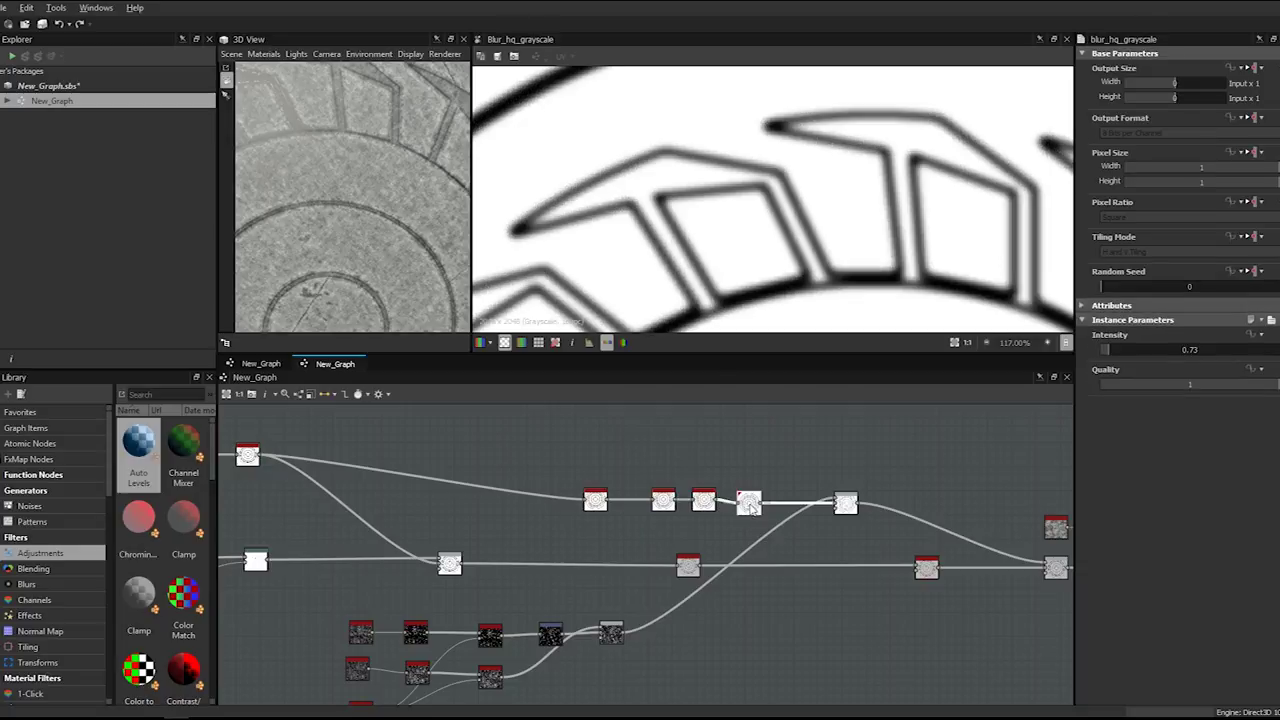
pyautogui.scroll(-2, 877, 551)
pyautogui.moveTo(877, 551); pyautogui.dragTo(677, 511, button='middle')
pyautogui.scroll(-3, 465, 484)
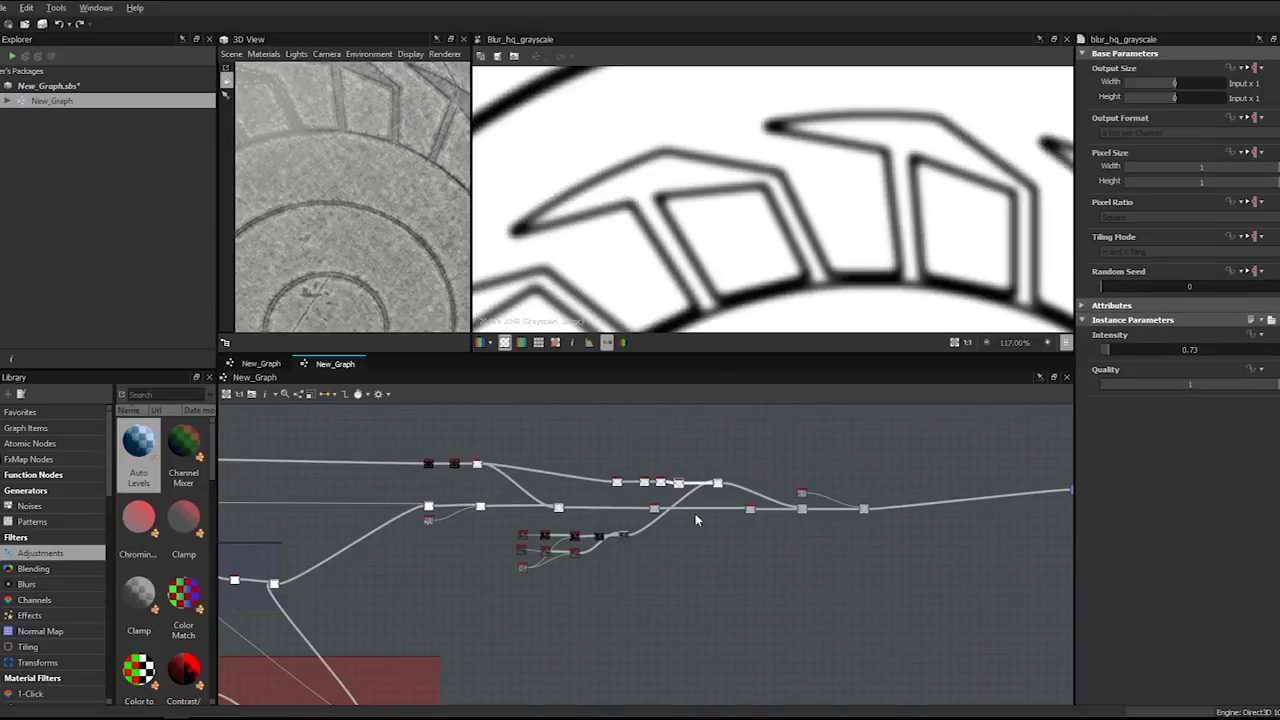
pyautogui.scroll(3, 572, 492)
# - Connect the Invert Grayscale node of the clean fin pattern to the Height output node
pyautogui.doubleClick(368, 432)
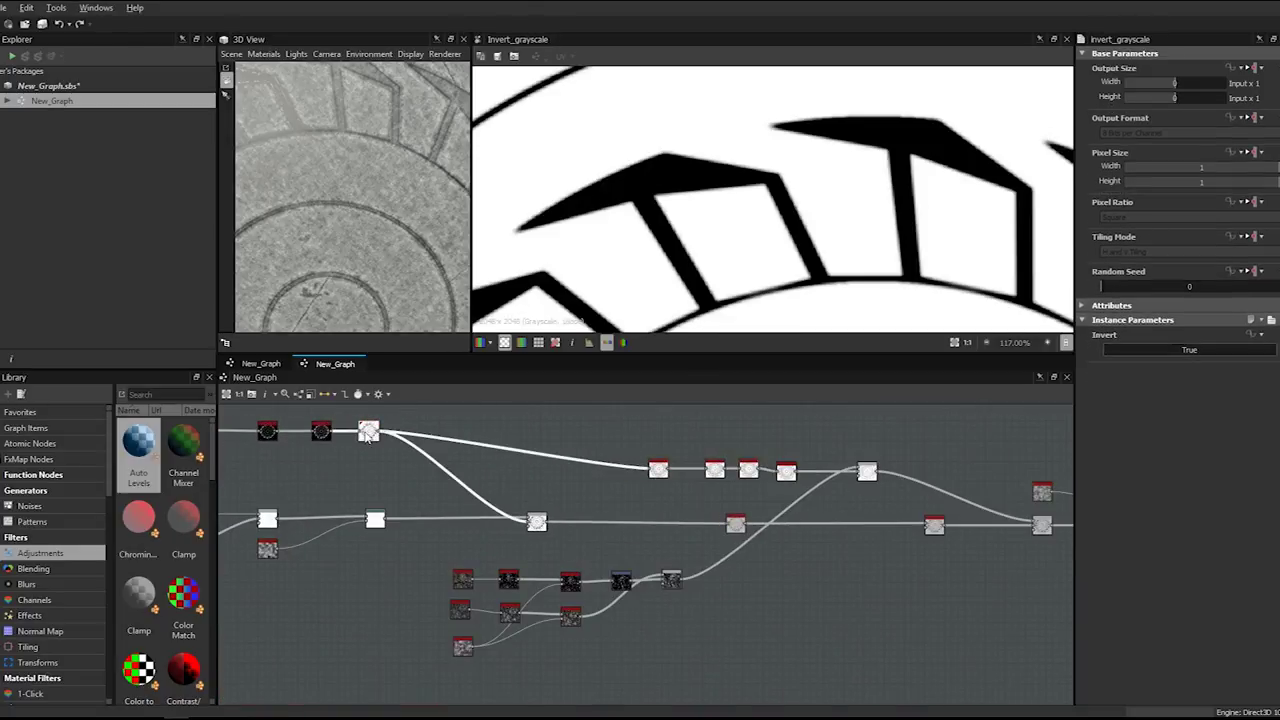
pyautogui.scroll(-2, 300, 449)
pyautogui.moveTo(283, 446); pyautogui.dragTo(965, 505)
pyautogui.scroll(2, 800, 518)
# - Insert a Levels node into the link between Invert Grayscale and the Height output, and place it beside that output
pyautogui.press('space')
pyautogui.write('le')
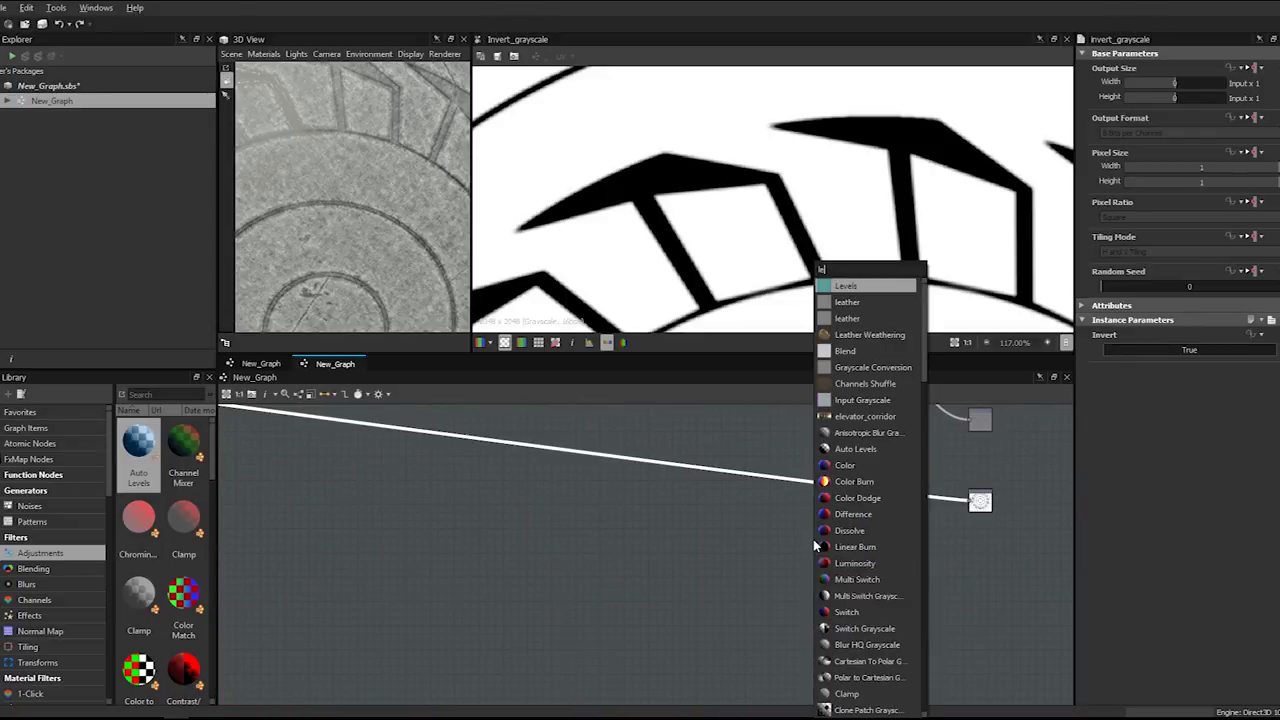
pyautogui.press('Return')
pyautogui.scroll(-2, 814, 541)
pyautogui.moveTo(576, 535); pyautogui.dragTo(674, 595, button='middle')
pyautogui.scroll(2, 482, 526)
pyautogui.scroll(1, 481, 528)
pyautogui.moveTo(655, 534); pyautogui.dragTo(886, 612)
pyautogui.scroll(-3, 900, 612)
pyautogui.moveTo(903, 612); pyautogui.dragTo(453, 536, button='middle')
pyautogui.moveTo(440, 537); pyautogui.dragTo(760, 558)
pyautogui.scroll(-5, 569, 577)
pyautogui.moveTo(641, 577); pyautogui.dragTo(1050, 558, button='middle')
pyautogui.moveTo(618, 558); pyautogui.dragTo(869, 562, button='middle')
pyautogui.scroll(-2, 869, 562)
pyautogui.moveTo(1029, 589); pyautogui.dragTo(685, 583, button='middle')
pyautogui.scroll(1, 685, 583)
pyautogui.scroll(5, 683, 583)
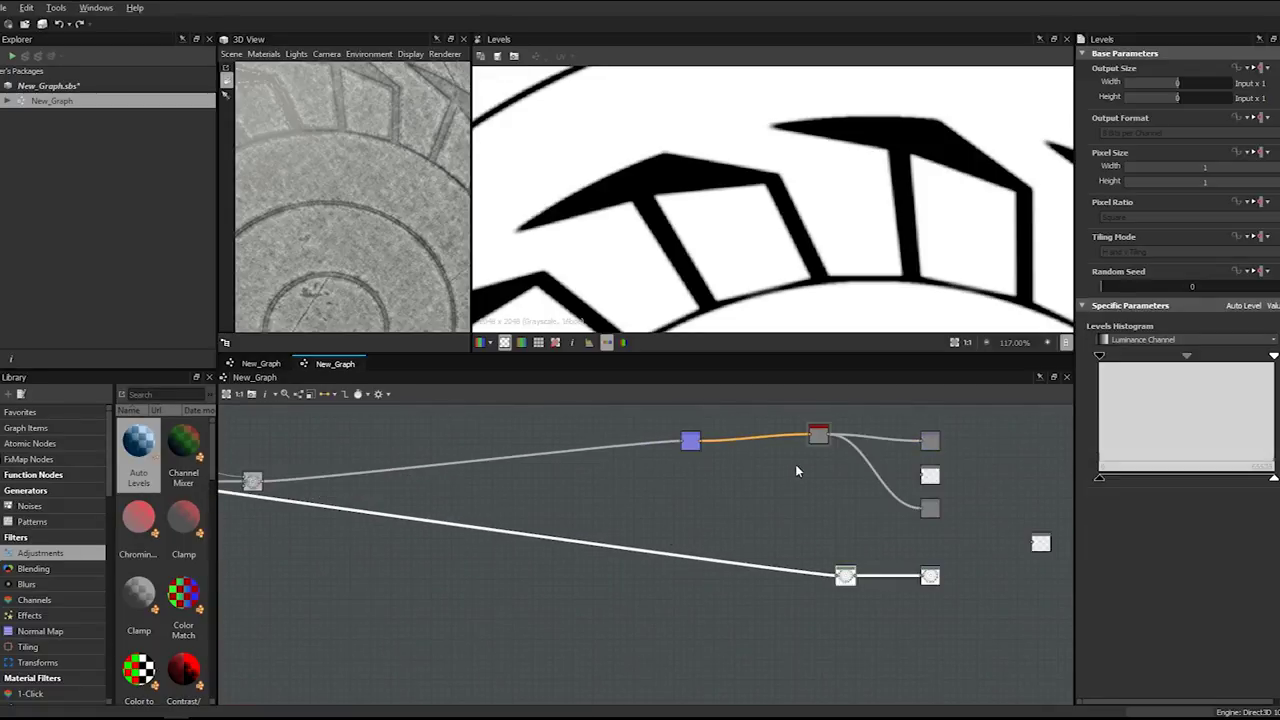
# - Insert an Invert Grayscale node between Curvature Smooth and the third output node, and place it beside that output
pyautogui.scroll(-5, 316, 204)
pyautogui.moveTo(340, 205); pyautogui.dragTo(403, 223)
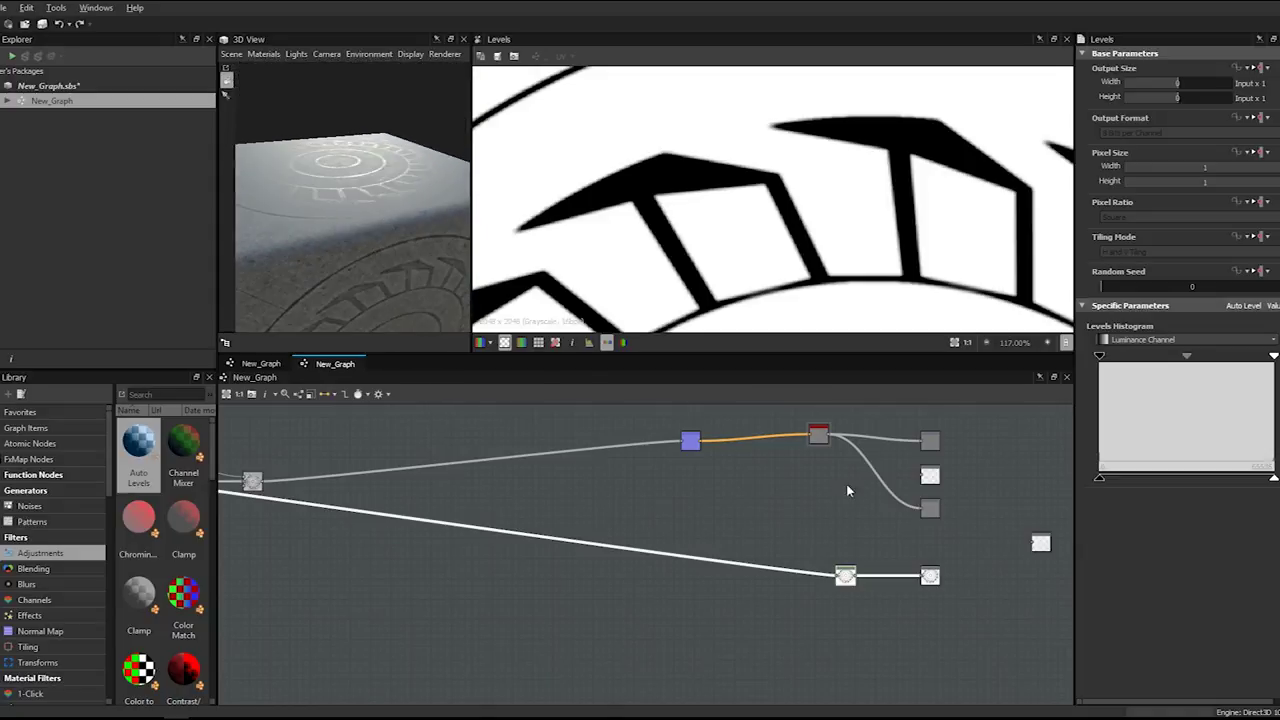
pyautogui.doubleClick(822, 440)
pyautogui.scroll(-6, 731, 188)
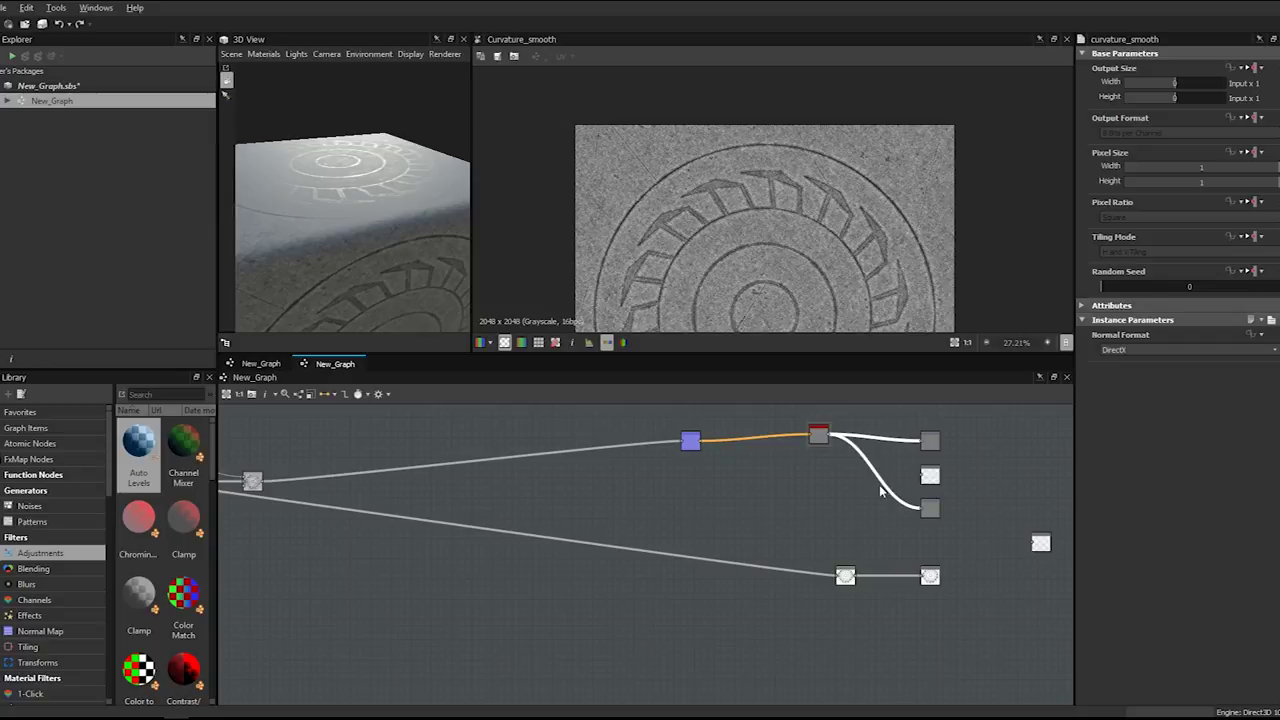
pyautogui.press('space')
pyautogui.write('inver')
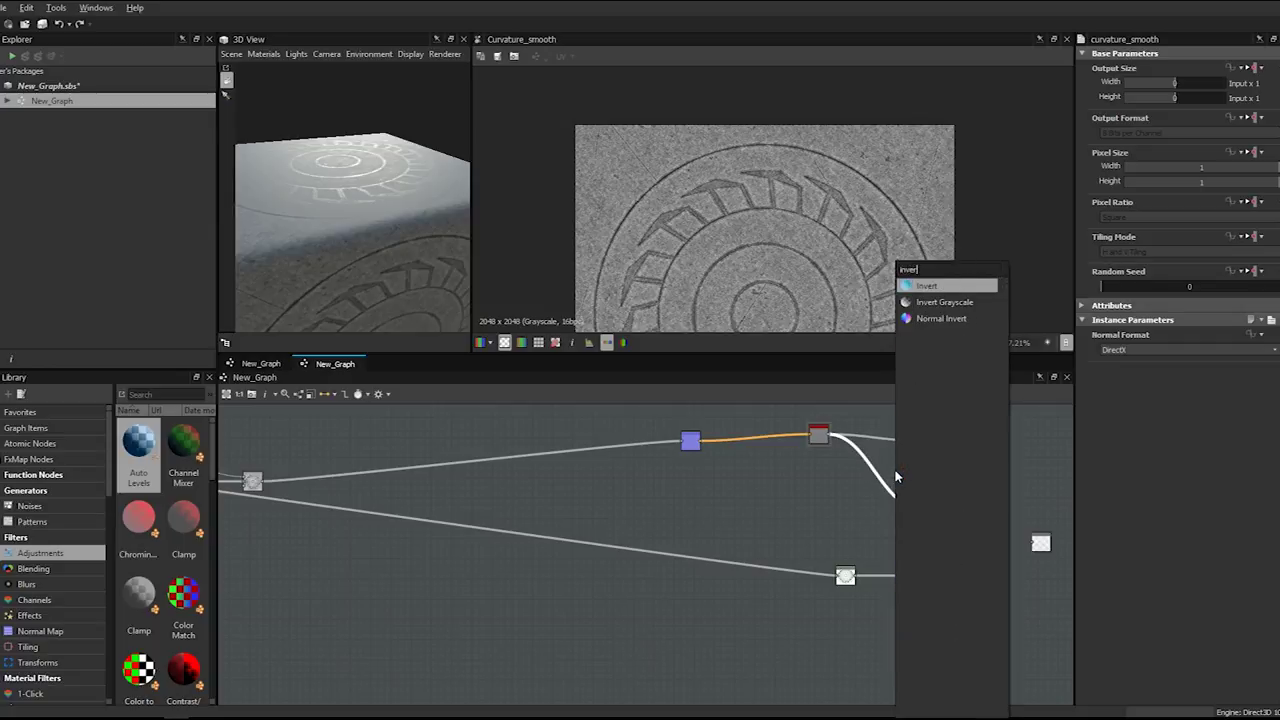
pyautogui.press('Down')
pyautogui.press('Return')
pyautogui.moveTo(385, 243); pyautogui.dragTo(371, 229)
pyautogui.scroll(2, 876, 478)
pyautogui.moveTo(883, 478); pyautogui.dragTo(890, 529)
pyautogui.click(891, 484)
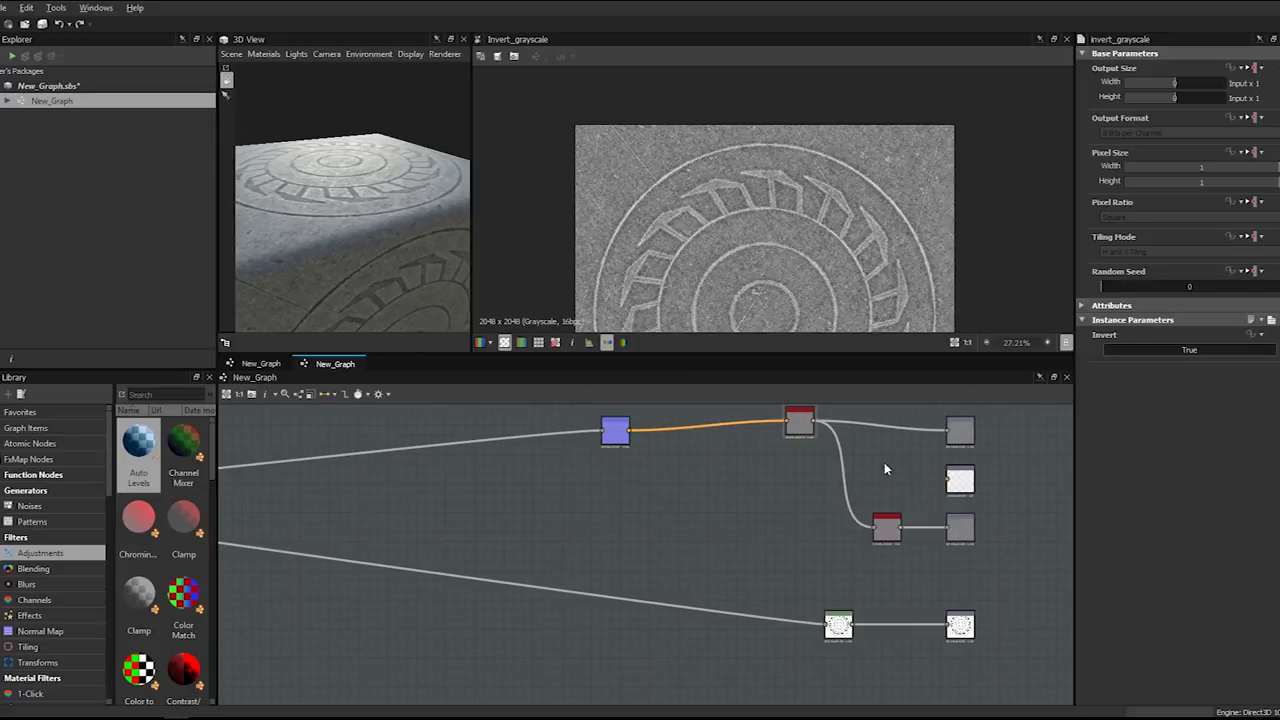
# - Switch the 3D view's default material to the physically_metallic_roughness definition with Tessellation
pyautogui.doubleClick(812, 432)
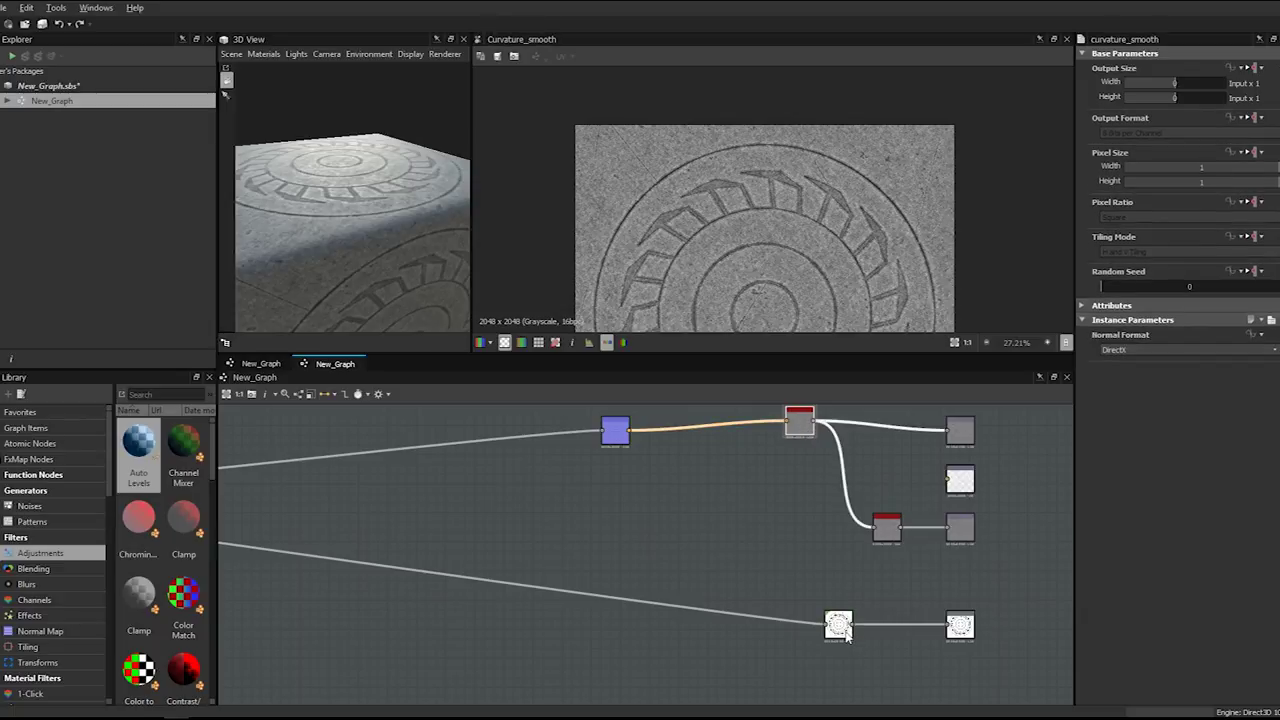
pyautogui.moveTo(443, 217); pyautogui.dragTo(350, 130)
pyautogui.click(31, 9)
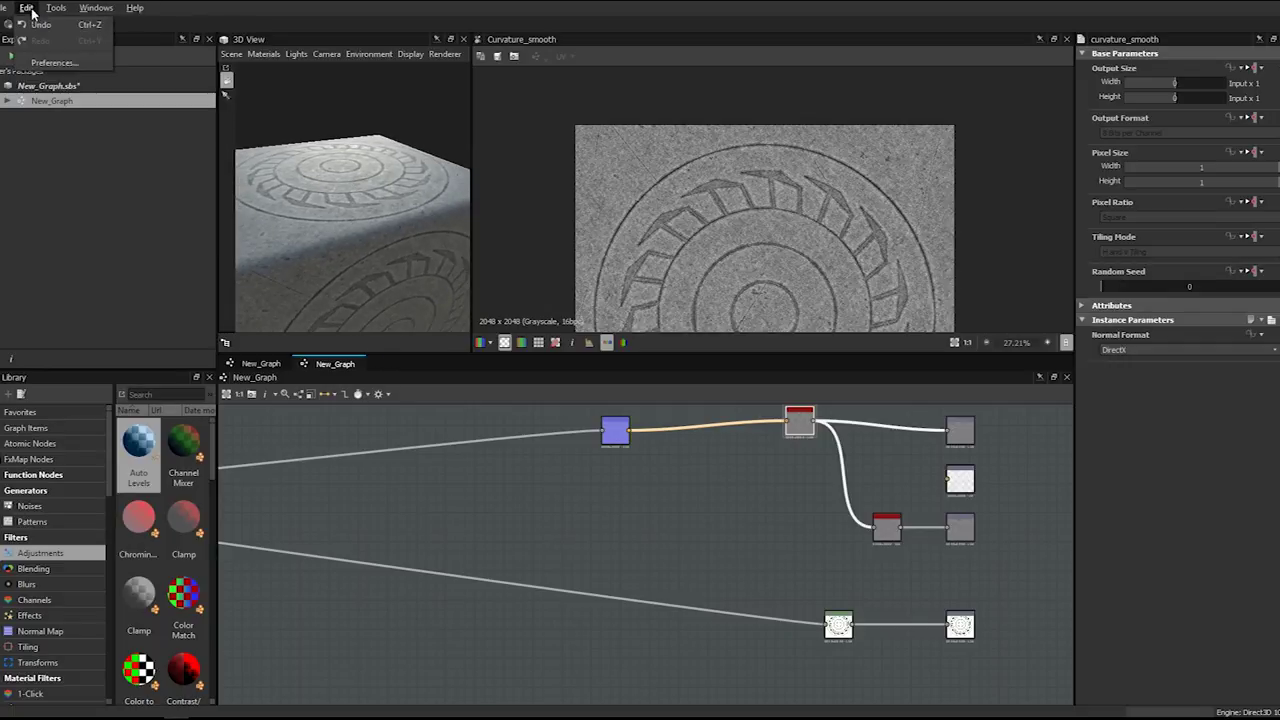
pyautogui.click(263, 54)
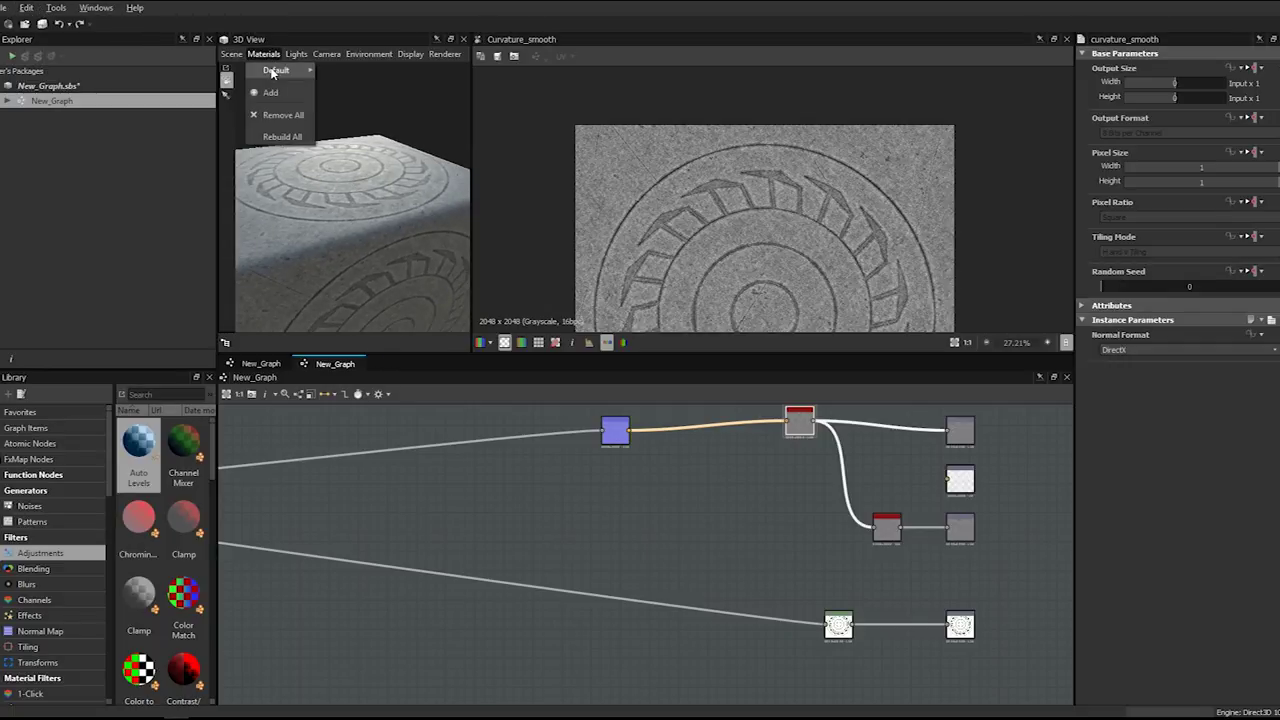
pyautogui.moveTo(275, 71)
pyautogui.moveTo(355, 92)
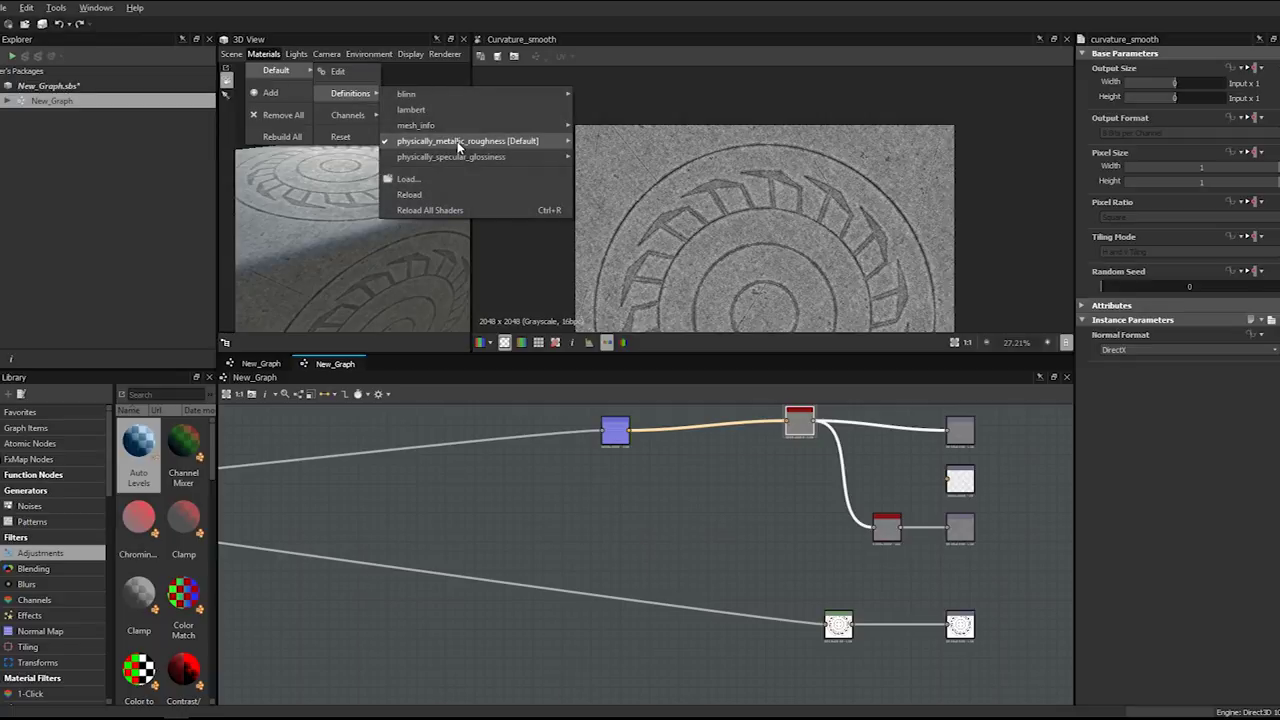
pyautogui.moveTo(459, 147)
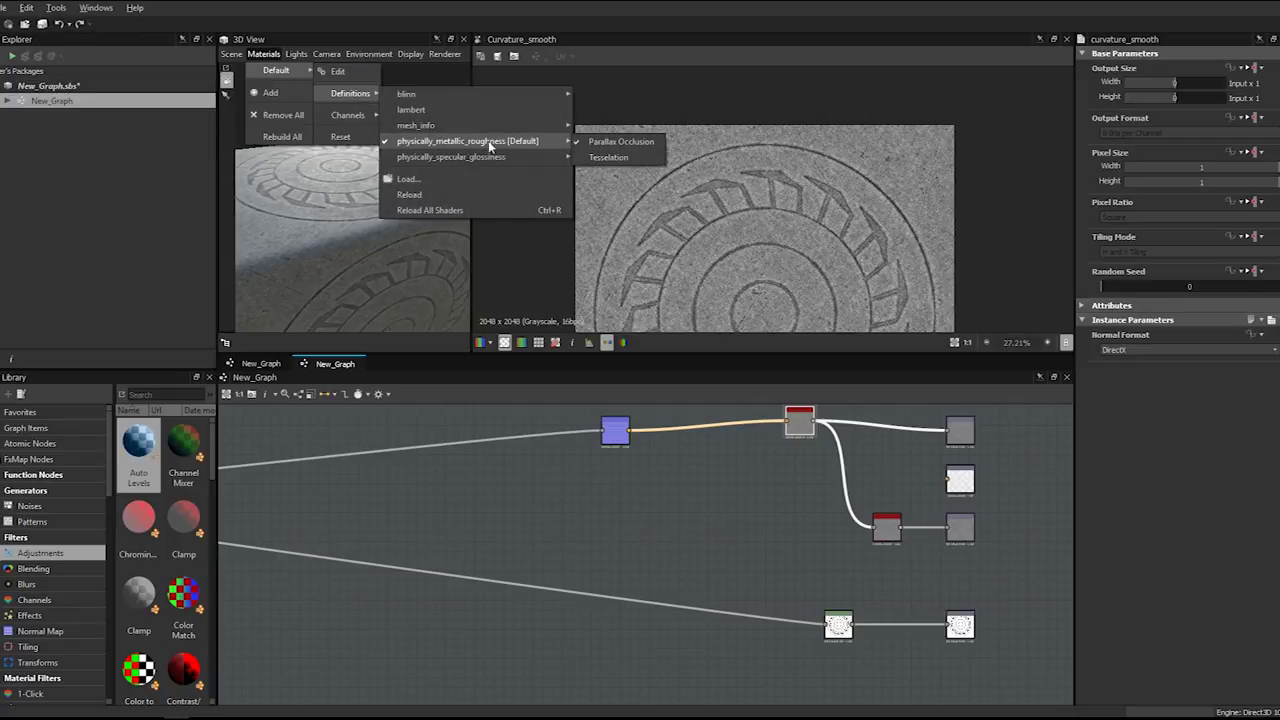
pyautogui.click(607, 158)
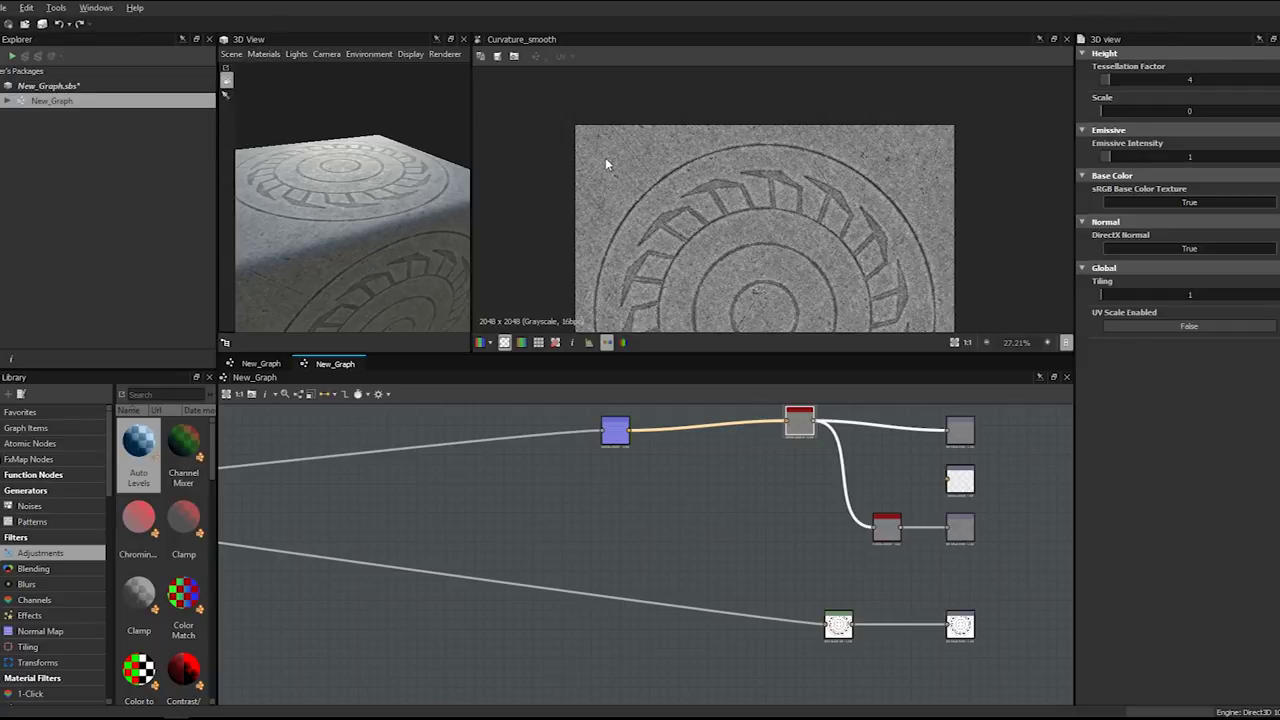
# - Set the 3D view material's tessellation factor to 32 and its height scale to 0.25
pyautogui.doubleClick(1149, 78)
pyautogui.moveTo(337, 257)
pyautogui.mouseDown()
pyautogui.moveTo(335, 211)
pyautogui.moveTo(345, 265)
pyautogui.mouseUp()
pyautogui.scroll(4, 335, 211)
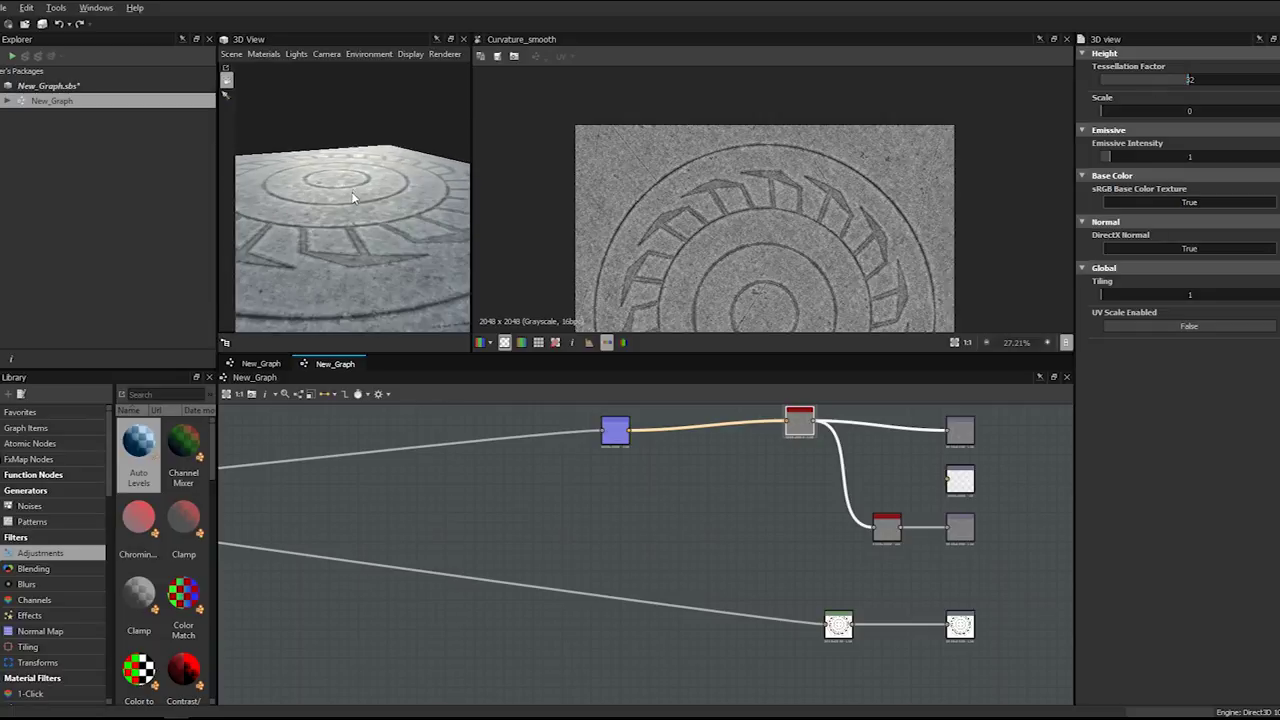
pyautogui.doubleClick(1110, 111)
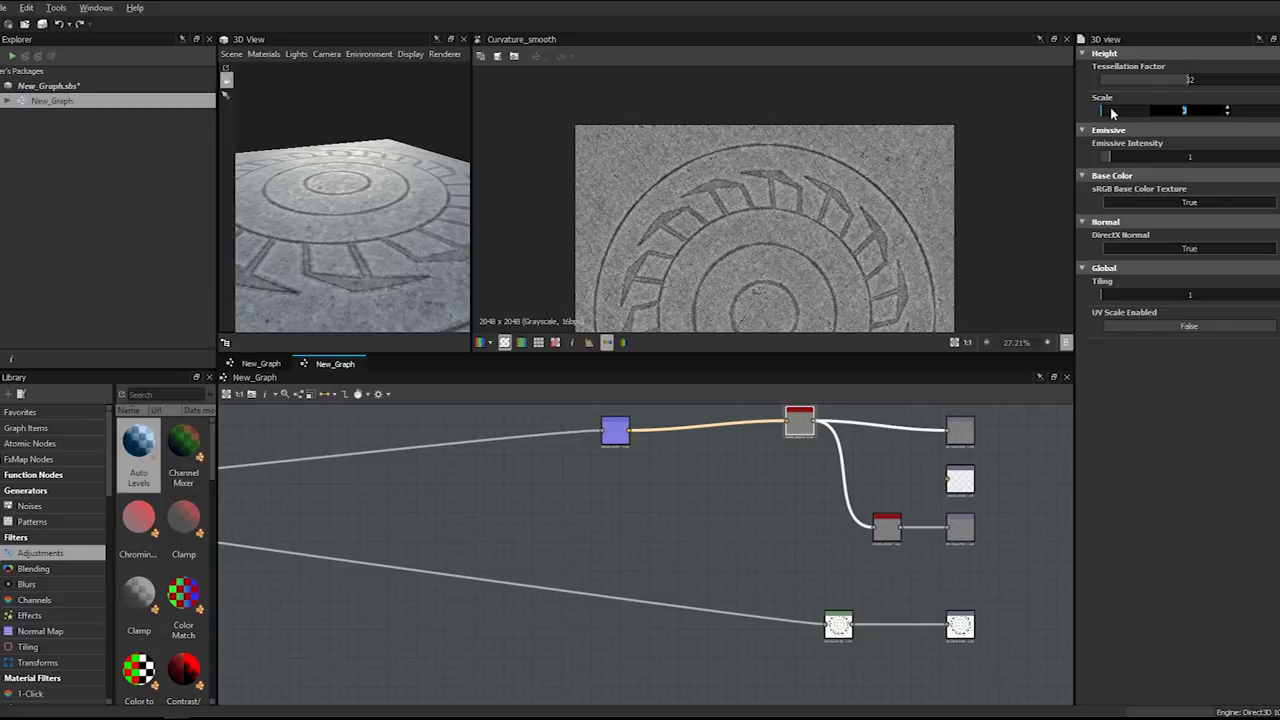
pyautogui.write('0.25')
pyautogui.press('Return')
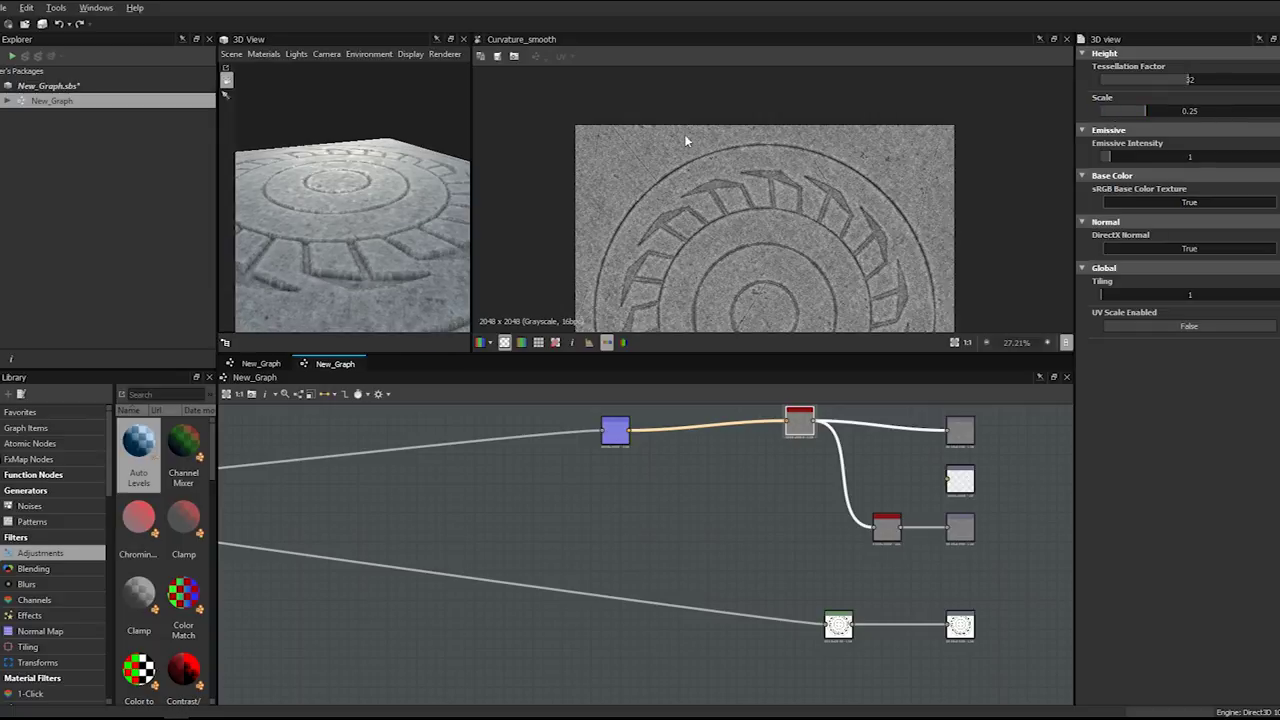
# - Examine the displaced circular pattern up close on the 3D cube
pyautogui.moveTo(421, 206); pyautogui.dragTo(609, 152)
pyautogui.scroll(3, 390, 208)
pyautogui.scroll(2, 363, 204)
pyautogui.scroll(3, 362, 204)
pyautogui.scroll(-4, 380, 182)
pyautogui.scroll(3, 331, 191)
pyautogui.moveTo(350, 189); pyautogui.dragTo(604, 152)
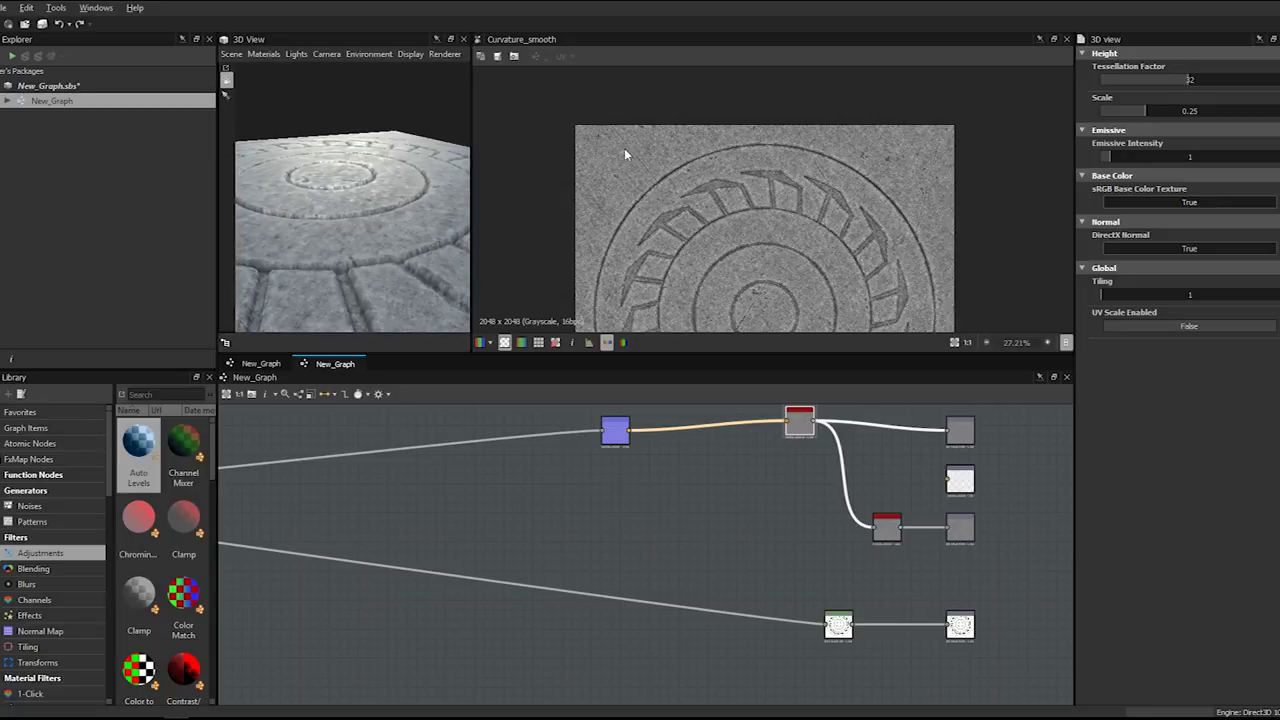
# - Try a different tessellation factor for the 3D view material and set it back to 32
pyautogui.moveTo(1150, 79); pyautogui.dragTo(1237, 85)
pyautogui.doubleClick(1193, 80)
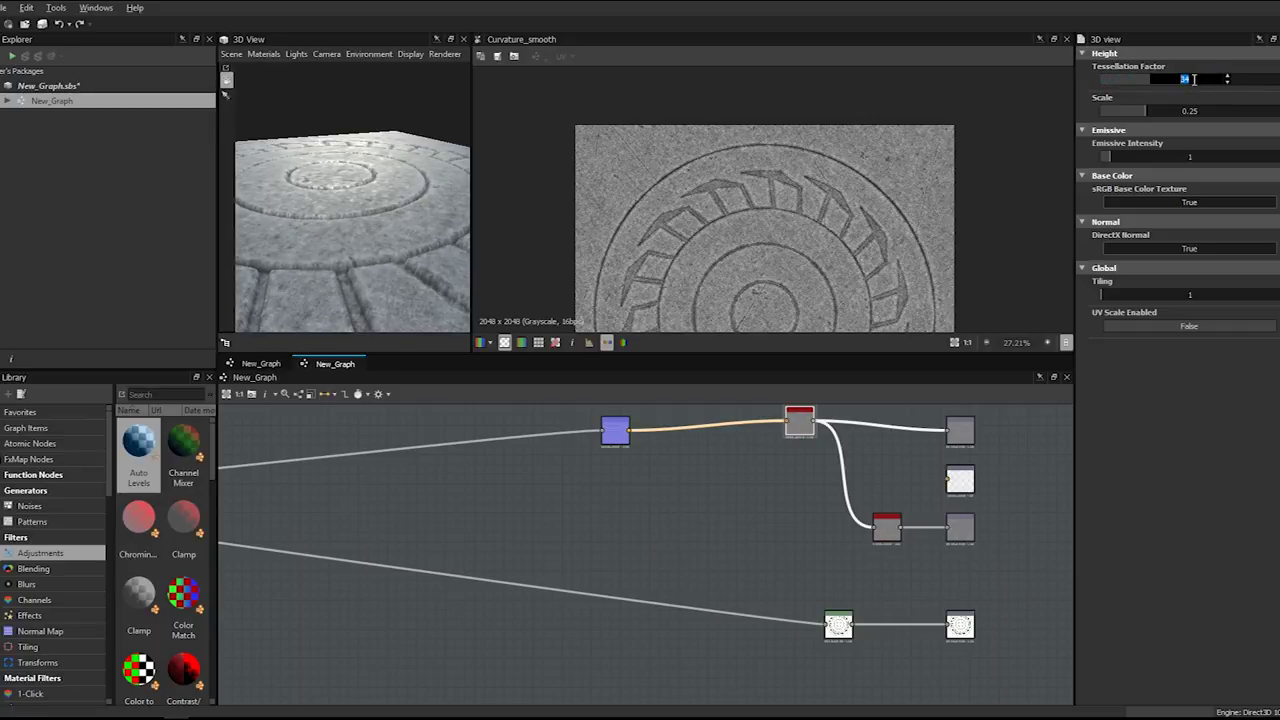
pyautogui.write('32')
pyautogui.press('Return')
# - Try an opacity of 0.4 on the Overlay Blend node and check the relief on the cube
pyautogui.moveTo(436, 170); pyautogui.dragTo(405, 295)
pyautogui.moveTo(570, 437); pyautogui.dragTo(790, 455, button='middle')
pyautogui.moveTo(367, 465); pyautogui.dragTo(788, 425, button='middle')
pyautogui.doubleClick(448, 518)
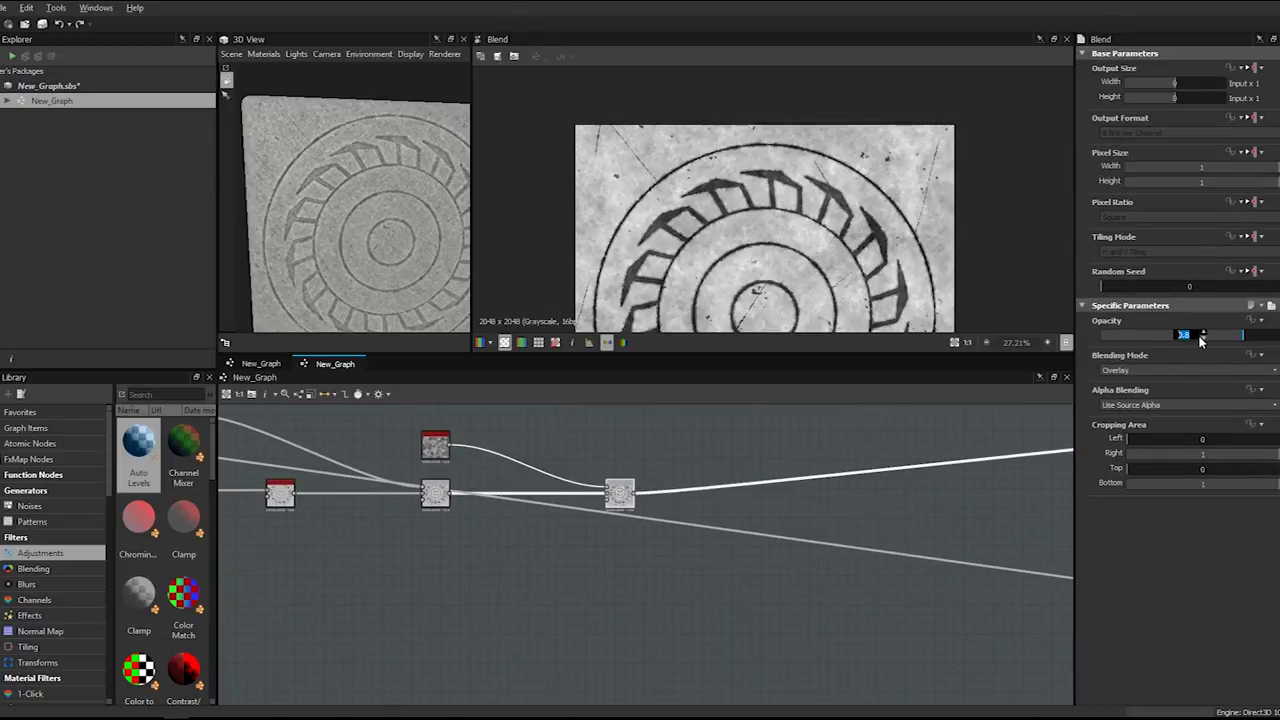
pyautogui.press('Return')
pyautogui.moveTo(385, 205); pyautogui.dragTo(330, 215)
# - Set the Overlay Blend's opacity to 0.35 and check the pattern on the cube's face
pyautogui.doubleClick(1179, 338)
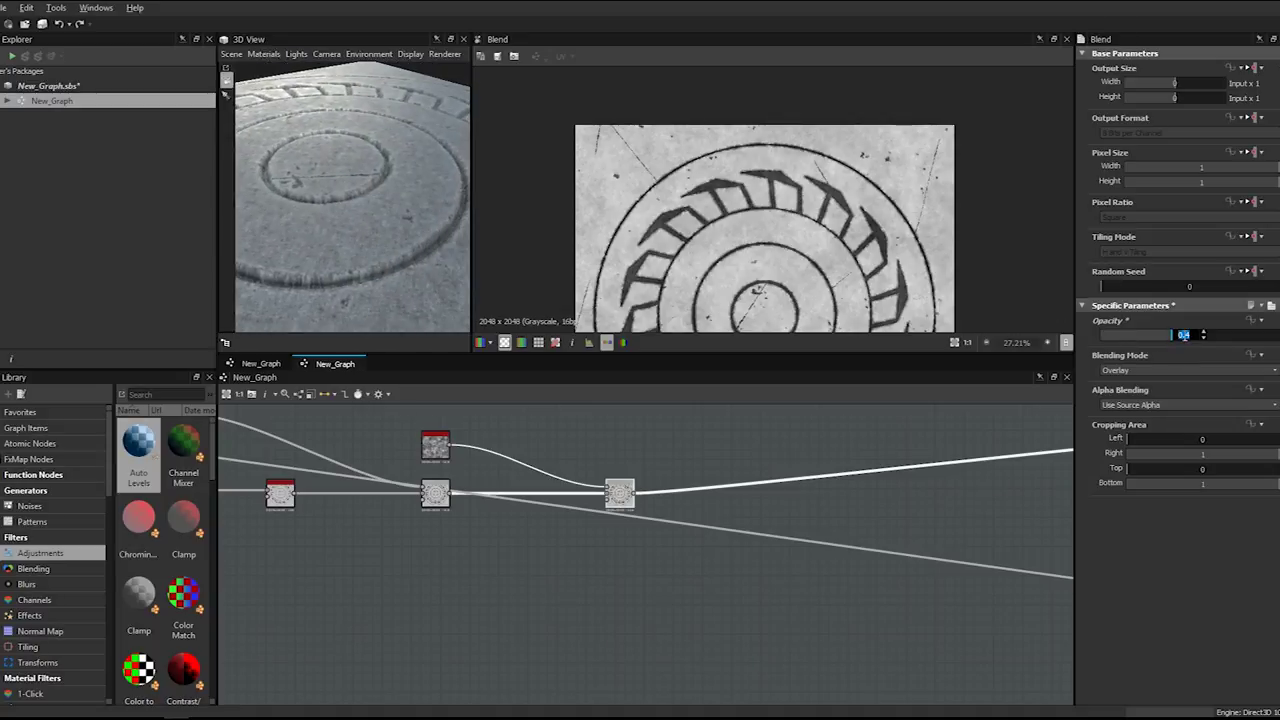
pyautogui.write('0.35')
pyautogui.press('Return')
pyautogui.scroll(-5, 357, 243)
pyautogui.moveTo(365, 227); pyautogui.dragTo(397, 181)
pyautogui.scroll(3, 397, 181)
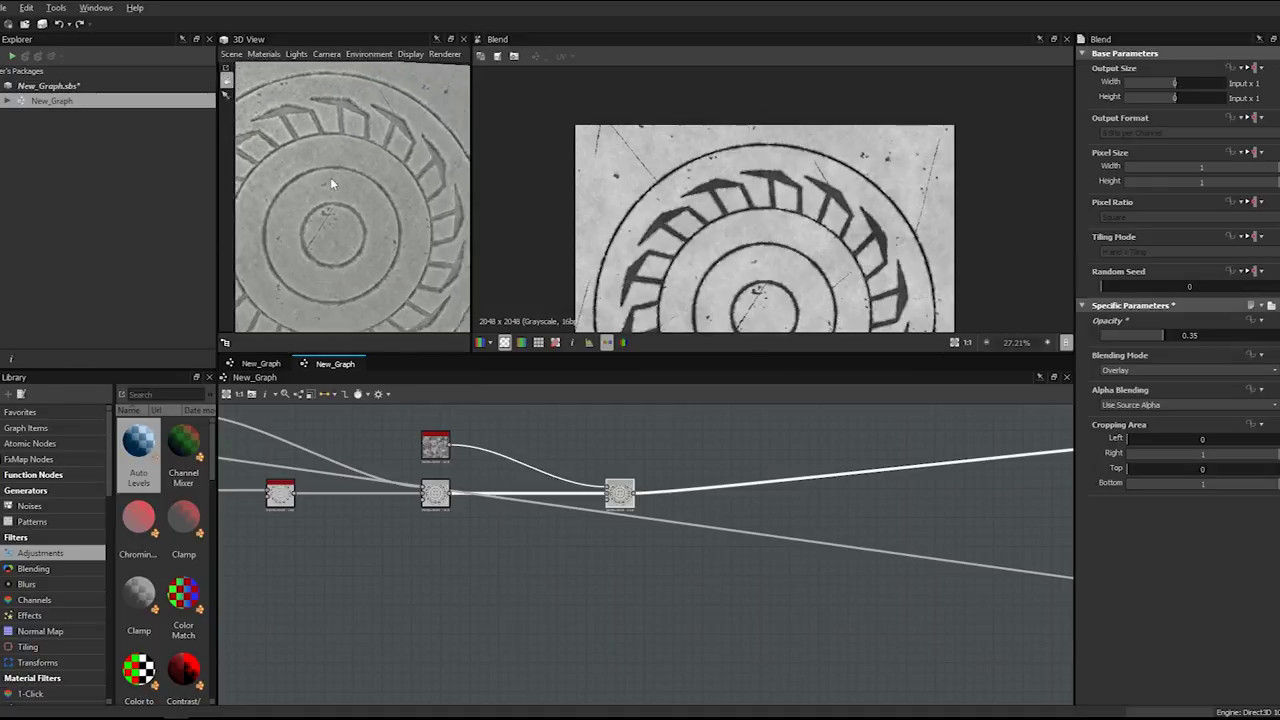
# - Connect the Normal node's output to the graph's Normal output node
pyautogui.scroll(-3, 914, 510)
pyautogui.moveTo(914, 510); pyautogui.dragTo(707, 535, button='middle')
pyautogui.scroll(5, 848, 454)
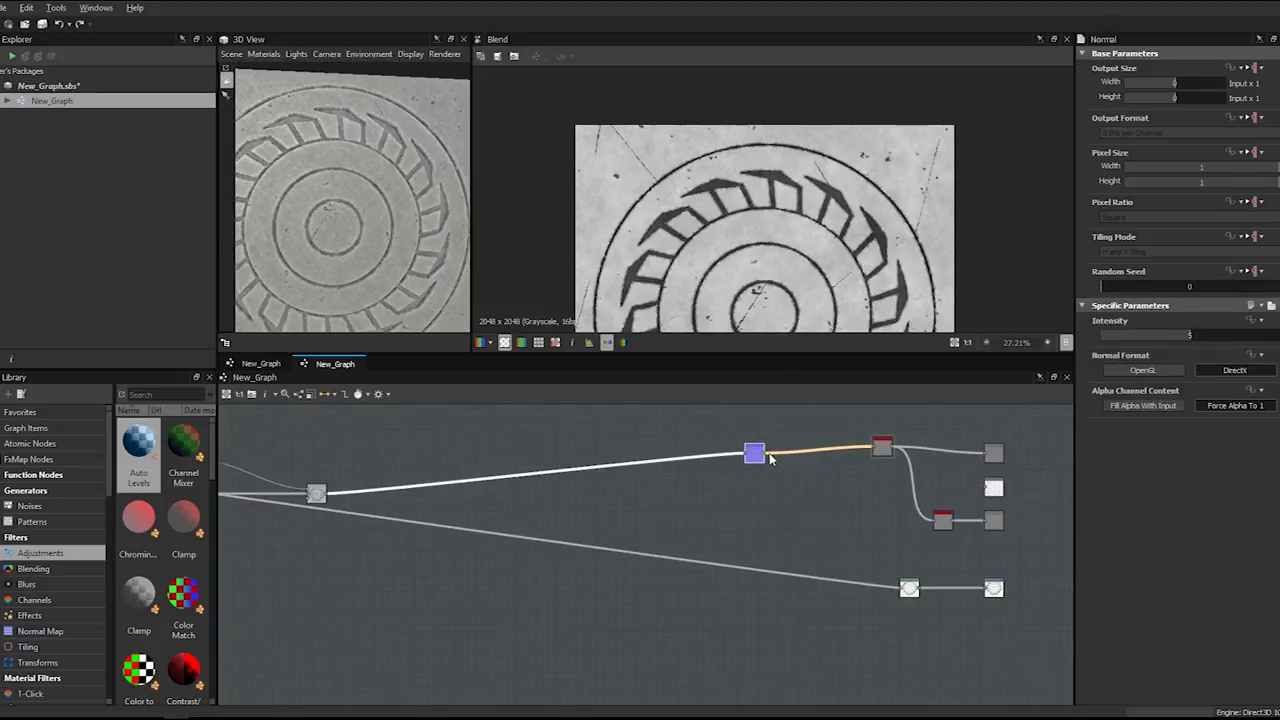
pyautogui.moveTo(521, 456); pyautogui.dragTo(876, 535)
pyautogui.scroll(6, 359, 207)
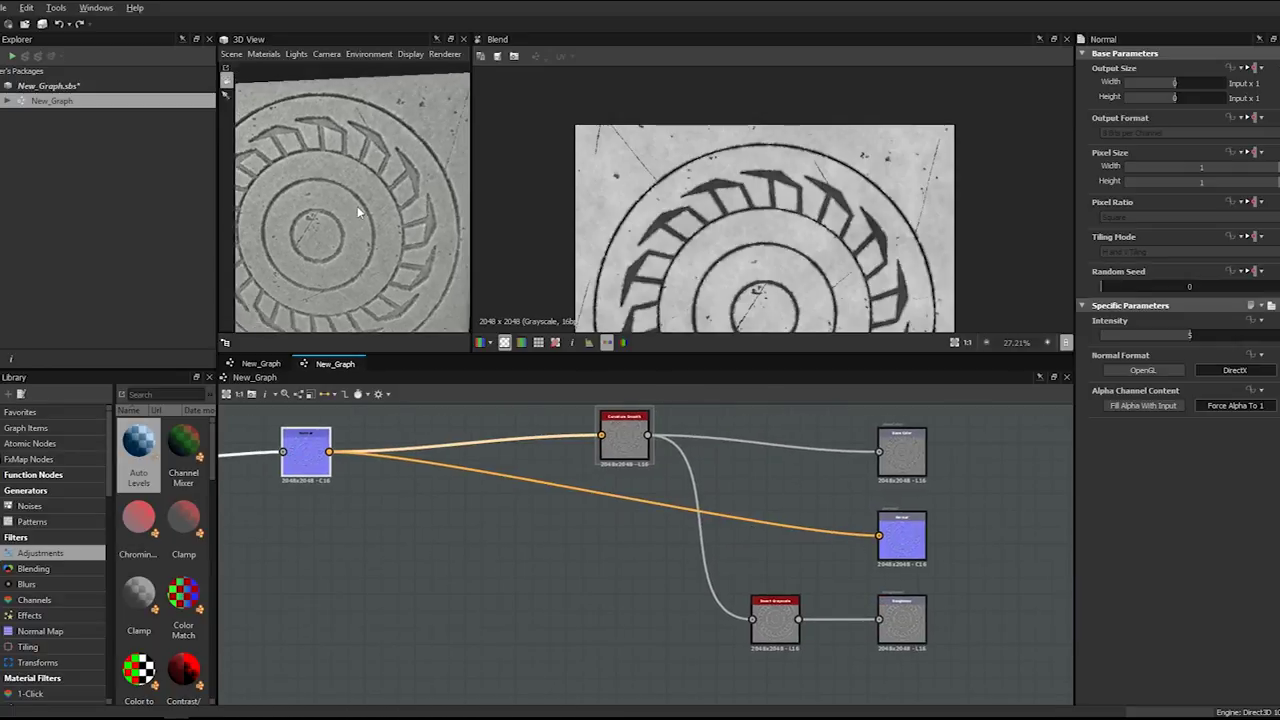
# - Examine the grooves, edges and surface relief of the circular pattern up close on the 3D cube
pyautogui.scroll(-4, 370, 208)
pyautogui.moveTo(369, 249)
pyautogui.mouseDown()
pyautogui.moveTo(309, 252)
pyautogui.moveTo(321, 244)
pyautogui.moveTo(363, 245)
pyautogui.moveTo(303, 265)
pyautogui.moveTo(338, 257)
pyautogui.moveTo(329, 228)
pyautogui.moveTo(364, 229)
pyautogui.mouseUp()
pyautogui.scroll(5, 351, 249)
pyautogui.scroll(3, 369, 226)
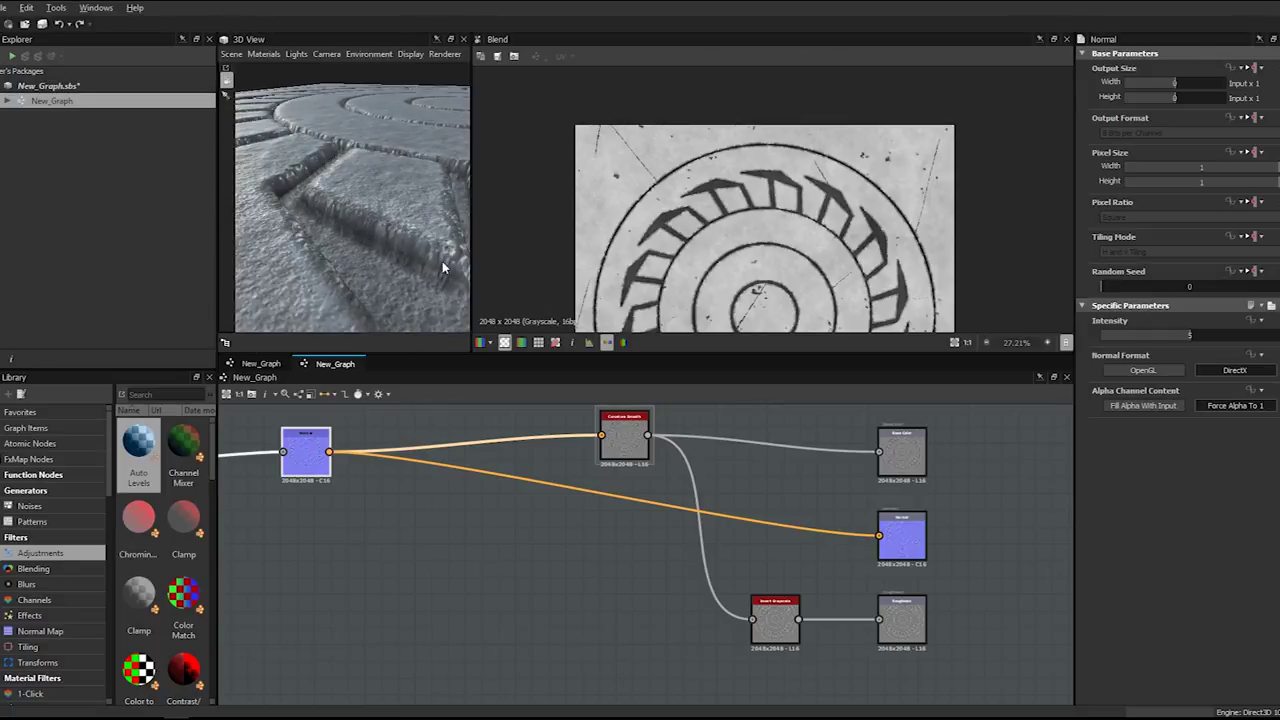
pyautogui.scroll(8, 669, 247)
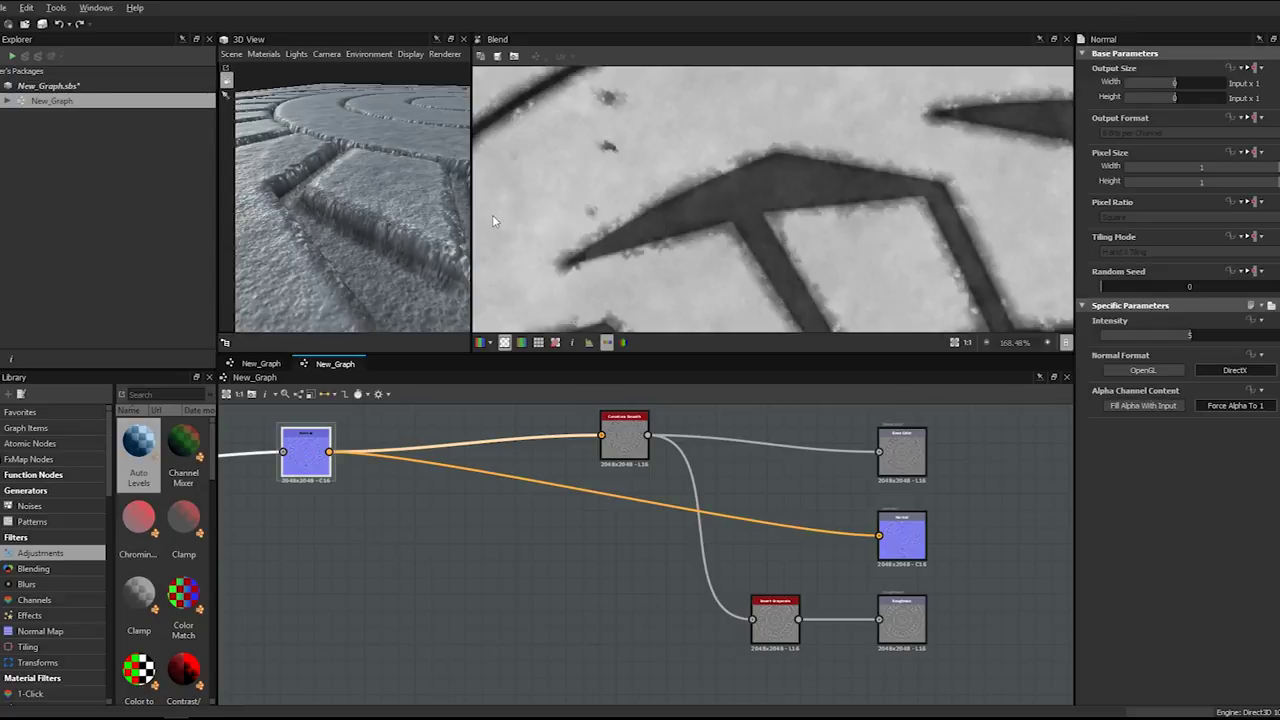
pyautogui.moveTo(380, 200); pyautogui.dragTo(320, 238)
pyautogui.scroll(5, 320, 238)
pyautogui.scroll(4, 316, 231)
pyautogui.scroll(-3, 316, 230)
pyautogui.moveTo(316, 230); pyautogui.dragTo(321, 205, button='middle')
pyautogui.moveTo(321, 205); pyautogui.dragTo(338, 214)
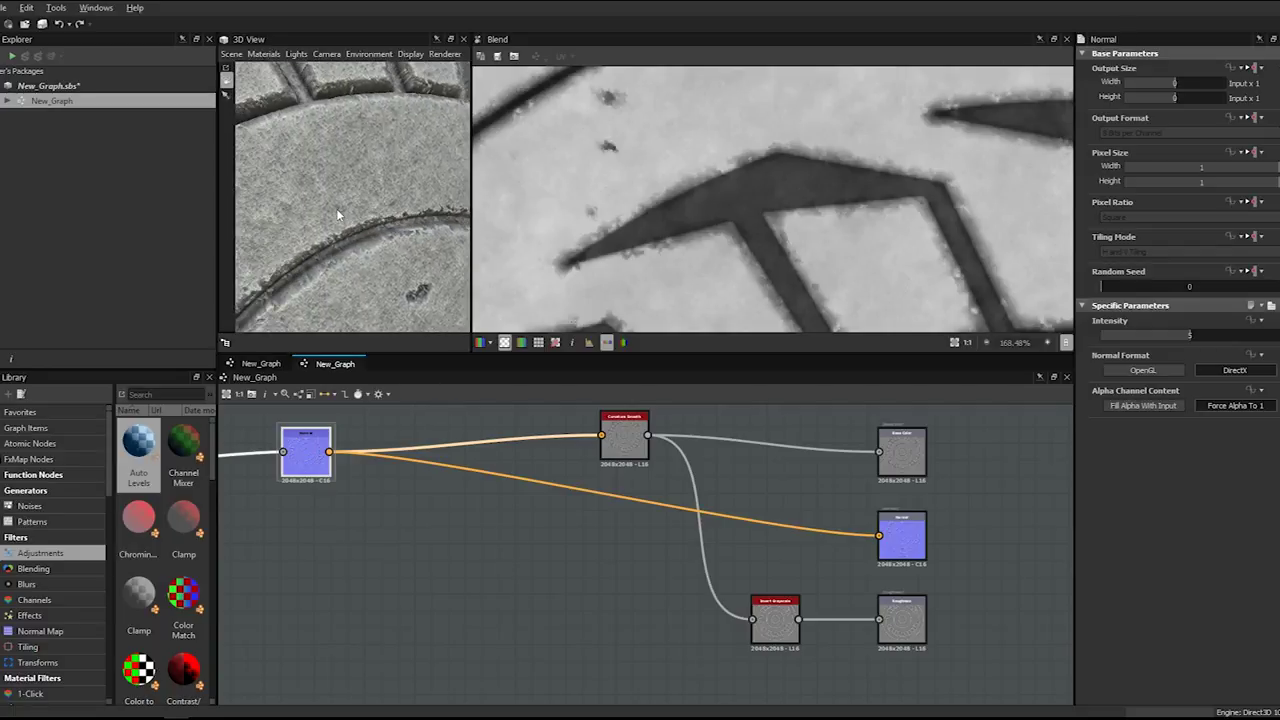
# - Look over the graph from the last Blend nodes to the output nodes and check the pattern on the cube
pyautogui.scroll(-3, 519, 478)
pyautogui.moveTo(680, 486); pyautogui.dragTo(940, 500, button='middle')
pyautogui.moveTo(691, 457); pyautogui.dragTo(1008, 414, button='middle')
pyautogui.moveTo(372, 499); pyautogui.dragTo(549, 495, button='middle')
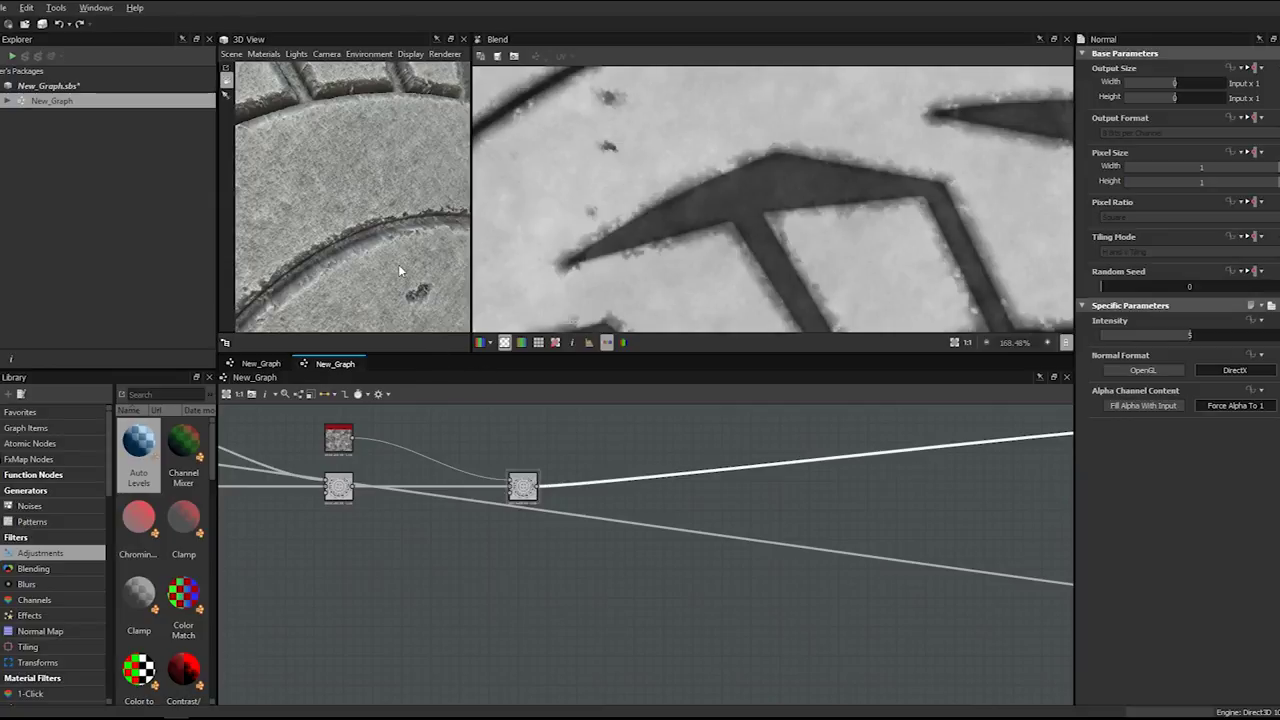
pyautogui.scroll(-6, 406, 276)
pyautogui.moveTo(855, 516); pyautogui.dragTo(530, 471, button='middle')
pyautogui.moveTo(900, 500); pyautogui.dragTo(503, 505, button='middle')
pyautogui.moveTo(846, 510); pyautogui.dragTo(566, 486, button='middle')
pyautogui.scroll(2, 566, 486)
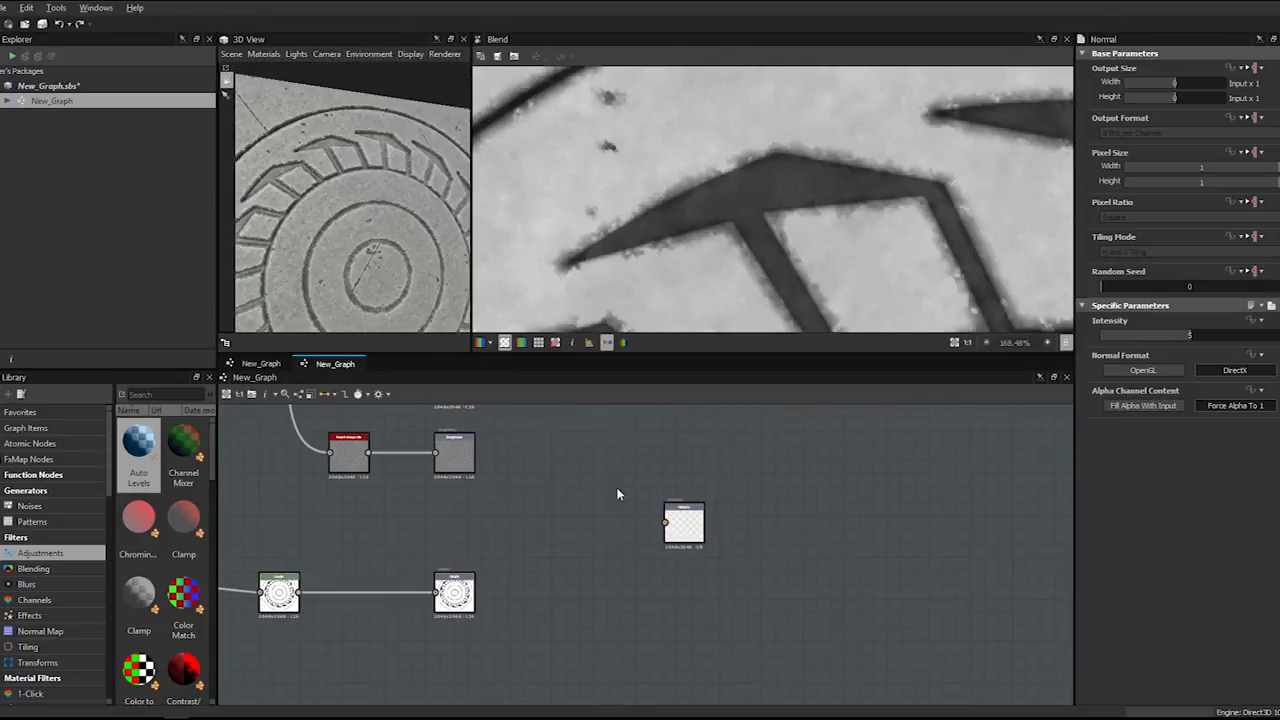
pyautogui.scroll(2, 688, 514)
pyautogui.scroll(-6, 688, 514)
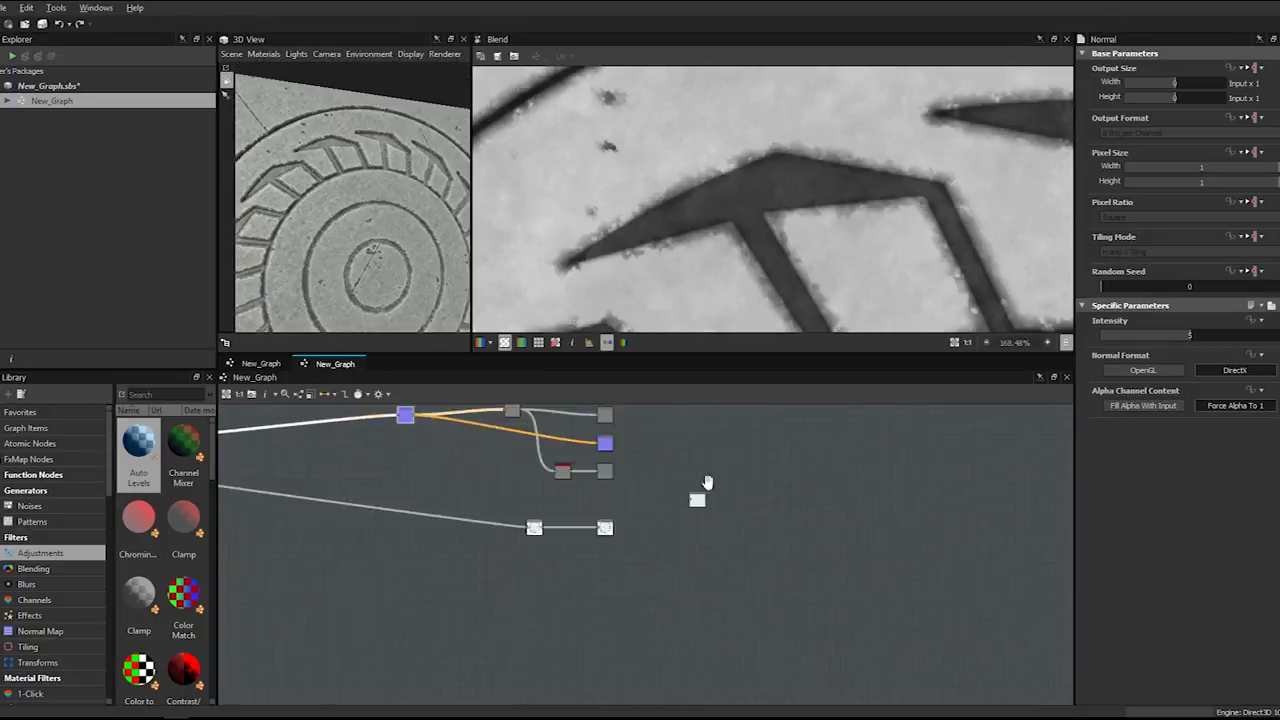
pyautogui.scroll(2, 430, 455)
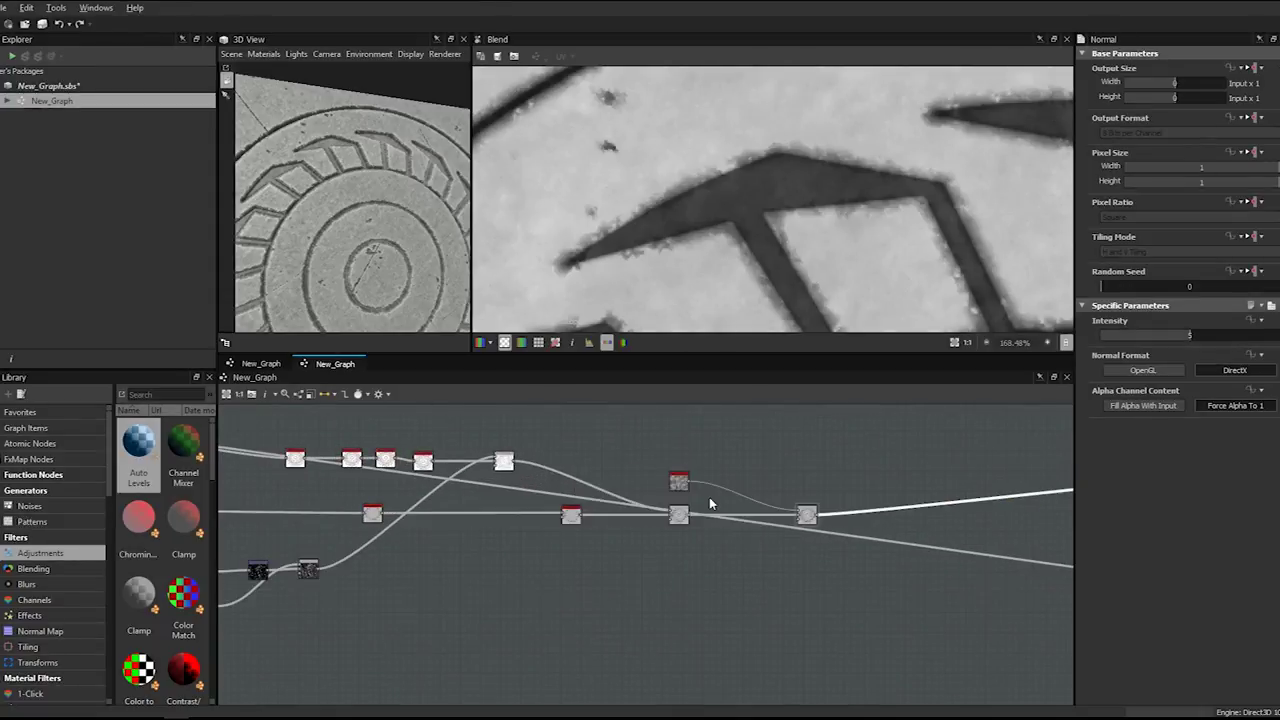
# - Set the scale of the BnW Spots 3 noise node feeding the last Blend to 5
pyautogui.scroll(1, 344, 492)
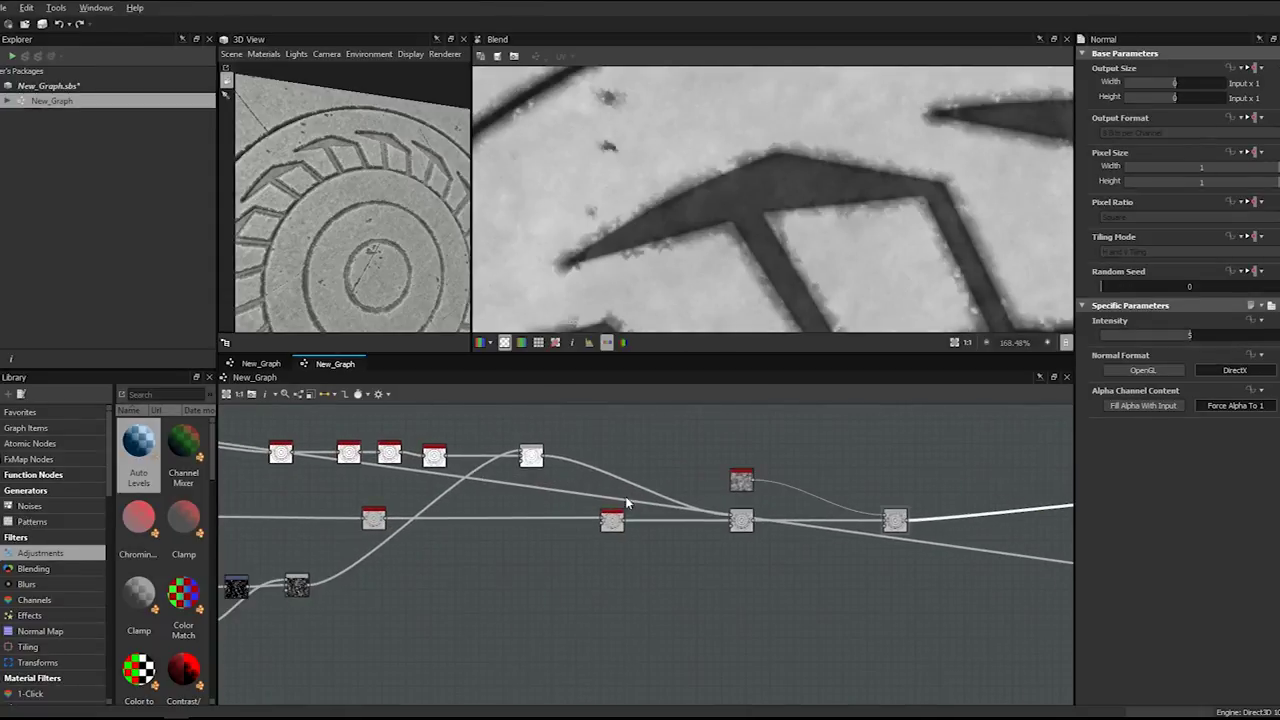
pyautogui.moveTo(420, 485); pyautogui.dragTo(452, 487, button='middle')
pyautogui.click(774, 484)
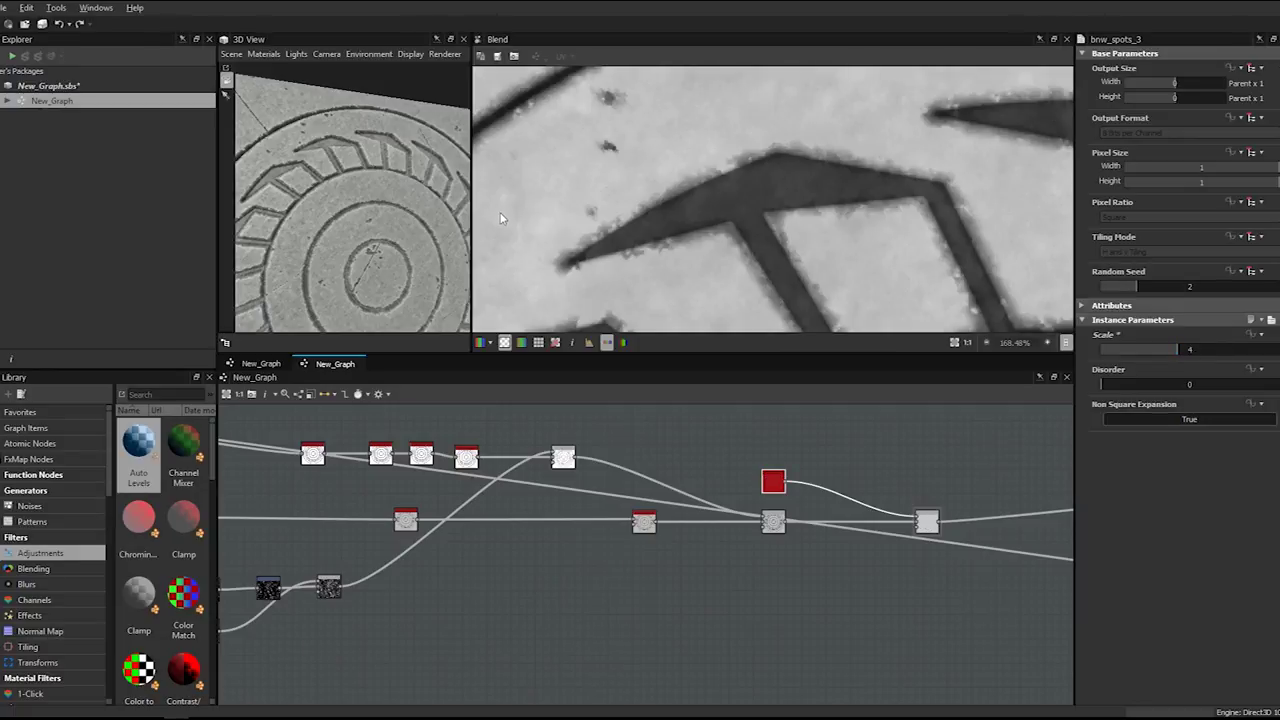
pyautogui.scroll(3, 371, 212)
pyautogui.scroll(3, 366, 212)
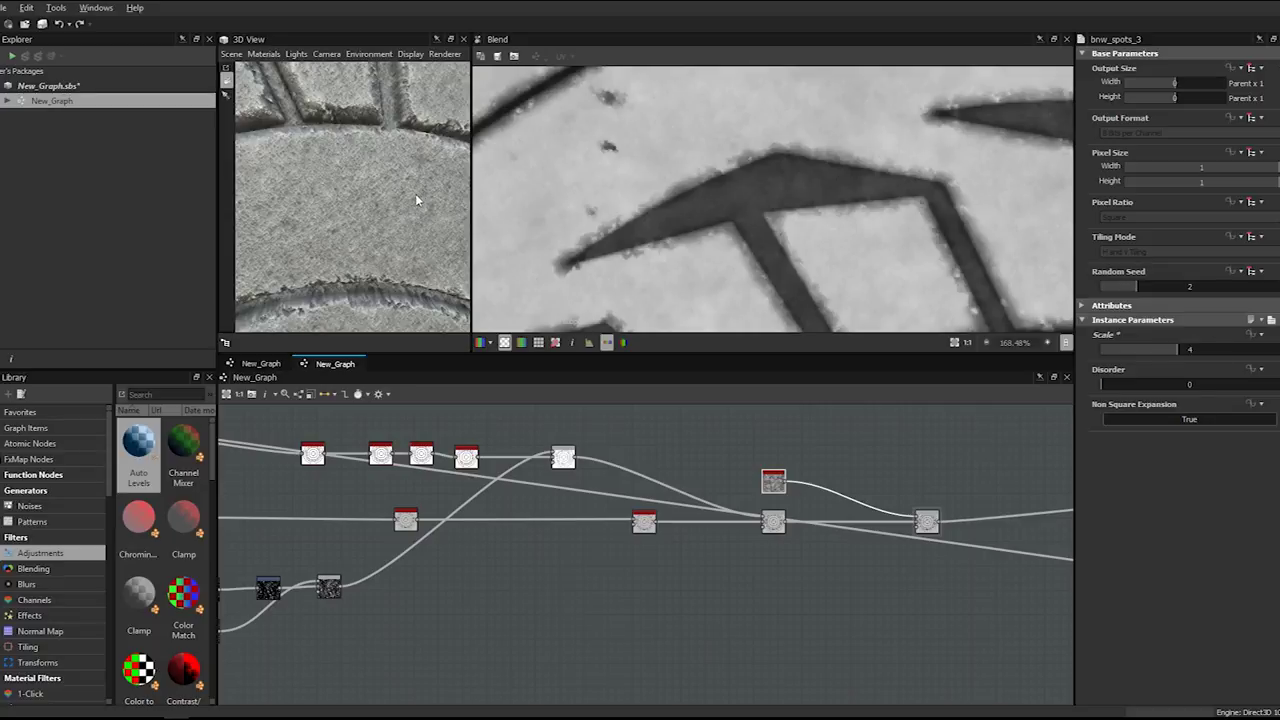
pyautogui.moveTo(416, 200); pyautogui.dragTo(414, 196)
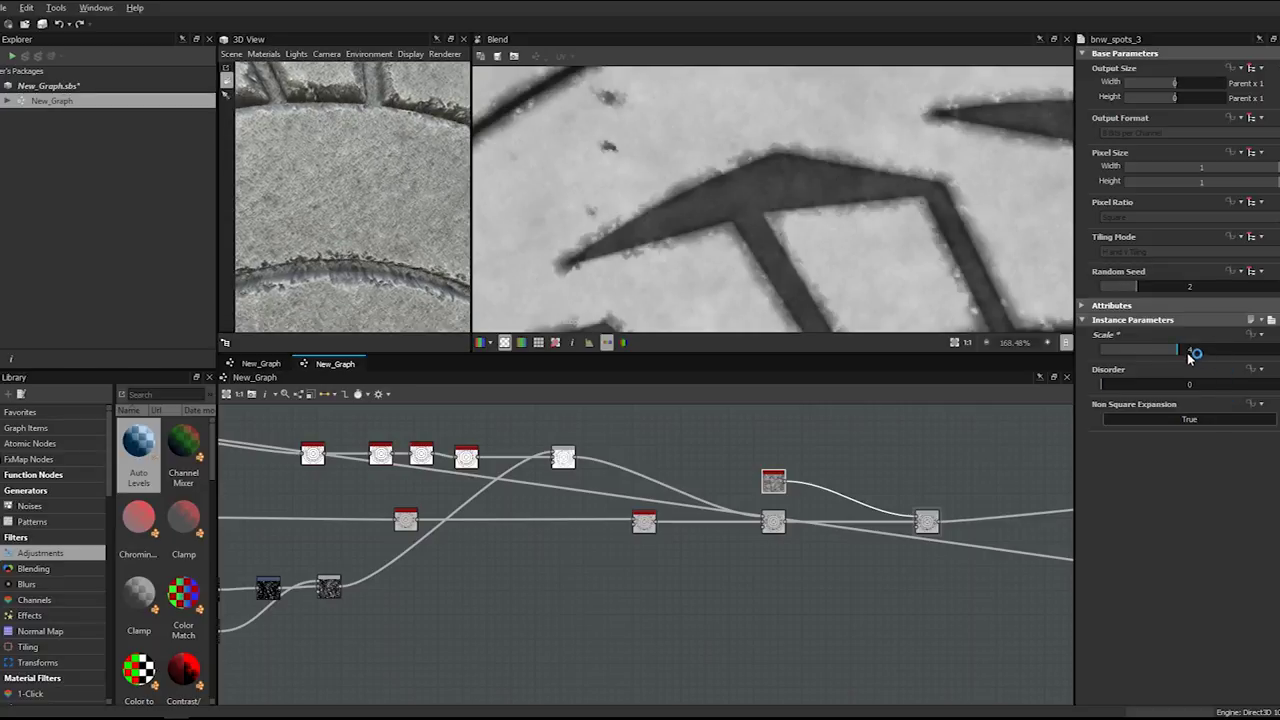
pyautogui.press('Return')
# - Inspect the noise on the cube's surface from close up and from a distance
pyautogui.moveTo(363, 174); pyautogui.dragTo(383, 177)
pyautogui.scroll(-5, 383, 177)
pyautogui.scroll(2, 387, 165)
pyautogui.scroll(-6, 385, 165)
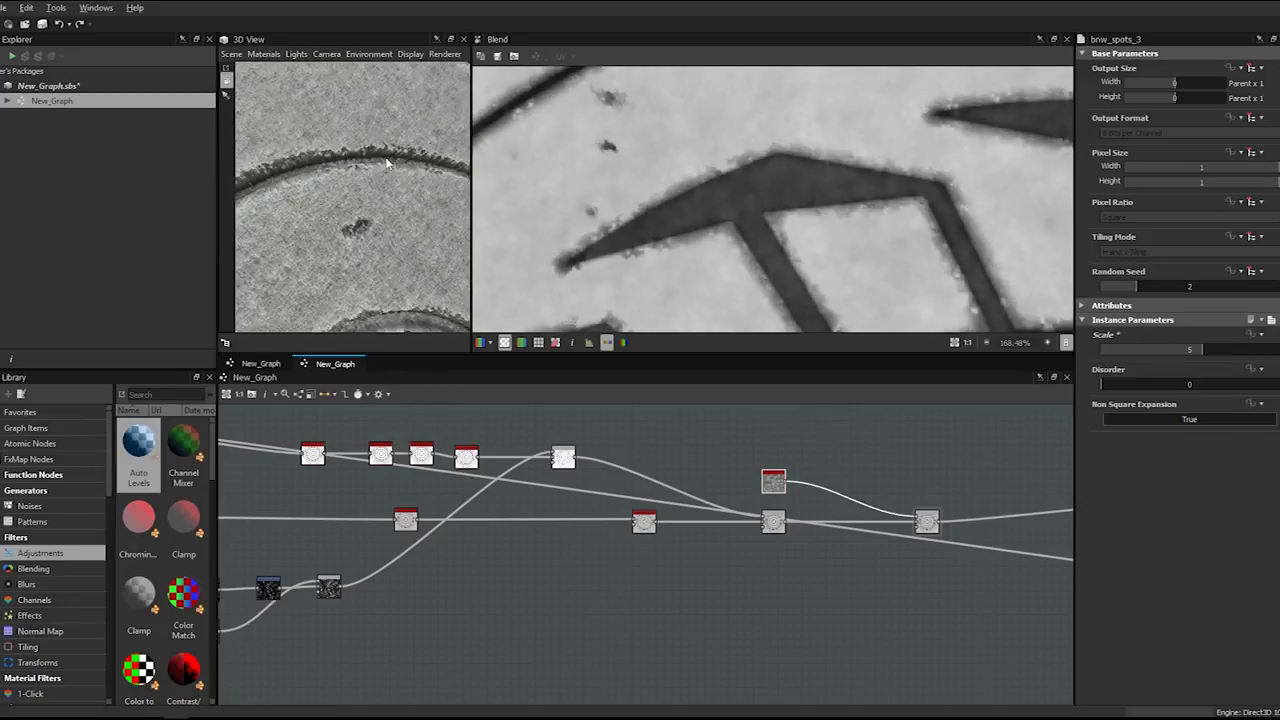
pyautogui.keyDown('alt'); pyautogui.moveTo(372, 185); pyautogui.dragTo(346, 143); pyautogui.keyUp('alt')
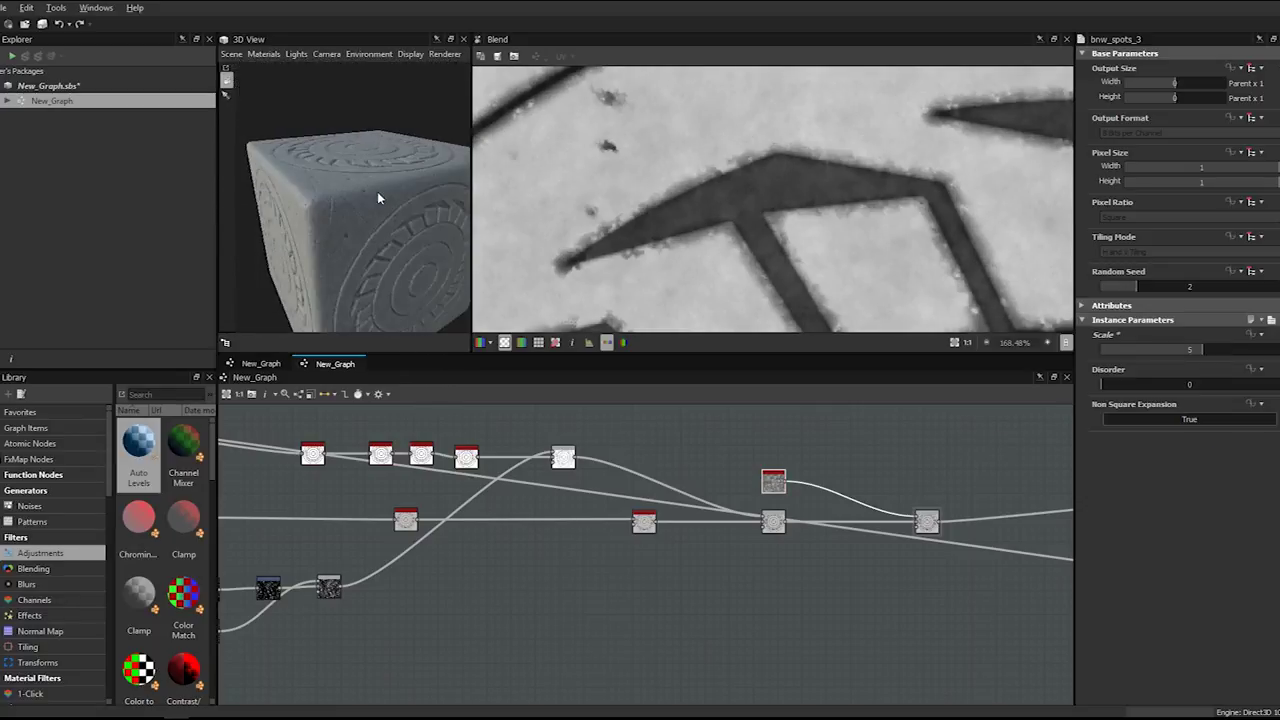
pyautogui.scroll(4, 343, 213)
pyautogui.scroll(3, 345, 172)
pyautogui.scroll(-5, 347, 145)
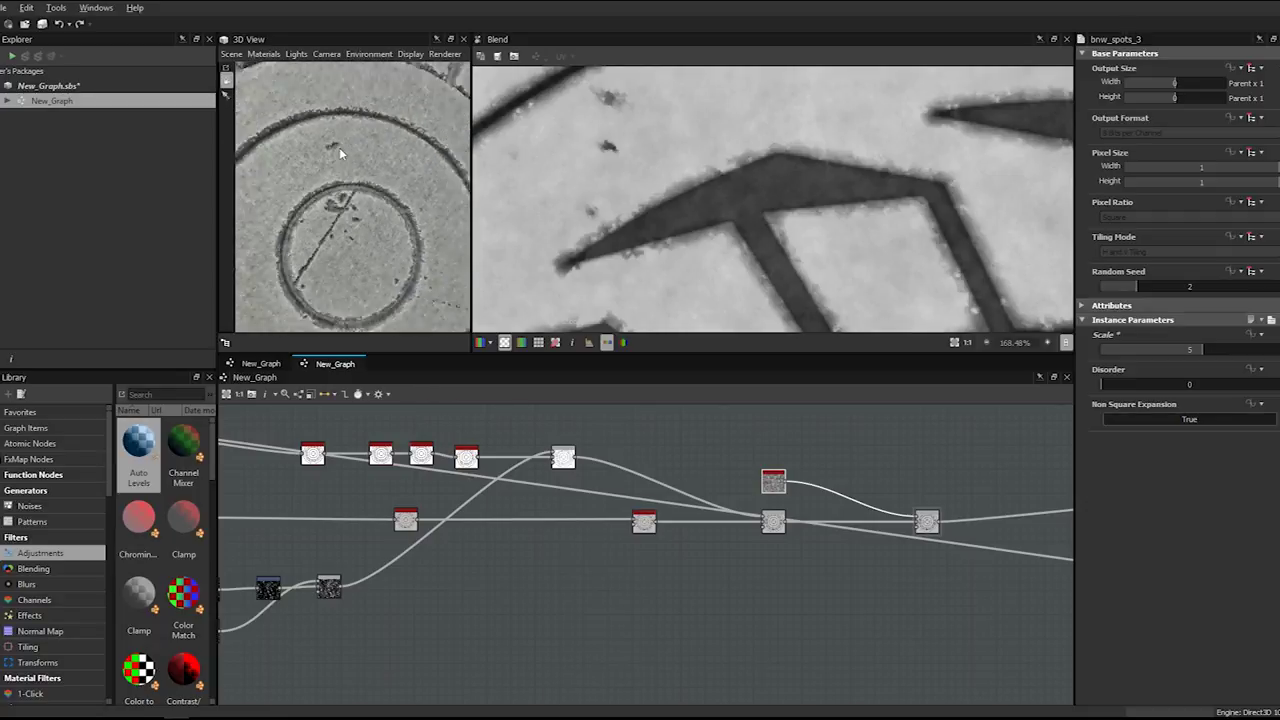
pyautogui.scroll(-3, 711, 503)
pyautogui.scroll(-1, 711, 500)
pyautogui.moveTo(796, 466); pyautogui.dragTo(705, 511, button='middle')
pyautogui.click(750, 499)
pyautogui.press('space')
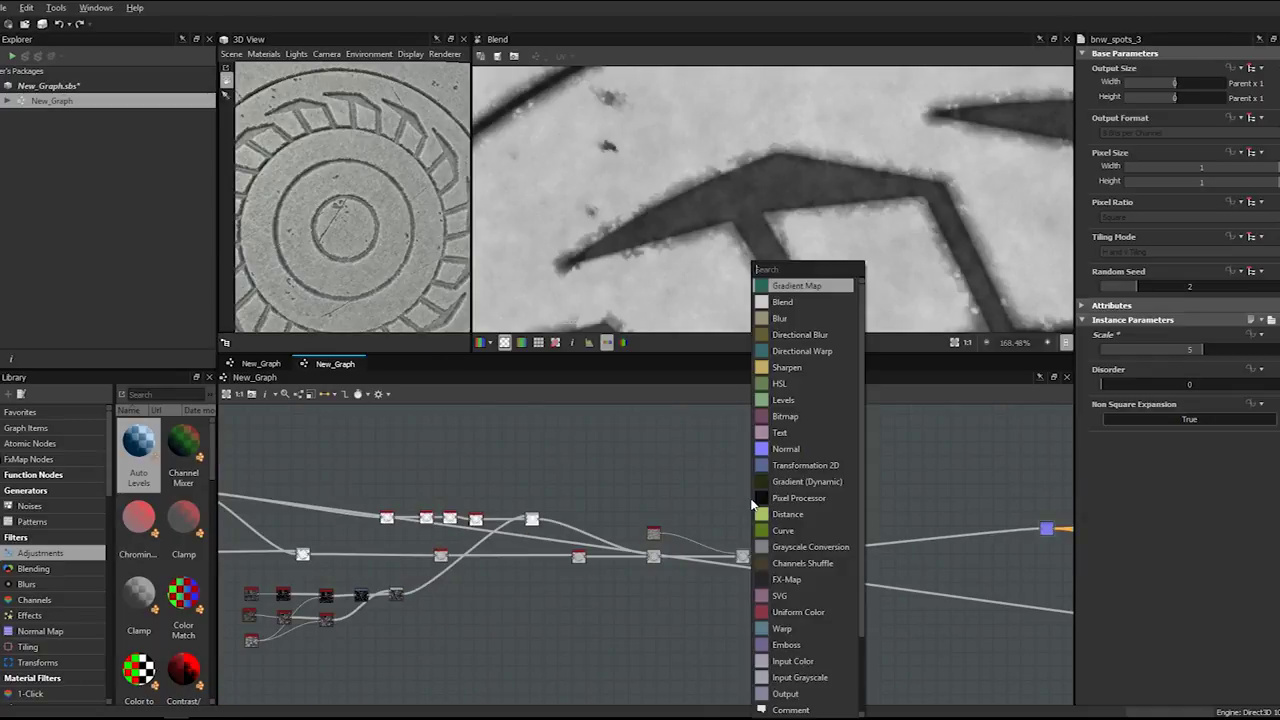
pyautogui.write('blend')
pyautogui.press('Return')
pyautogui.hotkey('ctrl', 'z')
# - Try a Grunge Map 012 node above the last Blend and inspect its texture in the 2D view
pyautogui.press('space')
pyautogui.write('grunge')
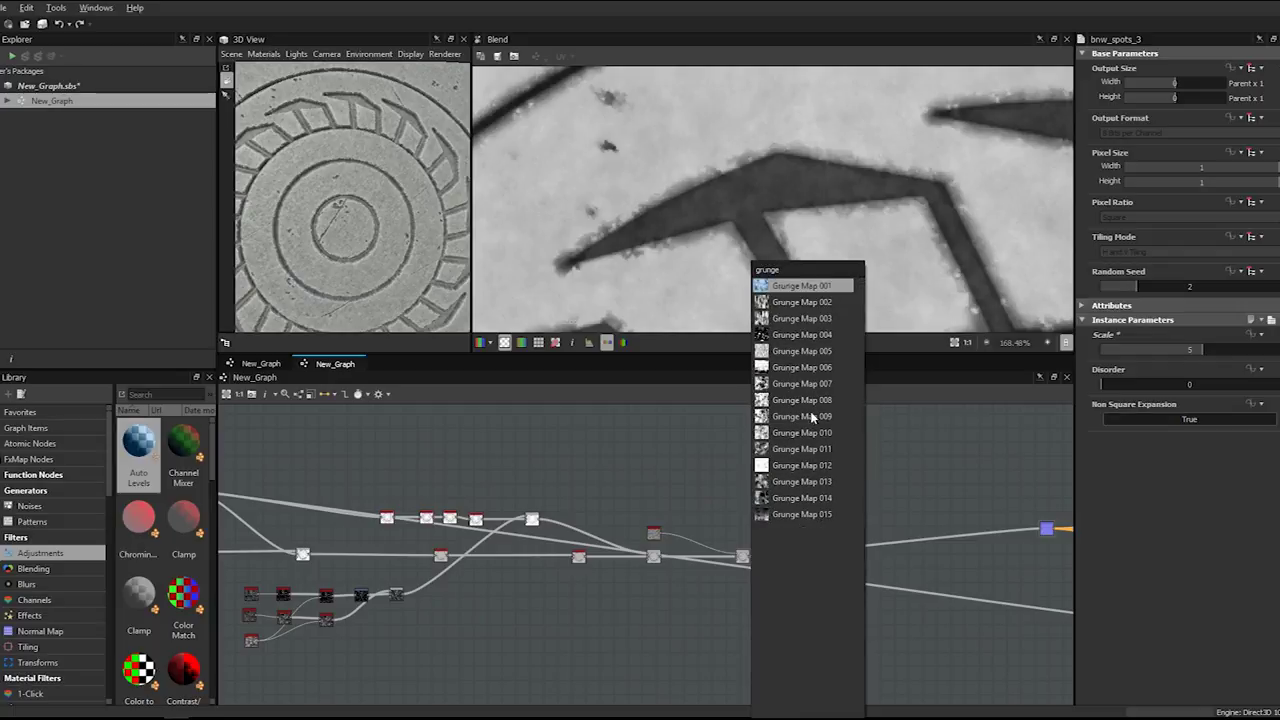
pyautogui.click(818, 466)
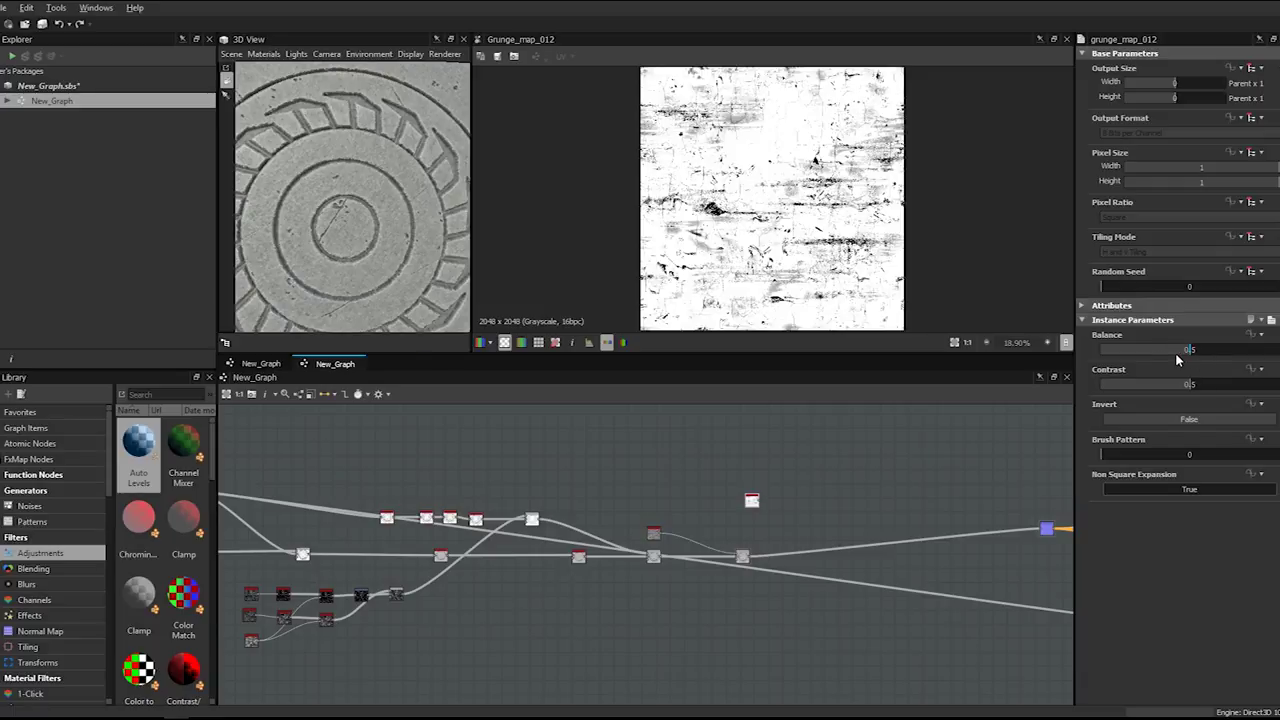
pyautogui.scroll(5, 815, 230)
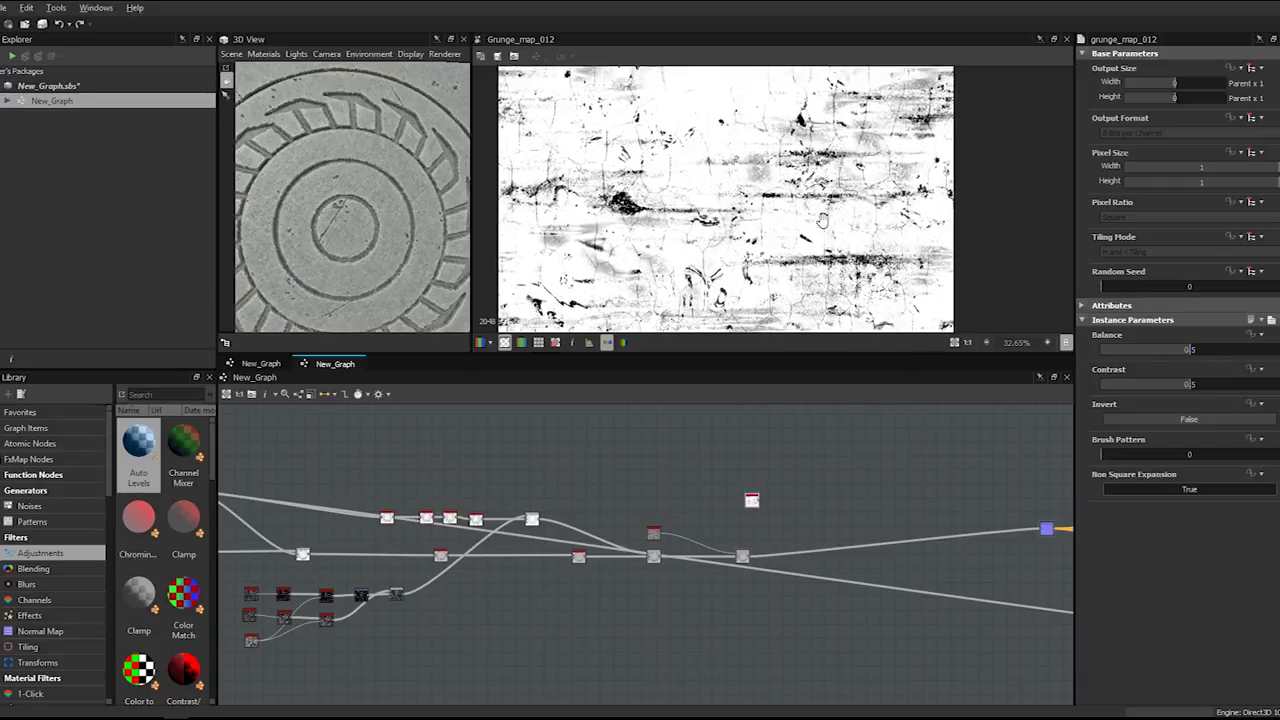
# - Try a Grunge Map 006 node in the empty area above the graph's main chain
pyautogui.moveTo(632, 432); pyautogui.dragTo(737, 434, button='middle')
pyautogui.press('space')
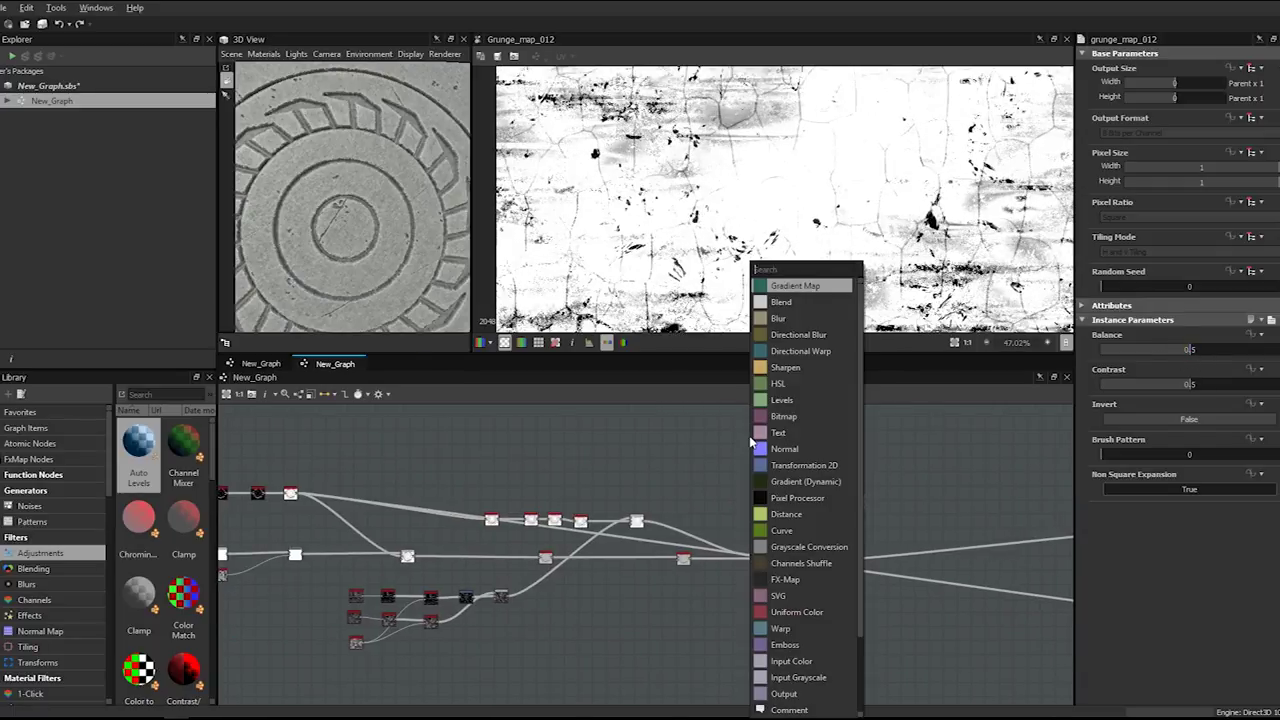
pyautogui.write('grunge')
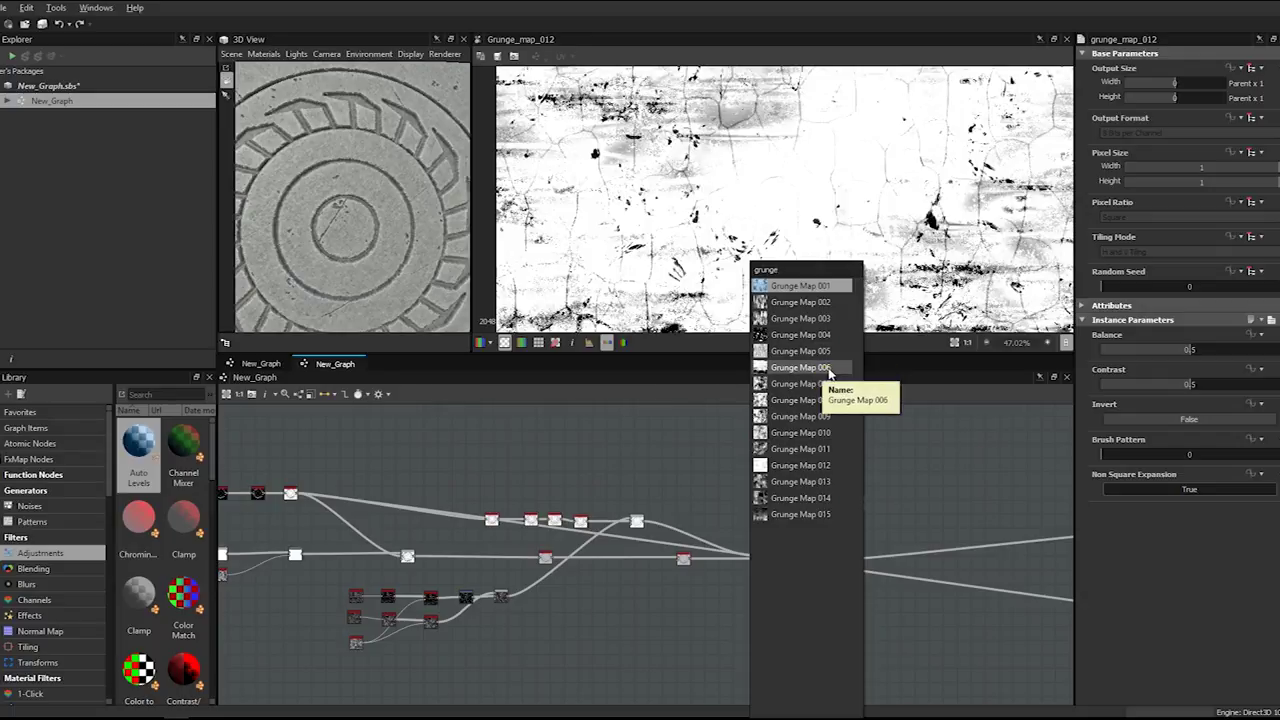
pyautogui.click(829, 368)
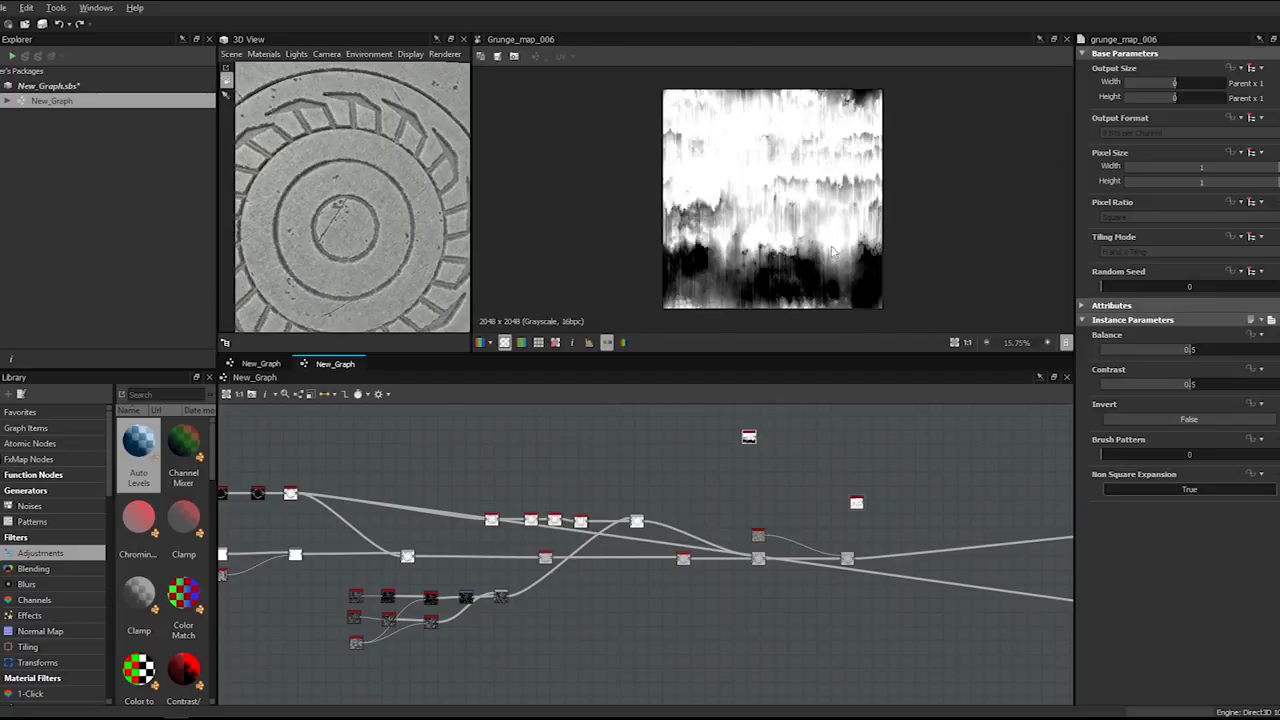
# - Try a Grunge Map 005 node beside the other grunge maps and delete it
pyautogui.press('space')
pyautogui.write('grunge')
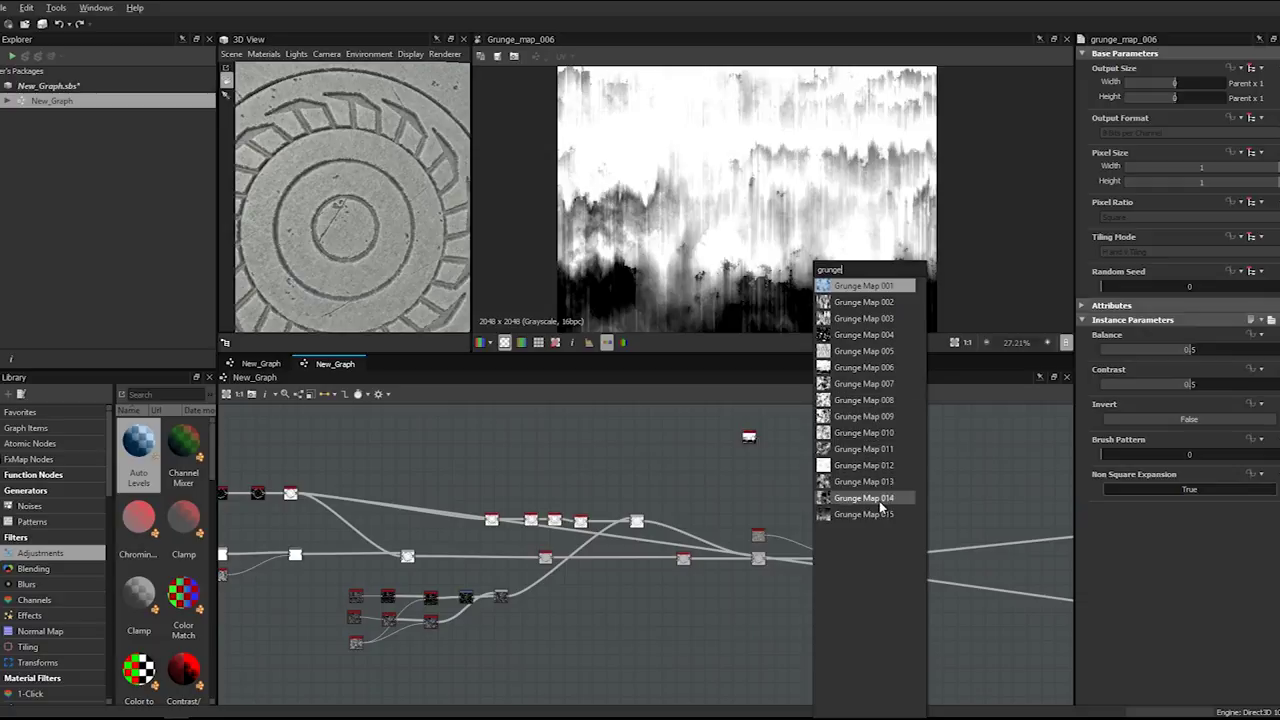
pyautogui.click(866, 367)
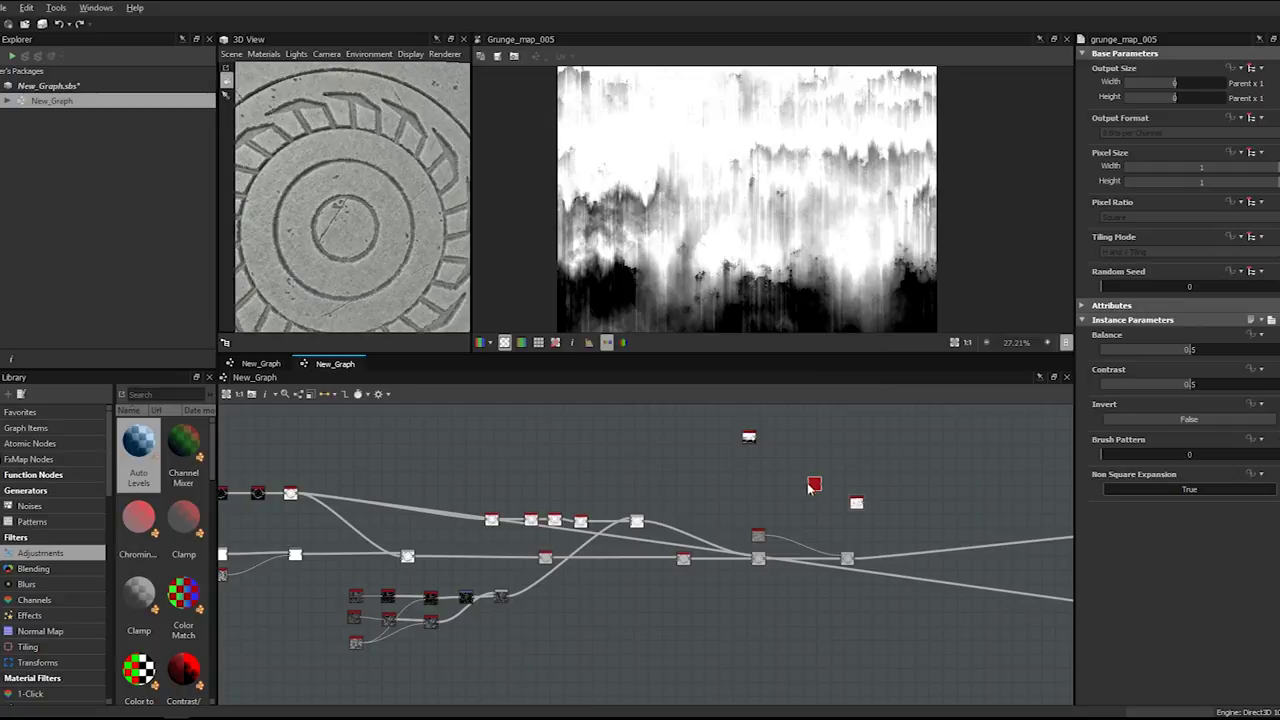
pyautogui.press('Delete')
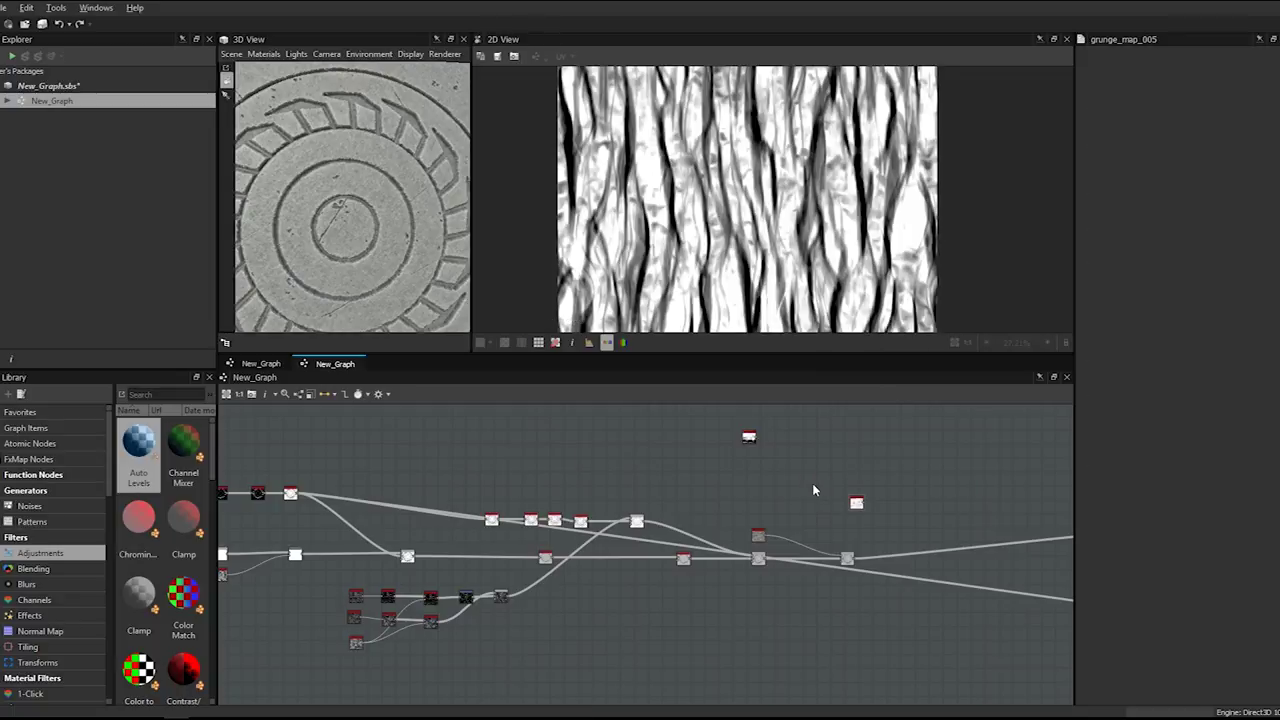
# - Add a Grunge Map 002 node above the last Blend nodes
pyautogui.press('space')
pyautogui.write('gruntge')
pyautogui.press('BackSpace')
pyautogui.press('BackSpace')
pyautogui.press('BackSpace')
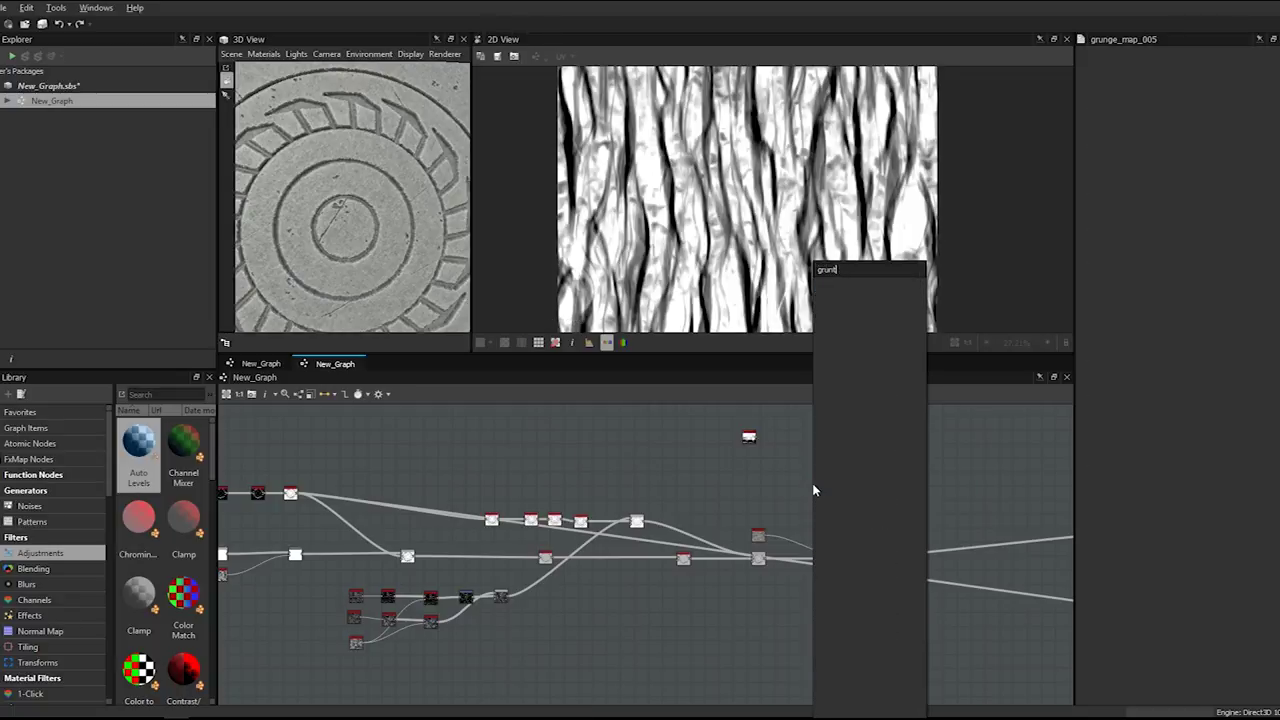
pyautogui.write('ge')
pyautogui.click(856, 301)
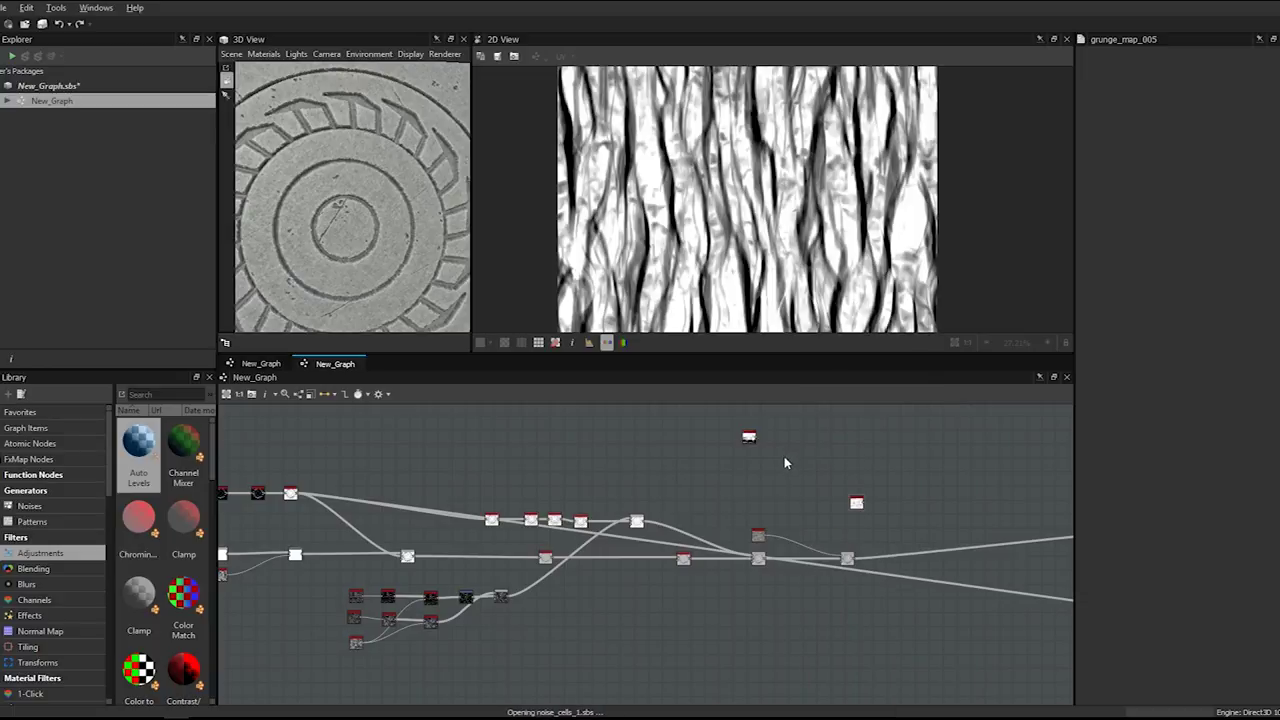
# - Delete the unused Grunge Map 012 and Grunge Map 006 nodes
pyautogui.moveTo(797, 443); pyautogui.dragTo(886, 520)
pyautogui.press('Delete')
pyautogui.press('Delete')
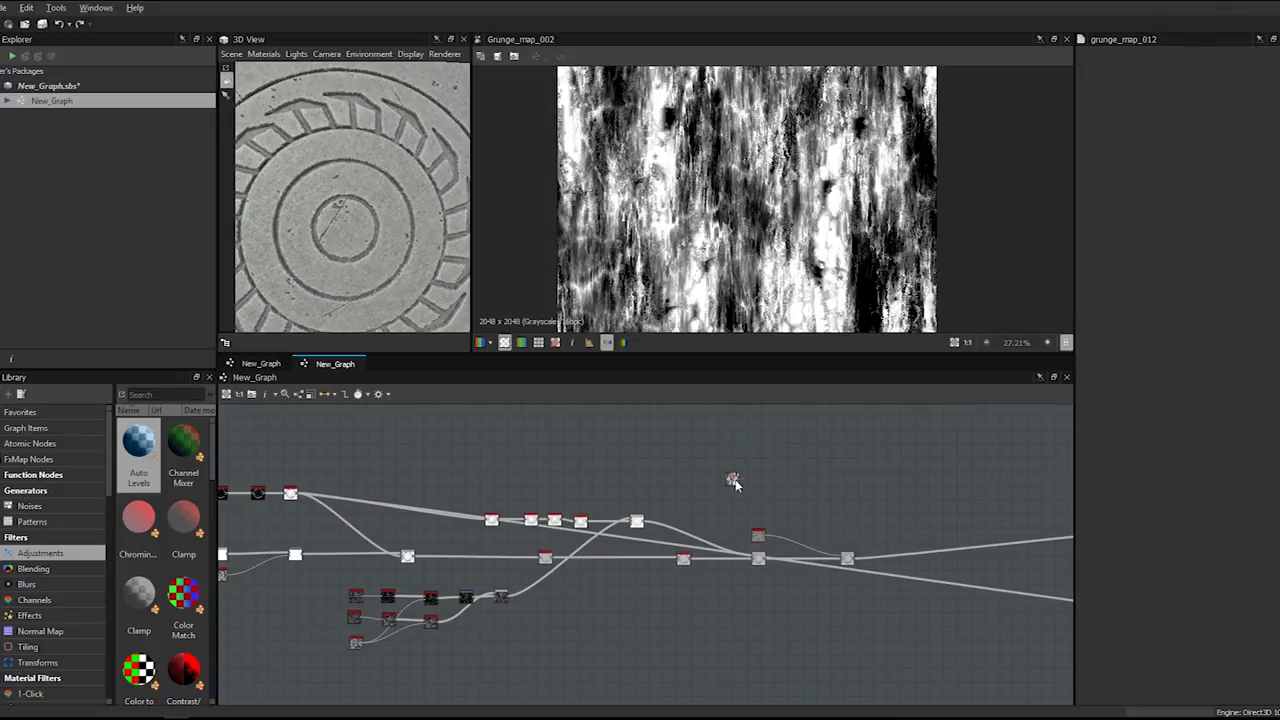
# - Set the contrast of the Grunge Map 002 node to 0.1
pyautogui.scroll(-1, 845, 476)
pyautogui.moveTo(768, 473); pyautogui.dragTo(707, 470, button='middle')
pyautogui.scroll(-3, 765, 217)
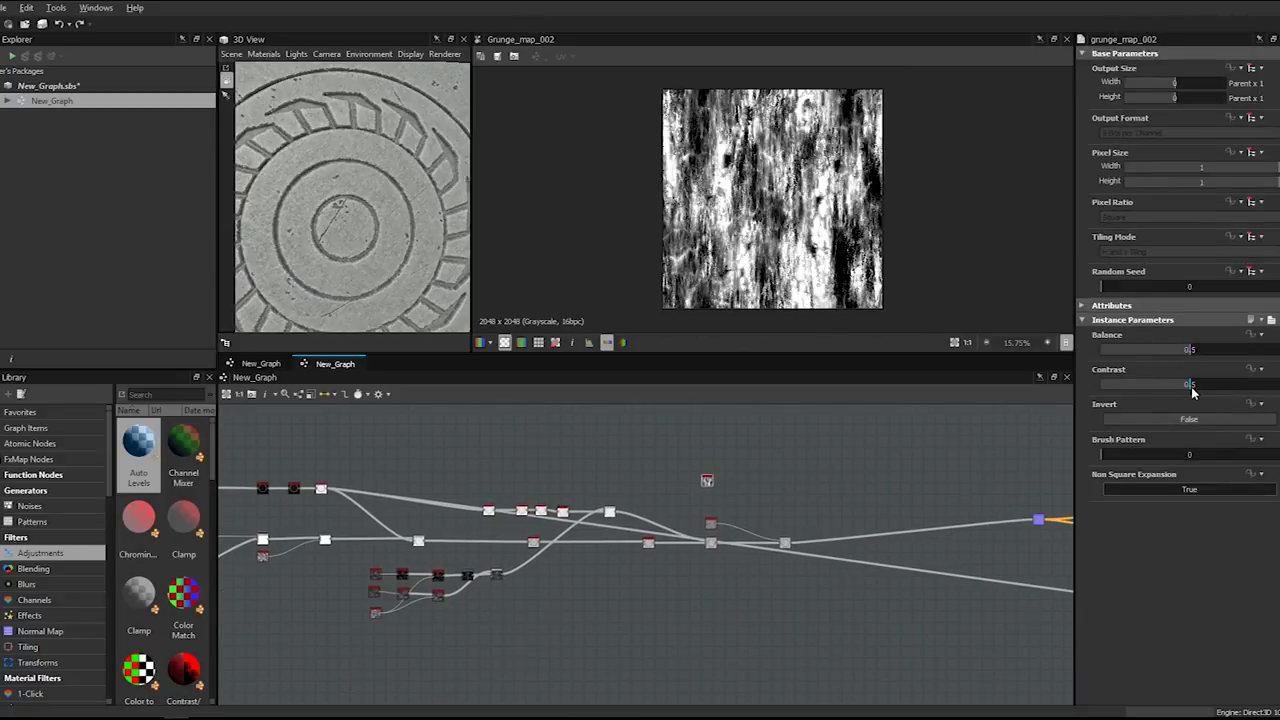
pyautogui.press('Return')
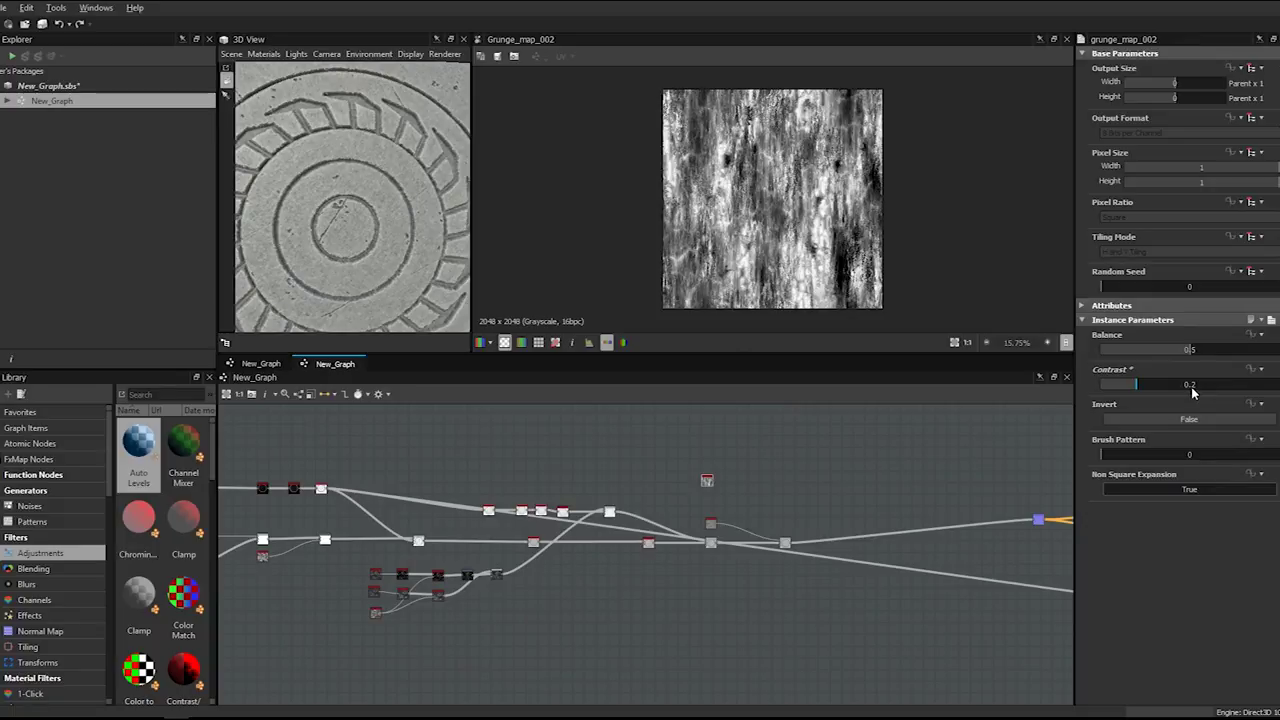
pyautogui.press('Return')
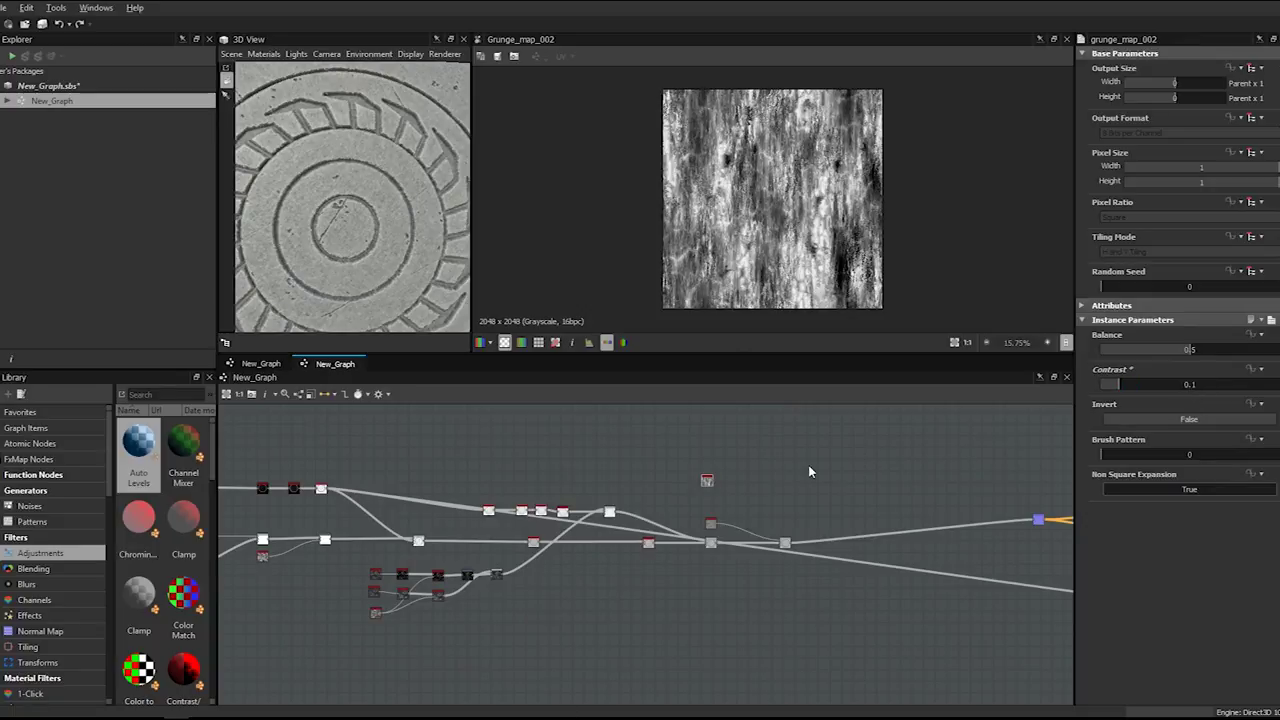
# - Set the random seed of the Grunge Map 002 node to 3 and inspect its texture in the 2D view
pyautogui.scroll(2, 808, 465)
pyautogui.click(1126, 288)
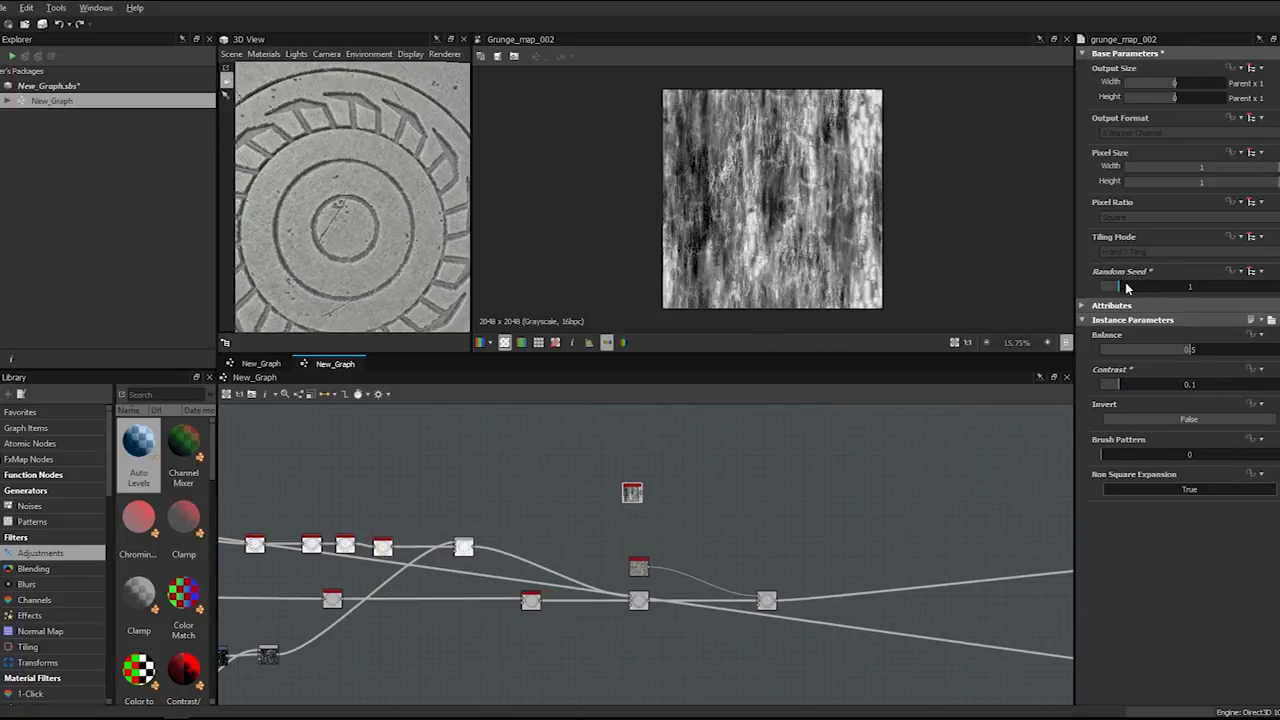
pyautogui.moveTo(1147, 289); pyautogui.dragTo(1167, 289)
pyautogui.scroll(4, 830, 175)
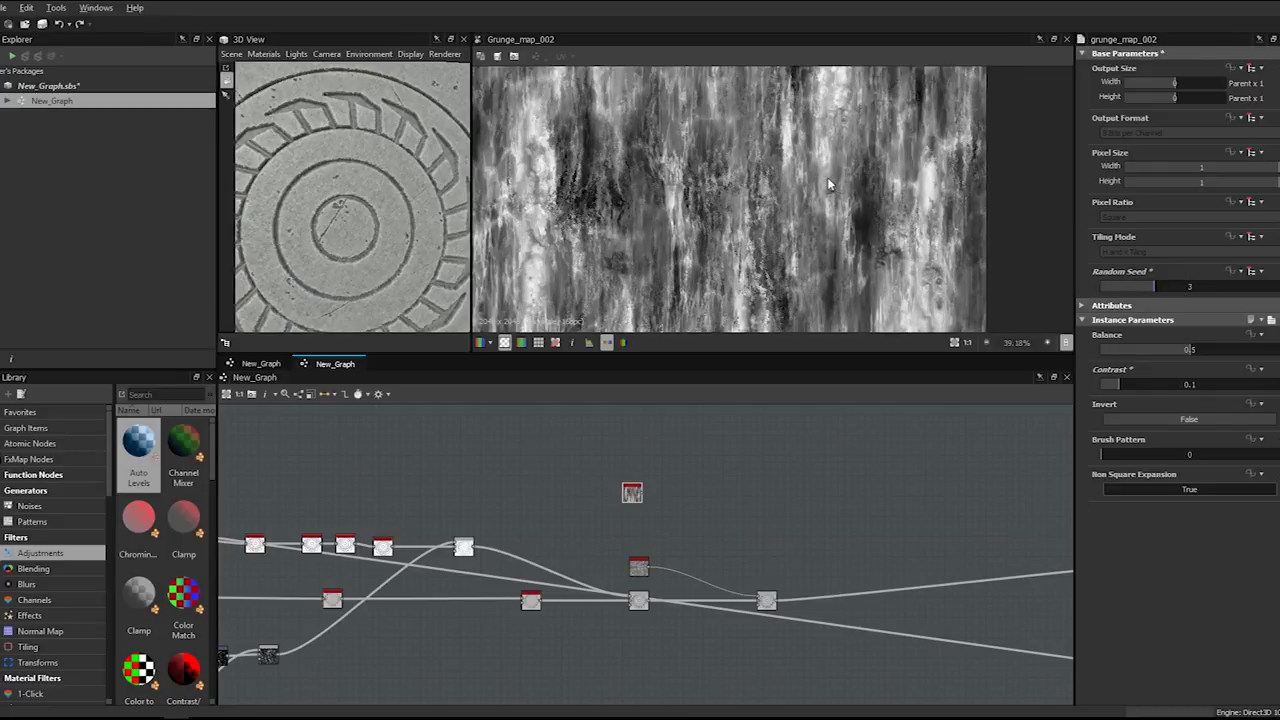
pyautogui.scroll(-2, 833, 186)
pyautogui.scroll(2, 780, 160)
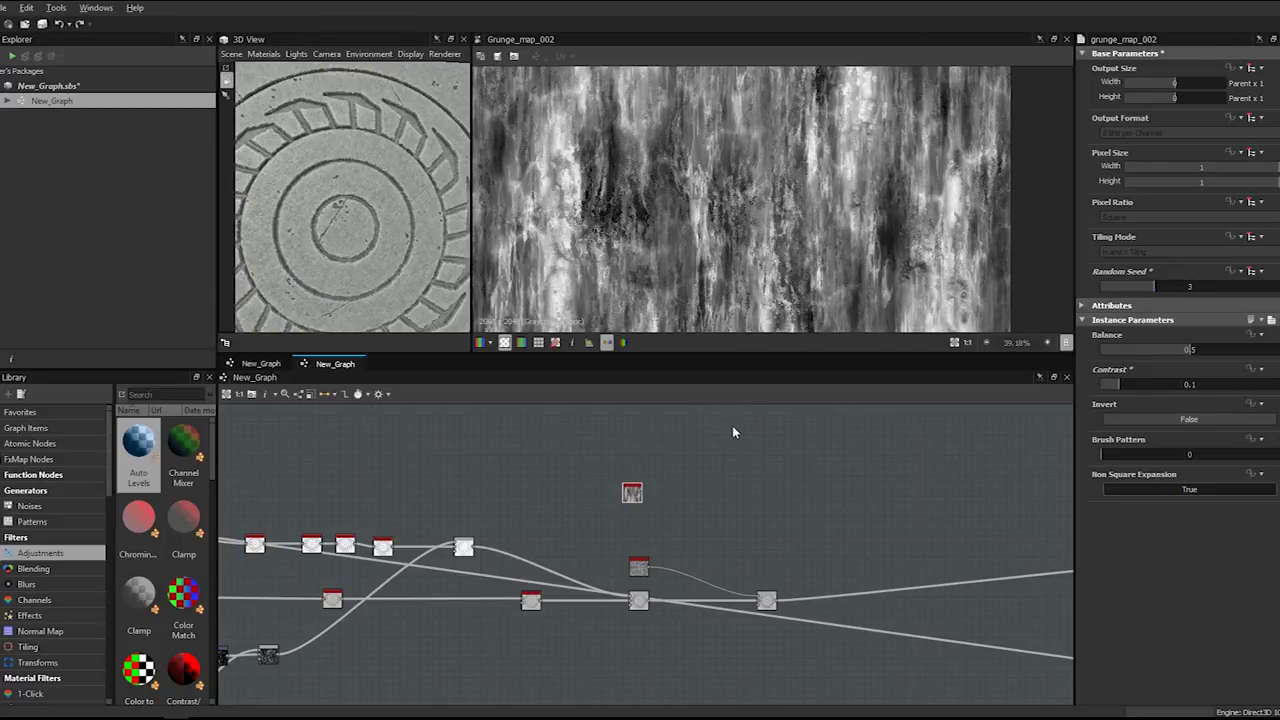
# - Move the normal, curvature and output nodes farther from the last Blend to make room for more nodes
pyautogui.scroll(-1, 728, 424)
pyautogui.scroll(-4, 708, 513)
pyautogui.moveTo(697, 509); pyautogui.dragTo(556, 468, button='middle')
pyautogui.scroll(4, 670, 499)
pyautogui.moveTo(505, 517); pyautogui.dragTo(640, 520)
pyautogui.moveTo(398, 443); pyautogui.dragTo(640, 475)
pyautogui.scroll(-2, 703, 467)
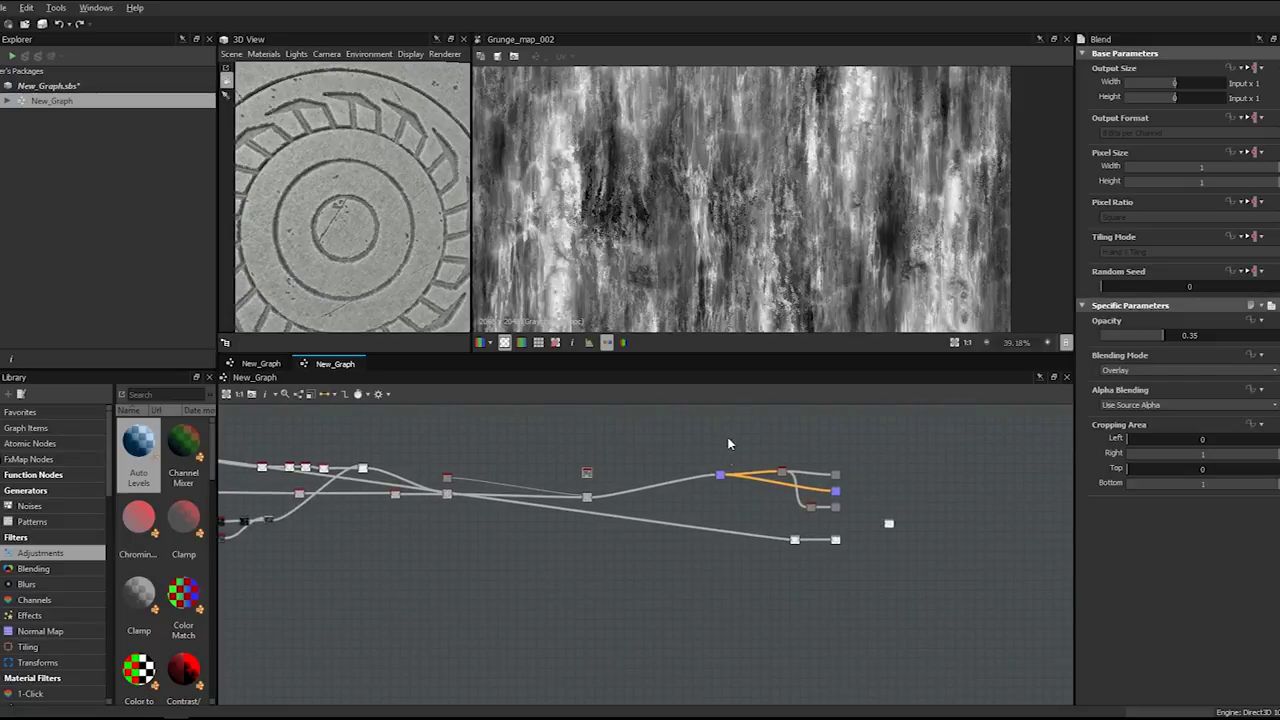
pyautogui.moveTo(840, 545); pyautogui.dragTo(1038, 595)
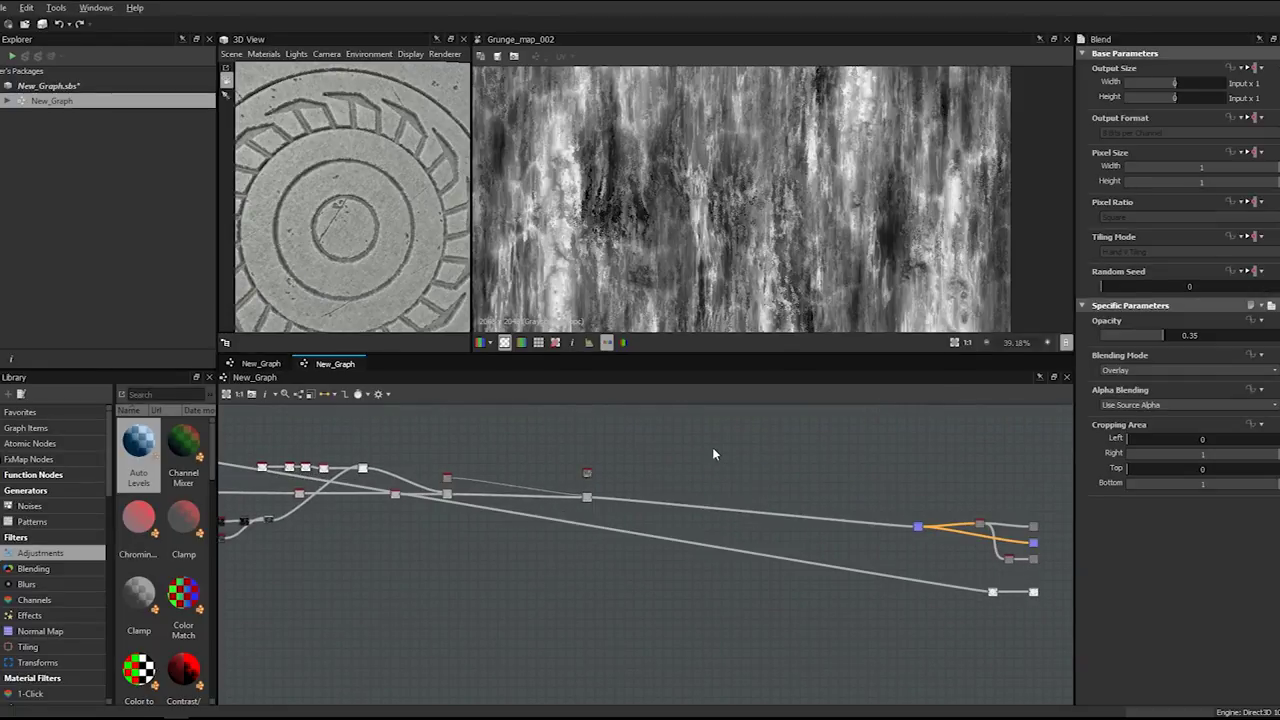
# - Add a Blend node with the last Blend as background and Grunge Map 002 as foreground
pyautogui.press('space')
pyautogui.write('blend')
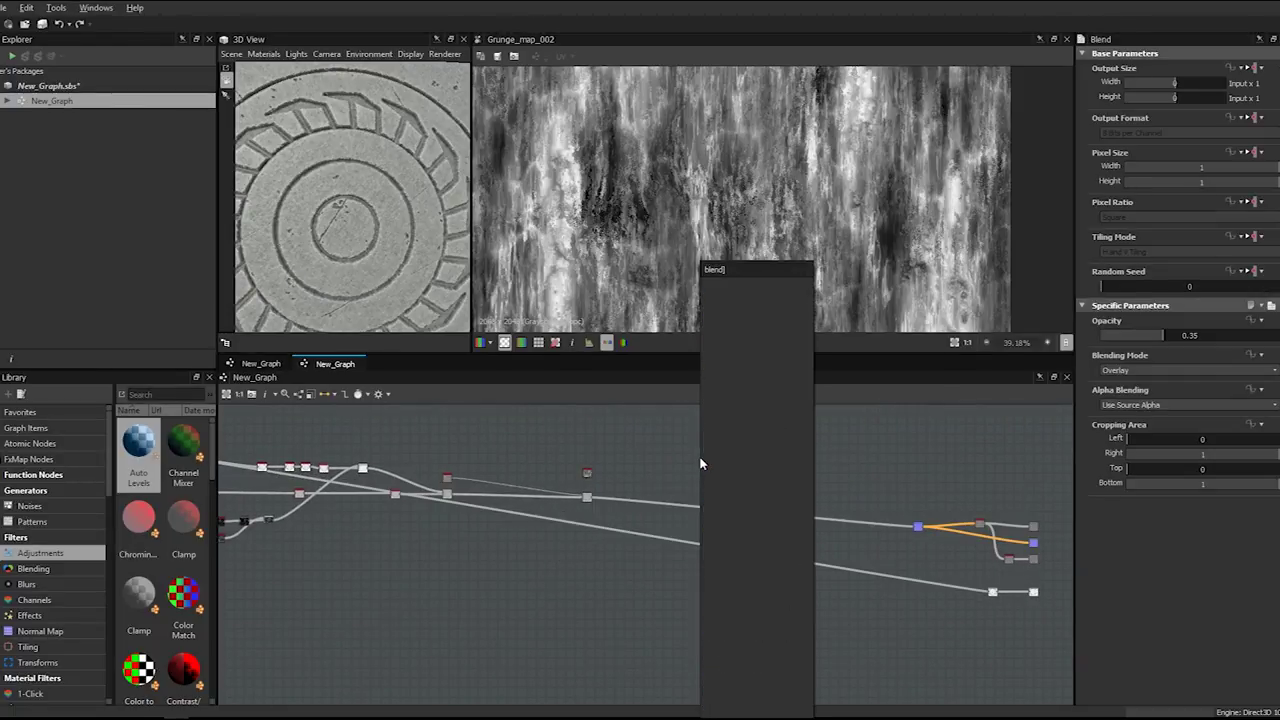
pyautogui.press('Return')
pyautogui.scroll(3, 640, 480)
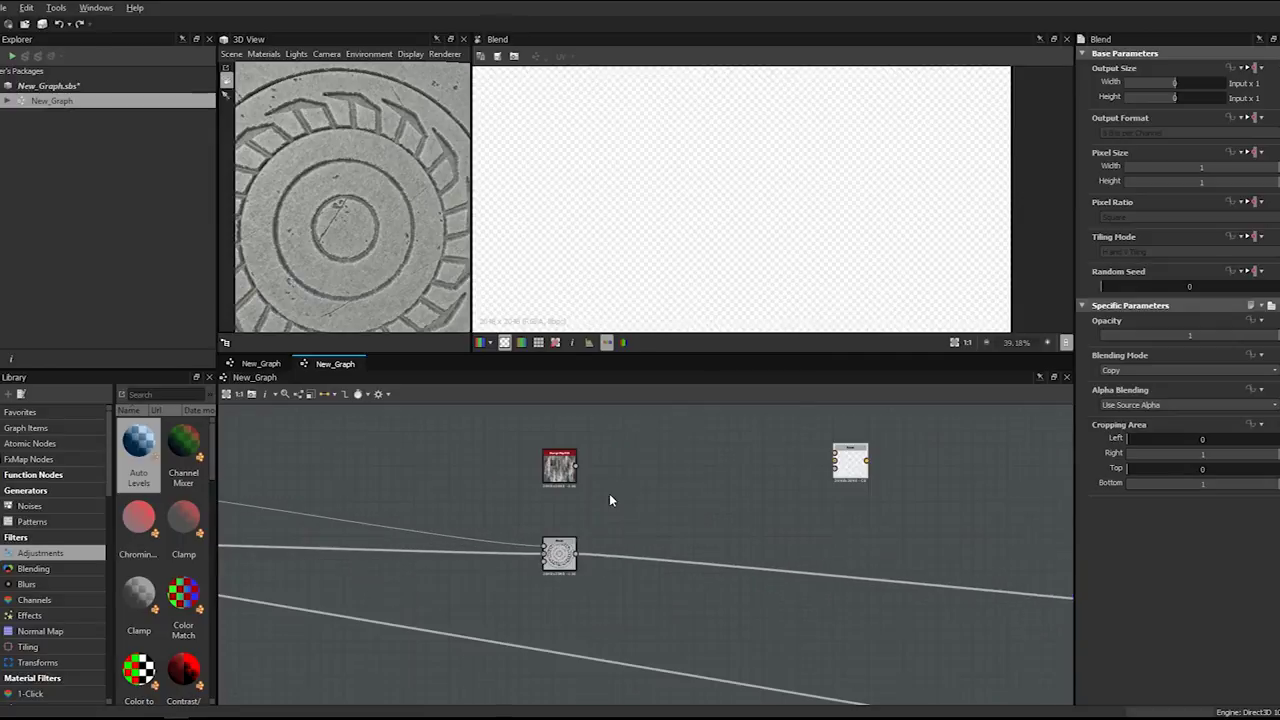
pyautogui.moveTo(575, 555); pyautogui.dragTo(836, 462)
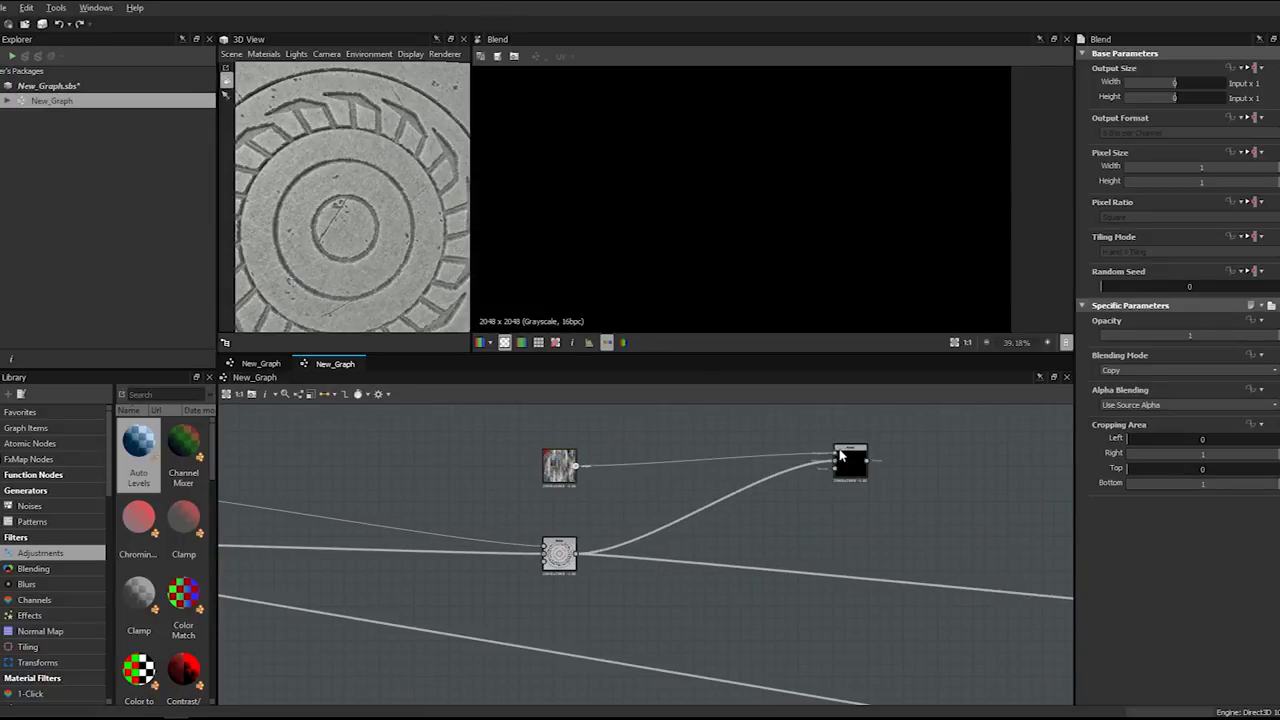
pyautogui.moveTo(840, 456); pyautogui.dragTo(840, 491)
# - Set the new Blend node's blending mode to Multiply, inspect the mix and tidy the node positions
pyautogui.click(1134, 369)
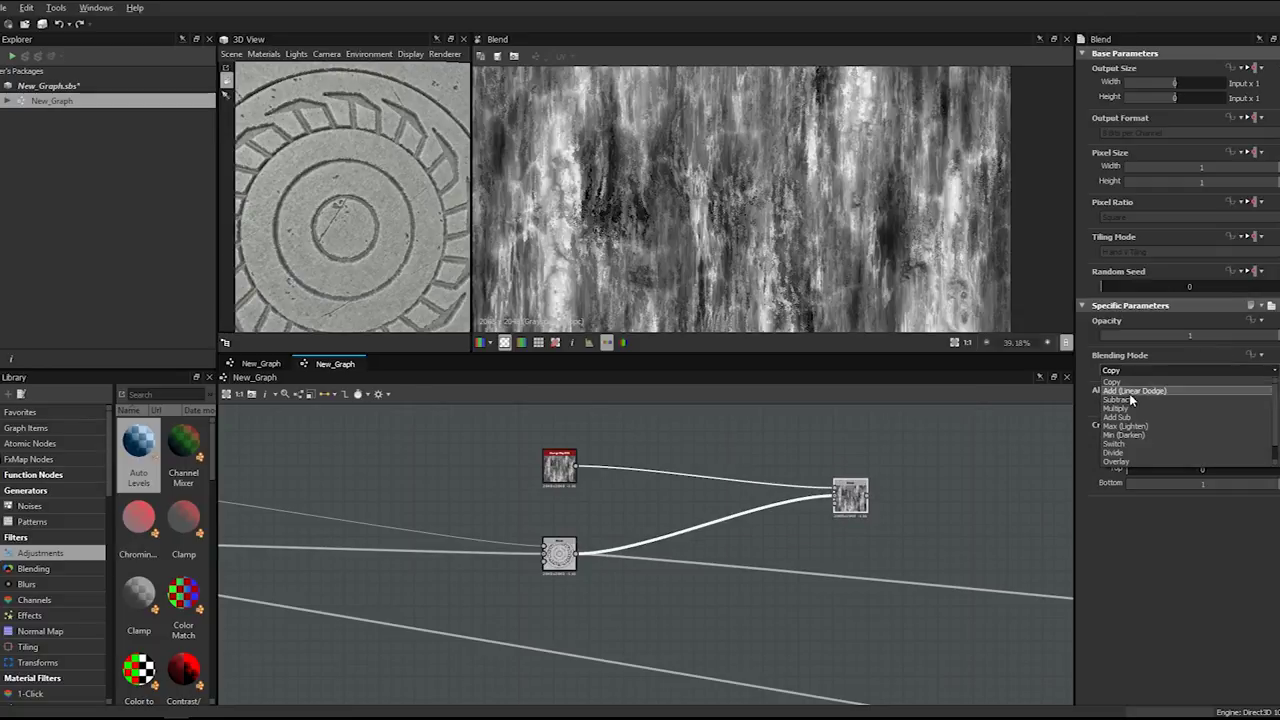
pyautogui.click(1128, 408)
pyautogui.scroll(2, 737, 245)
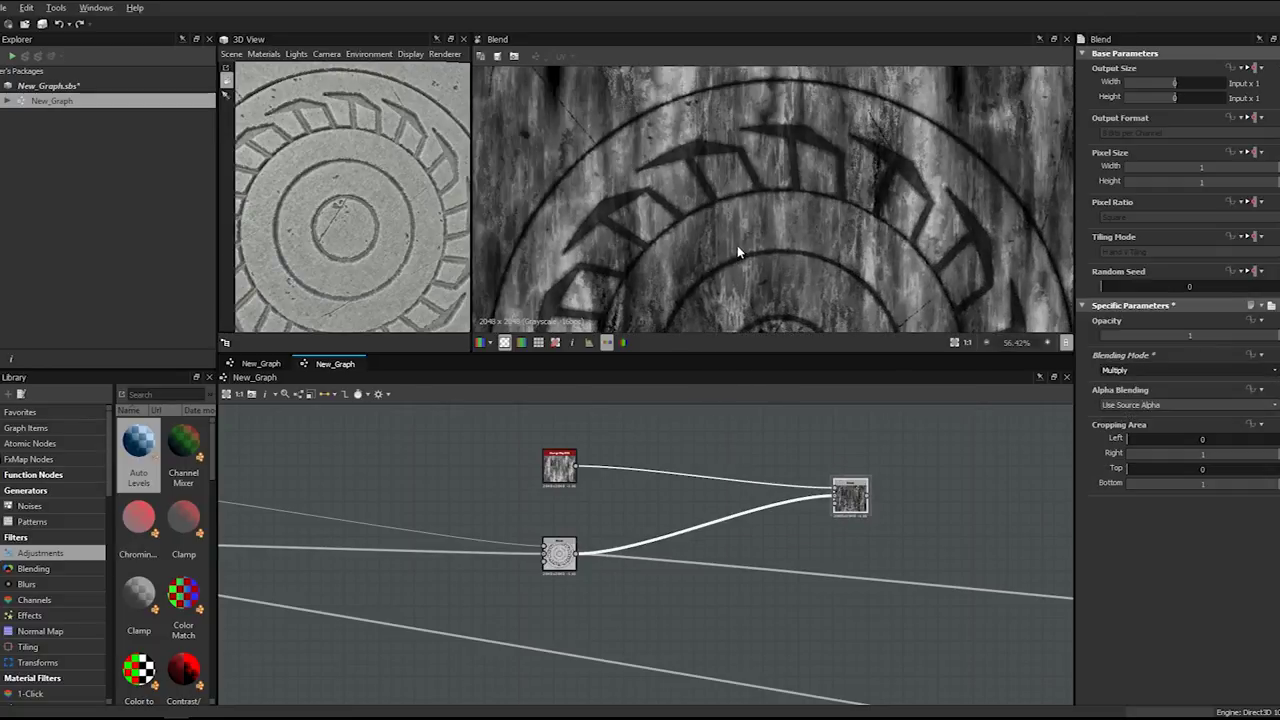
pyautogui.scroll(2, 741, 163)
pyautogui.scroll(-1, 707, 423)
pyautogui.moveTo(583, 467)
pyautogui.mouseDown()
pyautogui.moveTo(505, 467)
pyautogui.moveTo(585, 480)
pyautogui.mouseUp()
pyautogui.moveTo(822, 487); pyautogui.dragTo(873, 505)
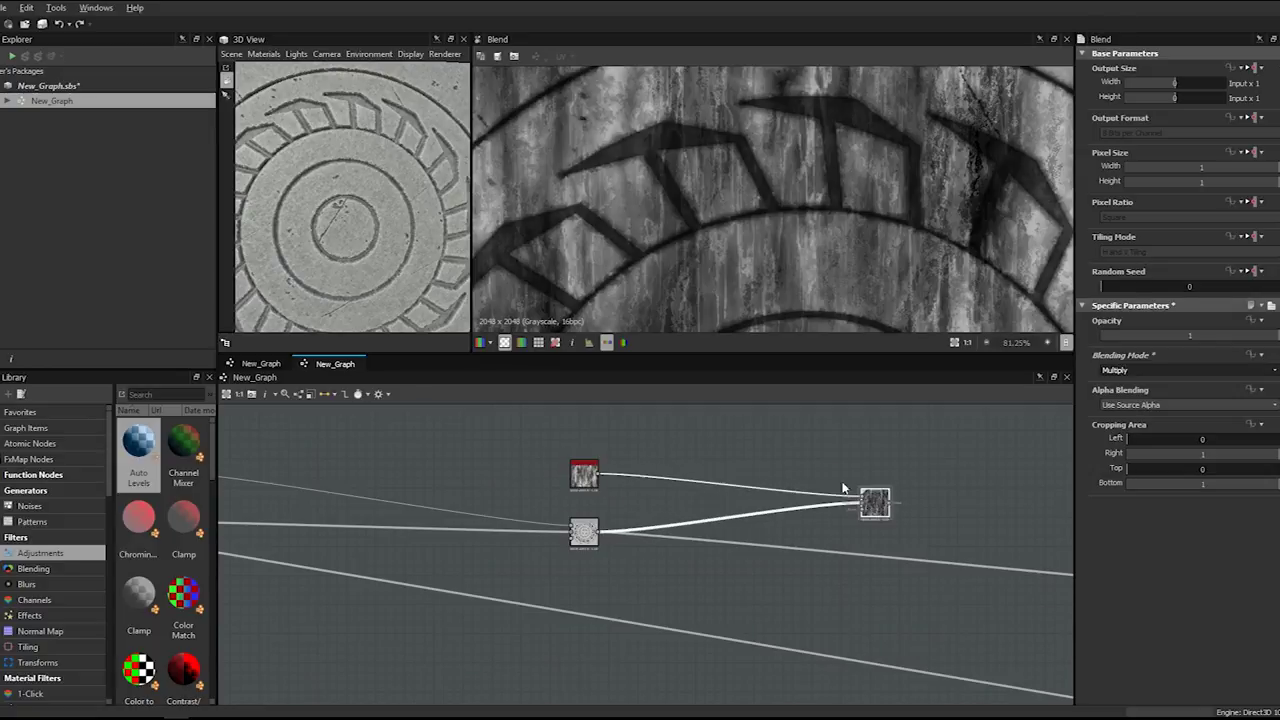
# - Insert a Histogram Scan node between Grunge Map 002 and the new Blend, with position 0.17 and contrast 0.42
pyautogui.press('space')
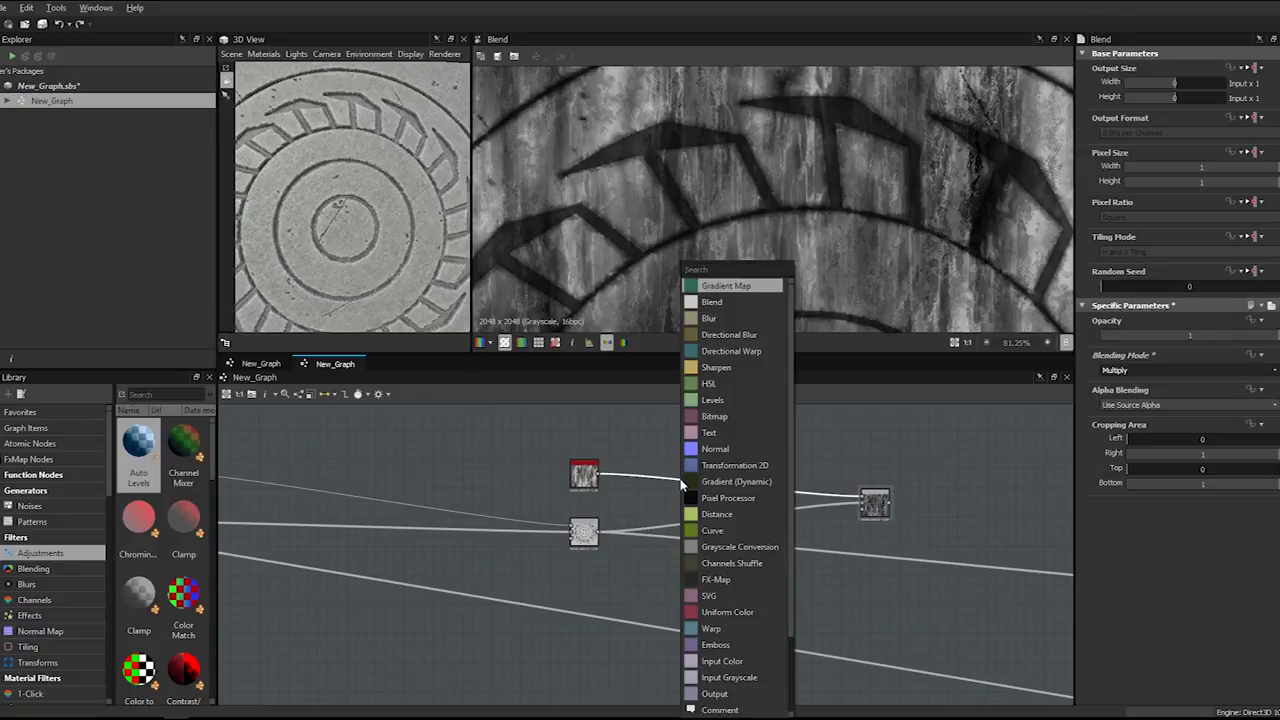
pyautogui.write('his')
pyautogui.press('Down')
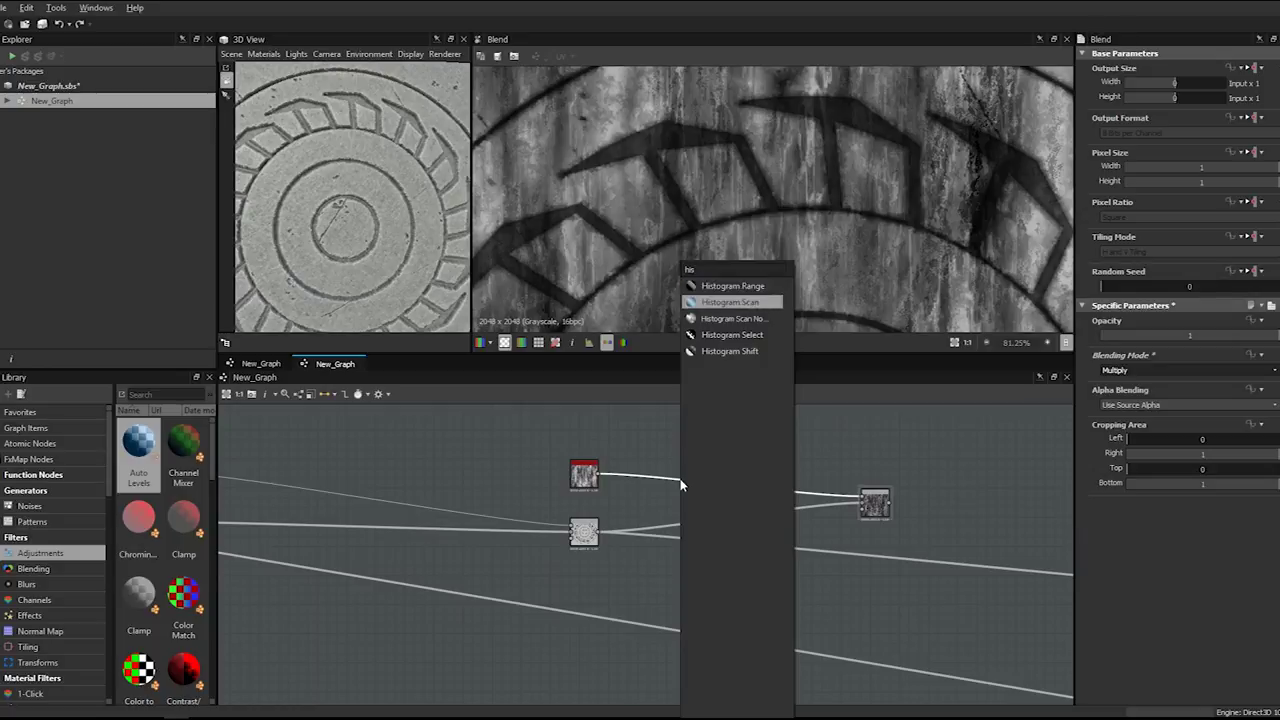
pyautogui.press('Return')
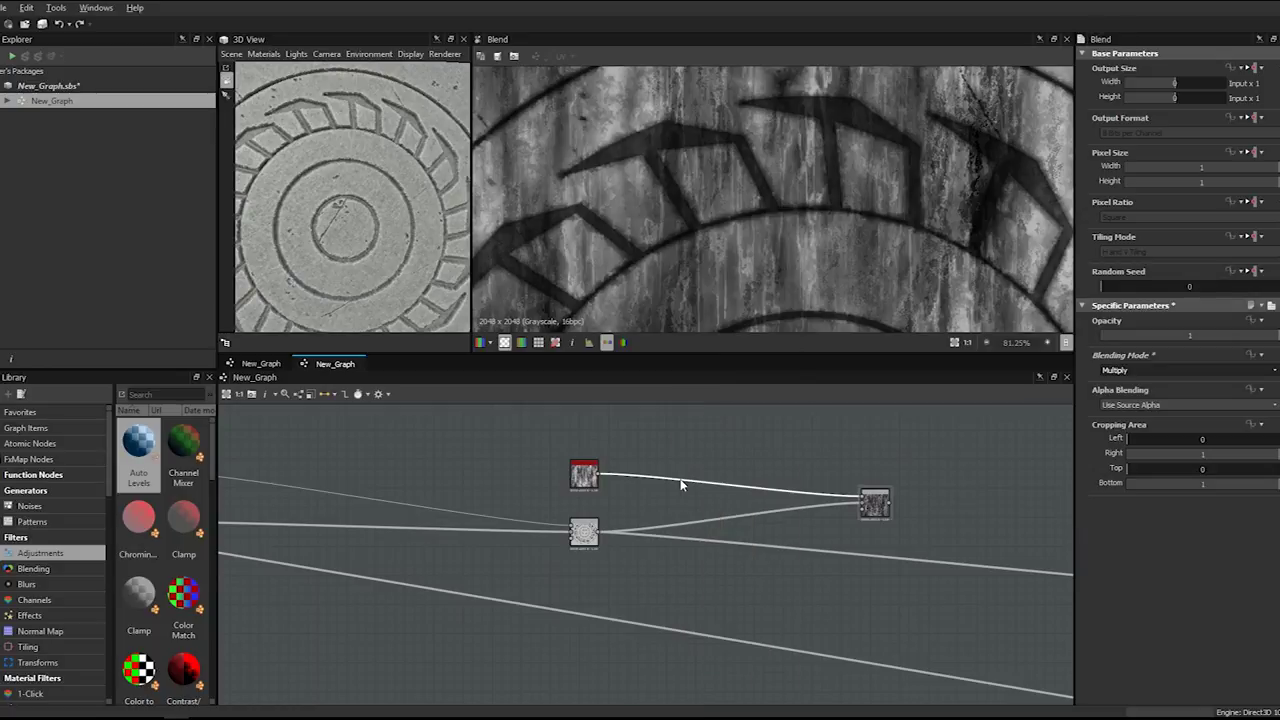
pyautogui.moveTo(1098, 348)
pyautogui.mouseDown()
pyautogui.moveTo(1147, 348)
pyautogui.moveTo(1126, 352)
pyautogui.moveTo(1121, 383)
pyautogui.moveTo(1176, 384)
pyautogui.mouseUp()
pyautogui.scroll(-5, 857, 223)
pyautogui.scroll(8, 831, 169)
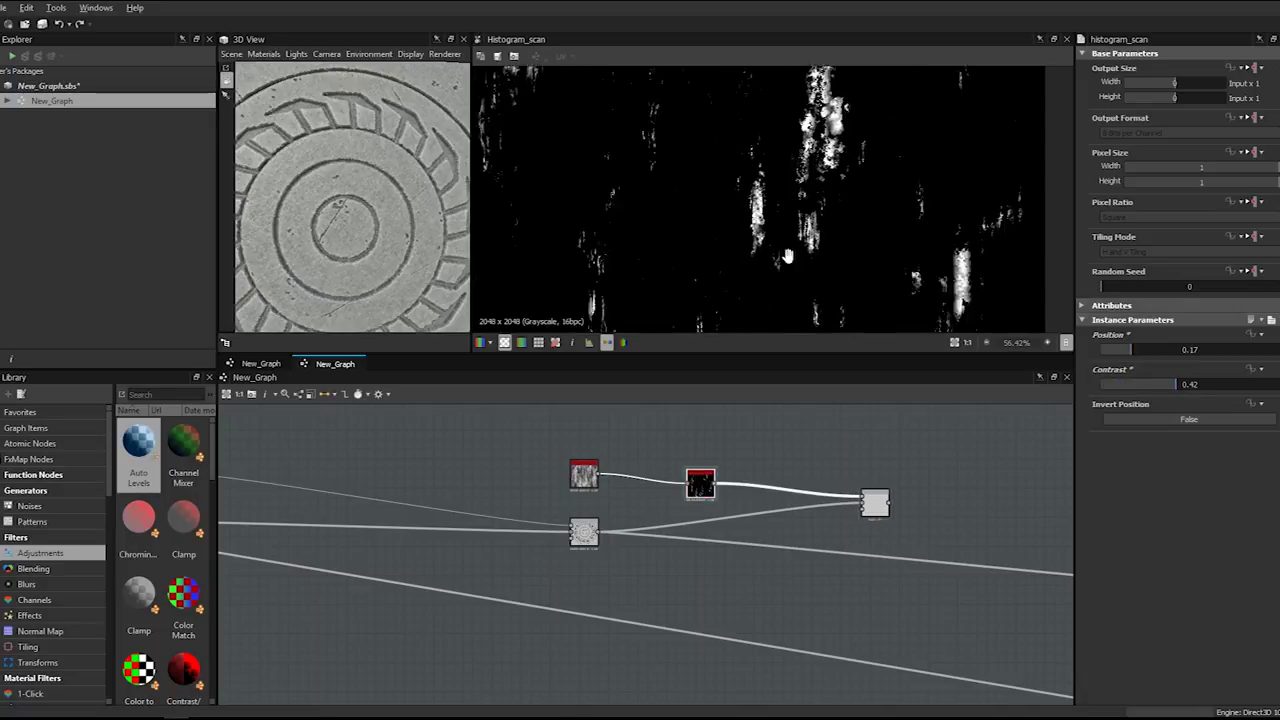
pyautogui.scroll(-4, 831, 169)
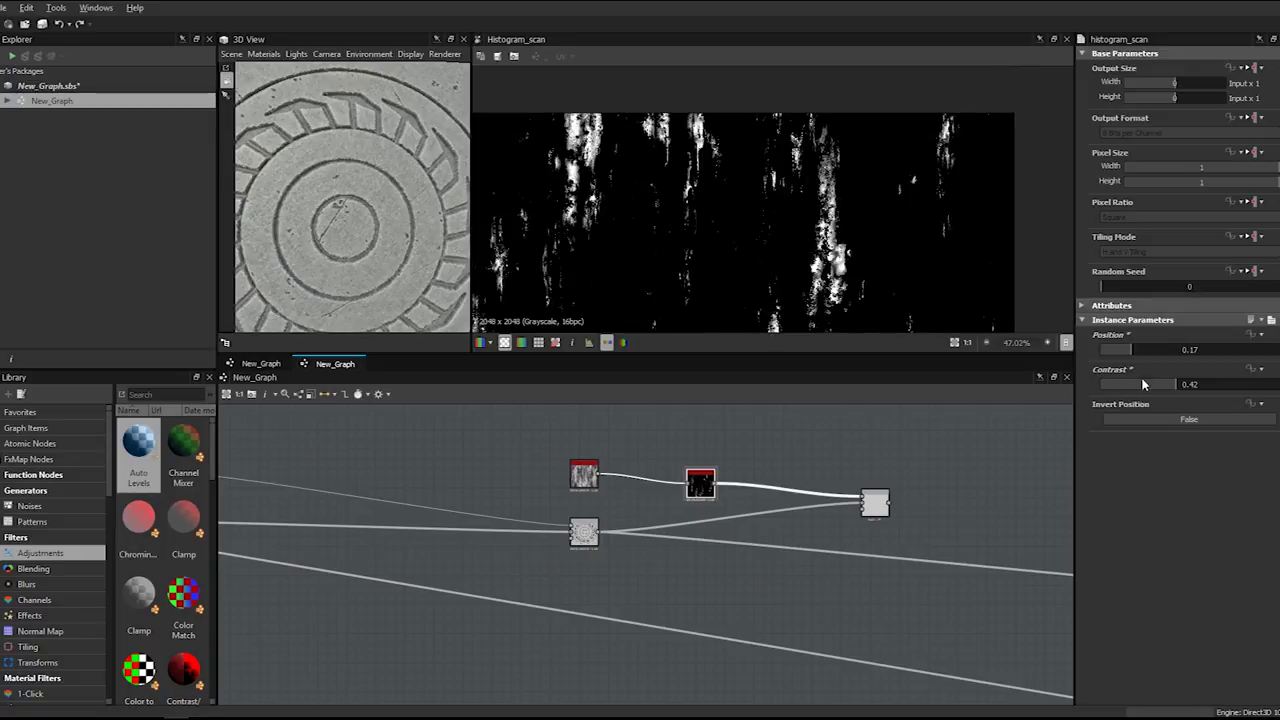
# - Raise the Histogram Scan's contrast to 1 and set its position to 0.19, checking the streak mask
pyautogui.moveTo(1174, 385); pyautogui.dragTo(1276, 385)
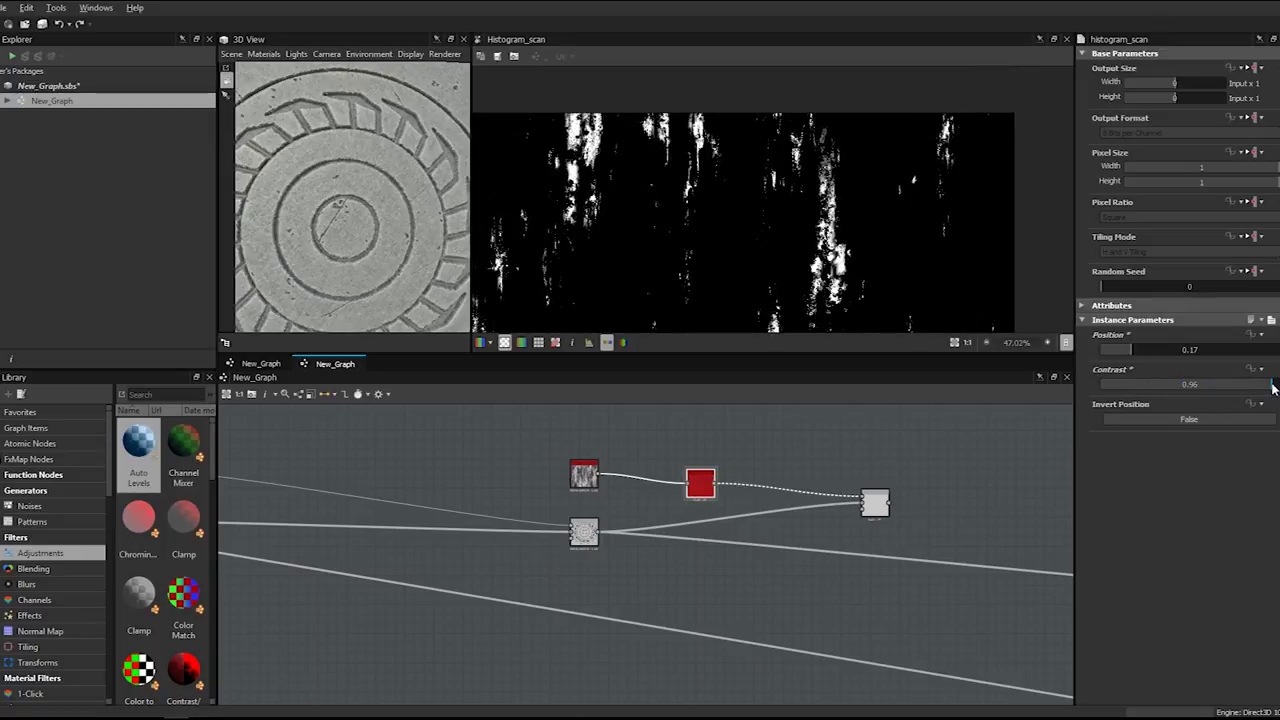
pyautogui.scroll(2, 724, 190)
pyautogui.moveTo(865, 245); pyautogui.dragTo(785, 124, button='middle')
pyautogui.scroll(-3, 785, 126)
pyautogui.scroll(3, 754, 191)
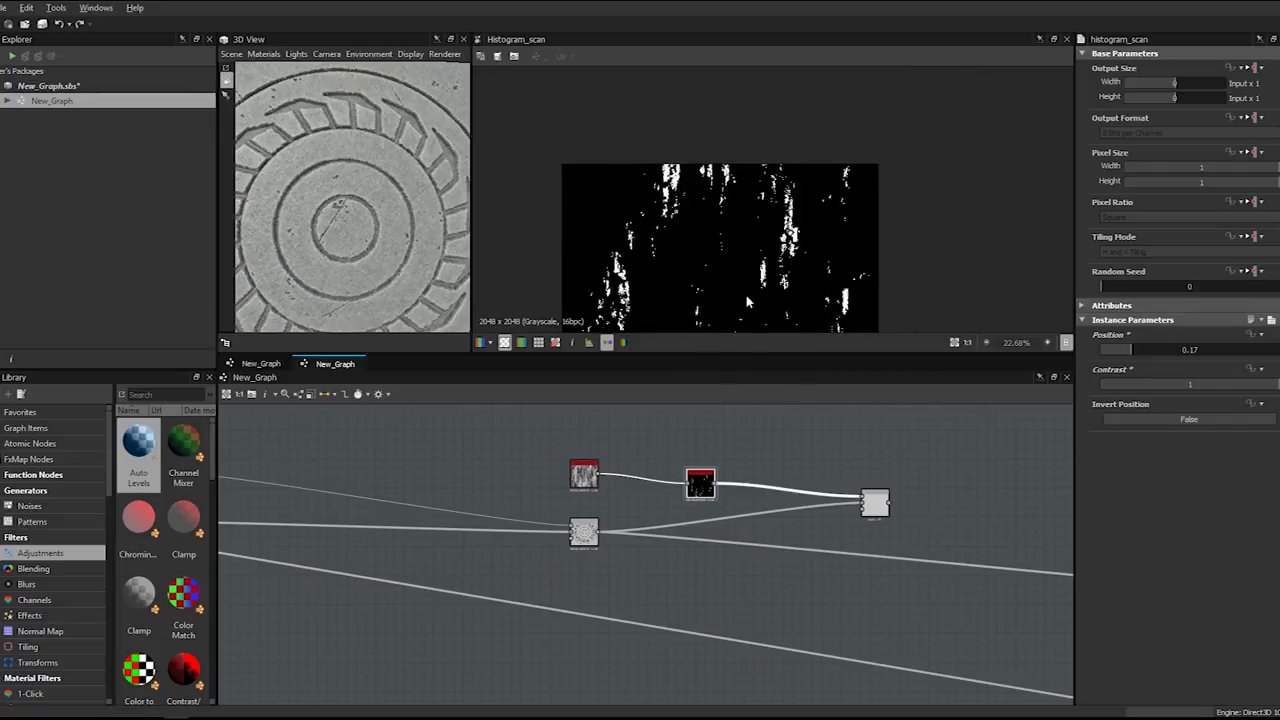
pyautogui.scroll(3, 754, 191)
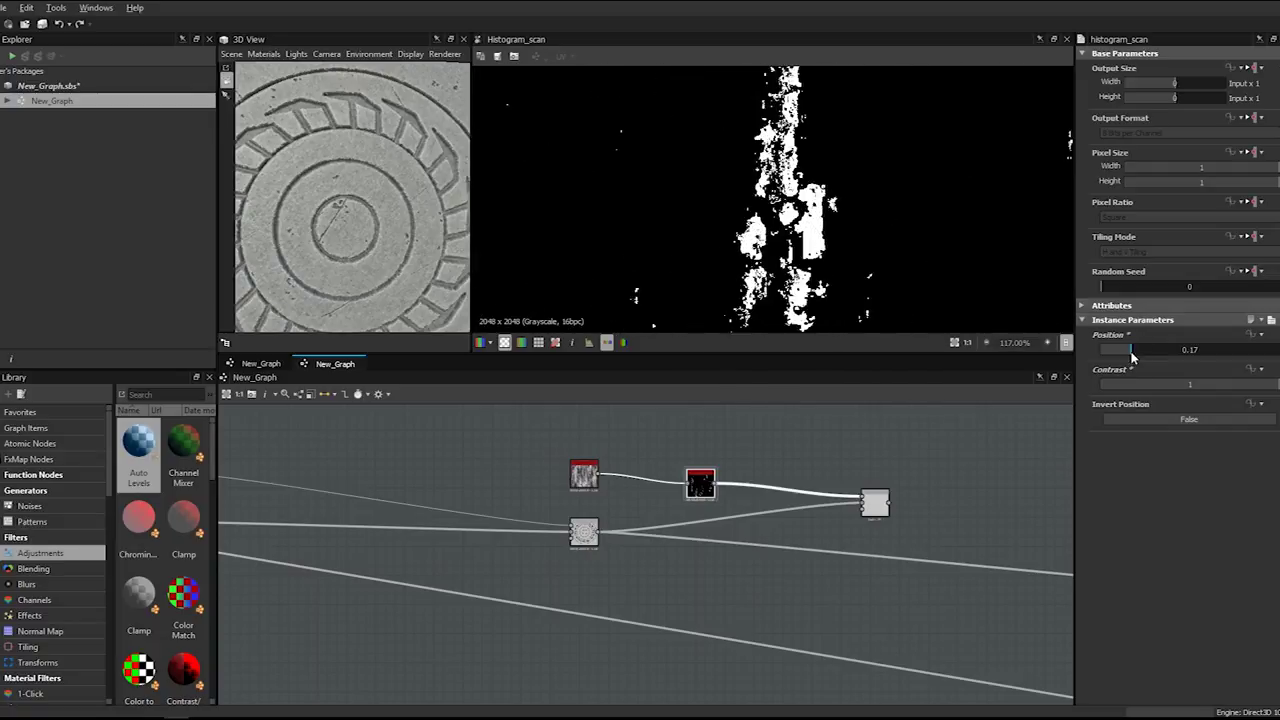
pyautogui.moveTo(1132, 357); pyautogui.dragTo(1134, 357)
pyautogui.scroll(-7, 752, 226)
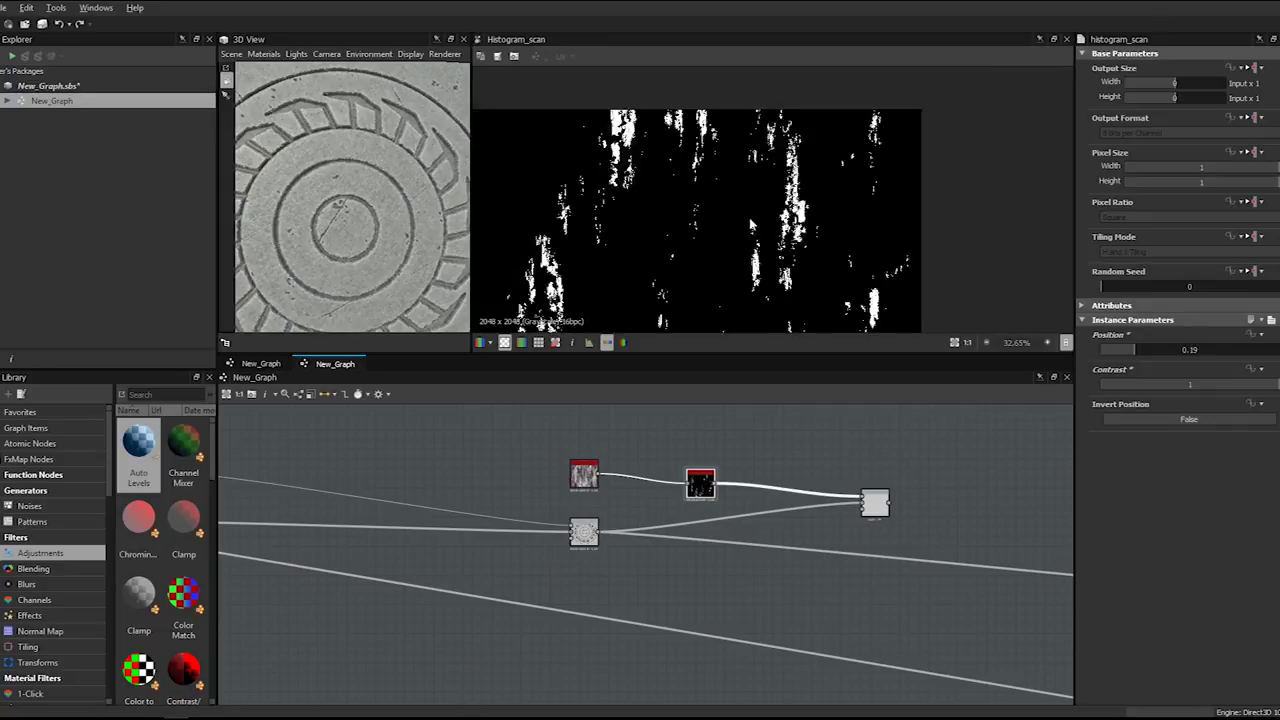
pyautogui.scroll(3, 752, 274)
# - Insert a Blur HQ Grayscale node after the Histogram Scan and line the nodes up in a row
pyautogui.moveTo(722, 454); pyautogui.dragTo(671, 444, button='middle')
pyautogui.moveTo(819, 505); pyautogui.dragTo(867, 523)
pyautogui.moveTo(656, 481); pyautogui.dragTo(656, 471)
pyautogui.press('space')
pyautogui.write('blur')
pyautogui.press('Down')
pyautogui.press('Down')
pyautogui.press('Return')
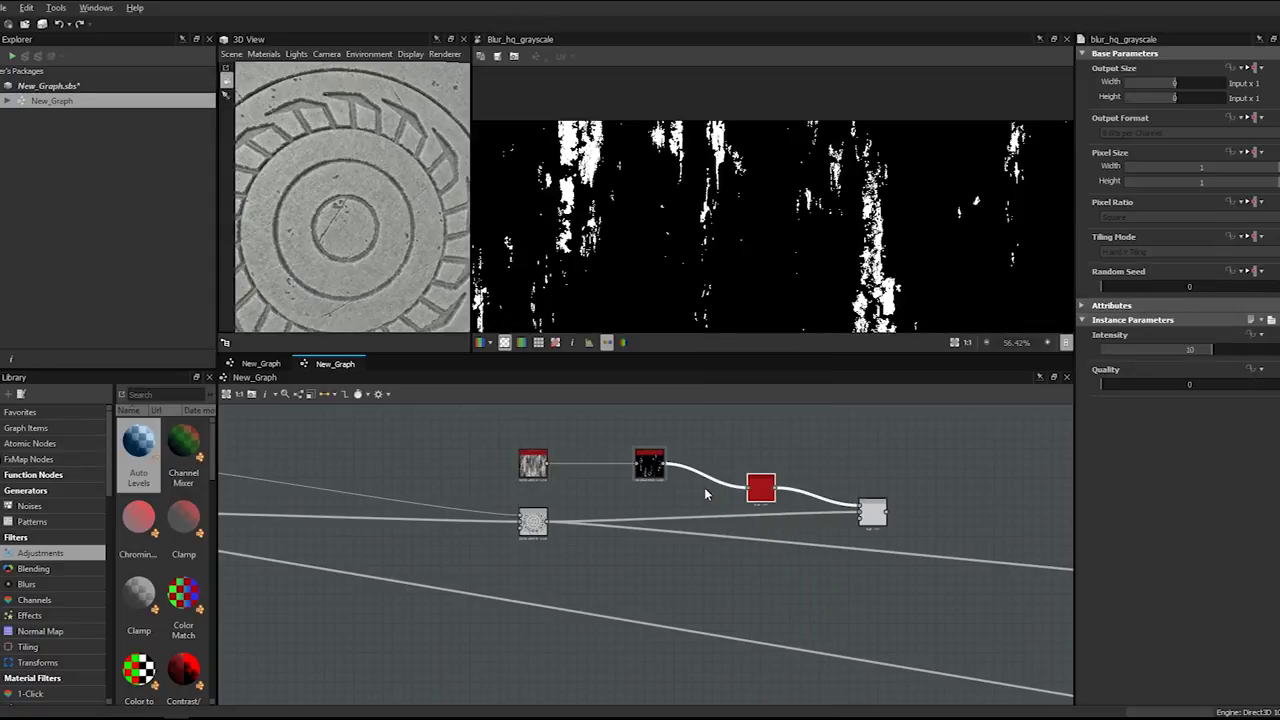
pyautogui.moveTo(649, 465); pyautogui.dragTo(603, 465)
pyautogui.moveTo(757, 487); pyautogui.dragTo(662, 464)
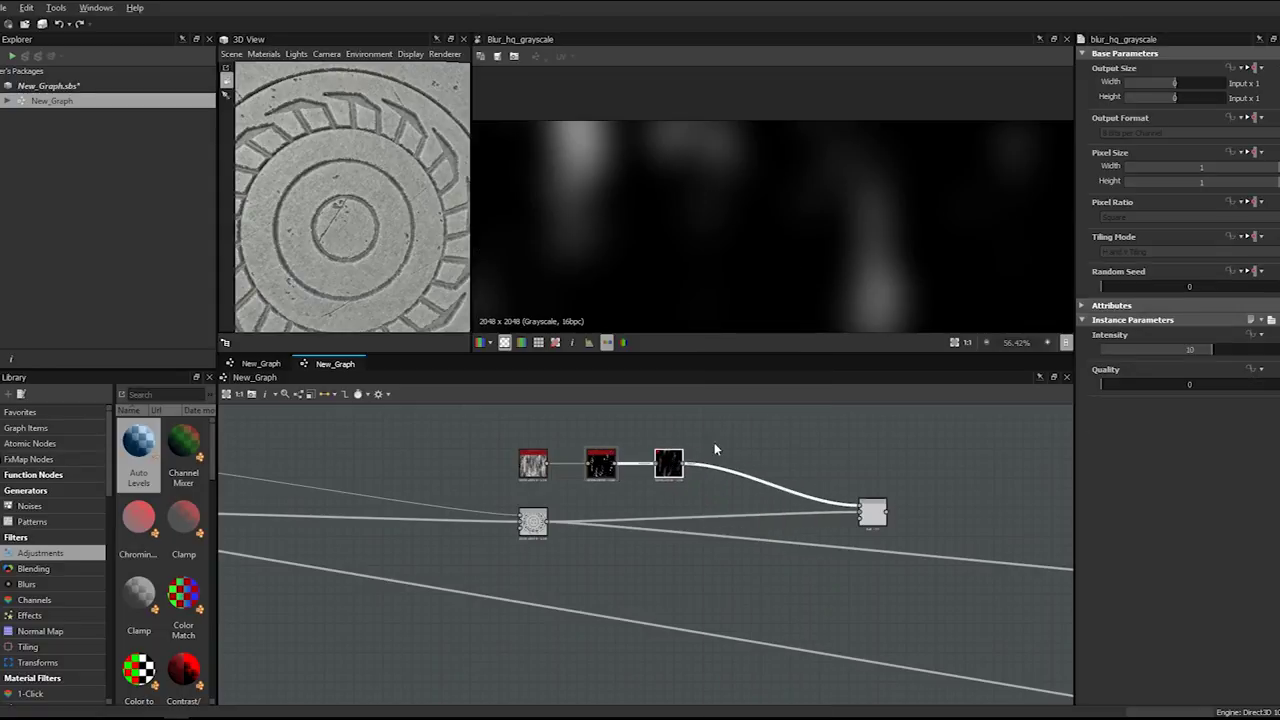
# - Set the Blur HQ Grayscale node's intensity to 0.2 after trying 0.5
pyautogui.doubleClick(1182, 350)
pyautogui.press('Return')
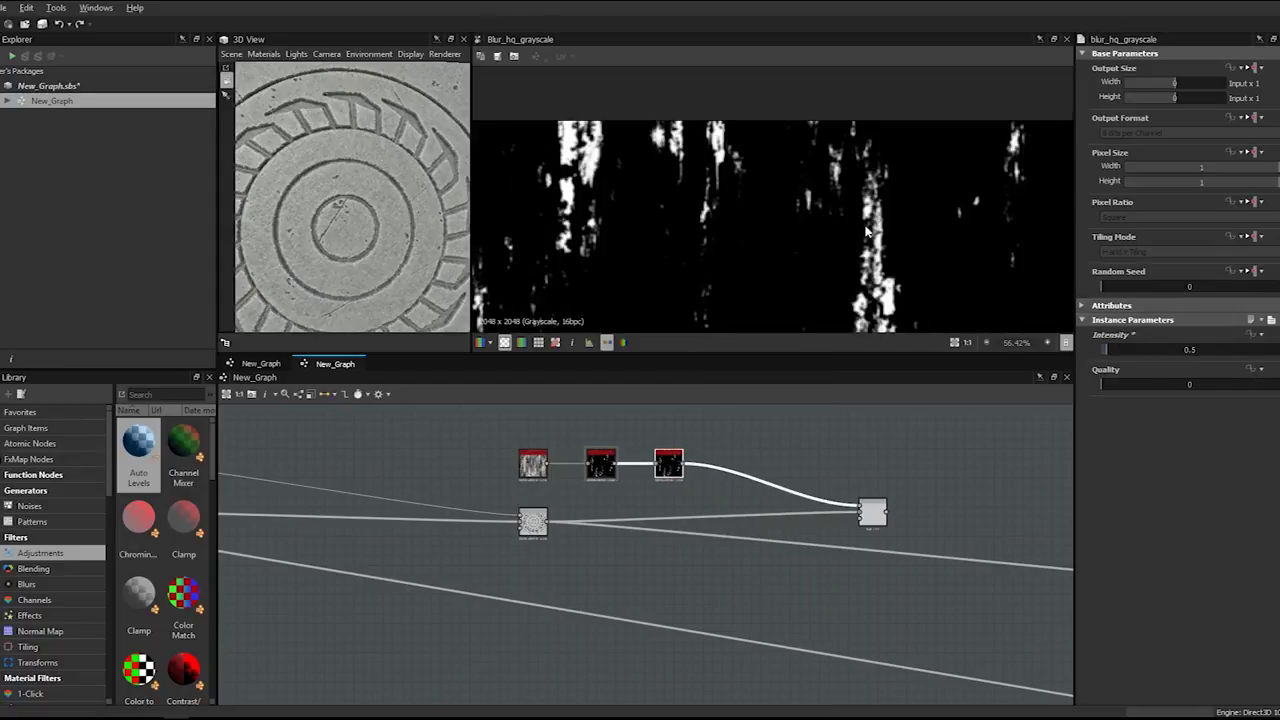
pyautogui.scroll(3, 800, 217)
pyautogui.scroll(-1, 800, 217)
pyautogui.doubleClick(1203, 350)
pyautogui.write('1')
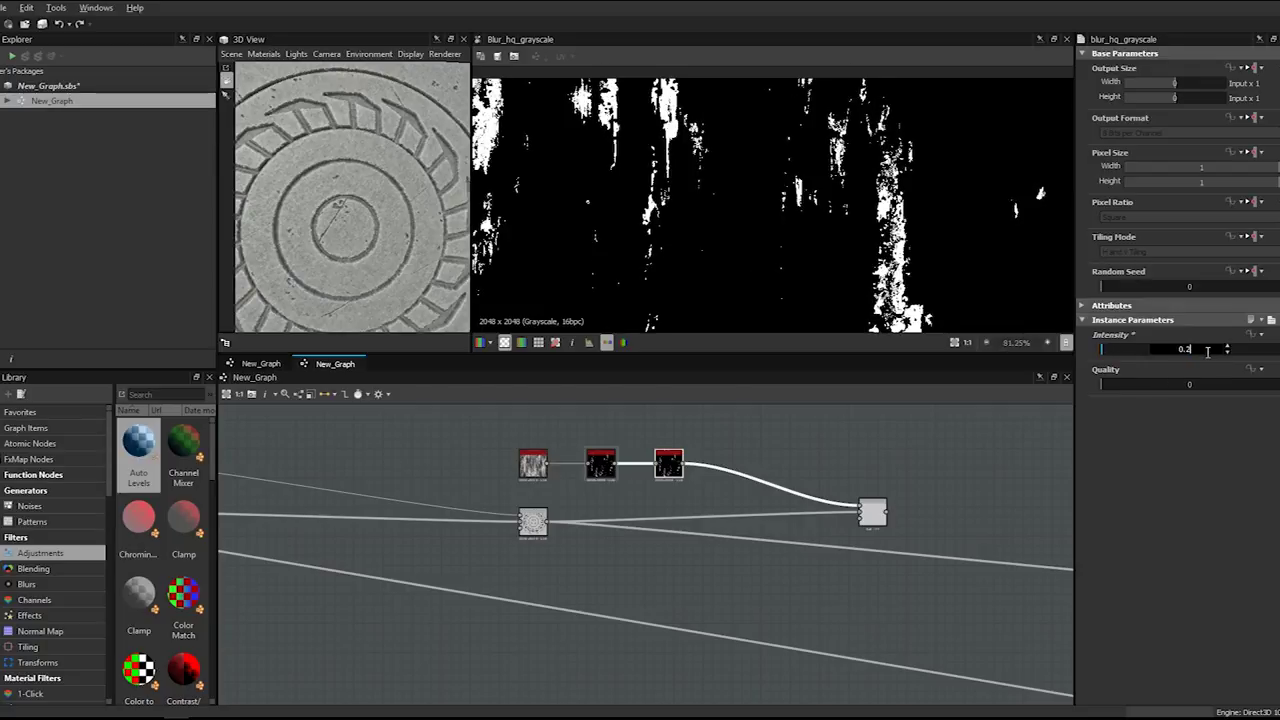
pyautogui.press('Return')
# - Insert a Slope Blur Grayscale node between the Blur HQ Grayscale and Blend nodes, aligned with the row
pyautogui.moveTo(857, 506); pyautogui.dragTo(737, 486)
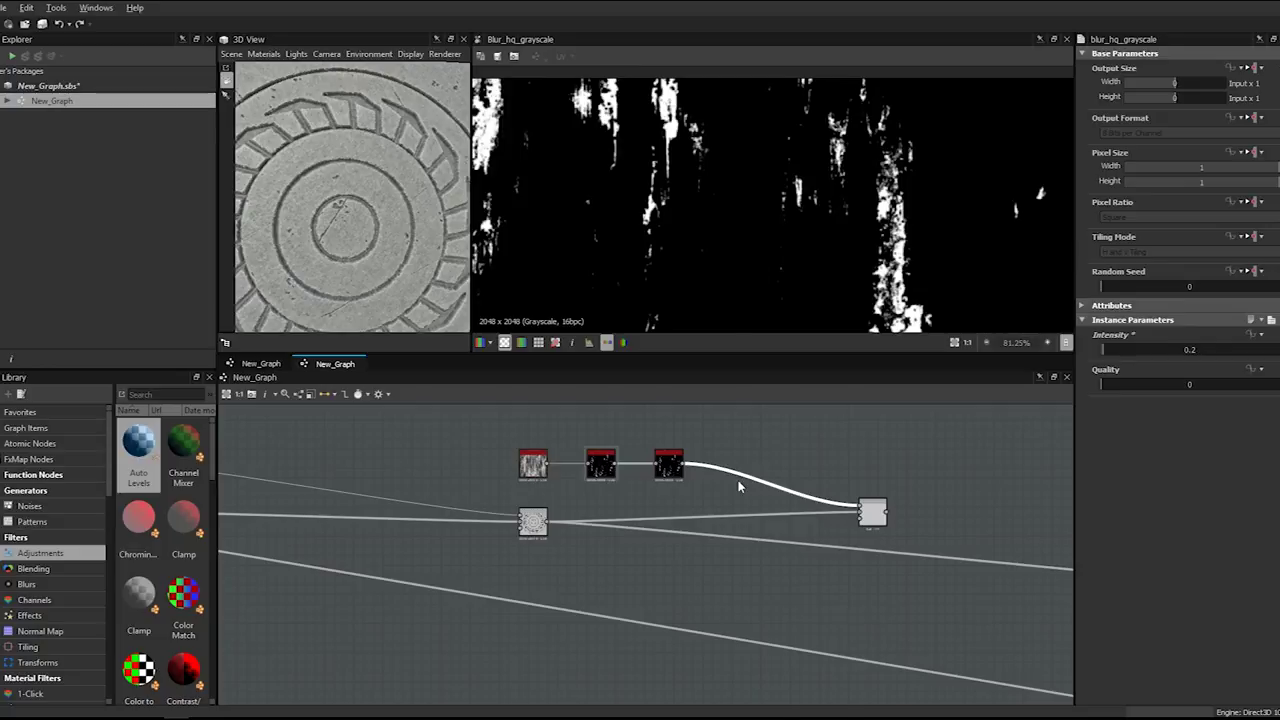
pyautogui.write('slope')
pyautogui.press('Down')
pyautogui.press('Return')
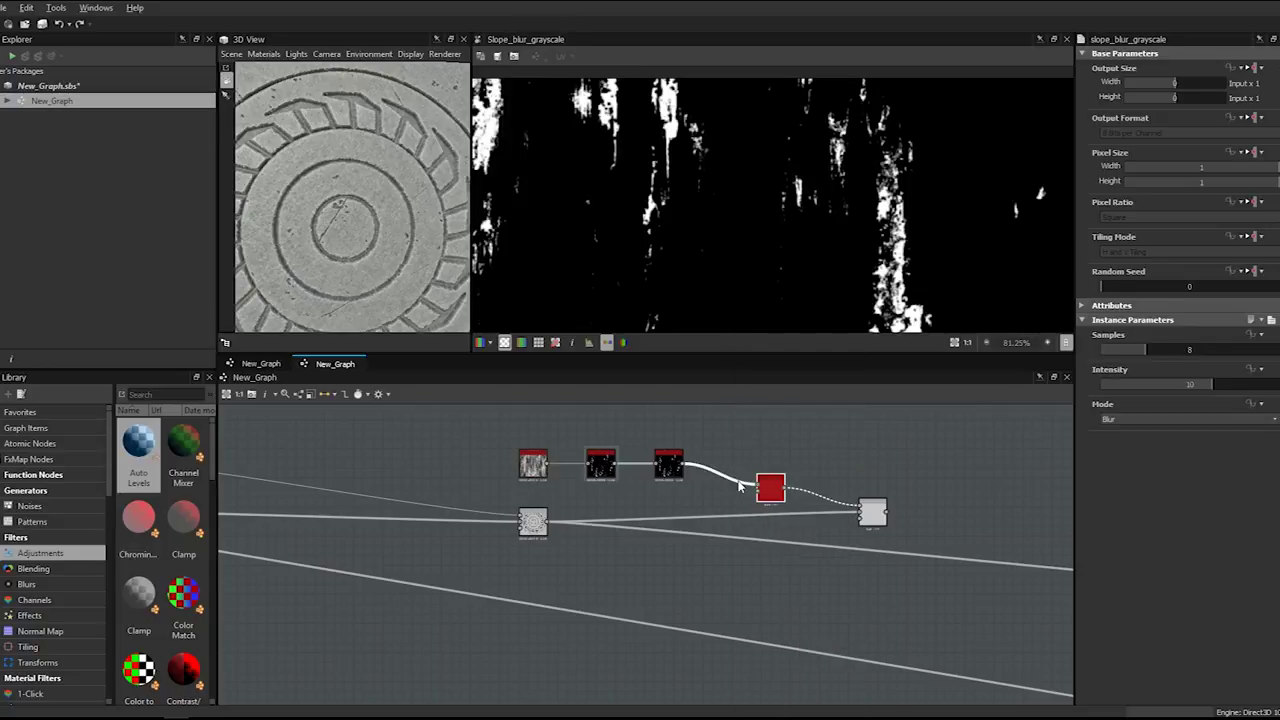
pyautogui.scroll(3, 750, 482)
pyautogui.moveTo(790, 482); pyautogui.dragTo(768, 443)
# - Add a Moisture Noise node below the Blur HQ Grayscale node and connect it to the Slope Blur's slope input
pyautogui.press('space')
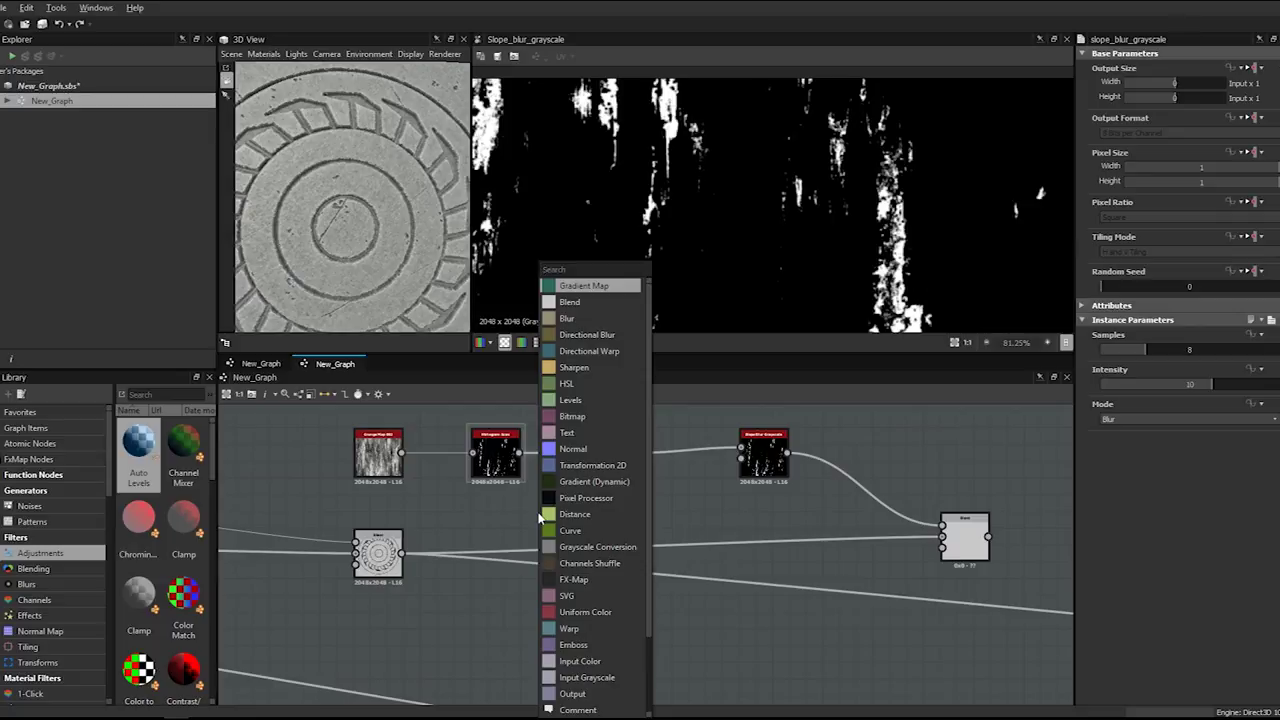
pyautogui.write('cloud')
pyautogui.press('Down')
pyautogui.press('Down')
pyautogui.press('Return')
pyautogui.write('moist')
pyautogui.press('Return')
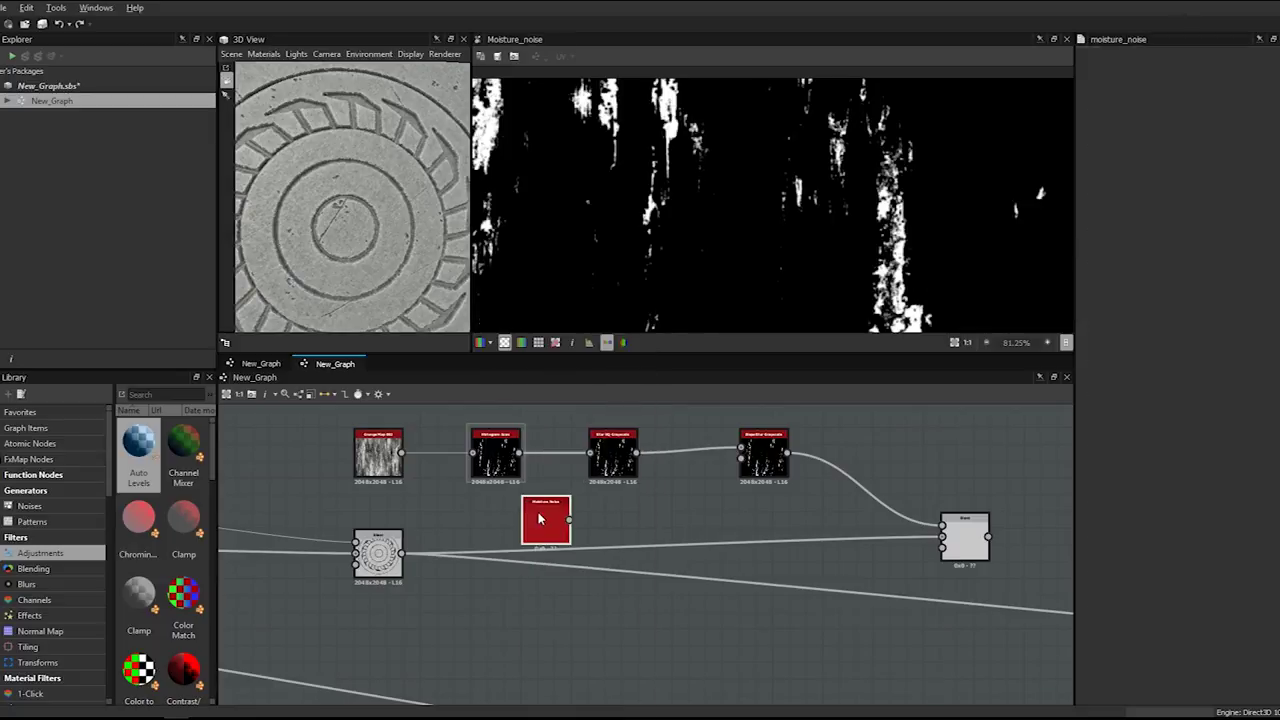
pyautogui.moveTo(584, 517); pyautogui.dragTo(616, 520)
pyautogui.moveTo(704, 493); pyautogui.dragTo(741, 459)
# - Show the Slope Blur Grayscale node in the 2D view and set its samples to 32
pyautogui.doubleClick(763, 455)
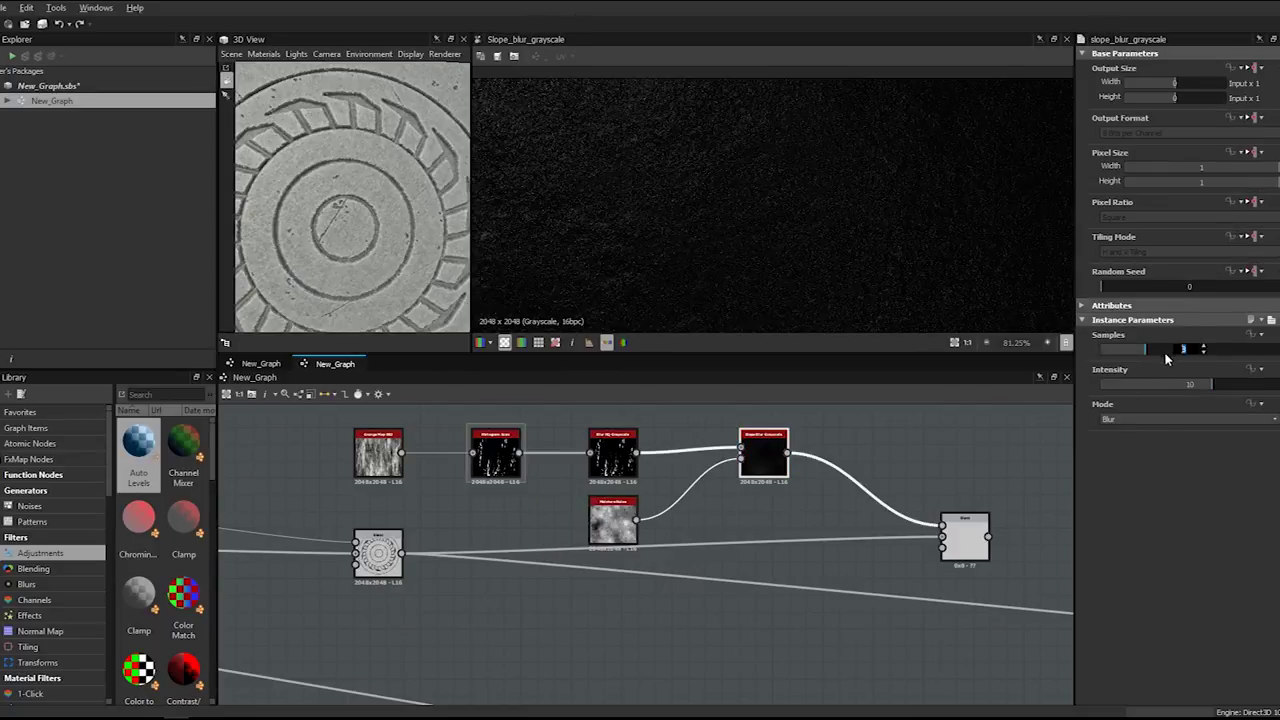
pyautogui.write('32')
pyautogui.press('Return')
# - Compare the Min and Max modes of the Slope Blur Grayscale node and restore Blur mode
pyautogui.click(1154, 418)
pyautogui.click(1149, 434)
pyautogui.click(1148, 423)
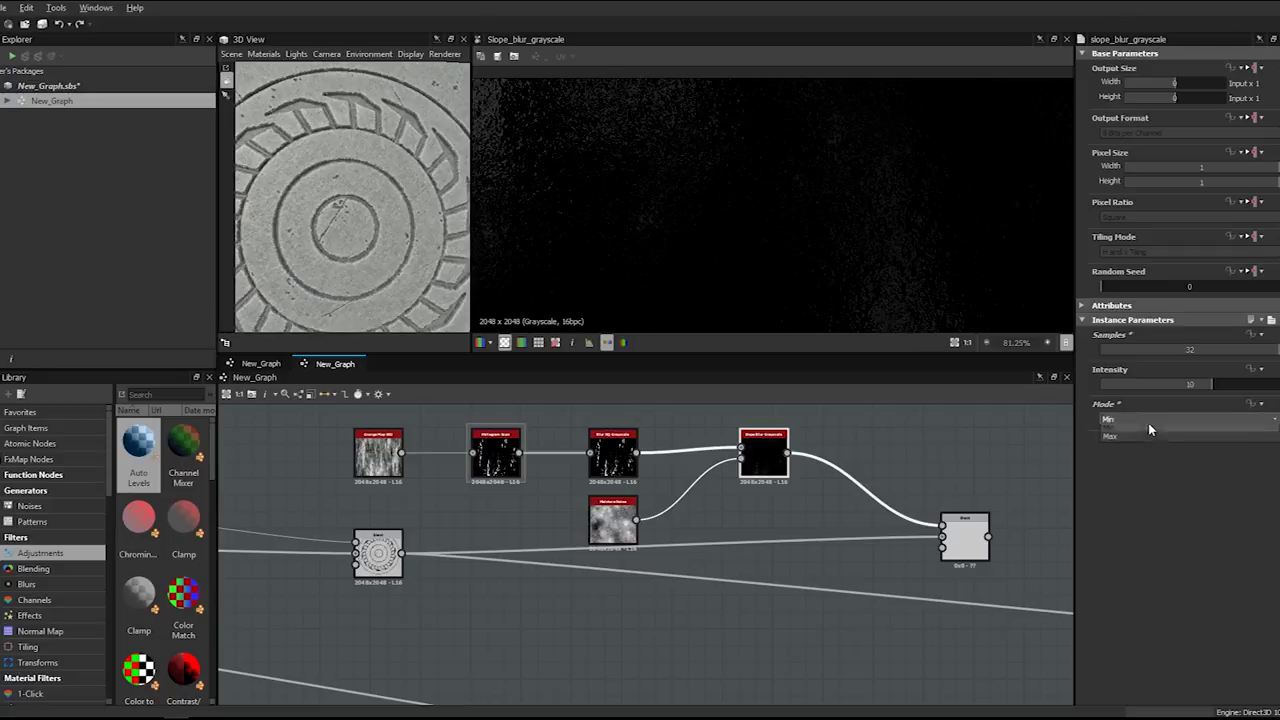
pyautogui.click(1138, 446)
pyautogui.click(1139, 419)
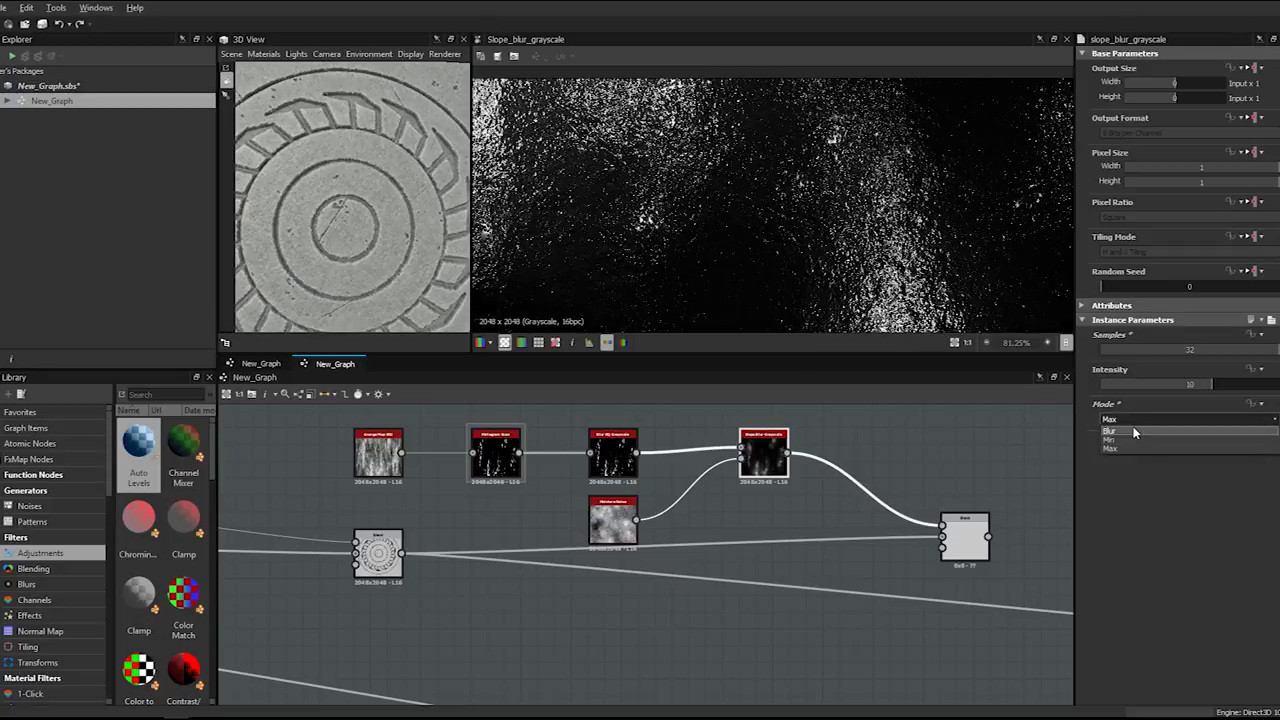
pyautogui.click(1133, 430)
# - Reduce the Slope Blur Grayscale node's intensity, trying 0.01 and 0.02 before settling on 0.03
pyautogui.moveTo(1185, 386); pyautogui.dragTo(1106, 391)
pyautogui.doubleClick(1198, 384)
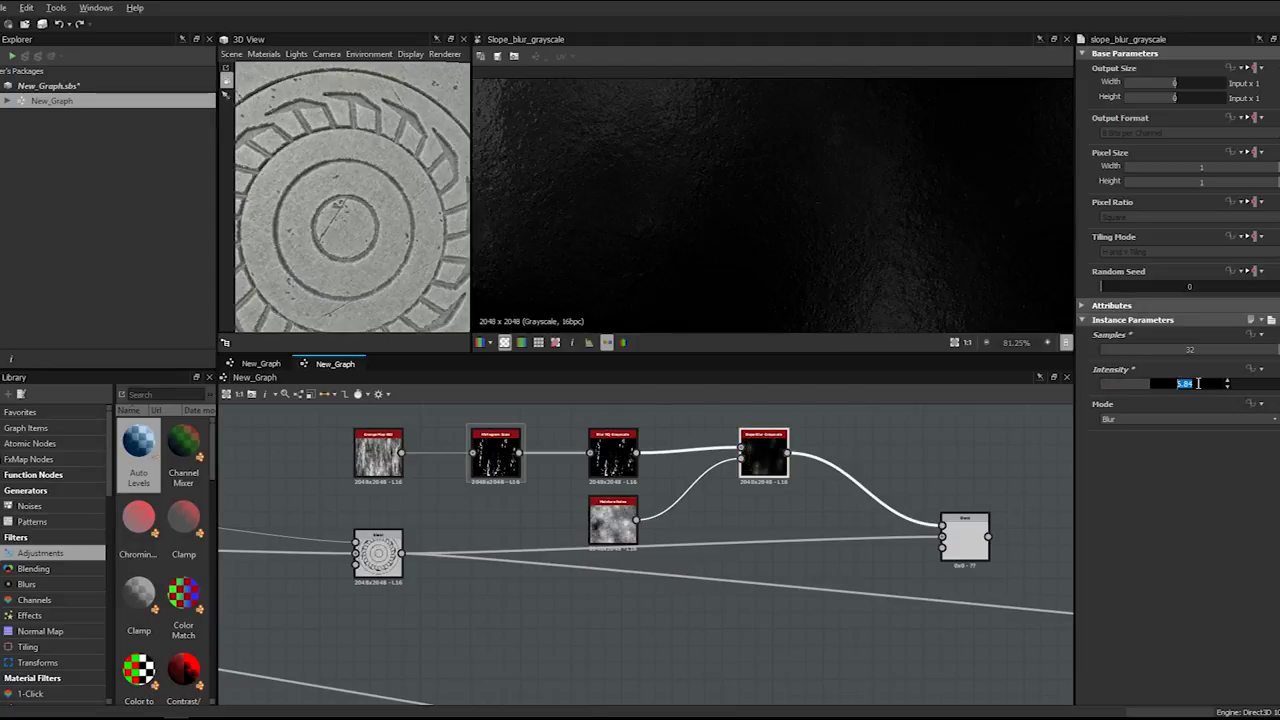
pyautogui.moveTo(1208, 386); pyautogui.dragTo(1150, 391)
pyautogui.write('0.01')
pyautogui.press('Return')
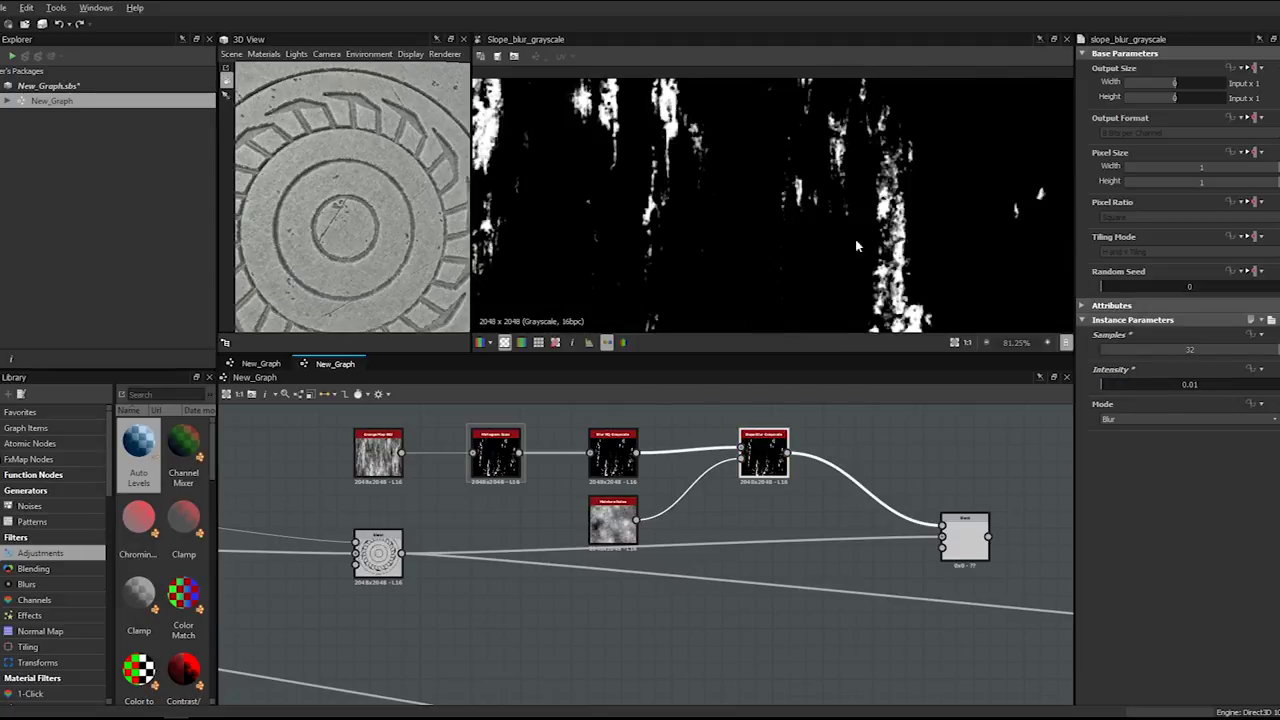
pyautogui.doubleClick(1185, 383)
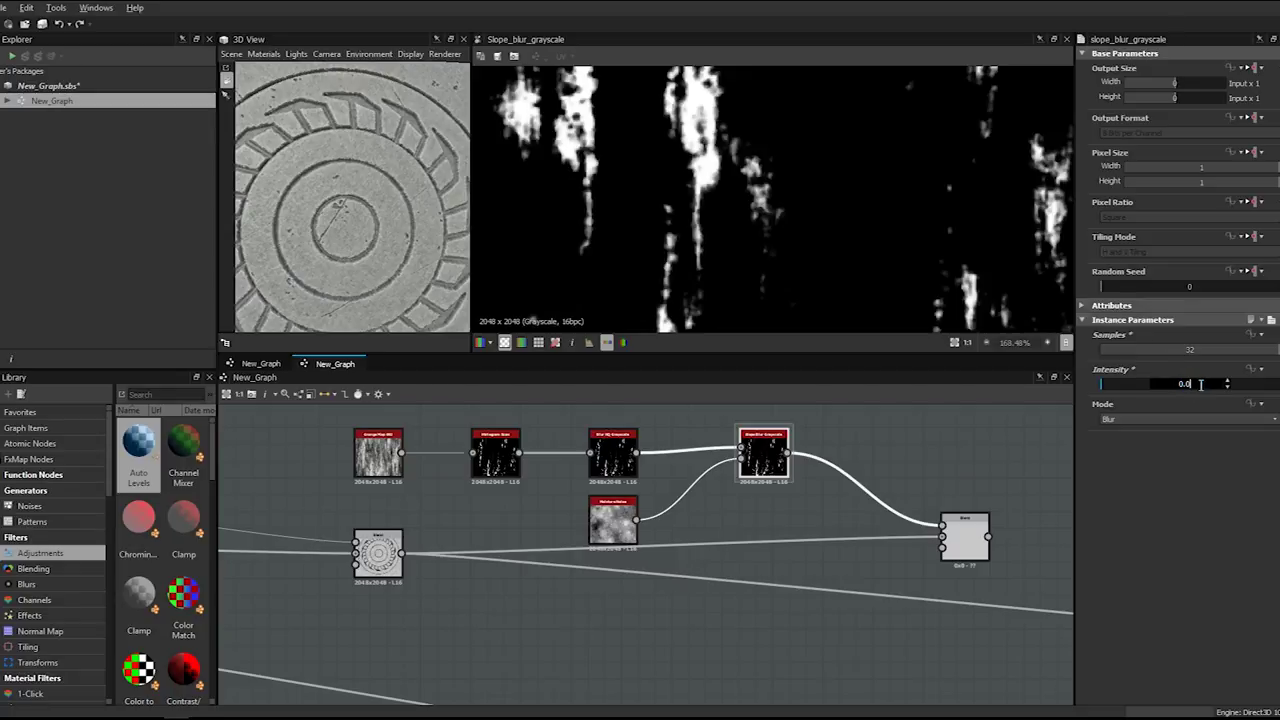
pyautogui.write('0.02')
pyautogui.press('Return')
pyautogui.write('3')
pyautogui.press('Return')
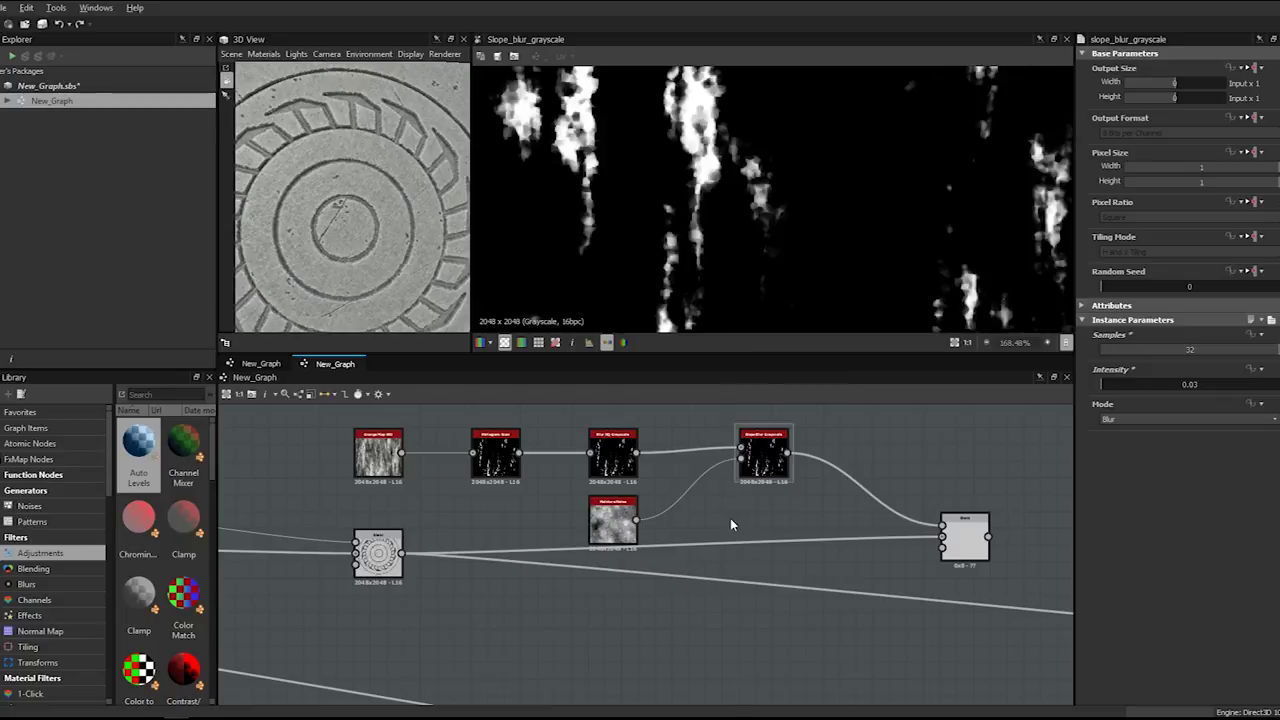
pyautogui.press('space')
pyautogui.write('bnw')
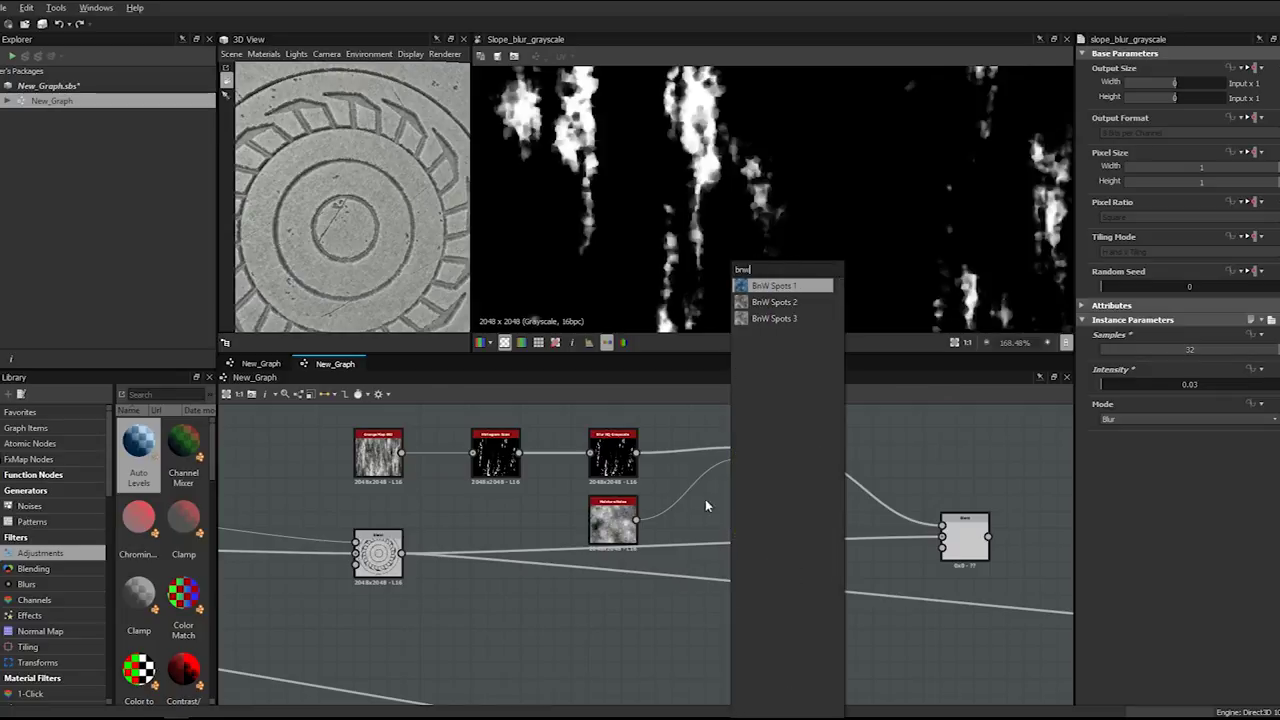
pyautogui.press('Return')
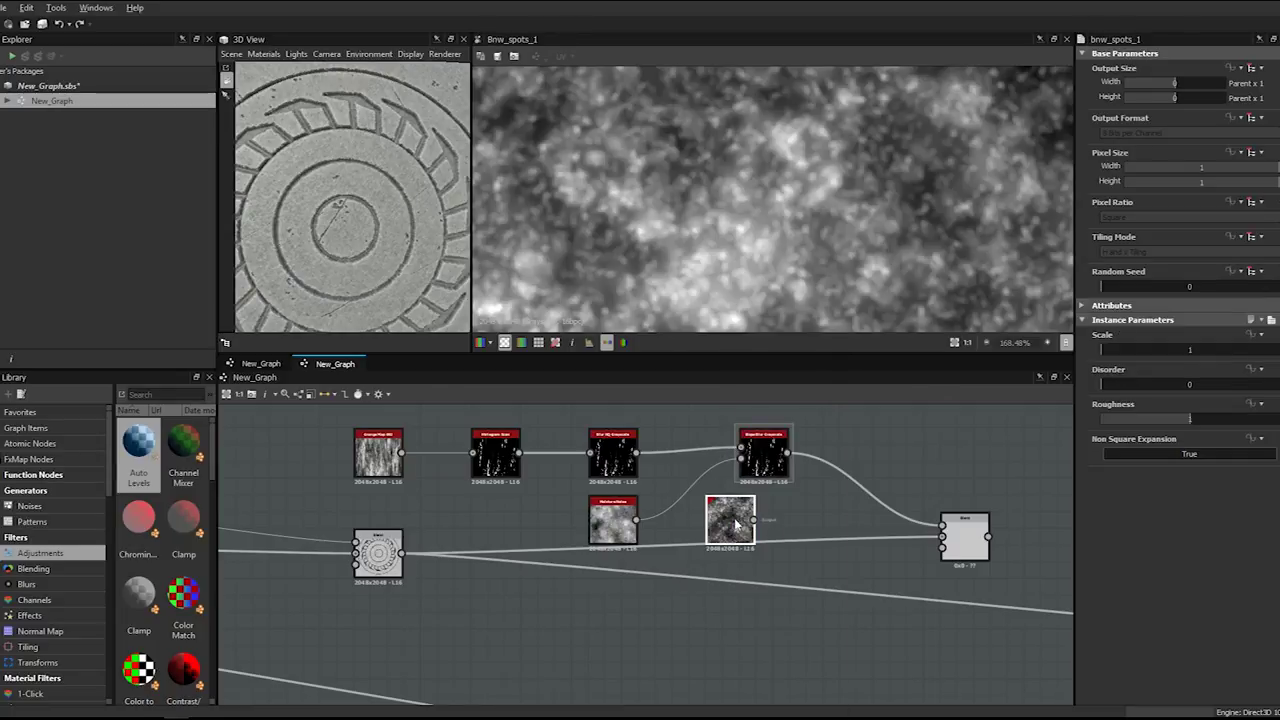
pyautogui.press('Delete')
# - Add a BnW Spots 3 node, connect it to the Slope Blur's slope input, and put it in place of the deleted Moisture Noise node
pyautogui.press('space')
pyautogui.write('bnw')
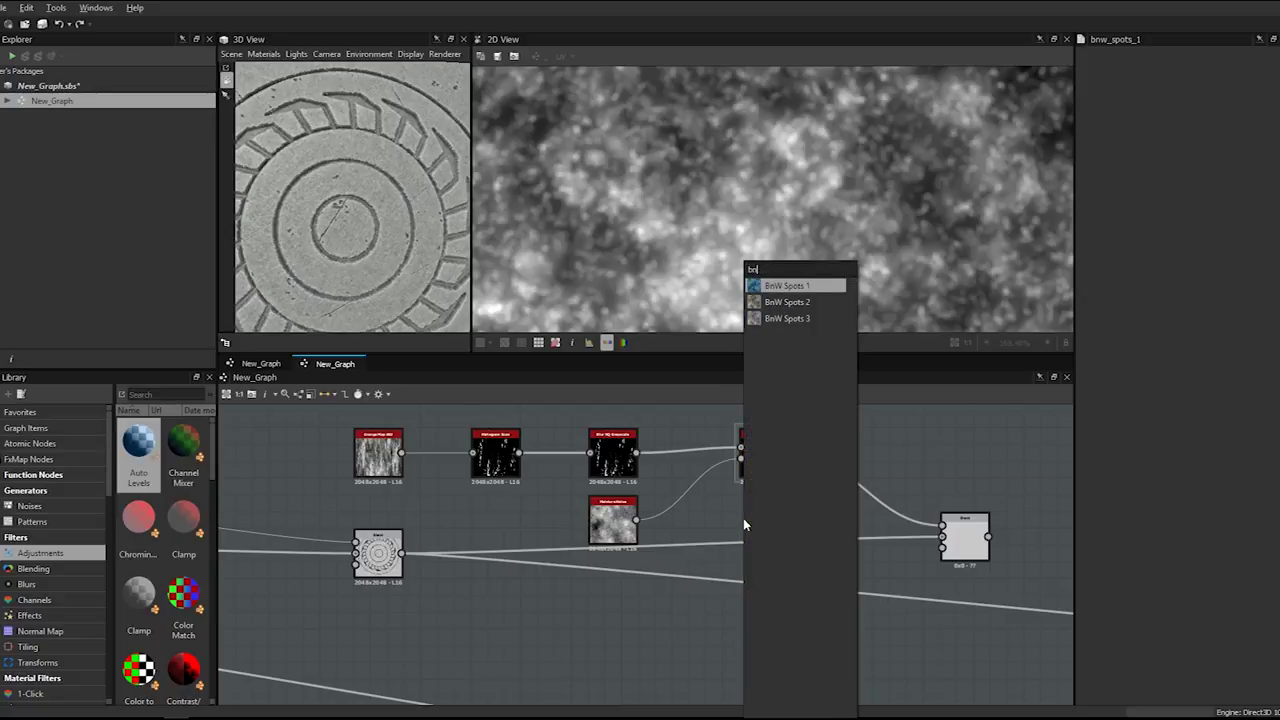
pyautogui.press('Down')
pyautogui.press('Down')
pyautogui.press('Return')
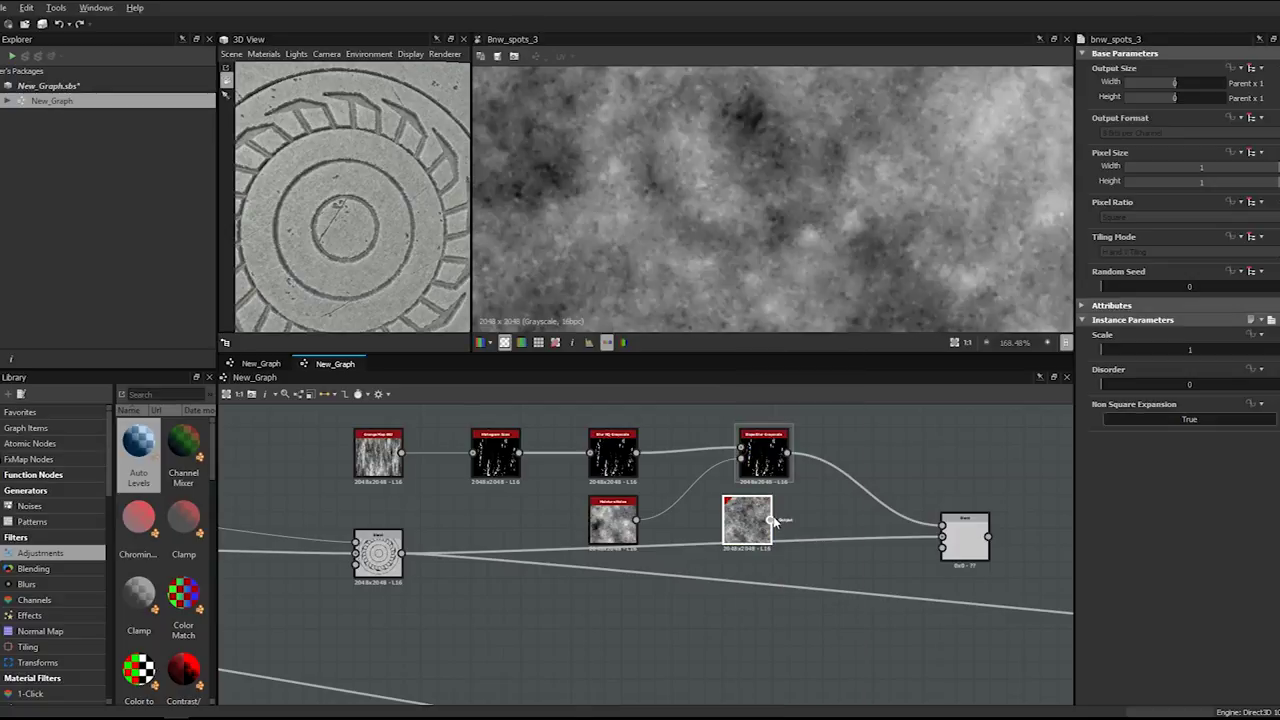
pyautogui.moveTo(743, 475); pyautogui.dragTo(741, 459)
pyautogui.moveTo(747, 520); pyautogui.dragTo(624, 526)
pyautogui.click(612, 524)
pyautogui.press('Delete')
# - Show the Slope Blur Grayscale node in the 2D view and set its mode to Min
pyautogui.click(755, 456)
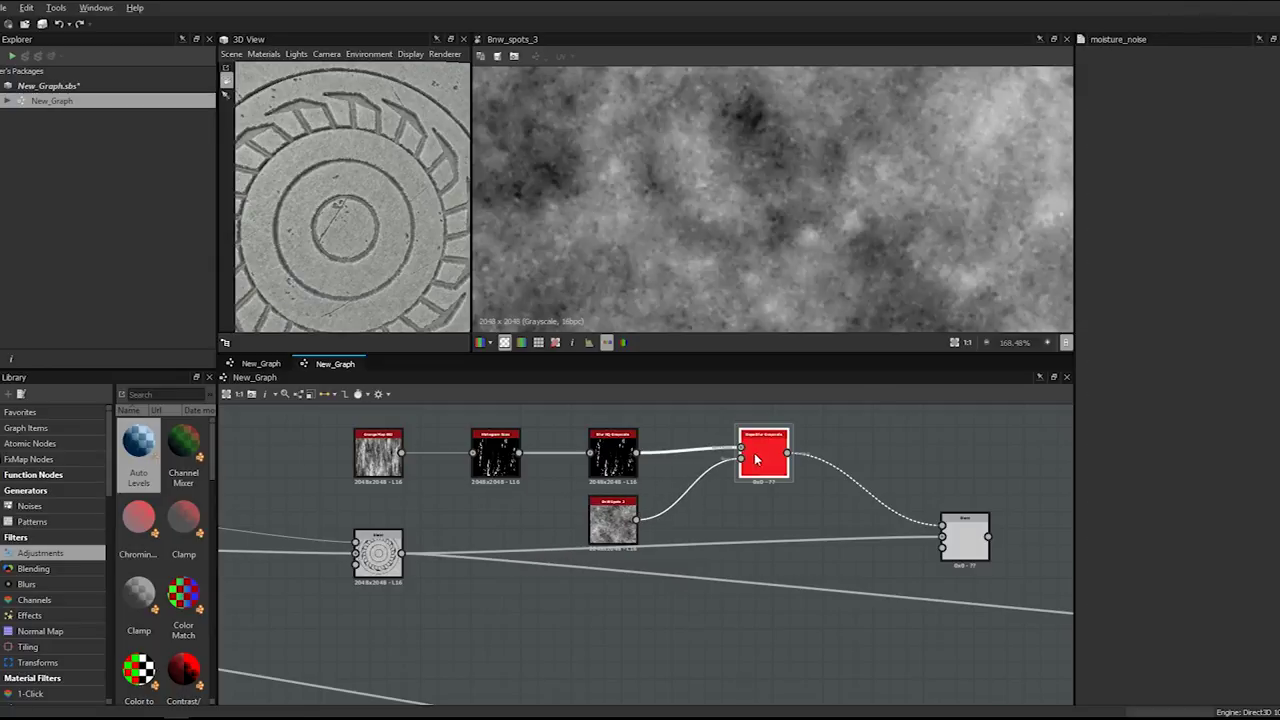
pyautogui.scroll(-2, 805, 235)
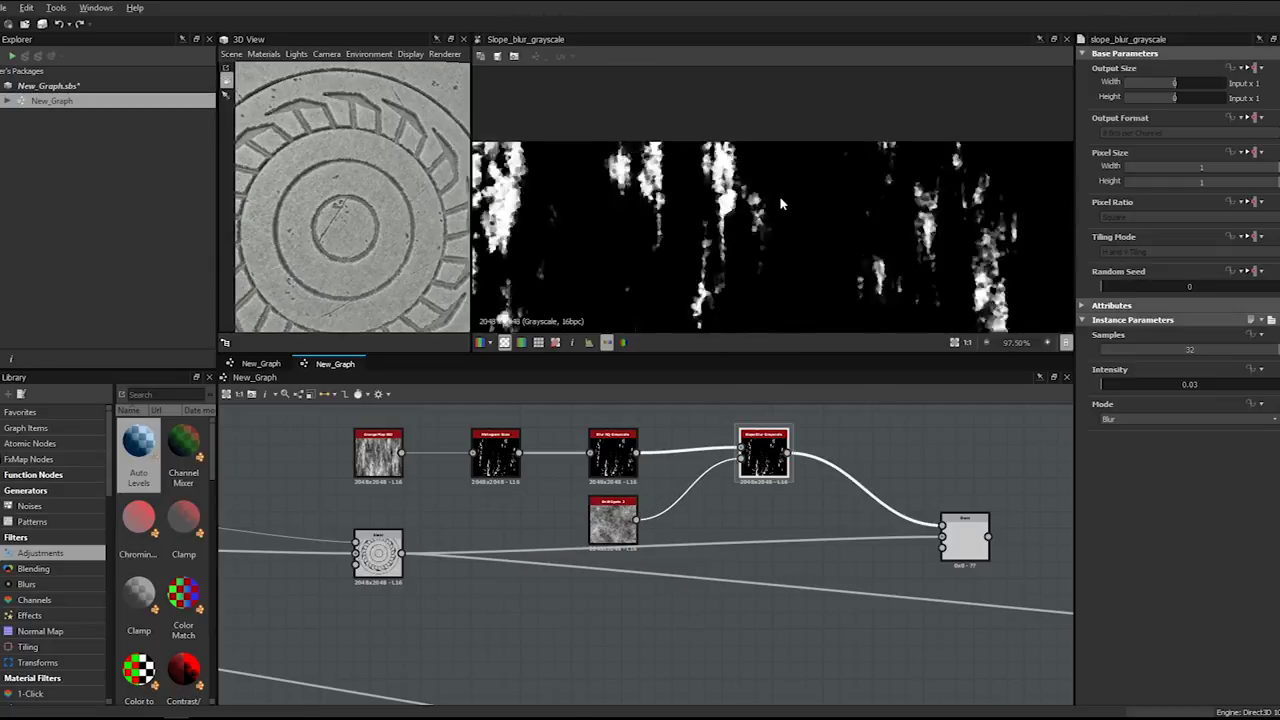
pyautogui.click(1150, 419)
pyautogui.click(1113, 432)
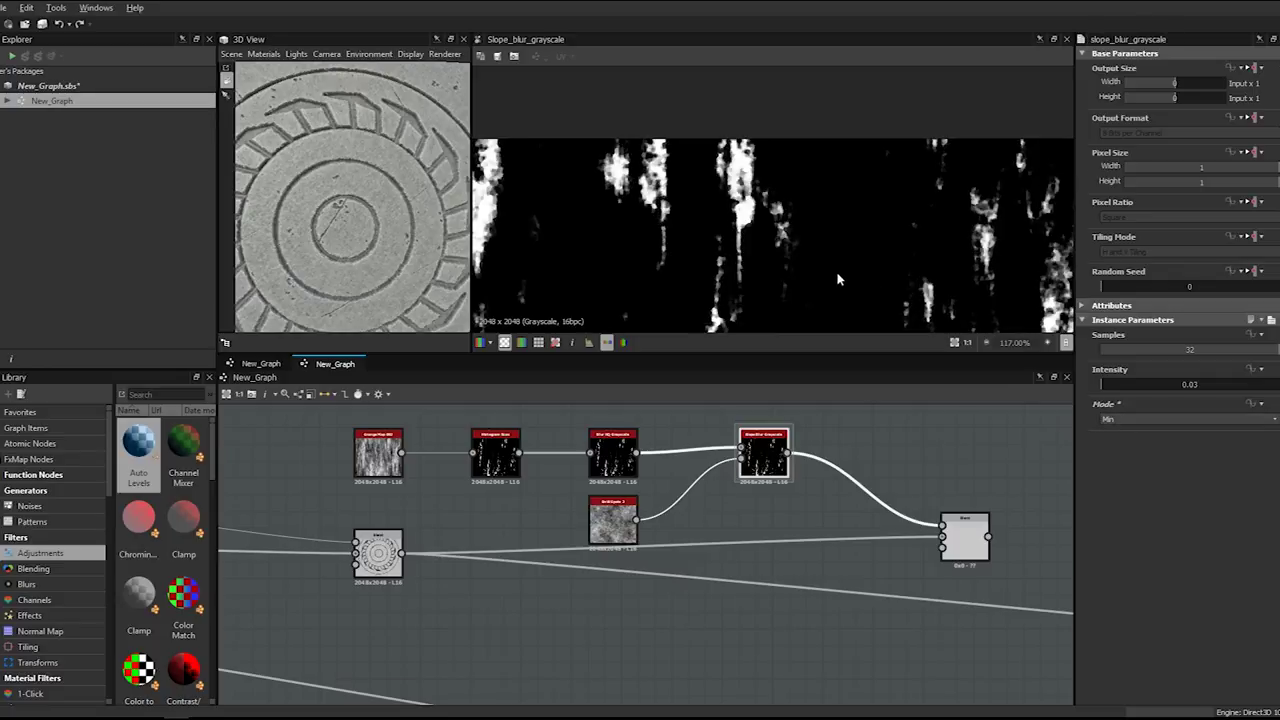
pyautogui.scroll(2, 840, 273)
pyautogui.moveTo(833, 119)
pyautogui.mouseDown(button='middle')
pyautogui.moveTo(723, 257)
pyautogui.moveTo(739, 226)
pyautogui.mouseUp(button='middle')
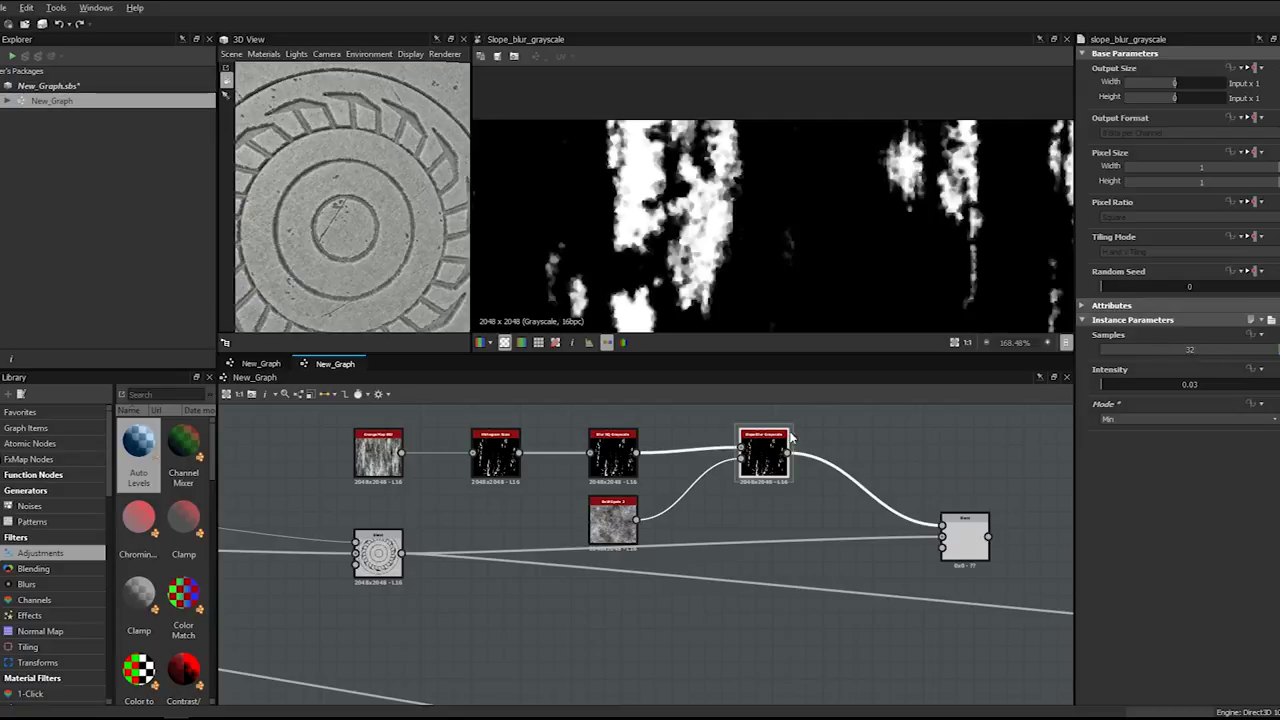
# - Insert a second Slope Blur Grayscale node between the first one and the Blend node, making room for it in the graph
pyautogui.scroll(-1, 829, 440)
pyautogui.rightClick(827, 487)
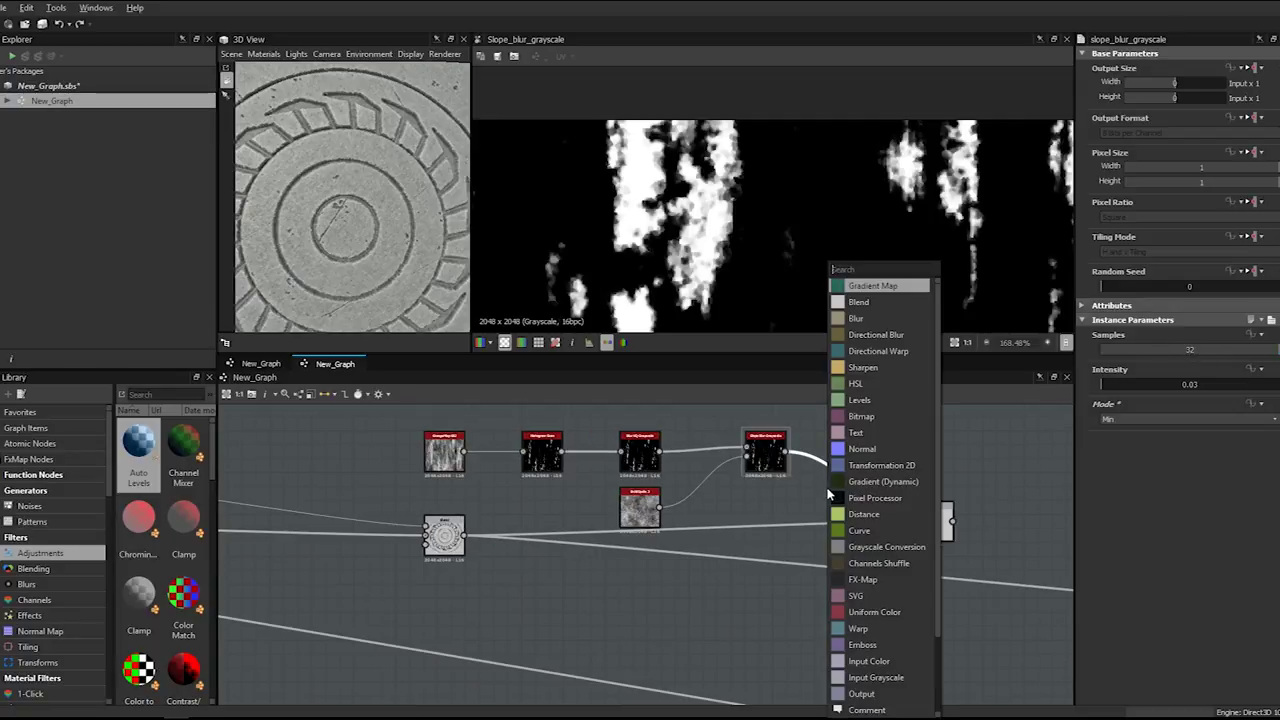
pyautogui.write('slope')
pyautogui.press('Down')
pyautogui.press('Return')
pyautogui.moveTo(948, 533); pyautogui.dragTo(1045, 576)
pyautogui.moveTo(849, 488); pyautogui.dragTo(877, 460)
# - Add a Clouds 3 node below the first Slope Blur and connect it to the second Slope Blur's slope input
pyautogui.press('space')
pyautogui.write('cloud')
pyautogui.press('Down')
pyautogui.press('Down')
pyautogui.press('Return')
pyautogui.scroll(1, 746, 507)
pyautogui.moveTo(698, 516); pyautogui.dragTo(530, 533, button='middle')
pyautogui.scroll(2, 530, 533)
pyautogui.moveTo(786, 452); pyautogui.dragTo(792, 449)
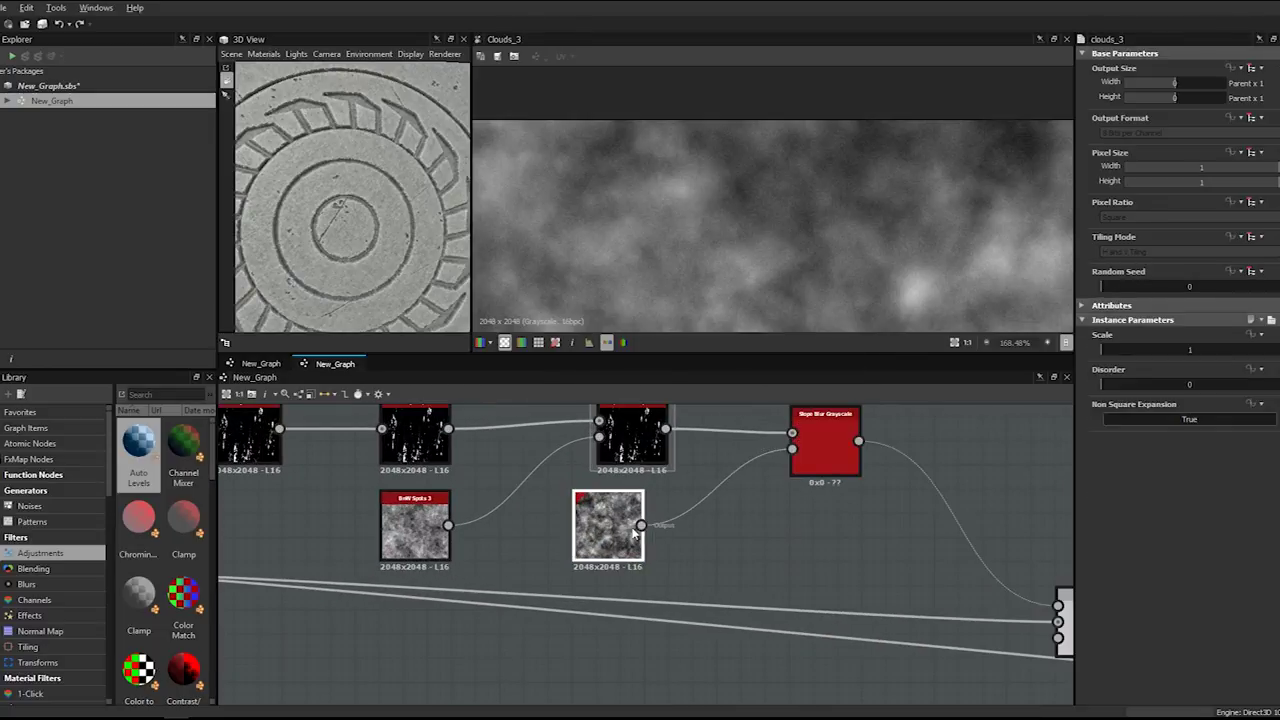
pyautogui.moveTo(607, 538); pyautogui.dragTo(631, 538)
# - Set the second Slope Blur Grayscale node's samples to 32 and its intensity to 0.01
pyautogui.doubleClick(825, 445)
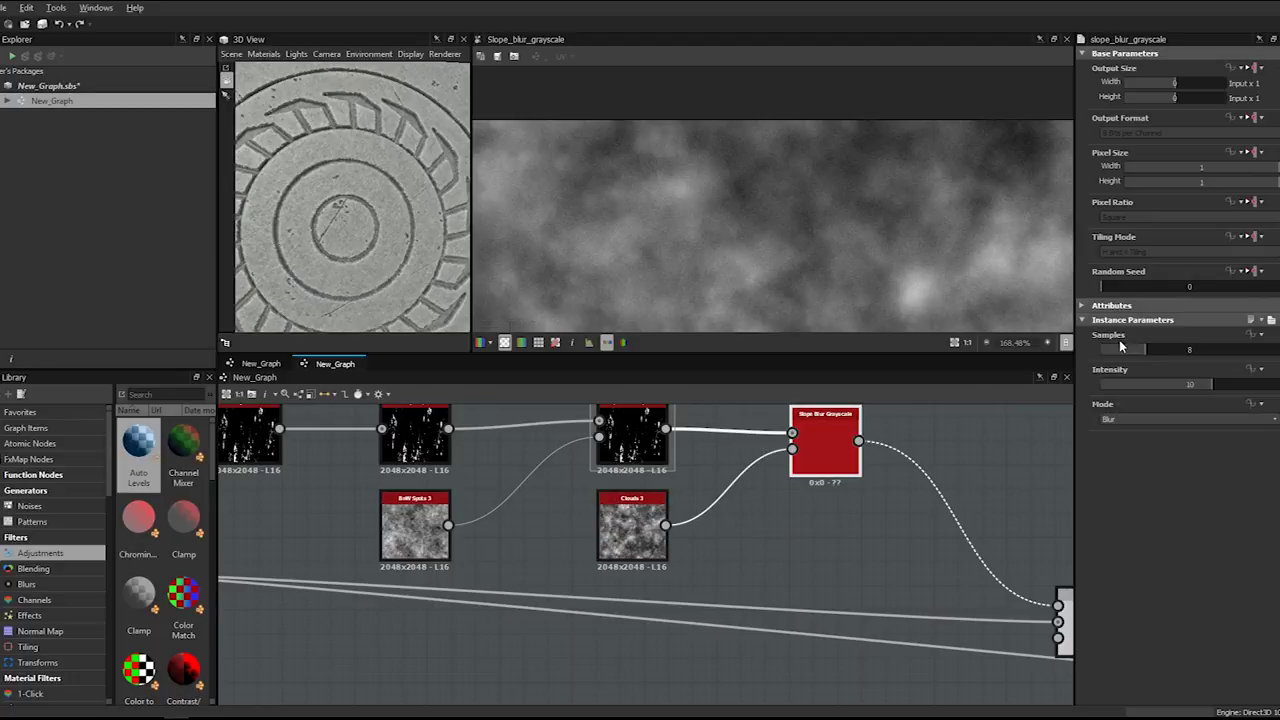
pyautogui.press('Return')
pyautogui.click(1183, 386)
pyautogui.write('0.01')
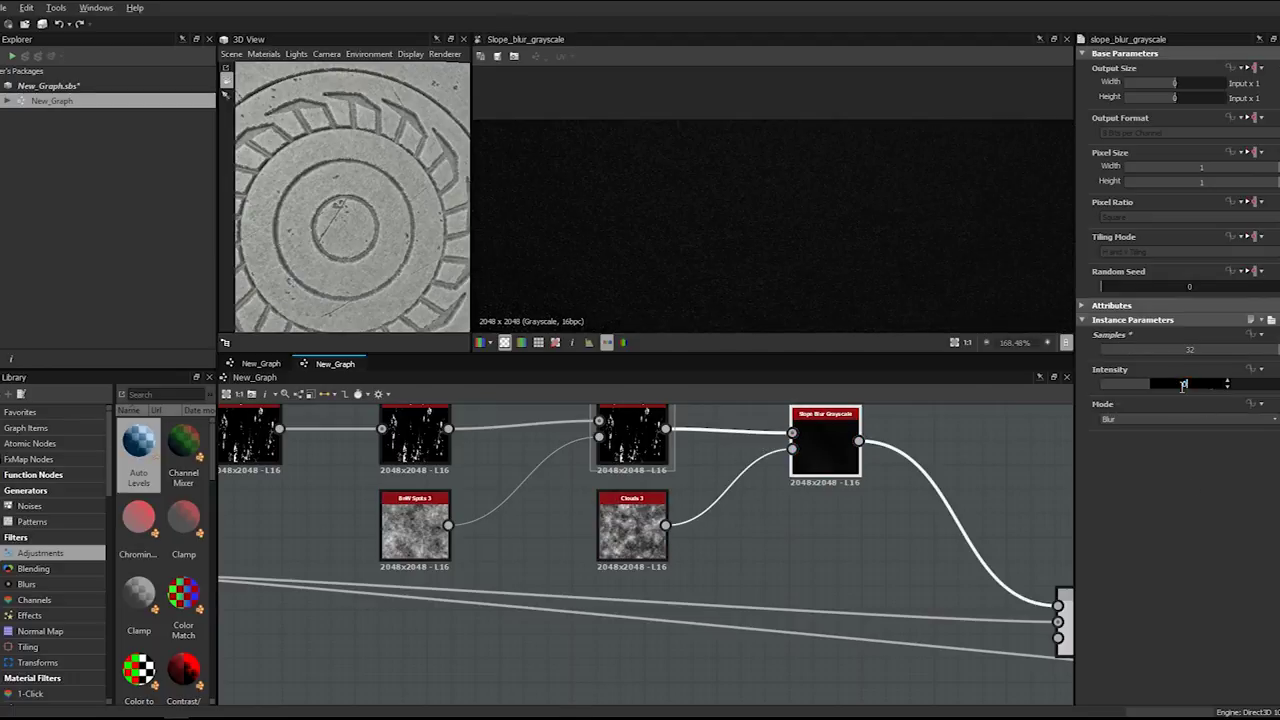
pyautogui.press('Return')
pyautogui.scroll(-8, 756, 216)
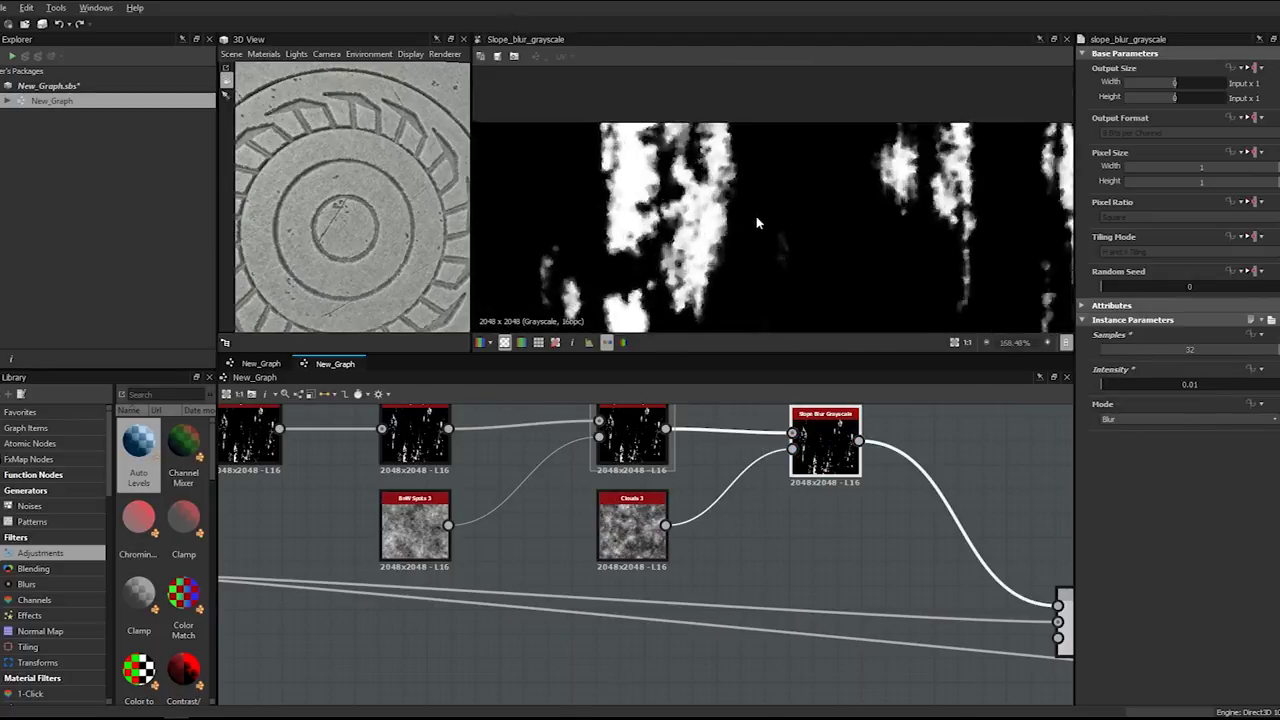
pyautogui.scroll(3, 775, 172)
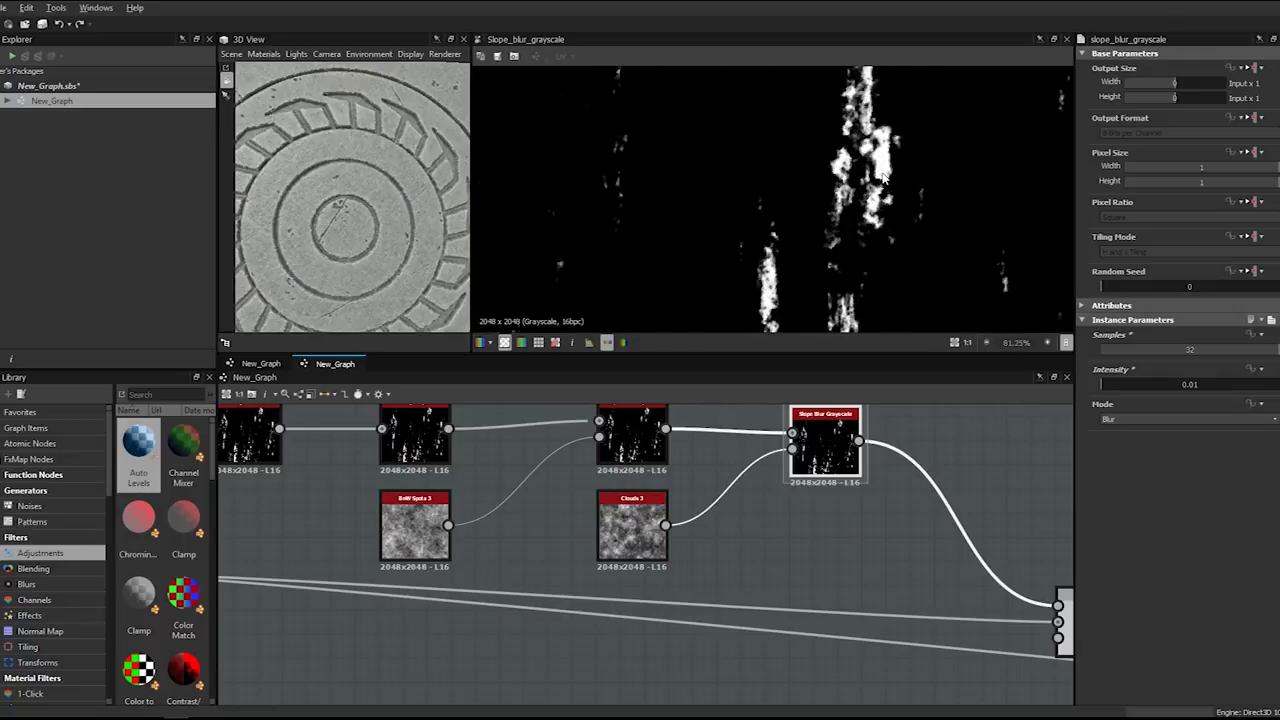
# - Show the Blend node at the end of the streak chain in the 2D view with the whole texture visible
pyautogui.press('f')
pyautogui.scroll(-1, 900, 459)
pyautogui.moveTo(900, 459); pyautogui.dragTo(648, 448, button='middle')
pyautogui.doubleClick(816, 574)
pyautogui.moveTo(816, 570); pyautogui.dragTo(812, 553)
pyautogui.scroll(-5, 997, 517)
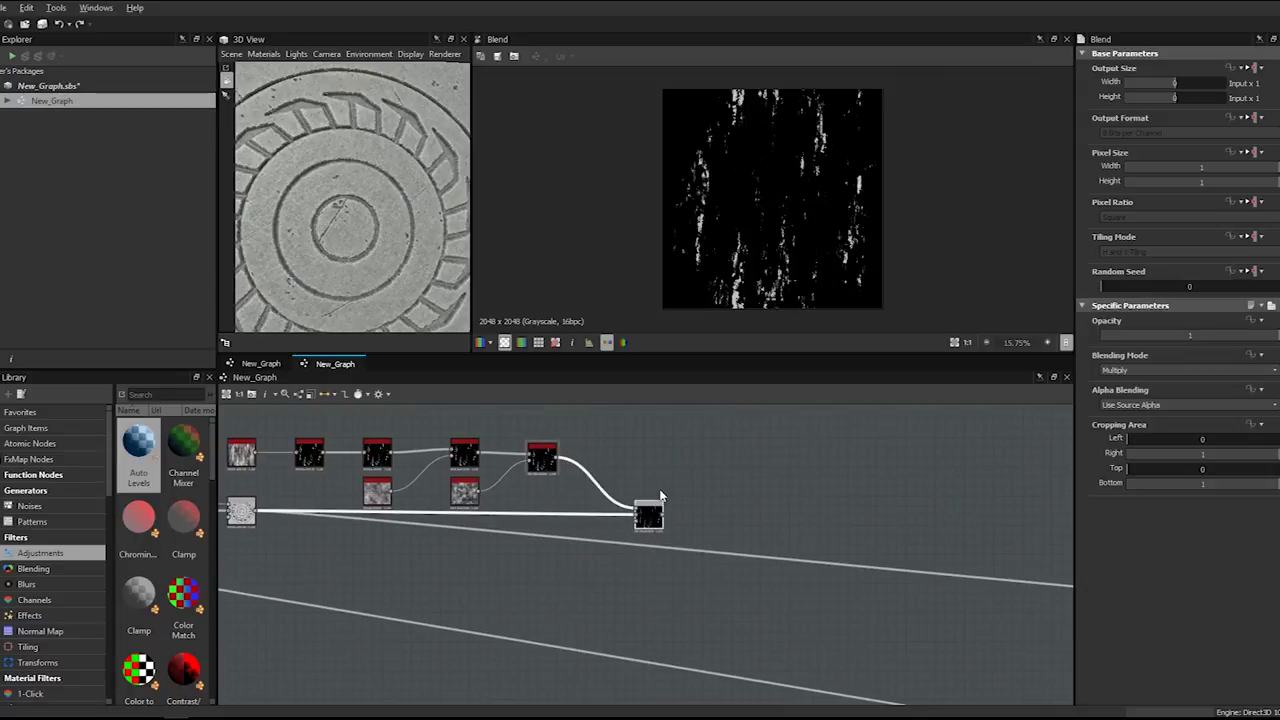
# - Try the pattern Blend node after the streak Blend node, then return it before the streak chain and show it in the 2D view
pyautogui.moveTo(453, 508); pyautogui.dragTo(730, 515)
pyautogui.scroll(3, 659, 505)
pyautogui.scroll(2, 659, 505)
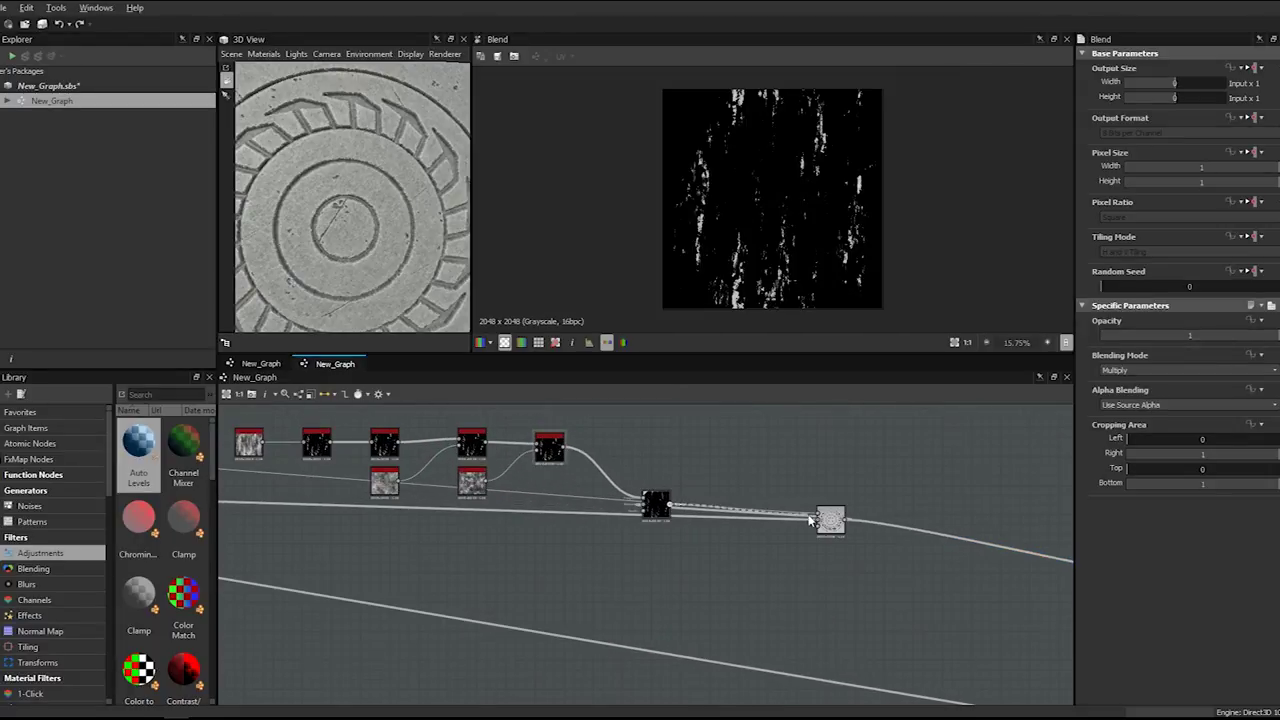
pyautogui.moveTo(818, 521); pyautogui.dragTo(822, 519)
pyautogui.moveTo(660, 508); pyautogui.dragTo(660, 475)
pyautogui.moveTo(830, 519); pyautogui.dragTo(395, 517)
pyautogui.scroll(-1, 395, 518)
pyautogui.moveTo(395, 518); pyautogui.dragTo(636, 519, button='middle')
pyautogui.moveTo(636, 519); pyautogui.dragTo(538, 506)
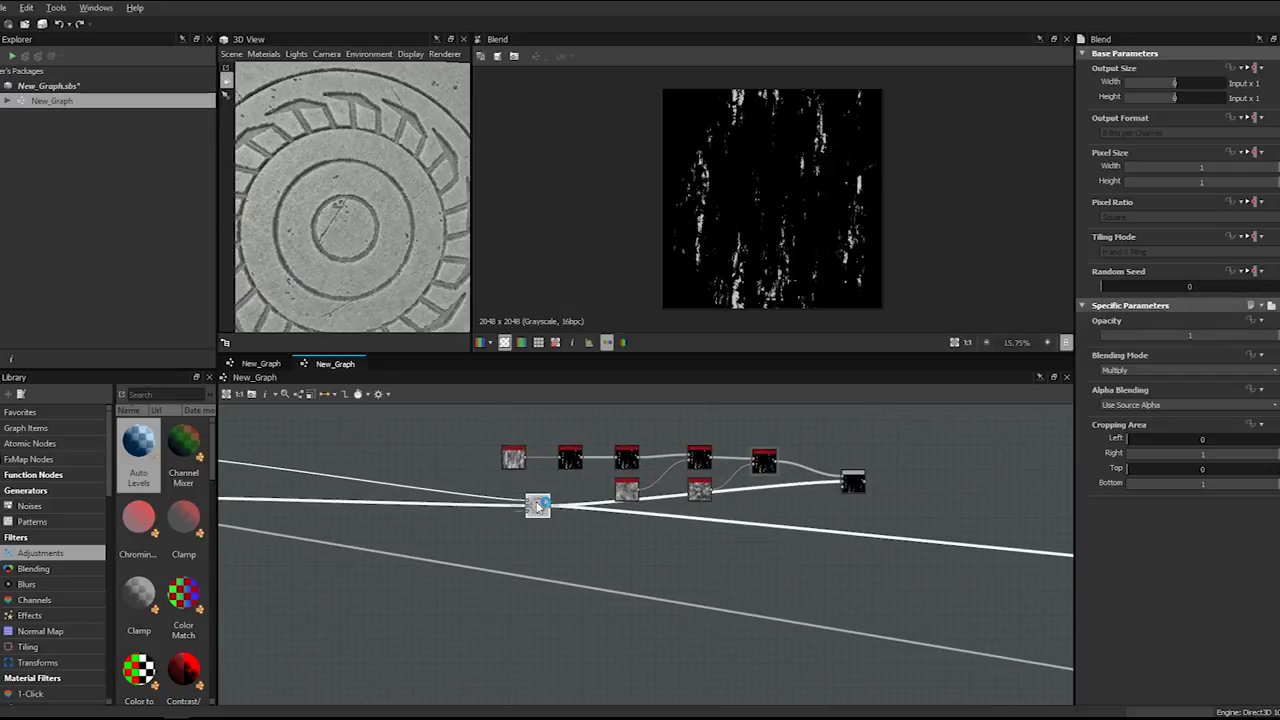
pyautogui.scroll(-3, 538, 506)
pyautogui.doubleClick(537, 505)
pyautogui.scroll(2, 645, 501)
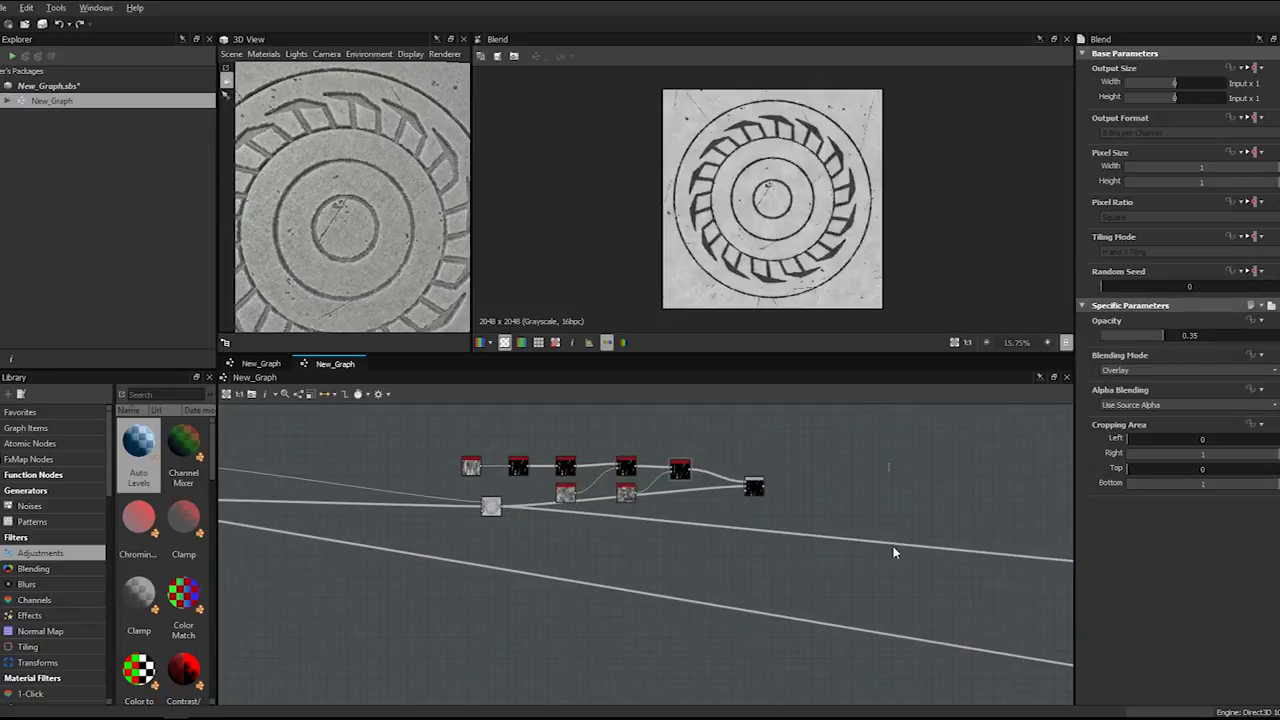
# - Insert a Blend node between the pattern Blend and the Normal node, with the streak Blend as its foreground
pyautogui.moveTo(804, 507); pyautogui.dragTo(616, 506, button='middle')
pyautogui.press('space')
pyautogui.write('blend')
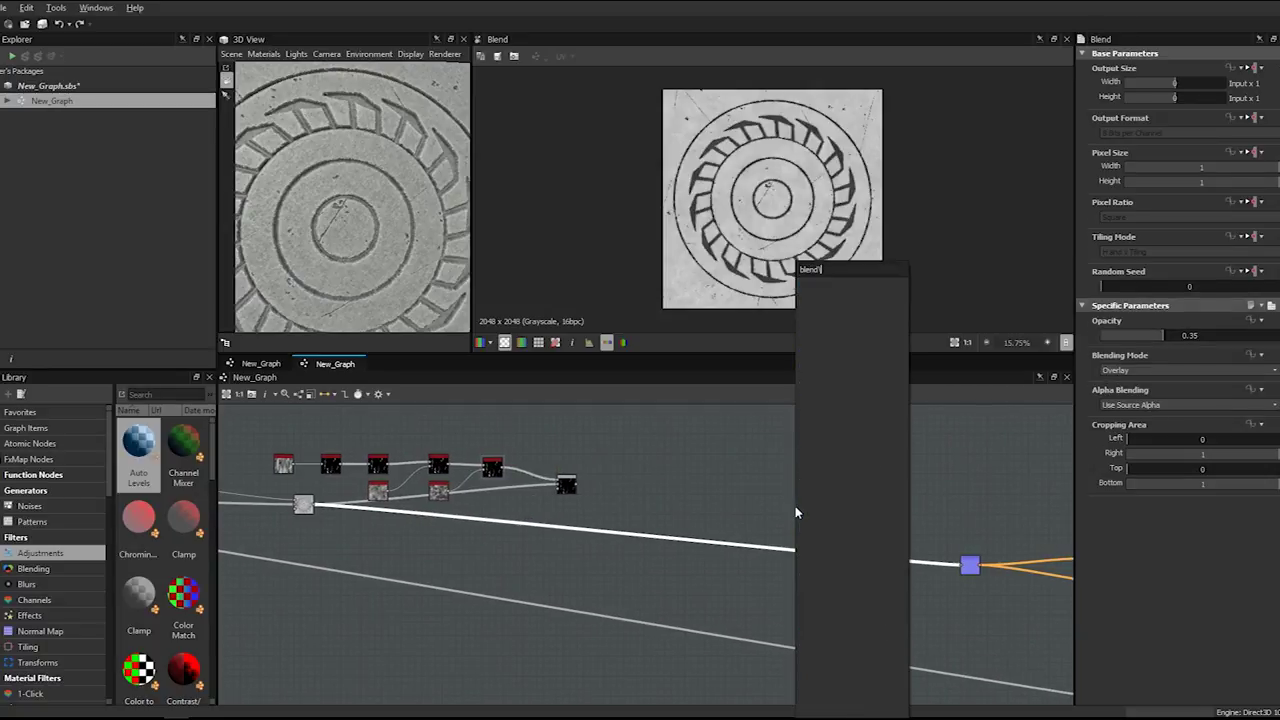
pyautogui.press('Return')
pyautogui.moveTo(634, 531); pyautogui.dragTo(708, 518)
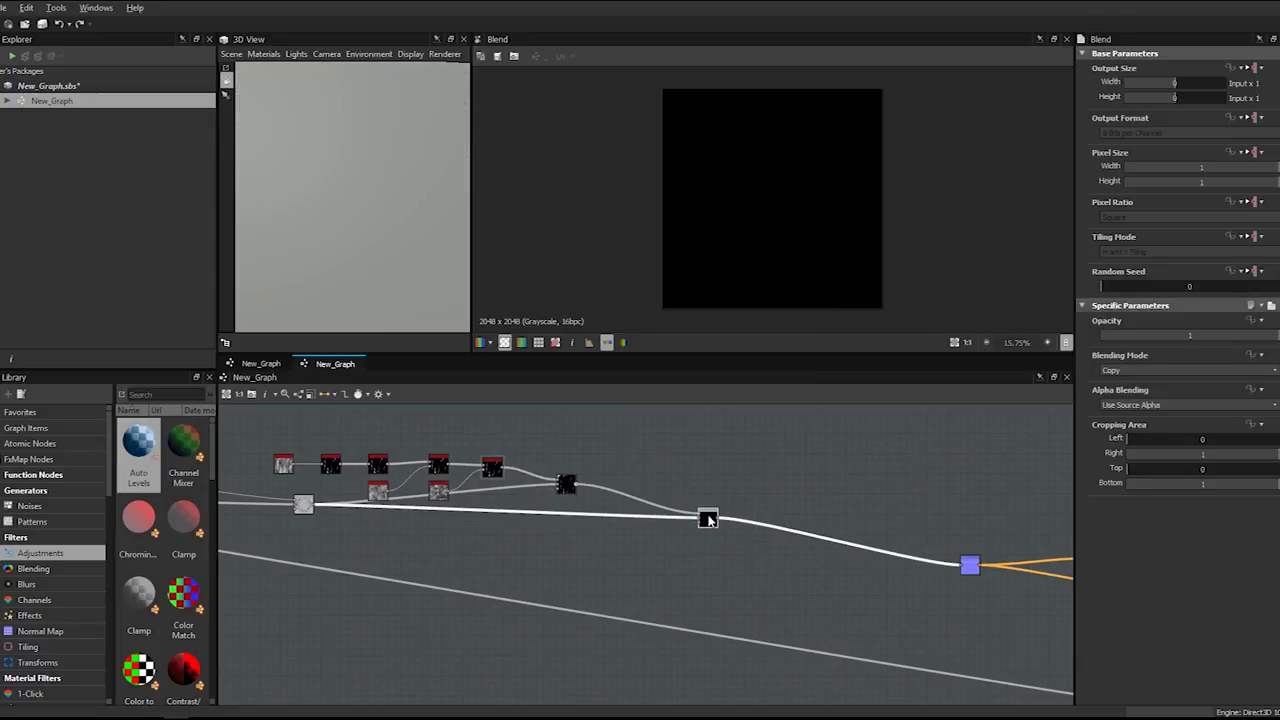
# - Set the new Blend node's blending mode to Multiply and check the full surface in the 3D view
pyautogui.click(1150, 370)
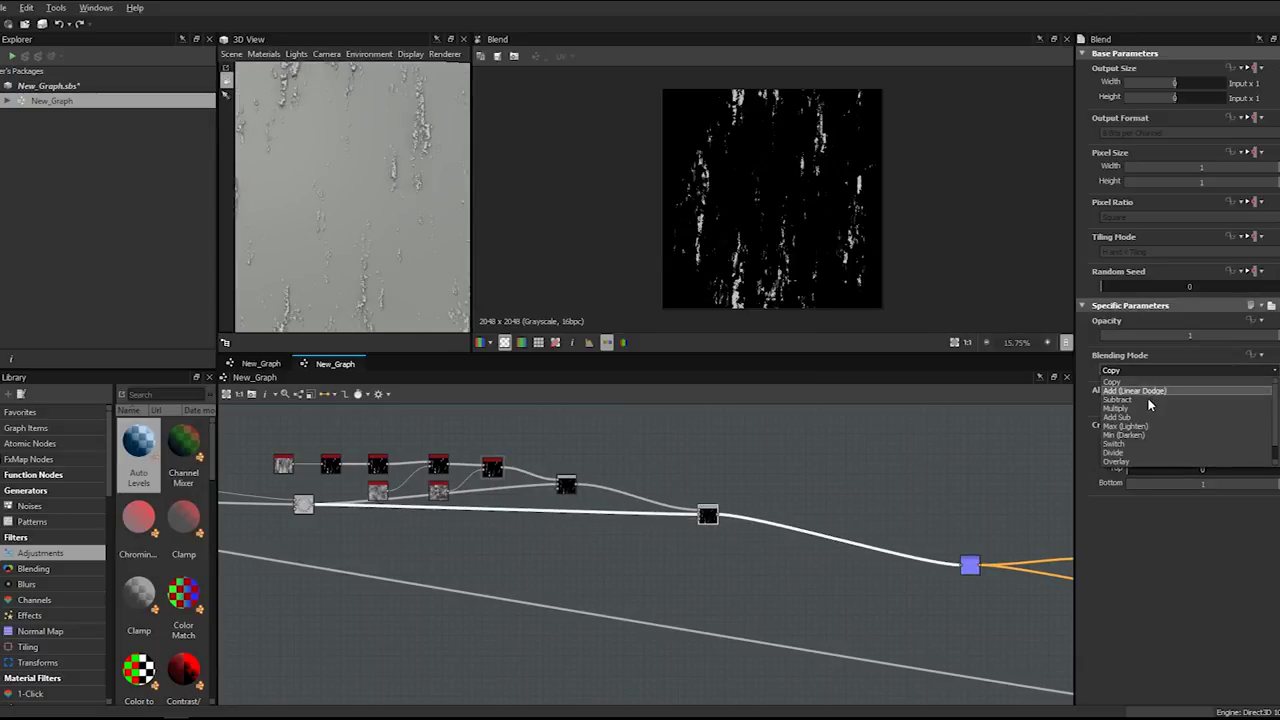
pyautogui.click(1148, 408)
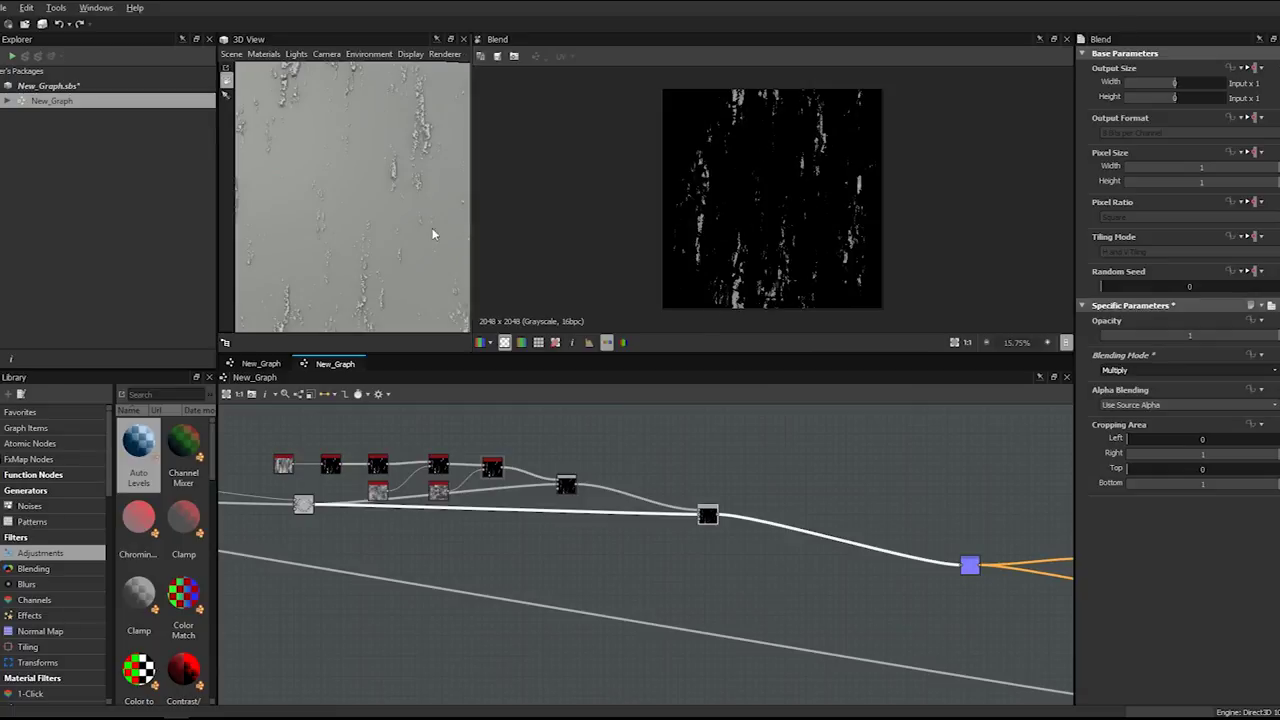
pyautogui.scroll(-3, 383, 165)
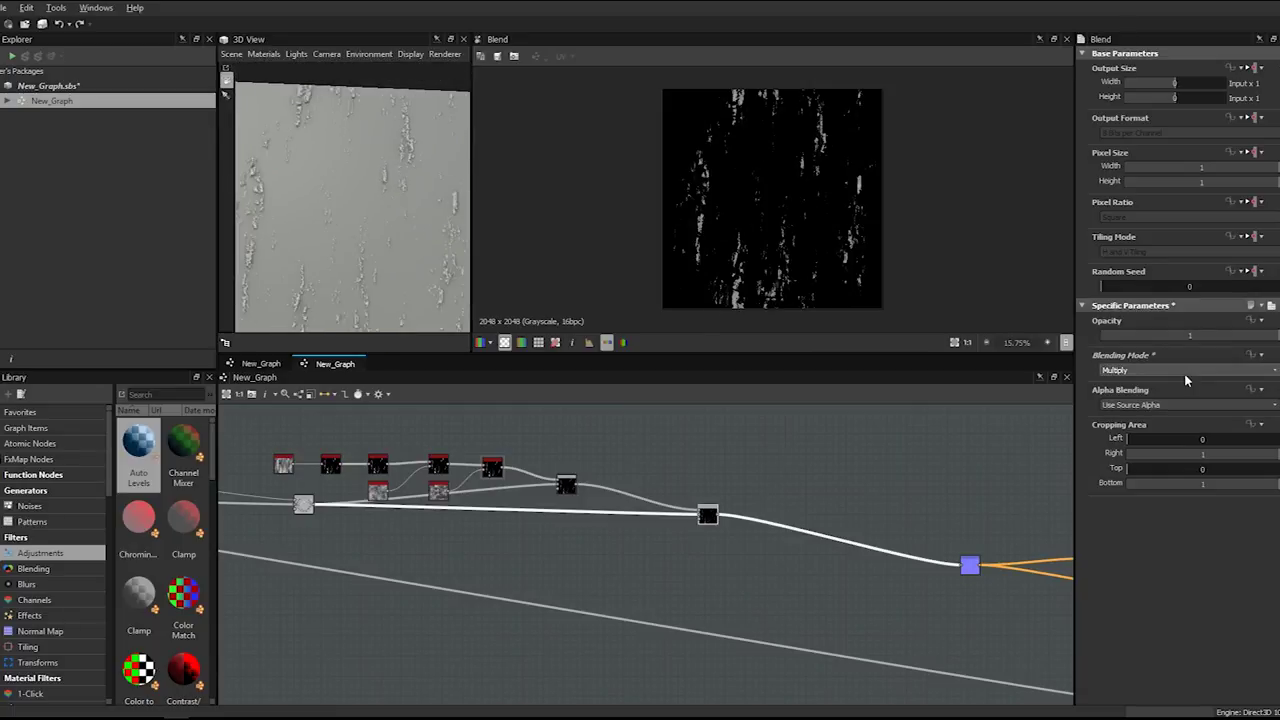
# - Change the streak Blend node's blending mode to Add (Linear Dodge) and show the final Blend node in the 2D view
pyautogui.scroll(2, 700, 488)
pyautogui.moveTo(234, 485); pyautogui.dragTo(676, 533, button='middle')
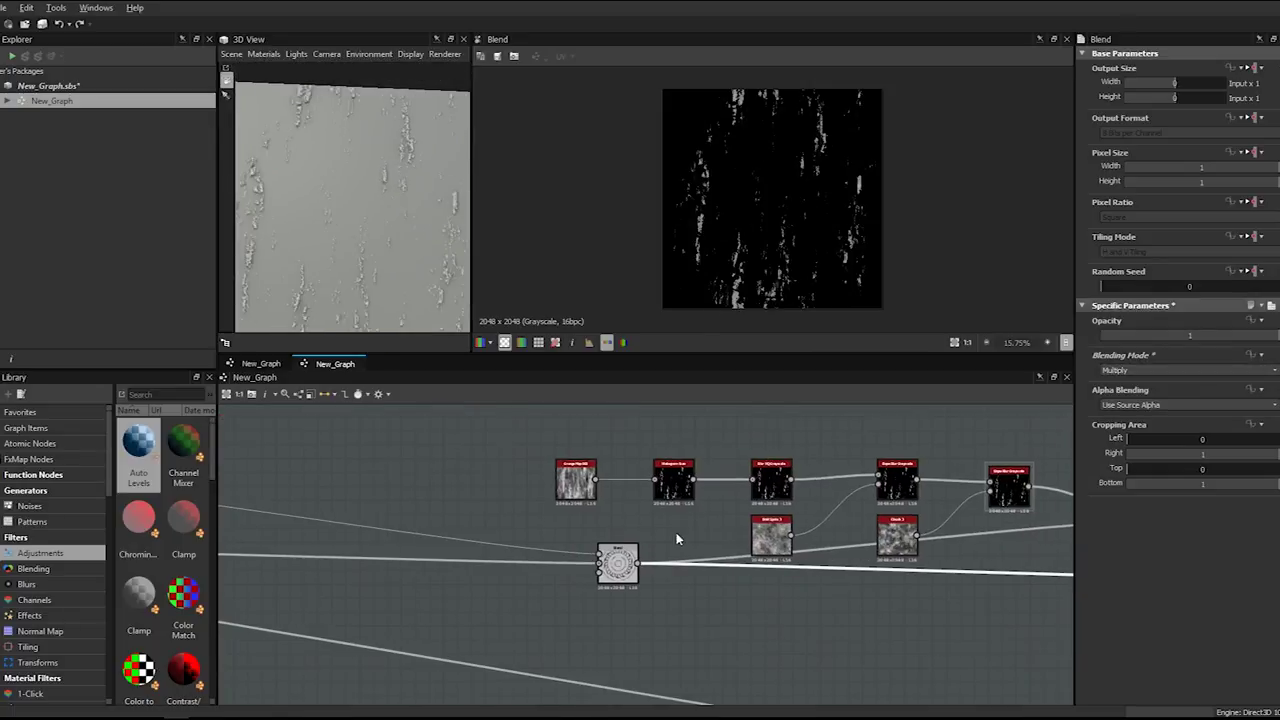
pyautogui.moveTo(620, 562); pyautogui.dragTo(620, 576)
pyautogui.moveTo(848, 581); pyautogui.dragTo(377, 552, button='middle')
pyautogui.scroll(2, 291, 572)
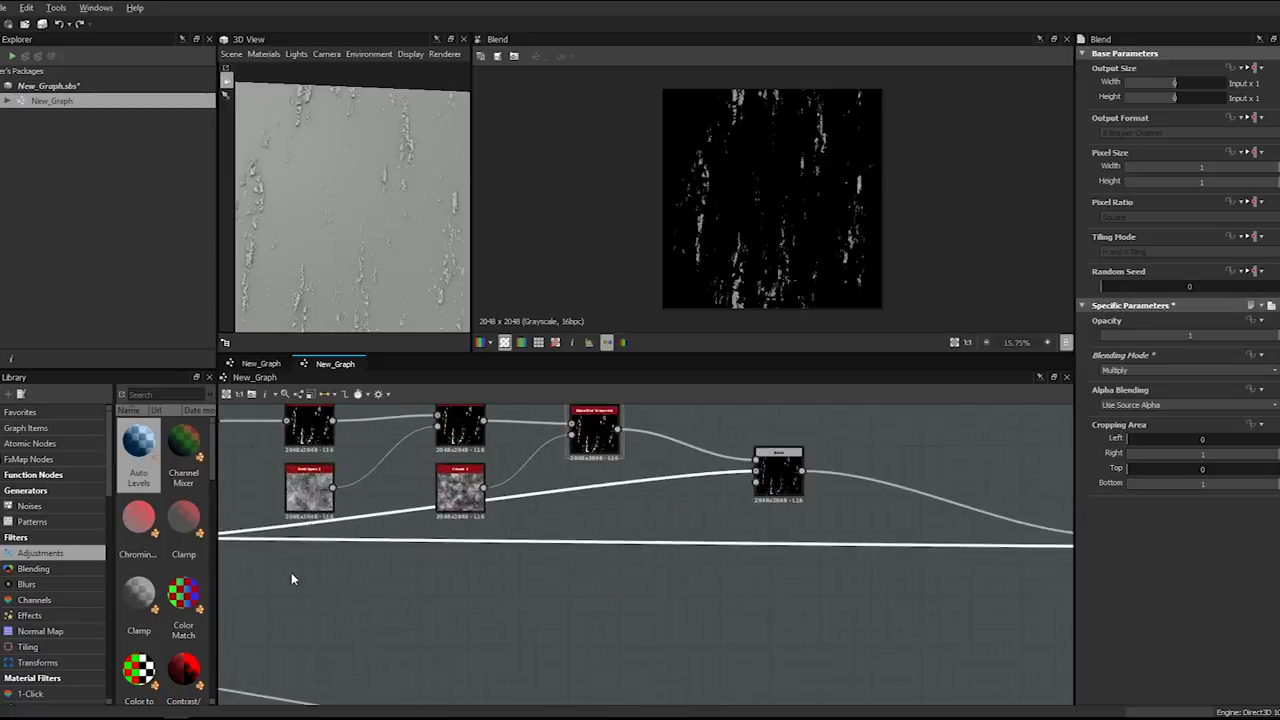
pyautogui.moveTo(291, 572); pyautogui.dragTo(512, 558, button='middle')
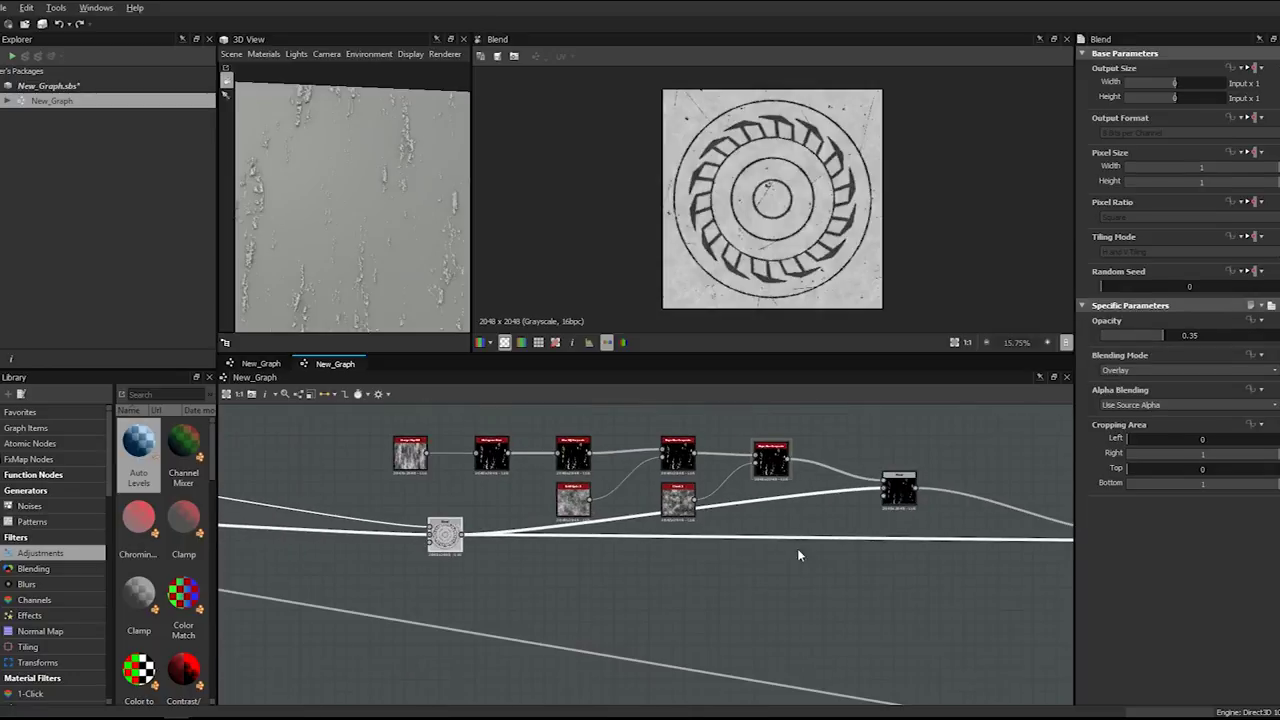
pyautogui.scroll(5, 826, 534)
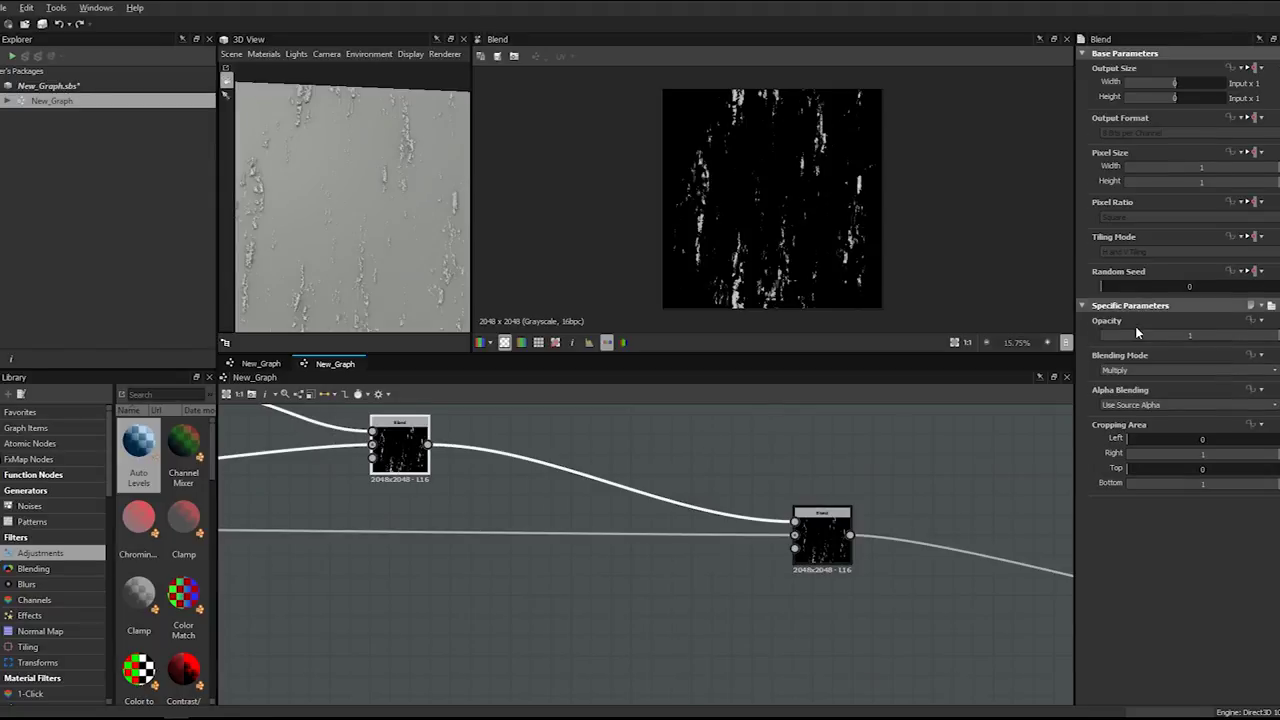
pyautogui.click(1136, 370)
pyautogui.click(1134, 395)
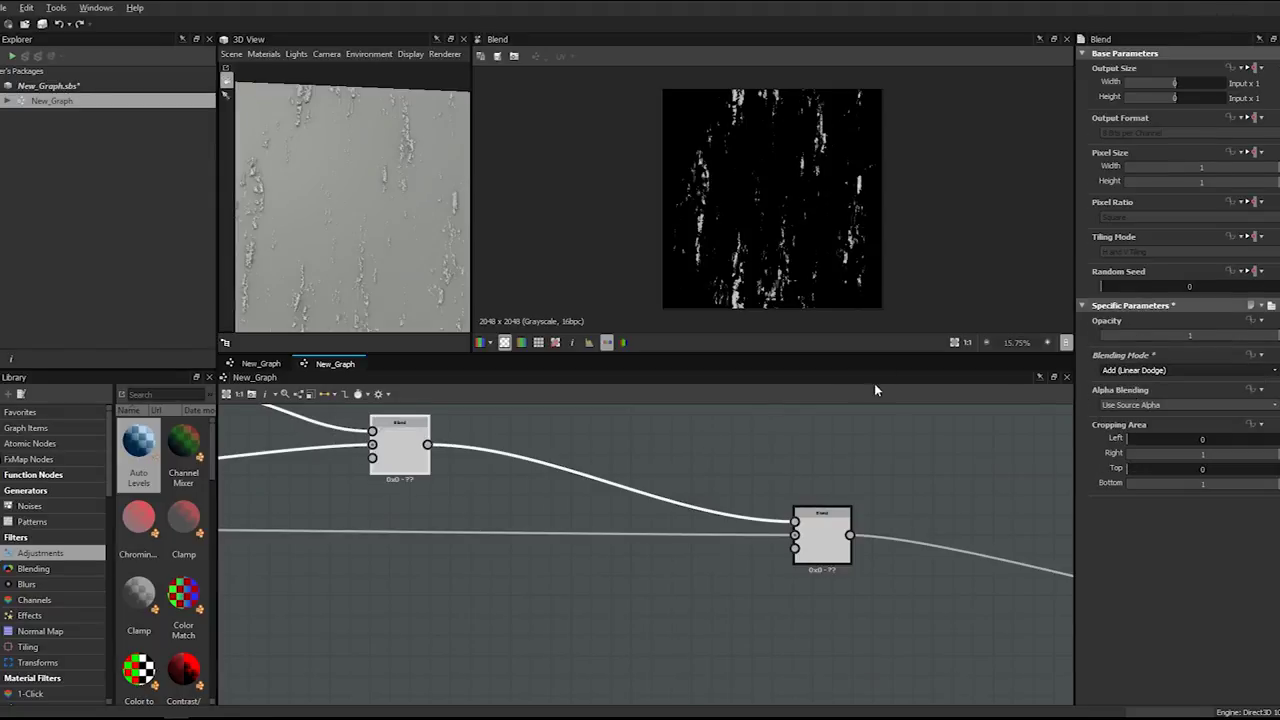
pyautogui.doubleClick(822, 537)
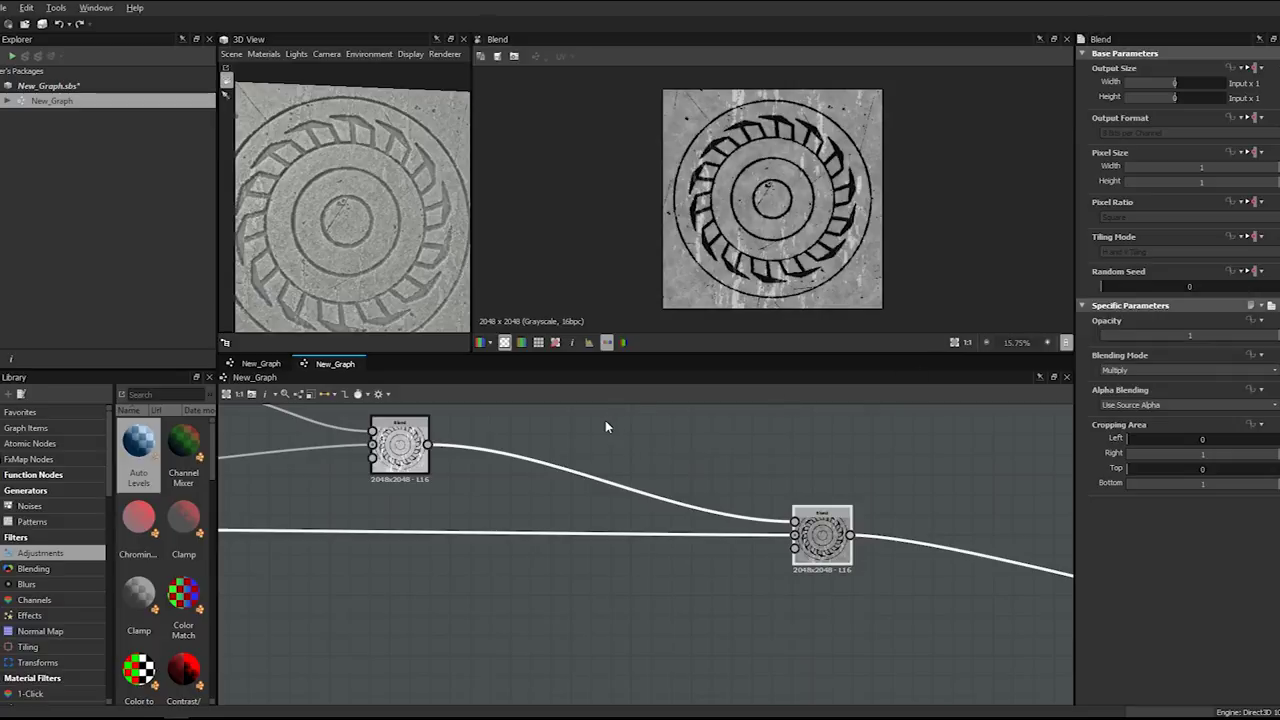
# - Insert an Invert Grayscale node between the streak Blend and the final Blend node
pyautogui.press('space')
pyautogui.write('inver')
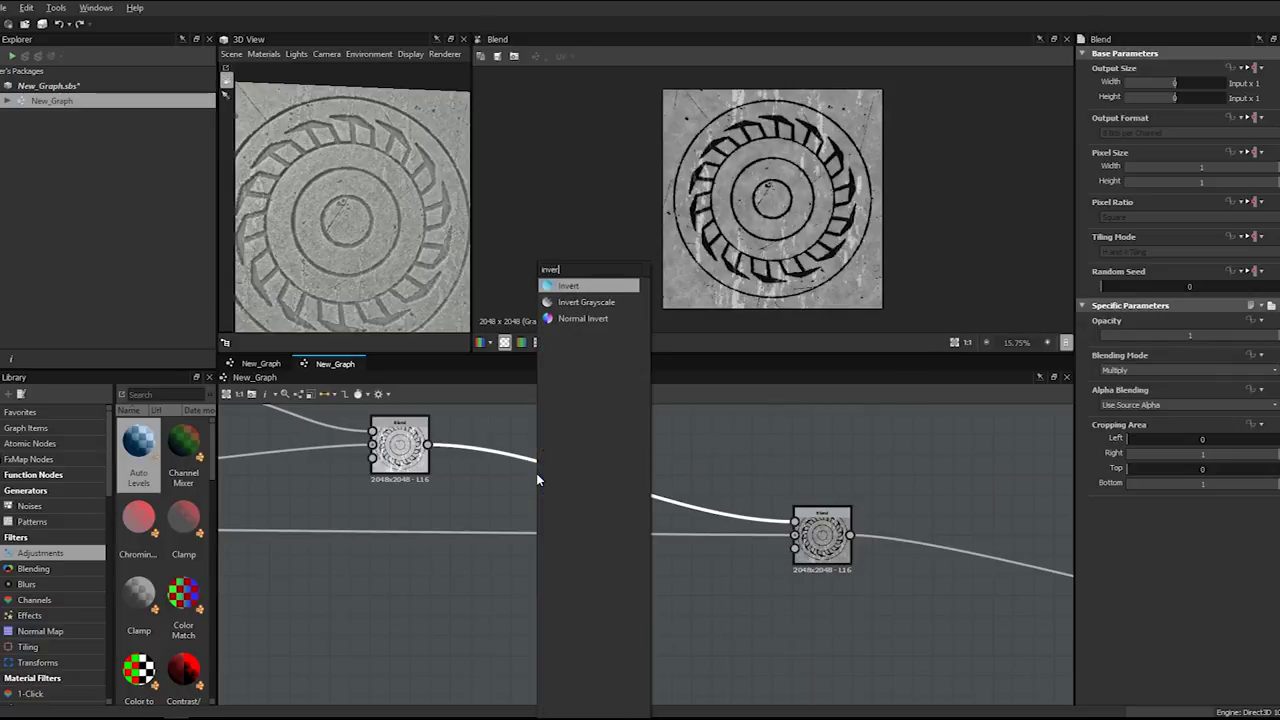
pyautogui.press('Down')
pyautogui.press('Return')
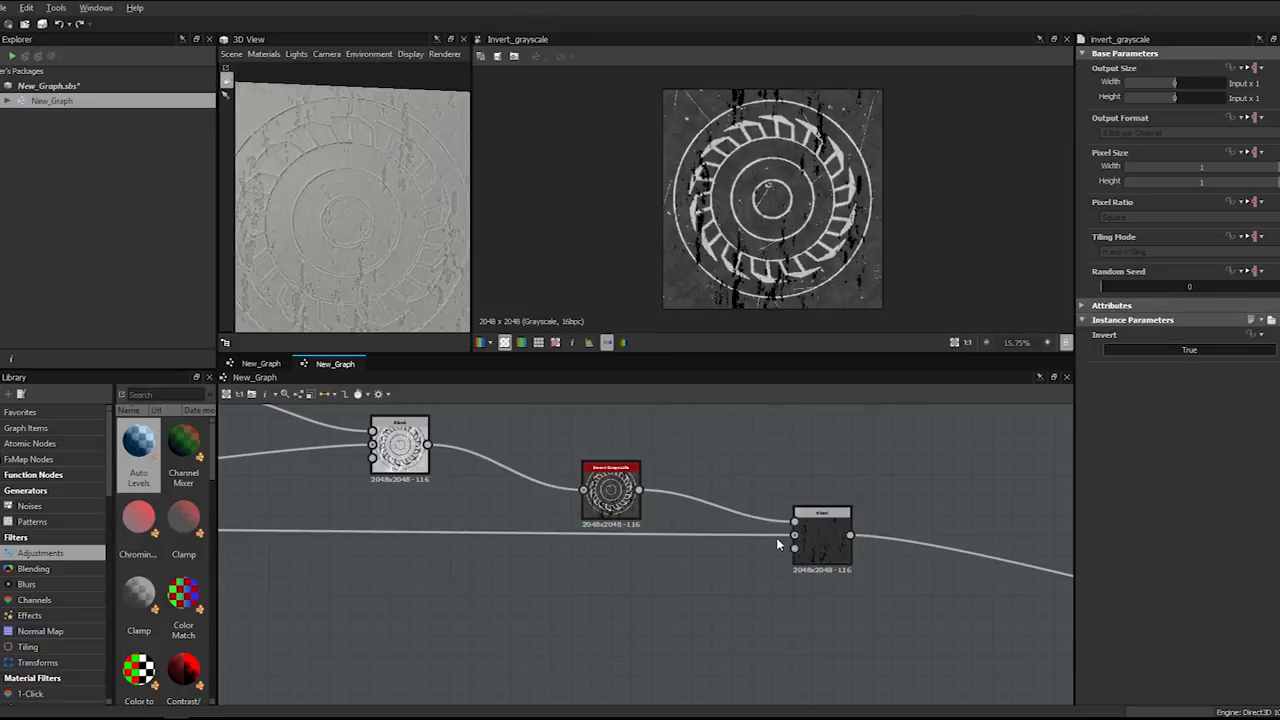
# - Show the final Blend node in the 2D view and keep its blending mode at Multiply
pyautogui.doubleClick(803, 540)
pyautogui.click(1136, 369)
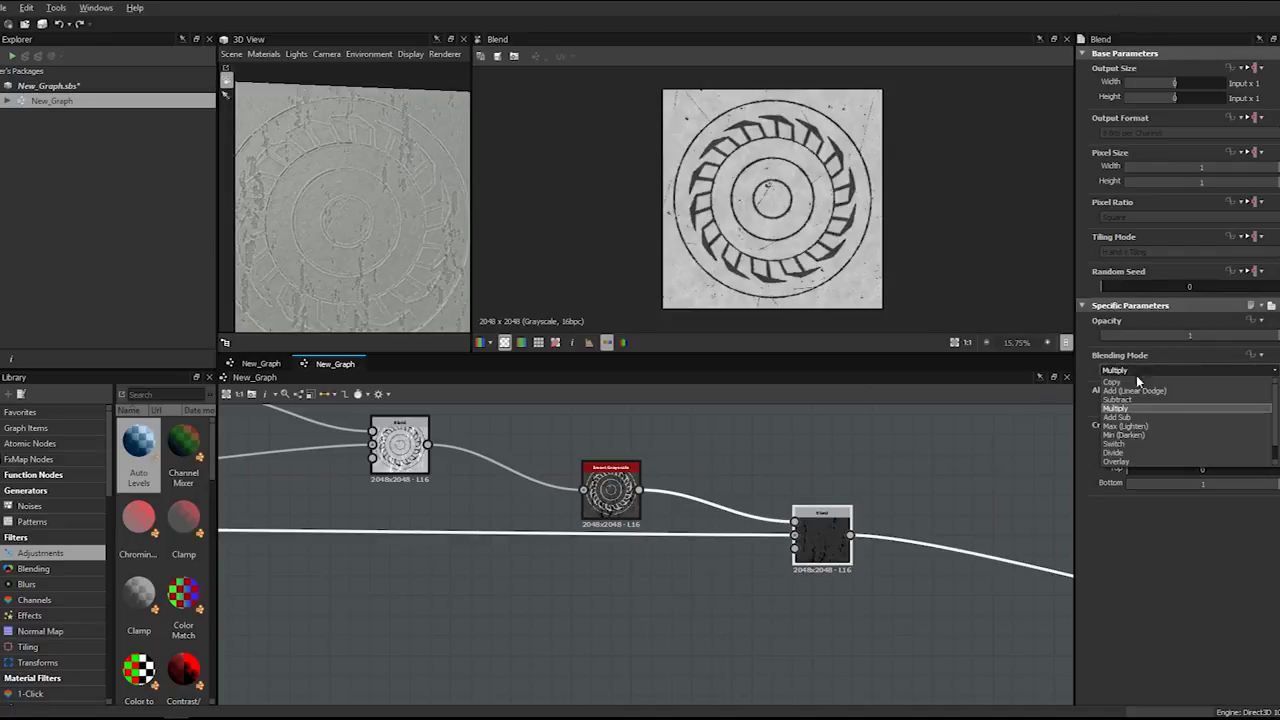
pyautogui.click(1132, 414)
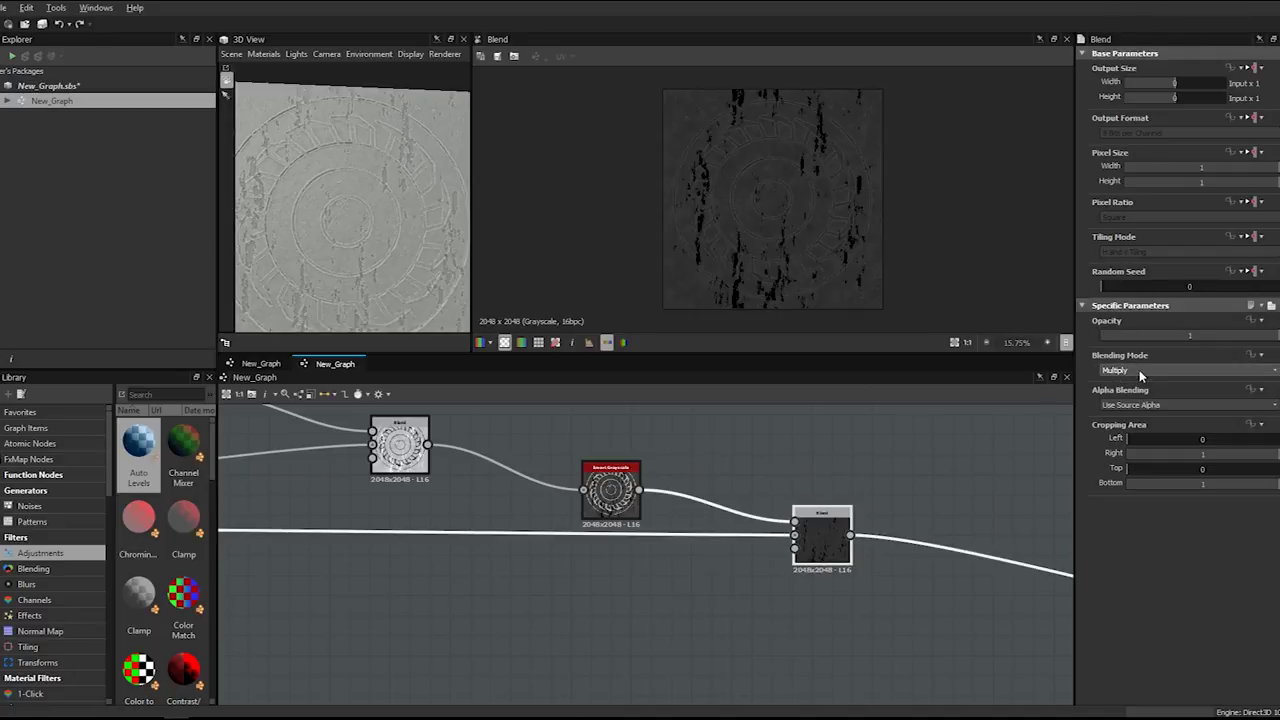
# - Move the Invert Grayscale node beside the streak Blend and compare the two nodes' outputs in the 2D view
pyautogui.moveTo(606, 491); pyautogui.dragTo(531, 446)
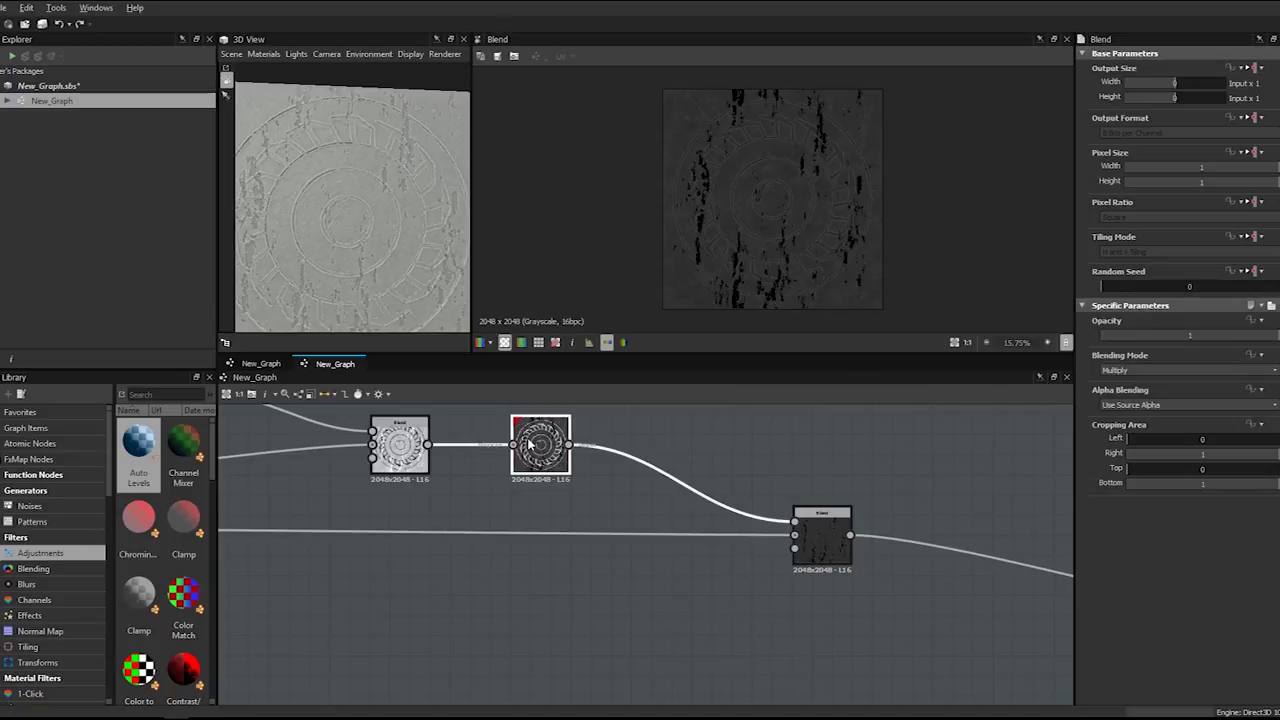
pyautogui.doubleClick(533, 446)
pyautogui.doubleClick(413, 446)
pyautogui.scroll(-1, 424, 446)
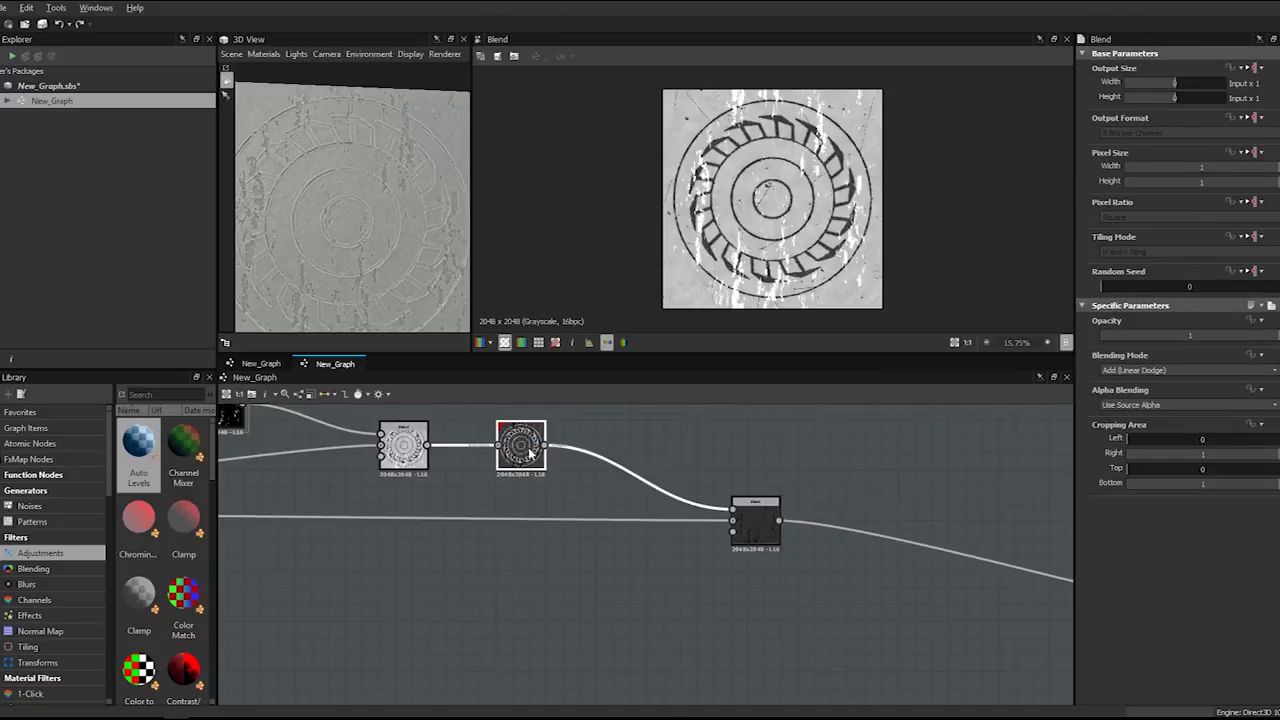
pyautogui.doubleClick(529, 451)
pyautogui.moveTo(349, 413); pyautogui.dragTo(603, 452, button='middle')
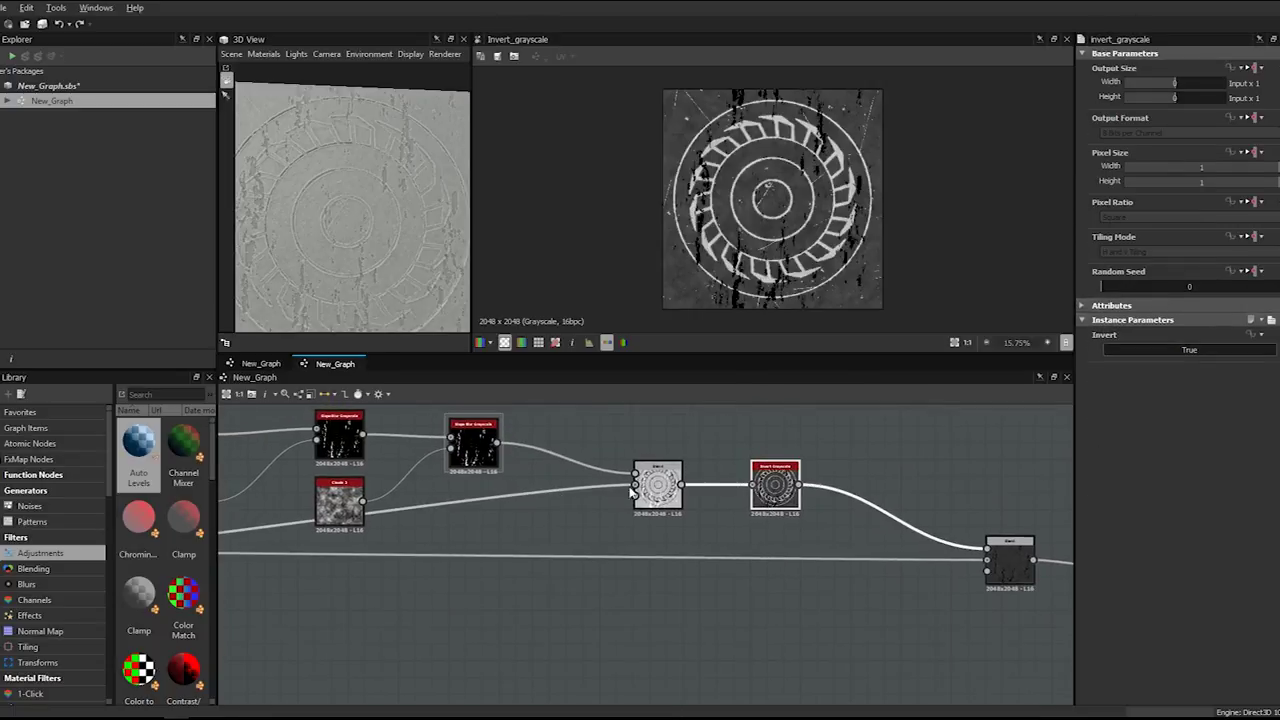
# - Connect the second Slope Blur's output directly to the Invert Grayscale node and delete the streak Blend node
pyautogui.click(657, 486)
pyautogui.click(658, 485)
pyautogui.moveTo(658, 485); pyautogui.dragTo(641, 518)
pyautogui.moveTo(503, 451); pyautogui.dragTo(752, 486)
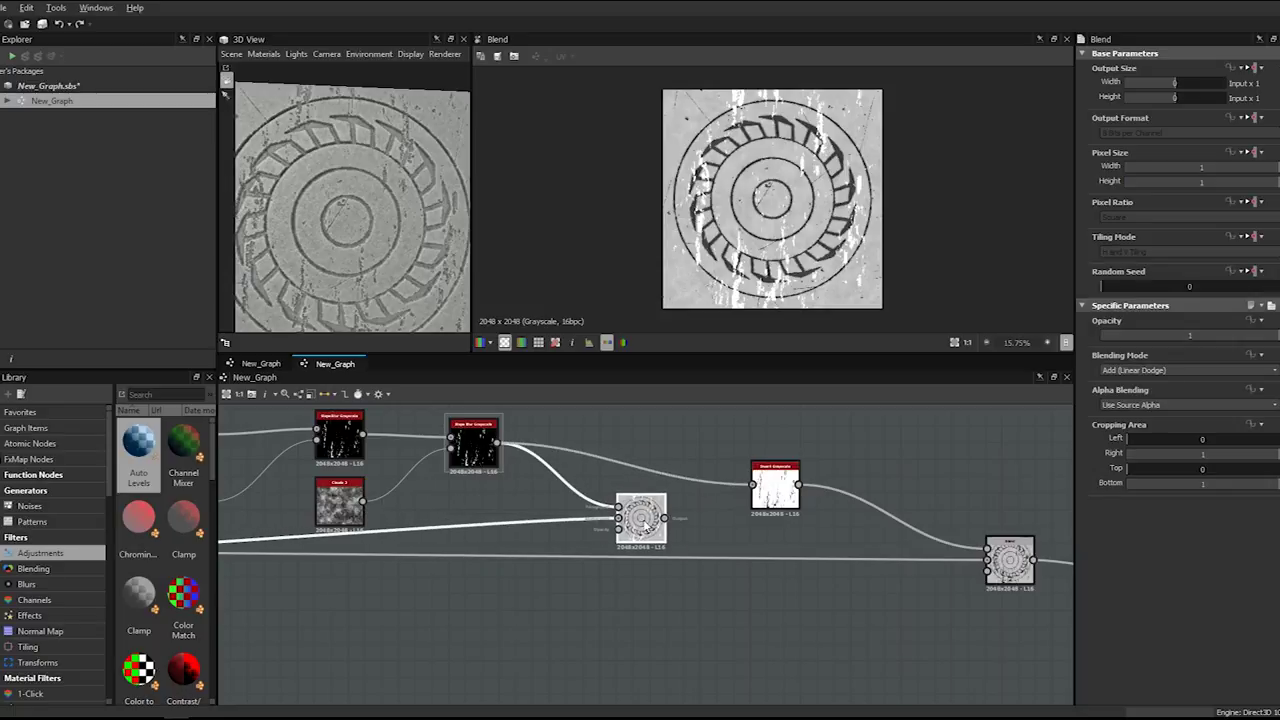
pyautogui.press('Delete')
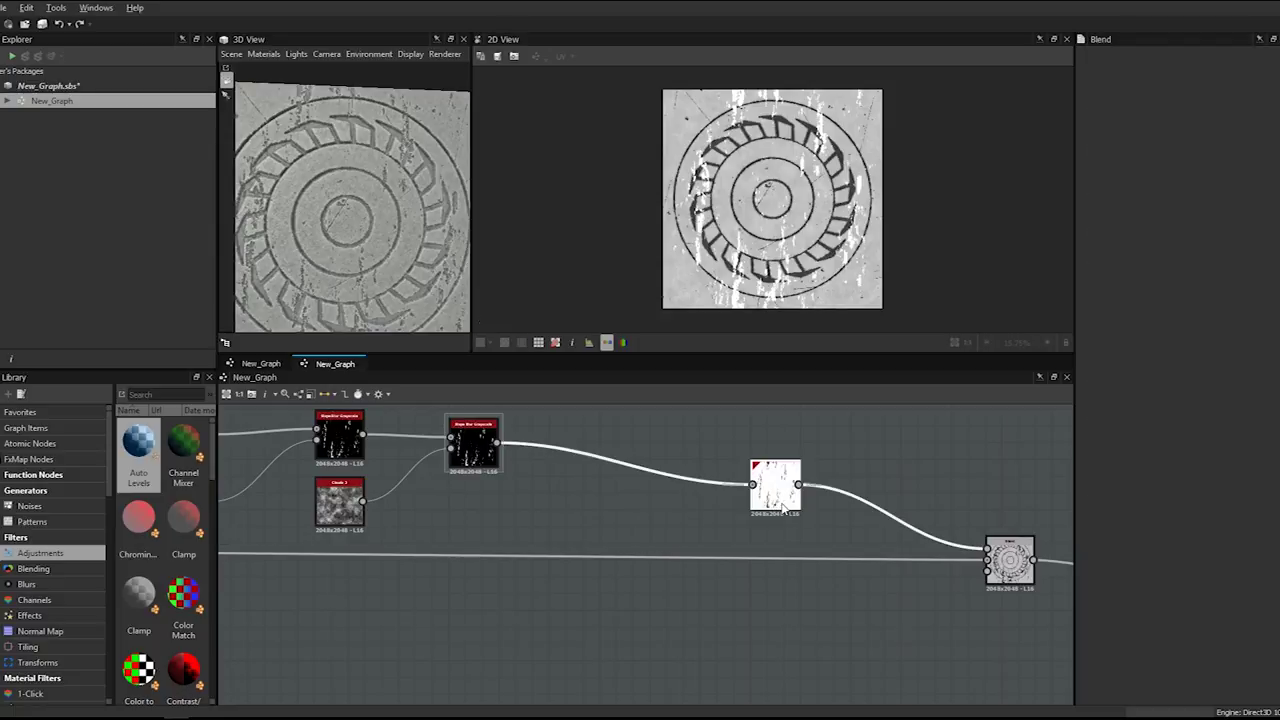
# - Set the opacity of the final Multiply Blend node, trying 0.05 before settling on 0.1
pyautogui.doubleClick(785, 509)
pyautogui.doubleClick(1009, 561)
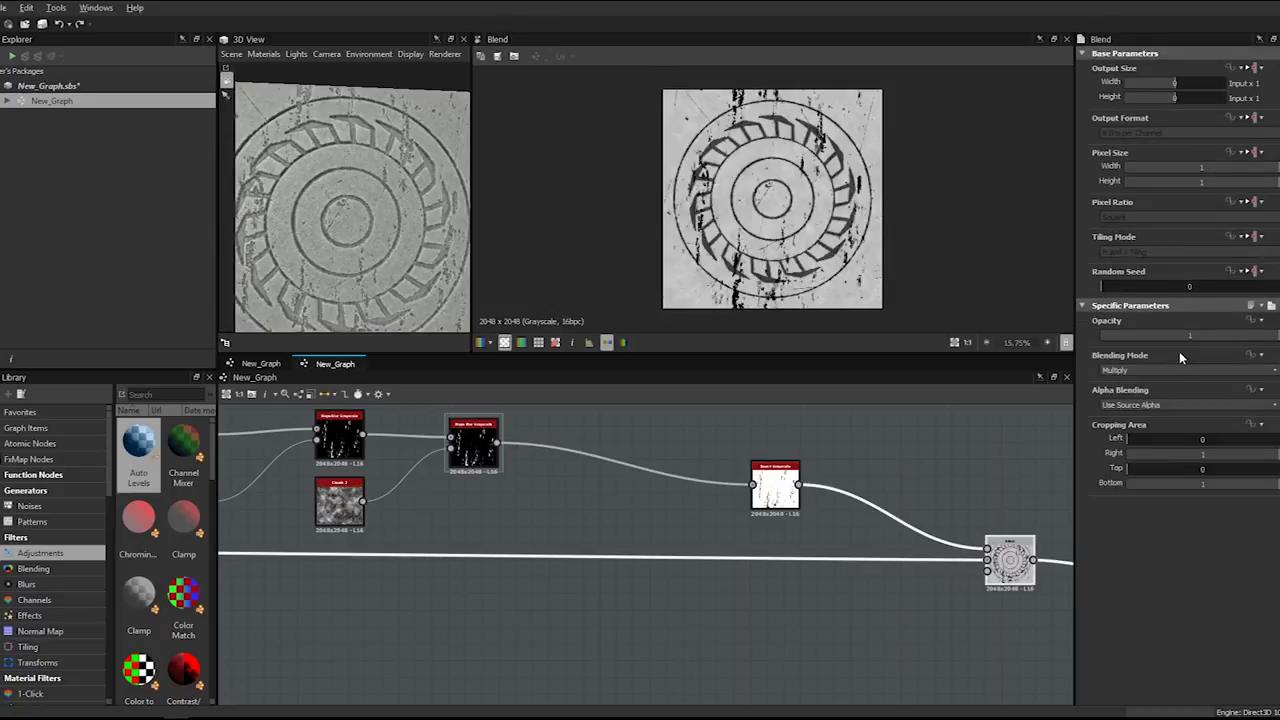
pyautogui.write('0.05')
pyautogui.press('Return')
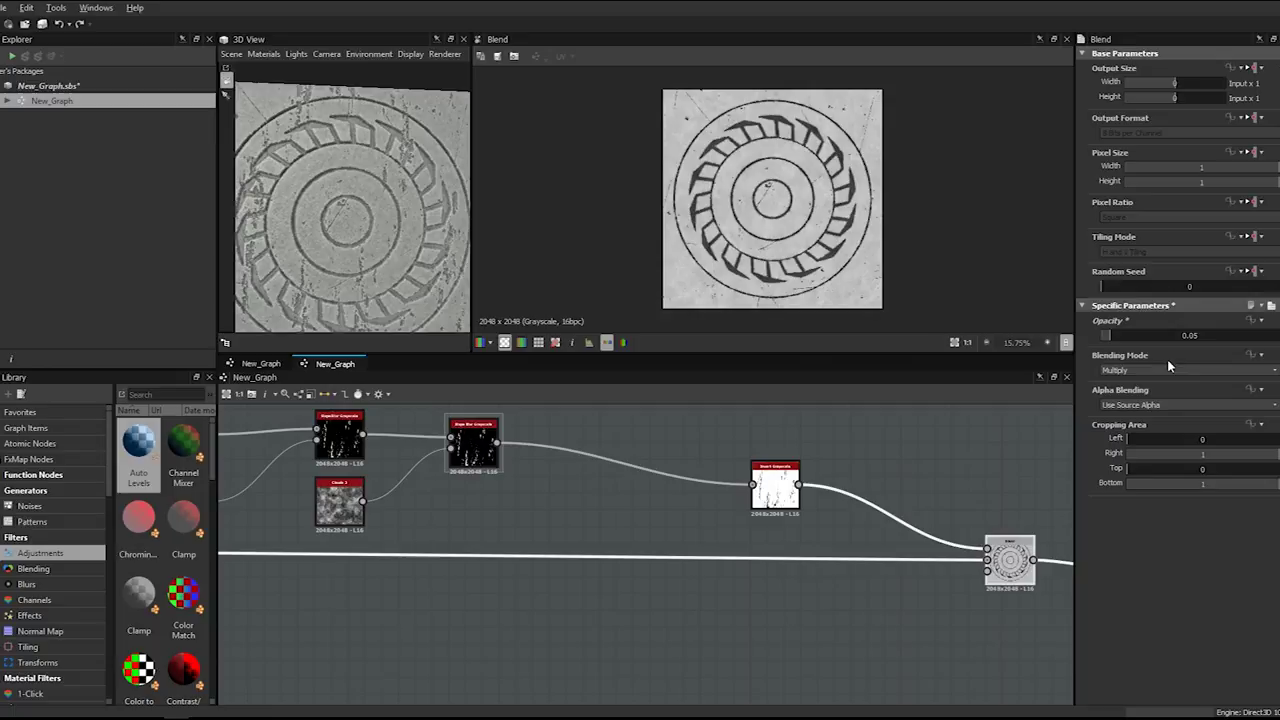
pyautogui.write('05')
pyautogui.press('Return')
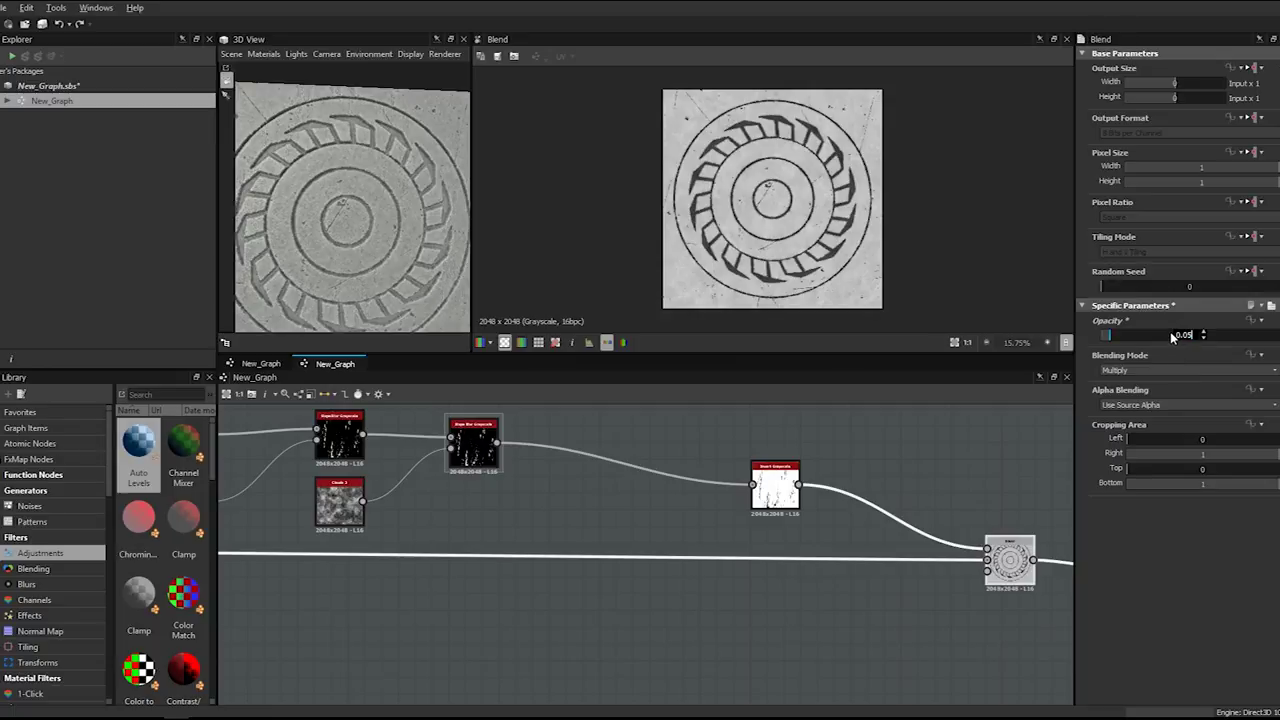
pyautogui.write('0.1')
pyautogui.press('Return')
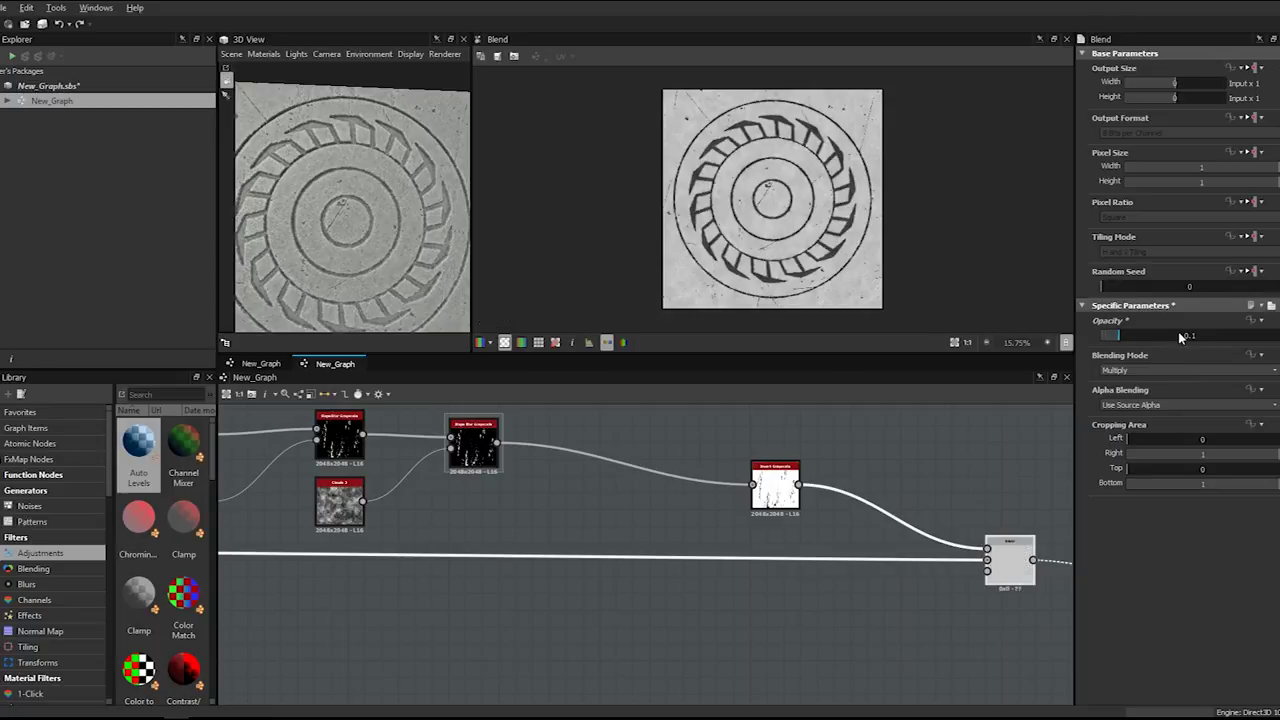
# - Set the opacity of the Multiply Blend node that adds the inverted leak mask to 0.5
pyautogui.click(1196, 338)
pyautogui.write('0.5')
pyautogui.press('Return')
pyautogui.scroll(-5, 723, 466)
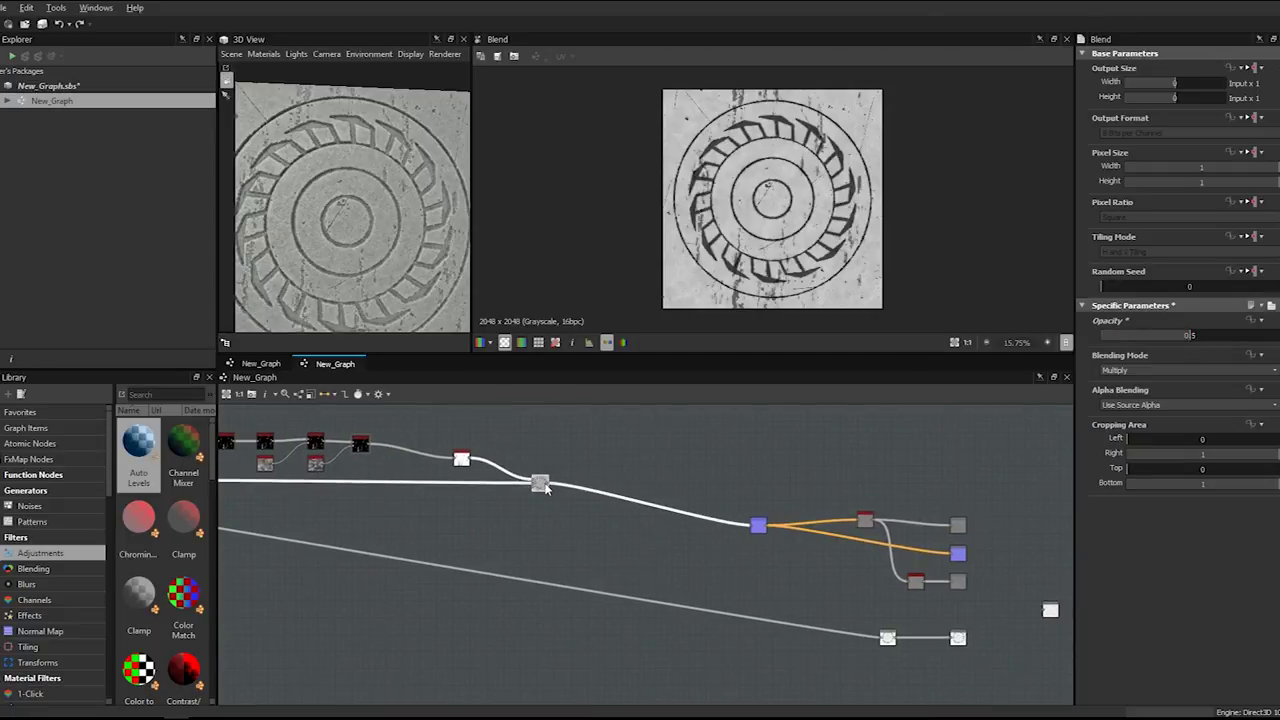
# - Inspect the carved grooves and leak damage on the stone surface up close in the 3D view
pyautogui.scroll(-5, 348, 197)
pyautogui.moveTo(348, 197); pyautogui.dragTo(366, 217)
pyautogui.scroll(4, 367, 217)
pyautogui.moveTo(283, 181); pyautogui.dragTo(312, 228, button='middle')
pyautogui.scroll(4, 312, 228)
pyautogui.scroll(-2, 312, 228)
pyautogui.moveTo(311, 228); pyautogui.dragTo(387, 96)
pyautogui.scroll(3, 282, 203)
pyautogui.moveTo(282, 203); pyautogui.dragTo(311, 277, button='middle')
pyautogui.scroll(2, 308, 232)
pyautogui.moveTo(310, 229); pyautogui.dragTo(346, 218)
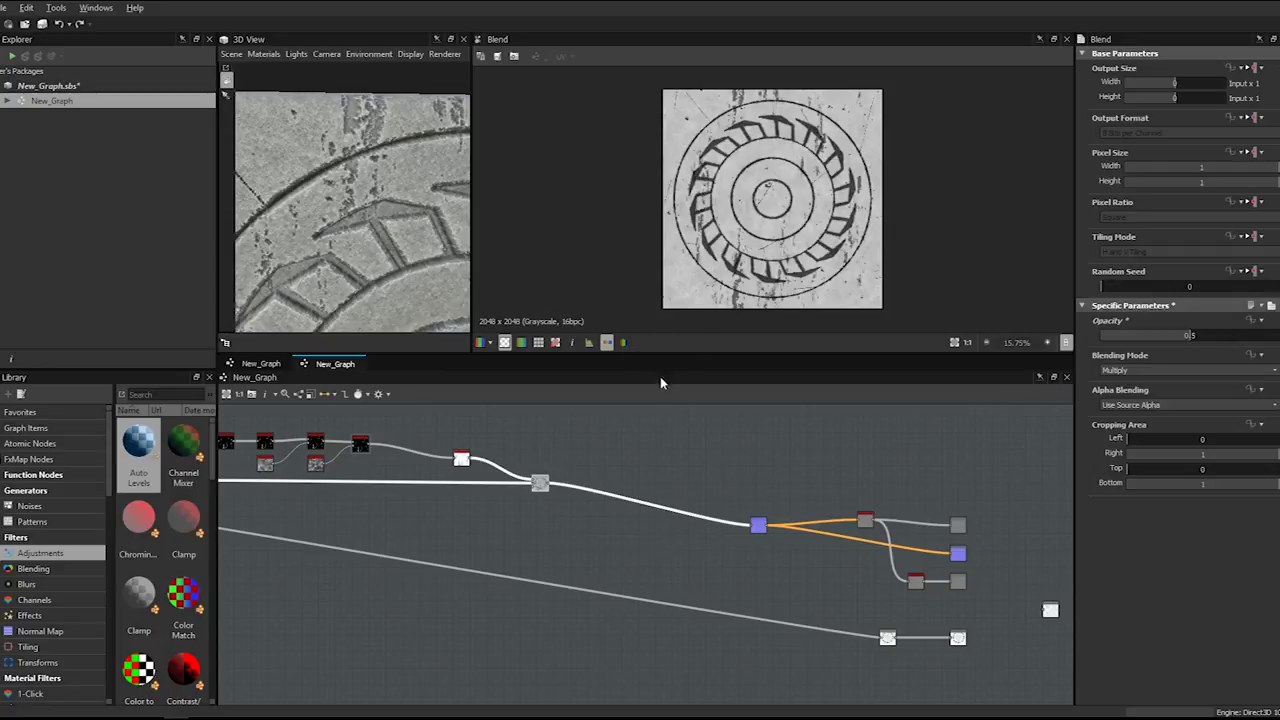
pyautogui.scroll(2, 385, 262)
pyautogui.moveTo(387, 260); pyautogui.dragTo(388, 250)
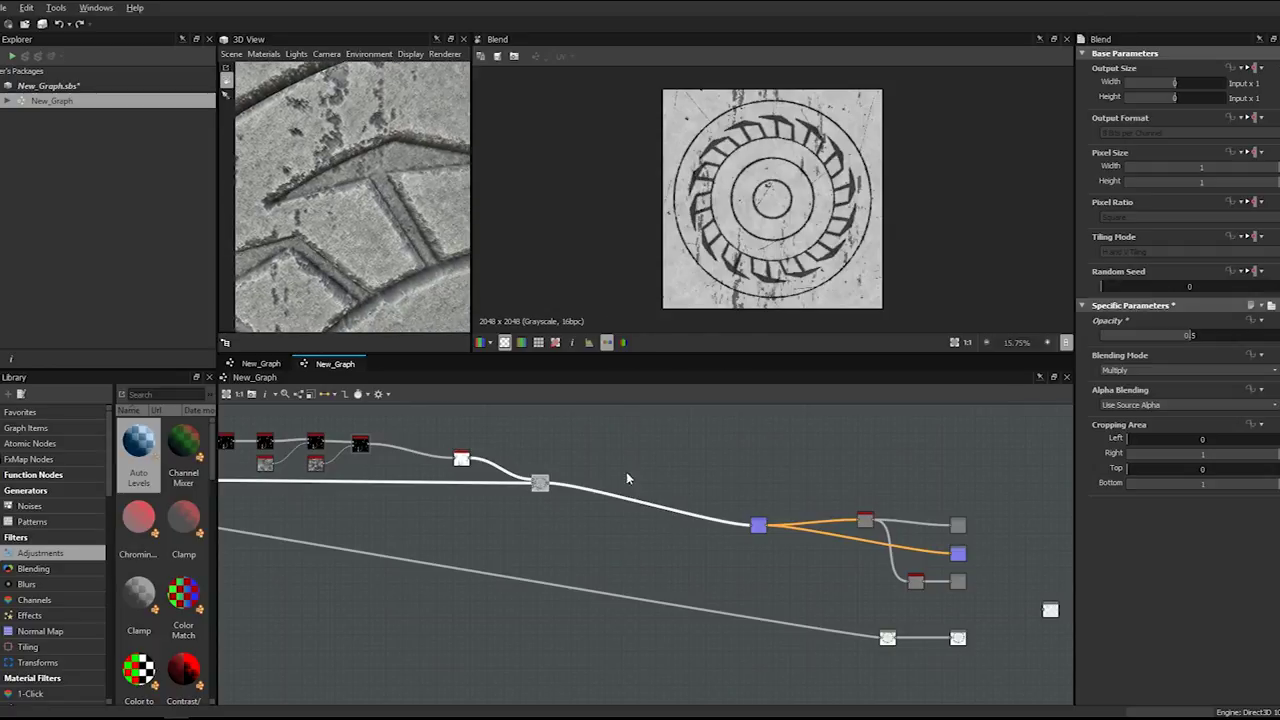
# - Insert a Histogram Range node between the Multiply Blend and the Normal node, and line it up with the Blend
pyautogui.press('space')
pyautogui.write('hist')
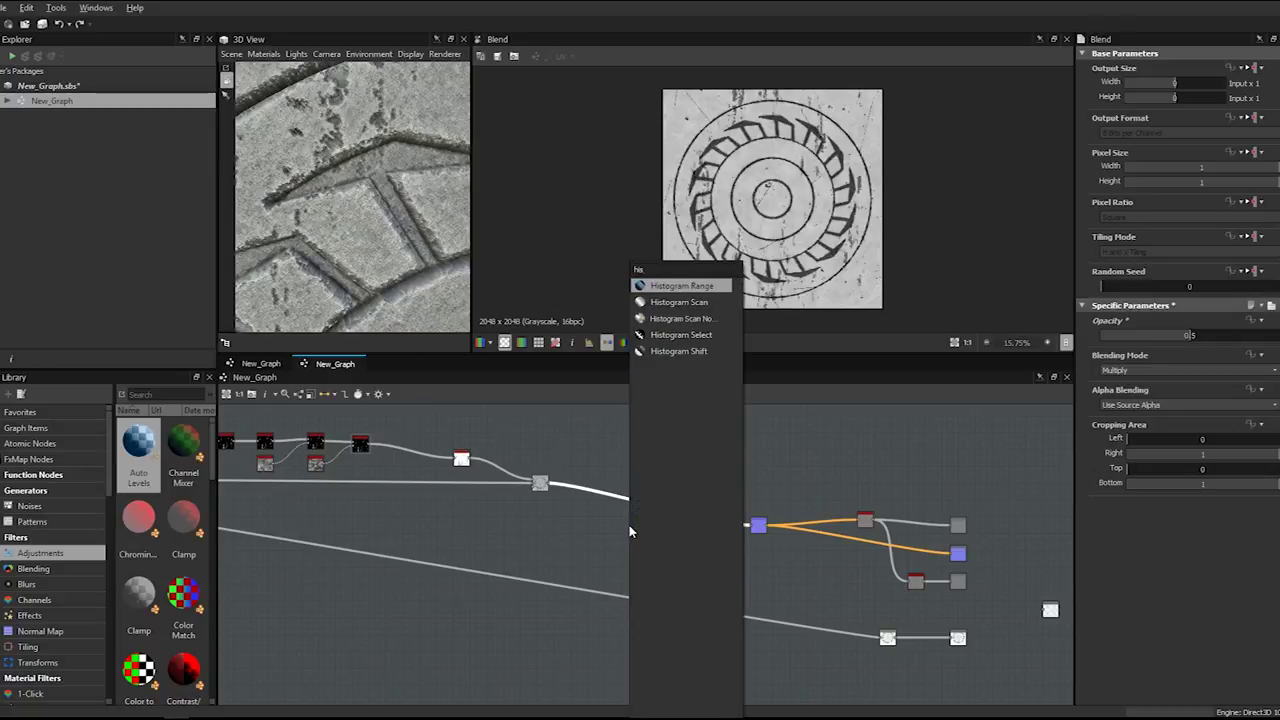
pyautogui.press('Return')
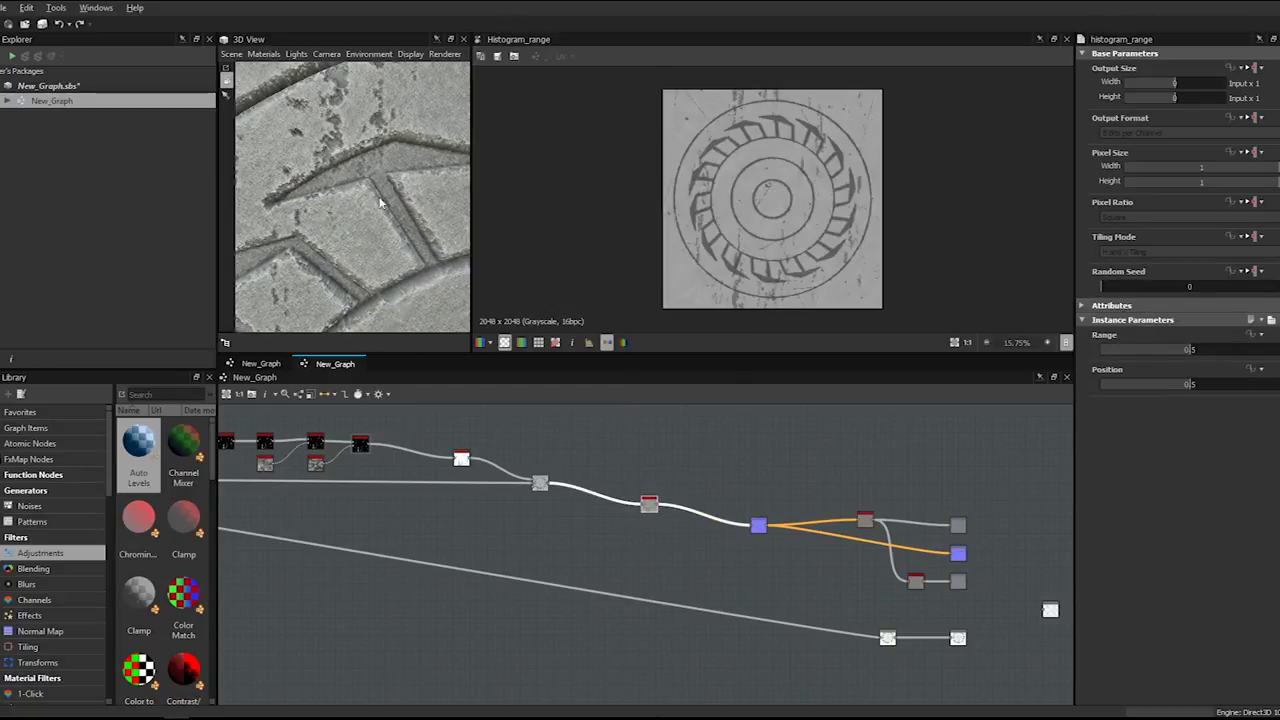
pyautogui.scroll(-5, 374, 205)
pyautogui.moveTo(366, 220); pyautogui.dragTo(381, 217)
pyautogui.scroll(5, 381, 217)
pyautogui.moveTo(381, 217); pyautogui.dragTo(450, 238, button='middle')
pyautogui.scroll(-3, 450, 238)
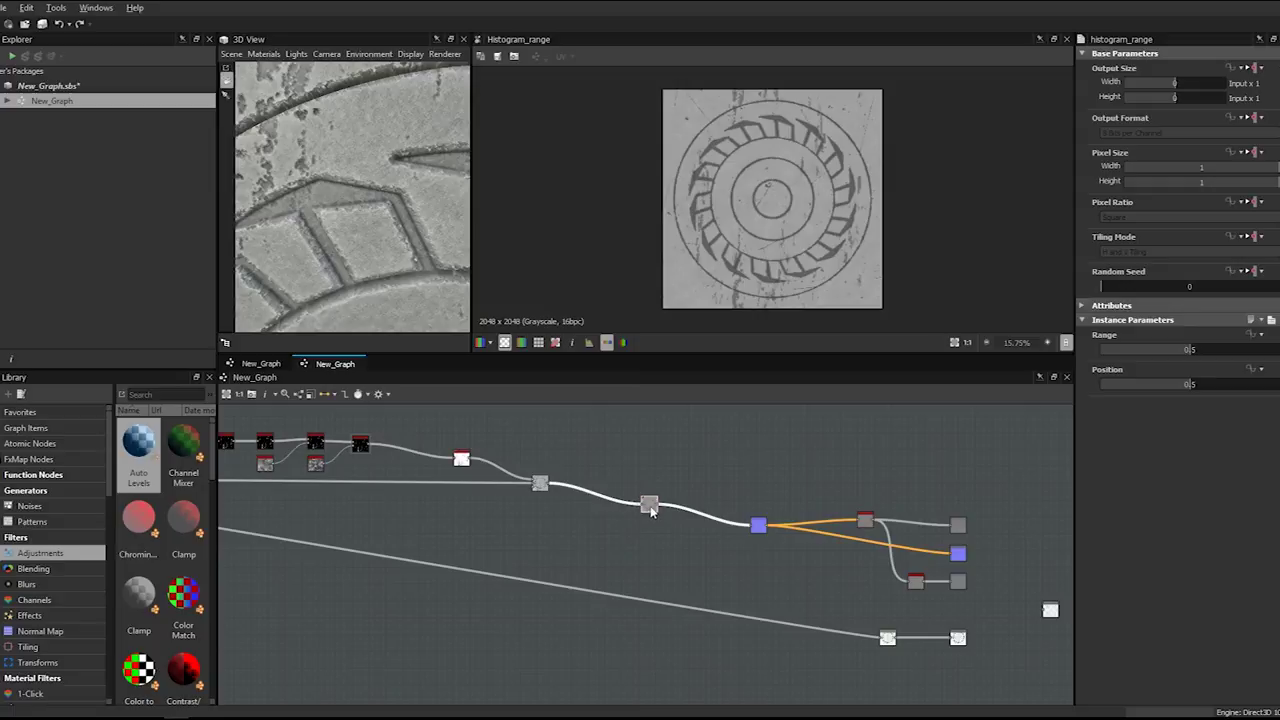
pyautogui.moveTo(645, 495); pyautogui.dragTo(645, 478)
# - Reduce the leak Blend node's opacity to 0.15 and check the carved surface in the 3D view
pyautogui.click(545, 494)
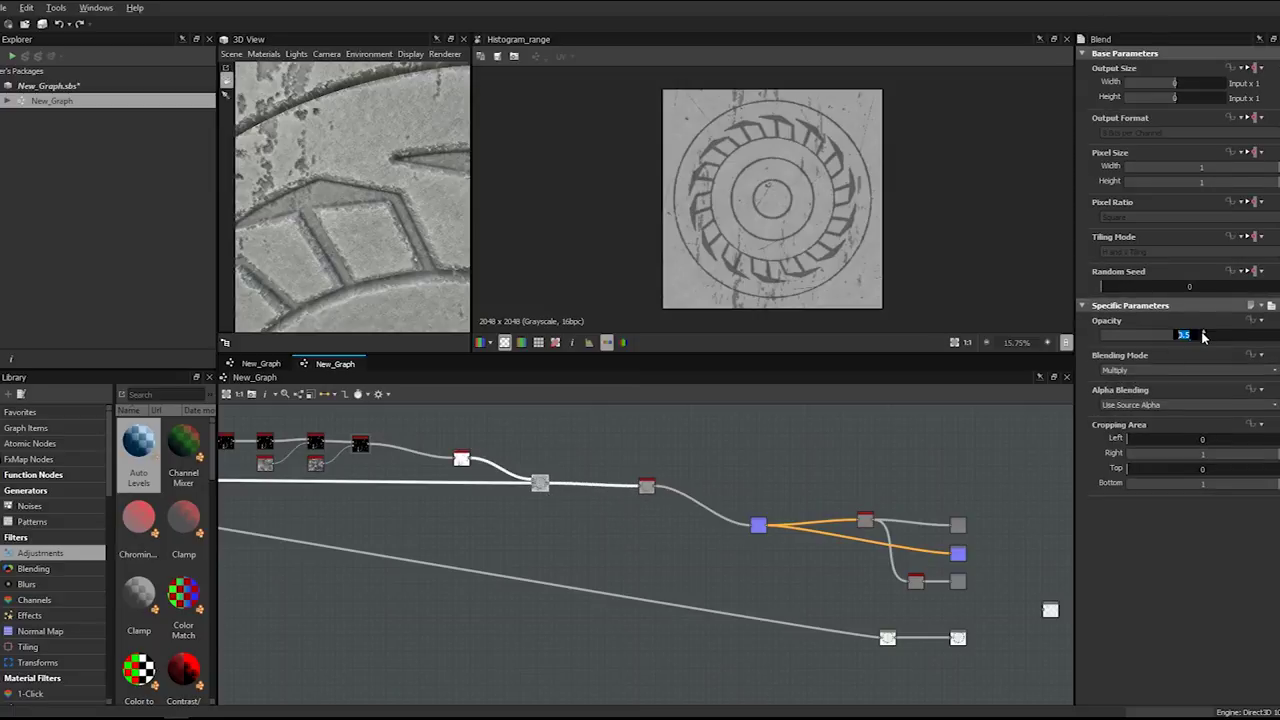
pyautogui.press('Return')
pyautogui.click(1181, 332)
pyautogui.write('0.15')
pyautogui.press('Return')
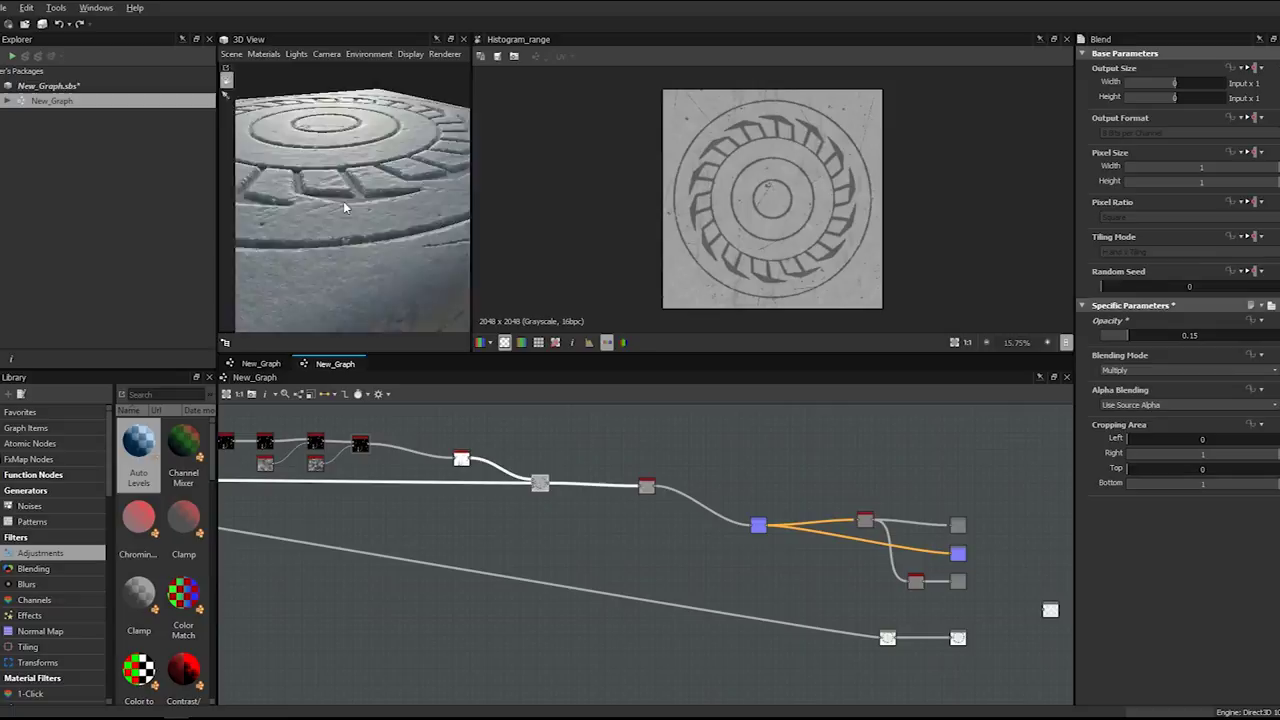
pyautogui.scroll(4, 346, 212)
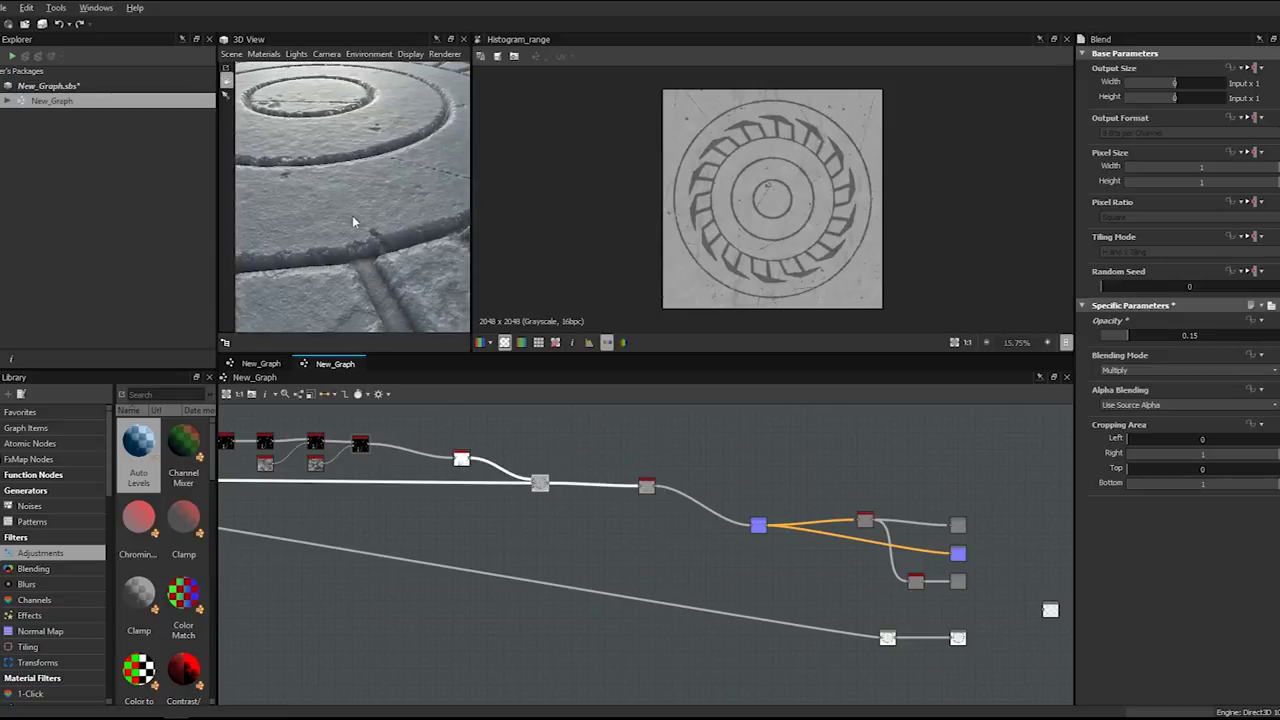
pyautogui.moveTo(353, 222); pyautogui.dragTo(403, 211)
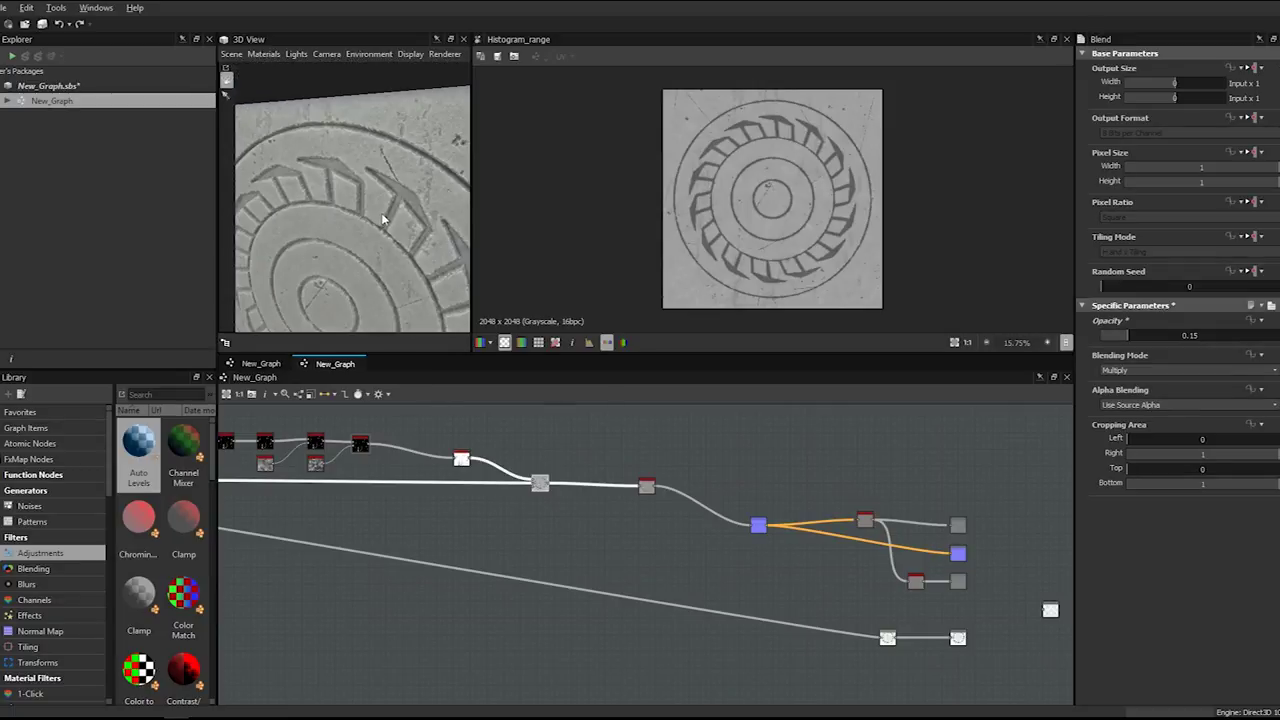
pyautogui.scroll(4, 364, 212)
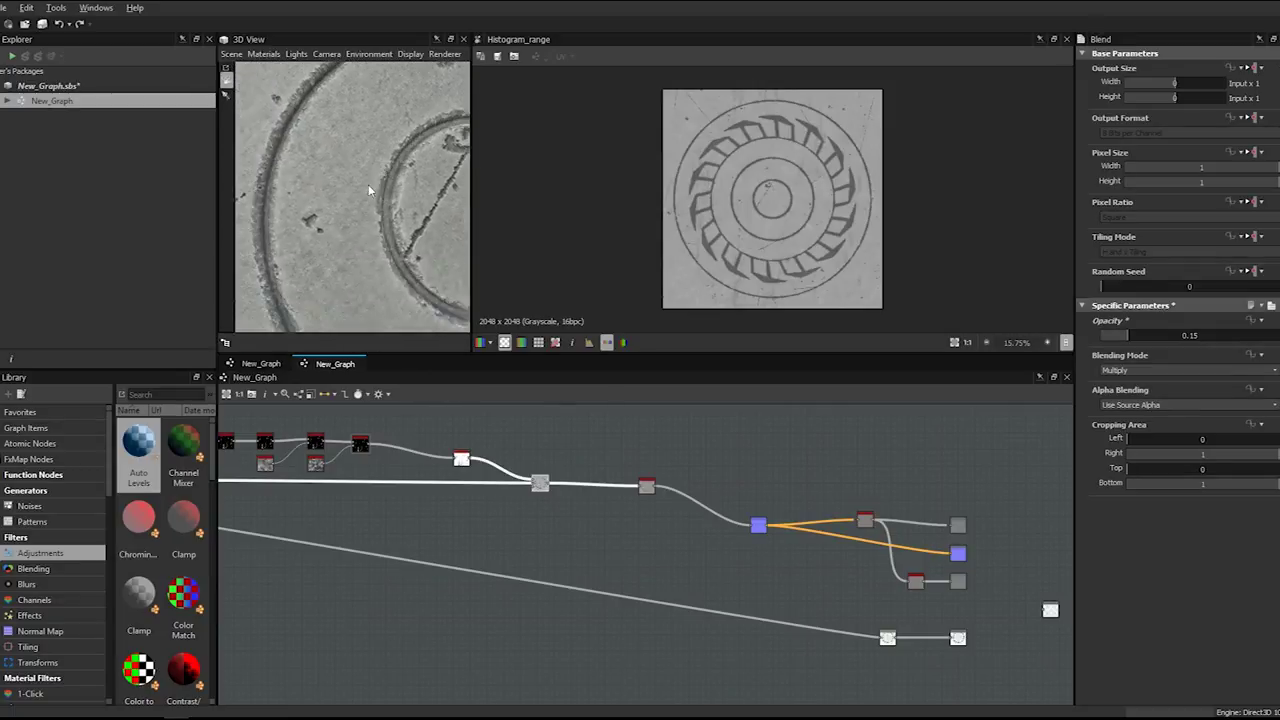
pyautogui.scroll(2, 349, 170)
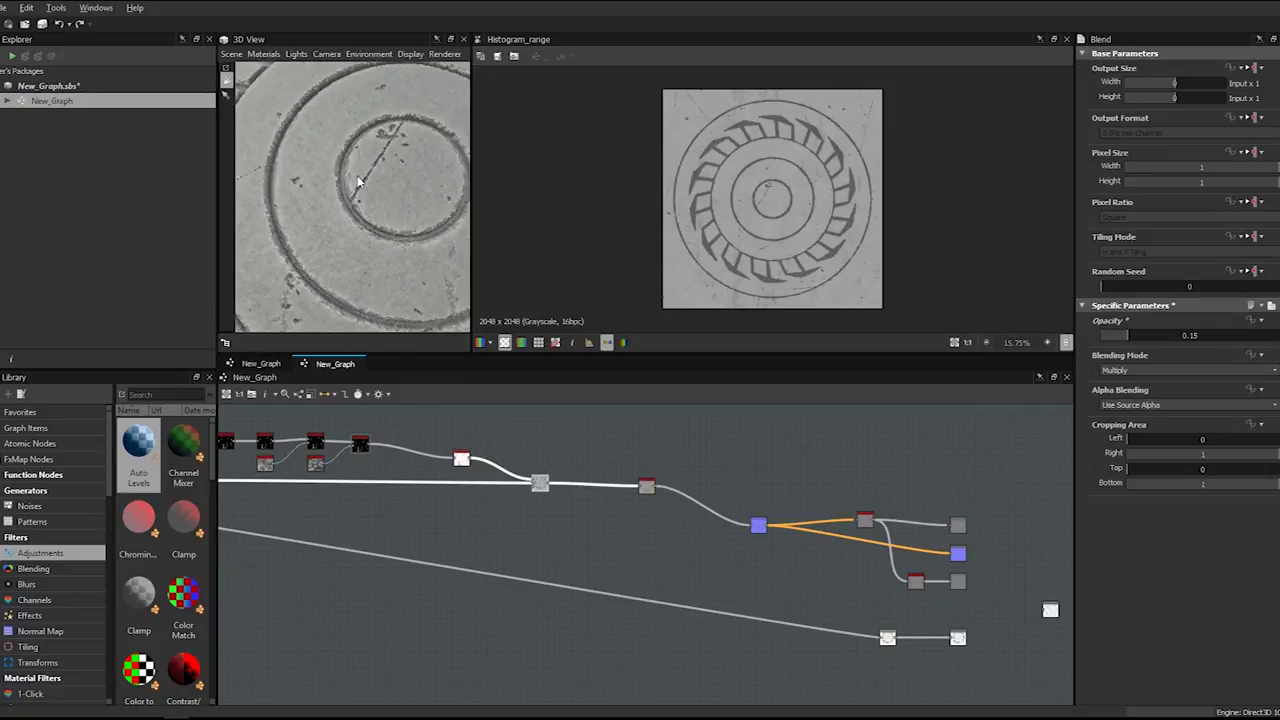
pyautogui.scroll(-4, 355, 190)
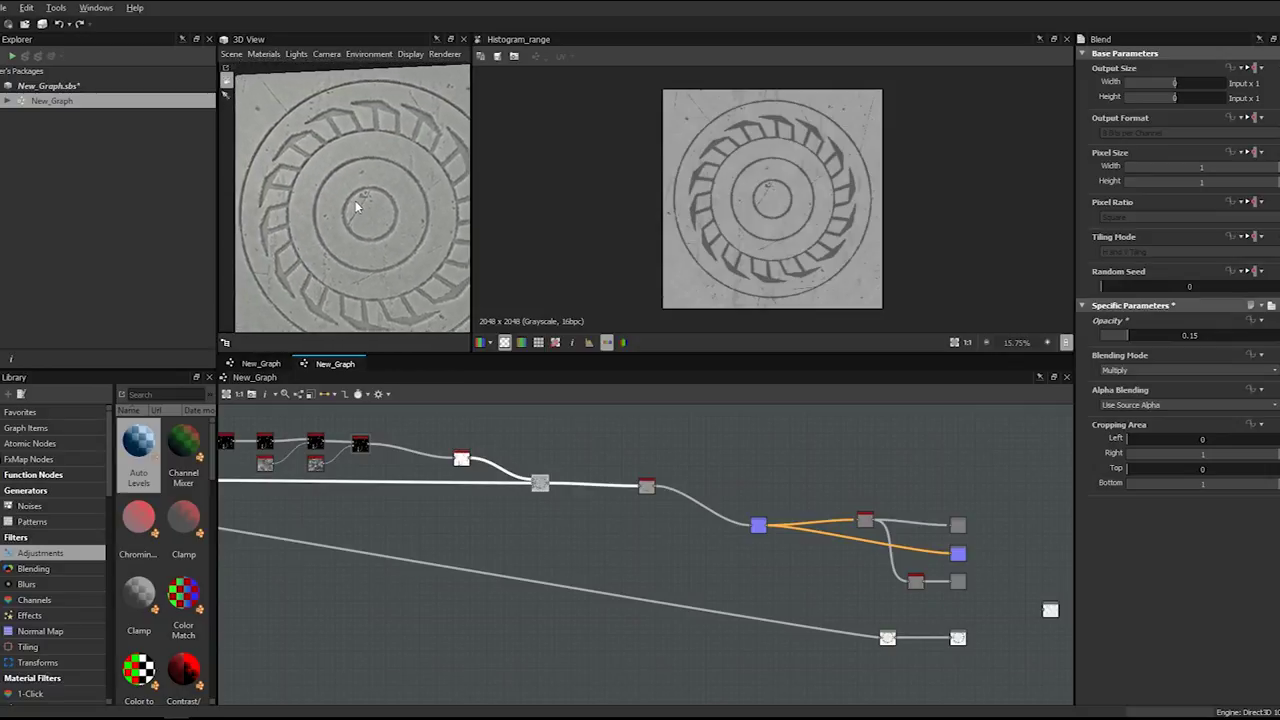
# - Add a BnW Spots 3 noise node and place it just above the leak Blend node
pyautogui.click(612, 475)
pyautogui.scroll(2, 686, 481)
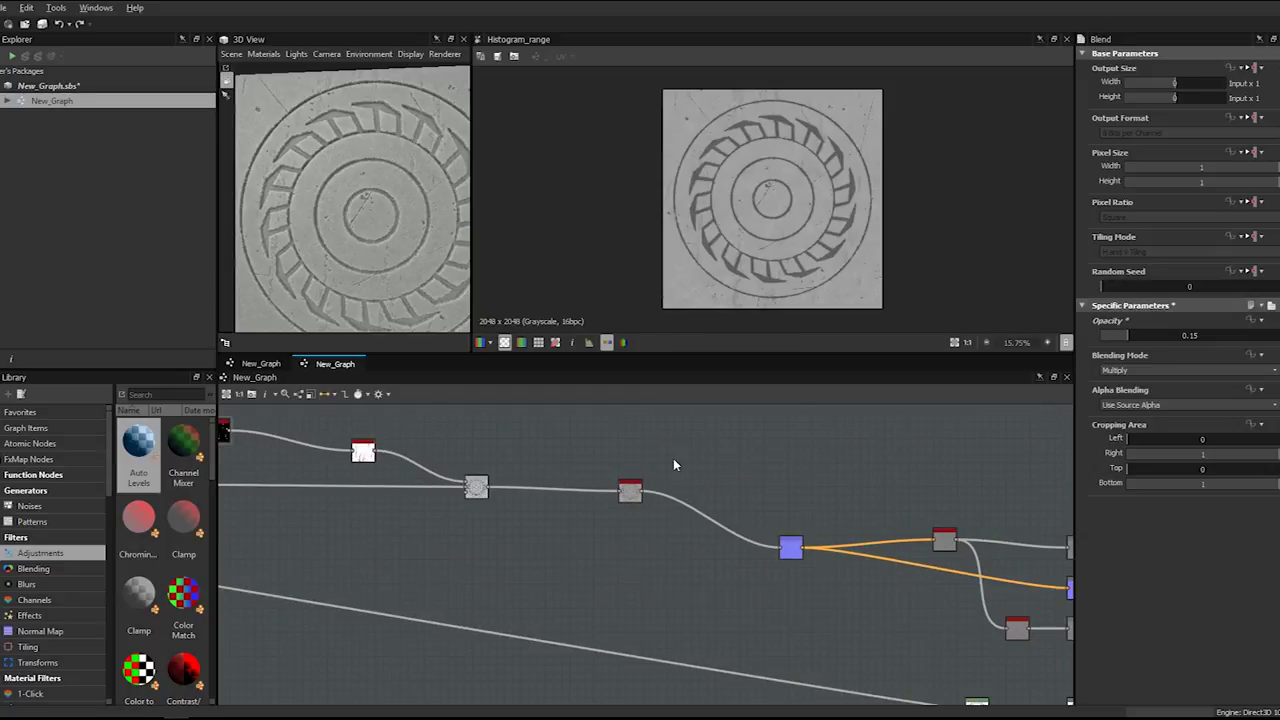
pyautogui.press('space')
pyautogui.write('n')
pyautogui.press('BackSpace')
pyautogui.write('bnw')
pyautogui.press('Down')
pyautogui.press('Down')
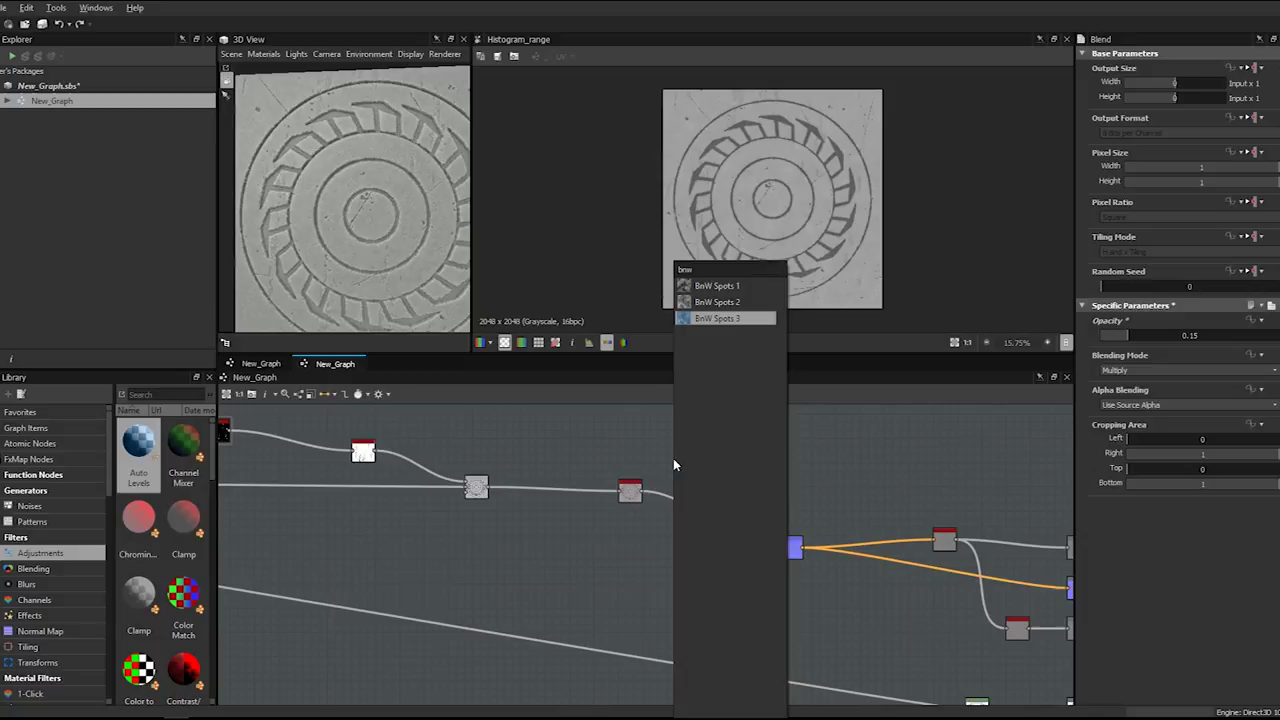
pyautogui.press('Return')
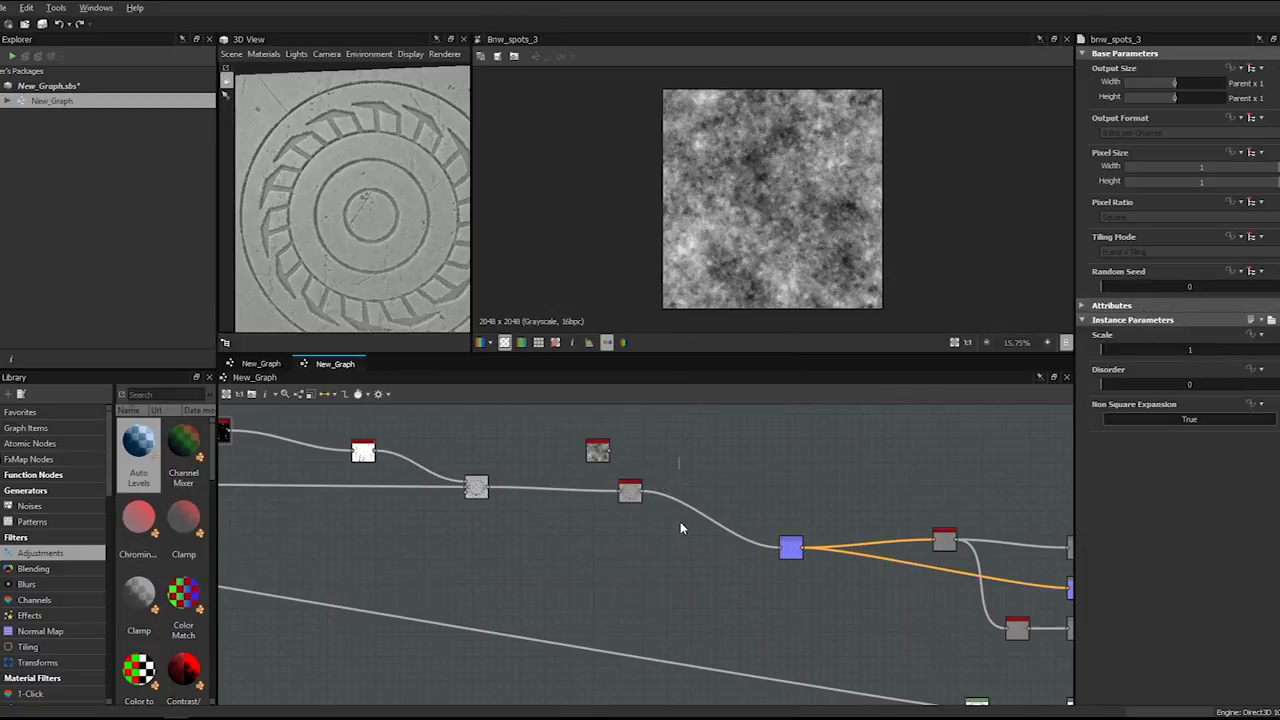
pyautogui.click(681, 502)
pyautogui.press('space')
pyautogui.press('Escape')
pyautogui.moveTo(603, 457); pyautogui.dragTo(514, 434)
# - Insert a new Blend node between the leak Blend and the Histogram Range node
pyautogui.click(580, 489)
pyautogui.press('space')
pyautogui.write('blend')
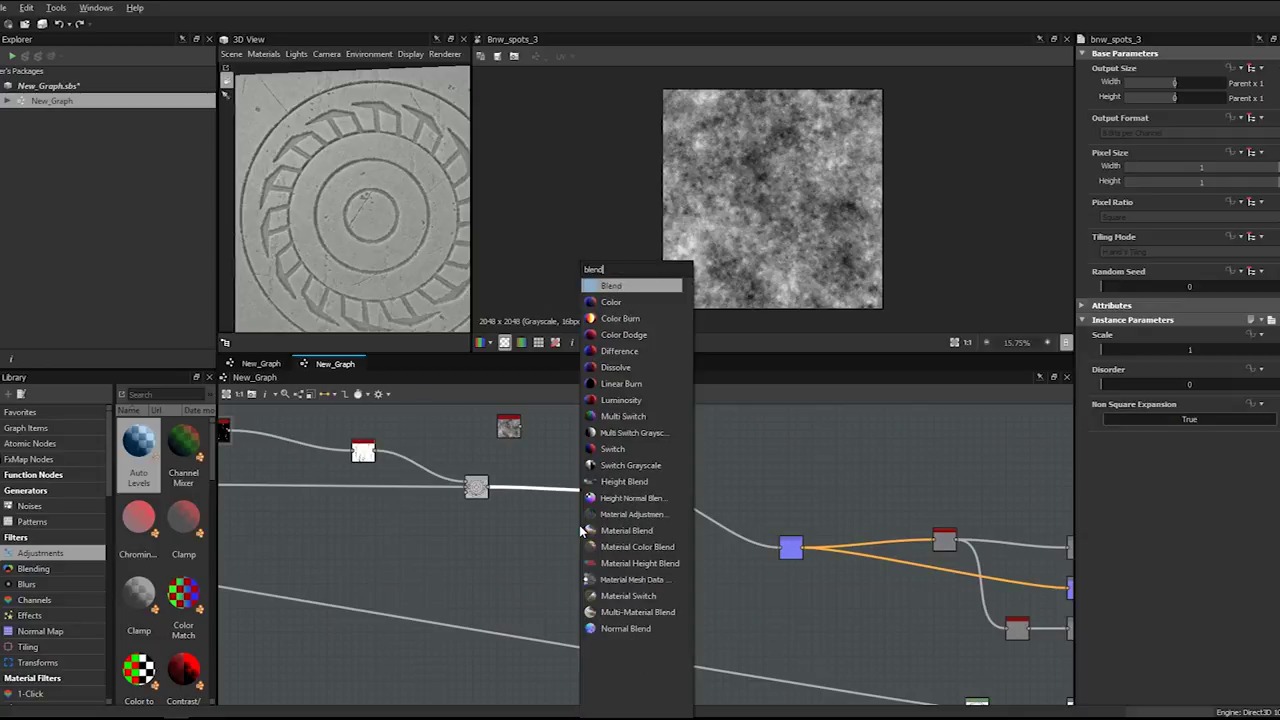
pyautogui.press('Return')
# - Connect BnW Spots 3 to the new Blend node's foreground input and set its blending mode to Multiply
pyautogui.scroll(1, 579, 530)
pyautogui.scroll(2, 400, 420)
pyautogui.moveTo(395, 417); pyautogui.dragTo(673, 451, button='middle')
pyautogui.moveTo(814, 441); pyautogui.dragTo(786, 482)
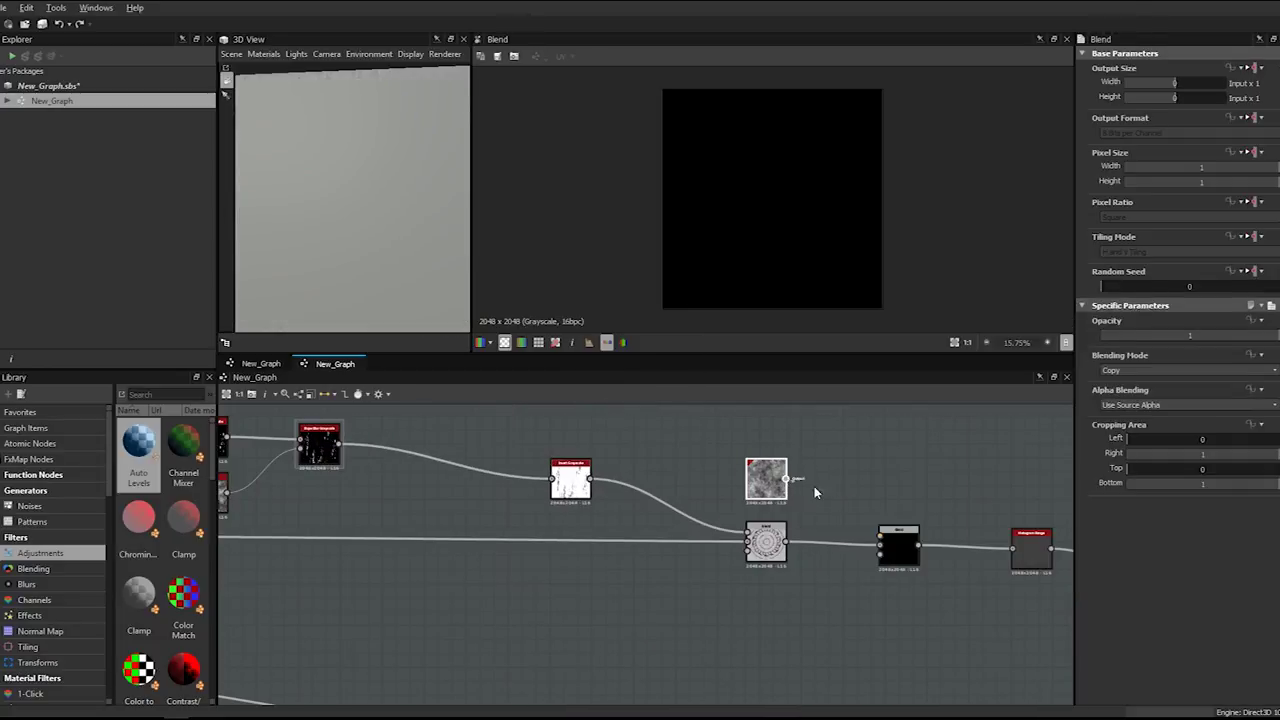
pyautogui.moveTo(884, 541); pyautogui.dragTo(881, 541)
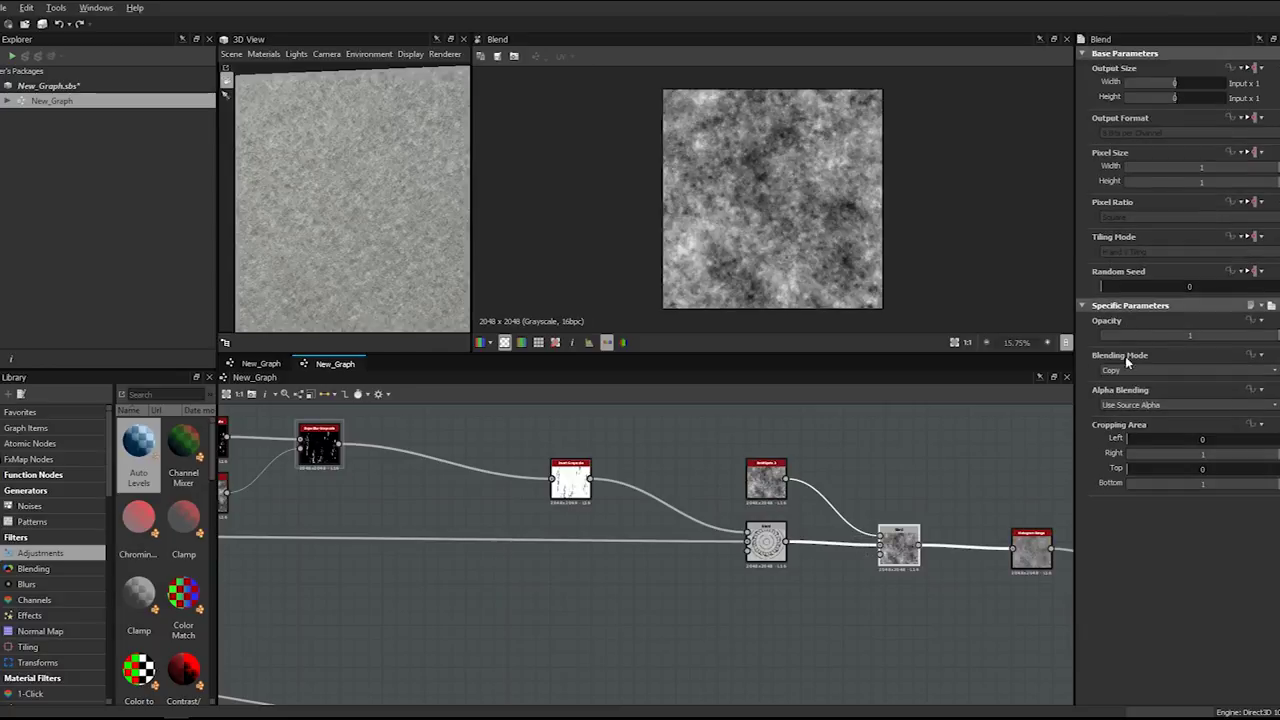
pyautogui.click(1130, 371)
pyautogui.click(1133, 401)
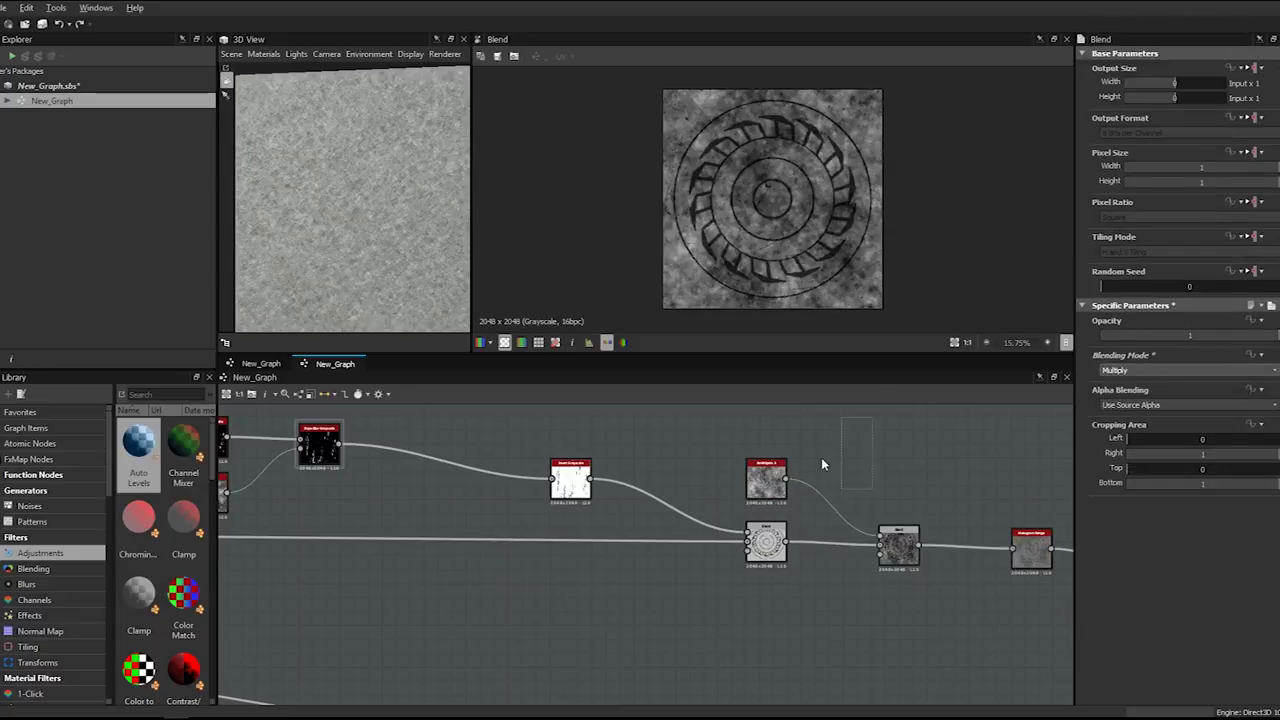
# - Insert a Levels node between BnW Spots 3 and the new Blend node
pyautogui.press('space')
pyautogui.write('levle')
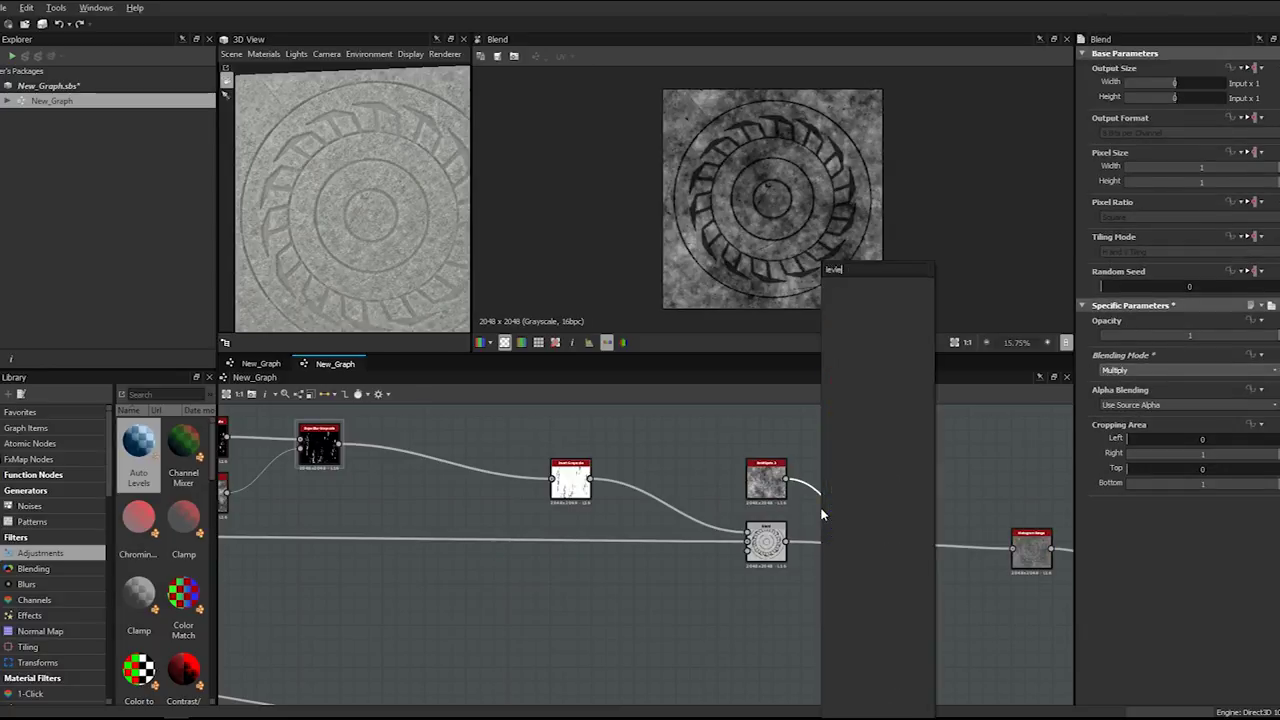
pyautogui.press('BackSpace')
pyautogui.press('BackSpace')
pyautogui.press('BackSpace')
pyautogui.press('BackSpace')
pyautogui.press('BackSpace')
pyautogui.write('level')
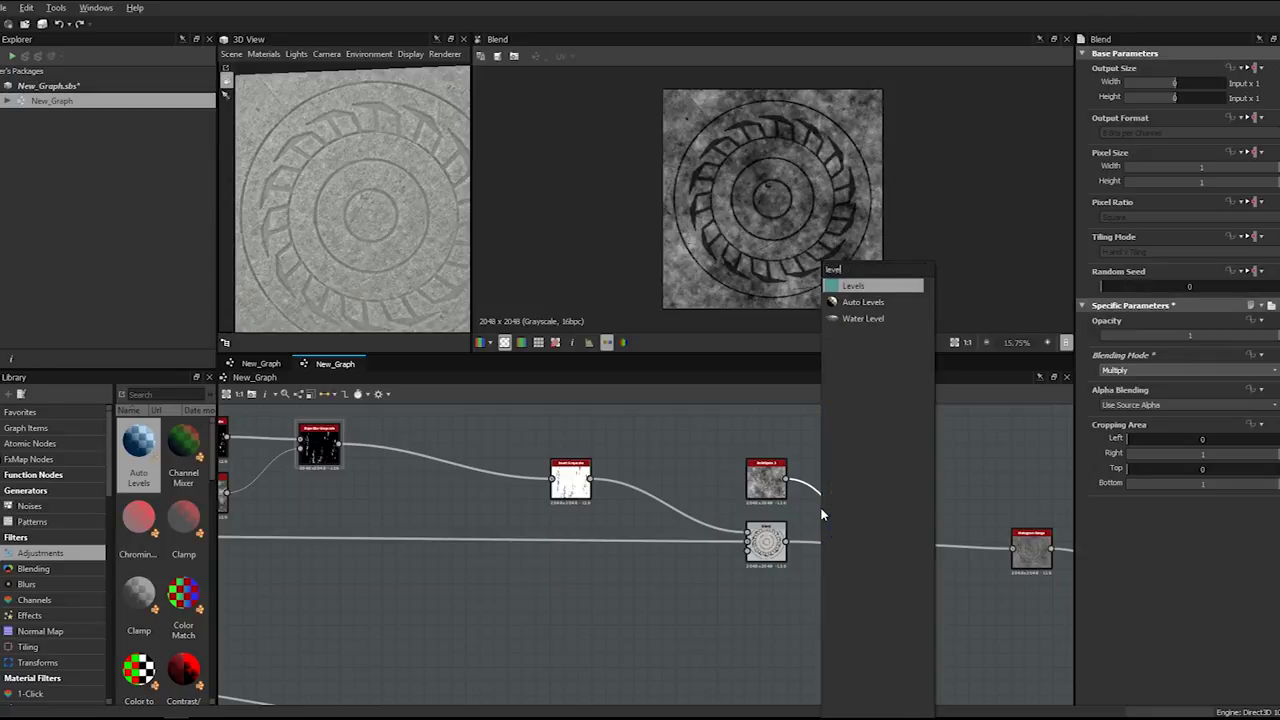
pyautogui.press('Return')
pyautogui.scroll(1, 862, 512)
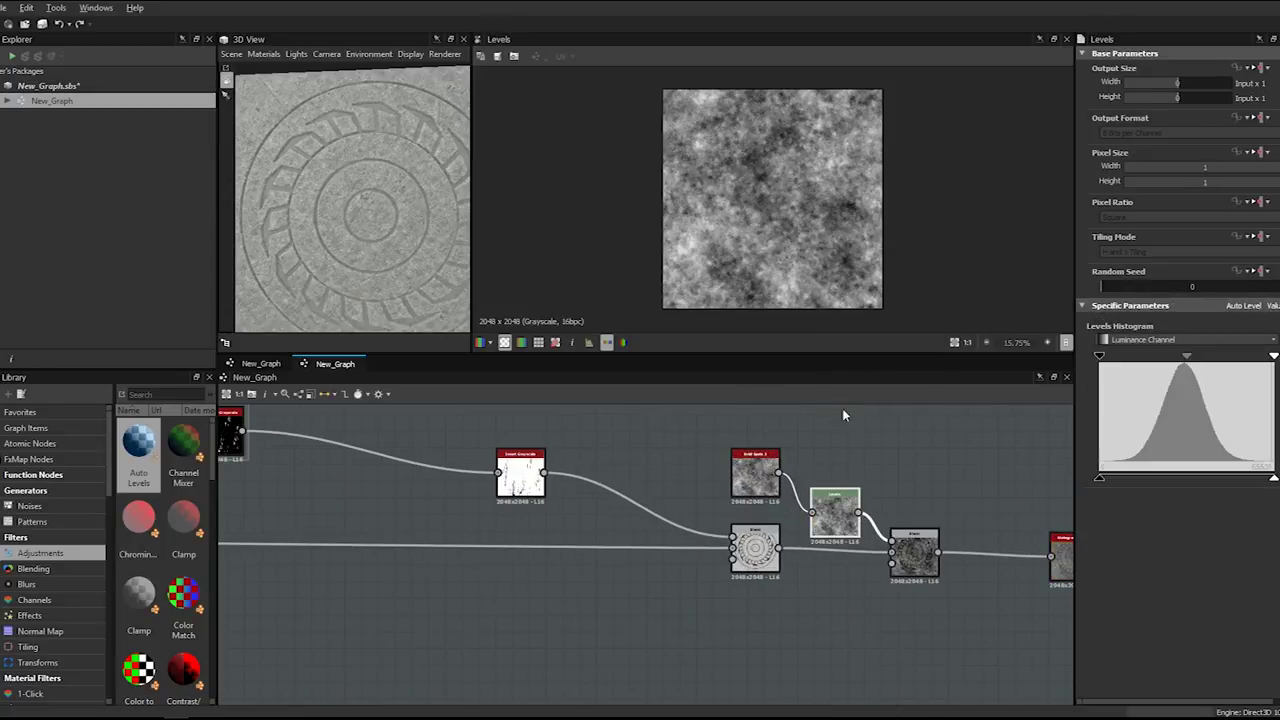
# - Bring the Levels node's black and white input points inward for strong contrast, and set BnW Spots 3's random seed to 3
pyautogui.moveTo(1068, 429); pyautogui.dragTo(937, 405, button='middle')
pyautogui.scroll(1, 937, 405)
pyautogui.scroll(-4, 900, 508)
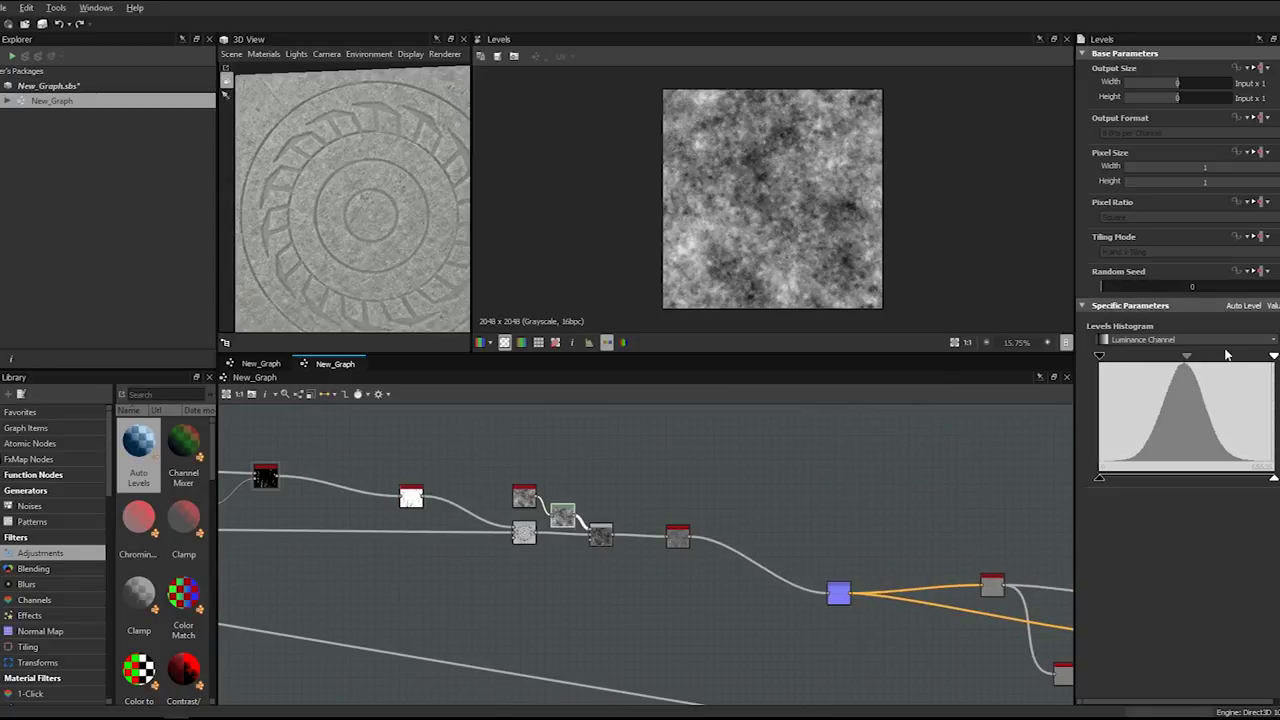
pyautogui.moveTo(1272, 356); pyautogui.dragTo(1197, 358)
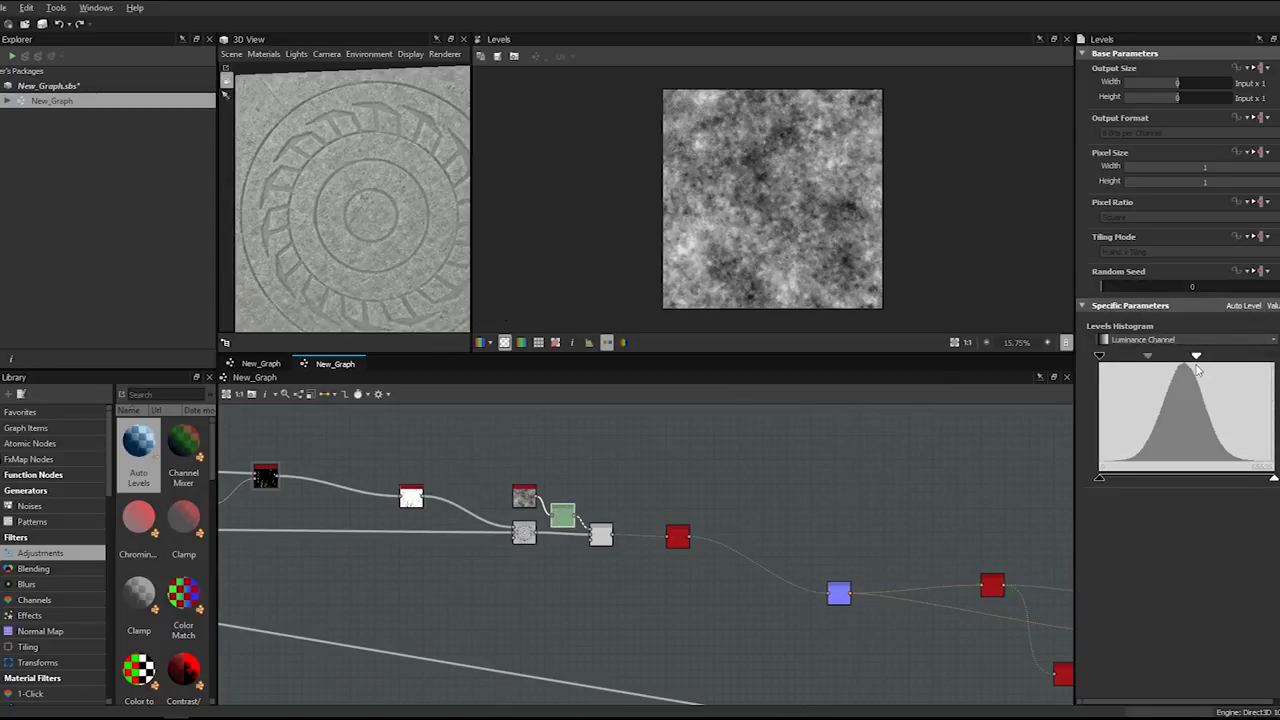
pyautogui.moveTo(1100, 356); pyautogui.dragTo(1174, 359)
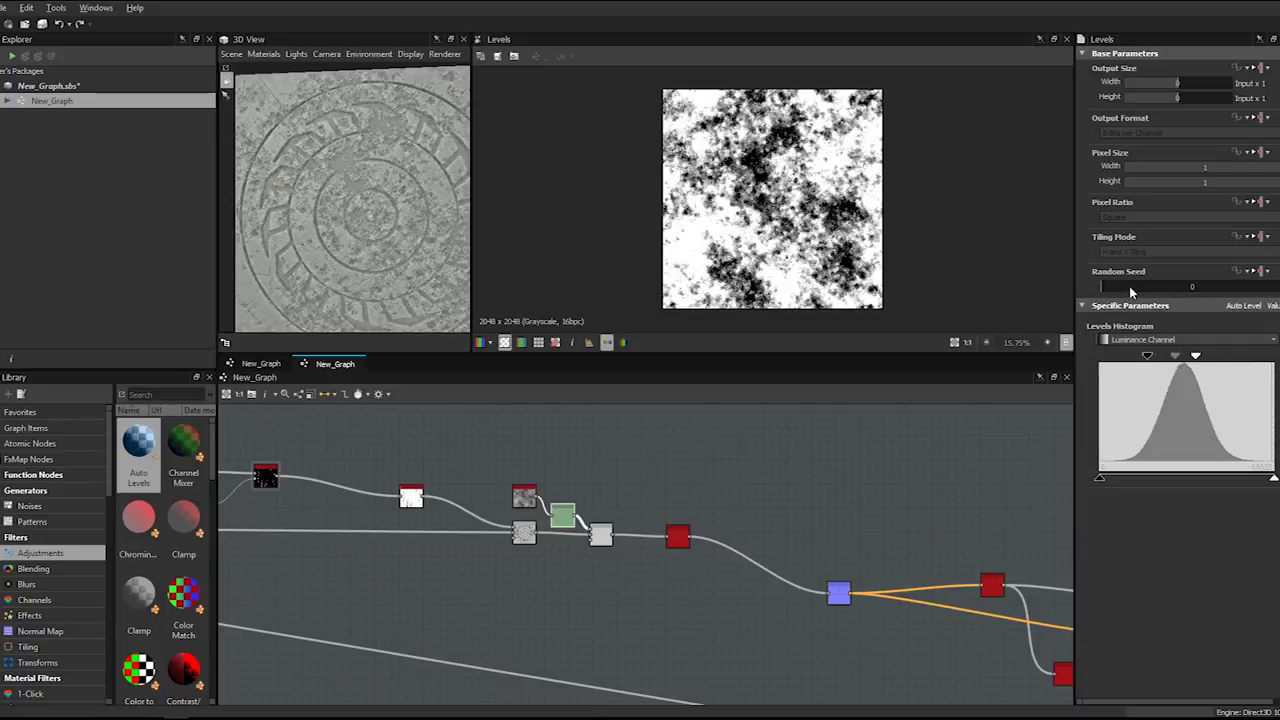
pyautogui.click(525, 498)
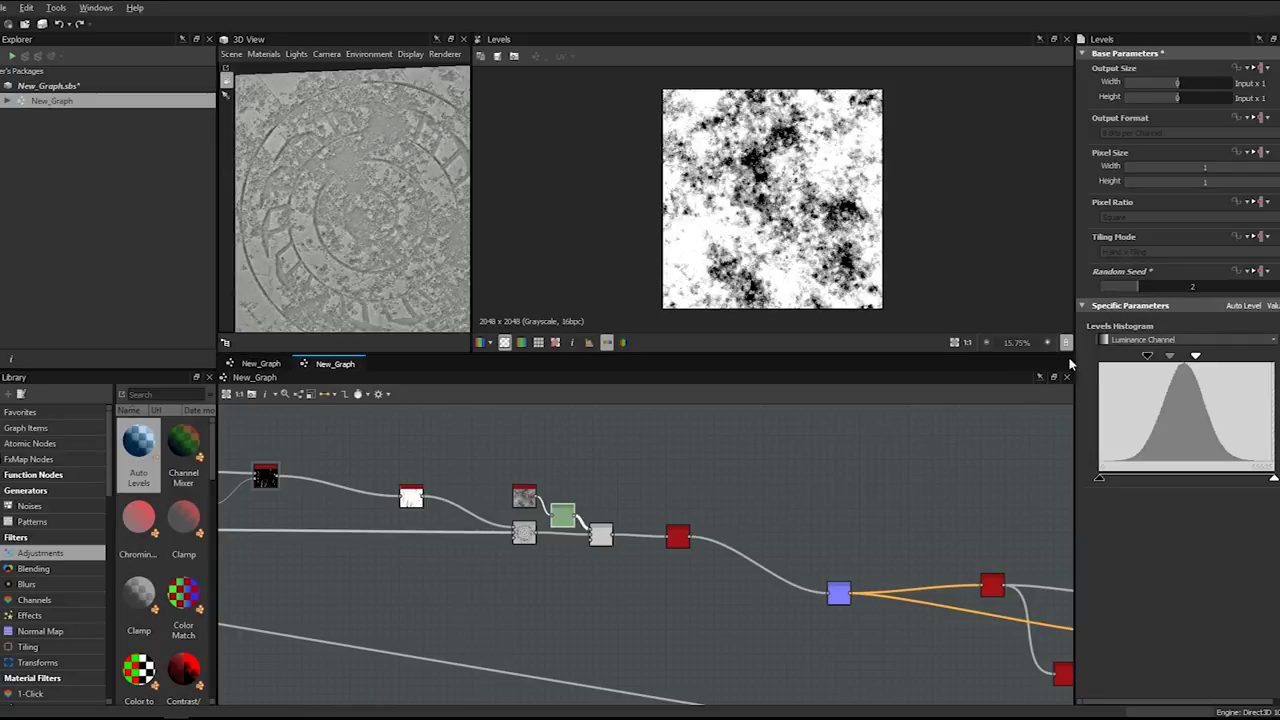
pyautogui.click(1148, 287)
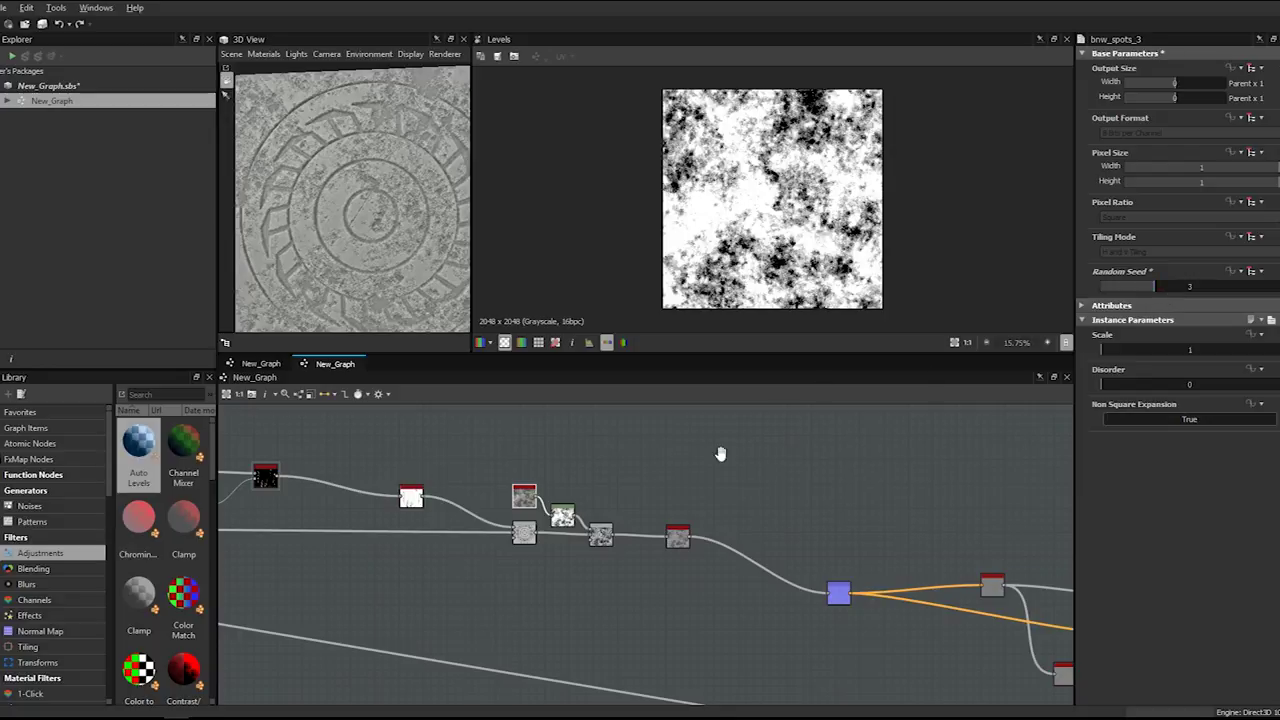
# - Set the opacity of the spots Blend node to 0.1 and check the surface up close
pyautogui.moveTo(746, 459); pyautogui.dragTo(600, 433, button='middle')
pyautogui.moveTo(542, 495); pyautogui.dragTo(540, 485, button='middle')
pyautogui.click(449, 501)
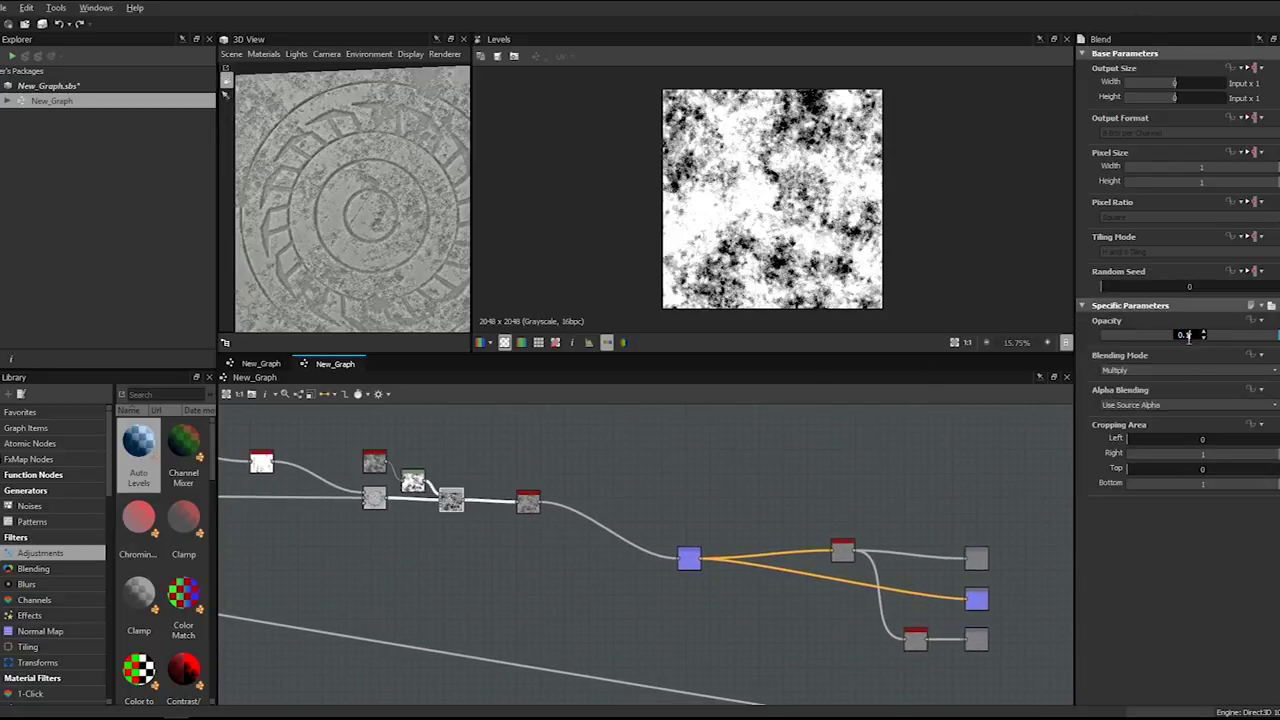
pyautogui.press('Return')
pyautogui.moveTo(398, 191); pyautogui.dragTo(387, 201)
pyautogui.scroll(5, 390, 203)
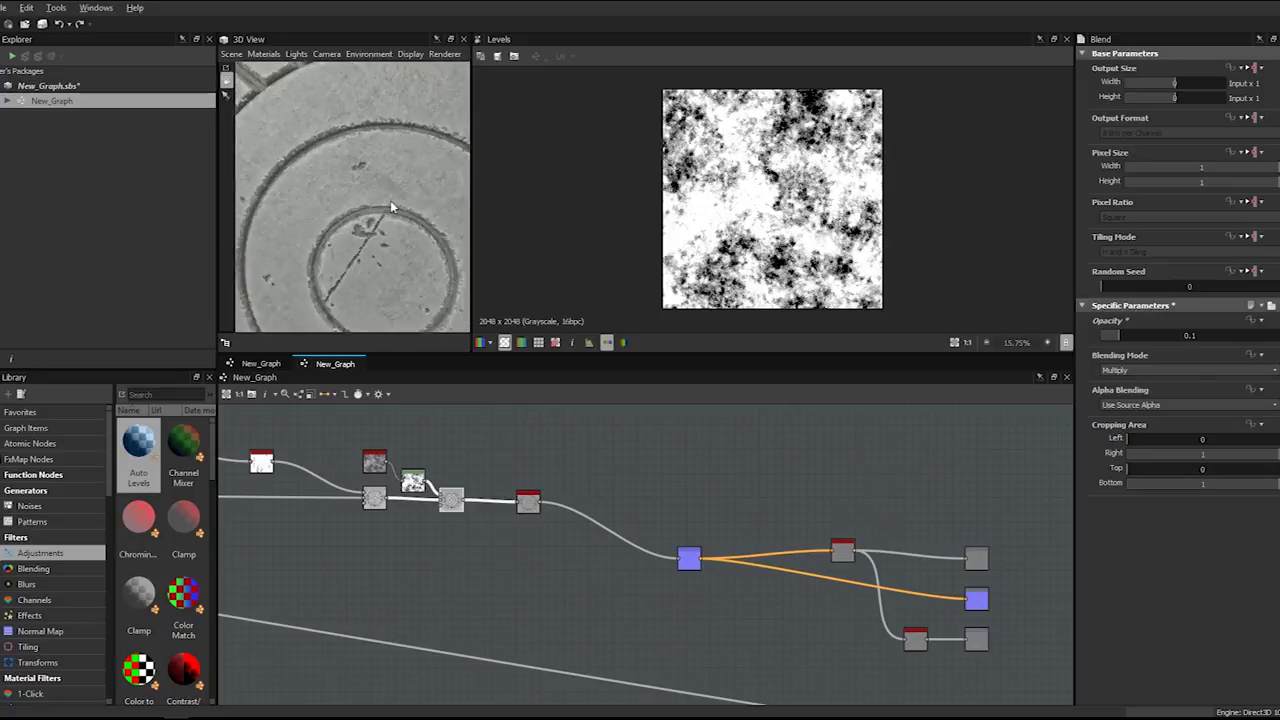
pyautogui.scroll(3, 364, 228)
# - Raise the spots Blend node's opacity to 0.15 and check the outer carved ring
pyautogui.moveTo(1192, 340); pyautogui.dragTo(1205, 335)
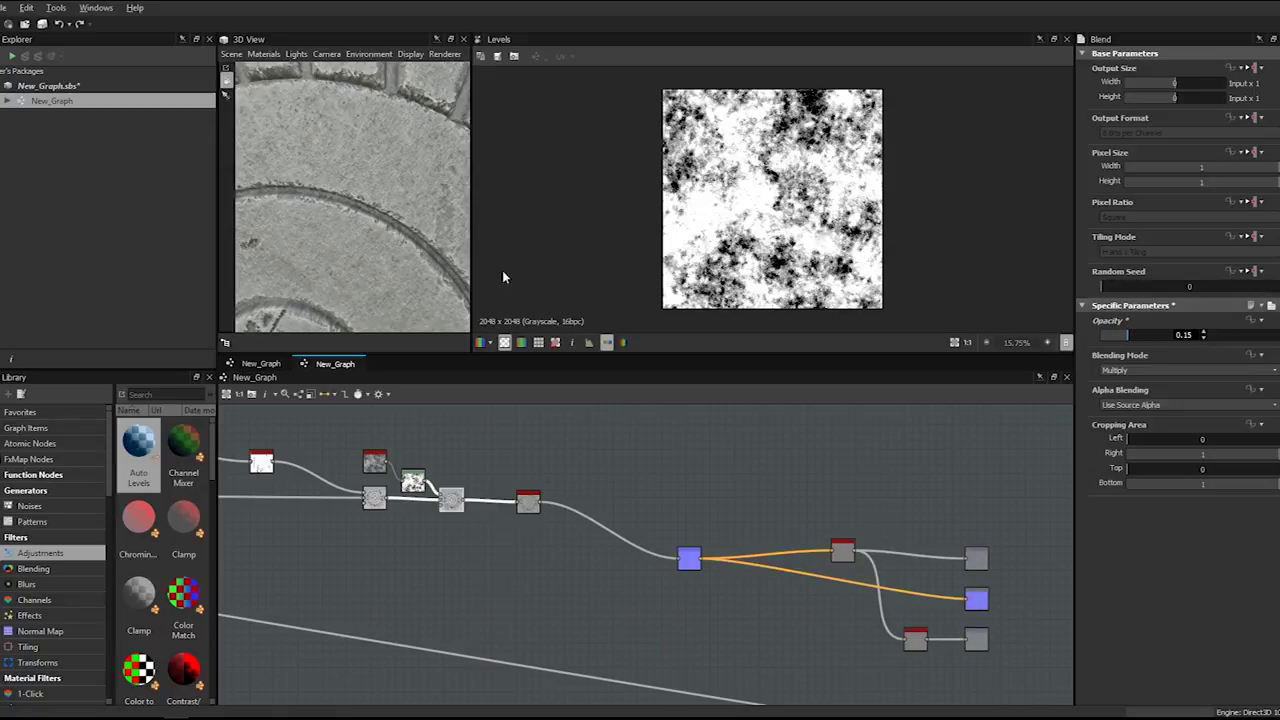
pyautogui.scroll(-3, 397, 221)
pyautogui.moveTo(397, 221); pyautogui.dragTo(349, 250, button='middle')
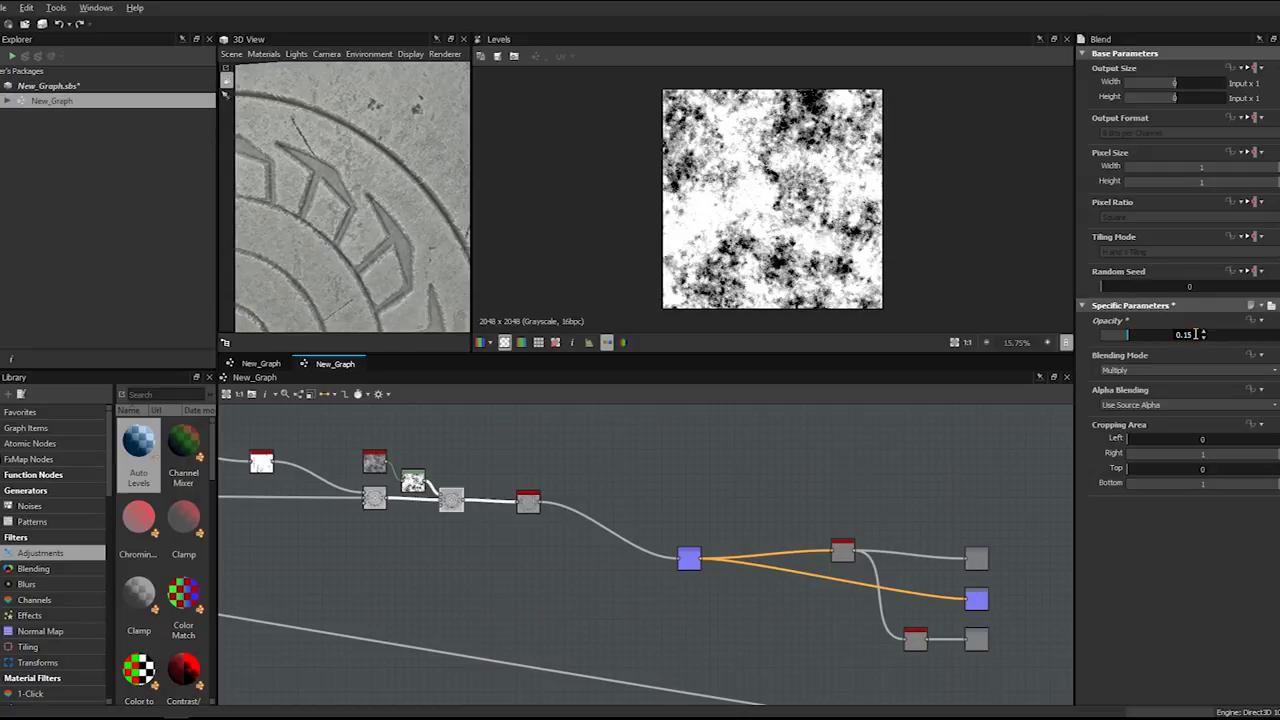
# - Set the spots Blend node's opacity to 0.25
pyautogui.write('5')
pyautogui.press('Return')
pyautogui.scroll(-3, 350, 231)
pyautogui.moveTo(354, 228); pyautogui.dragTo(374, 229, button='middle')
# - Enlarge the 3D view by making it wider and giving it more height above the graph
pyautogui.moveTo(374, 229); pyautogui.dragTo(554, 214)
pyautogui.scroll(-6, 366, 182)
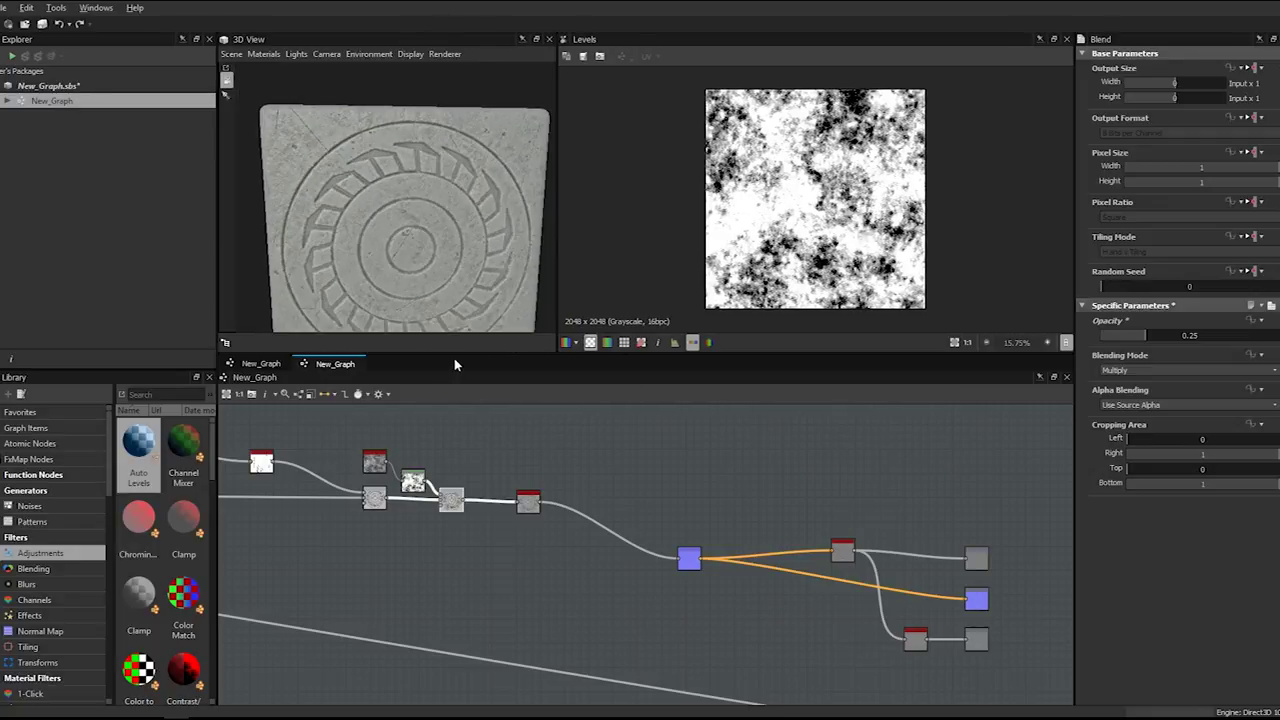
pyautogui.moveTo(452, 355); pyautogui.dragTo(450, 447)
# - Examine the spotted surface detail around the carved rings, both up close and on the whole tile
pyautogui.moveTo(371, 243); pyautogui.dragTo(417, 251)
pyautogui.scroll(3, 434, 237)
pyautogui.scroll(3, 434, 238)
pyautogui.moveTo(434, 238)
pyautogui.mouseDown(button='middle')
pyautogui.moveTo(413, 247)
pyautogui.moveTo(423, 241)
pyautogui.mouseUp(button='middle')
pyautogui.moveTo(373, 118); pyautogui.dragTo(371, 151, button='middle')
pyautogui.scroll(2, 381, 165)
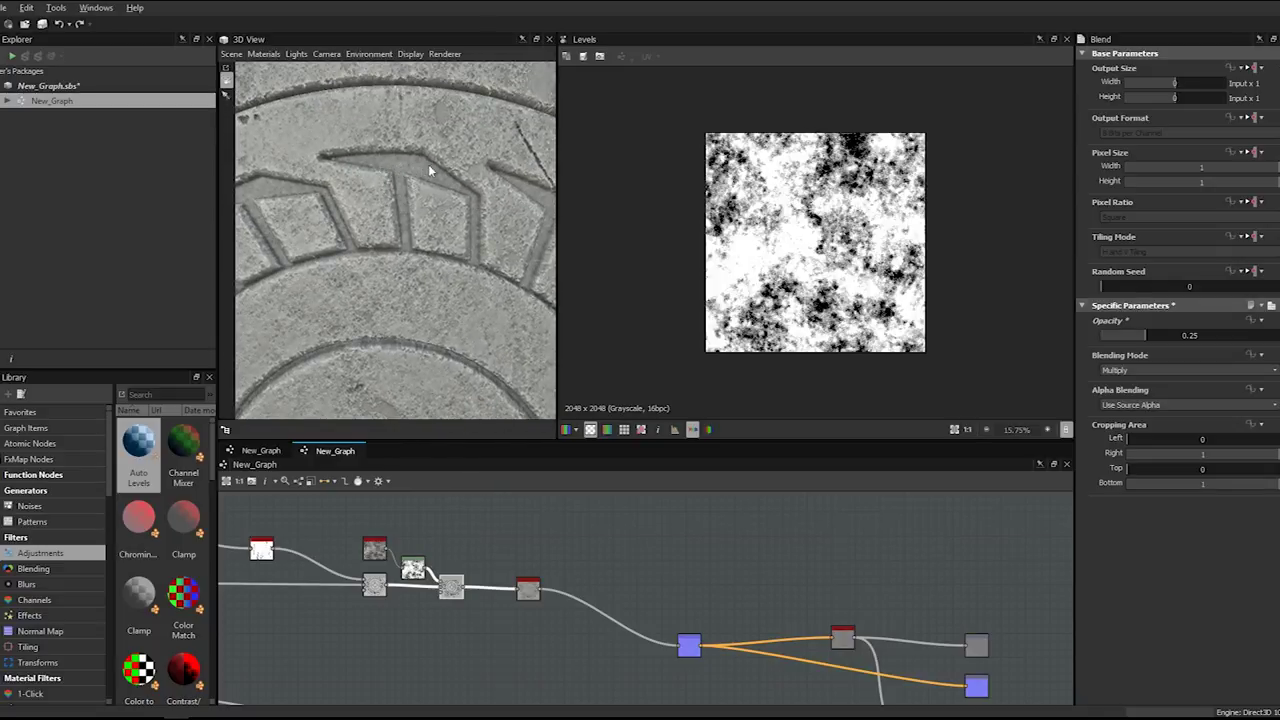
pyautogui.scroll(-4, 453, 194)
pyautogui.scroll(3, 388, 196)
pyautogui.moveTo(350, 288); pyautogui.dragTo(410, 244)
pyautogui.scroll(-3, 398, 189)
pyautogui.scroll(-4, 391, 227)
pyautogui.scroll(-4, 548, 515)
pyautogui.scroll(3, 620, 575)
# - Select the height-detail nodes after the Dirt and Scratches frames and enclose them in a new frame
pyautogui.moveTo(706, 588)
pyautogui.mouseDown()
pyautogui.moveTo(702, 542)
pyautogui.moveTo(701, 594)
pyautogui.mouseUp()
pyautogui.scroll(-3, 460, 594)
pyautogui.moveTo(460, 594); pyautogui.dragTo(629, 582, button='middle')
pyautogui.scroll(-5, 629, 583)
pyautogui.scroll(2, 454, 541)
pyautogui.moveTo(557, 544); pyautogui.dragTo(449, 525, button='middle')
pyautogui.scroll(1, 449, 525)
pyautogui.moveTo(373, 519); pyautogui.dragTo(779, 626)
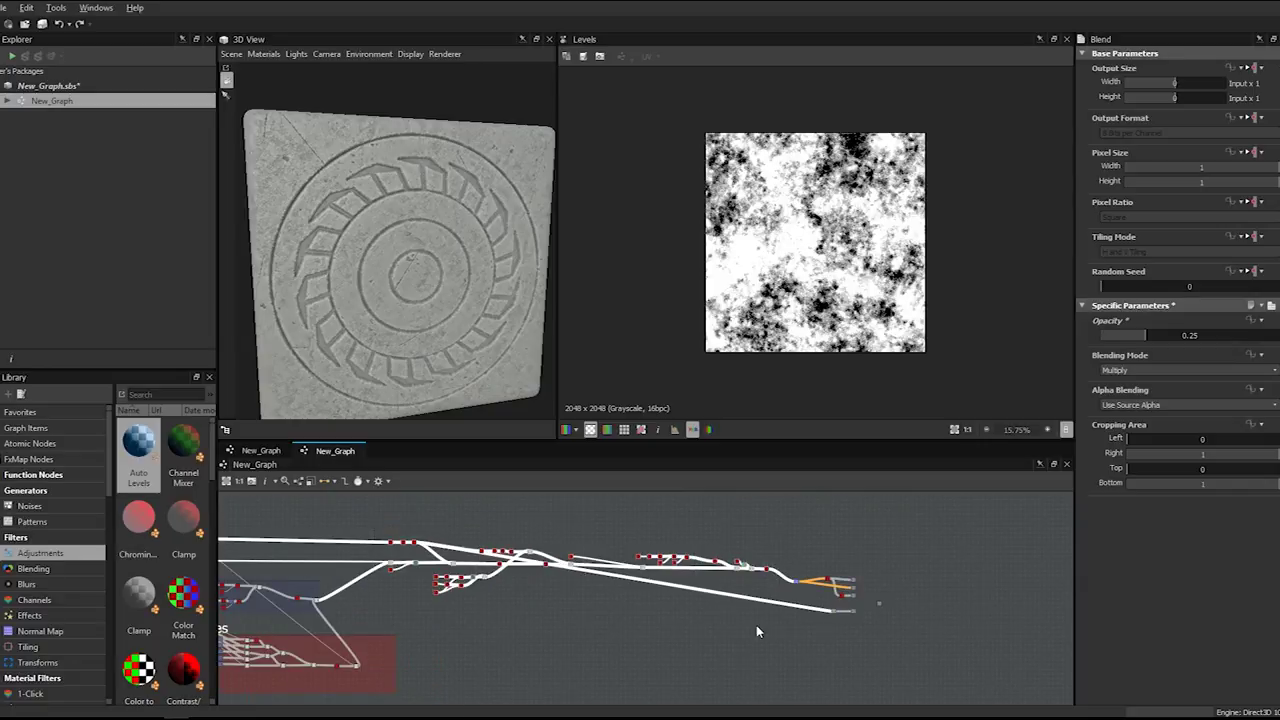
pyautogui.press('space')
pyautogui.write('frame')
pyautogui.press('Return')
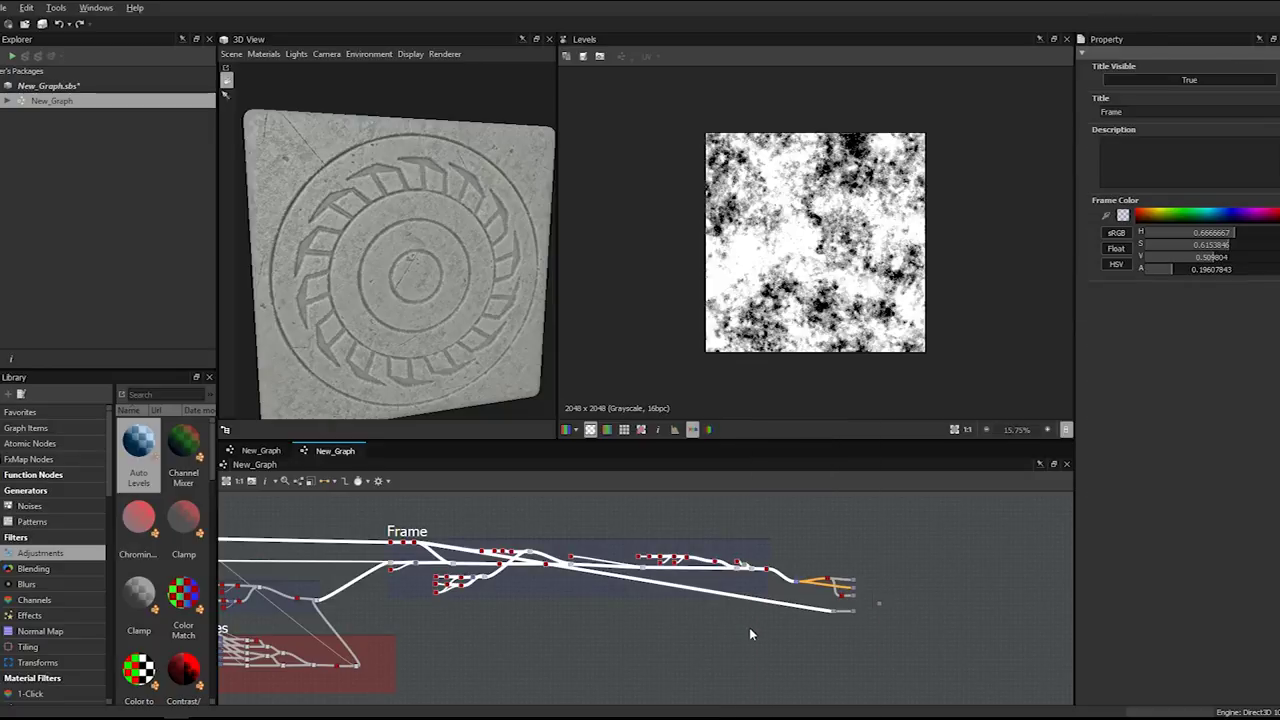
# - Title the new frame "Grayscale" and set its frame color to green
pyautogui.click(432, 534)
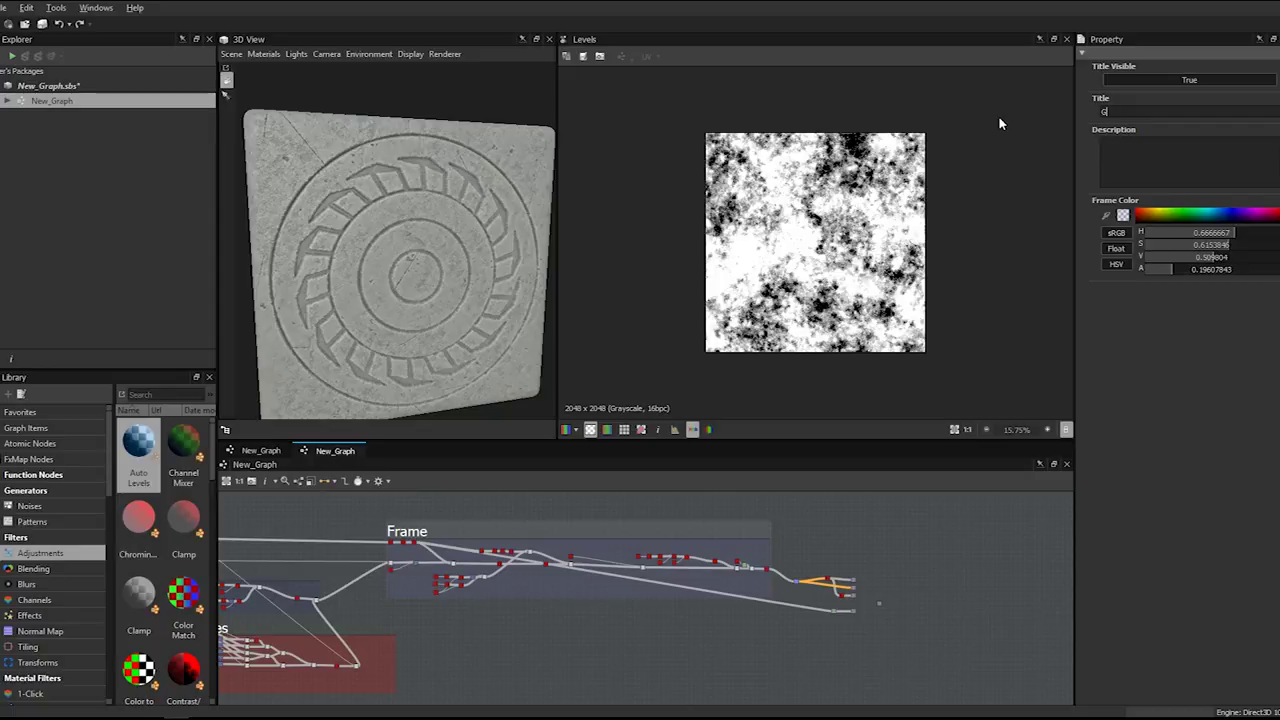
pyautogui.write('Grayscale')
pyautogui.click(1188, 213)
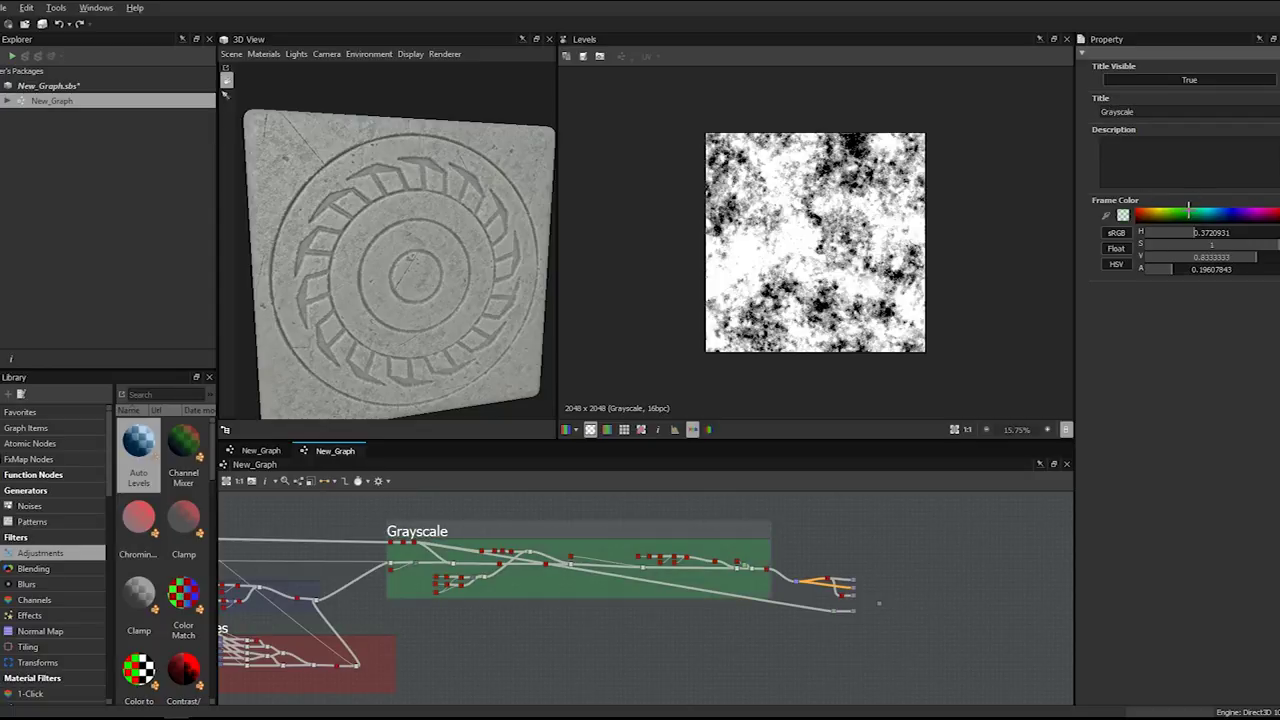
# - Change the Dirt frame's color to purple
pyautogui.moveTo(433, 507); pyautogui.dragTo(589, 536, button='middle')
pyautogui.click(367, 559)
pyautogui.moveTo(1215, 213); pyautogui.dragTo(1255, 207)
pyautogui.moveTo(731, 540); pyautogui.dragTo(714, 587, button='middle')
pyautogui.click(570, 576)
# - Add a Blend node in the empty graph area above the Grayscale frame
pyautogui.scroll(-2, 760, 539)
pyautogui.scroll(3, 885, 566)
pyautogui.moveTo(872, 566); pyautogui.dragTo(622, 535, button='middle')
pyautogui.moveTo(662, 543); pyautogui.dragTo(796, 639)
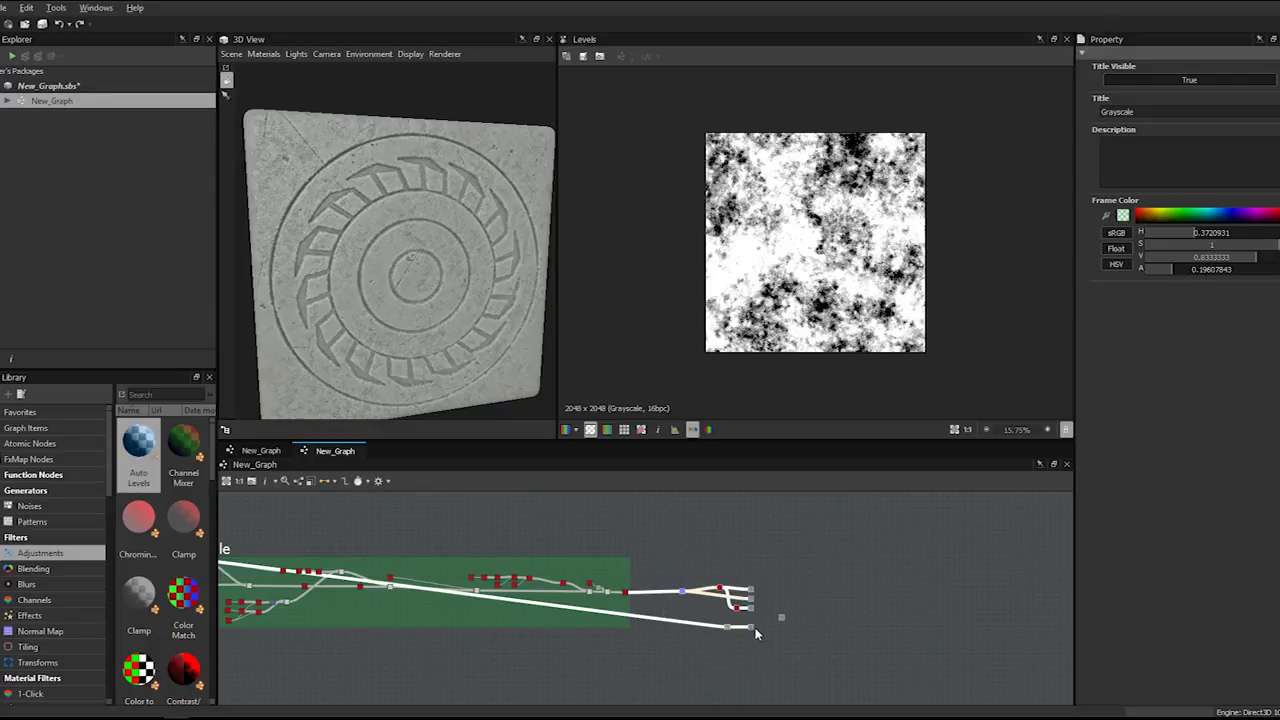
pyautogui.scroll(-2, 643, 536)
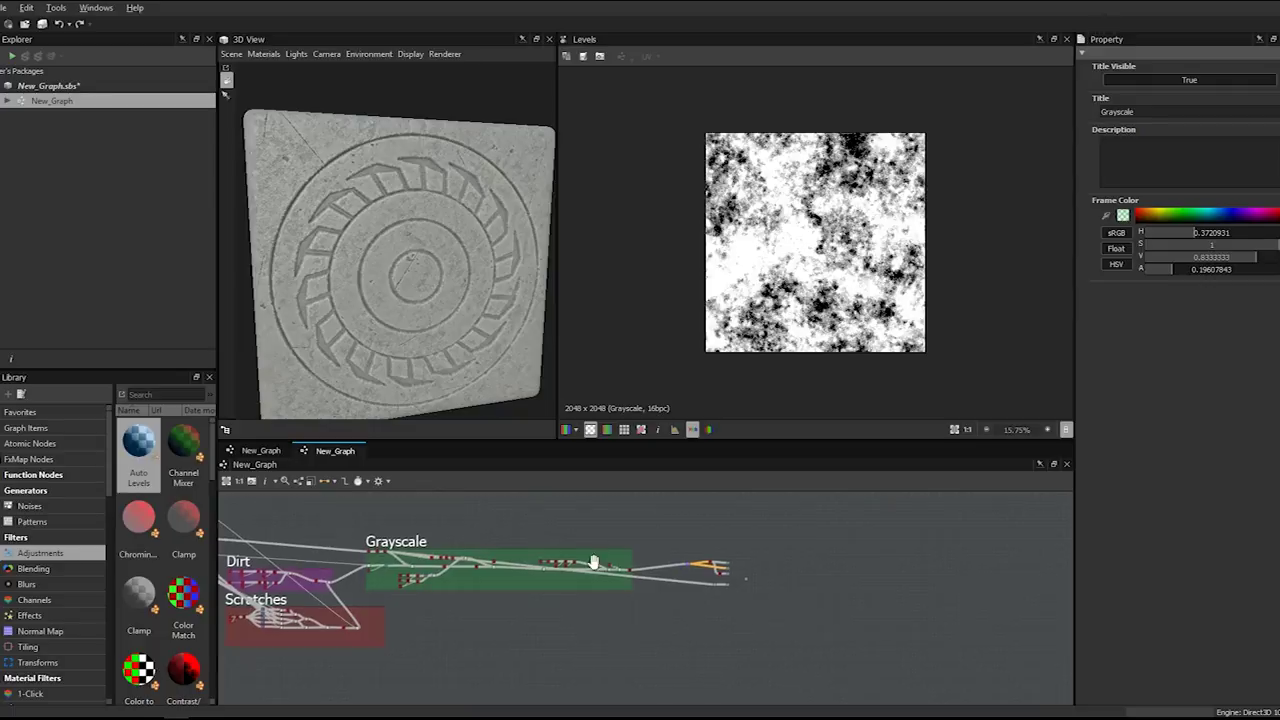
pyautogui.moveTo(552, 550); pyautogui.dragTo(643, 562, button='middle')
pyautogui.click(578, 522)
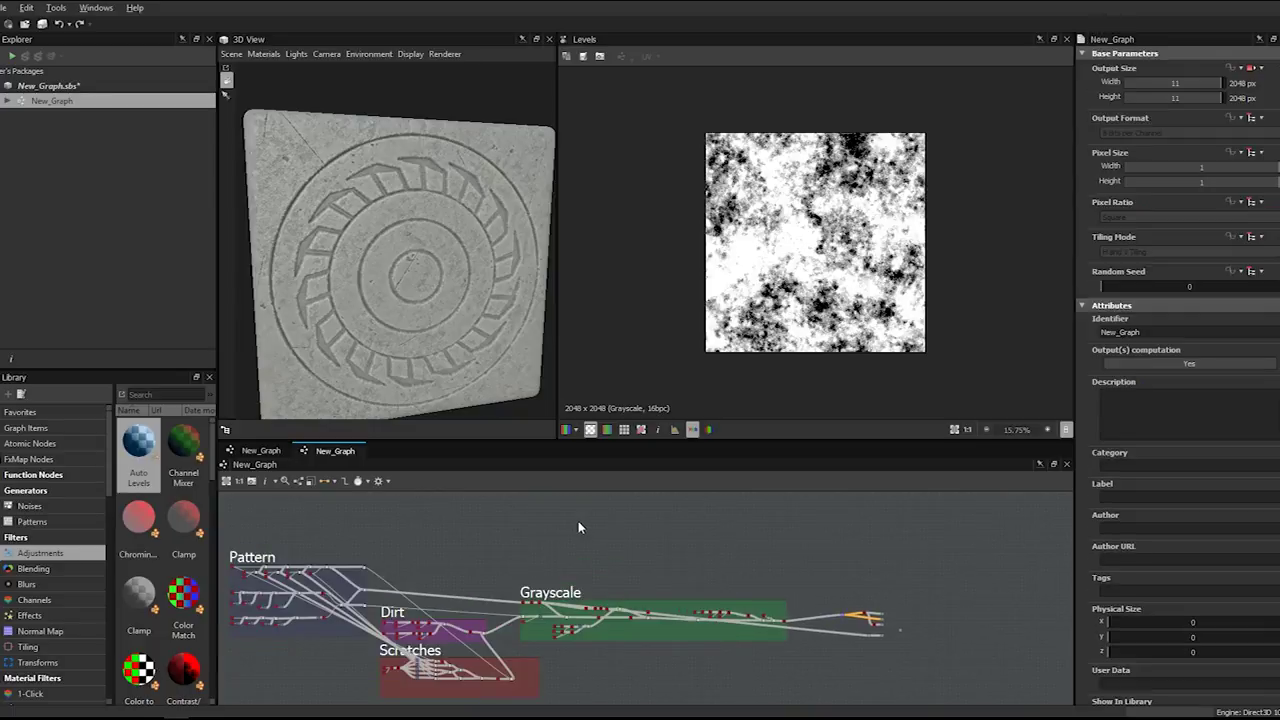
pyautogui.press('space')
pyautogui.write('blend')
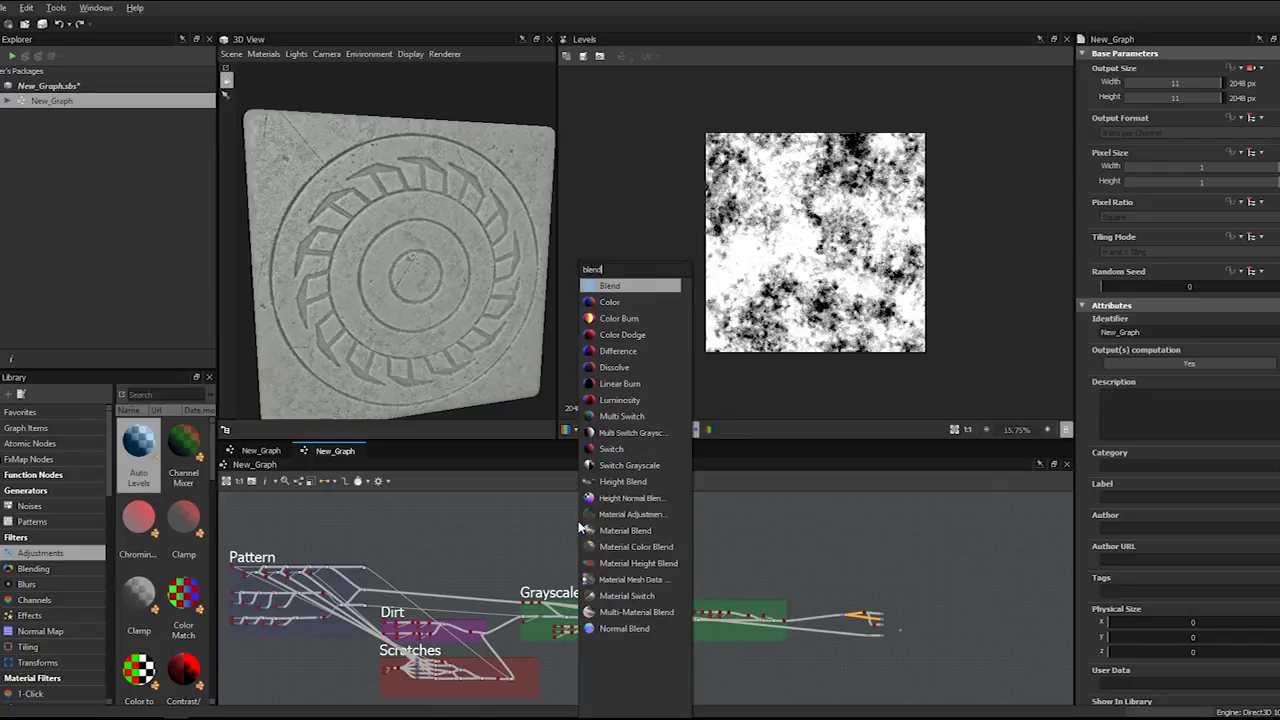
pyautogui.press('Return')
pyautogui.scroll(2, 580, 520)
pyautogui.moveTo(580, 525); pyautogui.dragTo(705, 518, button='middle')
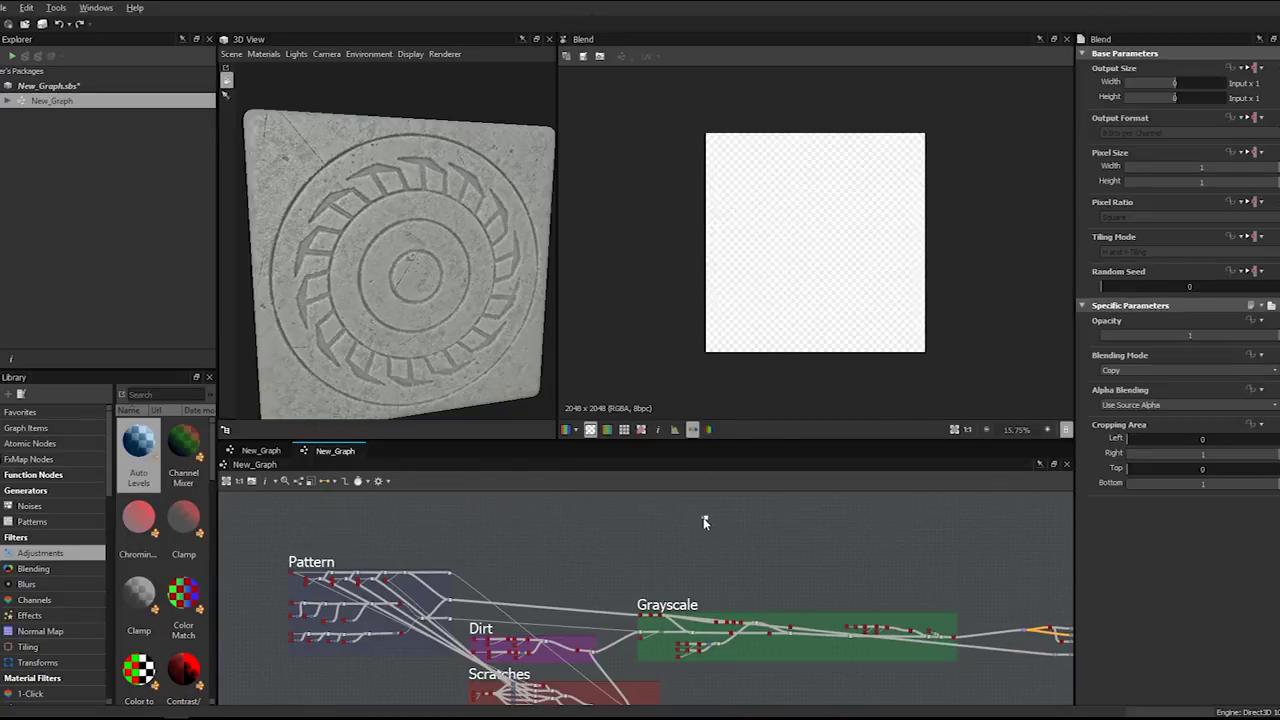
pyautogui.scroll(1, 715, 520)
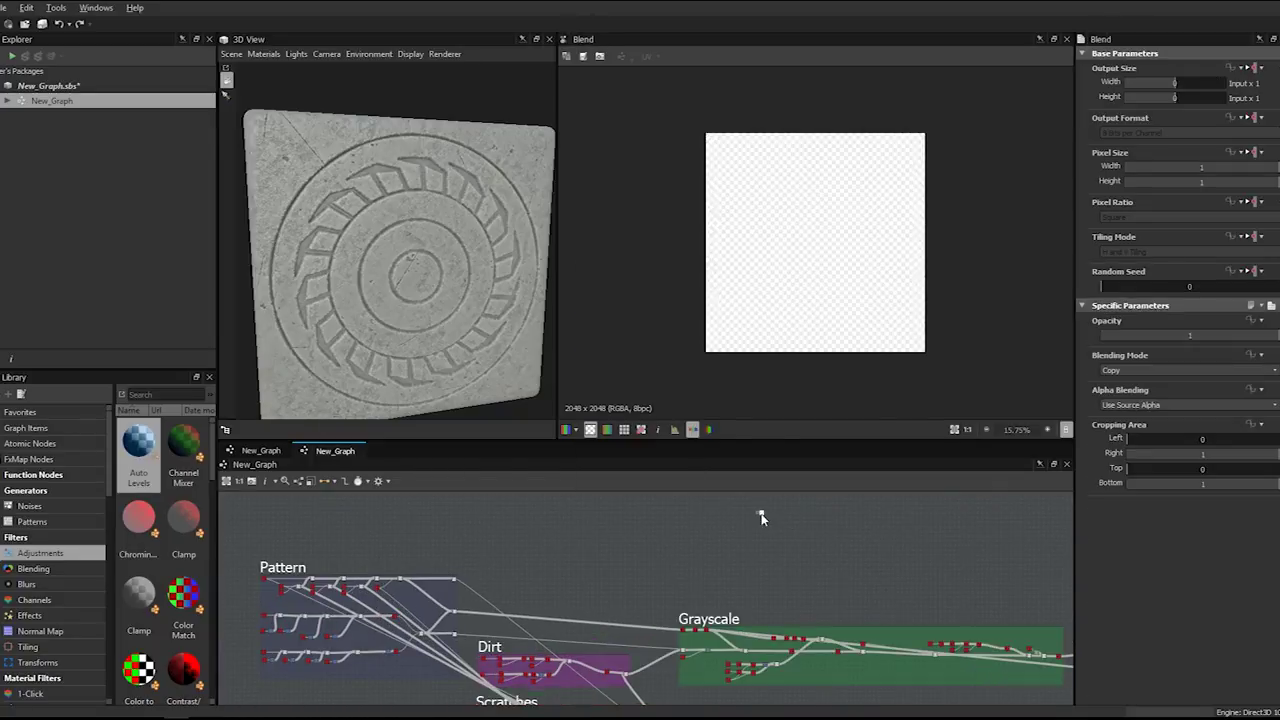
# - Place the new Blend node above the Pattern frame and feed it from the pattern's first large disc shape
pyautogui.scroll(3, 357, 560)
pyautogui.moveTo(496, 562); pyautogui.dragTo(590, 586, button='middle')
pyautogui.scroll(2, 545, 580)
pyautogui.scroll(-2, 388, 611)
pyautogui.scroll(5, 408, 615)
pyautogui.scroll(-2, 426, 587)
pyautogui.moveTo(488, 581); pyautogui.dragTo(382, 646, button='middle')
pyautogui.moveTo(297, 634); pyautogui.dragTo(359, 616, button='middle')
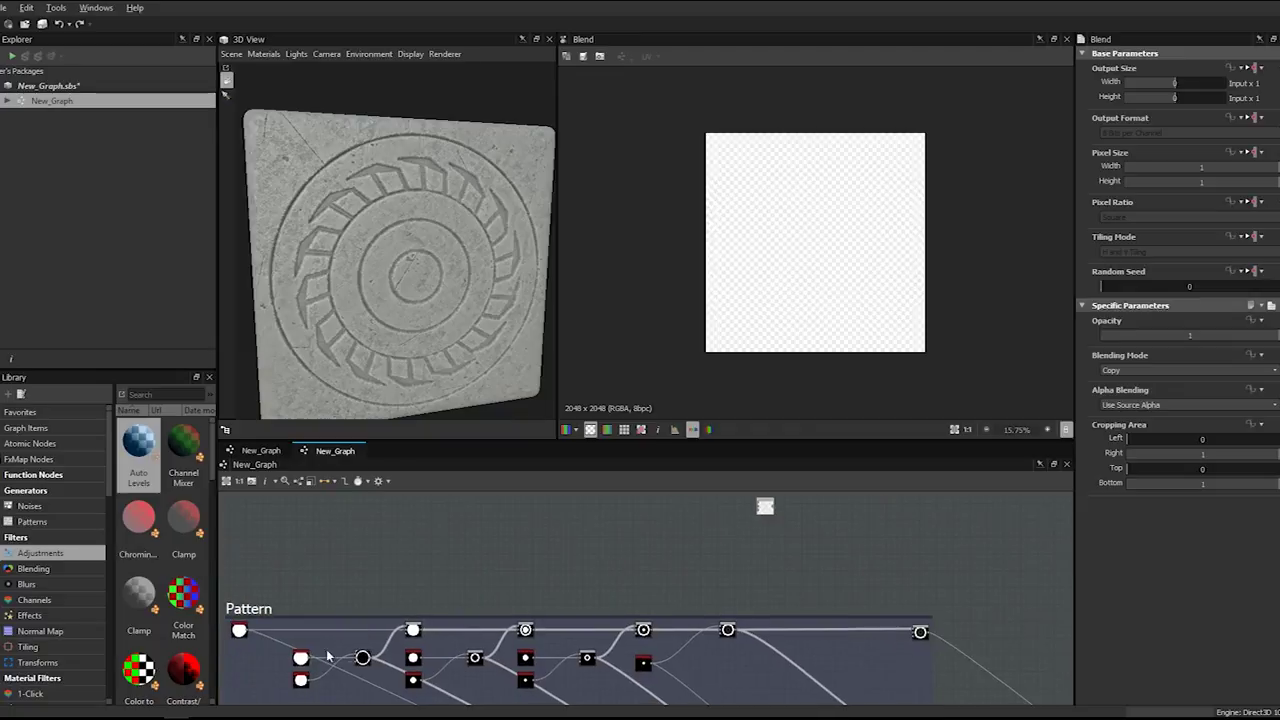
pyautogui.scroll(1, 565, 561)
pyautogui.moveTo(495, 589); pyautogui.dragTo(685, 612, button='middle')
pyautogui.click(986, 514)
pyautogui.moveTo(735, 546); pyautogui.dragTo(623, 501, button='middle')
pyautogui.scroll(-1, 577, 544)
pyautogui.moveTo(577, 544); pyautogui.dragTo(550, 558, button='middle')
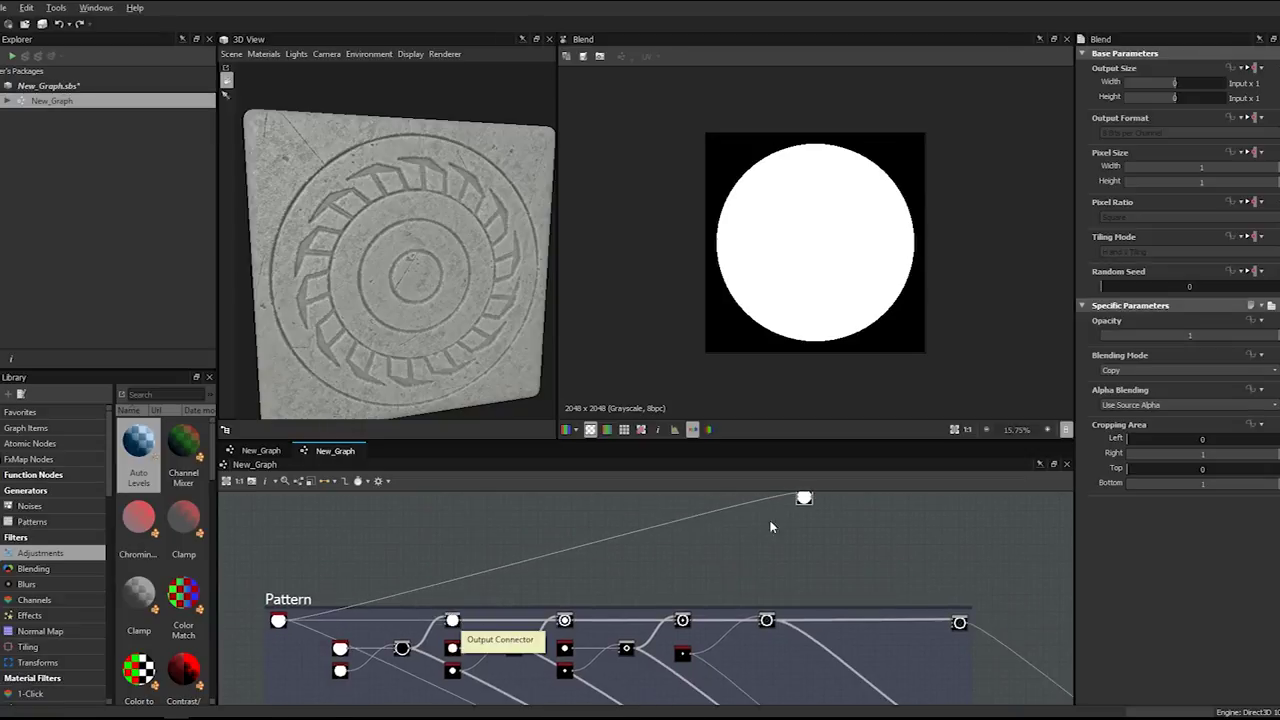
# - Duplicate the disc Blend node, place the copy directly below it and feed it from the large outer ring
pyautogui.moveTo(804, 500); pyautogui.dragTo(737, 499)
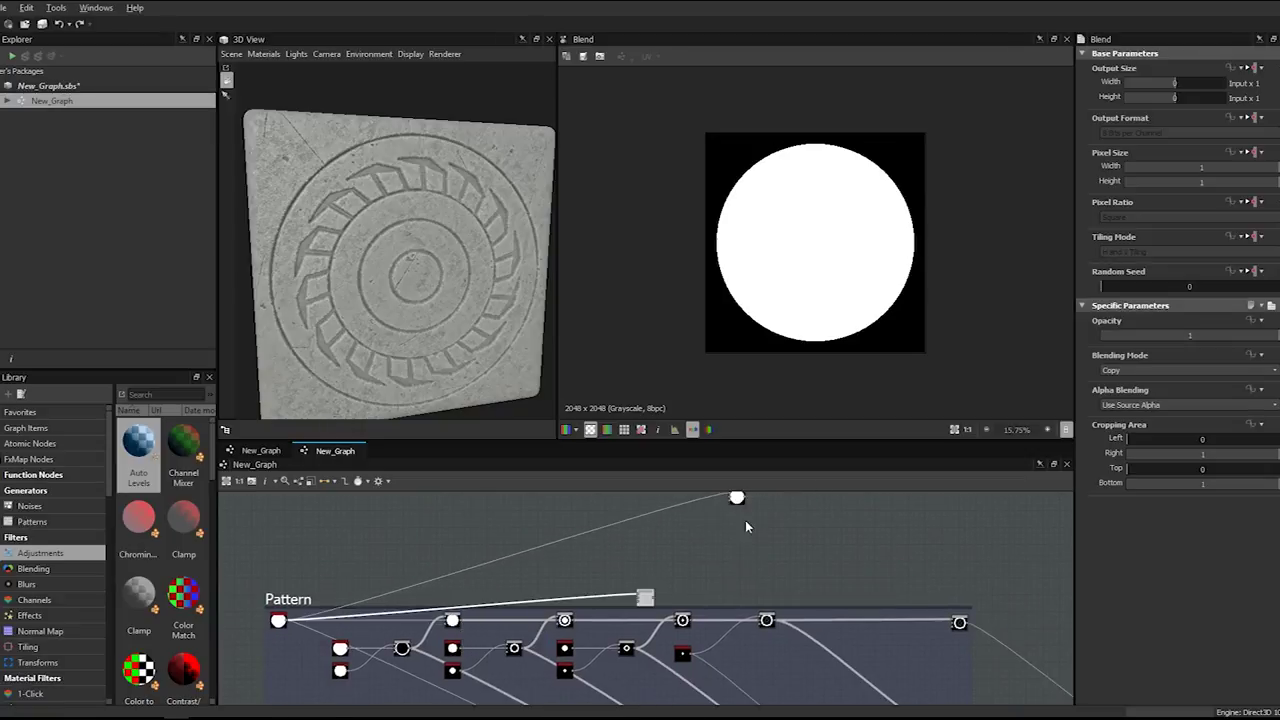
pyautogui.moveTo(645, 597); pyautogui.dragTo(737, 524)
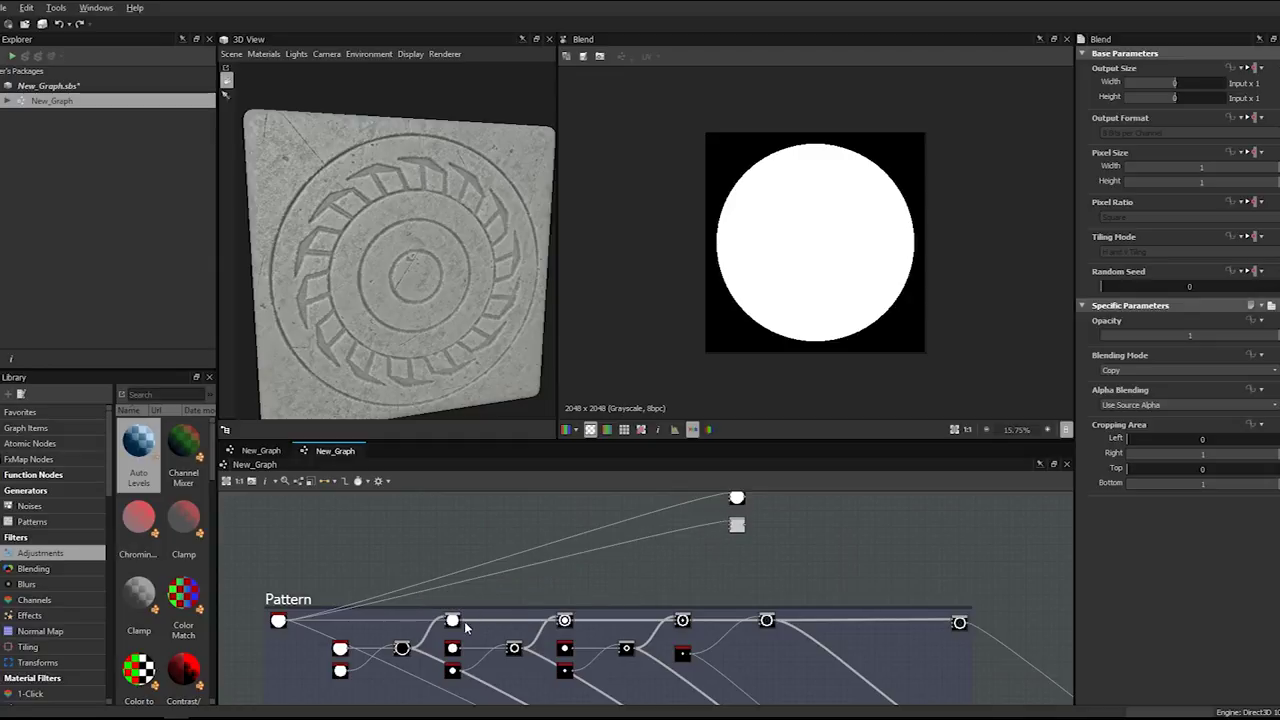
pyautogui.moveTo(530, 595); pyautogui.dragTo(729, 525)
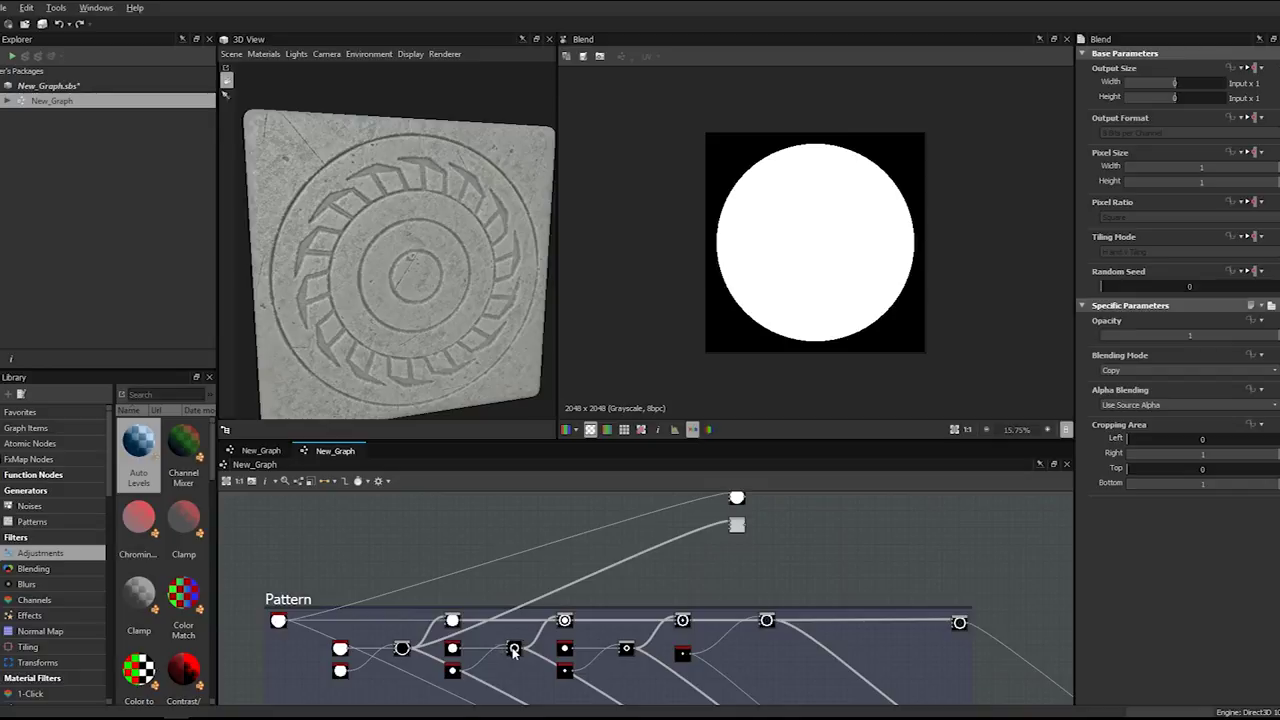
# - Duplicate the ring Blend node below the others and feed the third node from the pattern's middle ring
pyautogui.click(737, 527)
pyautogui.hotkey('ctrl', 'd')
pyautogui.hotkey('ctrl', 'd')
pyautogui.moveTo(646, 599); pyautogui.dragTo(743, 573)
pyautogui.doubleClick(738, 527)
pyautogui.click(738, 551)
pyautogui.moveTo(646, 578); pyautogui.dragTo(736, 550)
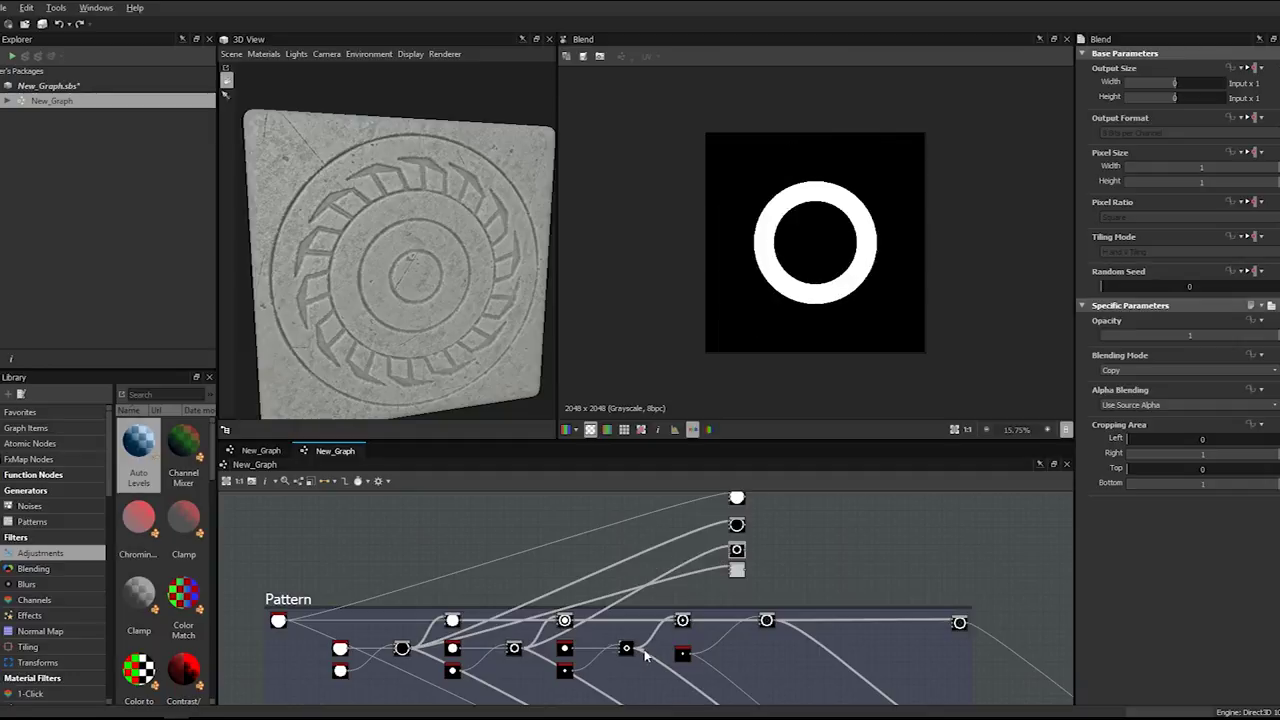
# - Extend the column to five Blend nodes, feeding the last two from the pattern's inner ring and small center disc
pyautogui.moveTo(736, 570); pyautogui.dragTo(738, 600)
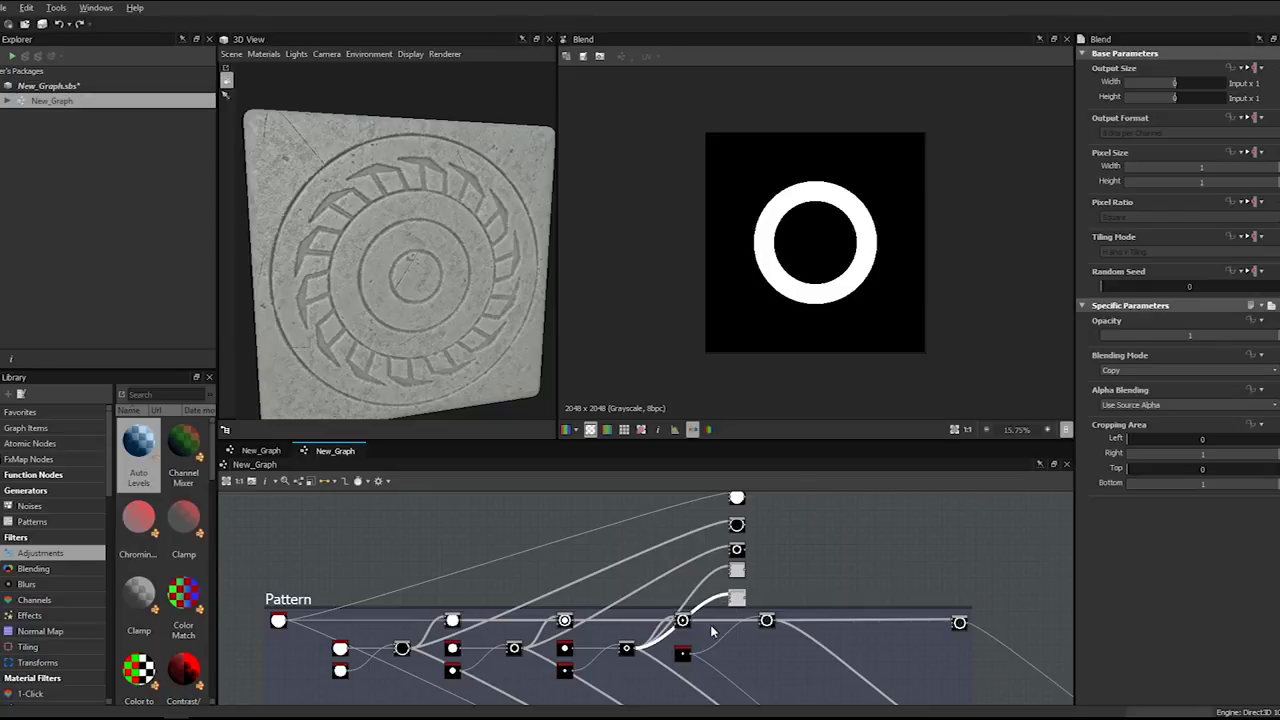
pyautogui.moveTo(692, 653); pyautogui.dragTo(732, 598)
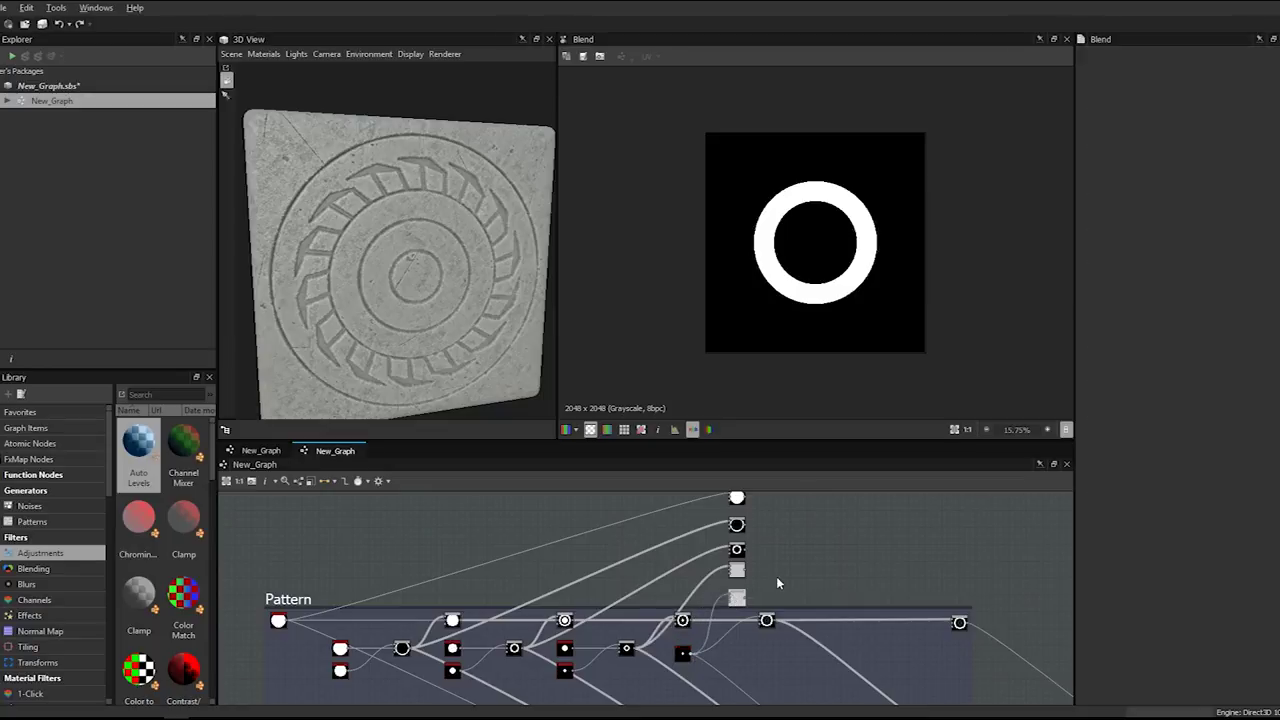
# - Move the column of five Blend nodes away from the Pattern frame into empty graph space
pyautogui.scroll(-1, 776, 576)
pyautogui.moveTo(776, 576); pyautogui.dragTo(709, 616, button='middle')
pyautogui.scroll(-2, 687, 550)
pyautogui.moveTo(687, 550); pyautogui.dragTo(539, 609, button='middle')
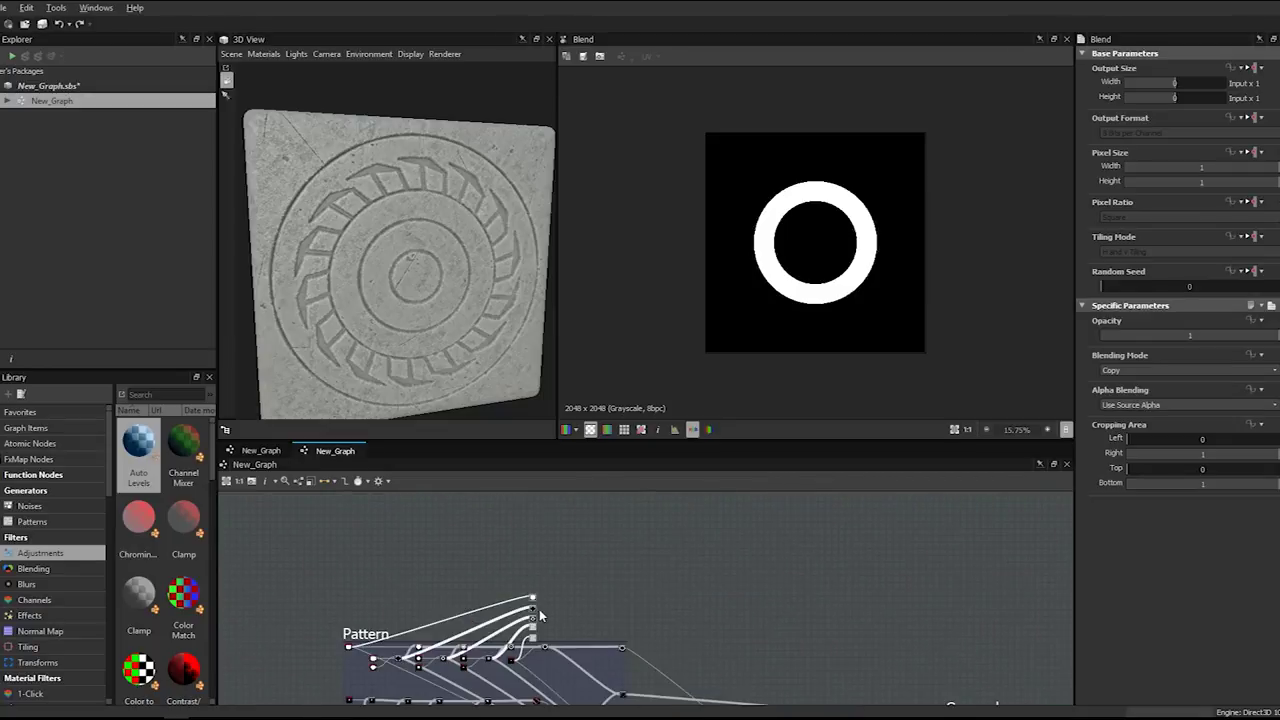
pyautogui.moveTo(531, 600); pyautogui.dragTo(784, 579)
pyautogui.scroll(5, 803, 563)
pyautogui.moveTo(829, 544); pyautogui.dragTo(754, 606, button='middle')
pyautogui.scroll(-2, 754, 606)
# - Add an Invert Grayscale node after the large disc's Blend node
pyautogui.click(722, 548)
pyautogui.press('space')
pyautogui.write('in')
pyautogui.press('Down')
pyautogui.press('Down')
pyautogui.press('Down')
pyautogui.press('Down')
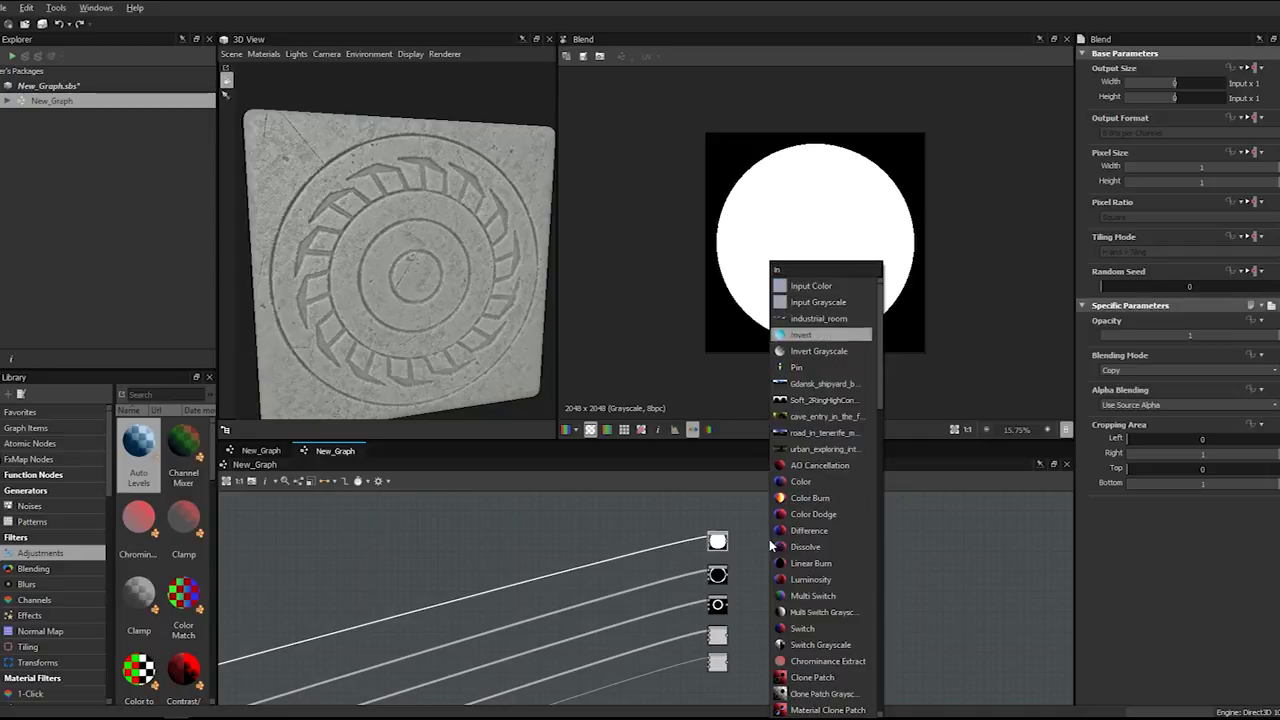
pyautogui.press('Return')
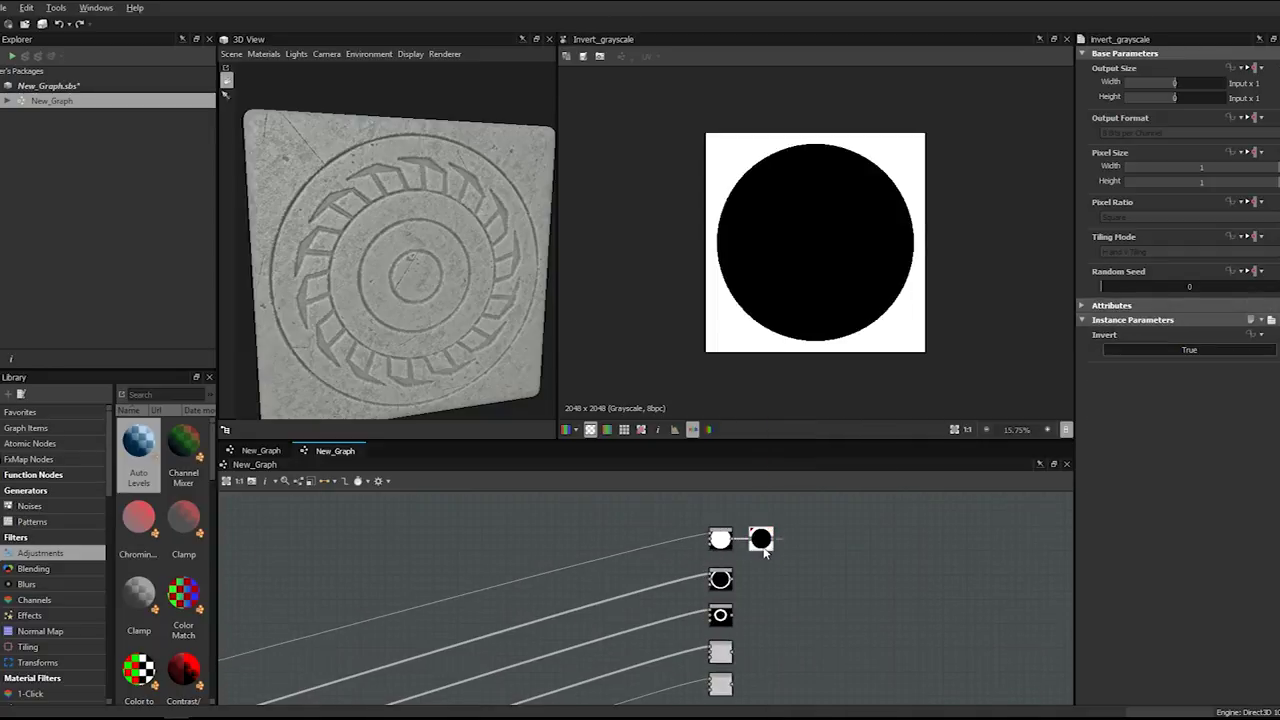
pyautogui.moveTo(780, 588); pyautogui.dragTo(732, 559, button='middle')
pyautogui.scroll(3, 713, 552)
pyautogui.scroll(-2, 700, 530)
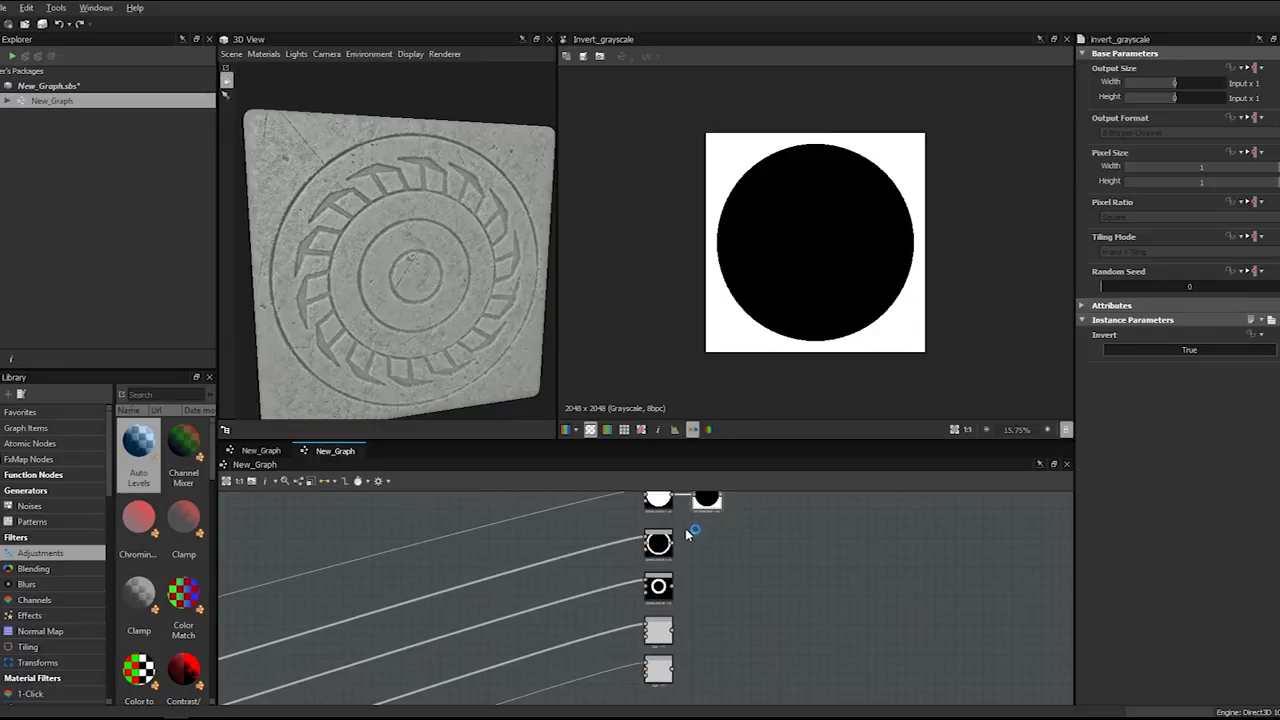
pyautogui.moveTo(726, 513); pyautogui.dragTo(726, 526, button='middle')
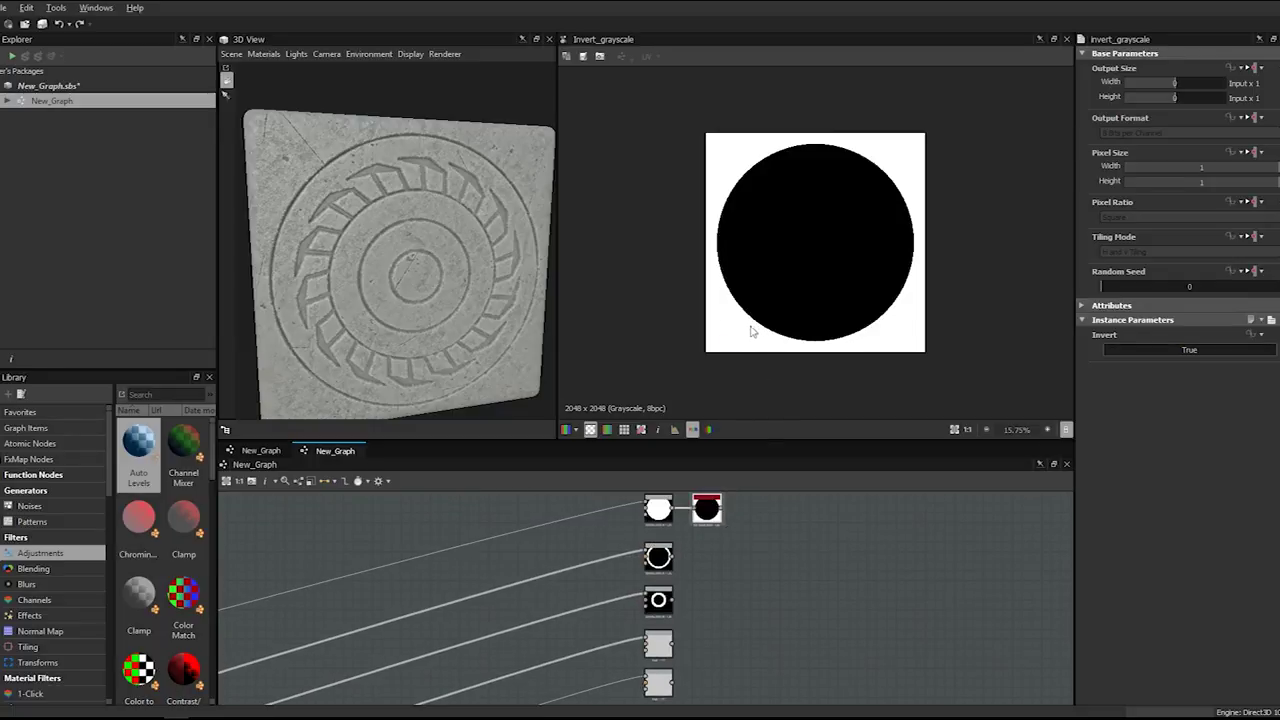
# - Preview the outputs of the ring and center-disc Blend nodes one after another
pyautogui.doubleClick(658, 599)
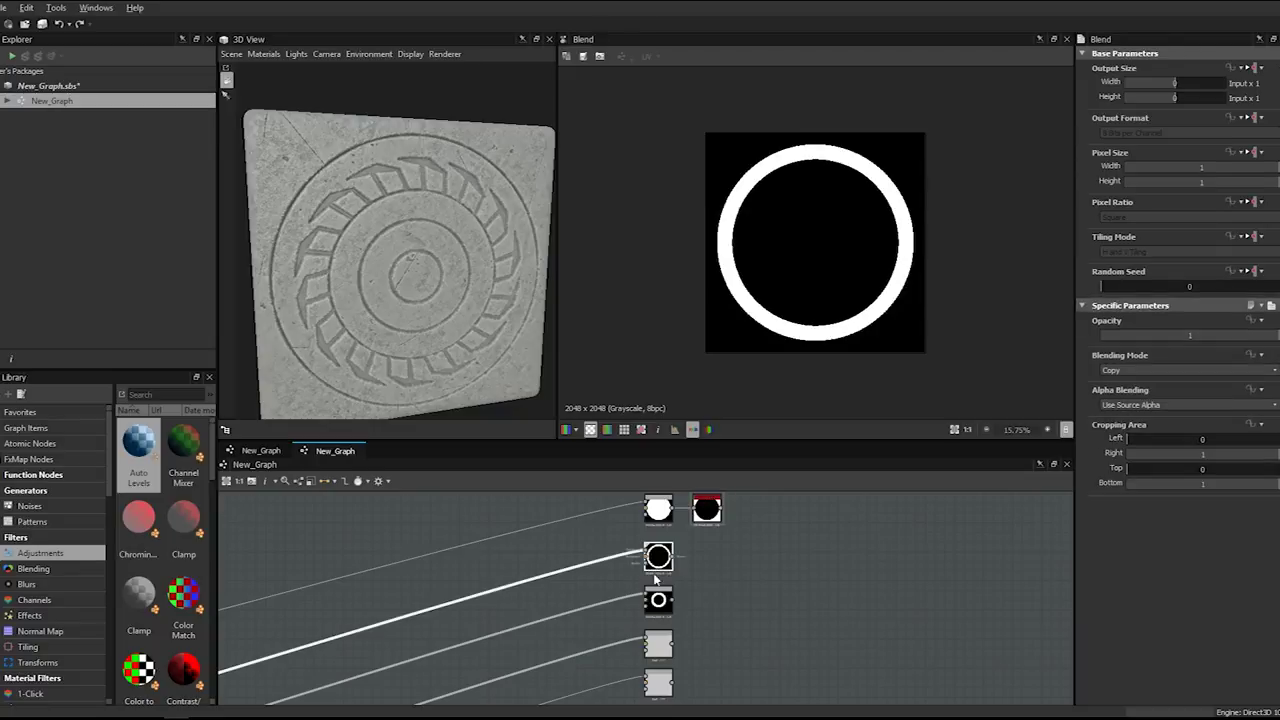
pyautogui.moveTo(667, 579); pyautogui.dragTo(617, 492, button='middle')
pyautogui.doubleClick(613, 555)
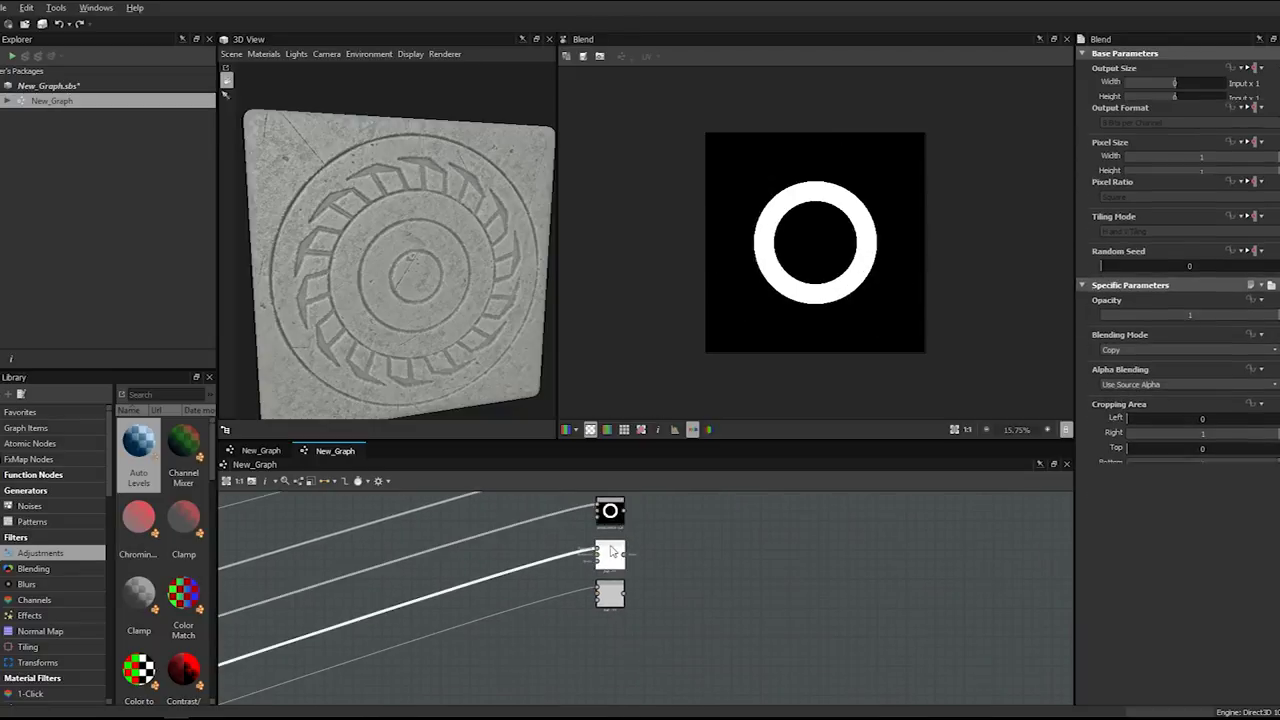
pyautogui.scroll(-5, 730, 558)
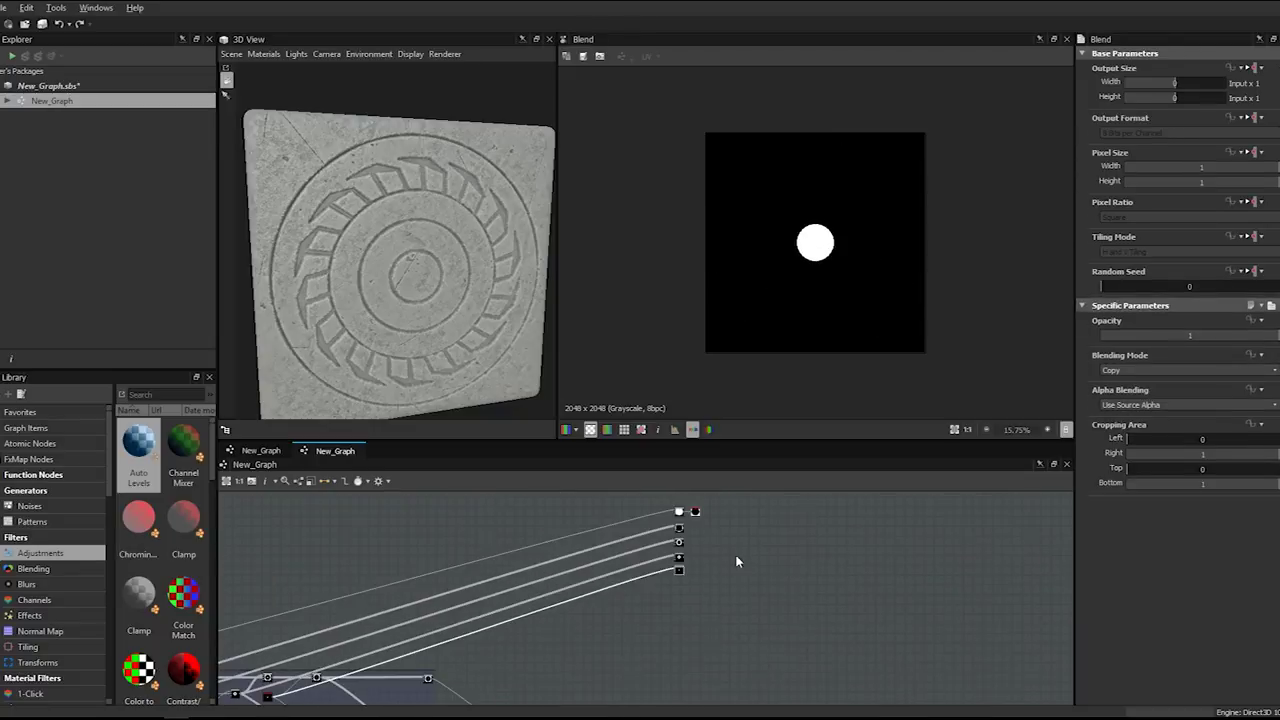
# - Add a separate Blend node beside the column of mask nodes, level with the Invert Grayscale node
pyautogui.scroll(-3, 746, 554)
pyautogui.scroll(3, 790, 545)
pyautogui.moveTo(792, 543); pyautogui.dragTo(600, 562, button='middle')
pyautogui.scroll(2, 605, 562)
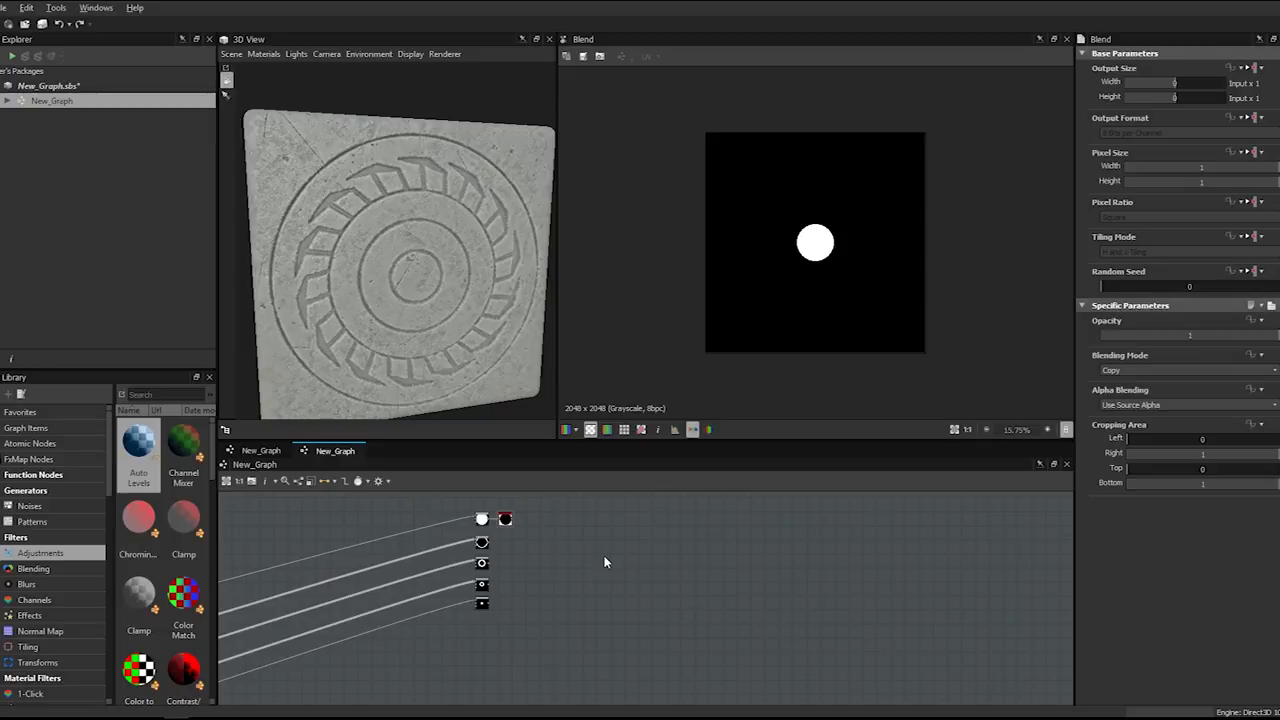
pyautogui.press('space')
pyautogui.write('bl')
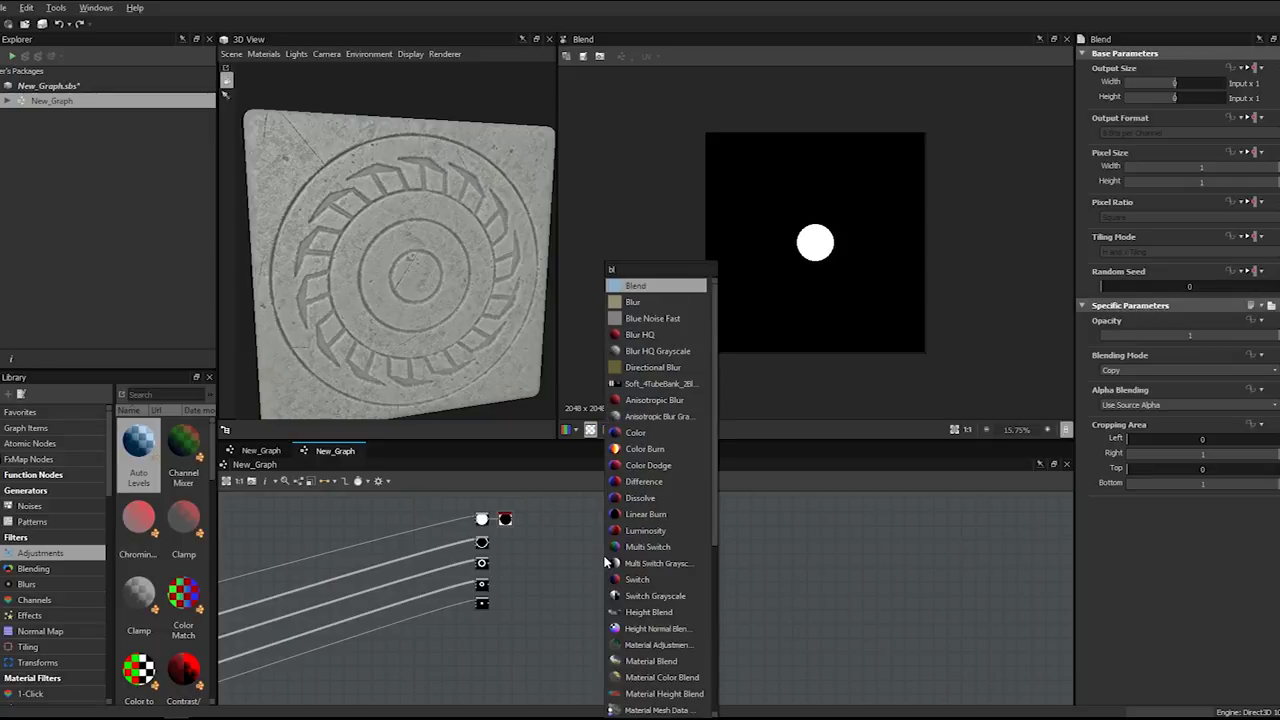
pyautogui.press('Return')
pyautogui.scroll(2, 606, 560)
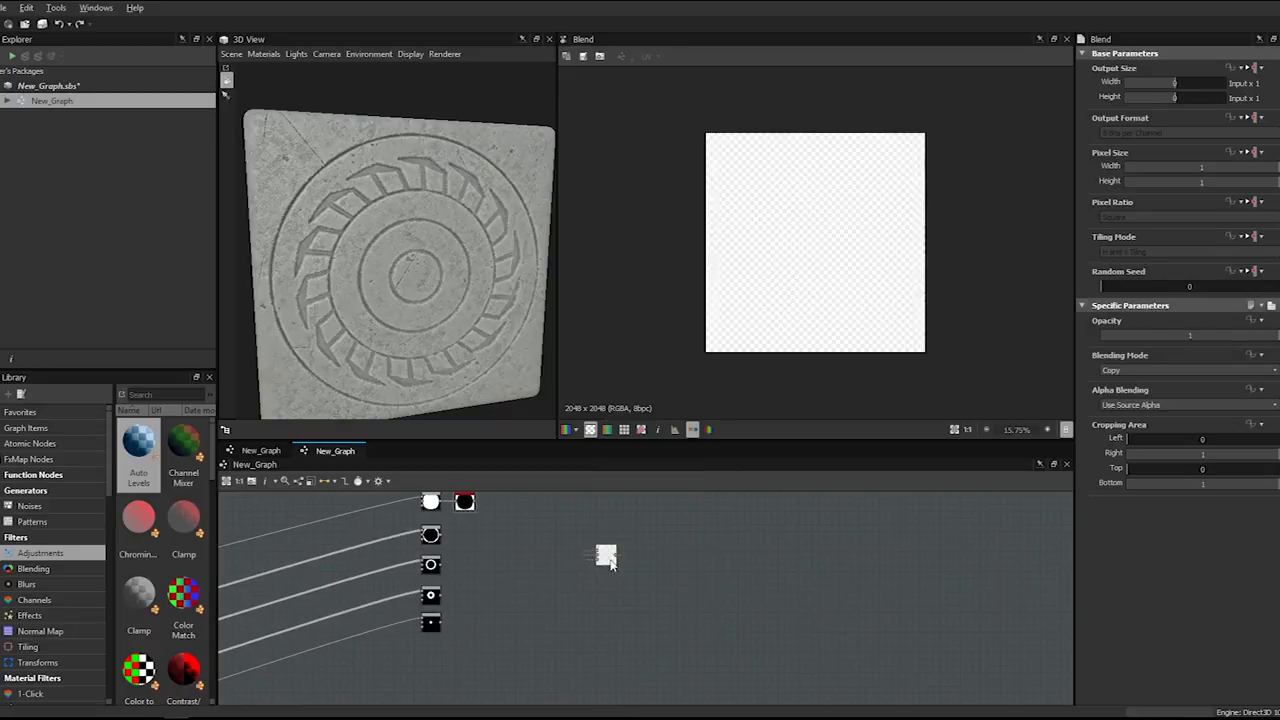
pyautogui.moveTo(543, 506); pyautogui.dragTo(567, 525, button='middle')
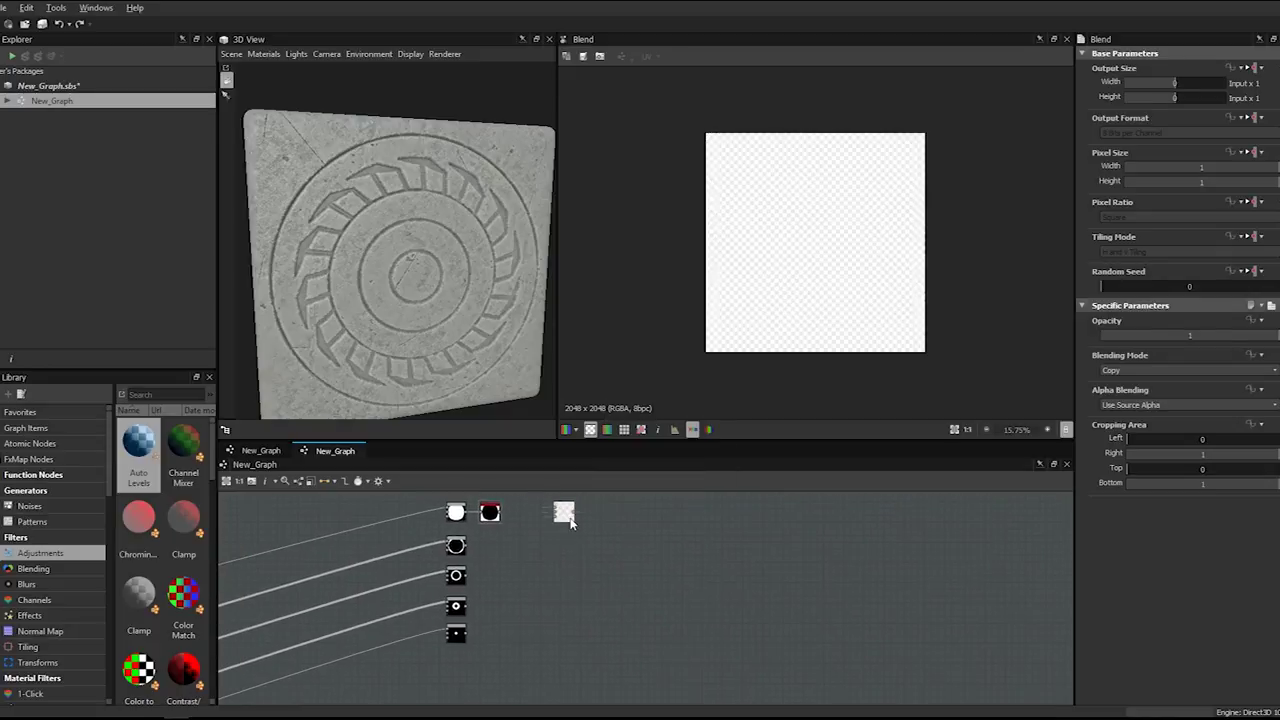
# - Duplicate the unconnected Blend node into a column of five and shift the column farther from the masks
pyautogui.moveTo(574, 564); pyautogui.dragTo(562, 551)
pyautogui.hotkey('ctrl', 'v')
pyautogui.moveTo(649, 602); pyautogui.dragTo(567, 639)
pyautogui.hotkey('ctrl', 'v')
pyautogui.hotkey('ctrl', 'v')
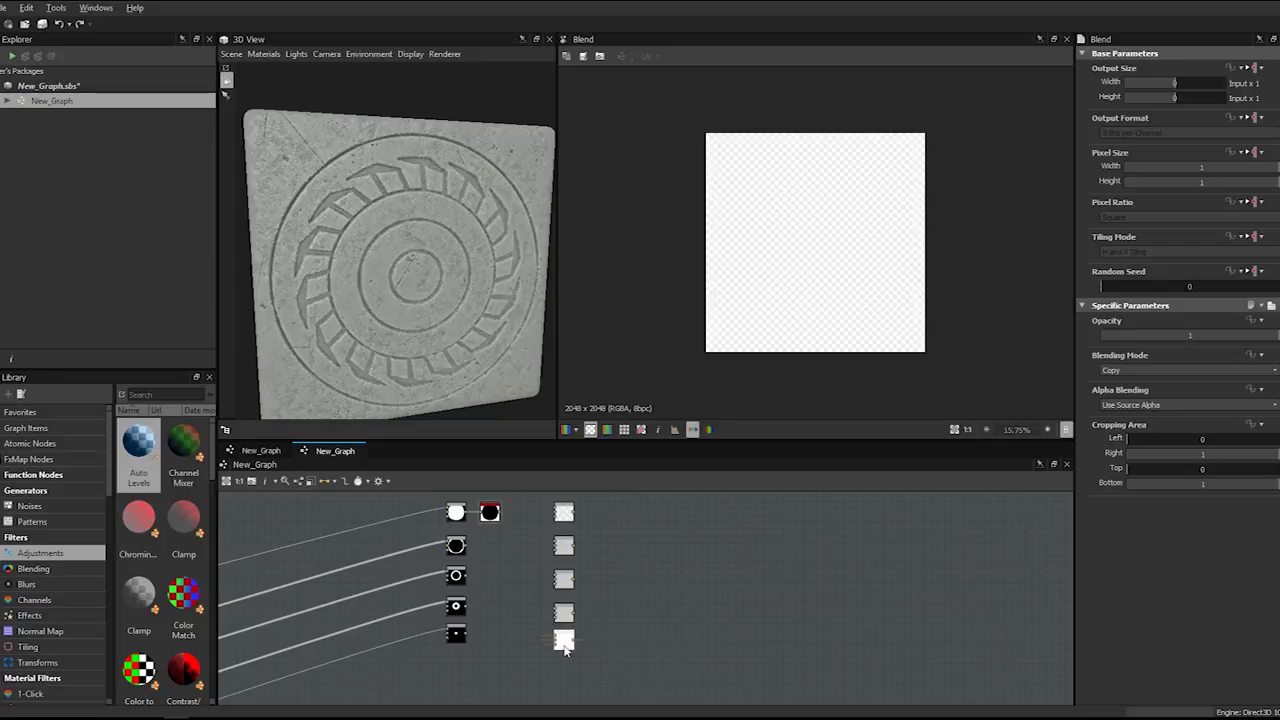
pyautogui.moveTo(560, 542); pyautogui.dragTo(646, 516)
pyautogui.click(592, 516)
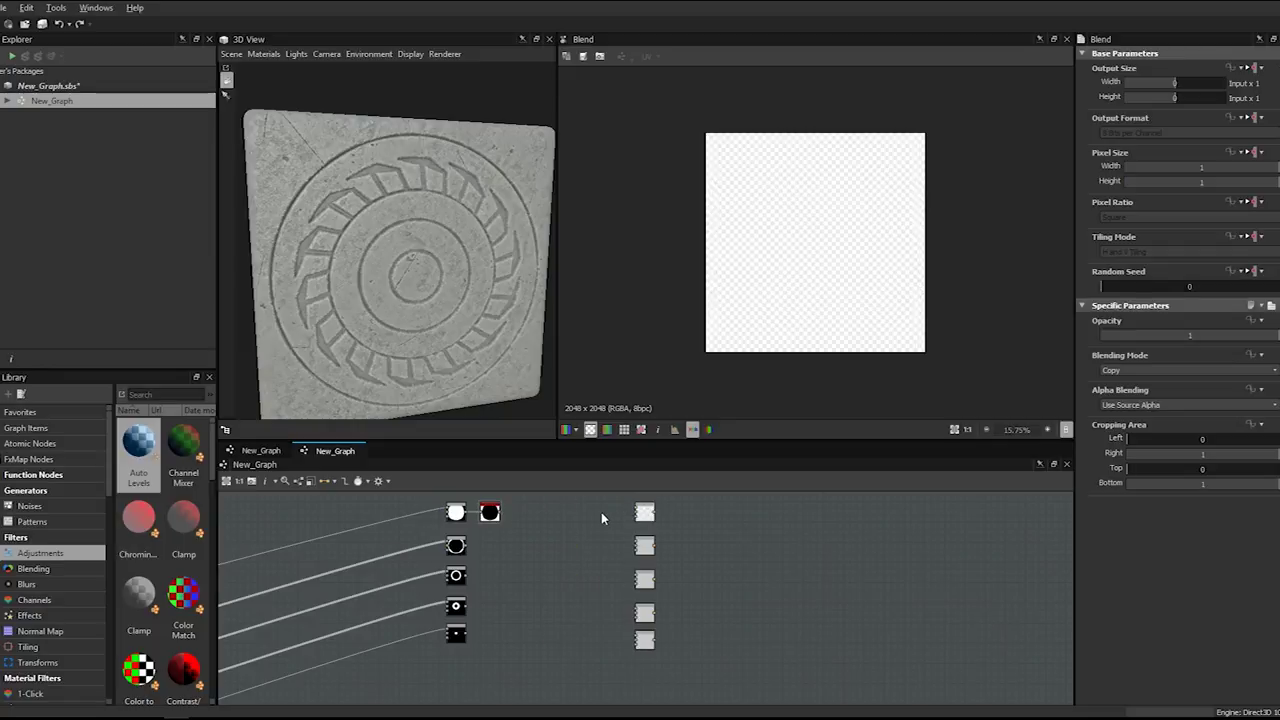
# - Add a Uniform Color node and place it just above and before the new Blend column
pyautogui.press('space')
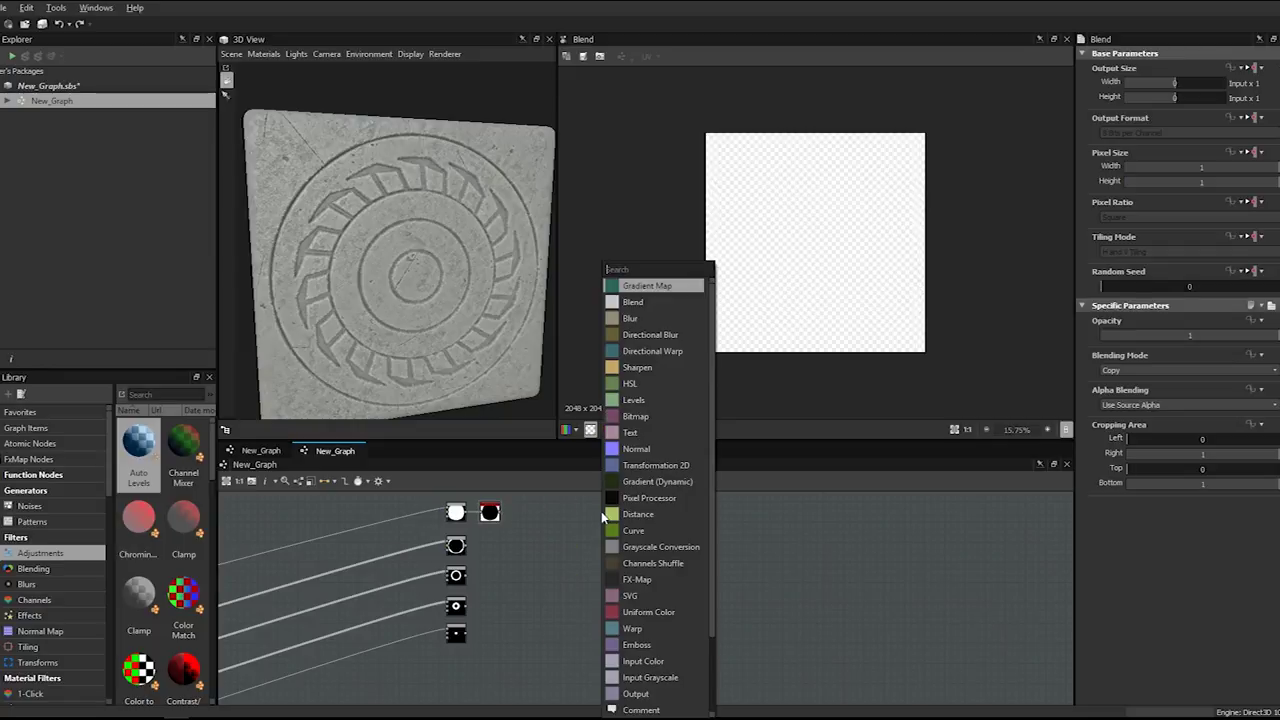
pyautogui.write('uni')
pyautogui.press('Return')
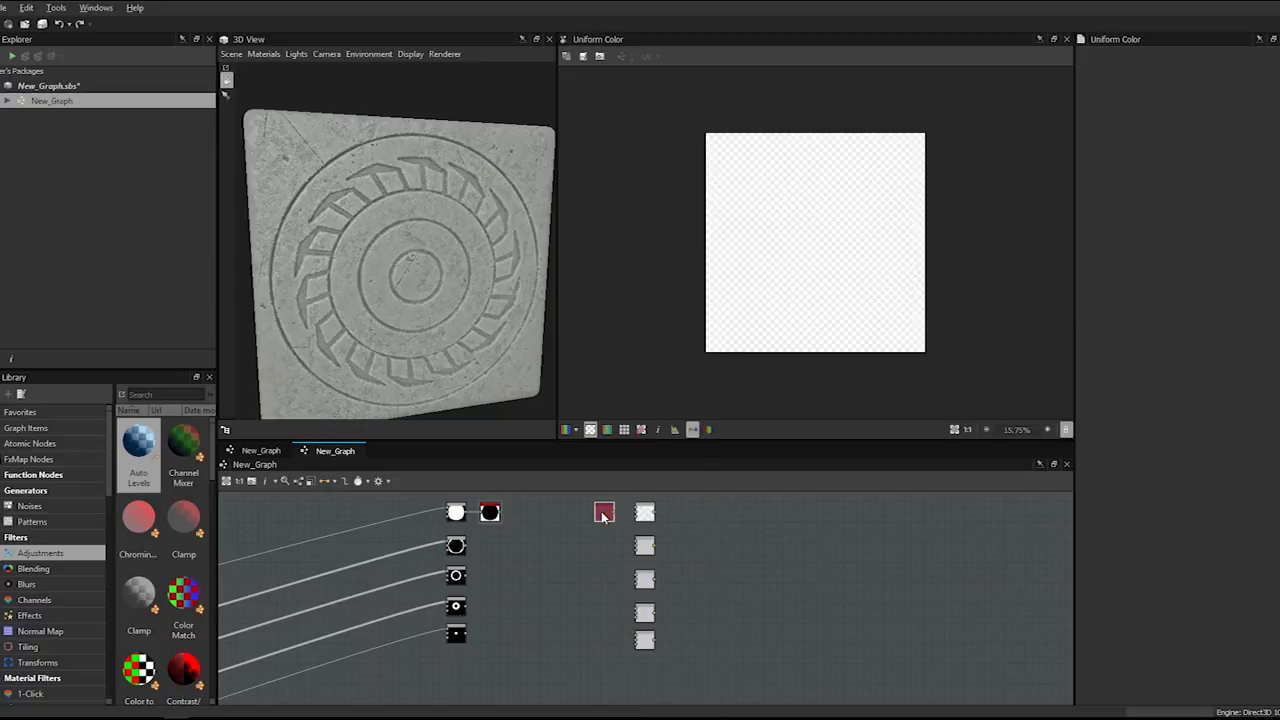
pyautogui.moveTo(603, 515); pyautogui.dragTo(614, 545, button='middle')
pyautogui.moveTo(620, 537); pyautogui.dragTo(609, 543)
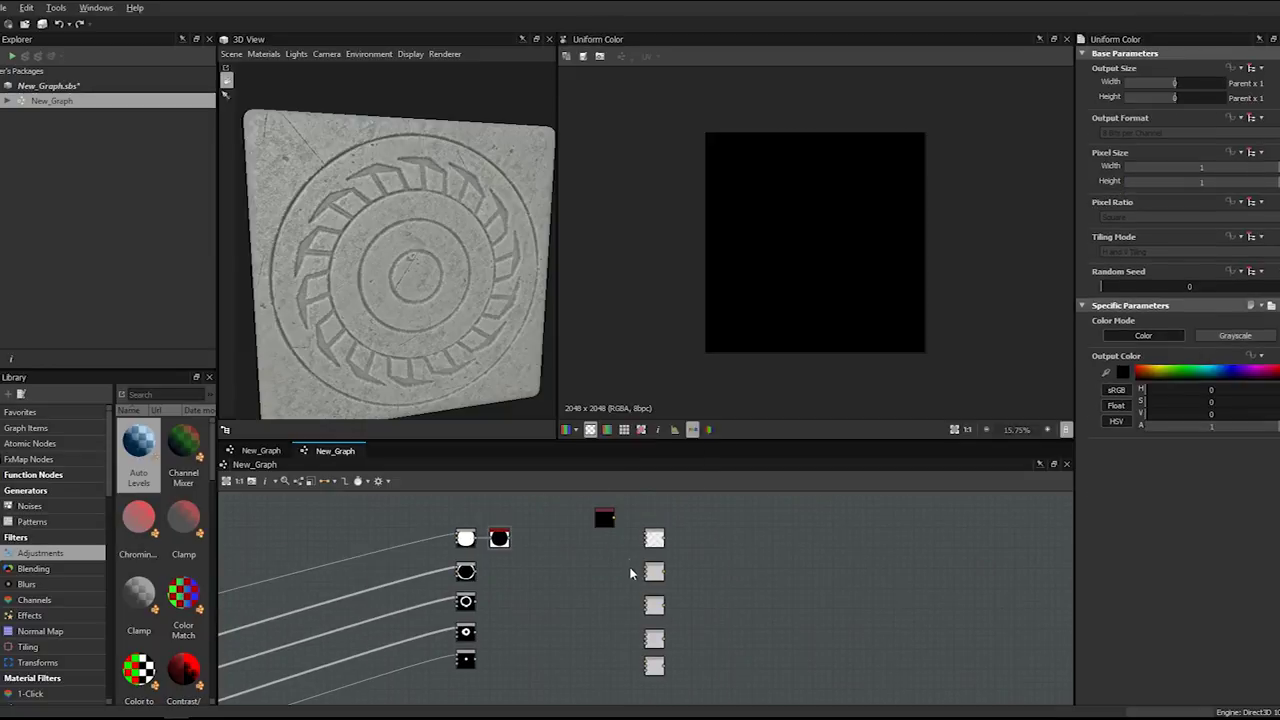
# - Spread the five unconnected Blend nodes farther apart vertically within their column
pyautogui.moveTo(627, 602); pyautogui.dragTo(618, 567, button='middle')
pyautogui.moveTo(648, 641); pyautogui.dragTo(648, 671)
pyautogui.moveTo(646, 539); pyautogui.dragTo(646, 553)
pyautogui.moveTo(646, 661); pyautogui.dragTo(647, 691)
pyautogui.moveTo(646, 636); pyautogui.dragTo(646, 646)
# - Duplicate the Uniform Color node four times so that each of the five Blend nodes has one just before it
pyautogui.scroll(-1, 588, 559)
pyautogui.click(594, 496)
pyautogui.hotkey('ctrl', 'c')
pyautogui.hotkey('ctrl', 'v')
pyautogui.moveTo(650, 596); pyautogui.dragTo(595, 538)
pyautogui.hotkey('ctrl', 'v')
pyautogui.moveTo(648, 598); pyautogui.dragTo(593, 582)
pyautogui.hotkey('ctrl', 'v')
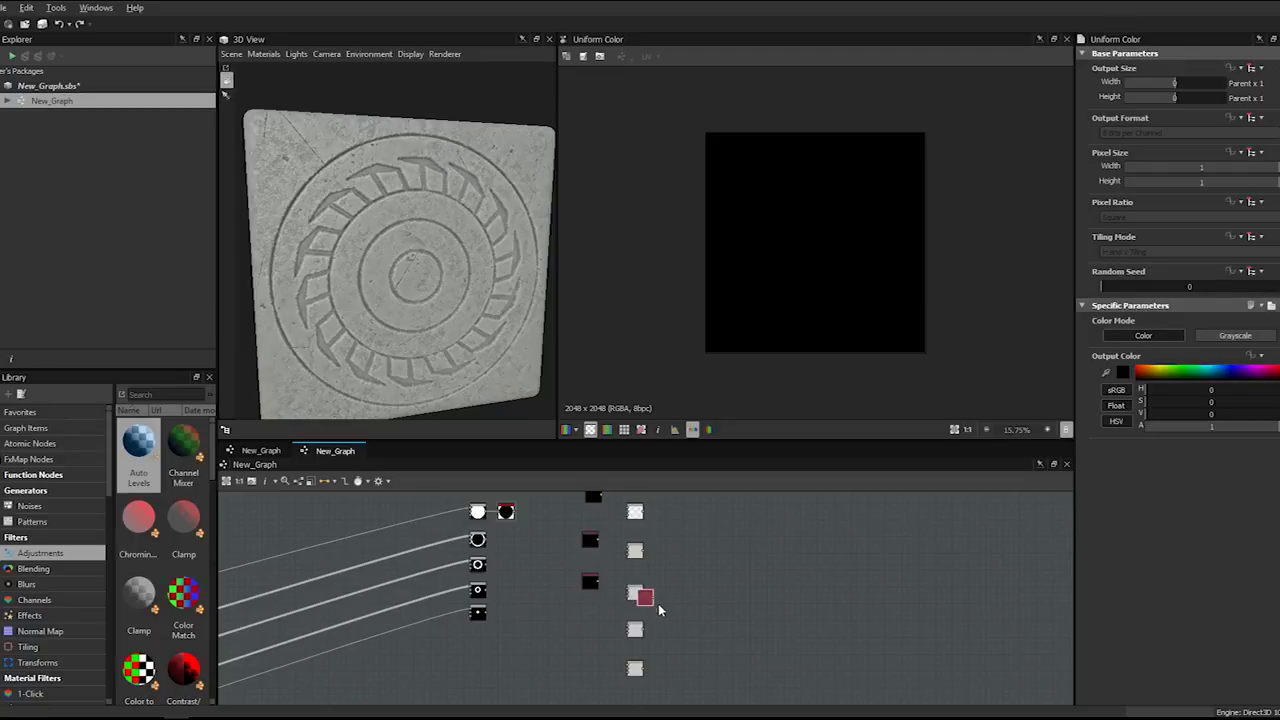
pyautogui.click(624, 628)
pyautogui.hotkey('ctrl', 'd')
pyautogui.moveTo(593, 663); pyautogui.dragTo(589, 662)
# - Connect the four ring and disc mask nodes to the opacity inputs of the four lower Blend nodes
pyautogui.moveTo(498, 627); pyautogui.dragTo(522, 571, button='middle')
pyautogui.scroll(2, 621, 582)
pyautogui.moveTo(522, 570); pyautogui.dragTo(722, 644)
pyautogui.moveTo(521, 536); pyautogui.dragTo(488, 566, button='middle')
pyautogui.moveTo(486, 562); pyautogui.dragTo(536, 577)
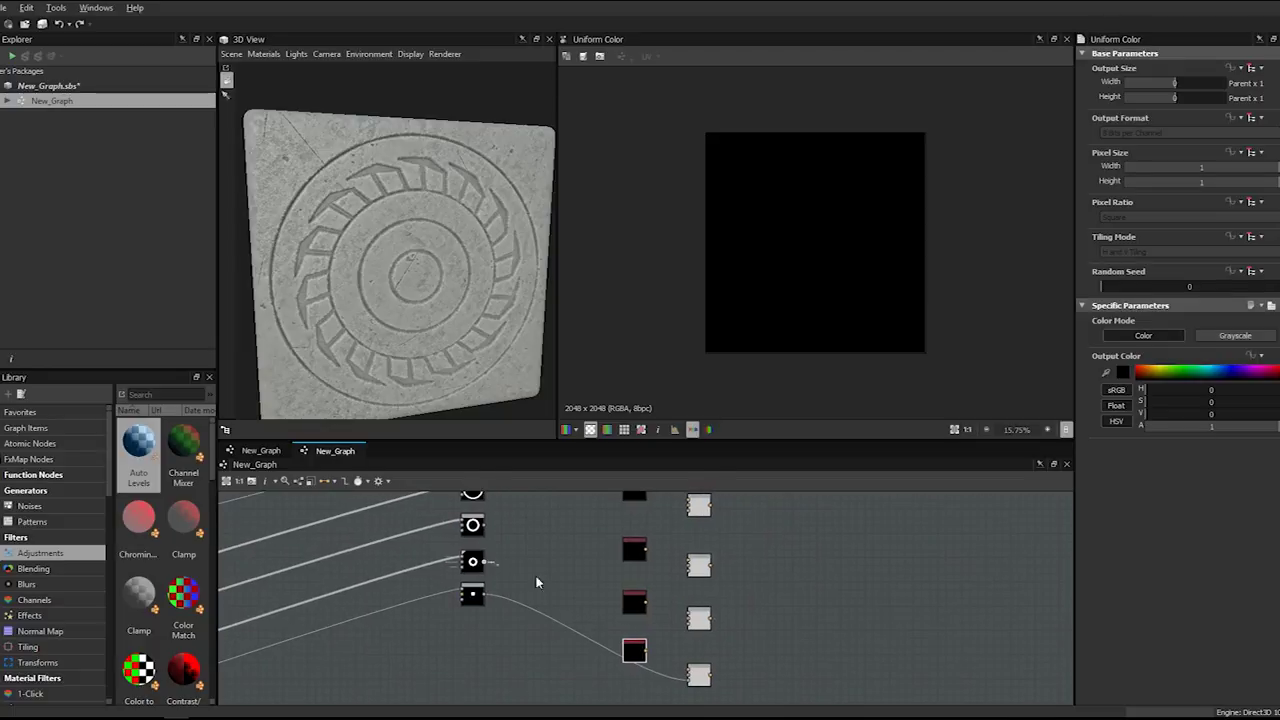
pyautogui.moveTo(686, 622); pyautogui.dragTo(689, 624)
pyautogui.moveTo(469, 564); pyautogui.dragTo(583, 596, button='middle')
pyautogui.moveTo(600, 558); pyautogui.dragTo(801, 606)
pyautogui.moveTo(473, 519); pyautogui.dragTo(504, 573, button='middle')
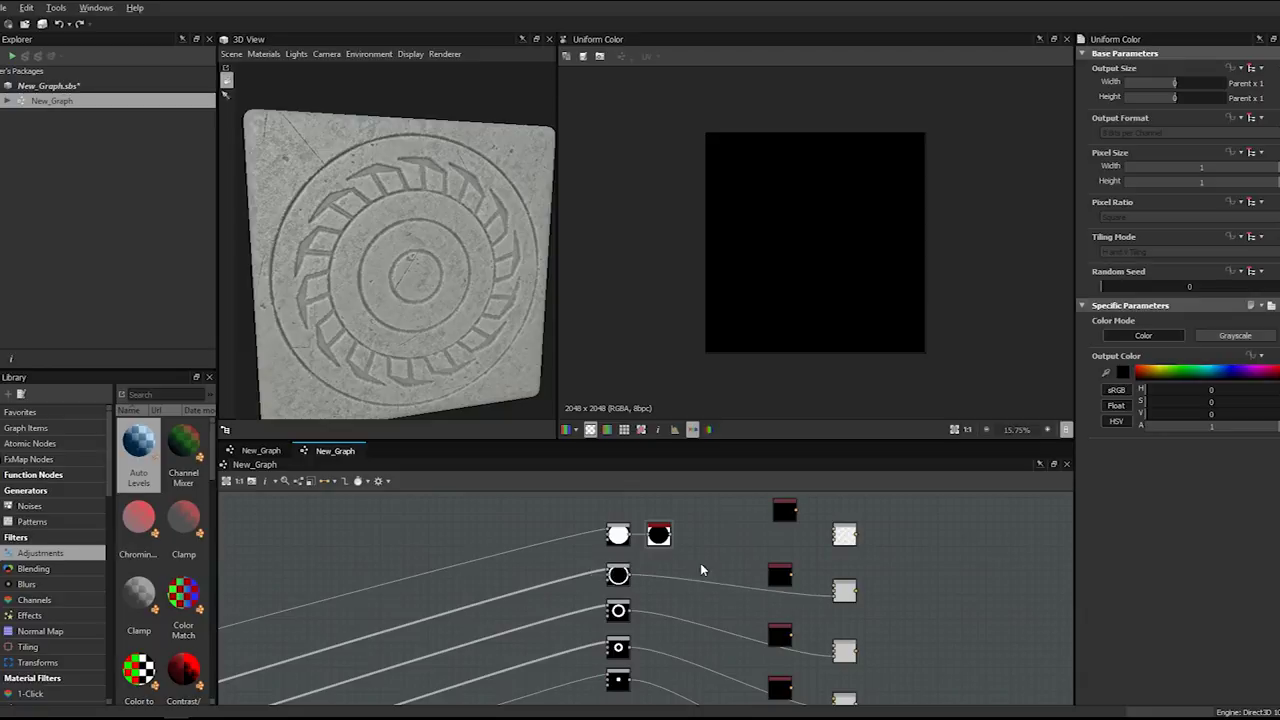
# - Connect the Invert Grayscale node to the top Blend's opacity and its Uniform Color to the foreground input
pyautogui.moveTo(658, 540); pyautogui.dragTo(842, 540)
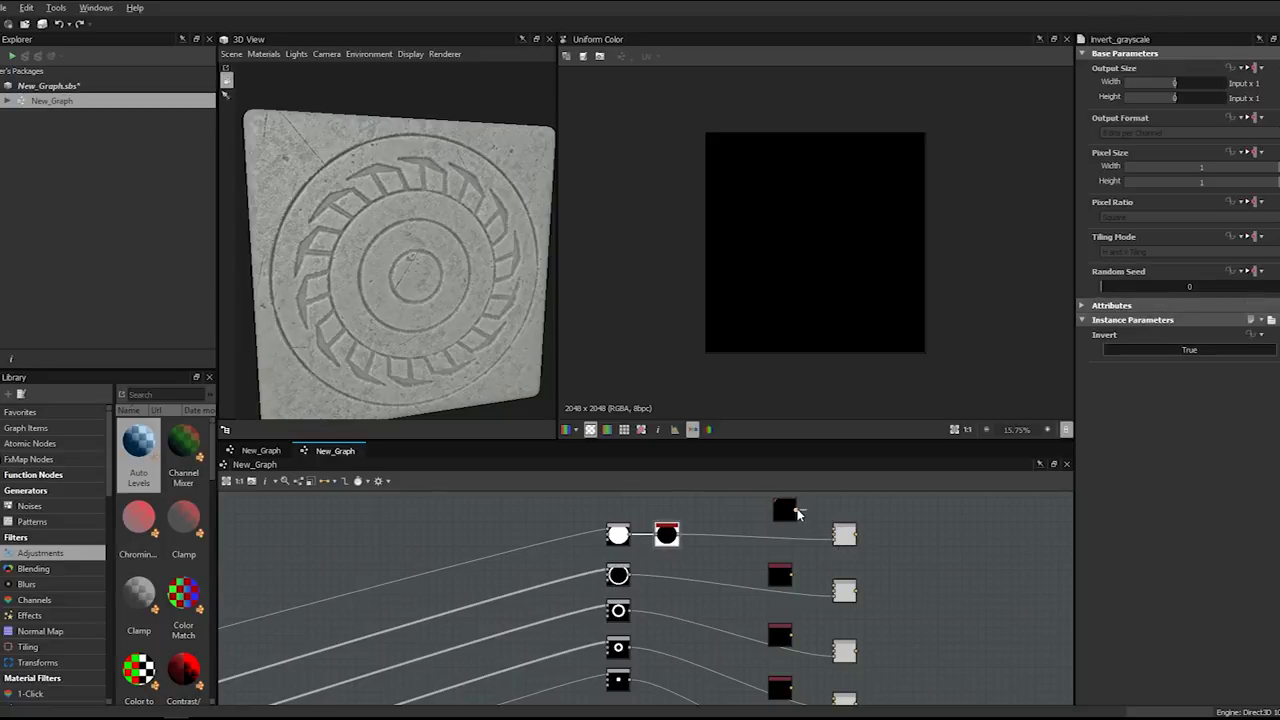
pyautogui.moveTo(797, 513); pyautogui.dragTo(834, 530)
pyautogui.moveTo(899, 501); pyautogui.dragTo(771, 506, button='middle')
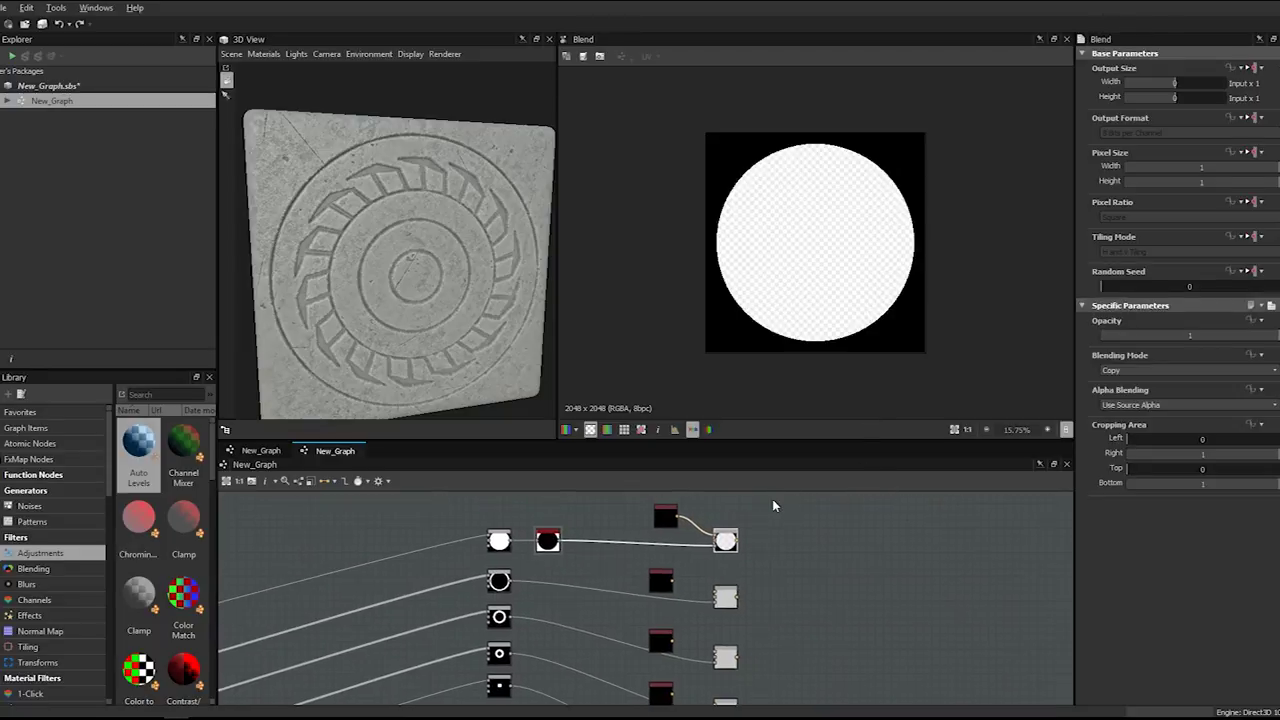
pyautogui.scroll(2, 760, 497)
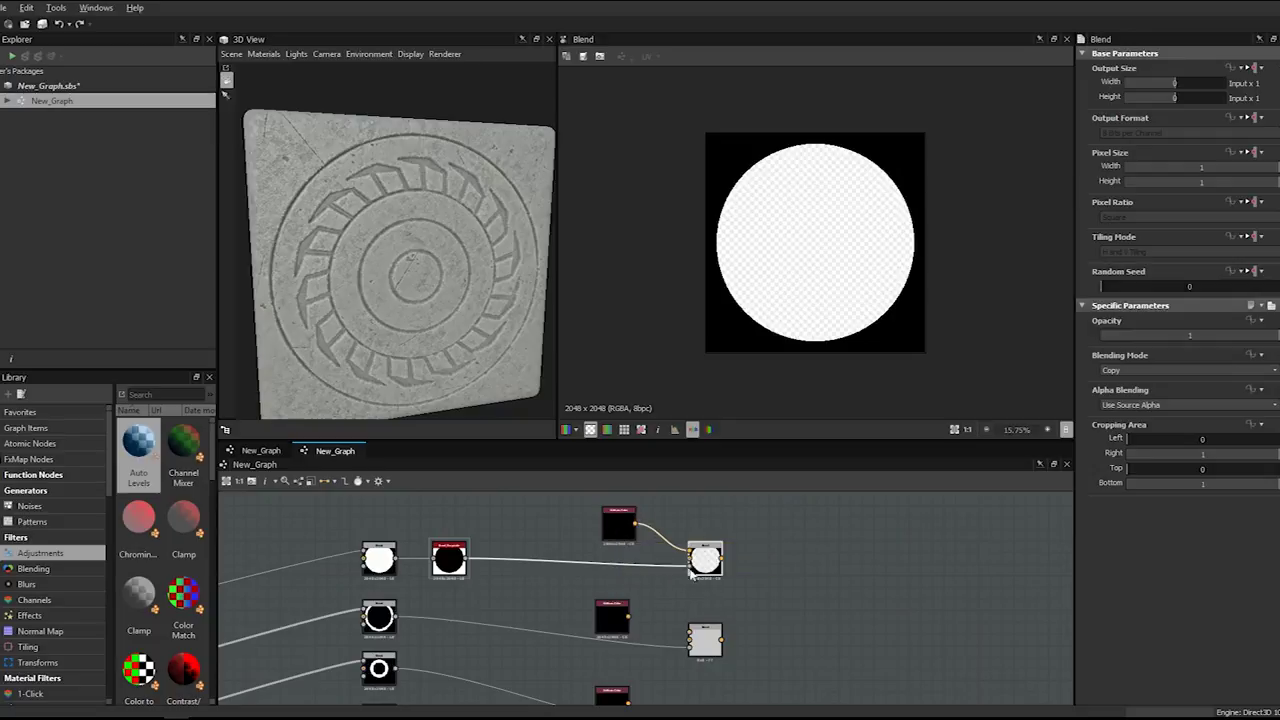
# - Add another Uniform Color node beside the top Blend and connect it to that Blend's background input
pyautogui.moveTo(625, 533); pyautogui.dragTo(612, 508)
pyautogui.moveTo(612, 508); pyautogui.dragTo(614, 562, button='middle')
pyautogui.hotkey('ctrl', 'v')
pyautogui.moveTo(645, 603); pyautogui.dragTo(692, 612)
pyautogui.click(608, 598)
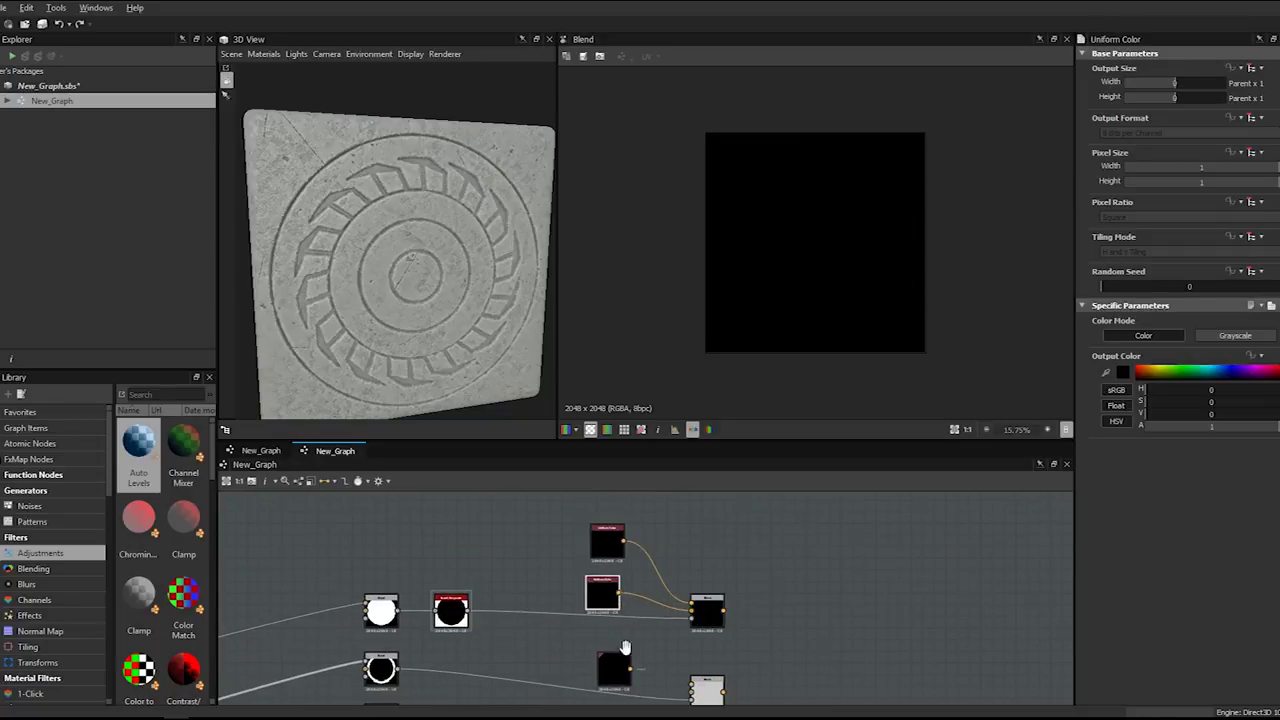
# - Connect the second and third rows' Uniform Color nodes to their Blends and add extra Uniform Color copies for the backgrounds
pyautogui.moveTo(625, 648); pyautogui.dragTo(617, 570, button='middle')
pyautogui.click(618, 586)
pyautogui.hotkey('ctrl', 'v')
pyautogui.moveTo(646, 609); pyautogui.dragTo(683, 614)
pyautogui.moveTo(683, 622); pyautogui.dragTo(591, 538, button='middle')
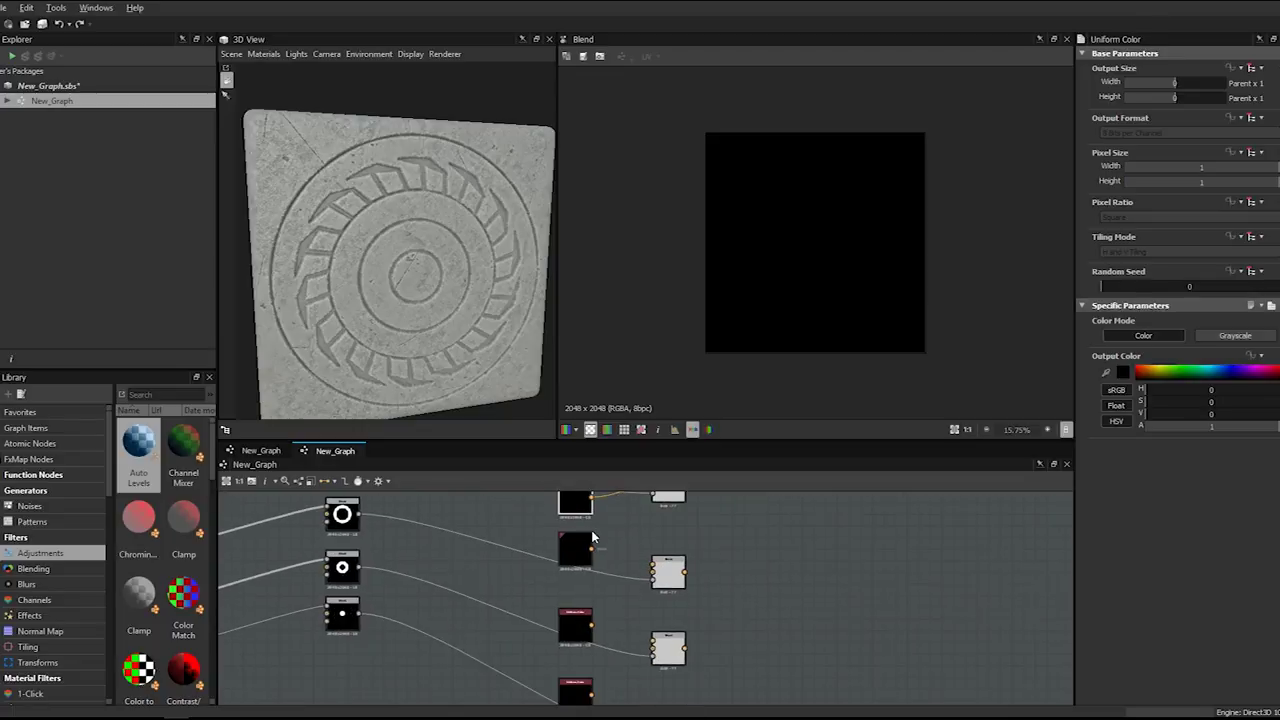
pyautogui.moveTo(593, 550); pyautogui.dragTo(512, 578)
pyautogui.click(583, 557)
pyautogui.hotkey('ctrl', 'd')
pyautogui.scroll(-1, 534, 577)
pyautogui.scroll(-2, 535, 574)
pyautogui.moveTo(535, 575); pyautogui.dragTo(667, 617, button='middle')
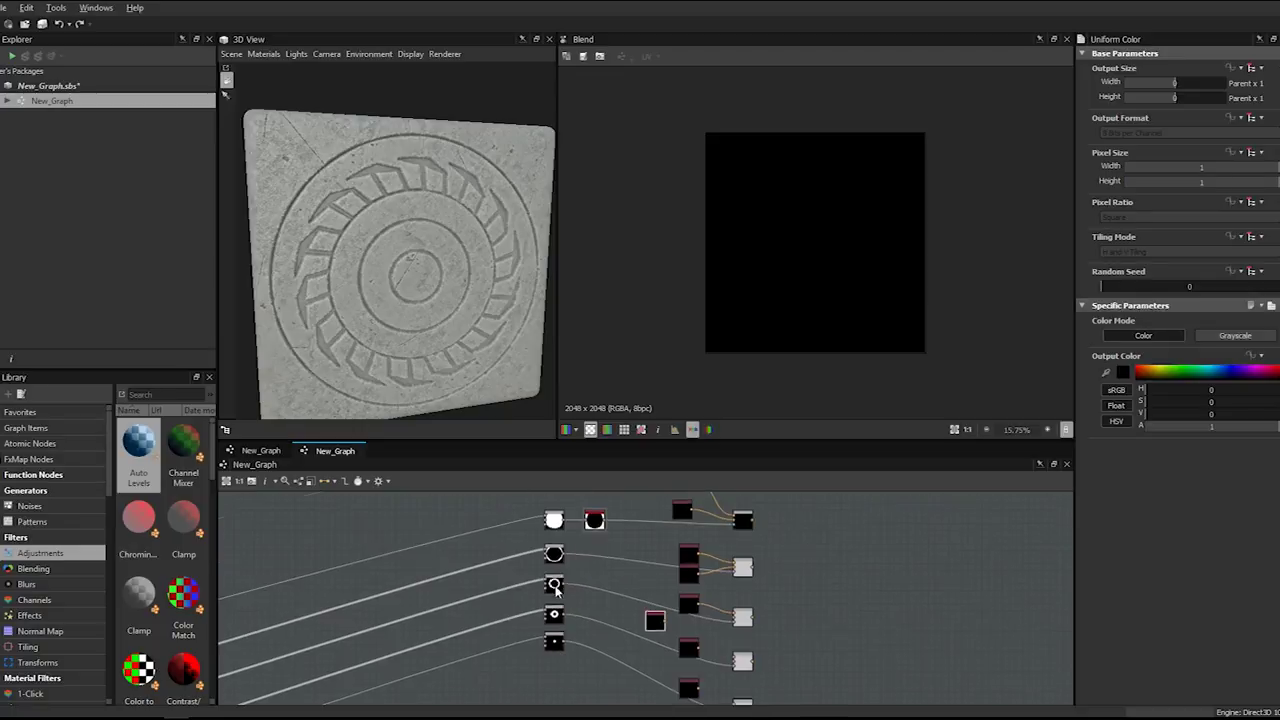
# - Delete the extra Uniform Color copies added for the second and third Blend nodes
pyautogui.scroll(2, 673, 533)
pyautogui.moveTo(677, 534); pyautogui.dragTo(662, 562, button='middle')
pyautogui.click(681, 622)
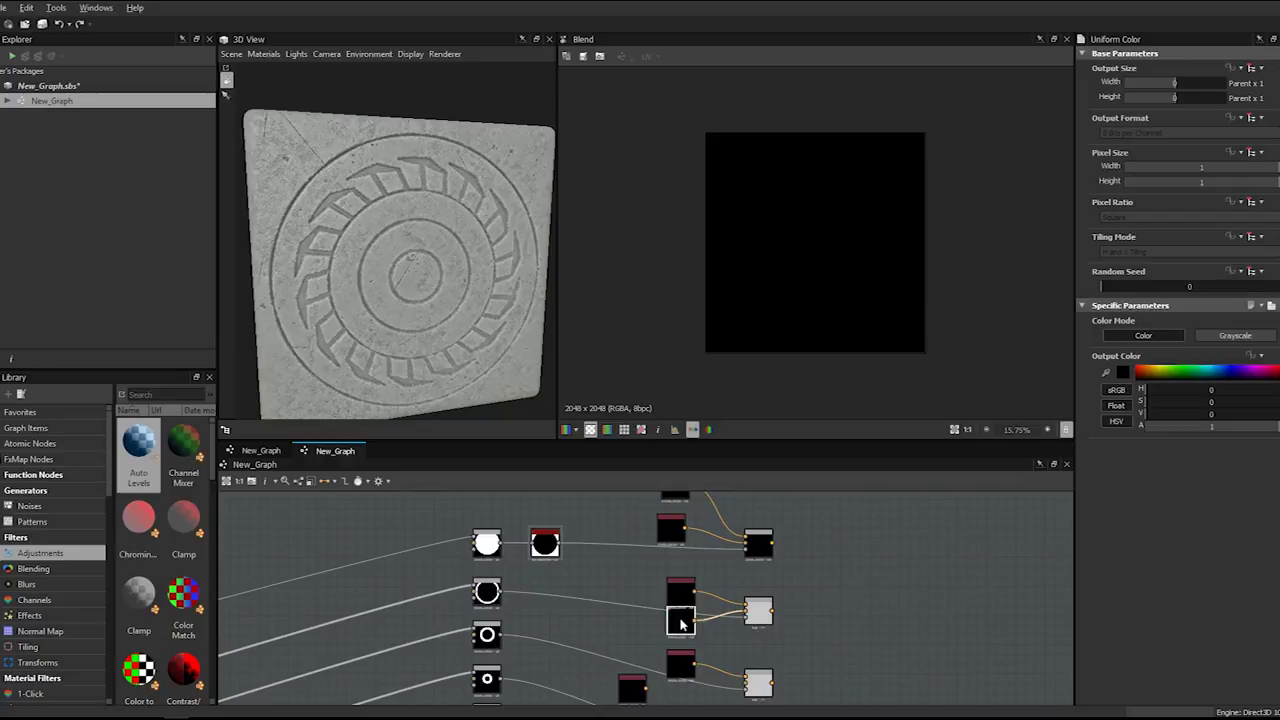
pyautogui.press('Delete')
pyautogui.scroll(-2, 678, 591)
pyautogui.click(676, 549)
pyautogui.press('Delete')
# - Move the top Blend's background Uniform Color above the Invert Grayscale node and connect it to the other four Blend backgrounds
pyautogui.moveTo(681, 601); pyautogui.dragTo(536, 519)
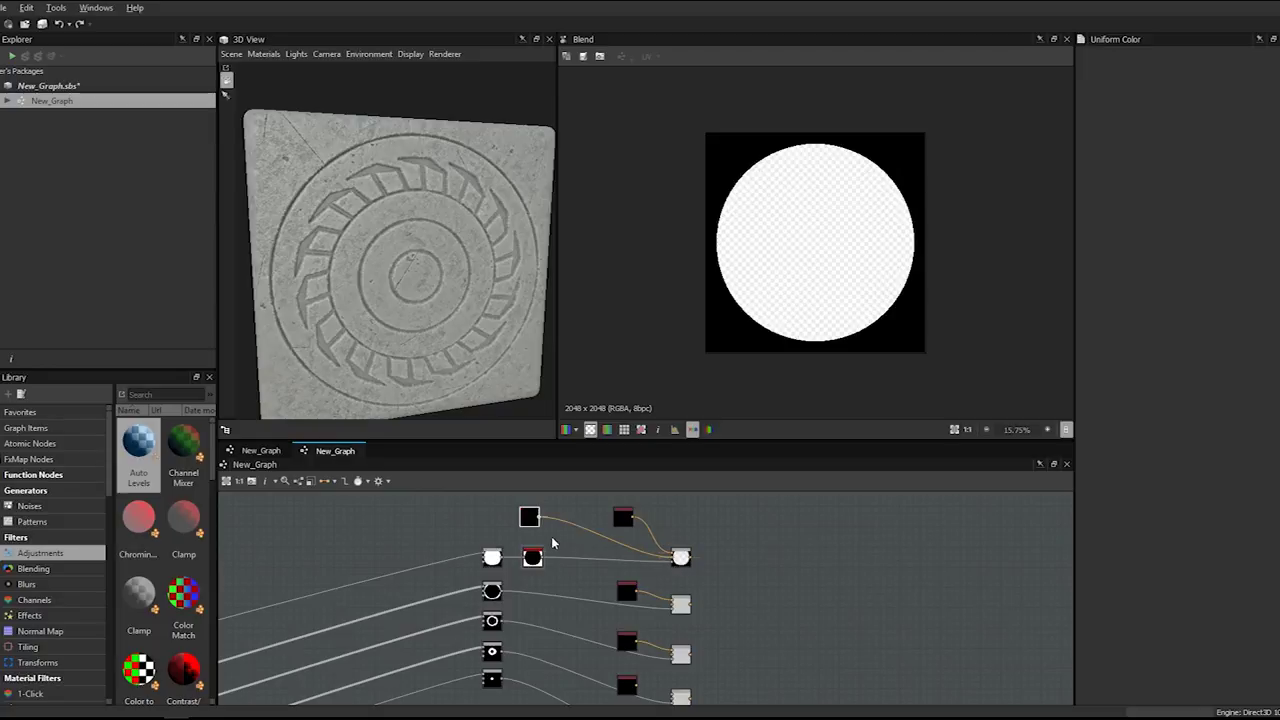
pyautogui.click(536, 519)
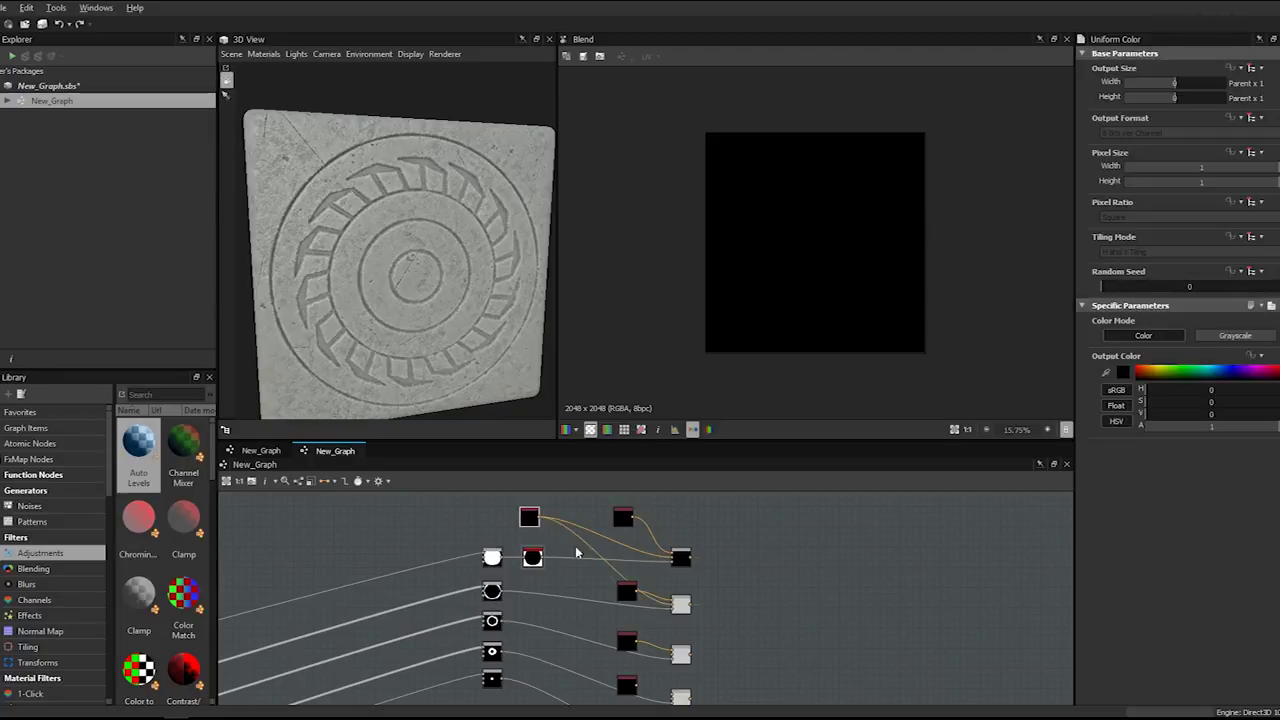
pyautogui.scroll(-1, 543, 518)
pyautogui.moveTo(645, 621); pyautogui.dragTo(653, 631)
pyautogui.moveTo(607, 599); pyautogui.dragTo(587, 567, button='middle')
pyautogui.moveTo(531, 499); pyautogui.dragTo(525, 557, button='middle')
pyautogui.scroll(-1, 522, 553)
pyautogui.scroll(3, 606, 605)
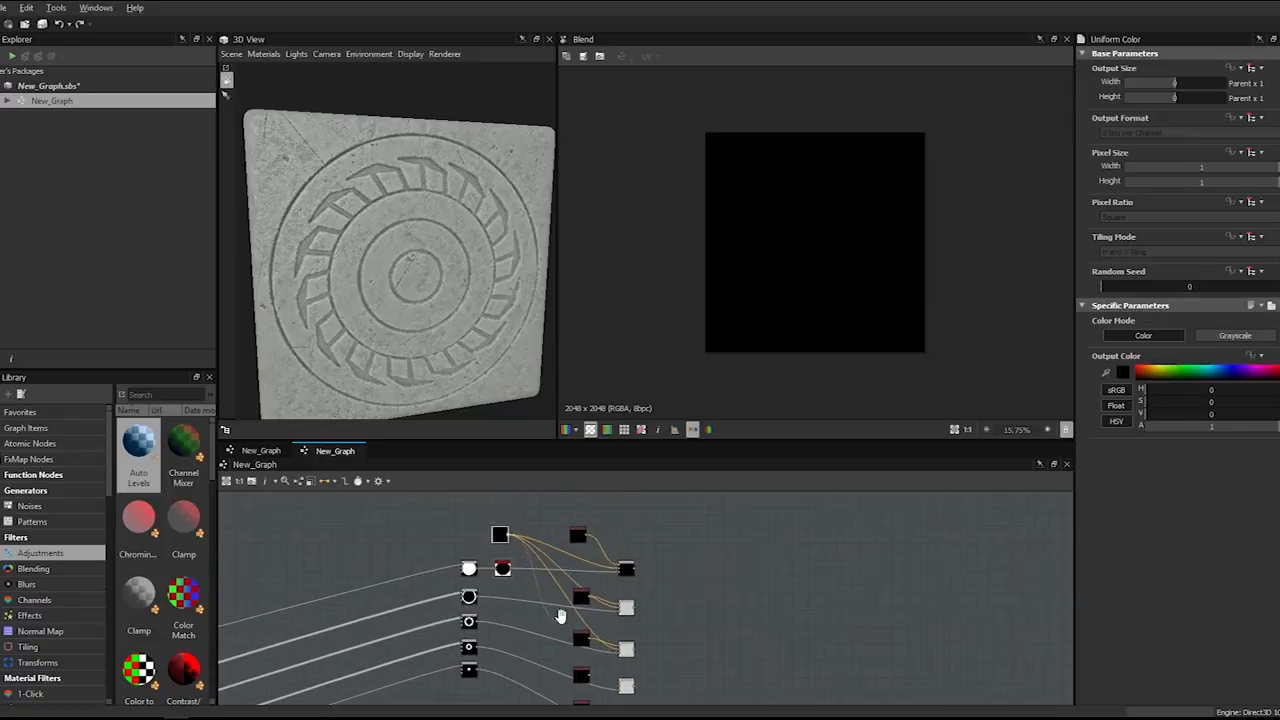
pyautogui.scroll(-3, 560, 603)
pyautogui.moveTo(519, 543); pyautogui.dragTo(514, 528, button='middle')
pyautogui.scroll(4, 592, 644)
pyautogui.moveTo(487, 500); pyautogui.dragTo(555, 684)
pyautogui.scroll(-3, 566, 612)
pyautogui.scroll(1, 532, 594)
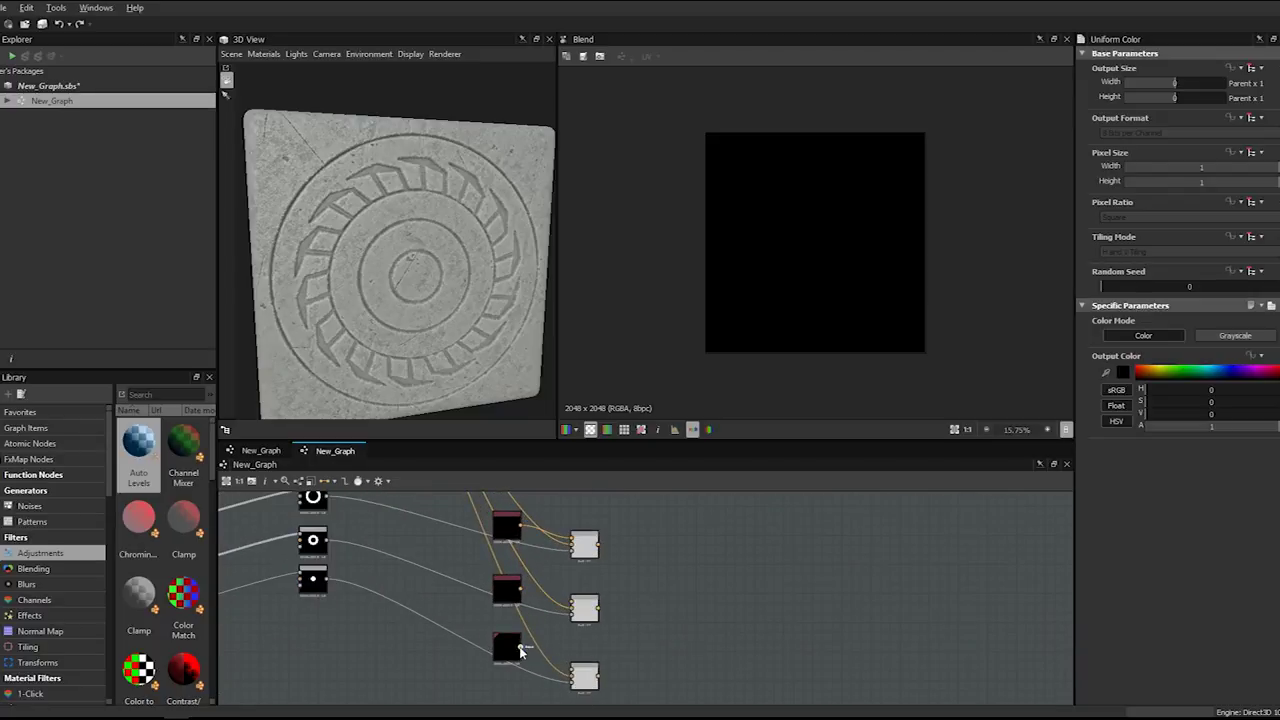
# - Connect the fourth row's Uniform Color to its Blend foreground and preview the second Blend's output
pyautogui.moveTo(521, 589); pyautogui.dragTo(571, 602)
pyautogui.moveTo(540, 569); pyautogui.dragTo(540, 571, button='middle')
pyautogui.scroll(-3, 540, 571)
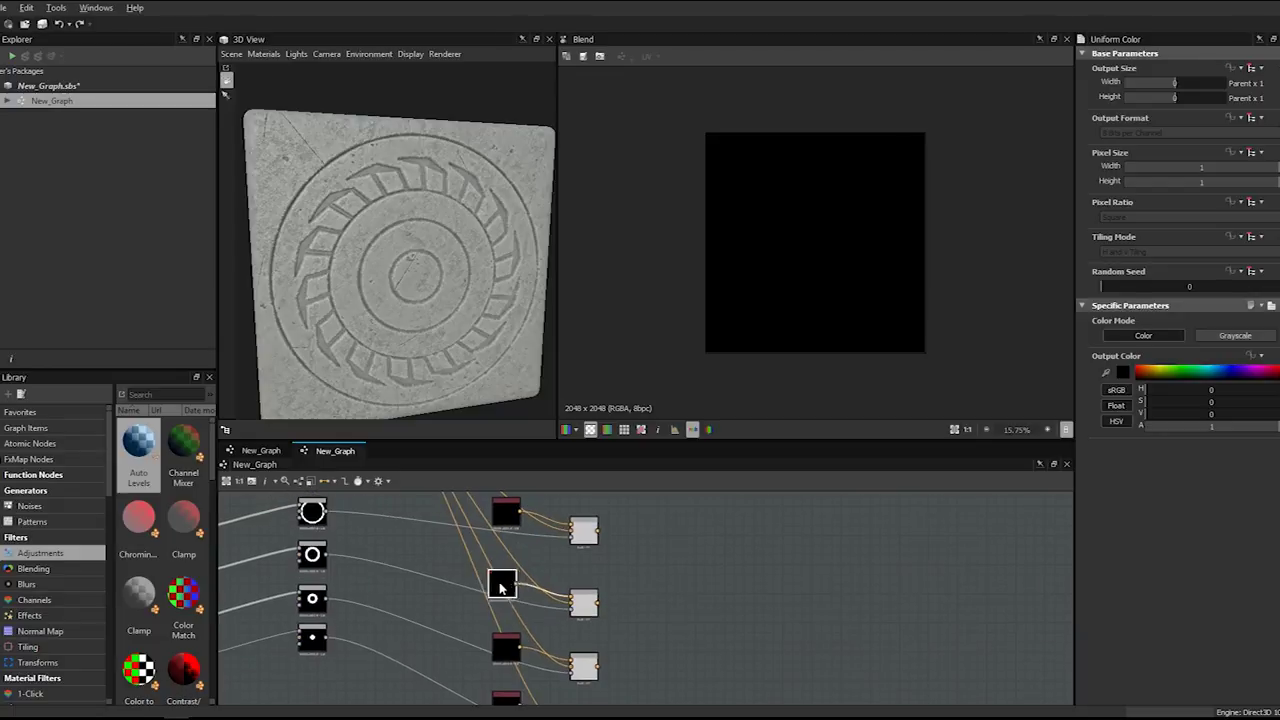
pyautogui.doubleClick(561, 553)
pyautogui.doubleClick(527, 543)
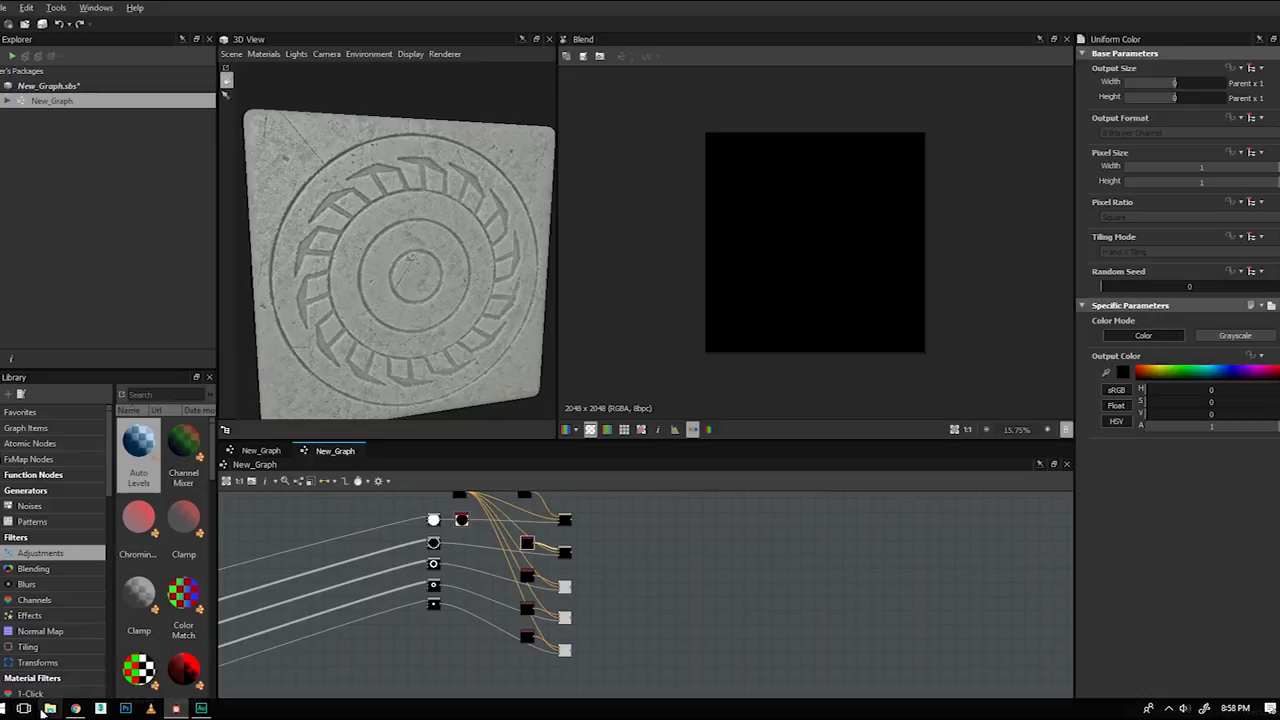
# - Open a new File Explorer window and move it off to the neighbouring screen
pyautogui.rightClick(50, 708)
pyautogui.click(57, 662)
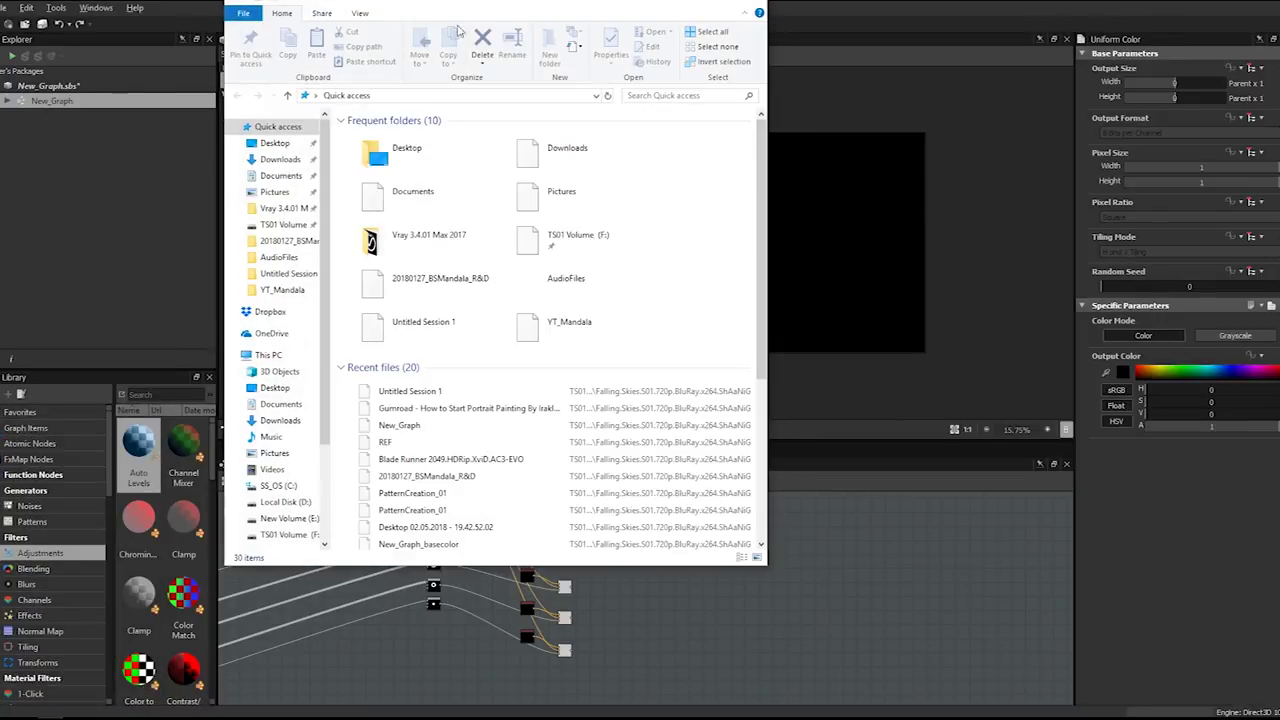
pyautogui.moveTo(458, 3); pyautogui.dragTo(0, 212)
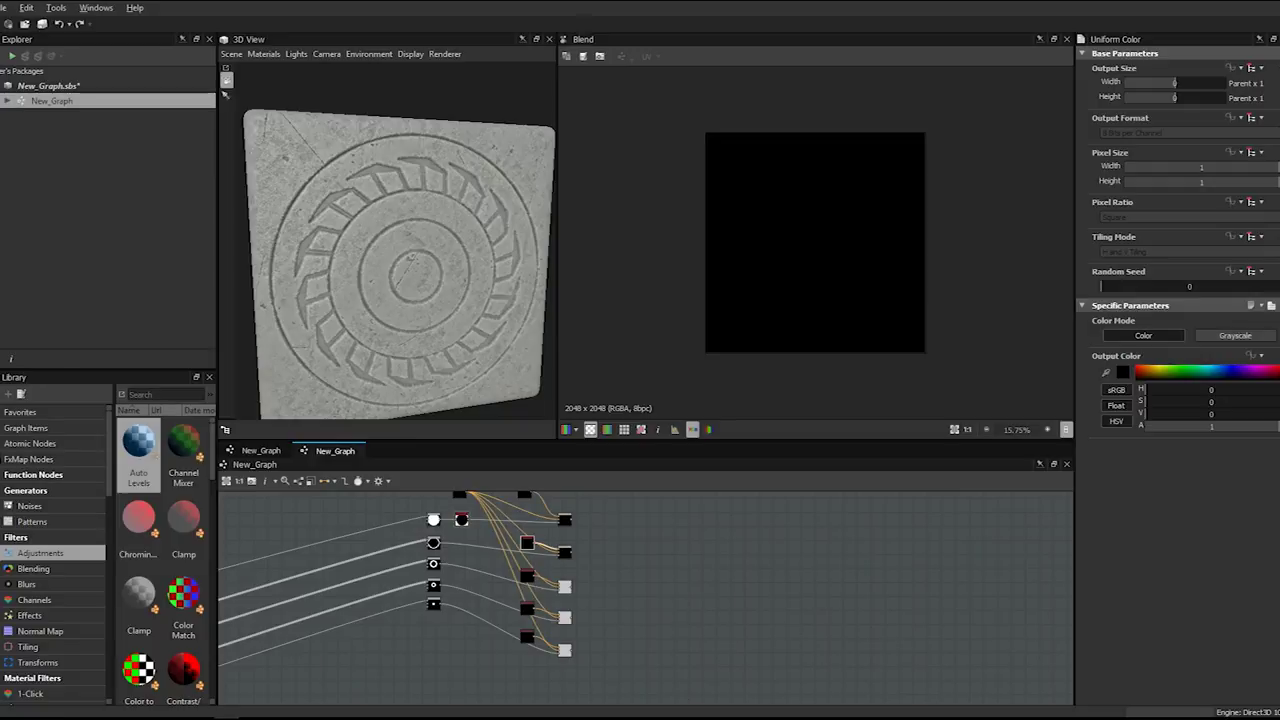
pyautogui.moveTo(2, 230); pyautogui.dragTo(0, 178)
# - Sample a medium brown as the output color of the top Blend's foreground Uniform Color
pyautogui.scroll(1, 480, 523)
pyautogui.moveTo(480, 520); pyautogui.dragTo(478, 572, button='middle')
pyautogui.scroll(1, 582, 584)
pyautogui.moveTo(584, 586); pyautogui.dragTo(574, 552, button='middle')
pyautogui.click(571, 541)
pyautogui.click(513, 498)
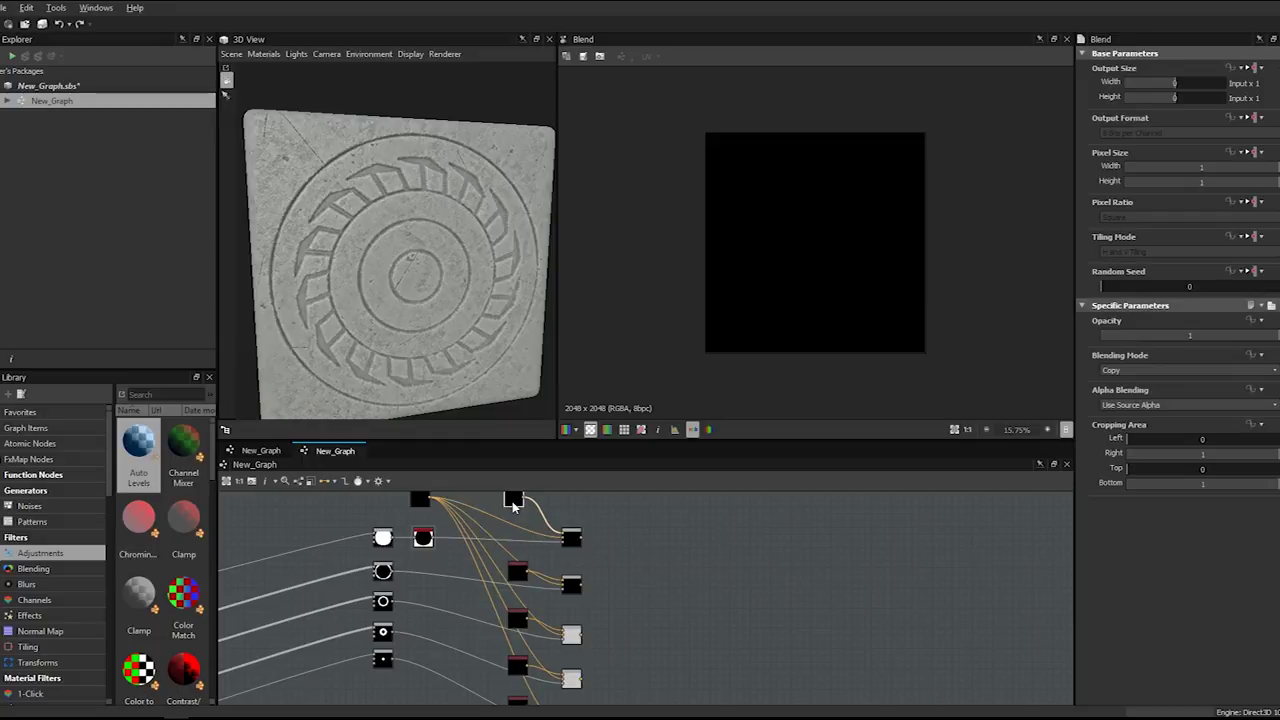
pyautogui.moveTo(513, 500); pyautogui.dragTo(557, 522, button='middle')
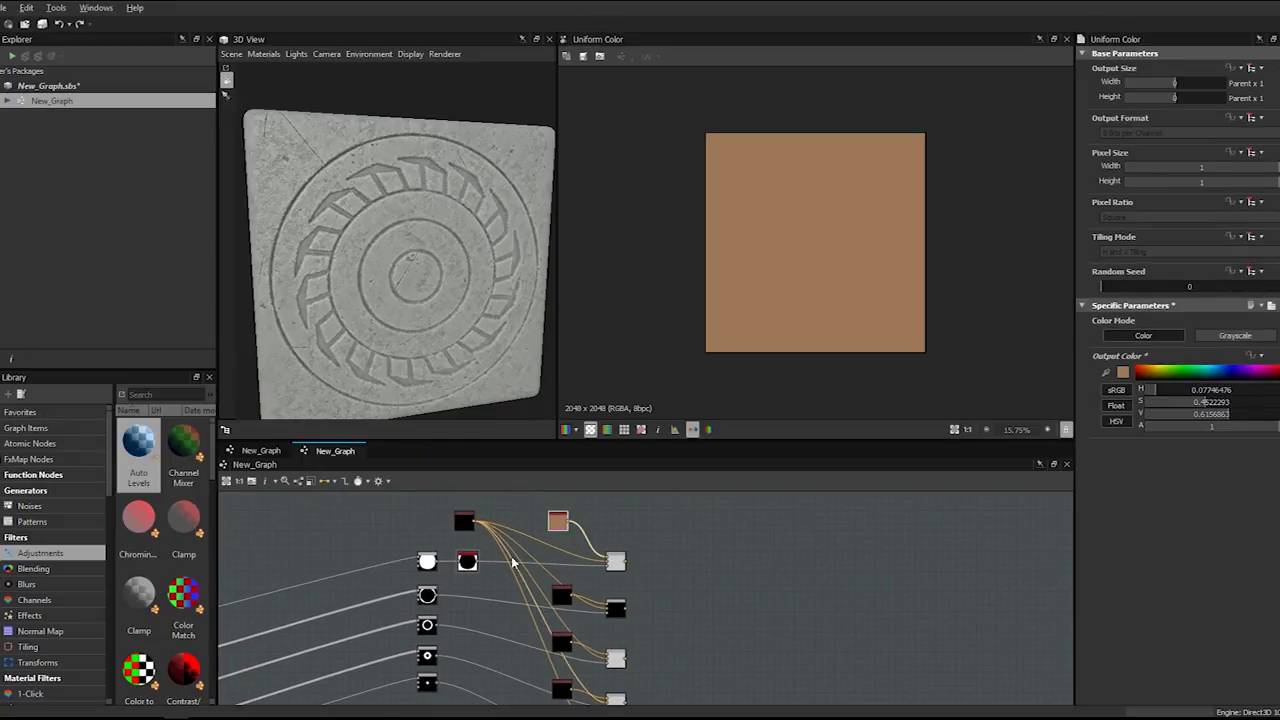
# - Sample output colors from the reference for the four lower Uniform Color nodes, with a light tan for the second row
pyautogui.moveTo(688, 594); pyautogui.dragTo(683, 557, button='middle')
pyautogui.scroll(-2, 578, 550)
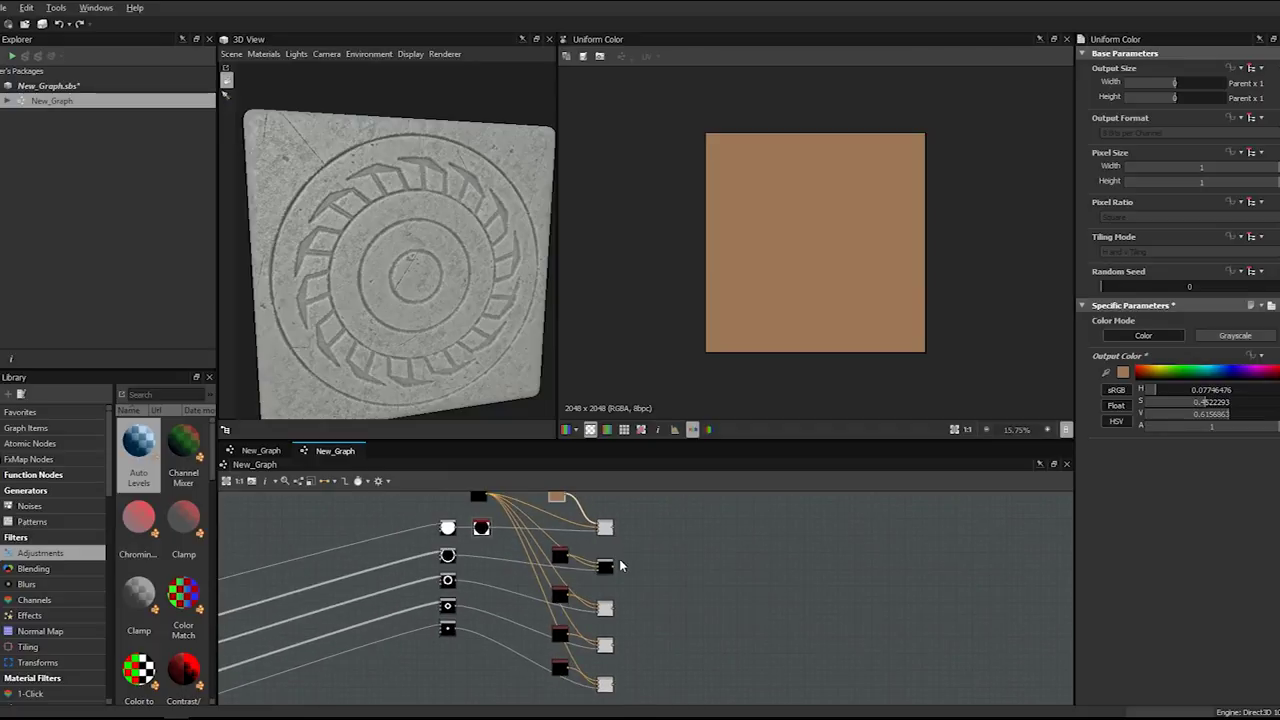
pyautogui.click(558, 670)
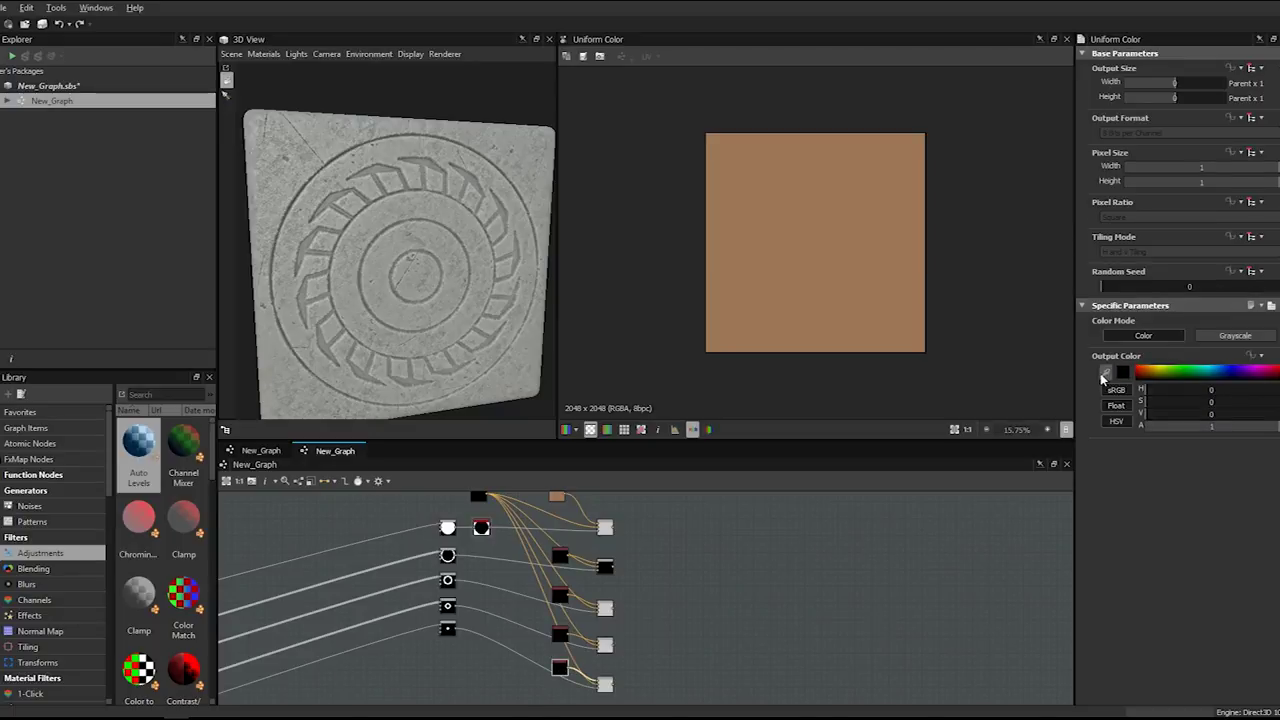
pyautogui.click(4, 542)
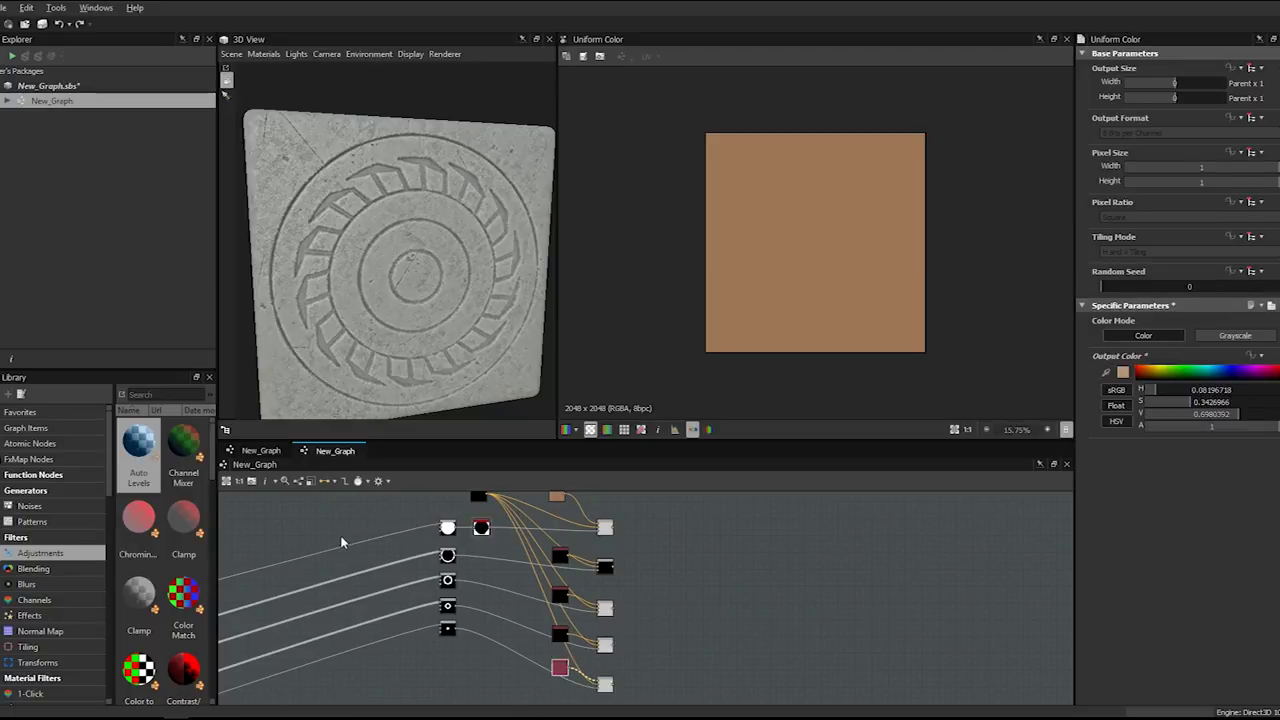
pyautogui.click(562, 636)
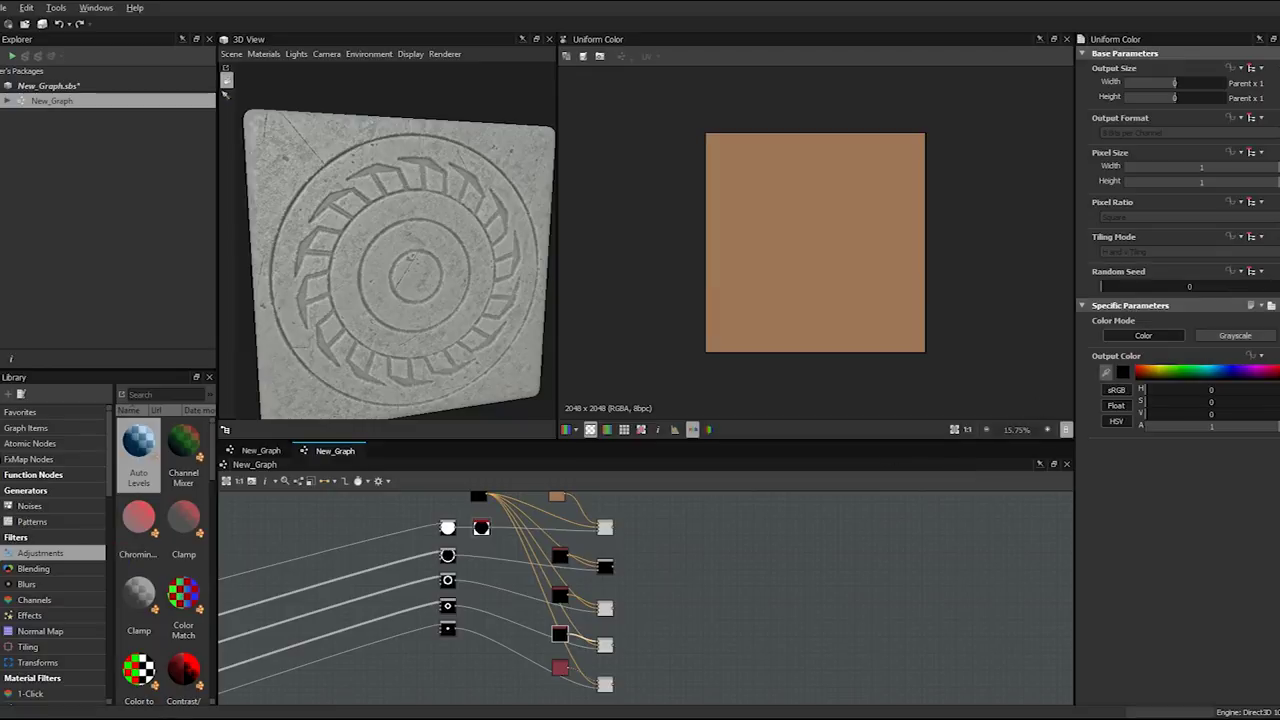
pyautogui.click(560, 596)
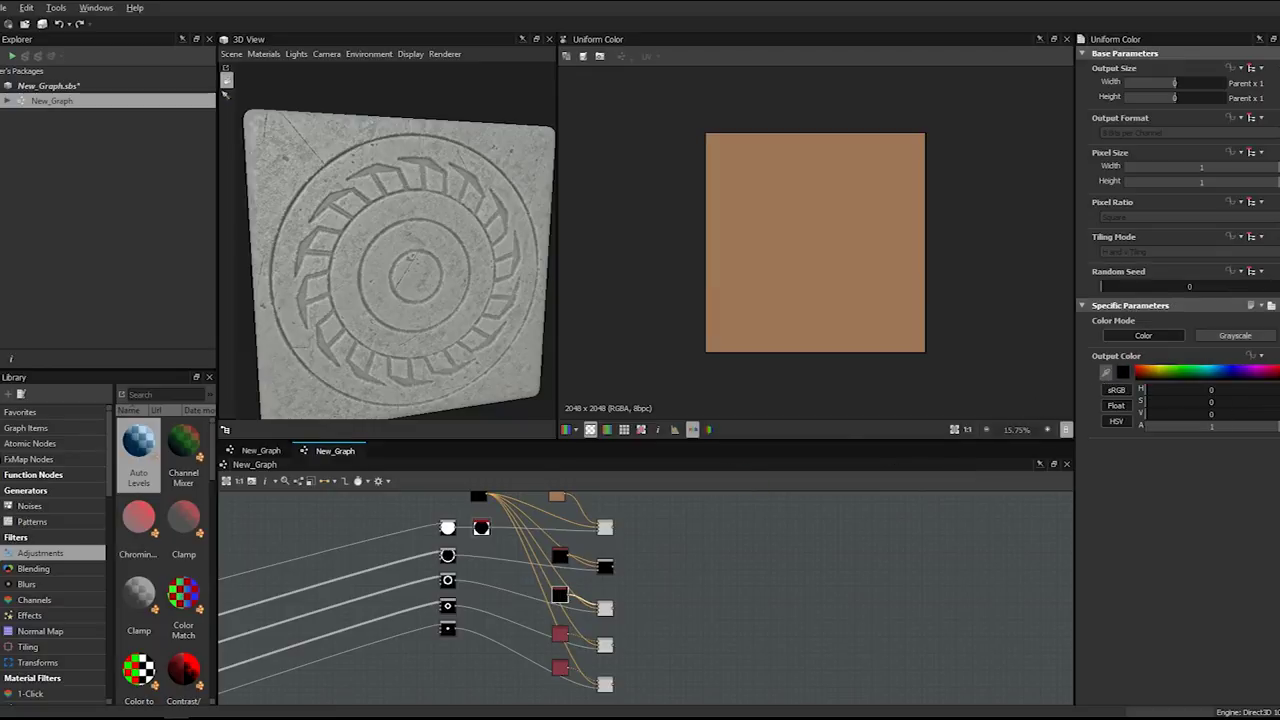
pyautogui.click(560, 556)
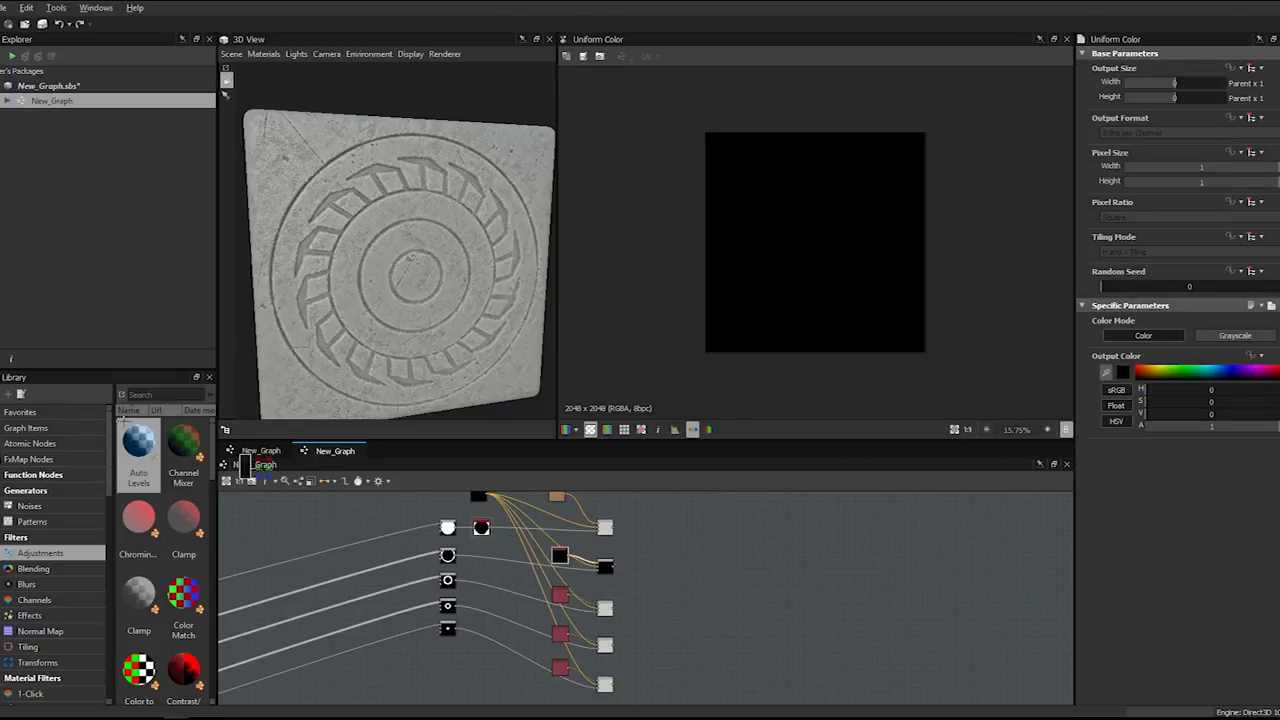
# - Move the four ring and disc mask nodes down so each is level with its Blend node
pyautogui.scroll(-6, 490, 568)
pyautogui.moveTo(440, 602); pyautogui.dragTo(559, 635, button='middle')
pyautogui.scroll(-2, 558, 541)
pyautogui.scroll(3, 559, 635)
pyautogui.scroll(5, 540, 630)
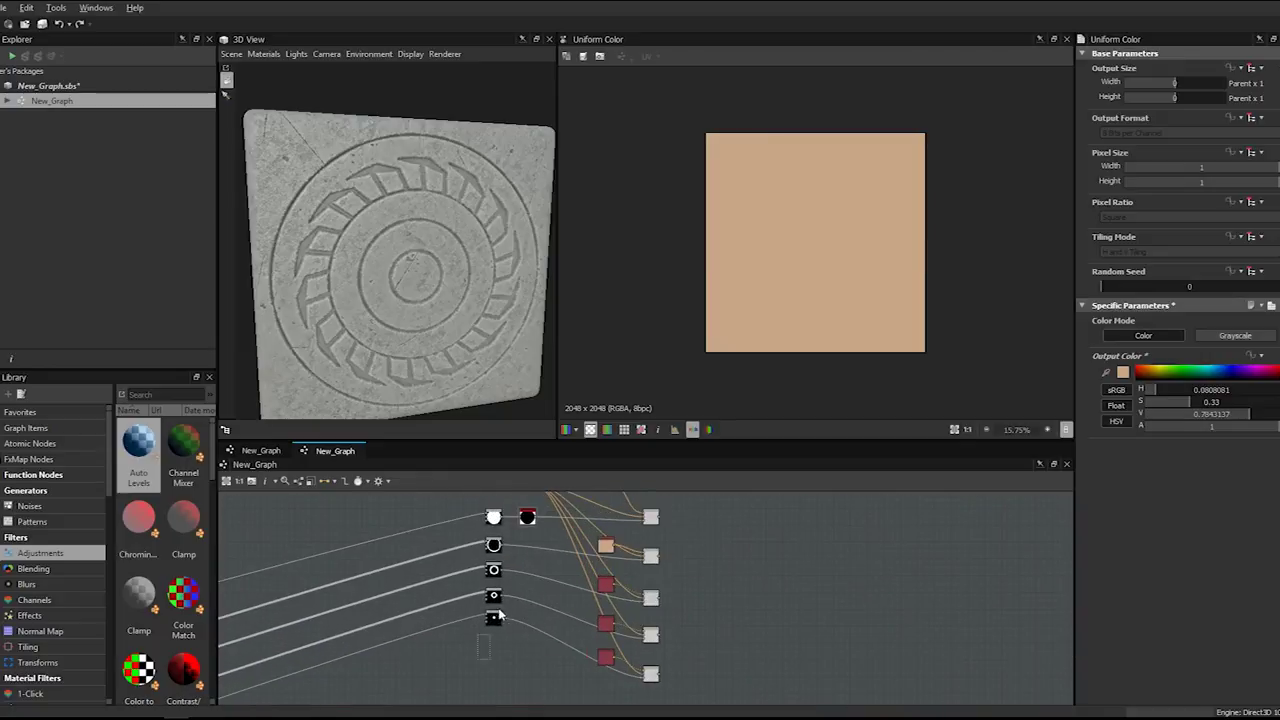
pyautogui.moveTo(494, 628); pyautogui.dragTo(494, 683)
pyautogui.moveTo(494, 599); pyautogui.dragTo(492, 633)
pyautogui.moveTo(492, 577); pyautogui.dragTo(493, 632)
pyautogui.moveTo(493, 545); pyautogui.dragTo(493, 556)
pyautogui.click(583, 556)
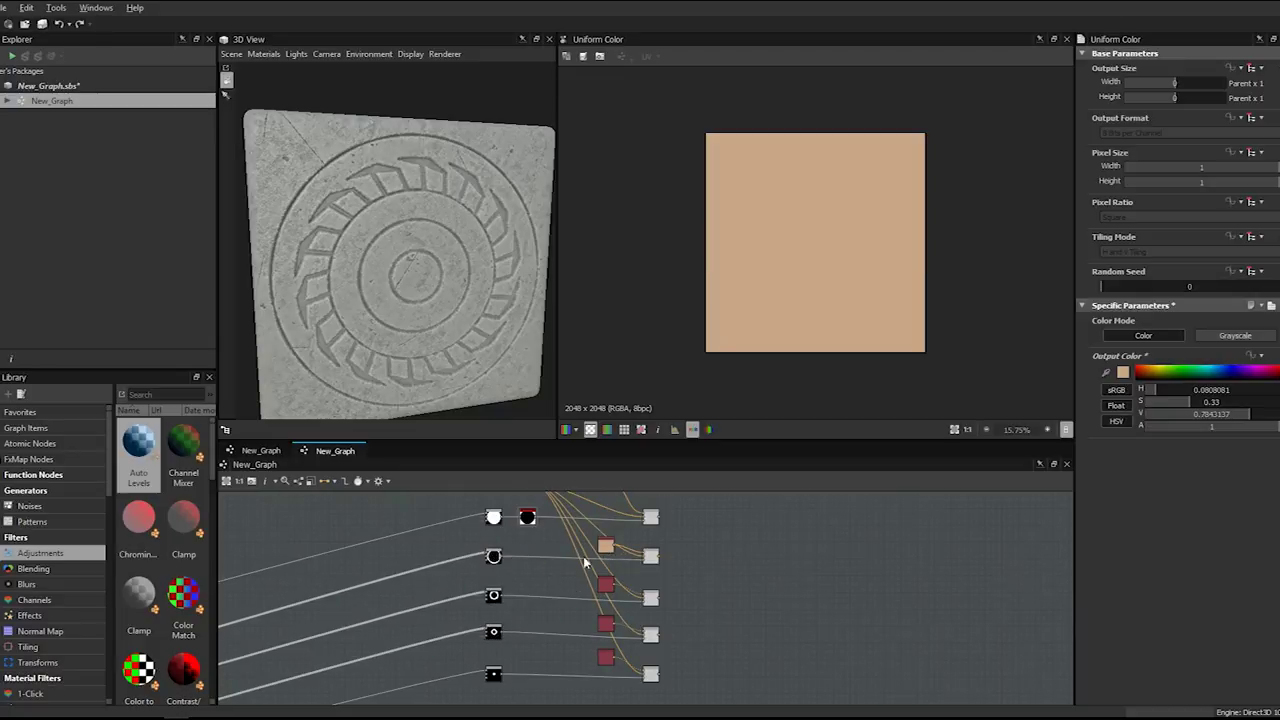
# - Shift the three lower rows of nodes down to leave a gap below the second row, and preview the second Blend
pyautogui.scroll(-3, 585, 557)
pyautogui.moveTo(517, 640); pyautogui.dragTo(627, 587)
pyautogui.click(614, 544)
pyautogui.scroll(1, 615, 543)
pyautogui.moveTo(631, 532); pyautogui.dragTo(631, 588, button='middle')
pyautogui.scroll(1, 631, 588)
pyautogui.click(632, 588)
pyautogui.doubleClick(632, 588)
# - Add a new Blend node in the gap between the second and third mask nodes and preview it
pyautogui.moveTo(508, 618); pyautogui.dragTo(575, 536, button='middle')
pyautogui.press('space')
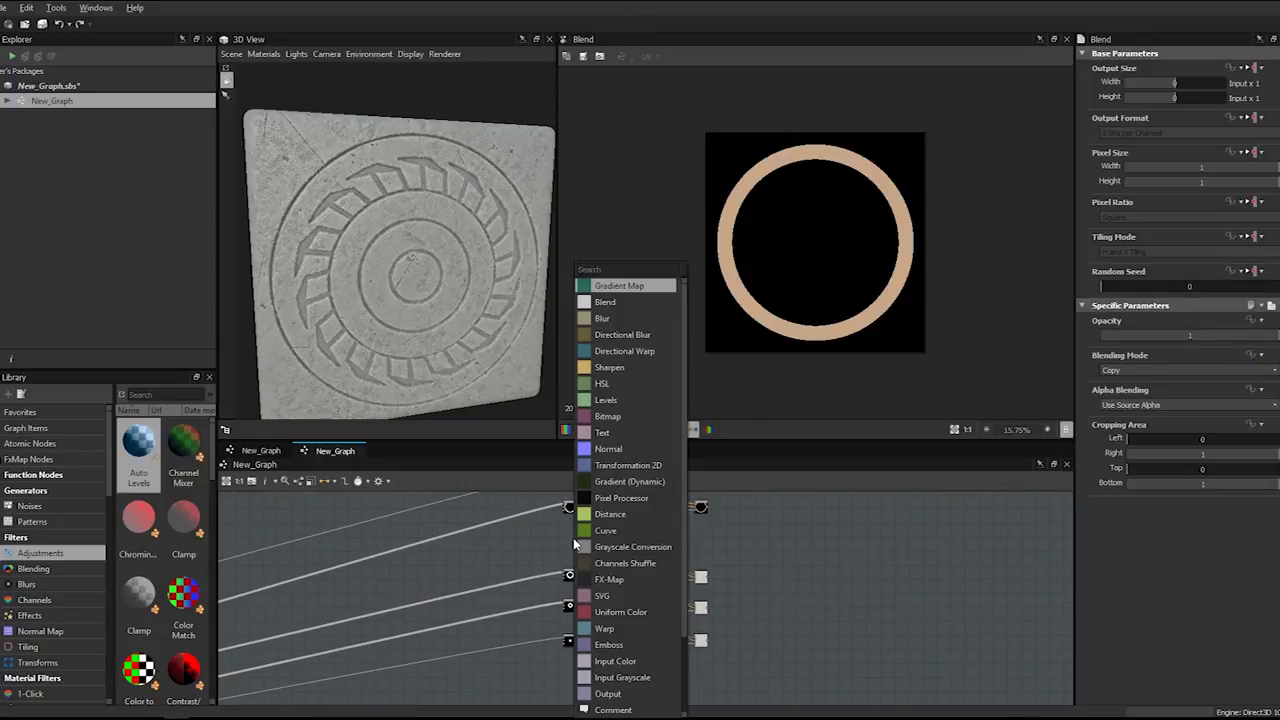
pyautogui.write('blend]')
pyautogui.press('BackSpace')
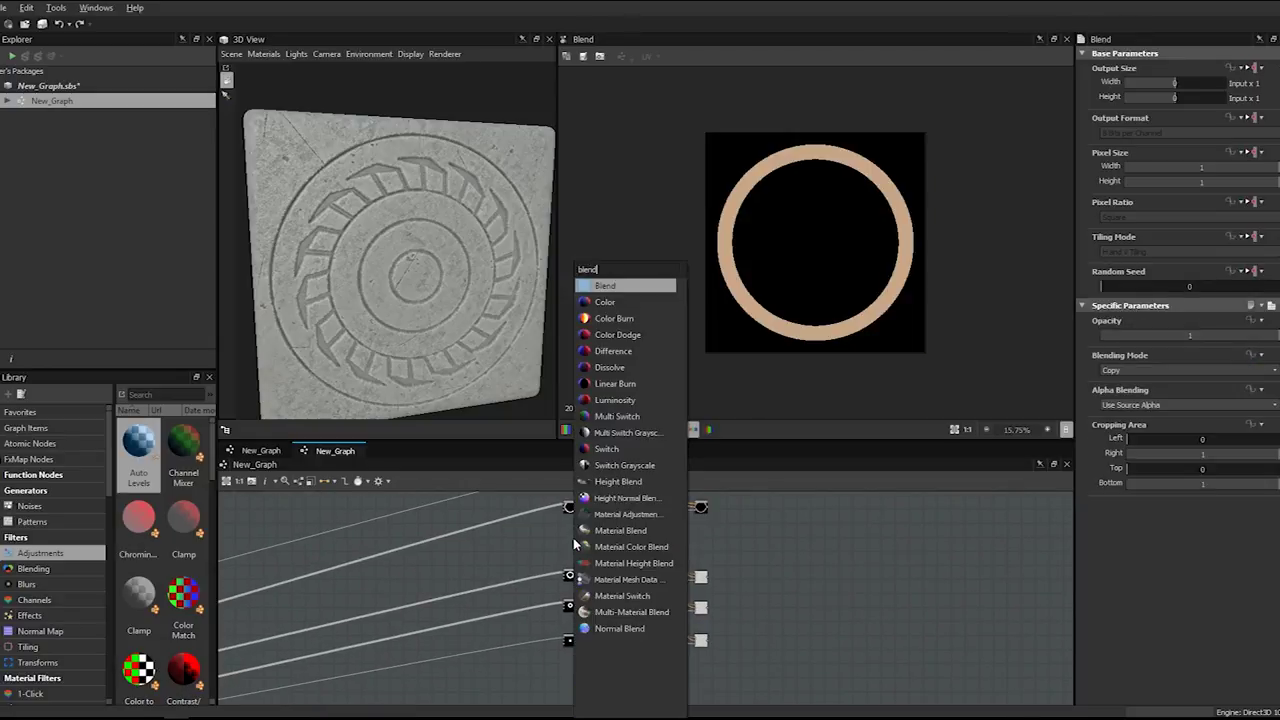
pyautogui.press('Return')
pyautogui.scroll(4, 575, 541)
pyautogui.doubleClick(568, 541)
pyautogui.scroll(-1, 634, 560)
pyautogui.moveTo(745, 552); pyautogui.dragTo(706, 587, button='middle')
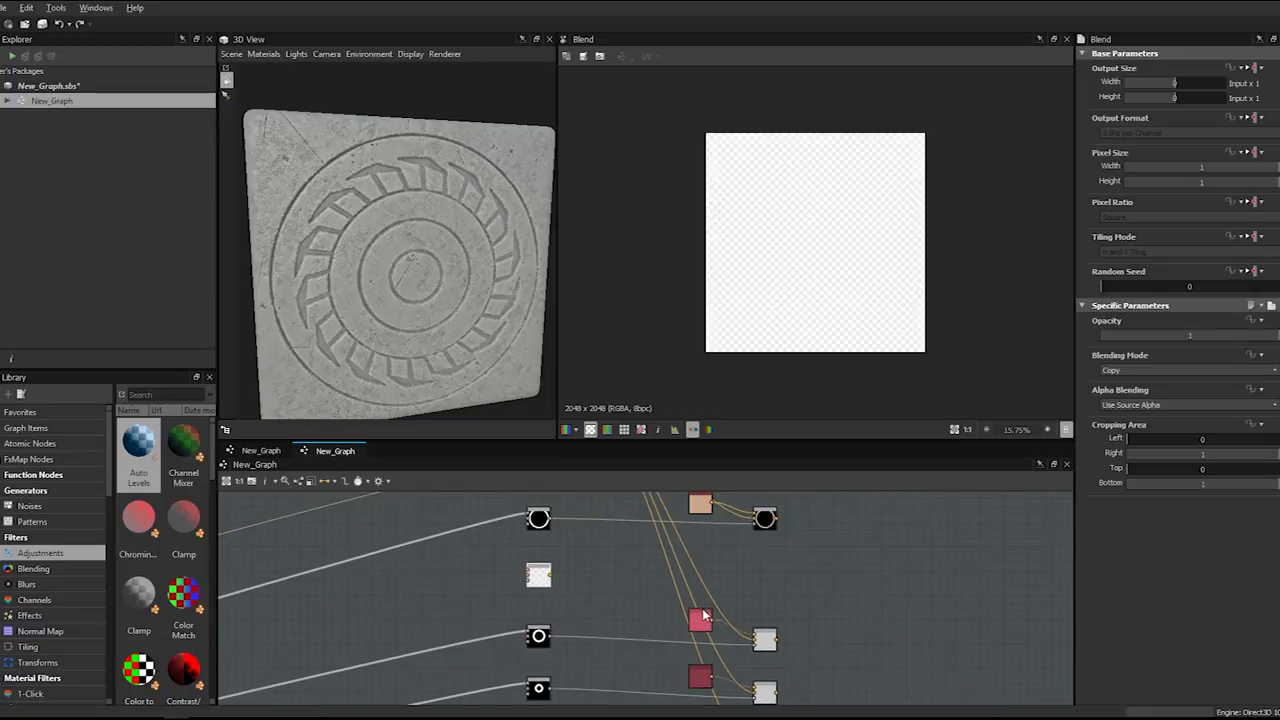
# - Duplicate the third row's Uniform Color and Blend pair and place the copy in the gap above it
pyautogui.click(766, 638)
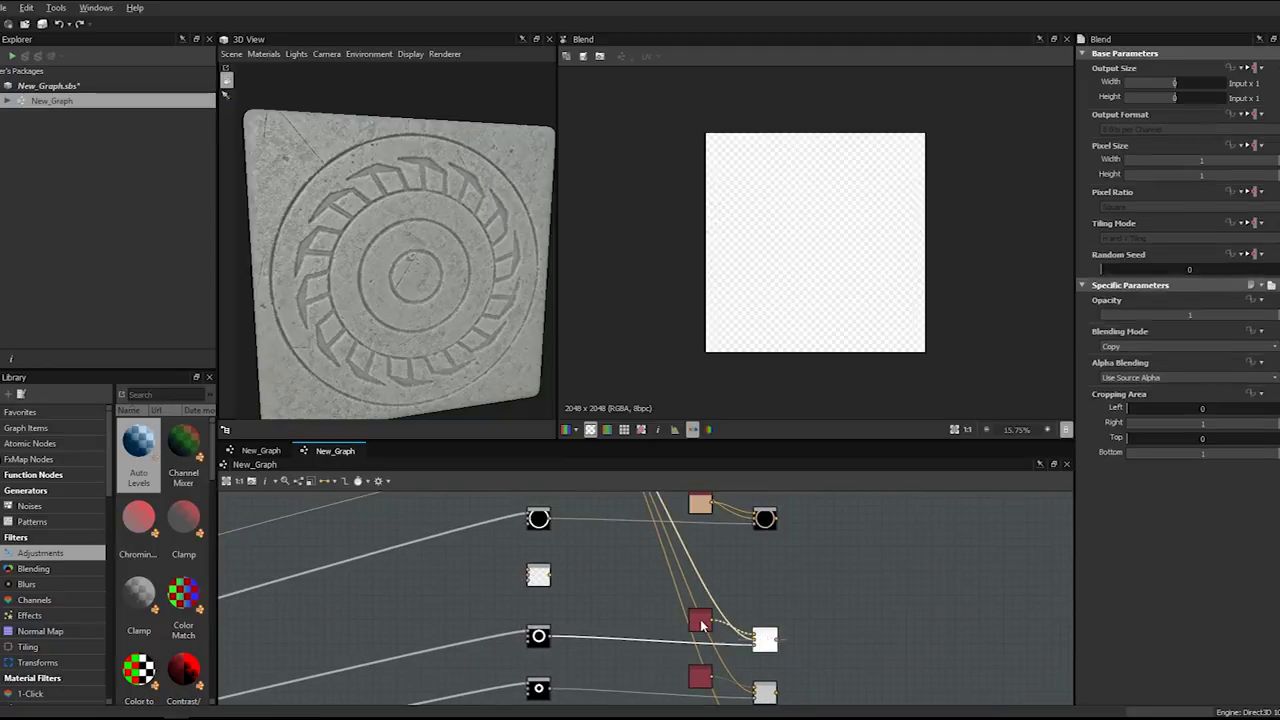
pyautogui.keyDown('ctrl'); pyautogui.click(700, 622); pyautogui.keyUp('ctrl')
pyautogui.hotkey('ctrl', 'd')
pyautogui.moveTo(662, 610); pyautogui.dragTo(766, 588)
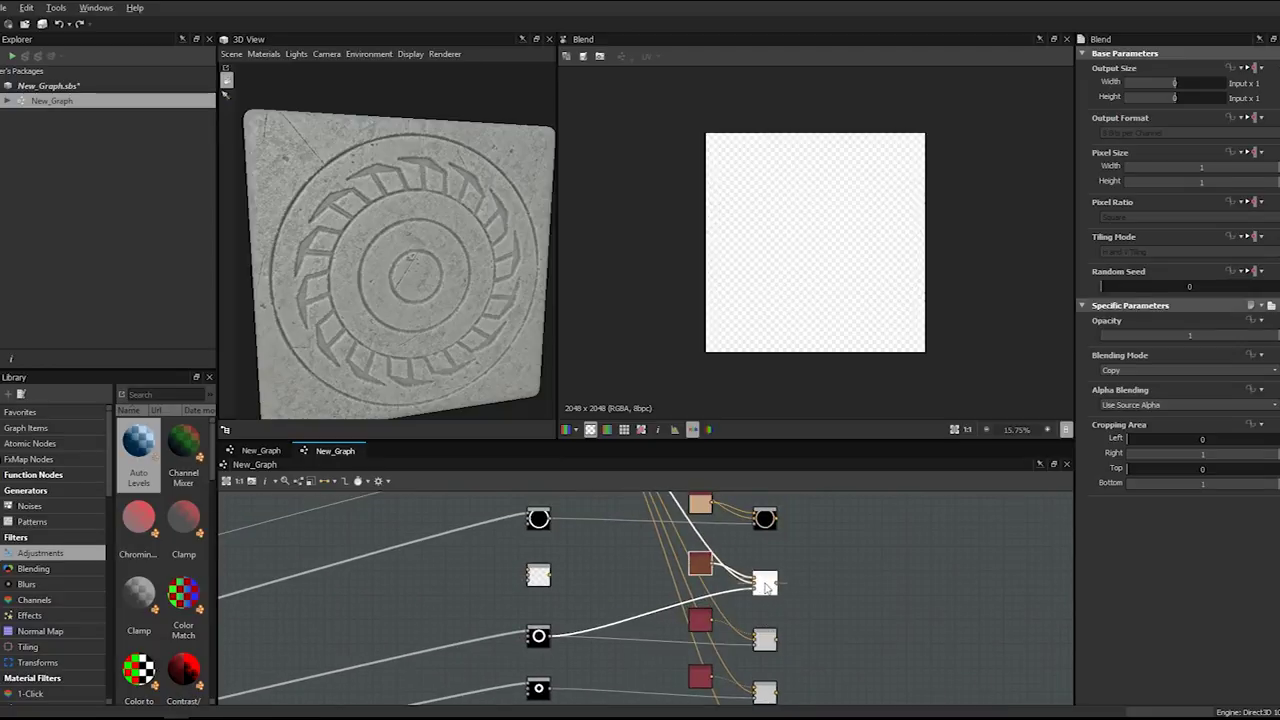
# - Connect the new Blend in the mask column to the duplicated Blend's opacity input
pyautogui.click(547, 586)
pyautogui.moveTo(551, 577); pyautogui.dragTo(757, 590)
pyautogui.scroll(-5, 572, 589)
pyautogui.scroll(5, 560, 587)
pyautogui.scroll(2, 750, 580)
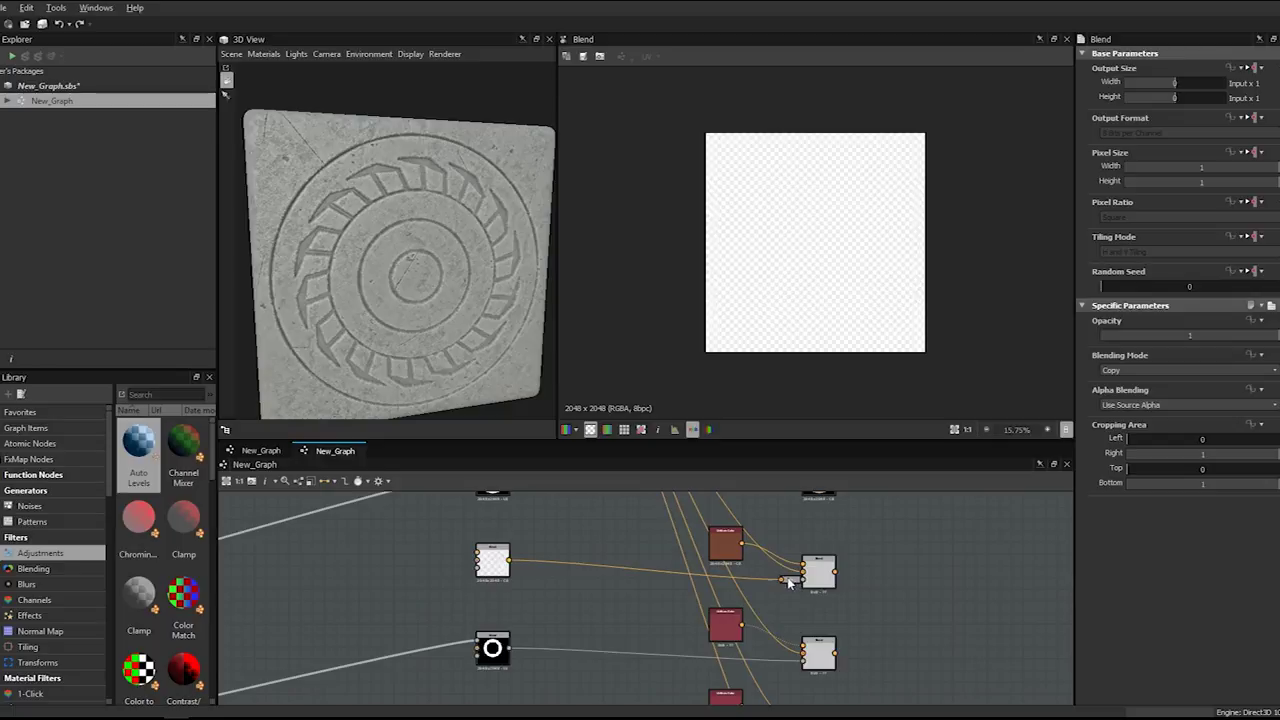
pyautogui.moveTo(798, 591); pyautogui.dragTo(594, 585)
# - Connect the pinwheel ring mask from the Pattern frame to the foreground input of the new Blend in the mask column
pyautogui.scroll(-5, 440, 638)
pyautogui.moveTo(440, 638); pyautogui.dragTo(666, 542, button='middle')
pyautogui.scroll(-3, 450, 640)
pyautogui.scroll(4, 665, 540)
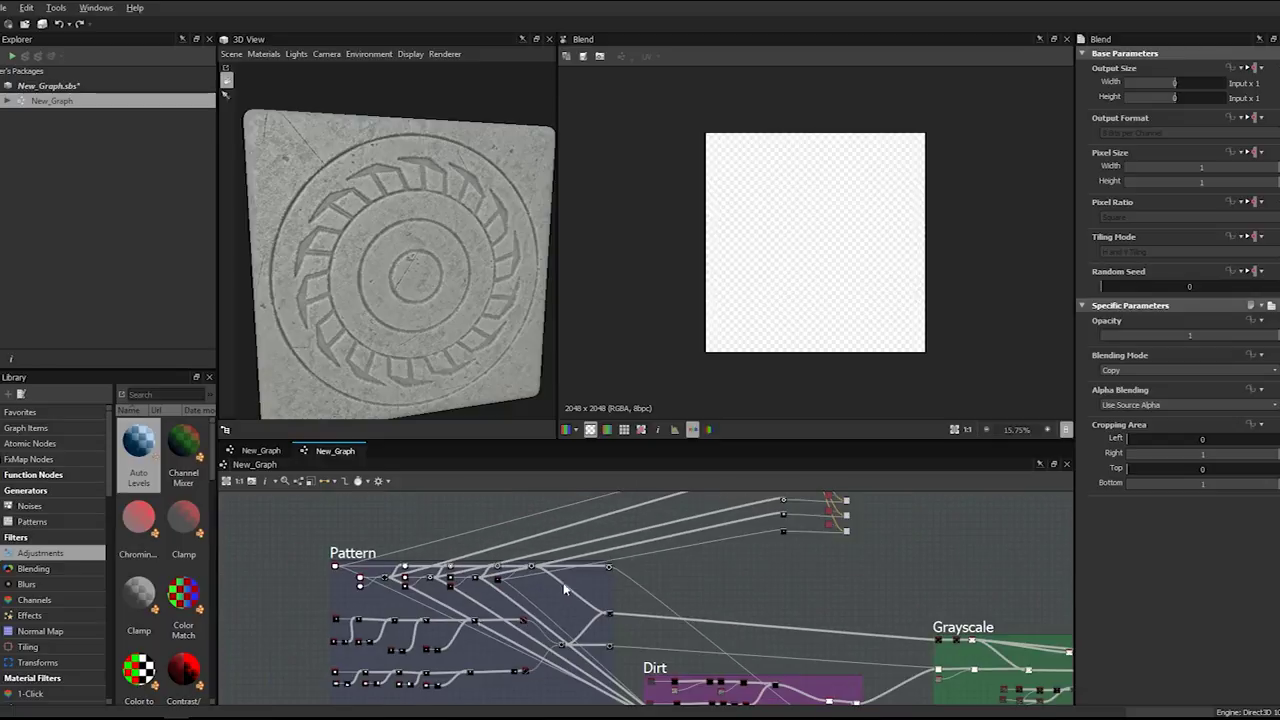
pyautogui.scroll(-3, 607, 570)
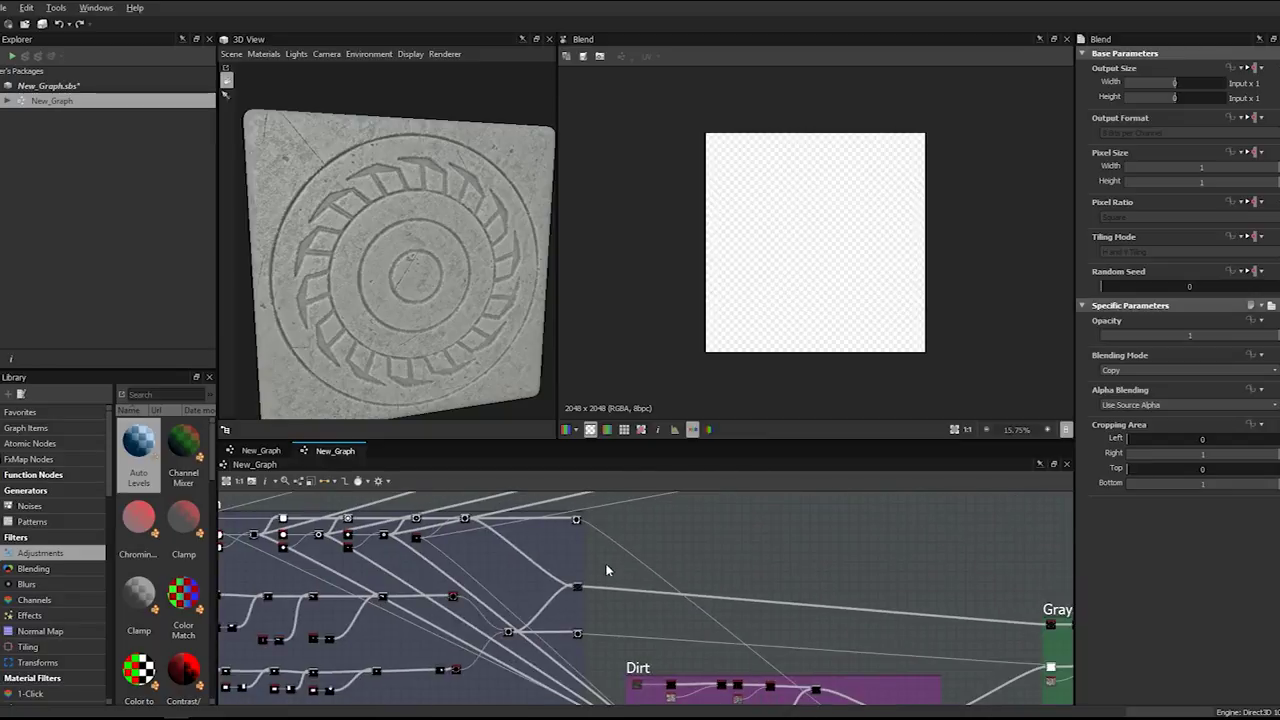
pyautogui.click(578, 636)
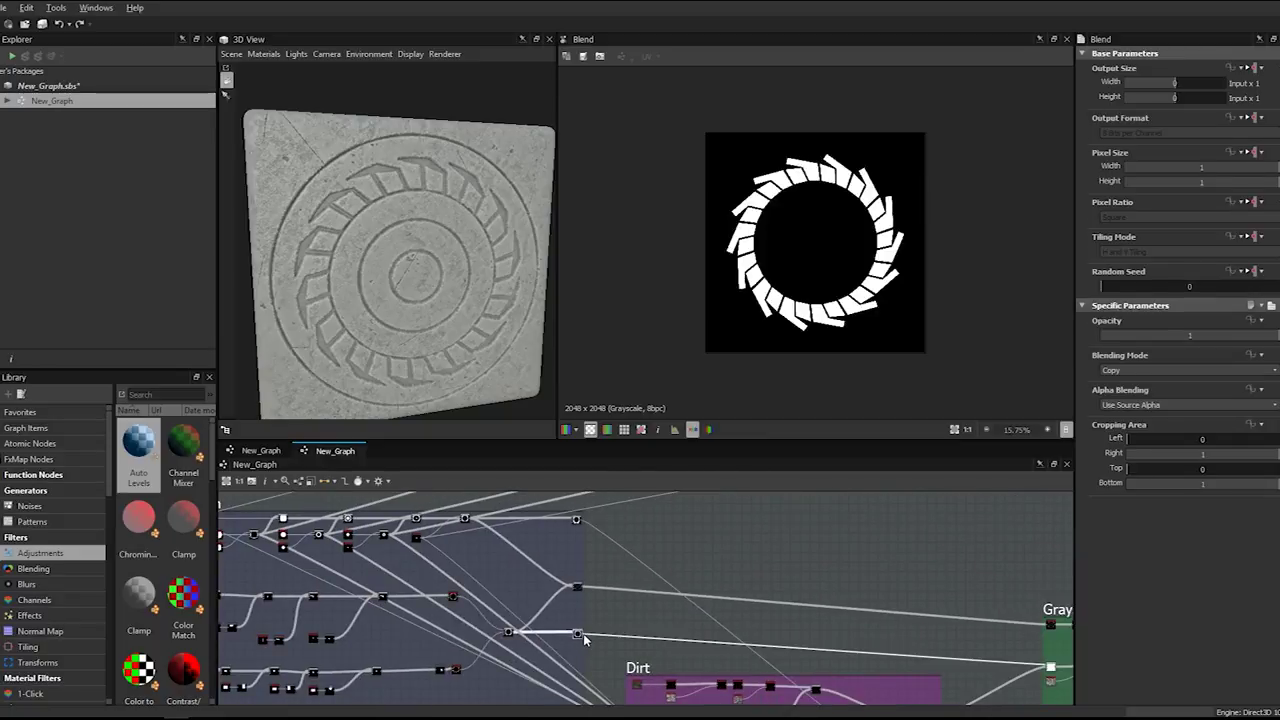
pyautogui.moveTo(686, 592); pyautogui.dragTo(651, 631, button='middle')
pyautogui.scroll(6, 743, 586)
pyautogui.click(588, 592)
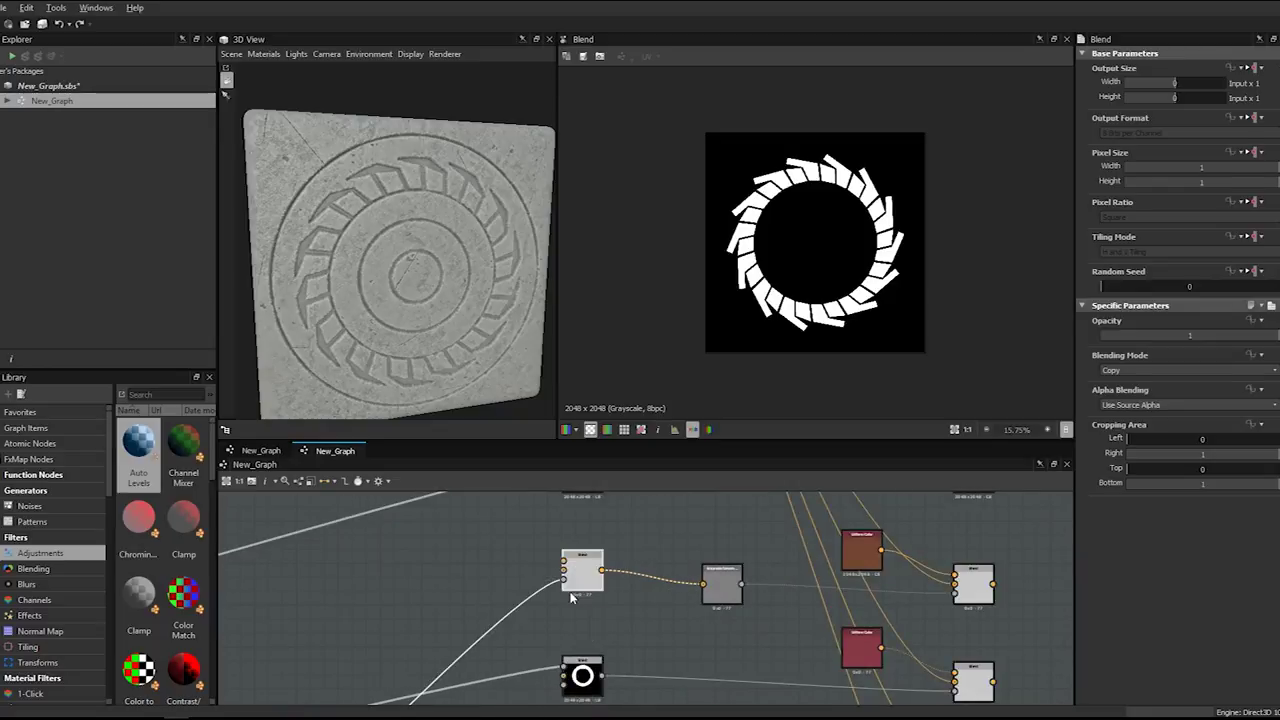
pyautogui.moveTo(563, 580); pyautogui.dragTo(563, 567)
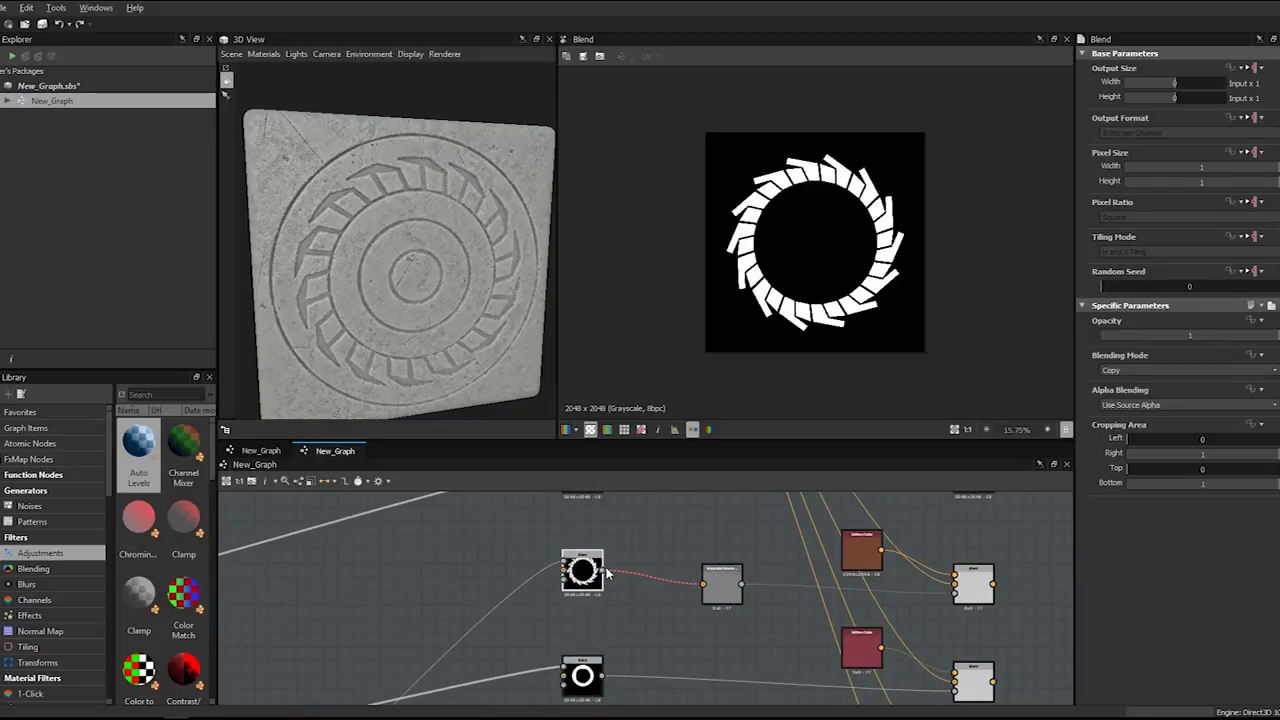
# - Delete the Grayscale Conversion node, connect the pinwheel mask Blend to the third row's color Blend opacity, and preview the result
pyautogui.click(722, 584)
pyautogui.press('Delete')
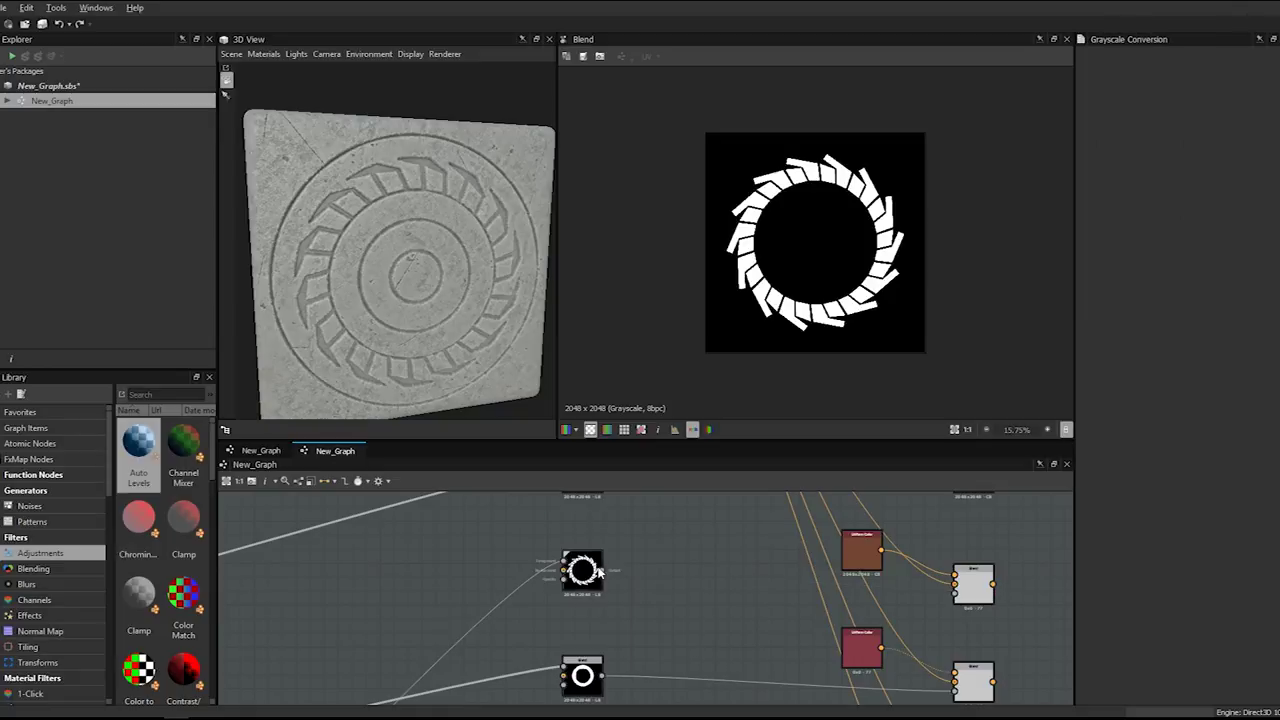
pyautogui.moveTo(925, 605); pyautogui.dragTo(955, 590)
pyautogui.doubleClick(975, 585)
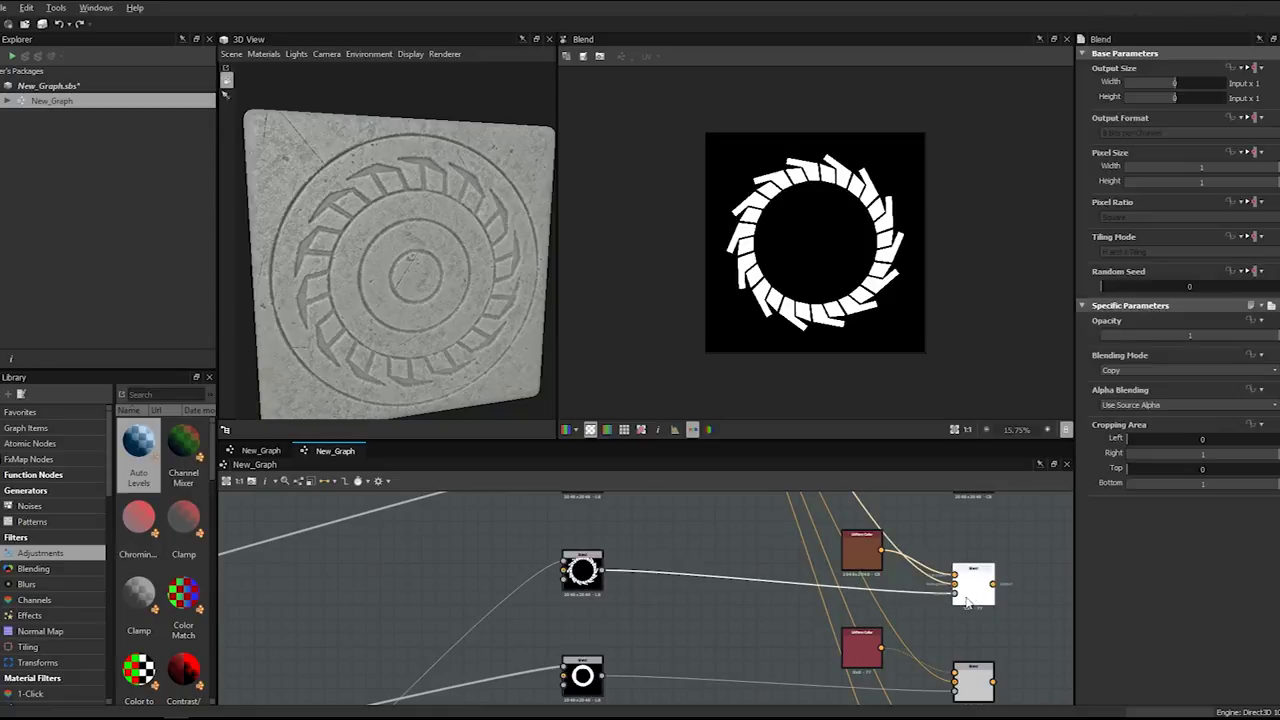
pyautogui.moveTo(1003, 590); pyautogui.dragTo(770, 590, button='middle')
pyautogui.scroll(-3, 750, 580)
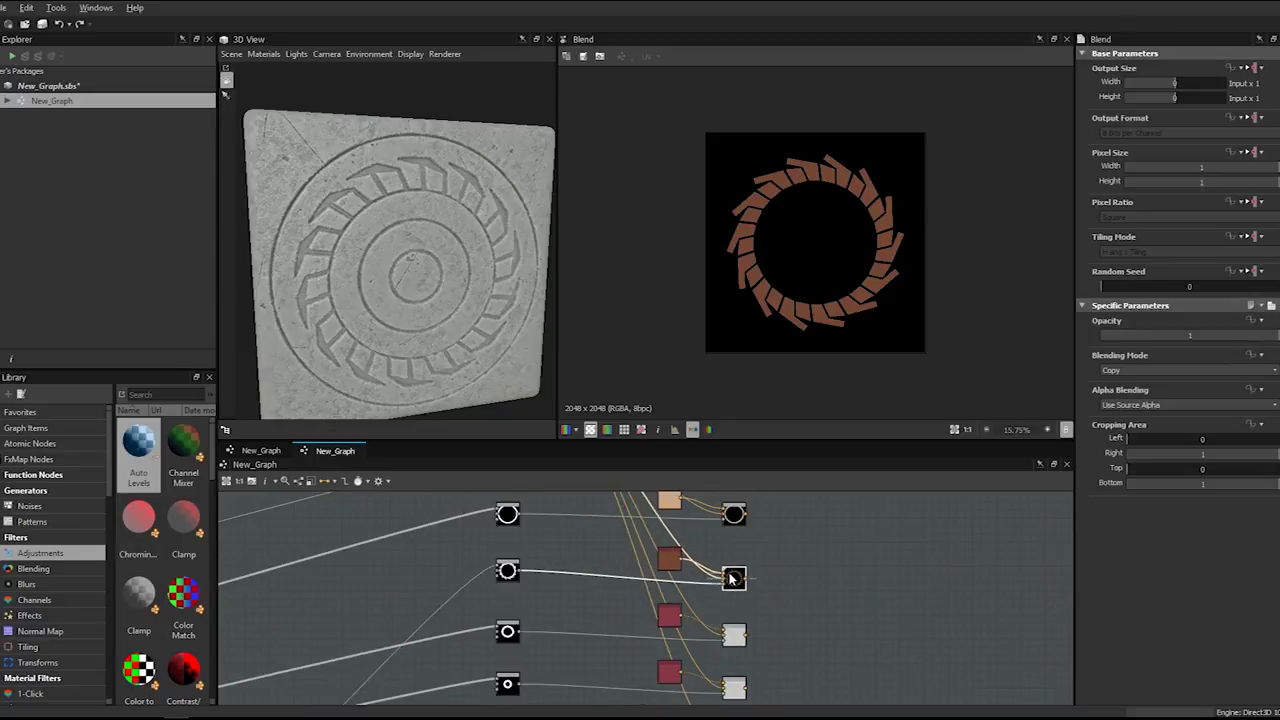
# - Compare the second and third color Blends, and set the third row's Uniform Color to the beige sampled from the second row's swatch
pyautogui.doubleClick(738, 518)
pyautogui.doubleClick(735, 579)
pyautogui.click(674, 502)
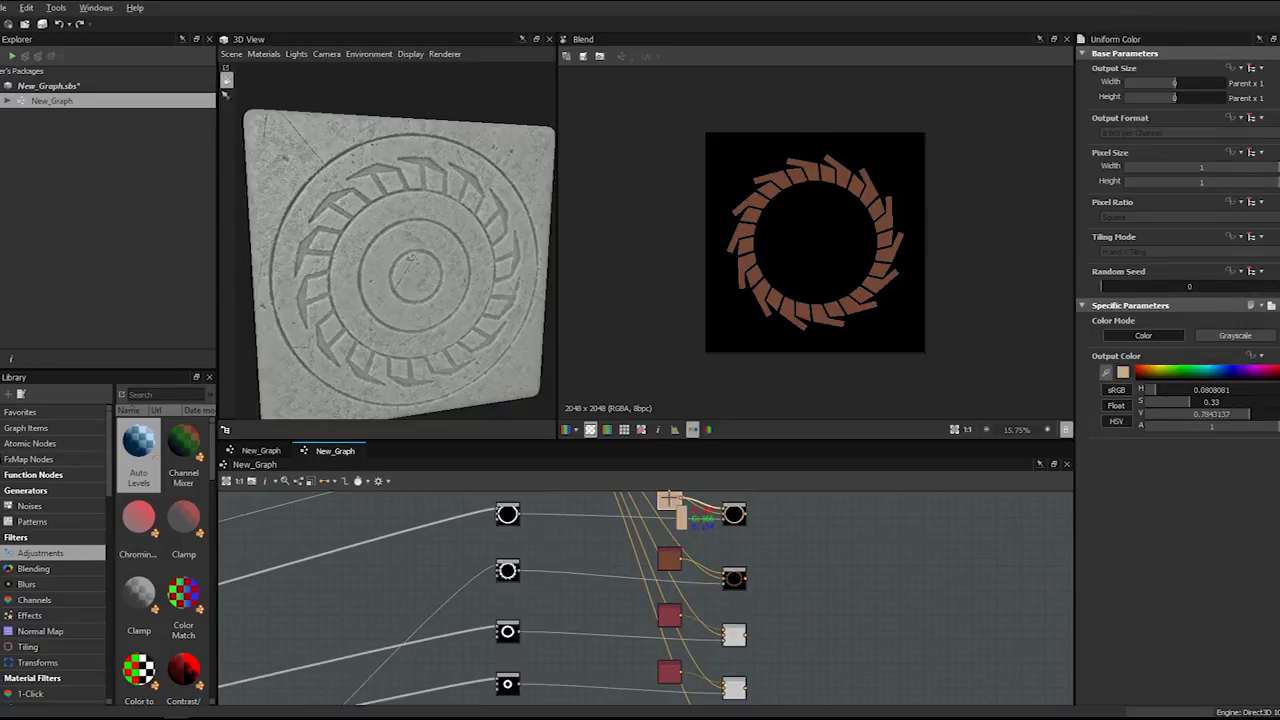
pyautogui.click(669, 558)
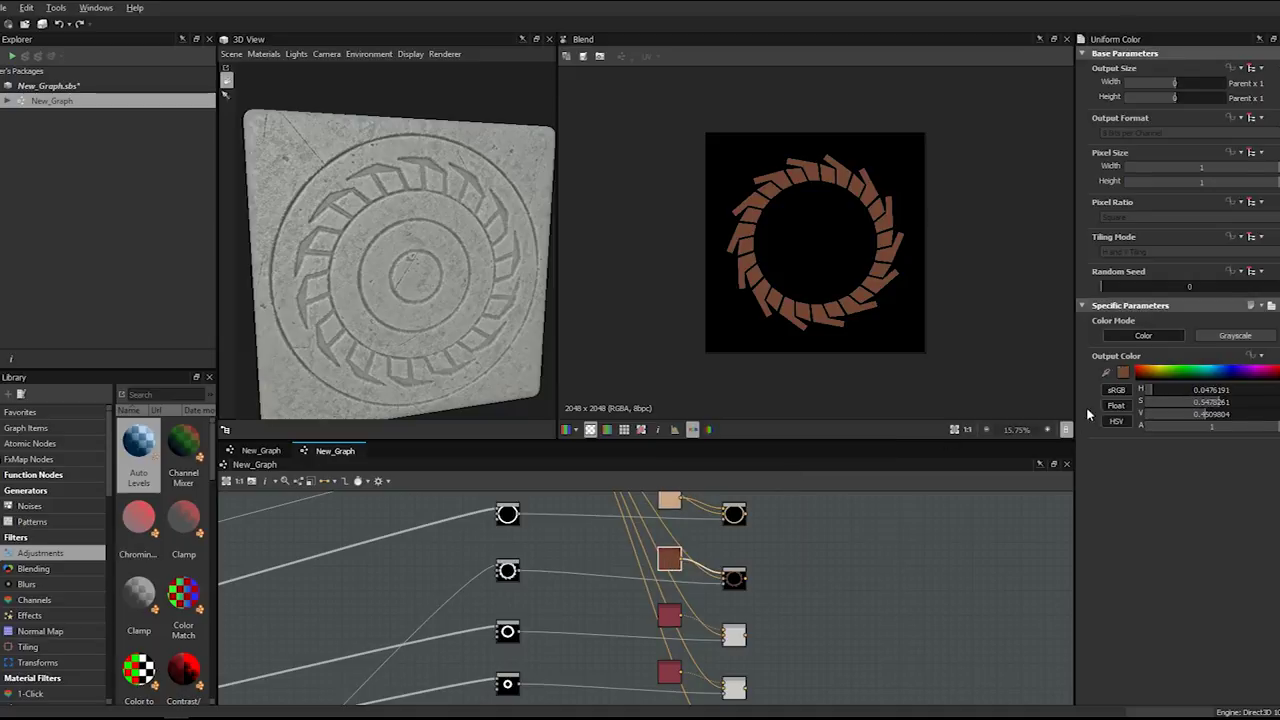
pyautogui.click(670, 500)
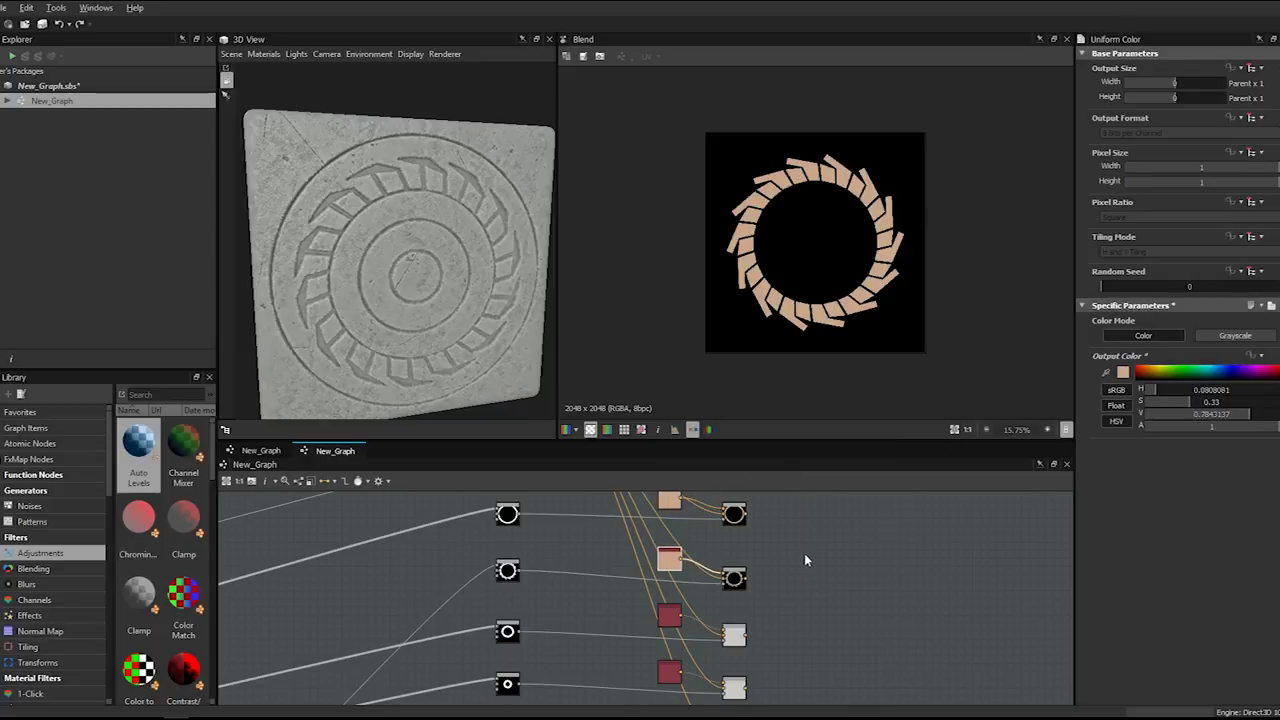
# - Add a Blend that combines the outer ring mask with the pinwheel mask in Add (Linear Dodge) mode
pyautogui.write('blend')
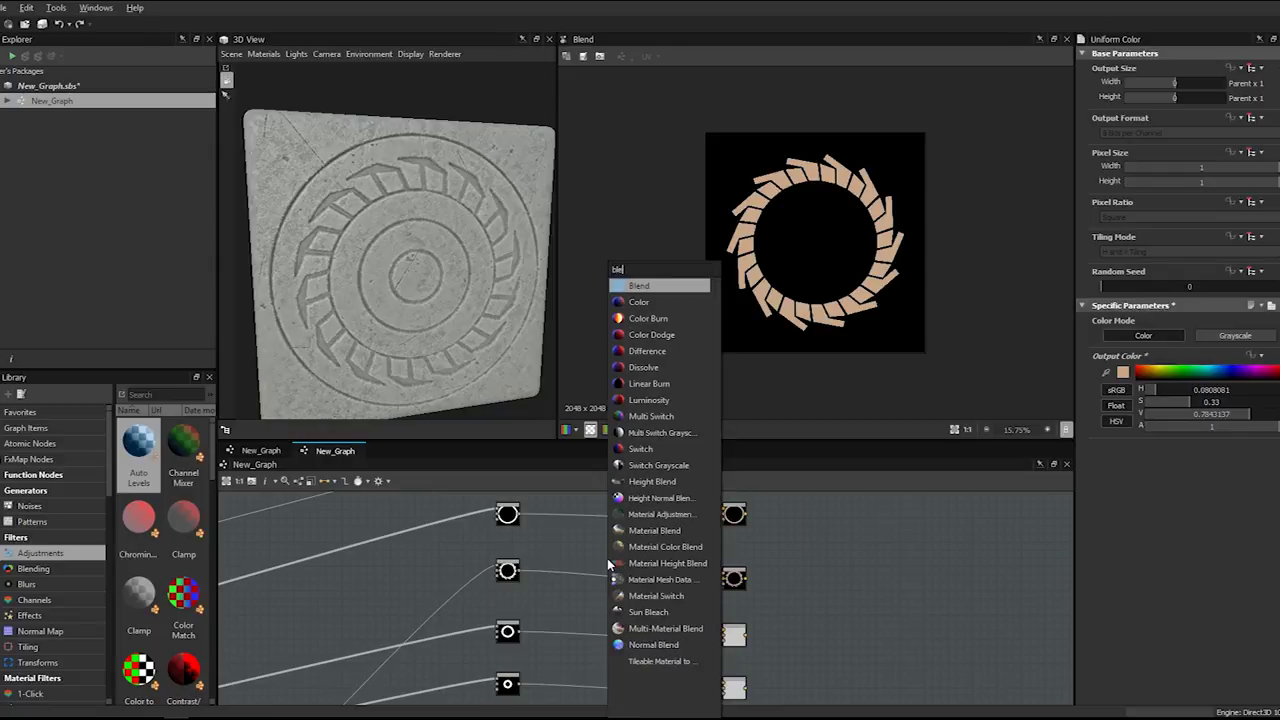
pyautogui.press('Return')
pyautogui.scroll(2, 560, 530)
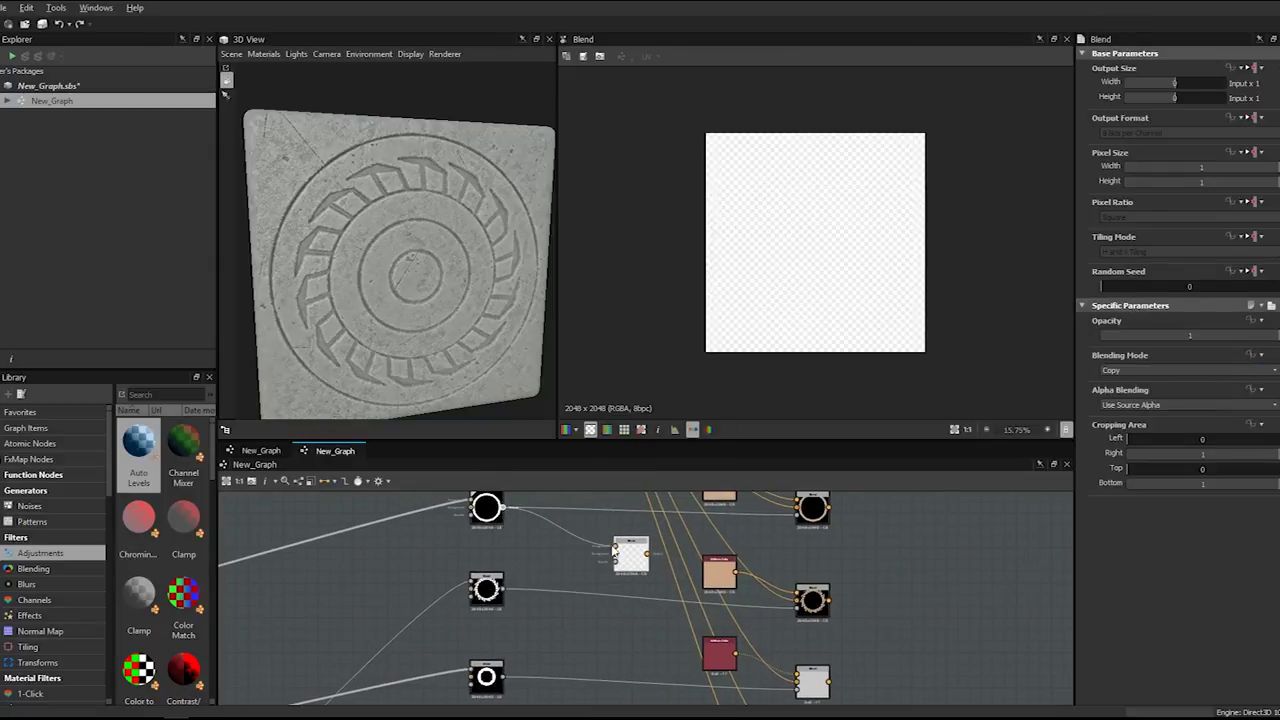
pyautogui.moveTo(613, 547); pyautogui.dragTo(615, 547)
pyautogui.moveTo(505, 589); pyautogui.dragTo(607, 539)
pyautogui.click(1157, 370)
pyautogui.click(1160, 373)
pyautogui.scroll(-1, 1160, 374)
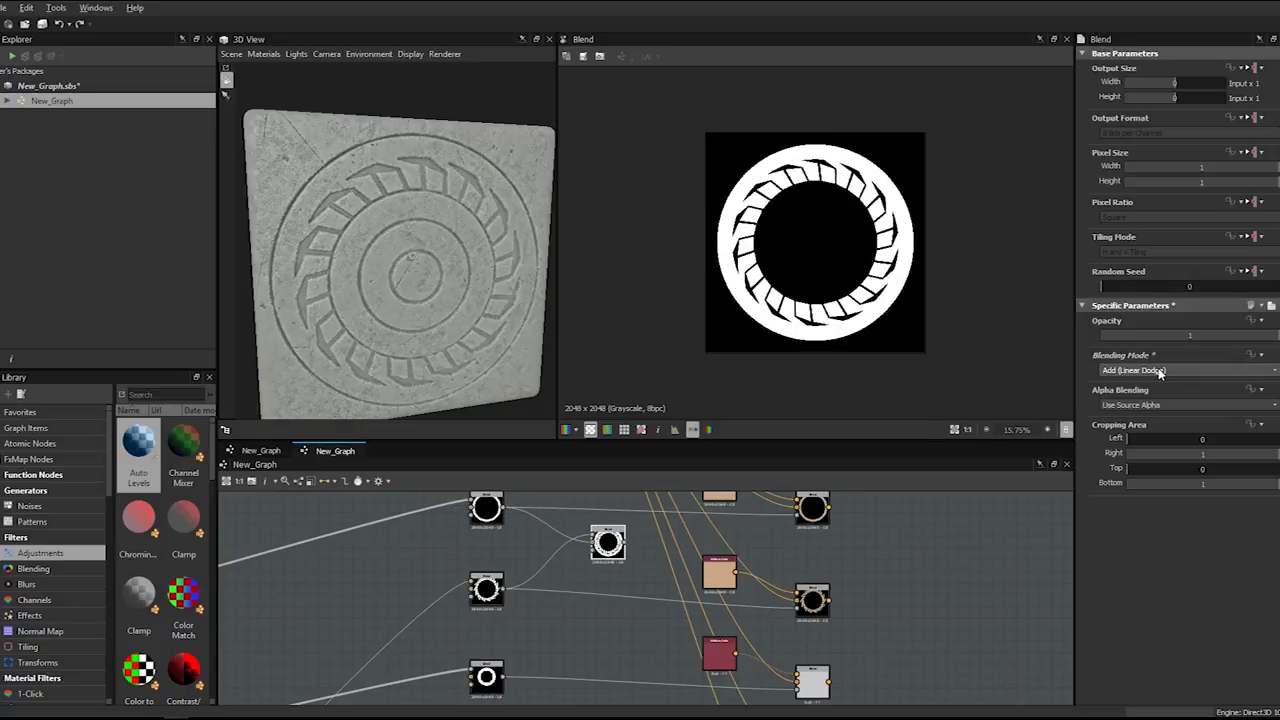
# - Connect the combined mask to the second row's color Blend opacity, remove the redundant third-row color pair, and preview the colored Blend
pyautogui.moveTo(645, 548); pyautogui.dragTo(607, 603, button='middle')
pyautogui.scroll(1, 607, 603)
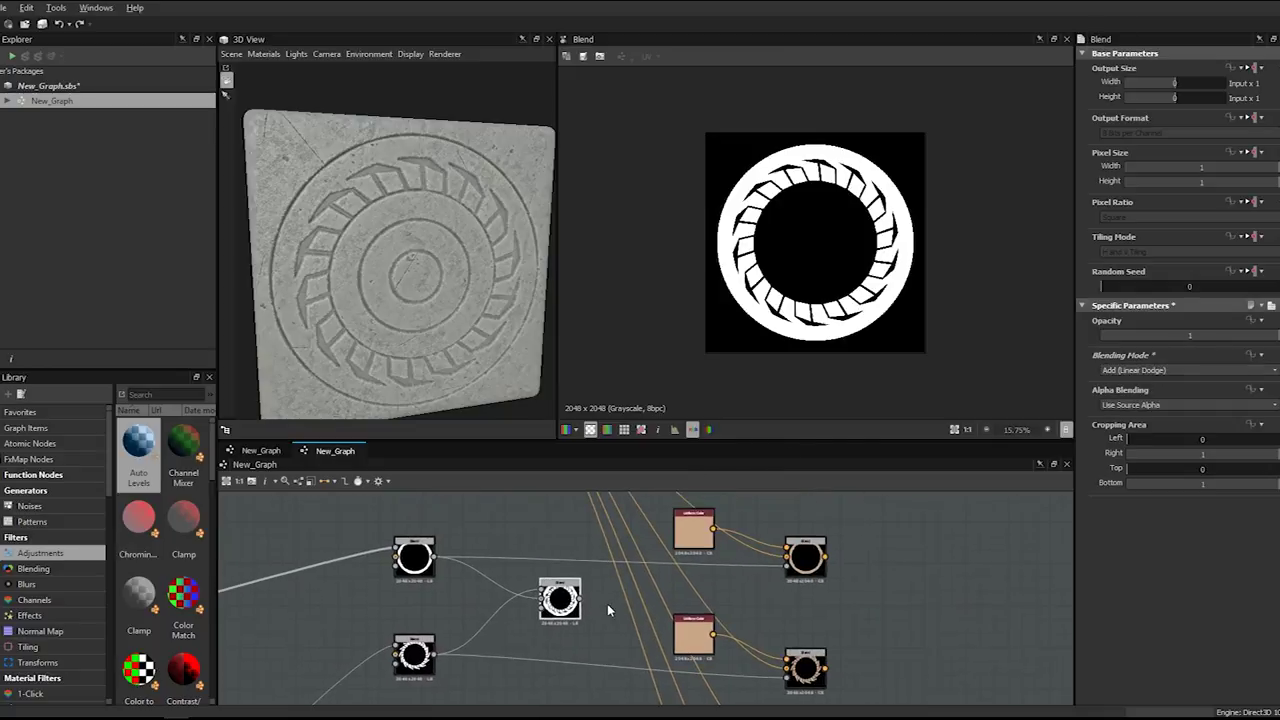
pyautogui.moveTo(785, 578); pyautogui.dragTo(785, 572)
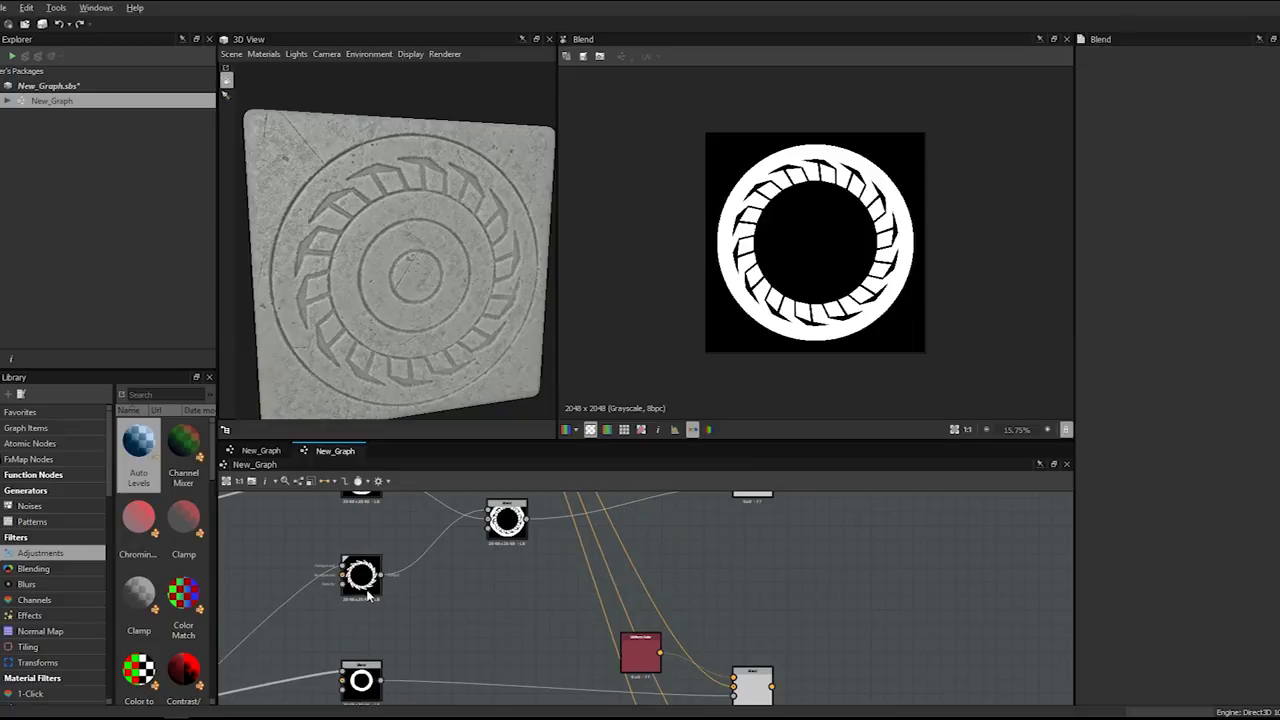
pyautogui.click(580, 583)
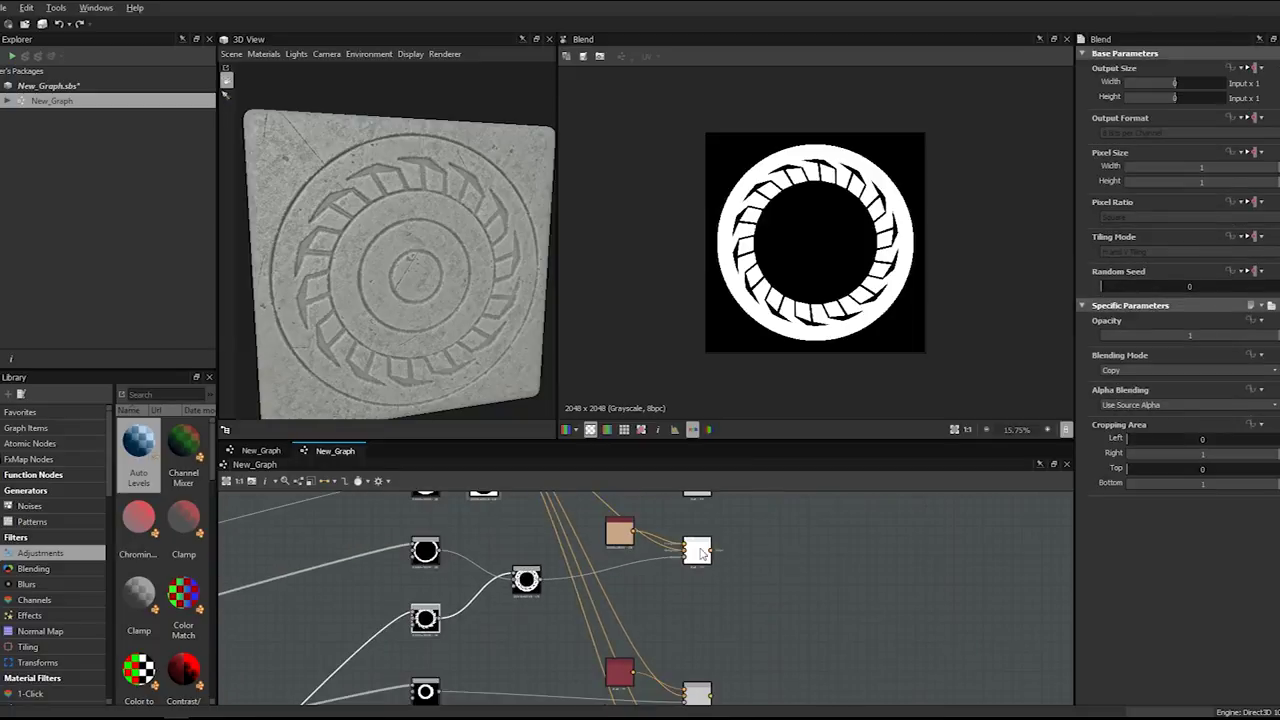
pyautogui.moveTo(703, 552); pyautogui.dragTo(700, 552)
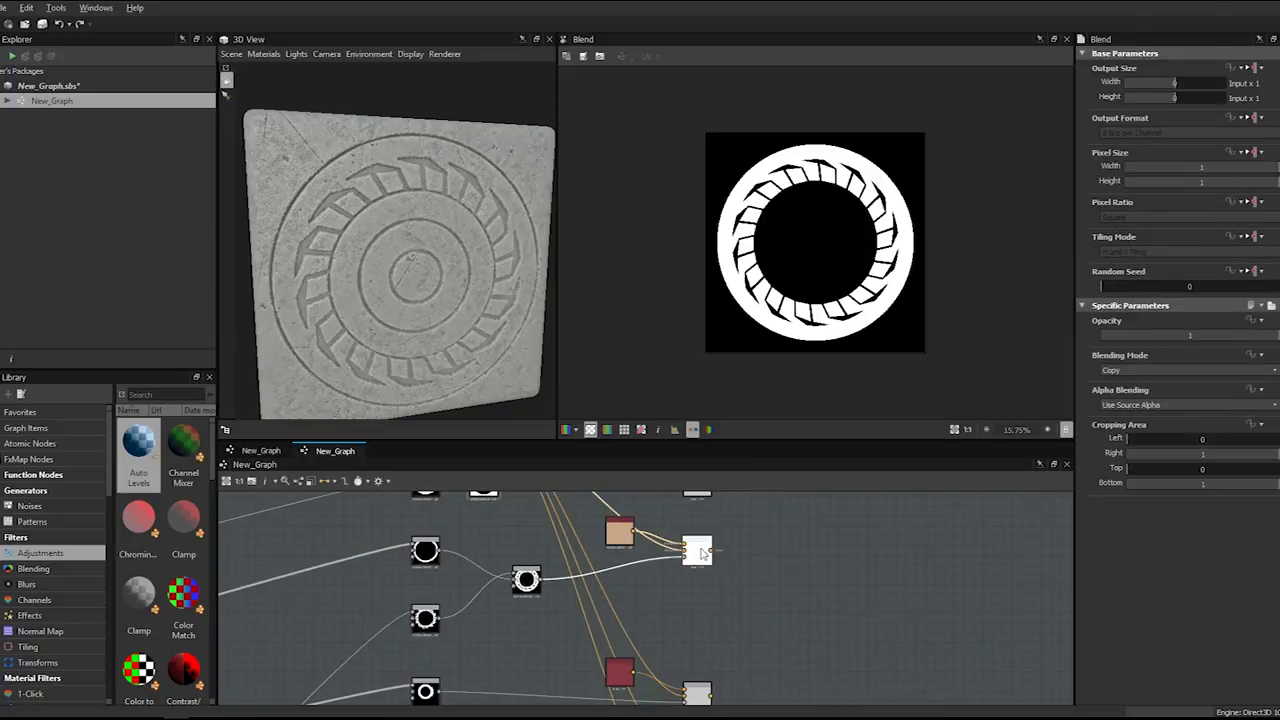
pyautogui.scroll(2, 905, 200)
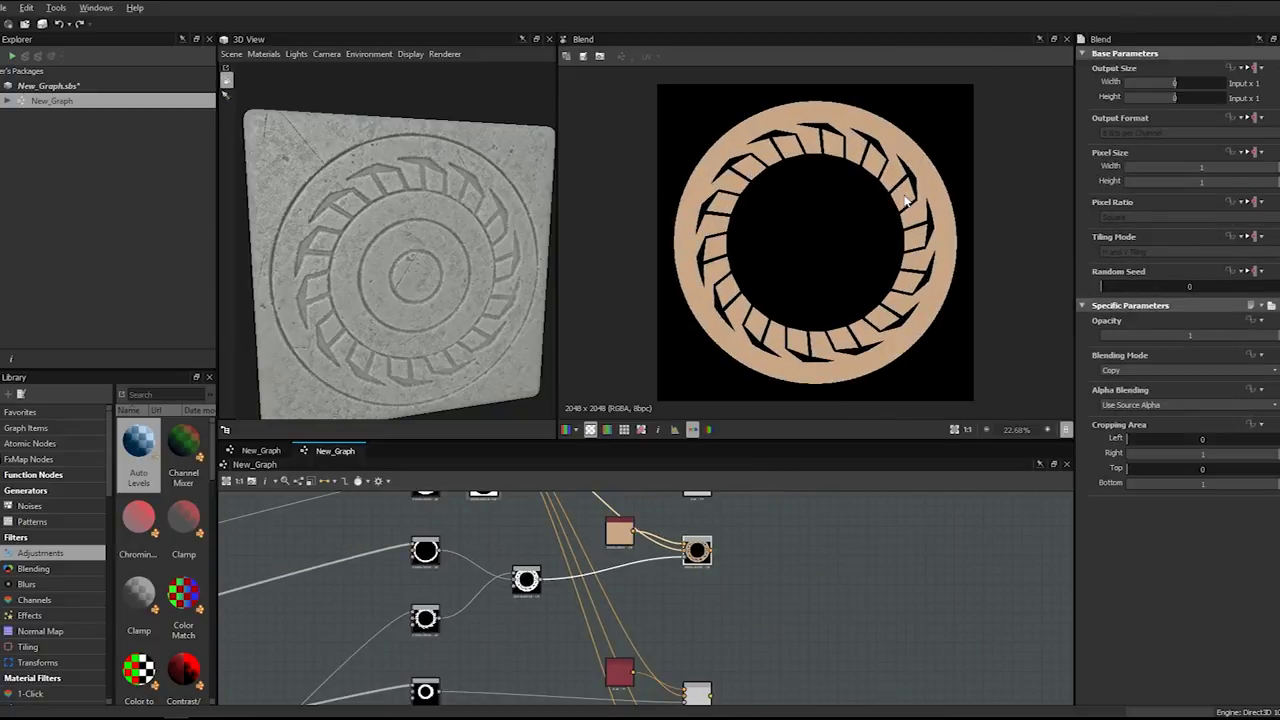
# - Add a Blend that merges the first and second rows' color Blends in Add (Linear Dodge) mode
pyautogui.scroll(-2, 752, 566)
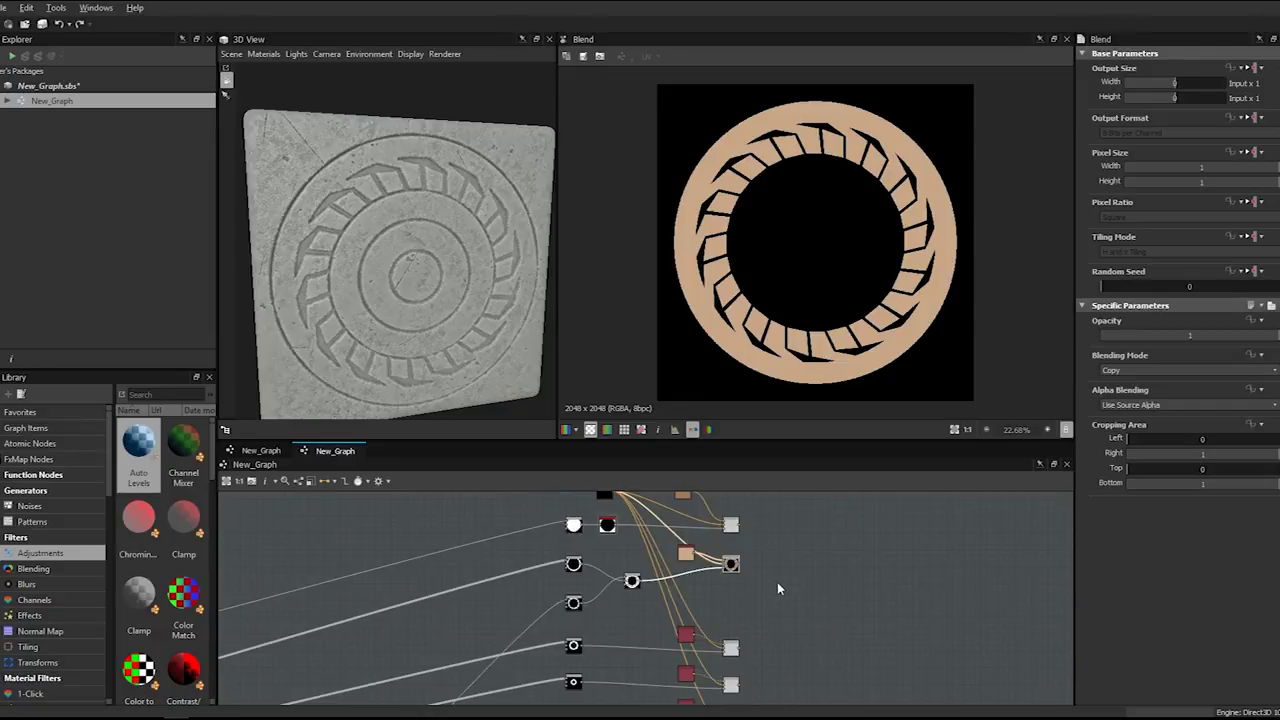
pyautogui.moveTo(840, 575); pyautogui.dragTo(767, 576, button='middle')
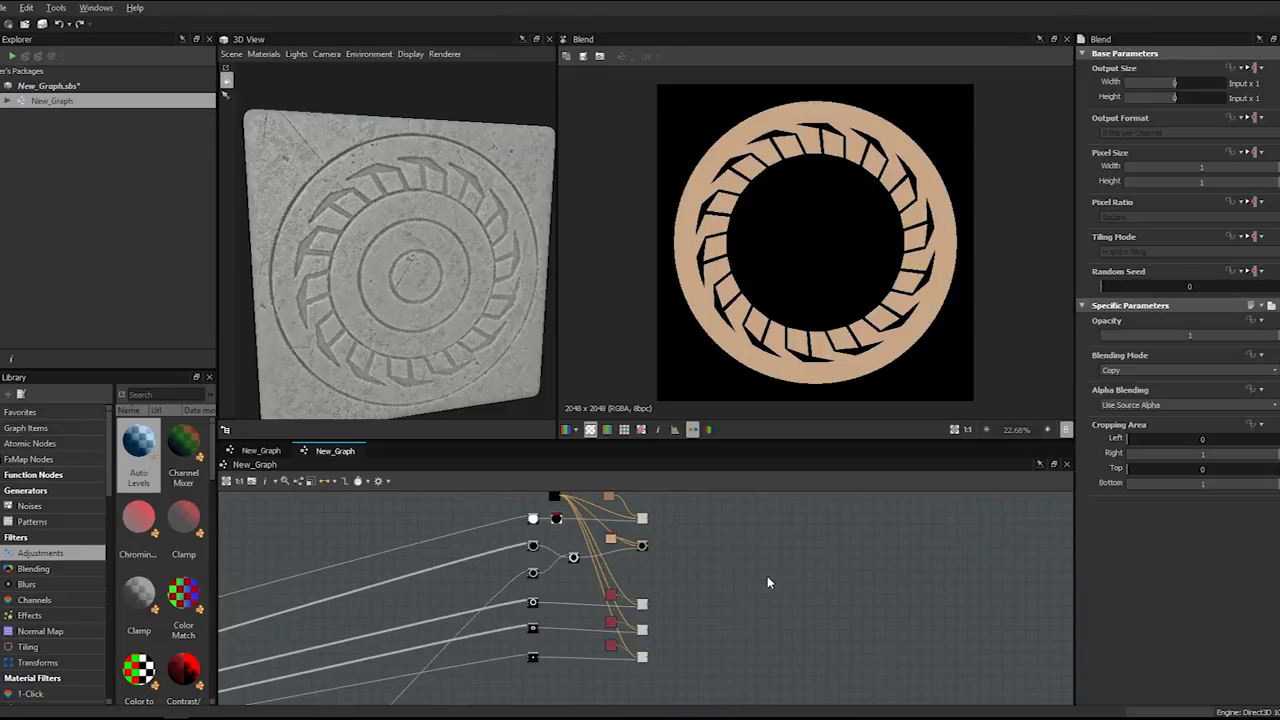
pyautogui.press('space')
pyautogui.write('blend')
pyautogui.press('Return')
pyautogui.doubleClick(762, 578)
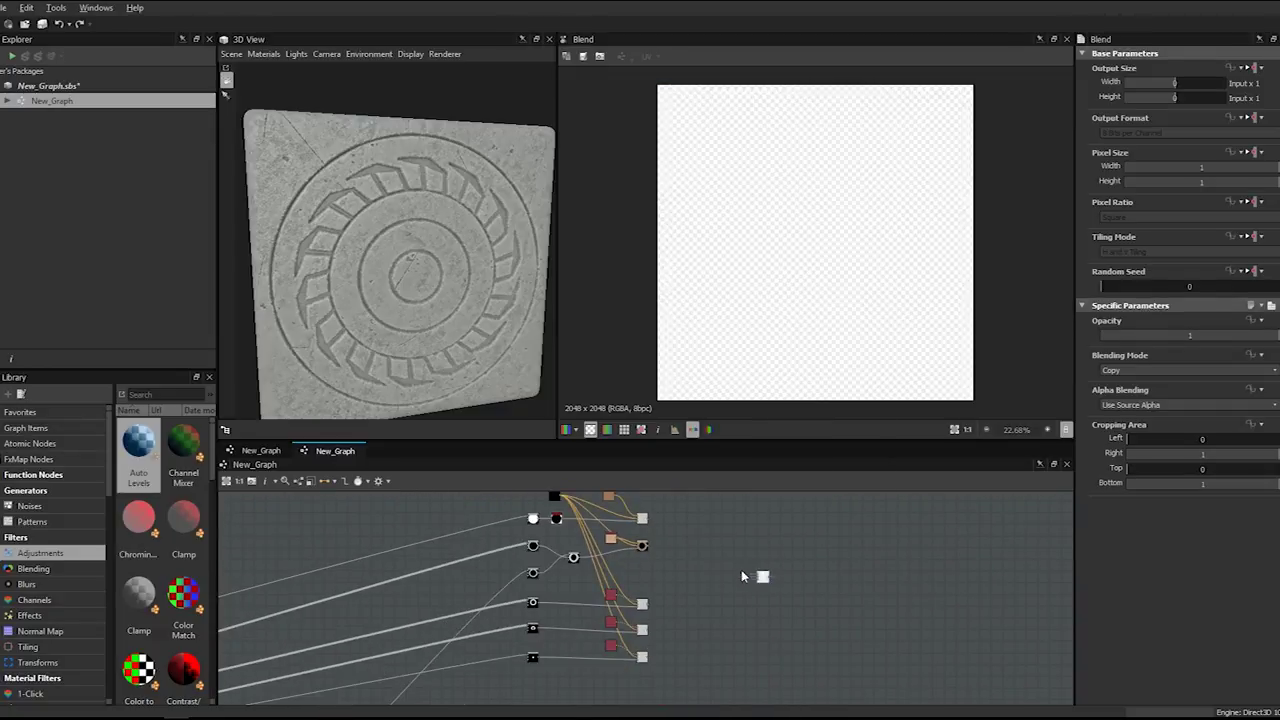
pyautogui.scroll(2, 649, 532)
pyautogui.moveTo(620, 529); pyautogui.dragTo(742, 611)
pyautogui.moveTo(752, 616); pyautogui.dragTo(741, 566)
pyautogui.click(1140, 370)
pyautogui.click(1134, 380)
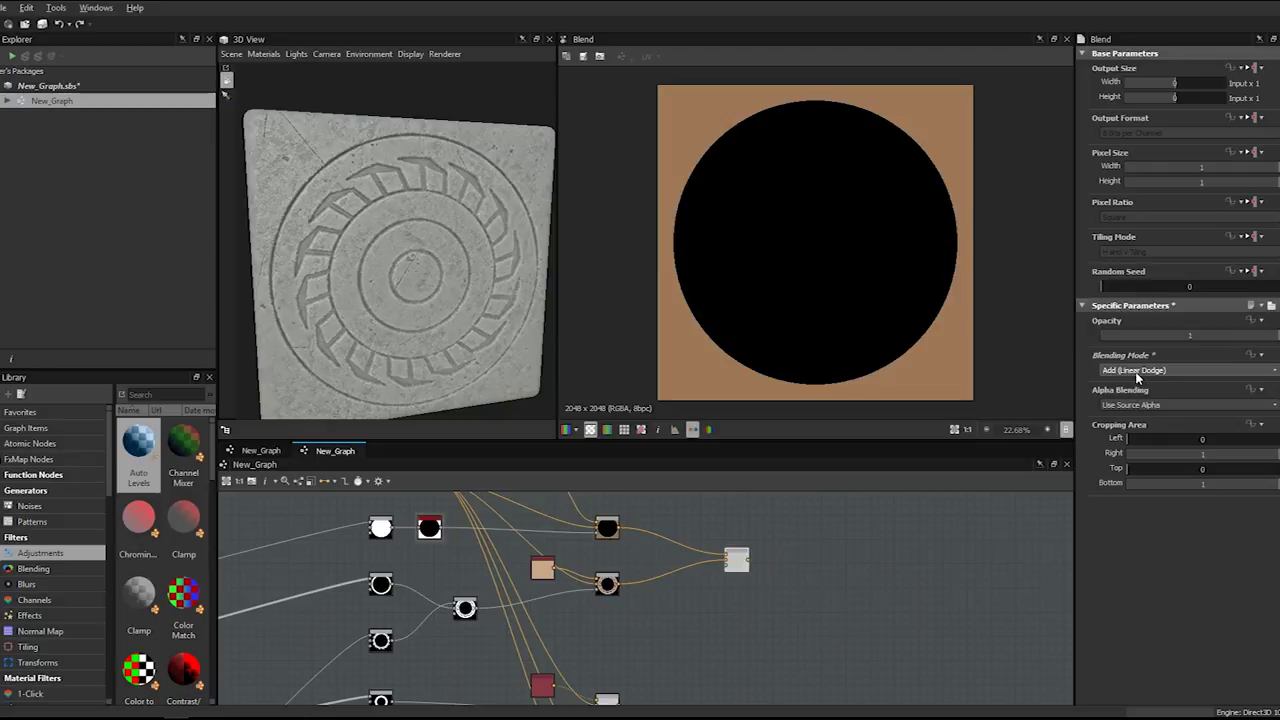
# - Add a Blend that merges the blue ring and beige center color Blends in Add (Linear Dodge) mode
pyautogui.scroll(1, 603, 667)
pyautogui.moveTo(602, 667); pyautogui.dragTo(603, 612, button='middle')
pyautogui.click(743, 600)
pyautogui.press('space')
pyautogui.write('blend')
pyautogui.press('Return')
pyautogui.scroll(-2, 718, 556)
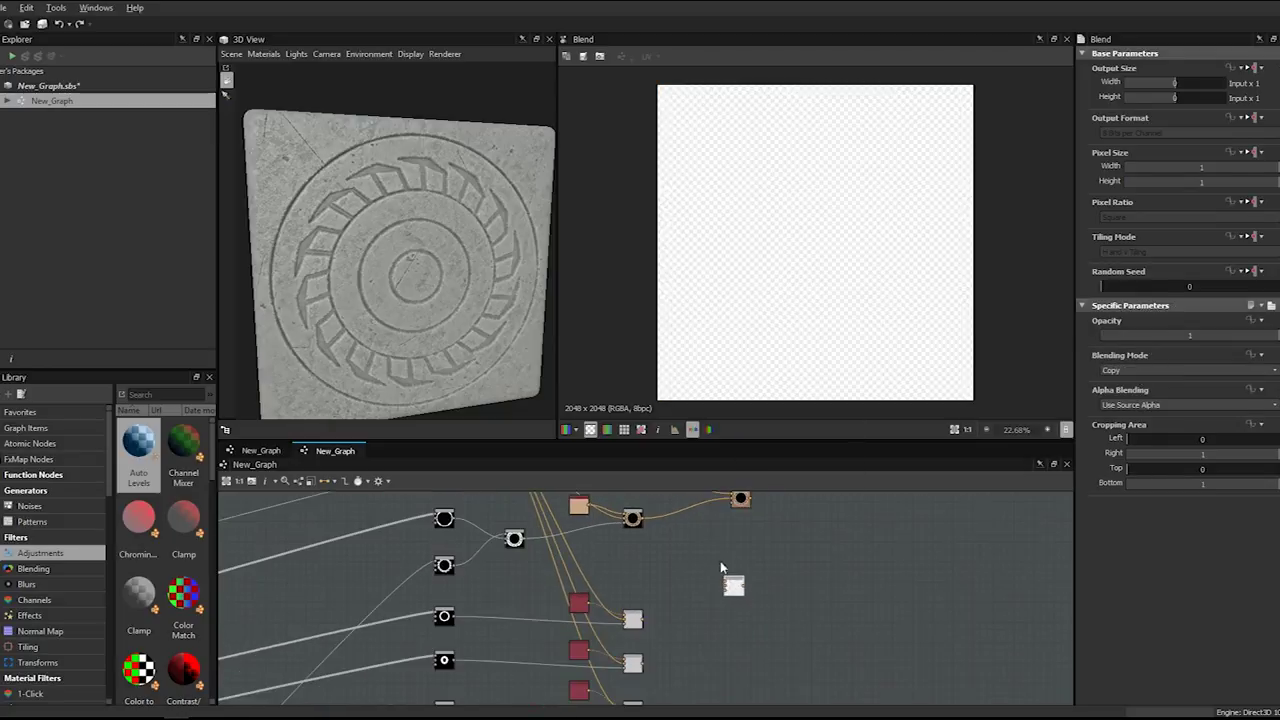
pyautogui.moveTo(718, 556); pyautogui.dragTo(656, 585, button='middle')
pyautogui.moveTo(667, 627); pyautogui.dragTo(657, 669)
pyautogui.moveTo(657, 668); pyautogui.dragTo(644, 545, button='middle')
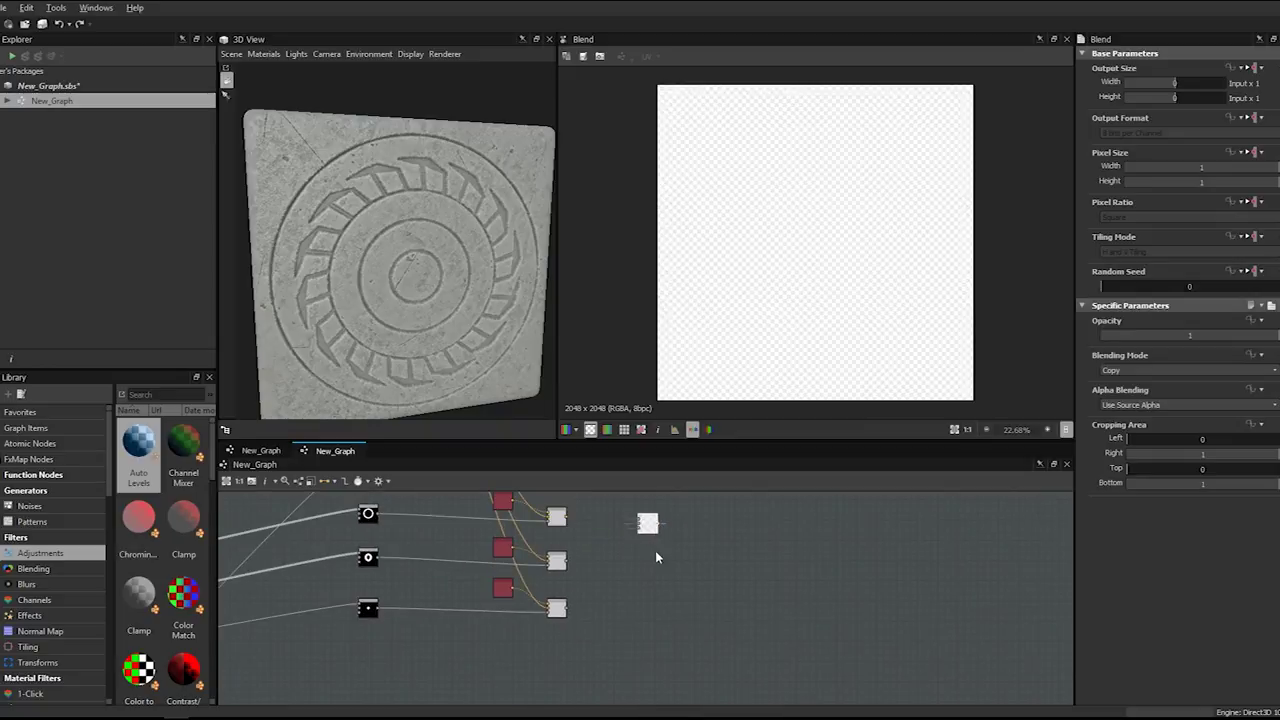
pyautogui.moveTo(648, 524); pyautogui.dragTo(645, 595)
pyautogui.click(1122, 371)
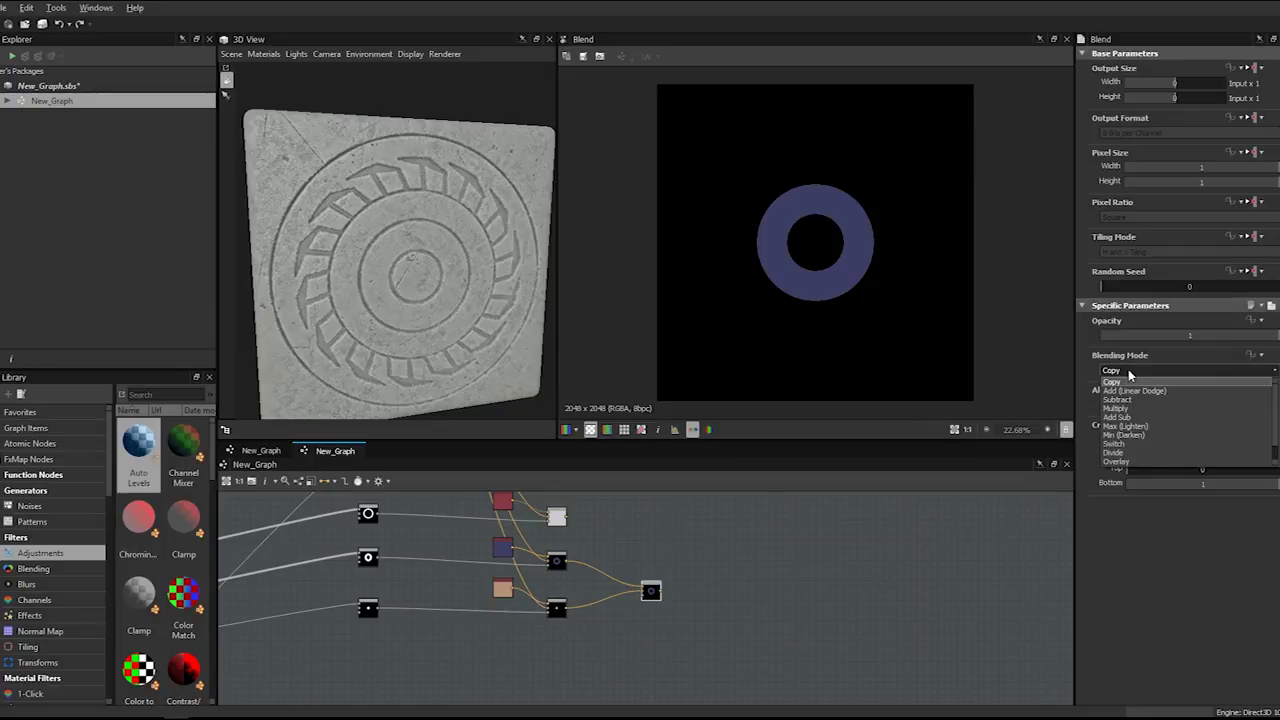
pyautogui.click(1125, 399)
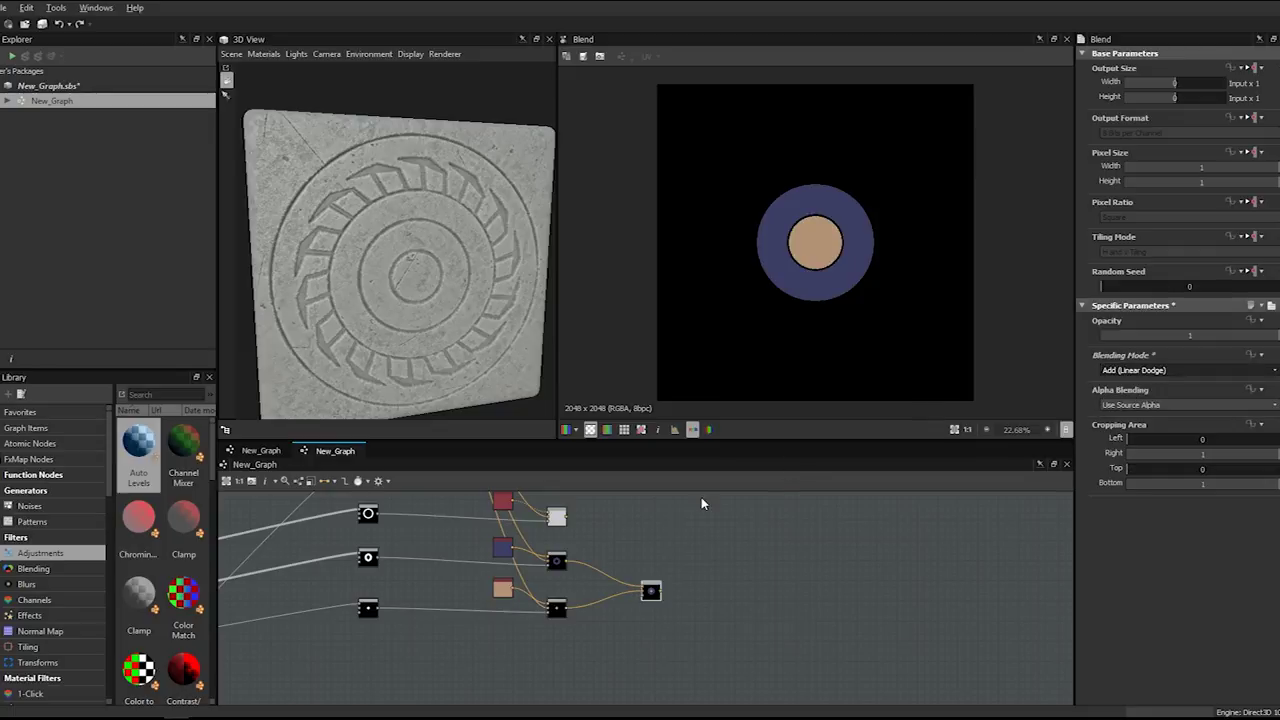
# - Add a Blend that merges the brown ring's color Blend with the blue-and-beige Blend in Add (Linear Dodge) mode
pyautogui.moveTo(683, 480); pyautogui.dragTo(788, 590, button='middle')
pyautogui.press('space')
pyautogui.write('blend')
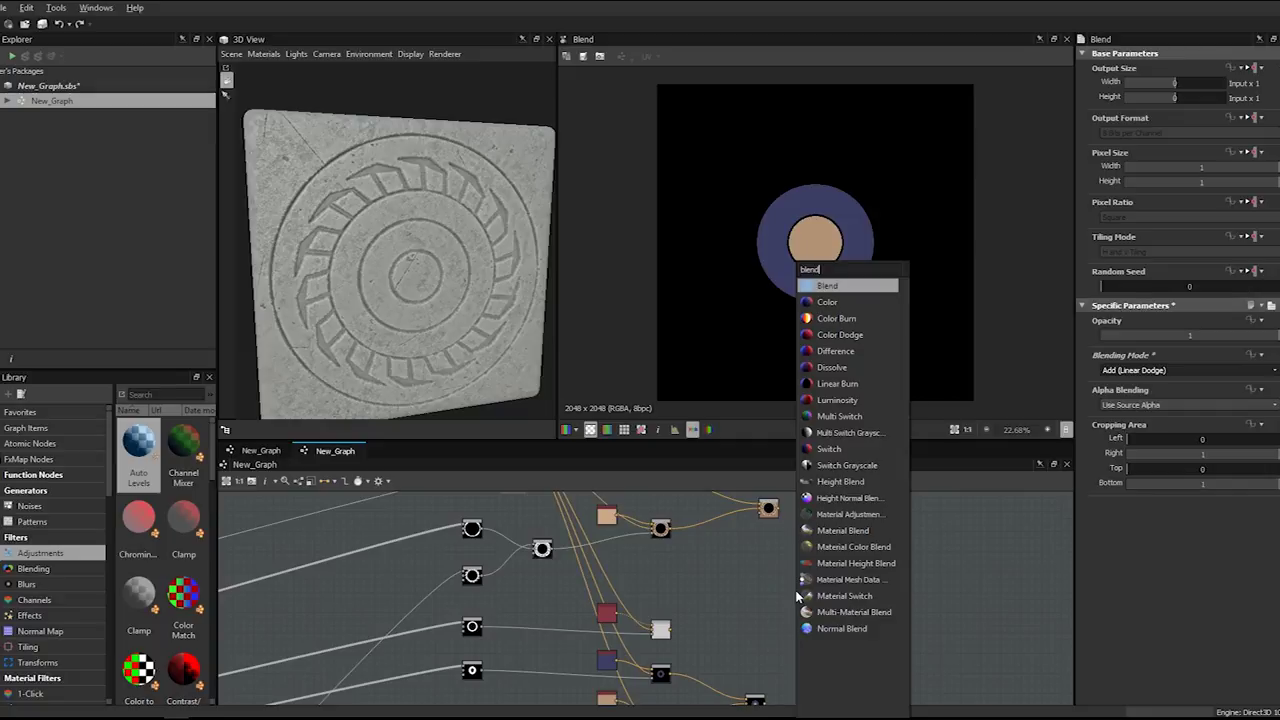
pyautogui.press('Return')
pyautogui.moveTo(795, 590); pyautogui.dragTo(893, 671)
pyautogui.moveTo(893, 671); pyautogui.dragTo(823, 600, button='middle')
pyautogui.moveTo(602, 563); pyautogui.dragTo(816, 599)
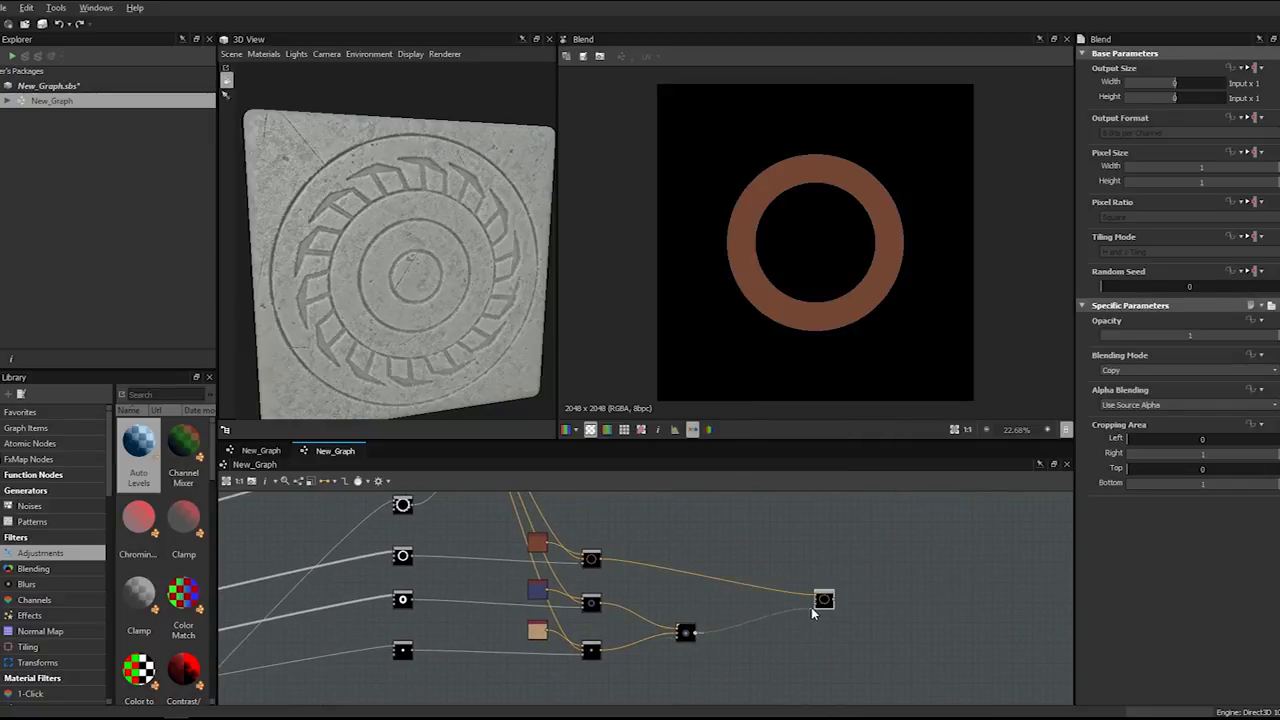
pyautogui.moveTo(822, 600); pyautogui.dragTo(772, 580)
pyautogui.click(1150, 370)
pyautogui.click(1135, 385)
# - Add a final Blend that merges the outer color group with the inner color group in Add (Linear Dodge) mode
pyautogui.moveTo(762, 530); pyautogui.dragTo(754, 598, button='middle')
pyautogui.click(808, 535)
pyautogui.press('space')
pyautogui.write('blend')
pyautogui.press('Return')
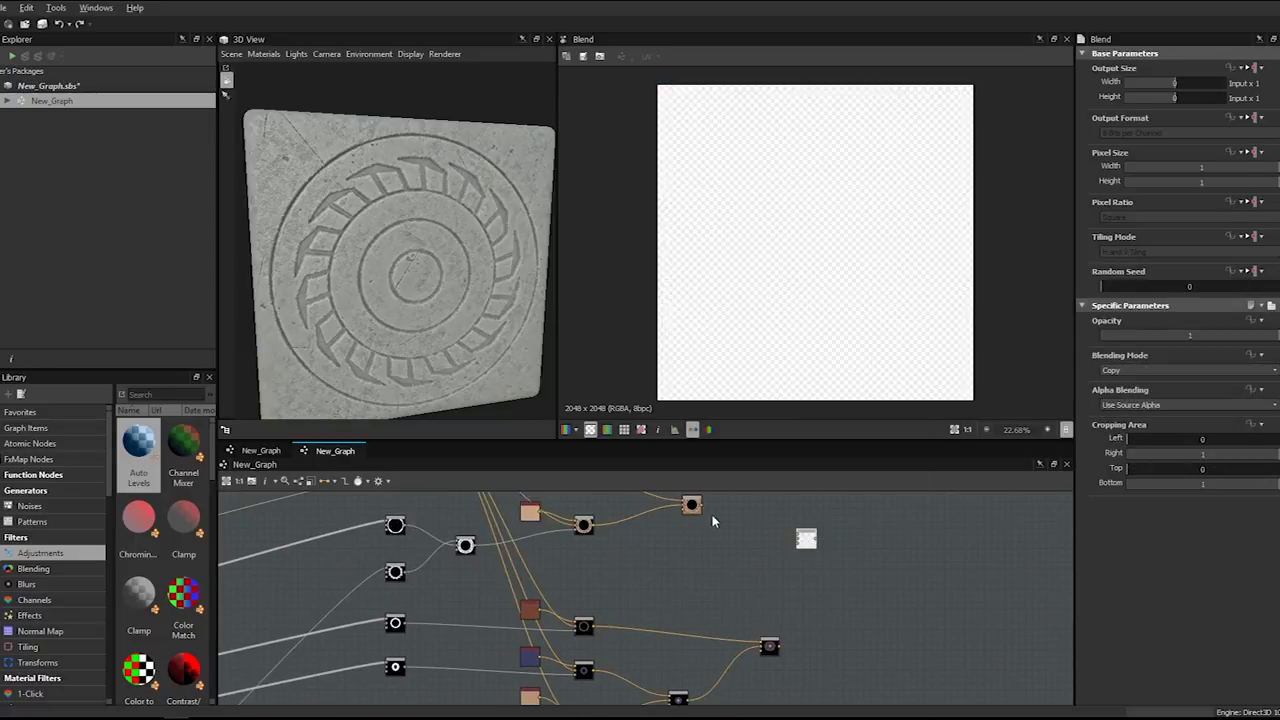
pyautogui.moveTo(794, 537); pyautogui.dragTo(821, 573)
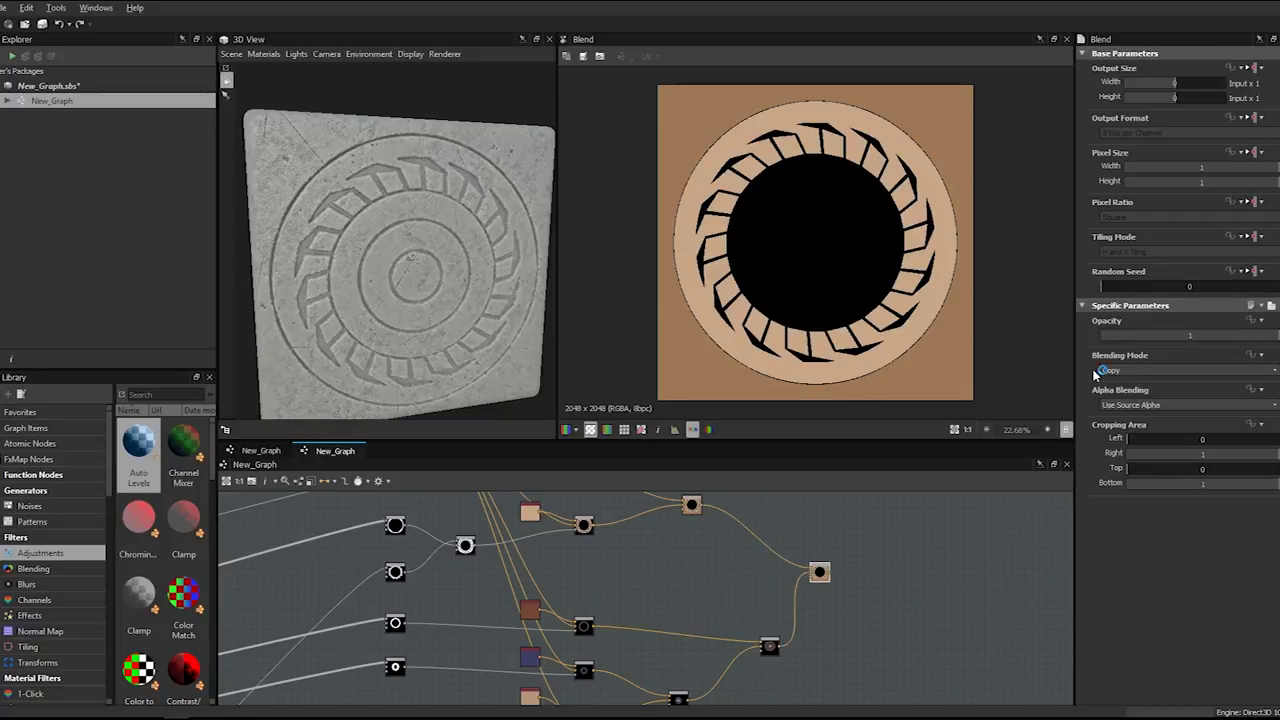
pyautogui.click(1141, 364)
pyautogui.click(1138, 381)
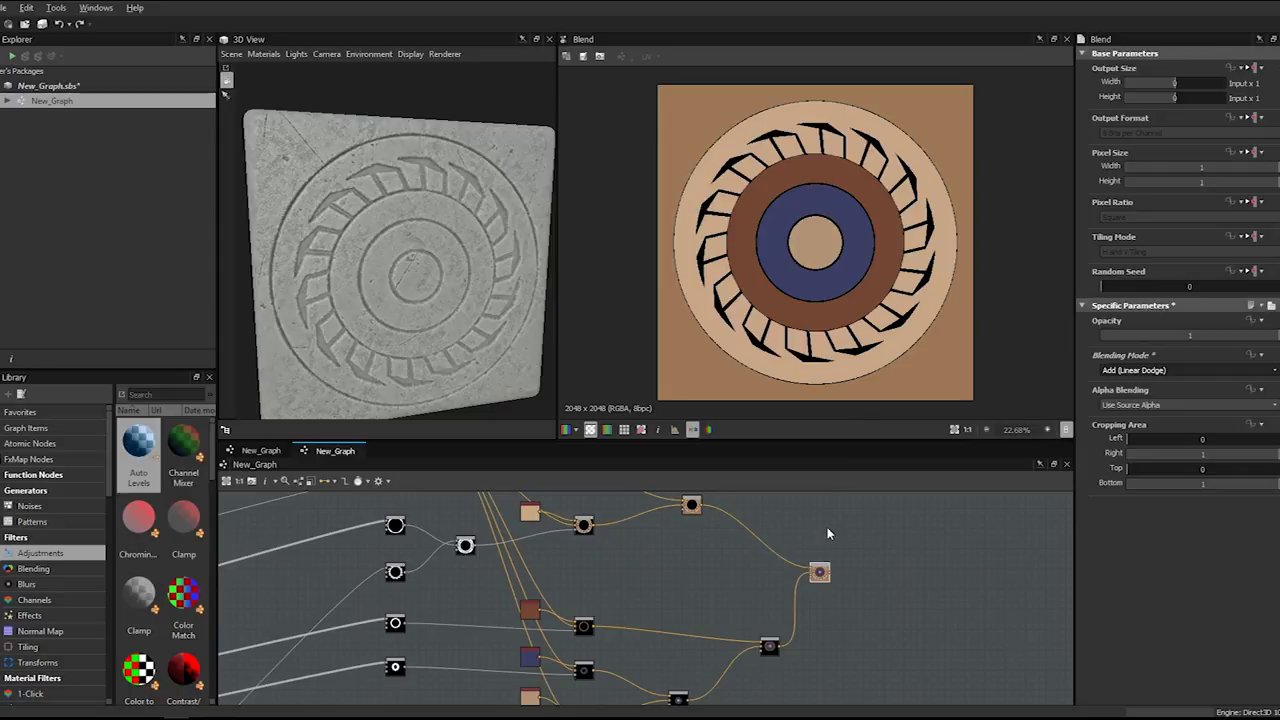
# - Inspect the merged color pattern up close and tidy the positions of the chained Blend nodes
pyautogui.scroll(-2, 800, 540)
pyautogui.scroll(4, 799, 304)
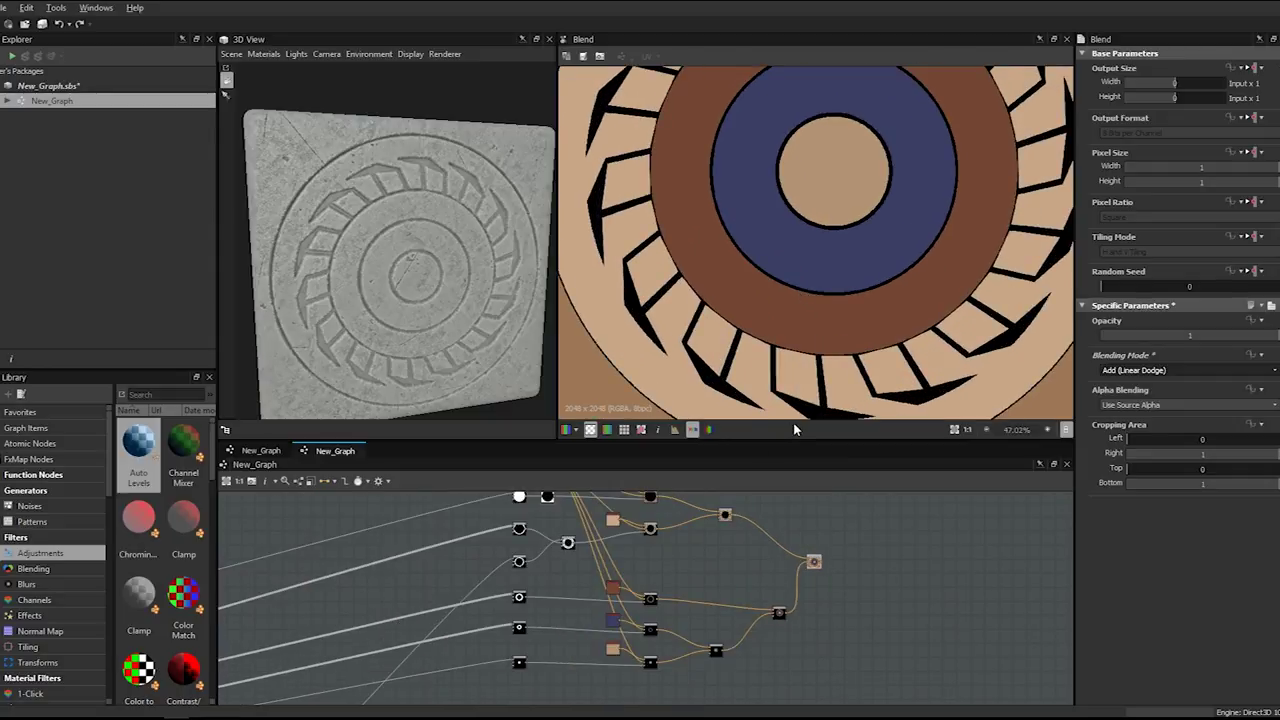
pyautogui.scroll(3, 790, 570)
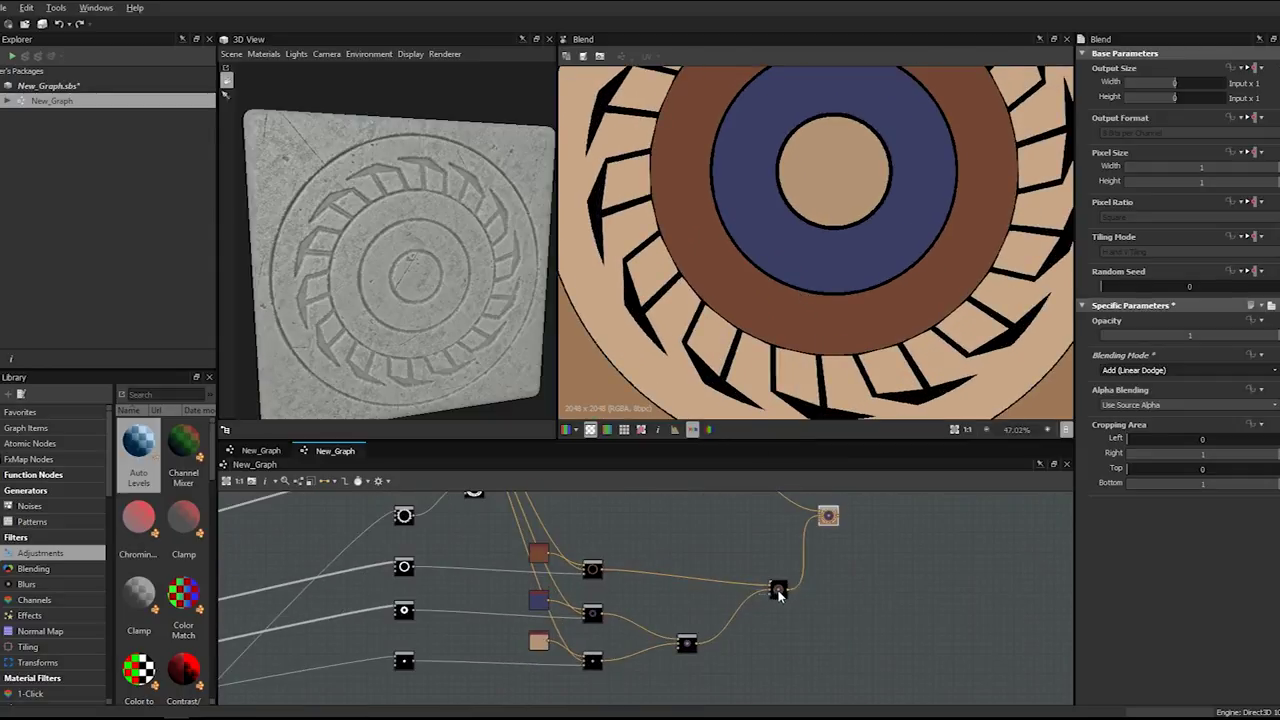
pyautogui.moveTo(685, 644); pyautogui.dragTo(705, 629)
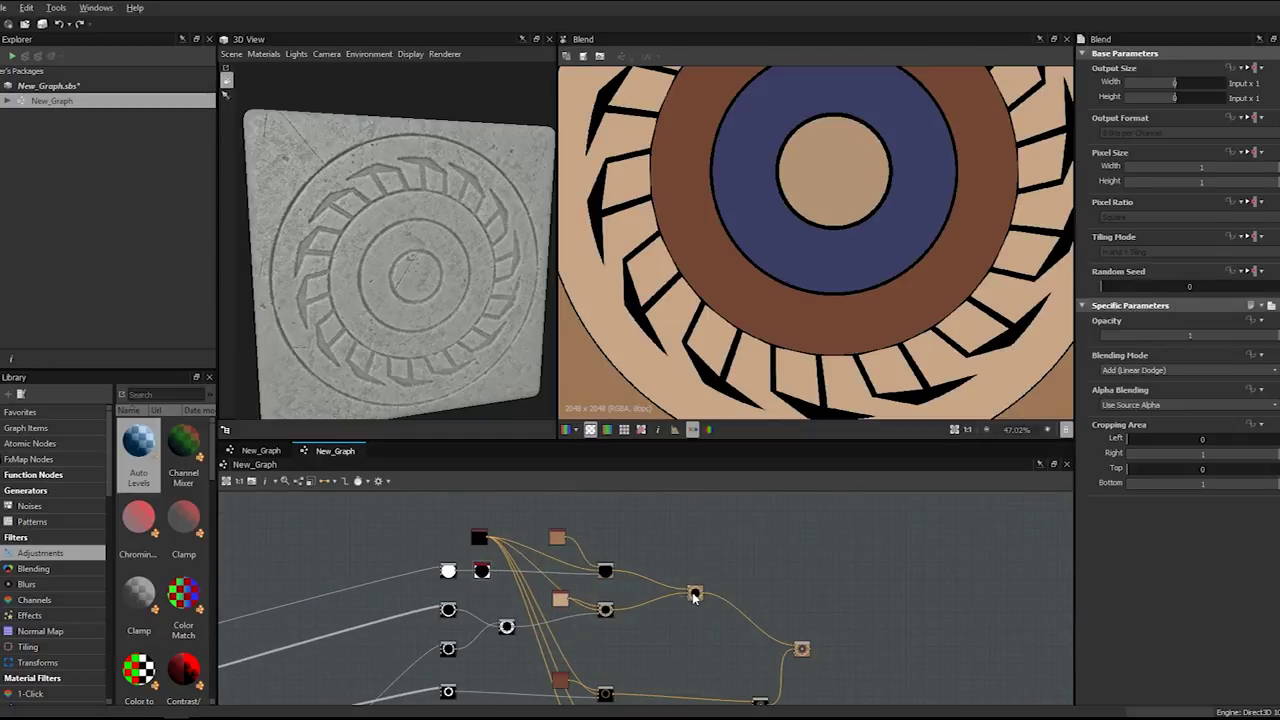
# - Spread out the light beige ring's Blend, the outer merging Blend and the final color Blend for a cleaner node layout
pyautogui.moveTo(604, 616); pyautogui.dragTo(612, 556, button='middle')
pyautogui.moveTo(614, 547); pyautogui.dragTo(616, 564)
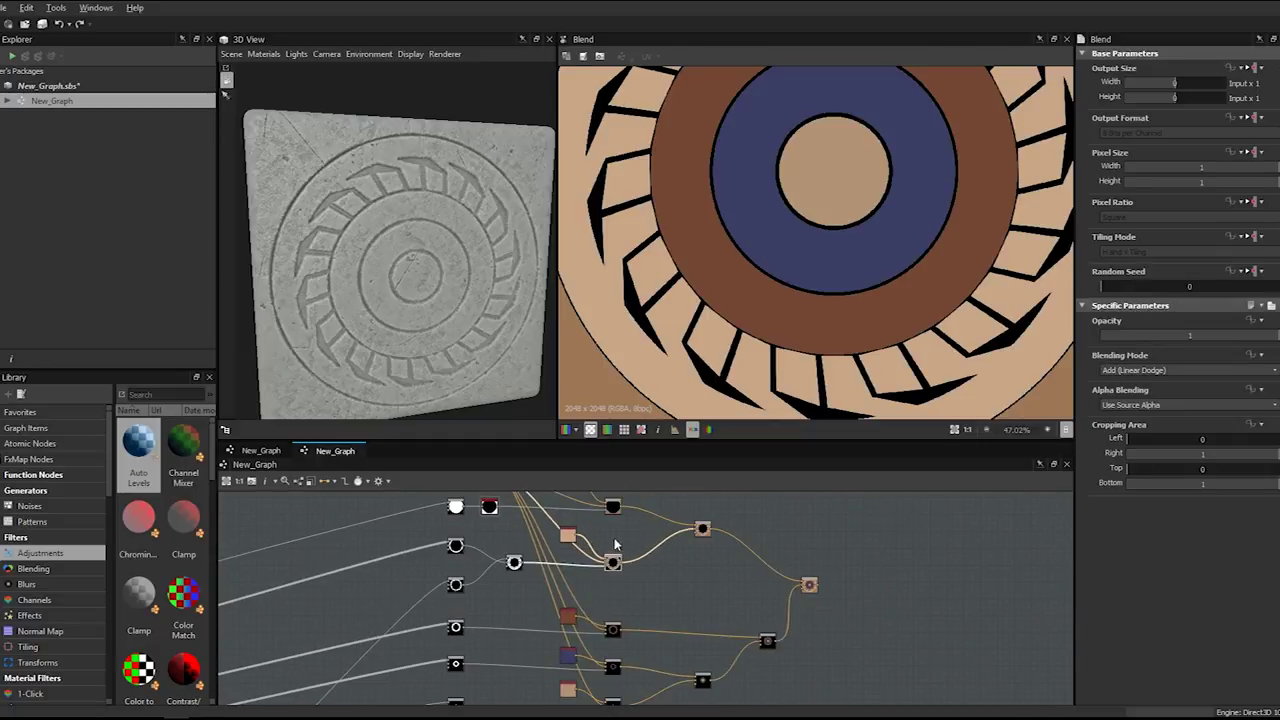
pyautogui.moveTo(614, 517); pyautogui.dragTo(622, 556, button='middle')
pyautogui.moveTo(711, 575); pyautogui.dragTo(725, 587)
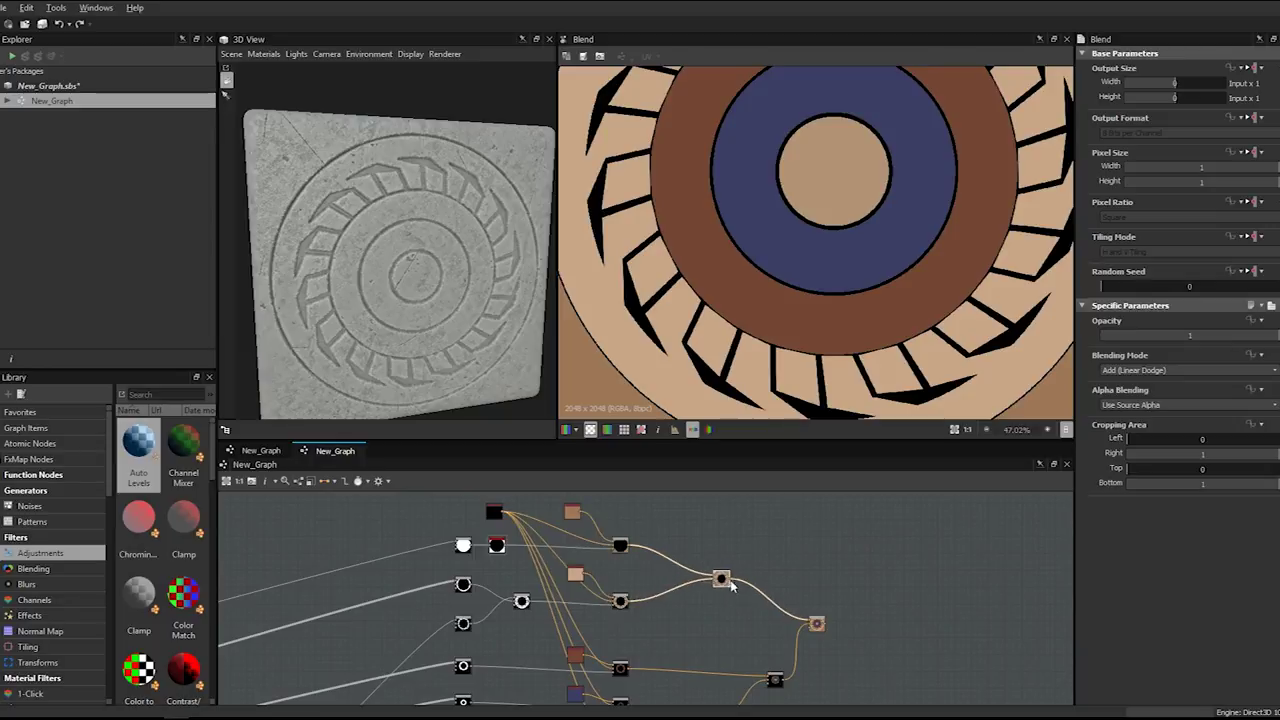
pyautogui.scroll(1, 767, 600)
pyautogui.moveTo(770, 628); pyautogui.dragTo(765, 589, button='middle')
pyautogui.scroll(-2, 766, 588)
pyautogui.moveTo(784, 579); pyautogui.dragTo(831, 578)
pyautogui.scroll(-2, 840, 621)
pyautogui.moveTo(840, 623); pyautogui.dragTo(713, 606, button='middle')
pyautogui.click(713, 606)
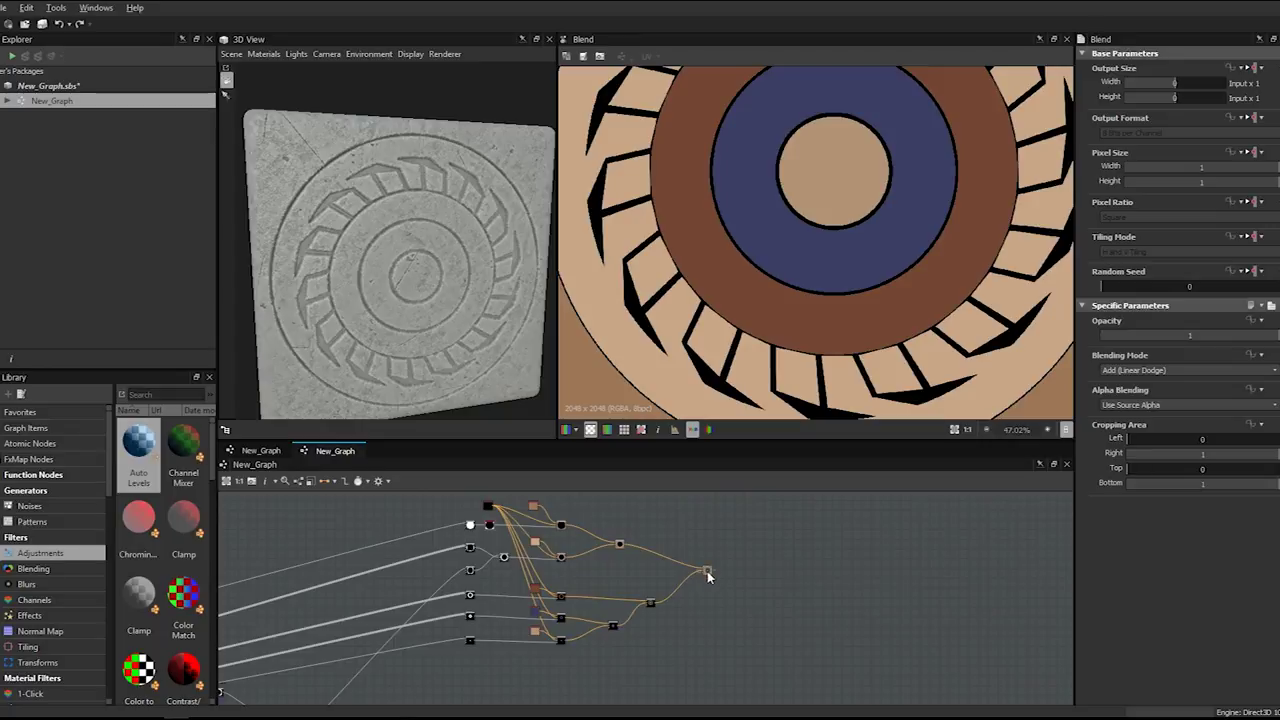
# - Move the whole color node group along the graph, closer to the end of the green height frame
pyautogui.scroll(-4, 787, 591)
pyautogui.moveTo(787, 591); pyautogui.dragTo(636, 548, button='middle')
pyautogui.scroll(-2, 637, 548)
pyautogui.scroll(-1, 707, 548)
pyautogui.moveTo(522, 501); pyautogui.dragTo(816, 530)
pyautogui.scroll(2, 782, 568)
pyautogui.click(780, 570)
pyautogui.scroll(1, 828, 577)
pyautogui.scroll(-1, 713, 564)
pyautogui.moveTo(920, 525); pyautogui.dragTo(727, 549, button='middle')
pyautogui.scroll(1, 728, 546)
pyautogui.scroll(-1, 732, 538)
# - Add a Normal node above the end of the green height frame and set its intensity to 5
pyautogui.press('space')
pyautogui.press('Escape')
pyautogui.scroll(2, 860, 602)
pyautogui.scroll(2, 861, 602)
pyautogui.moveTo(750, 671); pyautogui.dragTo(876, 595, button='middle')
pyautogui.scroll(-3, 604, 510)
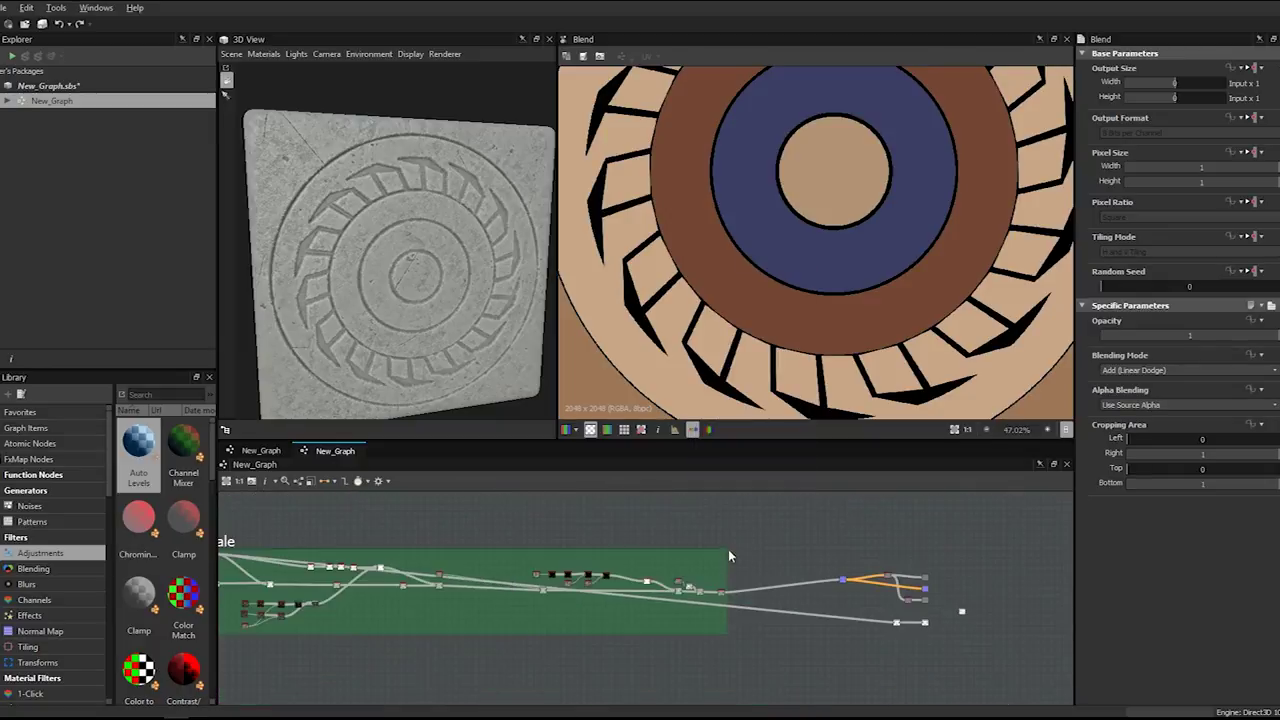
pyautogui.scroll(1, 731, 543)
pyautogui.moveTo(731, 543); pyautogui.dragTo(679, 566, button='middle')
pyautogui.press('space')
pyautogui.write('norme')
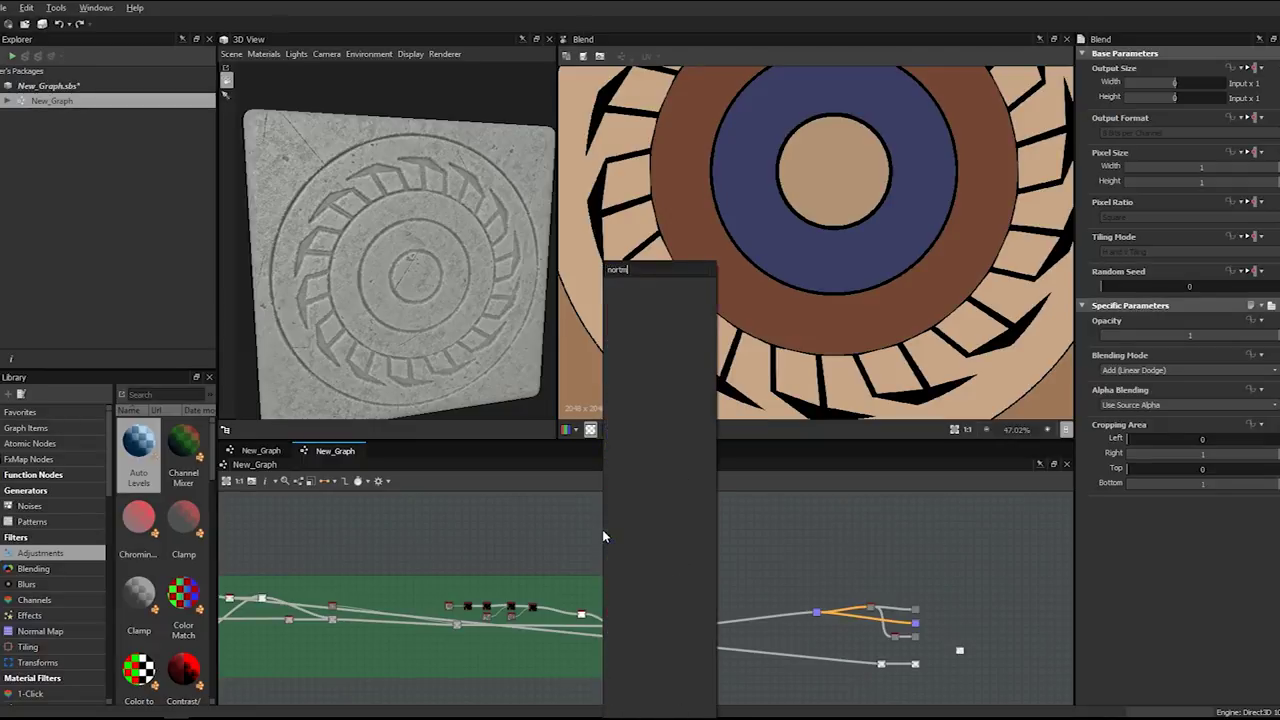
pyautogui.press('Escape')
pyautogui.press('space')
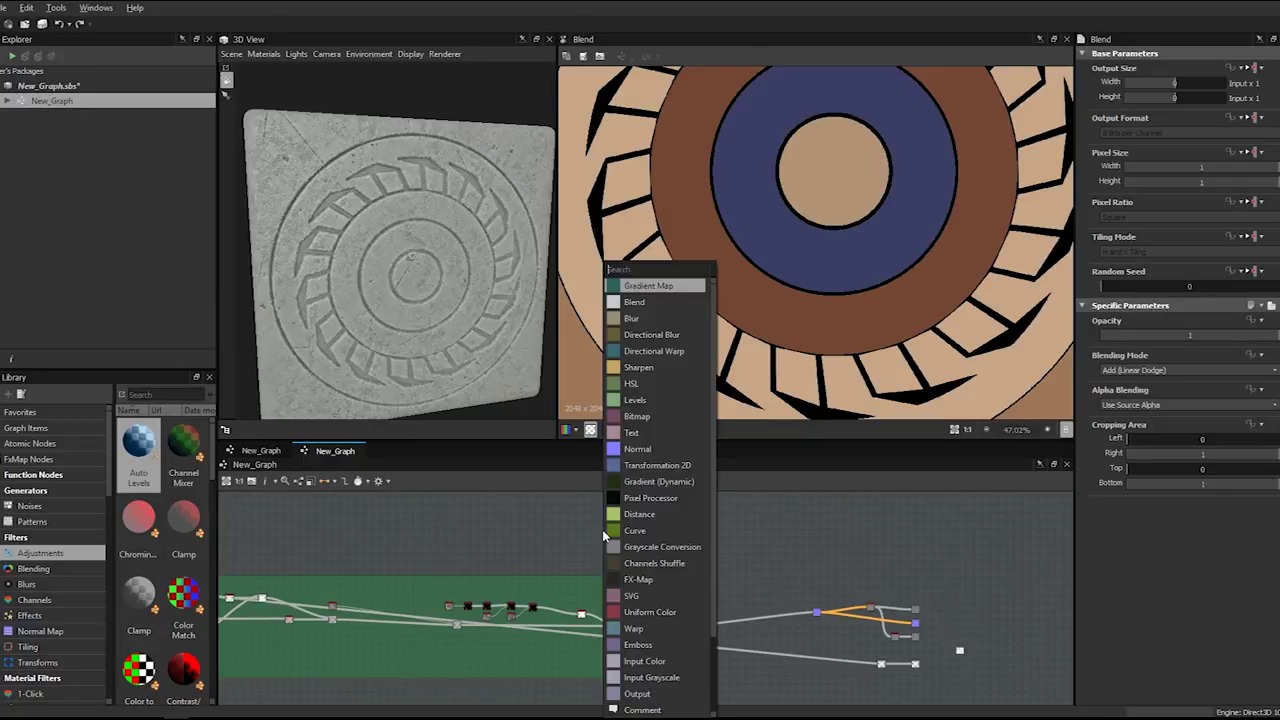
pyautogui.write('normal')
pyautogui.press('Return')
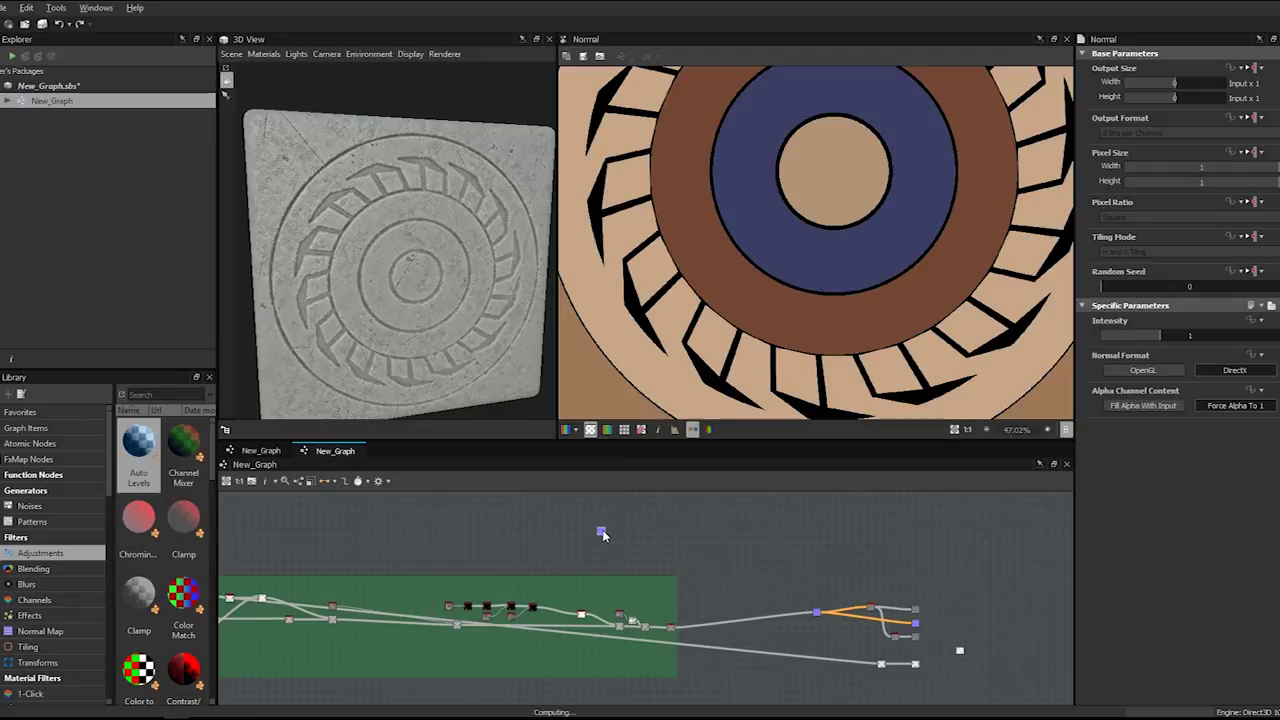
pyautogui.click(1192, 338)
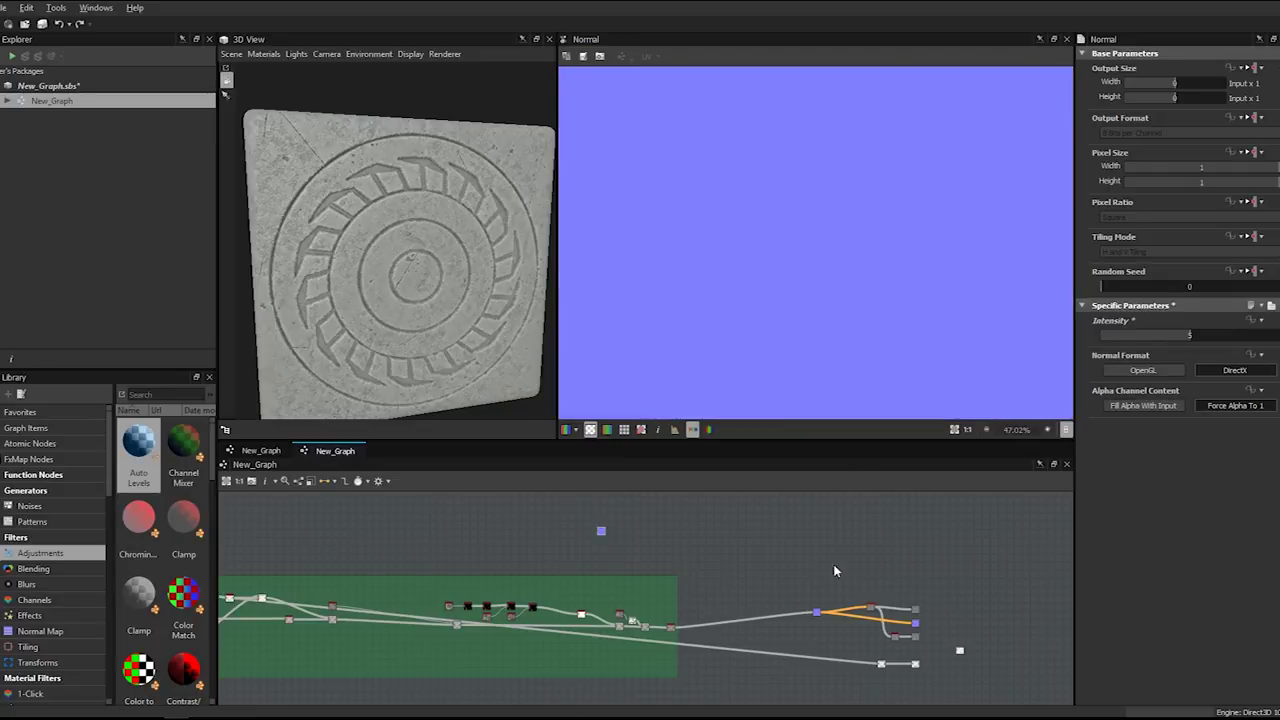
# - Connect the final Histogram Range height to the Normal node and feed the normal into a Curvature Smooth node
pyautogui.doubleClick(670, 630)
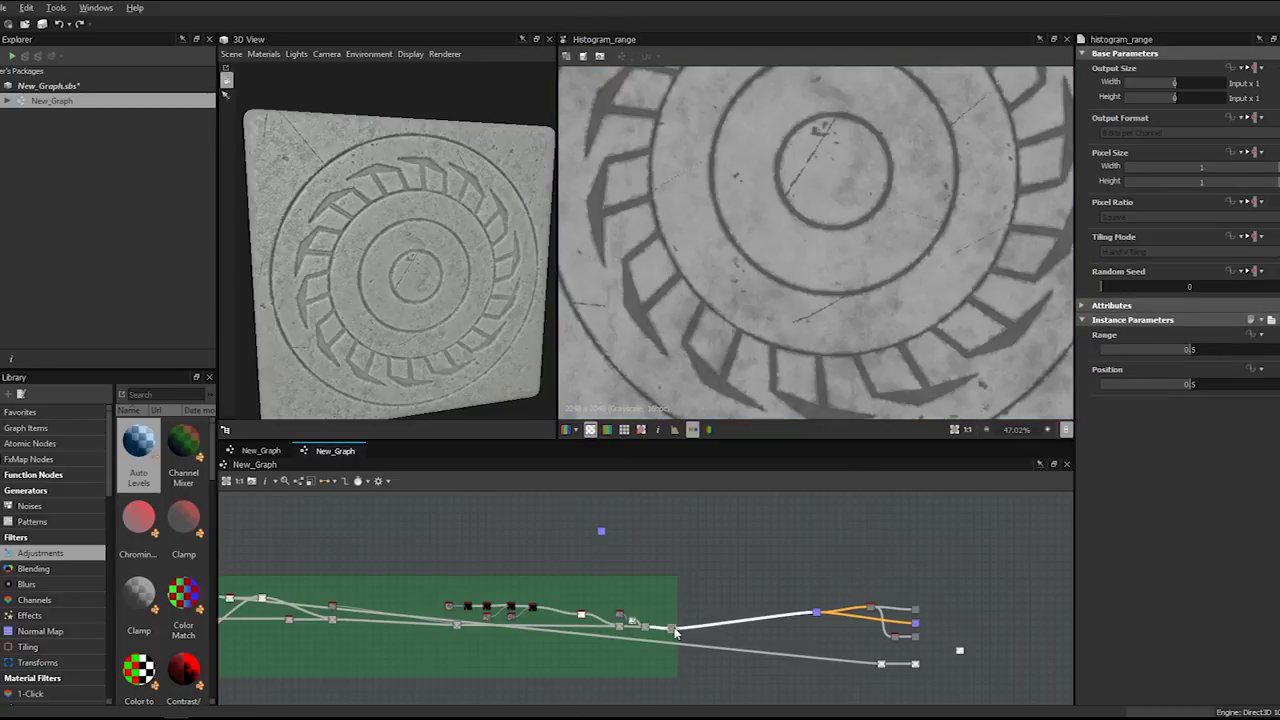
pyautogui.scroll(1, 675, 632)
pyautogui.moveTo(590, 554); pyautogui.dragTo(583, 512)
pyautogui.click(587, 512)
pyautogui.press('space')
pyautogui.write('curva')
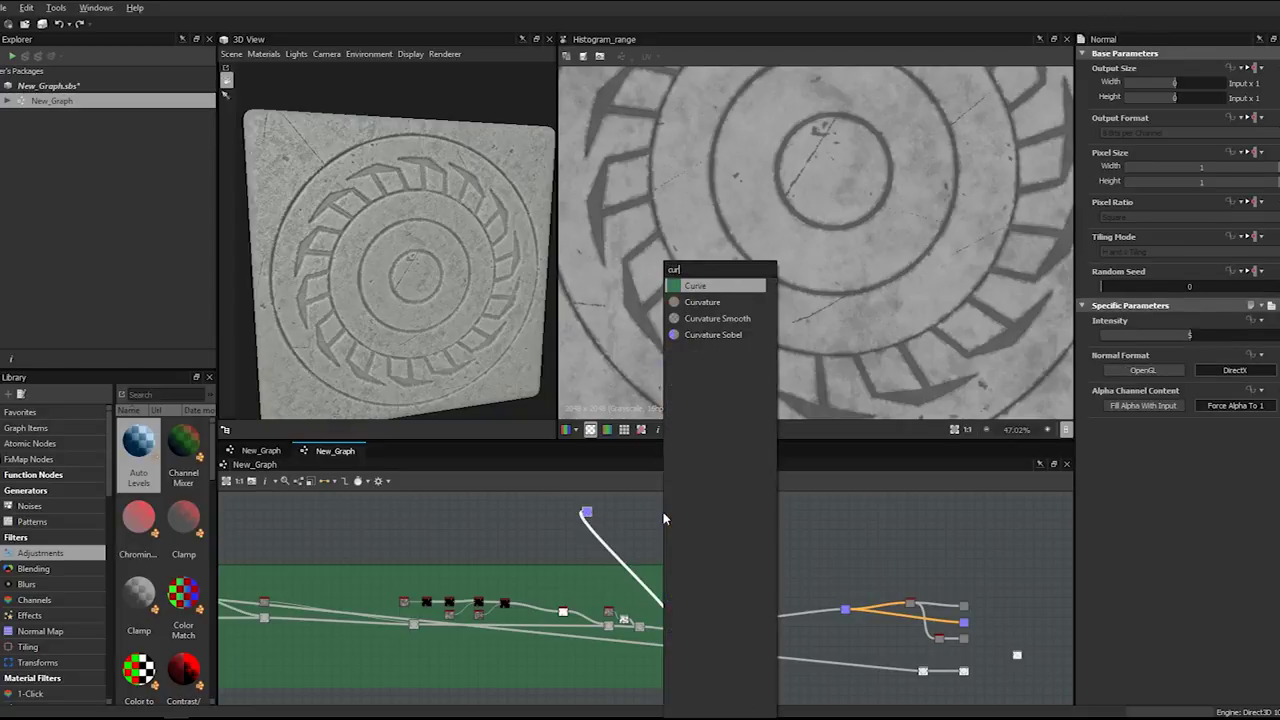
pyautogui.press('Down')
pyautogui.press('Down')
pyautogui.press('Up')
pyautogui.press('Return')
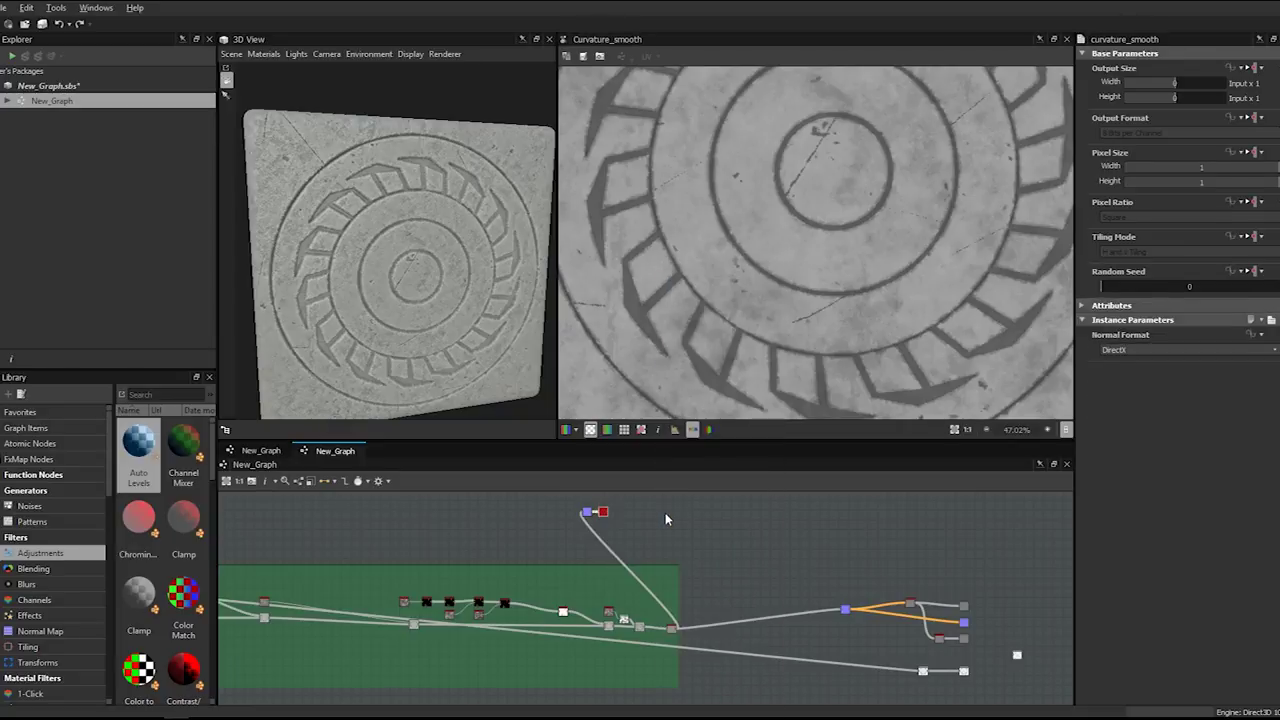
# - Move the Normal and Curvature Smooth nodes close to the merged color Blend
pyautogui.moveTo(609, 512); pyautogui.dragTo(674, 625, button='middle')
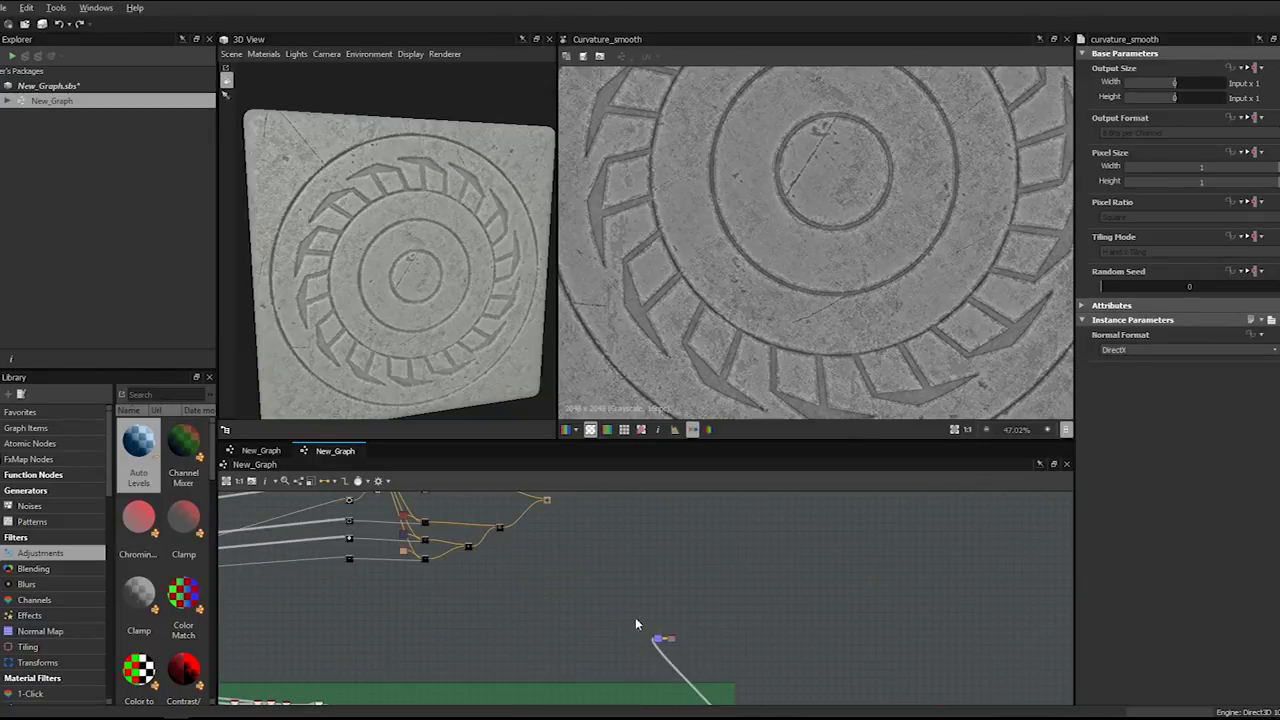
pyautogui.moveTo(663, 638); pyautogui.dragTo(594, 535)
pyautogui.moveTo(633, 531); pyautogui.dragTo(649, 588, button='middle')
pyautogui.scroll(-1, 654, 541)
# - Add a Blend with the Curvature Smooth as foreground and the merged color pattern as background
pyautogui.press('space')
pyautogui.write('blend')
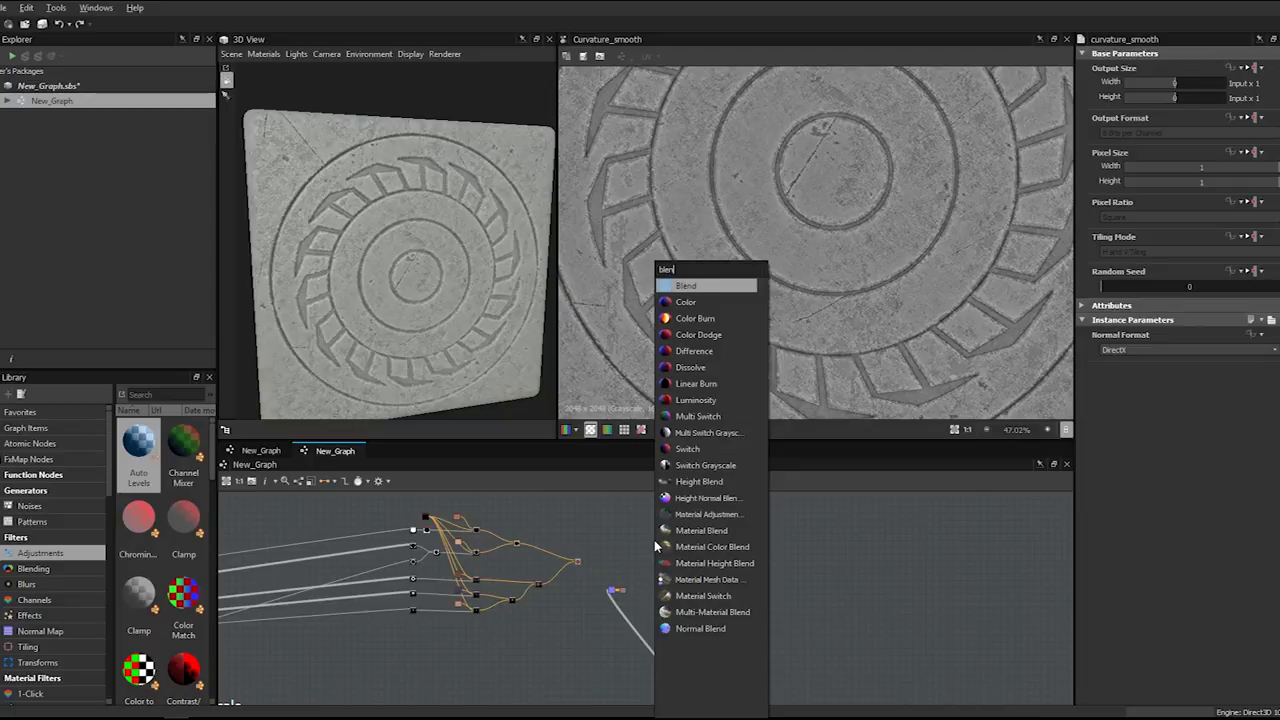
pyautogui.press('Return')
pyautogui.scroll(4, 654, 546)
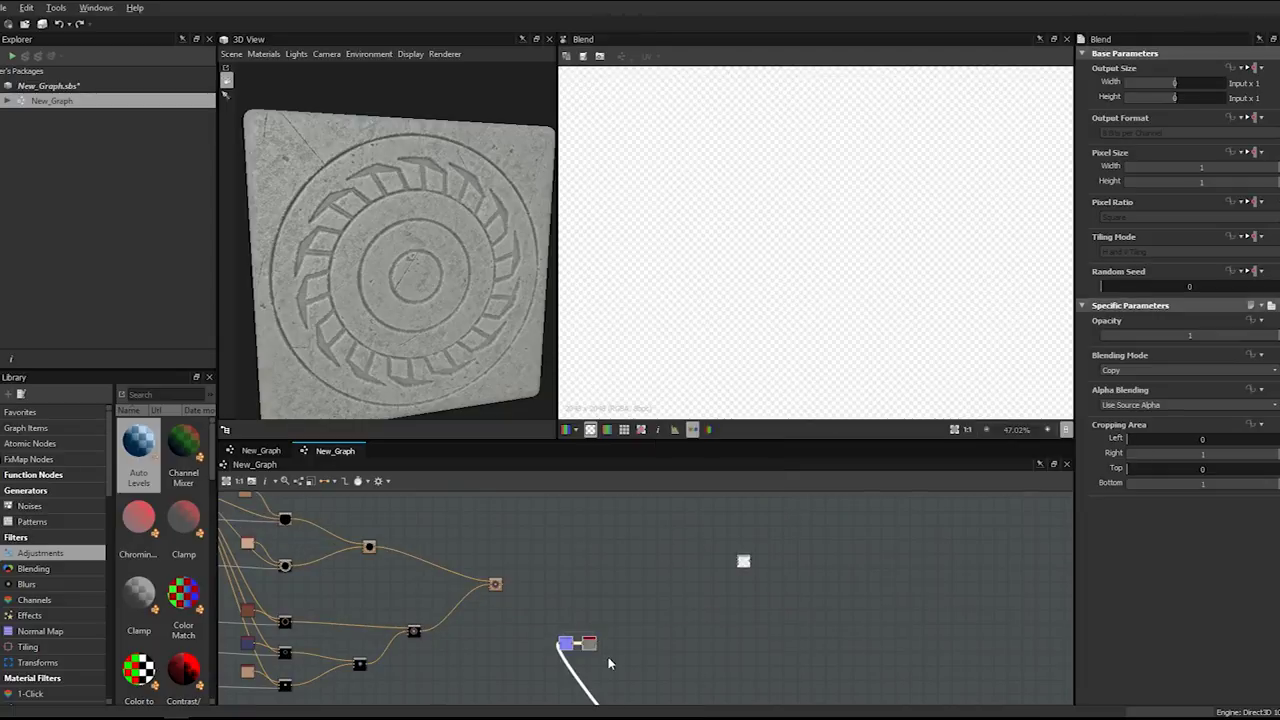
pyautogui.moveTo(641, 654); pyautogui.dragTo(668, 660)
pyautogui.click(496, 597)
pyautogui.moveTo(737, 563); pyautogui.dragTo(729, 605)
pyautogui.scroll(3, 729, 604)
pyautogui.moveTo(662, 658); pyautogui.dragTo(731, 590)
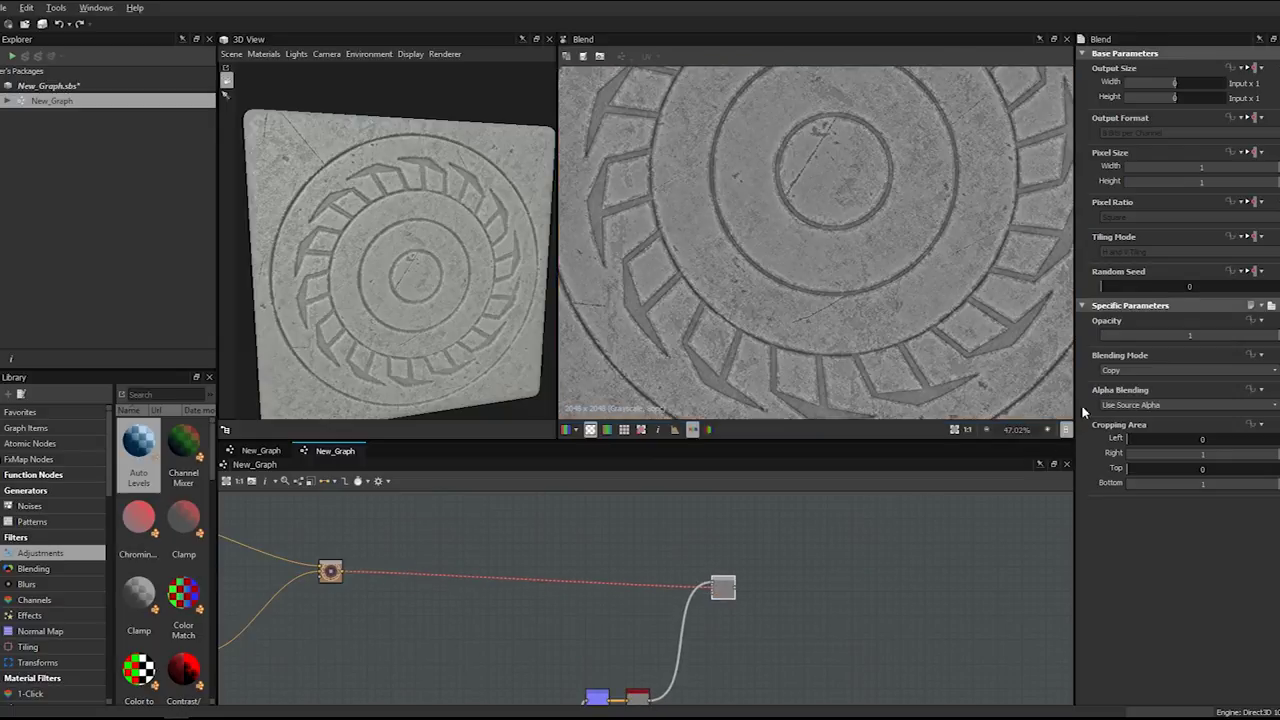
# - Insert a Gradient Map between the Curvature Smooth and the Blend, docked to the Blend, and align the Blend with the merged colors
pyautogui.press('space')
pyautogui.write('grad')
pyautogui.press('Down')
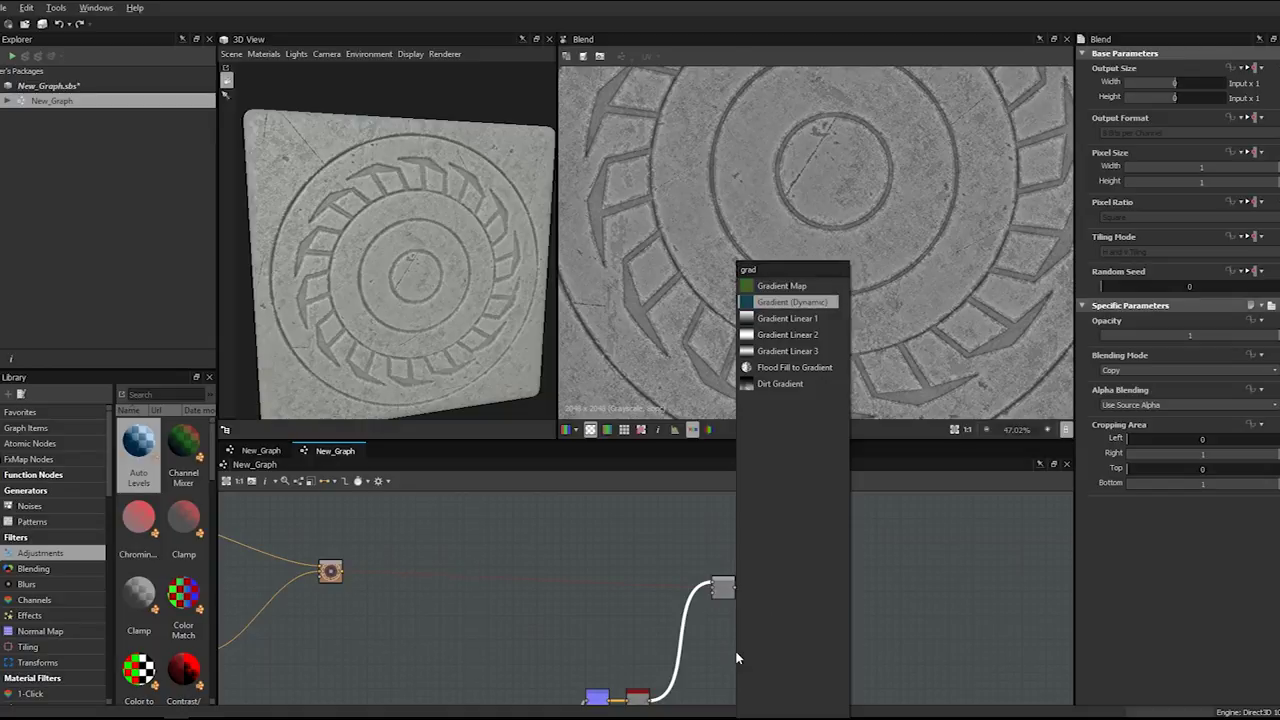
pyautogui.press('Up')
pyautogui.press('Return')
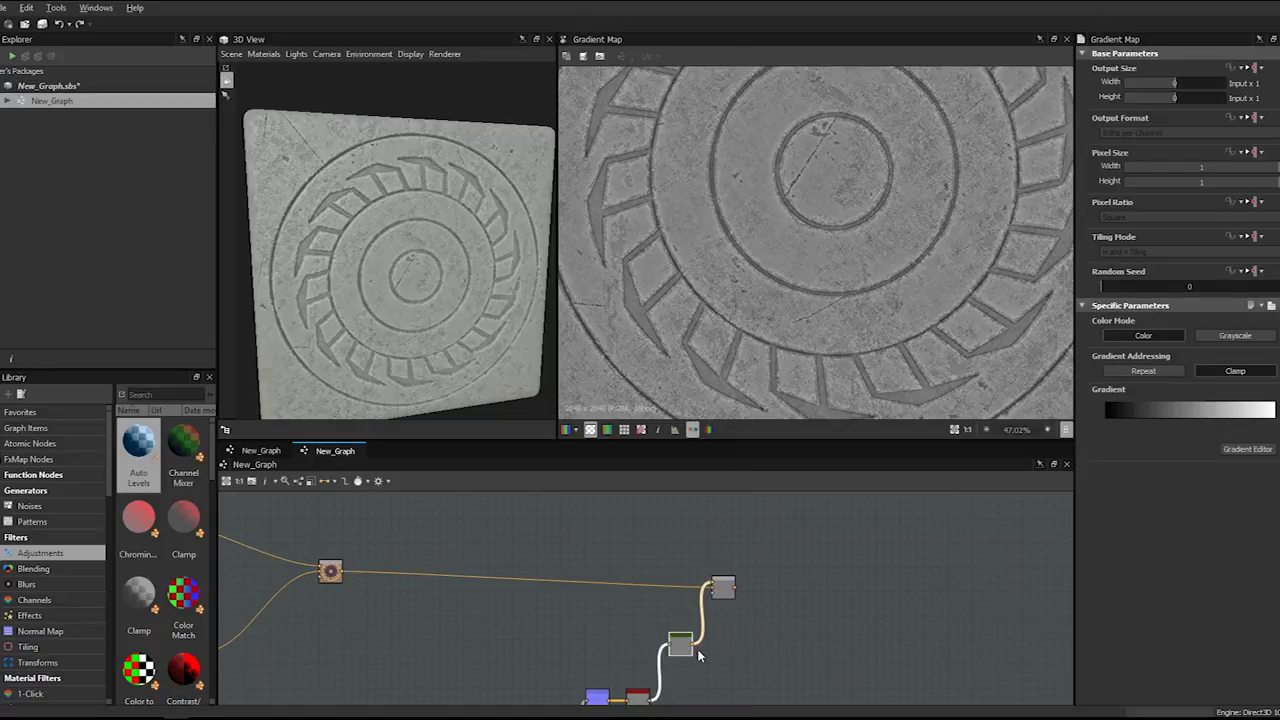
pyautogui.moveTo(726, 592); pyautogui.dragTo(727, 578)
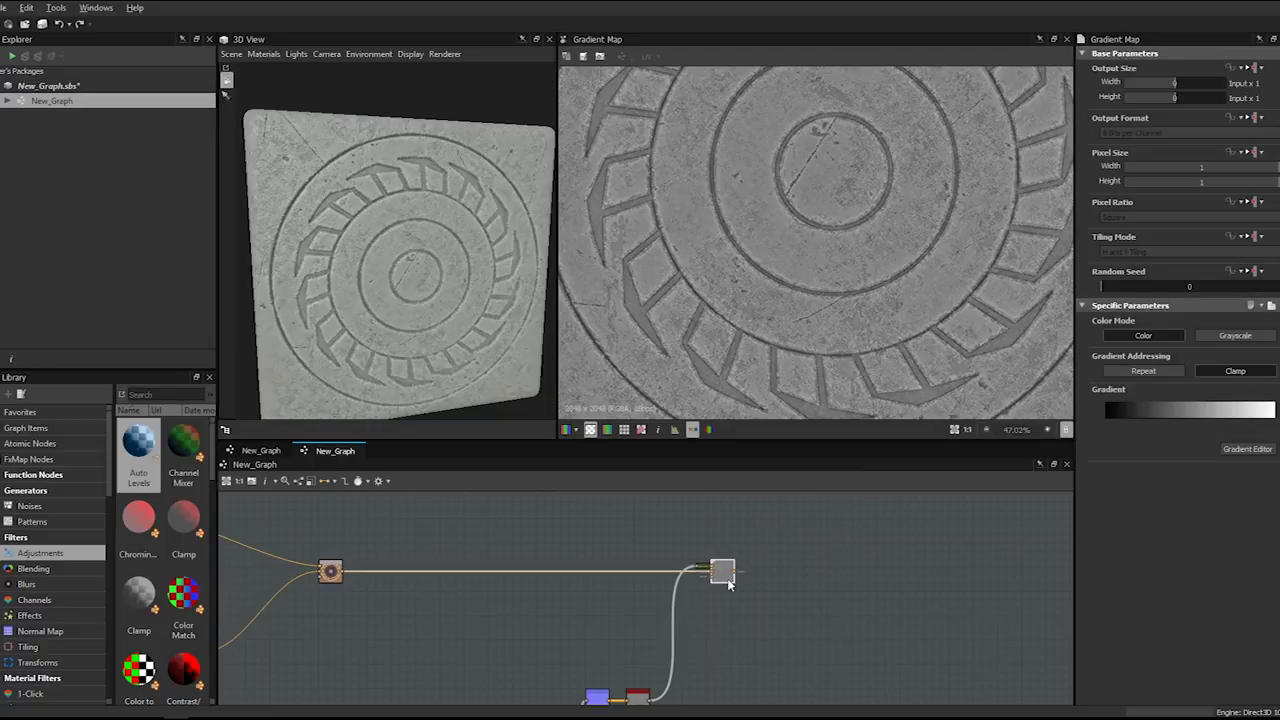
# - Set the curvature Blend's blending mode to Overlay and check the stone detail on the colors
pyautogui.doubleClick(727, 578)
pyautogui.click(1132, 370)
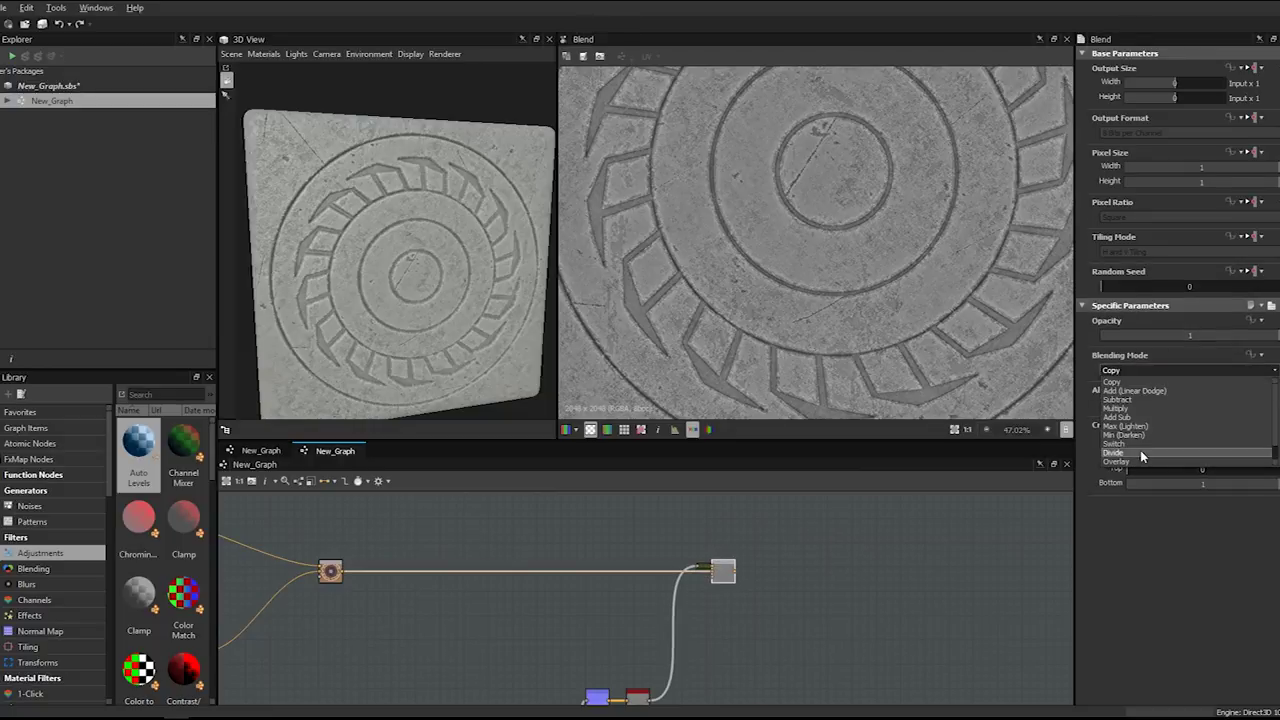
pyautogui.click(1138, 461)
pyautogui.scroll(-2, 826, 225)
pyautogui.scroll(4, 816, 183)
pyautogui.scroll(2, 816, 190)
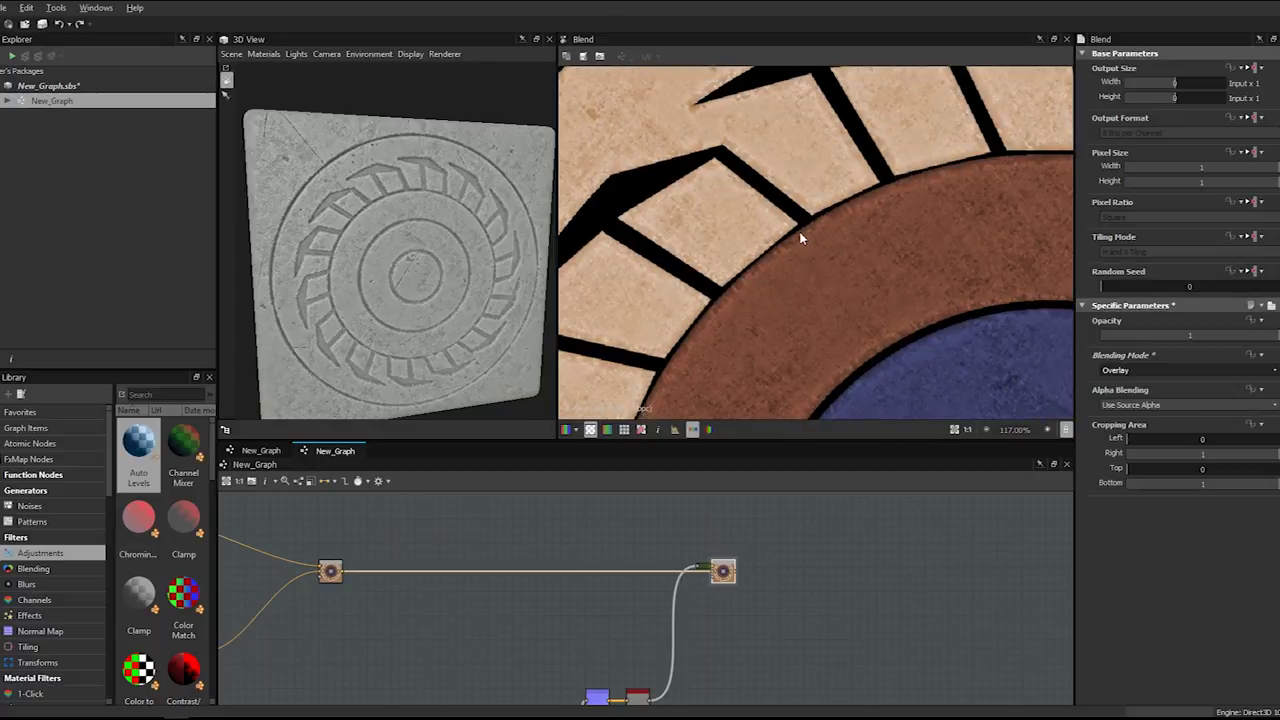
# - Try the curvature Blend in Multiply mode with 0.5 opacity, undo the opacity change and return to Overlay
pyautogui.click(1124, 404)
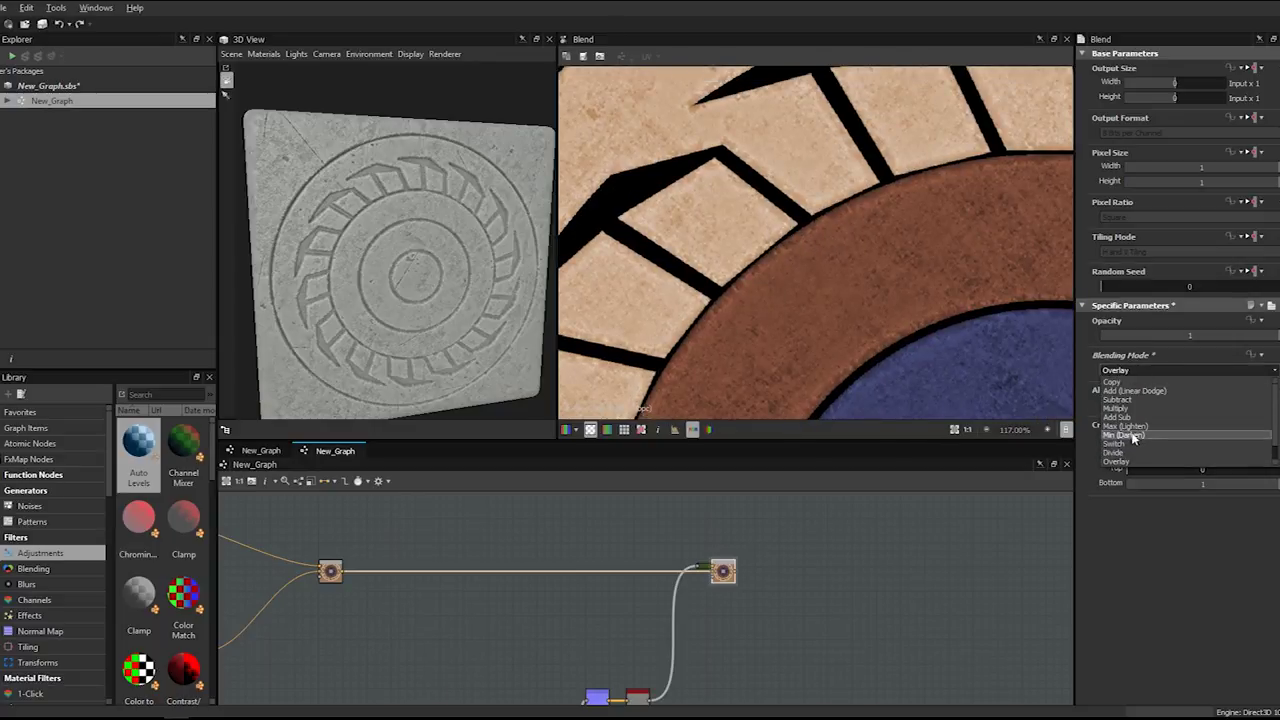
pyautogui.click(1129, 410)
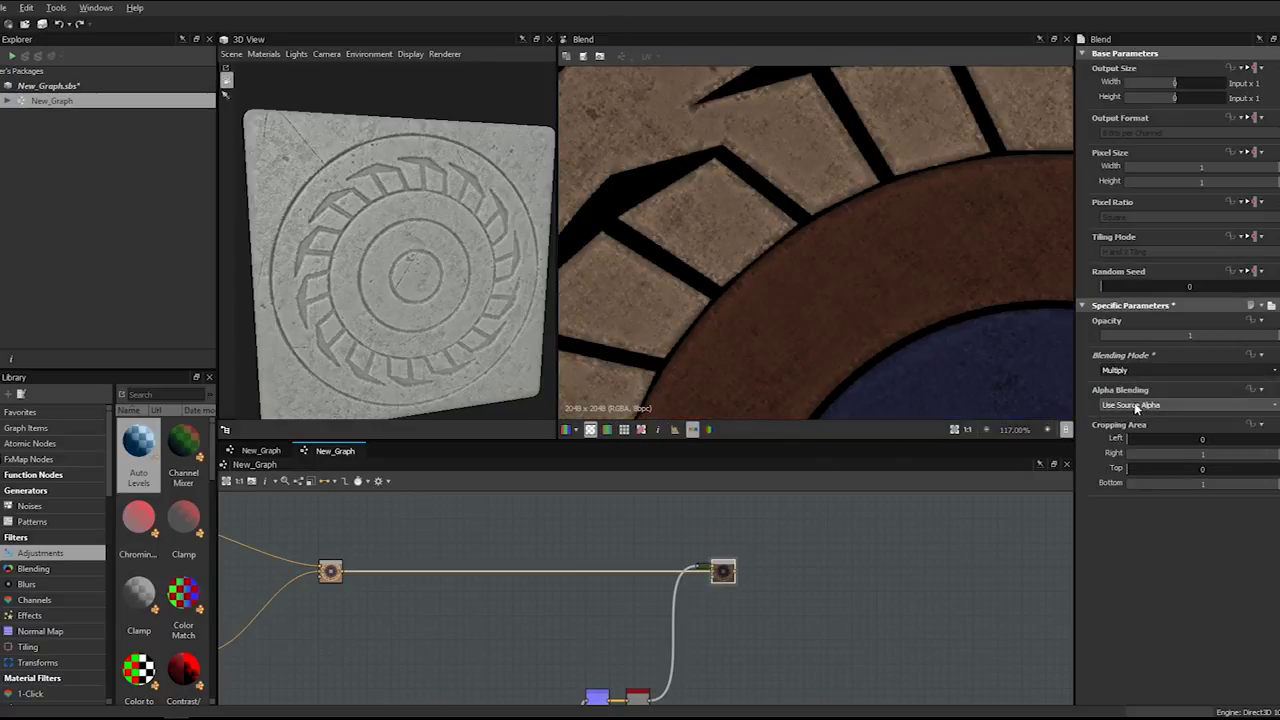
pyautogui.scroll(-7, 906, 346)
pyautogui.doubleClick(1187, 336)
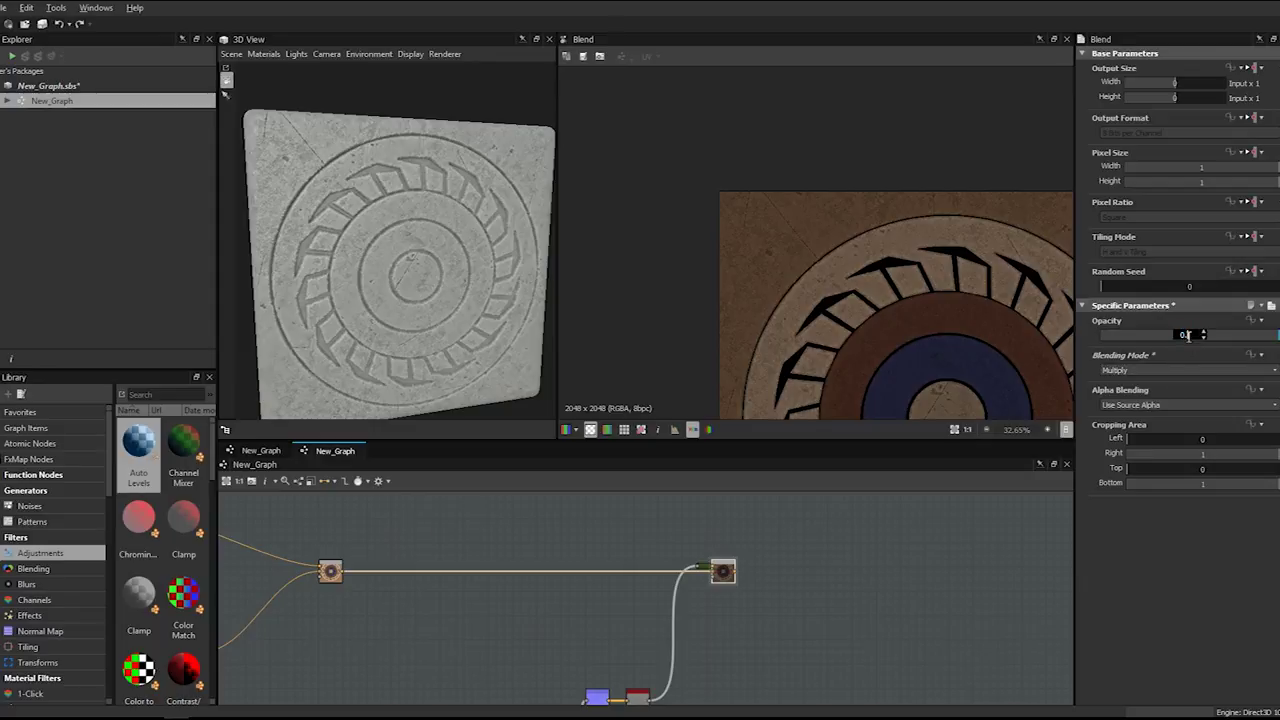
pyautogui.write('0.5')
pyautogui.press('Return')
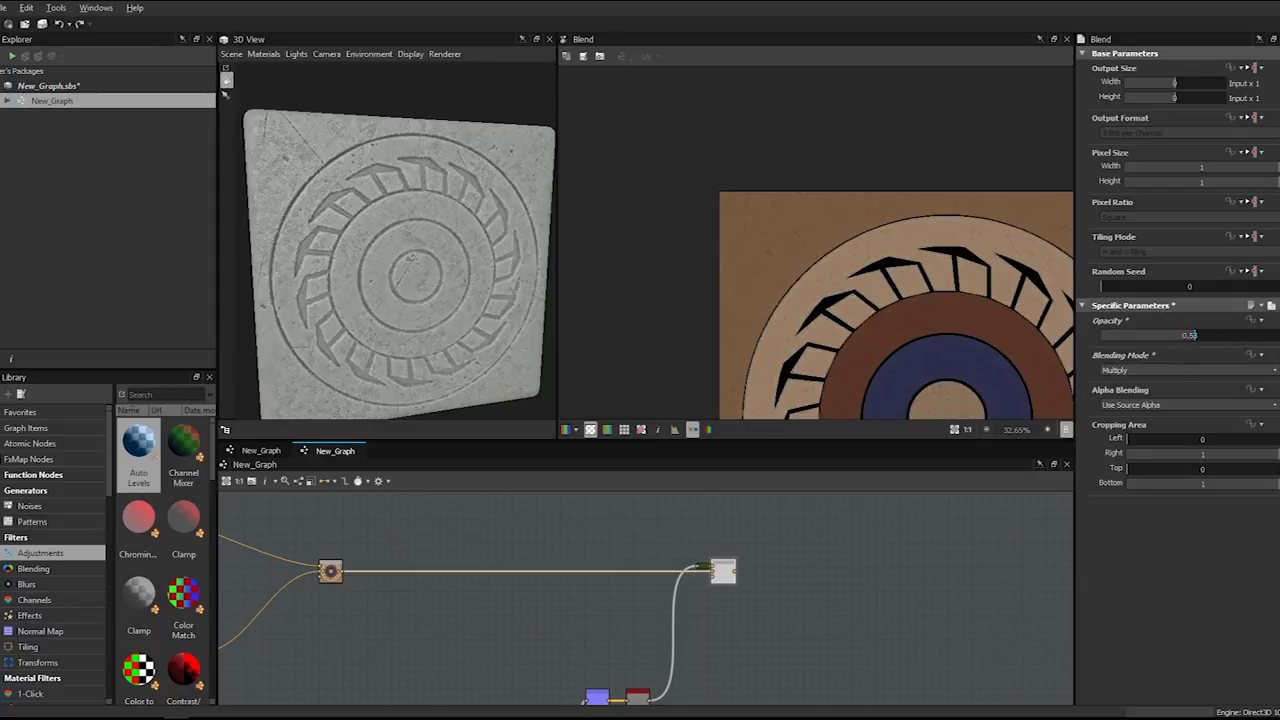
pyautogui.hotkey('ctrl', 'z')
pyautogui.click(1134, 370)
pyautogui.click(1117, 462)
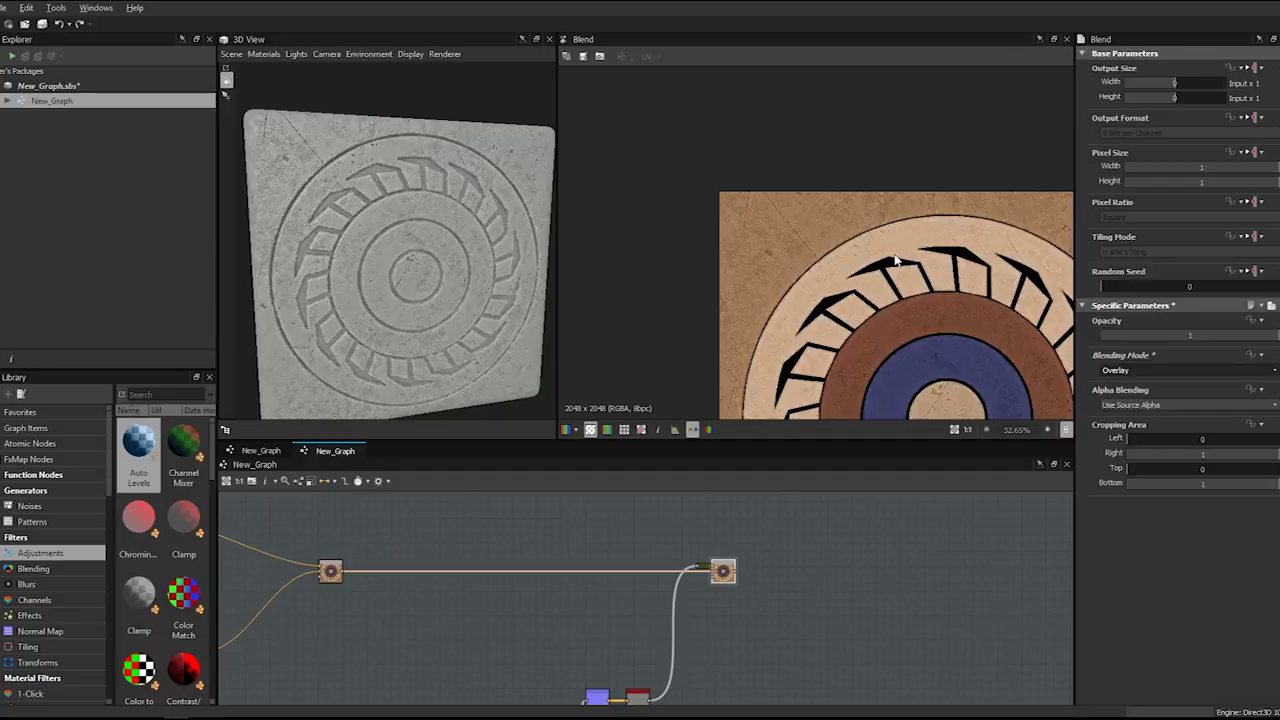
# - Compare the Curvature Smooth map with the Overlay Blend and examine the surface detail across the rings and carved teeth
pyautogui.scroll(6, 894, 253)
pyautogui.scroll(-4, 912, 270)
pyautogui.moveTo(677, 670); pyautogui.dragTo(706, 638, button='middle')
pyautogui.doubleClick(597, 530)
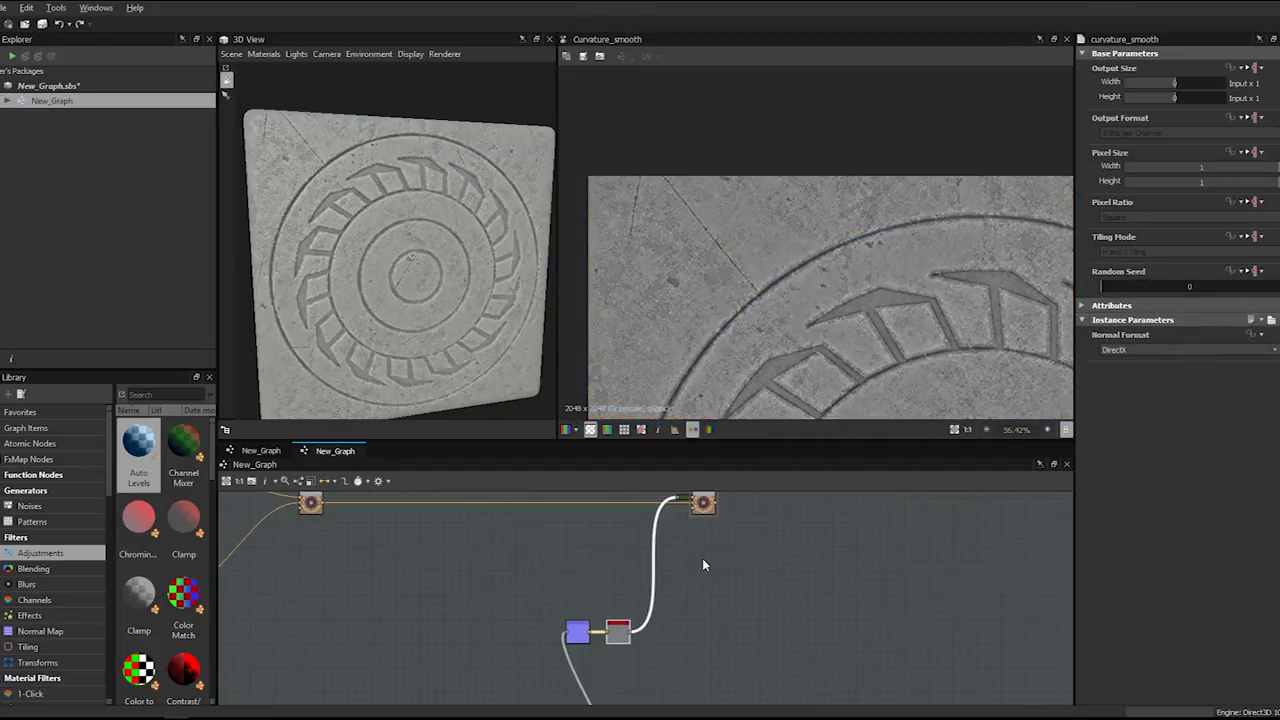
pyautogui.doubleClick(703, 509)
pyautogui.scroll(2, 818, 312)
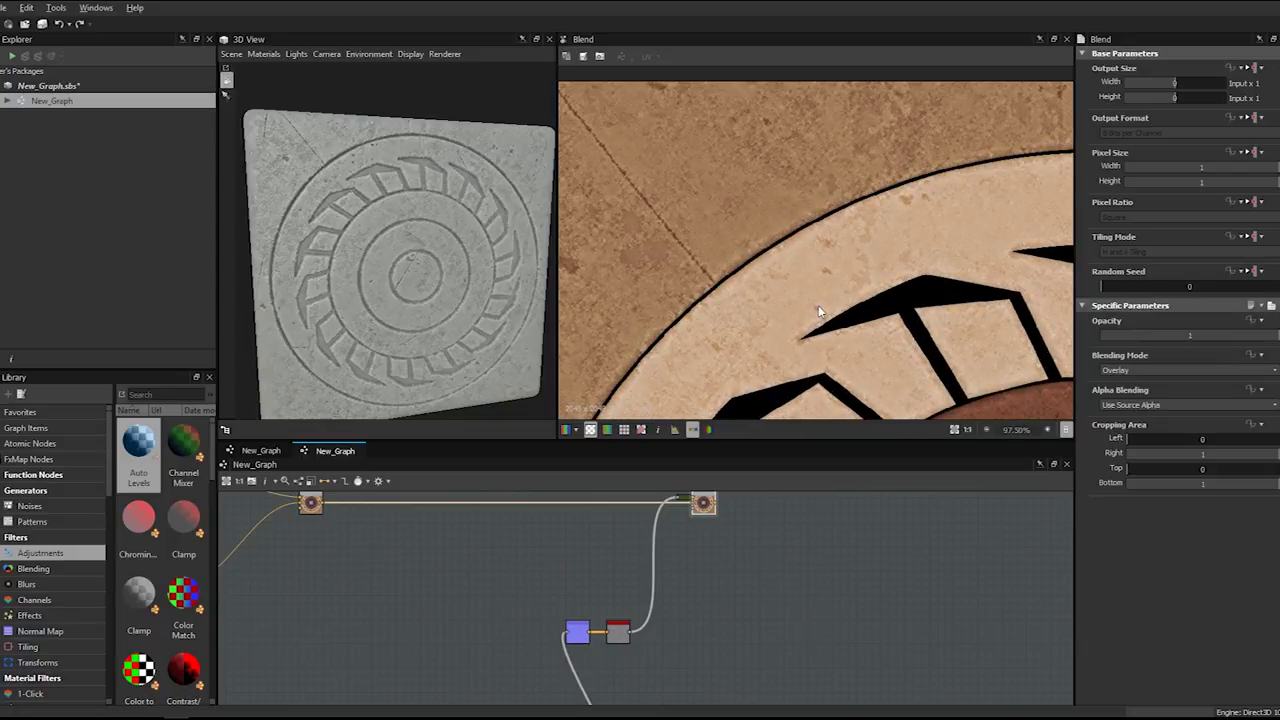
pyautogui.scroll(-2, 800, 235)
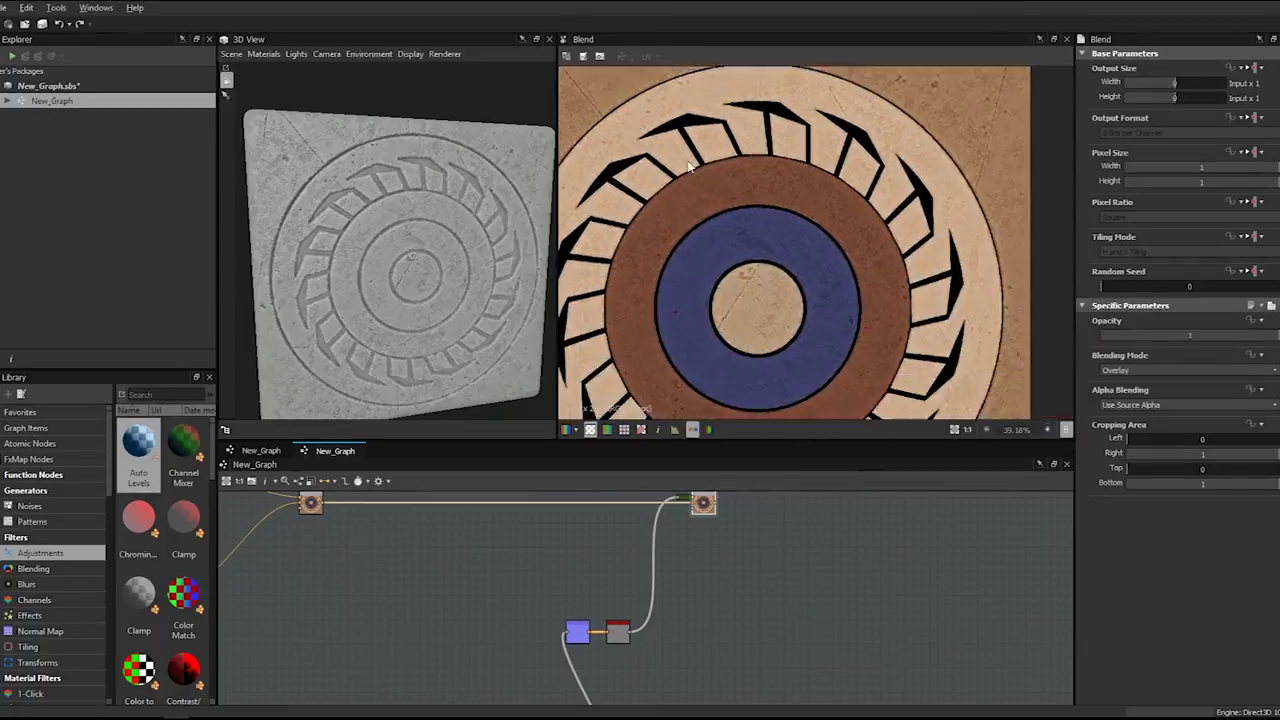
pyautogui.scroll(3, 754, 208)
pyautogui.scroll(-3, 754, 204)
pyautogui.scroll(4, 813, 227)
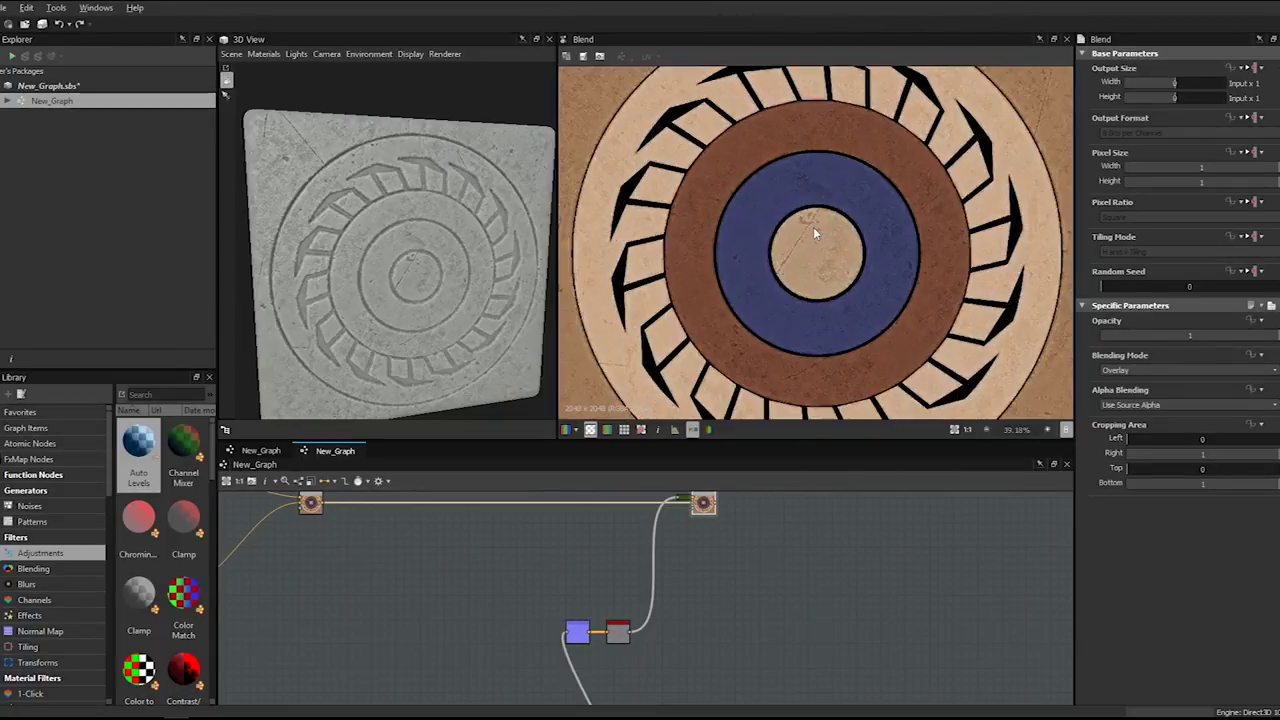
pyautogui.scroll(-3, 813, 227)
pyautogui.scroll(4, 775, 200)
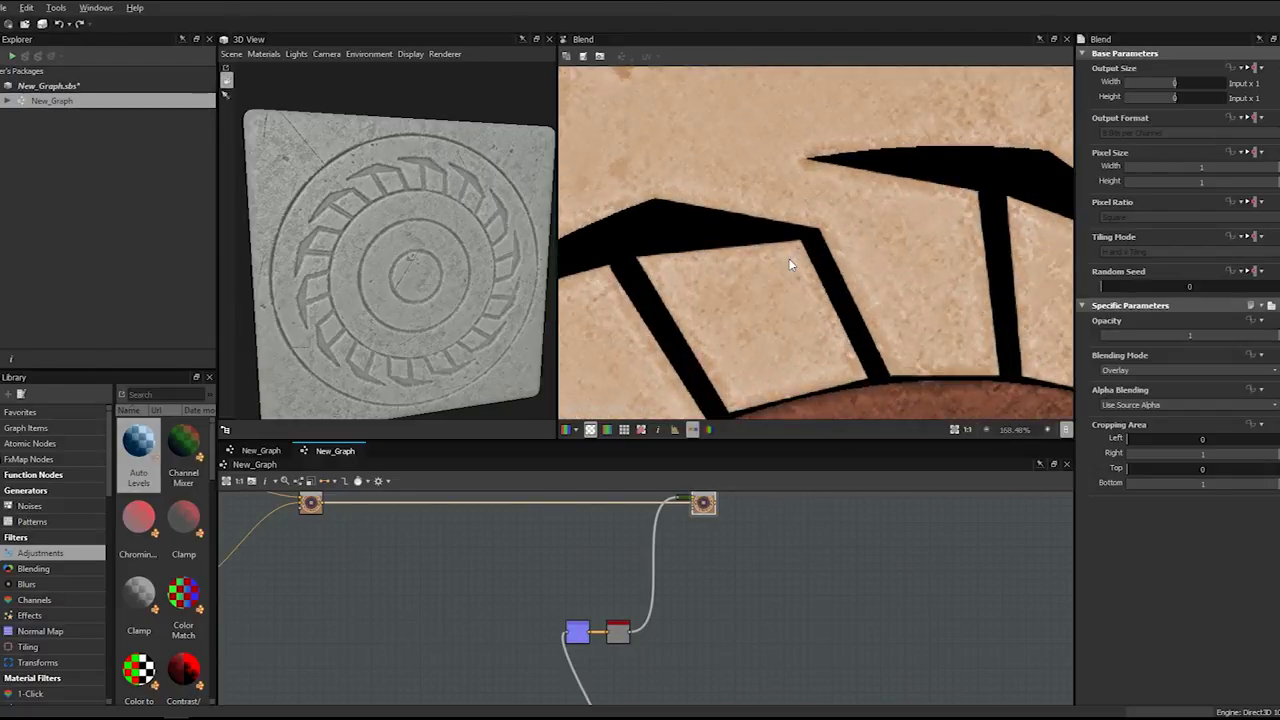
pyautogui.scroll(-5, 768, 220)
pyautogui.scroll(3, 768, 220)
pyautogui.scroll(-3, 685, 203)
pyautogui.scroll(4, 710, 174)
pyautogui.scroll(-3, 710, 200)
pyautogui.scroll(4, 710, 208)
pyautogui.scroll(-4, 710, 208)
pyautogui.scroll(4, 840, 214)
pyautogui.scroll(-4, 840, 214)
pyautogui.scroll(4, 823, 163)
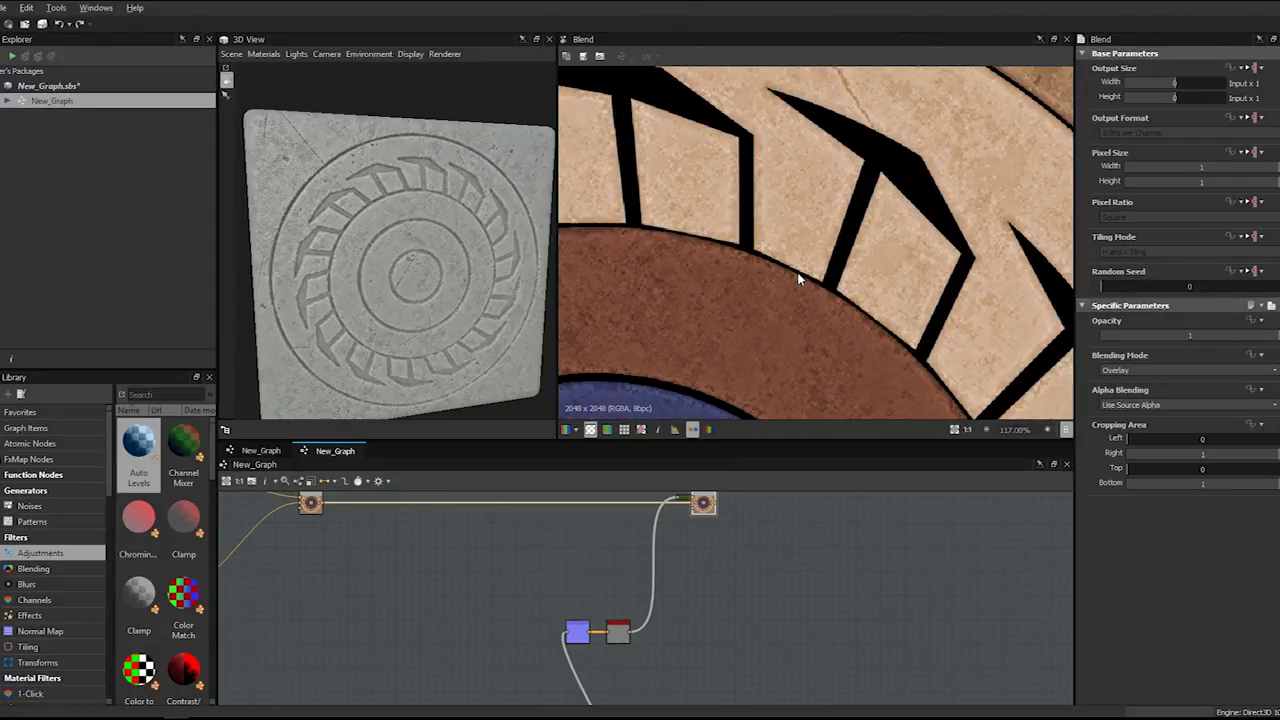
pyautogui.scroll(-4, 797, 272)
pyautogui.scroll(4, 737, 284)
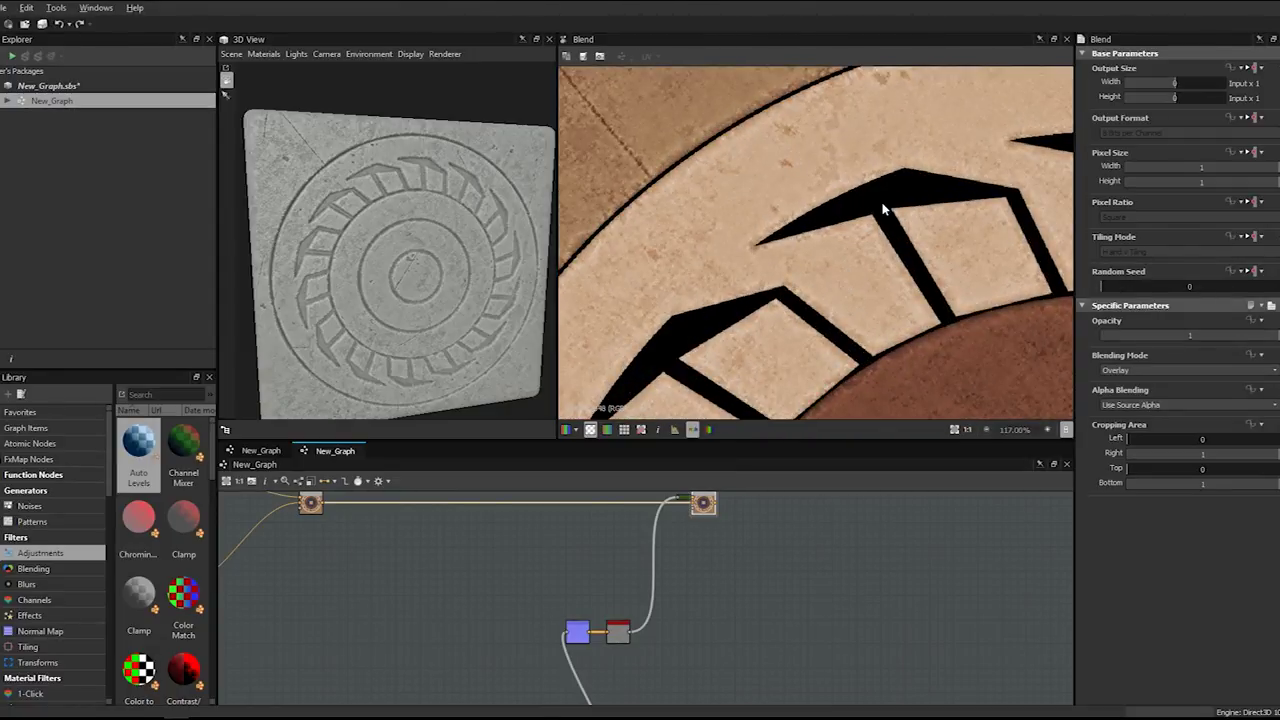
pyautogui.scroll(-5, 679, 520)
# - Review the node chain from the masked ring colors through the curvature nodes to the Overlay Blend
pyautogui.moveTo(560, 545); pyautogui.dragTo(856, 558, button='middle')
pyautogui.scroll(1, 754, 558)
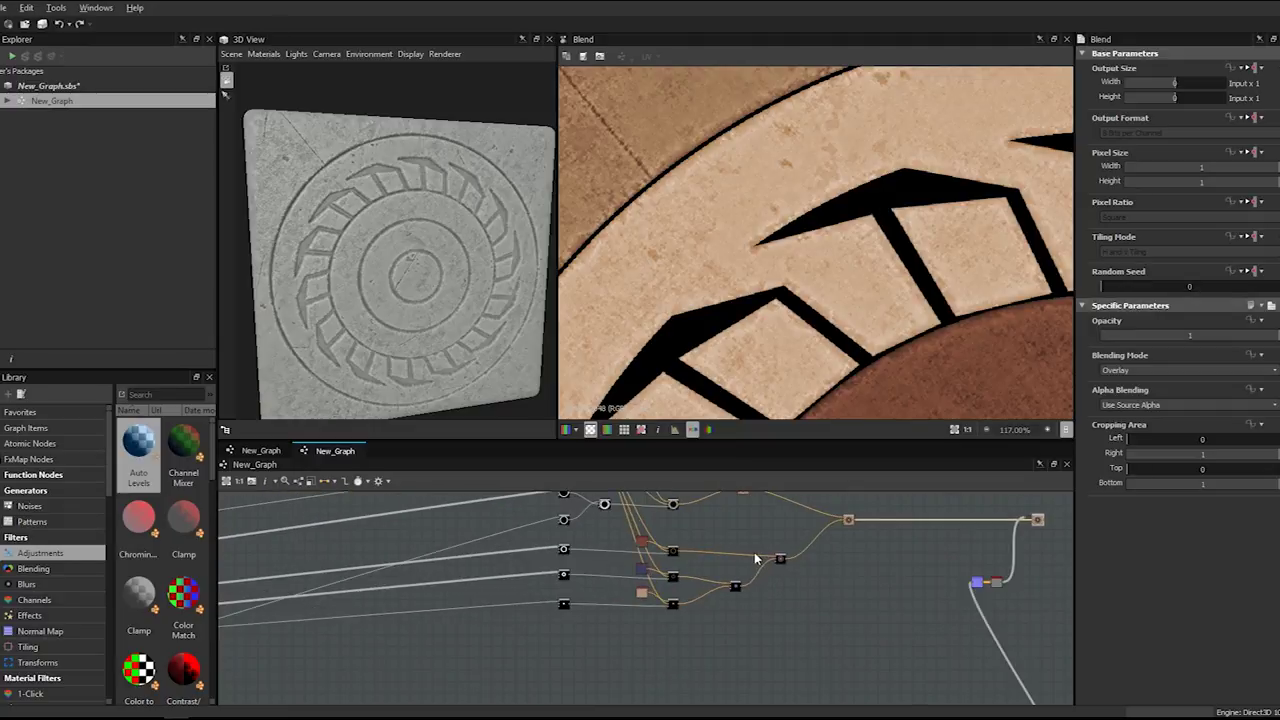
pyautogui.scroll(-2, 852, 540)
pyautogui.scroll(2, 930, 540)
pyautogui.moveTo(930, 540); pyautogui.dragTo(693, 565, button='middle')
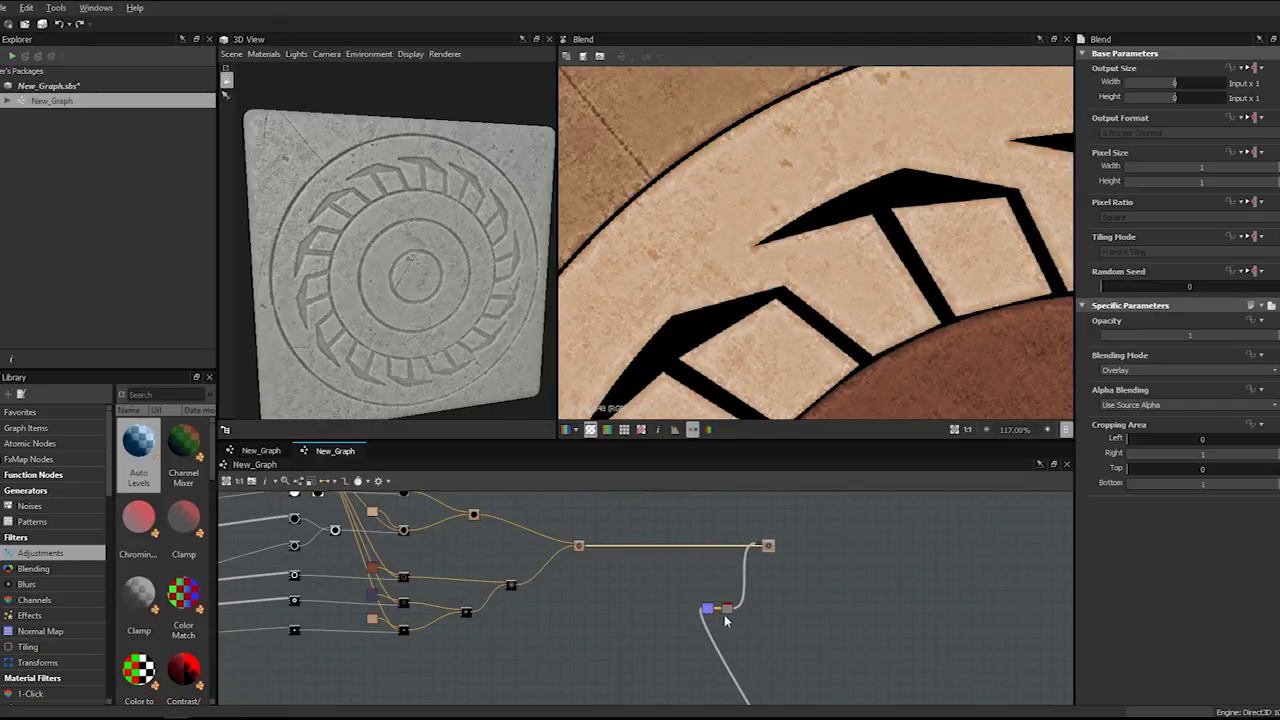
pyautogui.doubleClick(726, 605)
pyautogui.doubleClick(769, 546)
pyautogui.moveTo(481, 548); pyautogui.dragTo(650, 573, button='middle')
pyautogui.scroll(3, 731, 546)
pyautogui.scroll(-3, 861, 582)
pyautogui.moveTo(863, 586); pyautogui.dragTo(712, 562, button='middle')
pyautogui.scroll(2, 615, 508)
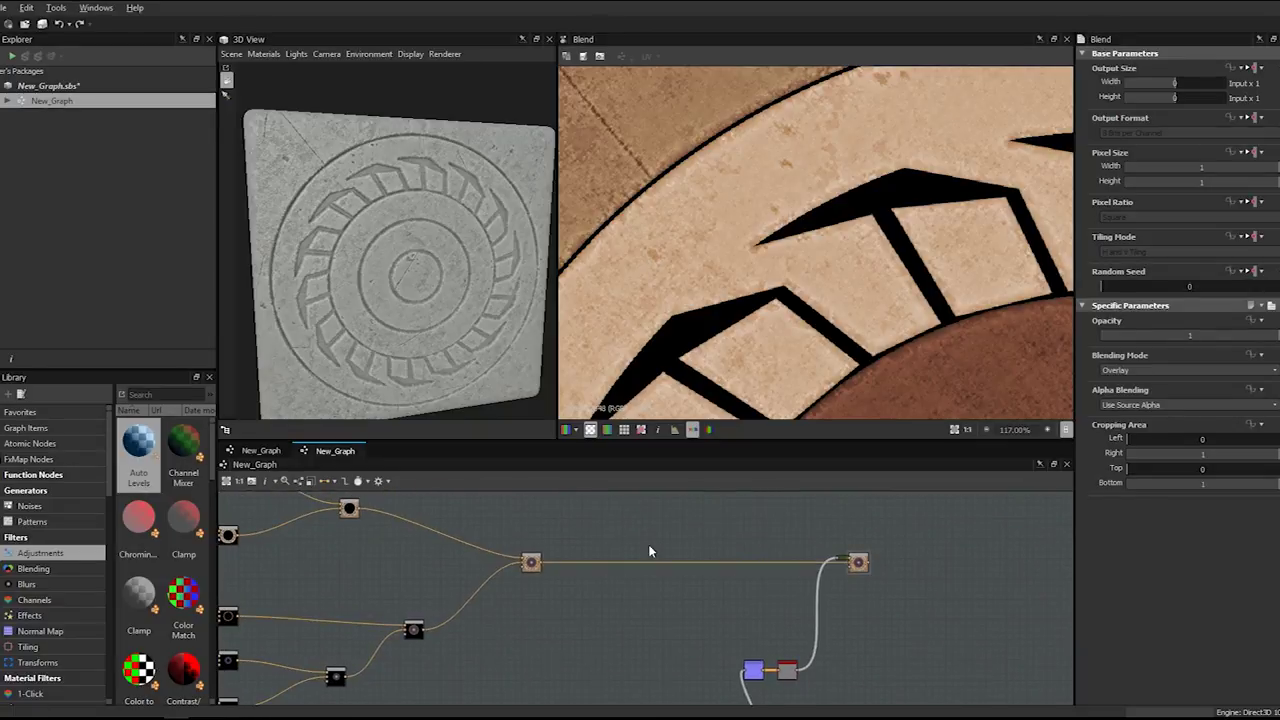
# - Compare the flat merged color Blend with the Overlay Blend that adds the curvature detail
pyautogui.scroll(-6, 649, 546)
pyautogui.scroll(-3, 693, 636)
pyautogui.moveTo(693, 636); pyautogui.dragTo(611, 605, button='middle')
pyautogui.scroll(1, 611, 605)
pyautogui.scroll(5, 578, 545)
pyautogui.scroll(1, 577, 541)
pyautogui.moveTo(529, 526); pyautogui.dragTo(575, 566, button='middle')
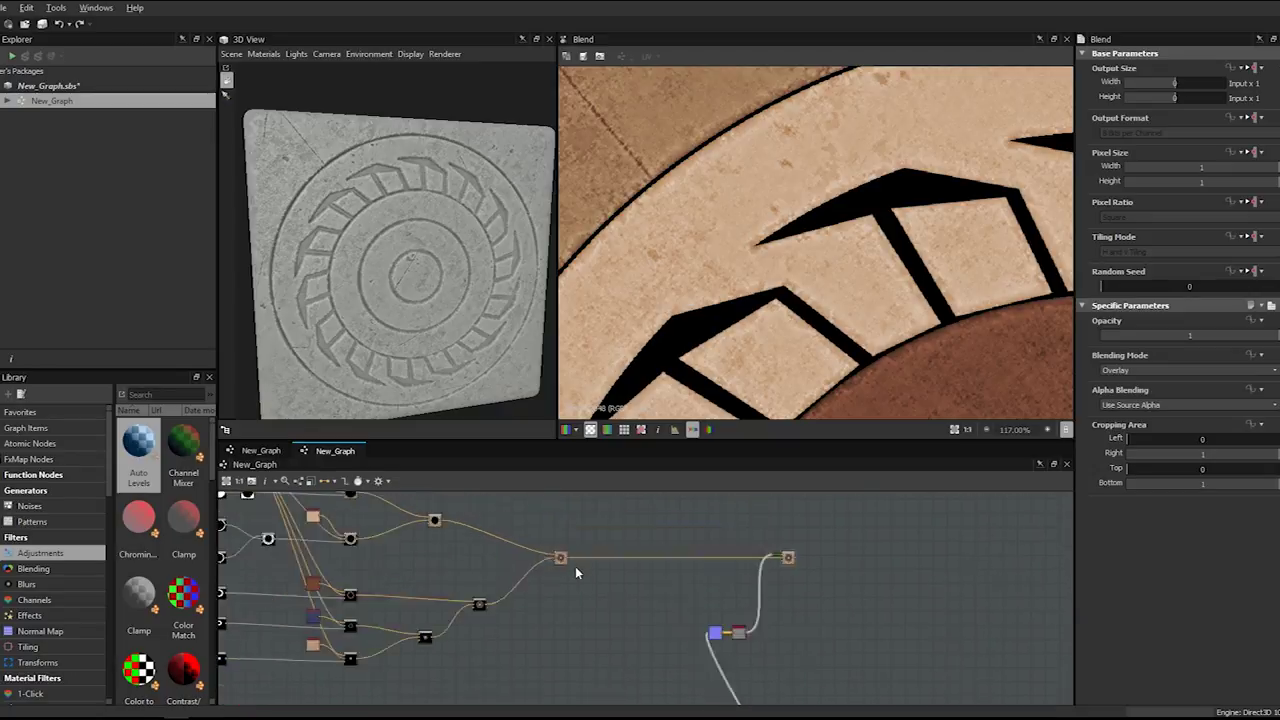
pyautogui.scroll(5, 567, 562)
pyautogui.doubleClick(566, 562)
pyautogui.scroll(-3, 876, 592)
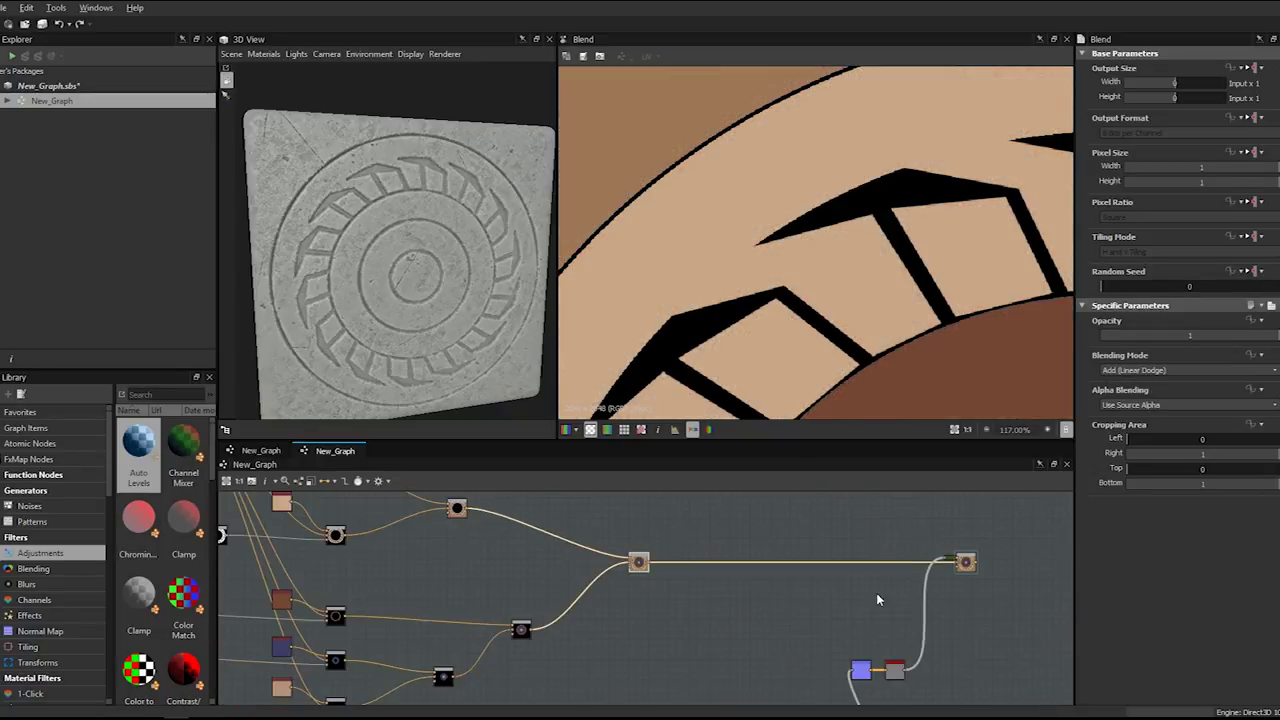
pyautogui.scroll(2, 812, 582)
pyautogui.doubleClick(815, 571)
pyautogui.doubleClick(485, 566)
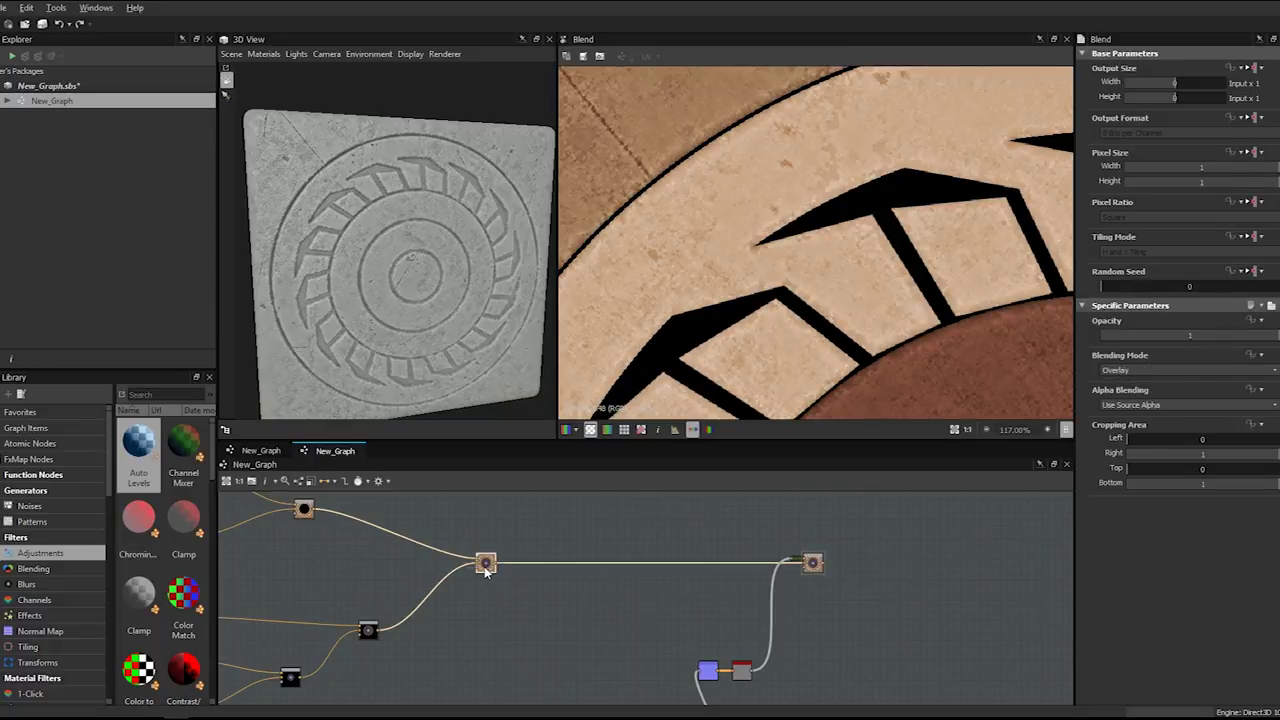
pyautogui.doubleClick(815, 566)
# - Connect the Overlay Blend's output to the Base Color output node
pyautogui.scroll(-5, 813, 566)
pyautogui.moveTo(739, 577); pyautogui.dragTo(454, 411, button='middle')
pyautogui.scroll(2, 591, 569)
pyautogui.scroll(-3, 591, 569)
pyautogui.moveTo(455, 554); pyautogui.dragTo(527, 645, button='middle')
pyautogui.scroll(-2, 540, 630)
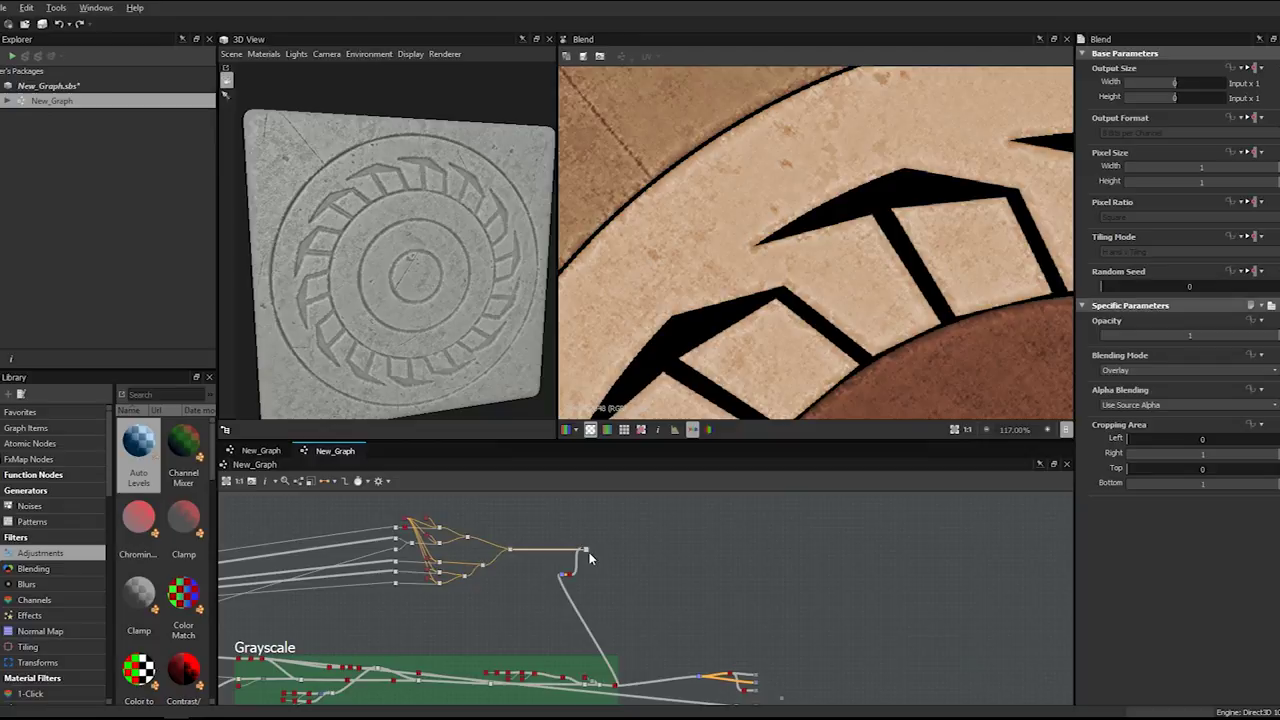
pyautogui.scroll(6, 717, 651)
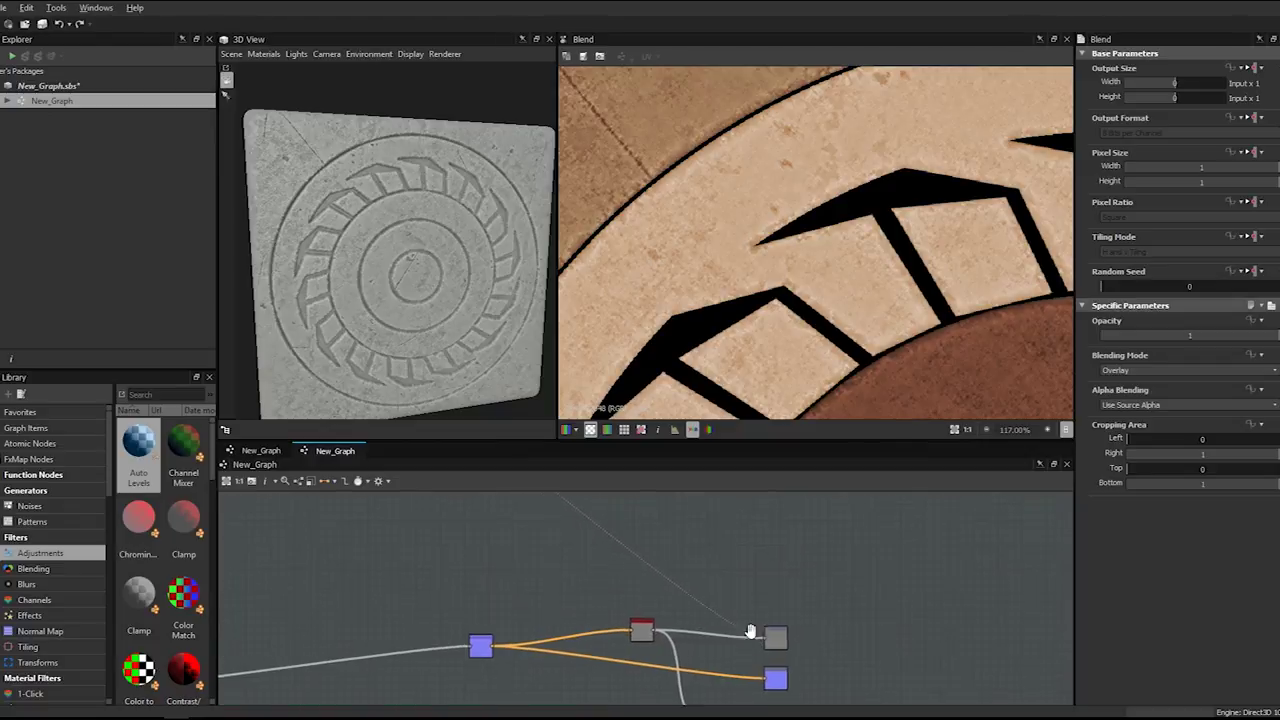
pyautogui.scroll(3, 774, 632)
pyautogui.scroll(4, 378, 221)
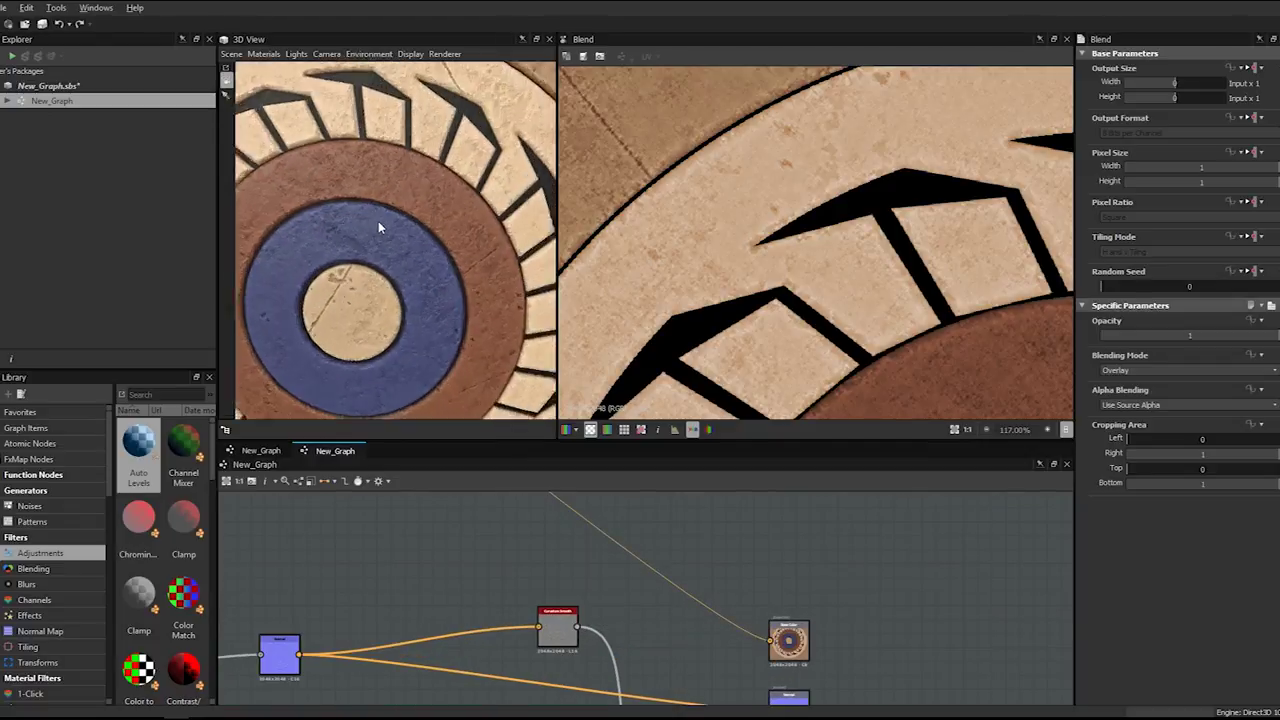
# - Examine the colored tile in the 3D view, from the central disc and rings to the whole surface
pyautogui.scroll(5, 378, 221)
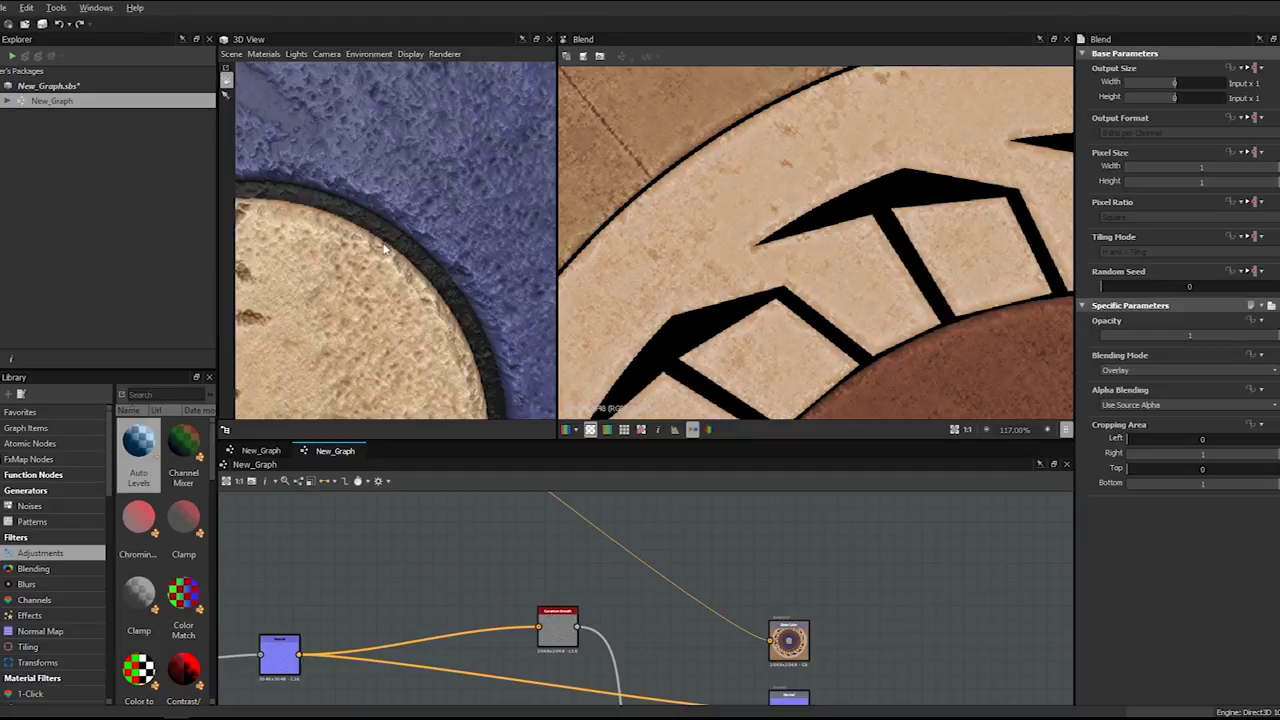
pyautogui.scroll(-4, 383, 250)
pyautogui.scroll(-8, 413, 214)
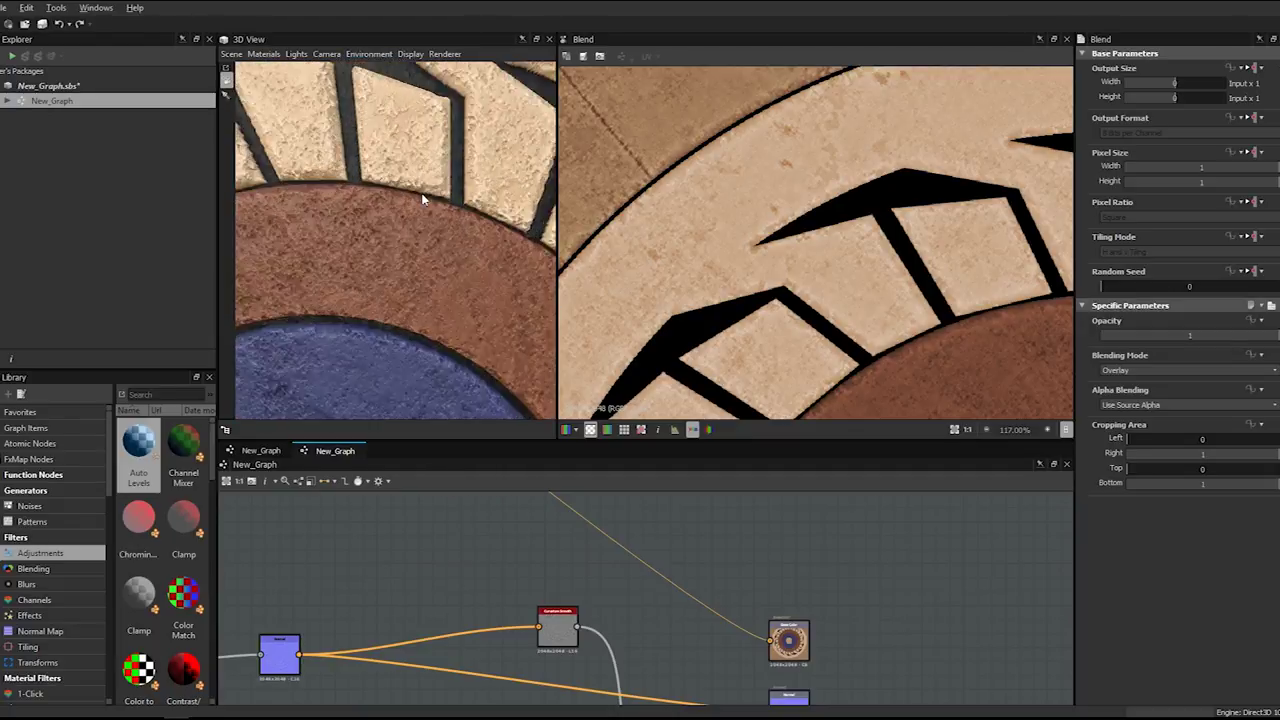
pyautogui.scroll(-3, 424, 261)
pyautogui.moveTo(387, 266); pyautogui.dragTo(454, 256)
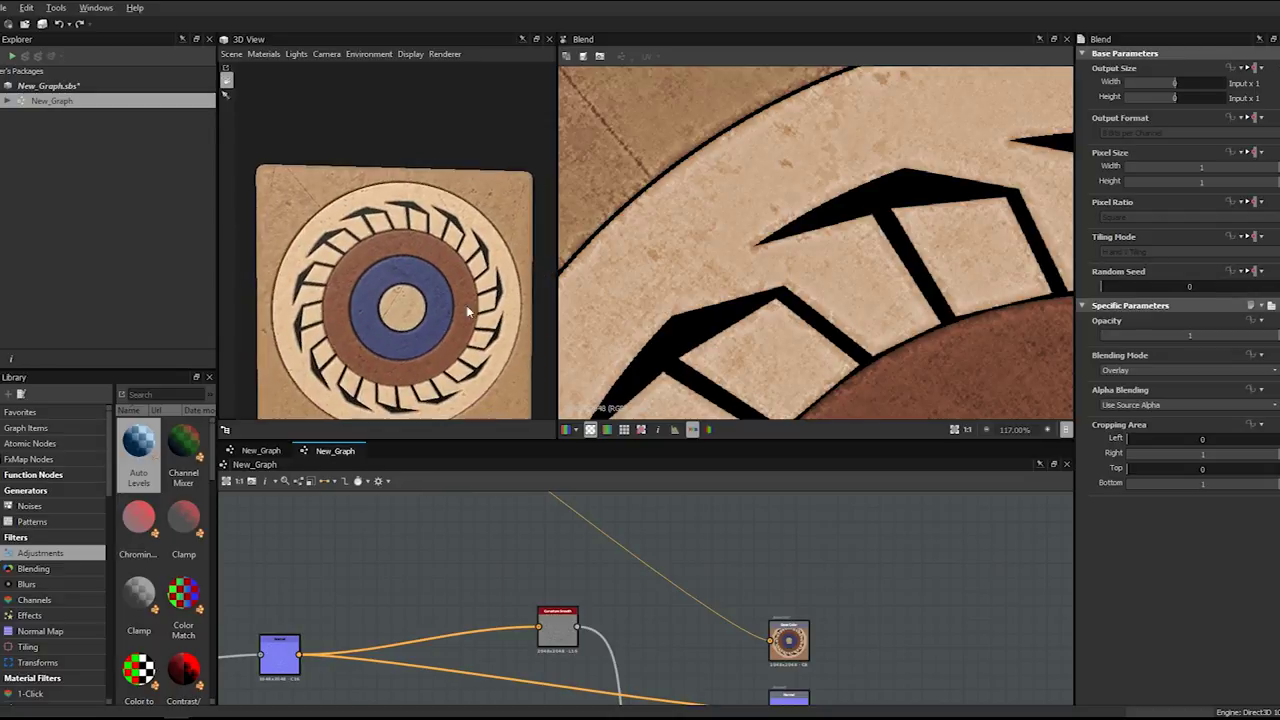
pyautogui.scroll(-5, 570, 518)
pyautogui.moveTo(412, 340); pyautogui.dragTo(406, 272, button='middle')
pyautogui.scroll(-4, 556, 576)
pyautogui.moveTo(434, 496); pyautogui.dragTo(704, 654, button='middle')
pyautogui.moveTo(412, 528); pyautogui.dragTo(527, 550, button='middle')
pyautogui.scroll(2, 527, 550)
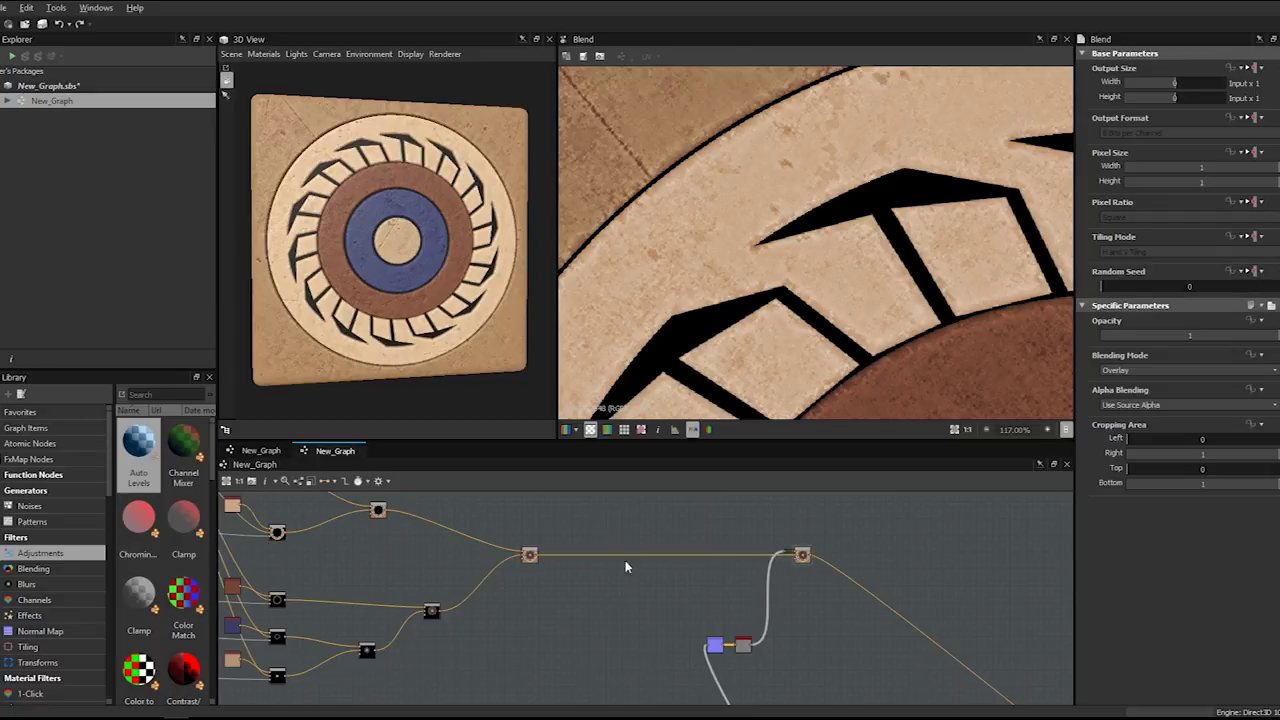
pyautogui.press('space')
pyautogui.write('sloope')
pyautogui.press('BackSpace')
pyautogui.press('BackSpace')
pyautogui.press('BackSpace')
pyautogui.press('BackSpace')
pyautogui.press('BackSpace')
pyautogui.press('BackSpace')
pyautogui.write('slope')
pyautogui.press('Down')
pyautogui.press('Return')
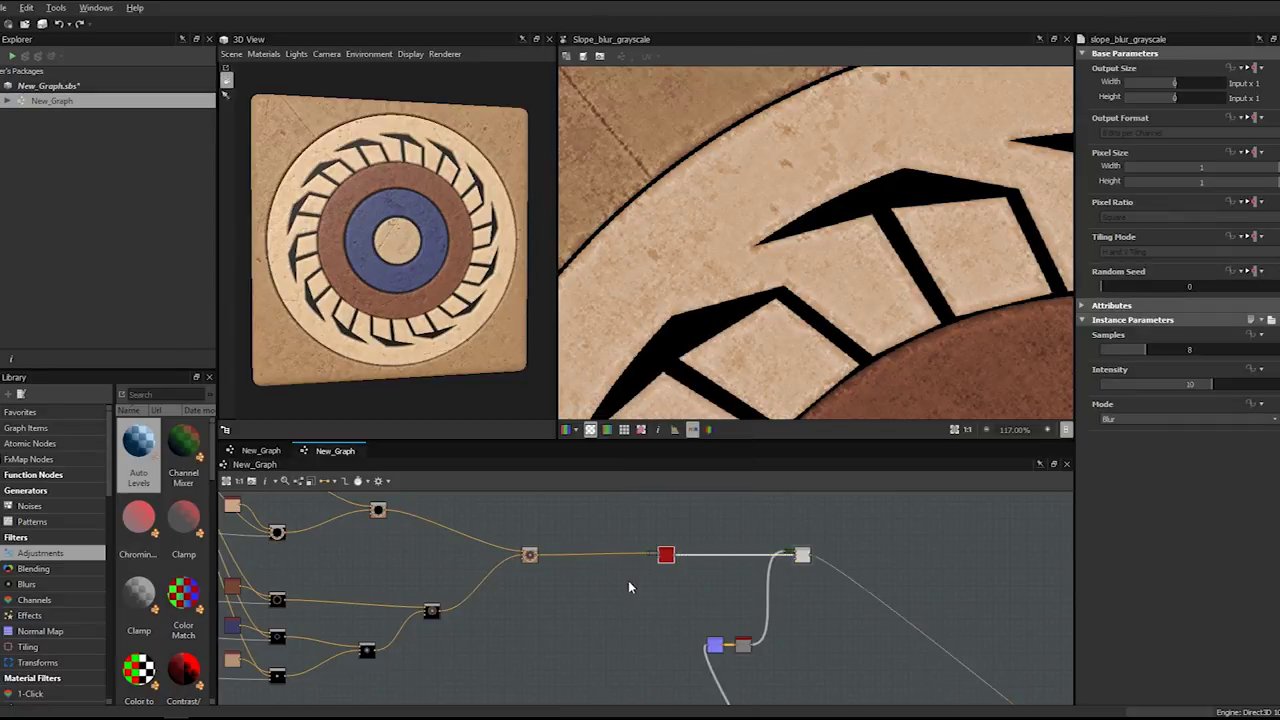
pyautogui.scroll(1, 630, 580)
pyautogui.moveTo(669, 560); pyautogui.dragTo(662, 563)
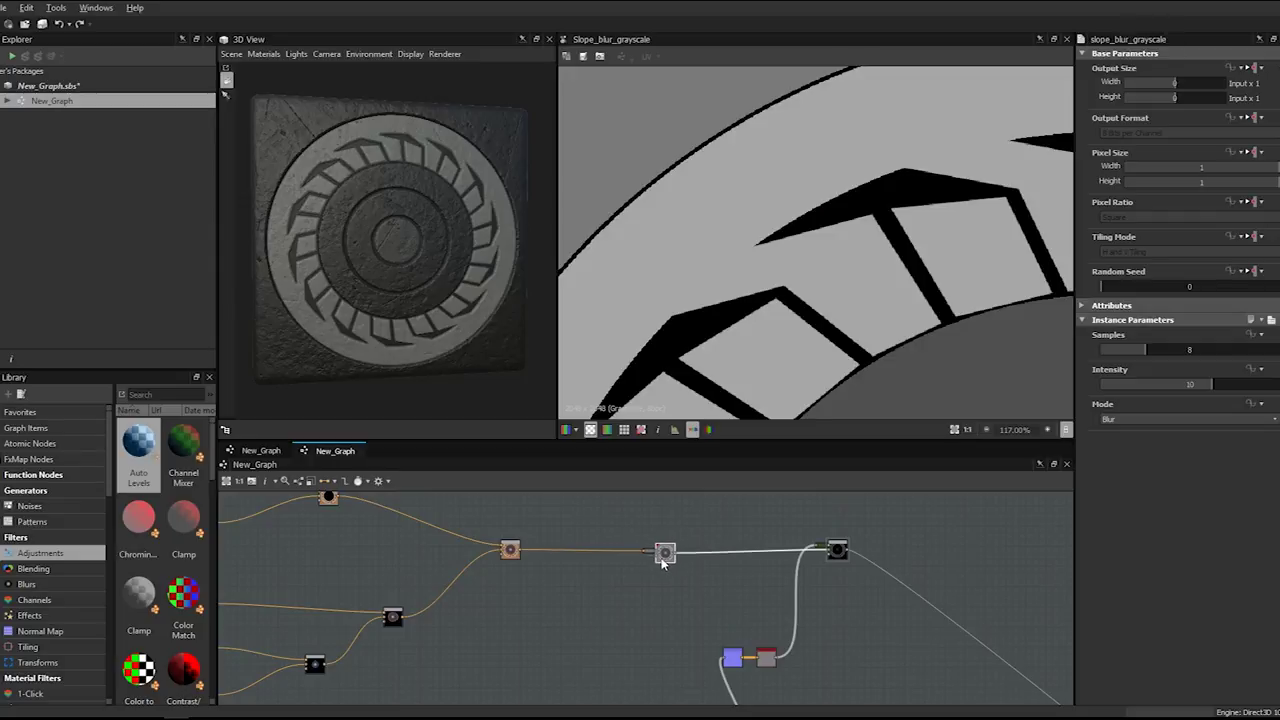
pyautogui.scroll(1, 658, 560)
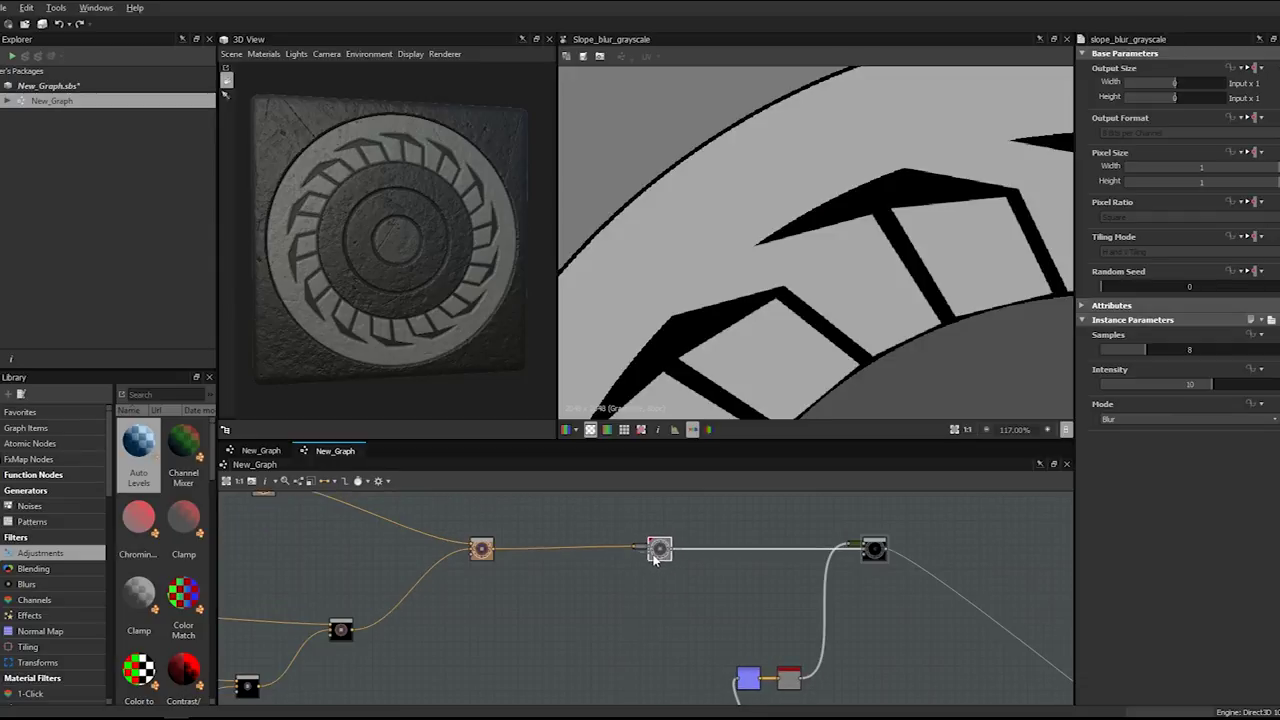
pyautogui.press('space')
pyautogui.write('slo')
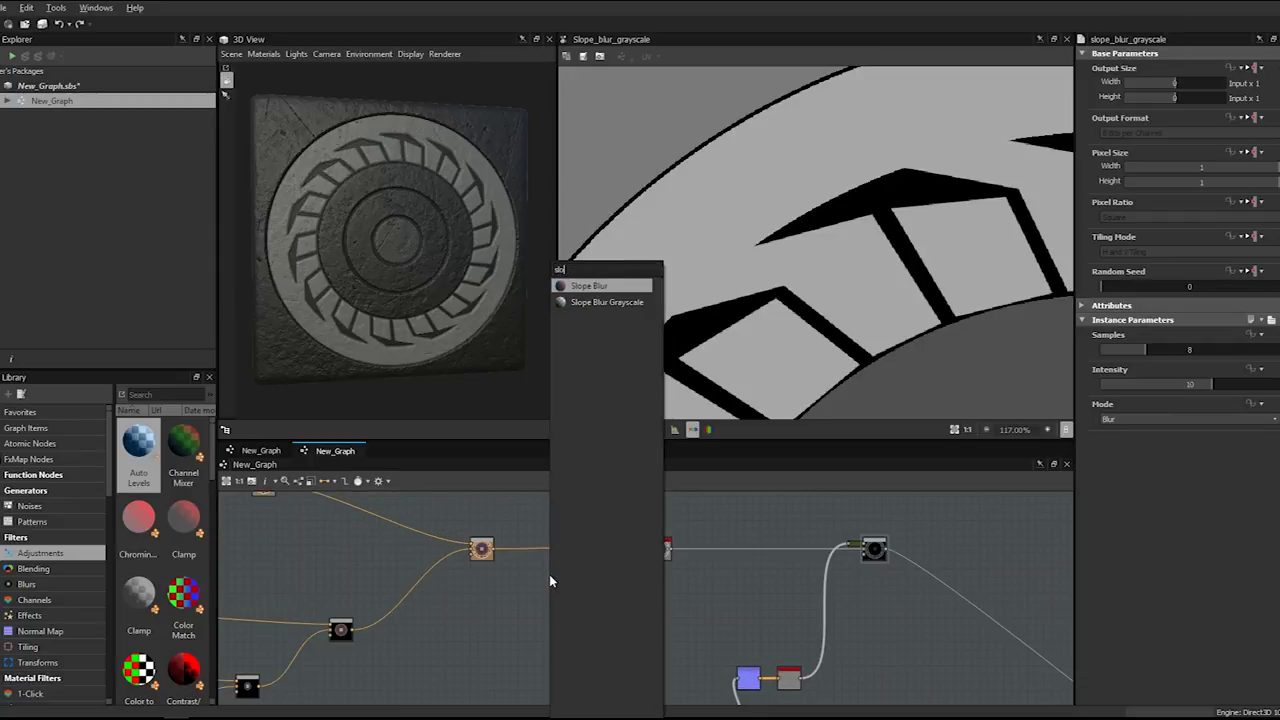
pyautogui.press('Escape')
pyautogui.click(664, 551)
pyautogui.press('Delete')
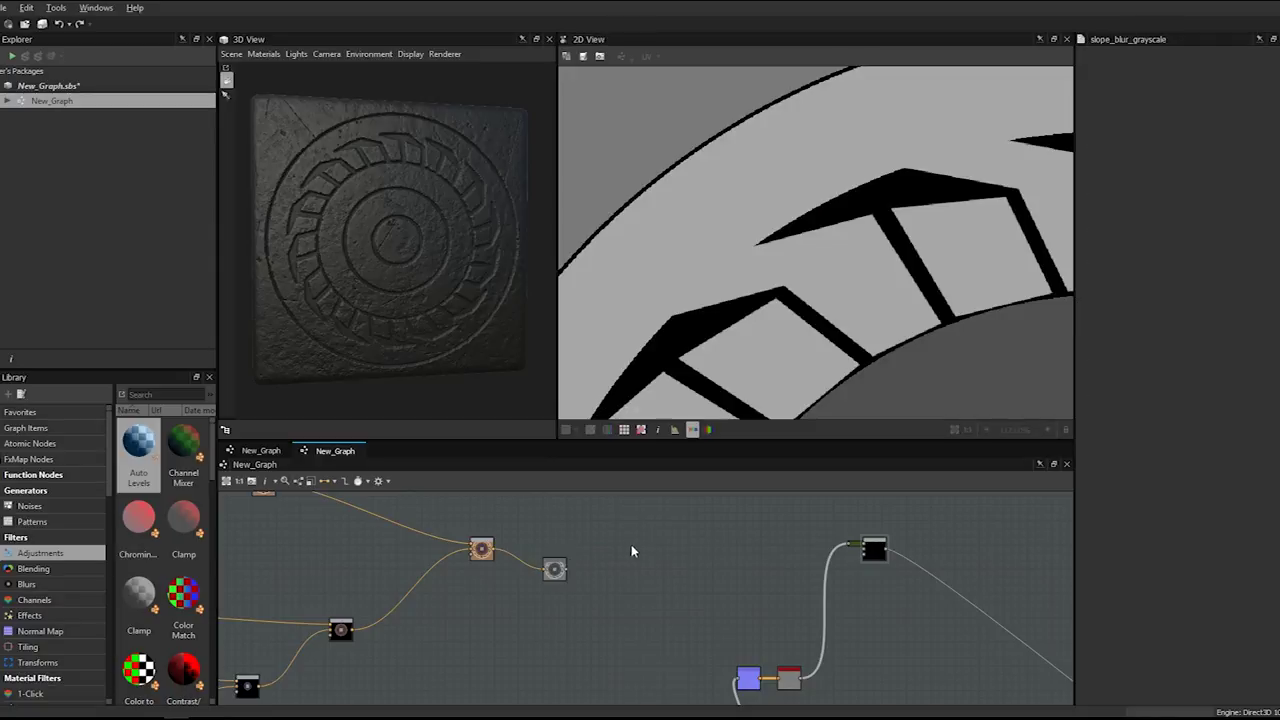
pyautogui.press('Delete')
# - Add a Slope Blur node after the merged color Blend and connect its output to the Overlay Blend's color input
pyautogui.doubleClick(481, 549)
pyautogui.press('space')
pyautogui.write('slope')
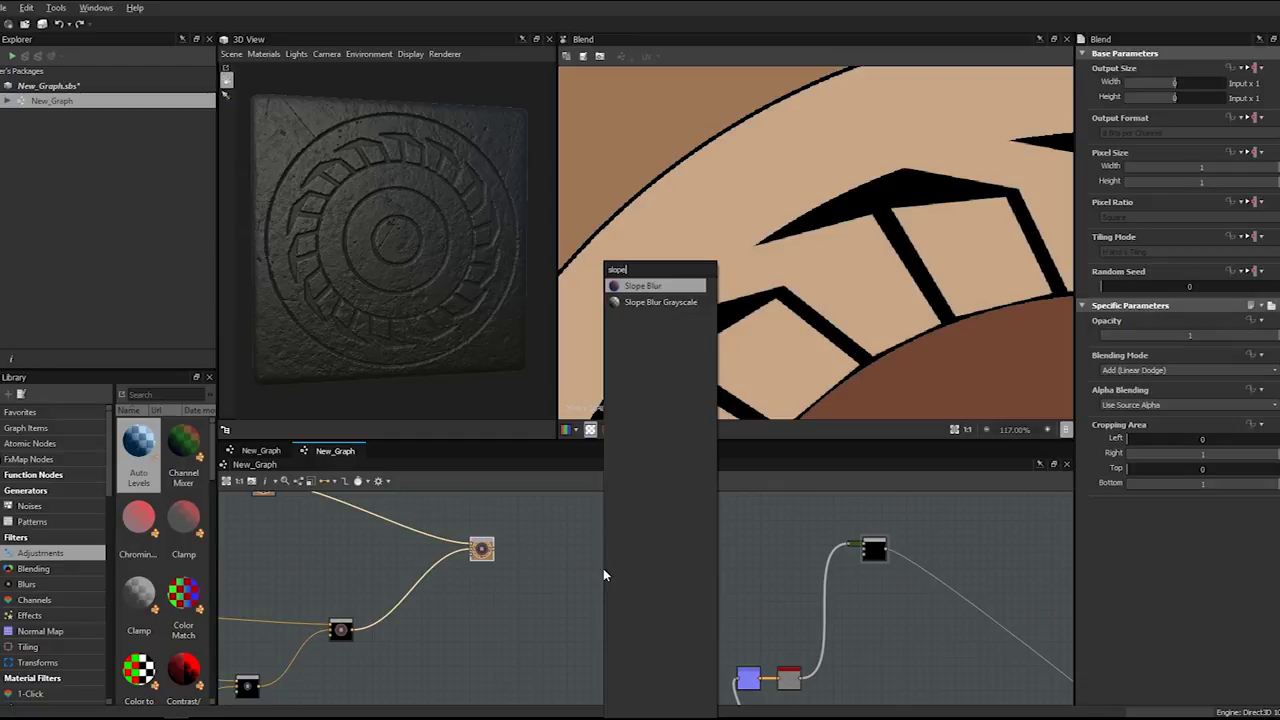
pyautogui.press('Return')
pyautogui.moveTo(555, 549); pyautogui.dragTo(635, 549)
pyautogui.moveTo(858, 547); pyautogui.dragTo(858, 555)
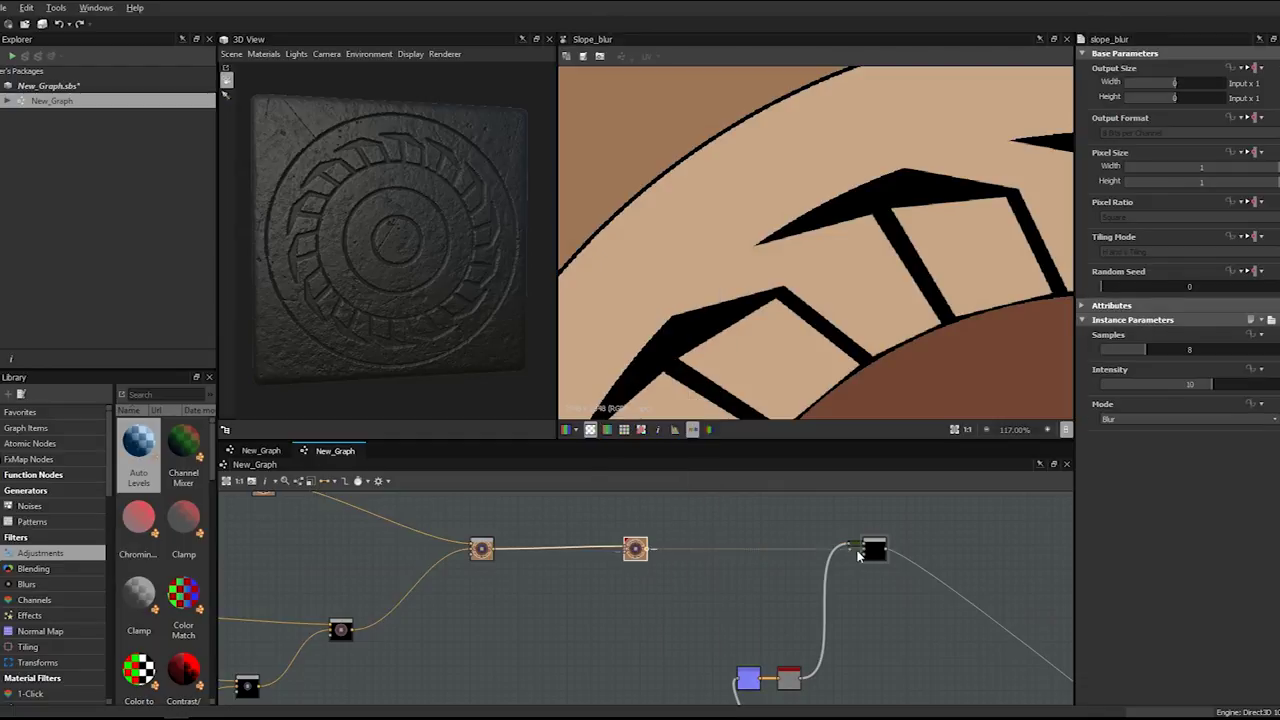
# - Look through the Pattern, Dirt, Scratches and Grayscale groups for a noise source for the Slope Blur
pyautogui.scroll(-5, 556, 590)
pyautogui.moveTo(503, 645); pyautogui.dragTo(677, 518, button='middle')
pyautogui.scroll(-3, 615, 685)
pyautogui.moveTo(615, 685); pyautogui.dragTo(575, 597, button='middle')
pyautogui.scroll(8, 628, 589)
pyautogui.scroll(-4, 452, 580)
pyautogui.moveTo(452, 580); pyautogui.dragTo(540, 558, button='middle')
pyautogui.scroll(6, 496, 584)
pyautogui.moveTo(475, 598); pyautogui.dragTo(390, 500, button='middle')
pyautogui.scroll(-6, 594, 601)
pyautogui.moveTo(980, 535); pyautogui.dragTo(775, 524, button='middle')
pyautogui.moveTo(403, 574); pyautogui.dragTo(558, 639, button='middle')
pyautogui.scroll(3, 477, 579)
pyautogui.scroll(3, 462, 572)
pyautogui.scroll(-9, 462, 572)
pyautogui.moveTo(537, 574); pyautogui.dragTo(560, 668, button='middle')
pyautogui.scroll(5, 483, 578)
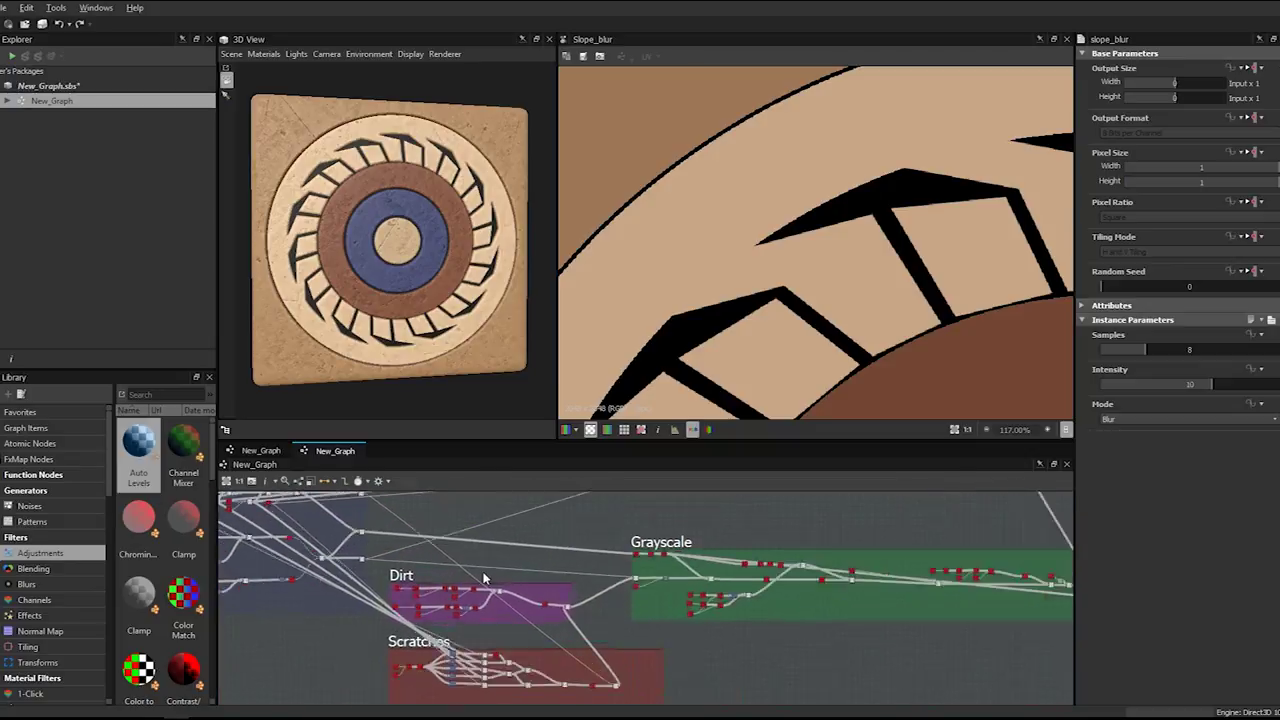
# - Preview the noise Blend in the Grayscale group and the edge mask Blend that it feeds
pyautogui.scroll(1, 537, 605)
pyautogui.scroll(-5, 440, 594)
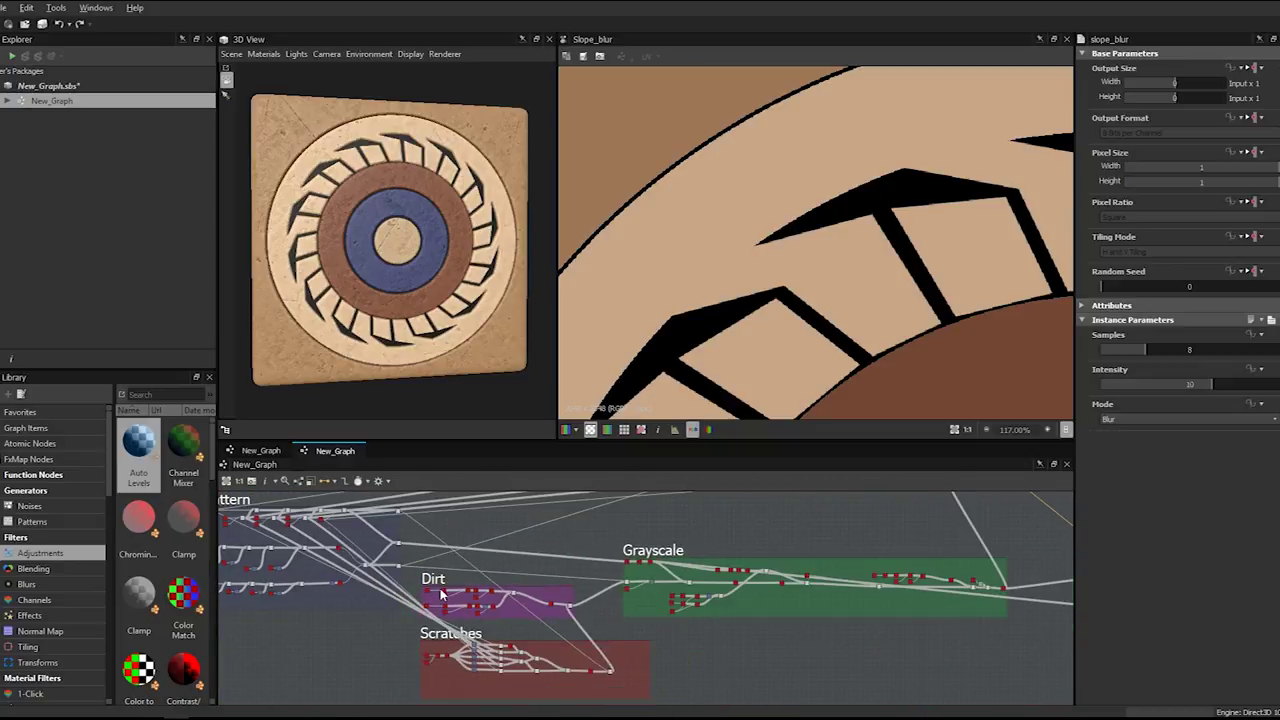
pyautogui.scroll(-2, 645, 567)
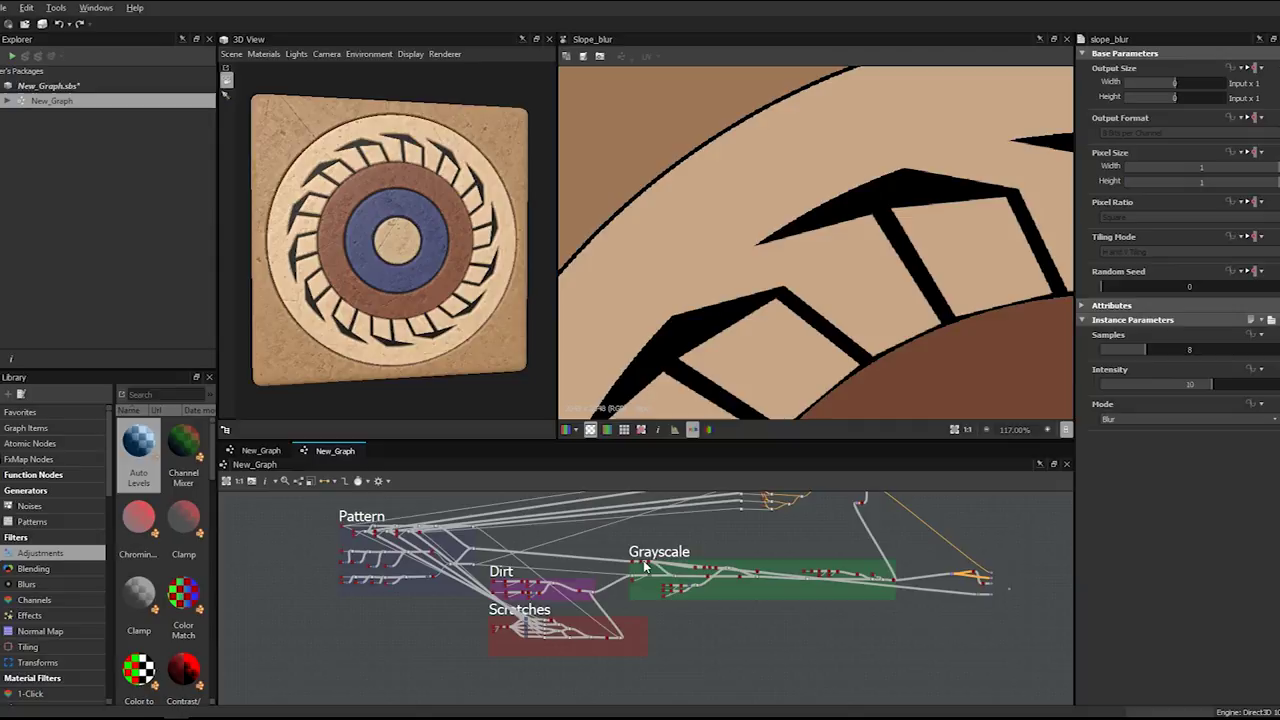
pyautogui.scroll(5, 640, 575)
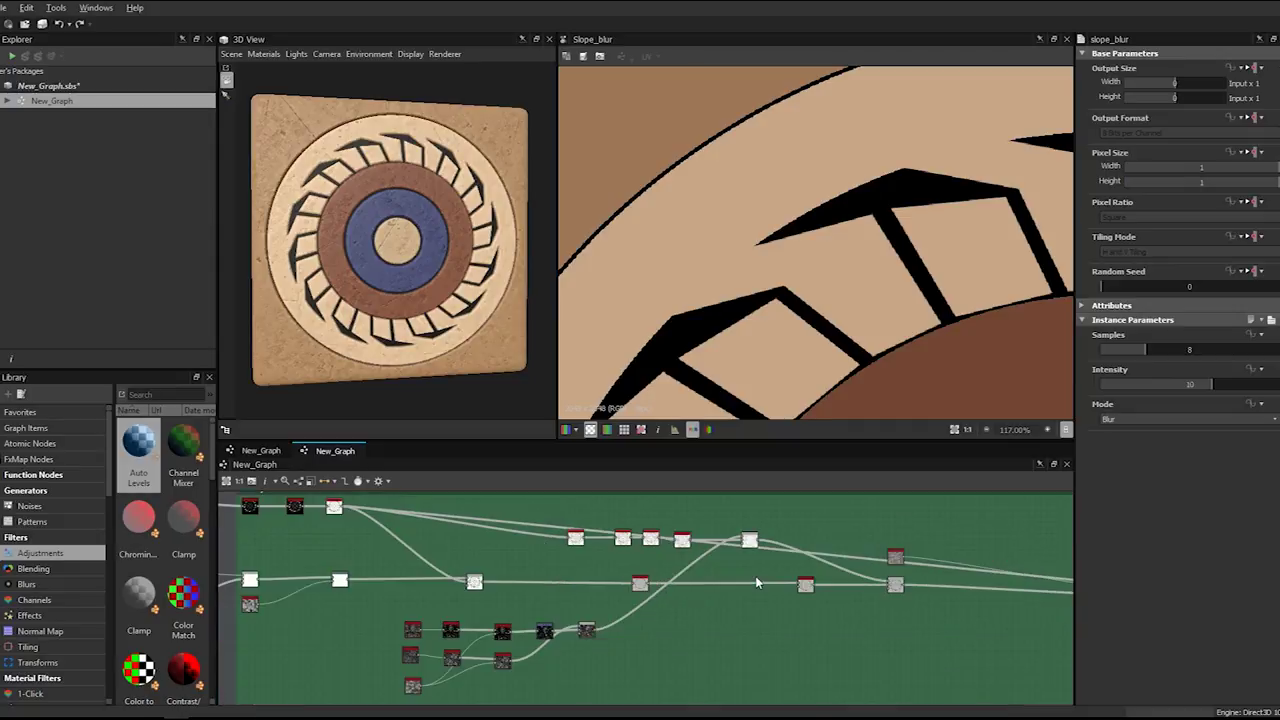
pyautogui.doubleClick(586, 630)
pyautogui.doubleClick(749, 540)
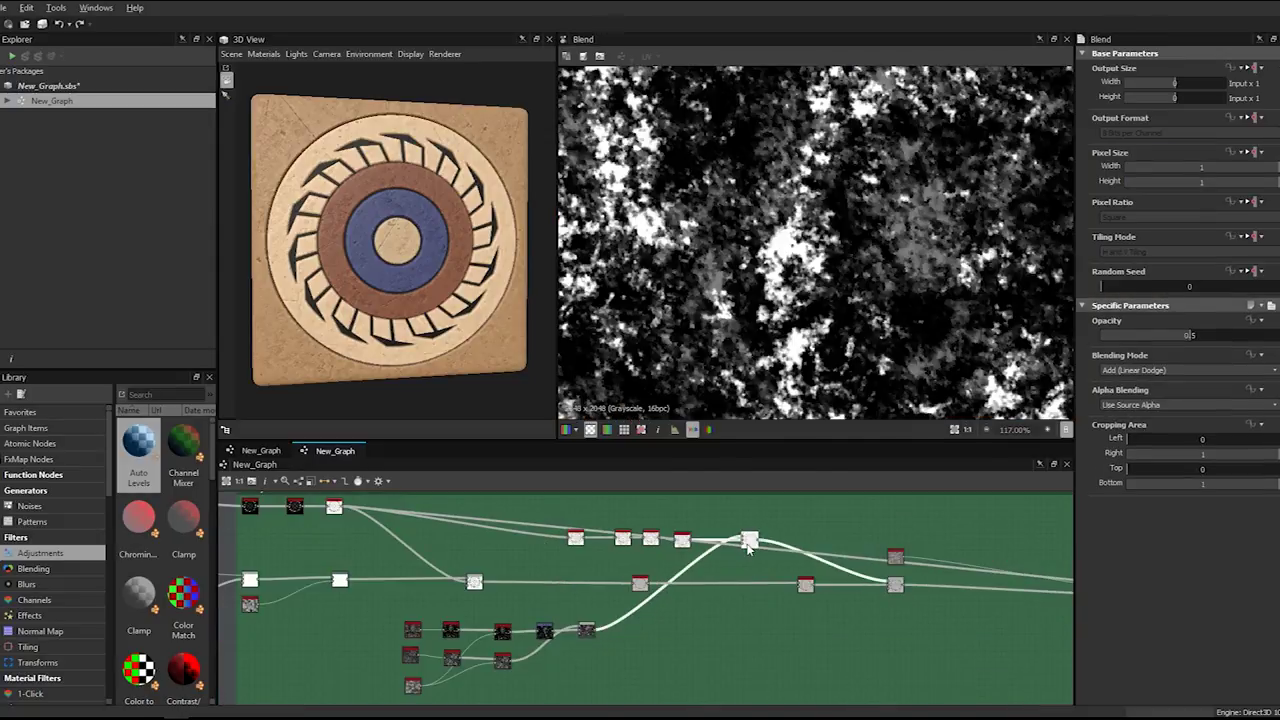
pyautogui.scroll(-4, 705, 568)
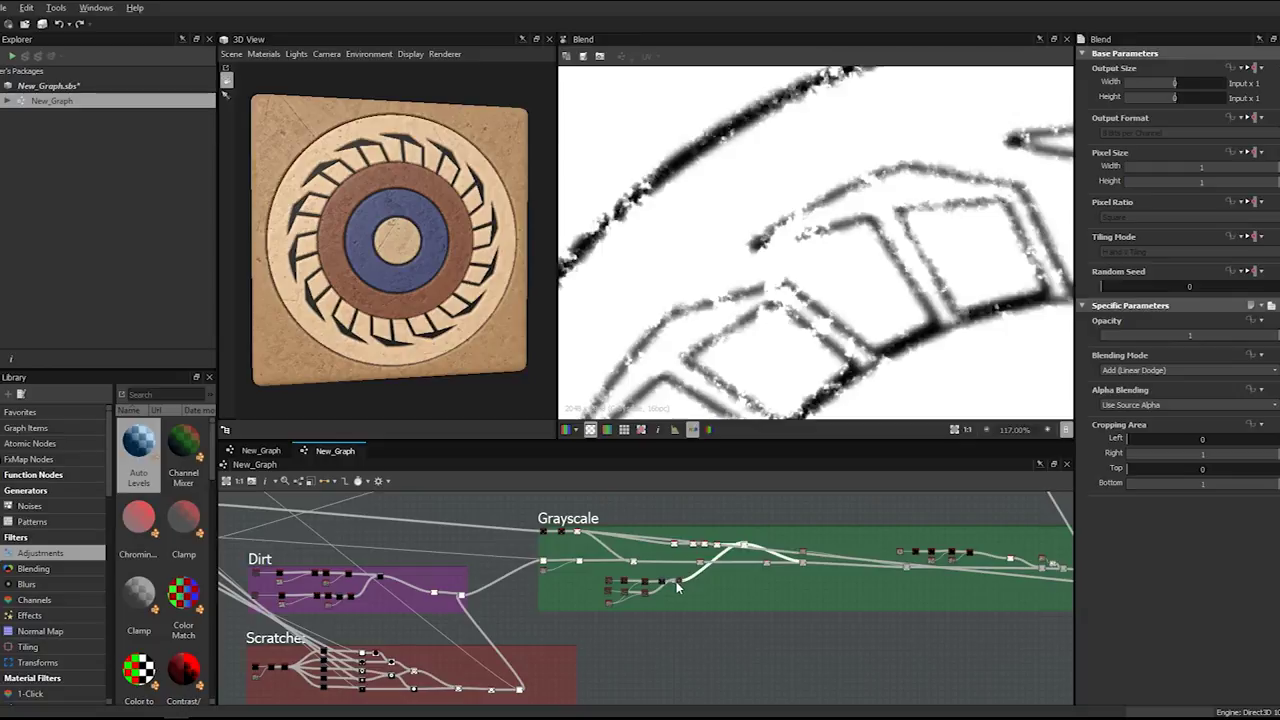
pyautogui.scroll(-3, 677, 588)
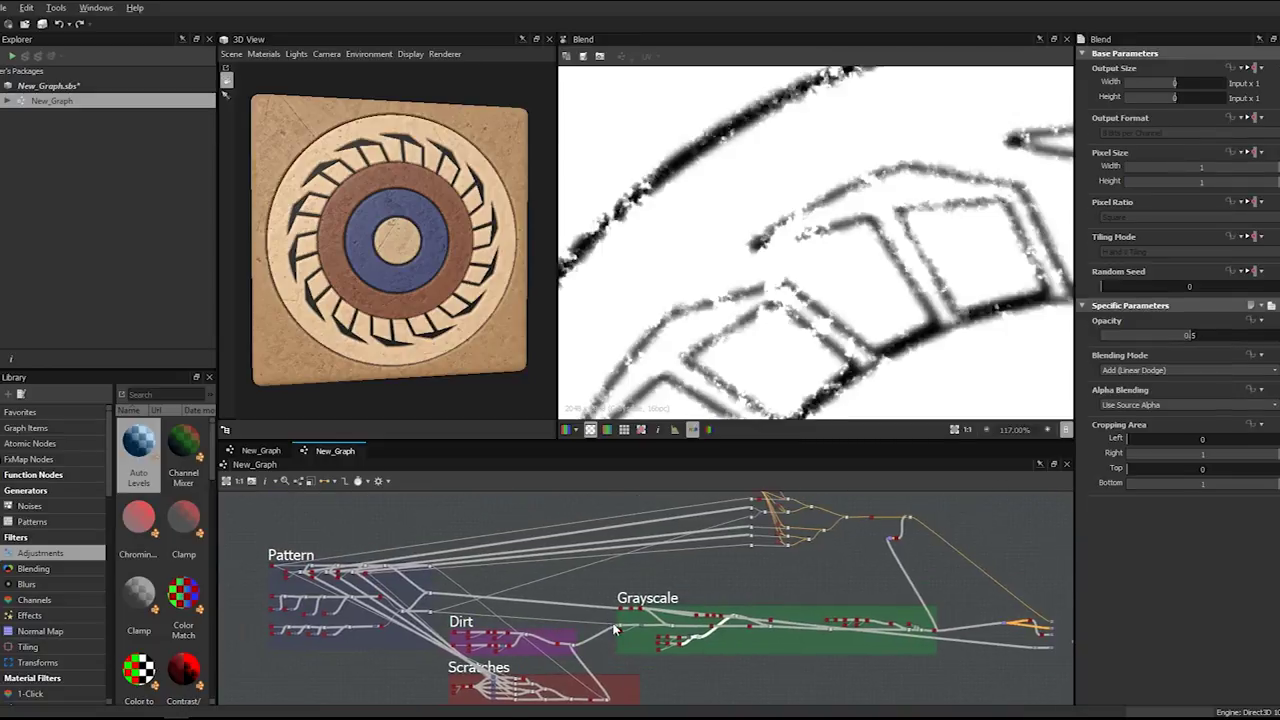
# - Connect the Grayscale group's noise Blend to the Slope Blur's slope input
pyautogui.scroll(4, 697, 645)
pyautogui.scroll(4, 697, 645)
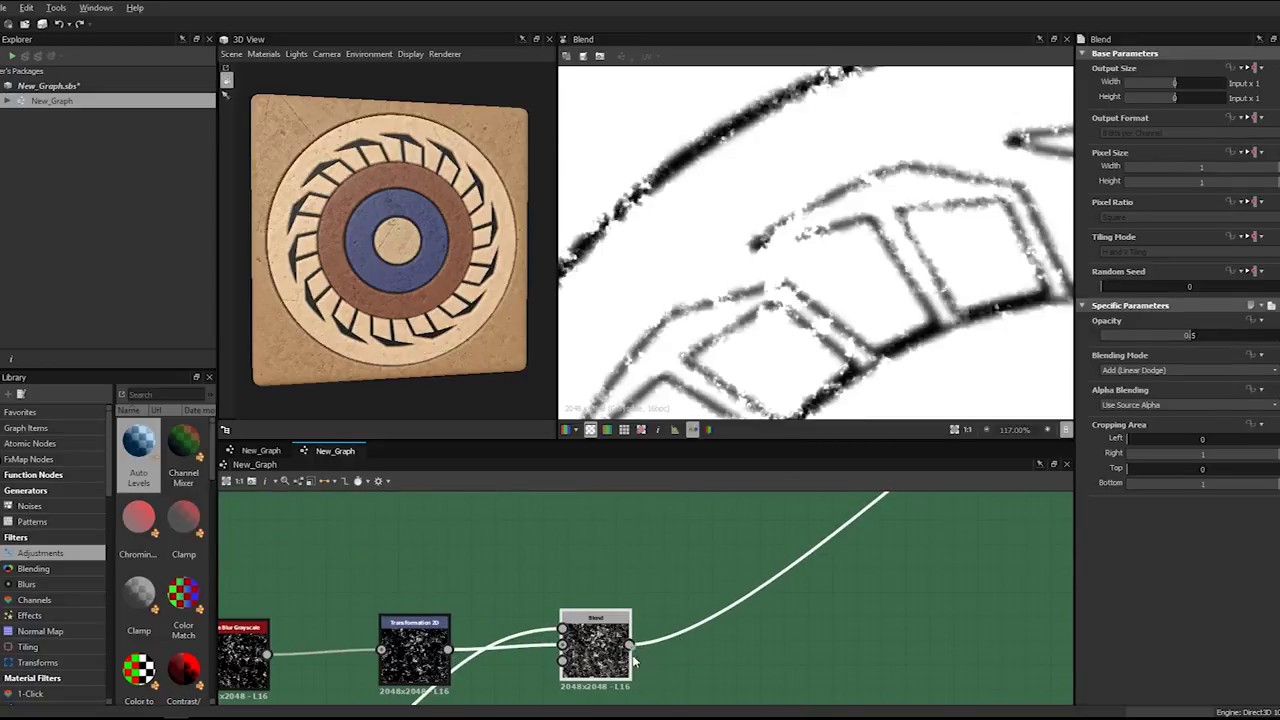
pyautogui.click(630, 646)
pyautogui.scroll(-7, 771, 605)
pyautogui.moveTo(868, 520); pyautogui.dragTo(707, 660, button='middle')
pyautogui.scroll(5, 849, 567)
pyautogui.doubleClick(760, 527)
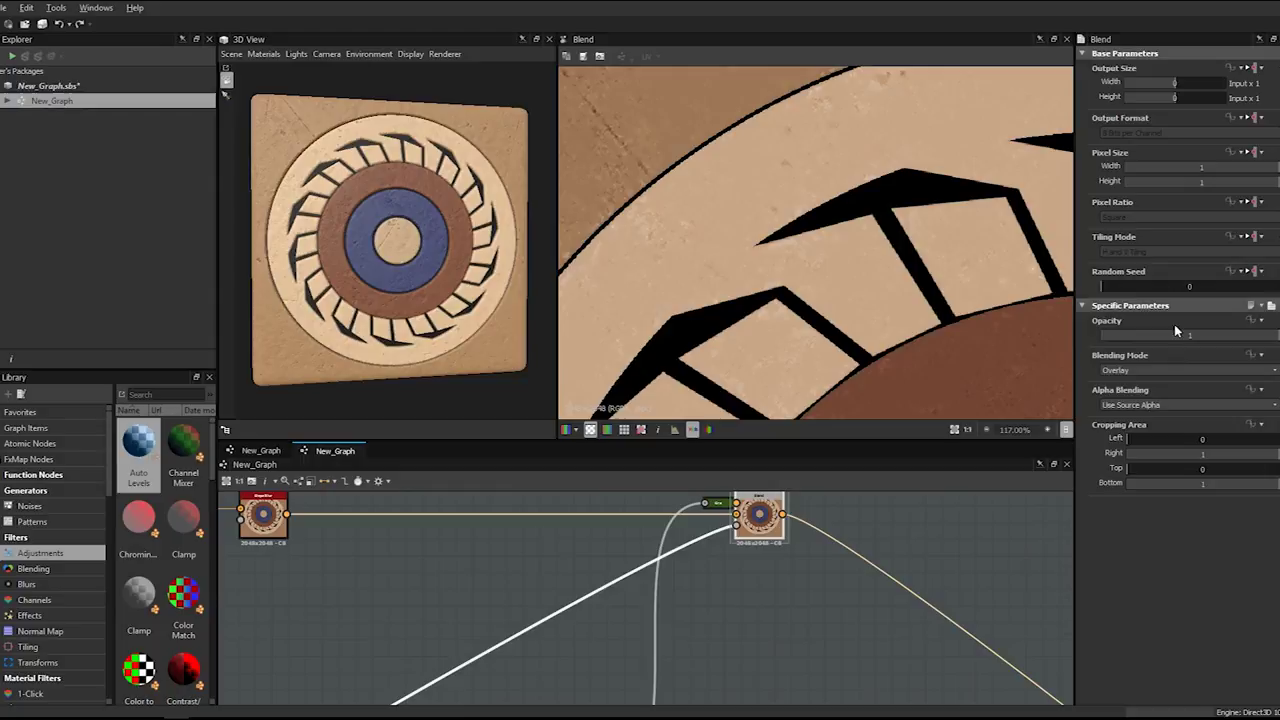
pyautogui.scroll(-2, 601, 538)
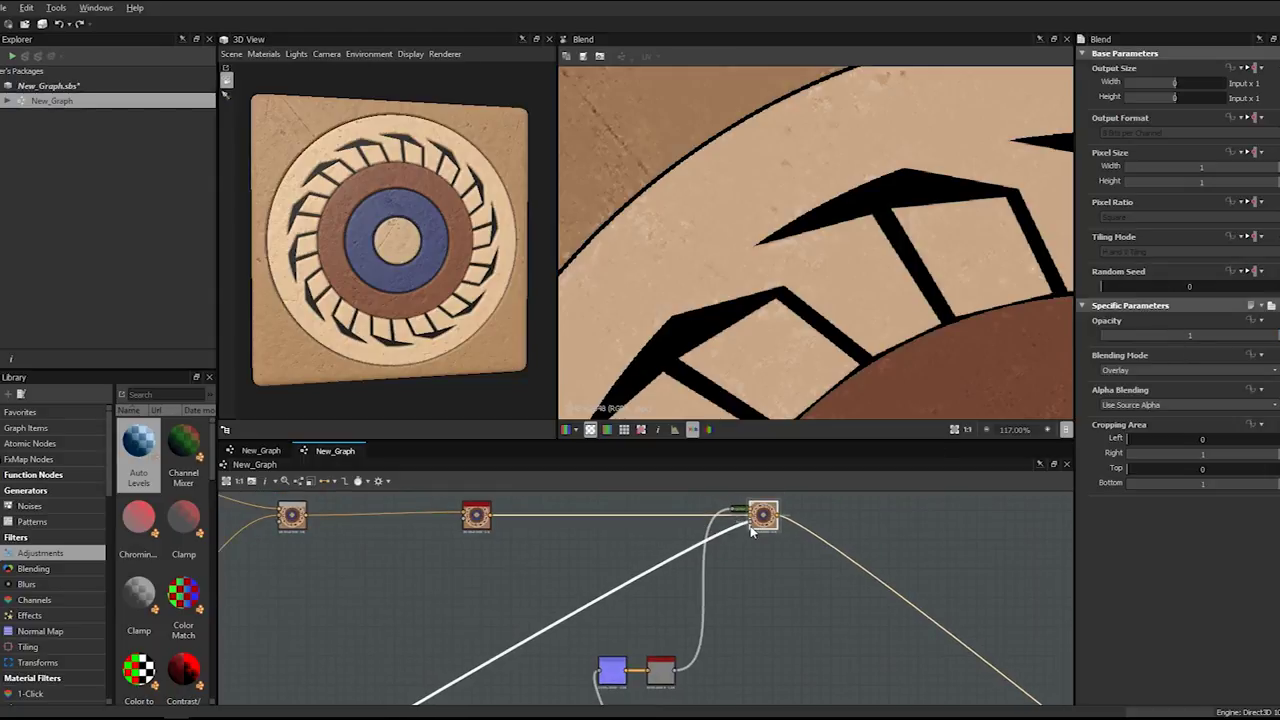
pyautogui.moveTo(750, 523); pyautogui.dragTo(464, 519)
# - Set the Slope Blur's samples to 32 and its intensity to 0.01
pyautogui.doubleClick(480, 521)
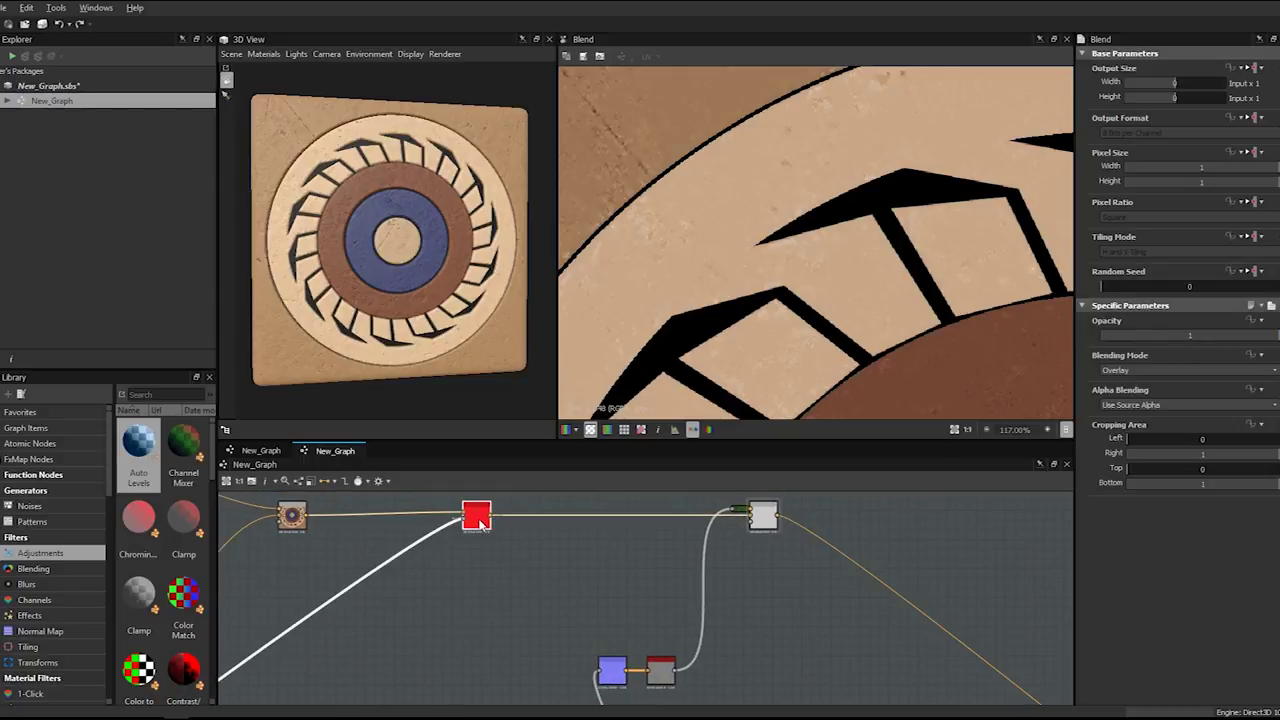
pyautogui.scroll(3, 545, 551)
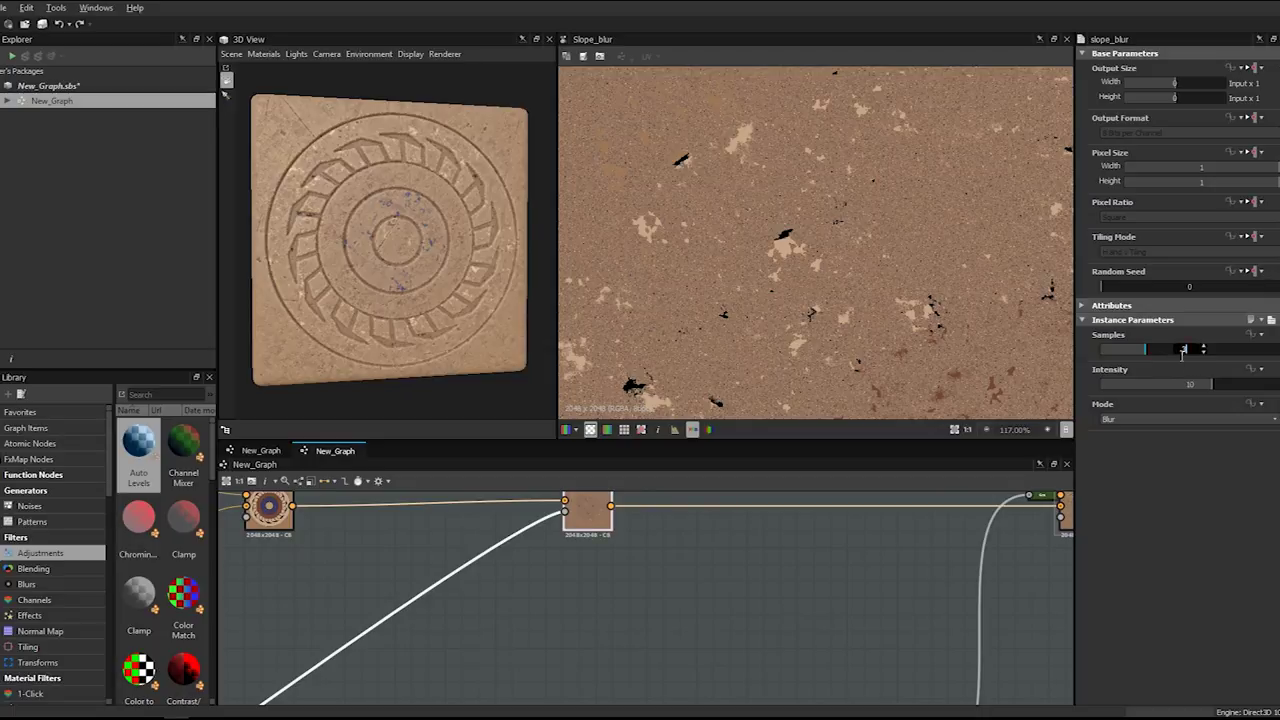
pyautogui.press('Return')
pyautogui.doubleClick(1166, 383)
pyautogui.write('0.01')
pyautogui.press('Return')
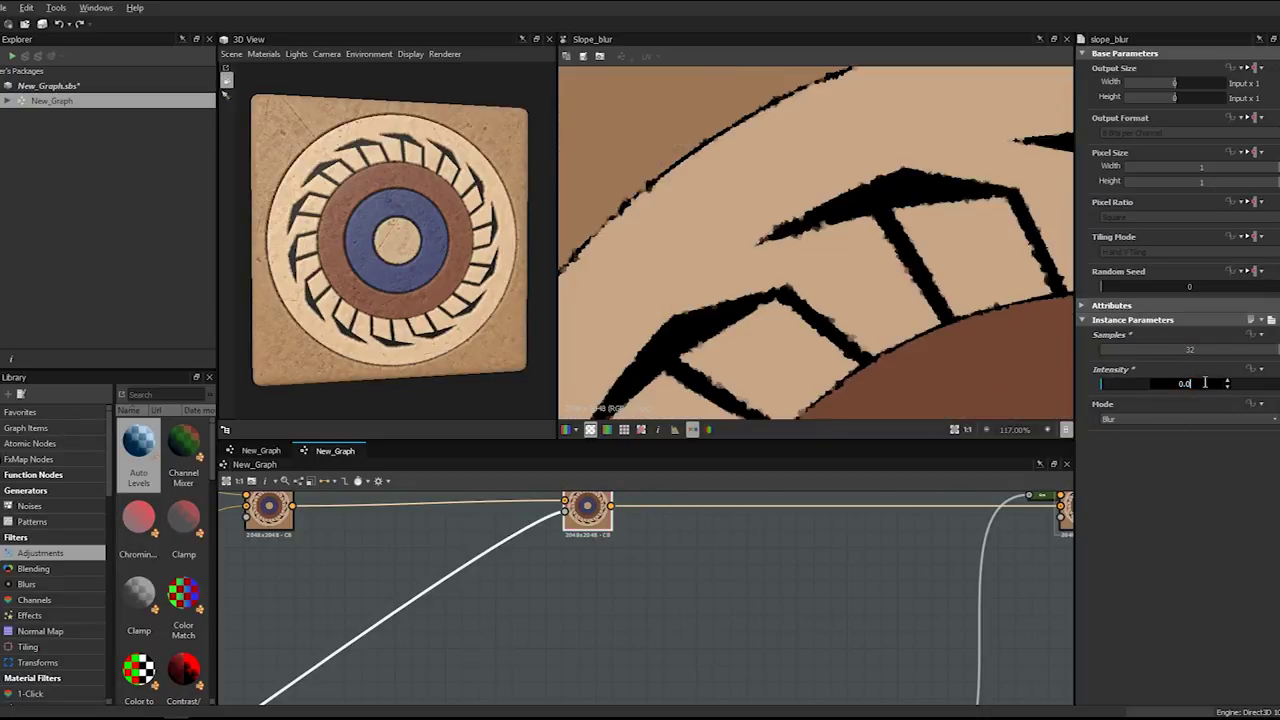
# - Compare Slope Blur intensities of 0.005 and 0.008 on the pattern edges and settle on 0.005
pyautogui.write('5')
pyautogui.press('Return')
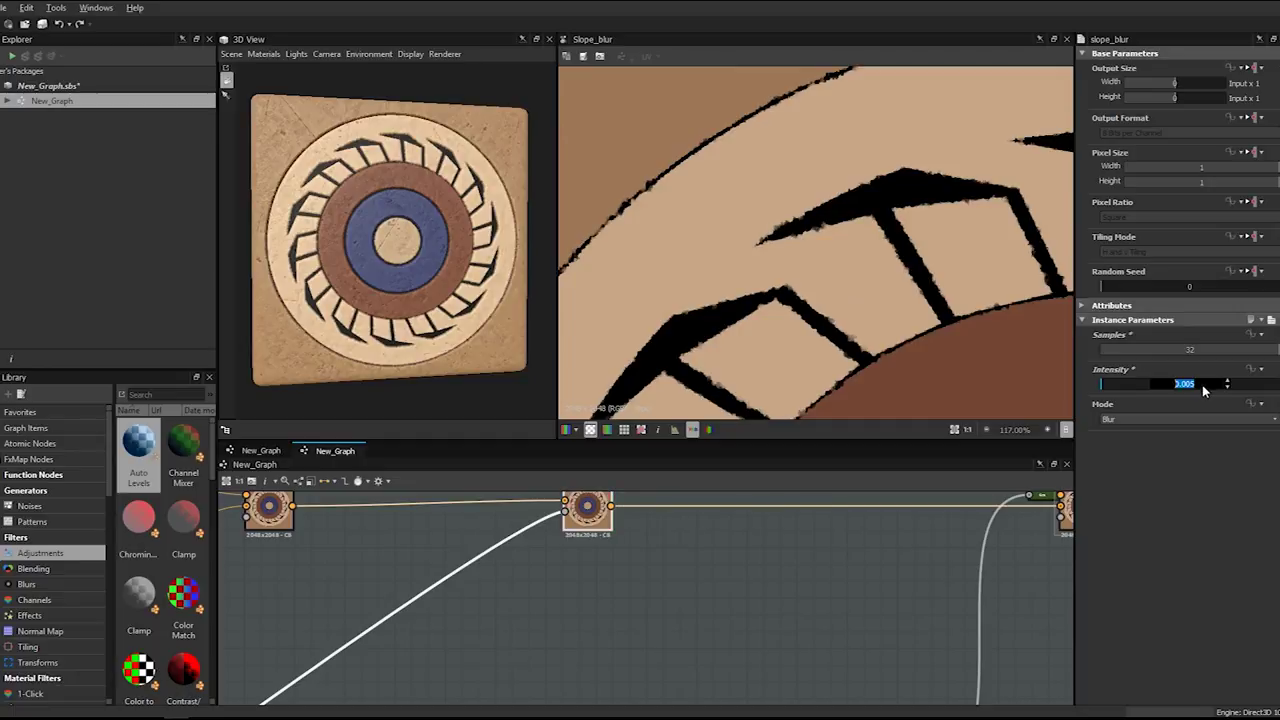
pyautogui.press('Return')
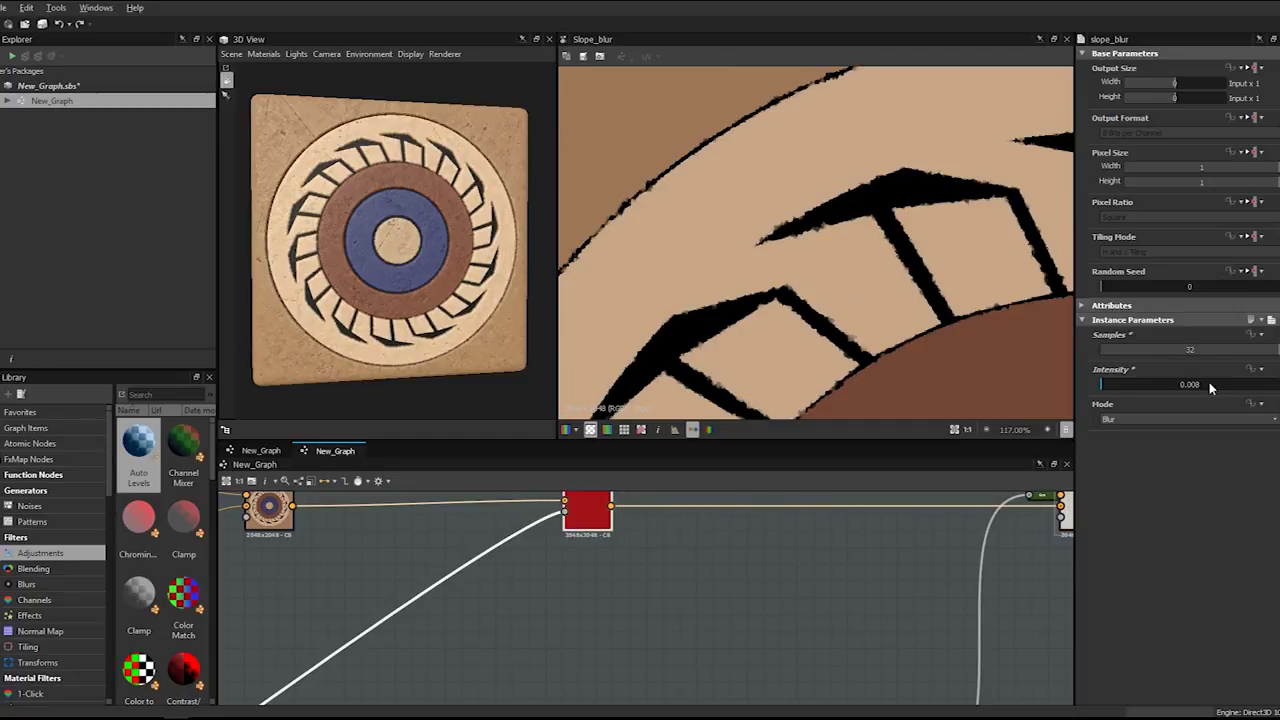
pyautogui.scroll(-3, 851, 266)
pyautogui.scroll(1, 851, 266)
pyautogui.scroll(1, 851, 266)
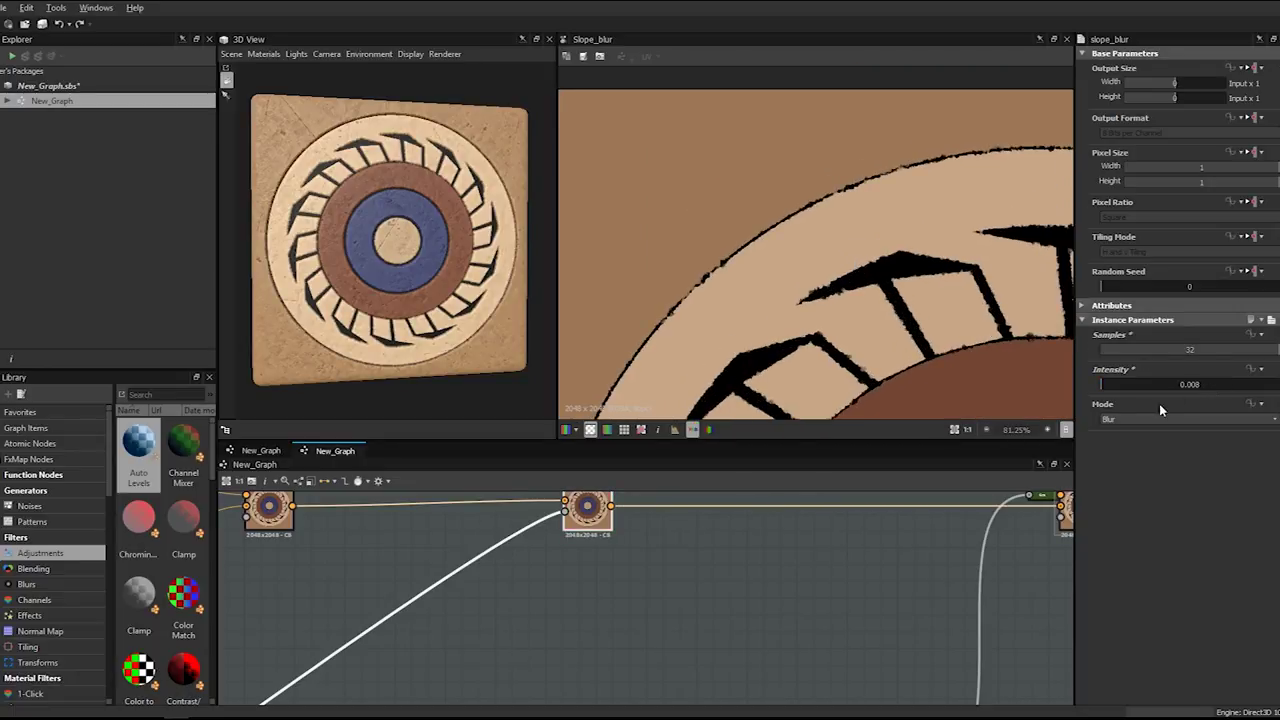
pyautogui.doubleClick(1190, 384)
pyautogui.press('Return')
# - Add a new Output node to the graph below the height output
pyautogui.scroll(-6, 842, 540)
pyautogui.scroll(-8, 745, 545)
pyautogui.moveTo(777, 605); pyautogui.dragTo(790, 563, button='middle')
pyautogui.scroll(6, 785, 508)
pyautogui.moveTo(641, 546); pyautogui.dragTo(772, 625, button='middle')
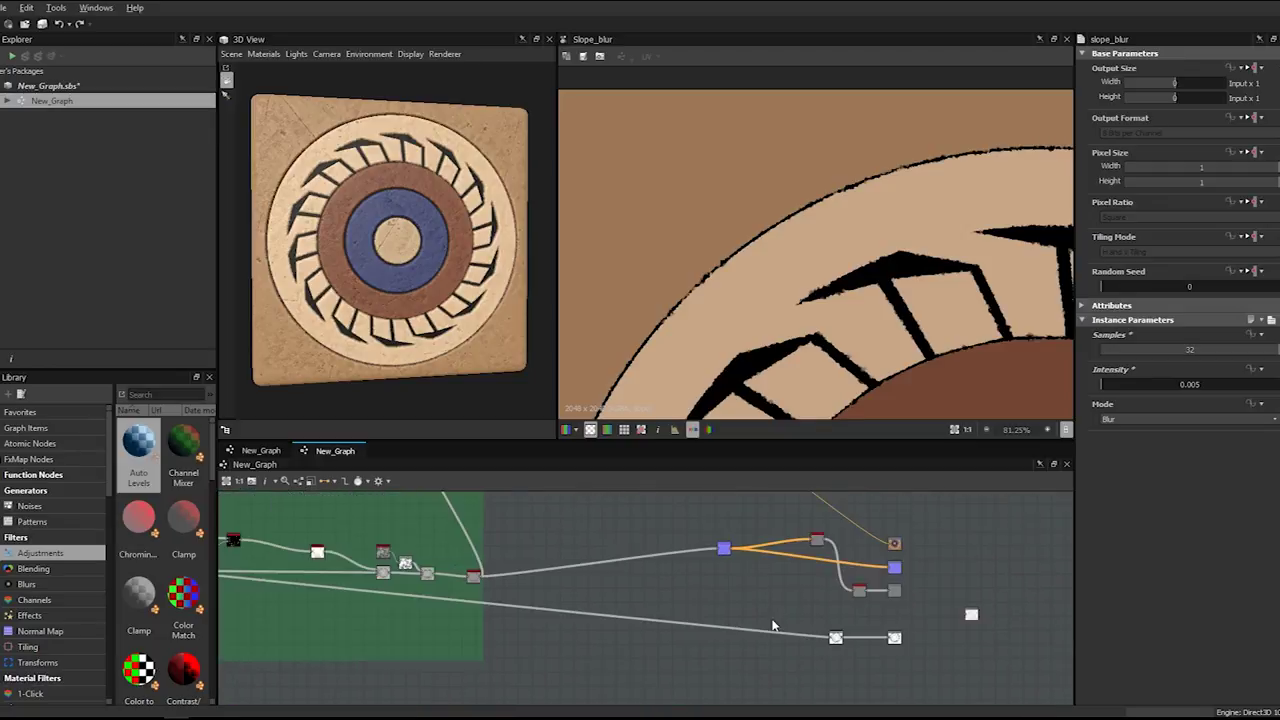
pyautogui.moveTo(888, 676); pyautogui.dragTo(868, 600, button='middle')
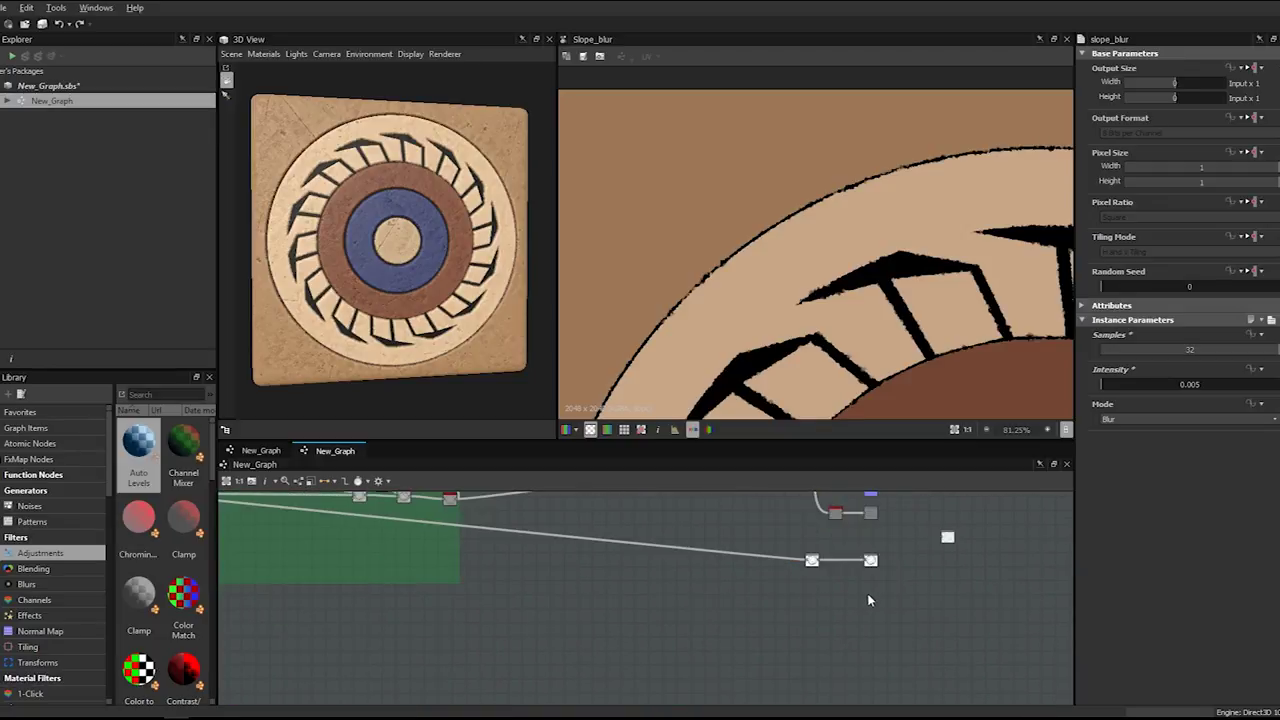
pyautogui.press('space')
pyautogui.write('output')
pyautogui.press('Return')
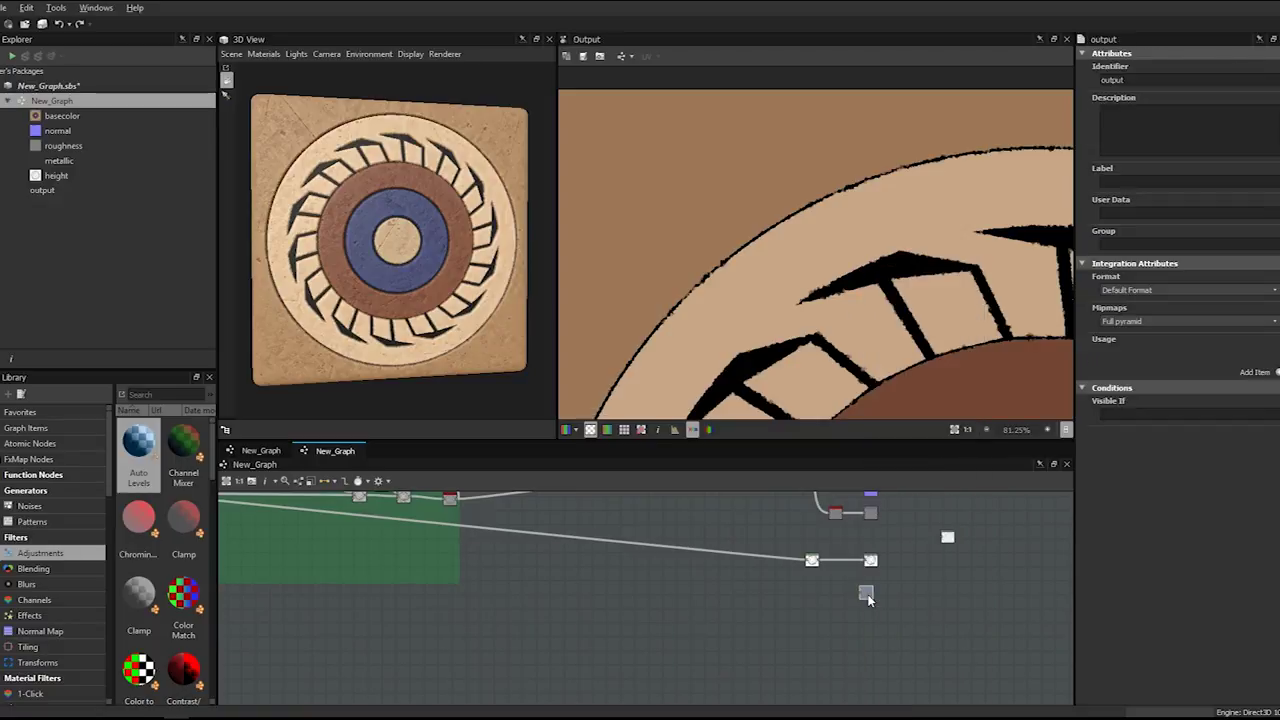
# - Set the new output's usage to ambientOcclusion, its identifier and label to AO and its group to Material, and align it under the height output
pyautogui.click(1277, 372)
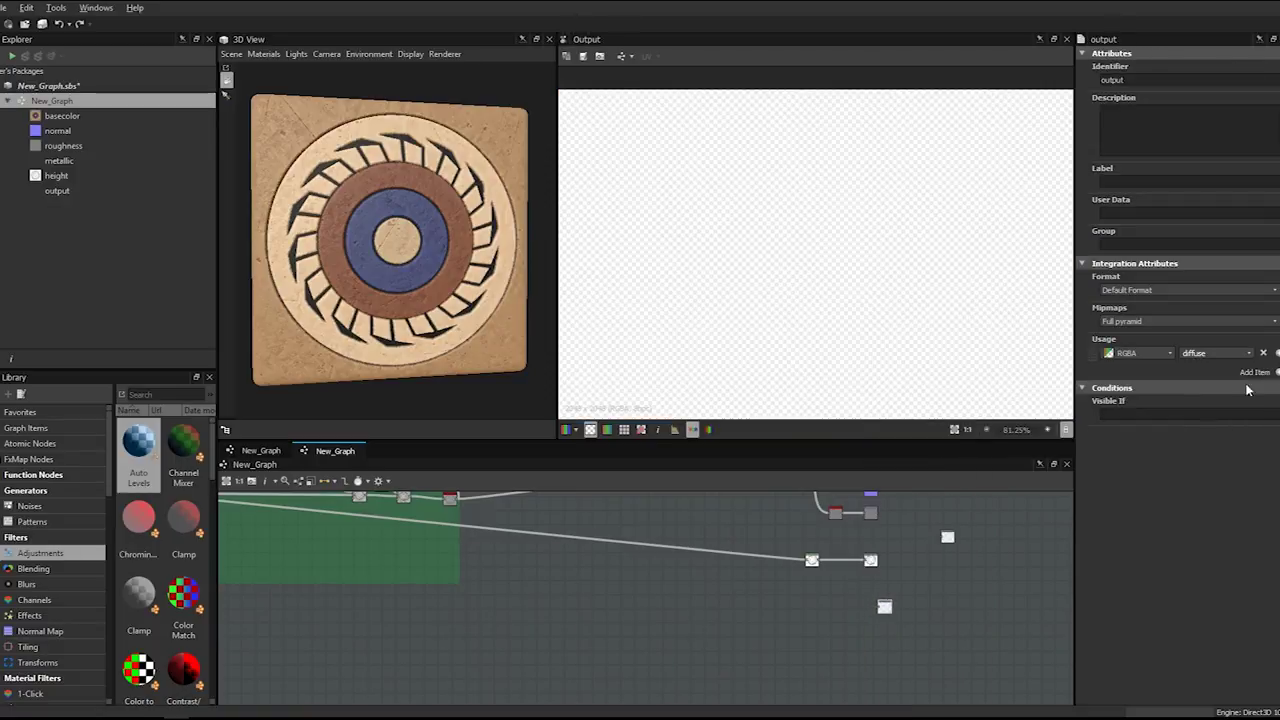
pyautogui.click(1247, 353)
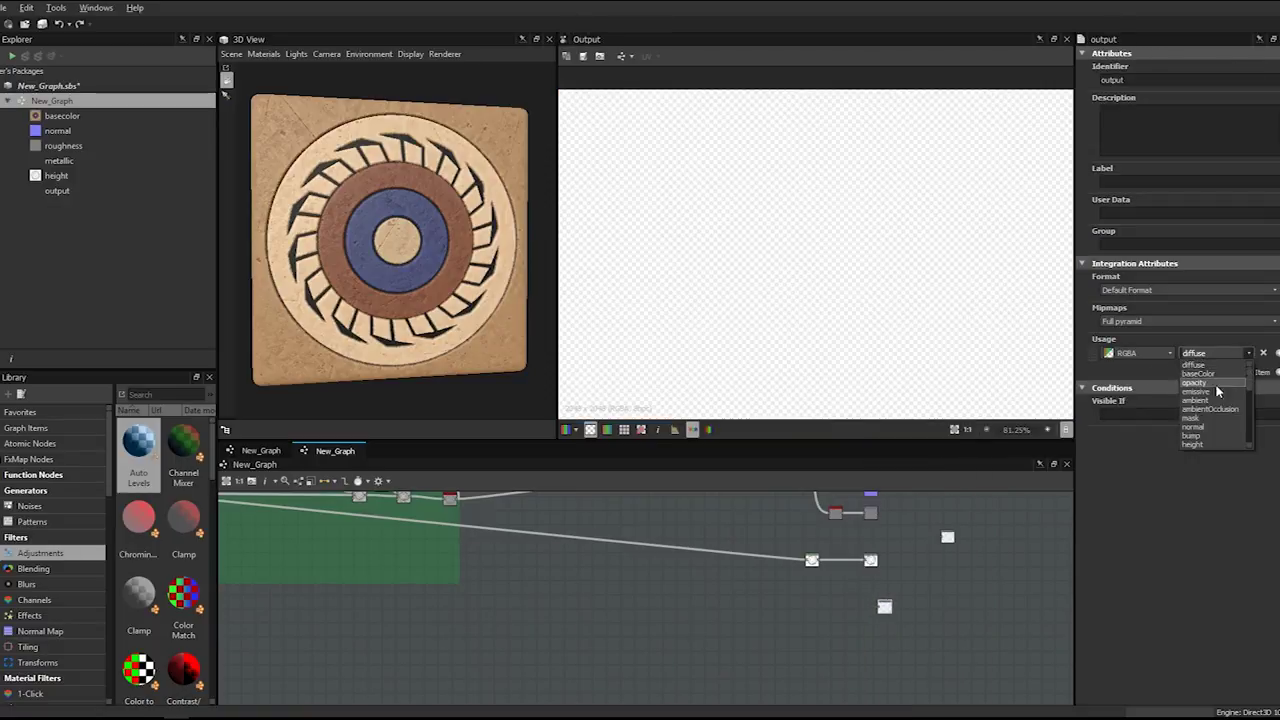
pyautogui.click(1216, 409)
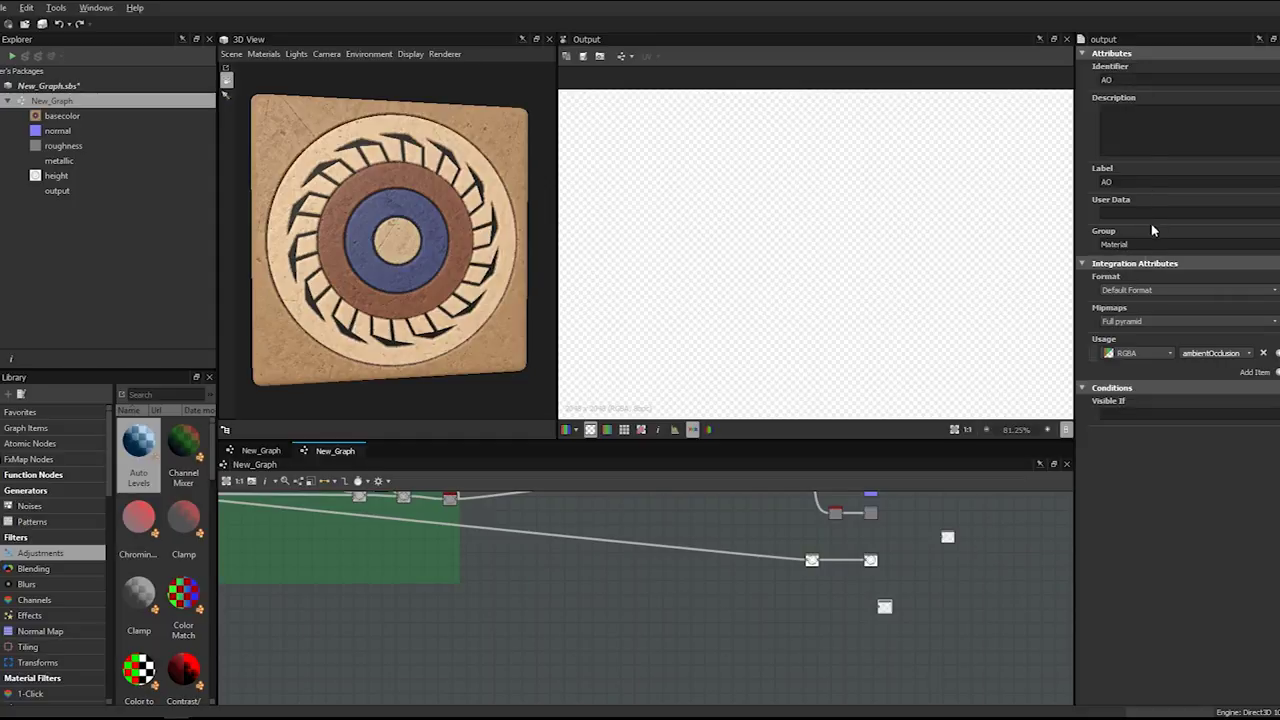
pyautogui.scroll(2, 879, 584)
pyautogui.moveTo(889, 627); pyautogui.dragTo(862, 619)
pyautogui.scroll(-3, 862, 620)
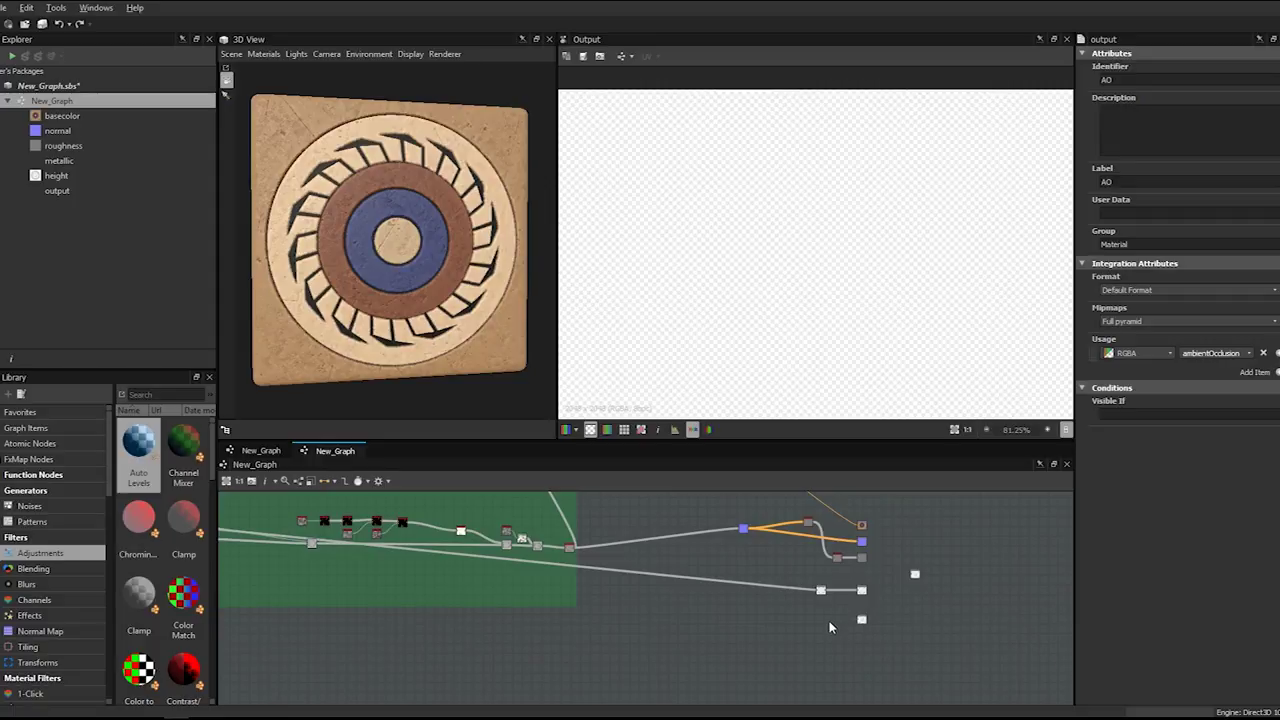
# - Add an Ambient Occlusion (HBAO) node, feed it from the final height result and connect it to the AO output
pyautogui.scroll(2, 829, 625)
pyautogui.press('space')
pyautogui.write('ambie')
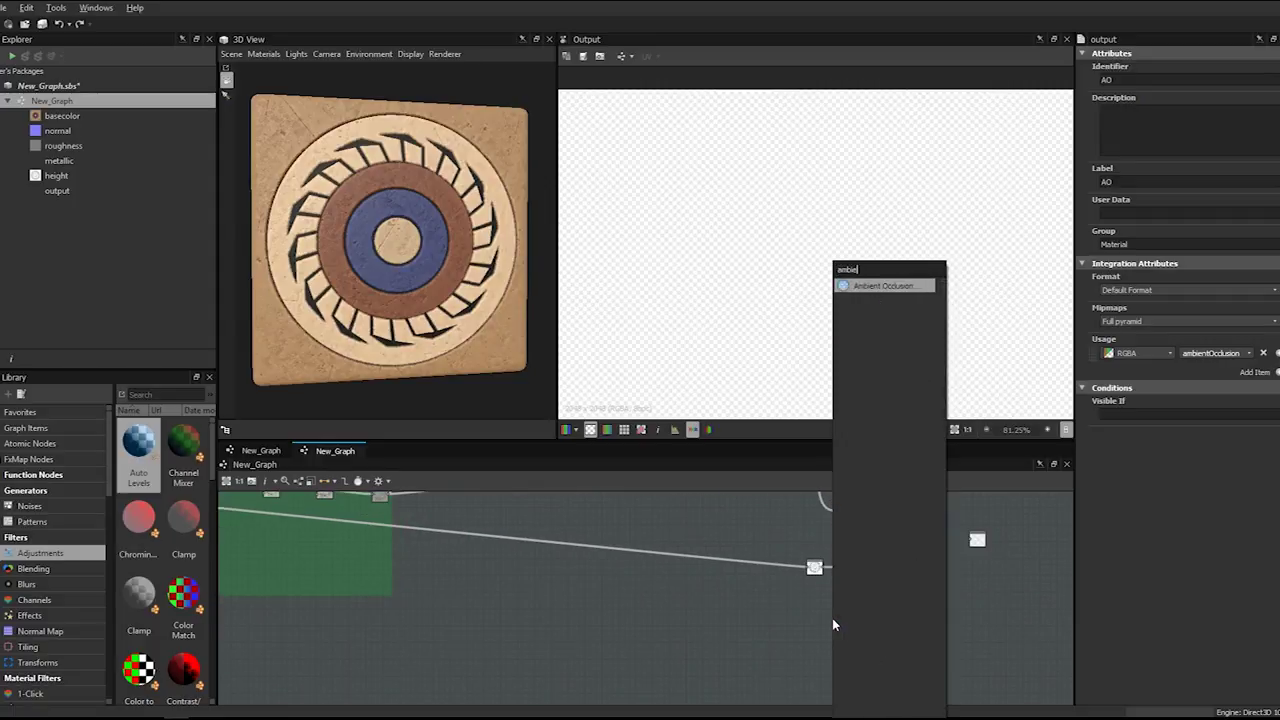
pyautogui.press('Return')
pyautogui.moveTo(379, 498); pyautogui.dragTo(405, 540, button='middle')
pyautogui.moveTo(413, 537); pyautogui.dragTo(857, 659)
pyautogui.moveTo(881, 664); pyautogui.dragTo(663, 595, button='middle')
pyautogui.scroll(2, 660, 595)
pyautogui.moveTo(650, 600); pyautogui.dragTo(597, 601)
pyautogui.click(718, 590)
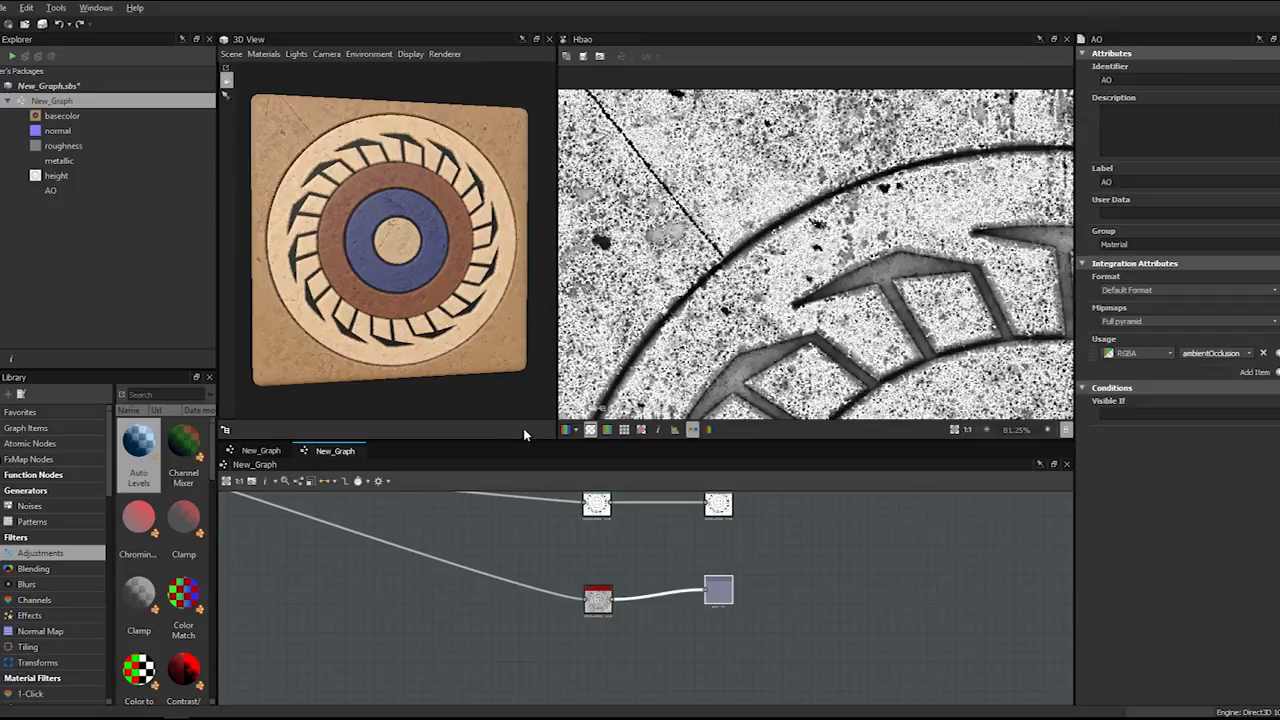
# - Show the AO output on the material in the 3D view
pyautogui.rightClick(714, 578)
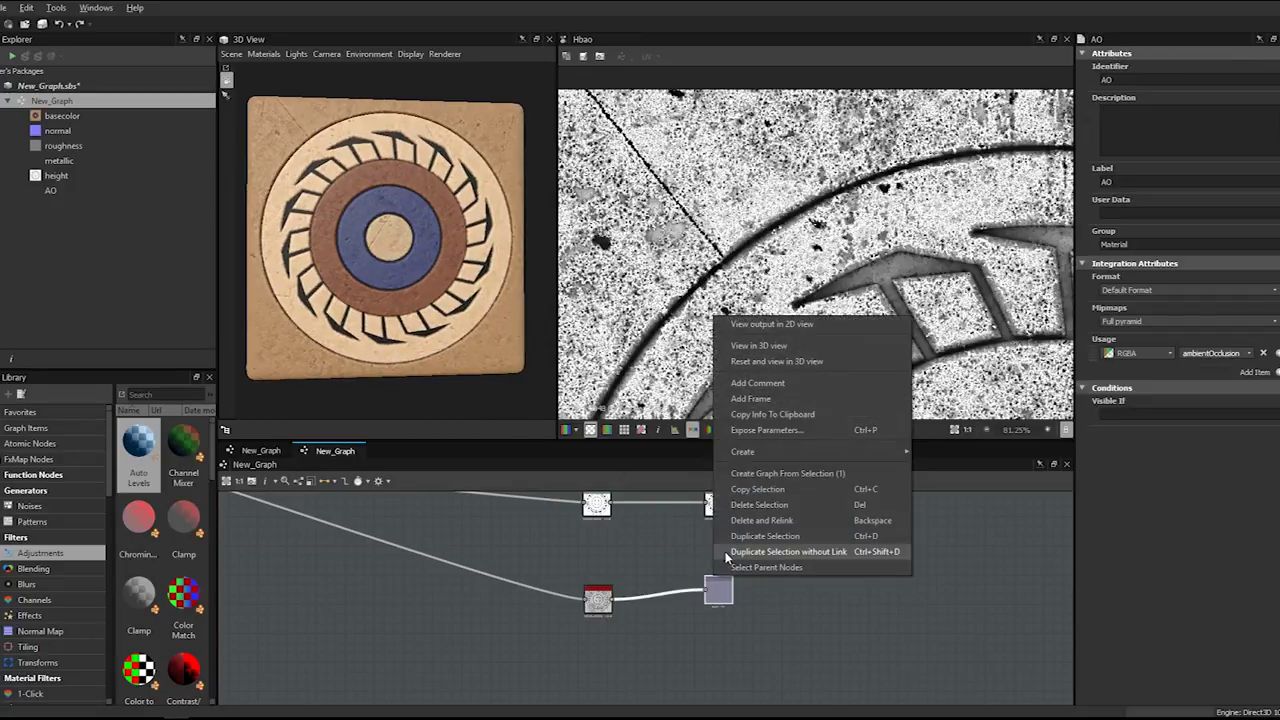
pyautogui.click(774, 352)
pyautogui.click(831, 365)
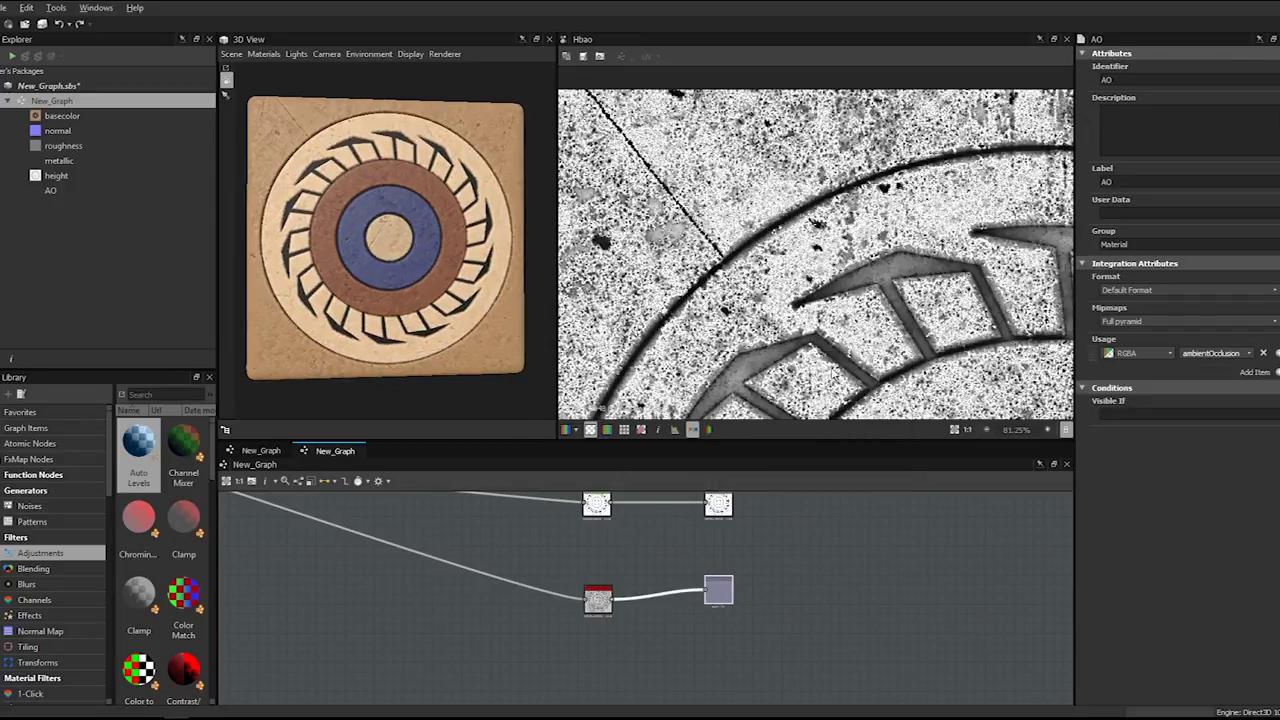
pyautogui.moveTo(430, 248); pyautogui.dragTo(440, 280)
pyautogui.scroll(-3, 440, 280)
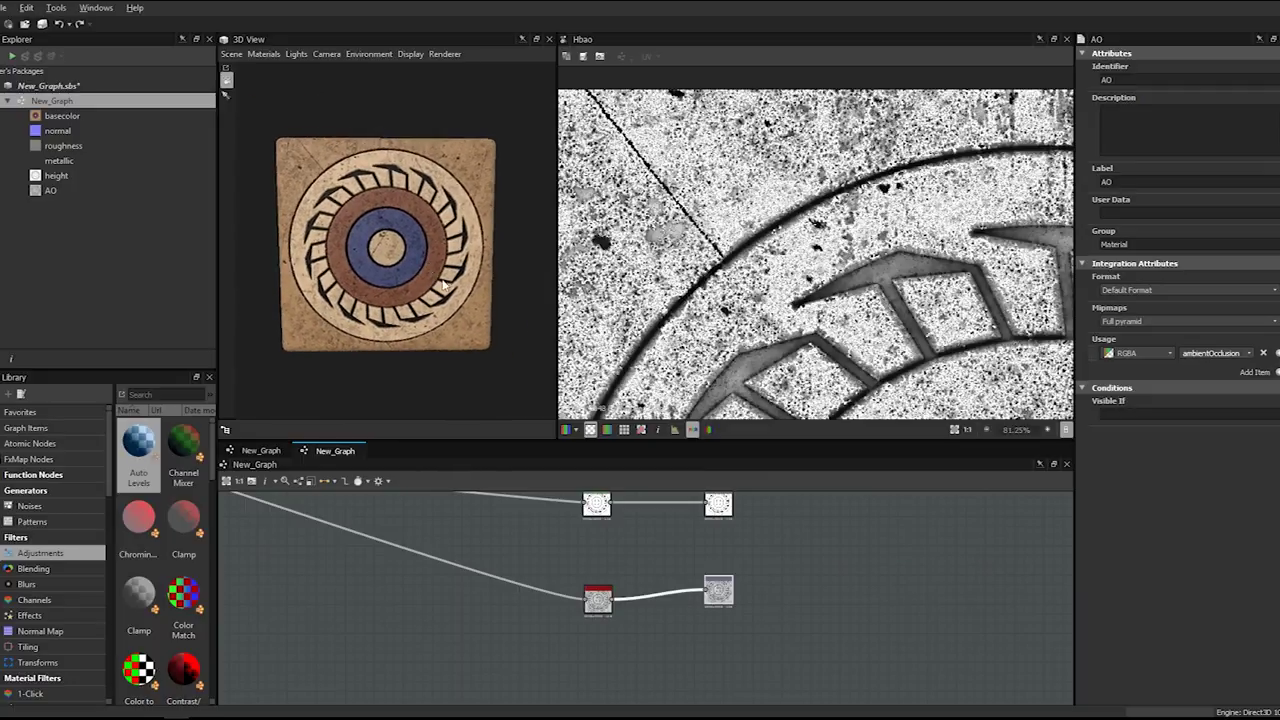
# - Align the HBAO node with its output and set its quality to 16 samples and its height depth to 0.05
pyautogui.click(598, 596)
pyautogui.moveTo(599, 598); pyautogui.dragTo(592, 590)
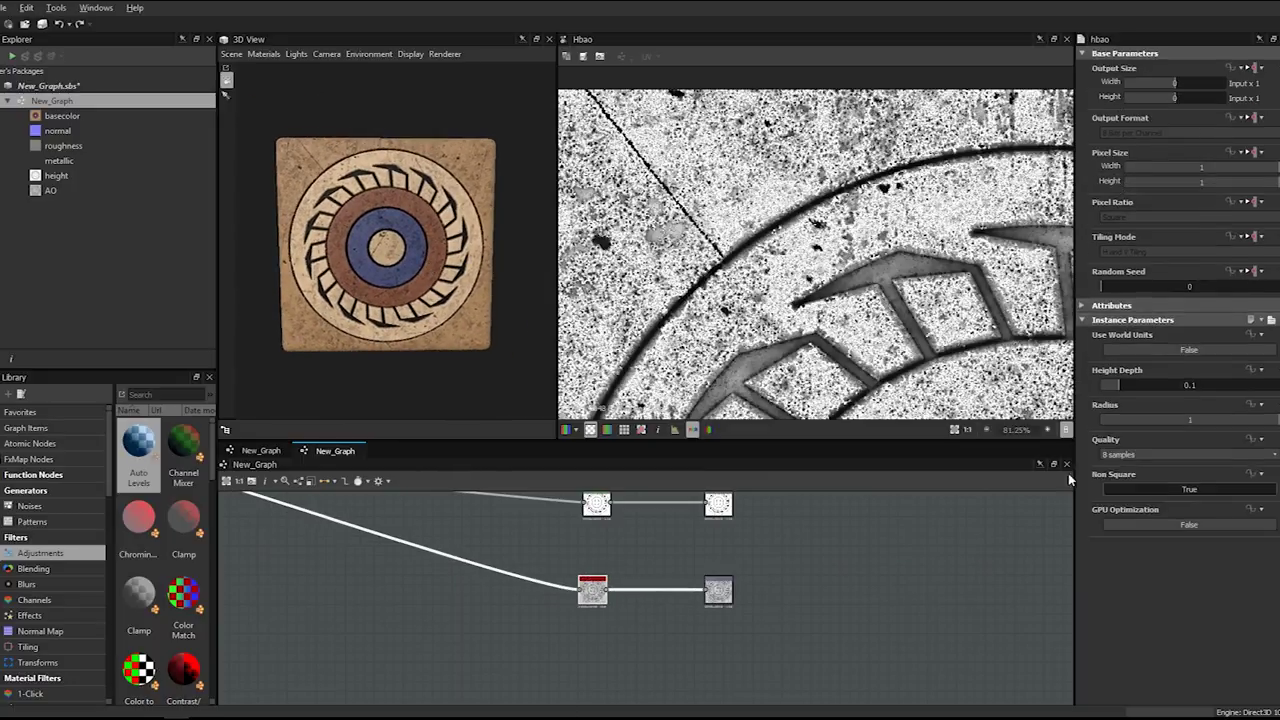
pyautogui.doubleClick(1188, 386)
pyautogui.click(1183, 454)
pyautogui.click(1183, 468)
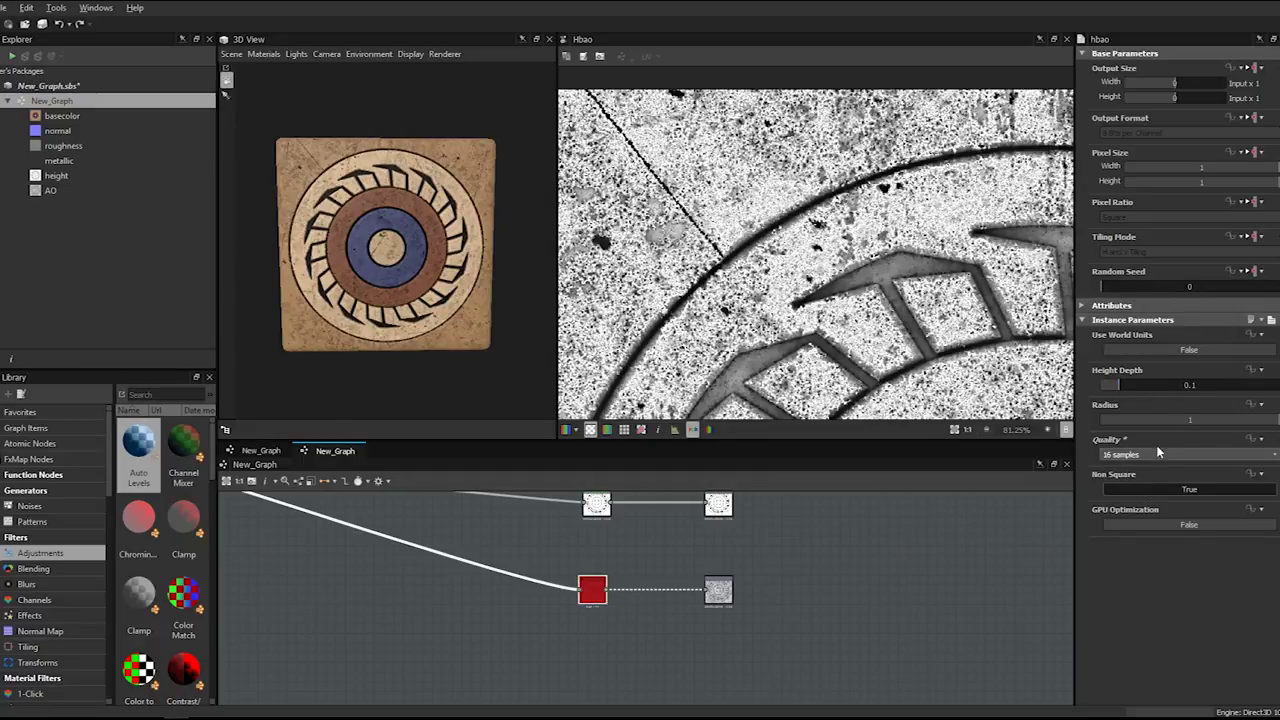
pyautogui.doubleClick(1192, 387)
pyautogui.write('0.05')
pyautogui.press('Return')
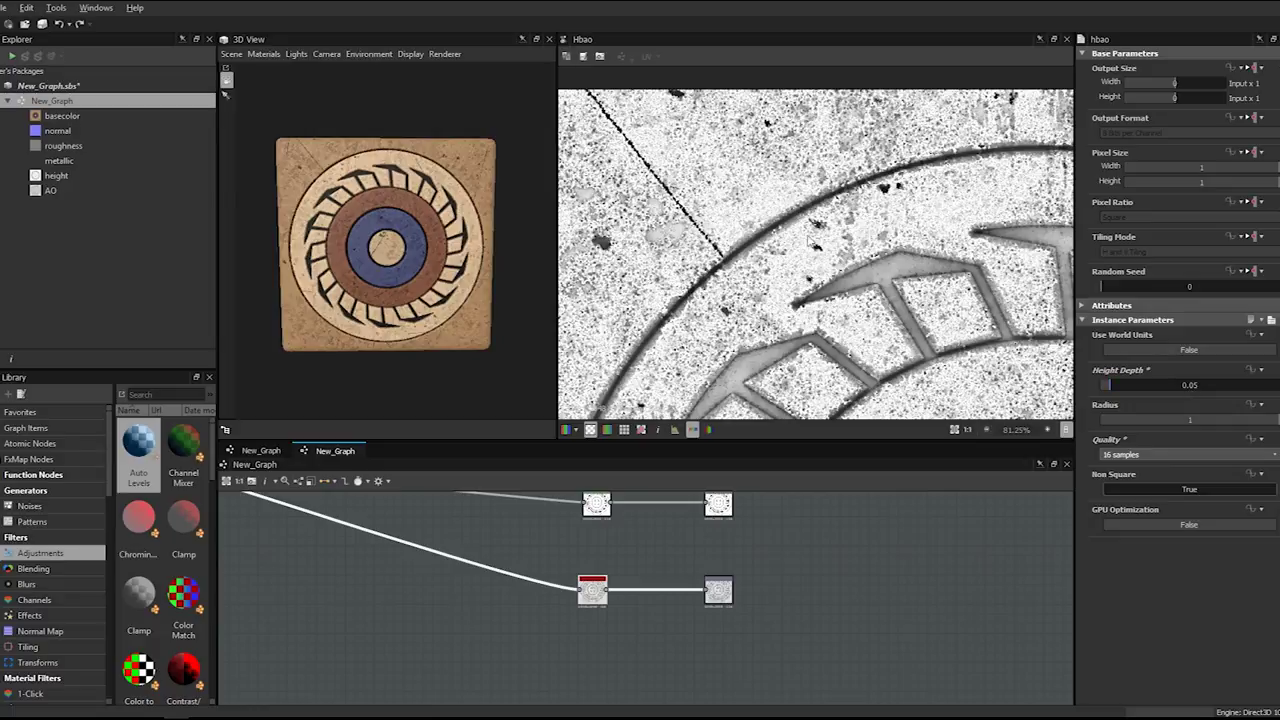
# - Examine the ambient occlusion on the tile's grooves, rings and surface up close and from a distance in the 3D view
pyautogui.scroll(8, 385, 230)
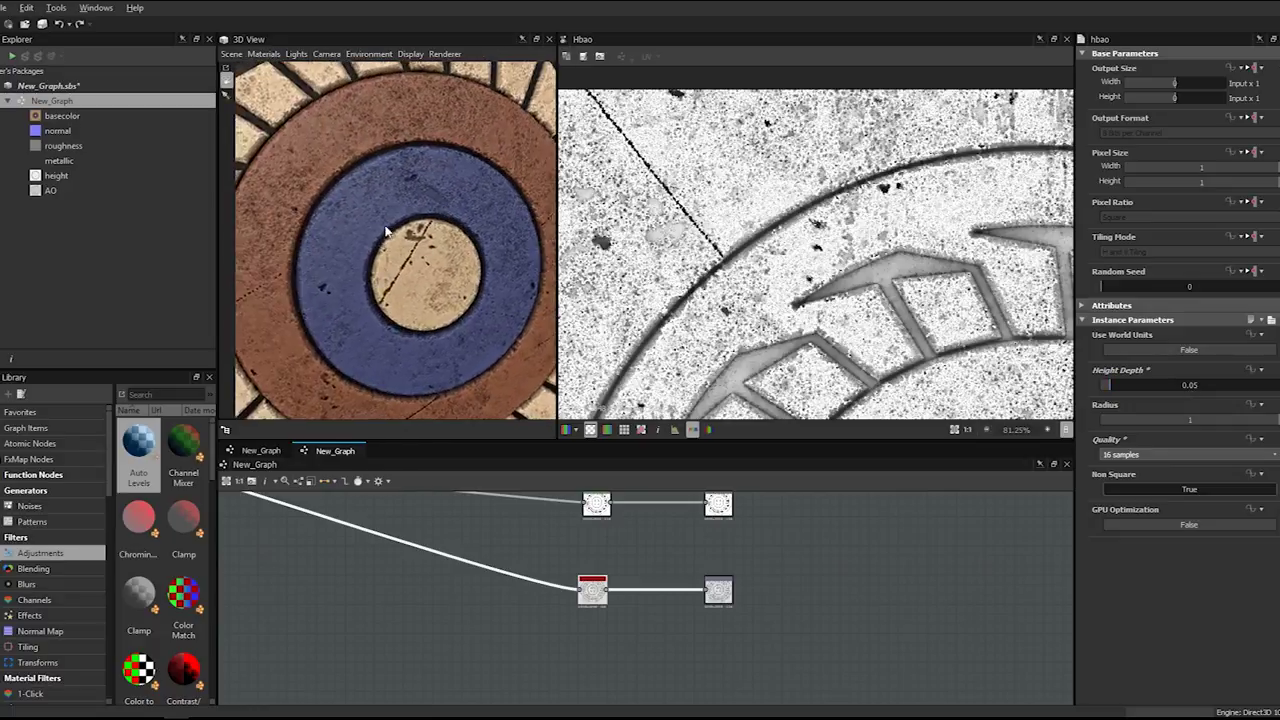
pyautogui.scroll(4, 385, 231)
pyautogui.moveTo(385, 231)
pyautogui.mouseDown(button='middle')
pyautogui.moveTo(335, 238)
pyautogui.moveTo(388, 208)
pyautogui.mouseUp(button='middle')
pyautogui.scroll(-4, 363, 240)
pyautogui.moveTo(386, 125); pyautogui.dragTo(392, 201, button='middle')
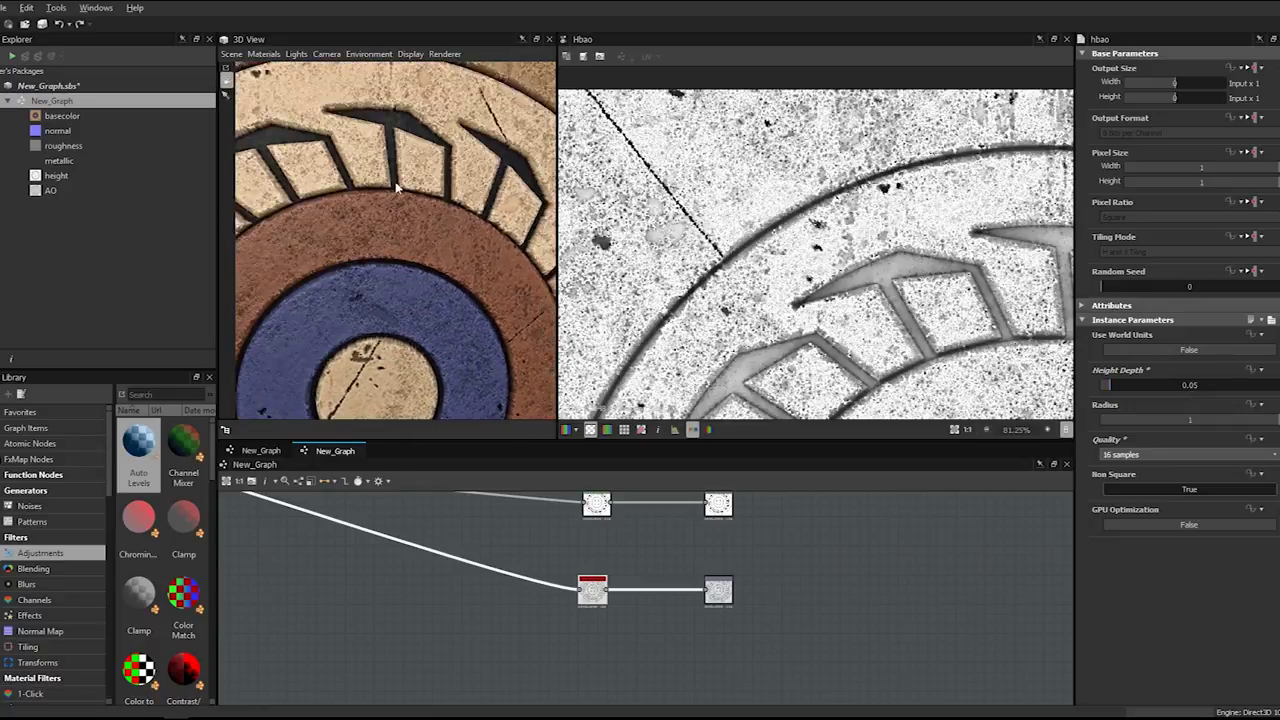
pyautogui.scroll(-10, 392, 200)
pyautogui.moveTo(392, 200); pyautogui.dragTo(348, 286)
pyautogui.scroll(4, 348, 286)
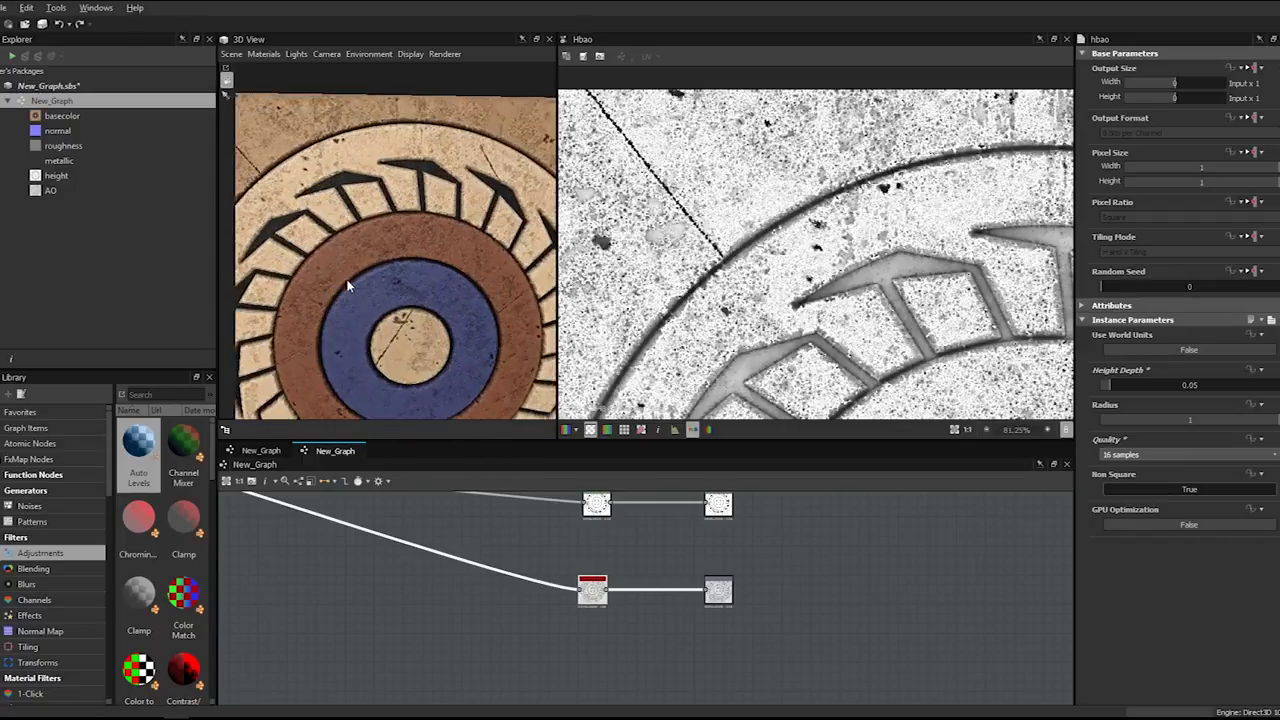
pyautogui.scroll(6, 349, 280)
pyautogui.scroll(-7, 351, 267)
pyautogui.scroll(-5, 352, 272)
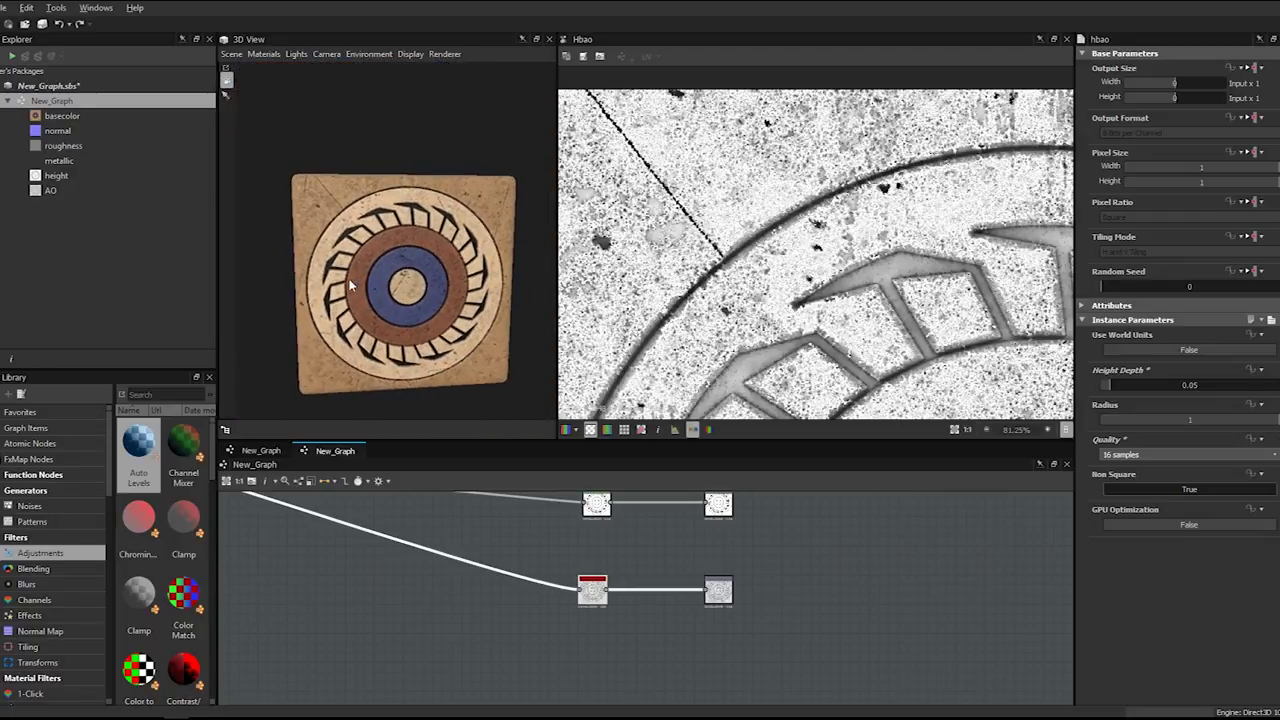
# - Preview the Slope Blur result in the base color chain
pyautogui.scroll(-3, 572, 564)
pyautogui.moveTo(475, 510); pyautogui.dragTo(626, 614, button='middle')
pyautogui.scroll(-4, 574, 562)
pyautogui.scroll(3, 626, 600)
pyautogui.moveTo(630, 540); pyautogui.dragTo(810, 678, button='middle')
pyautogui.scroll(-2, 760, 610)
pyautogui.scroll(5, 692, 547)
pyautogui.moveTo(556, 565); pyautogui.dragTo(714, 517, button='middle')
pyautogui.click(738, 542)
pyautogui.doubleClick(726, 537)
pyautogui.moveTo(844, 536); pyautogui.dragTo(622, 533, button='middle')
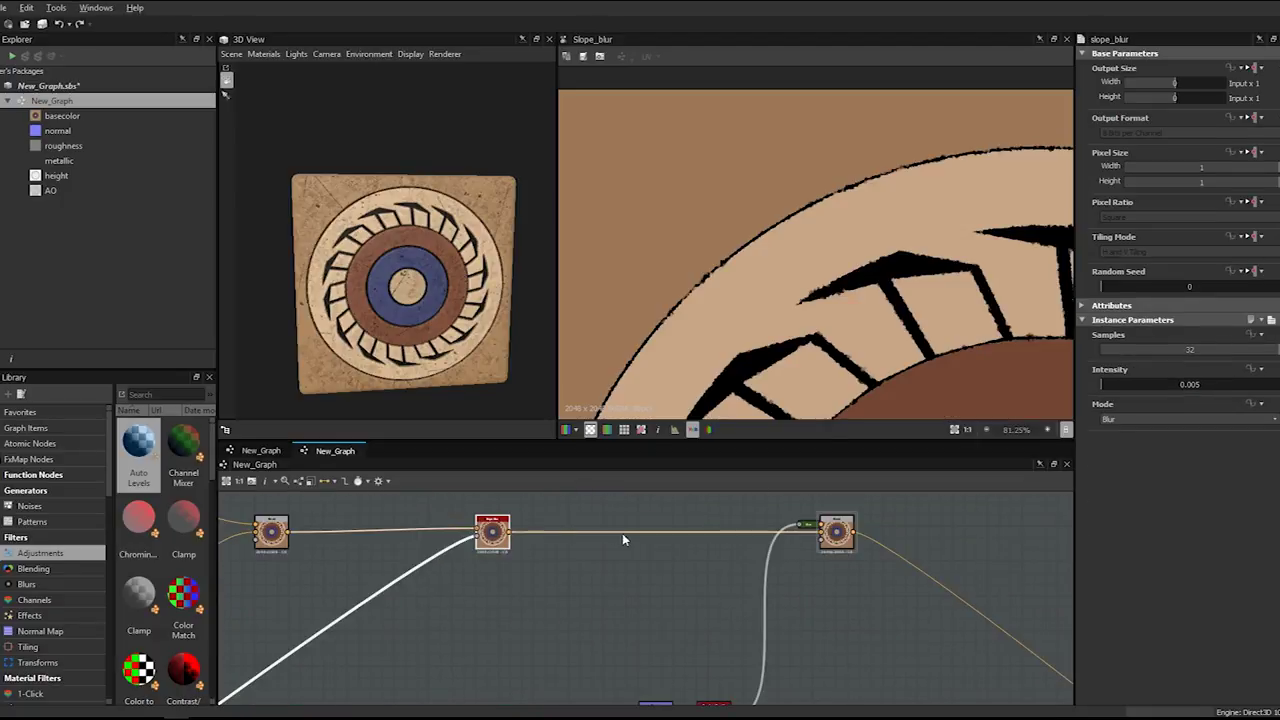
# - Add a Levels node fed by the final base color Blend with the curvature overlay
pyautogui.click(836, 532)
pyautogui.press('space')
pyautogui.write('lev')
pyautogui.press('Return')
pyautogui.moveTo(668, 505); pyautogui.dragTo(912, 545)
pyautogui.moveTo(912, 545); pyautogui.dragTo(924, 581, button='middle')
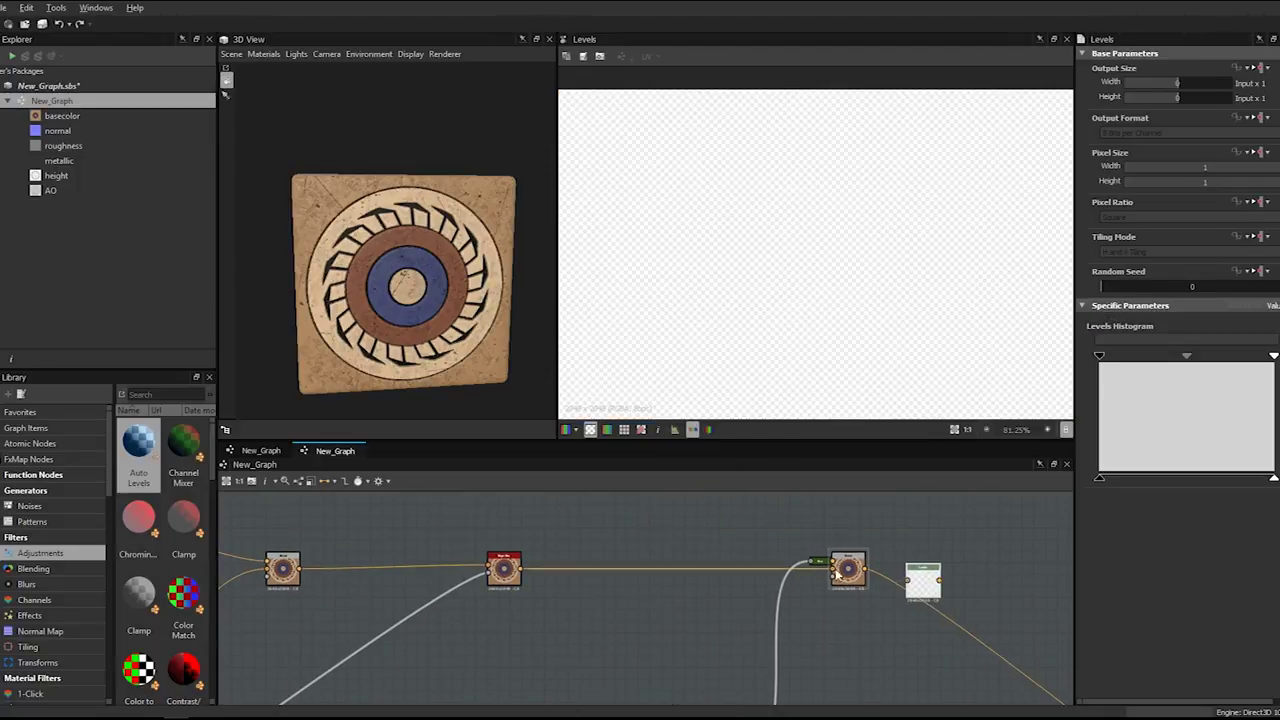
pyautogui.moveTo(908, 588); pyautogui.dragTo(922, 533)
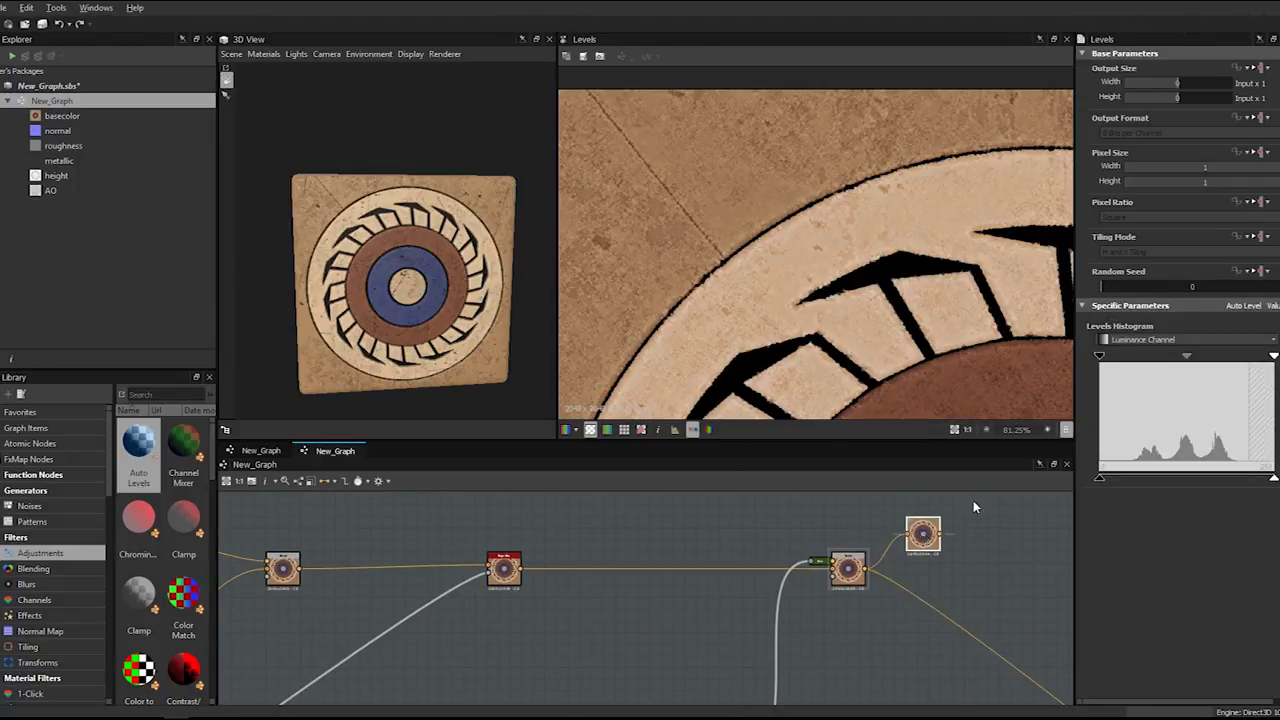
# - Auto-level the base color in the Levels node and lower its output white point slightly
pyautogui.click(1243, 305)
pyautogui.scroll(-4, 930, 325)
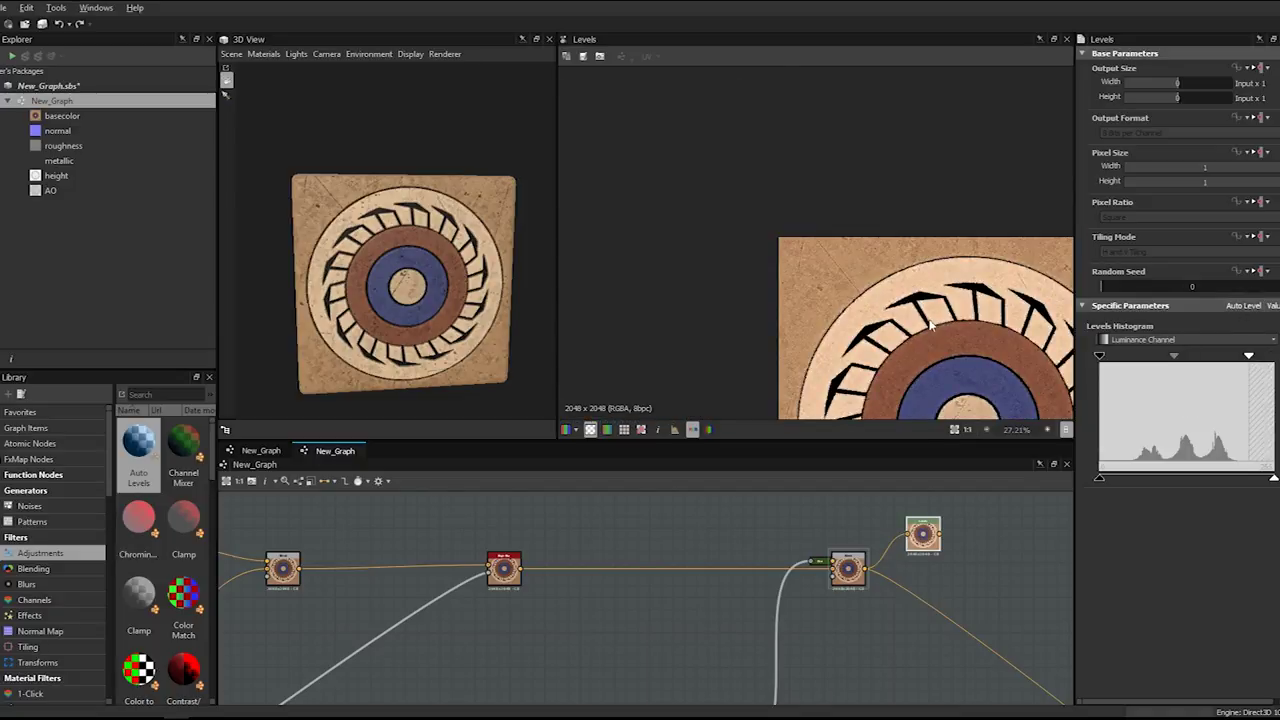
pyautogui.moveTo(932, 531); pyautogui.dragTo(966, 519)
pyautogui.moveTo(966, 524); pyautogui.dragTo(847, 521, button='middle')
pyautogui.moveTo(1101, 478)
pyautogui.mouseDown()
pyautogui.moveTo(1121, 478)
pyautogui.moveTo(1099, 478)
pyautogui.mouseUp()
pyautogui.moveTo(1271, 479); pyautogui.dragTo(1232, 481)
# - Connect the Levels node to the basecolor output in place of the curvature overlay Blend
pyautogui.scroll(-3, 848, 590)
pyautogui.moveTo(772, 564); pyautogui.dragTo(614, 537, button='middle')
pyautogui.scroll(-2, 640, 497)
pyautogui.scroll(-2, 624, 546)
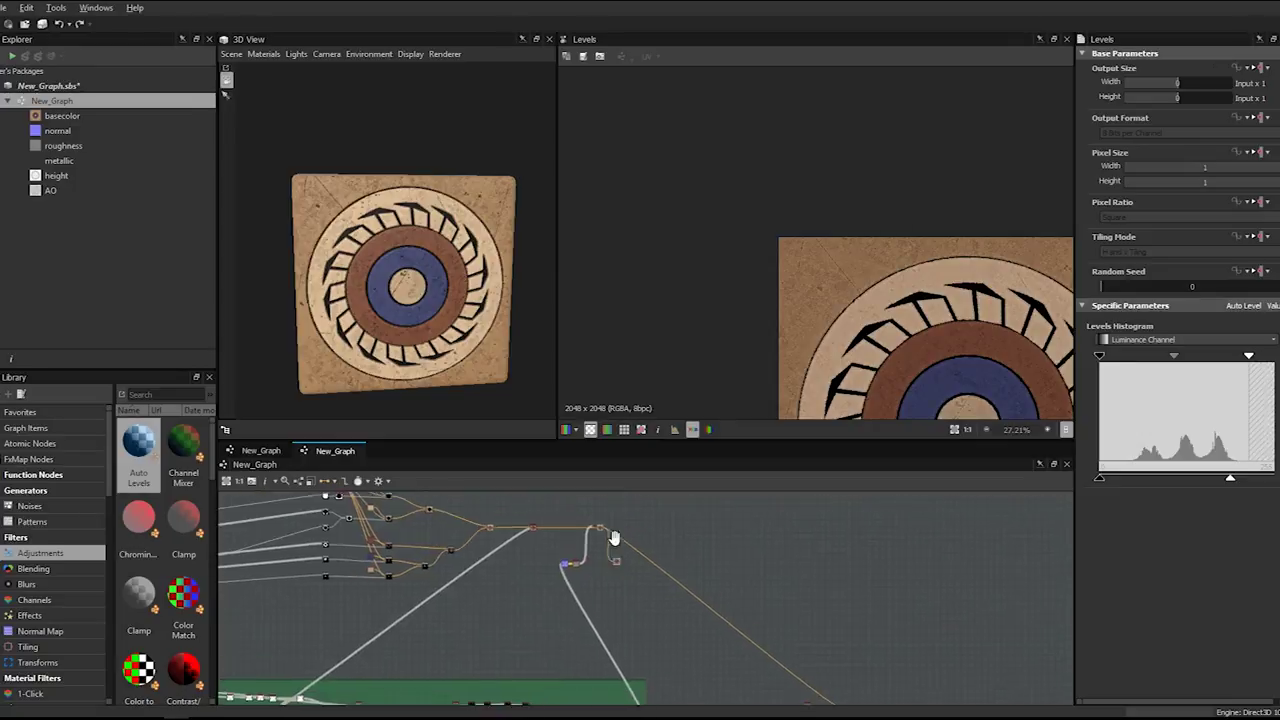
pyautogui.scroll(2, 614, 537)
pyautogui.moveTo(616, 524); pyautogui.dragTo(614, 572)
pyautogui.moveTo(614, 572); pyautogui.dragTo(628, 550, button='middle')
pyautogui.scroll(-2, 623, 560)
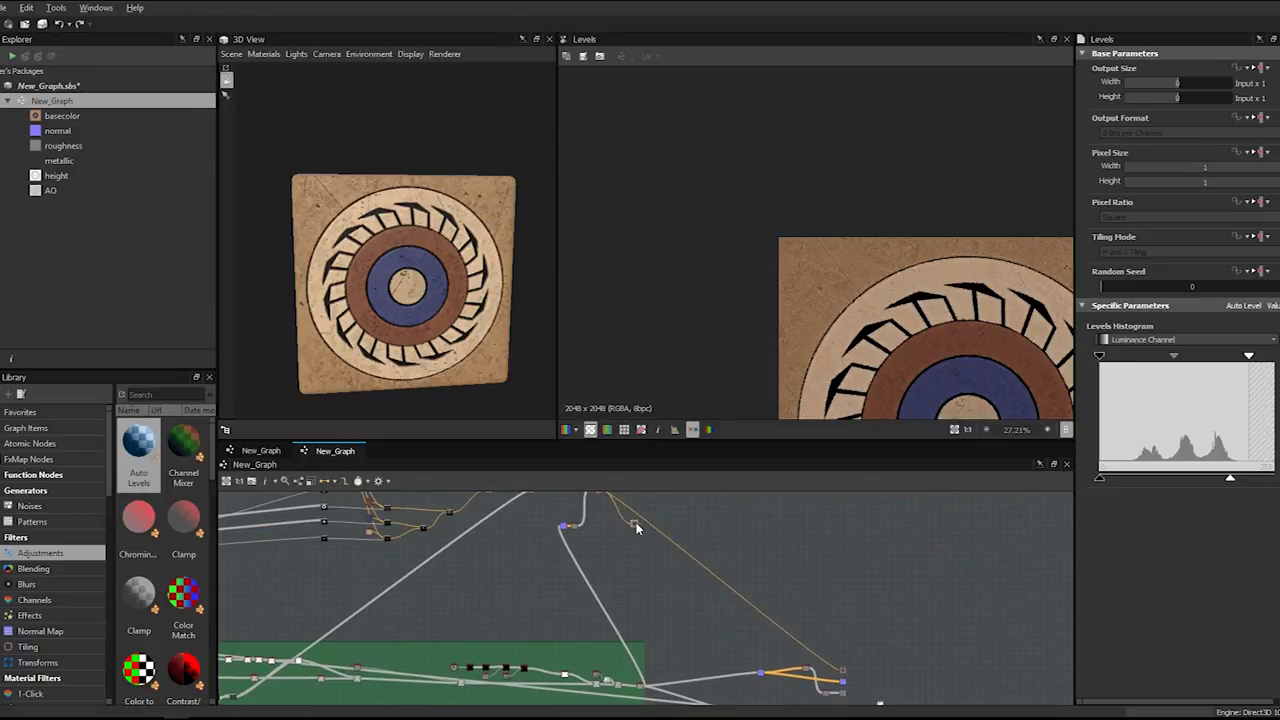
pyautogui.moveTo(643, 524); pyautogui.dragTo(776, 608)
pyautogui.scroll(3, 720, 625)
pyautogui.moveTo(799, 588); pyautogui.dragTo(591, 531, button='middle')
pyautogui.scroll(-1, 553, 522)
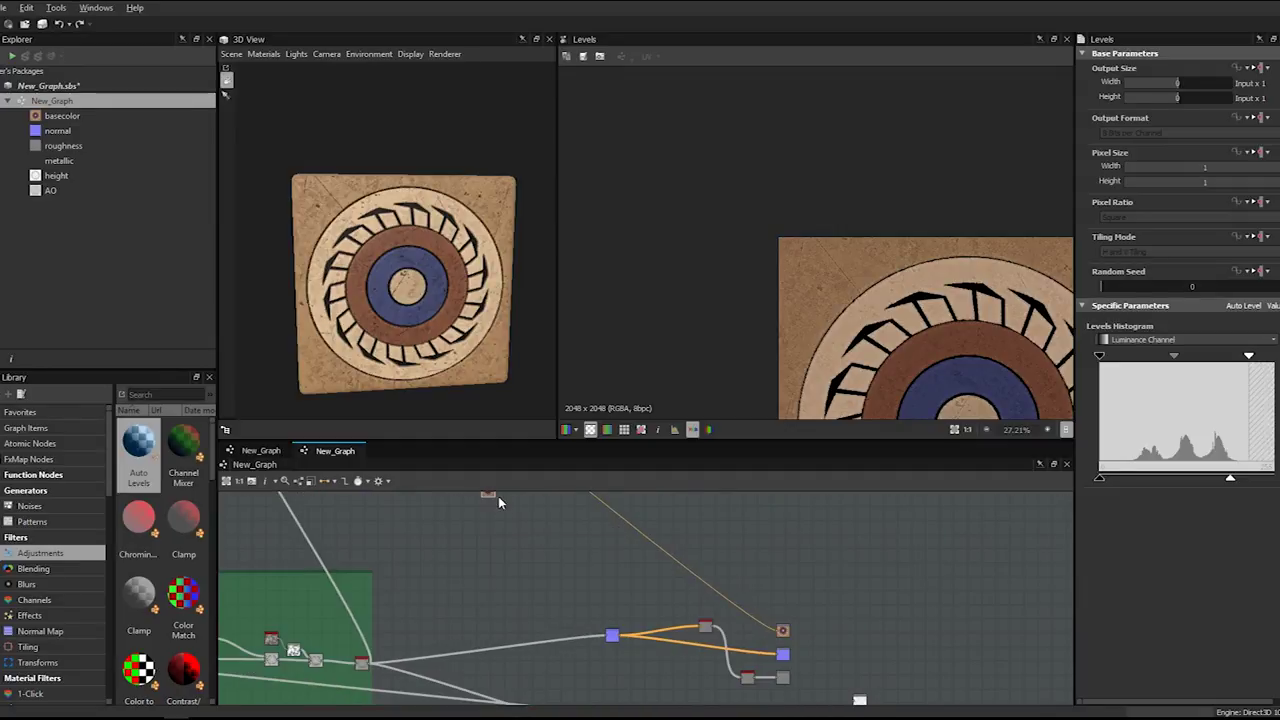
pyautogui.scroll(1, 498, 520)
pyautogui.moveTo(491, 501); pyautogui.dragTo(840, 666)
# - Place the Levels node in line beside the curvature overlay Blend
pyautogui.scroll(-1, 520, 512)
pyautogui.moveTo(490, 520); pyautogui.dragTo(601, 631, button='middle')
pyautogui.moveTo(615, 622); pyautogui.dragTo(597, 559)
pyautogui.moveTo(584, 530); pyautogui.dragTo(682, 665, button='middle')
pyautogui.moveTo(697, 687); pyautogui.dragTo(578, 564)
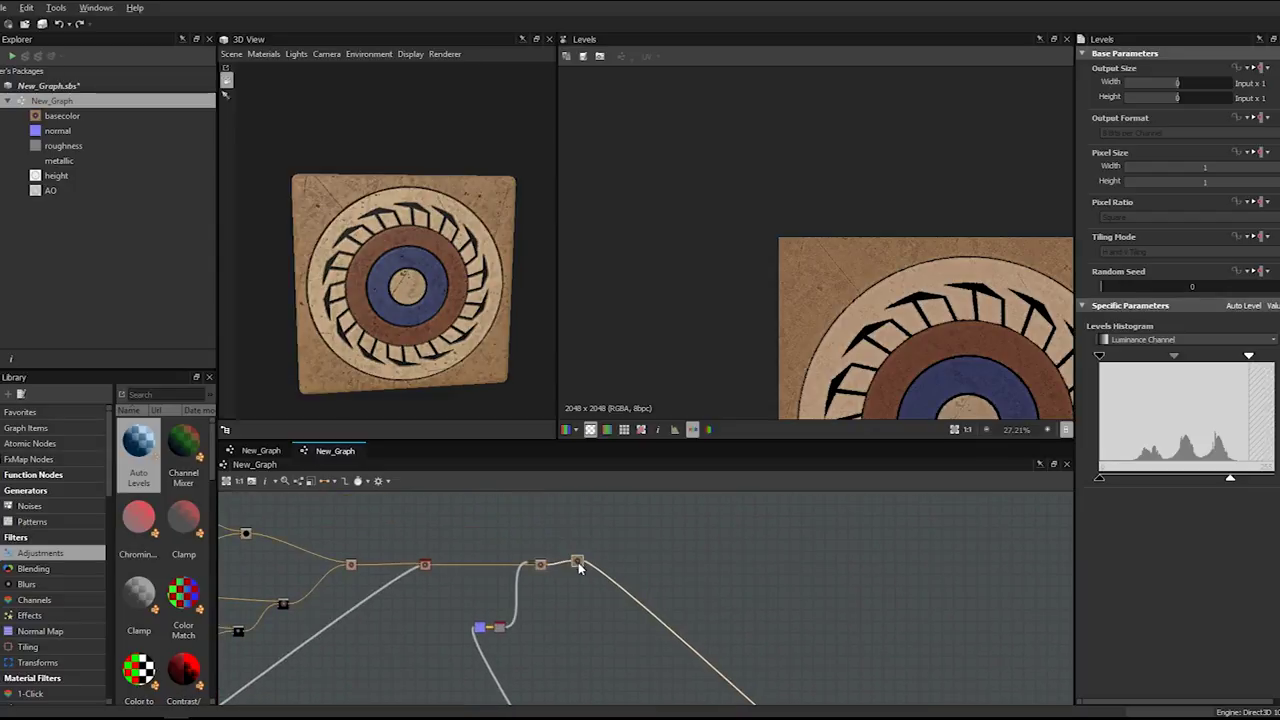
pyautogui.scroll(3, 566, 593)
pyautogui.scroll(-4, 566, 593)
pyautogui.moveTo(534, 608); pyautogui.dragTo(603, 607, button='middle')
pyautogui.scroll(2, 602, 608)
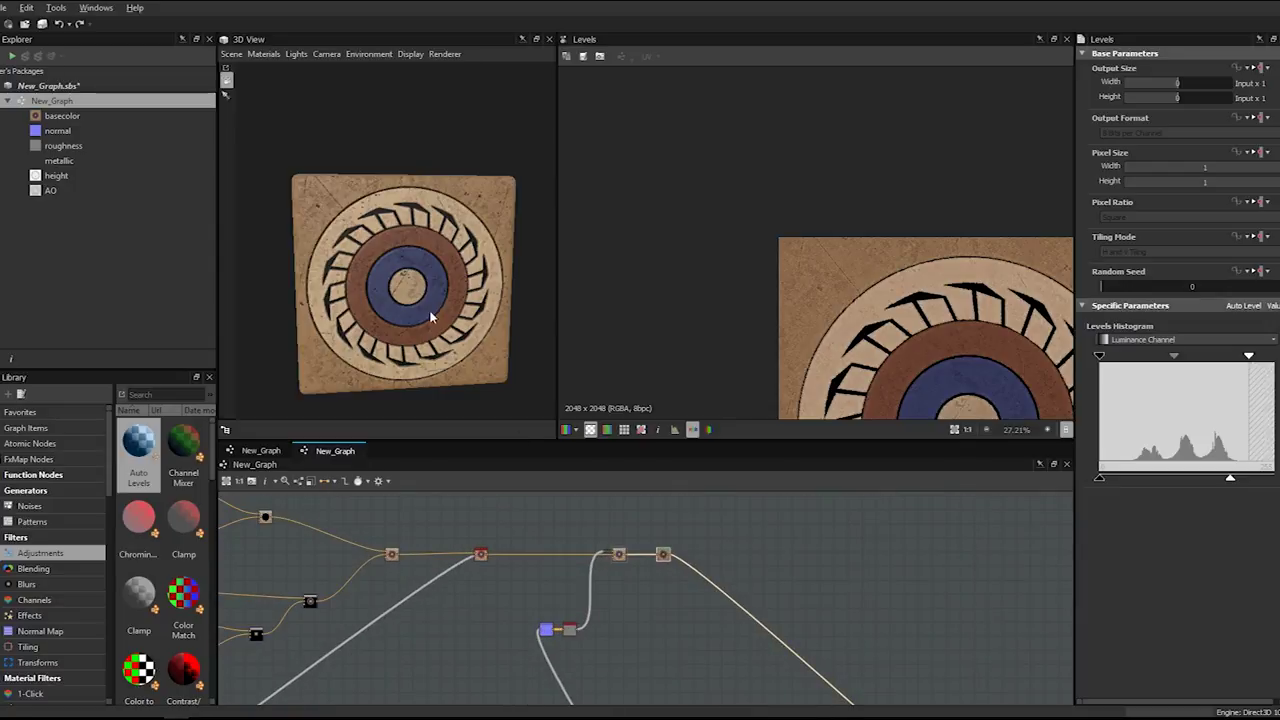
# - Examine the levelled base color on the tile in the 3D view from several distances and angles
pyautogui.scroll(5, 388, 268)
pyautogui.scroll(-3, 419, 293)
pyautogui.moveTo(419, 293); pyautogui.dragTo(449, 380, button='middle')
pyautogui.scroll(5, 411, 286)
pyautogui.scroll(-3, 411, 286)
pyautogui.moveTo(370, 385); pyautogui.dragTo(381, 266)
pyautogui.scroll(-5, 381, 266)
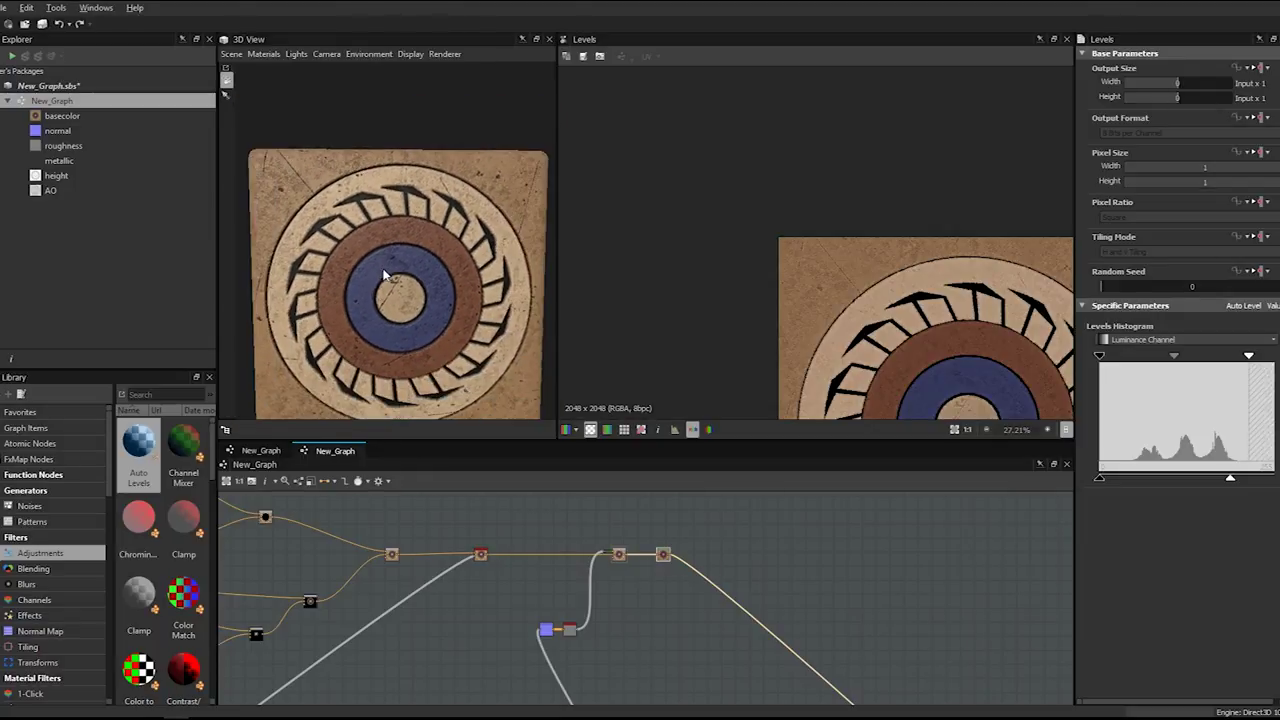
# - Insert a Blend node between the Slope Blur and the curvature overlay Blend
pyautogui.scroll(2, 670, 566)
pyautogui.moveTo(484, 560); pyautogui.dragTo(692, 588, button='middle')
pyautogui.scroll(-1, 691, 546)
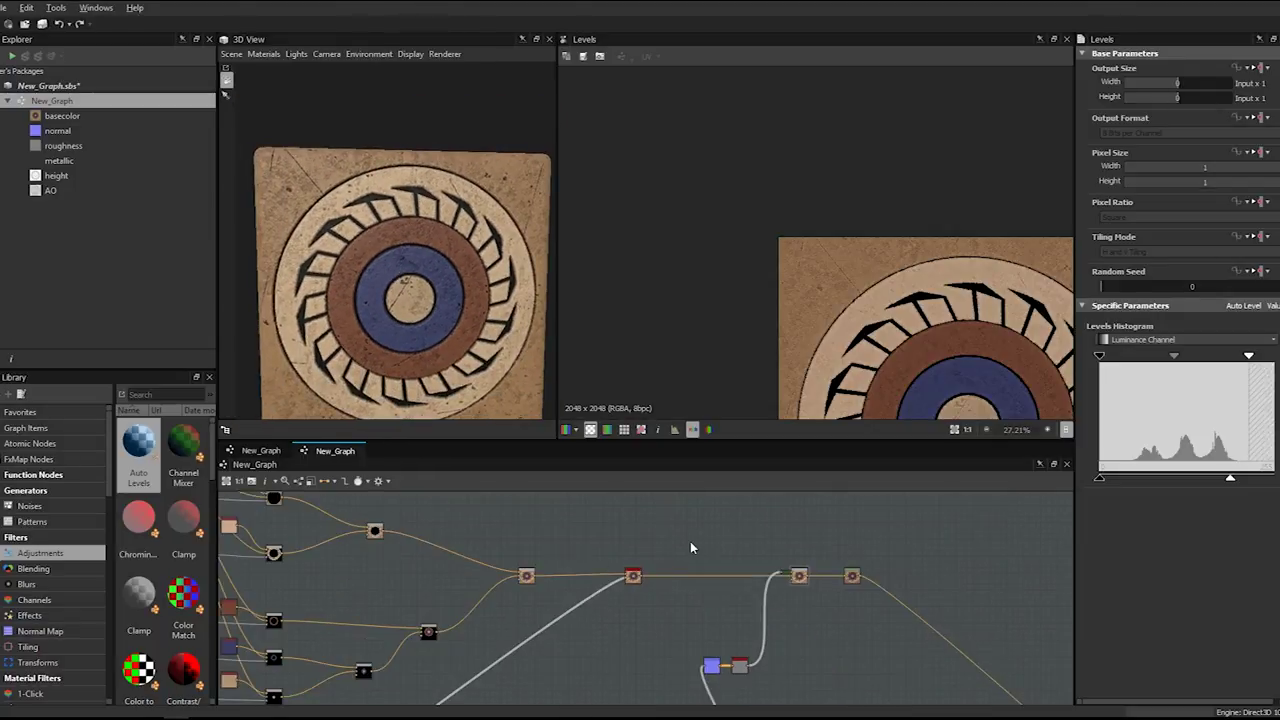
pyautogui.scroll(3, 640, 536)
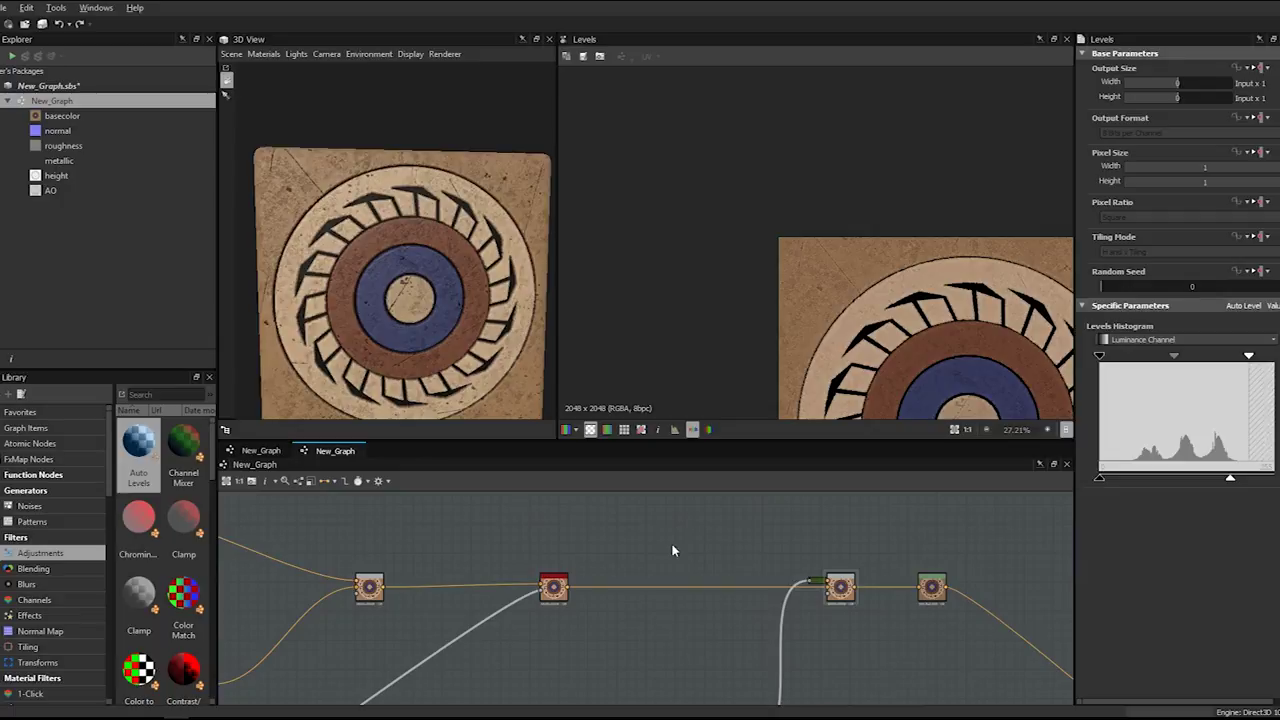
pyautogui.press('space')
pyautogui.write('blend')
pyautogui.press('Return')
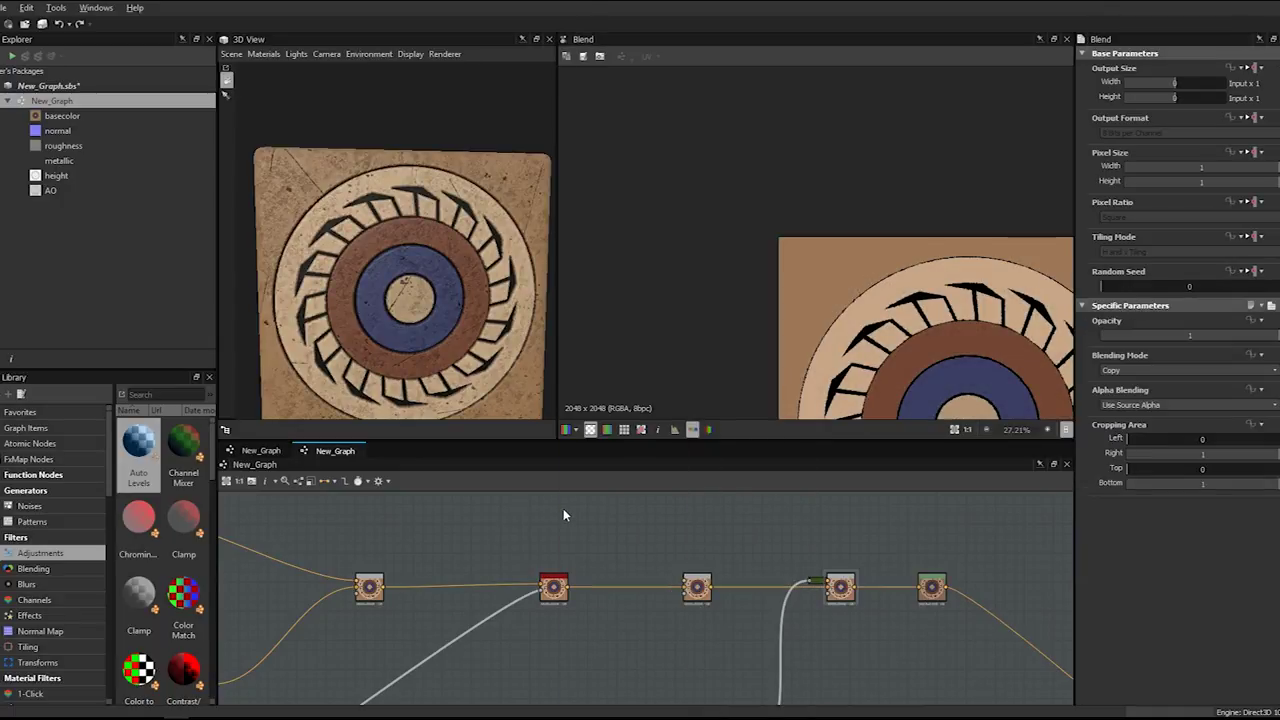
# - Add a Clouds 3 noise above the Slope Blur and connect it to the new Blend's foreground input
pyautogui.press('space')
pyautogui.write('clouds')
pyautogui.press('Down')
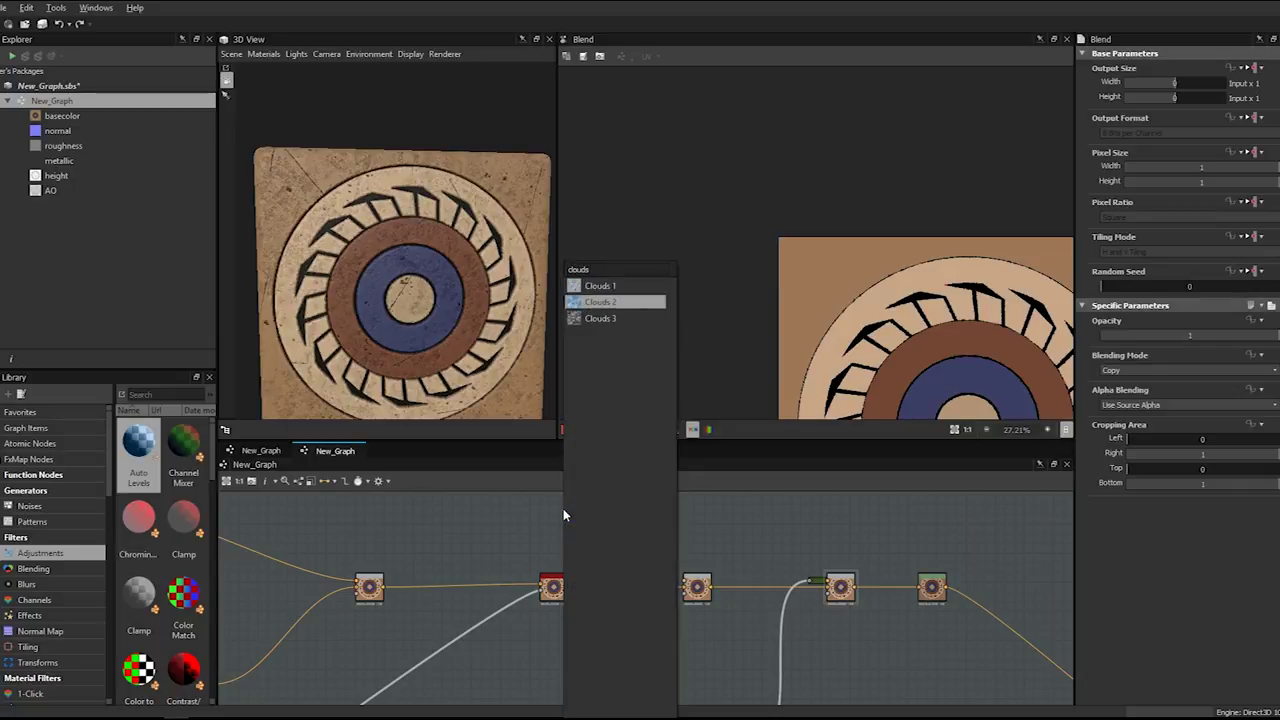
pyautogui.press('Down')
pyautogui.press('Return')
pyautogui.moveTo(565, 514); pyautogui.dragTo(556, 537)
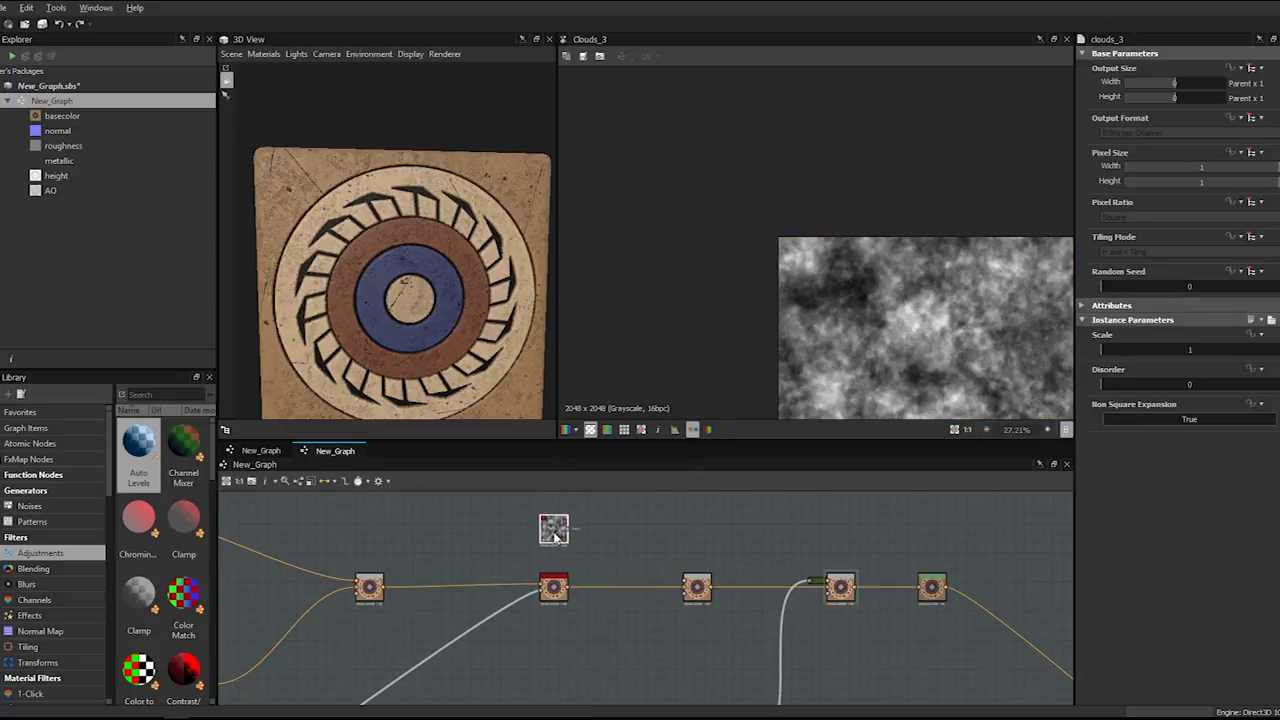
pyautogui.moveTo(680, 590); pyautogui.dragTo(683, 588)
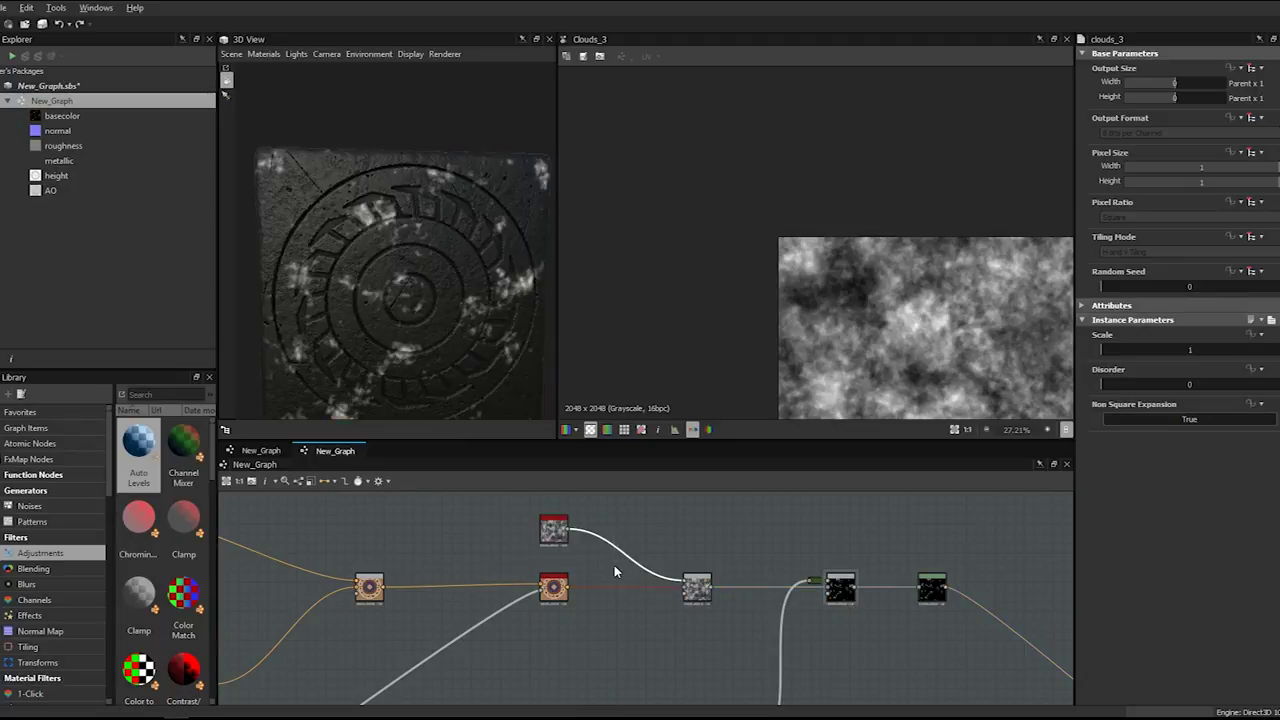
# - Insert a Blur HQ Grayscale node between the Clouds 3 noise and the Blend, placed beside the noise
pyautogui.press('space')
pyautogui.write('blur')
pyautogui.press('Down')
pyautogui.press('Down')
pyautogui.press('Return')
pyautogui.moveTo(614, 566); pyautogui.dragTo(591, 532)
# - Insert a Gradient Map between the Blur HQ Grayscale and the Blend's foreground input, lined up beside the blur
pyautogui.press('space')
pyautogui.write('gra')
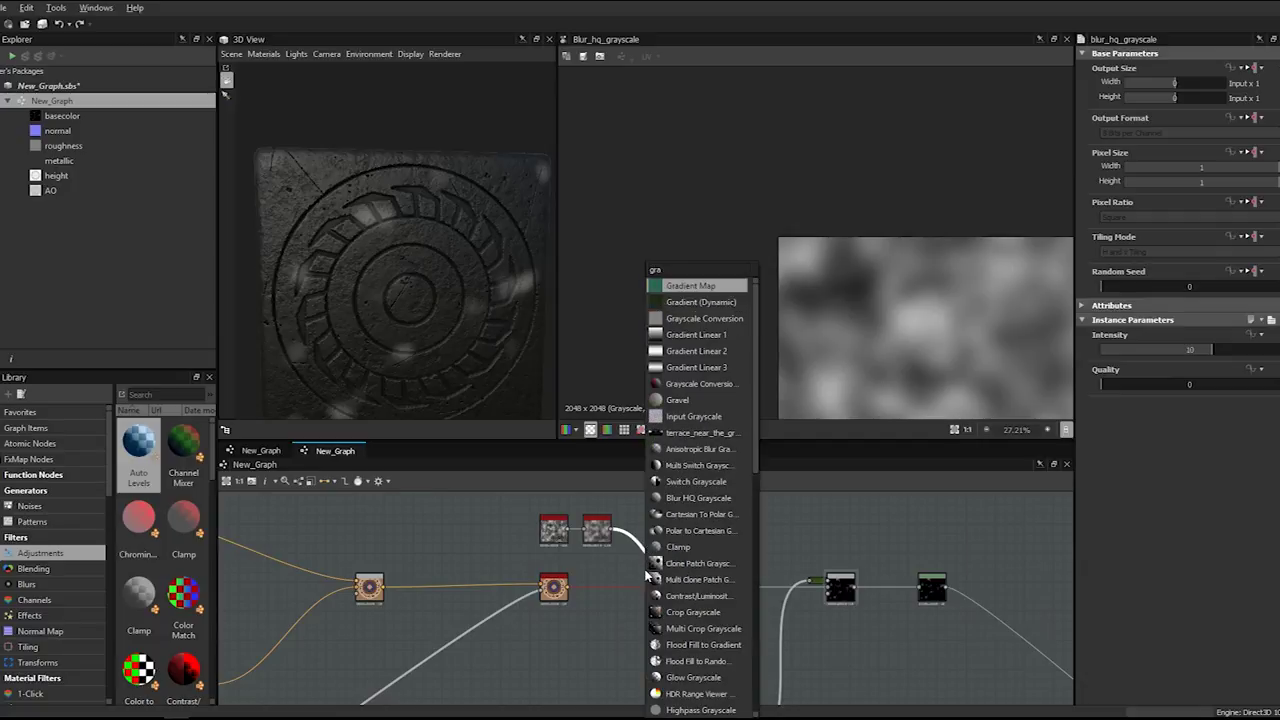
pyautogui.press('Return')
pyautogui.moveTo(647, 567); pyautogui.dragTo(641, 539)
# - Set the Blur HQ Grayscale intensity to 1
pyautogui.click(599, 533)
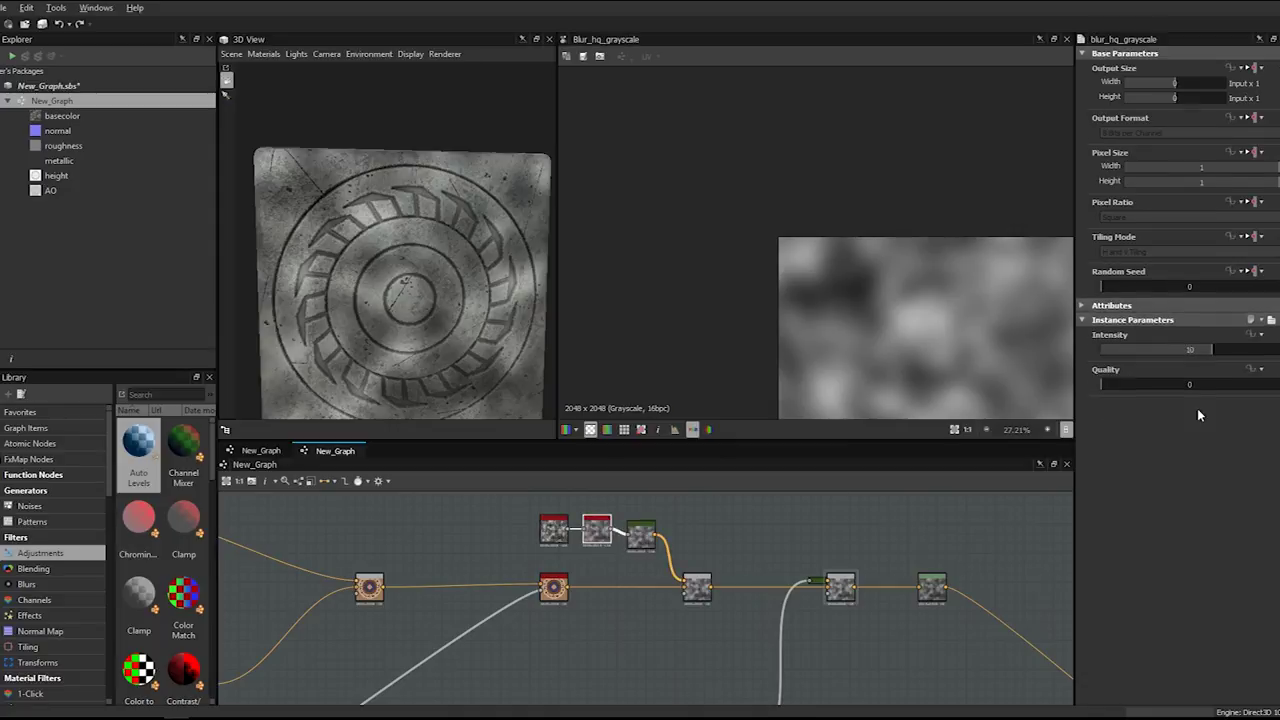
pyautogui.click(1199, 349)
pyautogui.write('1')
pyautogui.press('Return')
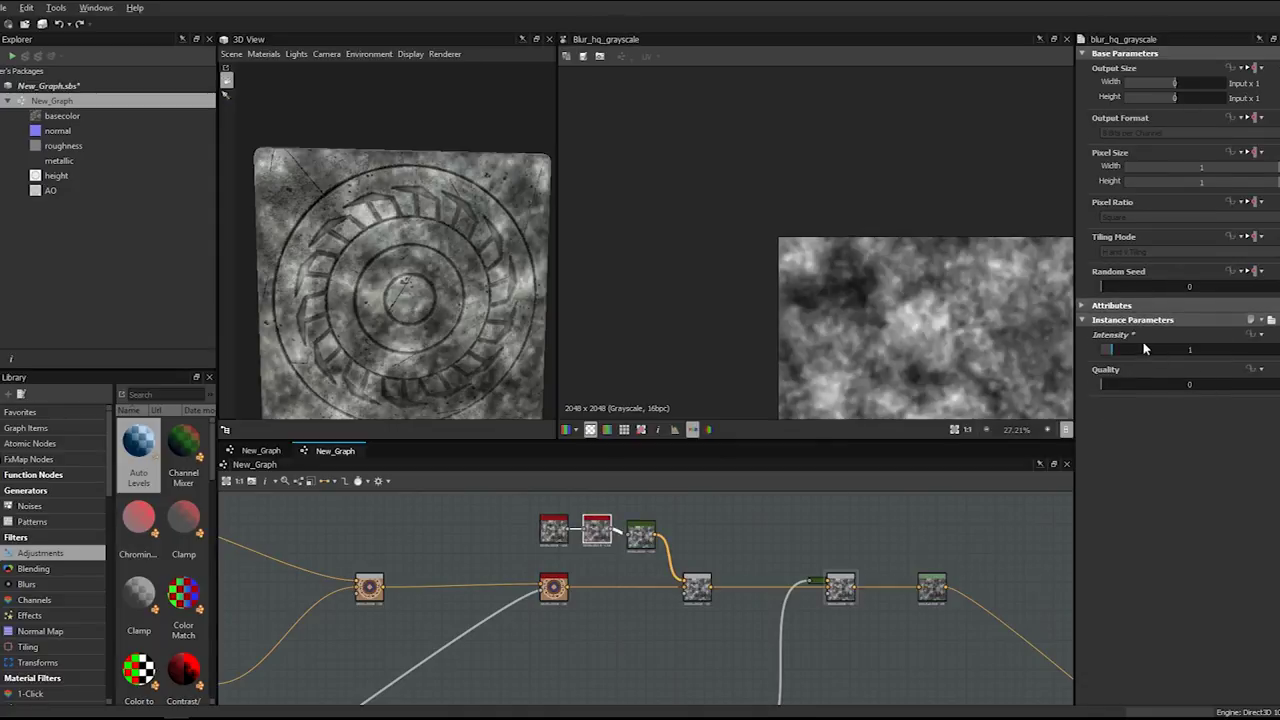
pyautogui.scroll(-4, 907, 323)
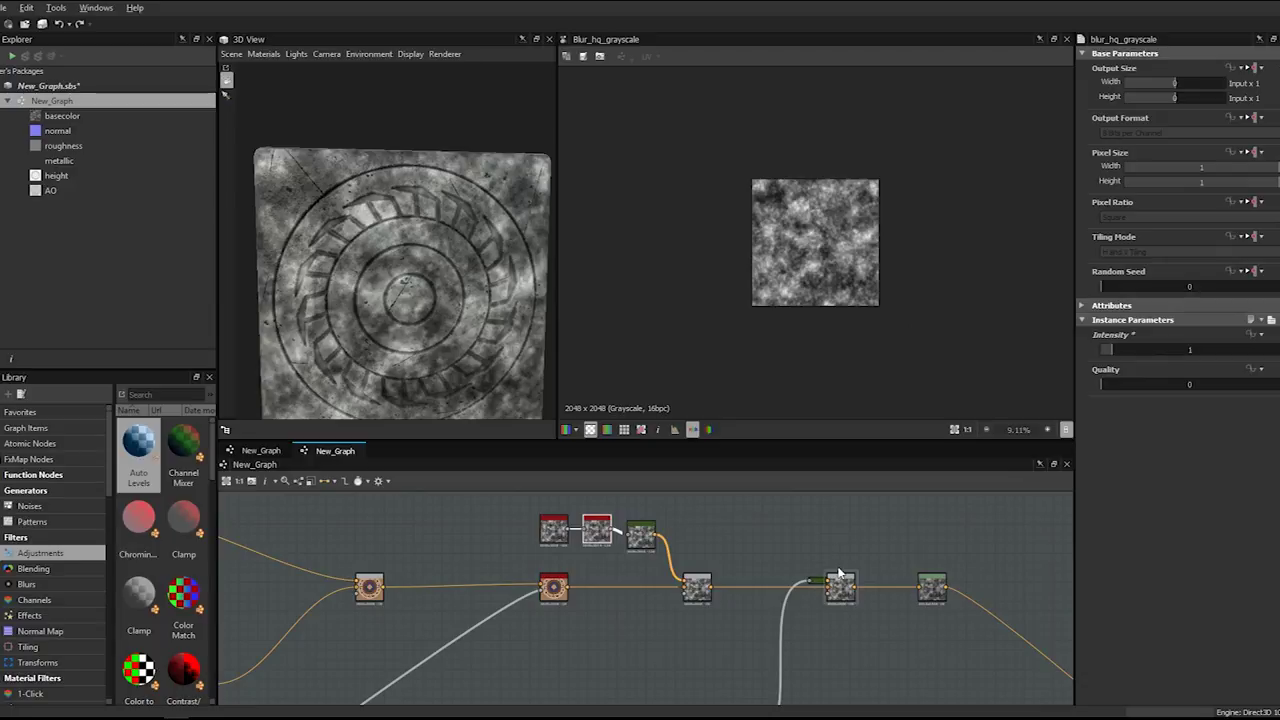
# - Set the clouds Blend's blending mode to Multiply and show its output in the 2D view
pyautogui.click(693, 589)
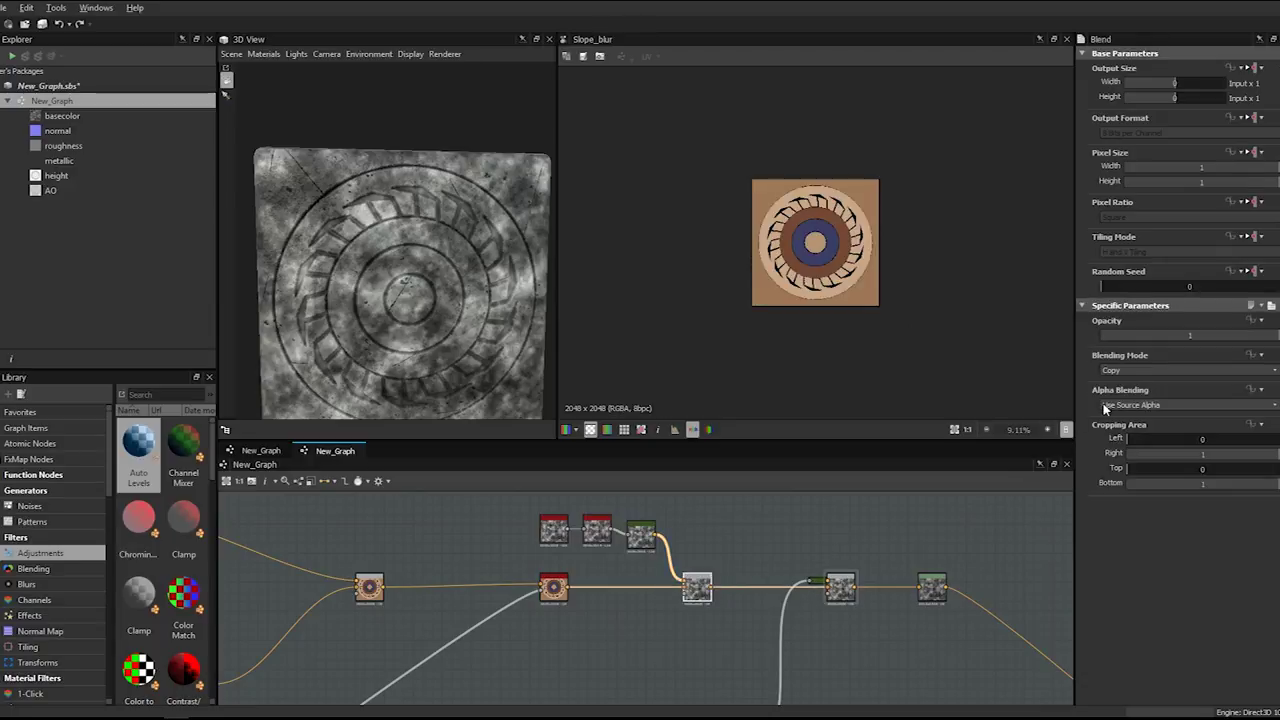
pyautogui.click(1140, 370)
pyautogui.click(1129, 407)
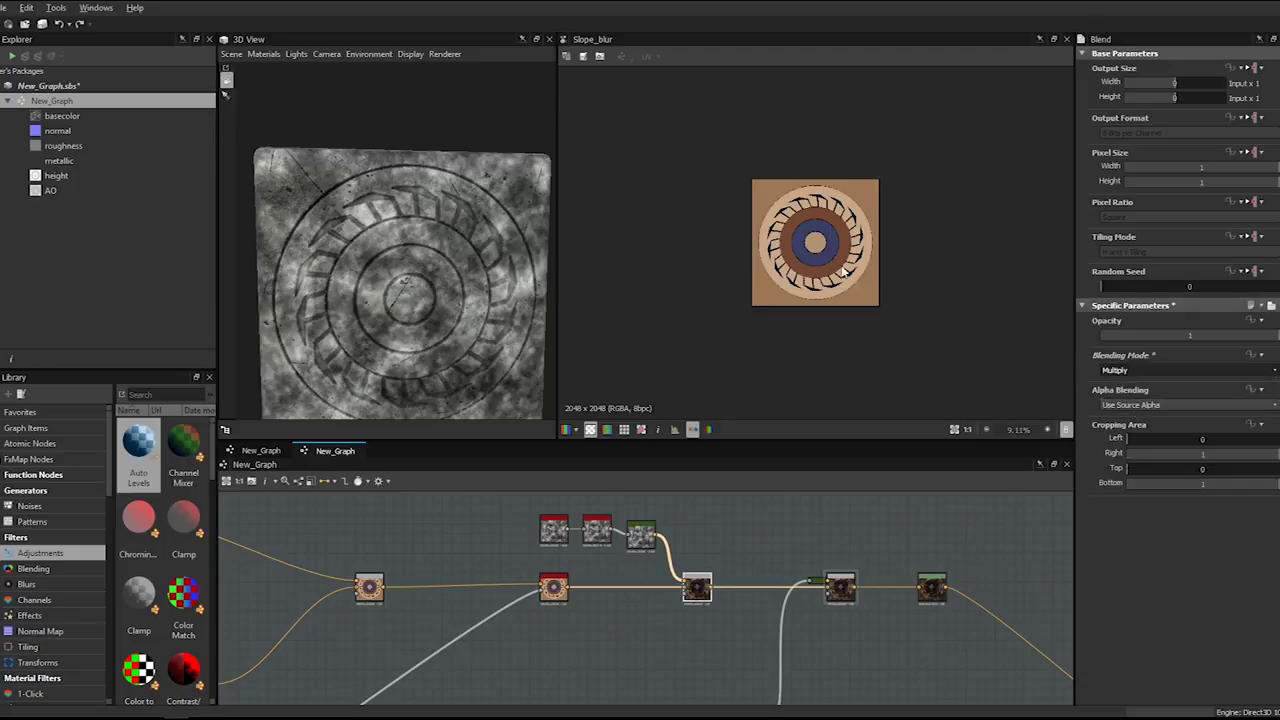
pyautogui.scroll(4, 823, 241)
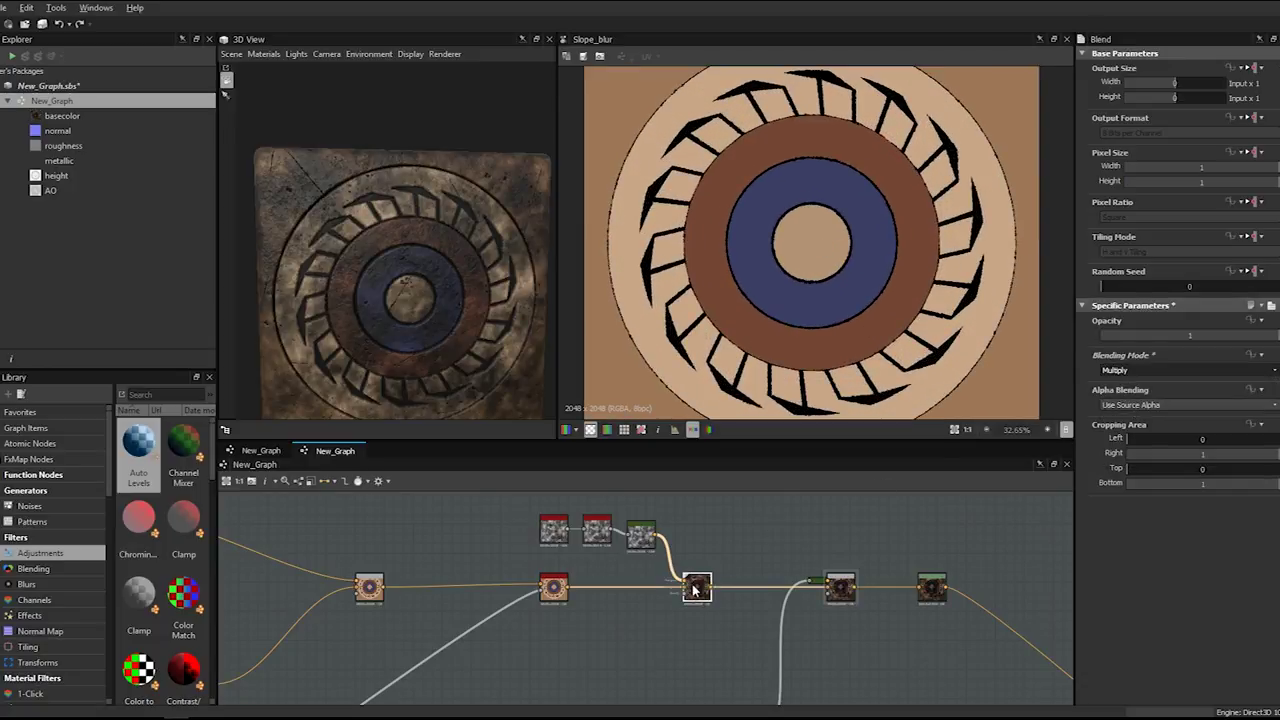
pyautogui.doubleClick(693, 589)
# - Try the clouds Blend at opacities of 0.5 and 0.03 and inspect the tile up close
pyautogui.click(1168, 338)
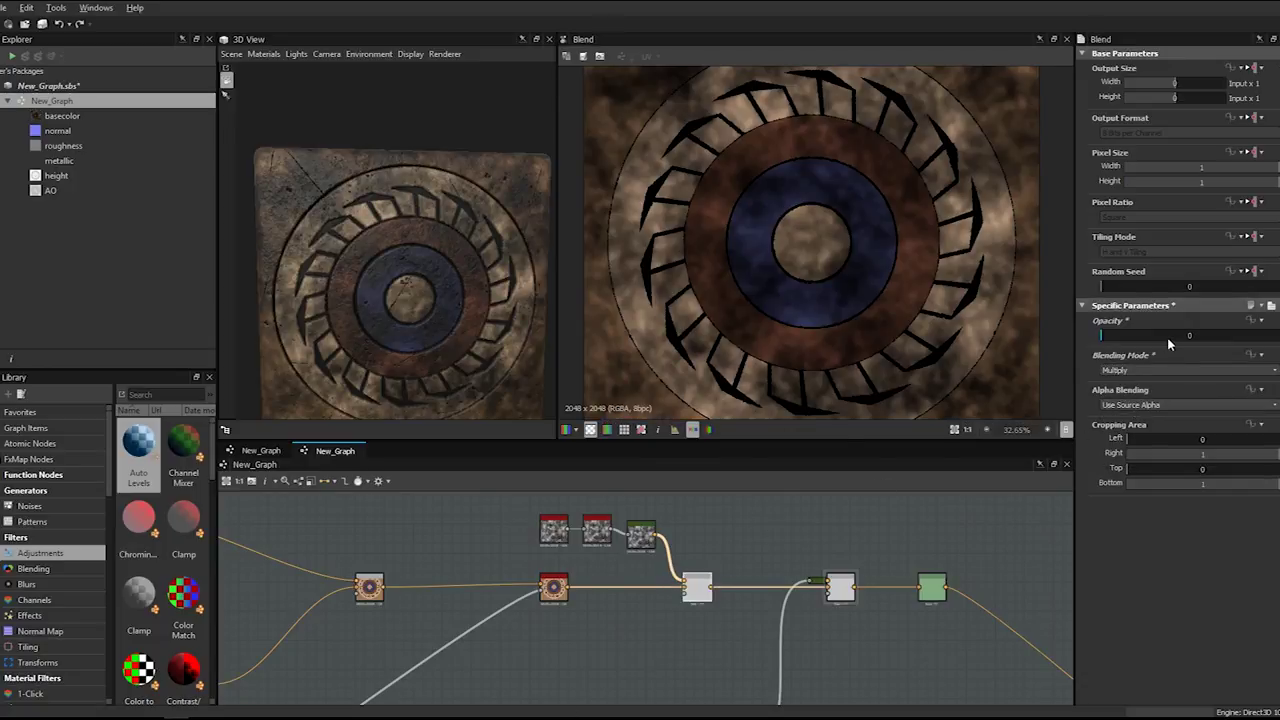
pyautogui.write('5')
pyautogui.press('Return')
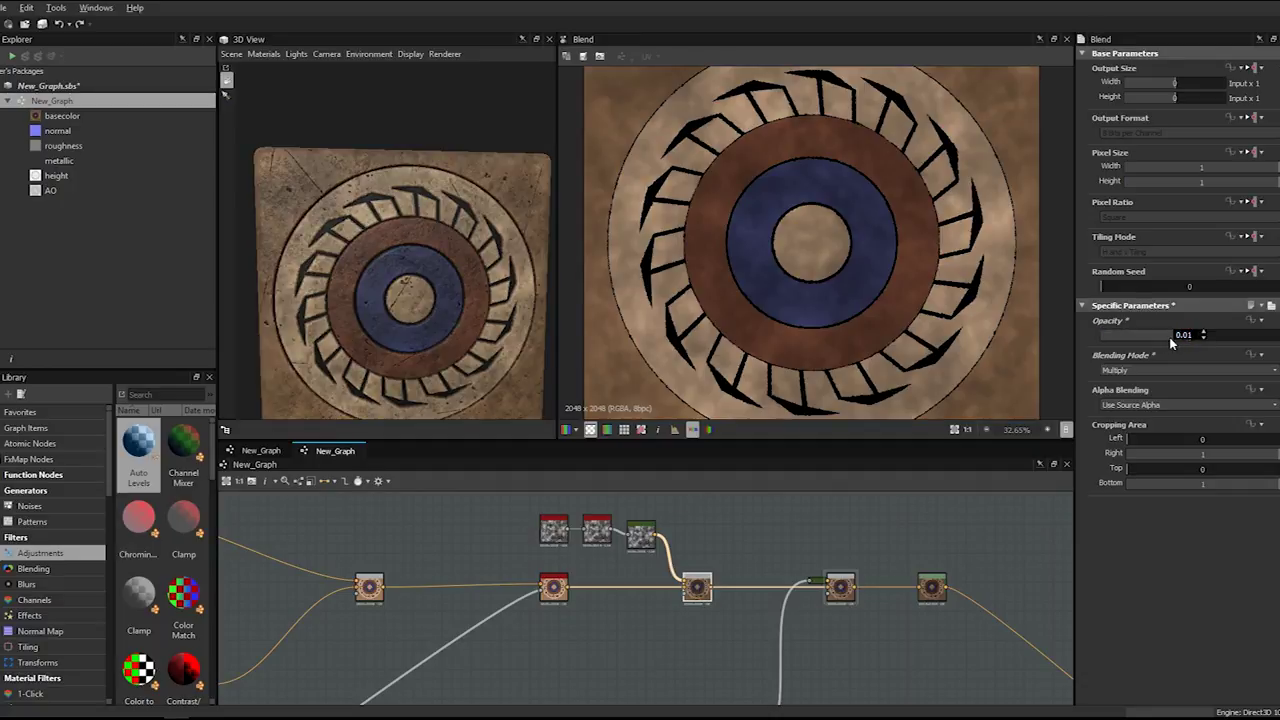
pyautogui.write('0.03')
pyautogui.press('Return')
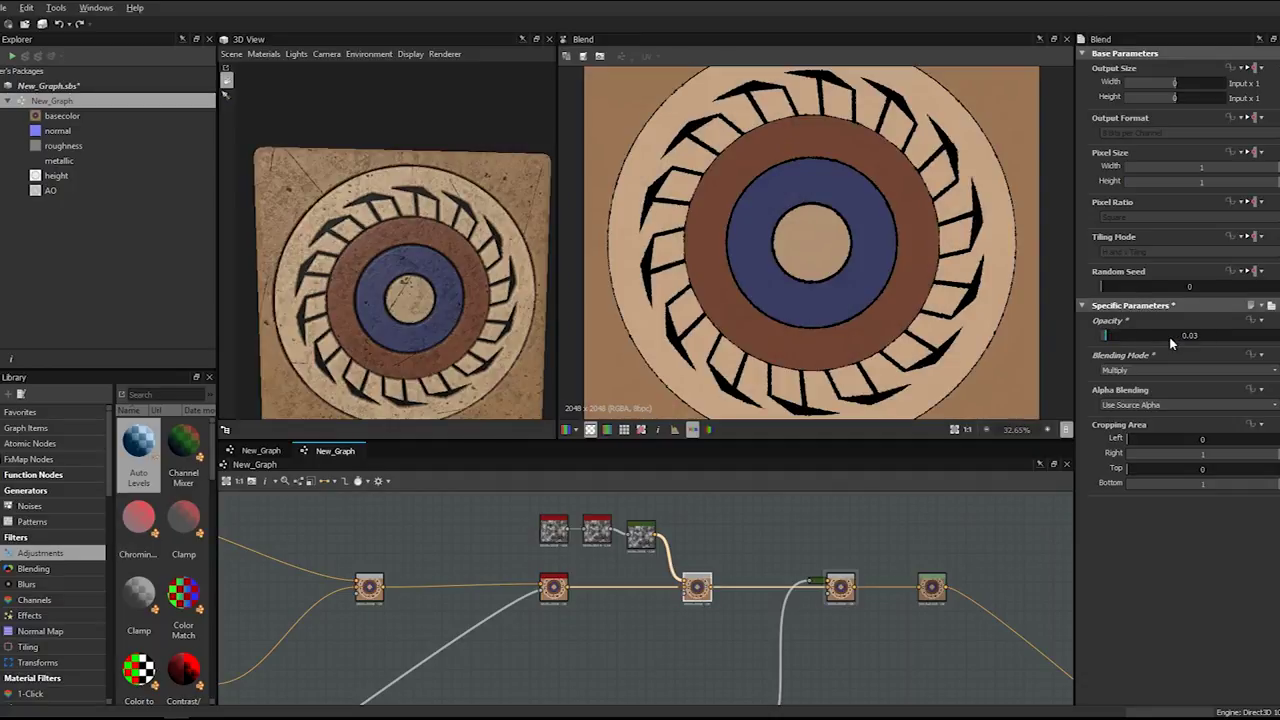
pyautogui.scroll(5, 447, 306)
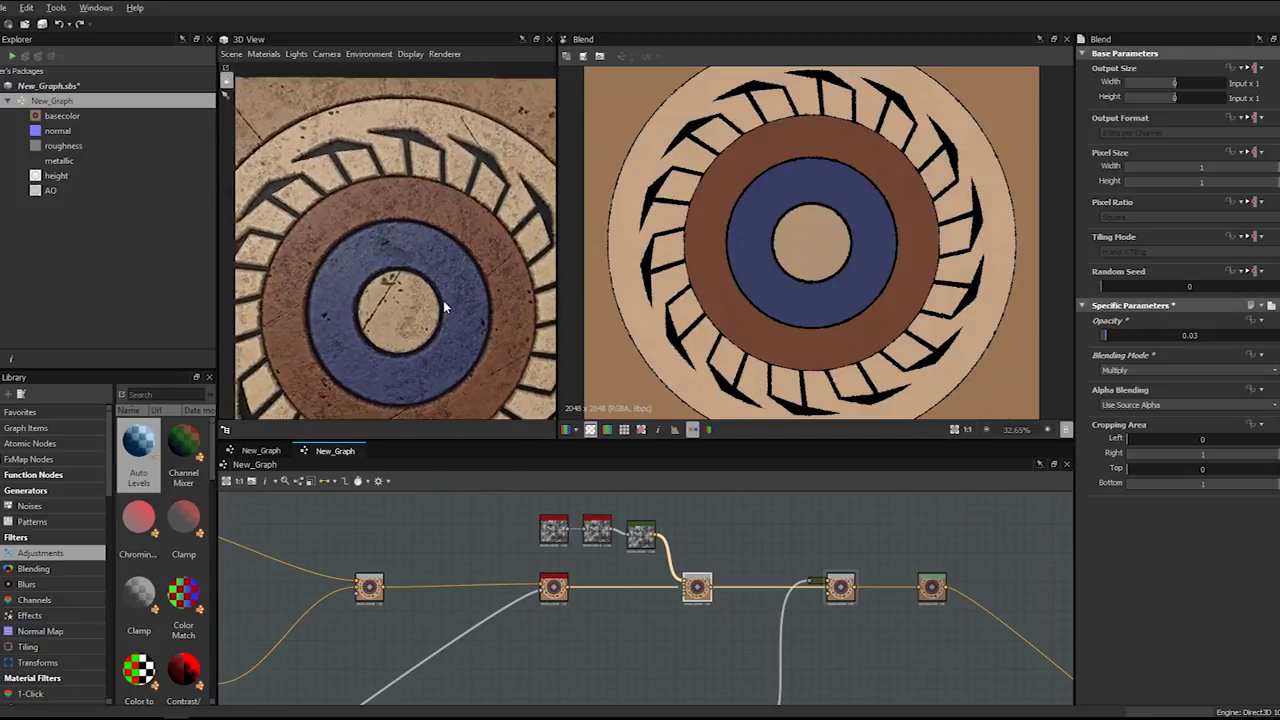
# - Compare the Slope Blur with the clouds Blend and set the Blend's opacity to 0.2
pyautogui.click(556, 592)
pyautogui.click(697, 590)
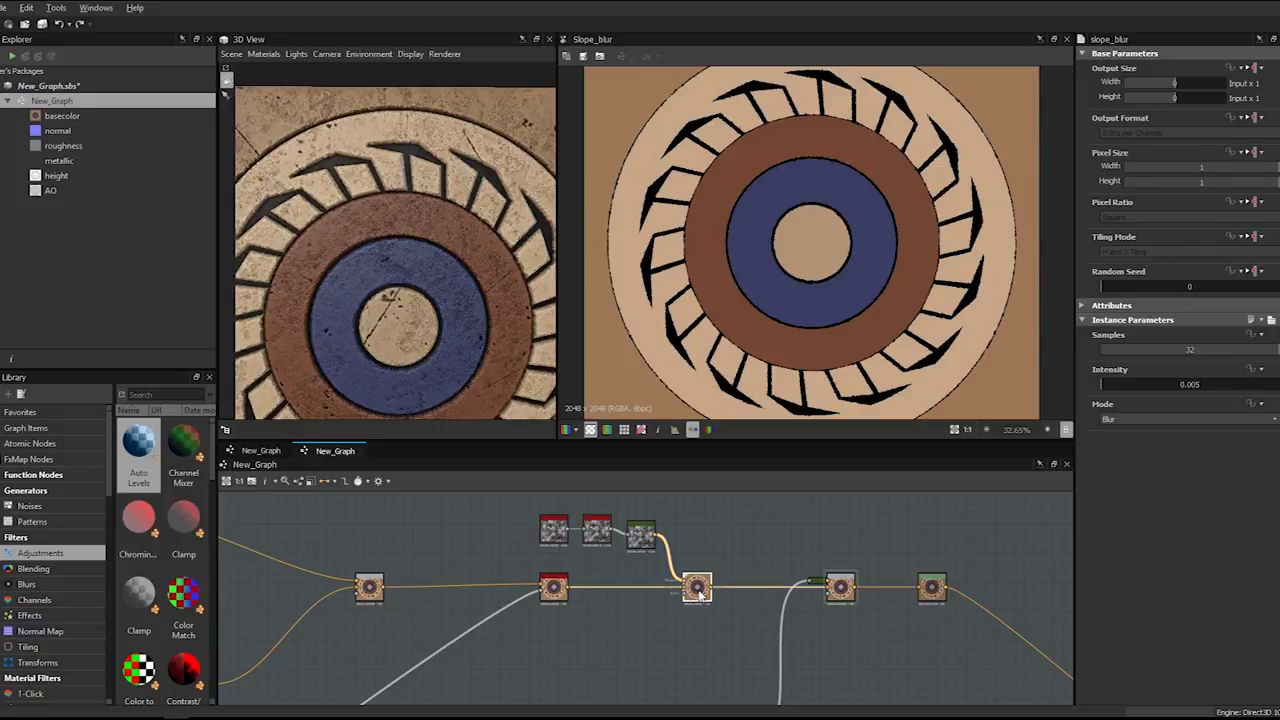
pyautogui.write('0.02')
pyautogui.press('Return')
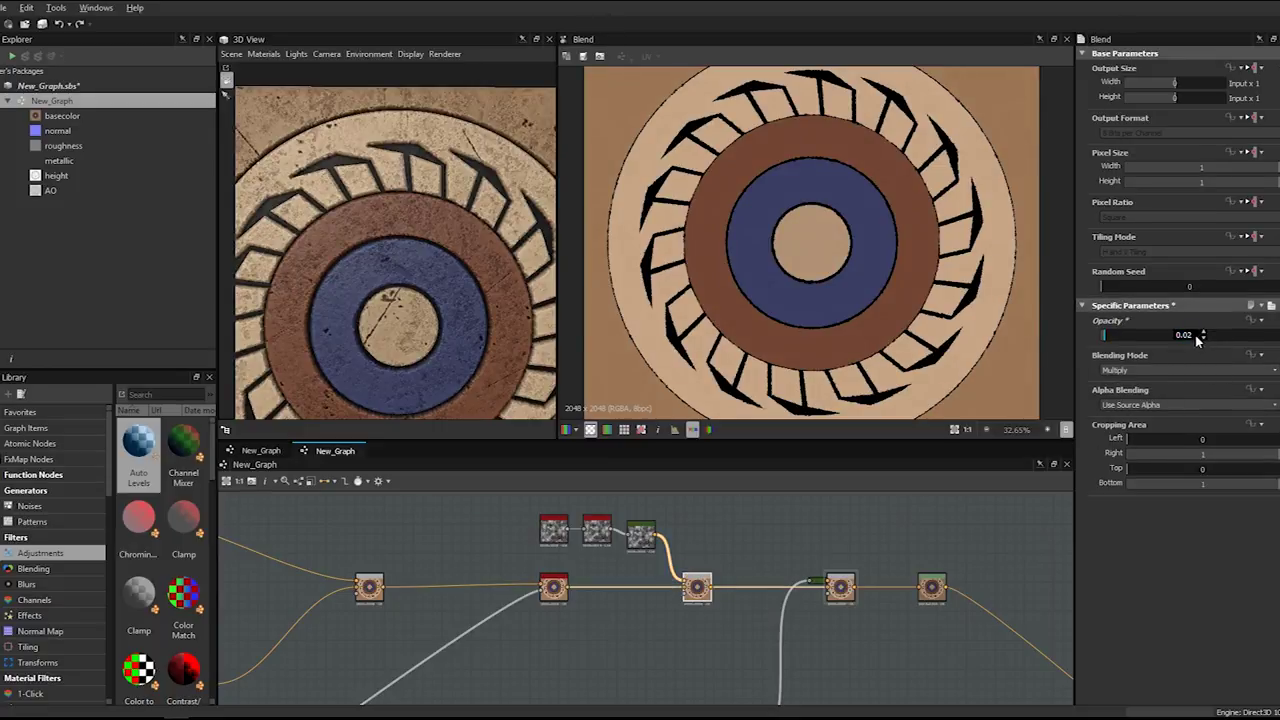
pyautogui.press('Return')
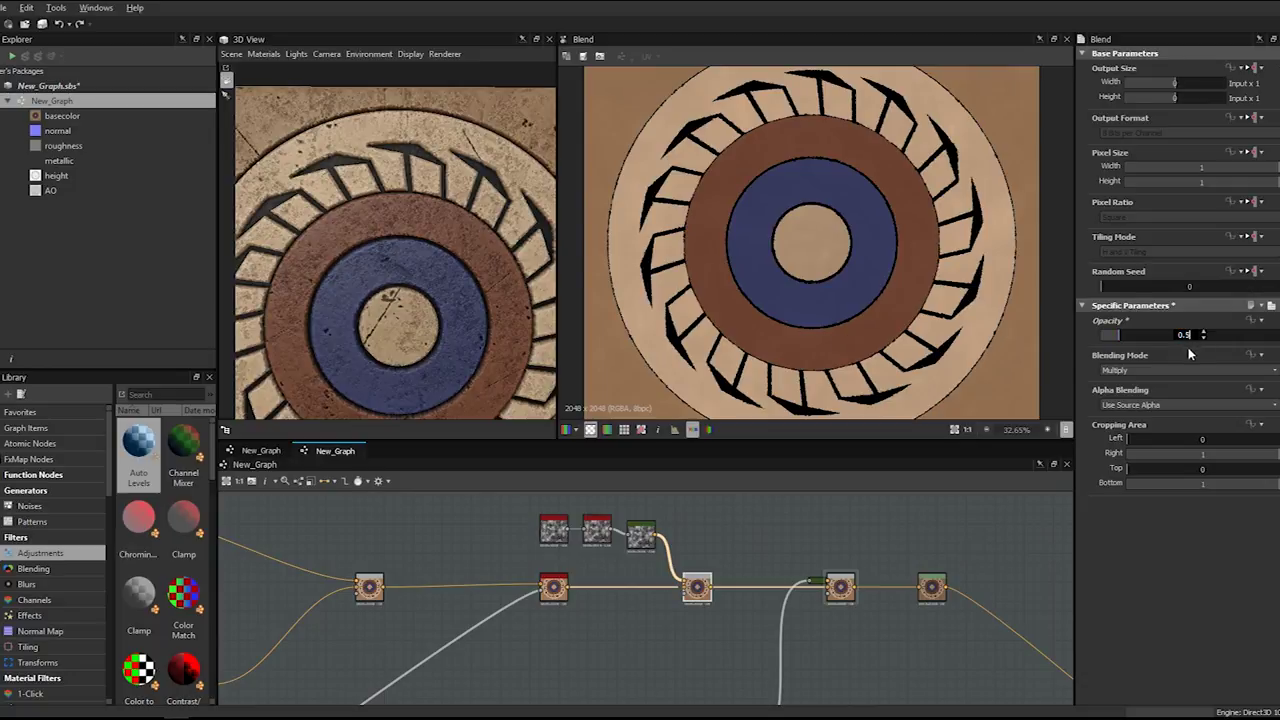
pyautogui.write('2')
pyautogui.press('Return')
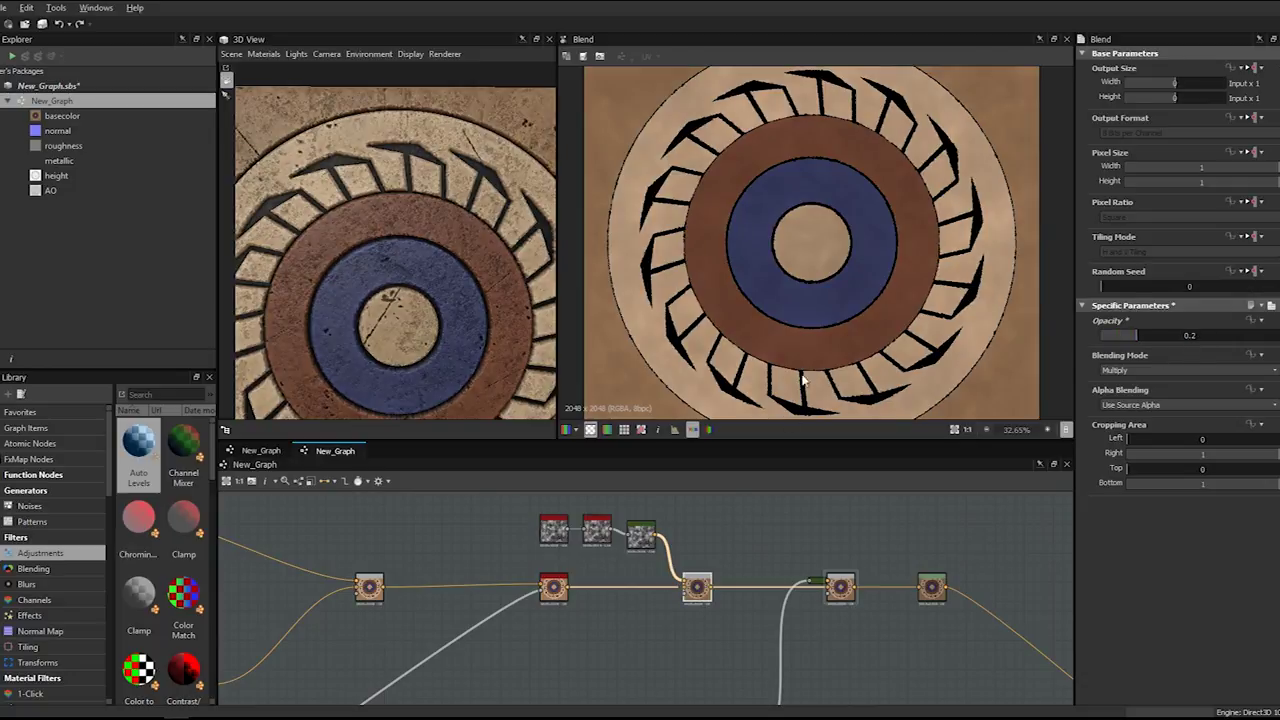
# - Examine the clouds variation on the tile in 3D and compare the outputs of both Blends and the Levels node
pyautogui.click(642, 537)
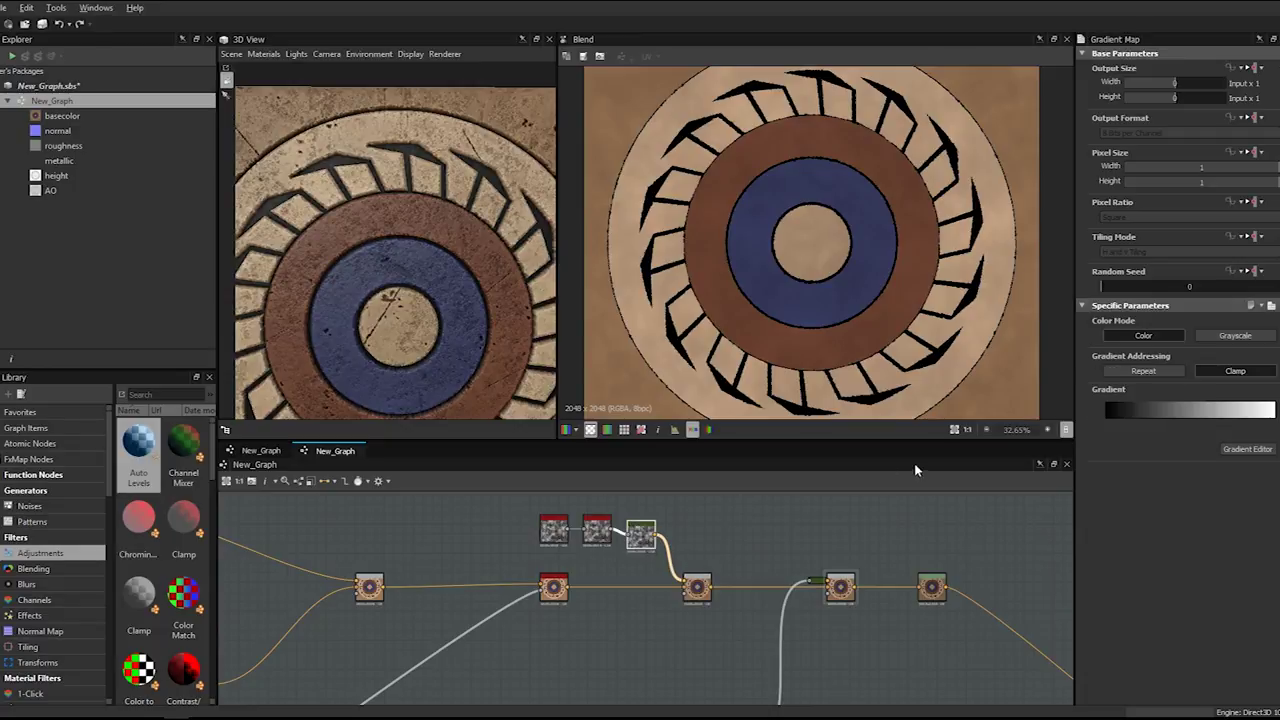
pyautogui.scroll(-6, 367, 210)
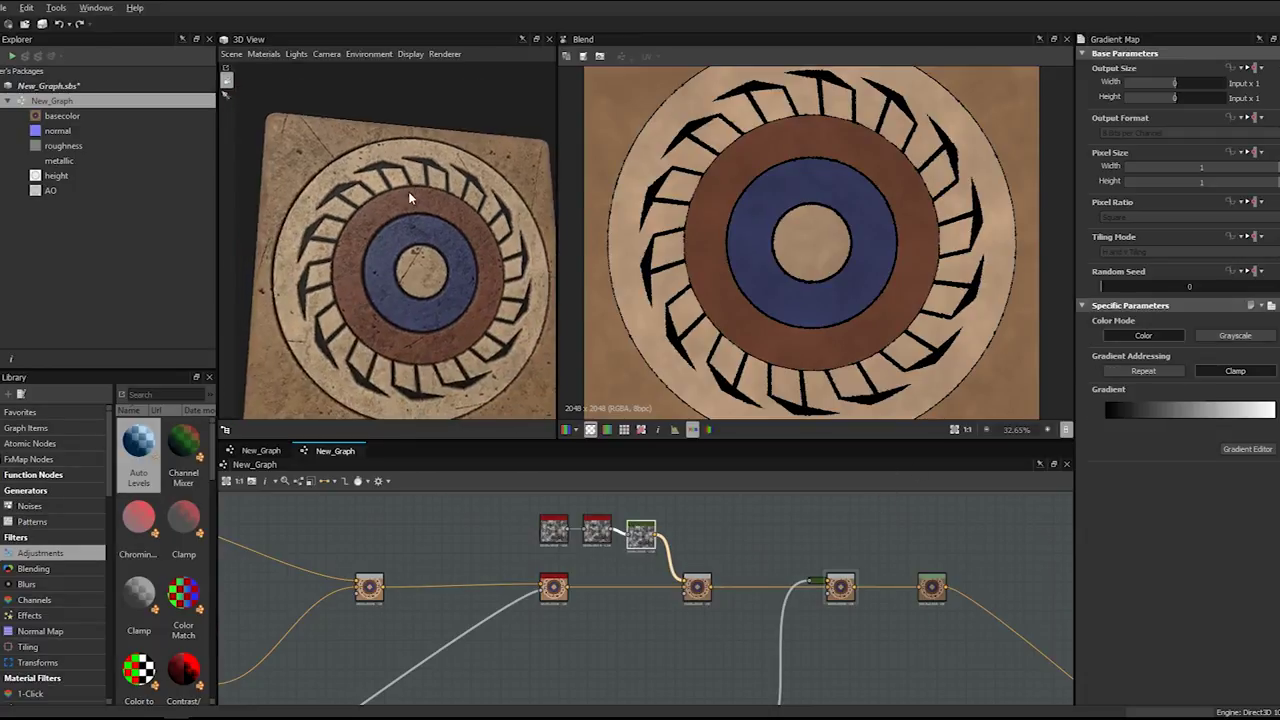
pyautogui.moveTo(375, 244); pyautogui.dragTo(399, 220)
pyautogui.scroll(3, 372, 264)
pyautogui.moveTo(384, 274); pyautogui.dragTo(368, 270)
pyautogui.click(690, 590)
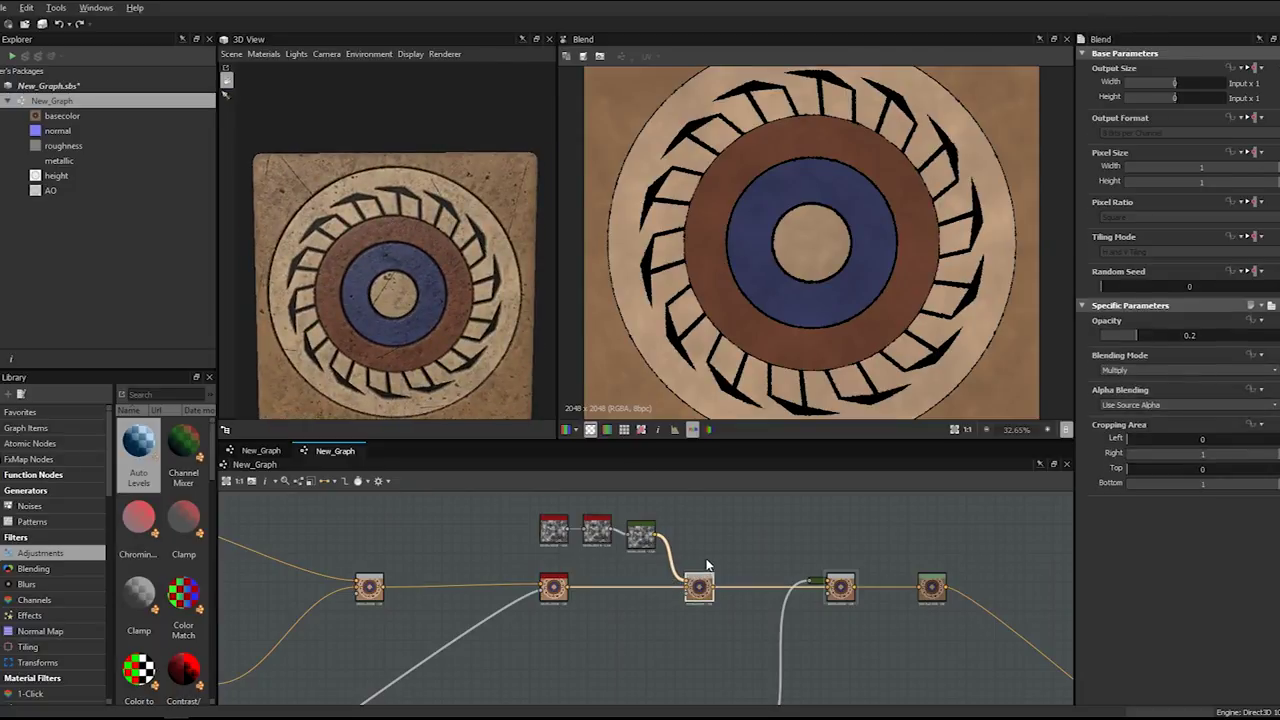
pyautogui.scroll(1, 737, 531)
pyautogui.doubleClick(780, 592)
pyautogui.doubleClick(621, 605)
pyautogui.click(792, 606)
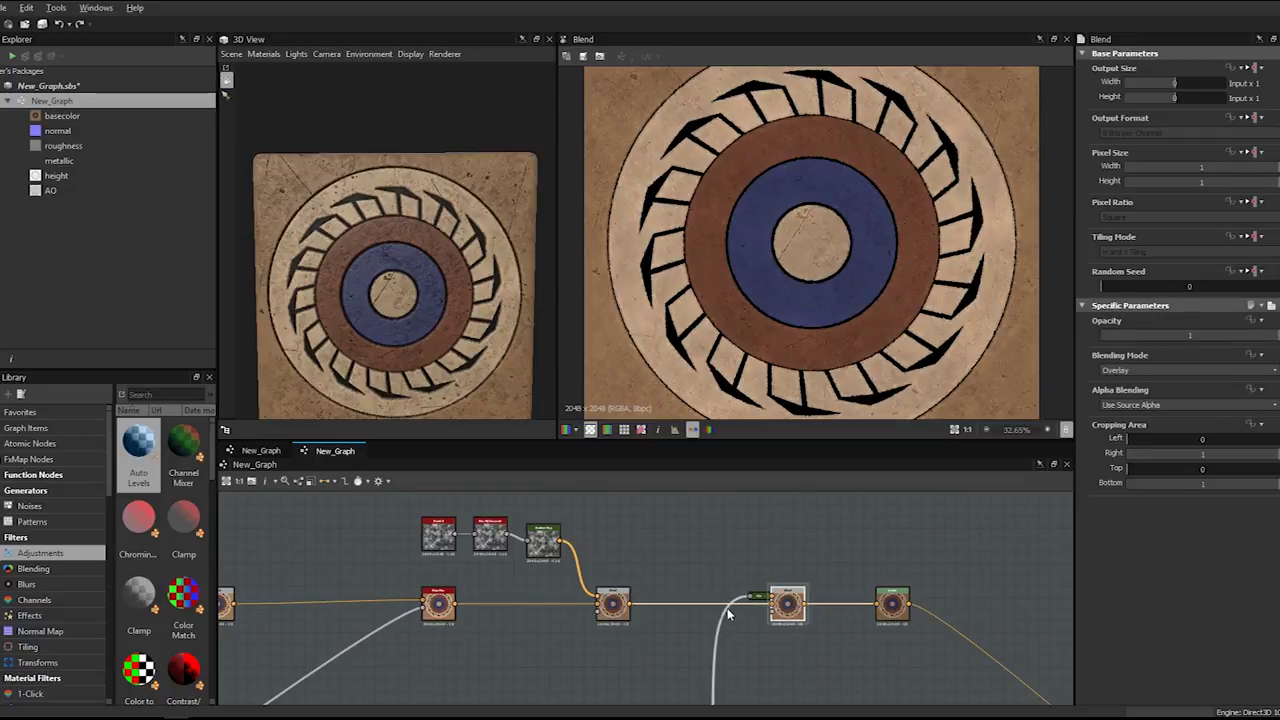
pyautogui.doubleClick(889, 605)
# - Add a second Levels node fed by the clouds Blend and apply Auto Level to it
pyautogui.click(694, 536)
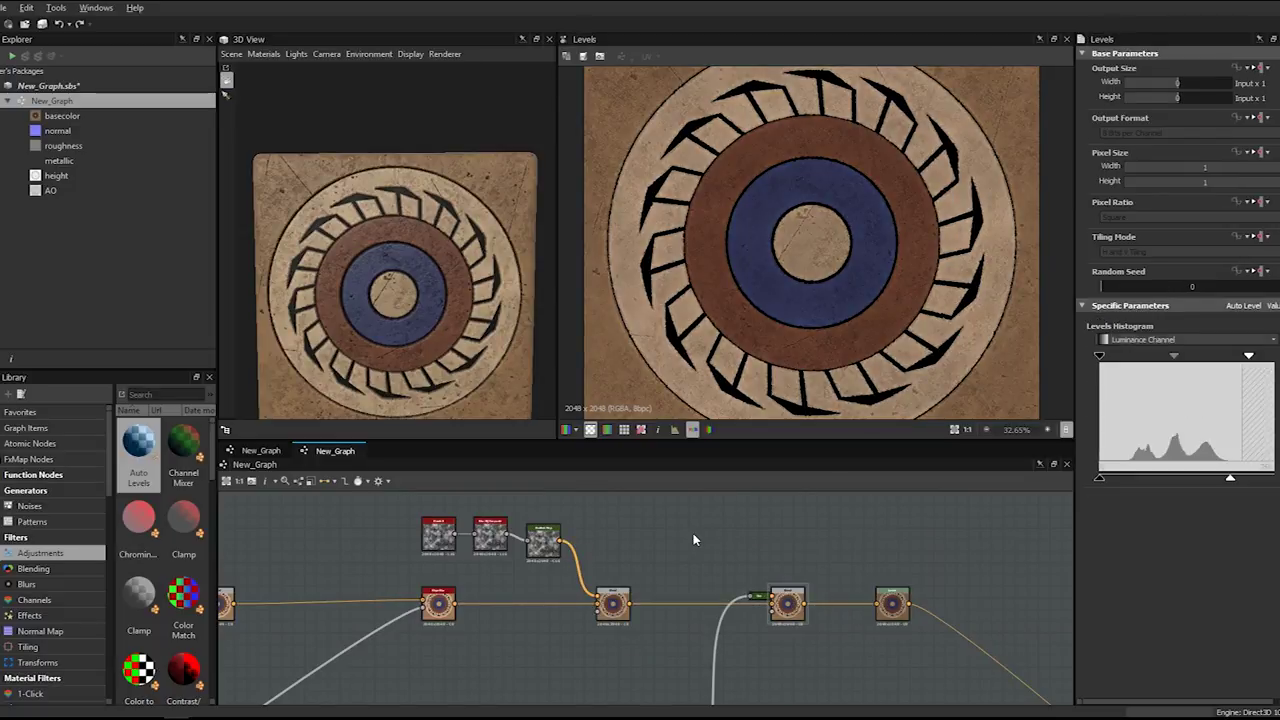
pyautogui.press('space')
pyautogui.write('lev')
pyautogui.press('Return')
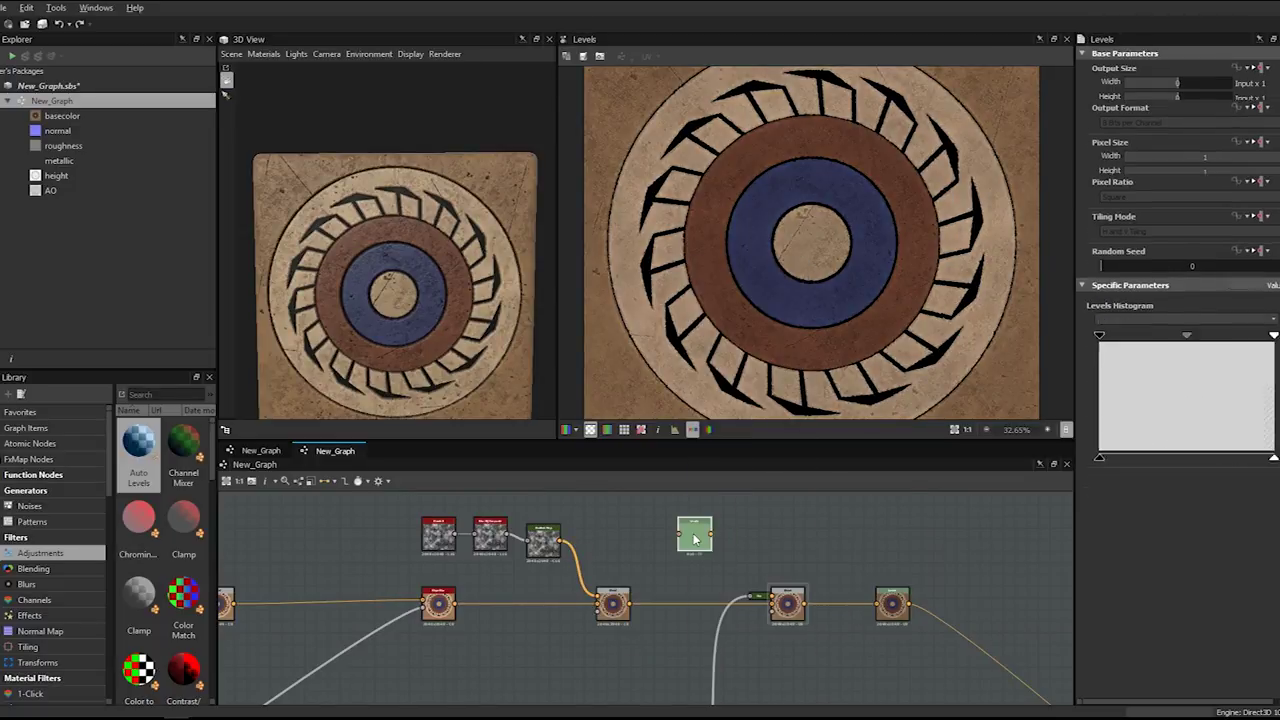
pyautogui.moveTo(631, 601); pyautogui.dragTo(680, 535)
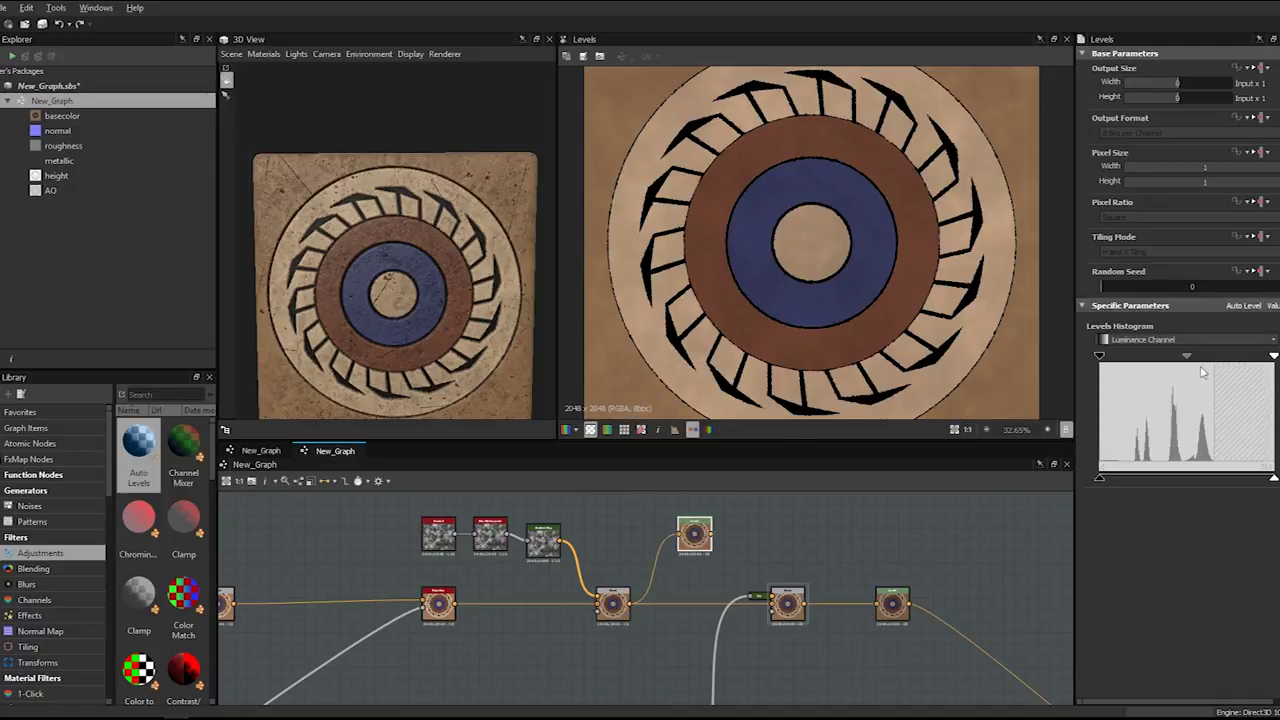
pyautogui.click(1244, 305)
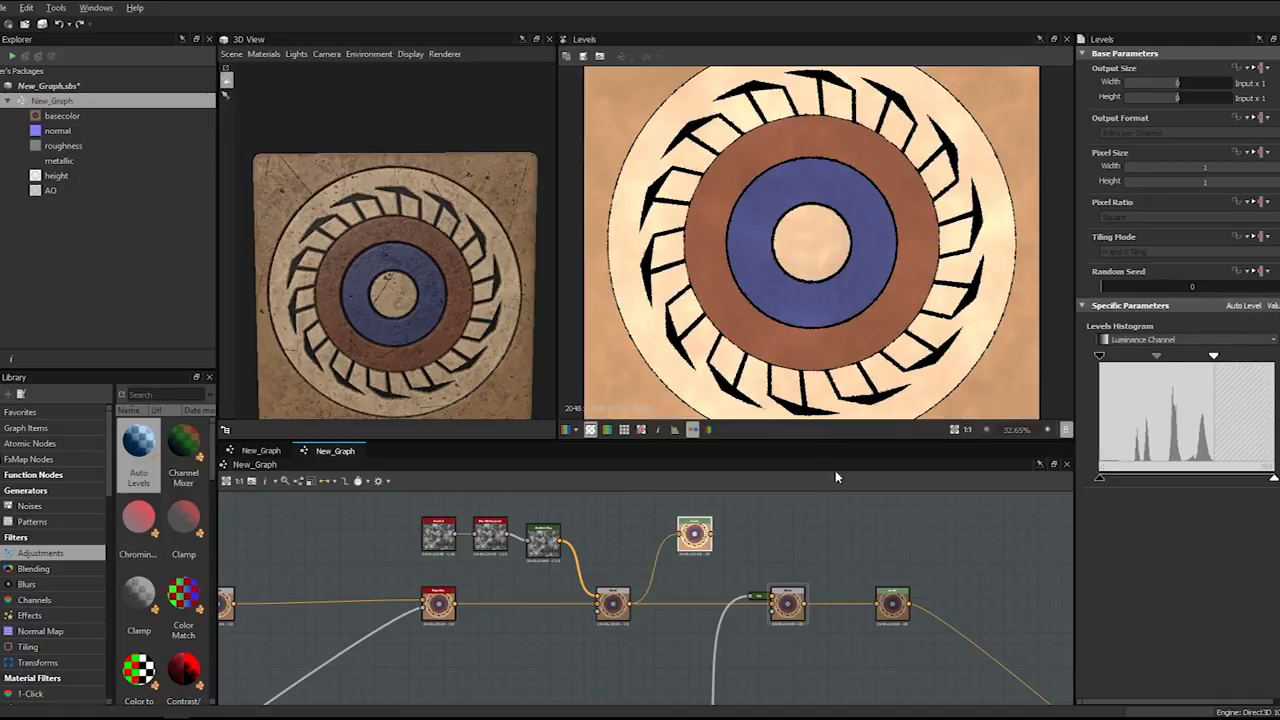
# - Connect the new Levels node to the curvature overlay Blend's background and align it in line between the two Blends
pyautogui.moveTo(772, 540); pyautogui.dragTo(608, 534, button='middle')
pyautogui.moveTo(572, 534); pyautogui.dragTo(563, 578)
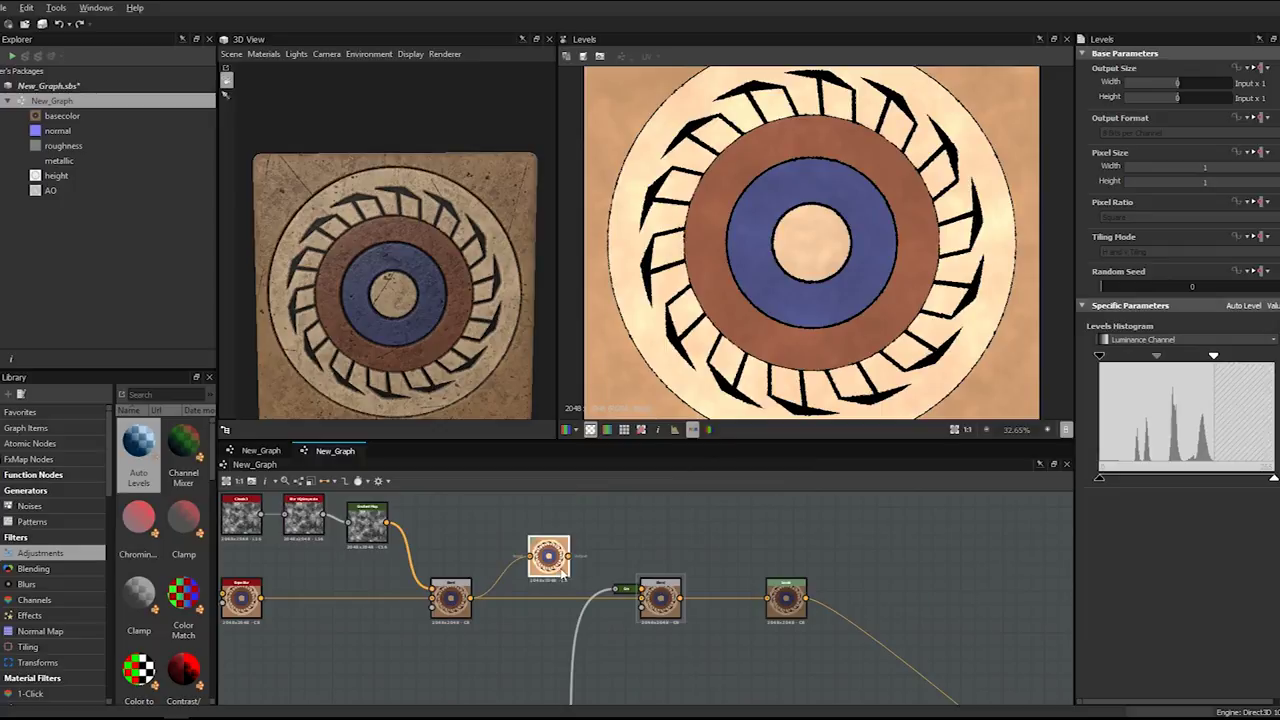
pyautogui.moveTo(646, 605); pyautogui.dragTo(642, 598)
pyautogui.moveTo(551, 556); pyautogui.dragTo(551, 598)
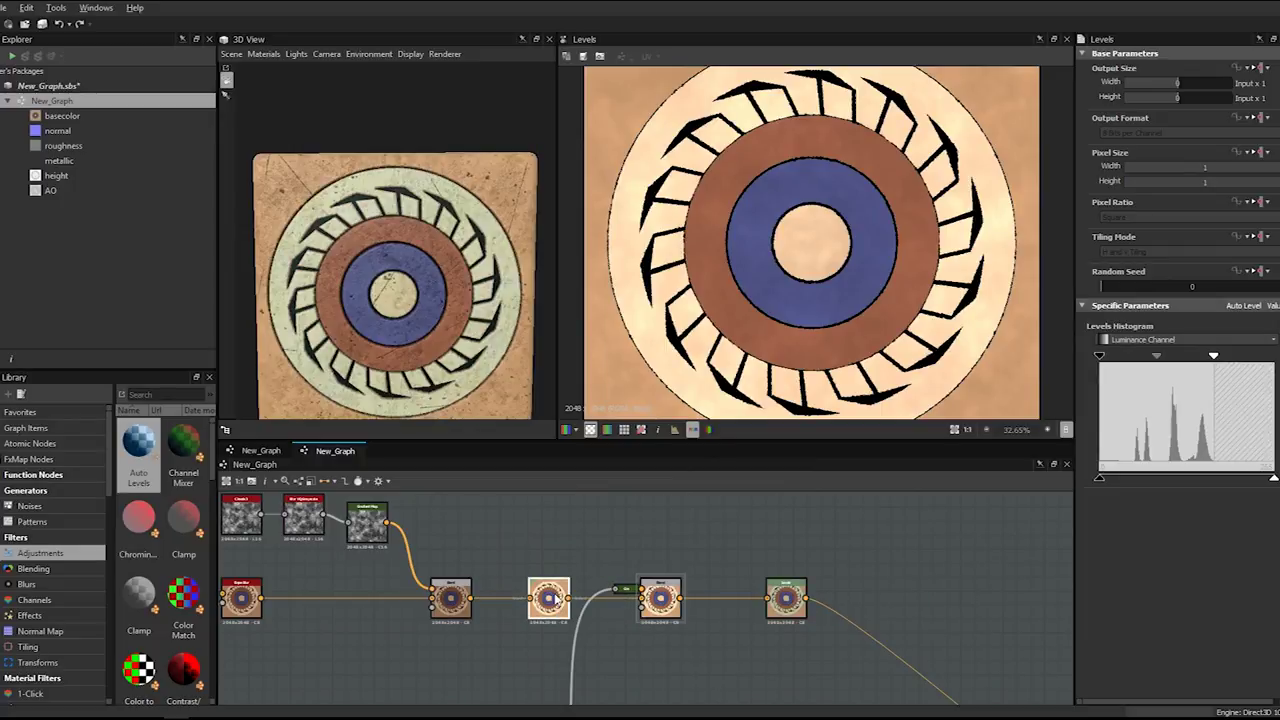
# - Delete the old Levels node after the curvature overlay Blend and connect that Blend directly to the basecolor output
pyautogui.click(786, 588)
pyautogui.moveTo(786, 595); pyautogui.dragTo(558, 538, button='middle')
pyautogui.scroll(-3, 660, 545)
pyautogui.press('Delete')
pyautogui.scroll(-7, 537, 503)
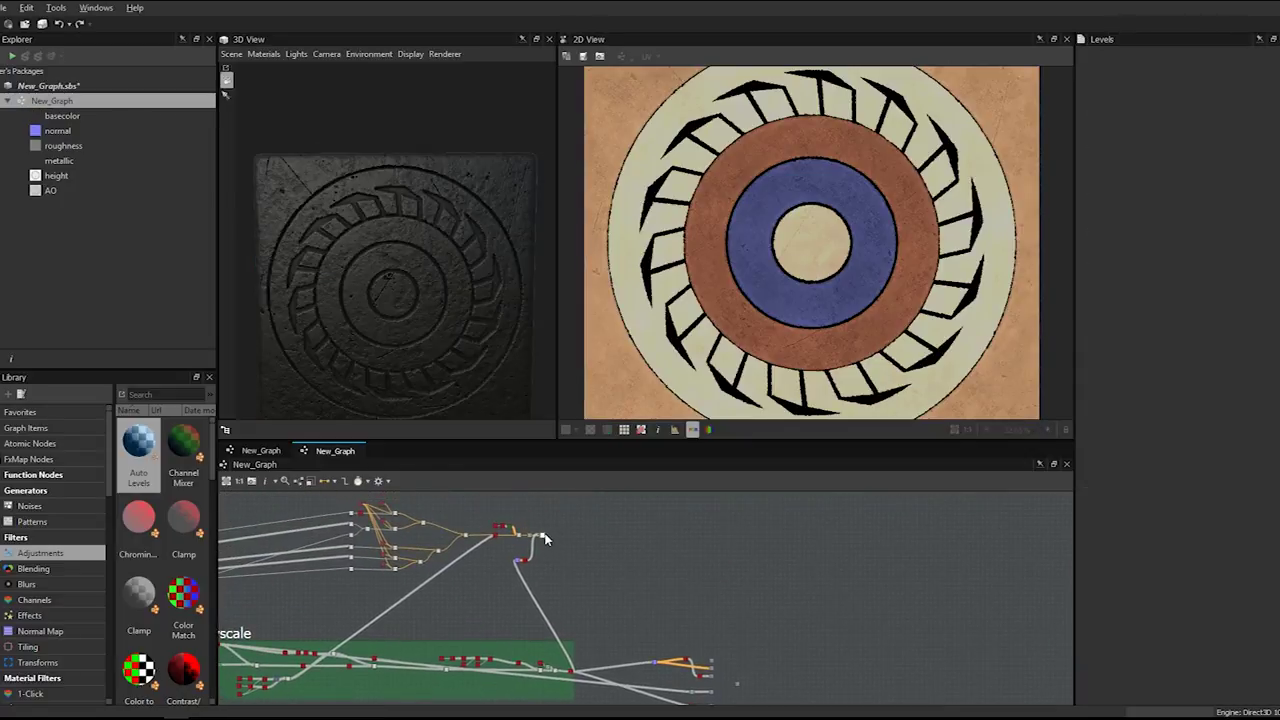
pyautogui.scroll(4, 547, 540)
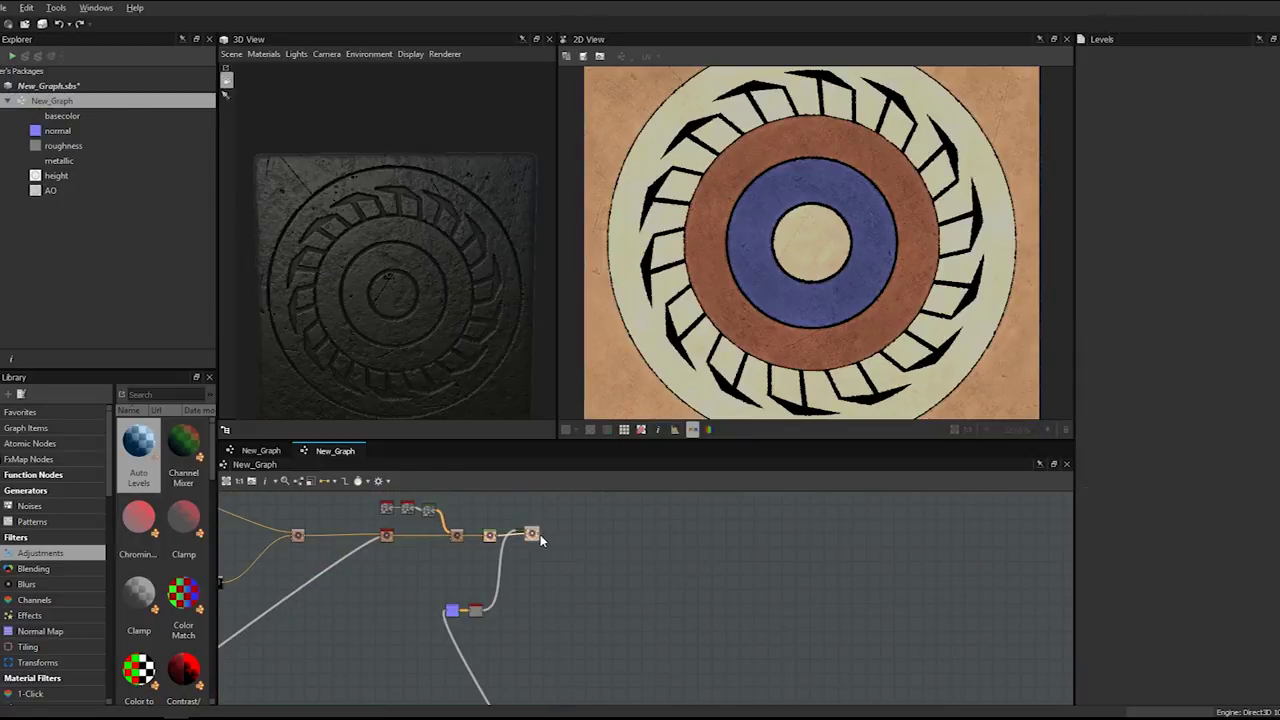
pyautogui.scroll(6, 669, 591)
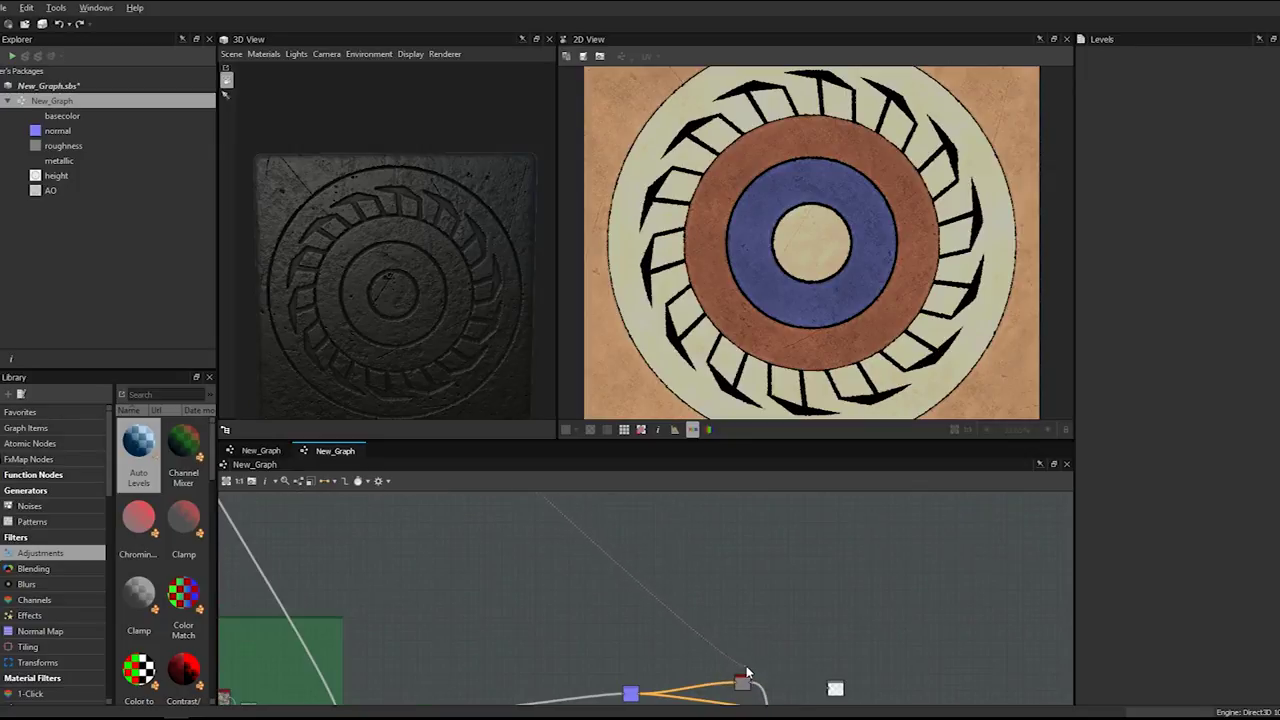
pyautogui.scroll(3, 738, 646)
pyautogui.moveTo(738, 646); pyautogui.dragTo(648, 580, button='middle')
pyautogui.click(803, 651)
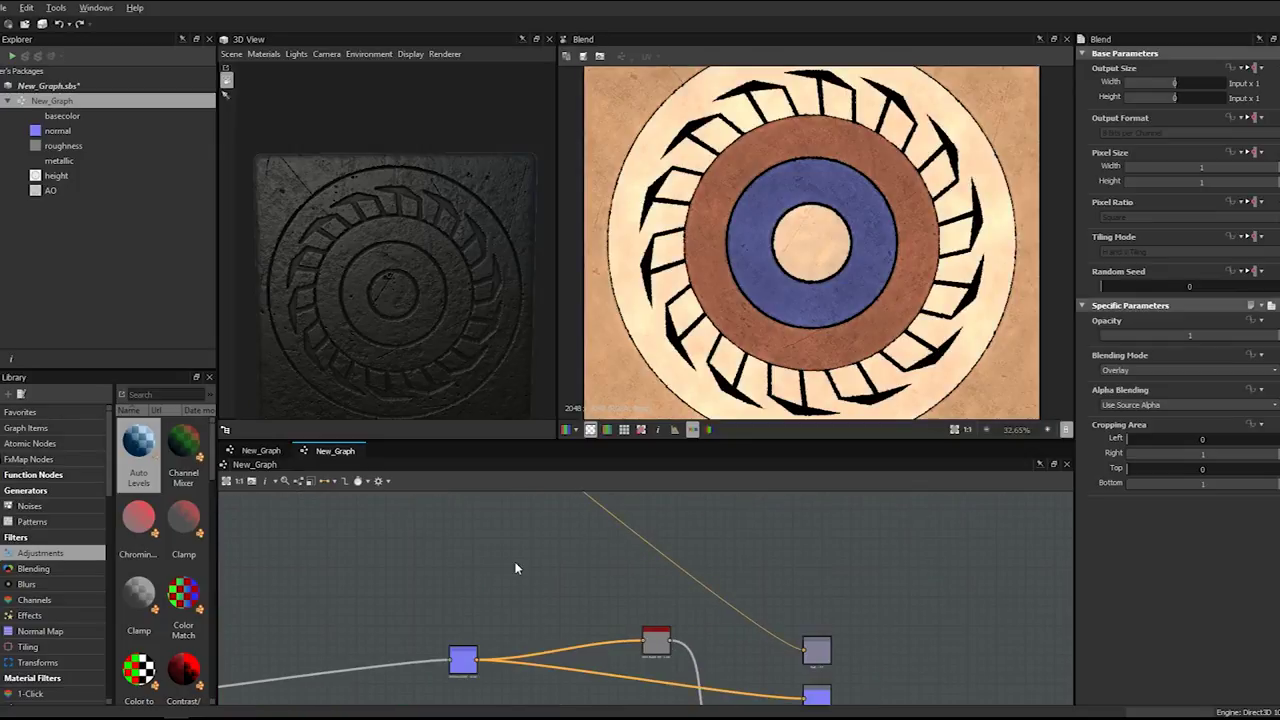
# - Examine the rewired base color on the tile in the 3D and 2D views at several zoom levels
pyautogui.moveTo(485, 346); pyautogui.dragTo(444, 316)
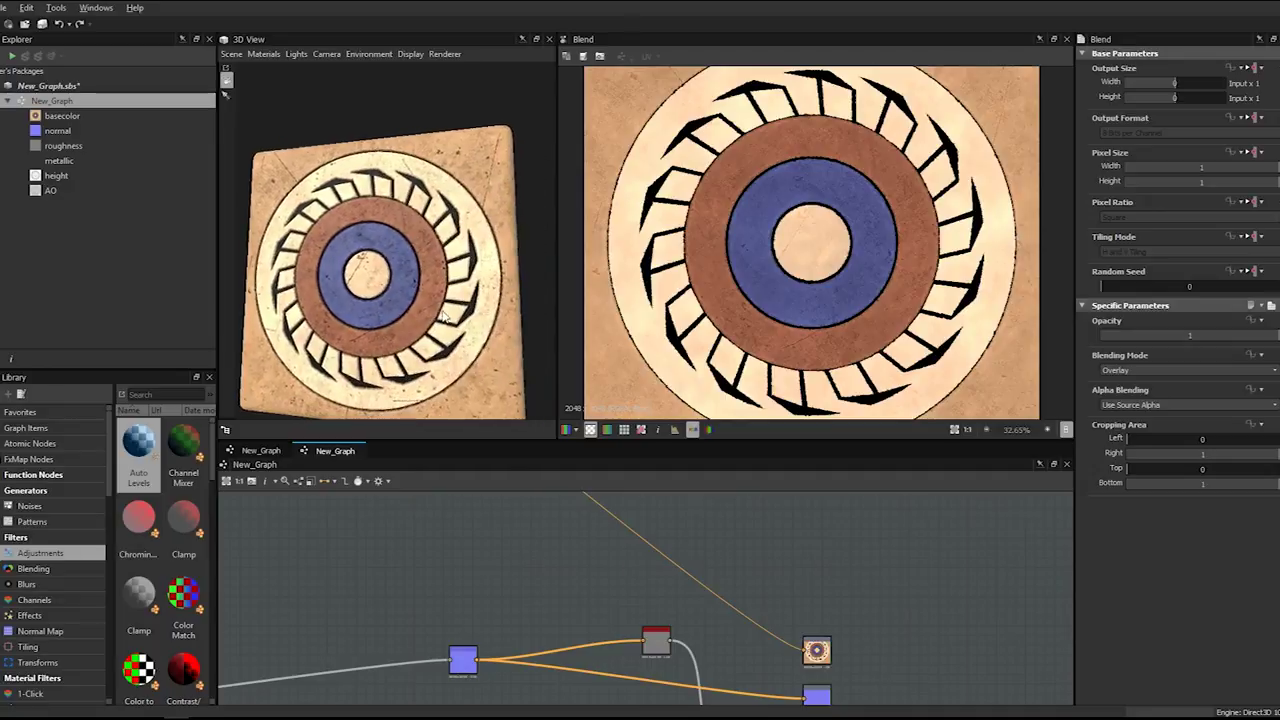
pyautogui.scroll(-5, 491, 569)
pyautogui.scroll(6, 709, 208)
pyautogui.scroll(-4, 709, 205)
pyautogui.scroll(-4, 610, 520)
pyautogui.scroll(5, 625, 540)
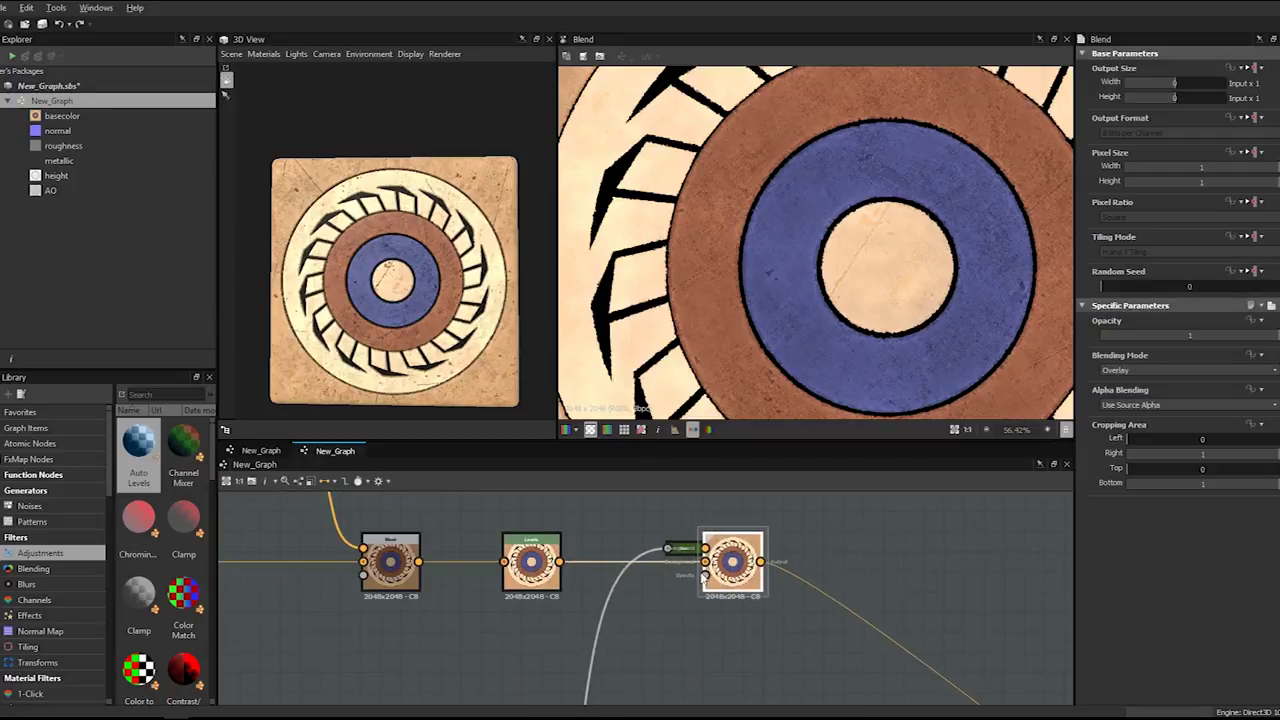
pyautogui.scroll(-3, 586, 591)
pyautogui.scroll(-2, 831, 600)
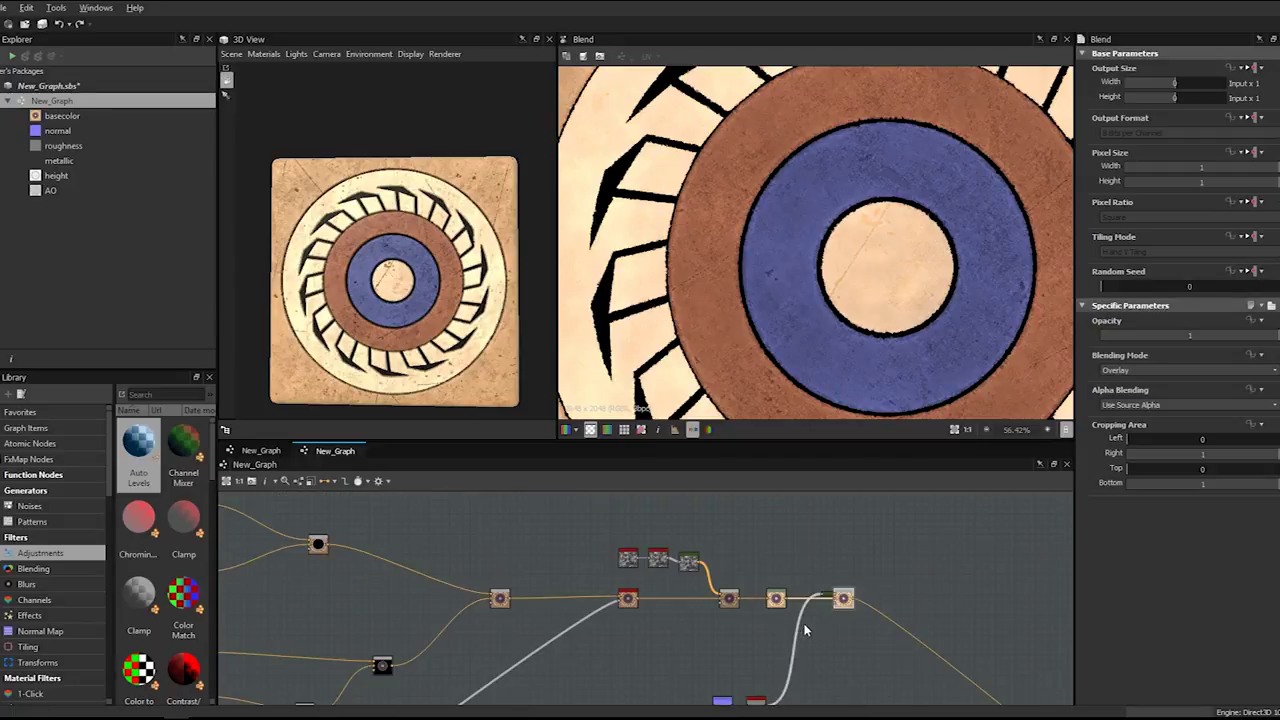
# - Change the curvature Blend's blending mode to Multiply
pyautogui.click(1131, 371)
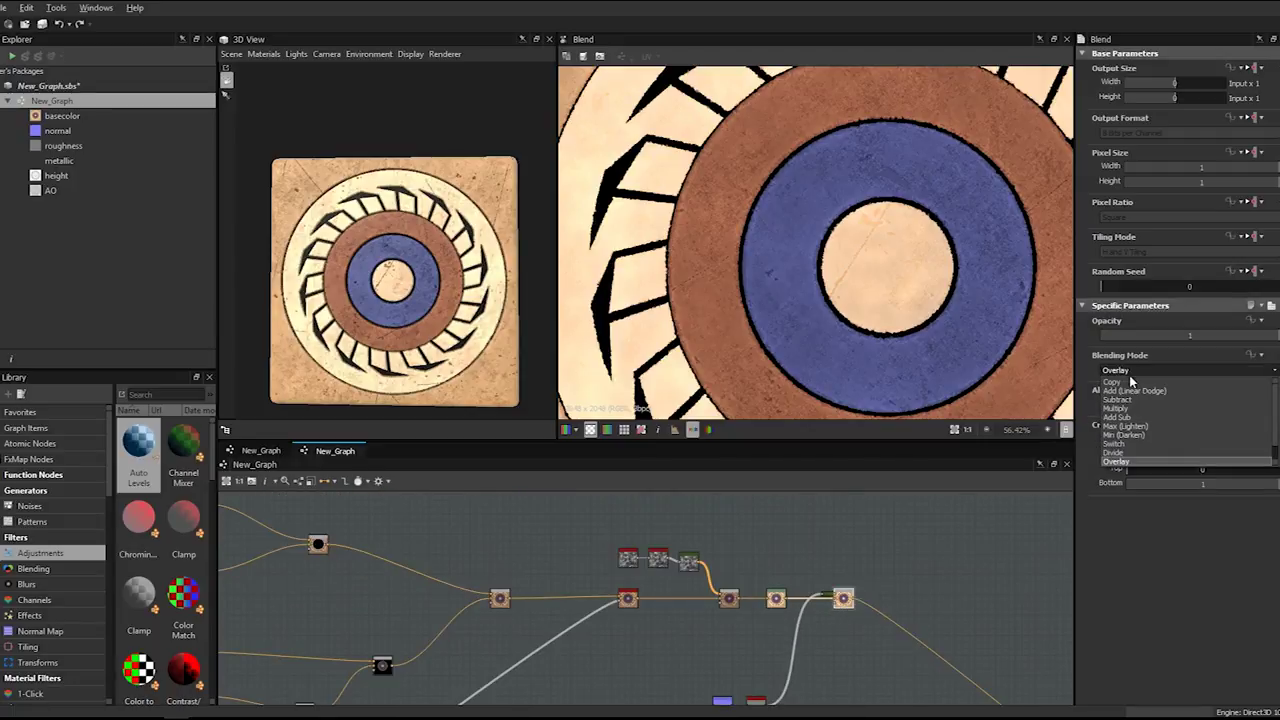
pyautogui.click(1125, 399)
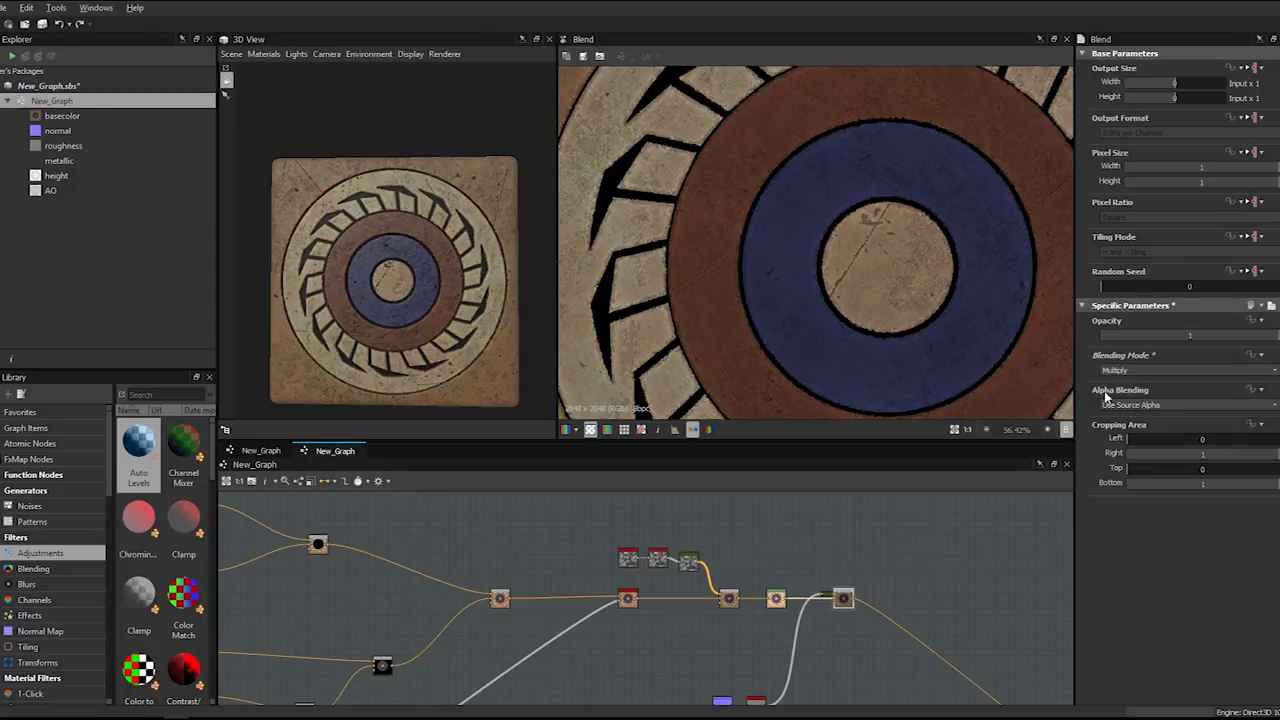
pyautogui.scroll(1, 828, 300)
pyautogui.moveTo(1008, 569); pyautogui.dragTo(763, 523, button='middle')
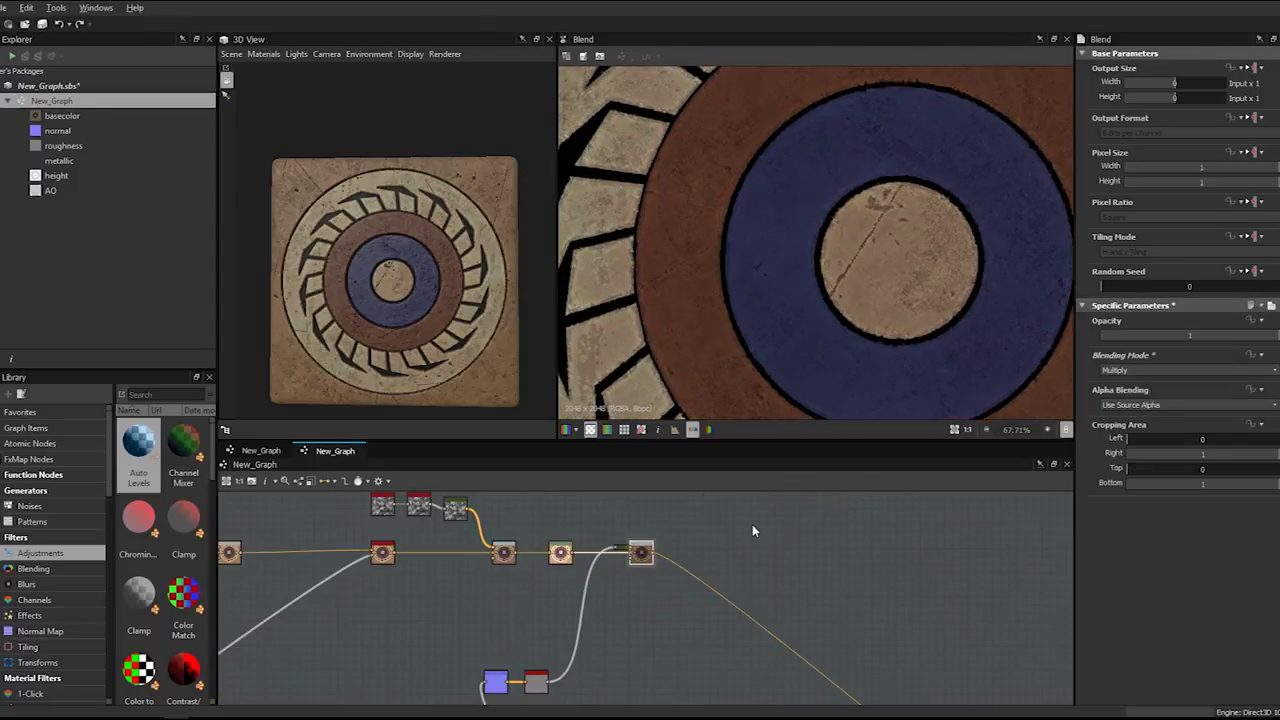
# - Insert a Levels node after the curvature Blend, apply auto levels, and align it in line ahead of the basecolor output
pyautogui.press('space')
pyautogui.write('lev')
pyautogui.press('Return')
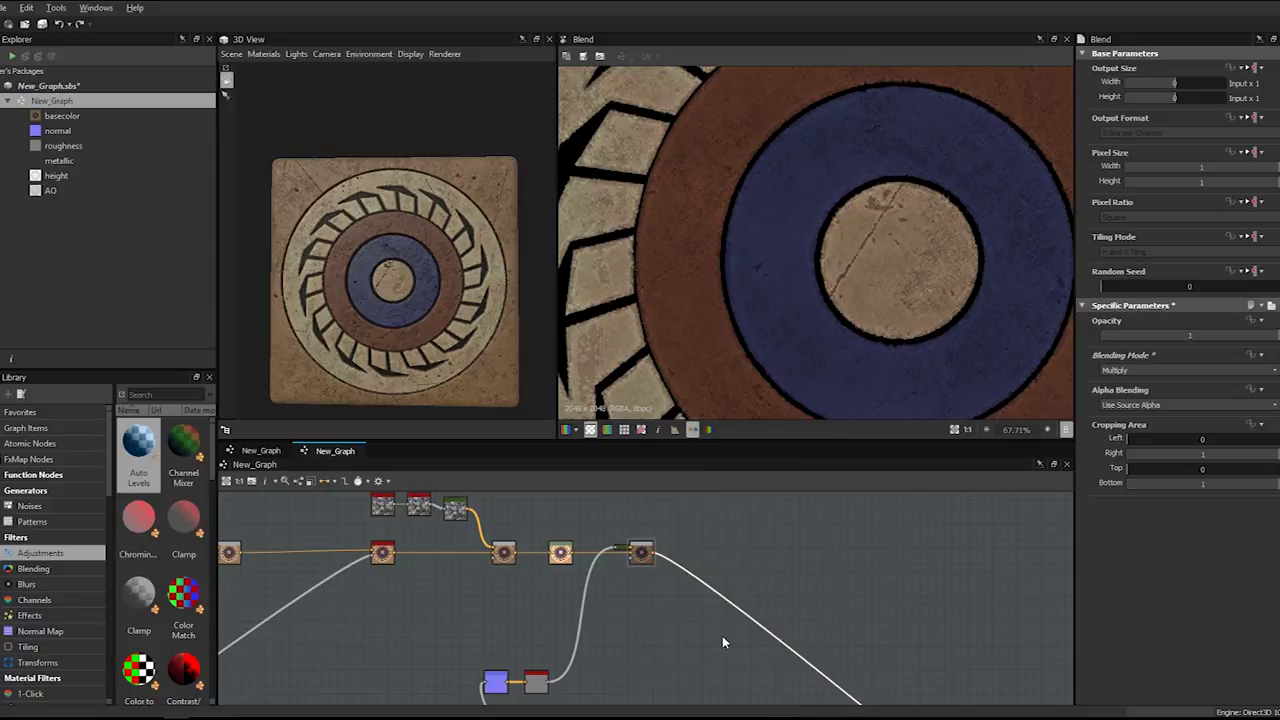
pyautogui.click(1243, 306)
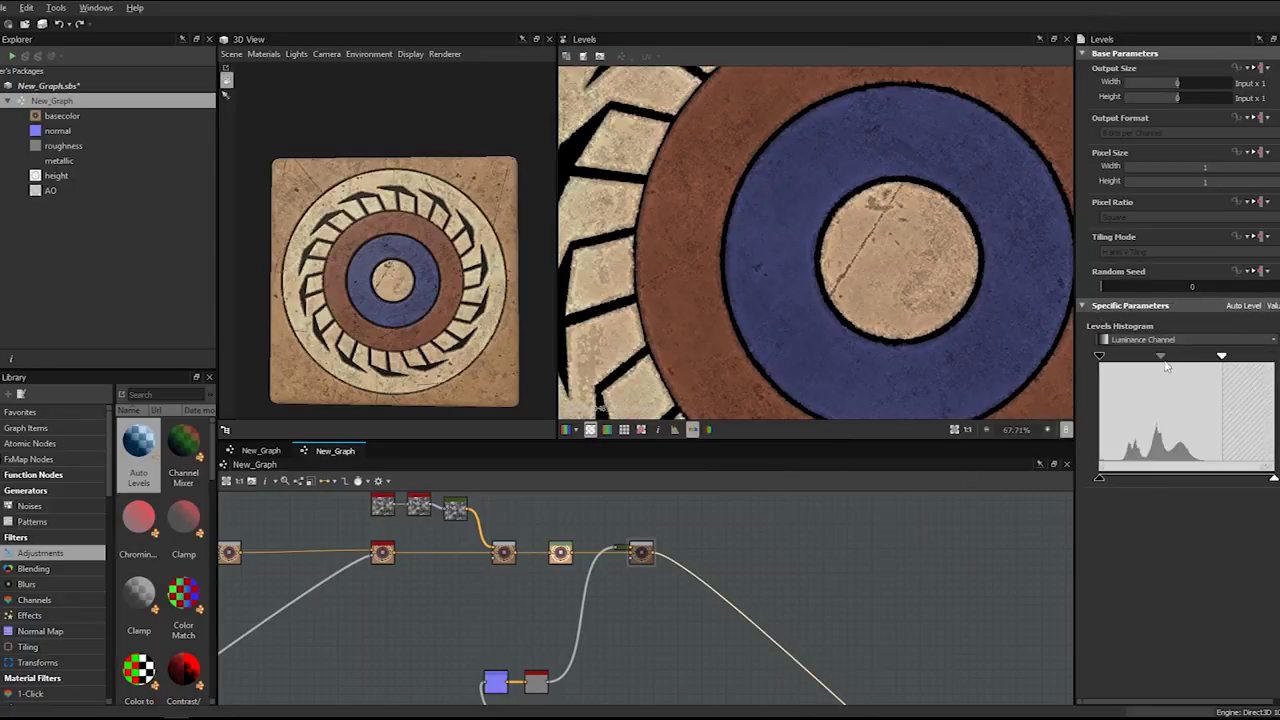
pyautogui.scroll(-3, 805, 580)
pyautogui.moveTo(805, 580); pyautogui.dragTo(705, 524, button='middle')
pyautogui.moveTo(845, 654); pyautogui.dragTo(683, 503)
# - Examine the auto-leveled base color on the tile in the 2D and 3D views at several zoom levels
pyautogui.scroll(-5, 770, 265)
pyautogui.scroll(7, 786, 200)
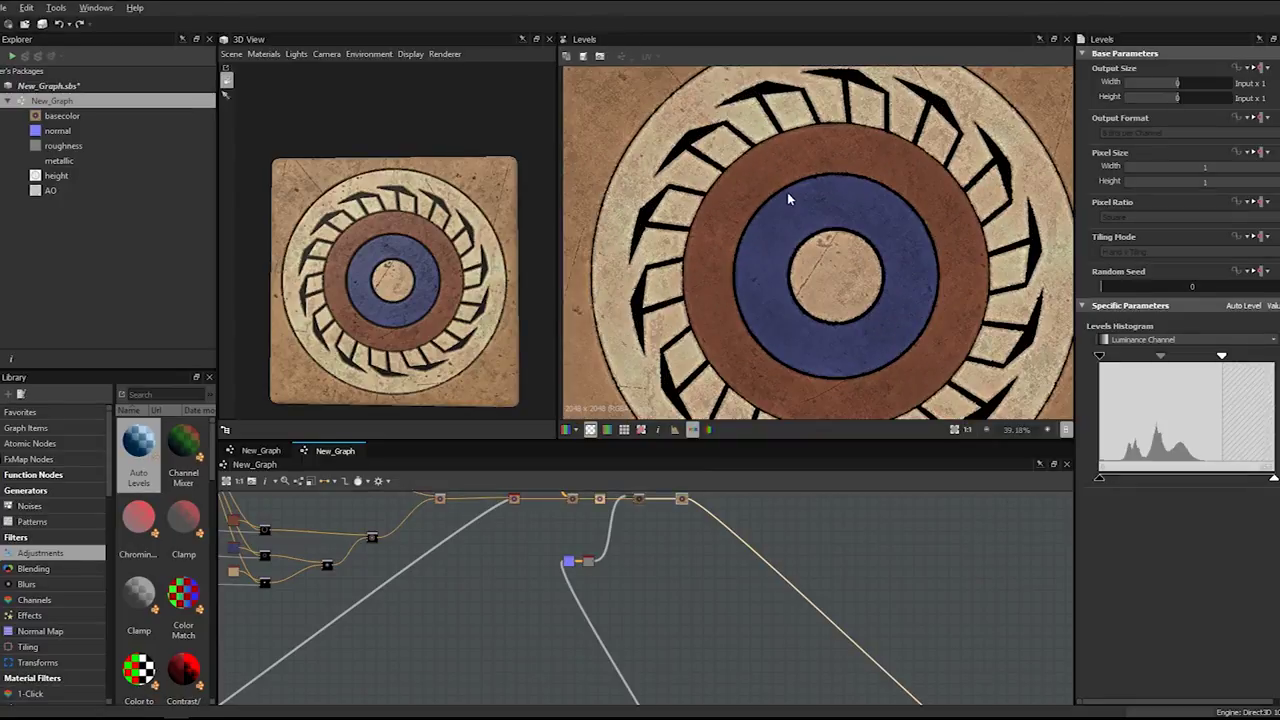
pyautogui.scroll(5, 380, 330)
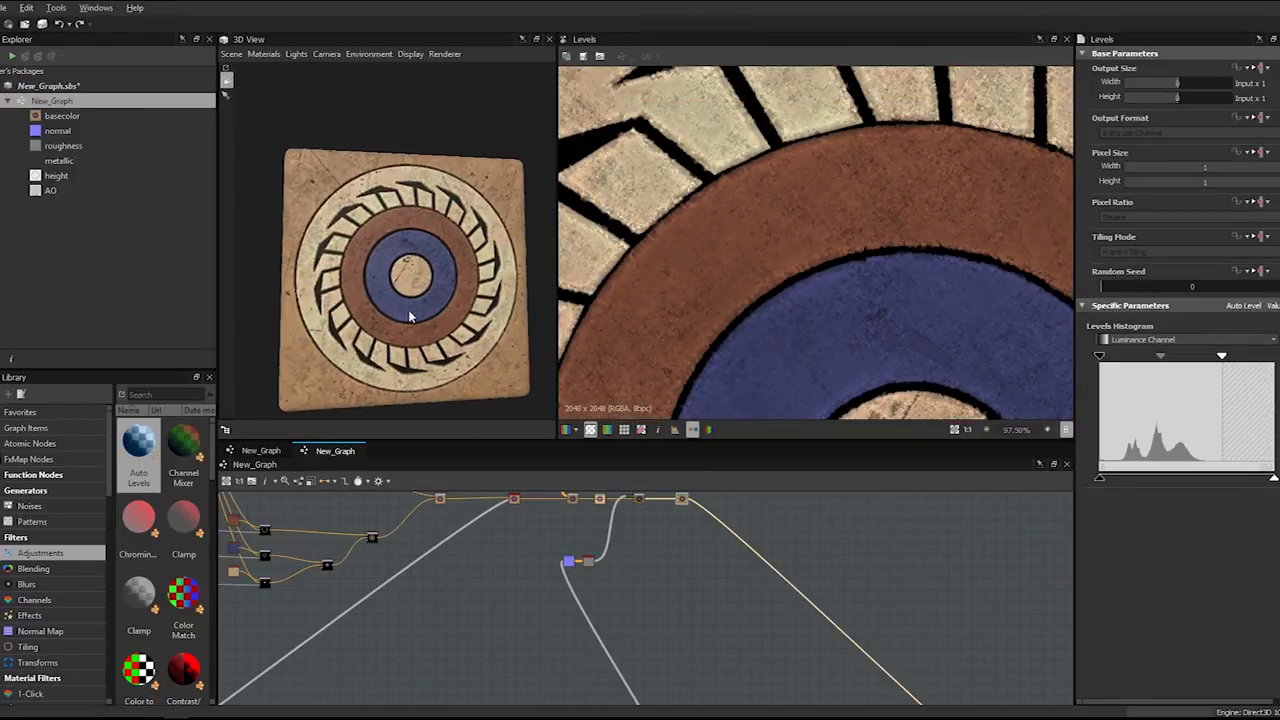
pyautogui.scroll(-3, 695, 138)
pyautogui.moveTo(695, 138); pyautogui.dragTo(765, 207, button='middle')
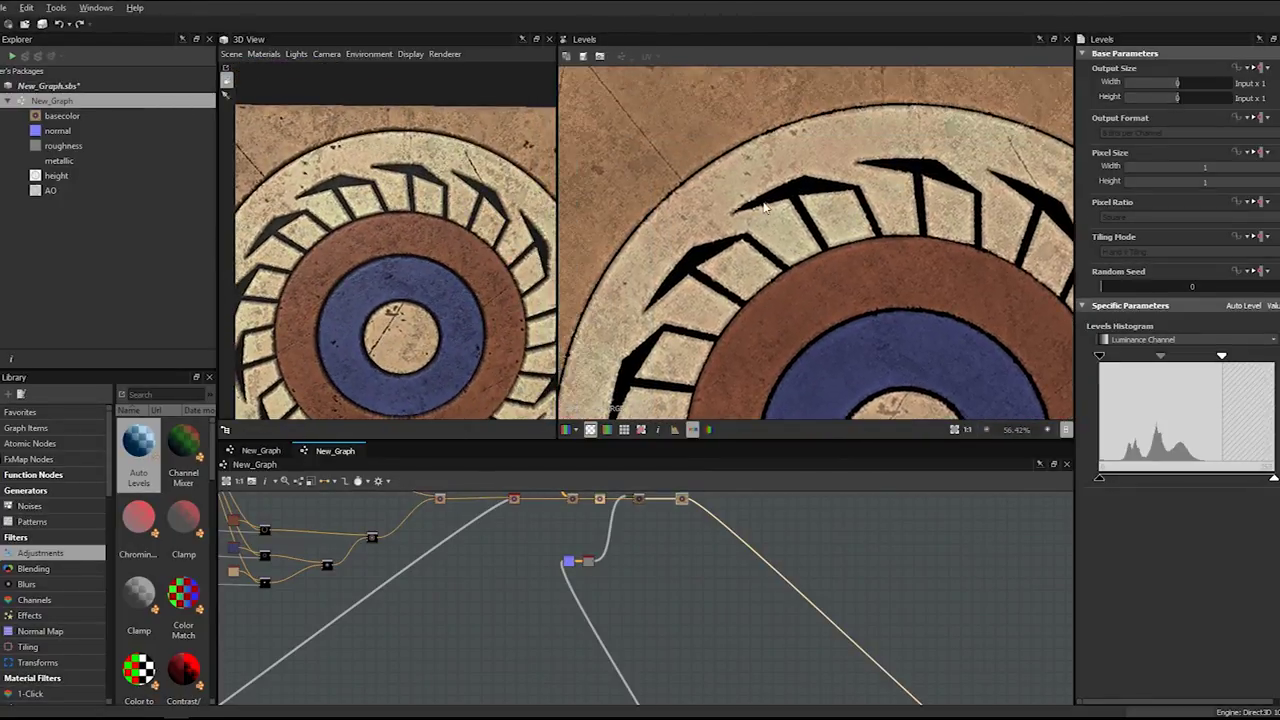
pyautogui.scroll(-3, 729, 207)
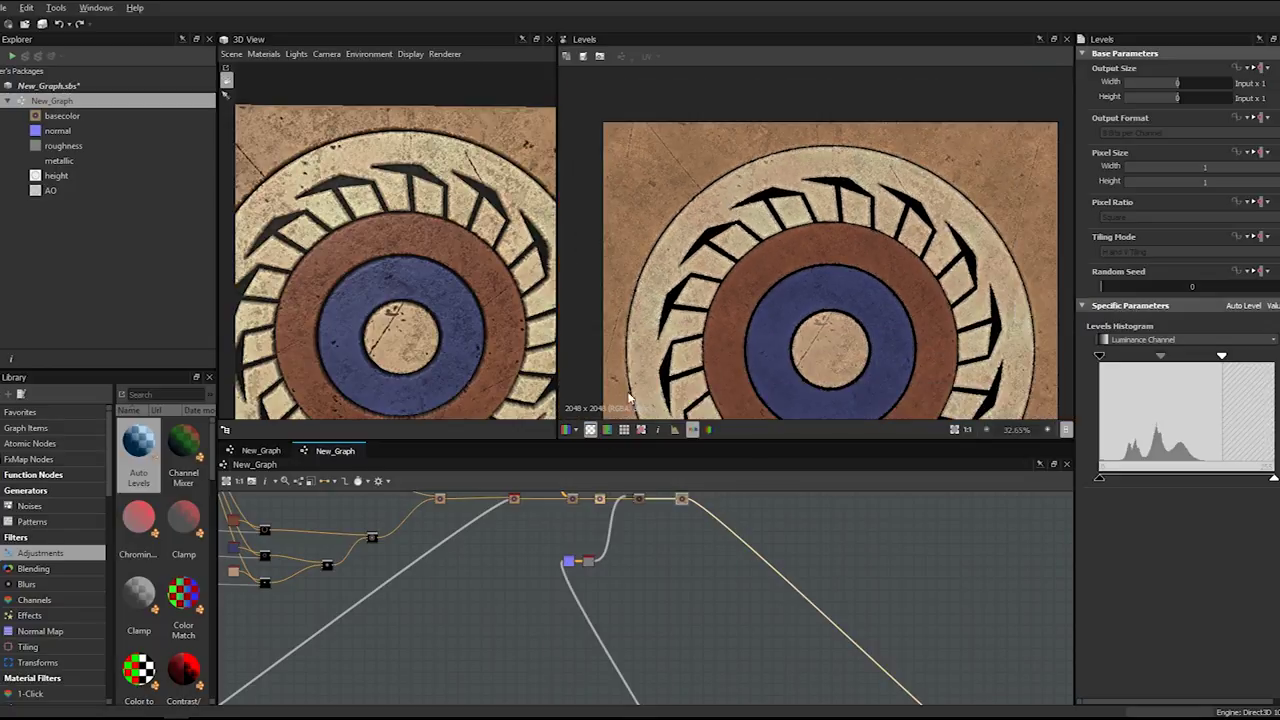
# - Sample a darker beige for the cream outer ring's Uniform Color node, with H 0.0805555, S 0.3370787 and V 0.6980392
pyautogui.moveTo(279, 551); pyautogui.dragTo(697, 613, button='middle')
pyautogui.scroll(5, 652, 556)
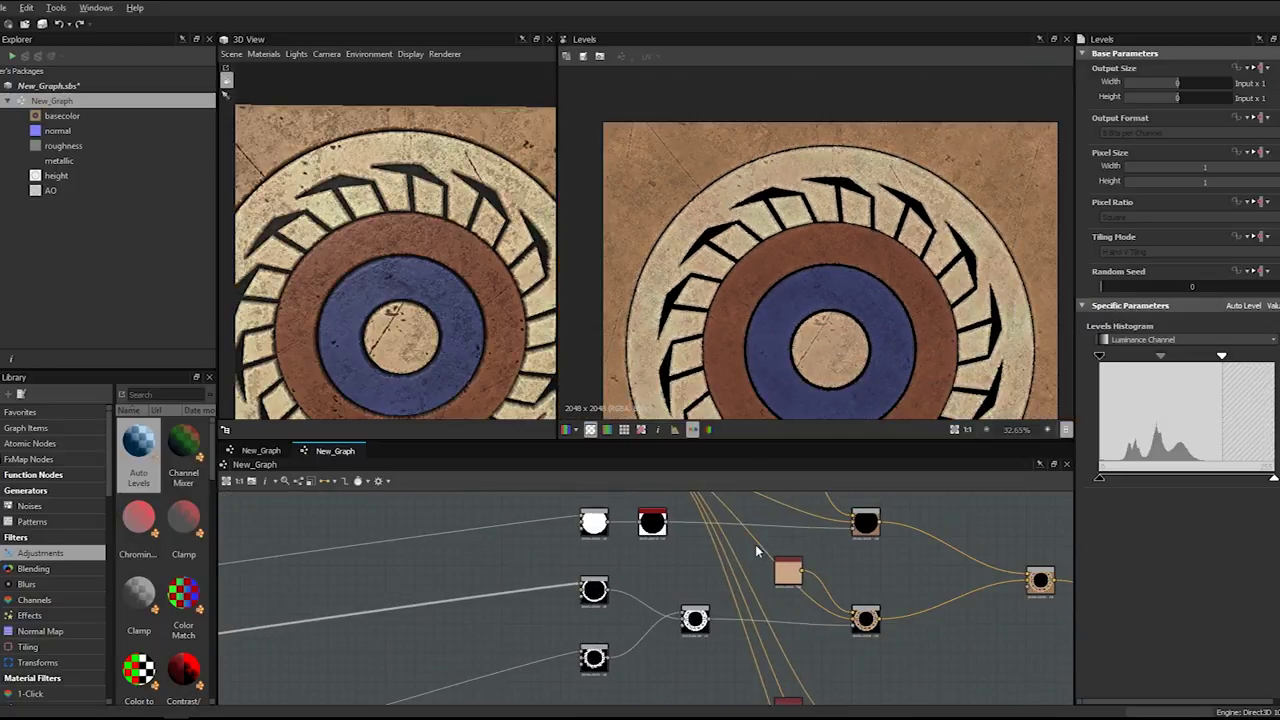
pyautogui.moveTo(638, 568)
pyautogui.mouseDown(button='middle')
pyautogui.moveTo(634, 643)
pyautogui.moveTo(619, 552)
pyautogui.mouseUp(button='middle')
pyautogui.scroll(-2, 644, 587)
pyautogui.scroll(2, 619, 552)
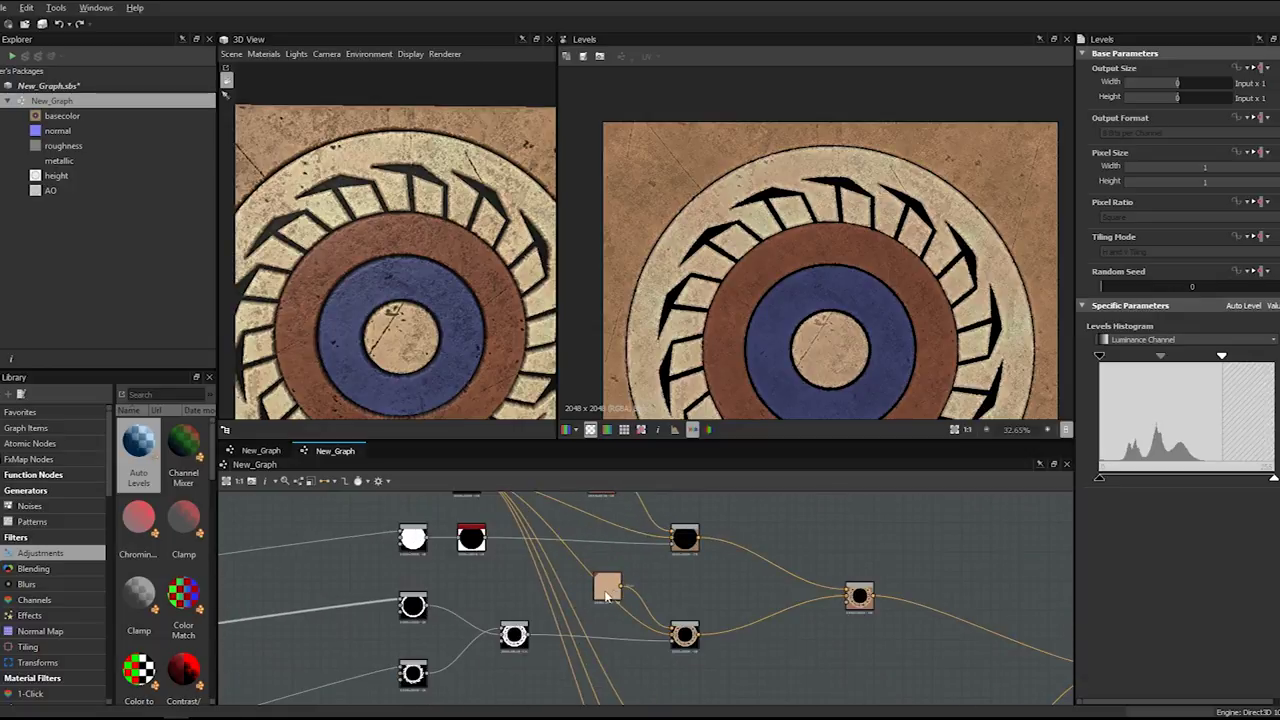
pyautogui.click(607, 586)
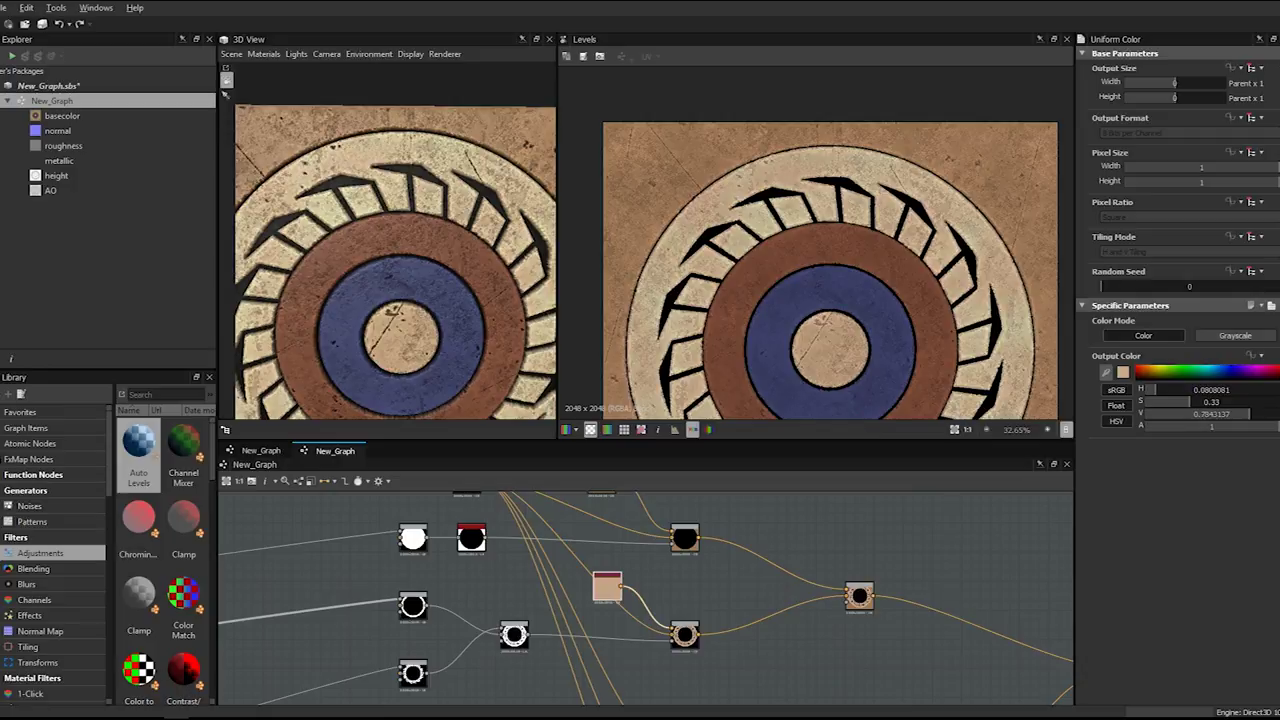
pyautogui.click(830, 350)
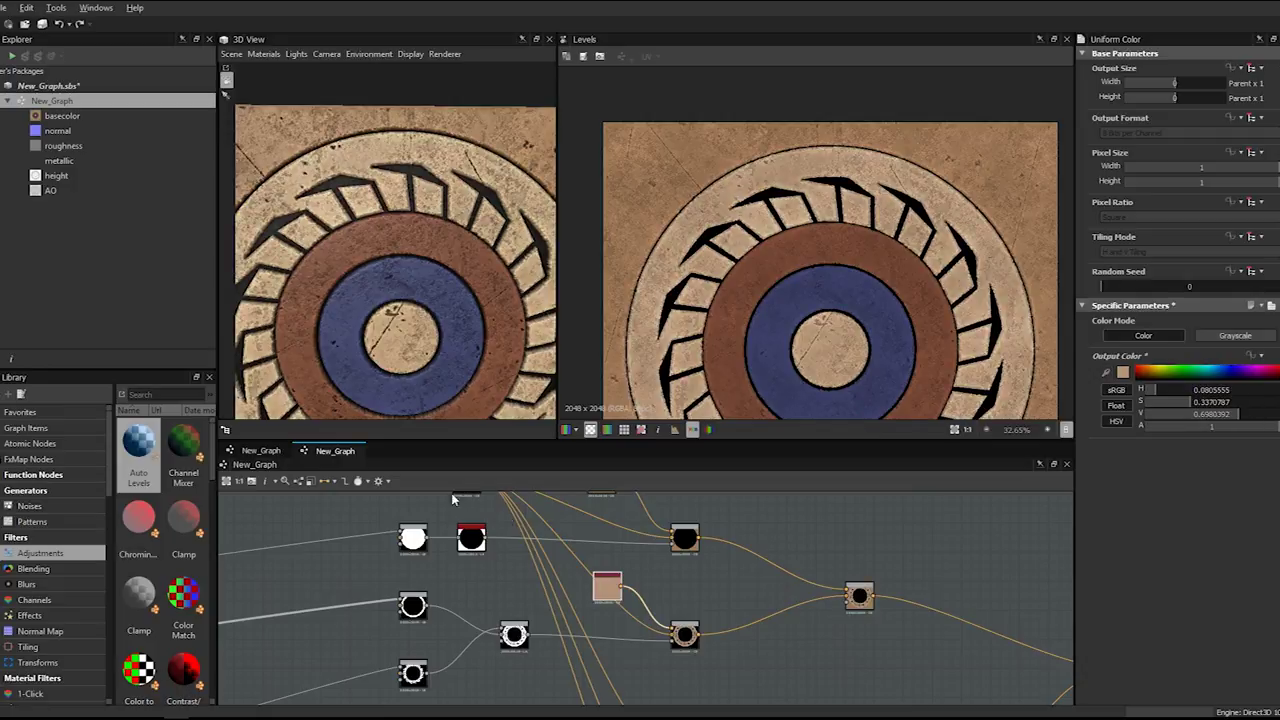
# - Examine the recolored tile in the 3D view from different angles and distances
pyautogui.scroll(-3, 474, 305)
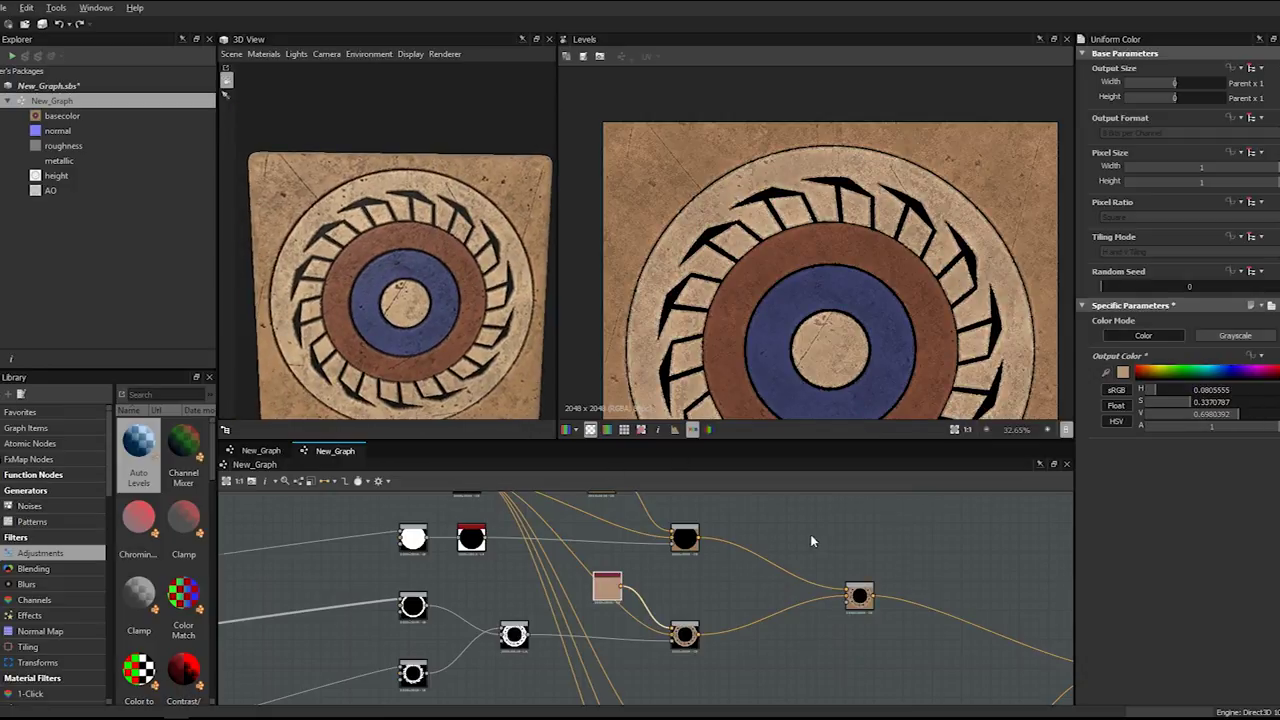
pyautogui.scroll(-3, 810, 534)
pyautogui.scroll(-5, 832, 562)
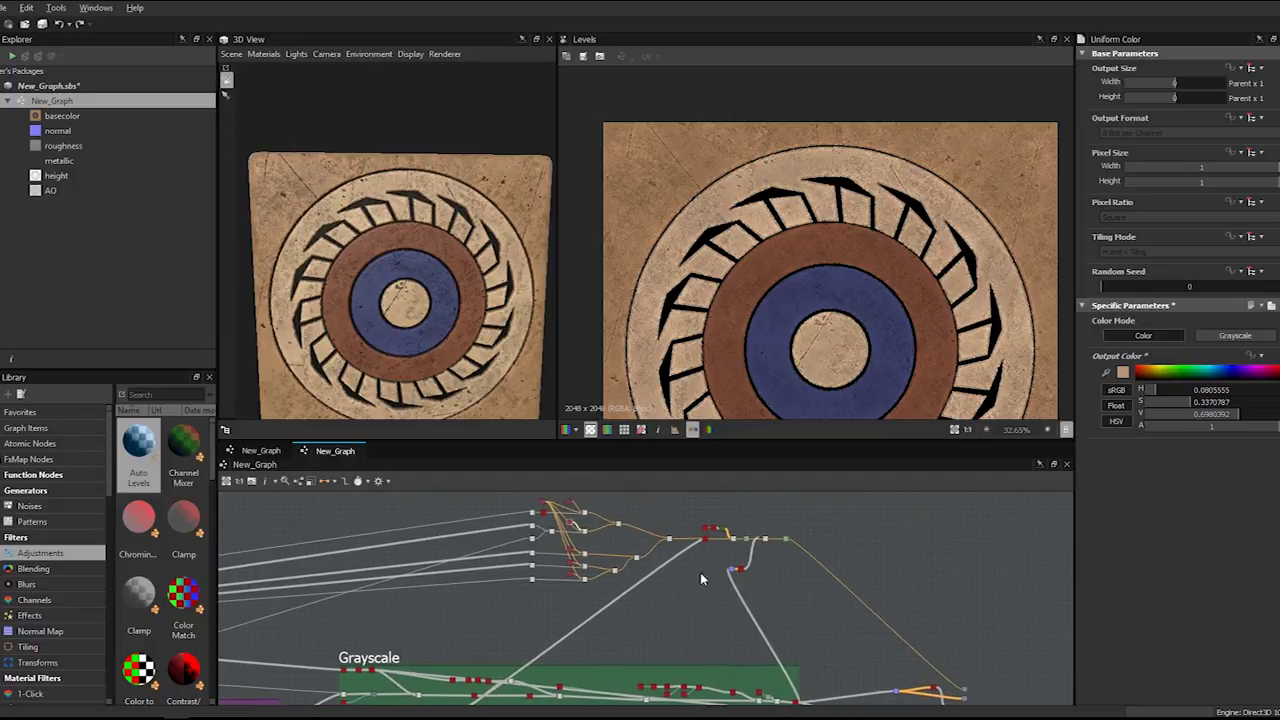
pyautogui.scroll(3, 796, 573)
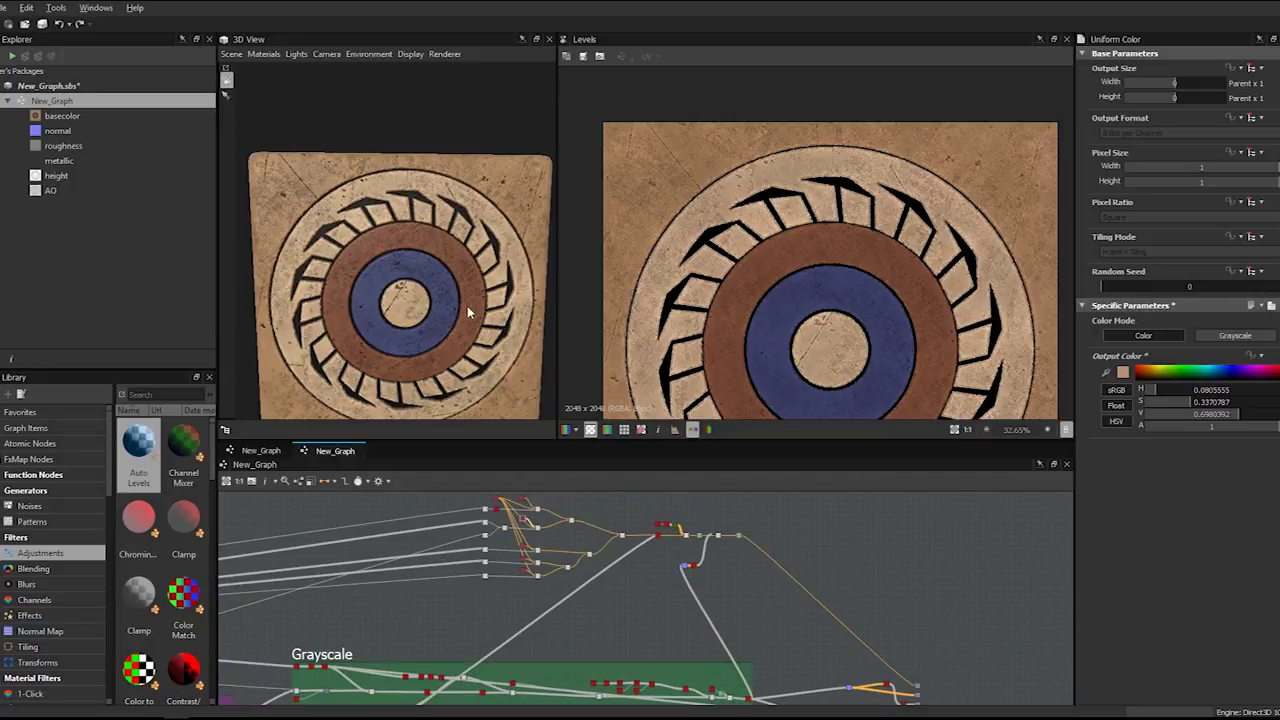
pyautogui.scroll(2, 459, 267)
pyautogui.scroll(-3, 459, 267)
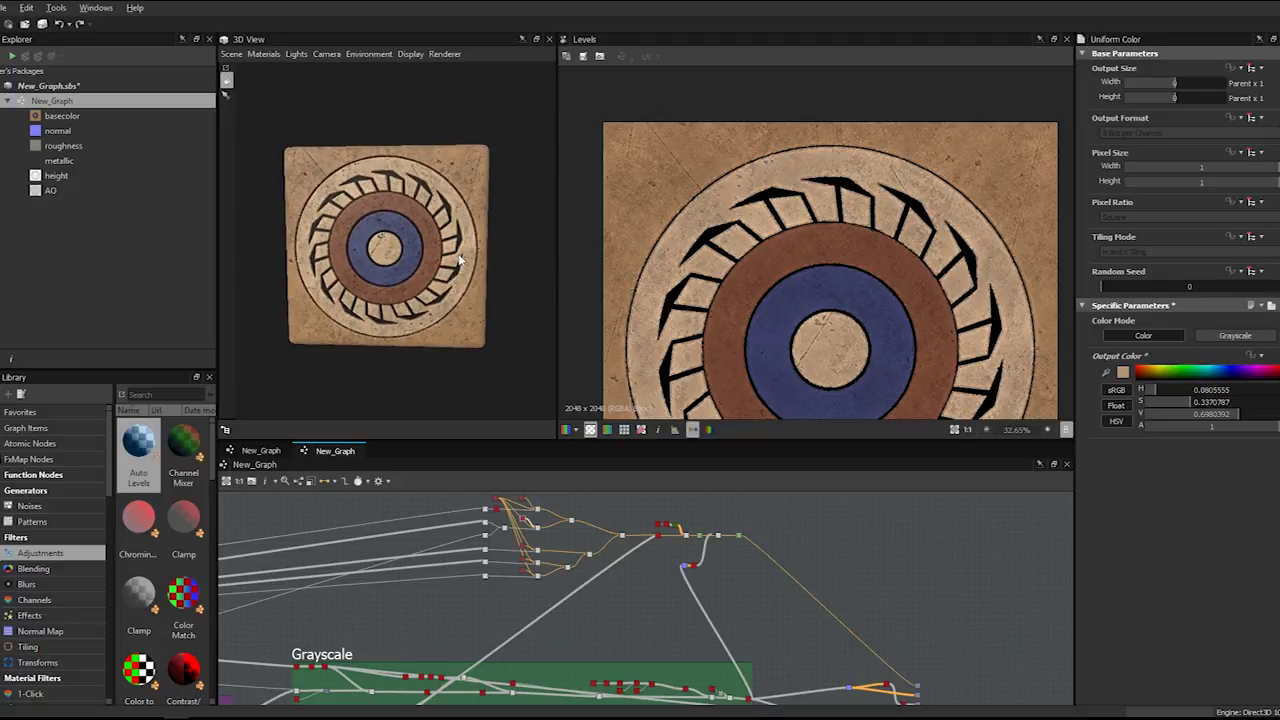
pyautogui.moveTo(459, 260); pyautogui.dragTo(464, 314)
pyautogui.scroll(3, 330, 288)
pyautogui.scroll(-3, 404, 244)
pyautogui.scroll(4, 725, 540)
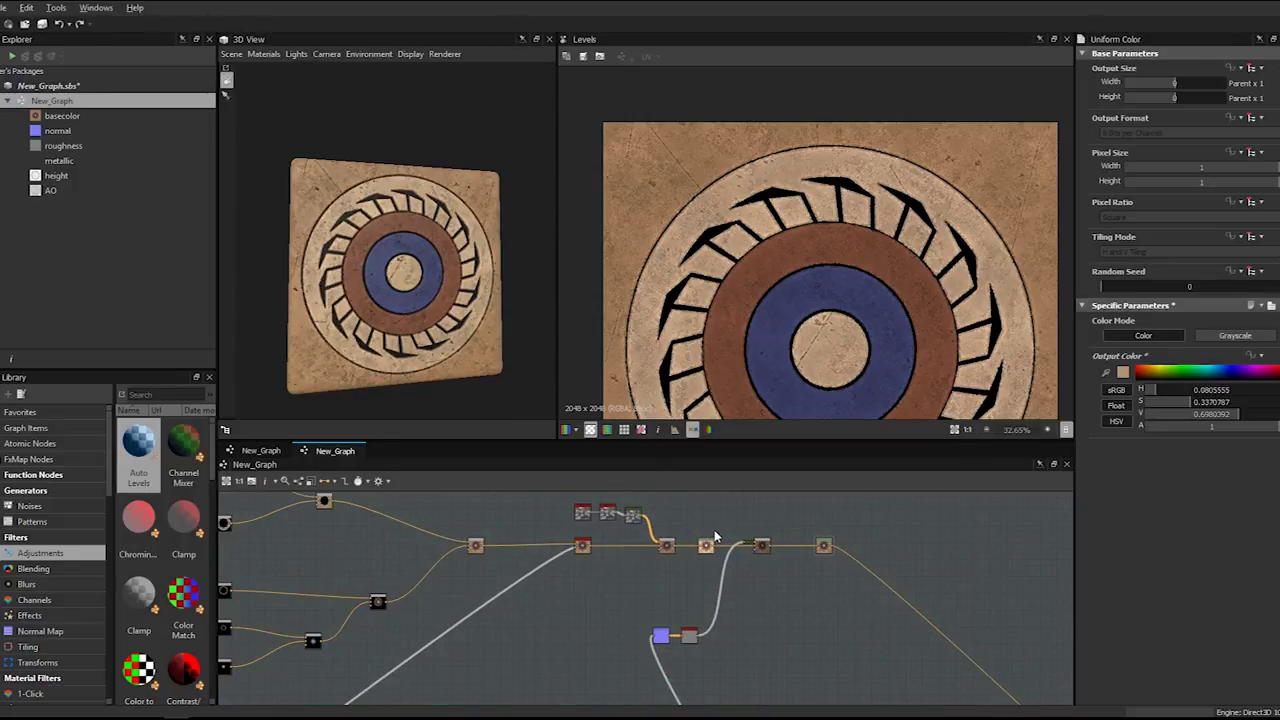
# - Review the base color node chain from the Slope Blur to the final Levels alongside the 2D texture preview
pyautogui.scroll(2, 812, 552)
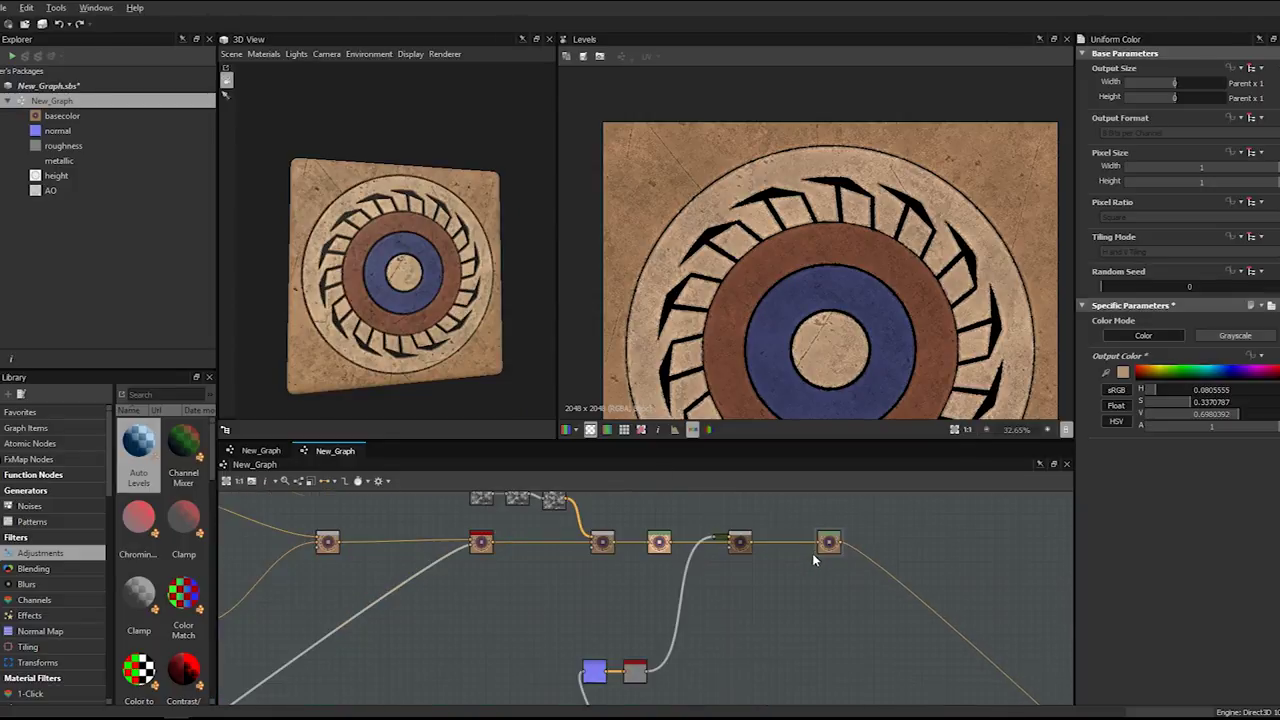
pyautogui.scroll(4, 776, 362)
pyautogui.scroll(-4, 880, 605)
pyautogui.moveTo(897, 629); pyautogui.dragTo(709, 543, button='middle')
pyautogui.scroll(-2, 637, 518)
pyautogui.scroll(-1, 637, 518)
pyautogui.scroll(4, 709, 541)
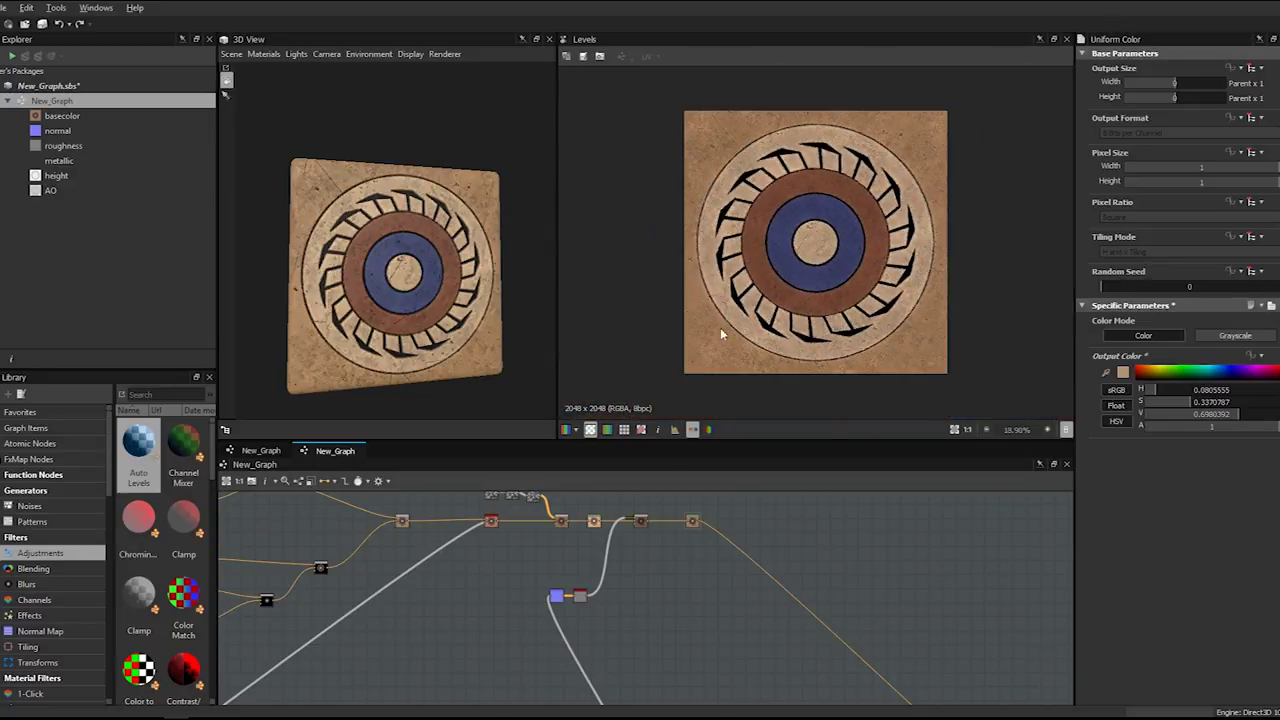
pyautogui.scroll(3, 656, 514)
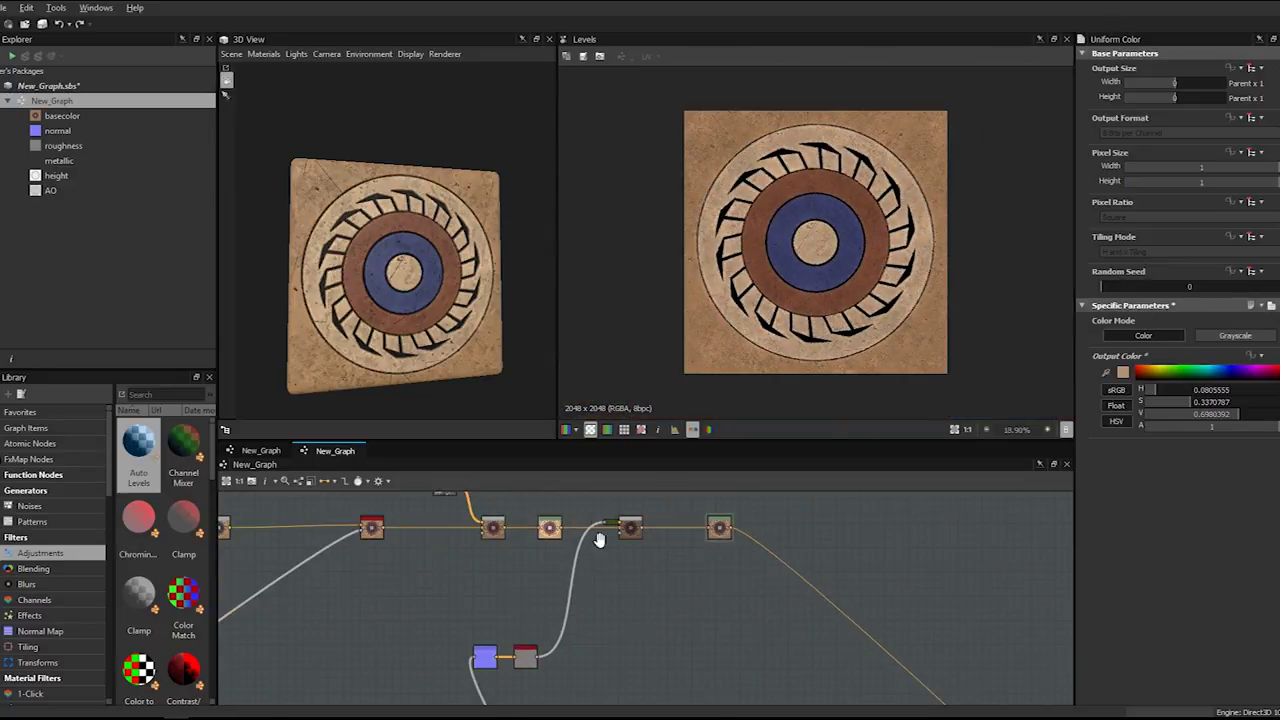
pyautogui.moveTo(596, 536); pyautogui.dragTo(658, 635, button='middle')
pyautogui.scroll(2, 635, 624)
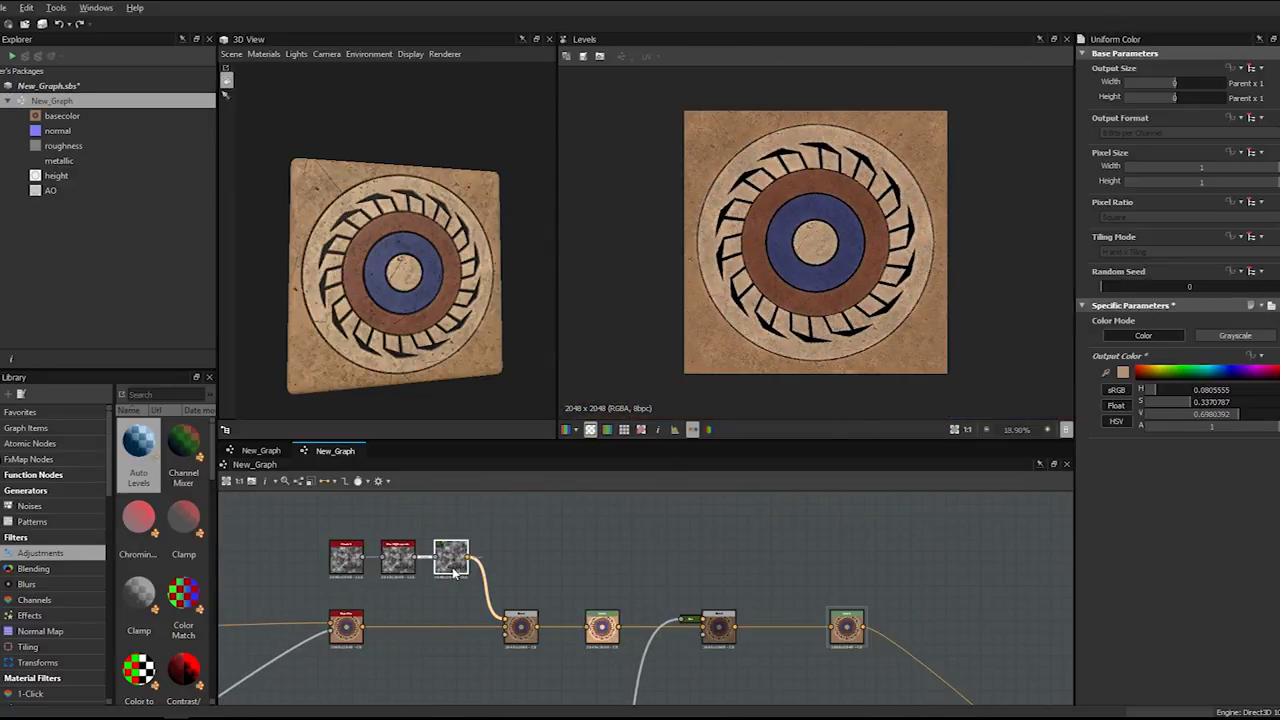
pyautogui.scroll(-3, 580, 549)
pyautogui.scroll(4, 771, 338)
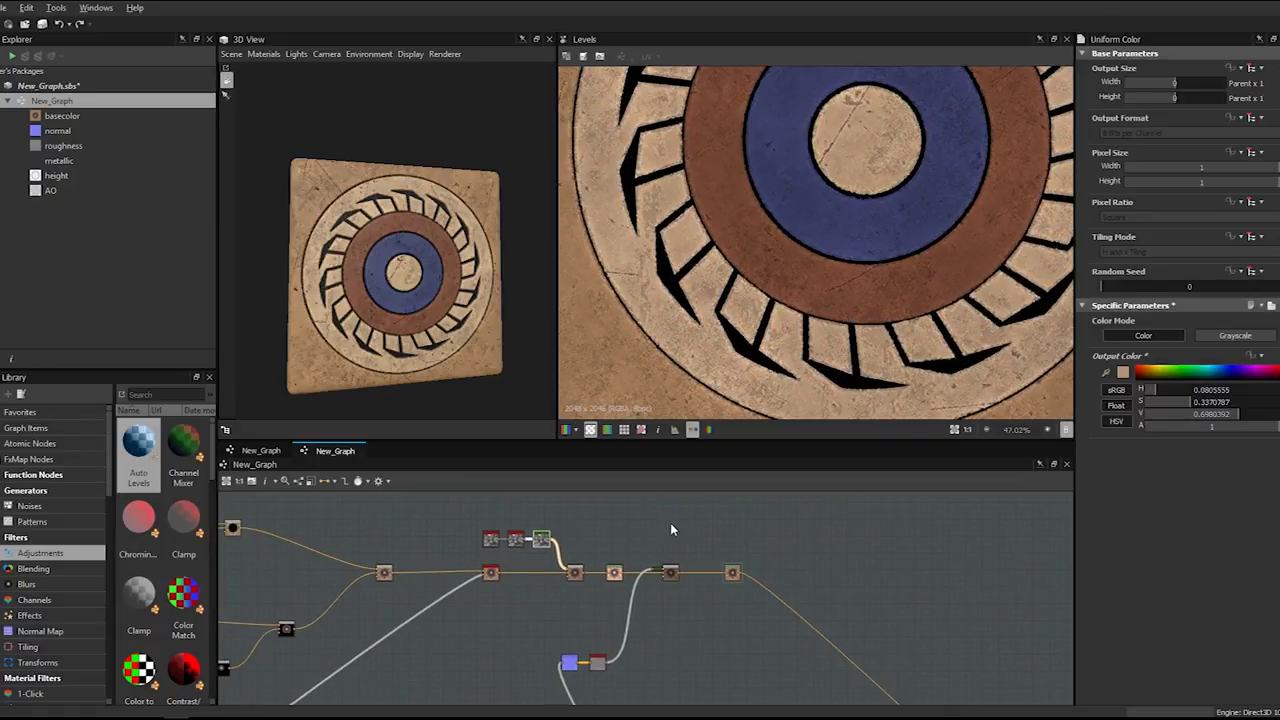
# - Add a Blend node after the final color-combining Blend and feed the combined colors into its foreground
pyautogui.scroll(-2, 550, 560)
pyautogui.moveTo(387, 585); pyautogui.dragTo(695, 601, button='middle')
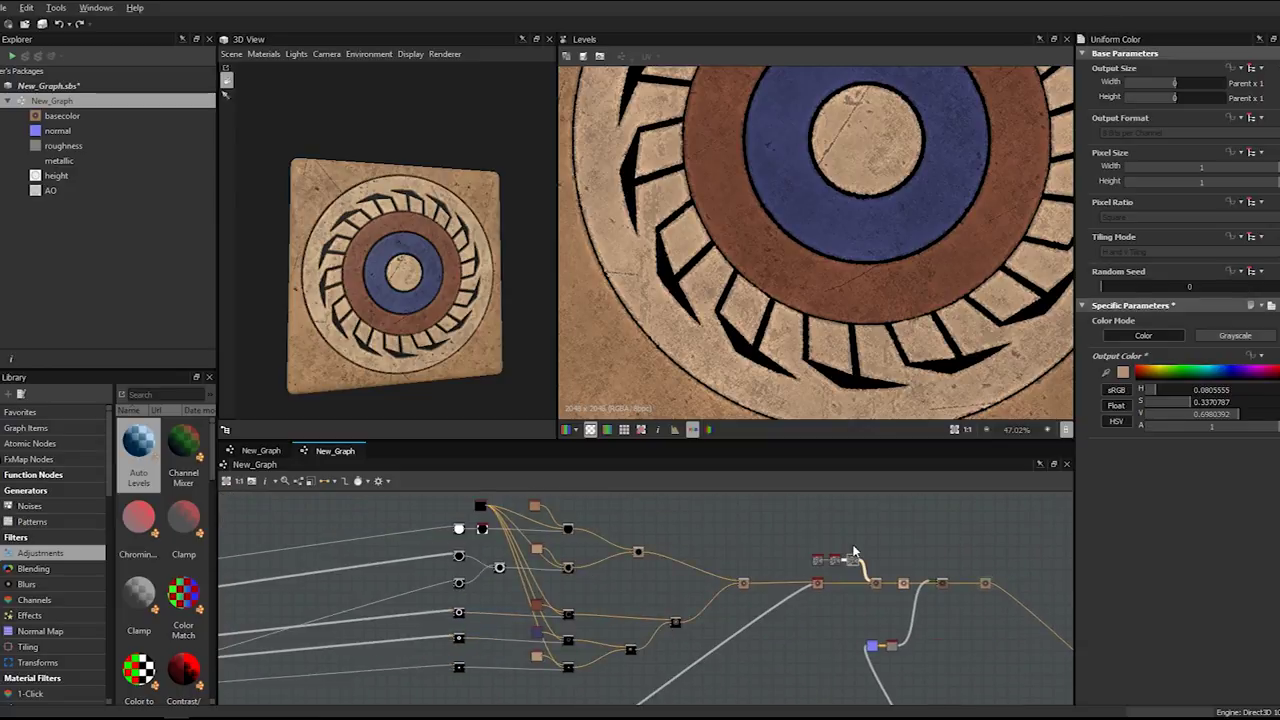
pyautogui.moveTo(853, 550); pyautogui.dragTo(660, 507, button='middle')
pyautogui.moveTo(552, 530); pyautogui.dragTo(608, 531, button='middle')
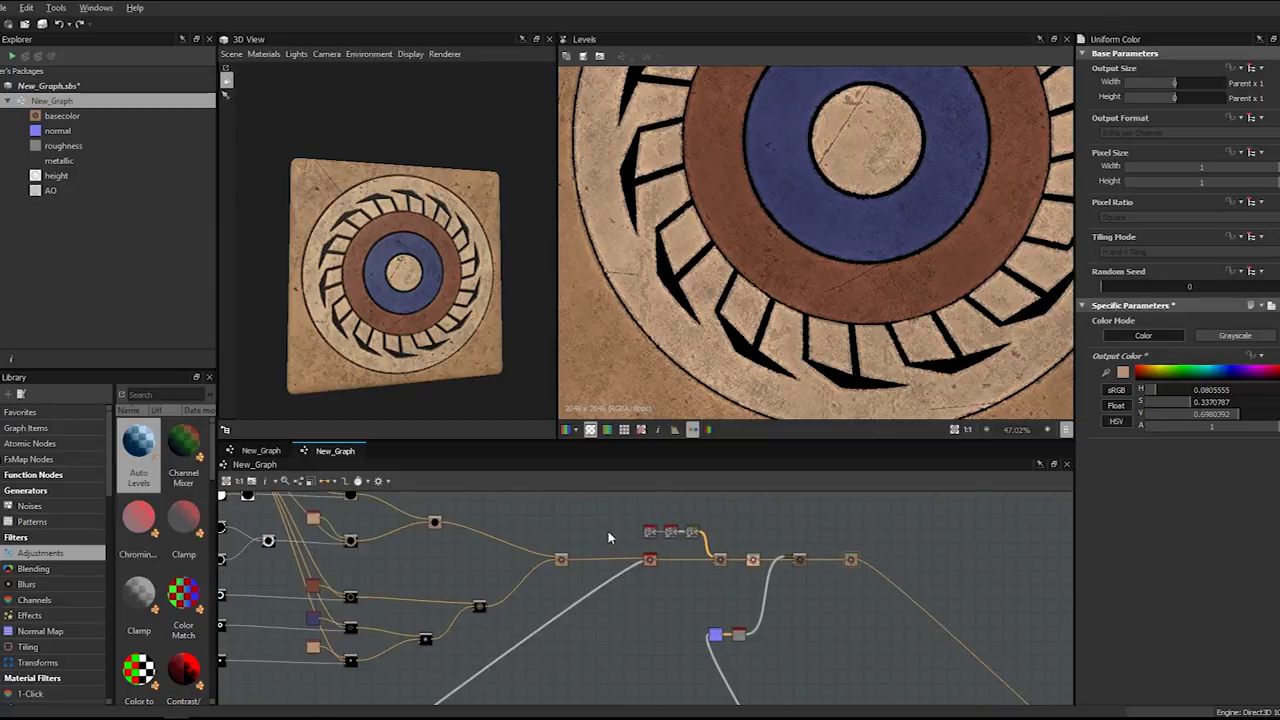
pyautogui.press('space')
pyautogui.write('blen')
pyautogui.press('Return')
pyautogui.scroll(3, 620, 528)
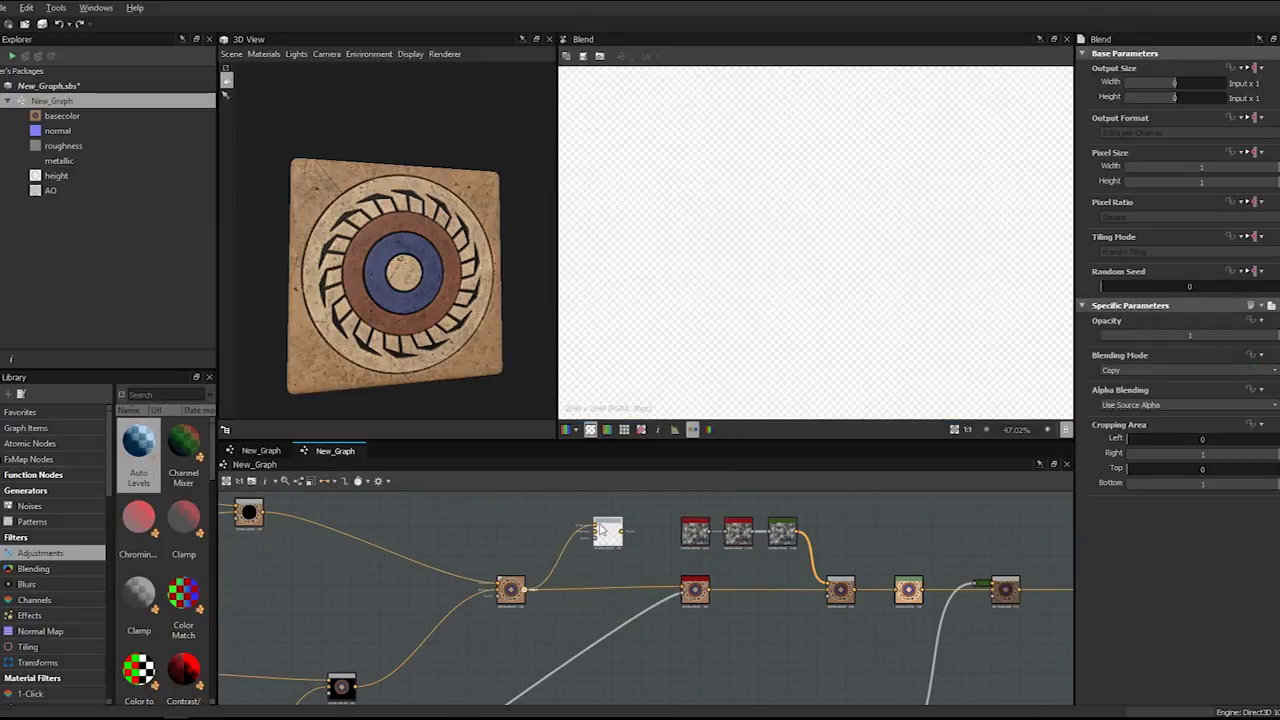
pyautogui.moveTo(601, 530); pyautogui.dragTo(608, 550)
pyautogui.scroll(-1, 553, 562)
# - Add a Uniform Color node beside the new Blend and connect it to that Blend's background
pyautogui.moveTo(535, 553); pyautogui.dragTo(576, 549, button='middle')
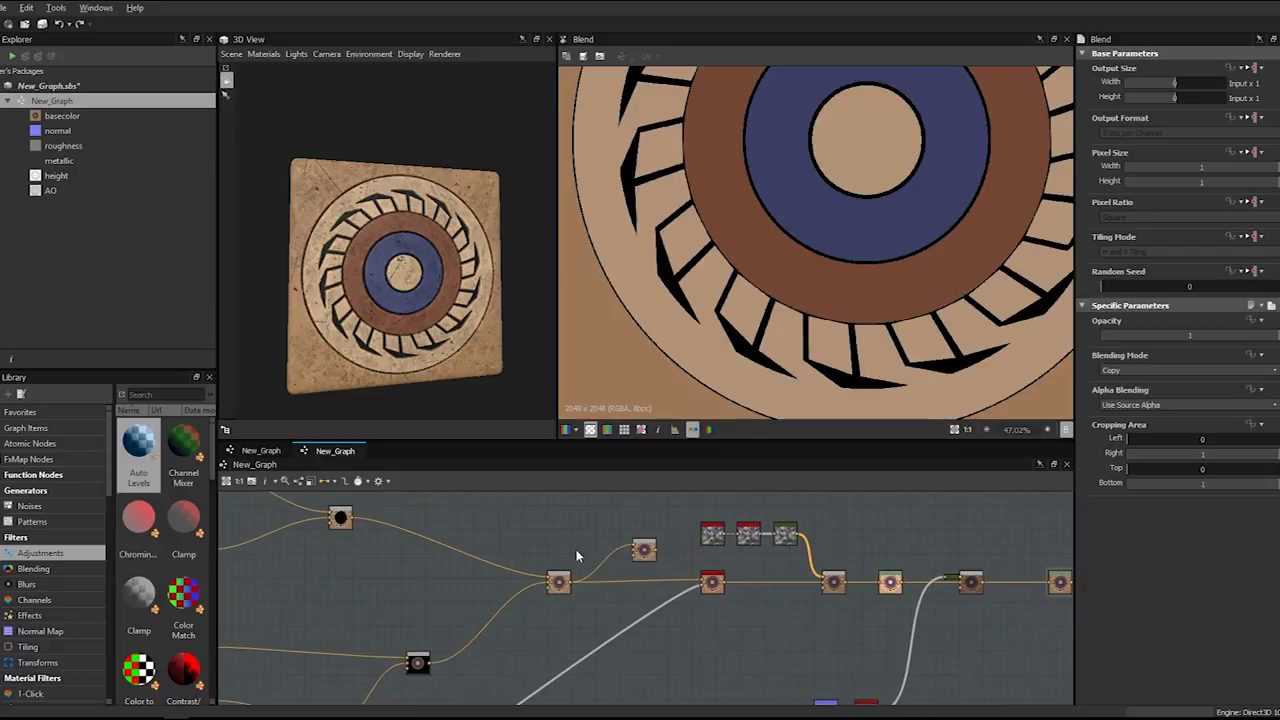
pyautogui.press('space')
pyautogui.write('unif')
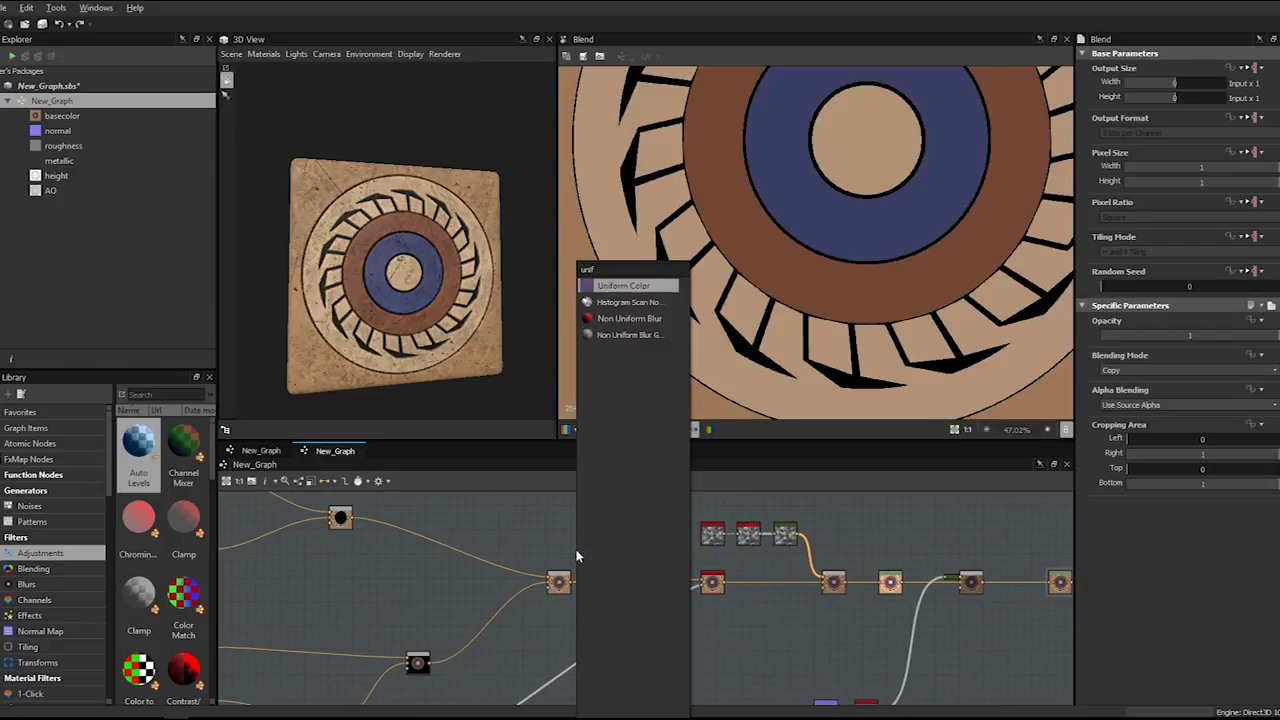
pyautogui.press('Return')
pyautogui.scroll(3, 576, 549)
pyautogui.moveTo(584, 557); pyautogui.dragTo(550, 557)
# - Connect the carved-groove mask from earlier in the graph to the new Blend's opacity and preview that Blend
pyautogui.scroll(-8, 532, 557)
pyautogui.moveTo(400, 642); pyautogui.dragTo(469, 643, button='middle')
pyautogui.scroll(-4, 628, 512)
pyautogui.scroll(4, 434, 646)
pyautogui.scroll(-2, 531, 557)
pyautogui.scroll(-1, 469, 643)
pyautogui.moveTo(272, 526); pyautogui.dragTo(487, 596, button='middle')
pyautogui.scroll(6, 540, 580)
pyautogui.scroll(-3, 698, 597)
pyautogui.scroll(4, 874, 565)
pyautogui.moveTo(930, 592); pyautogui.dragTo(645, 616, button='middle')
pyautogui.moveTo(826, 577); pyautogui.dragTo(666, 612, button='middle')
pyautogui.scroll(3, 723, 560)
pyautogui.scroll(4, 723, 560)
pyautogui.click(665, 560)
pyautogui.doubleClick(668, 566)
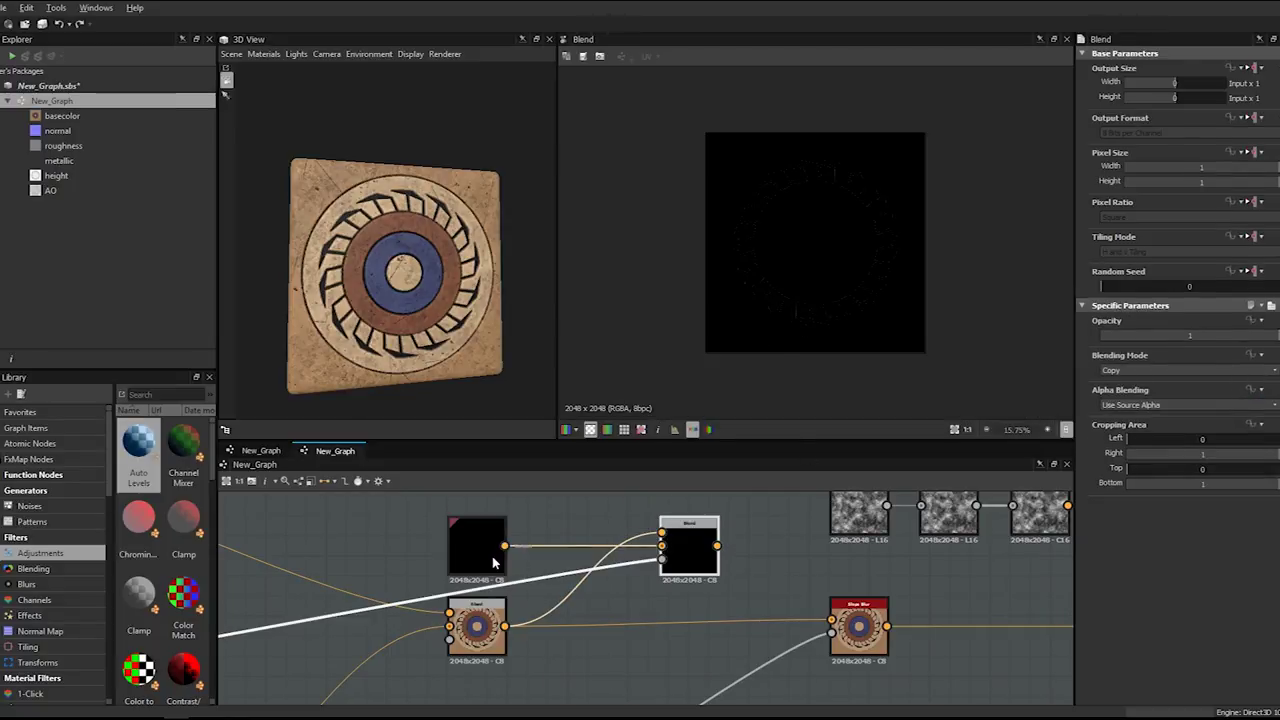
# - Set the new Uniform Color node to a bright green test color and check the masked areas in the Blend
pyautogui.click(493, 564)
pyautogui.click(1138, 372)
pyautogui.moveTo(1138, 370); pyautogui.dragTo(1167, 368)
pyautogui.click(693, 530)
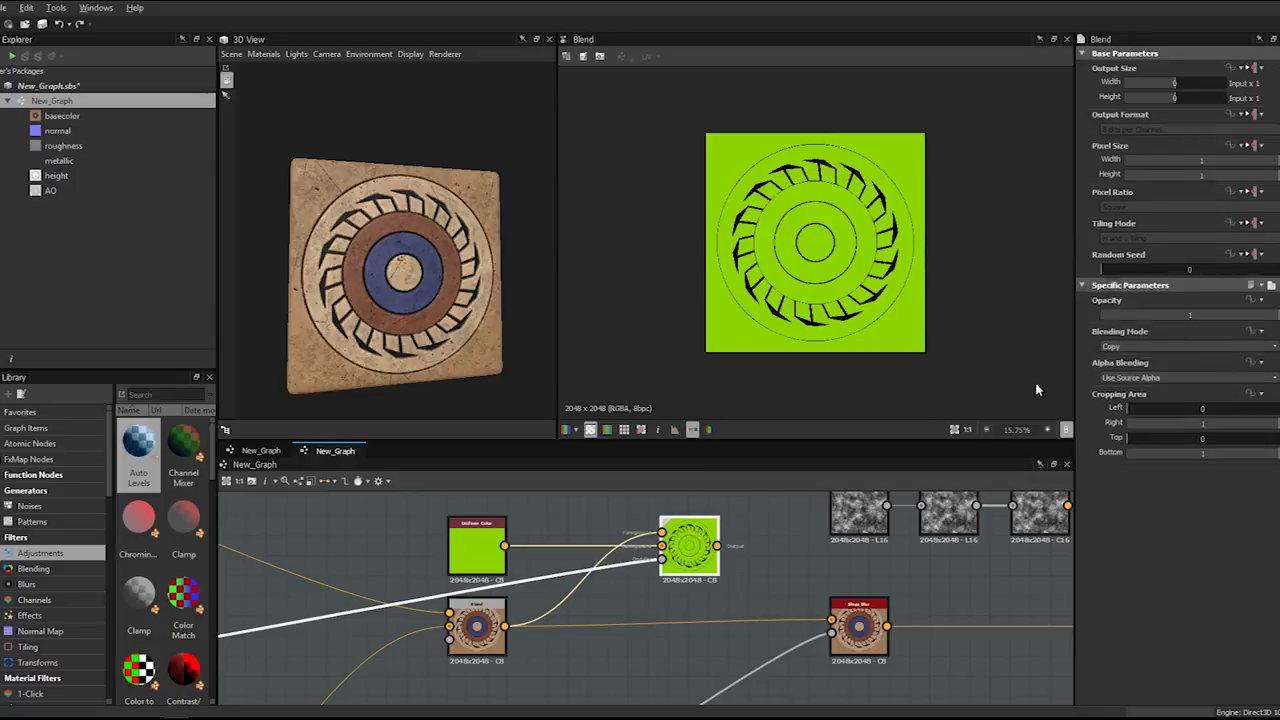
# - Try the Subtract blending mode on the new Blend and return it to Copy
pyautogui.scroll(-3, 1127, 371)
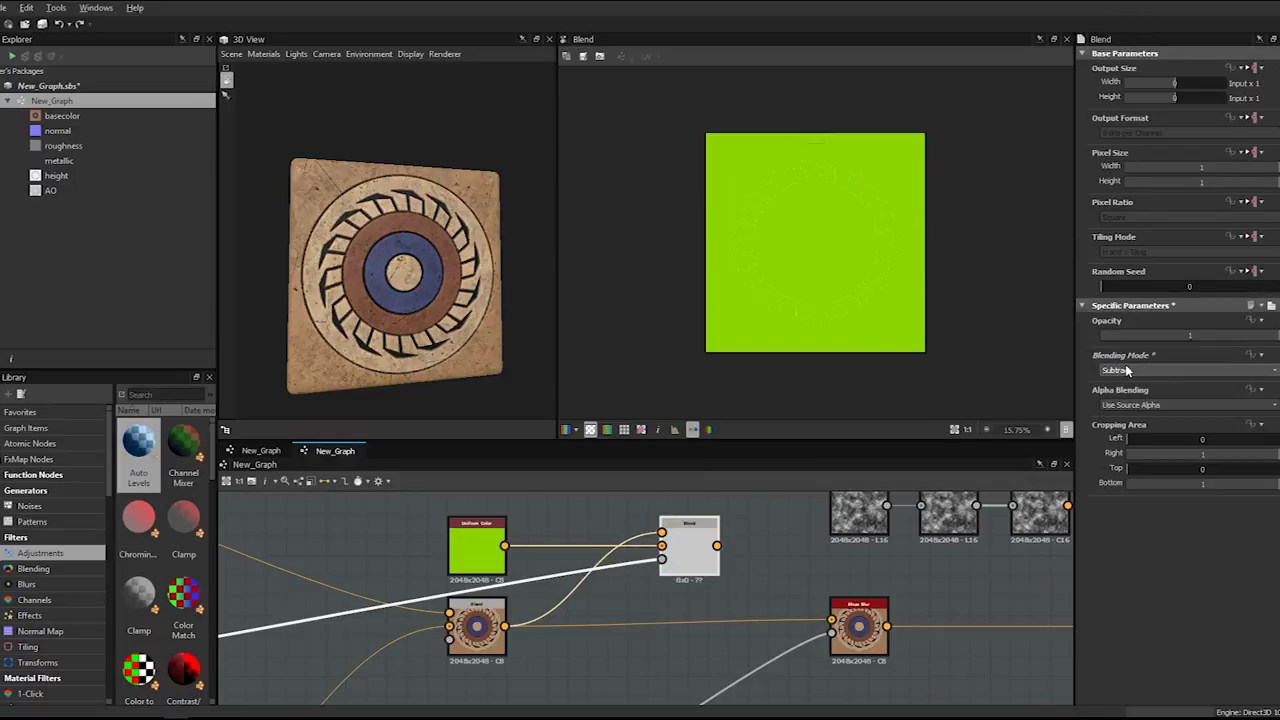
pyautogui.scroll(4, 1125, 365)
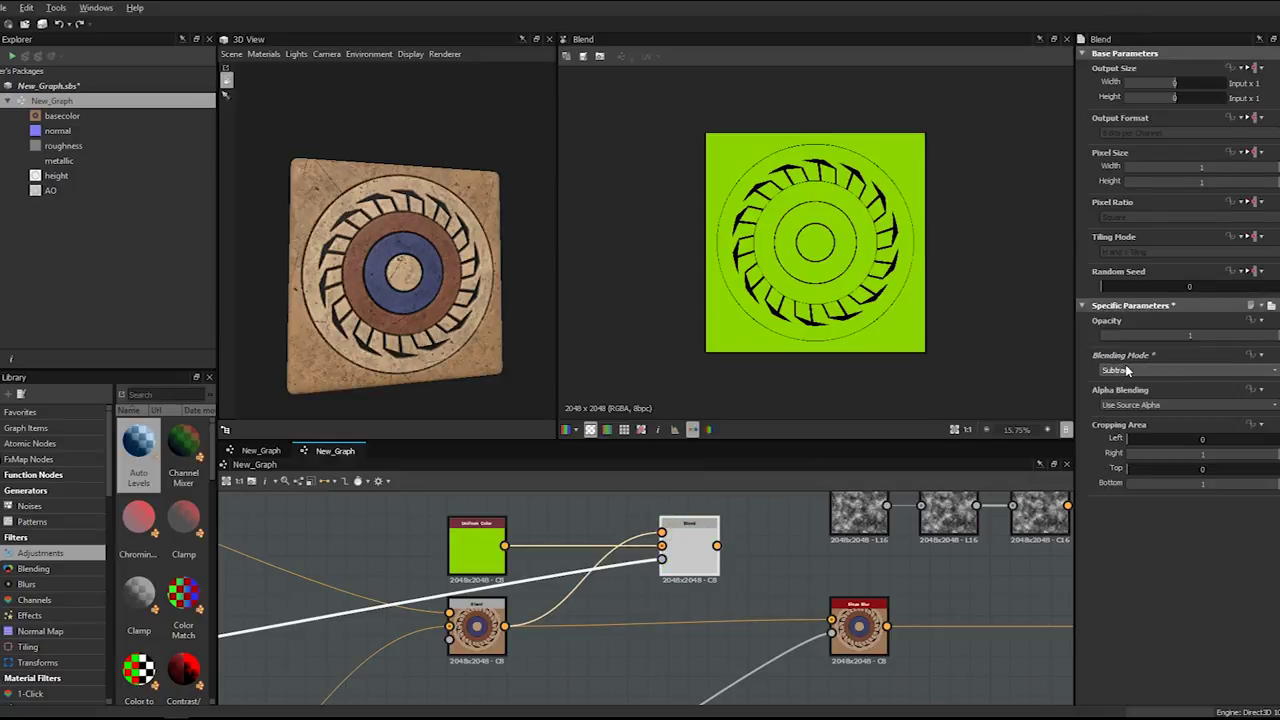
pyautogui.scroll(2, 673, 548)
# - Swap the new Blend's inputs so the Uniform Color feeds the foreground and the combined colors feed the background
pyautogui.scroll(1, 673, 548)
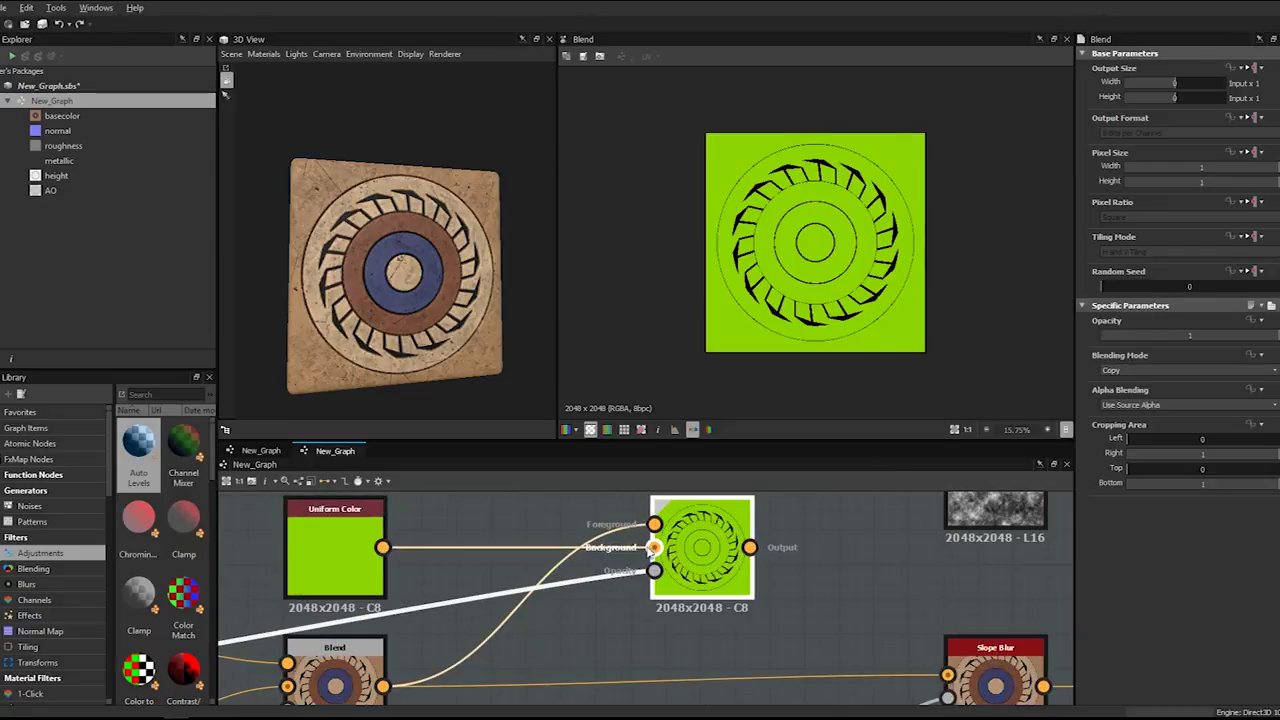
pyautogui.moveTo(655, 548); pyautogui.dragTo(655, 525)
pyautogui.moveTo(383, 686); pyautogui.dragTo(654, 547)
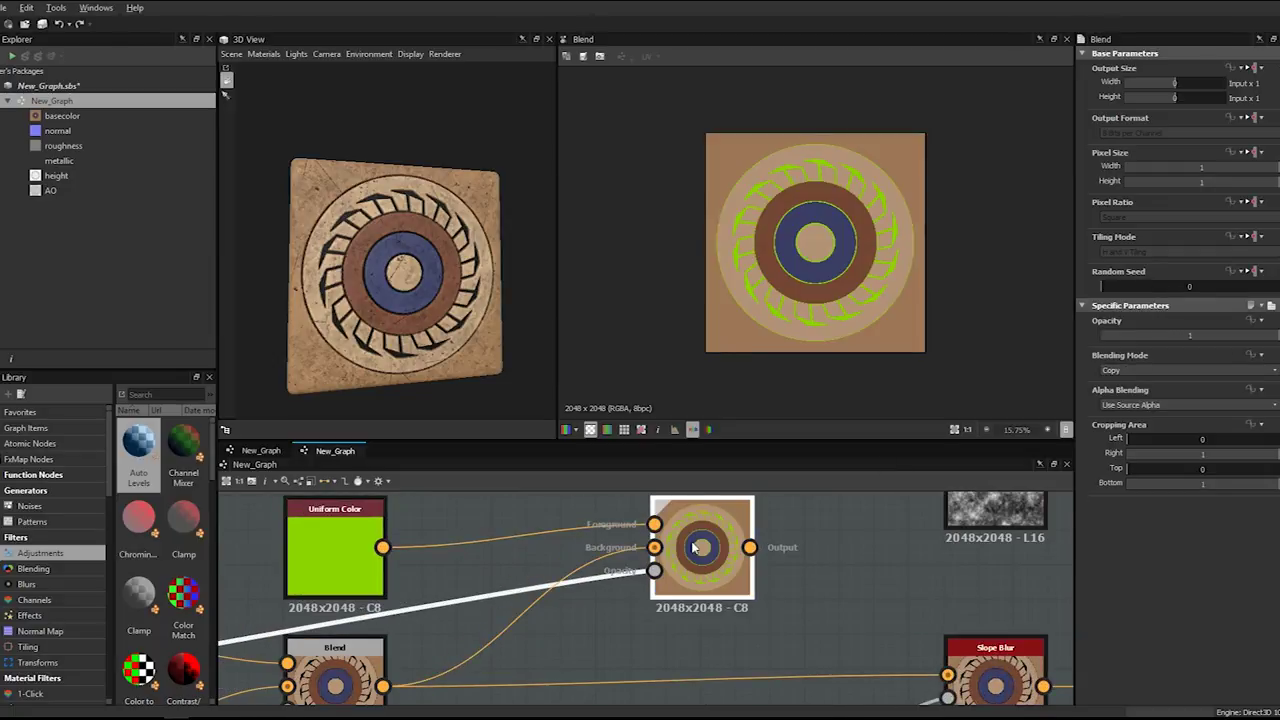
# - Sample a muted brown for the groove Uniform Color node, with H 0.0766666, S 0.3816794 and V 0.5137255
pyautogui.scroll(-1, 740, 580)
pyautogui.moveTo(728, 605); pyautogui.dragTo(728, 569, button='middle')
pyautogui.click(436, 530)
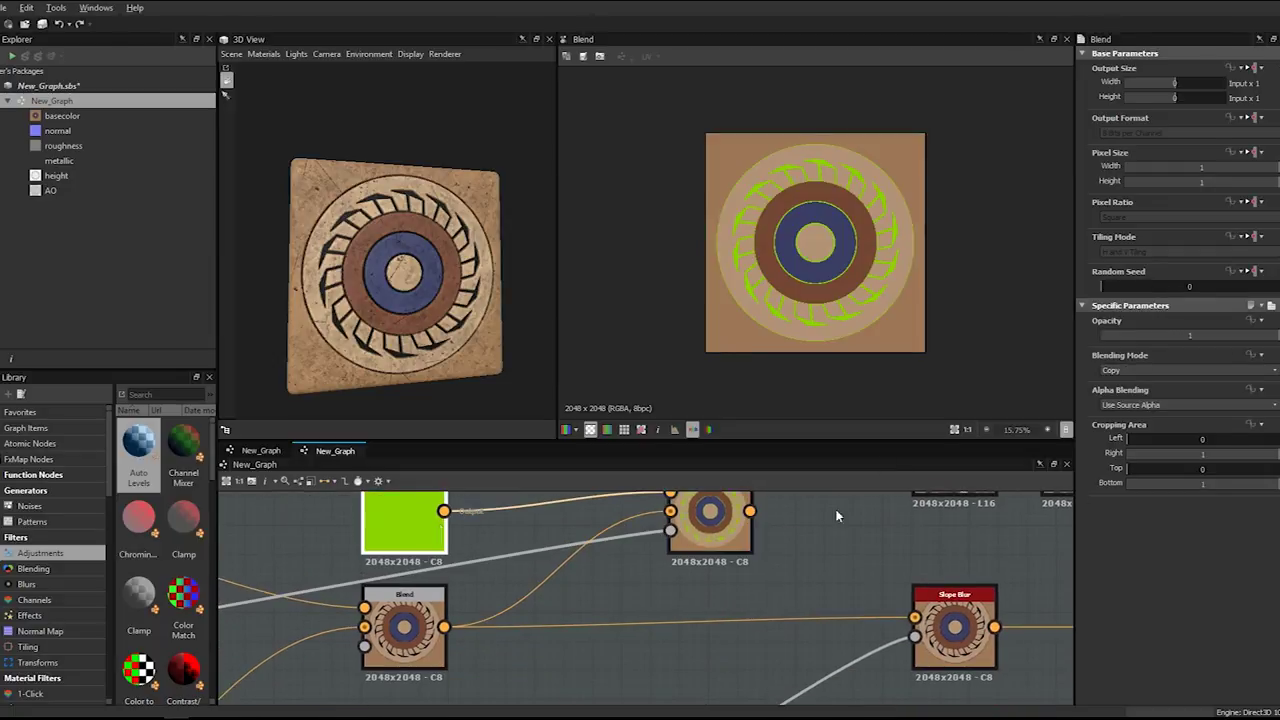
pyautogui.scroll(-1, 1020, 498)
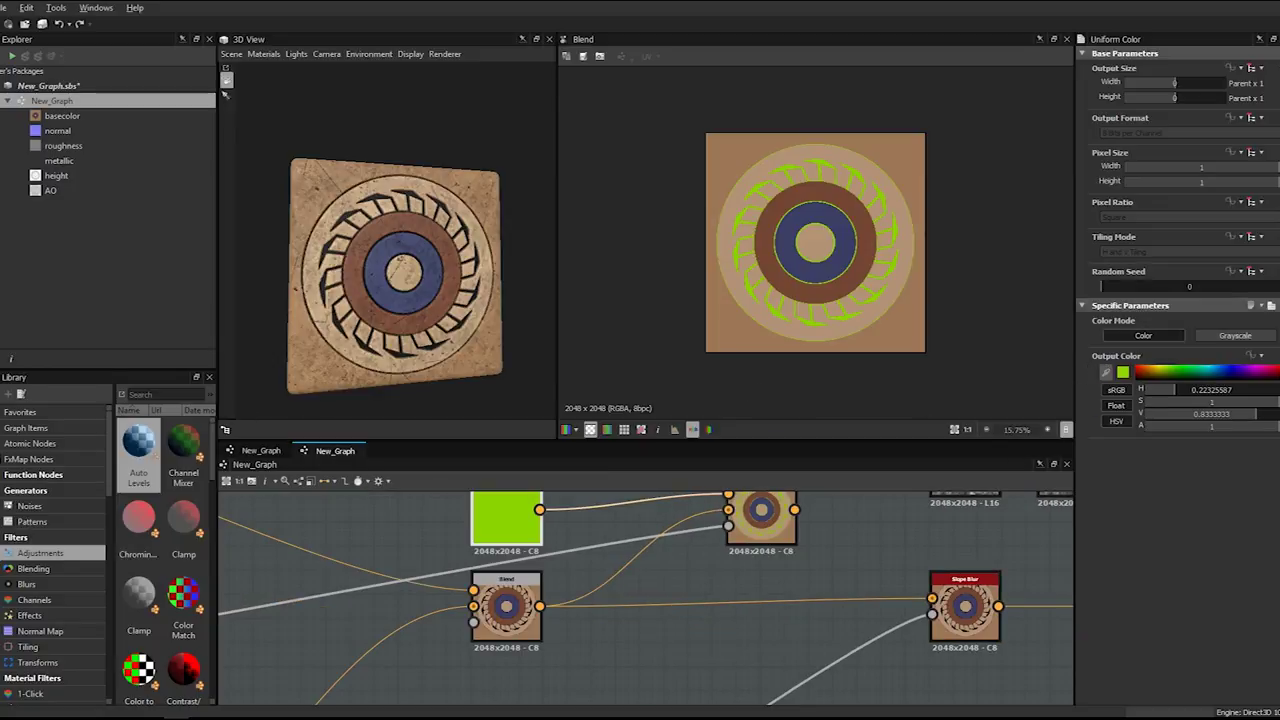
pyautogui.click(480, 350)
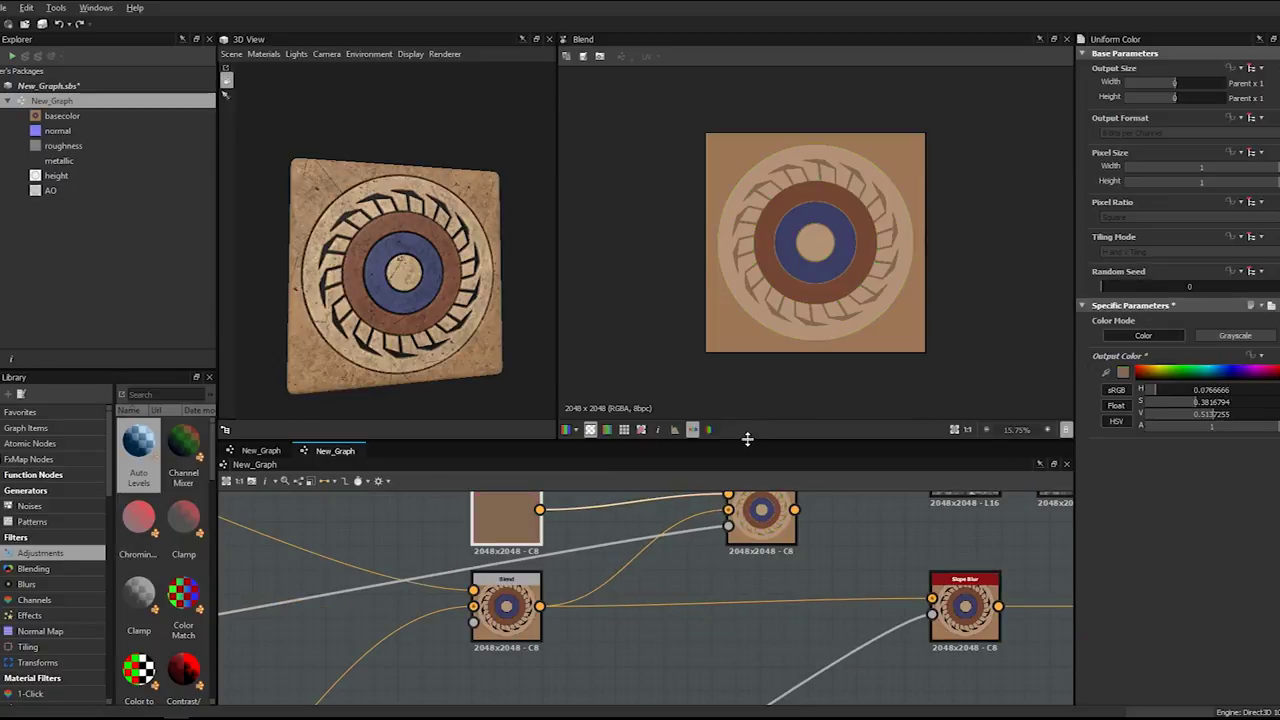
# - Connect the groove-color Blend's output to the Slope Blur input, move the Blend in line, and check the carved grooves on the 3D tile
pyautogui.scroll(-5, 868, 531)
pyautogui.moveTo(940, 545); pyautogui.dragTo(608, 557, button='middle')
pyautogui.scroll(-1, 957, 583)
pyautogui.moveTo(1022, 598); pyautogui.dragTo(572, 557, button='middle')
pyautogui.scroll(-1, 668, 650)
pyautogui.moveTo(668, 652); pyautogui.dragTo(693, 557, button='middle')
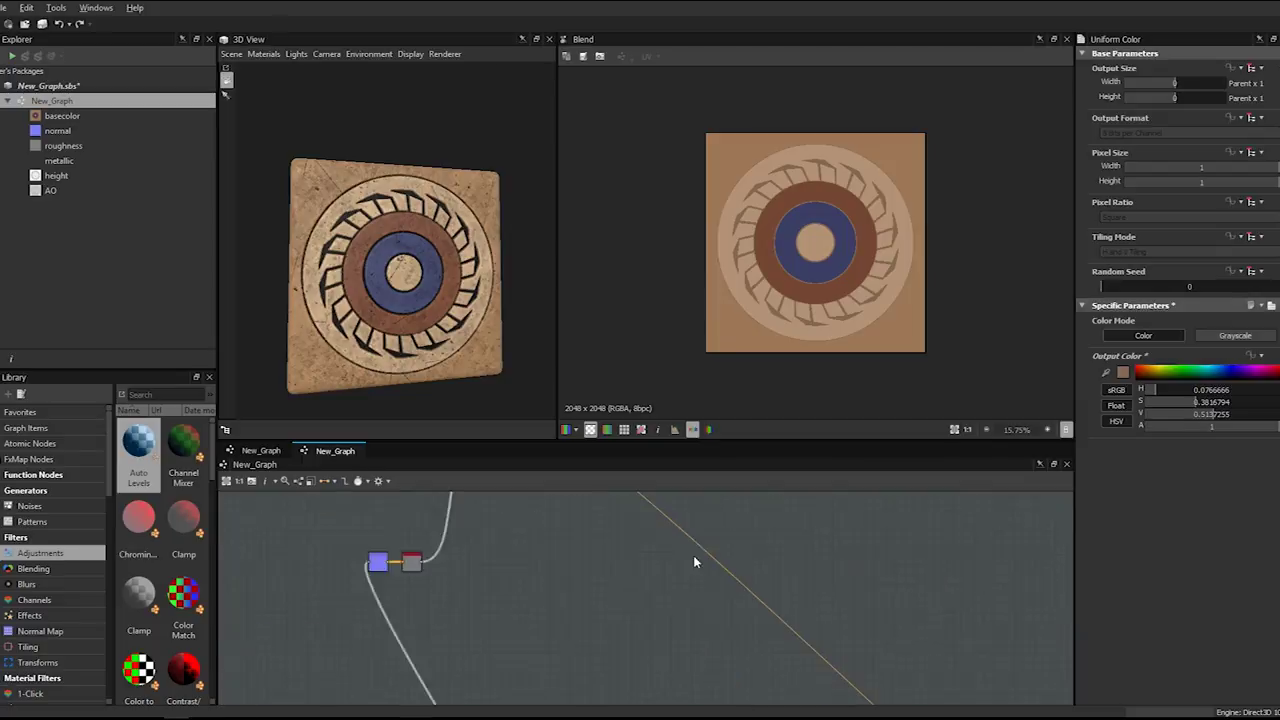
pyautogui.scroll(-4, 795, 655)
pyautogui.moveTo(797, 659); pyautogui.dragTo(620, 495, button='middle')
pyautogui.moveTo(642, 561); pyautogui.dragTo(755, 675, button='middle')
pyautogui.moveTo(470, 508); pyautogui.dragTo(588, 583, button='middle')
pyautogui.scroll(2, 757, 614)
pyautogui.scroll(1, 929, 609)
pyautogui.moveTo(929, 609); pyautogui.dragTo(567, 583, button='middle')
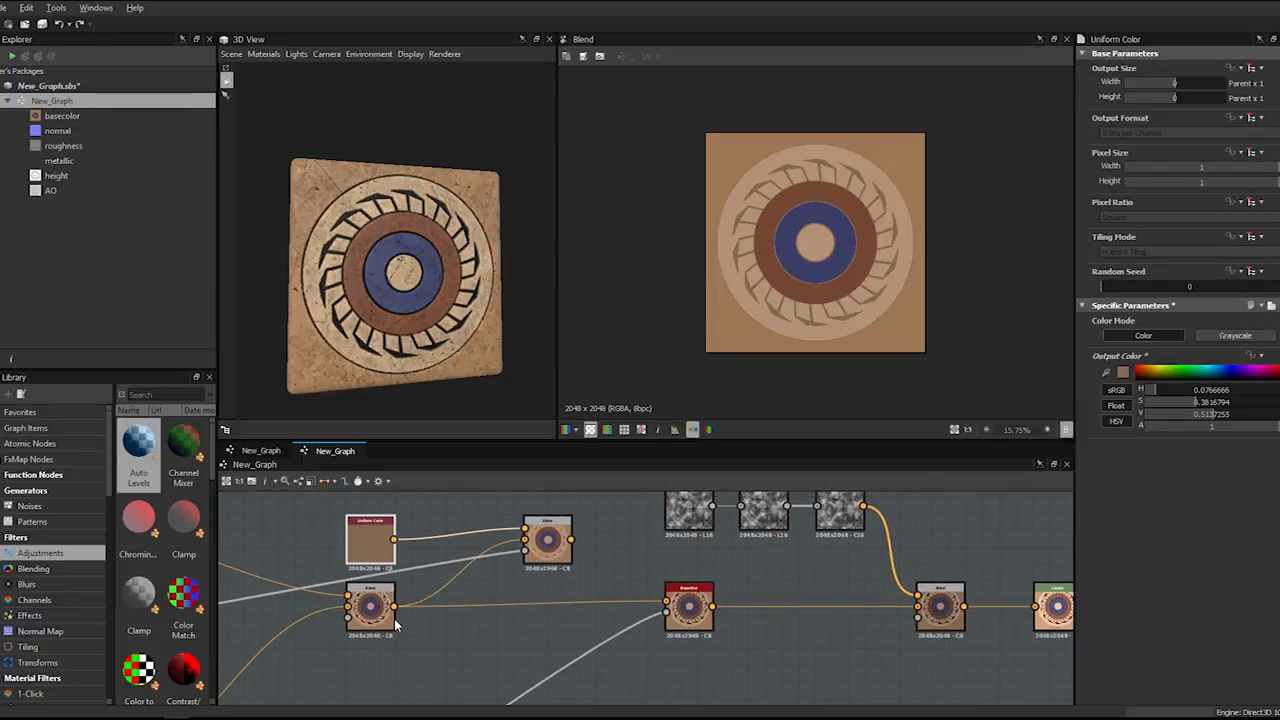
pyautogui.moveTo(570, 540); pyautogui.dragTo(678, 608)
pyautogui.moveTo(556, 556); pyautogui.dragTo(556, 622)
pyautogui.moveTo(390, 358); pyautogui.dragTo(391, 325)
pyautogui.scroll(3, 370, 342)
pyautogui.scroll(5, 365, 323)
pyautogui.scroll(-5, 391, 325)
pyautogui.scroll(-5, 812, 655)
# - Duplicate the Normal node and connect the copy to the normal output, keeping the original for the curvature node
pyautogui.moveTo(826, 626); pyautogui.dragTo(483, 535, button='middle')
pyautogui.moveTo(780, 666); pyautogui.dragTo(705, 550, button='middle')
pyautogui.scroll(3, 668, 667)
pyautogui.moveTo(668, 667); pyautogui.dragTo(690, 548, button='middle')
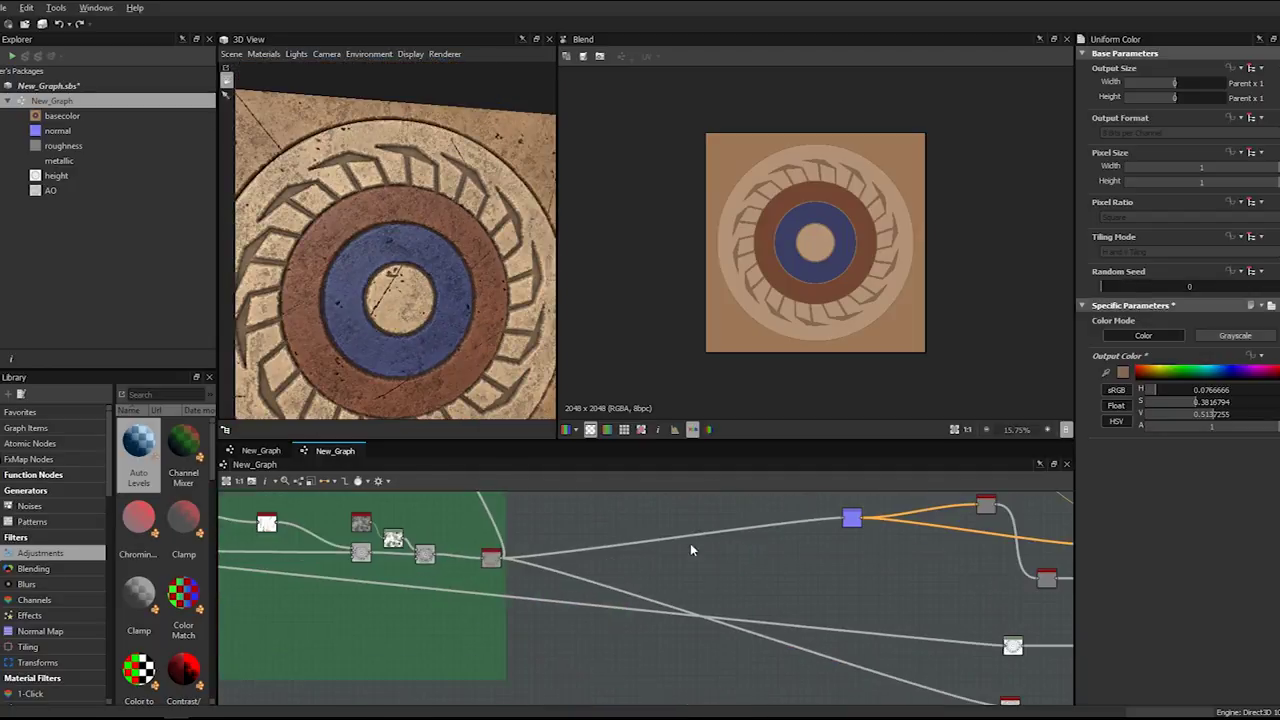
pyautogui.click(851, 518)
pyautogui.moveTo(851, 518); pyautogui.dragTo(625, 547, button='middle')
pyautogui.moveTo(635, 553); pyautogui.dragTo(629, 540)
pyautogui.hotkey('ctrl', 'd')
pyautogui.moveTo(831, 588); pyautogui.dragTo(864, 574)
pyautogui.moveTo(640, 600); pyautogui.dragTo(620, 578)
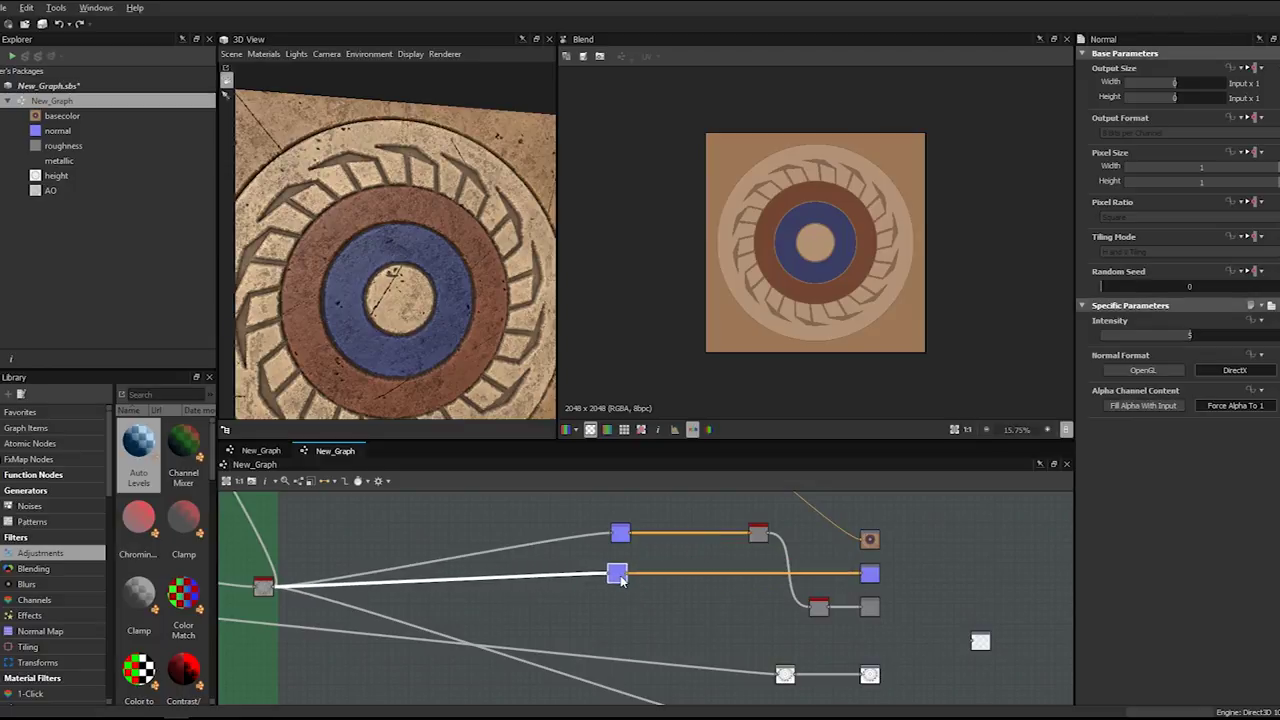
# - Try an intensity of 2 on the Normal node feeding the normal output
pyautogui.click(755, 535)
pyautogui.click(615, 576)
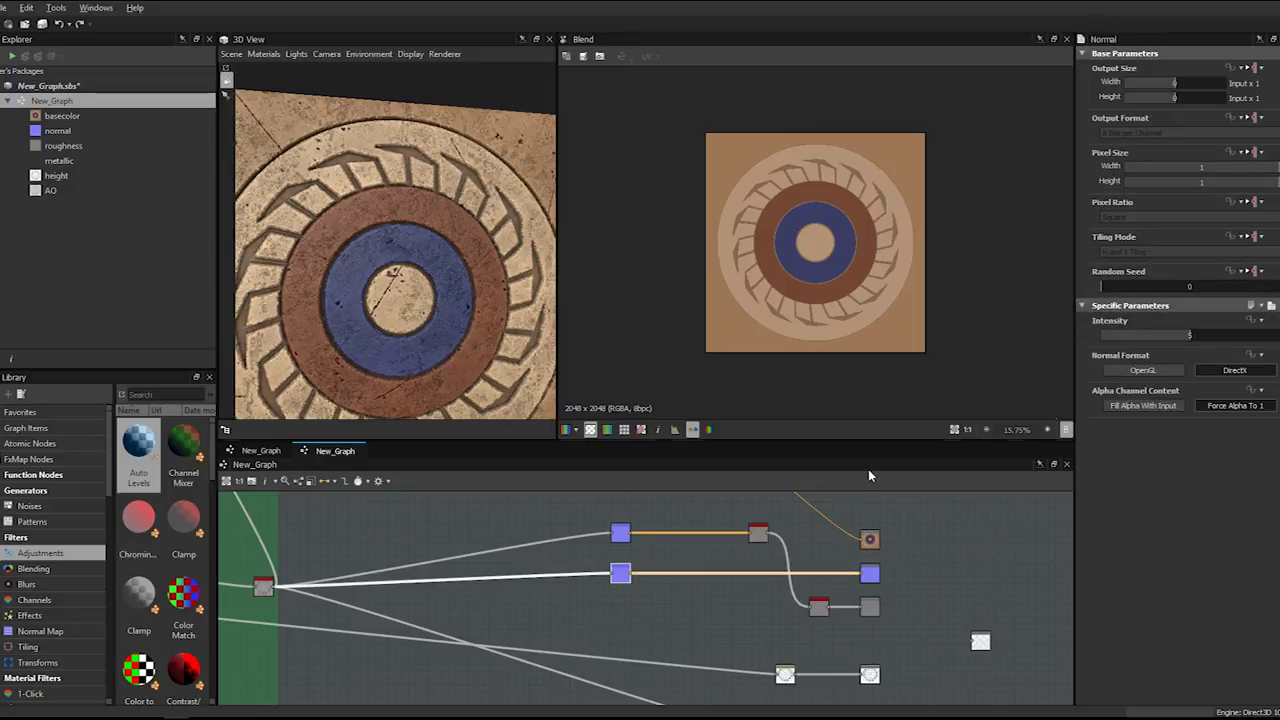
pyautogui.click(1187, 337)
pyautogui.write('2')
pyautogui.press('Return')
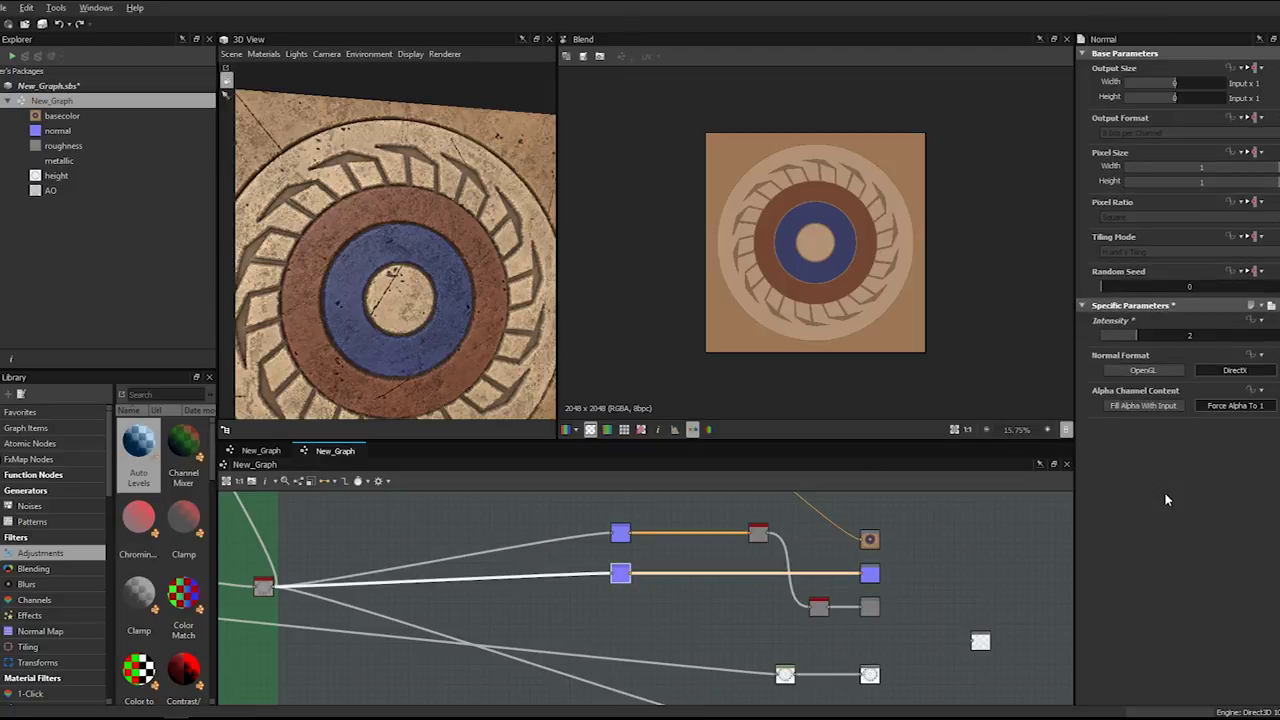
pyautogui.scroll(5, 497, 289)
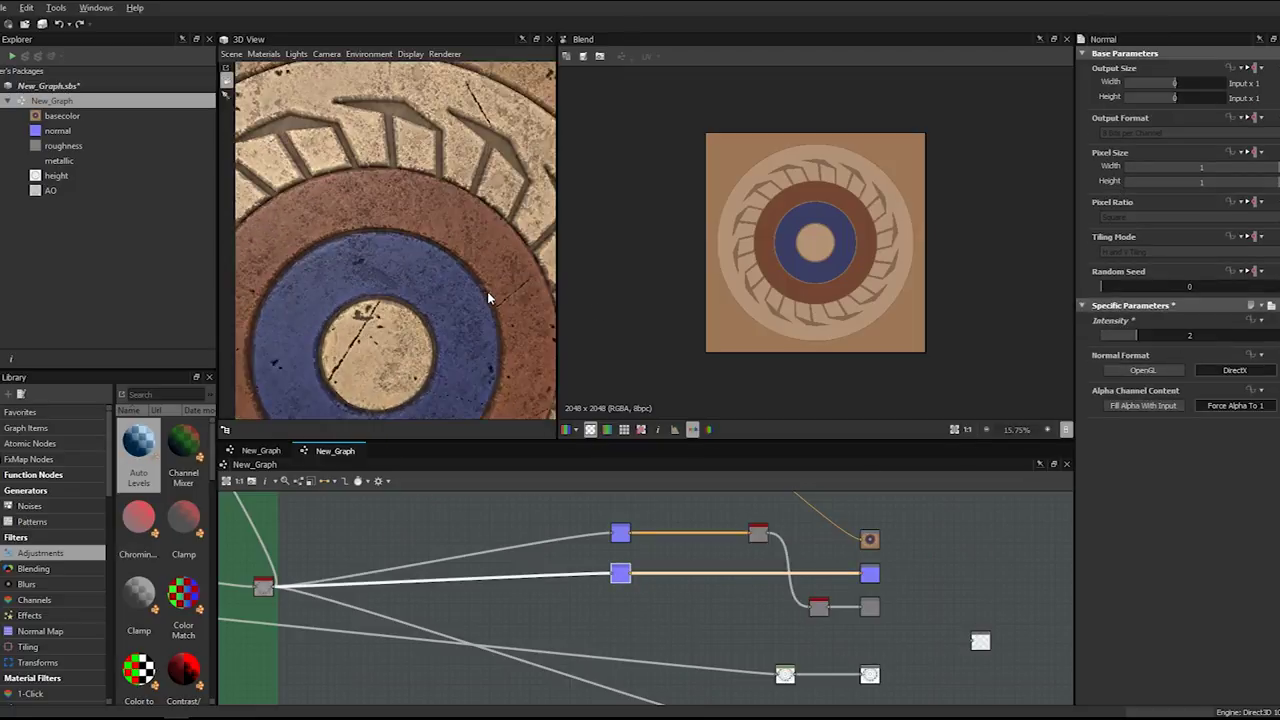
# - Try an intensity of 1 on the Normal node feeding the normal output and check the 3D tile
pyautogui.click(1182, 340)
pyautogui.write('1')
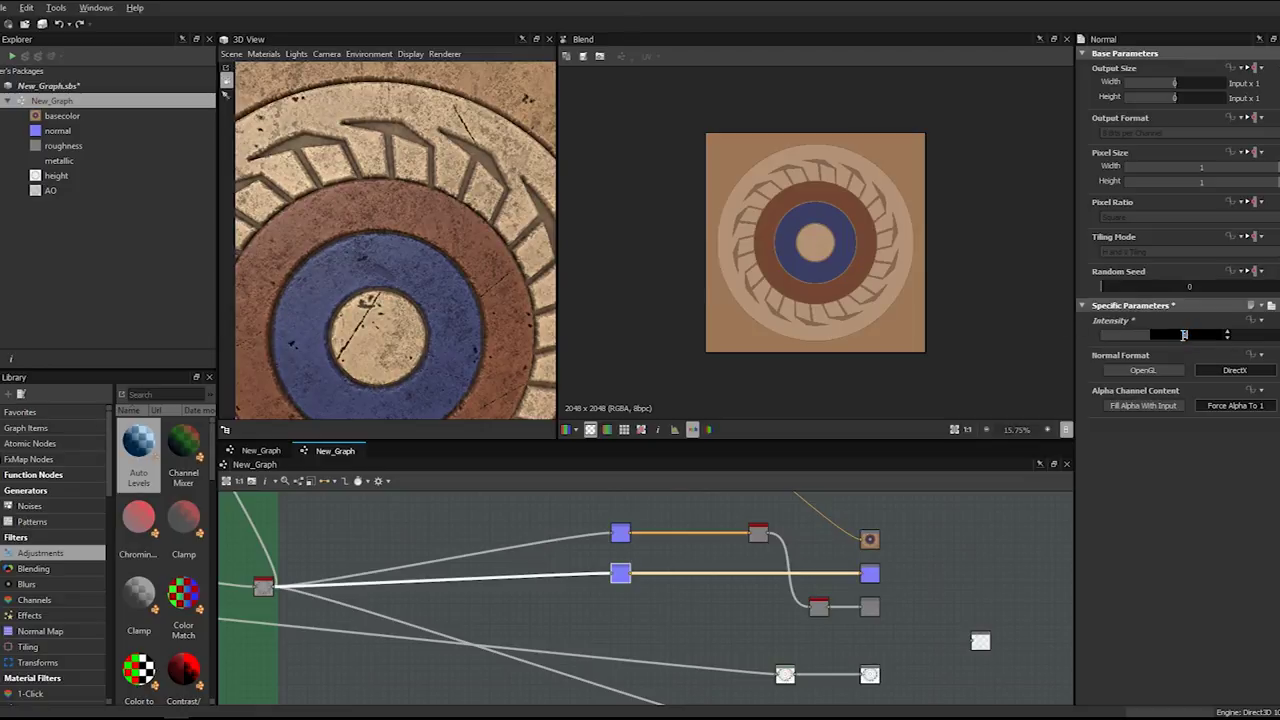
pyautogui.press('Return')
pyautogui.moveTo(371, 329); pyautogui.dragTo(350, 307)
pyautogui.scroll(-5, 386, 300)
# - Set the intensity of the Normal node feeding the normal output to 1.5 and check the surface relief
pyautogui.click(1191, 338)
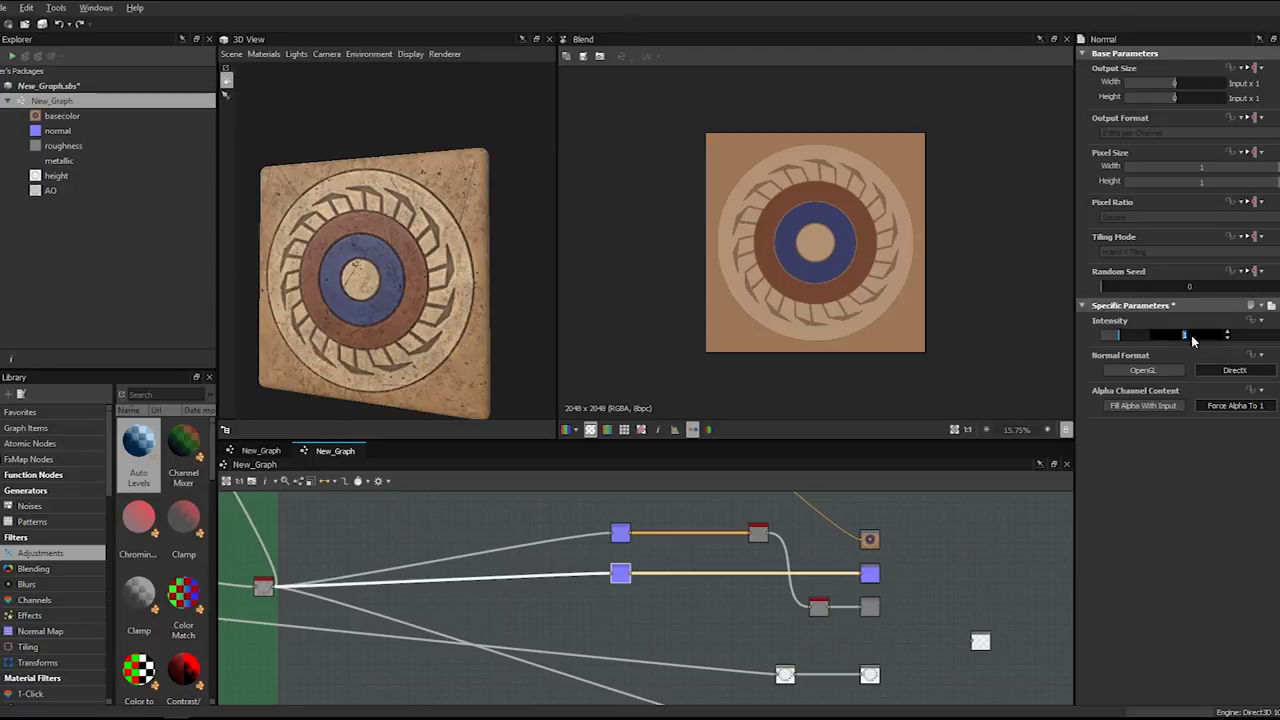
pyautogui.click(1190, 335)
pyautogui.write('1.5')
pyautogui.press('Return')
pyautogui.moveTo(477, 304)
pyautogui.mouseDown()
pyautogui.moveTo(484, 258)
pyautogui.moveTo(464, 288)
pyautogui.mouseUp()
pyautogui.scroll(3, 464, 288)
pyautogui.moveTo(464, 288); pyautogui.dragTo(497, 290, button='middle')
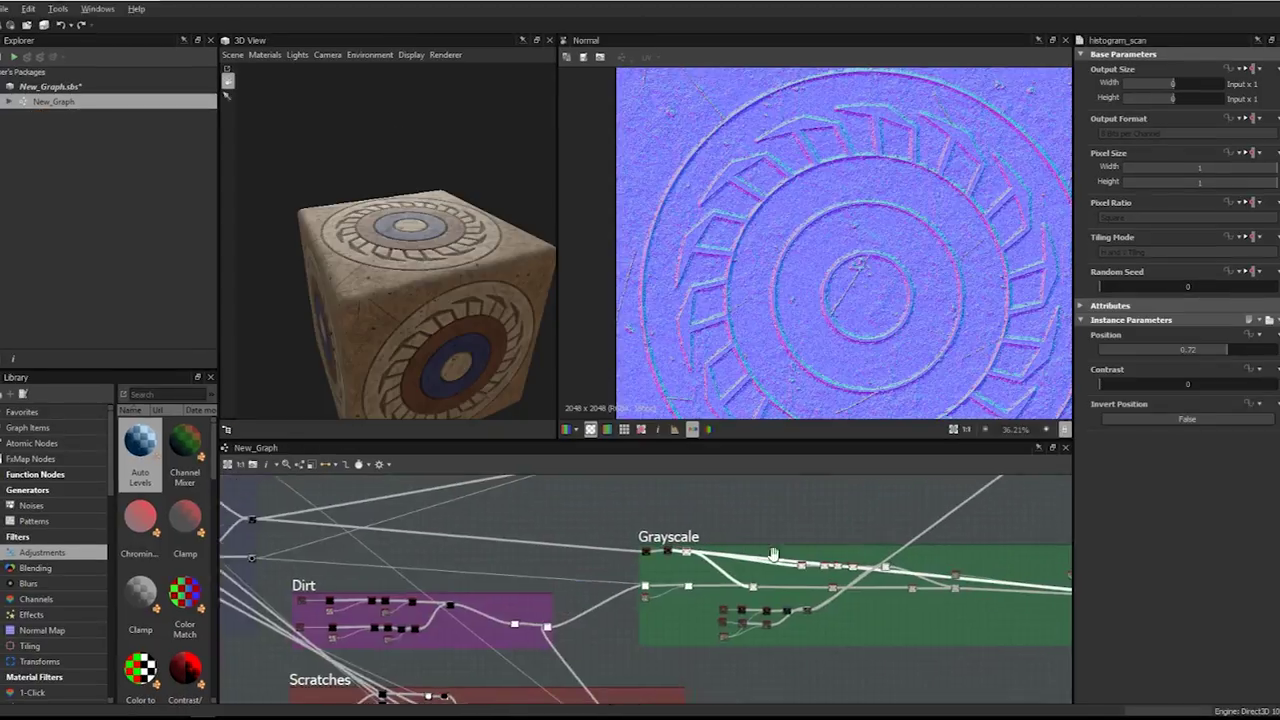
# - Add a Levels node in the empty area above the Normal nodes
pyautogui.scroll(-5, 601, 578)
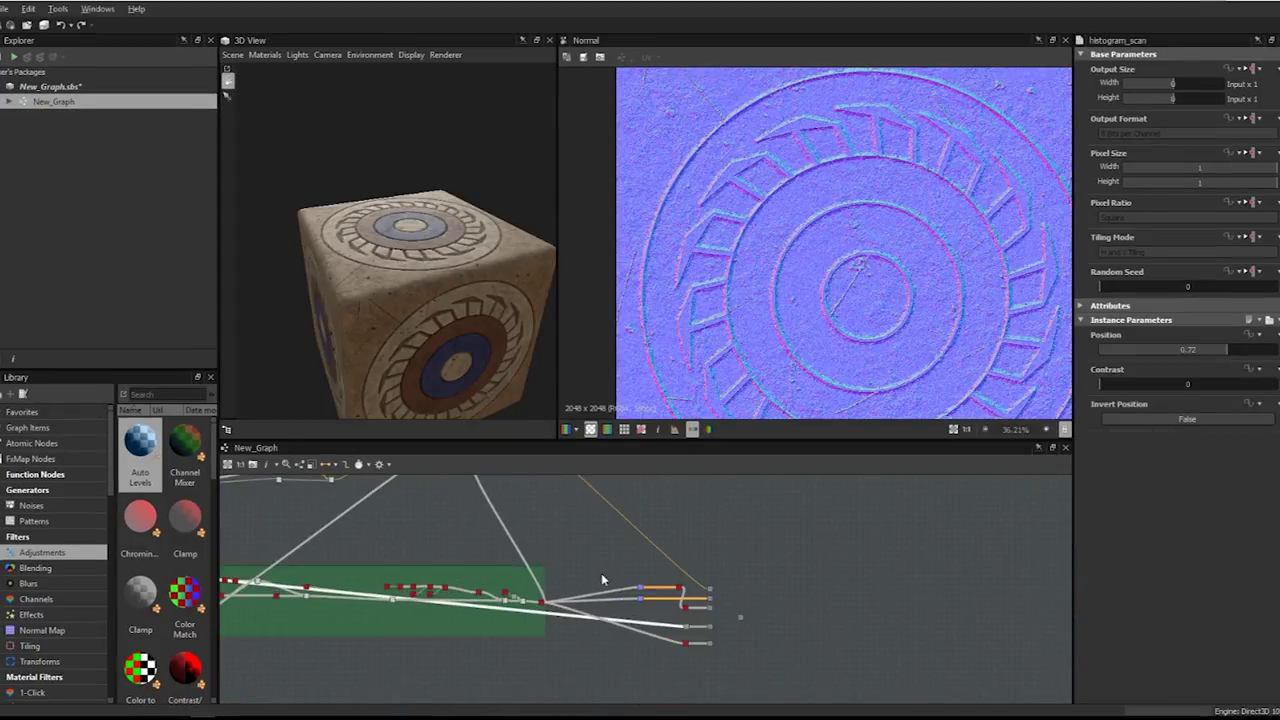
pyautogui.scroll(4, 602, 578)
pyautogui.scroll(-2, 675, 541)
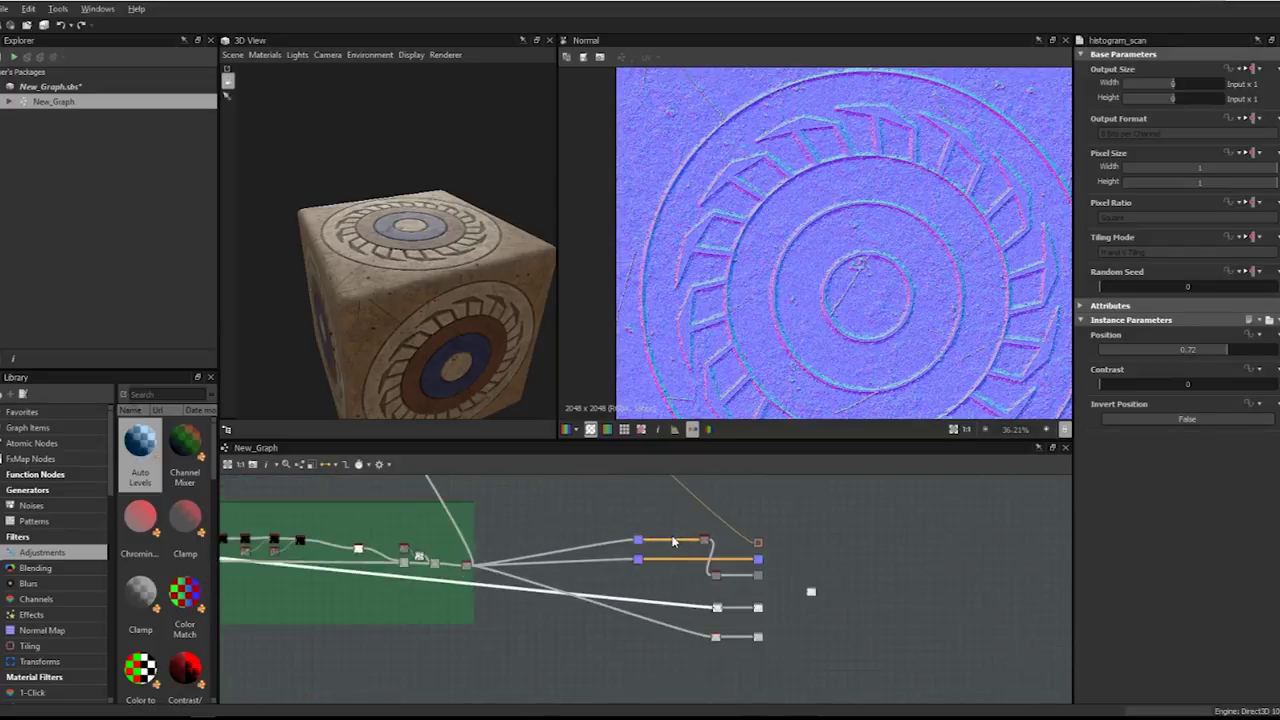
pyautogui.click(639, 556)
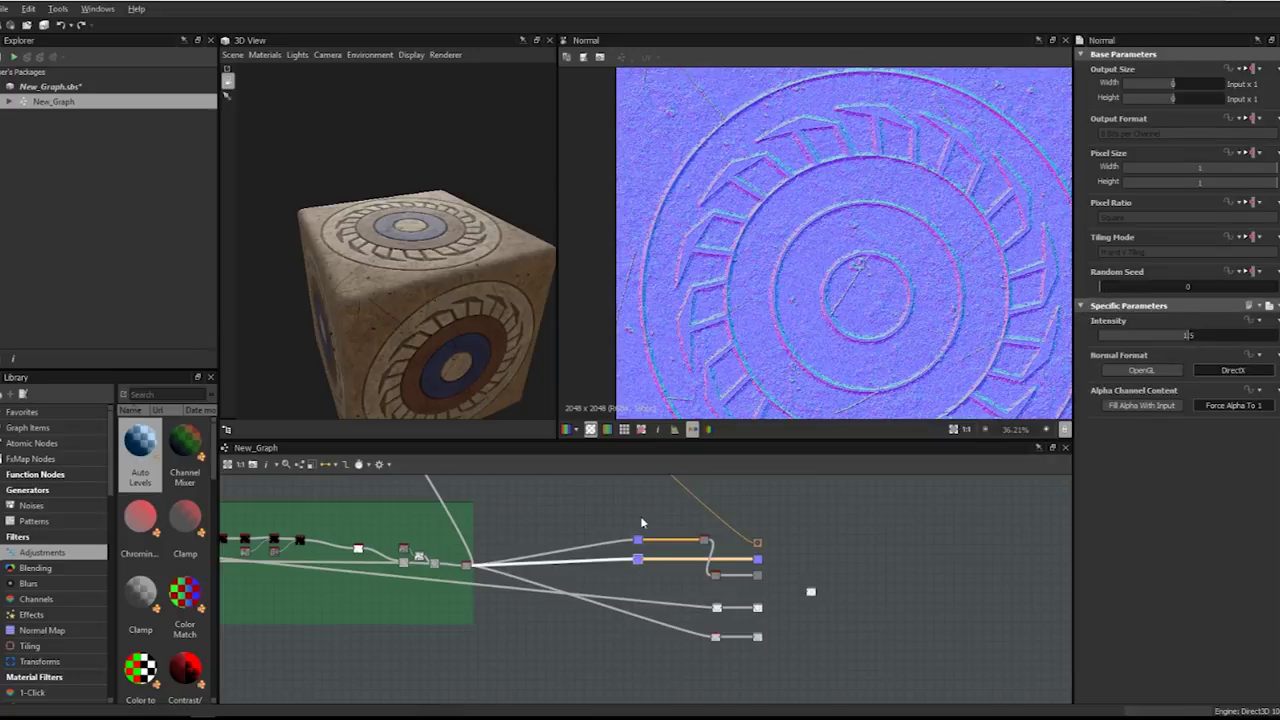
pyautogui.scroll(-3, 640, 516)
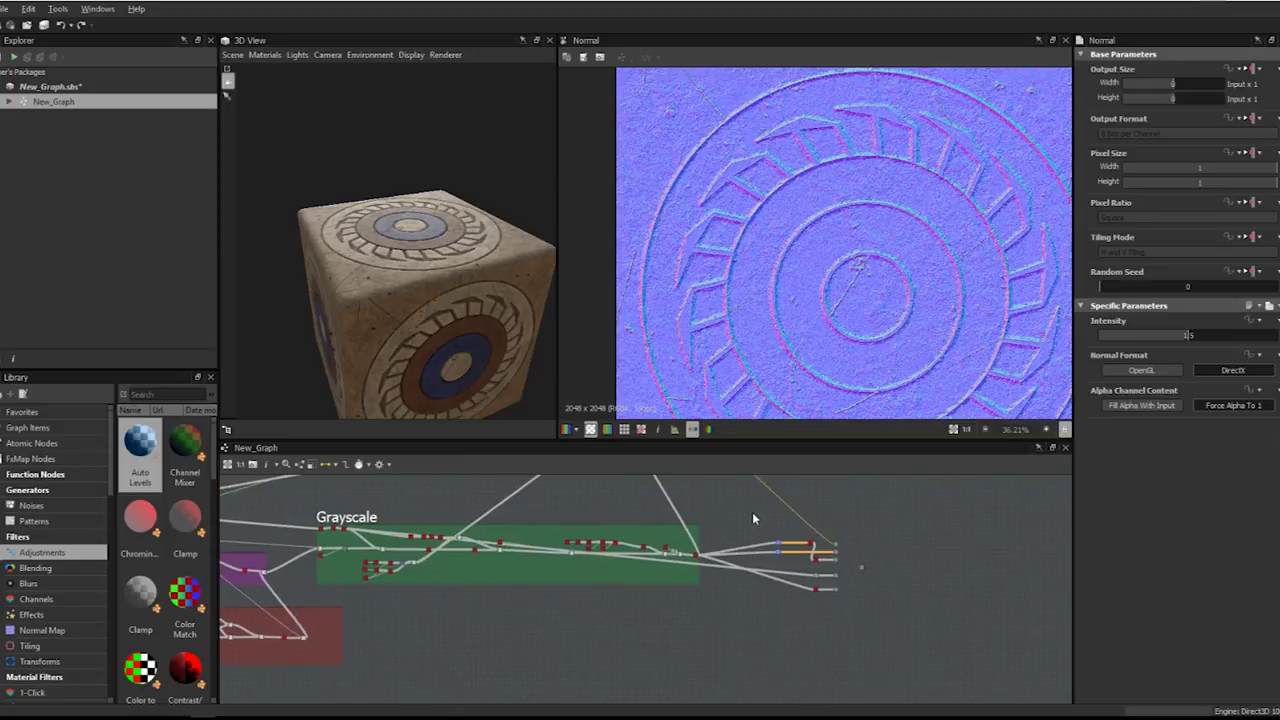
pyautogui.press('space')
pyautogui.write('levels')
pyautogui.press('Return')
pyautogui.scroll(3, 748, 512)
pyautogui.scroll(1, 745, 530)
pyautogui.moveTo(735, 530); pyautogui.dragTo(785, 620, button='middle')
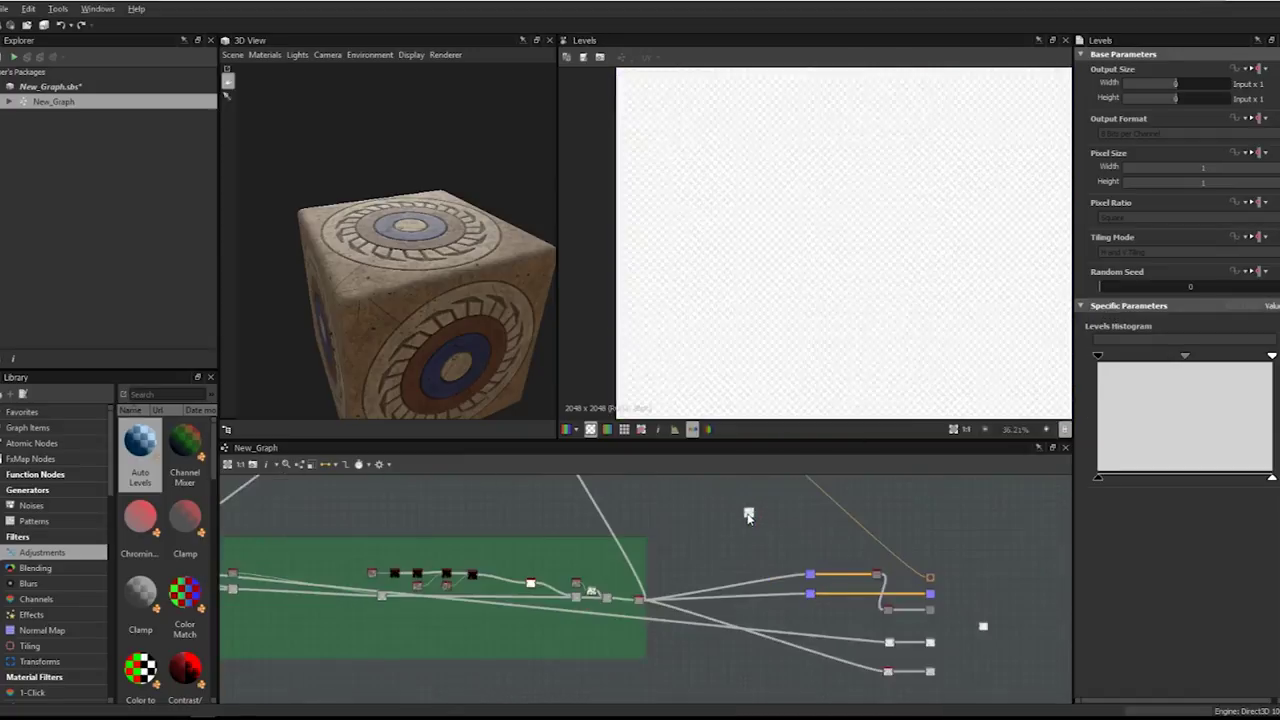
# - Connect the Histogram Range at the end of the Grayscale frame to the new Levels node and move the Levels closer
pyautogui.scroll(-3, 785, 620)
pyautogui.moveTo(624, 566); pyautogui.dragTo(528, 602, button='middle')
pyautogui.scroll(2, 627, 567)
pyautogui.scroll(-2, 528, 602)
pyautogui.moveTo(510, 680); pyautogui.dragTo(580, 603, button='middle')
pyautogui.moveTo(430, 594); pyautogui.dragTo(551, 529, button='middle')
pyautogui.moveTo(660, 580); pyautogui.dragTo(310, 565, button='middle')
pyautogui.moveTo(645, 567); pyautogui.dragTo(422, 569, button='middle')
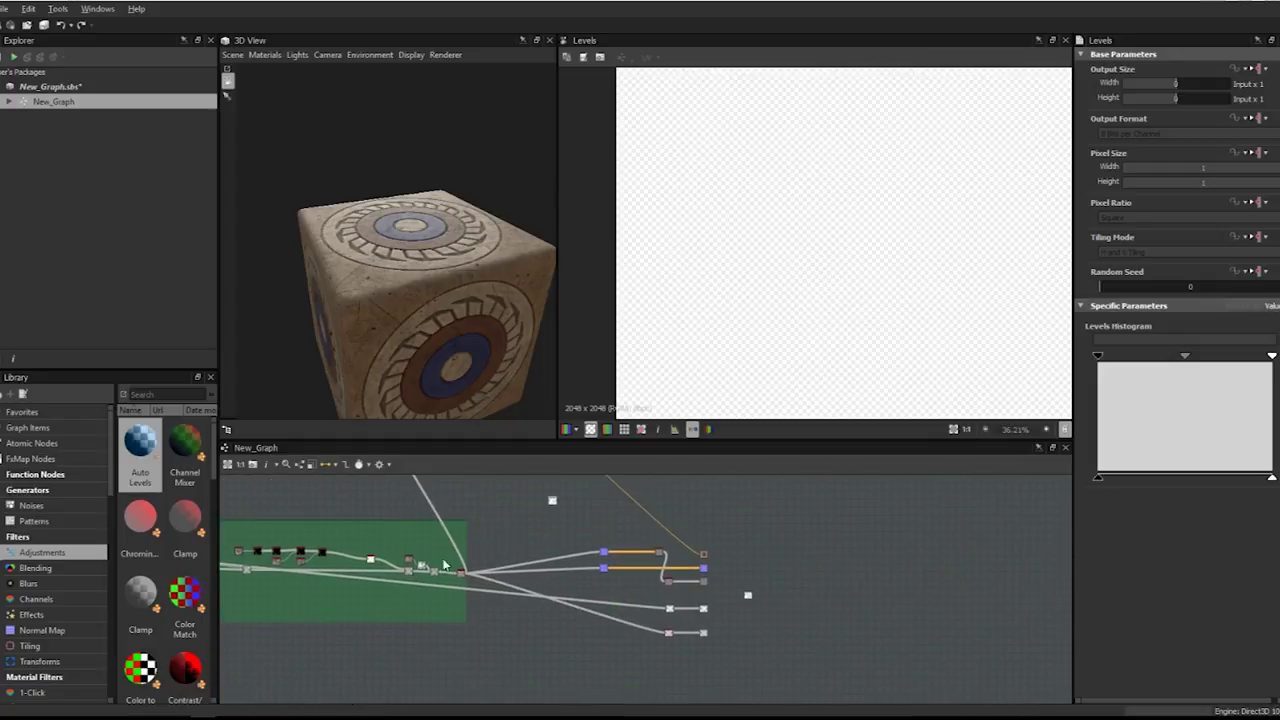
pyautogui.doubleClick(457, 572)
pyautogui.scroll(2, 480, 552)
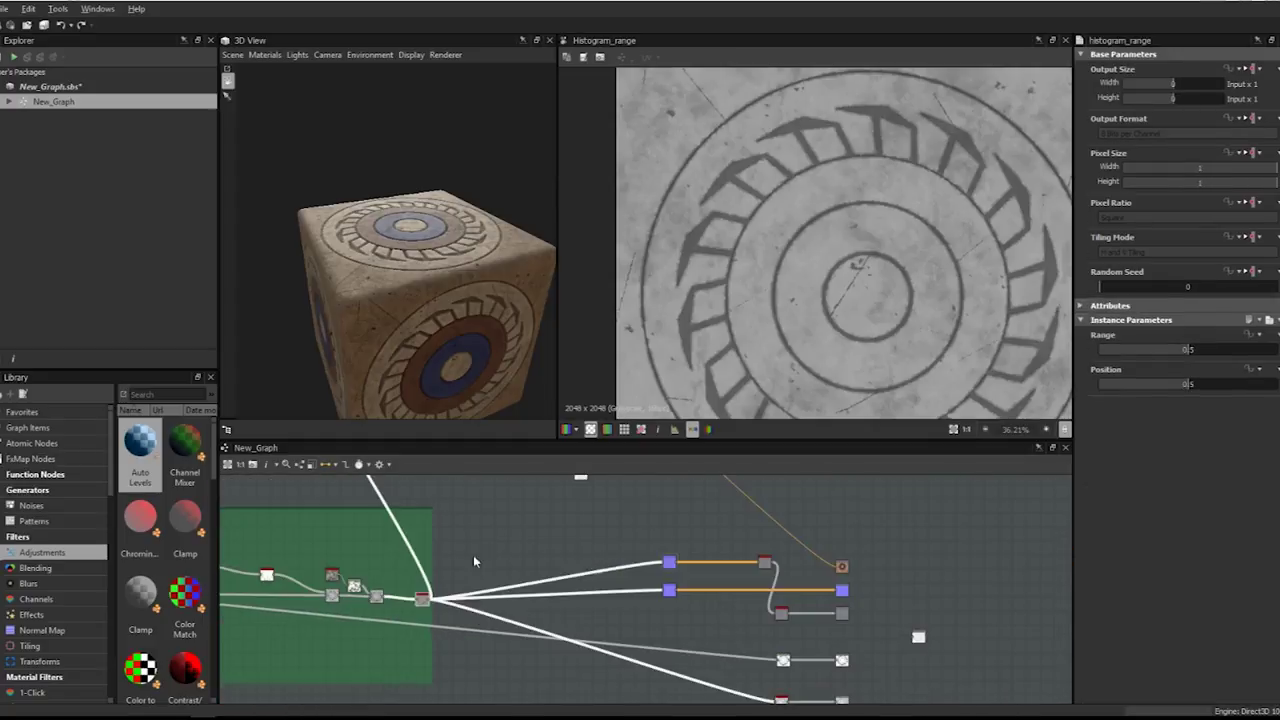
pyautogui.moveTo(480, 558); pyautogui.dragTo(478, 578, button='middle')
pyautogui.moveTo(429, 620); pyautogui.dragTo(579, 529)
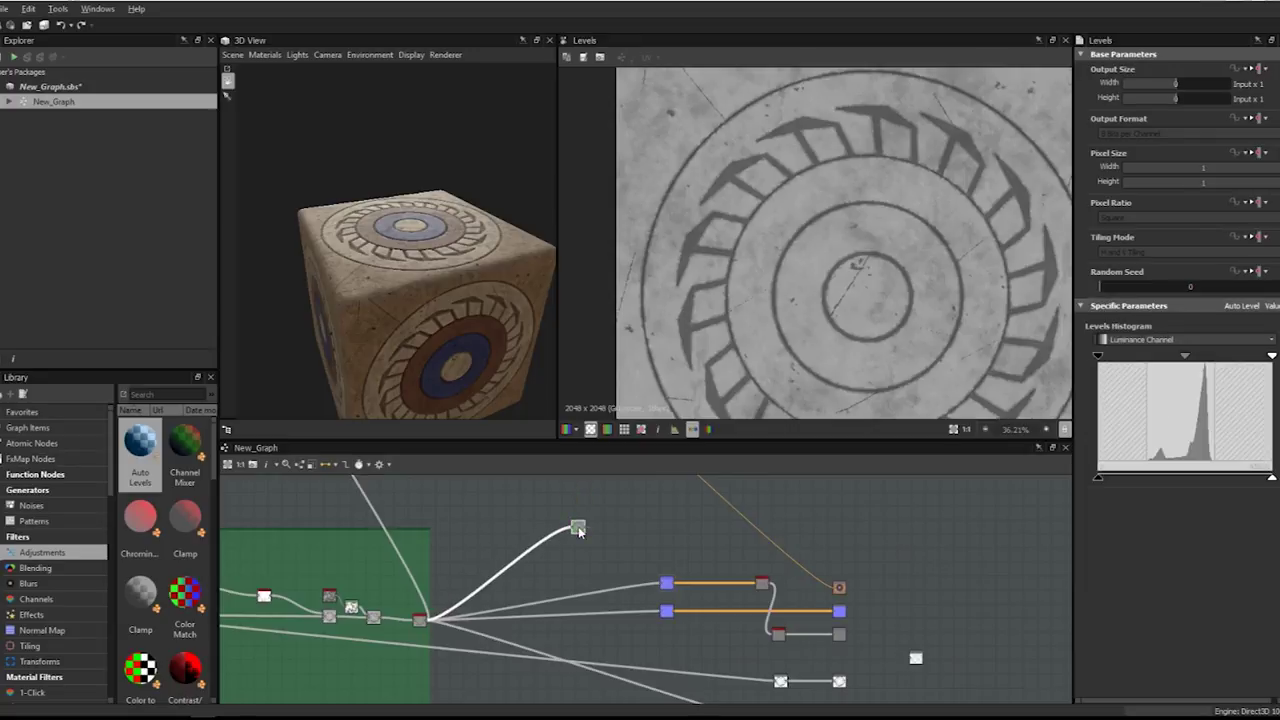
pyautogui.moveTo(578, 533); pyautogui.dragTo(546, 556)
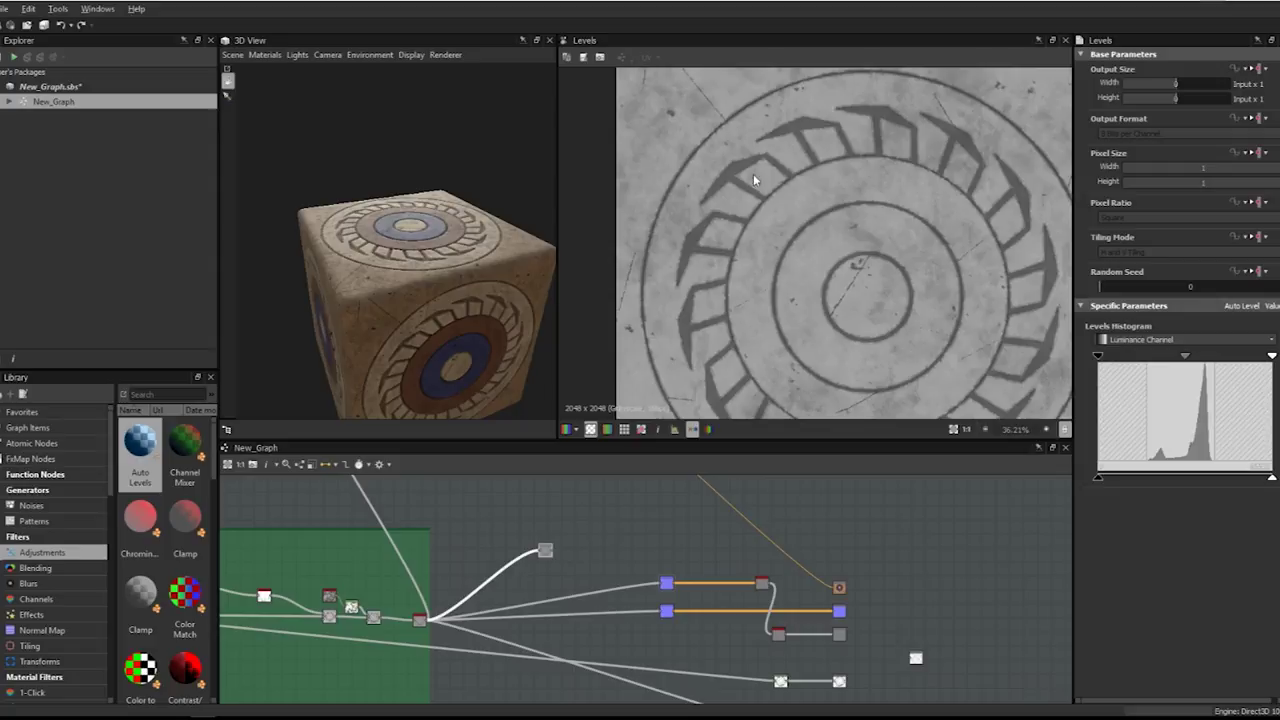
# - Add a second Levels node and connect it after the first one
pyautogui.click(588, 549)
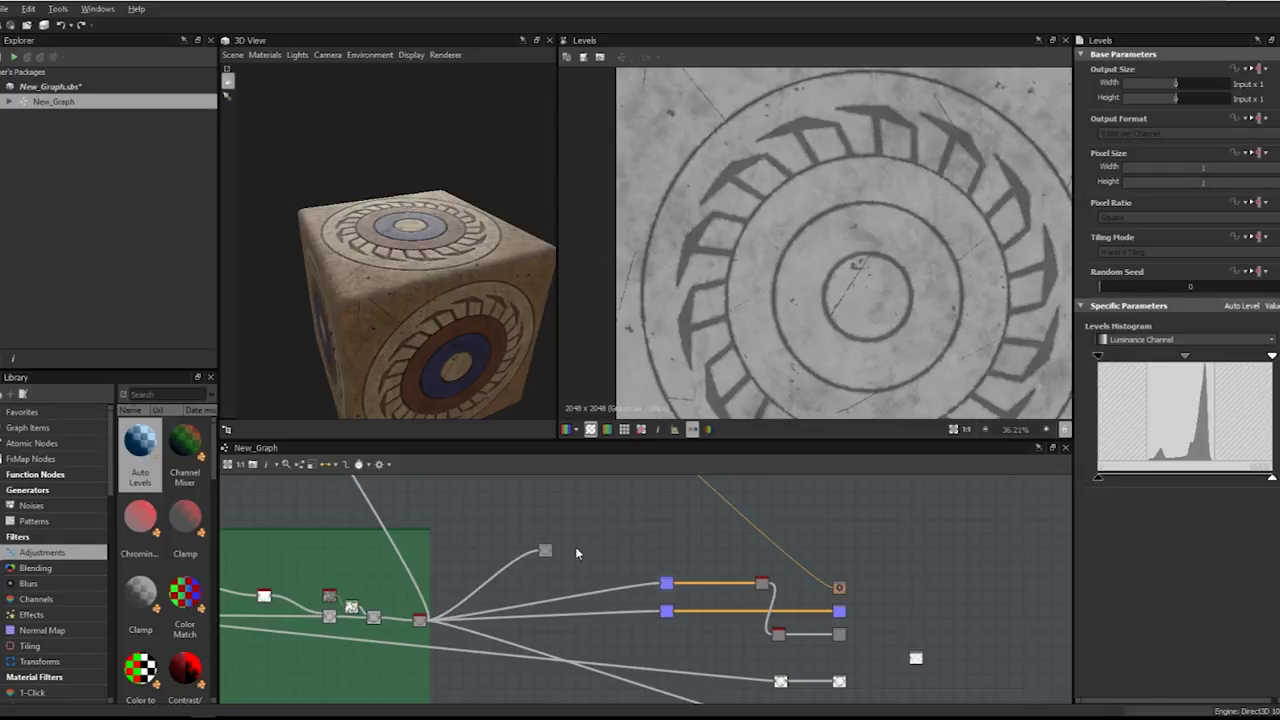
pyautogui.click(576, 553)
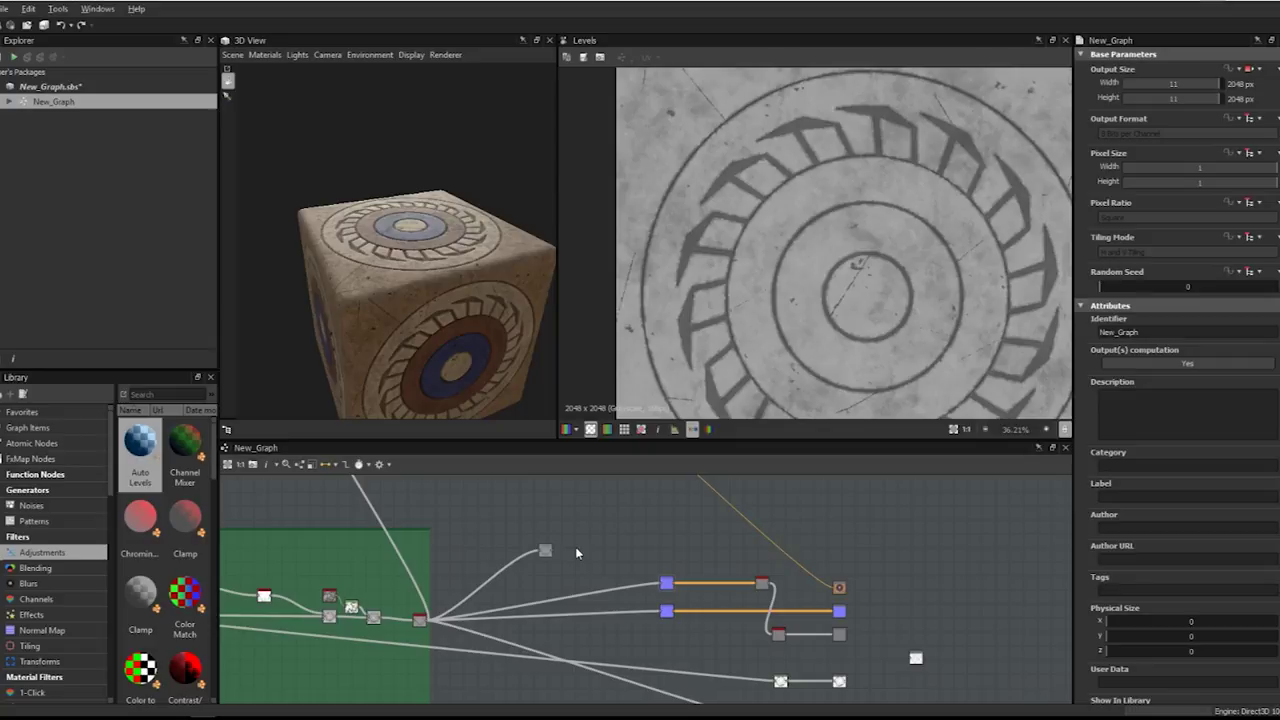
pyautogui.press('space')
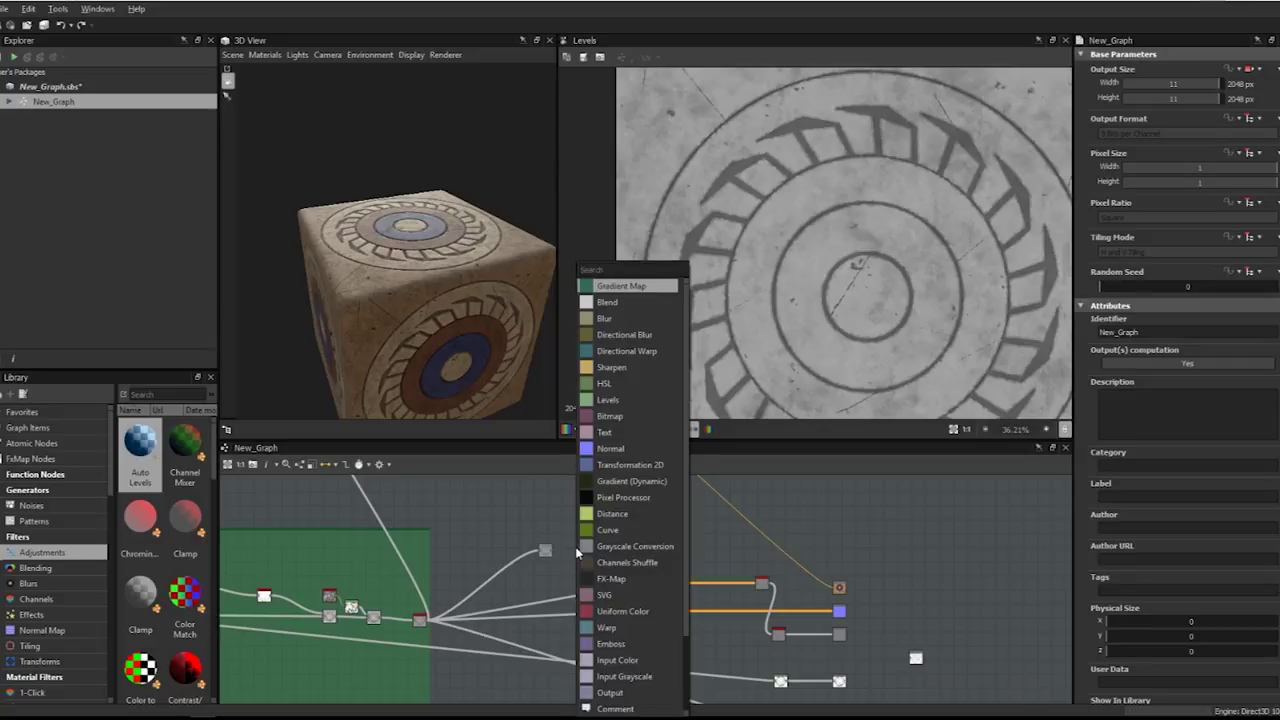
pyautogui.write('le')
pyautogui.press('Return')
pyautogui.scroll(3, 566, 554)
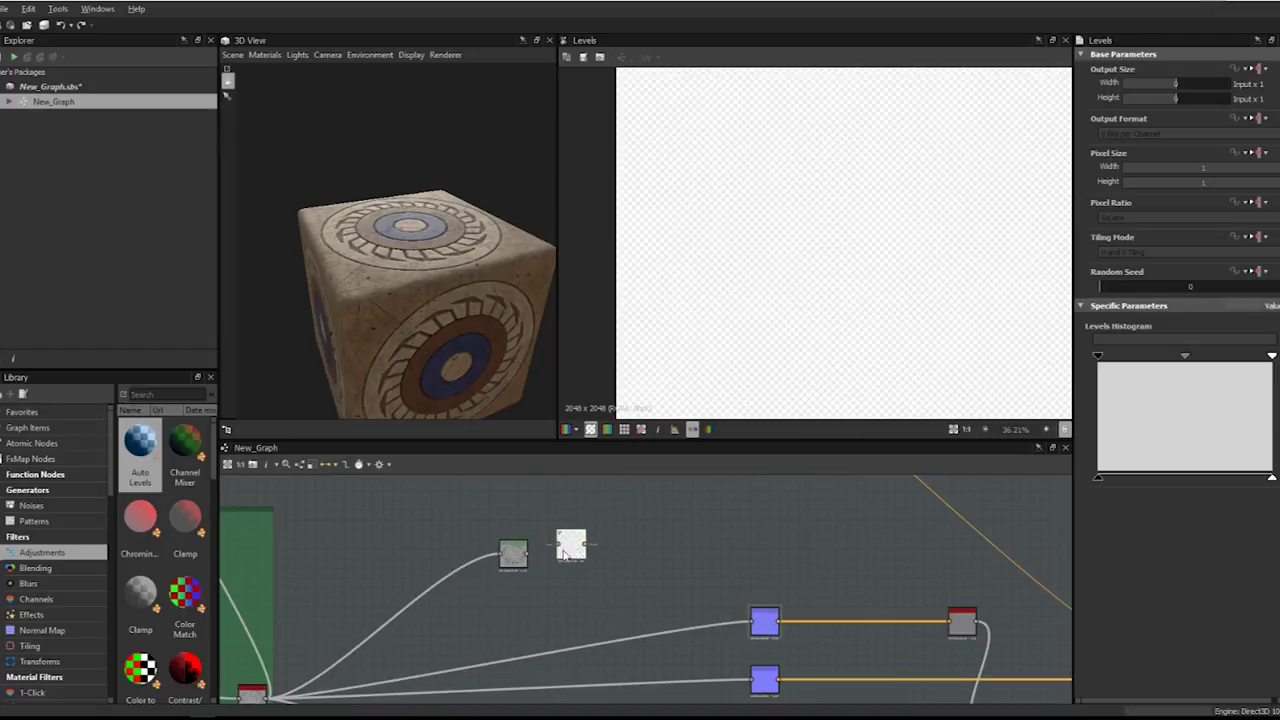
pyautogui.moveTo(560, 546); pyautogui.dragTo(570, 554)
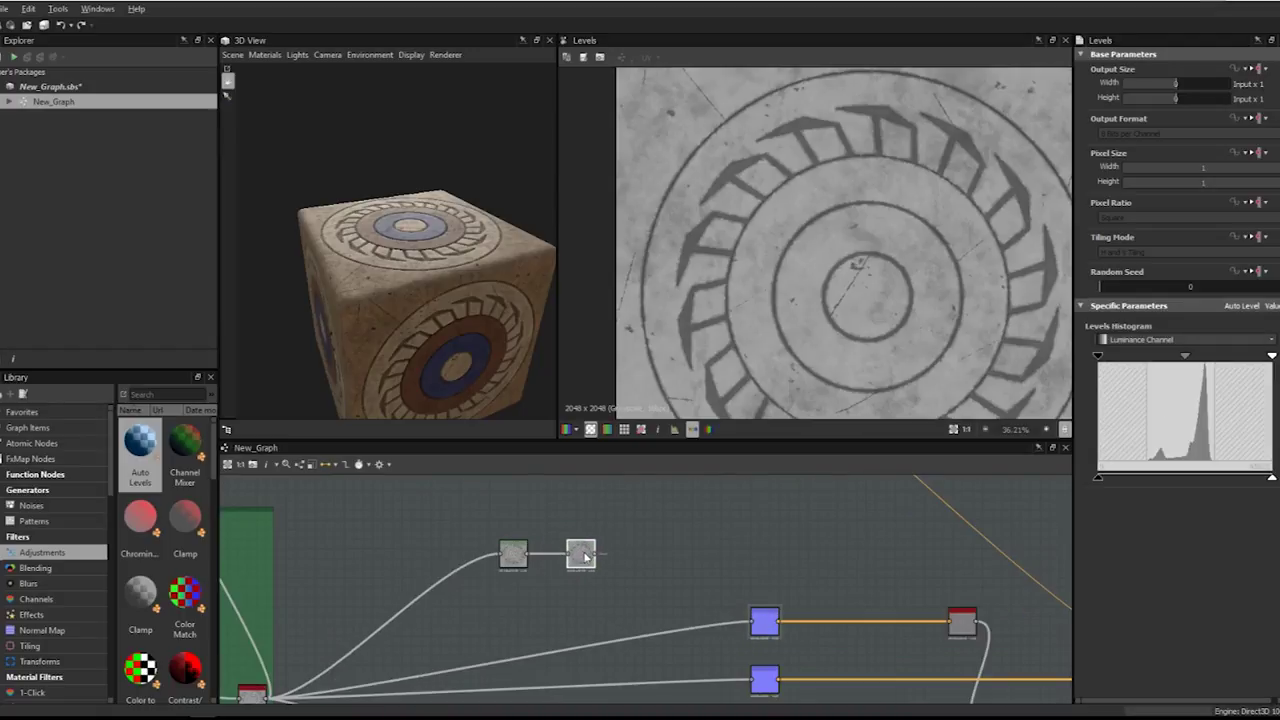
# - Try lowering the white input level in the second Levels node's histogram, and undo the change
pyautogui.moveTo(1073, 294)
pyautogui.mouseDown()
pyautogui.moveTo(1006, 298)
pyautogui.moveTo(1063, 302)
pyautogui.mouseUp()
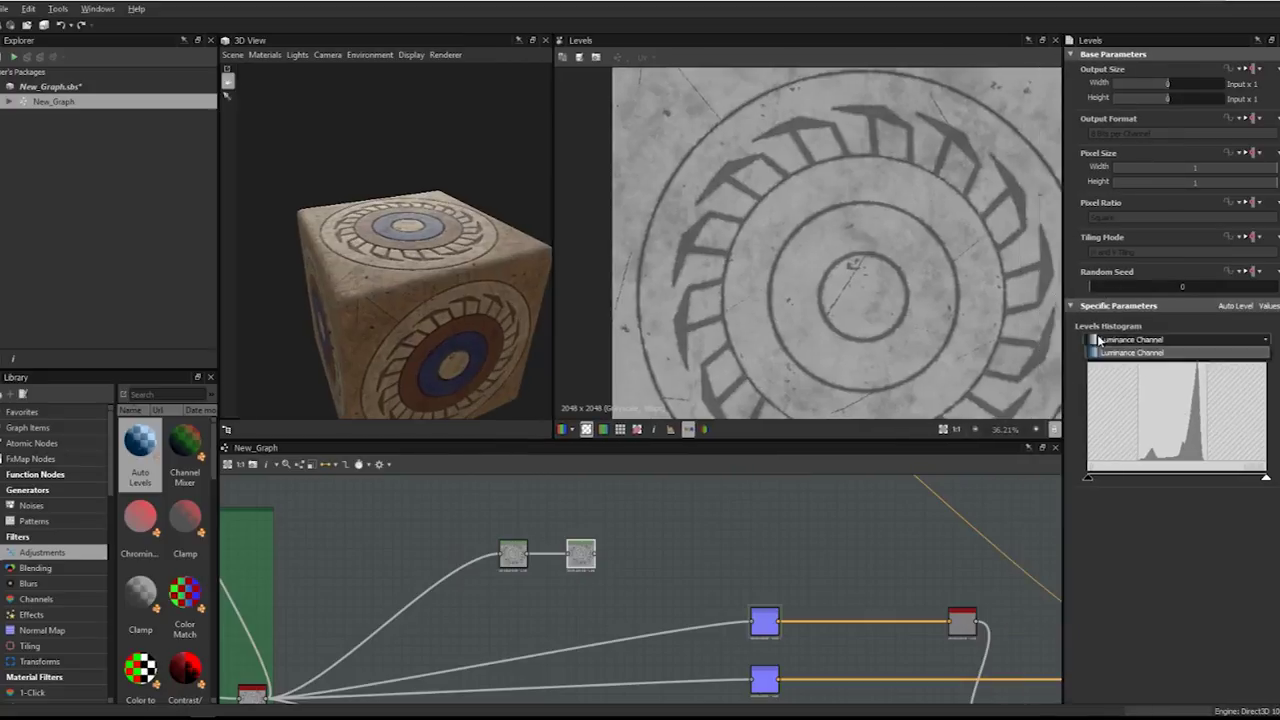
pyautogui.click(1264, 308)
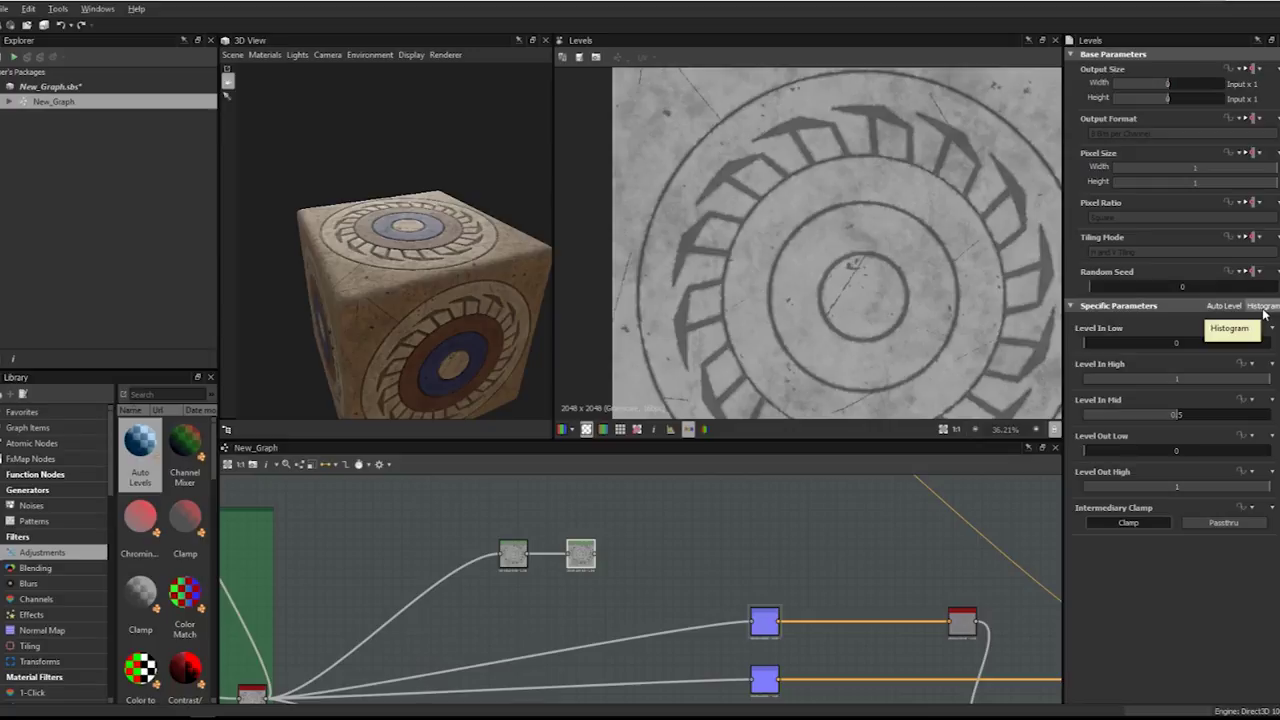
pyautogui.click(1263, 308)
pyautogui.moveTo(1267, 359); pyautogui.dragTo(1157, 358)
pyautogui.hotkey('ctrl', 'z')
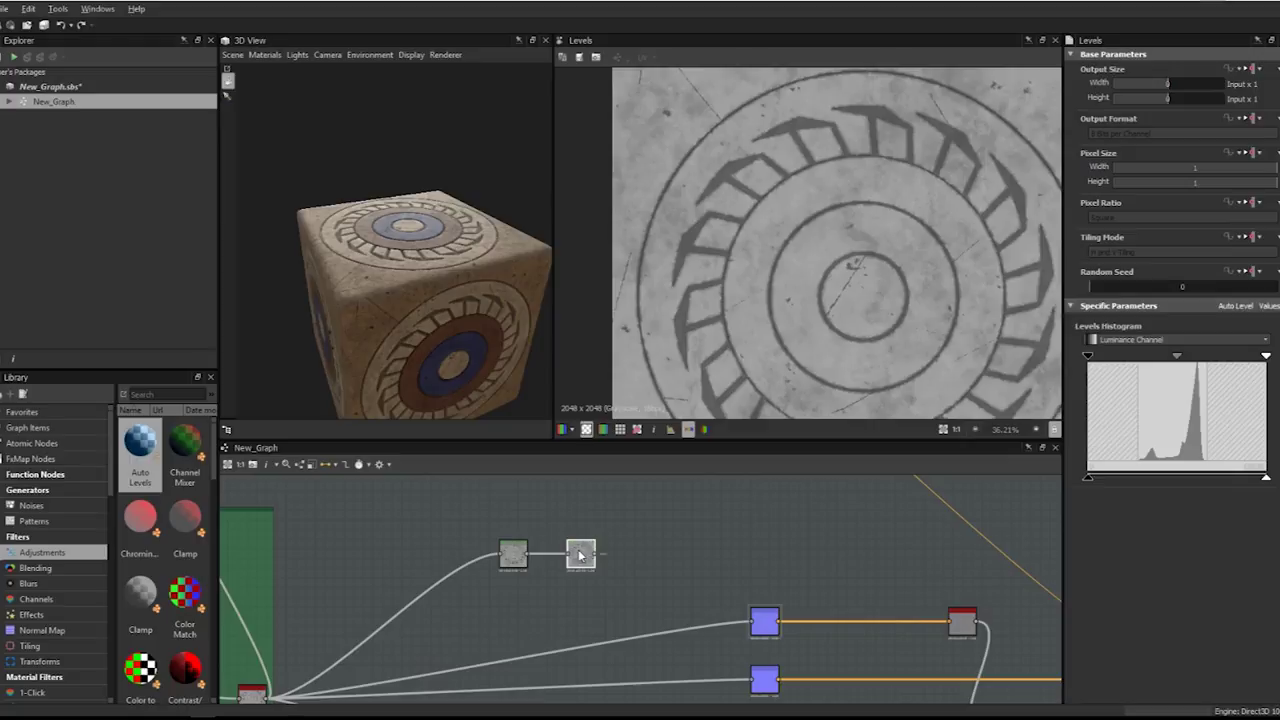
# - Insert an Invert Grayscale node between the two Levels nodes and preview the final Levels output
pyautogui.moveTo(581, 552); pyautogui.dragTo(648, 552)
pyautogui.press('space')
pyautogui.write('inver')
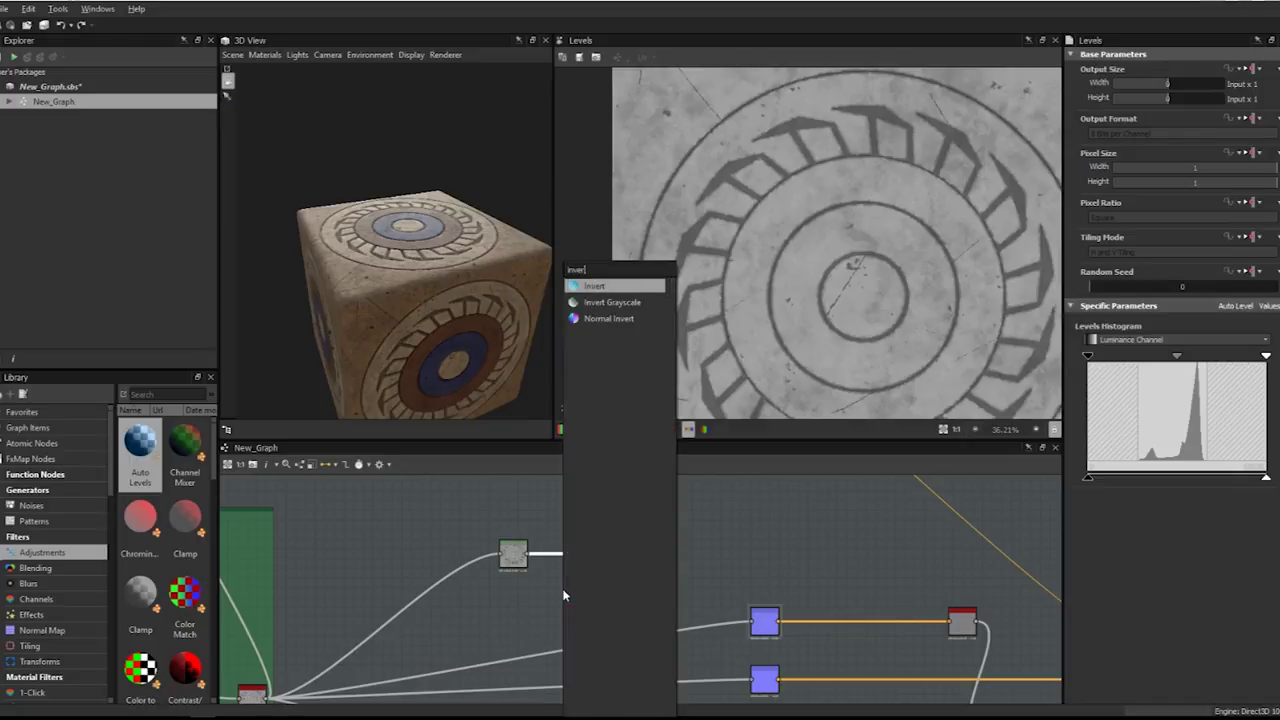
pyautogui.press('Down')
pyautogui.press('Return')
pyautogui.doubleClick(592, 567)
pyautogui.doubleClick(649, 559)
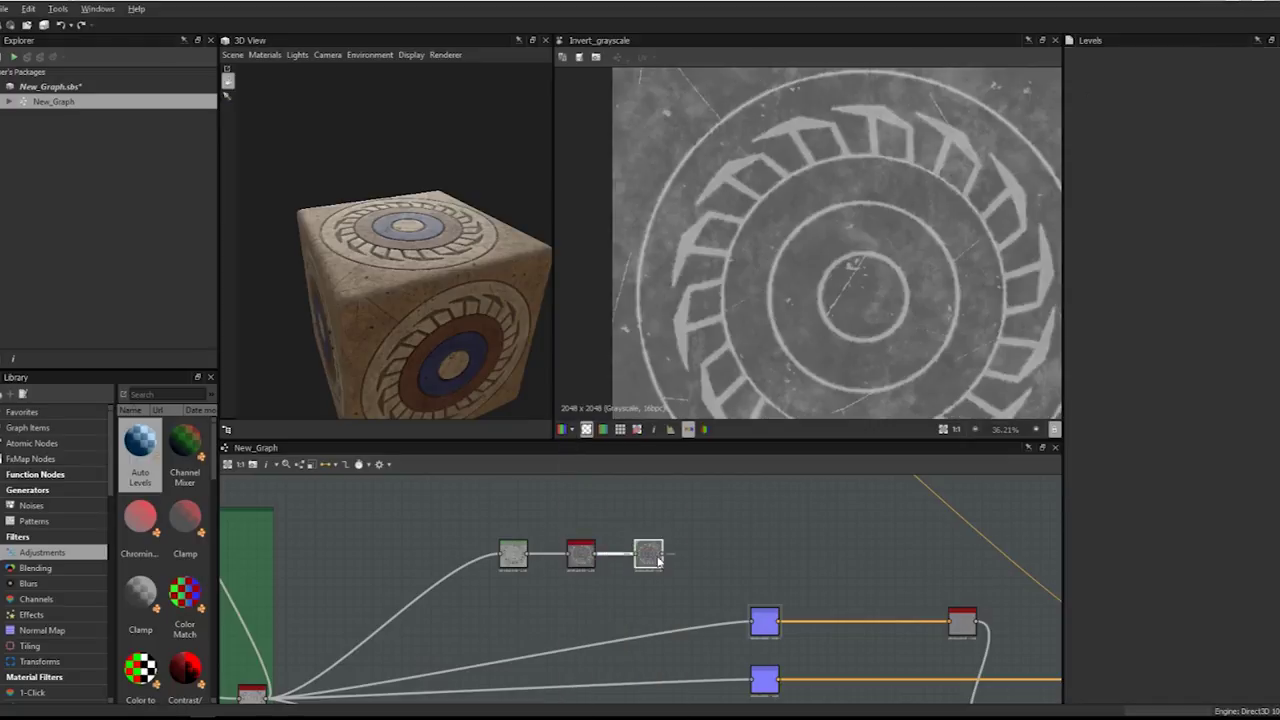
# - Move the Levels, Invert Grayscale and Levels chain below the two Normal nodes, level with the roughness output
pyautogui.scroll(-3, 689, 557)
pyautogui.press('f')
pyautogui.scroll(3, 737, 171)
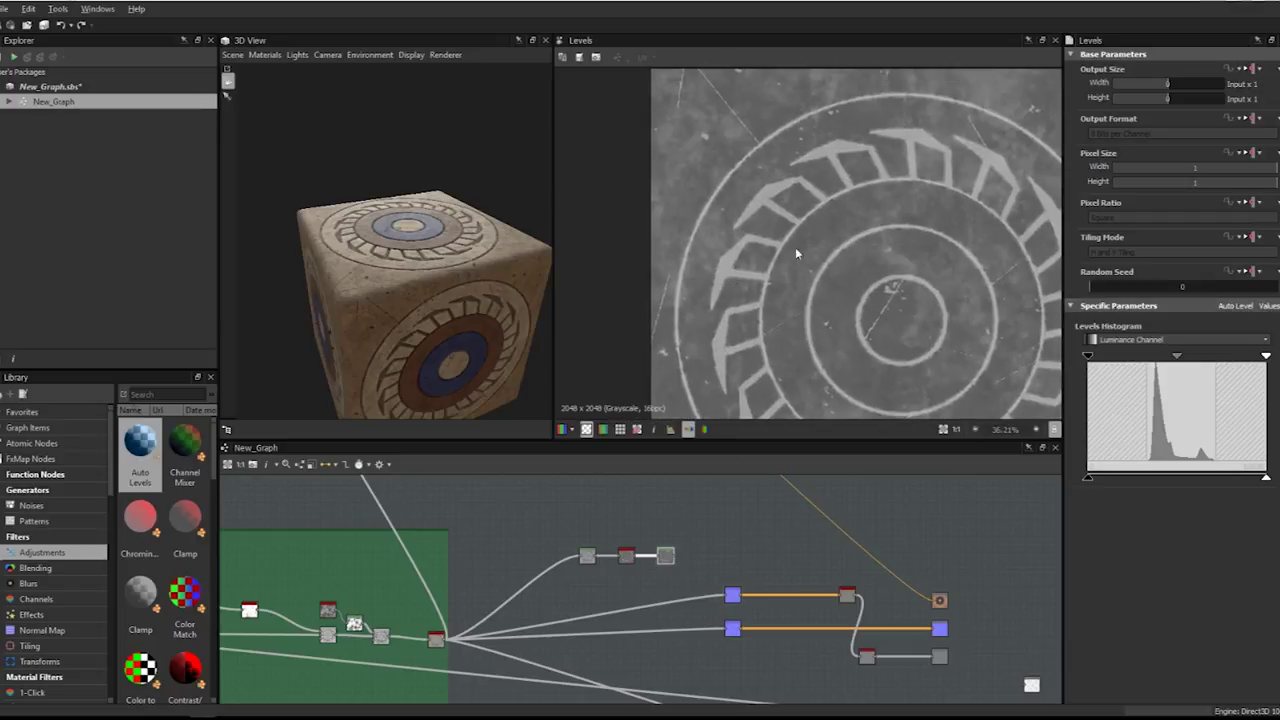
pyautogui.scroll(1, 769, 512)
pyautogui.moveTo(769, 512); pyautogui.dragTo(519, 499, button='middle')
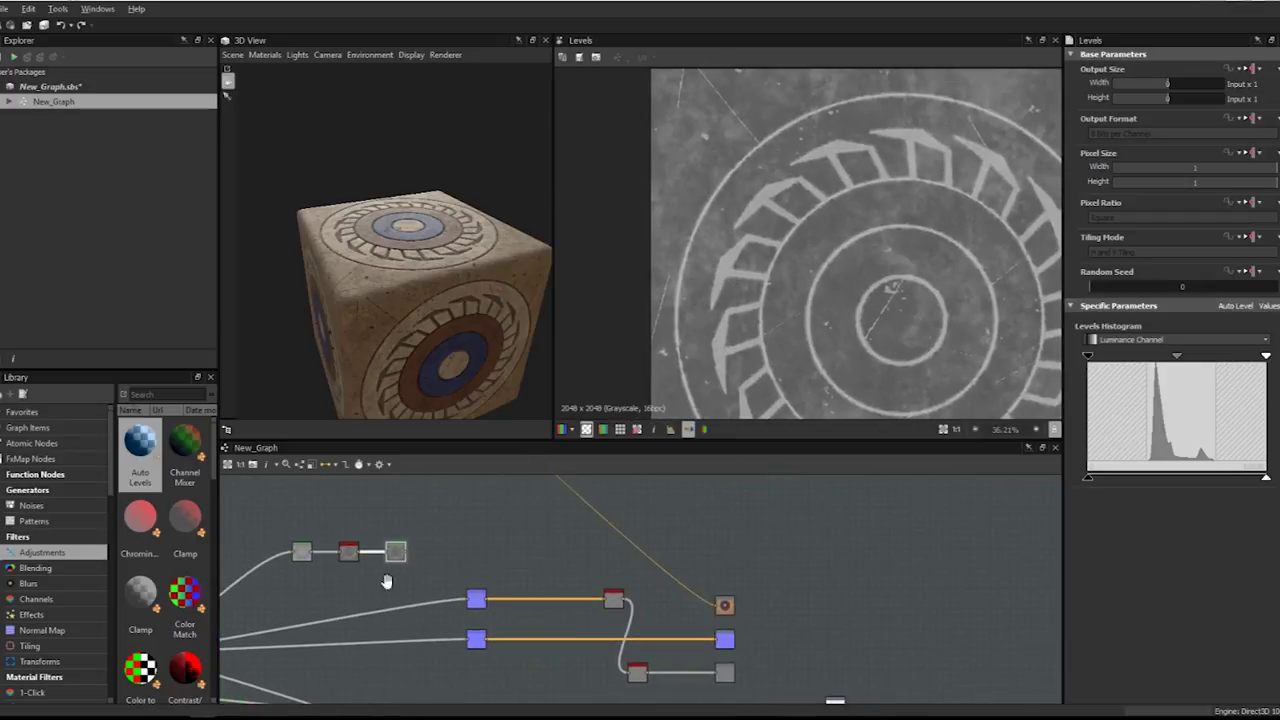
pyautogui.moveTo(388, 583); pyautogui.dragTo(400, 531, button='middle')
pyautogui.moveTo(322, 535); pyautogui.dragTo(733, 622)
pyautogui.click(511, 630)
# - Delete the old Invert Grayscale and Curvature Smooth nodes and connect the final Levels node to the roughness output
pyautogui.click(652, 626)
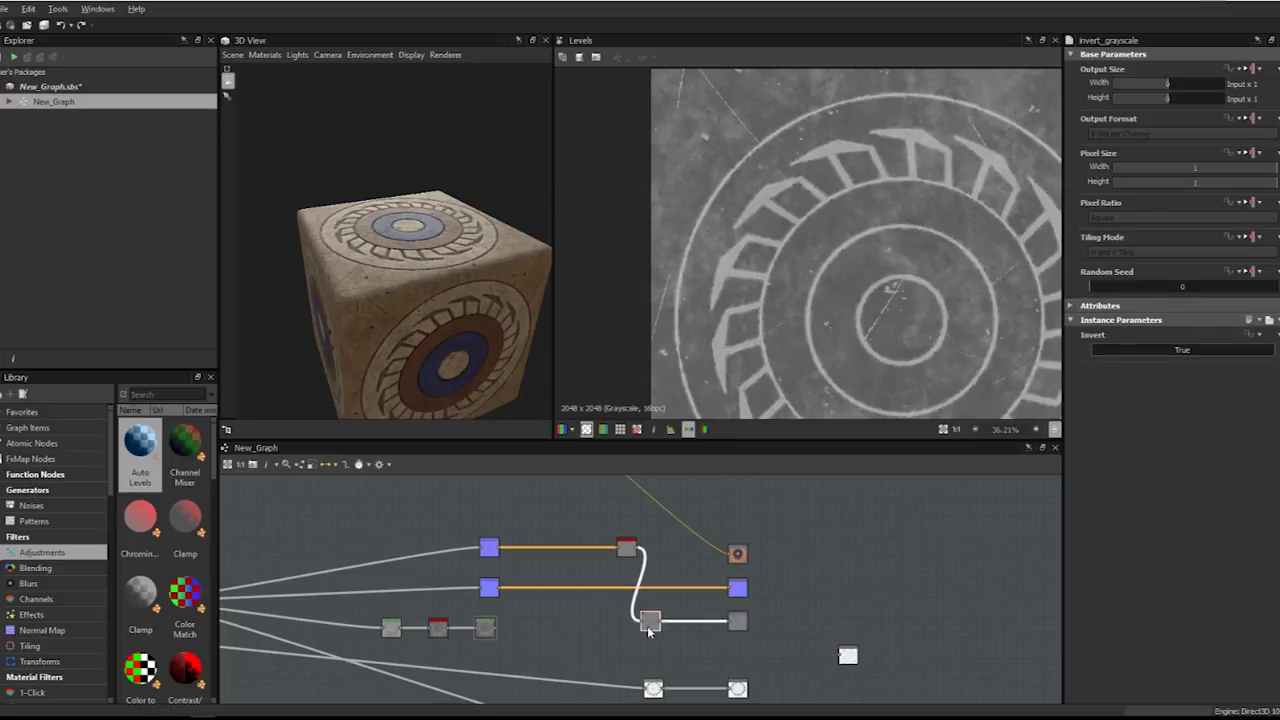
pyautogui.press('Delete')
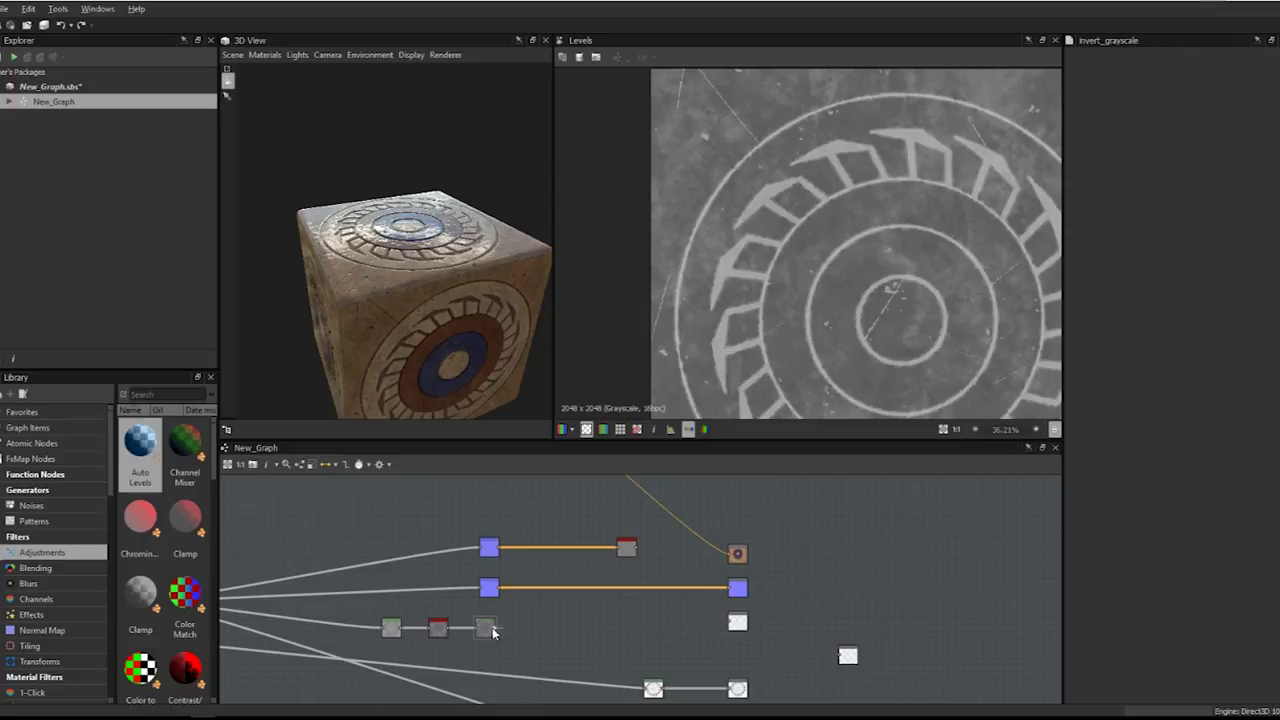
pyautogui.moveTo(570, 632); pyautogui.dragTo(737, 622)
pyautogui.click(627, 547)
pyautogui.press('Delete')
# - Auto-level the Levels node feeding the roughness output, and raise its output black level to about a third of the range
pyautogui.scroll(3, 434, 282)
pyautogui.moveTo(434, 282)
pyautogui.mouseDown()
pyautogui.moveTo(463, 277)
pyautogui.moveTo(436, 283)
pyautogui.moveTo(452, 282)
pyautogui.mouseUp()
pyautogui.scroll(3, 452, 273)
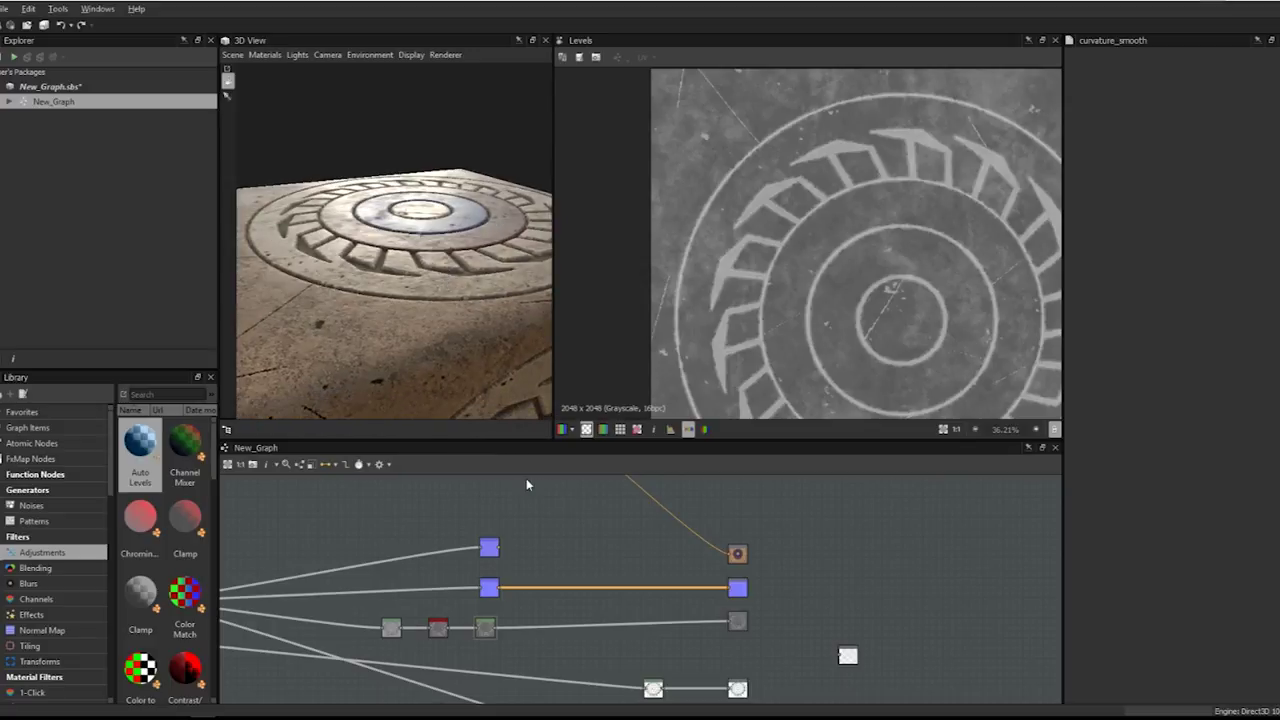
pyautogui.click(486, 628)
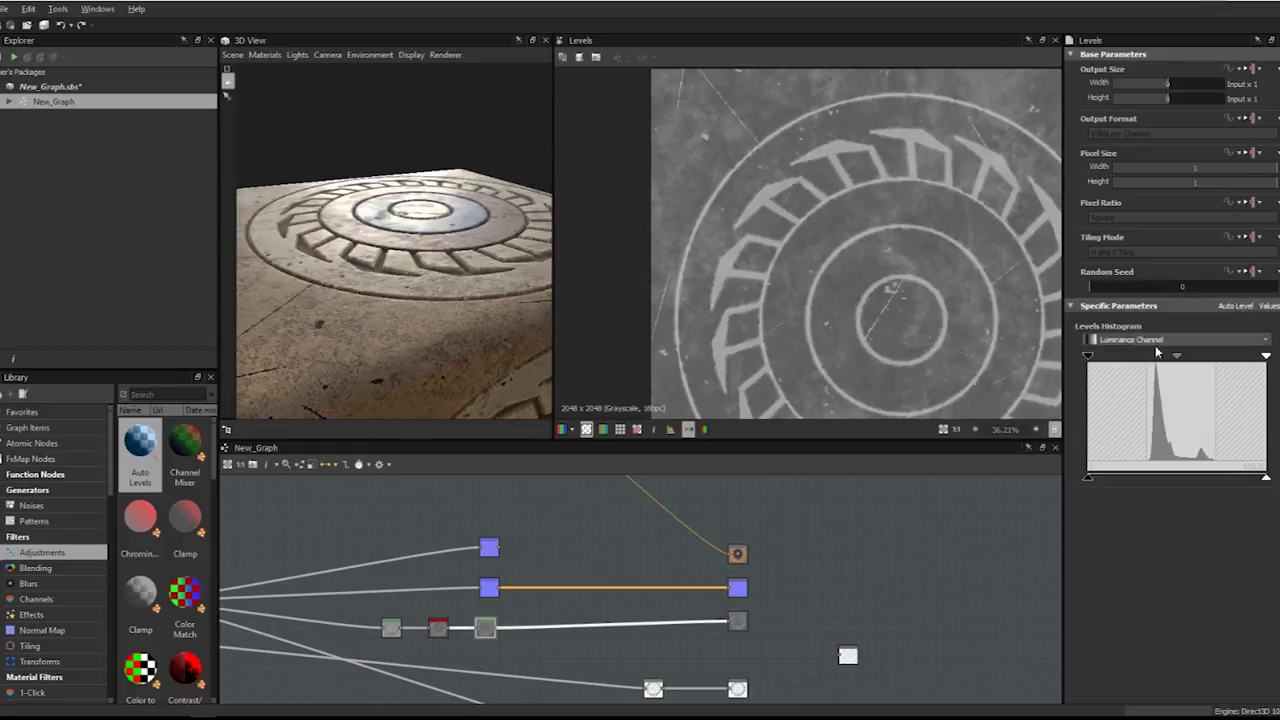
pyautogui.moveTo(1176, 362); pyautogui.dragTo(1174, 362)
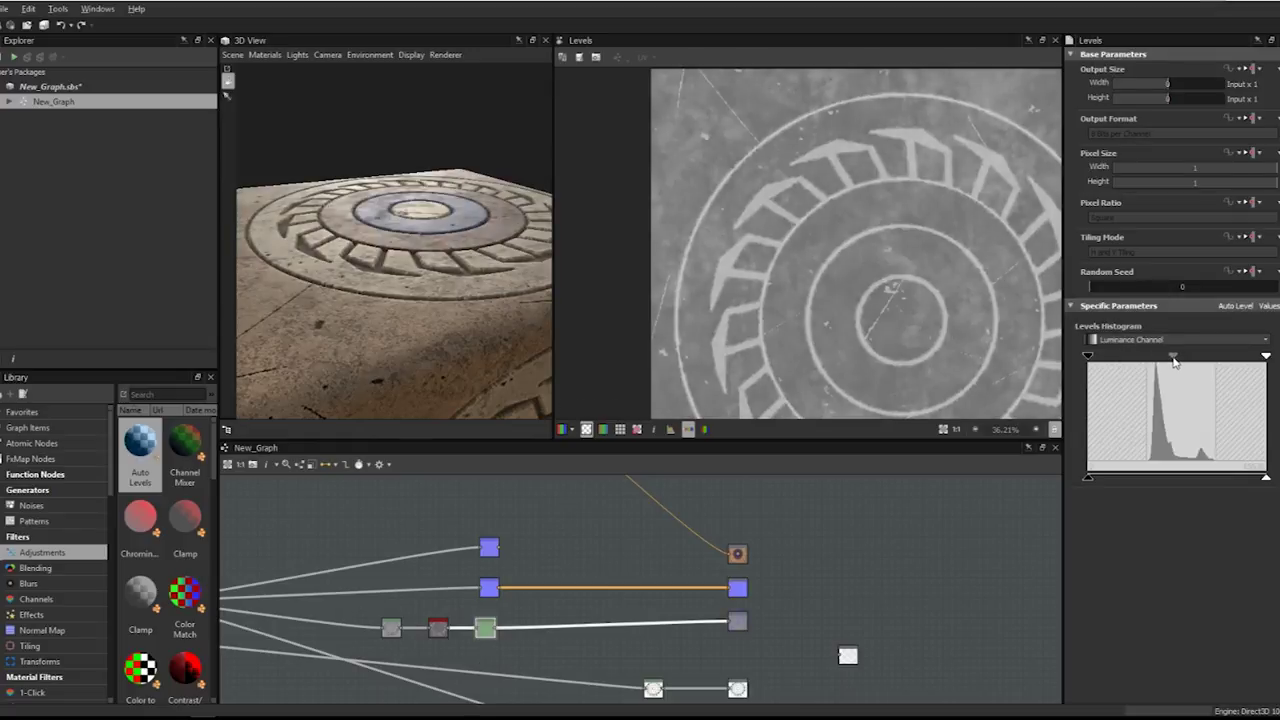
pyautogui.click(1235, 305)
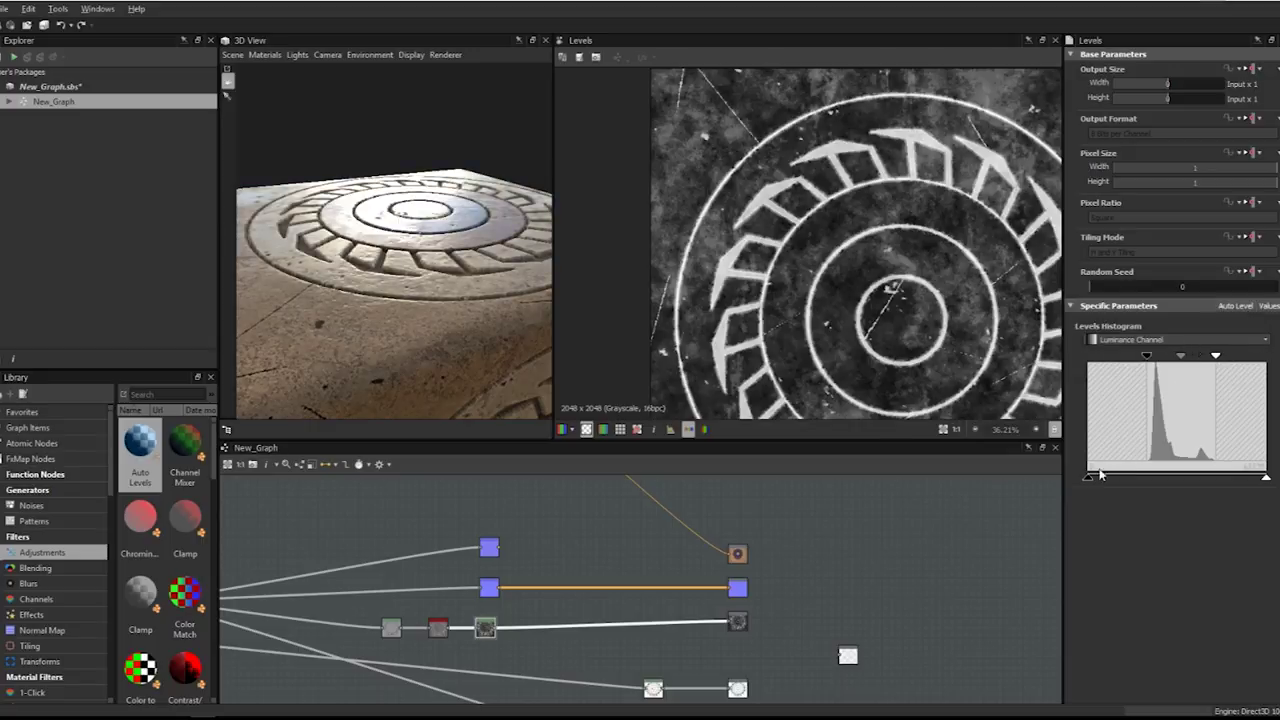
pyautogui.moveTo(1092, 480); pyautogui.dragTo(1152, 476)
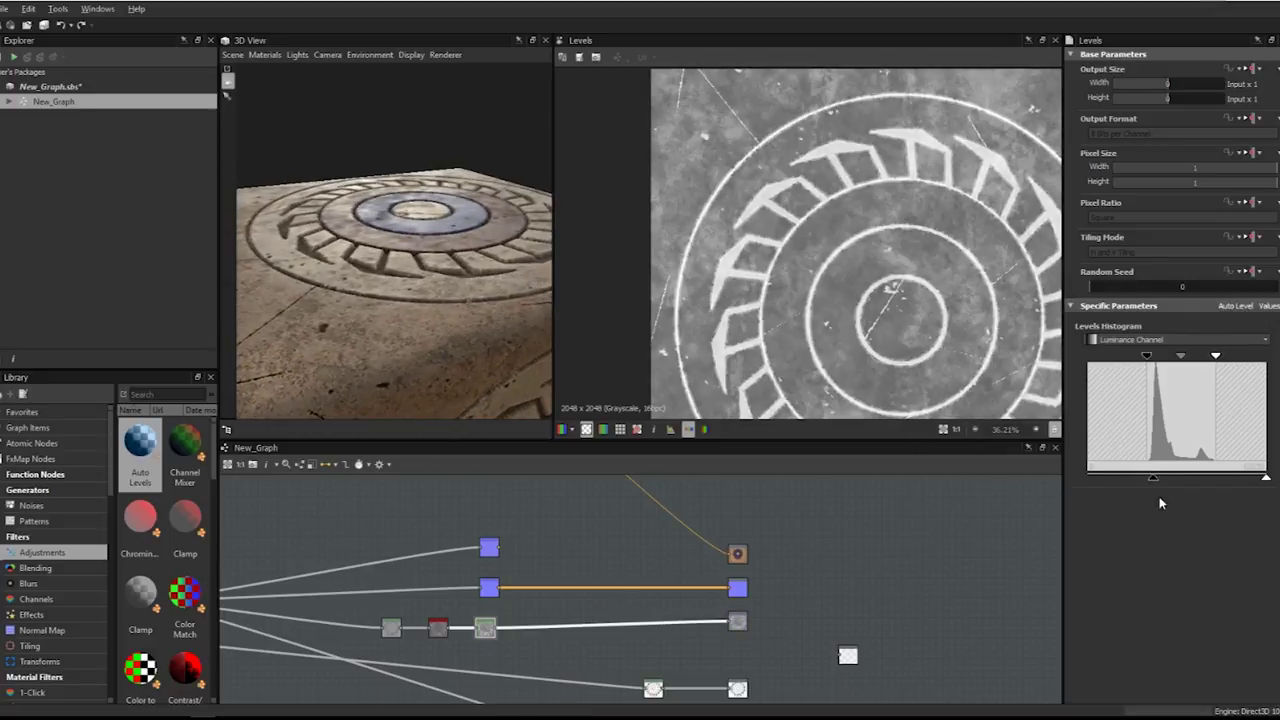
pyautogui.moveTo(1152, 481); pyautogui.dragTo(1146, 479)
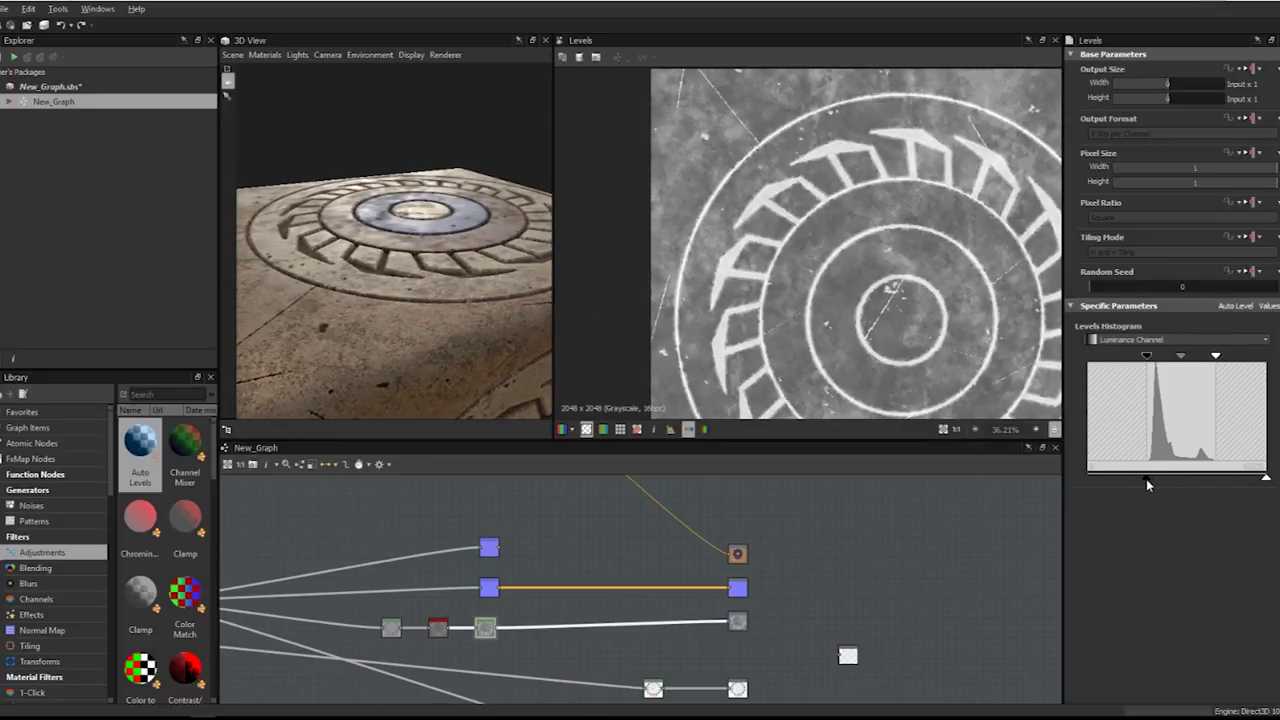
# - Examine the stone's reflections on the cube's top and side faces from several angles and distances
pyautogui.scroll(-3, 509, 266)
pyautogui.moveTo(490, 262)
pyautogui.mouseDown()
pyautogui.moveTo(519, 256)
pyautogui.moveTo(487, 262)
pyautogui.mouseUp()
pyautogui.scroll(5, 498, 262)
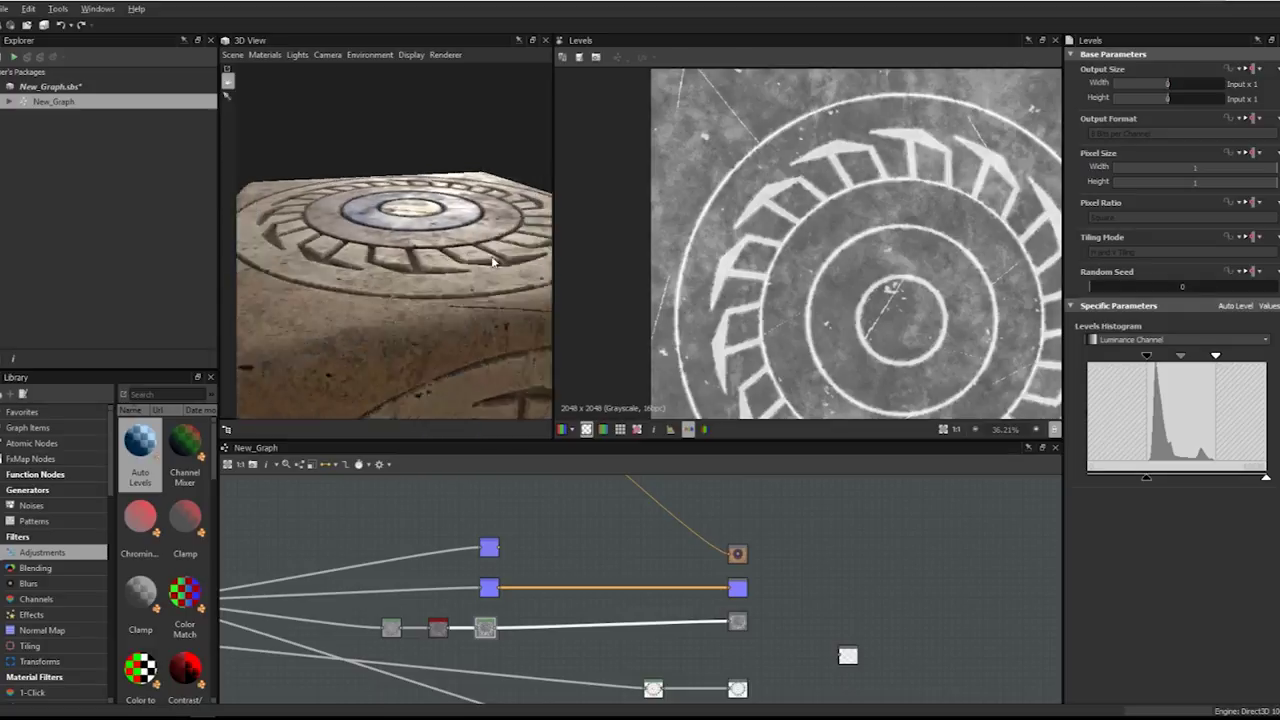
pyautogui.scroll(-6, 508, 261)
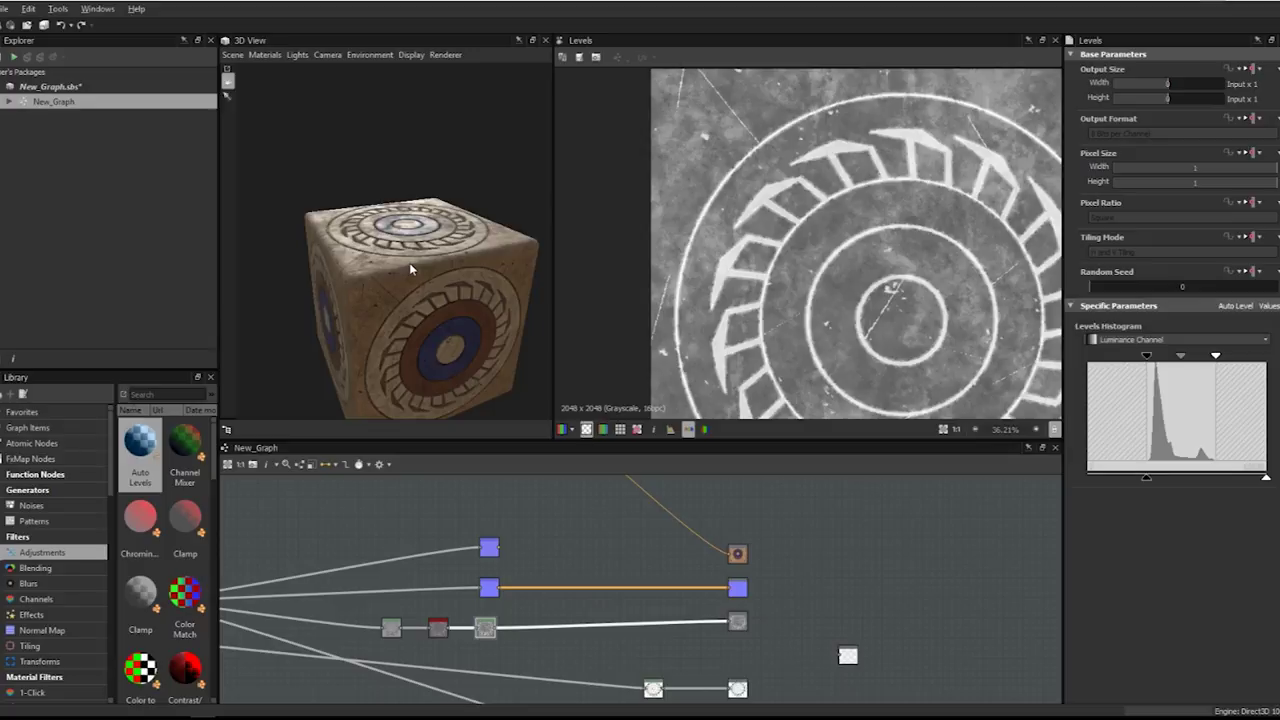
pyautogui.scroll(2, 409, 265)
pyautogui.scroll(4, 434, 196)
pyautogui.moveTo(443, 196); pyautogui.dragTo(350, 292)
pyautogui.scroll(-3, 428, 201)
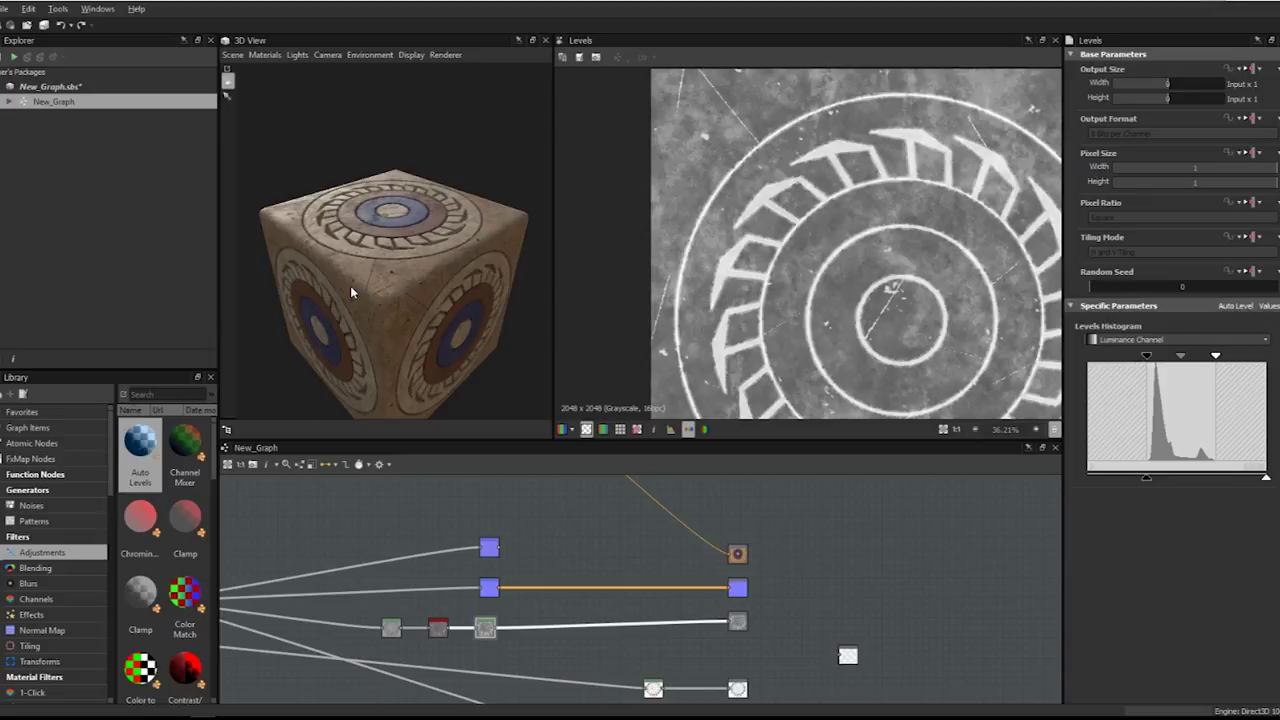
pyautogui.moveTo(350, 285); pyautogui.dragTo(476, 219)
pyautogui.scroll(-2, 374, 248)
pyautogui.scroll(5, 464, 268)
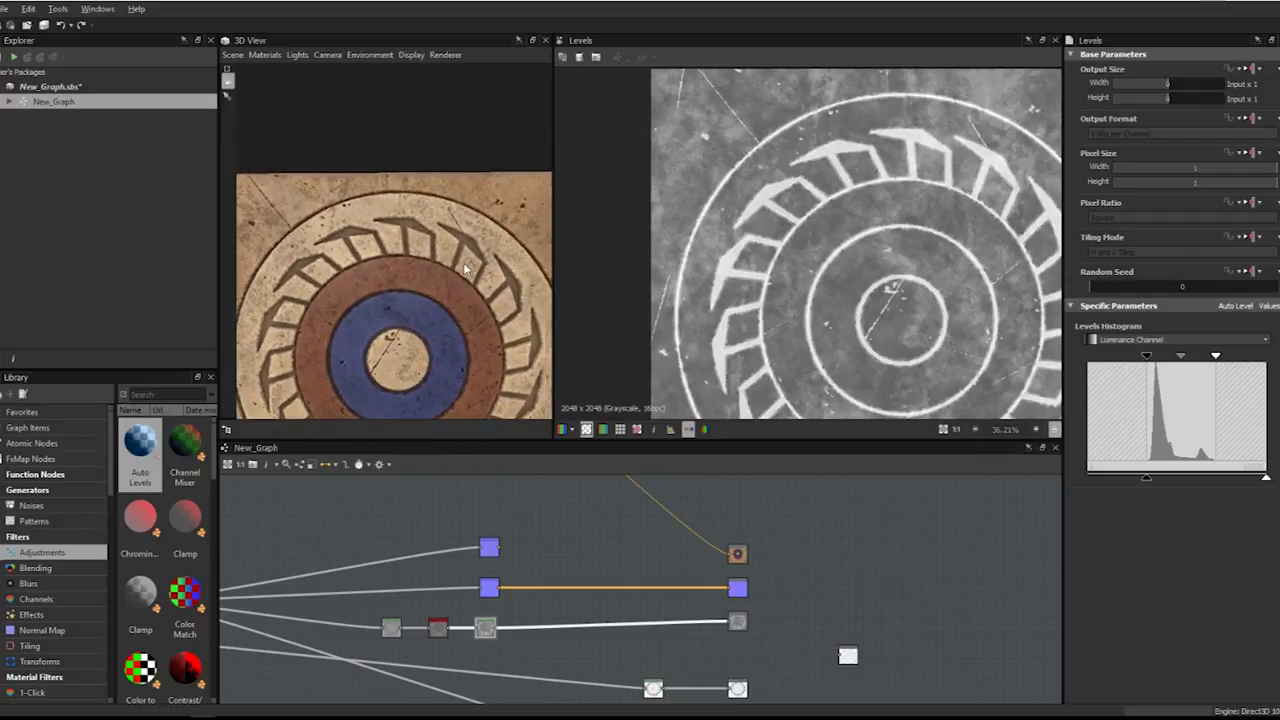
pyautogui.scroll(-3, 465, 269)
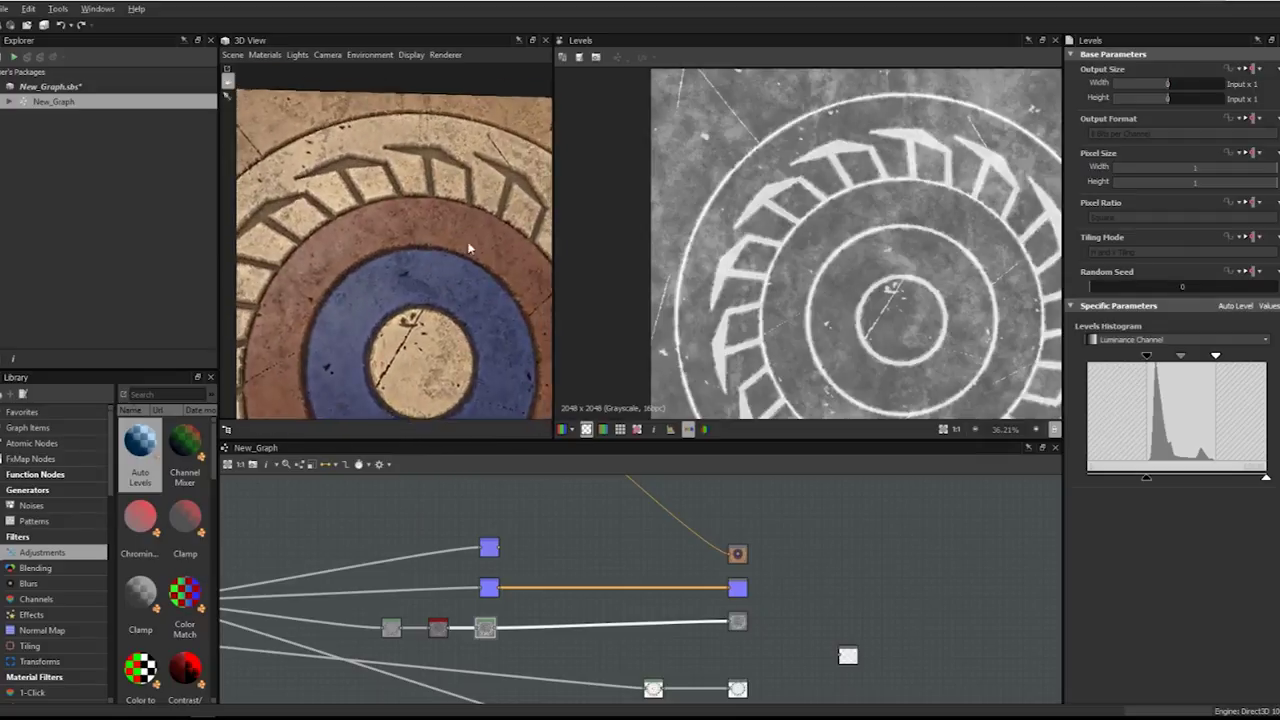
# - Lower the output black level of the Levels node feeding roughness slightly while checking the cube's glossy top face
pyautogui.moveTo(470, 248); pyautogui.dragTo(790, 400)
pyautogui.scroll(-5, 360, 277)
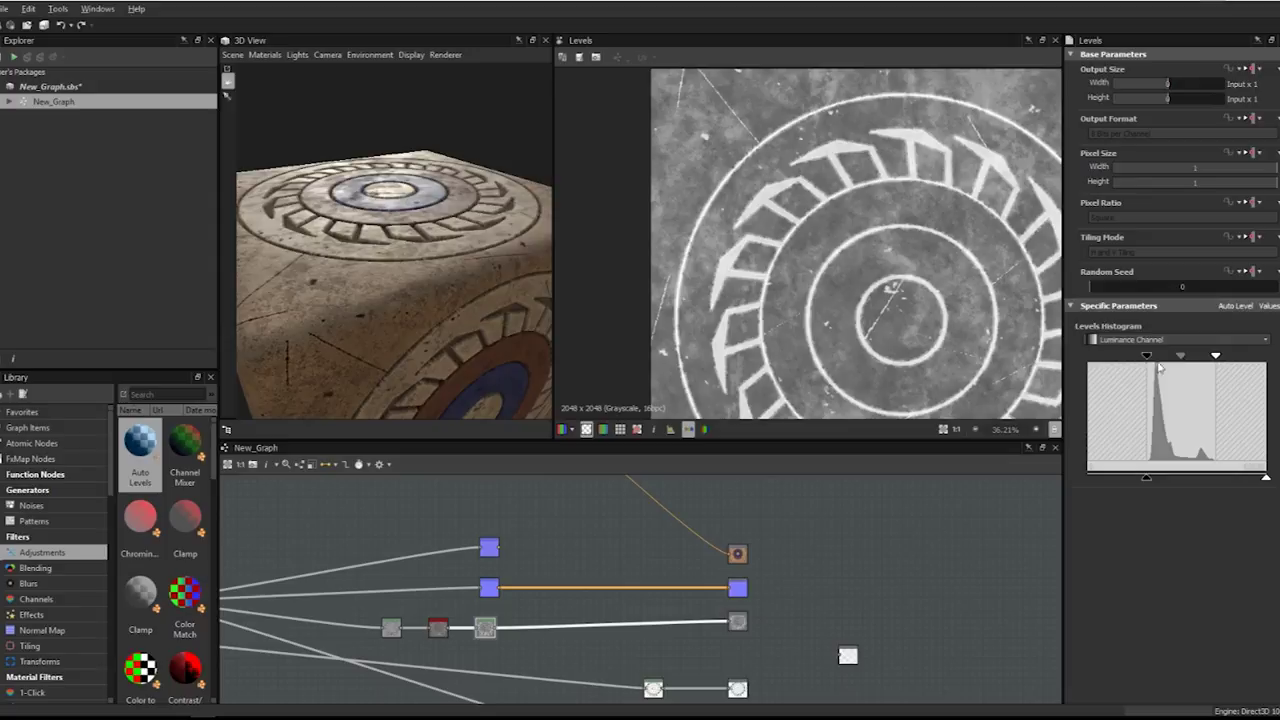
pyautogui.moveTo(414, 282); pyautogui.dragTo(418, 274)
pyautogui.moveTo(1146, 479); pyautogui.dragTo(1139, 481)
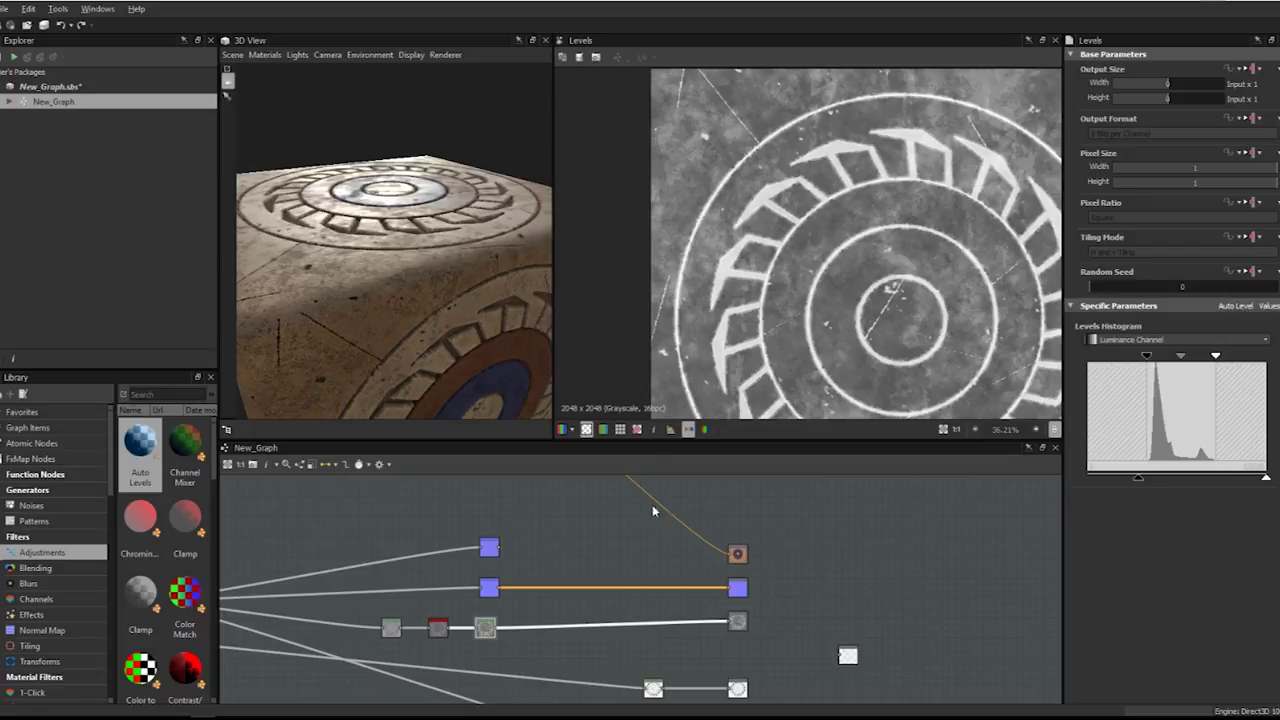
# - Move the Levels, Invert Grayscale and Levels chain down into the empty area of the graph below the other nodes
pyautogui.moveTo(517, 592); pyautogui.dragTo(526, 569, button='middle')
pyautogui.scroll(3, 530, 571)
pyautogui.moveTo(324, 608); pyautogui.dragTo(537, 606)
pyautogui.scroll(-5, 537, 604)
pyautogui.moveTo(537, 603); pyautogui.dragTo(518, 566, button='middle')
pyautogui.moveTo(518, 564); pyautogui.dragTo(458, 688)
pyautogui.moveTo(458, 688); pyautogui.dragTo(492, 530, button='middle')
pyautogui.scroll(1, 485, 535)
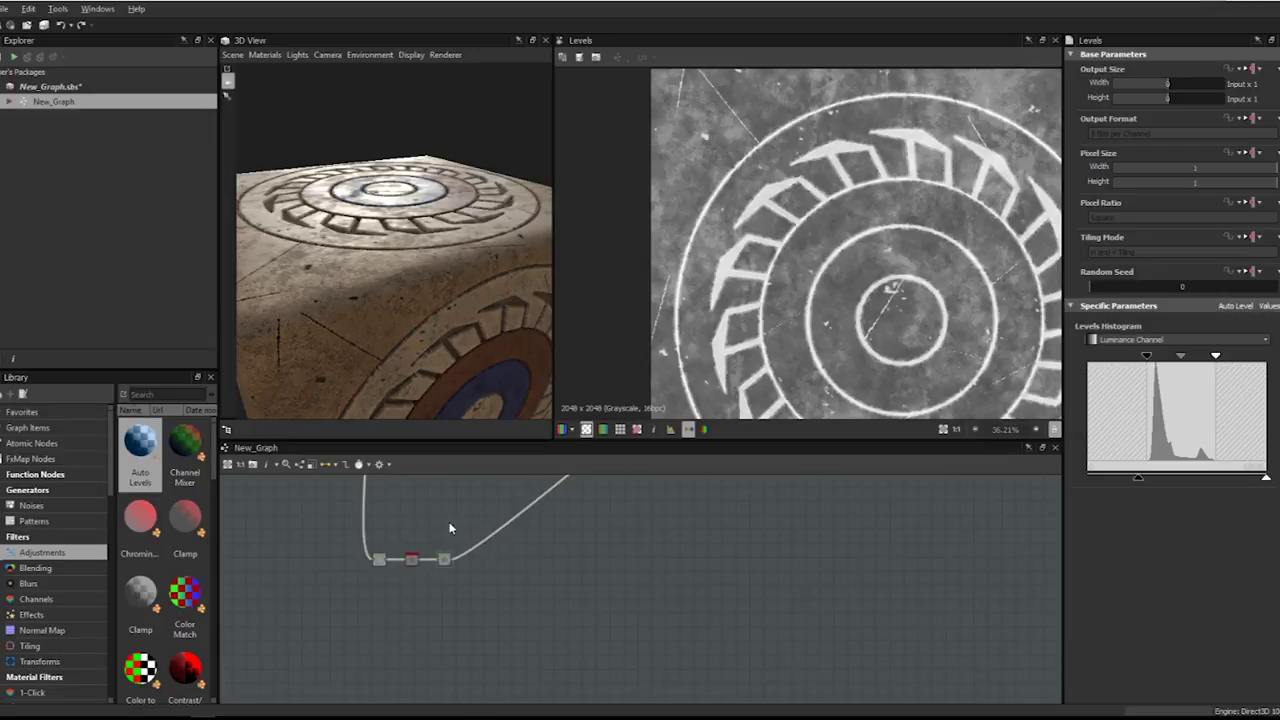
# - Add a Blend node above the last Levels node of the roughness chain
pyautogui.press('space')
pyautogui.write('blkend')
pyautogui.press('BackSpace')
pyautogui.press('BackSpace')
pyautogui.press('BackSpace')
pyautogui.press('BackSpace')
pyautogui.press('BackSpace')
pyautogui.write('blend')
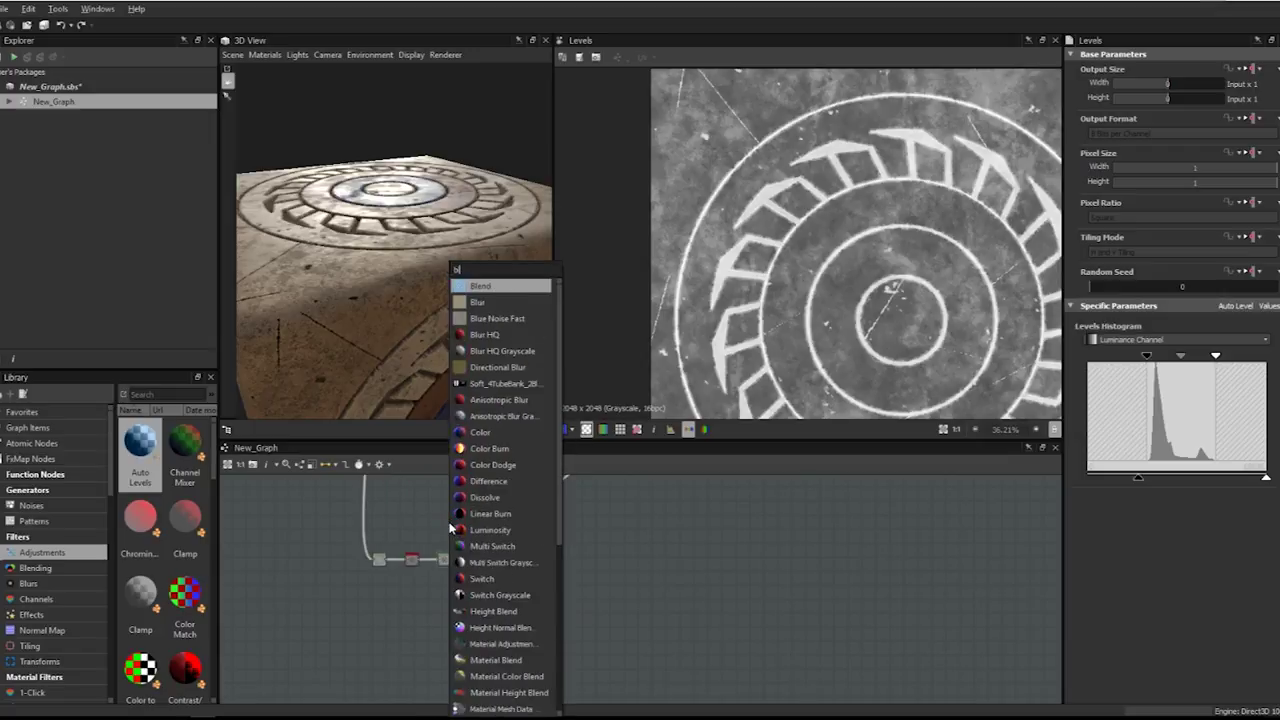
pyautogui.press('Return')
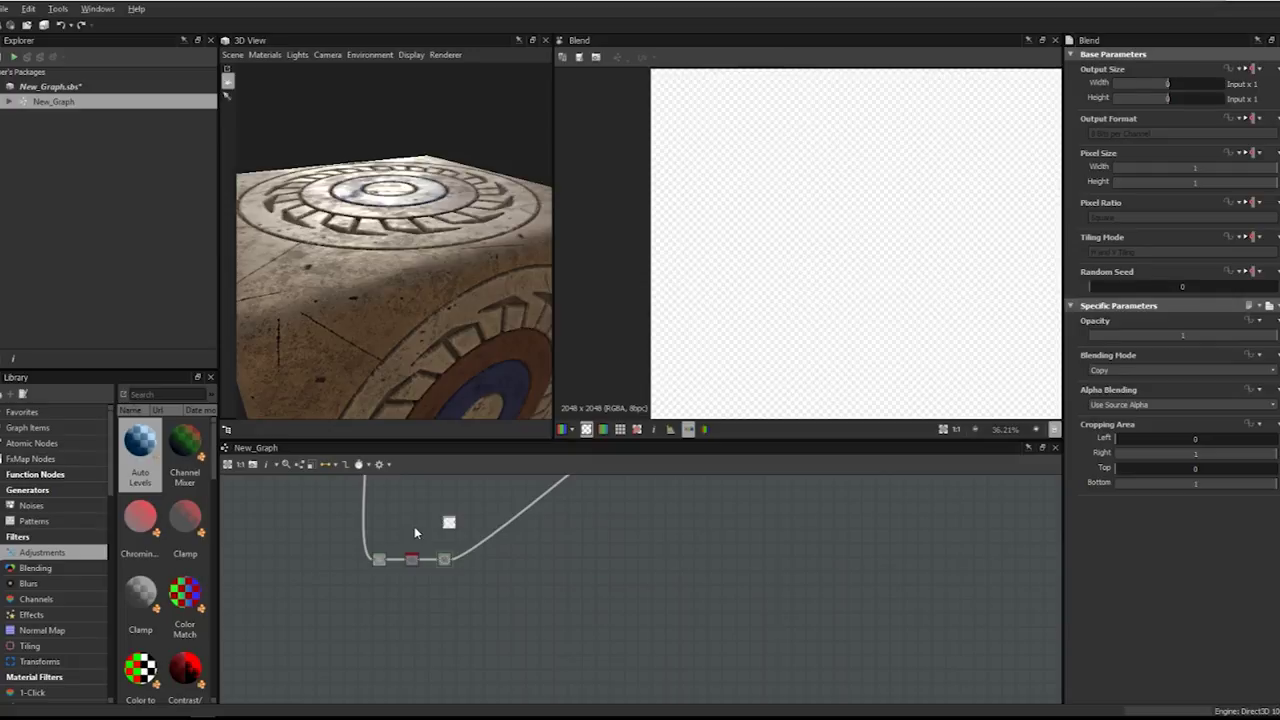
# - Add a Clouds 2 node beside the Blend node and preview its noise in the 2D view
pyautogui.press('space')
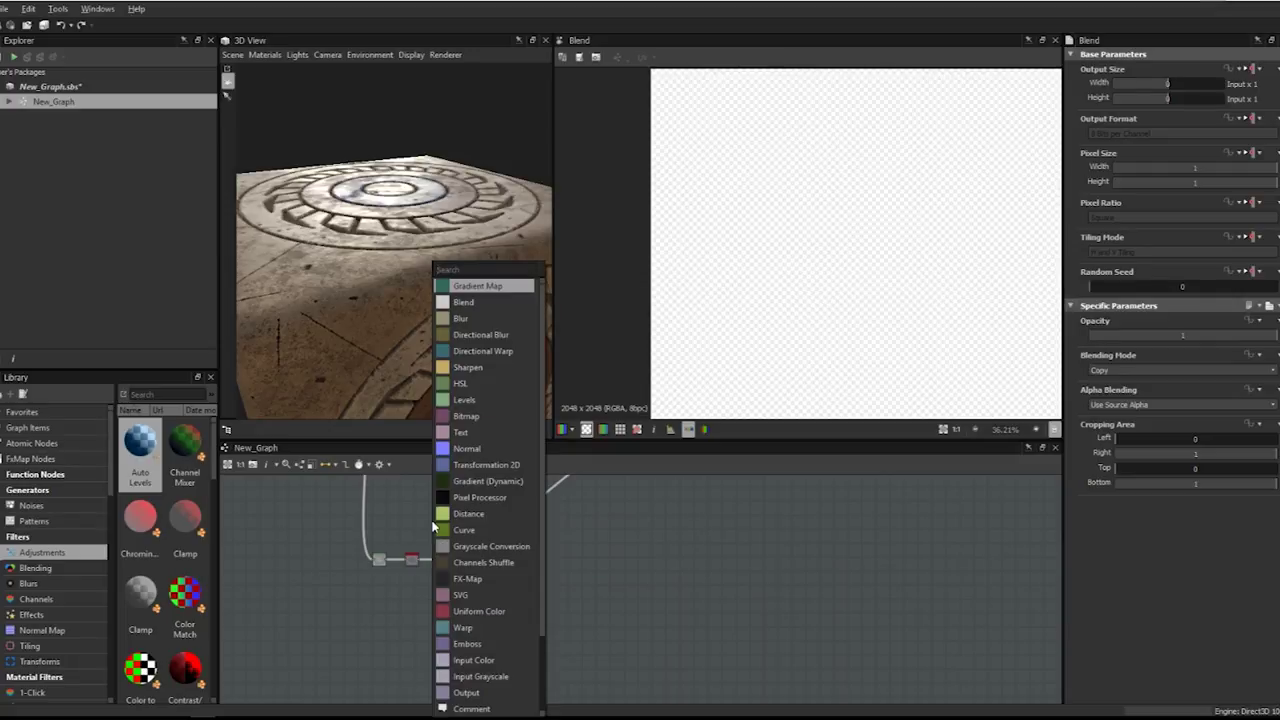
pyautogui.write('clouds')
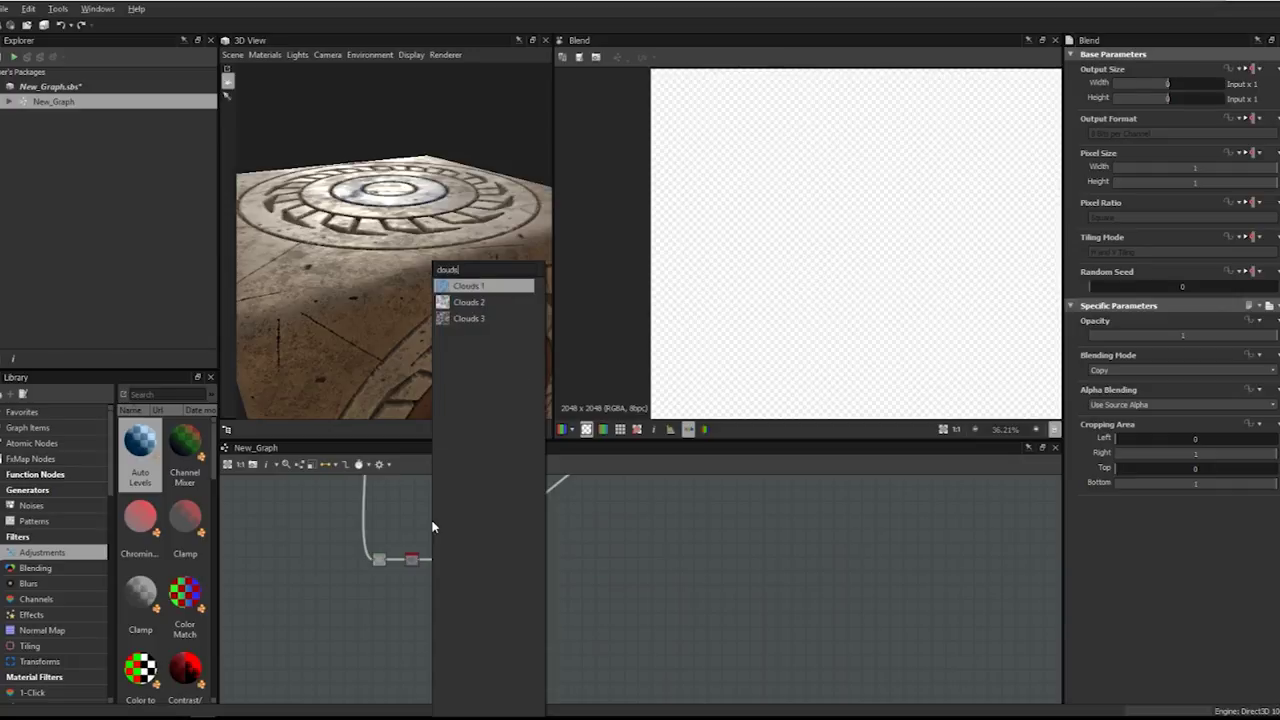
pyautogui.press('Down')
pyautogui.press('Down')
pyautogui.press('Up')
pyautogui.press('Return')
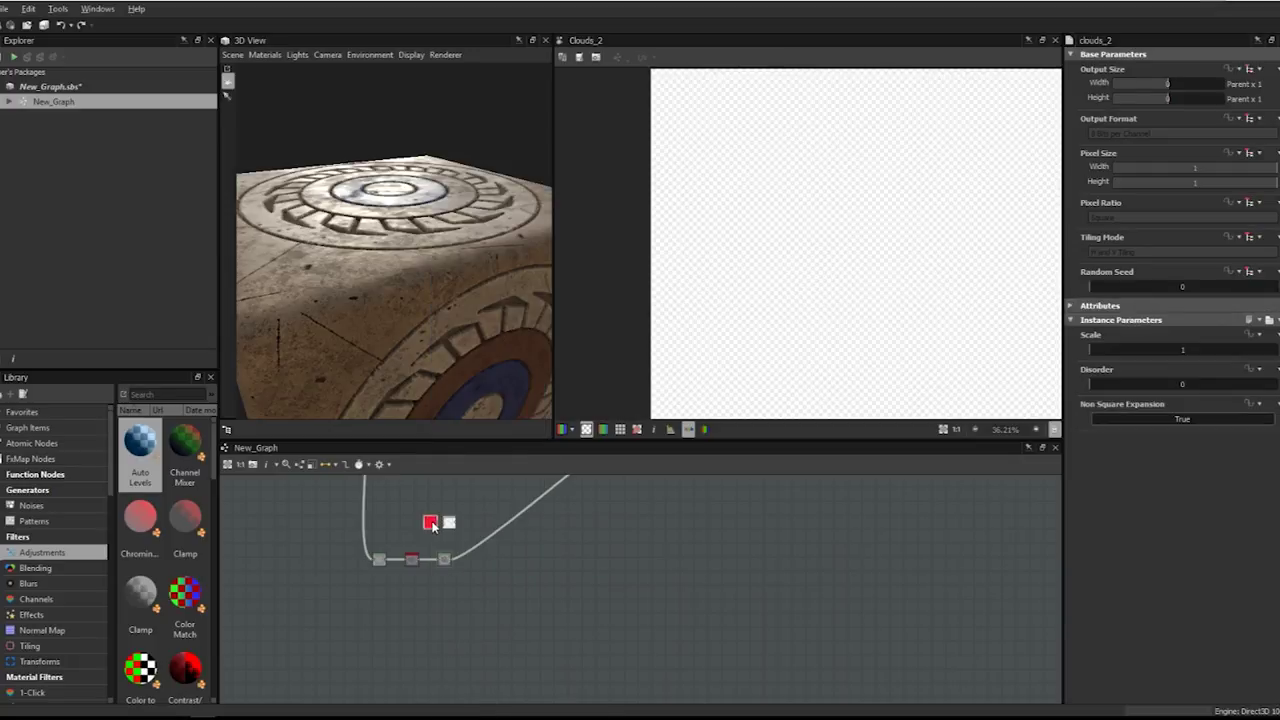
pyautogui.moveTo(432, 525); pyautogui.dragTo(418, 525)
pyautogui.press('f')
pyautogui.scroll(10, 808, 242)
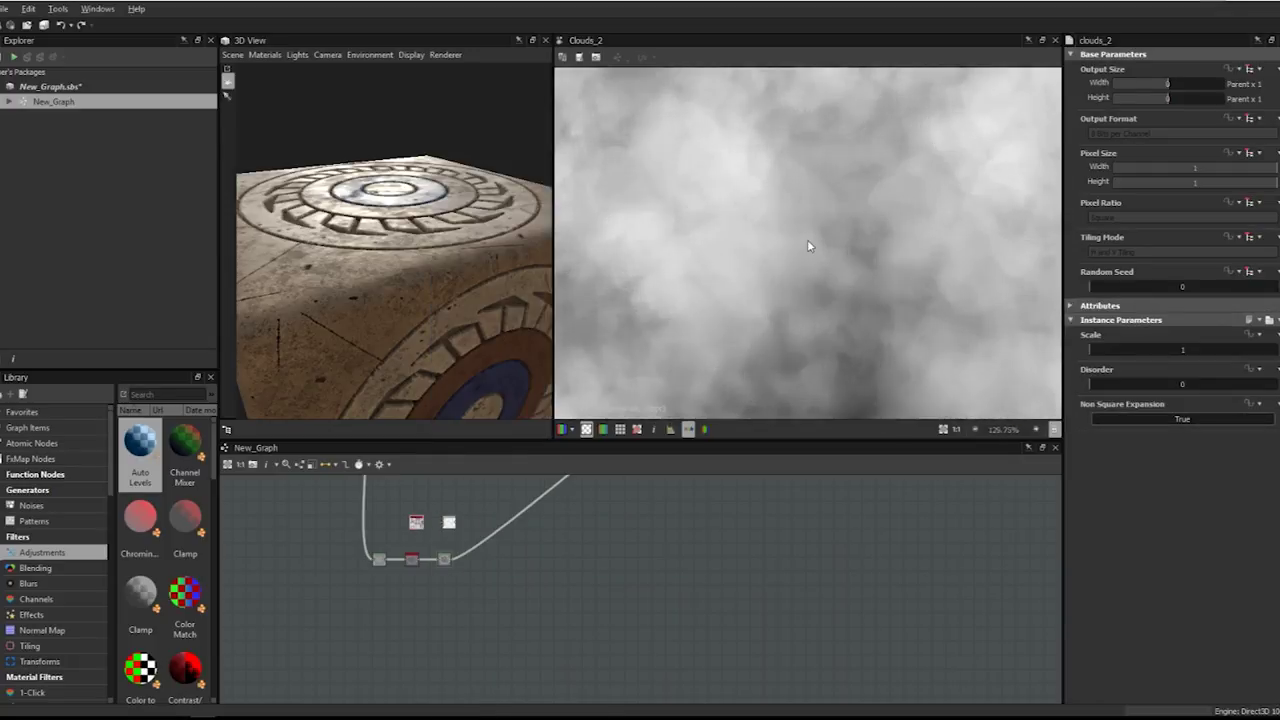
# - Connect Clouds 2 to the Blend node's foreground and the last Levels node to its background, and preview the Blend
pyautogui.scroll(-3, 810, 245)
pyautogui.scroll(3, 447, 537)
pyautogui.moveTo(447, 537); pyautogui.dragTo(617, 558)
pyautogui.moveTo(482, 634); pyautogui.dragTo(628, 545)
pyautogui.click(616, 562)
pyautogui.scroll(-5, 777, 276)
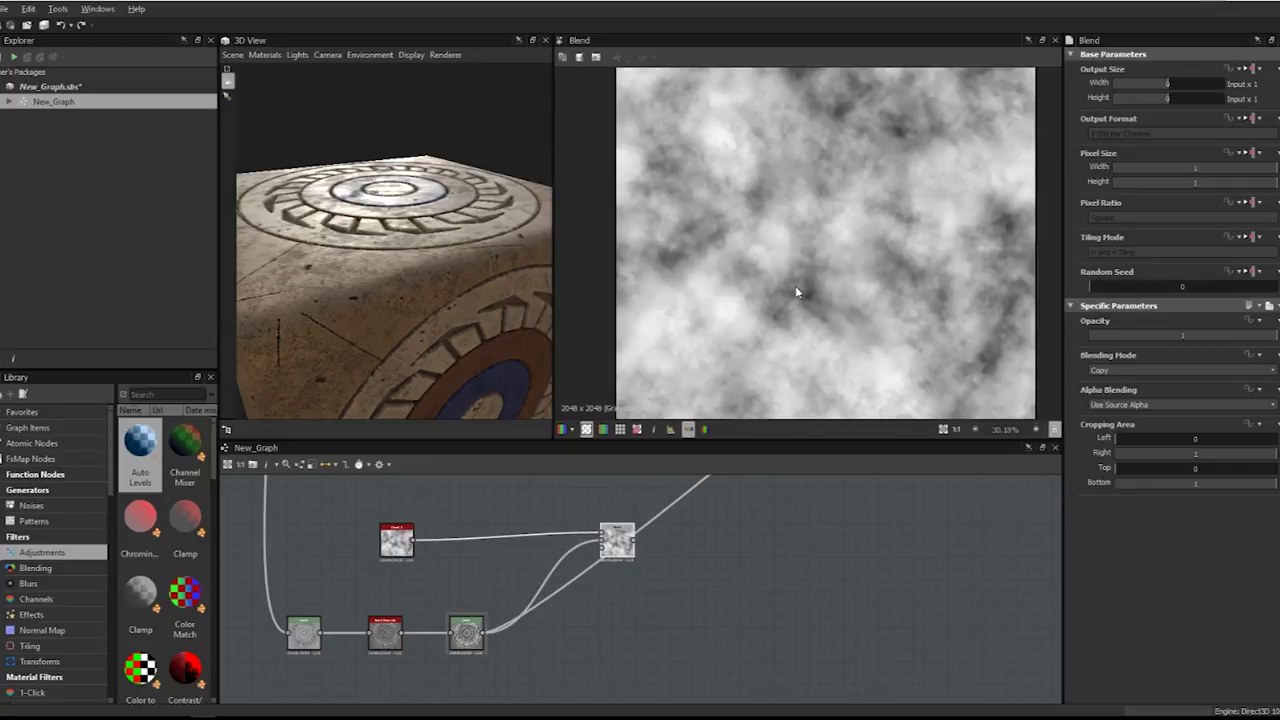
# - Set the Blend node's blending mode to Multiply
pyautogui.press('f')
pyautogui.scroll(-2, 720, 506)
pyautogui.moveTo(720, 506); pyautogui.dragTo(751, 568, button='middle')
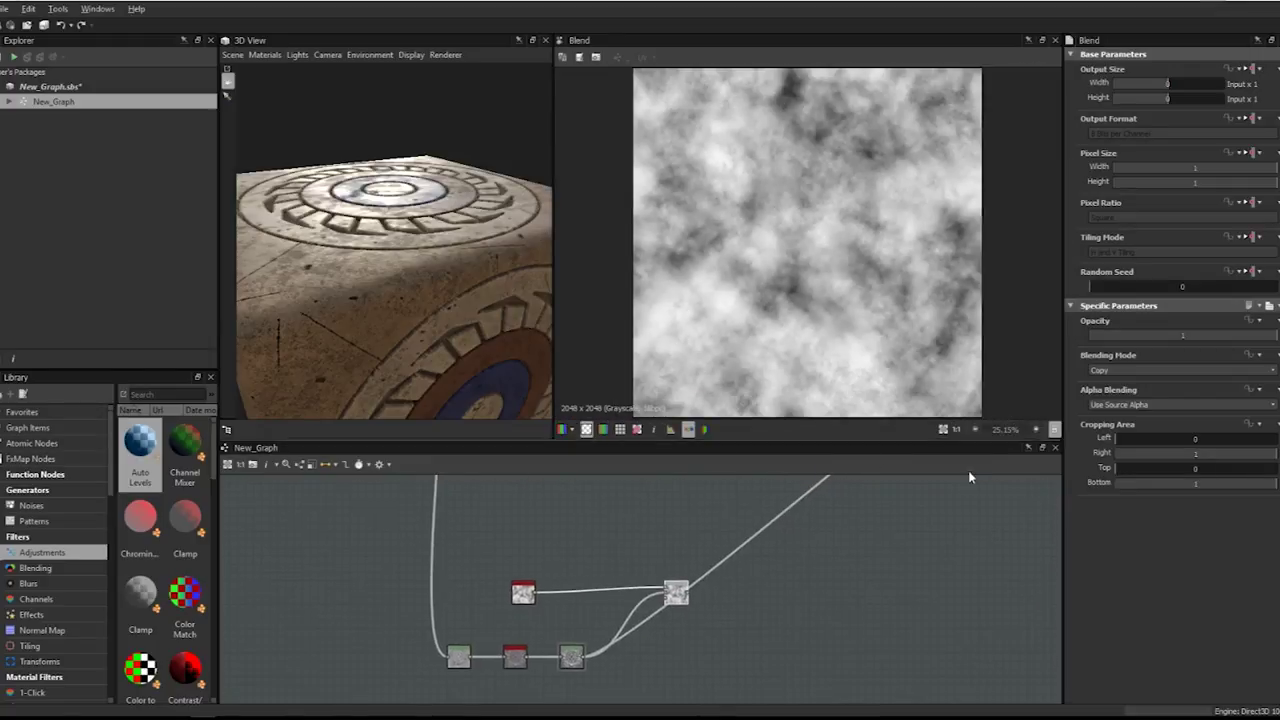
pyautogui.scroll(-3, 1117, 377)
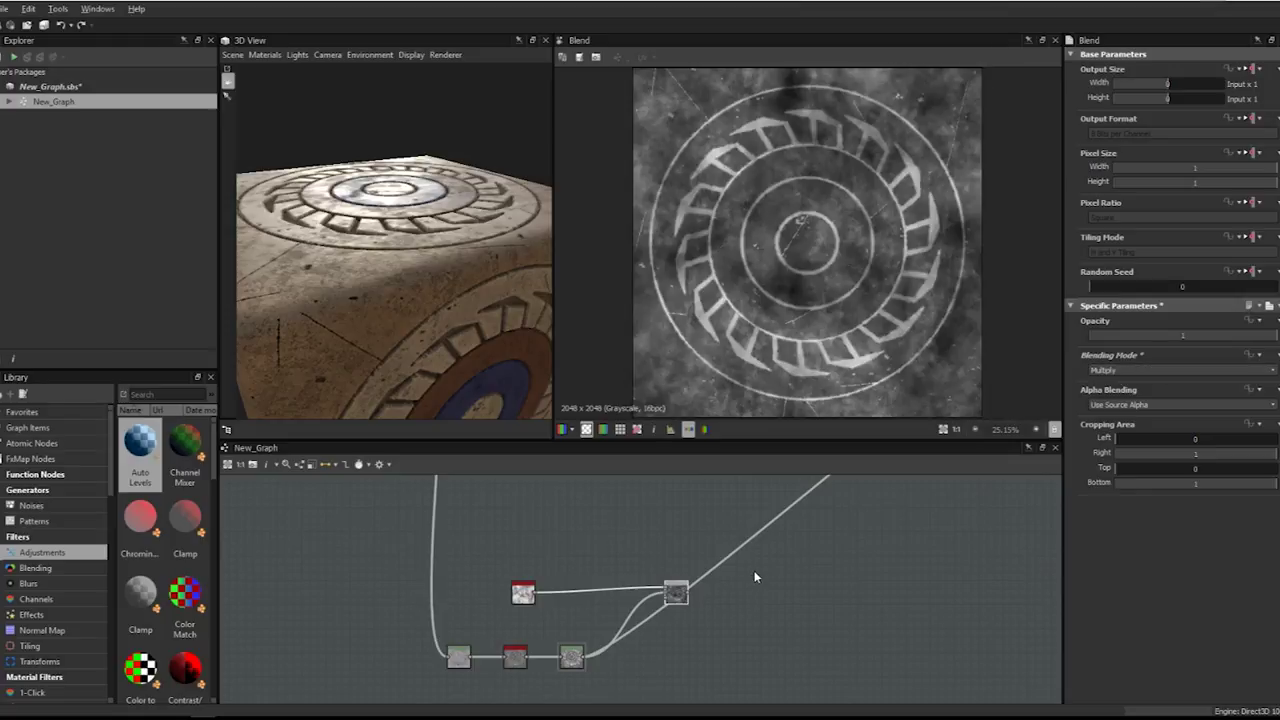
# - Connect the Blend node's output to the roughness output, replacing the direct link from the Levels node
pyautogui.moveTo(754, 570); pyautogui.dragTo(588, 617, button='middle')
pyautogui.moveTo(519, 643); pyautogui.dragTo(495, 697, button='middle')
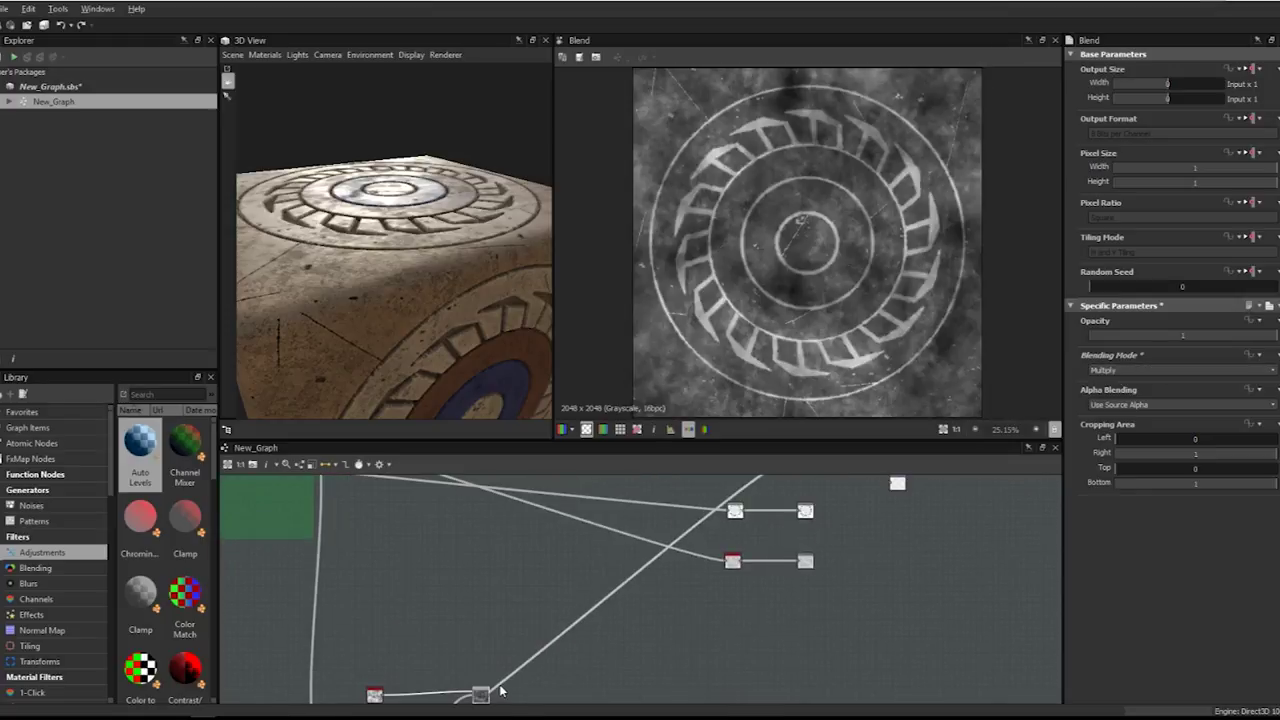
pyautogui.scroll(-2, 494, 697)
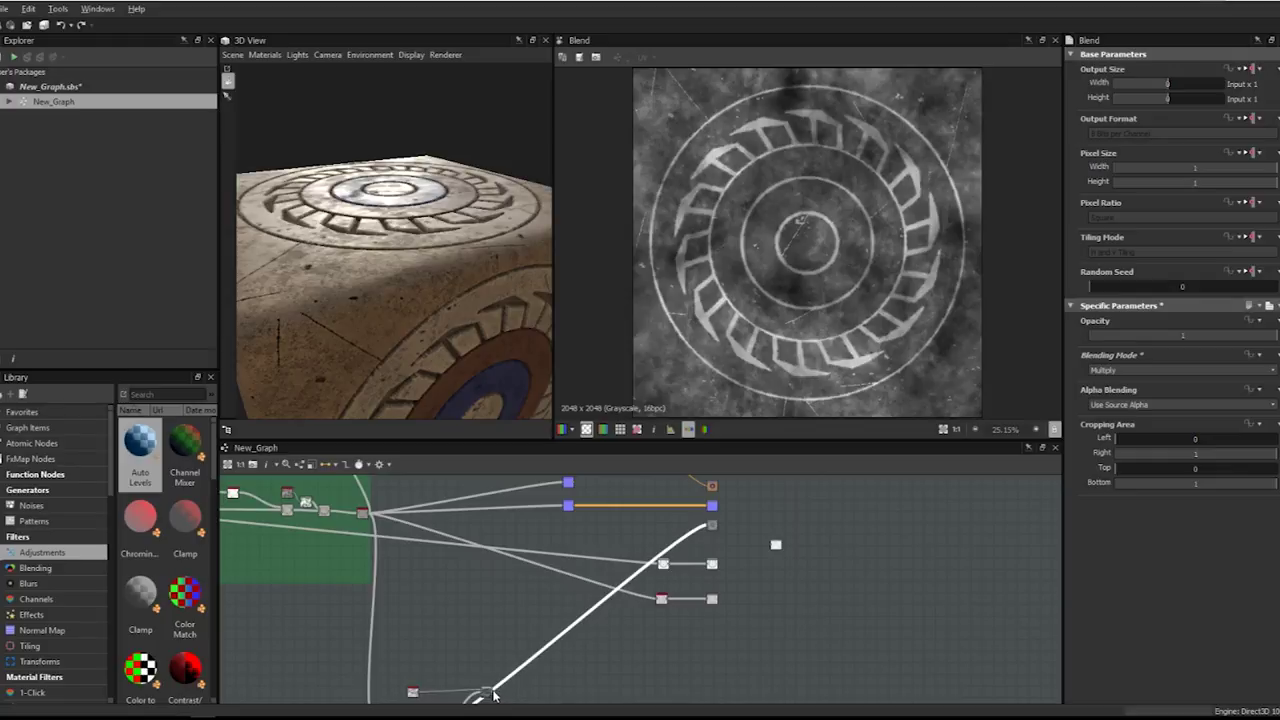
pyautogui.scroll(2, 496, 696)
pyautogui.moveTo(494, 694); pyautogui.dragTo(663, 531)
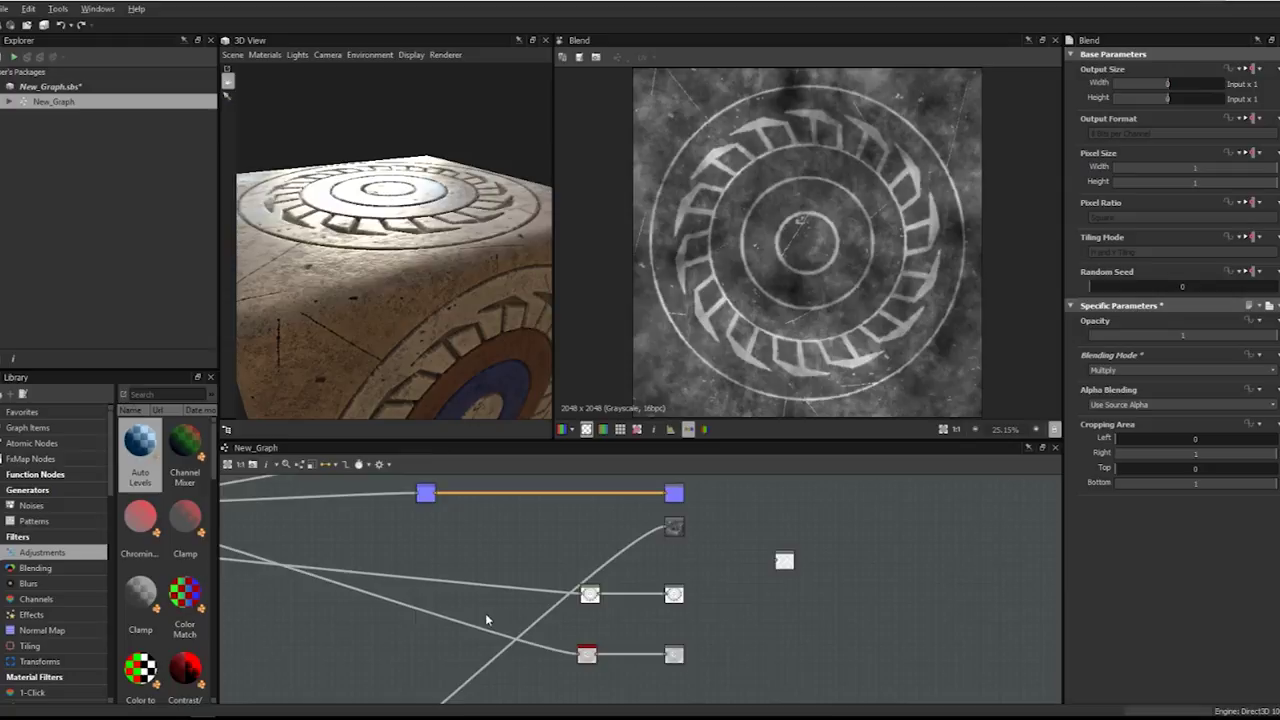
# - Set the Blend node's opacity to 0.35 after trying 0.45, checking the roughness on the cube
pyautogui.moveTo(372, 698); pyautogui.dragTo(543, 549, button='middle')
pyautogui.scroll(2, 537, 600)
pyautogui.click(449, 670)
pyautogui.scroll(1, 523, 649)
pyautogui.moveTo(523, 649); pyautogui.dragTo(706, 516, button='middle')
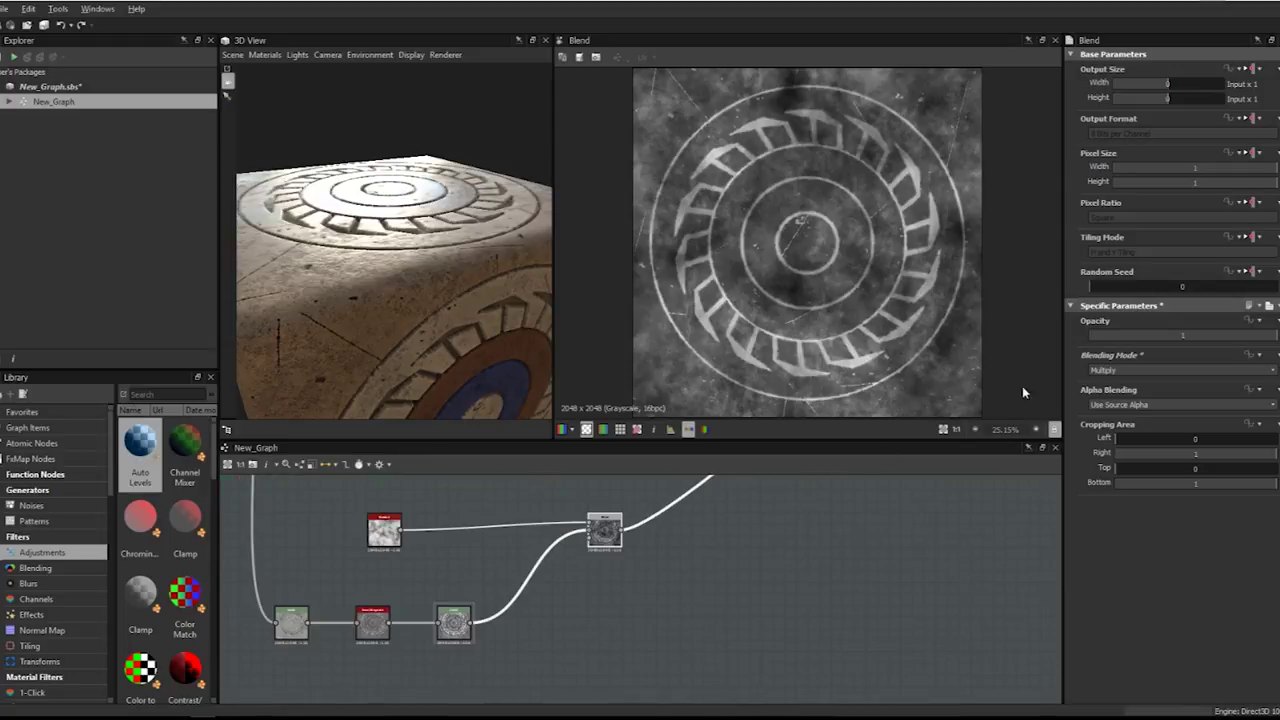
pyautogui.press('Return')
pyautogui.moveTo(380, 241); pyautogui.dragTo(410, 244)
pyautogui.doubleClick(1177, 335)
pyautogui.write('0.45')
pyautogui.press('Return')
pyautogui.moveTo(428, 306)
pyautogui.mouseDown()
pyautogui.moveTo(409, 304)
pyautogui.moveTo(448, 306)
pyautogui.mouseUp()
pyautogui.write('0.35')
pyautogui.press('Return')
pyautogui.moveTo(532, 310); pyautogui.dragTo(422, 318)
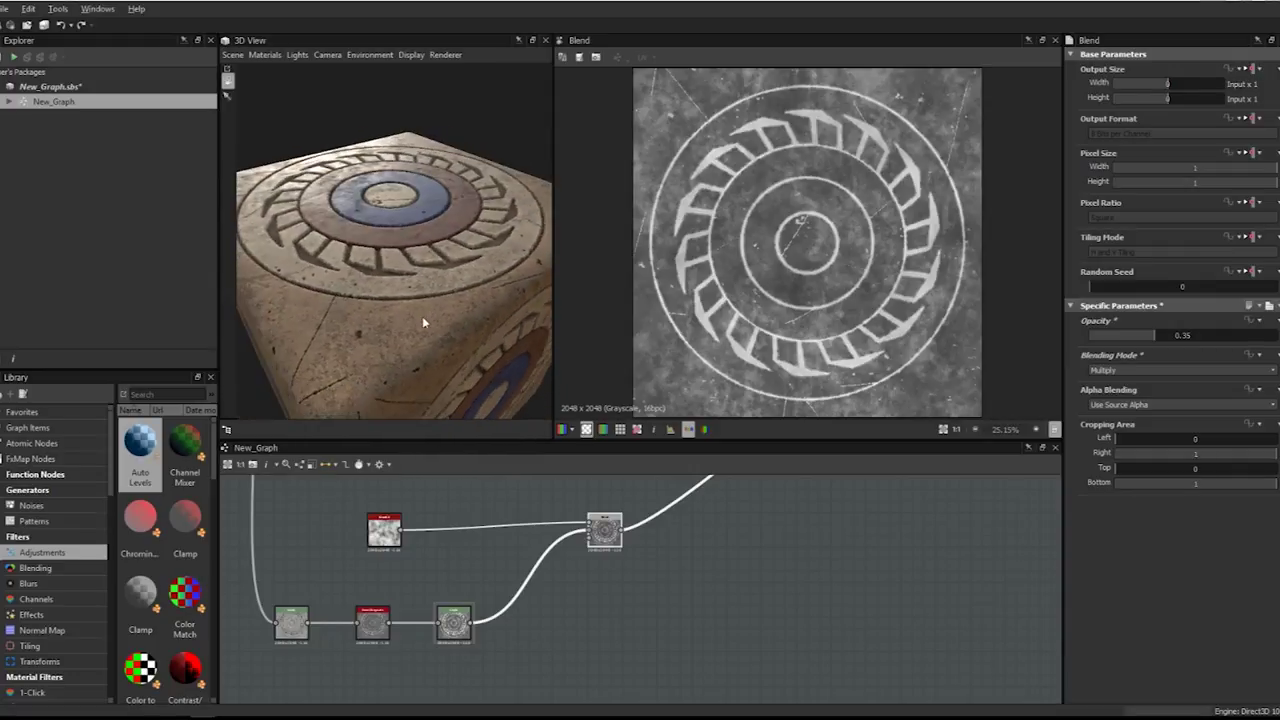
# - Insert a Levels node between Clouds 2 and the Blend node, and slightly raise its black input level
pyautogui.doubleClick(453, 622)
pyautogui.doubleClick(598, 531)
pyautogui.moveTo(480, 493); pyautogui.dragTo(484, 566)
pyautogui.press('space')
pyautogui.write('level')
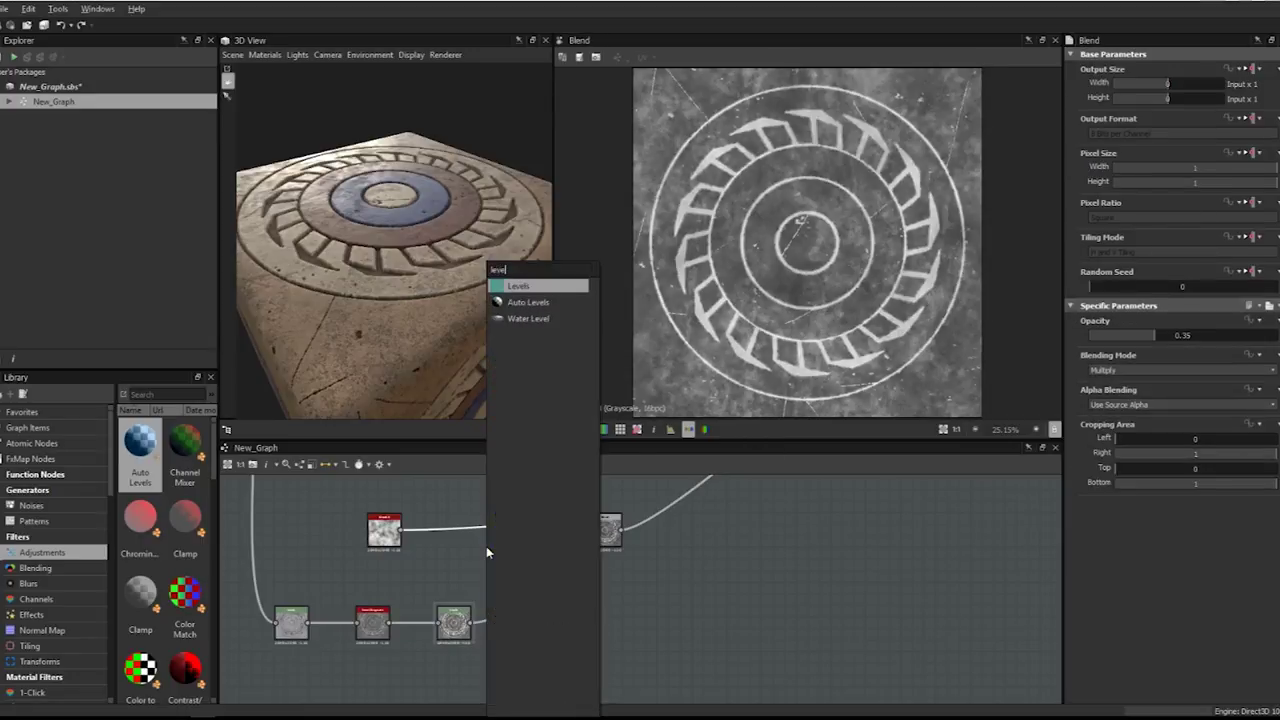
pyautogui.press('Return')
pyautogui.scroll(1, 487, 552)
pyautogui.scroll(1, 486, 546)
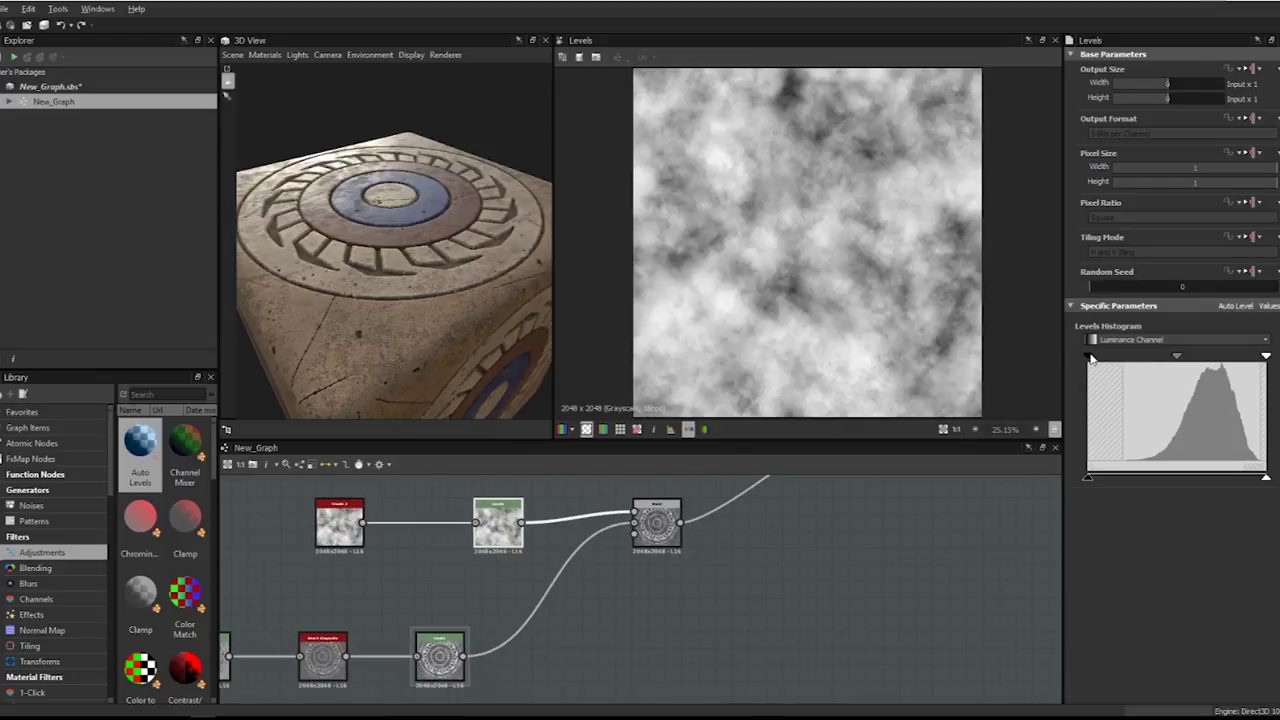
pyautogui.moveTo(1096, 356); pyautogui.dragTo(1112, 357)
pyautogui.moveTo(465, 270); pyautogui.dragTo(467, 332)
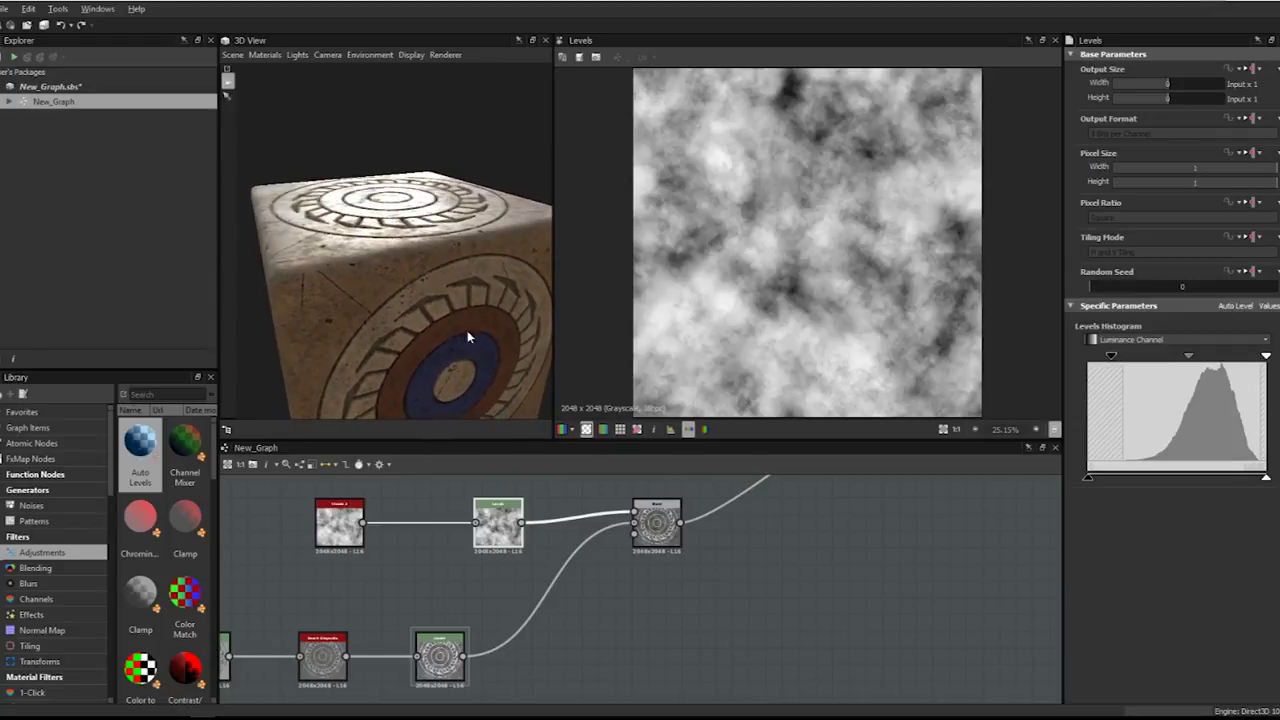
# - Insert a Levels node on the link between the Blend node and the roughness output
pyautogui.scroll(-2, 672, 485)
pyautogui.moveTo(672, 485); pyautogui.dragTo(708, 590, button='middle')
pyautogui.scroll(-3, 708, 590)
pyautogui.scroll(1, 683, 578)
pyautogui.moveTo(783, 524); pyautogui.dragTo(691, 537, button='middle')
pyautogui.scroll(-2, 683, 578)
pyautogui.scroll(-1, 720, 588)
pyautogui.scroll(1, 691, 537)
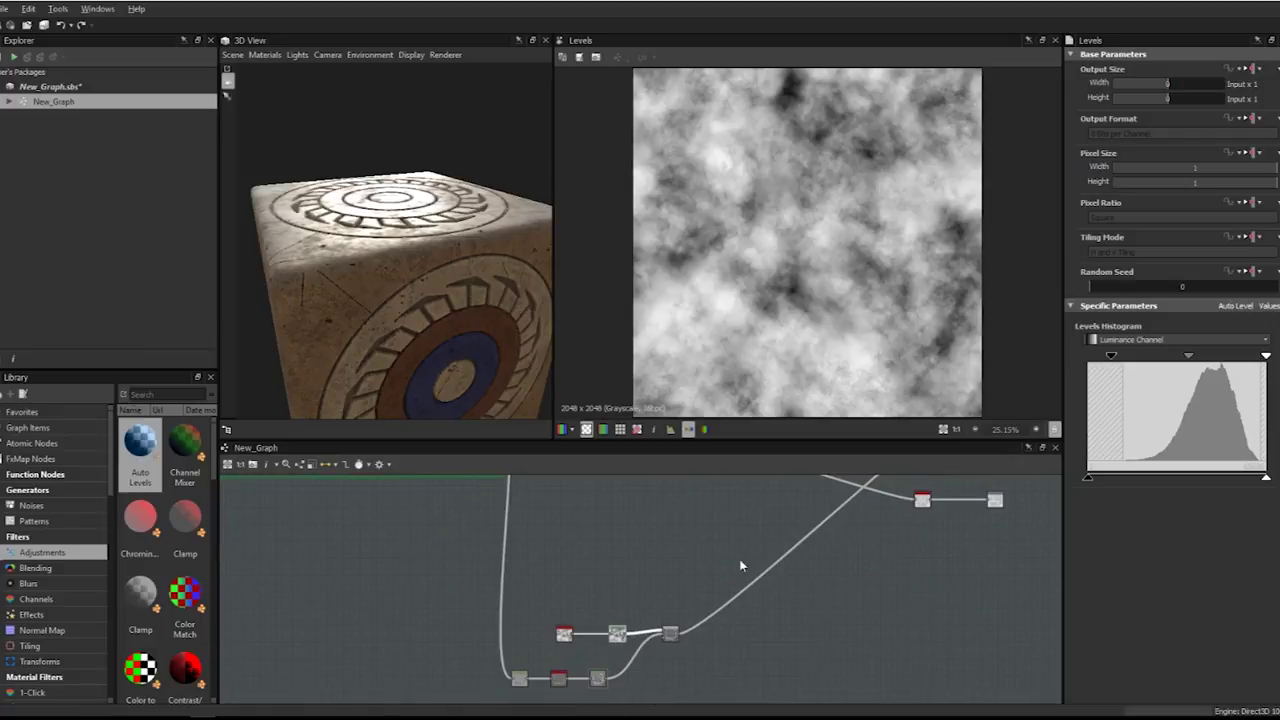
pyautogui.press('space')
pyautogui.write('lev')
pyautogui.press('Return')
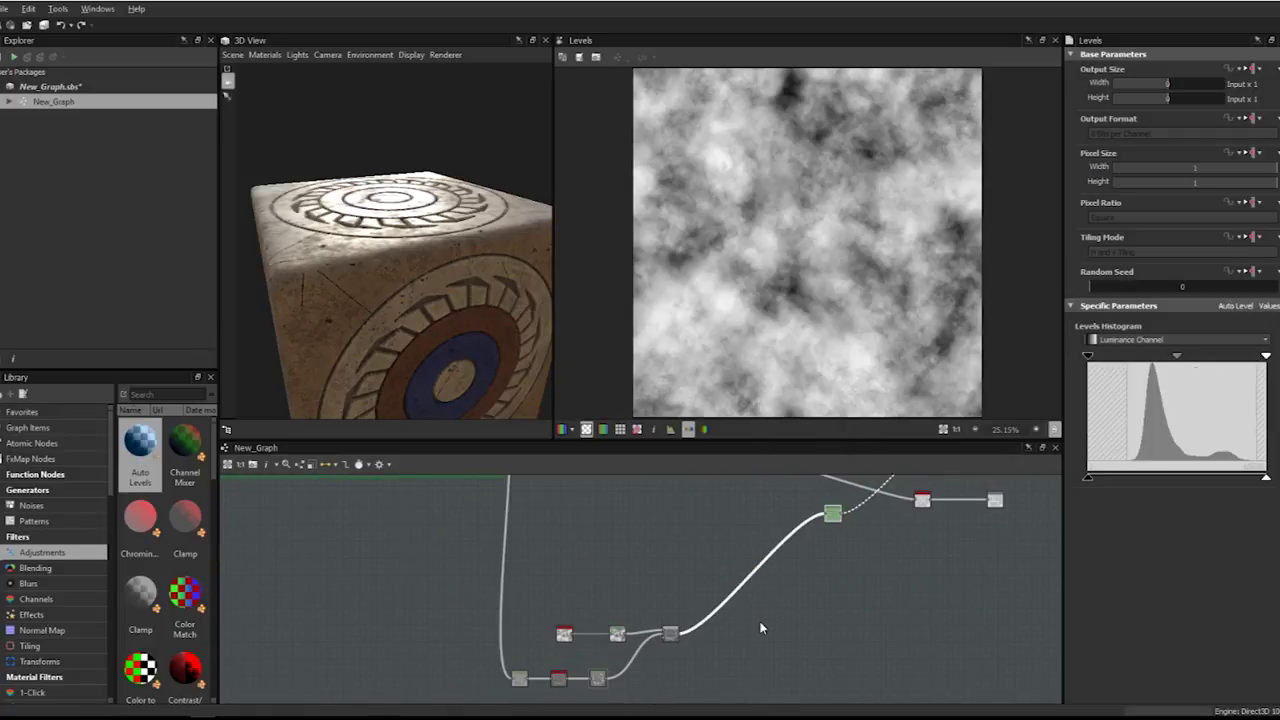
# - Place the new Levels node beside the Blend node and slightly raise its output black level
pyautogui.doubleClick(833, 517)
pyautogui.moveTo(835, 519); pyautogui.dragTo(734, 639)
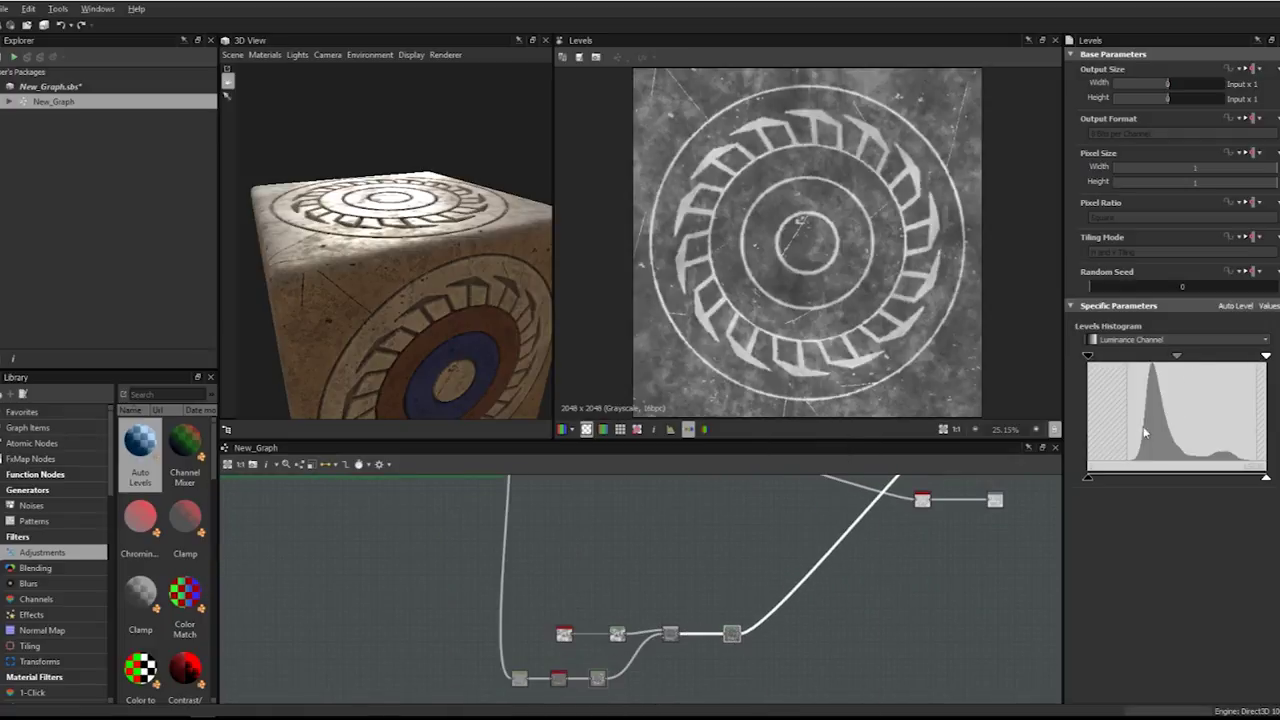
pyautogui.moveTo(1089, 477); pyautogui.dragTo(1107, 476)
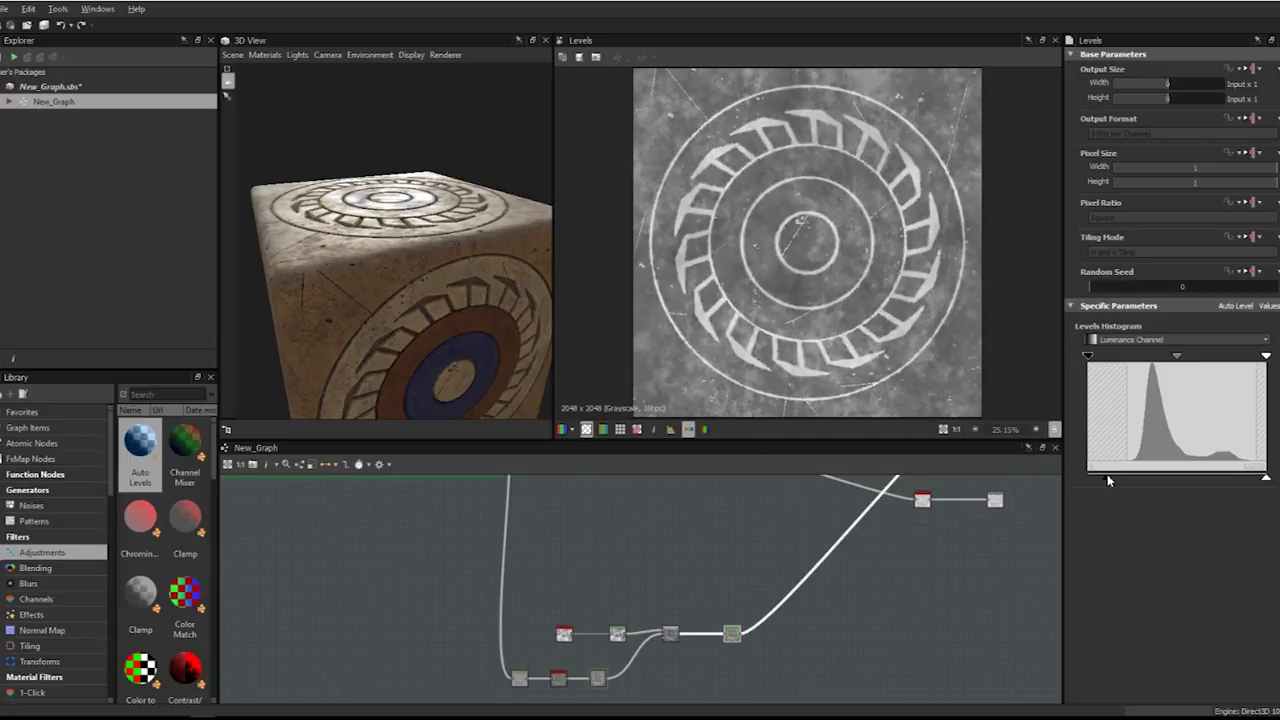
# - Slightly lower the output black level of the Levels node feeding the roughness output, judging the shine on the cube
pyautogui.moveTo(423, 280)
pyautogui.mouseDown()
pyautogui.moveTo(406, 280)
pyautogui.moveTo(435, 286)
pyautogui.mouseUp()
pyautogui.scroll(2, 419, 289)
pyautogui.moveTo(1107, 480); pyautogui.dragTo(1104, 480)
pyautogui.moveTo(416, 310); pyautogui.dragTo(424, 273)
pyautogui.scroll(-5, 445, 270)
pyautogui.moveTo(1105, 479); pyautogui.dragTo(1100, 480)
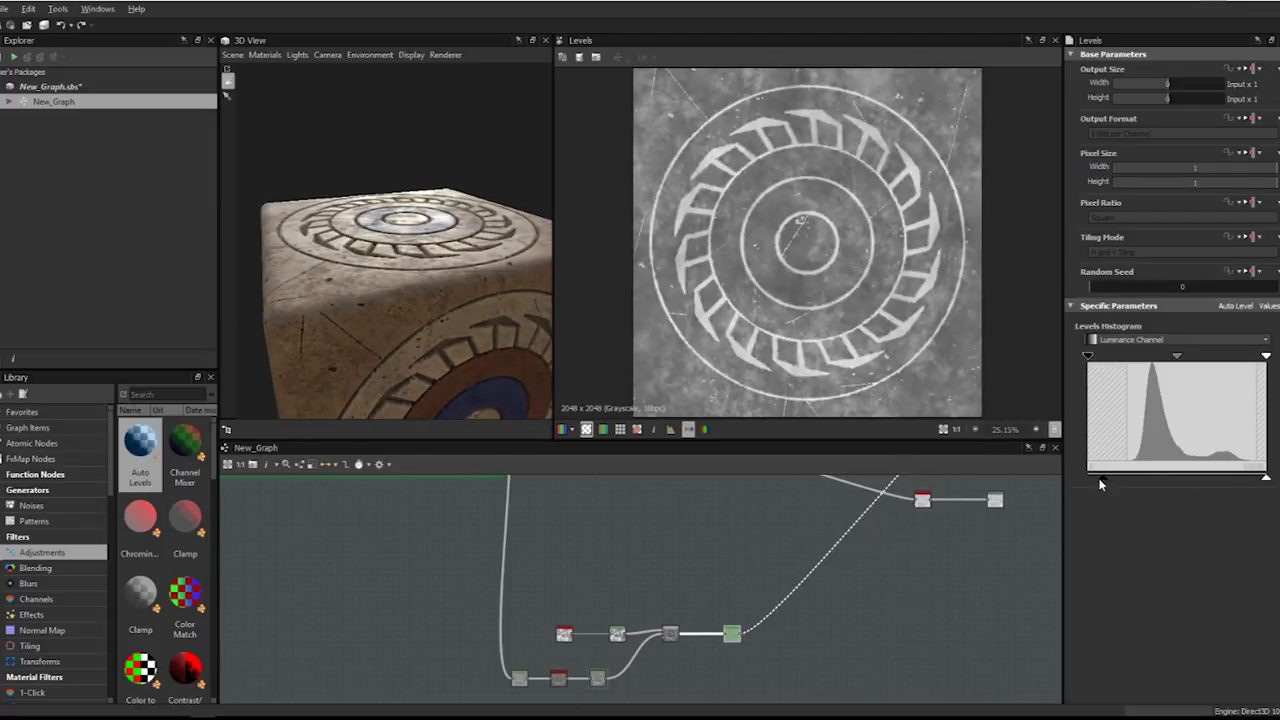
pyautogui.moveTo(1096, 478); pyautogui.dragTo(1101, 479)
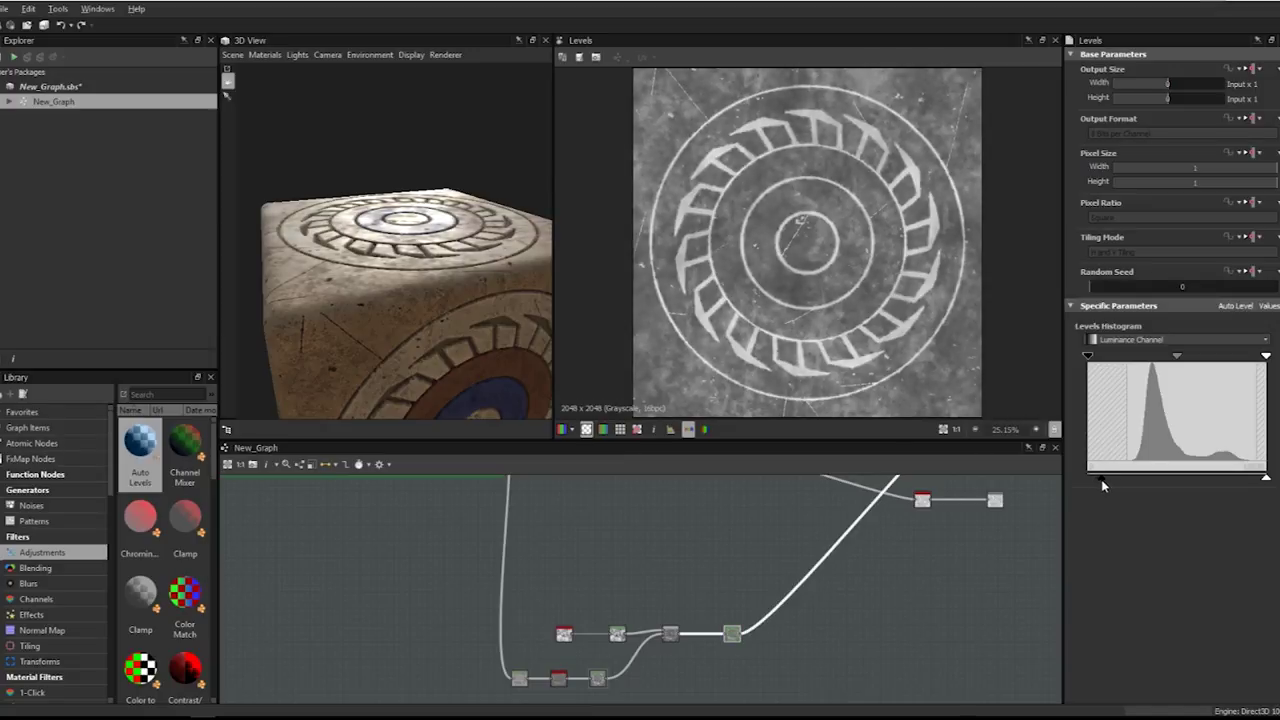
# - Examine the roughness on the cube from several angles and distances, and inspect the roughness map up close and as a whole
pyautogui.moveTo(491, 275); pyautogui.dragTo(422, 277)
pyautogui.scroll(5, 416, 291)
pyautogui.scroll(-4, 387, 277)
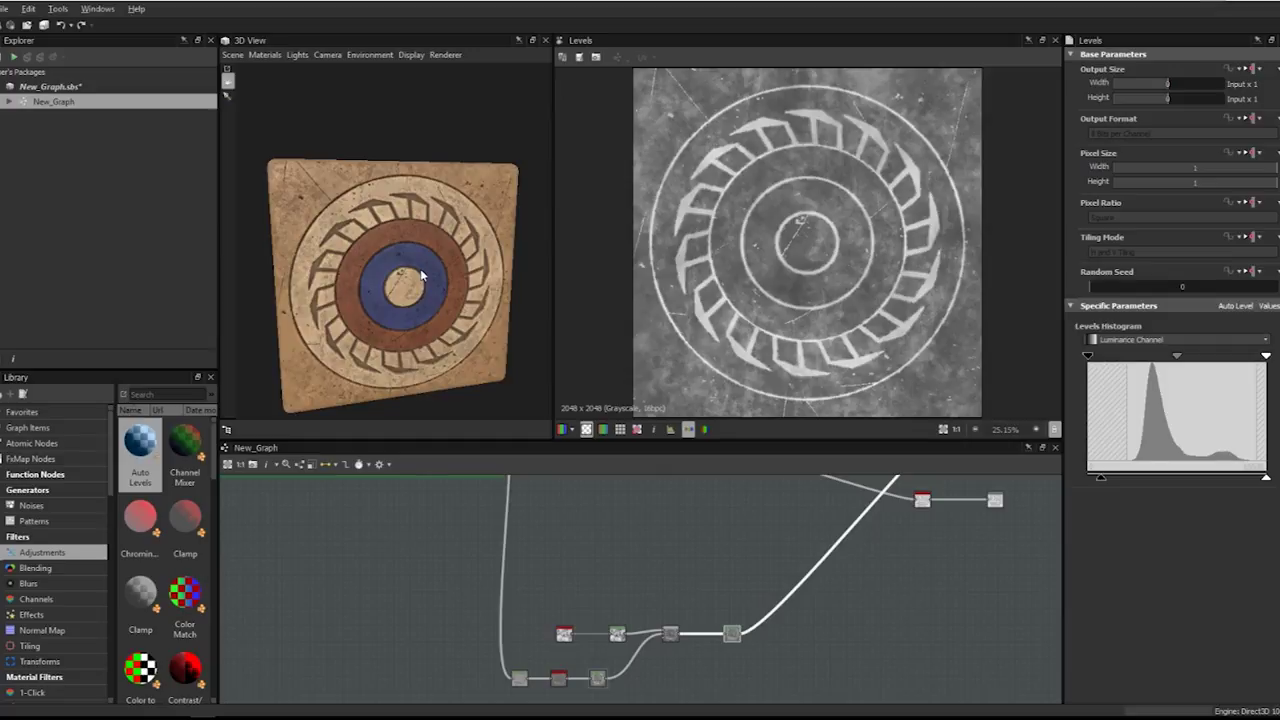
pyautogui.moveTo(493, 239); pyautogui.dragTo(454, 254)
pyautogui.scroll(-3, 418, 217)
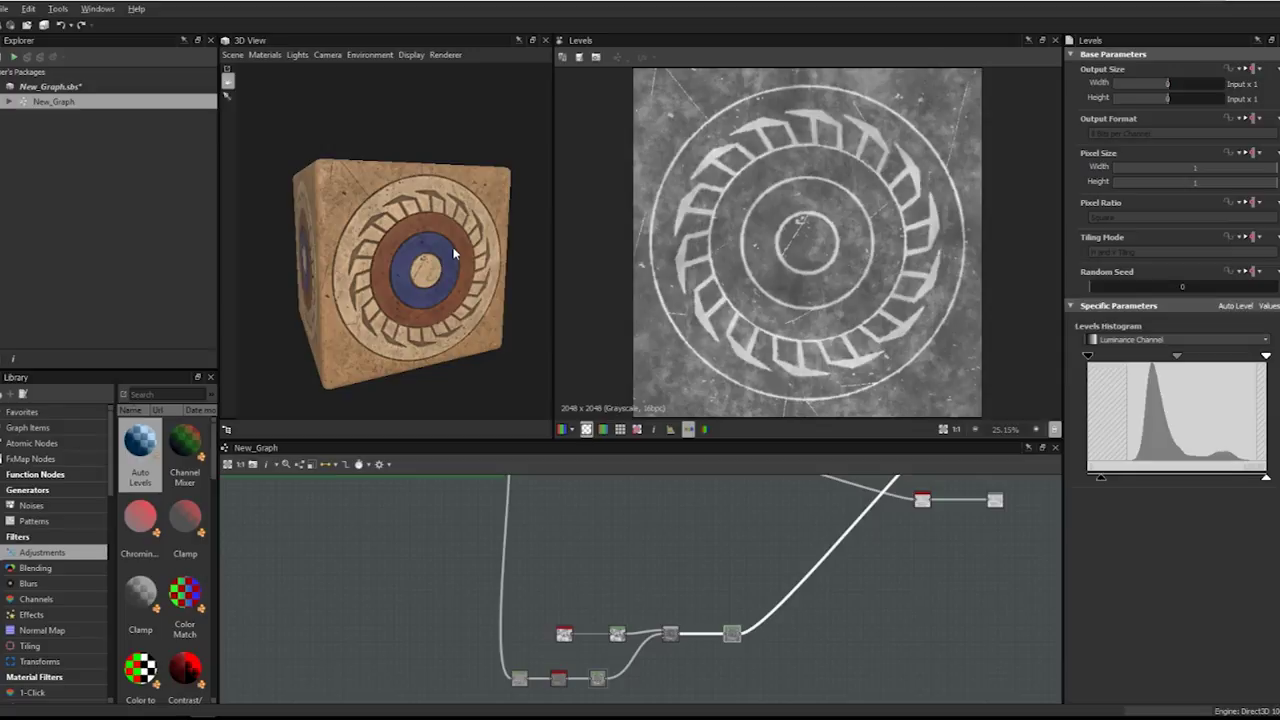
pyautogui.scroll(3, 802, 243)
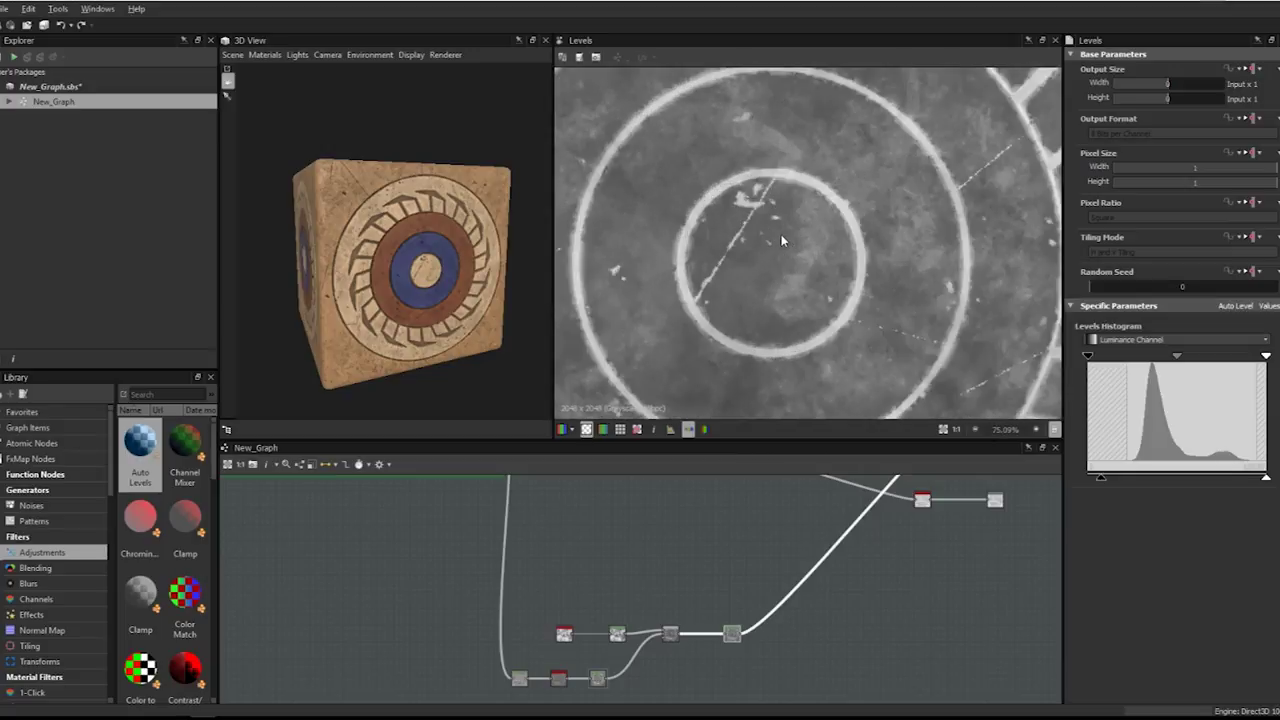
pyautogui.scroll(-5, 781, 234)
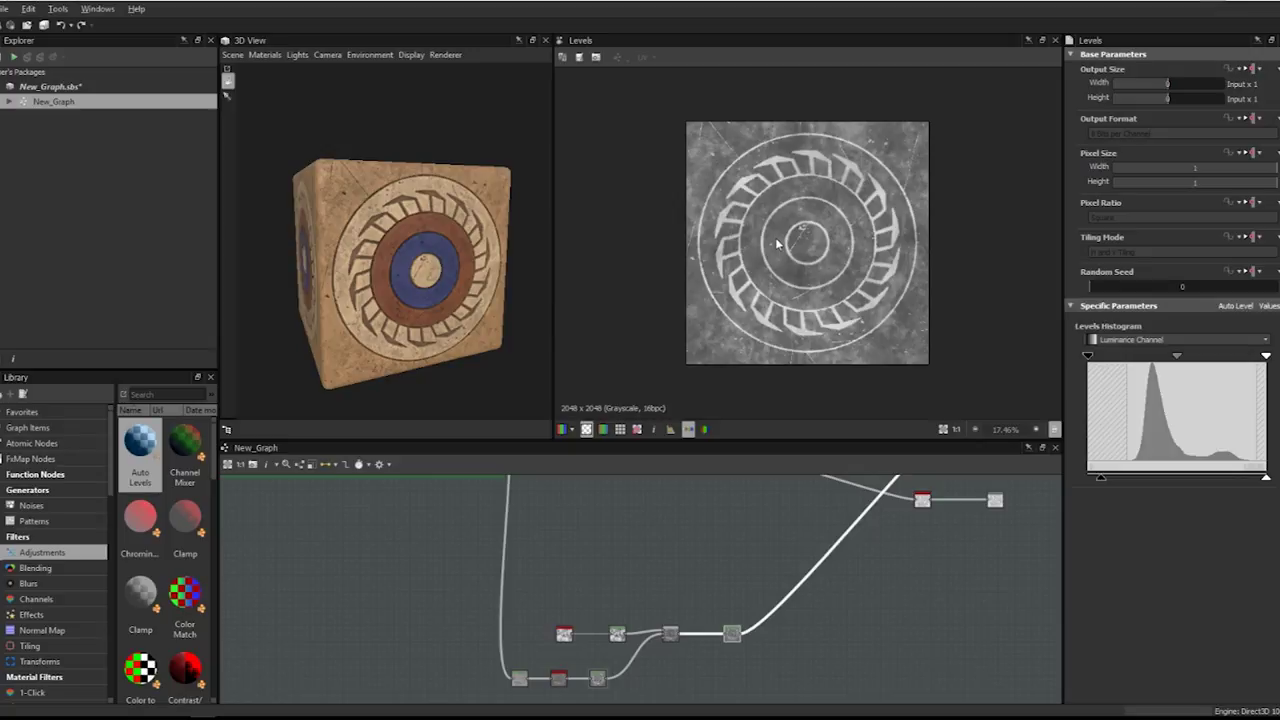
pyautogui.scroll(-2, 778, 244)
# - Enclose the roughness nodes, from the inverted height and clouds branches to the last Levels node, in a frame
pyautogui.scroll(-2, 666, 560)
pyautogui.moveTo(584, 567); pyautogui.dragTo(887, 651)
pyautogui.press('space')
pyautogui.write('frame')
pyautogui.press('Return')
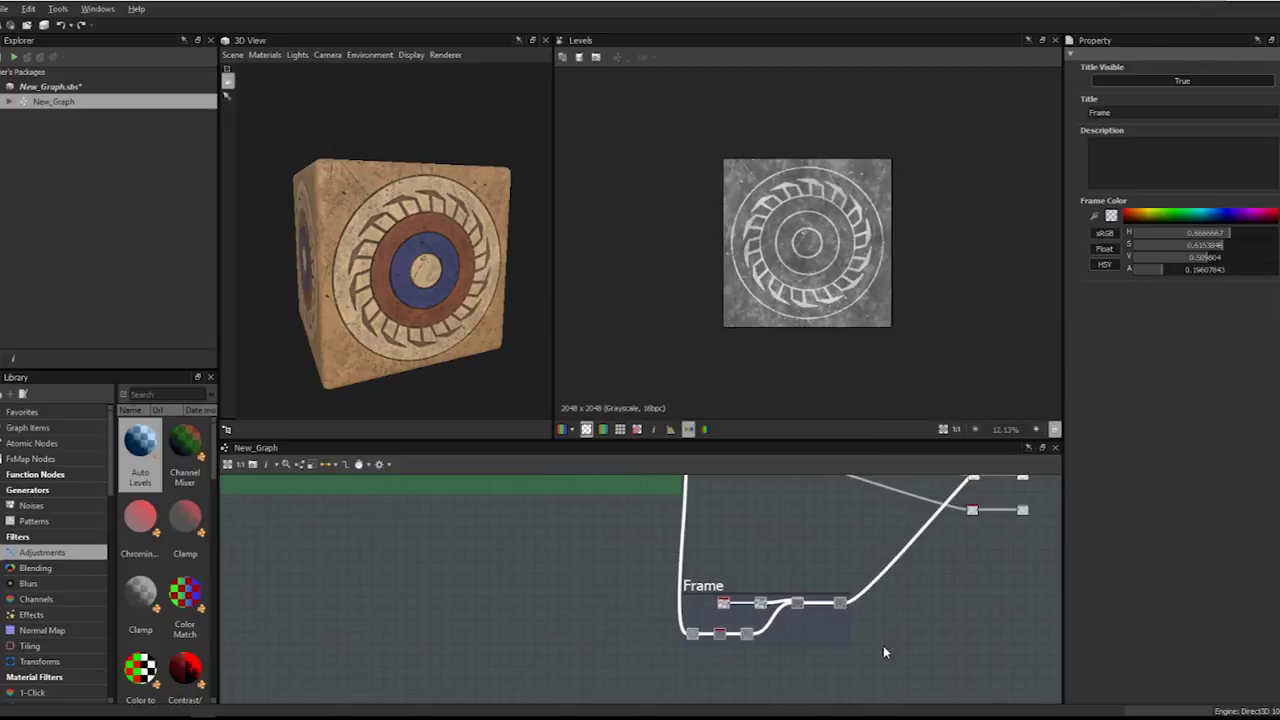
# - Shift the new frame with its nodes slightly away from the green frame and title it Roughness
pyautogui.moveTo(710, 586); pyautogui.dragTo(732, 588)
pyautogui.doubleClick(1122, 113)
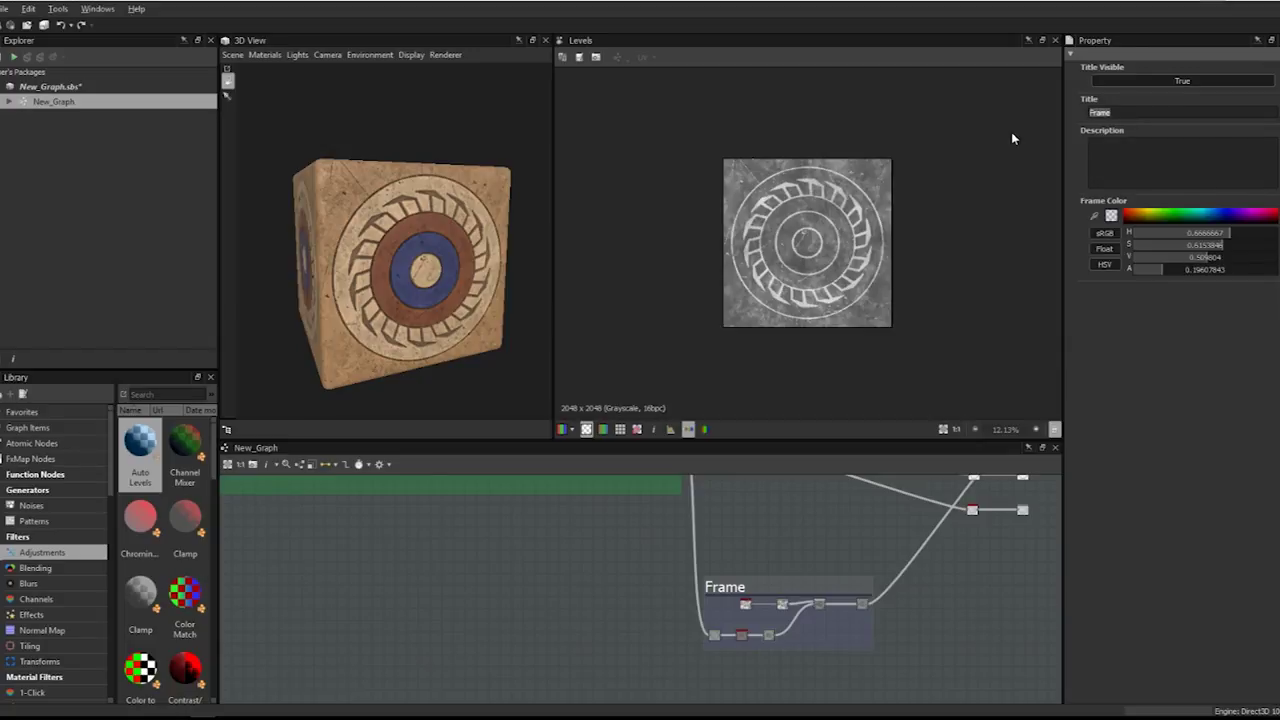
pyautogui.write('Roughness')
pyautogui.press('Return')
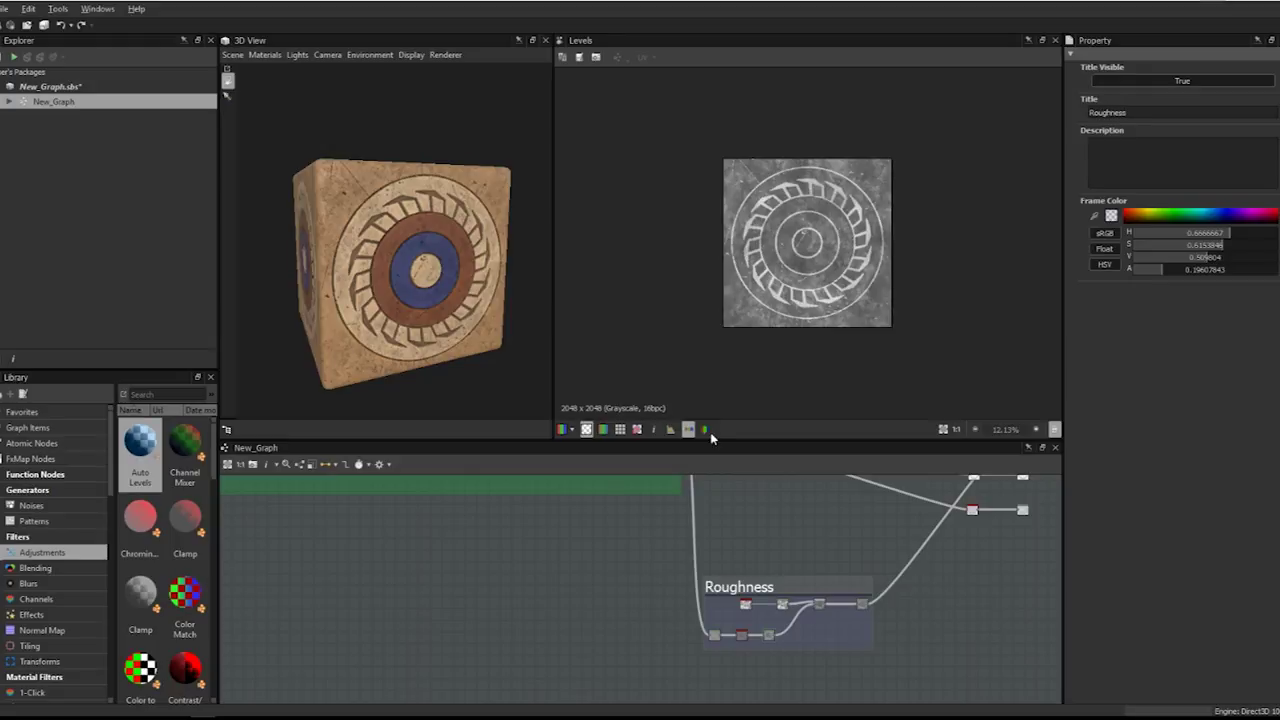